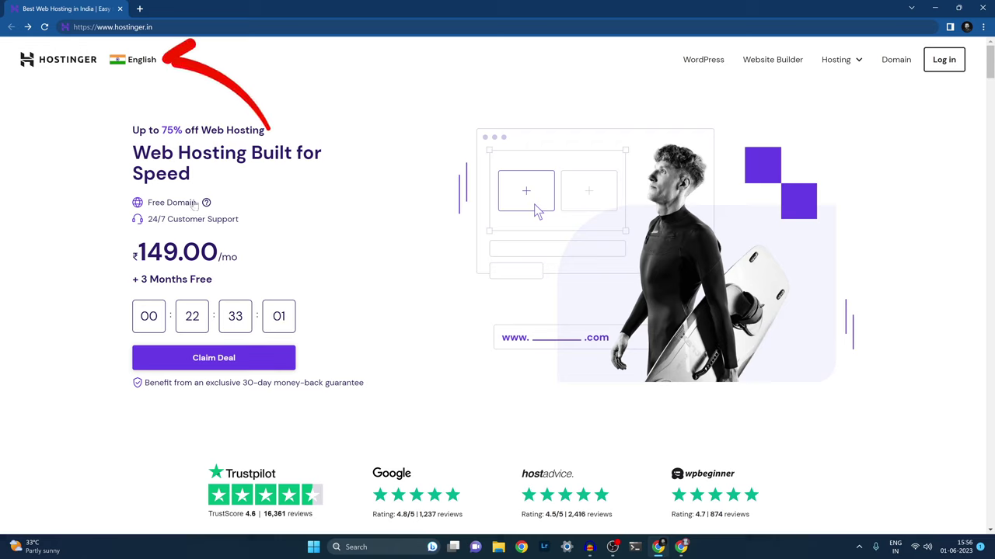
{"action": "left_click", "coordinate": [136, 62]}
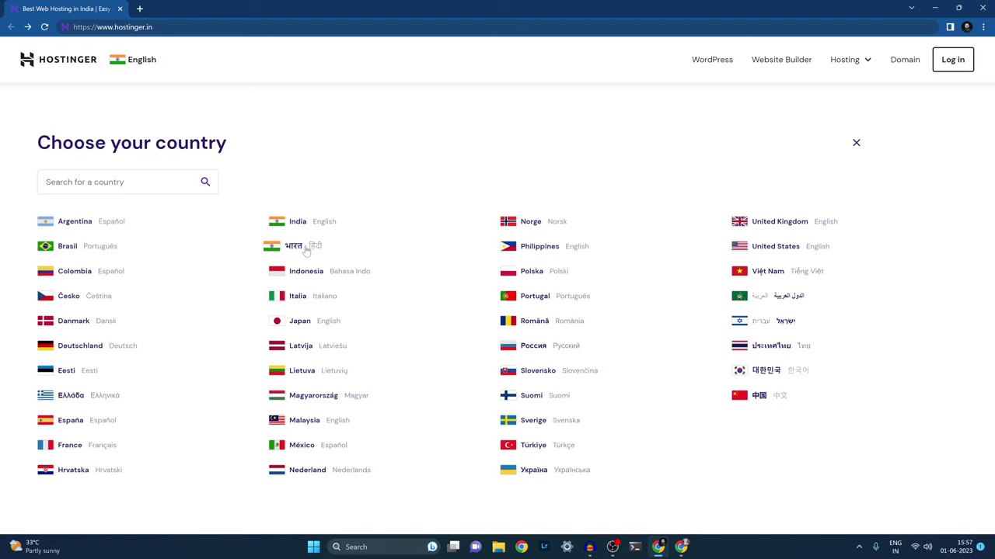
{"action": "left_click", "coordinate": [139, 59]}
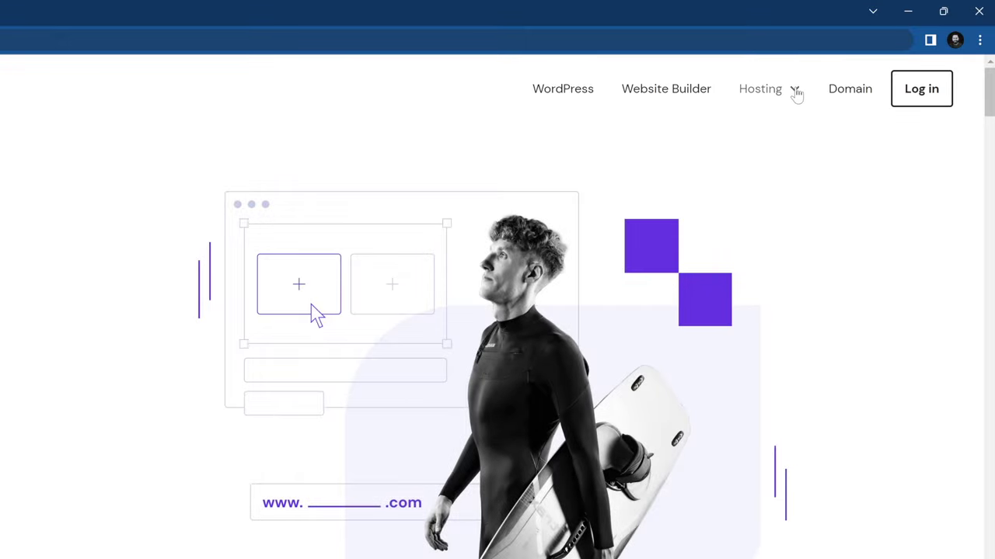
{"action": "left_click", "coordinate": [793, 92]}
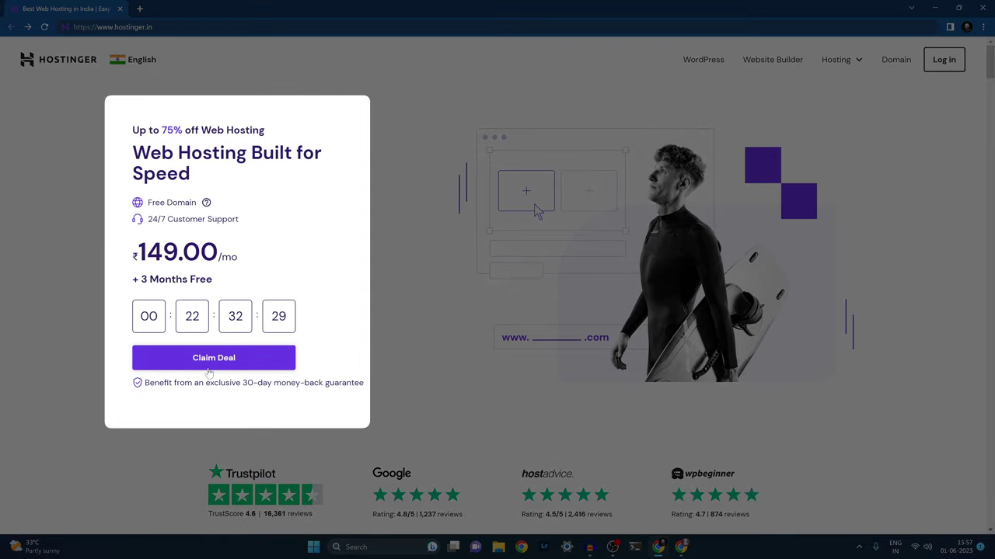
- Scroll to the plans: Single ₹69.00/mo, Premium ₹149.00/mo and Business ₹289.00/mo
{"action": "scroll", "coordinate": [933, 361], "scroll_direction": "down", "scroll_amount": 1}
{"action": "scroll", "coordinate": [933, 361], "scroll_direction": "down", "scroll_amount": 2}
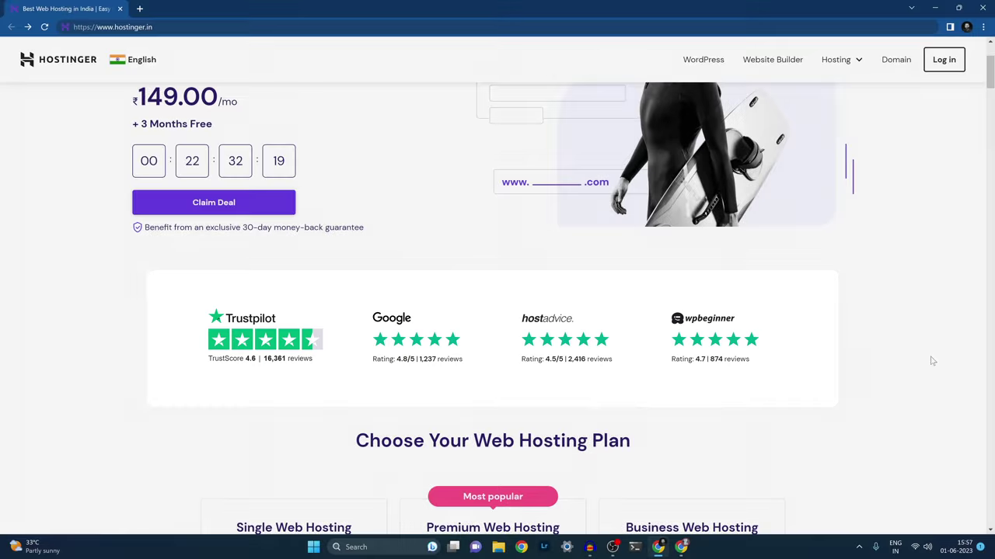
{"action": "scroll", "coordinate": [933, 361], "scroll_direction": "down", "scroll_amount": 3}
{"action": "scroll", "coordinate": [933, 361], "scroll_direction": "down", "scroll_amount": 2}
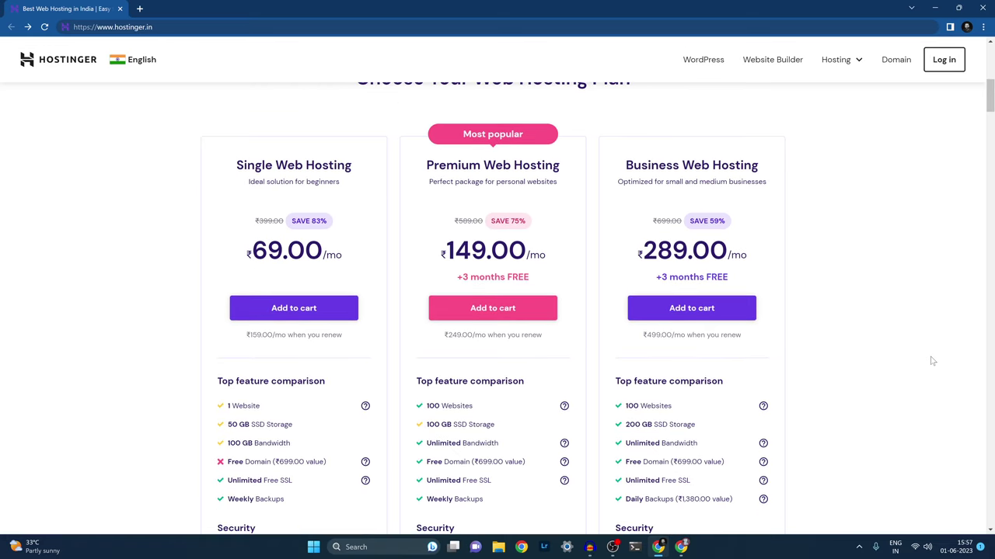
{"action": "scroll", "coordinate": [990, 101], "scroll_direction": "up", "scroll_amount": 1}
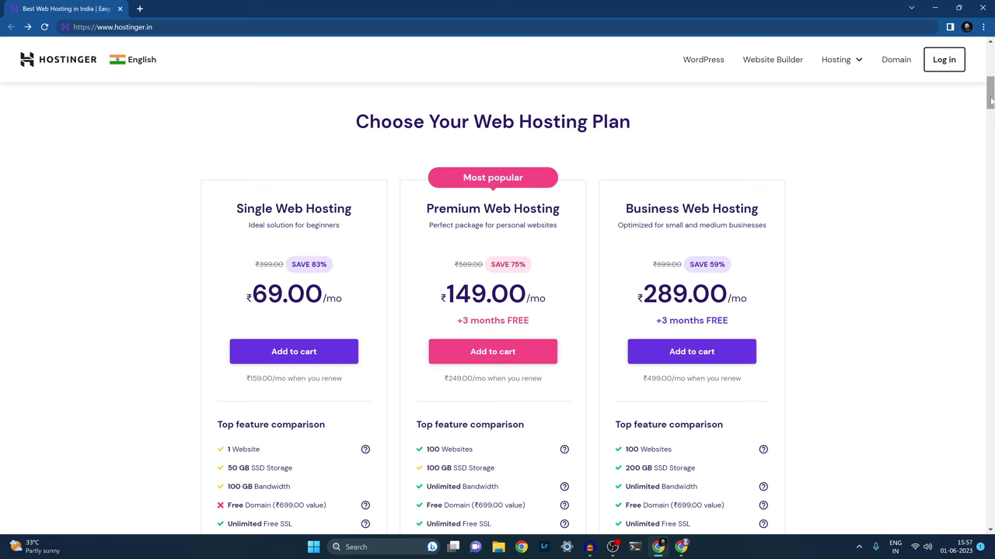
{"action": "scroll", "coordinate": [991, 101], "scroll_direction": "down", "scroll_amount": 1}
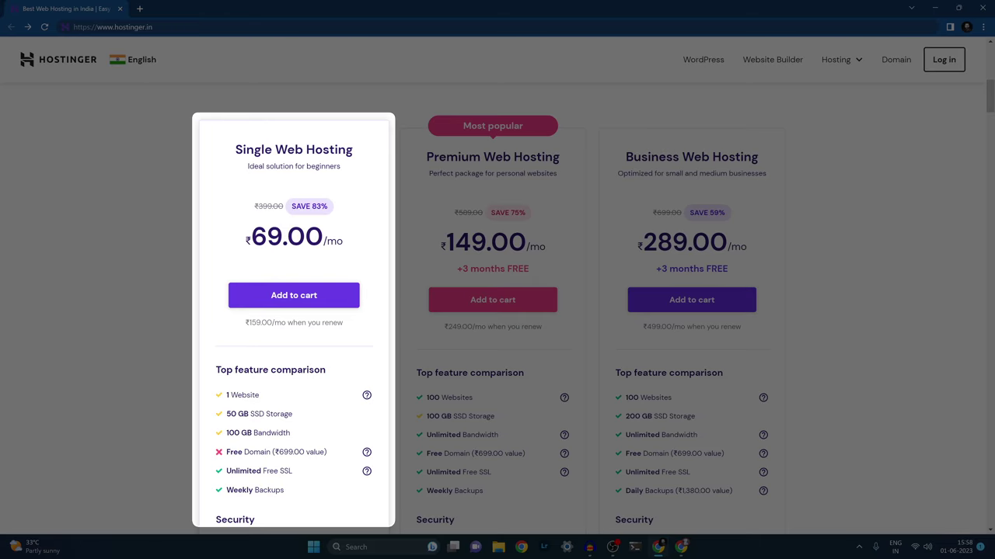
{"action": "scroll", "coordinate": [291, 259], "scroll_direction": "down", "scroll_amount": 2}
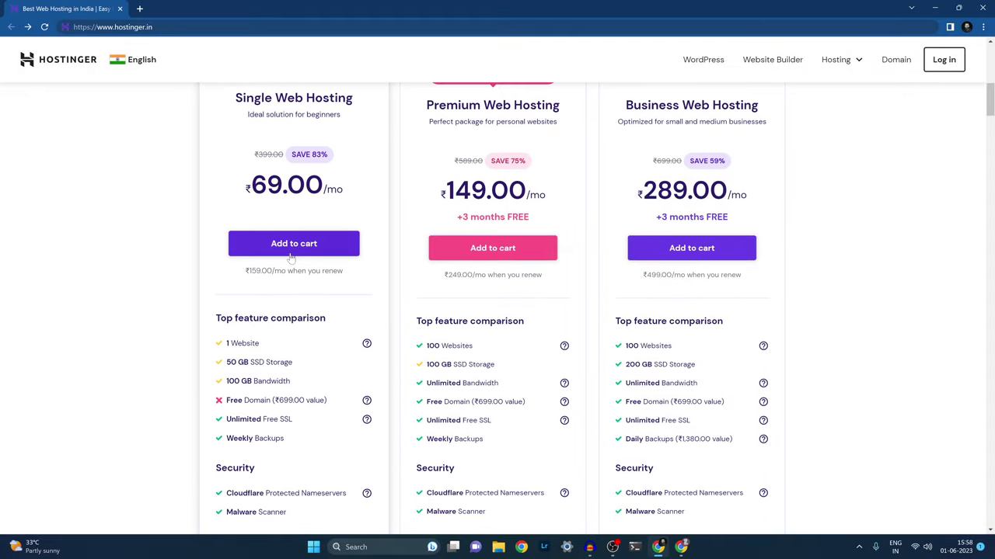
{"action": "scroll", "coordinate": [290, 258], "scroll_direction": "down", "scroll_amount": 1}
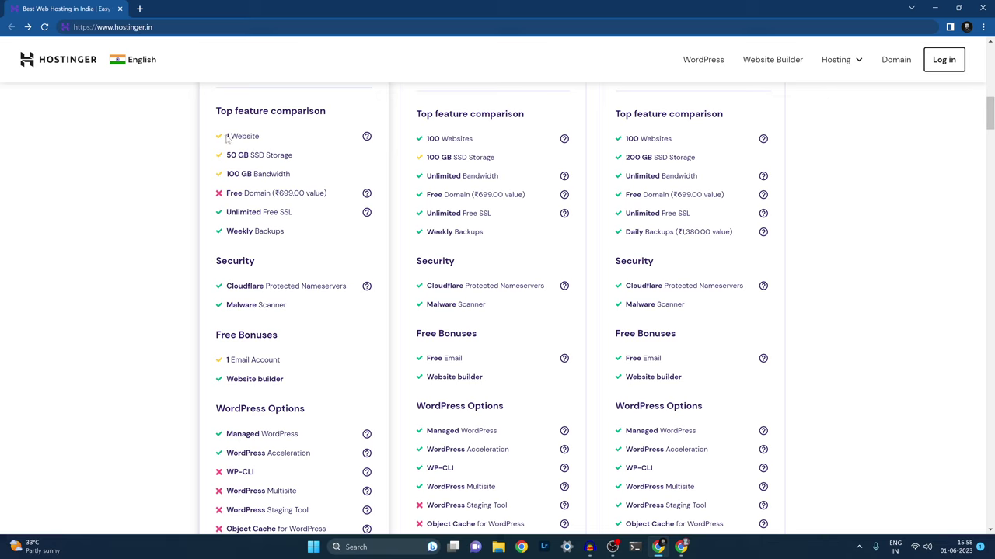
- Highlight the Single plan's 1 website, 100 GB bandwidth and lack of a free domain
{"action": "left_click_drag", "start_coordinate": [226, 136], "coordinate": [294, 156]}
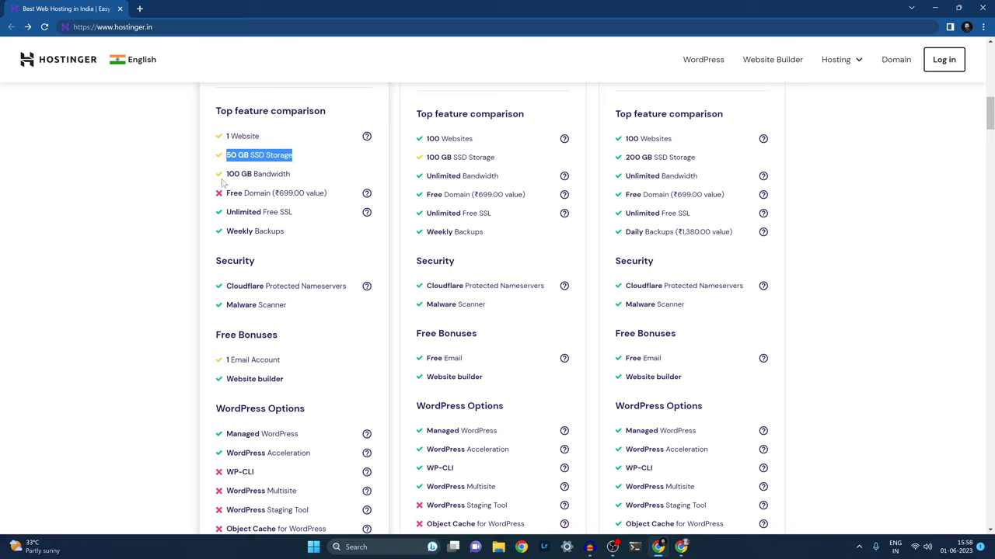
{"action": "left_click_drag", "start_coordinate": [226, 174], "coordinate": [293, 176]}
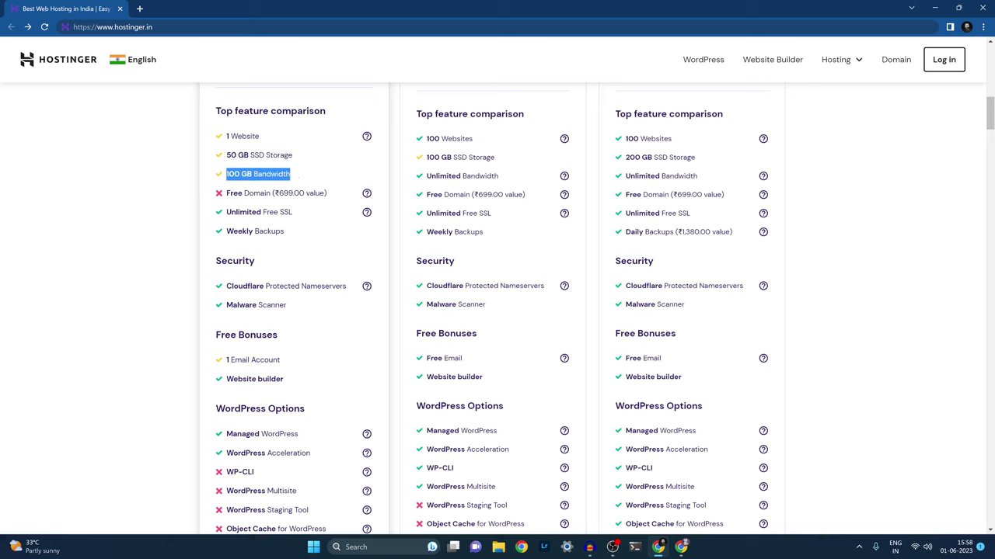
{"action": "mouse_move", "coordinate": [226, 194]}
{"action": "left_mouse_down"}
{"action": "mouse_move", "coordinate": [330, 196]}
{"action": "mouse_move", "coordinate": [280, 212]}
{"action": "mouse_move", "coordinate": [225, 212]}
{"action": "left_mouse_up"}
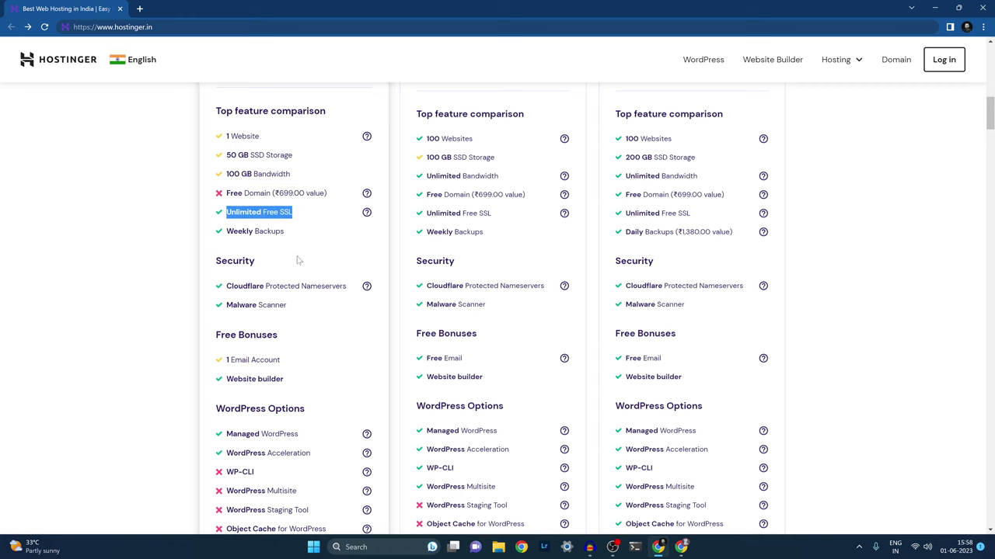
{"action": "scroll", "coordinate": [299, 264], "scroll_direction": "down", "scroll_amount": 3}
{"action": "scroll", "coordinate": [303, 285], "scroll_direction": "up", "scroll_amount": 7}
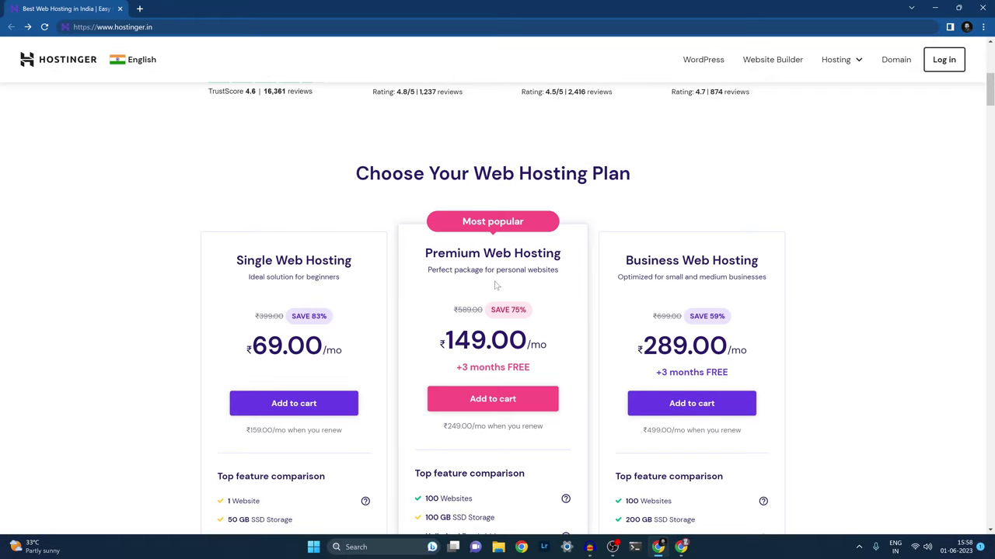
- Highlight Premium's 100 websites, 100 GB SSD, unlimited bandwidth, free domain and unlimited free SSL
{"action": "scroll", "coordinate": [496, 286], "scroll_direction": "down", "scroll_amount": 2}
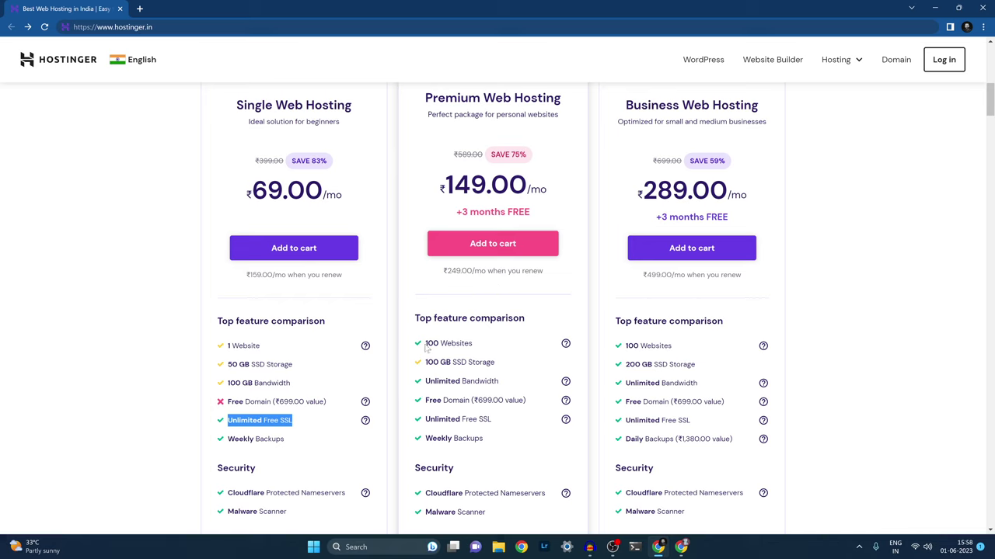
{"action": "left_click_drag", "start_coordinate": [425, 343], "coordinate": [472, 343]}
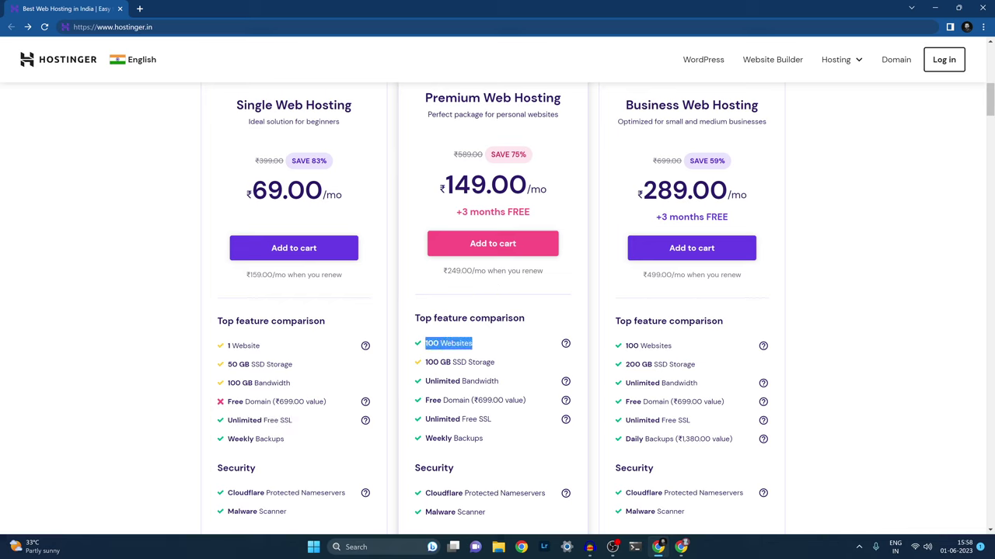
{"action": "left_click", "coordinate": [476, 345]}
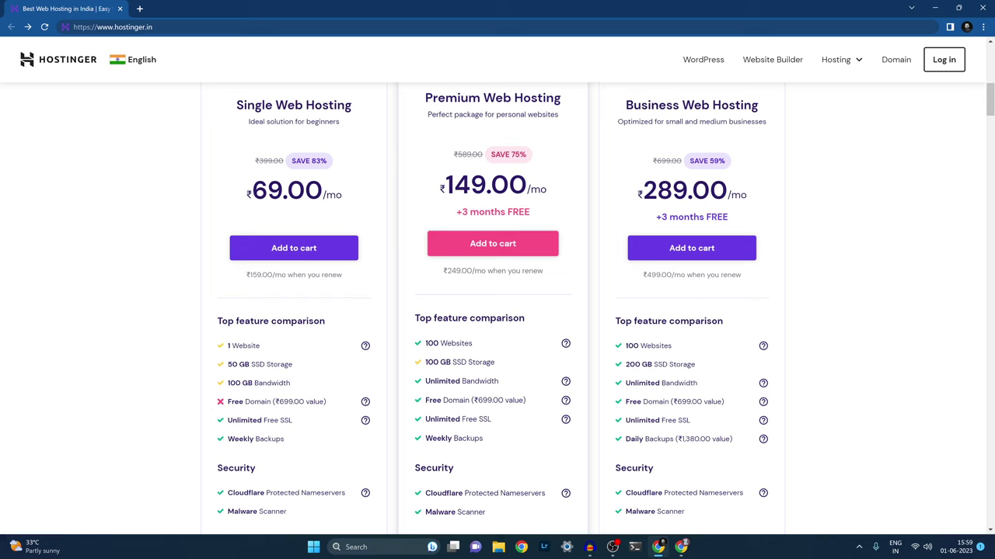
{"action": "left_click_drag", "start_coordinate": [425, 342], "coordinate": [495, 362]}
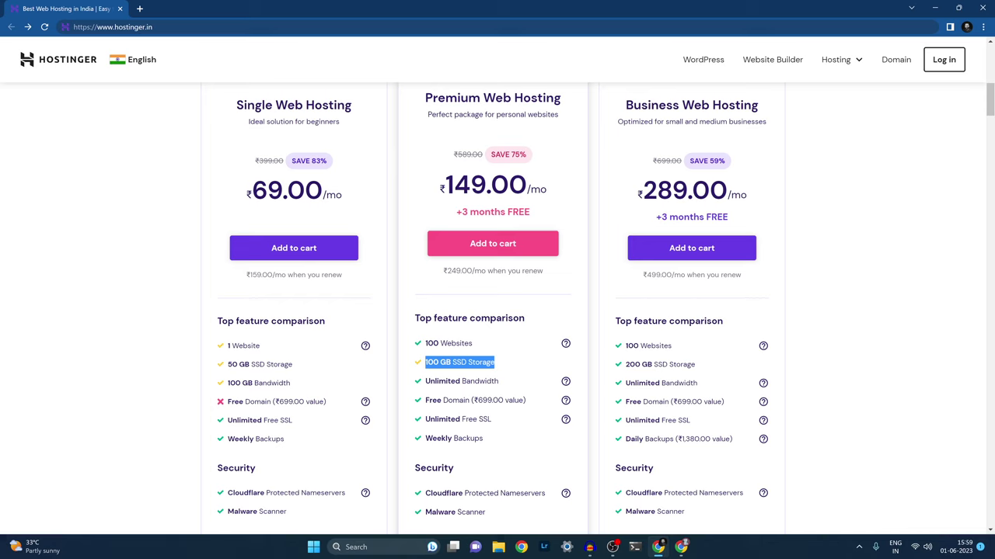
{"action": "left_click_drag", "start_coordinate": [425, 380], "coordinate": [496, 381]}
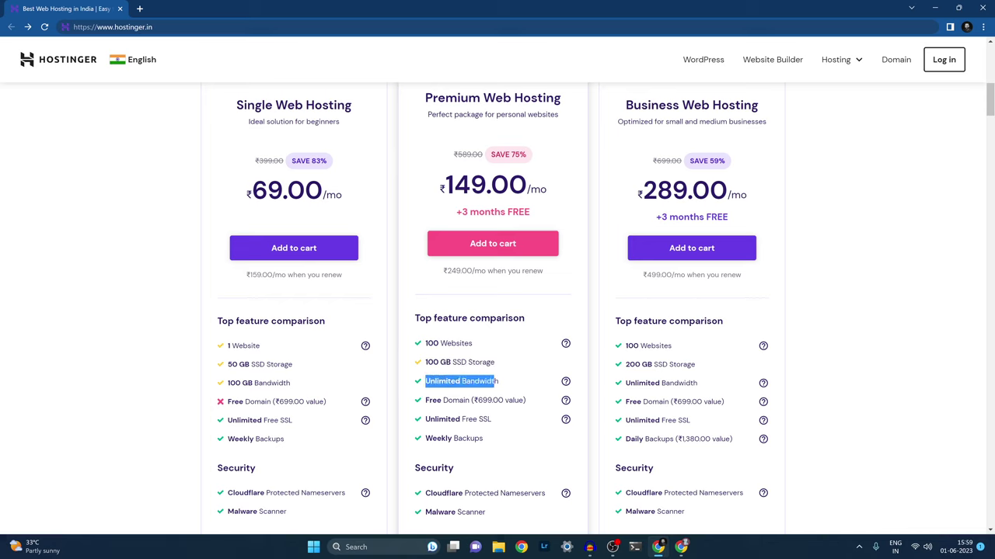
{"action": "left_click_drag", "start_coordinate": [425, 400], "coordinate": [526, 400]}
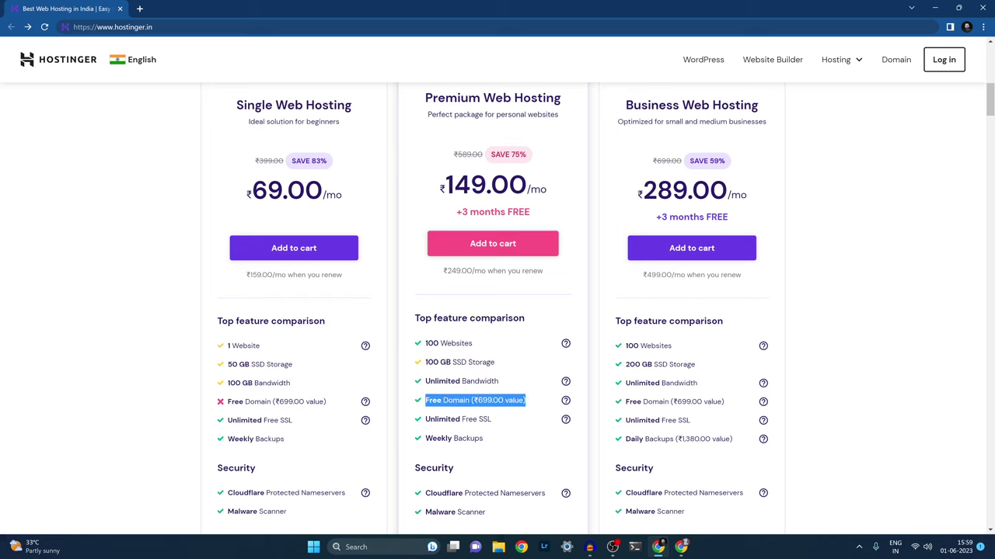
{"action": "left_click_drag", "start_coordinate": [425, 419], "coordinate": [494, 419]}
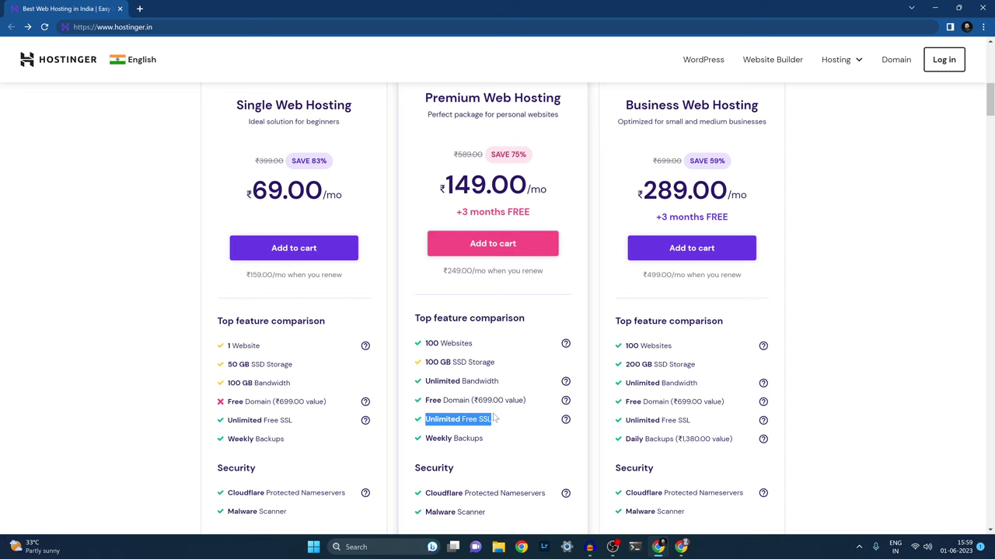
{"action": "left_click", "coordinate": [495, 421]}
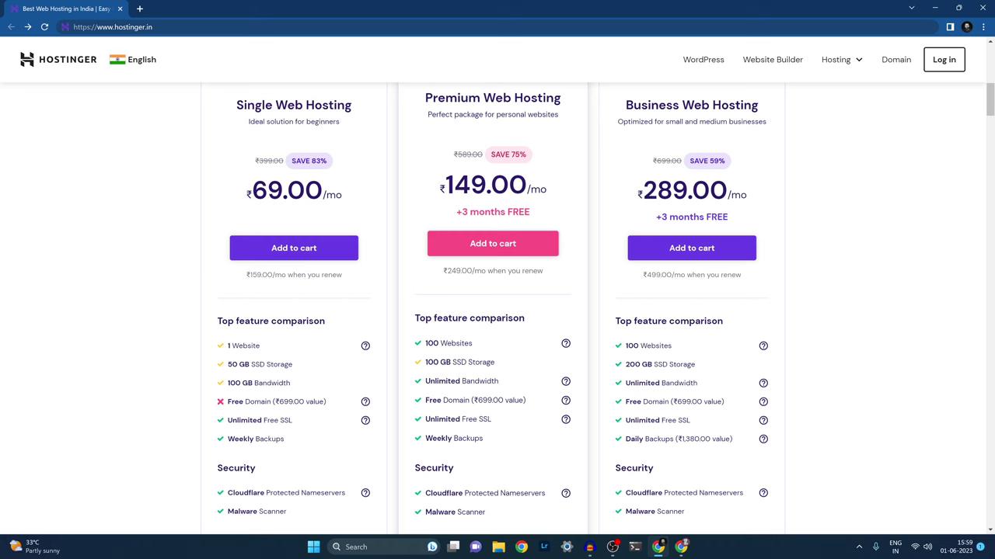
{"action": "left_click_drag", "start_coordinate": [424, 439], "coordinate": [492, 439]}
- Highlight Premium's security features, Free Email and Website builder bonuses
{"action": "scroll", "coordinate": [518, 422], "scroll_direction": "down", "scroll_amount": 3}
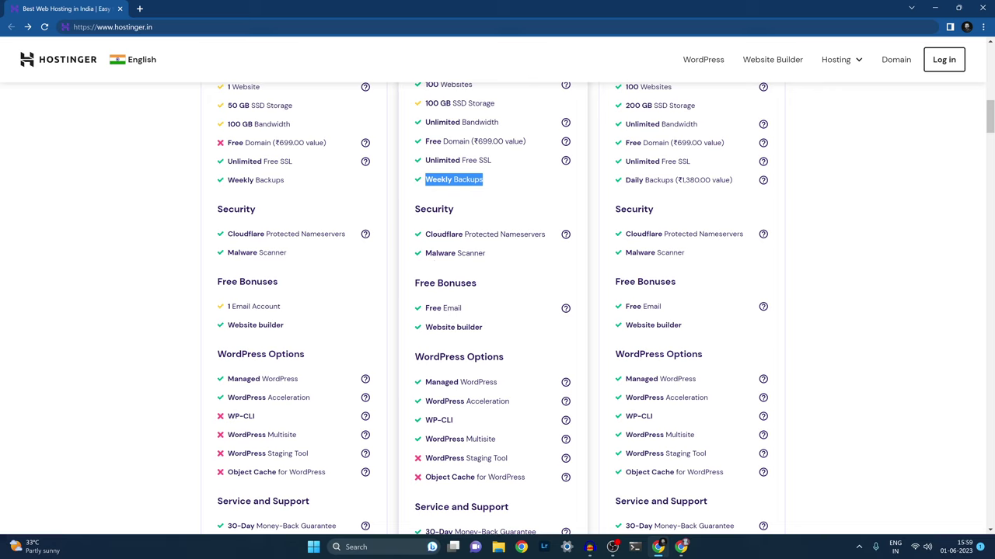
{"action": "left_click_drag", "start_coordinate": [425, 234], "coordinate": [457, 254]}
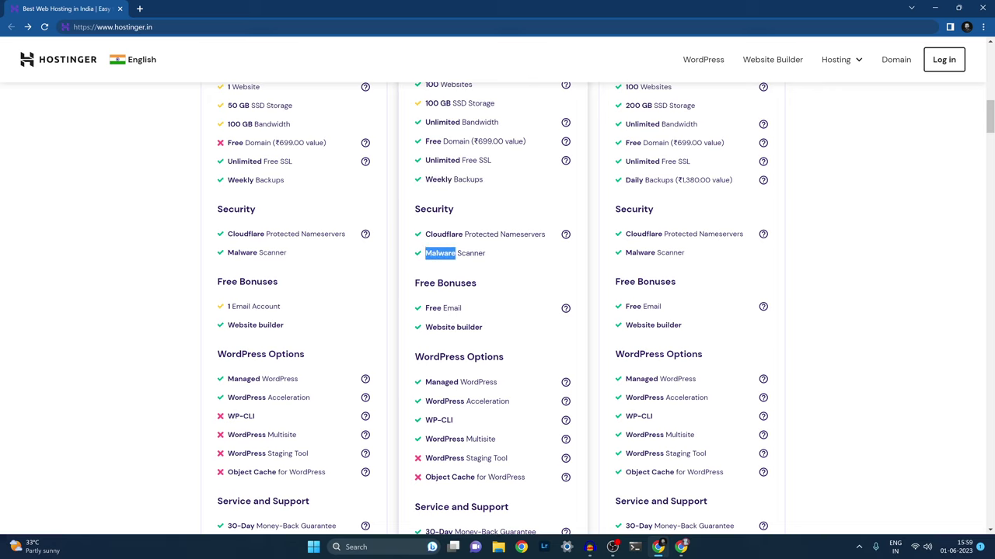
{"action": "scroll", "coordinate": [498, 317], "scroll_direction": "down", "scroll_amount": 1}
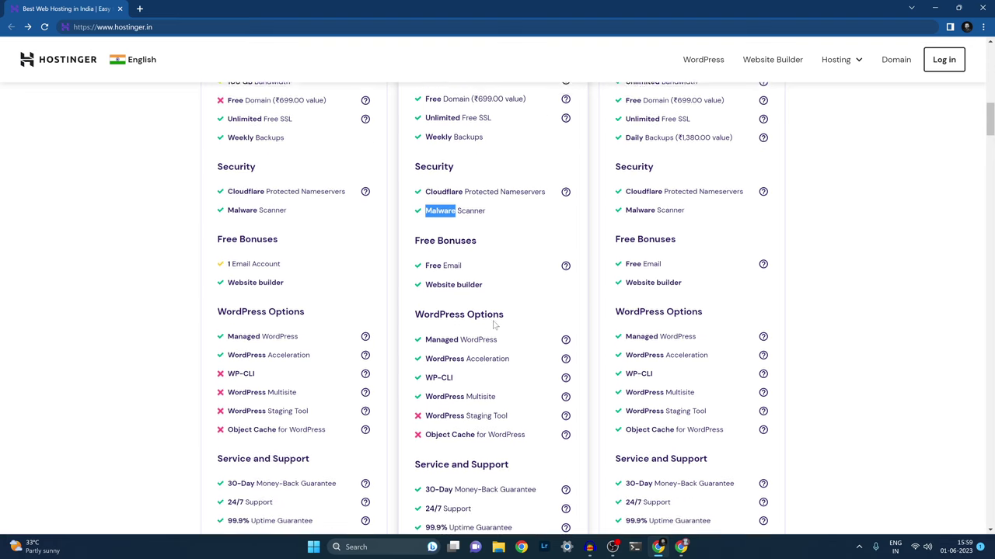
{"action": "left_click_drag", "start_coordinate": [425, 204], "coordinate": [490, 206]}
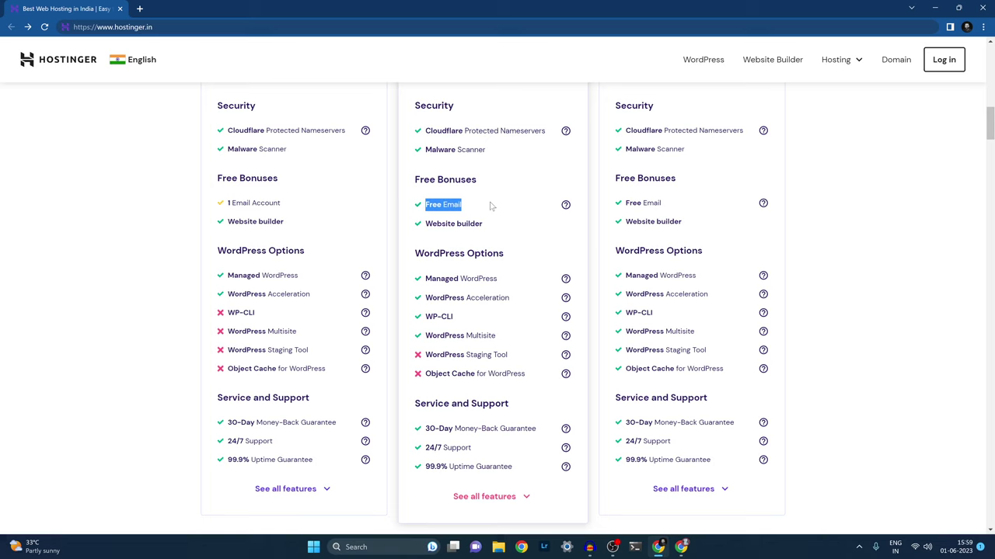
{"action": "left_click", "coordinate": [491, 205]}
{"action": "left_click_drag", "start_coordinate": [425, 205], "coordinate": [482, 224]}
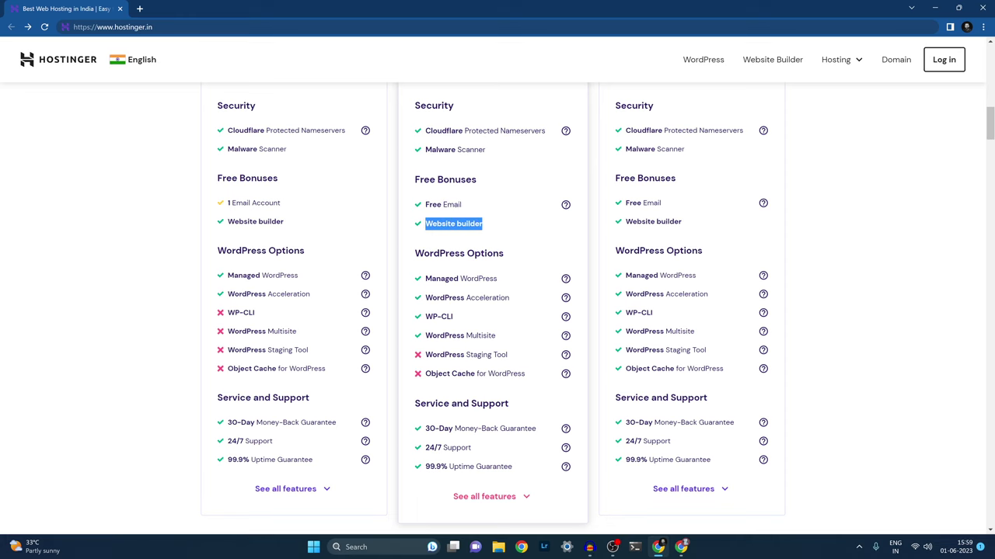
{"action": "scroll", "coordinate": [492, 310], "scroll_direction": "down", "scroll_amount": 2}
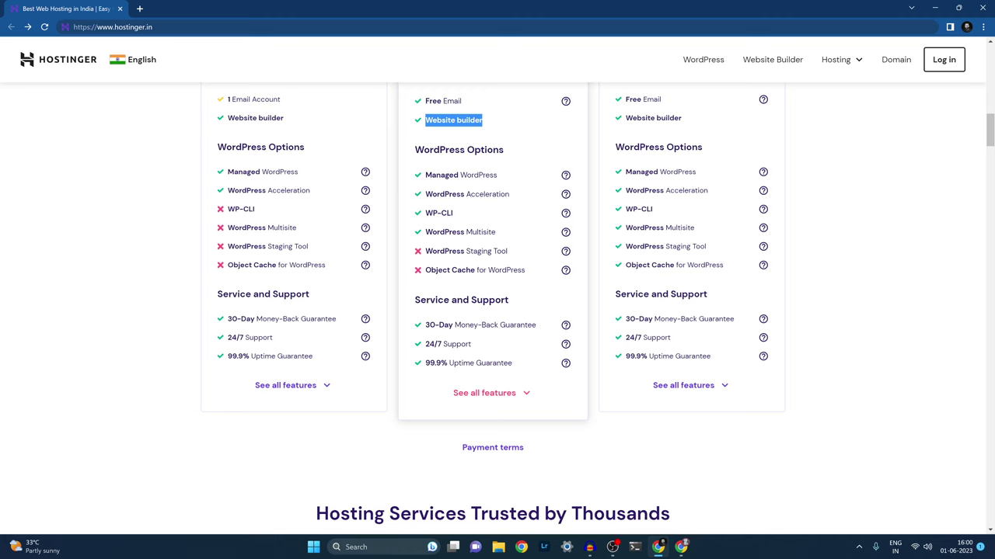
- Add Premium Web Hosting to the cart, opening checkout with the 48-month ₹149.00/month period
{"action": "scroll", "coordinate": [483, 342], "scroll_direction": "up", "scroll_amount": 3}
{"action": "scroll", "coordinate": [483, 342], "scroll_direction": "up", "scroll_amount": 5}
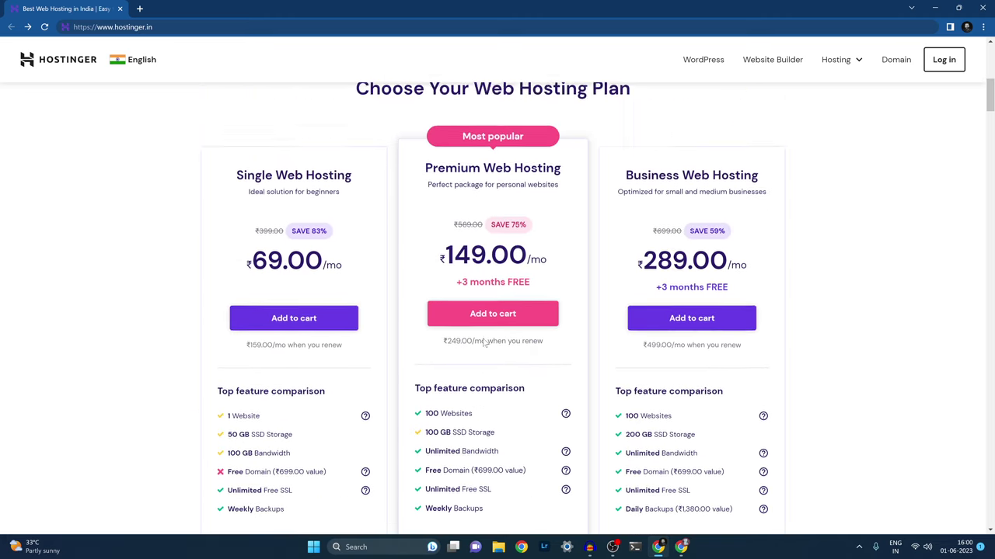
{"action": "scroll", "coordinate": [777, 347], "scroll_direction": "down", "scroll_amount": 2}
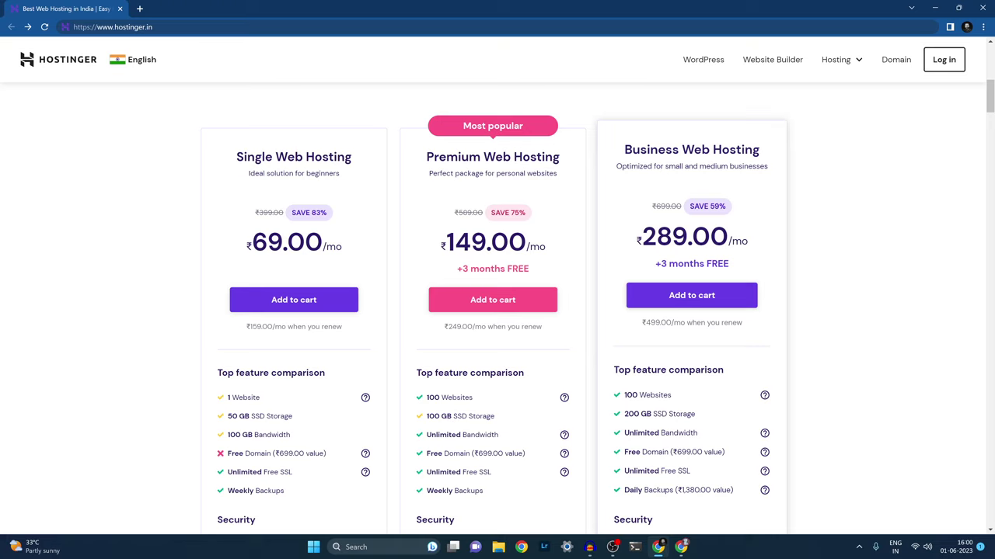
{"action": "scroll", "coordinate": [708, 160], "scroll_direction": "down", "scroll_amount": 2}
{"action": "scroll", "coordinate": [705, 424], "scroll_direction": "down", "scroll_amount": 3}
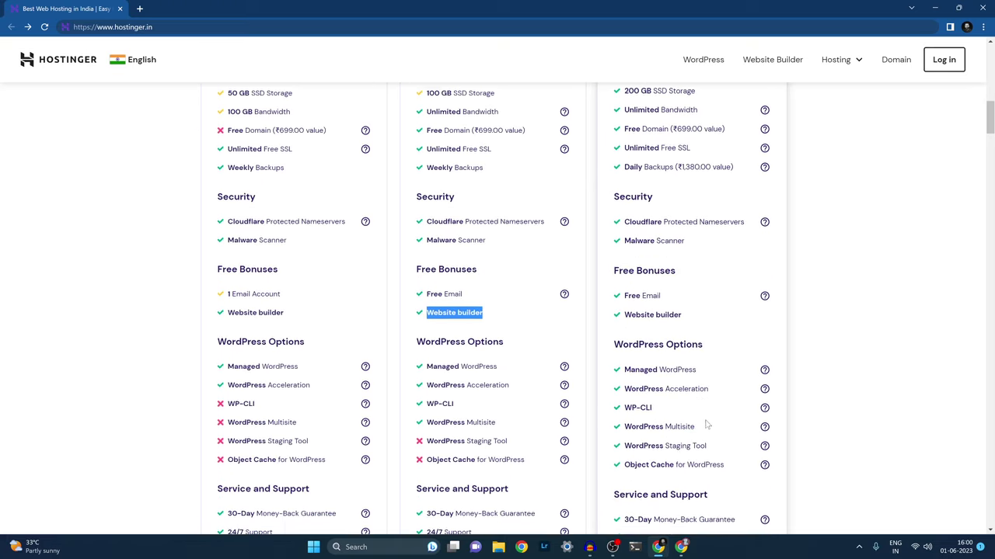
{"action": "scroll", "coordinate": [705, 426], "scroll_direction": "up", "scroll_amount": 6}
{"action": "scroll", "coordinate": [706, 425], "scroll_direction": "down", "scroll_amount": 3}
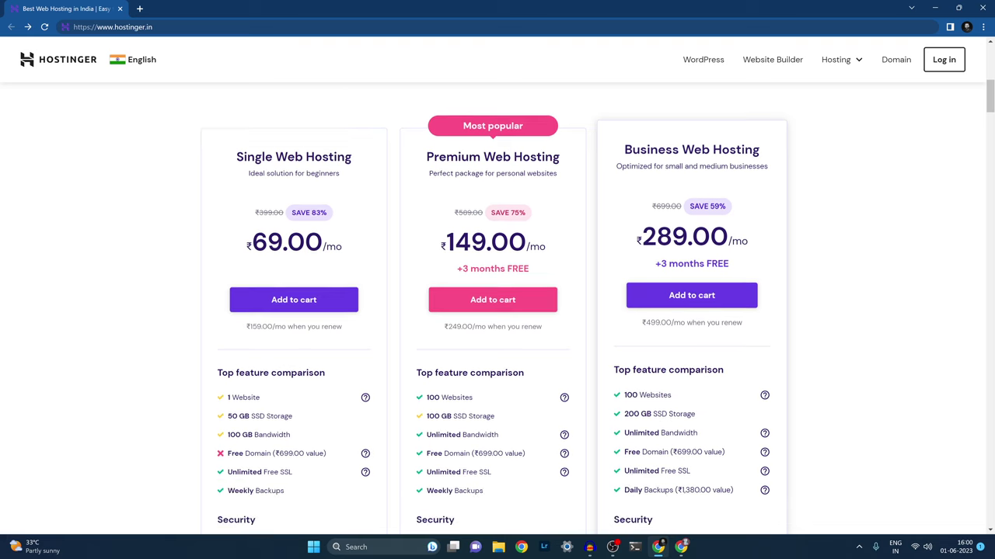
{"action": "left_click", "coordinate": [491, 304]}
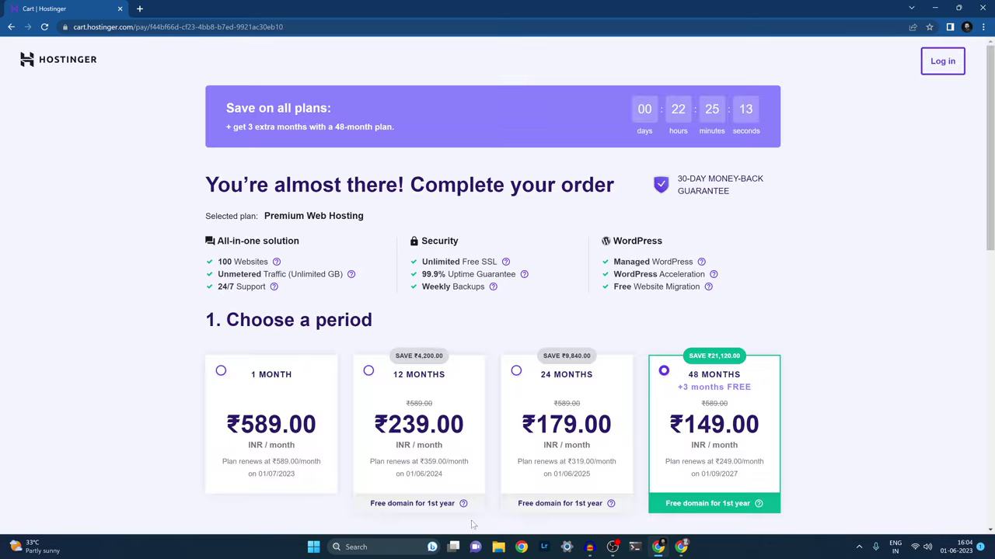
- Highlight the selected Premium Web Hosting plan and the Choose a period heading
{"action": "left_click_drag", "start_coordinate": [264, 216], "coordinate": [362, 217]}
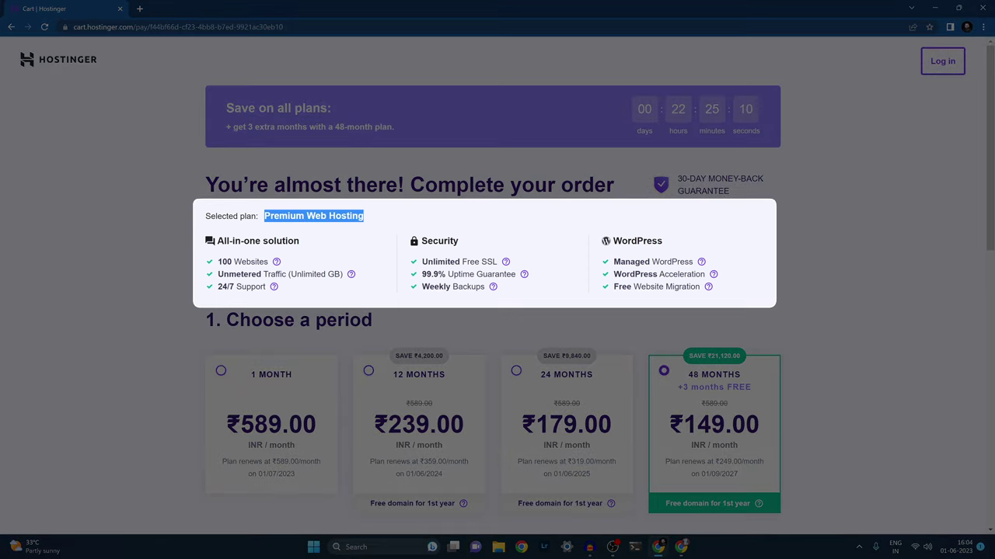
{"action": "left_click", "coordinate": [358, 251]}
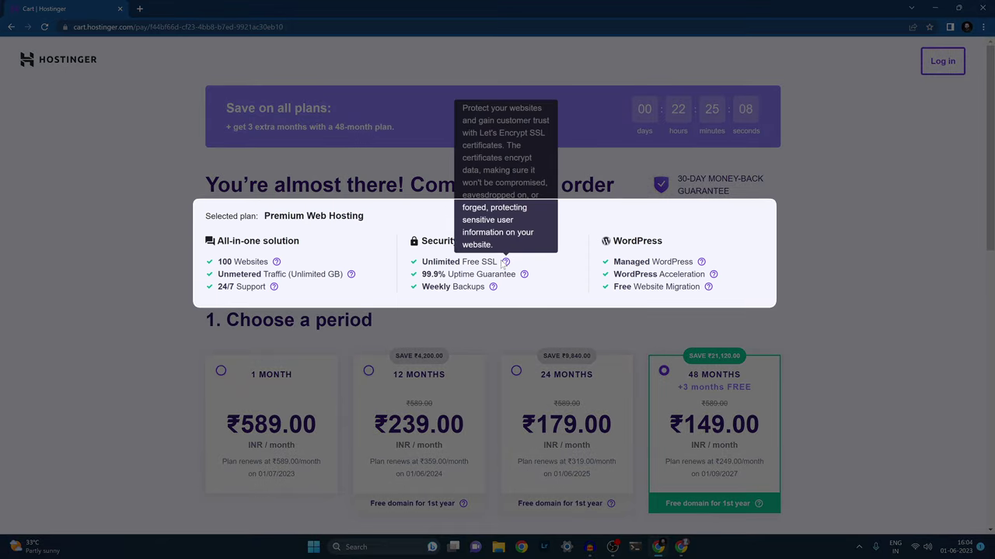
{"action": "scroll", "coordinate": [880, 306], "scroll_direction": "down", "scroll_amount": 3}
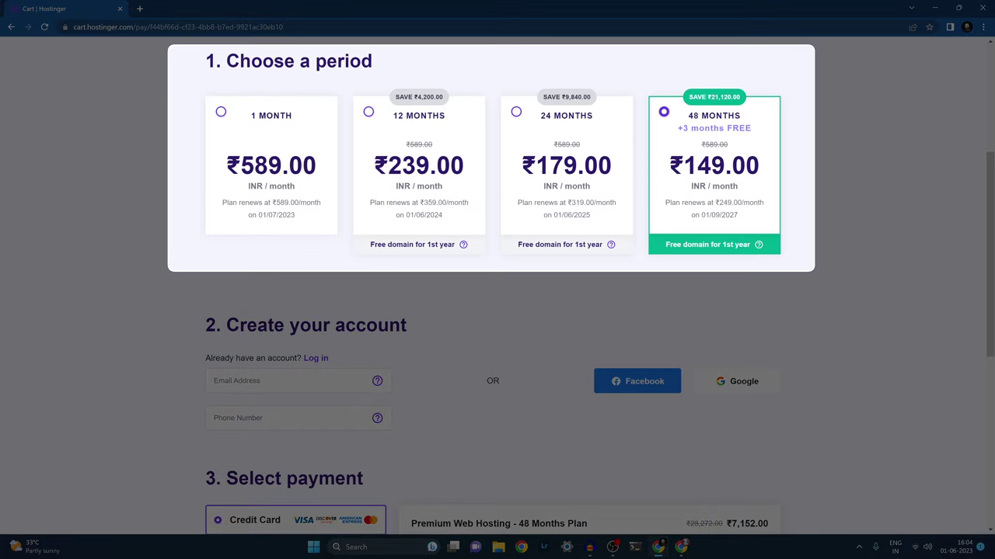
{"action": "left_click_drag", "start_coordinate": [226, 61], "coordinate": [376, 60]}
{"action": "left_click", "coordinate": [374, 62]}
- Compare the 1-, 12-, 24- and 48-month periods and settle on 12 months at ₹2,868.00
{"action": "left_click", "coordinate": [260, 221]}
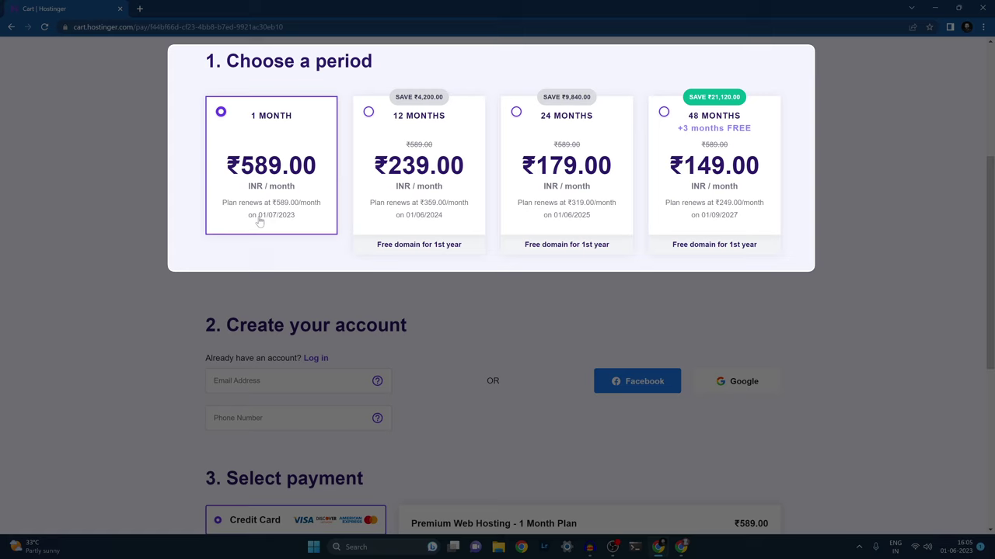
{"action": "left_click", "coordinate": [419, 227]}
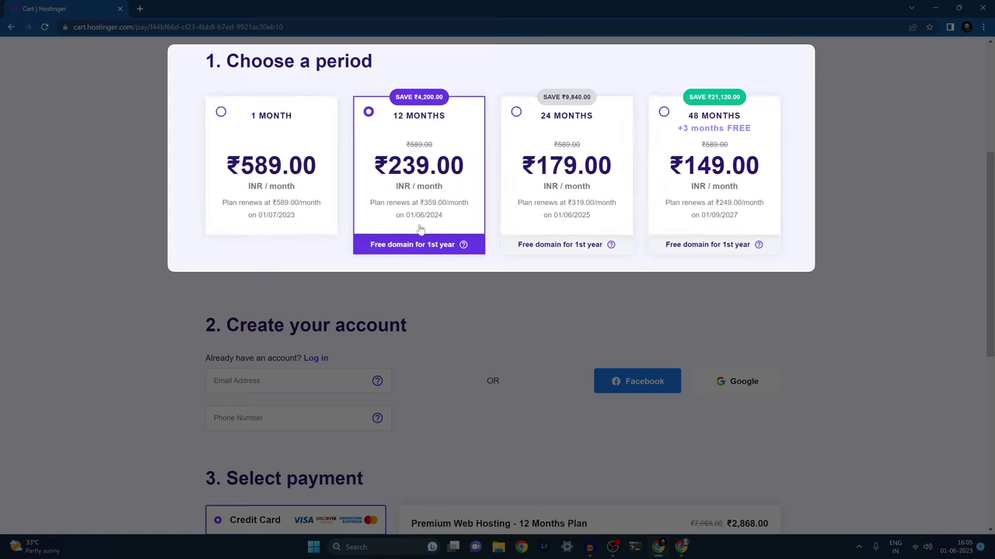
{"action": "left_click", "coordinate": [557, 230]}
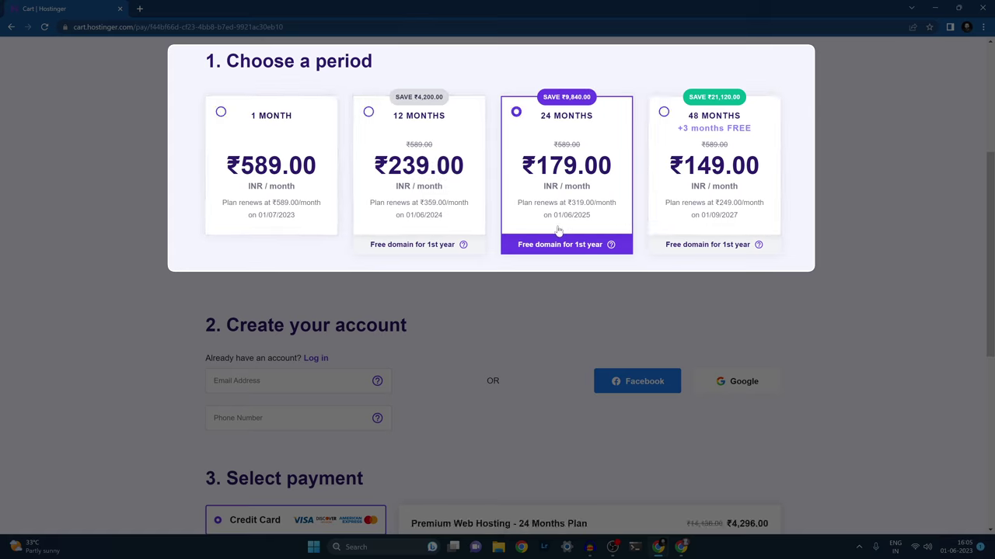
{"action": "left_click", "coordinate": [418, 233]}
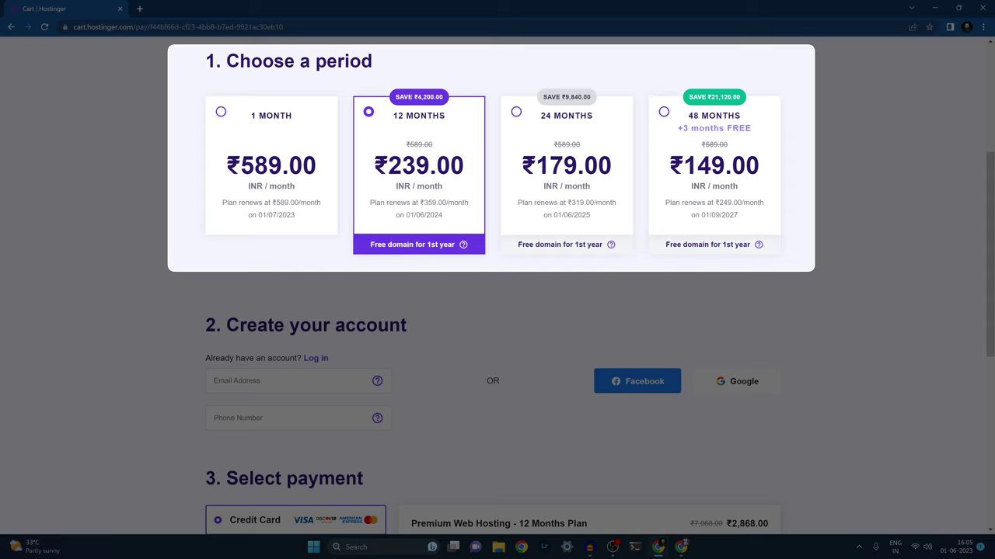
{"action": "left_click", "coordinate": [722, 228]}
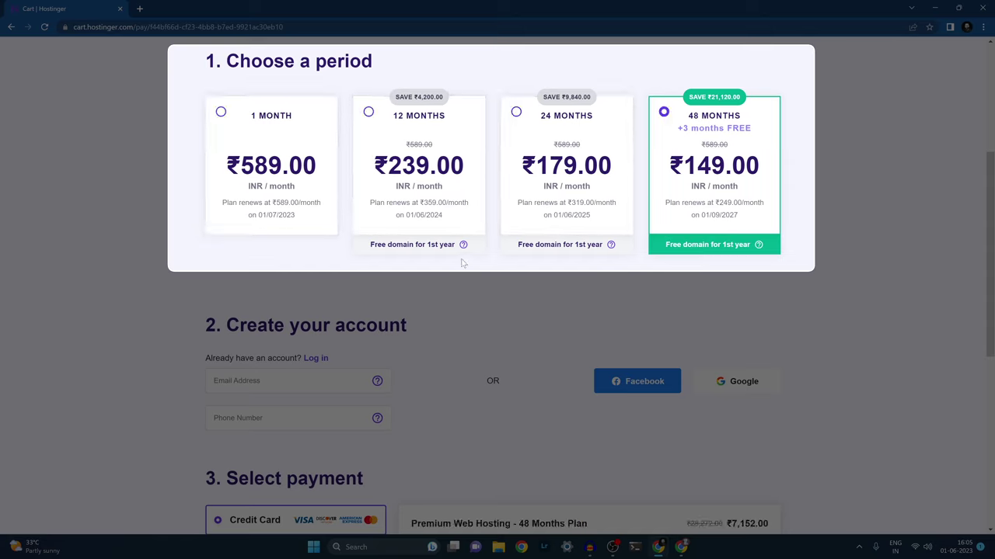
{"action": "left_click", "coordinate": [419, 230]}
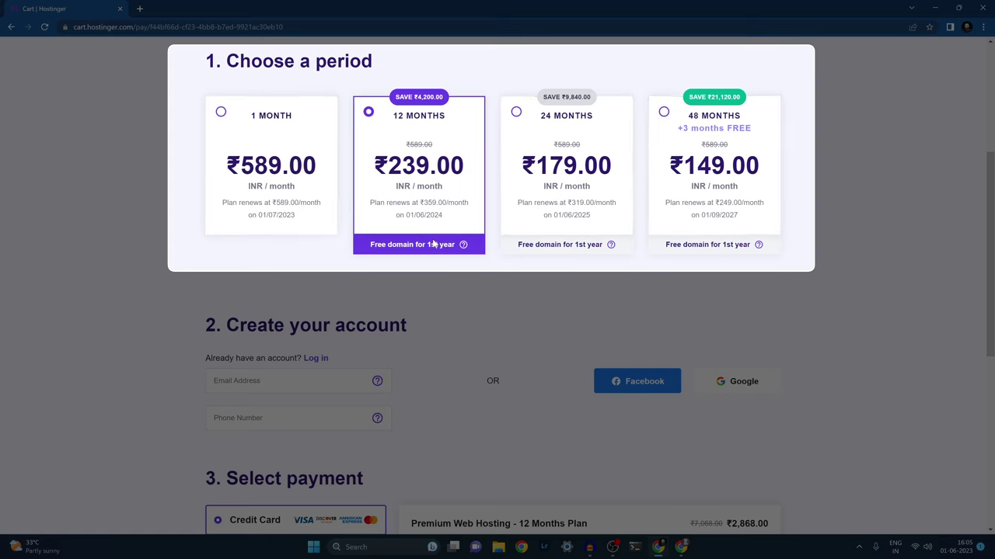
{"action": "left_click", "coordinate": [569, 230]}
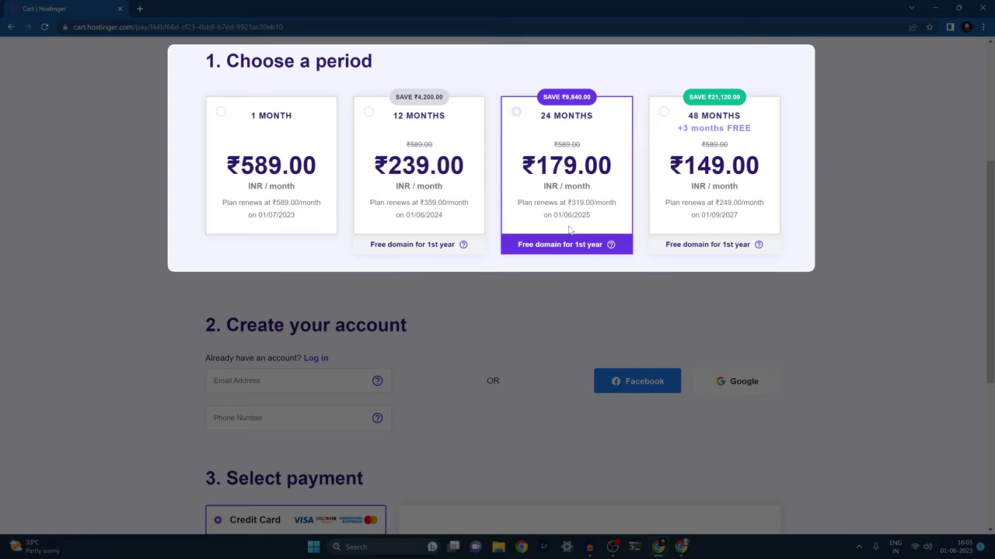
{"action": "left_click", "coordinate": [418, 228]}
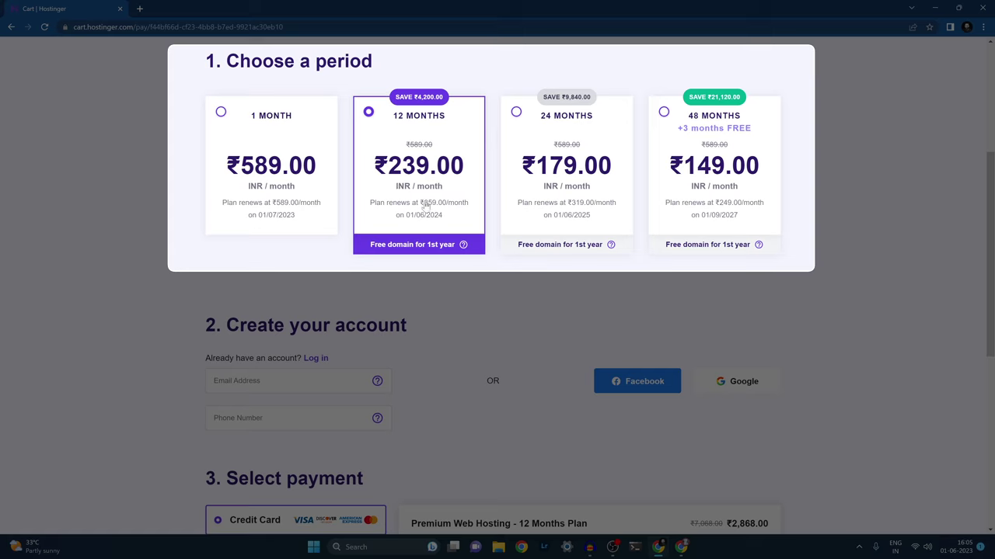
{"action": "double_click", "coordinate": [432, 204]}
{"action": "left_click", "coordinate": [419, 226]}
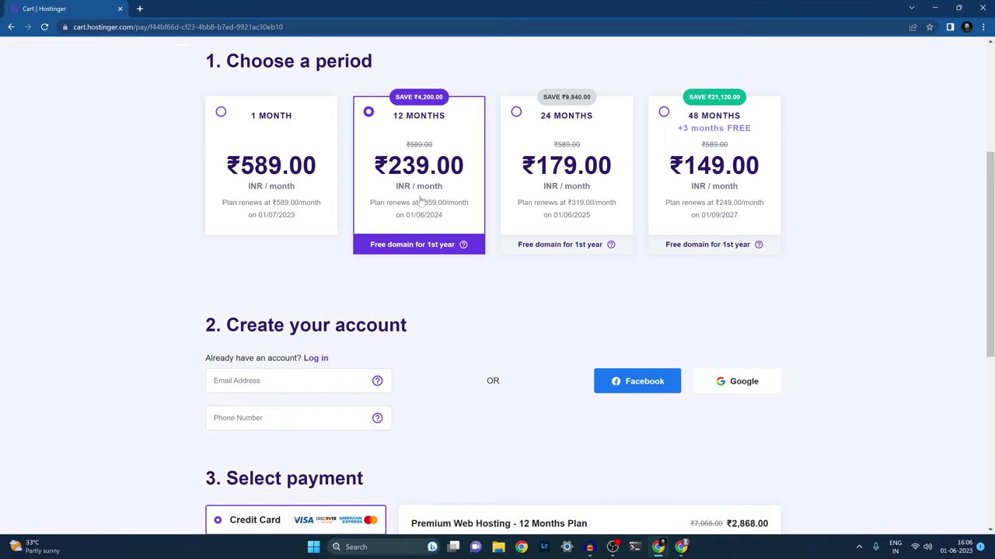
- Enter the account e-mail address and phone number, then move down to payment
{"action": "scroll", "coordinate": [444, 329], "scroll_direction": "down", "scroll_amount": 3}
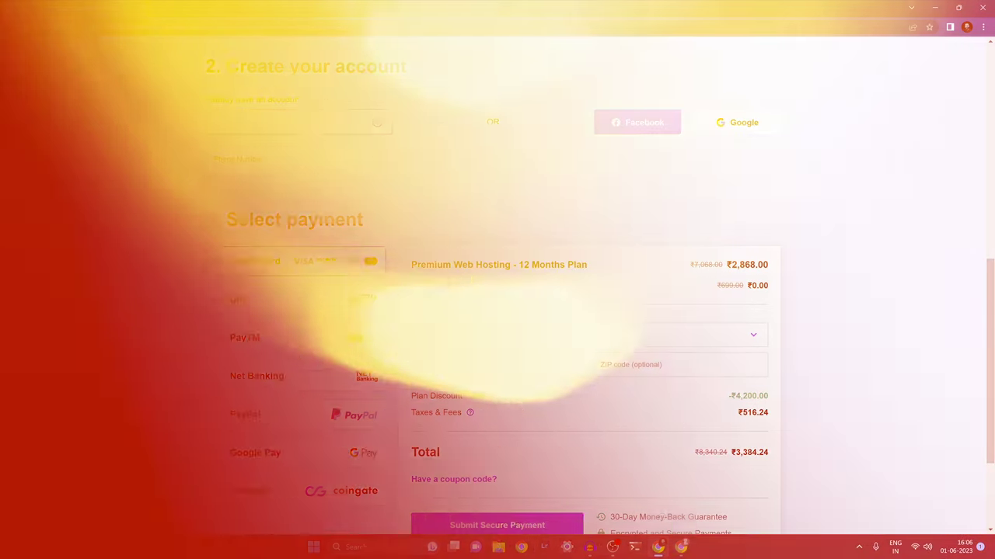
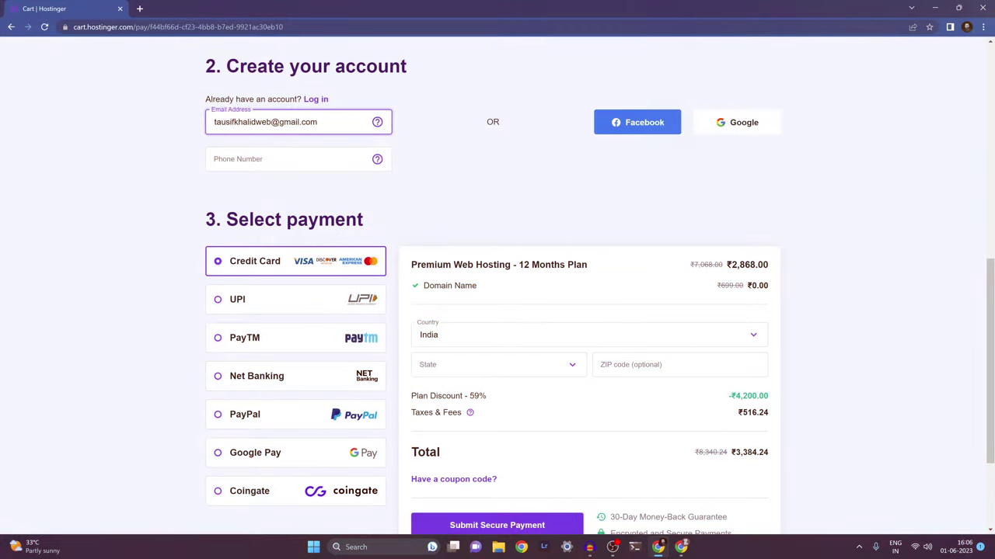
{"action": "key", "text": "Tab"}
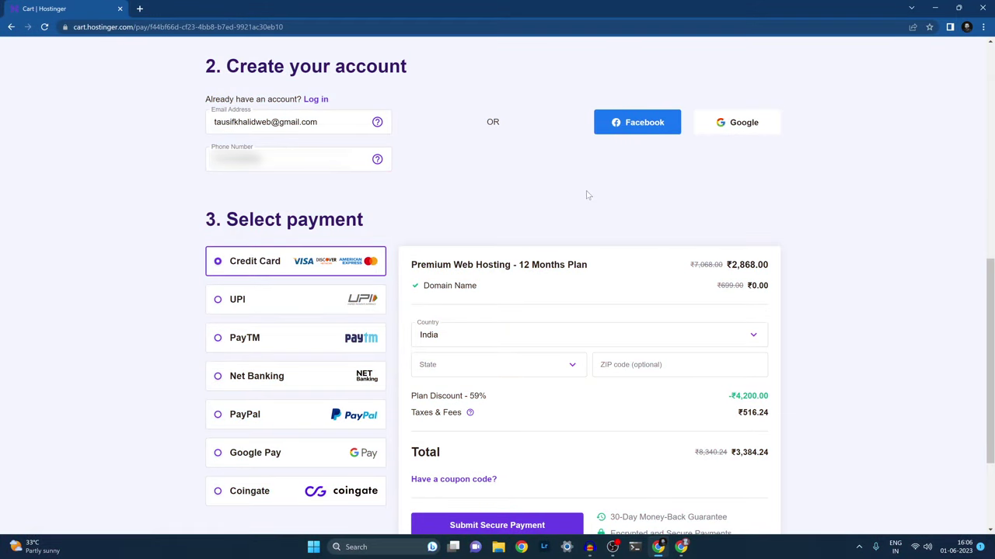
{"action": "scroll", "coordinate": [657, 262], "scroll_direction": "down", "scroll_amount": 3}
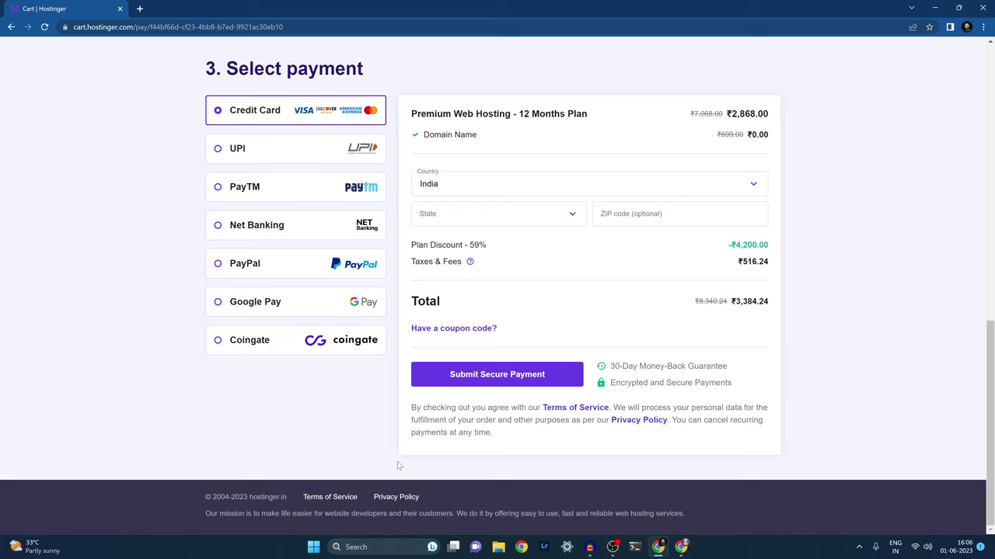
- Pay with UPI, set the billing state to Delhi and fill in the ZIP code
{"action": "left_click", "coordinate": [311, 153]}
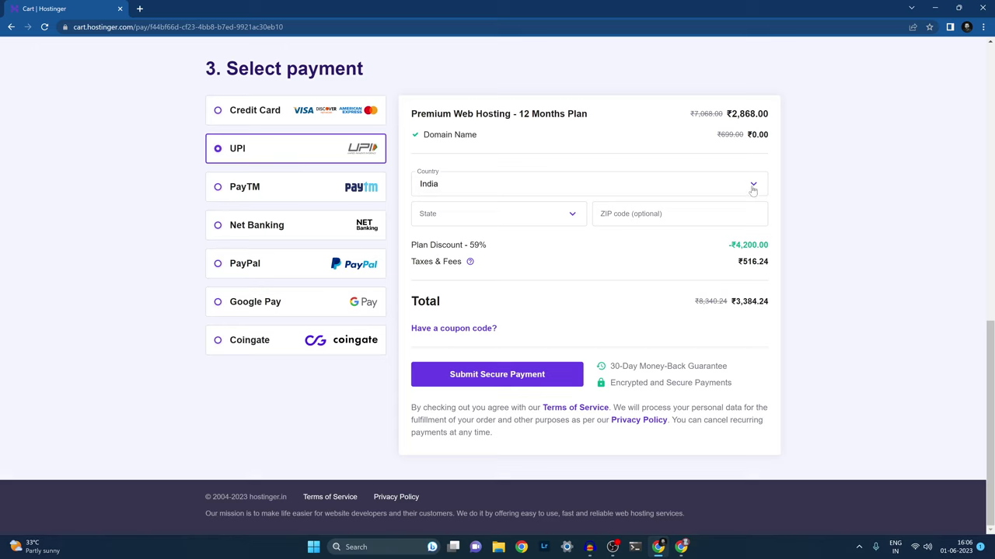
{"action": "left_click", "coordinate": [575, 221]}
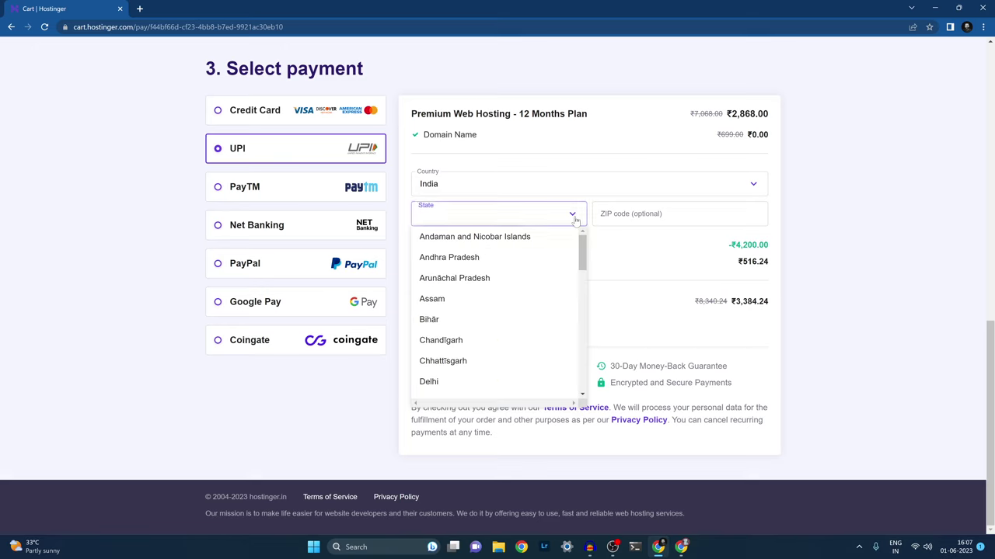
{"action": "left_click_drag", "start_coordinate": [583, 254], "coordinate": [583, 280]}
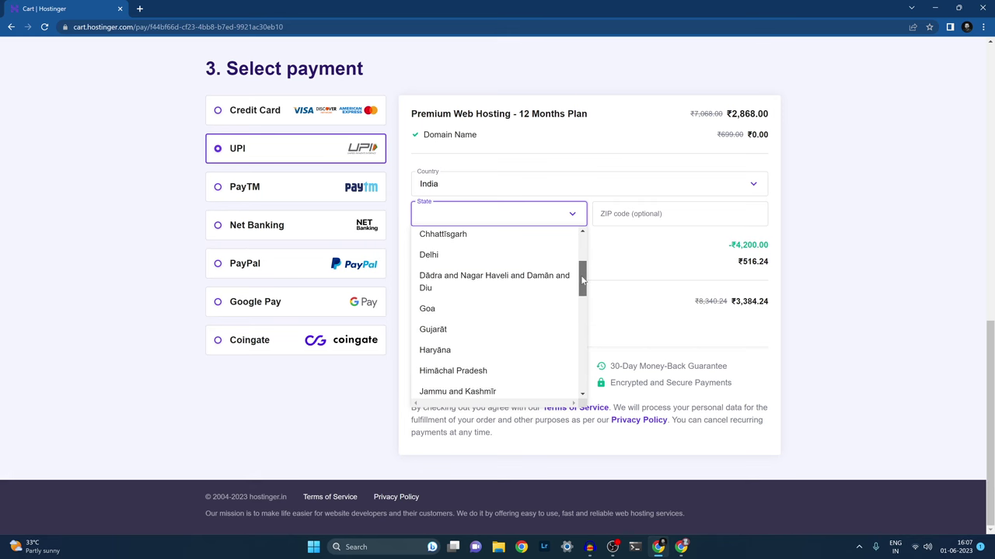
{"action": "left_click", "coordinate": [523, 257]}
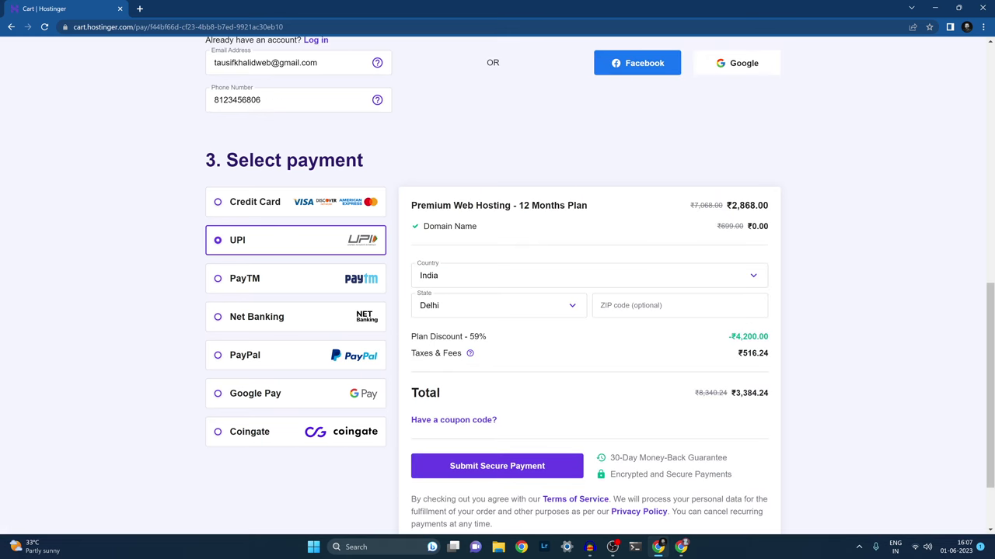
{"action": "type", "text": "110025"}
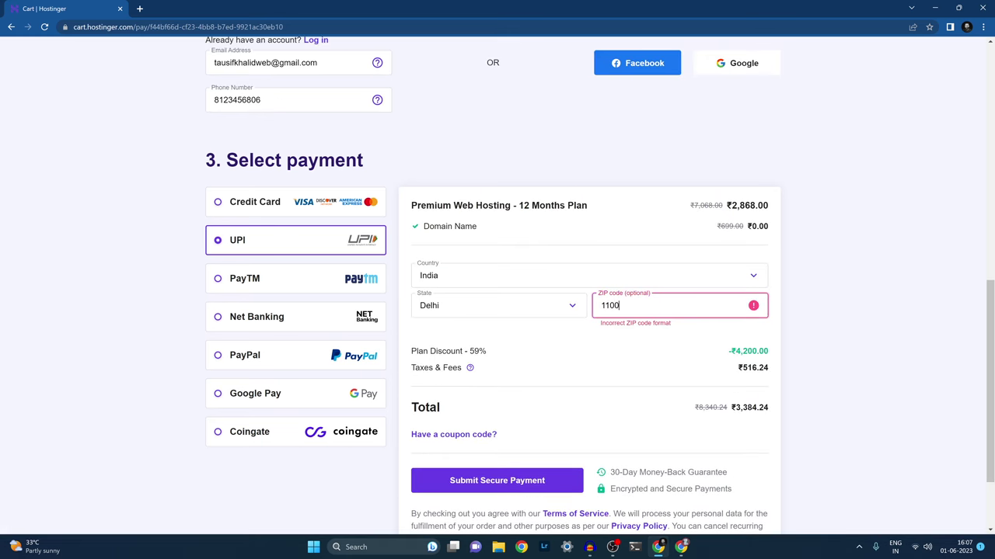
{"action": "left_click", "coordinate": [636, 330]}
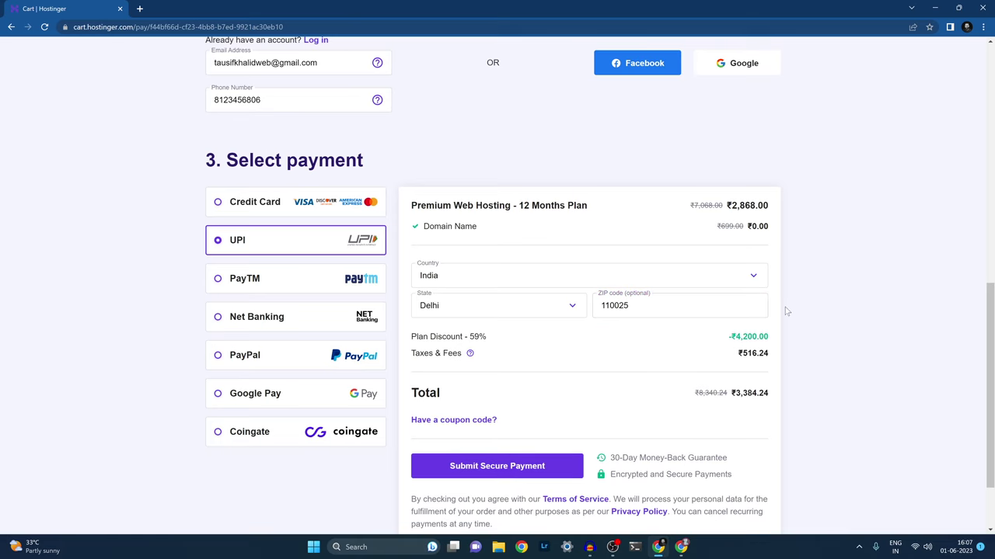
{"action": "scroll", "coordinate": [797, 357], "scroll_direction": "down", "scroll_amount": 2}
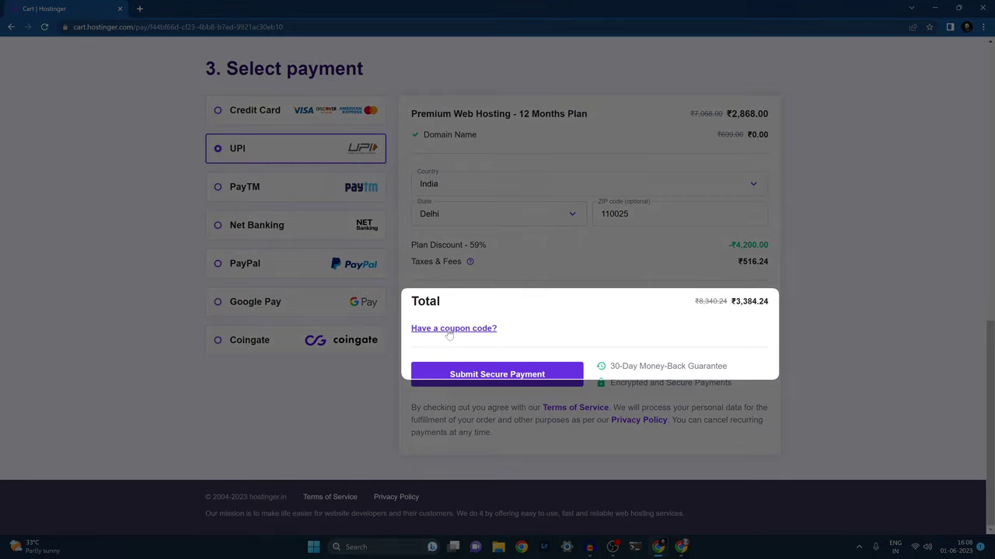
- Apply coupon BILLI4YOU to bring the total to ₹3,045.82 and submit the secure payment
{"action": "left_click", "coordinate": [447, 330]}
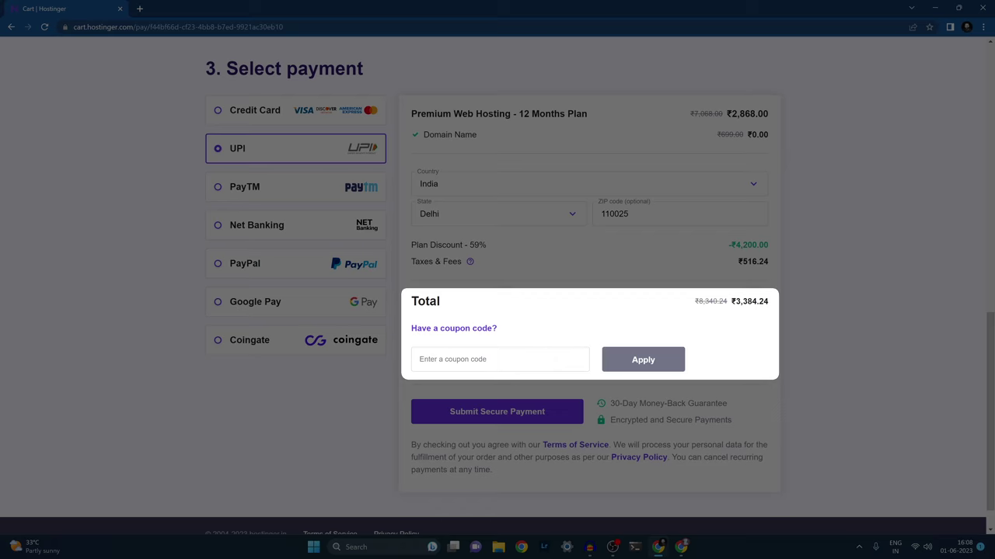
{"action": "left_click", "coordinate": [482, 359]}
{"action": "type", "text": "BILLI4YO"}
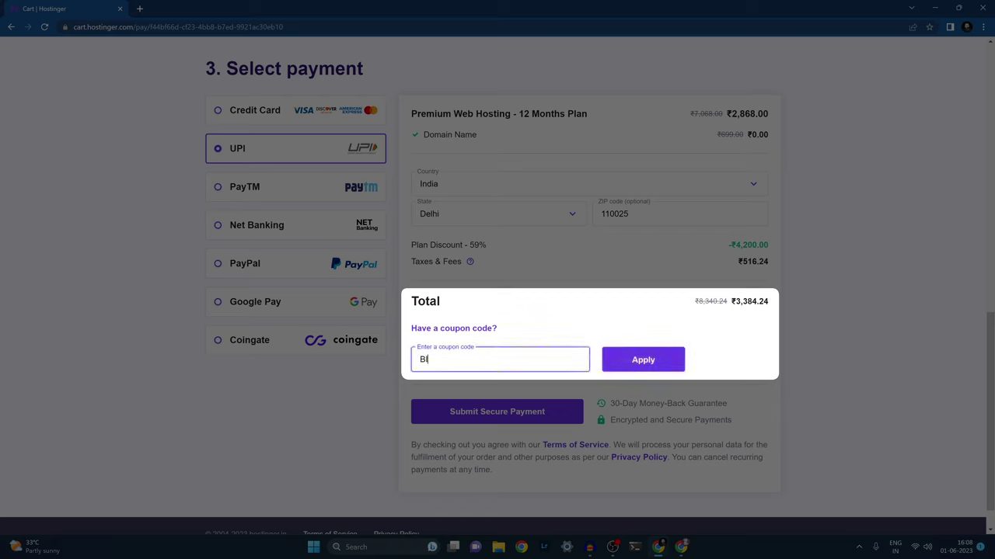
{"action": "type", "text": "U"}
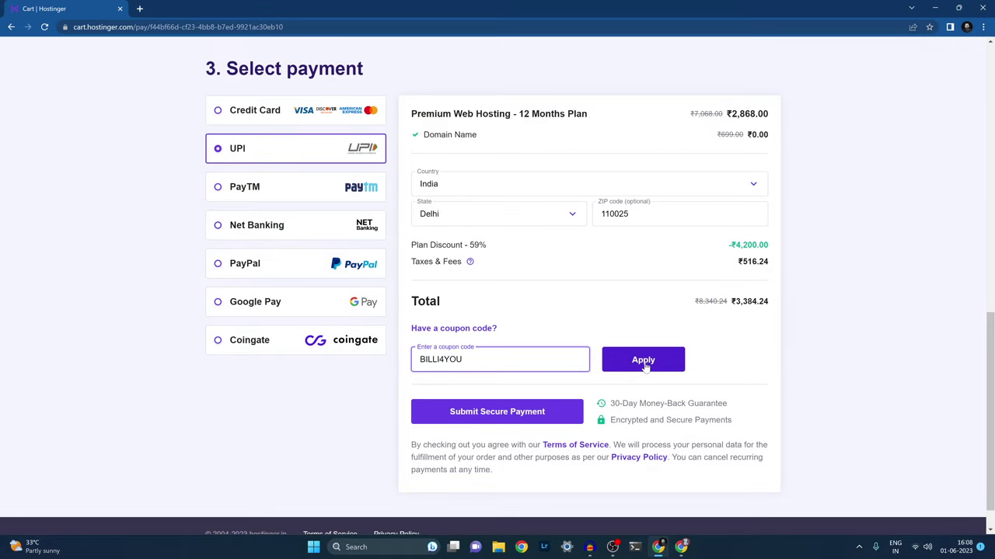
{"action": "left_click", "coordinate": [645, 365]}
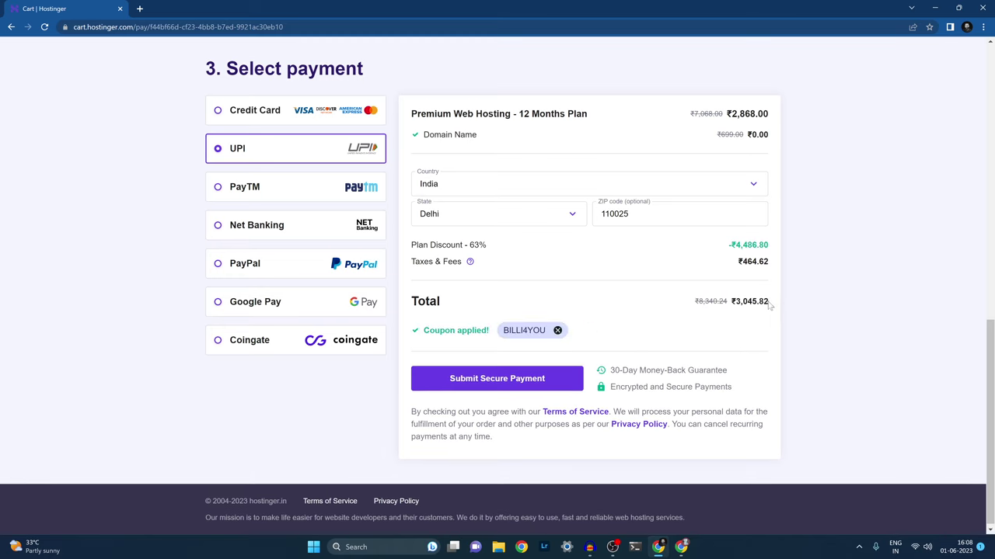
{"action": "left_click", "coordinate": [495, 389]}
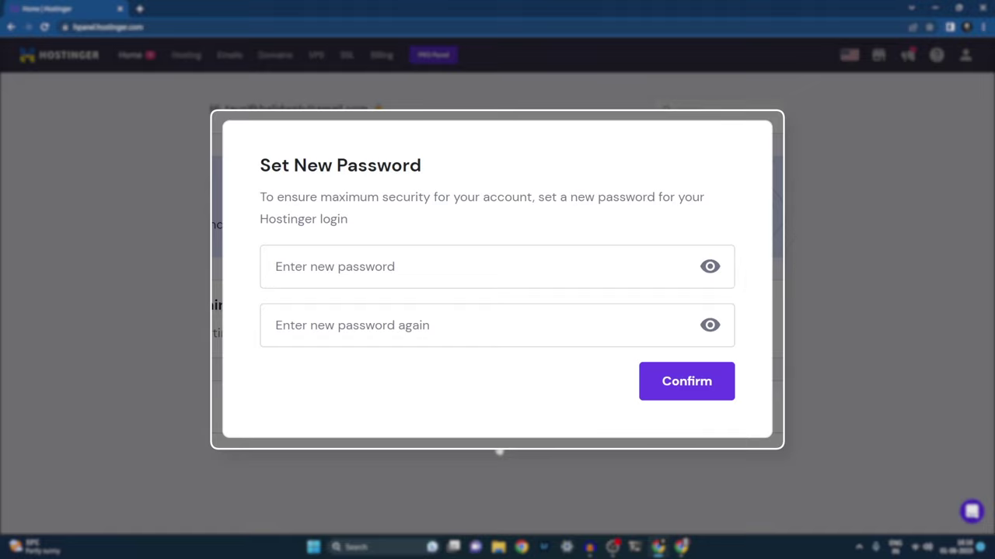
- Enter and confirm the new account password, then save it in Chrome
{"action": "left_click", "coordinate": [277, 266]}
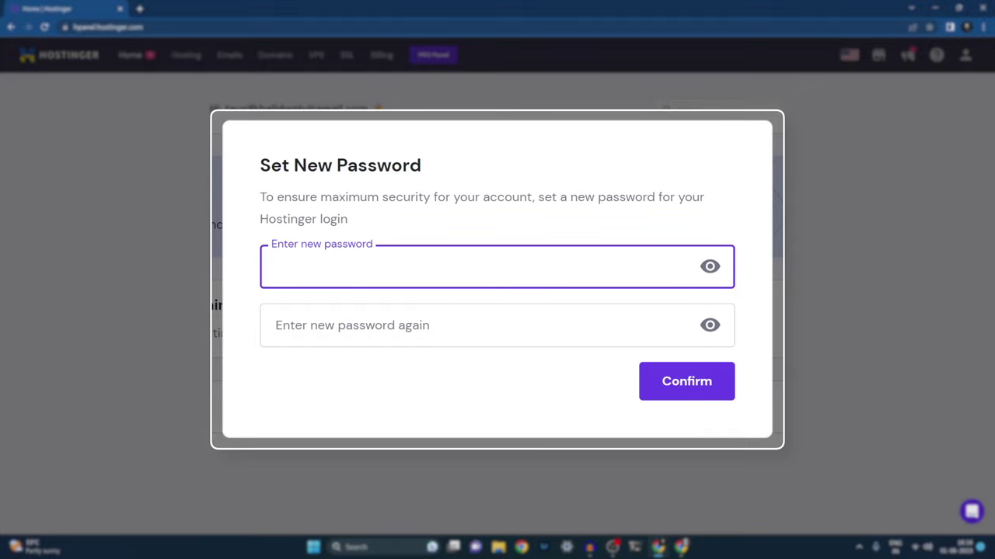
{"action": "key", "text": "ctrl+v"}
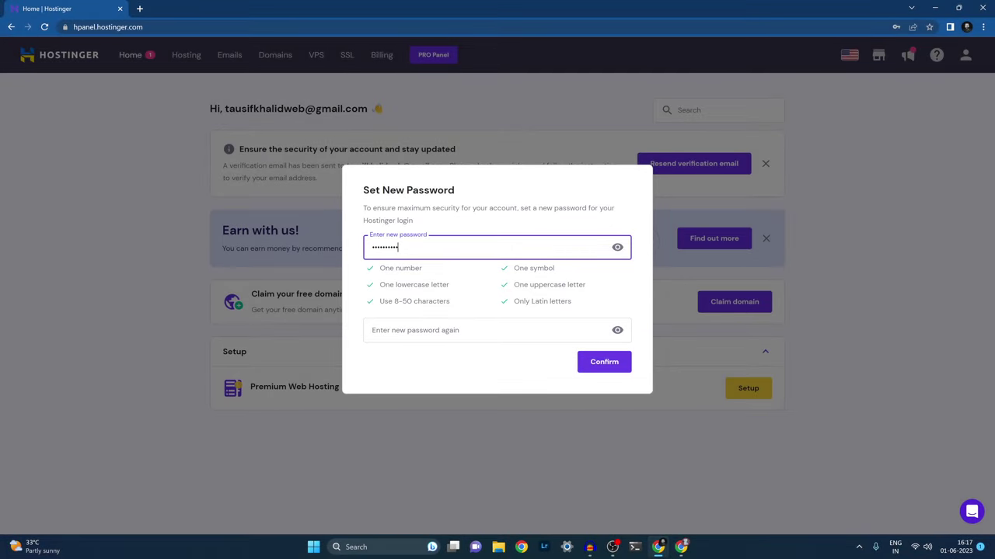
{"action": "left_click", "coordinate": [497, 330]}
{"action": "type", "text": "••••"}
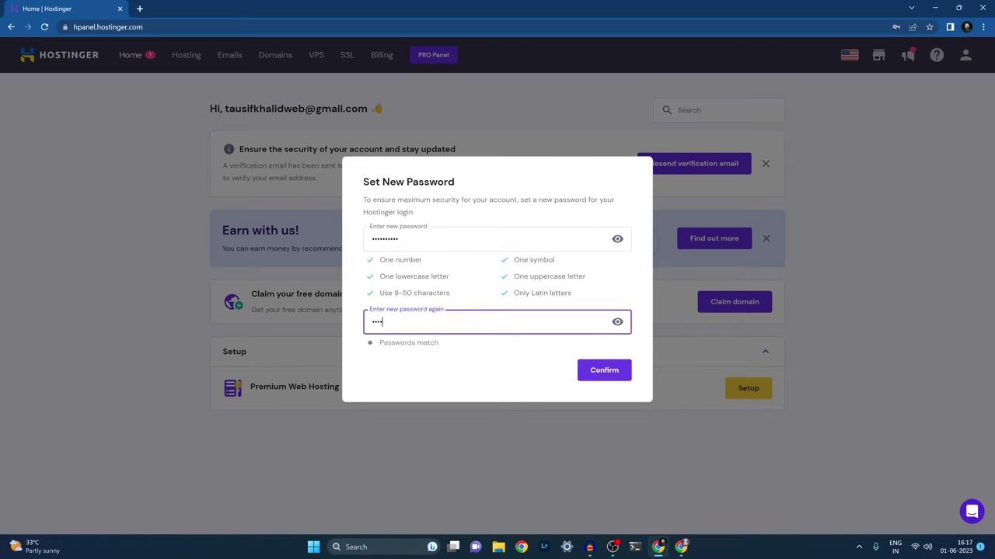
{"action": "type", "text": "••••"}
{"action": "left_click", "coordinate": [606, 375]}
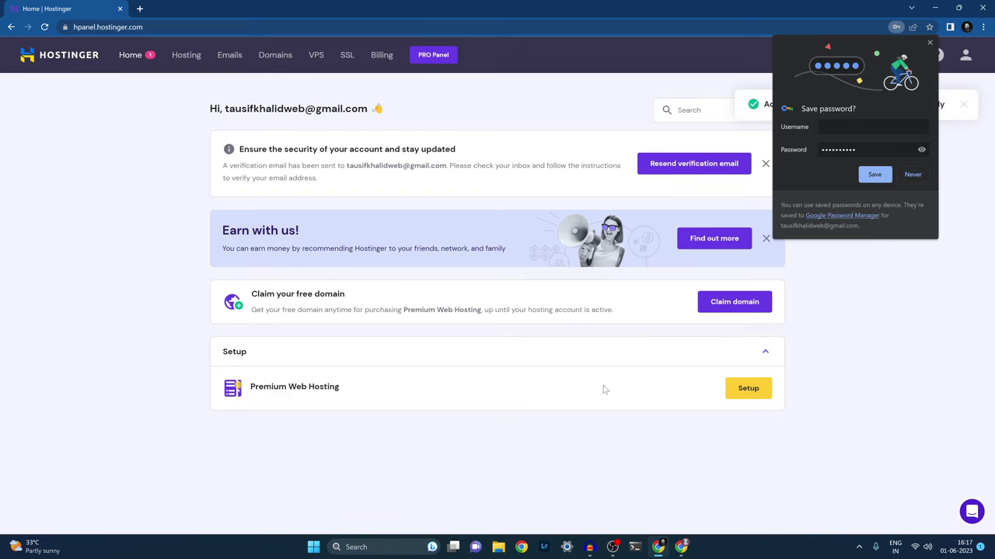
{"action": "left_click", "coordinate": [874, 174]}
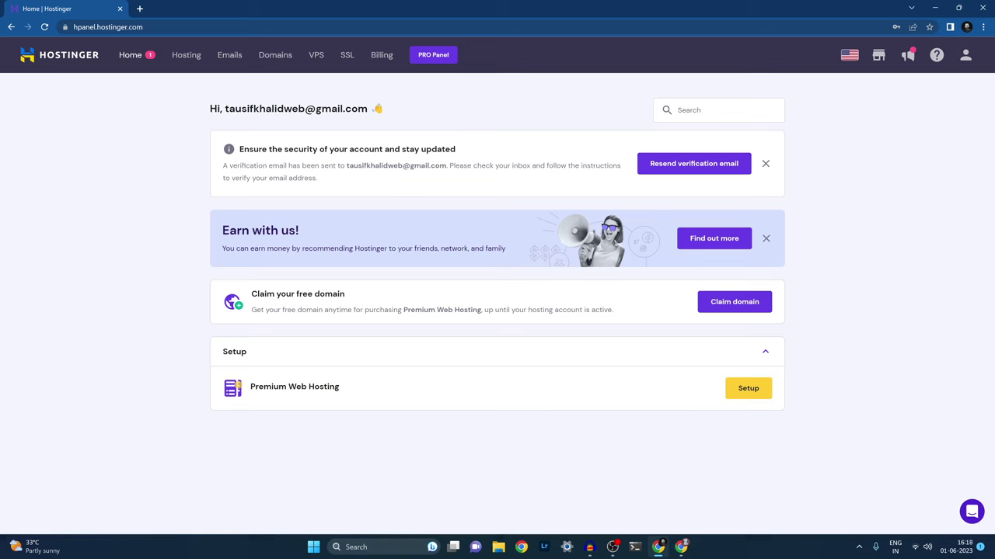
{"action": "left_click_drag", "start_coordinate": [225, 109], "coordinate": [344, 109]}
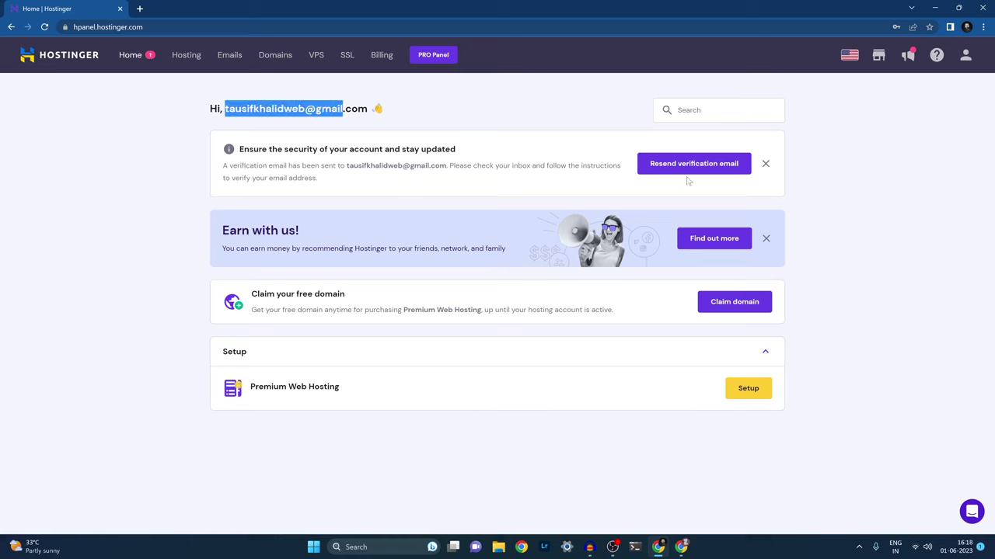
- Open Gmail in a new tab and click Verify Email in Hostinger's 'Verify your email address' message
{"action": "left_click", "coordinate": [170, 120]}
{"action": "left_click", "coordinate": [140, 8]}
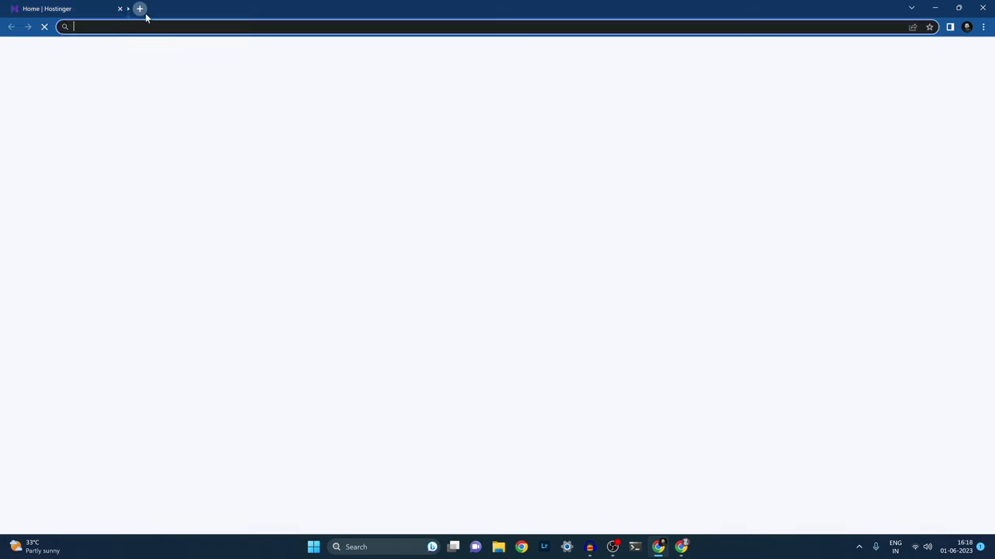
{"action": "left_click", "coordinate": [893, 55]}
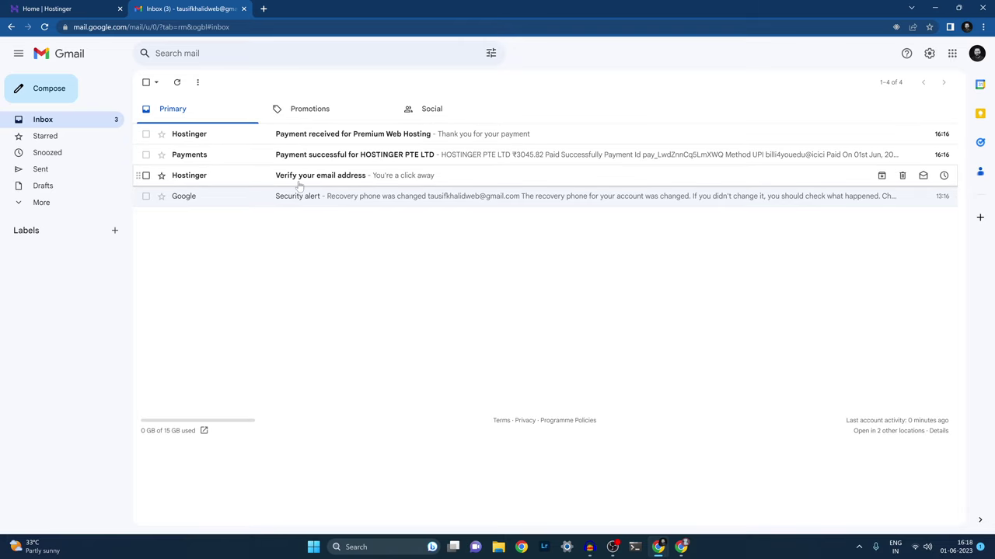
{"action": "left_click", "coordinate": [454, 176]}
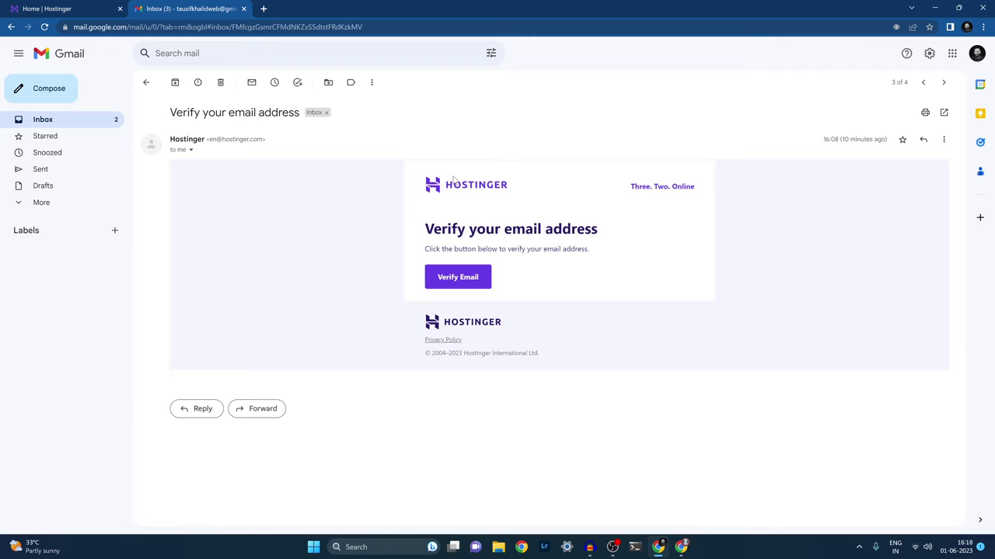
{"action": "left_click", "coordinate": [460, 283]}
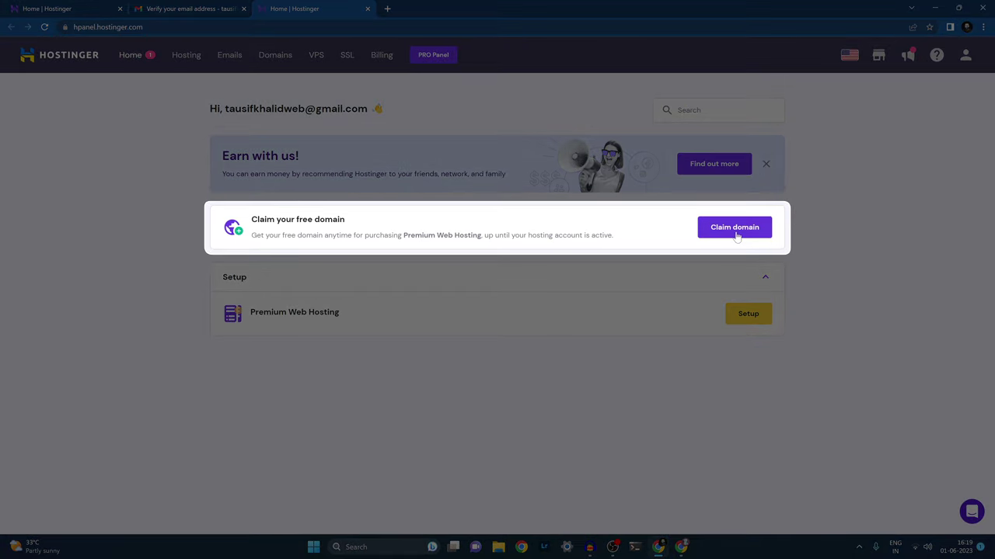
- Close the extra tabs and check myfirstshop.online, shown free at ₹0.00/yr
{"action": "left_click", "coordinate": [119, 9]}
{"action": "left_click", "coordinate": [120, 9]}
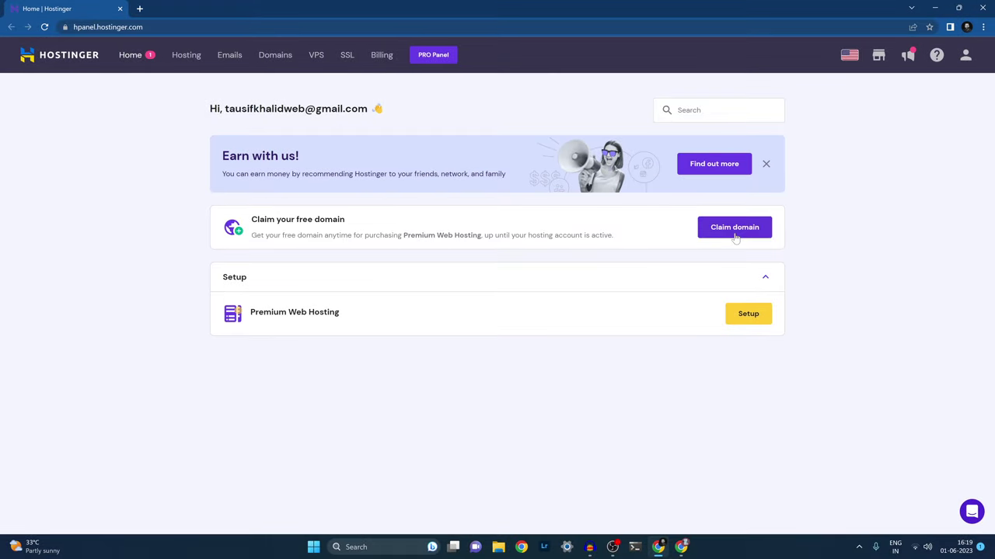
{"action": "left_click", "coordinate": [735, 233]}
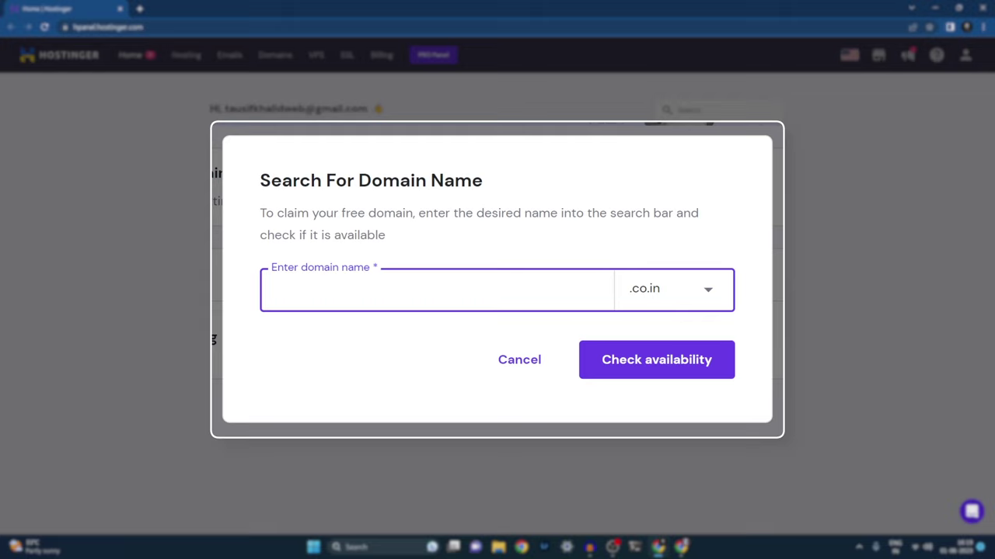
{"action": "type", "text": "myfirstsho"}
{"action": "type", "text": "p."}
{"action": "key", "text": "BackSpace"}
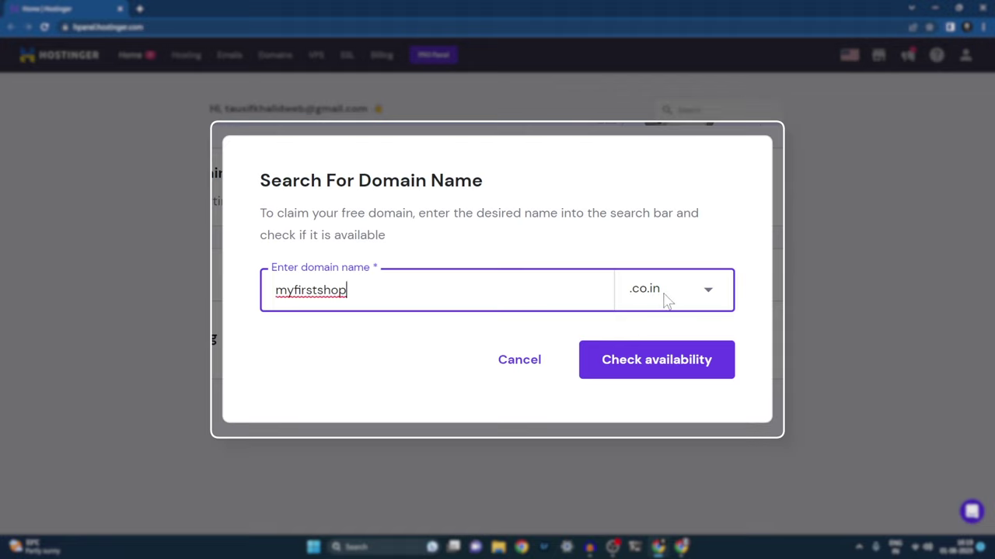
{"action": "left_click", "coordinate": [666, 300]}
{"action": "left_click_drag", "start_coordinate": [728, 366], "coordinate": [723, 406]}
{"action": "left_click", "coordinate": [661, 434]}
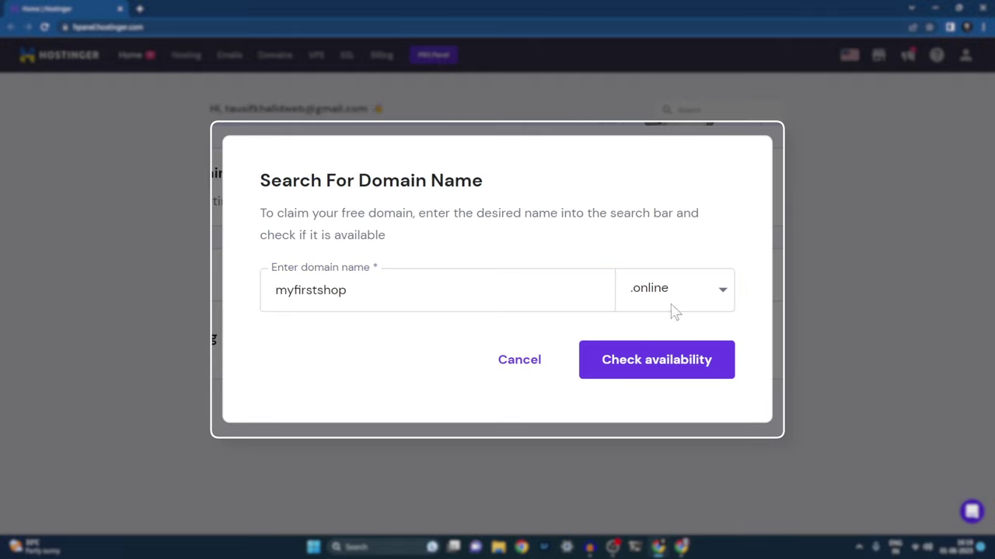
{"action": "left_click", "coordinate": [658, 378]}
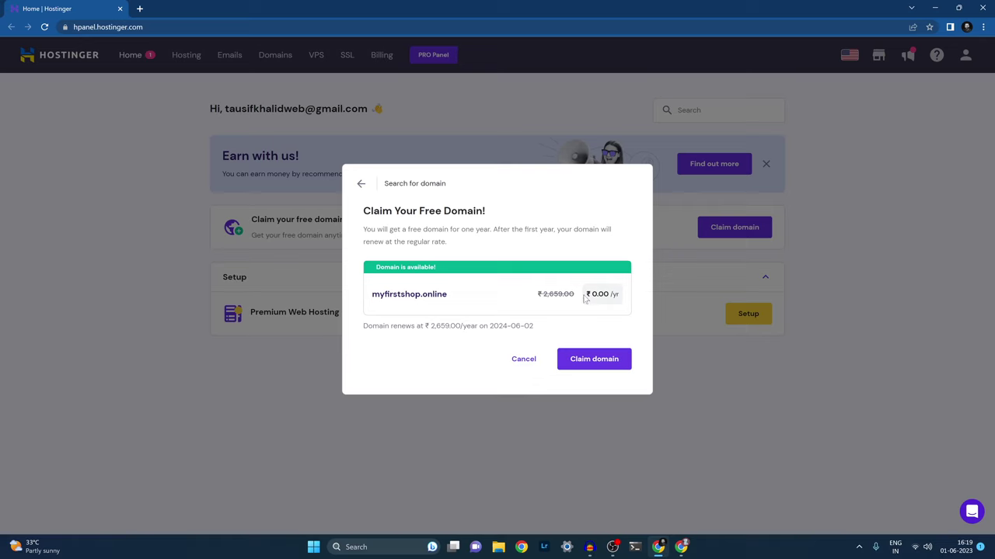
- Claim myfirstshop.online as the free domain at ₹ 0.00/yr
{"action": "left_click_drag", "start_coordinate": [586, 294], "coordinate": [622, 297]}
{"action": "left_click", "coordinate": [637, 303]}
{"action": "left_click_drag", "start_coordinate": [372, 294], "coordinate": [399, 294]}
{"action": "left_click", "coordinate": [465, 305]}
{"action": "left_click", "coordinate": [594, 359]}
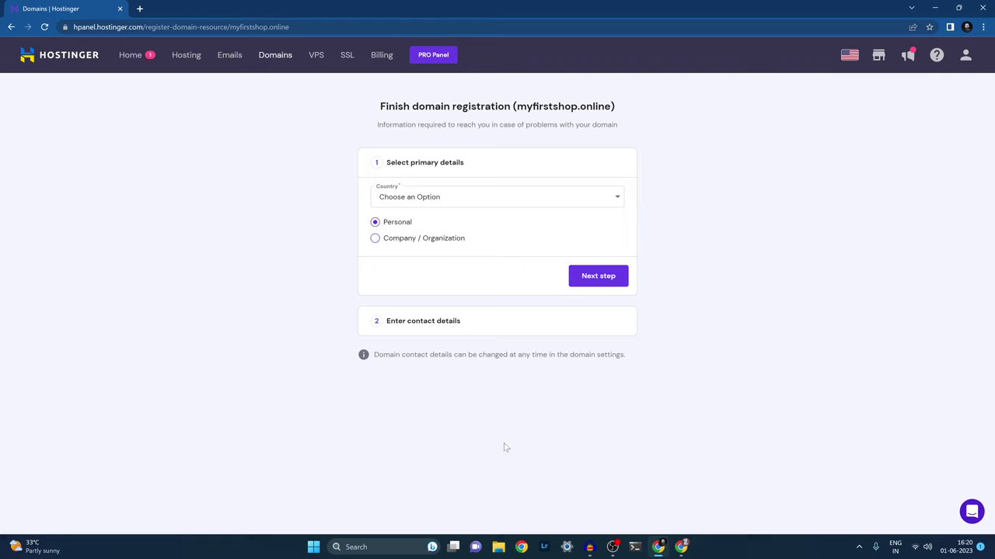
- Set the registrant country to India and advance to the contact details step
{"action": "left_click", "coordinate": [608, 201]}
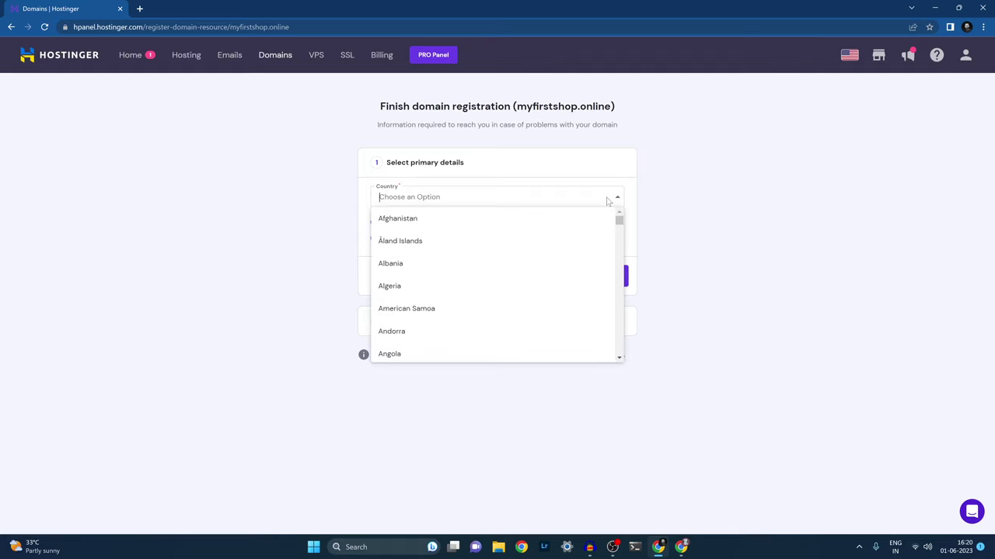
{"action": "scroll", "coordinate": [598, 260], "scroll_direction": "down", "scroll_amount": 7}
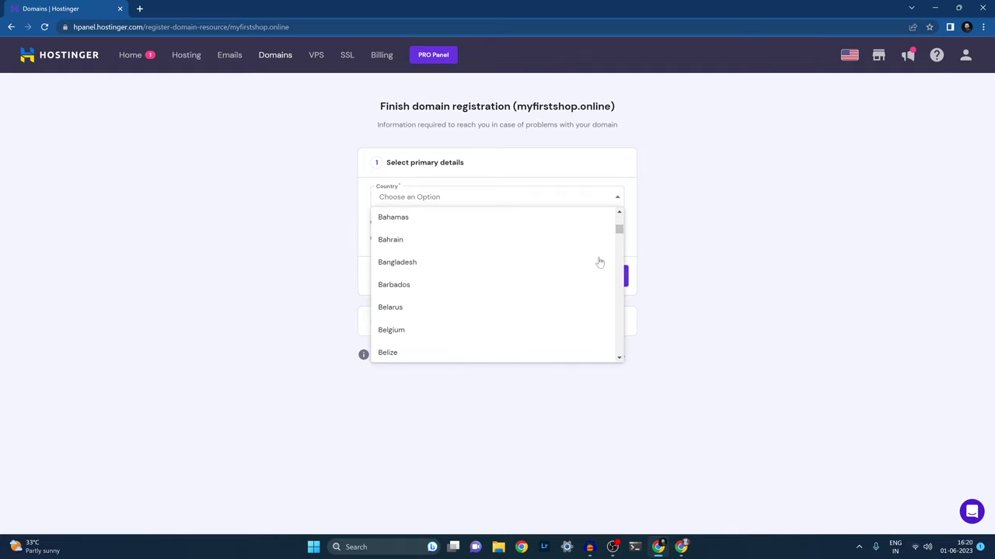
{"action": "scroll", "coordinate": [598, 263], "scroll_direction": "down", "scroll_amount": 10}
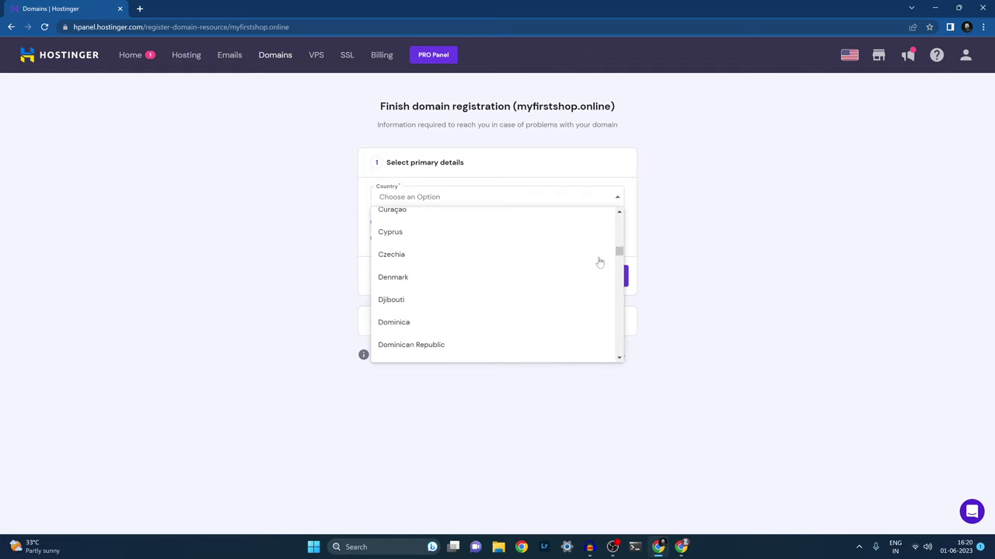
{"action": "type", "text": "indi"}
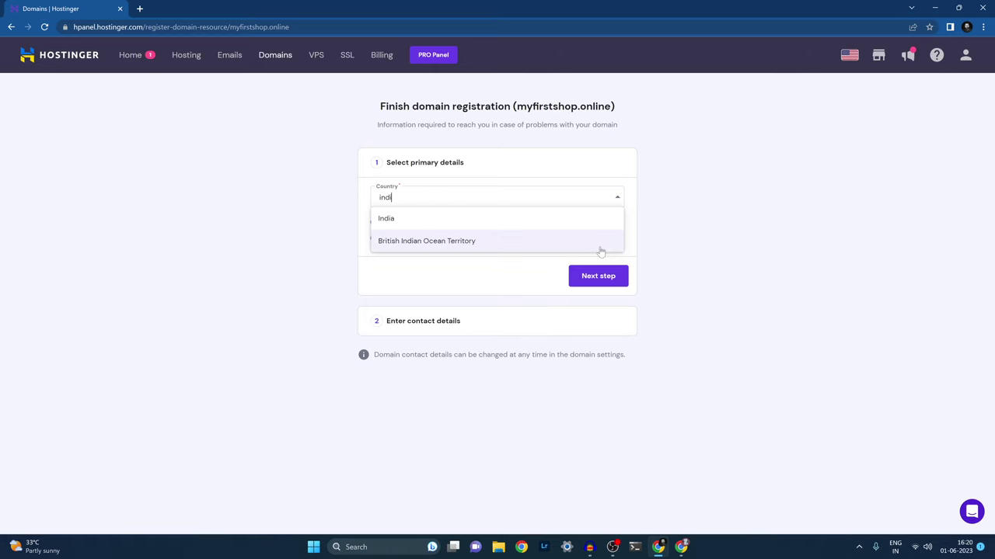
{"action": "left_click", "coordinate": [555, 221]}
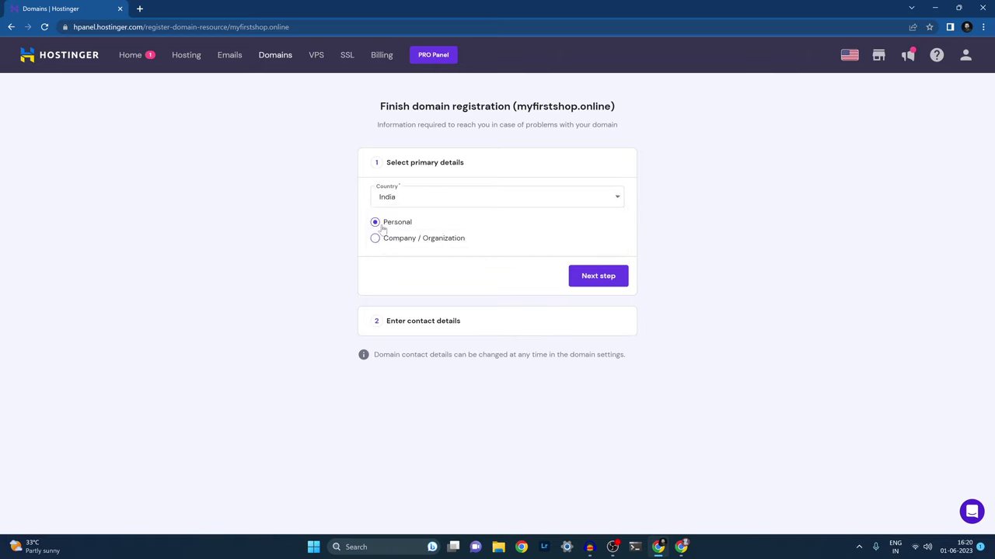
{"action": "left_click", "coordinate": [595, 279]}
- Enter the contact's first name, finish registration, and continue to the domain overview
{"action": "left_click", "coordinate": [424, 238]}
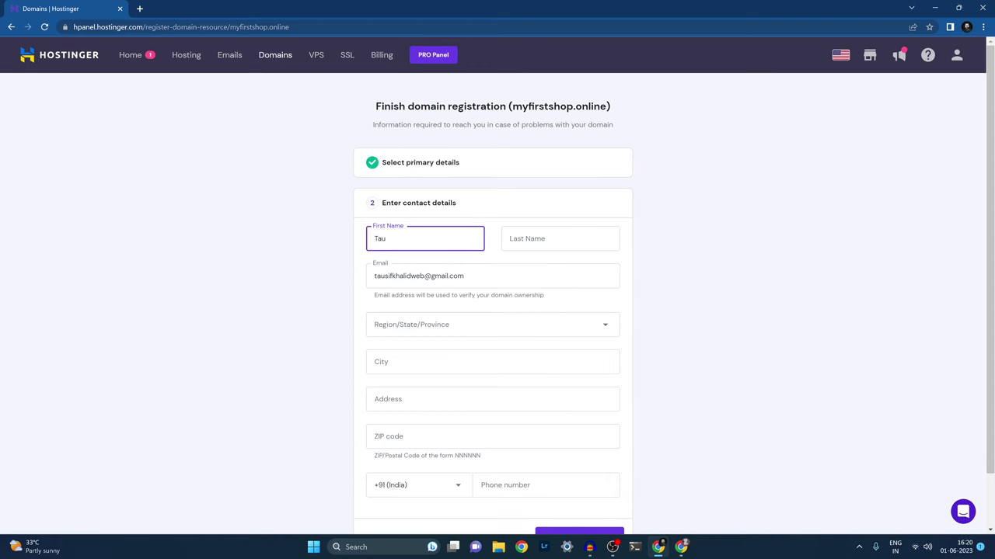
{"action": "type", "text": "Tausif"}
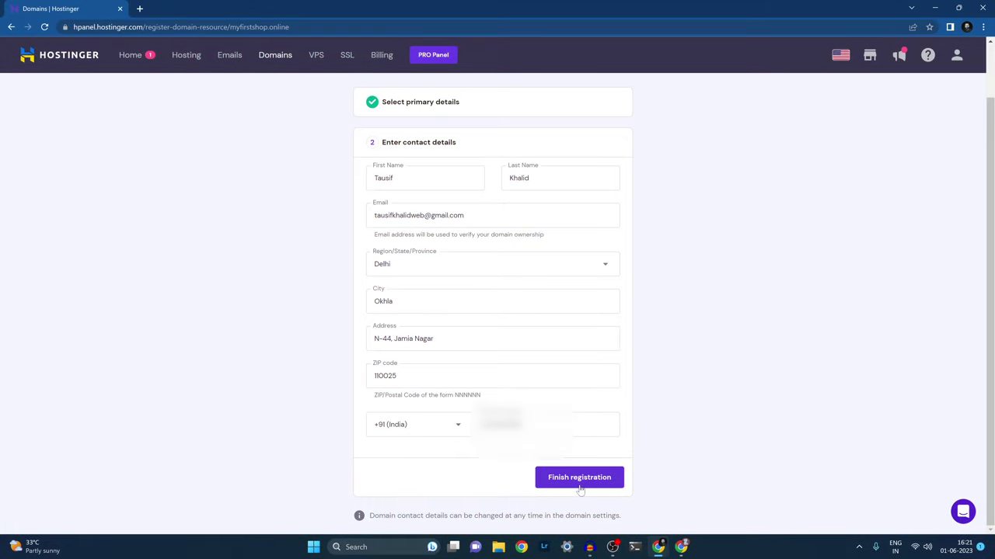
{"action": "left_click", "coordinate": [580, 478]}
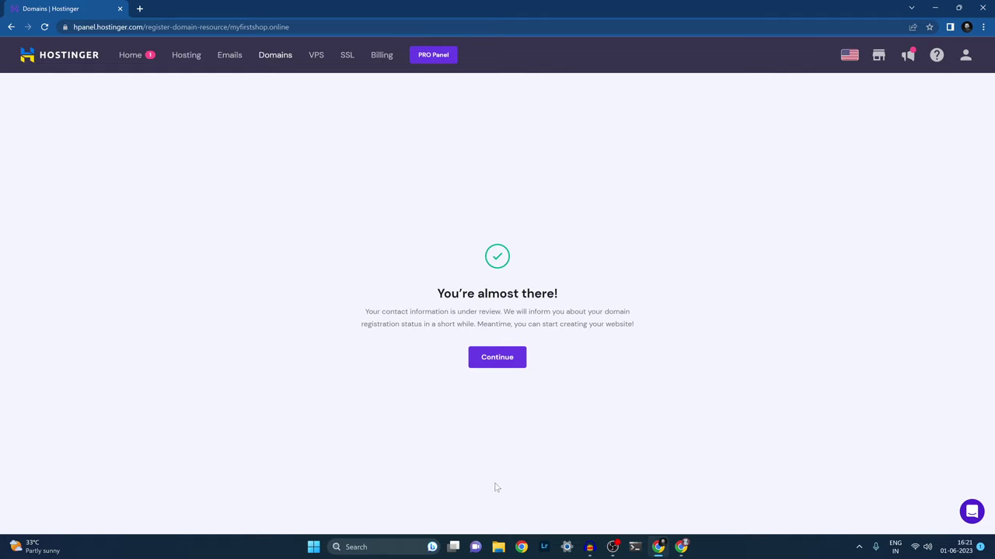
{"action": "left_click", "coordinate": [496, 366]}
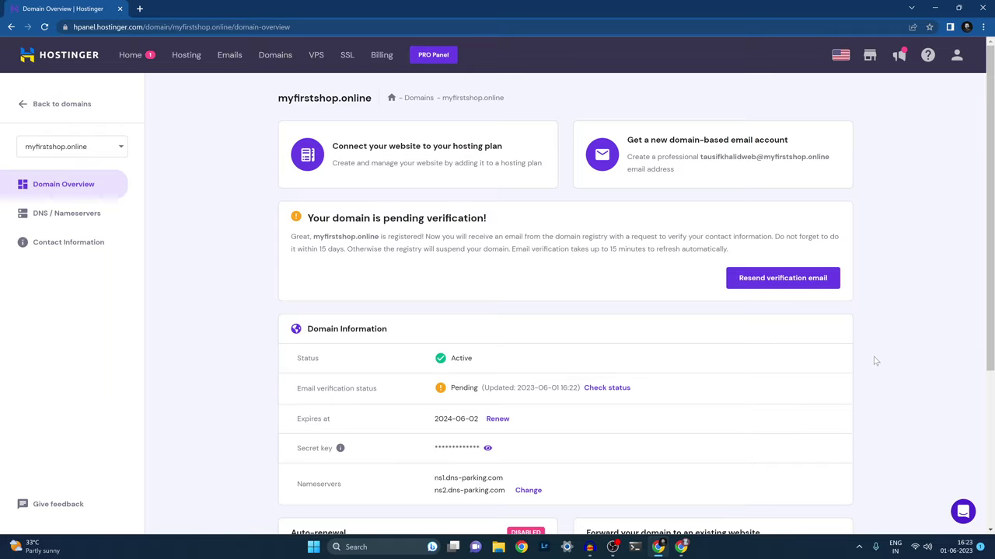
{"action": "scroll", "coordinate": [875, 356], "scroll_direction": "down", "scroll_amount": 3}
{"action": "scroll", "coordinate": [876, 357], "scroll_direction": "up", "scroll_amount": 3}
{"action": "left_click", "coordinate": [140, 9]}
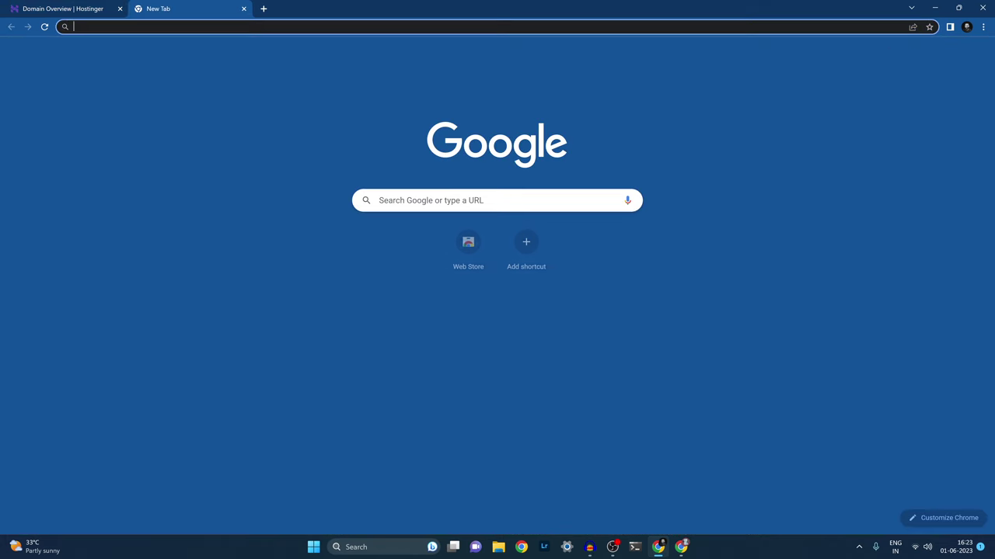
- In Gmail, open Hostinger's myfirstshop.online verification email and follow its validation link
{"action": "left_click", "coordinate": [896, 56]}
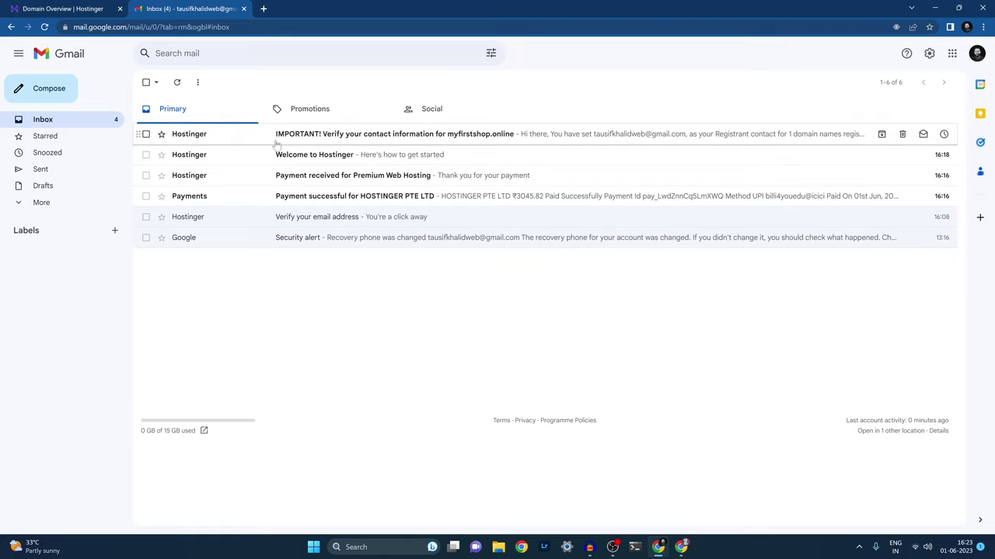
{"action": "left_click", "coordinate": [335, 136]}
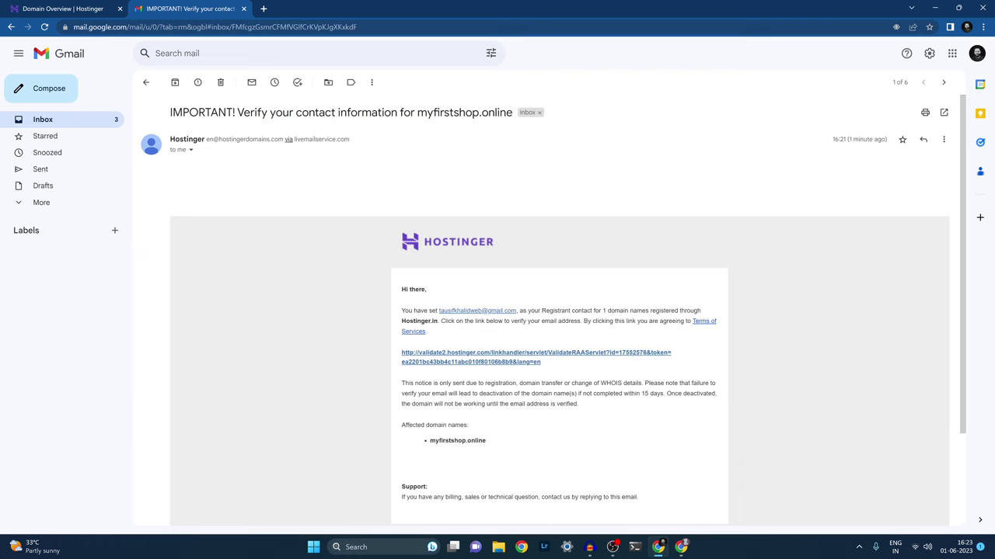
{"action": "left_click_drag", "start_coordinate": [436, 440], "coordinate": [483, 440]}
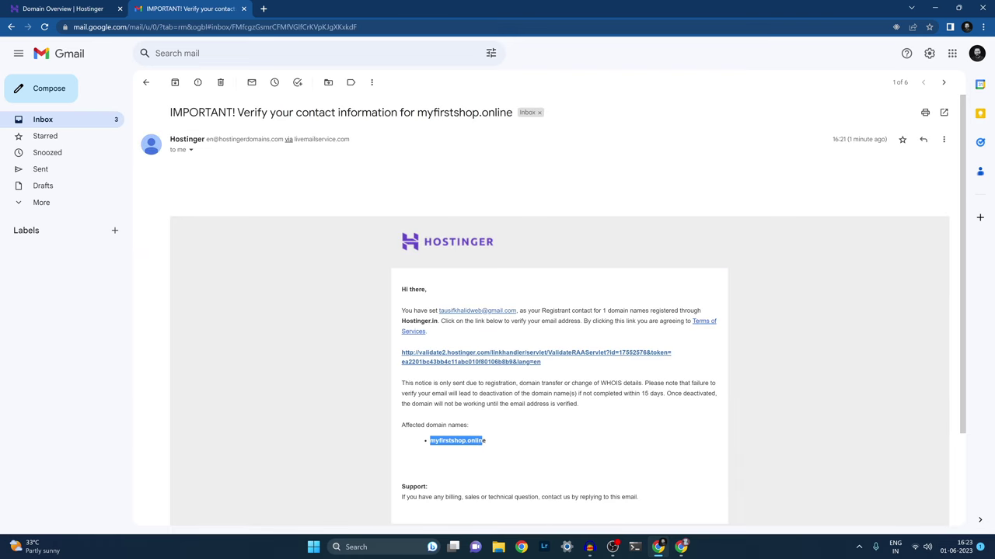
{"action": "left_click", "coordinate": [450, 358]}
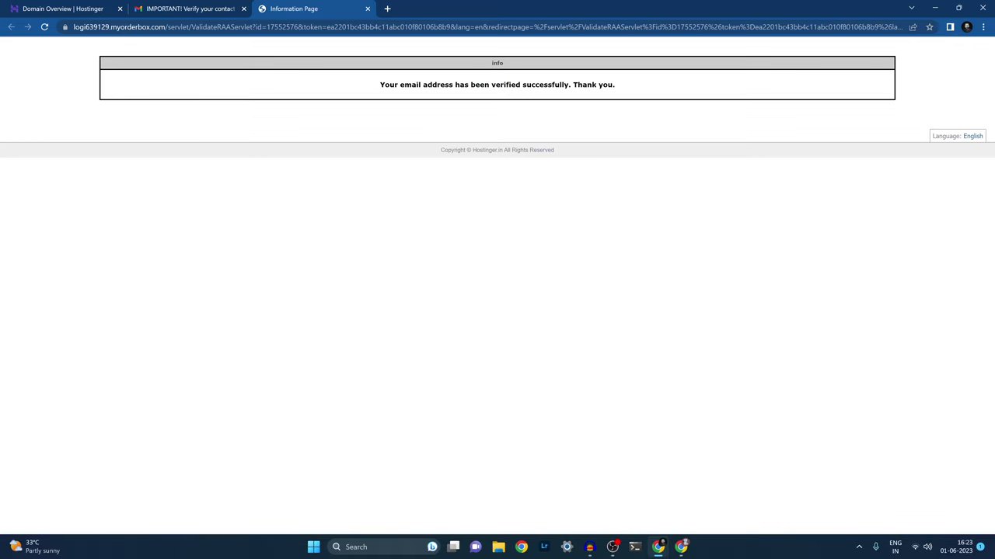
{"action": "left_click_drag", "start_coordinate": [379, 83], "coordinate": [646, 83]}
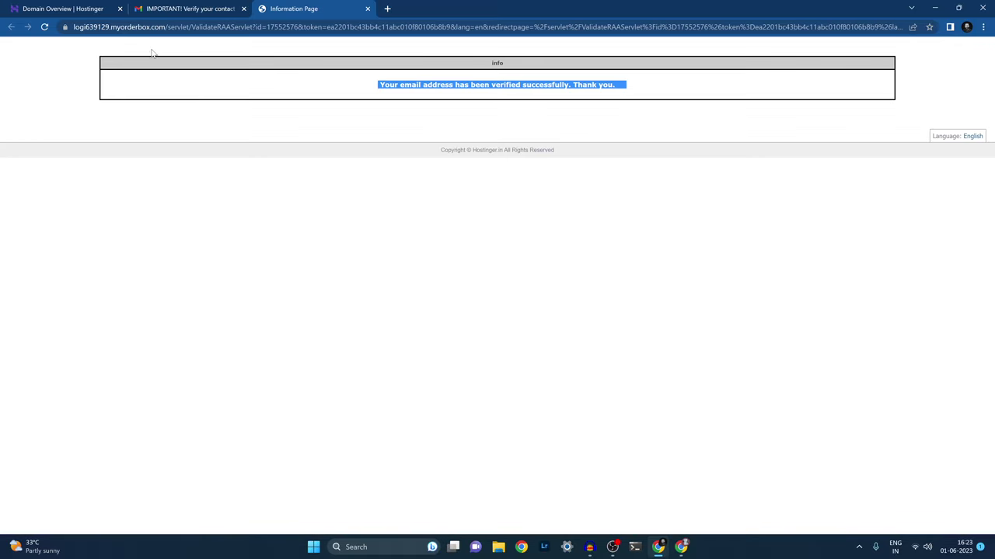
- Glance at the Welcome to Hostinger email, then close the Gmail and verification result tabs
{"action": "left_click", "coordinate": [183, 7]}
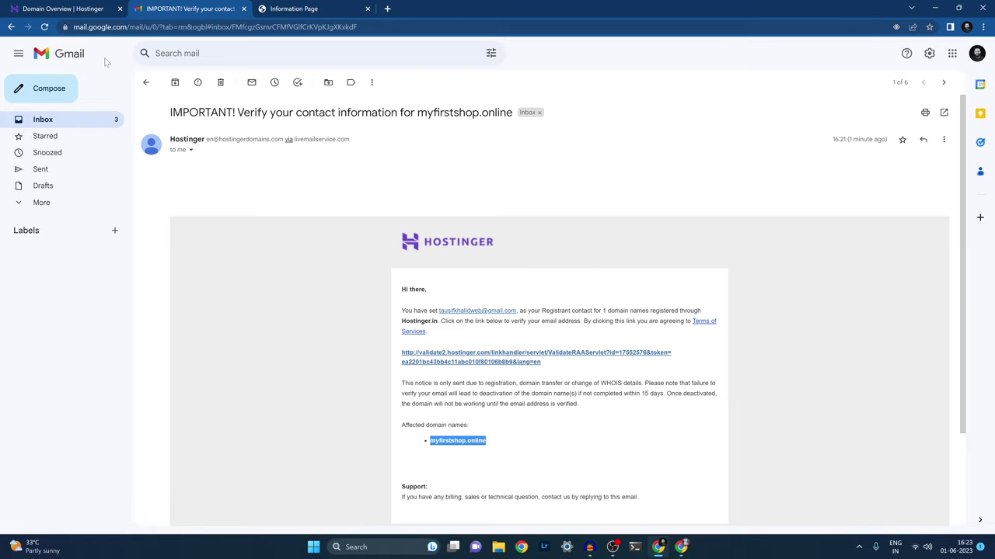
{"action": "left_click", "coordinate": [100, 121]}
{"action": "left_click", "coordinate": [273, 161]}
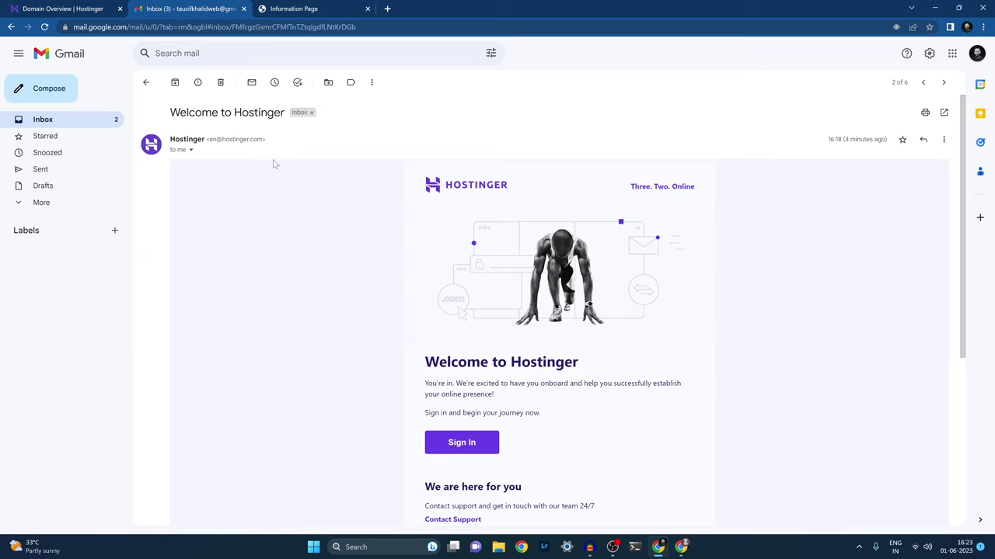
{"action": "left_click", "coordinate": [43, 120]}
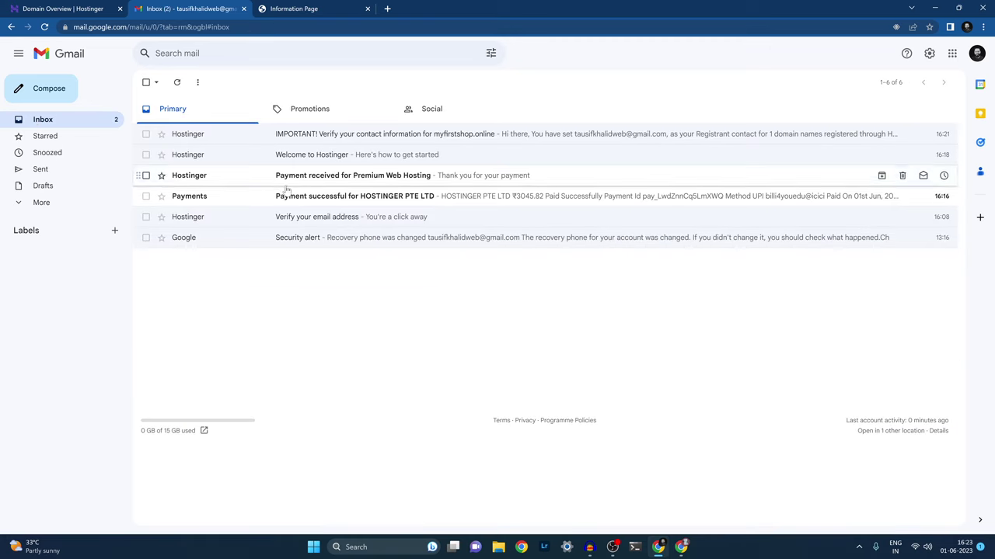
{"action": "left_click", "coordinate": [243, 9]}
{"action": "left_click", "coordinate": [243, 8]}
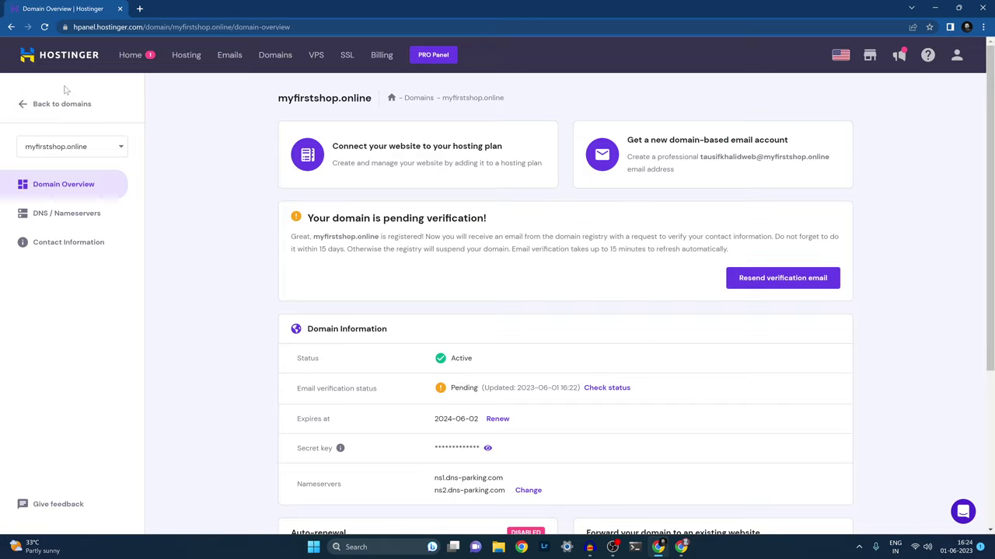
- Reload the domain overview to see Verified, then go home and dismiss Earn with us
{"action": "left_click", "coordinate": [46, 28]}
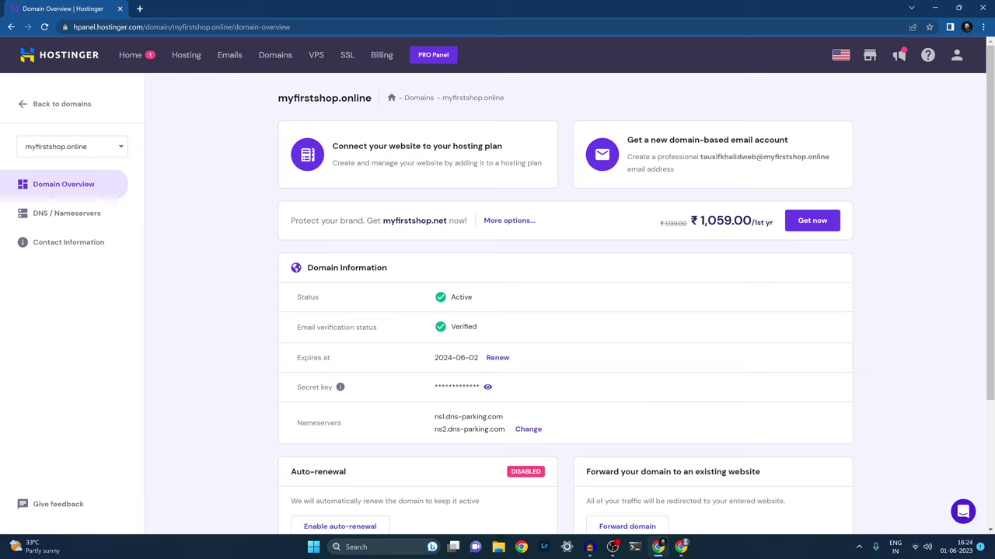
{"action": "left_click_drag", "start_coordinate": [451, 328], "coordinate": [473, 297]}
{"action": "left_click", "coordinate": [61, 60]}
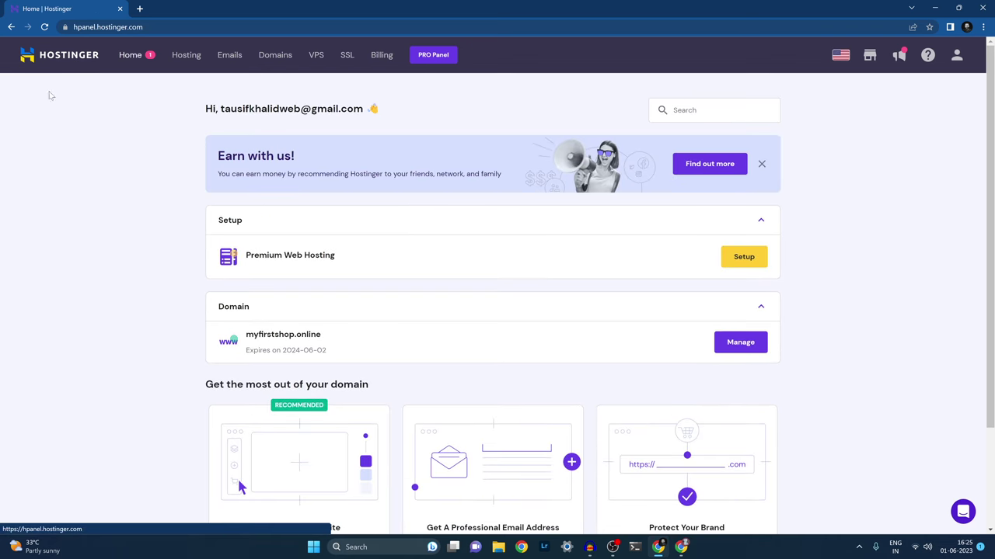
{"action": "left_click", "coordinate": [762, 163]}
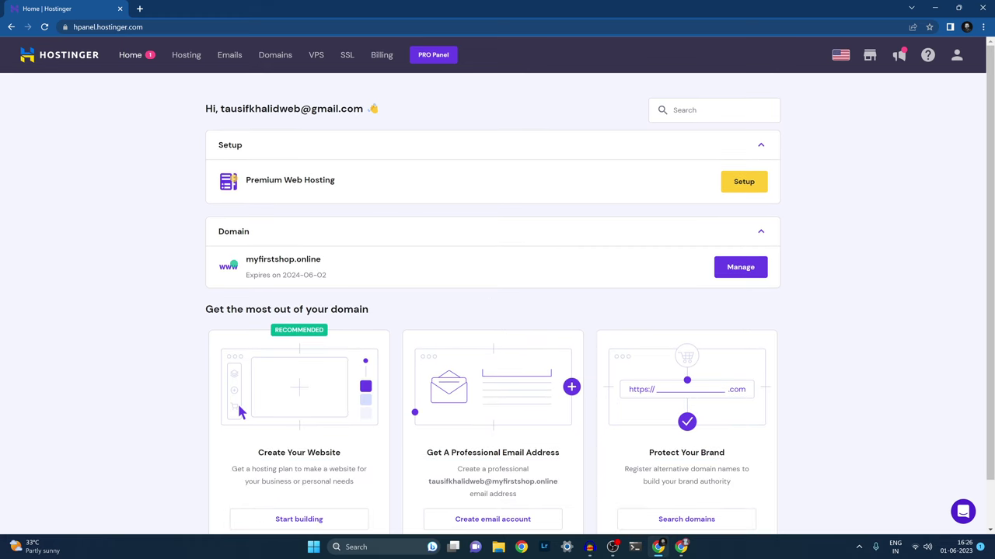
- Start setup of the Premium Web Hosting plan for myfirstshop.online
{"action": "left_click_drag", "start_coordinate": [245, 180], "coordinate": [344, 181]}
{"action": "left_click", "coordinate": [339, 182]}
{"action": "left_click_drag", "start_coordinate": [245, 261], "coordinate": [322, 259]}
{"action": "left_click", "coordinate": [321, 260]}
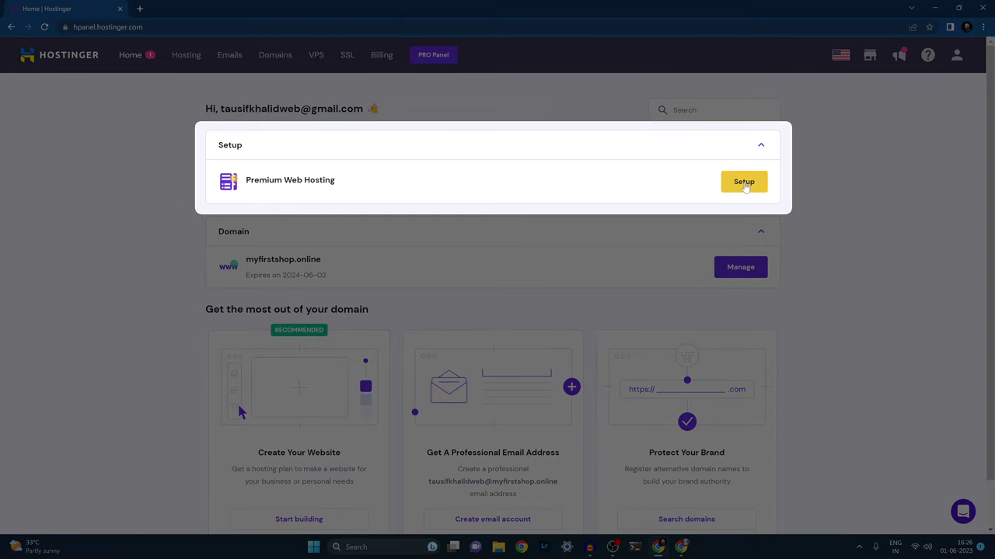
{"action": "left_click", "coordinate": [743, 184]}
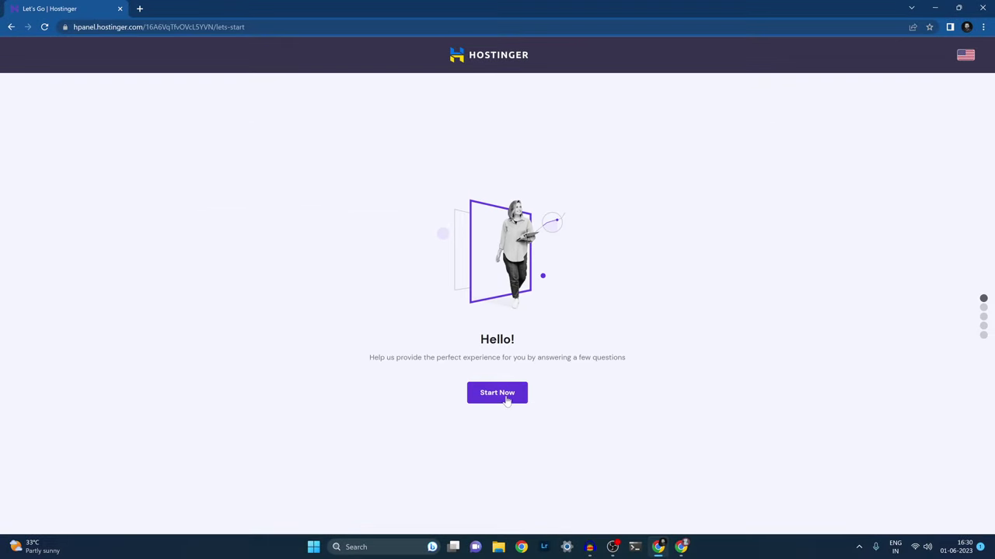
- Answer the wizard: for myself, building it myself, skip personalization, new website from scratch
{"action": "left_click", "coordinate": [494, 403]}
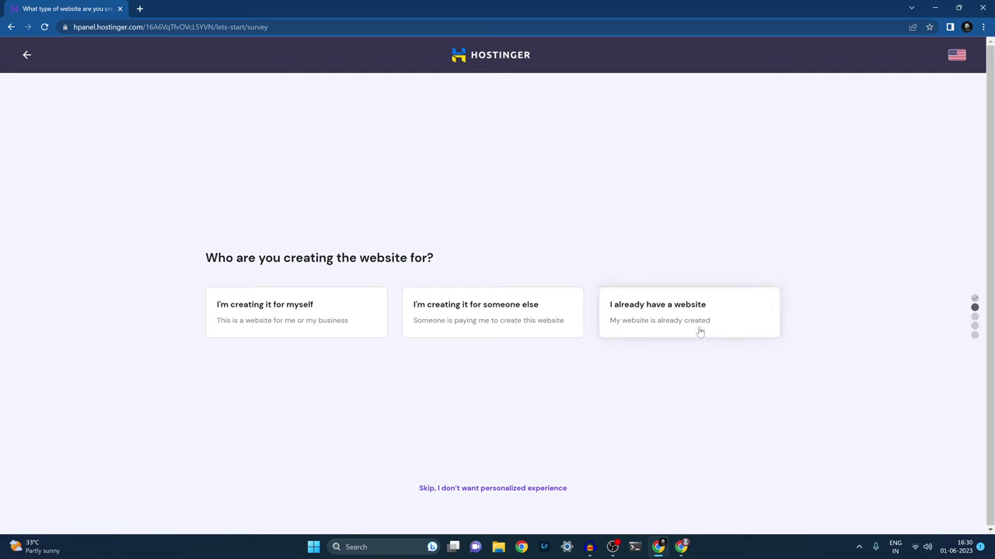
{"action": "left_click", "coordinate": [299, 325]}
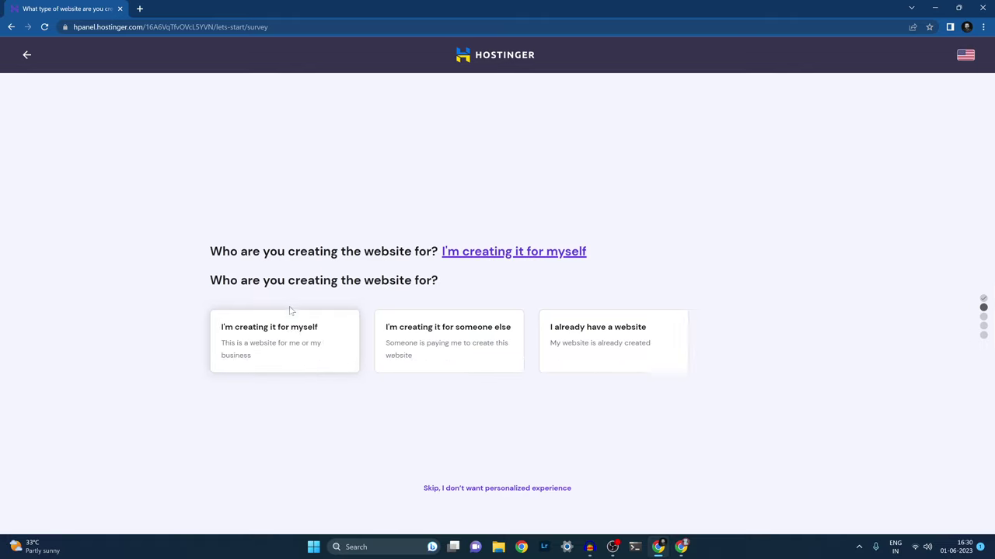
{"action": "left_click", "coordinate": [285, 336]}
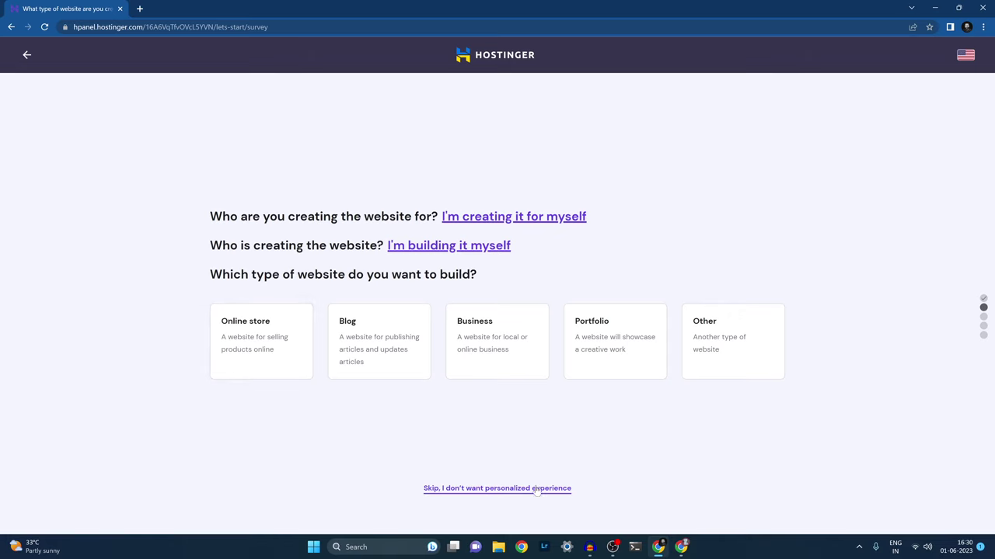
{"action": "left_click", "coordinate": [487, 489]}
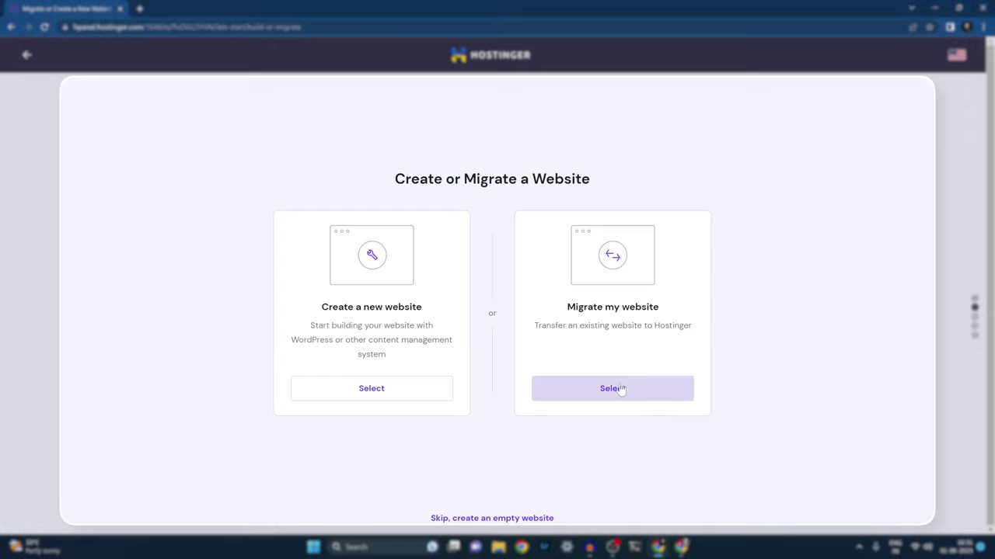
{"action": "left_click", "coordinate": [371, 389]}
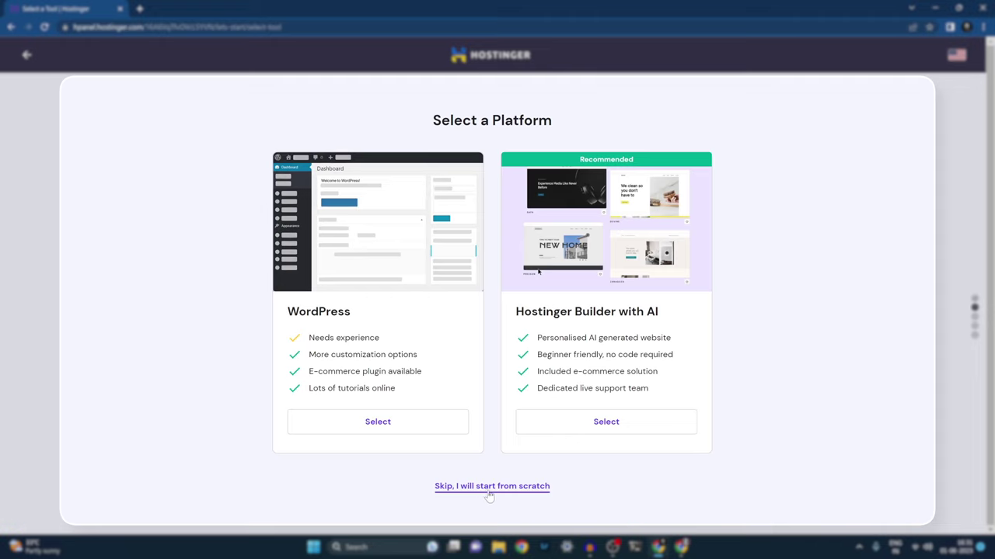
{"action": "left_click", "coordinate": [491, 487]}
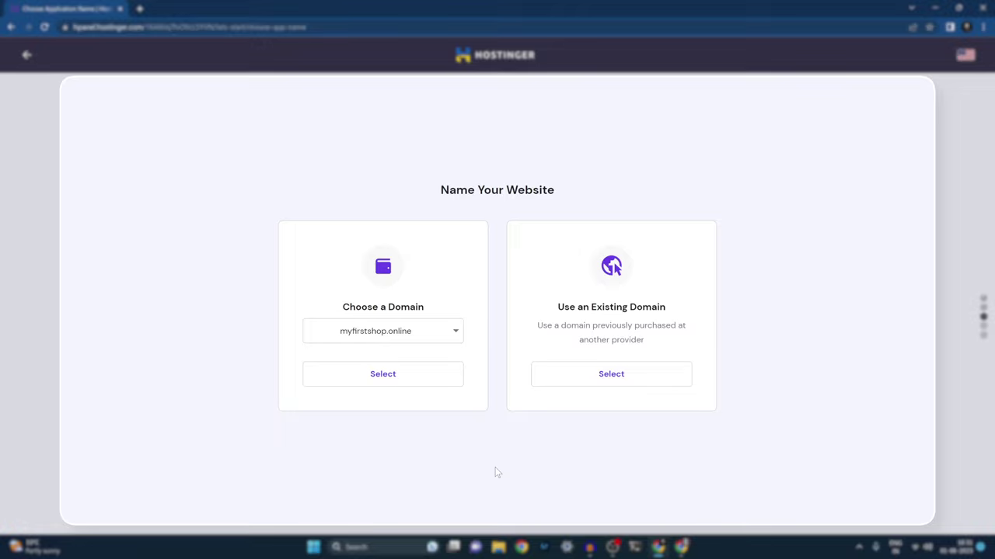
{"action": "left_click", "coordinate": [453, 333]}
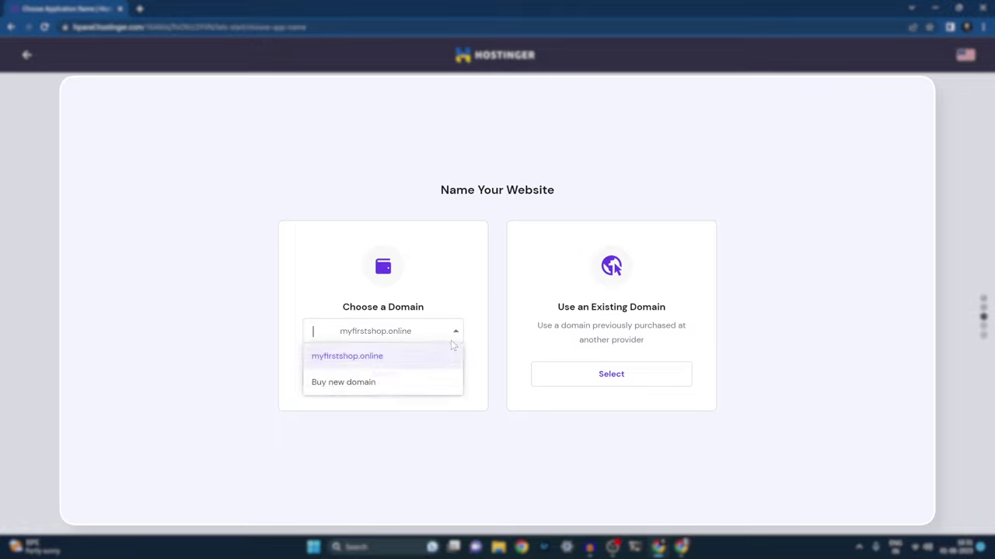
- Pick myfirstshop.online from the domain dropdown and select it, reaching Let's Finish Setting Up
{"action": "left_click", "coordinate": [453, 334]}
{"action": "left_click", "coordinate": [458, 334]}
{"action": "left_click", "coordinate": [469, 333]}
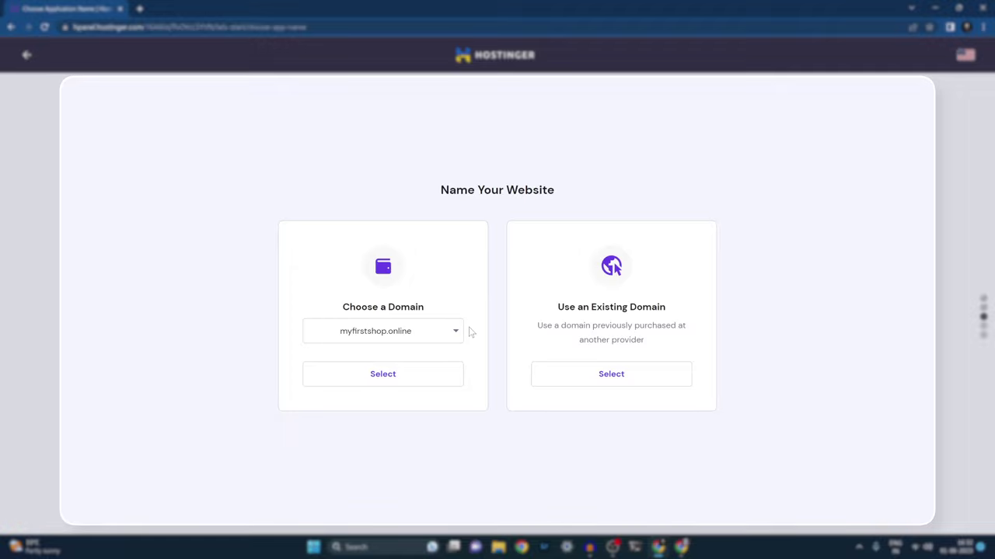
{"action": "left_click", "coordinate": [611, 374]}
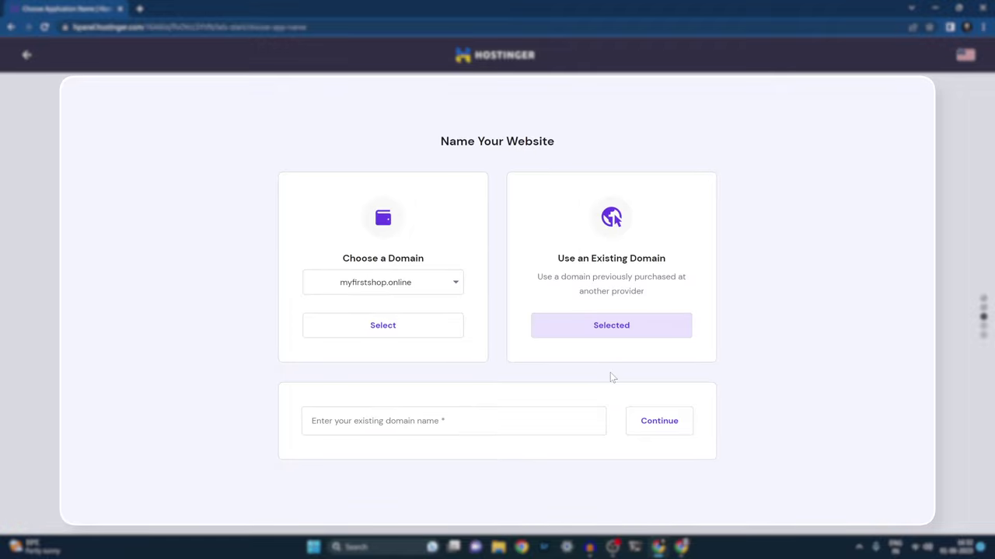
{"action": "left_click", "coordinate": [537, 420]}
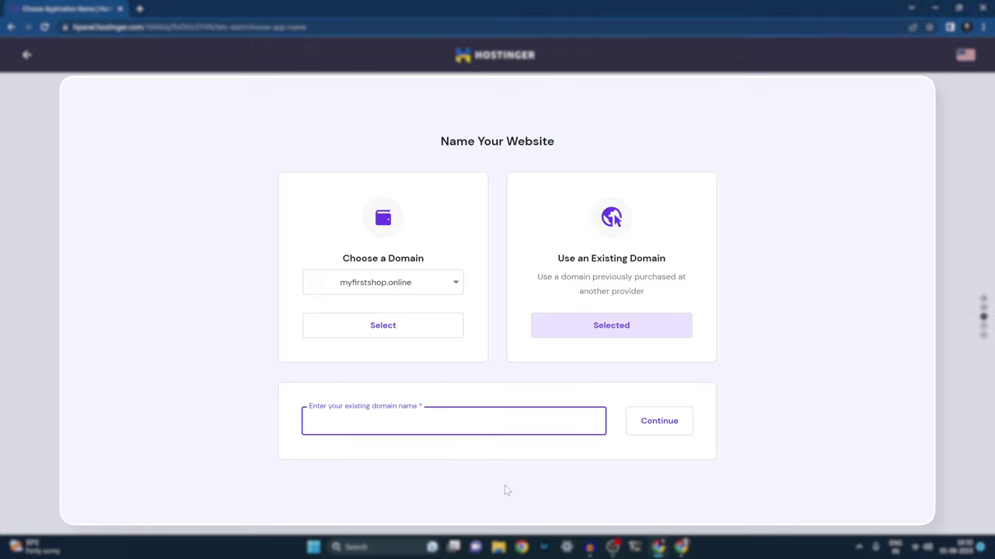
{"action": "left_click", "coordinate": [422, 288]}
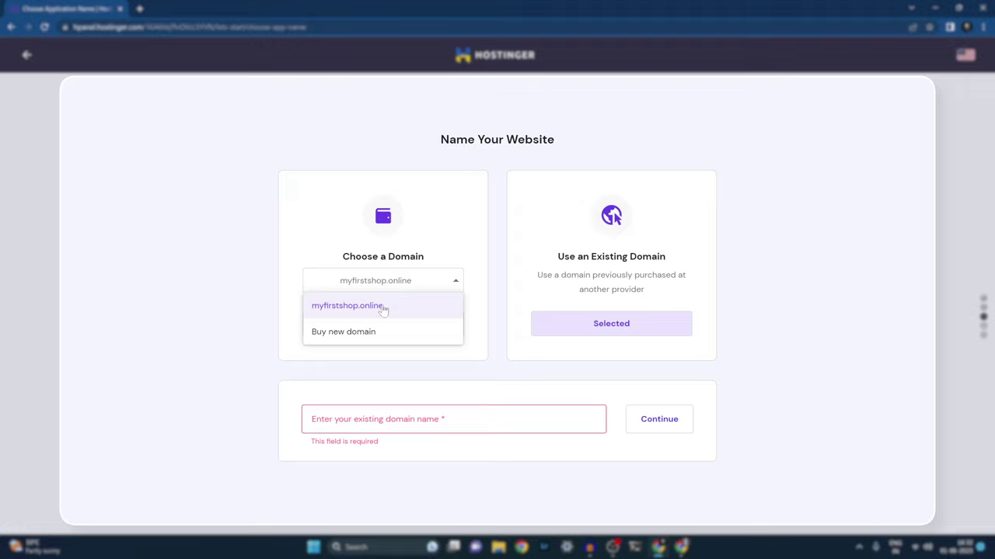
{"action": "left_click", "coordinate": [382, 307]}
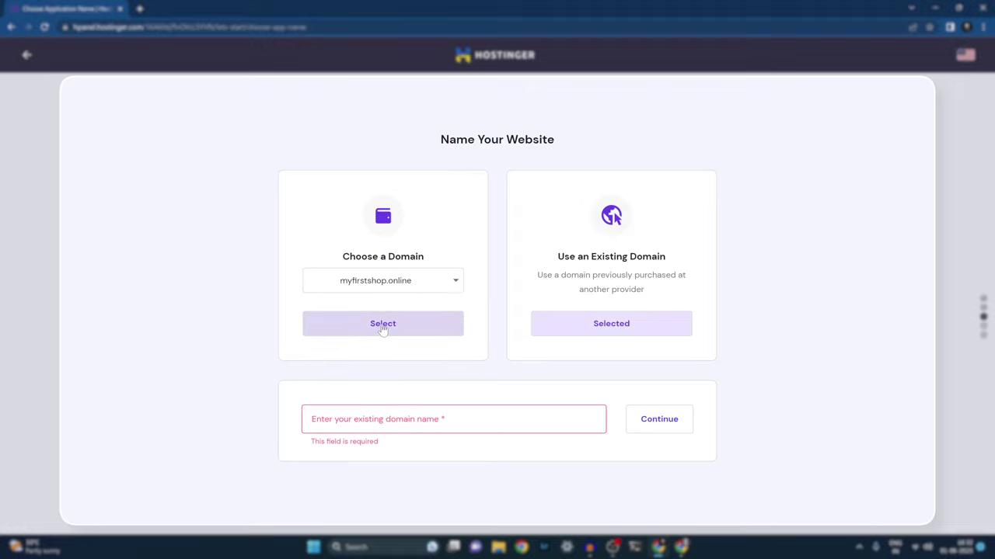
{"action": "left_click", "coordinate": [382, 325]}
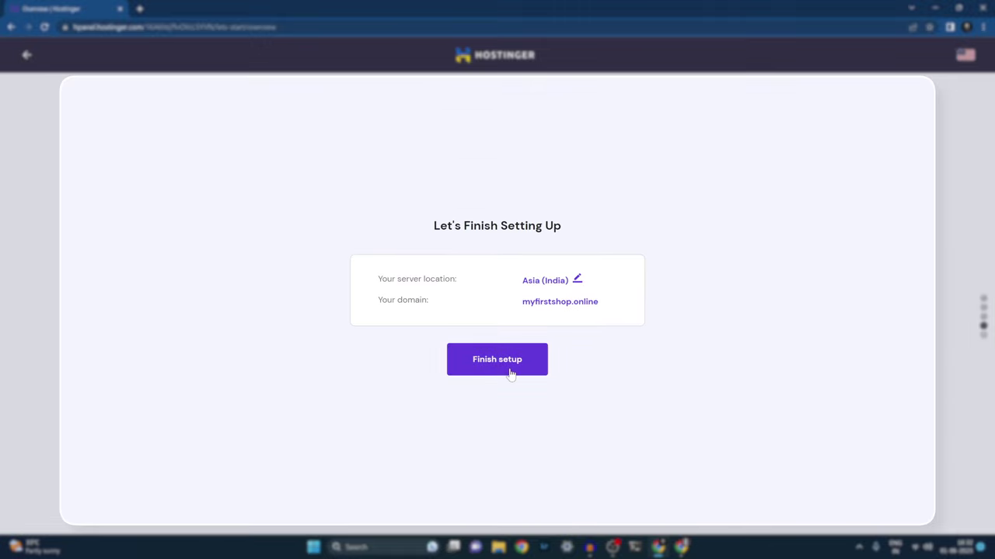
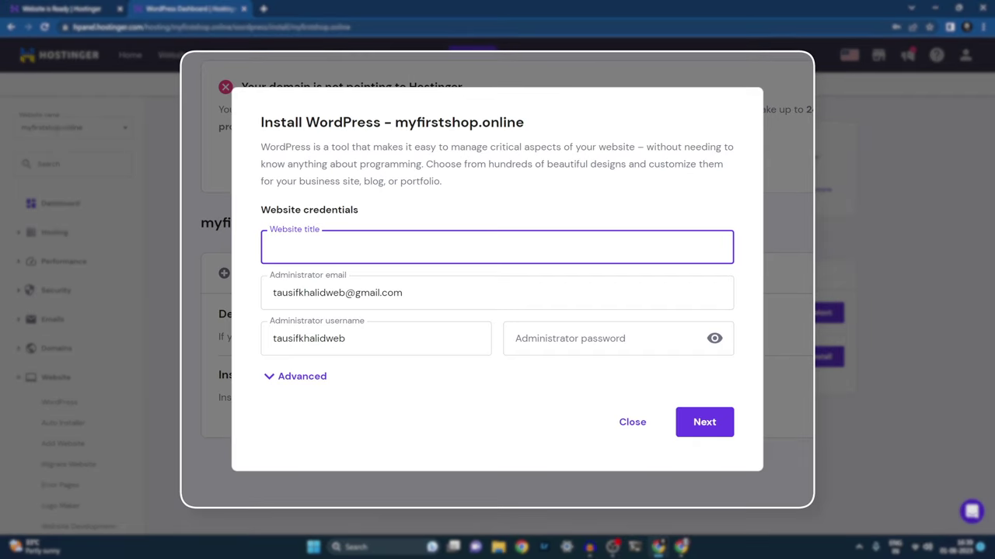
- Enter 'My First Shop' as the website title and select the administrator email value
{"action": "type", "text": "My First Shop"}
{"action": "left_click", "coordinate": [393, 281]}
{"action": "key", "text": "ctrl+a"}
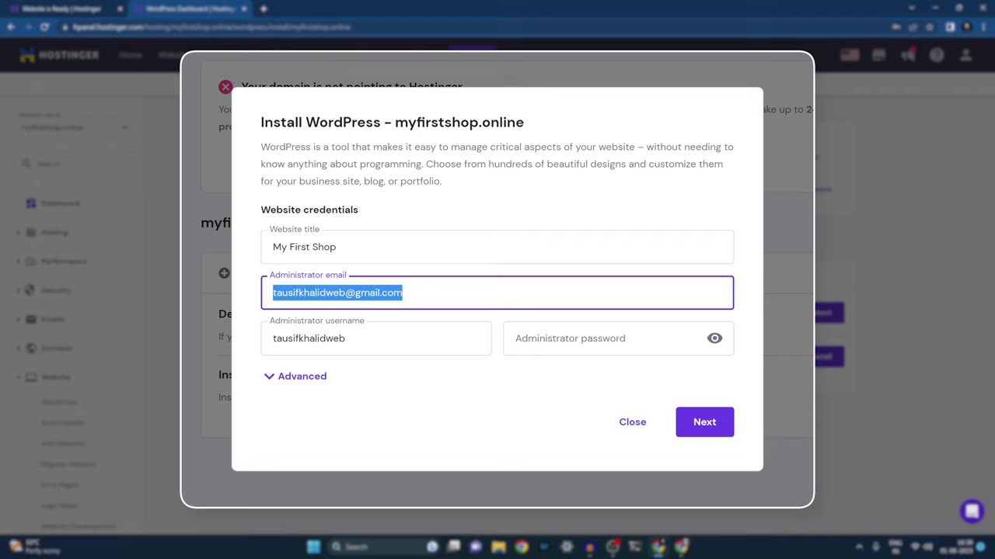
{"action": "key", "text": "Right"}
{"action": "key", "text": "ctrl+shift+Left"}
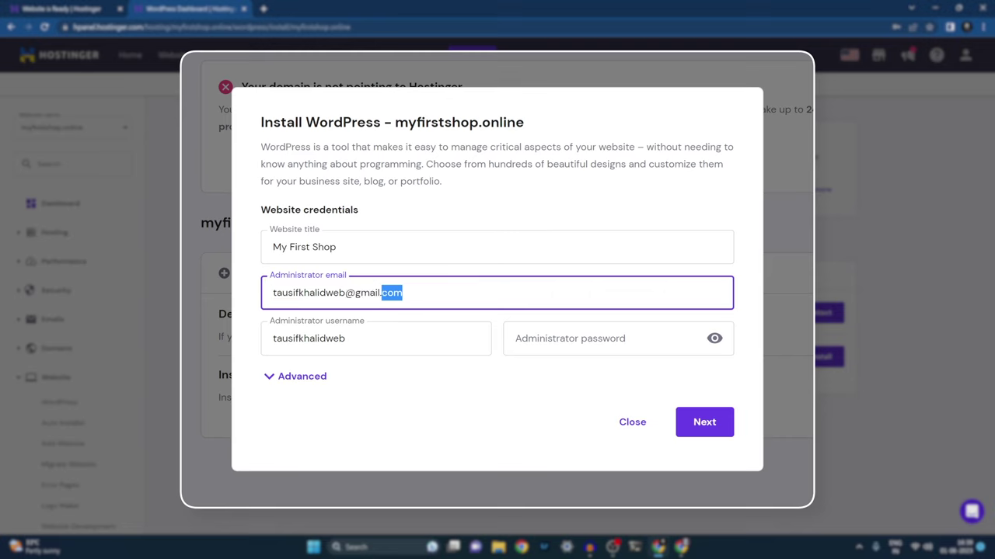
{"action": "key", "text": "ctrl+a"}
- Shorten the administrator username by deleting its trailing letters
{"action": "left_click", "coordinate": [346, 339]}
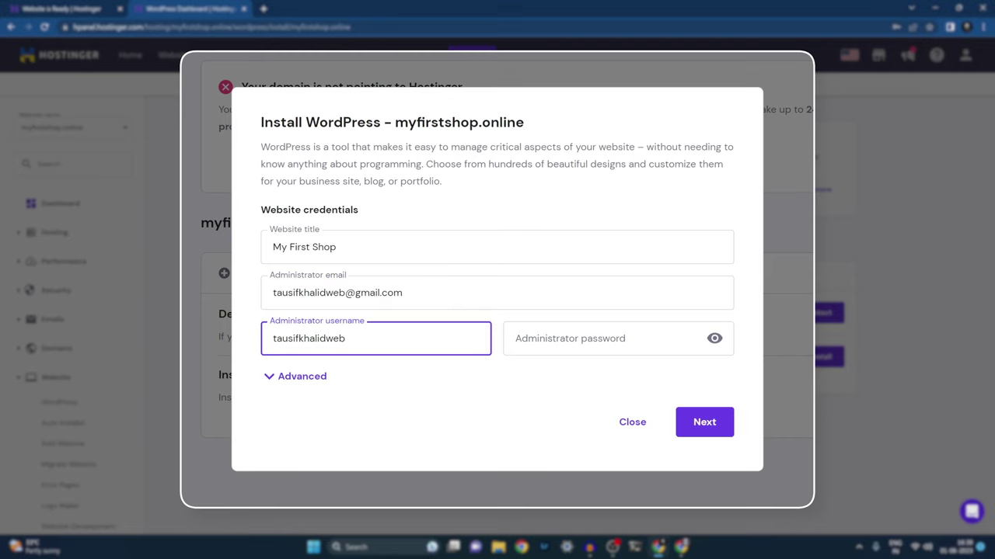
{"action": "left_click_drag", "start_coordinate": [346, 339], "coordinate": [327, 338]}
{"action": "key", "text": "BackSpace"}
{"action": "key", "text": "Tab"}
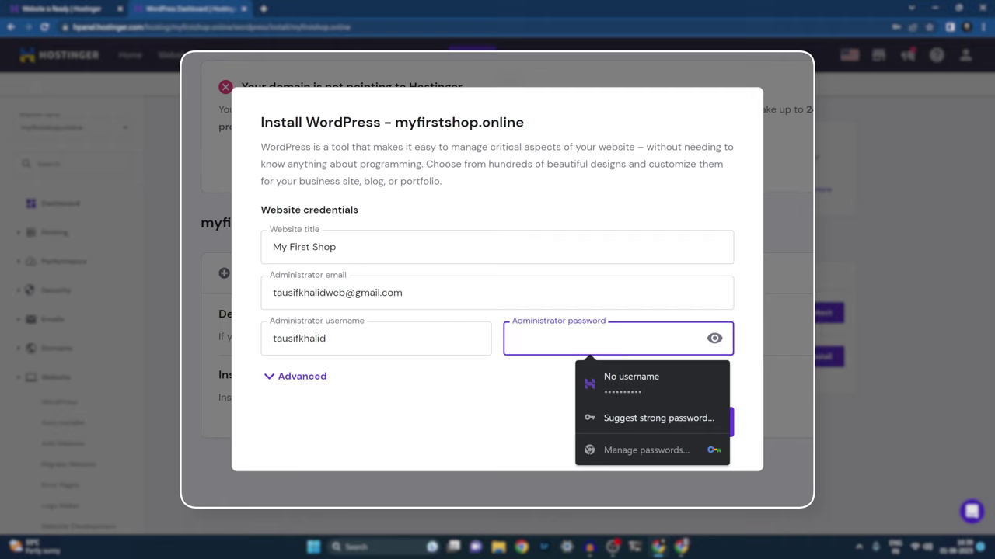
- Enter the admin password and install WordPress with the recommended version and update schedule
{"action": "type", "text": "•••••••••"}
{"action": "left_click", "coordinate": [534, 397]}
{"action": "left_click", "coordinate": [704, 426]}
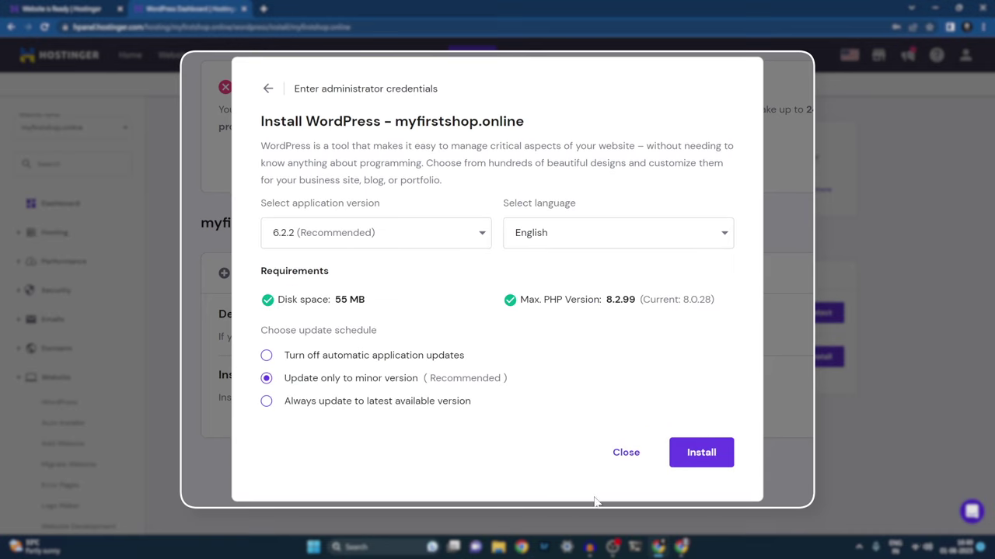
{"action": "left_click", "coordinate": [701, 453]}
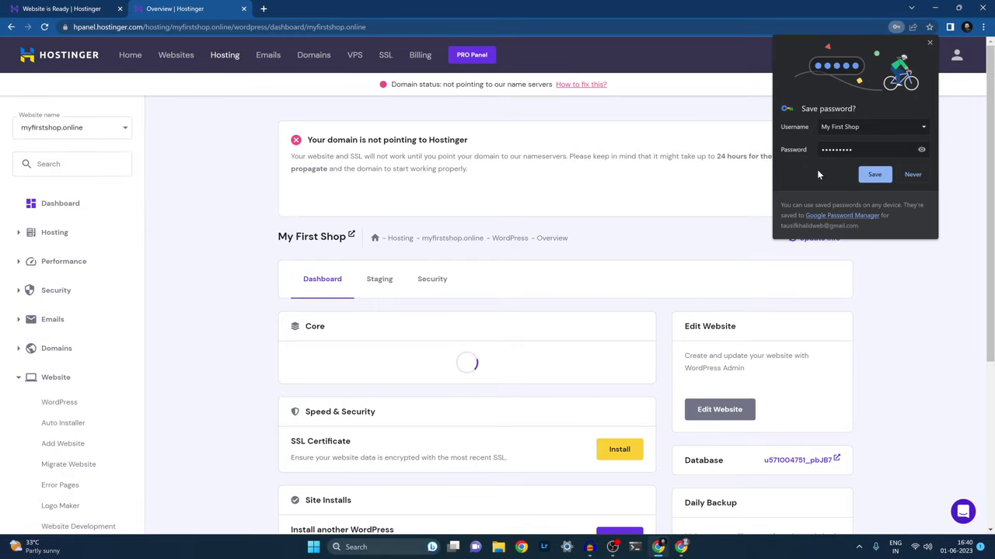
- Save the new site login in Chrome and review the domain-not-pointing warning
{"action": "left_click", "coordinate": [875, 176]}
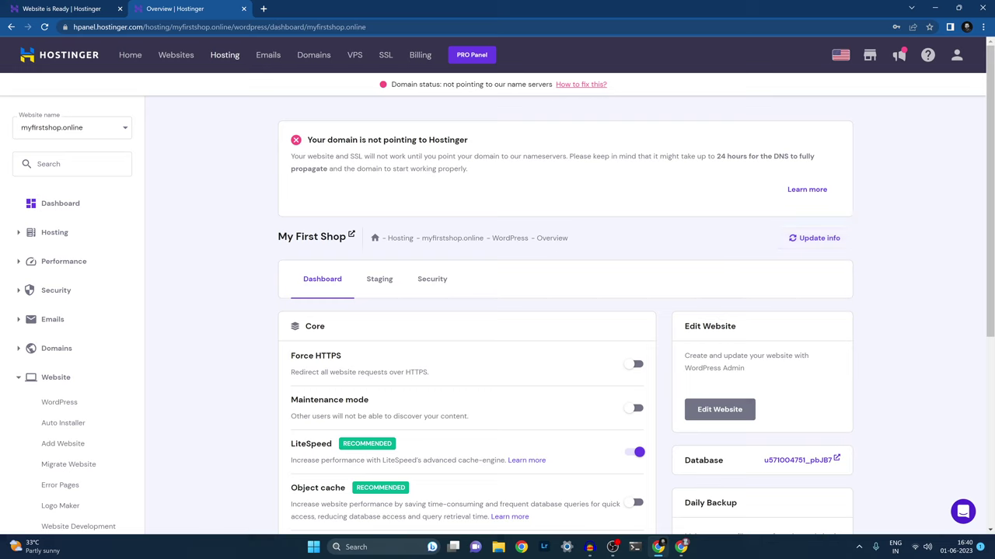
{"action": "left_click_drag", "start_coordinate": [306, 140], "coordinate": [472, 144]}
{"action": "left_click", "coordinate": [471, 142]}
{"action": "scroll", "coordinate": [480, 260], "scroll_direction": "down", "scroll_amount": 3}
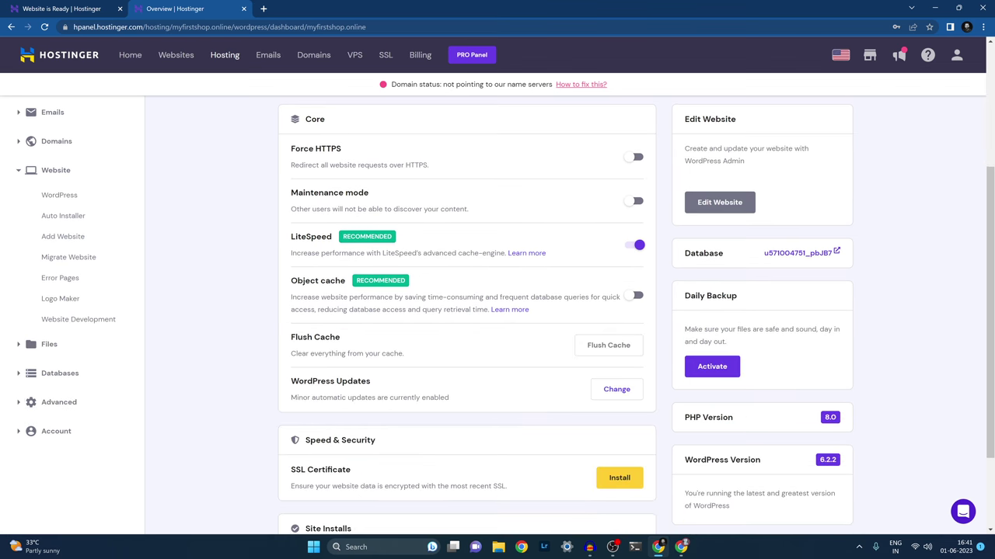
{"action": "scroll", "coordinate": [510, 316], "scroll_direction": "up", "scroll_amount": 3}
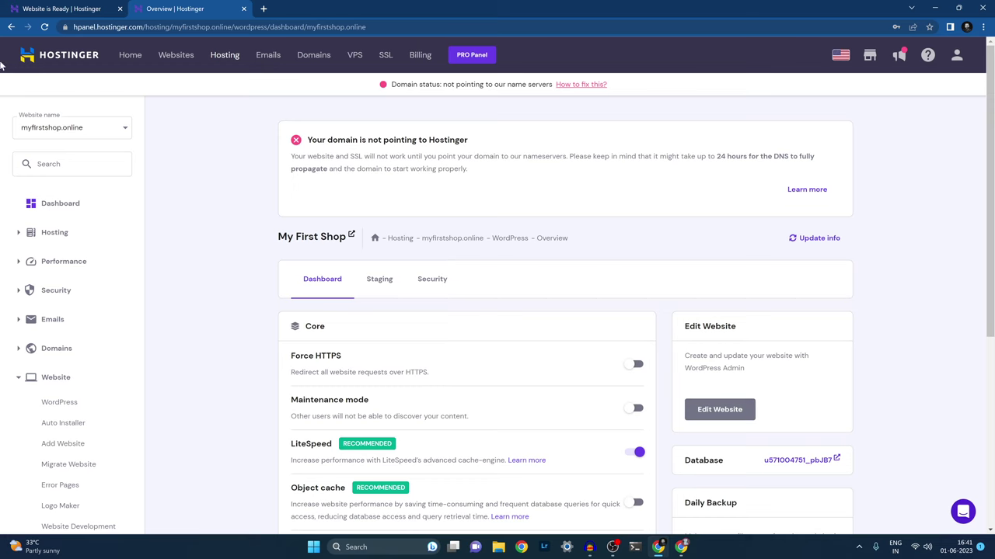
- Go from the hPanel home page through the hosting plan to WordPress > Overview
{"action": "left_click", "coordinate": [68, 60]}
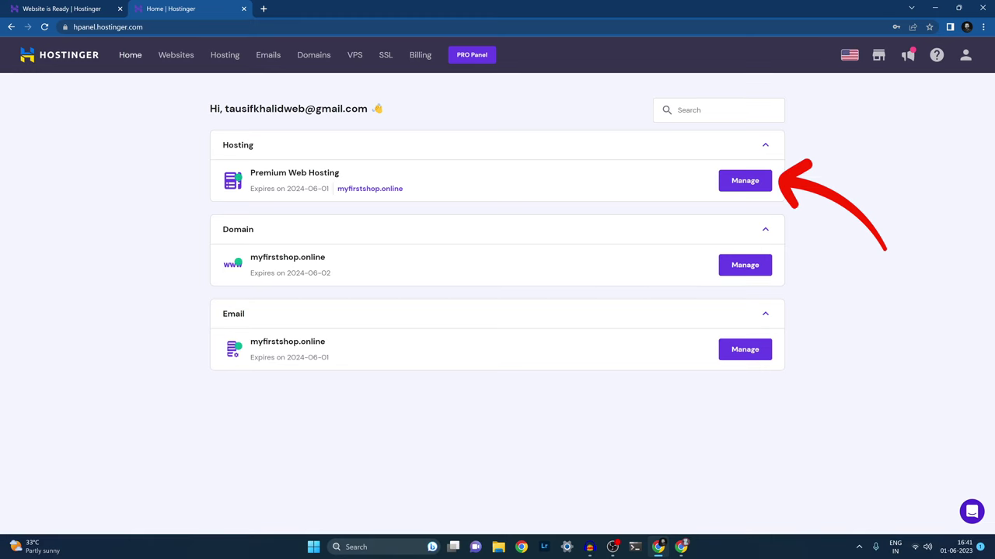
{"action": "left_click", "coordinate": [744, 183]}
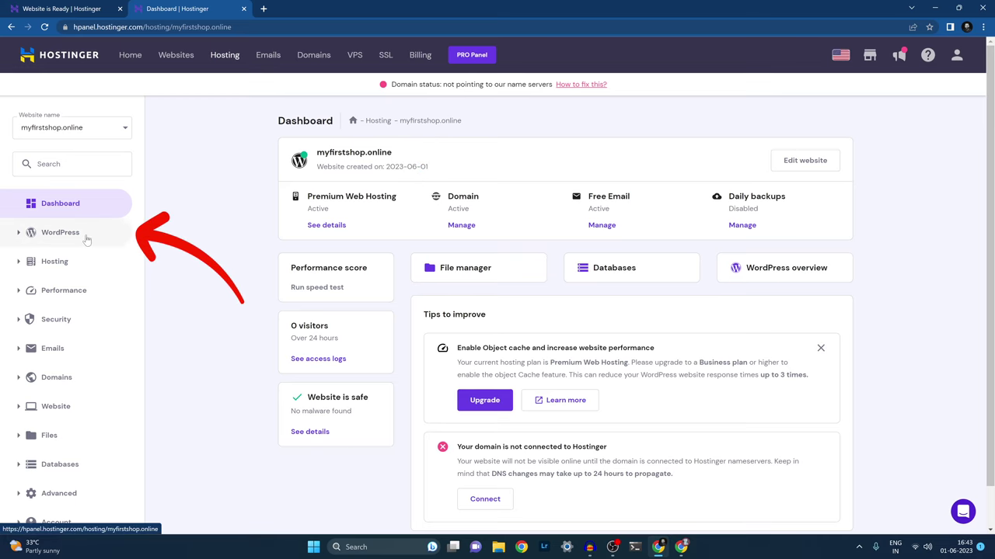
{"action": "left_click", "coordinate": [86, 241]}
{"action": "left_click", "coordinate": [79, 263]}
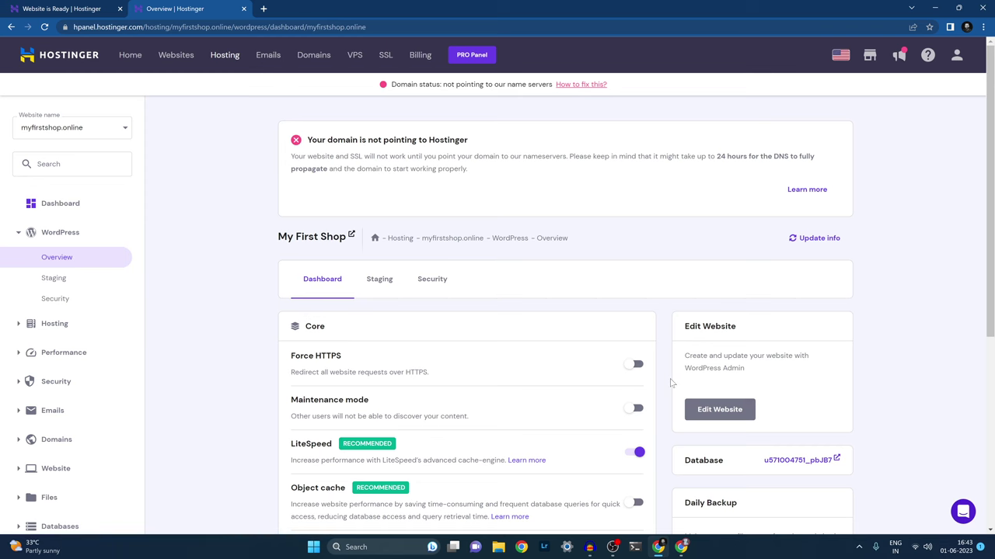
{"action": "scroll", "coordinate": [672, 382], "scroll_direction": "down", "scroll_amount": 3}
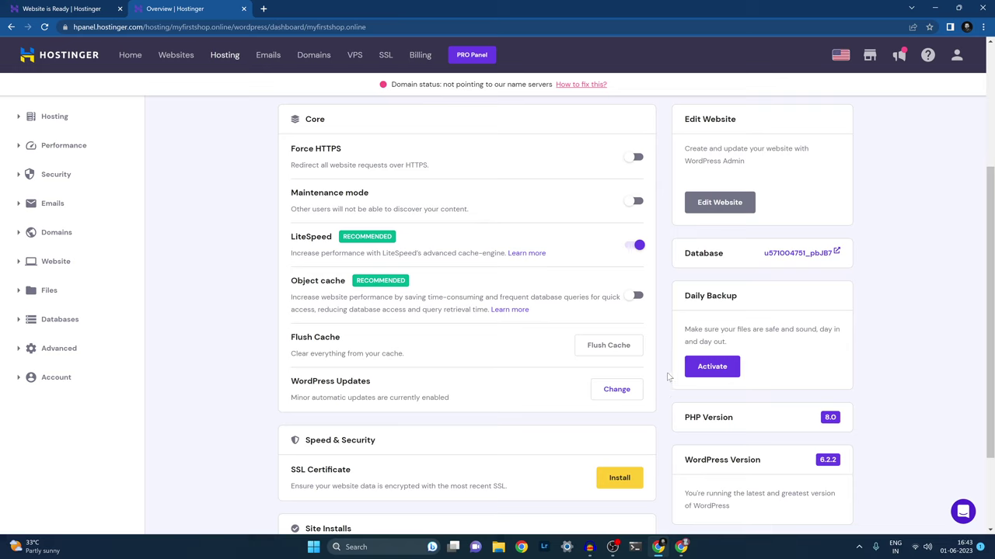
- Install the SSL Certificate from the Speed & Security section and close the notice
{"action": "double_click", "coordinate": [294, 242]}
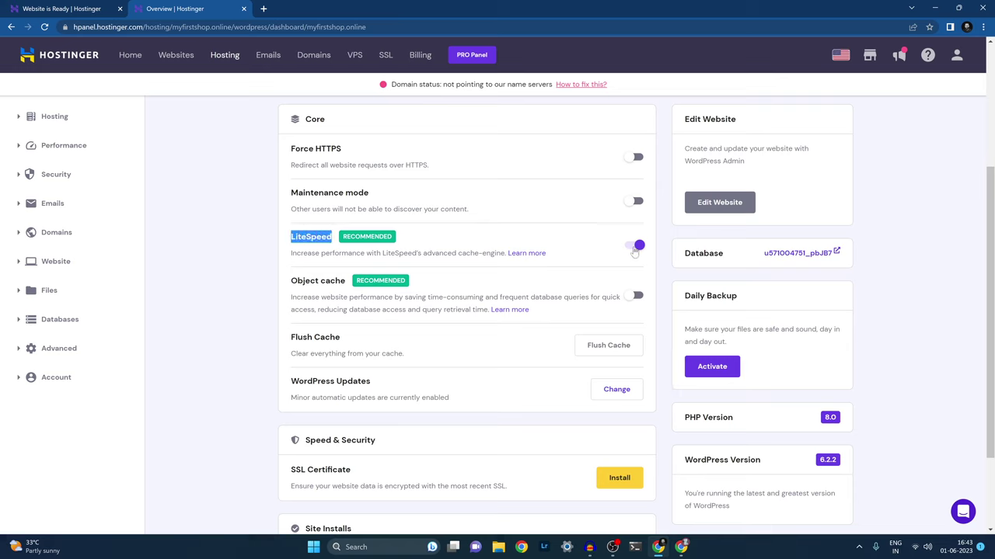
{"action": "left_click_drag", "start_coordinate": [290, 471], "coordinate": [351, 471]}
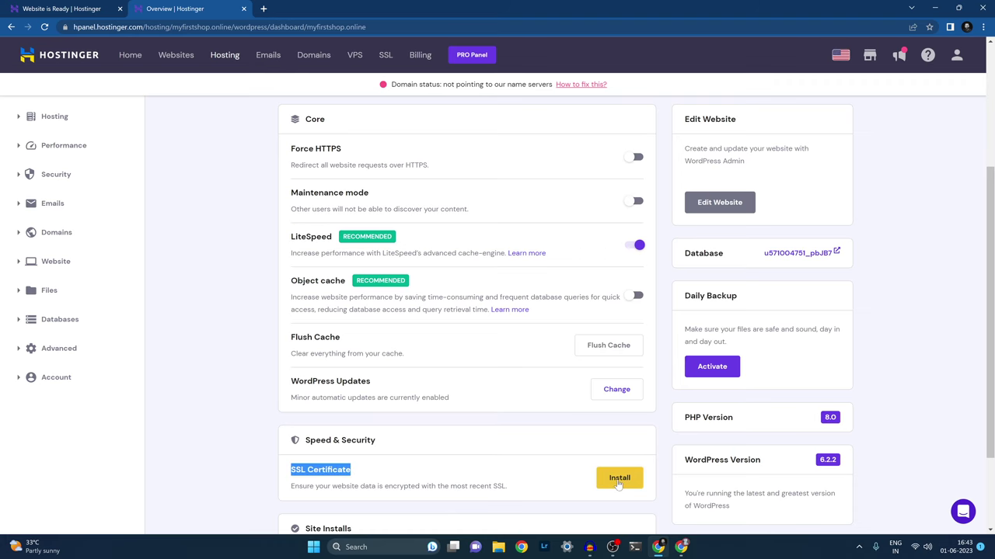
{"action": "left_click", "coordinate": [620, 478]}
{"action": "left_click", "coordinate": [591, 309]}
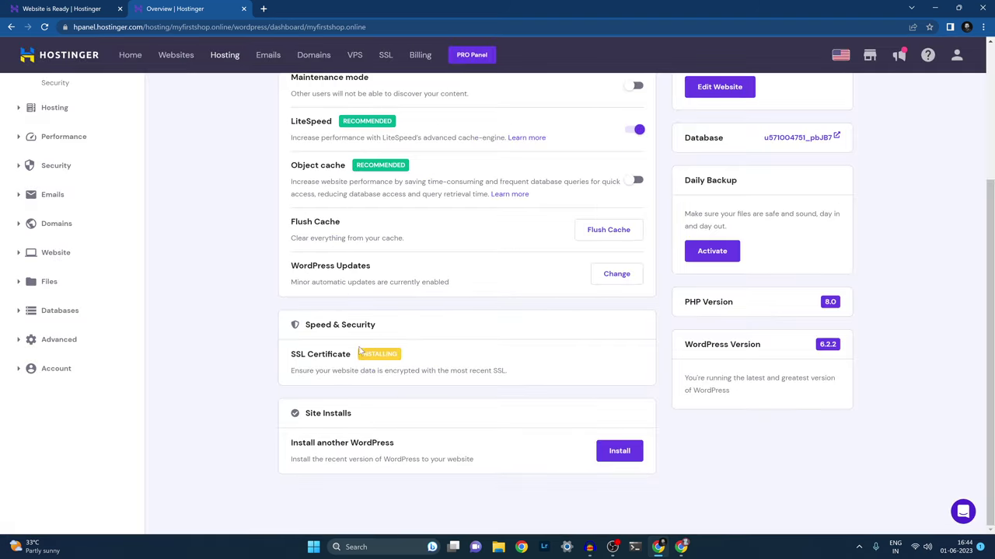
{"action": "scroll", "coordinate": [488, 357], "scroll_direction": "up", "scroll_amount": 3}
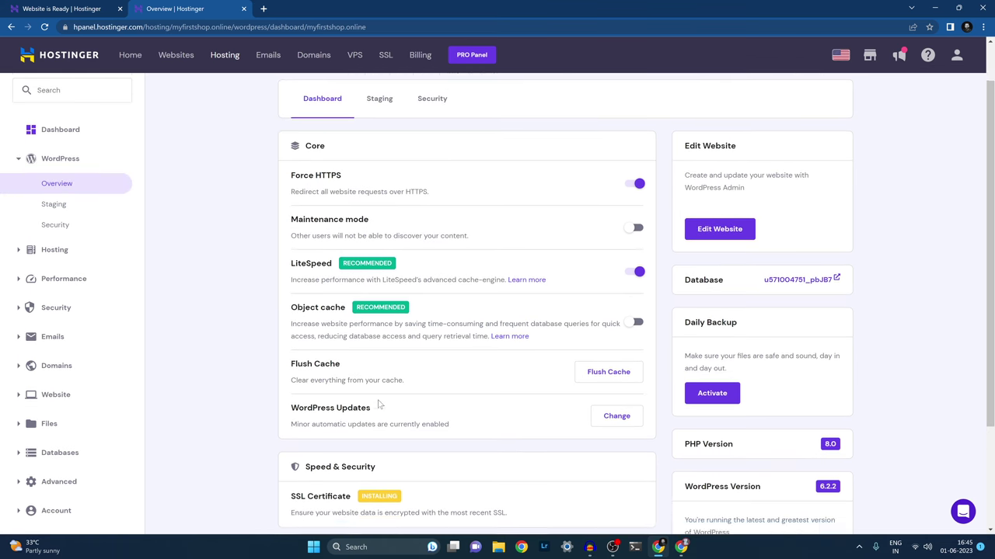
{"action": "scroll", "coordinate": [379, 404], "scroll_direction": "up", "scroll_amount": 1}
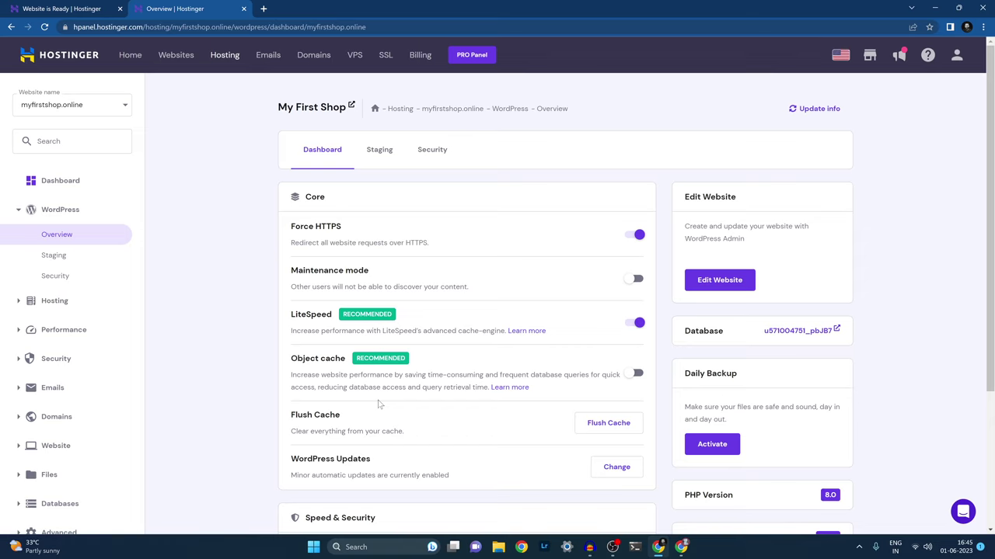
{"action": "left_click", "coordinate": [307, 112]}
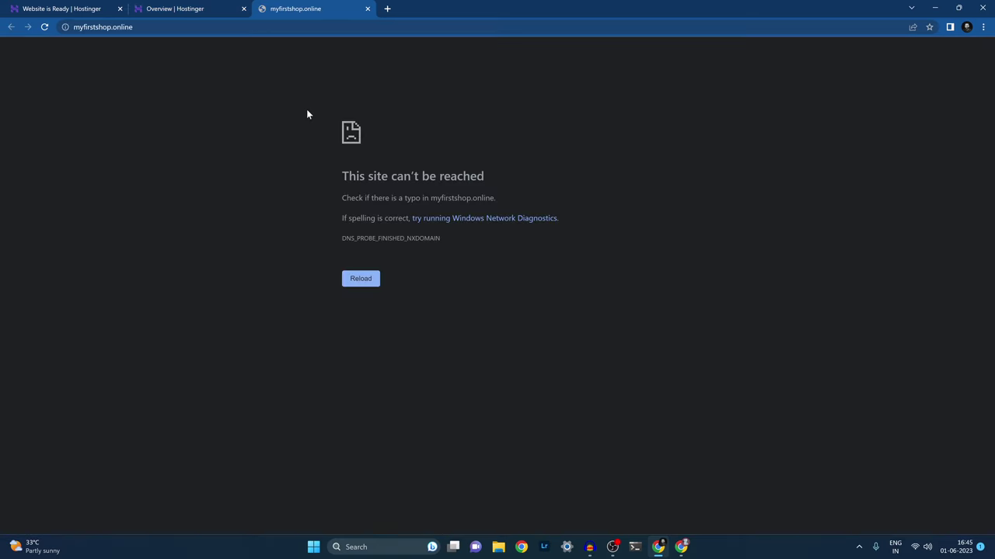
{"action": "left_click", "coordinate": [98, 29]}
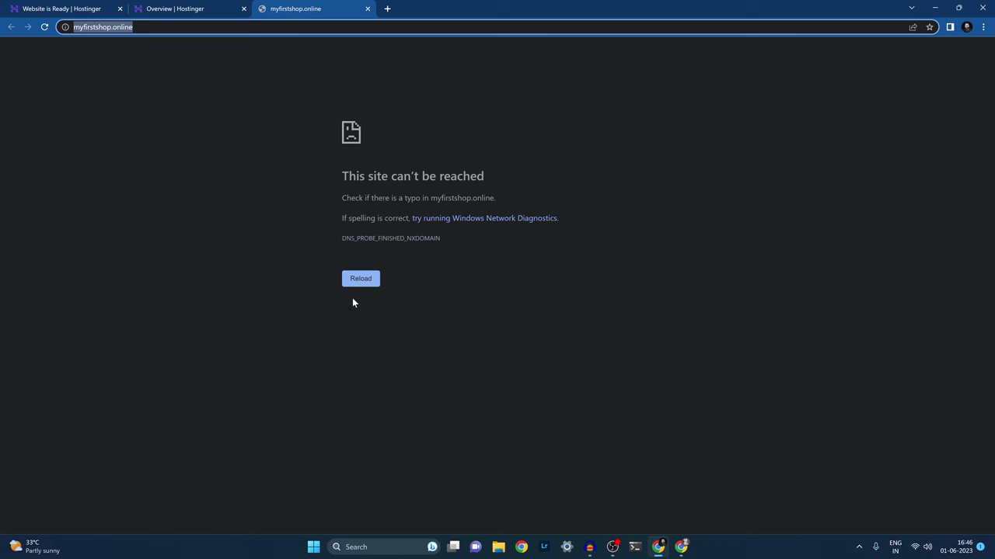
{"action": "left_click", "coordinate": [368, 9]}
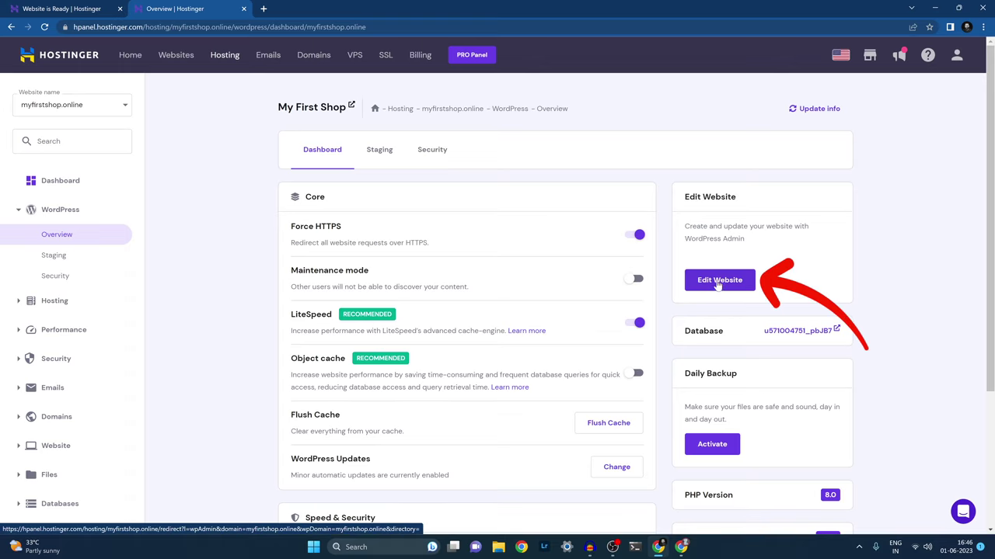
{"action": "left_click", "coordinate": [718, 281]}
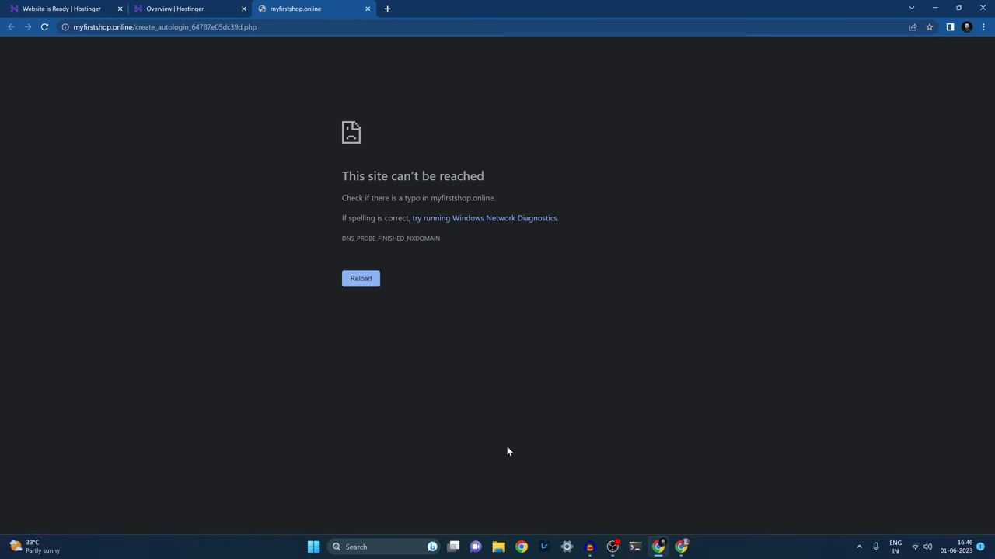
{"action": "left_click", "coordinate": [368, 9]}
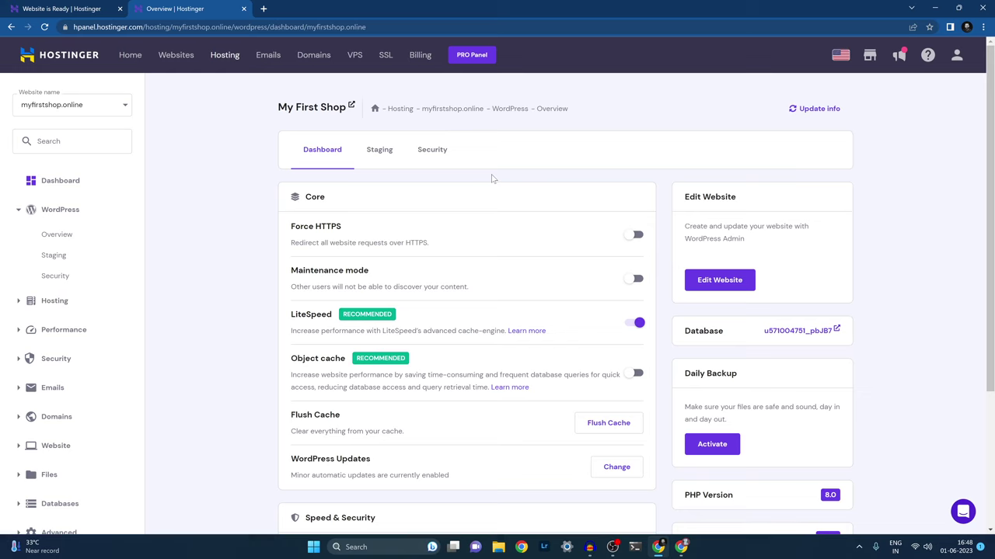
- Open DNS / Nameservers for myfirstshop.online from the home page and scroll through its records
{"action": "left_click", "coordinate": [68, 57]}
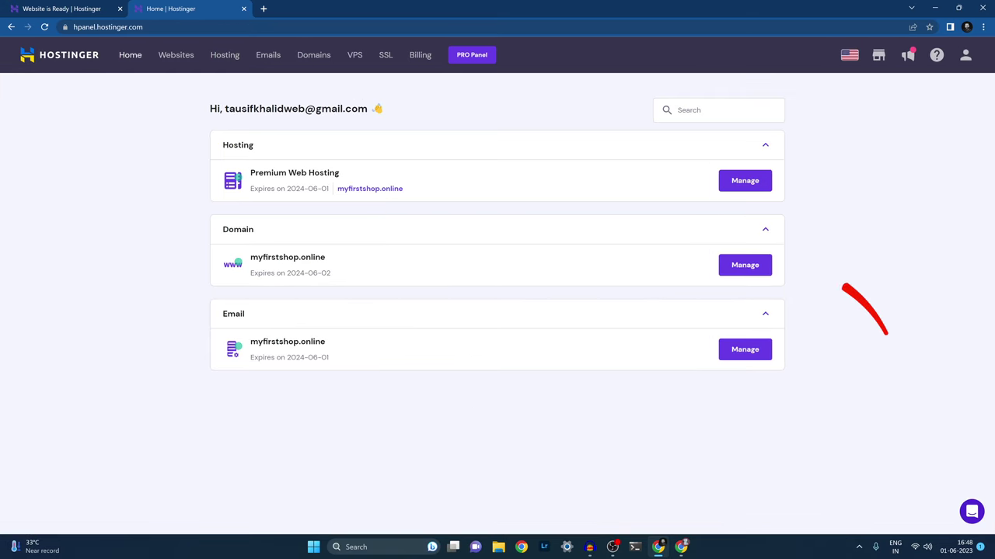
{"action": "left_click", "coordinate": [746, 266]}
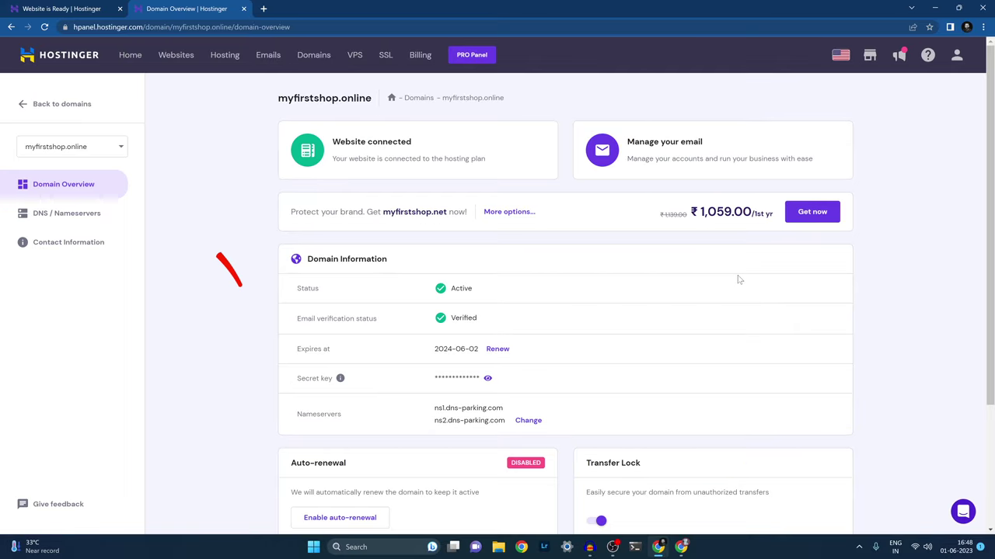
{"action": "left_click", "coordinate": [67, 213]}
{"action": "scroll", "coordinate": [839, 313], "scroll_direction": "down", "scroll_amount": 2}
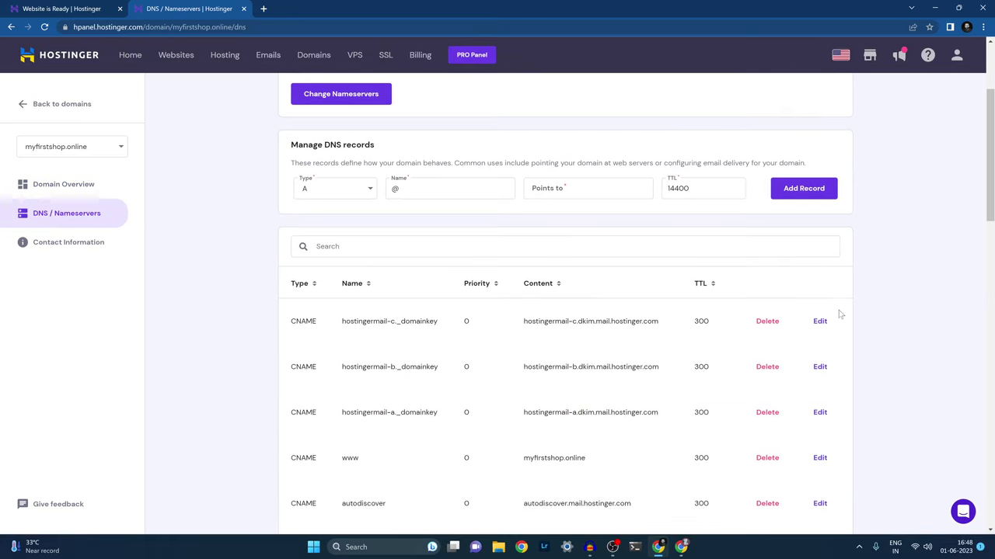
{"action": "scroll", "coordinate": [839, 314], "scroll_direction": "down", "scroll_amount": 5}
{"action": "scroll", "coordinate": [840, 314], "scroll_direction": "up", "scroll_amount": 3}
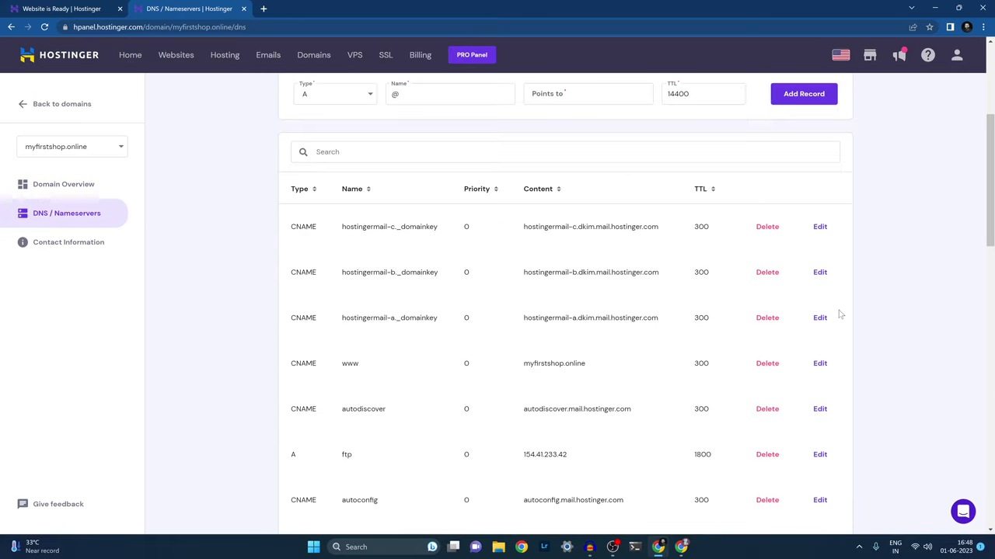
{"action": "scroll", "coordinate": [839, 314], "scroll_direction": "up", "scroll_amount": 4}
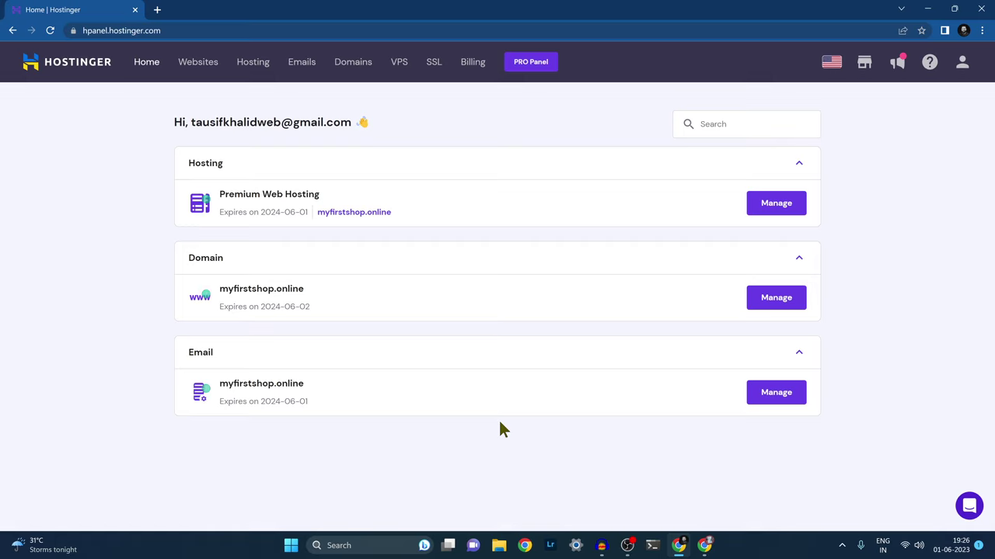
- Log out through the account menu in the top bar
{"action": "left_click", "coordinate": [962, 69]}
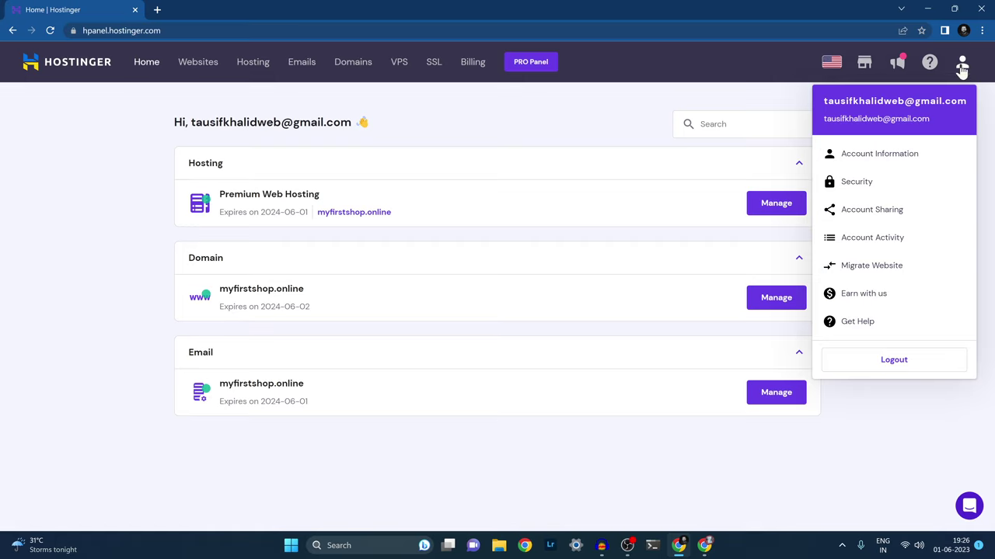
{"action": "left_click", "coordinate": [894, 367]}
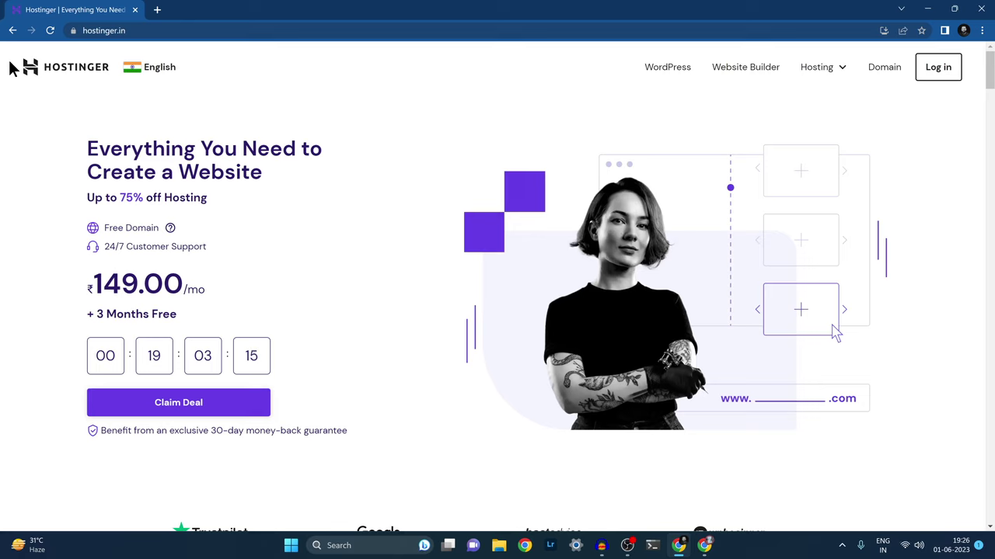
- Log in with the account e-mail and password, and let Chrome save the password
{"action": "left_click", "coordinate": [937, 81]}
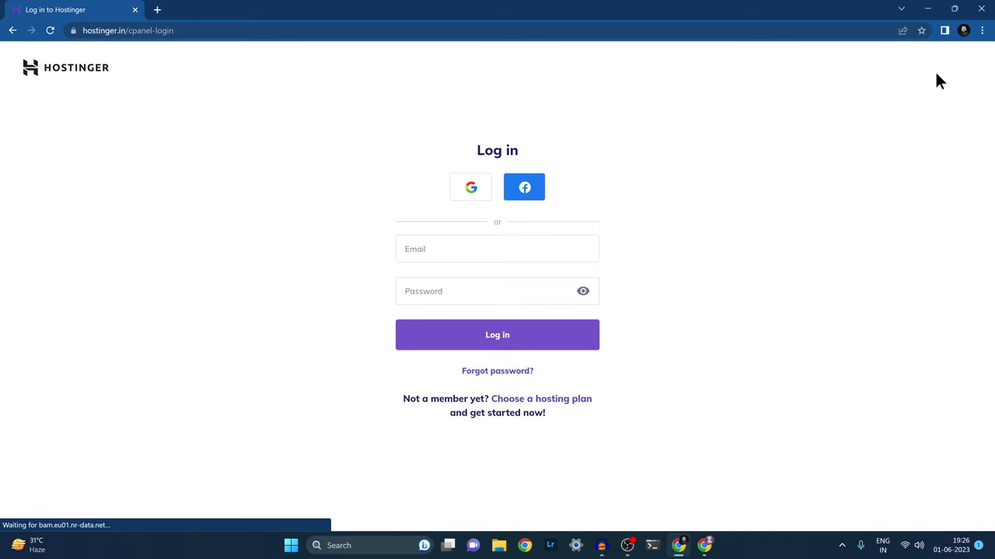
{"action": "left_click", "coordinate": [534, 248]}
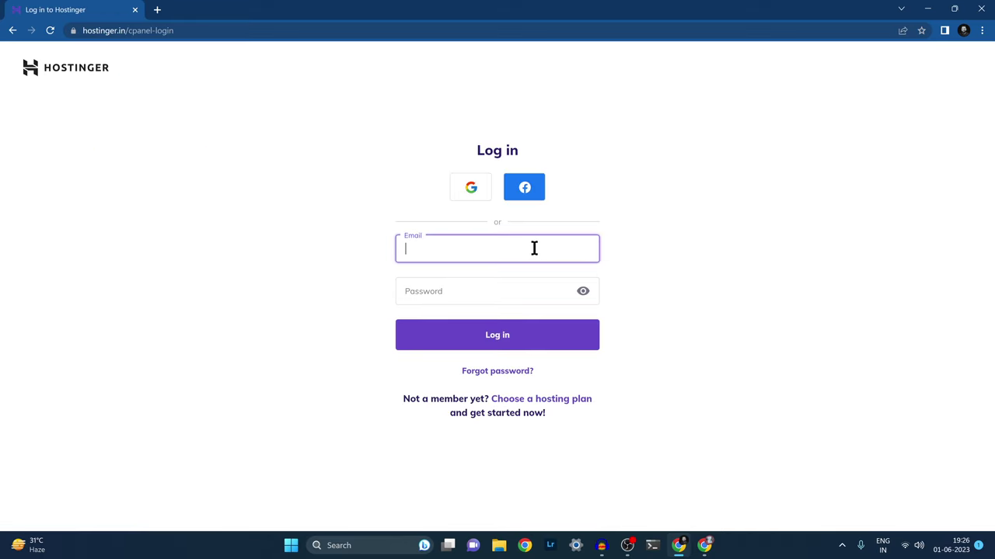
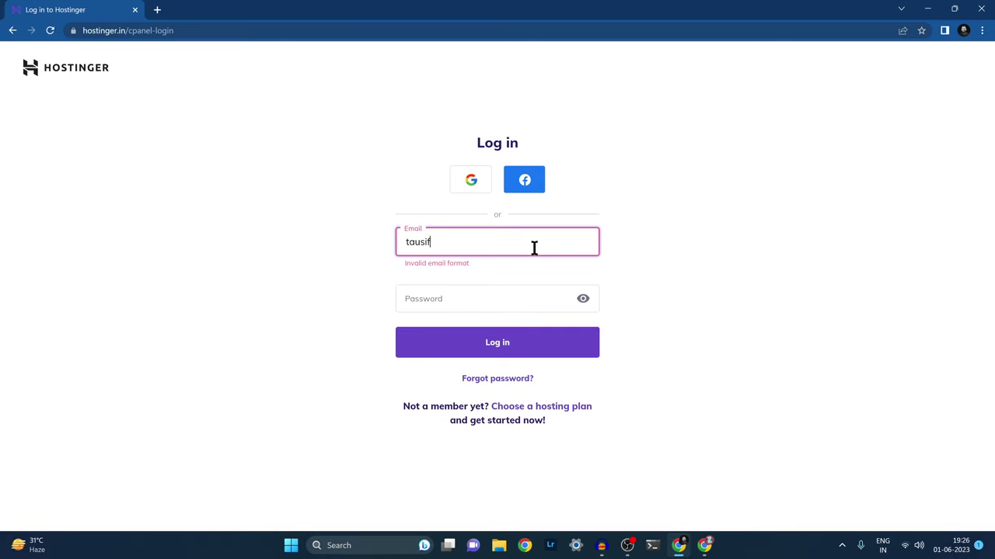
{"action": "left_click", "coordinate": [524, 297]}
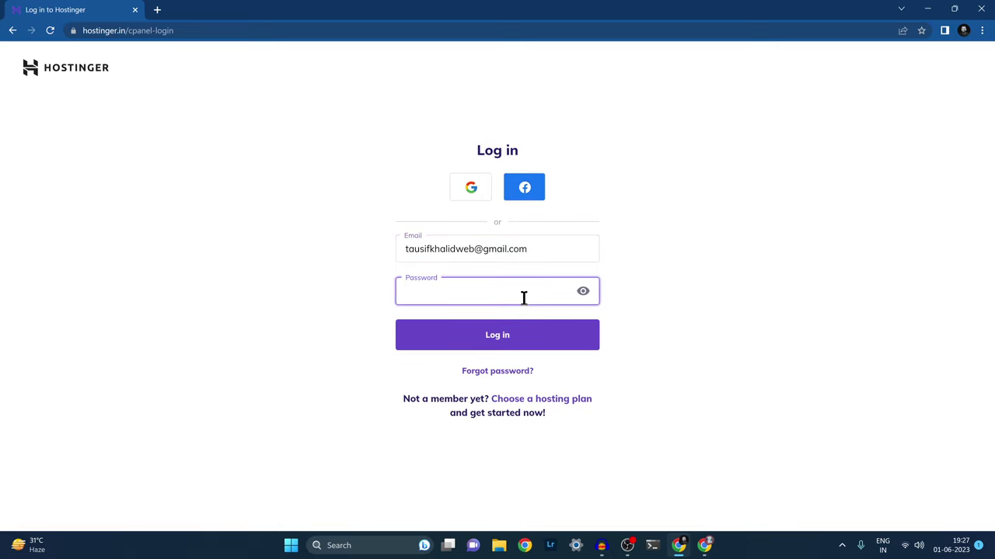
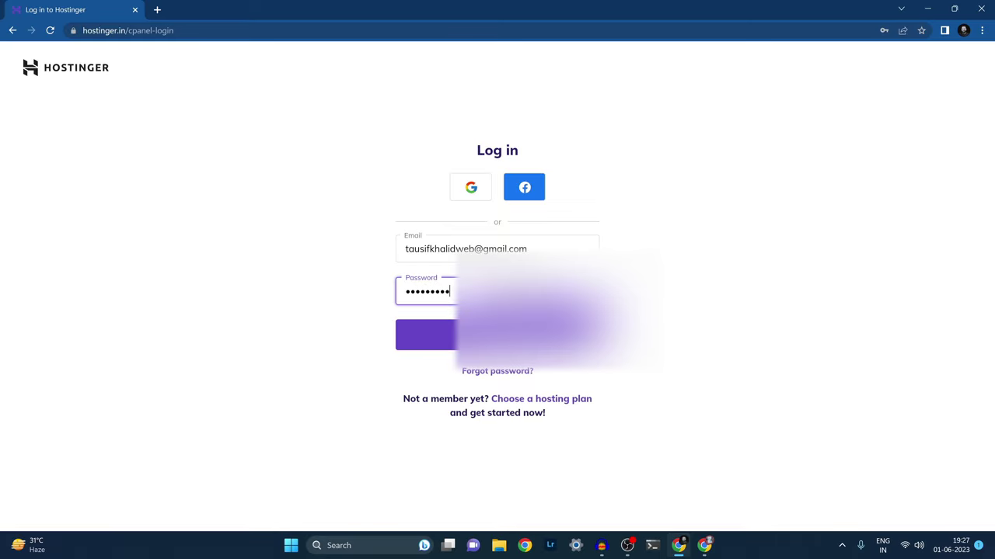
{"action": "key", "text": "Return"}
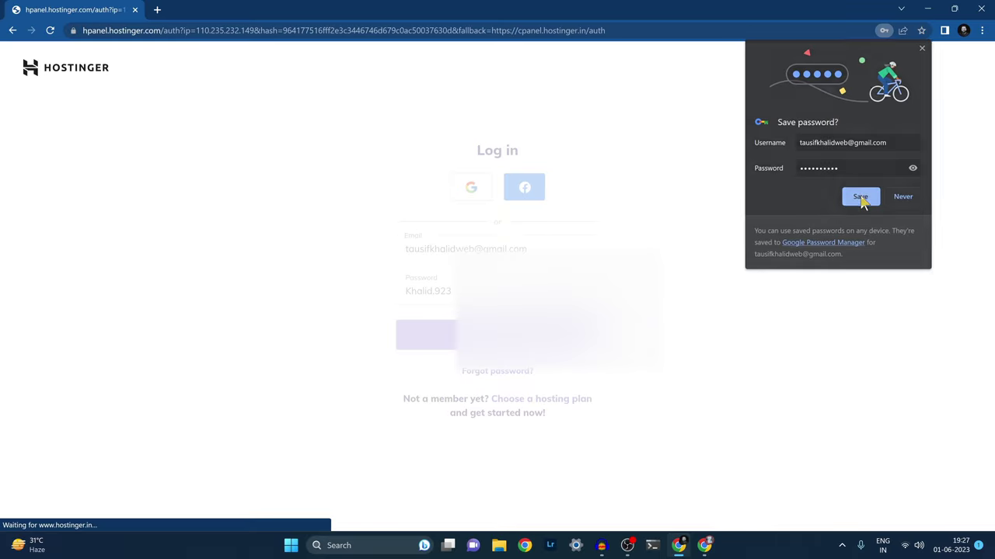
{"action": "left_click", "coordinate": [860, 198]}
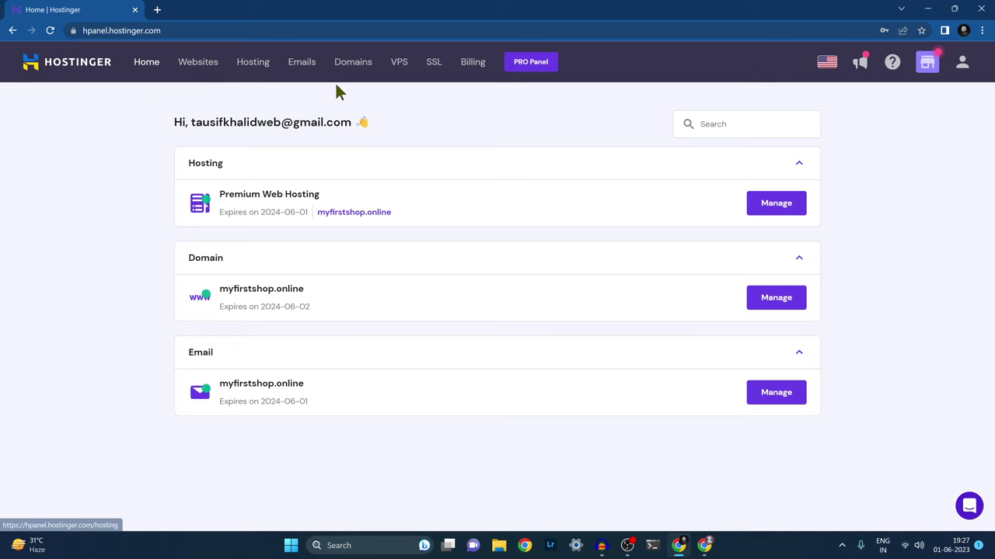
- Browse Websites, then open myfirstshop.online from the hosting plan's '1 website' list
{"action": "left_click", "coordinate": [198, 68]}
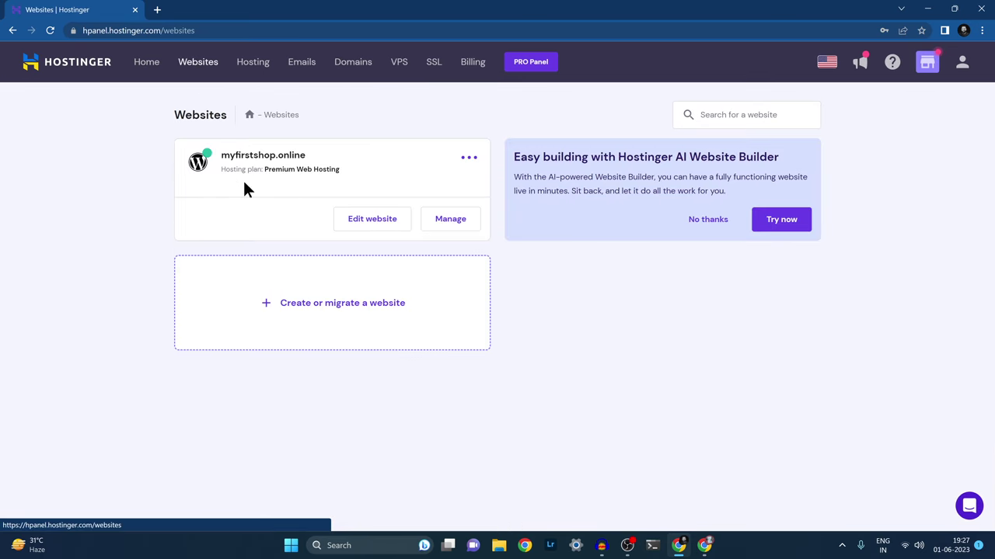
{"action": "left_click_drag", "start_coordinate": [231, 155], "coordinate": [319, 159]}
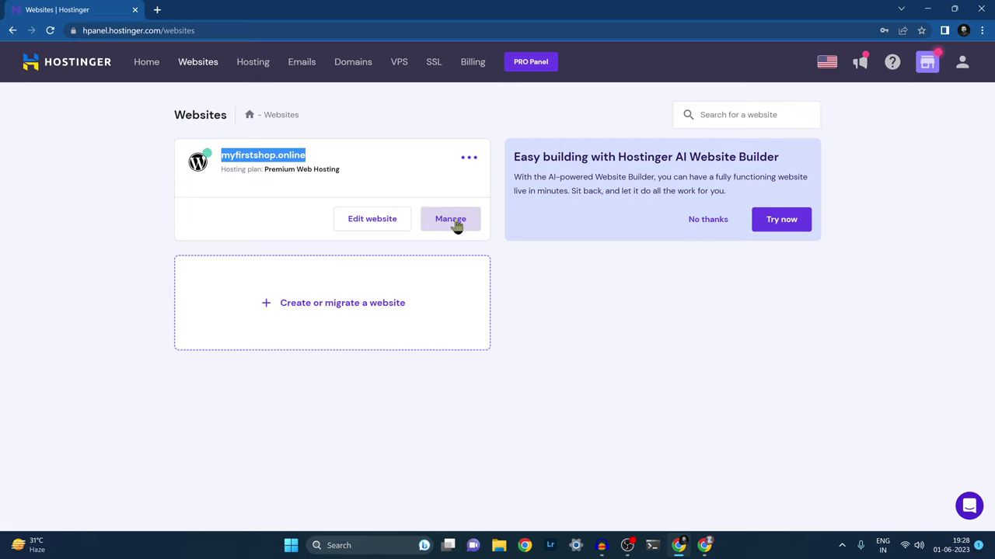
{"action": "left_click", "coordinate": [252, 69]}
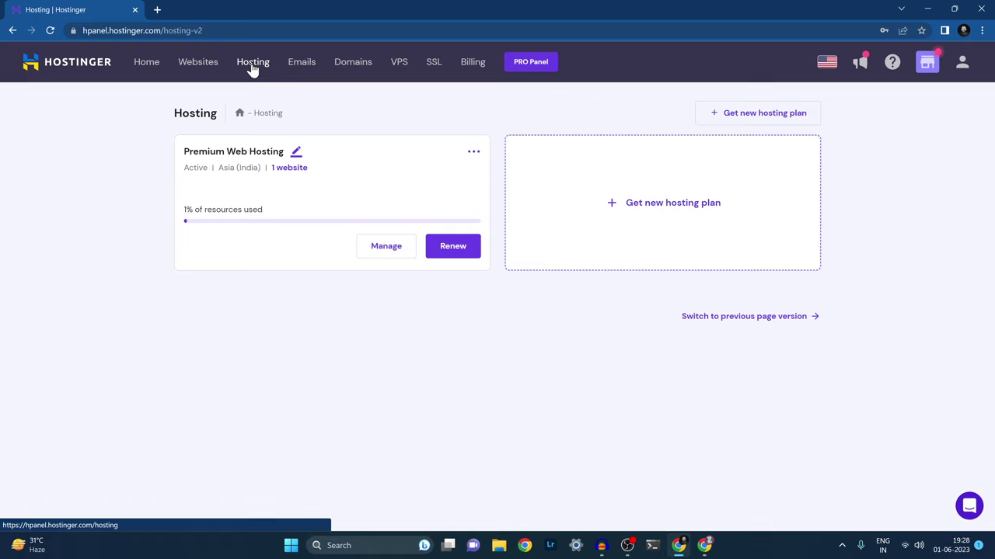
{"action": "left_click", "coordinate": [292, 169]}
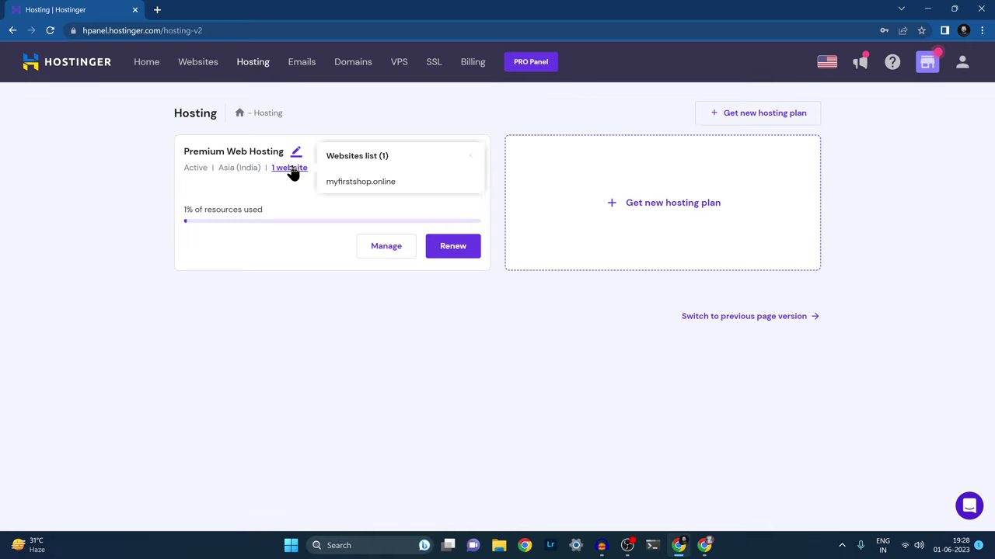
{"action": "left_click_drag", "start_coordinate": [350, 186], "coordinate": [345, 161]}
{"action": "left_click", "coordinate": [355, 182]}
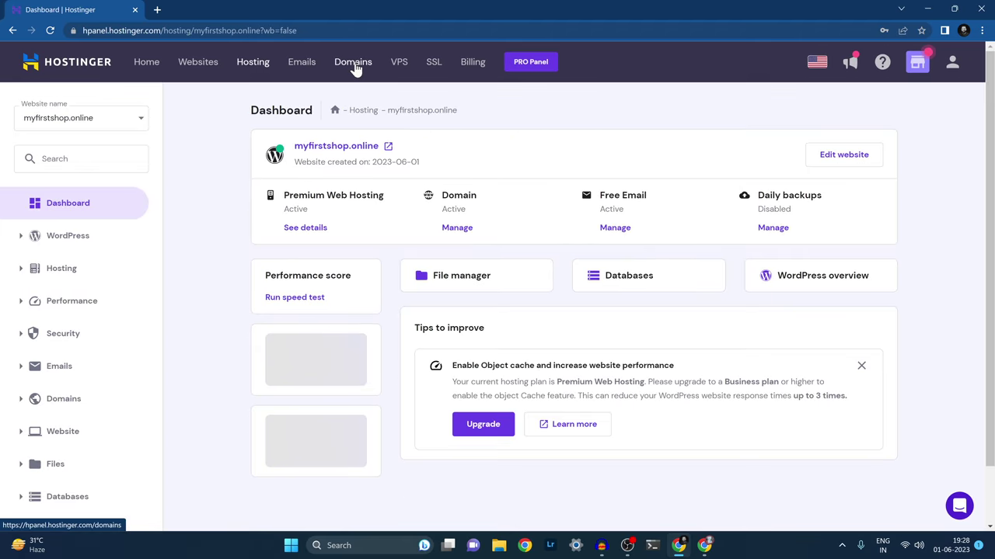
- Check the Domains list, reopen the myfirstshop.online dashboard and close the website switcher
{"action": "left_click", "coordinate": [354, 65]}
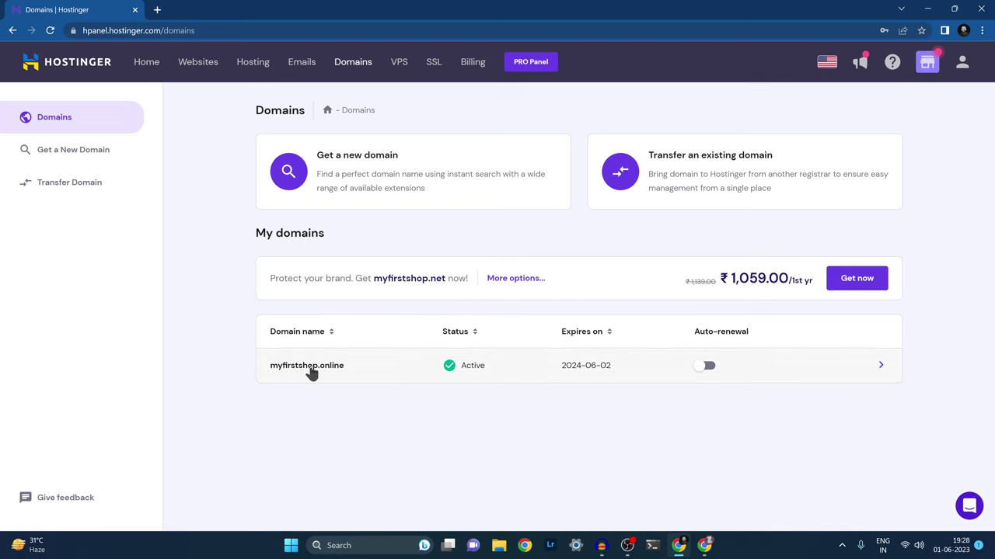
{"action": "left_click", "coordinate": [252, 63]}
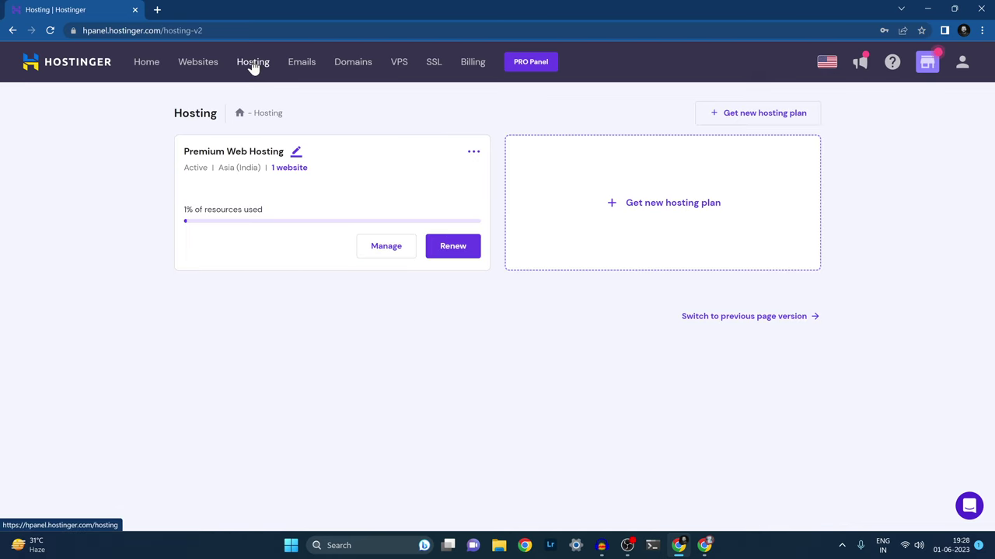
{"action": "left_click", "coordinate": [290, 169]}
{"action": "left_click", "coordinate": [359, 182]}
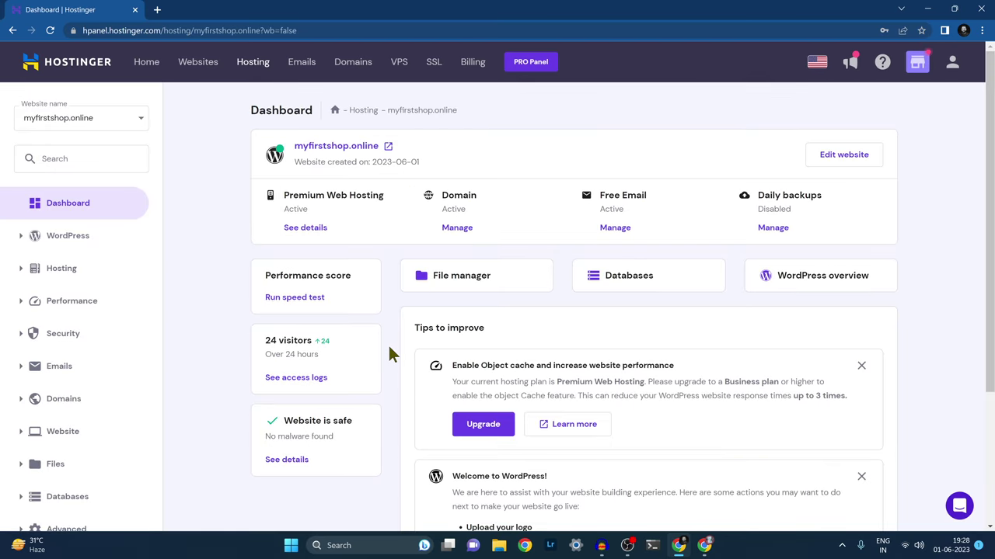
{"action": "left_click", "coordinate": [101, 119]}
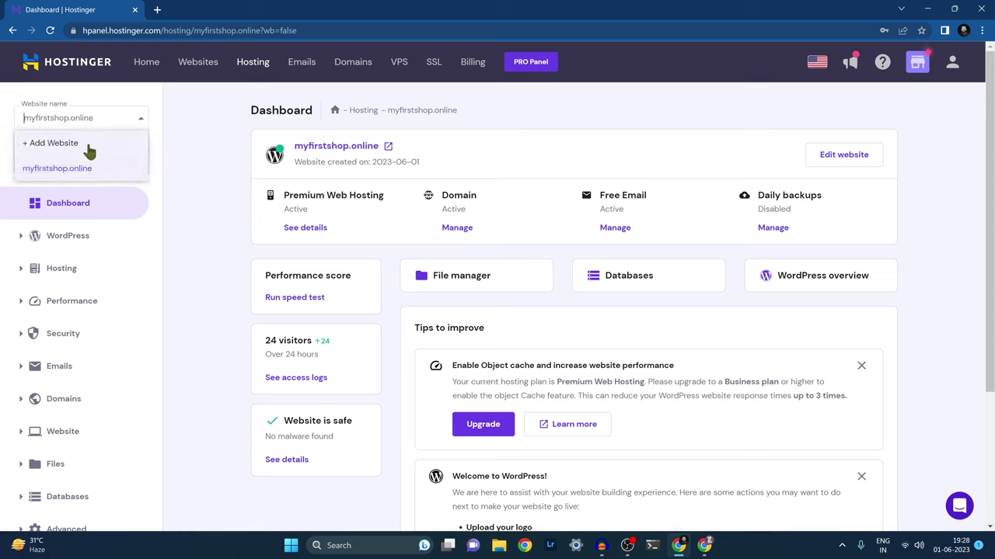
{"action": "left_click", "coordinate": [180, 266]}
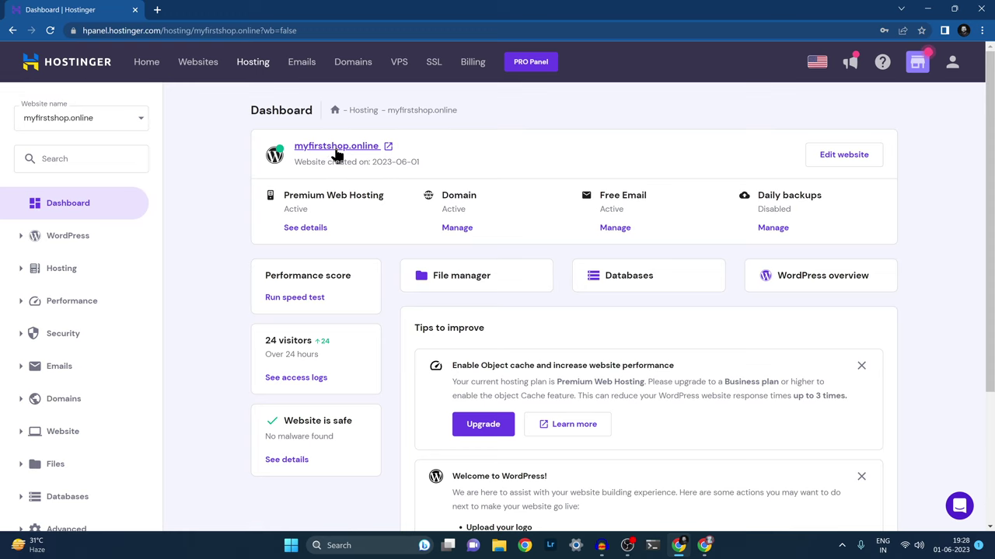
{"action": "left_click", "coordinate": [334, 148]}
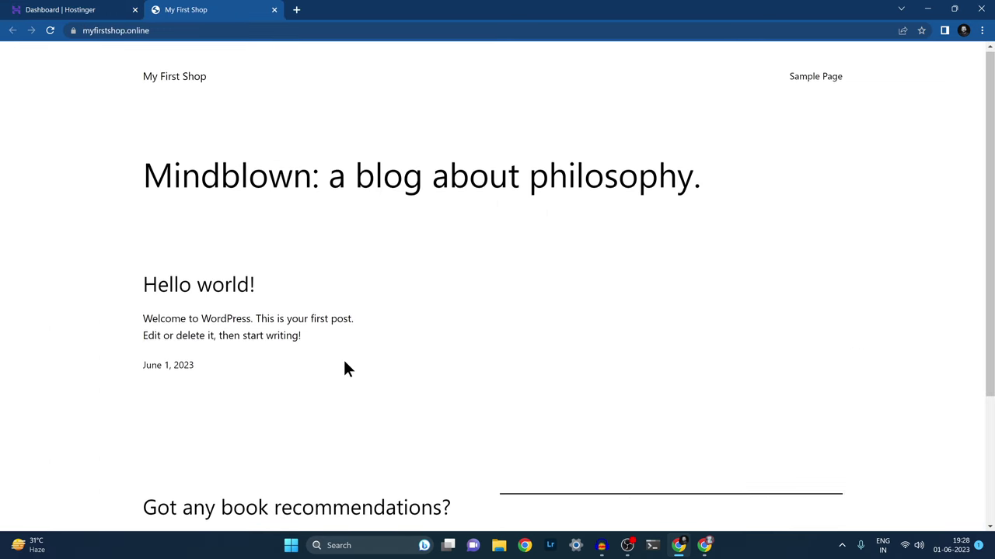
{"action": "scroll", "coordinate": [343, 361], "scroll_direction": "down", "scroll_amount": 3}
{"action": "scroll", "coordinate": [343, 361], "scroll_direction": "up", "scroll_amount": 3}
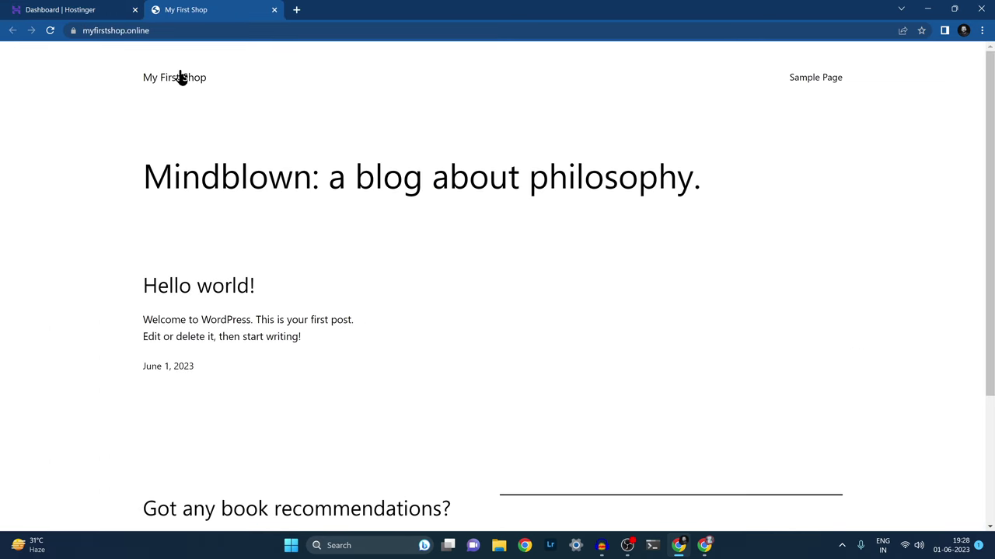
{"action": "scroll", "coordinate": [516, 320], "scroll_direction": "down", "scroll_amount": 3}
{"action": "scroll", "coordinate": [516, 320], "scroll_direction": "up", "scroll_amount": 3}
{"action": "left_click", "coordinate": [193, 31]}
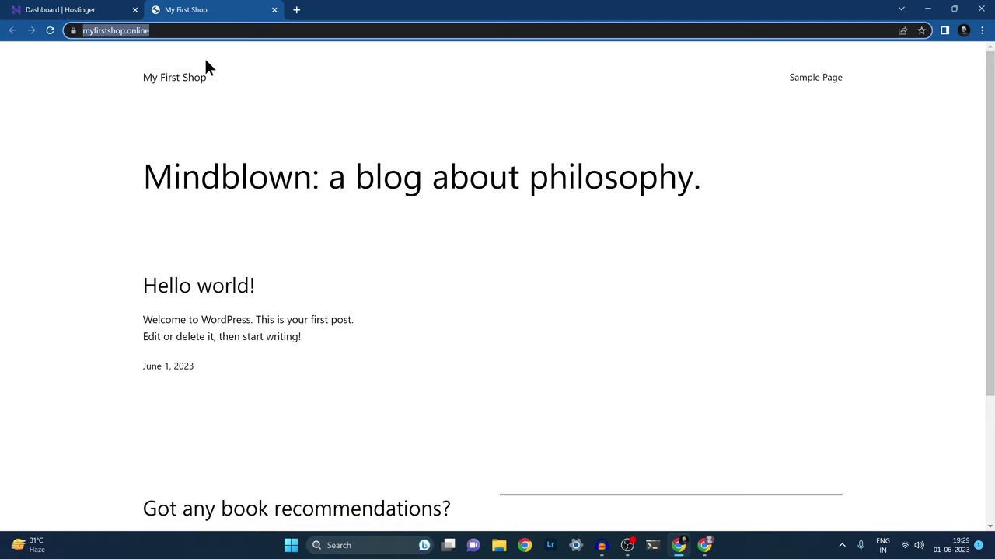
{"action": "left_click", "coordinate": [221, 60]}
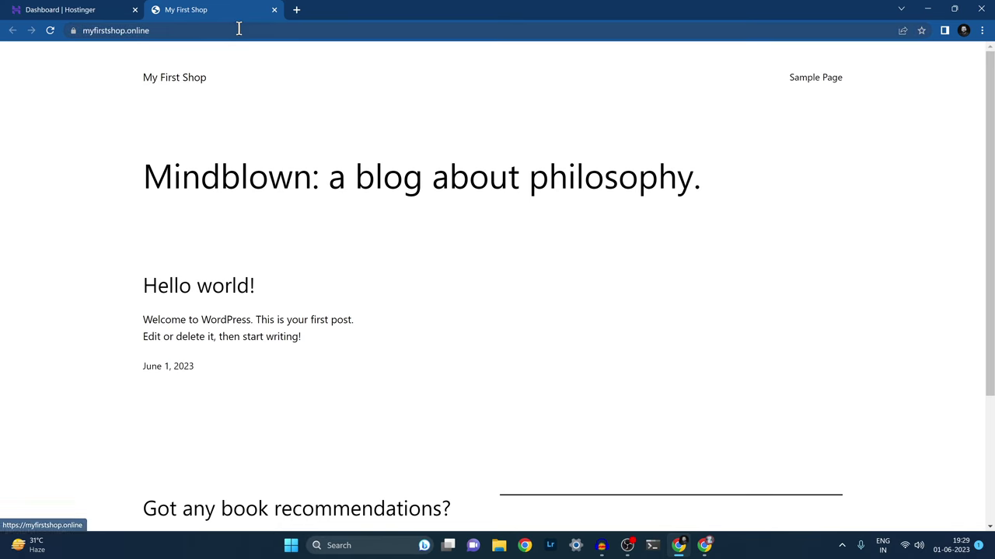
{"action": "left_click", "coordinate": [274, 10]}
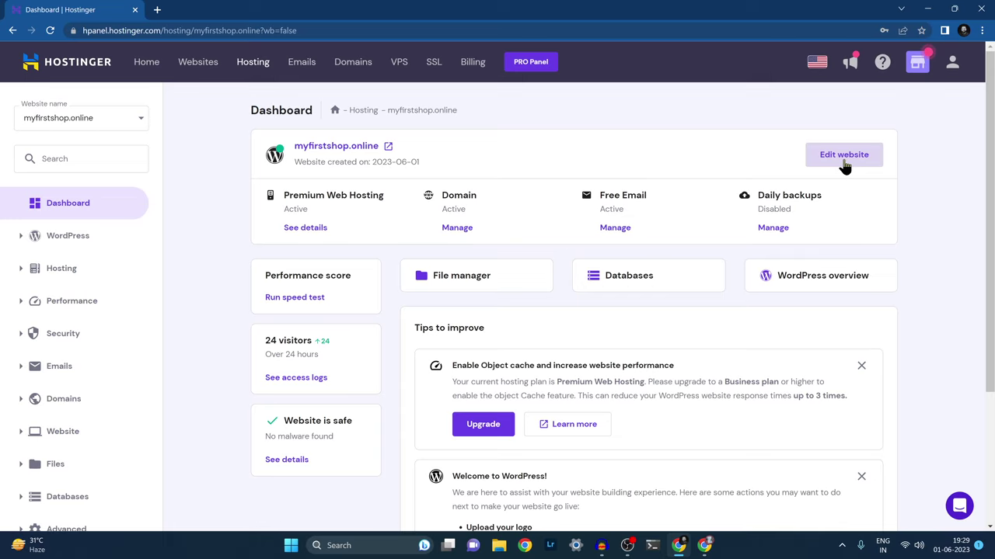
{"action": "left_click", "coordinate": [843, 160]}
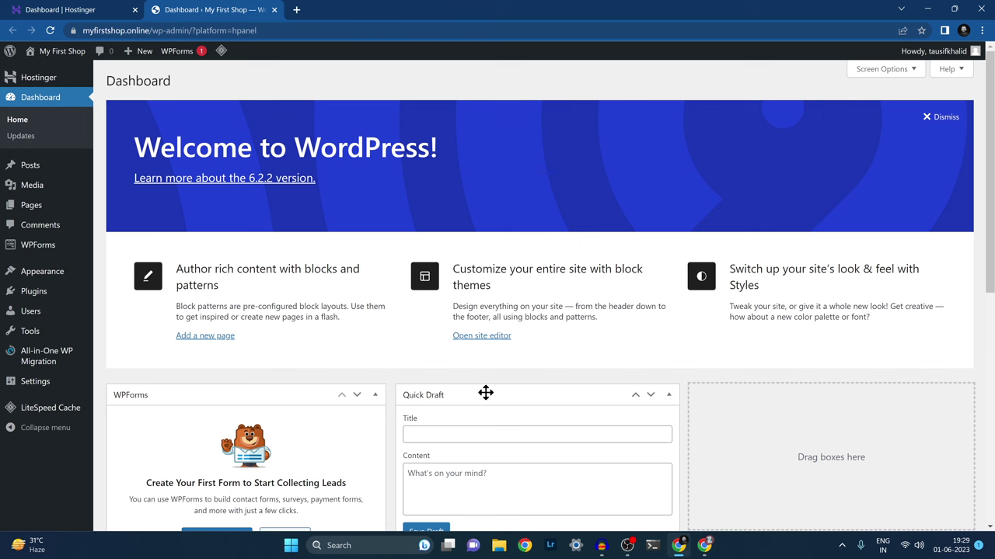
{"action": "left_click", "coordinate": [274, 9]}
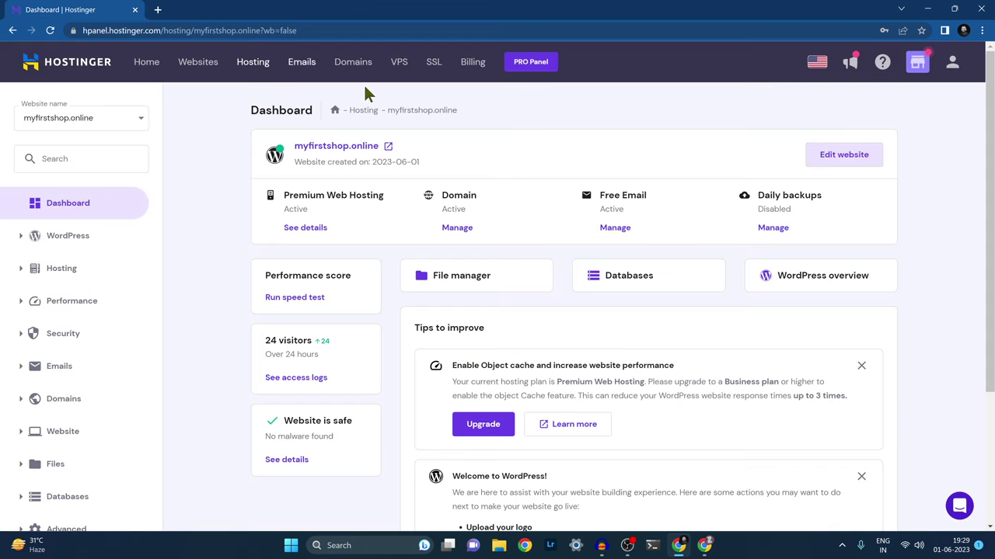
- Open the site's WordPress Overview and switch Force HTTPS on
{"action": "left_click", "coordinate": [64, 237]}
{"action": "left_click", "coordinate": [100, 264]}
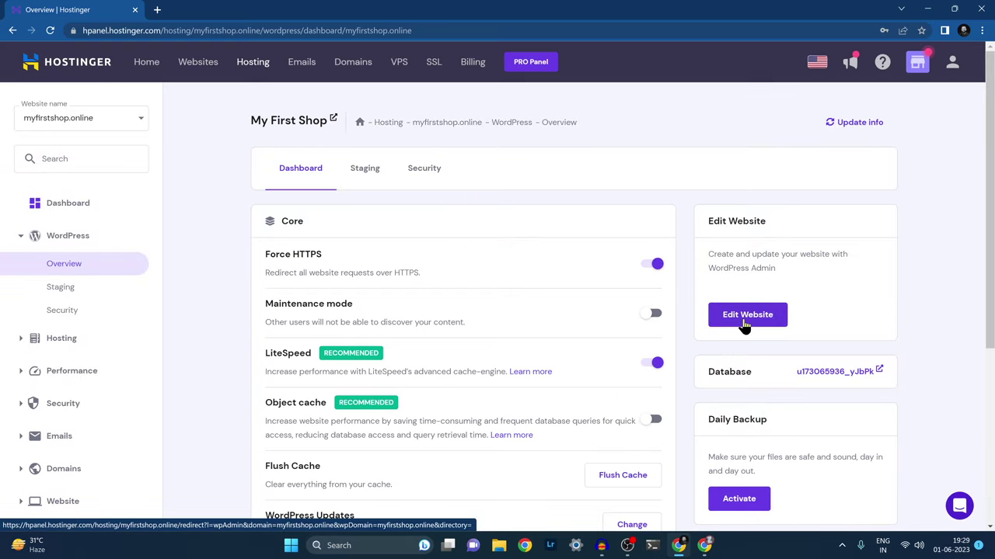
{"action": "scroll", "coordinate": [522, 377], "scroll_direction": "down", "scroll_amount": 3}
{"action": "scroll", "coordinate": [521, 378], "scroll_direction": "up", "scroll_amount": 2}
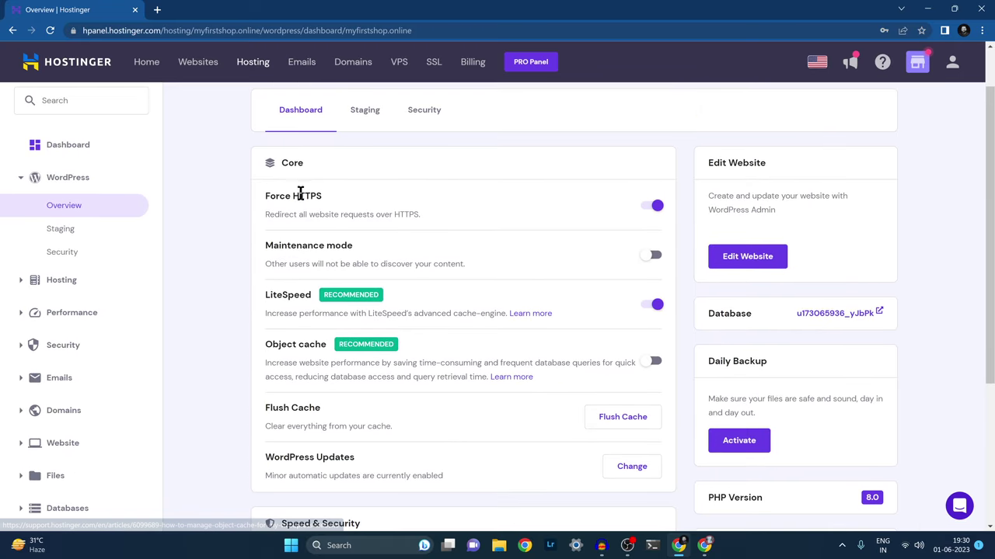
{"action": "left_click", "coordinate": [657, 207]}
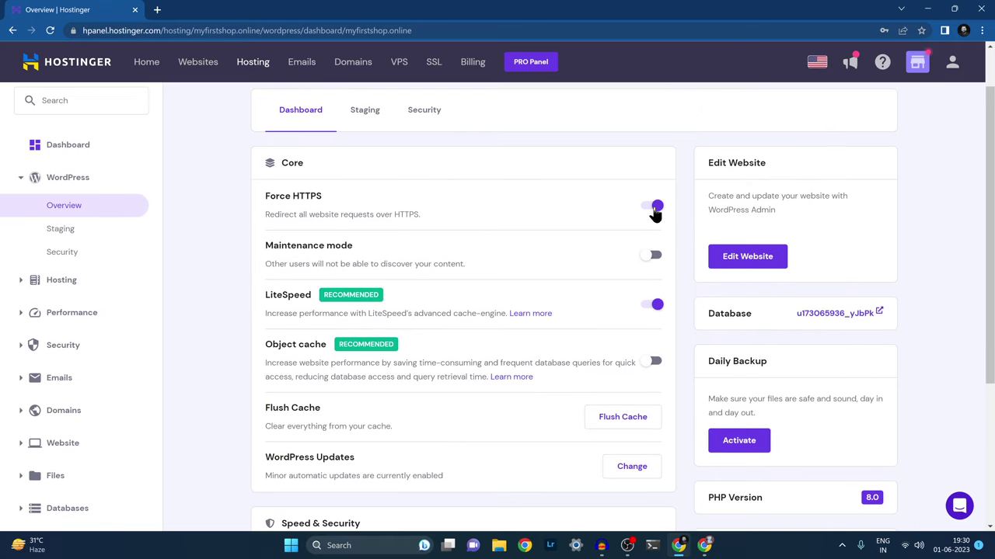
- Launch the WordPress admin in a new tab with Edit Website
{"action": "scroll", "coordinate": [488, 443], "scroll_direction": "down", "scroll_amount": 2}
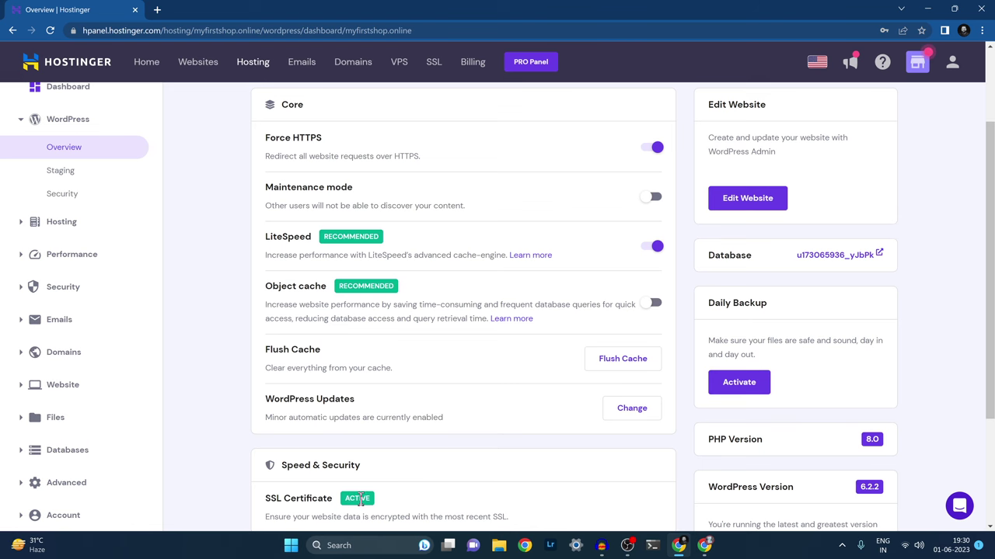
{"action": "scroll", "coordinate": [443, 424], "scroll_direction": "up", "scroll_amount": 2}
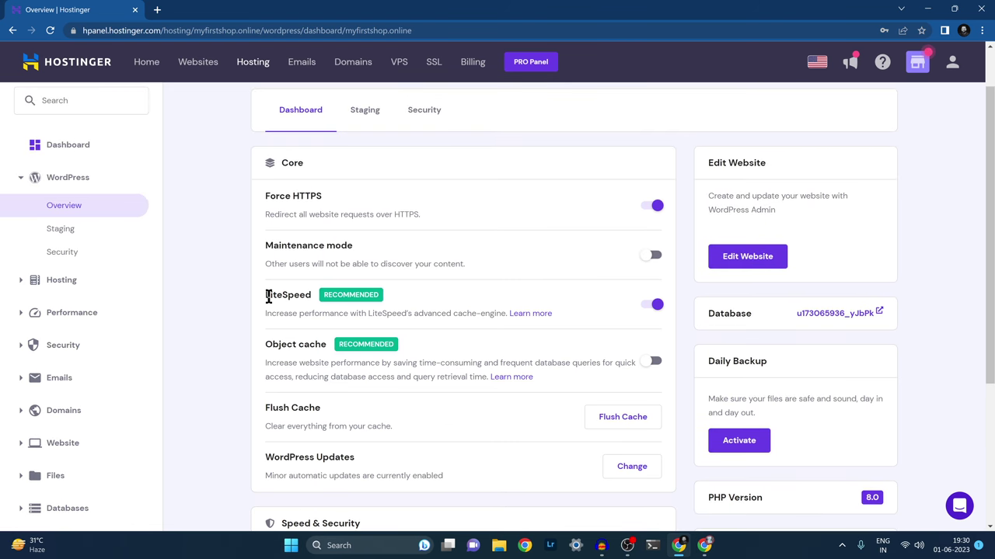
{"action": "scroll", "coordinate": [428, 443], "scroll_direction": "down", "scroll_amount": 3}
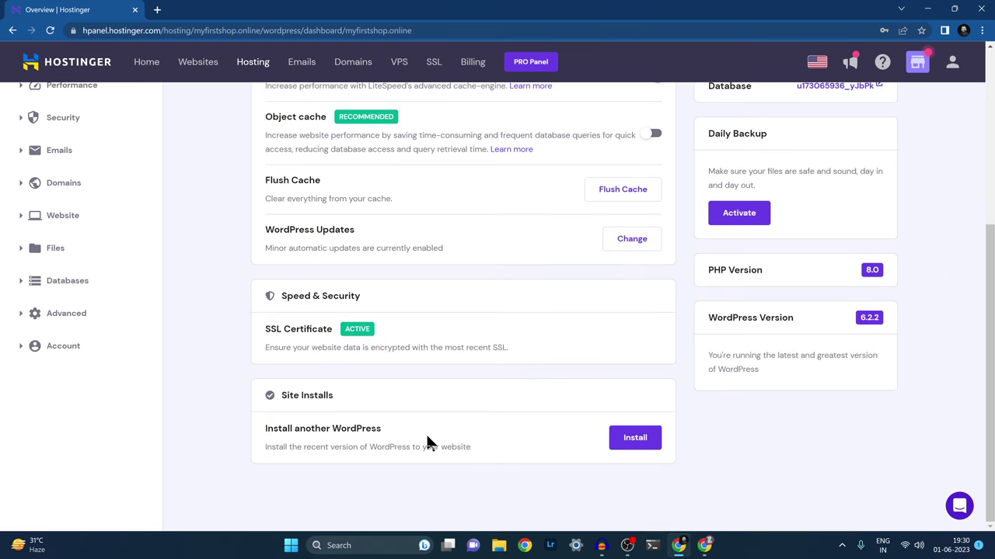
{"action": "scroll", "coordinate": [426, 440], "scroll_direction": "up", "scroll_amount": 4}
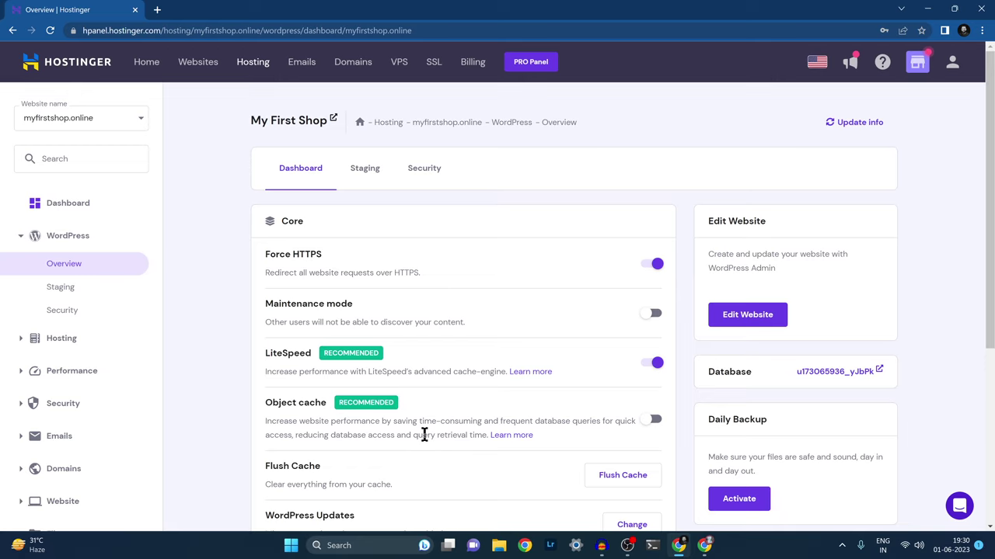
{"action": "left_click", "coordinate": [746, 317]}
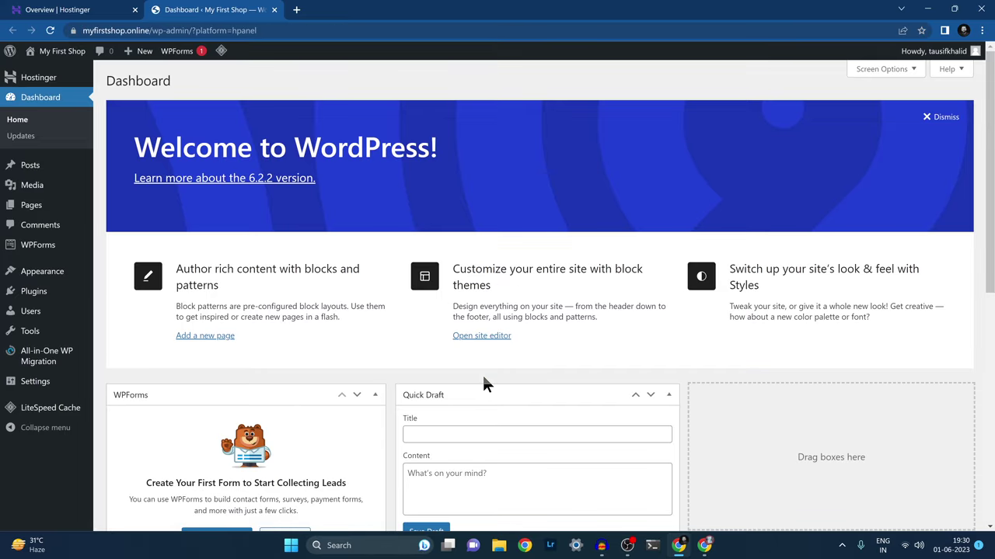
- Bring up the loaded My First Shop dashboard tab and reach the Howdy account menu
{"action": "left_click", "coordinate": [81, 10]}
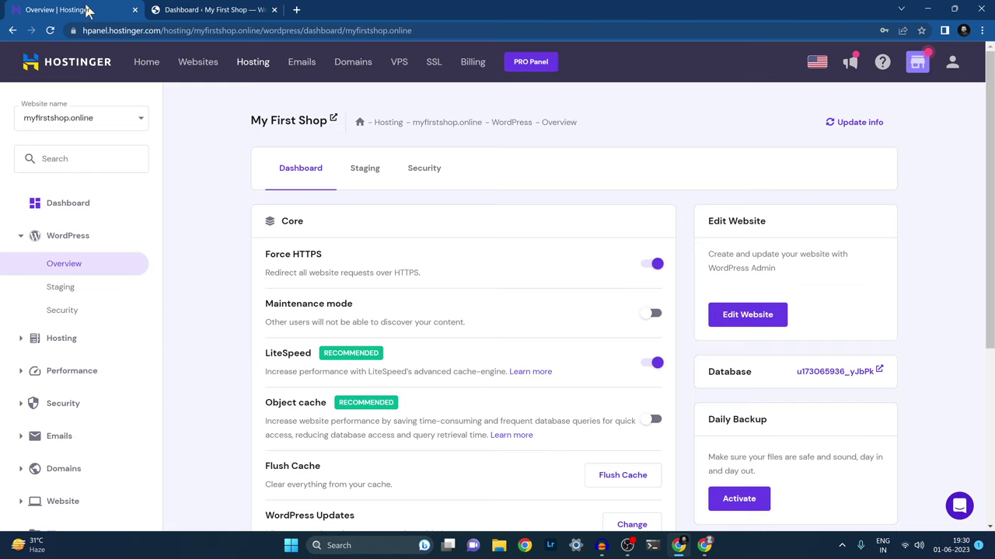
{"action": "left_click", "coordinate": [197, 9]}
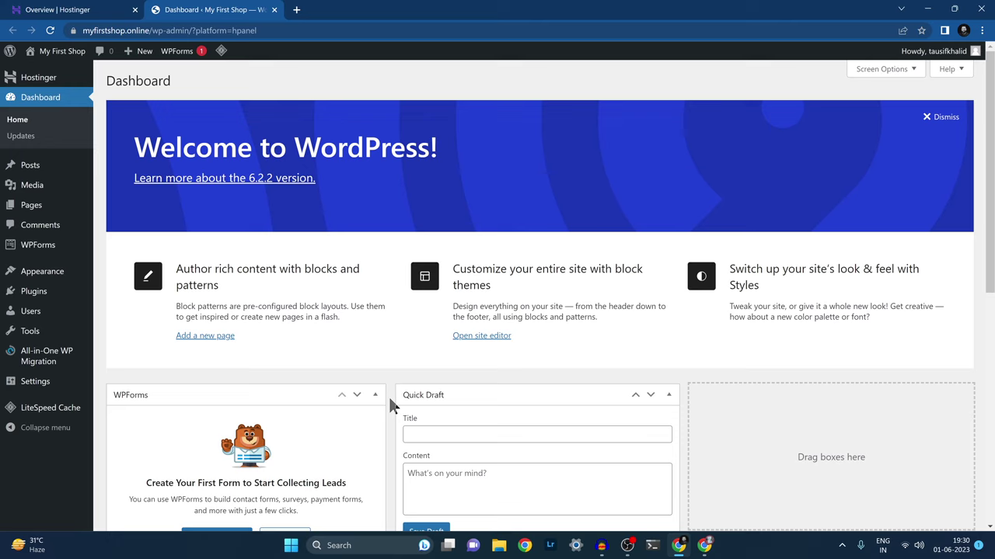
{"action": "left_click", "coordinate": [175, 32]}
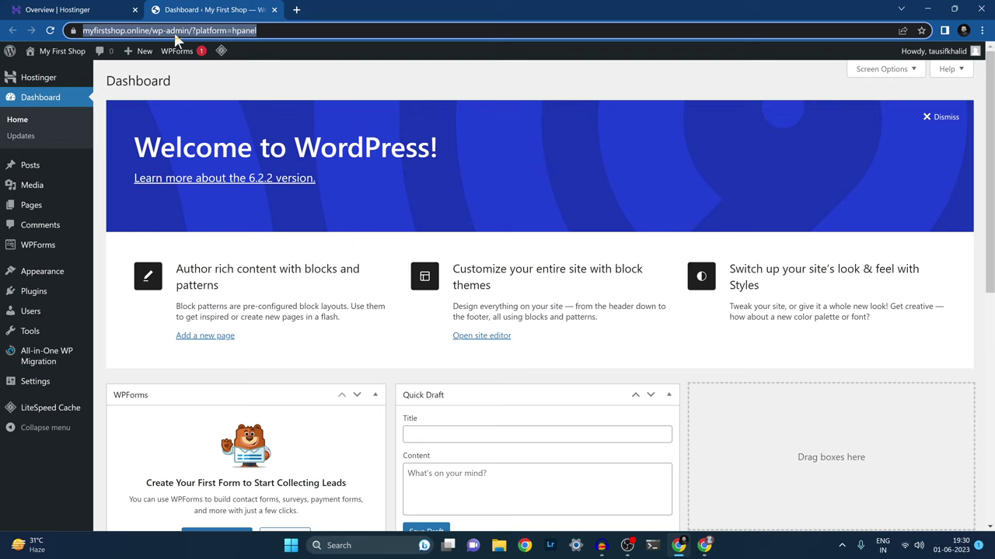
{"action": "left_click", "coordinate": [188, 31]}
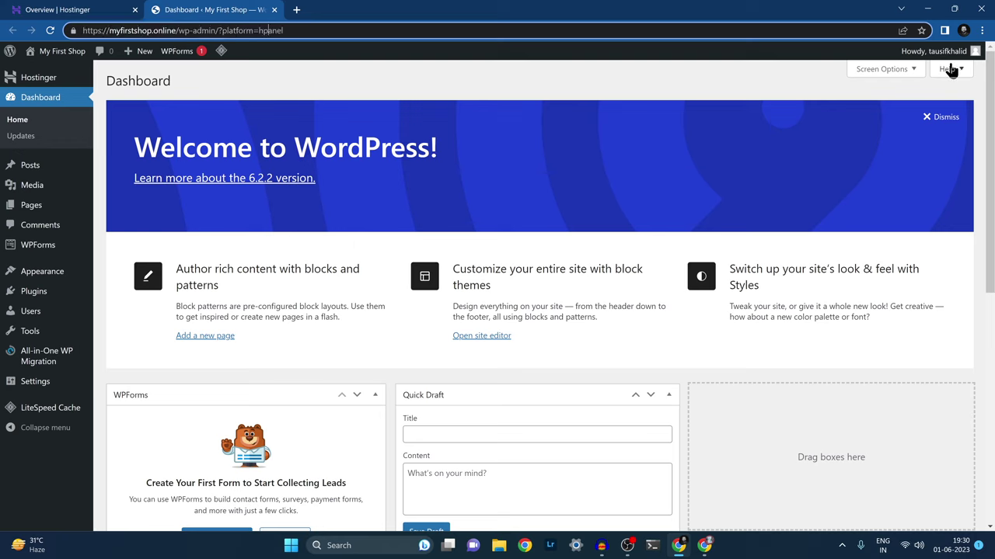
{"action": "mouse_move", "coordinate": [960, 59]}
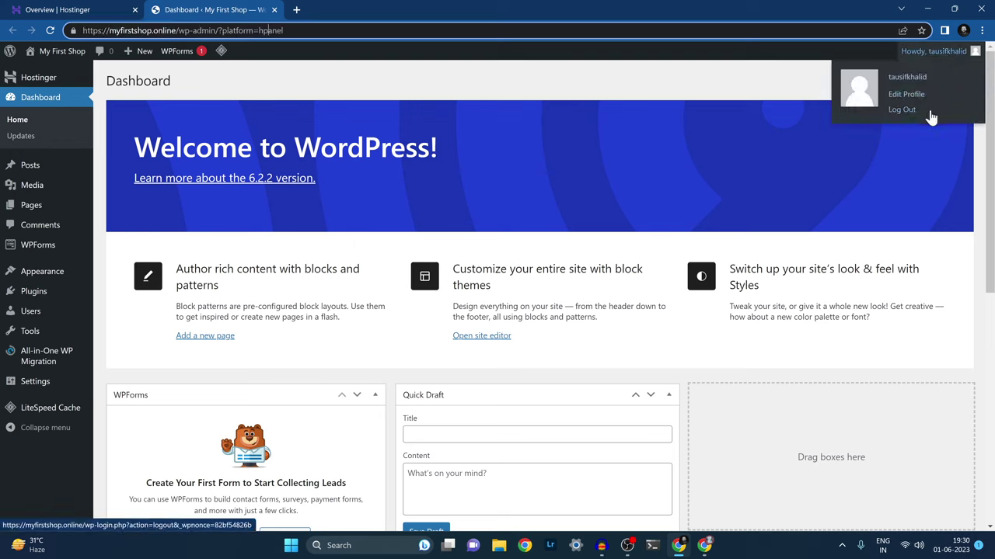
- Log out of WordPress and load the public My First Shop home page
{"action": "left_click", "coordinate": [900, 111]}
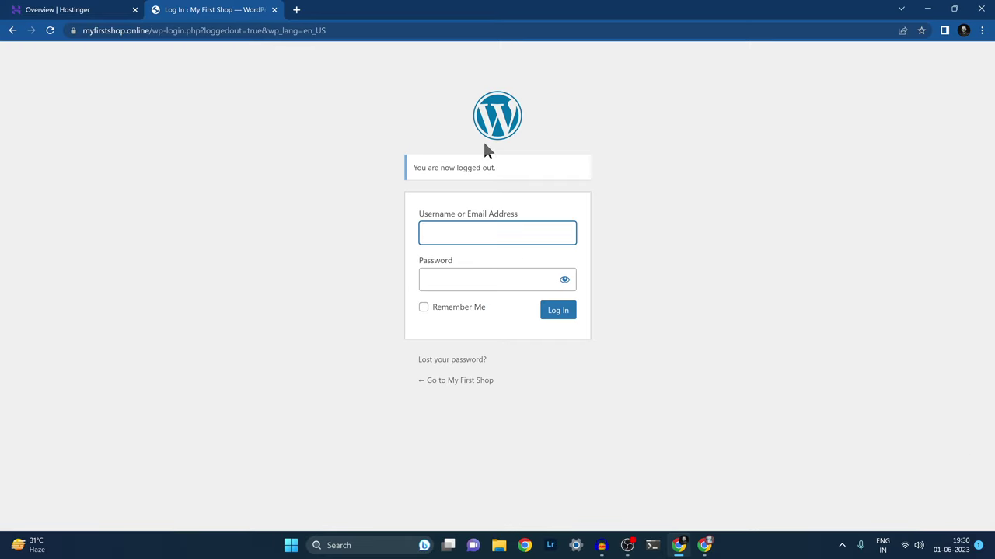
{"action": "left_click_drag", "start_coordinate": [150, 31], "coordinate": [557, 35]}
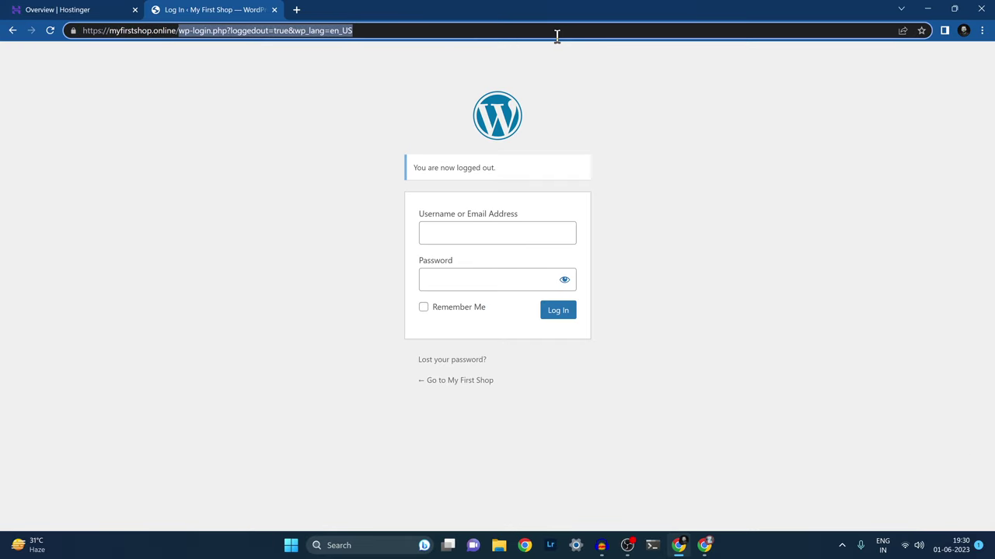
{"action": "key", "text": "BackSpace"}
{"action": "key", "text": "Return"}
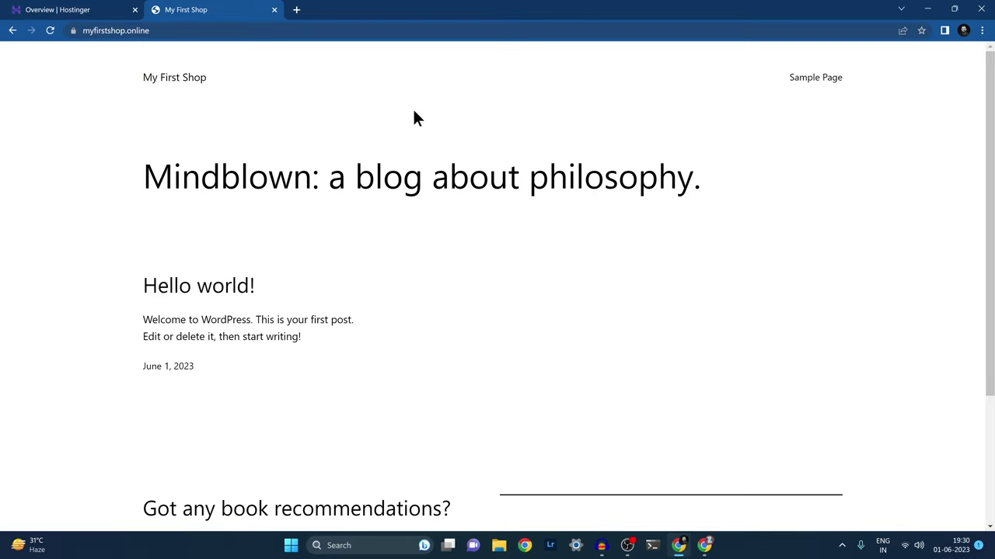
{"action": "left_click", "coordinate": [176, 81]}
- Go to the site's /wp-admin address
{"action": "left_click", "coordinate": [245, 30]}
{"action": "left_click", "coordinate": [266, 29]}
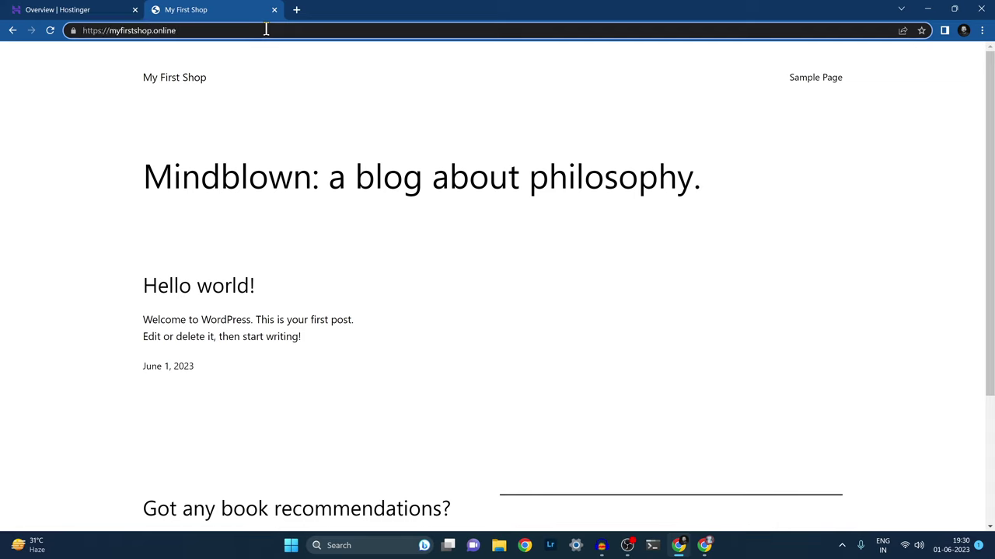
{"action": "type", "text": "/"}
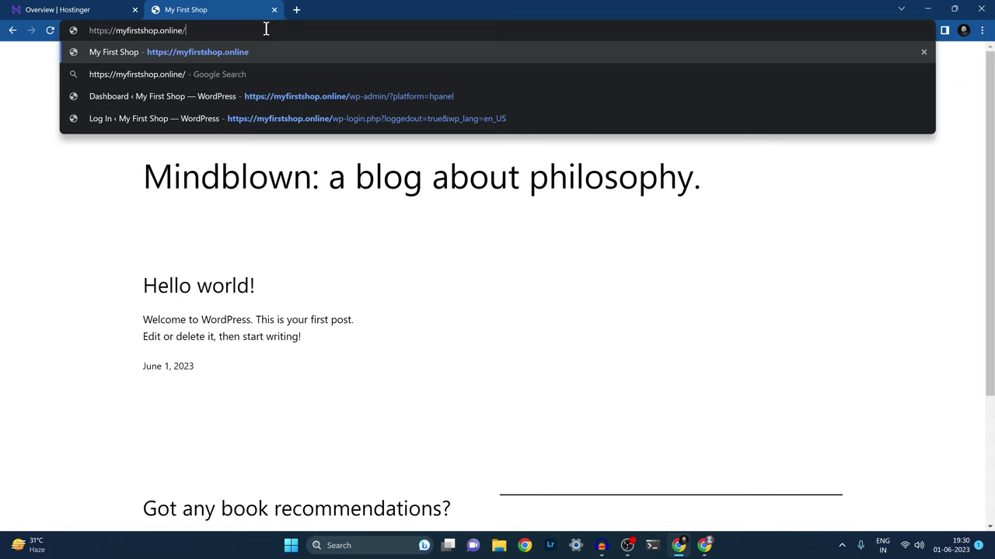
{"action": "type", "text": "wp-admin"}
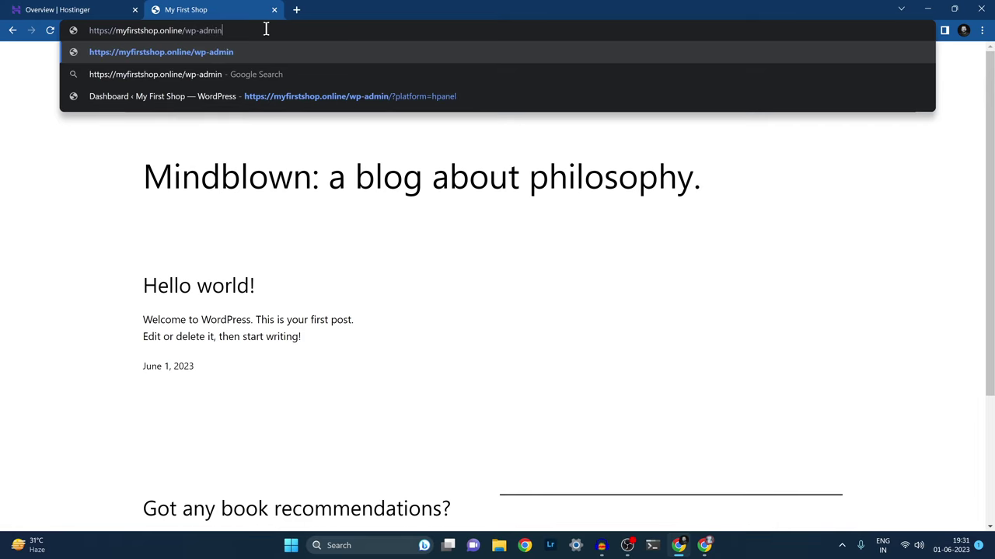
{"action": "key", "text": "Return"}
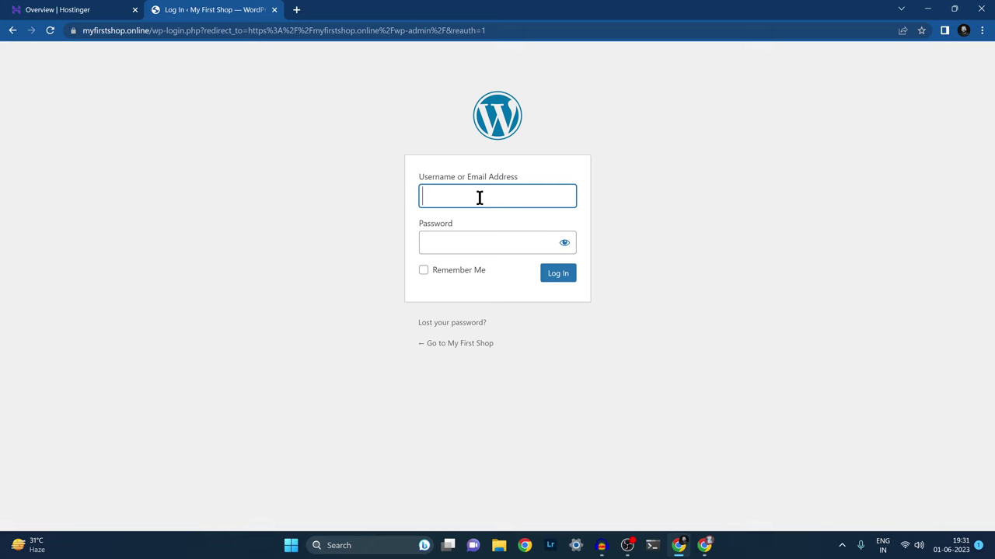
- Log in with the admin username and password, and save the login in Chrome
{"action": "type", "text": "tausifkhalid"}
{"action": "left_click", "coordinate": [497, 240]}
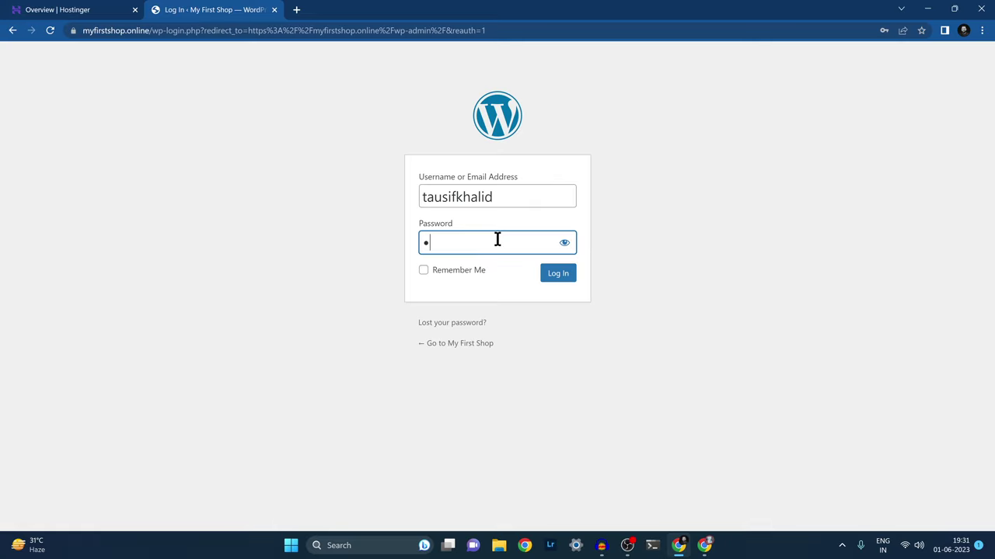
{"action": "type", "text": "•••••••••"}
{"action": "left_click", "coordinate": [559, 276]}
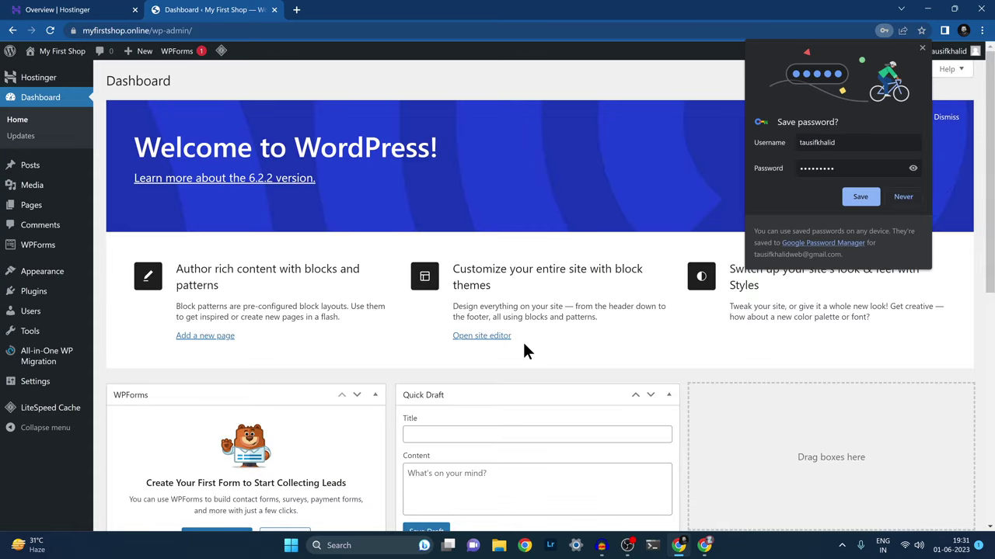
{"action": "left_click", "coordinate": [863, 197]}
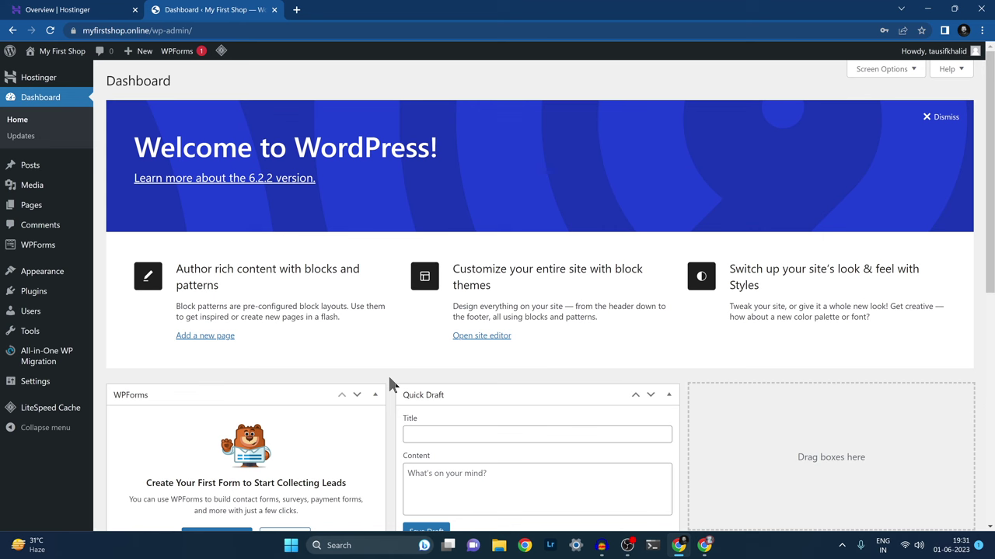
- Close the Hostinger overview browser tab
{"action": "left_click", "coordinate": [107, 10]}
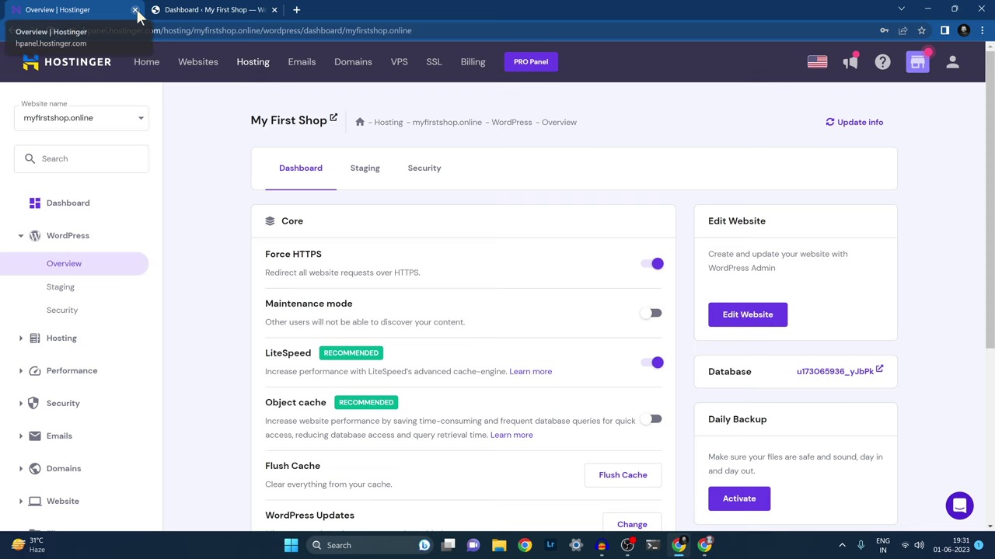
{"action": "left_click", "coordinate": [135, 10]}
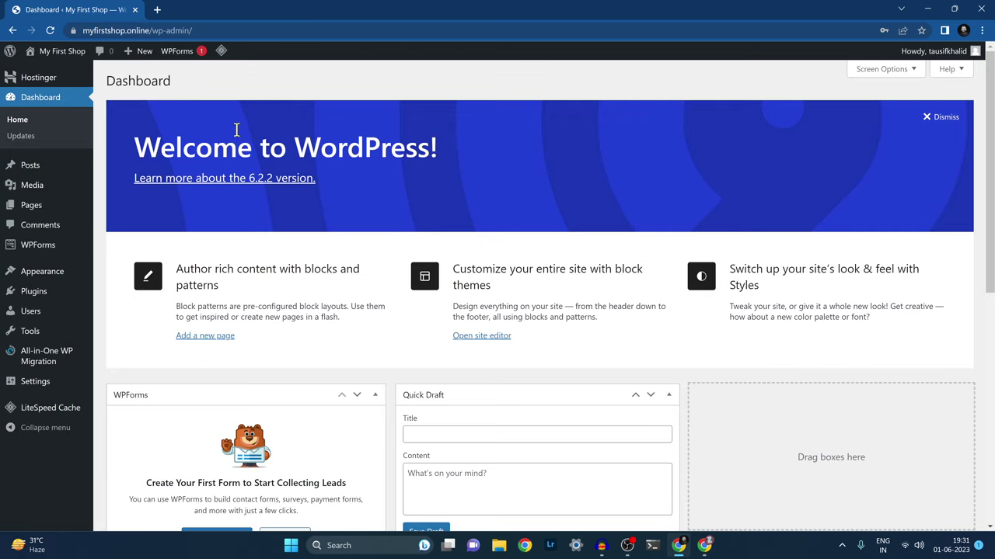
{"action": "scroll", "coordinate": [472, 379], "scroll_direction": "down", "scroll_amount": 6}
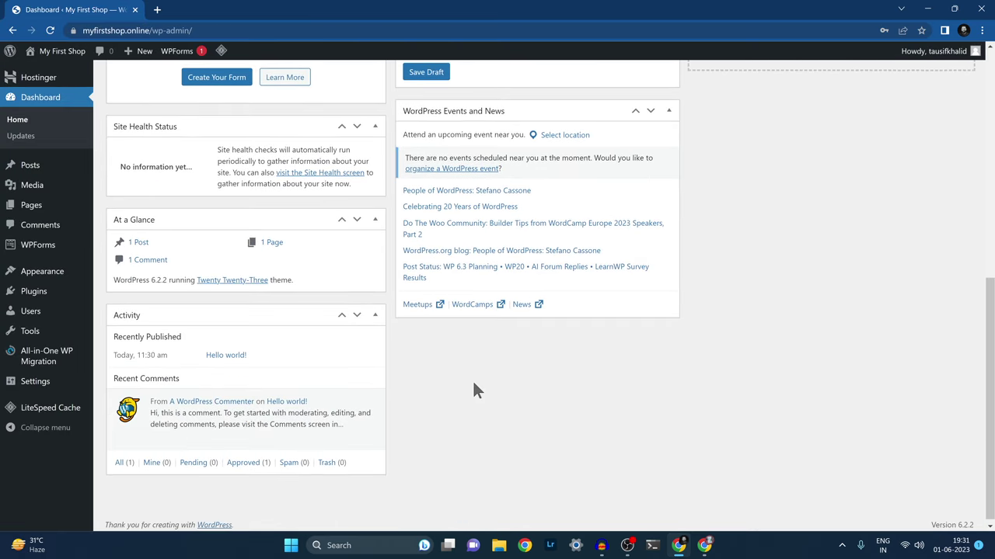
{"action": "scroll", "coordinate": [472, 379], "scroll_direction": "up", "scroll_amount": 6}
- Open the public My First Shop home page, then its admin Dashboard from the toolbar
{"action": "mouse_move", "coordinate": [62, 62]}
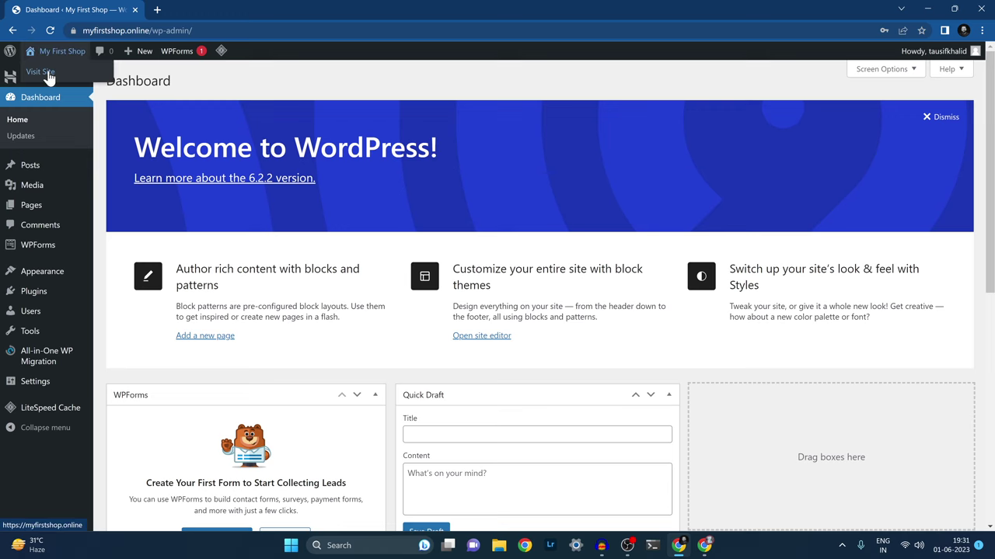
{"action": "left_click", "coordinate": [48, 78]}
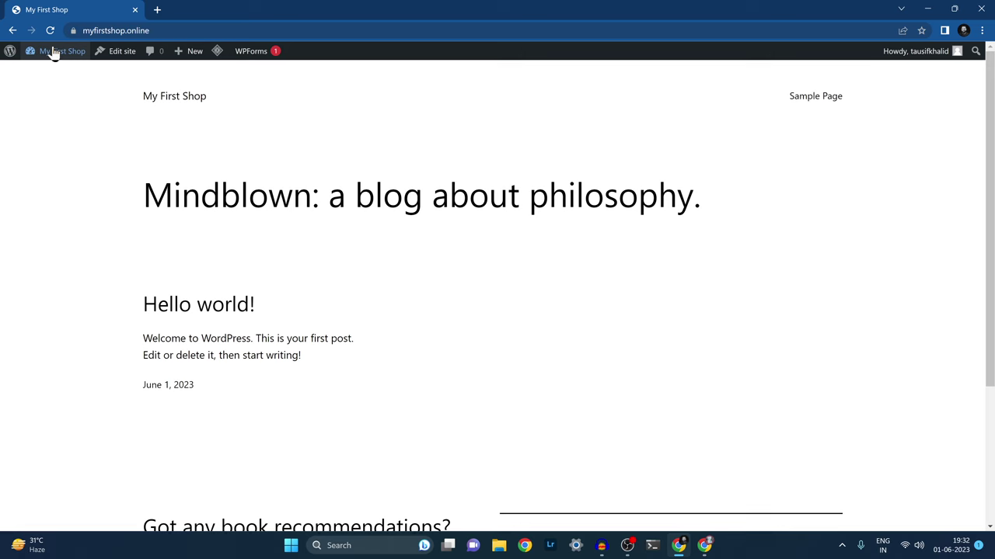
{"action": "mouse_move", "coordinate": [60, 55]}
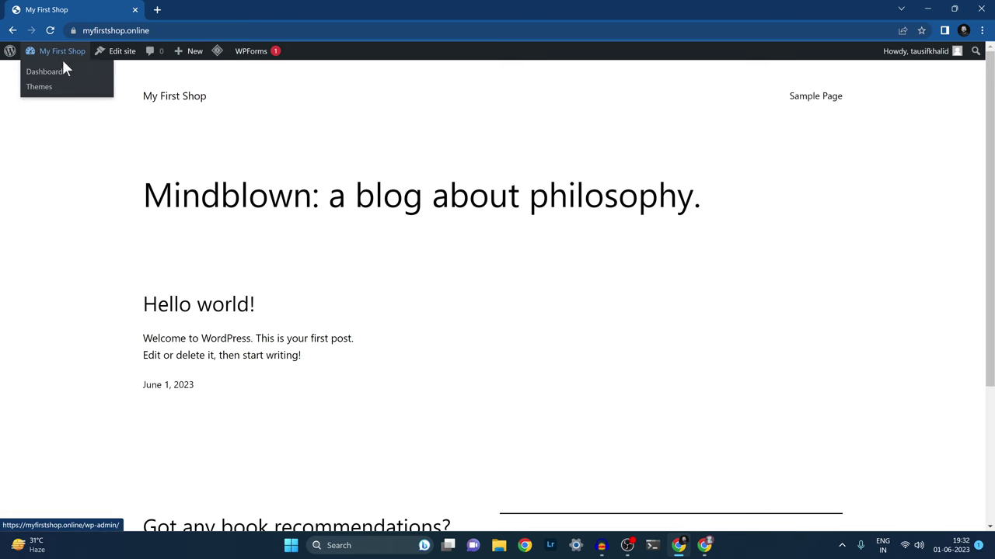
{"action": "left_click", "coordinate": [59, 71]}
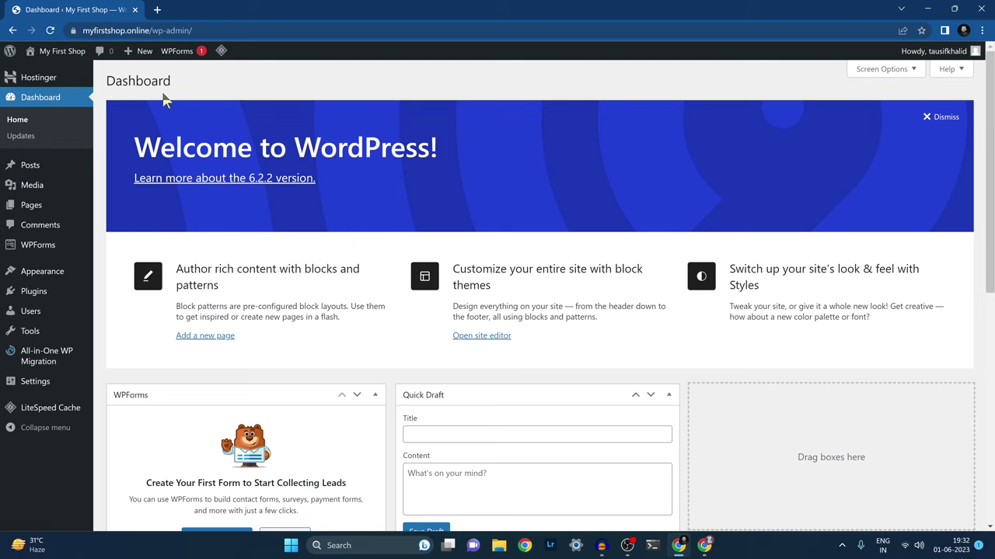
- Dismiss the Welcome to WordPress banner and collapse the Quick Draft and WPForms panels
{"action": "left_click_drag", "start_coordinate": [116, 80], "coordinate": [184, 78]}
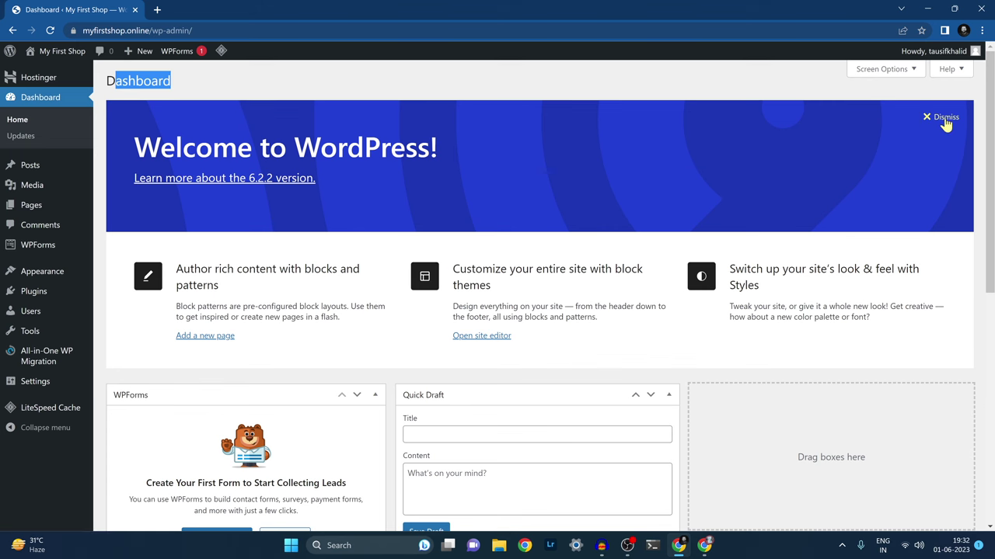
{"action": "left_click", "coordinate": [945, 118]}
{"action": "scroll", "coordinate": [257, 284], "scroll_direction": "down", "scroll_amount": 3}
{"action": "scroll", "coordinate": [257, 284], "scroll_direction": "up", "scroll_amount": 3}
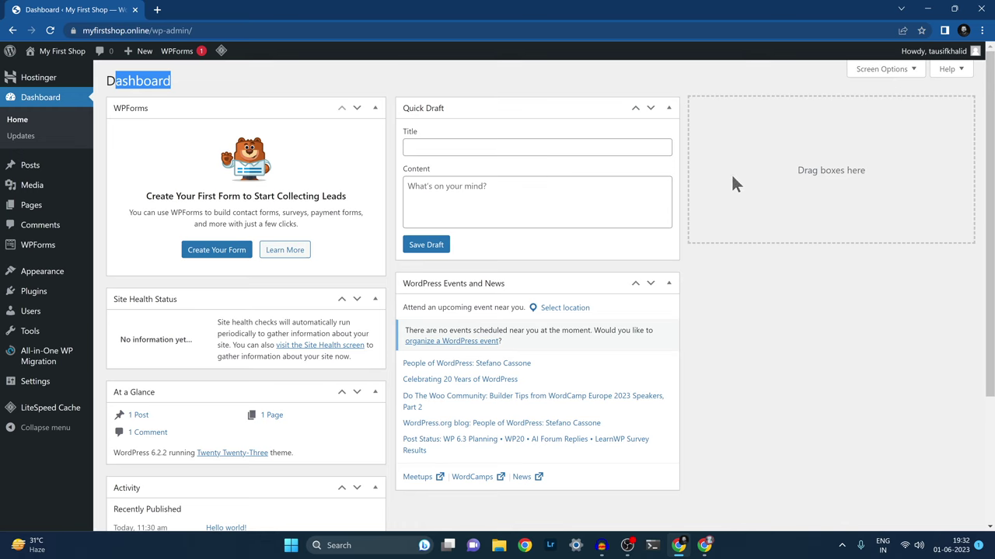
{"action": "left_click", "coordinate": [668, 111]}
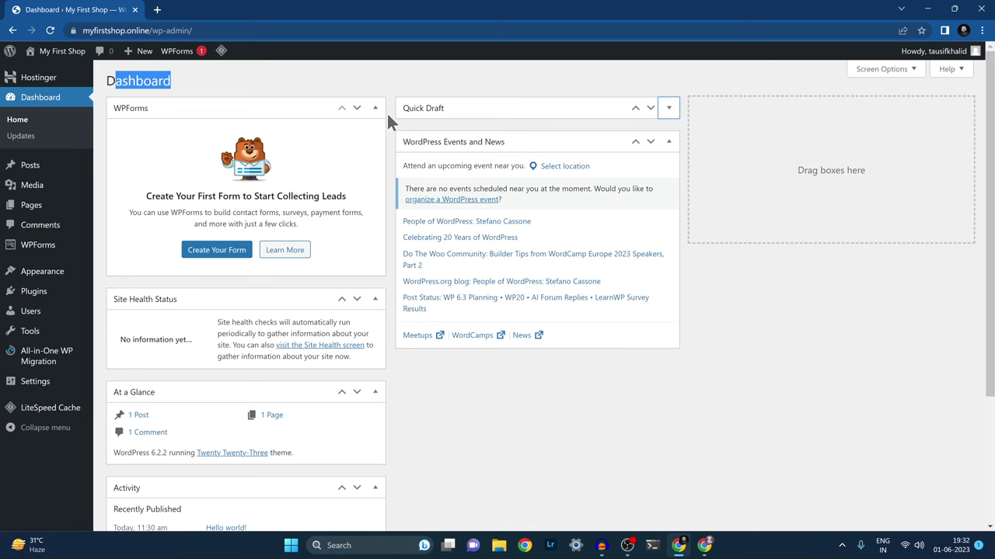
{"action": "left_click", "coordinate": [375, 108]}
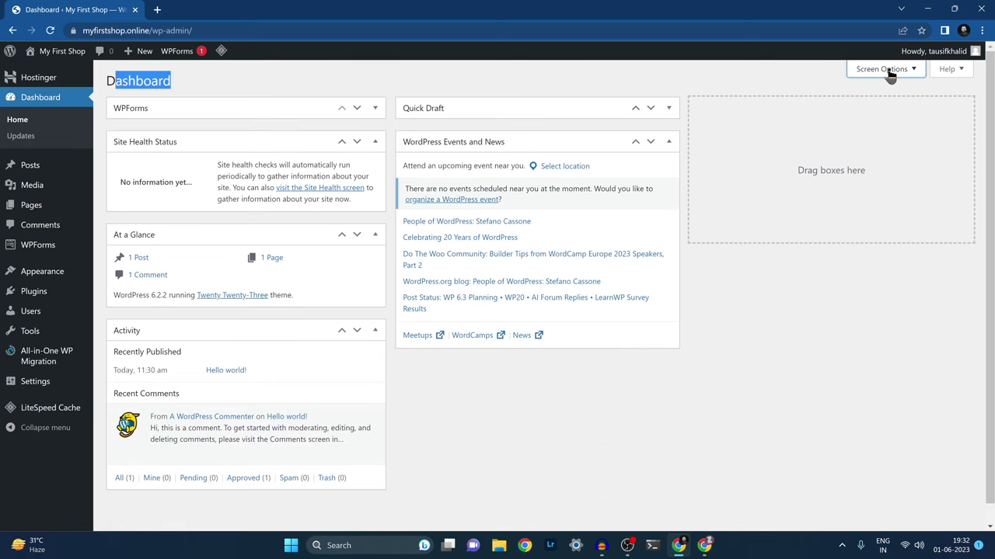
- In Screen Options, hide WPForms, Site Health Status, At a Glance, Activity, Quick Draft and Events and News
{"action": "left_click", "coordinate": [886, 69]}
{"action": "left_click", "coordinate": [121, 120]}
{"action": "left_click", "coordinate": [176, 122]}
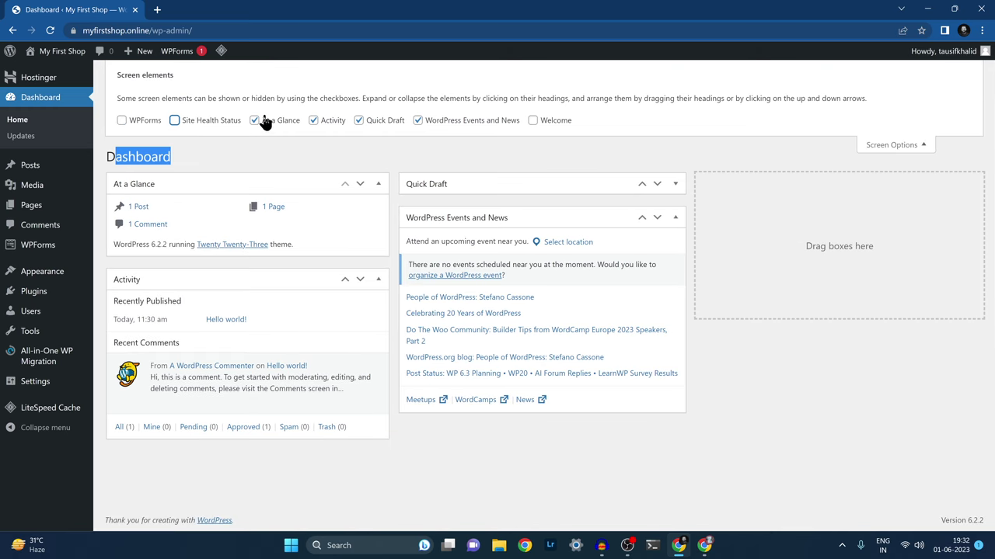
{"action": "left_click", "coordinate": [256, 121]}
{"action": "left_click", "coordinate": [319, 122]}
{"action": "left_click", "coordinate": [359, 122]}
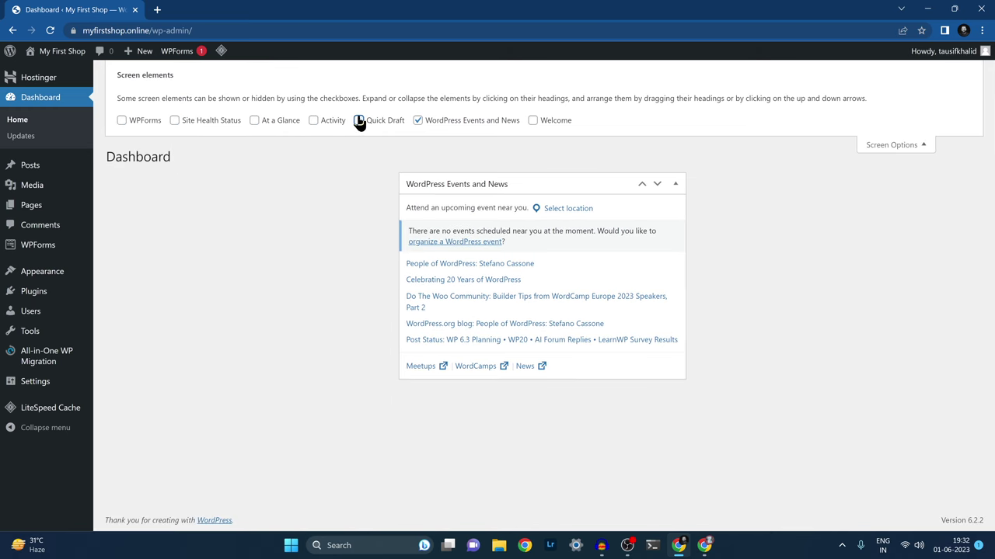
{"action": "left_click", "coordinate": [420, 122]}
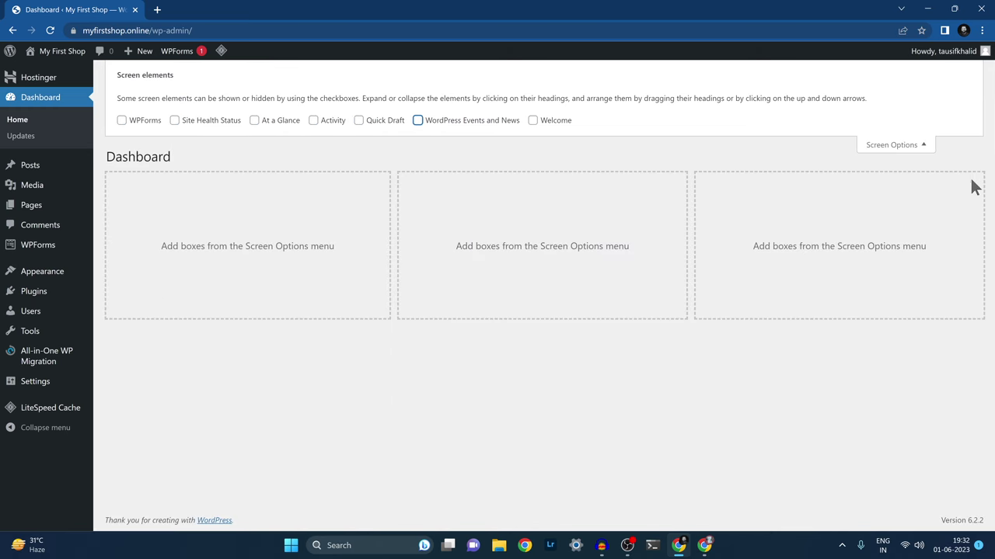
{"action": "left_click", "coordinate": [908, 147]}
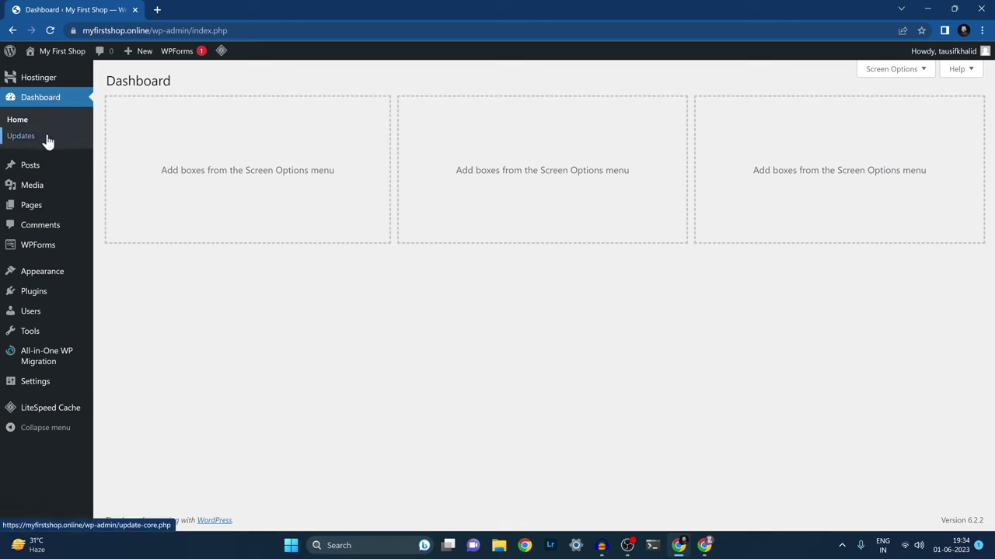
- Browse Posts, Media Library and Pages, ending on Comments with the Hello world! comment
{"action": "mouse_move", "coordinate": [41, 167]}
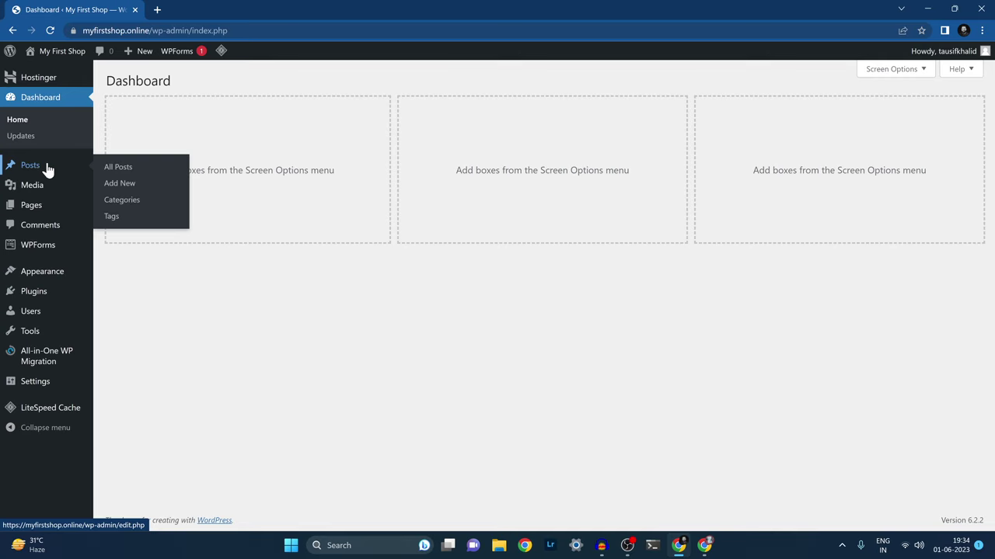
{"action": "left_click", "coordinate": [39, 168]}
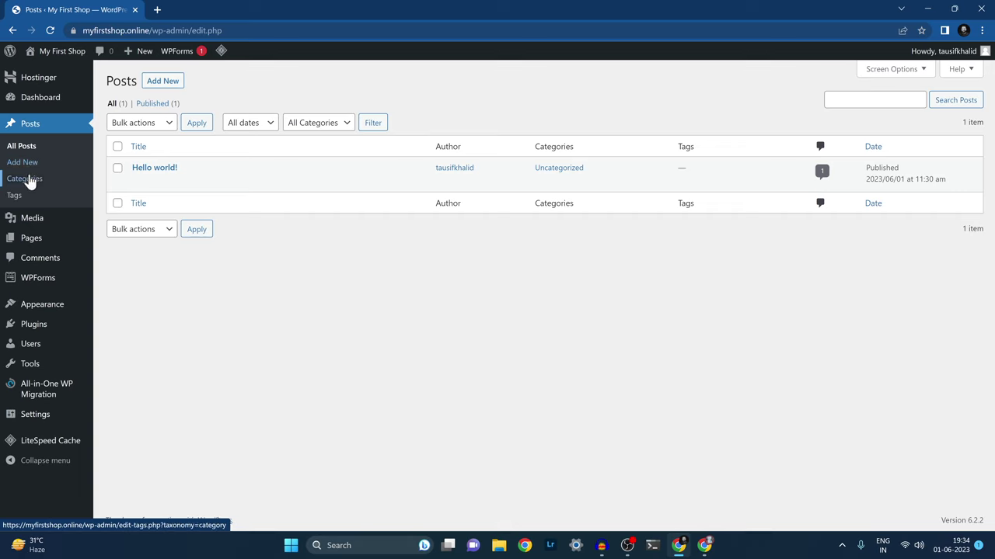
{"action": "left_click", "coordinate": [48, 223]}
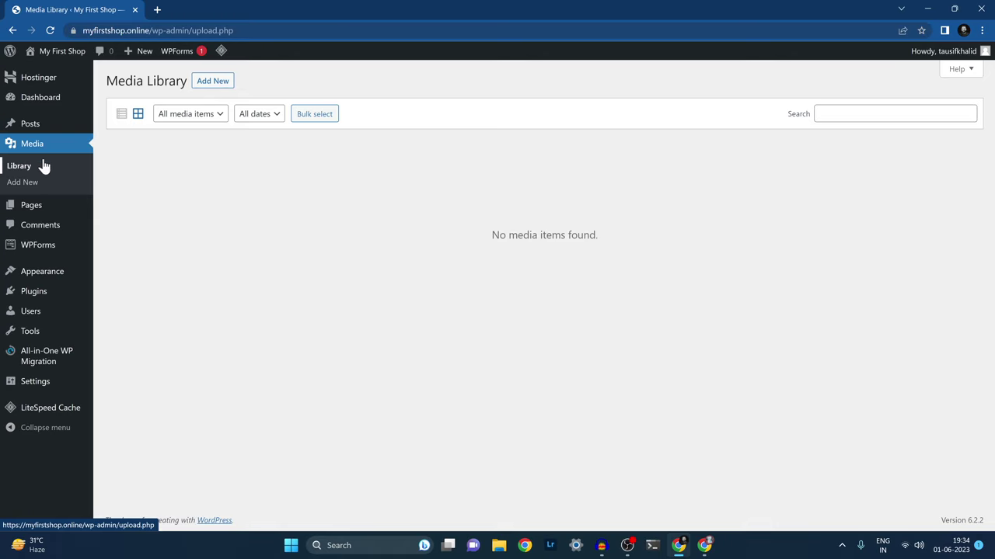
{"action": "left_click", "coordinate": [44, 208]}
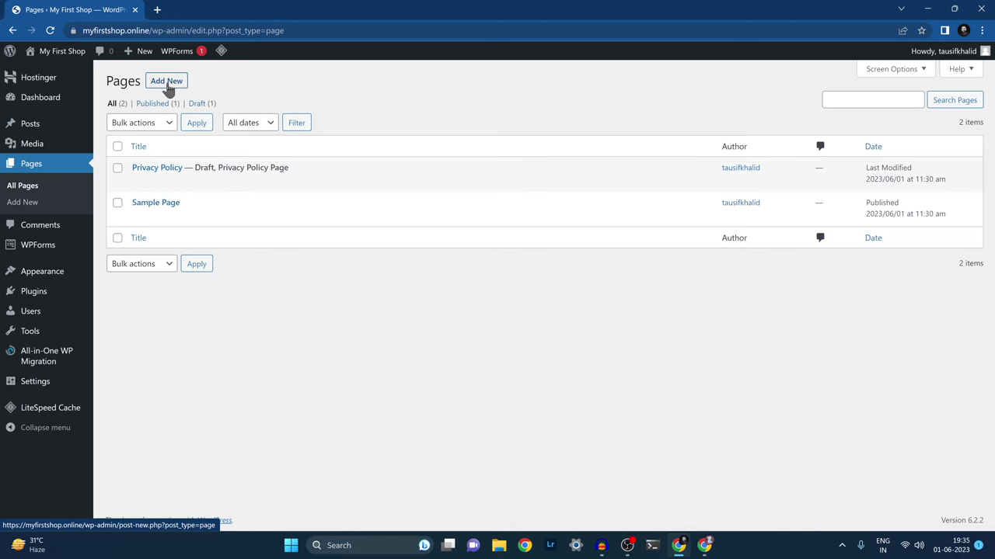
{"action": "left_click", "coordinate": [68, 224]}
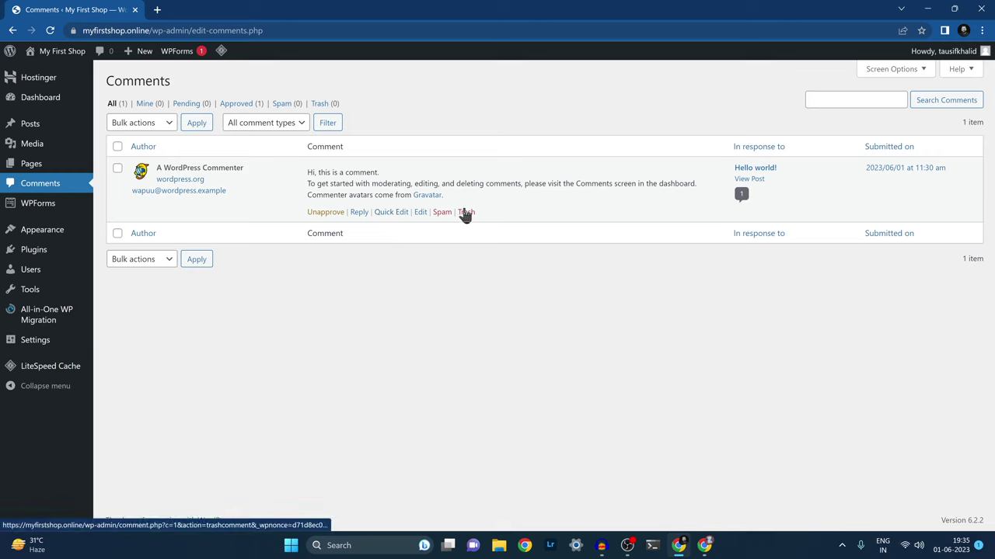
{"action": "mouse_move", "coordinate": [60, 212]}
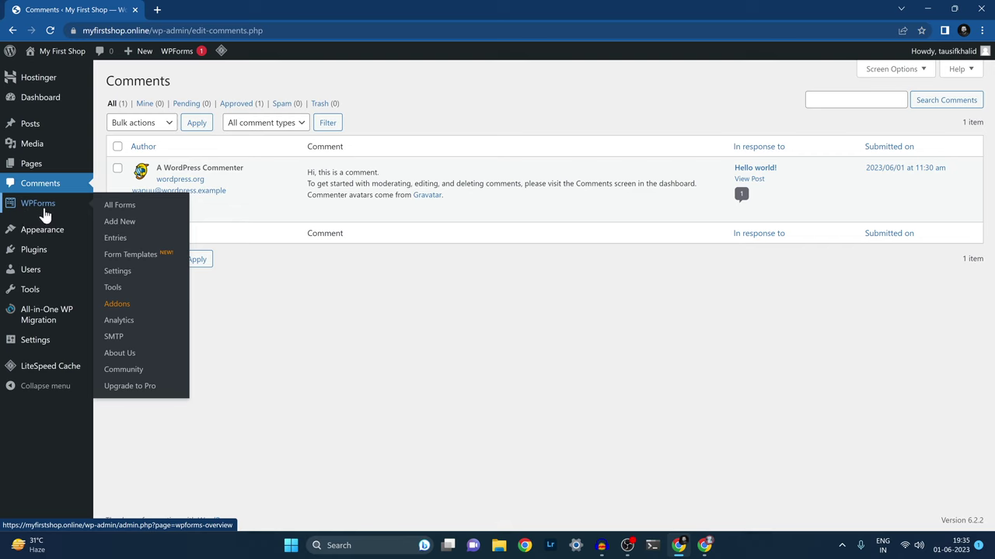
- Bulk-deactivate every installed plugin except LiteSpeed Cache
{"action": "left_click", "coordinate": [59, 250]}
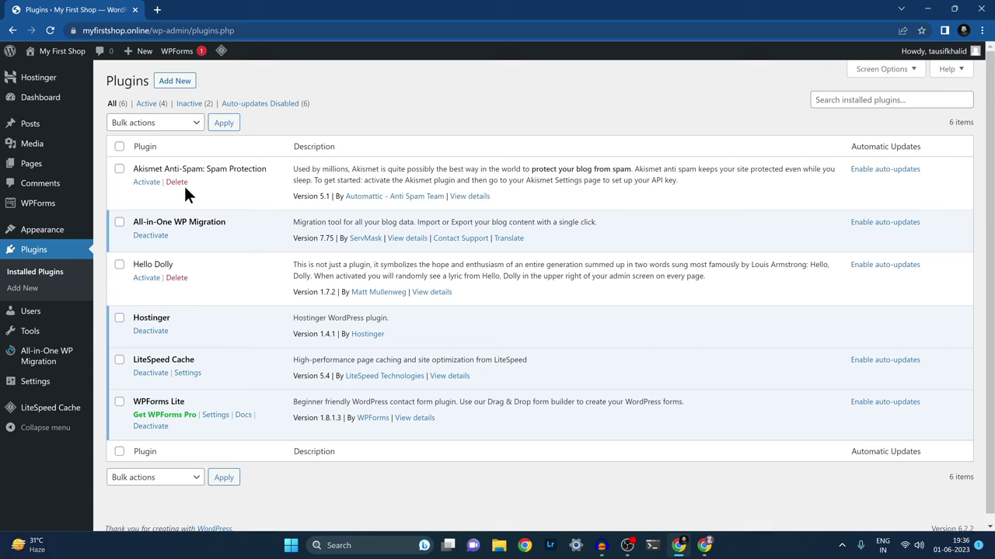
{"action": "left_click", "coordinate": [119, 146]}
{"action": "left_click_drag", "start_coordinate": [132, 360], "coordinate": [197, 357]}
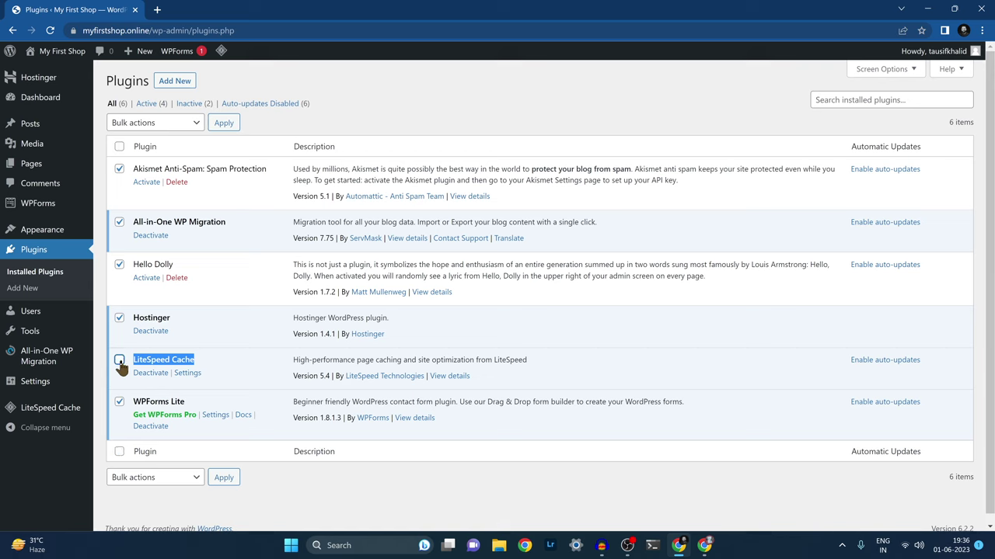
{"action": "left_click", "coordinate": [119, 360]}
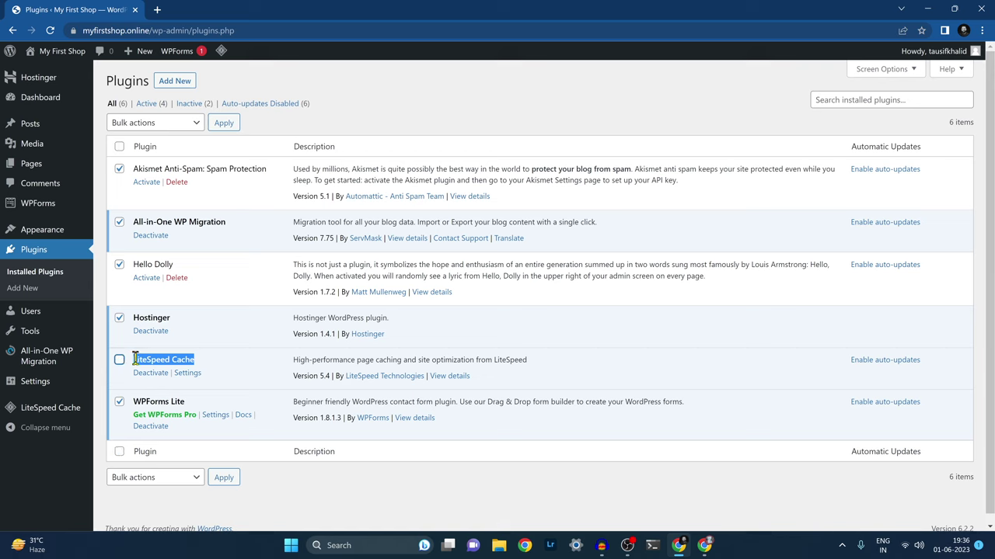
{"action": "left_click", "coordinate": [172, 124]}
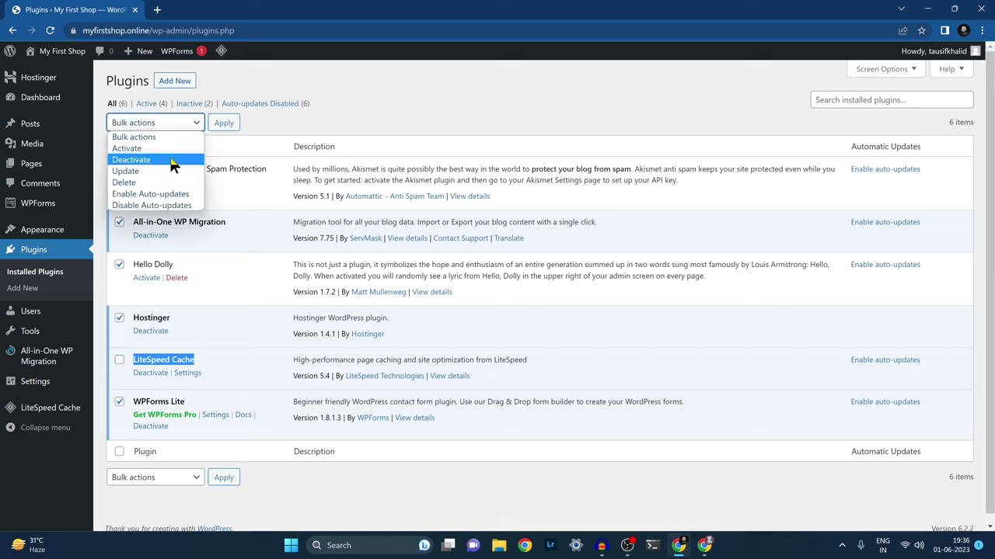
{"action": "left_click", "coordinate": [171, 161]}
{"action": "left_click", "coordinate": [223, 124]}
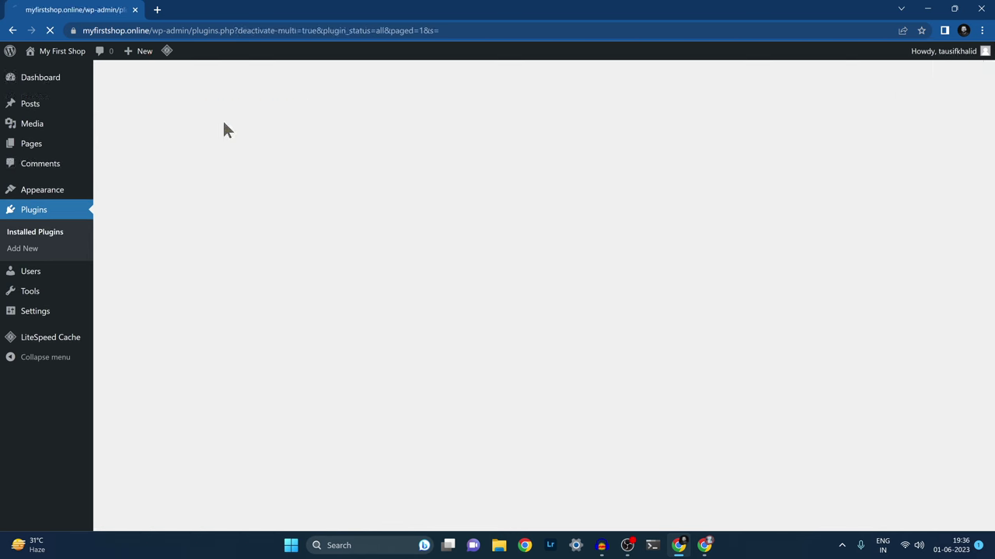
- Bulk-delete all inactive plugins with their data, leaving only LiteSpeed Cache installed
{"action": "left_click", "coordinate": [191, 138]}
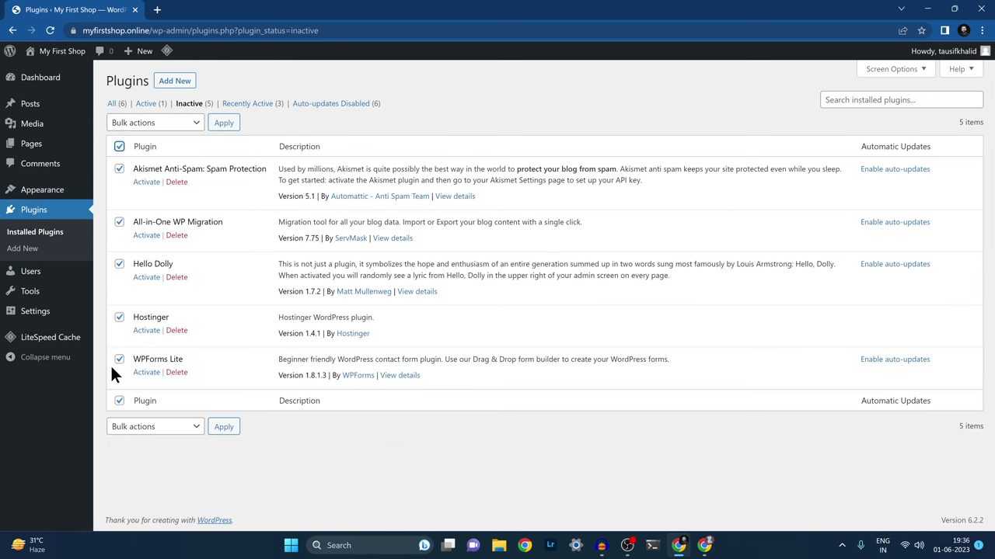
{"action": "left_click", "coordinate": [182, 124]}
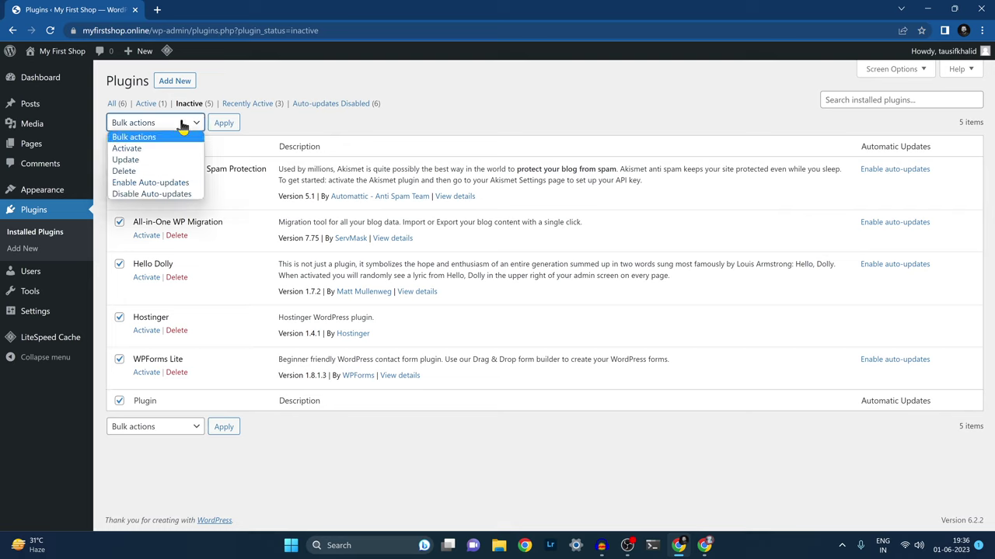
{"action": "left_click", "coordinate": [177, 171]}
{"action": "left_click", "coordinate": [223, 127]}
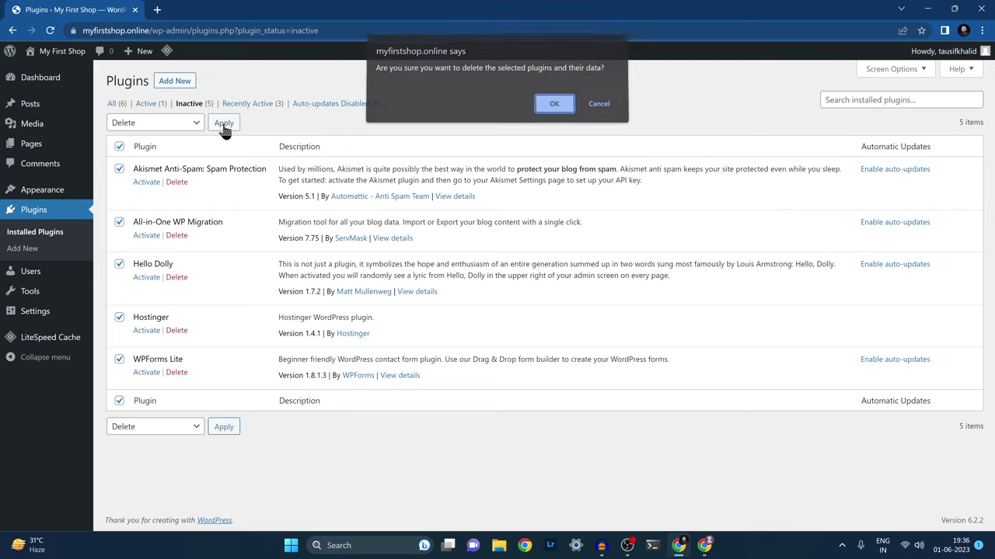
{"action": "left_click", "coordinate": [551, 105]}
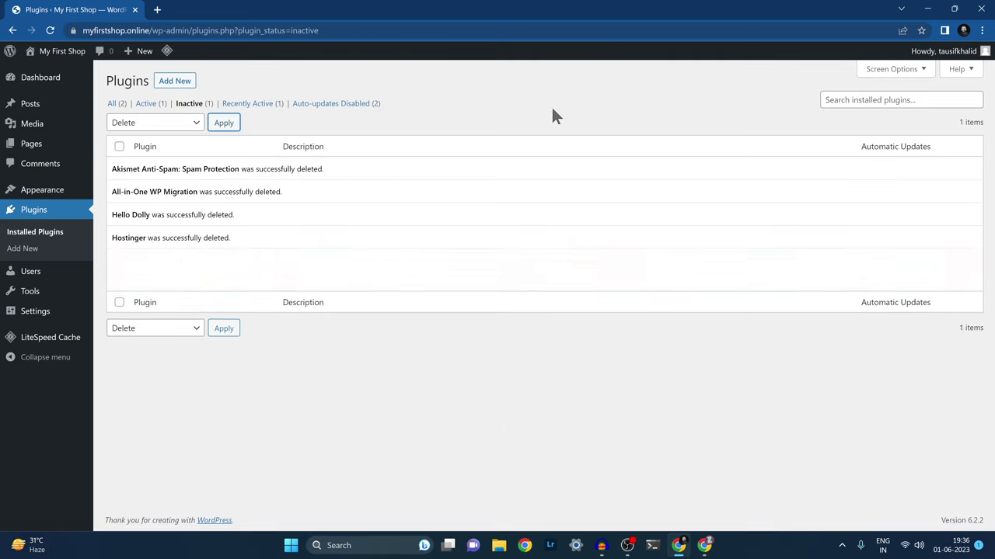
{"action": "left_click", "coordinate": [51, 31]}
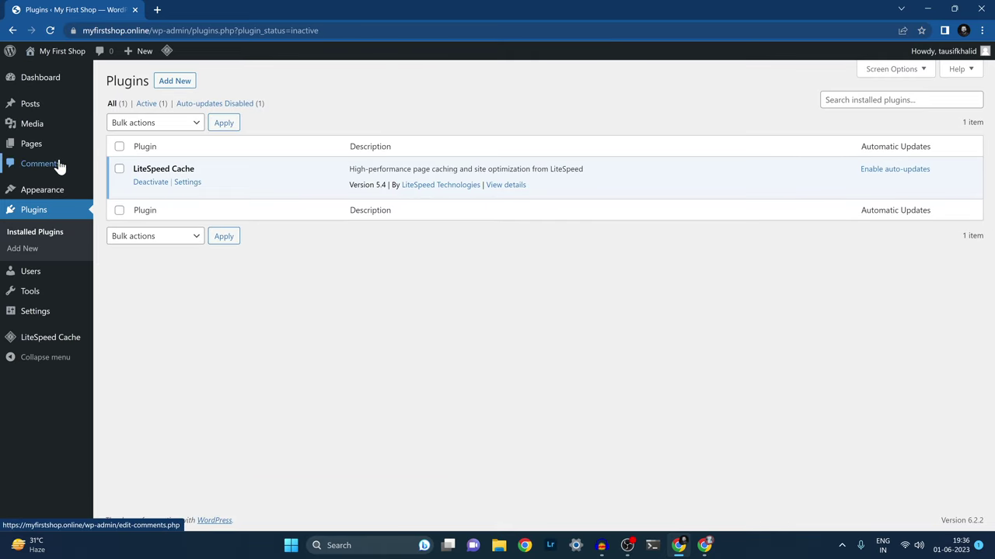
{"action": "left_click", "coordinate": [62, 193]}
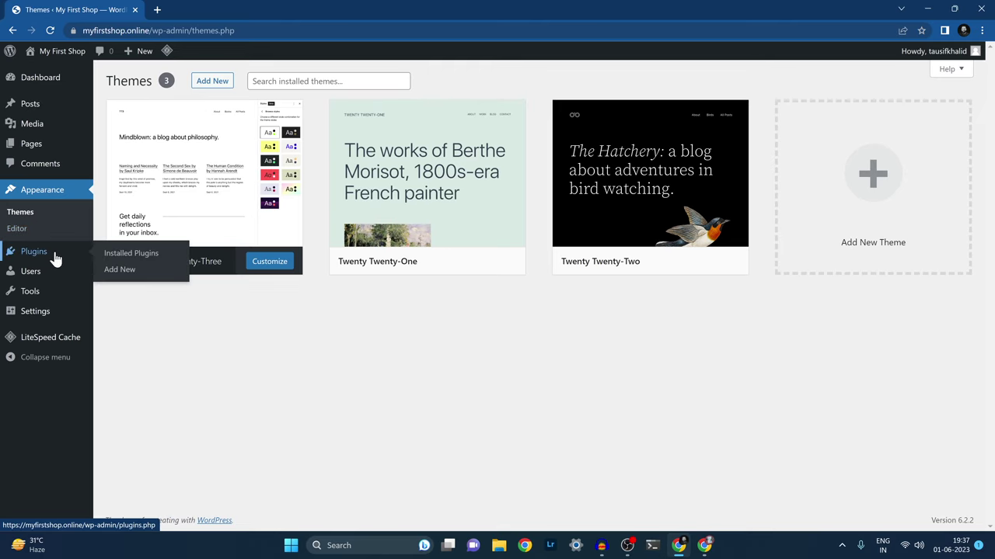
{"action": "left_click", "coordinate": [55, 257]}
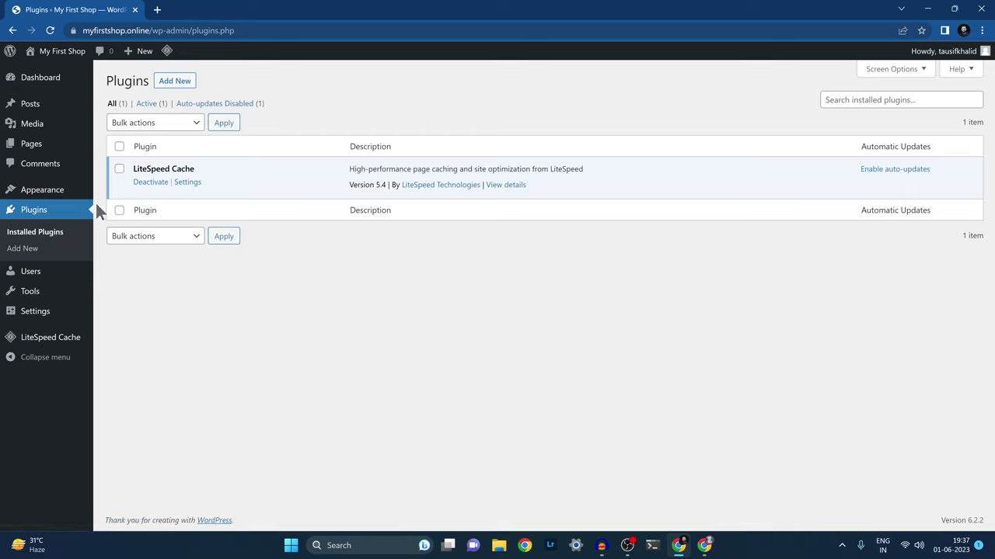
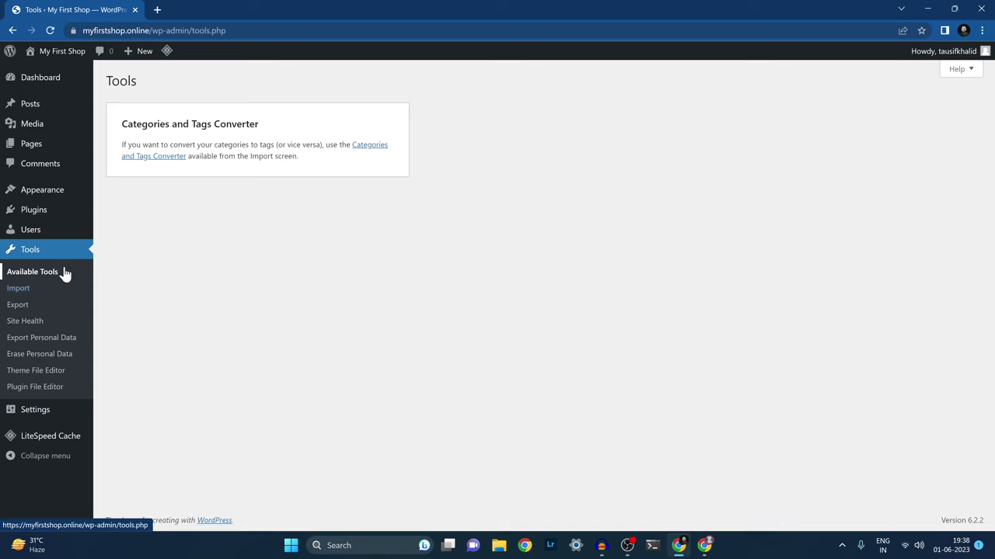
- Enter 'Amazing Place To Shop' as the site tagline in General Settings and save
{"action": "left_click", "coordinate": [62, 411]}
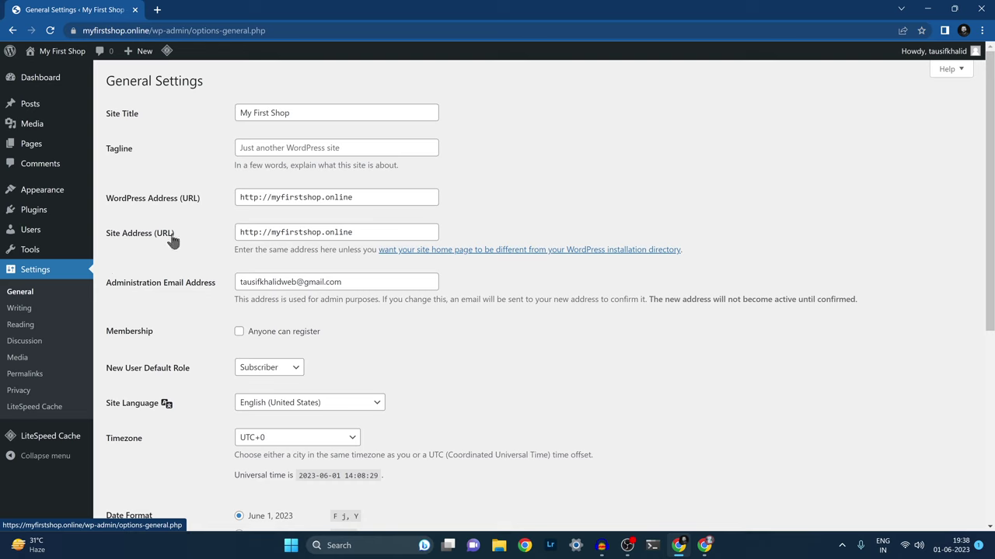
{"action": "triple_click", "coordinate": [309, 111]}
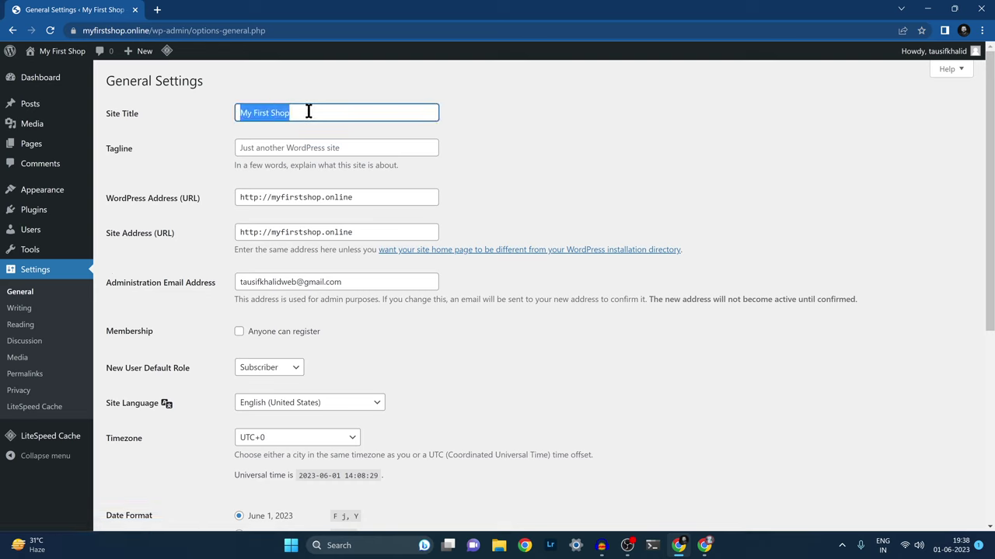
{"action": "left_click", "coordinate": [289, 149]}
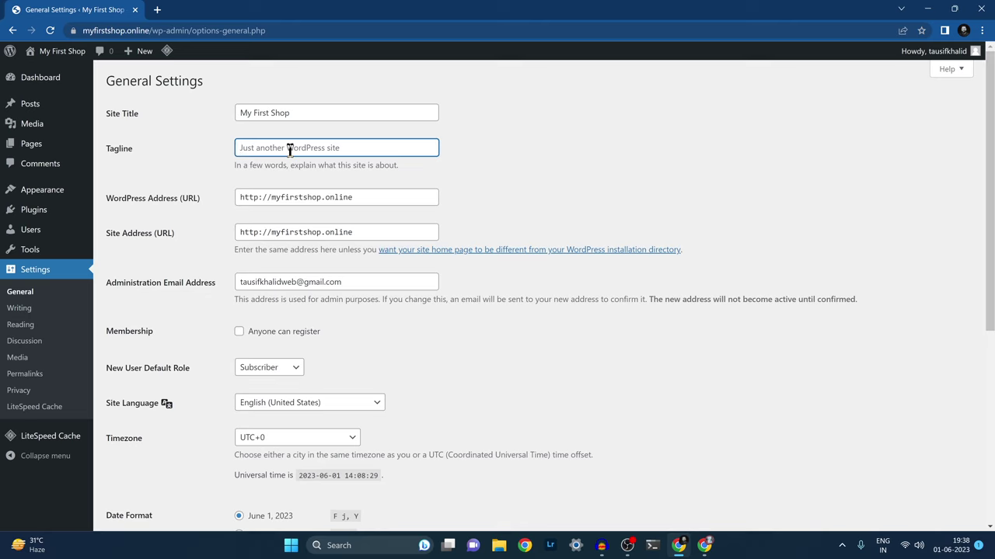
{"action": "type", "text": "Amazing Pla"}
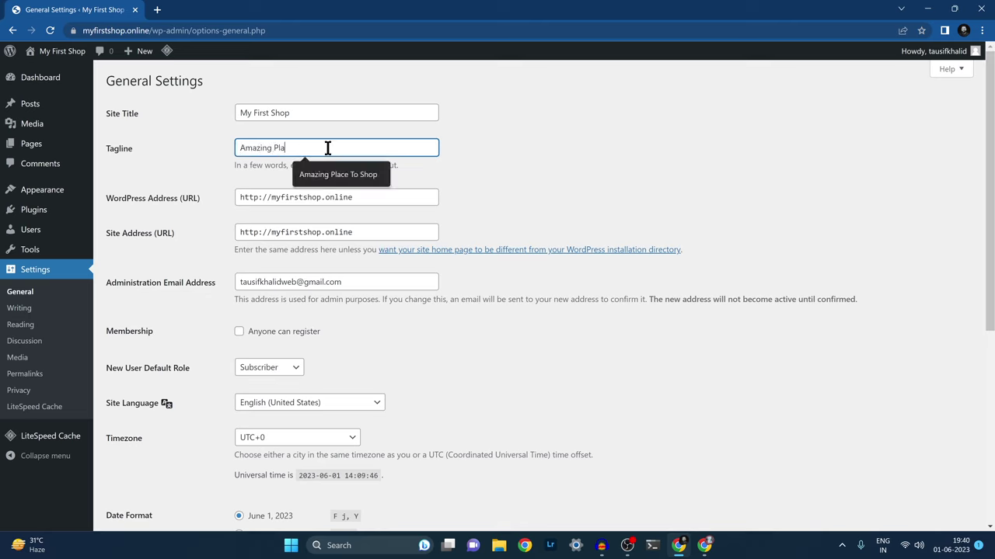
{"action": "type", "text": "ce To Shop"}
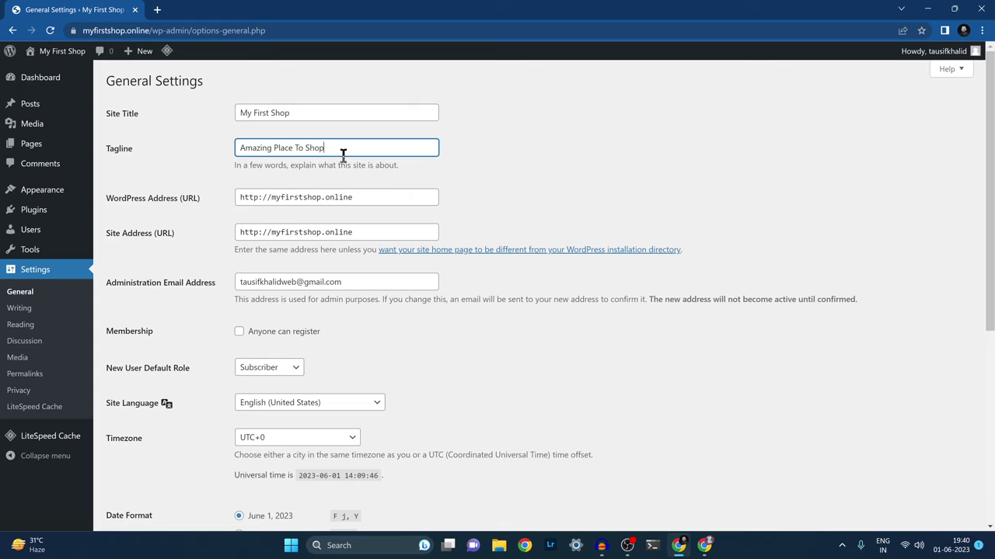
{"action": "scroll", "coordinate": [343, 154], "scroll_direction": "down", "scroll_amount": 4}
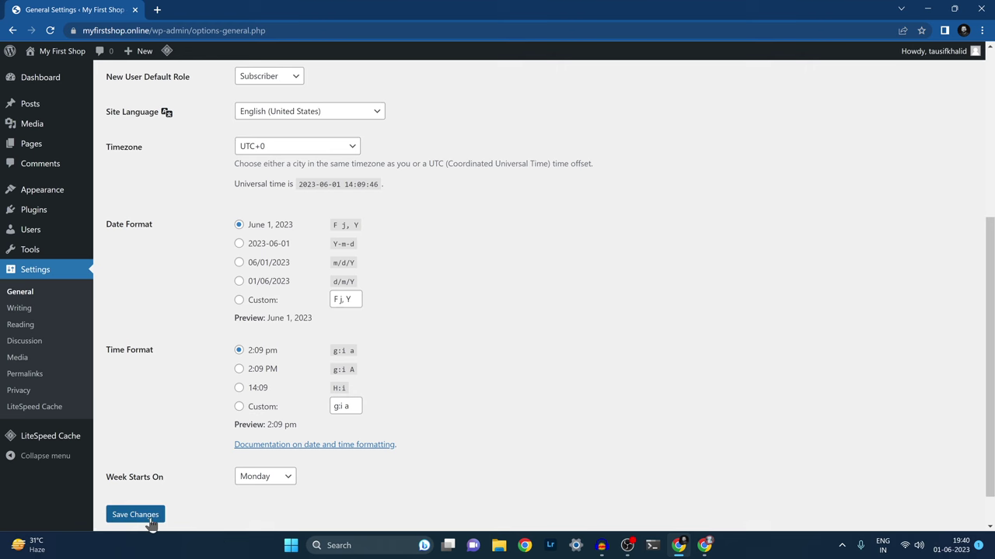
{"action": "left_click", "coordinate": [132, 516]}
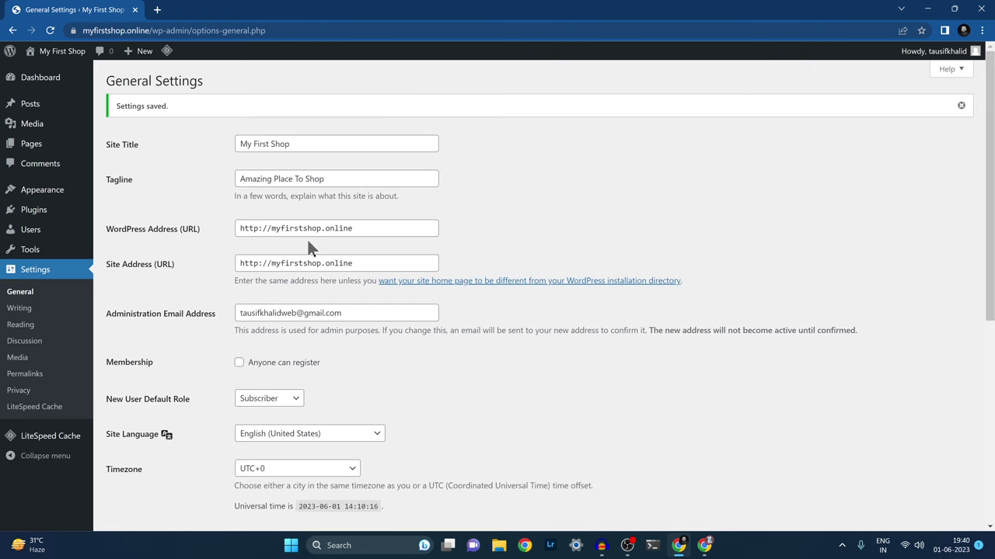
- Select the http prefix of the WordPress Address, then open a new browser tab
{"action": "left_click_drag", "start_coordinate": [368, 226], "coordinate": [275, 225]}
{"action": "left_click", "coordinate": [267, 227]}
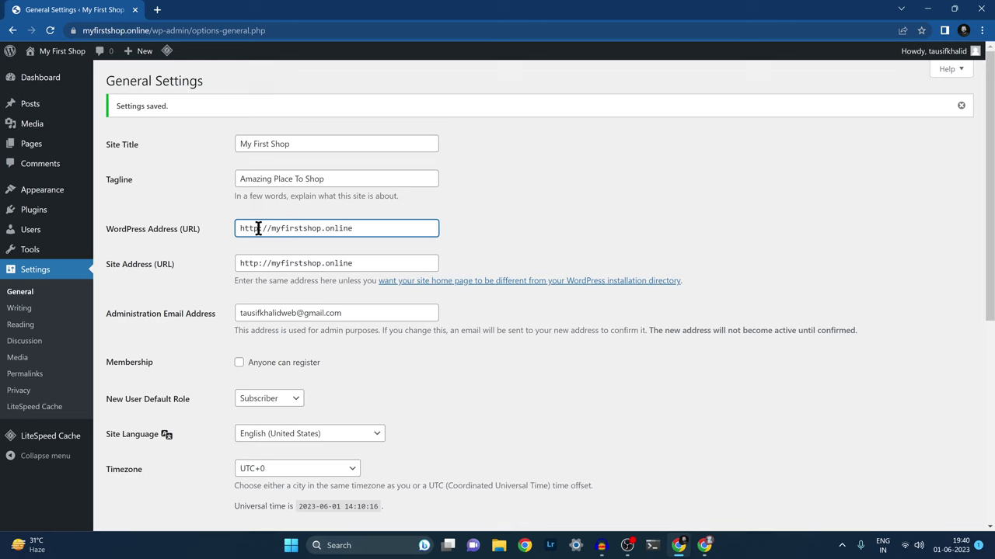
{"action": "double_click", "coordinate": [259, 228]}
{"action": "left_click", "coordinate": [257, 229]}
{"action": "left_click", "coordinate": [157, 10]}
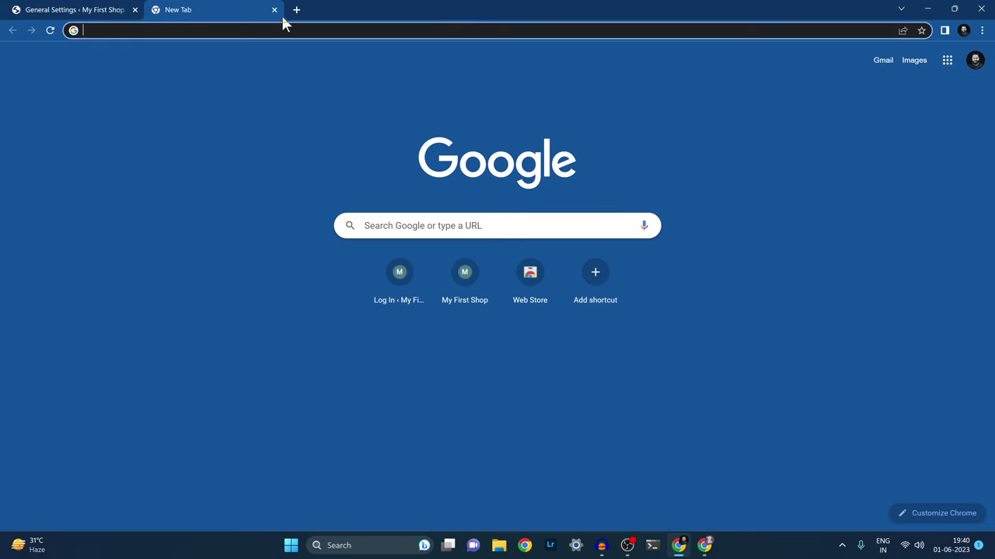
- Open the hPanel overview for myfirstshop.online and confirm its SSL certificate is active
{"action": "type", "text": "ho"}
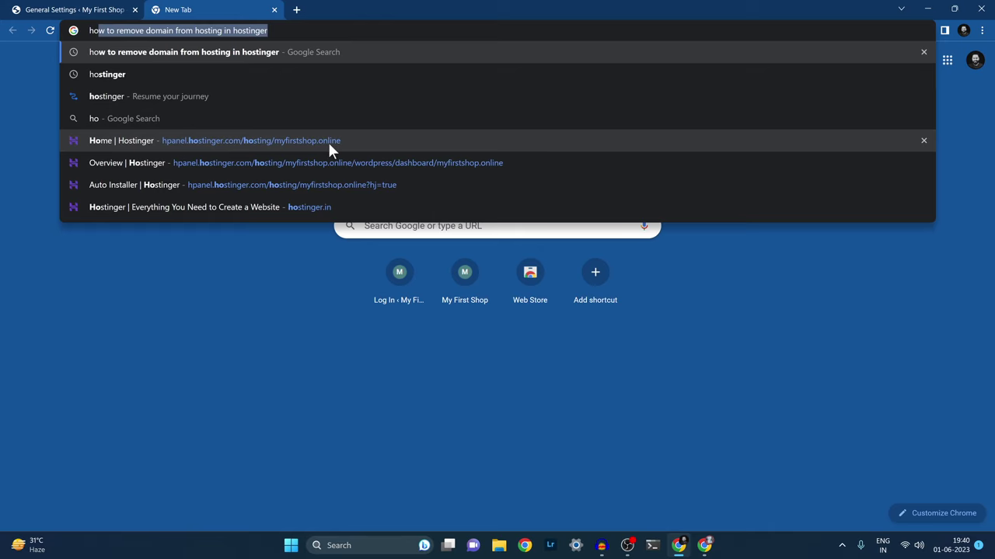
{"action": "left_click", "coordinate": [329, 166]}
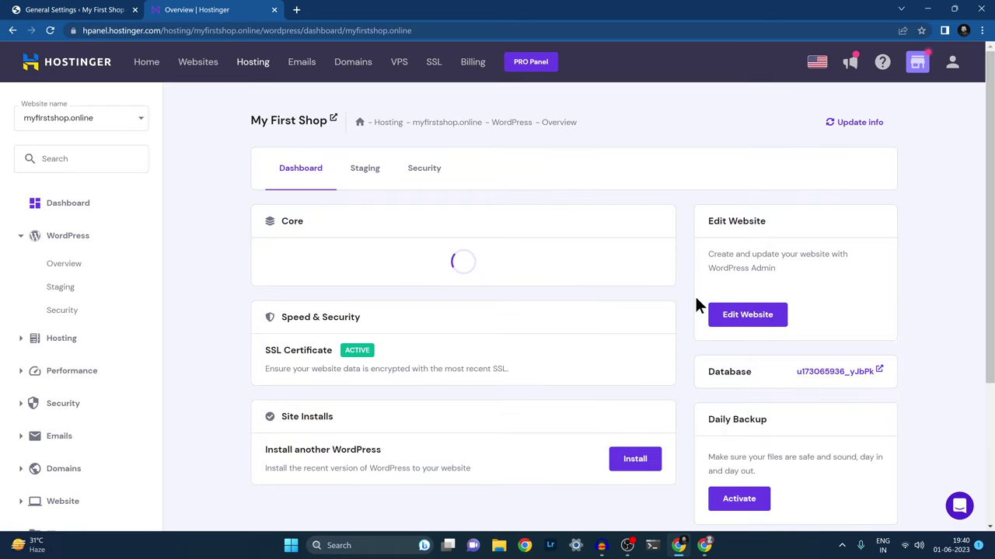
{"action": "scroll", "coordinate": [699, 244], "scroll_direction": "down", "scroll_amount": 3}
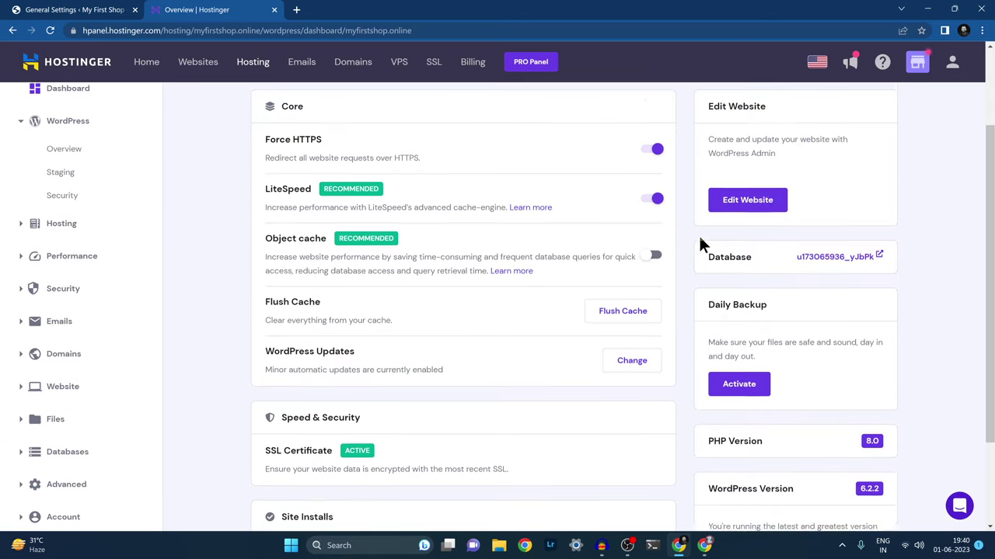
{"action": "left_click_drag", "start_coordinate": [266, 333], "coordinate": [368, 333]}
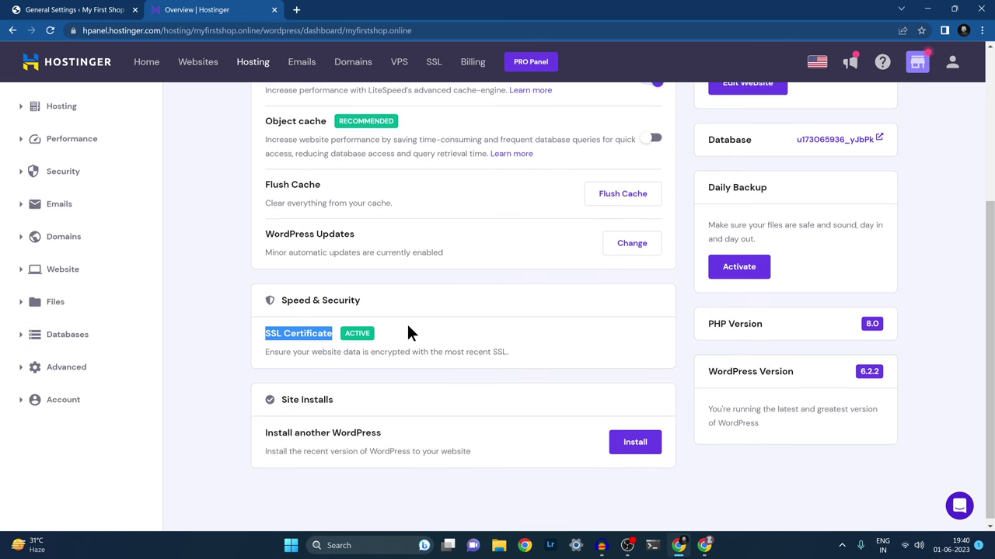
{"action": "scroll", "coordinate": [406, 322], "scroll_direction": "up", "scroll_amount": 3}
{"action": "left_click", "coordinate": [78, 9]}
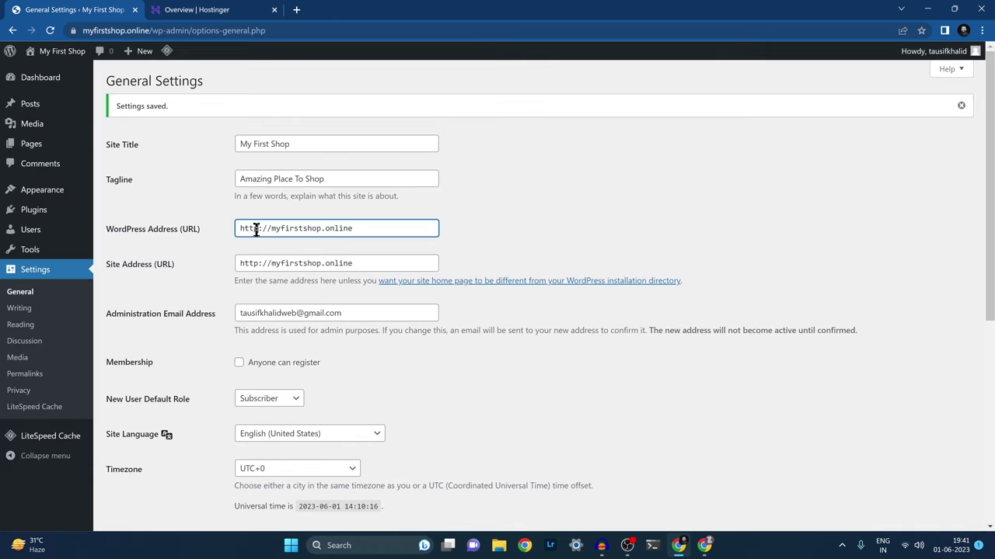
- Change the WordPress Address and Site Address from http to https
{"action": "type", "text": "s"}
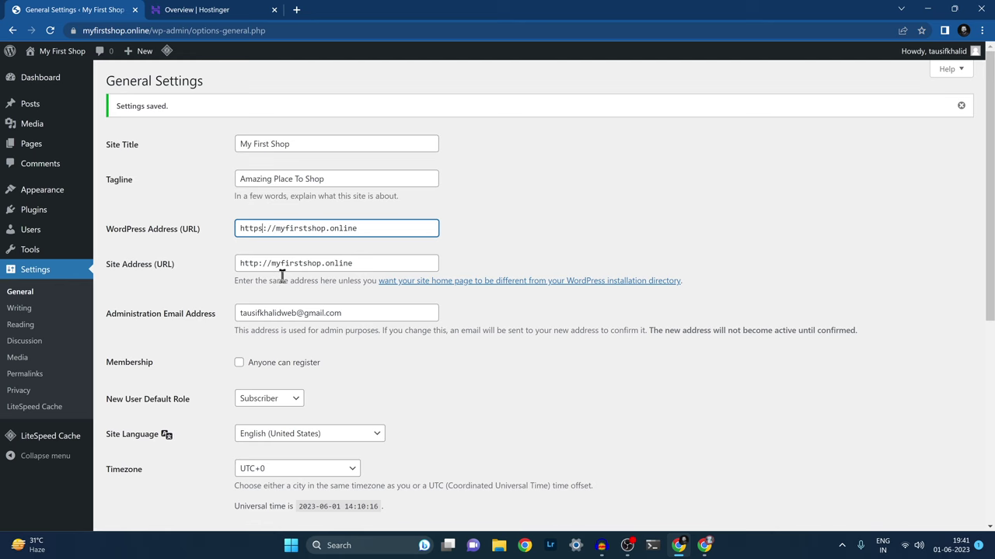
{"action": "left_click", "coordinate": [258, 264]}
{"action": "type", "text": "s"}
{"action": "left_click", "coordinate": [197, 10]}
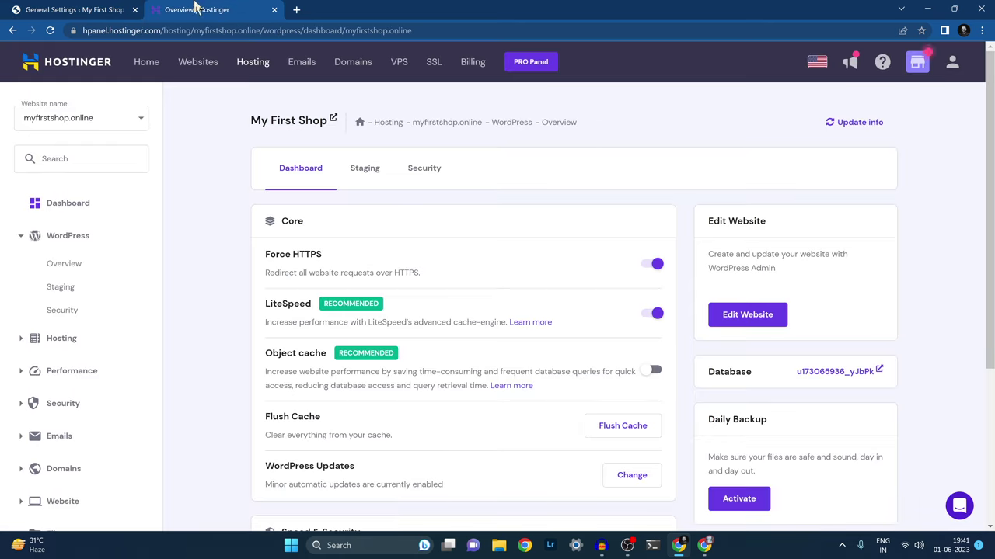
{"action": "scroll", "coordinate": [467, 354], "scroll_direction": "down", "scroll_amount": 3}
{"action": "left_click", "coordinate": [75, 9]}
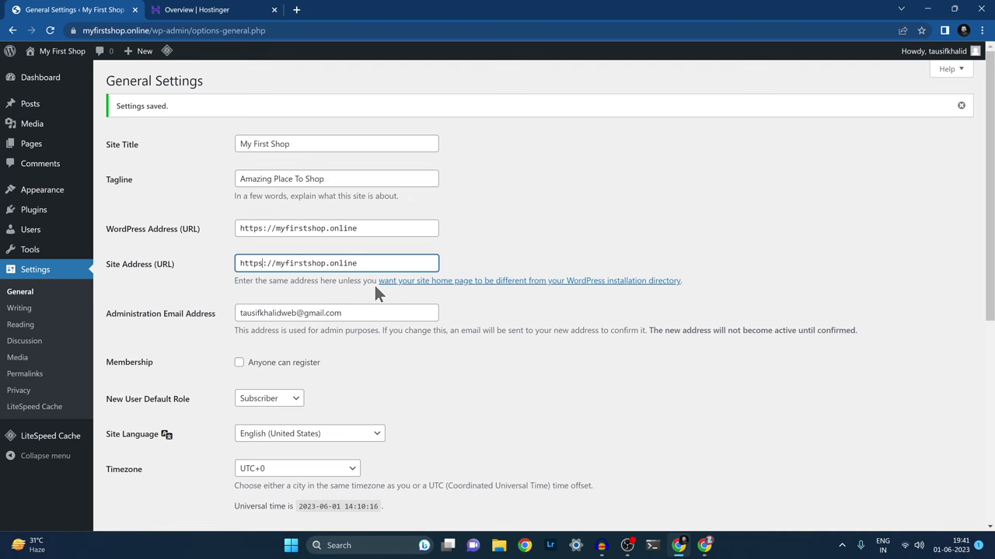
{"action": "scroll", "coordinate": [375, 285], "scroll_direction": "down", "scroll_amount": 2}
{"action": "scroll", "coordinate": [374, 283], "scroll_direction": "up", "scroll_amount": 2}
{"action": "scroll", "coordinate": [259, 274], "scroll_direction": "down", "scroll_amount": 2}
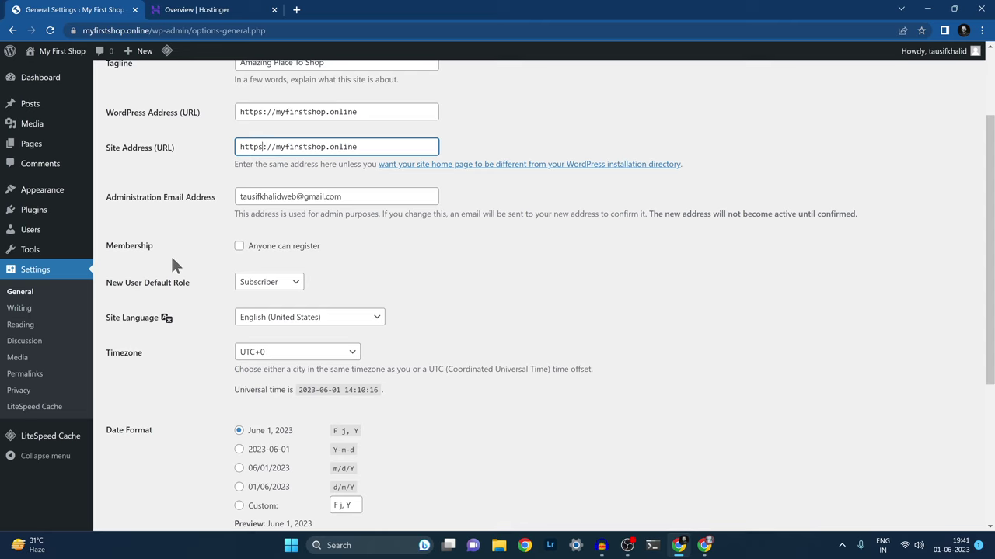
- Allow anyone to register with the default role kept as Subscriber, and save the settings
{"action": "left_click", "coordinate": [239, 247]}
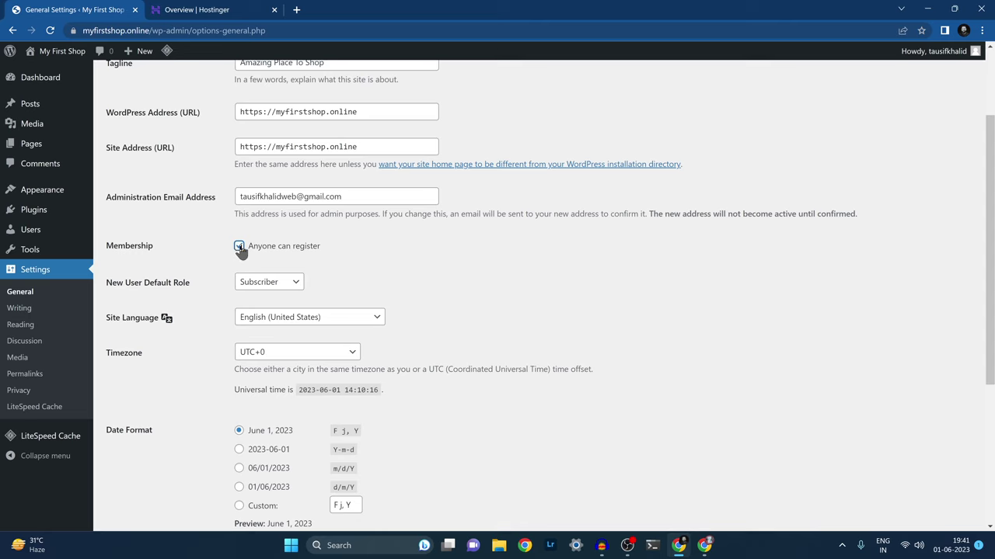
{"action": "left_click", "coordinate": [272, 283]}
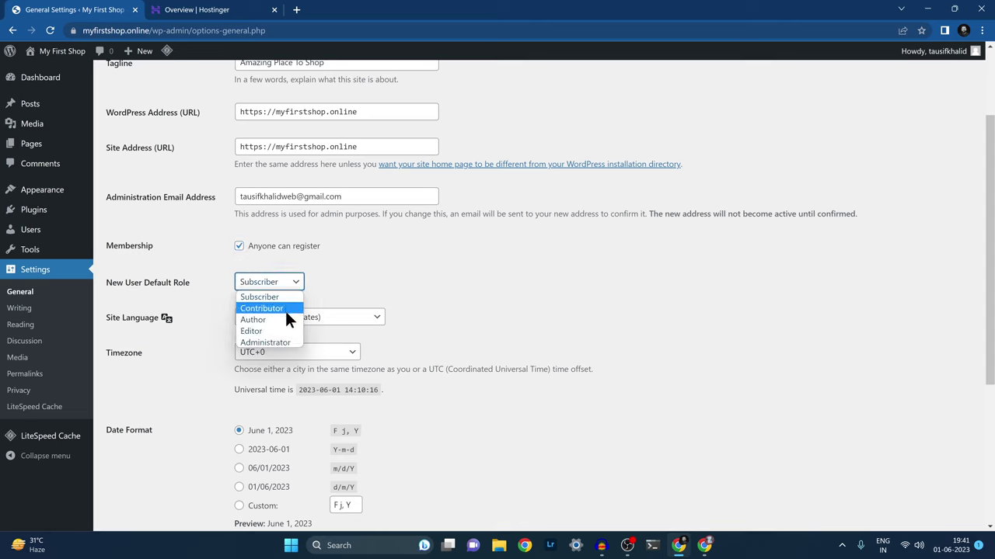
{"action": "left_click", "coordinate": [325, 285]}
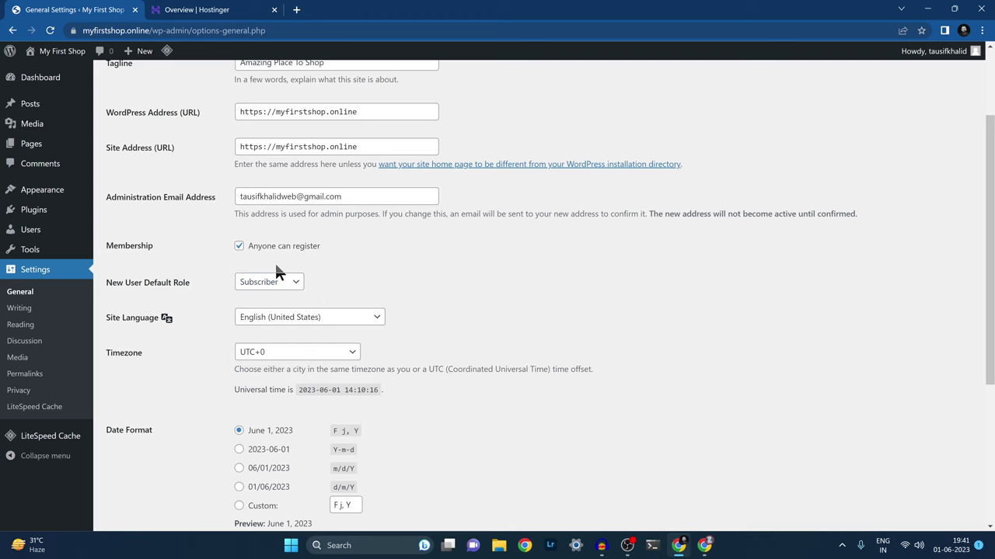
{"action": "scroll", "coordinate": [313, 282], "scroll_direction": "down", "scroll_amount": 3}
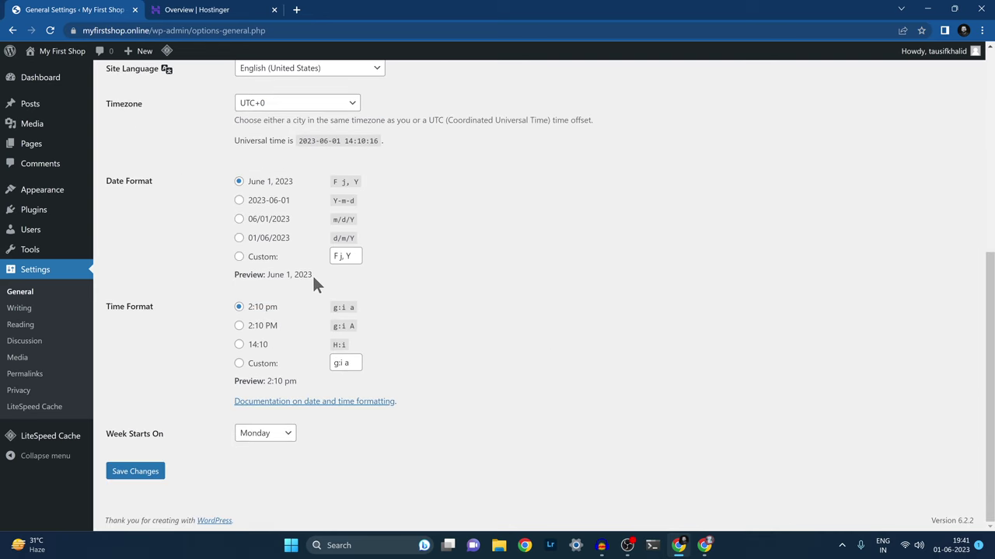
{"action": "left_click", "coordinate": [136, 473]}
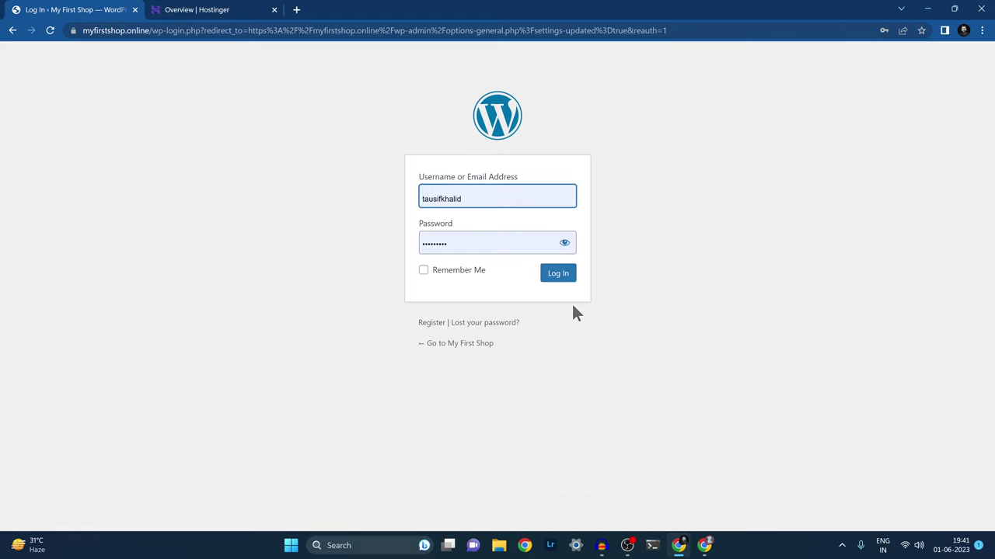
- Log back in and review the Writing and Reading settings, keeping Uncategorized as the default category
{"action": "left_click", "coordinate": [558, 273]}
{"action": "scroll", "coordinate": [401, 317], "scroll_direction": "down", "scroll_amount": 5}
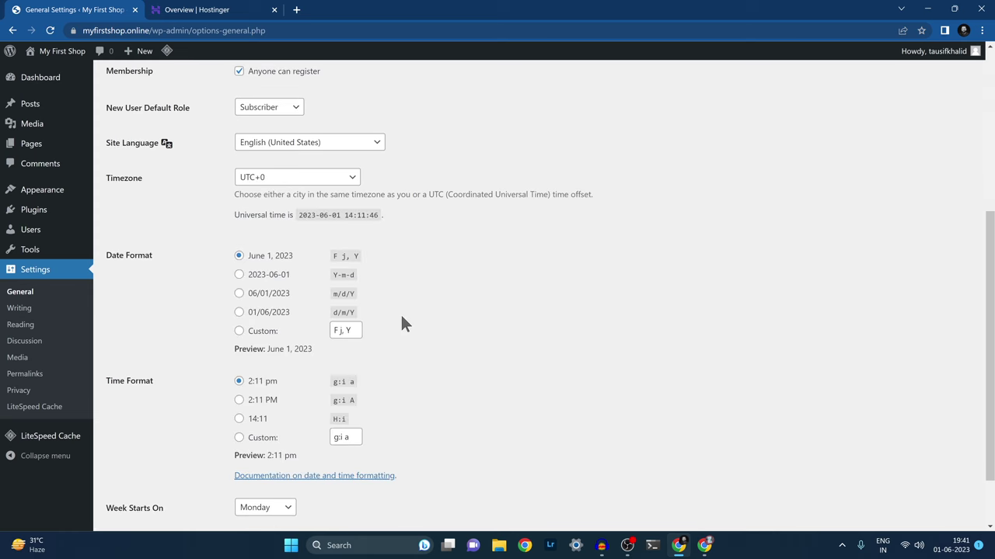
{"action": "scroll", "coordinate": [402, 318], "scroll_direction": "down", "scroll_amount": 1}
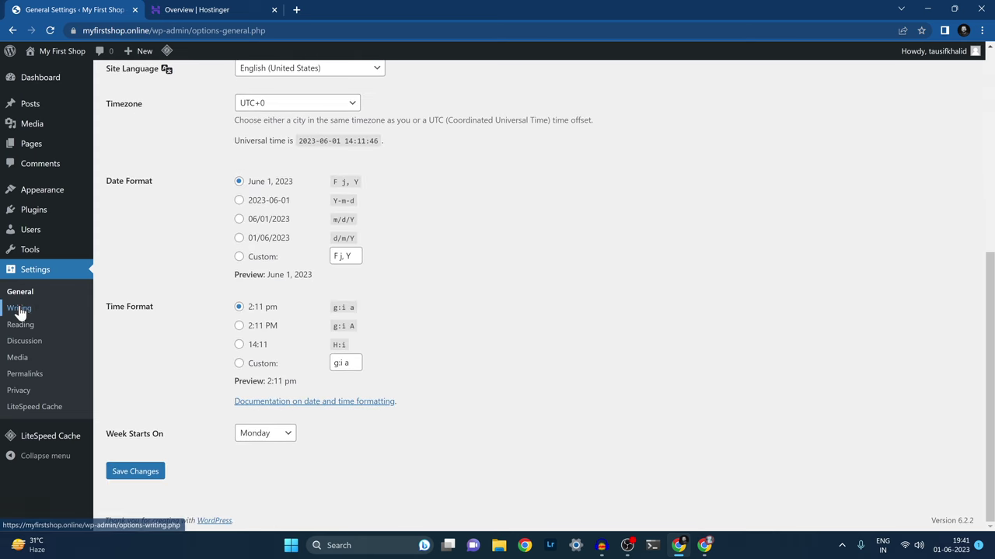
{"action": "left_click", "coordinate": [19, 308]}
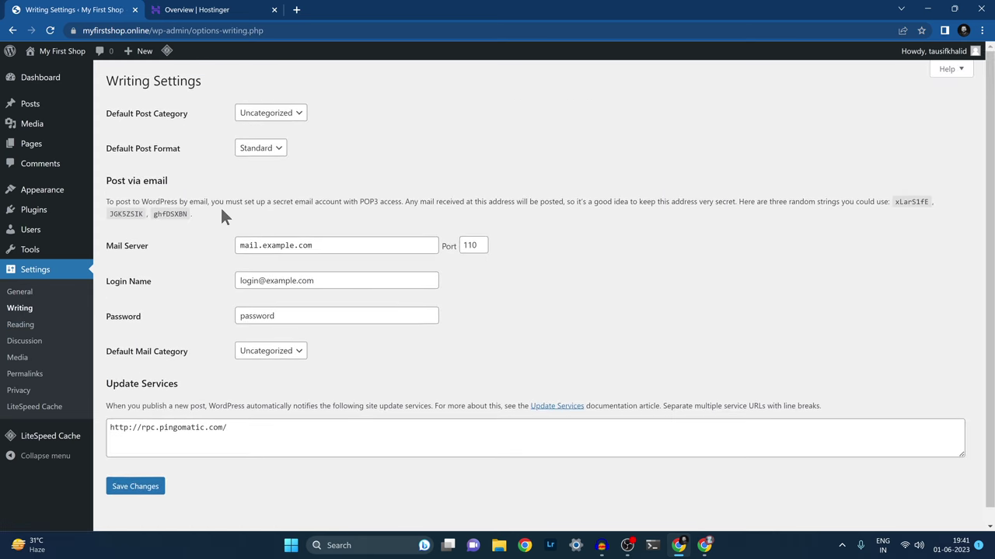
{"action": "left_click", "coordinate": [272, 116]}
{"action": "left_click", "coordinate": [276, 127]}
{"action": "left_click", "coordinate": [31, 324]}
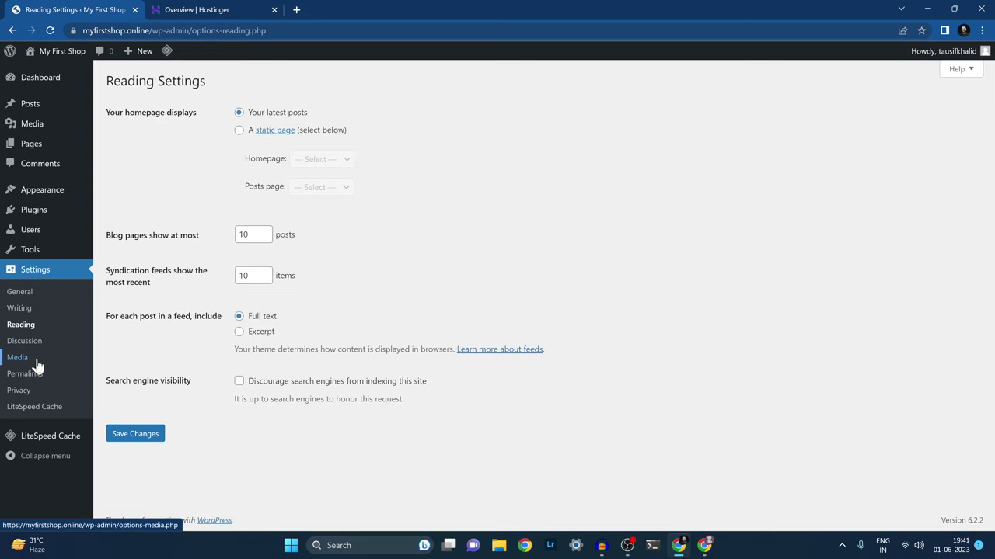
{"action": "left_click", "coordinate": [41, 380]}
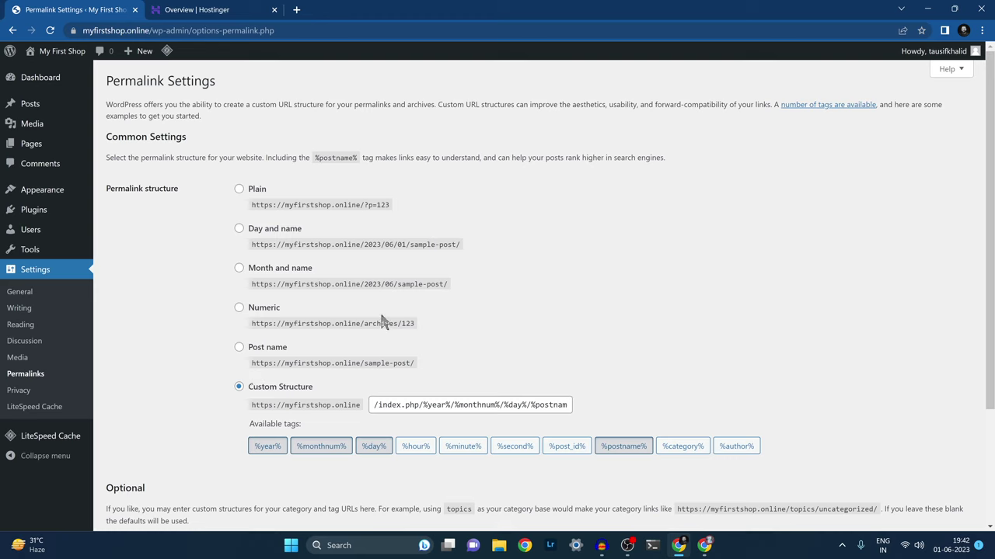
- Choose the Post name permalink structure, save it, and return to the Dashboard
{"action": "left_click", "coordinate": [239, 349]}
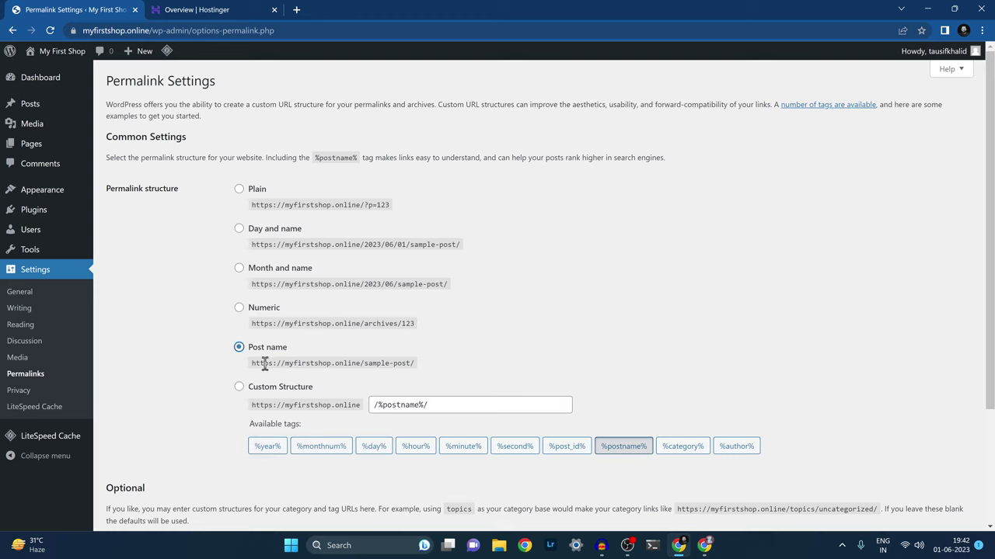
{"action": "left_click_drag", "start_coordinate": [284, 366], "coordinate": [411, 363]}
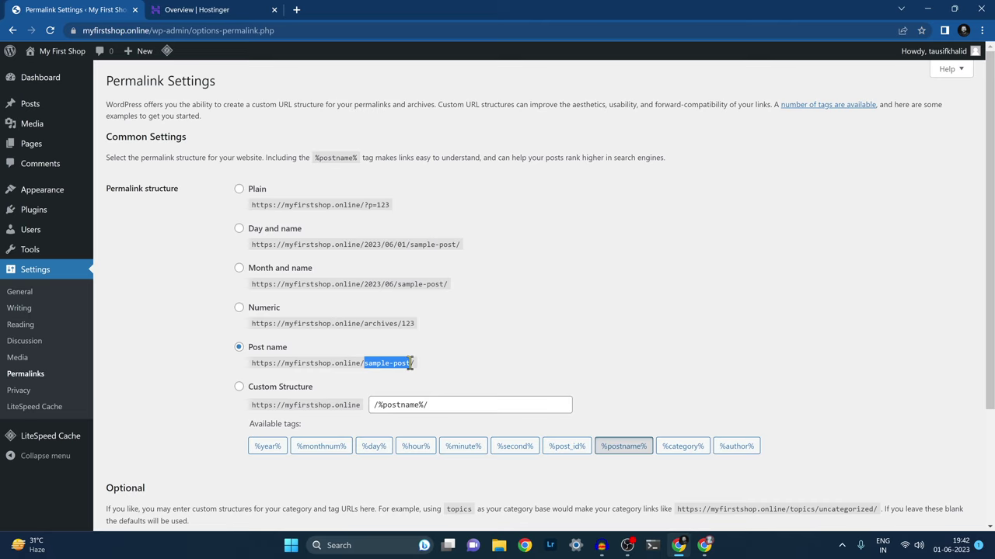
{"action": "left_click_drag", "start_coordinate": [363, 285], "coordinate": [448, 285]}
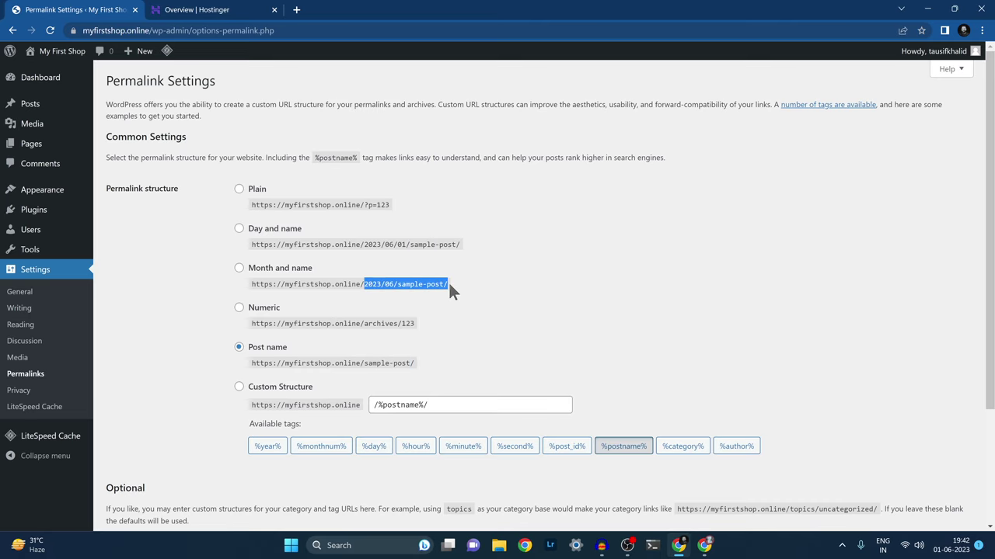
{"action": "left_click", "coordinate": [449, 284]}
{"action": "scroll", "coordinate": [335, 357], "scroll_direction": "down", "scroll_amount": 3}
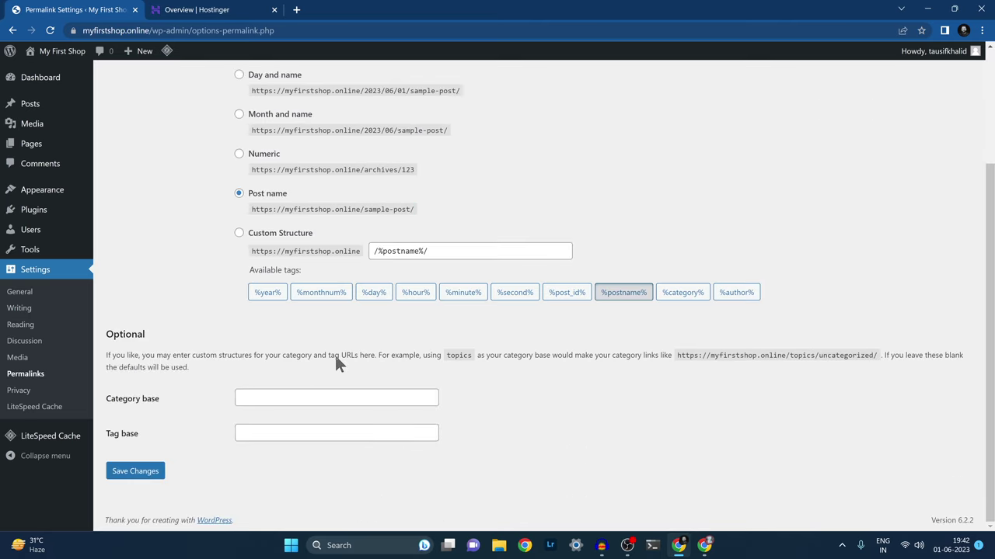
{"action": "left_click", "coordinate": [137, 472]}
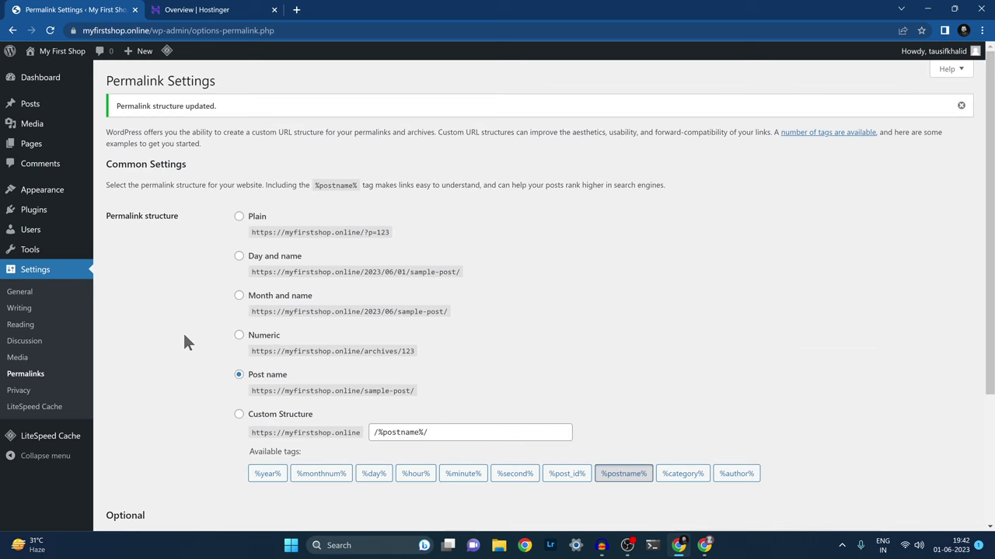
{"action": "left_click", "coordinate": [52, 77]}
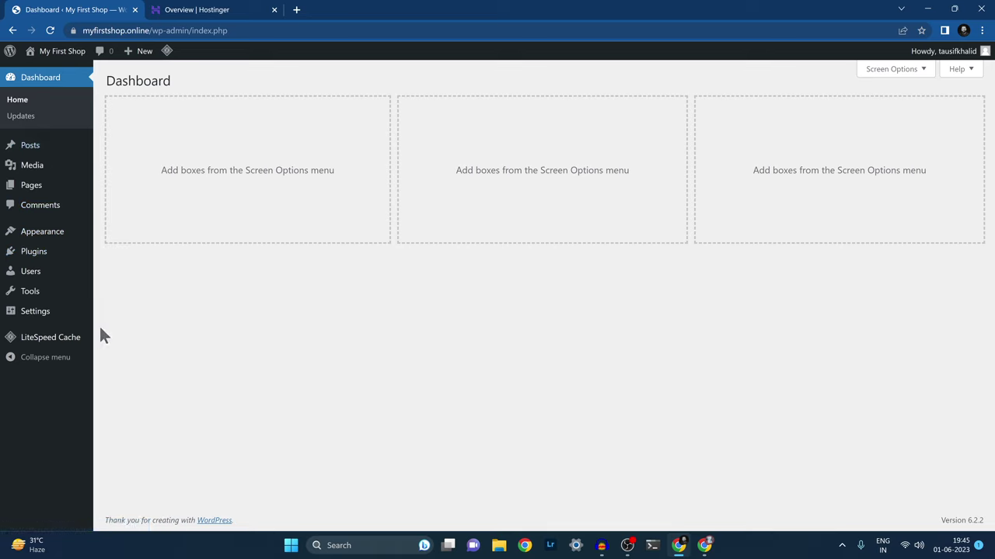
- Go from General Settings to the All Posts list
{"action": "left_click", "coordinate": [45, 311]}
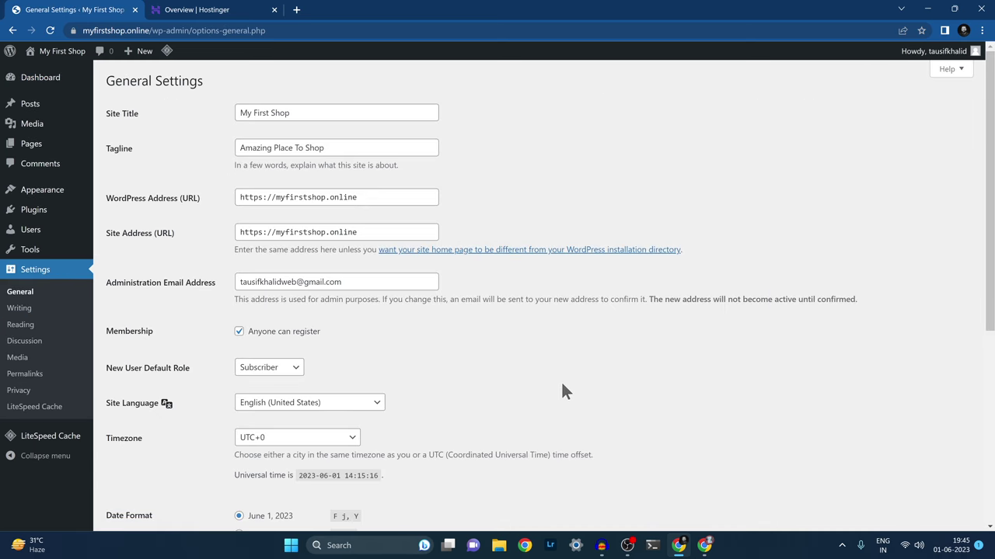
{"action": "left_click", "coordinate": [66, 106]}
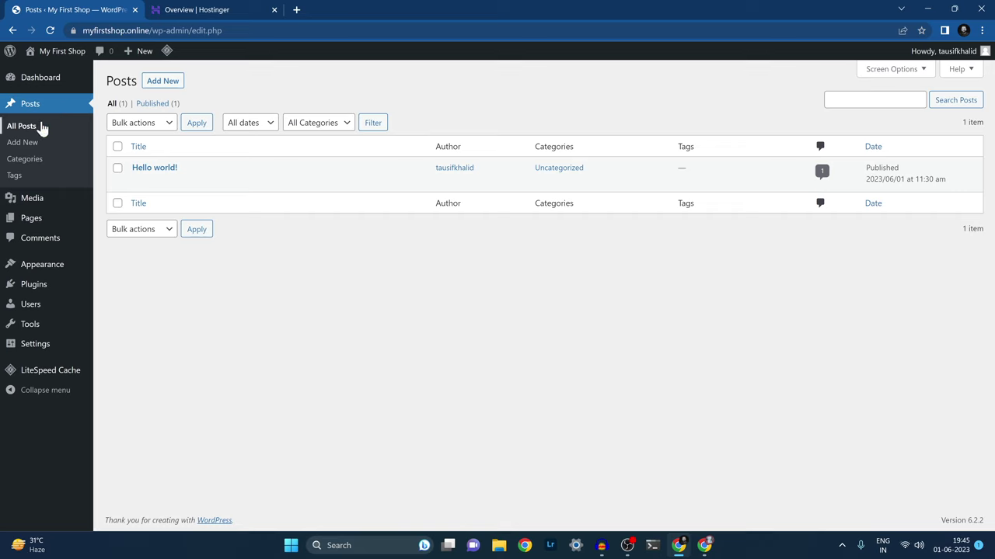
{"action": "left_click", "coordinate": [36, 106]}
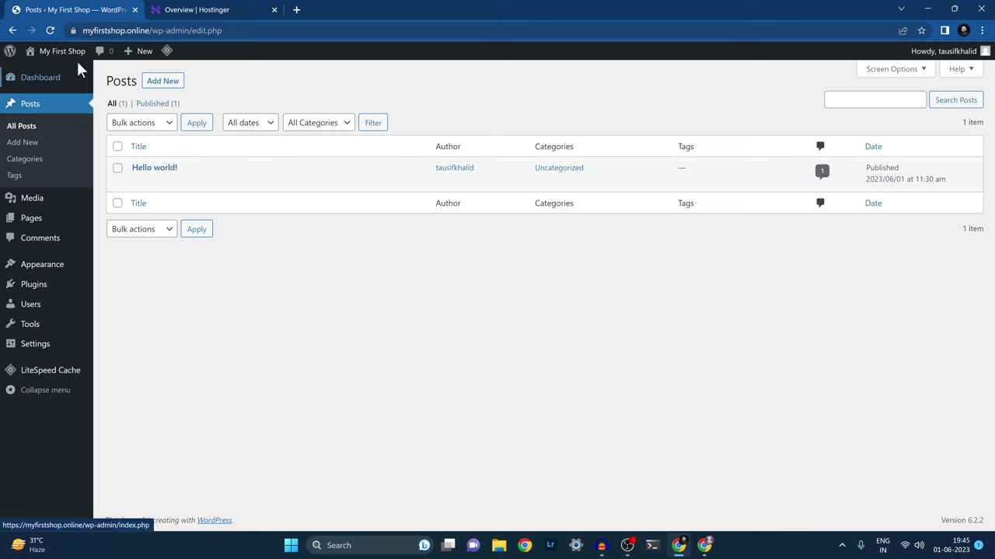
- Close the Hostinger tab and open the live site in a new tab to look it over
{"action": "left_click", "coordinate": [273, 9]}
{"action": "mouse_move", "coordinate": [50, 60]}
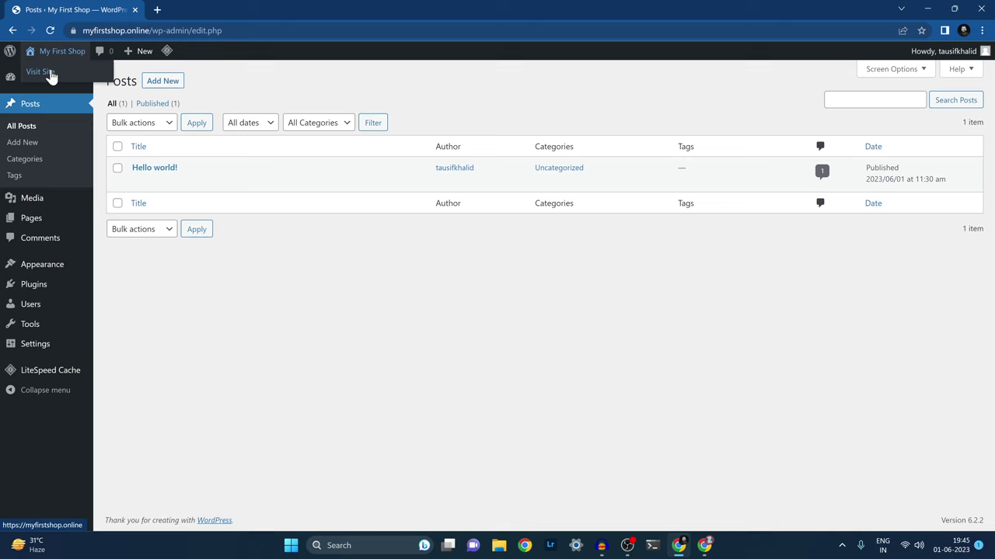
{"action": "right_click", "coordinate": [50, 74]}
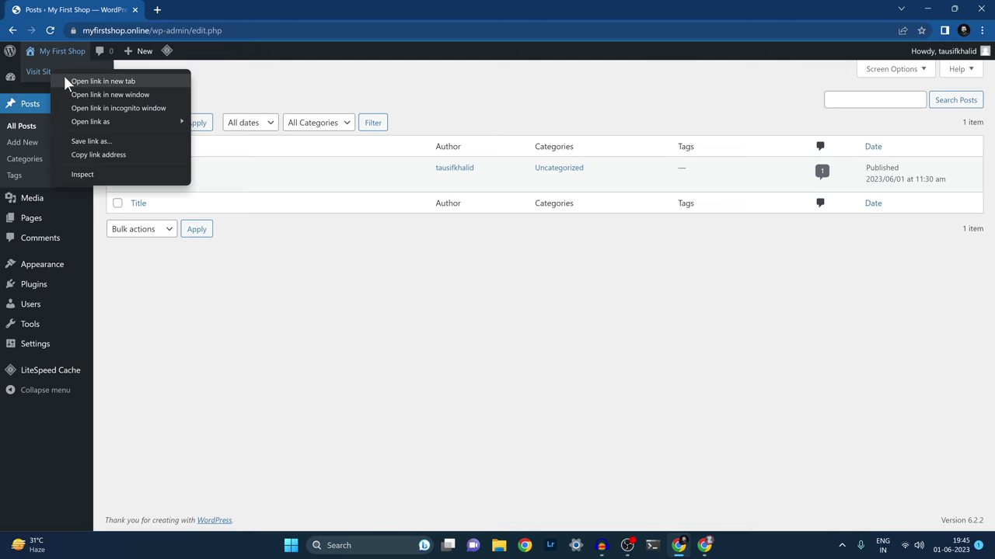
{"action": "left_click", "coordinate": [66, 81]}
{"action": "left_click", "coordinate": [195, 9]}
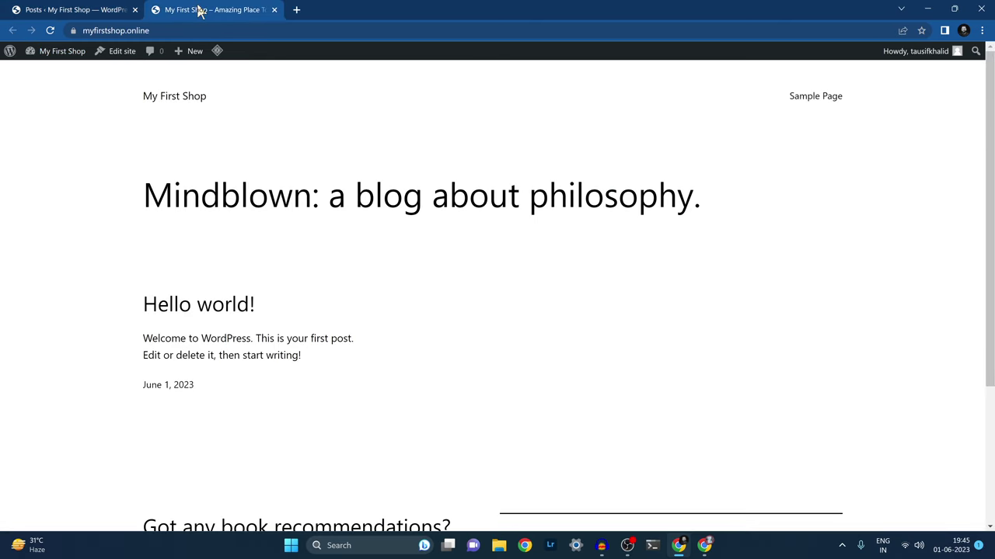
{"action": "scroll", "coordinate": [225, 248], "scroll_direction": "down", "scroll_amount": 3}
{"action": "scroll", "coordinate": [226, 249], "scroll_direction": "up", "scroll_amount": 3}
{"action": "left_click", "coordinate": [76, 8]}
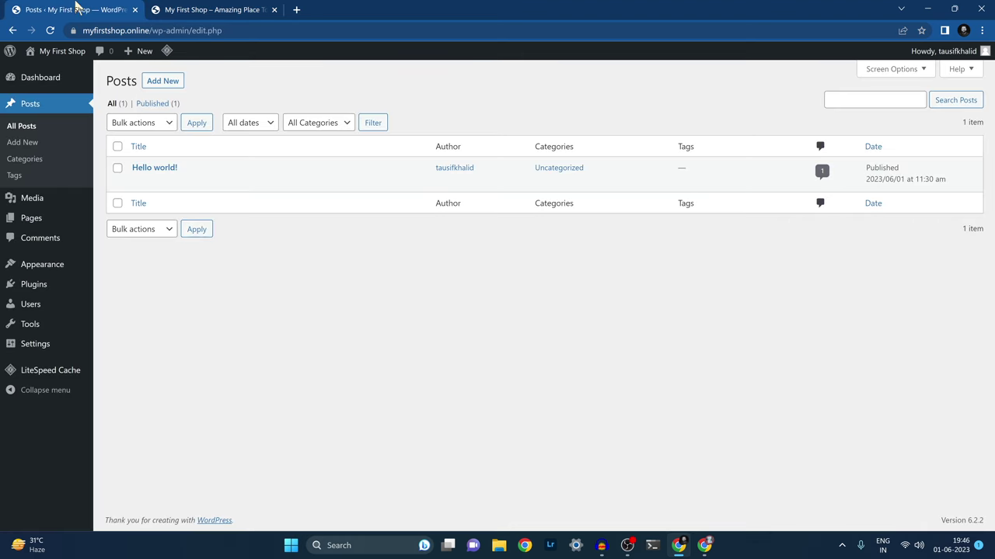
- Start a new post, dismiss the welcome guide and browse the block inserter
{"action": "left_click", "coordinate": [162, 85]}
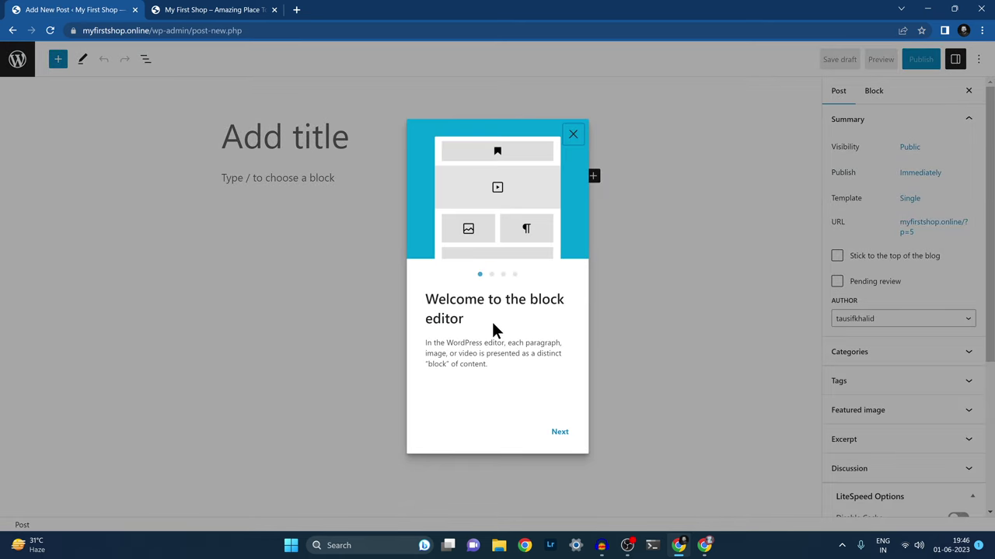
{"action": "left_click", "coordinate": [574, 137]}
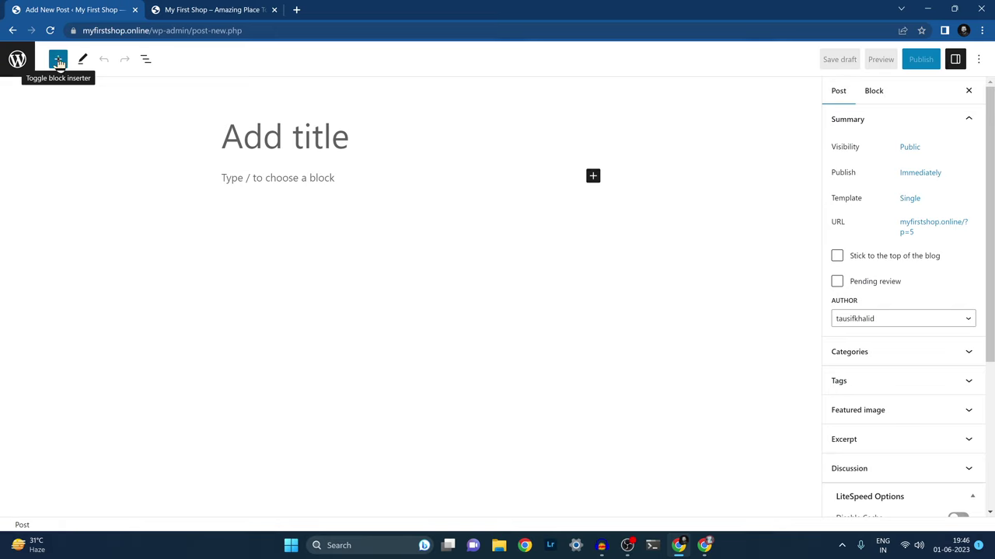
{"action": "left_click", "coordinate": [60, 57]}
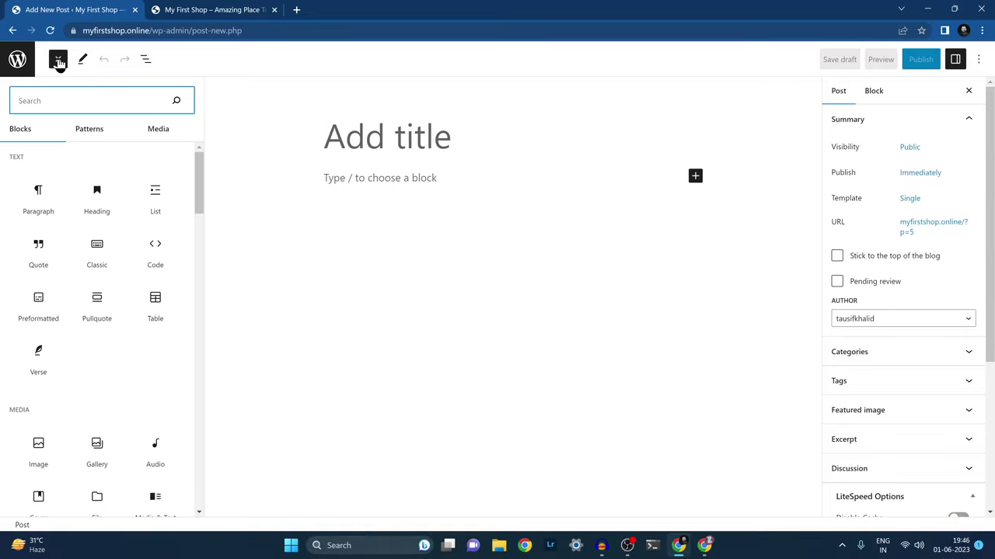
{"action": "left_click_drag", "start_coordinate": [201, 177], "coordinate": [153, 167]}
{"action": "left_click", "coordinate": [57, 59]}
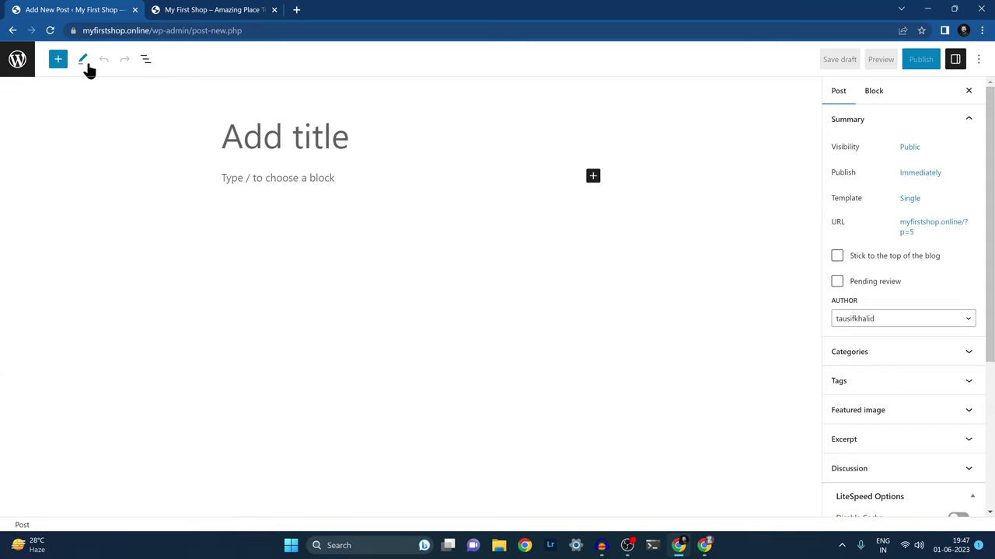
- Look at the Tools dropdown and the Document Overview in the editor toolbar
{"action": "left_click", "coordinate": [84, 62]}
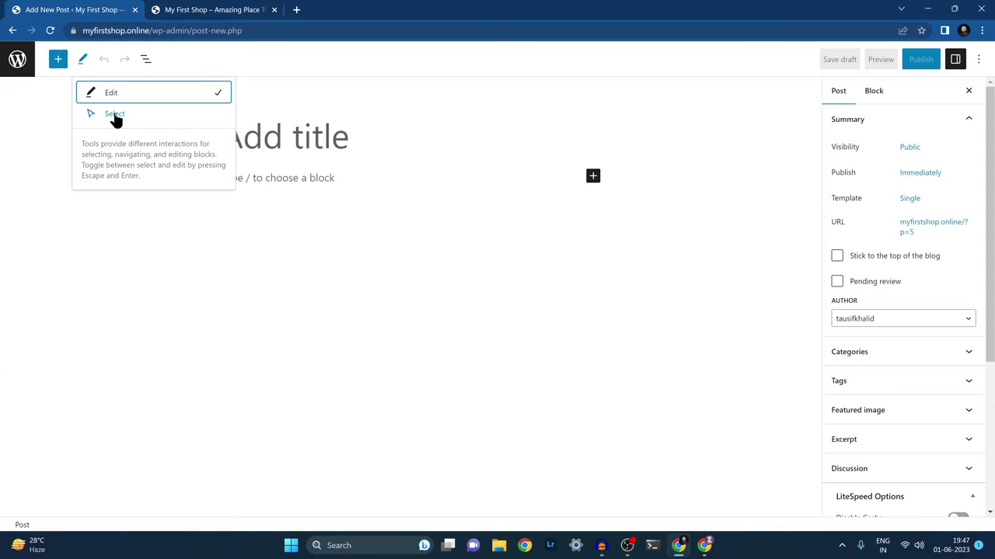
{"action": "left_click", "coordinate": [264, 126]}
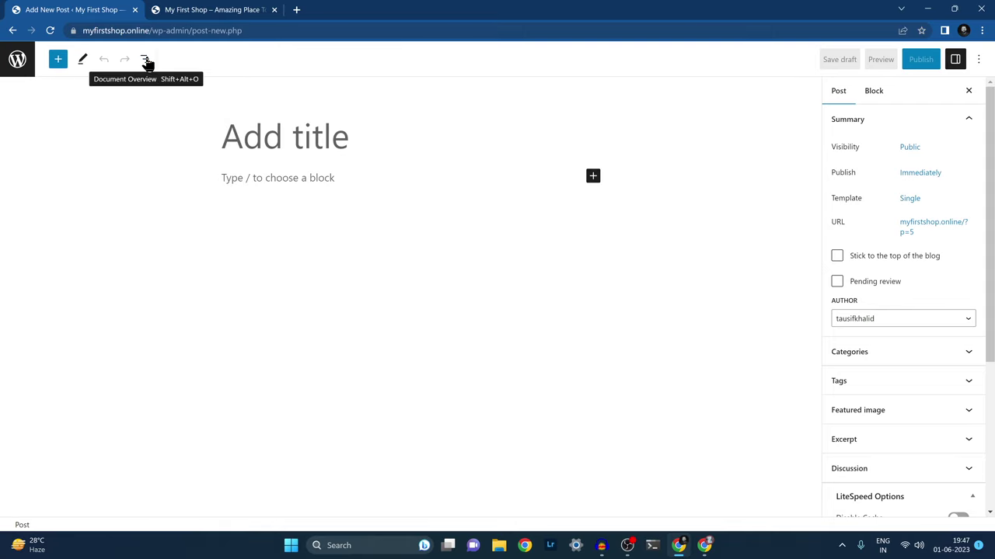
{"action": "left_click", "coordinate": [147, 62]}
{"action": "left_click", "coordinate": [147, 62]}
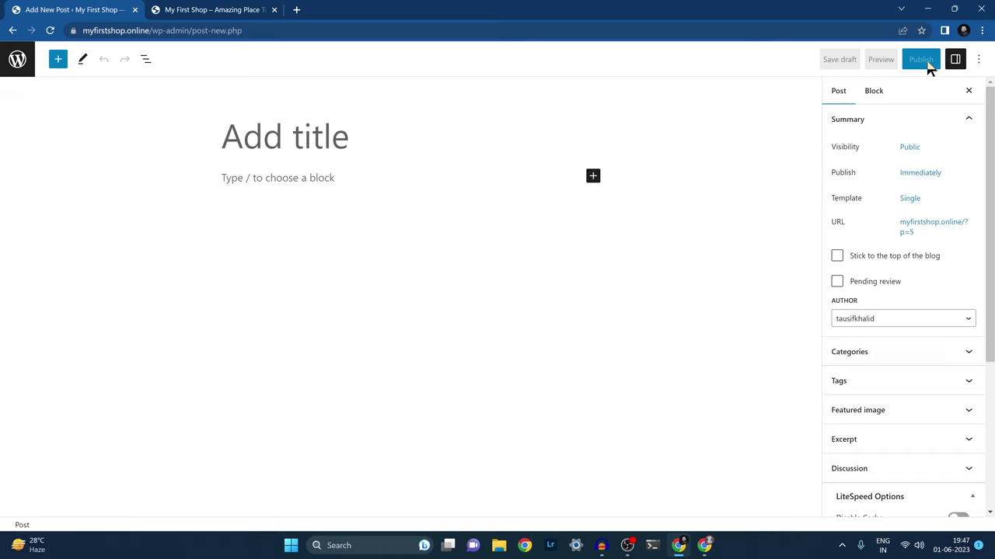
- Show the Post settings sidebar and expand Categories, Tags and Featured image
{"action": "left_click", "coordinate": [925, 65]}
{"action": "left_click", "coordinate": [870, 93]}
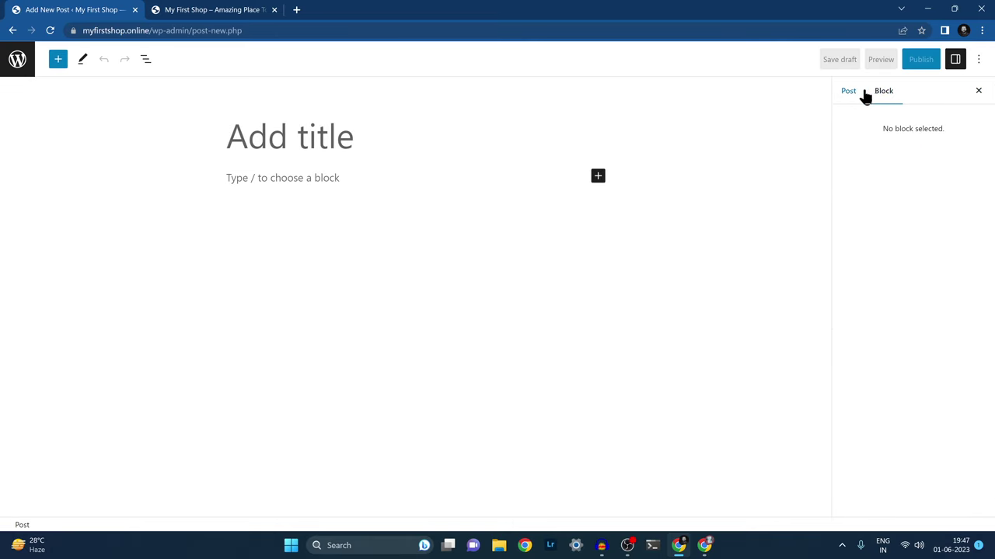
{"action": "left_click", "coordinate": [848, 93]}
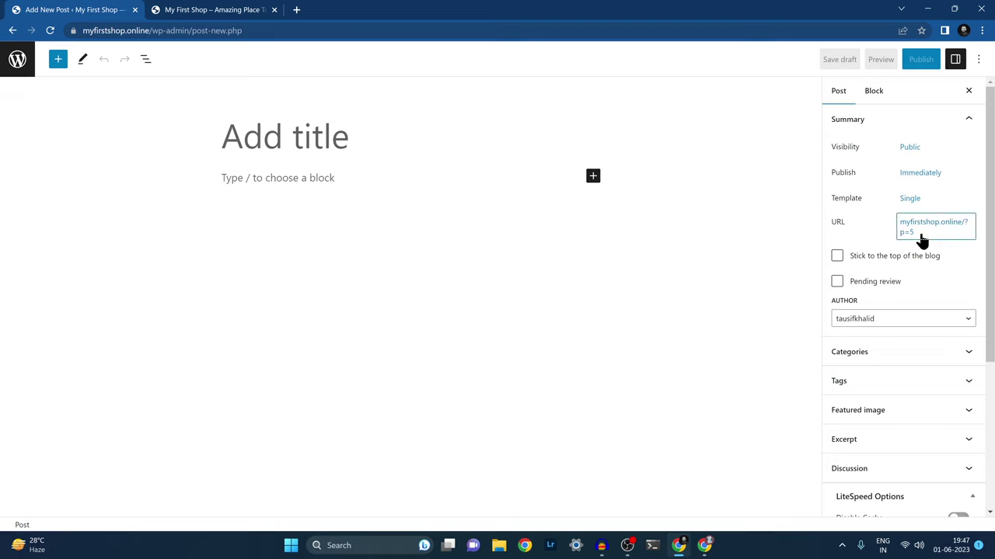
{"action": "left_click_drag", "start_coordinate": [989, 210], "coordinate": [992, 298]}
{"action": "left_click", "coordinate": [883, 205]}
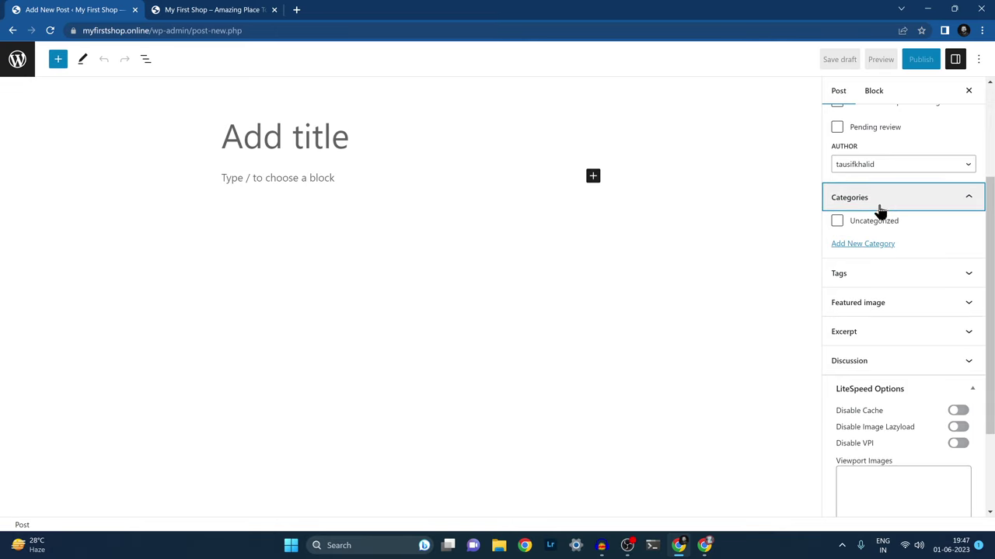
{"action": "left_click", "coordinate": [879, 281]}
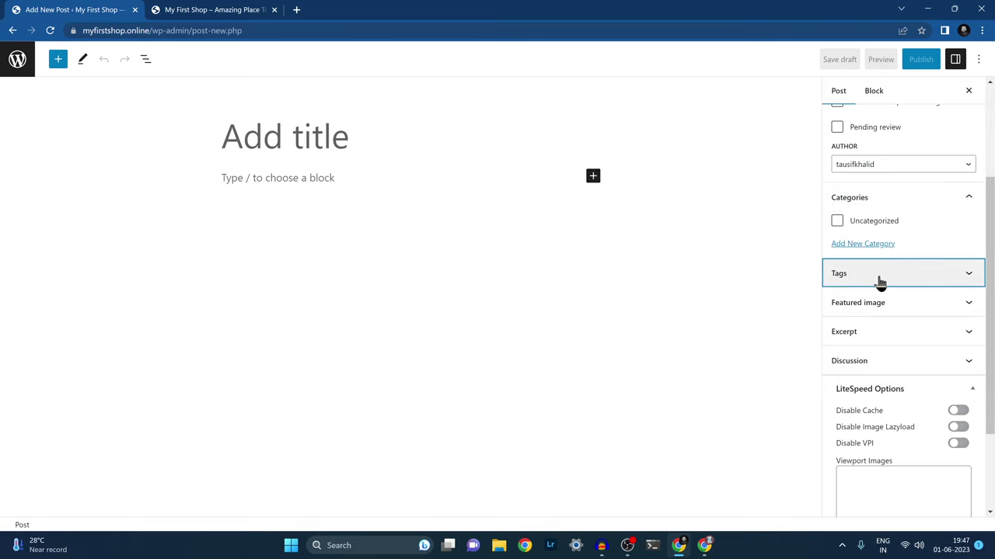
{"action": "left_click", "coordinate": [877, 373]}
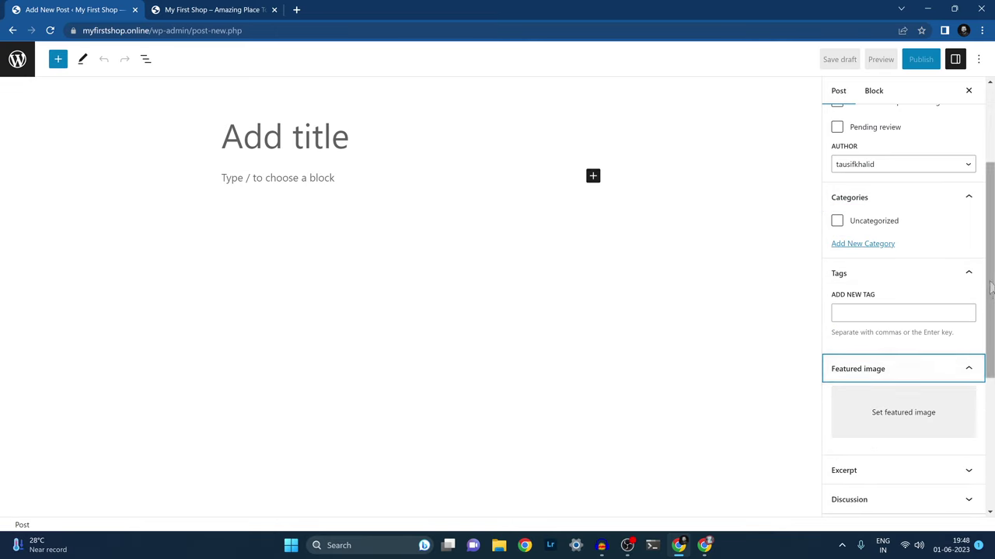
- Check the Excerpt panel, expand Discussion, and focus the LiteSpeed Viewport Images box
{"action": "left_click_drag", "start_coordinate": [991, 289], "coordinate": [992, 371]}
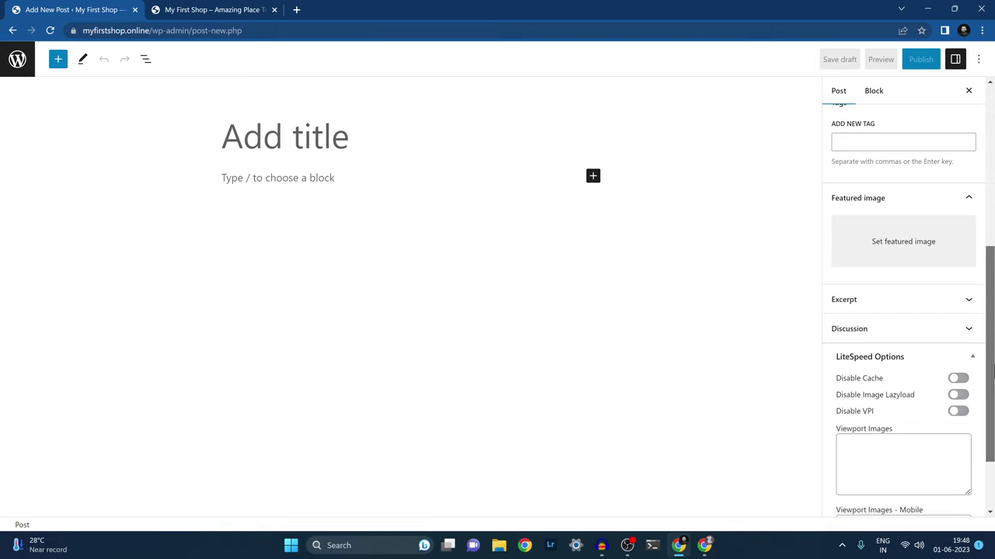
{"action": "left_click", "coordinate": [947, 306]}
{"action": "left_click", "coordinate": [917, 348]}
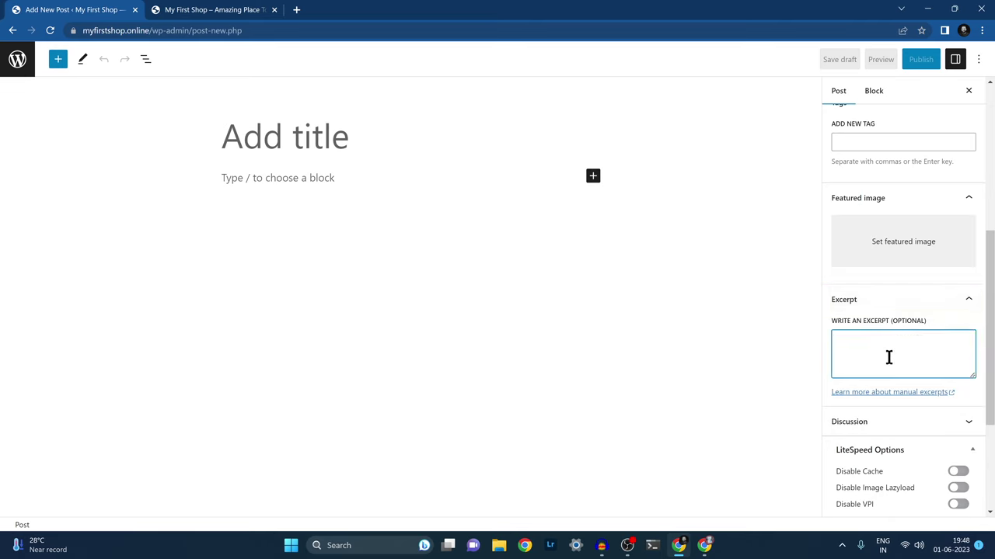
{"action": "left_click", "coordinate": [913, 302]}
{"action": "left_click", "coordinate": [909, 332]}
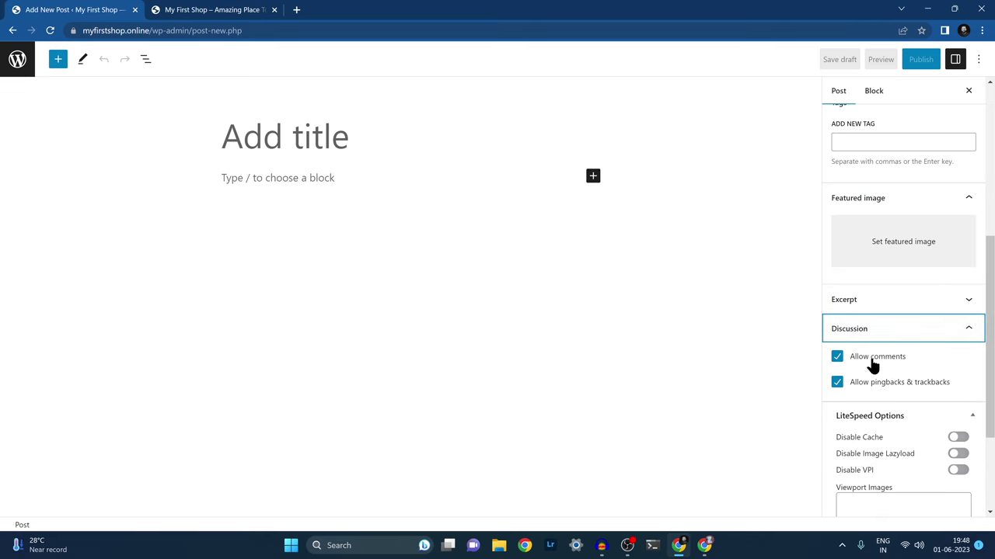
{"action": "left_click_drag", "start_coordinate": [991, 330], "coordinate": [993, 423]}
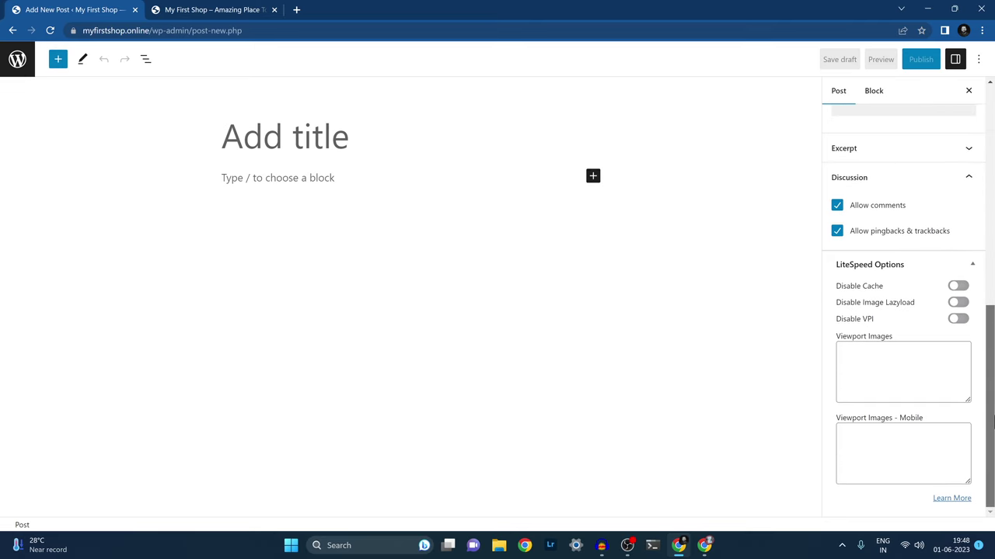
{"action": "left_click", "coordinate": [900, 379]}
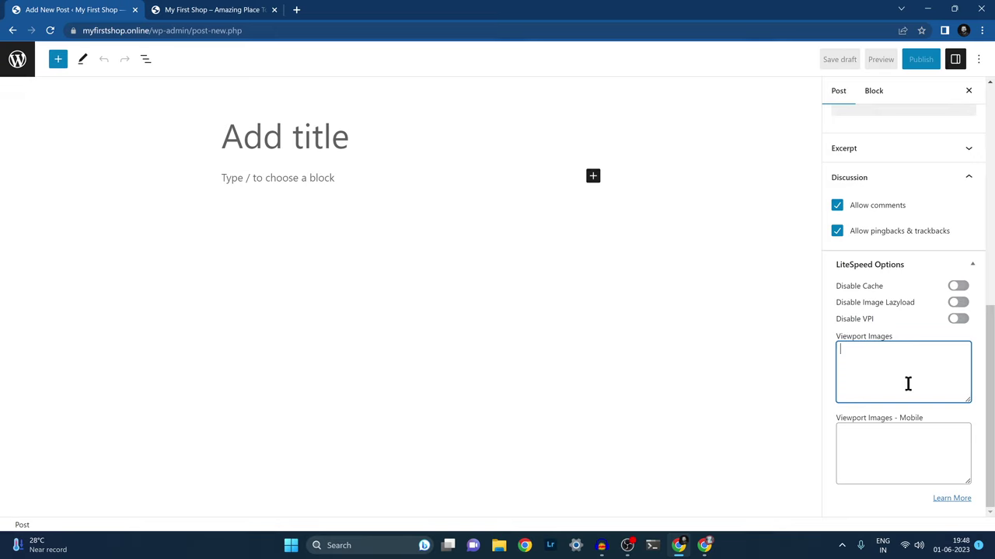
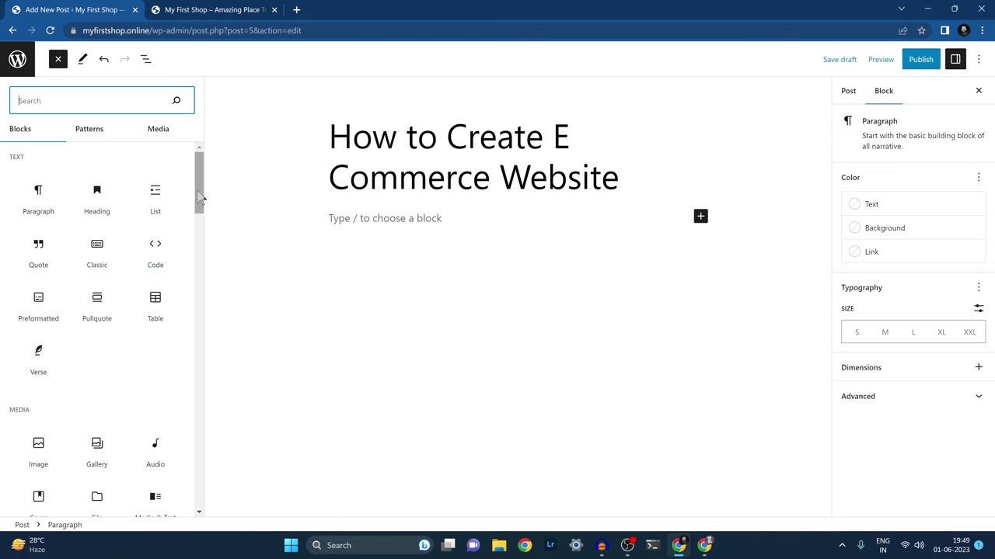
- Insert a YouTube embed block beneath the 'How to Create E Commerce Website' post title
{"action": "left_click_drag", "start_coordinate": [198, 200], "coordinate": [206, 315]}
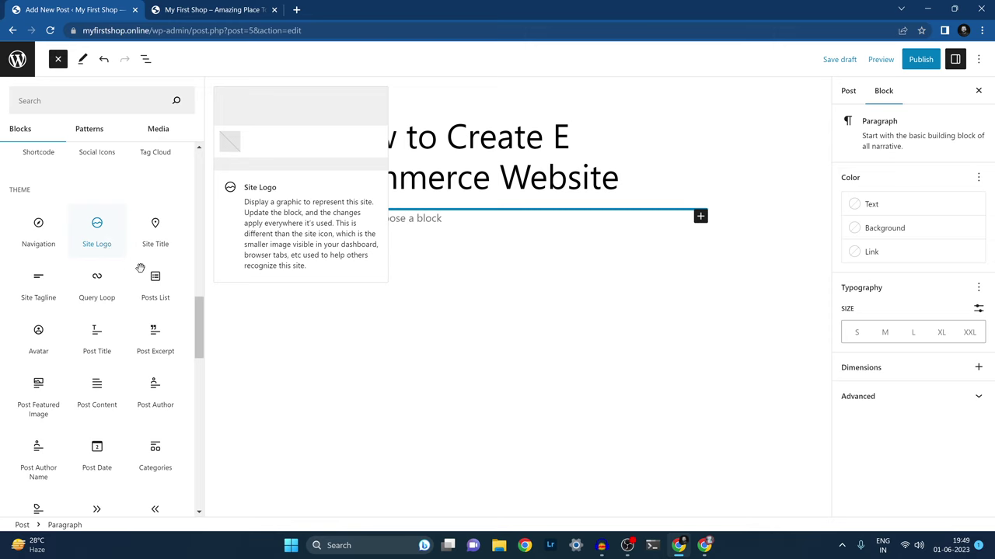
{"action": "left_click_drag", "start_coordinate": [204, 324], "coordinate": [200, 402]}
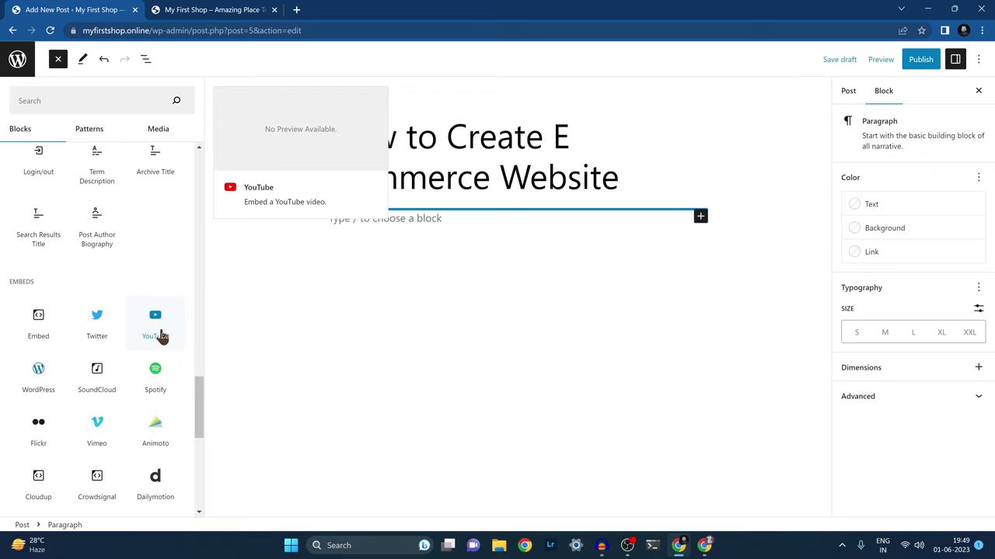
{"action": "left_click", "coordinate": [155, 325]}
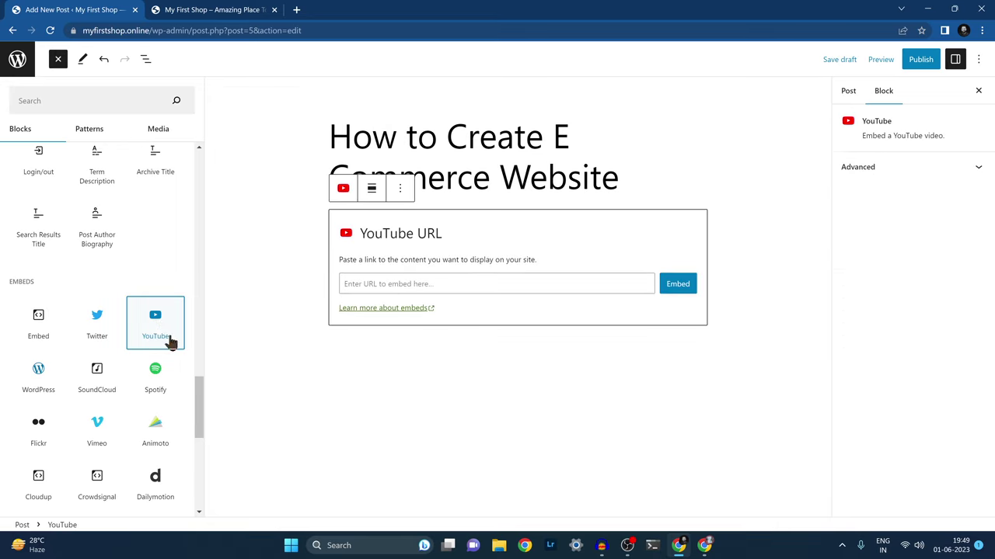
{"action": "left_click", "coordinate": [436, 285]}
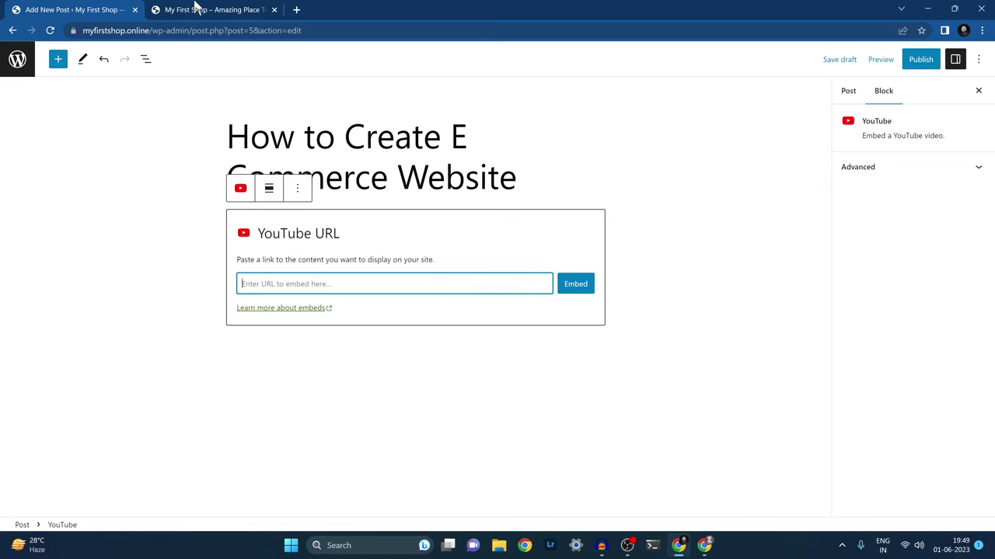
- Open youtube.com in a new browser tab
{"action": "left_click", "coordinate": [296, 10]}
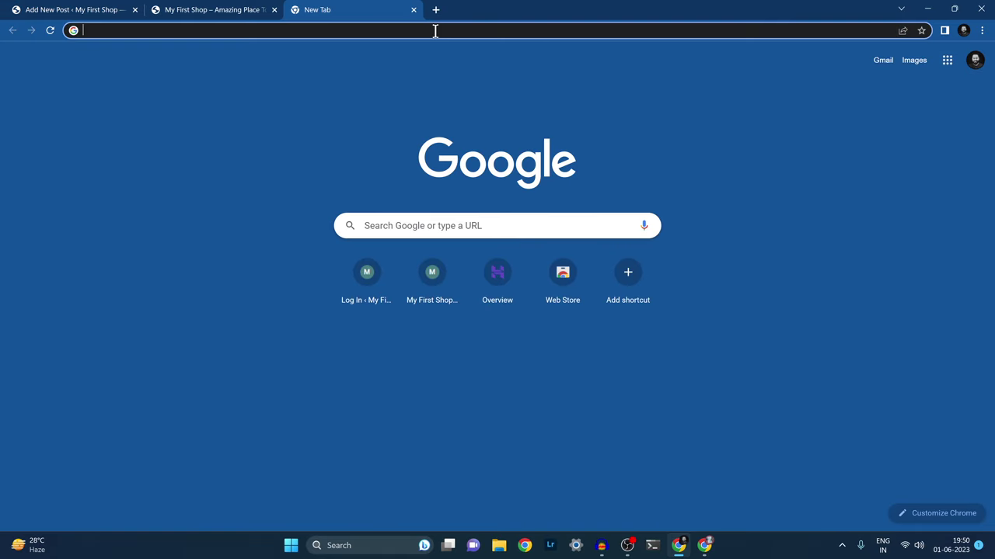
{"action": "type", "text": "youtube"}
{"action": "key", "text": "Return"}
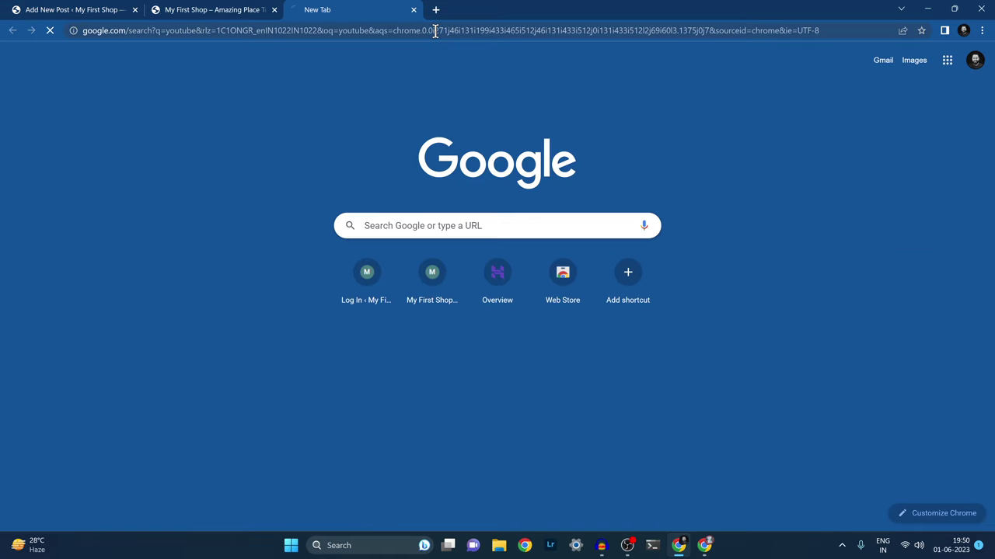
{"action": "left_click", "coordinate": [166, 182]}
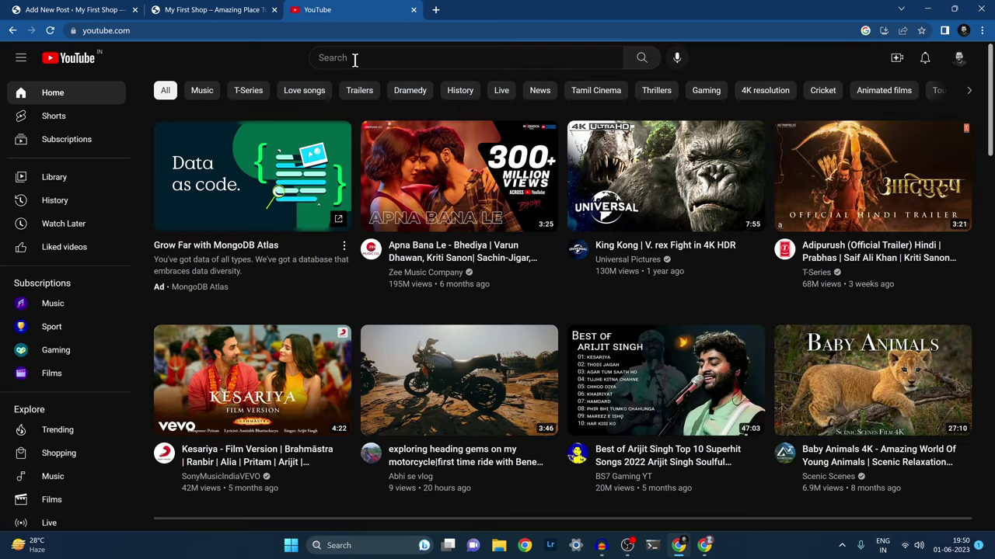
- Search YouTube for billi4you and copy the link to the first video
{"action": "left_click", "coordinate": [360, 58]}
{"action": "type", "text": "bill"}
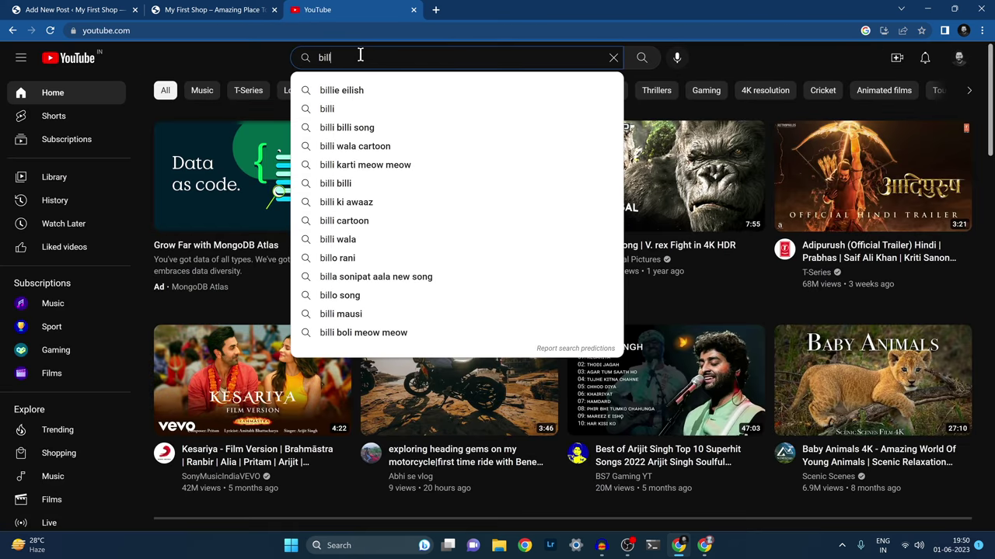
{"action": "type", "text": "i4you"}
{"action": "key", "text": "Return"}
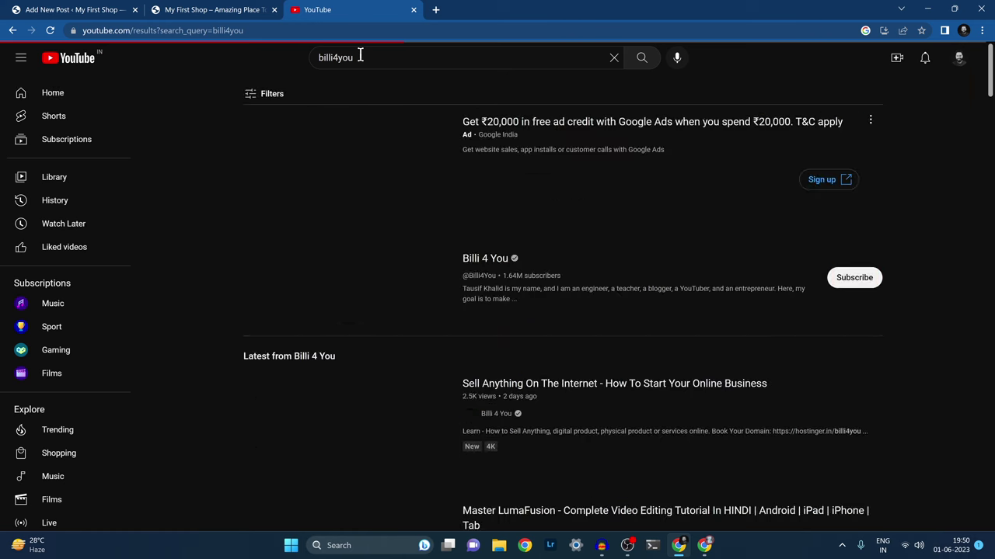
{"action": "scroll", "coordinate": [517, 228], "scroll_direction": "down", "scroll_amount": 2}
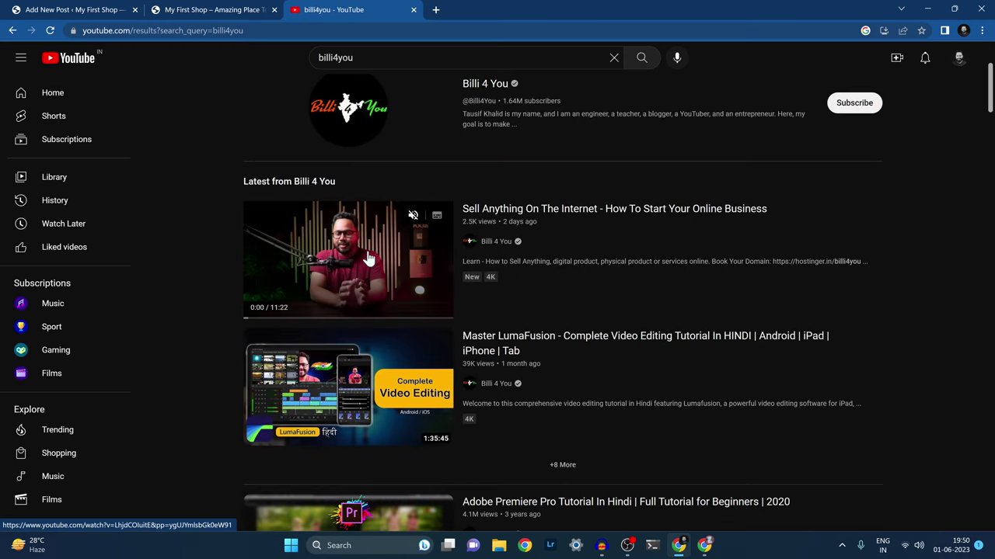
{"action": "right_click", "coordinate": [378, 255]}
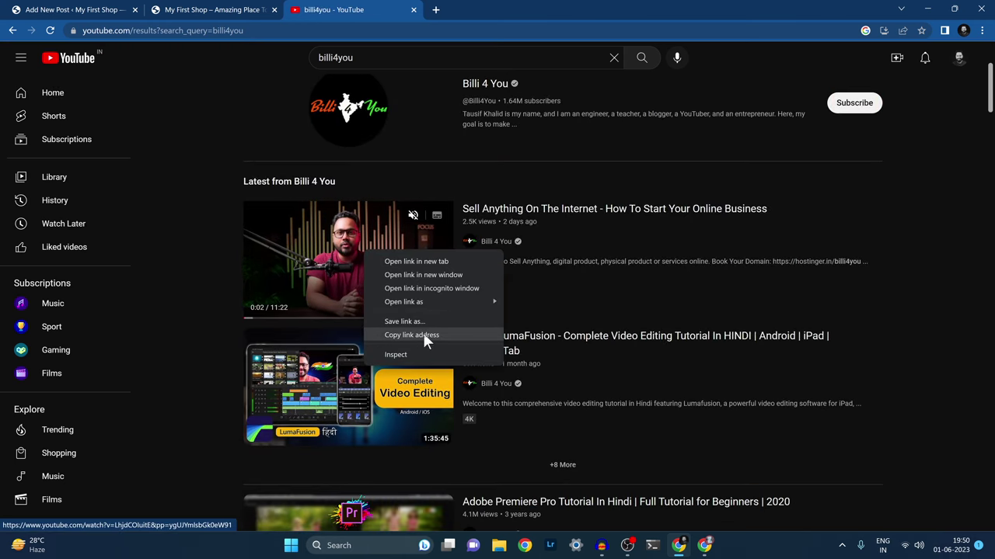
{"action": "left_click", "coordinate": [423, 335]}
- Paste the copied video link into the YouTube block and embed it
{"action": "left_click", "coordinate": [159, 10]}
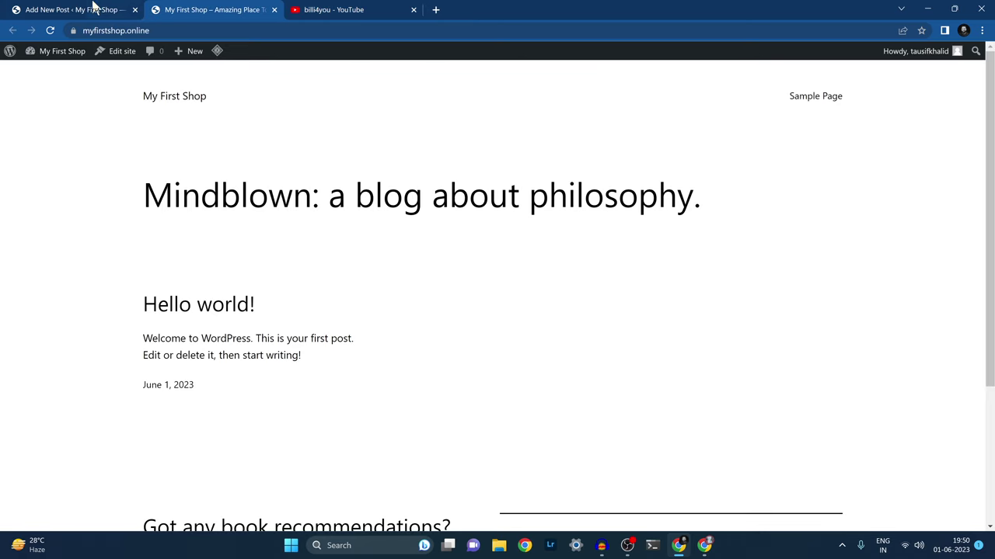
{"action": "left_click", "coordinate": [74, 9]}
{"action": "key", "text": "ctrl+v"}
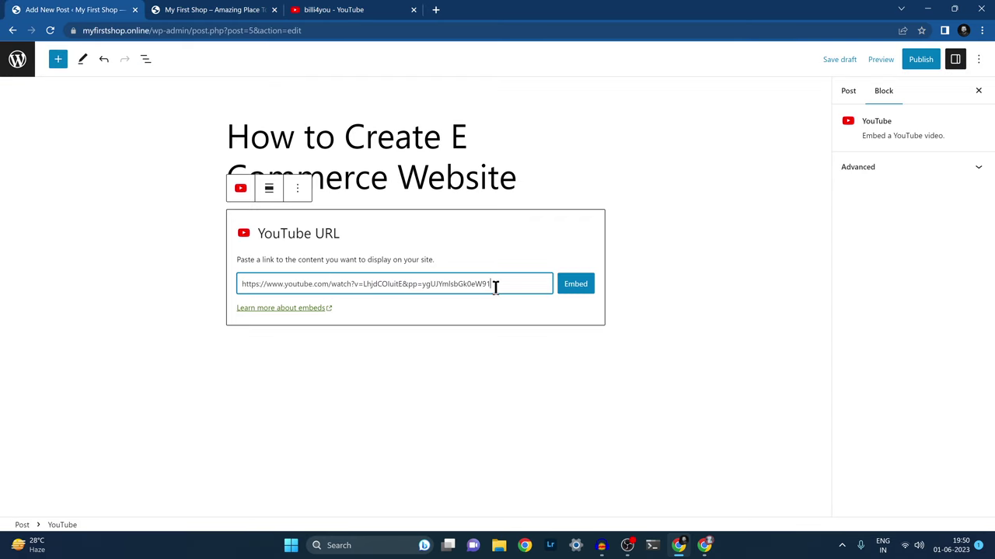
{"action": "left_click", "coordinate": [581, 284]}
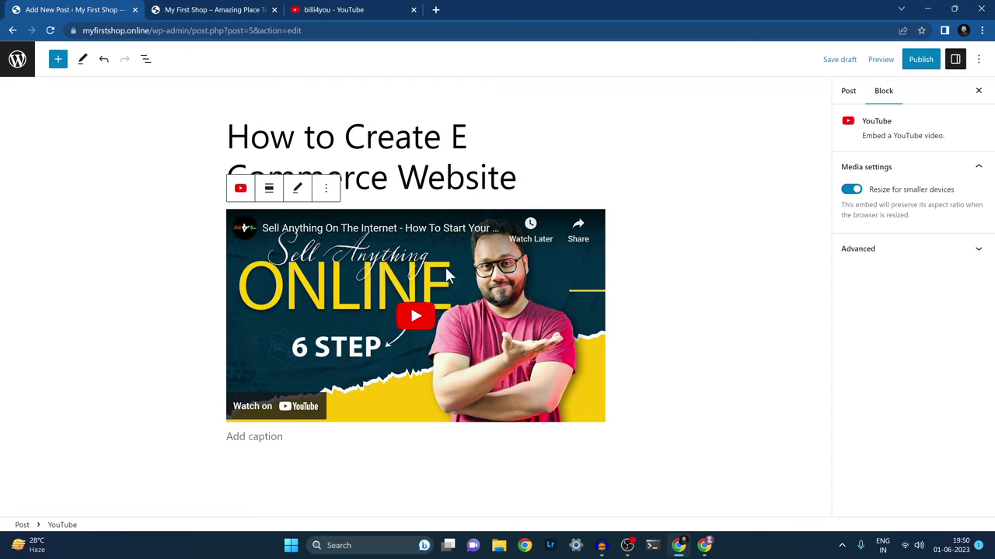
- Add an empty paragraph block below the embedded video
{"action": "left_click", "coordinate": [257, 437]}
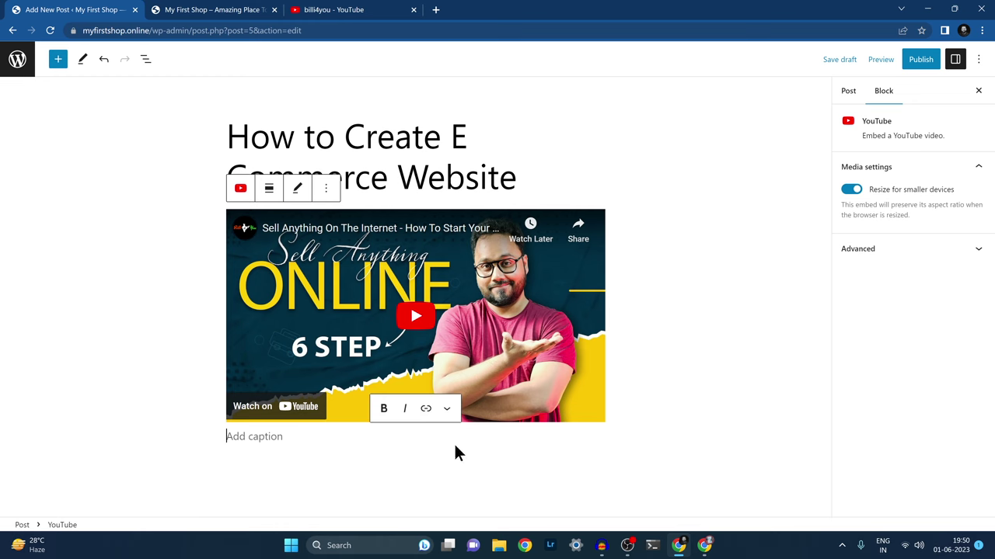
{"action": "left_click", "coordinate": [649, 380]}
{"action": "left_click", "coordinate": [593, 443]}
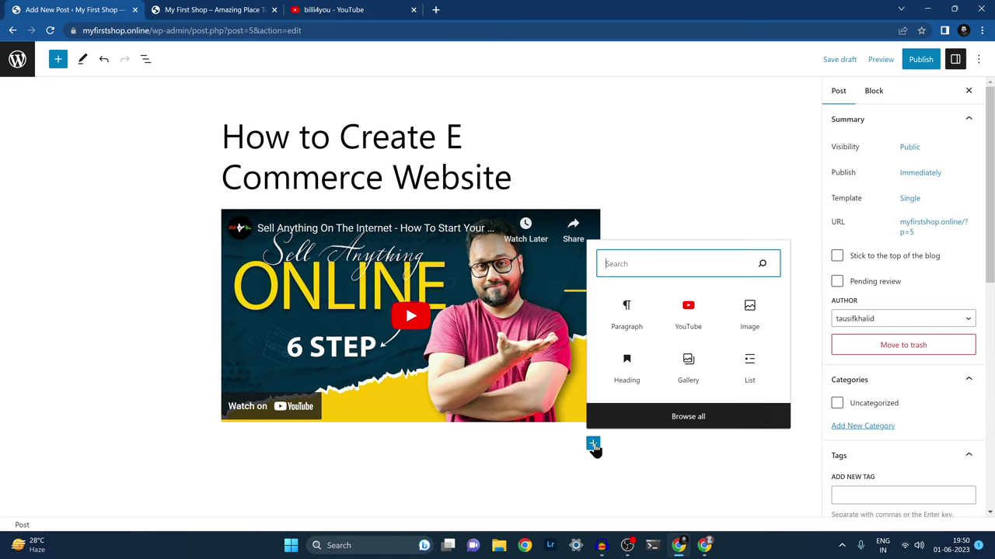
{"action": "left_click", "coordinate": [626, 315]}
{"action": "left_click", "coordinate": [338, 9]}
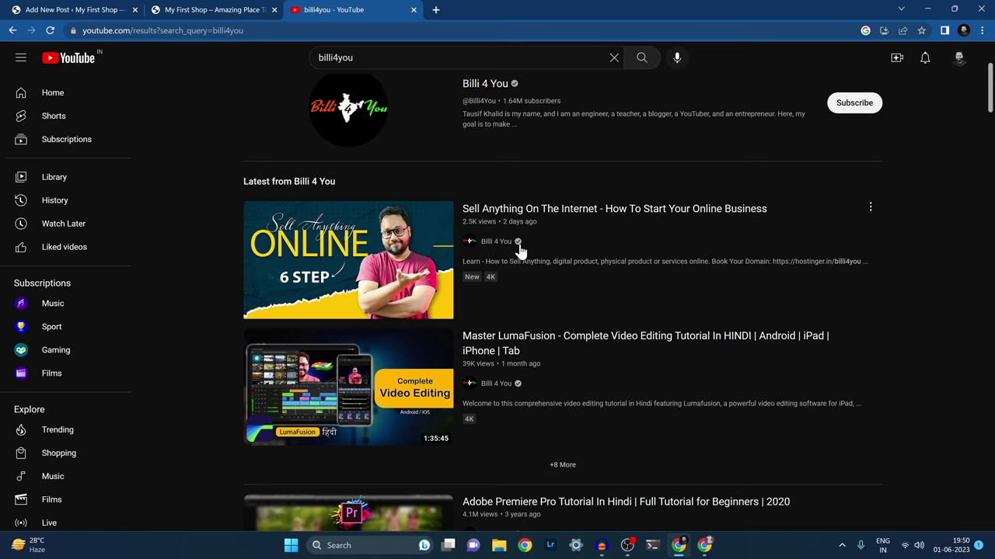
- Open the Sell Anything On The Internet video, expand its description and select all of it
{"action": "left_click", "coordinate": [416, 303]}
{"action": "scroll", "coordinate": [213, 234], "scroll_direction": "down", "scroll_amount": 3}
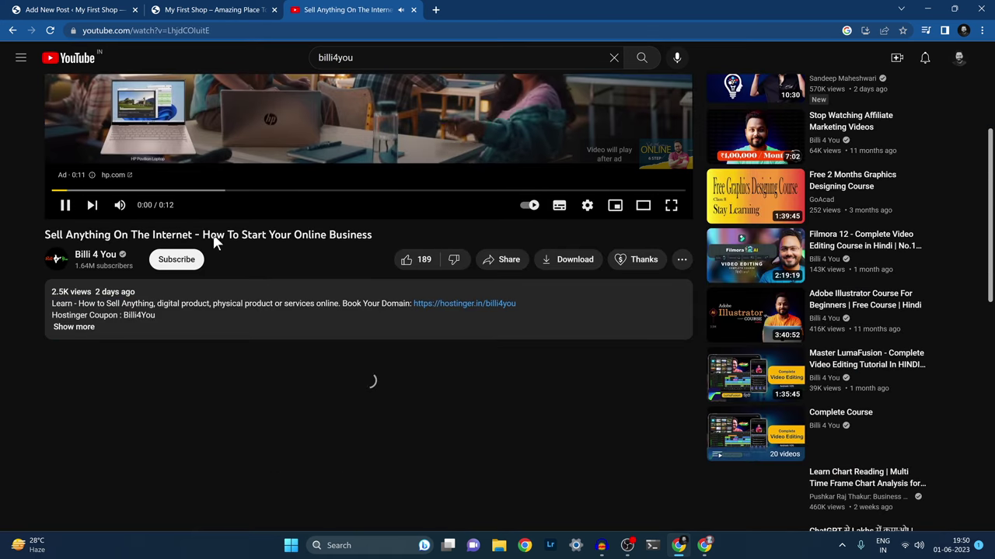
{"action": "left_click", "coordinate": [84, 330]}
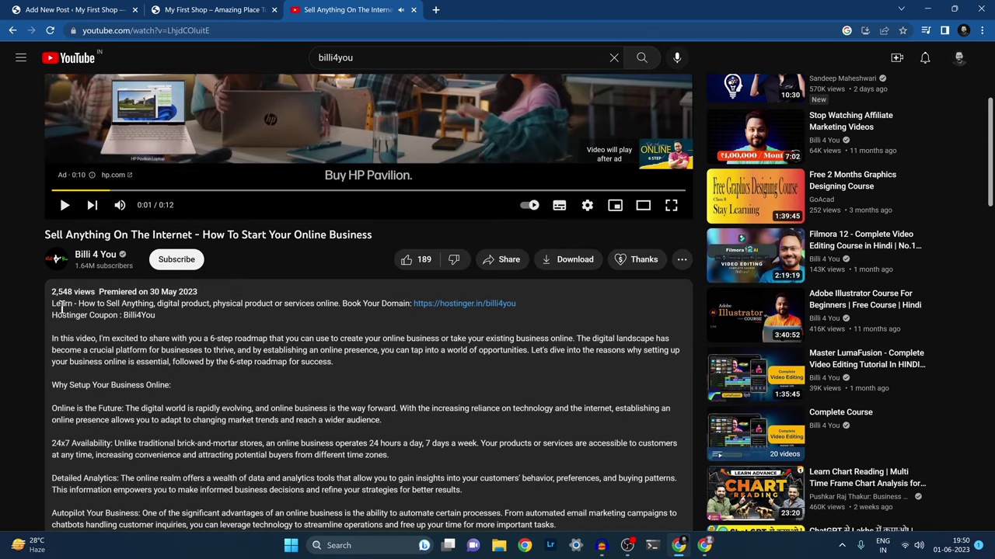
{"action": "left_click_drag", "start_coordinate": [52, 303], "coordinate": [351, 357]}
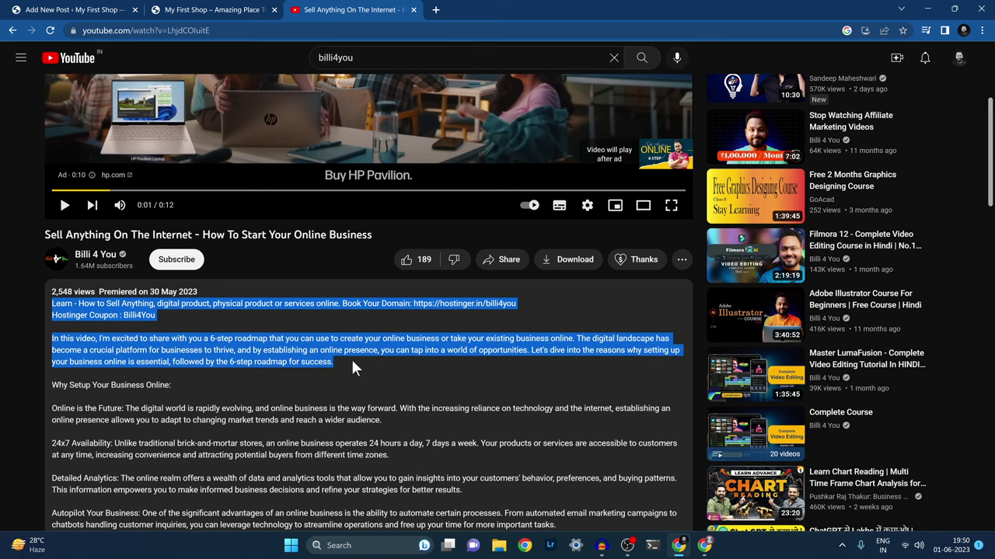
{"action": "scroll", "coordinate": [351, 357], "scroll_direction": "down", "scroll_amount": 4}
{"action": "left_click_drag", "start_coordinate": [344, 550], "coordinate": [242, 288]}
- Paste the full description into the post's empty paragraph, then undo it
{"action": "left_click", "coordinate": [210, 9]}
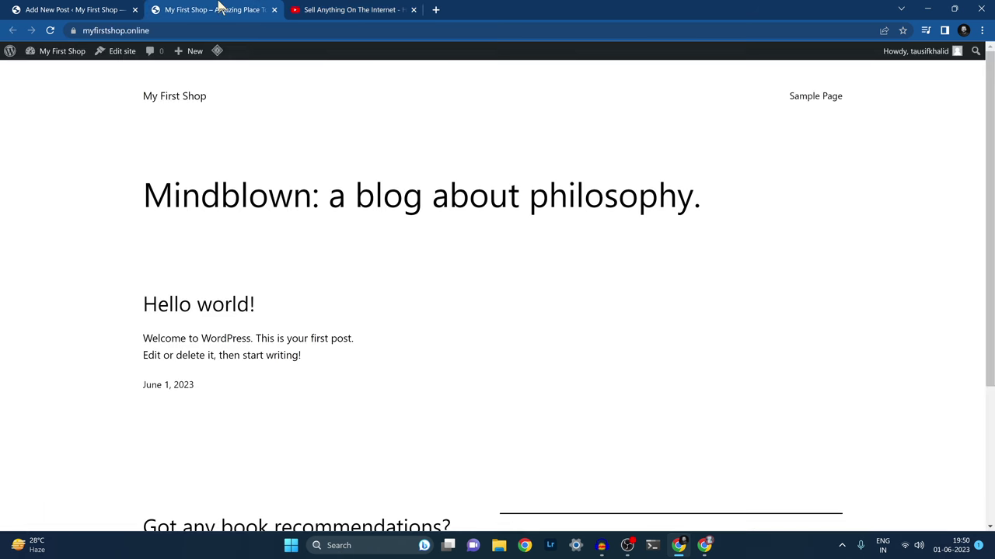
{"action": "left_click", "coordinate": [74, 9]}
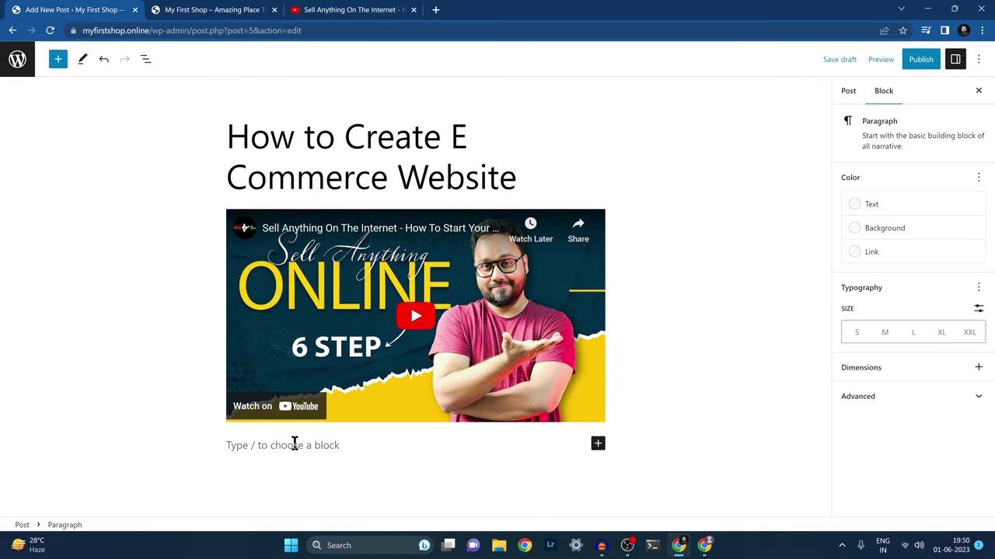
{"action": "key", "text": "ctrl+v"}
{"action": "scroll", "coordinate": [300, 329], "scroll_direction": "up", "scroll_amount": 5}
{"action": "scroll", "coordinate": [378, 327], "scroll_direction": "down", "scroll_amount": 1}
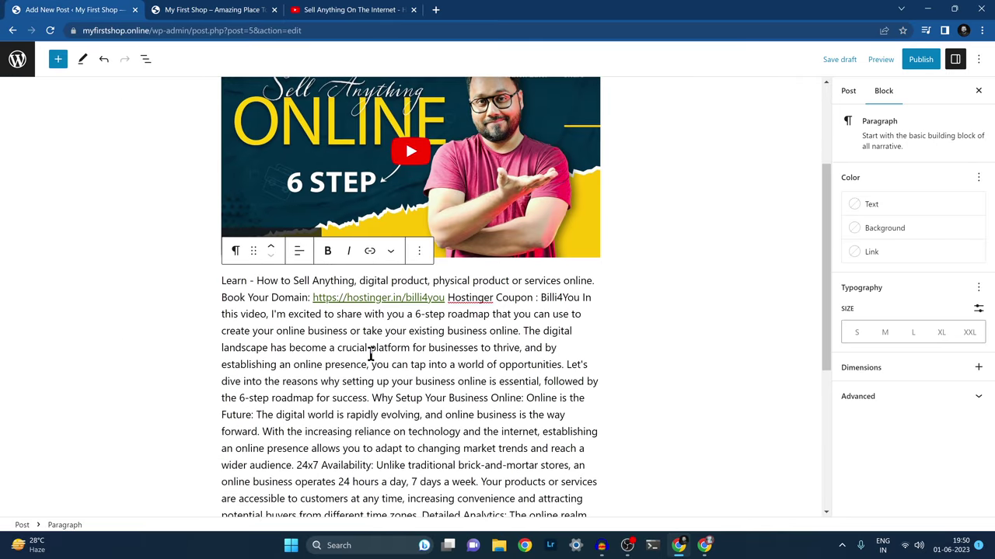
{"action": "scroll", "coordinate": [373, 350], "scroll_direction": "down", "scroll_amount": 4}
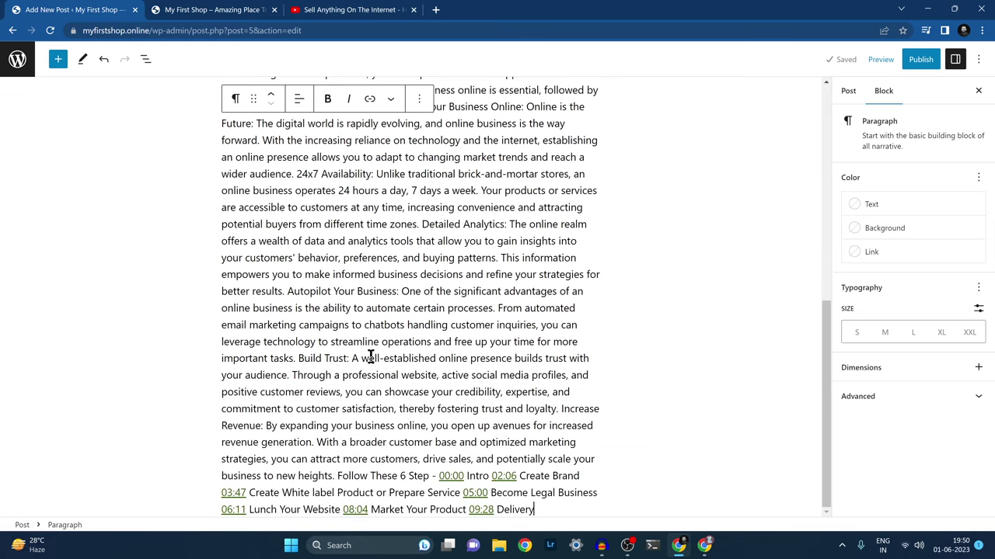
{"action": "scroll", "coordinate": [368, 356], "scroll_direction": "up", "scroll_amount": 6}
{"action": "key", "text": "ctrl+z"}
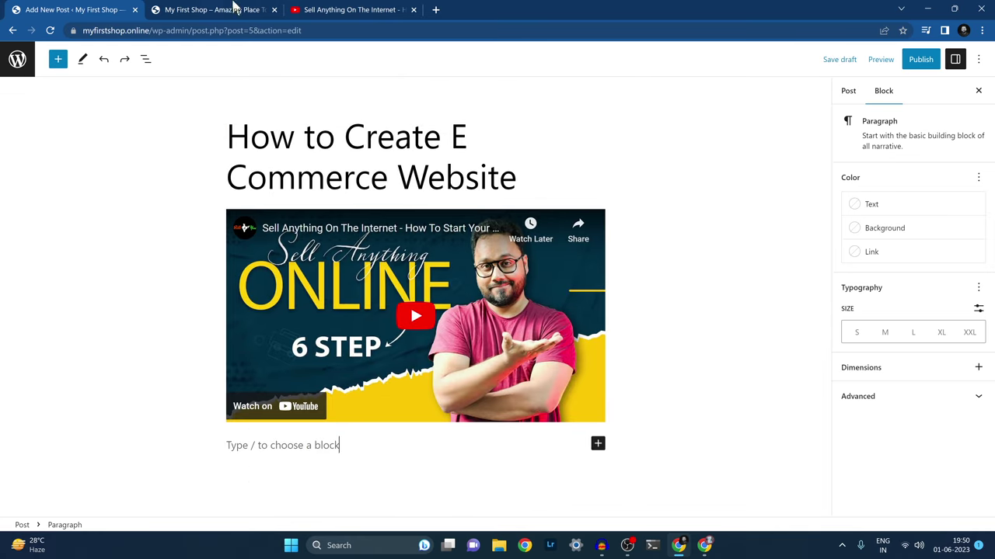
- On YouTube, select only the first two lines of the video description
{"action": "left_click", "coordinate": [341, 10]}
{"action": "scroll", "coordinate": [281, 274], "scroll_direction": "up", "scroll_amount": 5}
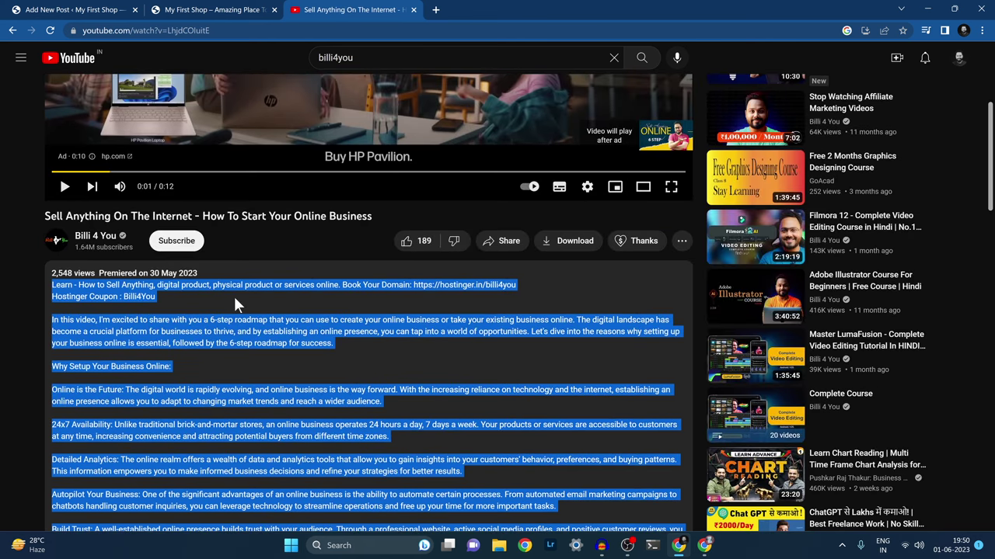
{"action": "left_click", "coordinate": [51, 289]}
{"action": "left_click_drag", "start_coordinate": [53, 287], "coordinate": [157, 296]}
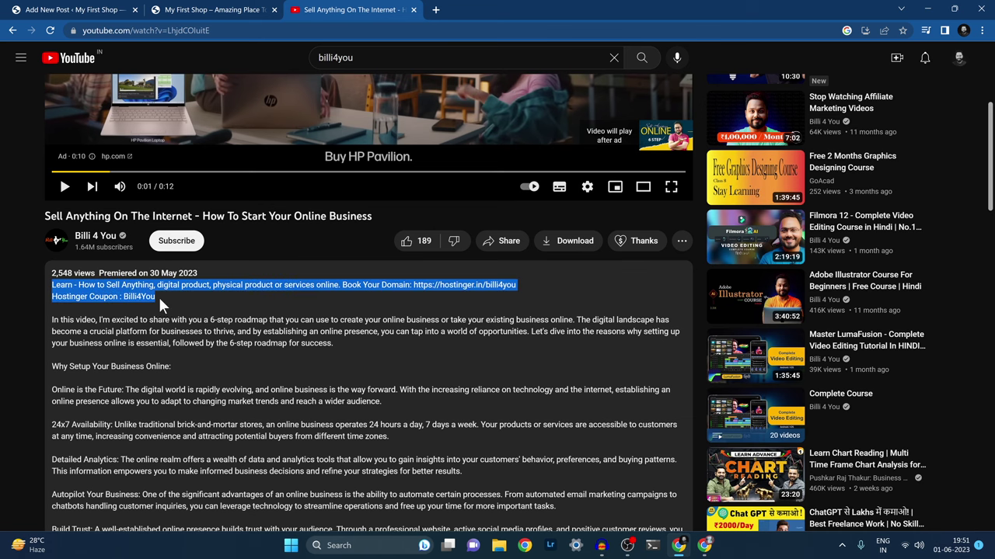
{"action": "left_click", "coordinate": [187, 8]}
- Paste the two description lines under the video and split the Hostinger coupon line into its own paragraph
{"action": "left_click", "coordinate": [126, 7]}
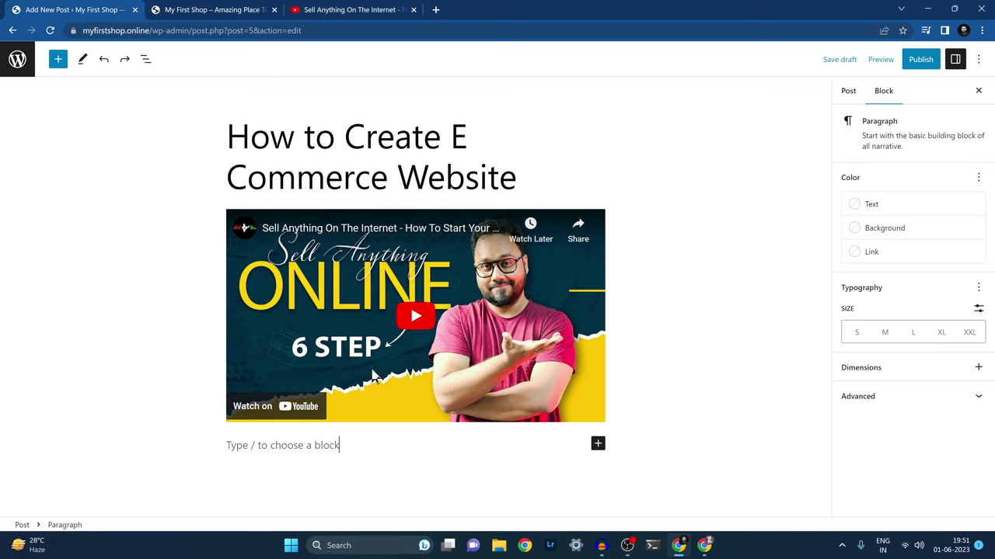
{"action": "left_click", "coordinate": [317, 445]}
{"action": "key", "text": "ctrl+v"}
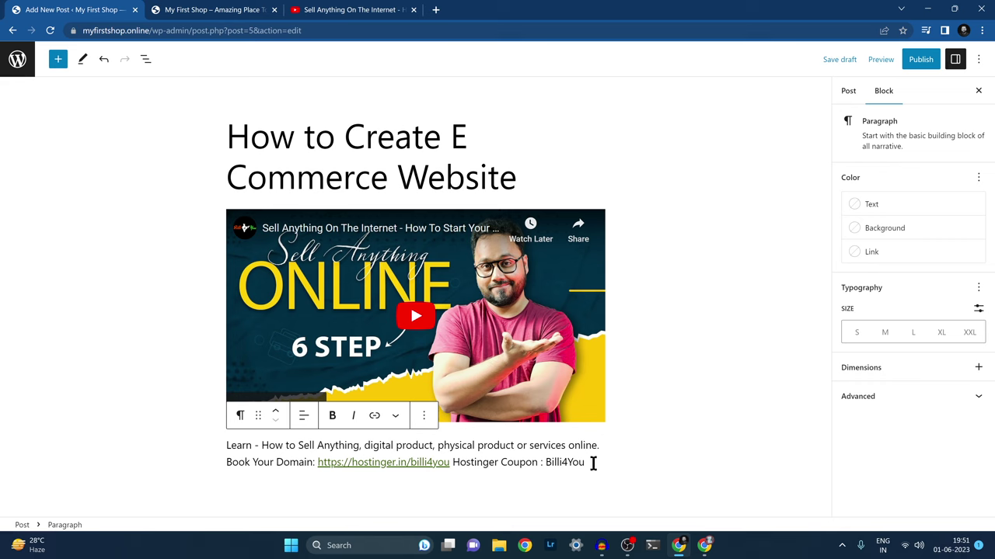
{"action": "left_click", "coordinate": [453, 462]}
{"action": "key", "text": "Return"}
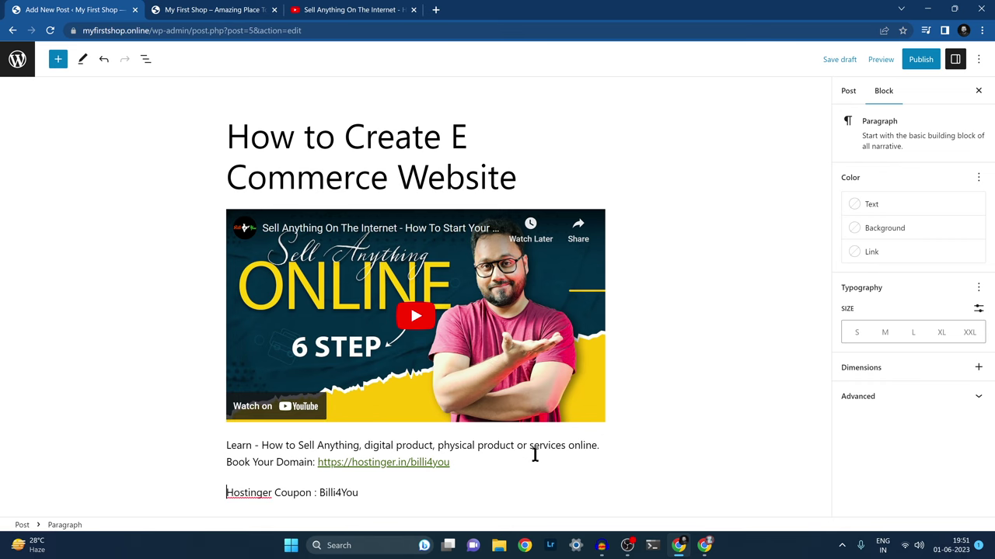
- Add a new empty paragraph block at the end of the post
{"action": "left_click", "coordinate": [639, 432]}
{"action": "scroll", "coordinate": [639, 432], "scroll_direction": "down", "scroll_amount": 1}
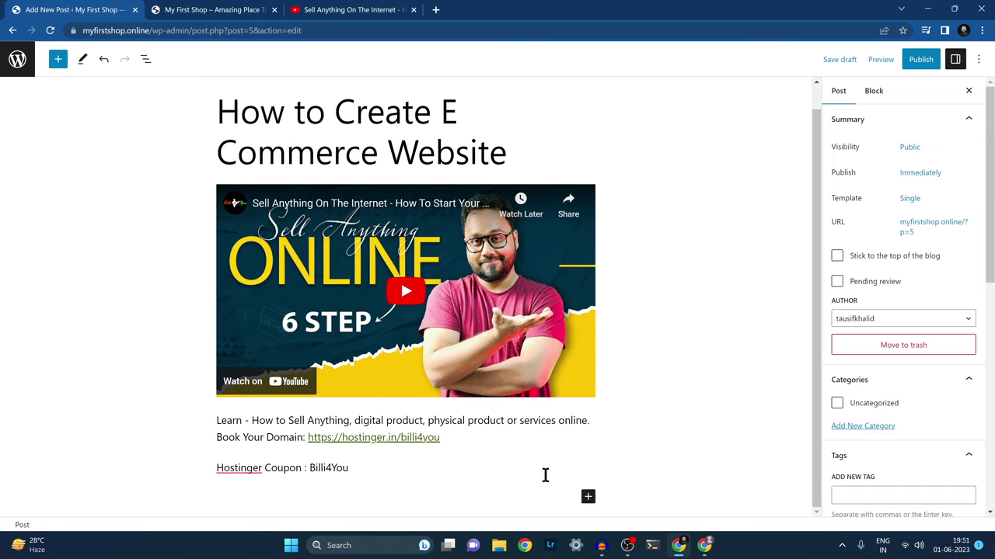
{"action": "left_click", "coordinate": [588, 495]}
{"action": "left_click", "coordinate": [618, 381]}
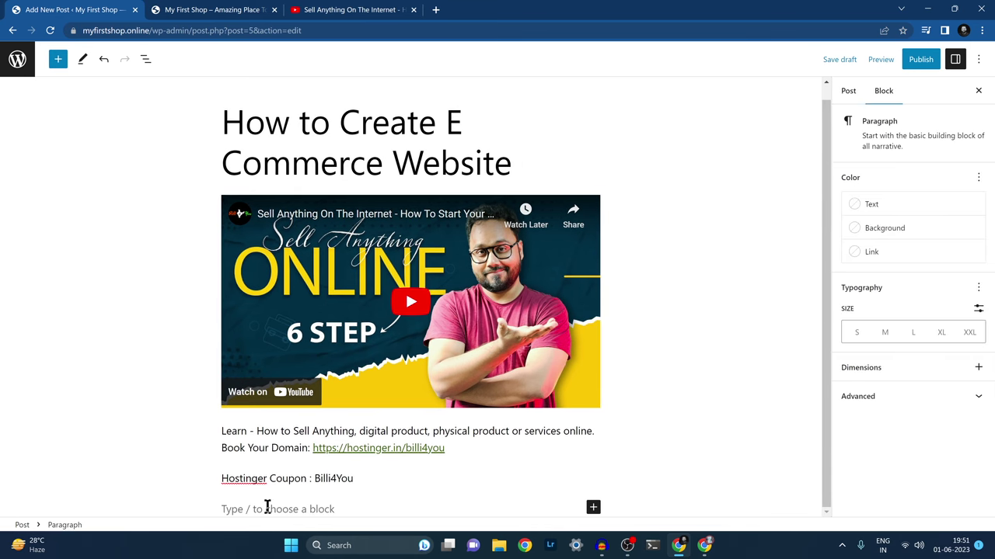
- Type 'Step - 1', then centre-align it and make it bold
{"action": "type", "text": "Step - 1"}
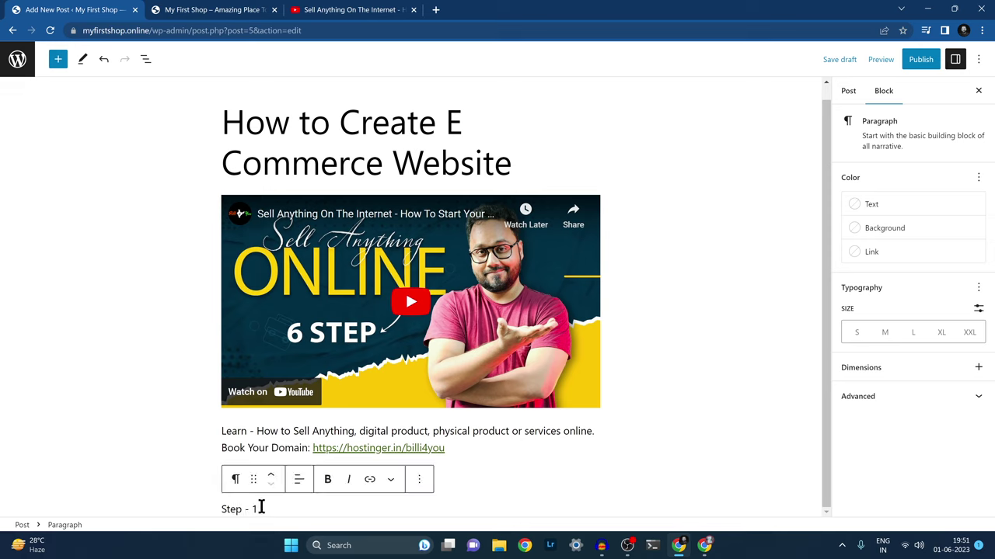
{"action": "triple_click", "coordinate": [261, 507]}
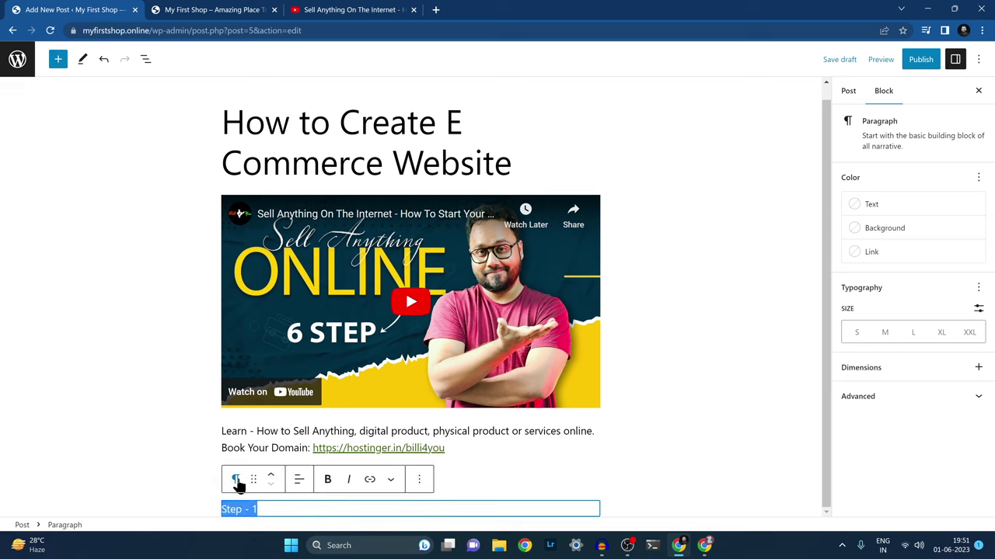
{"action": "left_click", "coordinate": [299, 480]}
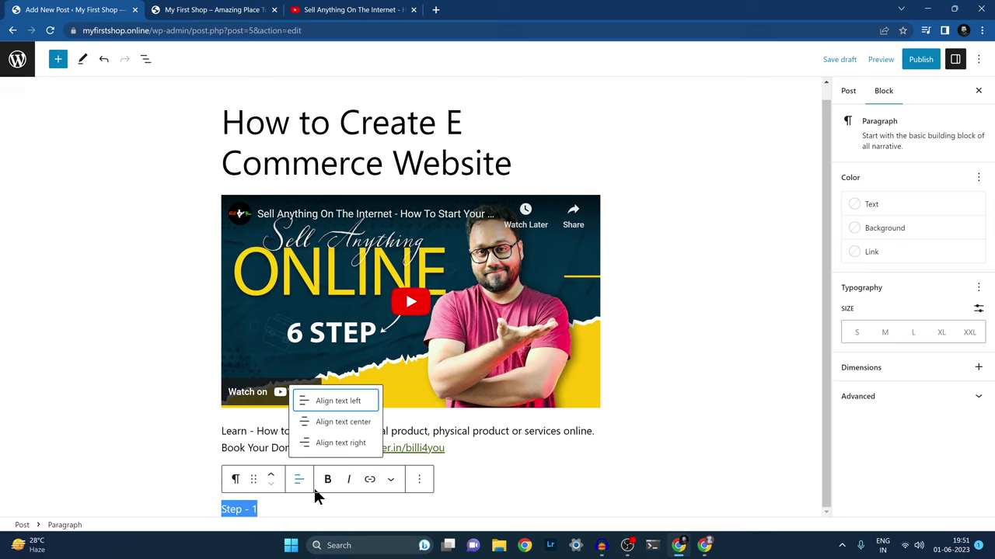
{"action": "left_click", "coordinate": [337, 432]}
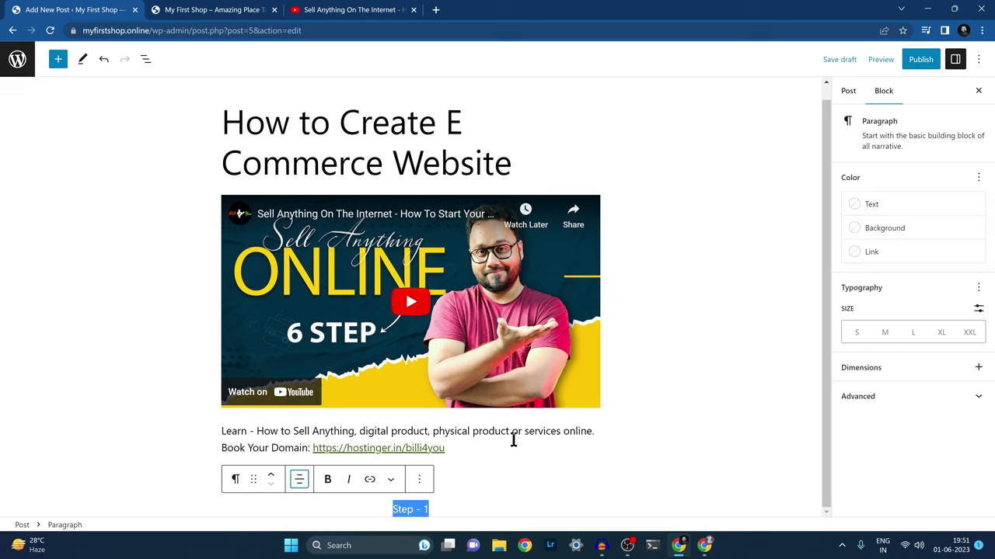
{"action": "left_click", "coordinate": [330, 481]}
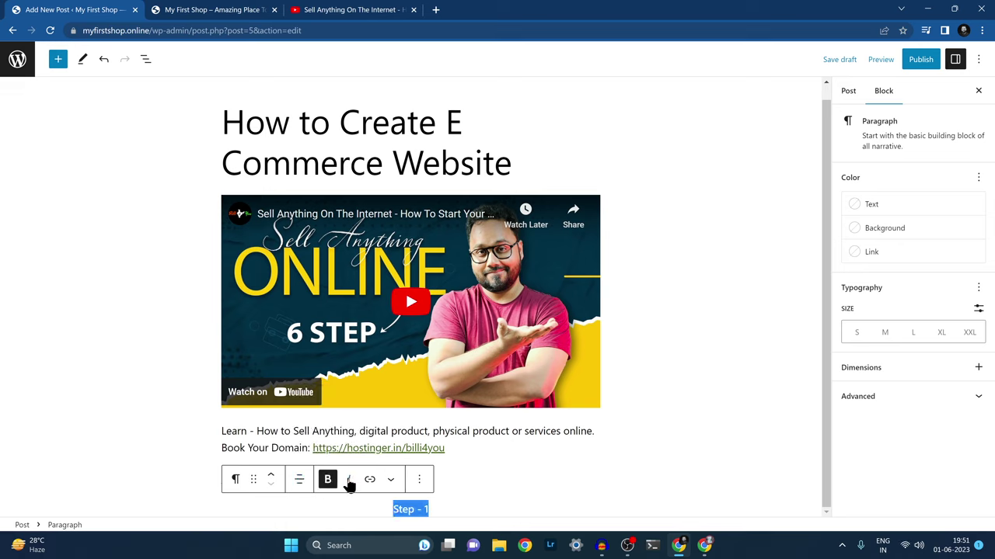
- Highlight the 'Step - 1' text in light green
{"action": "left_click", "coordinate": [391, 479]}
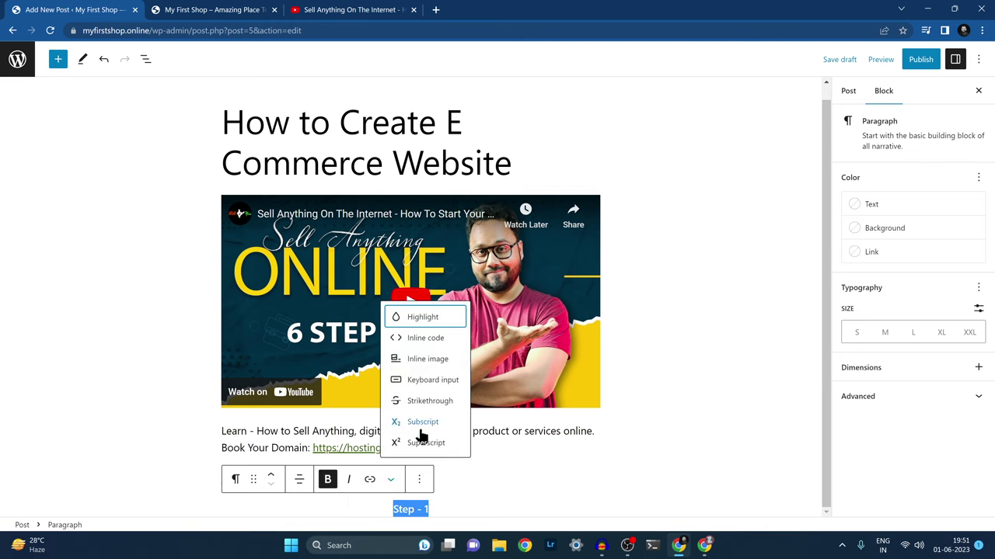
{"action": "left_click", "coordinate": [419, 479]}
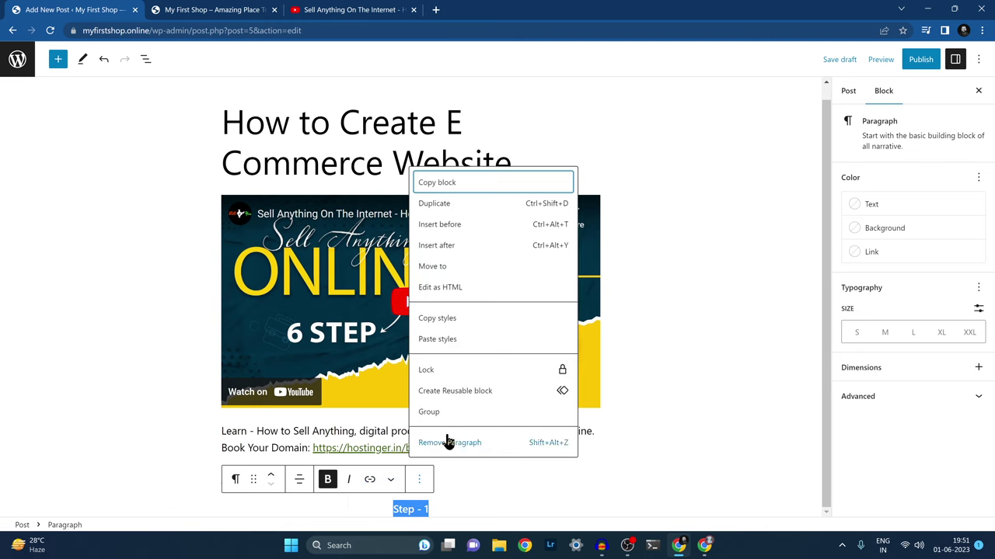
{"action": "left_click", "coordinate": [393, 482]}
{"action": "left_click", "coordinate": [393, 482]}
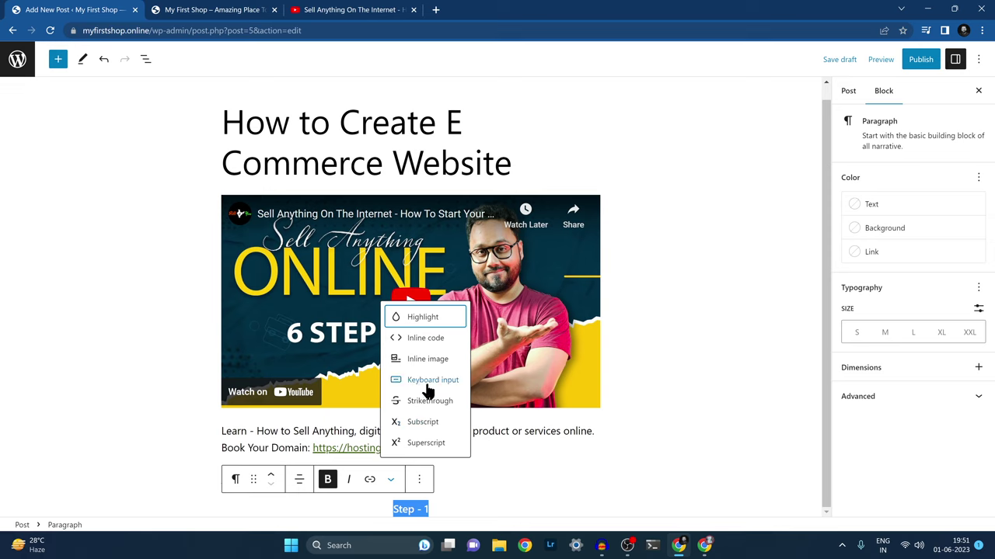
{"action": "left_click", "coordinate": [436, 318]}
{"action": "left_click", "coordinate": [456, 456]}
{"action": "left_click", "coordinate": [544, 460]}
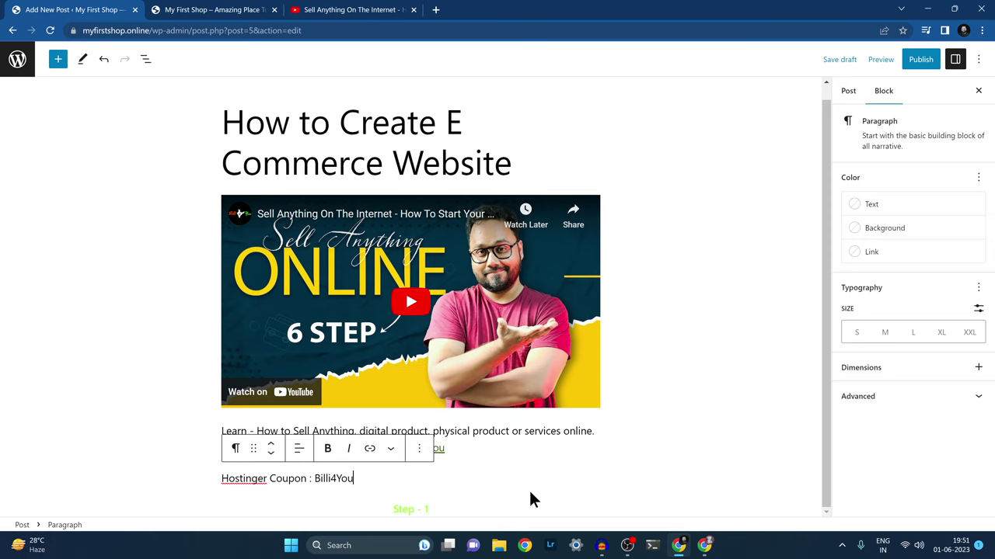
{"action": "left_click_drag", "start_coordinate": [442, 513], "coordinate": [377, 508]}
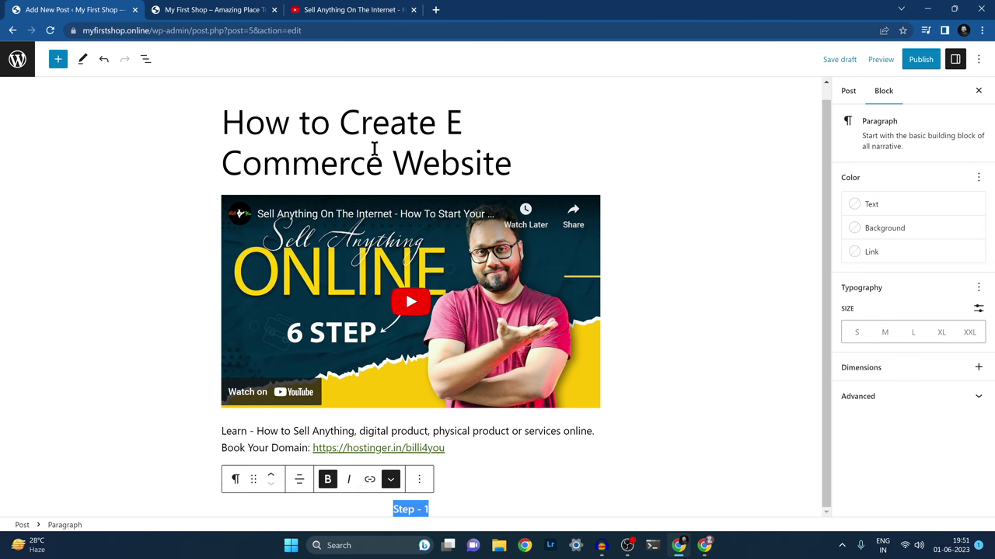
{"action": "left_click", "coordinate": [460, 134]}
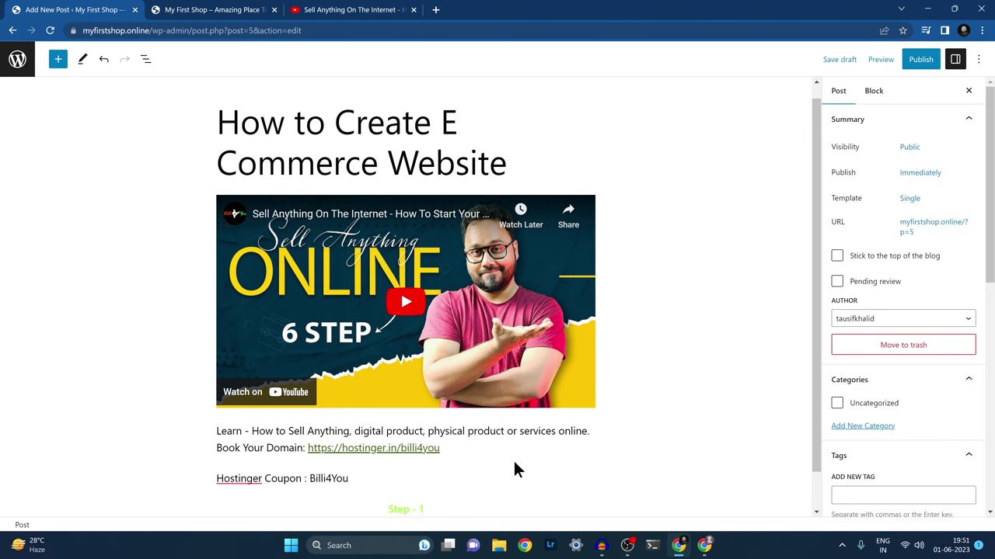
- Save the post as a draft
{"action": "mouse_move", "coordinate": [514, 465]}
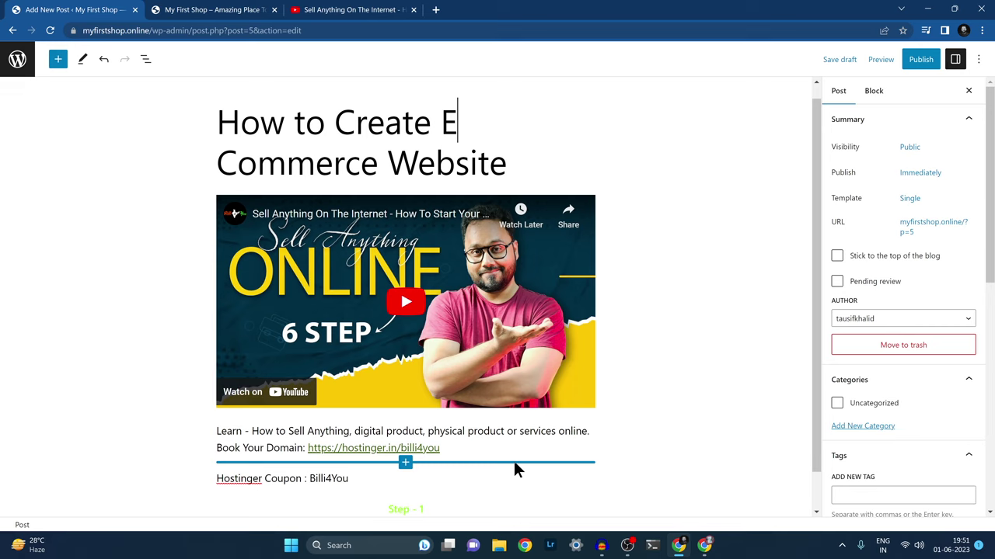
{"action": "left_click", "coordinate": [913, 149]}
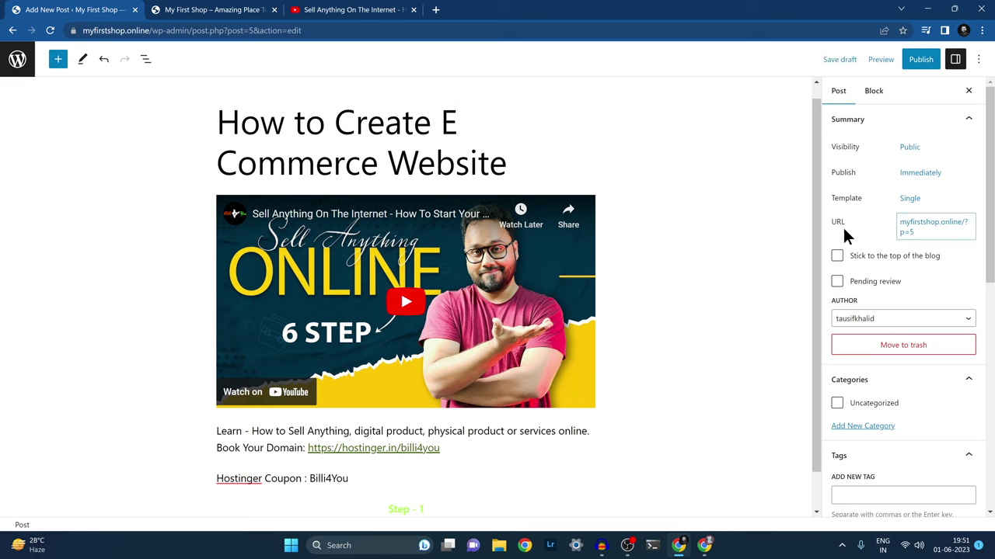
{"action": "left_click", "coordinate": [951, 237]}
{"action": "left_click", "coordinate": [958, 265]}
{"action": "left_click", "coordinate": [932, 226]}
{"action": "left_click", "coordinate": [959, 266]}
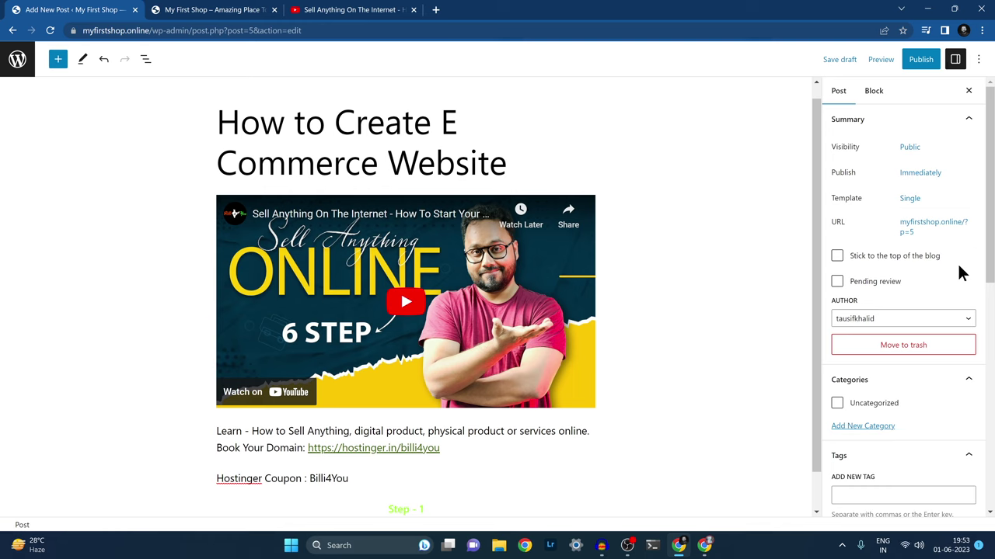
{"action": "left_click", "coordinate": [842, 58]}
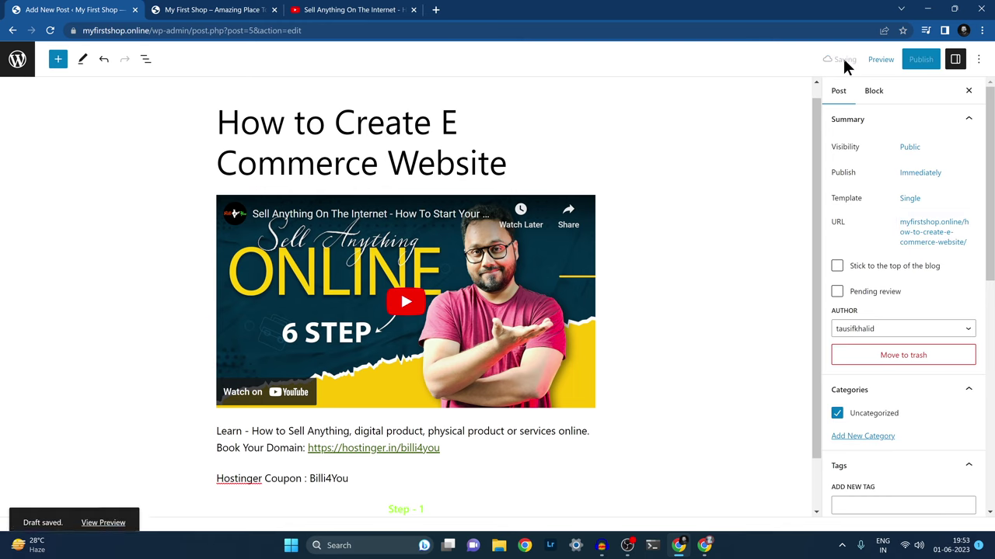
- Review the permalink slug how-to-create-e-commerce-website in the URL settings
{"action": "left_click", "coordinate": [952, 243]}
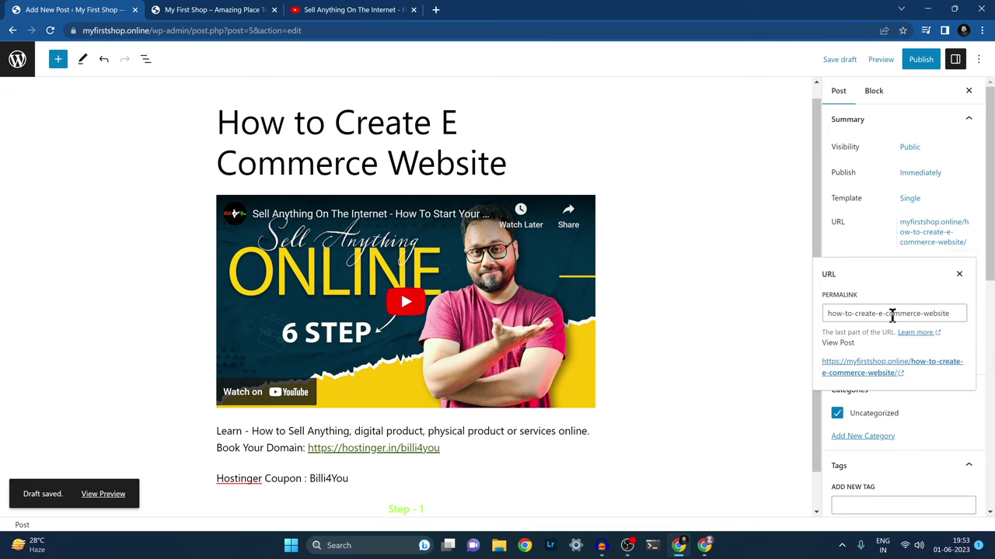
{"action": "left_click", "coordinate": [891, 315]}
{"action": "key", "text": "ctrl+a"}
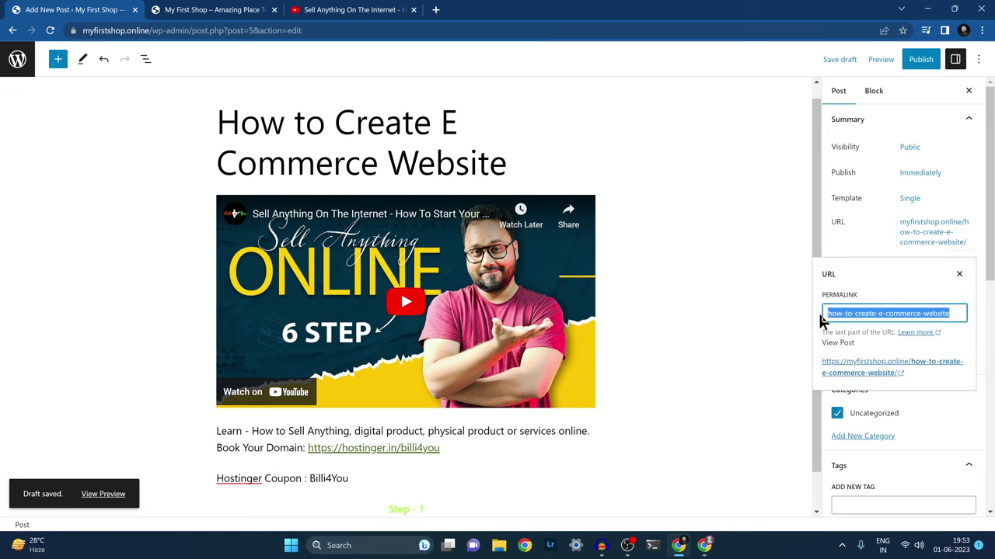
{"action": "double_click", "coordinate": [864, 313]}
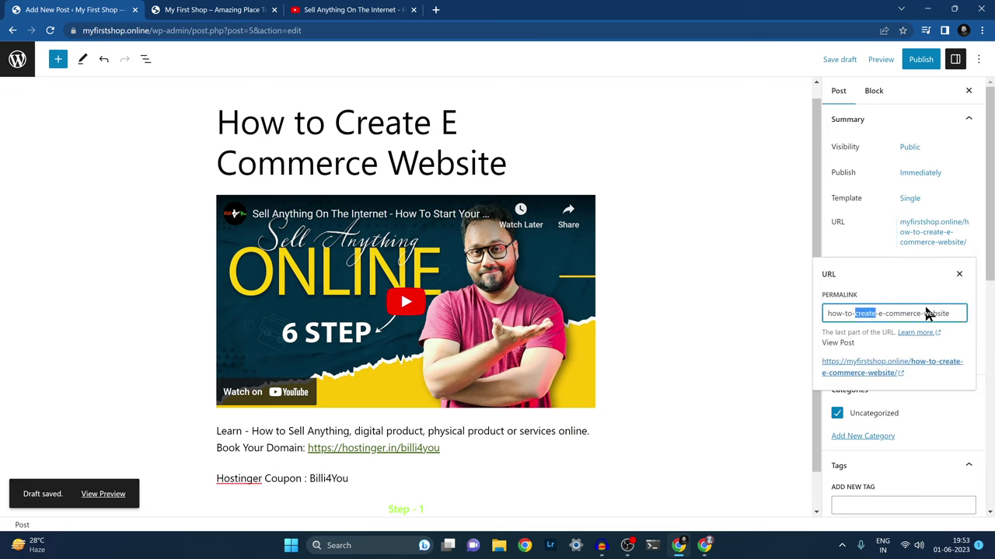
{"action": "triple_click", "coordinate": [878, 313]}
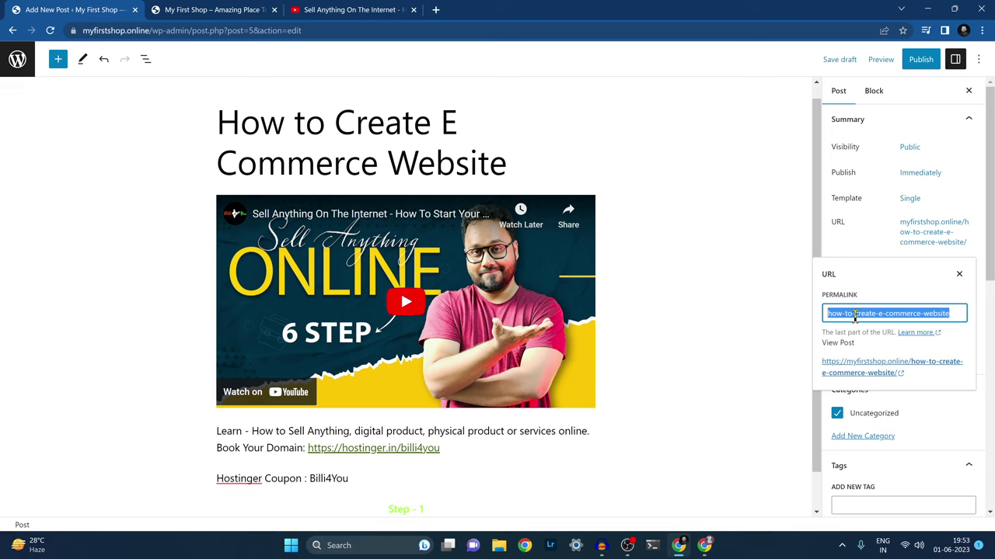
{"action": "left_click", "coordinate": [958, 274]}
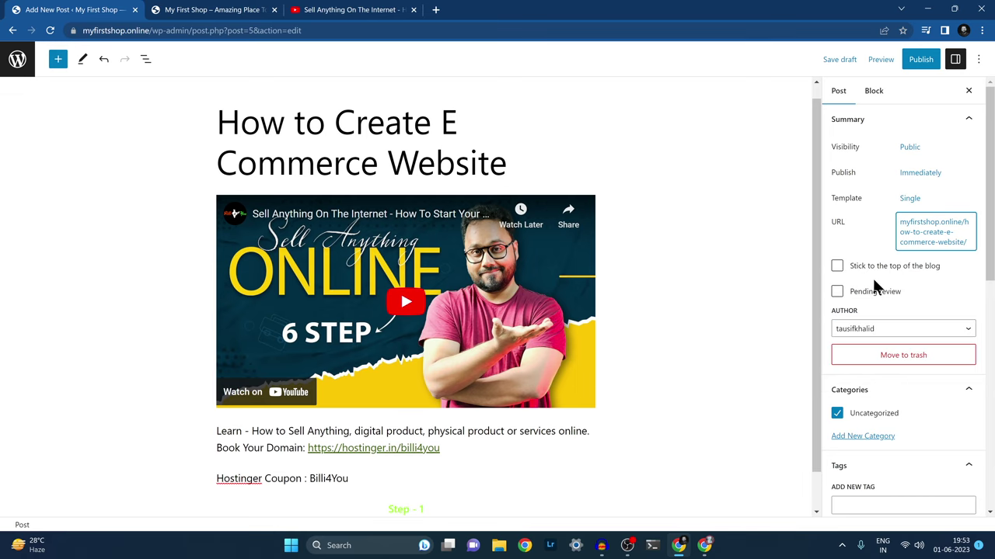
{"action": "scroll", "coordinate": [906, 318], "scroll_direction": "down", "scroll_amount": 3}
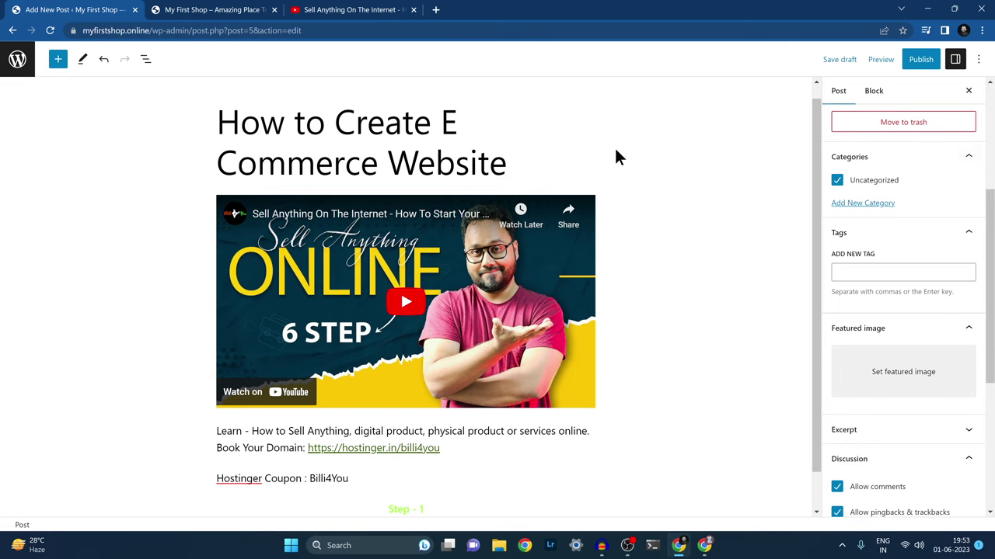
- Create a parentless 'WordPress' category for the post and uncheck Uncategorized
{"action": "left_click", "coordinate": [858, 203]}
{"action": "left_click", "coordinate": [859, 234]}
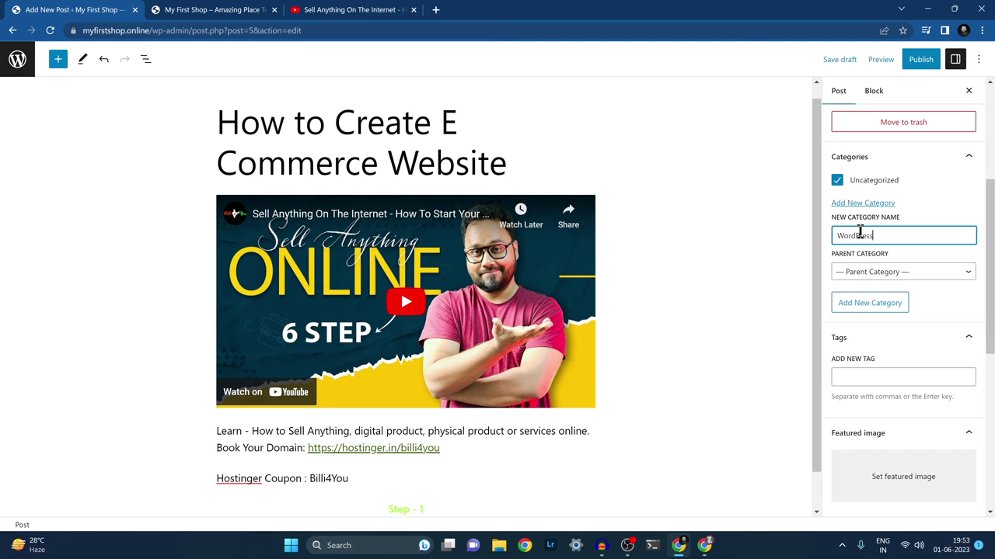
{"action": "type", "text": "WordPress"}
{"action": "left_click", "coordinate": [884, 278]}
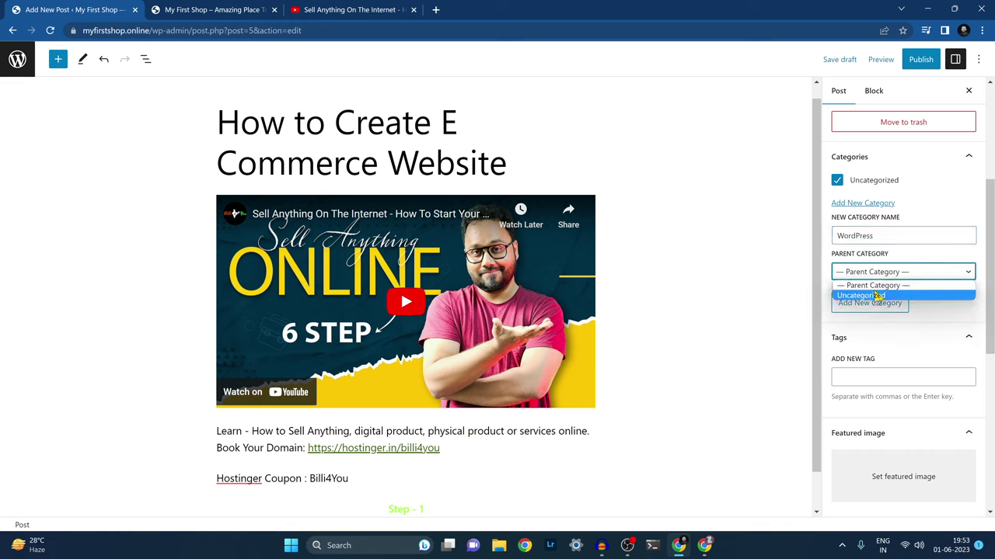
{"action": "left_click", "coordinate": [890, 277]}
{"action": "left_click", "coordinate": [868, 303]}
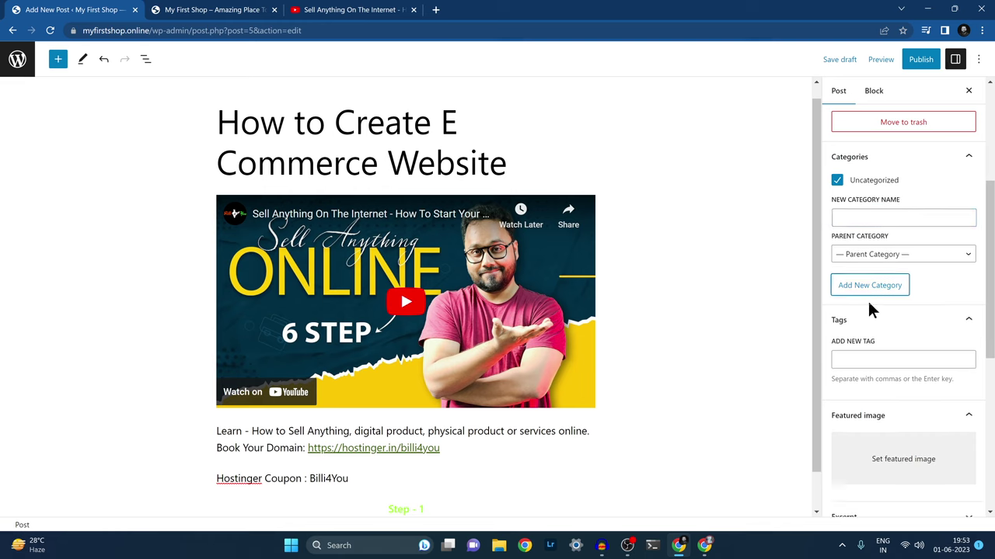
{"action": "left_click", "coordinate": [837, 181]}
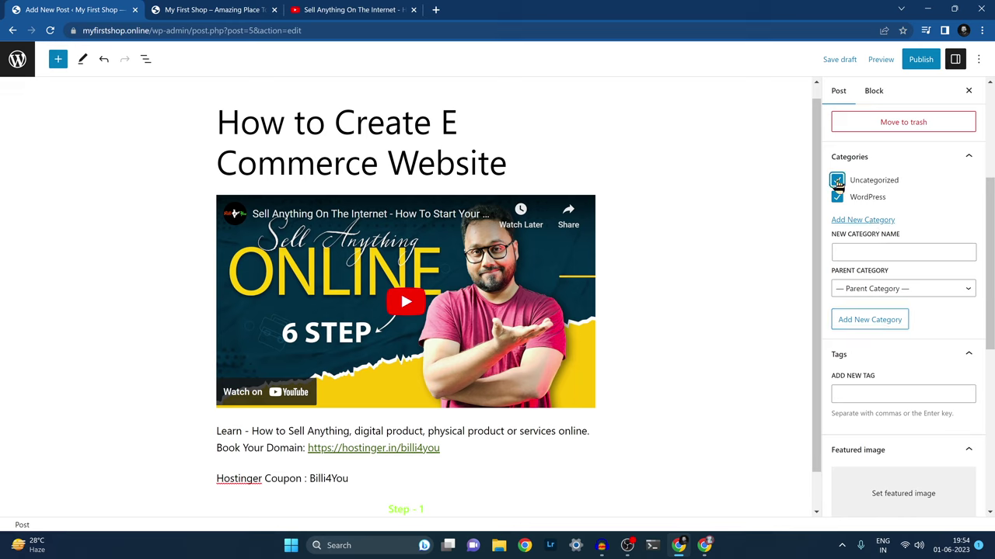
{"action": "left_click", "coordinate": [905, 178]}
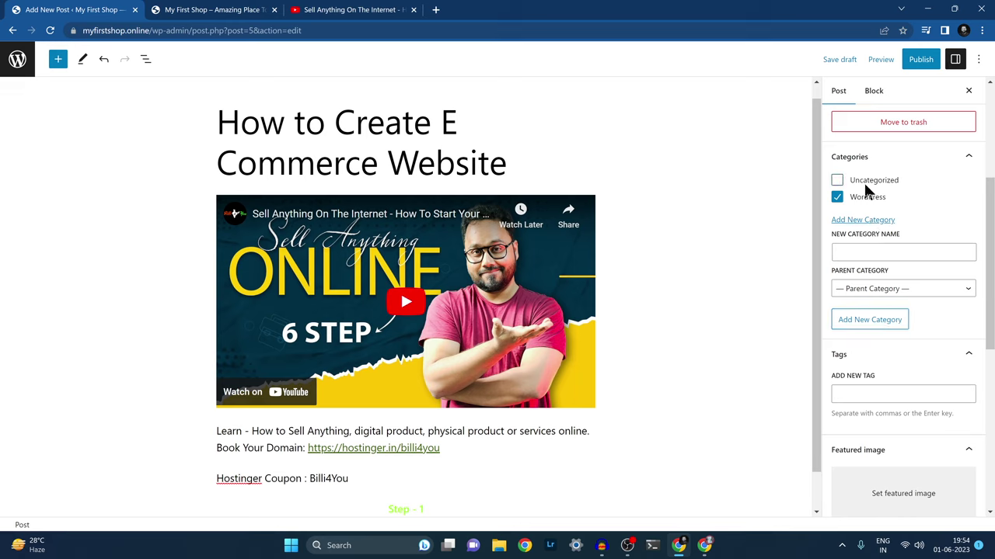
{"action": "scroll", "coordinate": [889, 326], "scroll_direction": "down", "scroll_amount": 2}
- Add the tags wordpress, woocommrce and shopping site to the post
{"action": "left_click", "coordinate": [881, 276]}
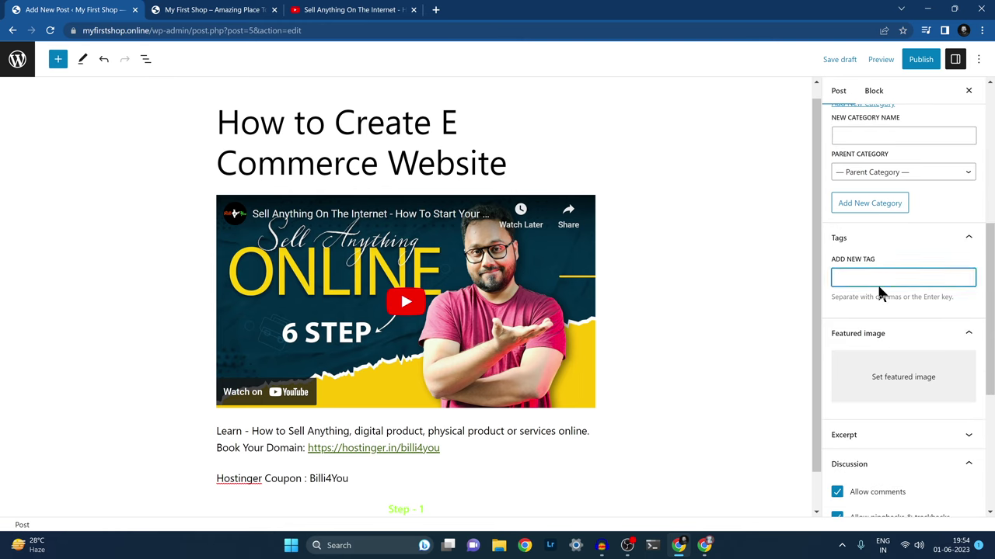
{"action": "type", "text": "wooco"}
{"action": "key", "text": "Return"}
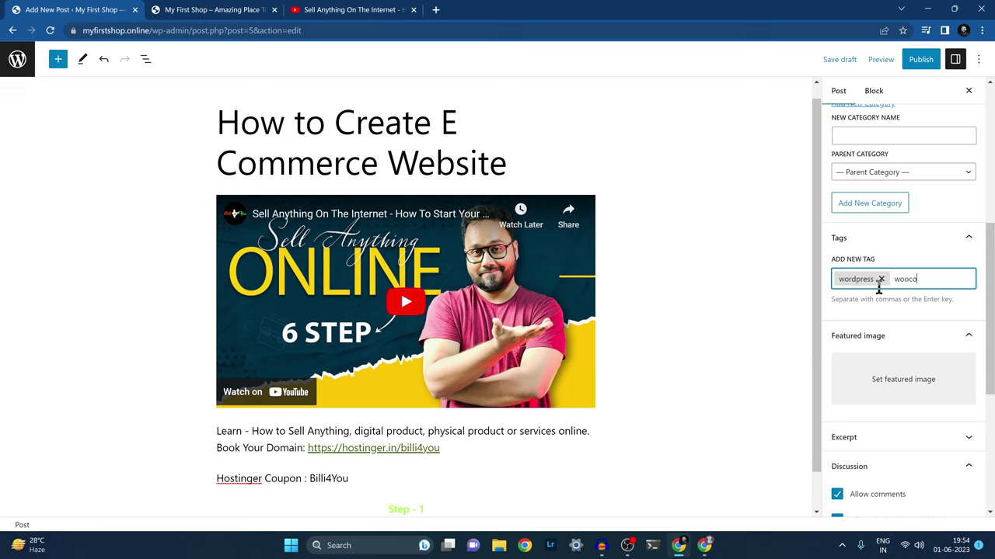
{"action": "key", "text": "Return"}
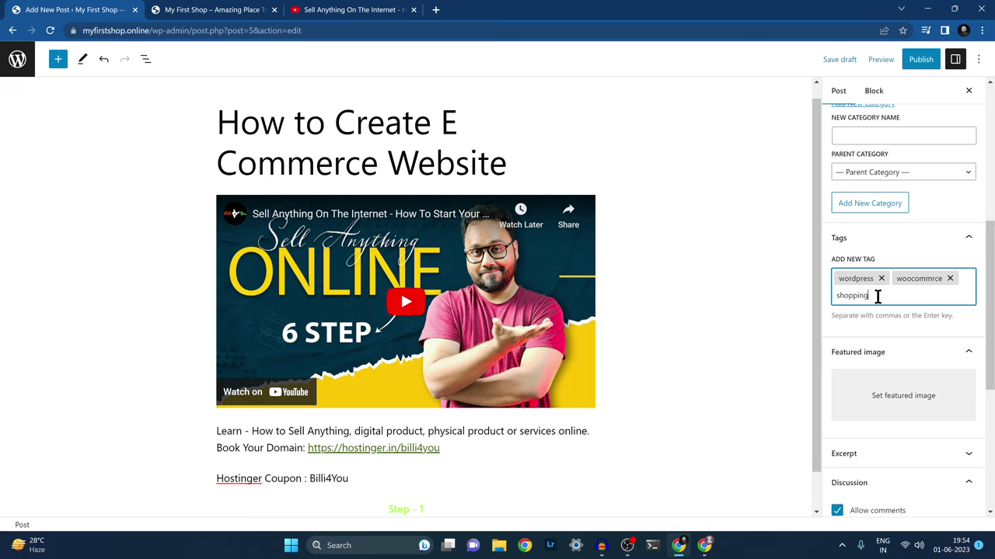
{"action": "type", "text": "shopping site"}
{"action": "key", "text": "Return"}
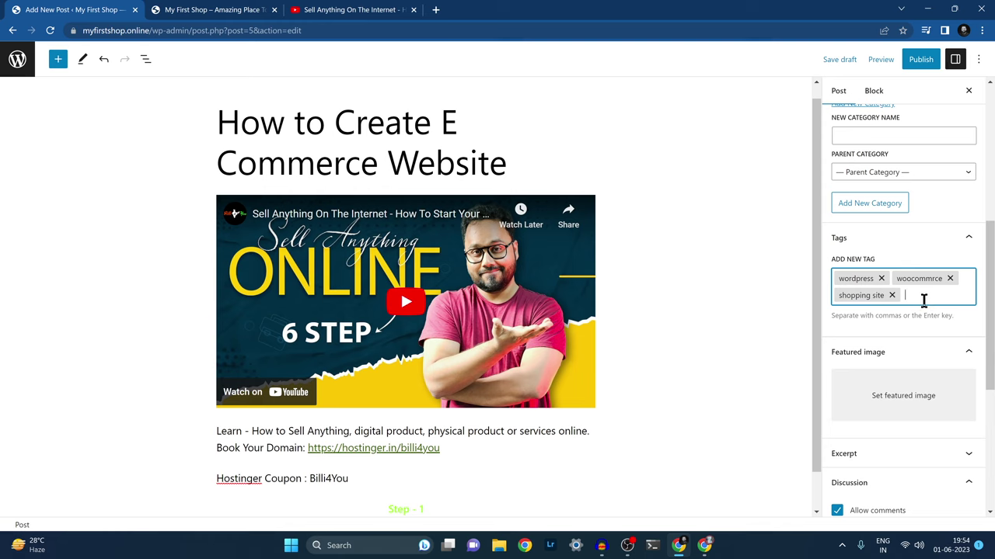
{"action": "left_click", "coordinate": [376, 160]}
{"action": "key", "text": "shift+Right"}
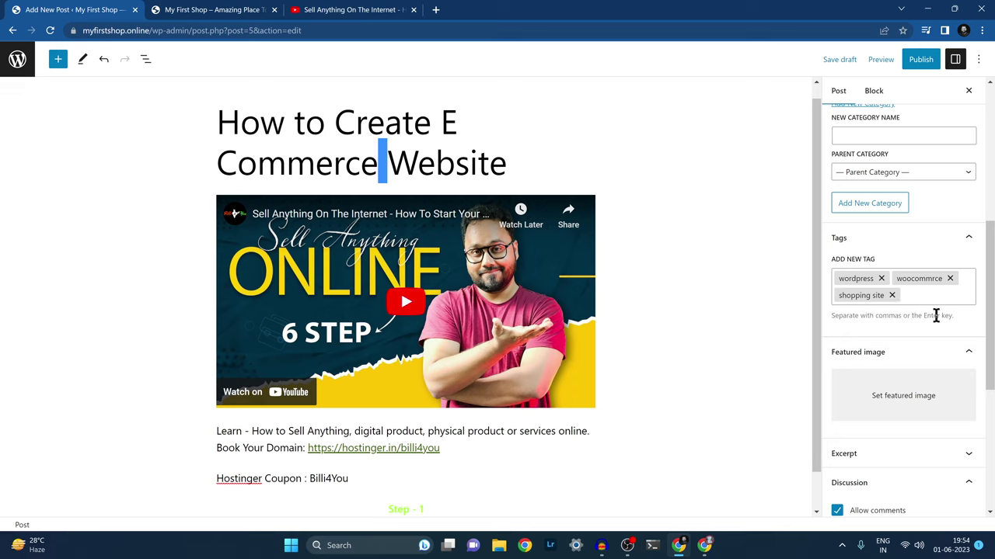
{"action": "scroll", "coordinate": [901, 404], "scroll_direction": "down", "scroll_amount": 1}
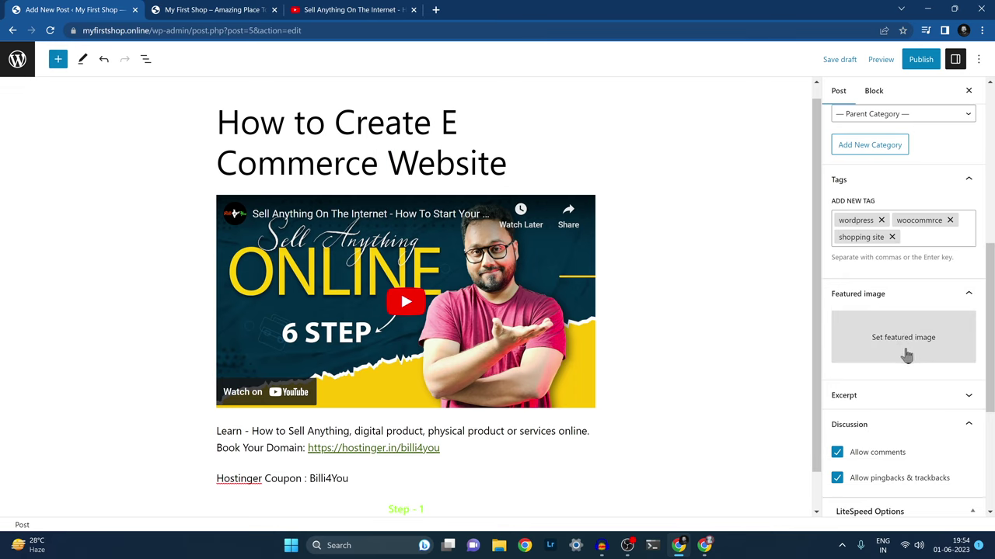
- Cancel the featured-image file upload and switch to the 'Sell Anything On The Internet' YouTube tab
{"action": "left_click", "coordinate": [904, 349]}
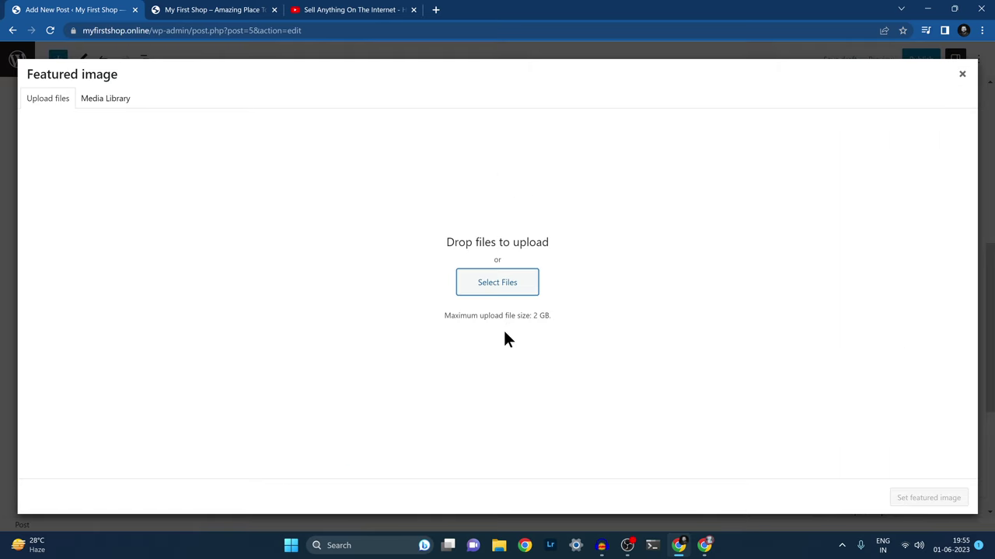
{"action": "left_click", "coordinate": [498, 283]}
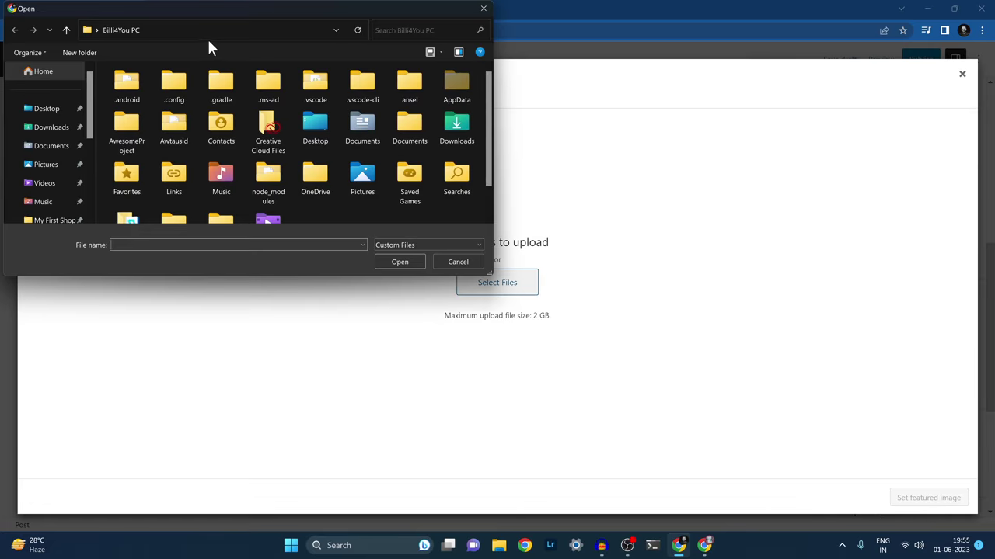
{"action": "left_click_drag", "start_coordinate": [221, 10], "coordinate": [449, 138]}
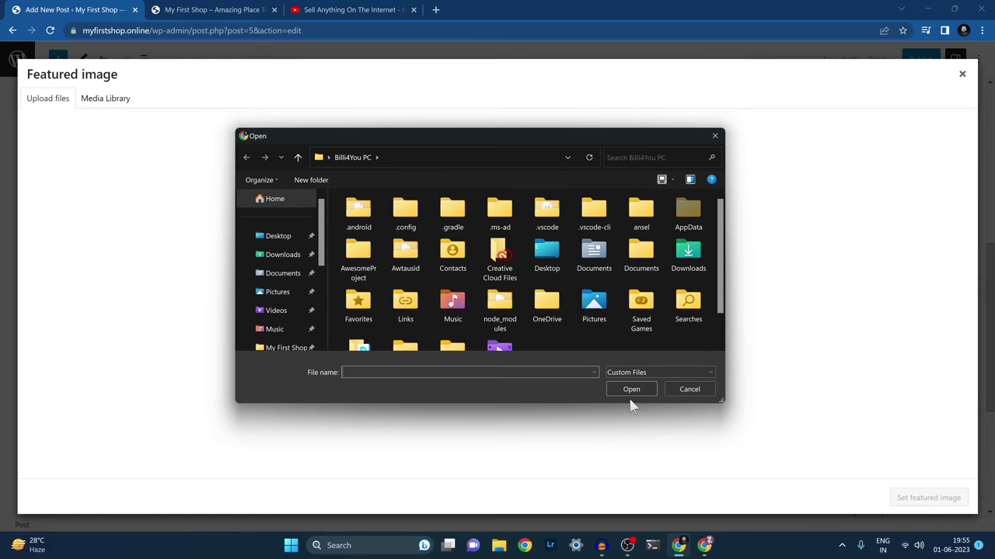
{"action": "left_click", "coordinate": [681, 393]}
{"action": "left_click", "coordinate": [347, 11]}
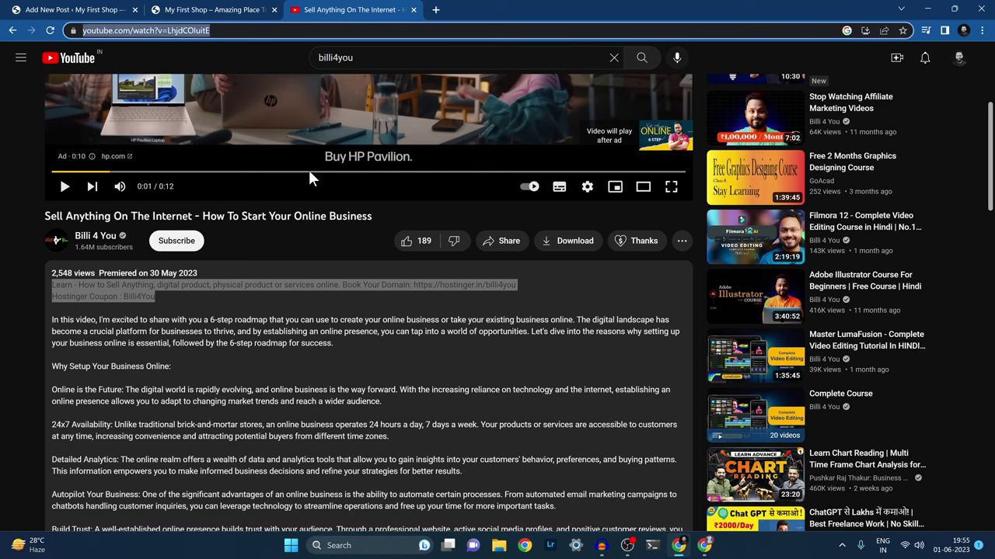
- In a new tab on youtube-thumbnail-grabber.com, paste the video URL and fetch its thumbnail images
{"action": "scroll", "coordinate": [327, 181], "scroll_direction": "up", "scroll_amount": 3}
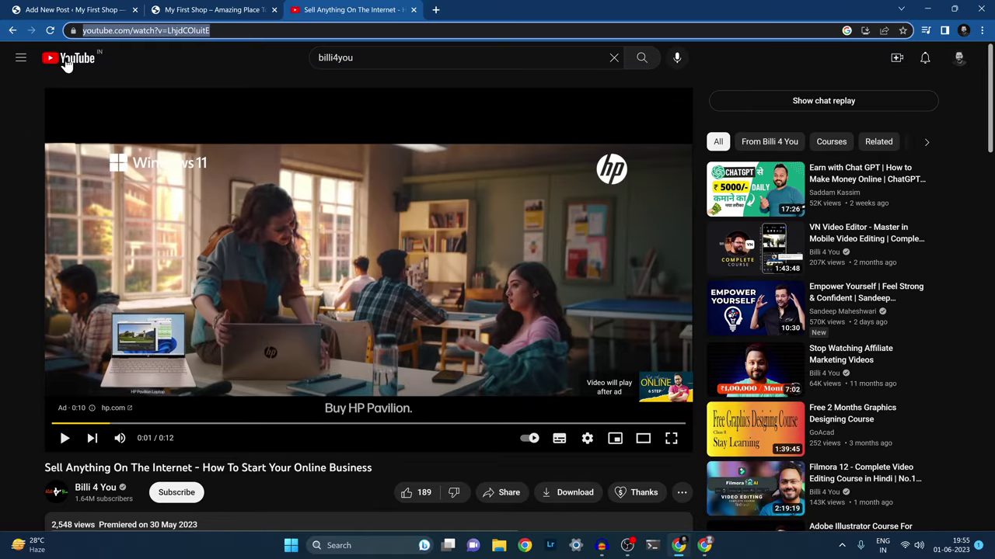
{"action": "left_click", "coordinate": [435, 11]}
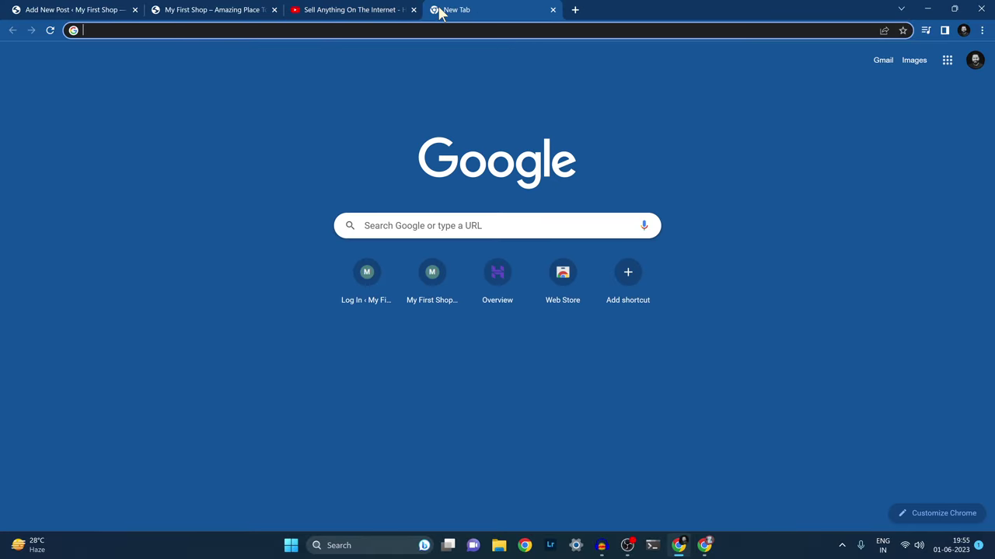
{"action": "type", "text": "you"}
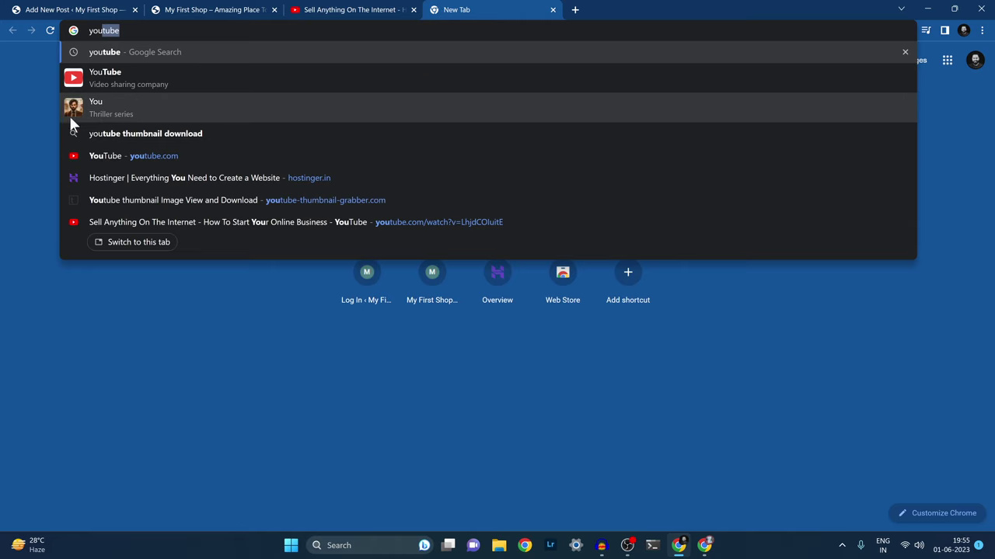
{"action": "left_click", "coordinate": [109, 134]}
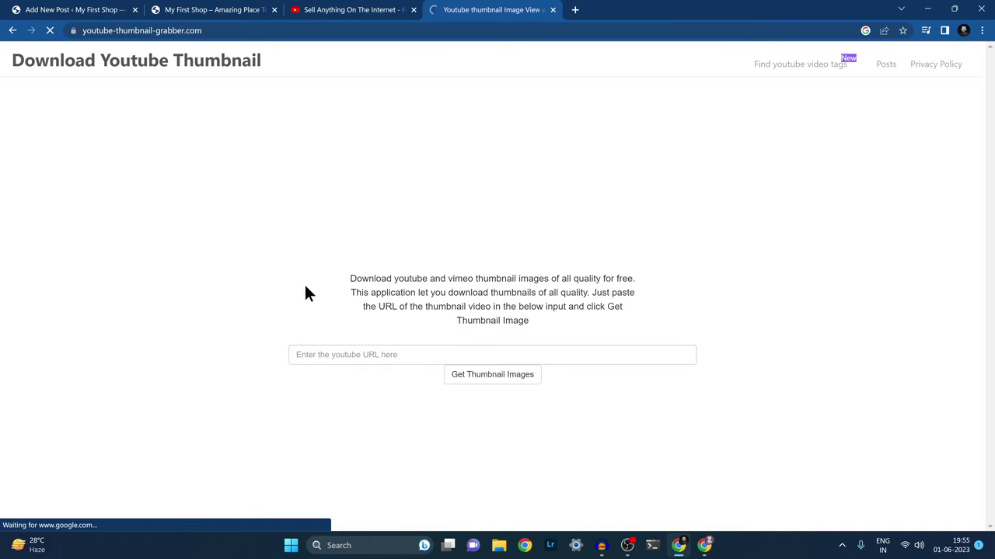
{"action": "left_click", "coordinate": [362, 360]}
{"action": "type", "text": "https://www.youtube.com/watch?v=LhjdCOIuitE"}
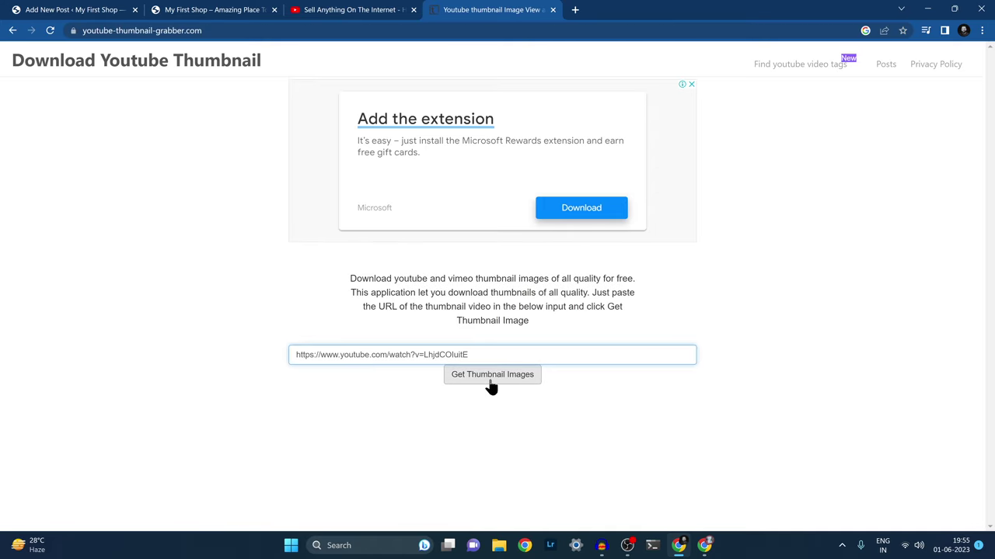
{"action": "left_click", "coordinate": [492, 374]}
- Save the HD thumbnail as 'Create woo commrece website.jpg' in My First Shop, then return to WordPress
{"action": "scroll", "coordinate": [515, 295], "scroll_direction": "down", "scroll_amount": 3}
{"action": "right_click", "coordinate": [484, 403]}
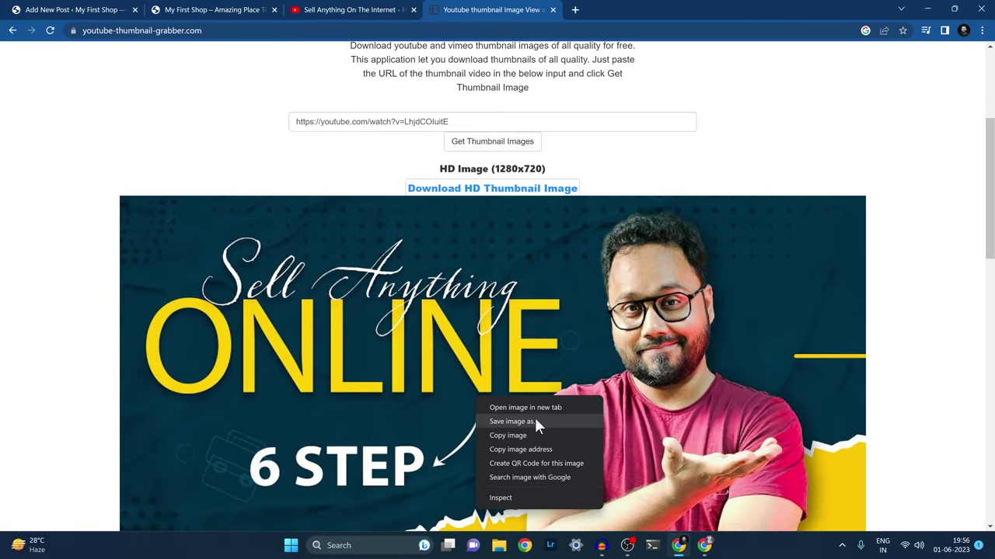
{"action": "left_click", "coordinate": [535, 417]}
{"action": "left_click", "coordinate": [401, 337]}
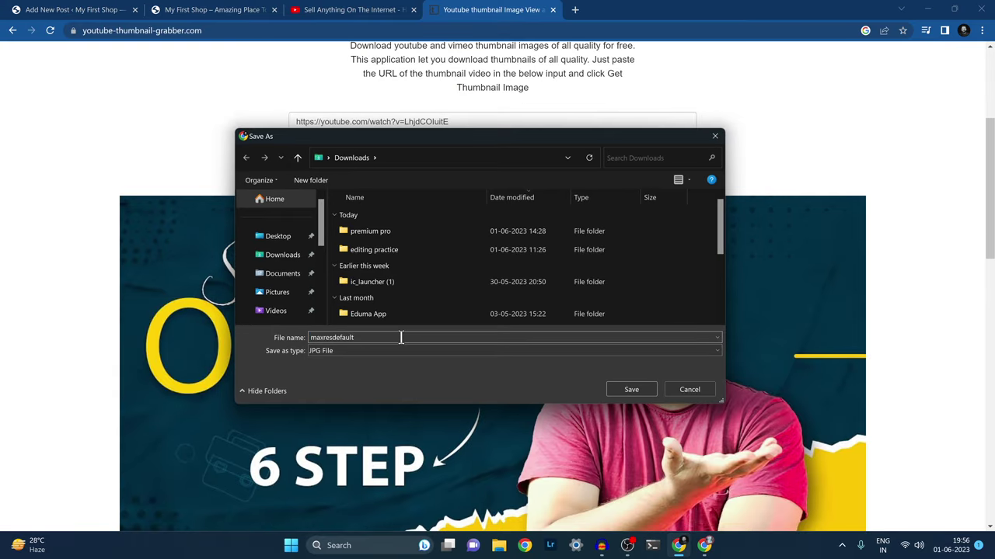
{"action": "left_click_drag", "start_coordinate": [401, 337], "coordinate": [297, 337]}
{"action": "type", "text": "Create woo commrece website"}
{"action": "scroll", "coordinate": [320, 233], "scroll_direction": "down", "scroll_amount": 2}
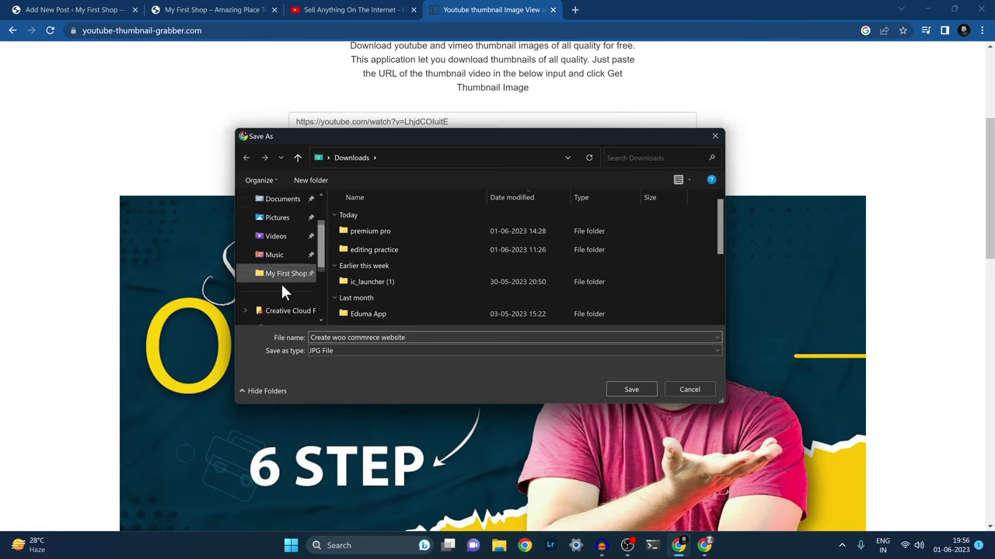
{"action": "left_click", "coordinate": [284, 277]}
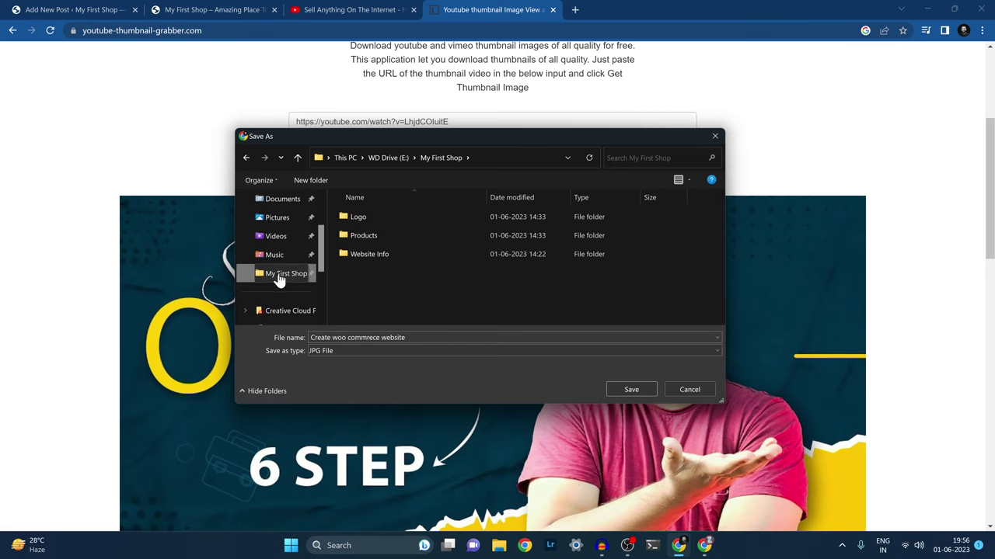
{"action": "left_click", "coordinate": [631, 392]}
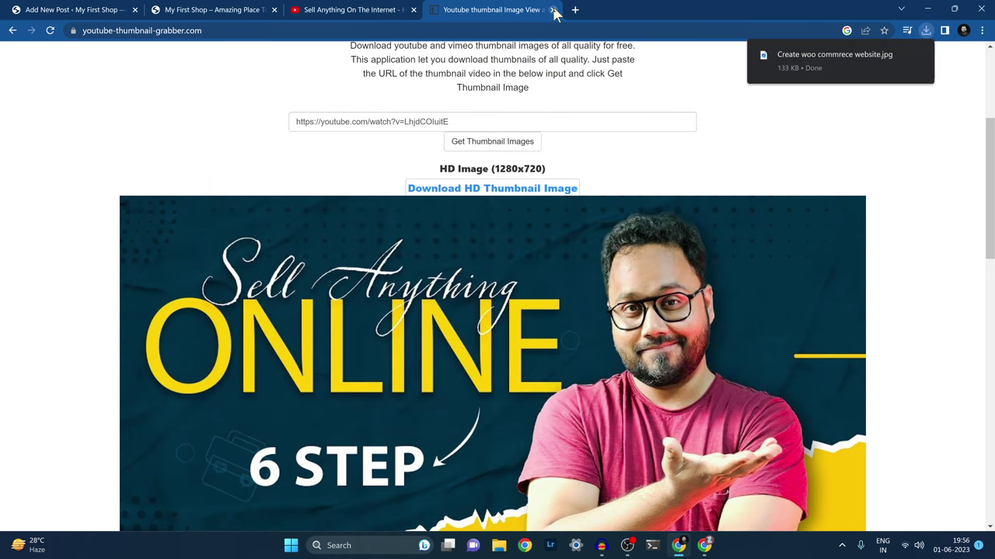
{"action": "left_click", "coordinate": [552, 9]}
{"action": "left_click", "coordinate": [66, 9]}
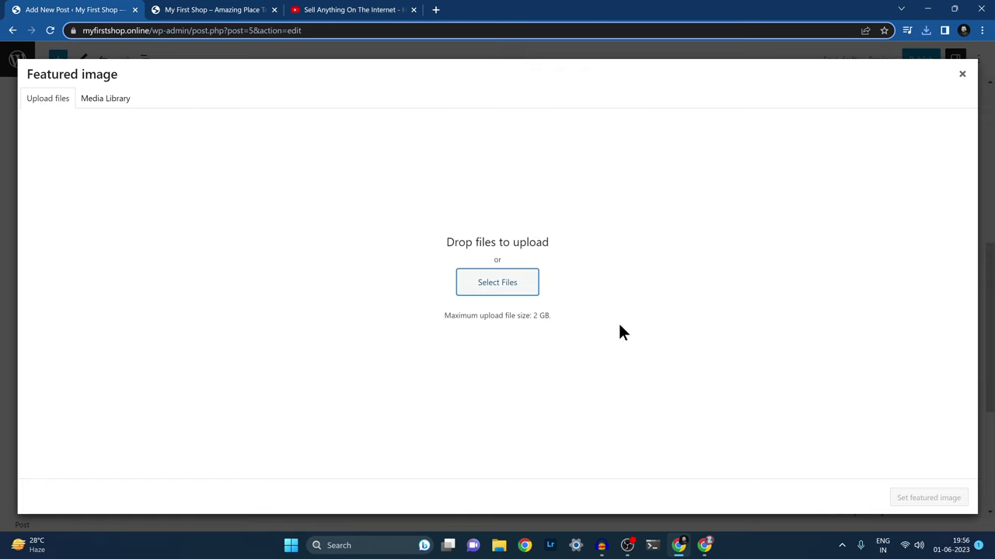
- Upload Create woo commrece website.jpg from My First Shop and set it as the featured image
{"action": "left_click", "coordinate": [508, 289]}
{"action": "left_click", "coordinate": [286, 349]}
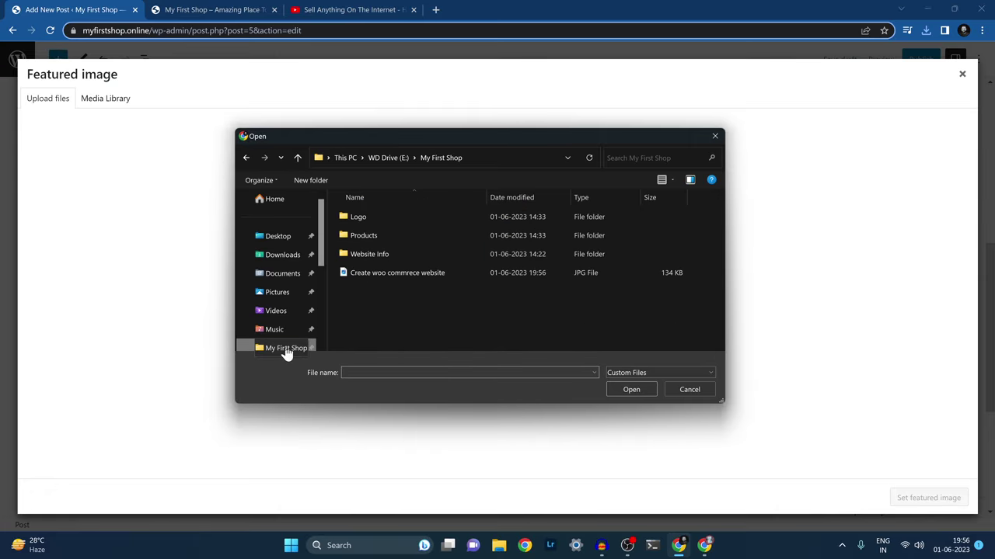
{"action": "double_click", "coordinate": [375, 273]}
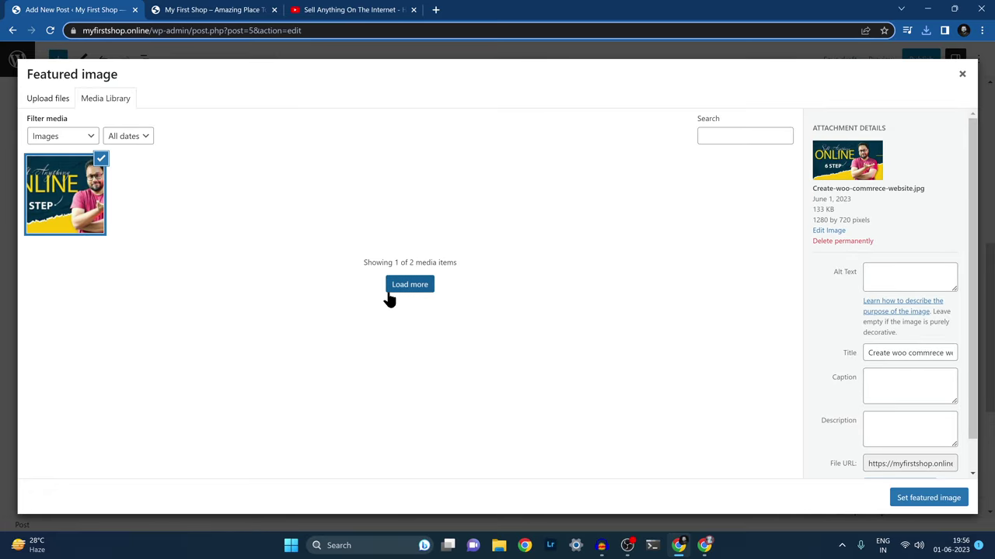
{"action": "left_click", "coordinate": [910, 282]}
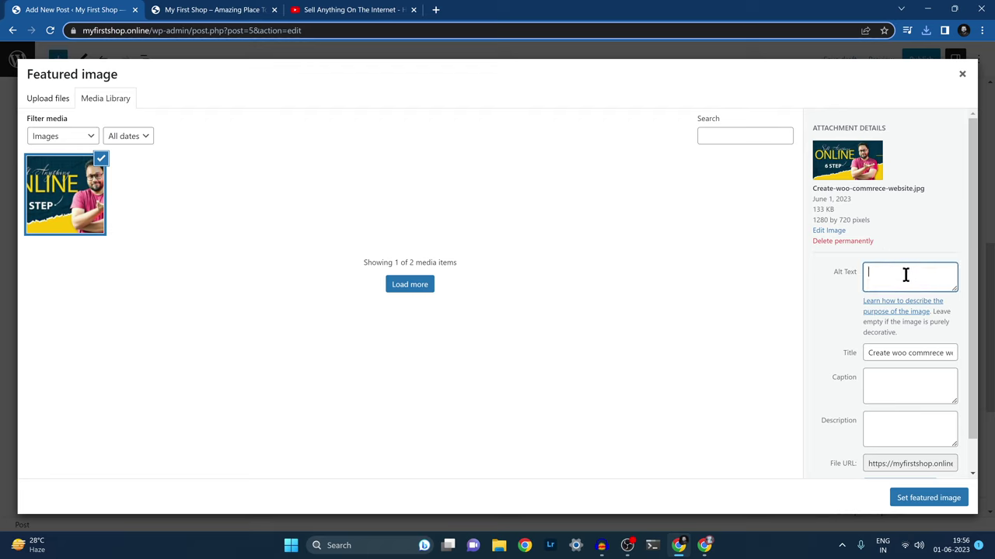
{"action": "left_click", "coordinate": [929, 498]}
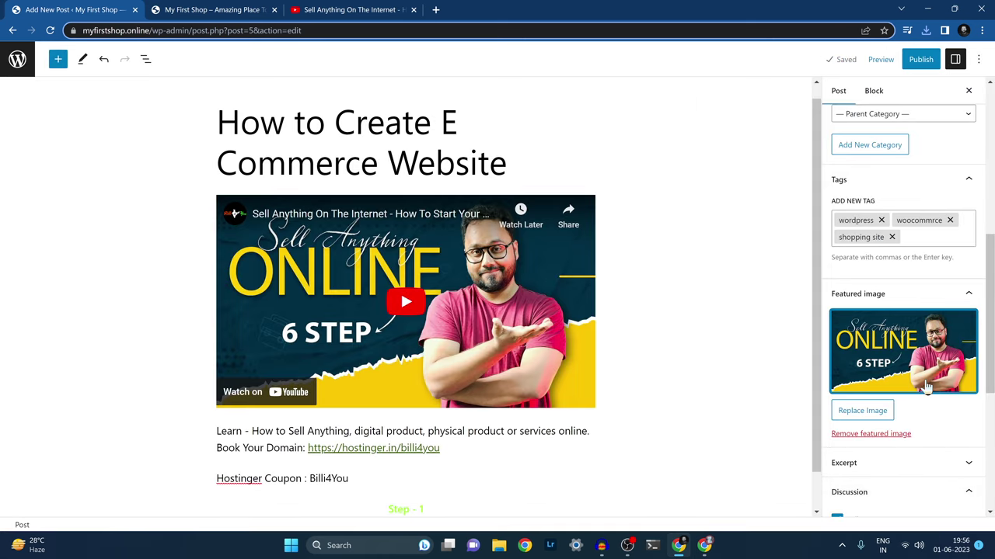
{"action": "scroll", "coordinate": [924, 388], "scroll_direction": "down", "scroll_amount": 3}
{"action": "left_click", "coordinate": [909, 230]}
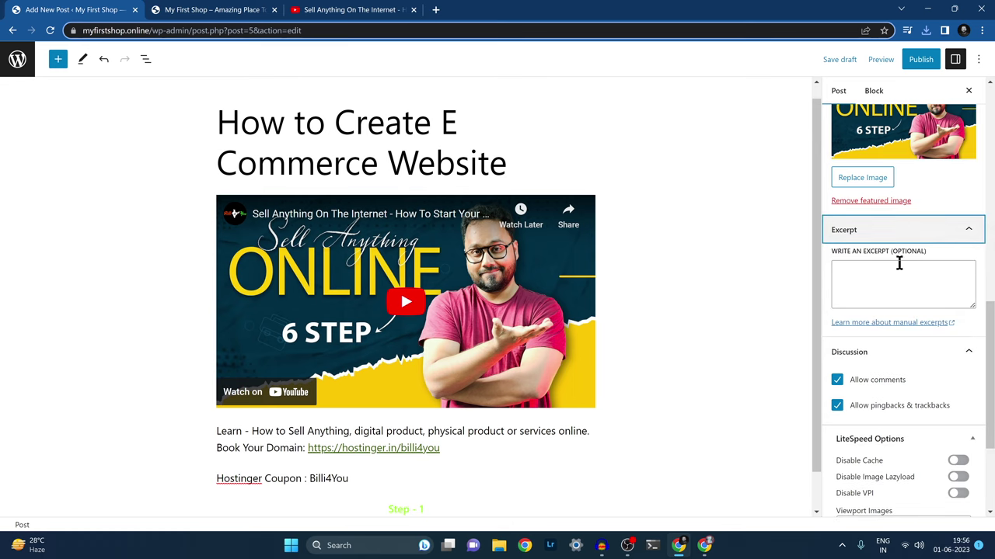
{"action": "left_click", "coordinate": [887, 282]}
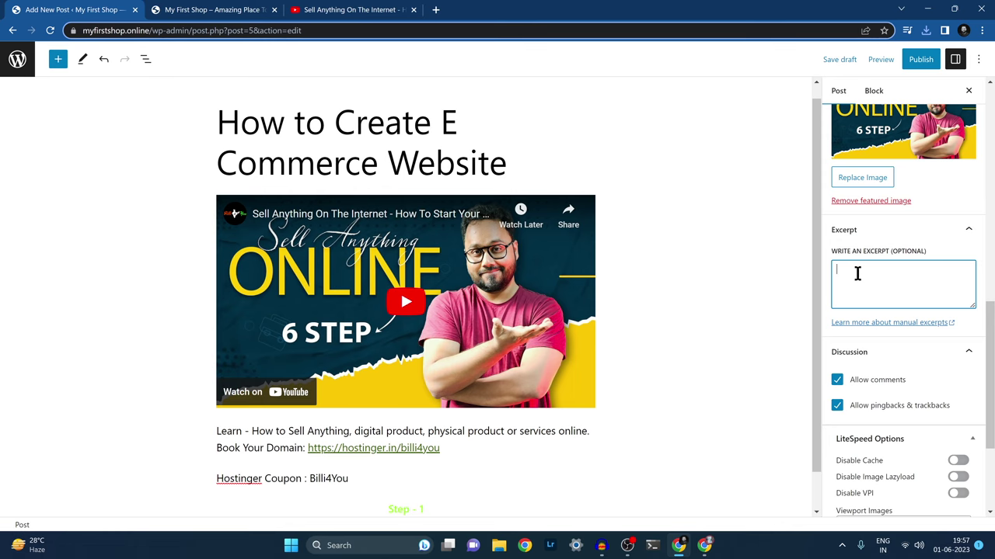
{"action": "left_click", "coordinate": [230, 11]}
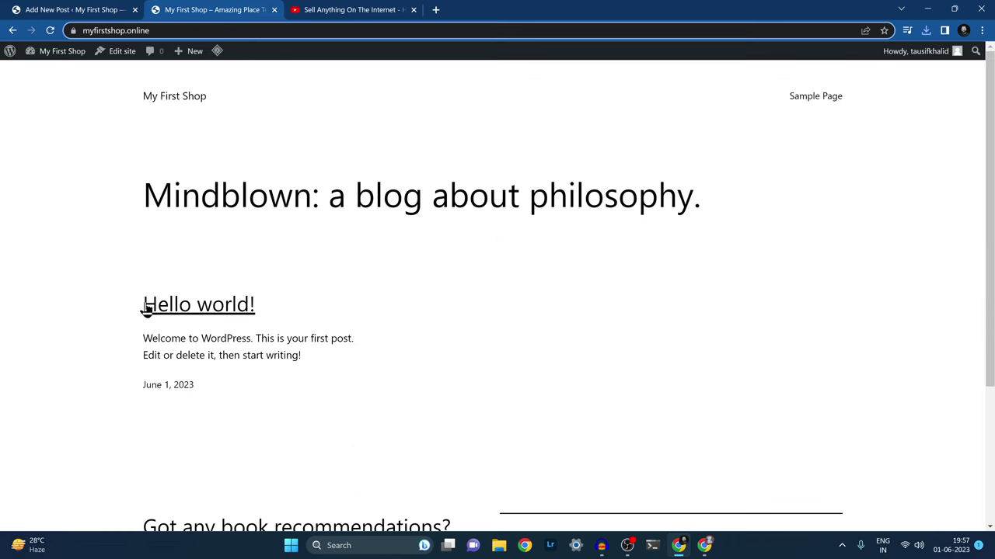
{"action": "left_click_drag", "start_coordinate": [143, 304], "coordinate": [283, 297]}
{"action": "mouse_move", "coordinate": [145, 339]}
{"action": "left_mouse_down"}
{"action": "mouse_move", "coordinate": [291, 333]}
{"action": "mouse_move", "coordinate": [304, 355]}
{"action": "mouse_move", "coordinate": [142, 349]}
{"action": "left_mouse_up"}
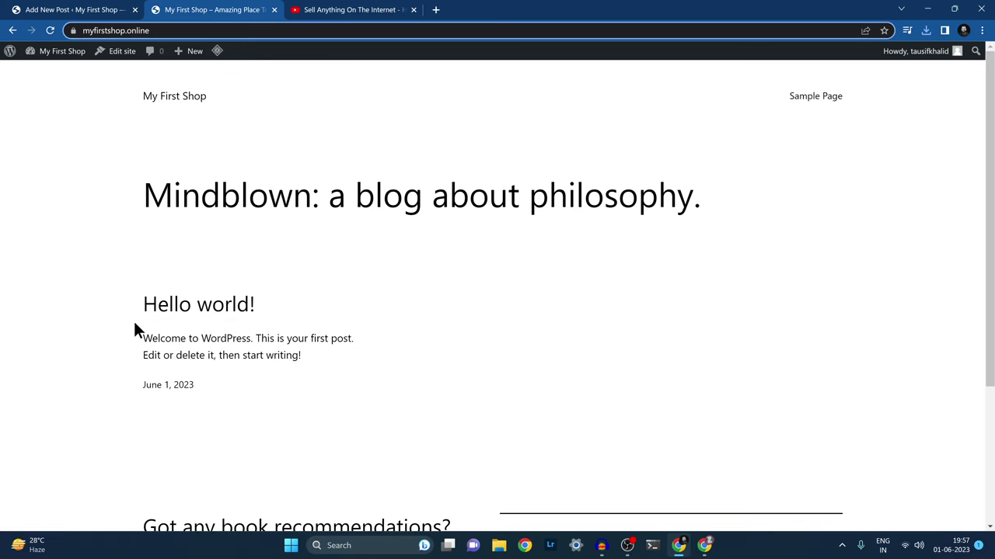
{"action": "left_click", "coordinate": [47, 9]}
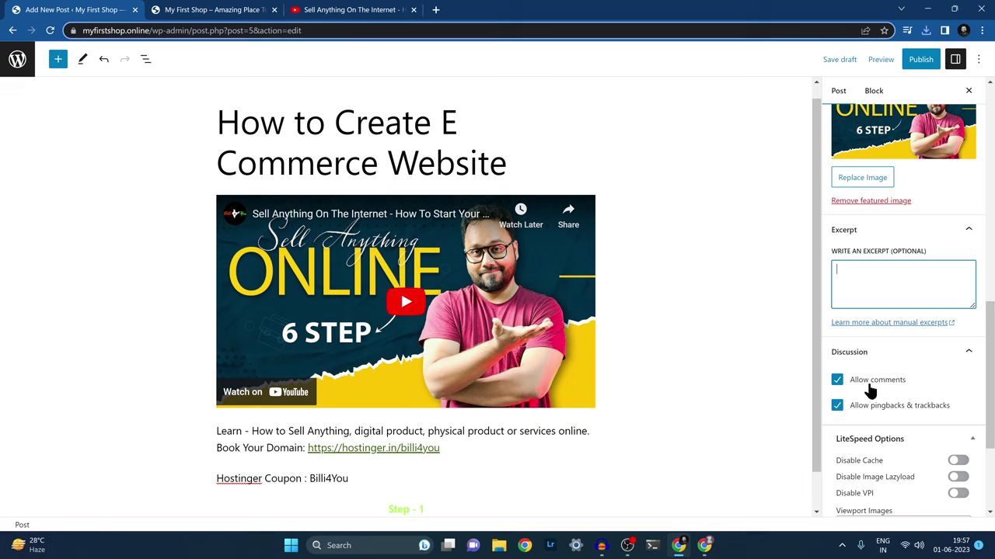
{"action": "scroll", "coordinate": [895, 452], "scroll_direction": "down", "scroll_amount": 3}
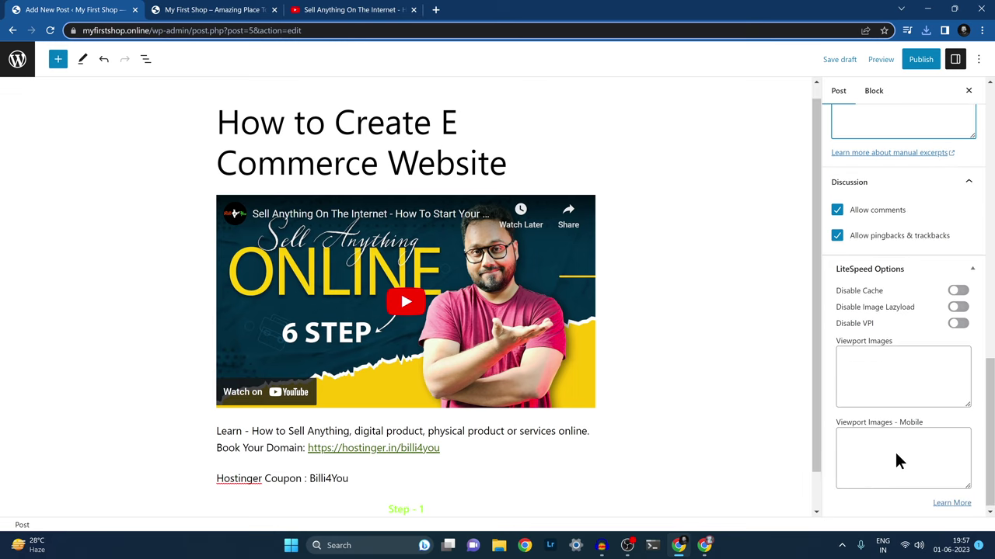
{"action": "scroll", "coordinate": [895, 452], "scroll_direction": "up", "scroll_amount": 10}
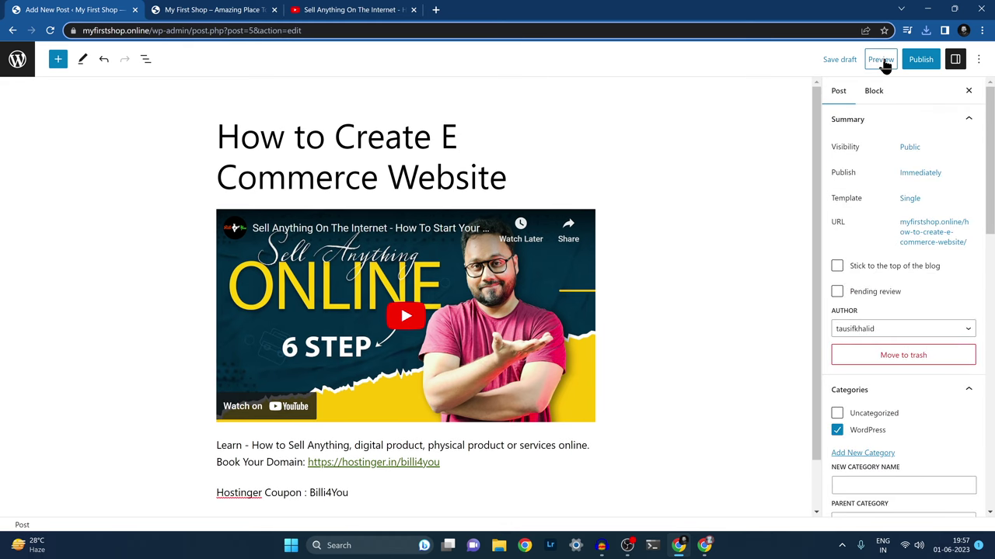
- Preview the draft in a new tab, checking the featured image, video and tags, then return to the editor
{"action": "left_click", "coordinate": [882, 62]}
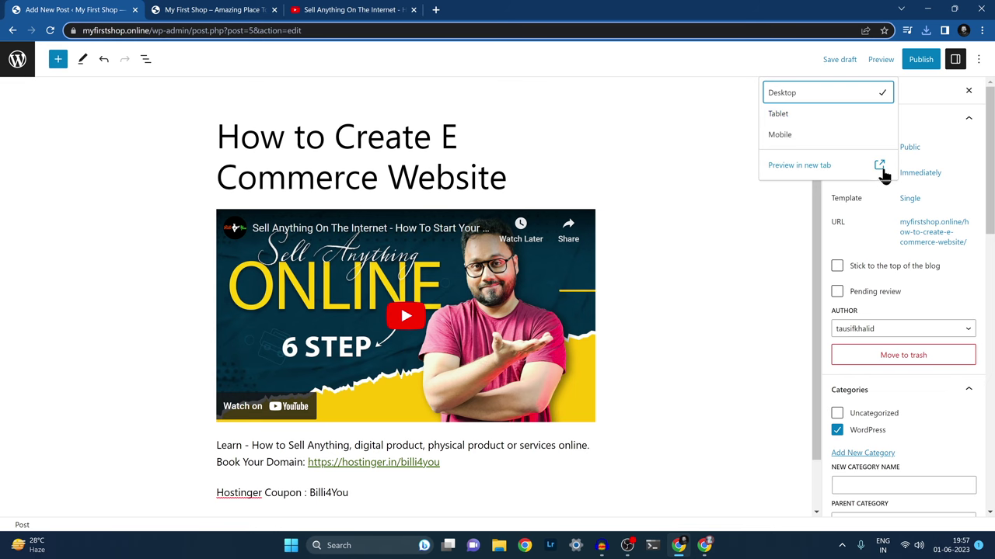
{"action": "left_click", "coordinate": [804, 166]}
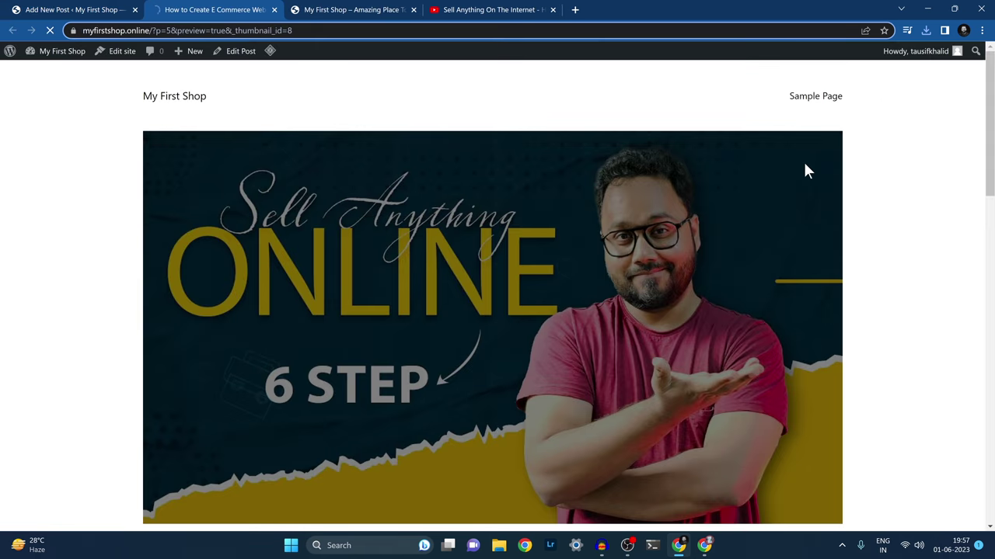
{"action": "scroll", "coordinate": [614, 264], "scroll_direction": "down", "scroll_amount": 5}
{"action": "scroll", "coordinate": [610, 268], "scroll_direction": "down", "scroll_amount": 6}
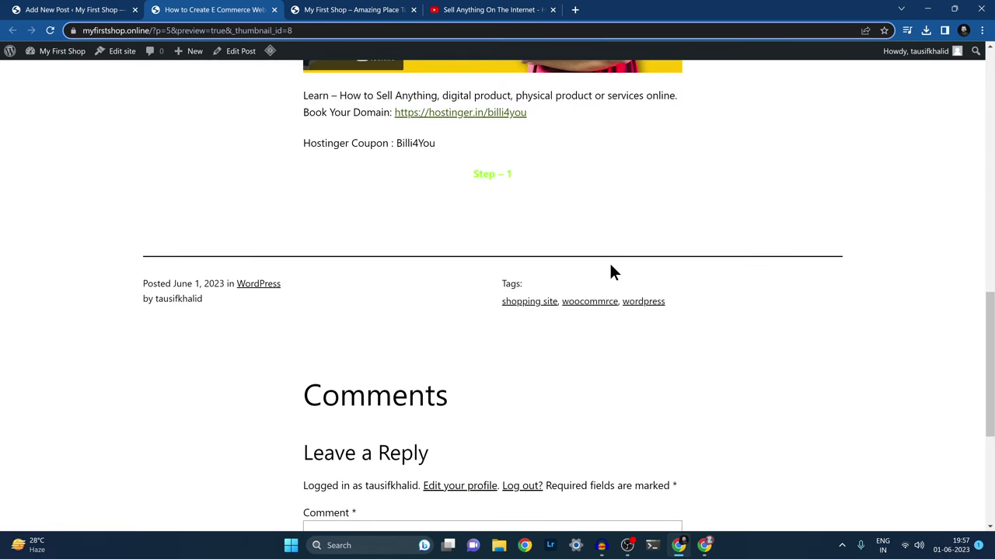
{"action": "scroll", "coordinate": [610, 268], "scroll_direction": "up", "scroll_amount": 5}
{"action": "scroll", "coordinate": [611, 264], "scroll_direction": "up", "scroll_amount": 5}
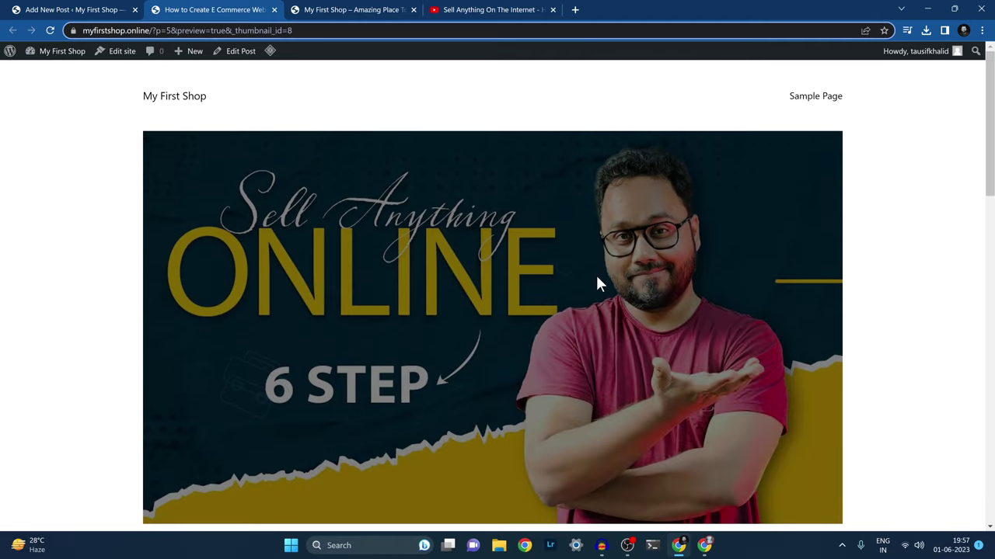
{"action": "scroll", "coordinate": [575, 240], "scroll_direction": "down", "scroll_amount": 5}
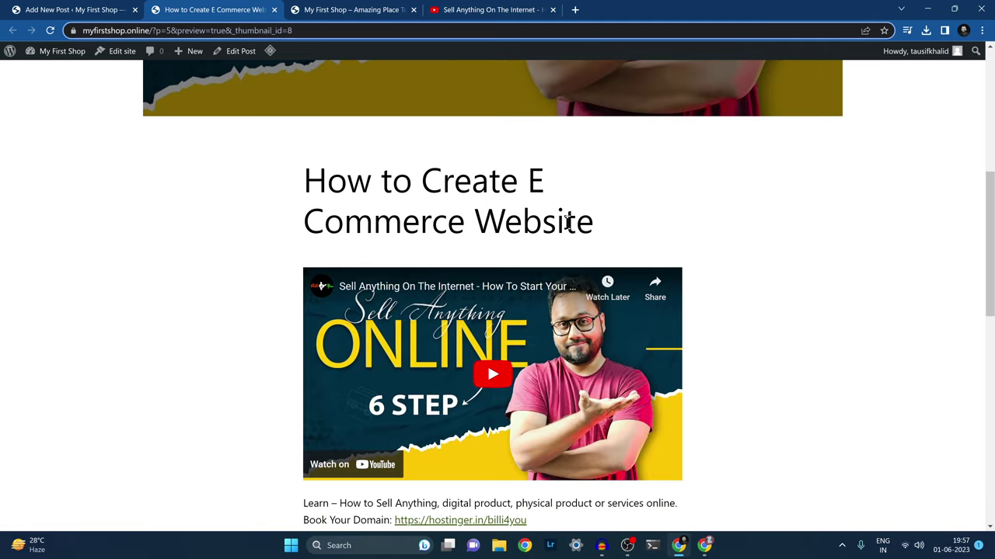
{"action": "scroll", "coordinate": [566, 221], "scroll_direction": "down", "scroll_amount": 4}
{"action": "scroll", "coordinate": [565, 222], "scroll_direction": "up", "scroll_amount": 9}
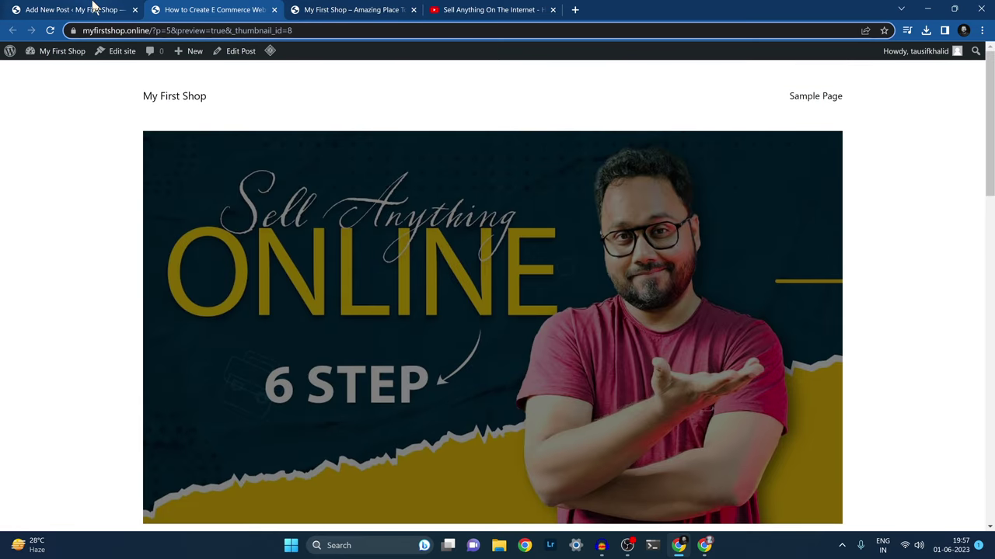
{"action": "left_click", "coordinate": [92, 10]}
{"action": "left_click", "coordinate": [744, 223]}
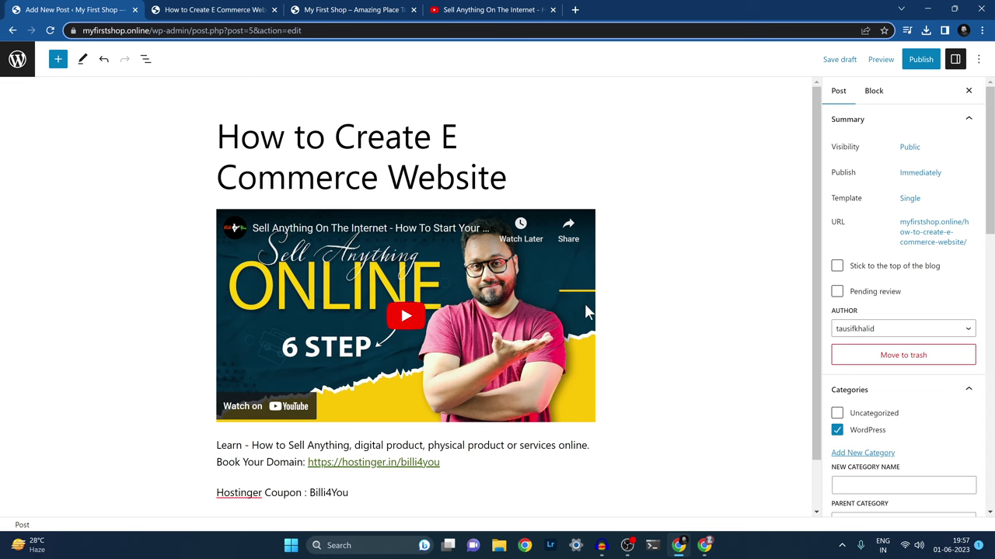
- Publish the How to Create E Commerce Website post, confirming in the pre-publish panel
{"action": "scroll", "coordinate": [588, 307], "scroll_direction": "down", "scroll_amount": 1}
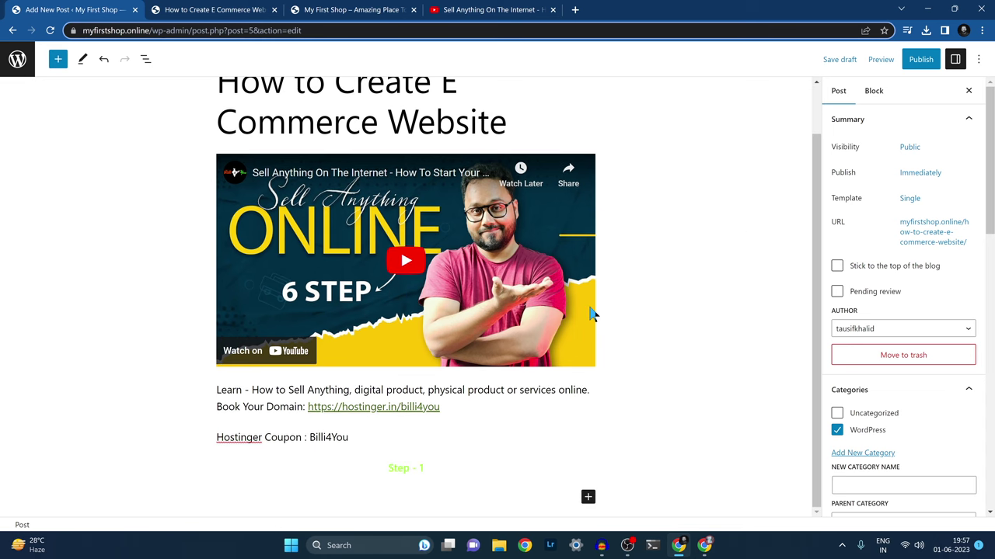
{"action": "left_click", "coordinate": [920, 60]}
{"action": "left_click", "coordinate": [873, 67]}
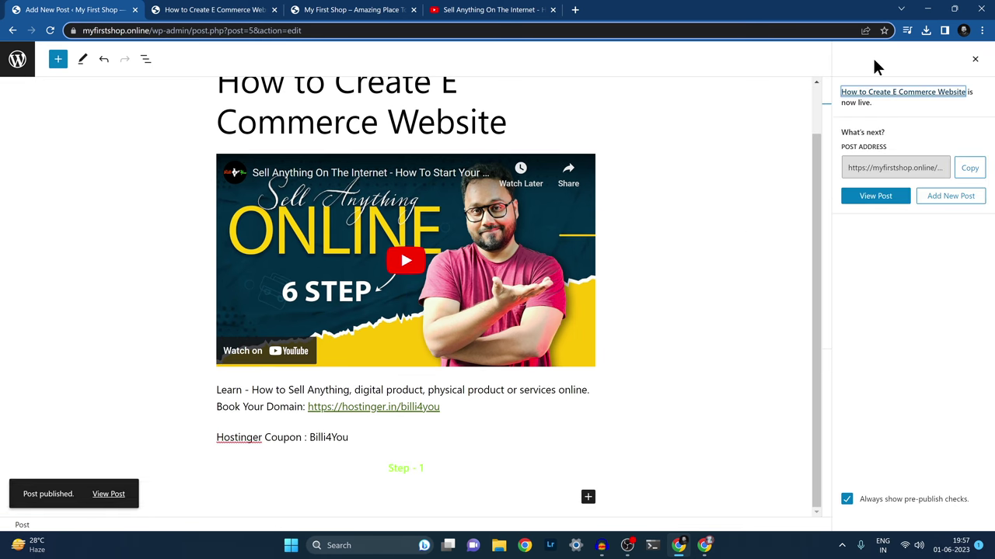
- View the published post, then go to the My First Shop home page to see it listed
{"action": "left_click", "coordinate": [108, 498]}
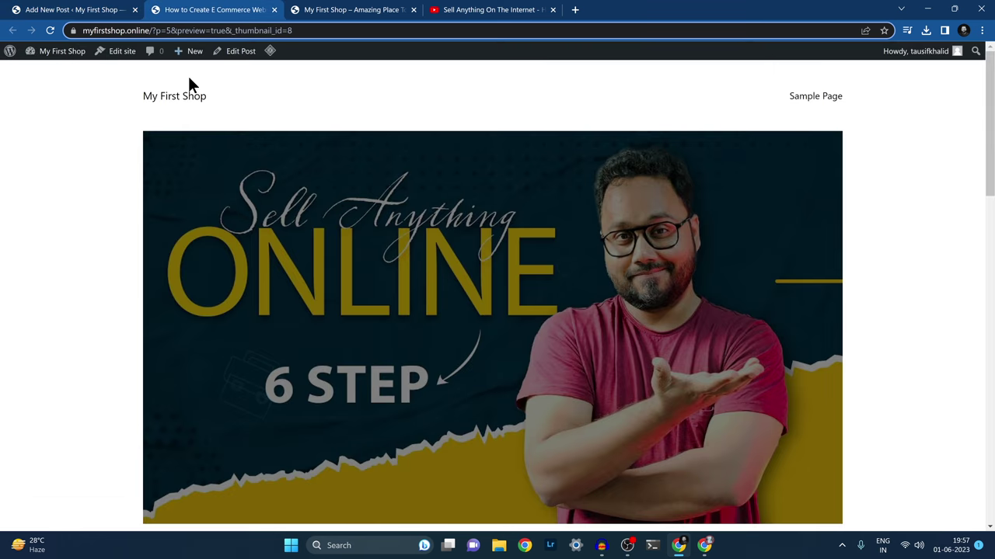
{"action": "left_click", "coordinate": [184, 107]}
{"action": "scroll", "coordinate": [583, 238], "scroll_direction": "down", "scroll_amount": 2}
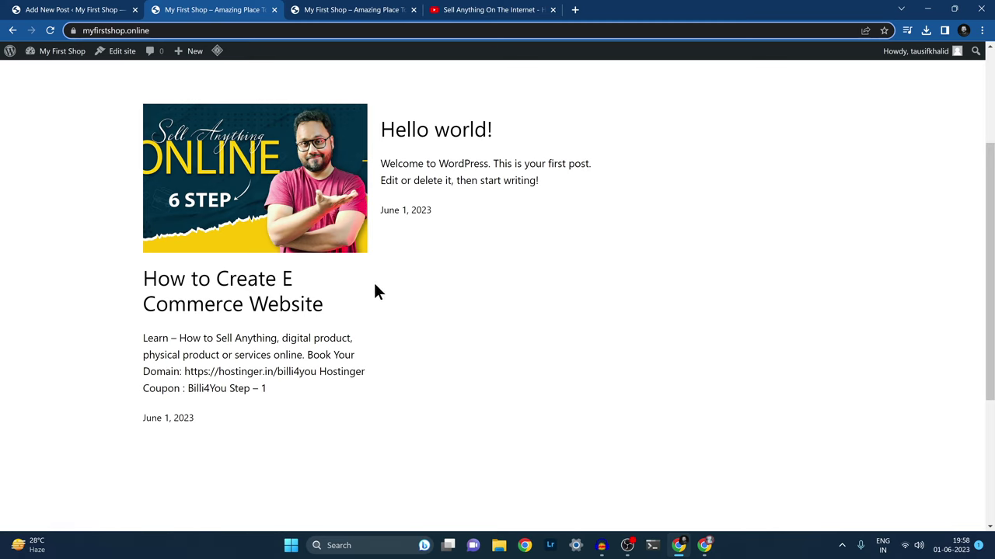
- Edit Hello world!, set the ONLINE 6 STEP thumbnail as its featured image, and update it
{"action": "left_click", "coordinate": [441, 135]}
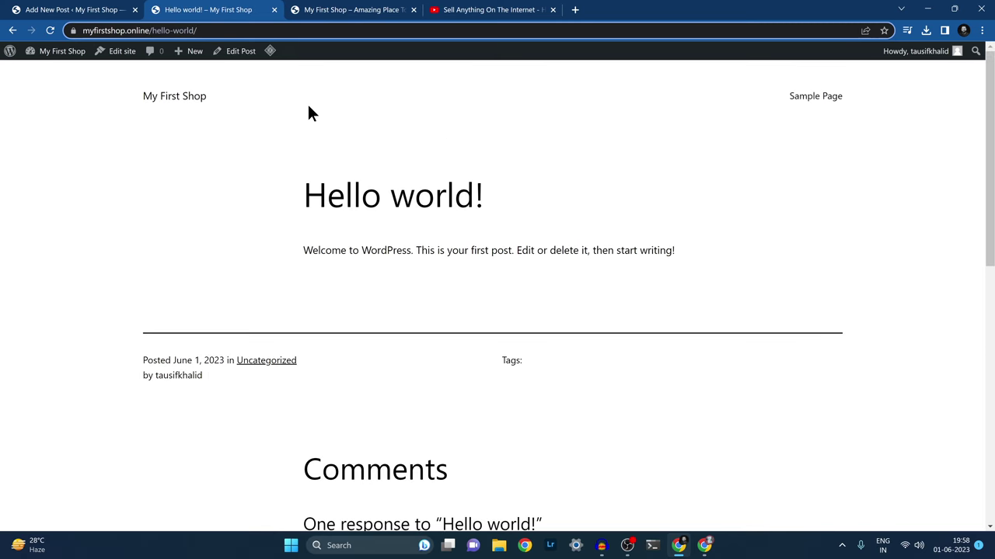
{"action": "left_click_drag", "start_coordinate": [309, 195], "coordinate": [483, 196]}
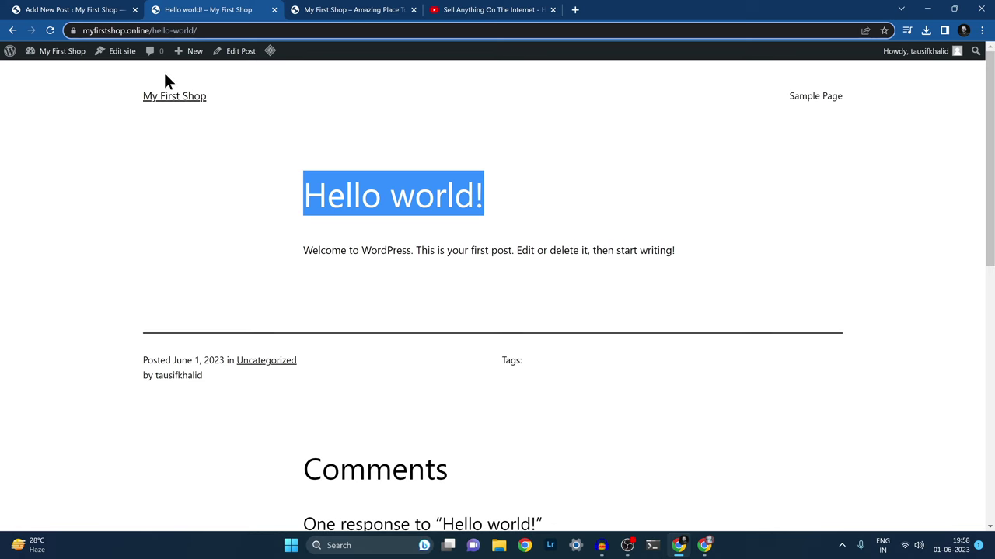
{"action": "left_click", "coordinate": [238, 55]}
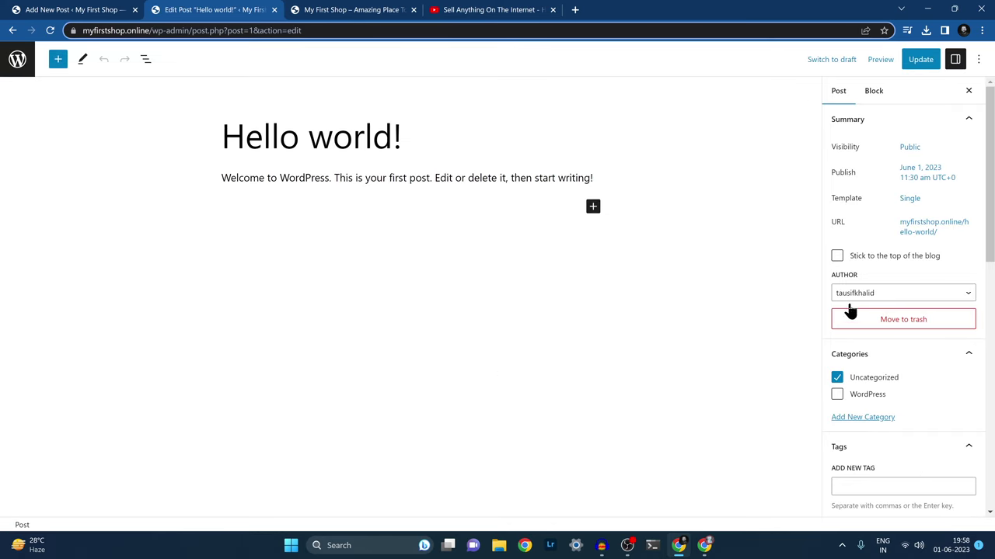
{"action": "scroll", "coordinate": [902, 349], "scroll_direction": "down", "scroll_amount": 5}
{"action": "left_click", "coordinate": [888, 325]}
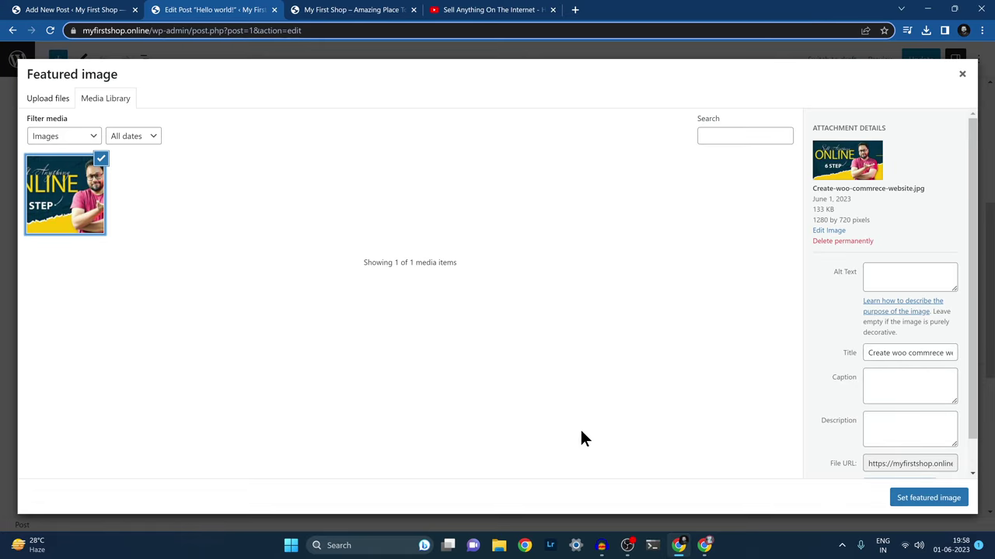
{"action": "left_click", "coordinate": [928, 499]}
{"action": "left_click", "coordinate": [915, 62]}
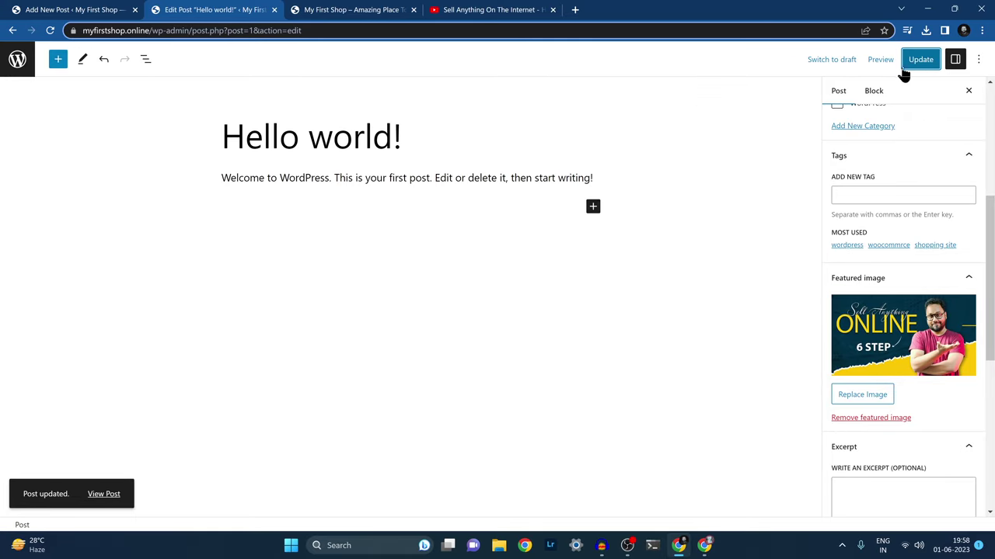
- View the updated post on the homepage, then go to the admin Dashboard
{"action": "left_click", "coordinate": [92, 496]}
{"action": "left_click", "coordinate": [180, 97]}
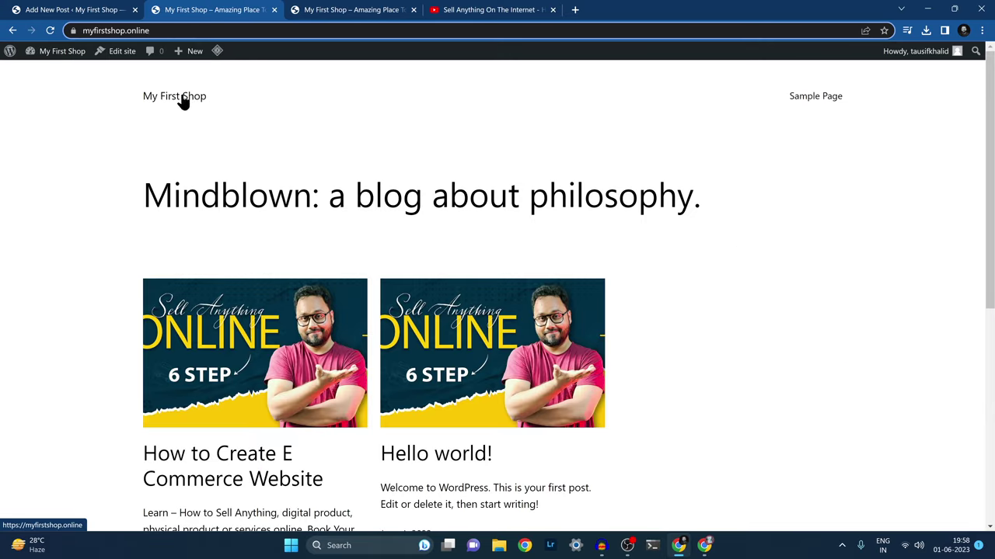
{"action": "scroll", "coordinate": [416, 346], "scroll_direction": "down", "scroll_amount": 2}
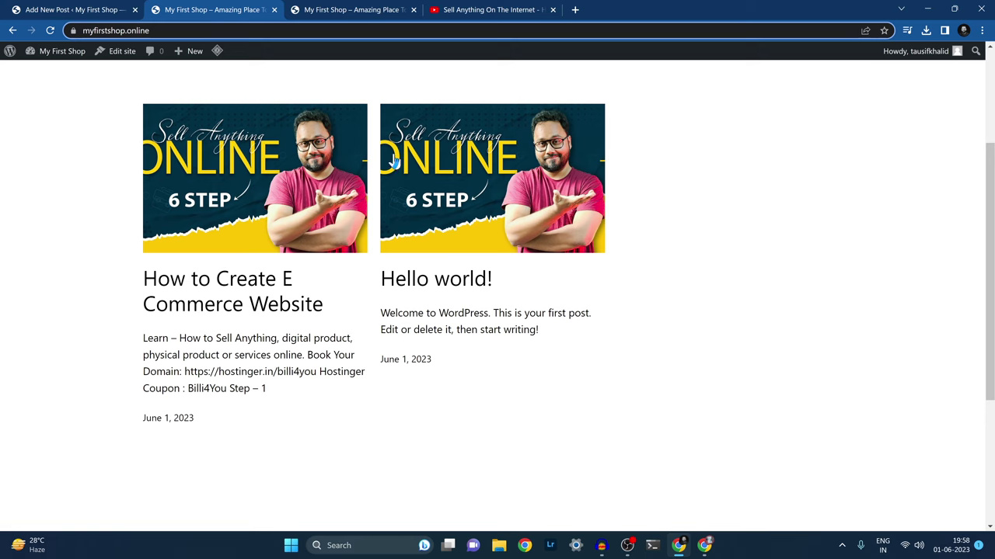
{"action": "scroll", "coordinate": [369, 370], "scroll_direction": "up", "scroll_amount": 3}
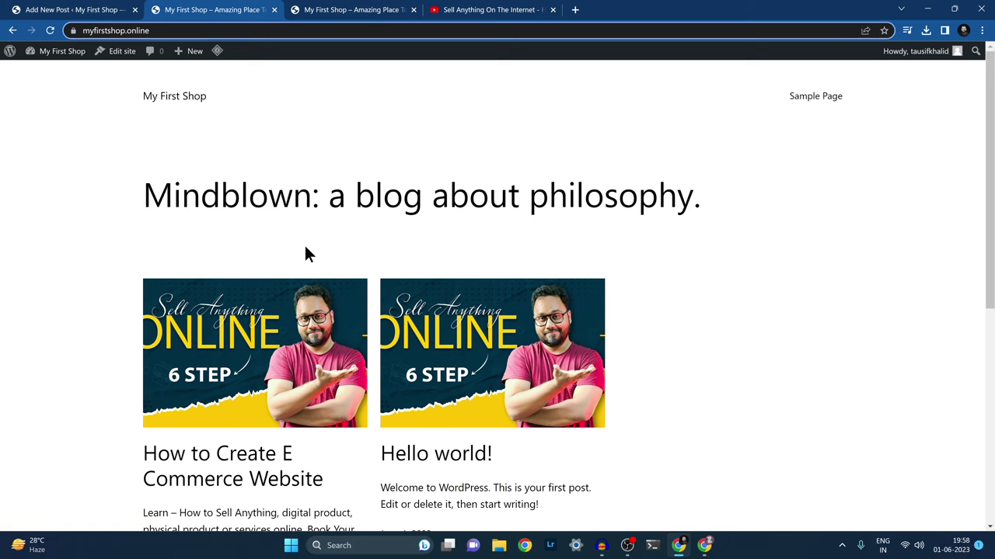
{"action": "mouse_move", "coordinate": [63, 56]}
{"action": "left_click", "coordinate": [68, 76]}
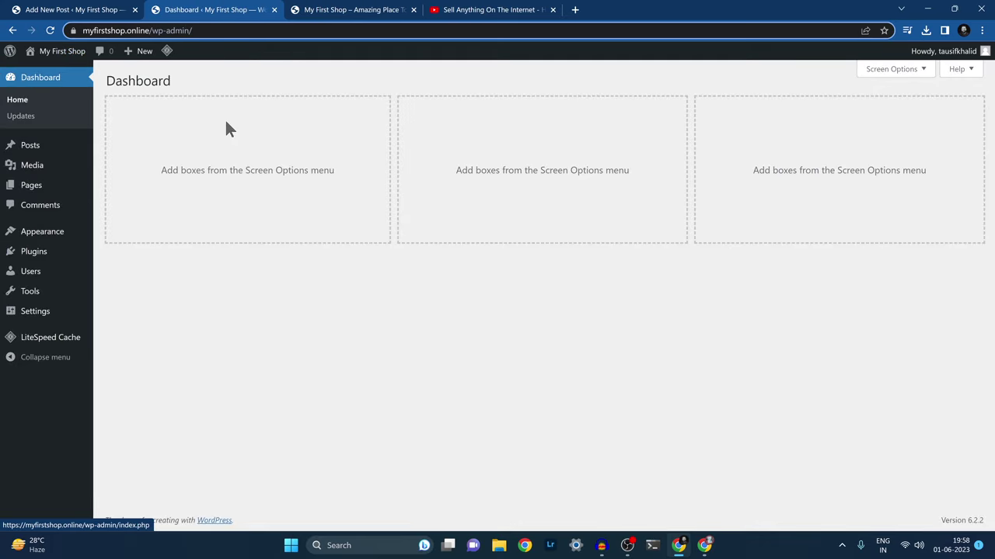
- Add a post category named WooCommerce, correcting its spelling with the suggestion
{"action": "left_click", "coordinate": [60, 145]}
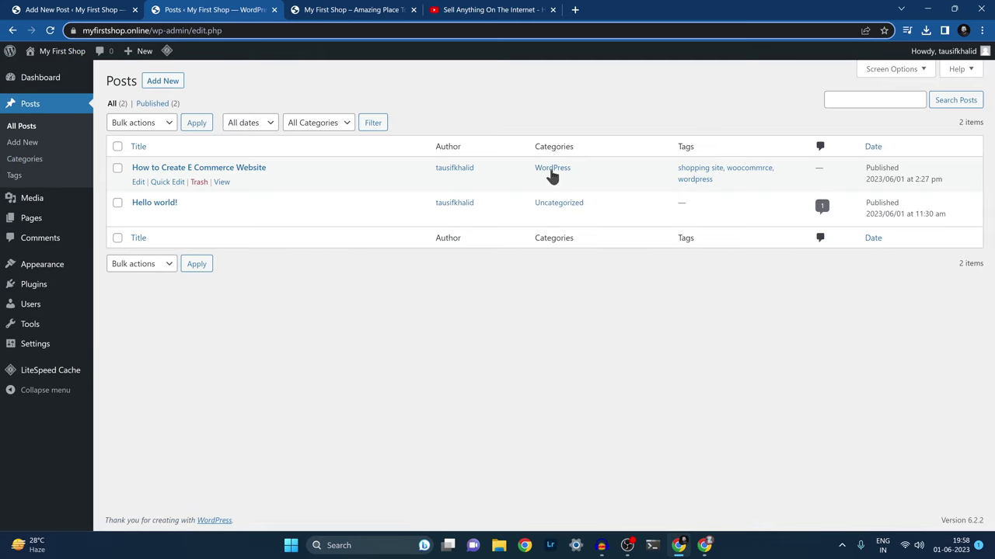
{"action": "left_click", "coordinate": [37, 160]}
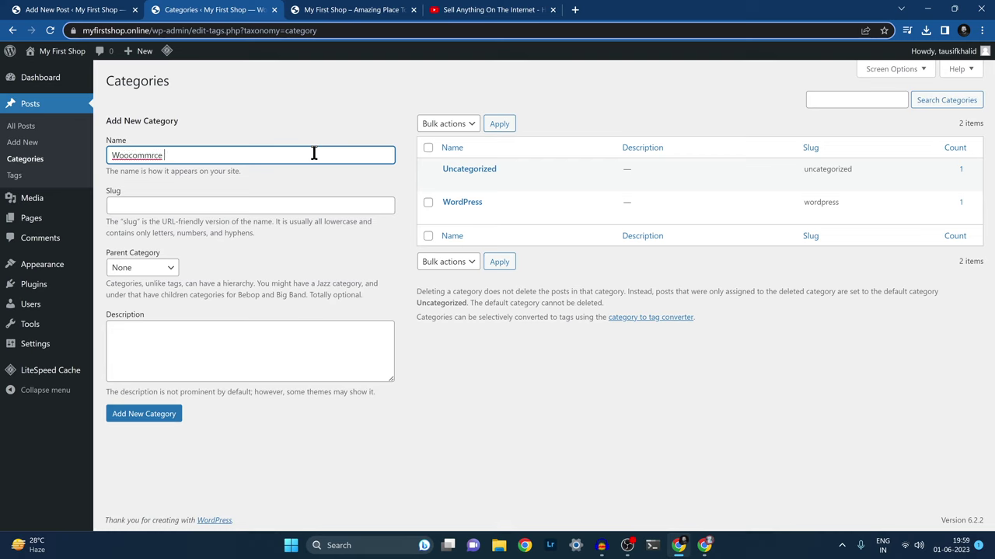
{"action": "right_click", "coordinate": [140, 155]}
{"action": "left_click", "coordinate": [191, 168]}
{"action": "left_click", "coordinate": [142, 418]}
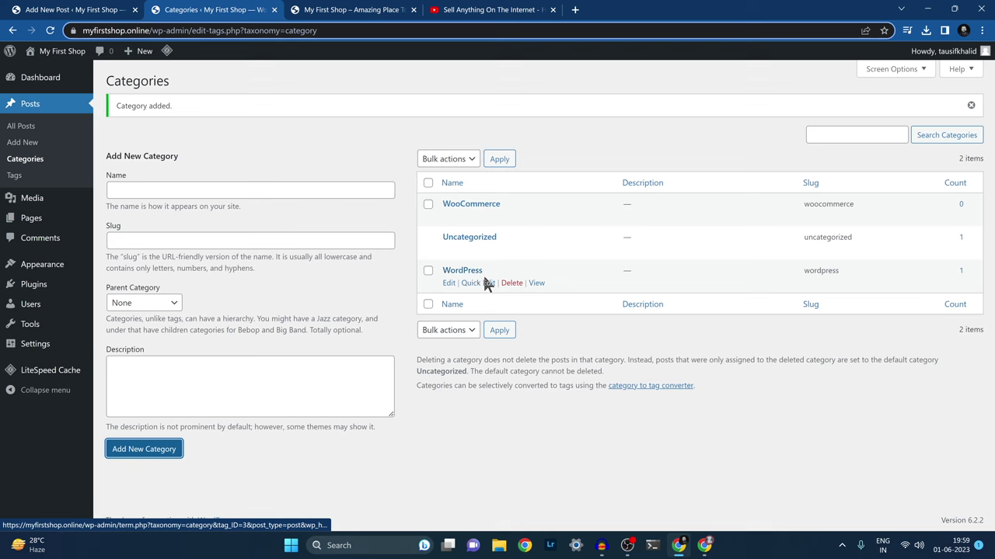
- Look over the Tags page and the Media Library in list view, then open Pages
{"action": "left_click", "coordinate": [32, 173]}
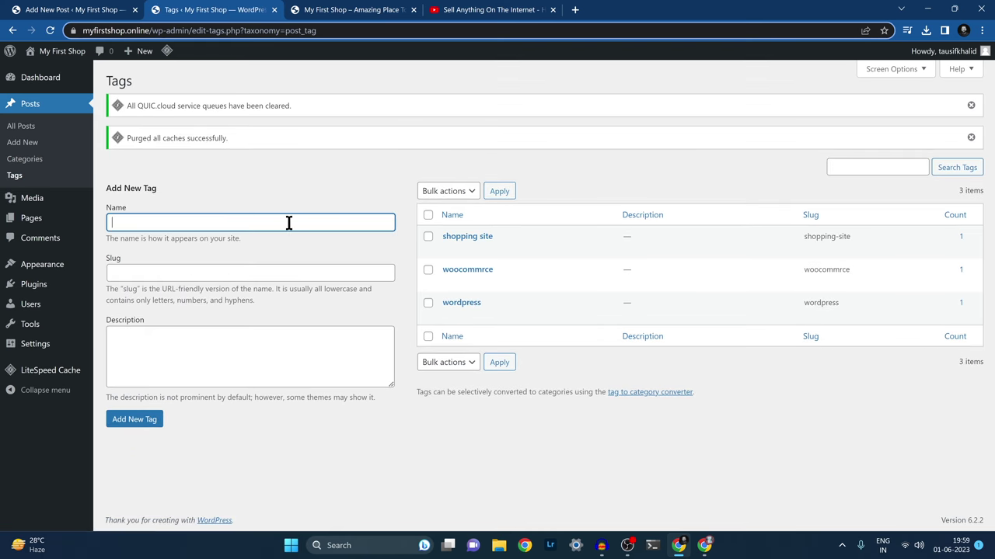
{"action": "left_click", "coordinate": [56, 198]}
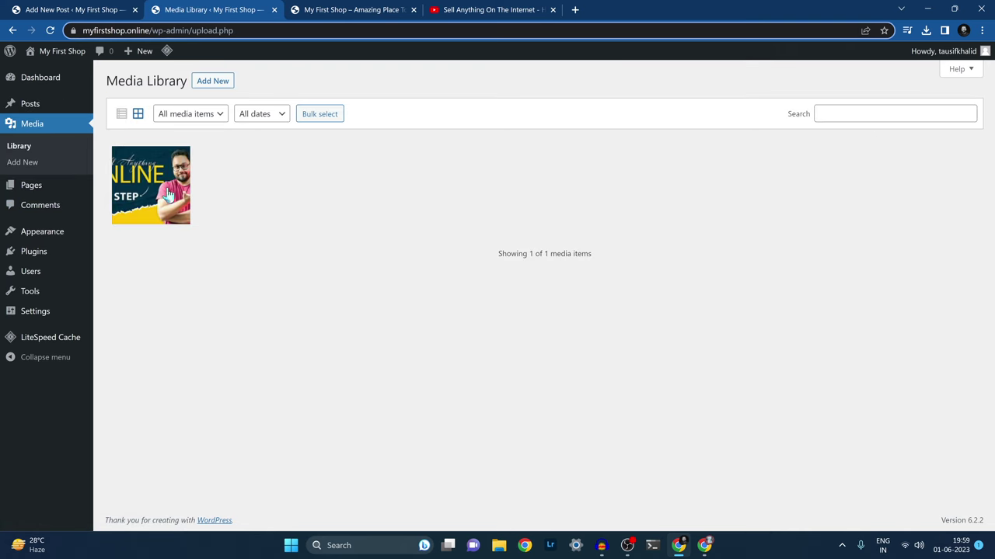
{"action": "left_click", "coordinate": [121, 114]}
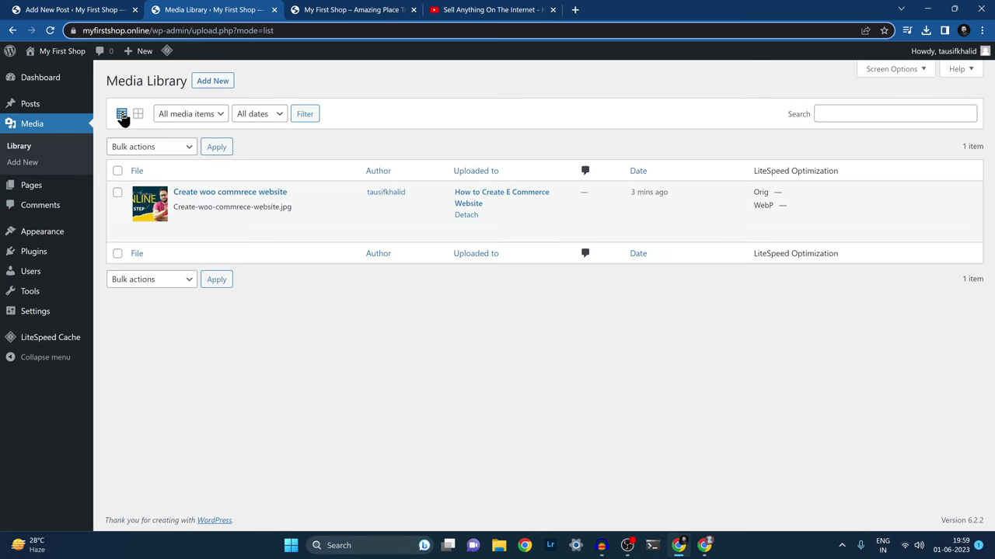
{"action": "left_click", "coordinate": [64, 185]}
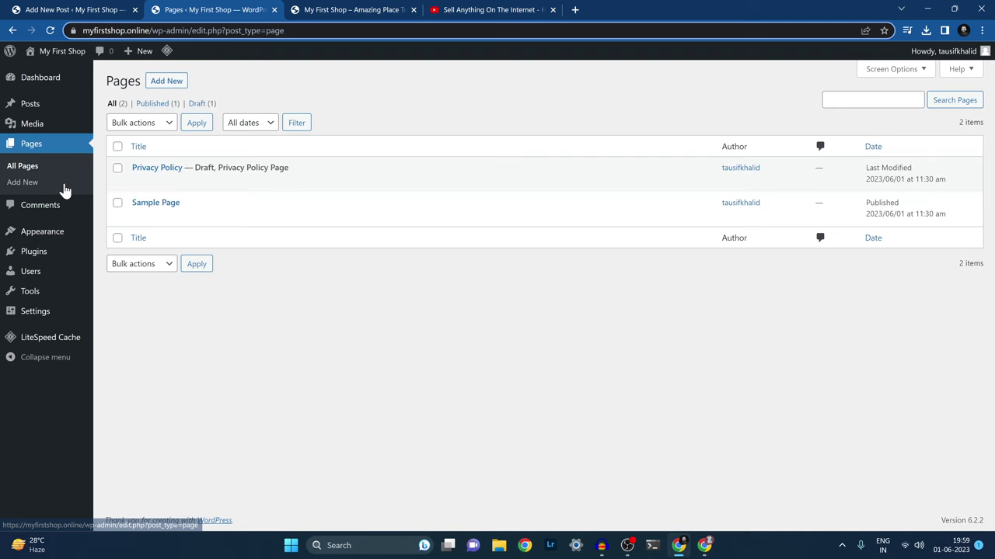
{"action": "left_click", "coordinate": [165, 81]}
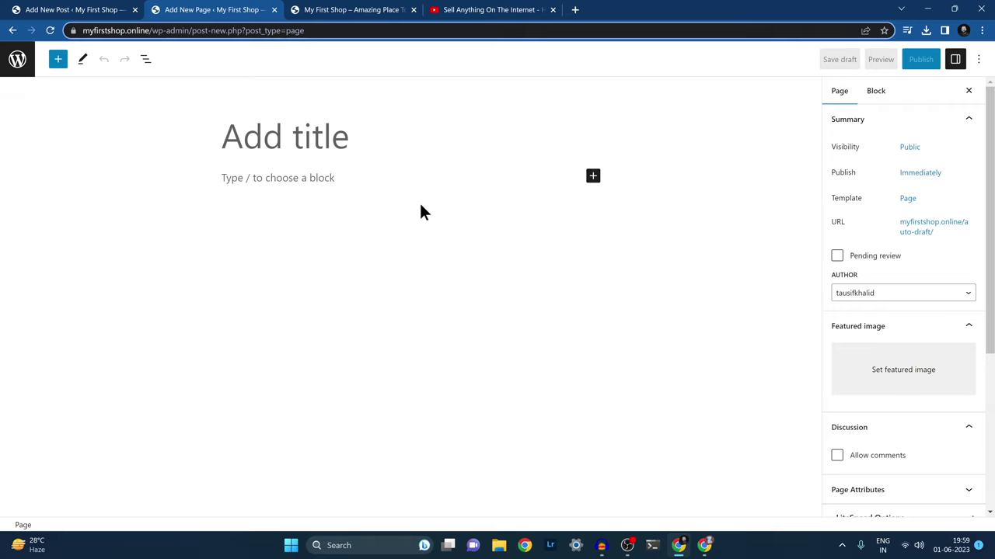
{"action": "scroll", "coordinate": [926, 347], "scroll_direction": "down", "scroll_amount": 3}
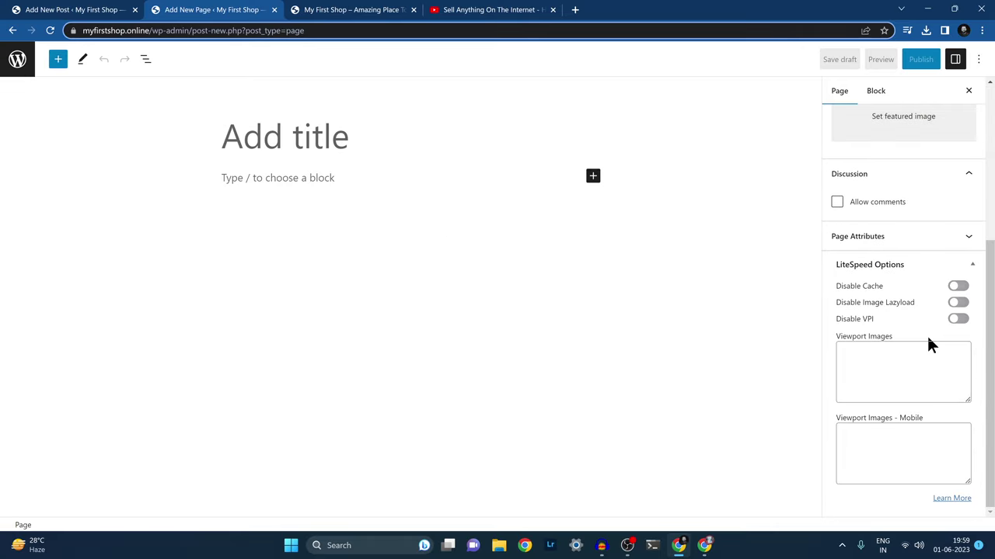
{"action": "scroll", "coordinate": [928, 344], "scroll_direction": "up", "scroll_amount": 3}
{"action": "left_click", "coordinate": [58, 59]}
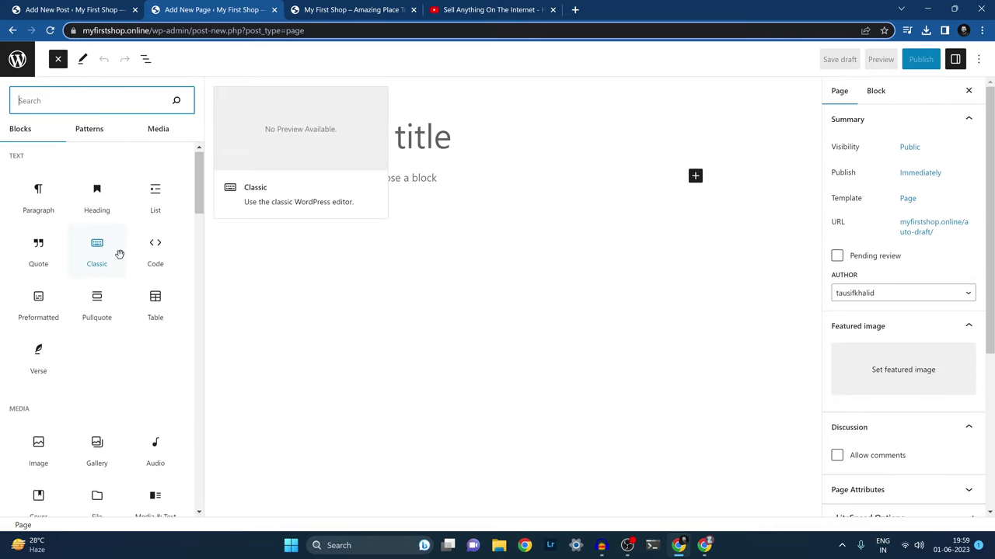
{"action": "scroll", "coordinate": [120, 256], "scroll_direction": "down", "scroll_amount": 10}
{"action": "scroll", "coordinate": [116, 267], "scroll_direction": "up", "scroll_amount": 5}
{"action": "scroll", "coordinate": [116, 266], "scroll_direction": "up", "scroll_amount": 5}
{"action": "left_click", "coordinate": [434, 137]}
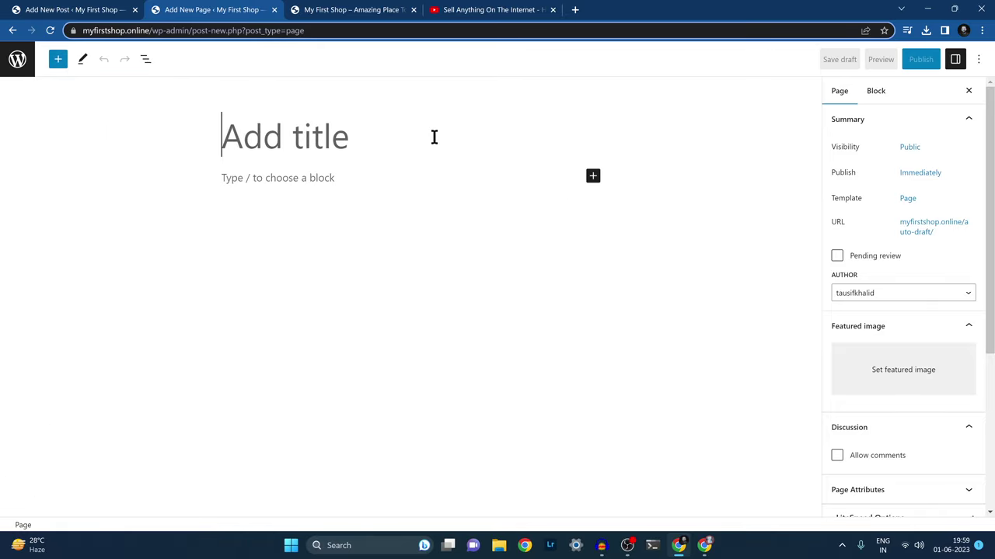
{"action": "left_click", "coordinate": [13, 31]}
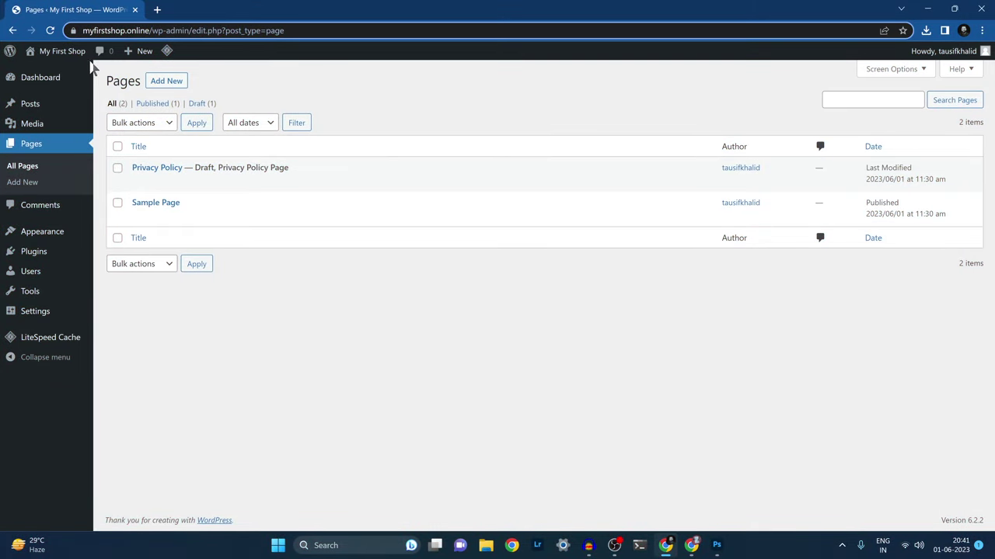
- Open the site homepage in a new tab, close the admin Pages tab, and start a blank tab
{"action": "mouse_move", "coordinate": [68, 56]}
{"action": "right_click", "coordinate": [67, 73]}
{"action": "left_click", "coordinate": [118, 84]}
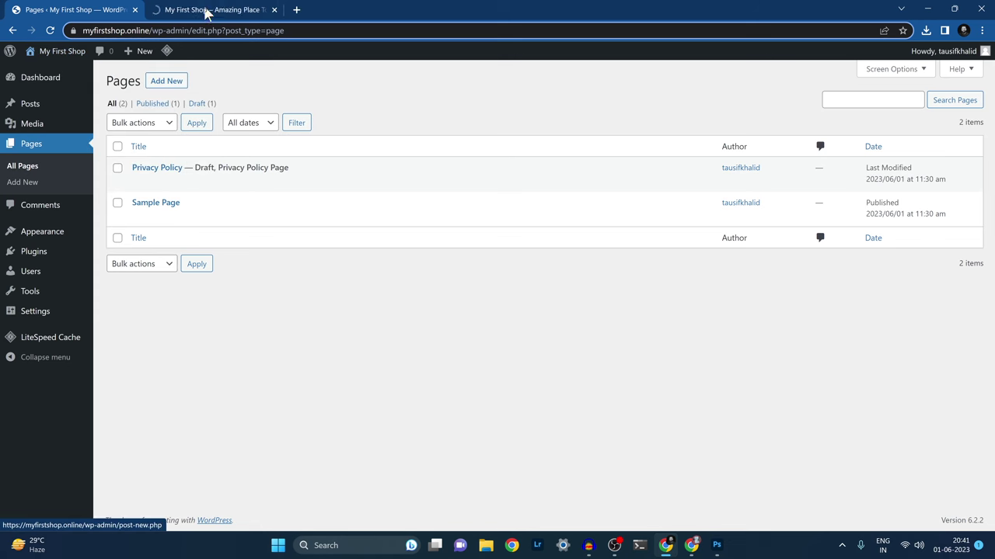
{"action": "left_click", "coordinate": [207, 10]}
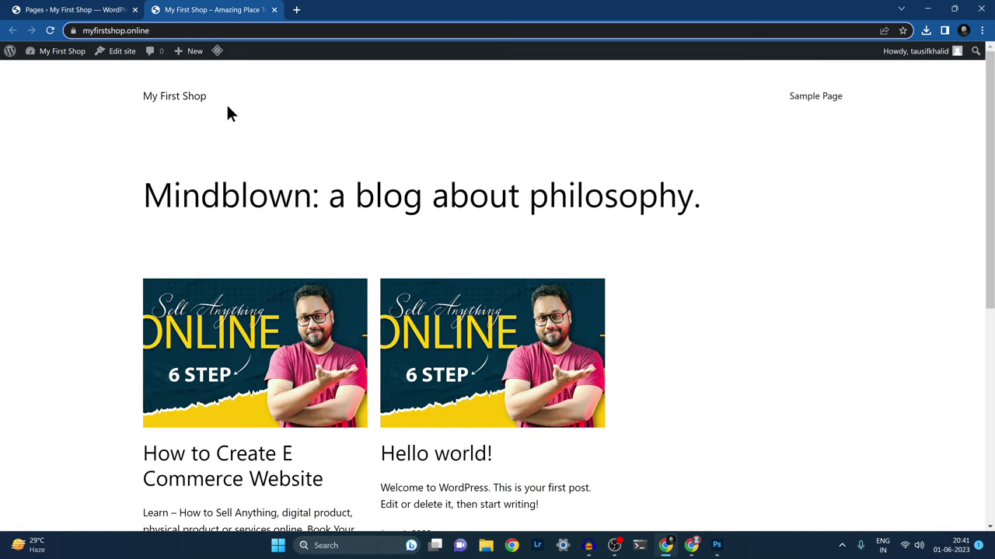
{"action": "left_click", "coordinate": [134, 9]}
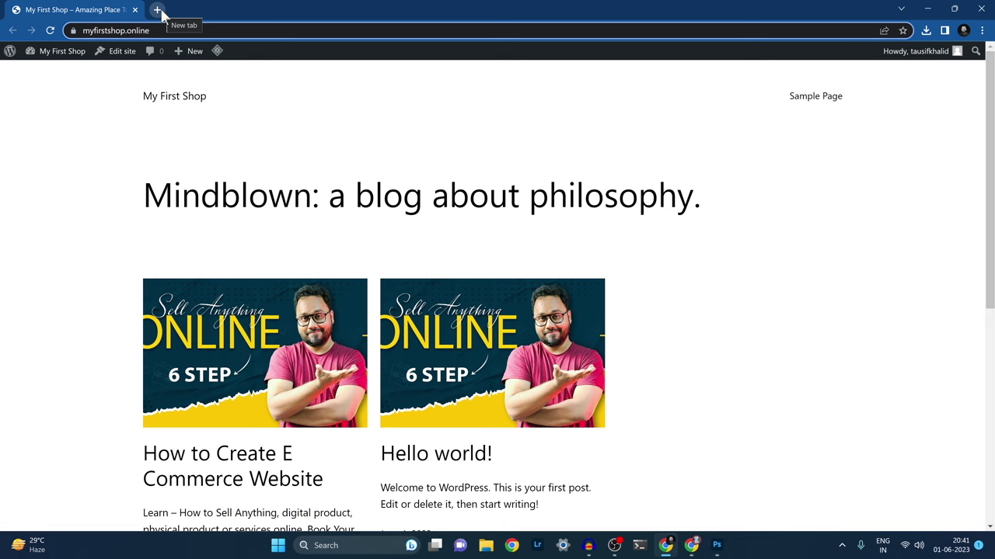
{"action": "left_click", "coordinate": [156, 10]}
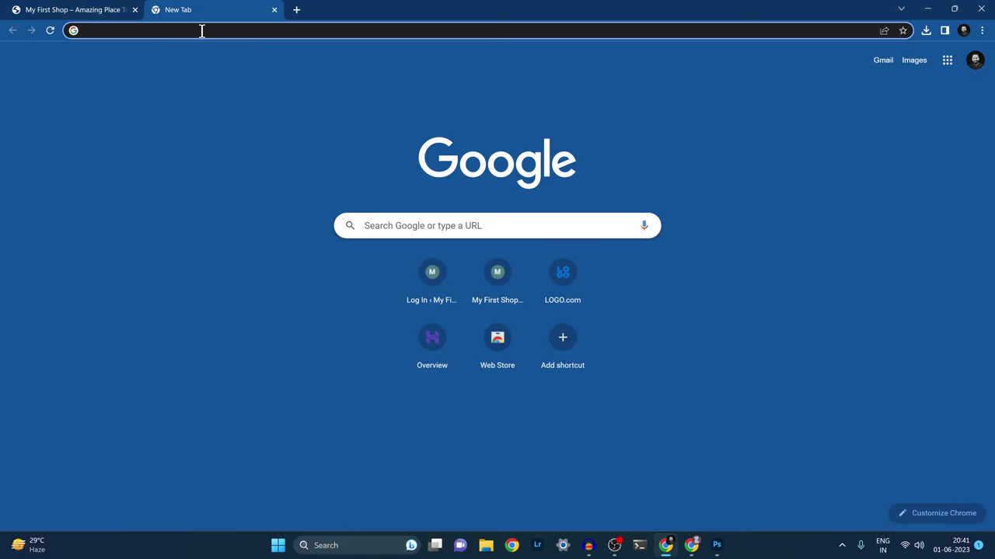
- Go to logo.com and make a logo for the business name myfistshop
{"action": "type", "text": "logo.com"}
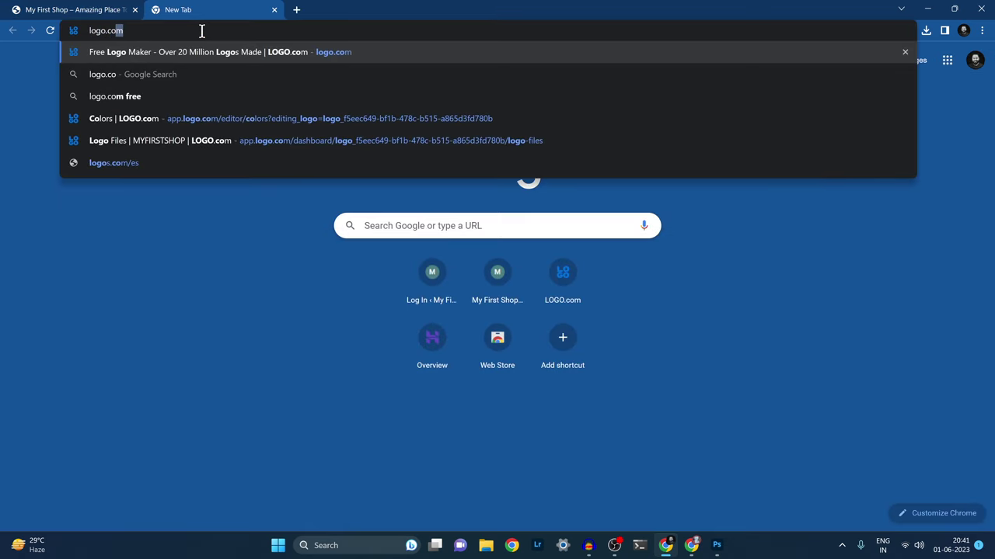
{"action": "key", "text": "Return"}
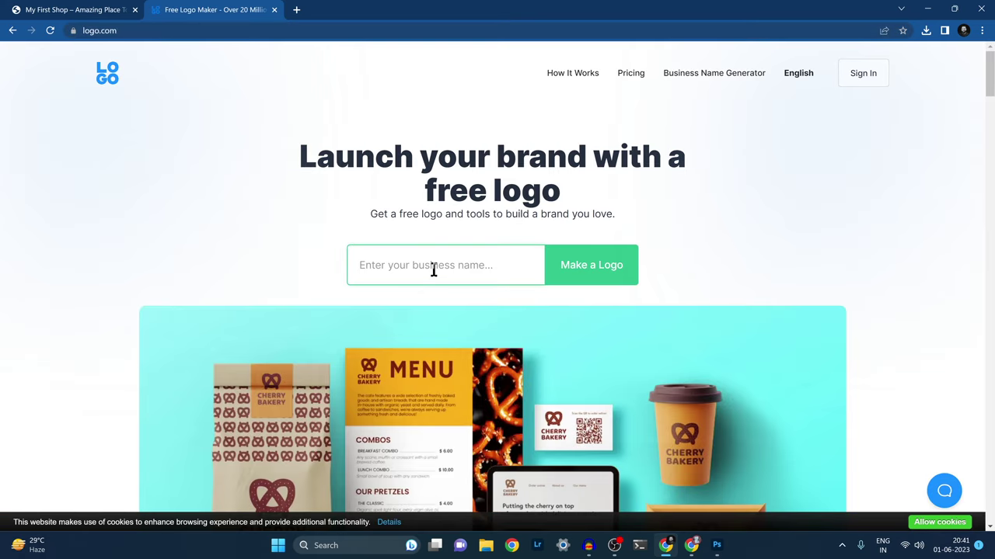
{"action": "type", "text": "myfistshop"}
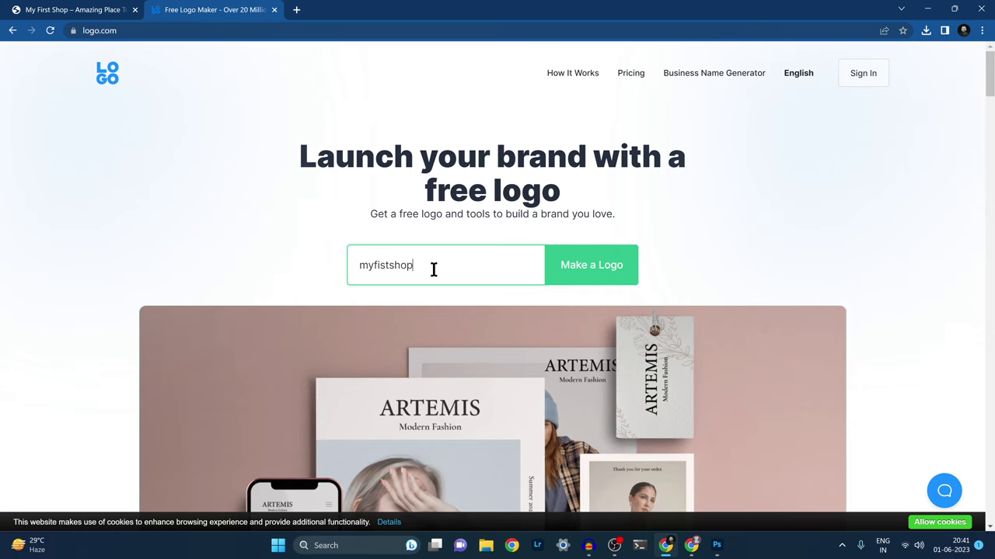
{"action": "left_click", "coordinate": [593, 274]}
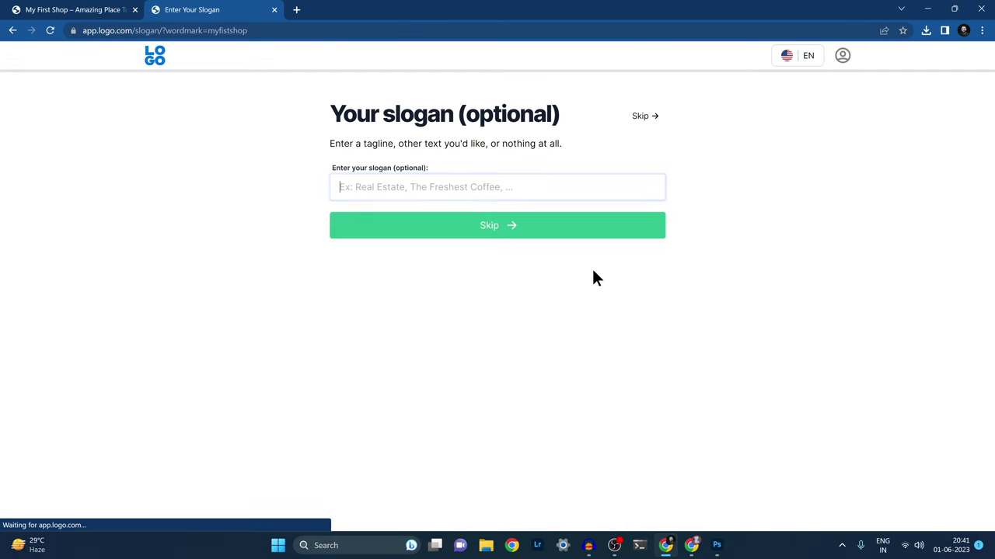
- Skip the slogan, then choose Electronics Store industry, purple colours and the Modern font style
{"action": "left_click", "coordinate": [494, 234]}
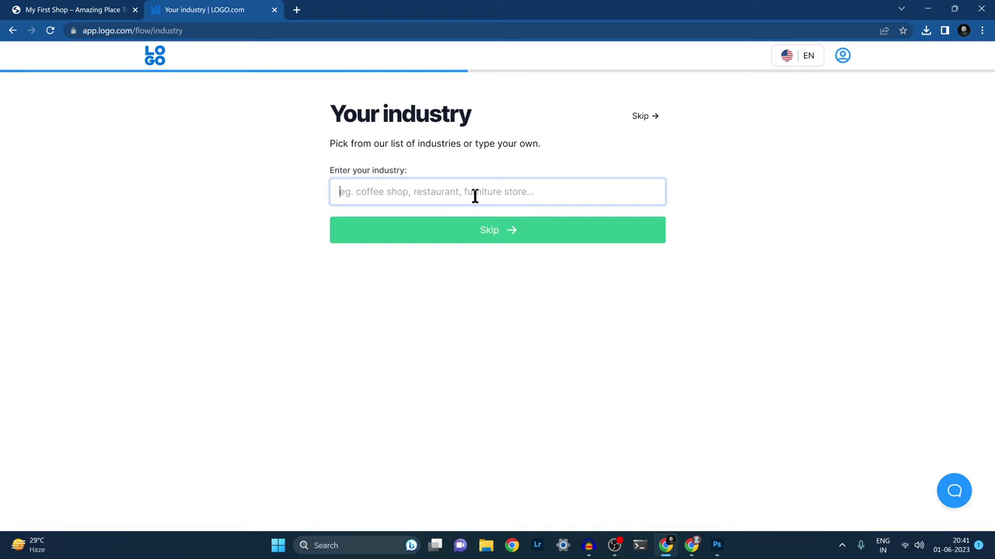
{"action": "type", "text": "ele"}
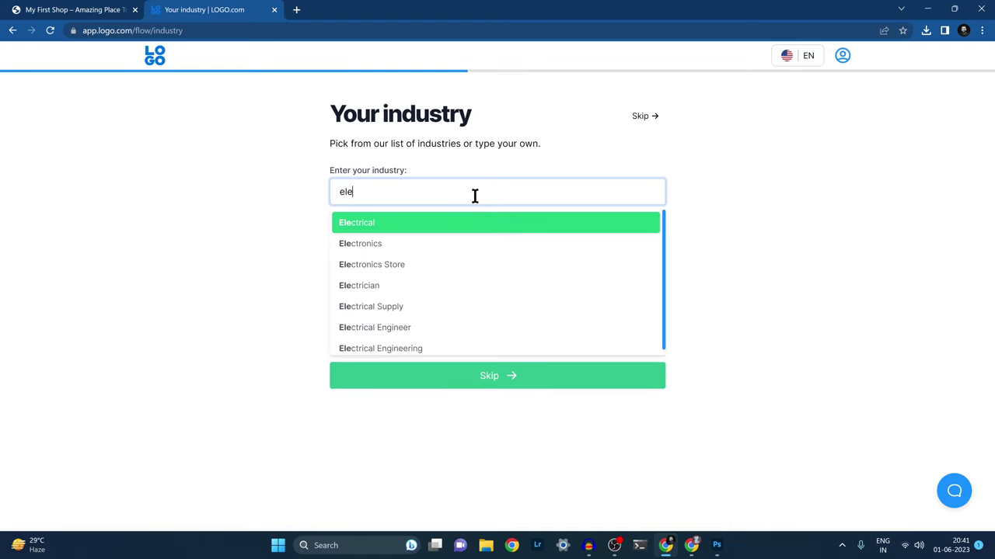
{"action": "left_click", "coordinate": [455, 265]}
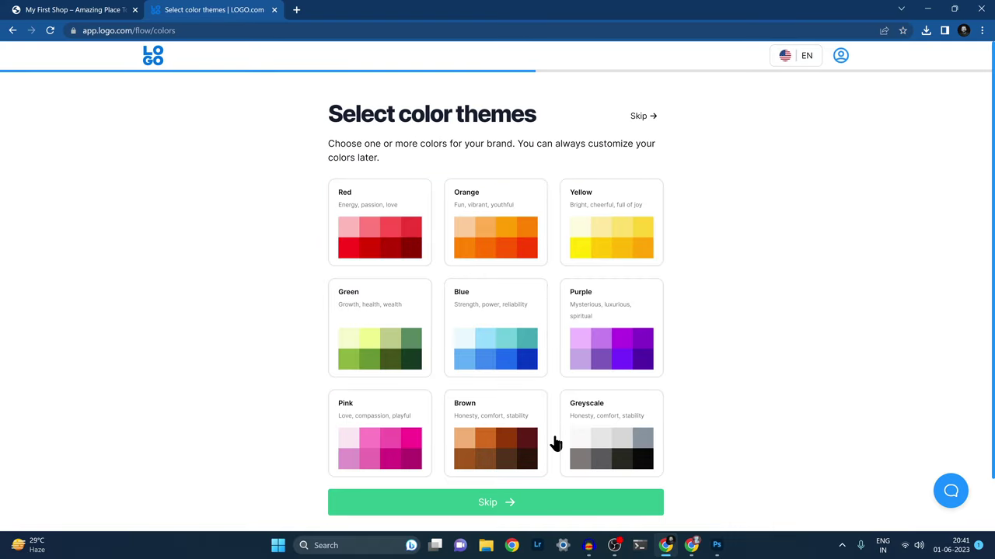
{"action": "left_click", "coordinate": [609, 354]}
{"action": "left_click", "coordinate": [488, 505]}
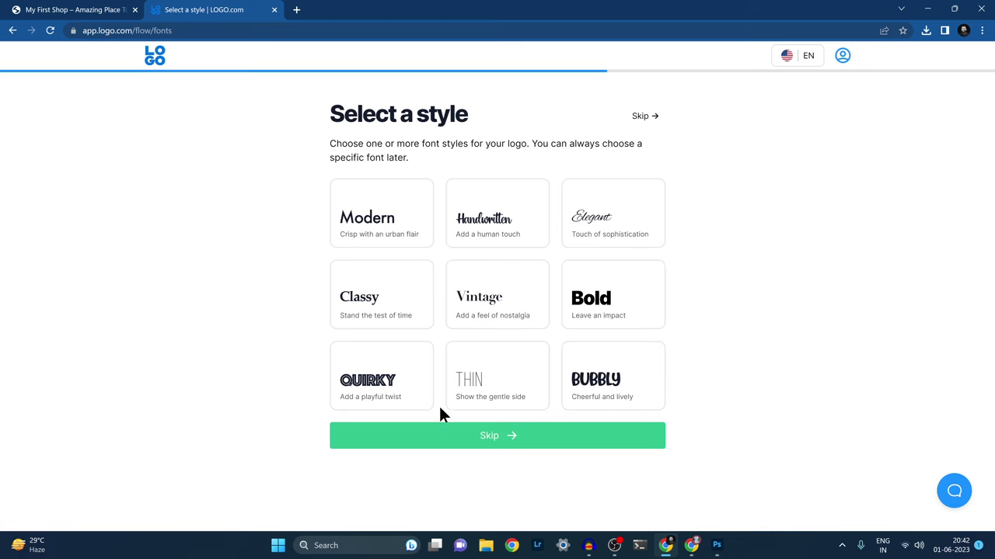
{"action": "left_click", "coordinate": [381, 222]}
{"action": "left_click", "coordinate": [492, 439]}
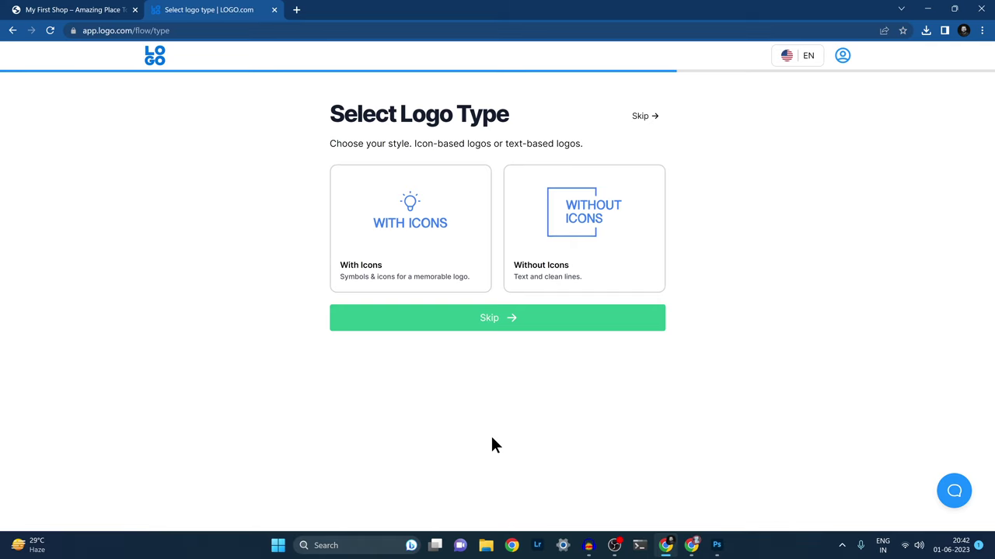
- Choose a logo with icons, set keywords shop, electronics and gadgets, and generate logo ideas
{"action": "left_click", "coordinate": [424, 230]}
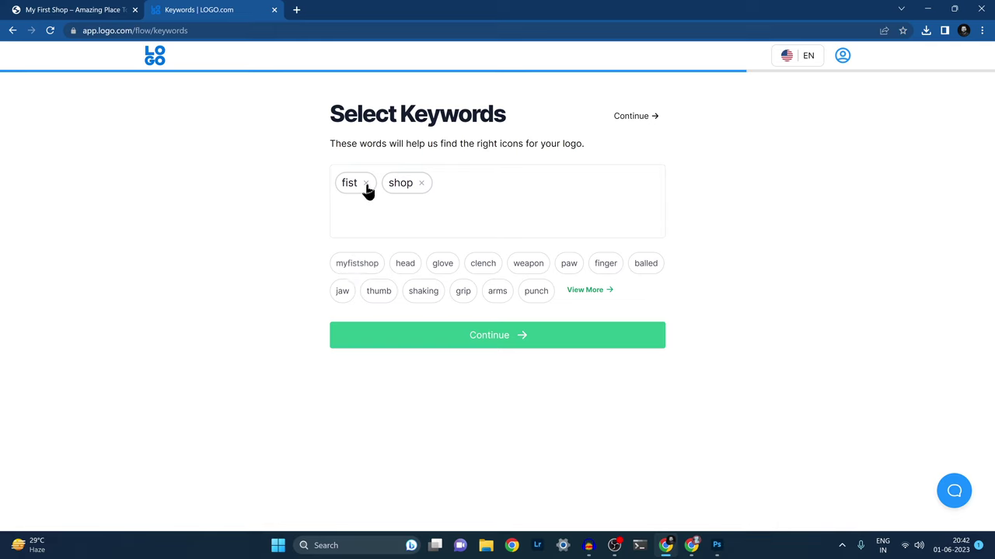
{"action": "left_click_drag", "start_coordinate": [355, 143], "coordinate": [542, 146]}
{"action": "left_click", "coordinate": [541, 146]}
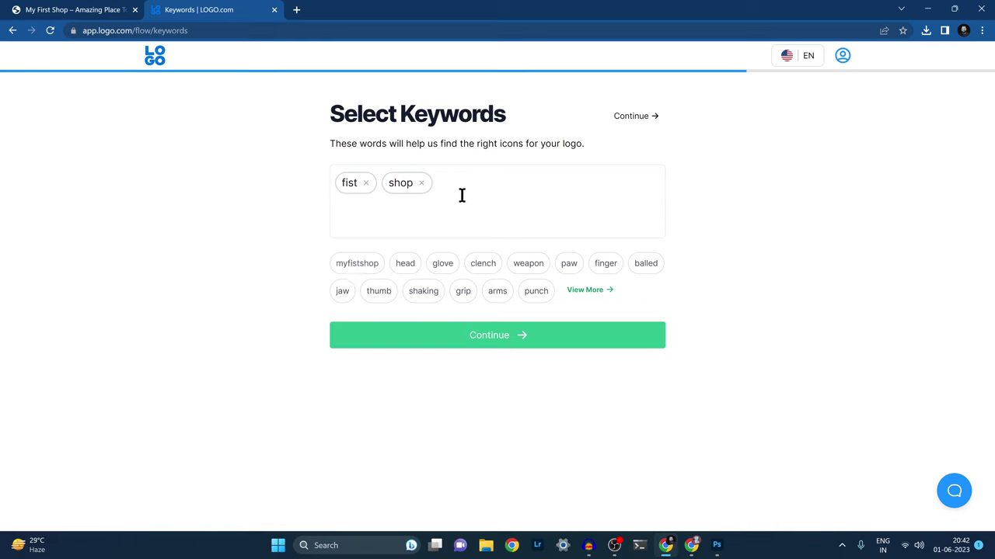
{"action": "left_click", "coordinate": [365, 182]}
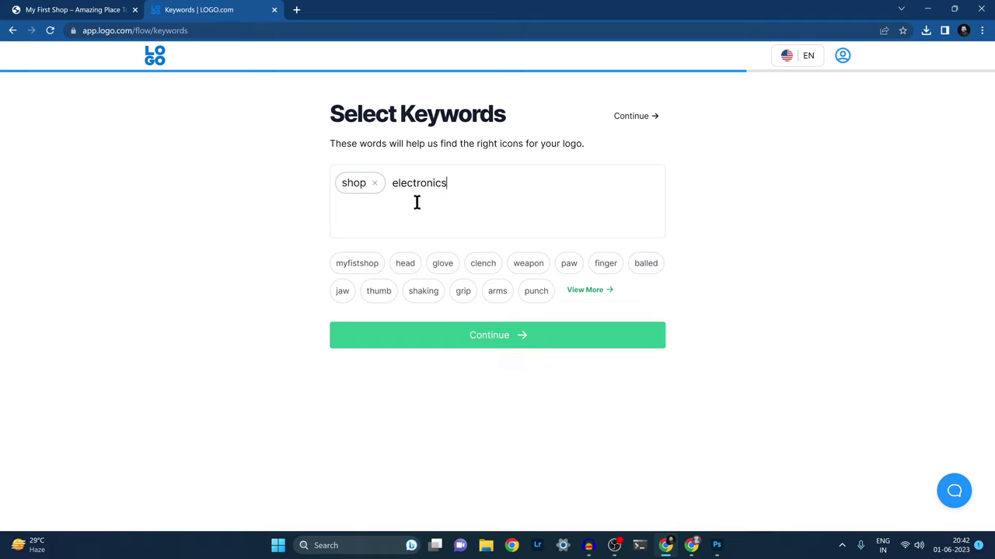
{"action": "key", "text": "Return"}
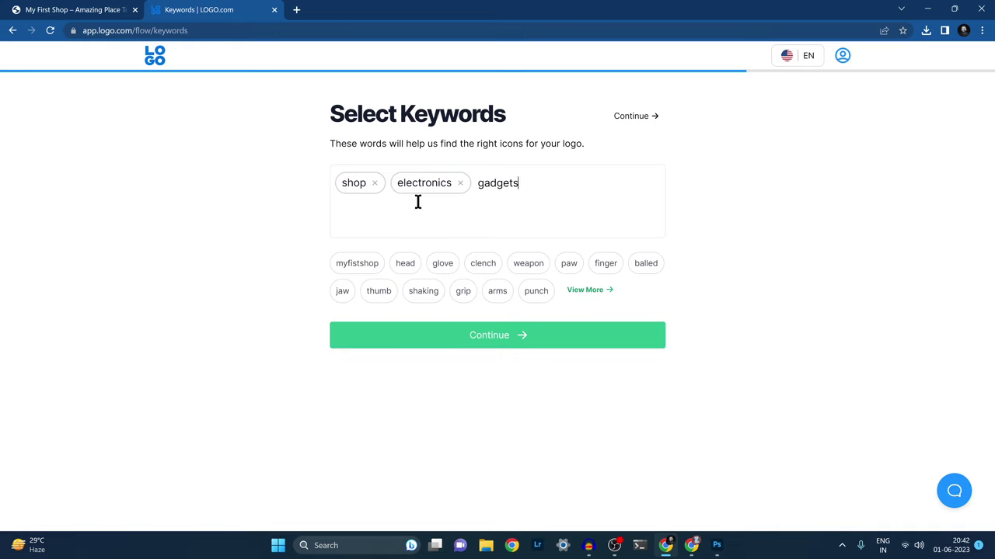
{"action": "type", "text": "gadgets"}
{"action": "left_click", "coordinate": [503, 339]}
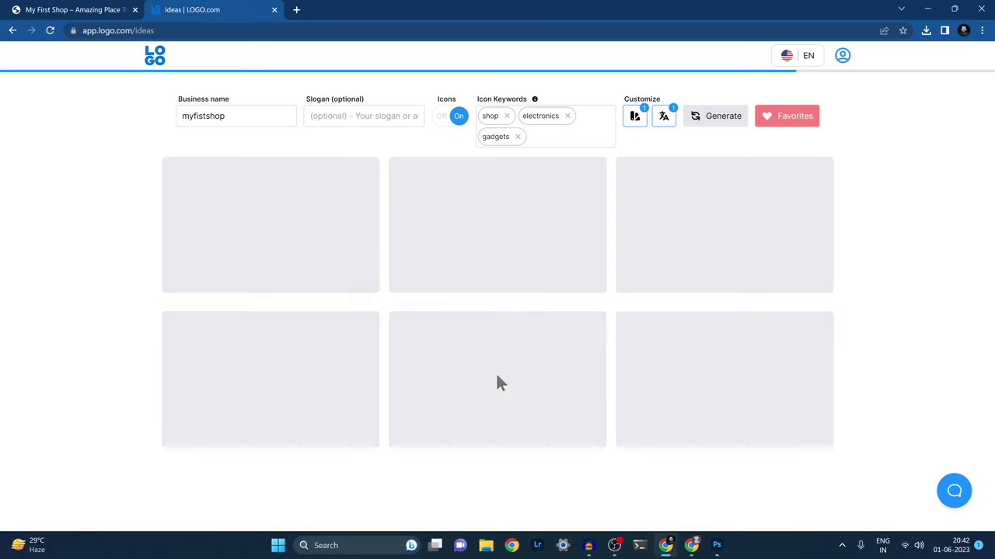
- Browse the generated logo ideas and open the plain purple lowercase myfistshop text-only logo for customizing
{"action": "scroll", "coordinate": [503, 350], "scroll_direction": "down", "scroll_amount": 2}
{"action": "scroll", "coordinate": [505, 351], "scroll_direction": "up", "scroll_amount": 2}
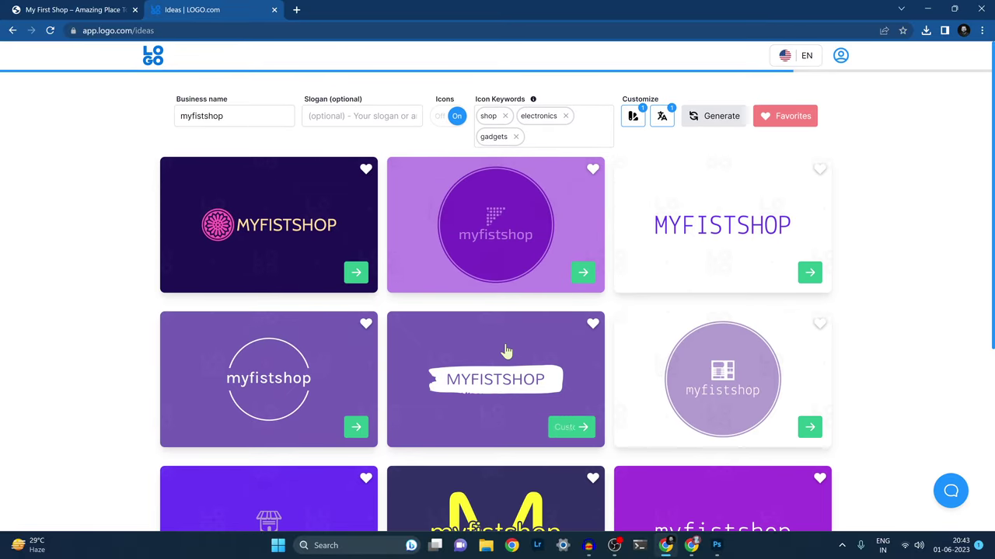
{"action": "scroll", "coordinate": [505, 350], "scroll_direction": "down", "scroll_amount": 4}
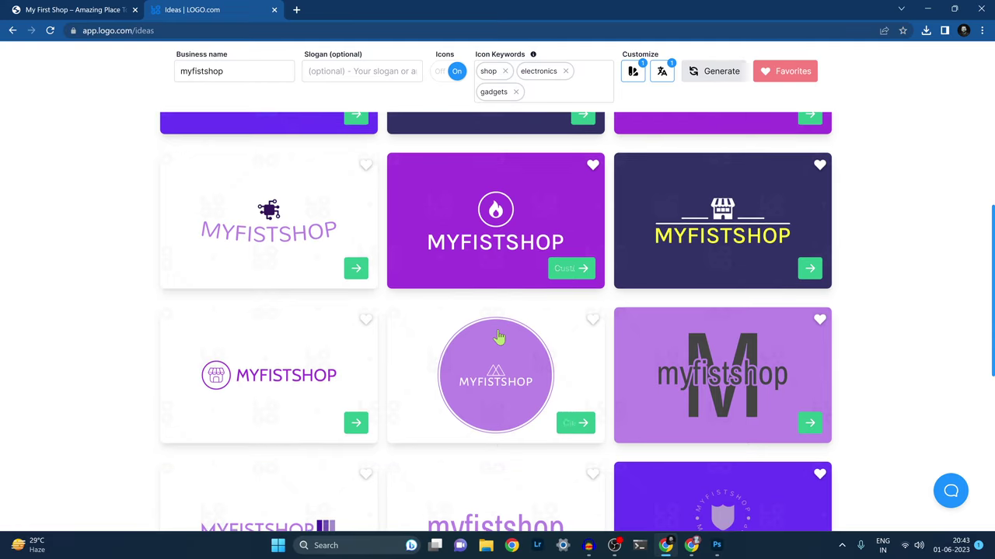
{"action": "scroll", "coordinate": [498, 336], "scroll_direction": "down", "scroll_amount": 5}
{"action": "scroll", "coordinate": [497, 337], "scroll_direction": "up", "scroll_amount": 2}
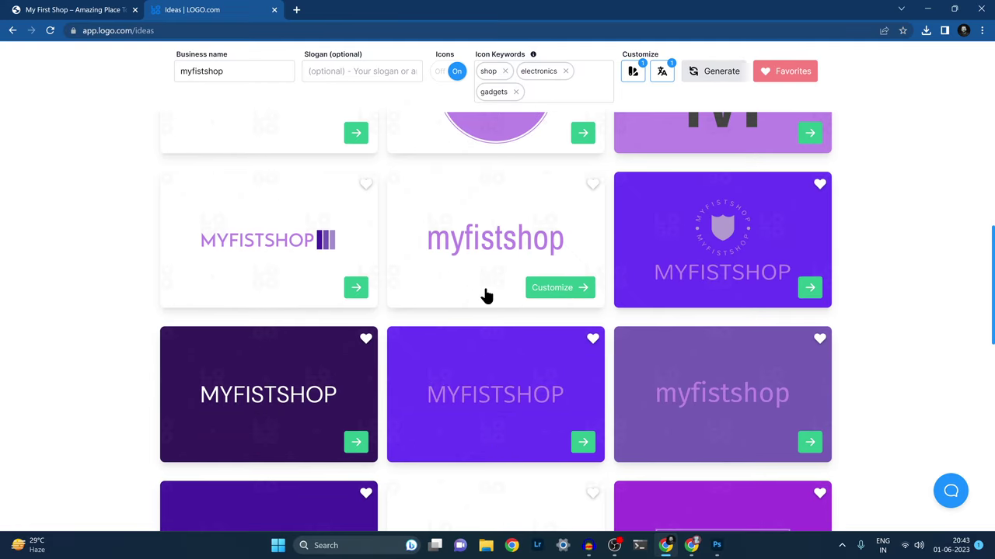
{"action": "scroll", "coordinate": [468, 392], "scroll_direction": "down", "scroll_amount": 8}
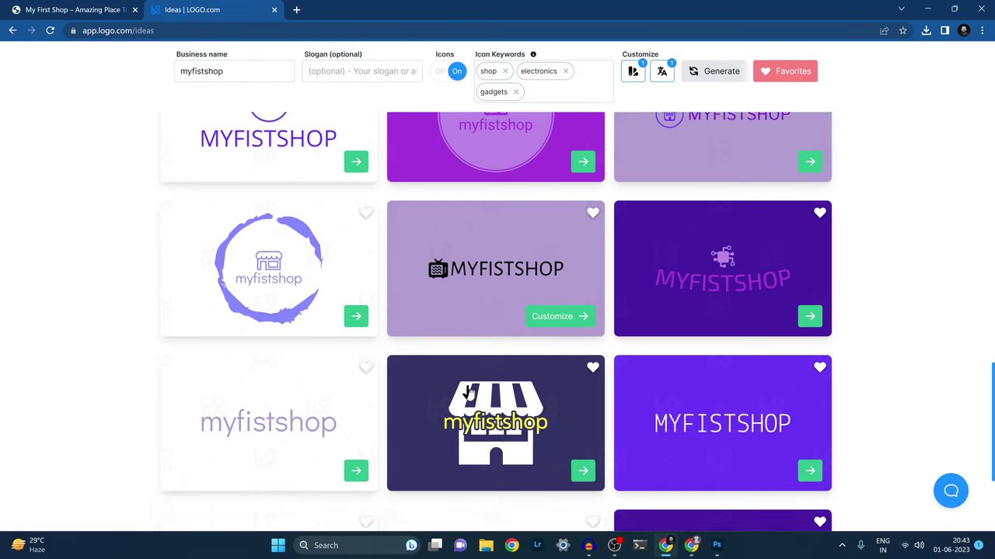
{"action": "scroll", "coordinate": [468, 393], "scroll_direction": "down", "scroll_amount": 8}
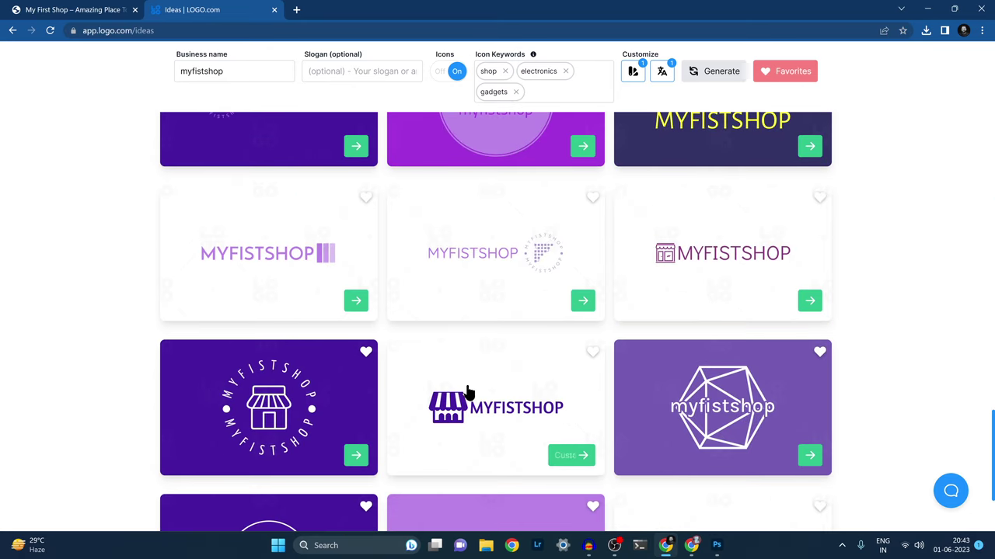
{"action": "scroll", "coordinate": [467, 392], "scroll_direction": "down", "scroll_amount": 5}
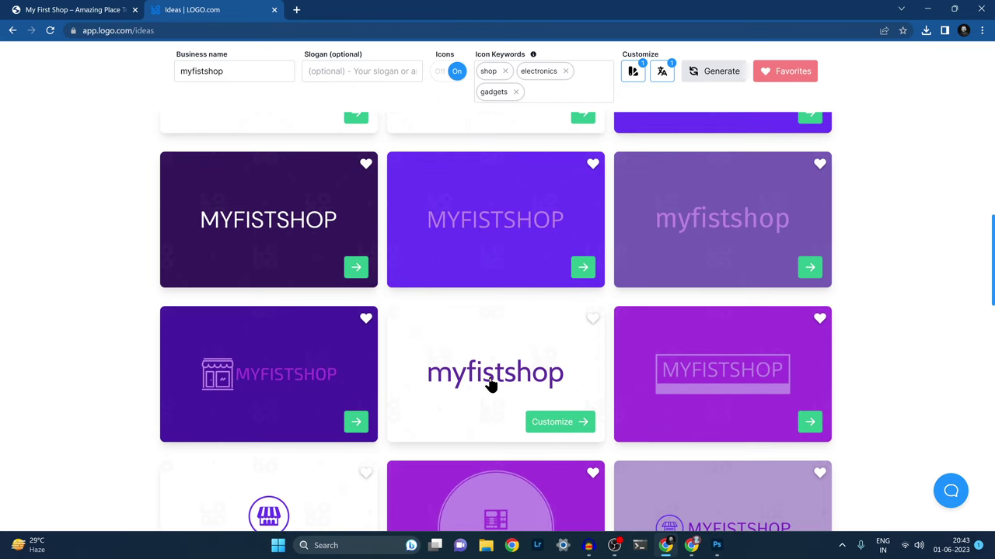
{"action": "left_click", "coordinate": [491, 385]}
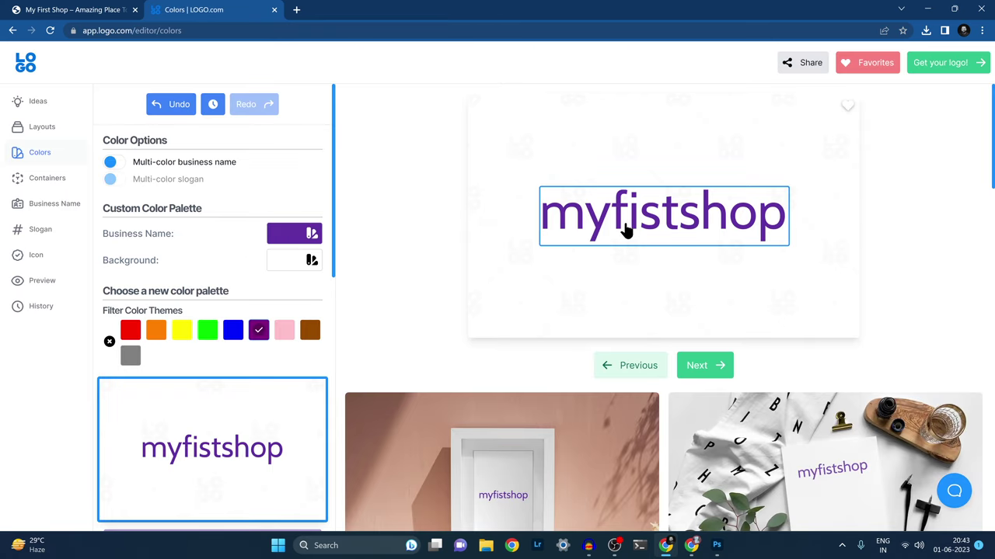
- Open the Business Name panel, select the name text, and browse the font options and mockups
{"action": "left_click", "coordinate": [645, 227]}
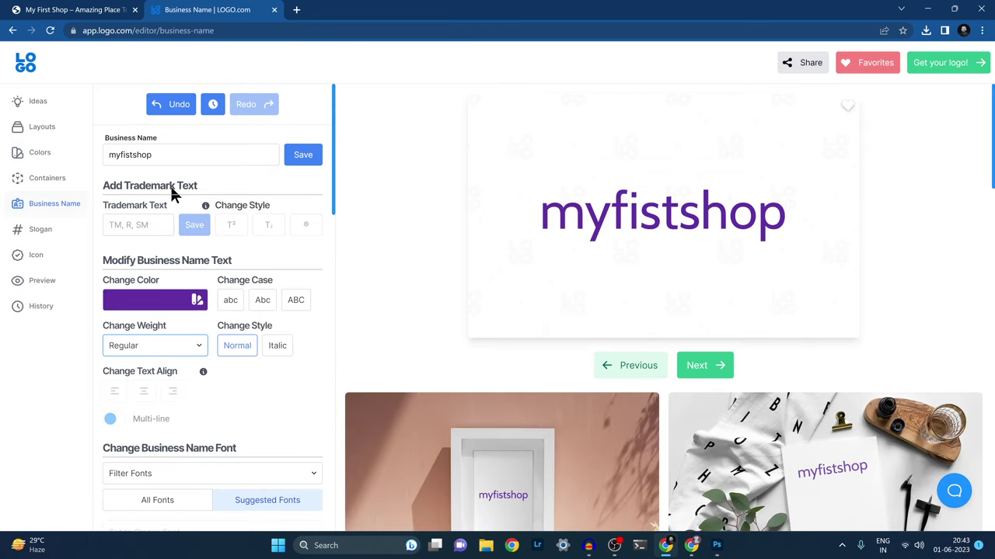
{"action": "double_click", "coordinate": [182, 159]}
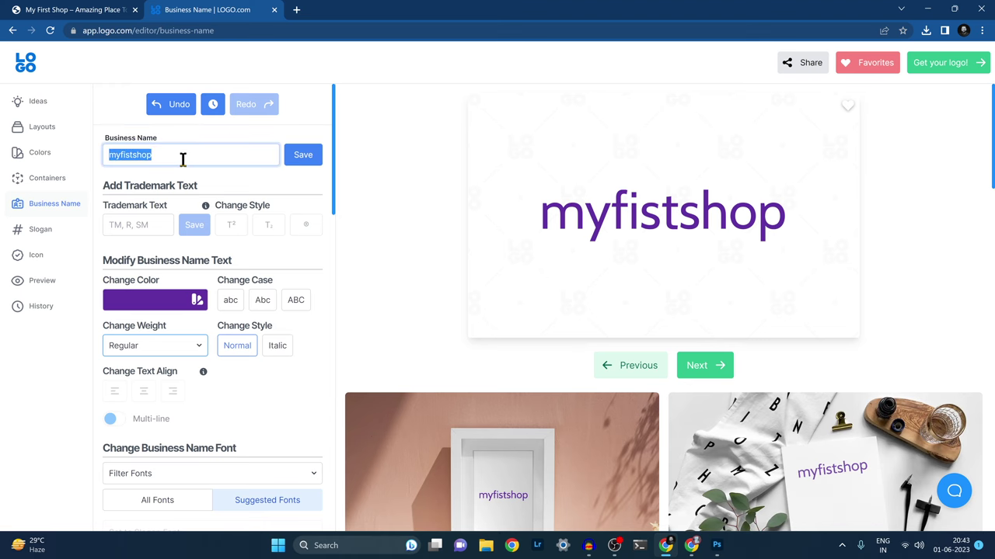
{"action": "scroll", "coordinate": [266, 296], "scroll_direction": "down", "scroll_amount": 7}
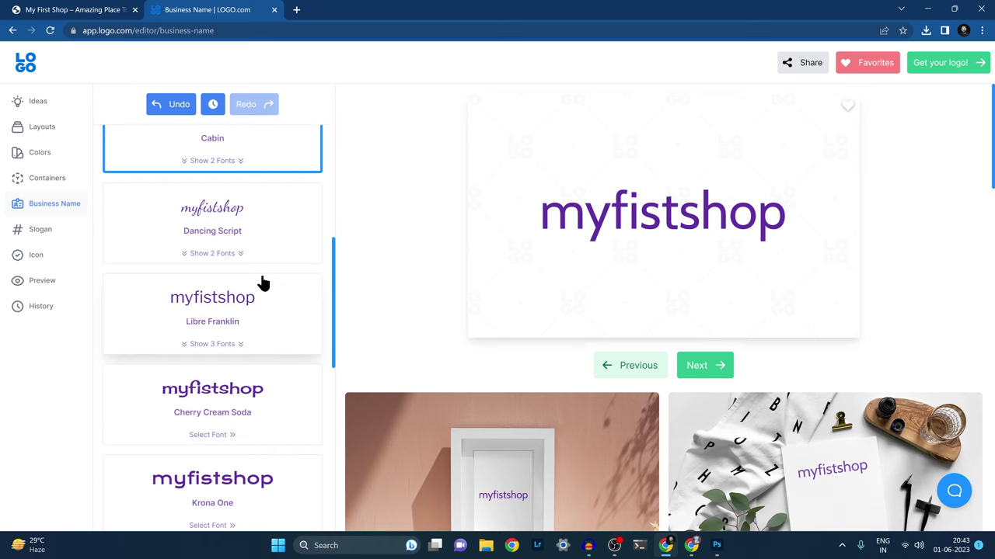
{"action": "scroll", "coordinate": [266, 373], "scroll_direction": "down", "scroll_amount": 4}
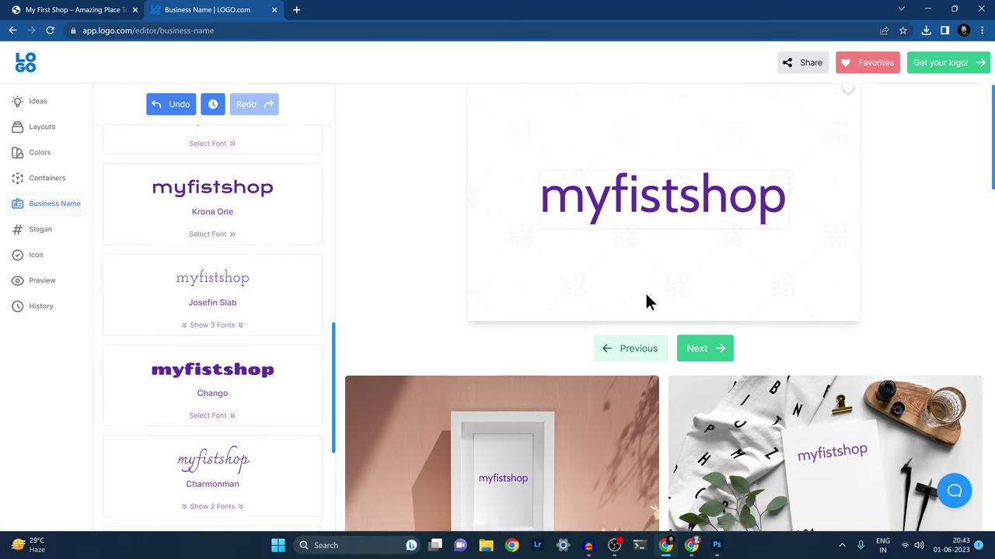
{"action": "scroll", "coordinate": [648, 302], "scroll_direction": "down", "scroll_amount": 3}
{"action": "scroll", "coordinate": [648, 302], "scroll_direction": "down", "scroll_amount": 10}
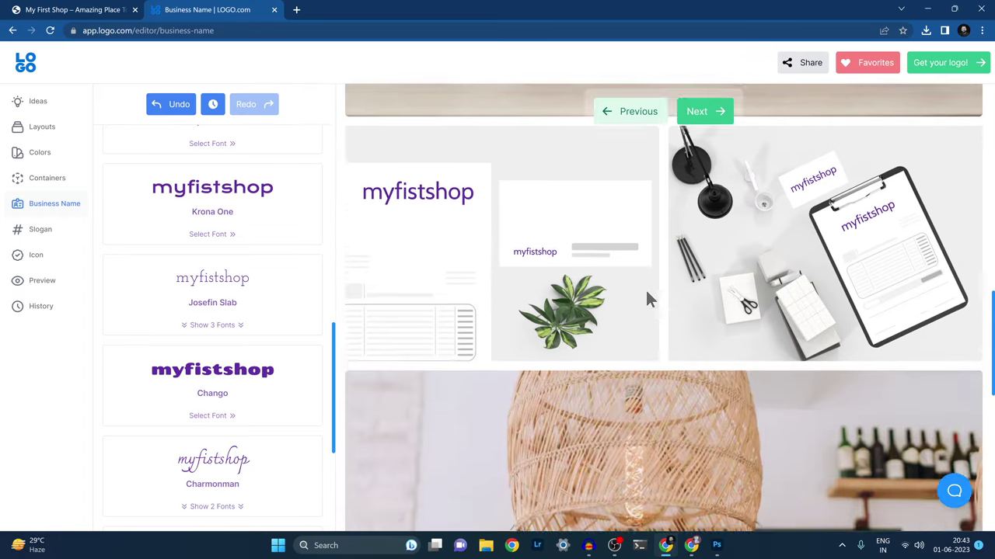
{"action": "scroll", "coordinate": [648, 299], "scroll_direction": "down", "scroll_amount": 5}
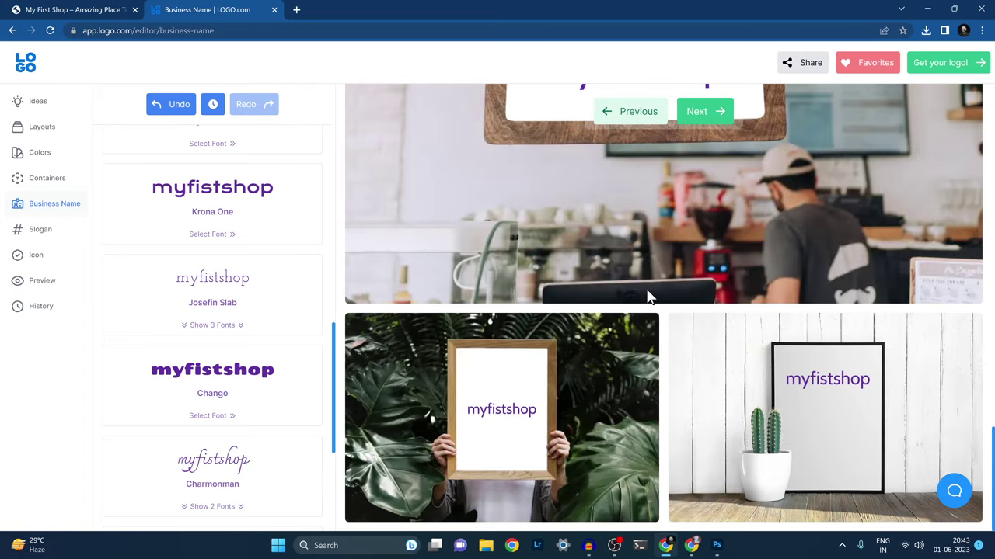
{"action": "scroll", "coordinate": [648, 299], "scroll_direction": "up", "scroll_amount": 15}
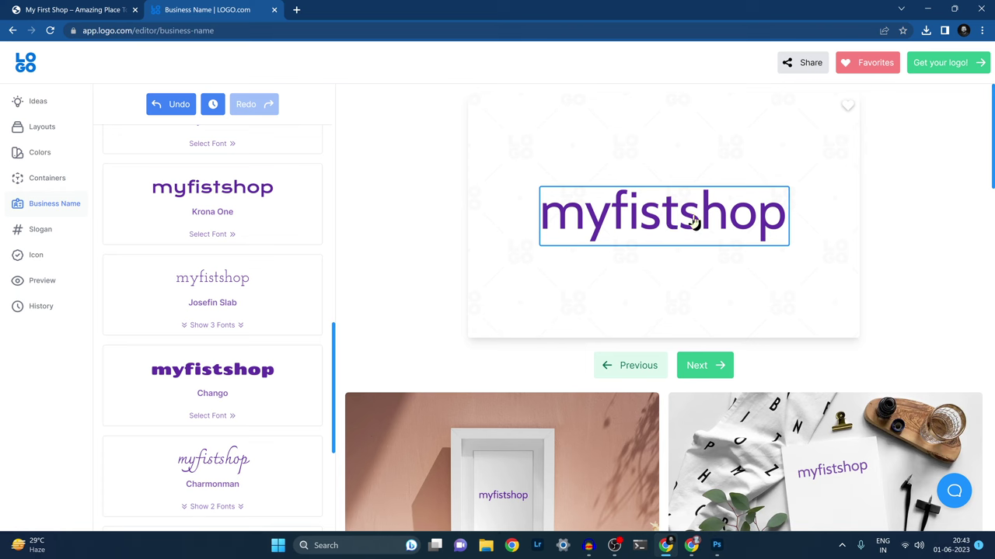
- Return to the business name settings and request the logo with Get your logo!
{"action": "left_click", "coordinate": [694, 223]}
{"action": "scroll", "coordinate": [257, 322], "scroll_direction": "up", "scroll_amount": 10}
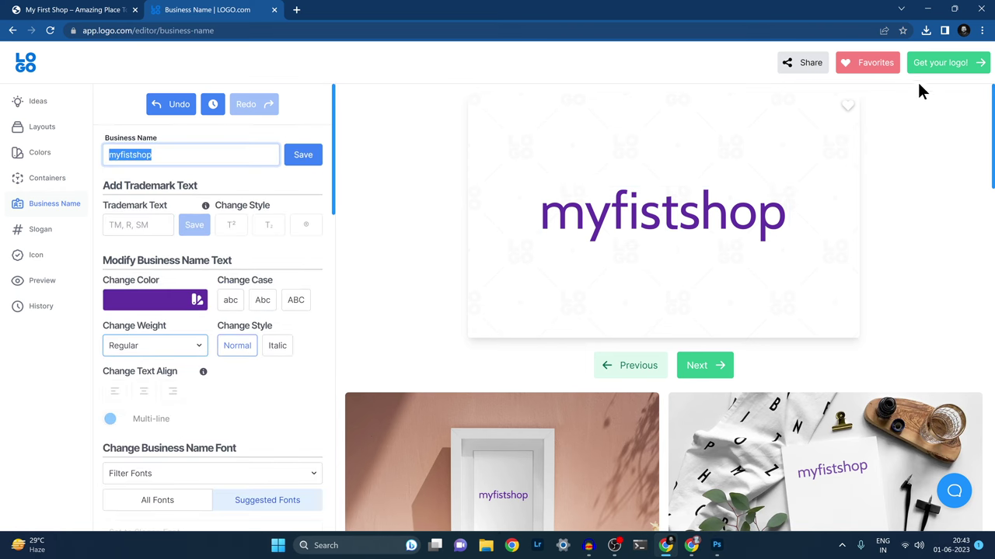
{"action": "left_click", "coordinate": [944, 69]}
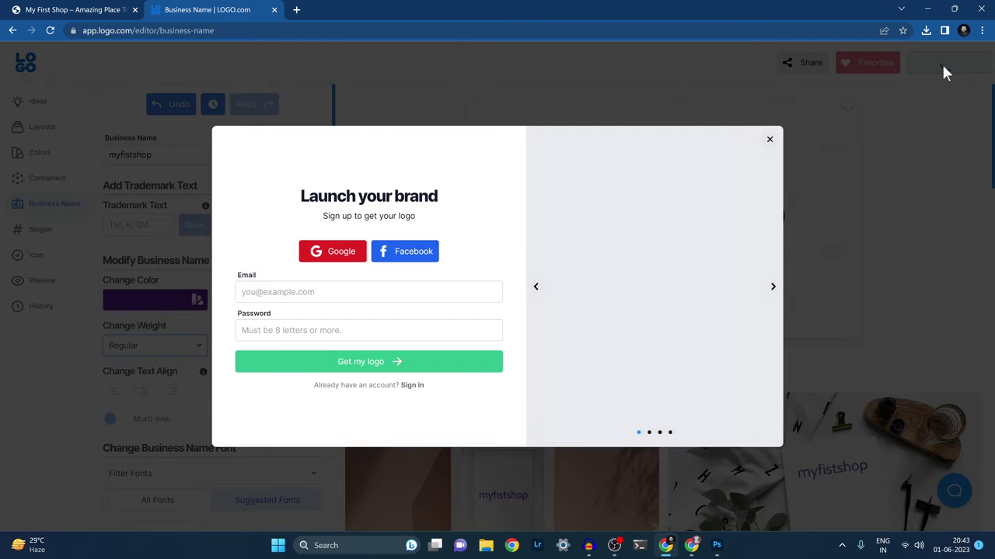
- Sign up with a Google account and go to the downloadable logo files
{"action": "left_click", "coordinate": [334, 258]}
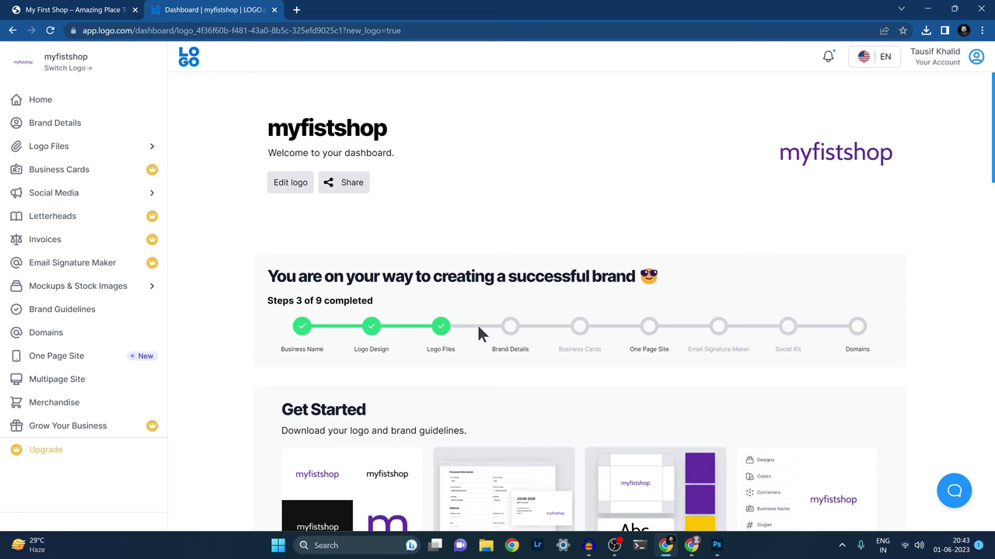
{"action": "scroll", "coordinate": [458, 342], "scroll_direction": "down", "scroll_amount": 3}
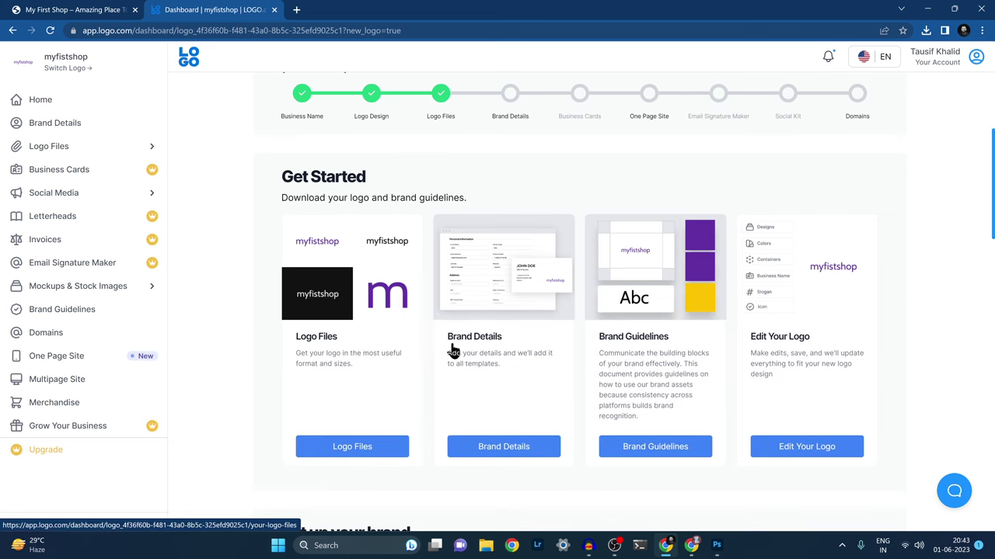
{"action": "left_click", "coordinate": [350, 447]}
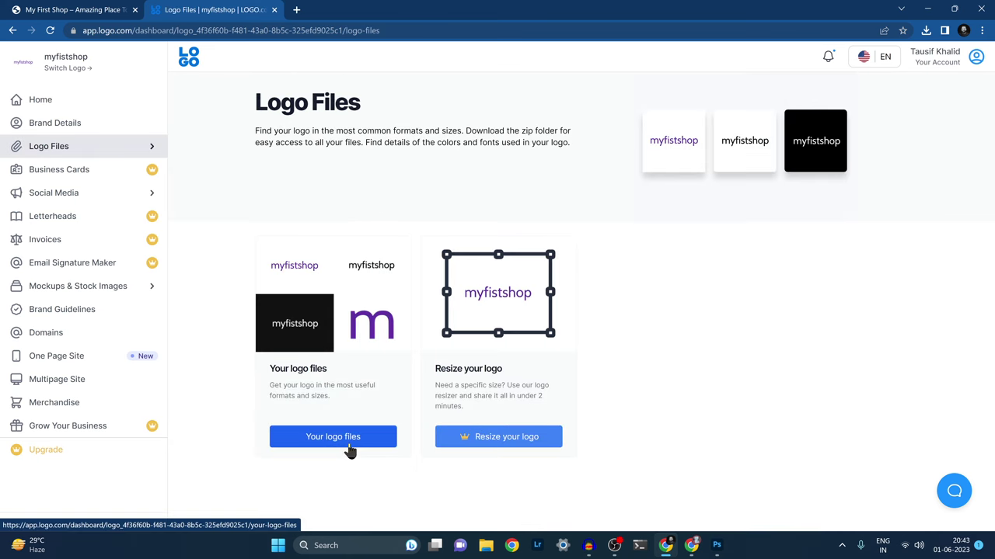
{"action": "left_click", "coordinate": [322, 440]}
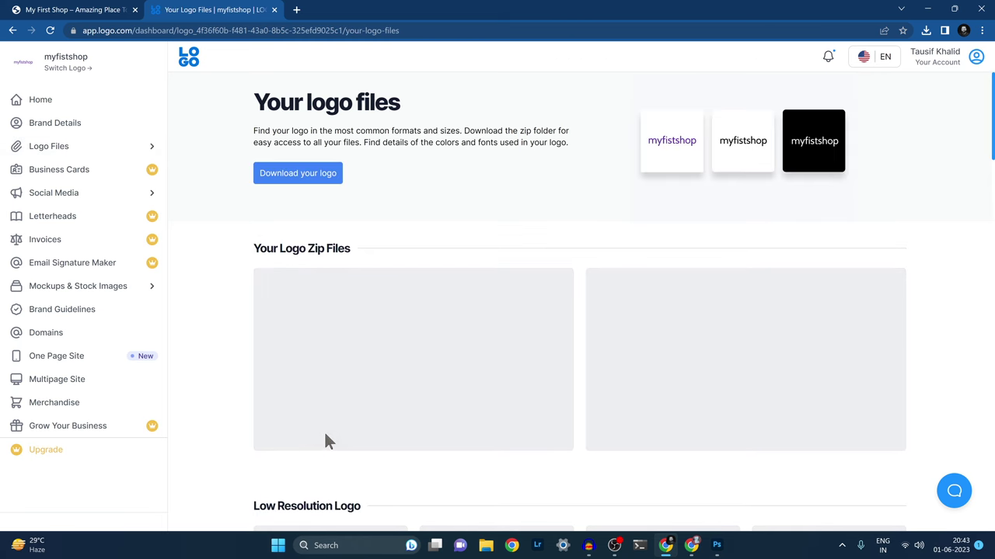
- Download the High Resolution Logo Color on Transparent Background PNG
{"action": "scroll", "coordinate": [566, 351], "scroll_direction": "down", "scroll_amount": 6}
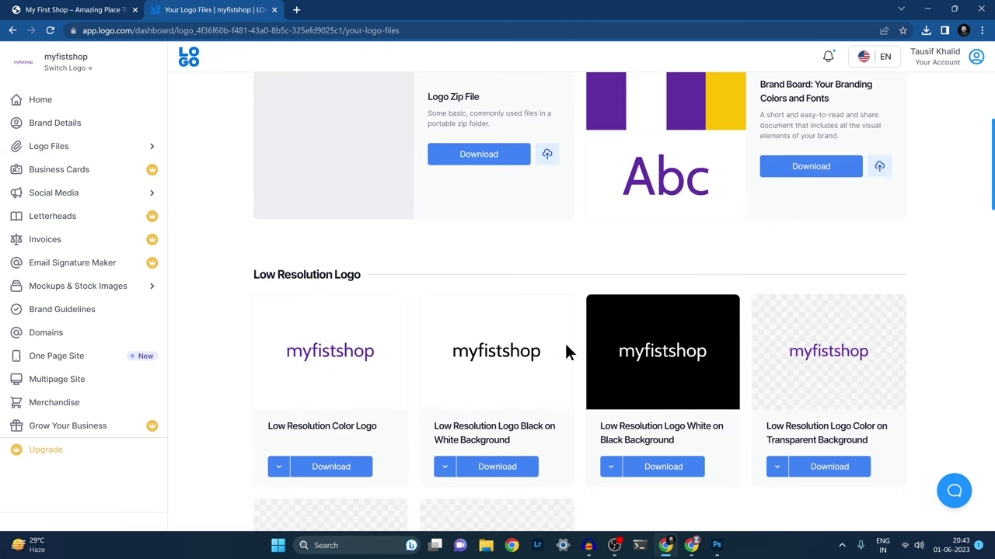
{"action": "scroll", "coordinate": [566, 349], "scroll_direction": "up", "scroll_amount": 2}
{"action": "scroll", "coordinate": [565, 350], "scroll_direction": "down", "scroll_amount": 4}
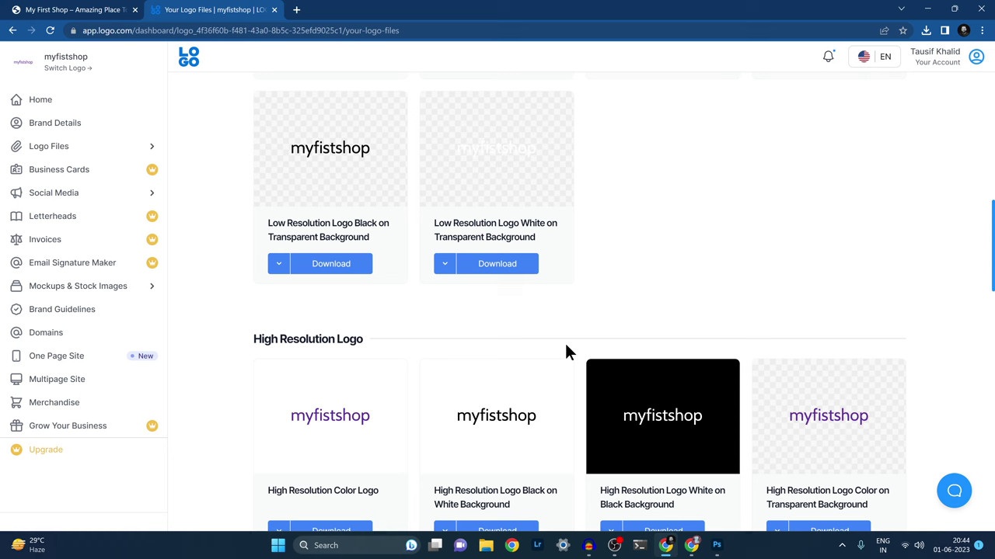
{"action": "scroll", "coordinate": [565, 350], "scroll_direction": "down", "scroll_amount": 2}
{"action": "scroll", "coordinate": [855, 373], "scroll_direction": "down", "scroll_amount": 2}
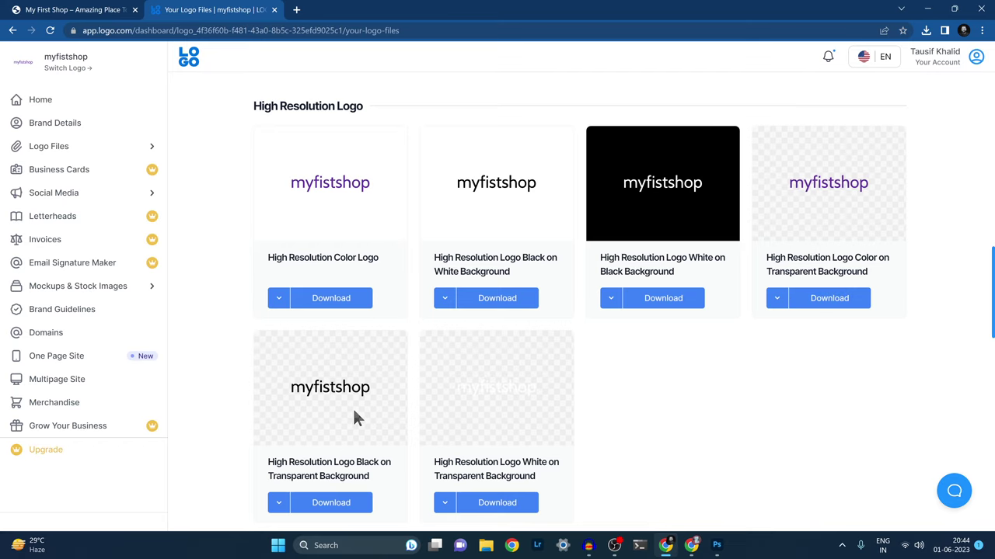
{"action": "left_click", "coordinate": [821, 302]}
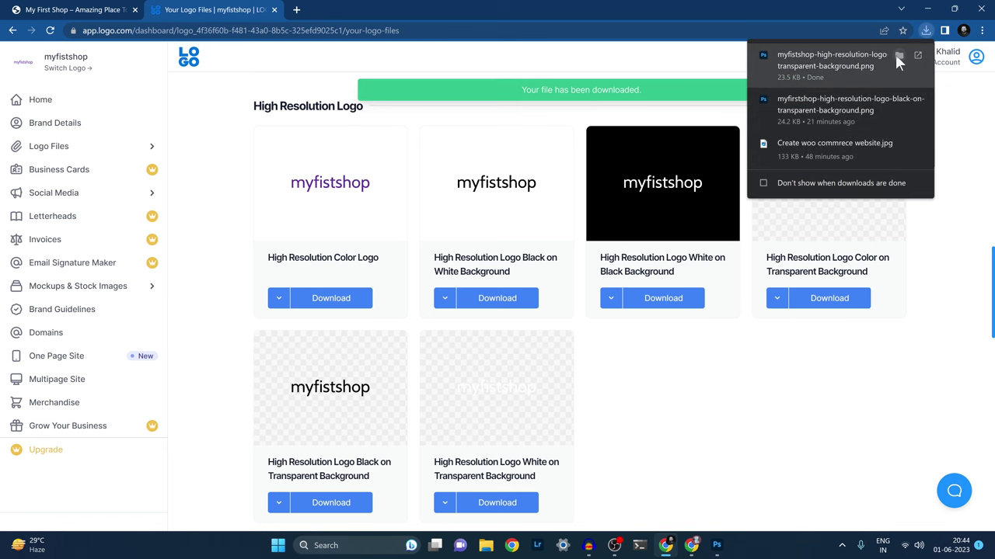
- Show the downloaded logo PNG in Downloads, preview it in Photos, then close Photos and the logo files tab
{"action": "left_click", "coordinate": [898, 56]}
{"action": "right_click", "coordinate": [389, 229]}
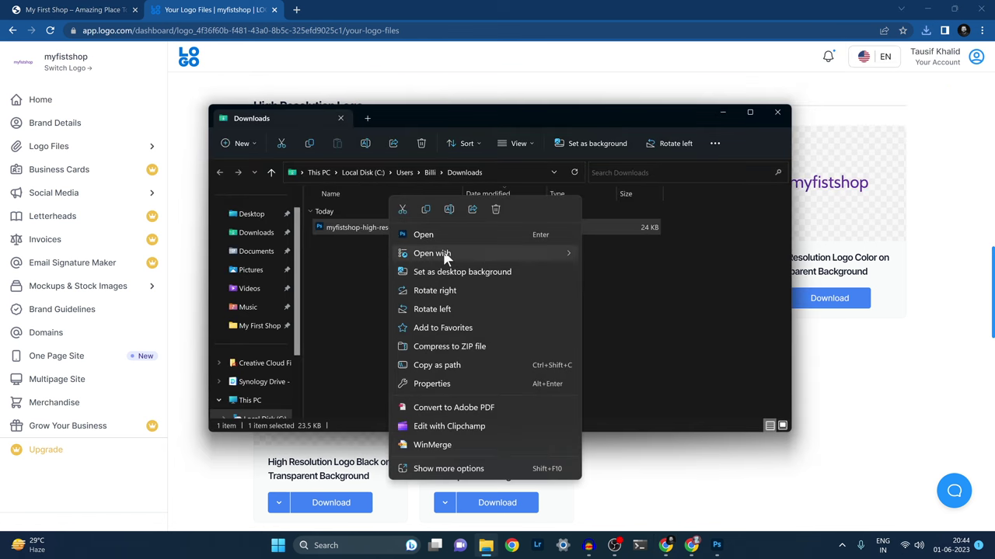
{"action": "mouse_move", "coordinate": [445, 254]}
{"action": "left_click", "coordinate": [632, 311]}
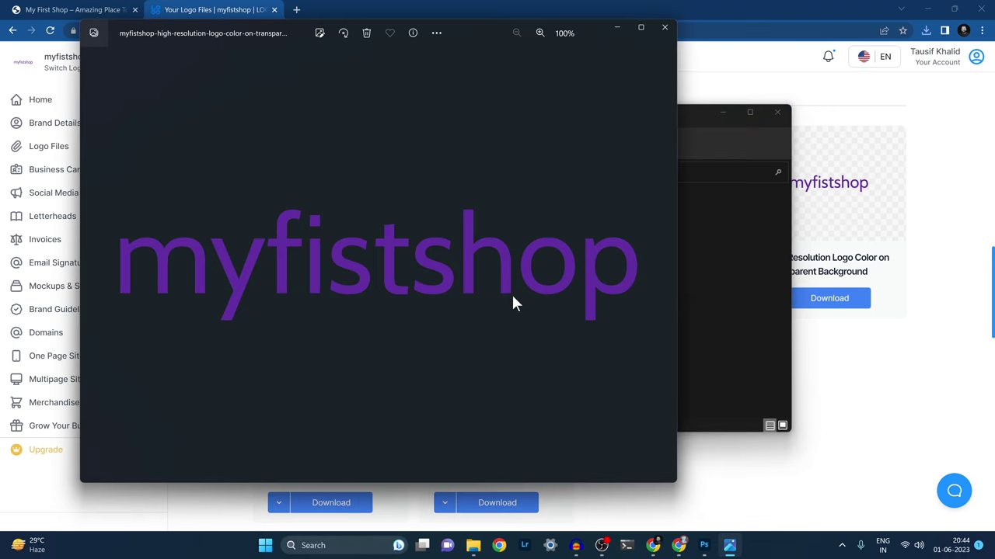
{"action": "left_click", "coordinate": [664, 27]}
{"action": "left_click", "coordinate": [292, 69]}
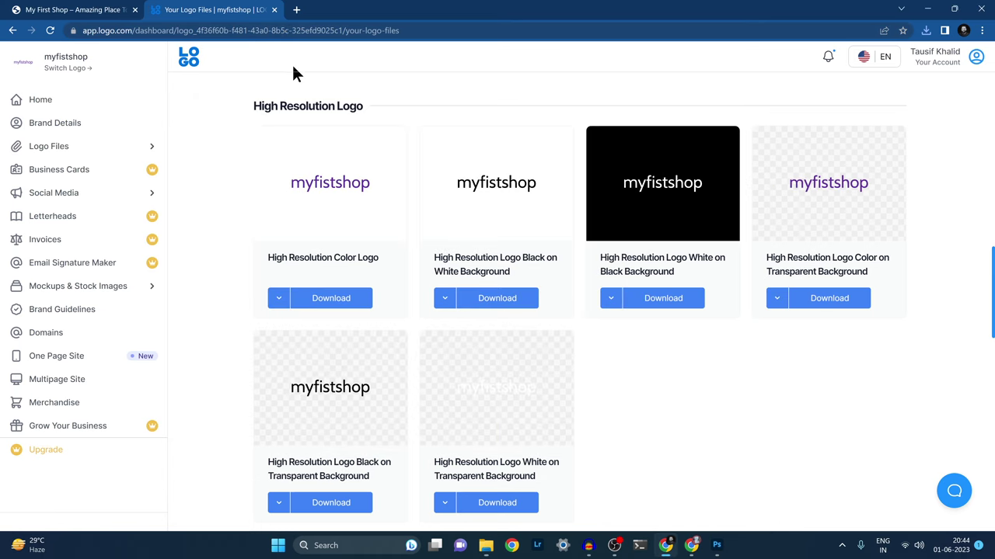
{"action": "left_click", "coordinate": [274, 10]}
- Create a new 1920 × 1080 px document in RGB Color at 8 bit
{"action": "left_click", "coordinate": [717, 545]}
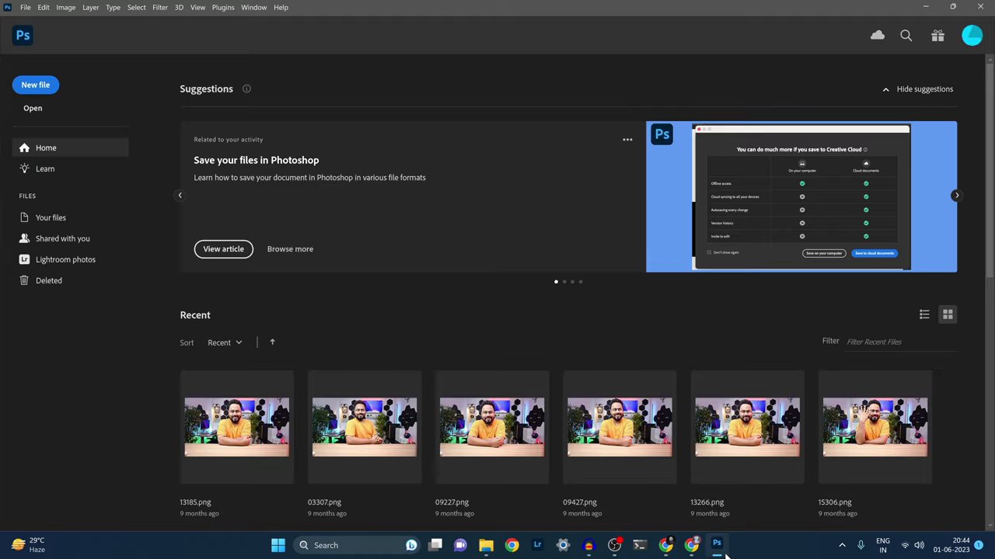
{"action": "left_click", "coordinate": [34, 87]}
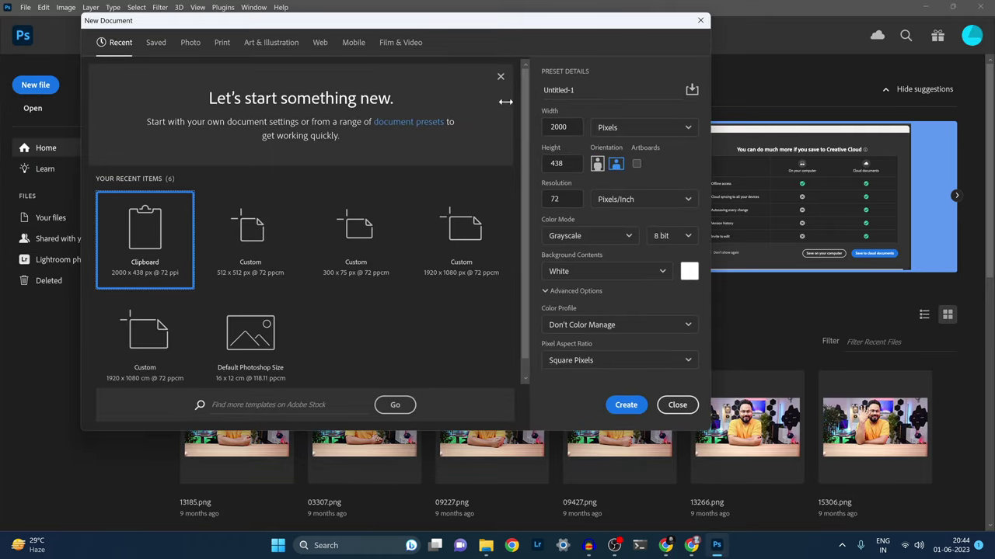
{"action": "left_click", "coordinate": [570, 126]}
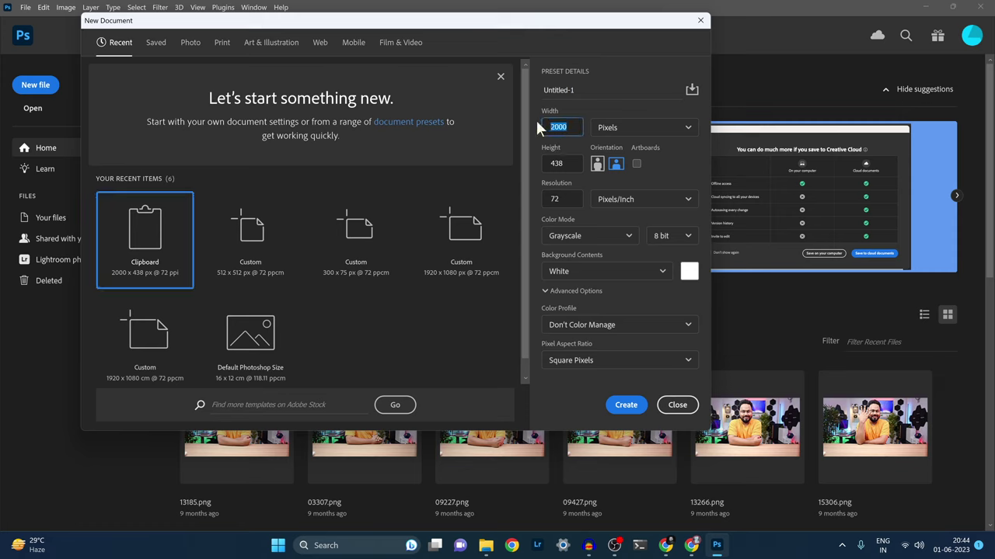
{"action": "type", "text": "1920"}
{"action": "left_click", "coordinate": [579, 163]}
{"action": "type", "text": "1"}
{"action": "type", "text": "080"}
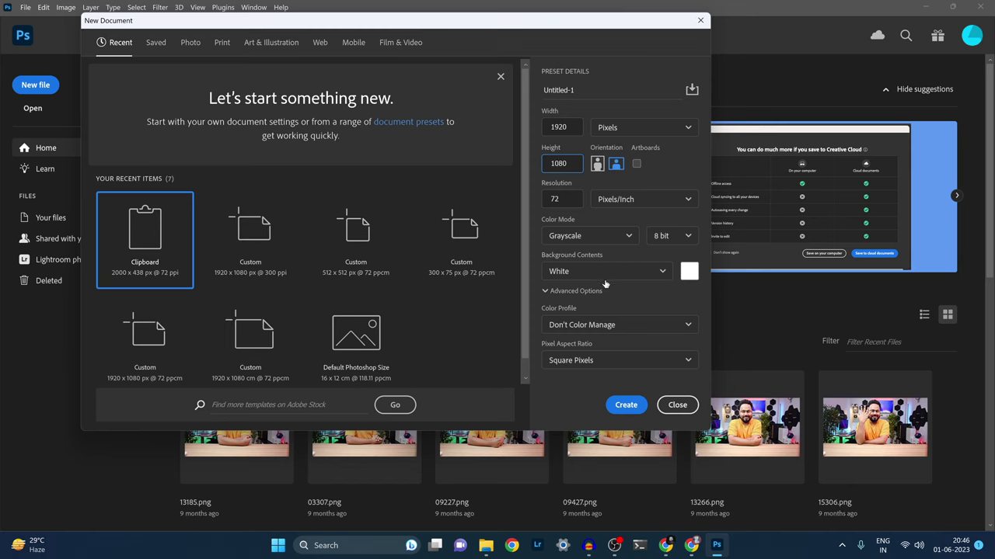
{"action": "left_click", "coordinate": [614, 241]}
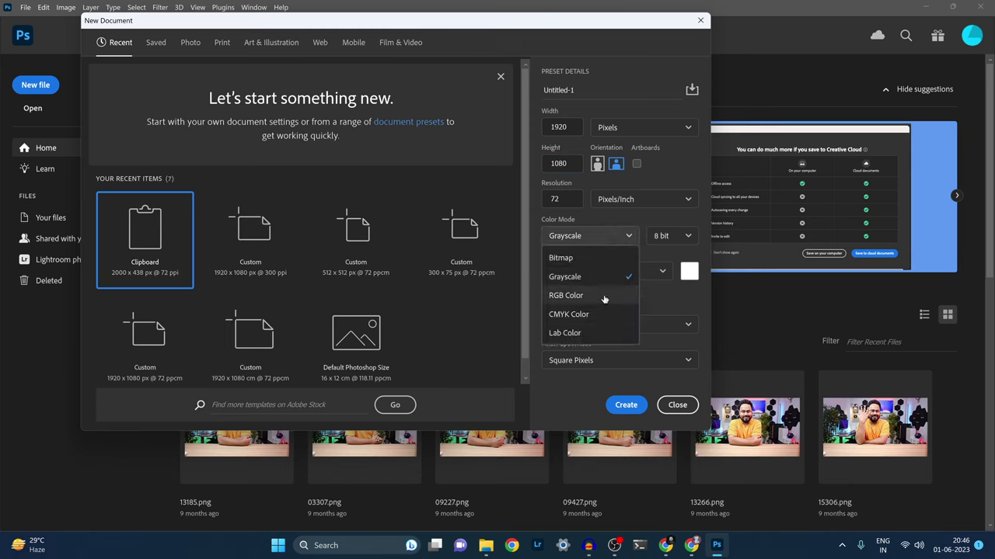
{"action": "left_click", "coordinate": [603, 298]}
{"action": "left_click", "coordinate": [670, 233]}
{"action": "left_click", "coordinate": [670, 233]}
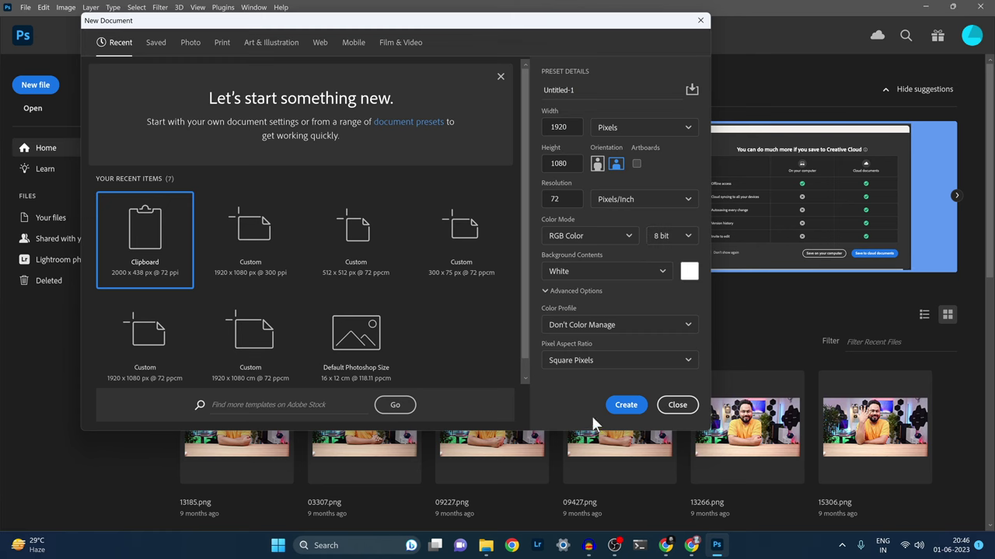
{"action": "left_click", "coordinate": [625, 405]}
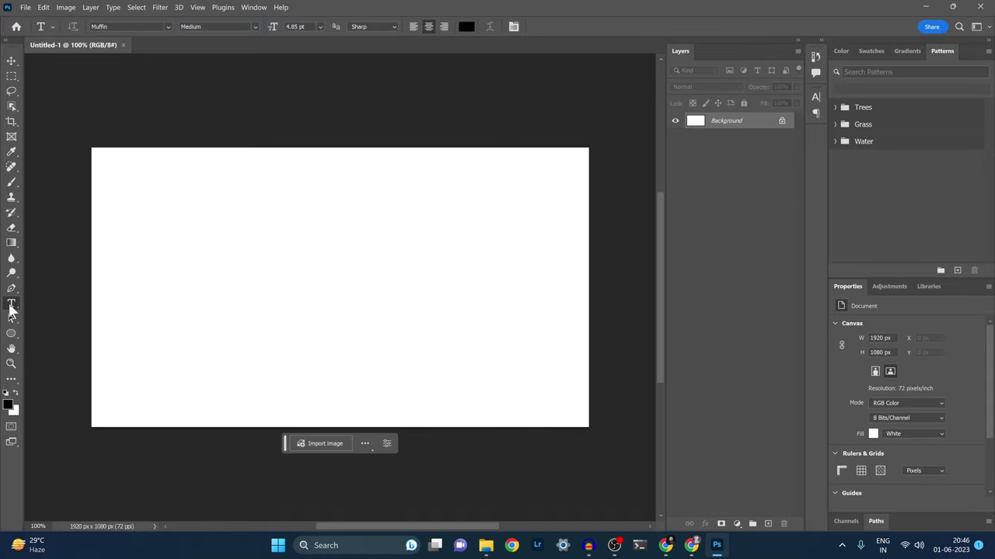
- Add a black myfistshop text layer and scale it to about 411 pt, spanning the canvas and vertically centred
{"action": "left_click", "coordinate": [240, 288]}
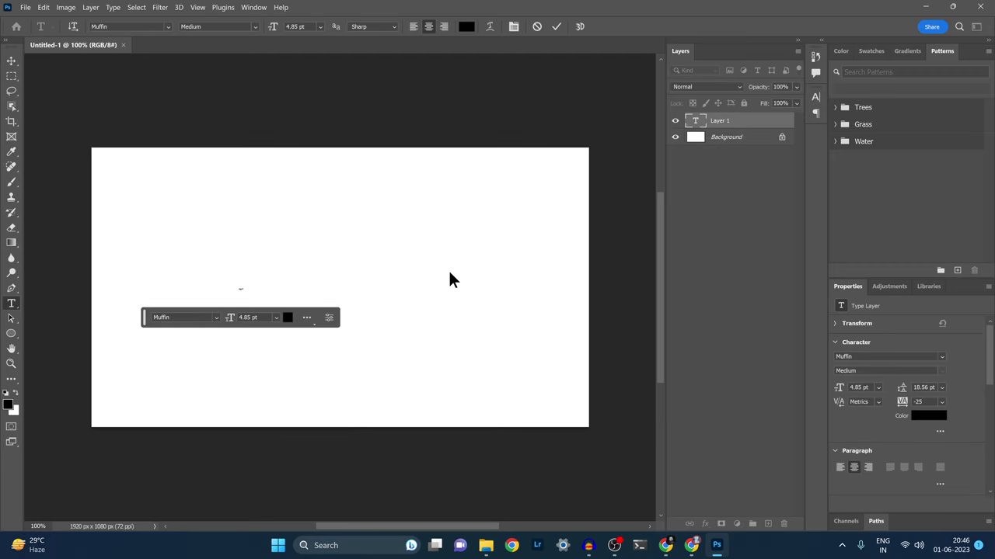
{"action": "left_click", "coordinate": [11, 62]}
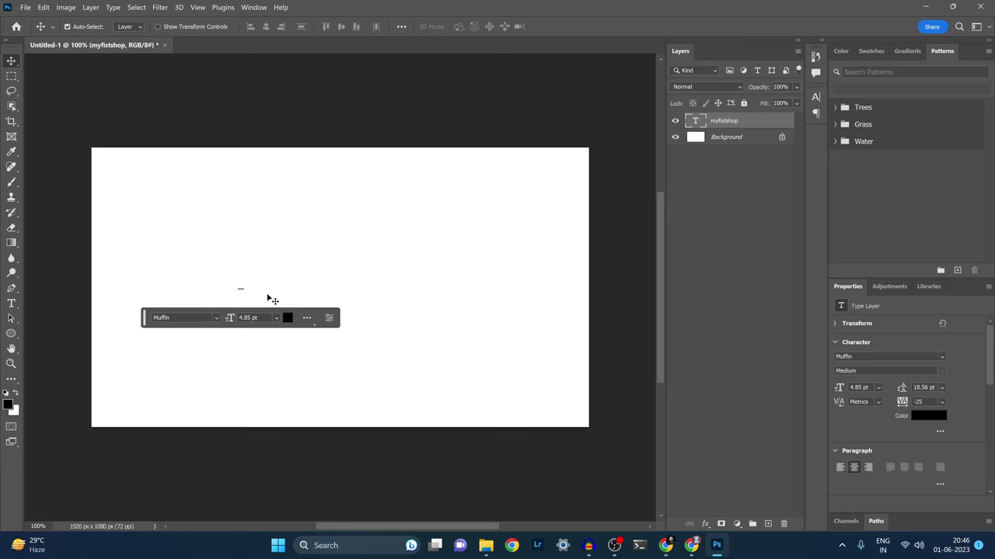
{"action": "key", "text": "ctrl"}
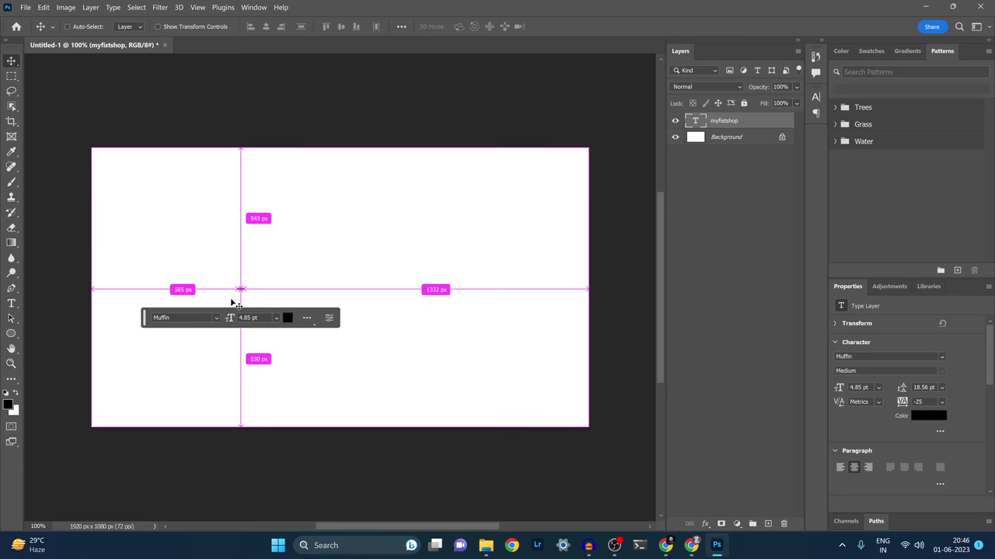
{"action": "key", "text": "ctrl+t"}
{"action": "left_click_drag", "start_coordinate": [248, 286], "coordinate": [599, 192]}
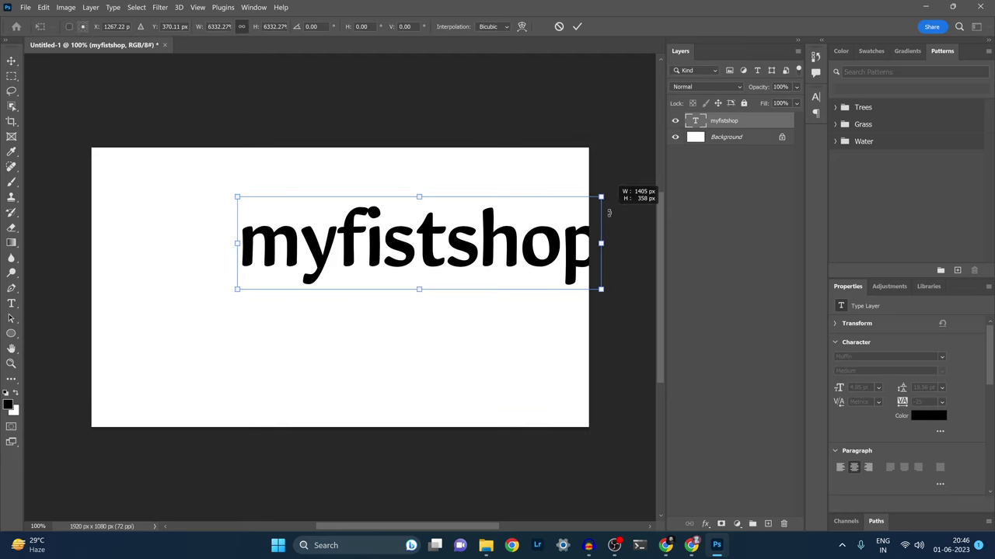
{"action": "left_click_drag", "start_coordinate": [530, 241], "coordinate": [384, 282]}
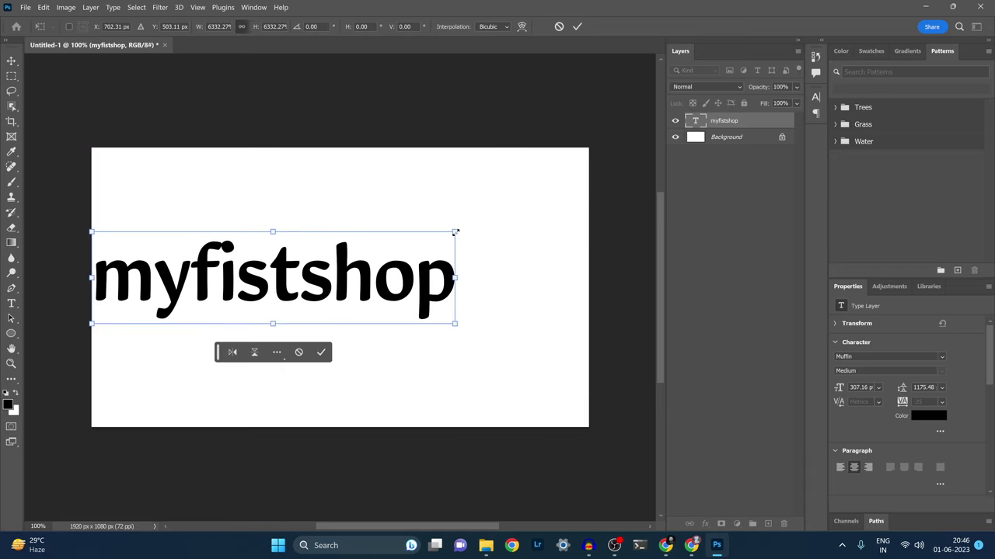
{"action": "left_click_drag", "start_coordinate": [457, 231], "coordinate": [578, 201]}
{"action": "left_click_drag", "start_coordinate": [508, 265], "coordinate": [502, 288]}
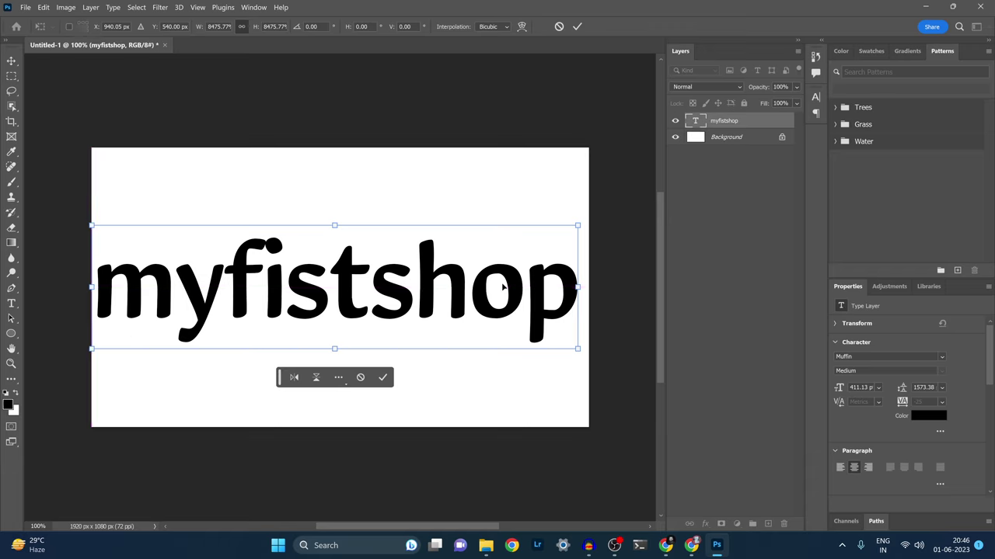
{"action": "key", "text": "Return"}
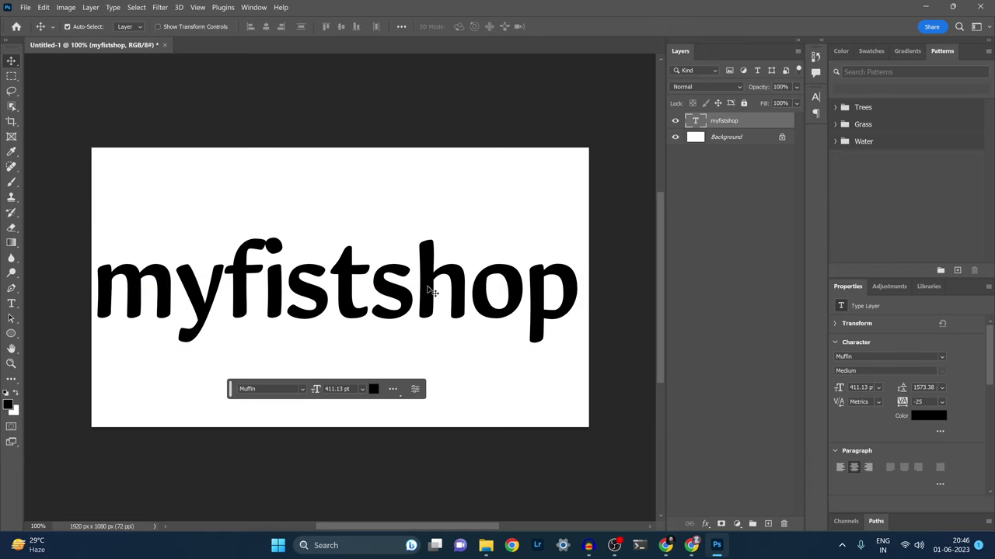
{"action": "double_click", "coordinate": [415, 289]}
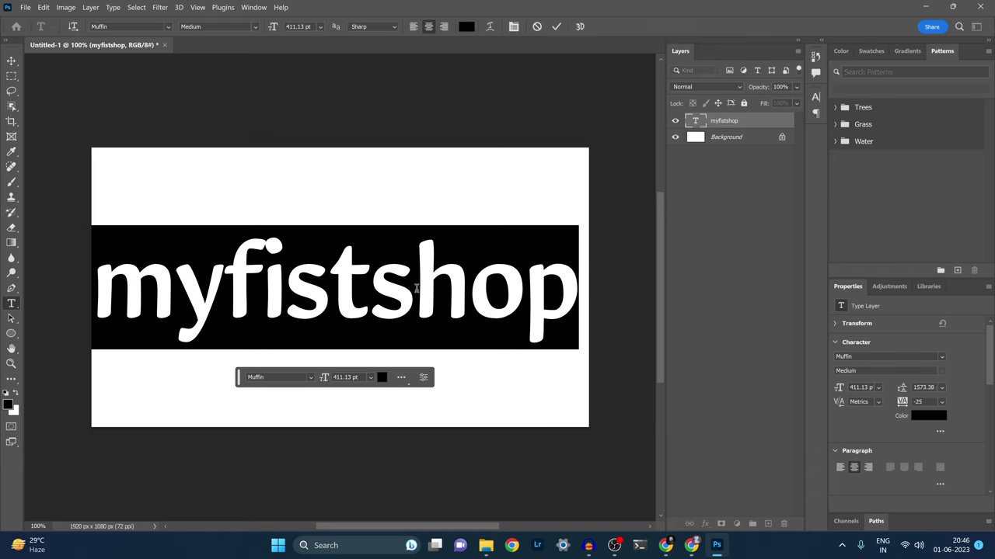
- Colour the whole wordmark yellow #ffba00
{"action": "left_click", "coordinate": [466, 27]}
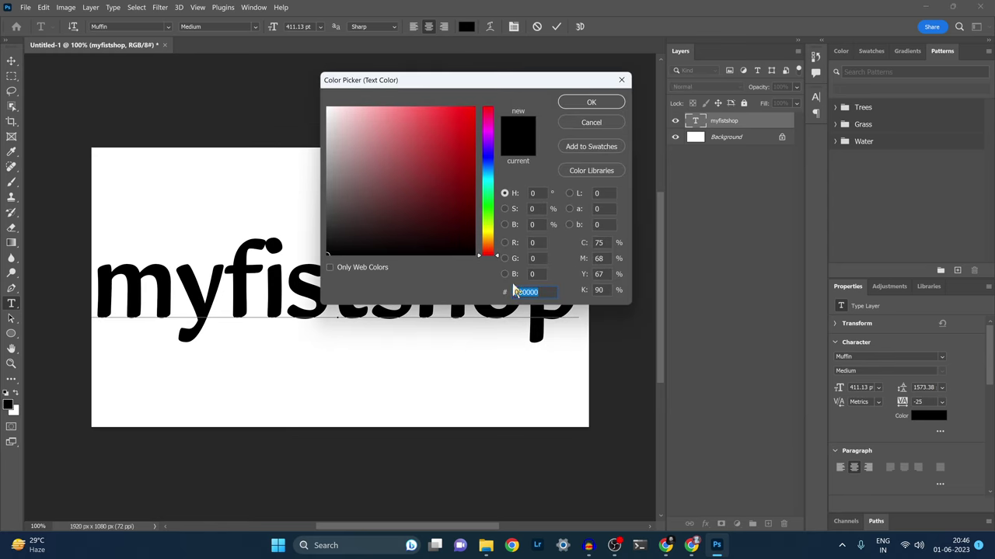
{"action": "type", "text": "f"}
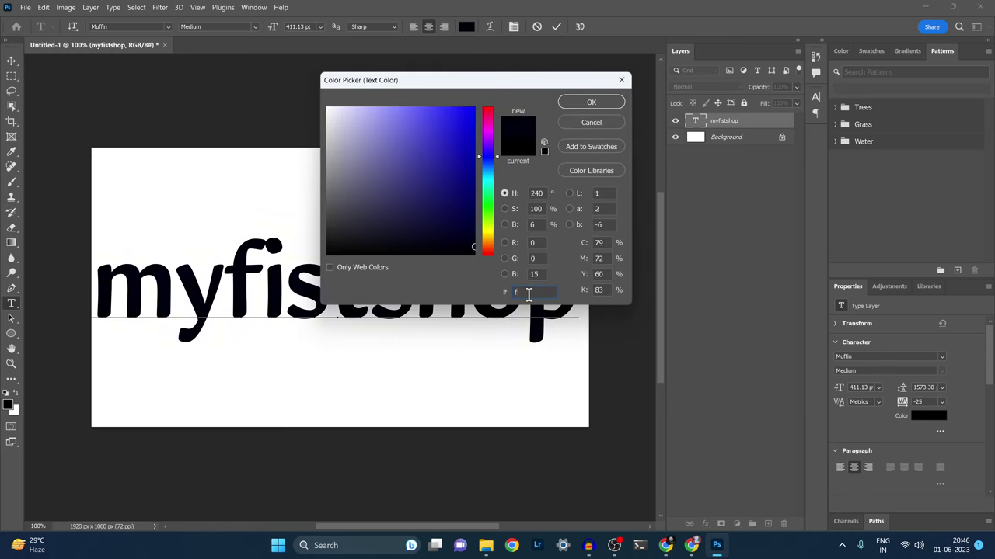
{"action": "type", "text": "fba00"}
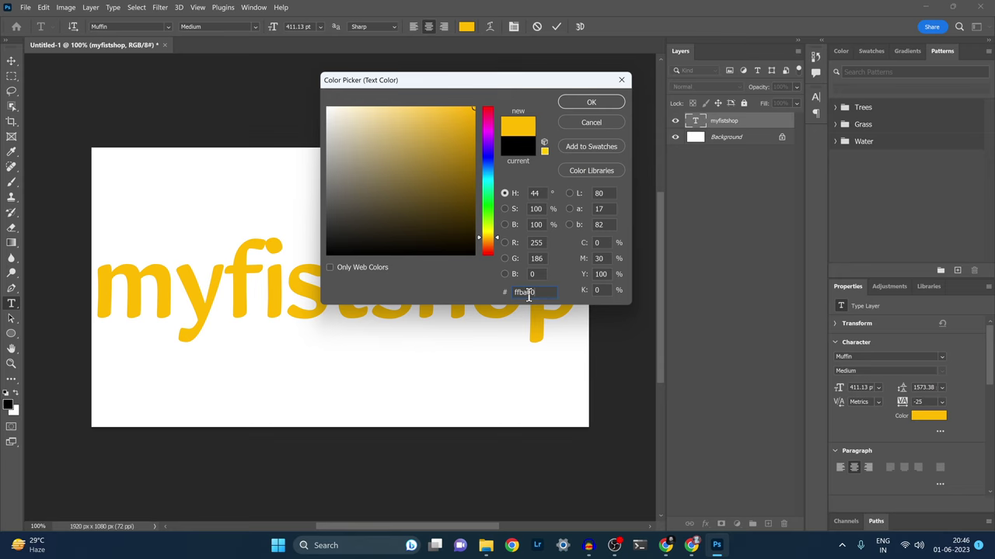
{"action": "left_click", "coordinate": [590, 102]}
{"action": "left_click", "coordinate": [371, 304]}
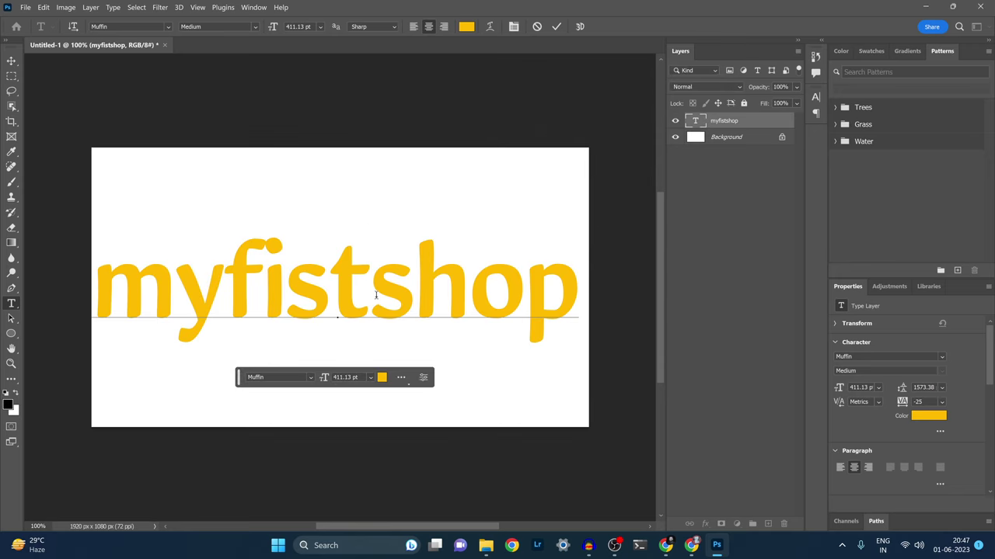
- Correct the spelling to myfirstshop and make the word first black
{"action": "left_click", "coordinate": [292, 287]}
{"action": "type", "text": "r"}
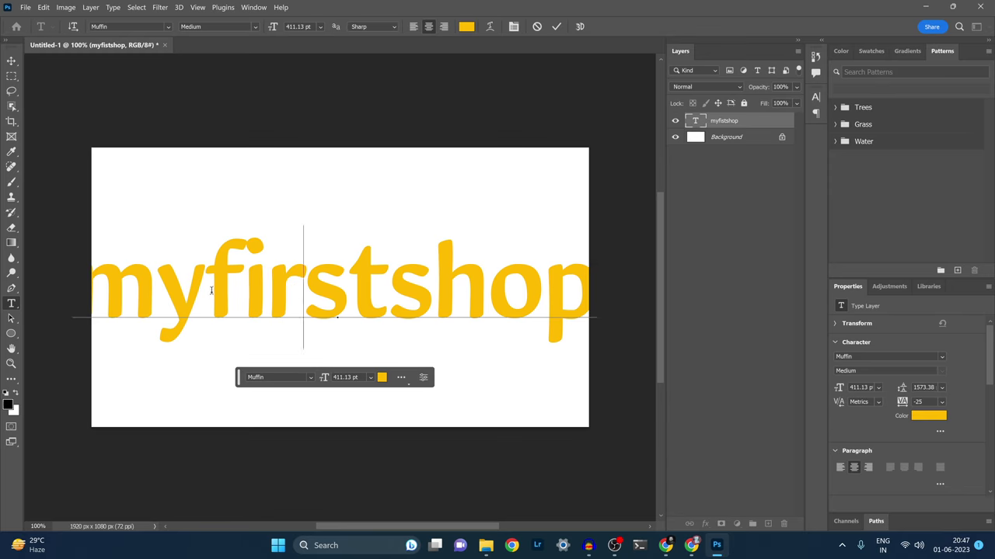
{"action": "left_click_drag", "start_coordinate": [211, 290], "coordinate": [370, 288]}
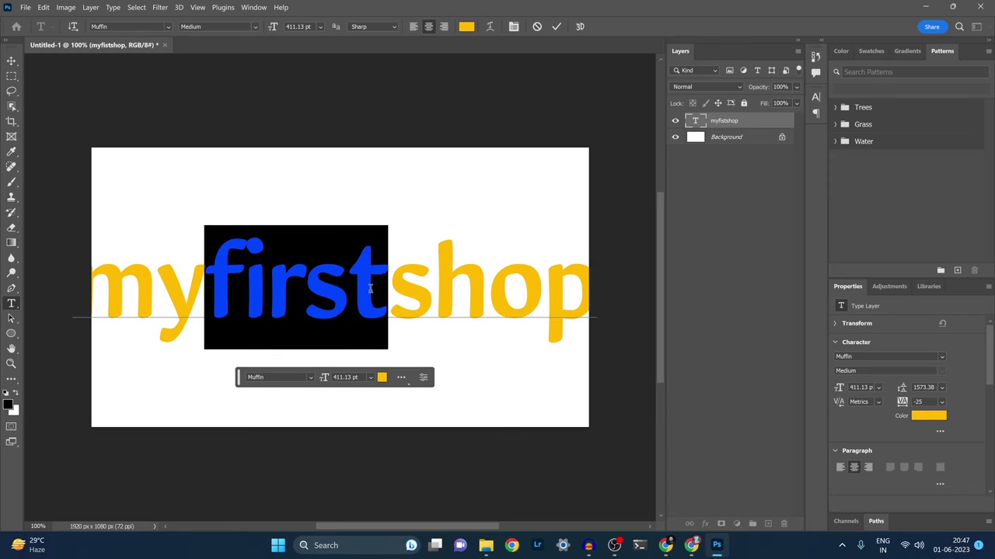
{"action": "left_click", "coordinate": [382, 378]}
{"action": "left_click_drag", "start_coordinate": [366, 206], "coordinate": [303, 305]}
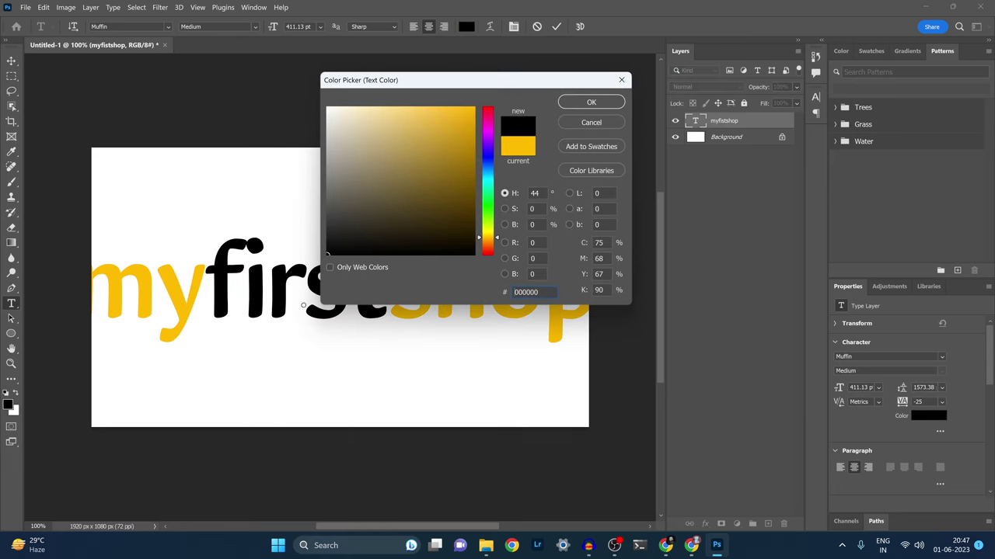
{"action": "left_click", "coordinate": [590, 104]}
{"action": "key", "text": "Escape"}
- Shrink the wordmark slightly and recentre it on the canvas
{"action": "key", "text": "v"}
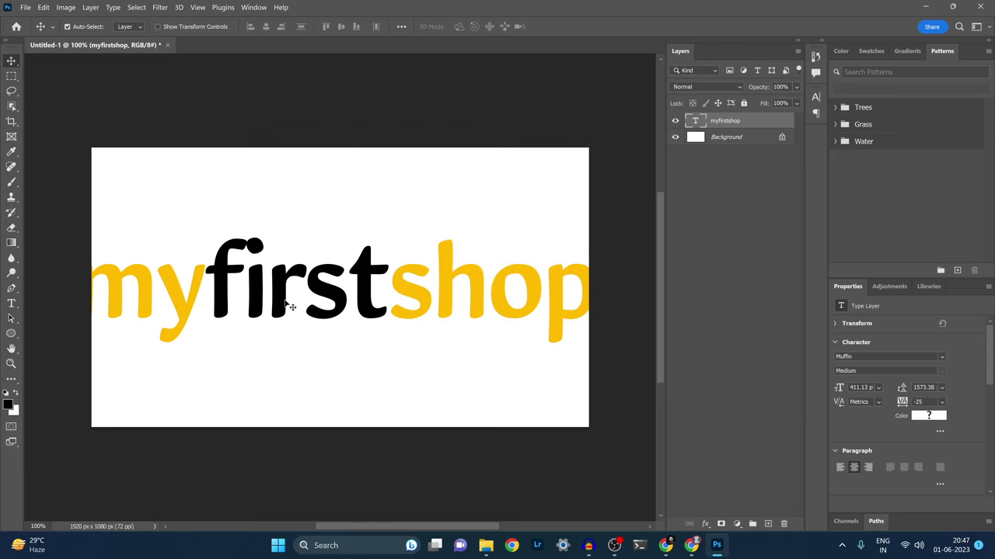
{"action": "key", "text": "ctrl+t"}
{"action": "left_click_drag", "start_coordinate": [332, 348], "coordinate": [334, 331]}
{"action": "left_click_drag", "start_coordinate": [341, 296], "coordinate": [354, 314]}
{"action": "key", "text": "Return"}
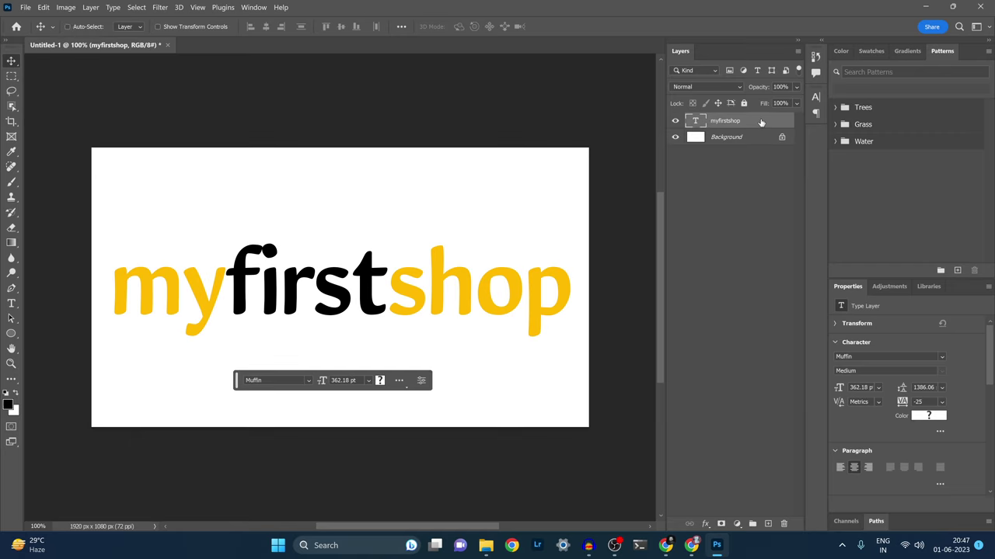
- Duplicate the wordmark layer, name the copy White and the original Black, and hide Black
{"action": "key", "text": "ctrl+j"}
{"action": "double_click", "coordinate": [719, 121]}
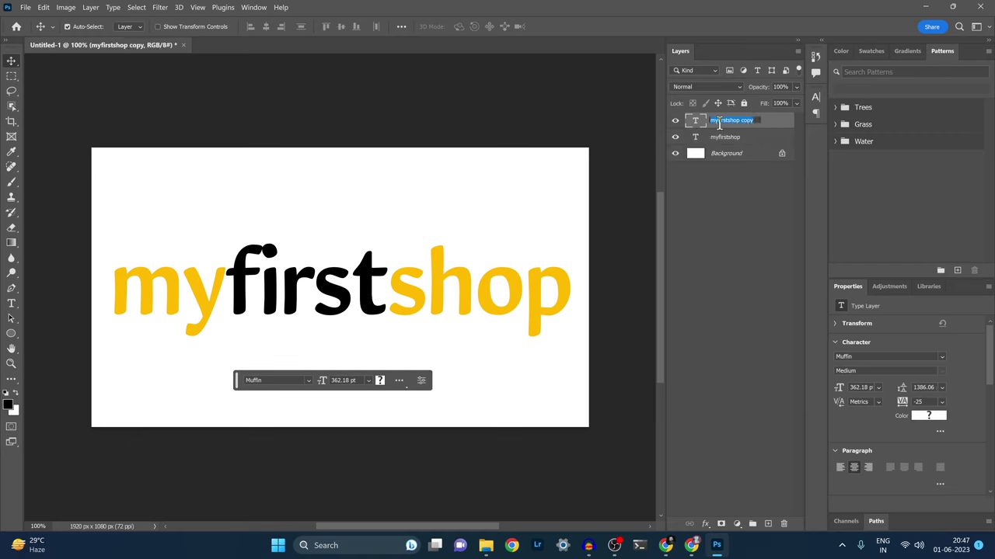
{"action": "type", "text": "White"}
{"action": "left_click", "coordinate": [722, 139]}
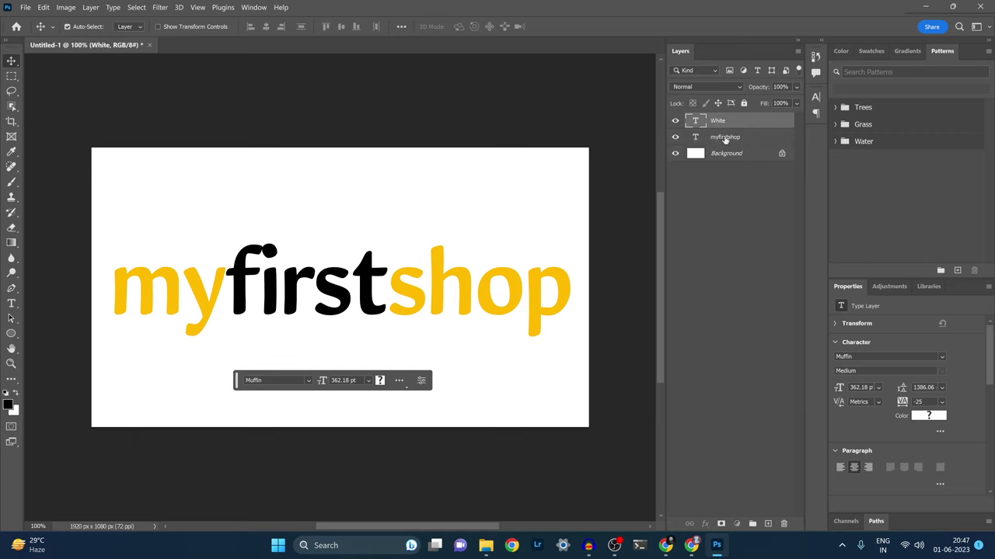
{"action": "double_click", "coordinate": [725, 137]}
{"action": "type", "text": "Black"}
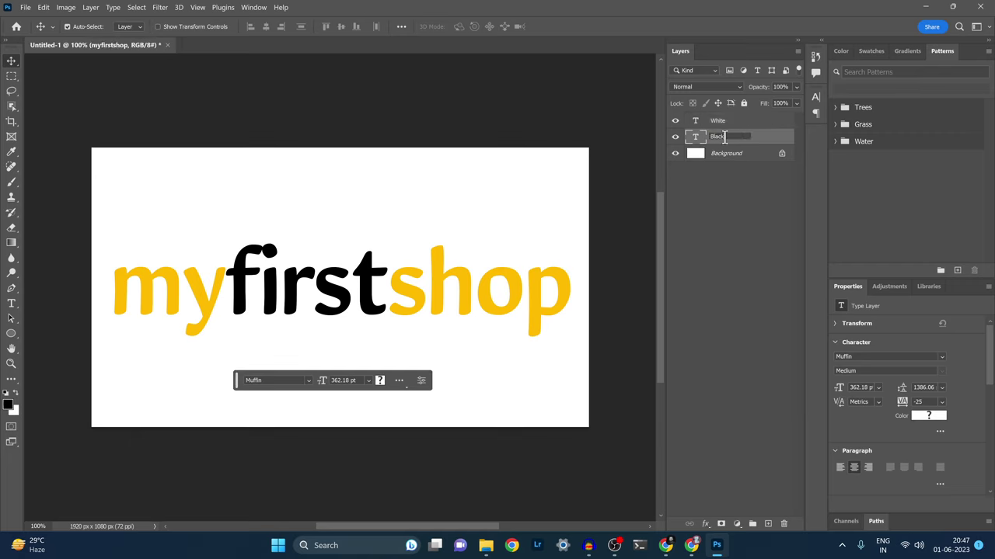
{"action": "key", "text": "Return"}
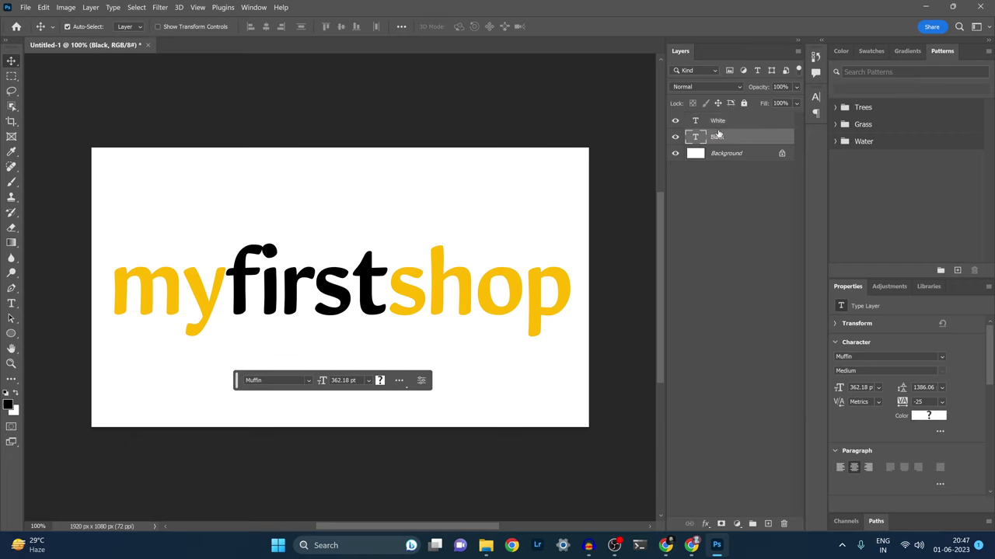
{"action": "key", "text": "alt+bracketright"}
{"action": "left_click", "coordinate": [675, 137]}
- In the White layer, change the word first to white #ffffff
{"action": "double_click", "coordinate": [347, 287]}
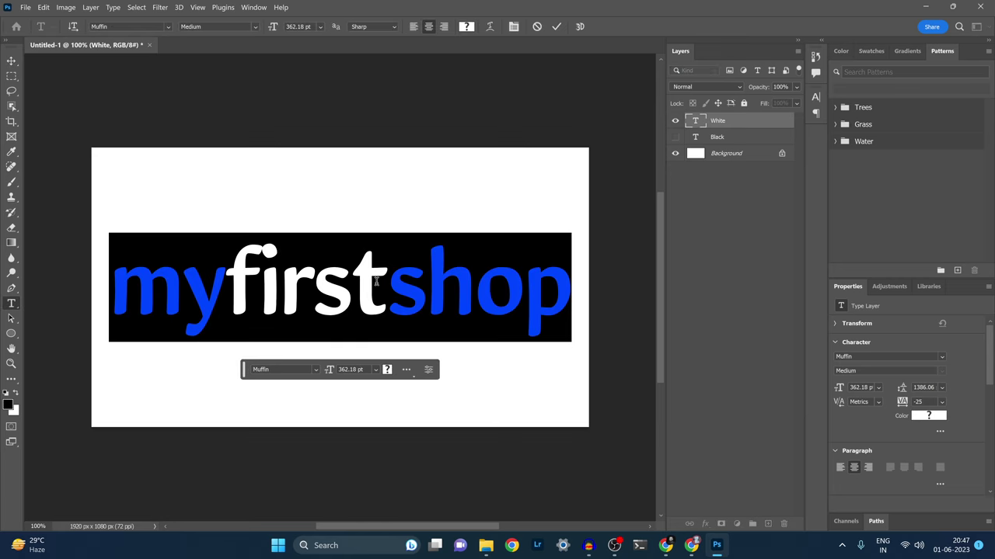
{"action": "left_click", "coordinate": [386, 288]}
{"action": "left_click_drag", "start_coordinate": [386, 288], "coordinate": [236, 289]}
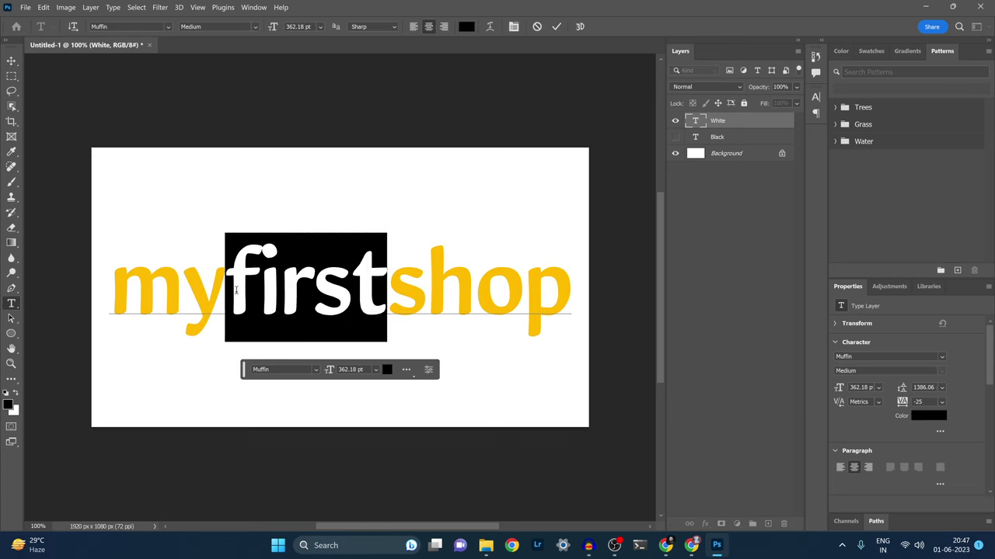
{"action": "left_click", "coordinate": [467, 27]}
{"action": "left_click_drag", "start_coordinate": [399, 220], "coordinate": [327, 107]}
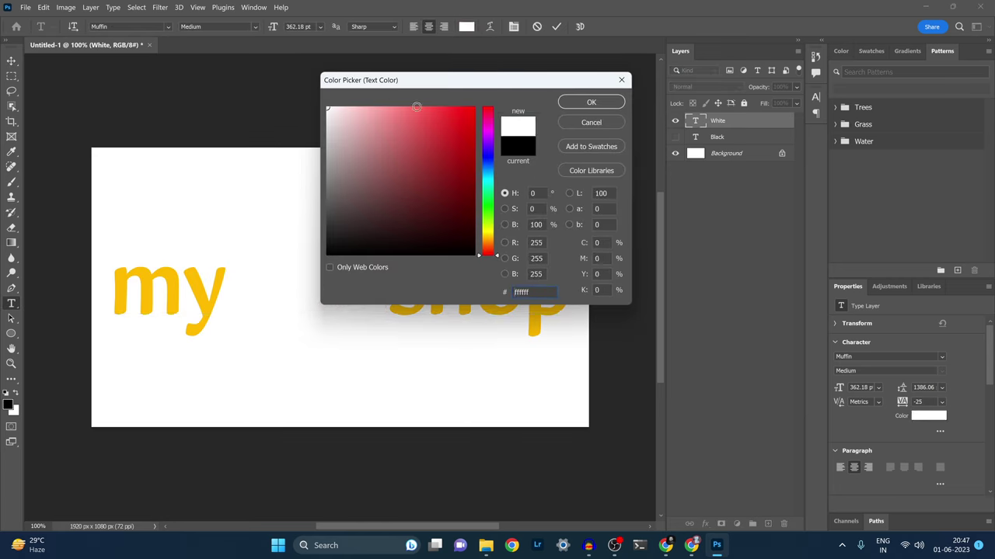
{"action": "left_click", "coordinate": [589, 103]}
{"action": "left_click", "coordinate": [746, 215]}
{"action": "key", "text": "v"}
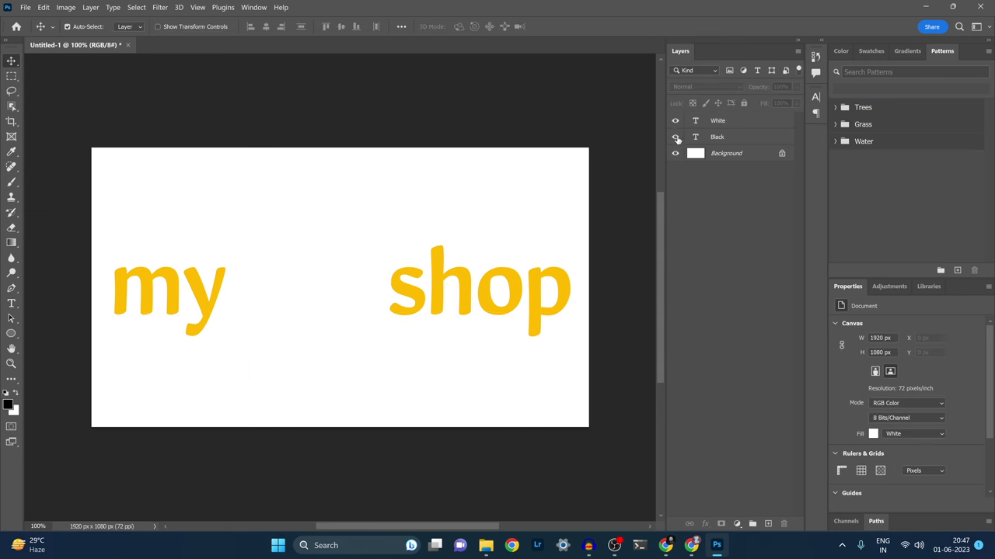
- Toggle the Background, White and Black layers to check transparency, then select both wordmark layers
{"action": "left_click", "coordinate": [674, 156]}
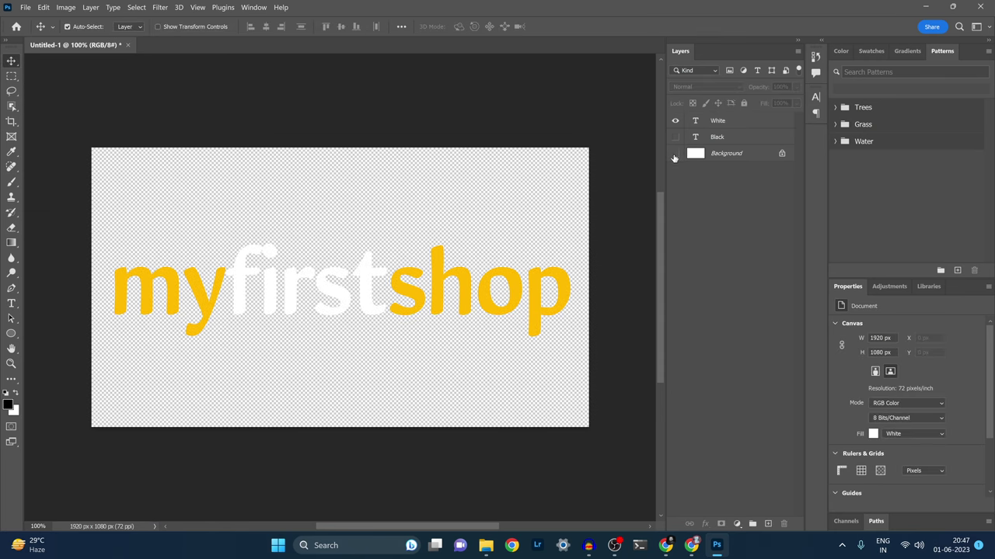
{"action": "left_click", "coordinate": [677, 123]}
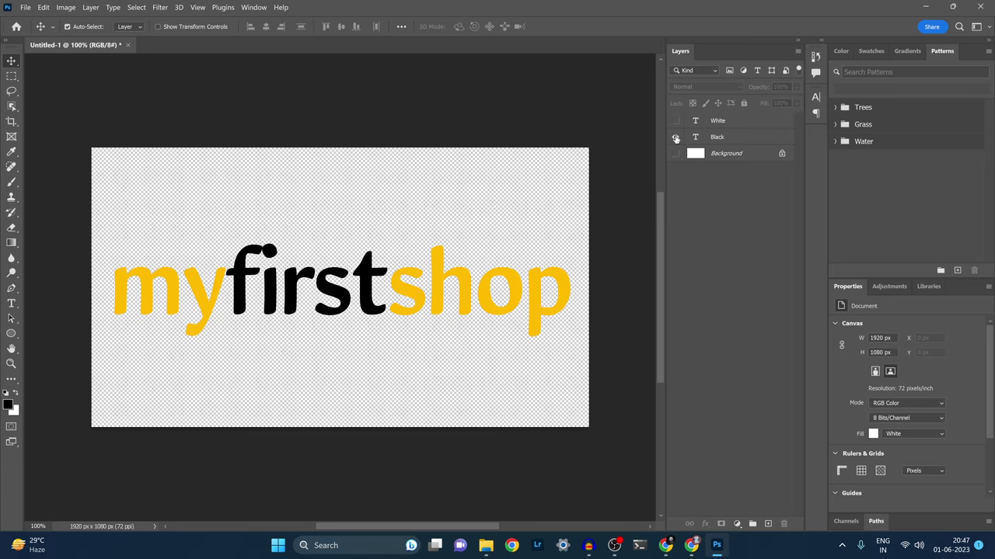
{"action": "left_click", "coordinate": [676, 137]}
{"action": "left_click", "coordinate": [676, 122]}
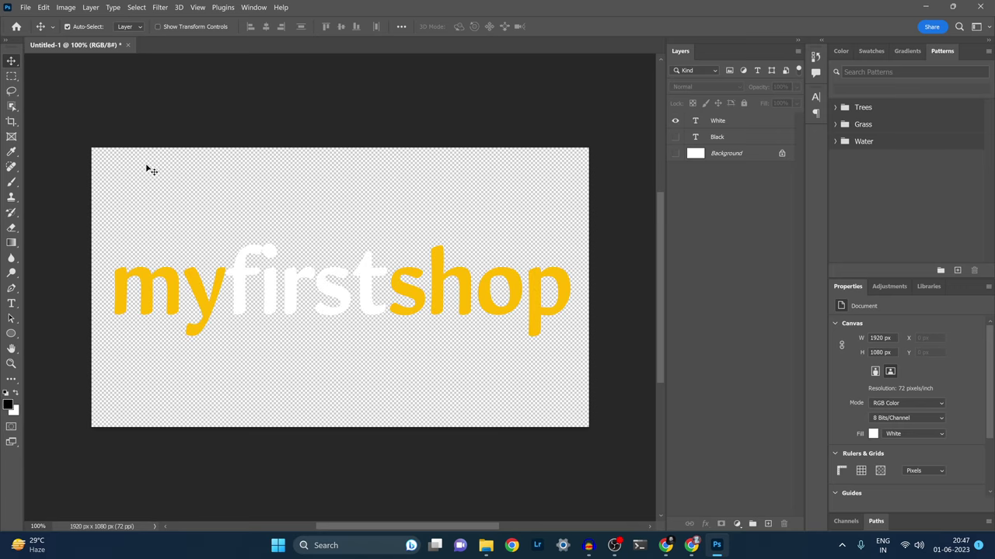
{"action": "left_click", "coordinate": [674, 154]}
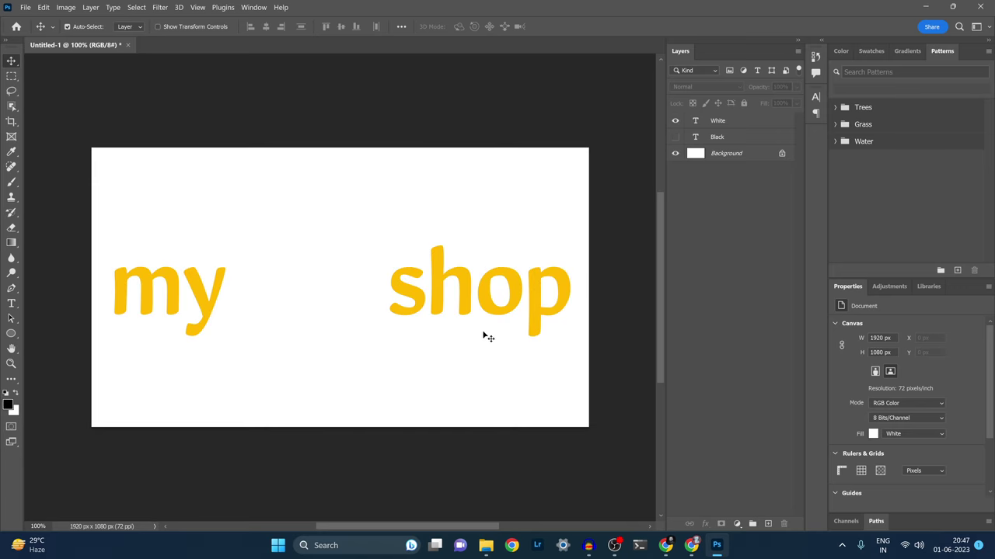
{"action": "left_click", "coordinate": [742, 137]}
{"action": "left_click", "coordinate": [738, 121], "text": "shift"}
- Move both wordmarks toward the top and draw a circle below them with the Ellipse Tool
{"action": "left_click_drag", "start_coordinate": [432, 304], "coordinate": [436, 224]}
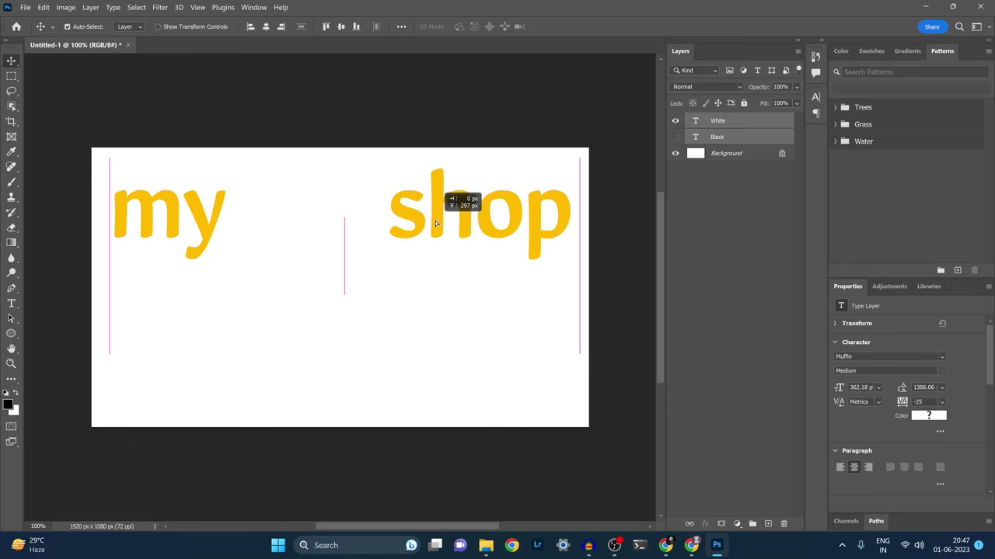
{"action": "left_click", "coordinate": [675, 121]}
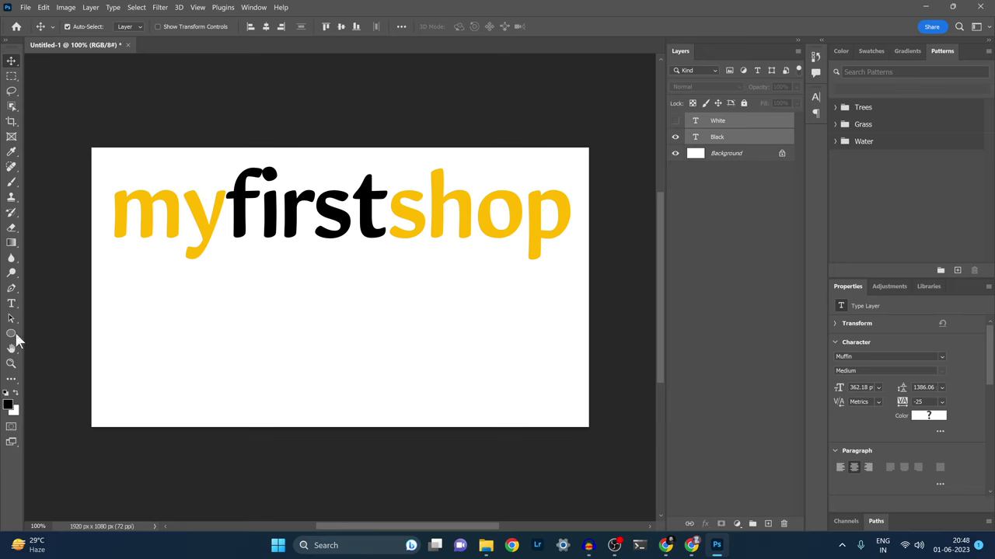
{"action": "right_click", "coordinate": [17, 339]}
{"action": "left_click", "coordinate": [49, 342]}
{"action": "left_click_drag", "start_coordinate": [232, 308], "coordinate": [404, 420]}
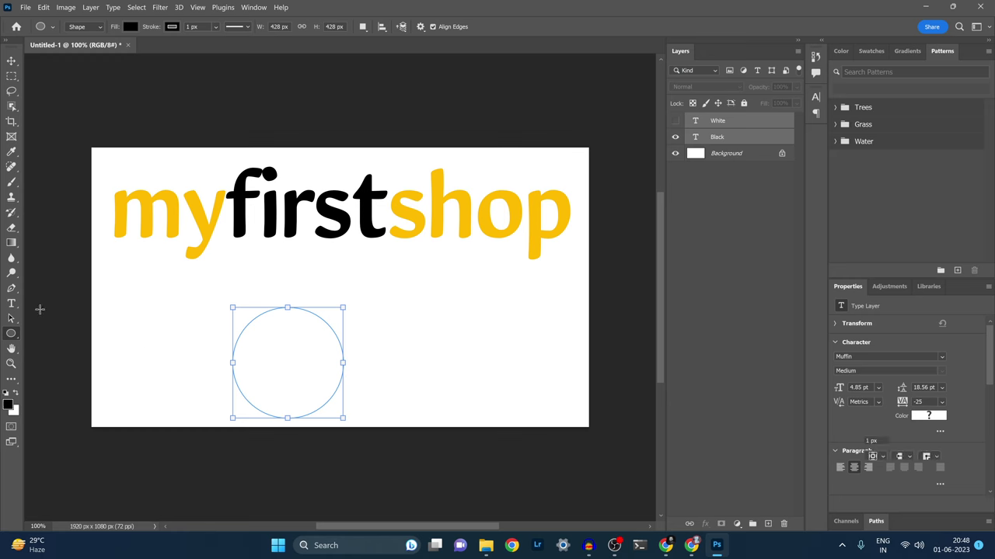
- Give the circle a #ffba00 fill with no stroke and centre it under the wordmark
{"action": "left_click", "coordinate": [130, 28]}
{"action": "left_click", "coordinate": [88, 87]}
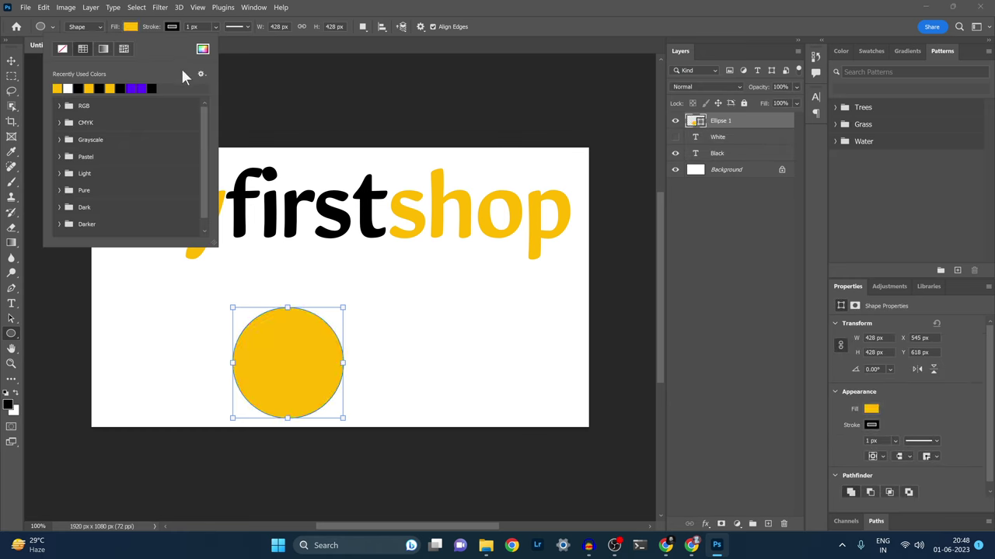
{"action": "left_click", "coordinate": [203, 49]}
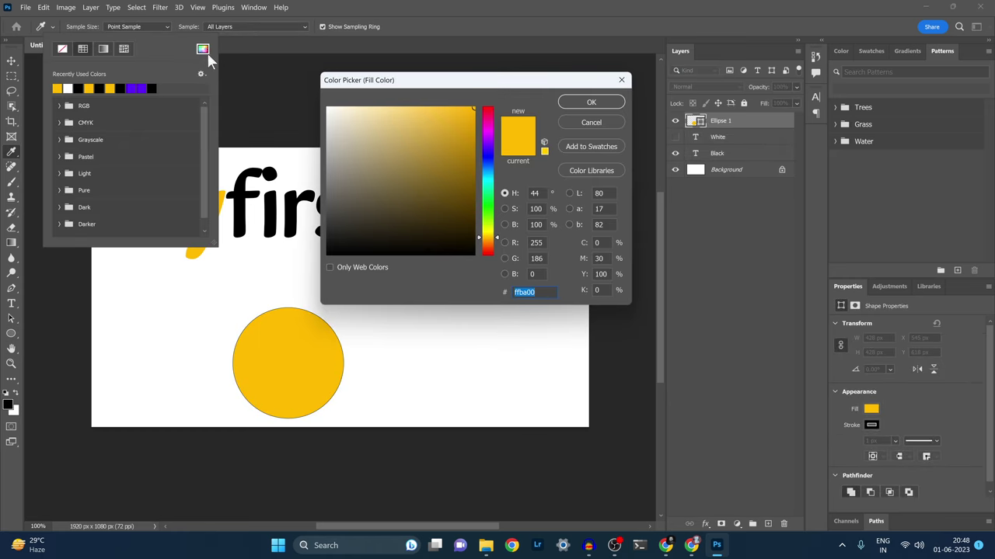
{"action": "left_click", "coordinate": [589, 107]}
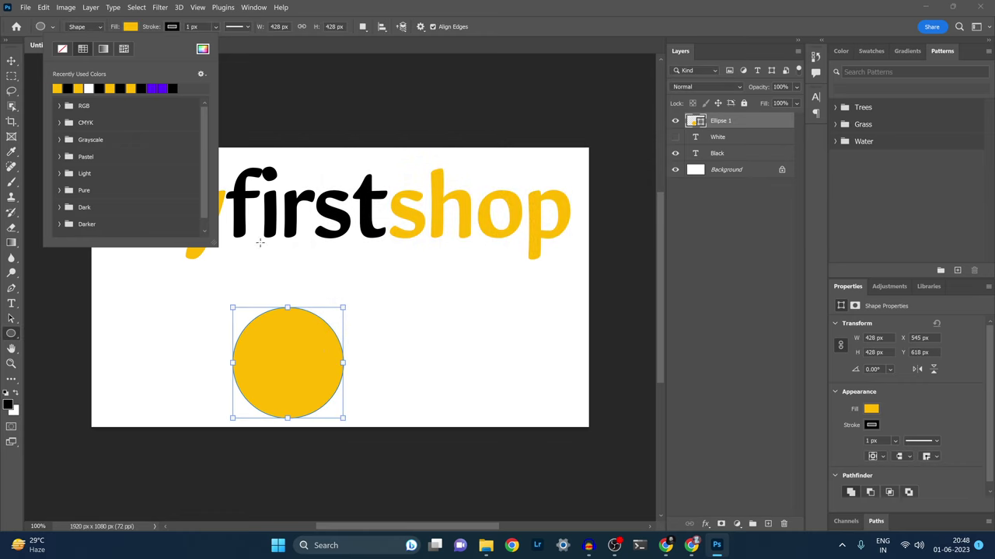
{"action": "left_click", "coordinate": [175, 26]}
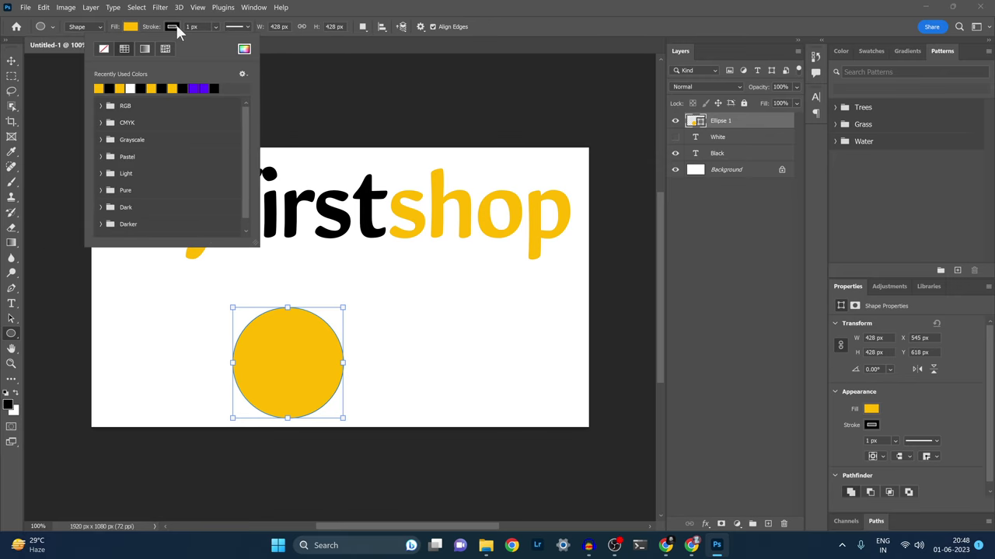
{"action": "left_click", "coordinate": [105, 49]}
{"action": "left_click", "coordinate": [10, 61]}
{"action": "left_click_drag", "start_coordinate": [316, 366], "coordinate": [372, 341]}
{"action": "left_click", "coordinate": [11, 303]}
- Add a letter m text layer, scaled up and centred on the yellow circle
{"action": "left_click", "coordinate": [174, 317]}
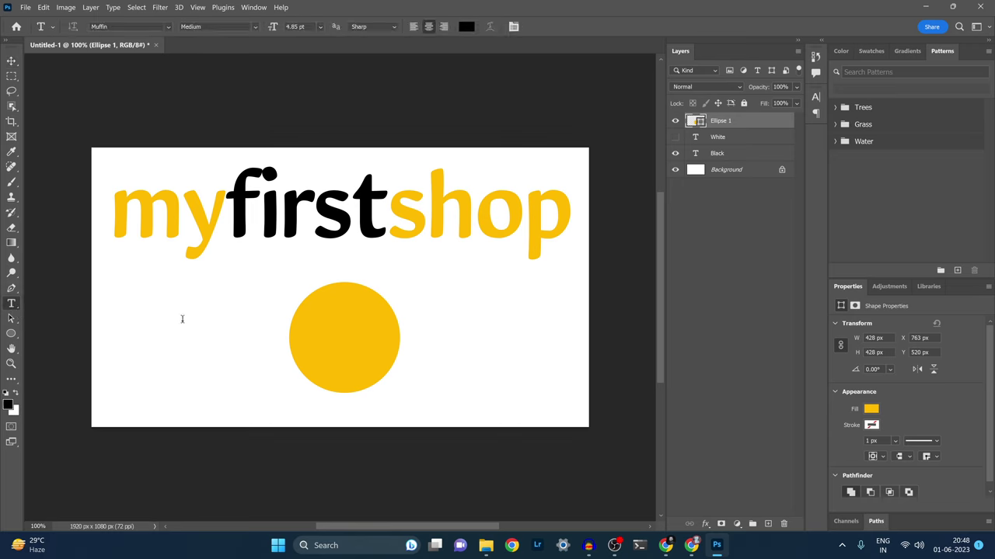
{"action": "type", "text": "m"}
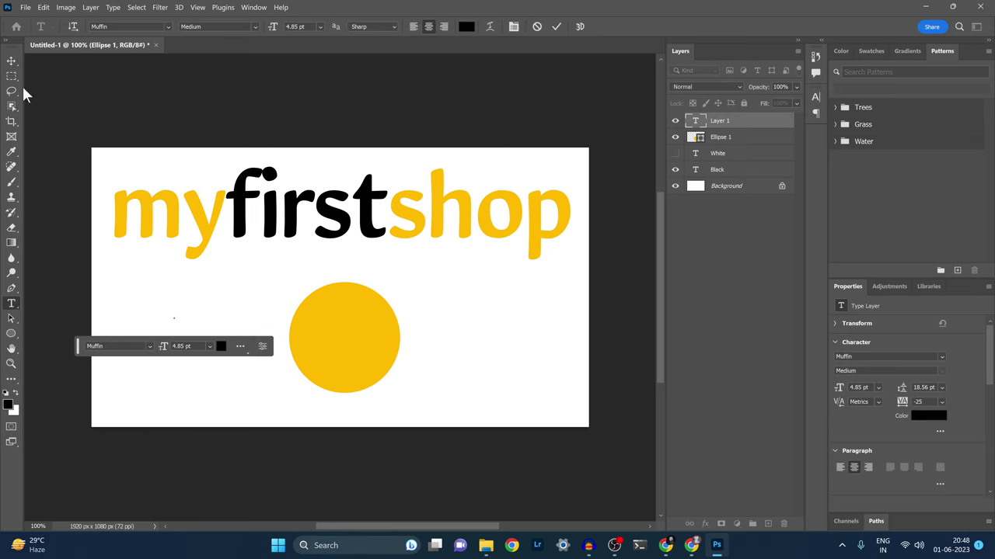
{"action": "left_click", "coordinate": [11, 61]}
{"action": "key", "text": "ctrl+t"}
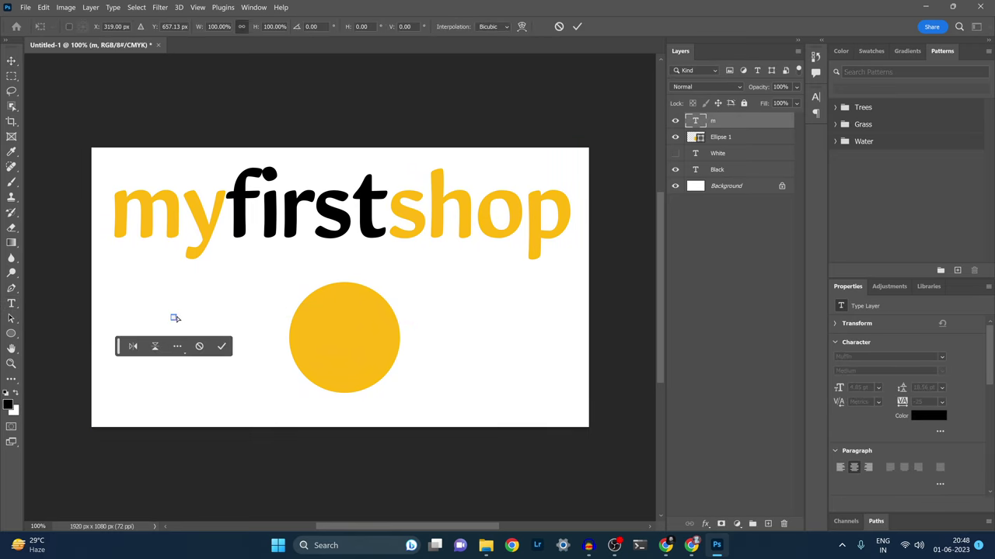
{"action": "left_click_drag", "start_coordinate": [173, 316], "coordinate": [365, 248]}
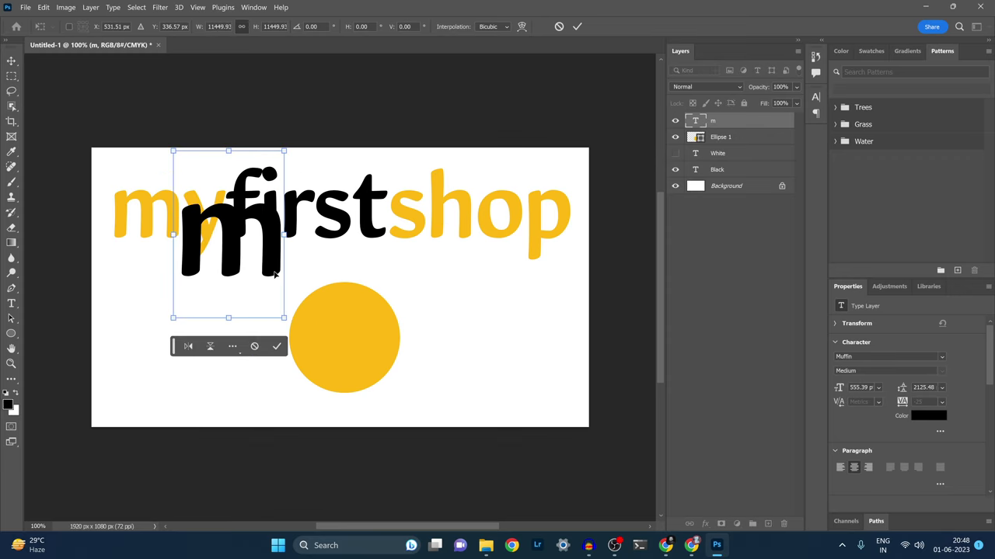
{"action": "left_click_drag", "start_coordinate": [233, 256], "coordinate": [399, 334]}
{"action": "left_click_drag", "start_coordinate": [407, 277], "coordinate": [389, 296]}
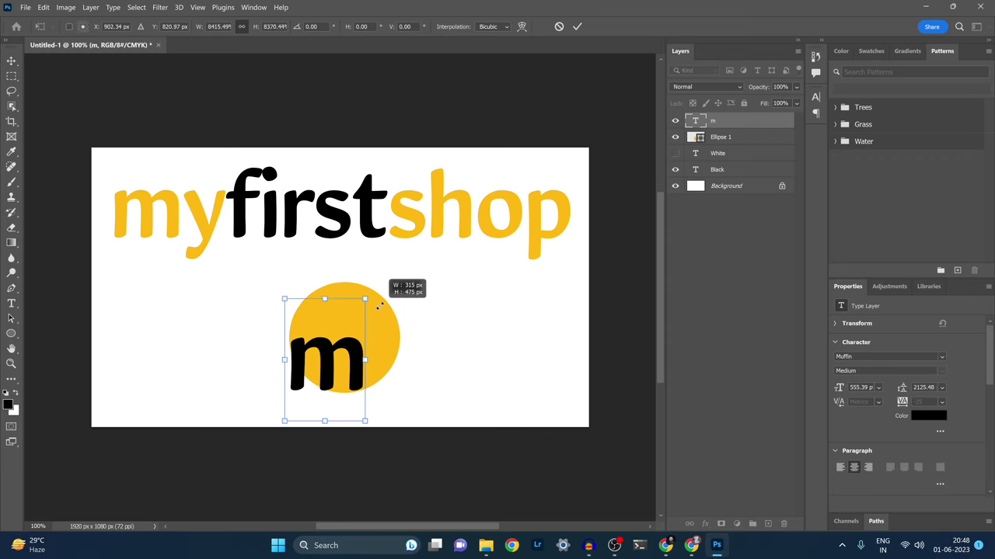
{"action": "left_click_drag", "start_coordinate": [372, 372], "coordinate": [377, 337]}
{"action": "key", "text": "Down"}
{"action": "key", "text": "Down"}
{"action": "key", "text": "Down"}
{"action": "key", "text": "Down"}
{"action": "key", "text": "Down"}
{"action": "key", "text": "Down"}
{"action": "key", "text": "Down"}
{"action": "key", "text": "Down"}
{"action": "key", "text": "Down"}
{"action": "key", "text": "Down"}
{"action": "key", "text": "Down"}
{"action": "key", "text": "Down"}
{"action": "key", "text": "Down"}
{"action": "key", "text": "Down"}
{"action": "key", "text": "Down"}
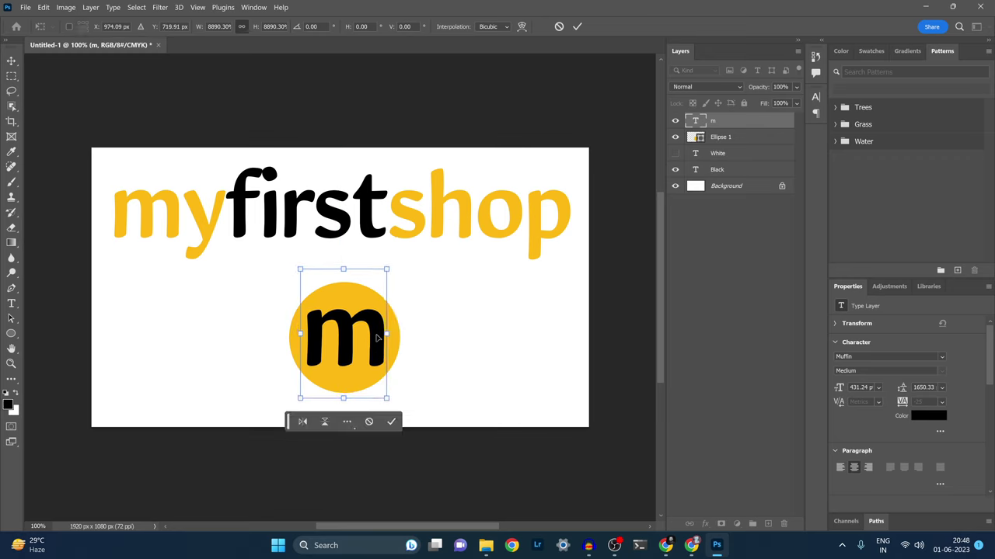
{"action": "key", "text": "Left"}
{"action": "key", "text": "Left"}
{"action": "key", "text": "Left"}
{"action": "key", "text": "Return"}
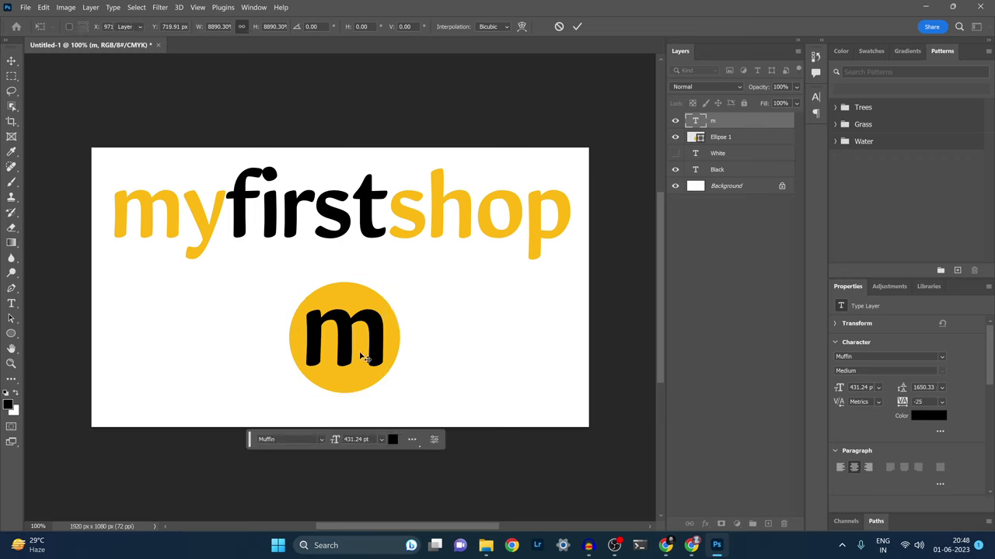
- Make the m white #ffffff and select the layers forming the m icon
{"action": "left_click", "coordinate": [12, 304]}
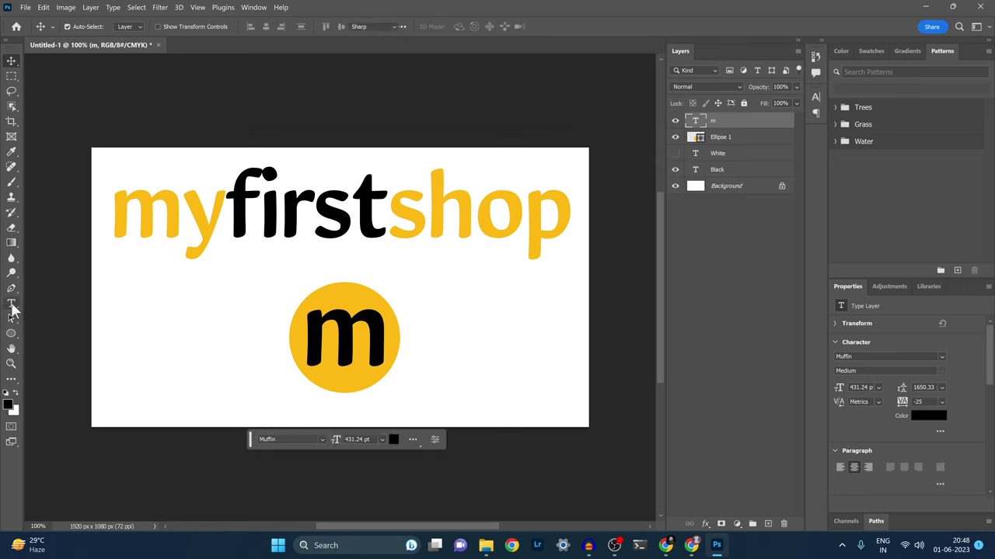
{"action": "left_click", "coordinate": [463, 28]}
{"action": "left_click", "coordinate": [363, 224]}
{"action": "left_click_drag", "start_coordinate": [363, 224], "coordinate": [307, 81]}
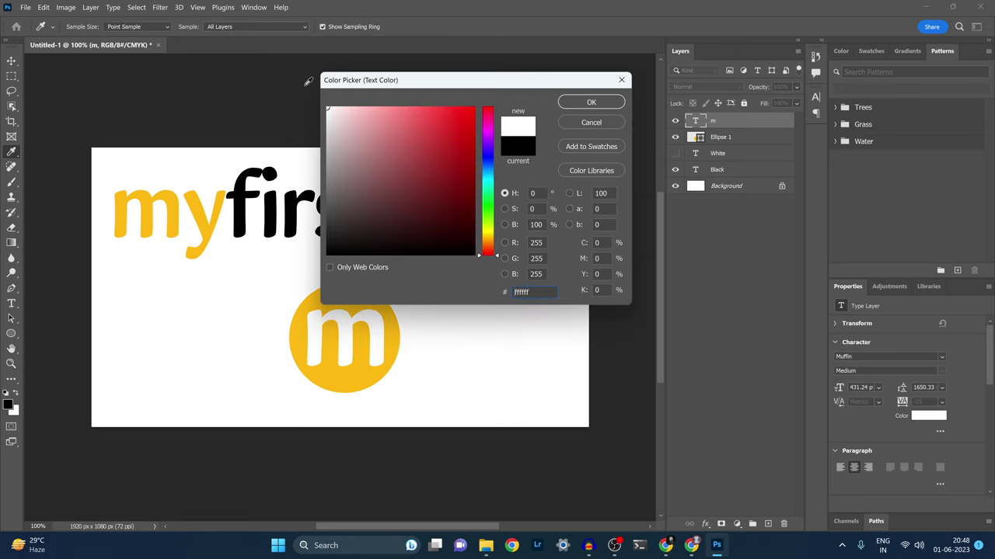
{"action": "left_click", "coordinate": [620, 110]}
{"action": "left_click", "coordinate": [475, 373]}
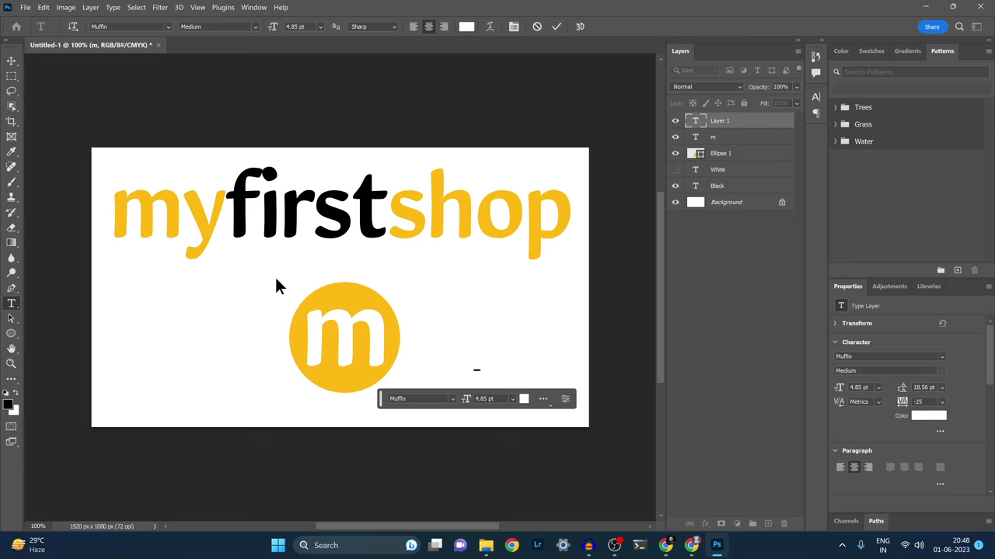
{"action": "left_click", "coordinate": [12, 61]}
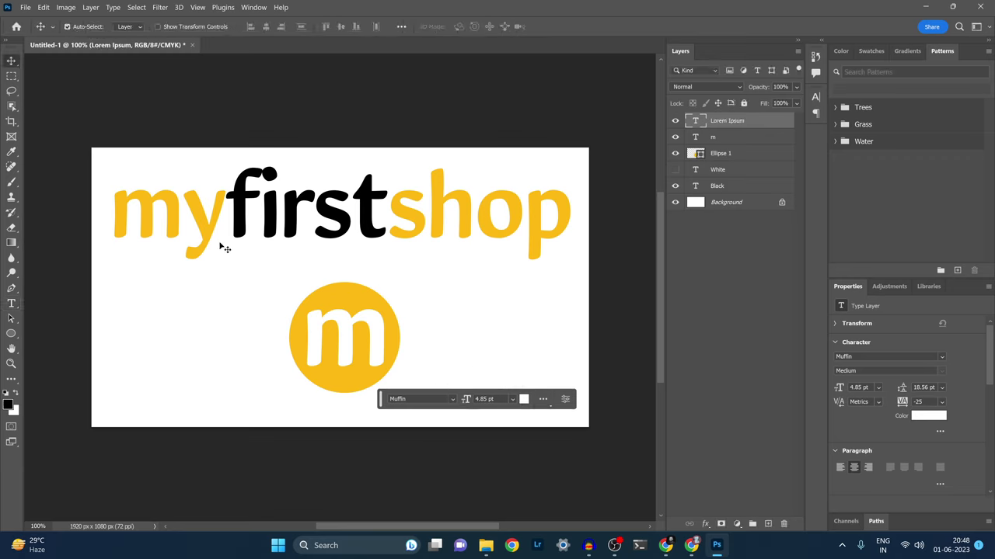
{"action": "left_click_drag", "start_coordinate": [267, 278], "coordinate": [439, 402]}
- Start a Save As into the My First Shop > Logo folder, then cancel it
{"action": "left_click", "coordinate": [205, 224]}
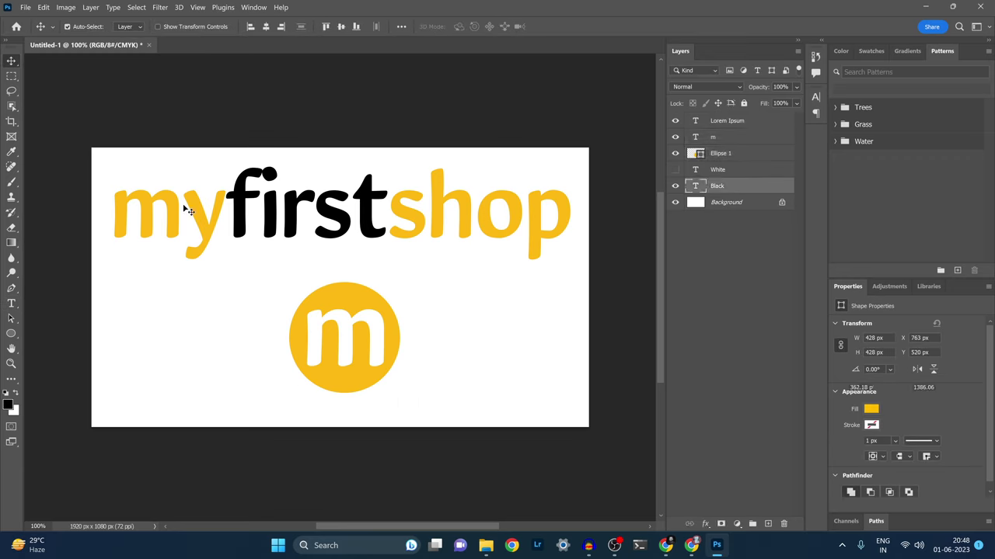
{"action": "left_click", "coordinate": [25, 8]}
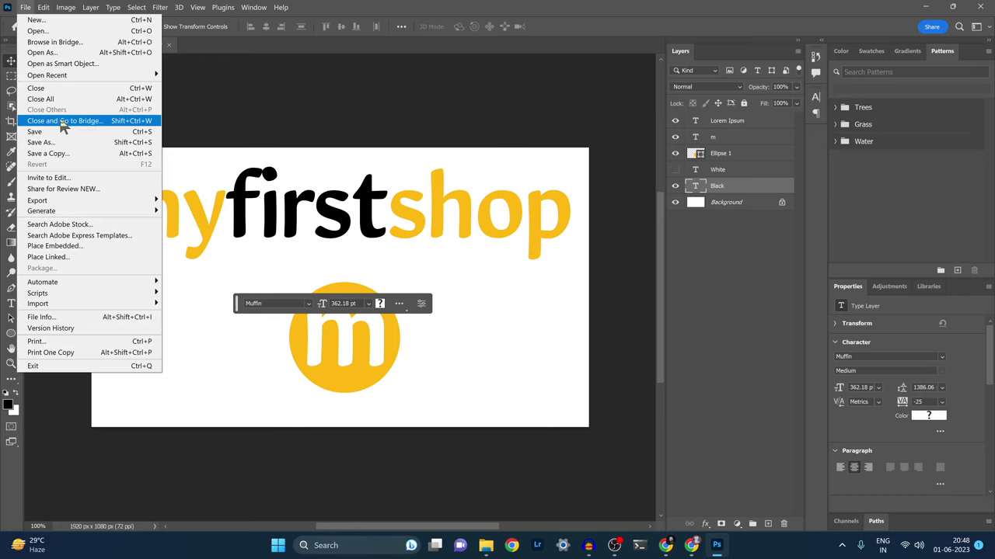
{"action": "left_click", "coordinate": [64, 143]}
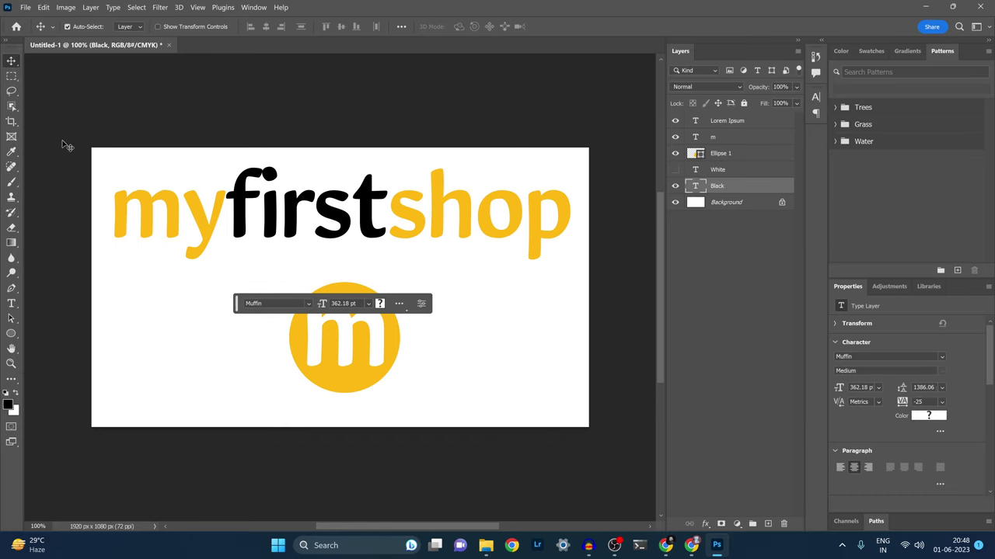
{"action": "left_click", "coordinate": [179, 360]}
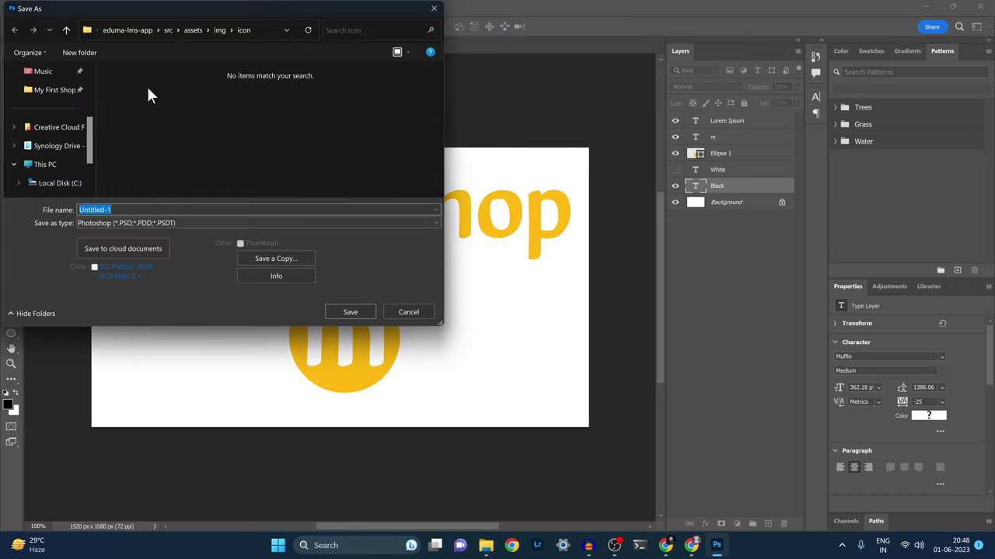
{"action": "left_click", "coordinate": [54, 89]}
{"action": "double_click", "coordinate": [125, 88]}
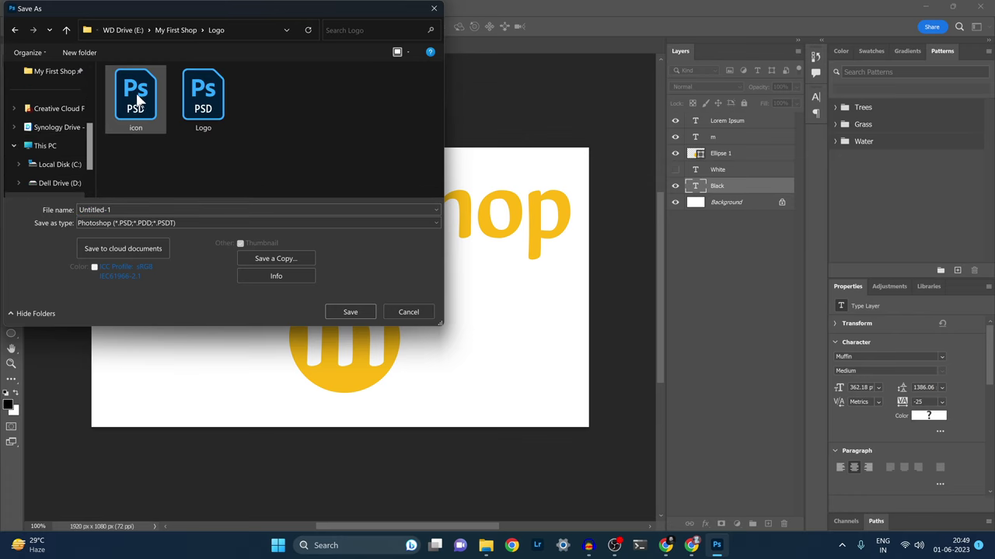
{"action": "left_click", "coordinate": [409, 312]}
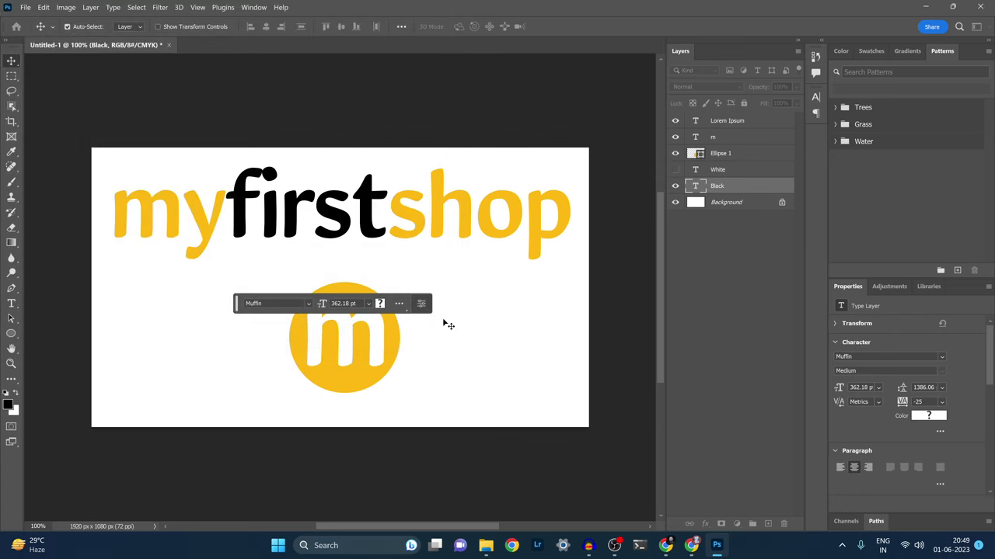
- Reselect the Black text layer by dragging a marquee across the canvas
{"action": "left_click", "coordinate": [90, 178]}
{"action": "left_click_drag", "start_coordinate": [71, 124], "coordinate": [598, 271]}
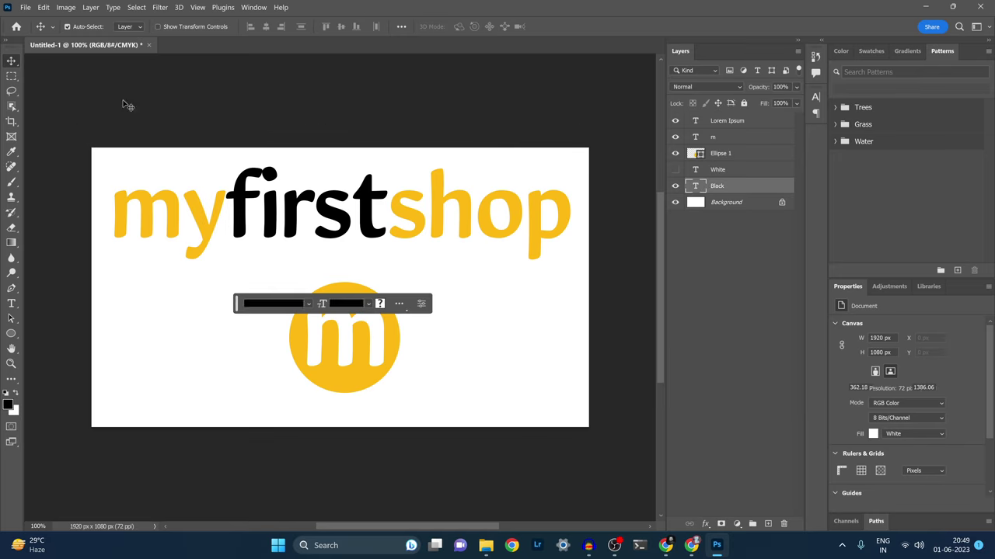
{"action": "left_click", "coordinate": [25, 7]}
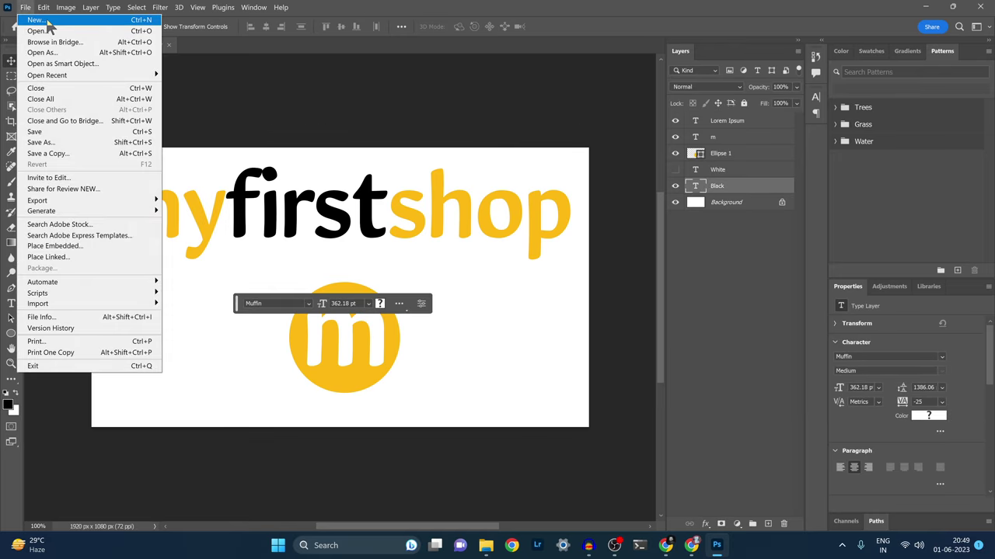
- Create a new 300 × 75 px document in RGB colour mode
{"action": "left_click", "coordinate": [32, 20]}
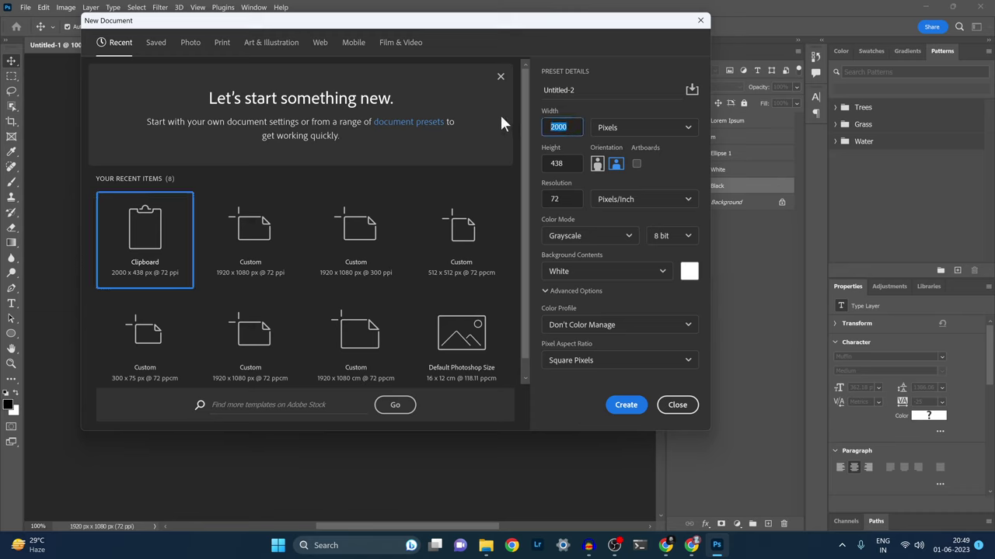
{"action": "type", "text": "300"}
{"action": "left_click", "coordinate": [551, 164]}
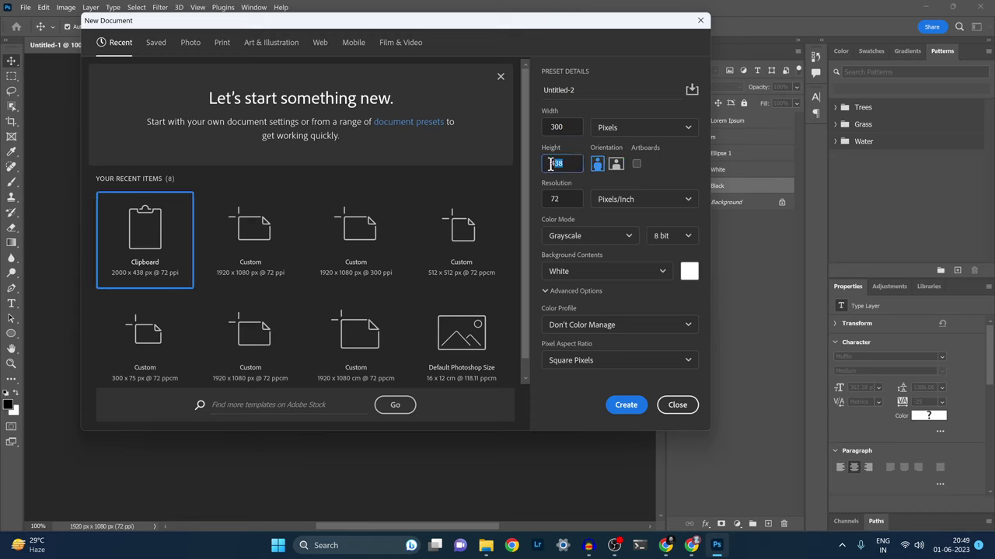
{"action": "type", "text": "75"}
{"action": "left_click", "coordinate": [599, 236]}
{"action": "left_click", "coordinate": [591, 299]}
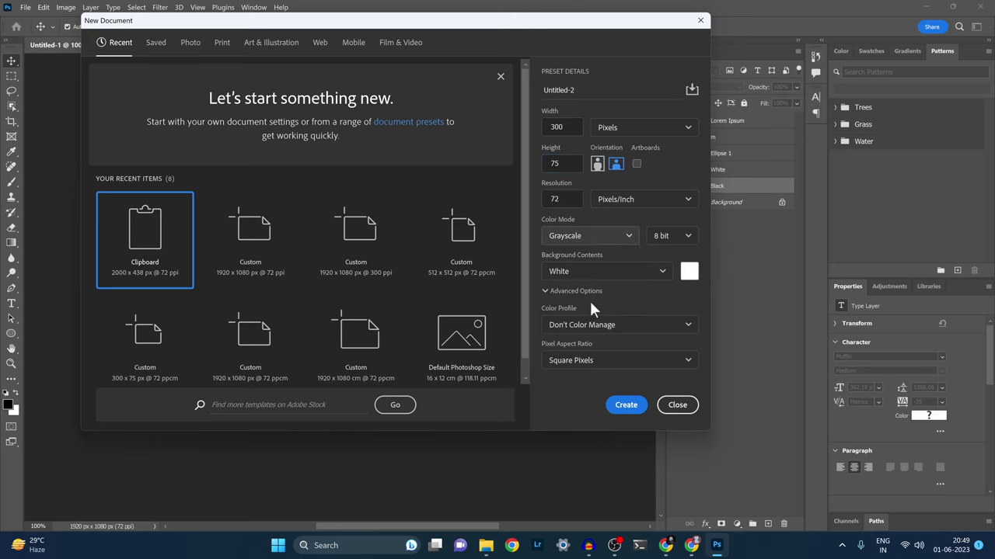
{"action": "left_click", "coordinate": [625, 405]}
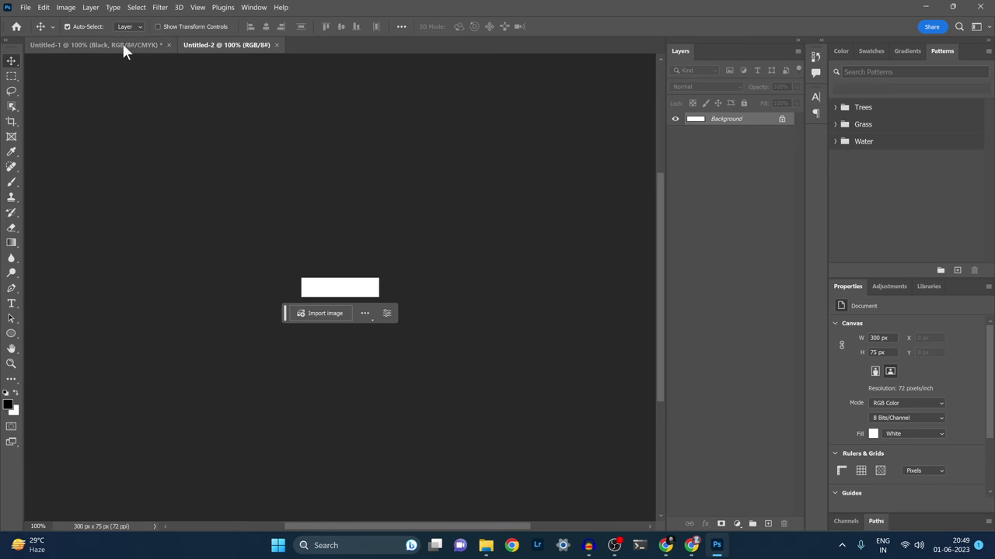
- Copy the White and Black wordmark layers from the logo into Untitled-2
{"action": "left_click", "coordinate": [122, 44]}
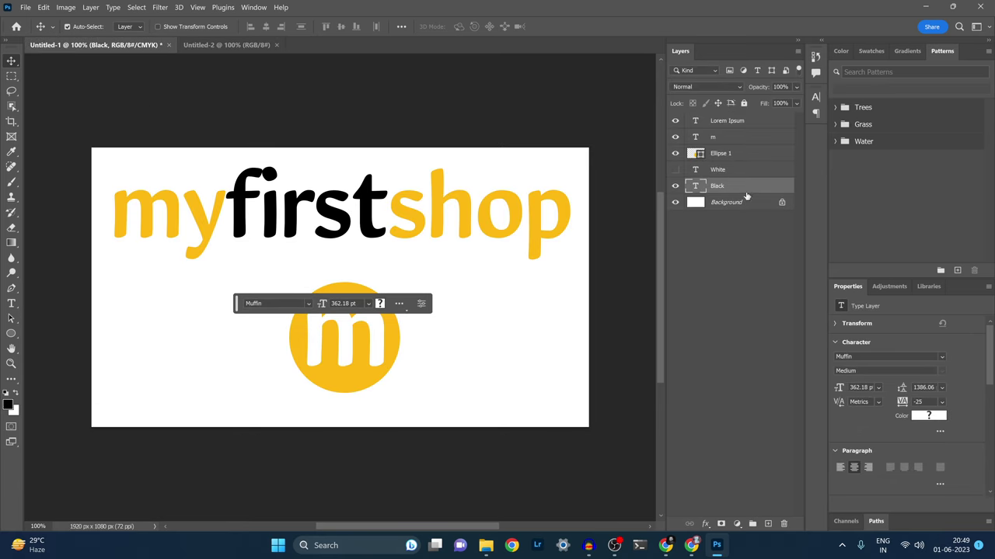
{"action": "left_click", "coordinate": [742, 174]}
{"action": "left_click", "coordinate": [739, 187], "text": "shift"}
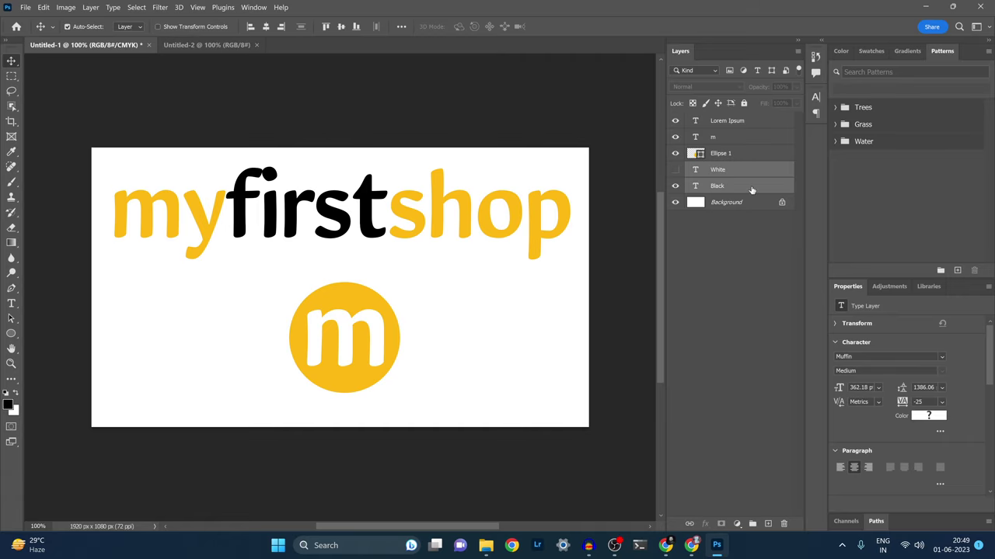
{"action": "left_click_drag", "start_coordinate": [752, 190], "coordinate": [302, 259]}
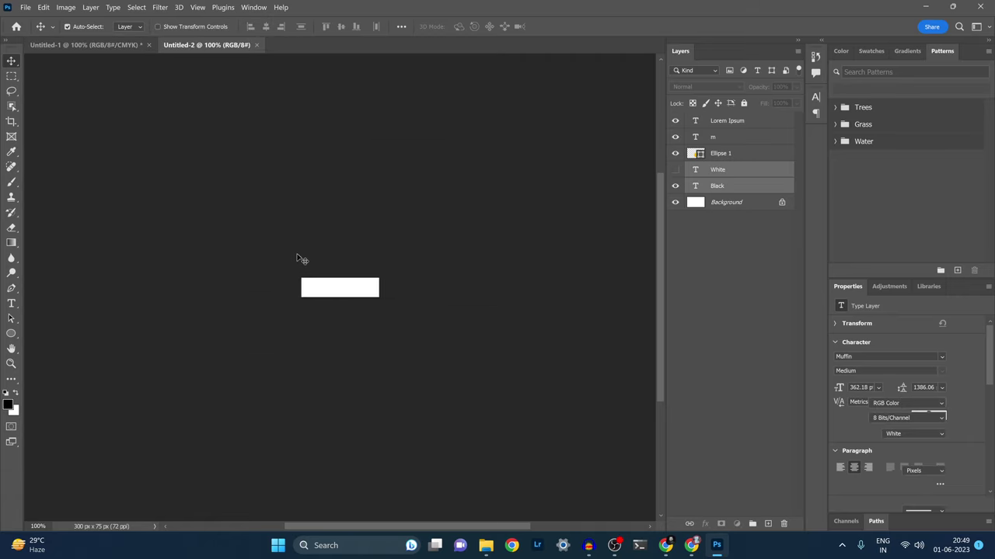
- Free-transform the White and Black wordmark layers down to about 16.4% and nudge them into place
{"action": "key", "text": "ctrl+t"}
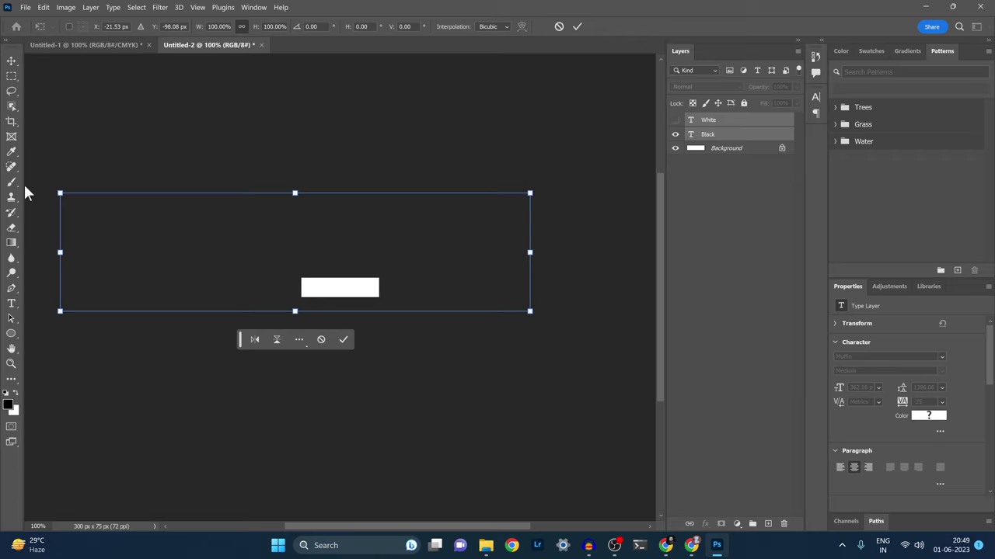
{"action": "left_click_drag", "start_coordinate": [59, 193], "coordinate": [342, 276]}
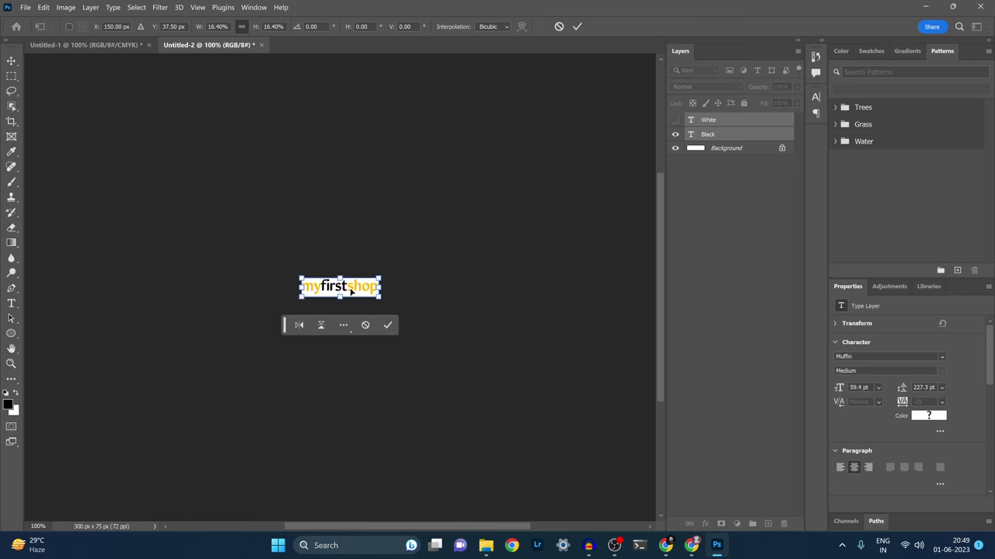
{"action": "key", "text": "ctrl+plus"}
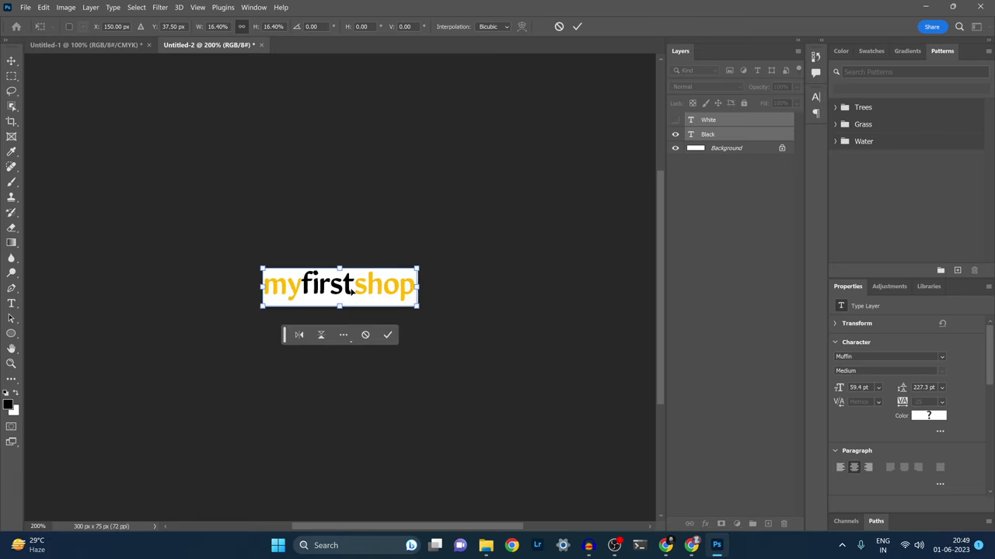
{"action": "key", "text": "ctrl+plus"}
{"action": "key", "text": "ctrl+plus"}
{"action": "key", "text": "ctrl+plus"}
{"action": "key", "text": "ctrl+plus"}
{"action": "key", "text": "ctrl+plus"}
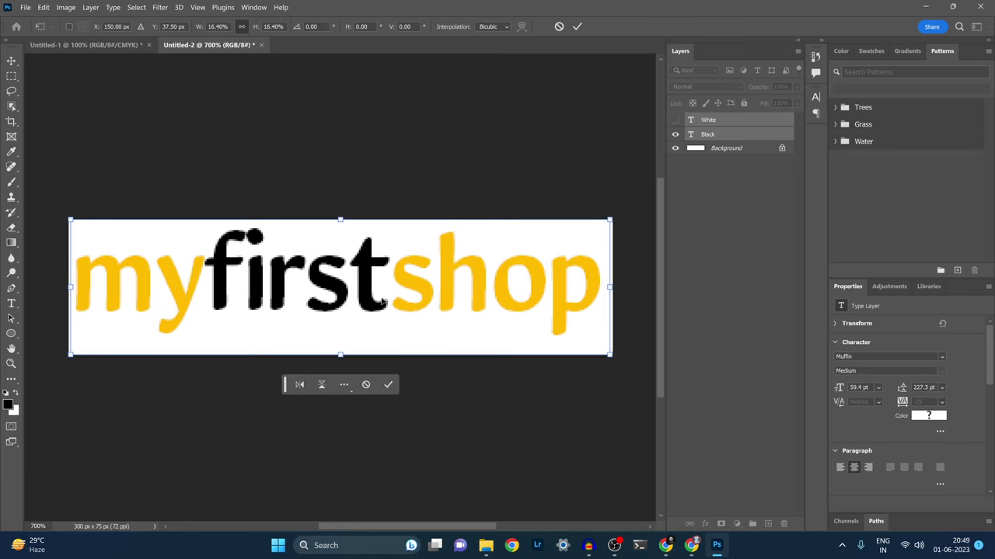
{"action": "key", "text": "Return"}
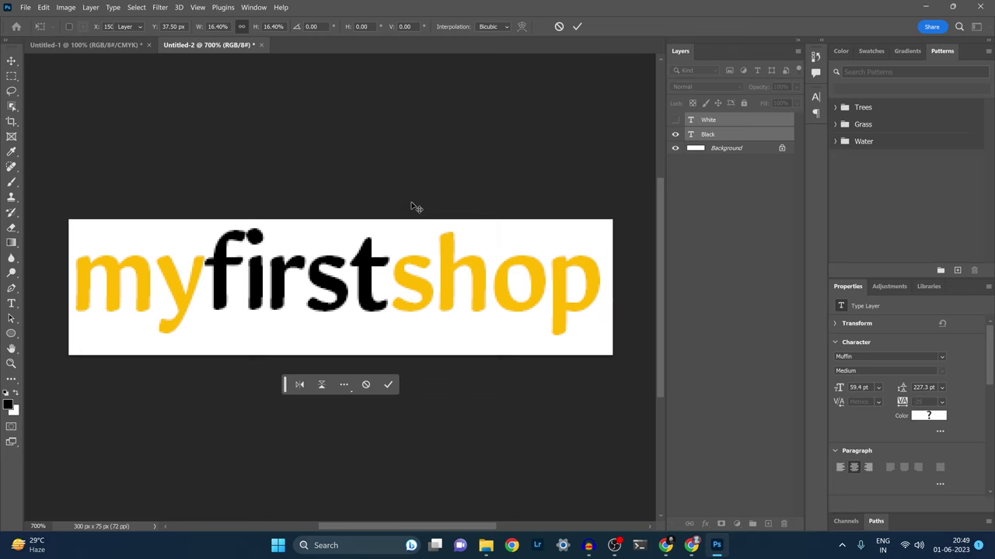
{"action": "left_click_drag", "start_coordinate": [411, 308], "coordinate": [409, 313]}
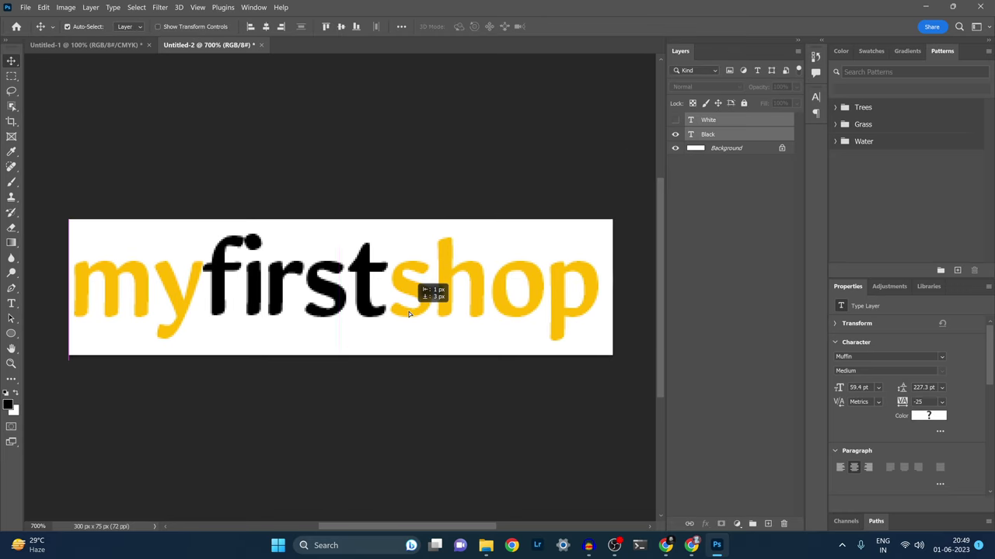
- Turn off the white Background layer so the Black wordmark shows on transparency
{"action": "left_click", "coordinate": [695, 250]}
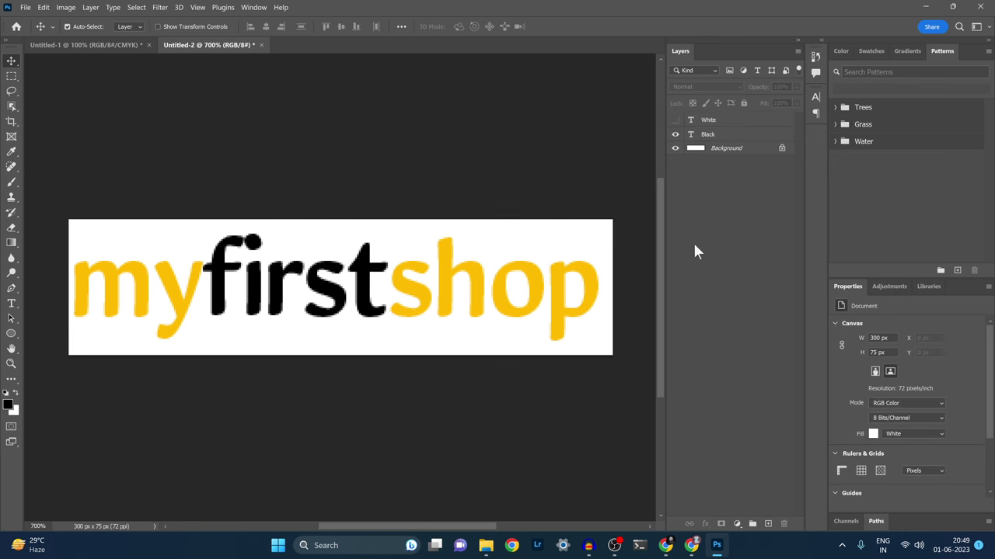
{"action": "left_click", "coordinate": [675, 148]}
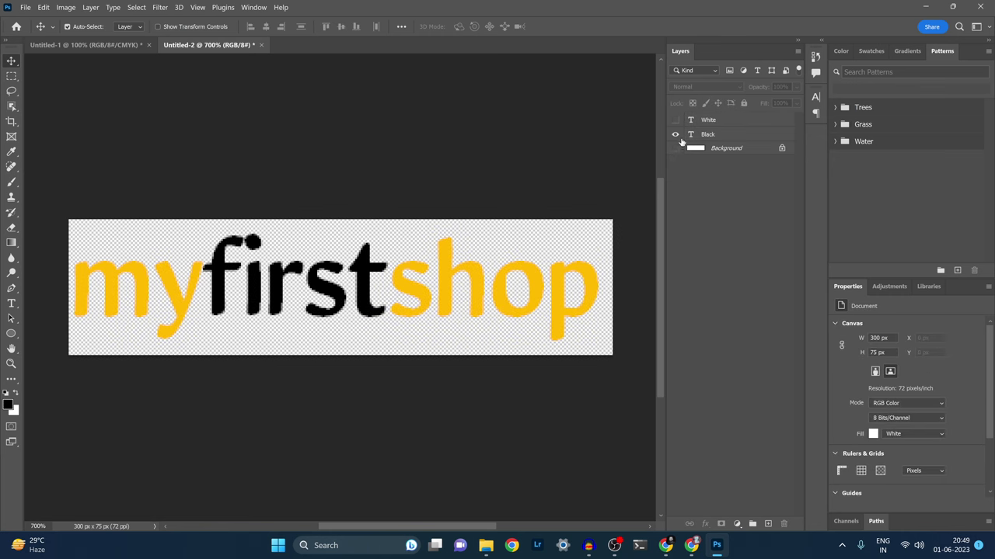
{"action": "left_click", "coordinate": [721, 139]}
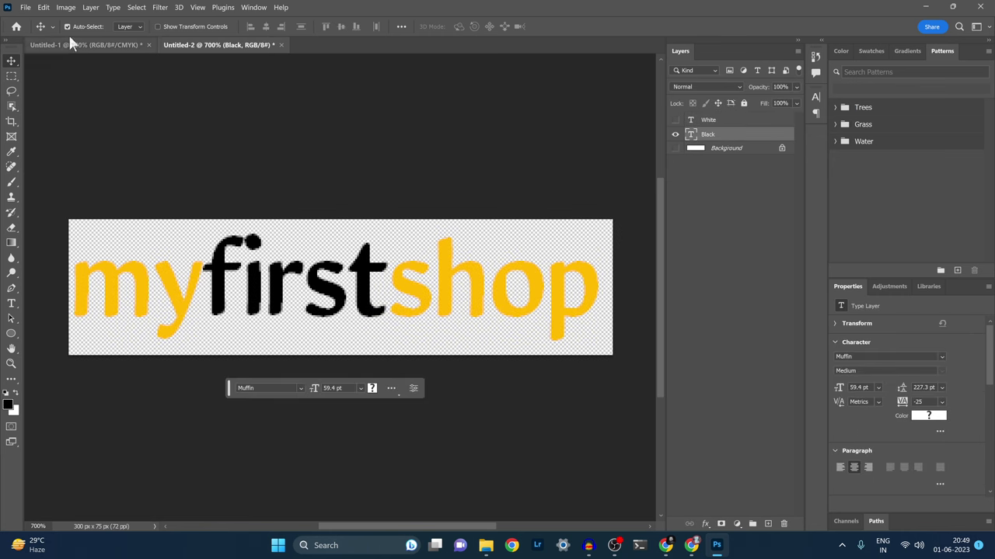
{"action": "left_click", "coordinate": [676, 149]}
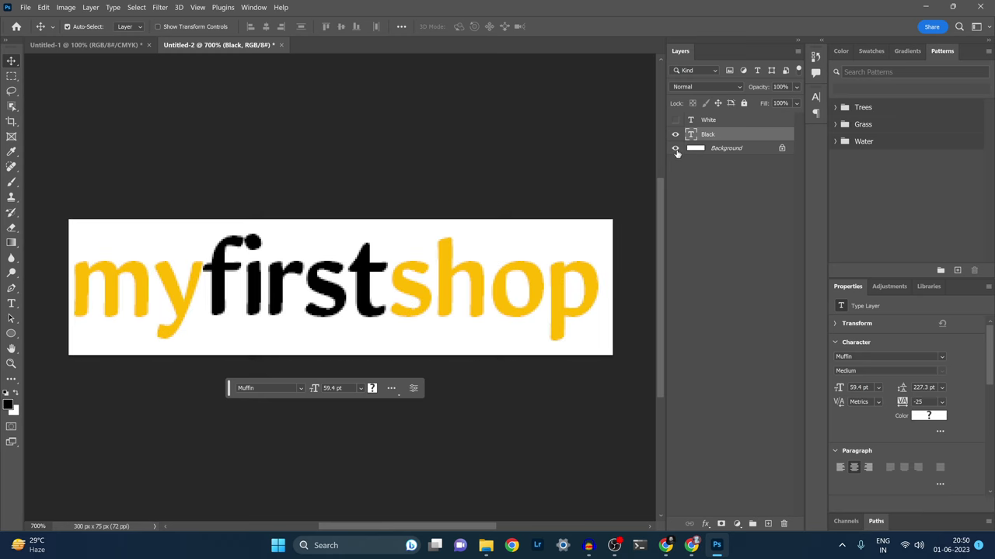
{"action": "left_click", "coordinate": [676, 149]}
{"action": "left_click", "coordinate": [675, 149]}
{"action": "left_click", "coordinate": [675, 149]}
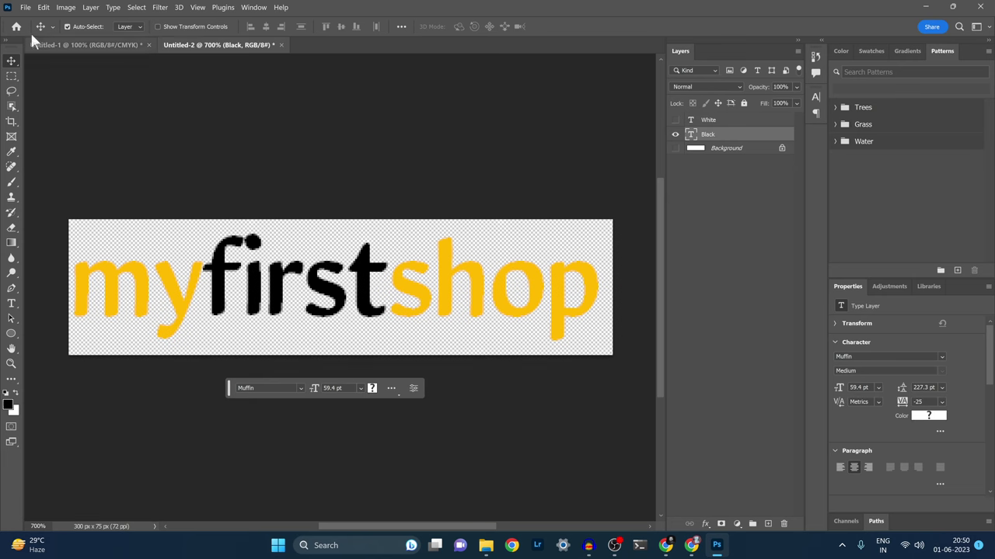
{"action": "left_click", "coordinate": [25, 7]}
{"action": "mouse_move", "coordinate": [74, 202]}
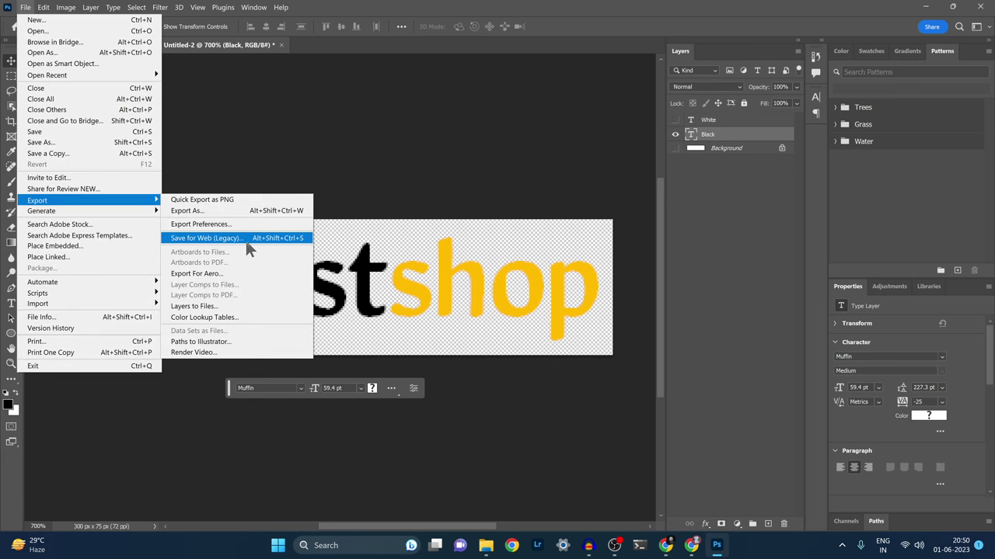
{"action": "left_click", "coordinate": [242, 241]}
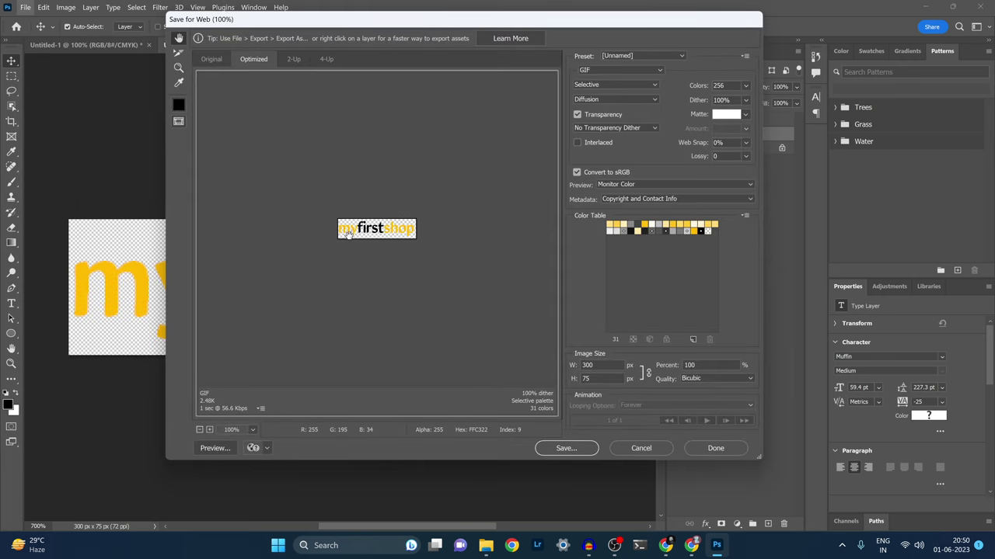
{"action": "left_click", "coordinate": [644, 56]}
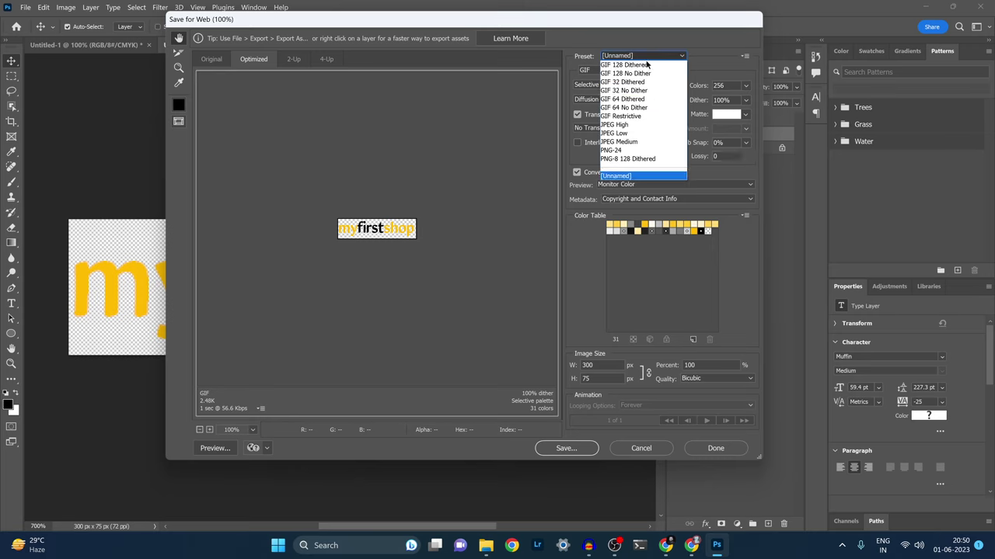
{"action": "left_click", "coordinate": [641, 151]}
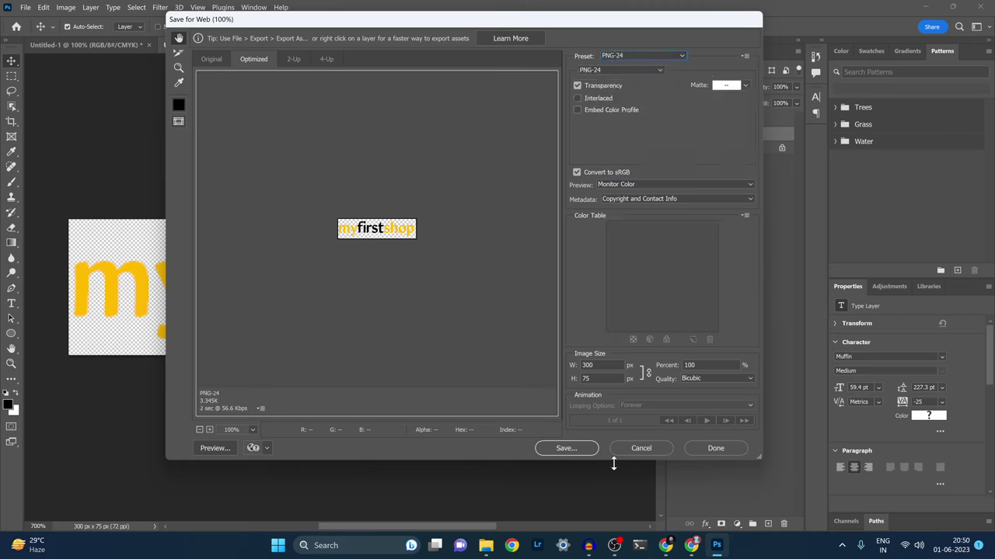
{"action": "left_click", "coordinate": [565, 448]}
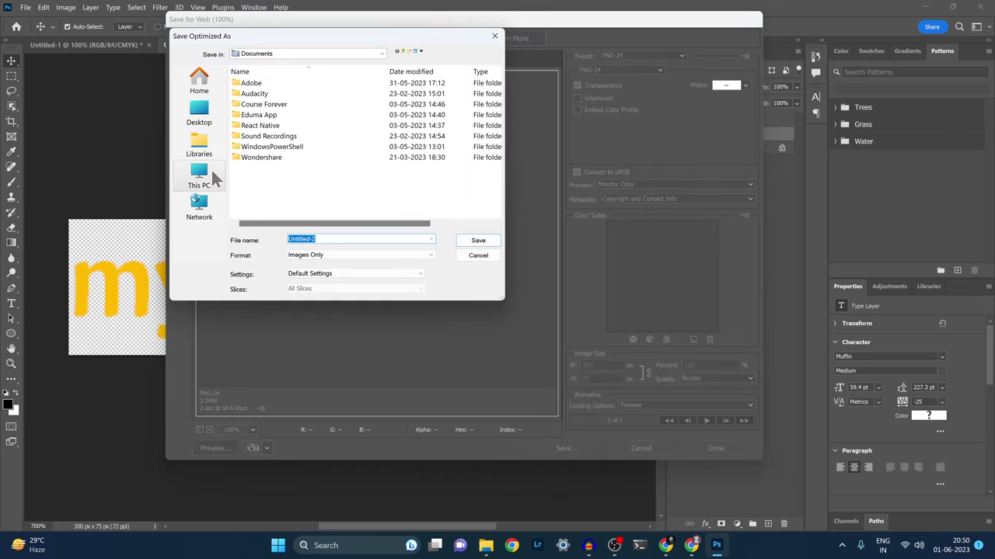
{"action": "left_click", "coordinate": [199, 122]}
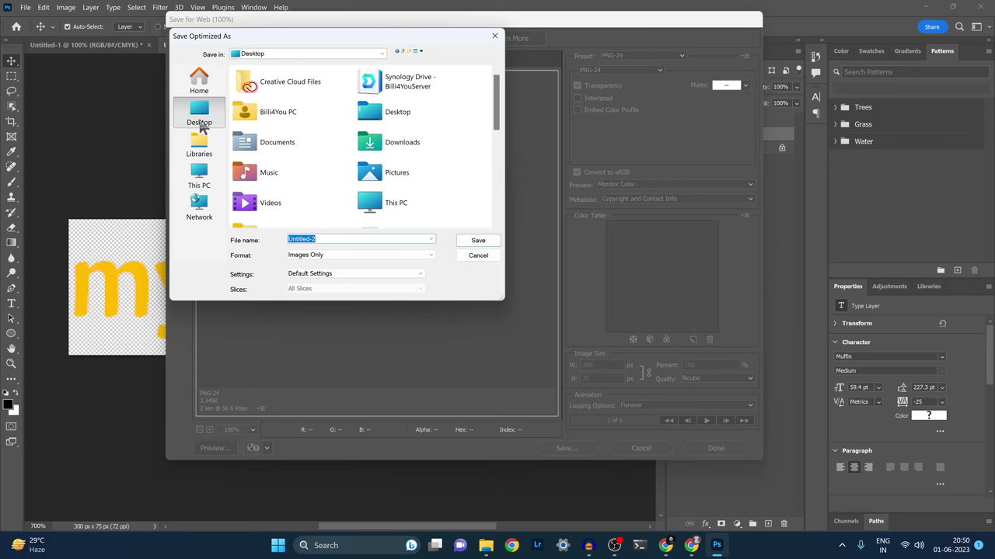
{"action": "double_click", "coordinate": [290, 165]}
{"action": "double_click", "coordinate": [270, 80]}
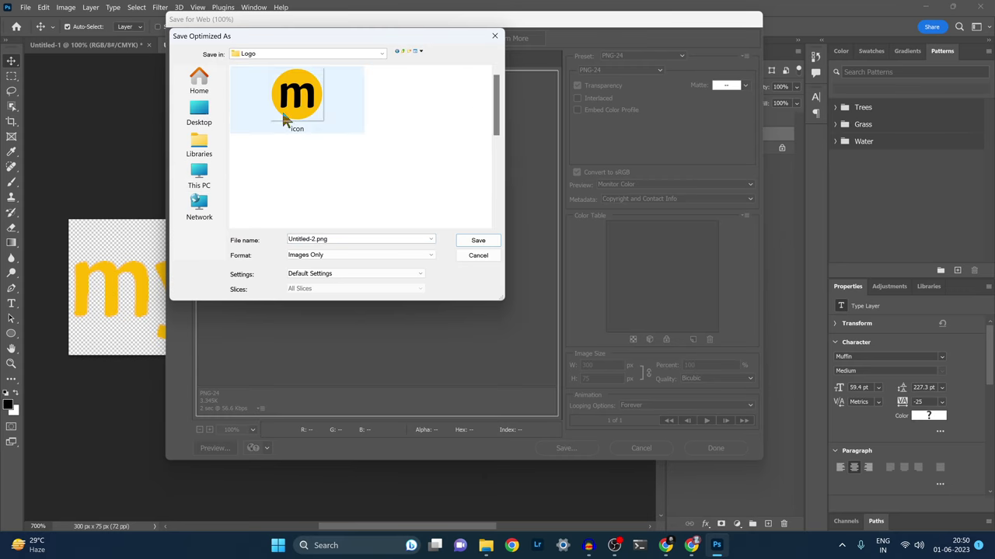
{"action": "left_click", "coordinate": [479, 256]}
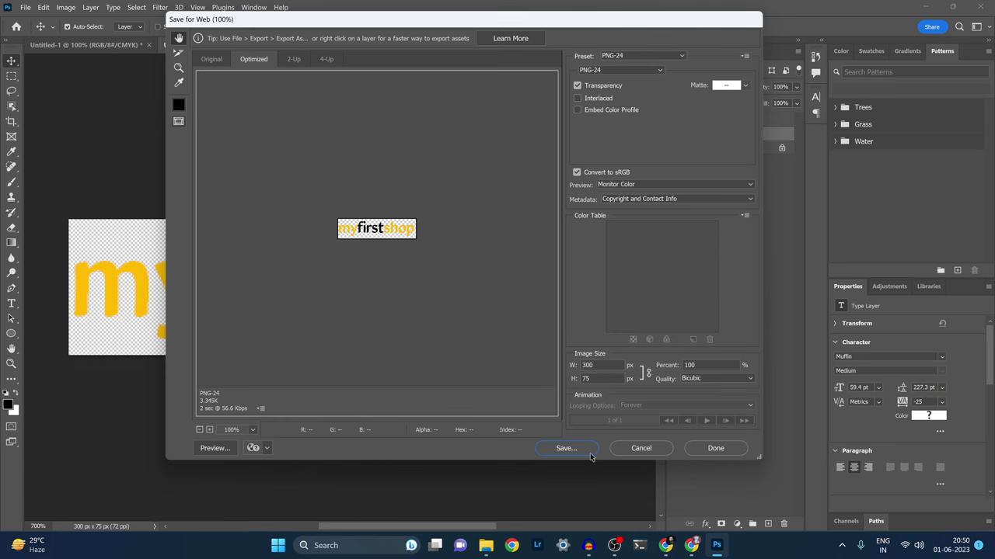
{"action": "left_click", "coordinate": [641, 449]}
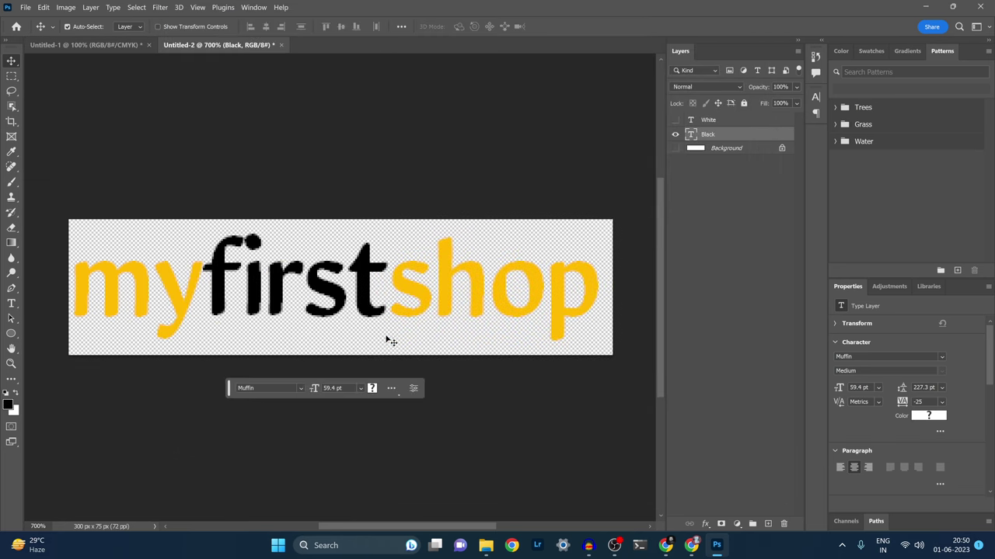
- Hide the White and Black wordmark layers, then create a new 512 × 512 px document
{"action": "left_click", "coordinate": [674, 120]}
{"action": "left_click", "coordinate": [674, 120]}
{"action": "left_click", "coordinate": [675, 134]}
{"action": "left_click", "coordinate": [29, 7]}
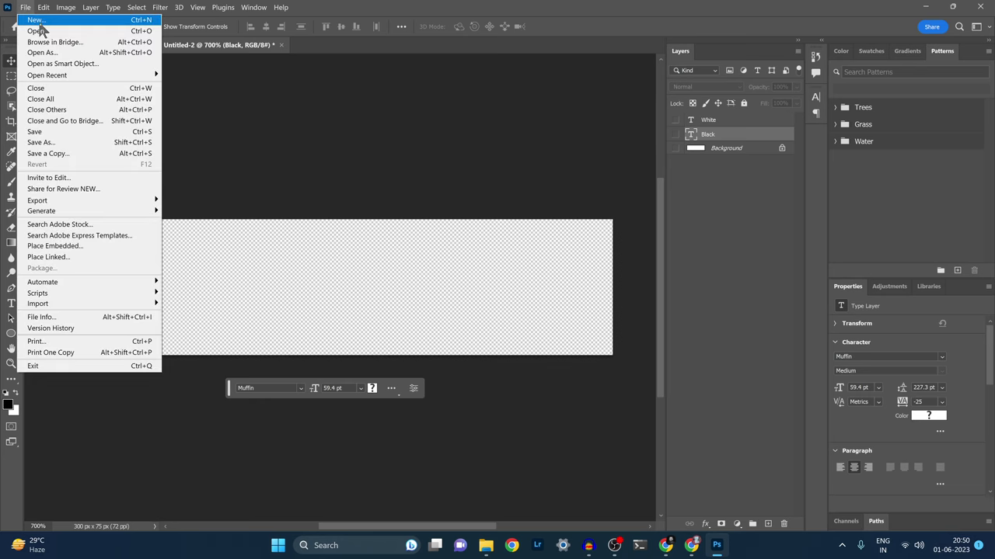
{"action": "left_click", "coordinate": [39, 21]}
{"action": "left_click_drag", "start_coordinate": [571, 128], "coordinate": [539, 127]}
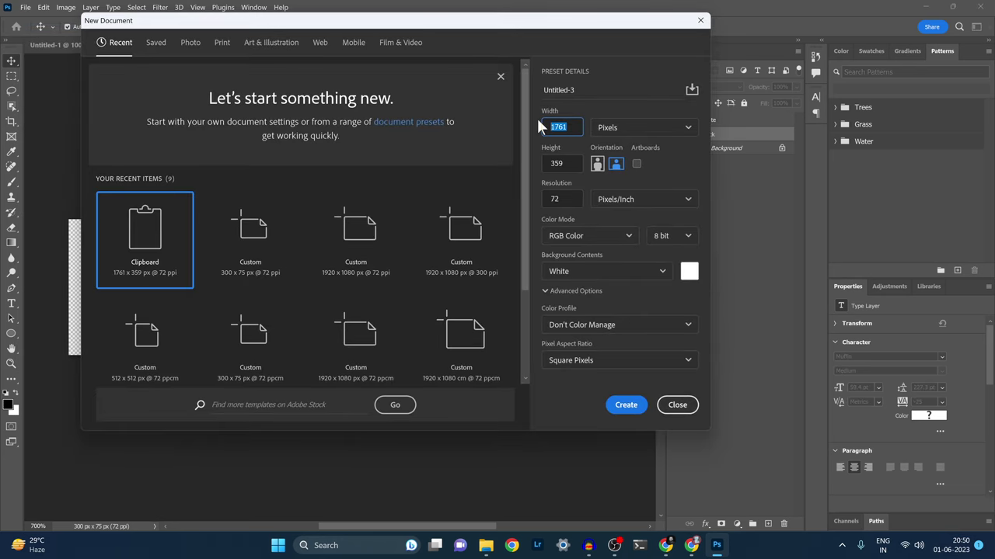
{"action": "type", "text": "512"}
{"action": "left_click_drag", "start_coordinate": [570, 163], "coordinate": [542, 160]}
{"action": "type", "text": "512"}
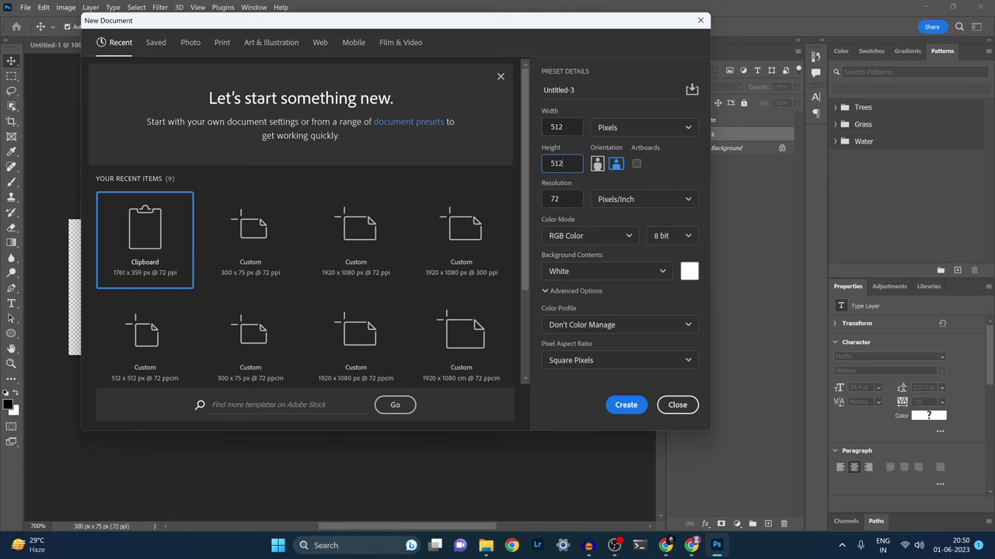
{"action": "left_click", "coordinate": [622, 405]}
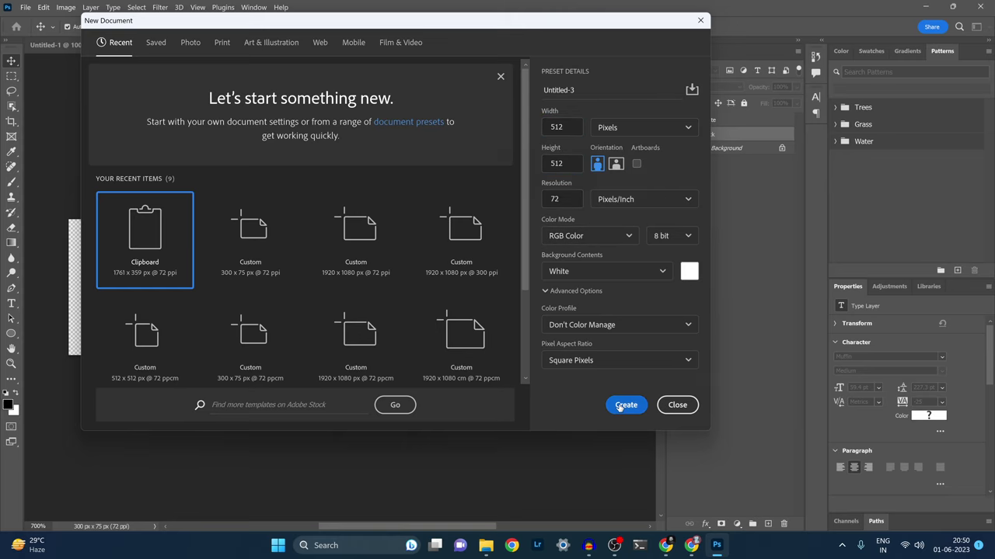
- Copy the m, Ellipse 1 and Black layers from the logo into Untitled-3
{"action": "left_click", "coordinate": [82, 46]}
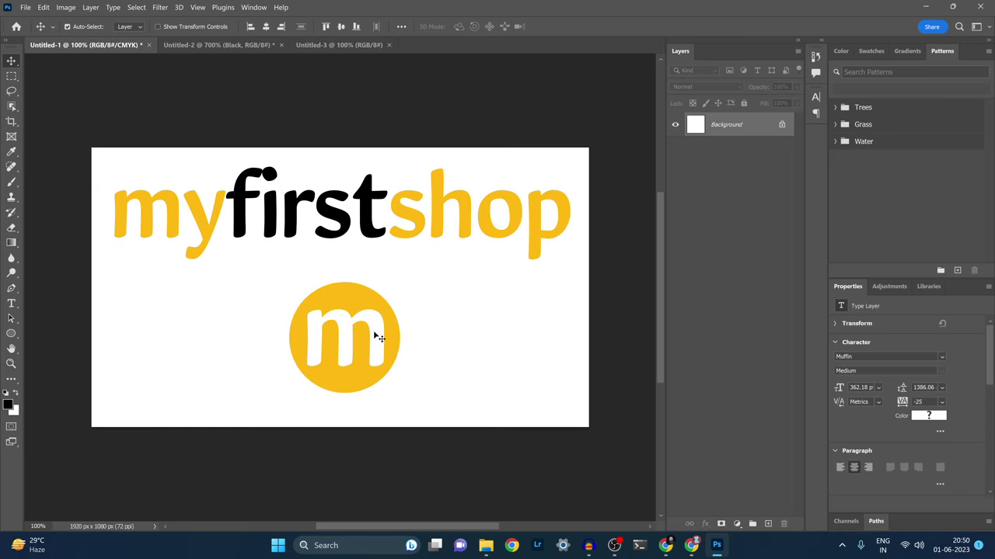
{"action": "left_click_drag", "start_coordinate": [274, 278], "coordinate": [426, 408]}
{"action": "left_click_drag", "start_coordinate": [720, 153], "coordinate": [360, 282]}
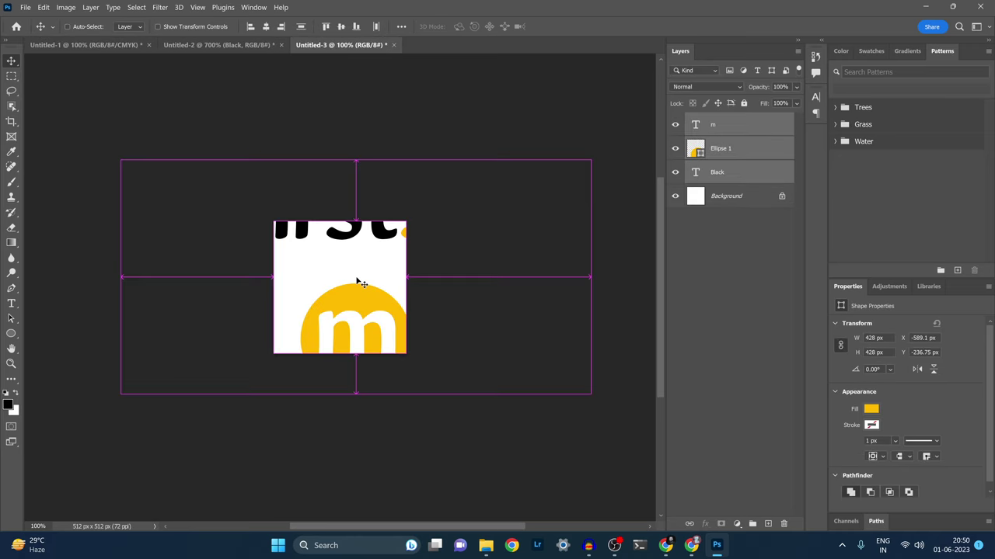
- Delete the Black text layer and select the Ellipse 1 and m layers
{"action": "left_click", "coordinate": [742, 178]}
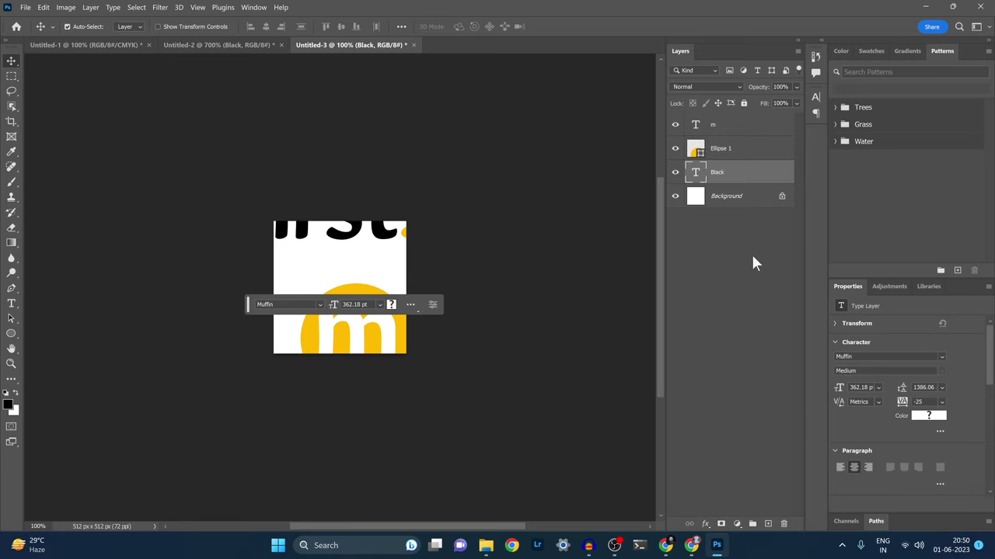
{"action": "key", "text": "Delete"}
{"action": "left_click", "coordinate": [739, 154]}
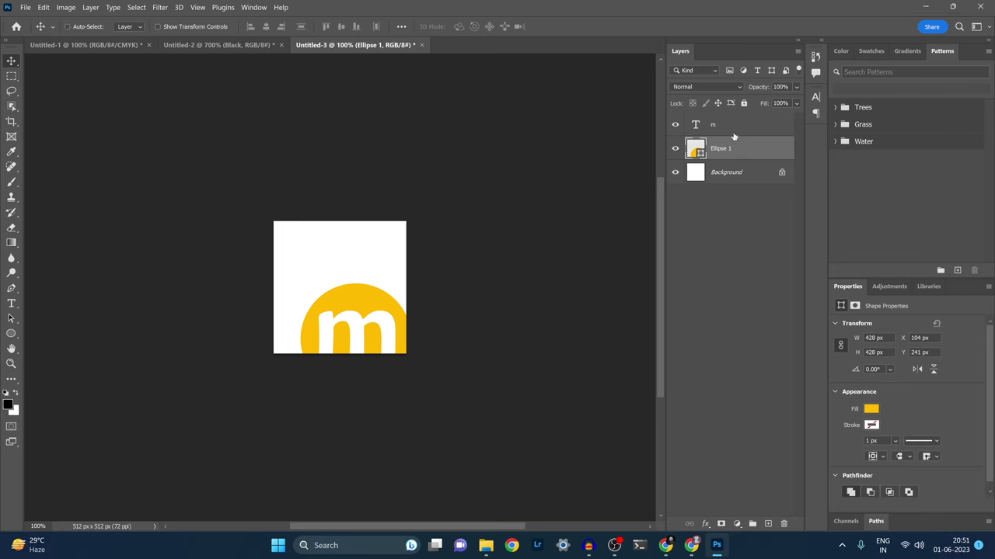
{"action": "left_click", "coordinate": [734, 135], "text": "shift"}
- Enlarge and centre the yellow m circle, then hide the white Background for transparency
{"action": "key", "text": "ctrl+t"}
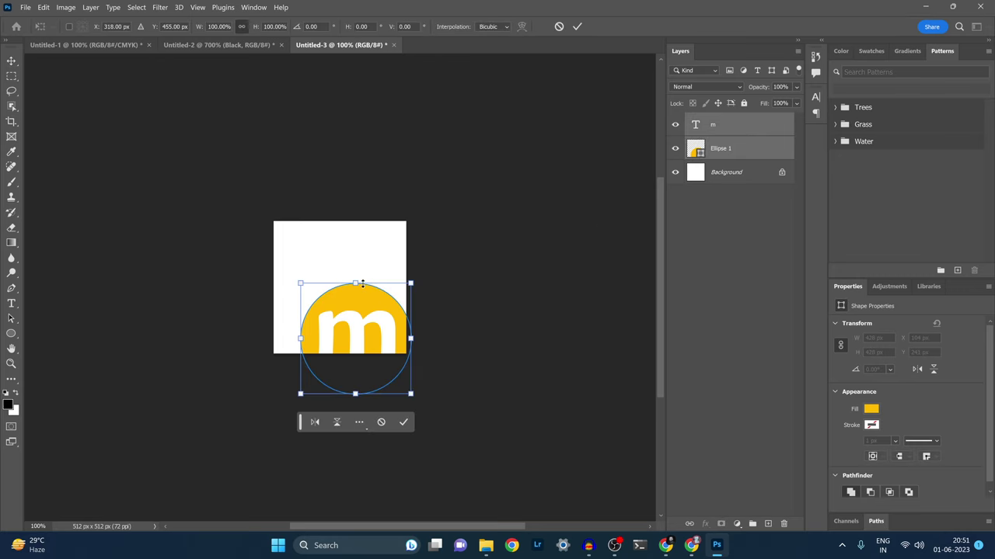
{"action": "left_click_drag", "start_coordinate": [362, 284], "coordinate": [355, 262]}
{"action": "left_click_drag", "start_coordinate": [371, 311], "coordinate": [355, 270]}
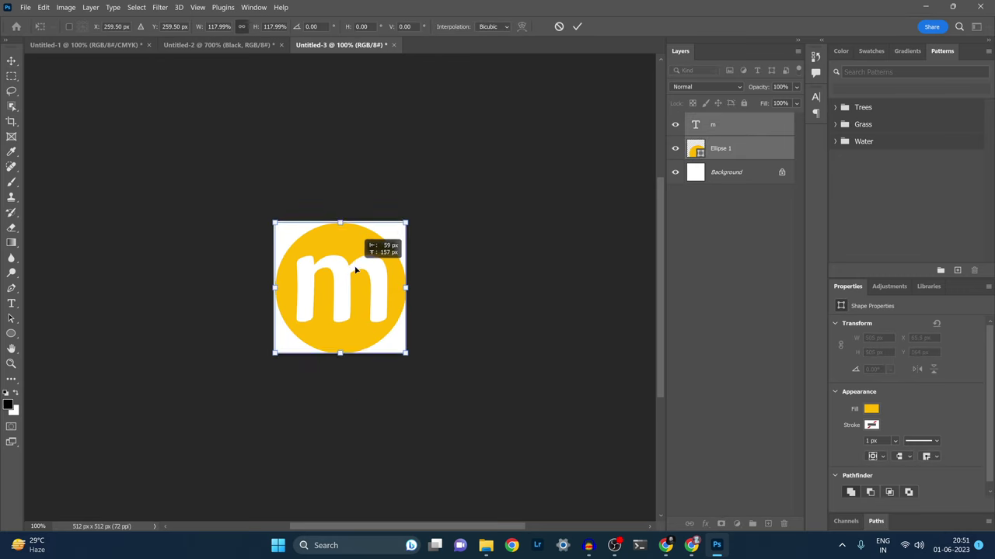
{"action": "left_click_drag", "start_coordinate": [340, 223], "coordinate": [341, 241]}
{"action": "mouse_move", "coordinate": [349, 276]}
{"action": "left_mouse_down"}
{"action": "mouse_move", "coordinate": [349, 268]}
{"action": "mouse_move", "coordinate": [351, 278]}
{"action": "left_mouse_up"}
{"action": "key", "text": "Return"}
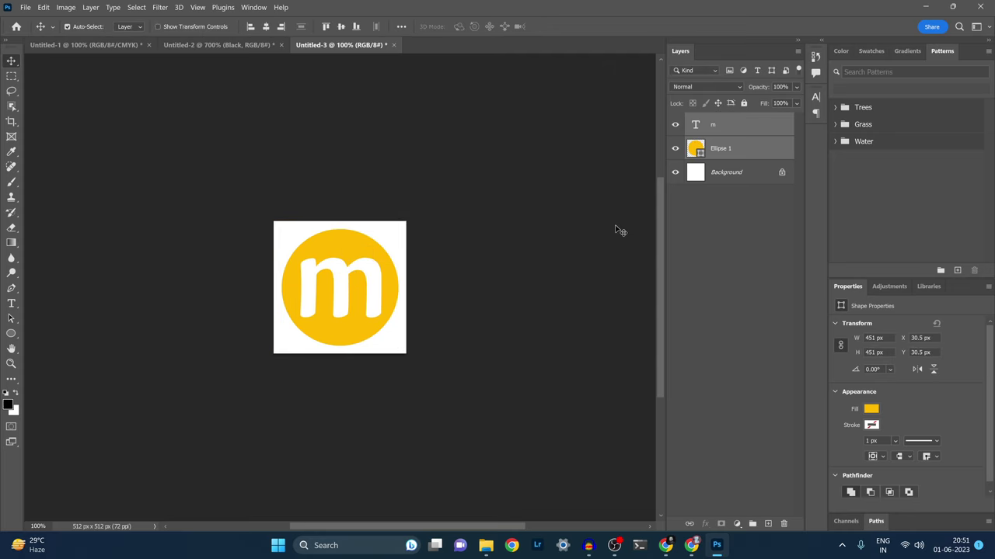
{"action": "left_click", "coordinate": [647, 182]}
{"action": "left_click", "coordinate": [675, 173]}
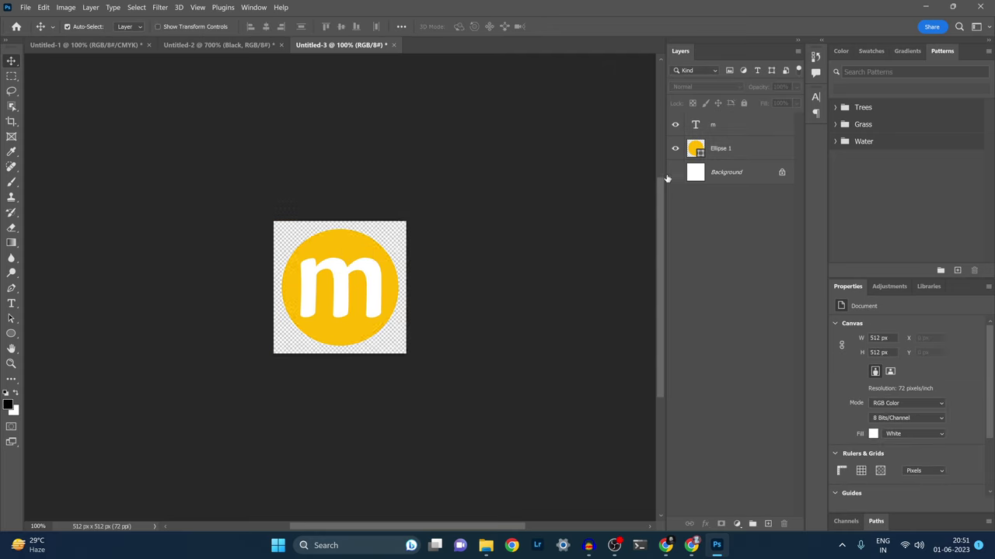
- Choose the PNG-24 preset in Save for Web (Legacy), then cancel the save location
{"action": "left_click", "coordinate": [24, 7]}
{"action": "mouse_move", "coordinate": [116, 200]}
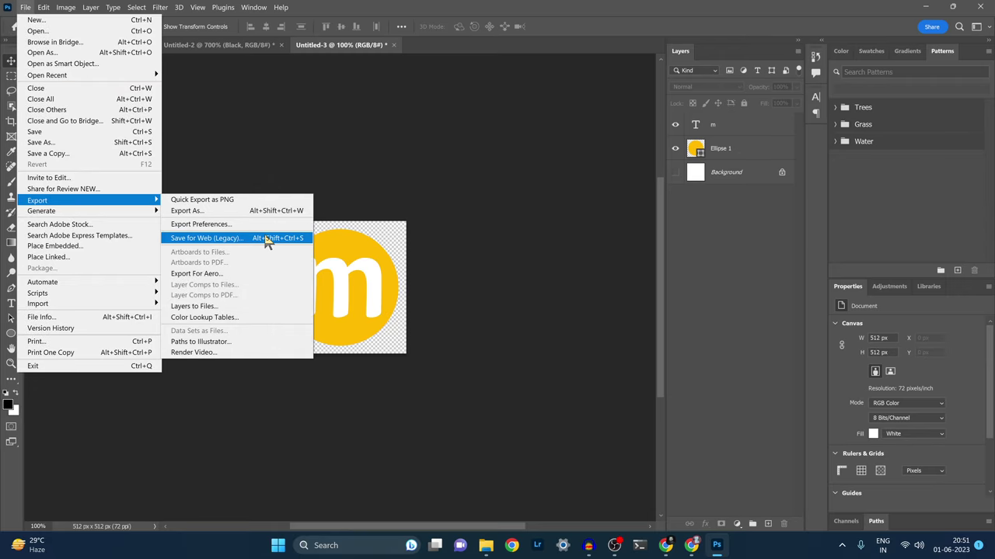
{"action": "left_click", "coordinate": [265, 240]}
{"action": "left_click", "coordinate": [633, 56]}
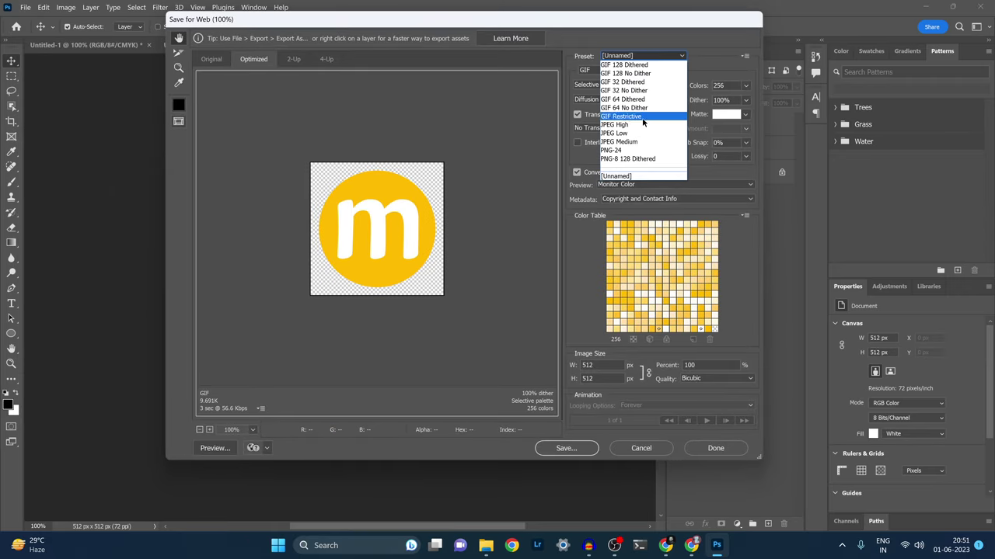
{"action": "left_click", "coordinate": [644, 150]}
{"action": "left_click", "coordinate": [566, 448]}
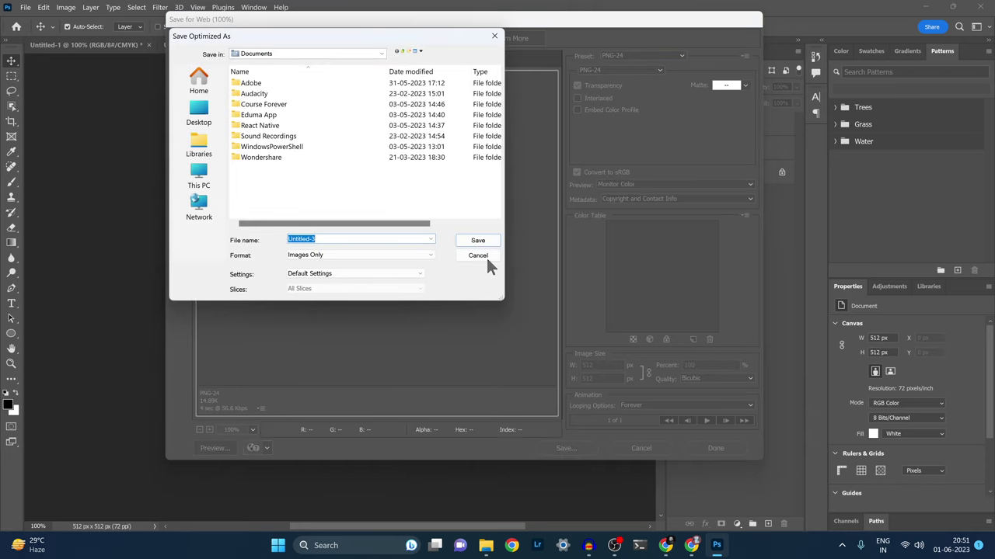
{"action": "left_click", "coordinate": [487, 258]}
- Close Save for Web and quit Photoshop, discarding changes to the icon document
{"action": "left_click", "coordinate": [641, 449]}
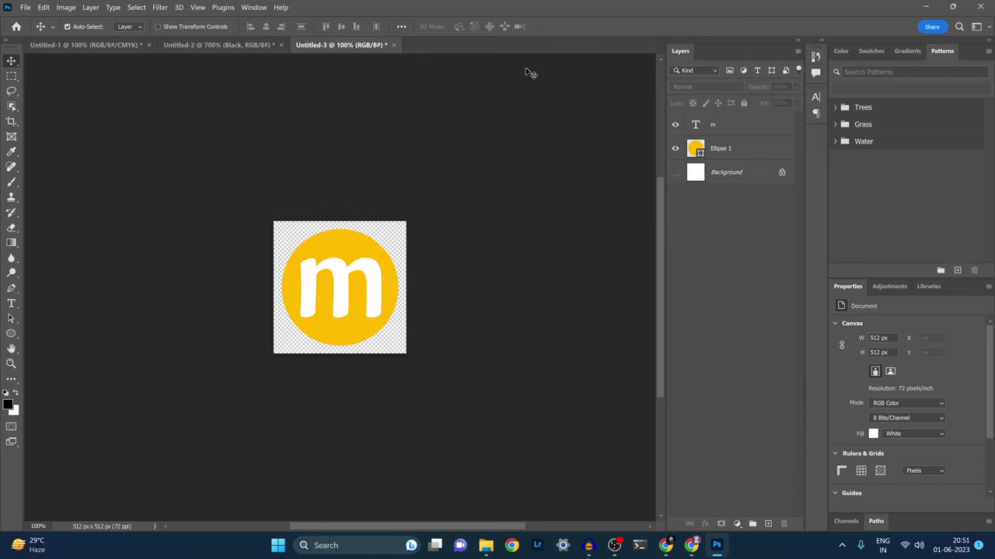
{"action": "left_click", "coordinate": [980, 6]}
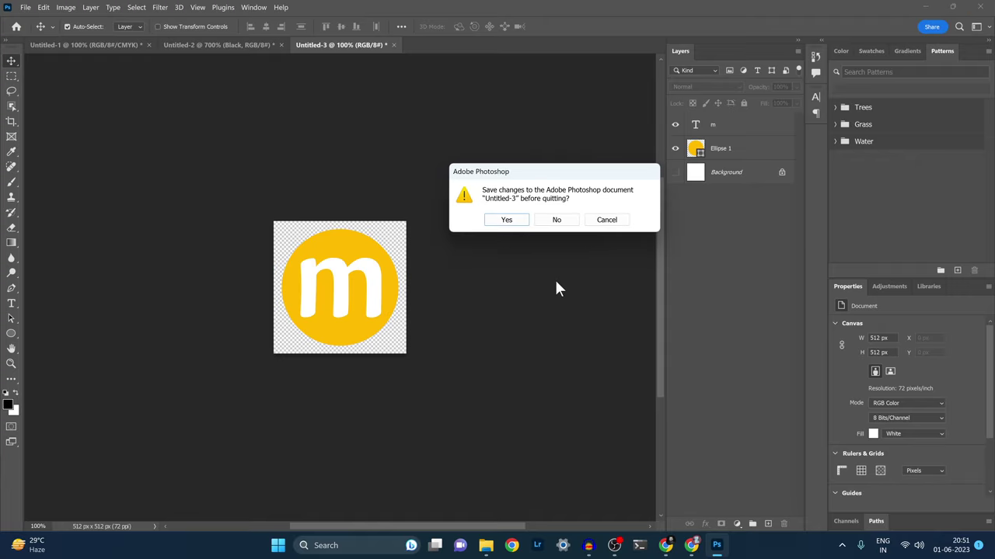
{"action": "left_click", "coordinate": [556, 220]}
- Discard the last document, then check the icon and myfirstshop wordmarks in My First Shop > Logo
{"action": "left_click", "coordinate": [556, 220]}
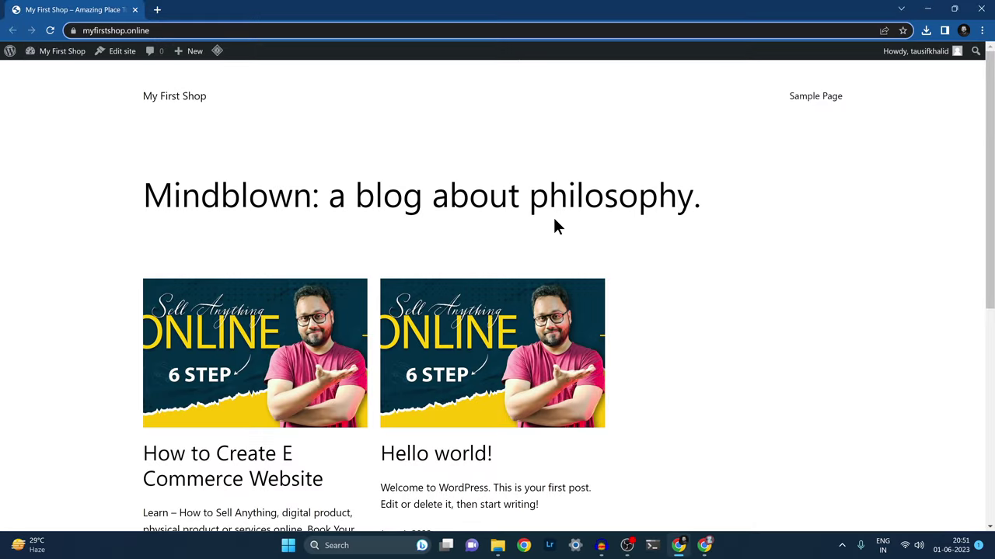
{"action": "left_click", "coordinate": [499, 546]}
{"action": "left_click", "coordinate": [264, 326]}
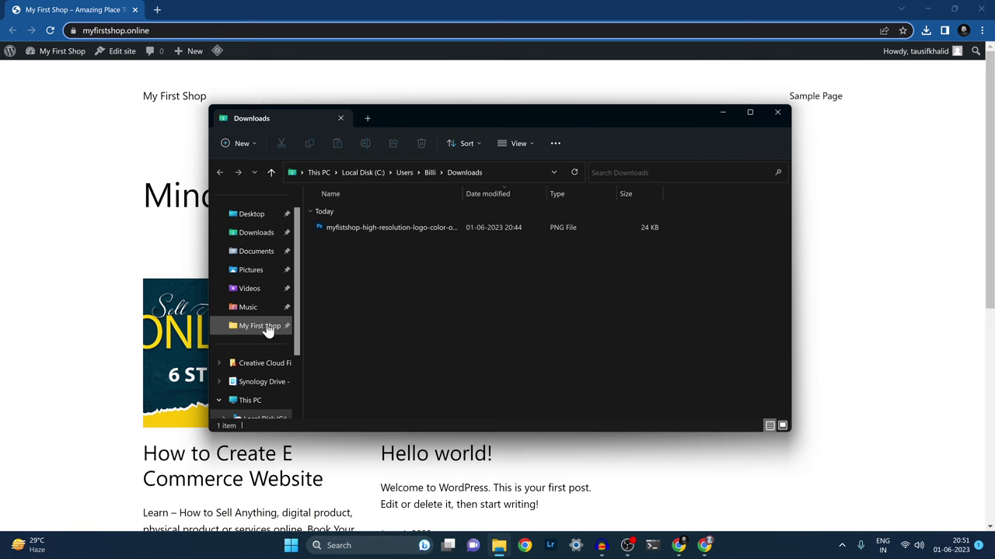
{"action": "left_click", "coordinate": [336, 215]}
{"action": "double_click", "coordinate": [336, 216]}
{"action": "left_click", "coordinate": [342, 227]}
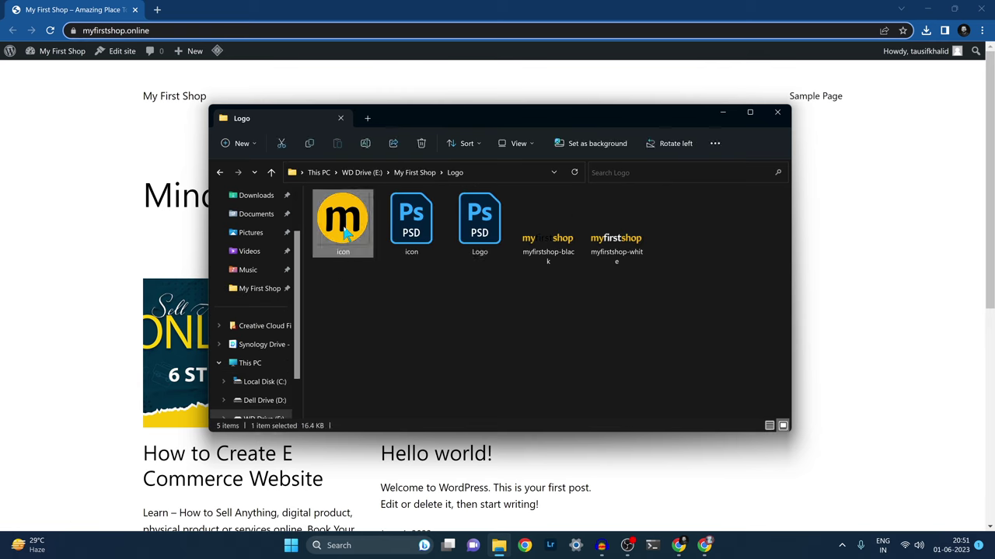
{"action": "left_click", "coordinate": [571, 244]}
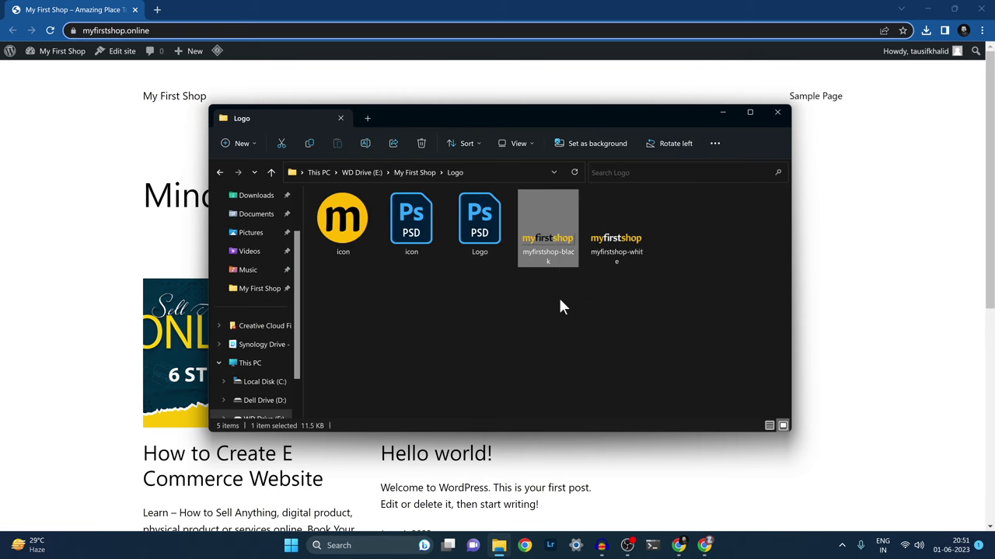
{"action": "left_click_drag", "start_coordinate": [559, 299], "coordinate": [645, 225]}
{"action": "left_click", "coordinate": [903, 252]}
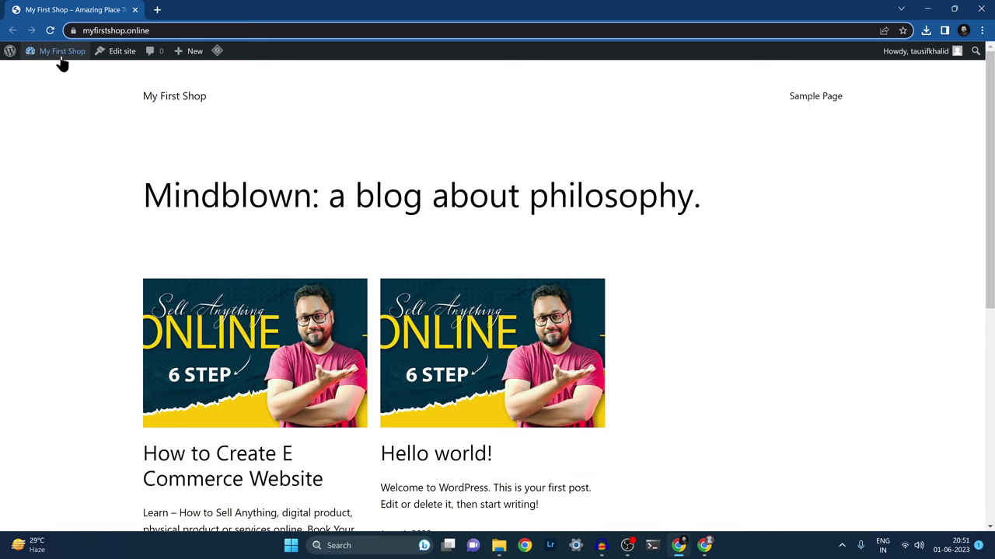
- Open the live My First Shop site in a new tab from the admin bar
{"action": "mouse_move", "coordinate": [61, 51]}
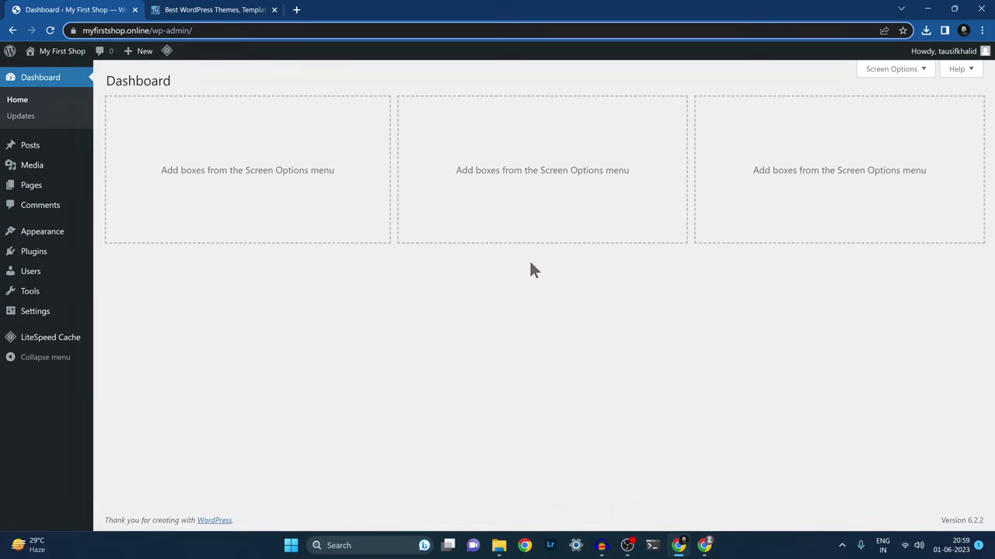
{"action": "mouse_move", "coordinate": [58, 52]}
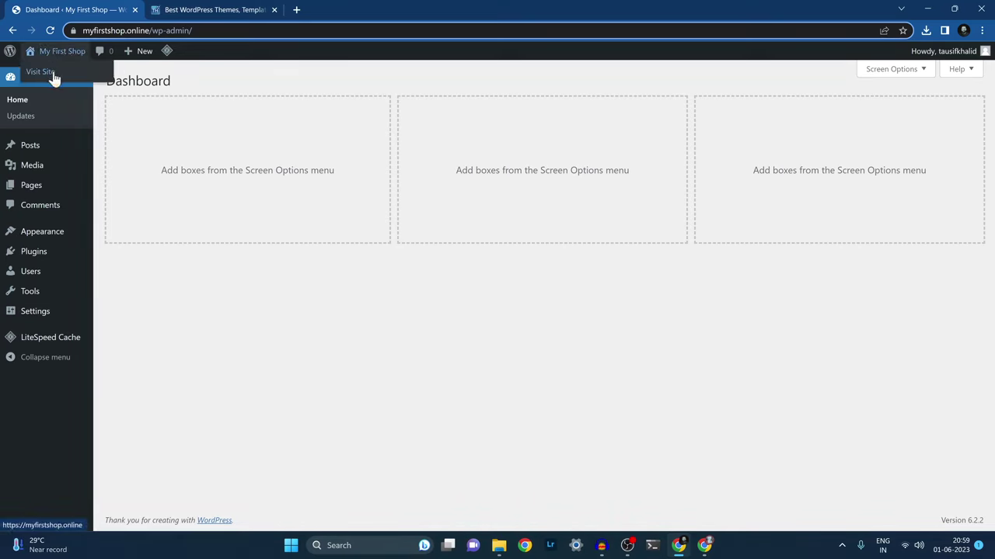
{"action": "right_click", "coordinate": [70, 76]}
{"action": "left_click", "coordinate": [93, 84]}
- Scroll through the live homepage, close its tab, and return to the ThemeHunk themes page
{"action": "left_click", "coordinate": [251, 9]}
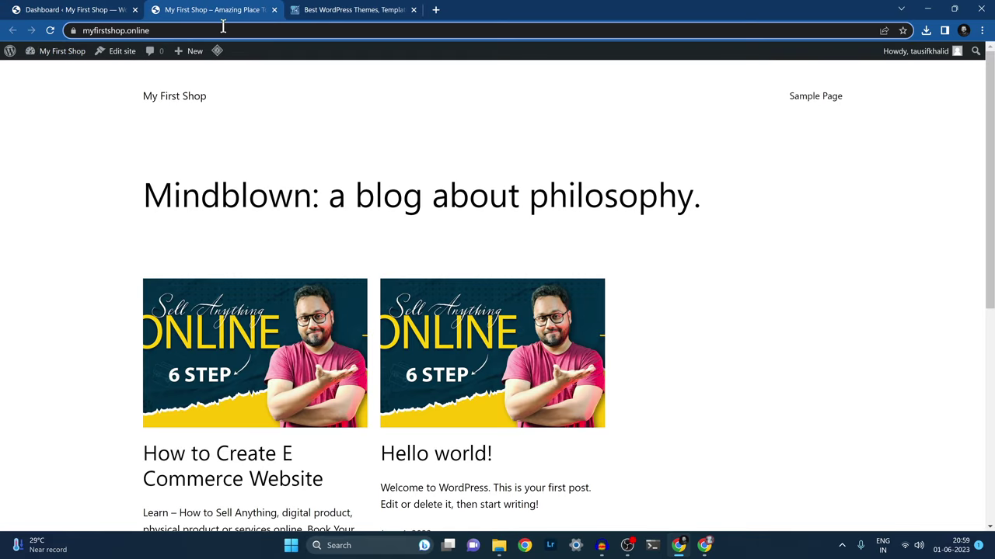
{"action": "scroll", "coordinate": [724, 289], "scroll_direction": "down", "scroll_amount": 1}
{"action": "scroll", "coordinate": [725, 289], "scroll_direction": "down", "scroll_amount": 2}
{"action": "scroll", "coordinate": [723, 288], "scroll_direction": "up", "scroll_amount": 4}
{"action": "left_click", "coordinate": [274, 10]}
{"action": "left_click", "coordinate": [225, 14]}
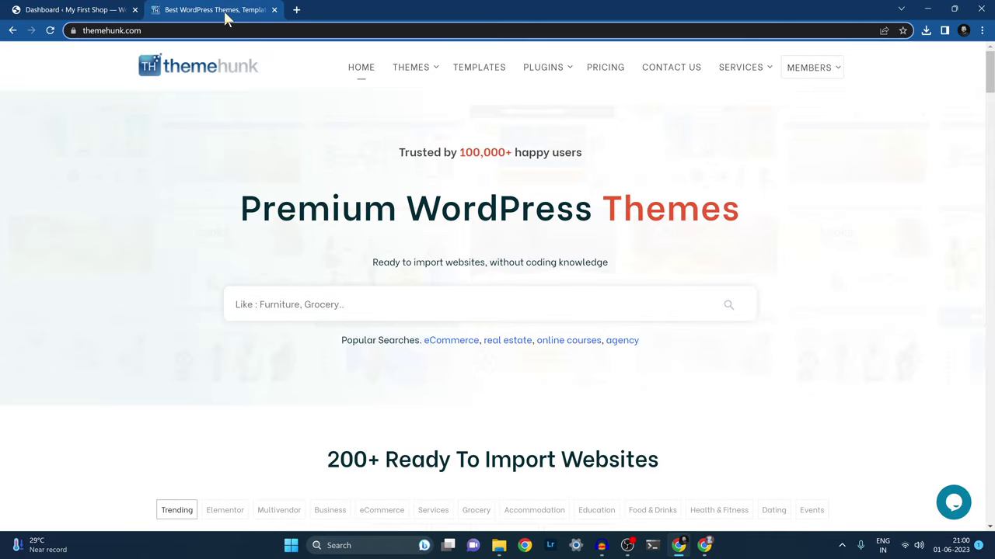
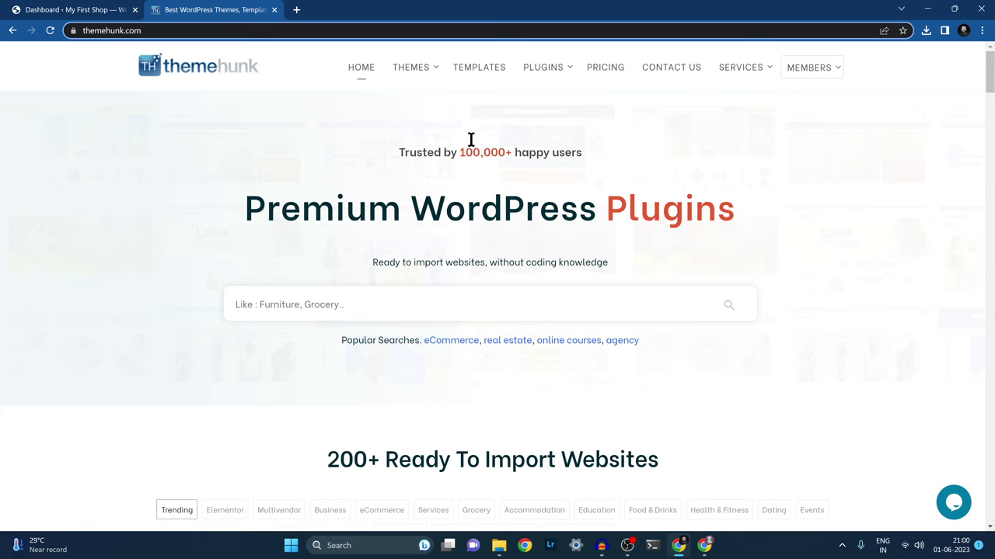
- Open the ThemeHunk Pro Themes catalogue
{"action": "scroll", "coordinate": [456, 272], "scroll_direction": "down", "scroll_amount": 5}
{"action": "scroll", "coordinate": [462, 307], "scroll_direction": "up", "scroll_amount": 3}
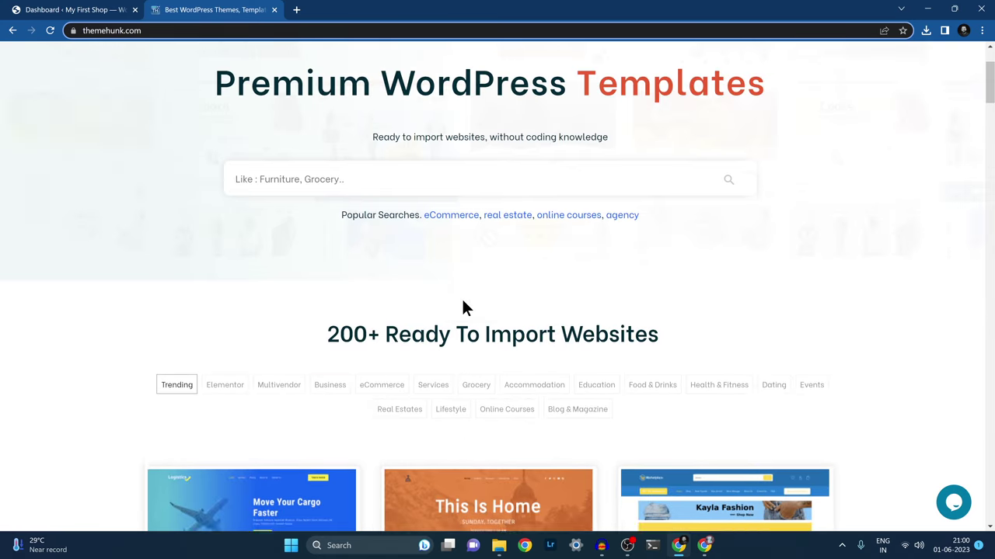
{"action": "scroll", "coordinate": [462, 308], "scroll_direction": "up", "scroll_amount": 2}
{"action": "mouse_move", "coordinate": [429, 67]}
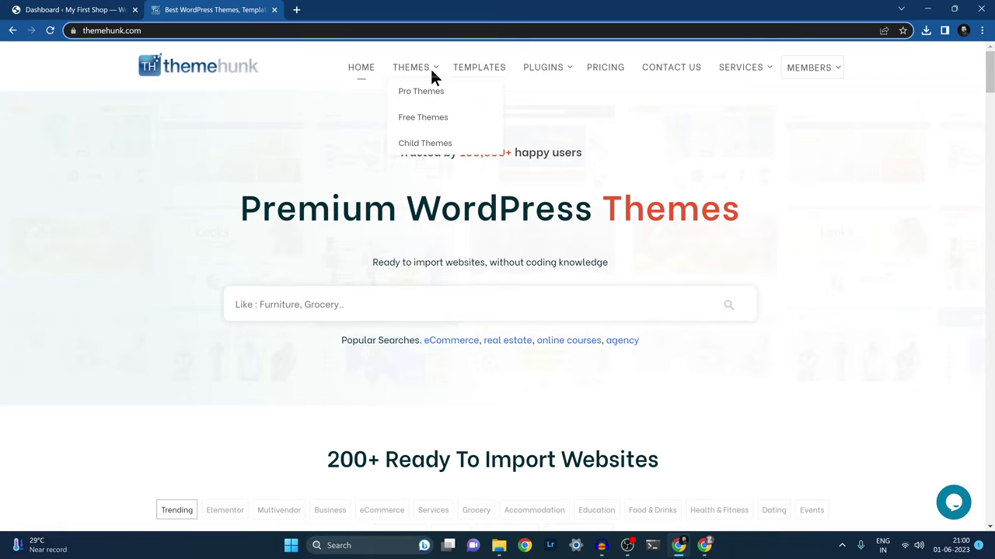
{"action": "left_click", "coordinate": [444, 97]}
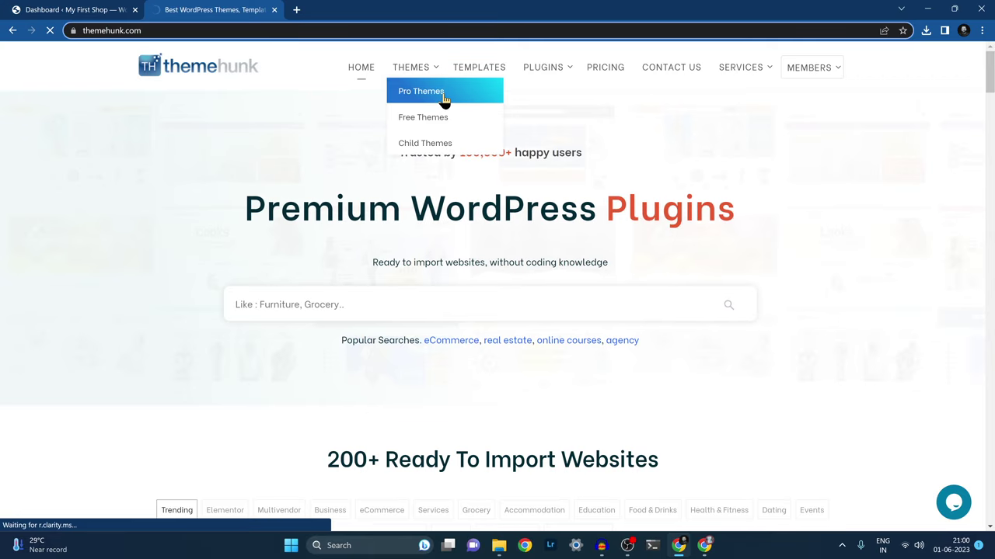
- Browse the Free Themes catalogue and open the Top Store eCommerce theme page
{"action": "scroll", "coordinate": [456, 240], "scroll_direction": "down", "scroll_amount": 10}
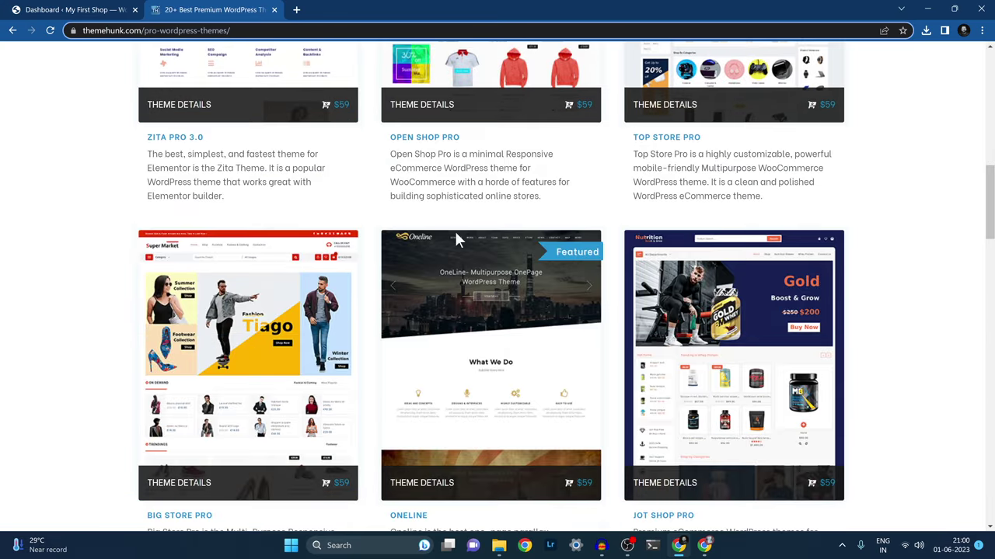
{"action": "scroll", "coordinate": [454, 237], "scroll_direction": "up", "scroll_amount": 10}
{"action": "mouse_move", "coordinate": [422, 68]}
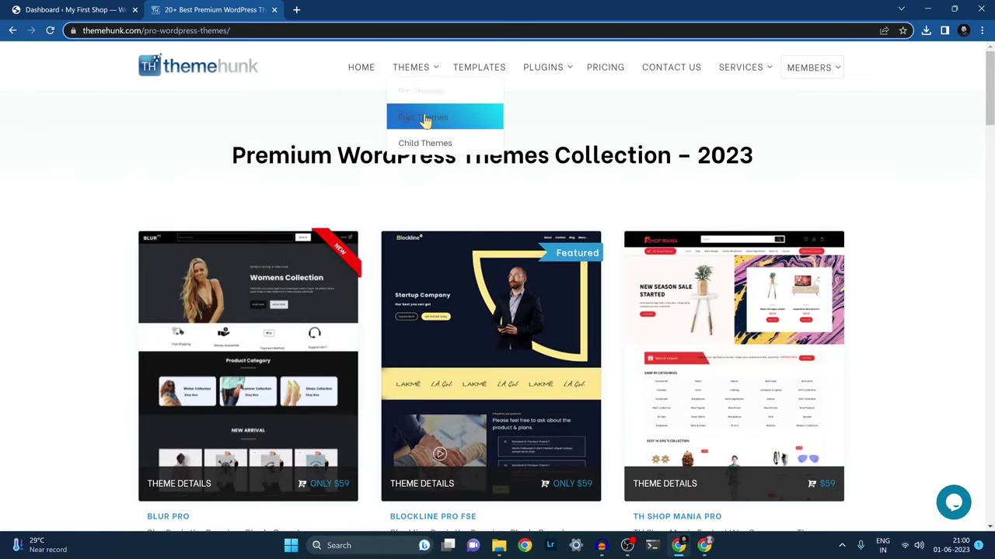
{"action": "left_click", "coordinate": [463, 119]}
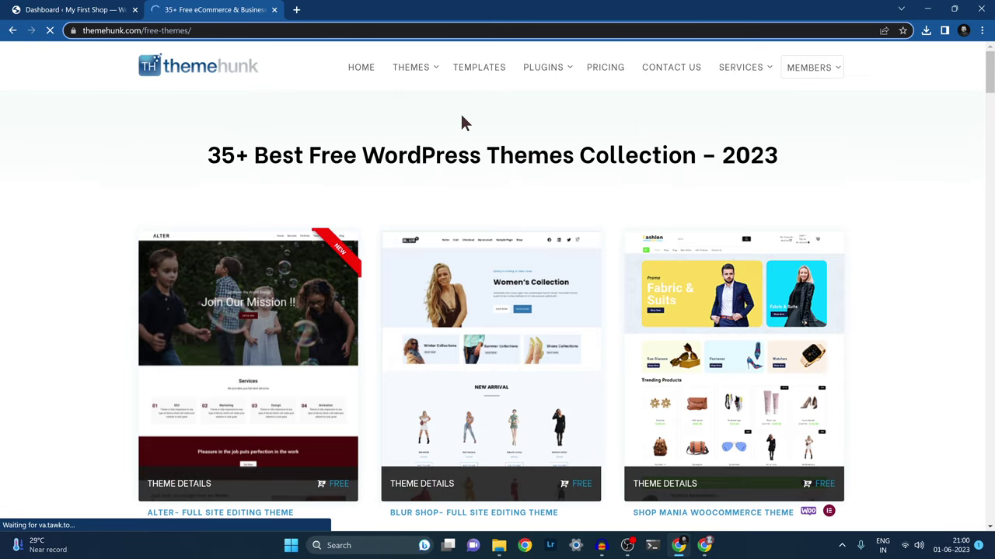
{"action": "scroll", "coordinate": [914, 326], "scroll_direction": "down", "scroll_amount": 3}
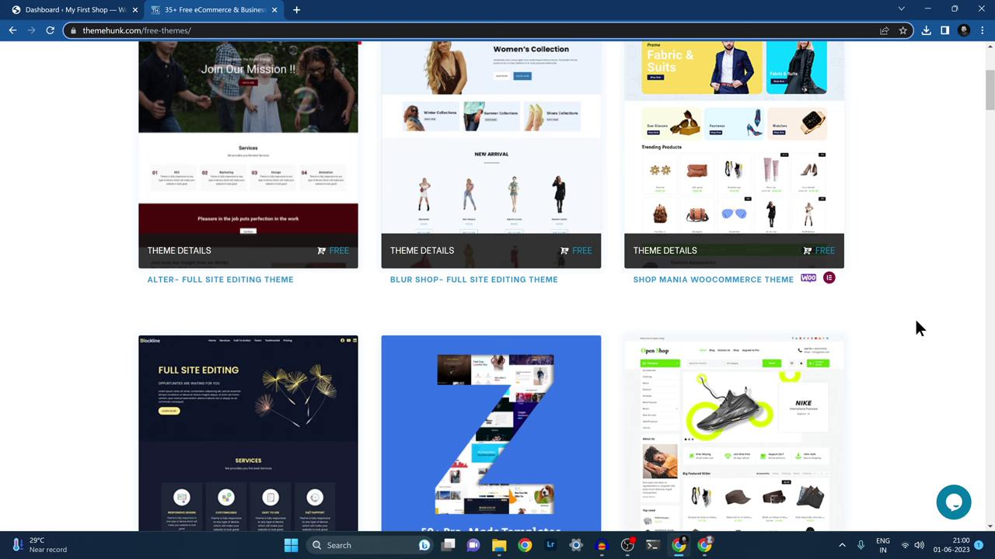
{"action": "scroll", "coordinate": [915, 317], "scroll_direction": "up", "scroll_amount": 3}
{"action": "mouse_move", "coordinate": [751, 392]}
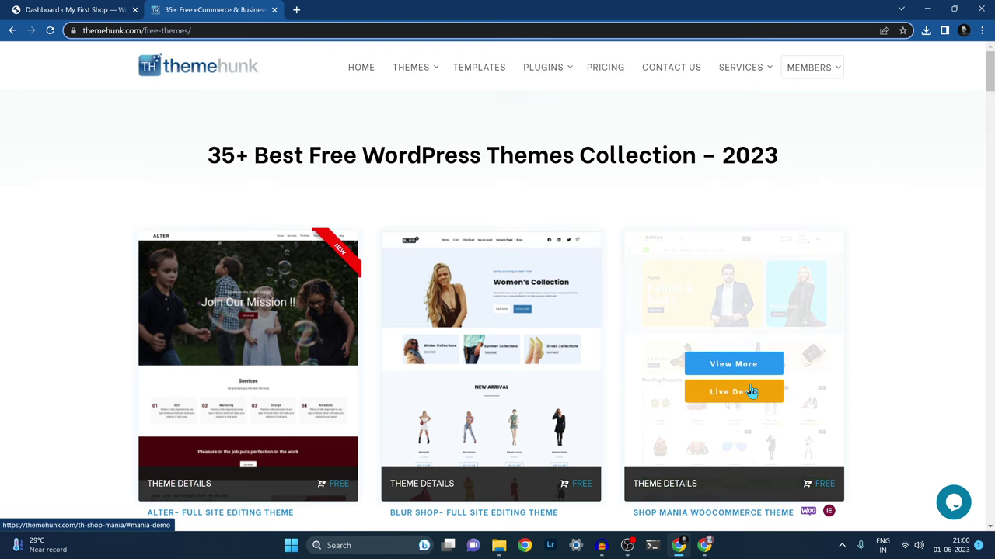
{"action": "scroll", "coordinate": [751, 392], "scroll_direction": "down", "scroll_amount": 4}
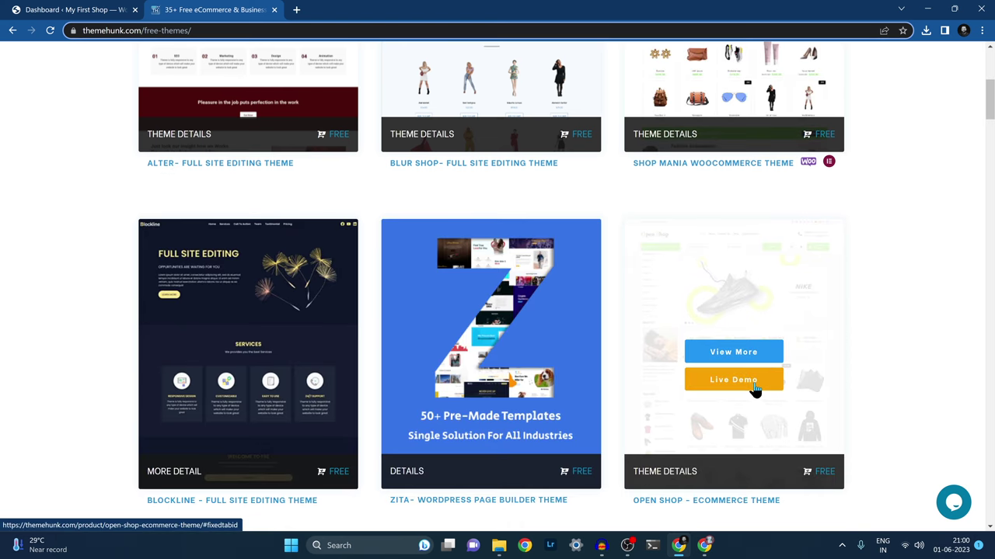
{"action": "scroll", "coordinate": [763, 303], "scroll_direction": "down", "scroll_amount": 1}
{"action": "scroll", "coordinate": [769, 284], "scroll_direction": "down", "scroll_amount": 3}
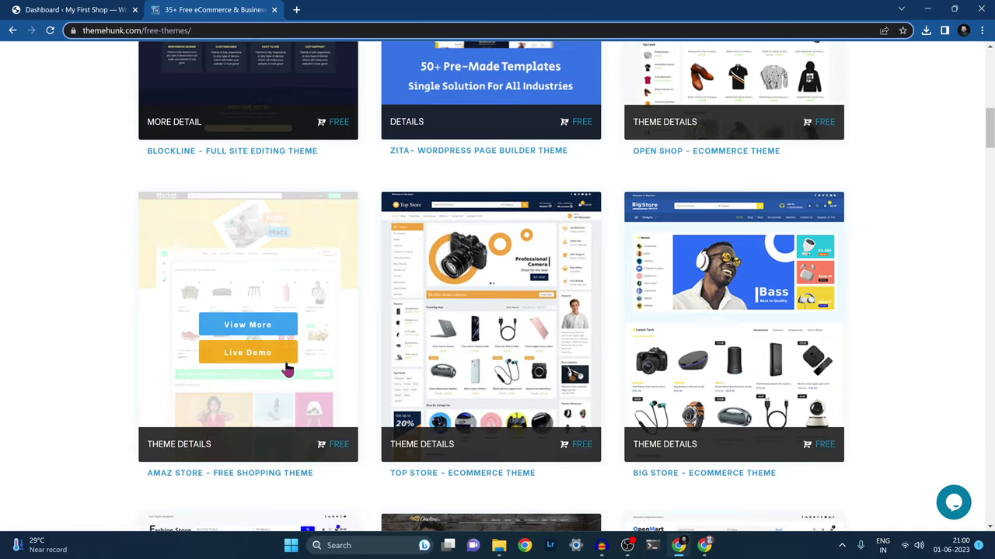
{"action": "scroll", "coordinate": [284, 366], "scroll_direction": "down", "scroll_amount": 4}
{"action": "scroll", "coordinate": [284, 366], "scroll_direction": "down", "scroll_amount": 3}
{"action": "scroll", "coordinate": [287, 368], "scroll_direction": "up", "scroll_amount": 5}
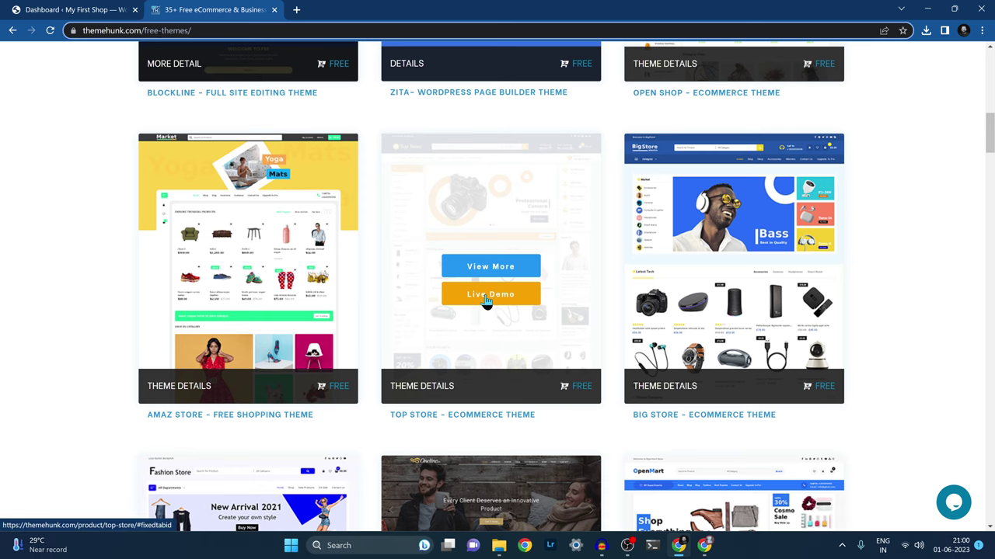
{"action": "left_click", "coordinate": [486, 295]}
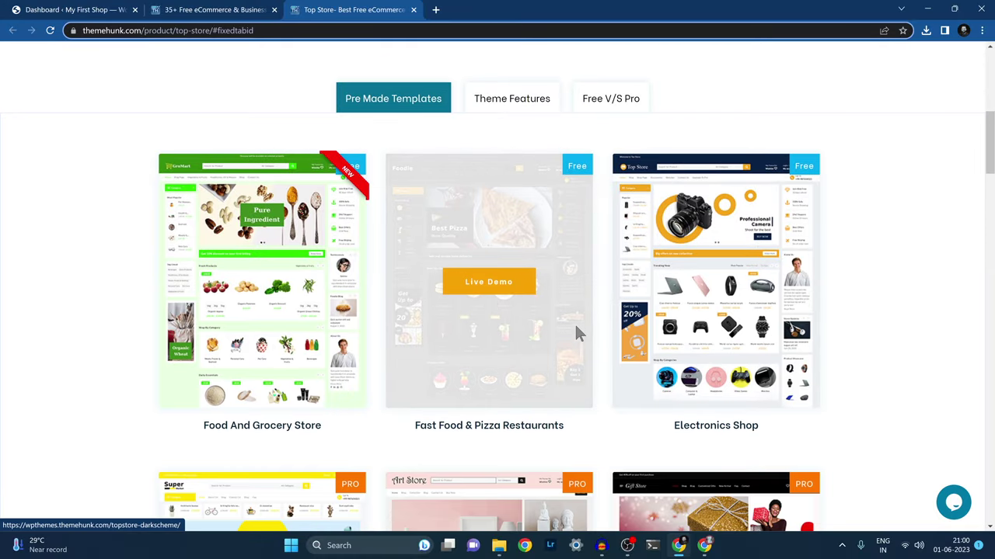
- Preview the Top Store Electronics Shop demo, then close the demo tab
{"action": "scroll", "coordinate": [868, 291], "scroll_direction": "down", "scroll_amount": 9}
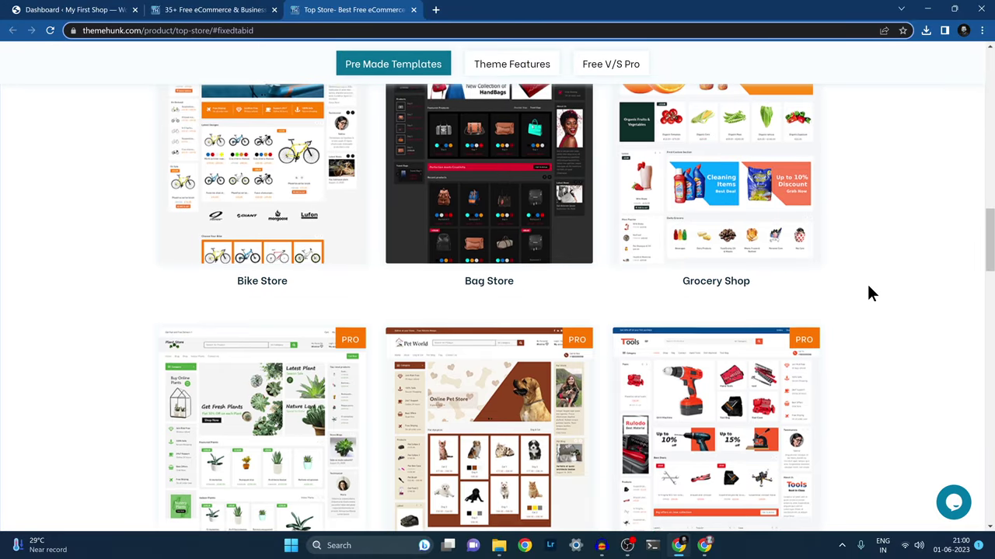
{"action": "scroll", "coordinate": [871, 292], "scroll_direction": "down", "scroll_amount": 1}
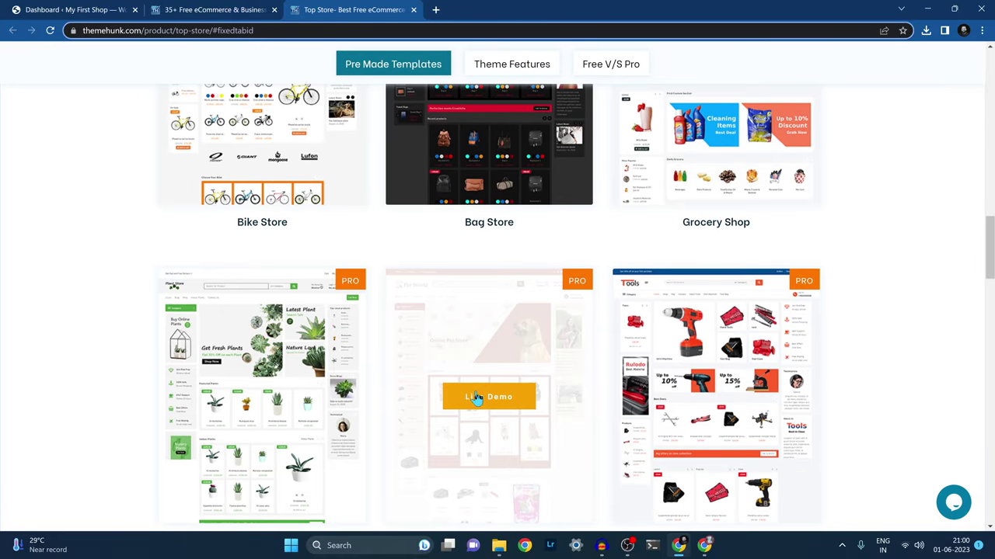
{"action": "scroll", "coordinate": [821, 364], "scroll_direction": "down", "scroll_amount": 7}
{"action": "scroll", "coordinate": [919, 289], "scroll_direction": "up", "scroll_amount": 5}
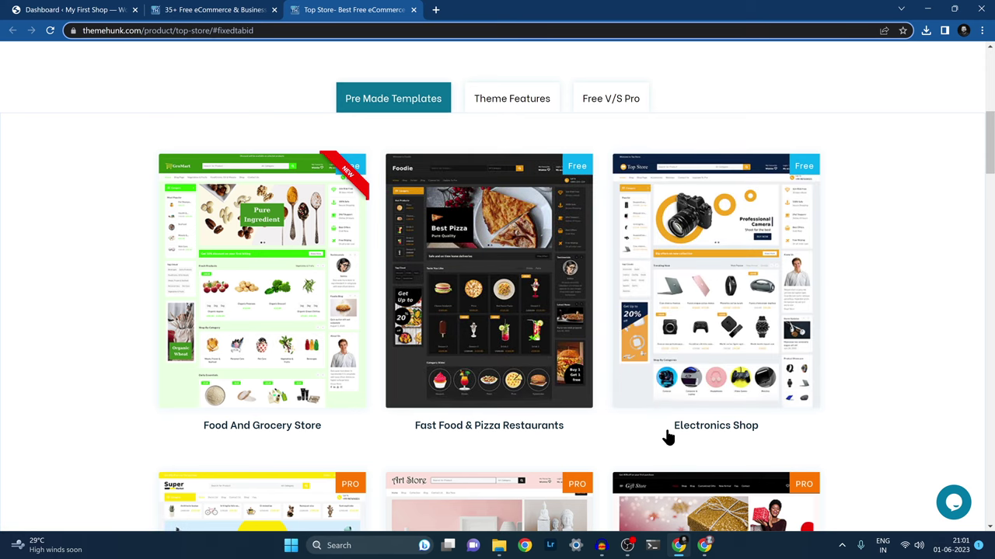
{"action": "mouse_move", "coordinate": [701, 252]}
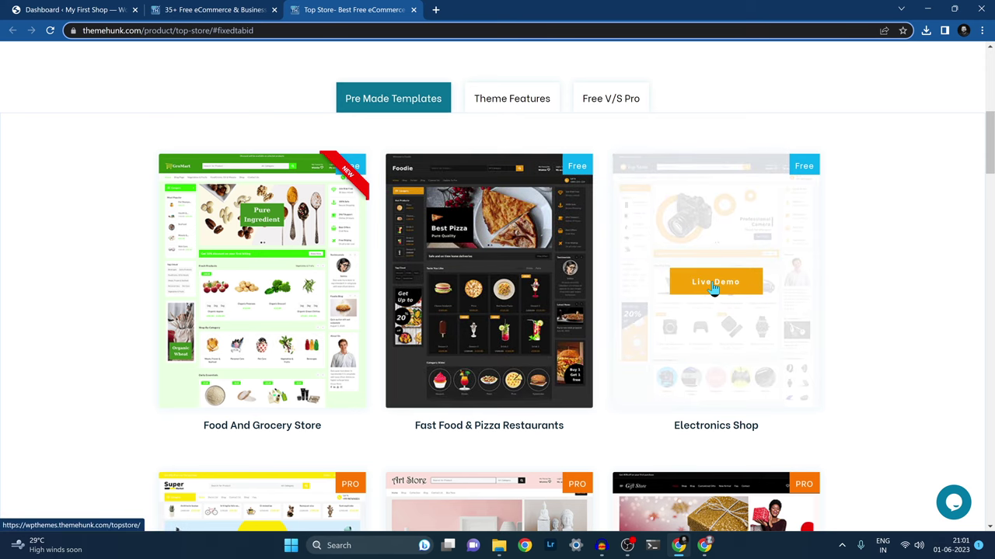
{"action": "left_click", "coordinate": [714, 285]}
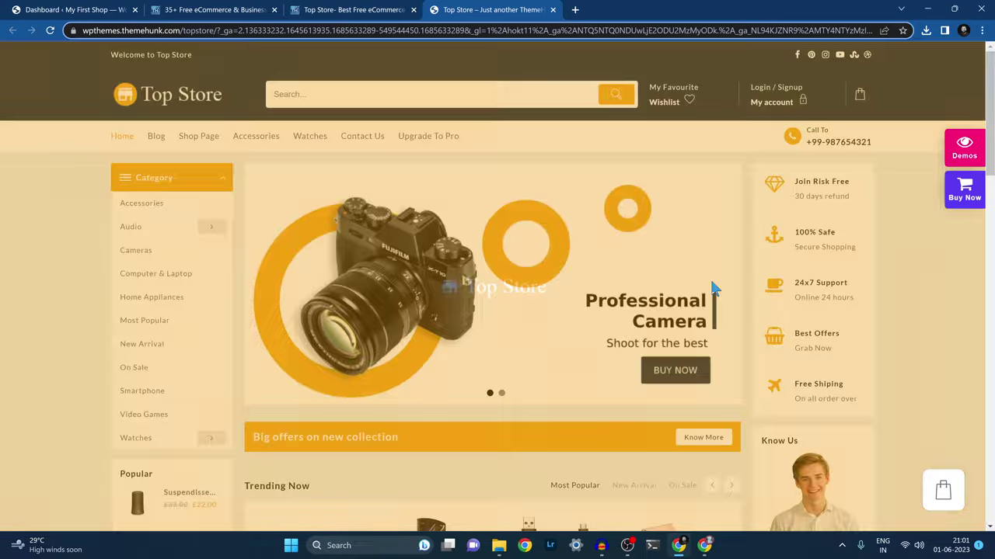
{"action": "scroll", "coordinate": [937, 311], "scroll_direction": "down", "scroll_amount": 5}
{"action": "scroll", "coordinate": [938, 317], "scroll_direction": "down", "scroll_amount": 10}
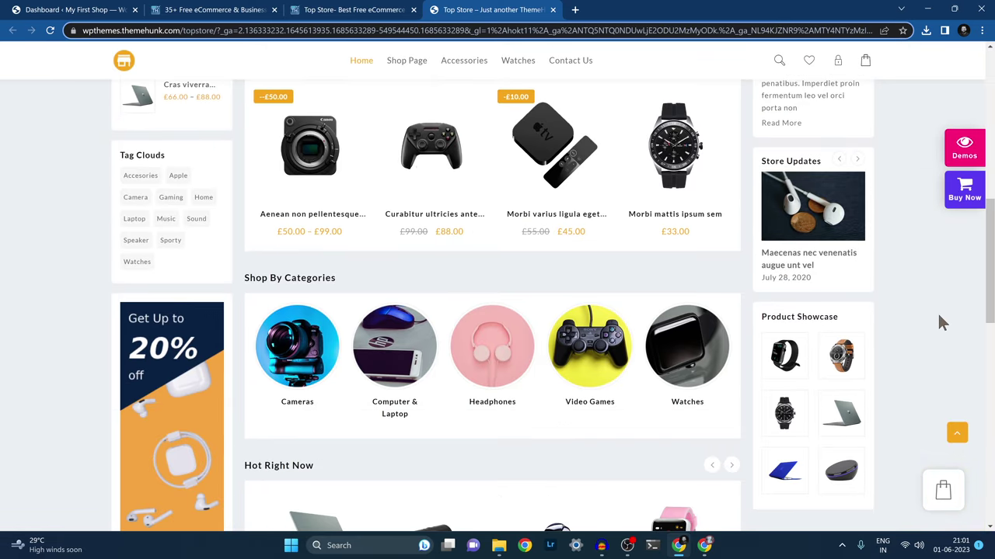
{"action": "scroll", "coordinate": [937, 323], "scroll_direction": "up", "scroll_amount": 15}
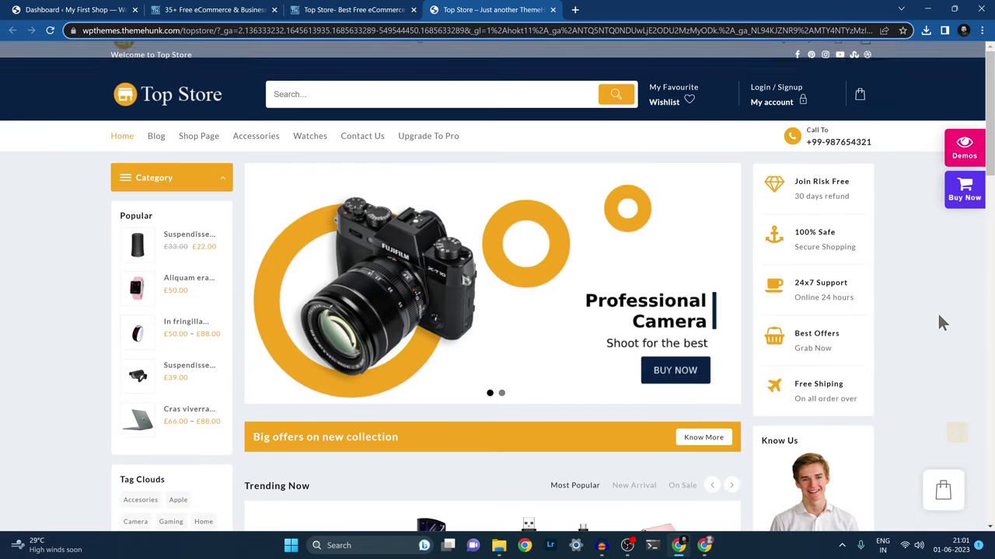
{"action": "left_click", "coordinate": [552, 10]}
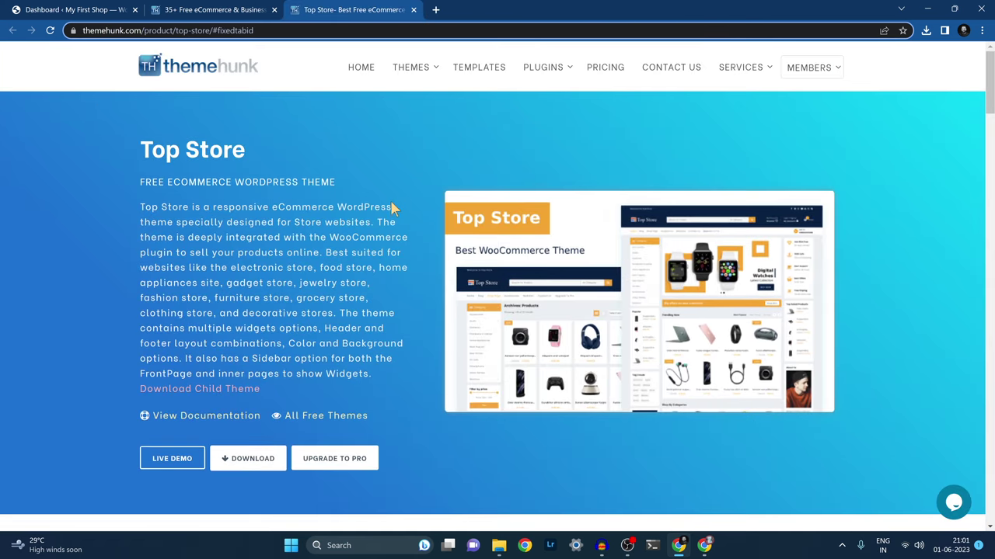
- Download top-store.1.4.0.zip, confirm it finished, and return to the My First Shop dashboard
{"action": "left_click", "coordinate": [249, 460]}
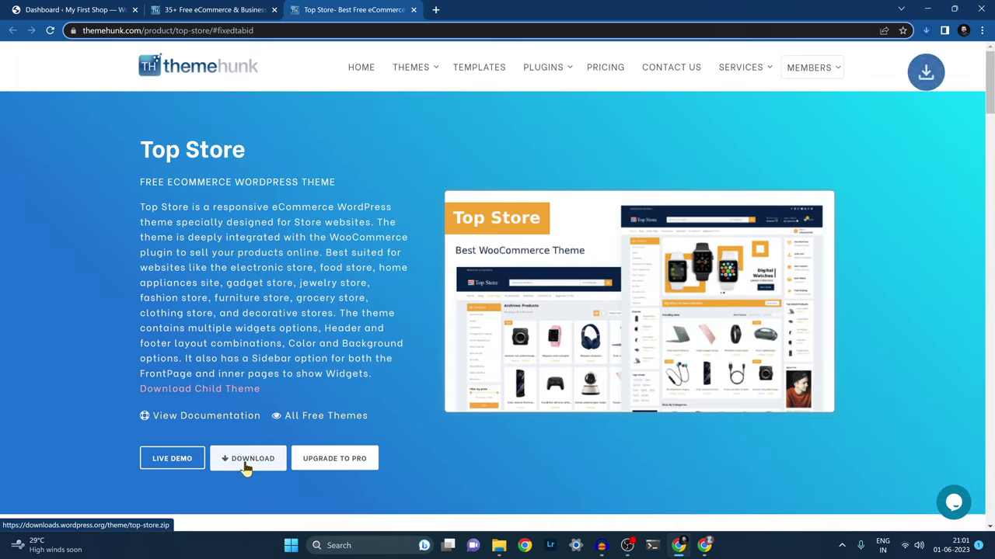
{"action": "left_click", "coordinate": [926, 32]}
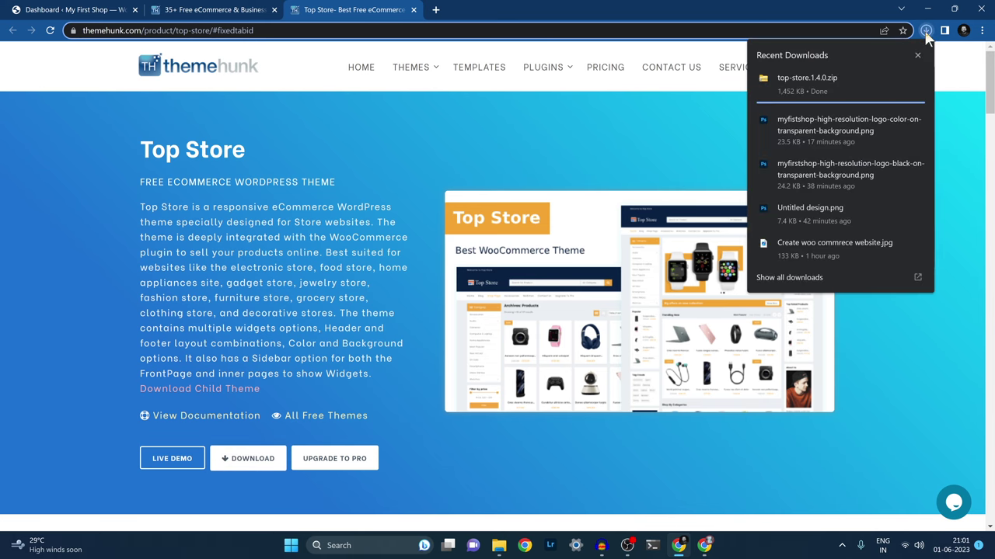
{"action": "left_click", "coordinate": [942, 118]}
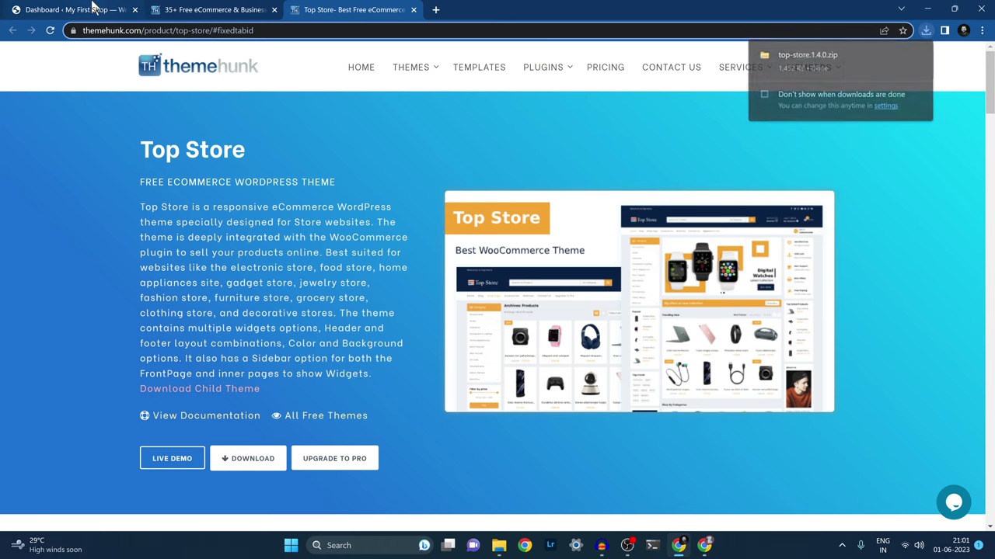
{"action": "left_click_drag", "start_coordinate": [140, 136], "coordinate": [242, 155]}
{"action": "key", "text": "ctrl+c"}
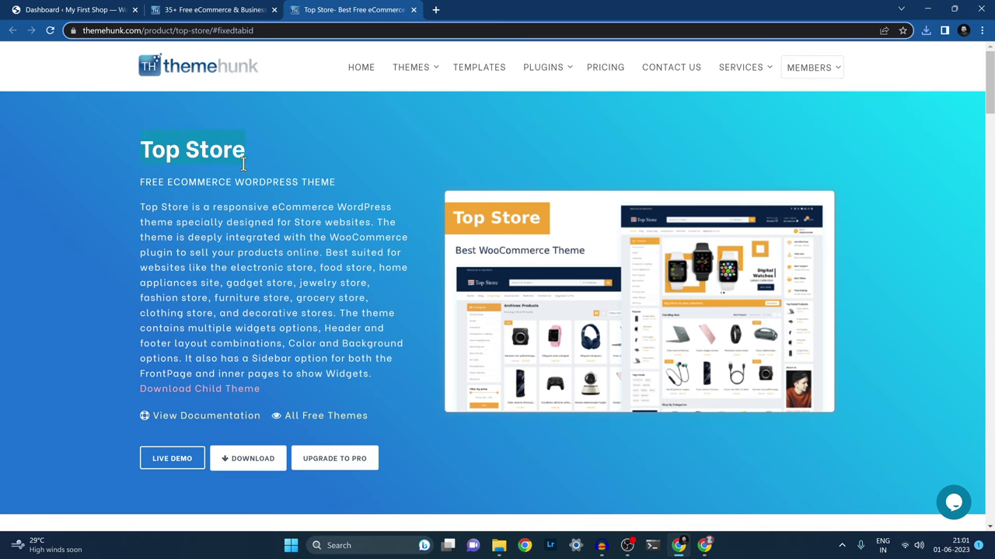
{"action": "left_click", "coordinate": [74, 11]}
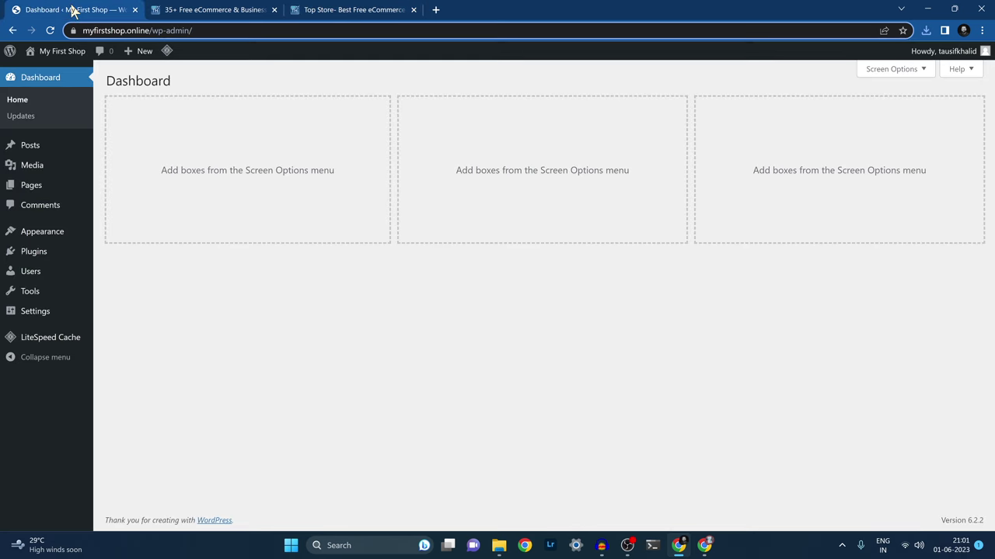
- Go to Appearance > Themes > Add New and search the directory for Top Store
{"action": "mouse_move", "coordinate": [67, 240]}
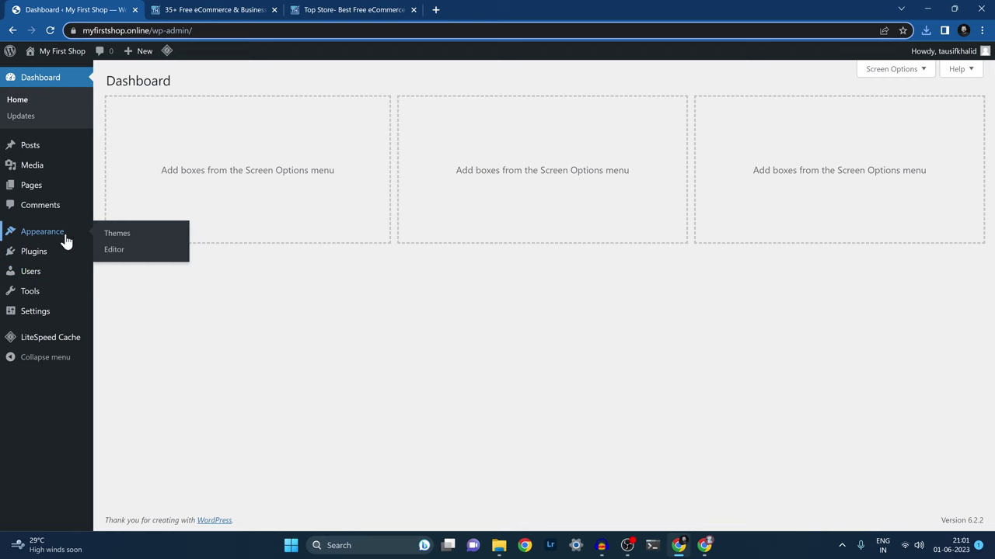
{"action": "left_click", "coordinate": [118, 239]}
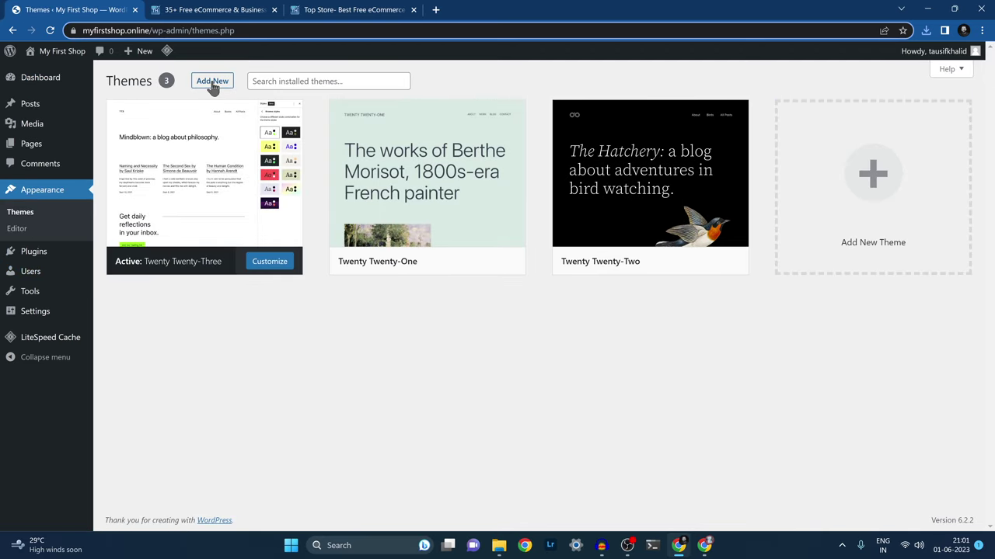
{"action": "left_click", "coordinate": [212, 82]}
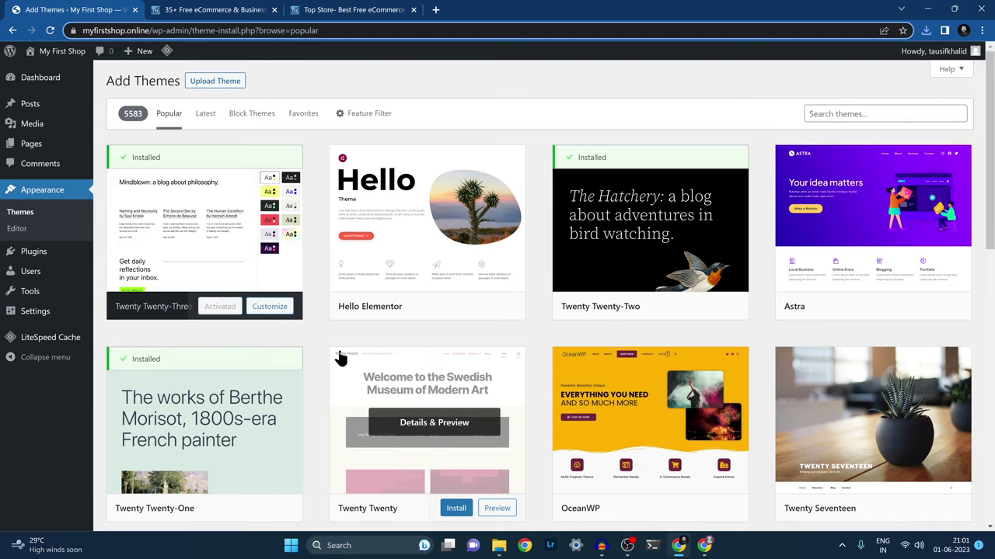
{"action": "scroll", "coordinate": [339, 358], "scroll_direction": "down", "scroll_amount": 4}
{"action": "scroll", "coordinate": [339, 358], "scroll_direction": "up", "scroll_amount": 4}
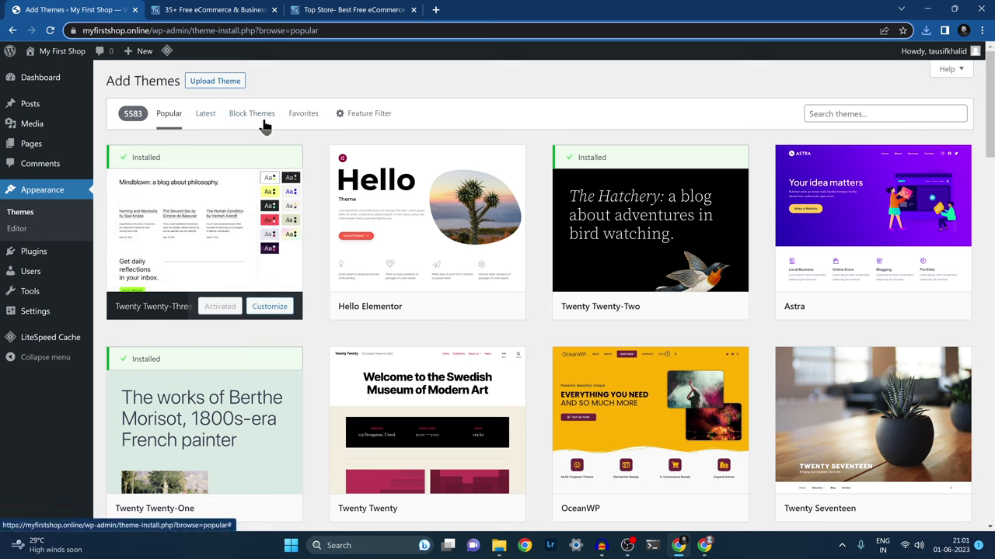
{"action": "left_click", "coordinate": [846, 114]}
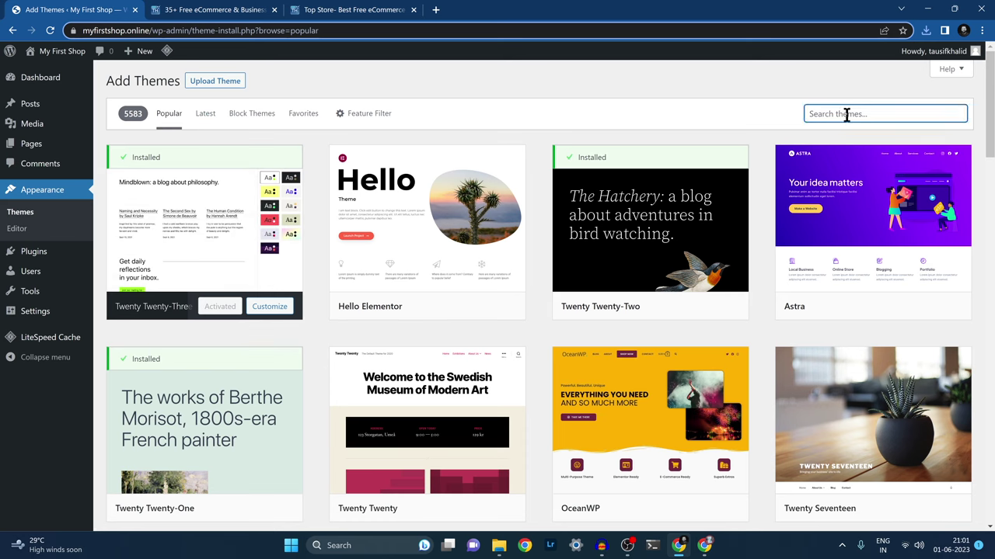
{"action": "key", "text": "ctrl+v"}
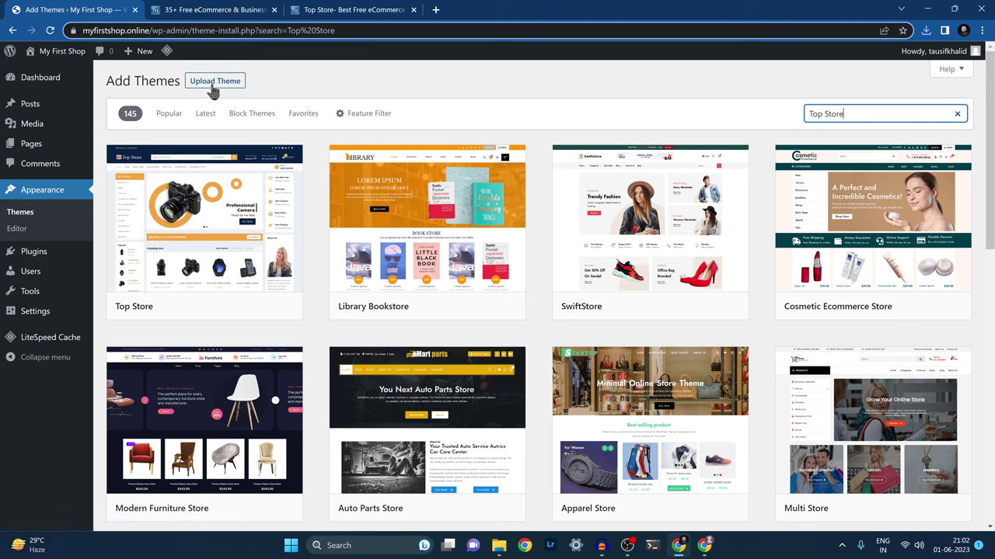
- Choose top-store.1.4.0.zip from the Downloads folder as the theme upload
{"action": "left_click", "coordinate": [214, 82]}
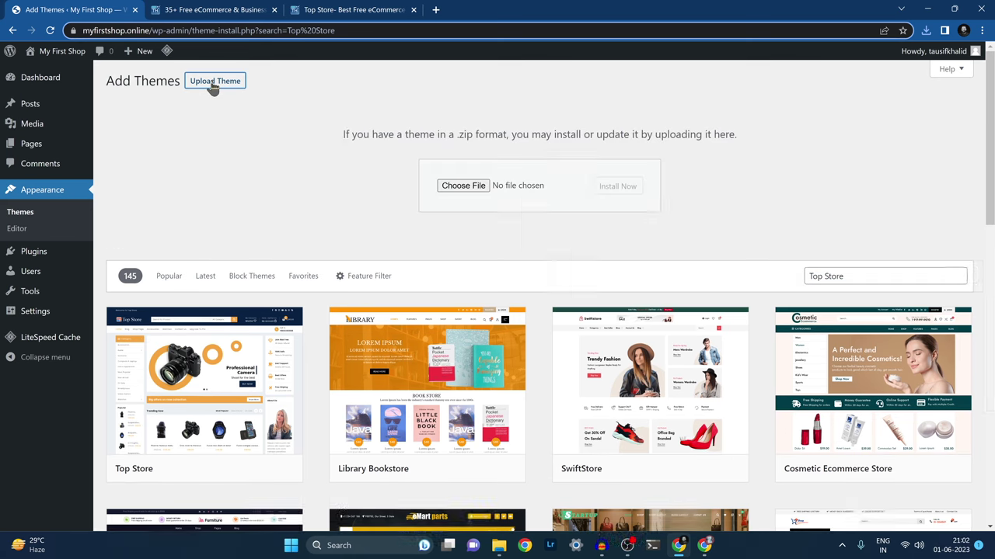
{"action": "left_click", "coordinate": [464, 185]}
{"action": "scroll", "coordinate": [295, 257], "scroll_direction": "up", "scroll_amount": 5}
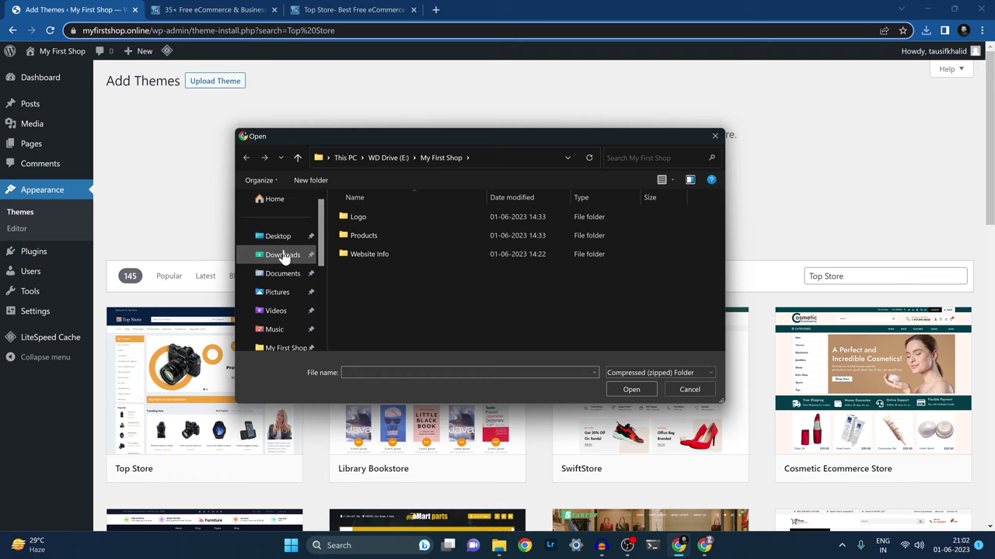
{"action": "scroll", "coordinate": [279, 295], "scroll_direction": "down", "scroll_amount": 2}
{"action": "left_click", "coordinate": [284, 314]}
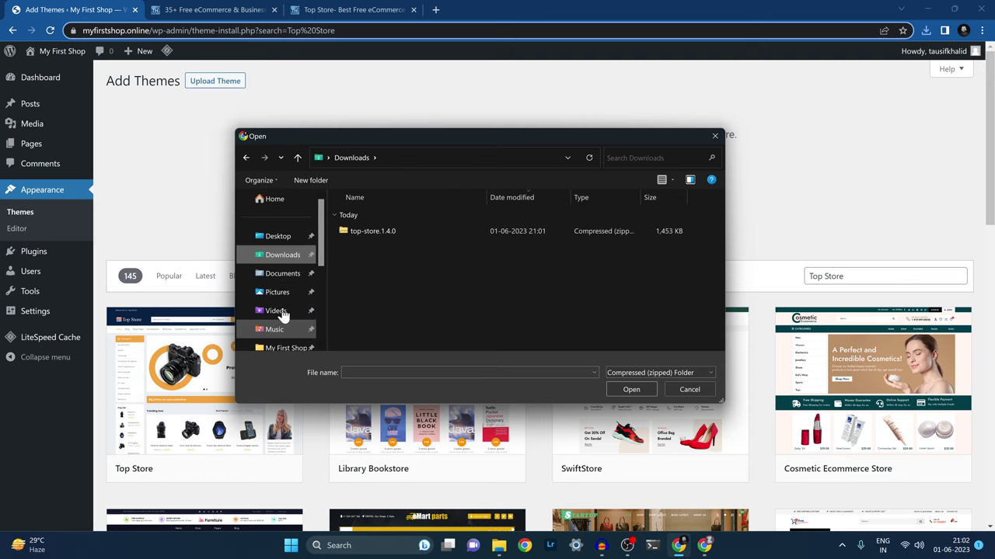
{"action": "left_click", "coordinate": [384, 233]}
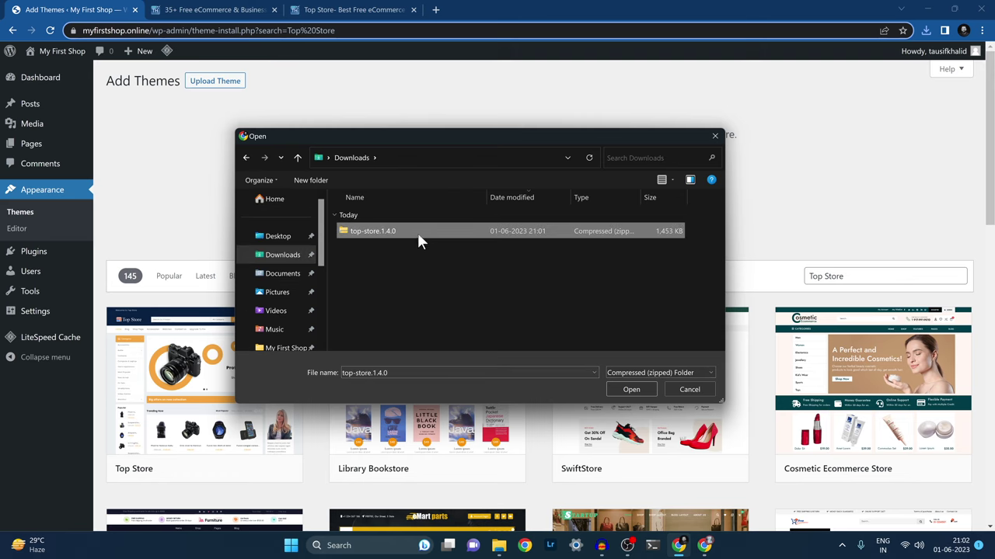
{"action": "left_click", "coordinate": [631, 390]}
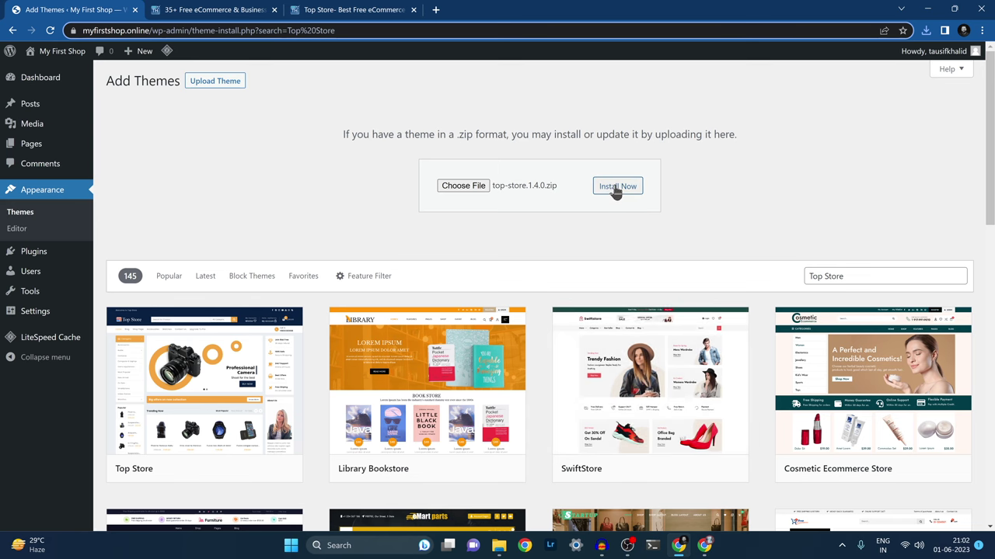
- Install the Top Store theme and activate it
{"action": "scroll", "coordinate": [311, 303], "scroll_direction": "down", "scroll_amount": 3}
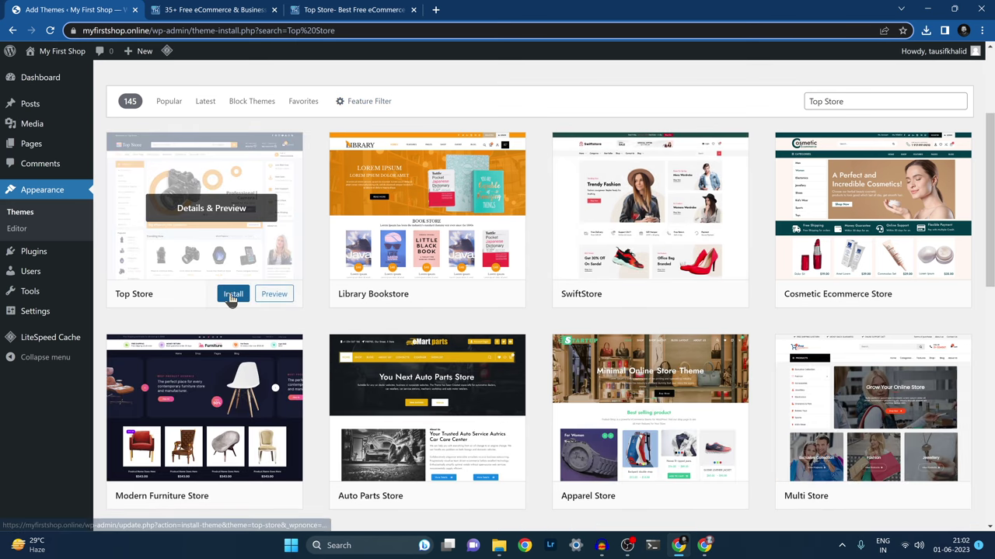
{"action": "left_click", "coordinate": [232, 295]}
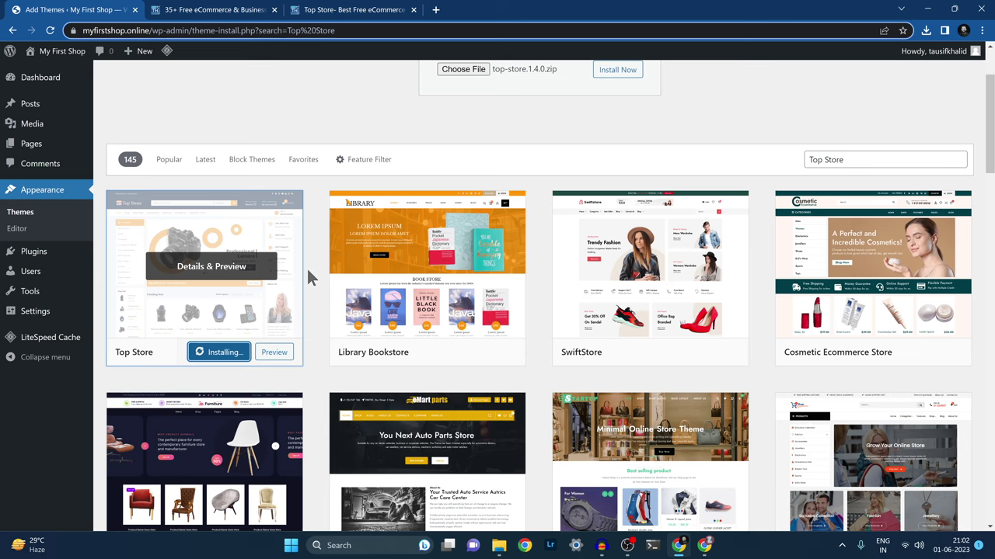
{"action": "scroll", "coordinate": [306, 266], "scroll_direction": "up", "scroll_amount": 2}
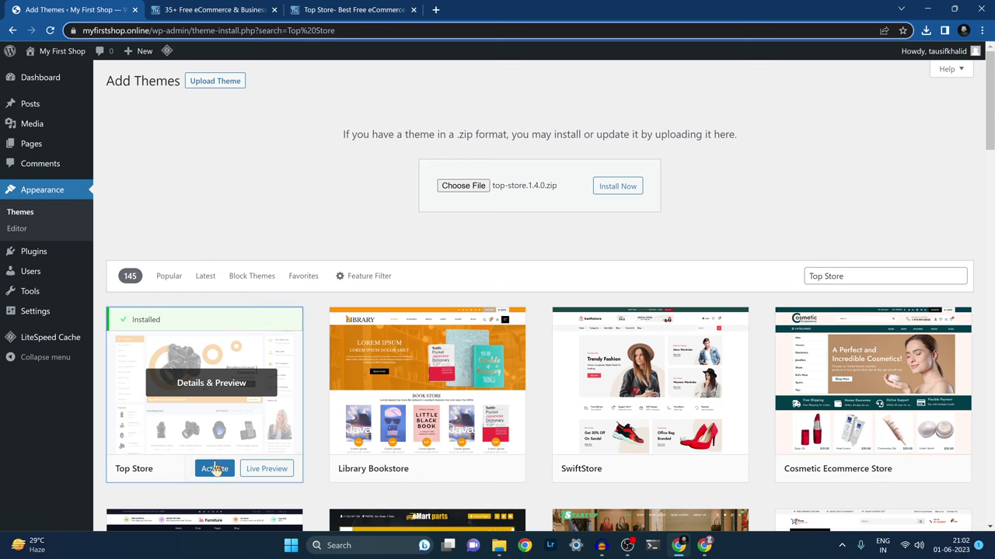
{"action": "scroll", "coordinate": [226, 472], "scroll_direction": "down", "scroll_amount": 2}
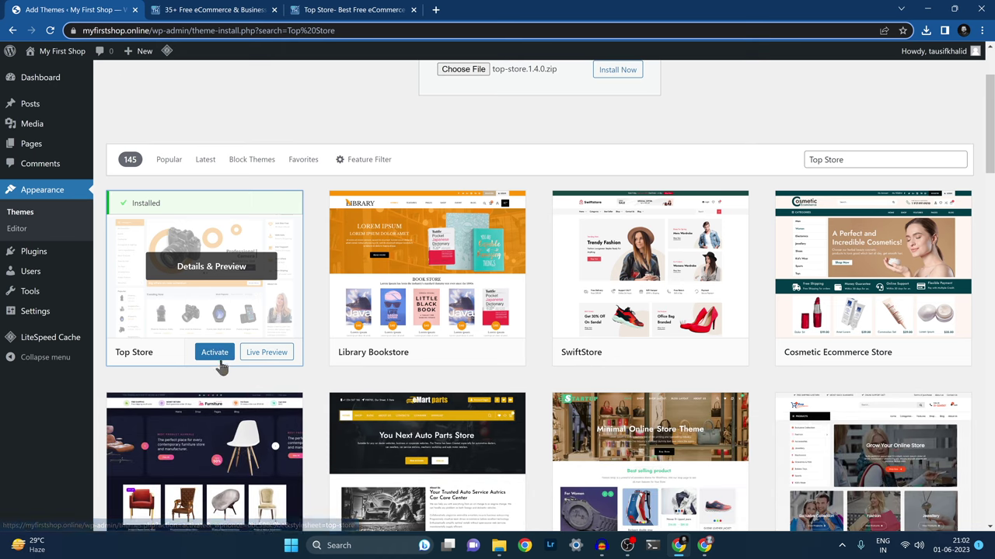
{"action": "left_click", "coordinate": [215, 353]}
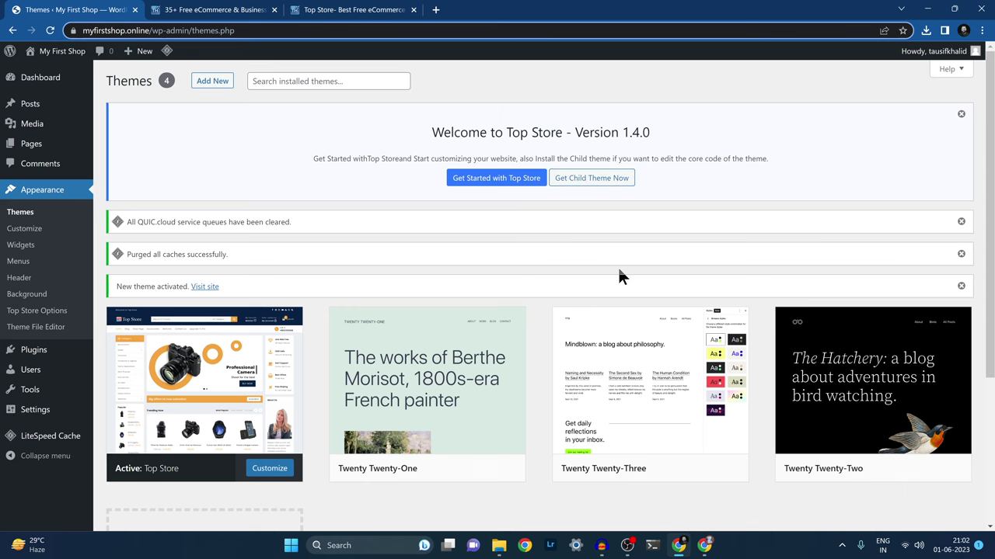
- Close the ThemeHunk theme list and Top Store theme page tabs
{"action": "scroll", "coordinate": [521, 385], "scroll_direction": "down", "scroll_amount": 3}
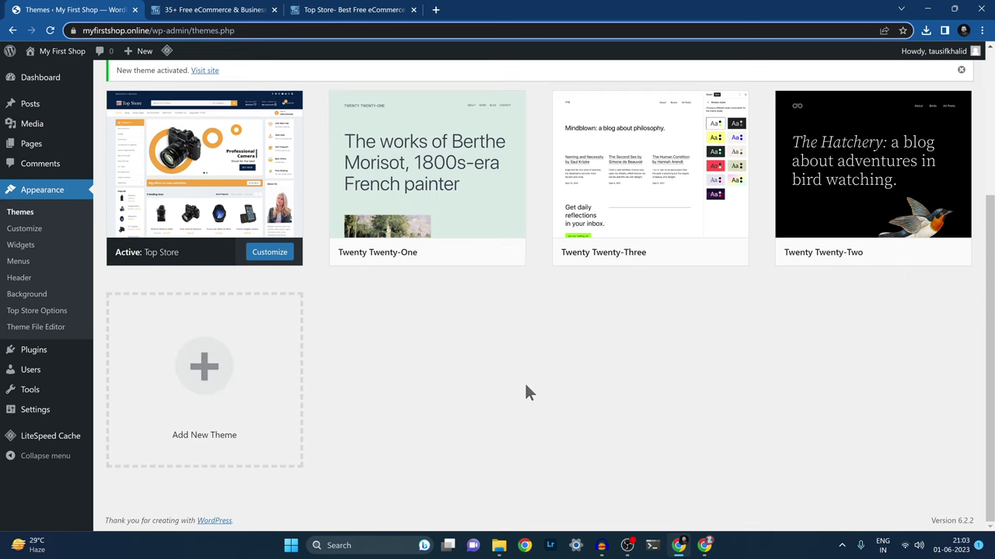
{"action": "scroll", "coordinate": [526, 385], "scroll_direction": "up", "scroll_amount": 3}
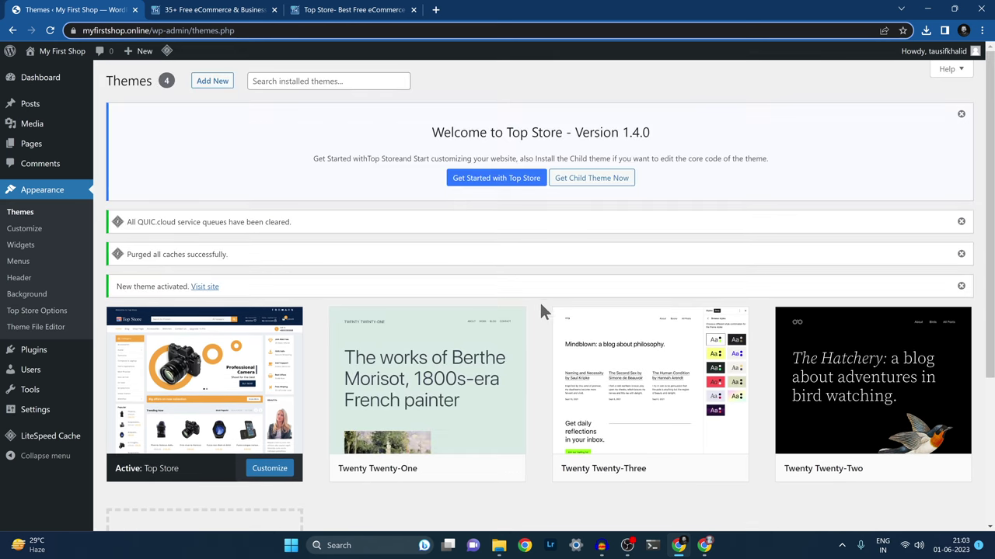
{"action": "left_click", "coordinate": [264, 13]}
{"action": "left_click", "coordinate": [274, 10]}
{"action": "left_click", "coordinate": [274, 9]}
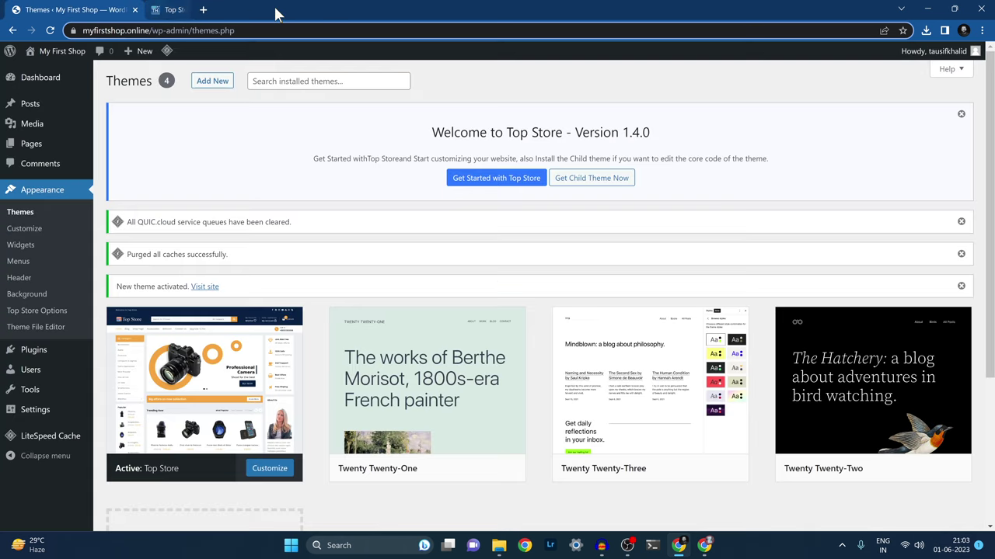
- Open My First Shop's Visit Site in a new tab and switch to it
{"action": "right_click", "coordinate": [48, 68]}
{"action": "left_click", "coordinate": [78, 79]}
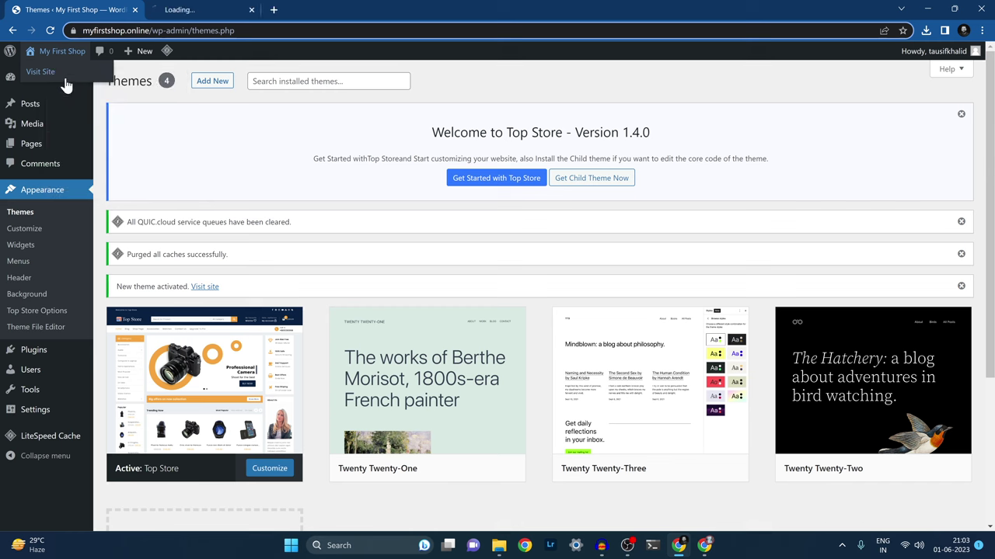
{"action": "left_click", "coordinate": [216, 9]}
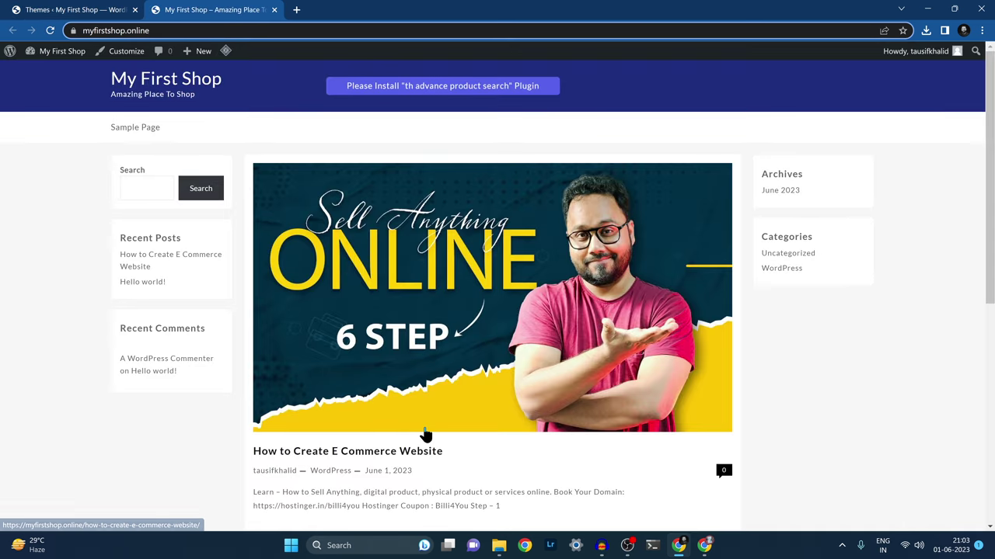
- Return to the Themes admin page and dismiss the Top Store welcome notice
{"action": "scroll", "coordinate": [424, 435], "scroll_direction": "down", "scroll_amount": 4}
{"action": "scroll", "coordinate": [512, 386], "scroll_direction": "up", "scroll_amount": 4}
{"action": "scroll", "coordinate": [513, 386], "scroll_direction": "down", "scroll_amount": 5}
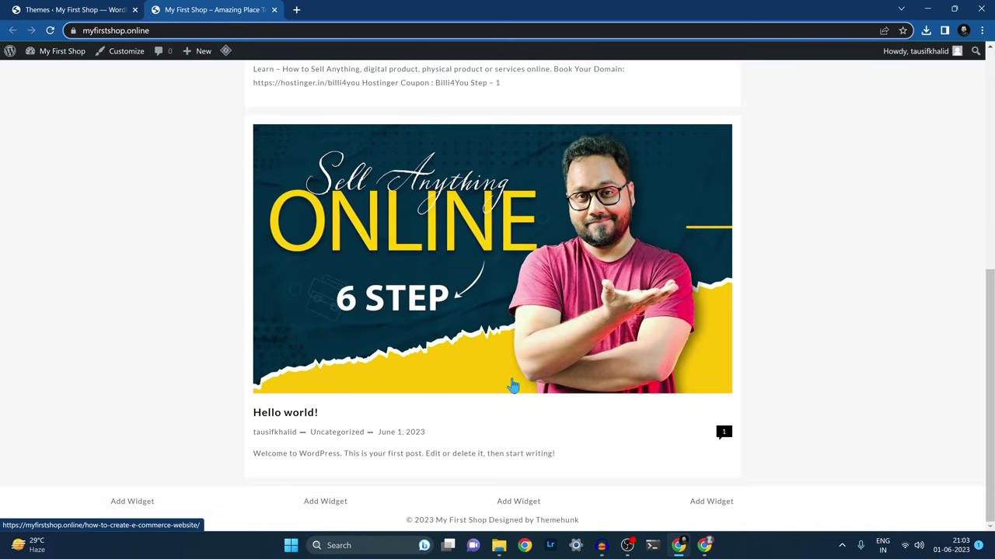
{"action": "scroll", "coordinate": [510, 381], "scroll_direction": "up", "scroll_amount": 5}
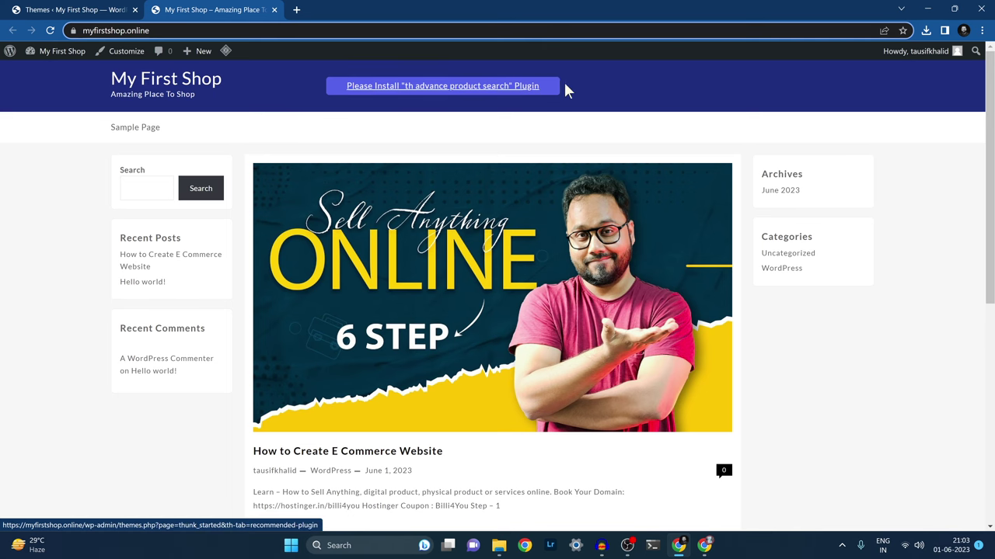
{"action": "left_click", "coordinate": [87, 7]}
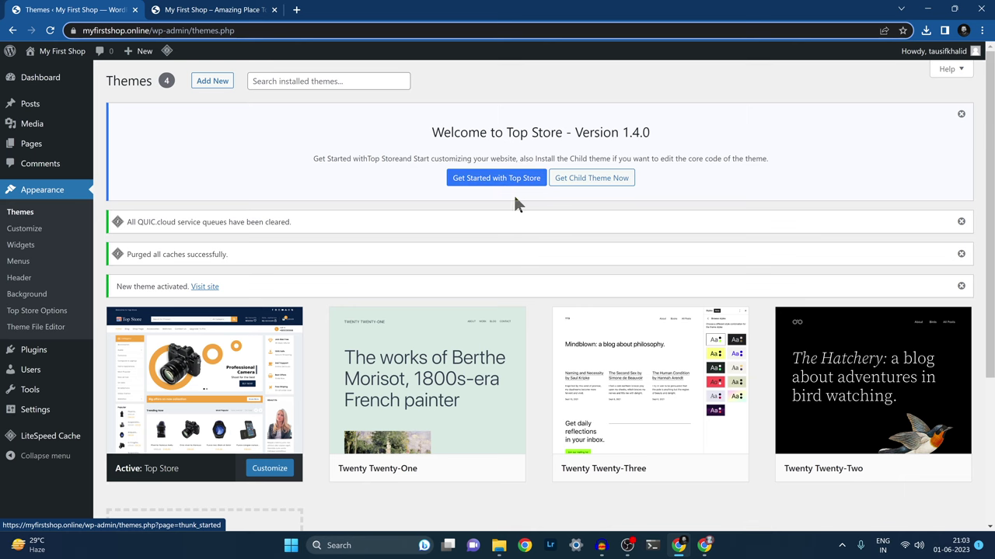
{"action": "left_click", "coordinate": [960, 114]}
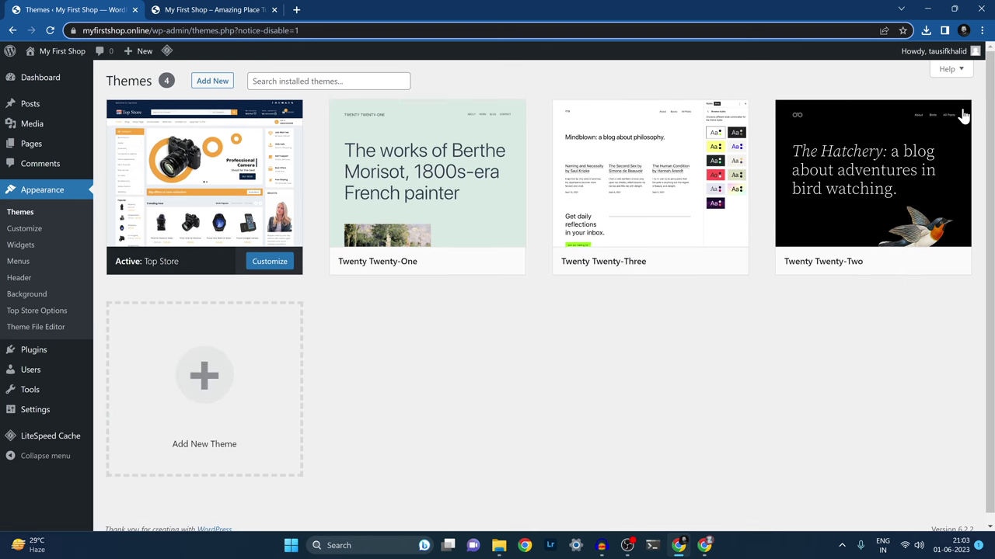
- View the live storefront through My First Shop > Visit Site
{"action": "left_click", "coordinate": [210, 10]}
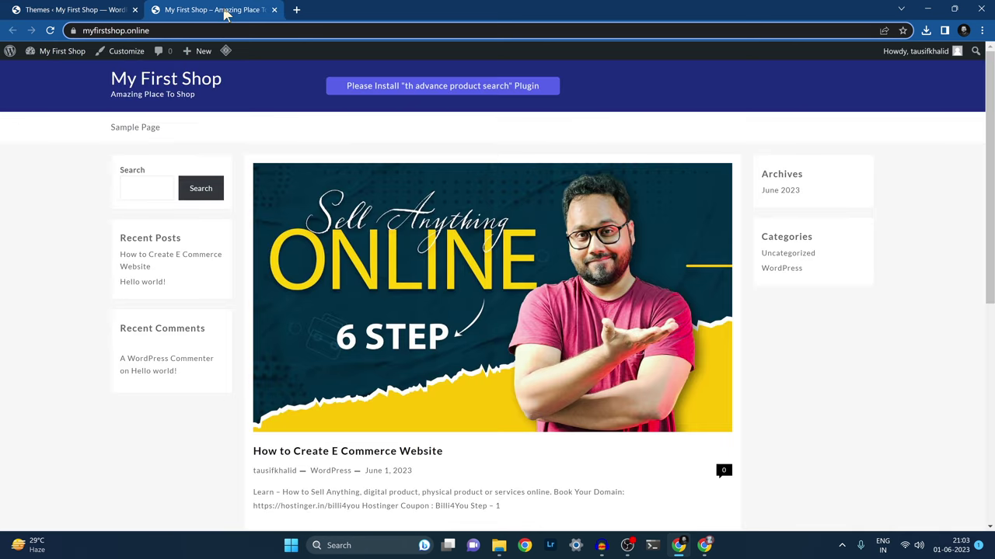
{"action": "left_click", "coordinate": [95, 8]}
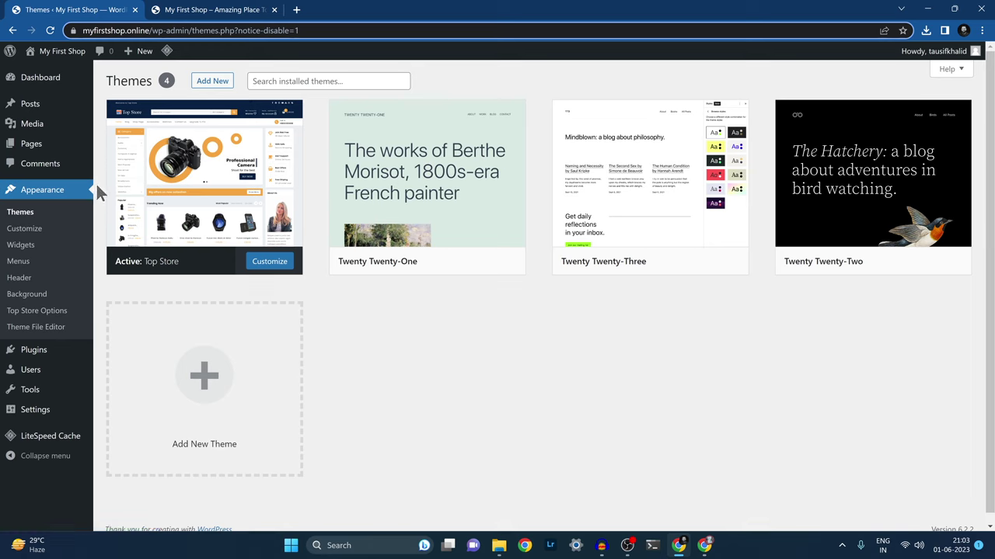
{"action": "mouse_move", "coordinate": [62, 50]}
{"action": "left_click", "coordinate": [66, 69]}
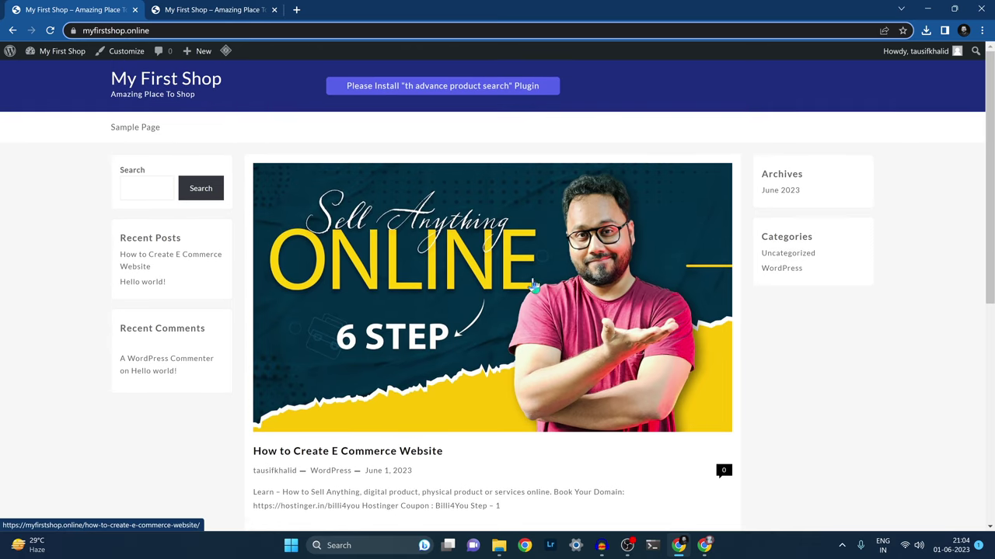
- From the Dashboard, open Customize > Site Identity and bring up the Select logo dialog
{"action": "mouse_move", "coordinate": [62, 50]}
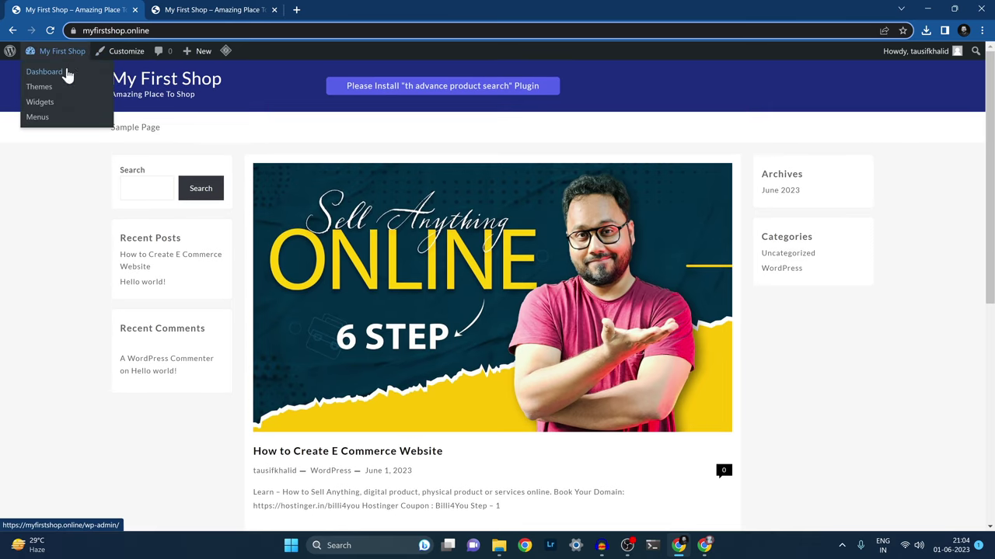
{"action": "left_click", "coordinate": [65, 74]}
{"action": "mouse_move", "coordinate": [61, 235]}
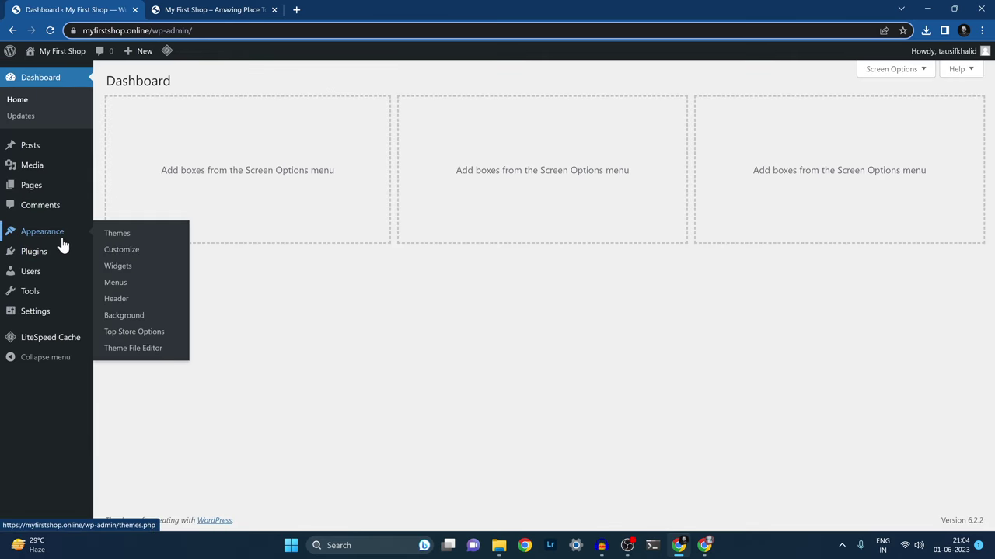
{"action": "left_click", "coordinate": [129, 252]}
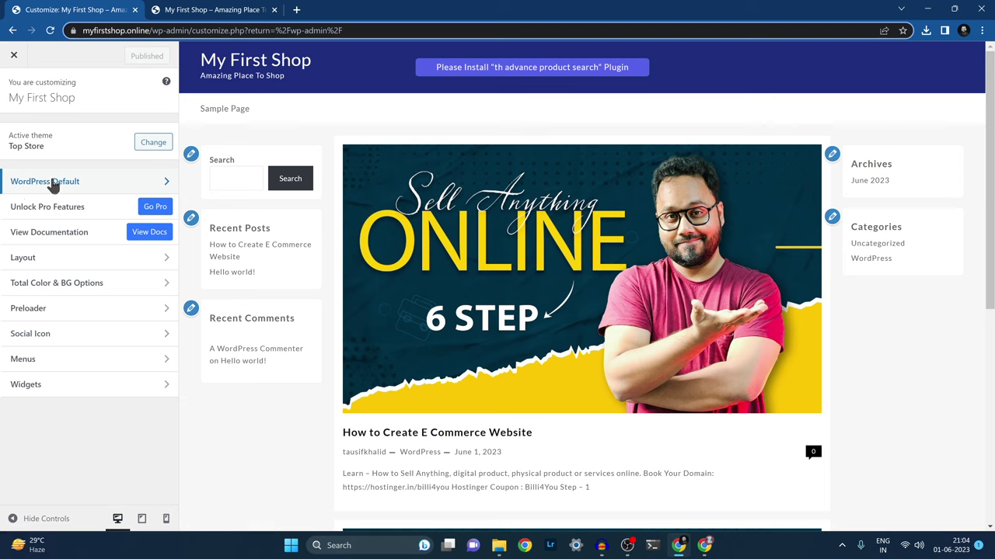
{"action": "left_click", "coordinate": [51, 184]}
{"action": "left_click", "coordinate": [61, 138]}
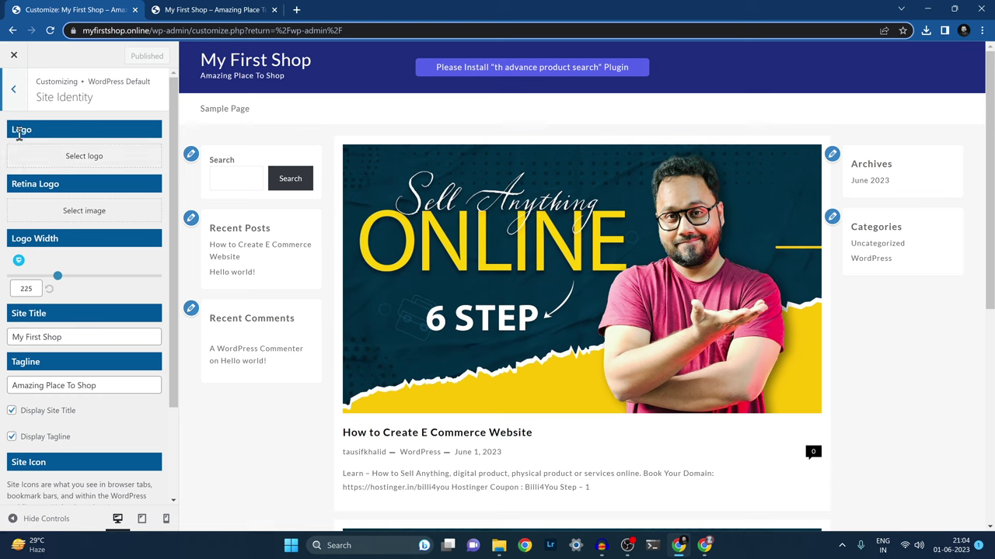
{"action": "scroll", "coordinate": [77, 410], "scroll_direction": "down", "scroll_amount": 2}
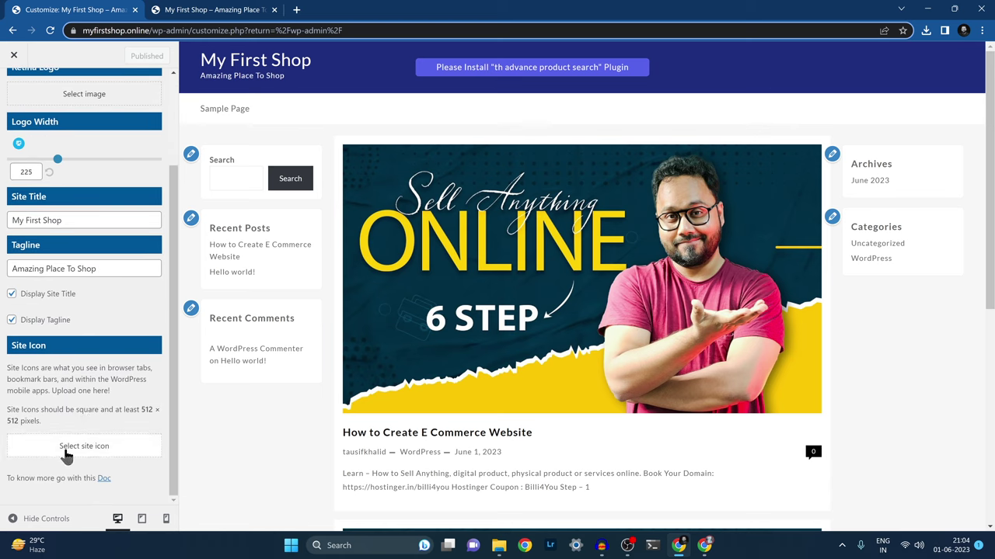
{"action": "scroll", "coordinate": [109, 334], "scroll_direction": "up", "scroll_amount": 2}
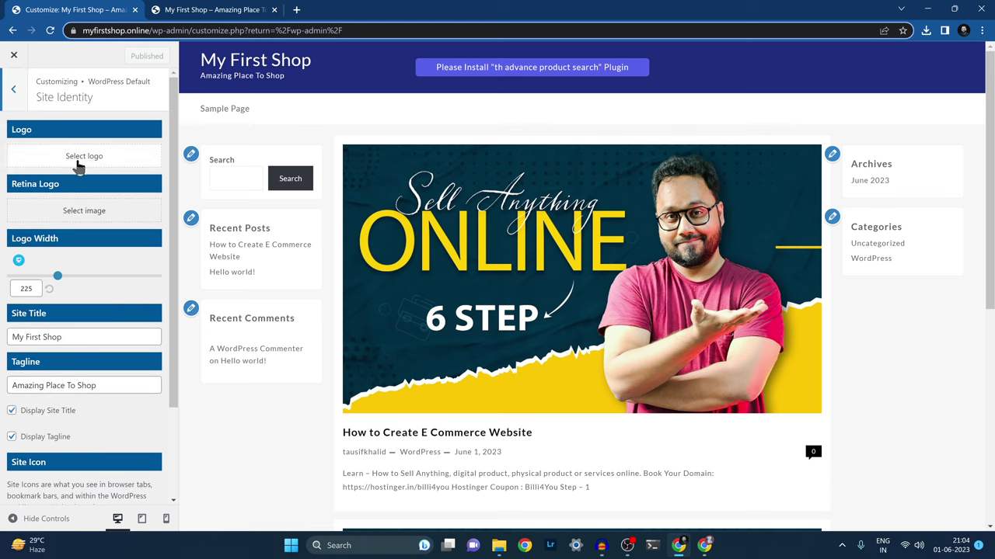
{"action": "left_click", "coordinate": [82, 156]}
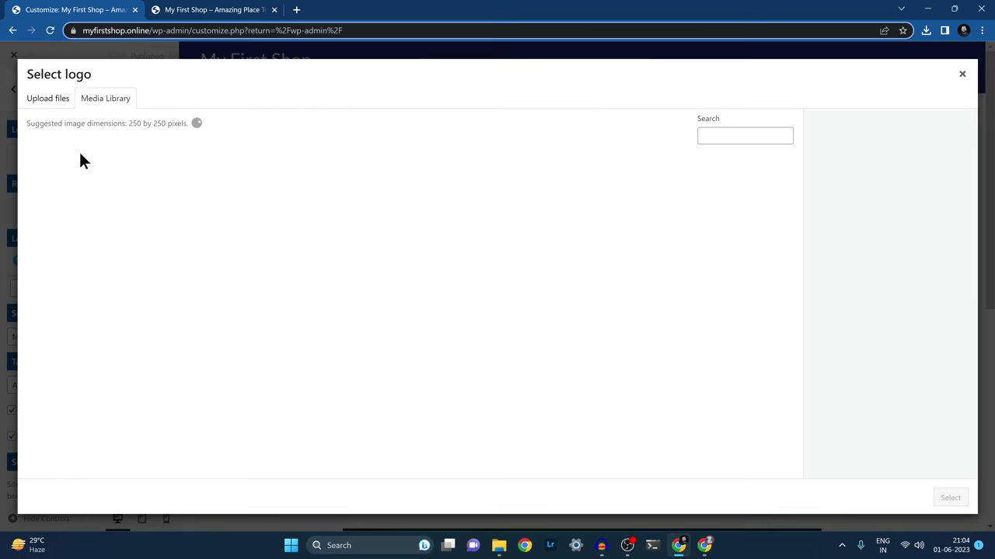
- Upload myfirstshop-white from the Logo folder with alt text and set it as the uncropped logo
{"action": "left_click", "coordinate": [52, 101]}
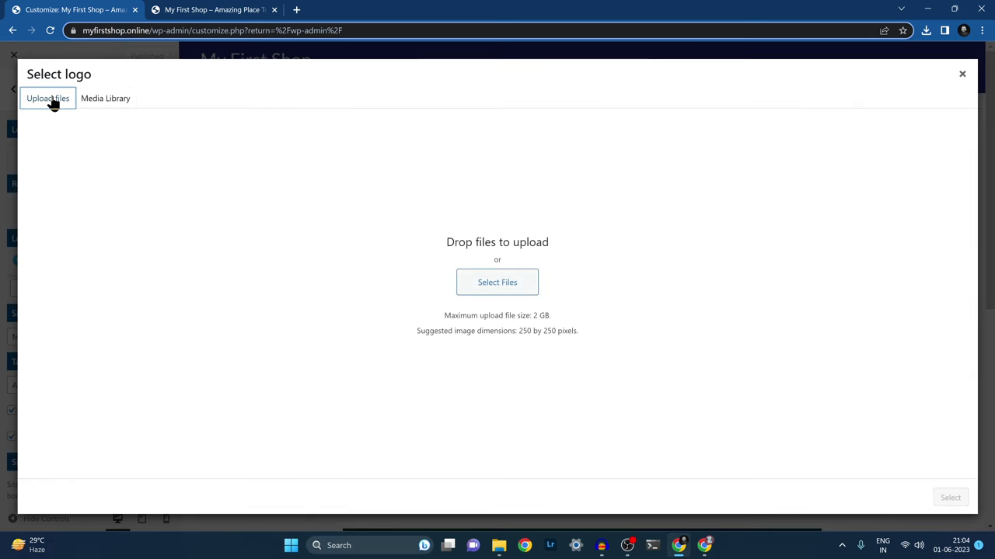
{"action": "left_click", "coordinate": [498, 288]}
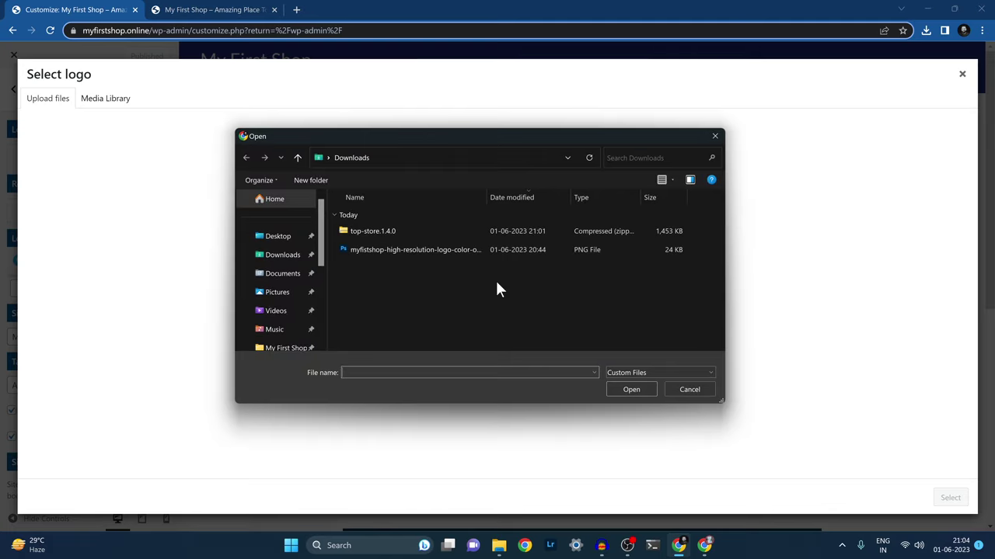
{"action": "left_click", "coordinate": [282, 348]}
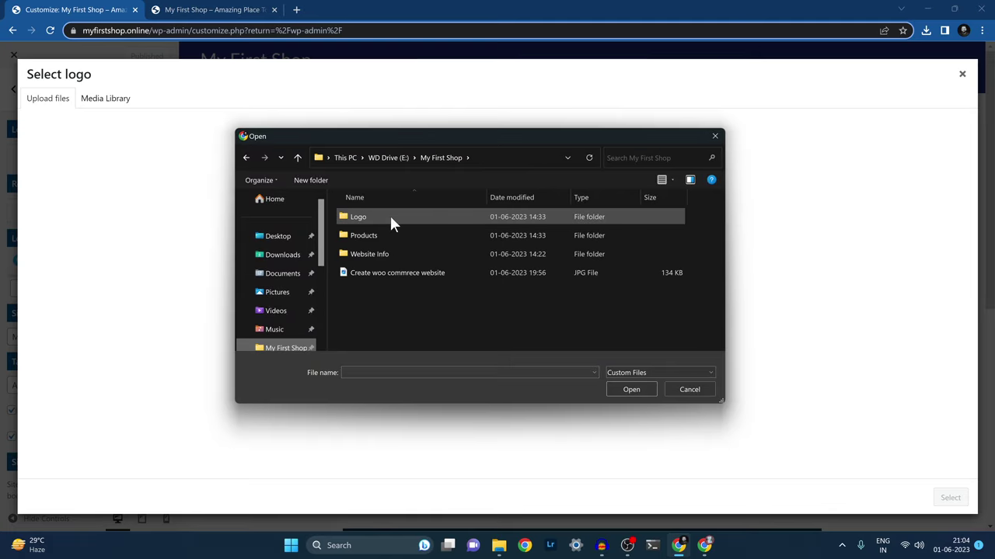
{"action": "double_click", "coordinate": [389, 215]}
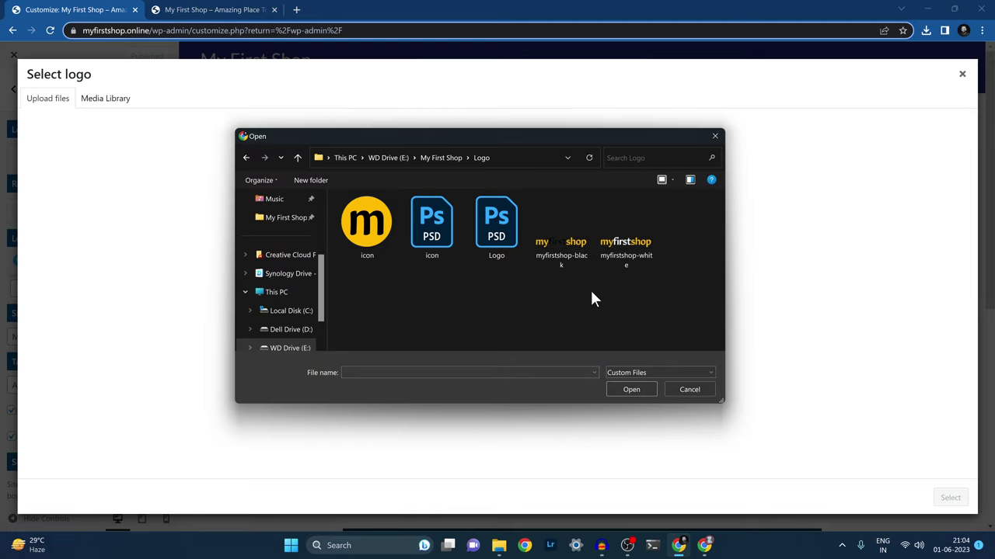
{"action": "left_click", "coordinate": [626, 245]}
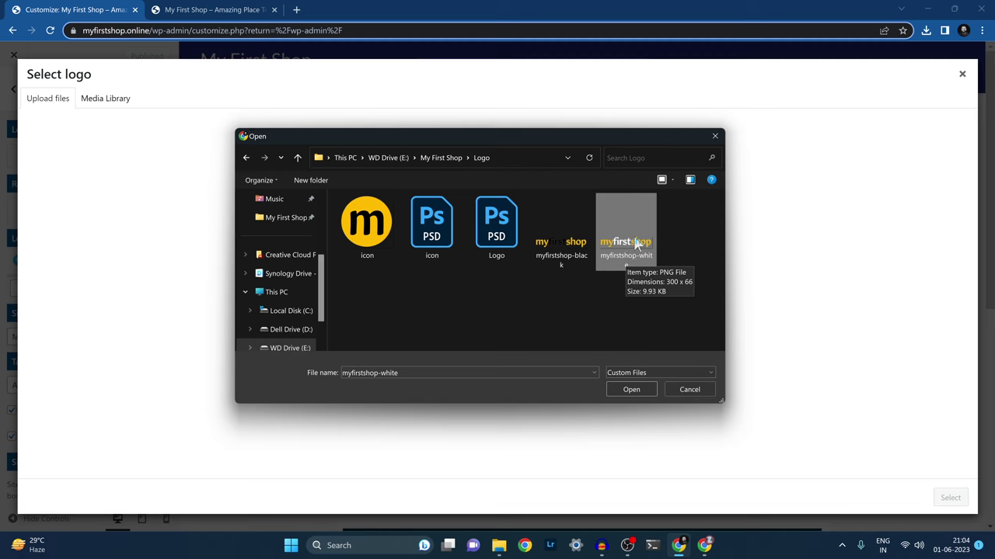
{"action": "left_click", "coordinate": [632, 391]}
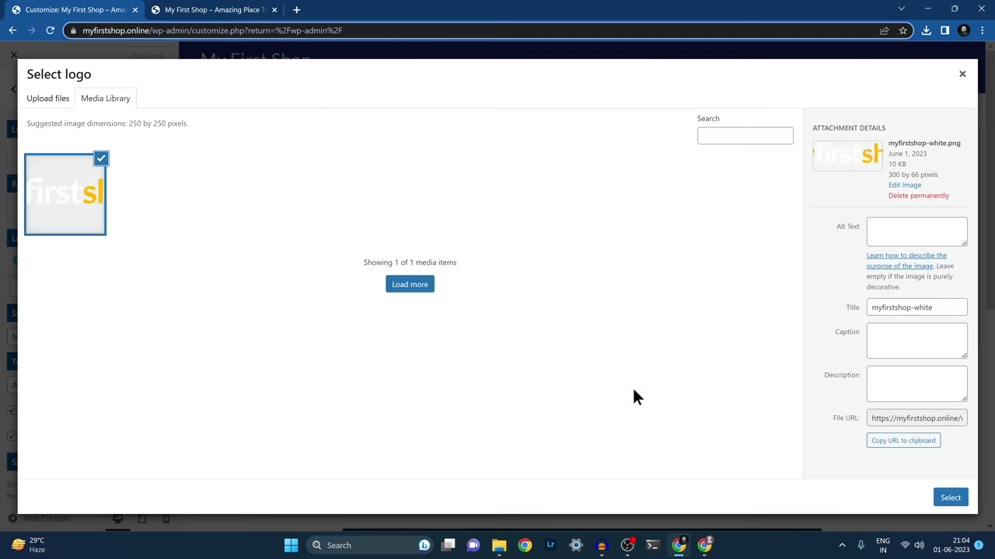
{"action": "left_click", "coordinate": [920, 235]}
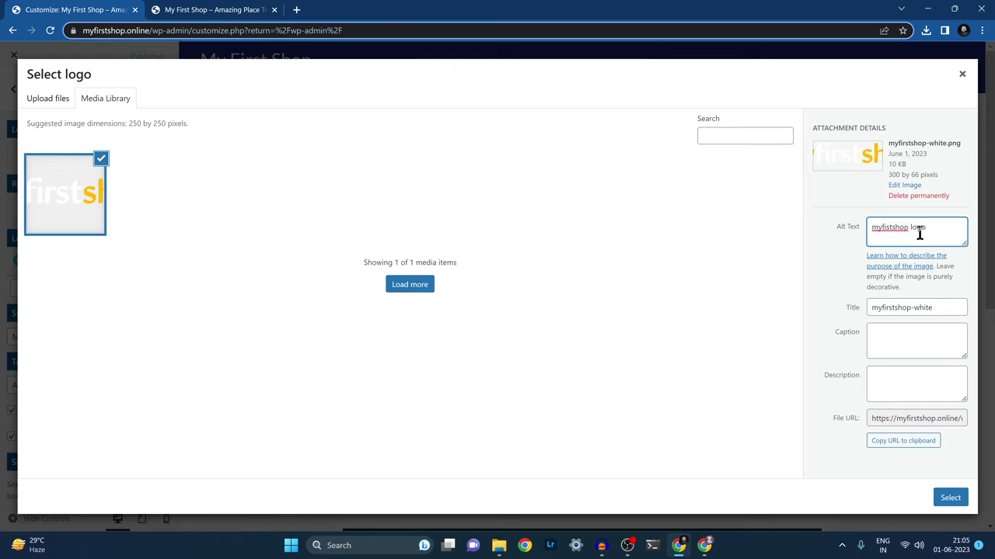
{"action": "left_click", "coordinate": [949, 498]}
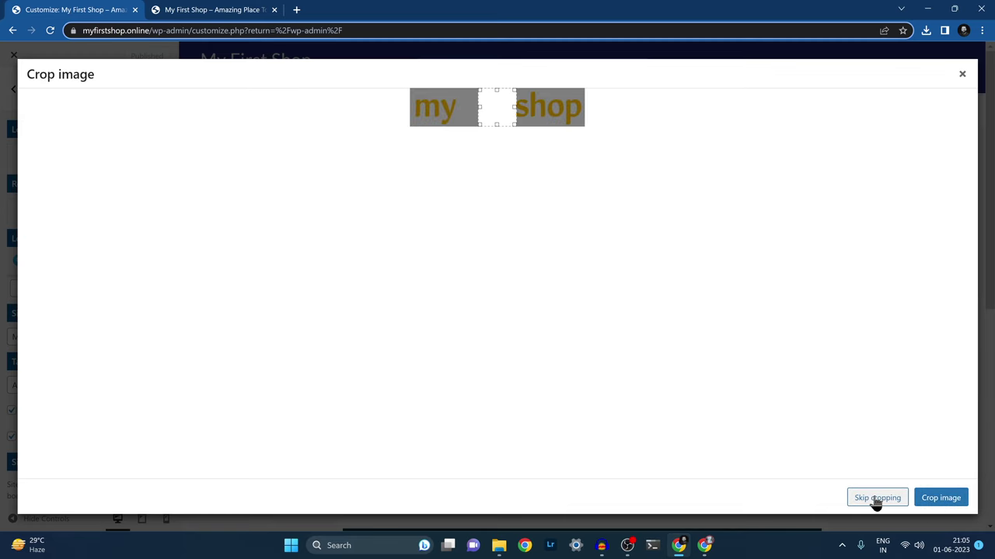
{"action": "left_click", "coordinate": [876, 499]}
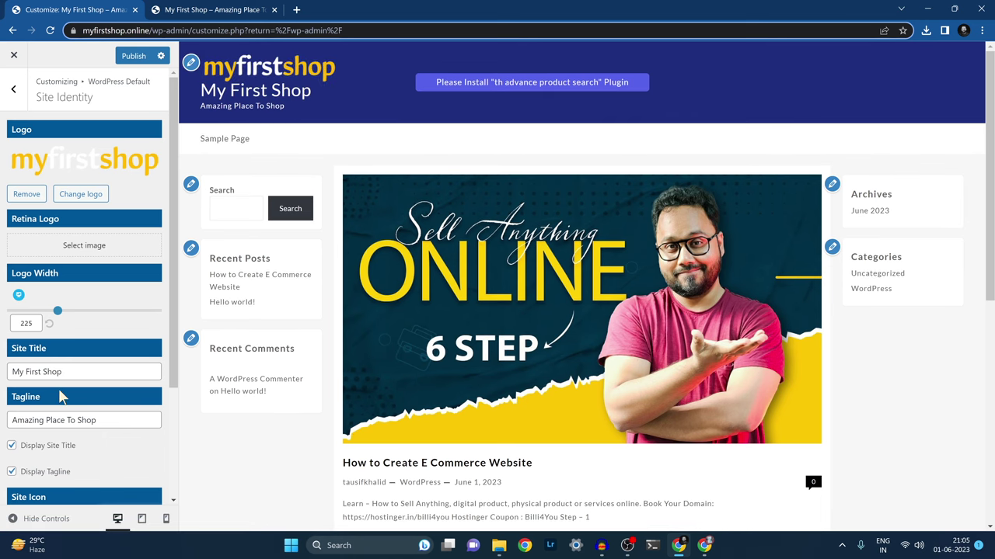
- Turn off Display Site Title and Display Tagline in the header
{"action": "triple_click", "coordinate": [43, 371]}
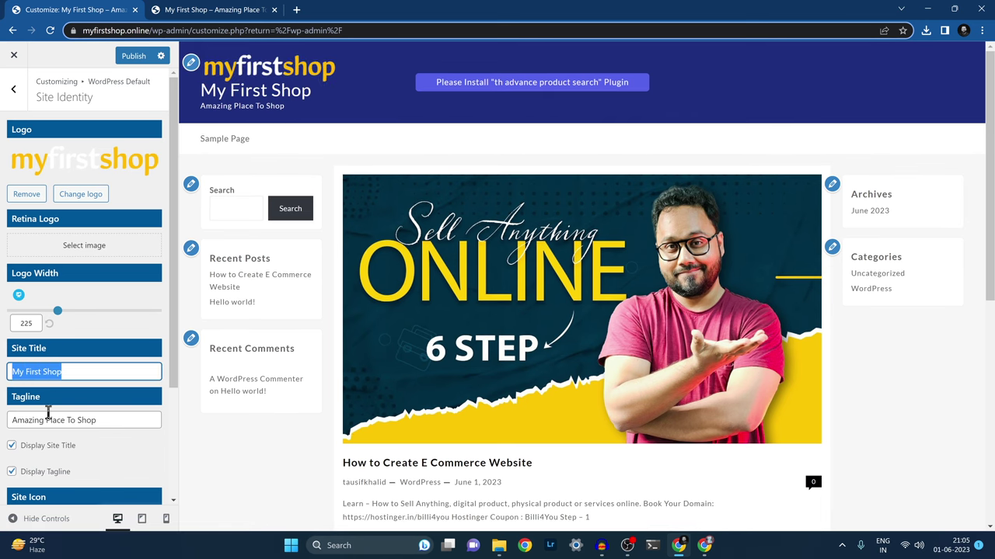
{"action": "double_click", "coordinate": [48, 419]}
{"action": "triple_click", "coordinate": [48, 419]}
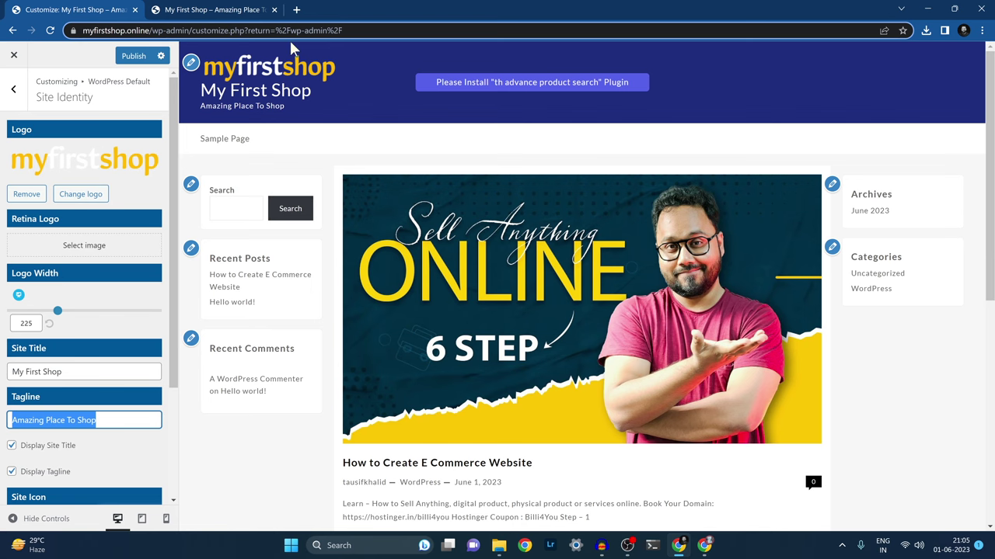
{"action": "left_click", "coordinate": [13, 449]}
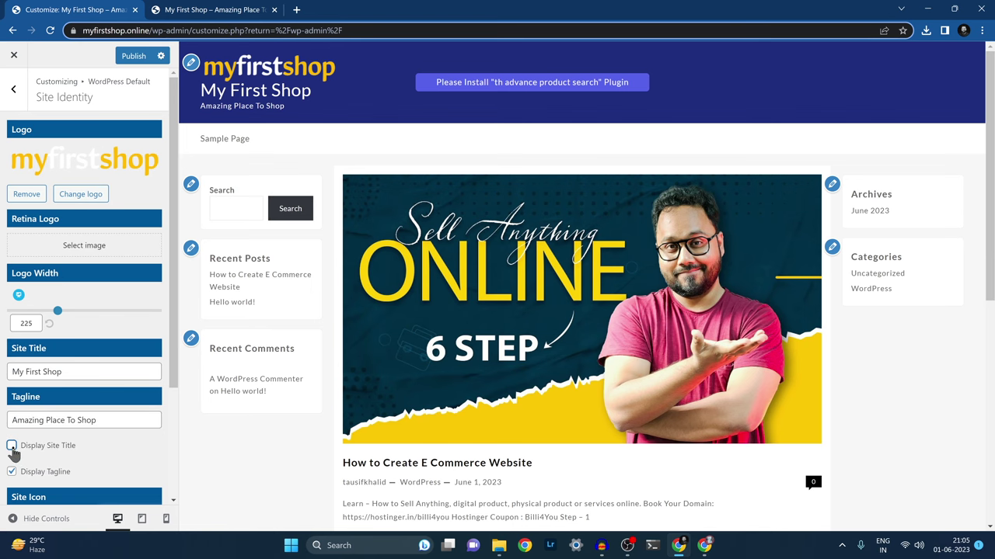
{"action": "left_click", "coordinate": [12, 472]}
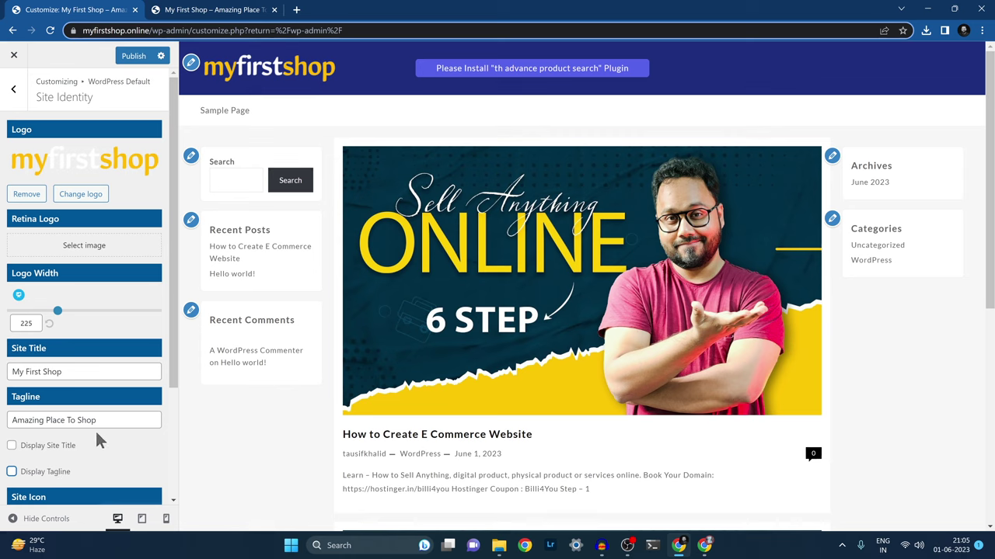
{"action": "scroll", "coordinate": [101, 474], "scroll_direction": "down", "scroll_amount": 2}
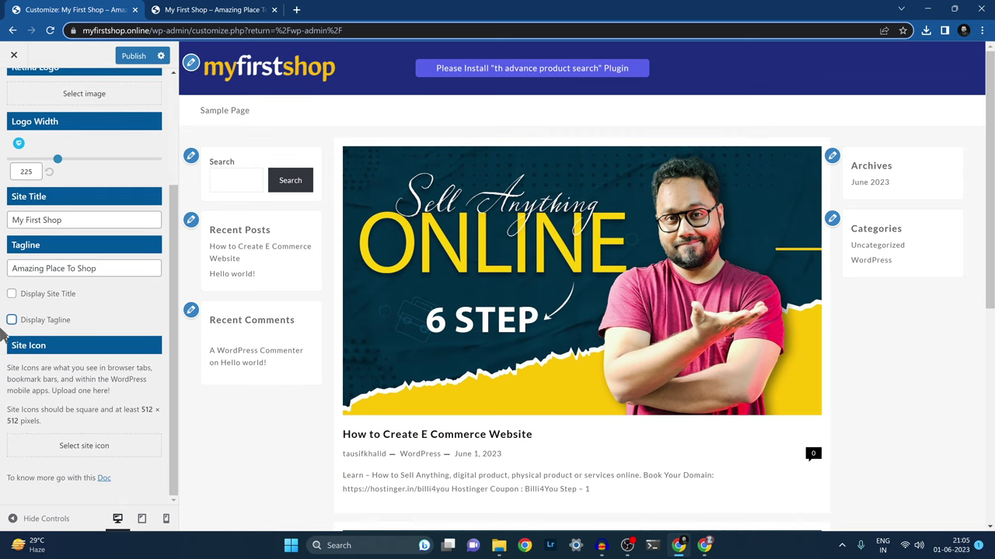
- Upload the yellow 'm' icon.png and set it as the site icon
{"action": "left_click", "coordinate": [78, 453]}
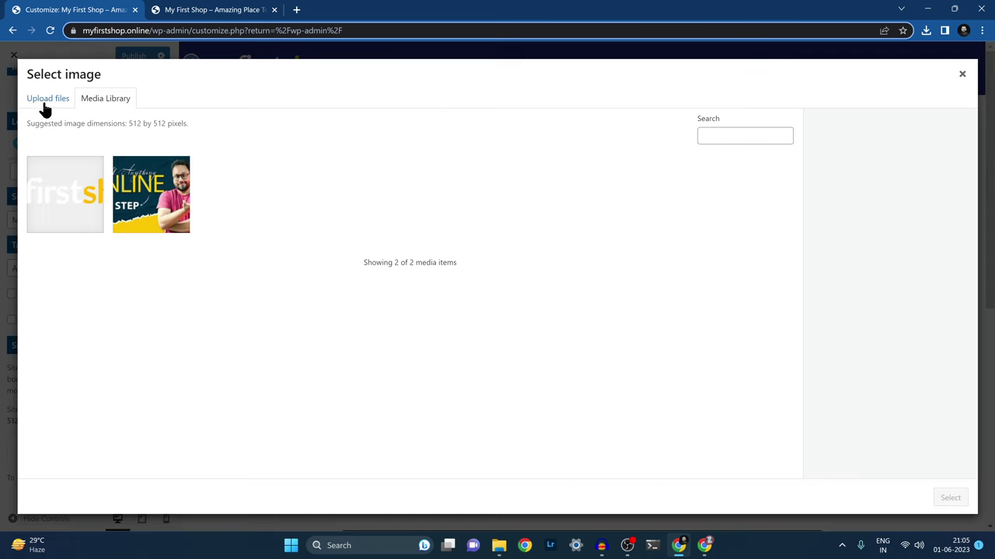
{"action": "left_click", "coordinate": [40, 102]}
{"action": "left_click", "coordinate": [499, 287]}
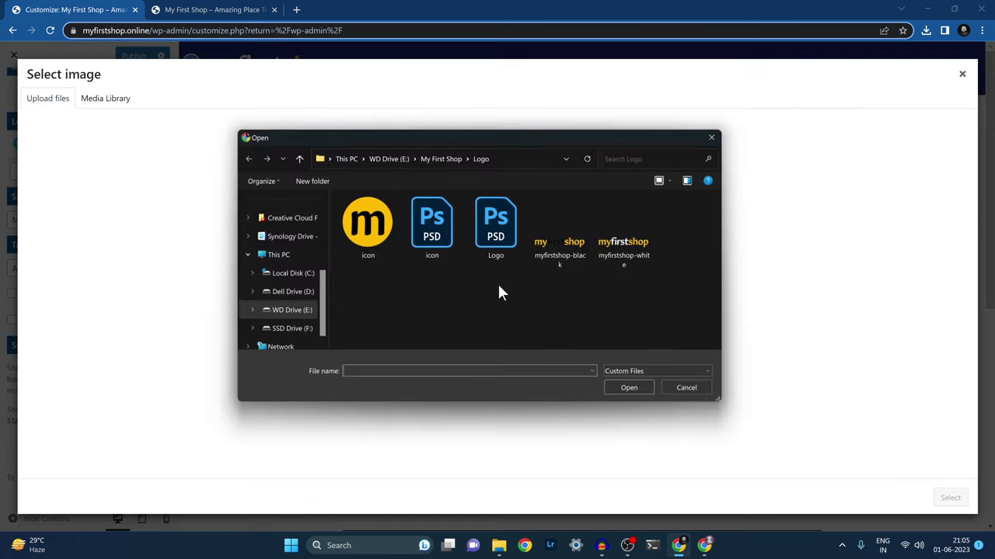
{"action": "left_click", "coordinate": [377, 244]}
{"action": "double_click", "coordinate": [366, 233]}
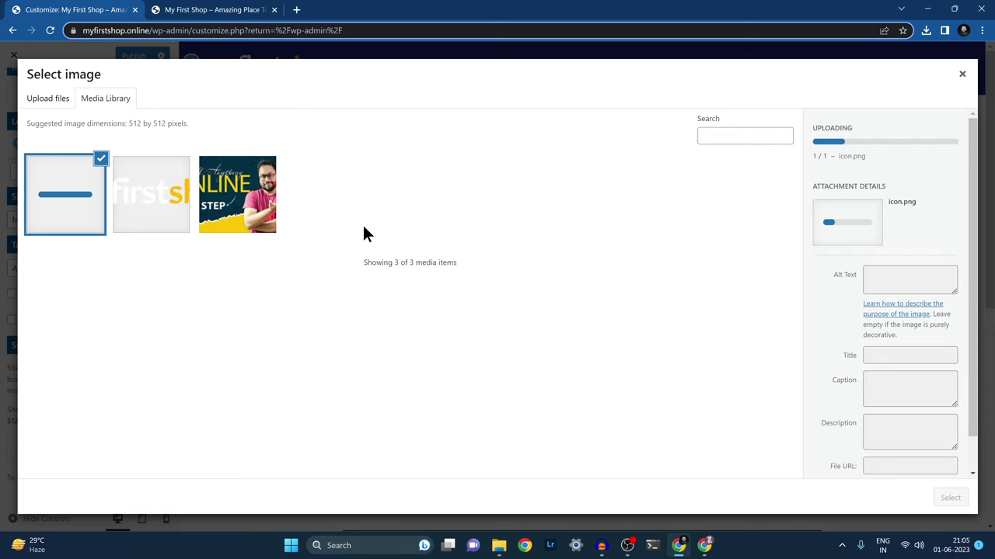
{"action": "left_click", "coordinate": [885, 238]}
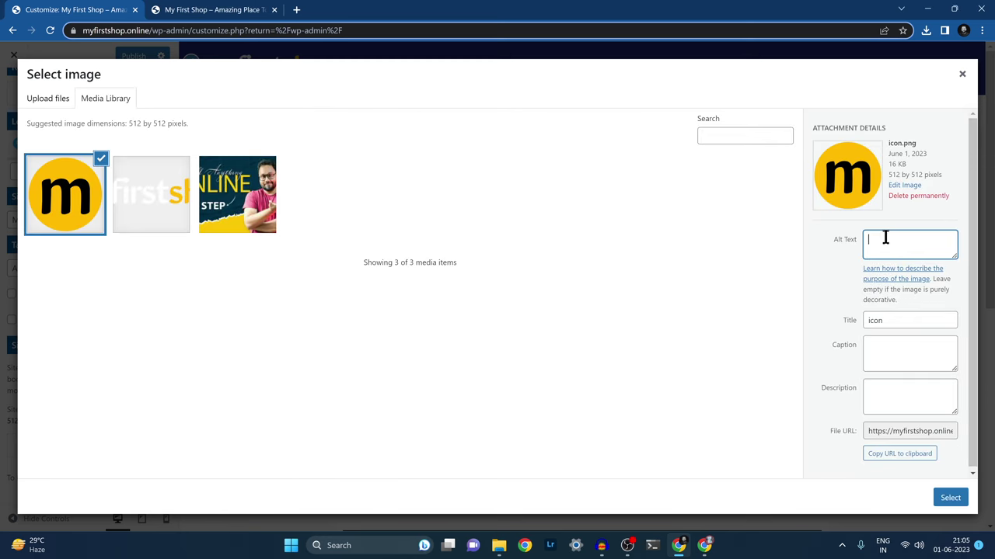
{"action": "left_click", "coordinate": [950, 500]}
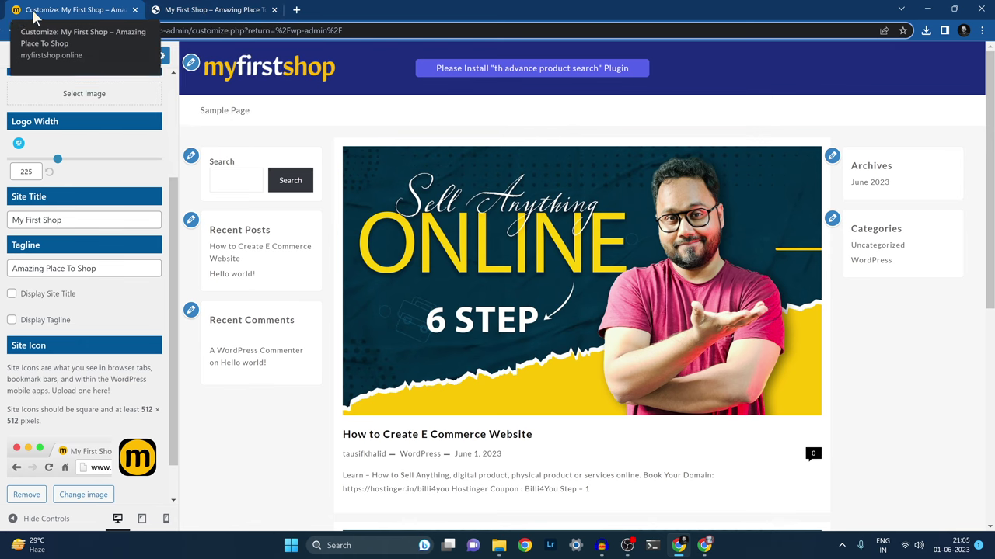
{"action": "scroll", "coordinate": [133, 404], "scroll_direction": "down", "scroll_amount": 2}
{"action": "scroll", "coordinate": [144, 233], "scroll_direction": "up", "scroll_amount": 5}
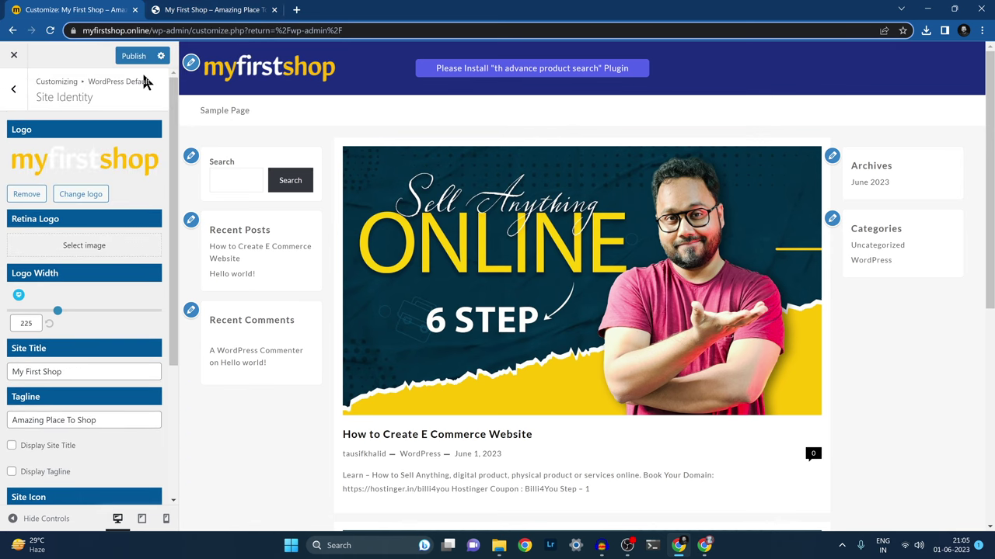
- Close the Customizer, check the new logo on the live front page, then return to the Dashboard
{"action": "left_click", "coordinate": [14, 56]}
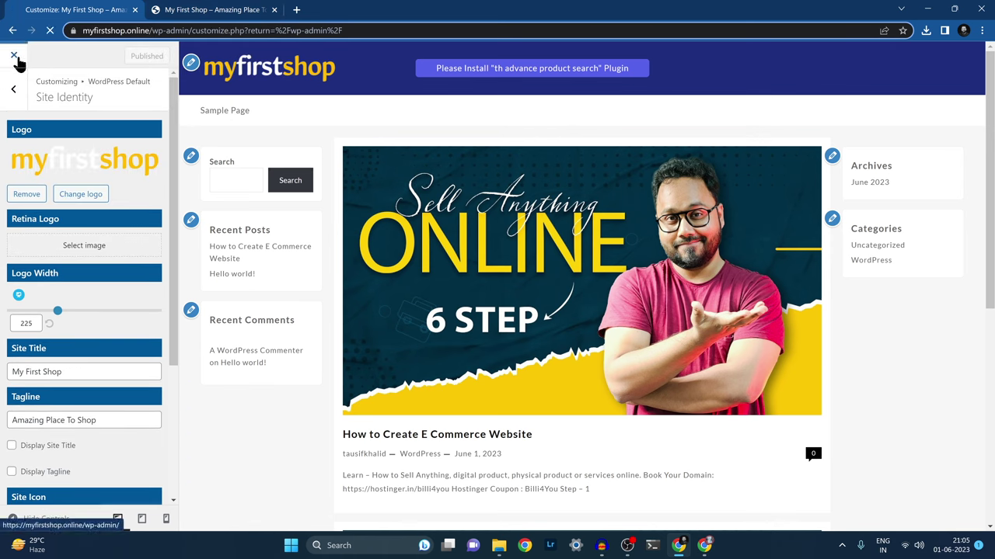
{"action": "left_click", "coordinate": [40, 72]}
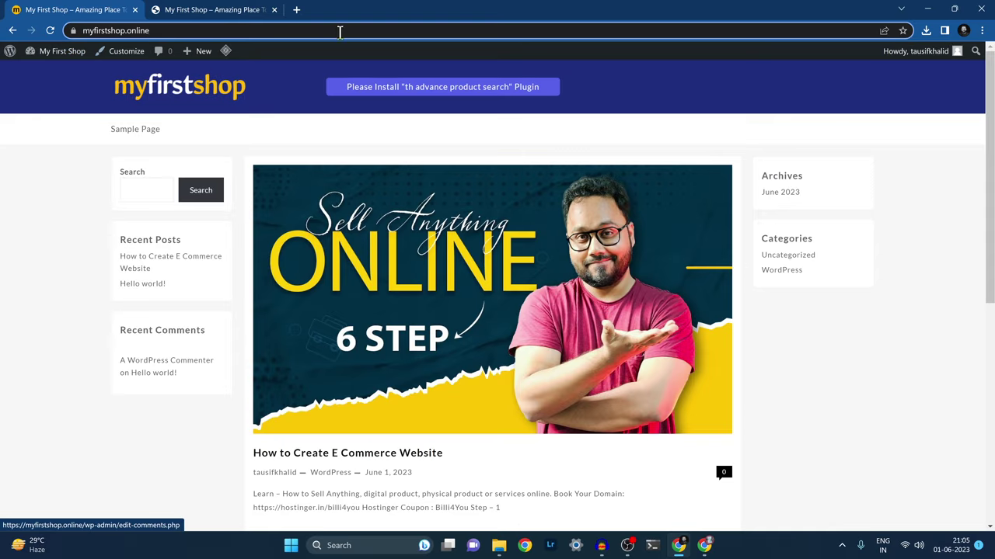
{"action": "scroll", "coordinate": [777, 381], "scroll_direction": "down", "scroll_amount": 5}
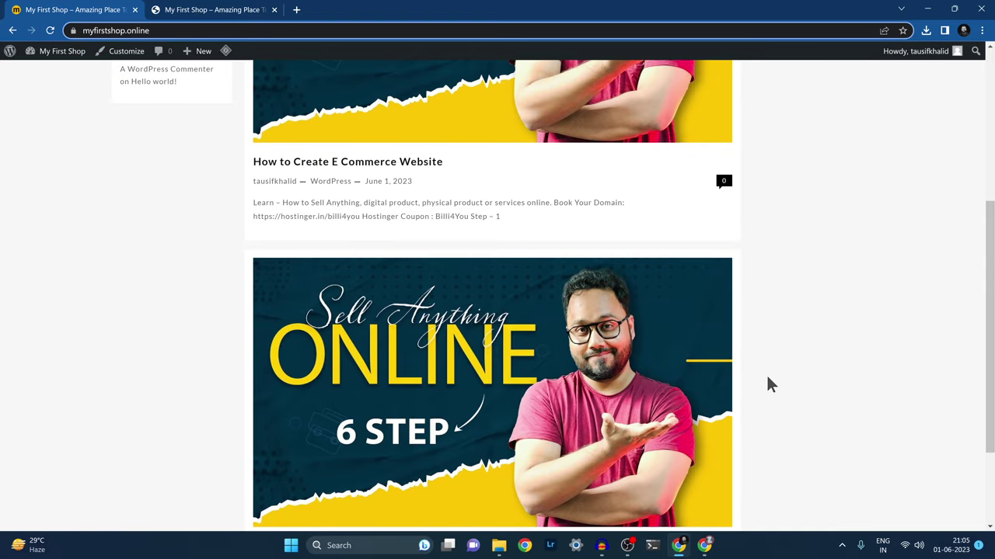
{"action": "scroll", "coordinate": [744, 398], "scroll_direction": "up", "scroll_amount": 5}
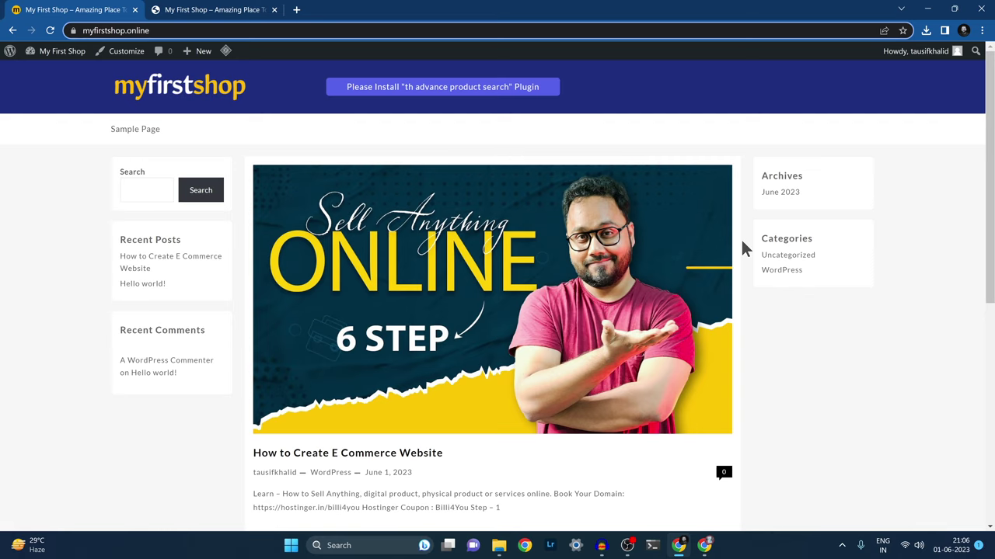
{"action": "mouse_move", "coordinate": [62, 50]}
{"action": "left_click", "coordinate": [65, 73]}
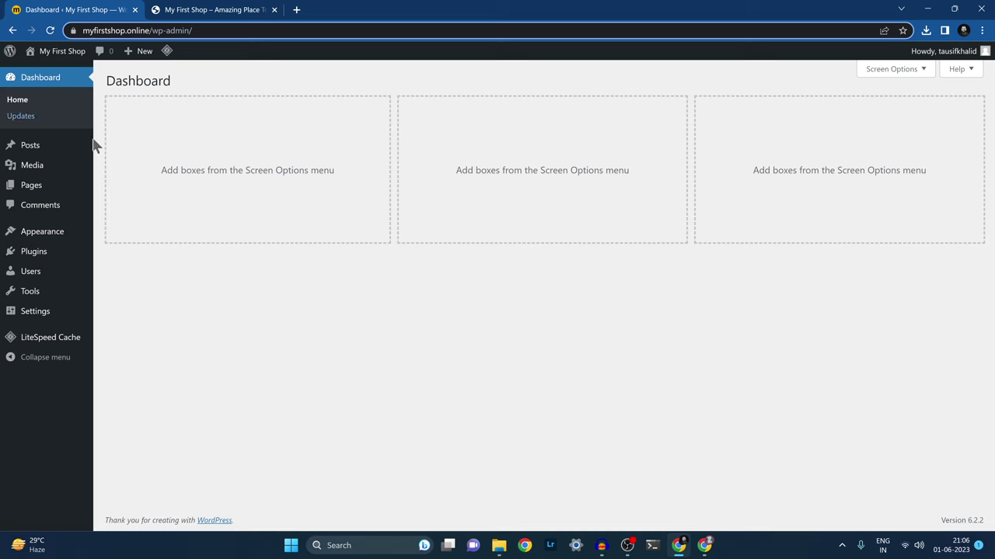
- Search Plugins > Add New for 'wo', then install and activate WooCommerce
{"action": "mouse_move", "coordinate": [60, 255]}
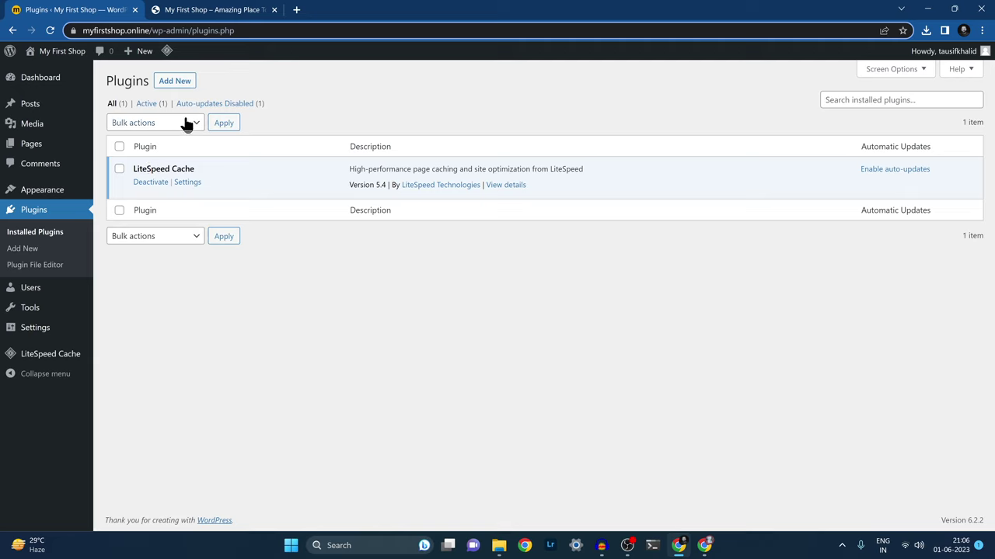
{"action": "left_click", "coordinate": [171, 84]}
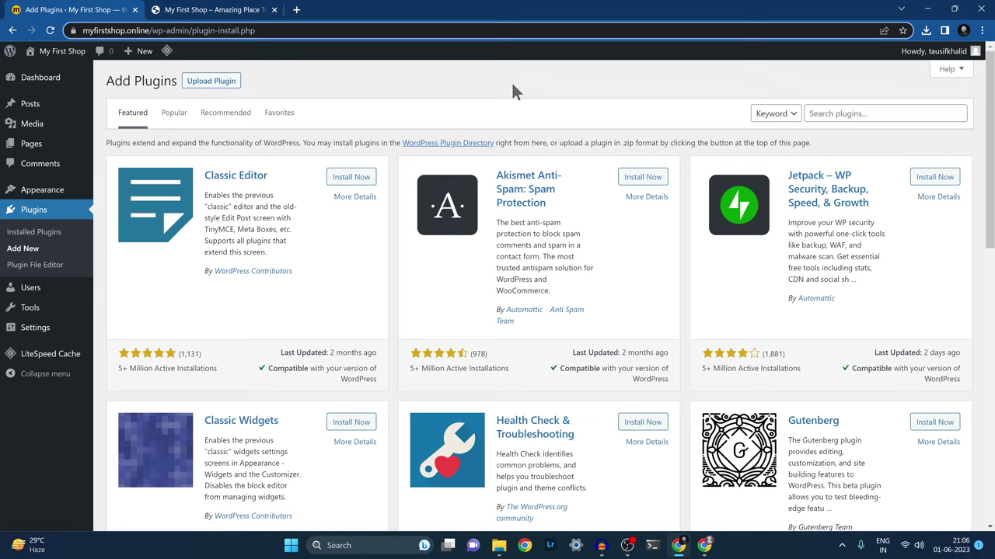
{"action": "left_click", "coordinate": [888, 112]}
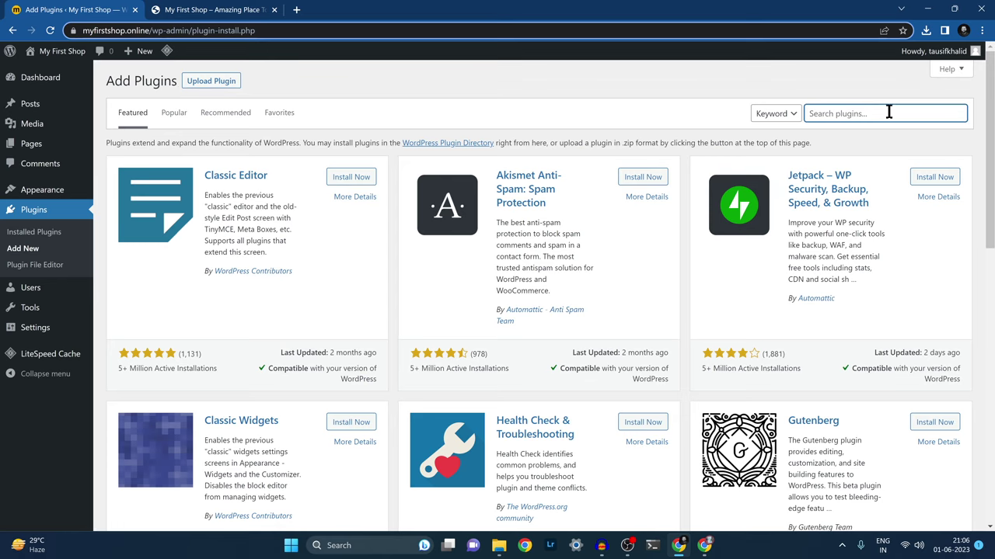
{"action": "type", "text": "woo"}
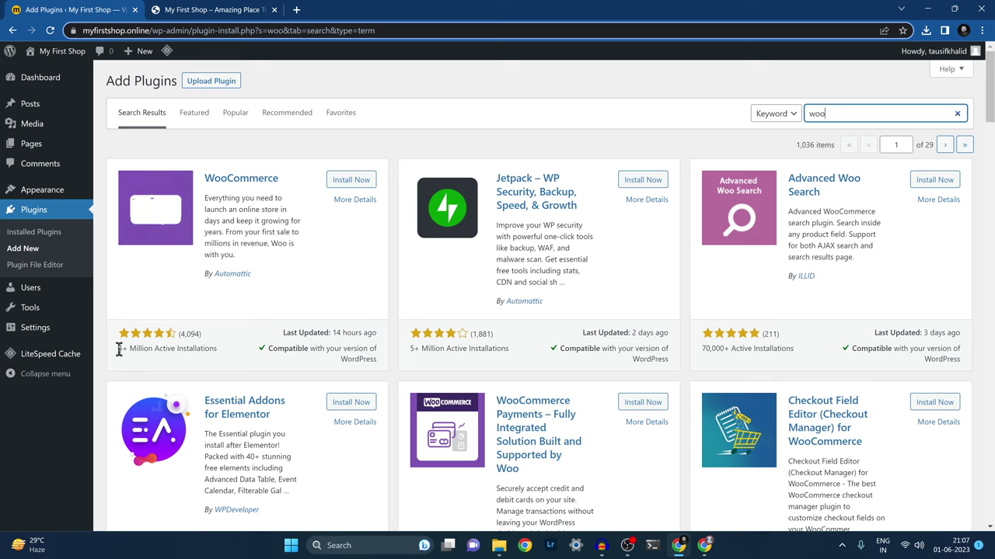
{"action": "left_click", "coordinate": [351, 183]}
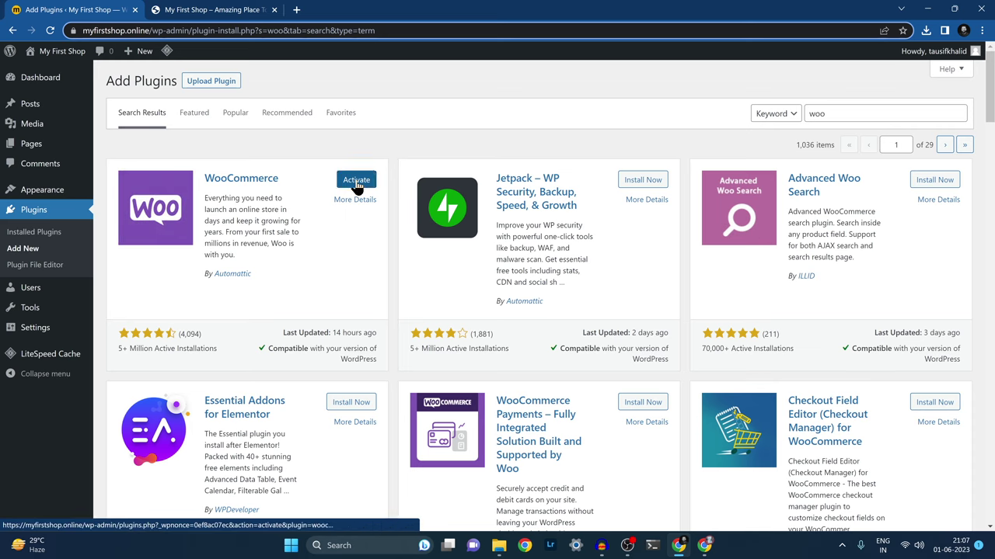
{"action": "left_click", "coordinate": [357, 184]}
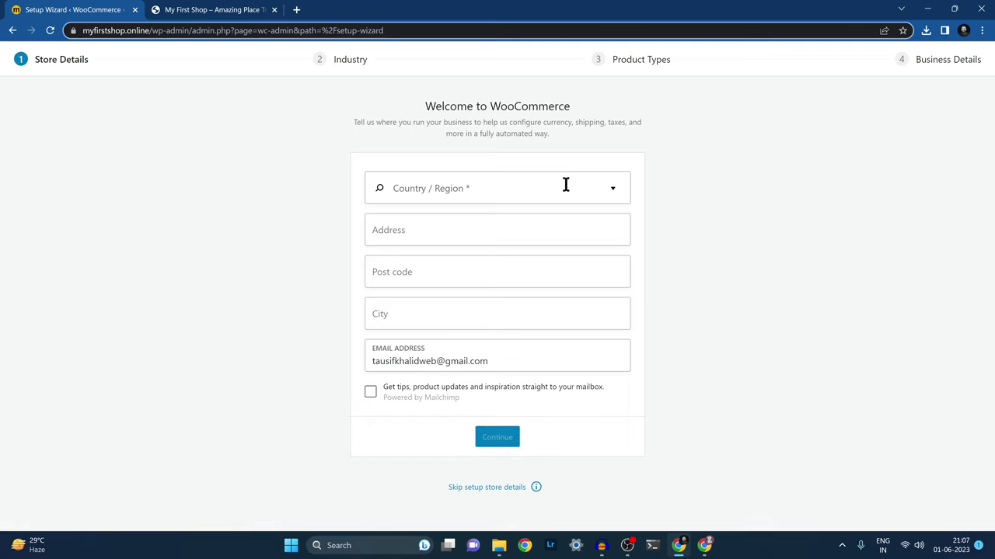
- Set the store's Country/Region to India — Delhi
{"action": "left_click", "coordinate": [613, 190]}
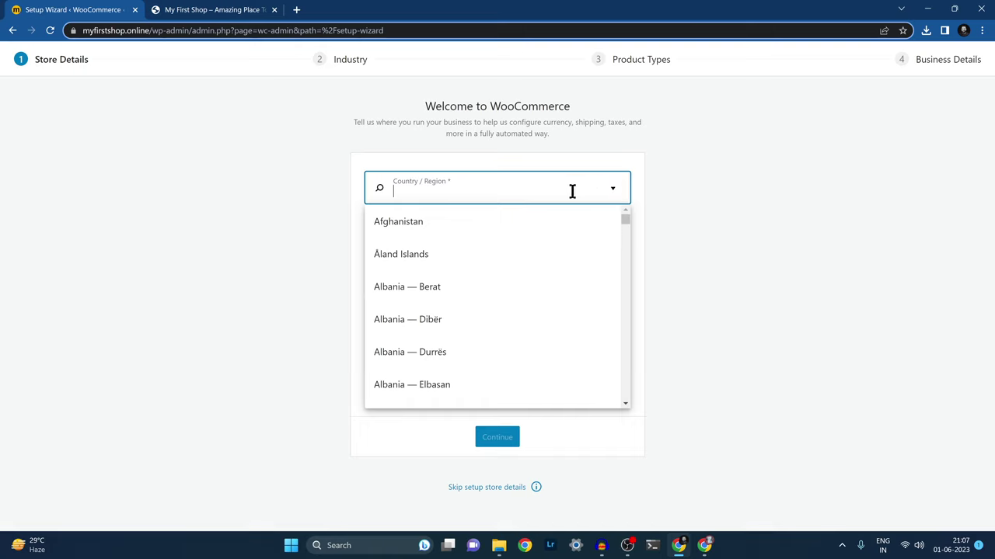
{"action": "type", "text": "indi"}
{"action": "scroll", "coordinate": [553, 305], "scroll_direction": "down", "scroll_amount": 10}
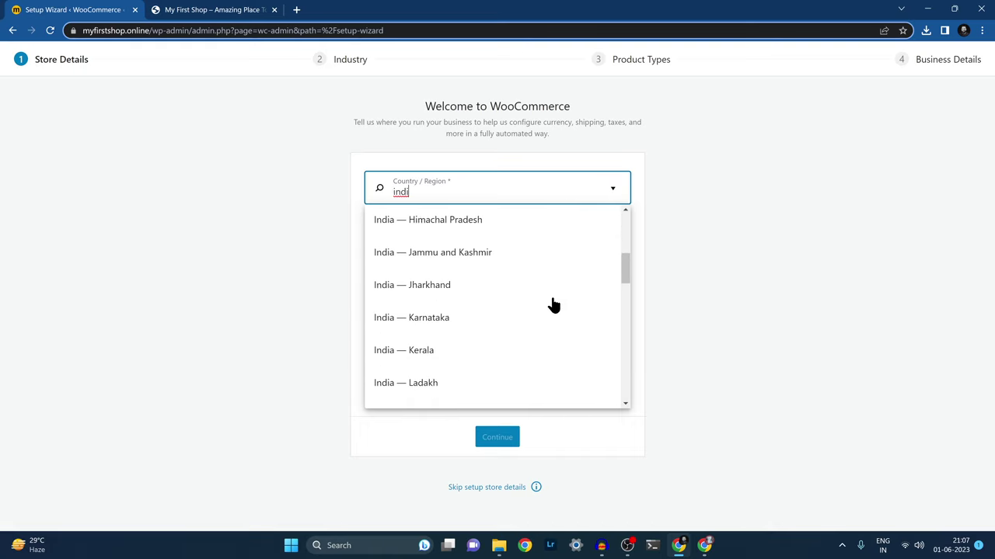
{"action": "scroll", "coordinate": [553, 304], "scroll_direction": "down", "scroll_amount": 4}
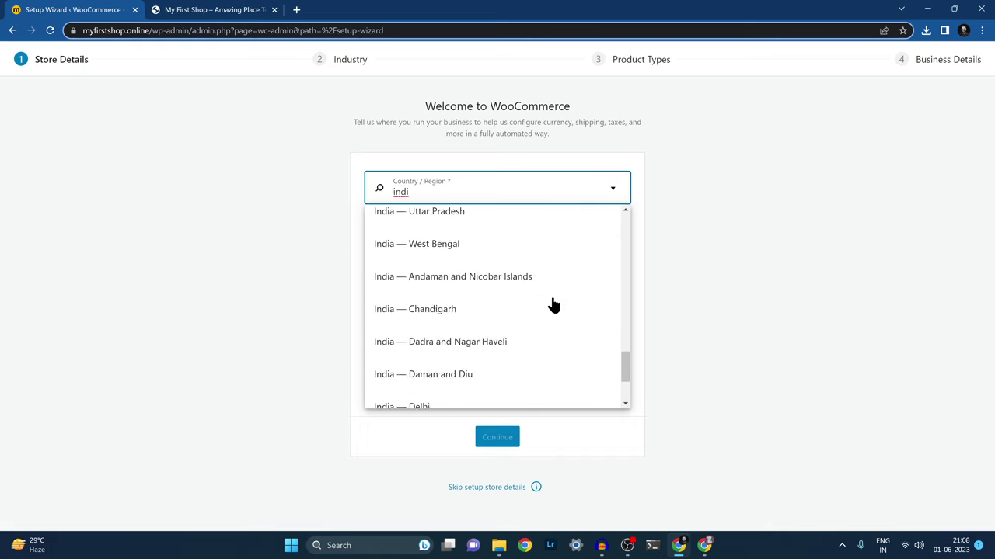
{"action": "left_click", "coordinate": [547, 295]}
- Enter the store's street address, PIN code and city in the Store Details form
{"action": "left_click", "coordinate": [488, 225]}
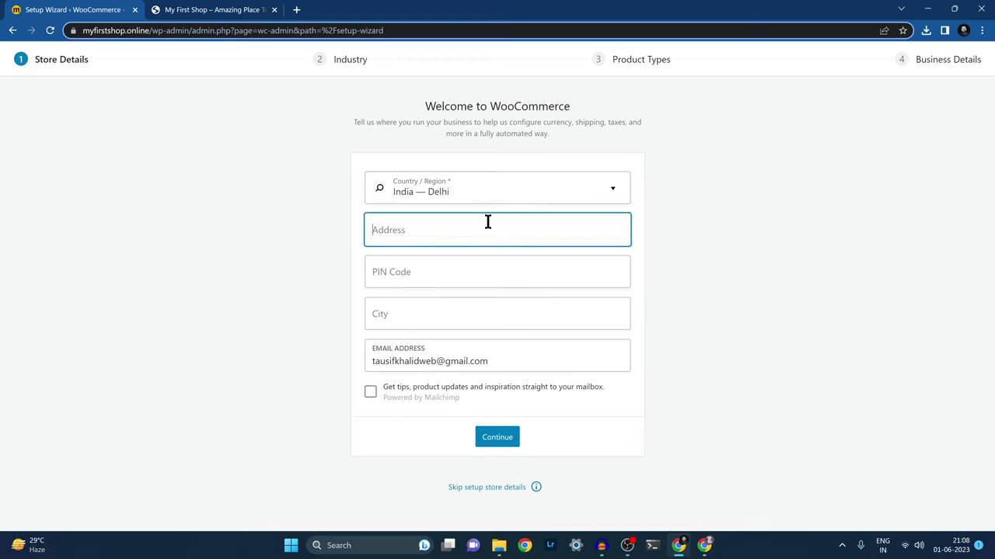
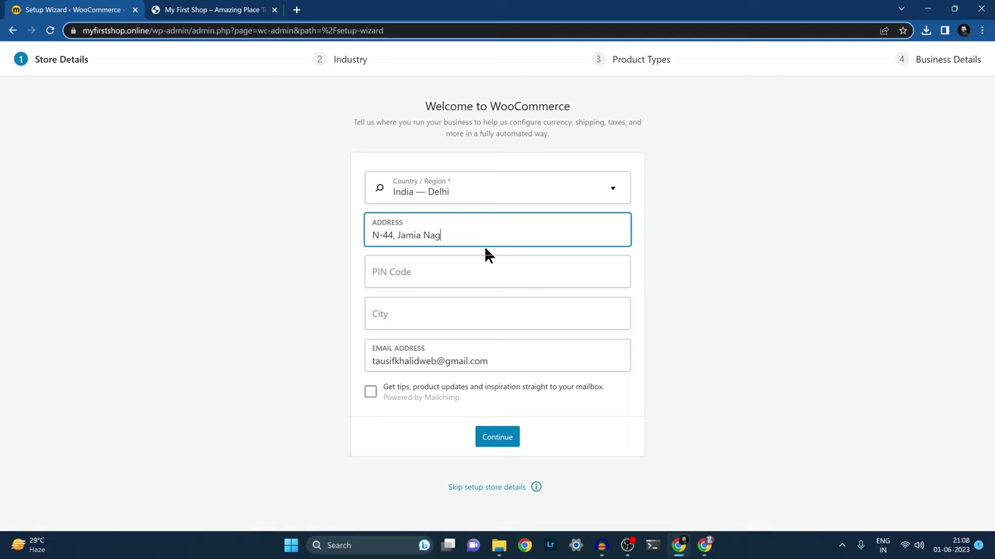
{"action": "left_click", "coordinate": [453, 272]}
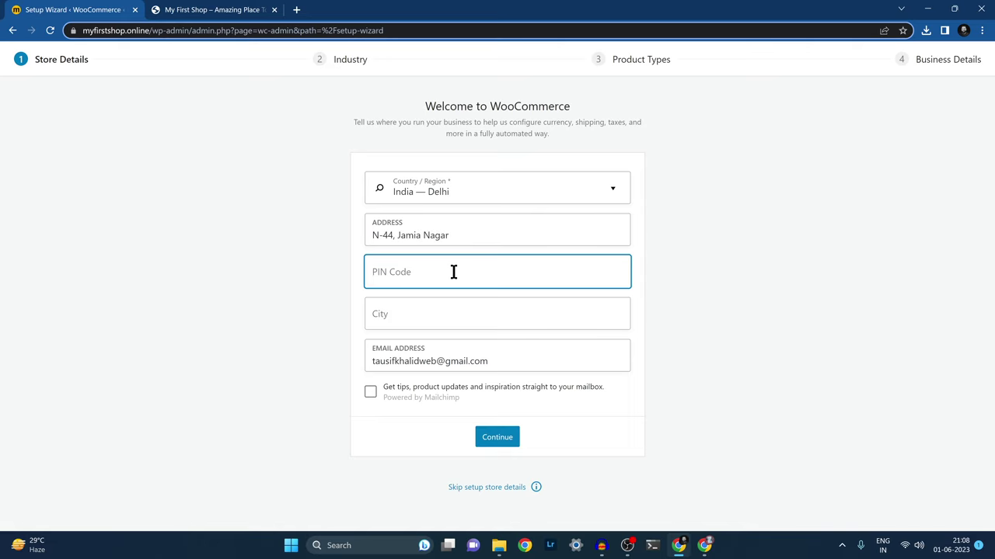
{"action": "type", "text": "110025"}
{"action": "left_click", "coordinate": [445, 312]}
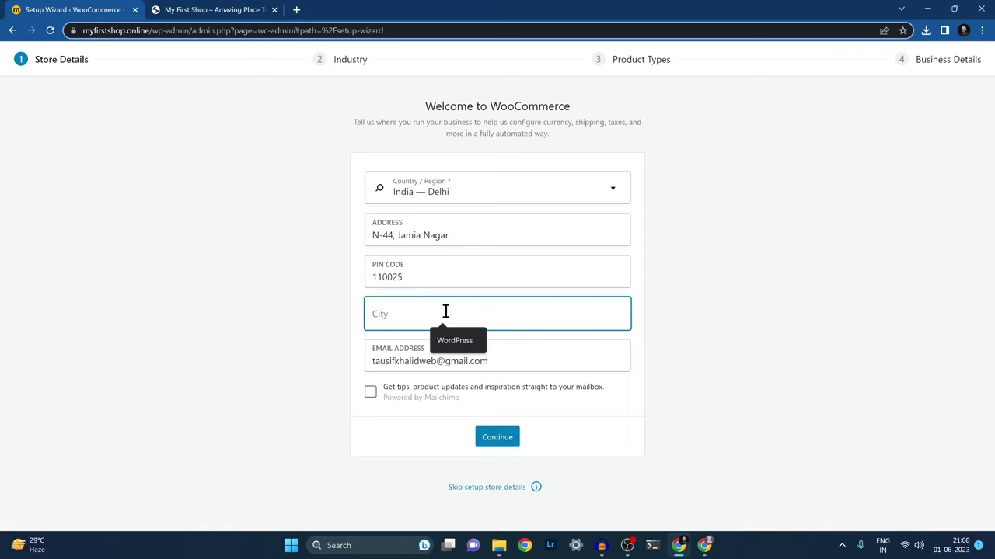
{"action": "type", "text": "Jamia"}
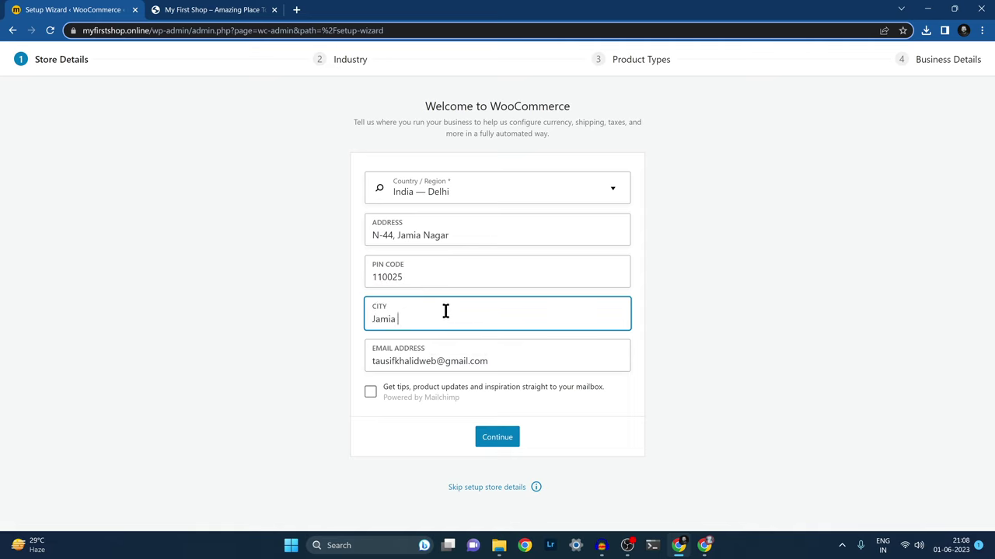
{"action": "type", "text": " Nagar"}
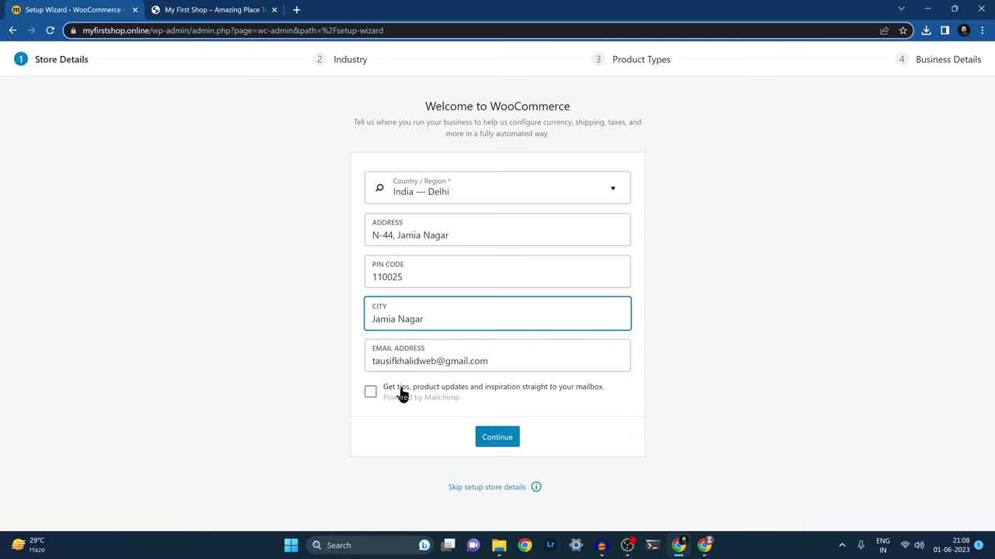
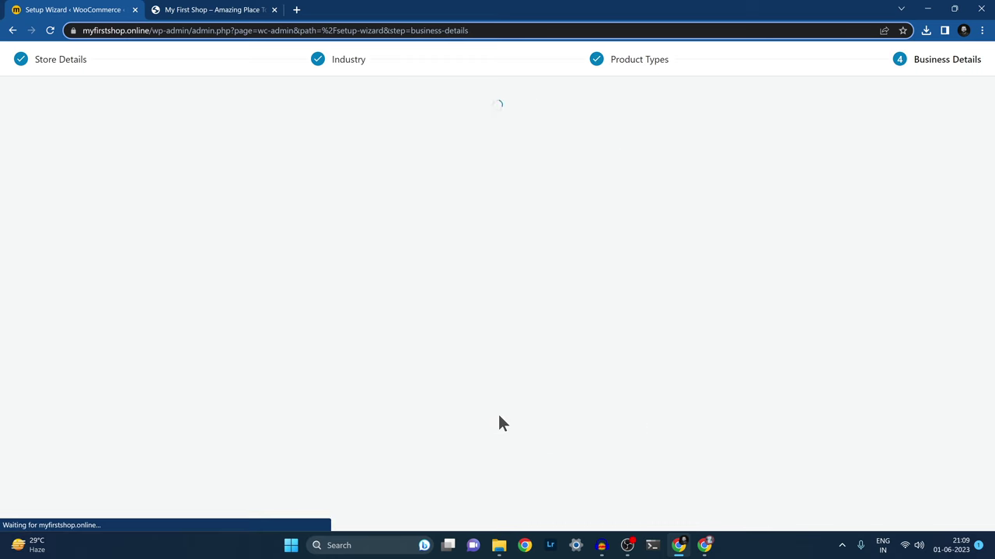
- Answer the Business Details with 1 - 10 products and No to selling elsewhere
{"action": "left_click", "coordinate": [553, 233]}
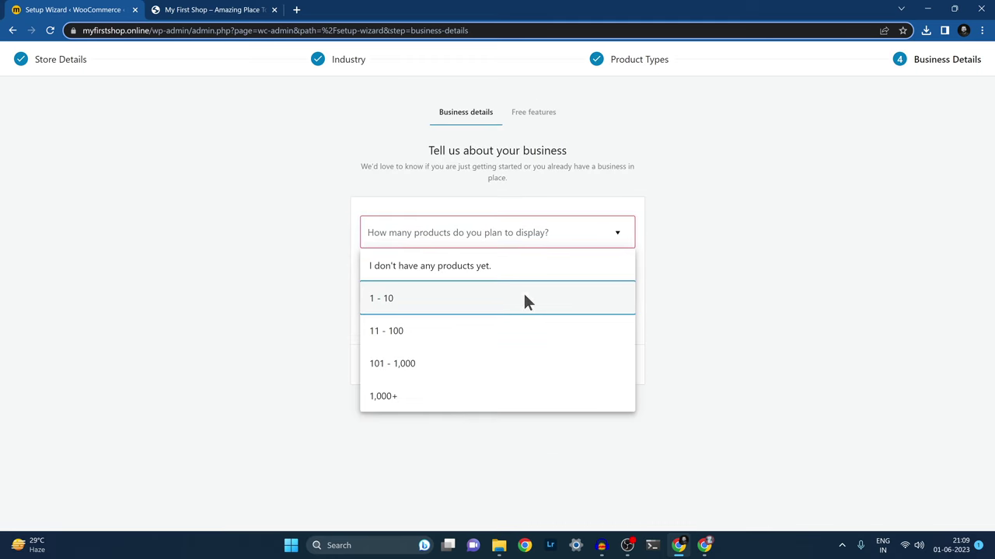
{"action": "left_click", "coordinate": [524, 299]}
{"action": "left_click", "coordinate": [521, 281]}
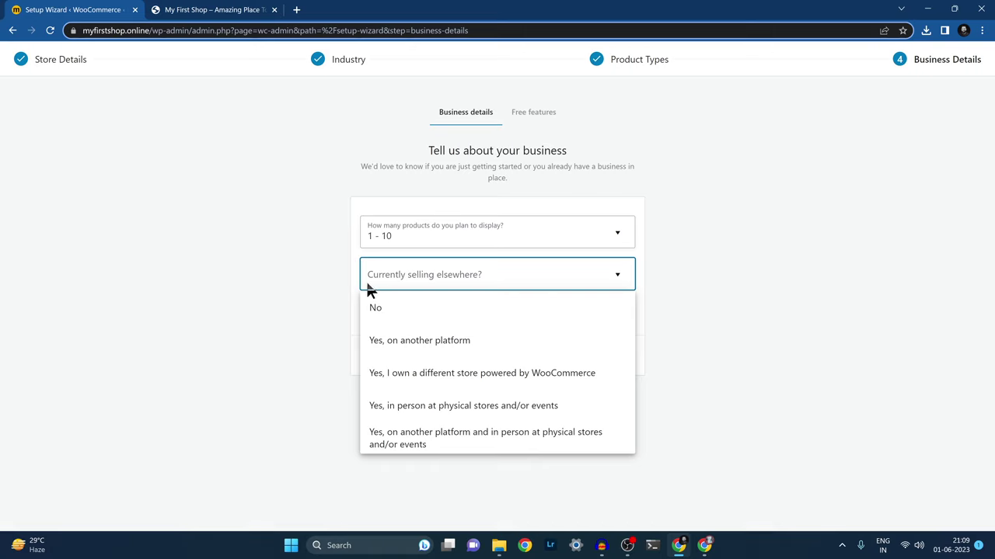
{"action": "left_click", "coordinate": [401, 315]}
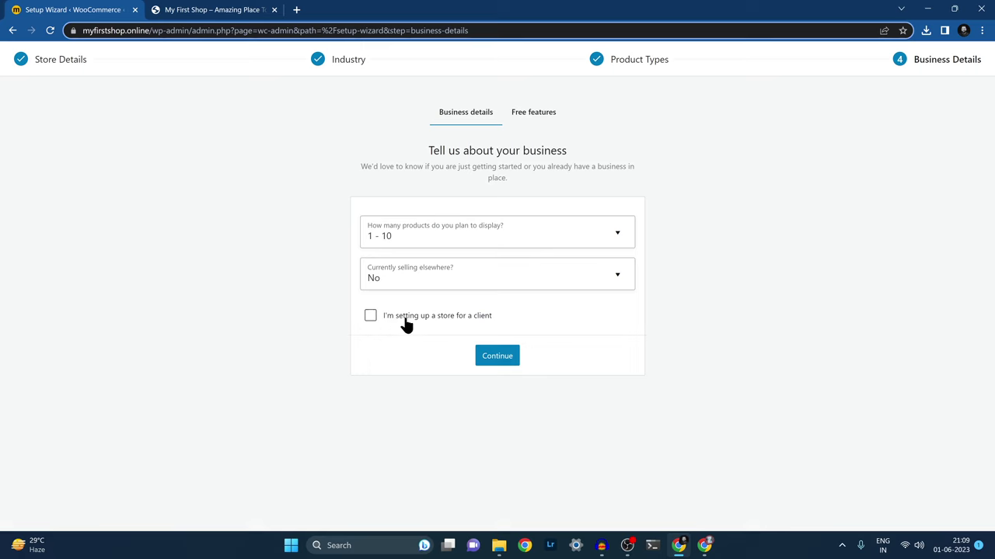
{"action": "left_click", "coordinate": [503, 362]}
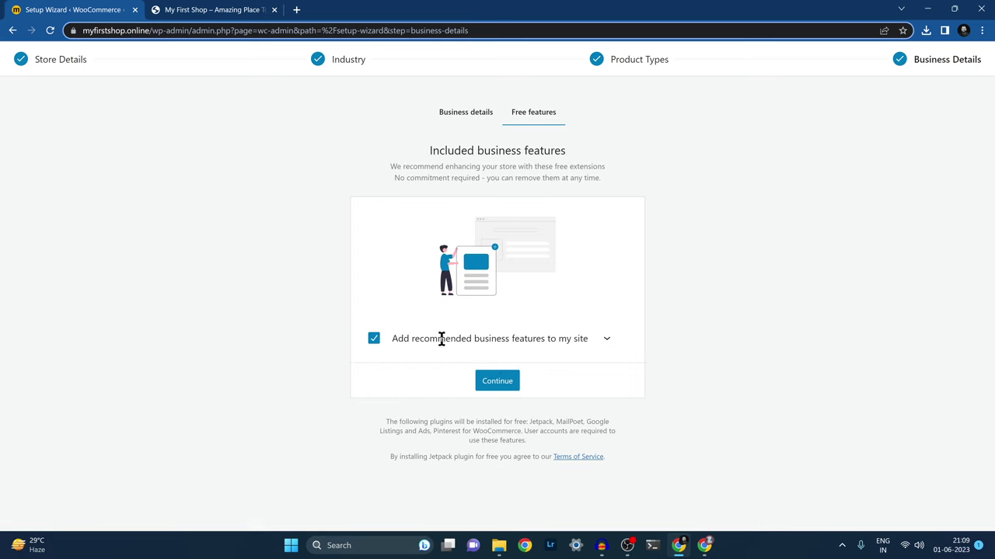
- Decline all recommended free business features and finish the setup wizard
{"action": "left_click", "coordinate": [606, 338]}
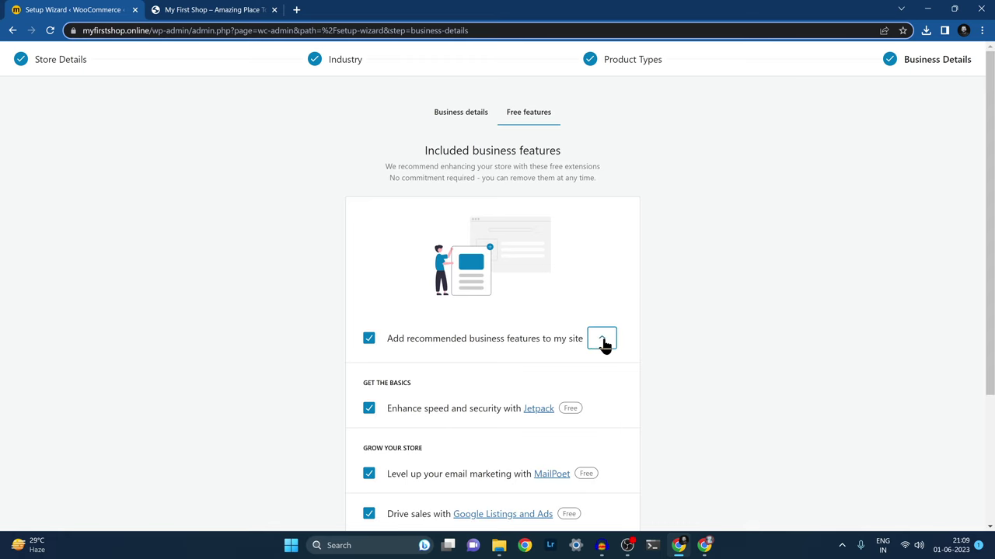
{"action": "scroll", "coordinate": [468, 316], "scroll_direction": "down", "scroll_amount": 2}
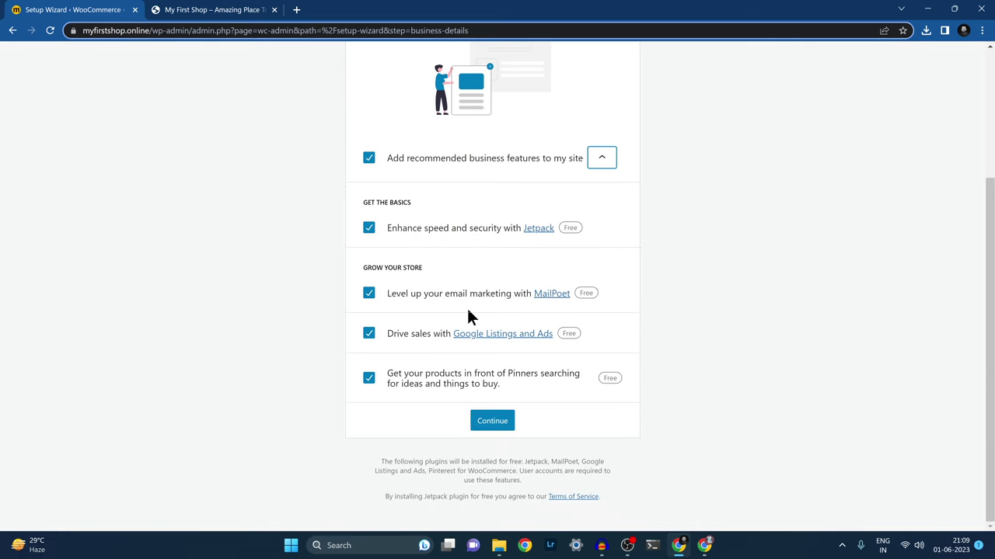
{"action": "left_click", "coordinate": [367, 160]}
{"action": "scroll", "coordinate": [368, 162], "scroll_direction": "up", "scroll_amount": 2}
{"action": "scroll", "coordinate": [501, 260], "scroll_direction": "down", "scroll_amount": 1}
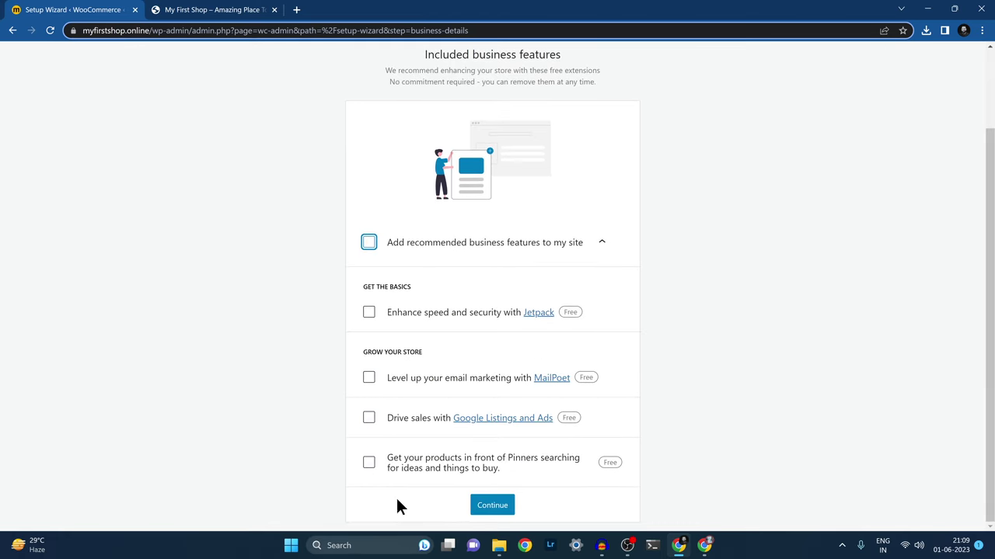
{"action": "left_click", "coordinate": [491, 506]}
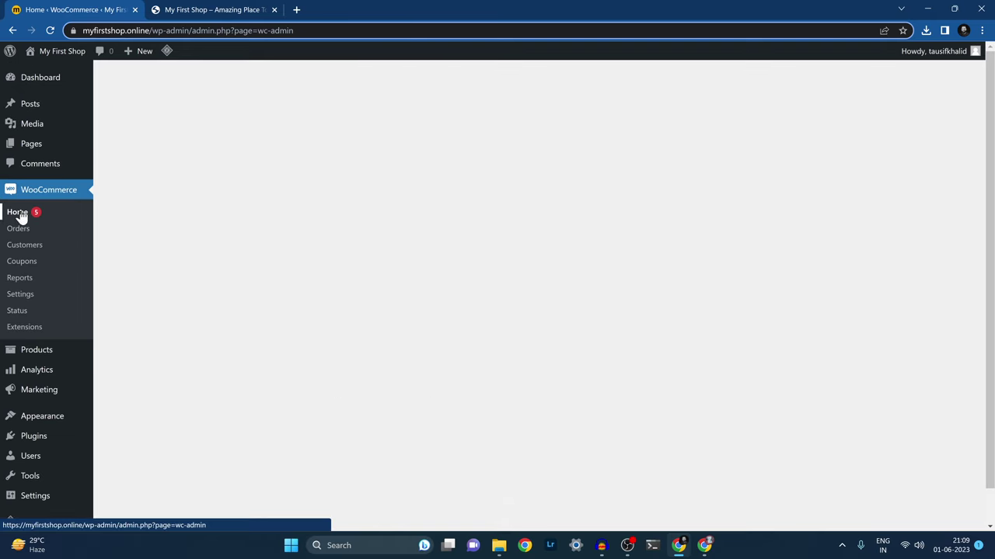
- Reload the blank admin page and check the empty WooCommerce Orders list
{"action": "left_click", "coordinate": [50, 30]}
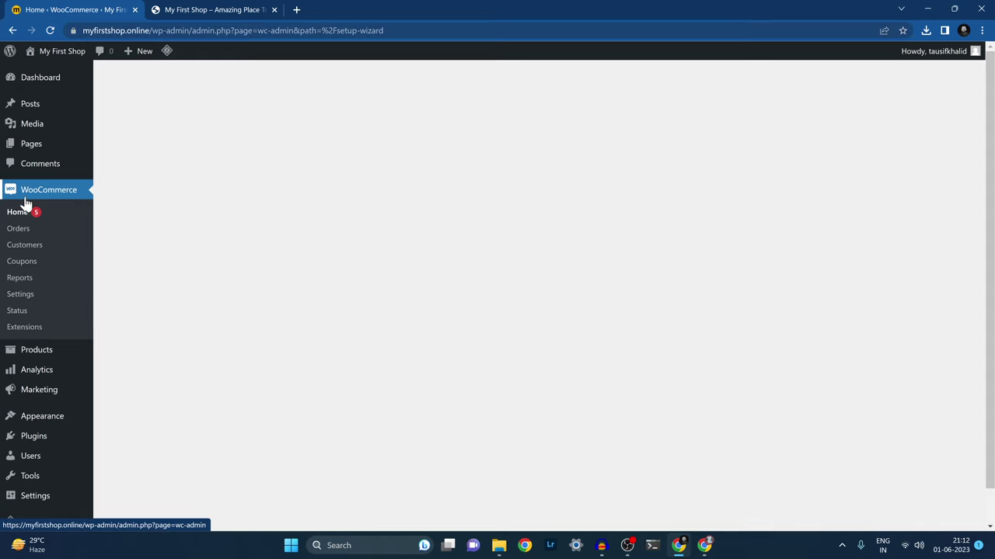
{"action": "scroll", "coordinate": [420, 245], "scroll_direction": "down", "scroll_amount": 1}
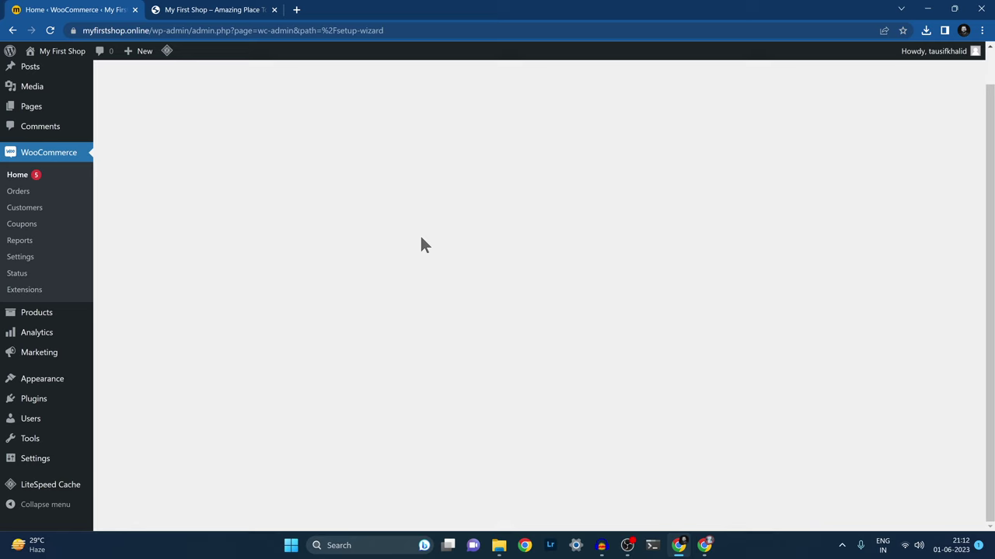
{"action": "scroll", "coordinate": [420, 244], "scroll_direction": "up", "scroll_amount": 1}
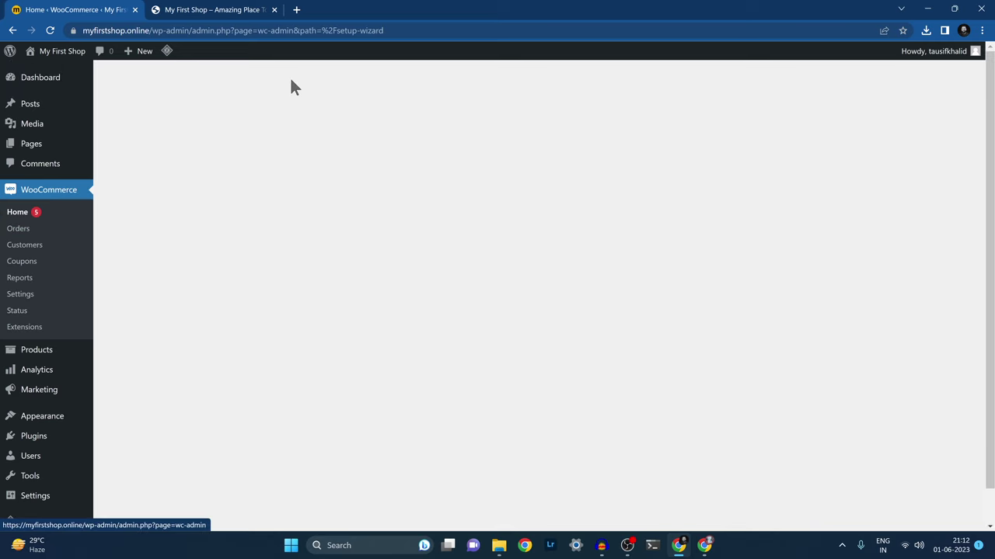
{"action": "left_click", "coordinate": [15, 231]}
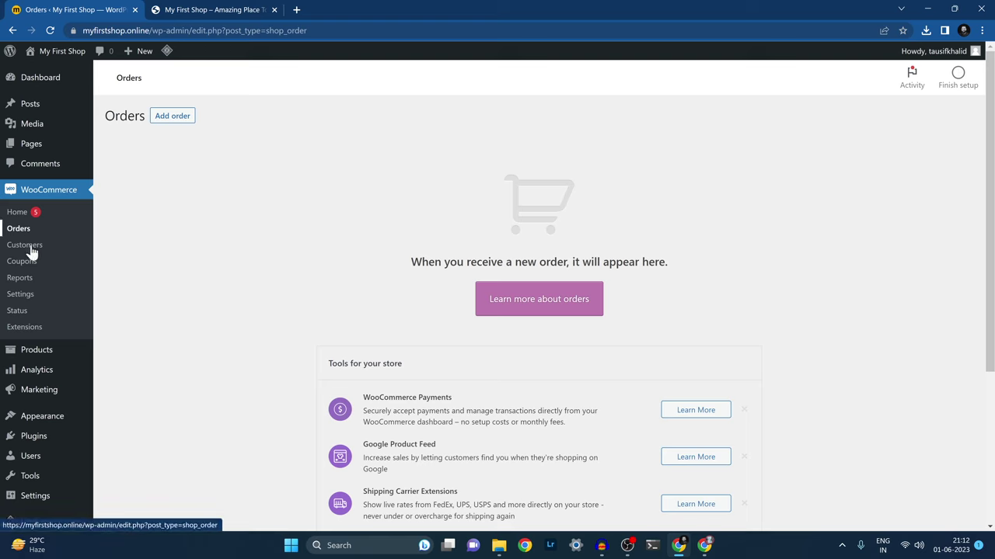
{"action": "mouse_move", "coordinate": [47, 355]}
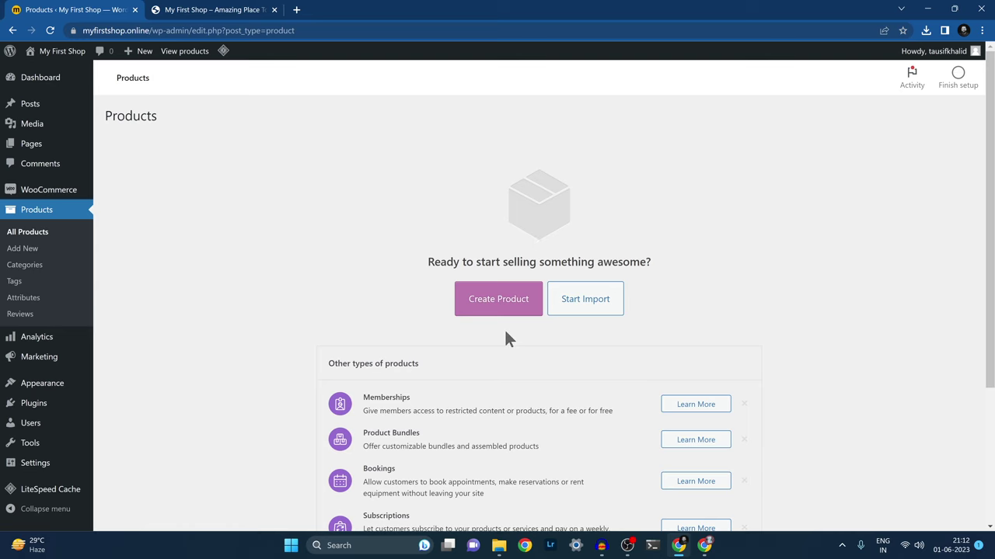
- Review the Analytics overview, which reports zero sales
{"action": "left_click", "coordinate": [45, 339]}
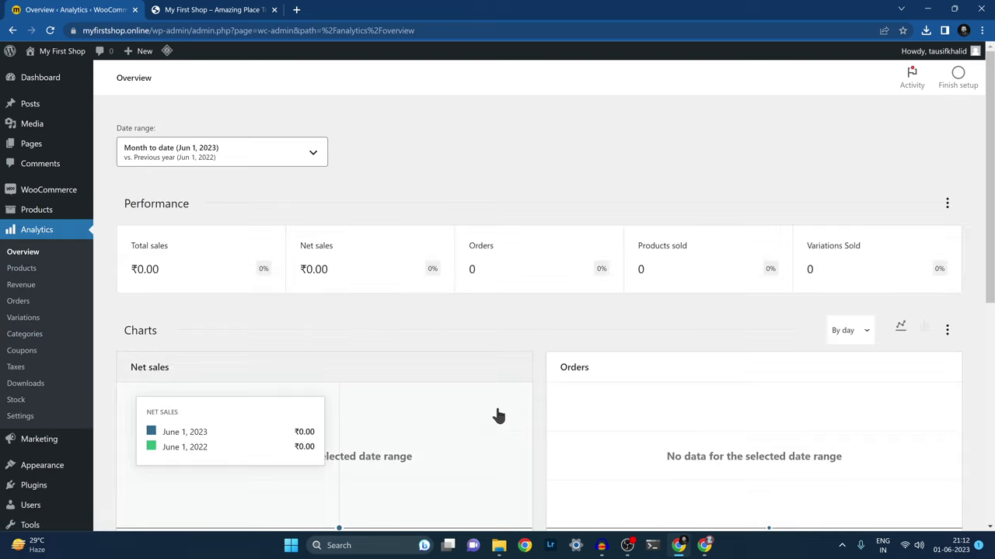
{"action": "scroll", "coordinate": [529, 355], "scroll_direction": "down", "scroll_amount": 1}
{"action": "scroll", "coordinate": [528, 355], "scroll_direction": "down", "scroll_amount": 1}
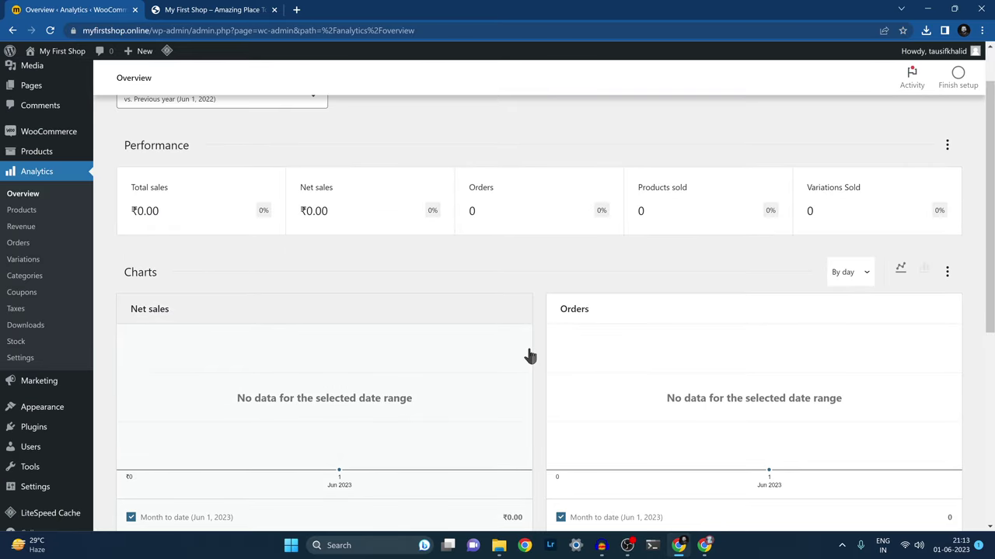
{"action": "scroll", "coordinate": [529, 354], "scroll_direction": "down", "scroll_amount": 4}
{"action": "scroll", "coordinate": [533, 354], "scroll_direction": "up", "scroll_amount": 5}
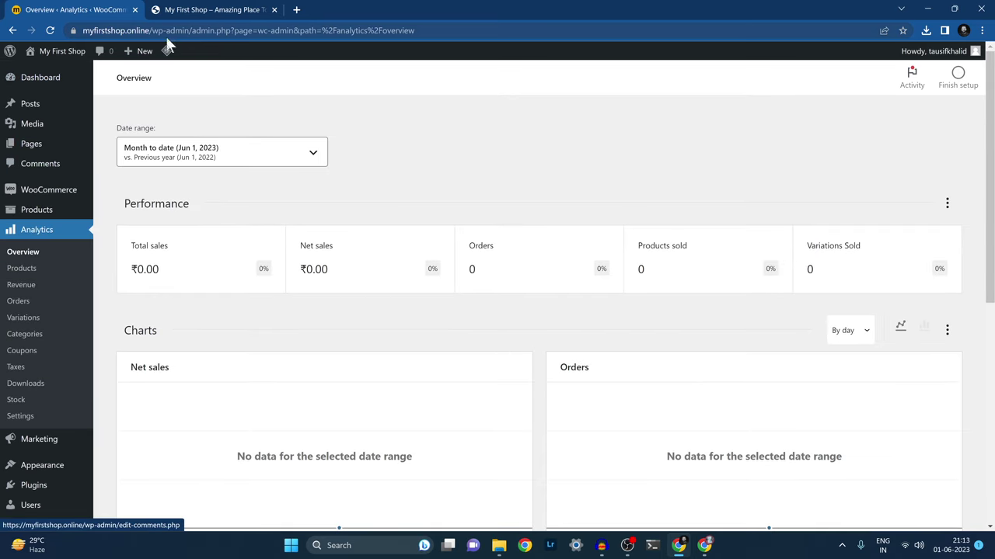
- Open the storefront Shop page from Visit Store in a new tab and view it
{"action": "right_click", "coordinate": [44, 72]}
{"action": "left_click", "coordinate": [233, 89]}
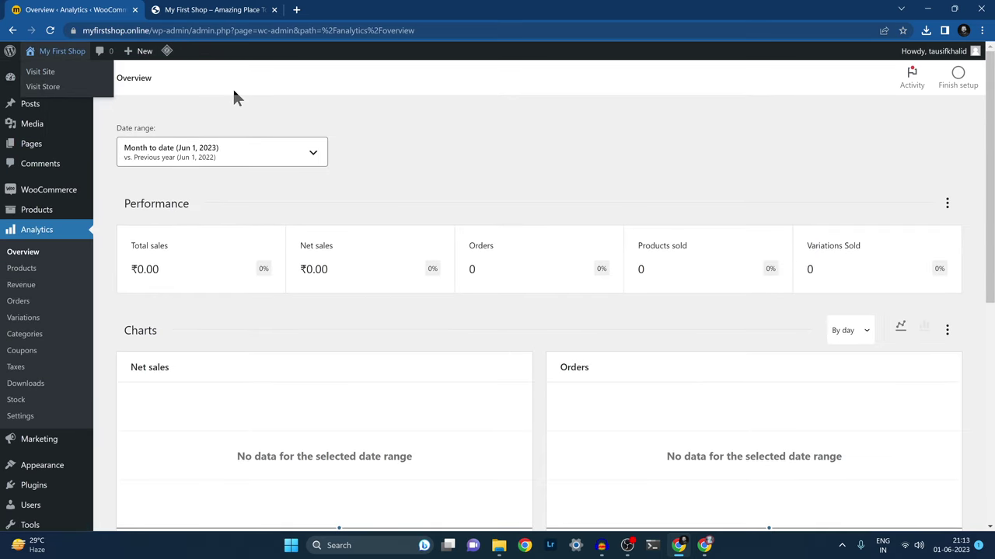
{"action": "right_click", "coordinate": [53, 88]}
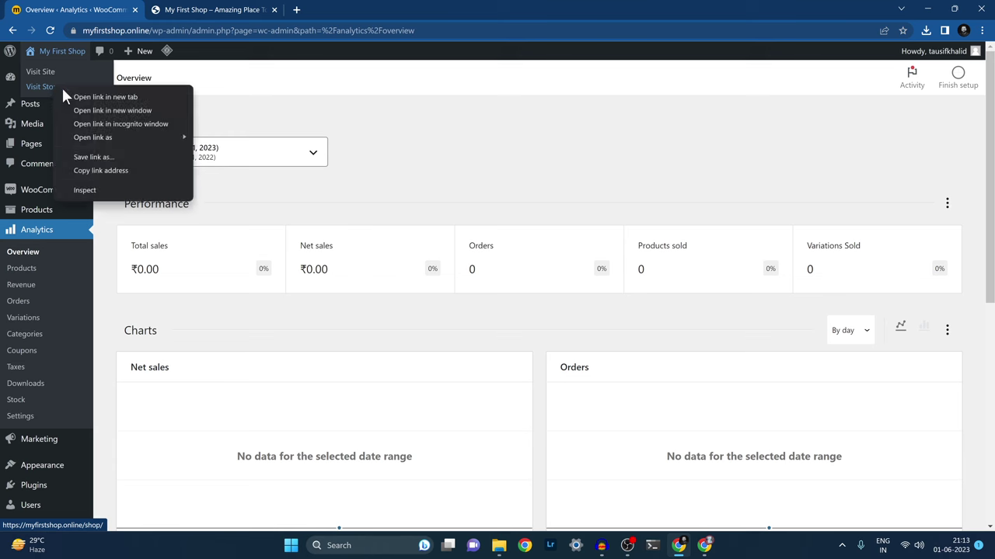
{"action": "left_click", "coordinate": [74, 88]}
{"action": "left_click", "coordinate": [195, 11]}
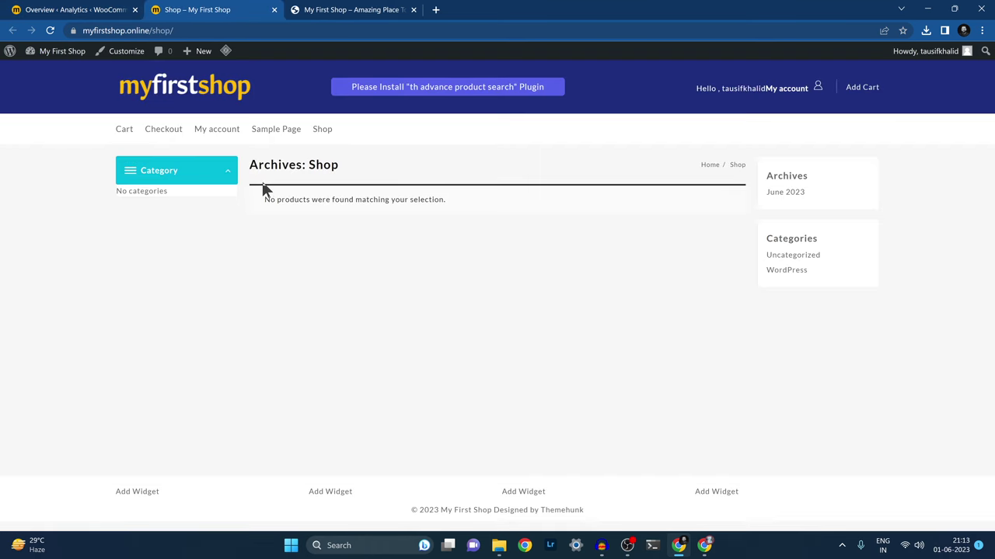
{"action": "left_click", "coordinate": [145, 32]}
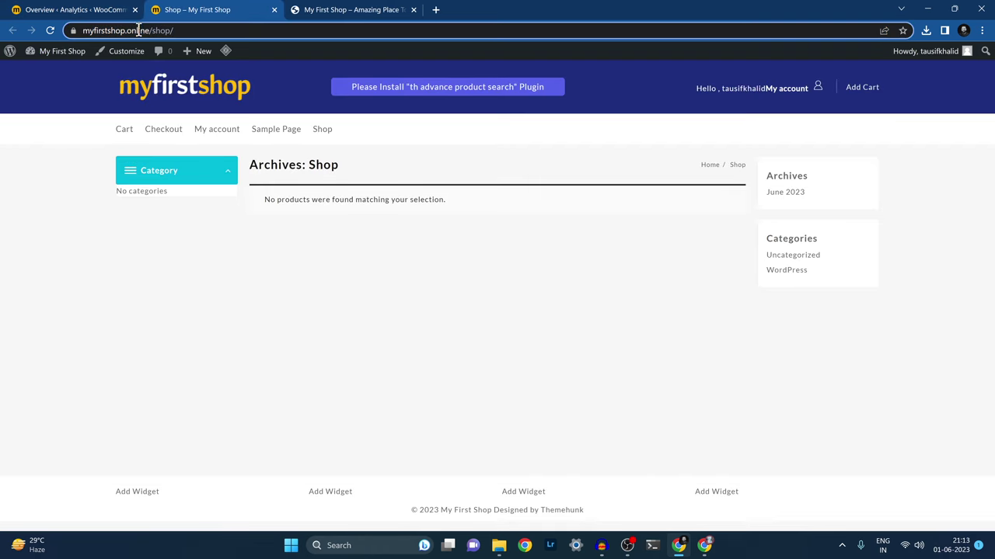
{"action": "left_click", "coordinate": [158, 31]}
{"action": "left_click_drag", "start_coordinate": [175, 31], "coordinate": [208, 30]}
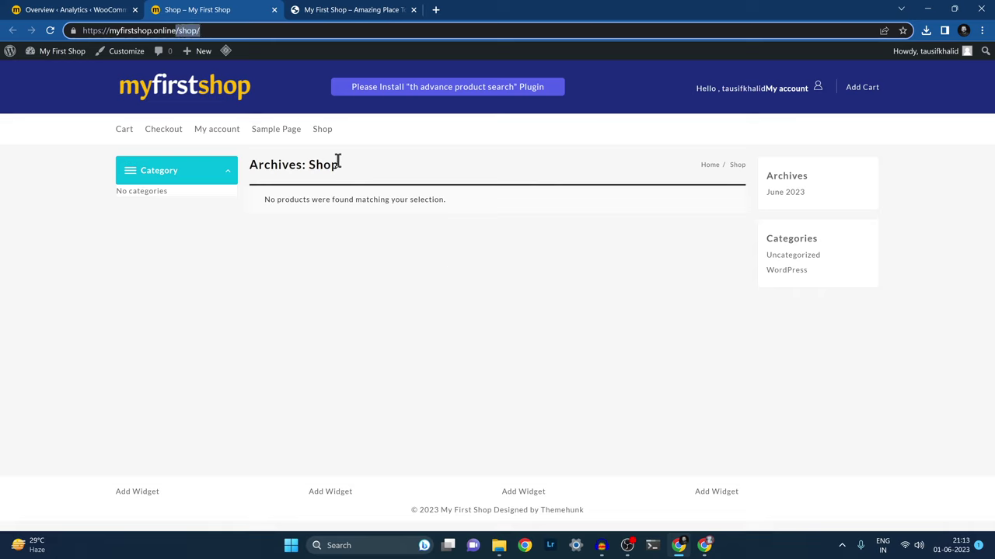
{"action": "left_click", "coordinate": [379, 239]}
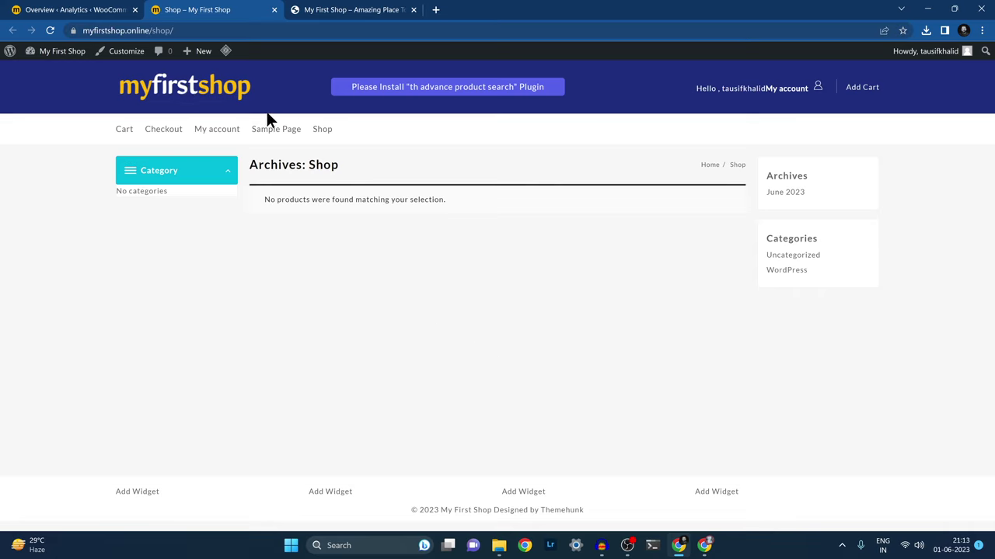
{"action": "left_click", "coordinate": [178, 90]}
{"action": "scroll", "coordinate": [560, 389], "scroll_direction": "down", "scroll_amount": 1}
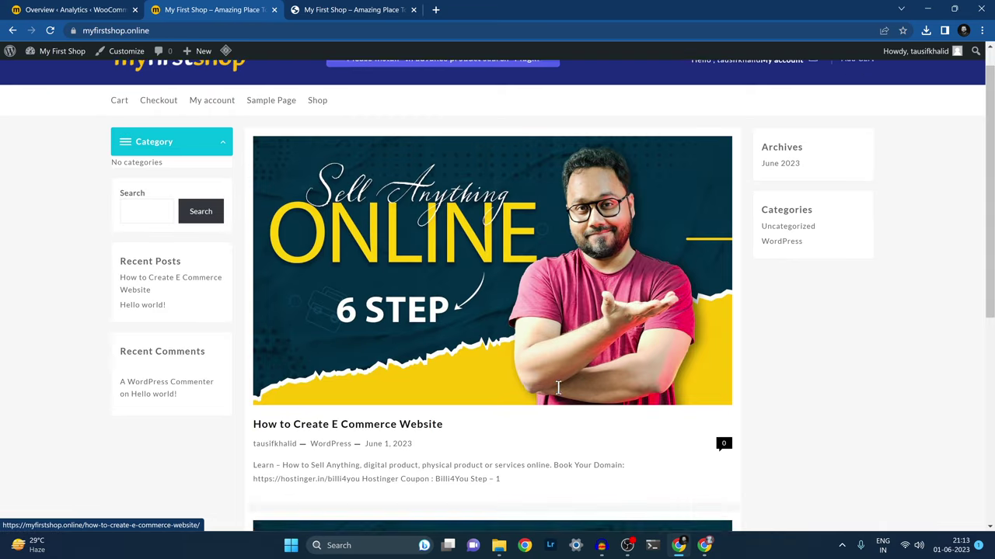
{"action": "scroll", "coordinate": [560, 395], "scroll_direction": "up", "scroll_amount": 1}
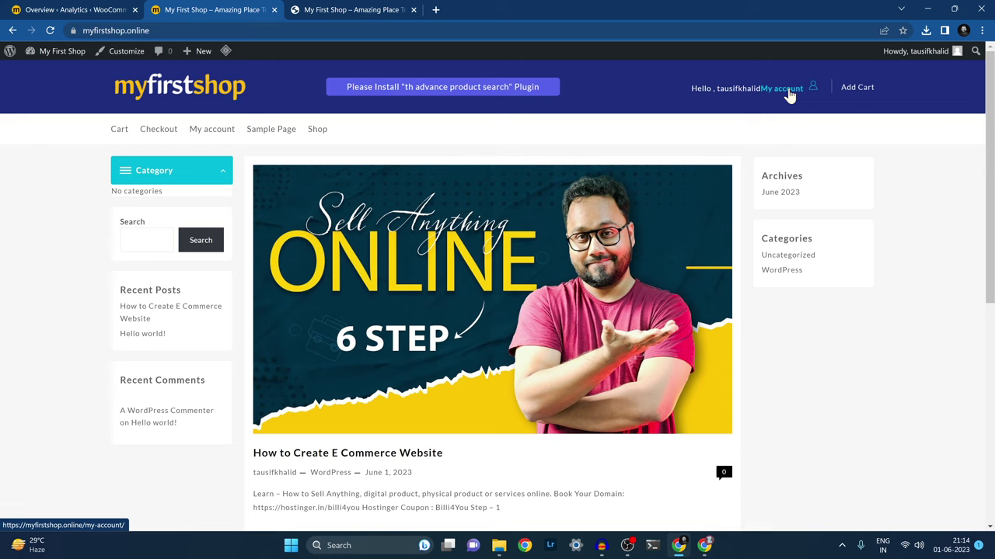
{"action": "left_click", "coordinate": [318, 130]}
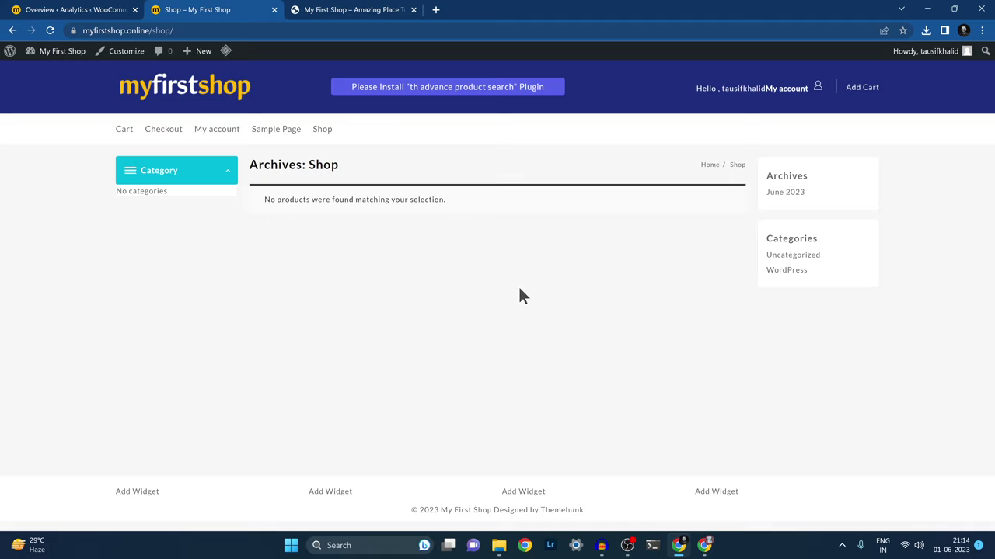
- Visit Cart, Checkout, and My account's Orders, Downloads and Account details, then the home page
{"action": "left_click", "coordinate": [124, 130]}
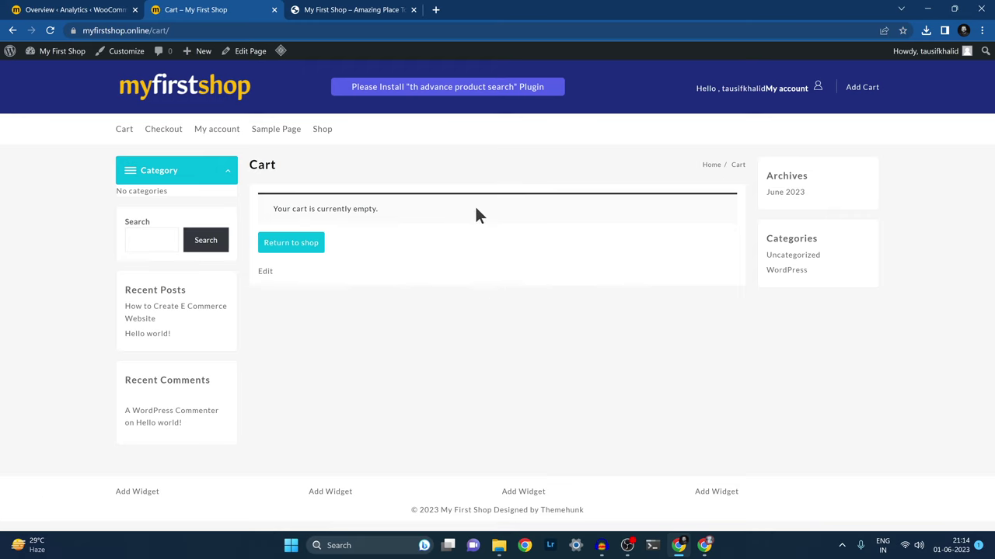
{"action": "left_click", "coordinate": [172, 135]}
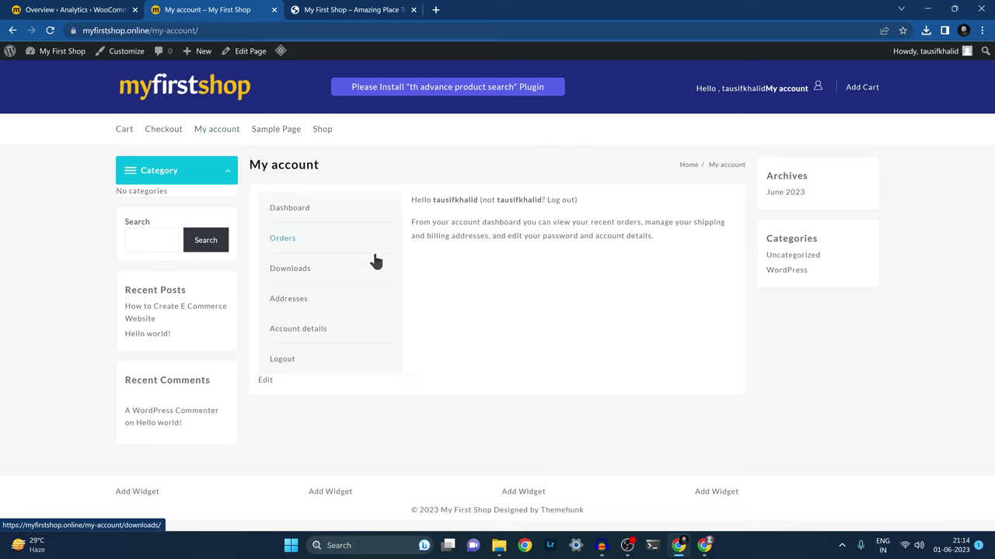
{"action": "left_click", "coordinate": [345, 246]}
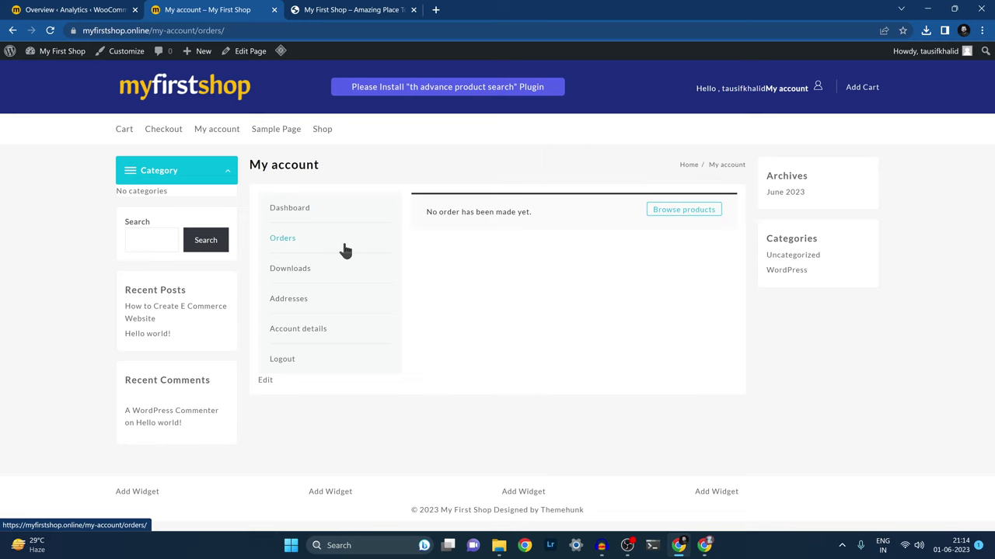
{"action": "left_click", "coordinate": [344, 280]}
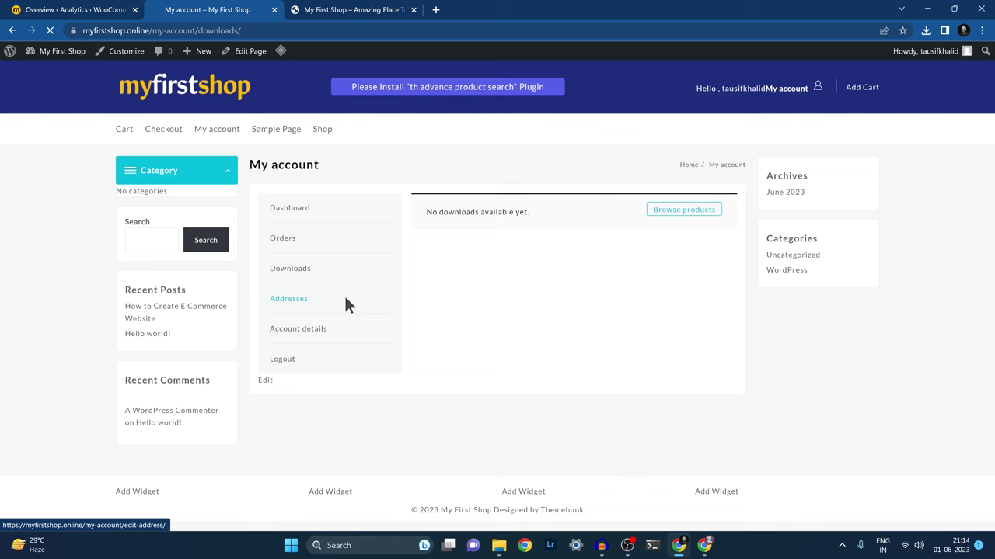
{"action": "left_click", "coordinate": [344, 340]}
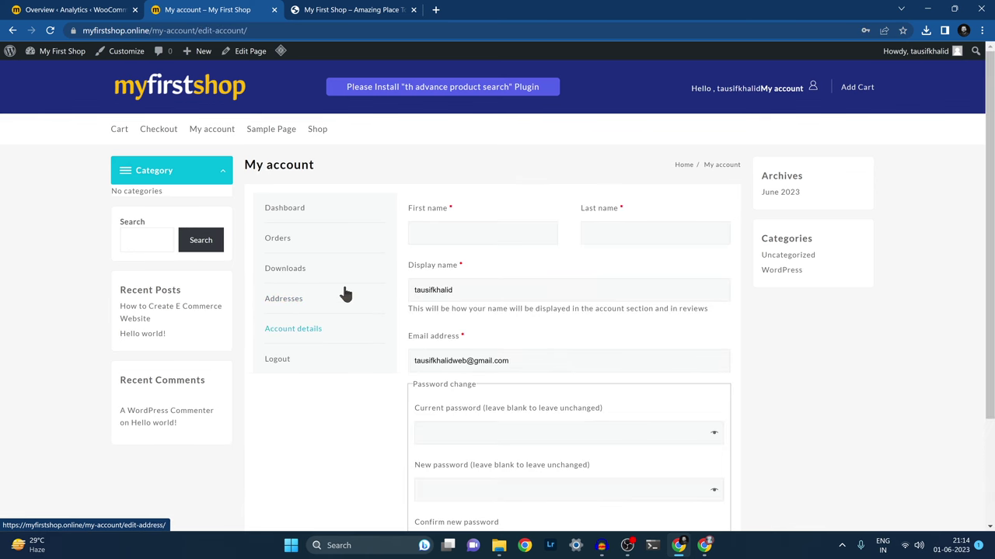
{"action": "left_click", "coordinate": [160, 94]}
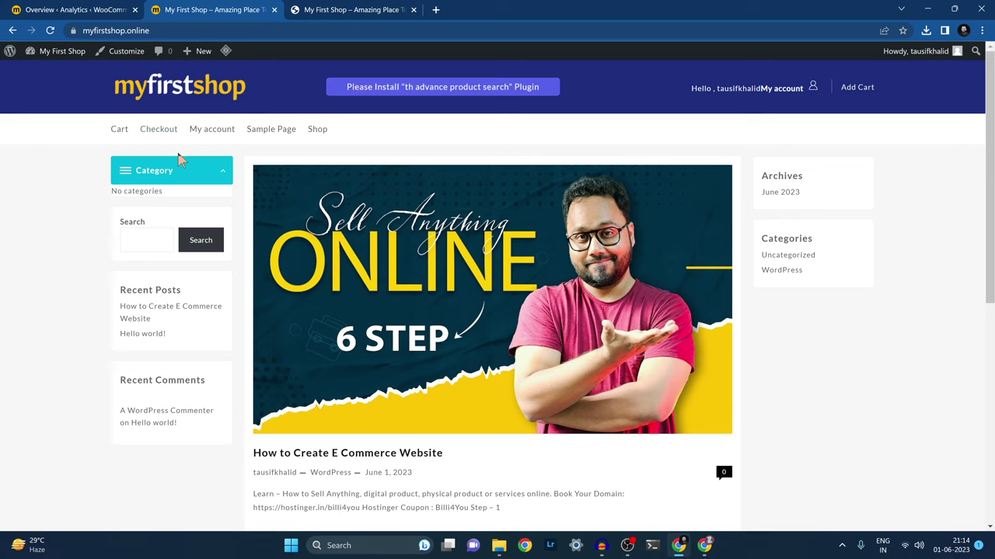
- Open the Cart, Checkout, My account and Shop menu links in new tabs
{"action": "right_click", "coordinate": [118, 132]}
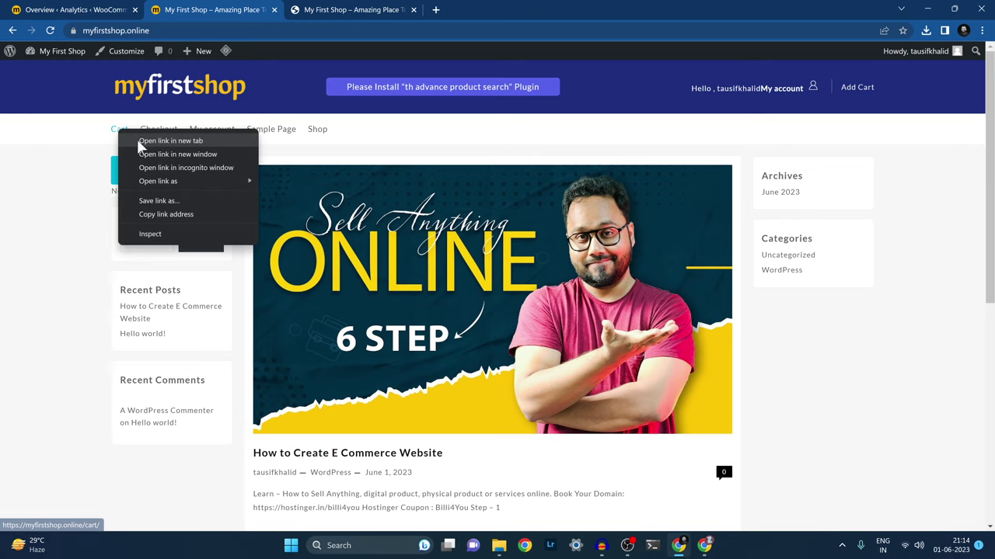
{"action": "left_click", "coordinate": [149, 141]}
{"action": "right_click", "coordinate": [151, 132]}
{"action": "left_click", "coordinate": [173, 141]}
{"action": "right_click", "coordinate": [209, 132]}
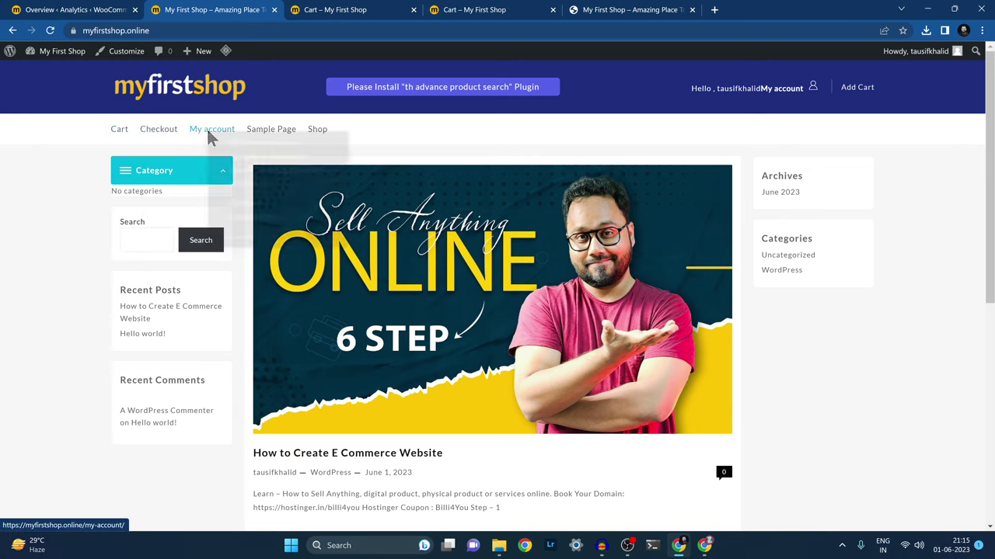
{"action": "left_click", "coordinate": [225, 142]}
{"action": "right_click", "coordinate": [317, 133]}
{"action": "left_click", "coordinate": [335, 145]}
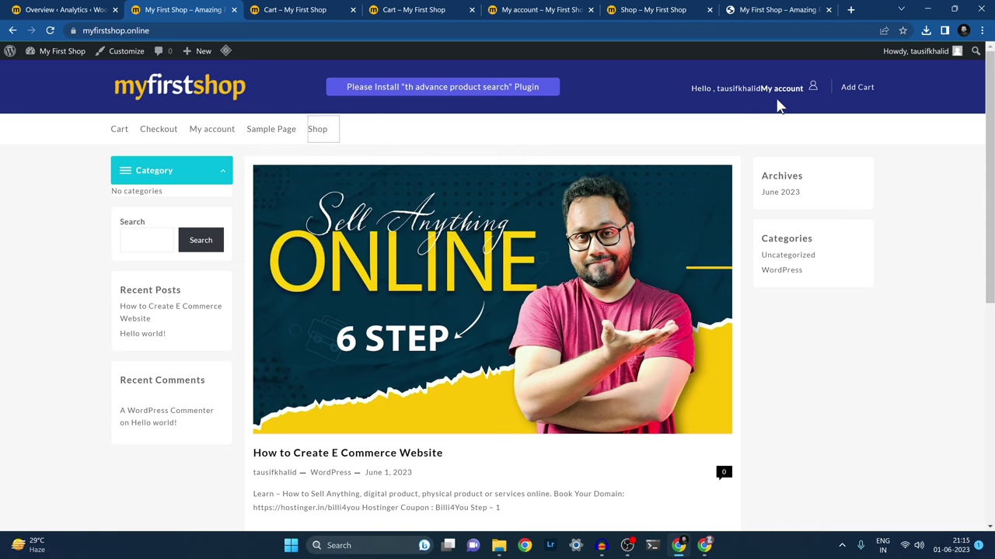
- Close the duplicate Cart tabs and return to the original empty Cart tab
{"action": "left_click", "coordinate": [281, 10]}
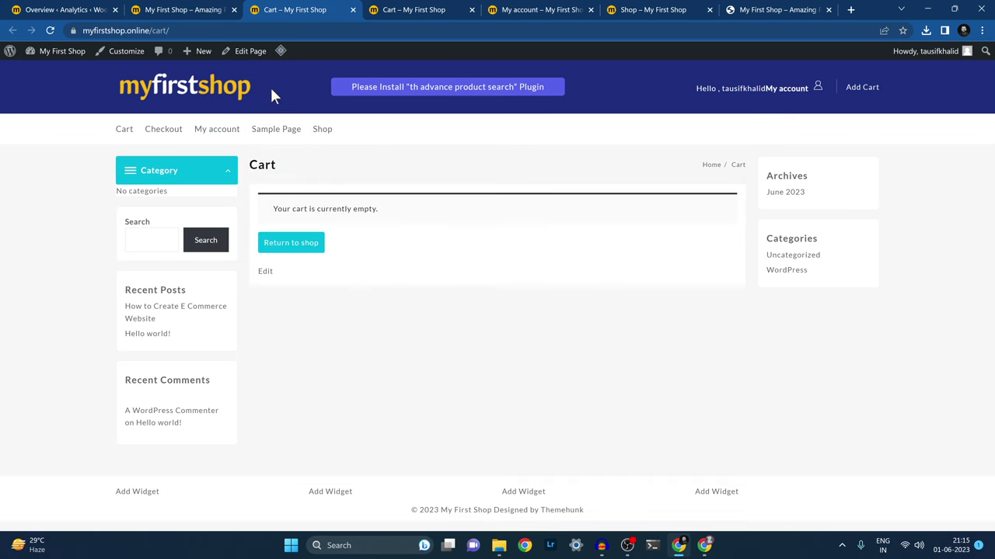
{"action": "left_click", "coordinate": [423, 9]}
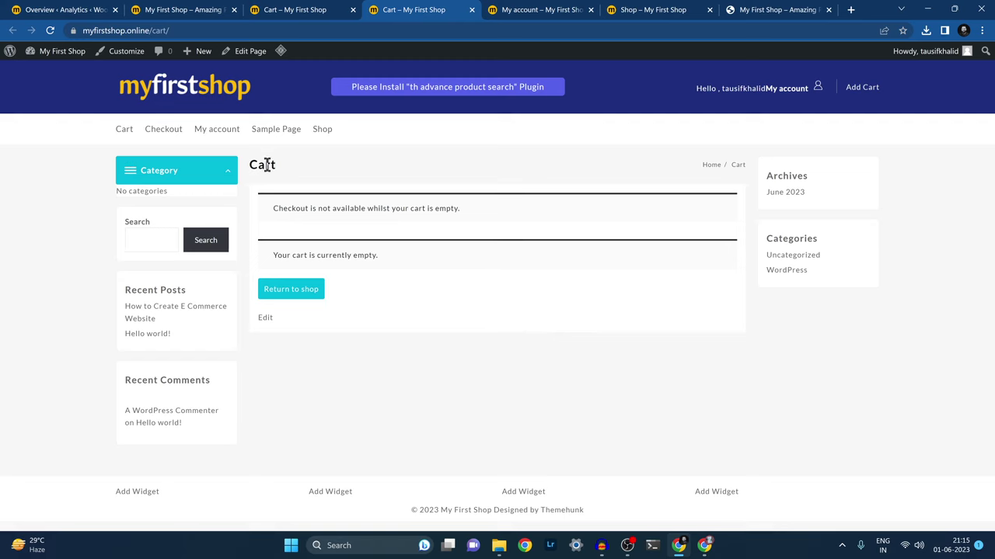
{"action": "left_click", "coordinate": [472, 9]}
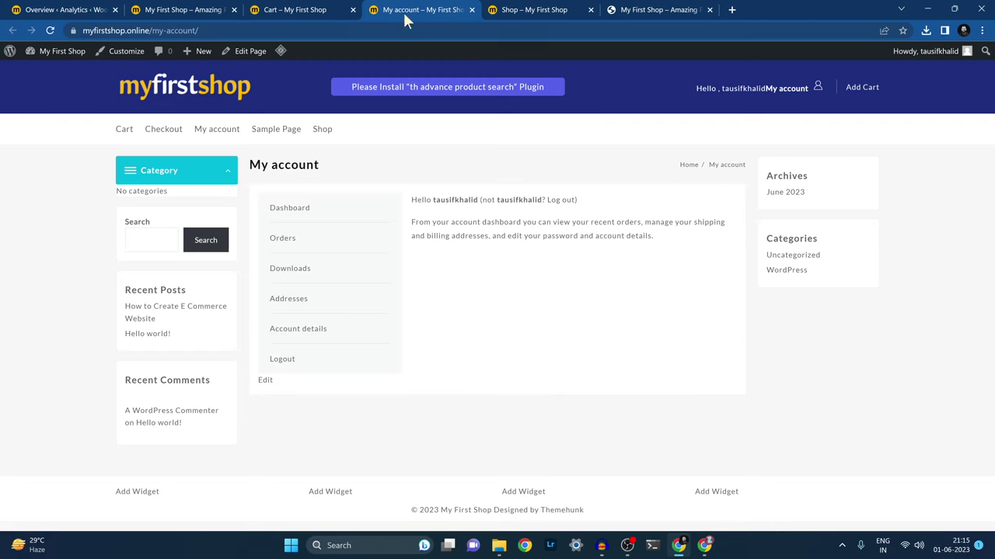
{"action": "right_click", "coordinate": [179, 131]}
{"action": "left_click", "coordinate": [226, 137]}
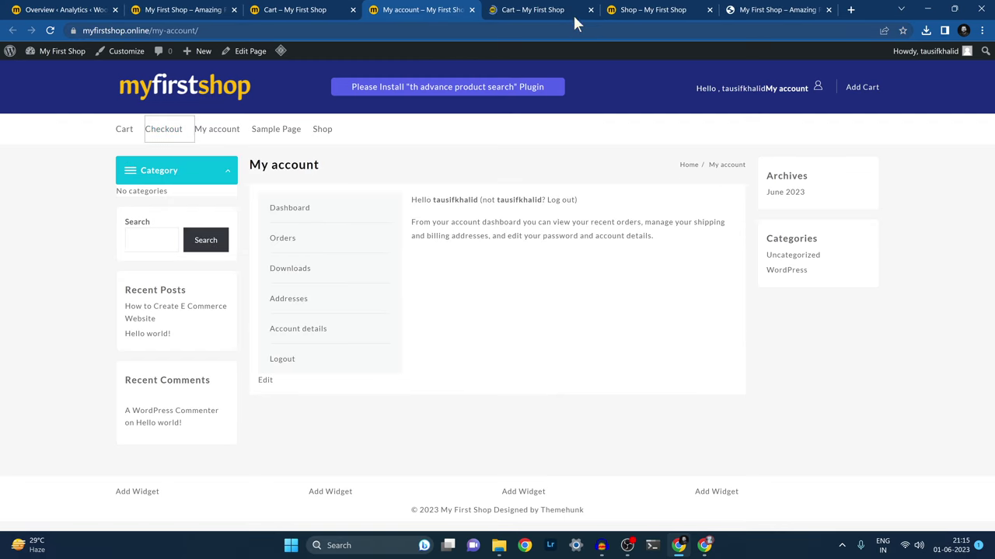
{"action": "left_click", "coordinate": [573, 14]}
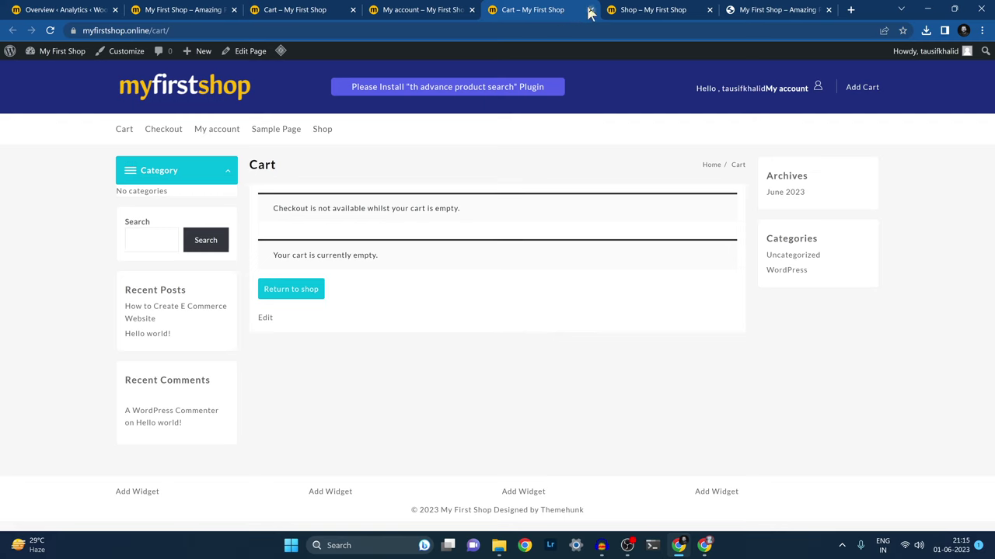
{"action": "left_click", "coordinate": [589, 10]}
{"action": "left_click", "coordinate": [315, 11]}
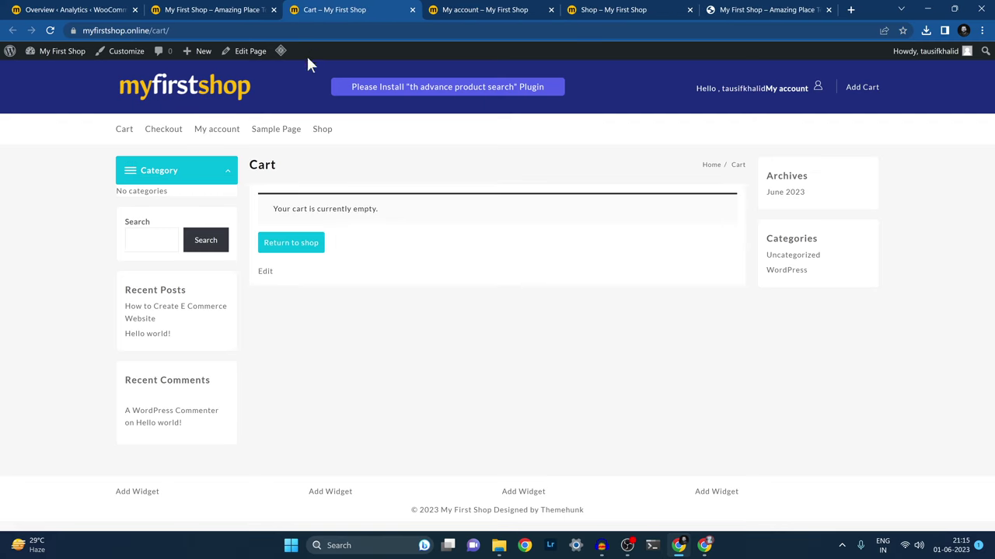
- Edit the Cart page and select its [woocommerce_cart] shortcode
{"action": "left_click", "coordinate": [249, 52]}
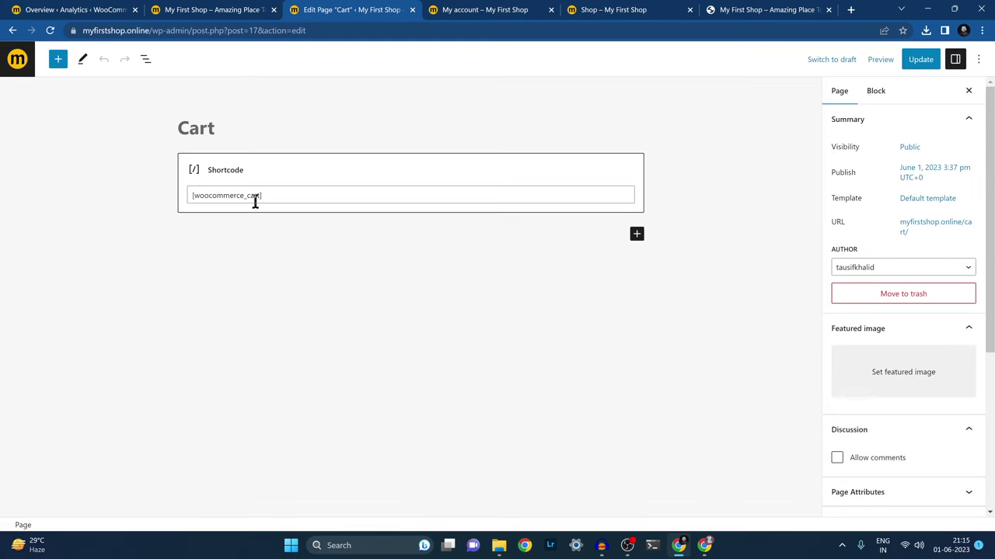
{"action": "triple_click", "coordinate": [255, 198]}
{"action": "left_click", "coordinate": [220, 217]}
{"action": "triple_click", "coordinate": [248, 198]}
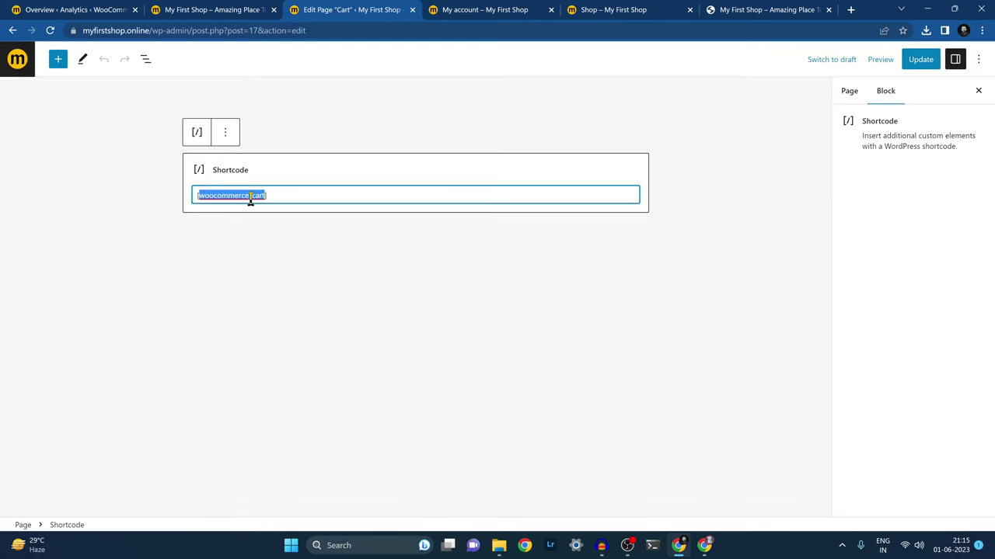
{"action": "left_click", "coordinate": [251, 196]}
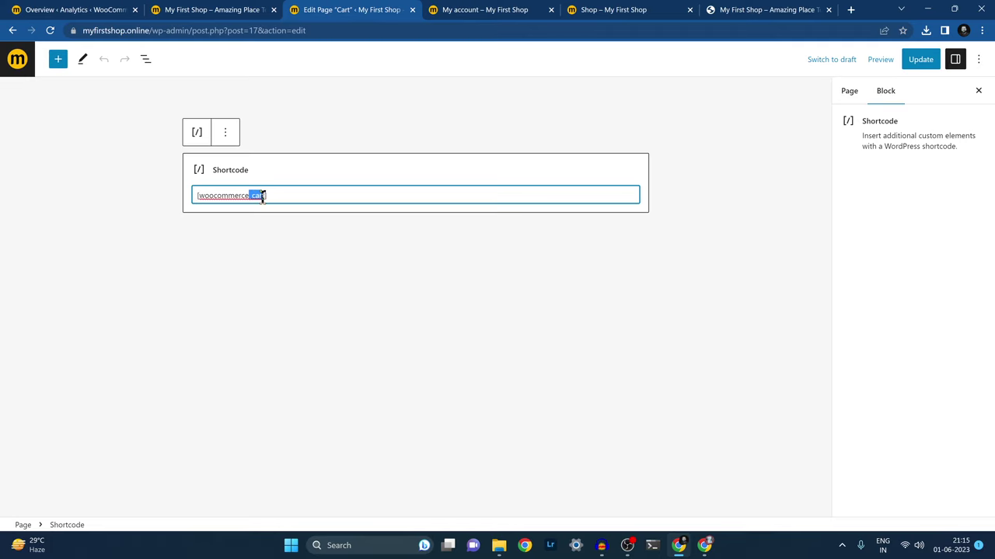
{"action": "left_click_drag", "start_coordinate": [285, 195], "coordinate": [186, 188]}
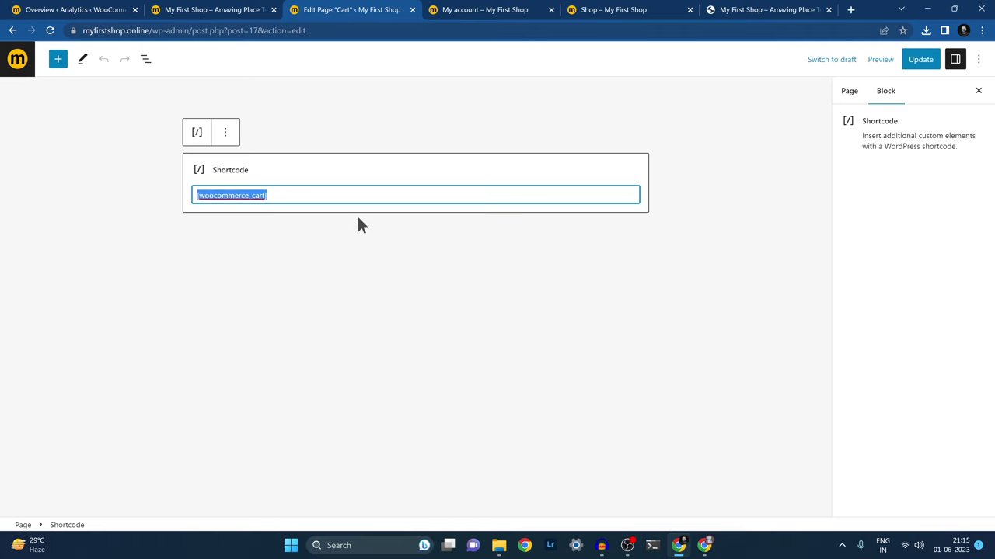
- Edit the My account page and select its shortcode text
{"action": "left_click", "coordinate": [477, 10]}
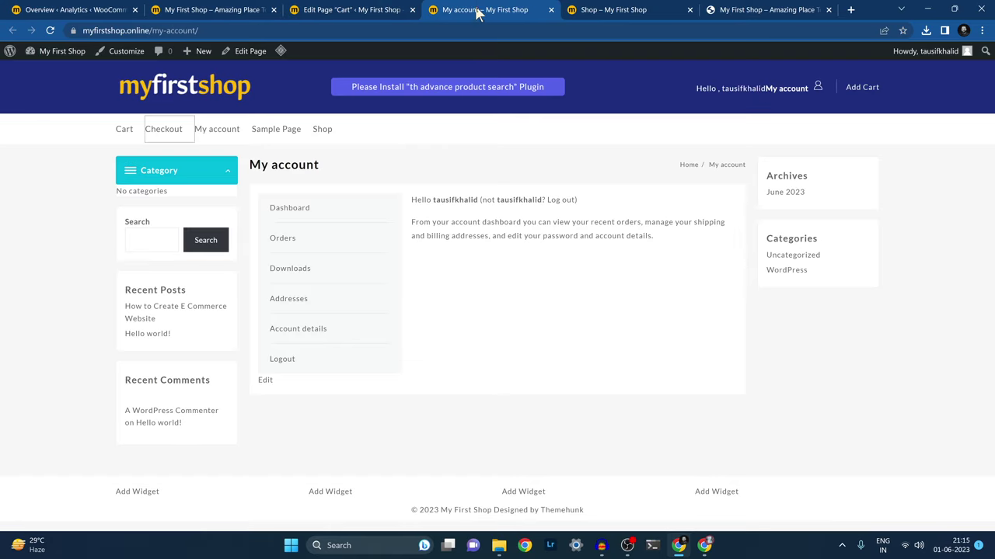
{"action": "left_click", "coordinate": [246, 54]}
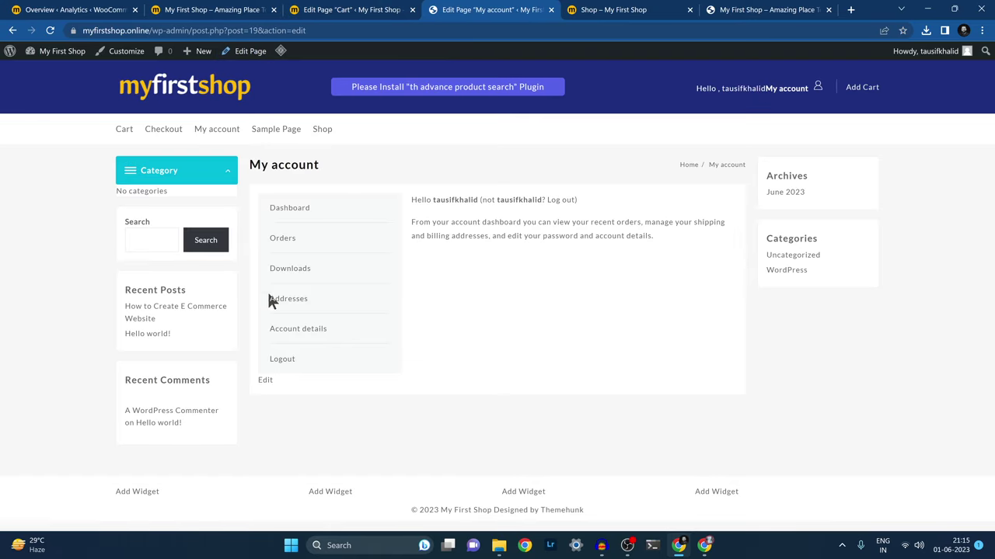
{"action": "left_click", "coordinate": [323, 195]}
{"action": "left_click_drag", "start_coordinate": [333, 195], "coordinate": [195, 200]}
- Note the Shop's 'no products found' message, reselect [woocommerce_my_account], then return home
{"action": "left_click", "coordinate": [624, 8]}
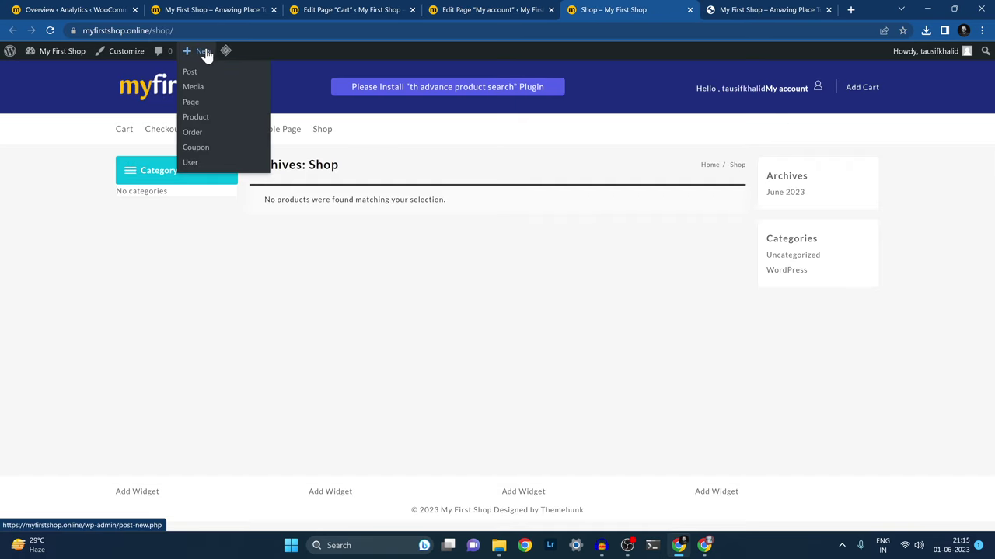
{"action": "left_click_drag", "start_coordinate": [312, 200], "coordinate": [464, 202]}
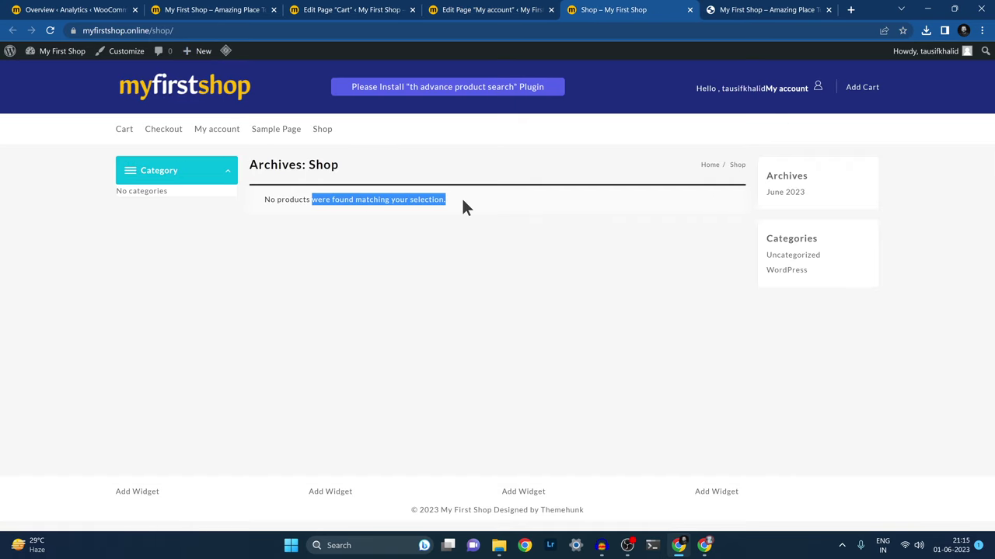
{"action": "left_click", "coordinate": [507, 8]}
{"action": "left_click", "coordinate": [314, 195]}
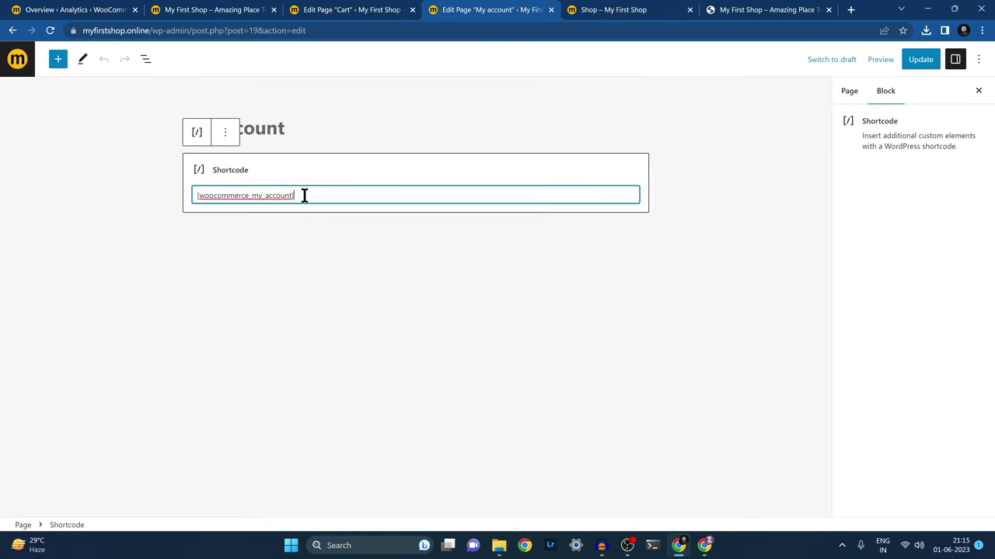
{"action": "double_click", "coordinate": [262, 195]}
{"action": "left_click_drag", "start_coordinate": [251, 195], "coordinate": [380, 223]}
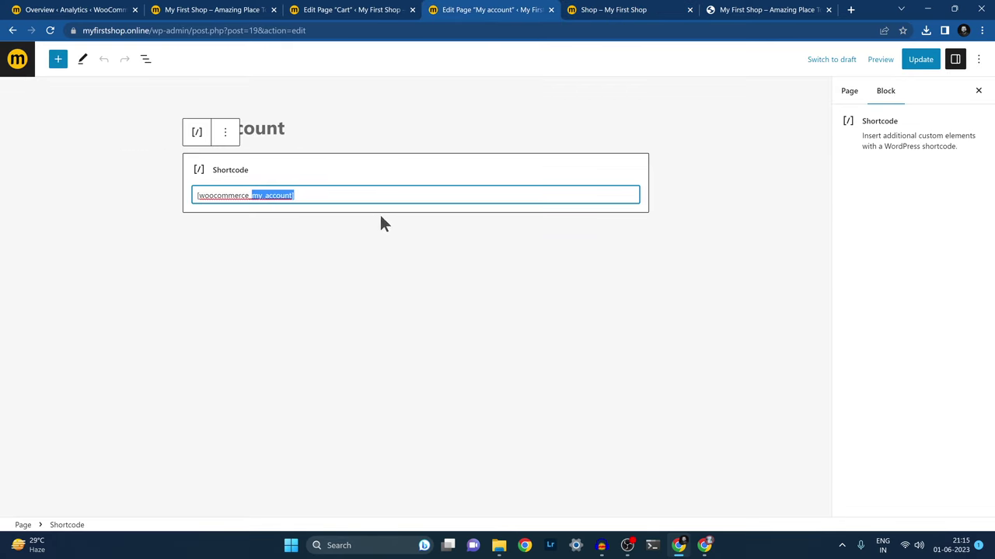
{"action": "left_click", "coordinate": [381, 223]}
{"action": "left_click_drag", "start_coordinate": [337, 193], "coordinate": [193, 192]}
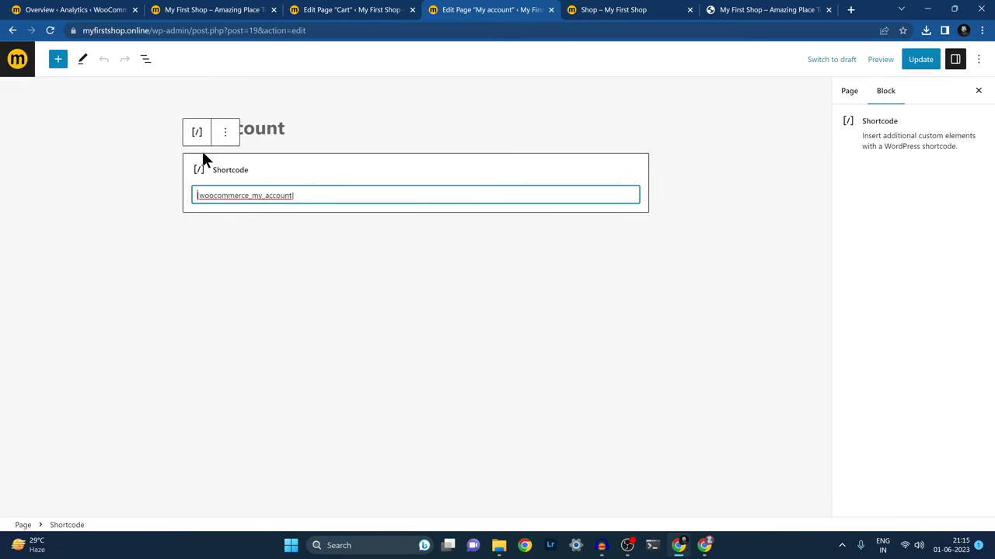
{"action": "left_click", "coordinate": [328, 10]}
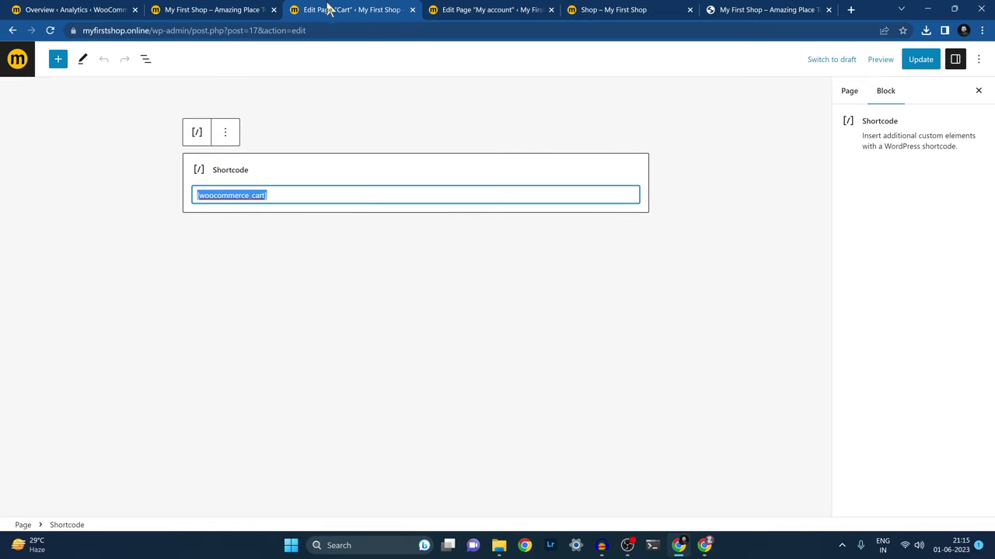
{"action": "left_click", "coordinate": [220, 9]}
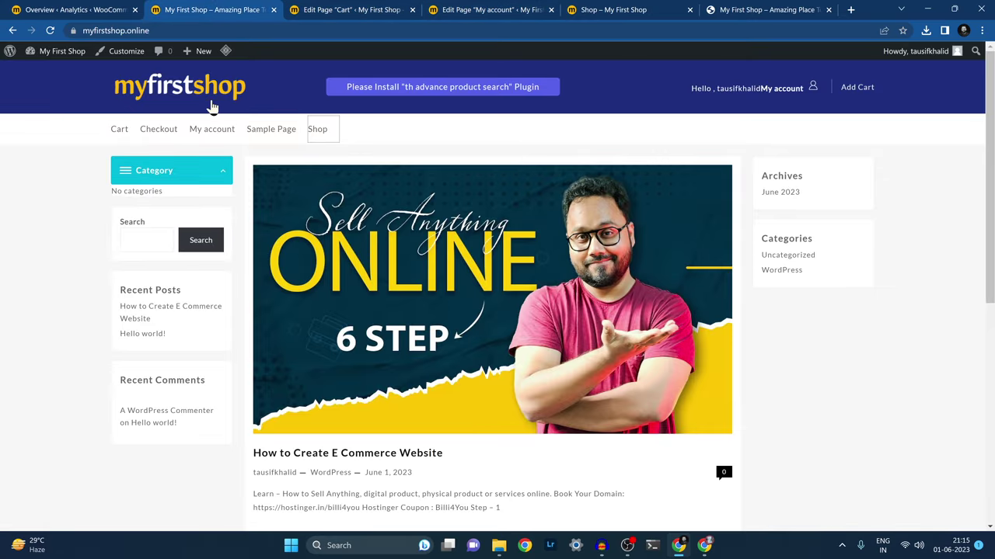
- Go to the admin Pages list and highlight the Cart, Checkout, My Account and Shop labels
{"action": "left_click", "coordinate": [59, 79]}
{"action": "left_click", "coordinate": [50, 191]}
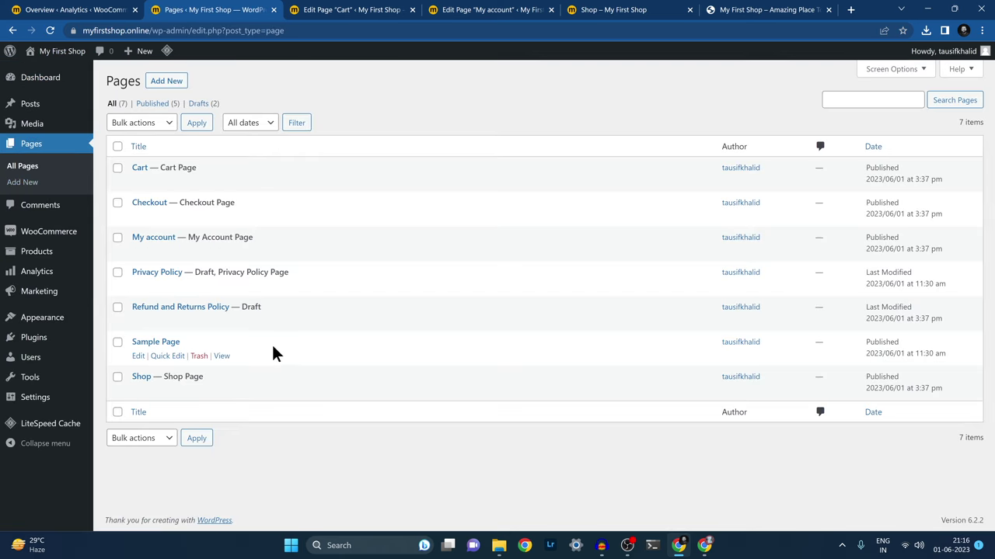
{"action": "left_click_drag", "start_coordinate": [160, 167], "coordinate": [211, 171]}
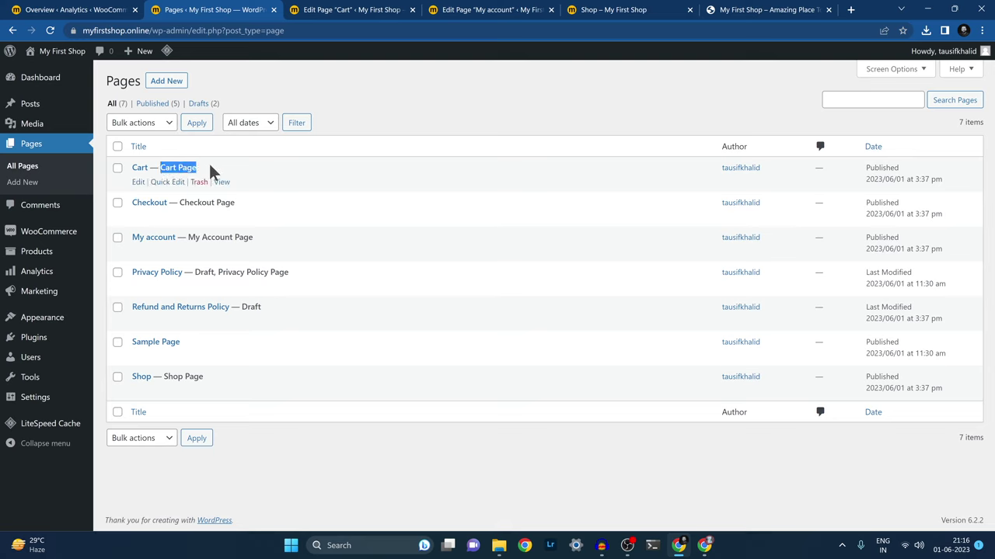
{"action": "left_click_drag", "start_coordinate": [181, 203], "coordinate": [244, 207]}
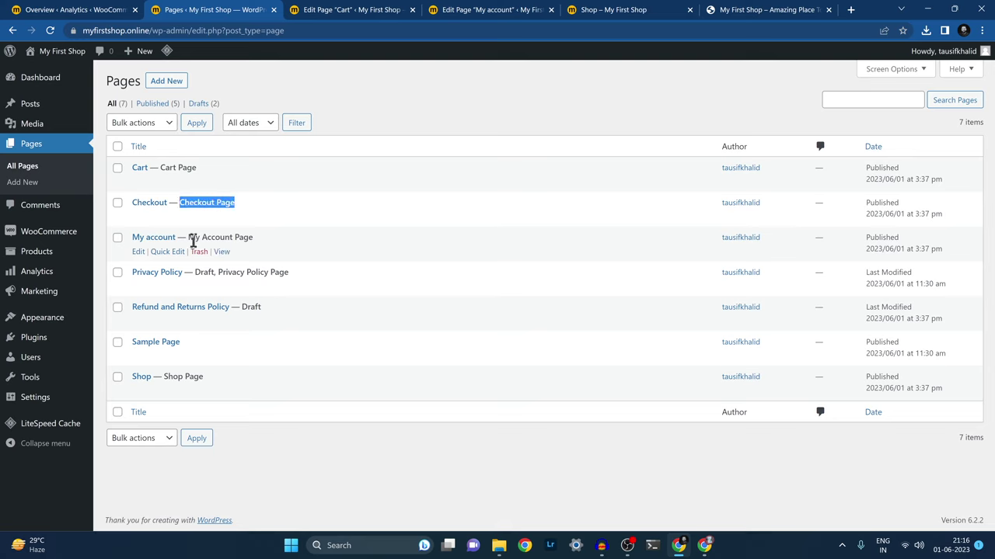
{"action": "left_click_drag", "start_coordinate": [188, 237], "coordinate": [257, 239]}
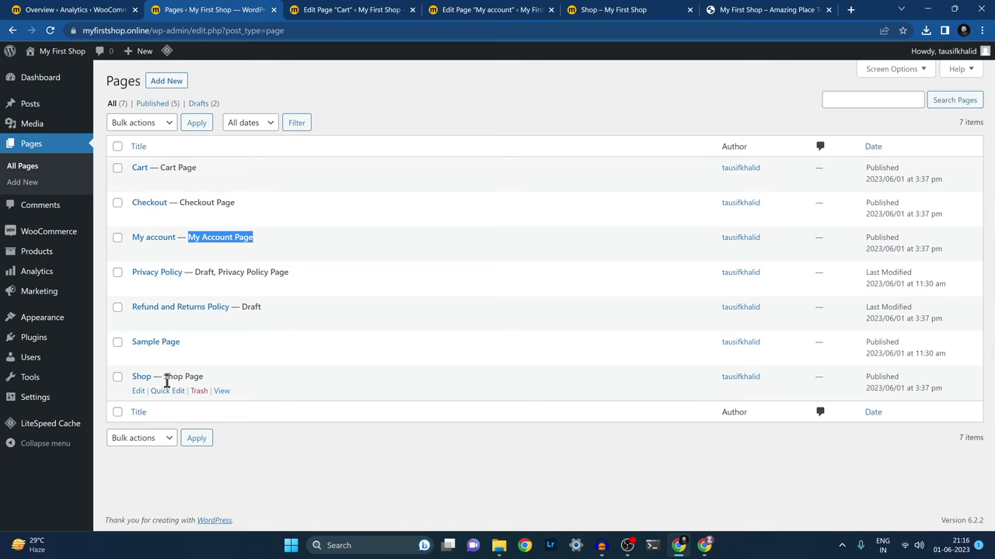
{"action": "left_click_drag", "start_coordinate": [164, 377], "coordinate": [220, 381]}
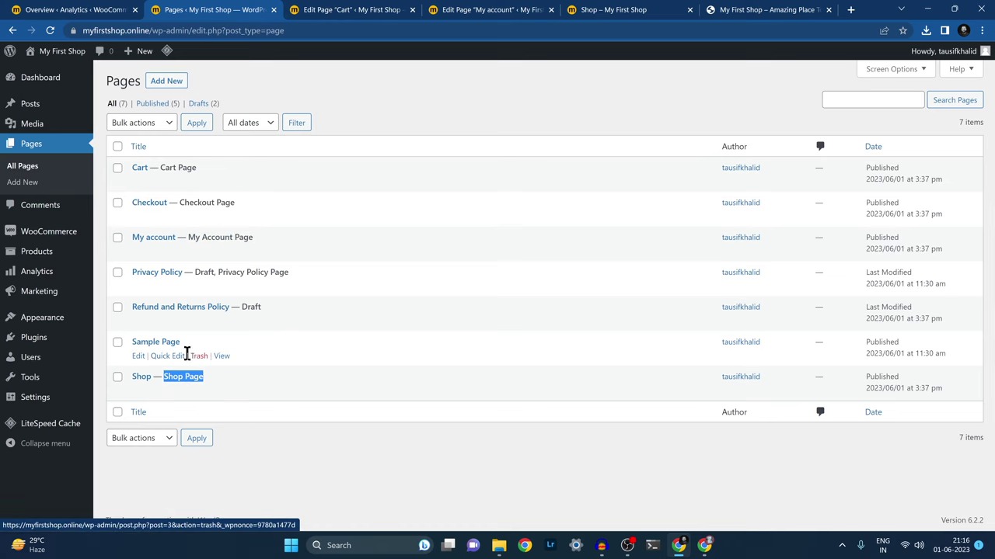
- Open the Shop, Cart and Checkout pages in turn to view their shortcodes
{"action": "left_click", "coordinate": [138, 392]}
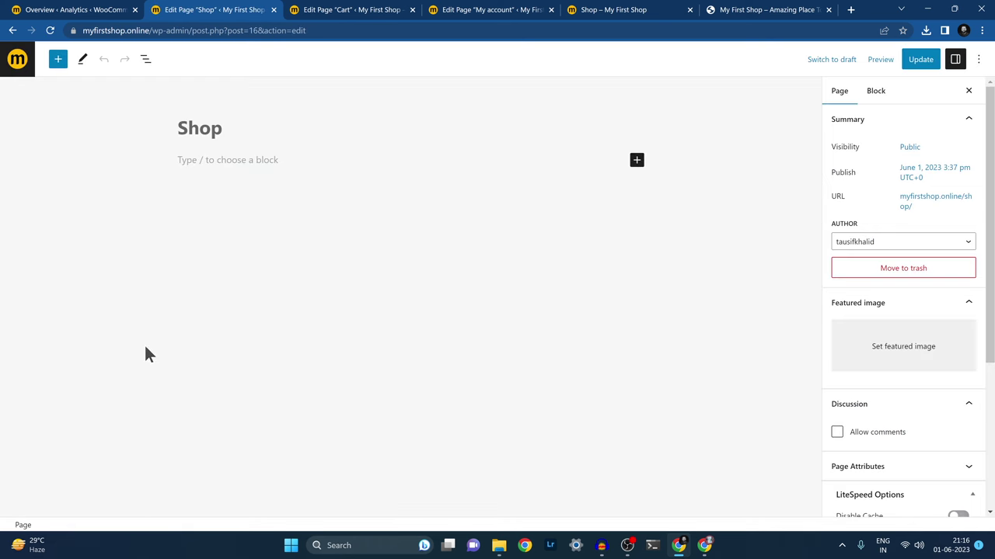
{"action": "left_click", "coordinate": [12, 31]}
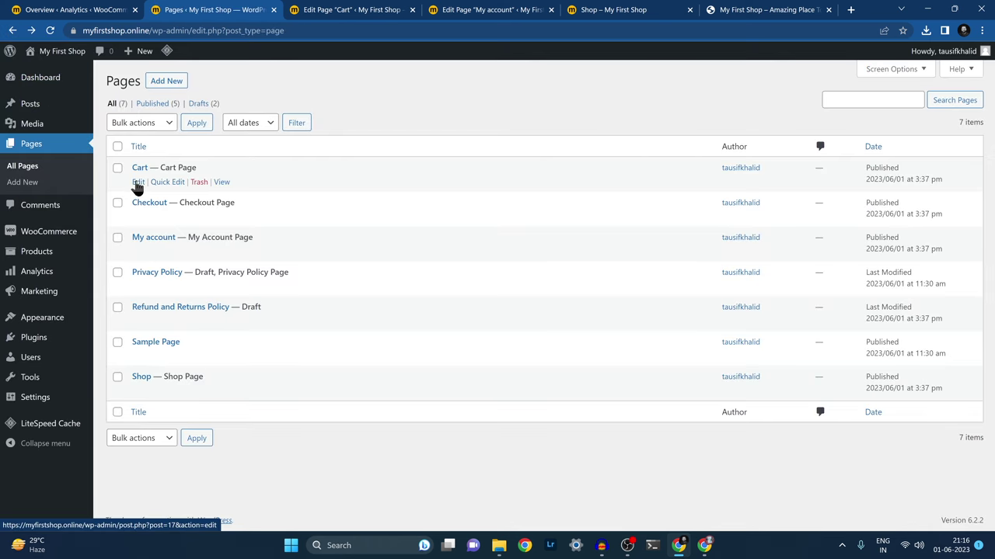
{"action": "left_click", "coordinate": [138, 183]}
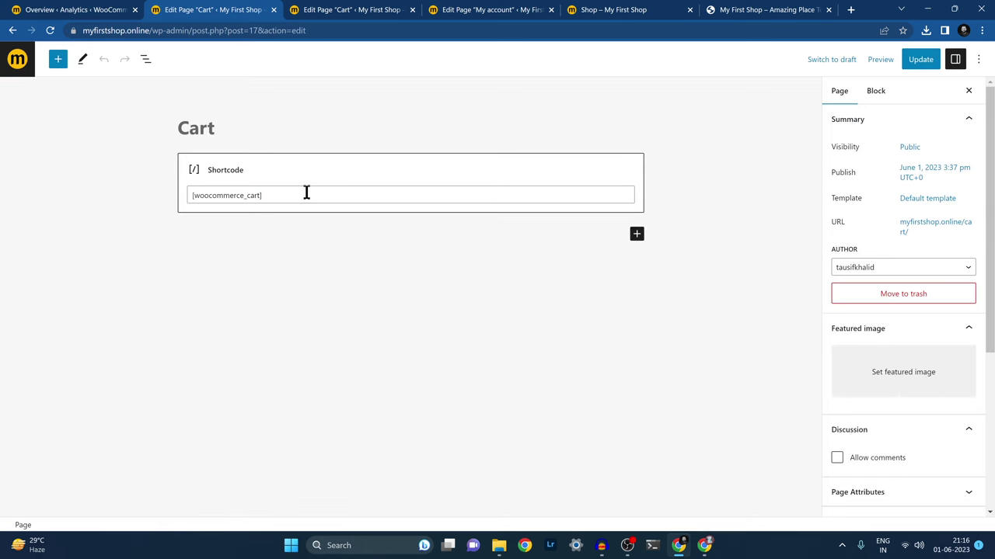
{"action": "triple_click", "coordinate": [306, 194]}
{"action": "left_click", "coordinate": [12, 31]}
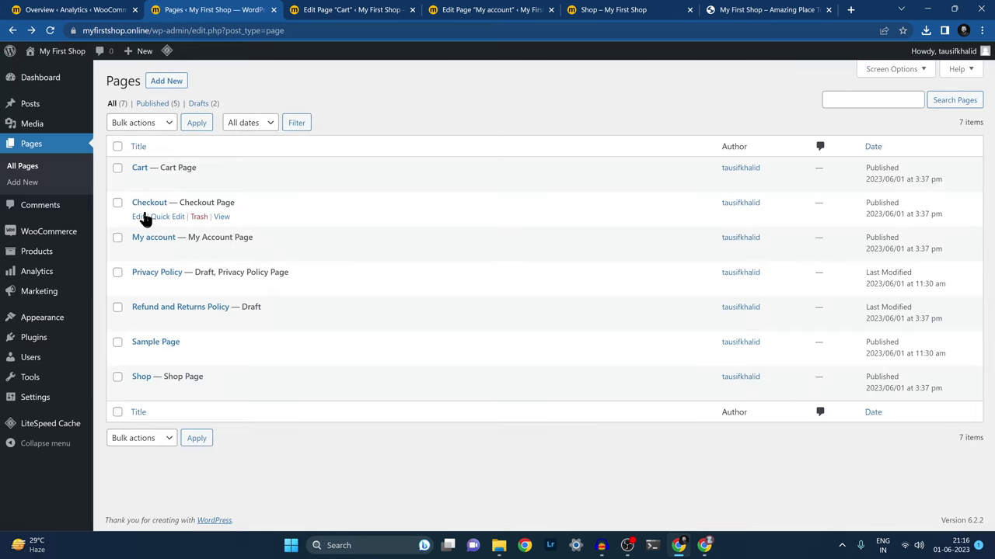
{"action": "left_click", "coordinate": [138, 218]}
{"action": "triple_click", "coordinate": [300, 194]}
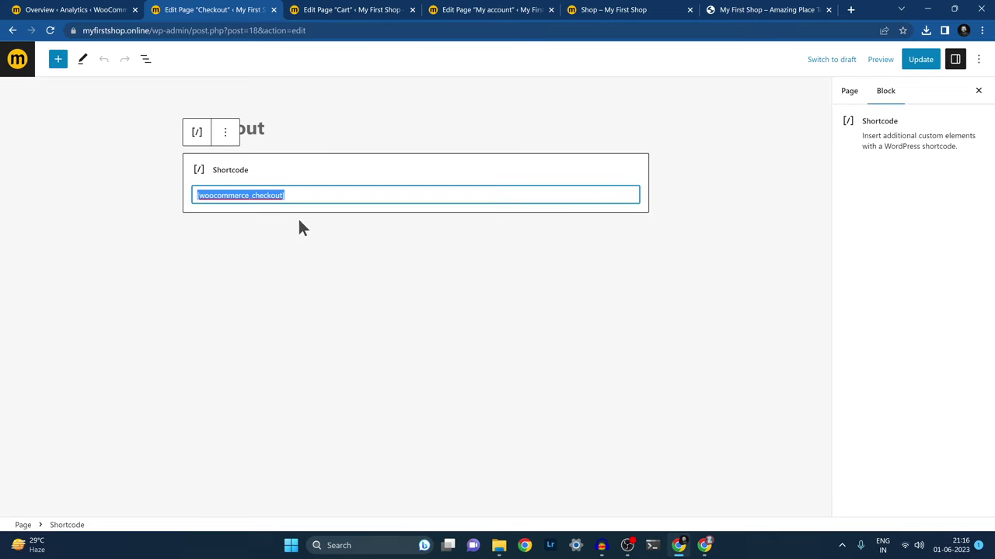
{"action": "left_click", "coordinate": [297, 195]}
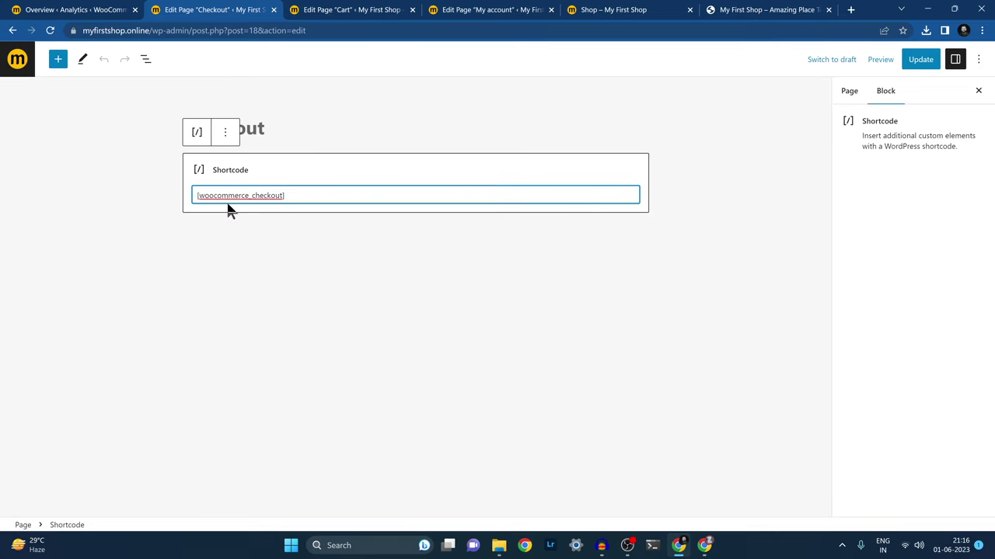
{"action": "left_click", "coordinate": [12, 30]}
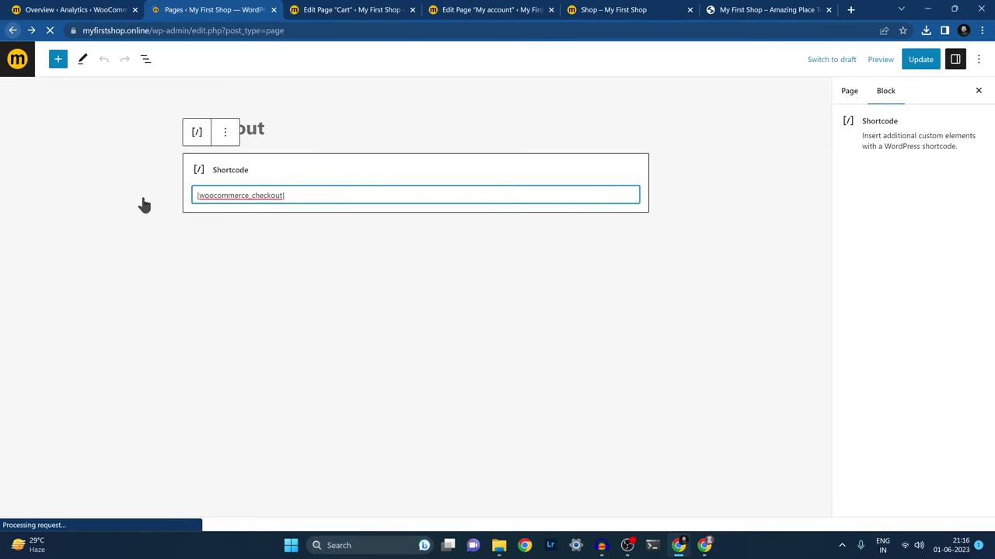
- Check the My account editor, return to Pages, and close the four extra tabs
{"action": "left_click", "coordinate": [141, 250]}
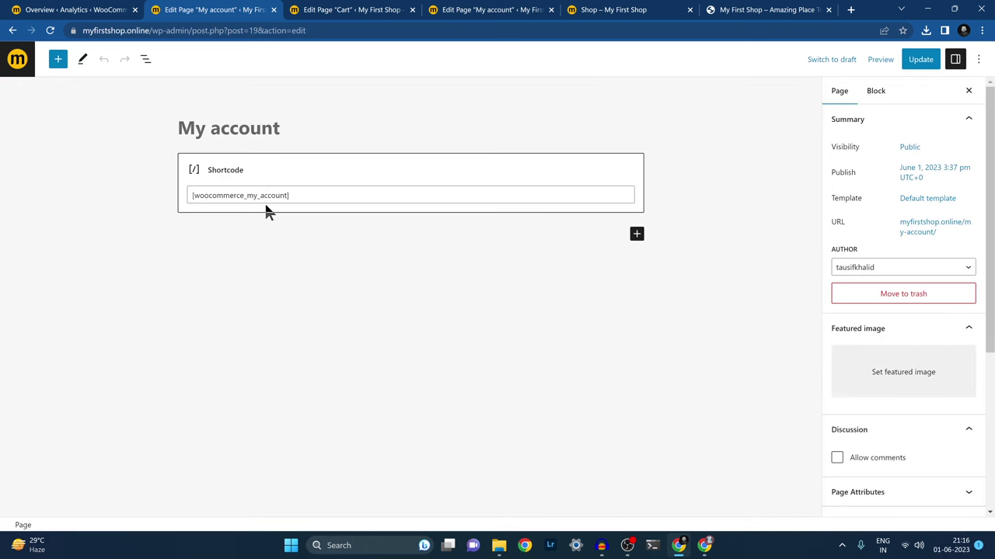
{"action": "left_click", "coordinate": [77, 10]}
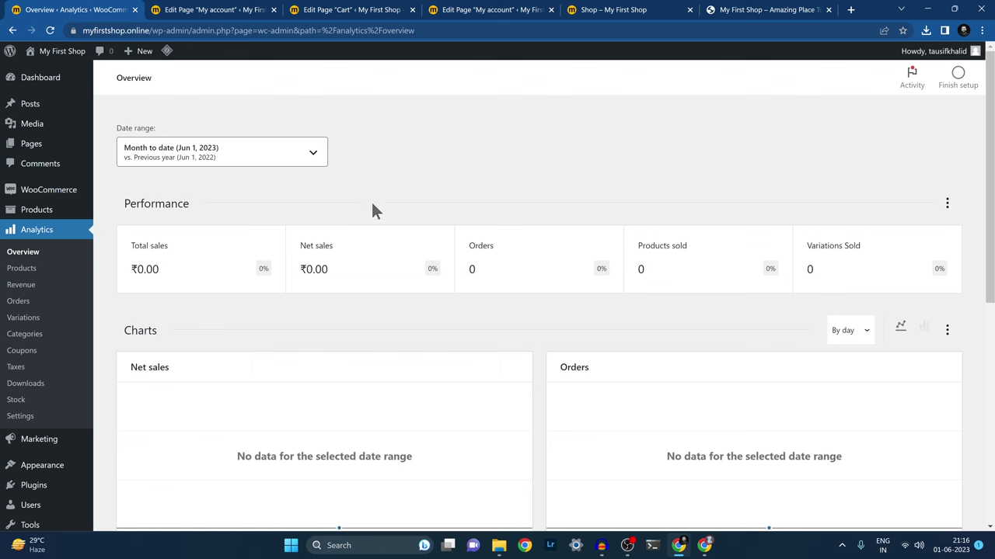
{"action": "left_click", "coordinate": [218, 9]}
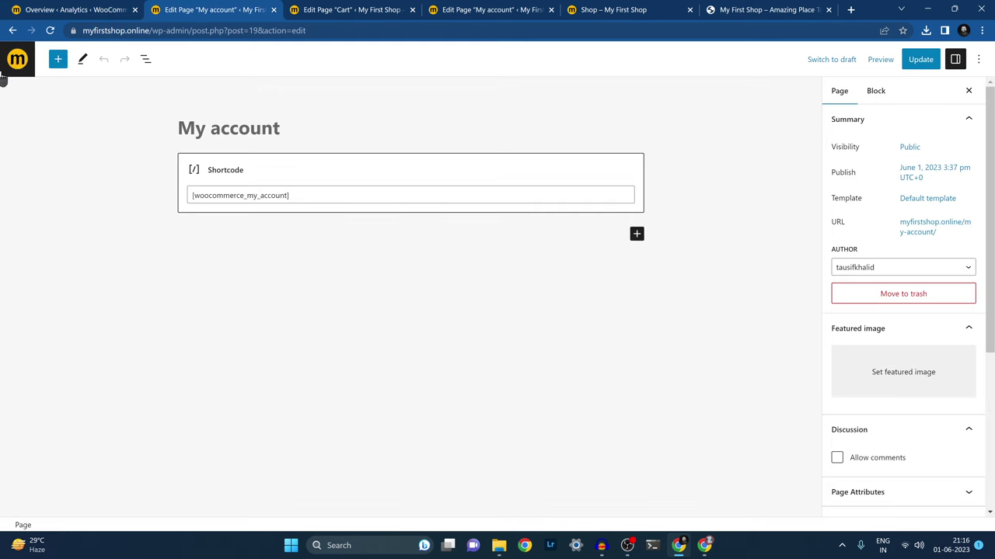
{"action": "left_click", "coordinate": [12, 31]}
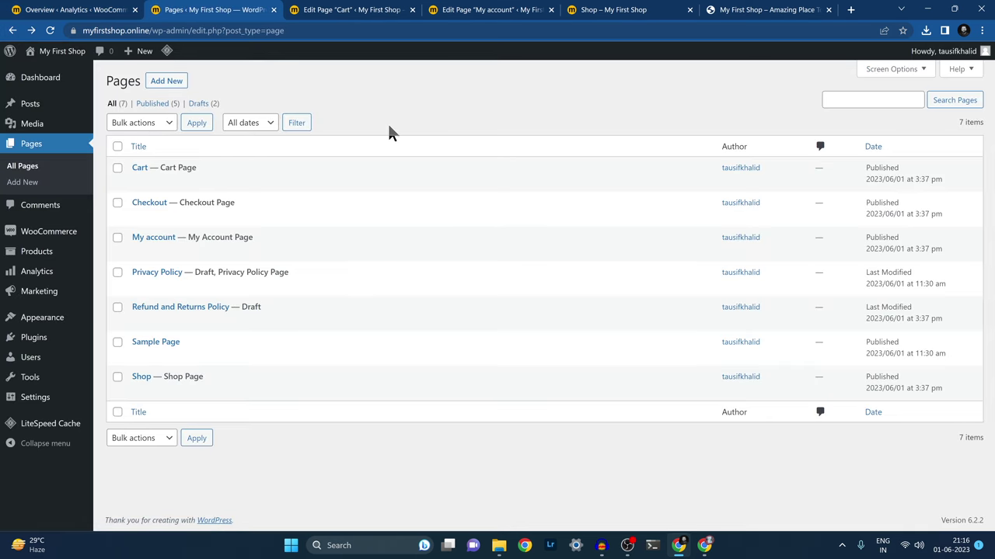
{"action": "left_click", "coordinate": [412, 9]}
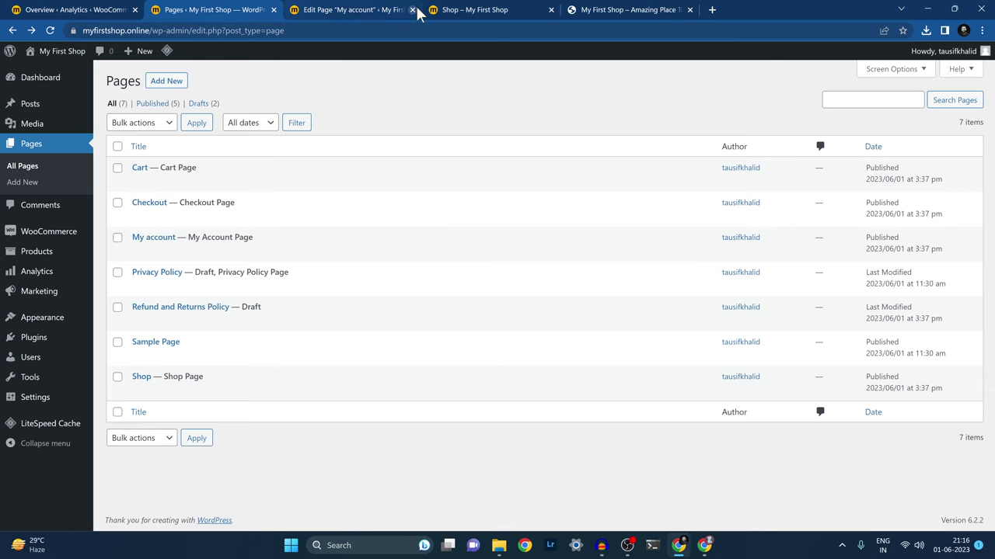
{"action": "left_click", "coordinate": [412, 9]}
{"action": "left_click", "coordinate": [412, 9]}
{"action": "left_click", "coordinate": [412, 10]}
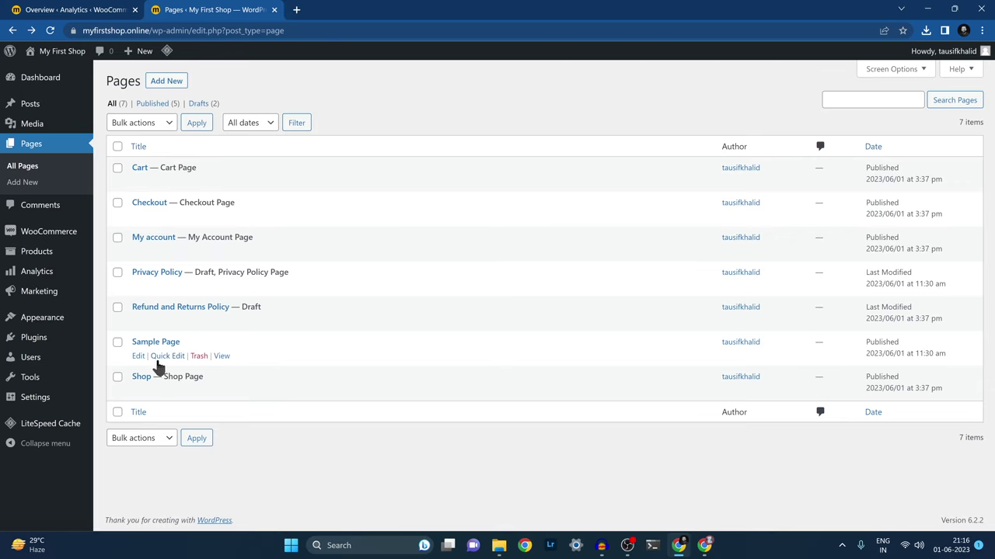
{"action": "mouse_move", "coordinate": [78, 231]}
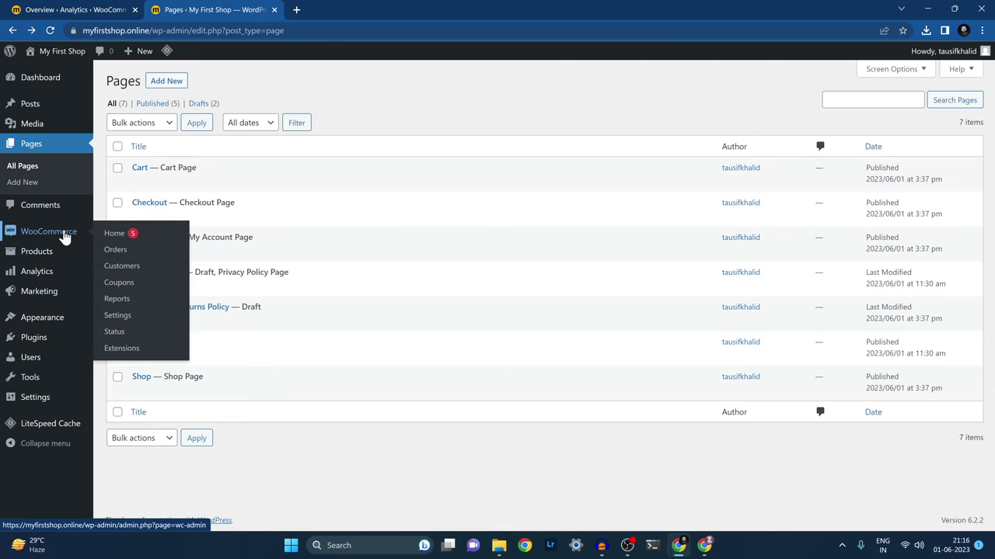
- Open WooCommerce Settings and scroll through the General tab
{"action": "left_click", "coordinate": [118, 315]}
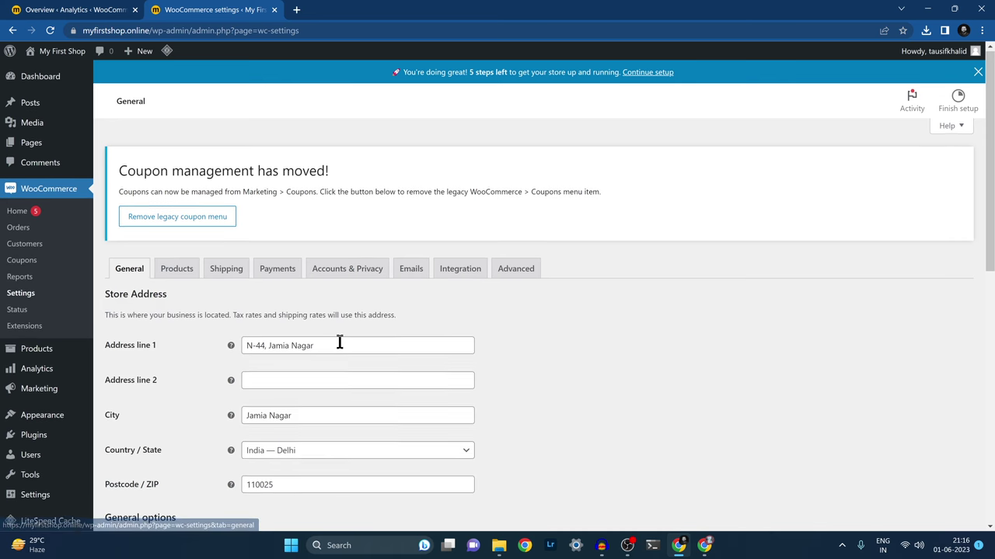
{"action": "scroll", "coordinate": [343, 199], "scroll_direction": "down", "scroll_amount": 2}
{"action": "scroll", "coordinate": [358, 339], "scroll_direction": "down", "scroll_amount": 2}
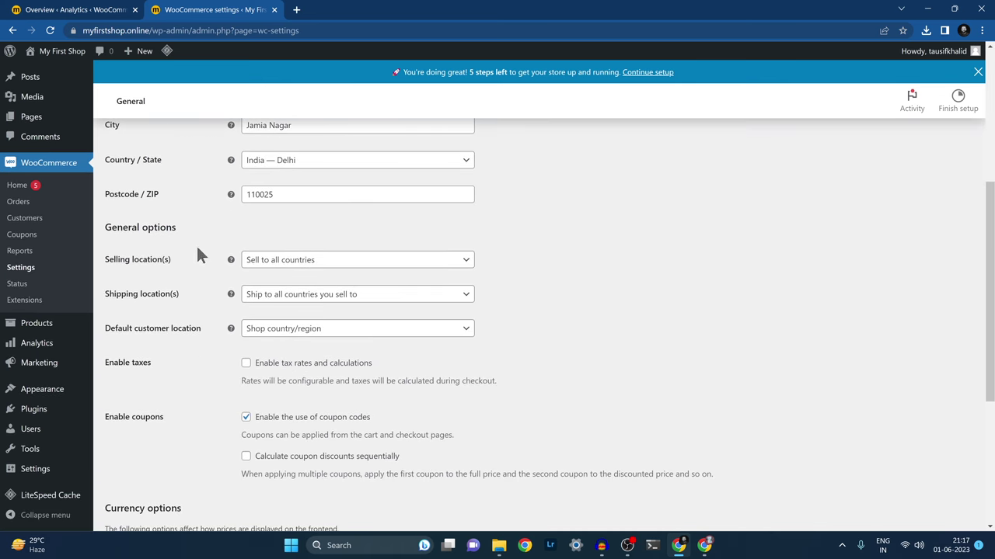
{"action": "scroll", "coordinate": [116, 224], "scroll_direction": "up", "scroll_amount": 4}
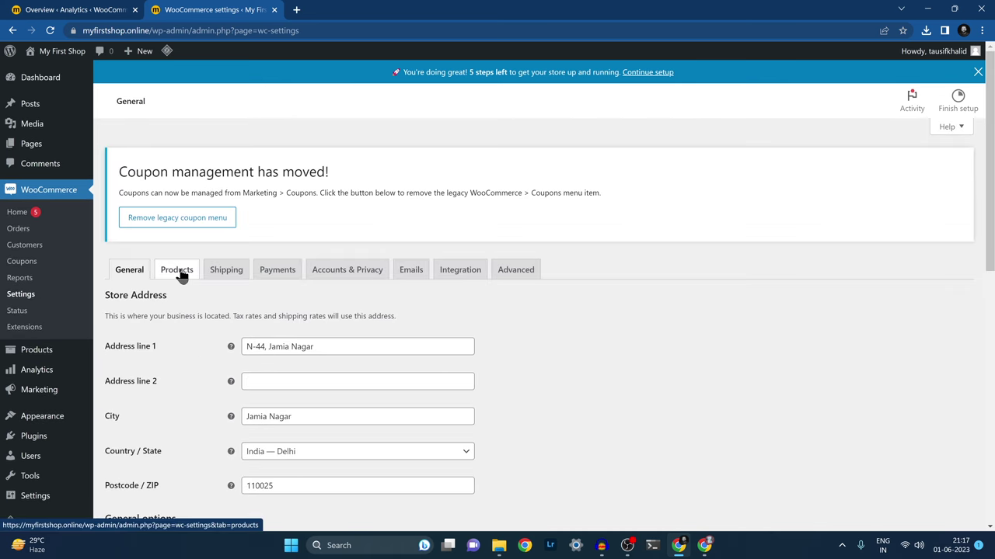
- On the Advanced tab, keep Cart as the cart page and review Checkout and My account
{"action": "left_click", "coordinate": [516, 272]}
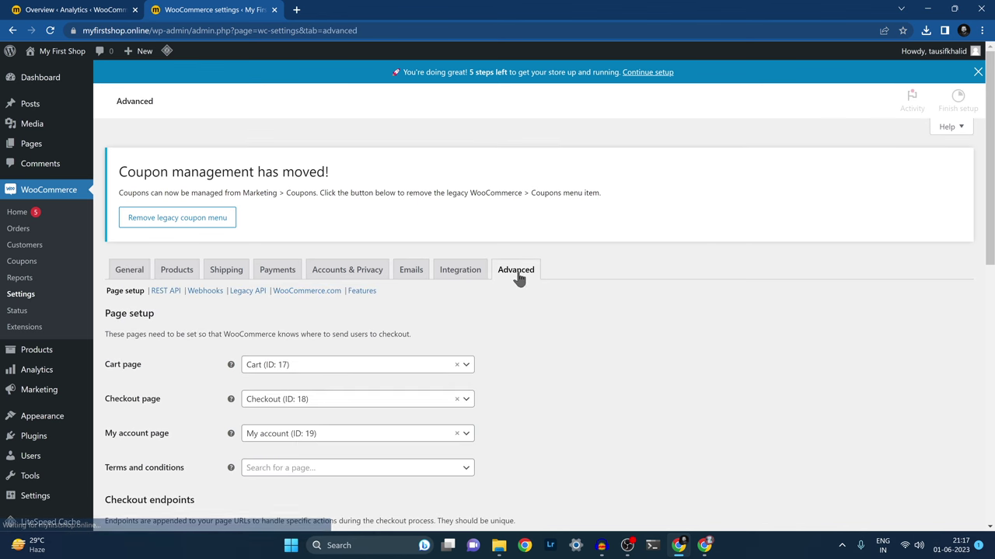
{"action": "scroll", "coordinate": [525, 385], "scroll_direction": "down", "scroll_amount": 2}
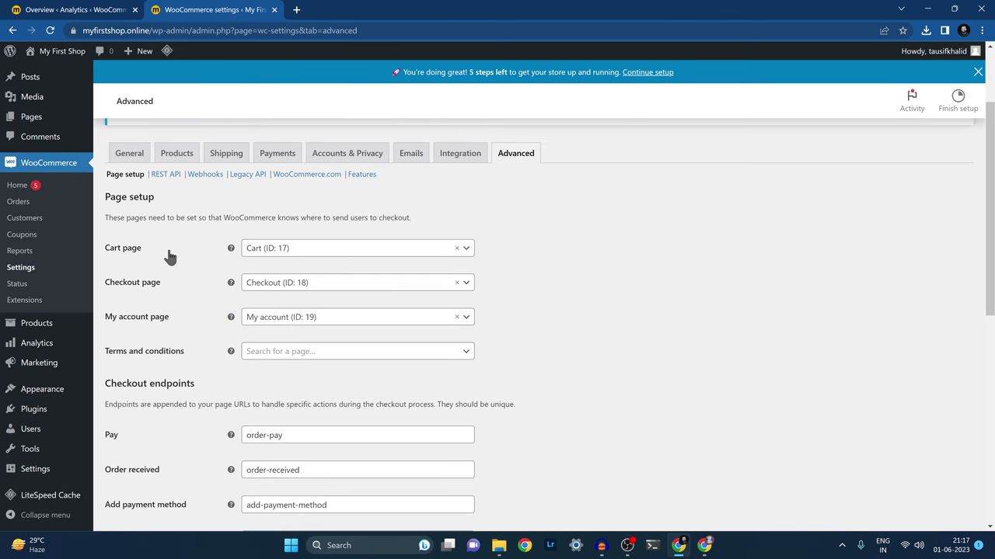
{"action": "left_click", "coordinate": [377, 250]}
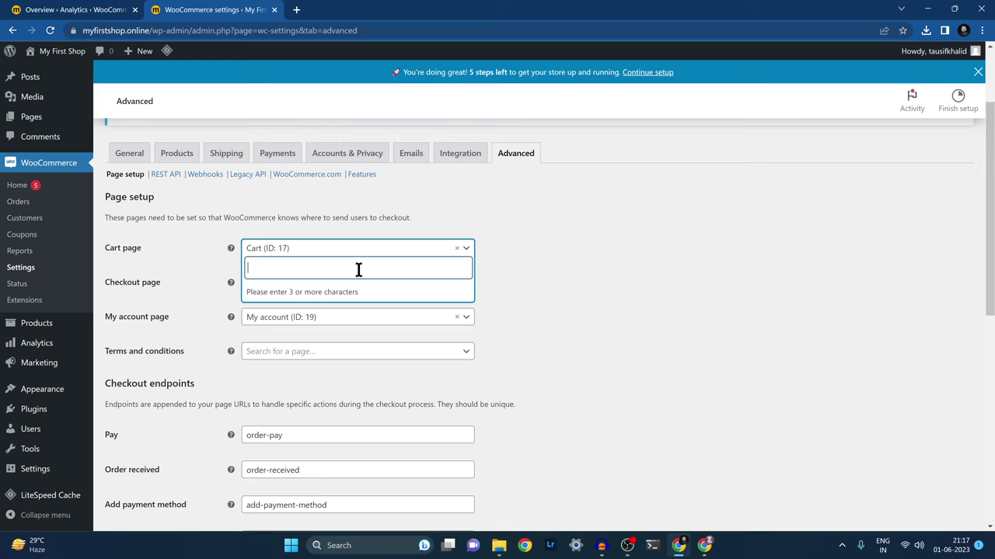
{"action": "type", "text": "cart"}
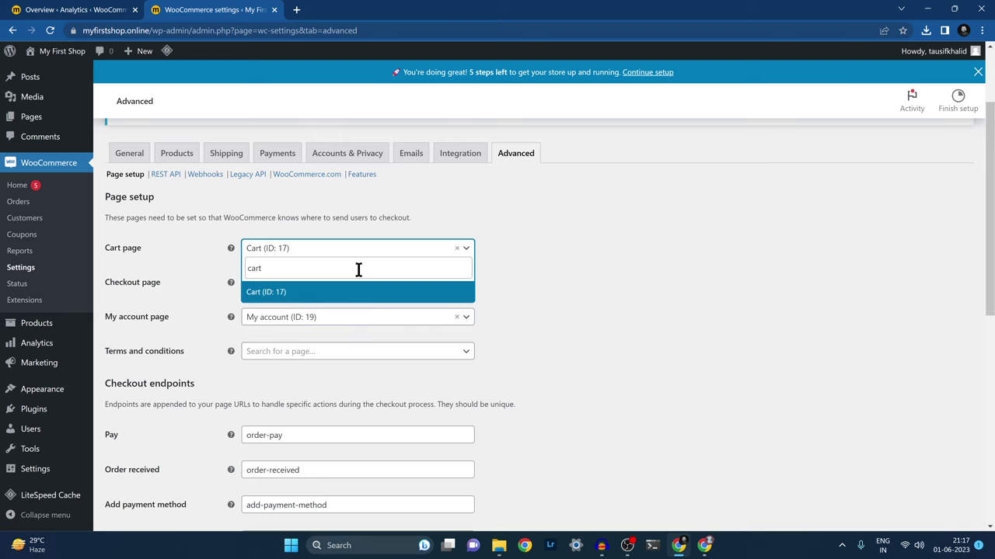
{"action": "left_click", "coordinate": [423, 293]}
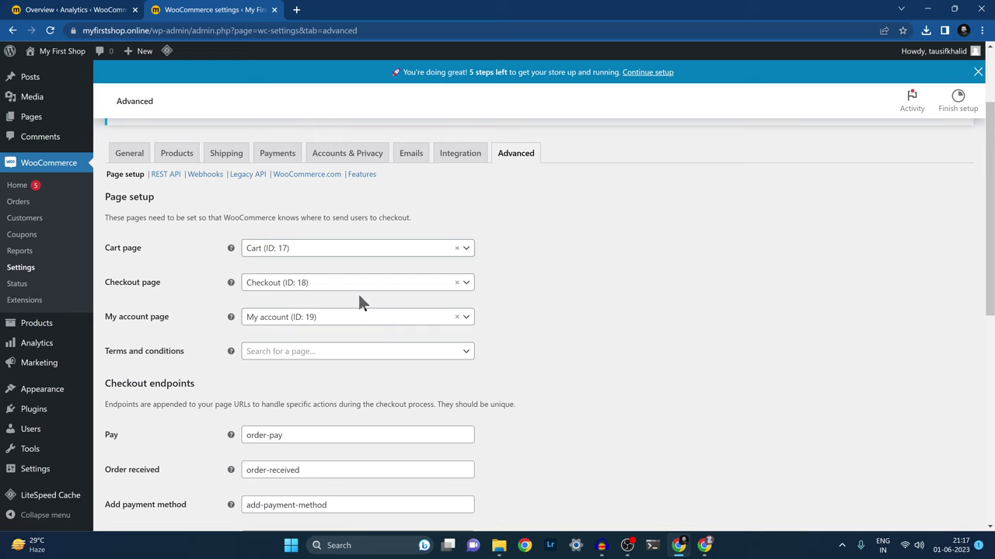
{"action": "scroll", "coordinate": [295, 382], "scroll_direction": "down", "scroll_amount": 7}
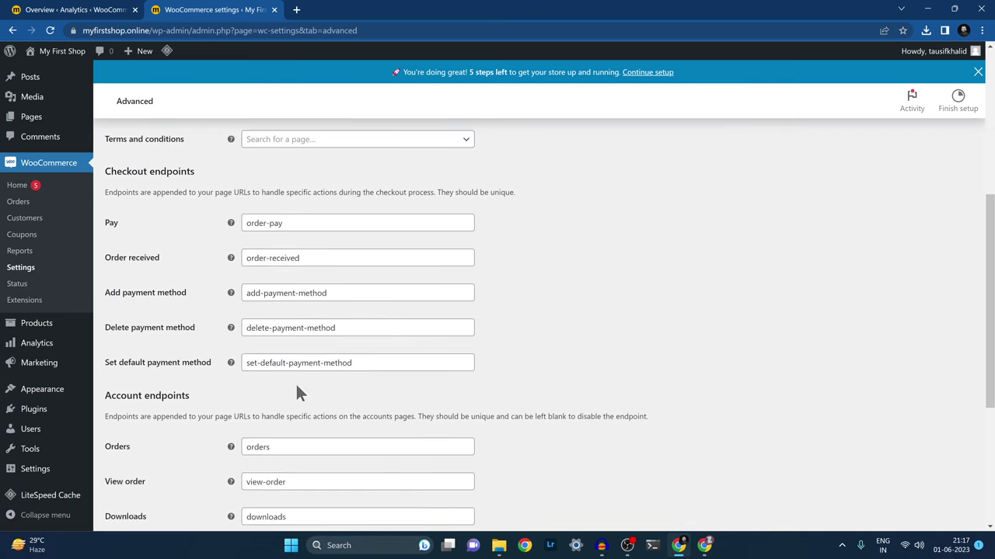
{"action": "scroll", "coordinate": [295, 382], "scroll_direction": "up", "scroll_amount": 5}
{"action": "scroll", "coordinate": [295, 382], "scroll_direction": "up", "scroll_amount": 3}
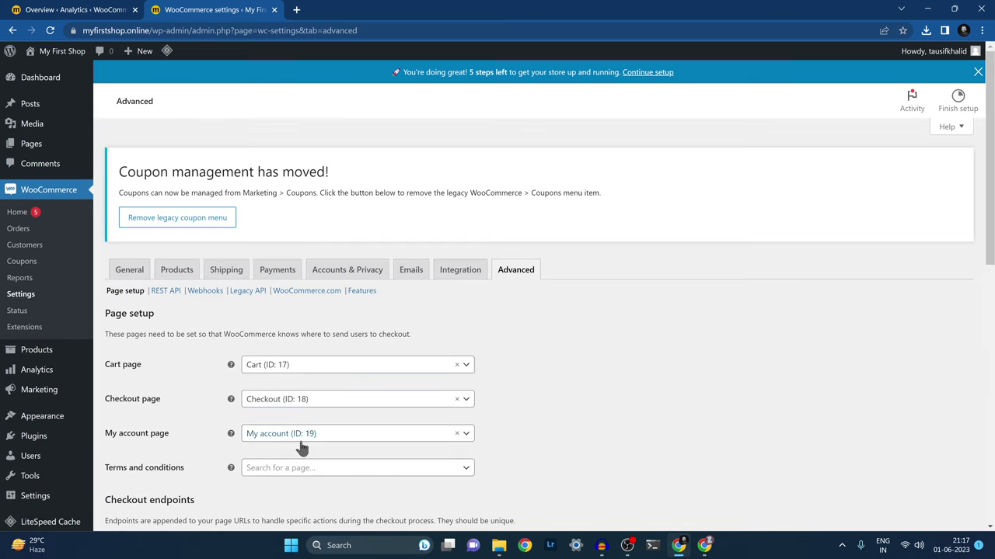
- Set the selling location to sell to specific countries, with India only
{"action": "left_click", "coordinate": [129, 272]}
{"action": "scroll", "coordinate": [443, 373], "scroll_direction": "down", "scroll_amount": 3}
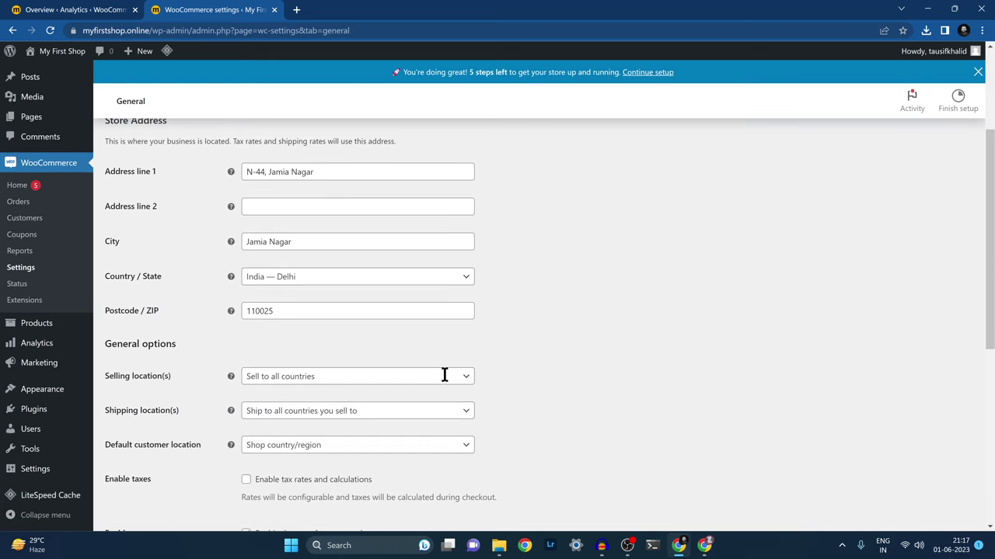
{"action": "scroll", "coordinate": [443, 373], "scroll_direction": "up", "scroll_amount": 2}
{"action": "scroll", "coordinate": [379, 384], "scroll_direction": "down", "scroll_amount": 4}
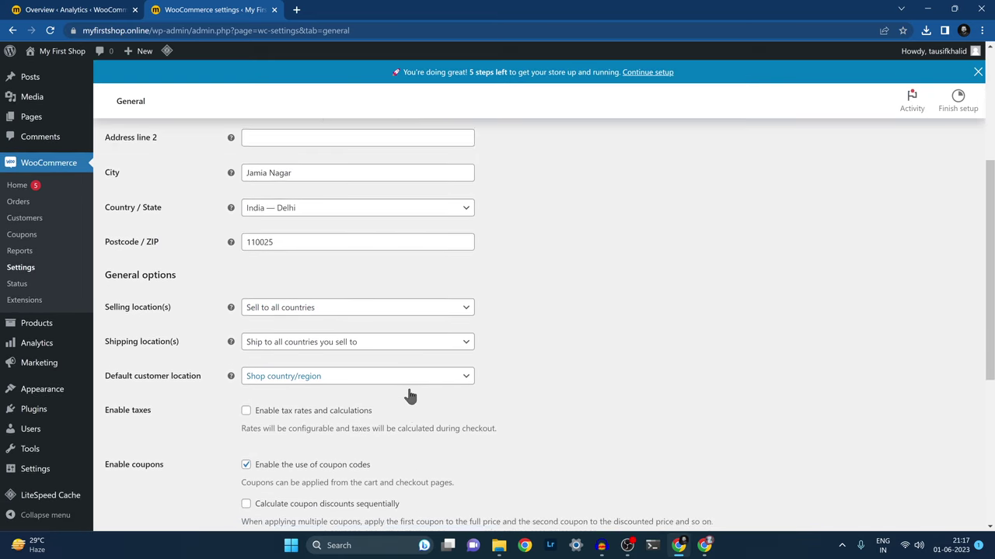
{"action": "scroll", "coordinate": [299, 272], "scroll_direction": "down", "scroll_amount": 1}
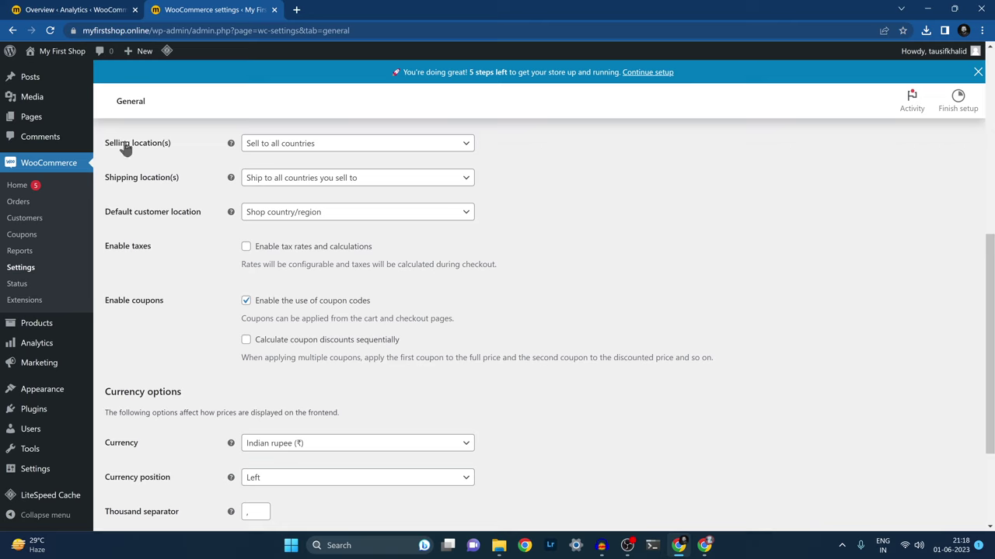
{"action": "left_click", "coordinate": [325, 144]}
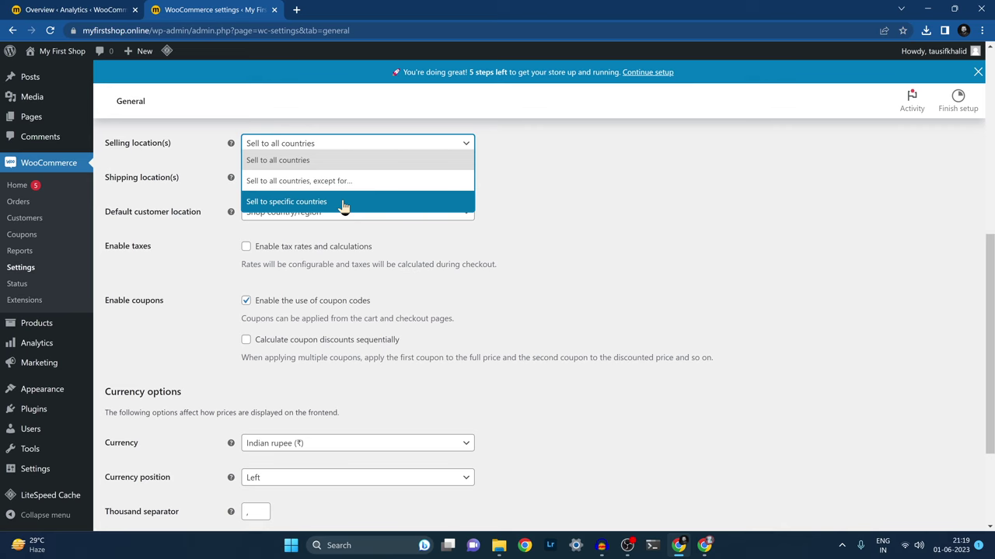
{"action": "left_click", "coordinate": [344, 204]}
{"action": "left_click", "coordinate": [317, 181]}
{"action": "type", "text": "ind"}
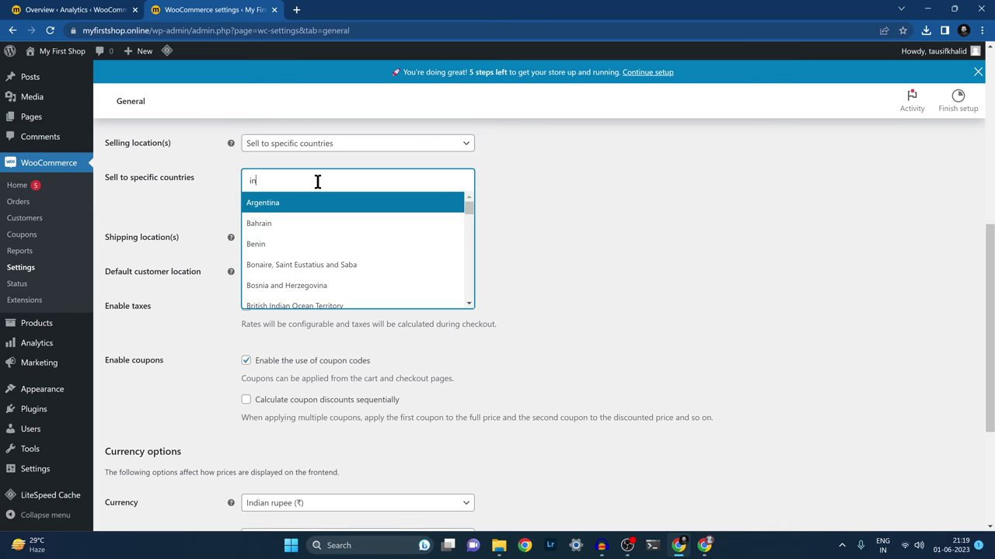
{"action": "left_click", "coordinate": [310, 221]}
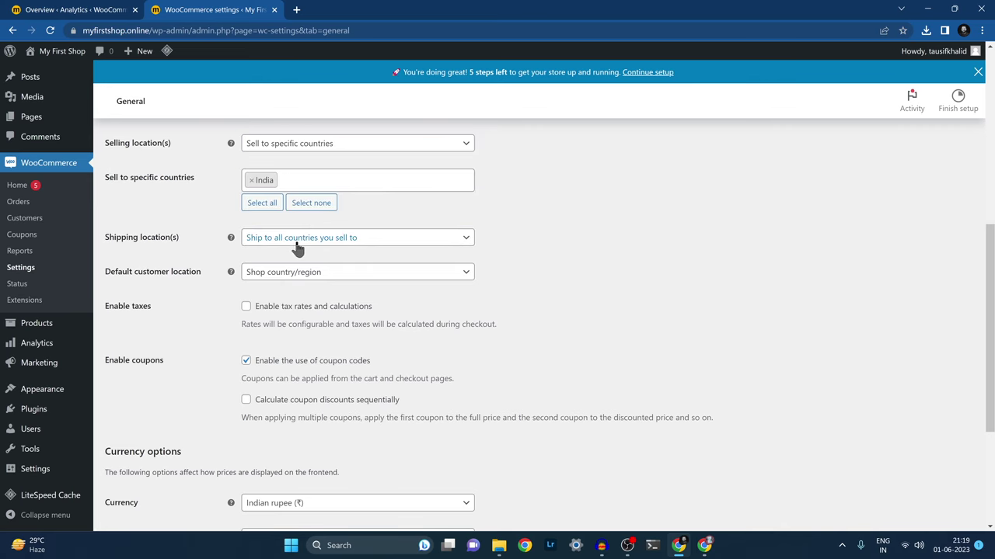
- Set the shipping location to ship to specific countries only, with India
{"action": "left_click", "coordinate": [287, 241]}
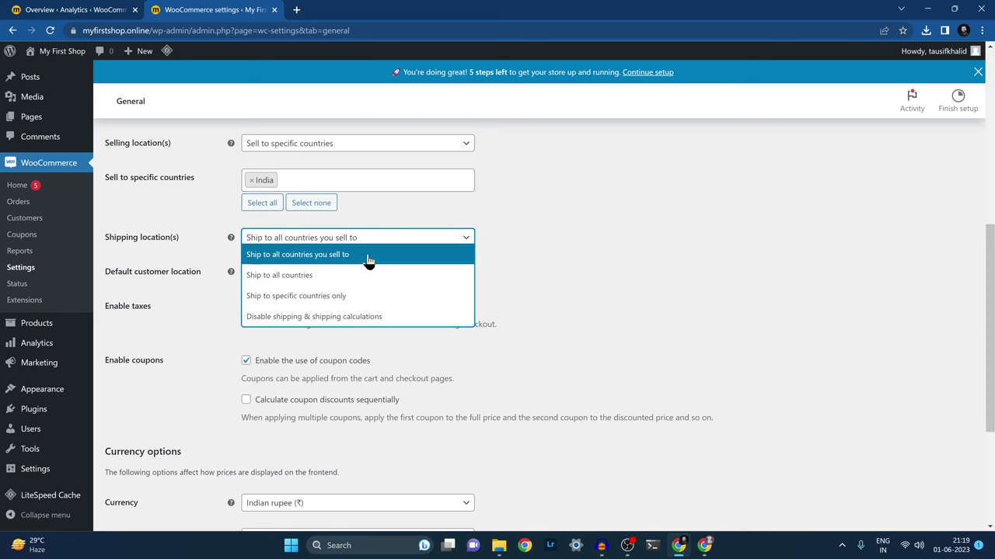
{"action": "left_click", "coordinate": [332, 302]}
{"action": "left_click", "coordinate": [298, 271]}
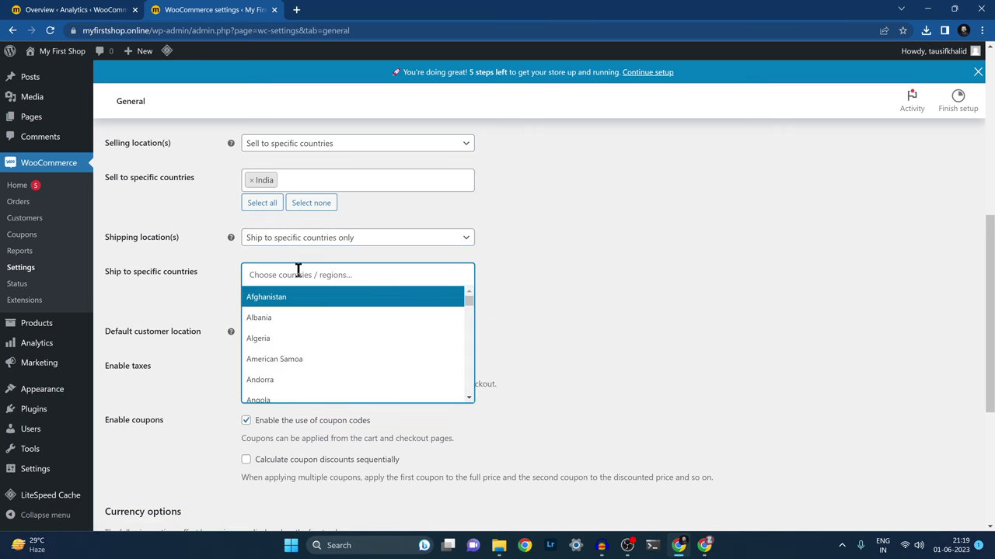
{"action": "type", "text": "indi"}
{"action": "left_click", "coordinate": [305, 317]}
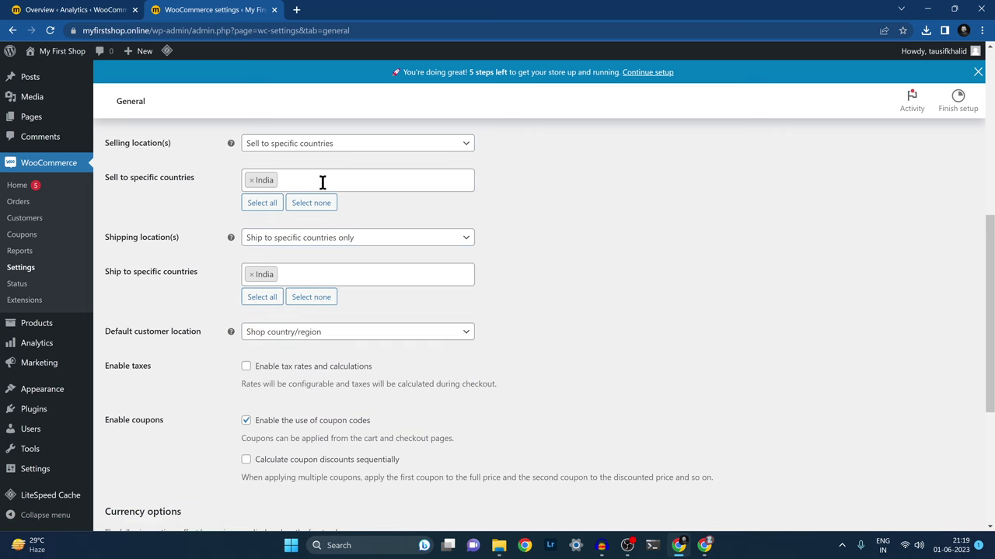
{"action": "left_click", "coordinate": [366, 276]}
{"action": "left_click", "coordinate": [543, 307]}
- Keep Shop country/region as the default customer location and save the changes
{"action": "left_click", "coordinate": [283, 339]}
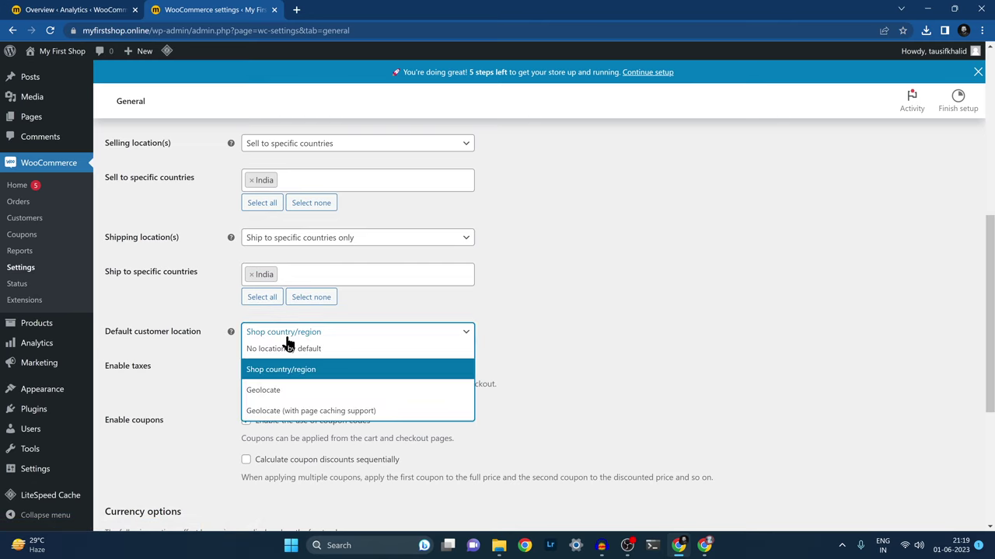
{"action": "left_click", "coordinate": [278, 340]}
{"action": "left_click", "coordinate": [278, 339]}
{"action": "left_click", "coordinate": [284, 372]}
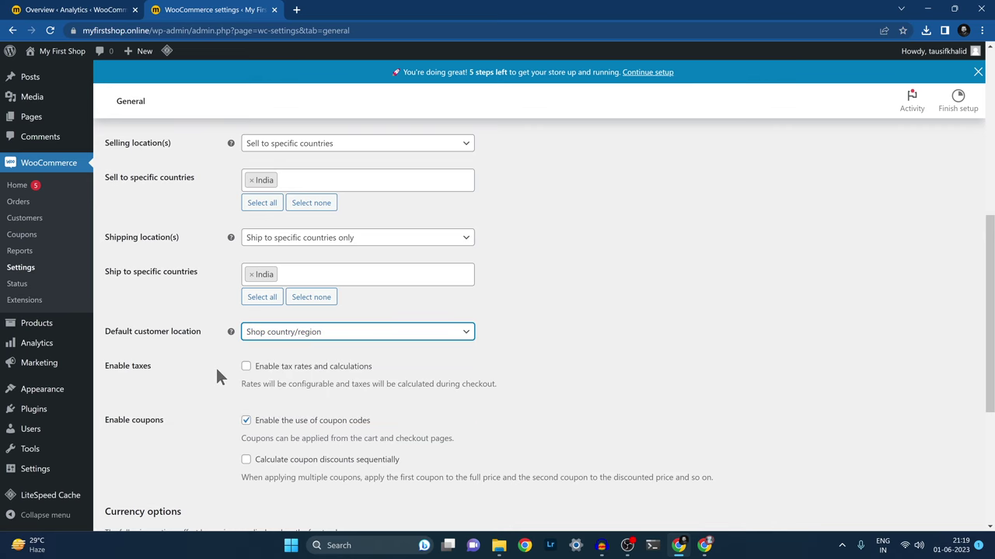
{"action": "scroll", "coordinate": [217, 372], "scroll_direction": "down", "scroll_amount": 4}
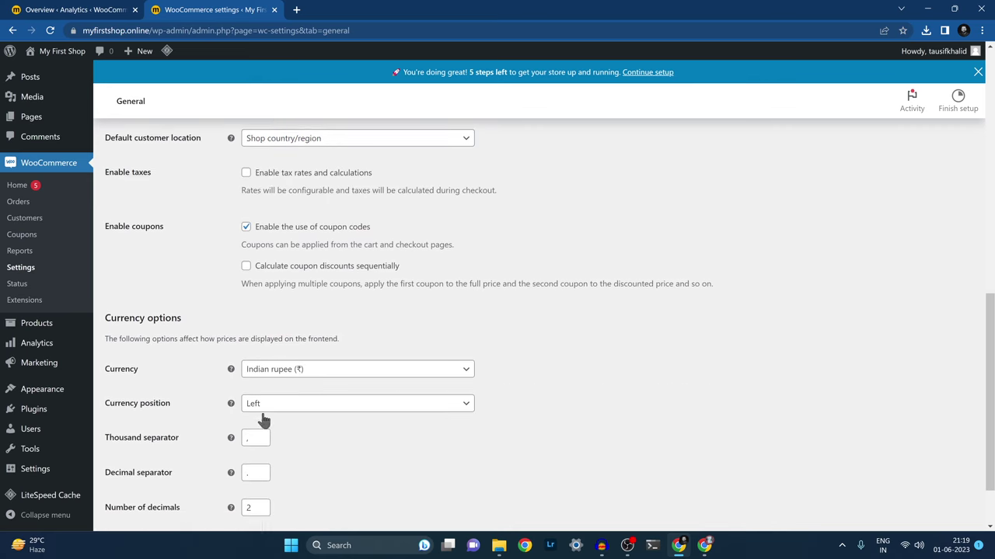
{"action": "left_click", "coordinate": [137, 470]}
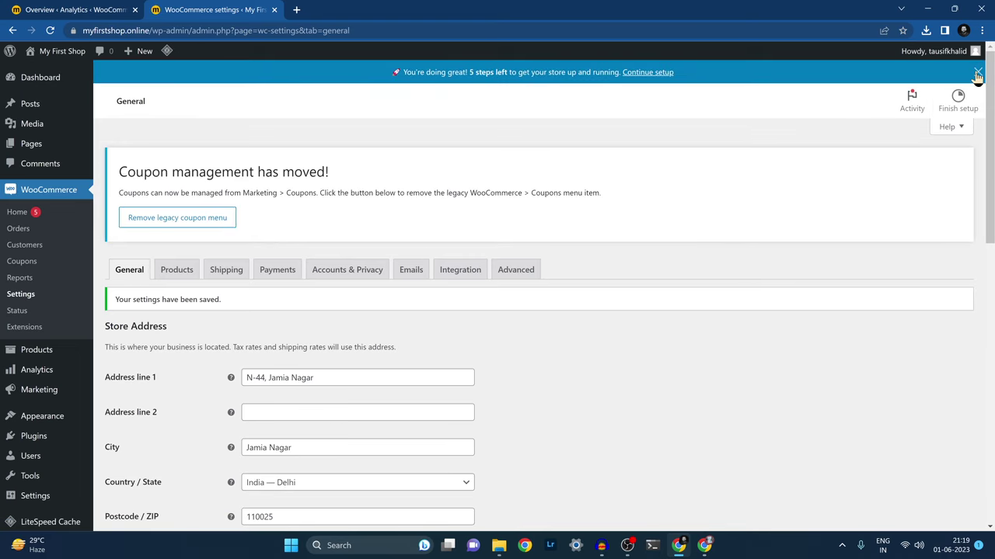
- Open the storefront in a new tab, then go to the admin dashboard
{"action": "mouse_move", "coordinate": [49, 52]}
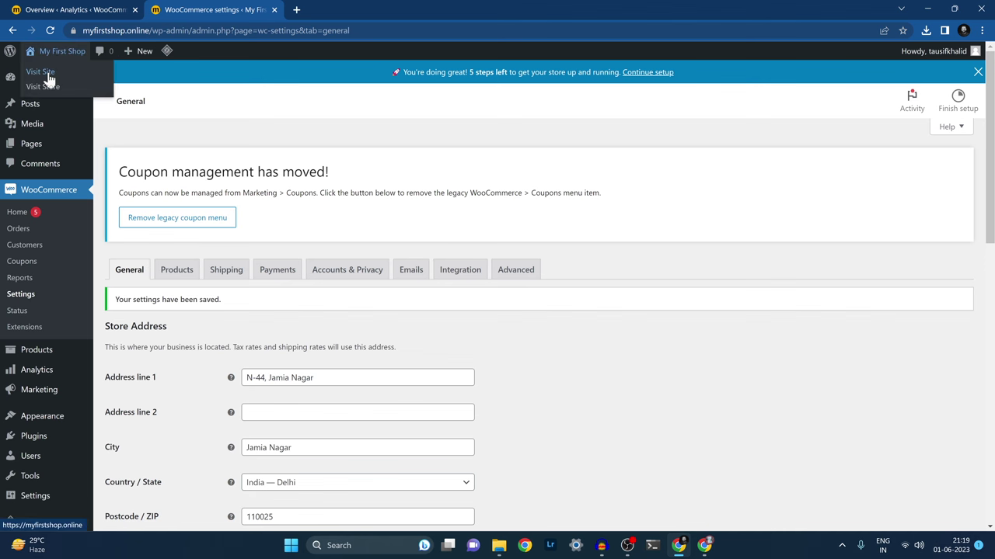
{"action": "right_click", "coordinate": [48, 78]}
{"action": "left_click", "coordinate": [79, 84]}
{"action": "left_click", "coordinate": [345, 9]}
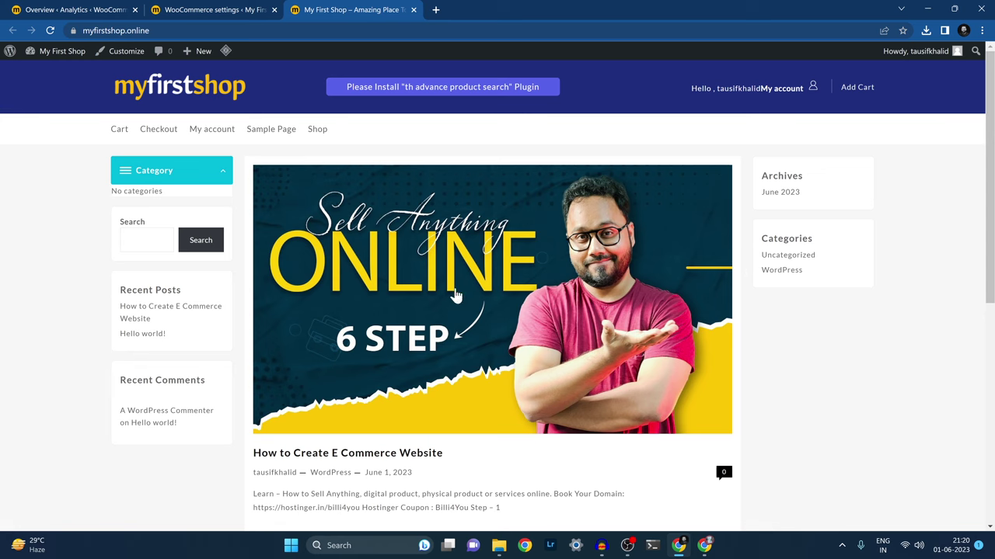
{"action": "mouse_move", "coordinate": [66, 54]}
{"action": "left_click", "coordinate": [62, 73]}
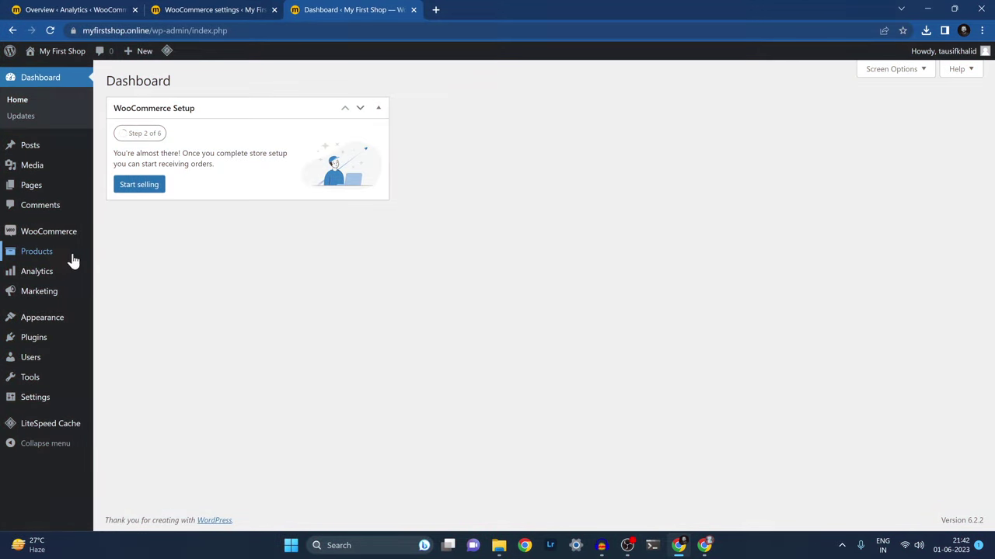
- Check the Coupons page's 'Coupon management has moved!' notice, then return to the empty Products list
{"action": "mouse_move", "coordinate": [46, 261]}
{"action": "left_click", "coordinate": [44, 259]}
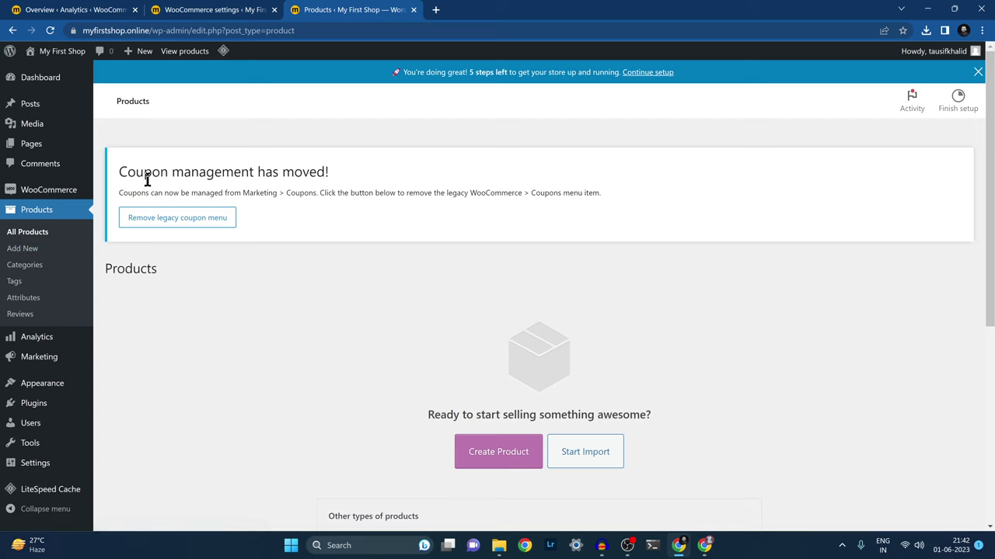
{"action": "left_click_drag", "start_coordinate": [122, 172], "coordinate": [172, 168]}
{"action": "left_click", "coordinate": [219, 169]}
{"action": "mouse_move", "coordinate": [67, 364]}
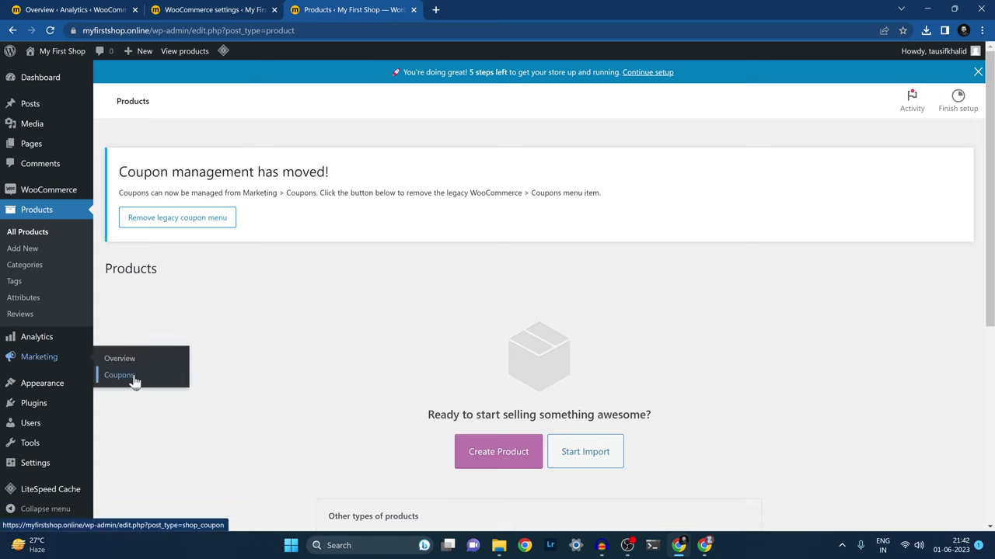
{"action": "left_click", "coordinate": [178, 220]}
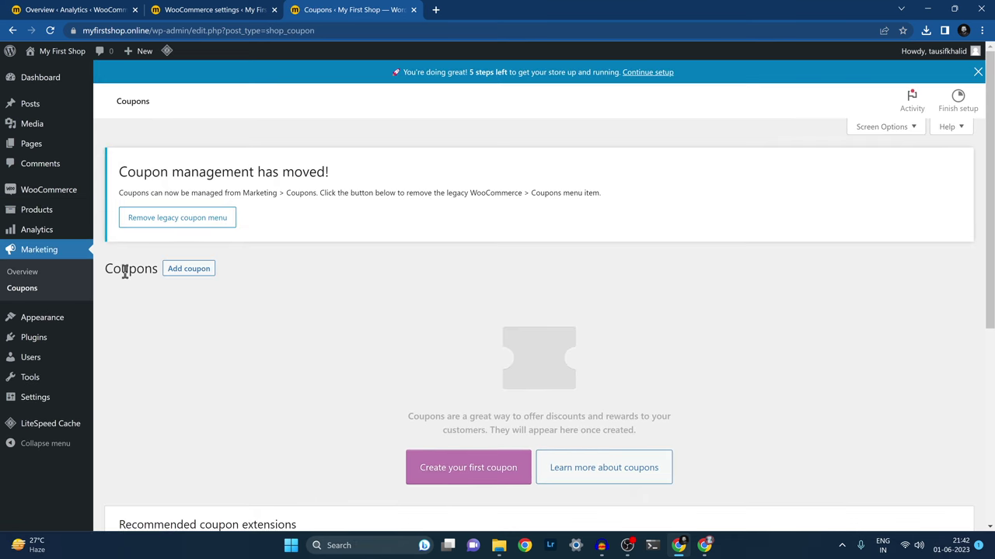
{"action": "left_click", "coordinate": [59, 210]}
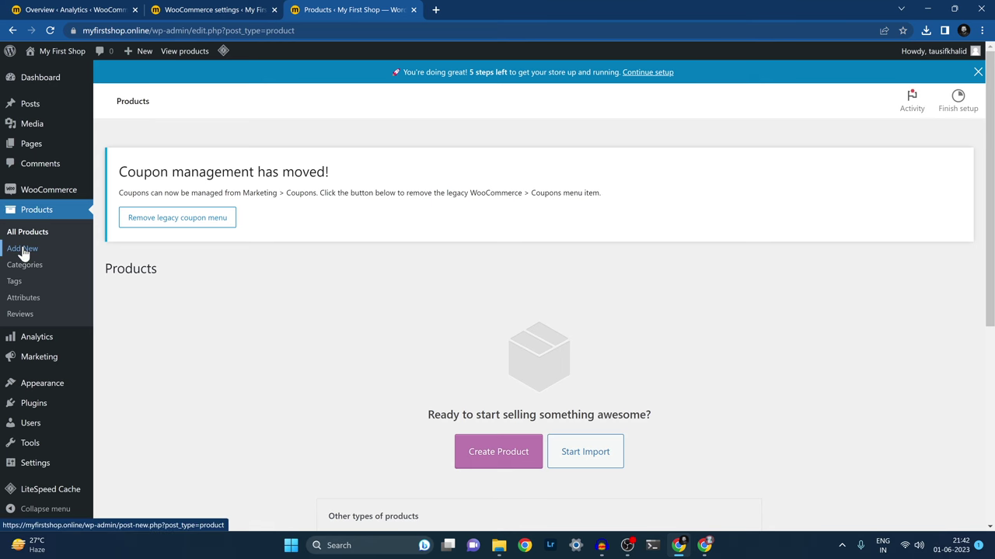
- Start a new WooCommerce product and dismiss the '5 steps left' setup banner
{"action": "left_click", "coordinate": [22, 250]}
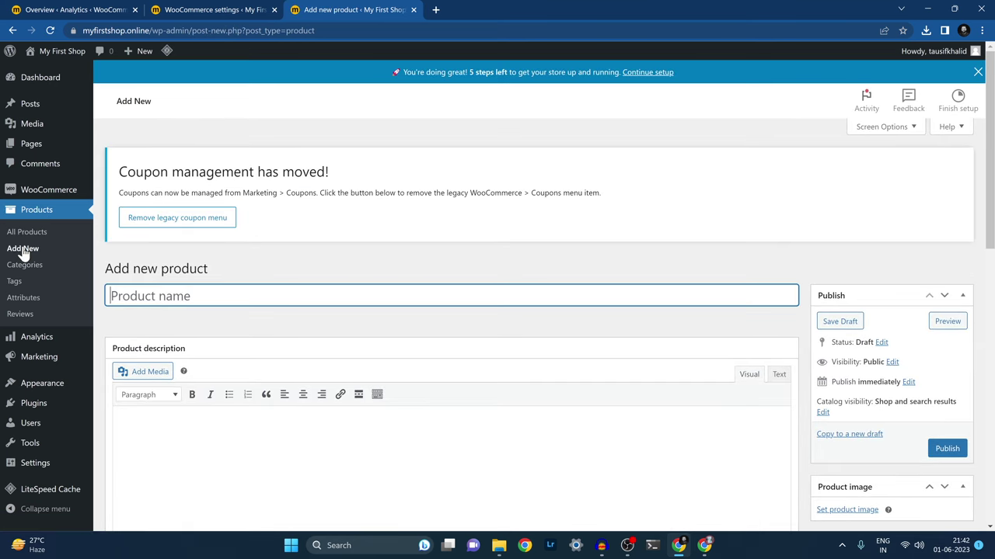
{"action": "scroll", "coordinate": [541, 362], "scroll_direction": "down", "scroll_amount": 5}
{"action": "scroll", "coordinate": [539, 357], "scroll_direction": "up", "scroll_amount": 4}
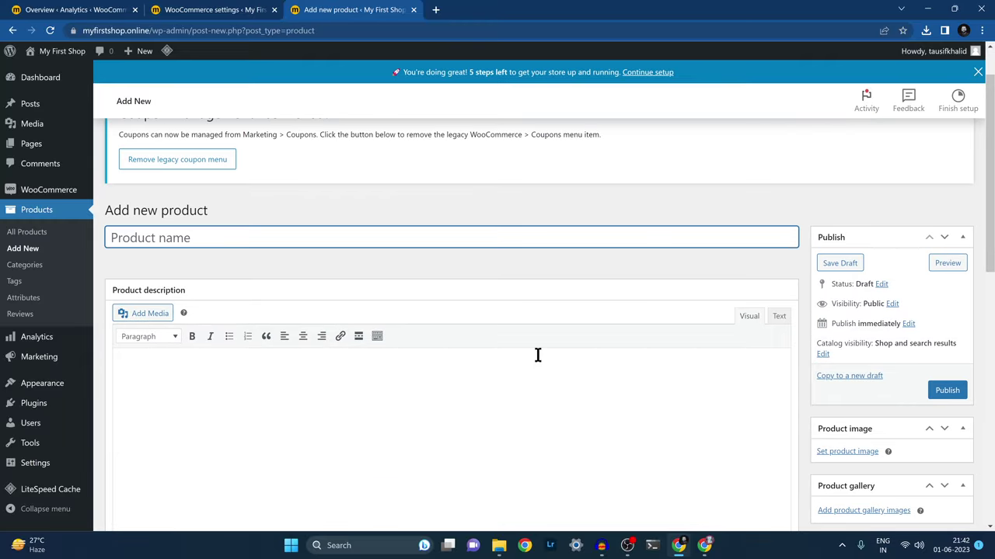
{"action": "scroll", "coordinate": [435, 276], "scroll_direction": "up", "scroll_amount": 1}
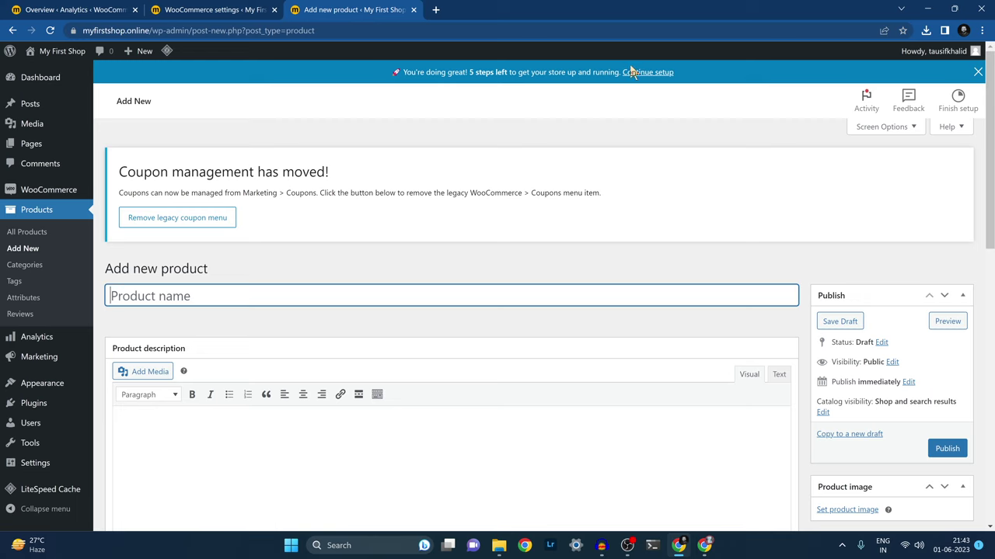
{"action": "left_click", "coordinate": [978, 74]}
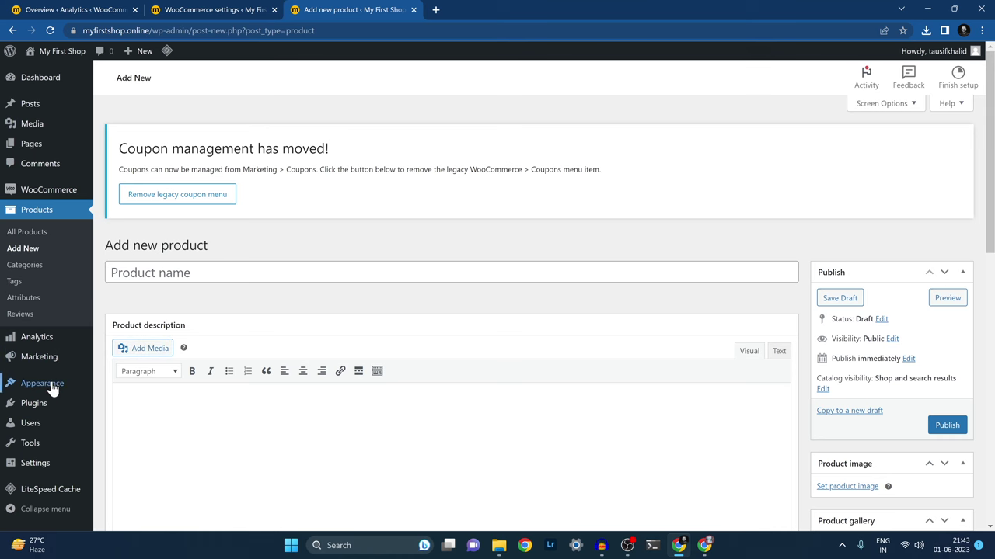
- Focus the Product name field and bring up the Products folder in File Explorer
{"action": "scroll", "coordinate": [373, 282], "scroll_direction": "down", "scroll_amount": 2}
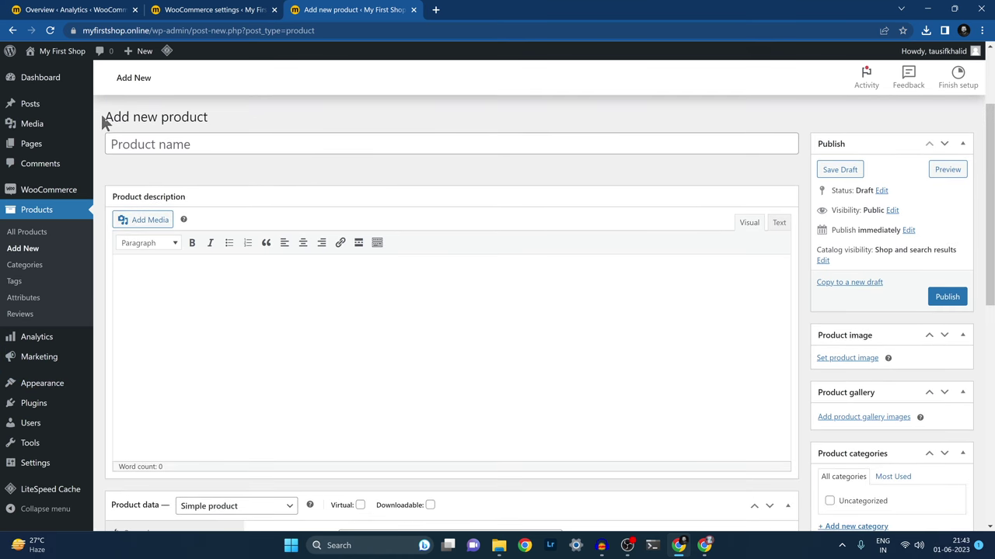
{"action": "left_click_drag", "start_coordinate": [101, 114], "coordinate": [210, 112]}
{"action": "left_click", "coordinate": [188, 144]}
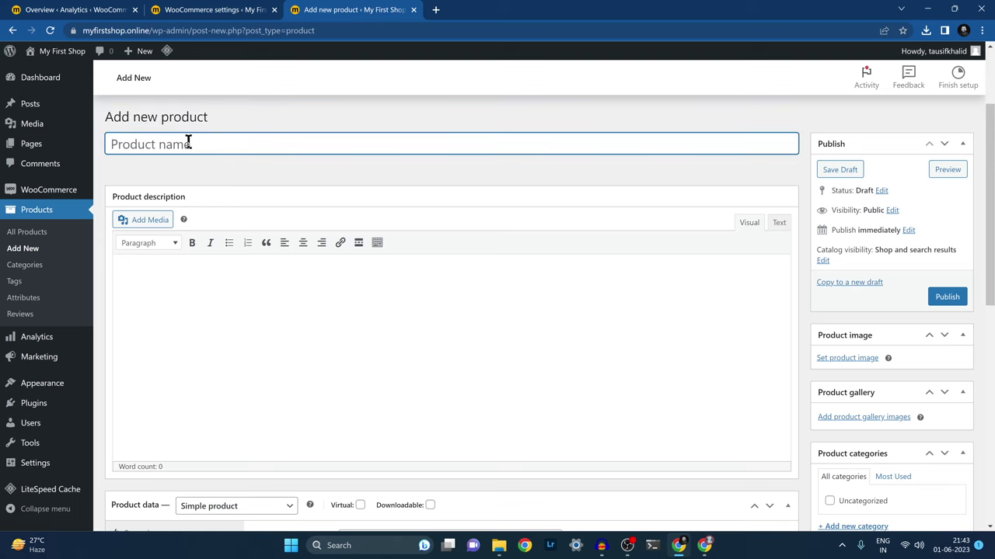
{"action": "left_click", "coordinate": [499, 546]}
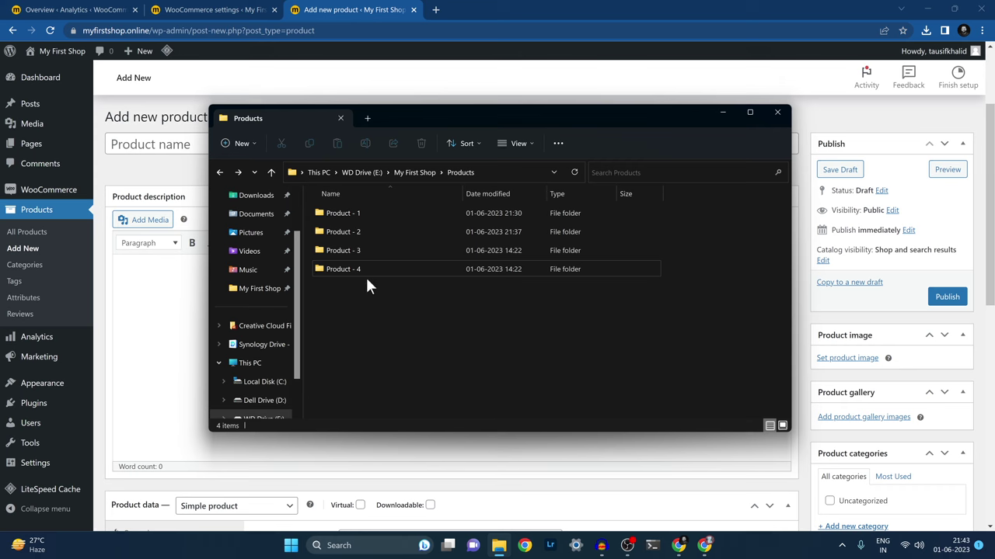
- Go to Products > Product - 1 and open the Product Description text file in Notepad
{"action": "double_click", "coordinate": [376, 211]}
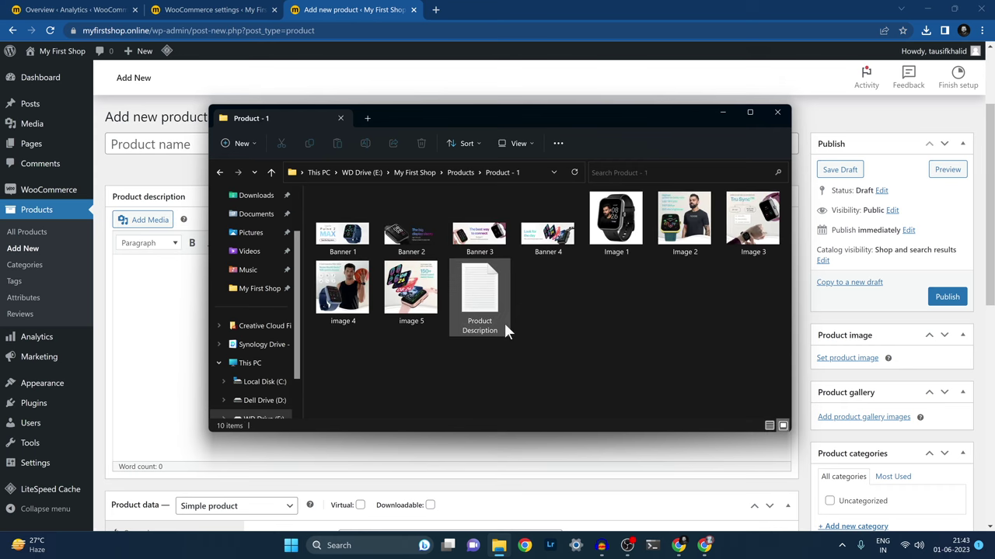
{"action": "left_click", "coordinate": [494, 309]}
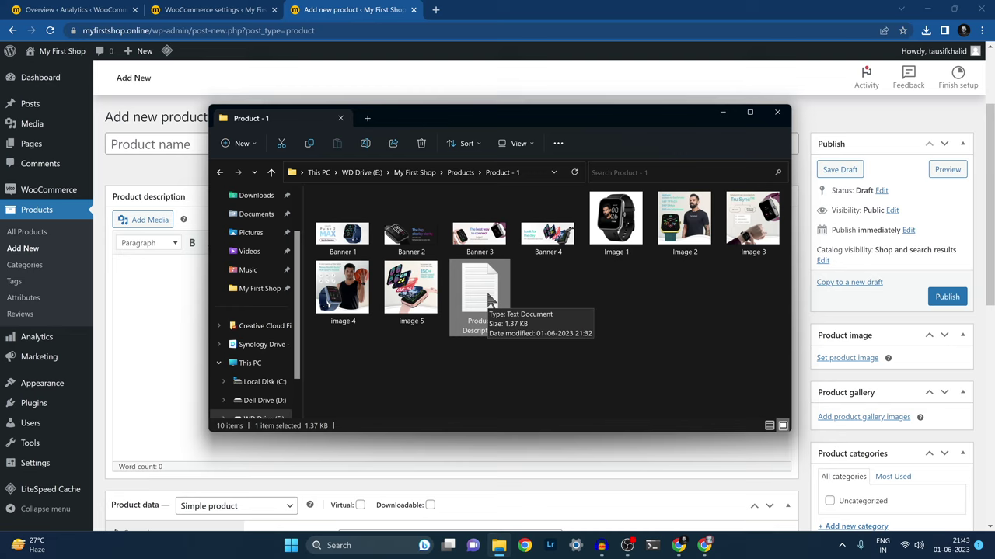
{"action": "left_click", "coordinate": [257, 288]}
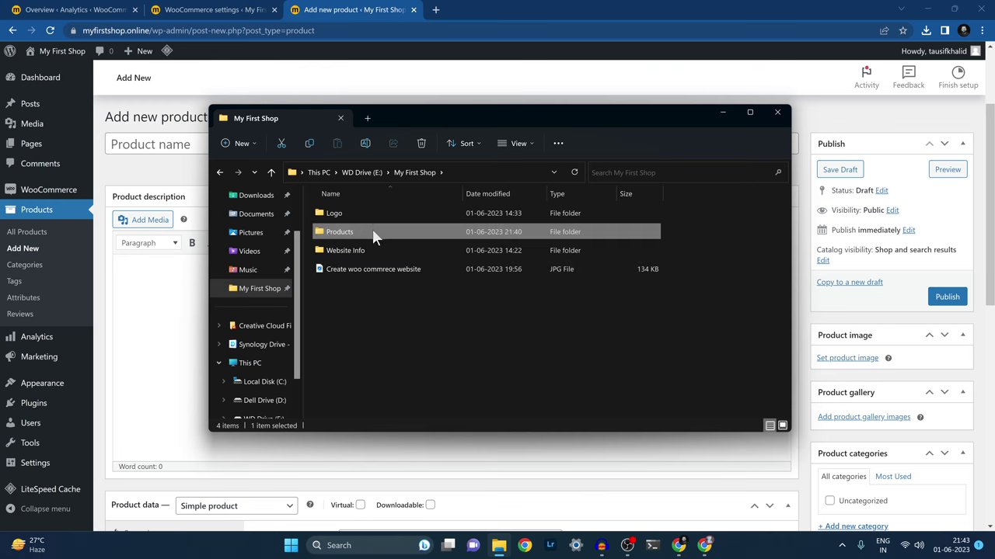
{"action": "double_click", "coordinate": [372, 230]}
{"action": "double_click", "coordinate": [397, 211]}
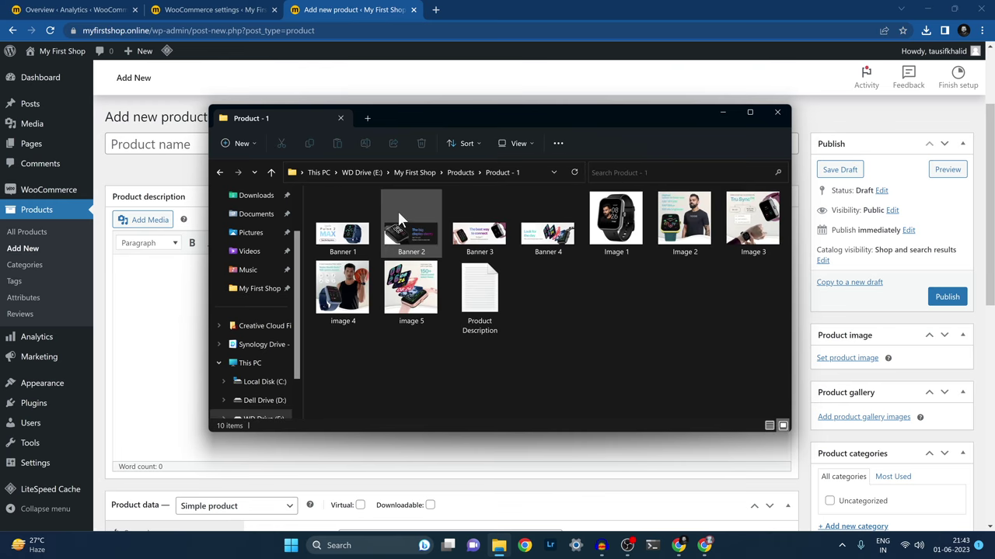
{"action": "double_click", "coordinate": [477, 300]}
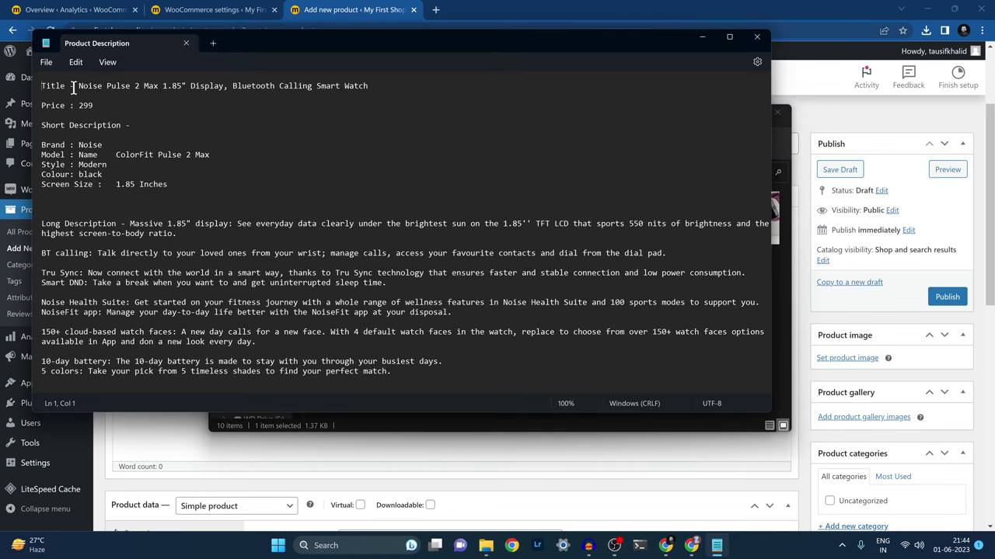
- Change the Notepad price from 299 to 2999 and select the full product title to copy
{"action": "left_click_drag", "start_coordinate": [73, 87], "coordinate": [369, 87]}
{"action": "left_click_drag", "start_coordinate": [77, 107], "coordinate": [129, 107]}
{"action": "left_click", "coordinate": [106, 107]}
{"action": "left_click", "coordinate": [109, 116]}
{"action": "left_click_drag", "start_coordinate": [70, 128], "coordinate": [128, 125]}
{"action": "left_click_drag", "start_coordinate": [43, 224], "coordinate": [128, 221]}
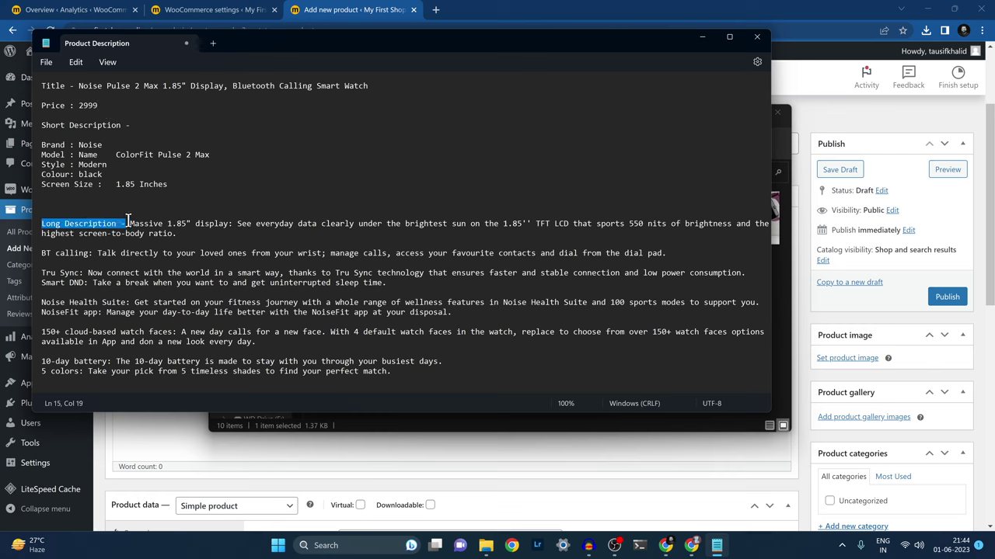
{"action": "left_click_drag", "start_coordinate": [76, 85], "coordinate": [371, 91]}
{"action": "key", "text": "ctrl+c"}
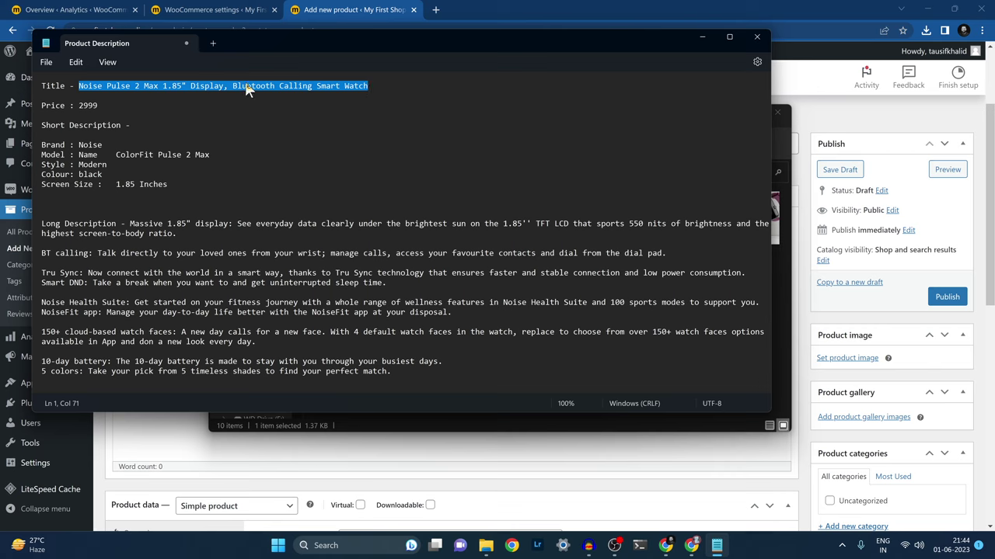
- Name the product 'Noise Pulse 2 Max 1.85" Display, Bluetooth Calling Smart Watch' and open Settings in a new tab
{"action": "left_click", "coordinate": [868, 117]}
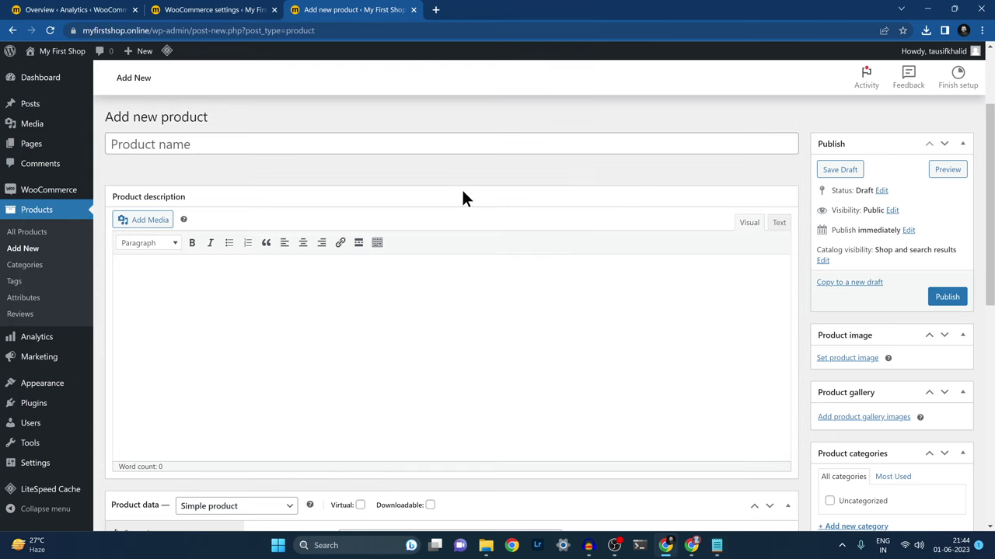
{"action": "left_click", "coordinate": [282, 147]}
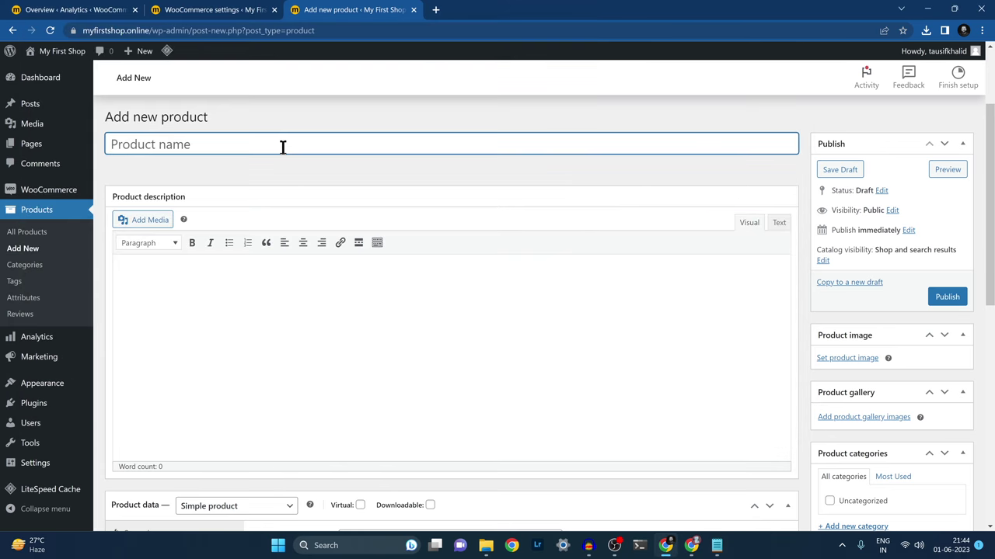
{"action": "key", "text": "ctrl+v"}
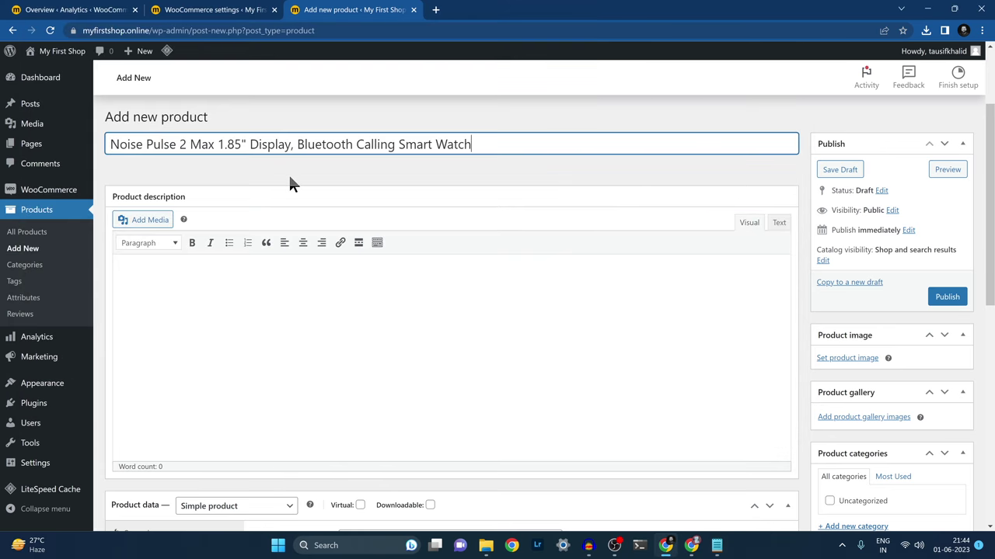
{"action": "left_click", "coordinate": [290, 183]}
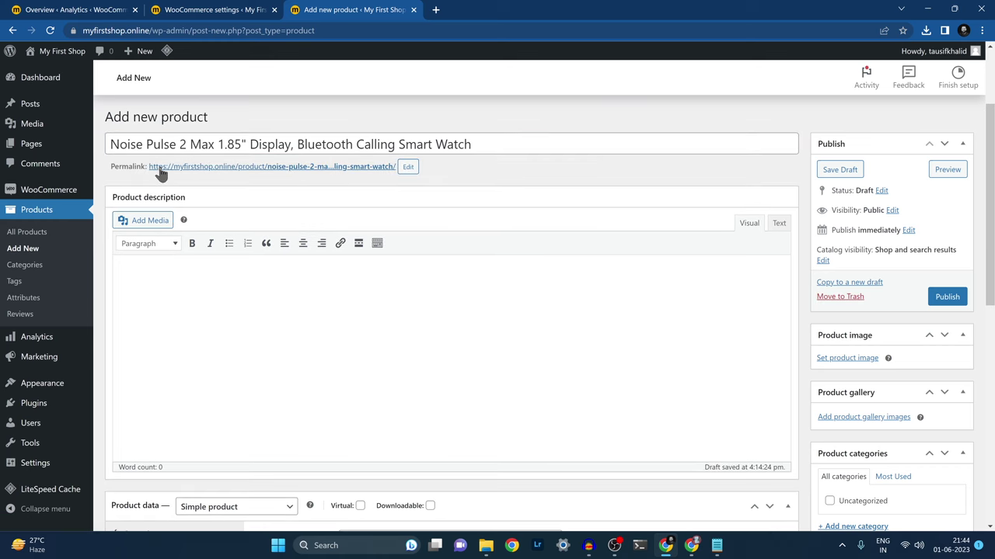
{"action": "right_click", "coordinate": [38, 469]}
{"action": "left_click", "coordinate": [83, 360]}
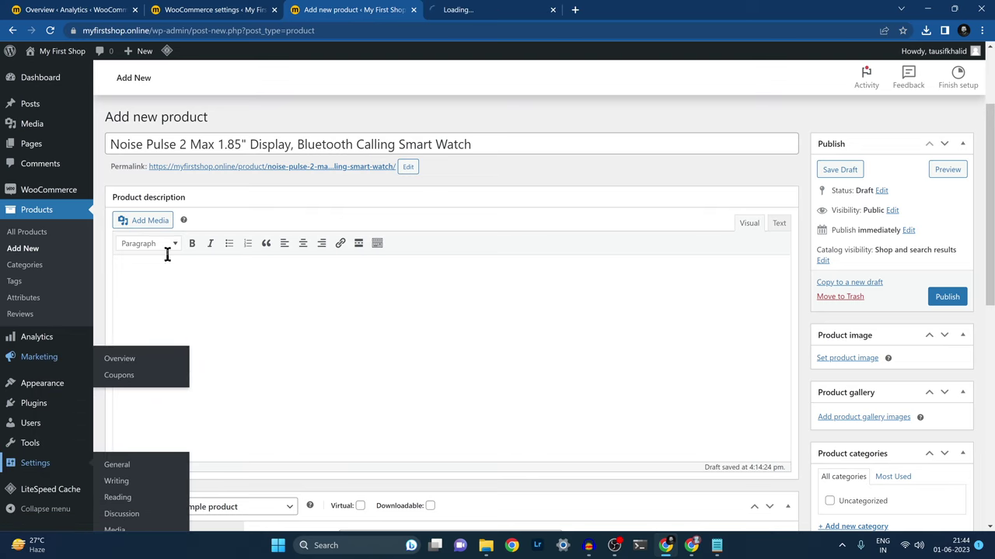
- Go to the Permalinks page under Settings in the new tab
{"action": "left_click", "coordinate": [478, 11]}
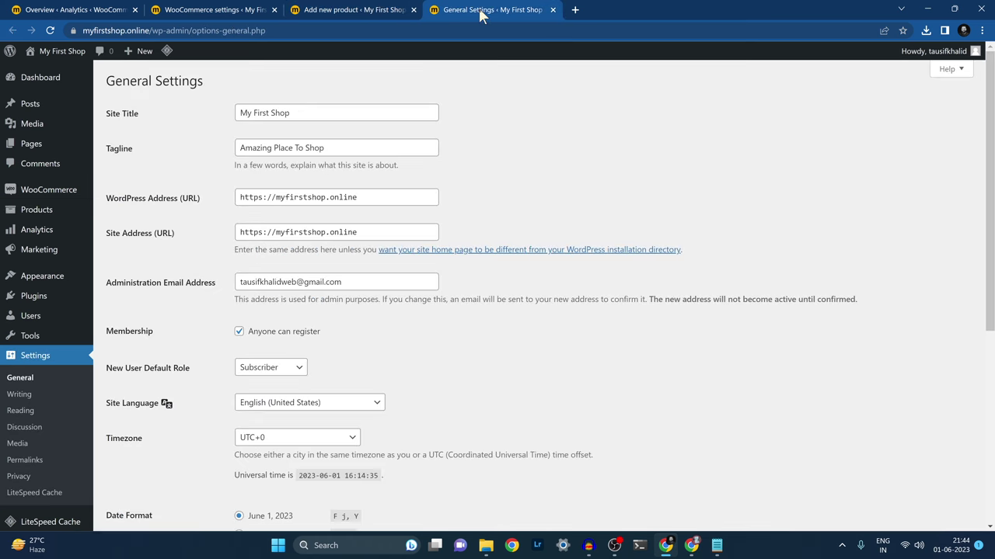
{"action": "scroll", "coordinate": [390, 381], "scroll_direction": "down", "scroll_amount": 5}
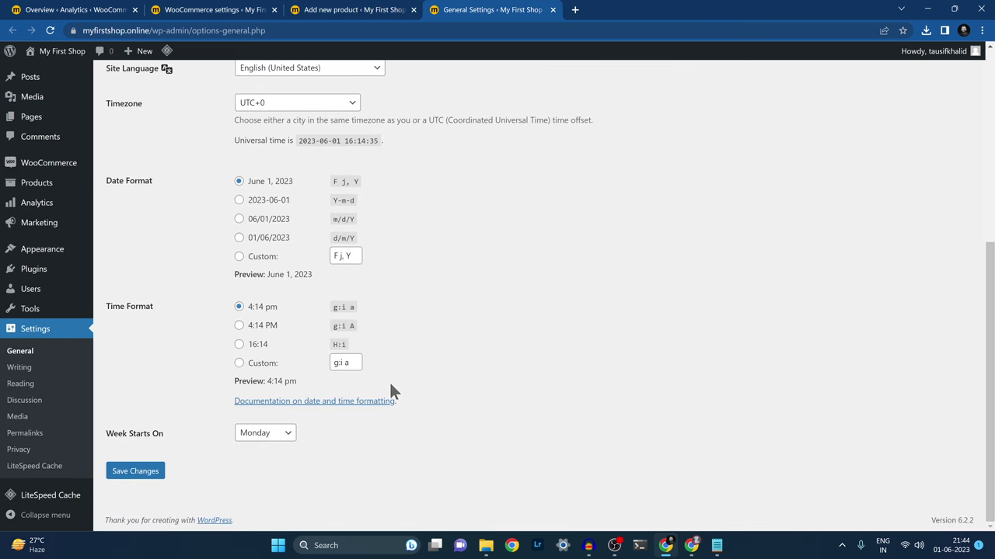
{"action": "left_click", "coordinate": [27, 441]}
{"action": "scroll", "coordinate": [425, 331], "scroll_direction": "down", "scroll_amount": 3}
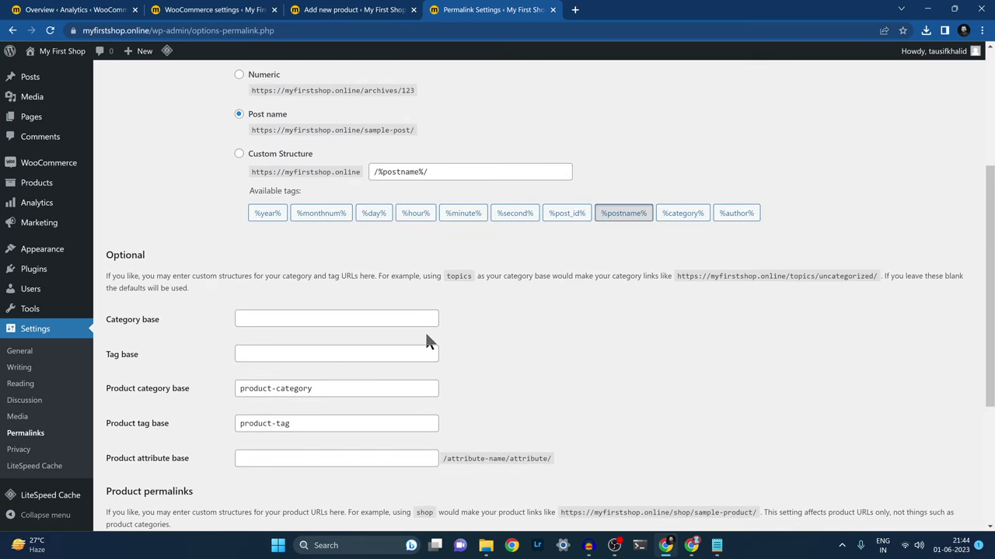
{"action": "scroll", "coordinate": [217, 335], "scroll_direction": "up", "scroll_amount": 2}
{"action": "left_click_drag", "start_coordinate": [253, 305], "coordinate": [415, 306]}
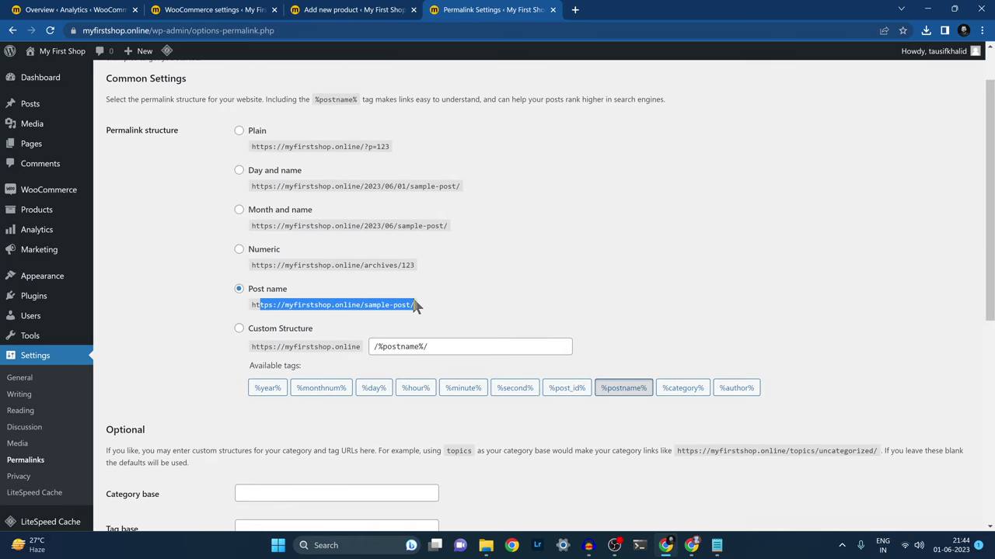
{"action": "scroll", "coordinate": [408, 329], "scroll_direction": "down", "scroll_amount": 5}
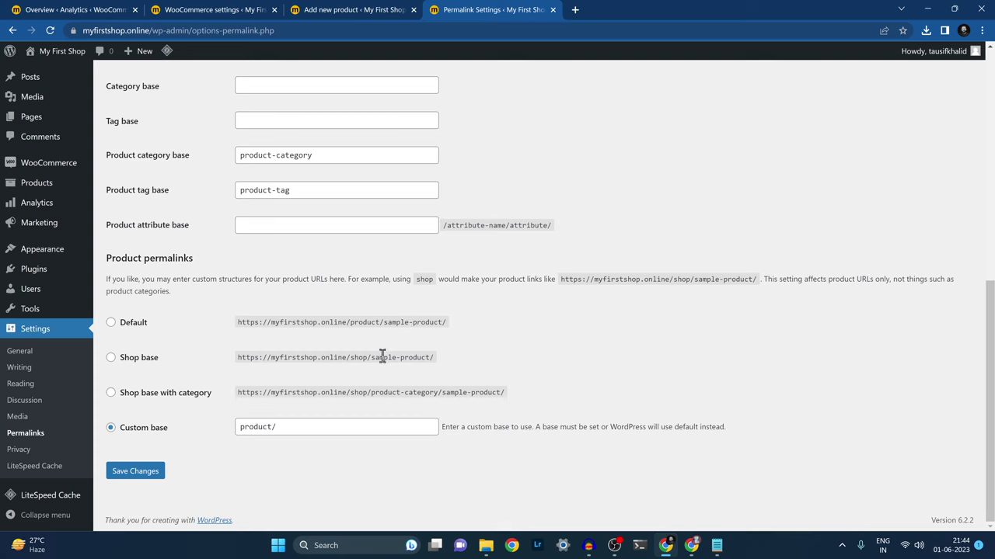
- Set product permalinks to the Shop base (/shop/), save, and return to the draft
{"action": "left_click_drag", "start_coordinate": [350, 358], "coordinate": [428, 351]}
{"action": "left_click", "coordinate": [122, 365]}
{"action": "left_click", "coordinate": [154, 430]}
{"action": "left_click_drag", "start_coordinate": [274, 429], "coordinate": [231, 428]}
{"action": "left_click", "coordinate": [138, 362]}
{"action": "left_click", "coordinate": [133, 472]}
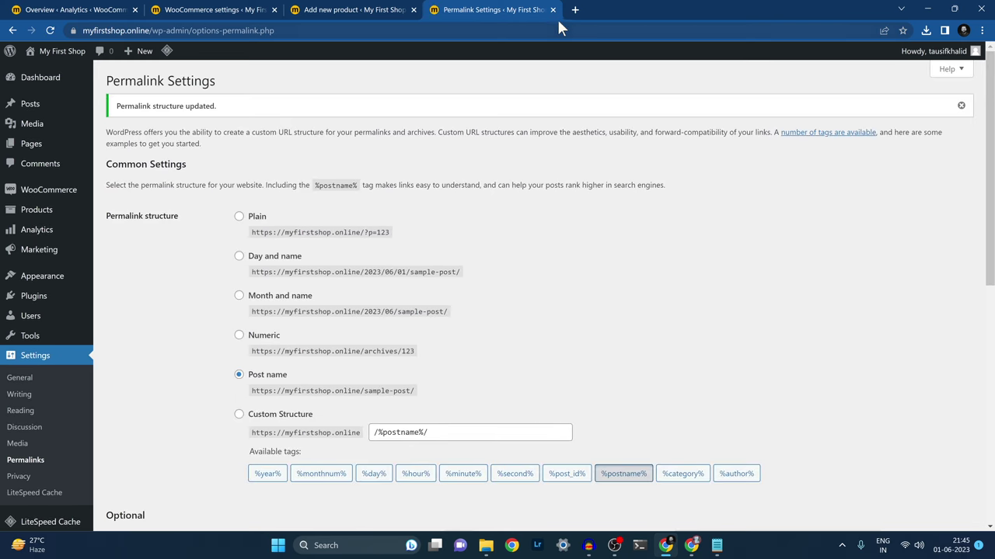
{"action": "left_click", "coordinate": [554, 11]}
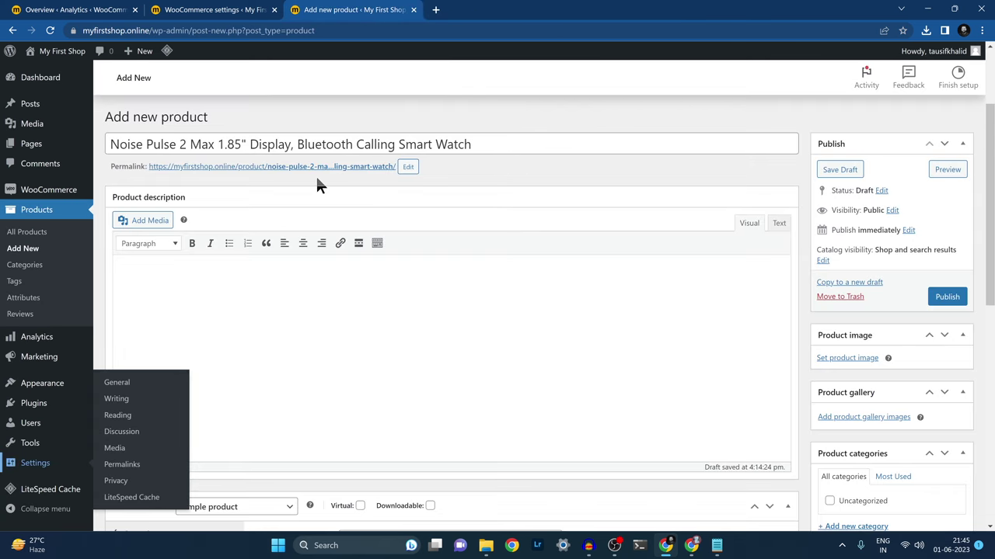
- Reload the product page and paste the full product name into the title
{"action": "left_click", "coordinate": [50, 30]}
{"action": "left_click", "coordinate": [552, 97]}
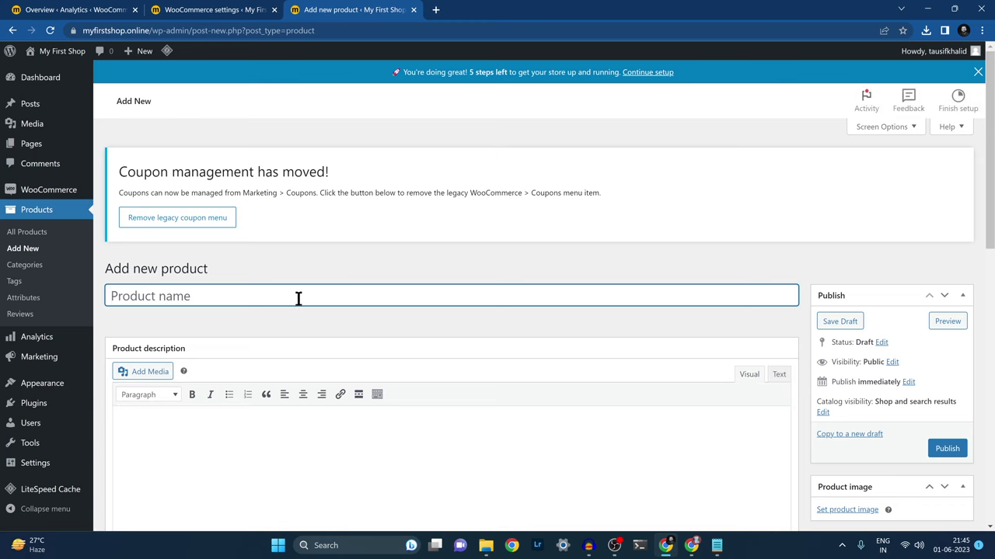
{"action": "key", "text": "ctrl+v"}
{"action": "left_click", "coordinate": [402, 320]}
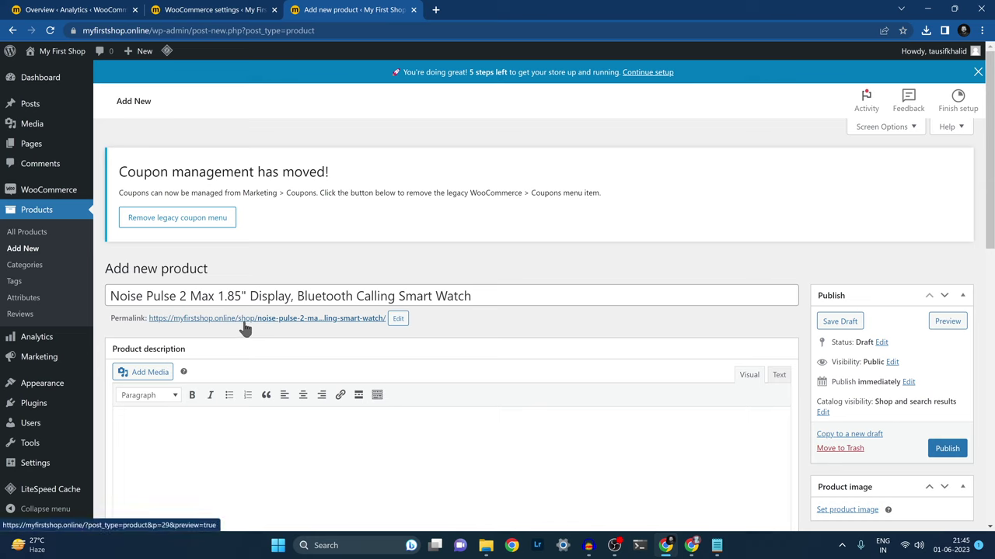
- Shorten the permalink slug to noise-pulse-2-max
{"action": "left_click", "coordinate": [263, 320]}
{"action": "left_click_drag", "start_coordinate": [262, 320], "coordinate": [395, 319]}
{"action": "left_click", "coordinate": [266, 323]}
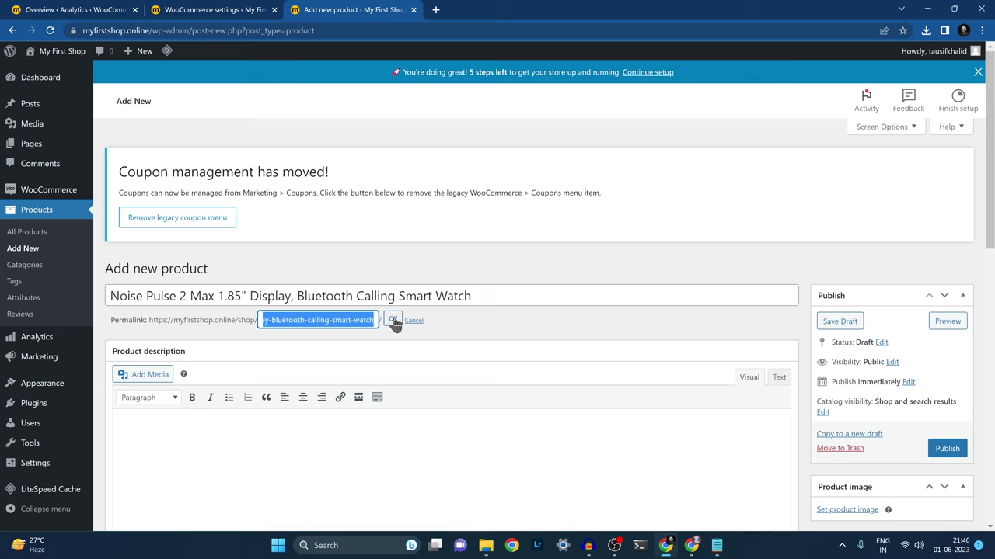
{"action": "left_click", "coordinate": [342, 319]}
{"action": "left_click", "coordinate": [352, 298]}
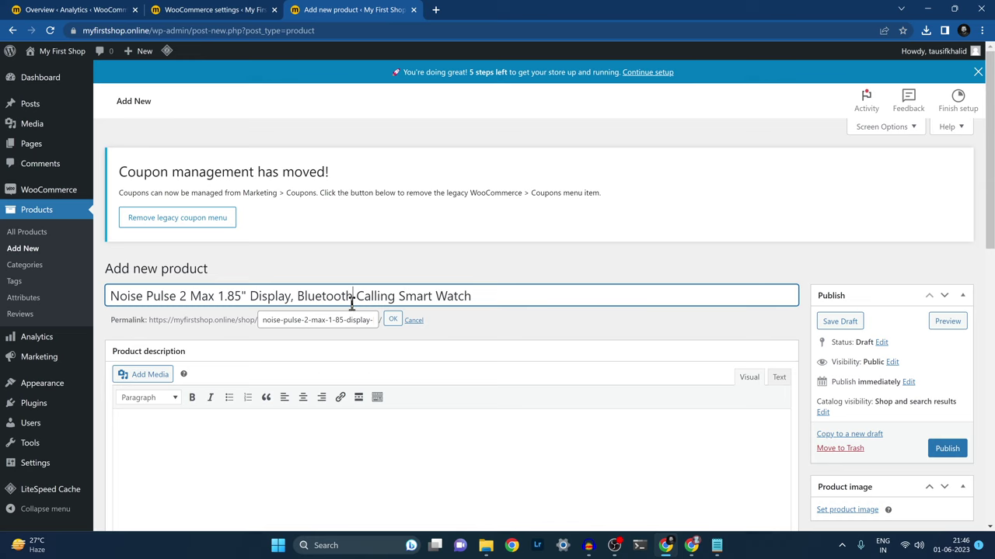
{"action": "mouse_move", "coordinate": [215, 296]}
{"action": "left_mouse_down"}
{"action": "mouse_move", "coordinate": [107, 301]}
{"action": "mouse_move", "coordinate": [213, 289]}
{"action": "left_mouse_up"}
{"action": "key", "text": "ctrl+c"}
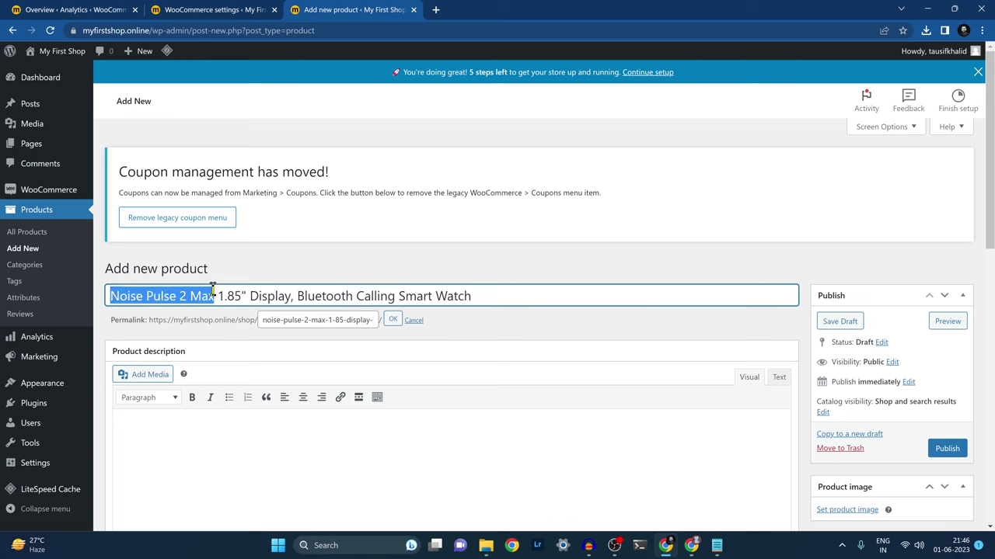
{"action": "triple_click", "coordinate": [356, 324]}
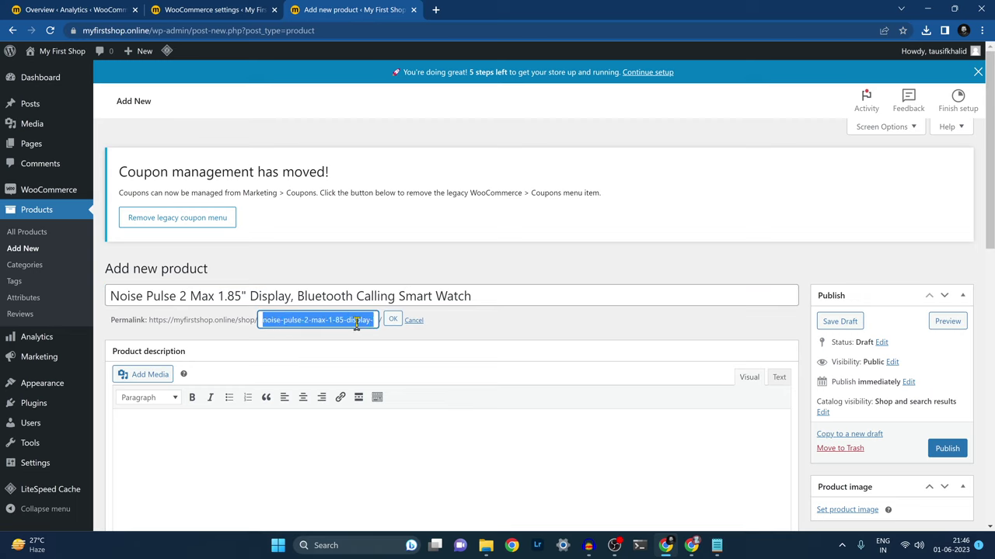
{"action": "key", "text": "ctrl+v"}
{"action": "left_click", "coordinate": [392, 320]}
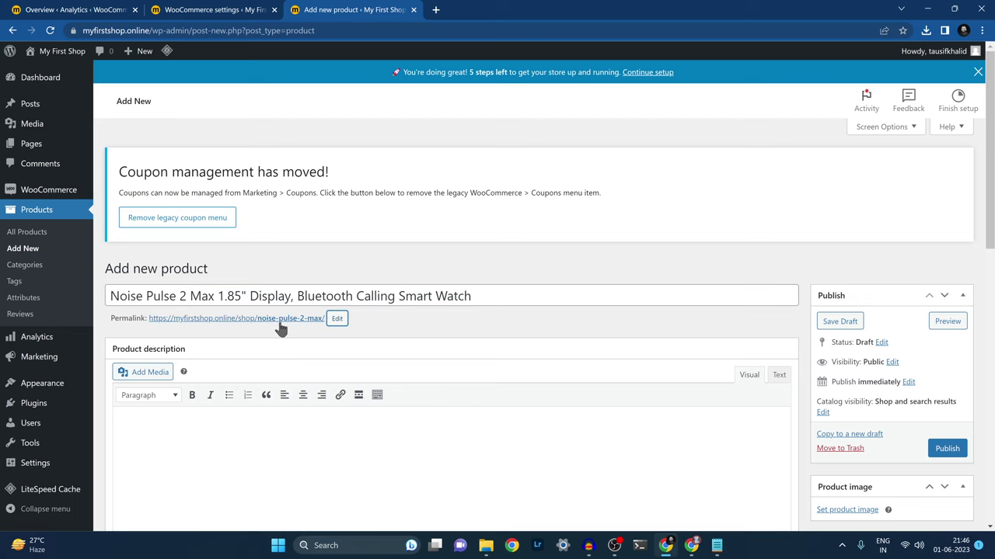
{"action": "triple_click", "coordinate": [502, 297]}
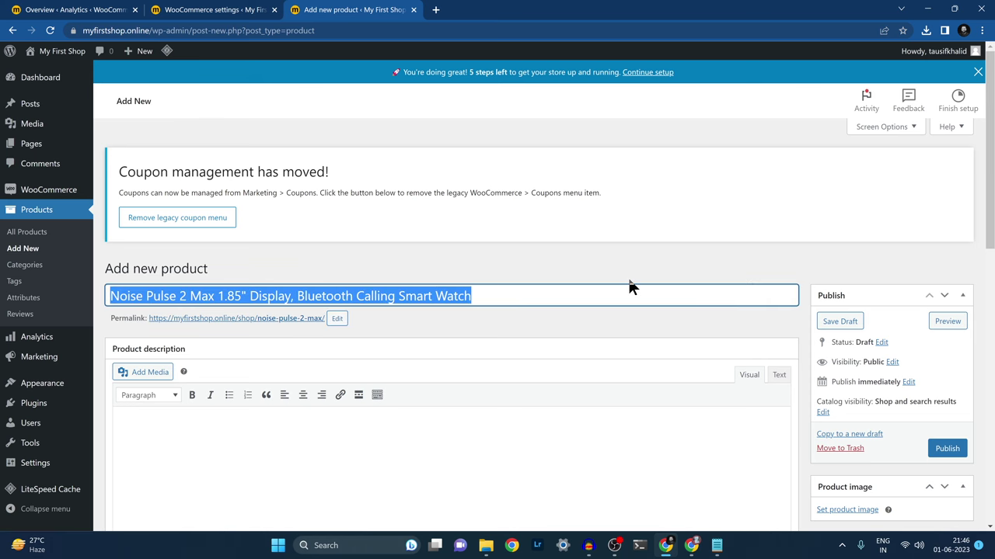
- Reveal the description editor's full formatting toolbar and try its Text and Visual modes
{"action": "scroll", "coordinate": [628, 286], "scroll_direction": "down", "scroll_amount": 3}
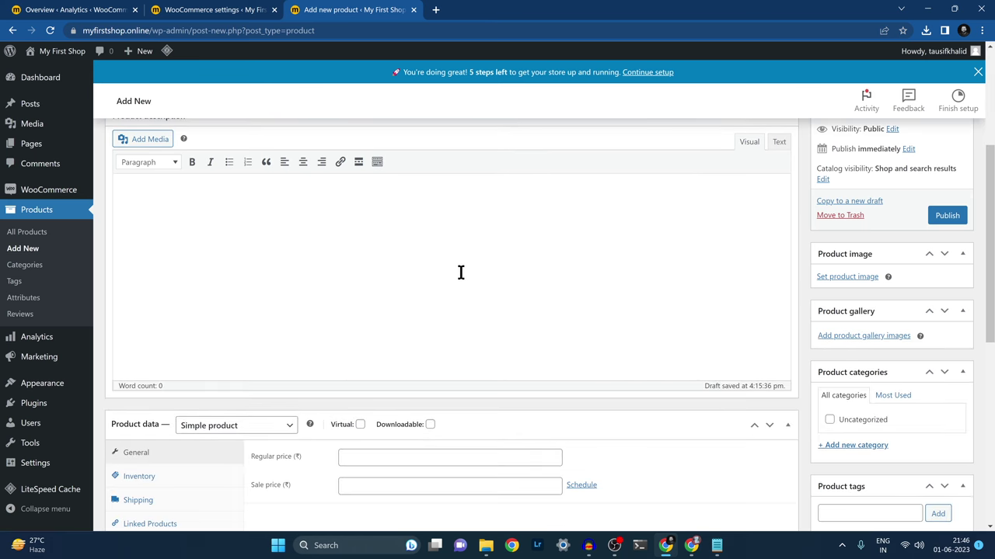
{"action": "scroll", "coordinate": [462, 276], "scroll_direction": "up", "scroll_amount": 1}
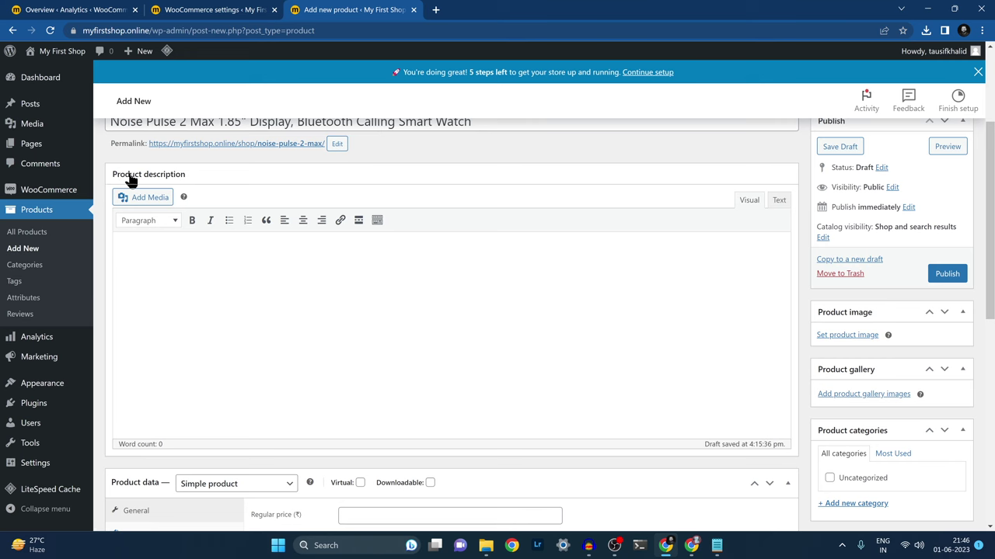
{"action": "scroll", "coordinate": [303, 279], "scroll_direction": "down", "scroll_amount": 2}
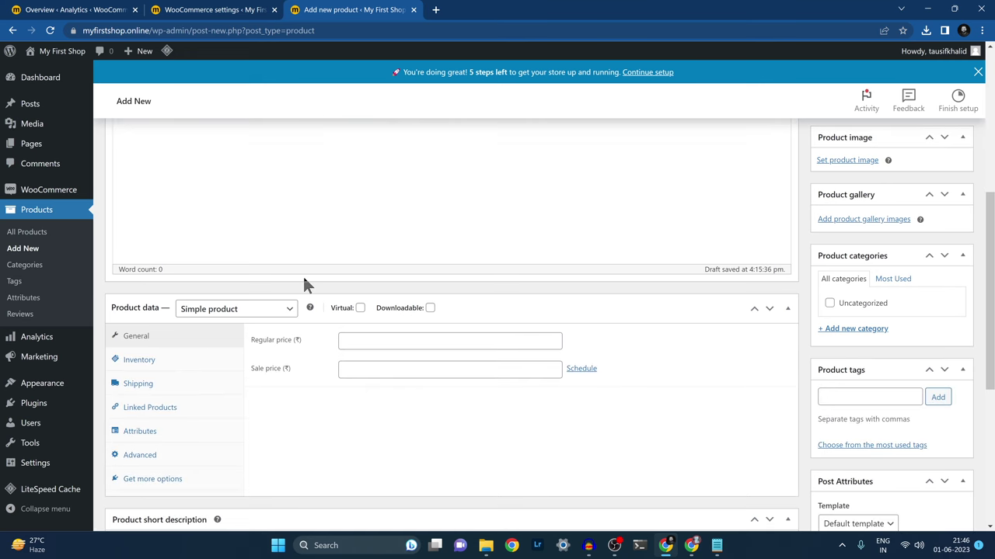
{"action": "scroll", "coordinate": [364, 346], "scroll_direction": "down", "scroll_amount": 1}
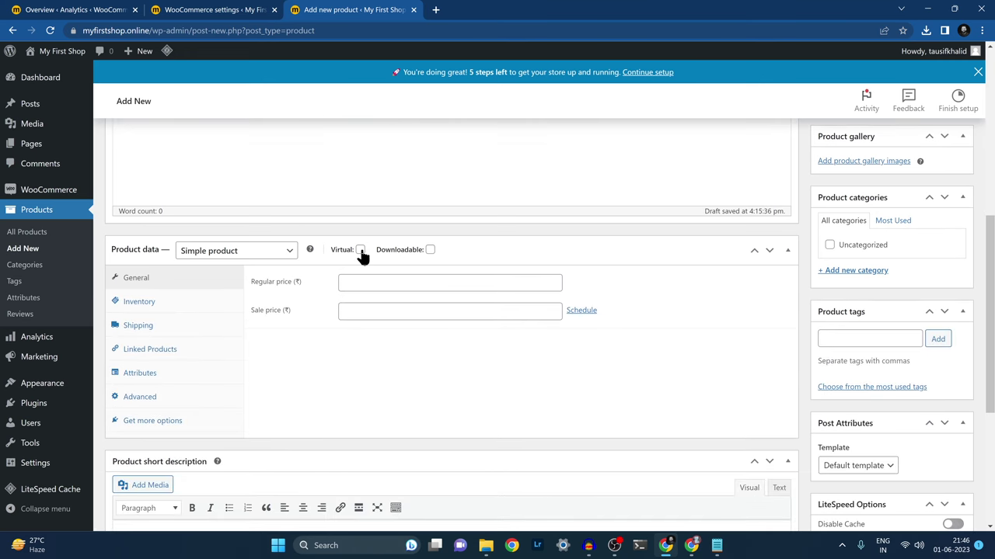
{"action": "scroll", "coordinate": [408, 349], "scroll_direction": "down", "scroll_amount": 3}
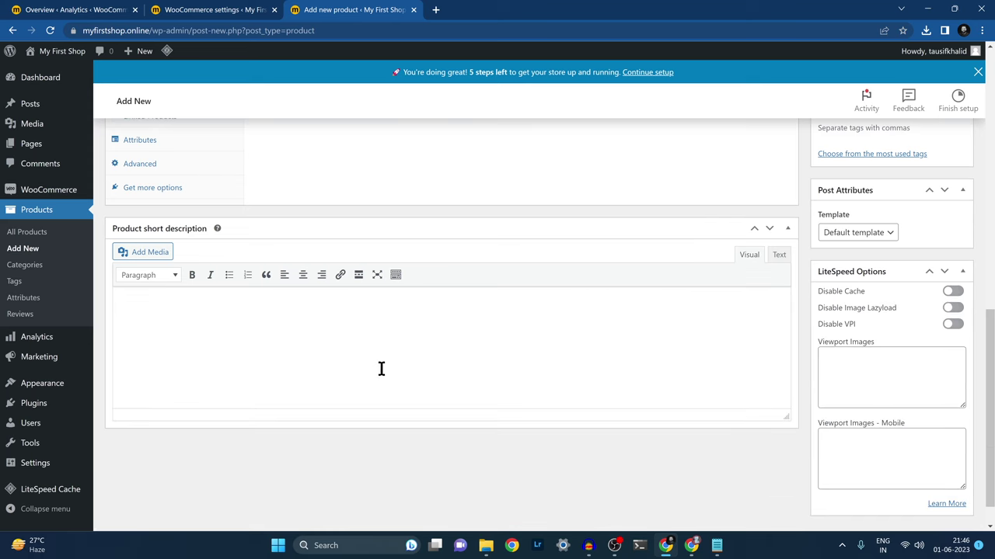
{"action": "left_click", "coordinate": [347, 351]}
{"action": "scroll", "coordinate": [471, 347], "scroll_direction": "up", "scroll_amount": 10}
{"action": "scroll", "coordinate": [472, 350], "scroll_direction": "up", "scroll_amount": 1}
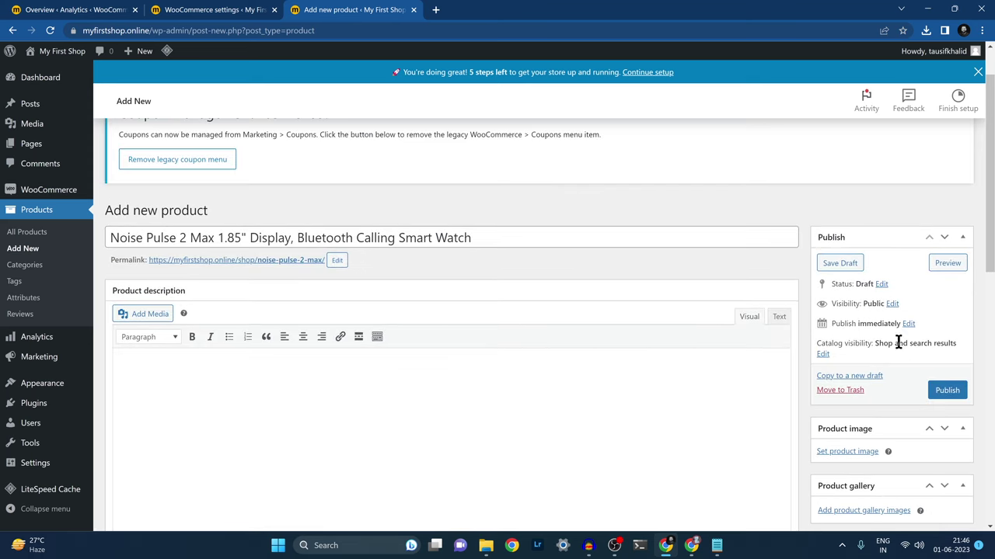
{"action": "scroll", "coordinate": [882, 374], "scroll_direction": "down", "scroll_amount": 2}
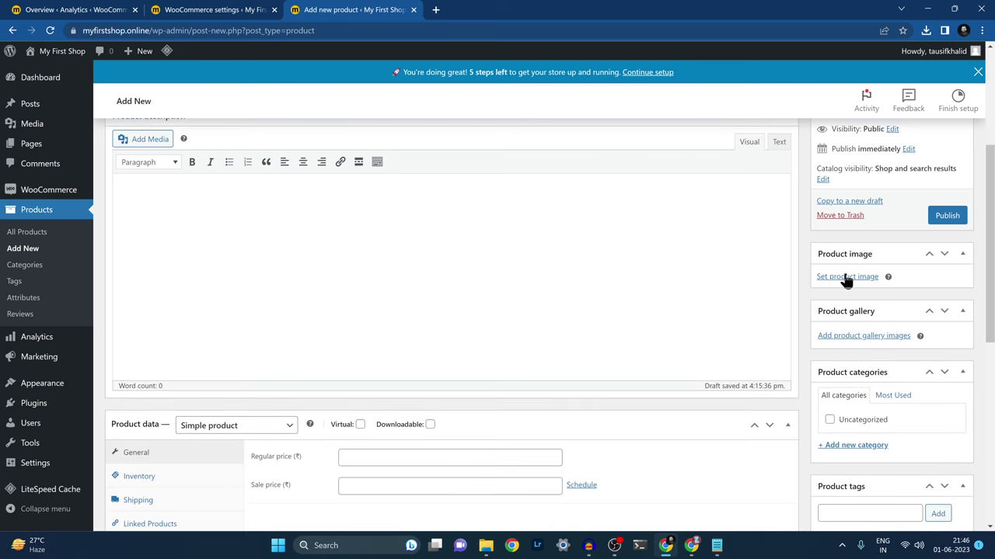
{"action": "scroll", "coordinate": [875, 342], "scroll_direction": "down", "scroll_amount": 1}
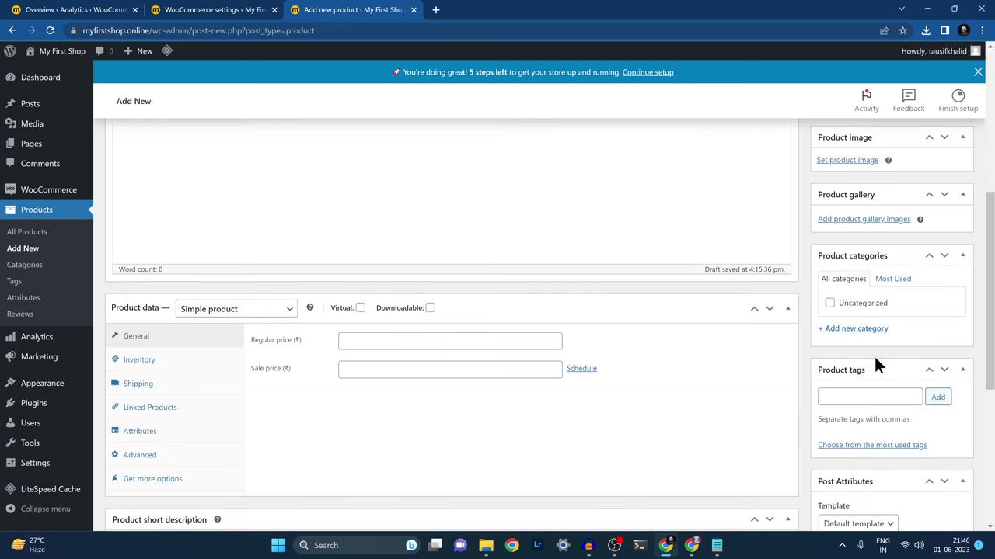
{"action": "scroll", "coordinate": [879, 370], "scroll_direction": "down", "scroll_amount": 2}
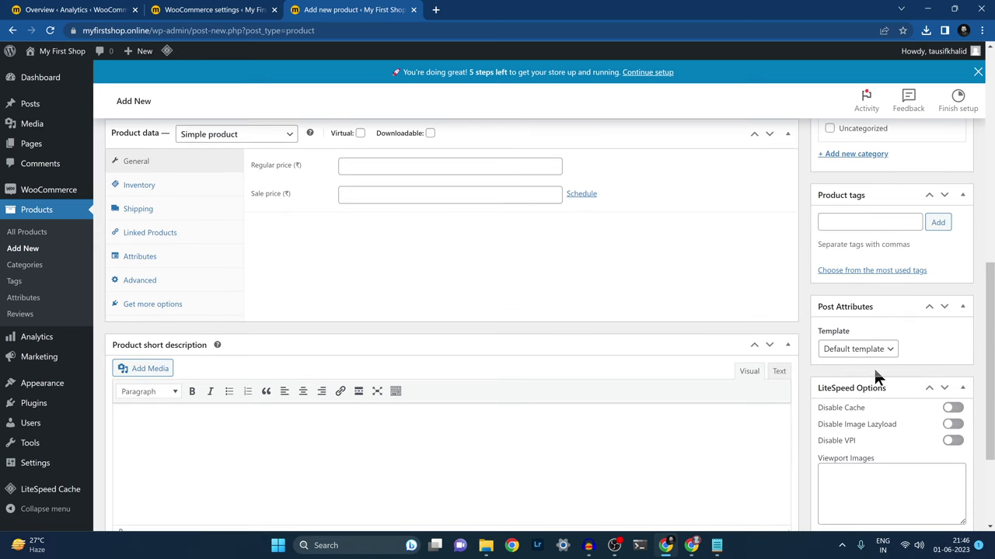
{"action": "scroll", "coordinate": [873, 367], "scroll_direction": "down", "scroll_amount": 1}
{"action": "scroll", "coordinate": [870, 415], "scroll_direction": "up", "scroll_amount": 8}
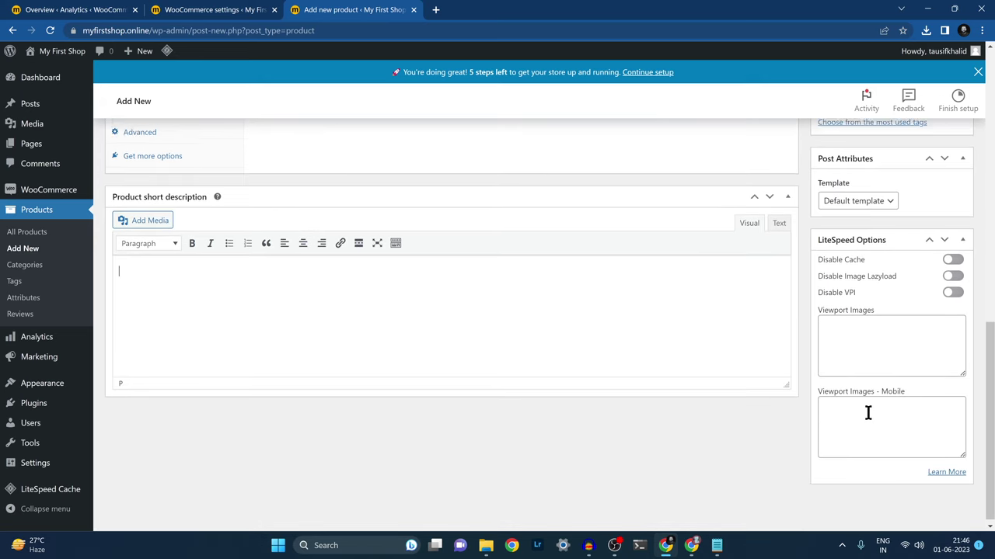
{"action": "scroll", "coordinate": [238, 444], "scroll_direction": "down", "scroll_amount": 2}
{"action": "left_click", "coordinate": [225, 406]}
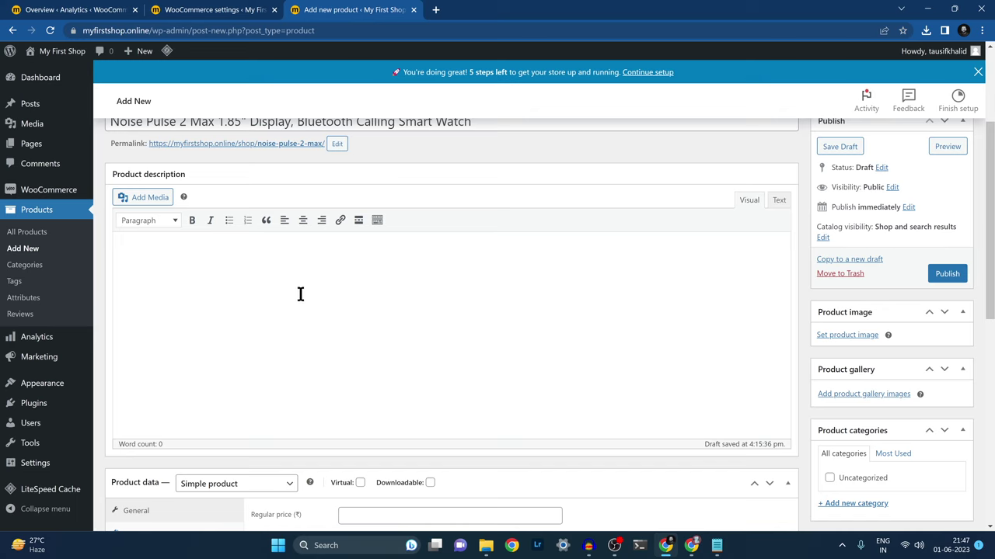
{"action": "left_click", "coordinate": [377, 221]}
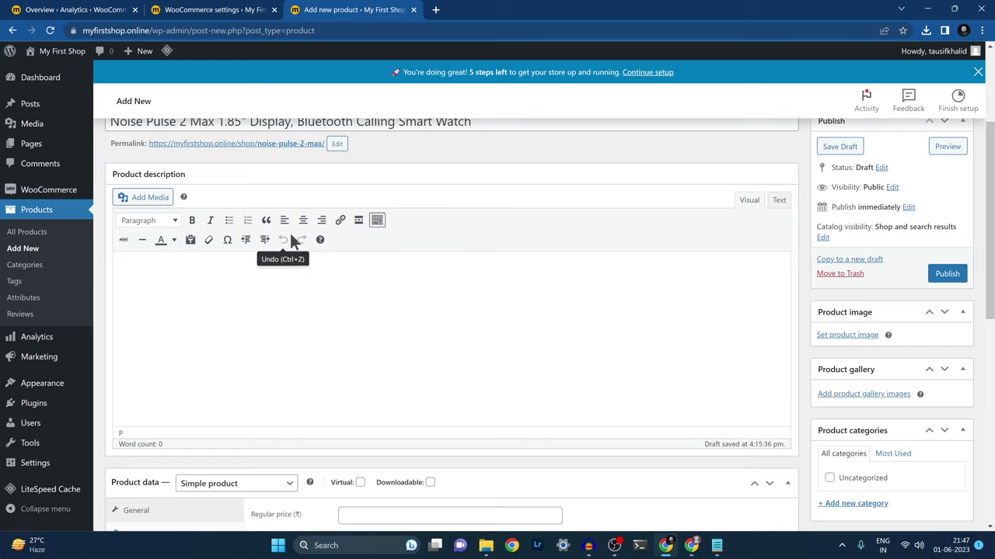
{"action": "left_click", "coordinate": [780, 201]}
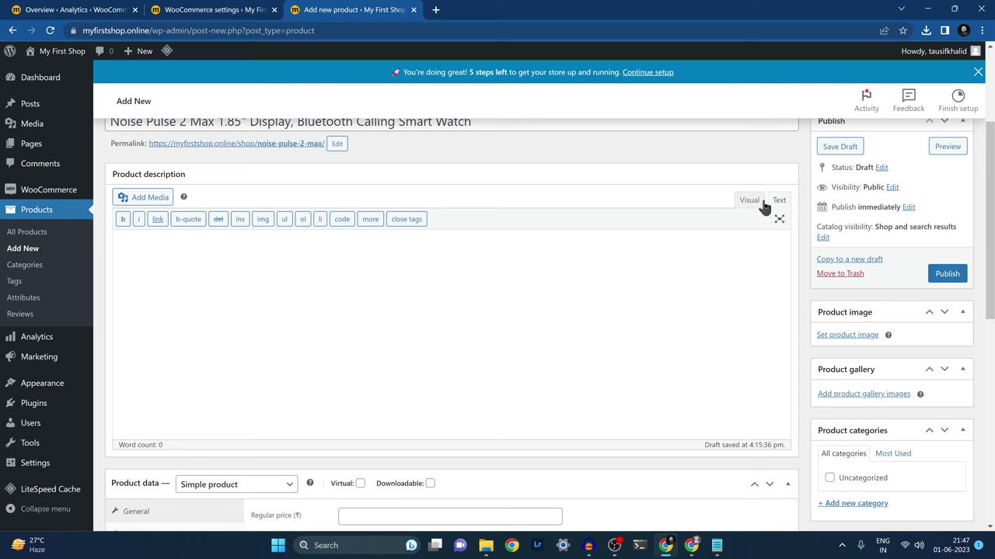
{"action": "left_click", "coordinate": [749, 200]}
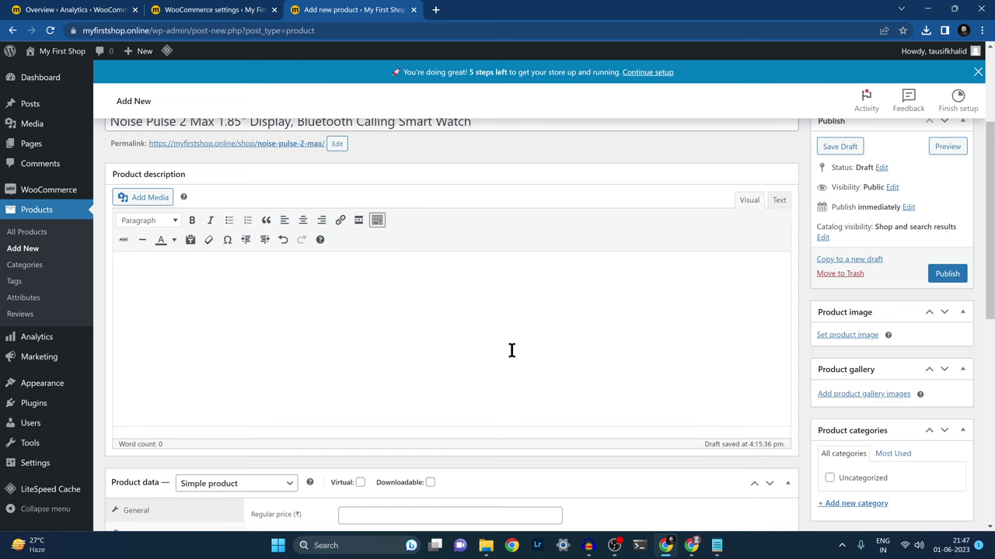
- Copy the long description, from 'Massive' to 'perfect match.', from the Notepad notes
{"action": "scroll", "coordinate": [512, 351], "scroll_direction": "up", "scroll_amount": 2}
{"action": "triple_click", "coordinate": [180, 182]}
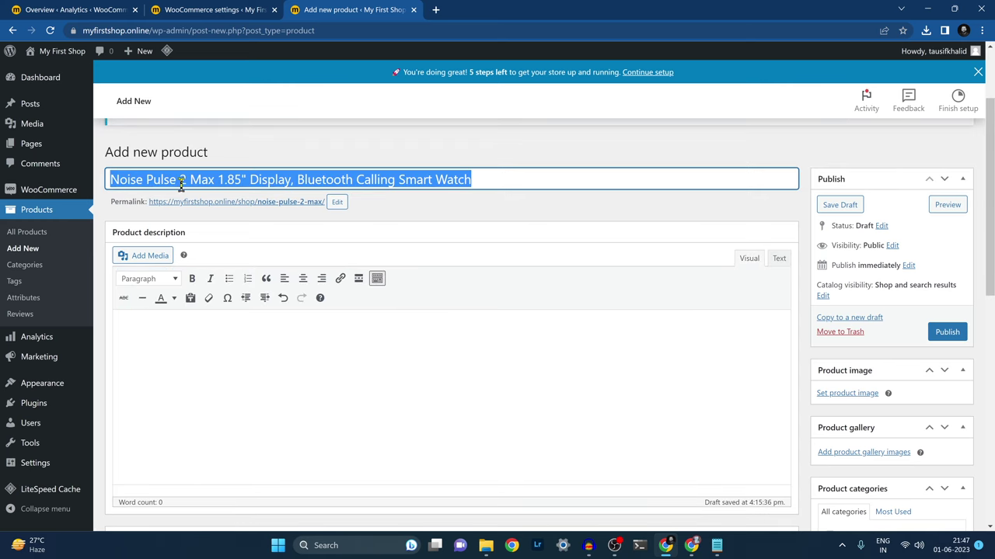
{"action": "left_click", "coordinate": [257, 177]}
{"action": "left_click", "coordinate": [263, 331]}
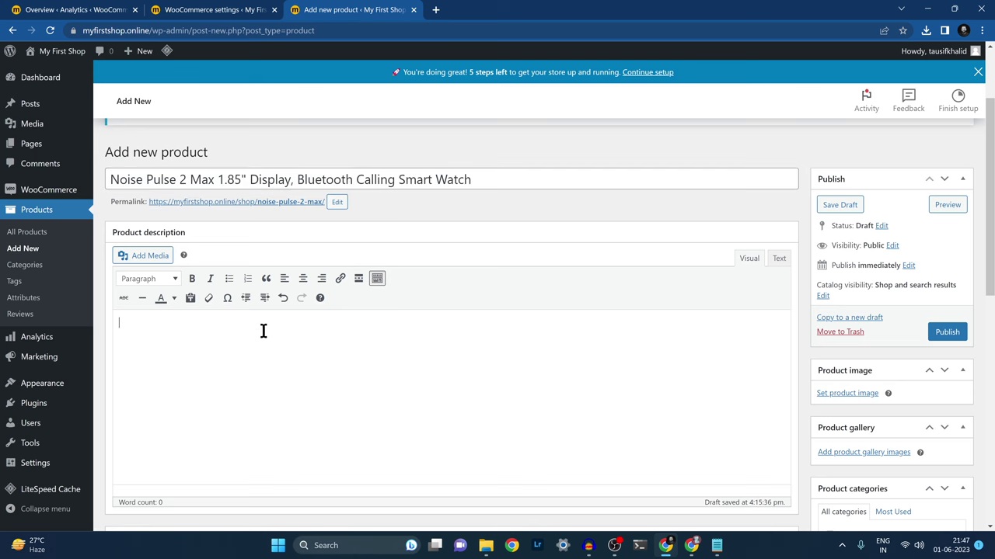
{"action": "left_click", "coordinate": [724, 550]}
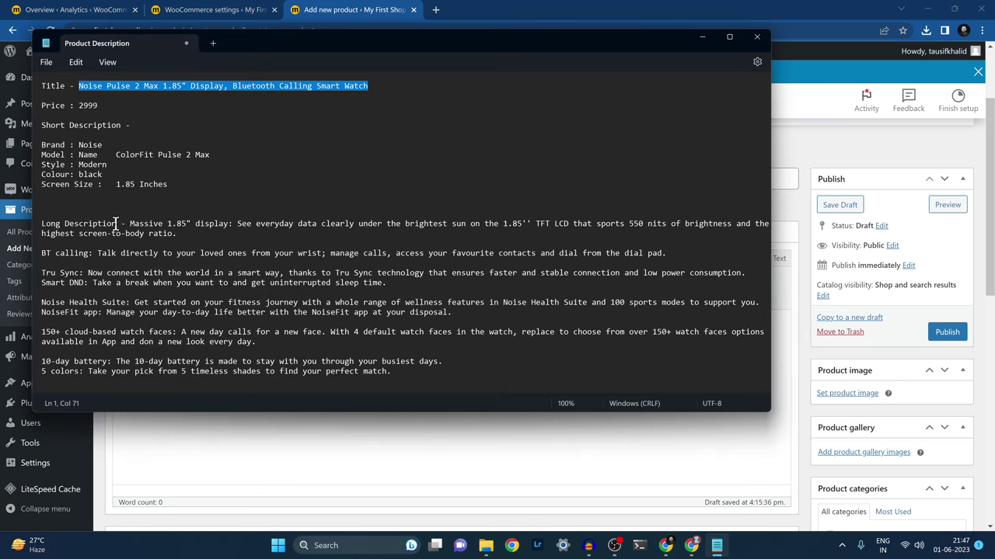
{"action": "left_click_drag", "start_coordinate": [130, 223], "coordinate": [439, 376]}
{"action": "key", "text": "ctrl+c"}
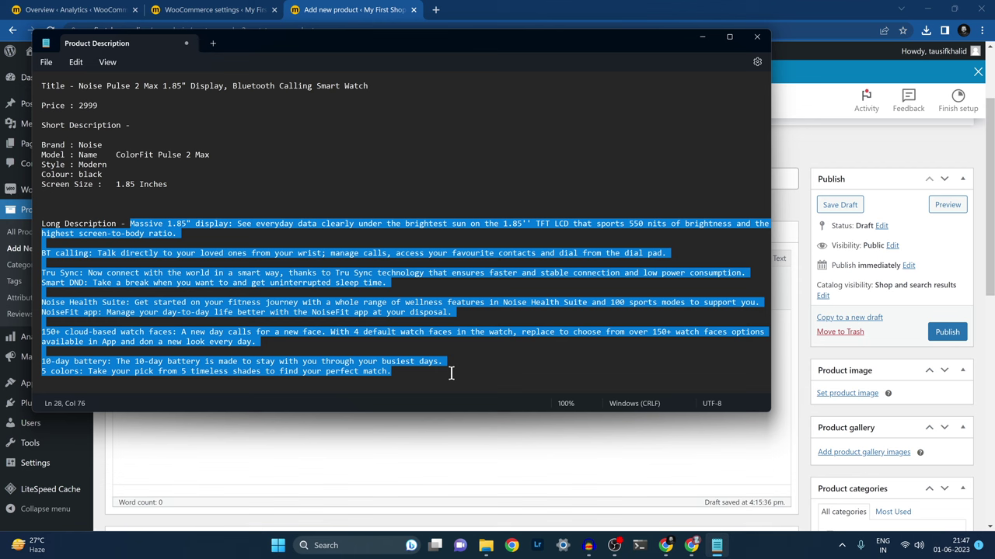
{"action": "left_click", "coordinate": [411, 457]}
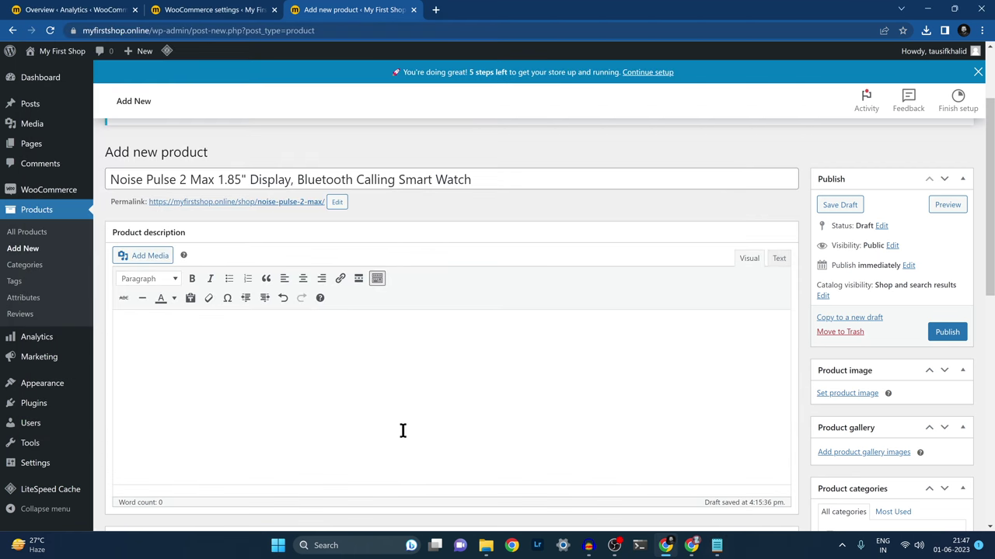
- Paste the 190-word long description and insert a blank paragraph after its first paragraph
{"action": "key", "text": "ctrl+v"}
{"action": "scroll", "coordinate": [388, 374], "scroll_direction": "down", "scroll_amount": 1}
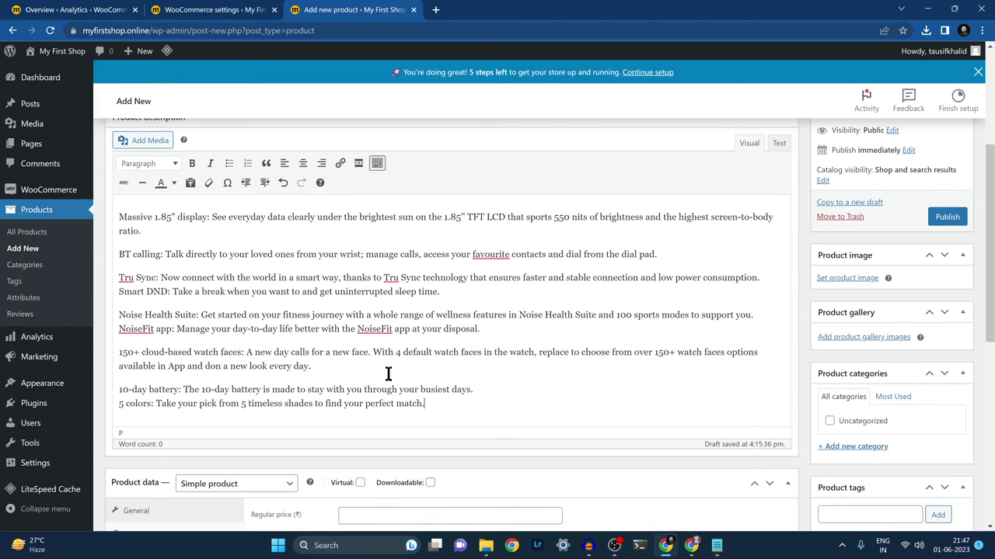
{"action": "left_click", "coordinate": [708, 260]}
{"action": "key", "text": "Return"}
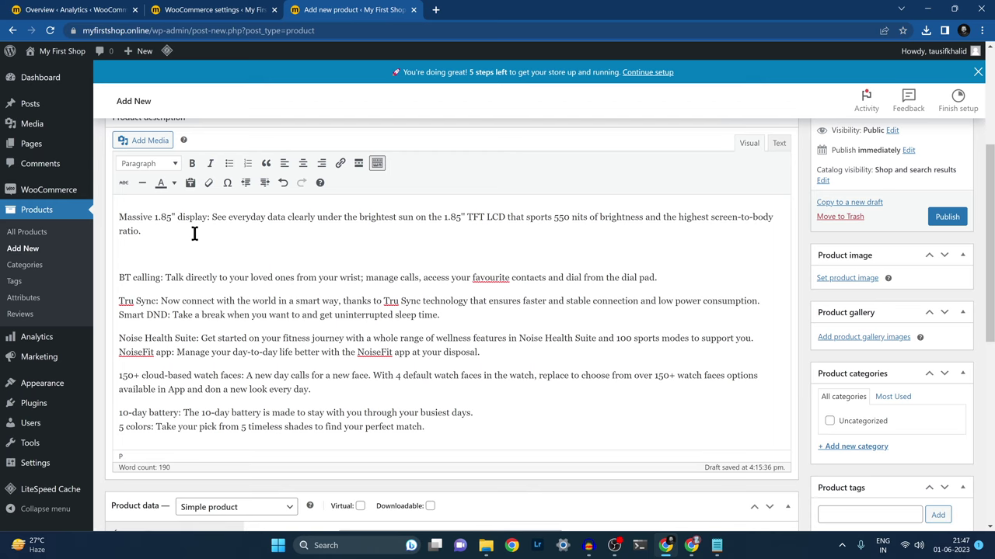
- Upload Banner 1, insert it into the description, and centre it
{"action": "left_click", "coordinate": [145, 142]}
{"action": "left_click", "coordinate": [166, 101]}
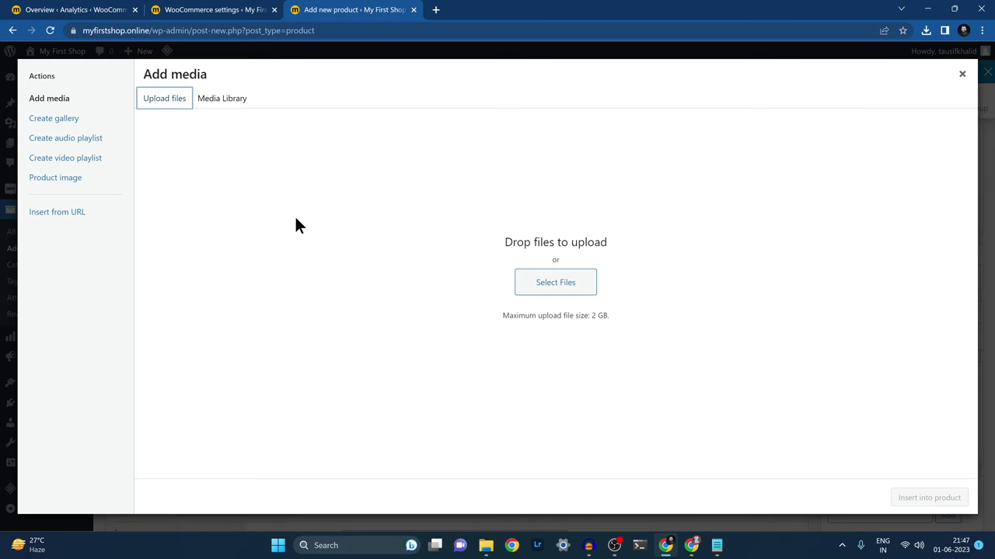
{"action": "left_click", "coordinate": [572, 287]}
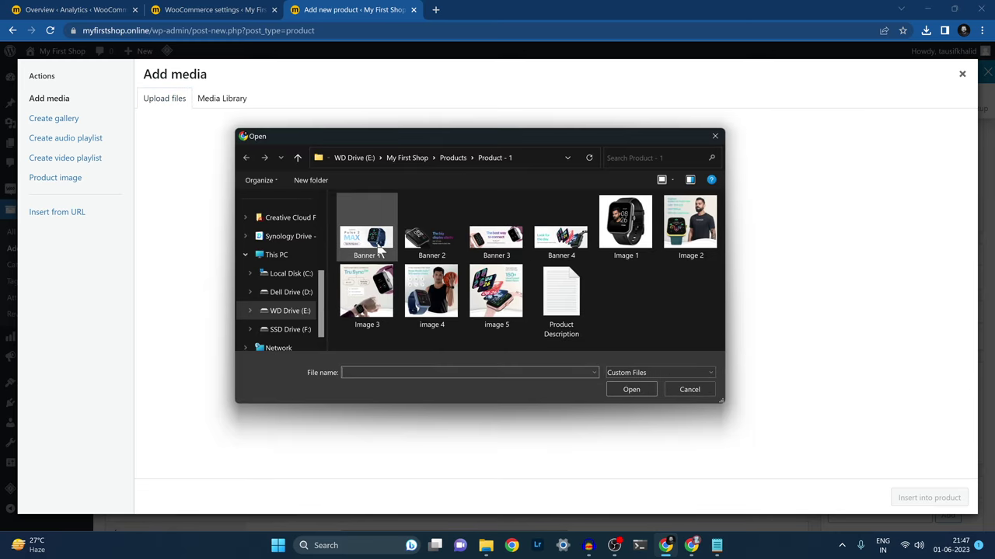
{"action": "double_click", "coordinate": [367, 237]}
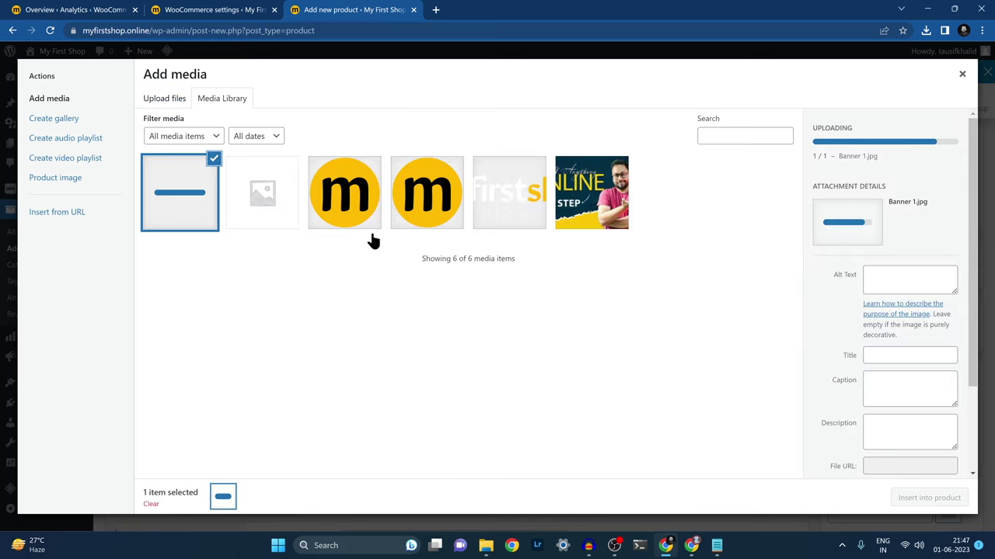
{"action": "left_click", "coordinate": [888, 226]}
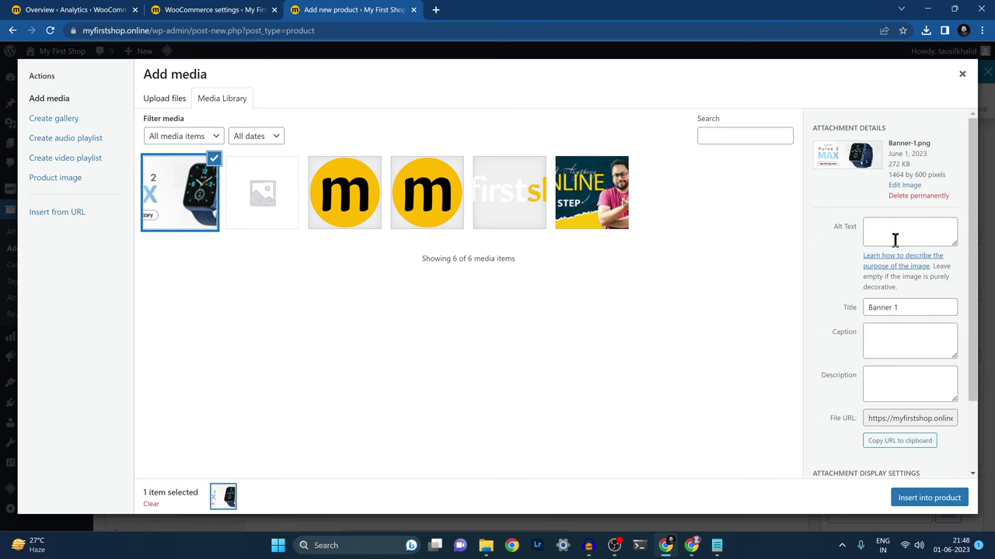
{"action": "left_click", "coordinate": [927, 501]}
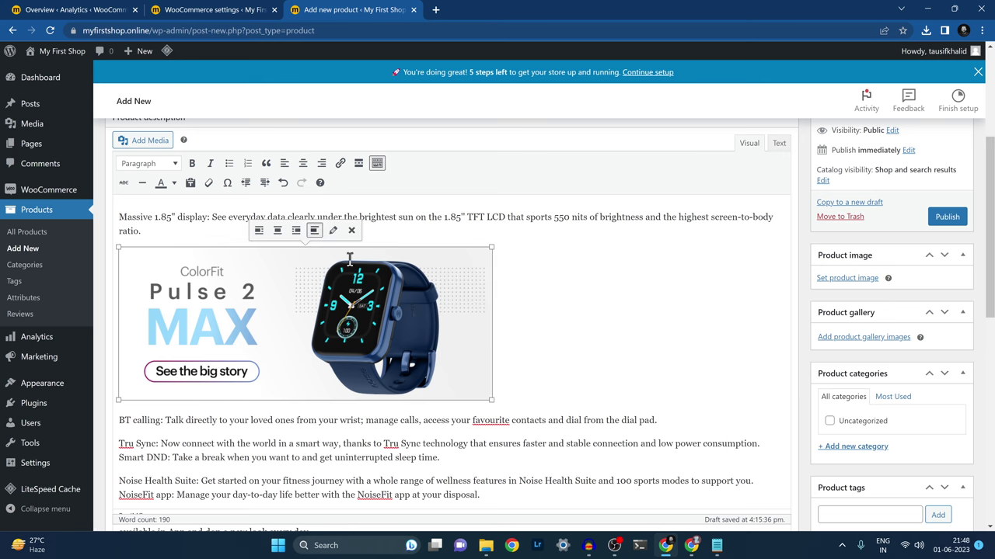
{"action": "left_click", "coordinate": [303, 164]}
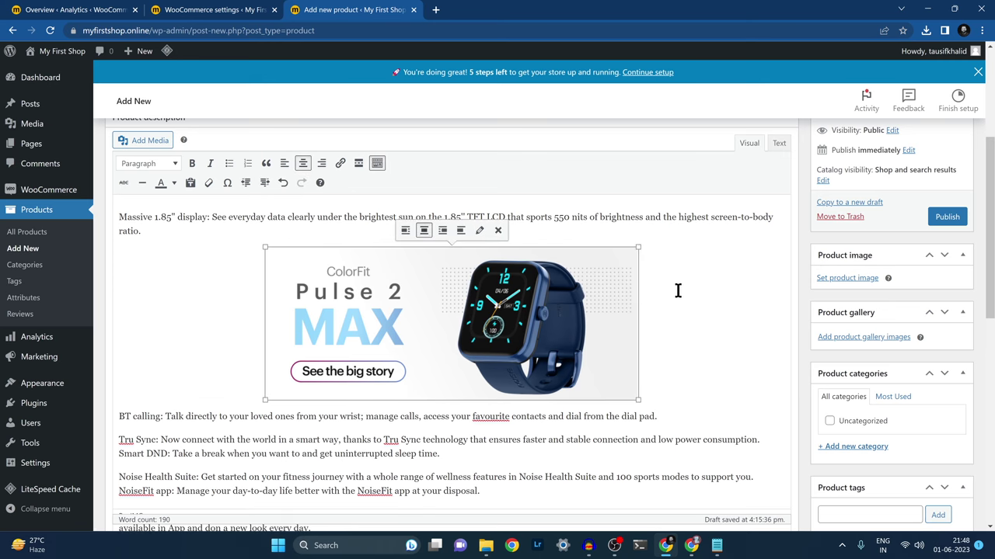
- Add a new line after 'sleep time.', then upload, insert and centre Banner 2
{"action": "scroll", "coordinate": [666, 306], "scroll_direction": "down", "scroll_amount": 2}
{"action": "left_click", "coordinate": [509, 343]}
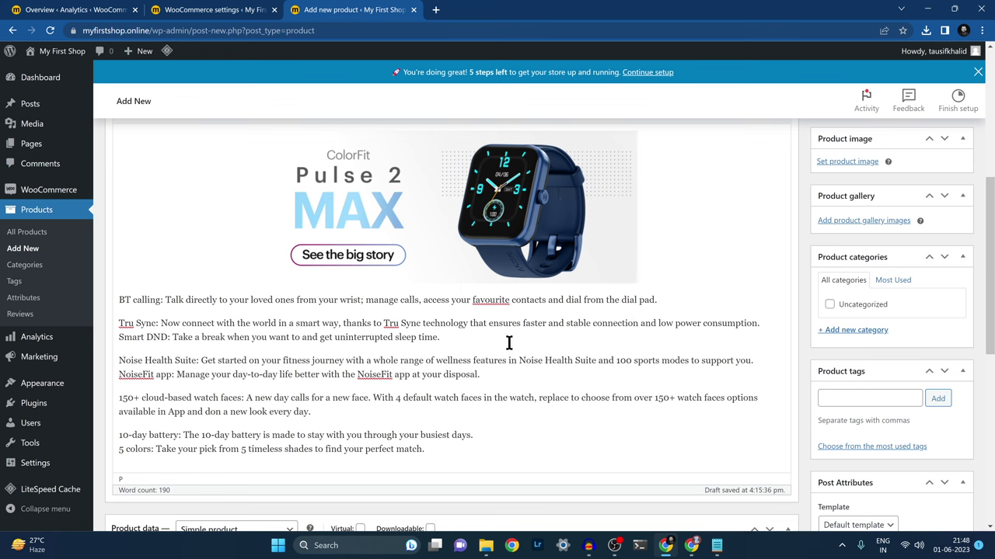
{"action": "key", "text": "Return"}
{"action": "scroll", "coordinate": [207, 248], "scroll_direction": "up", "scroll_amount": 3}
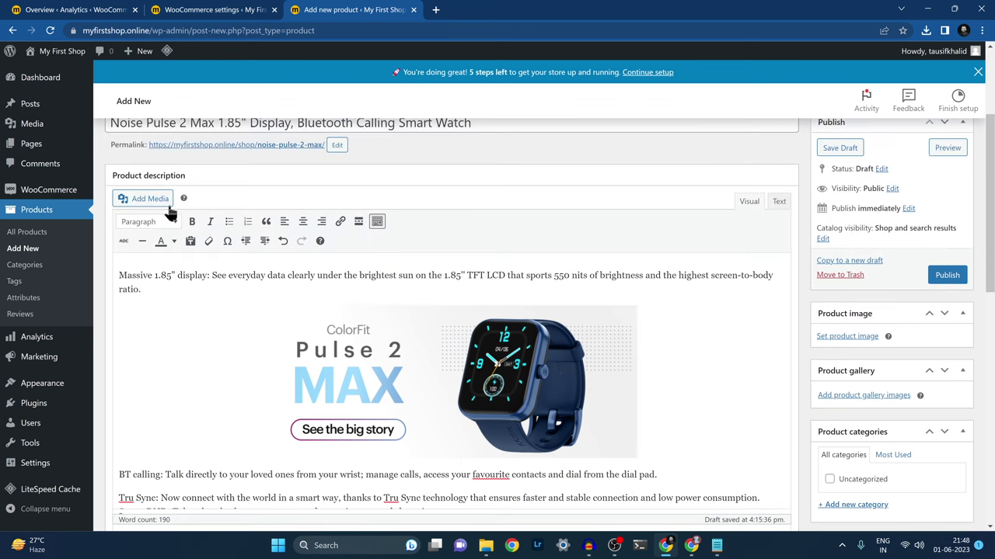
{"action": "left_click", "coordinate": [165, 204]}
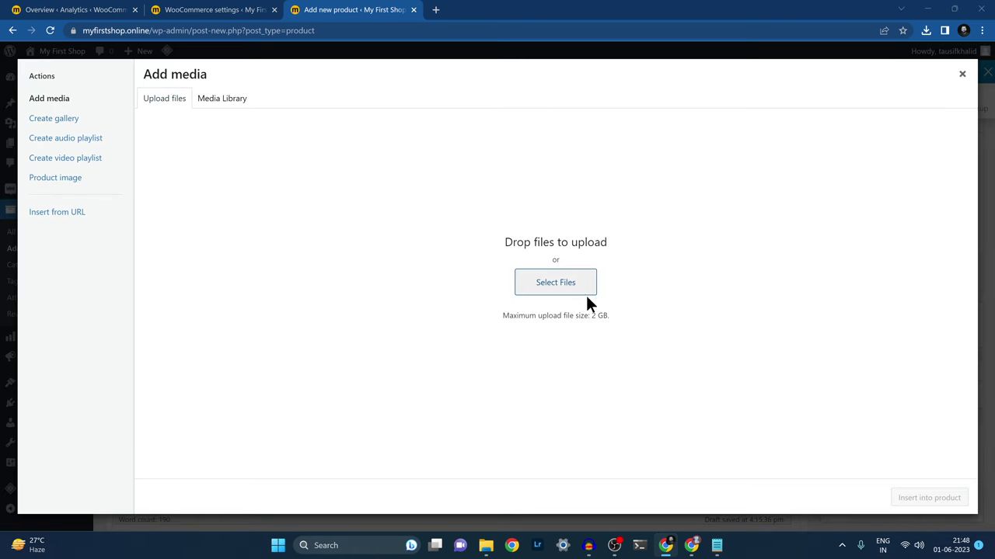
{"action": "left_click", "coordinate": [585, 293]}
{"action": "double_click", "coordinate": [432, 225]}
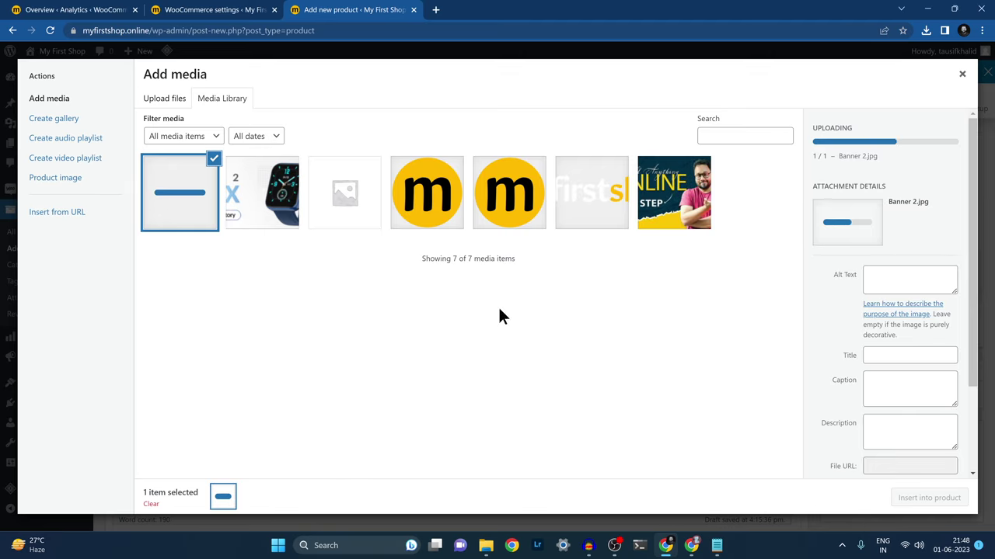
{"action": "left_click", "coordinate": [925, 498]}
{"action": "left_click", "coordinate": [373, 376]}
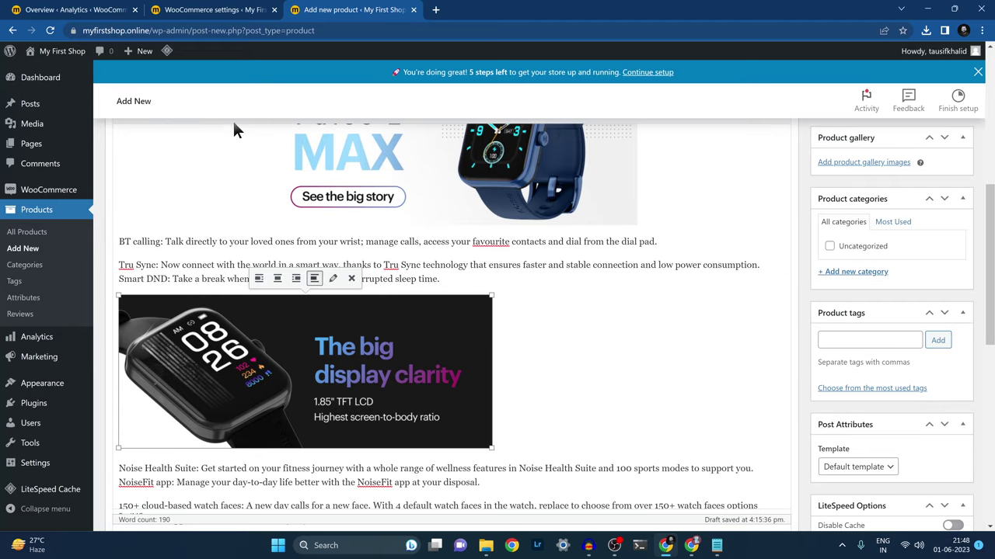
{"action": "scroll", "coordinate": [285, 284], "scroll_direction": "up", "scroll_amount": 4}
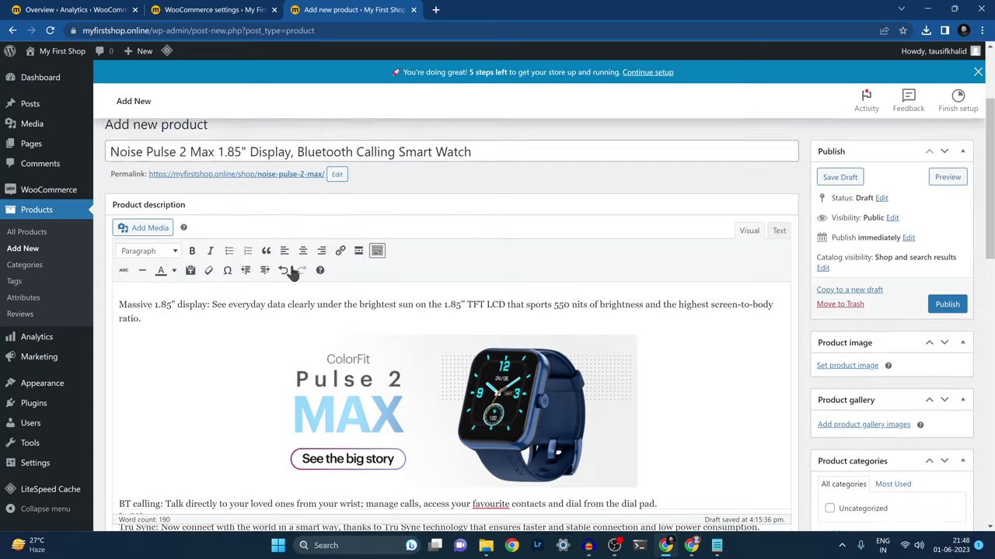
{"action": "scroll", "coordinate": [468, 397], "scroll_direction": "down", "scroll_amount": 3}
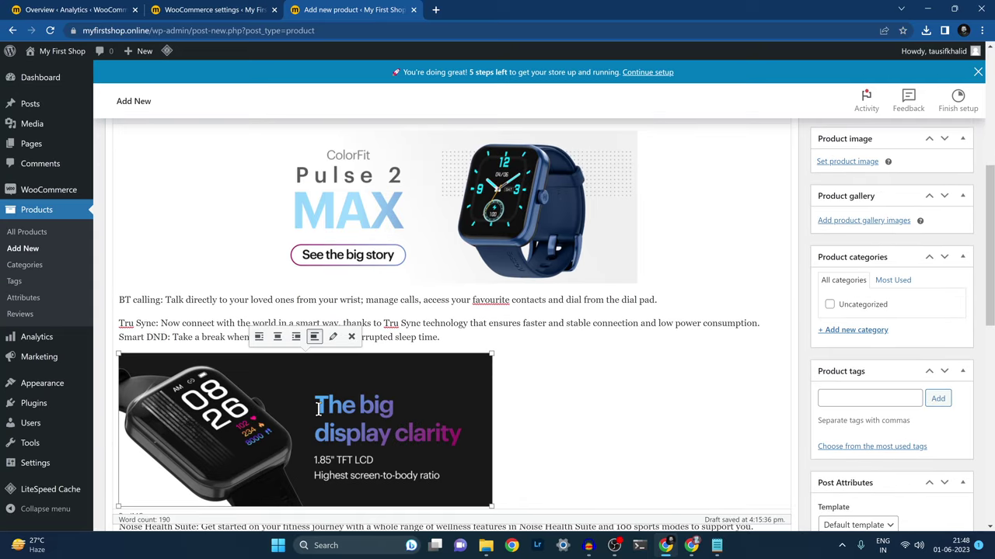
{"action": "left_click", "coordinate": [278, 338]}
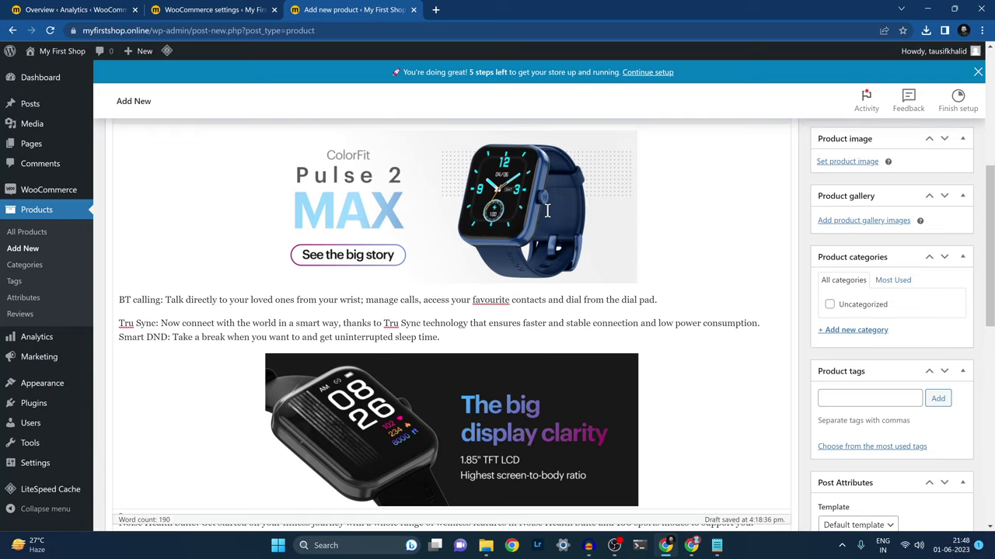
{"action": "left_click", "coordinate": [547, 210]}
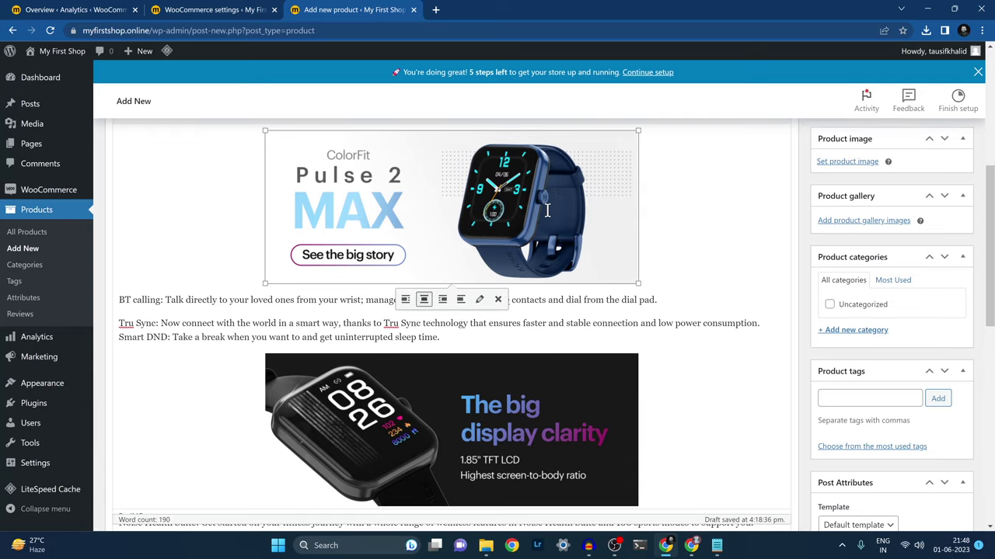
{"action": "left_click", "coordinate": [480, 302]}
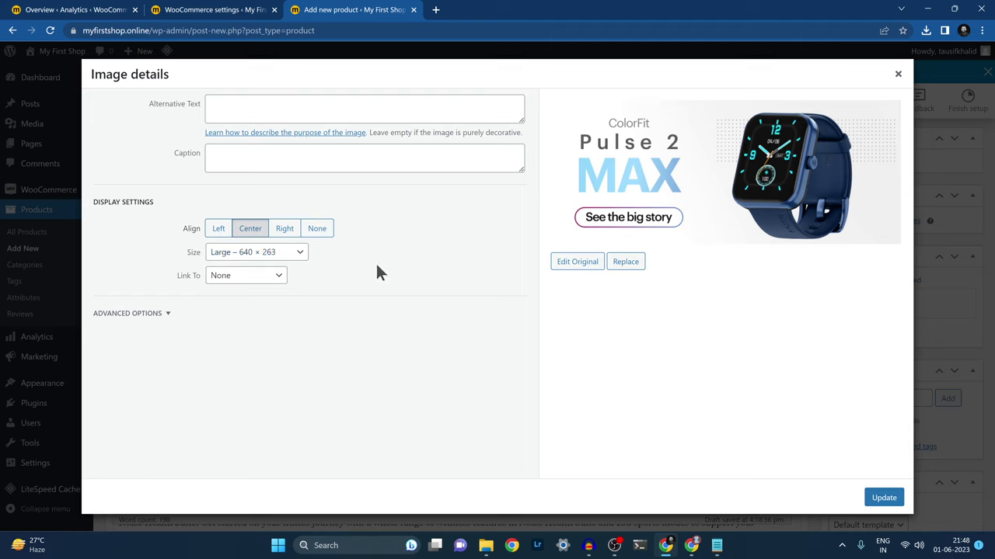
{"action": "left_click", "coordinate": [253, 277]}
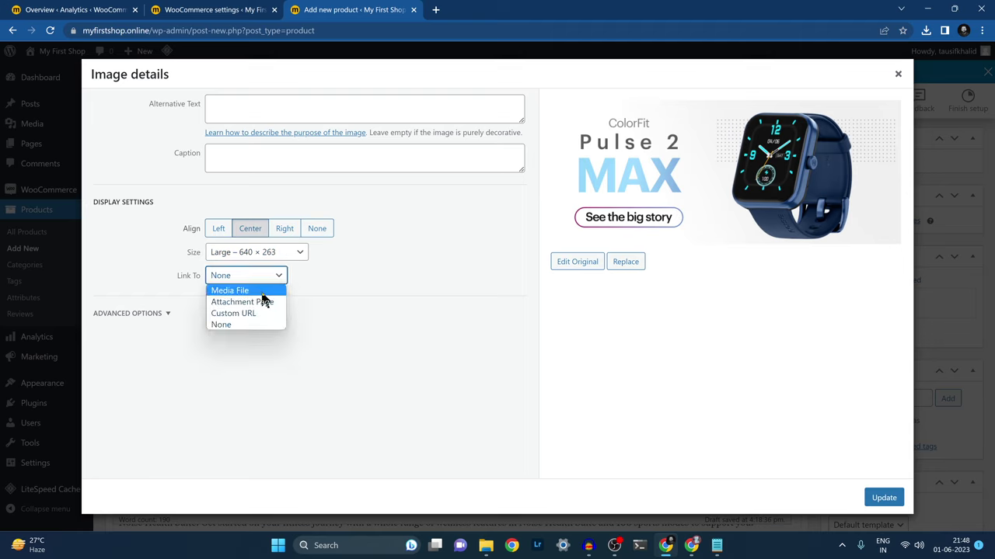
{"action": "left_click", "coordinate": [257, 291]}
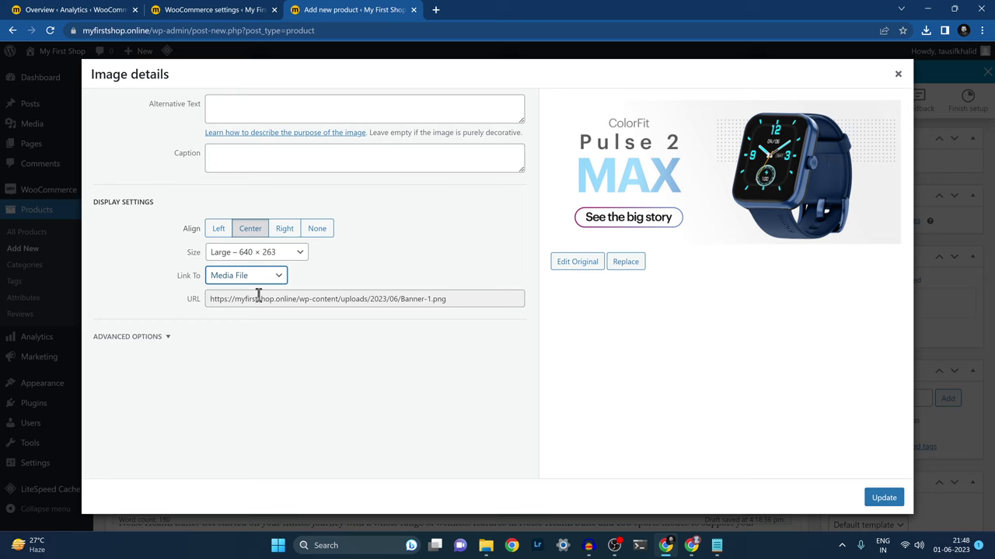
{"action": "left_click", "coordinate": [308, 299]}
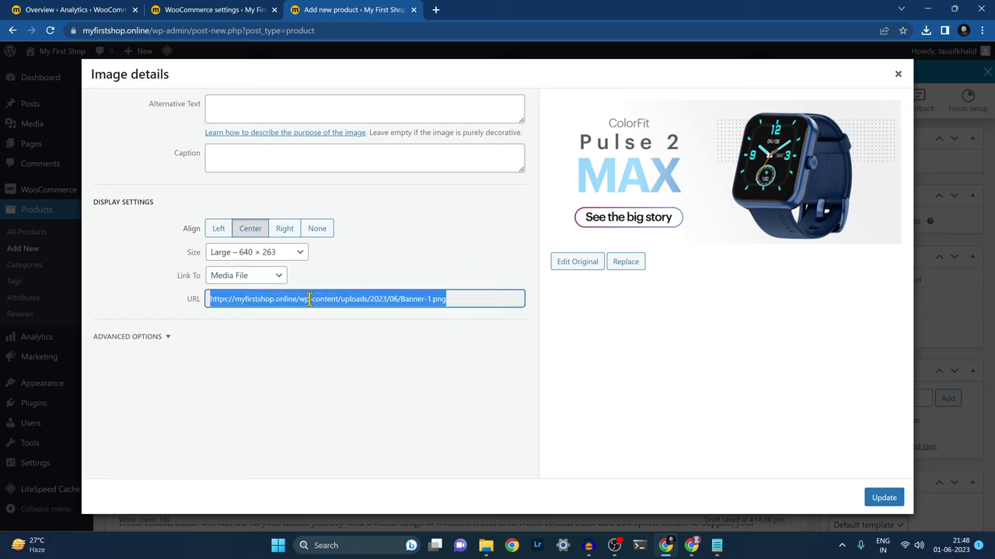
{"action": "left_click", "coordinate": [268, 277]}
{"action": "left_click", "coordinate": [262, 303]}
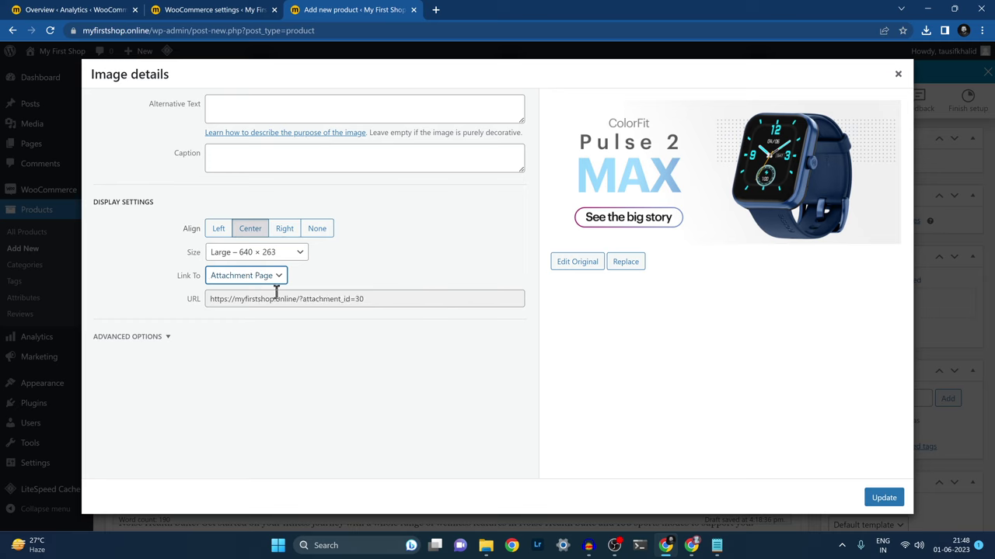
{"action": "left_click", "coordinate": [271, 298]}
{"action": "left_click", "coordinate": [273, 278]}
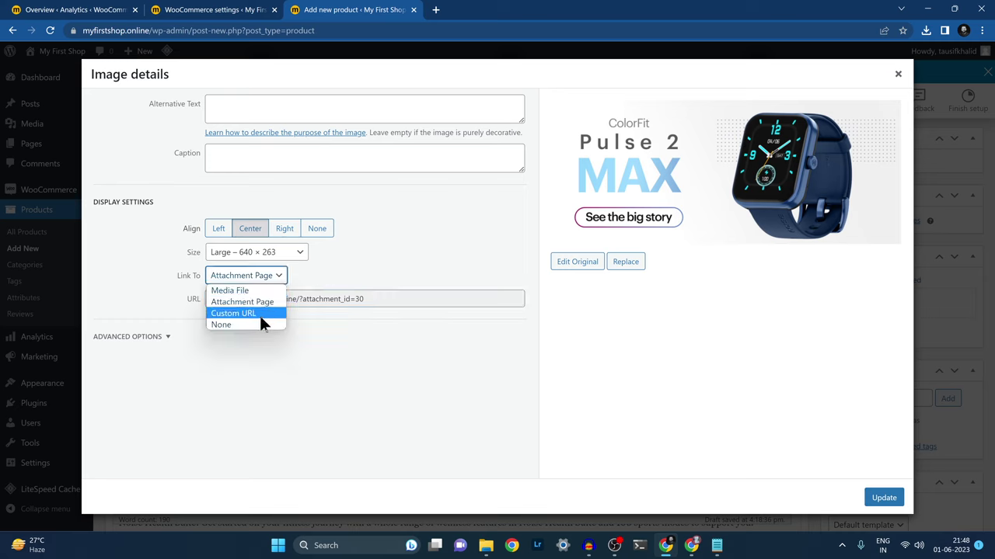
{"action": "left_click", "coordinate": [260, 314]}
{"action": "left_click", "coordinate": [287, 303]}
{"action": "left_click", "coordinate": [388, 298]}
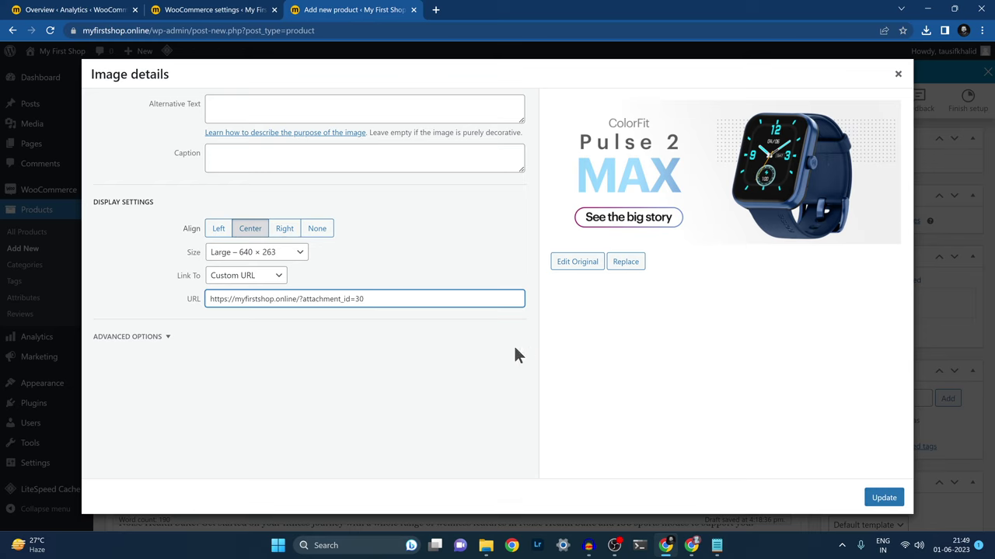
{"action": "left_click", "coordinate": [280, 278]}
{"action": "left_click", "coordinate": [270, 326]}
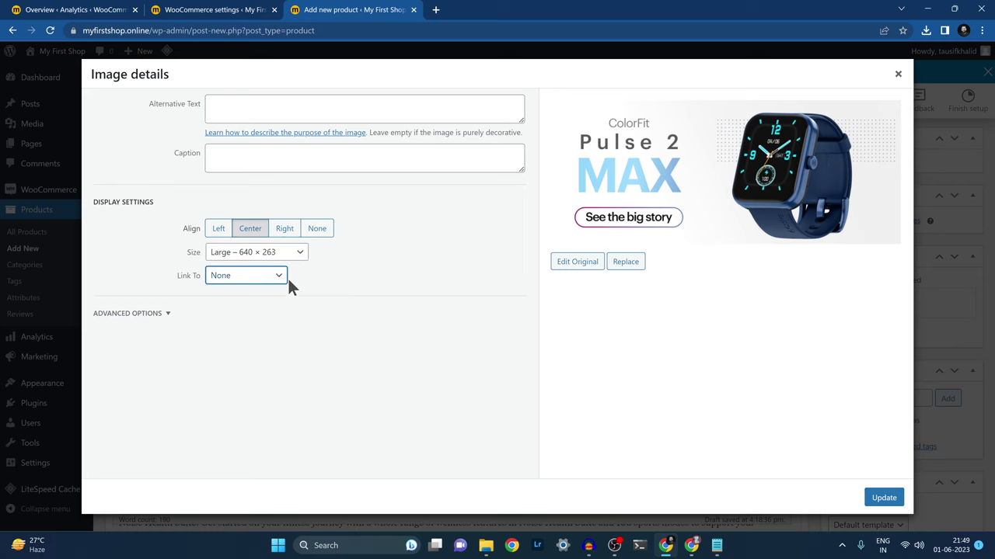
{"action": "left_click", "coordinate": [885, 499]}
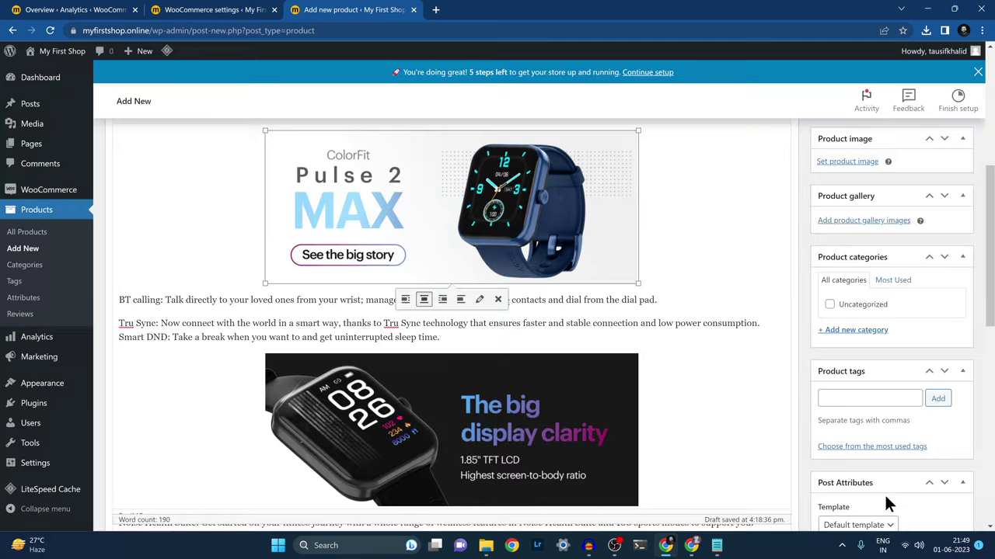
{"action": "scroll", "coordinate": [661, 366], "scroll_direction": "down", "scroll_amount": 3}
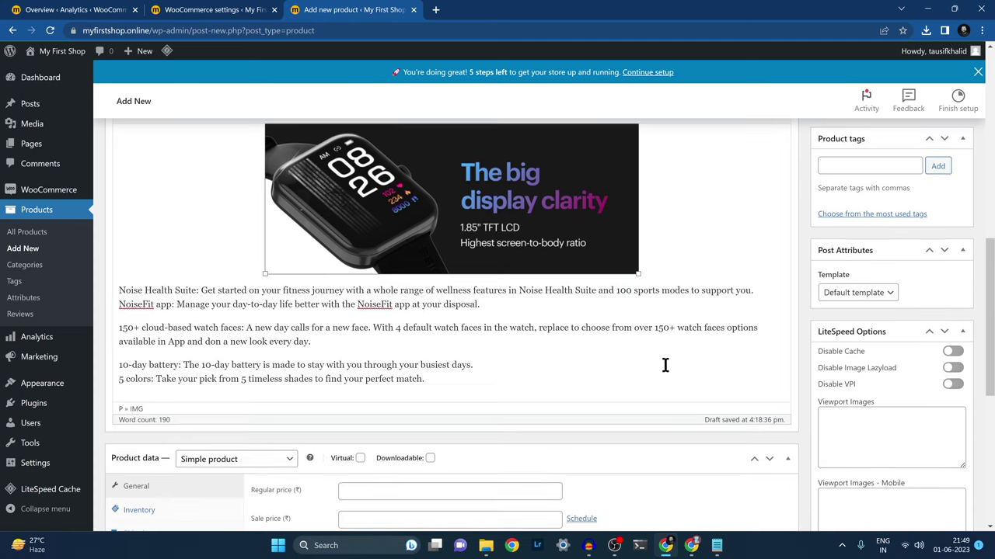
{"action": "scroll", "coordinate": [661, 366], "scroll_direction": "up", "scroll_amount": 8}
{"action": "scroll", "coordinate": [665, 371], "scroll_direction": "down", "scroll_amount": 7}
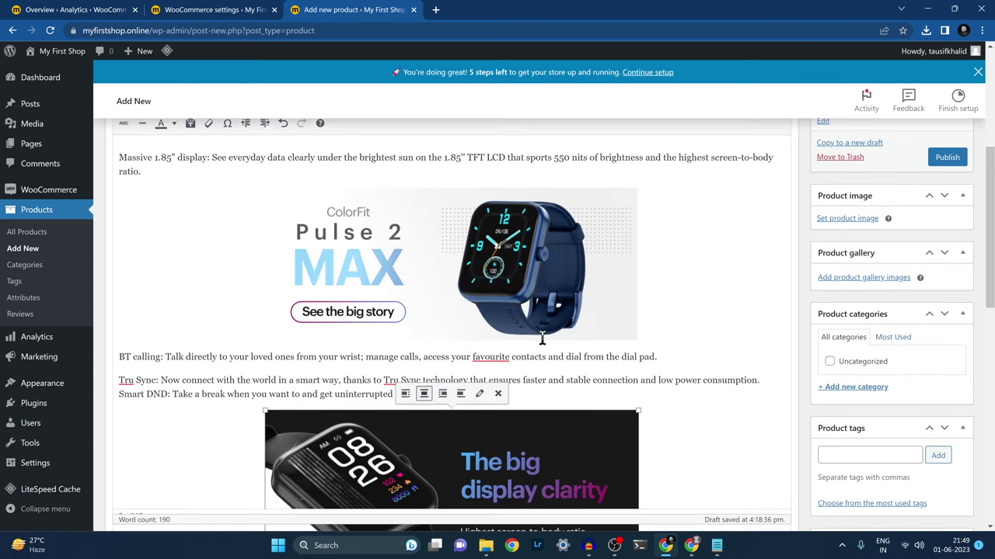
{"action": "scroll", "coordinate": [588, 294], "scroll_direction": "down", "scroll_amount": 3}
{"action": "scroll", "coordinate": [588, 294], "scroll_direction": "up", "scroll_amount": 10}
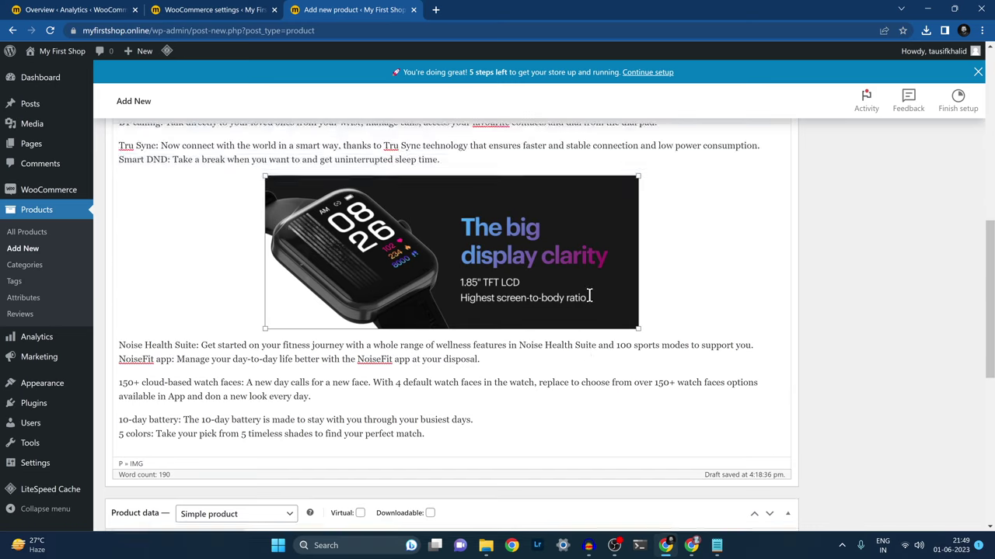
{"action": "scroll", "coordinate": [588, 294], "scroll_direction": "down", "scroll_amount": 2}
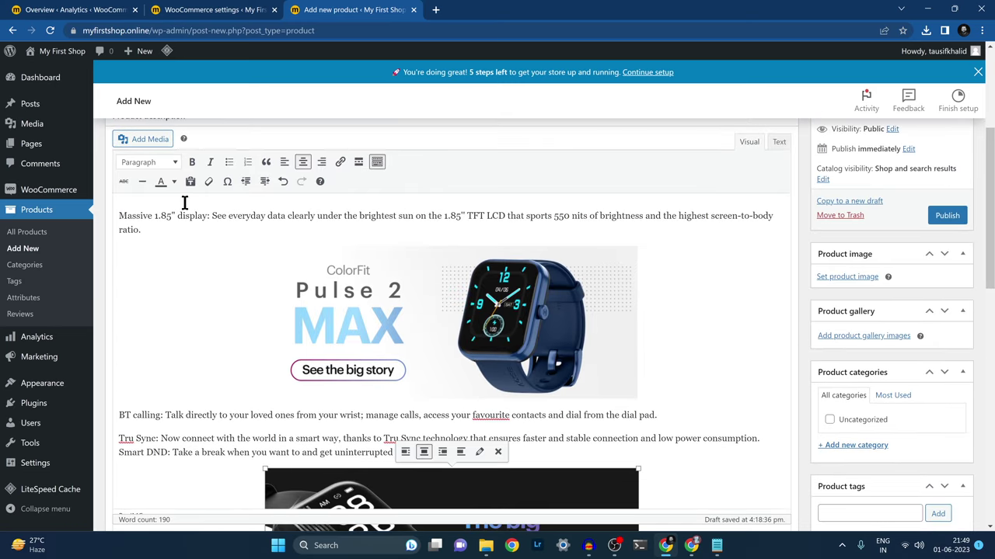
{"action": "left_click", "coordinate": [166, 163]}
{"action": "left_click", "coordinate": [503, 220]}
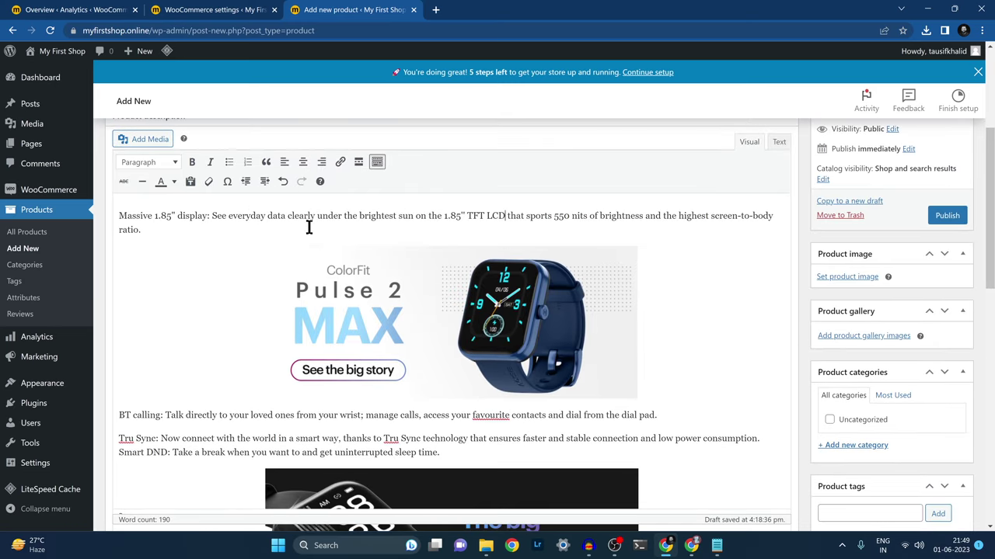
- Make 'Noise' a Heading 2 line above the first description paragraph
{"action": "left_click", "coordinate": [119, 217]}
{"action": "key", "text": "Return"}
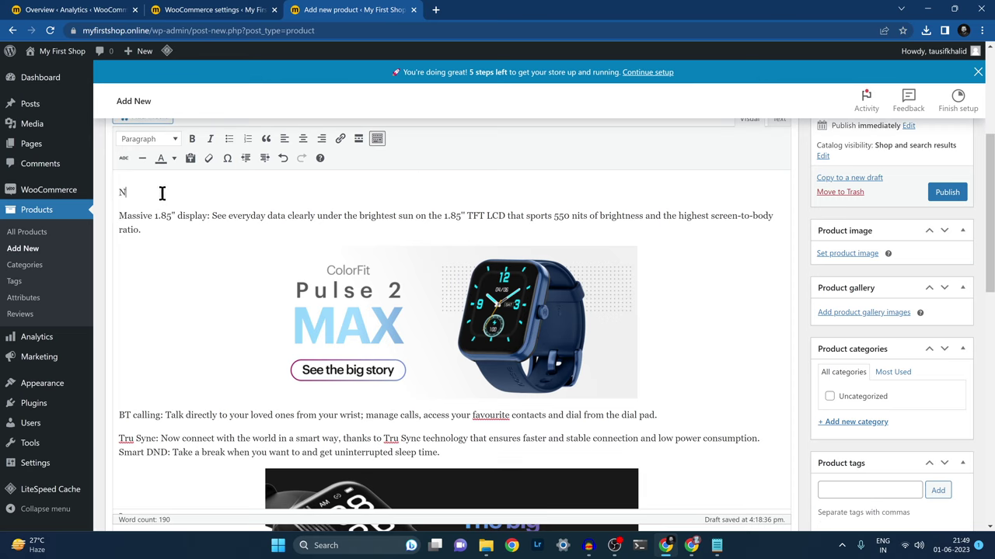
{"action": "double_click", "coordinate": [162, 193]}
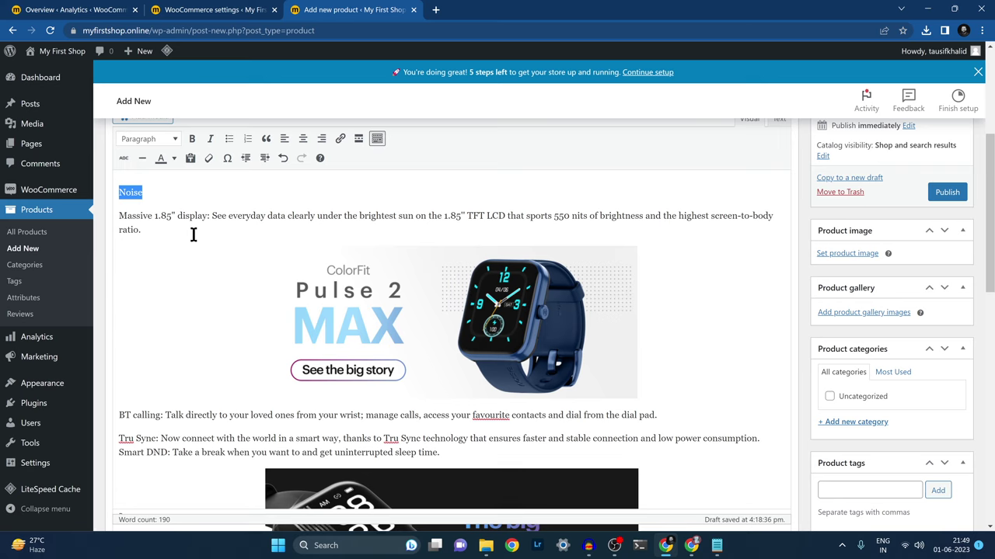
{"action": "scroll", "coordinate": [193, 233], "scroll_direction": "up", "scroll_amount": 1}
{"action": "left_click", "coordinate": [174, 197]}
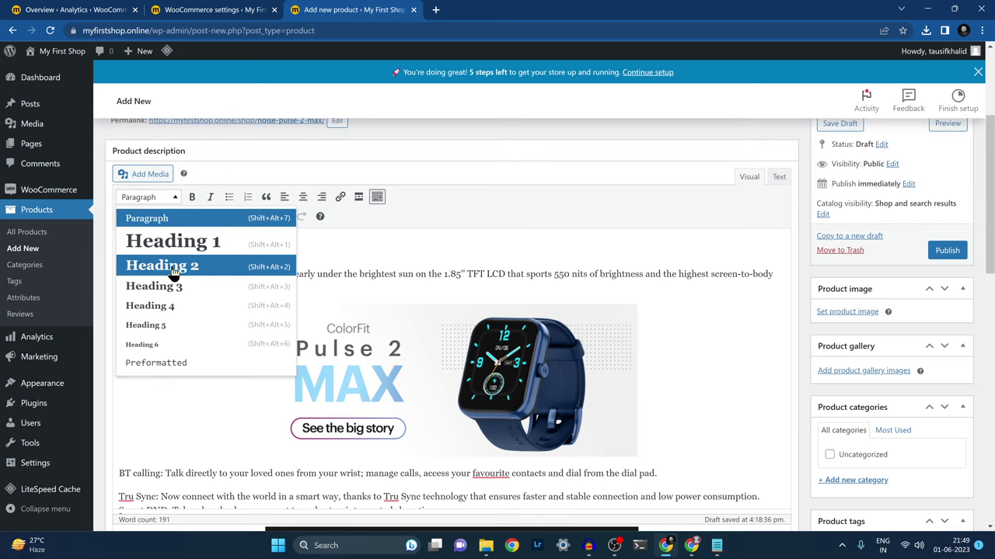
{"action": "left_click", "coordinate": [162, 266]}
{"action": "scroll", "coordinate": [233, 259], "scroll_direction": "up", "scroll_amount": 3}
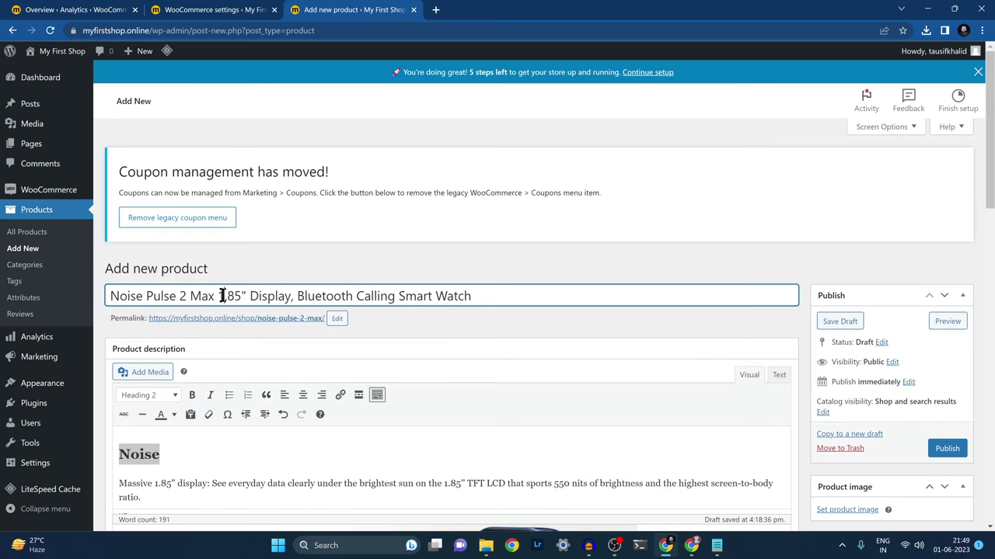
- Centre and bold the Noise heading, leaving it without italic
{"action": "triple_click", "coordinate": [220, 296]}
{"action": "left_click", "coordinate": [217, 296]}
{"action": "left_click_drag", "start_coordinate": [190, 296], "coordinate": [556, 296]}
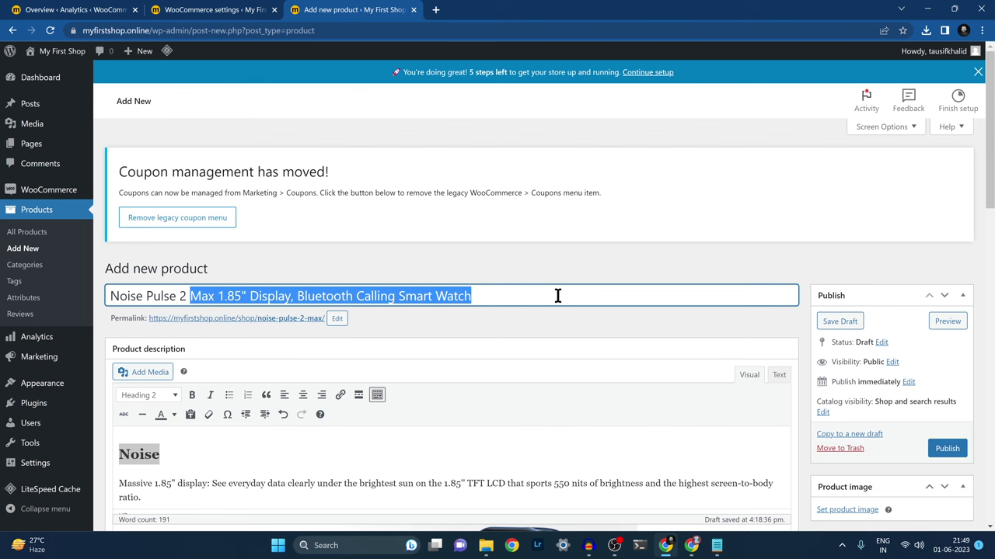
{"action": "triple_click", "coordinate": [555, 296]}
{"action": "scroll", "coordinate": [554, 296], "scroll_direction": "down", "scroll_amount": 3}
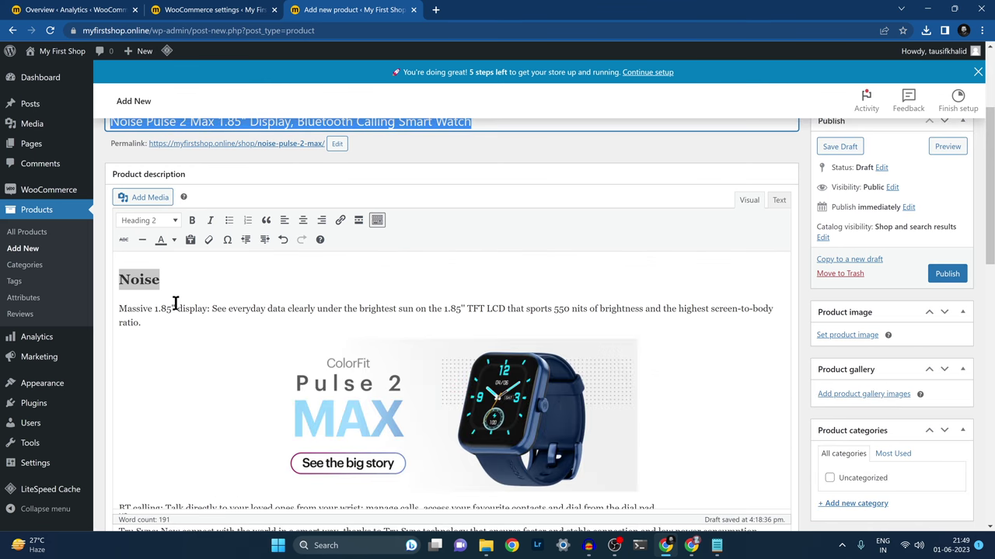
{"action": "double_click", "coordinate": [155, 278]}
{"action": "left_click", "coordinate": [144, 280]}
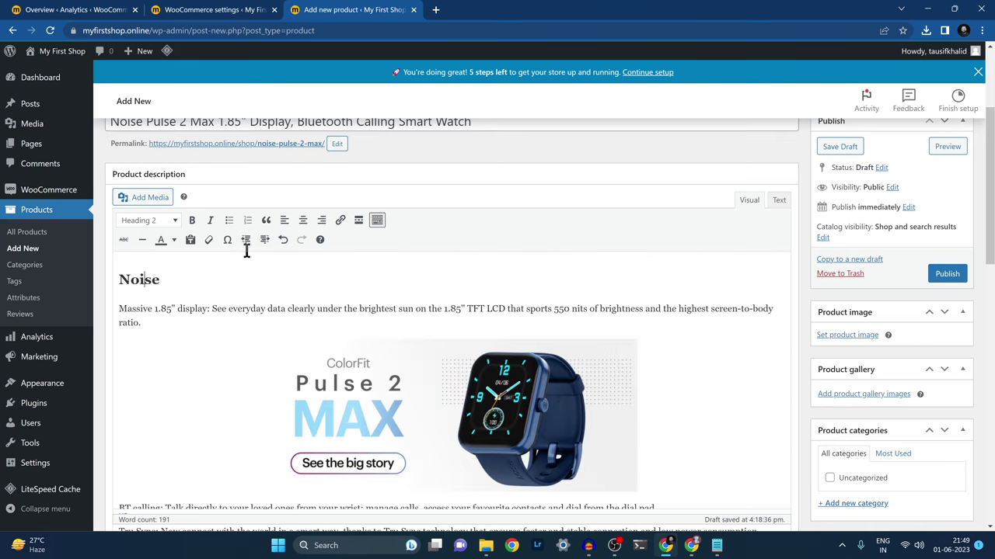
{"action": "left_click", "coordinate": [303, 220]}
{"action": "left_click", "coordinate": [192, 220]}
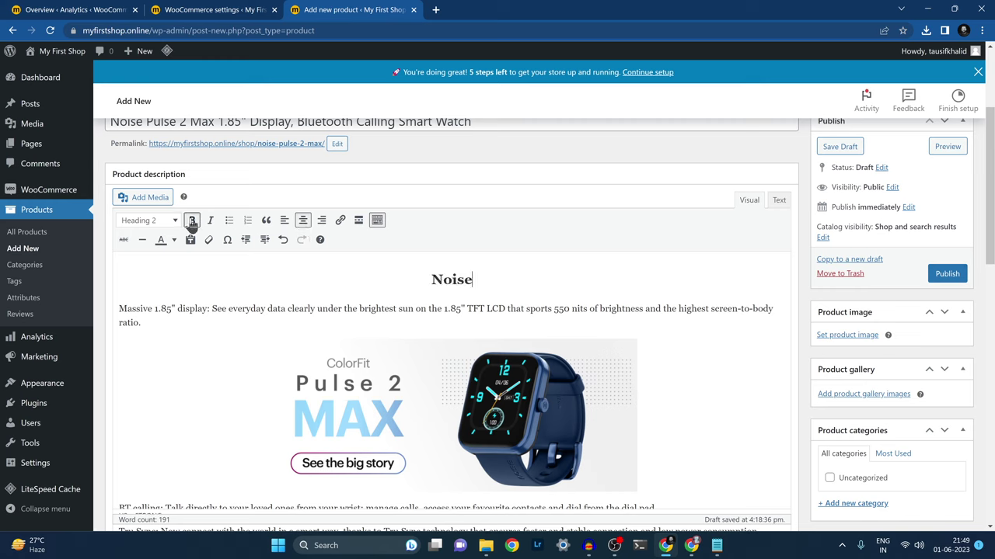
{"action": "left_click_drag", "start_coordinate": [478, 280], "coordinate": [424, 278]}
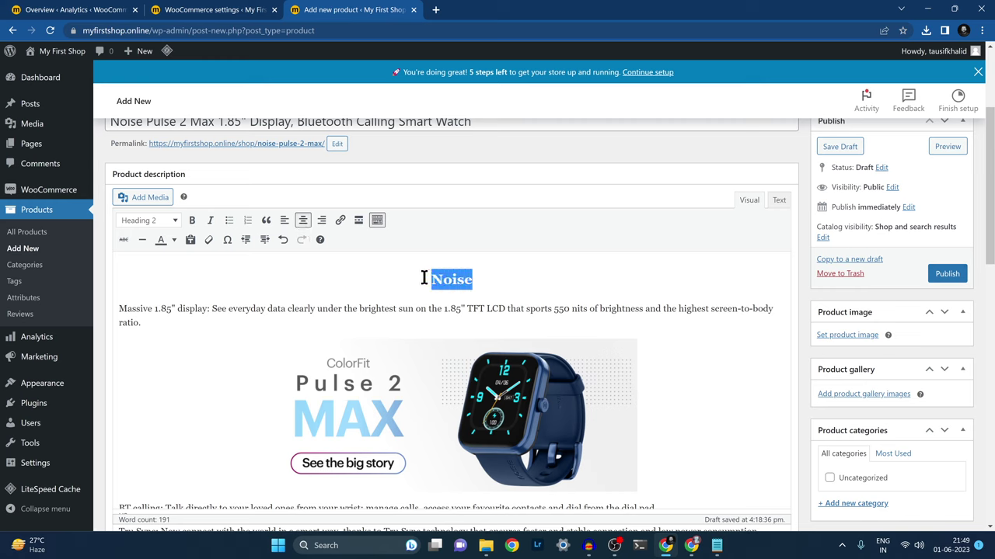
{"action": "left_click", "coordinate": [212, 221]}
{"action": "left_click", "coordinate": [211, 222]}
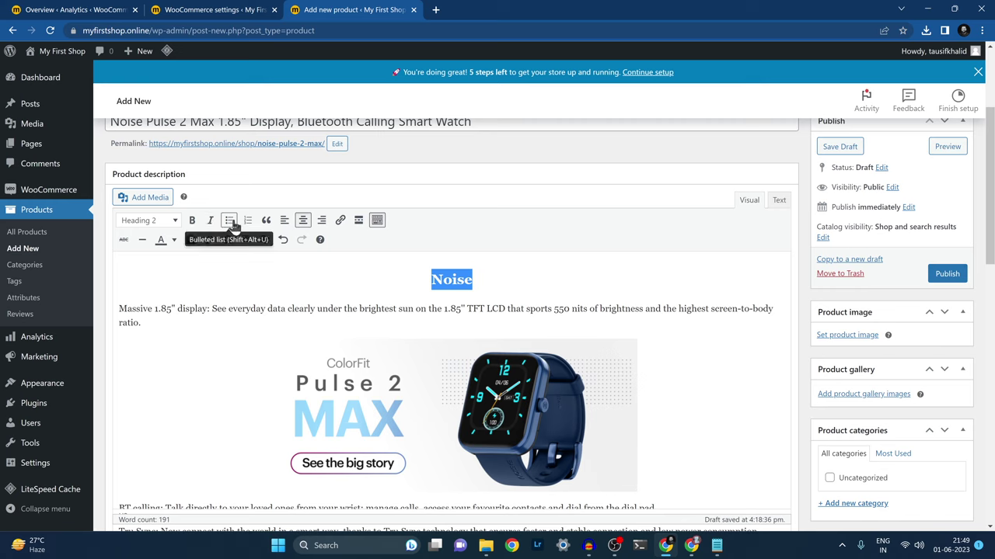
- Colour the Noise heading red
{"action": "left_click", "coordinate": [340, 221]}
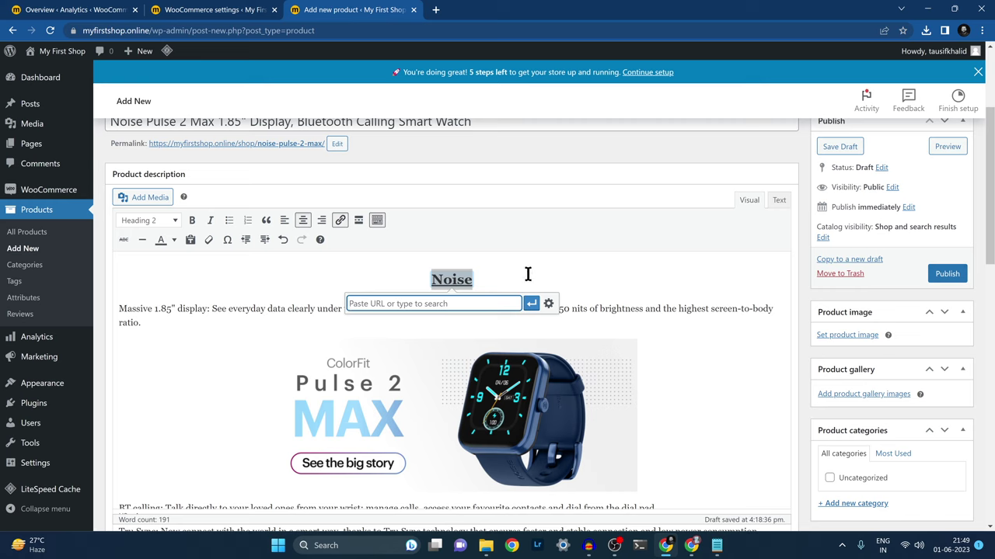
{"action": "left_click", "coordinate": [443, 278]}
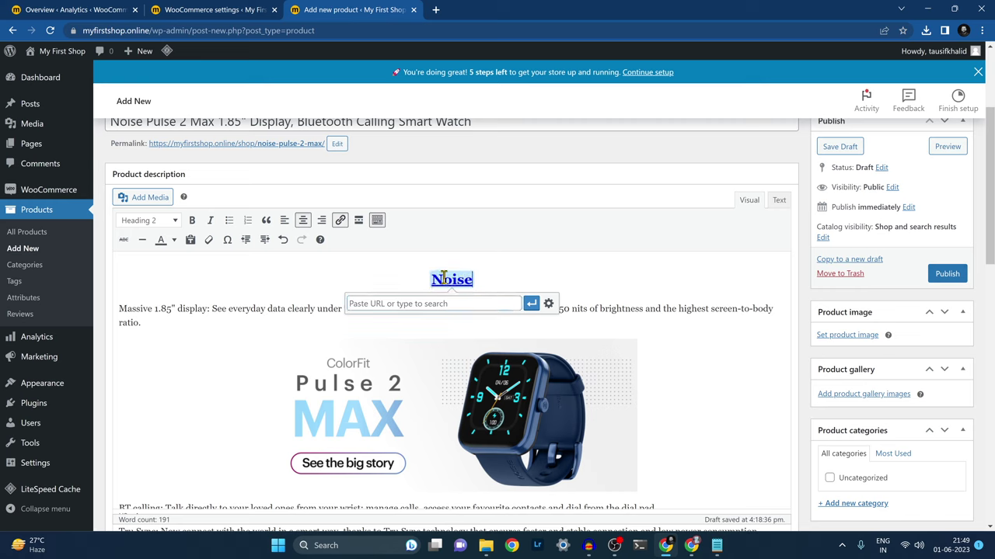
{"action": "left_click", "coordinate": [174, 240]}
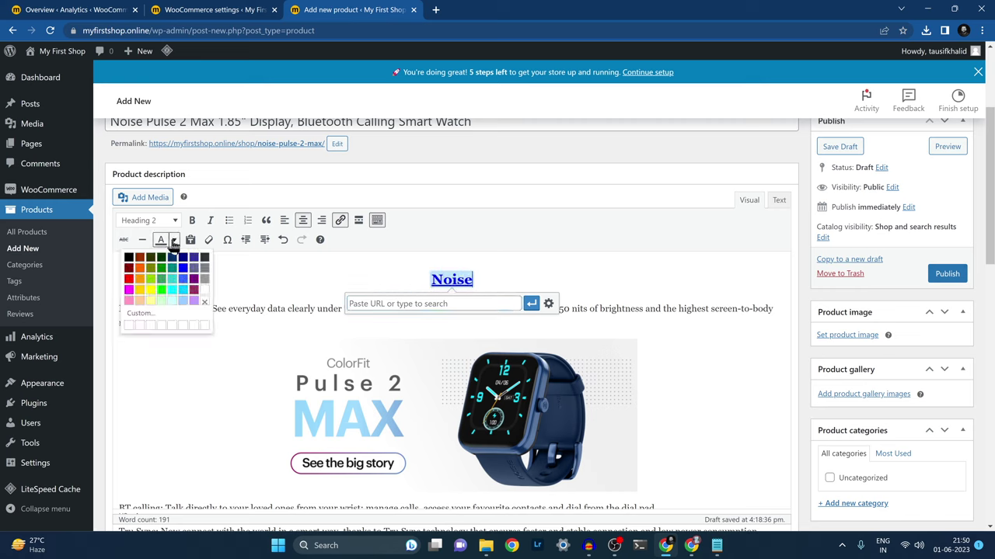
{"action": "left_click", "coordinate": [152, 279]}
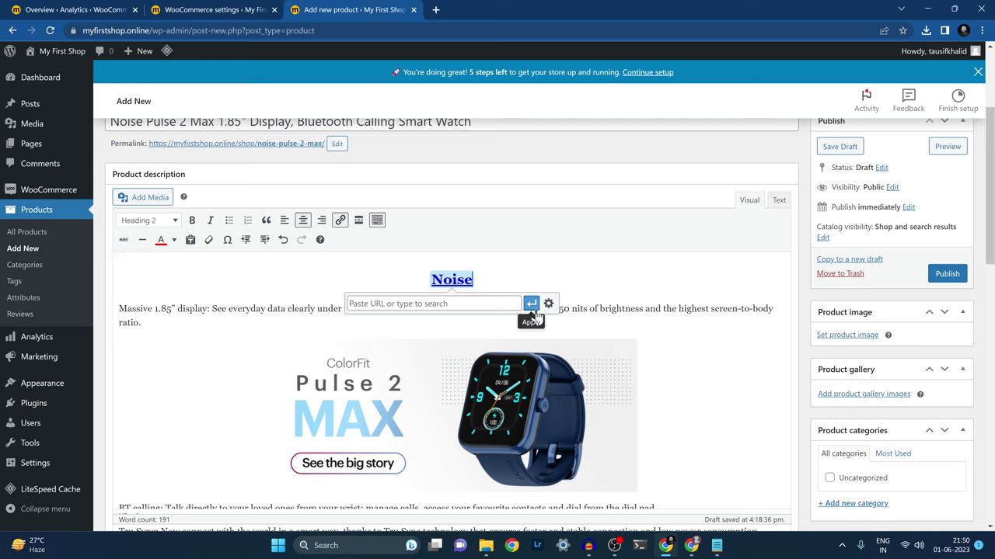
{"action": "left_click", "coordinate": [578, 295]}
{"action": "left_click_drag", "start_coordinate": [489, 282], "coordinate": [395, 277]}
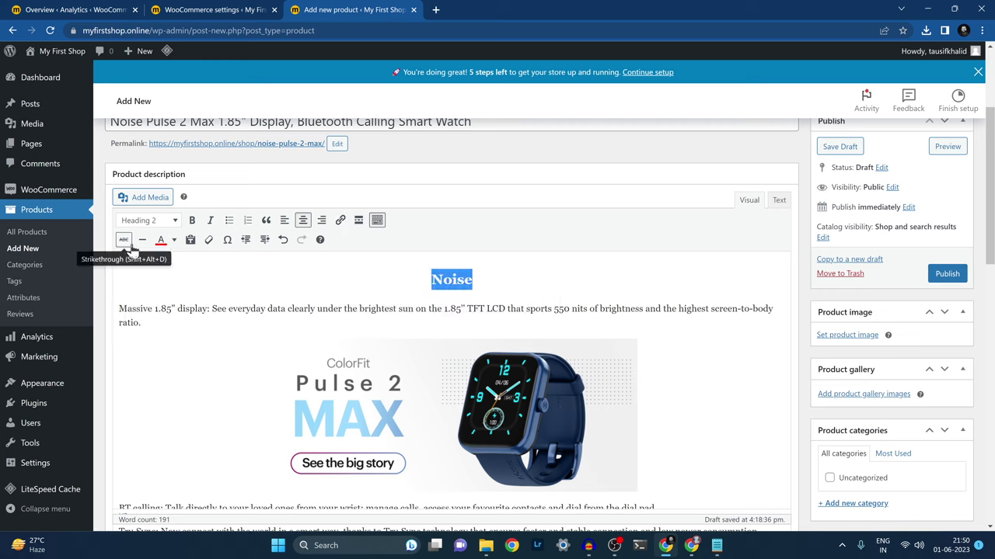
{"action": "left_click", "coordinate": [161, 240]}
{"action": "left_click", "coordinate": [284, 299]}
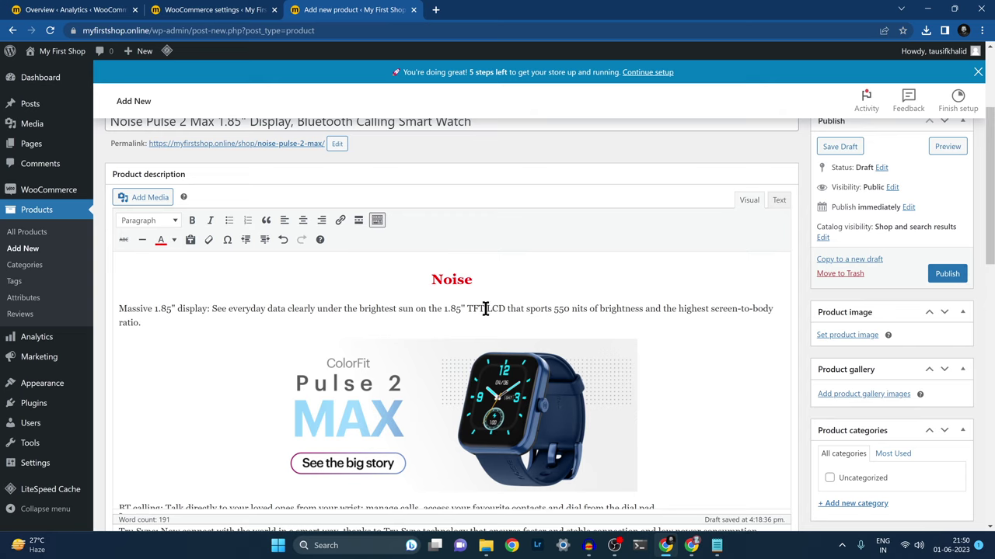
{"action": "scroll", "coordinate": [481, 310], "scroll_direction": "down", "scroll_amount": 8}
- Copy the Brand through Screen Size lines from the Notepad notes into the clipboard
{"action": "scroll", "coordinate": [476, 309], "scroll_direction": "up", "scroll_amount": 10}
{"action": "scroll", "coordinate": [461, 249], "scroll_direction": "down", "scroll_amount": 8}
{"action": "scroll", "coordinate": [439, 321], "scroll_direction": "down", "scroll_amount": 3}
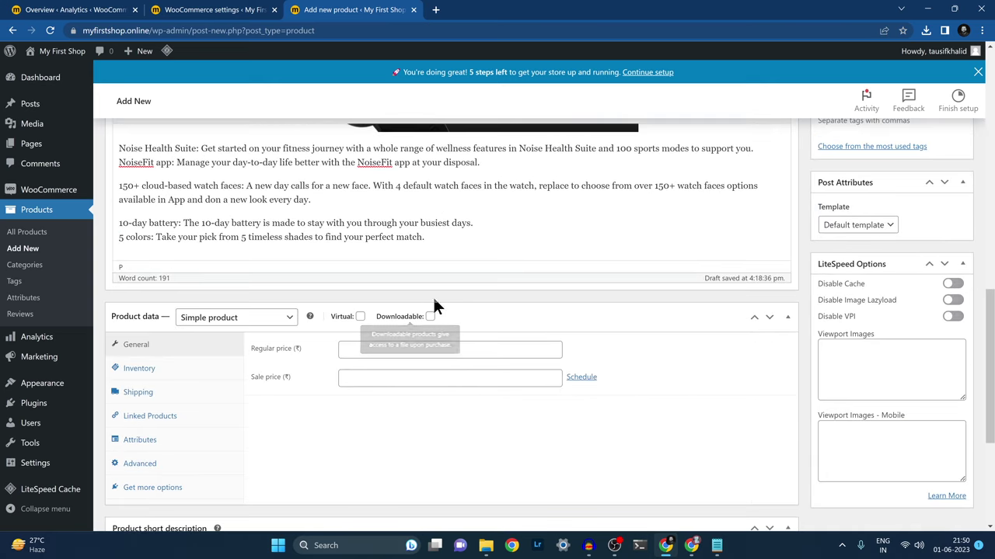
{"action": "scroll", "coordinate": [443, 227], "scroll_direction": "down", "scroll_amount": 6}
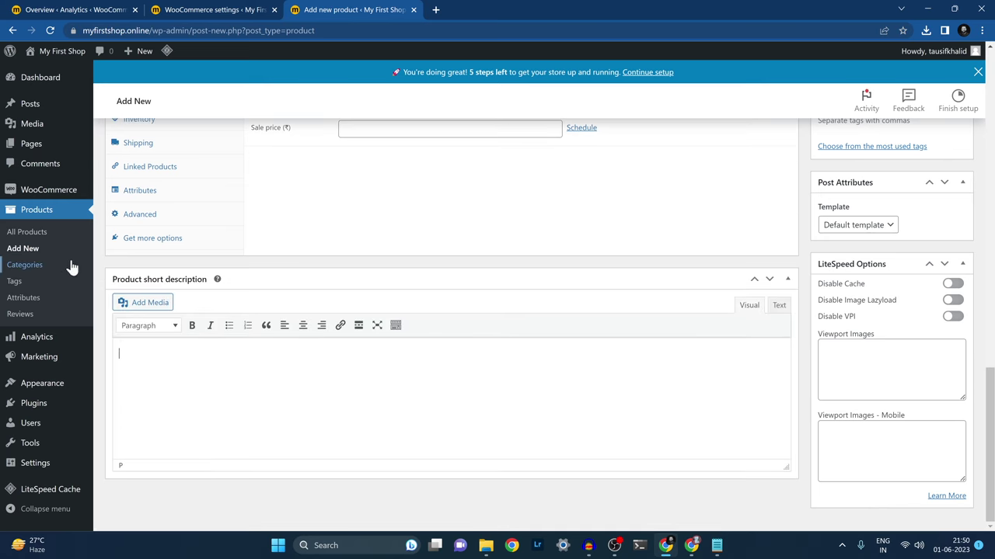
{"action": "left_click", "coordinate": [716, 544]}
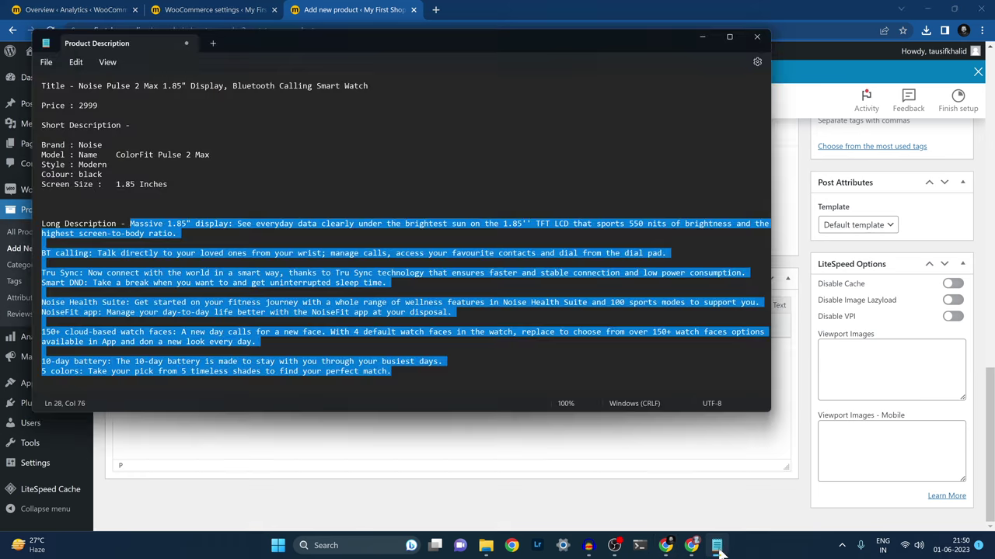
{"action": "left_click", "coordinate": [116, 144]}
{"action": "double_click", "coordinate": [49, 144]}
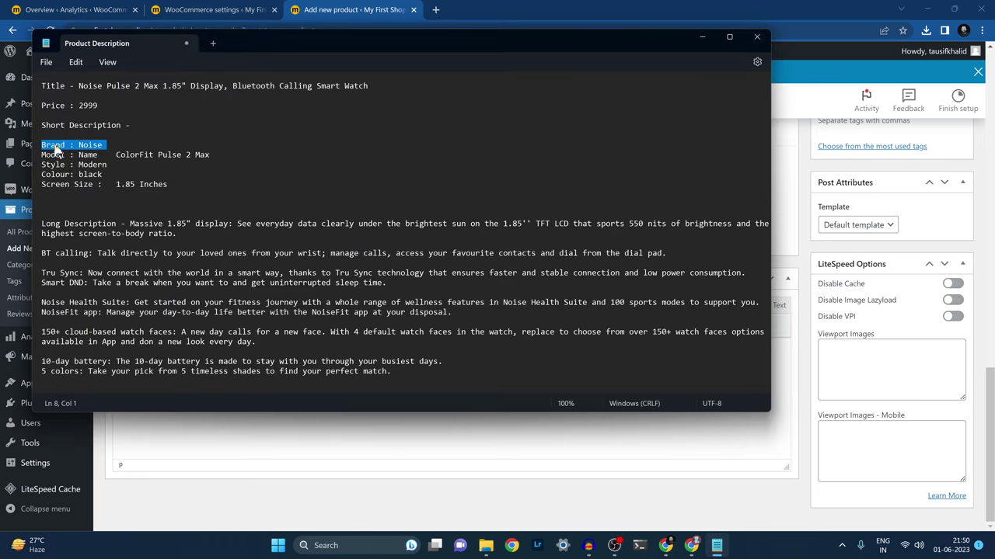
{"action": "left_click", "coordinate": [49, 145]}
{"action": "left_click_drag", "start_coordinate": [43, 145], "coordinate": [172, 190]}
{"action": "key", "text": "ctrl+c"}
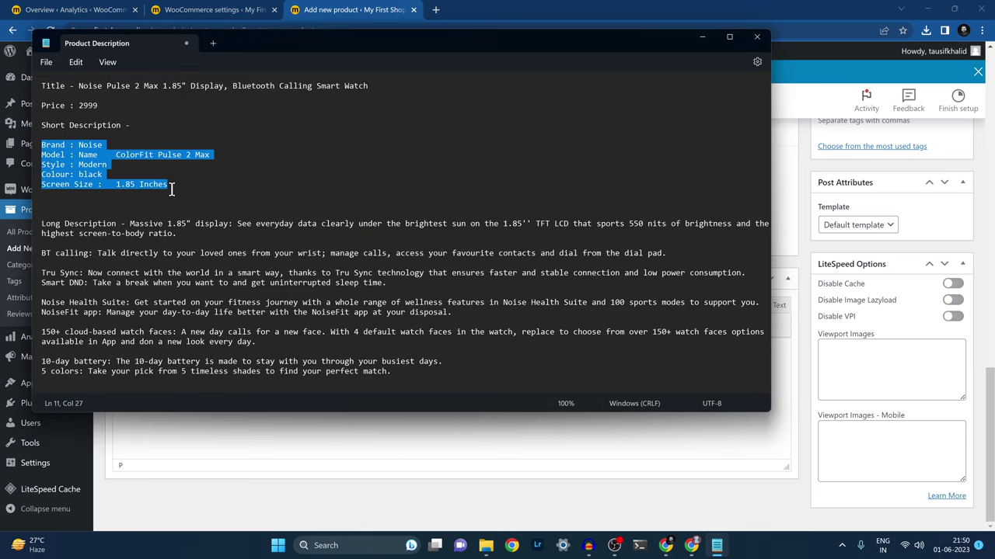
{"action": "left_click", "coordinate": [342, 438]}
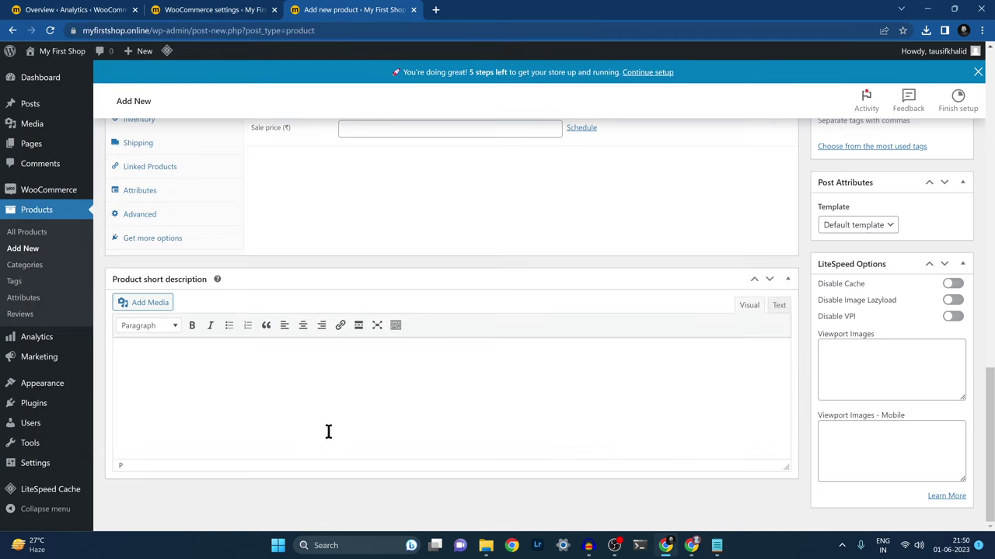
- Paste the product details into the short description and make them a bulleted list
{"action": "key", "text": "ctrl+v"}
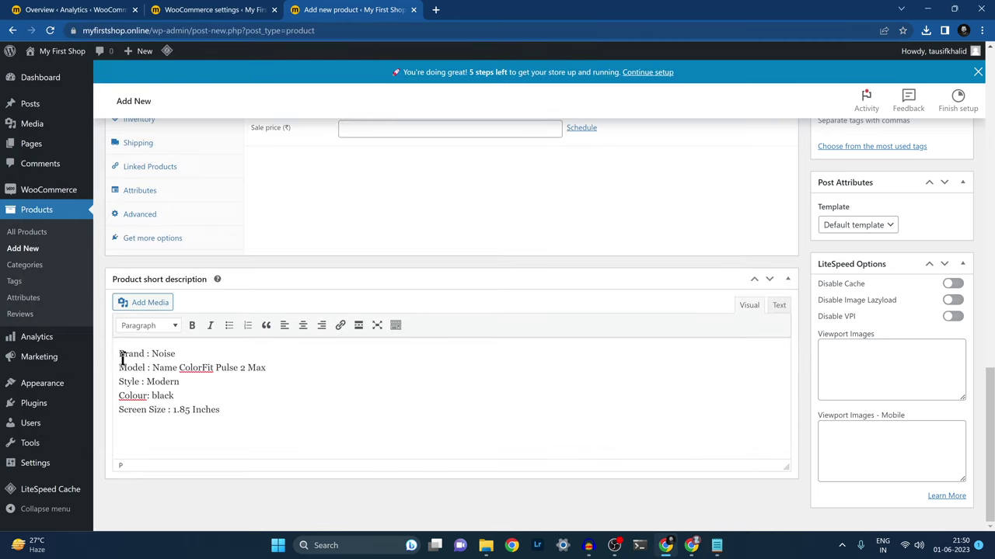
{"action": "left_click_drag", "start_coordinate": [121, 356], "coordinate": [296, 441]}
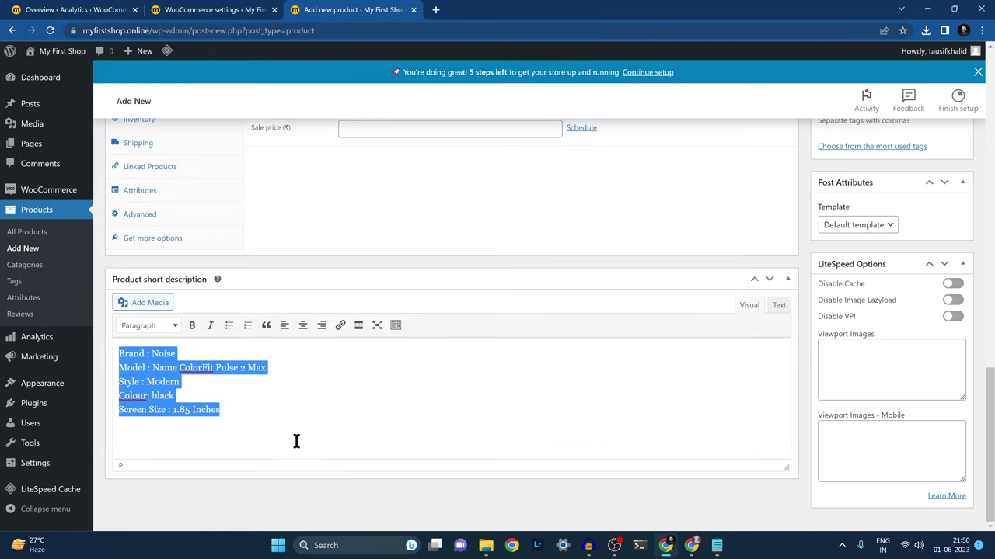
{"action": "left_click", "coordinate": [229, 326]}
{"action": "left_click", "coordinate": [239, 389]}
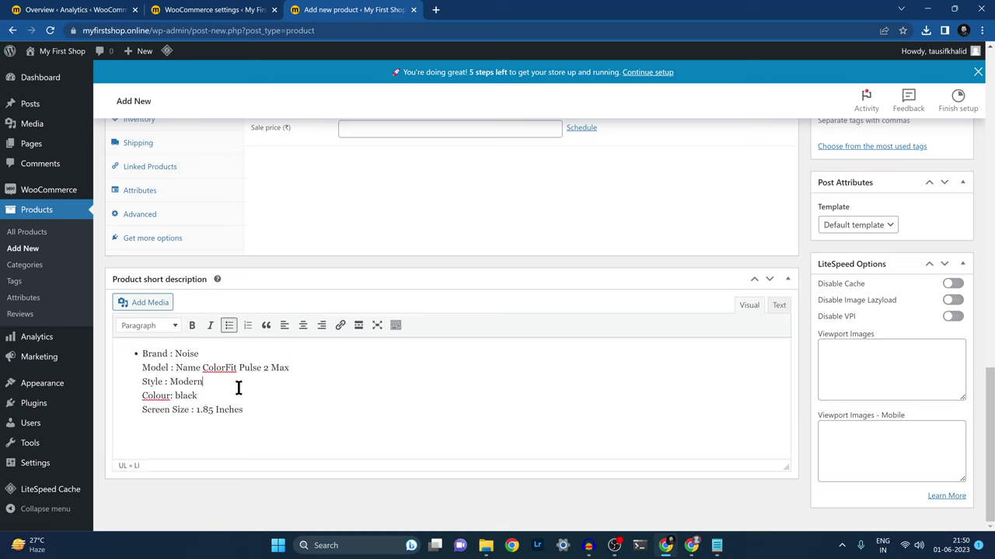
- Split Model, Style, Colour and Screen Size onto their own bullets
{"action": "left_click", "coordinate": [142, 367]}
{"action": "key", "text": "Return"}
{"action": "left_click", "coordinate": [143, 382]}
{"action": "key", "text": "BackSpace"}
{"action": "key", "text": "Return"}
{"action": "left_click", "coordinate": [143, 396]}
{"action": "key", "text": "BackSpace"}
{"action": "key", "text": "Return"}
{"action": "left_click", "coordinate": [142, 410]}
{"action": "key", "text": "BackSpace"}
{"action": "key", "text": "Return"}
- Bold the values Noise, ColorFit Pulse 2 Max, Modern, black and 1.85 Inches
{"action": "left_click", "coordinate": [326, 385]}
{"action": "left_click_drag", "start_coordinate": [175, 354], "coordinate": [293, 367]}
{"action": "left_click", "coordinate": [192, 326]}
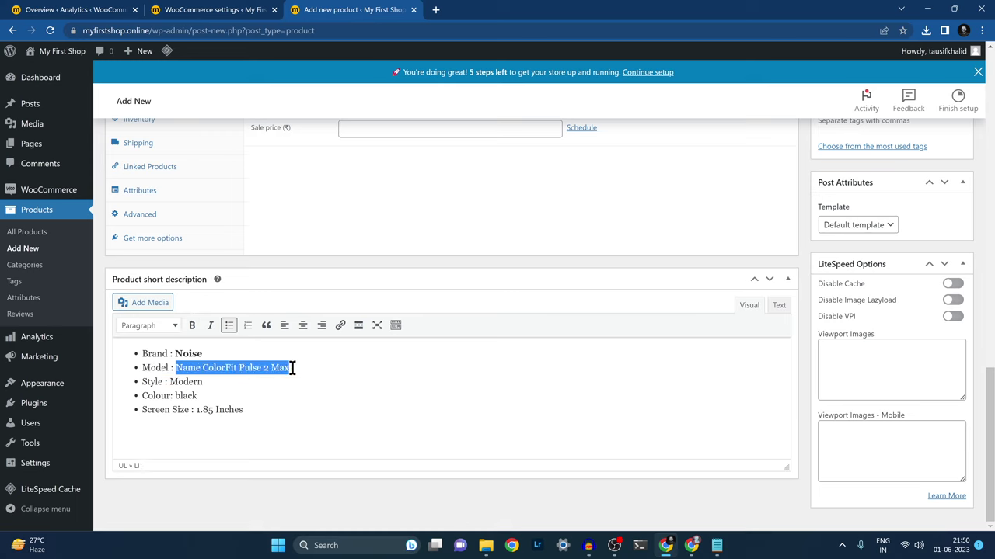
{"action": "left_click", "coordinate": [192, 326]}
{"action": "left_click_drag", "start_coordinate": [171, 382], "coordinate": [259, 407]}
{"action": "left_click", "coordinate": [192, 325]}
{"action": "left_click", "coordinate": [192, 326]}
{"action": "left_click", "coordinate": [192, 325]}
- Capitalise the colour value to 'Black'
{"action": "left_click", "coordinate": [181, 398]}
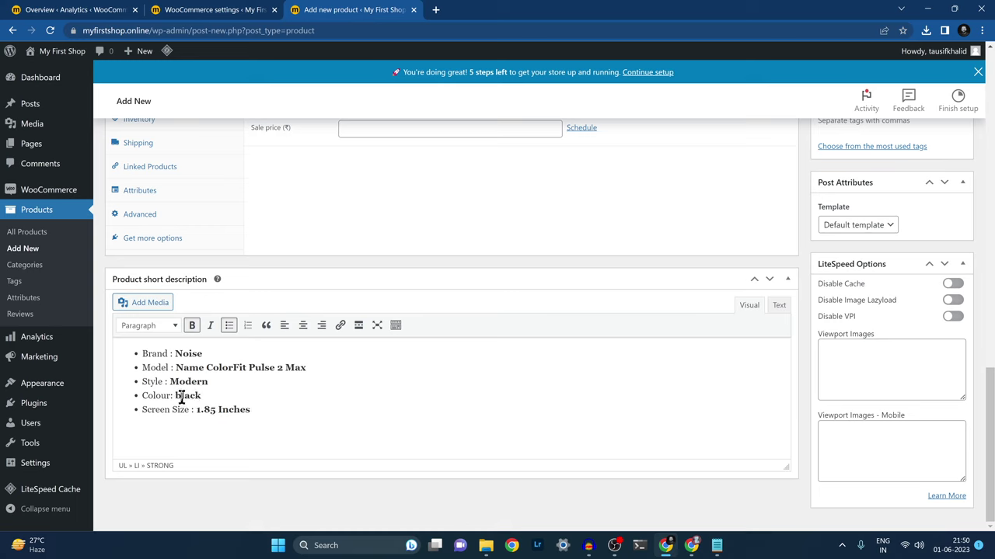
{"action": "key", "text": "BackSpace"}
{"action": "type", "text": "B"}
{"action": "left_click", "coordinate": [255, 409]}
{"action": "scroll", "coordinate": [351, 417], "scroll_direction": "up", "scroll_amount": 1}
{"action": "scroll", "coordinate": [285, 440], "scroll_direction": "up", "scroll_amount": 2}
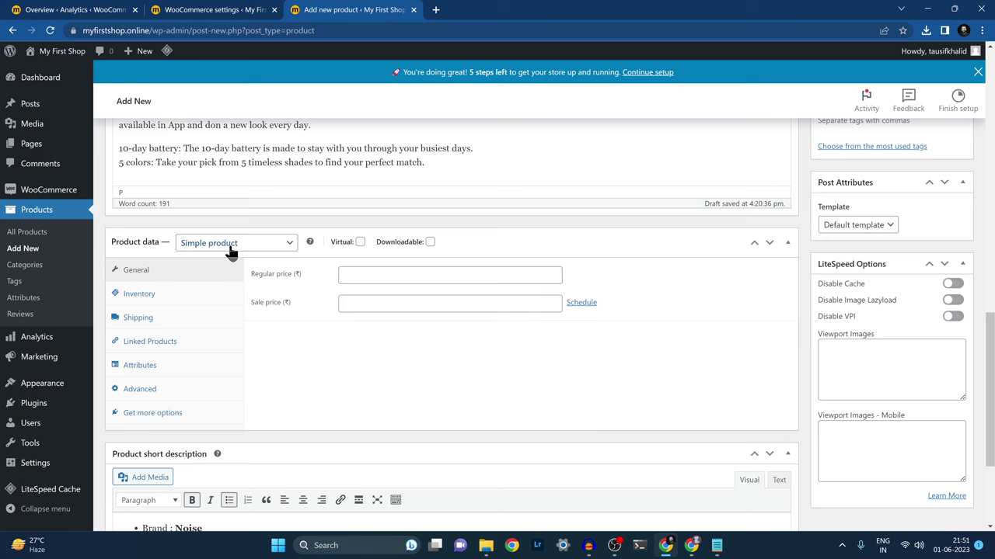
{"action": "left_click", "coordinate": [788, 243]}
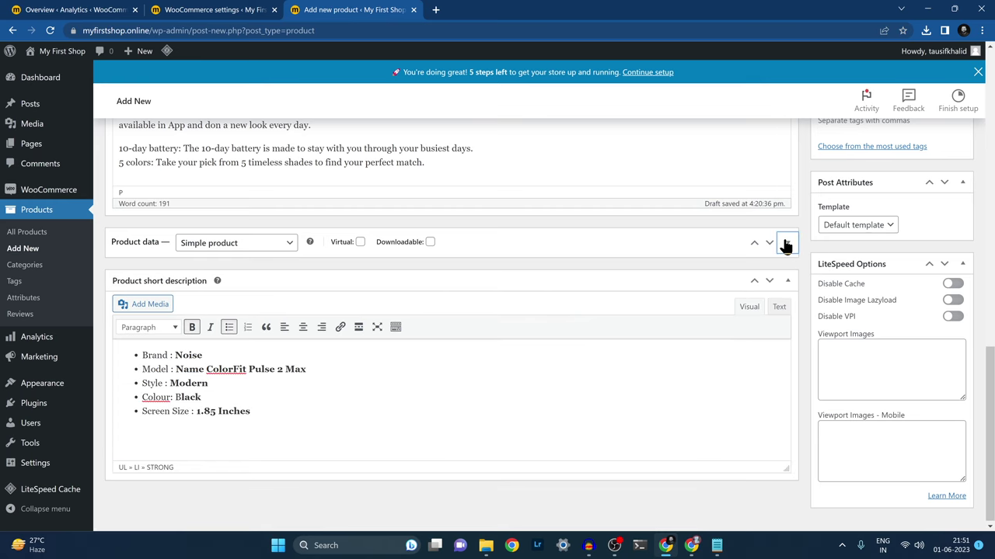
{"action": "left_click", "coordinate": [789, 245]}
{"action": "left_click", "coordinate": [789, 246]}
{"action": "left_click", "coordinate": [789, 245]}
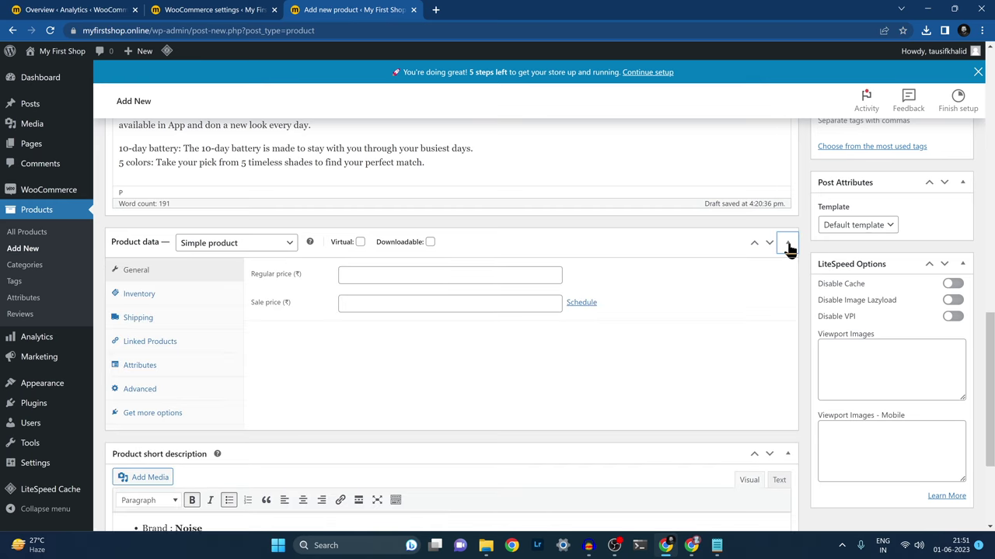
{"action": "left_click", "coordinate": [789, 245]}
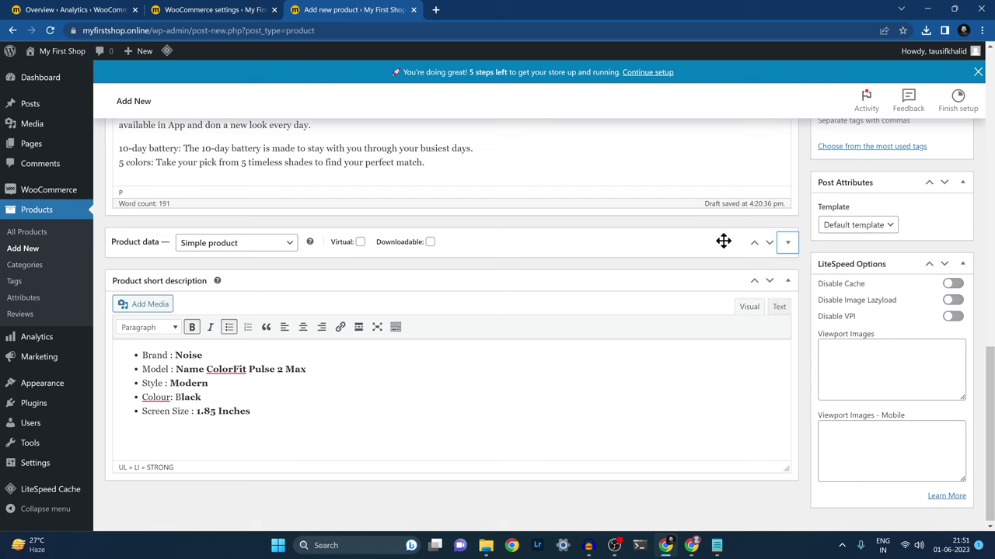
{"action": "left_click", "coordinate": [770, 243]}
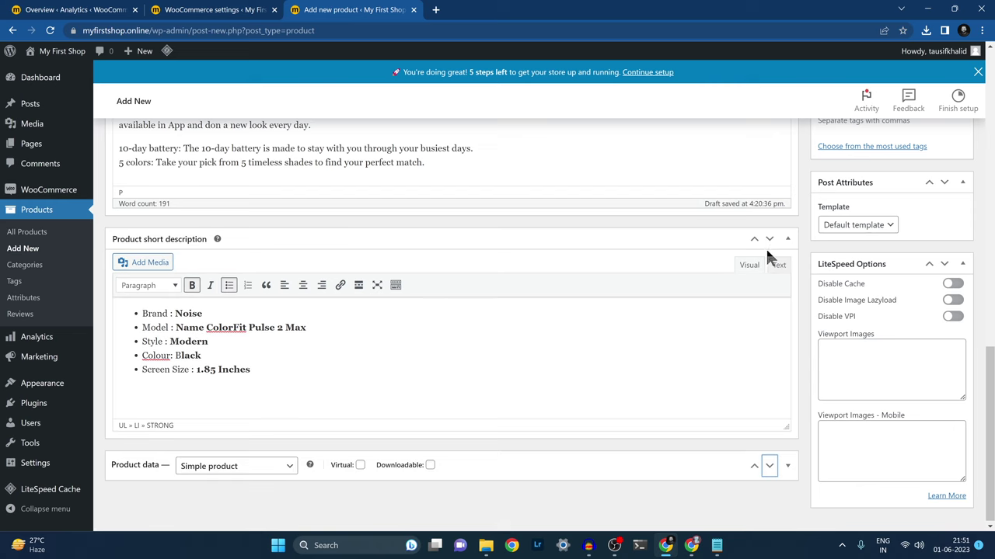
{"action": "left_click", "coordinate": [754, 465]}
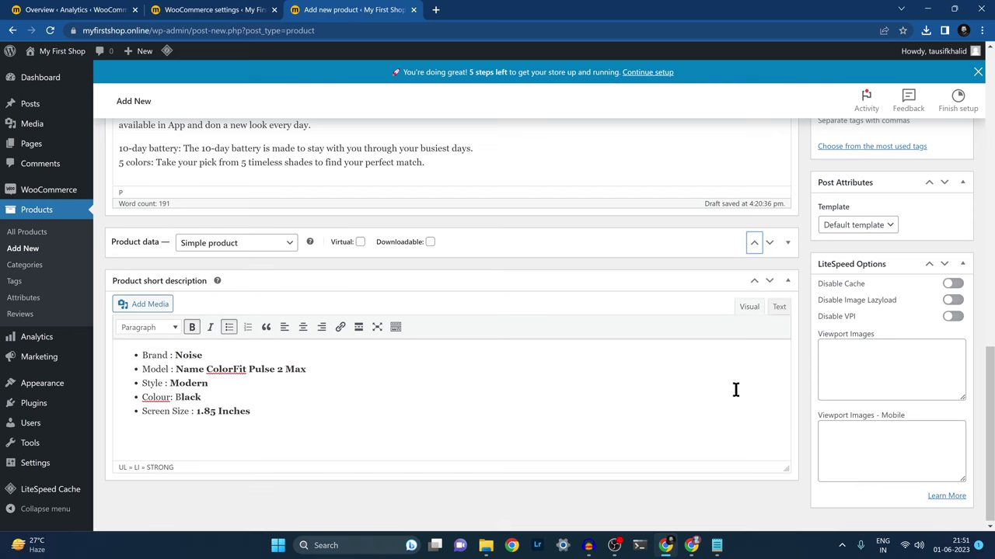
{"action": "left_click", "coordinate": [788, 245]}
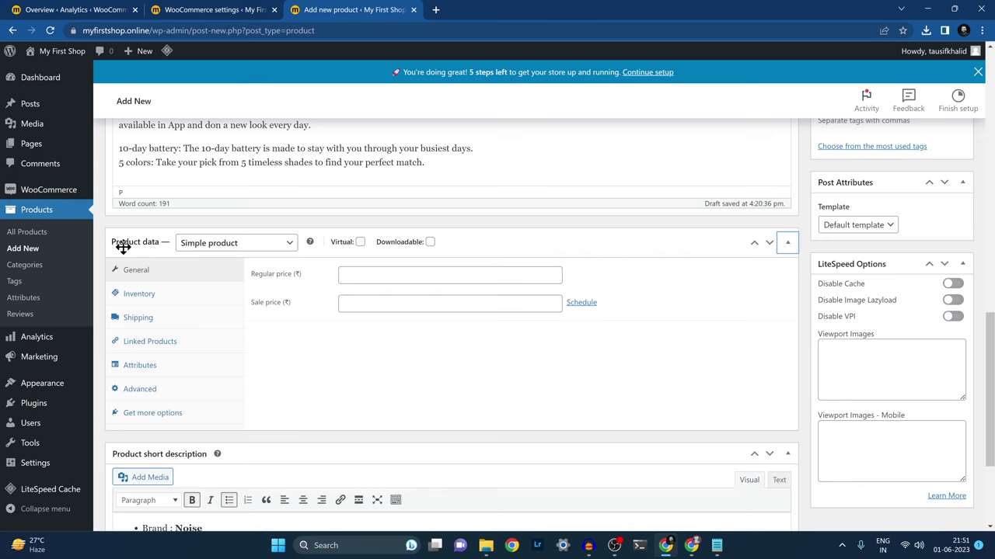
{"action": "left_click", "coordinate": [259, 247]}
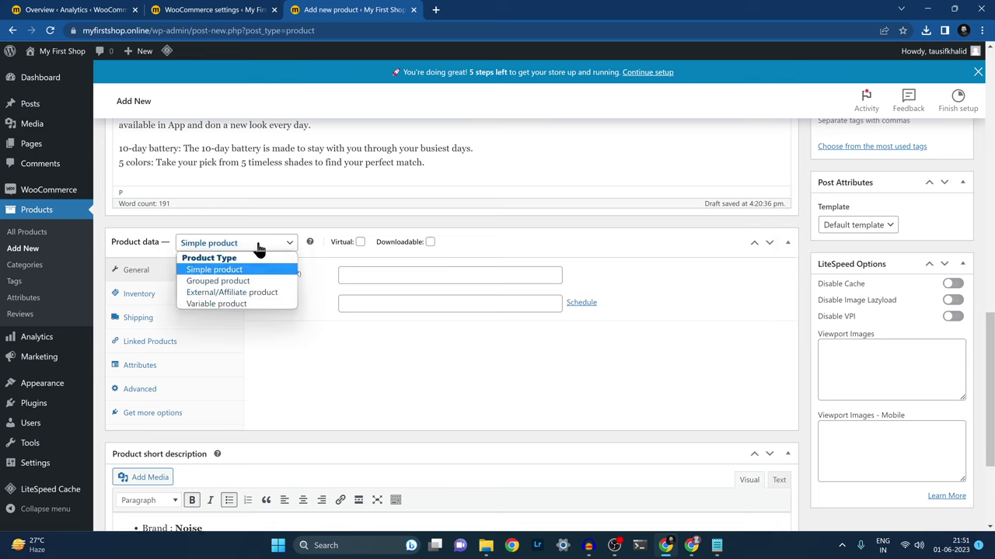
{"action": "left_click", "coordinate": [255, 272]}
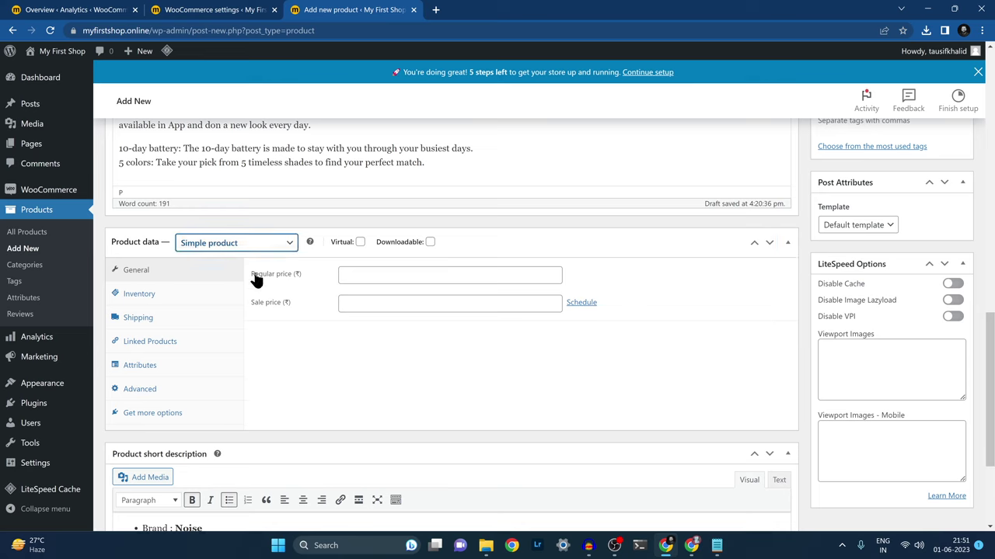
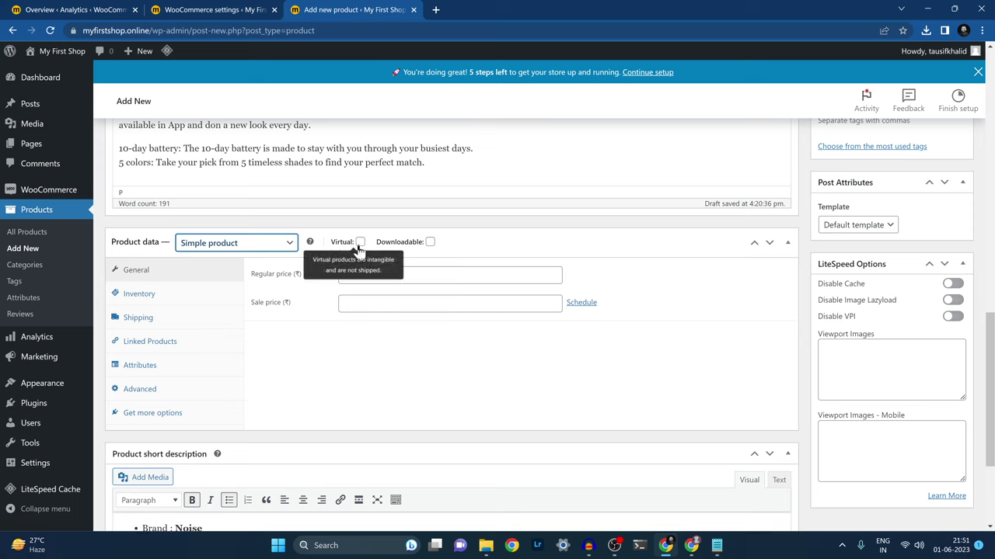
- Review the product type options and keep the product as a Simple product
{"action": "left_click", "coordinate": [287, 245]}
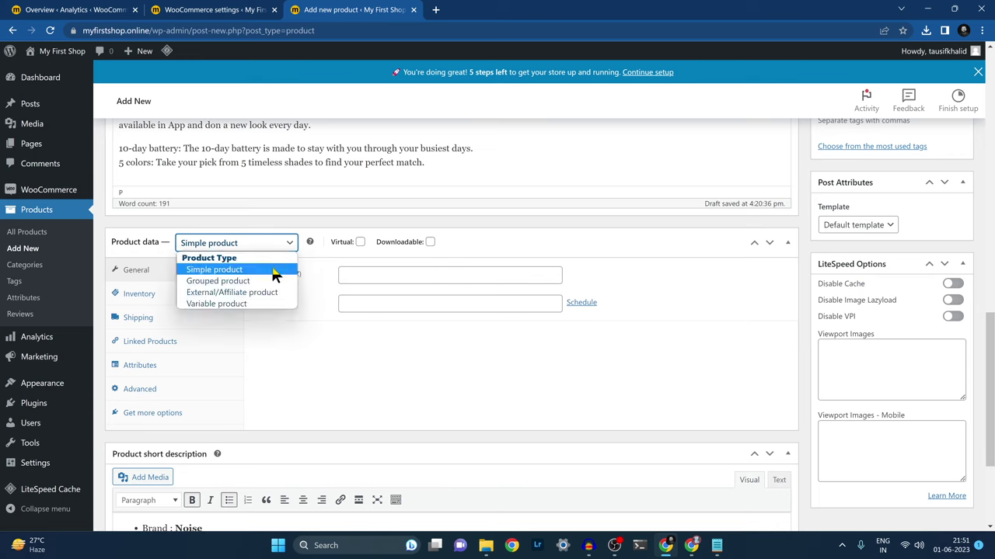
{"action": "left_click", "coordinate": [467, 238]}
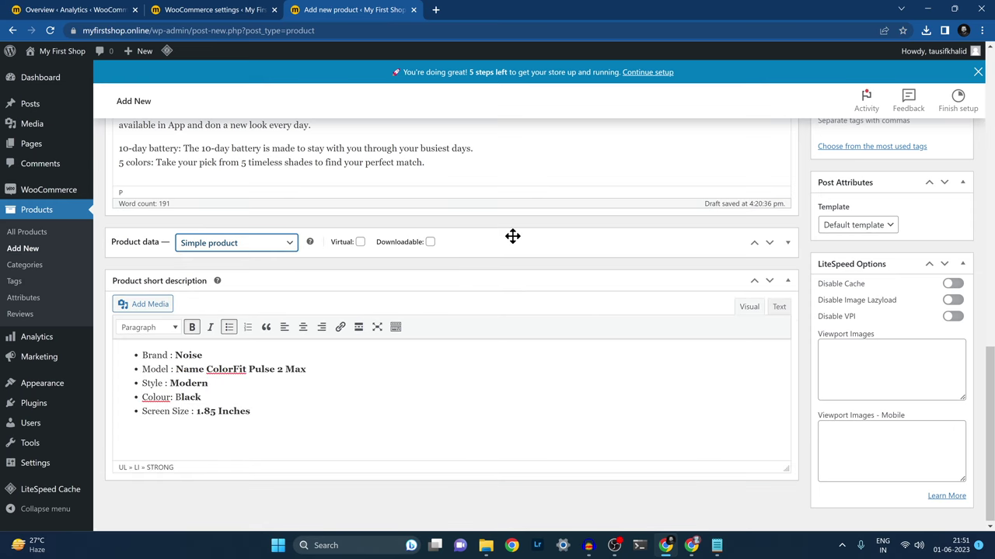
{"action": "left_click", "coordinate": [513, 237]}
{"action": "left_click", "coordinate": [257, 247]}
{"action": "left_click", "coordinate": [247, 272]}
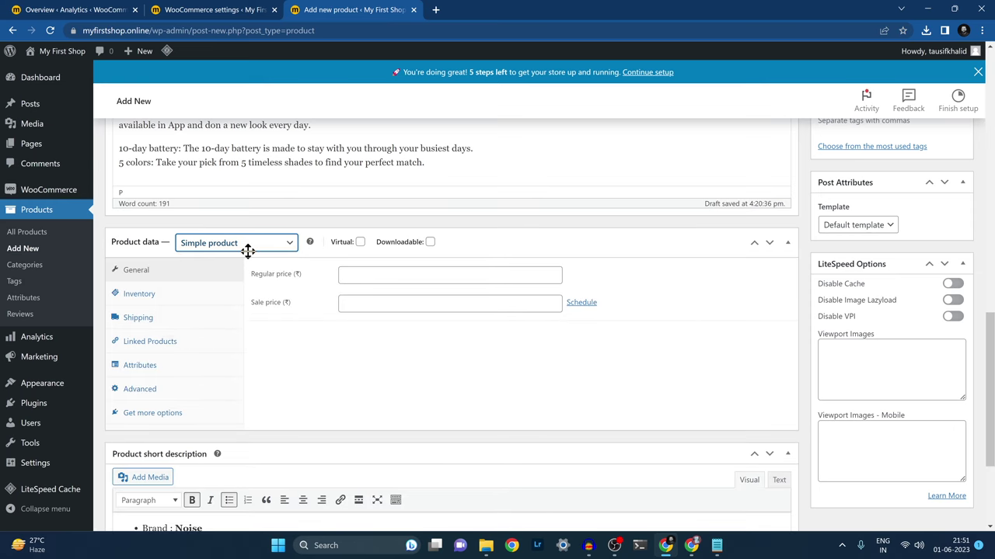
{"action": "left_click", "coordinate": [249, 247]}
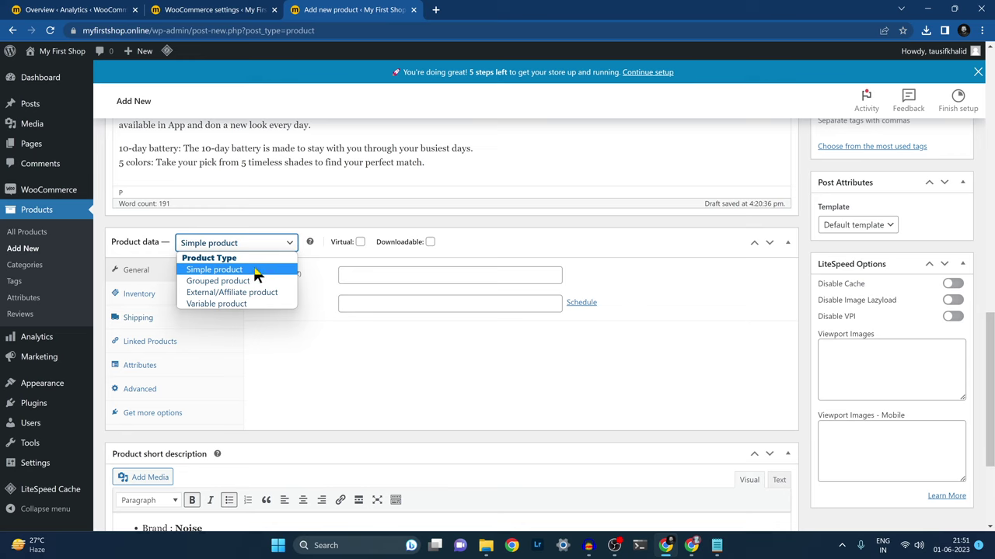
{"action": "left_click", "coordinate": [259, 269]}
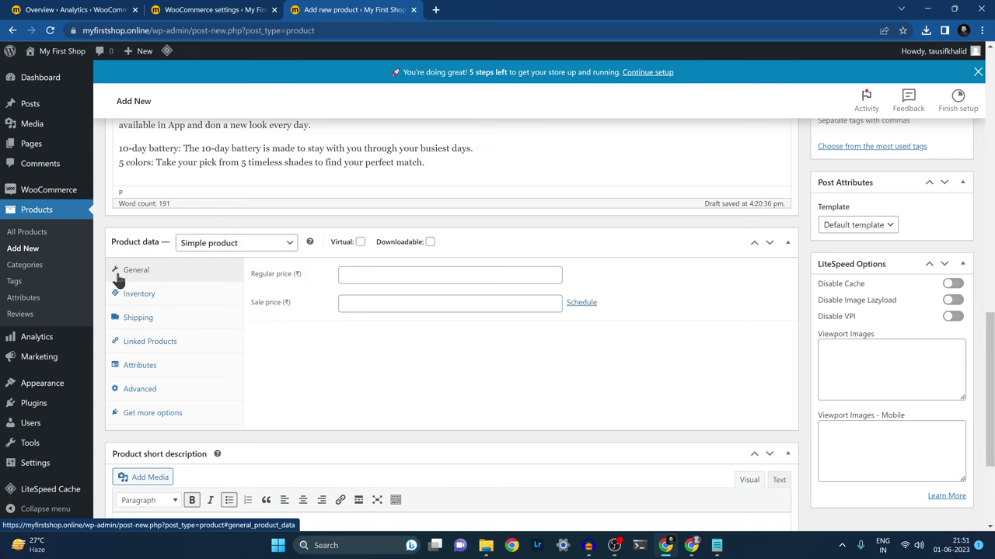
- Set the regular price to 5999 and the sale price to 2999
{"action": "left_click", "coordinate": [394, 274]}
{"action": "left_click", "coordinate": [373, 304]}
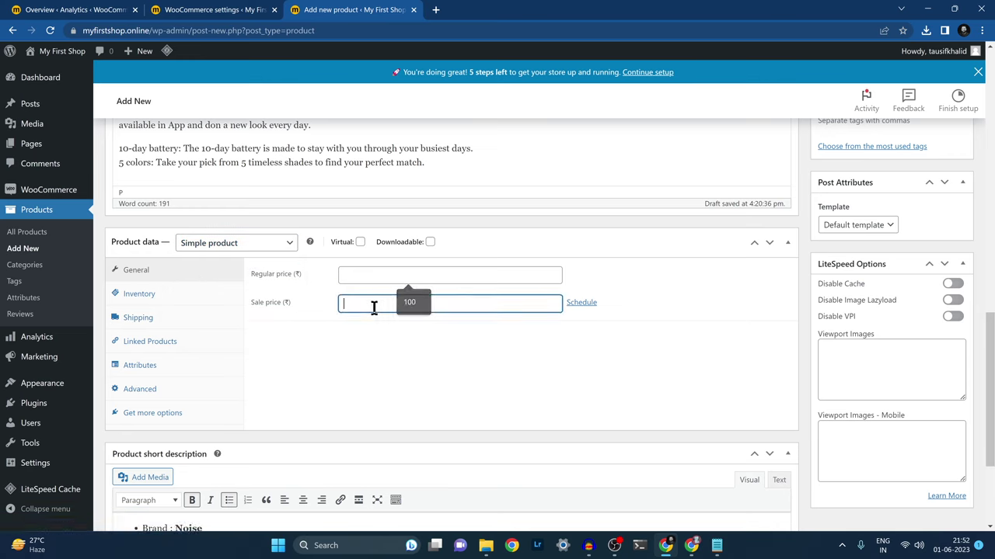
{"action": "left_click", "coordinate": [370, 273]}
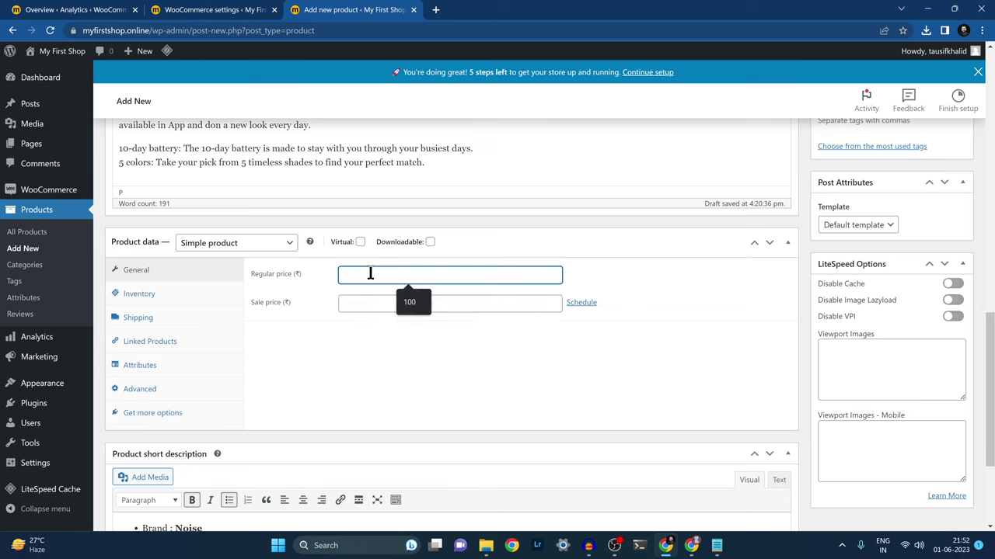
{"action": "type", "text": "5999"}
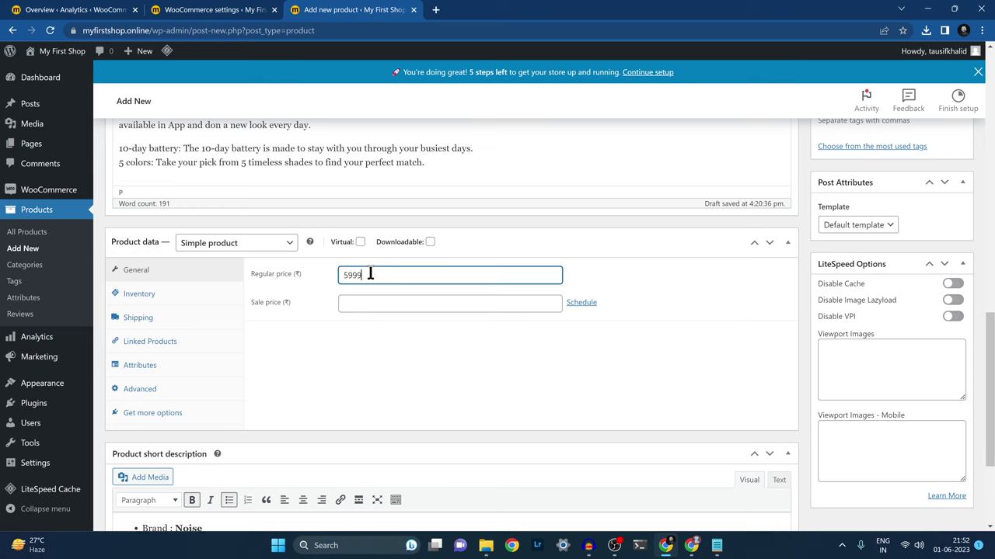
{"action": "left_click", "coordinate": [412, 364]}
{"action": "left_click", "coordinate": [379, 303]}
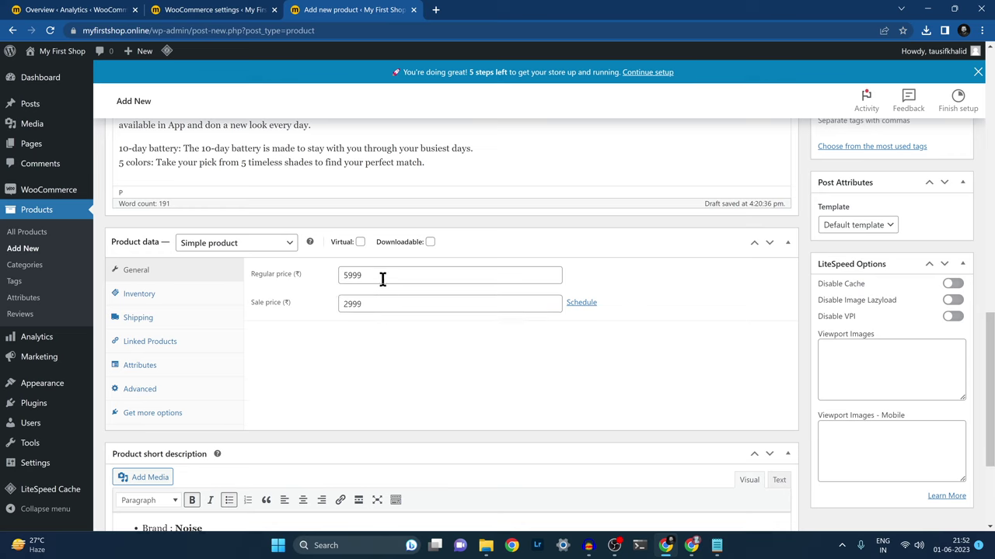
{"action": "left_click", "coordinate": [383, 276]}
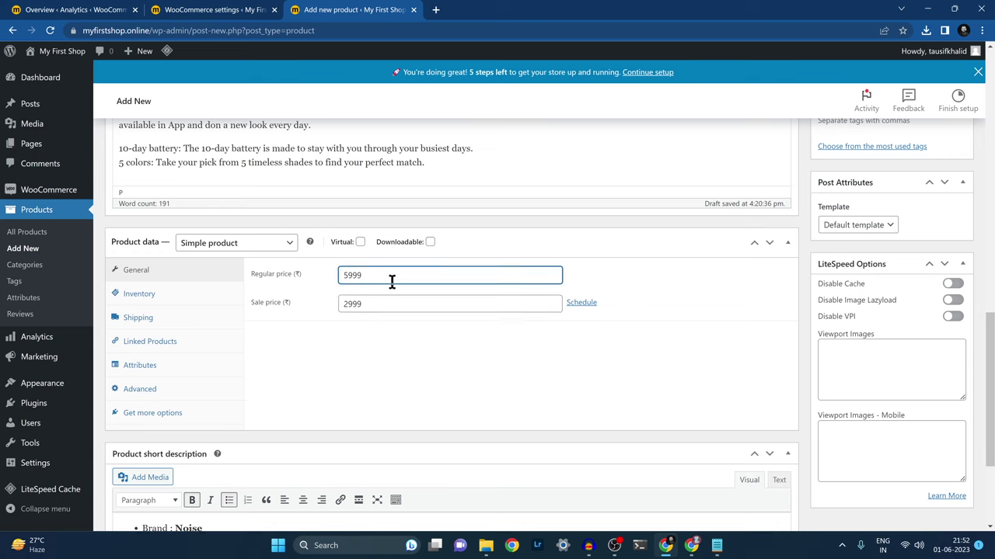
{"action": "left_click_drag", "start_coordinate": [381, 306], "coordinate": [338, 313]}
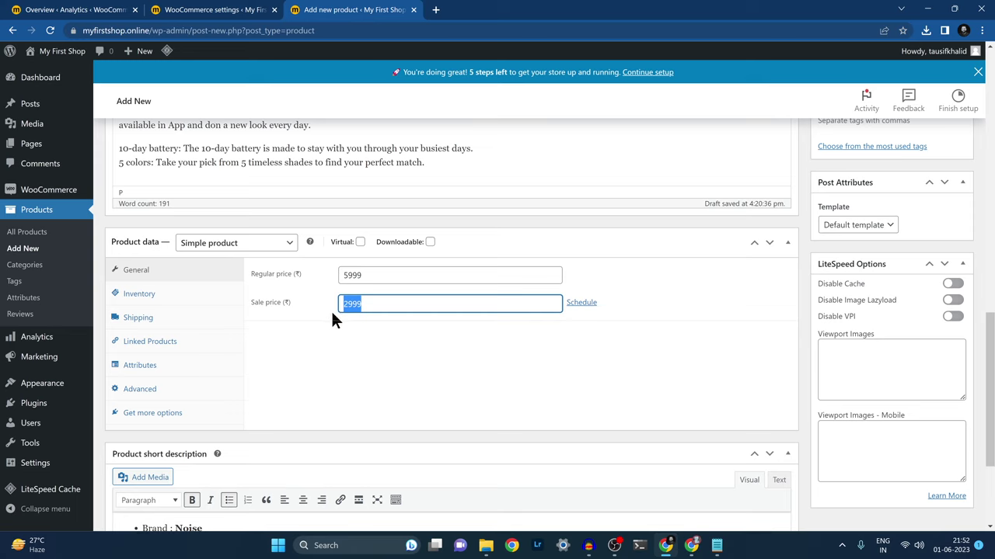
{"action": "left_click", "coordinate": [389, 307]}
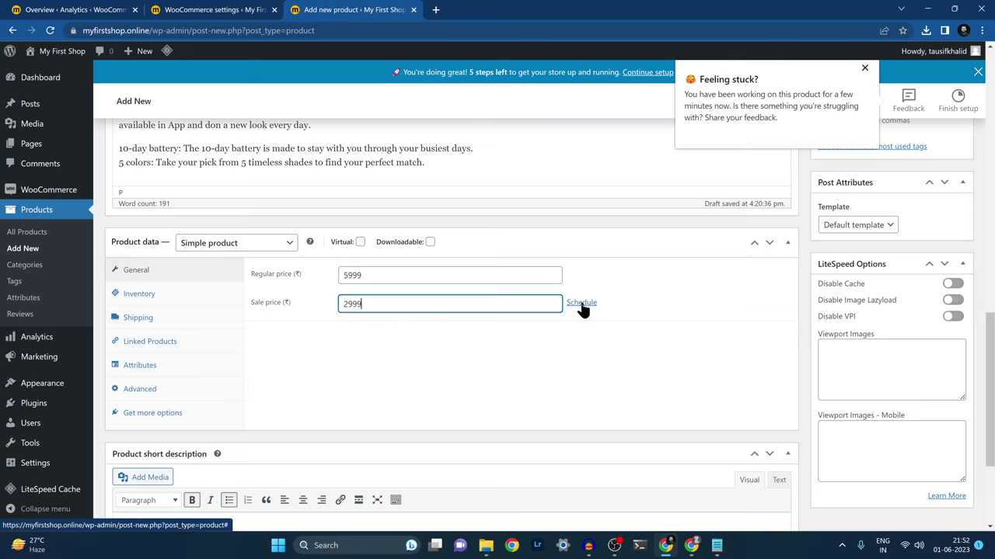
- Dismiss the feedback popup and cancel the sale price schedule, leaving no dates set
{"action": "left_click", "coordinate": [864, 70]}
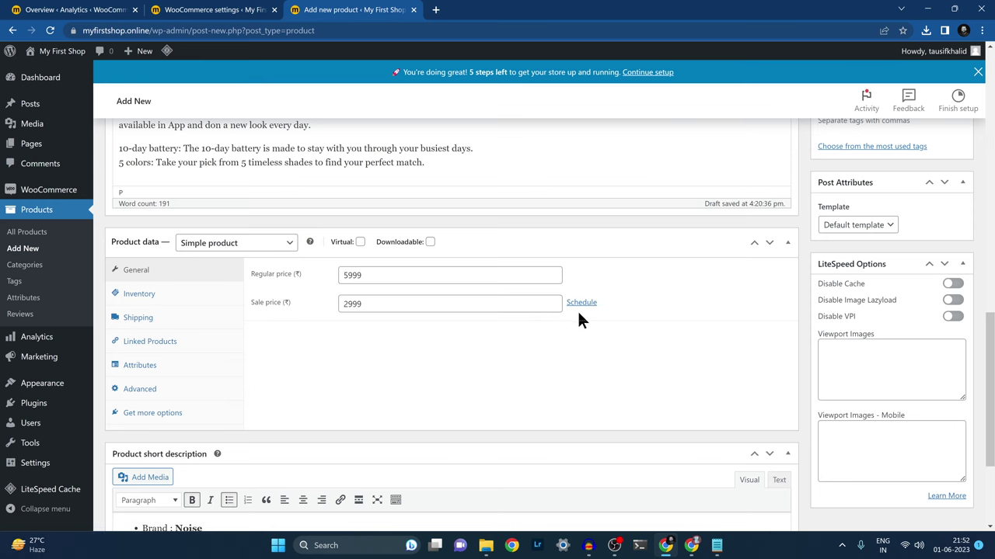
{"action": "left_click", "coordinate": [586, 304]}
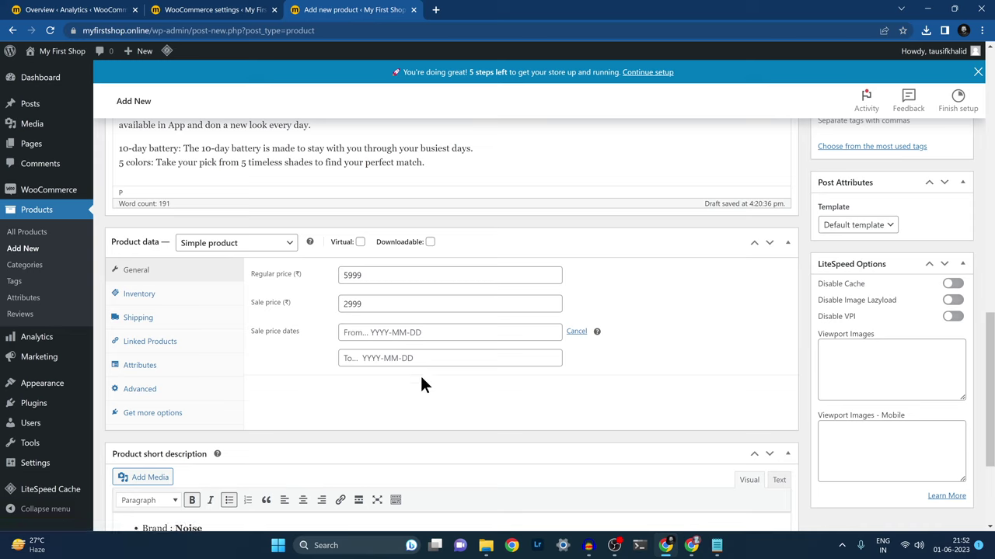
{"action": "left_click", "coordinate": [576, 333]}
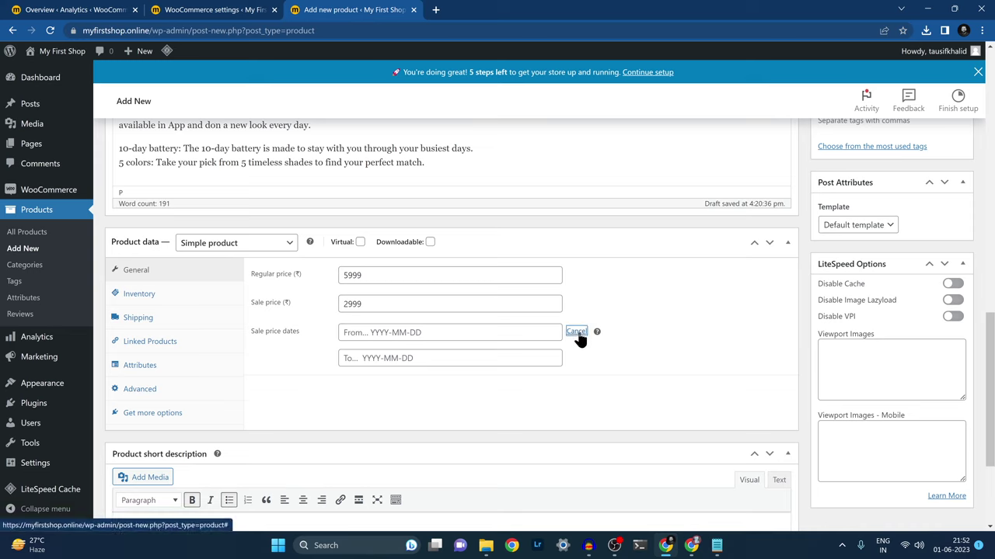
{"action": "left_click", "coordinate": [399, 302]}
{"action": "left_click", "coordinate": [380, 277]}
{"action": "left_click", "coordinate": [386, 304]}
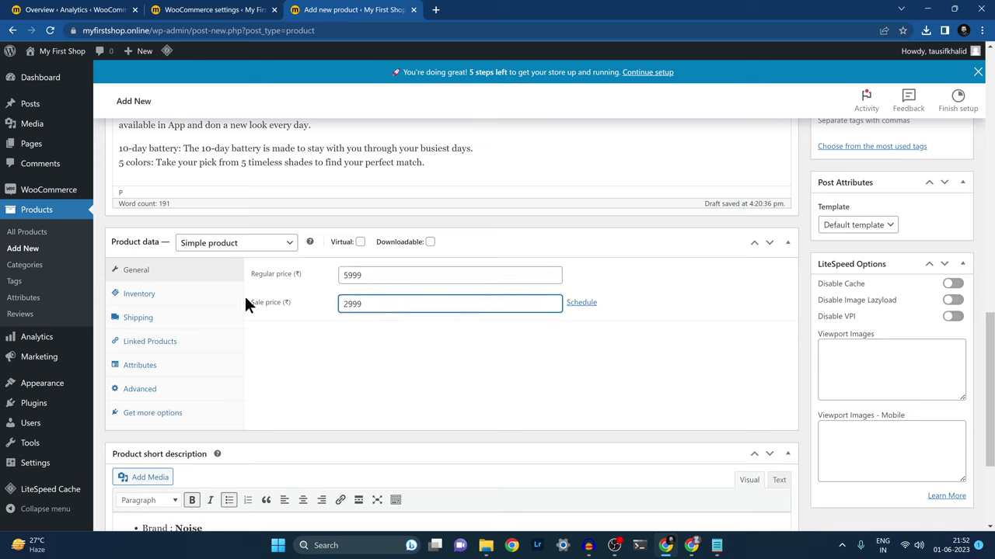
- Enter SKU MYF-23 in the product's Inventory settings
{"action": "left_click", "coordinate": [185, 300]}
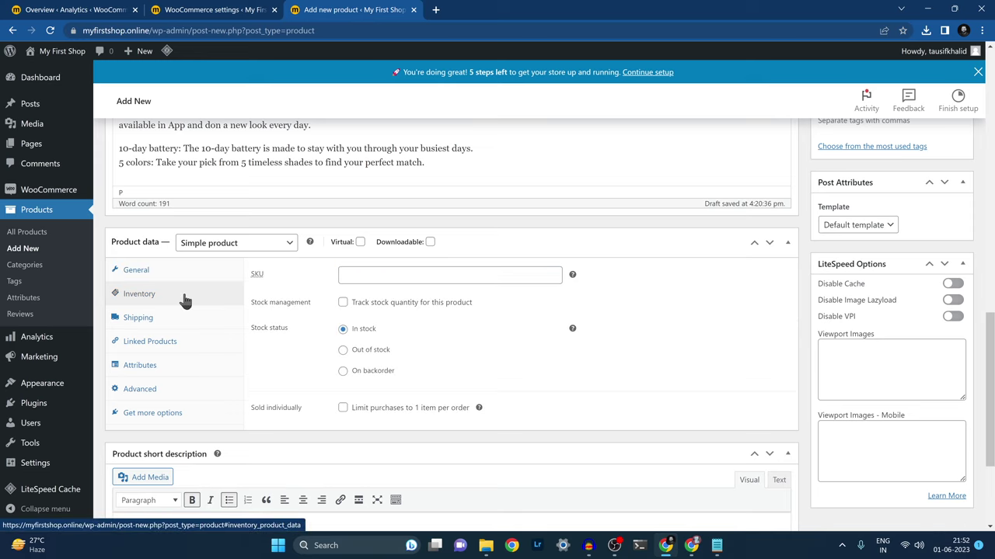
{"action": "left_click", "coordinate": [414, 276]}
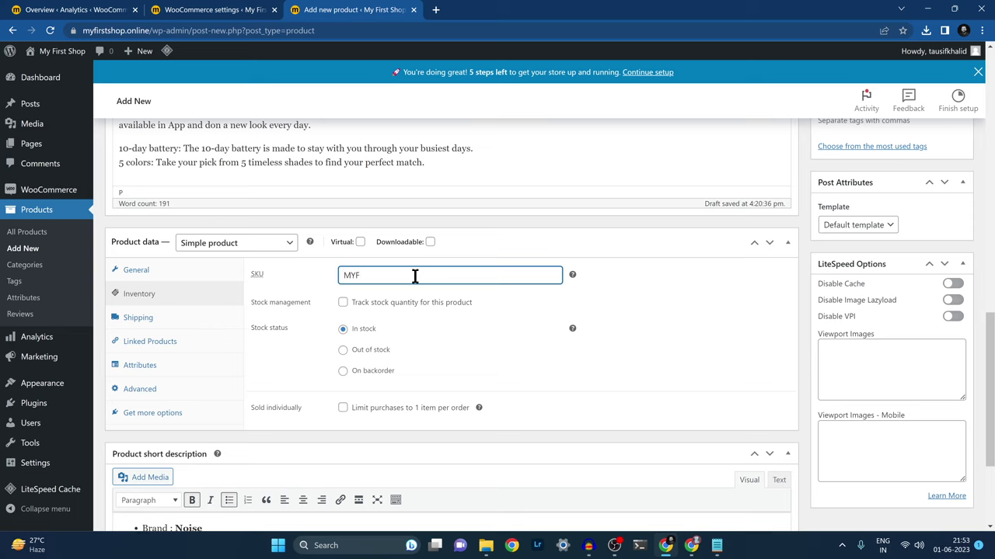
{"action": "type", "text": "3"}
{"action": "left_click_drag", "start_coordinate": [373, 275], "coordinate": [329, 283]}
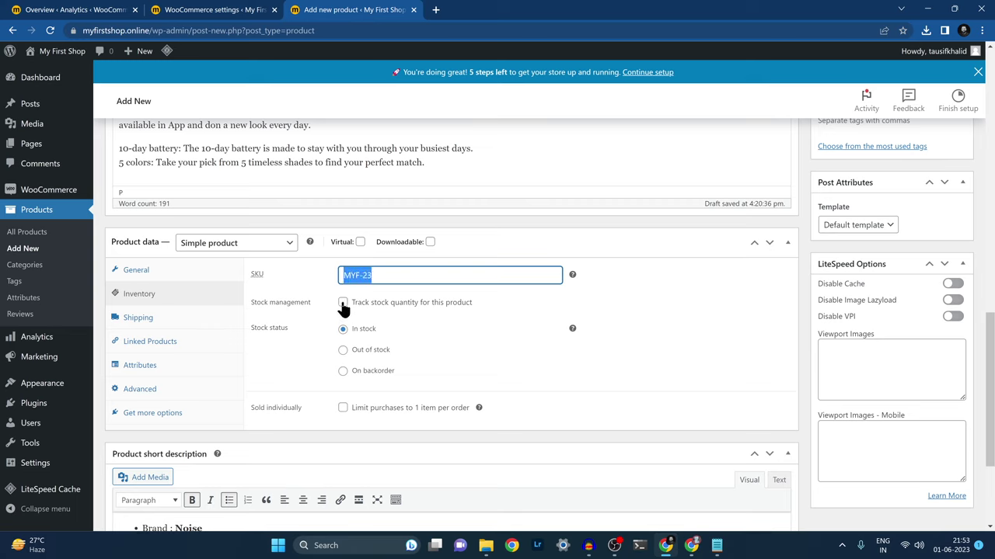
- Turn stock quantity tracking on and look over the stock quantity and low stock threshold fields
{"action": "left_click", "coordinate": [343, 305]}
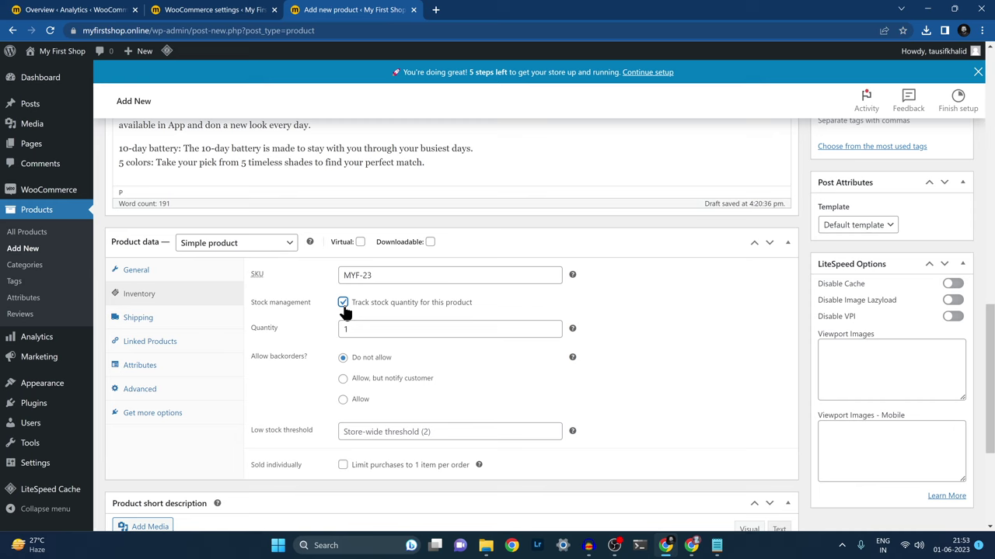
{"action": "left_click", "coordinate": [344, 302]}
{"action": "left_click", "coordinate": [344, 302]}
{"action": "key", "text": "Tab"}
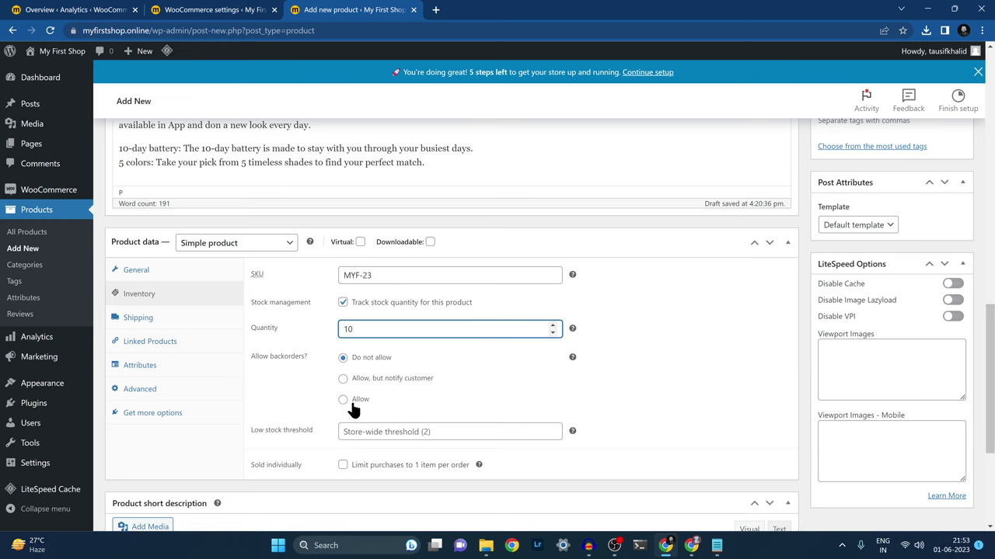
{"action": "scroll", "coordinate": [420, 403], "scroll_direction": "down", "scroll_amount": 2}
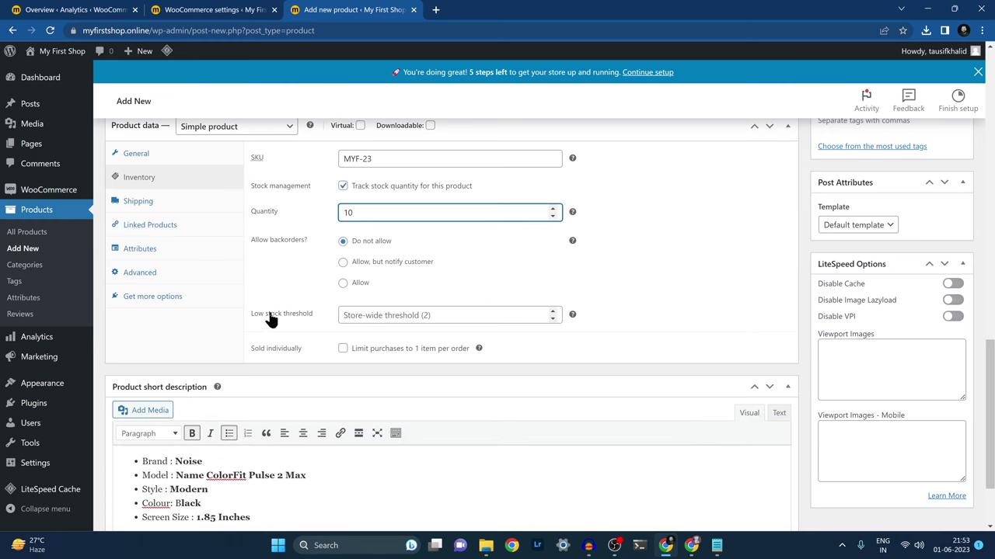
{"action": "left_click", "coordinate": [395, 317]}
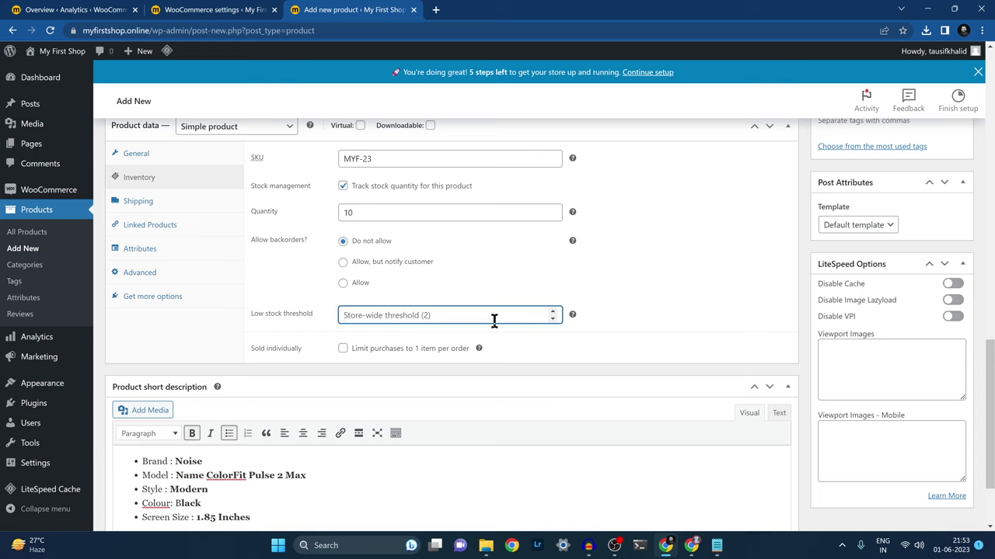
- Leave purchases unlimited per order, turn stock tracking off, and show the Shipping settings
{"action": "left_click", "coordinate": [342, 349]}
{"action": "left_click", "coordinate": [343, 349]}
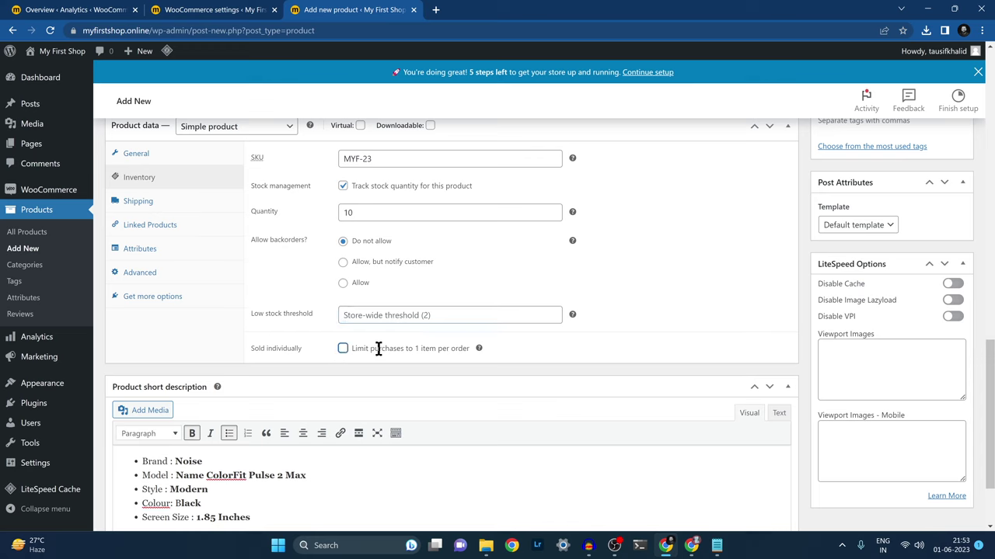
{"action": "left_click_drag", "start_coordinate": [439, 351], "coordinate": [350, 350]}
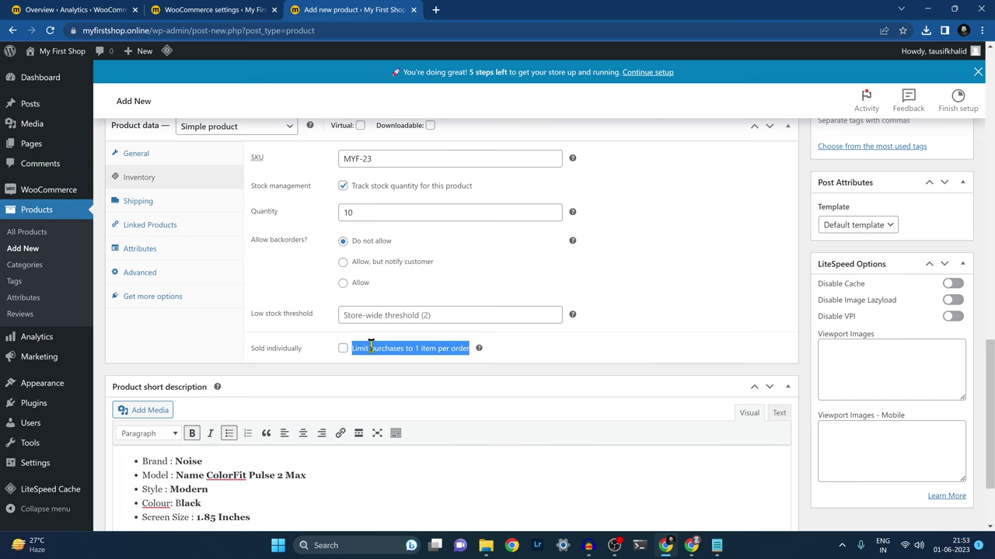
{"action": "left_click", "coordinate": [349, 350]}
{"action": "scroll", "coordinate": [354, 353], "scroll_direction": "up", "scroll_amount": 1}
{"action": "left_click", "coordinate": [353, 244]}
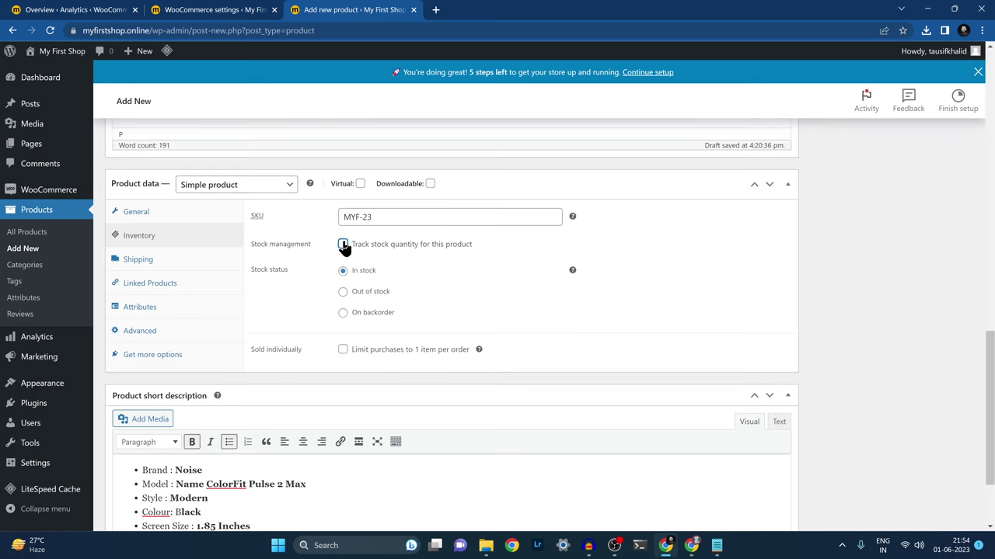
{"action": "left_click", "coordinate": [180, 264]}
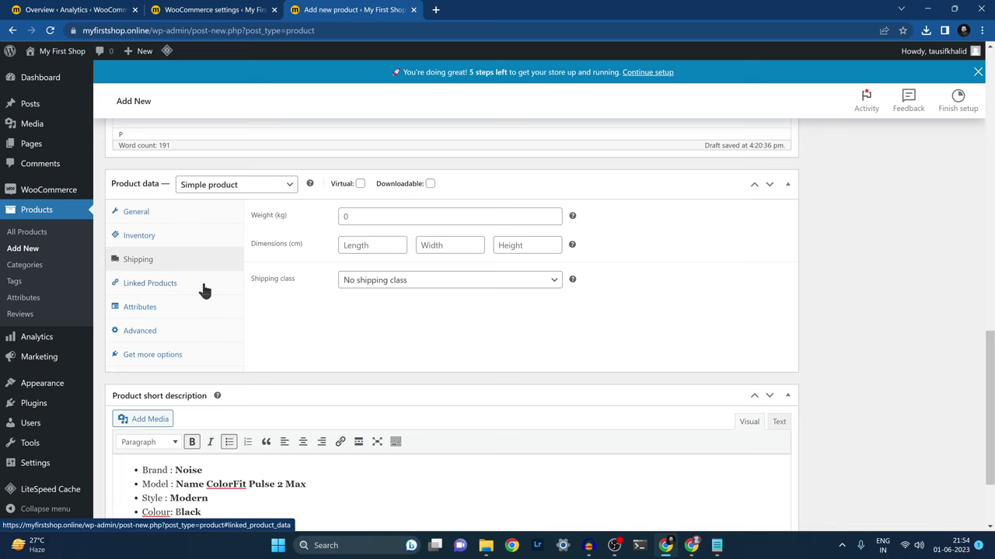
{"action": "left_click", "coordinate": [204, 288]}
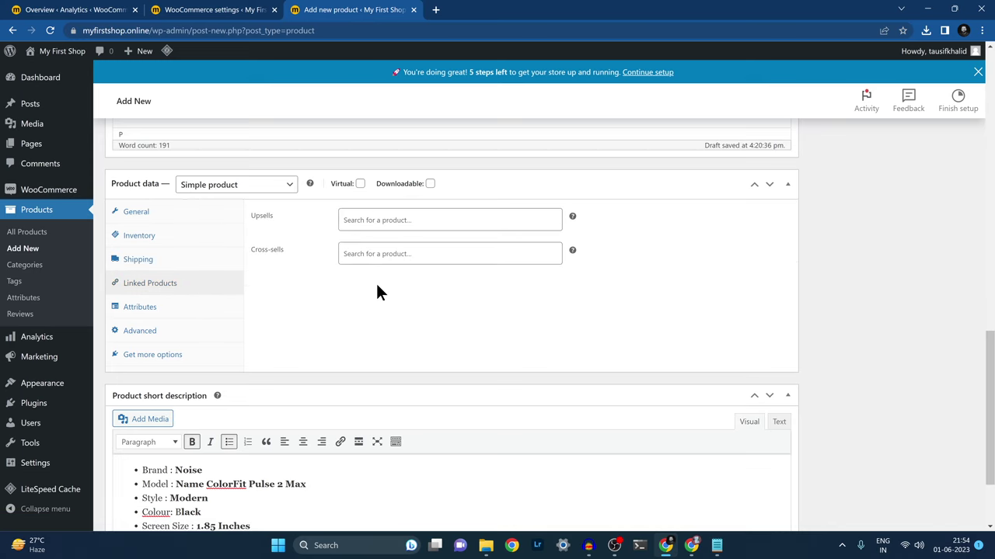
{"action": "left_click", "coordinate": [202, 314]}
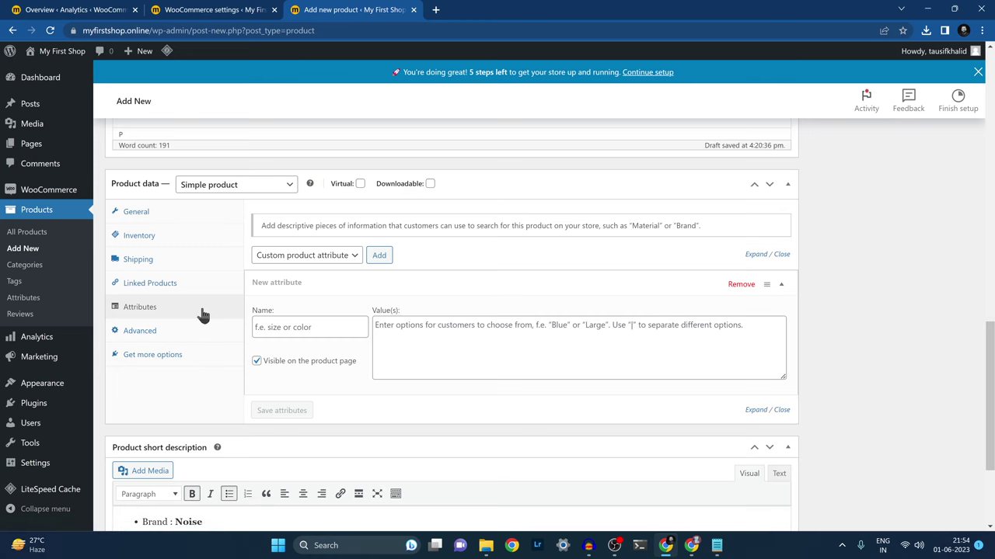
{"action": "left_click", "coordinate": [185, 335]}
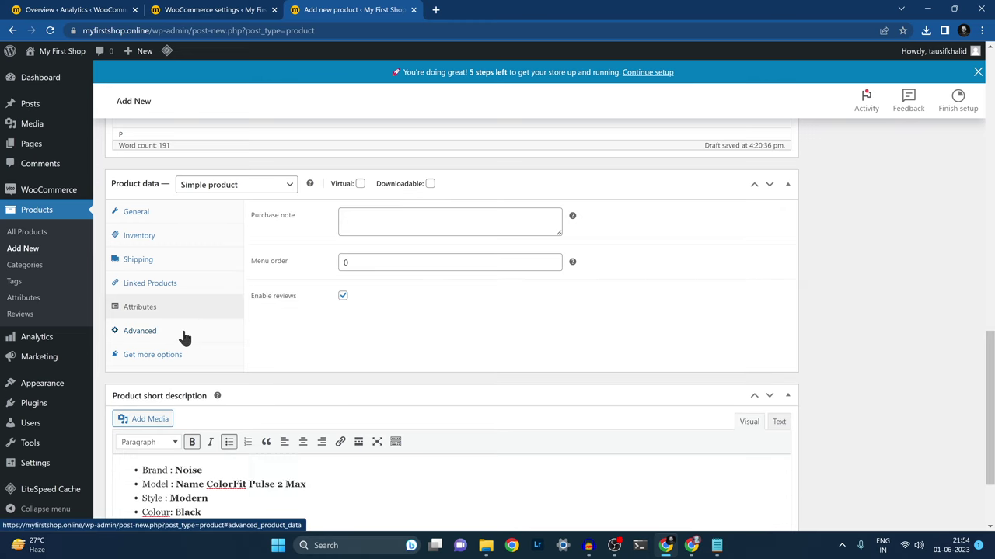
{"action": "left_click", "coordinate": [362, 221]}
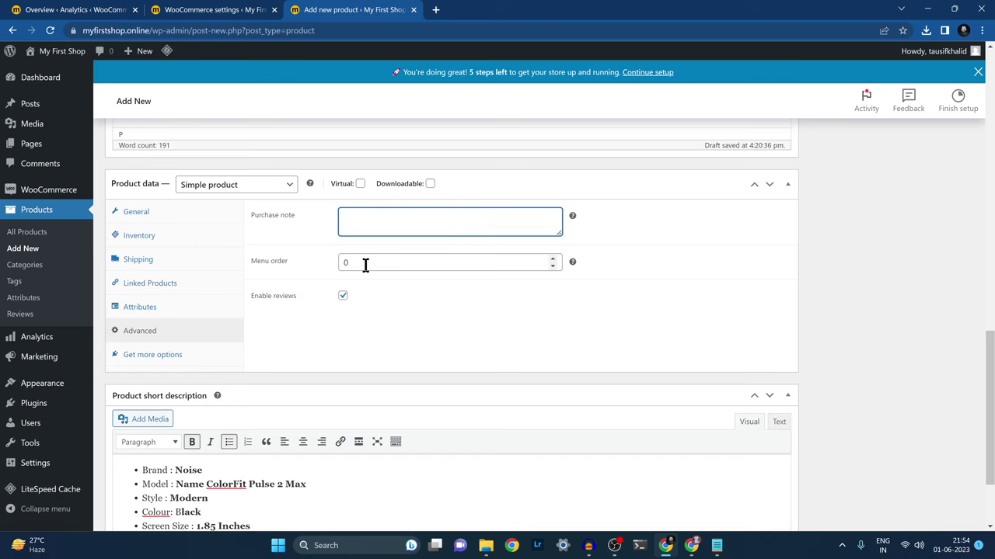
{"action": "left_click", "coordinate": [309, 238]}
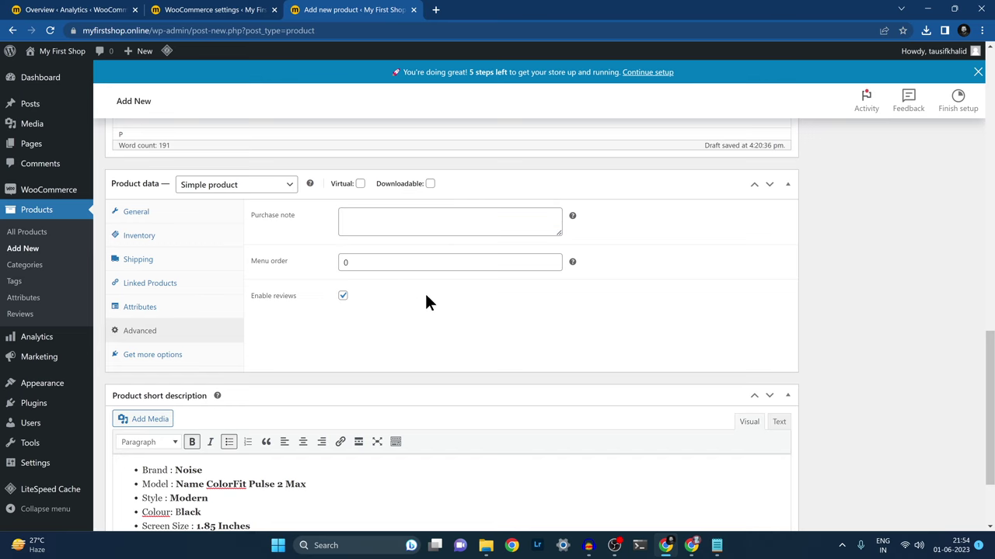
{"action": "scroll", "coordinate": [558, 281], "scroll_direction": "down", "scroll_amount": 1}
{"action": "scroll", "coordinate": [557, 281], "scroll_direction": "up", "scroll_amount": 2}
{"action": "left_click", "coordinate": [130, 270]}
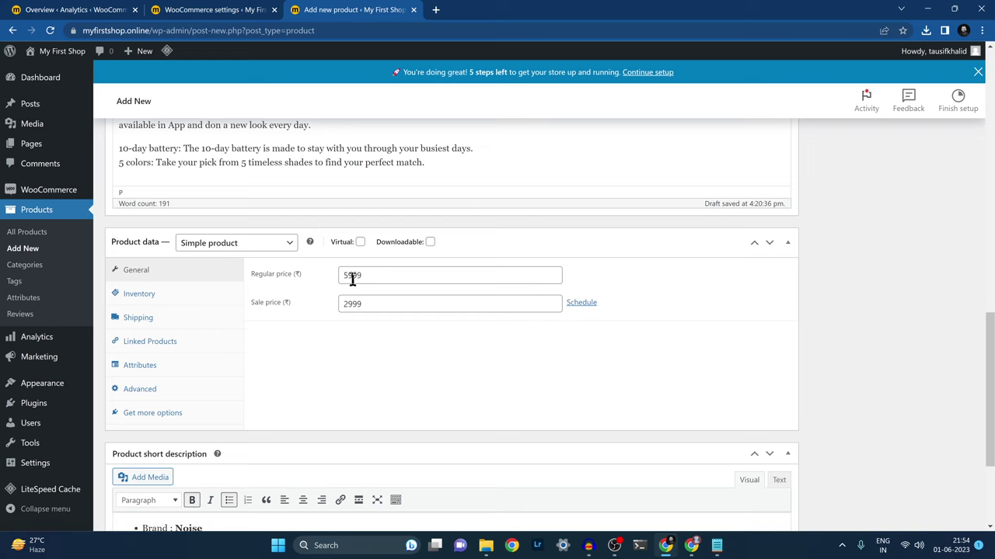
{"action": "double_click", "coordinate": [352, 278]}
{"action": "left_click", "coordinate": [179, 298]}
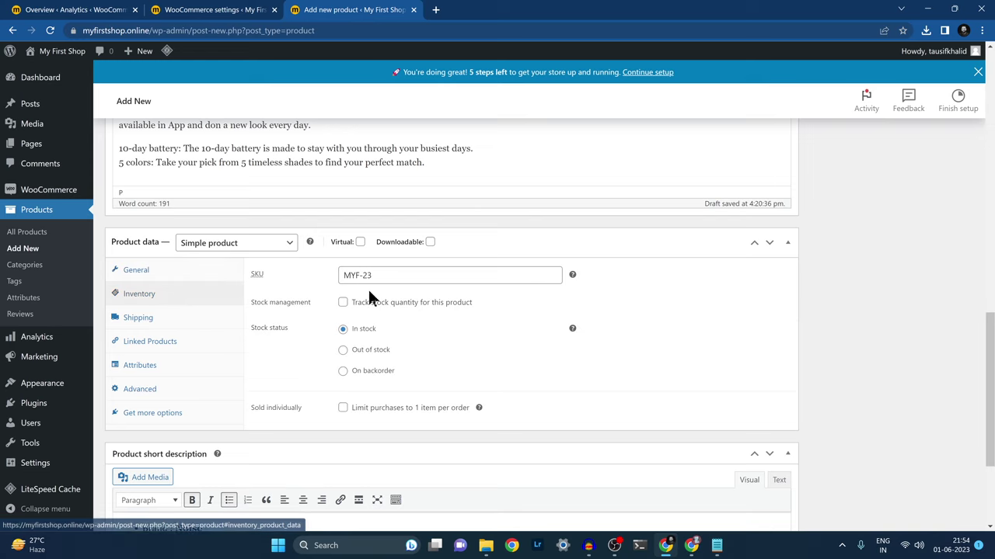
{"action": "left_click", "coordinate": [172, 276]}
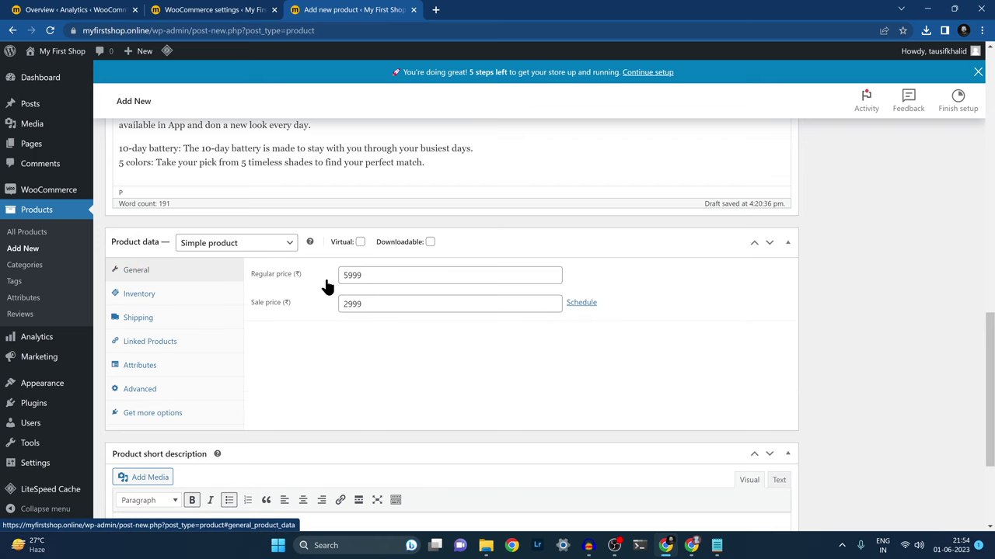
{"action": "scroll", "coordinate": [420, 354], "scroll_direction": "up", "scroll_amount": 4}
- Save the Noise Pulse 2 Max product as a draft and scroll toward the Product image box
{"action": "scroll", "coordinate": [419, 356], "scroll_direction": "up", "scroll_amount": 10}
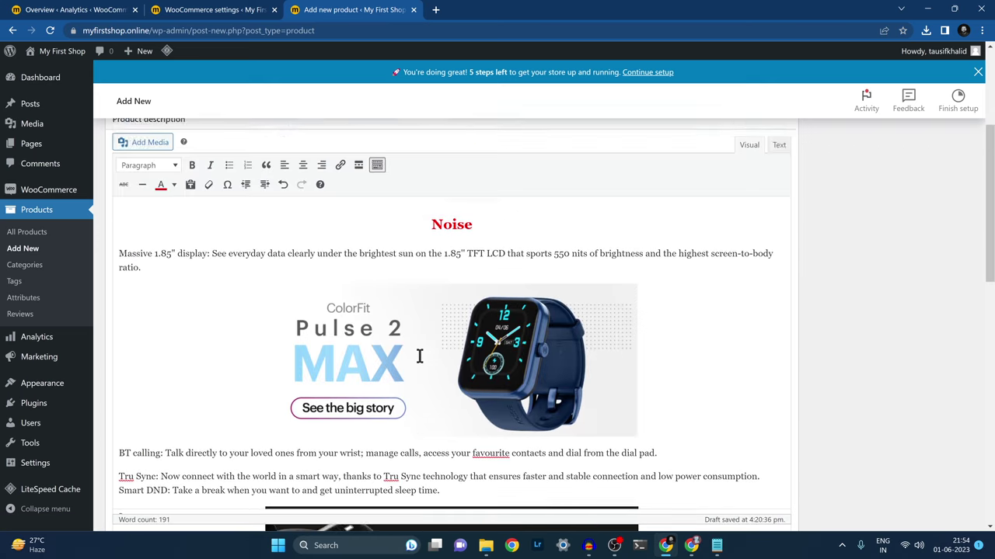
{"action": "scroll", "coordinate": [859, 339], "scroll_direction": "down", "scroll_amount": 2}
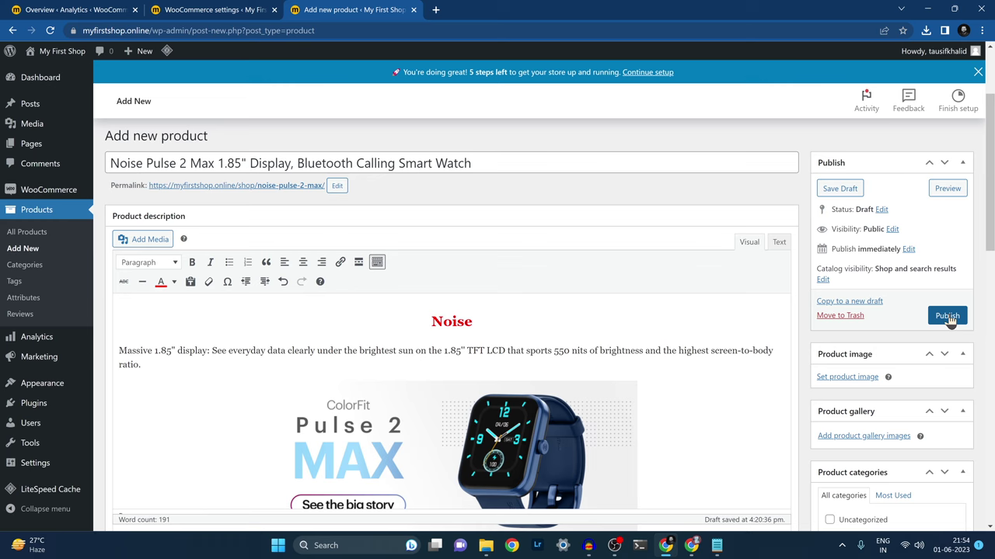
{"action": "left_click", "coordinate": [840, 193]}
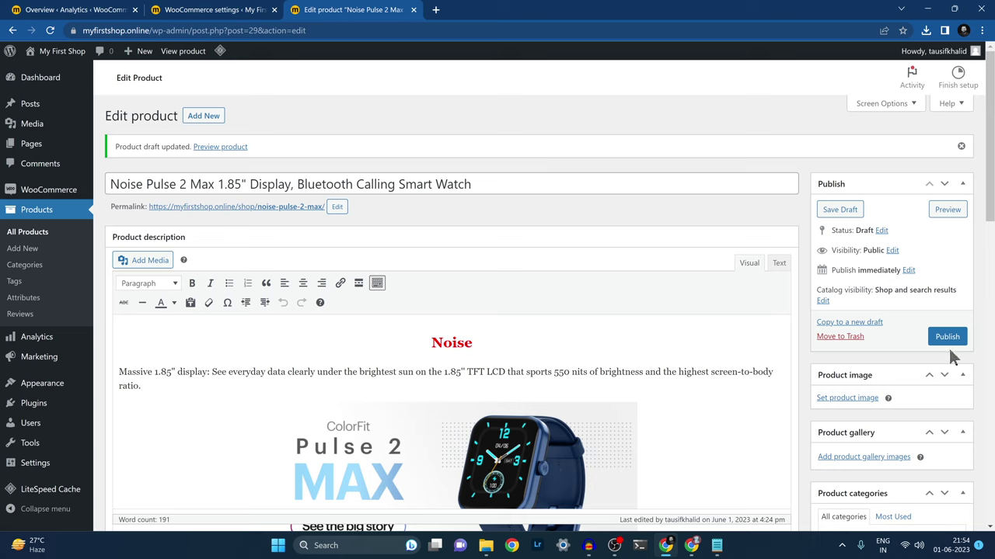
{"action": "left_click_drag", "start_coordinate": [869, 231], "coordinate": [874, 230]}
{"action": "scroll", "coordinate": [923, 310], "scroll_direction": "down", "scroll_amount": 3}
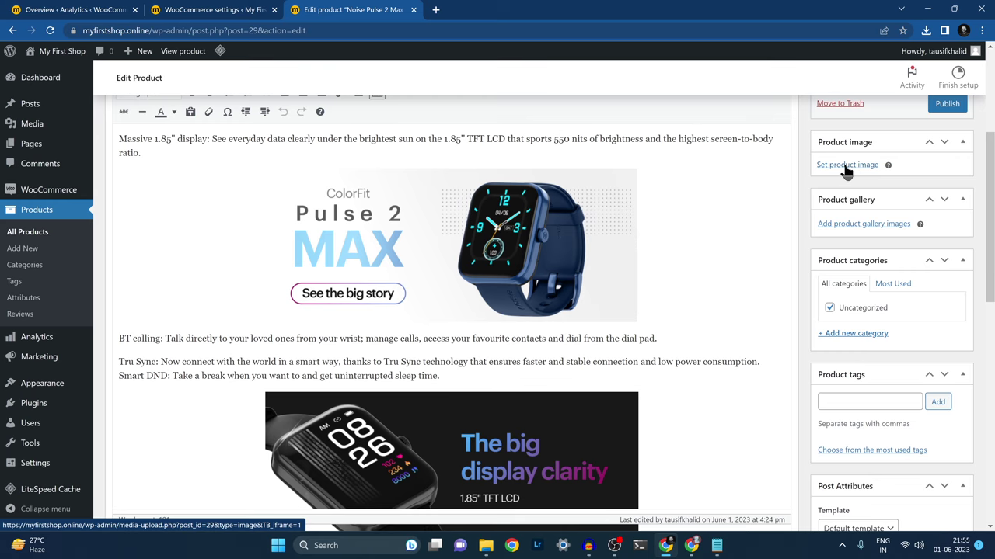
- Upload Image 1 and set it as the product's main image
{"action": "left_click", "coordinate": [849, 166]}
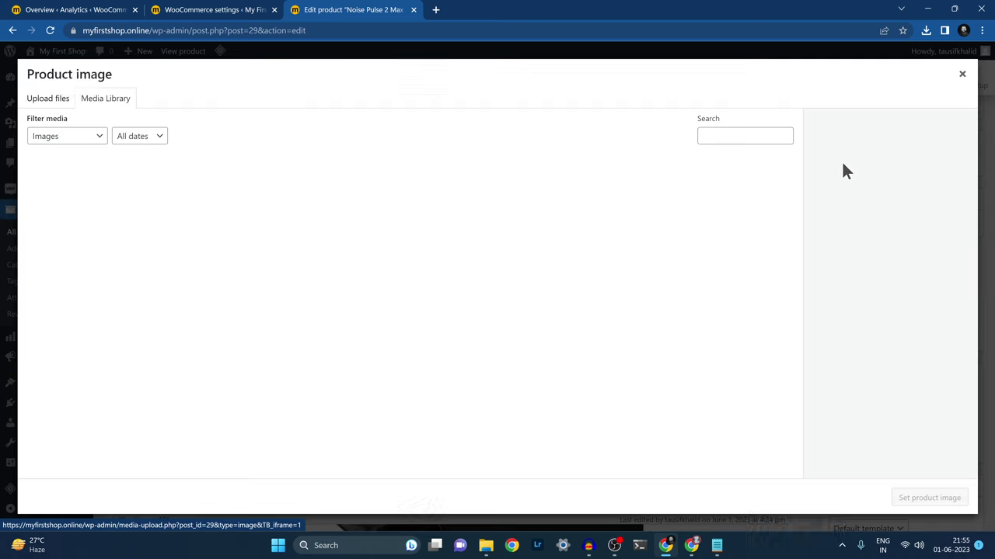
{"action": "left_click", "coordinate": [43, 104]}
{"action": "left_click", "coordinate": [504, 281]}
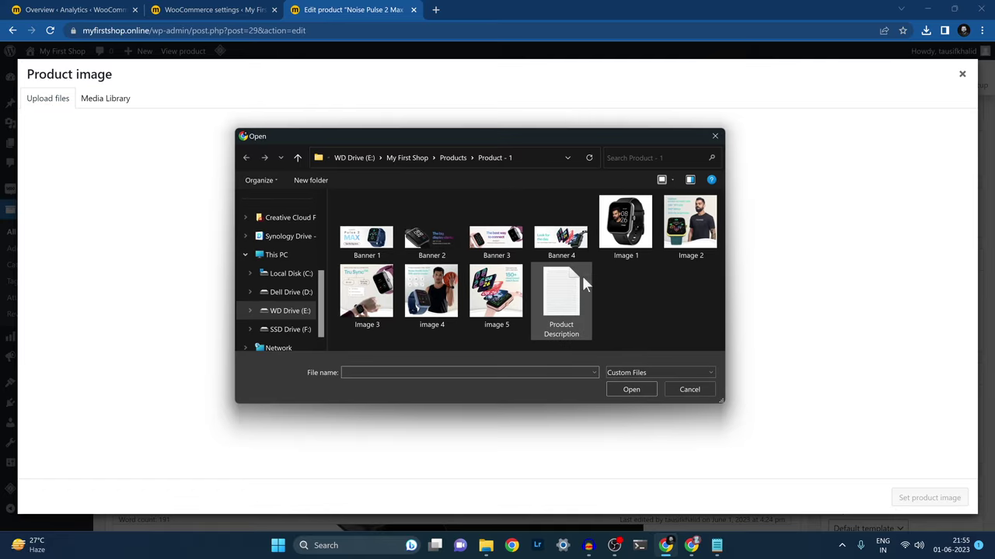
{"action": "left_click", "coordinate": [624, 214]}
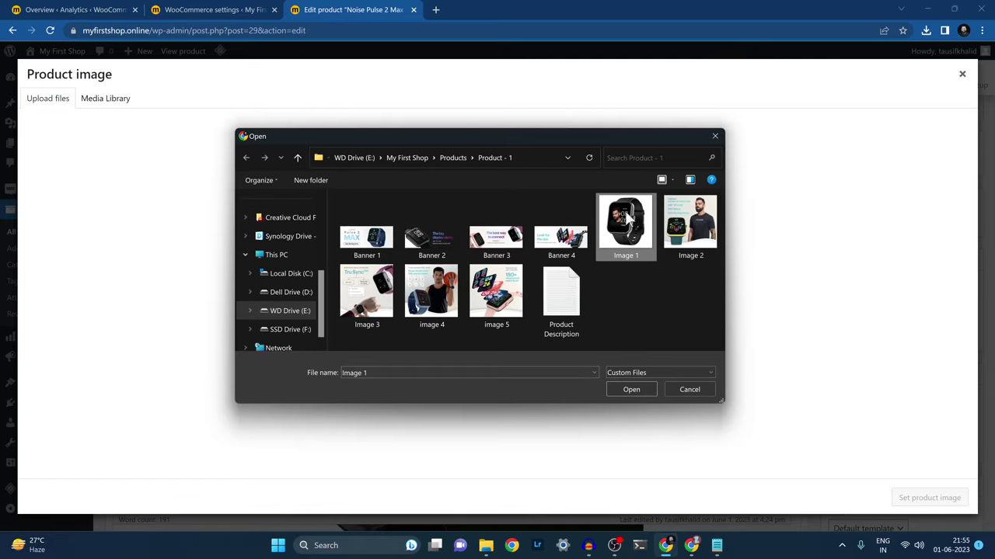
{"action": "left_click", "coordinate": [626, 389]}
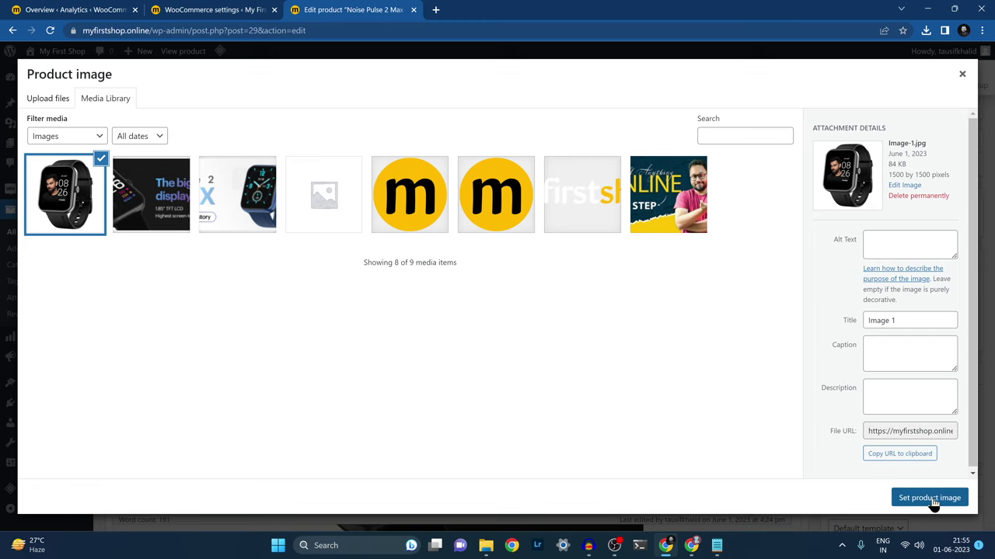
{"action": "left_click", "coordinate": [931, 499]}
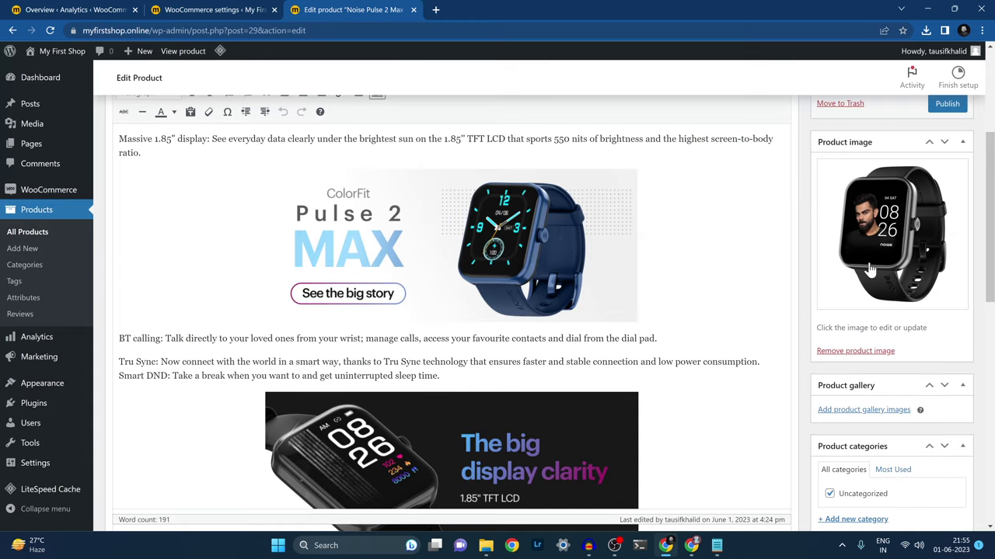
{"action": "scroll", "coordinate": [890, 265], "scroll_direction": "down", "scroll_amount": 2}
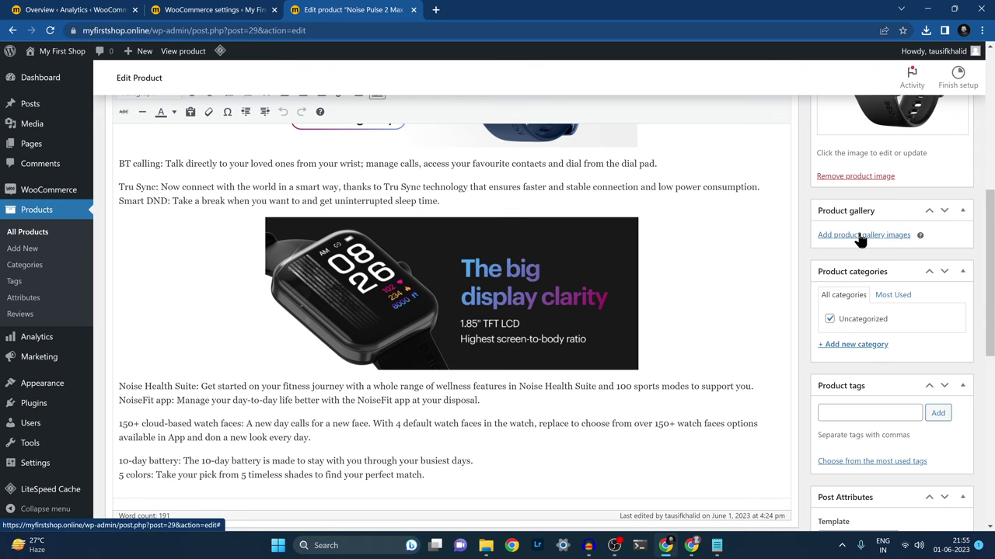
- Upload Image 2 through image 5 for the product gallery
{"action": "left_click", "coordinate": [860, 236]}
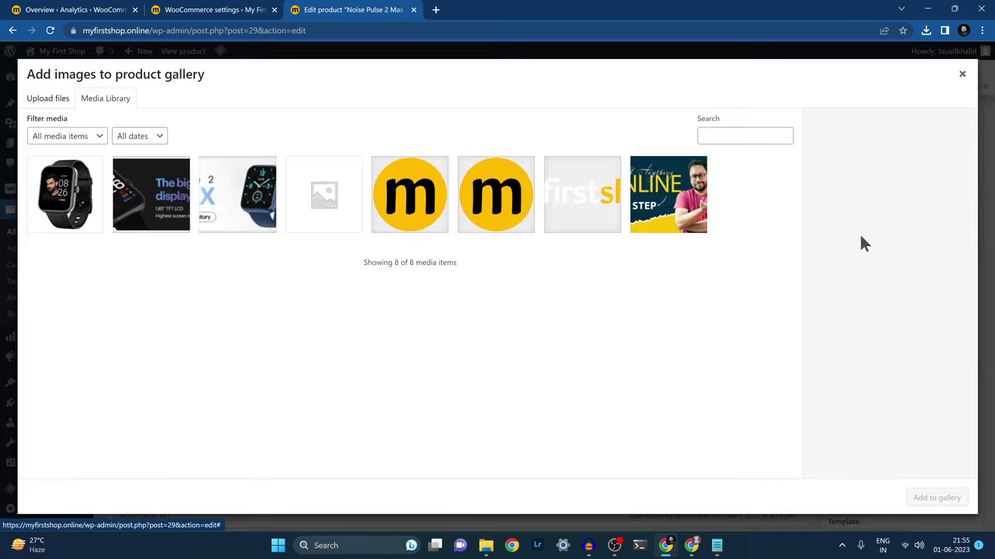
{"action": "left_click", "coordinate": [55, 99]}
{"action": "left_click", "coordinate": [498, 282]}
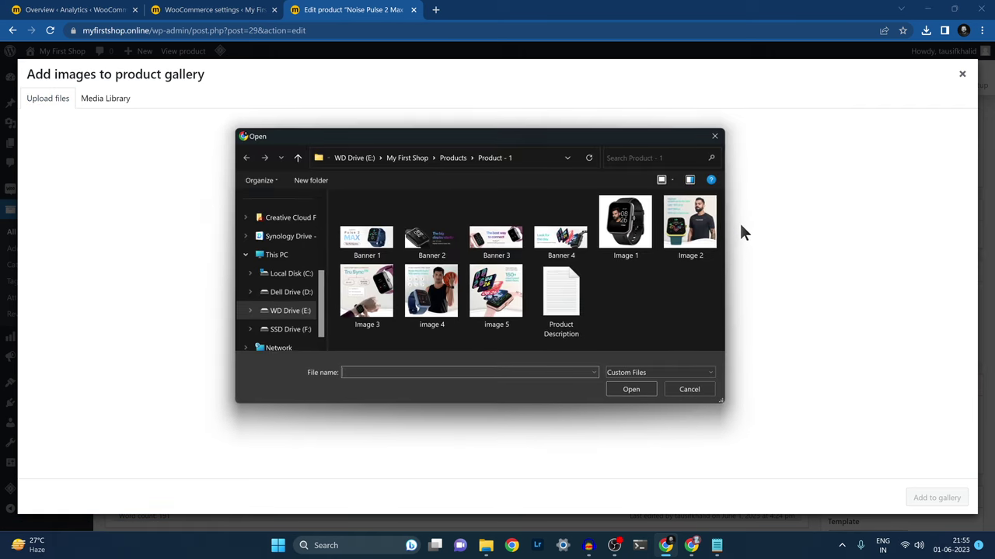
{"action": "left_click", "coordinate": [670, 256]}
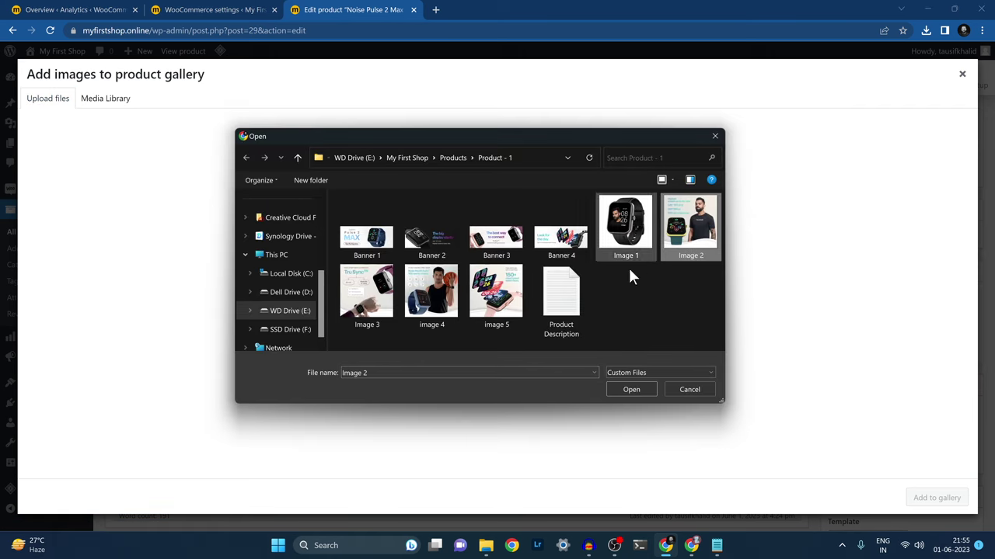
{"action": "left_click", "coordinate": [516, 310], "text": "shift"}
{"action": "left_click", "coordinate": [621, 390]}
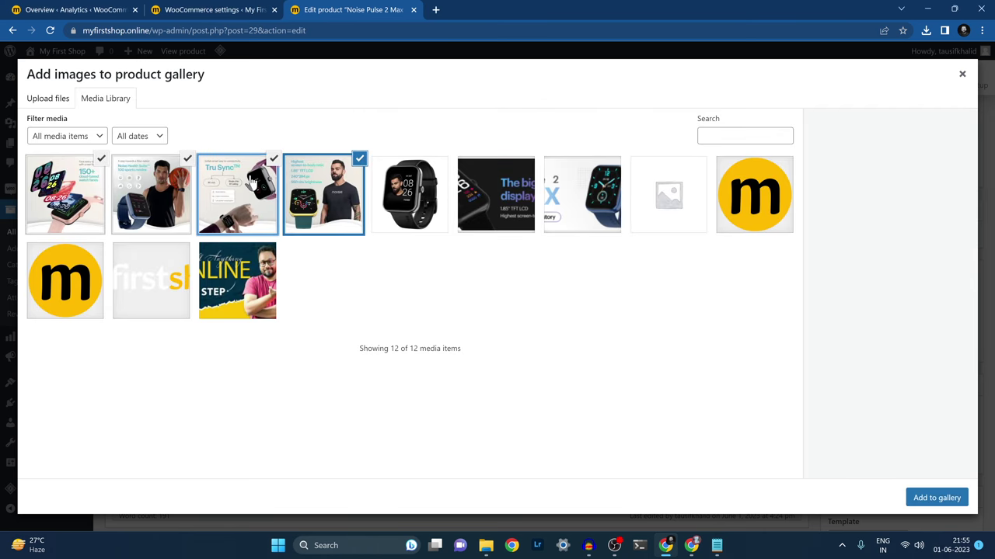
- Select the four uploaded images (image 5, image 4, Image 3, Image 2) and add them to the gallery
{"action": "left_click", "coordinate": [251, 181]}
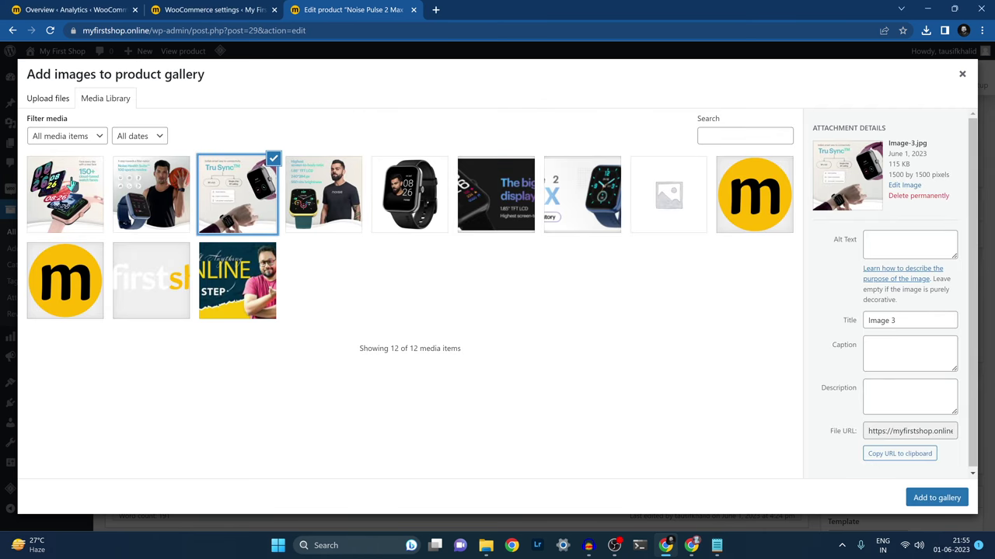
{"action": "left_click", "coordinate": [65, 193]}
{"action": "left_click", "coordinate": [150, 196]}
{"action": "left_click", "coordinate": [63, 191]}
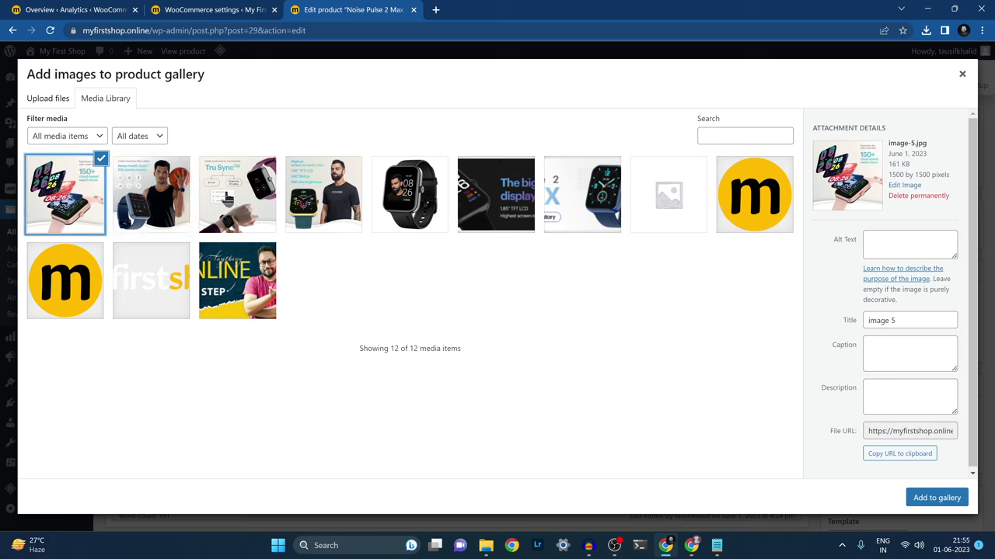
{"action": "left_click", "coordinate": [122, 195], "text": "ctrl"}
{"action": "left_click", "coordinate": [237, 196], "text": "ctrl"}
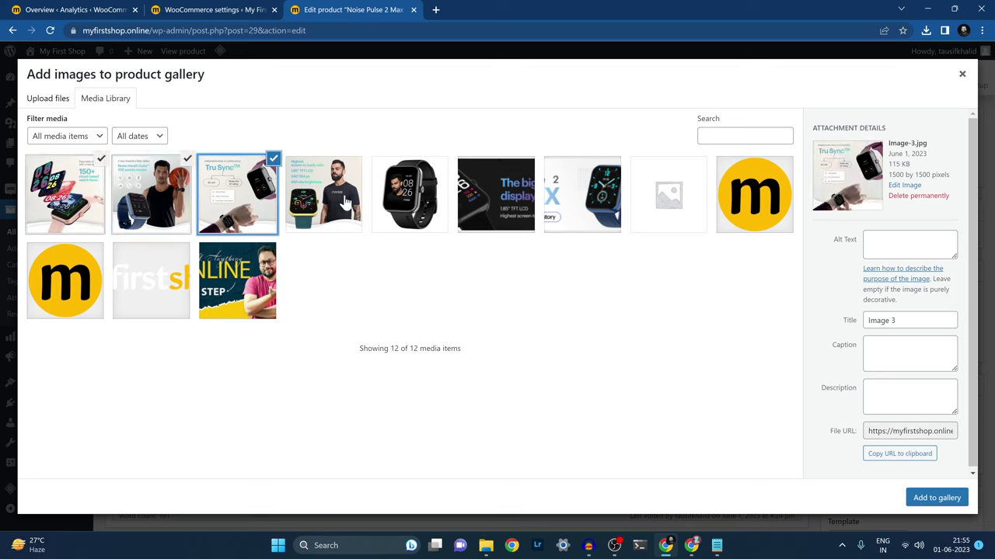
{"action": "left_click", "coordinate": [344, 200], "text": "ctrl"}
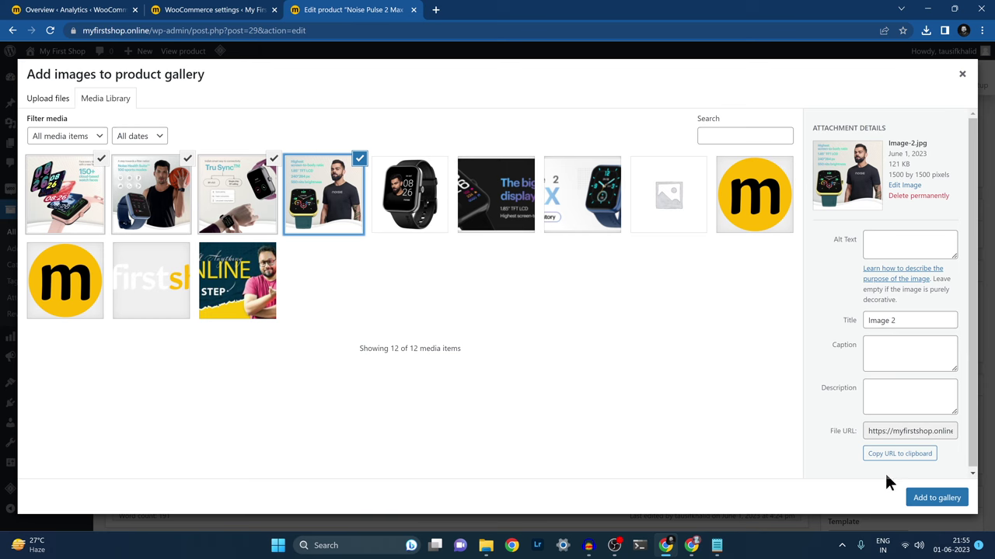
{"action": "left_click", "coordinate": [939, 498]}
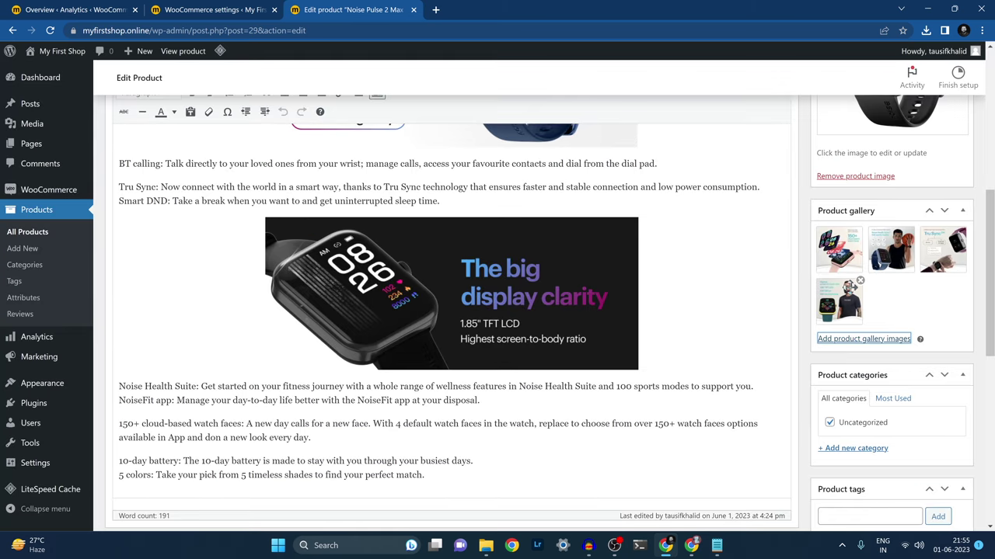
- Create a Watch product category and untick Uncategorized
{"action": "scroll", "coordinate": [840, 299], "scroll_direction": "down", "scroll_amount": 2}
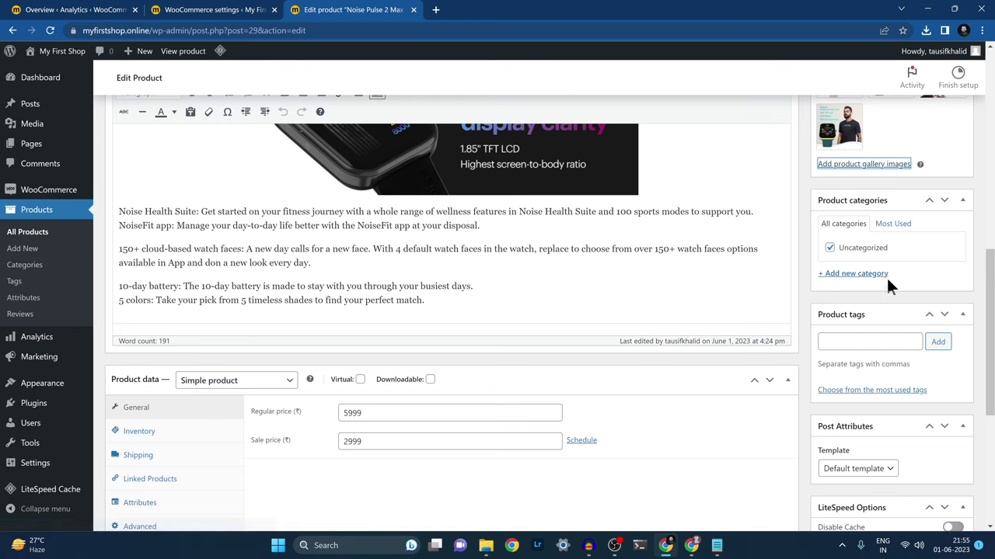
{"action": "left_click", "coordinate": [855, 274]}
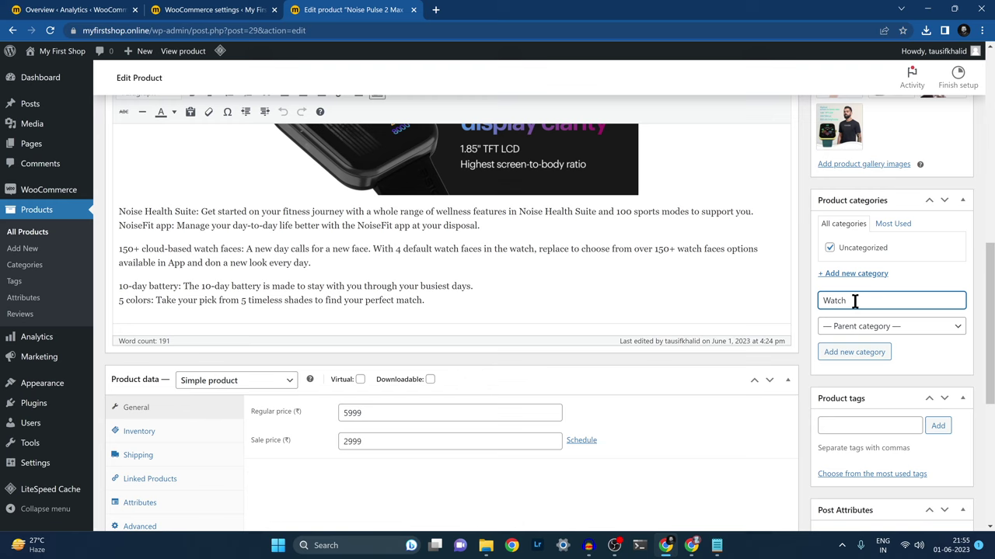
{"action": "left_click", "coordinate": [854, 352]}
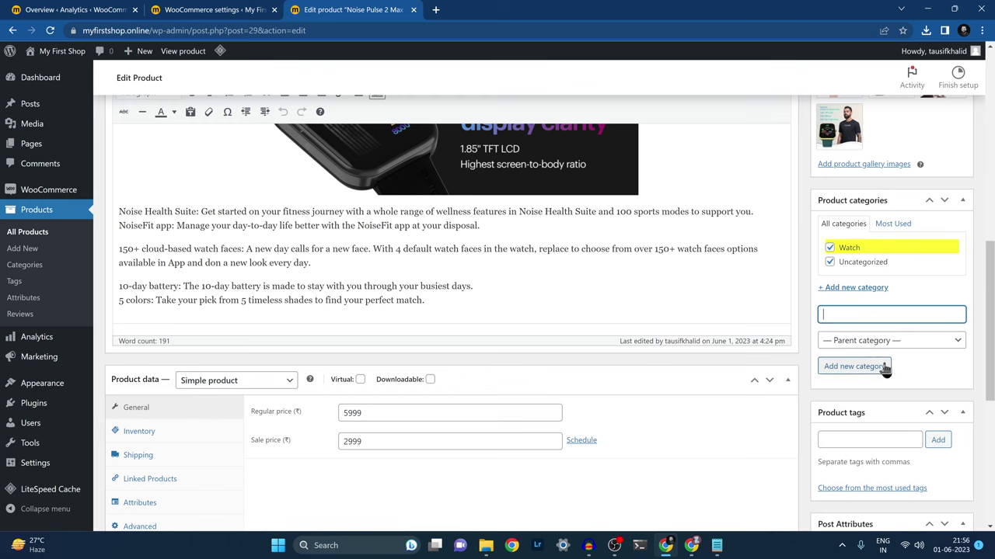
{"action": "left_click", "coordinate": [830, 262]}
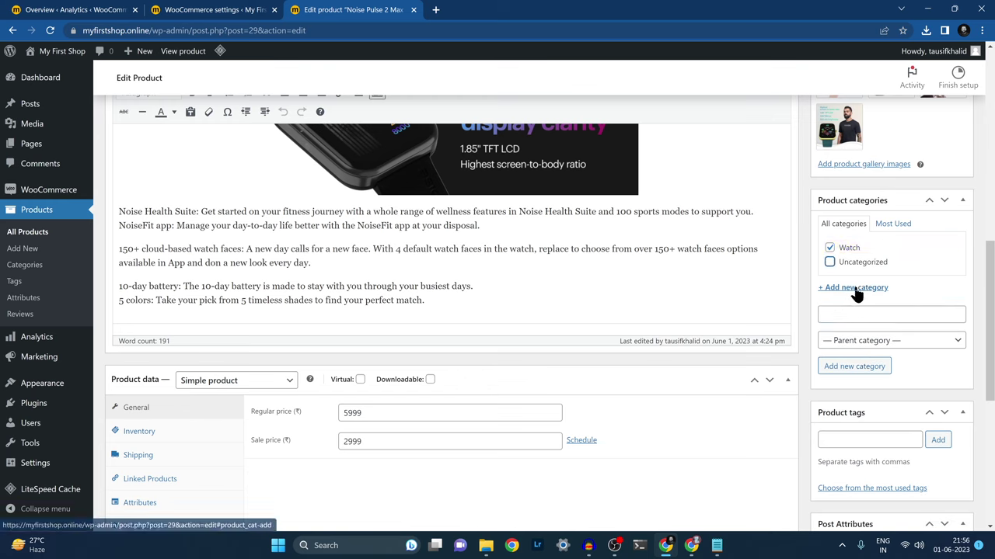
{"action": "left_click", "coordinate": [858, 288]}
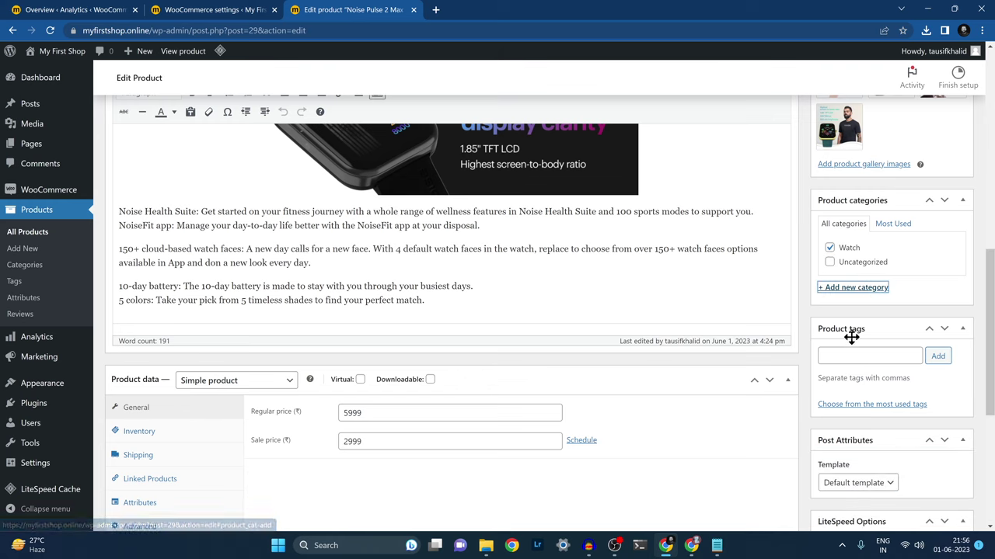
- Create a Smart Watch category with Watch as its parent
{"action": "left_click", "coordinate": [857, 290]}
{"action": "left_click", "coordinate": [861, 315]}
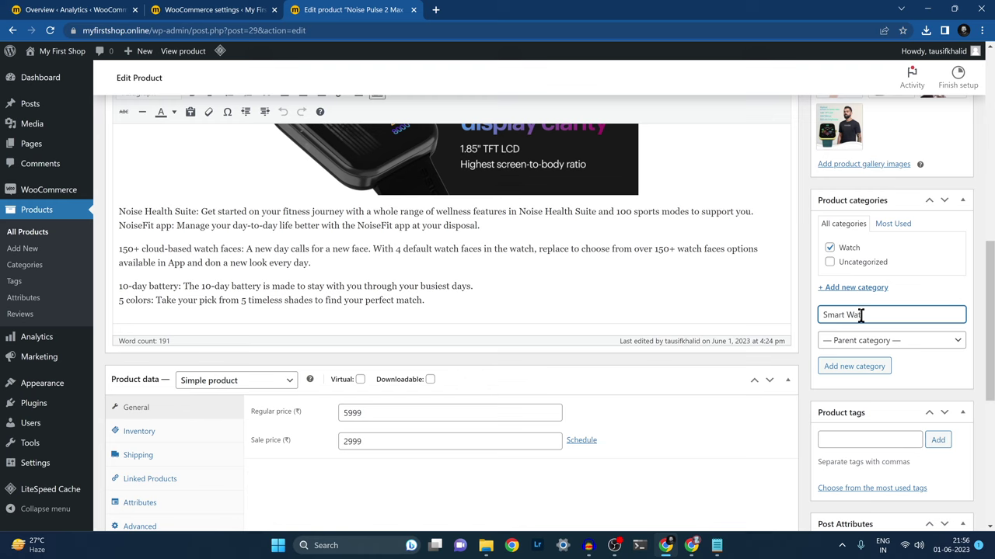
{"action": "left_click", "coordinate": [861, 342]}
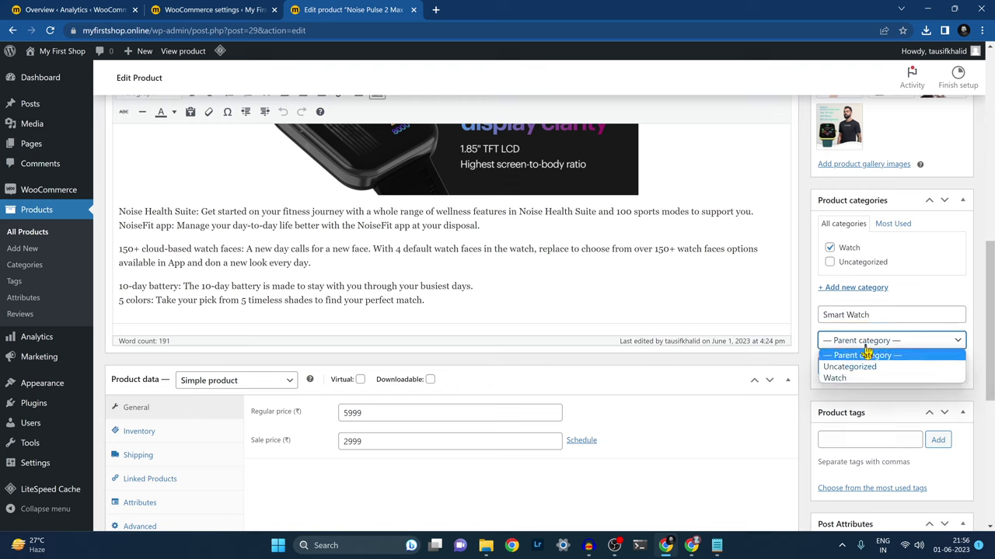
{"action": "left_click", "coordinate": [859, 378]}
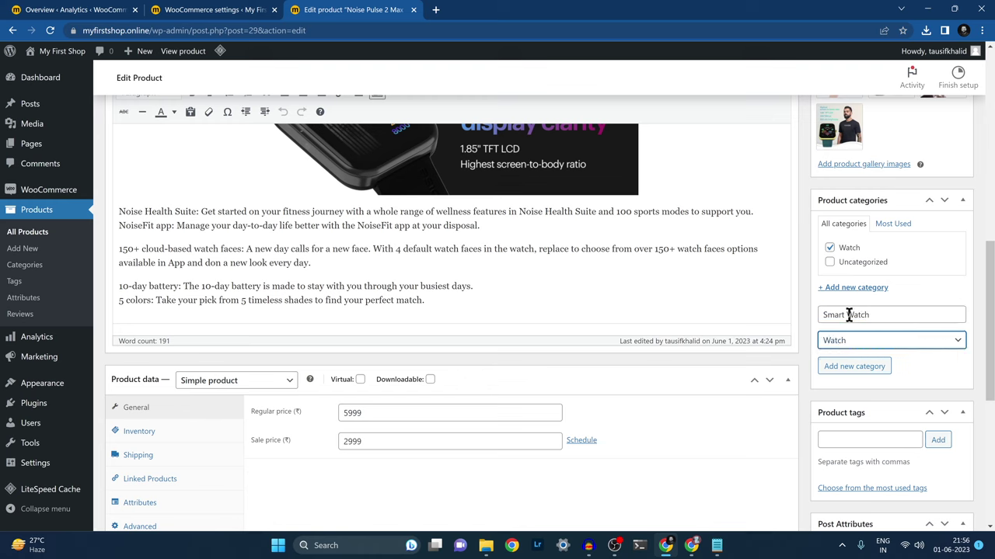
{"action": "left_click", "coordinate": [837, 312]}
{"action": "left_click", "coordinate": [854, 366]}
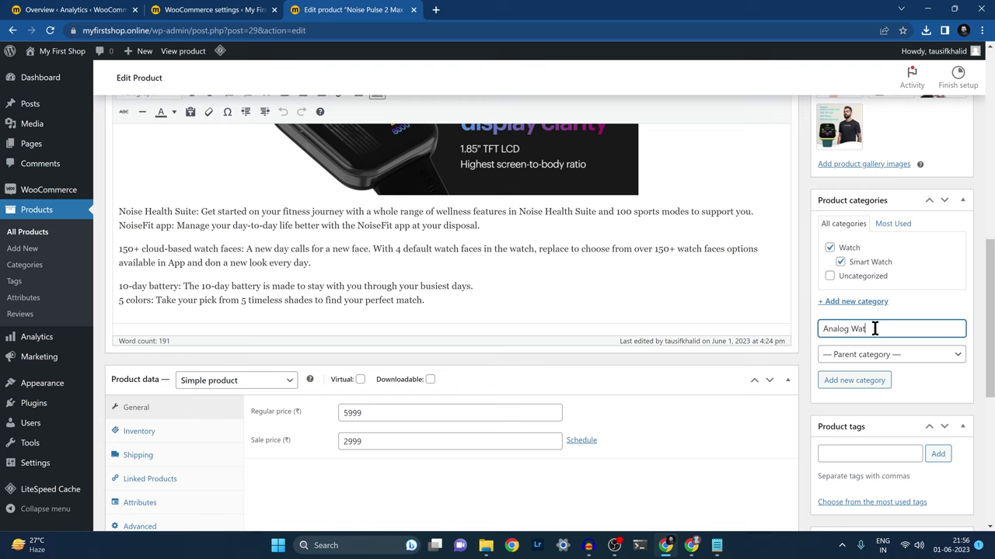
- Create an Analog Watch category and leave it unticked for this product
{"action": "left_click", "coordinate": [858, 386]}
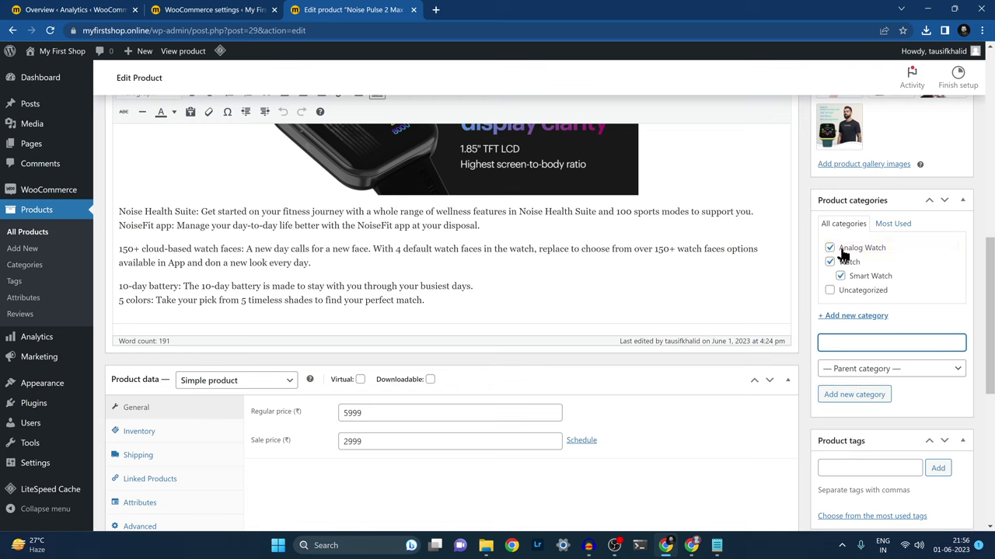
{"action": "left_click", "coordinate": [844, 250]}
{"action": "left_click", "coordinate": [852, 252]}
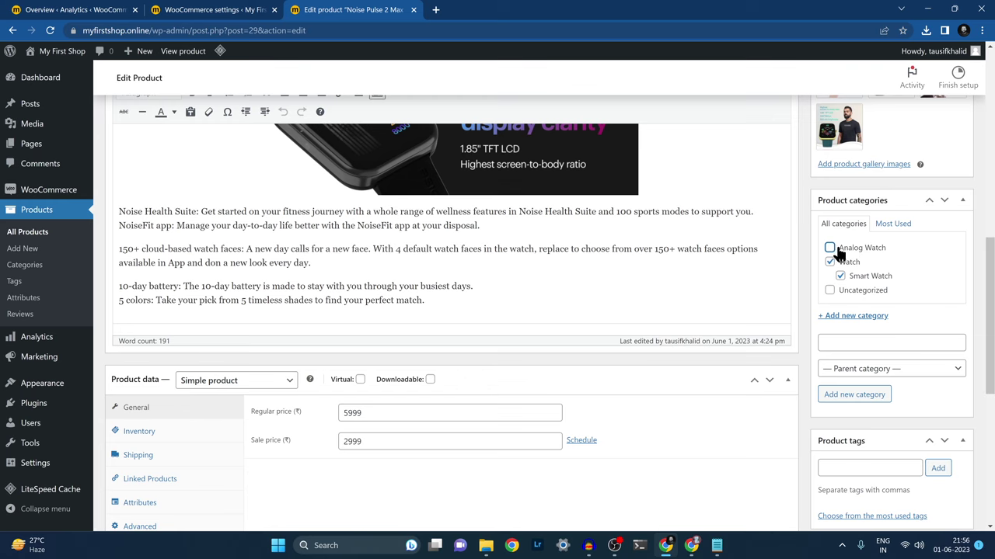
- In a new Categories tab, set Watch as Analog Watch's parent and update it
{"action": "middle_click", "coordinate": [26, 267]}
{"action": "left_click", "coordinate": [460, 10]}
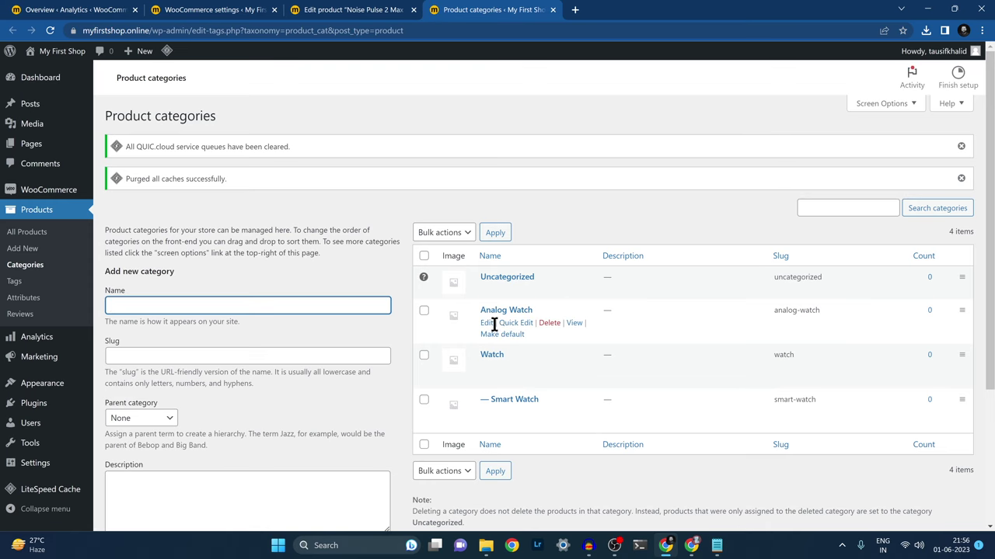
{"action": "left_click", "coordinate": [487, 324]}
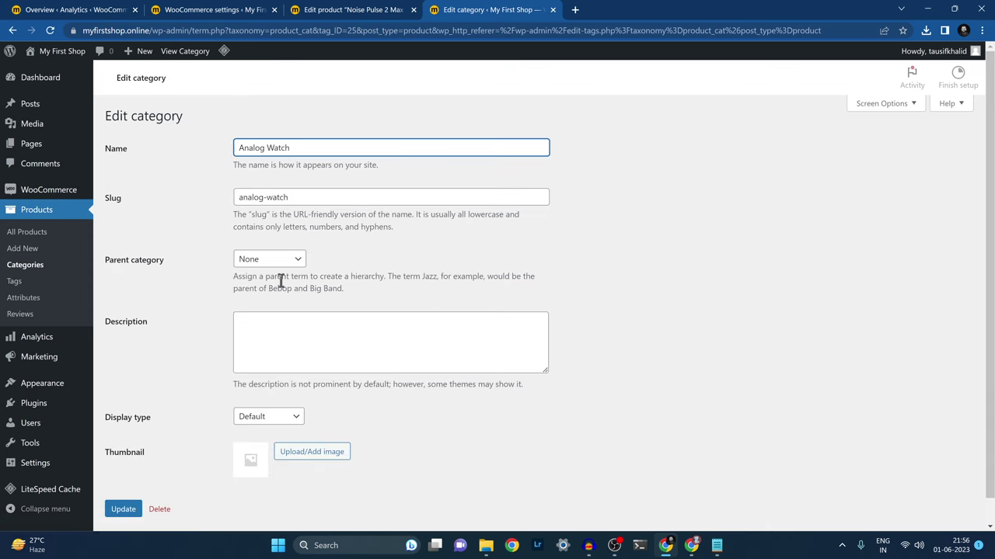
{"action": "left_click", "coordinate": [272, 260]}
{"action": "left_click", "coordinate": [279, 294]}
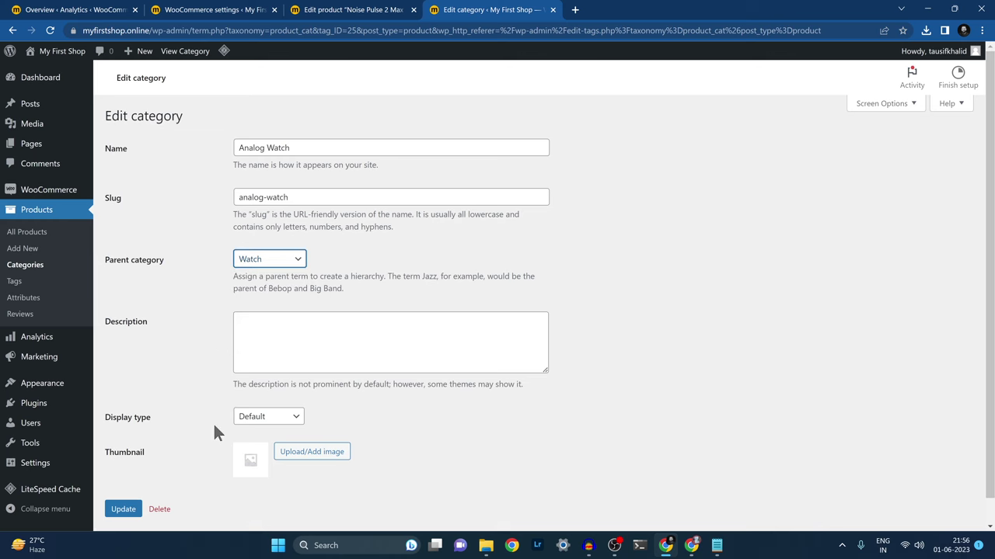
{"action": "left_click", "coordinate": [124, 509]}
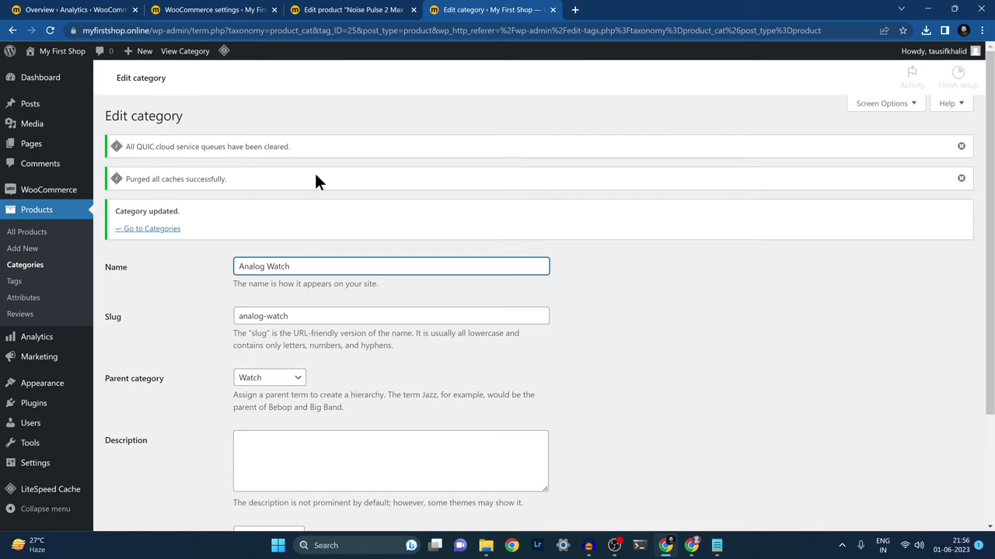
{"action": "left_click", "coordinate": [25, 264]}
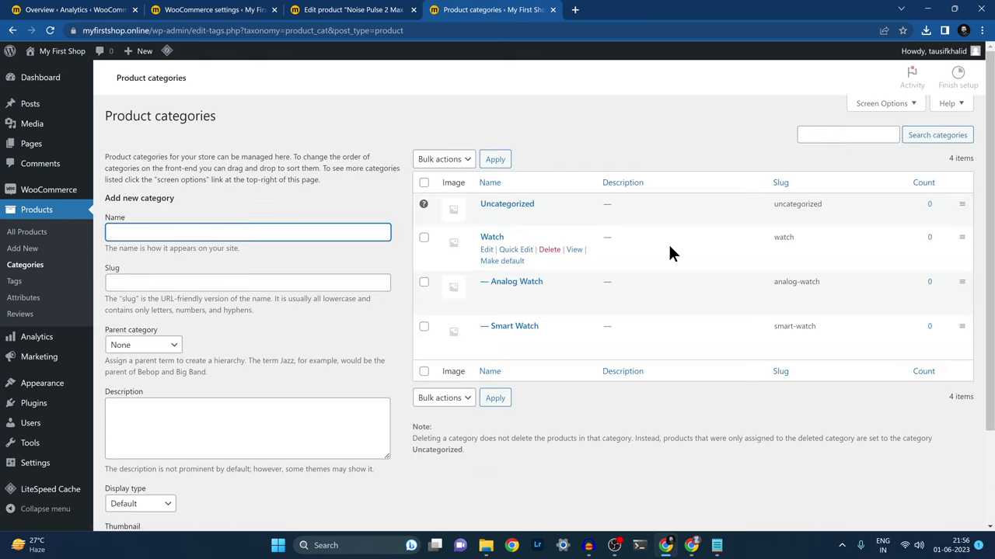
- Add a top-level Phone category and return to the Noise Pulse 2 Max editor
{"action": "left_click", "coordinate": [379, 10]}
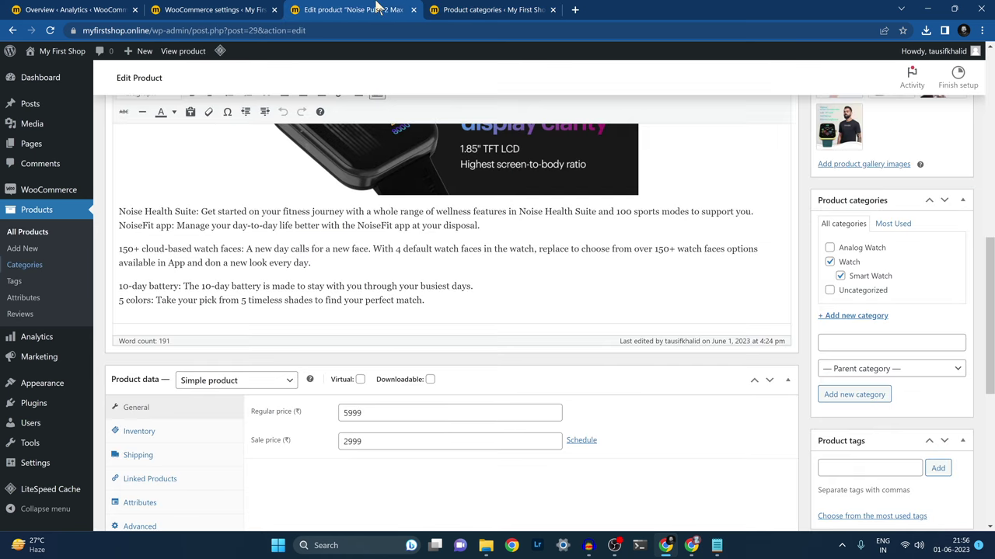
{"action": "left_click", "coordinate": [491, 10]}
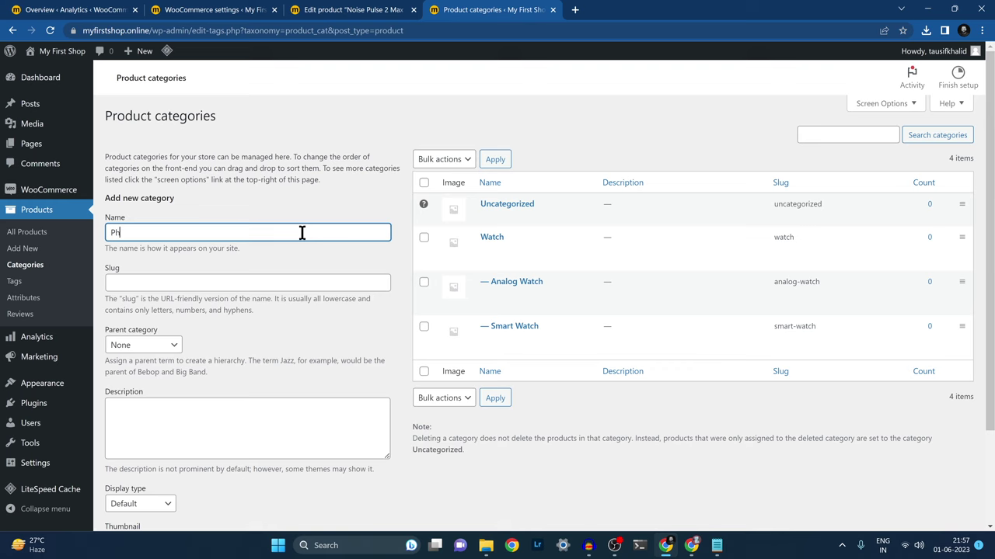
{"action": "scroll", "coordinate": [327, 272], "scroll_direction": "down", "scroll_amount": 3}
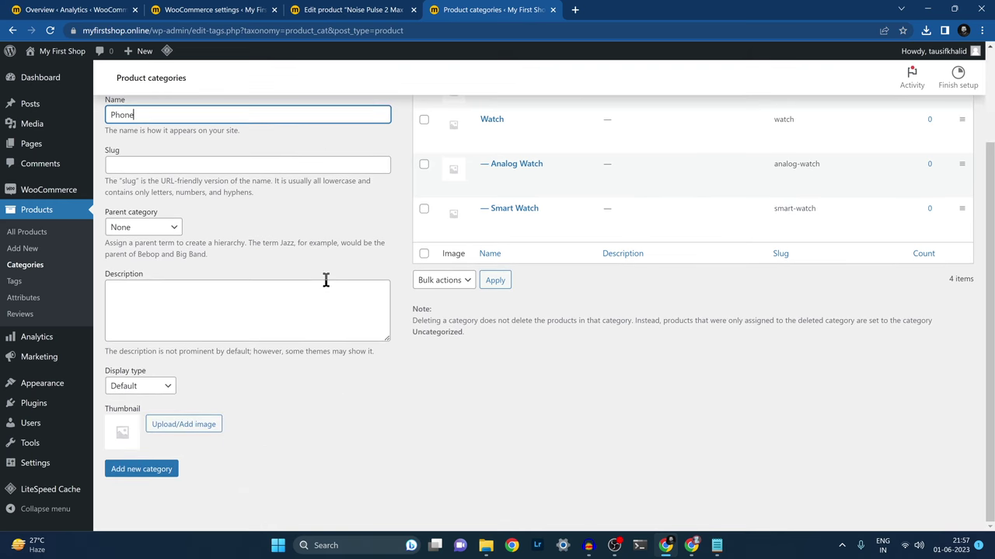
{"action": "left_click", "coordinate": [140, 470]}
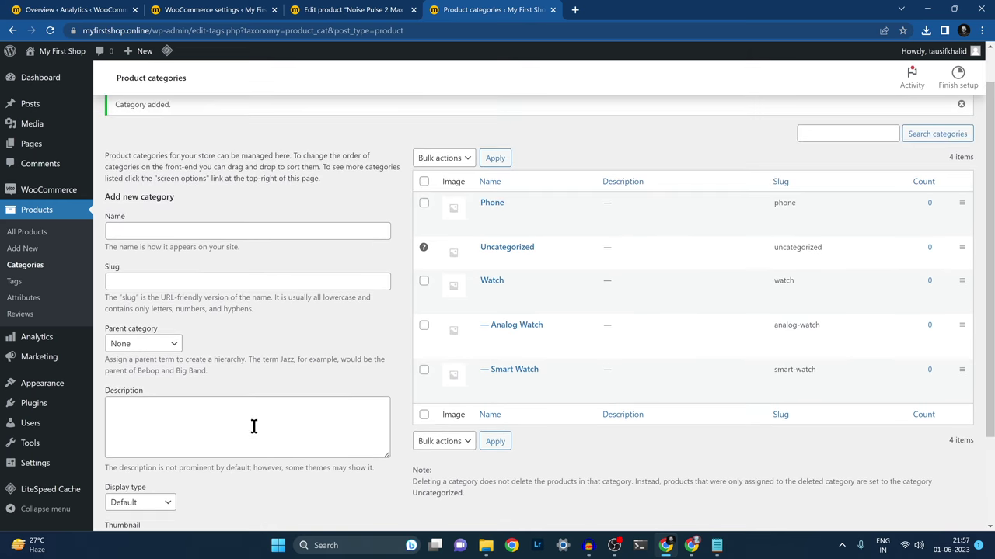
{"action": "left_click", "coordinate": [381, 9]}
- Save the draft, reload the editor, and check Phone appears in Product categories
{"action": "scroll", "coordinate": [802, 360], "scroll_direction": "up", "scroll_amount": 3}
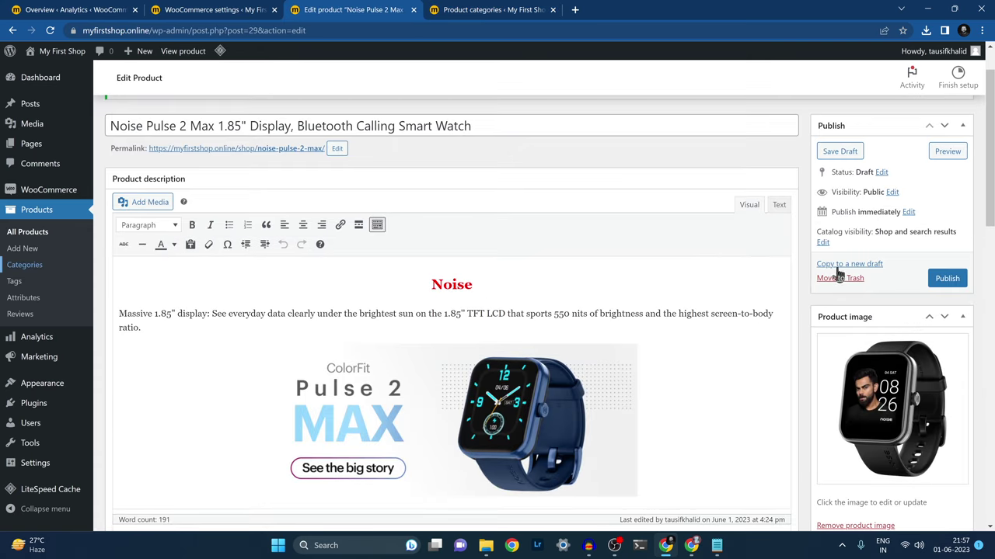
{"action": "left_click", "coordinate": [838, 151]}
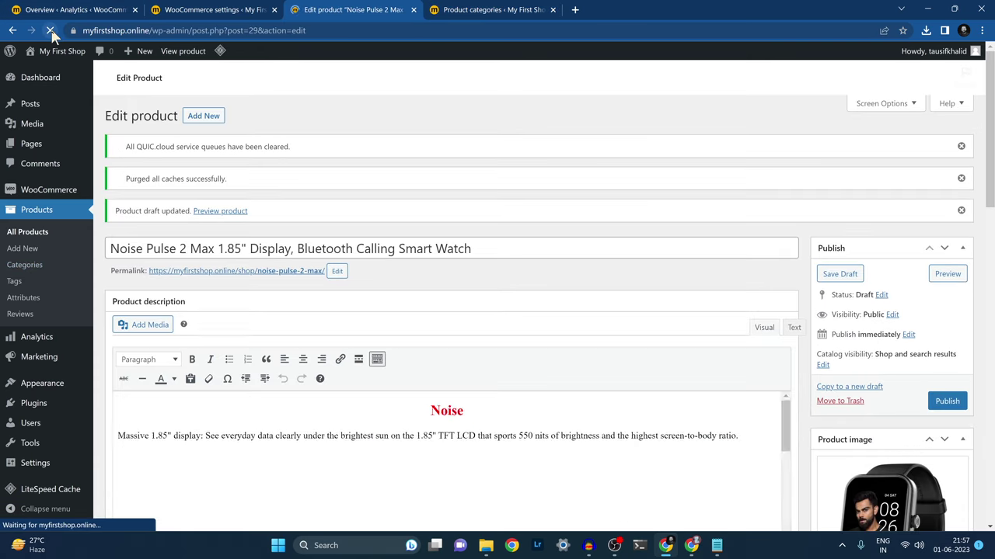
{"action": "left_click", "coordinate": [50, 30]}
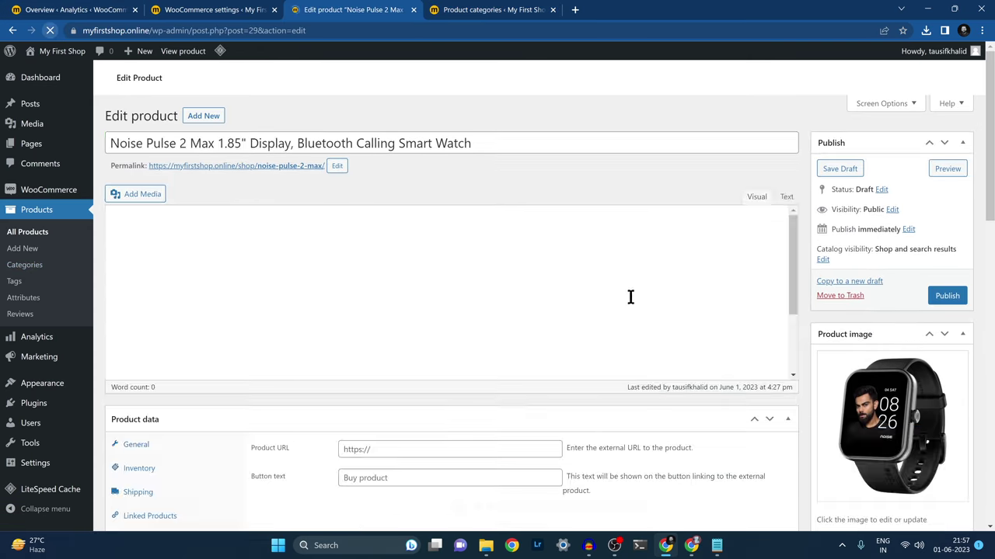
{"action": "scroll", "coordinate": [819, 300], "scroll_direction": "down", "scroll_amount": 10}
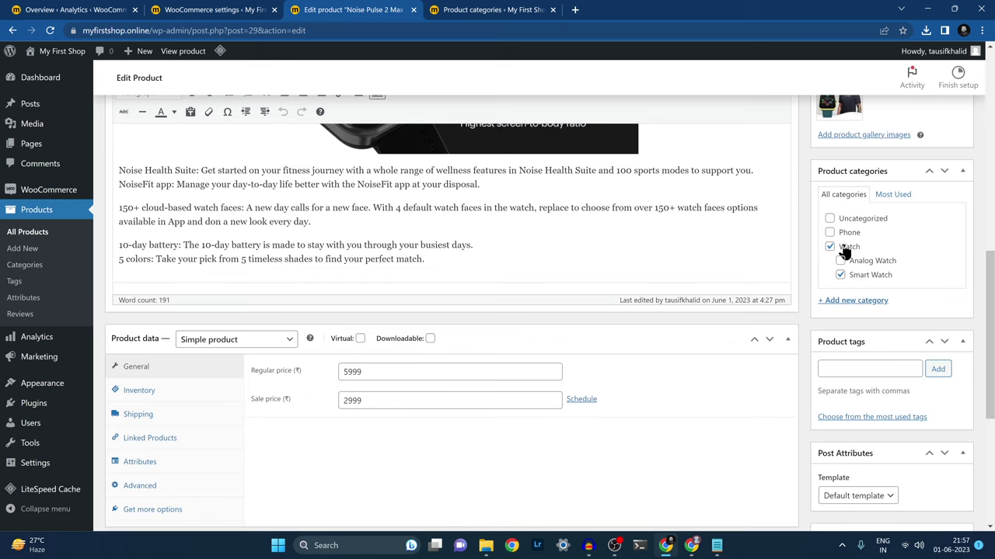
{"action": "scroll", "coordinate": [870, 283], "scroll_direction": "up", "scroll_amount": 5}
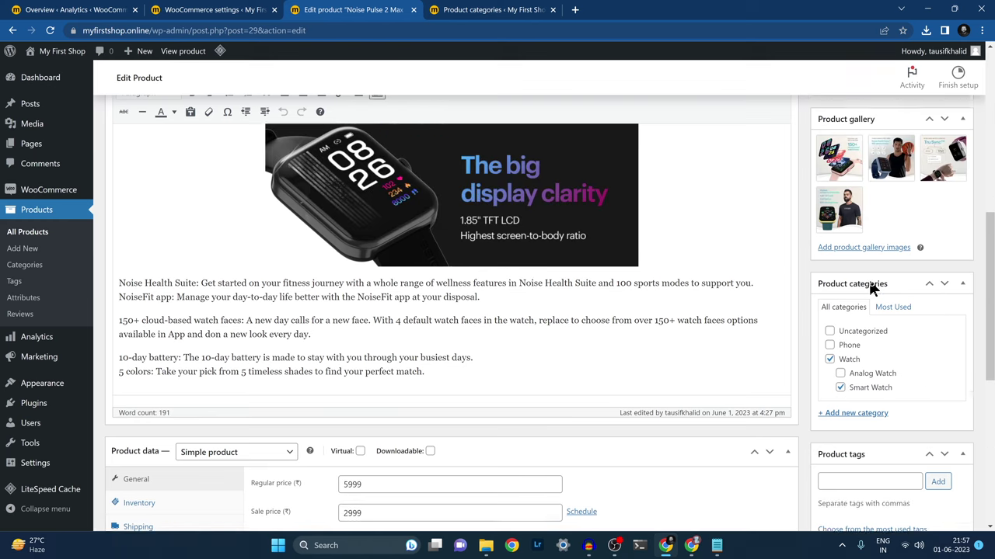
{"action": "scroll", "coordinate": [871, 283], "scroll_direction": "down", "scroll_amount": 4}
{"action": "scroll", "coordinate": [881, 256], "scroll_direction": "down", "scroll_amount": 3}
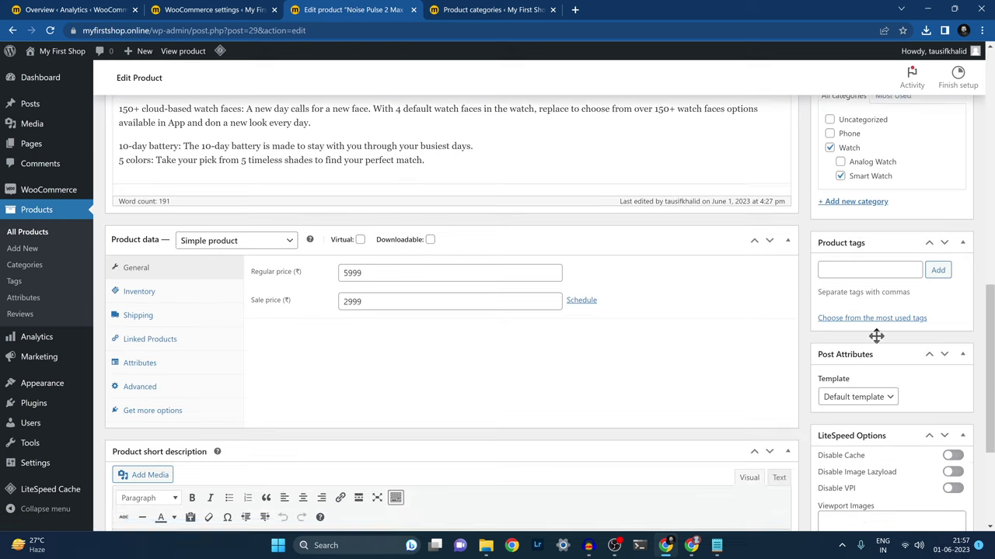
{"action": "left_click", "coordinate": [860, 195]}
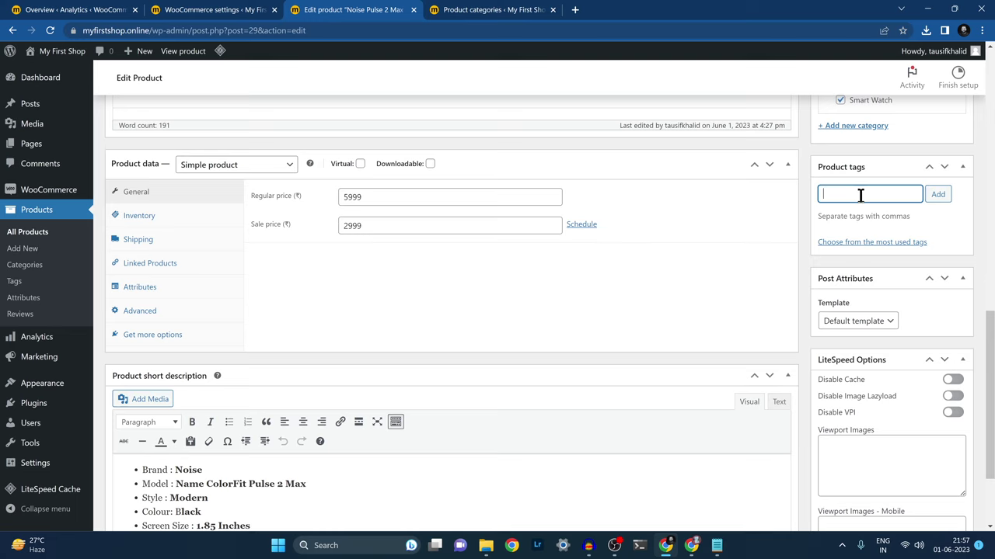
- Add the product tags watch, smart watch and noise
{"action": "key", "text": "Return"}
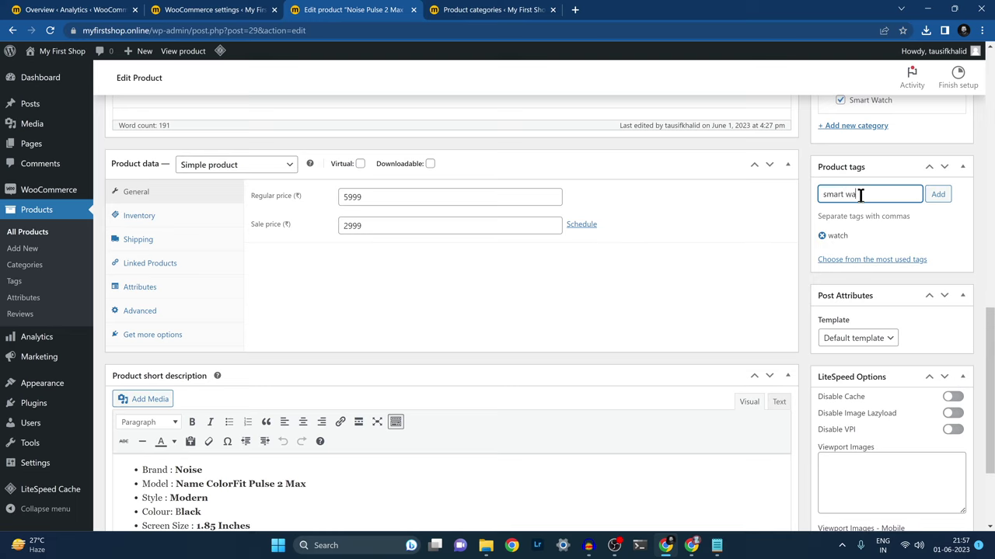
{"action": "key", "text": "Return"}
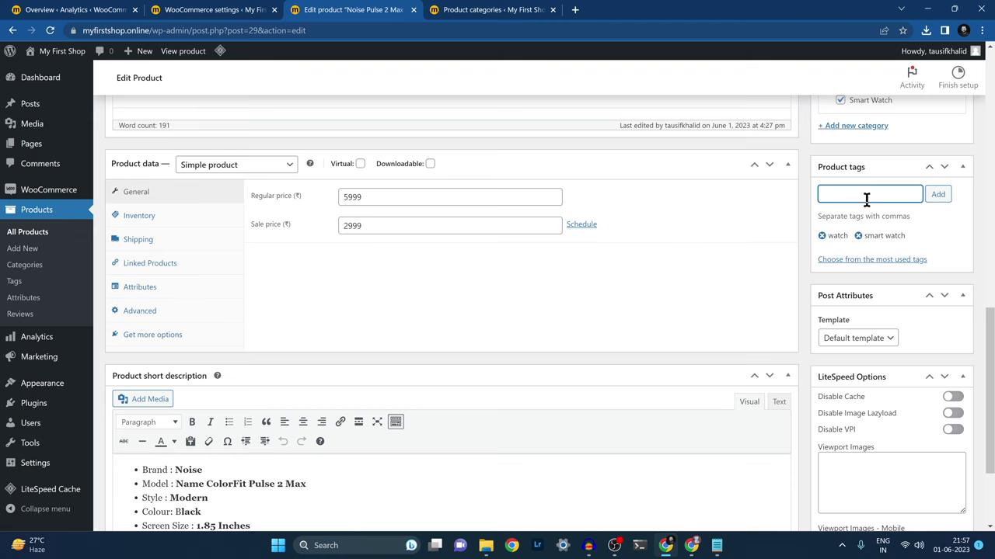
{"action": "scroll", "coordinate": [482, 260], "scroll_direction": "up", "scroll_amount": 5}
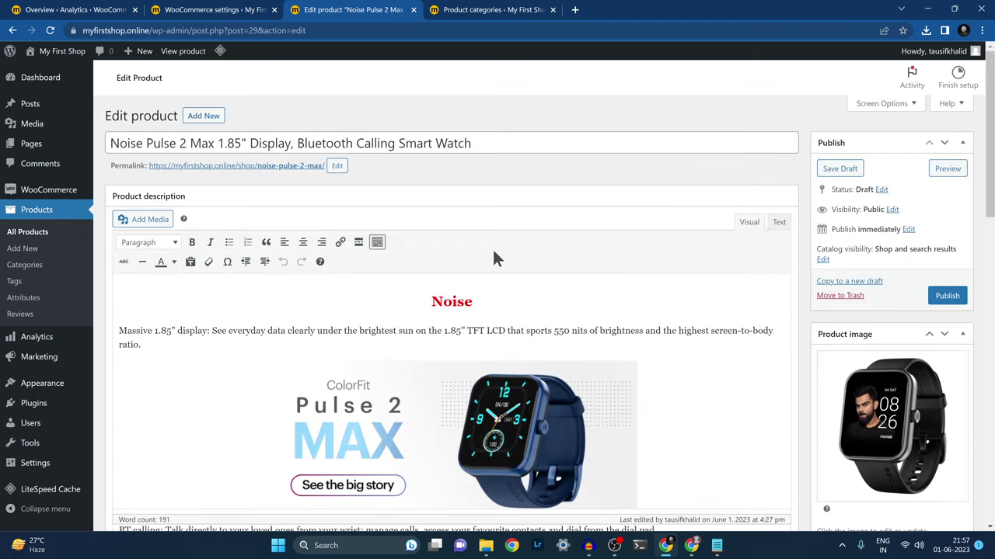
{"action": "scroll", "coordinate": [611, 289], "scroll_direction": "down", "scroll_amount": 8}
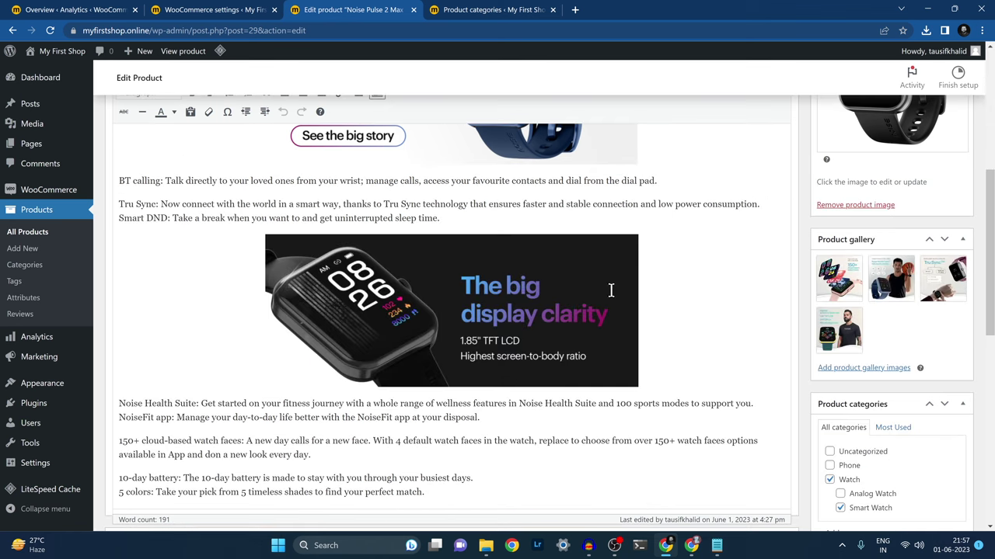
{"action": "scroll", "coordinate": [678, 303], "scroll_direction": "down", "scroll_amount": 2}
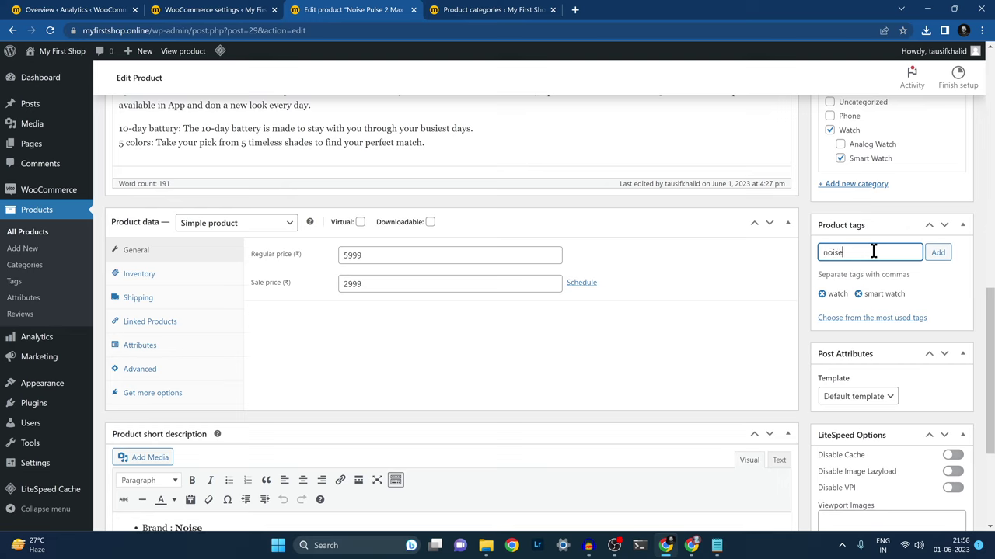
{"action": "key", "text": "Return"}
- Check the page template options, keep the default template, and scroll back to the top
{"action": "scroll", "coordinate": [888, 248], "scroll_direction": "down", "scroll_amount": 2}
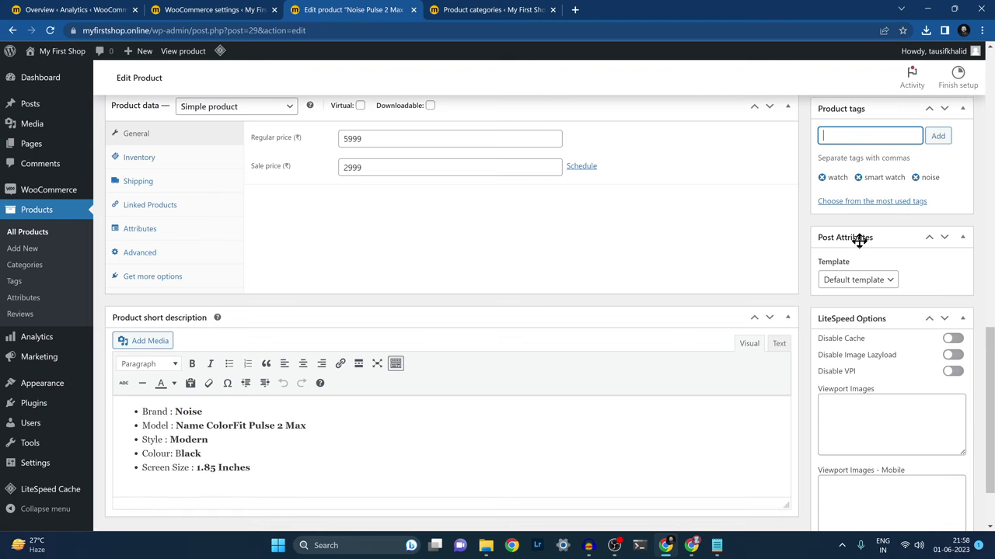
{"action": "left_click", "coordinate": [869, 281]}
{"action": "left_click", "coordinate": [930, 280]}
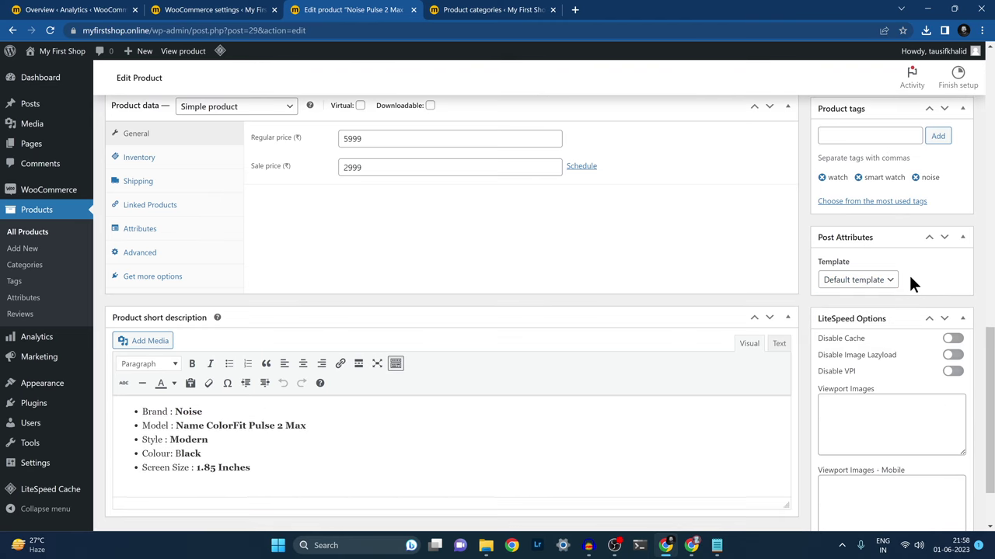
{"action": "scroll", "coordinate": [859, 343], "scroll_direction": "up", "scroll_amount": 10}
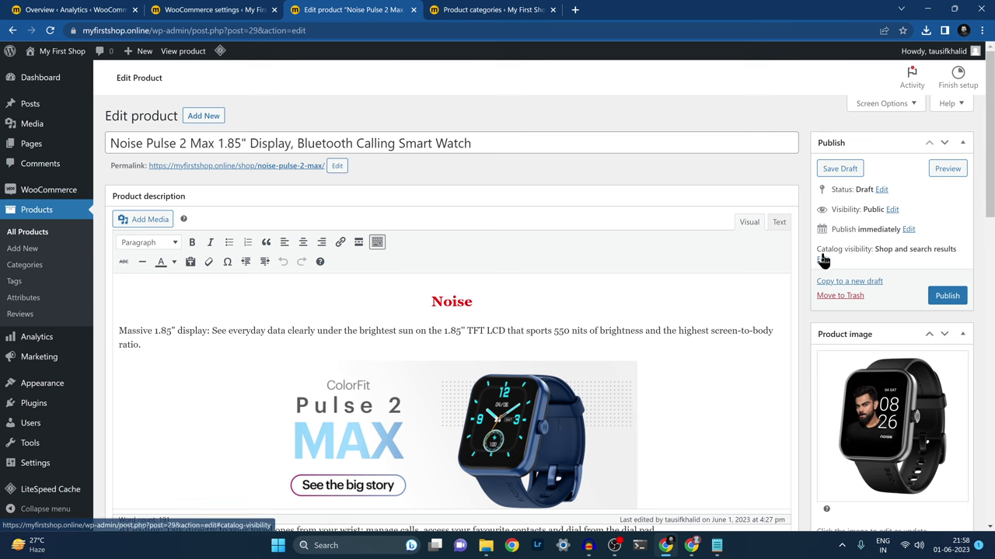
{"action": "scroll", "coordinate": [816, 258], "scroll_direction": "down", "scroll_amount": 10}
{"action": "scroll", "coordinate": [810, 257], "scroll_direction": "up", "scroll_amount": 10}
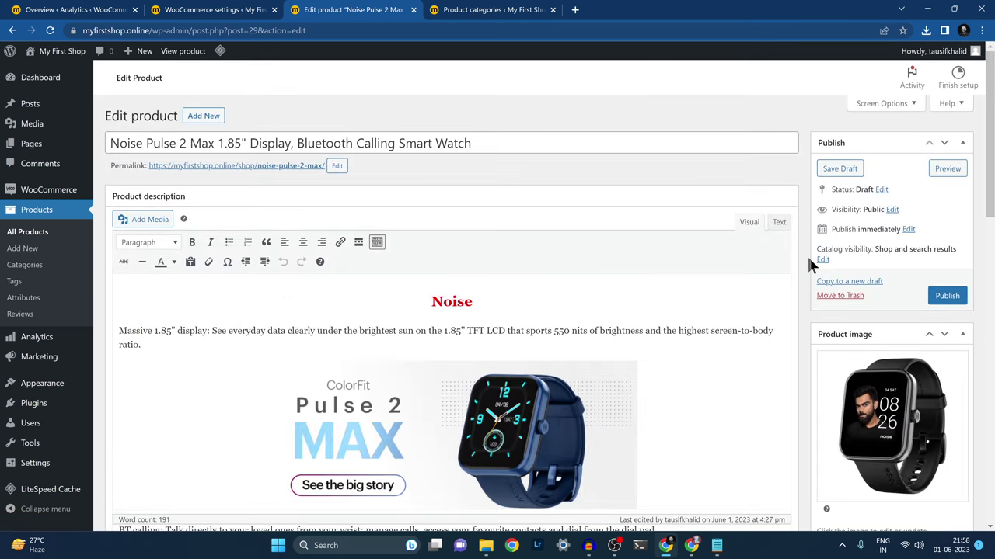
- Save the draft and check the preview's title, ₹2,999.00 sale price and spec bullets
{"action": "left_click", "coordinate": [840, 168]}
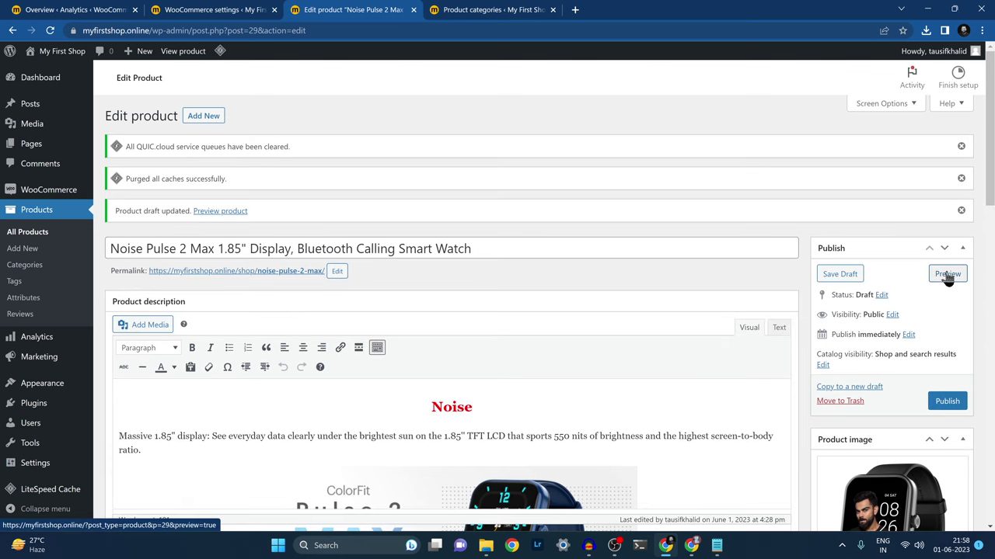
{"action": "left_click", "coordinate": [947, 276]}
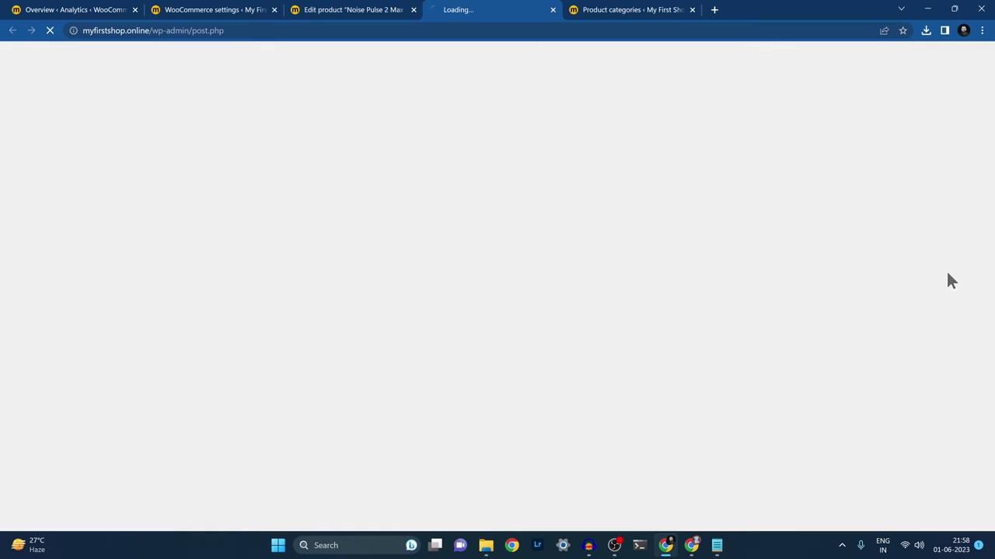
{"action": "scroll", "coordinate": [713, 325], "scroll_direction": "down", "scroll_amount": 9}
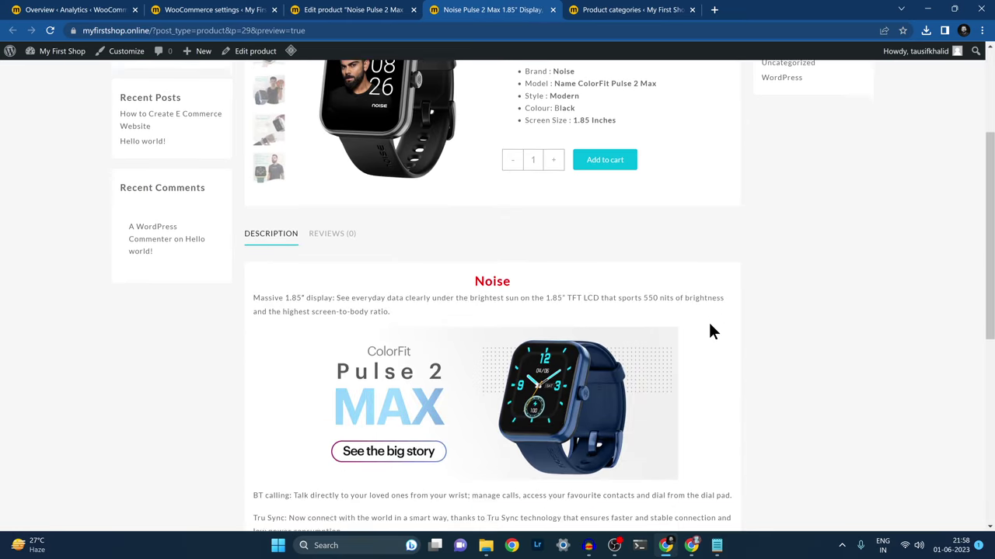
{"action": "scroll", "coordinate": [709, 325], "scroll_direction": "up", "scroll_amount": 10}
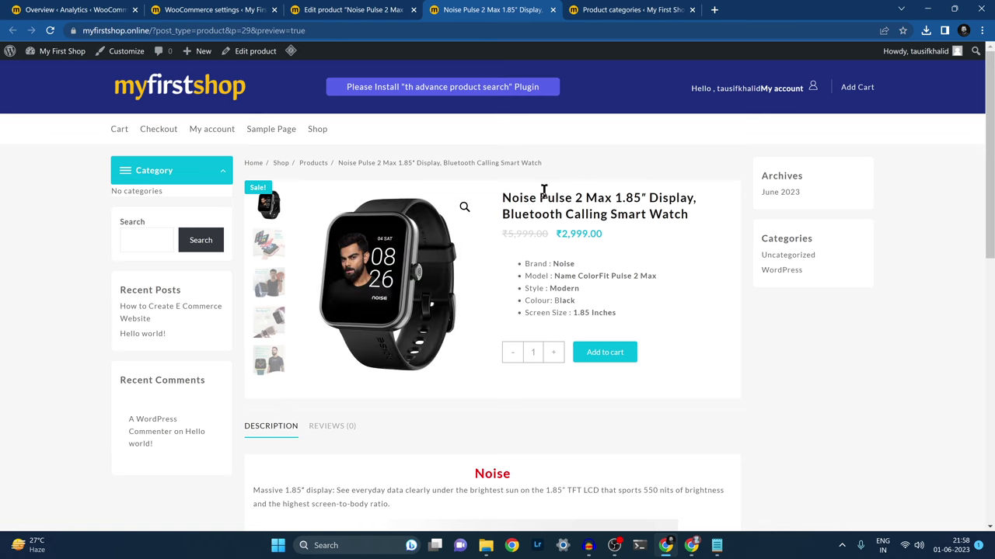
{"action": "left_click_drag", "start_coordinate": [503, 199], "coordinate": [684, 218]}
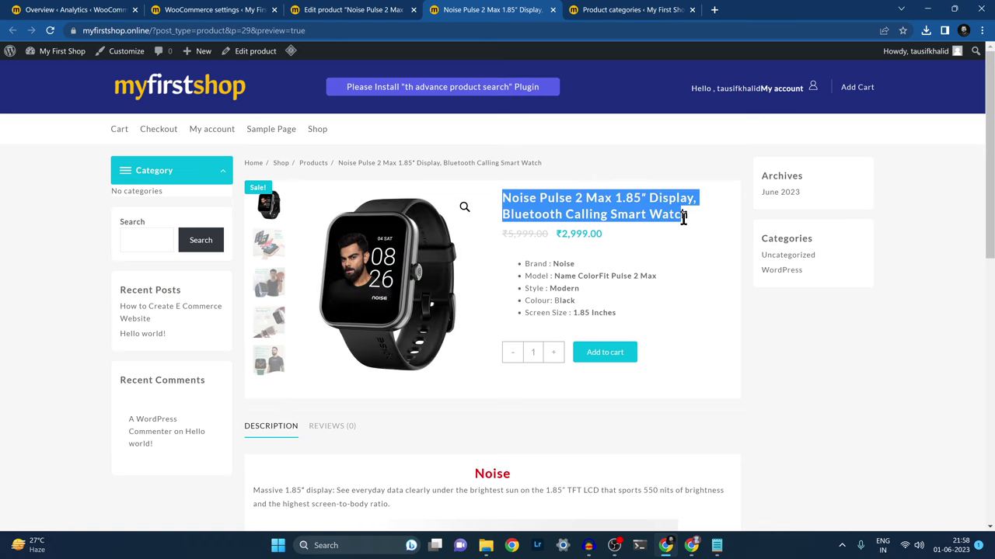
{"action": "left_click_drag", "start_coordinate": [558, 232], "coordinate": [626, 235]}
{"action": "left_click", "coordinate": [564, 233]}
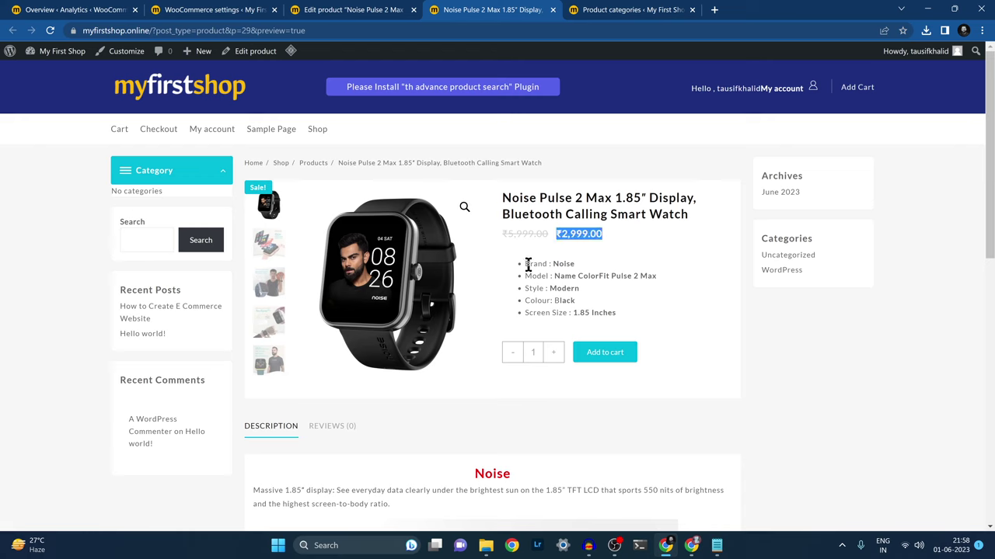
{"action": "left_click_drag", "start_coordinate": [522, 262], "coordinate": [618, 311]}
{"action": "left_click", "coordinate": [619, 311]}
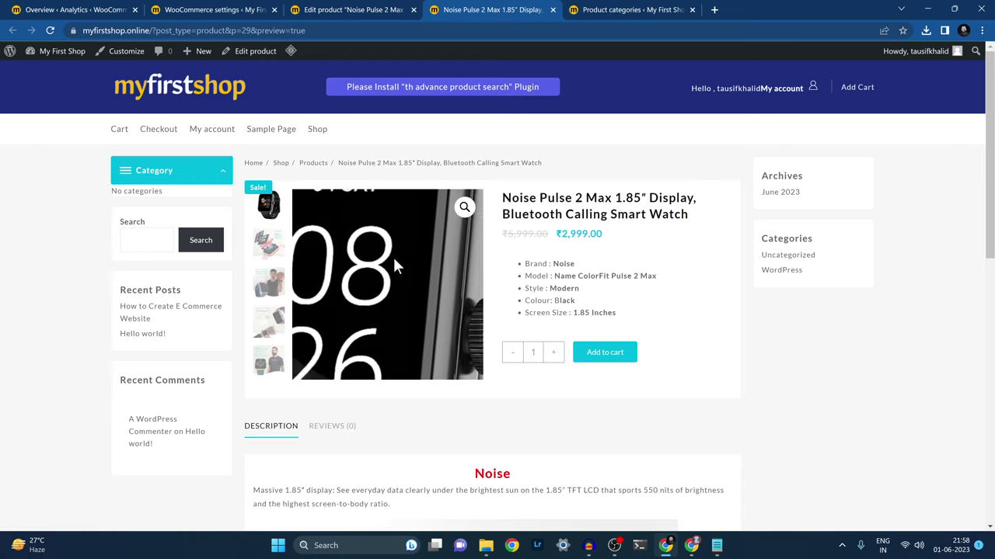
- Browse the third through fifth gallery pictures of the watch in the preview
{"action": "left_click", "coordinate": [271, 281]}
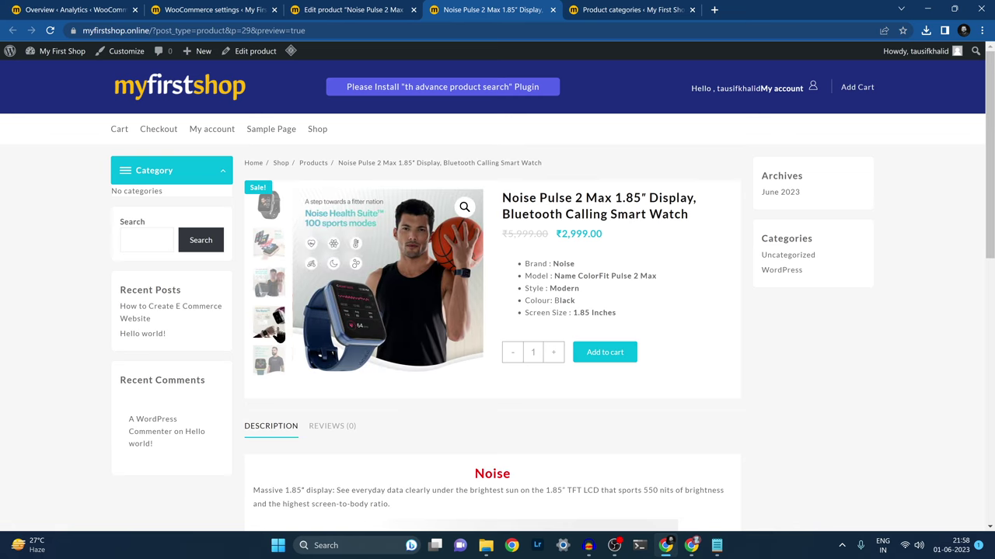
{"action": "left_click", "coordinate": [270, 322]}
{"action": "left_click", "coordinate": [269, 360]}
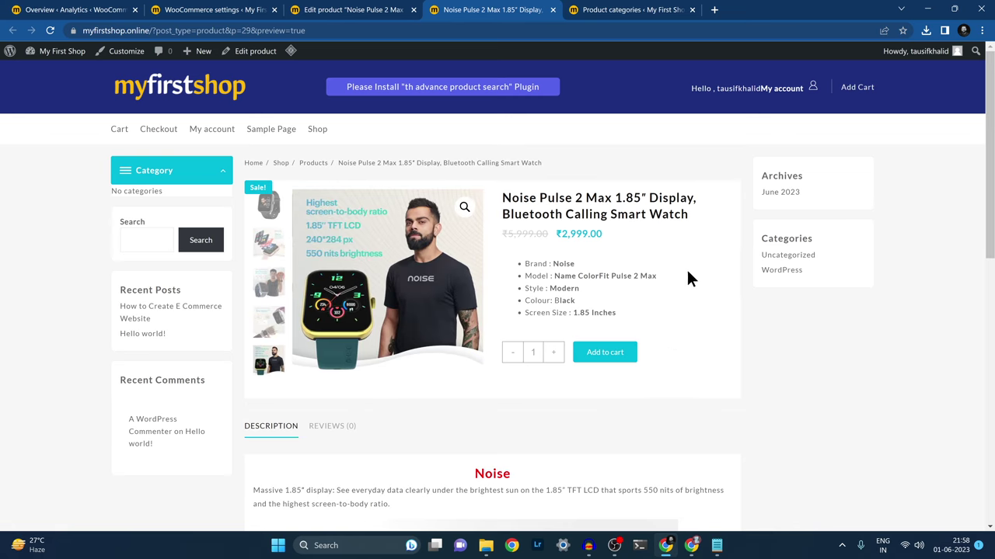
{"action": "scroll", "coordinate": [679, 288], "scroll_direction": "down", "scroll_amount": 5}
{"action": "scroll", "coordinate": [710, 313], "scroll_direction": "up", "scroll_amount": 3}
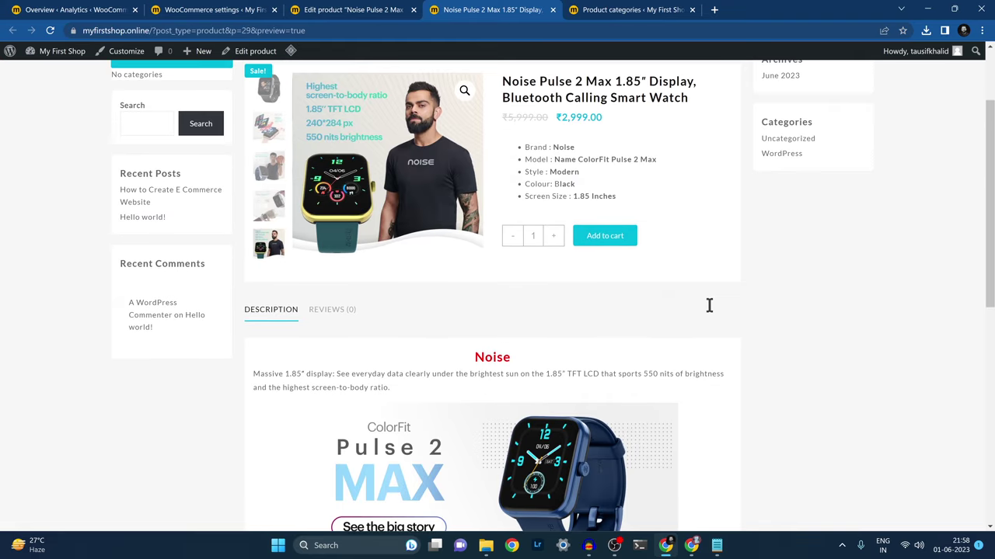
{"action": "scroll", "coordinate": [579, 253], "scroll_direction": "up", "scroll_amount": 2}
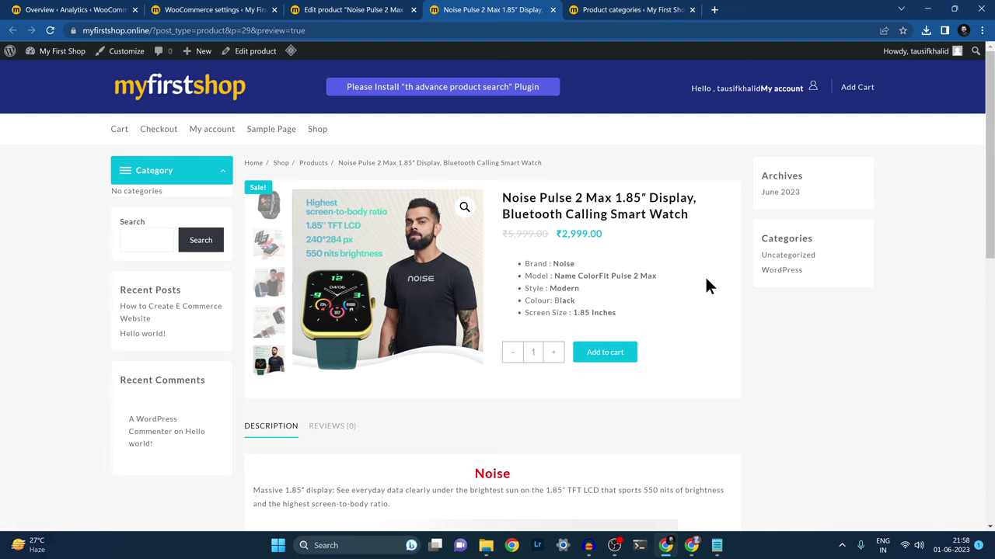
{"action": "scroll", "coordinate": [707, 286], "scroll_direction": "down", "scroll_amount": 2}
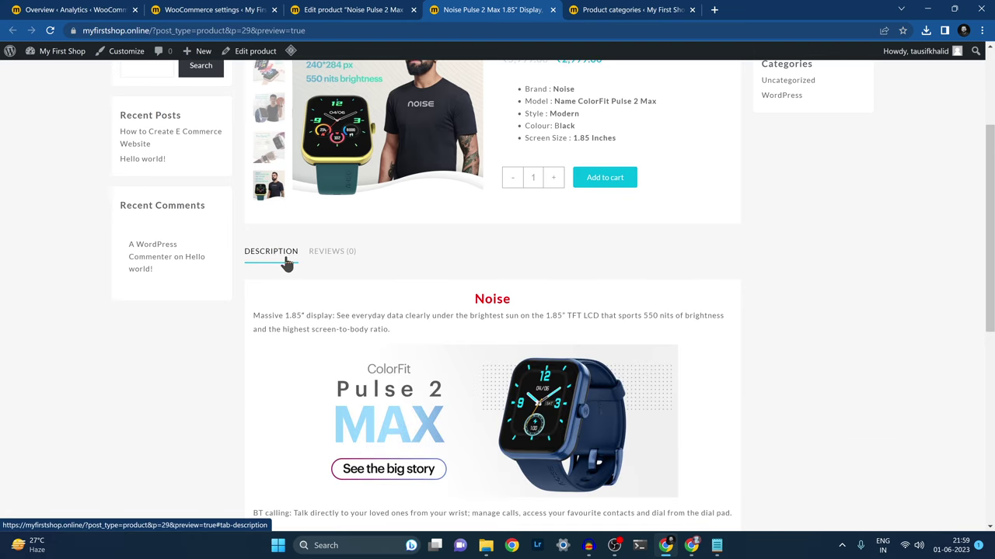
{"action": "scroll", "coordinate": [483, 230], "scroll_direction": "down", "scroll_amount": 2}
{"action": "scroll", "coordinate": [482, 227], "scroll_direction": "down", "scroll_amount": 4}
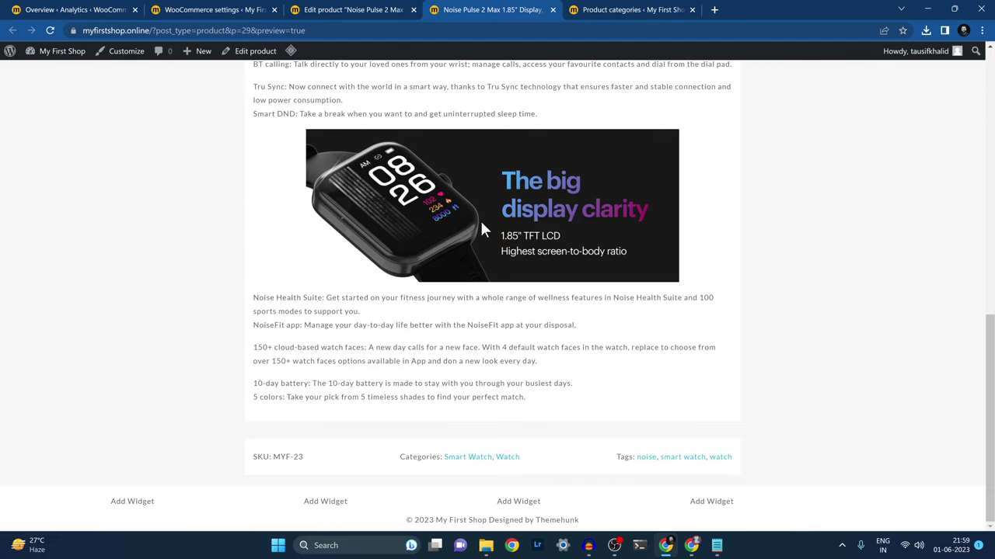
{"action": "scroll", "coordinate": [482, 227], "scroll_direction": "up", "scroll_amount": 1}
{"action": "scroll", "coordinate": [482, 226], "scroll_direction": "down", "scroll_amount": 1}
- Check the SKU MYF-23 and tags on the preview, then return to the product editor
{"action": "left_click_drag", "start_coordinate": [255, 457], "coordinate": [303, 458]}
{"action": "left_click", "coordinate": [311, 460]}
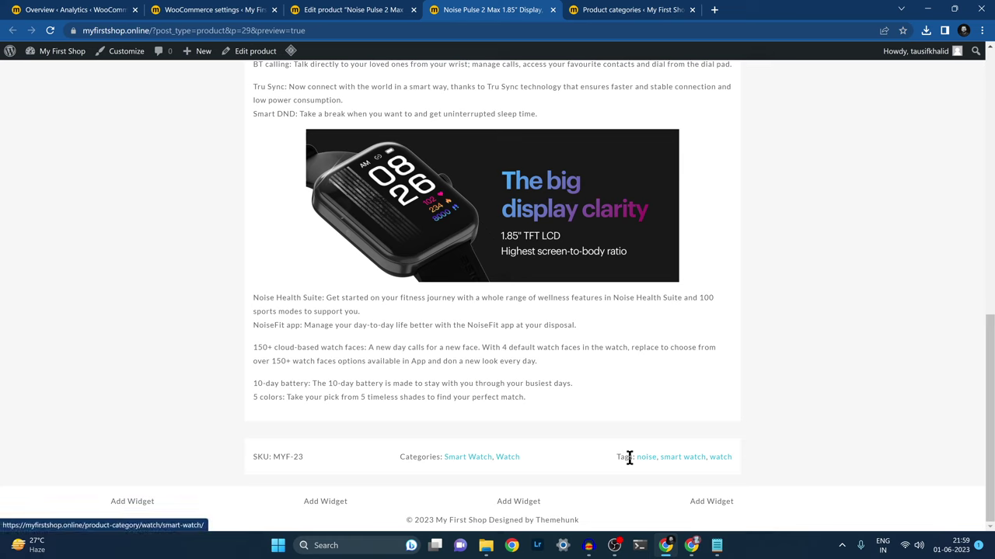
{"action": "left_click_drag", "start_coordinate": [617, 459], "coordinate": [749, 458]}
{"action": "left_click", "coordinate": [811, 469]}
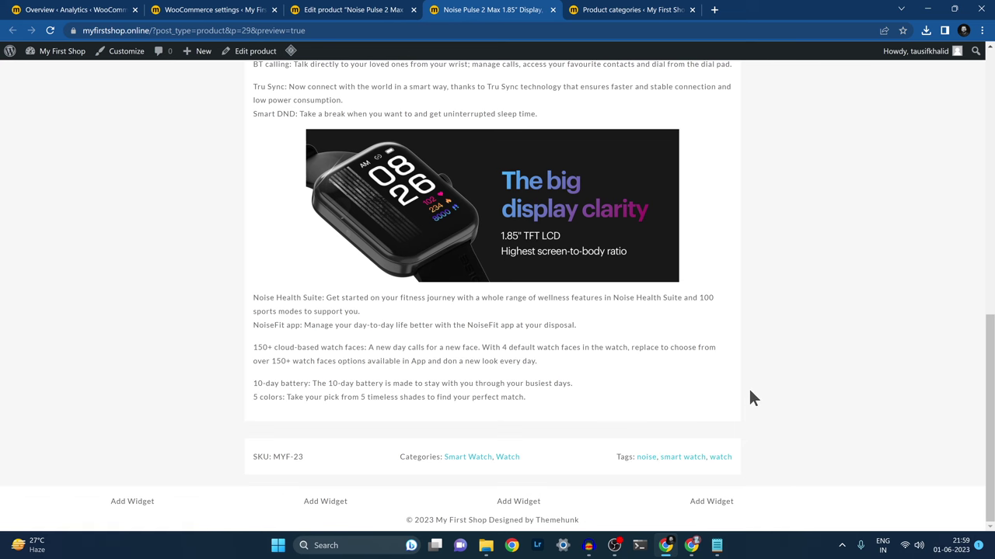
{"action": "scroll", "coordinate": [747, 382], "scroll_direction": "up", "scroll_amount": 1}
{"action": "scroll", "coordinate": [706, 453], "scroll_direction": "down", "scroll_amount": 1}
{"action": "scroll", "coordinate": [705, 453], "scroll_direction": "up", "scroll_amount": 8}
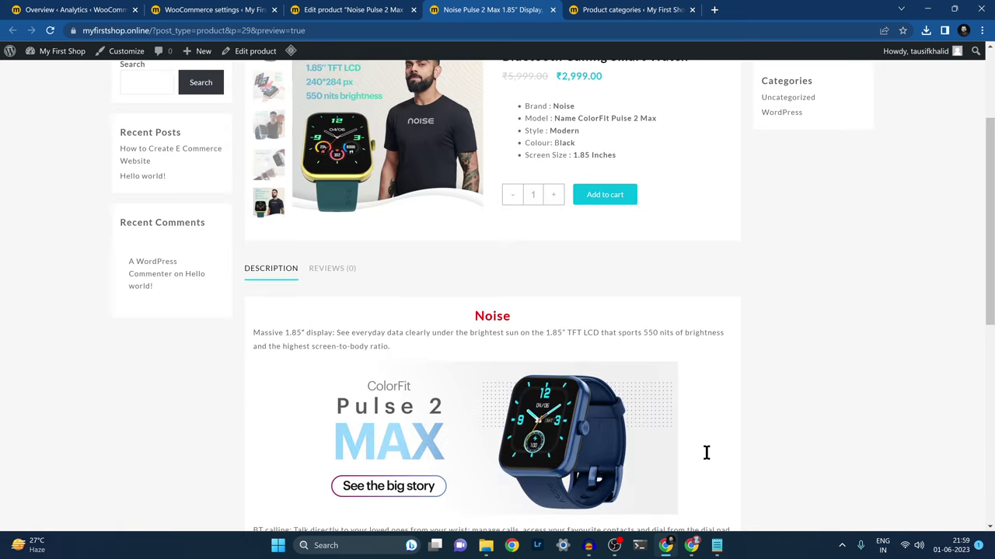
{"action": "scroll", "coordinate": [513, 432], "scroll_direction": "down", "scroll_amount": 3}
{"action": "scroll", "coordinate": [512, 423], "scroll_direction": "up", "scroll_amount": 3}
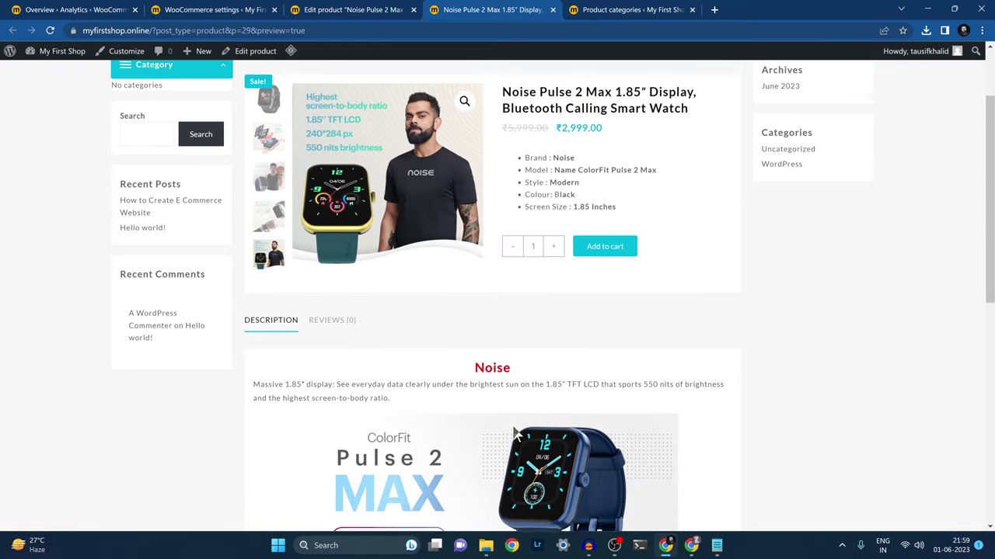
{"action": "left_click", "coordinate": [376, 8]}
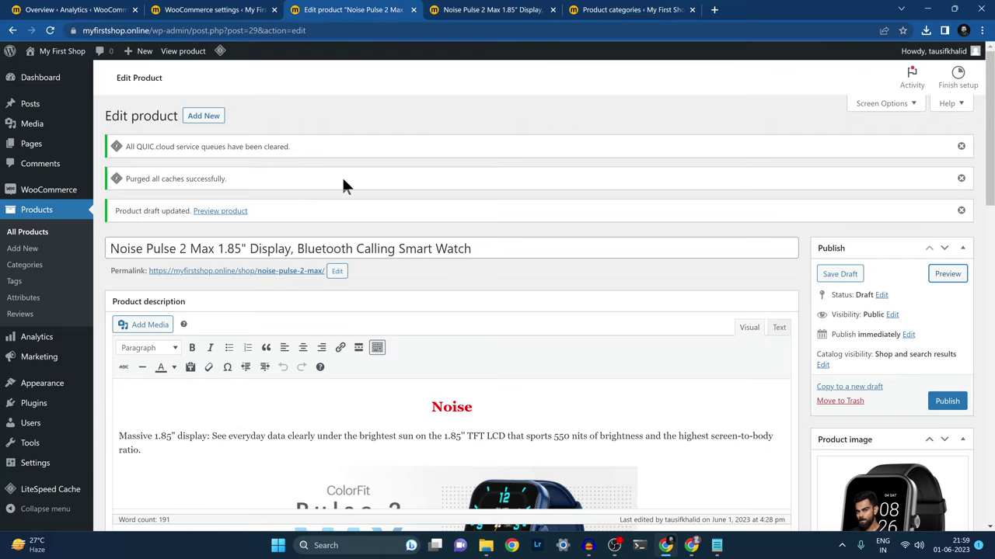
- Publish the Noise Pulse 2 Max product and view the store's home page
{"action": "left_click", "coordinate": [945, 401]}
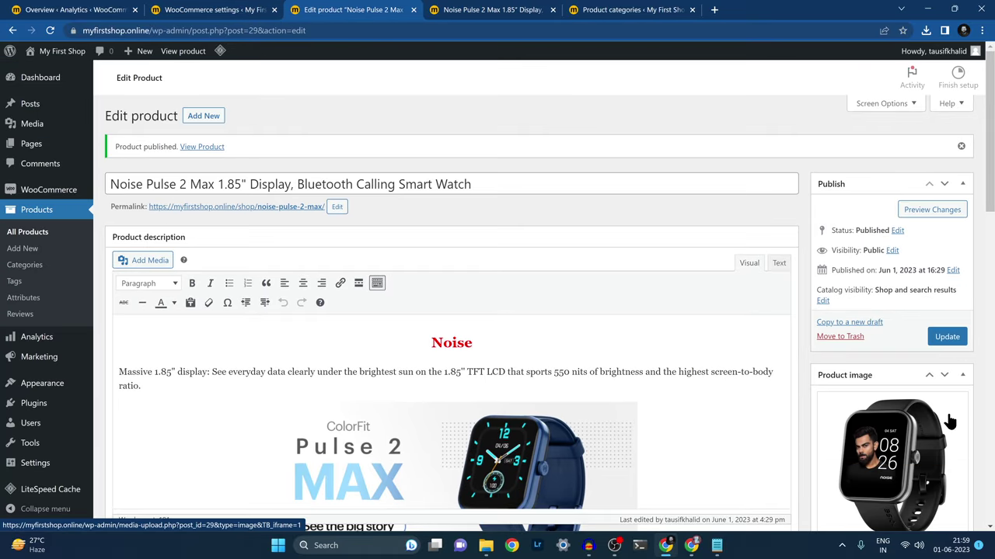
{"action": "left_click", "coordinate": [476, 17]}
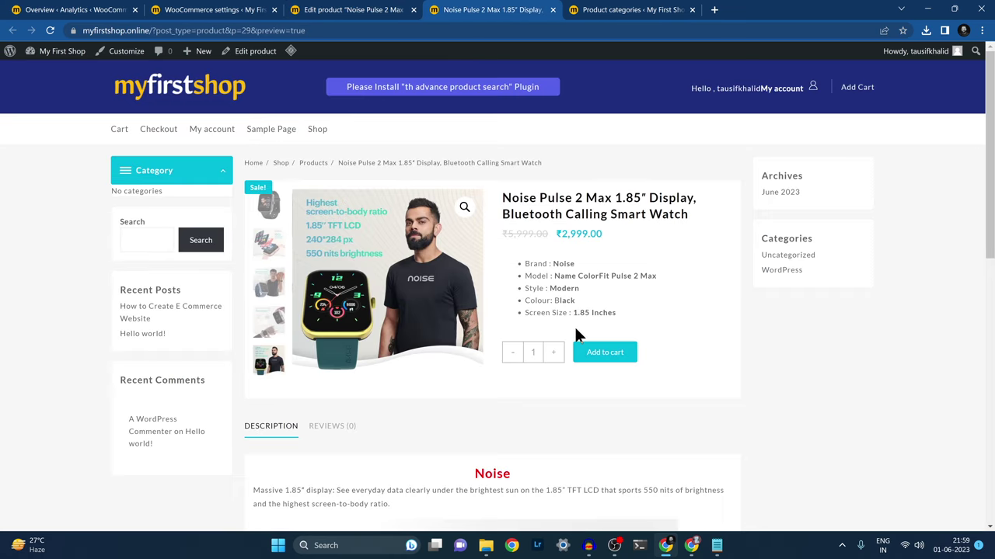
{"action": "left_click", "coordinate": [175, 91]}
- Confirm the watch is listed on the Shop page at ₹2,999, then go home
{"action": "scroll", "coordinate": [575, 276], "scroll_direction": "down", "scroll_amount": 5}
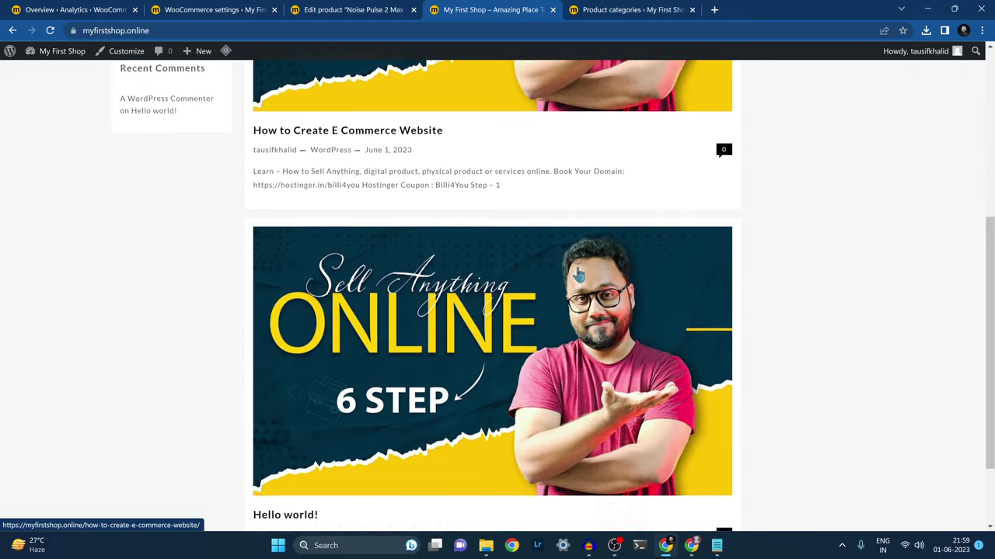
{"action": "scroll", "coordinate": [543, 330], "scroll_direction": "up", "scroll_amount": 5}
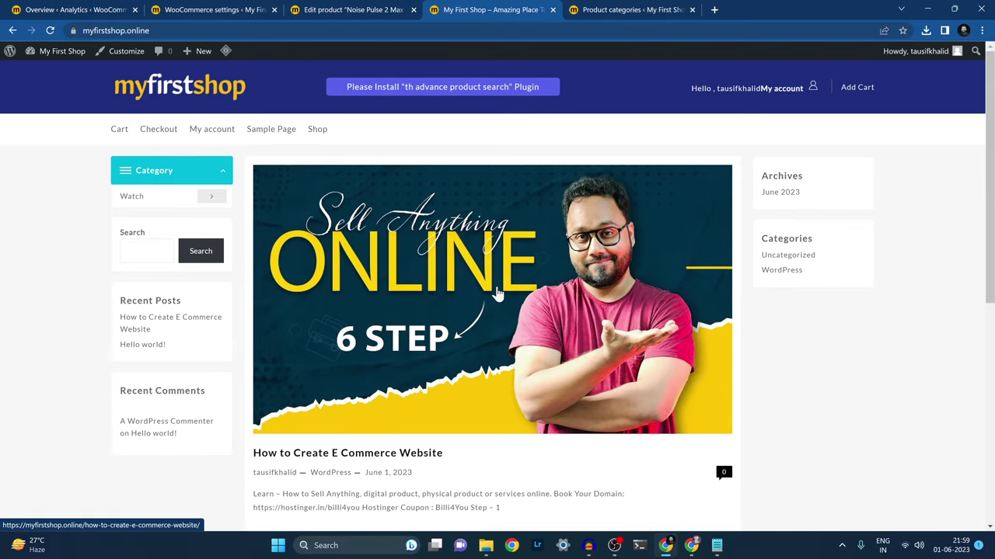
{"action": "left_click", "coordinate": [319, 130]}
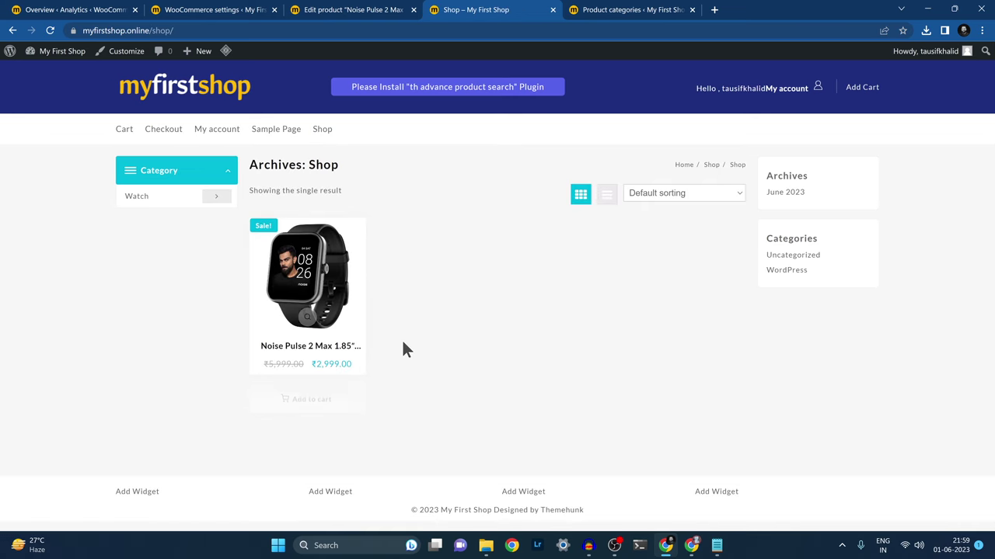
{"action": "left_click", "coordinate": [201, 98]}
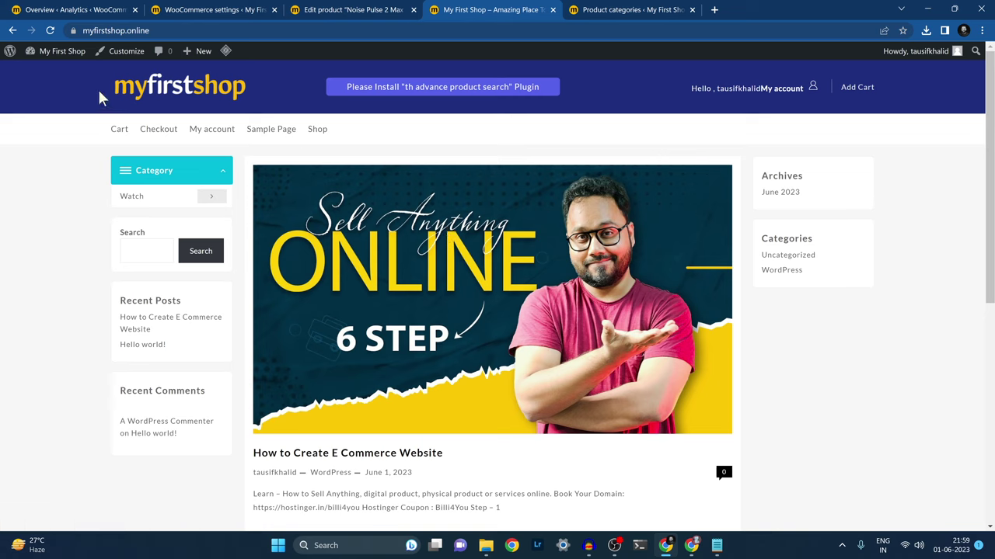
- Move between the admin, settings and storefront tabs, ending on Reading Settings
{"action": "left_click", "coordinate": [57, 73]}
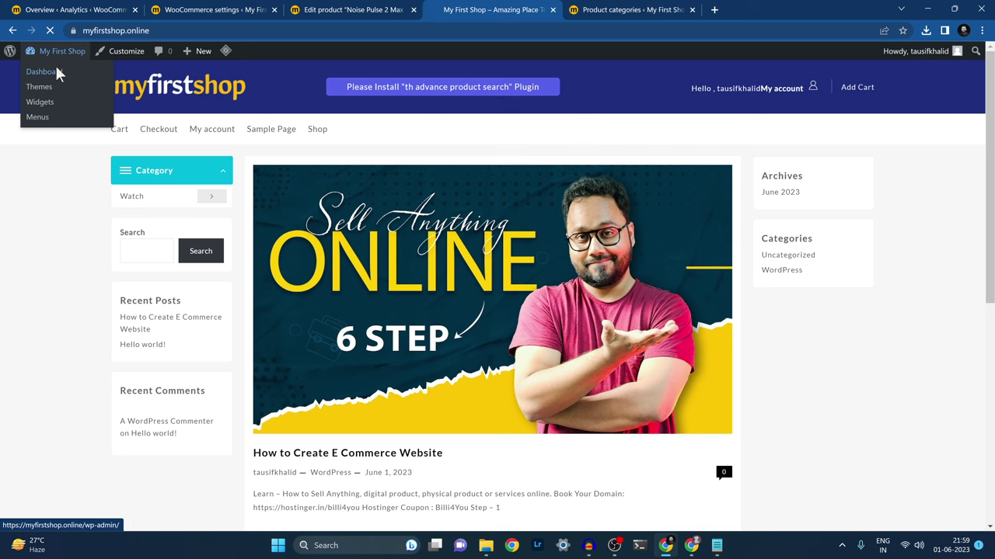
{"action": "left_click", "coordinate": [51, 397]}
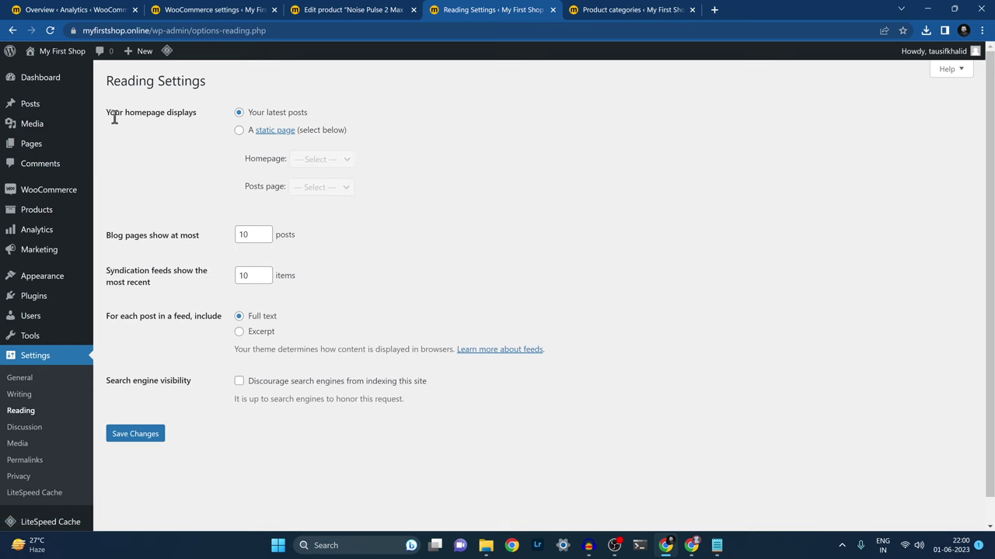
{"action": "left_click_drag", "start_coordinate": [136, 114], "coordinate": [228, 111]}
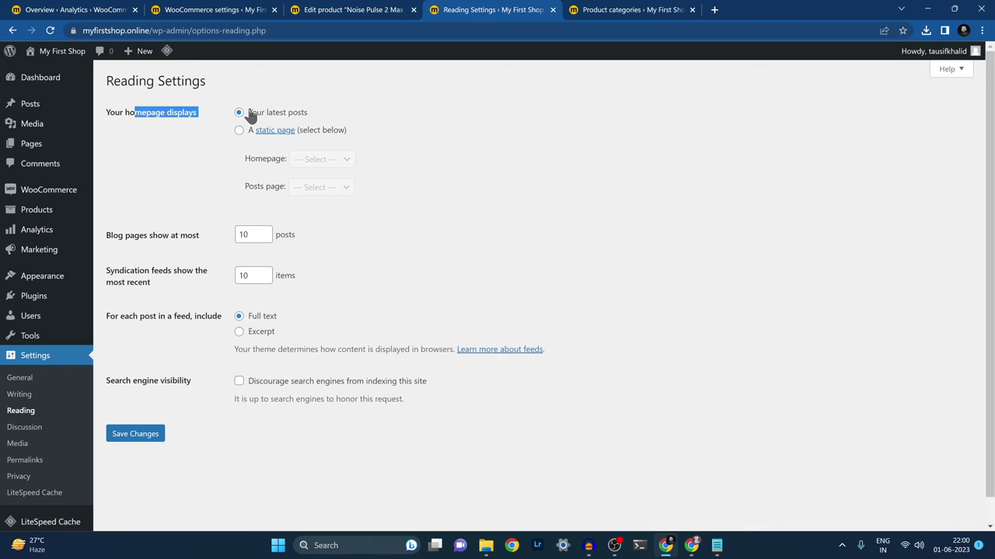
{"action": "left_click", "coordinate": [611, 10]}
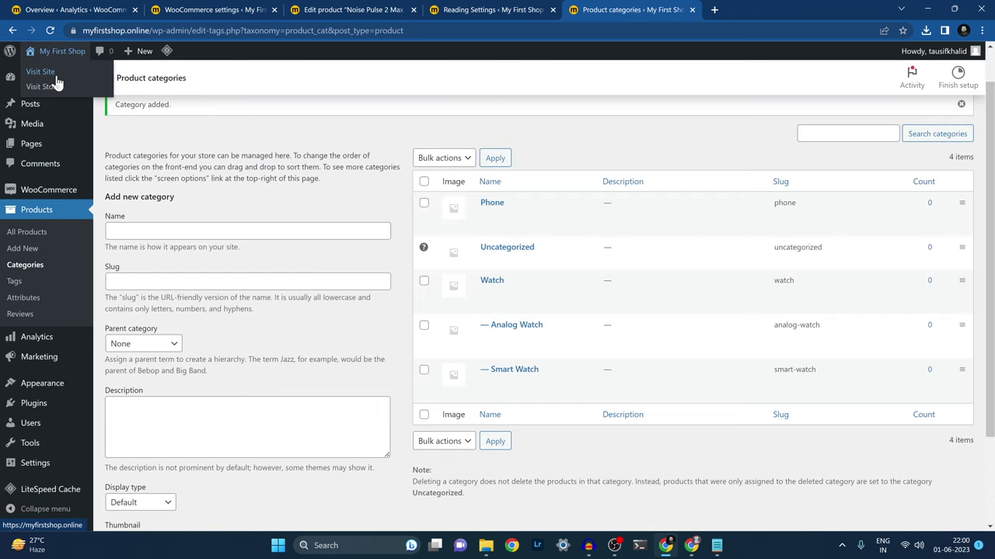
{"action": "left_click", "coordinate": [55, 70]}
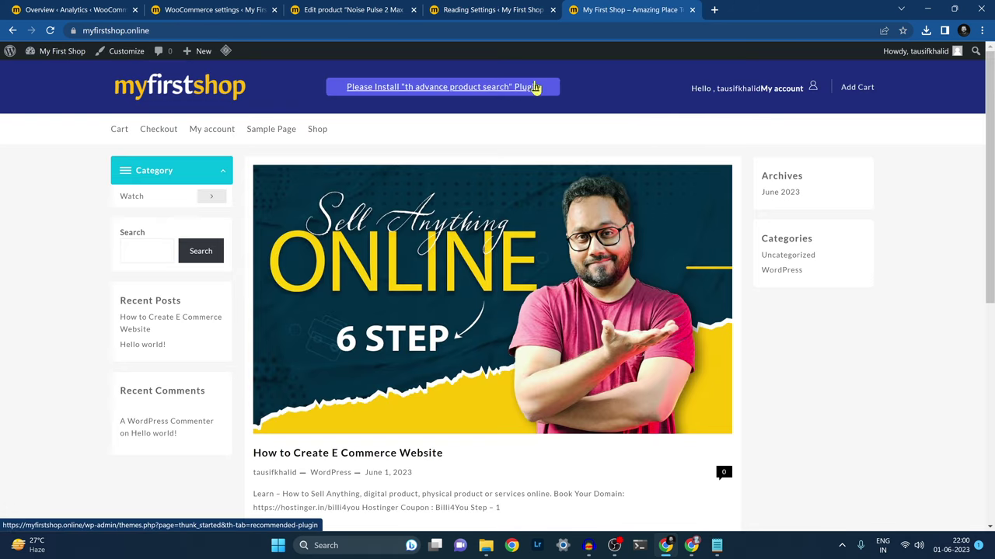
{"action": "left_click", "coordinate": [134, 10]}
{"action": "left_click", "coordinate": [134, 9]}
{"action": "left_click", "coordinate": [99, 8]}
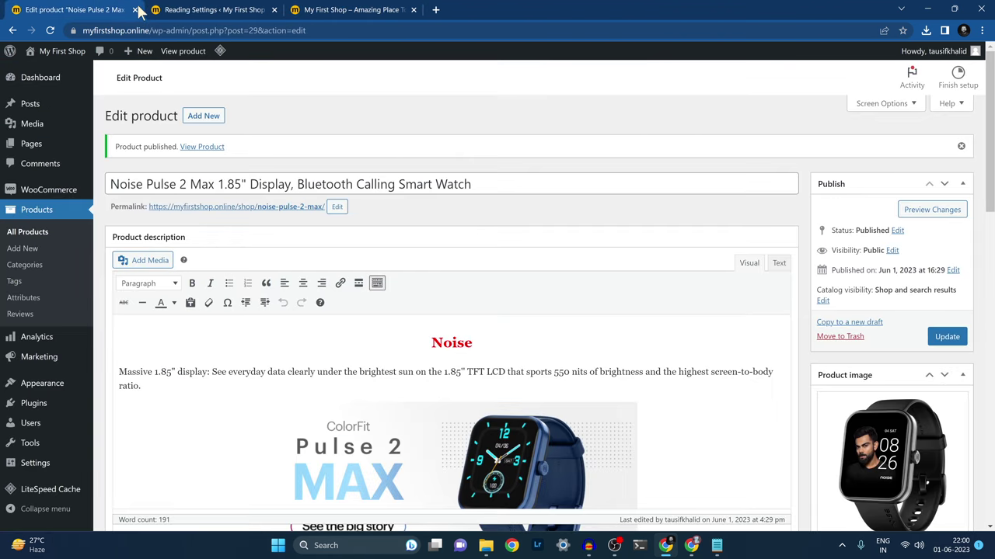
{"action": "left_click", "coordinate": [163, 9]}
{"action": "left_click", "coordinate": [331, 10]}
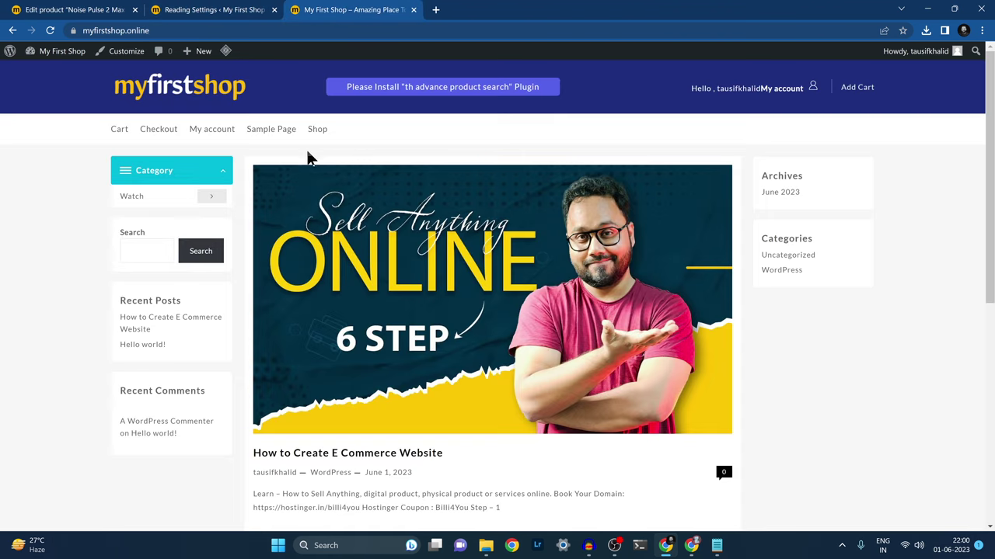
{"action": "scroll", "coordinate": [628, 311], "scroll_direction": "down", "scroll_amount": 4}
{"action": "scroll", "coordinate": [628, 311], "scroll_direction": "up", "scroll_amount": 5}
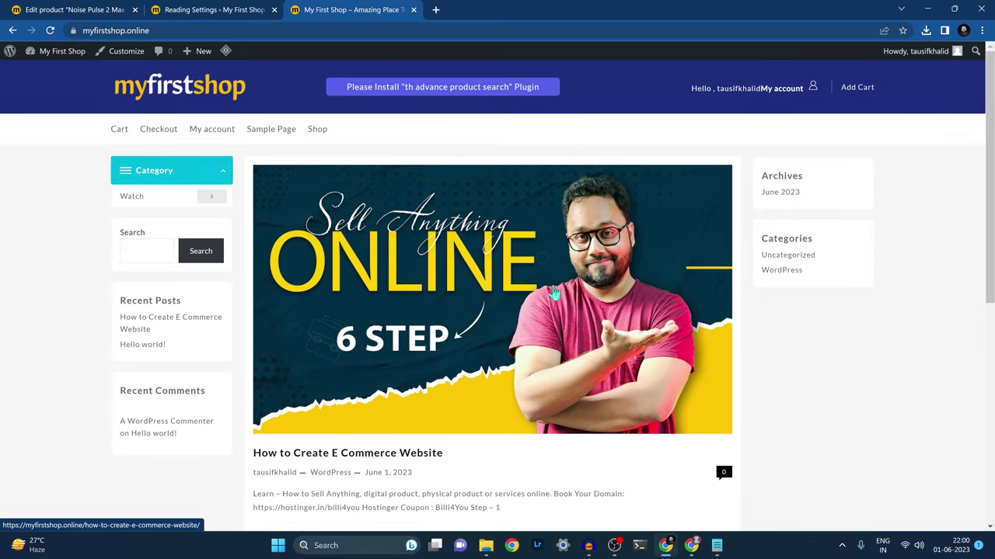
{"action": "left_click", "coordinate": [198, 9]}
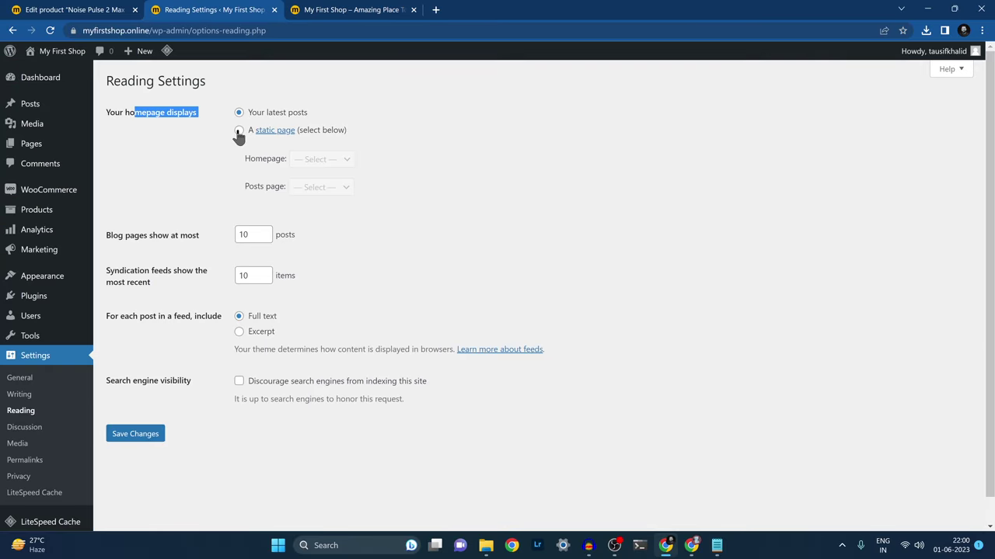
- Set the homepage to the static page Shop, leaving Posts page on '— Select —'
{"action": "left_click", "coordinate": [239, 130]}
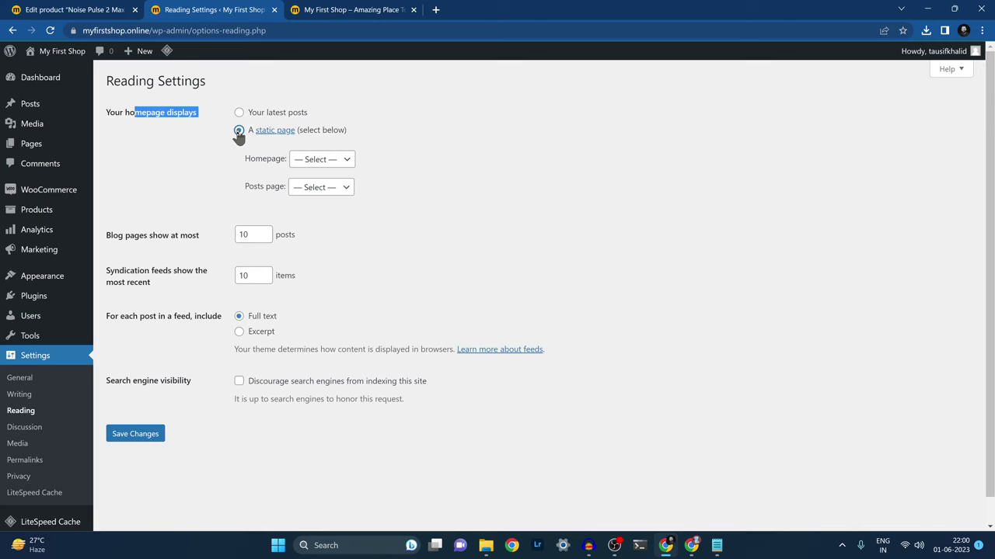
{"action": "left_click_drag", "start_coordinate": [236, 158], "coordinate": [284, 167]}
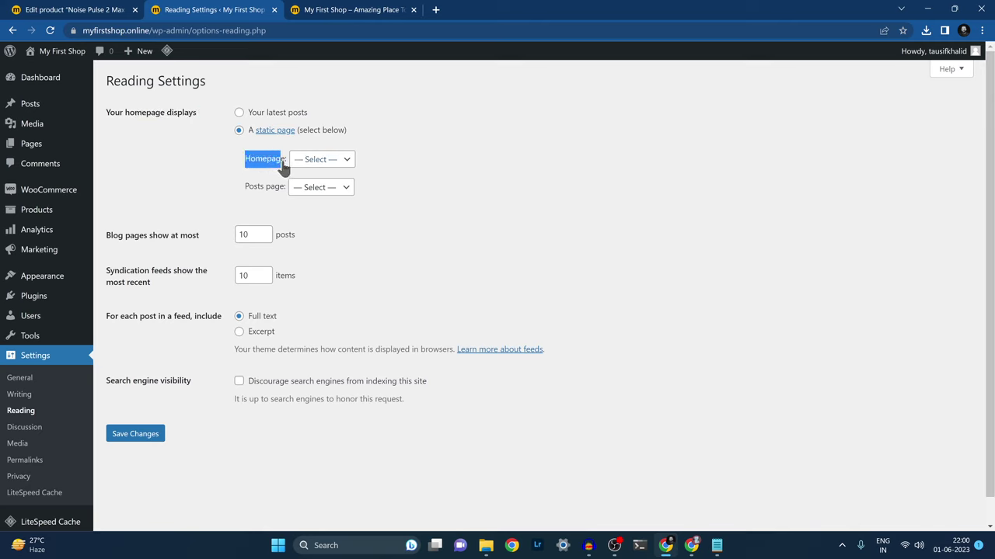
{"action": "left_click", "coordinate": [337, 163]}
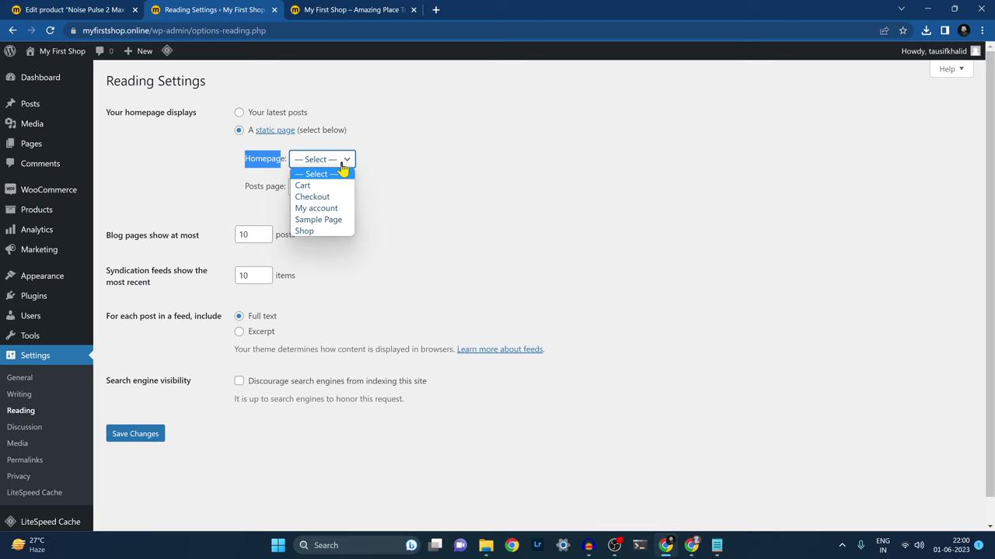
{"action": "left_click", "coordinate": [325, 232]}
{"action": "left_click", "coordinate": [359, 220]}
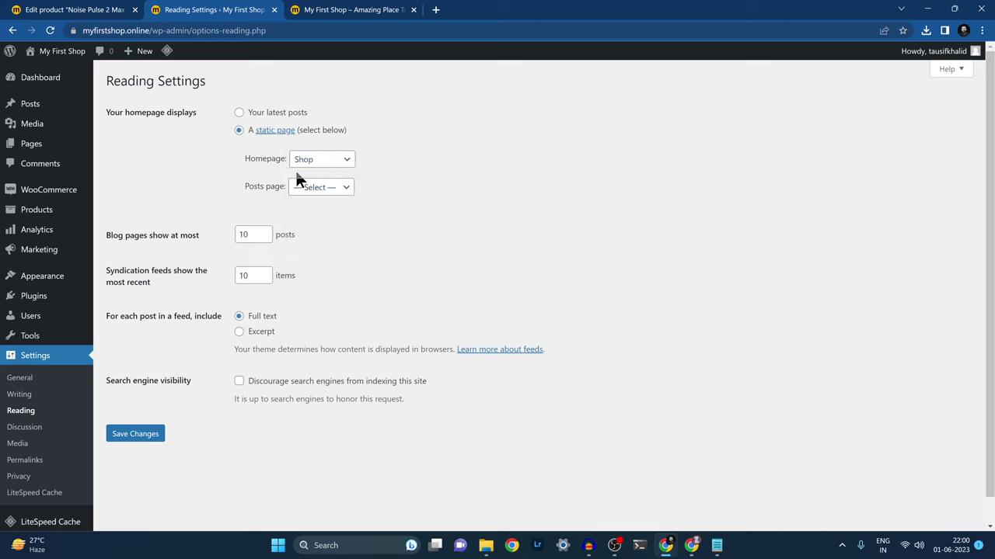
{"action": "left_click", "coordinate": [337, 166]}
{"action": "left_click", "coordinate": [362, 259]}
{"action": "left_click", "coordinate": [322, 189]}
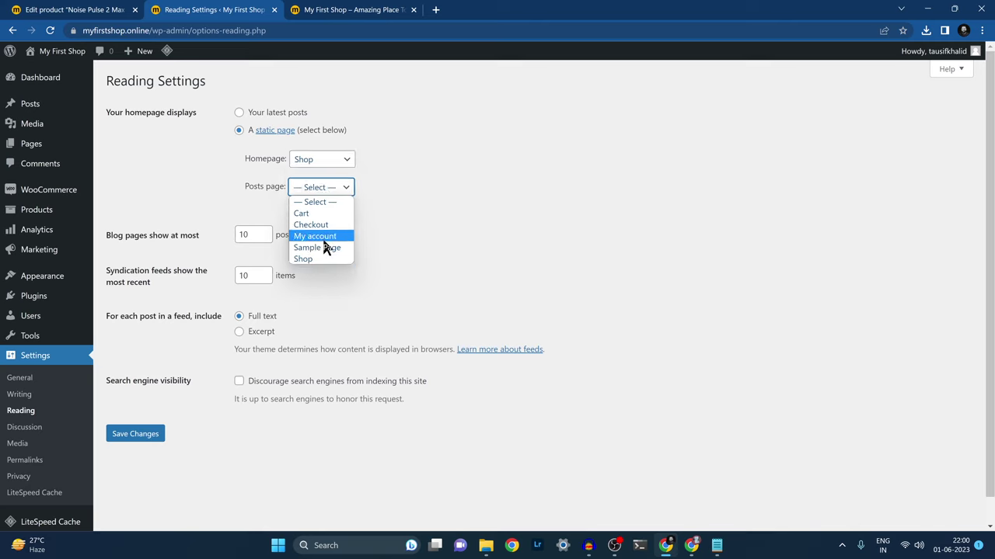
{"action": "left_click", "coordinate": [242, 185]}
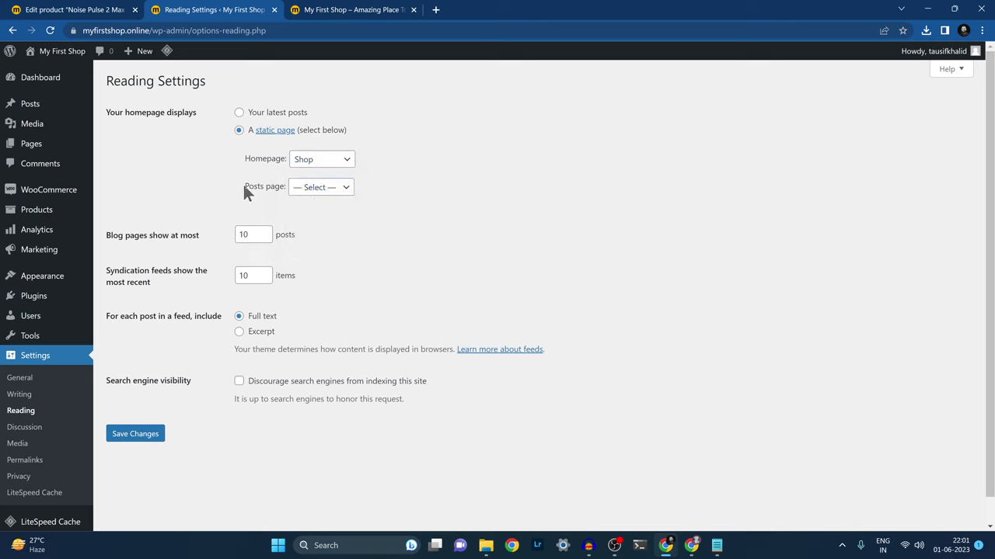
- Create and publish an empty page titled 'Blog', view it, then return to Reading Settings
{"action": "mouse_move", "coordinate": [40, 147]}
{"action": "right_click", "coordinate": [122, 166]}
{"action": "left_click", "coordinate": [163, 170]}
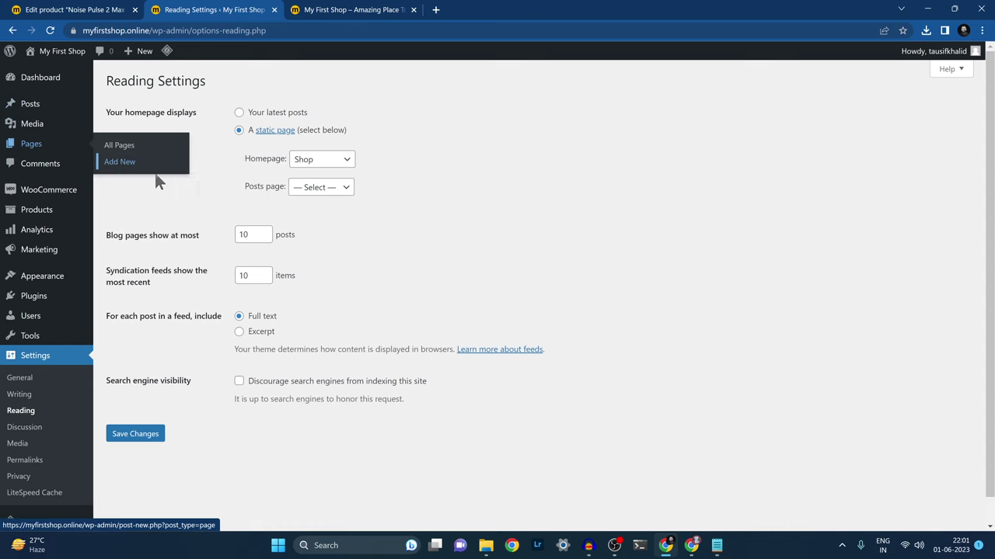
{"action": "left_click", "coordinate": [365, 9]}
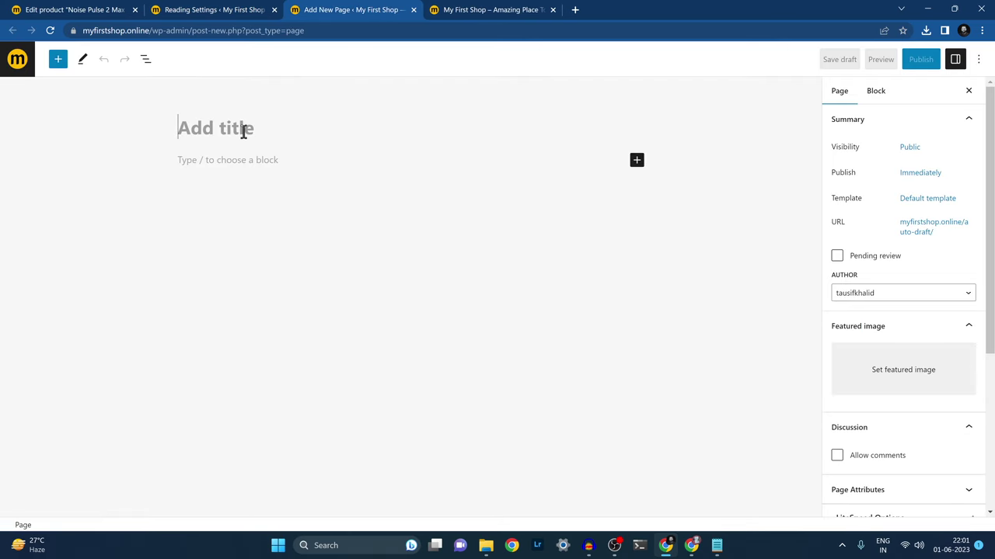
{"action": "type", "text": "Blog"}
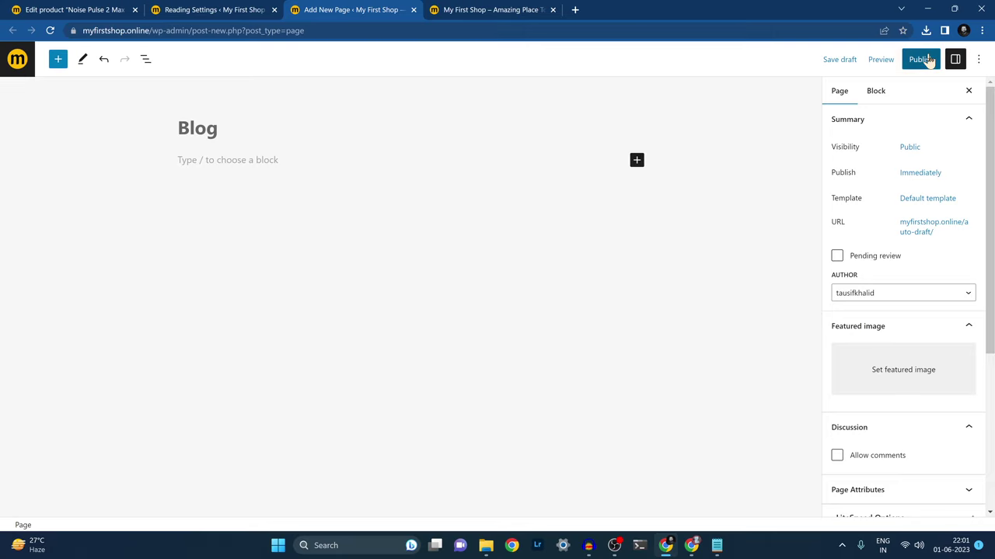
{"action": "left_click", "coordinate": [925, 59]}
{"action": "left_click", "coordinate": [870, 60]}
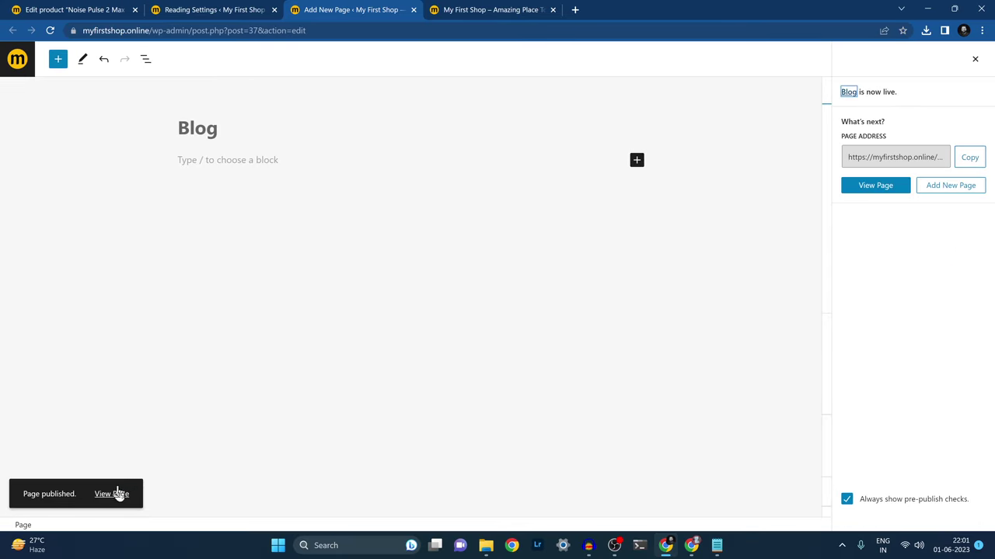
{"action": "left_click", "coordinate": [114, 494]}
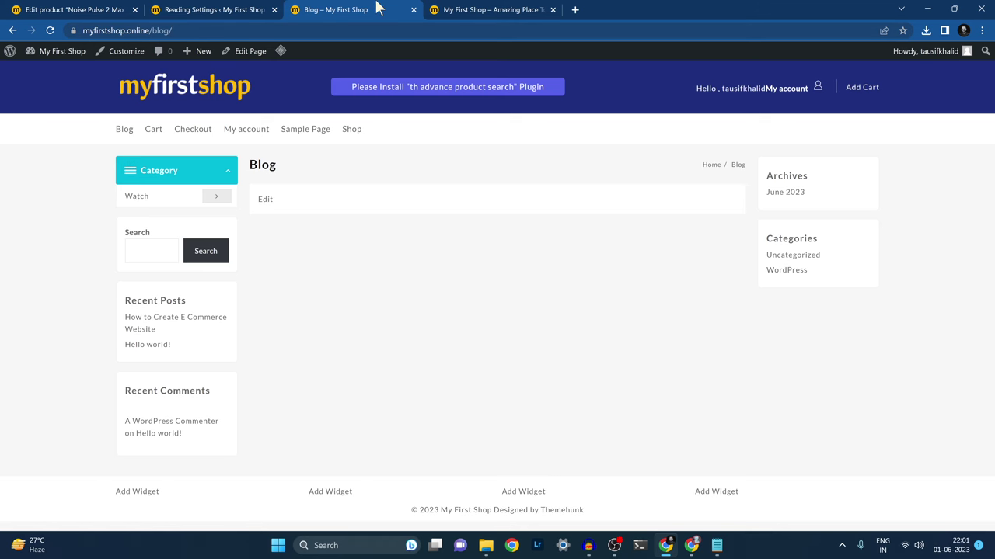
{"action": "left_click", "coordinate": [471, 9]}
{"action": "left_click", "coordinate": [198, 10]}
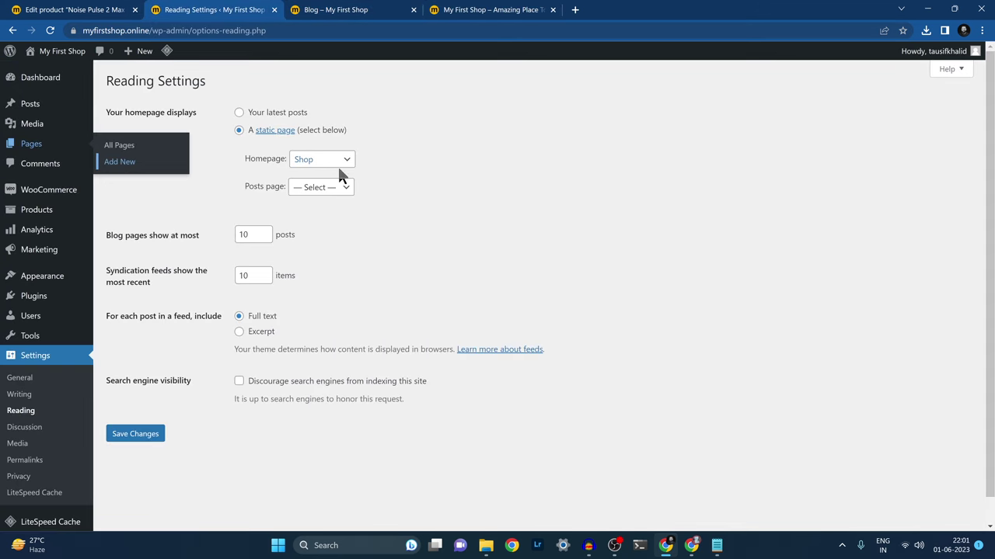
- Reload Reading Settings, choose Blog as the posts page, and save the changes
{"action": "left_click", "coordinate": [144, 437]}
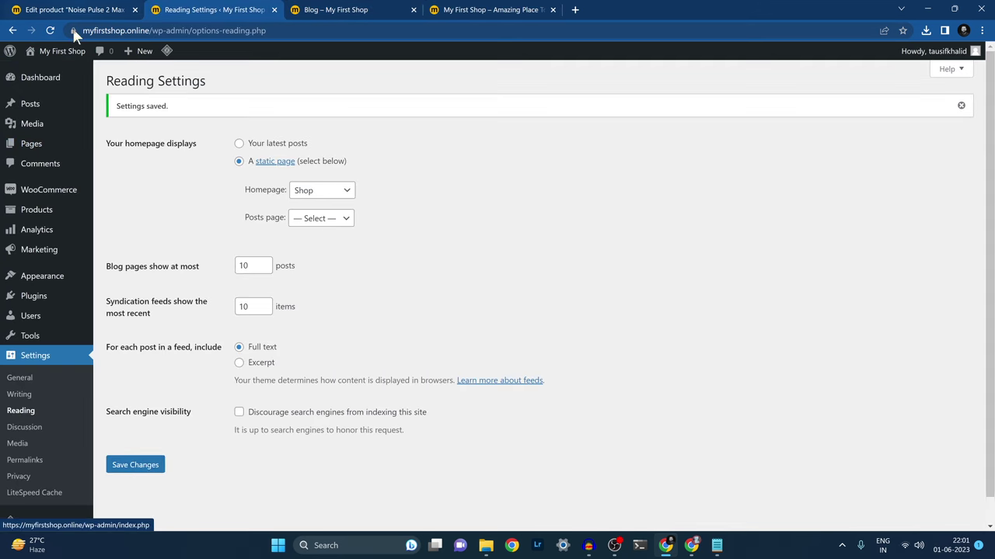
{"action": "left_click", "coordinate": [50, 30]}
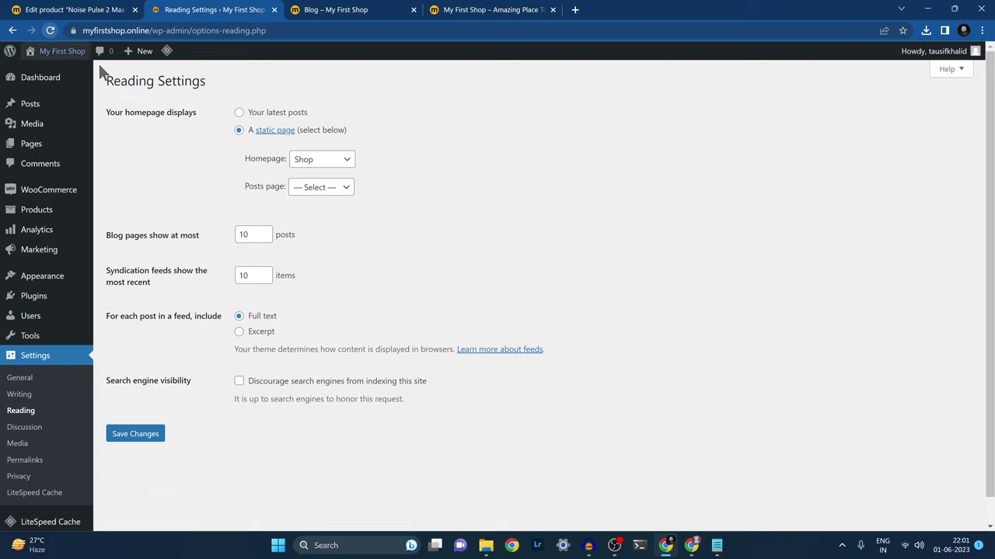
{"action": "left_click", "coordinate": [336, 190]}
{"action": "left_click", "coordinate": [331, 219]}
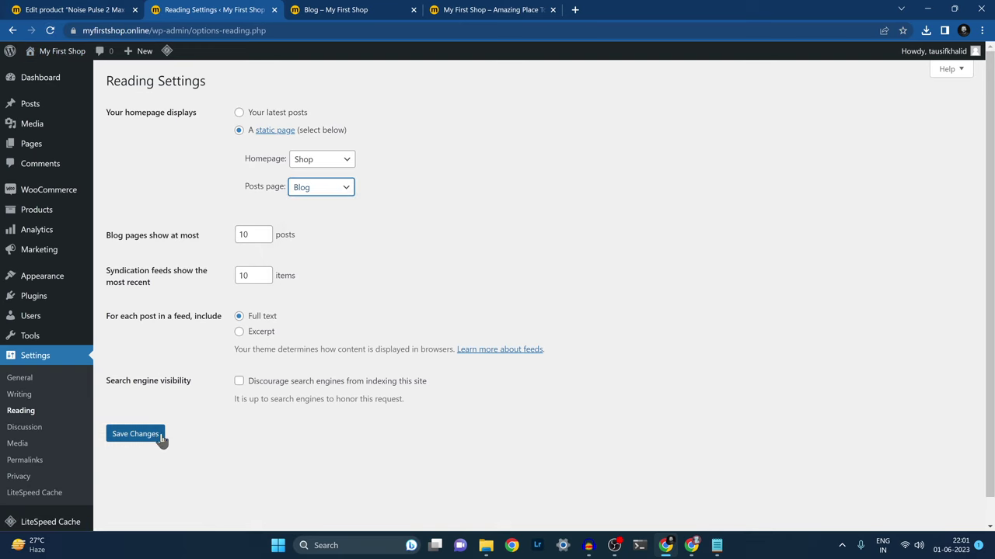
{"action": "left_click", "coordinate": [145, 443]}
- Check the Blog page, close the extra tabs, and return to the Noise Pulse 2 Max editor
{"action": "left_click", "coordinate": [353, 10]}
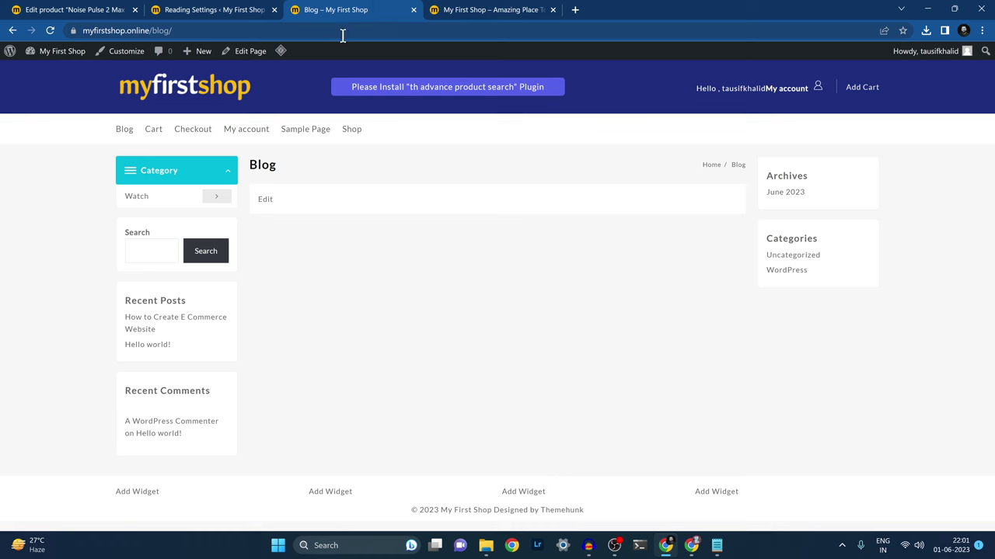
{"action": "left_click", "coordinate": [50, 30]}
{"action": "left_click", "coordinate": [413, 10]}
{"action": "left_click", "coordinate": [414, 10]}
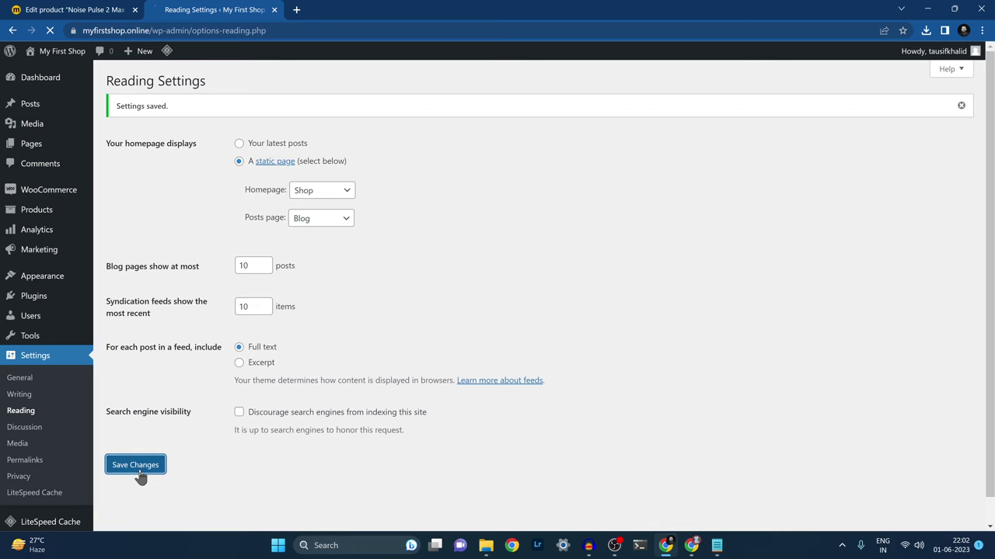
{"action": "left_click", "coordinate": [99, 8]}
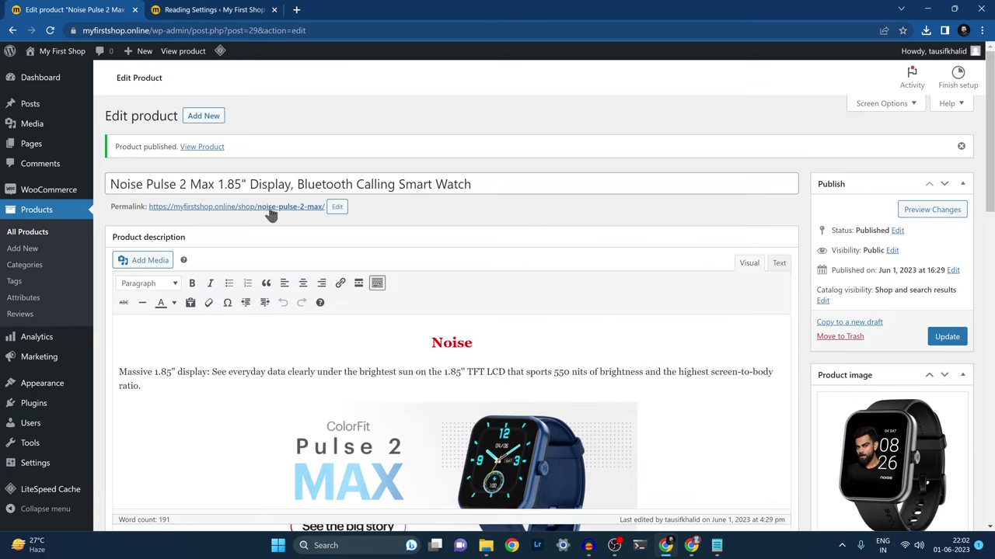
- Open the watch's live product page, then the store home page showing the Shop archive
{"action": "left_click", "coordinate": [271, 214]}
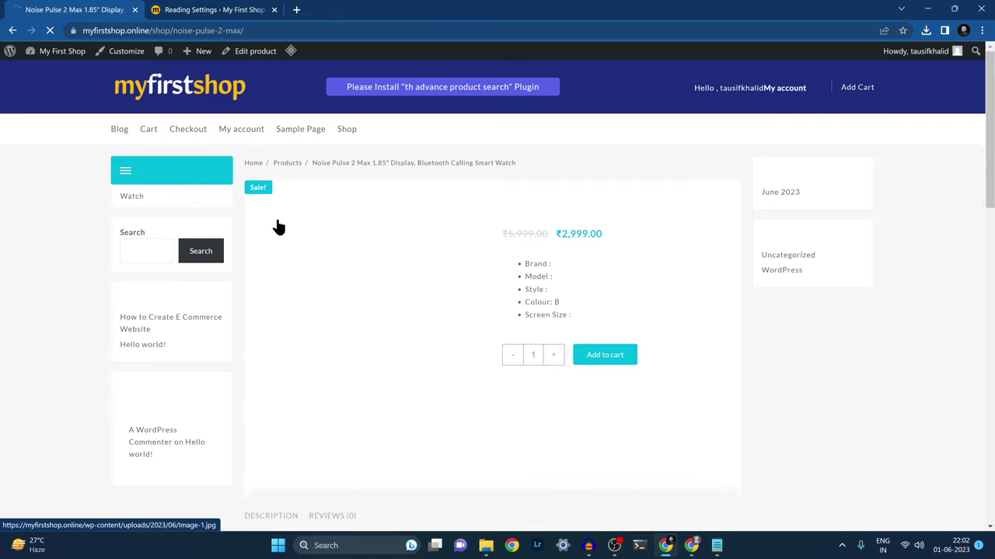
{"action": "left_click", "coordinate": [351, 129]}
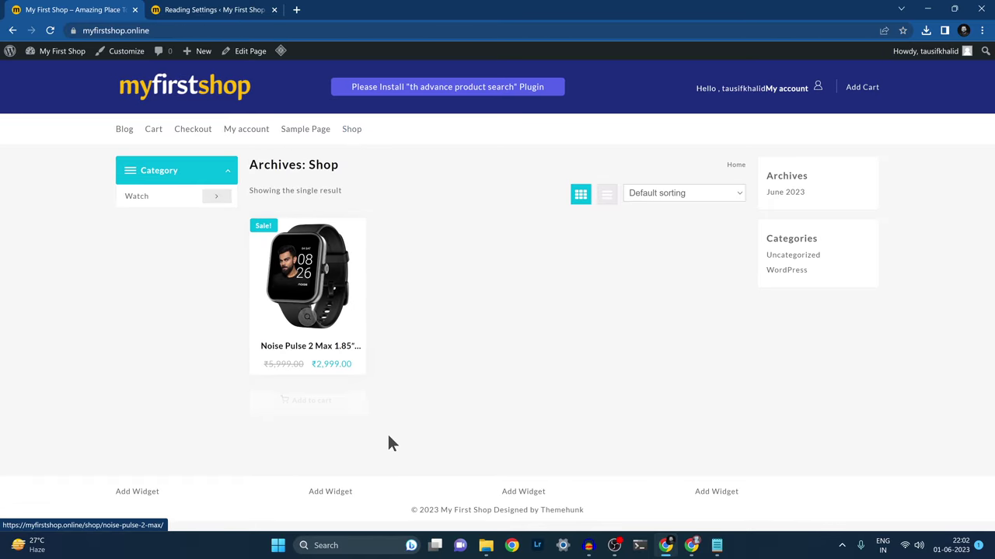
- Preview the watch in quick view, then open its full product page
{"action": "left_click", "coordinate": [308, 318]}
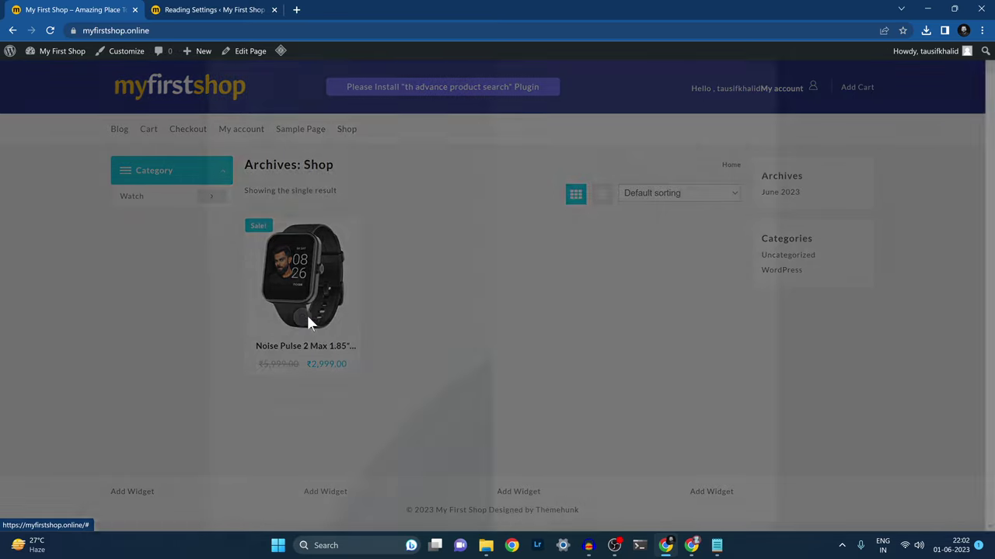
{"action": "left_click", "coordinate": [767, 158]}
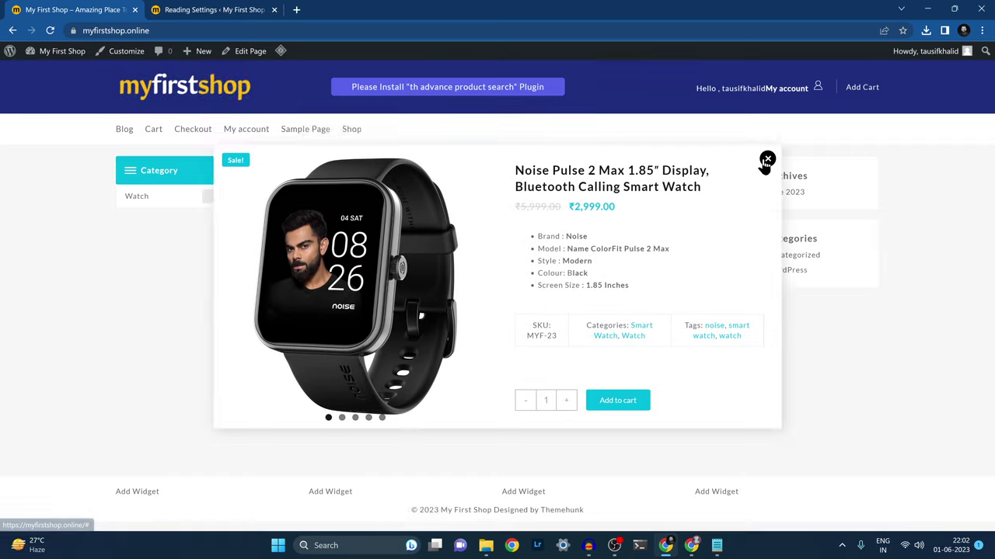
{"action": "left_click", "coordinate": [308, 319]}
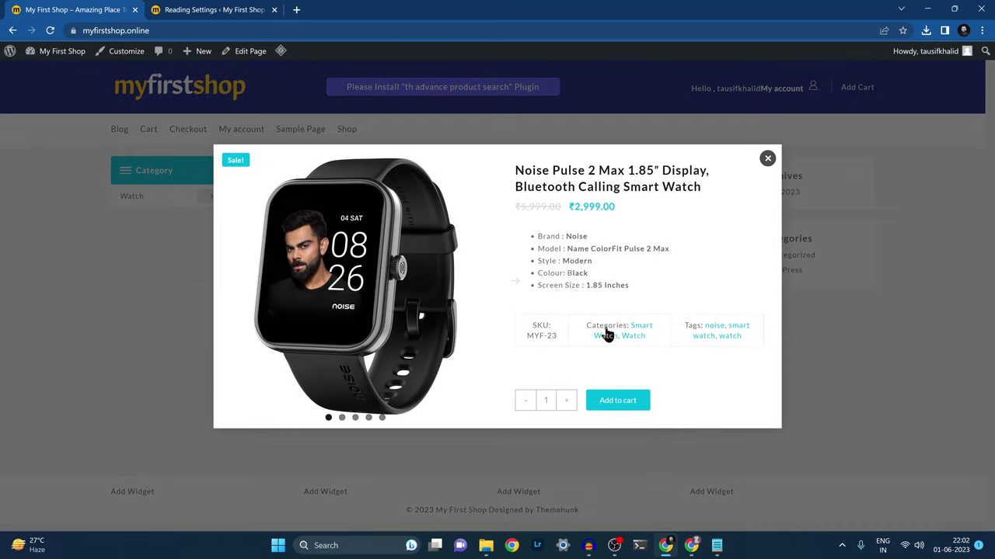
{"action": "left_click", "coordinate": [767, 159]}
{"action": "left_click", "coordinate": [333, 348]}
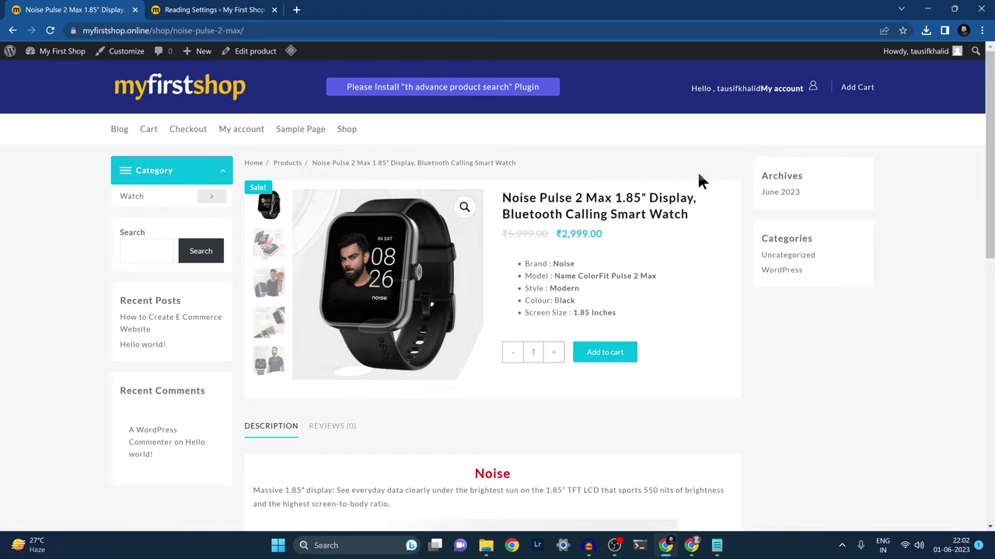
{"action": "left_click", "coordinate": [11, 31]}
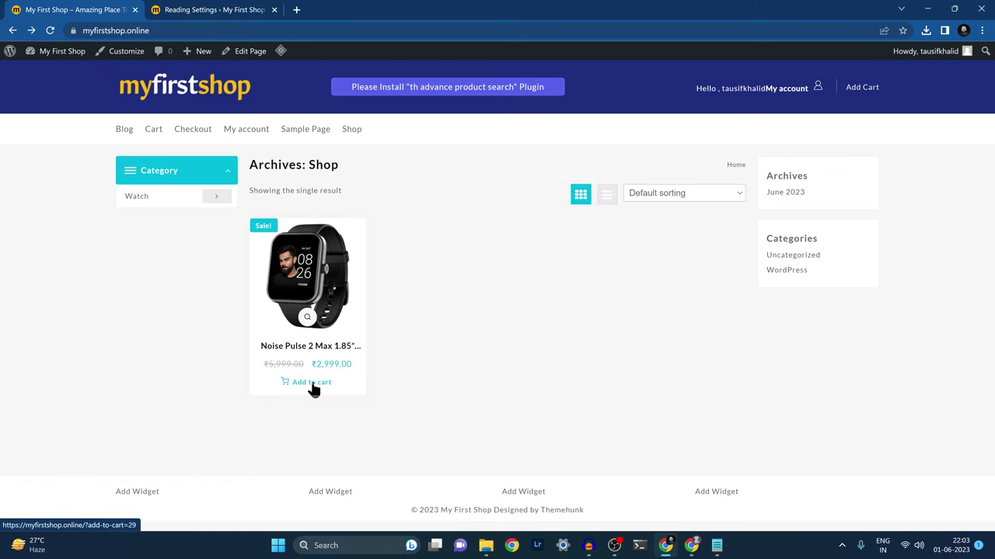
{"action": "left_click", "coordinate": [316, 299]}
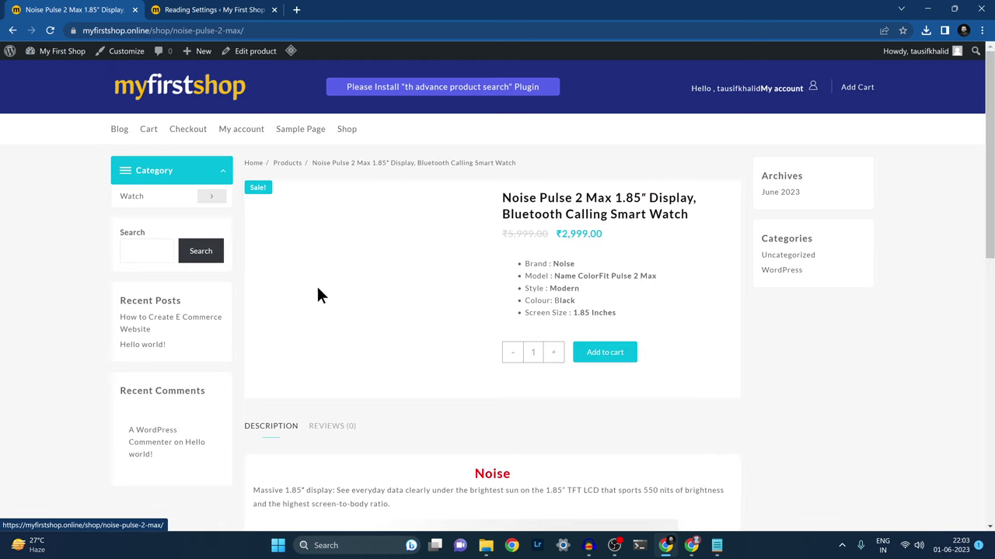
- Add the watch to the cart and review the ₹2,999.00 cart and shipping message
{"action": "left_click", "coordinate": [608, 354]}
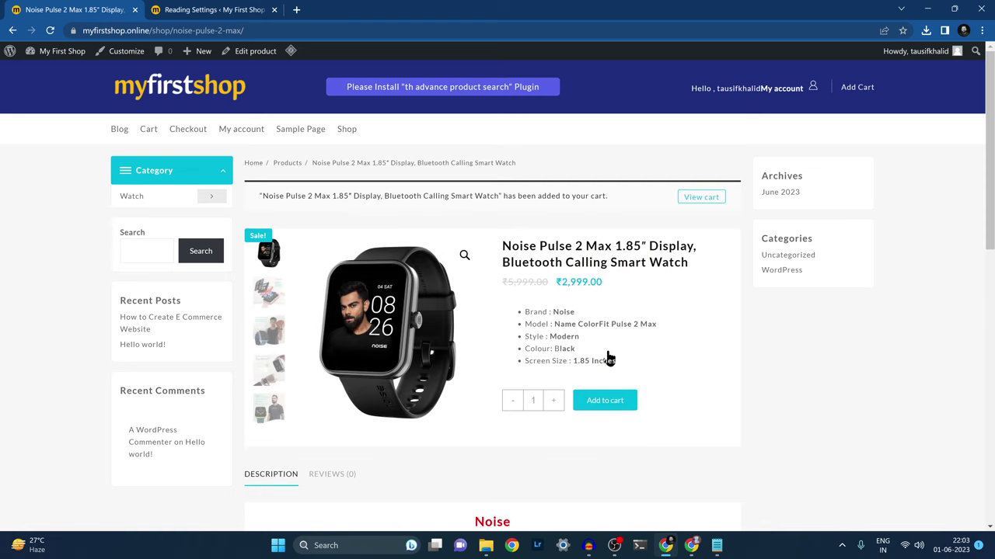
{"action": "left_click", "coordinate": [699, 200]}
{"action": "scroll", "coordinate": [454, 343], "scroll_direction": "down", "scroll_amount": 2}
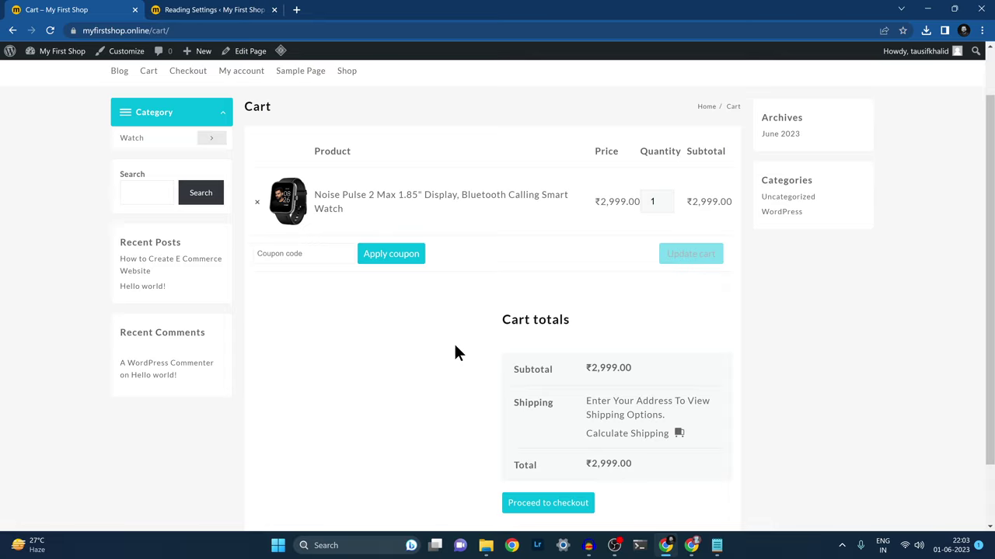
{"action": "scroll", "coordinate": [410, 302], "scroll_direction": "up", "scroll_amount": 3}
{"action": "scroll", "coordinate": [594, 343], "scroll_direction": "down", "scroll_amount": 3}
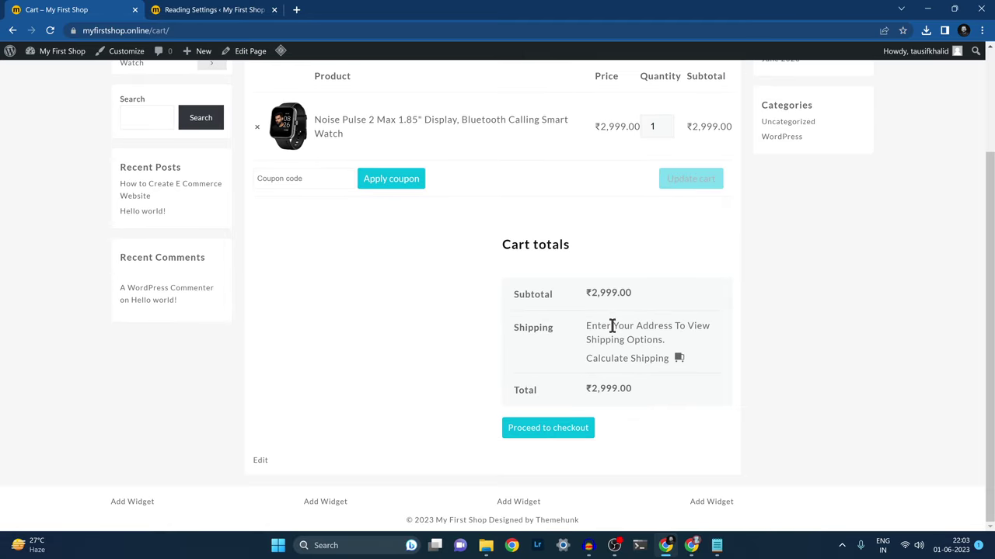
{"action": "scroll", "coordinate": [610, 318], "scroll_direction": "up", "scroll_amount": 3}
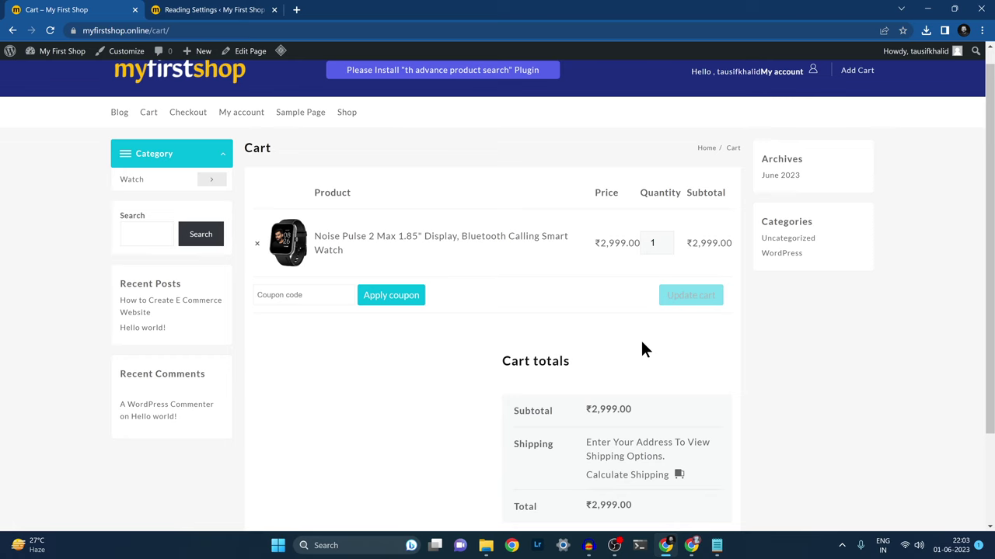
{"action": "scroll", "coordinate": [643, 350], "scroll_direction": "down", "scroll_amount": 2}
{"action": "left_click_drag", "start_coordinate": [587, 325], "coordinate": [725, 370]}
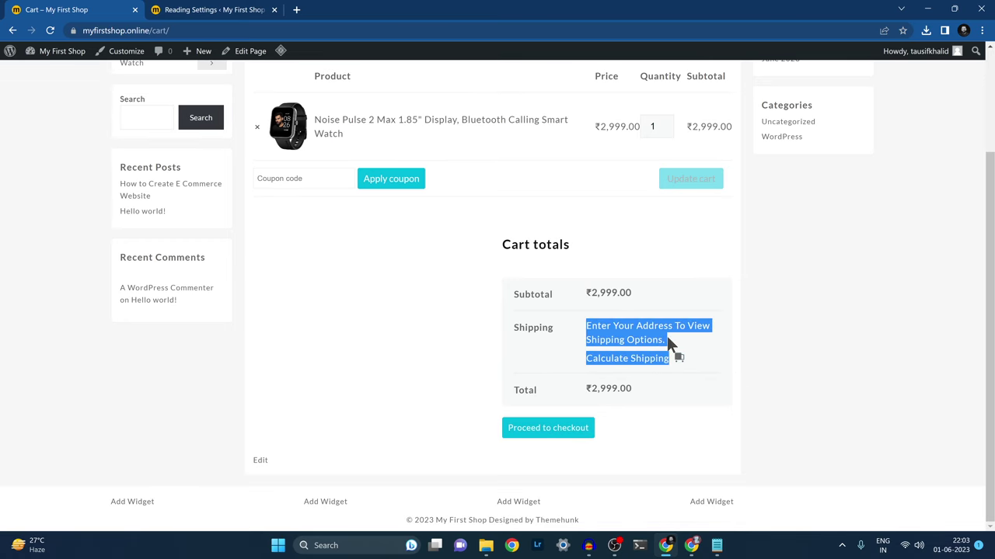
- Go to checkout and try placing the order with empty billing details
{"action": "left_click", "coordinate": [544, 429]}
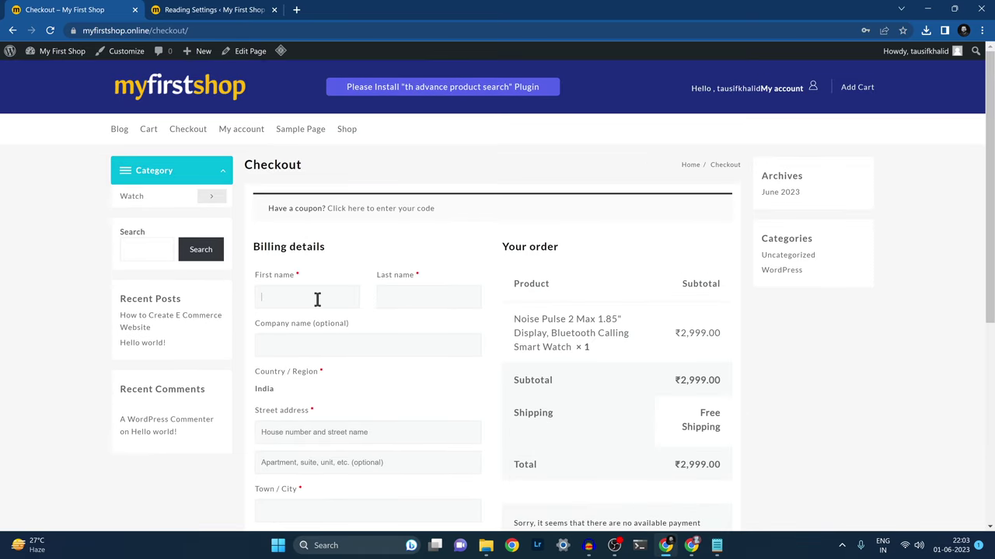
{"action": "scroll", "coordinate": [378, 354], "scroll_direction": "down", "scroll_amount": 5}
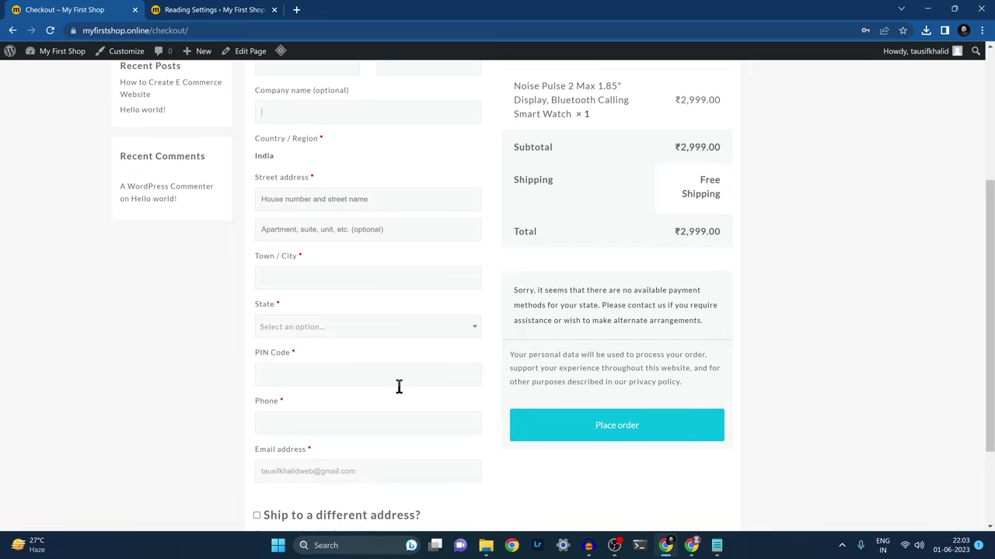
{"action": "scroll", "coordinate": [380, 389], "scroll_direction": "up", "scroll_amount": 3}
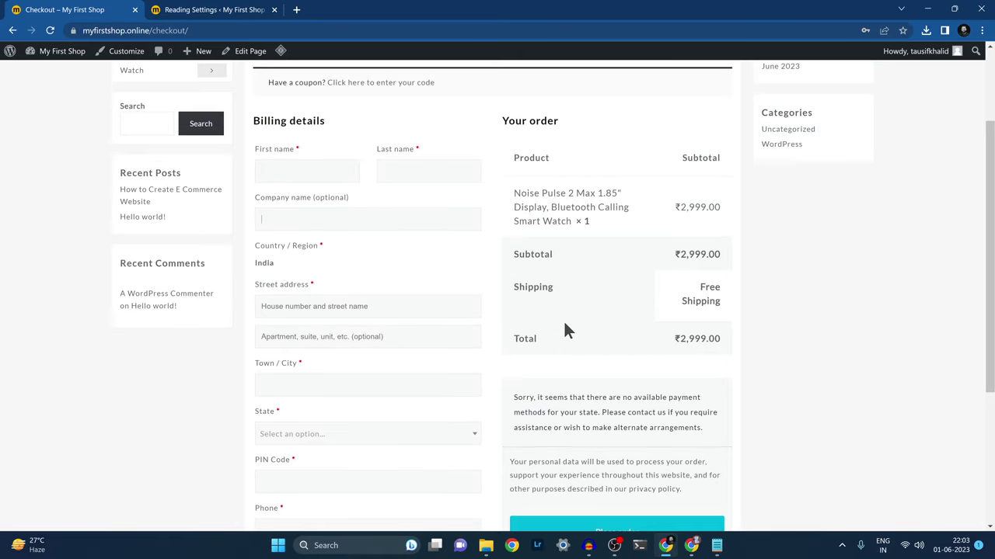
{"action": "scroll", "coordinate": [575, 342], "scroll_direction": "down", "scroll_amount": 2}
{"action": "left_click", "coordinate": [616, 362]}
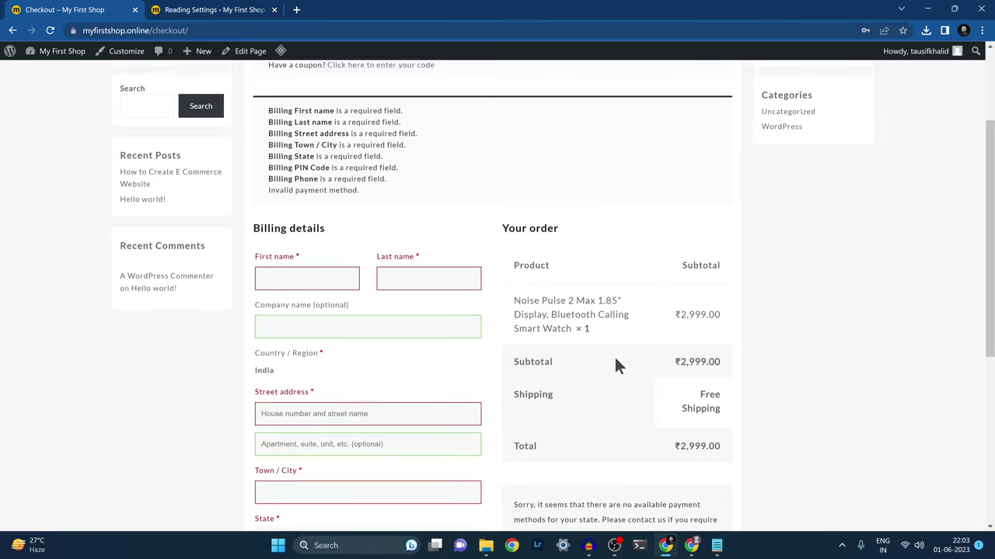
- Review the invalid payment method notice, then return to the shop's home page
{"action": "left_click", "coordinate": [399, 329]}
{"action": "scroll", "coordinate": [628, 324], "scroll_direction": "down", "scroll_amount": 3}
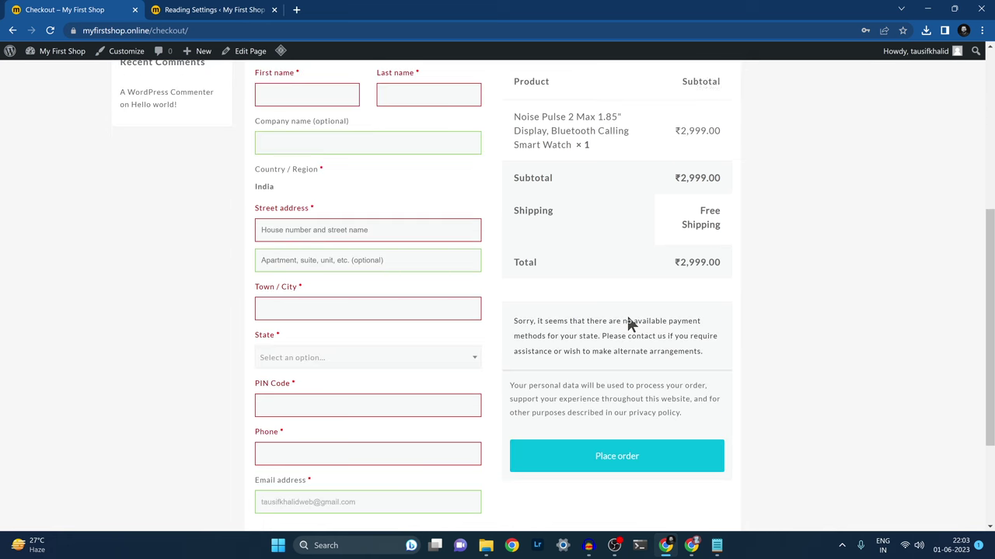
{"action": "left_click_drag", "start_coordinate": [508, 314], "coordinate": [704, 347]}
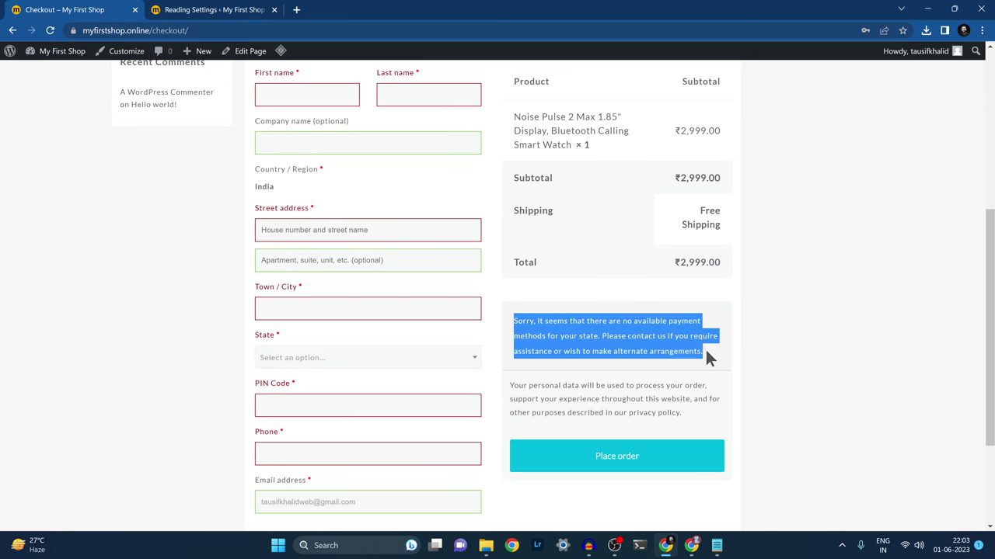
{"action": "left_click", "coordinate": [553, 293]}
{"action": "scroll", "coordinate": [554, 291], "scroll_direction": "up", "scroll_amount": 4}
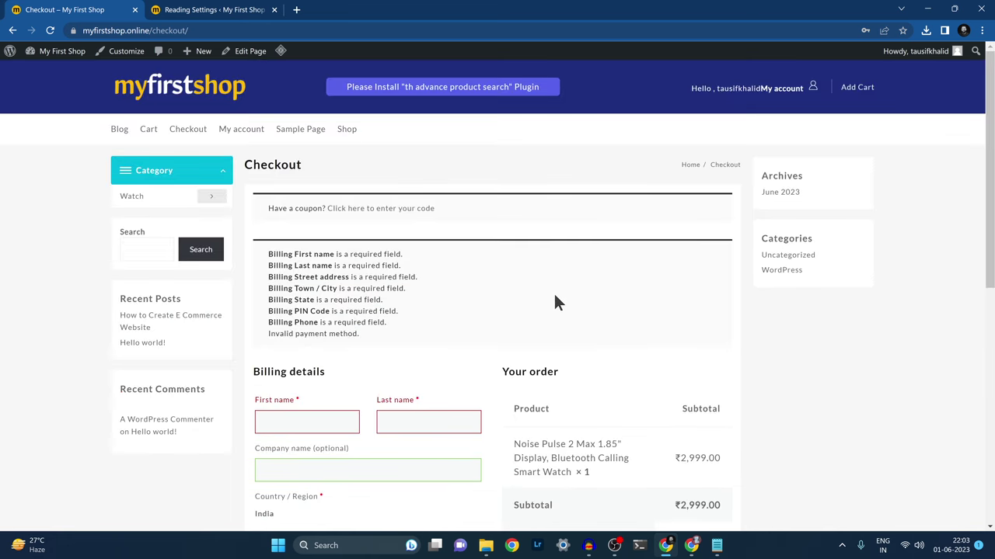
{"action": "left_click", "coordinate": [177, 92]}
{"action": "left_click", "coordinate": [310, 284]}
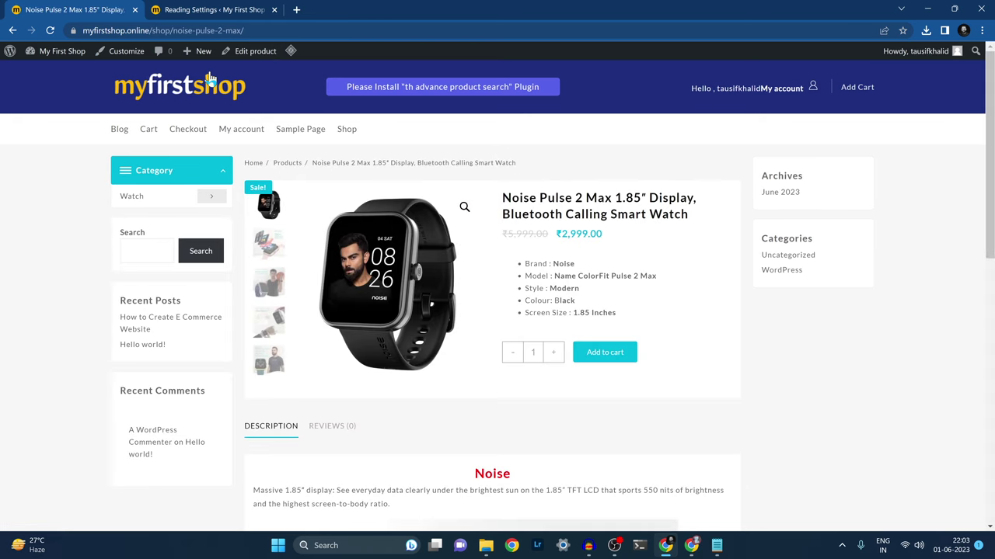
{"action": "left_click", "coordinate": [254, 53]}
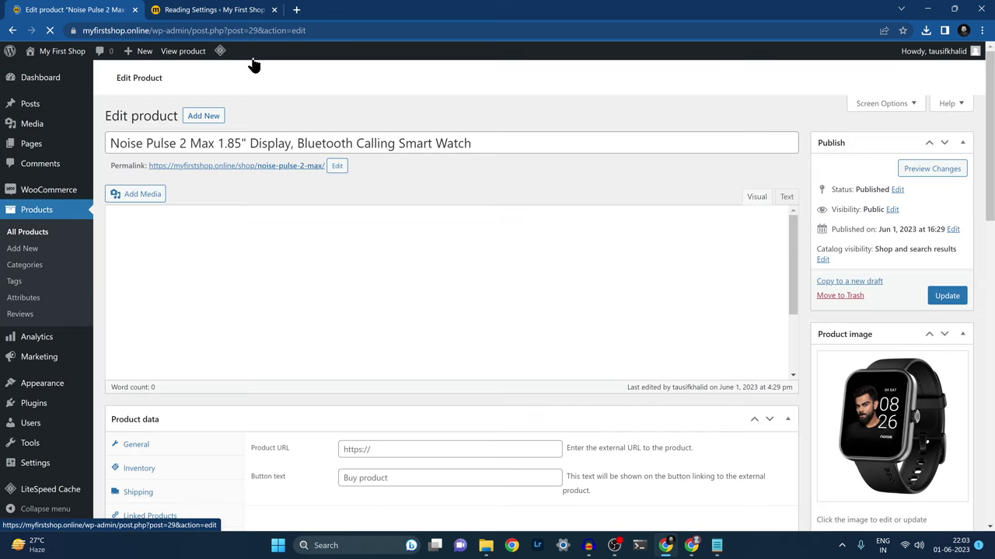
{"action": "left_click", "coordinate": [13, 30]}
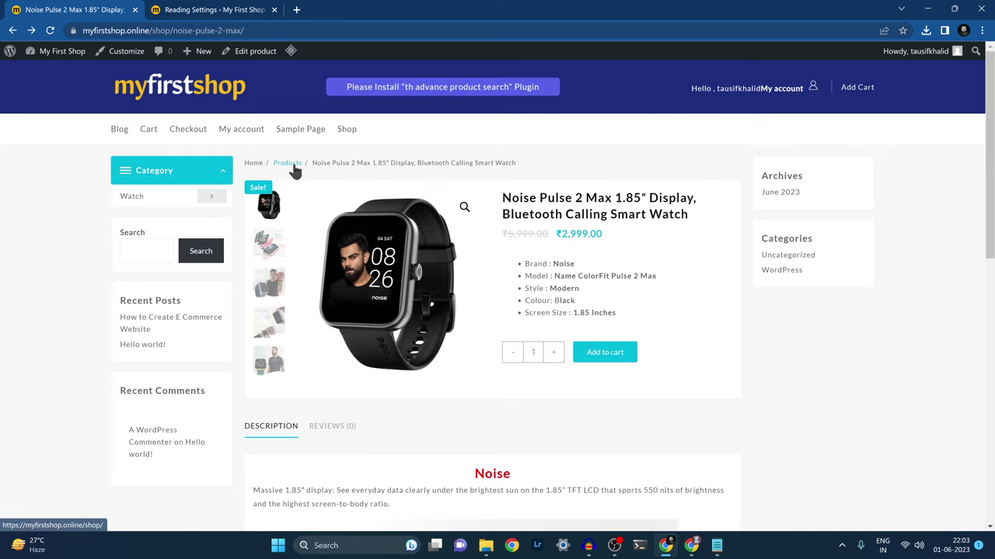
{"action": "left_click", "coordinate": [255, 164]}
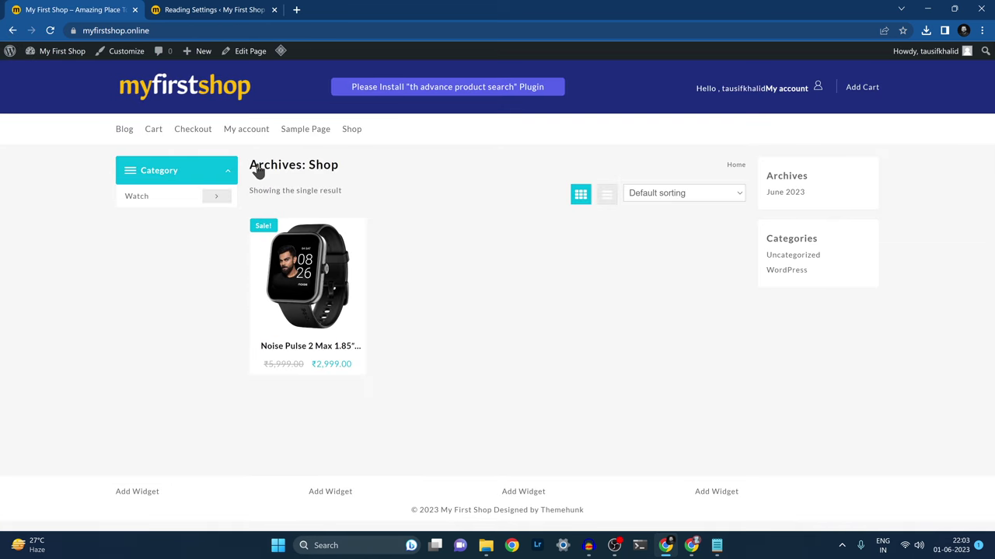
{"action": "left_click", "coordinate": [342, 283]}
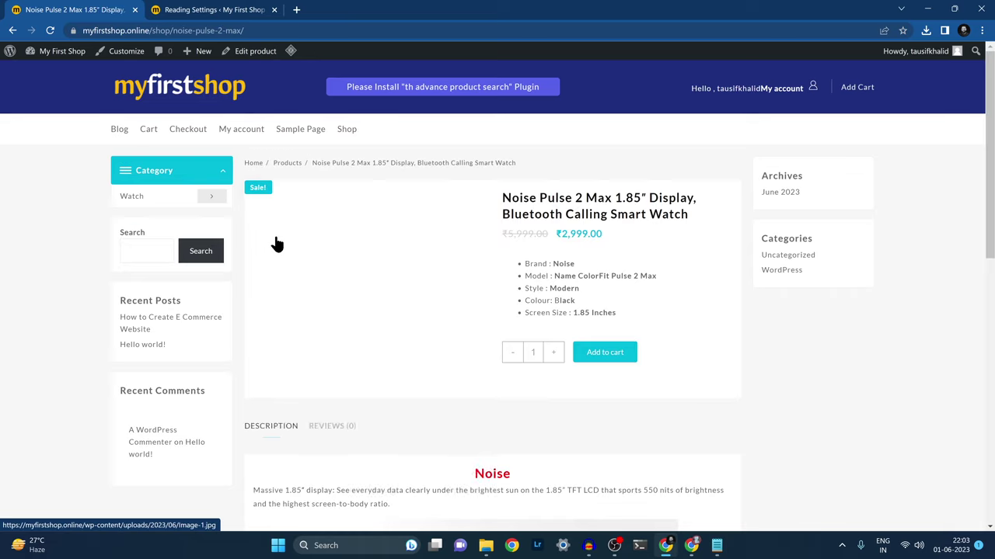
{"action": "left_click", "coordinate": [289, 164]}
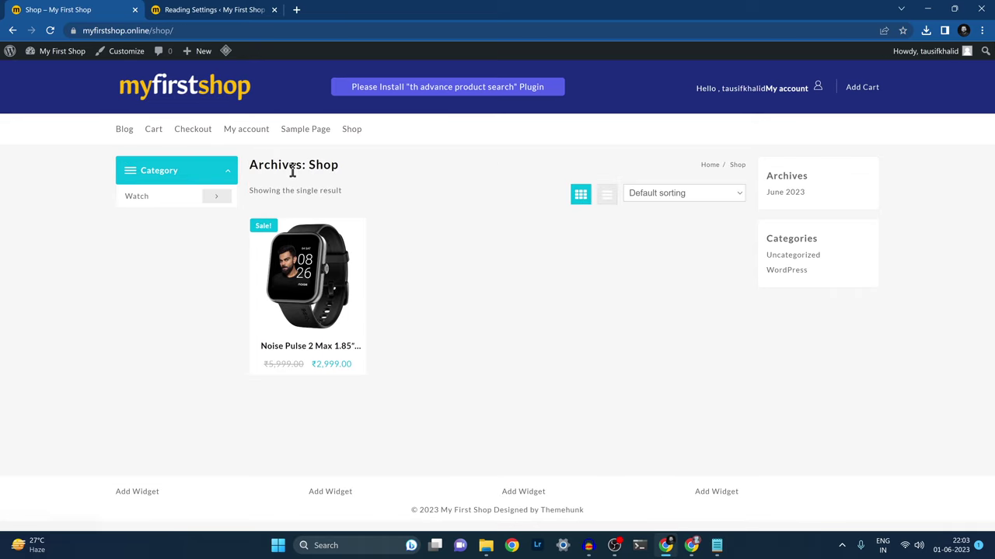
{"action": "left_click", "coordinate": [331, 264]}
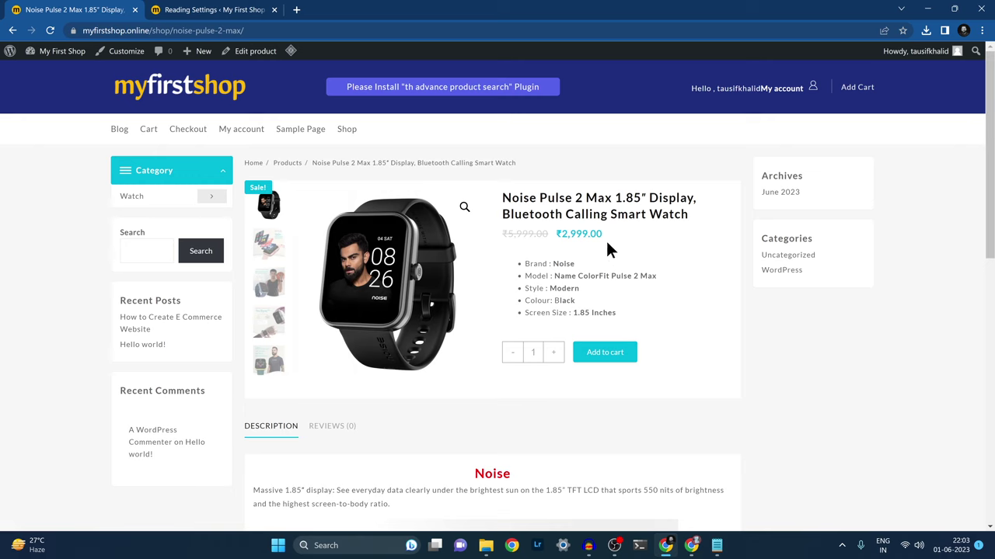
{"action": "left_click", "coordinate": [190, 91]}
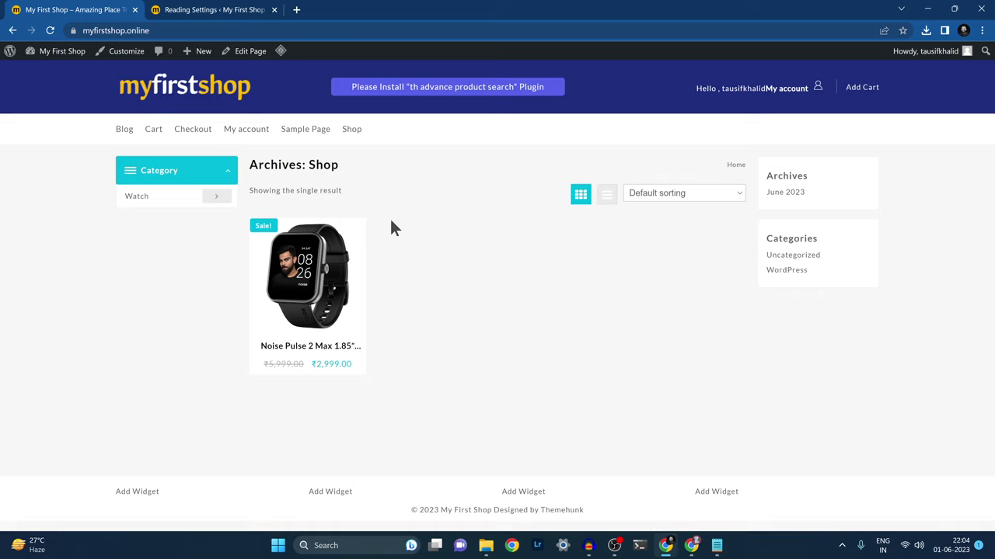
- Open All Products and duplicate the published Noise Pulse 2 Max watch
{"action": "left_click", "coordinate": [273, 9]}
{"action": "mouse_move", "coordinate": [78, 54]}
{"action": "left_click", "coordinate": [72, 73]}
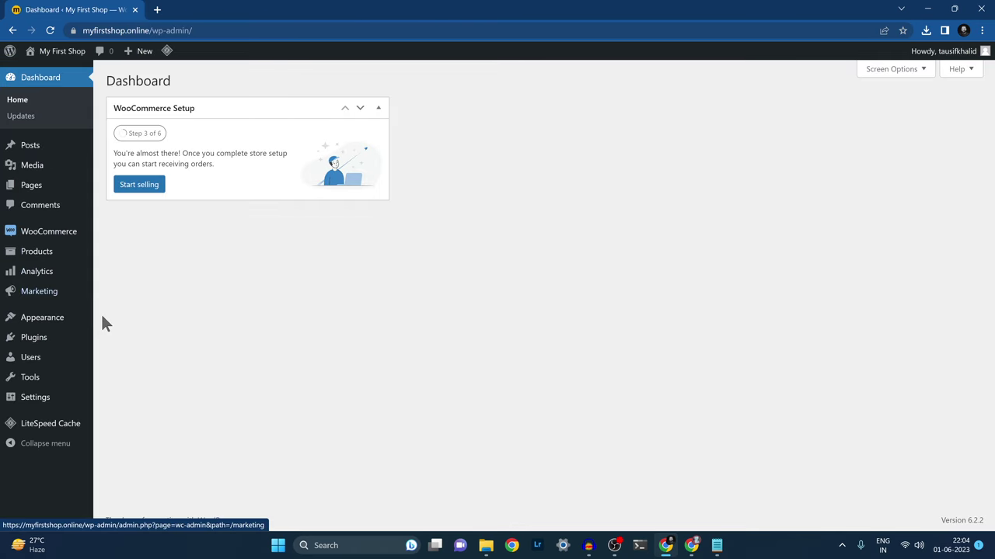
{"action": "left_click", "coordinate": [64, 251]}
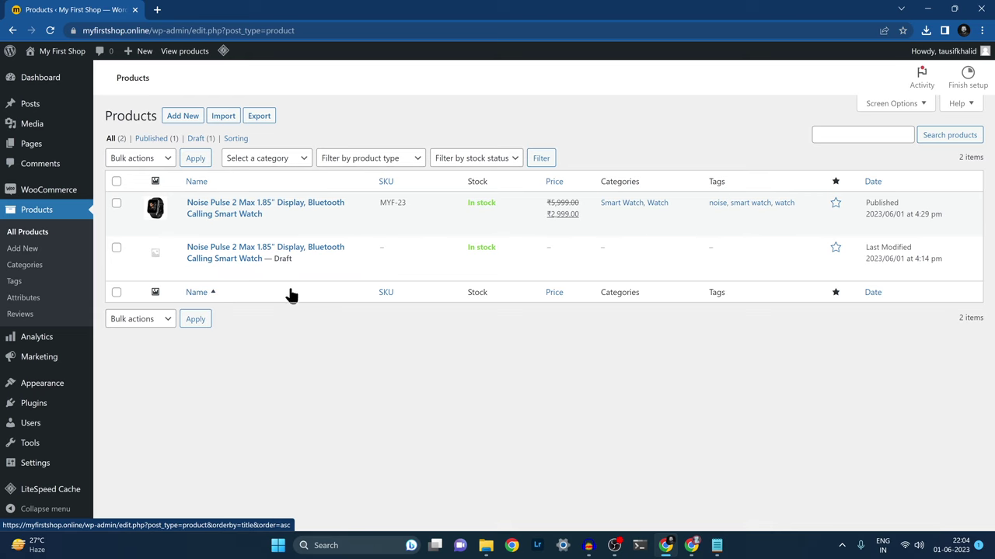
{"action": "mouse_move", "coordinate": [267, 273]}
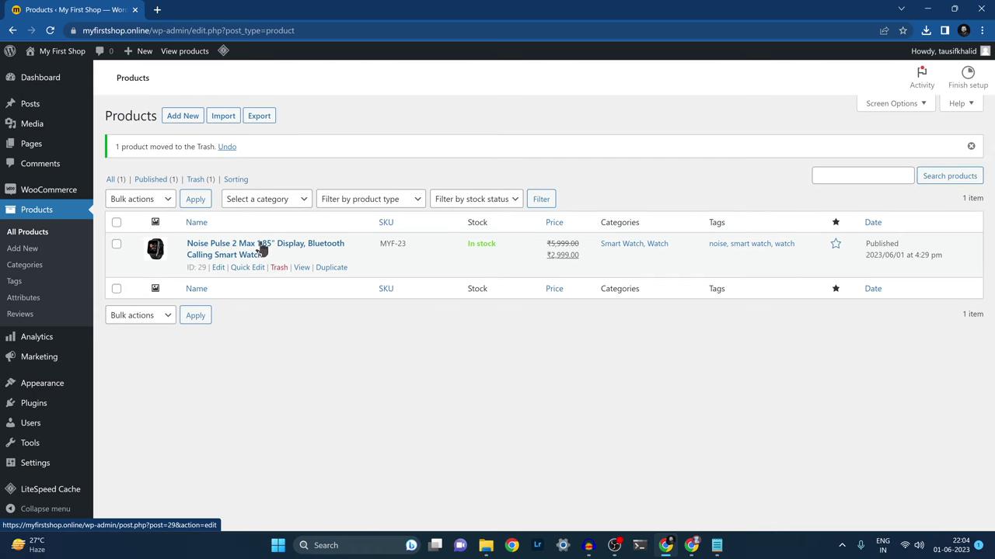
{"action": "left_click", "coordinate": [336, 269]}
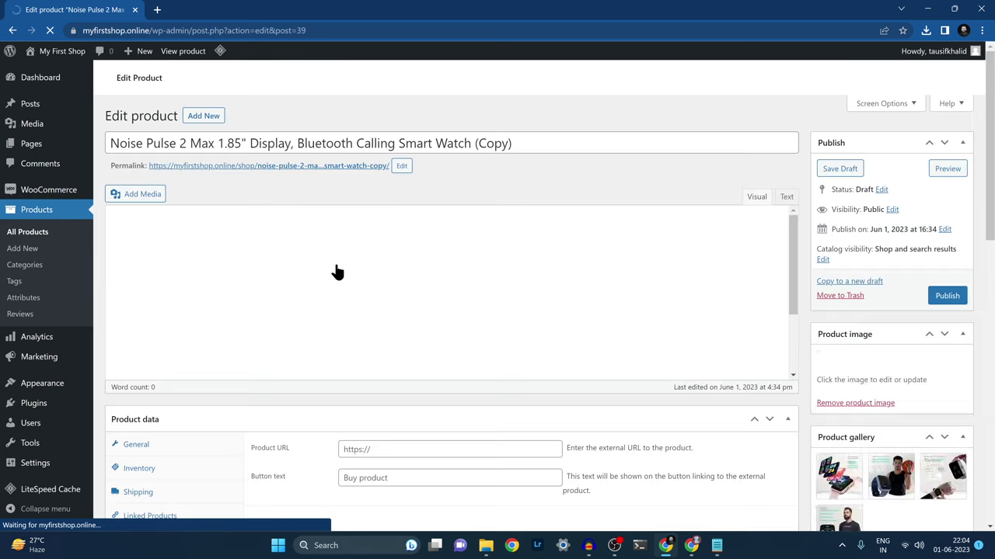
- Replace the duplicate's product image with image-4
{"action": "scroll", "coordinate": [844, 249], "scroll_direction": "down", "scroll_amount": 4}
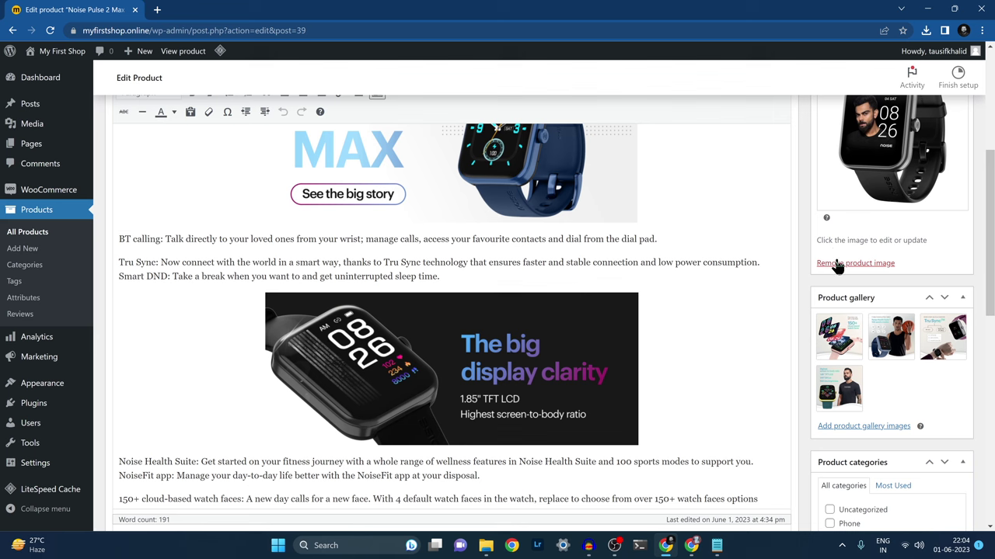
{"action": "left_click", "coordinate": [839, 265]}
{"action": "scroll", "coordinate": [865, 236], "scroll_direction": "up", "scroll_amount": 4}
{"action": "left_click", "coordinate": [859, 243]}
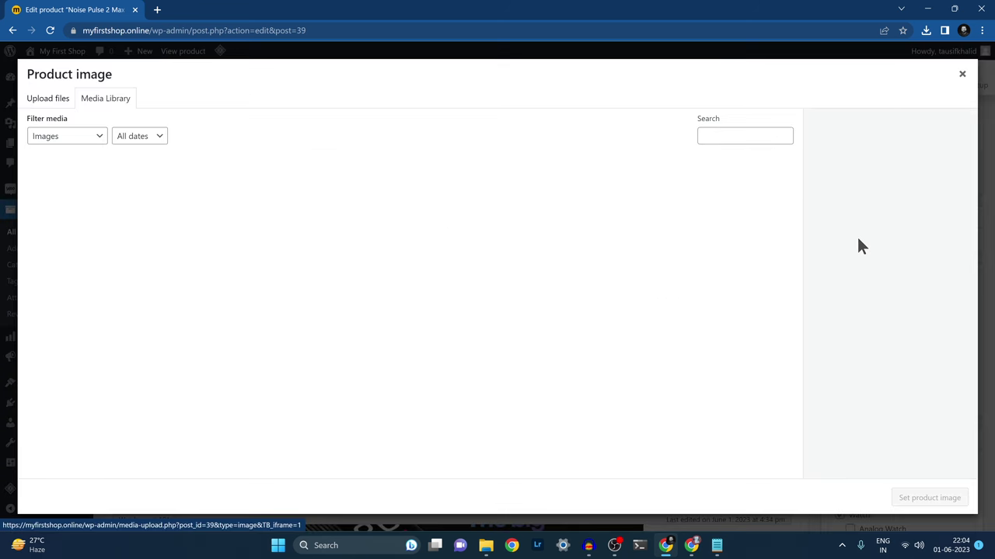
{"action": "left_click", "coordinate": [242, 198]}
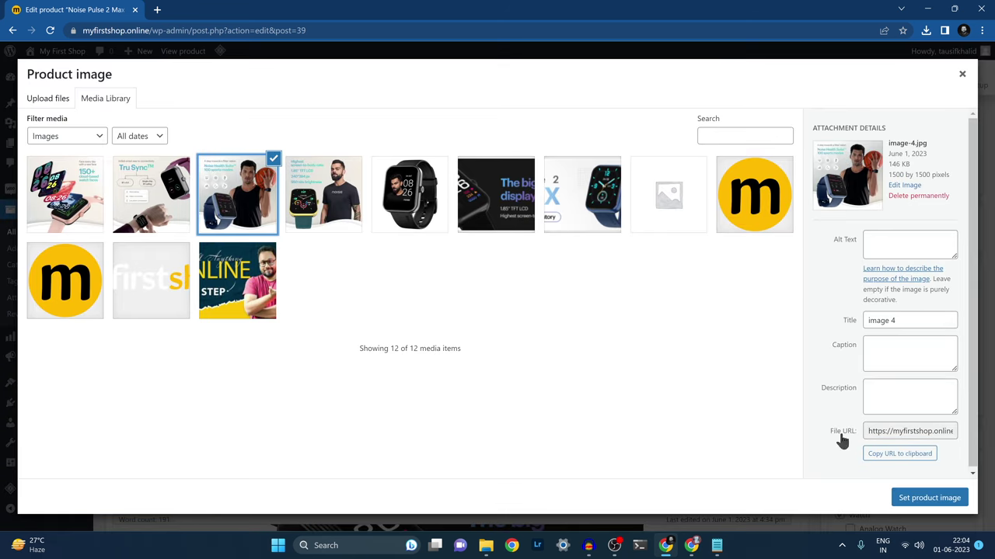
{"action": "left_click", "coordinate": [928, 498]}
{"action": "scroll", "coordinate": [933, 428], "scroll_direction": "up", "scroll_amount": 3}
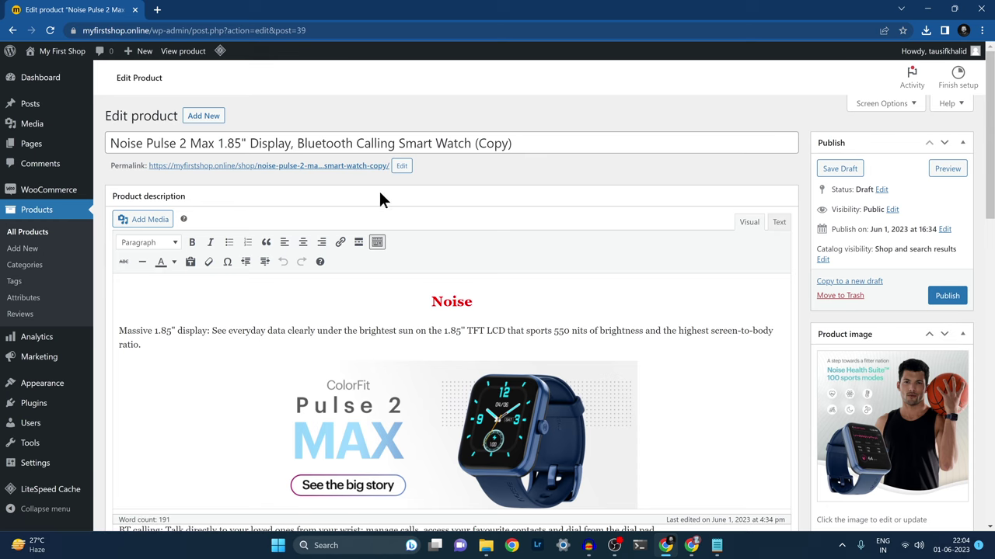
- Publish the duplicate, check both watches in the Shop, then go to the Dashboard
{"action": "left_click", "coordinate": [475, 143]}
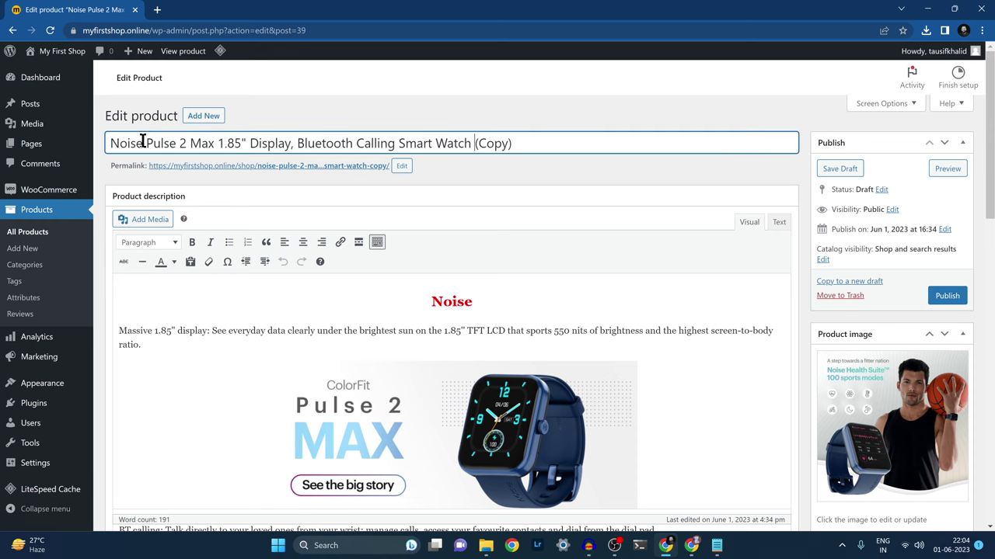
{"action": "left_click", "coordinate": [947, 297]}
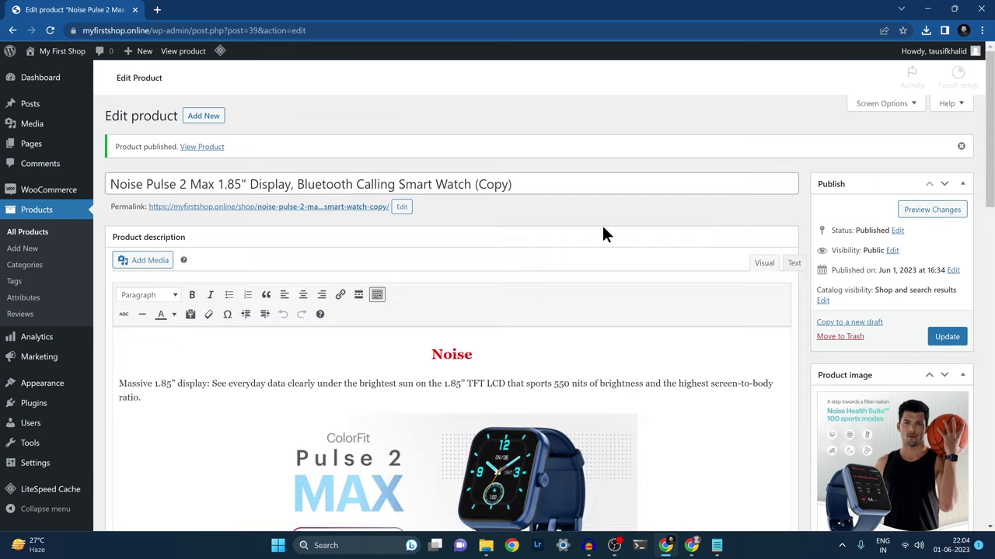
{"action": "left_click", "coordinate": [298, 209]}
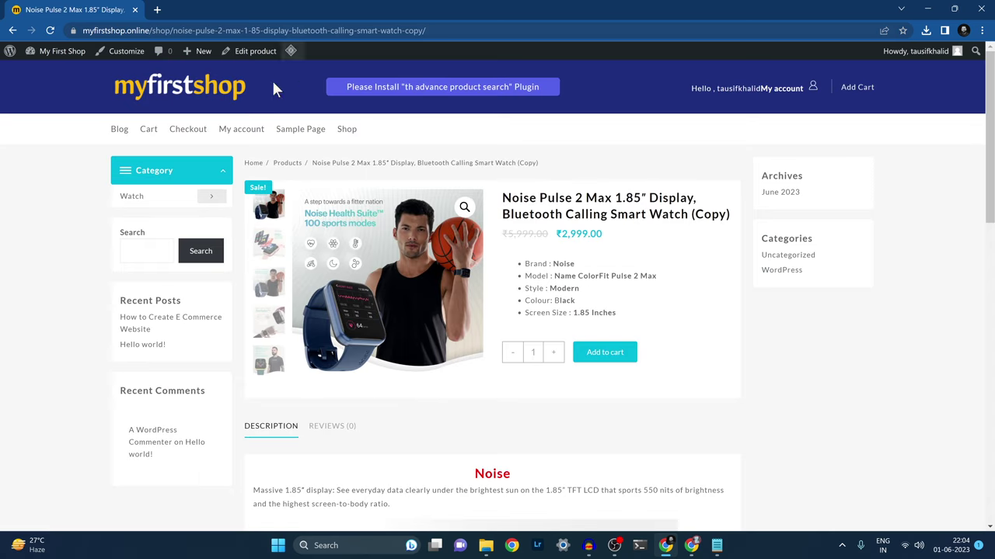
{"action": "left_click", "coordinate": [342, 130]}
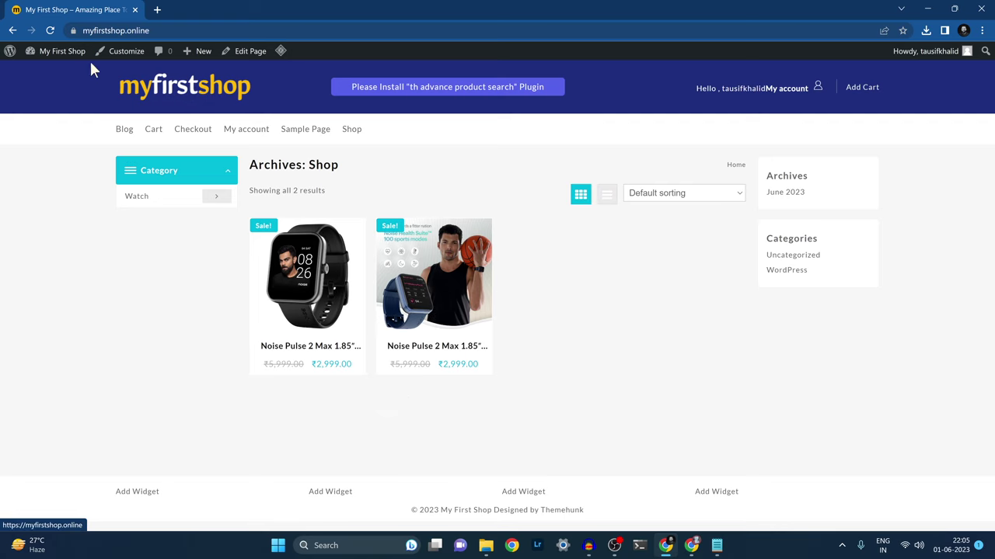
{"action": "mouse_move", "coordinate": [70, 56]}
{"action": "left_click", "coordinate": [65, 76]}
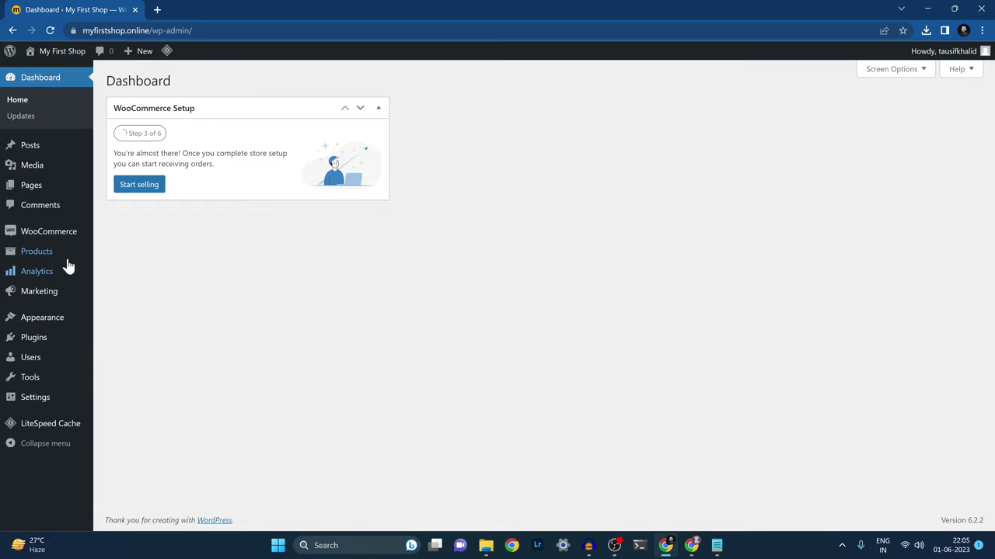
- Try the product type, Downloadable and price options on a new product, then return to All Products
{"action": "mouse_move", "coordinate": [78, 262]}
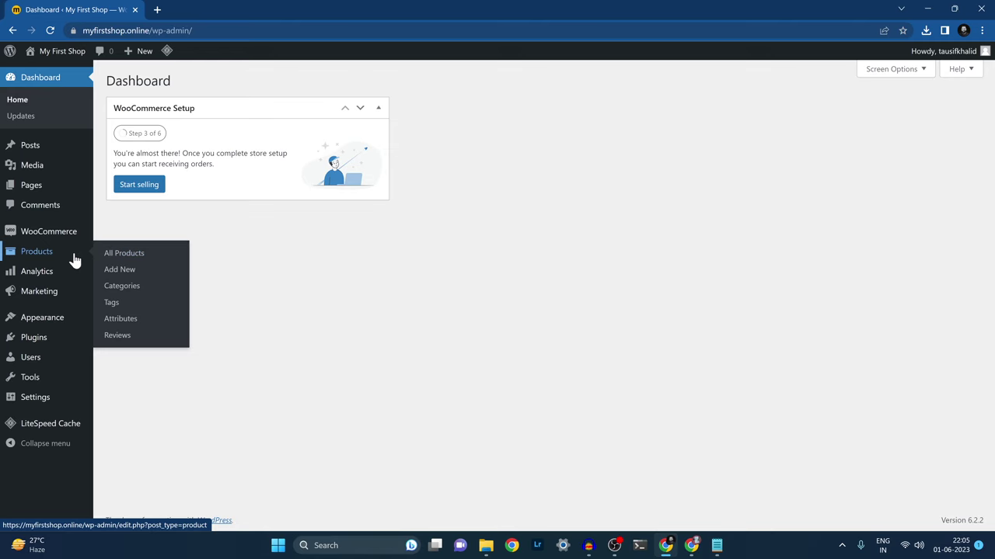
{"action": "left_click", "coordinate": [71, 257]}
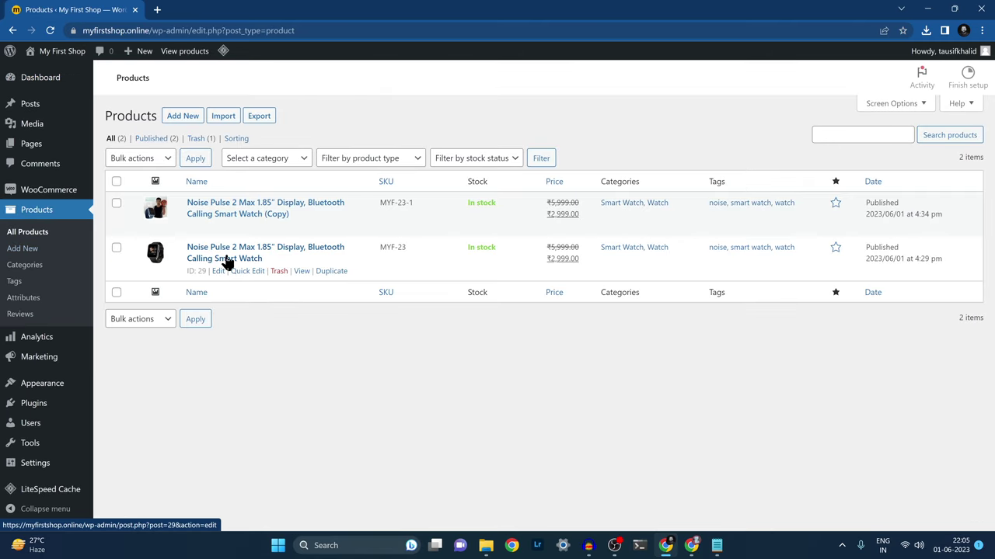
{"action": "left_click", "coordinate": [186, 116]}
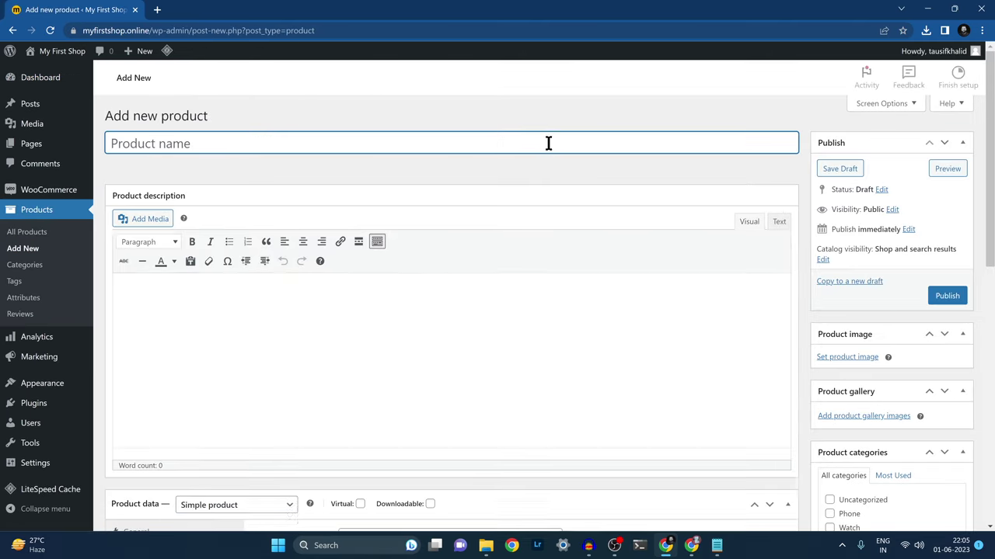
{"action": "scroll", "coordinate": [547, 143], "scroll_direction": "down", "scroll_amount": 4}
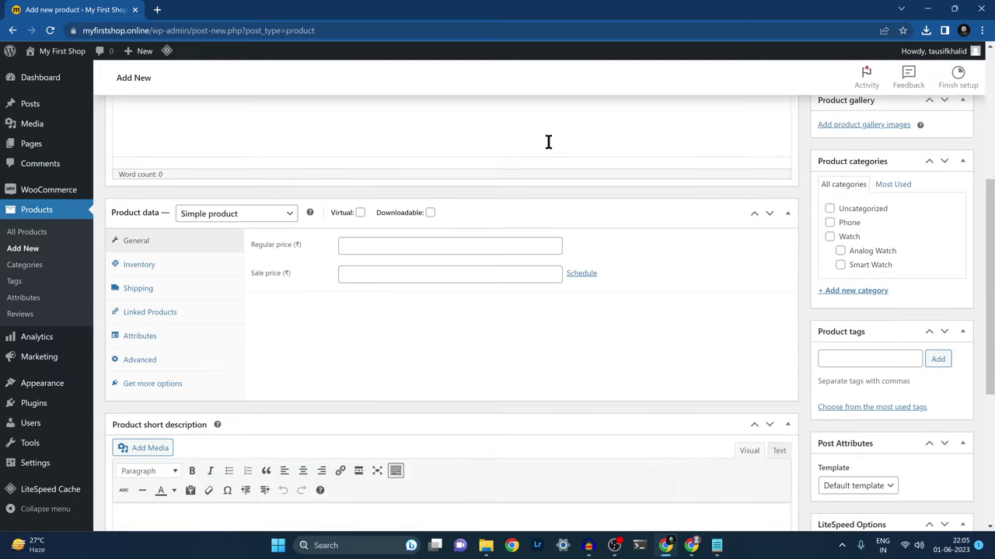
{"action": "left_click", "coordinate": [236, 222]}
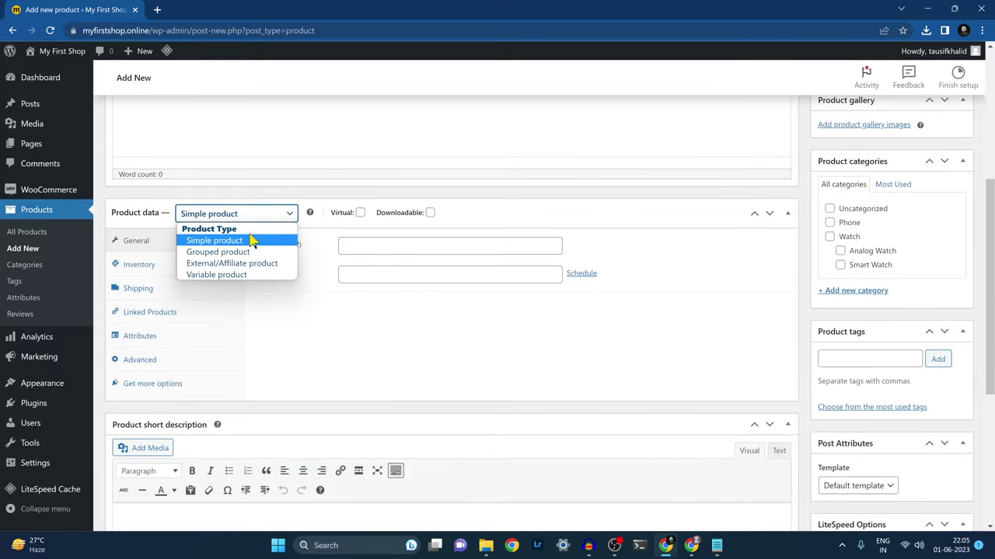
{"action": "left_click", "coordinate": [430, 212]}
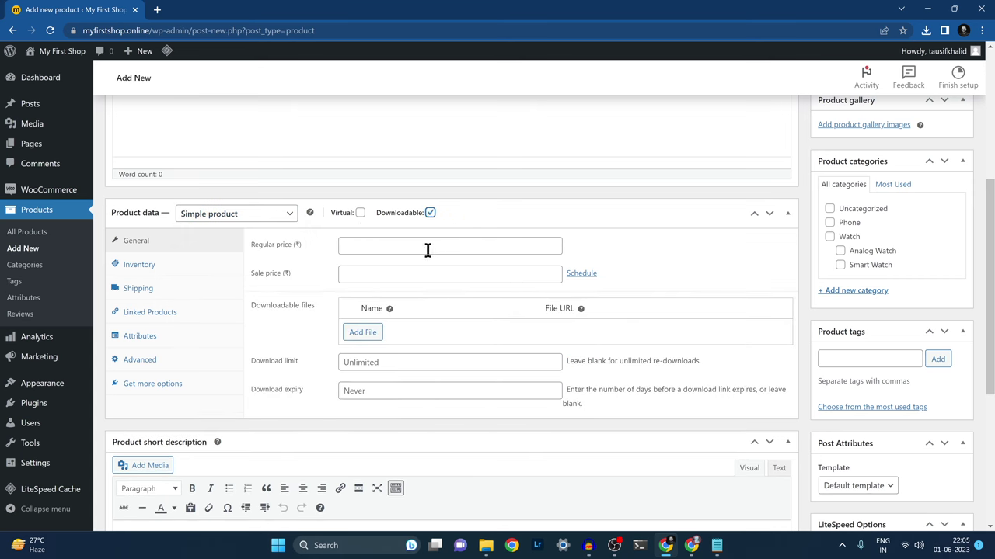
{"action": "left_click", "coordinate": [418, 246]}
{"action": "left_click", "coordinate": [359, 343]}
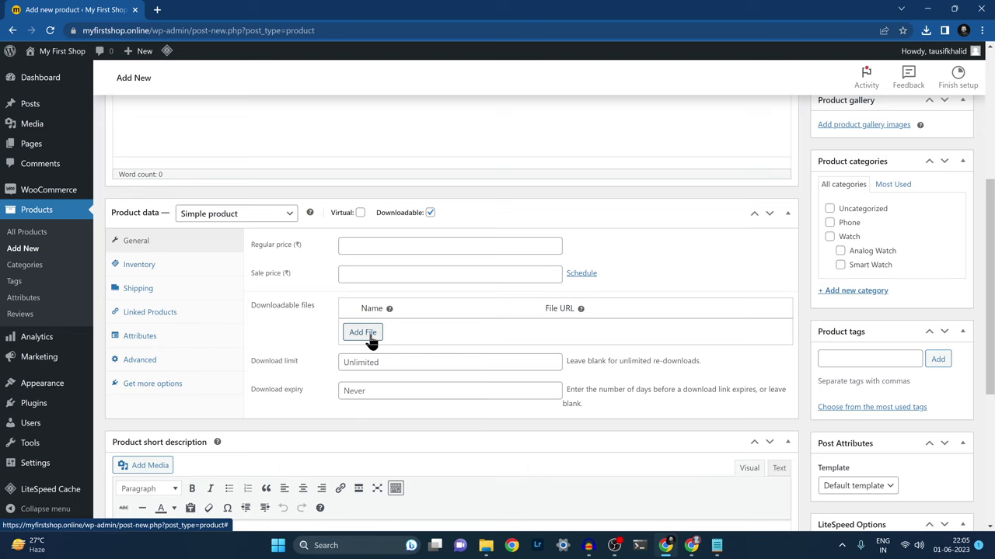
{"action": "scroll", "coordinate": [277, 225], "scroll_direction": "up", "scroll_amount": 3}
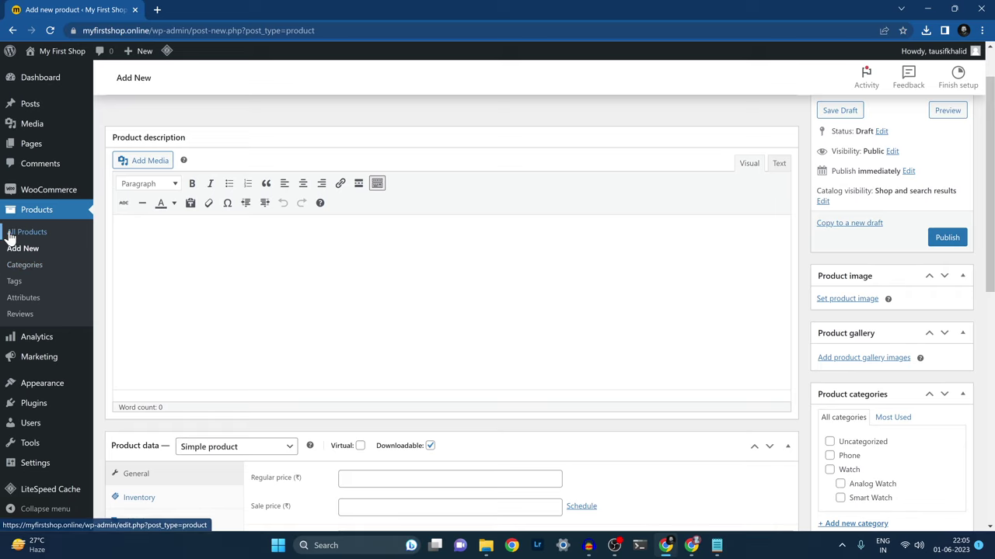
{"action": "left_click", "coordinate": [11, 234]}
- On the watch copy, tick Downloadable and add a downloadable file entry named PDF
{"action": "left_click", "coordinate": [218, 227]}
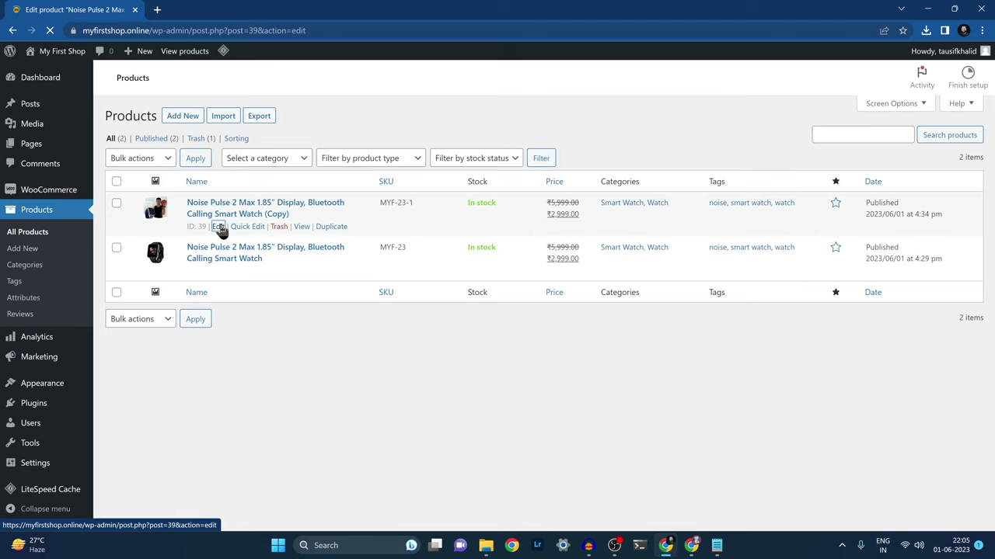
{"action": "scroll", "coordinate": [399, 178], "scroll_direction": "down", "scroll_amount": 10}
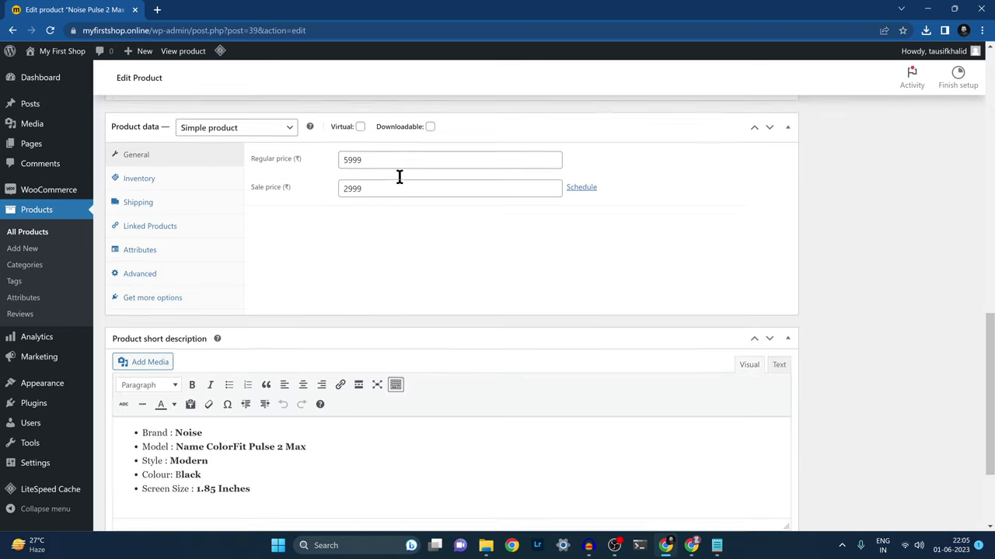
{"action": "left_click", "coordinate": [429, 164]}
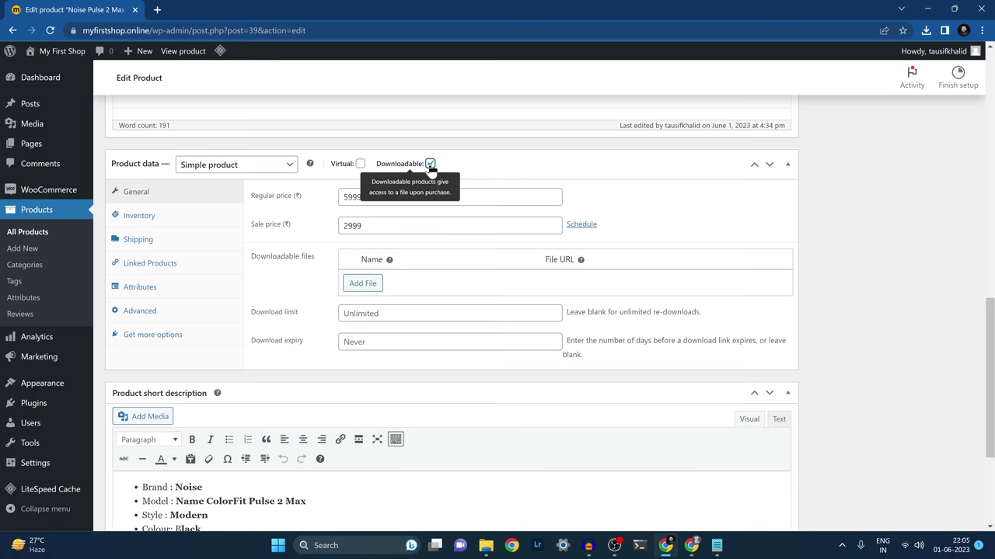
{"action": "left_click", "coordinate": [370, 284]}
{"action": "left_click", "coordinate": [425, 283]}
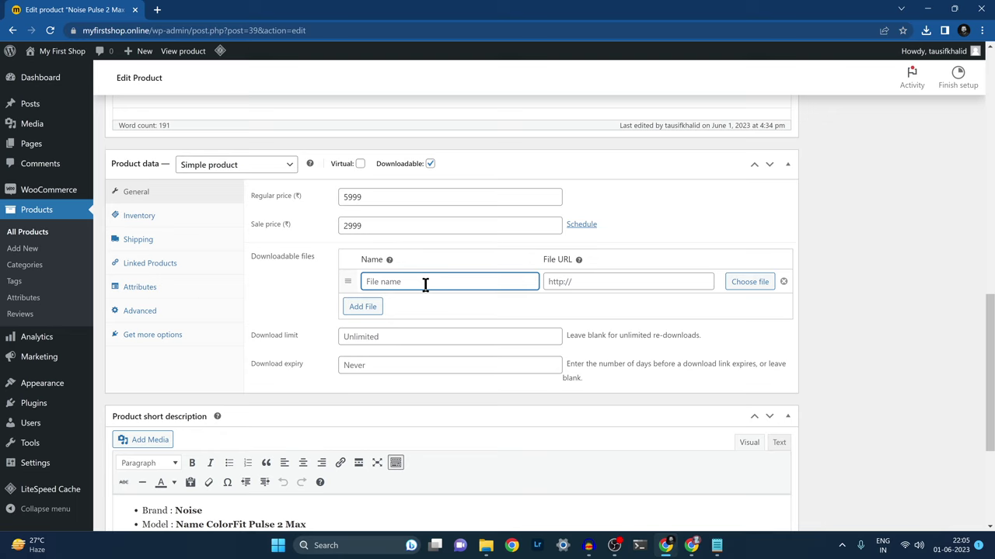
{"action": "left_click", "coordinate": [602, 279]}
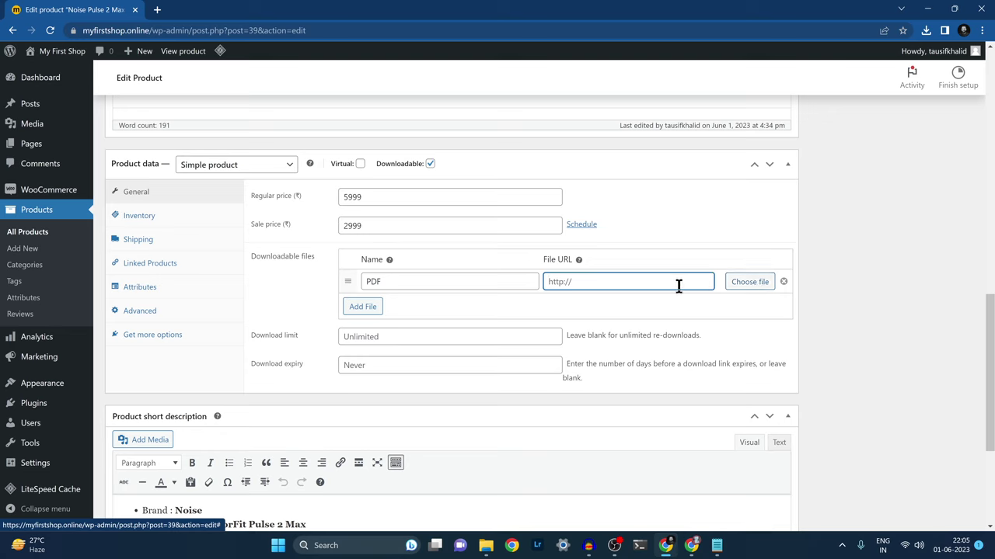
- Set the download limit to 5
{"action": "left_click", "coordinate": [474, 338]}
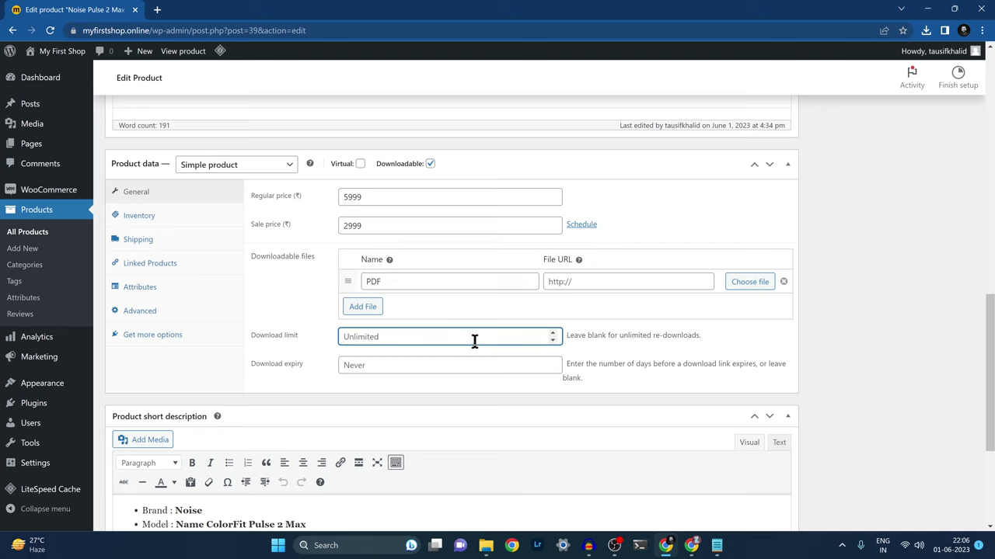
{"action": "left_click", "coordinate": [428, 369]}
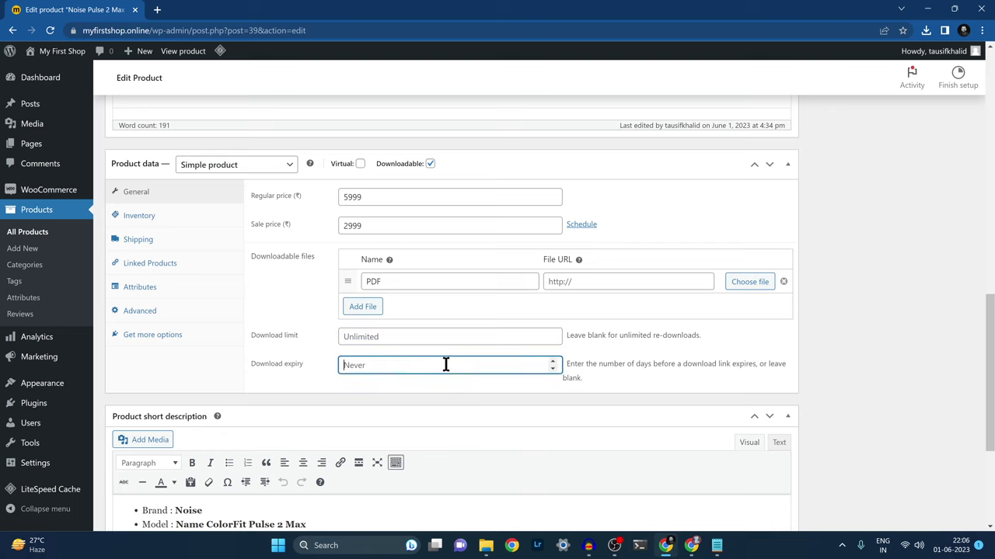
{"action": "left_click", "coordinate": [472, 338]}
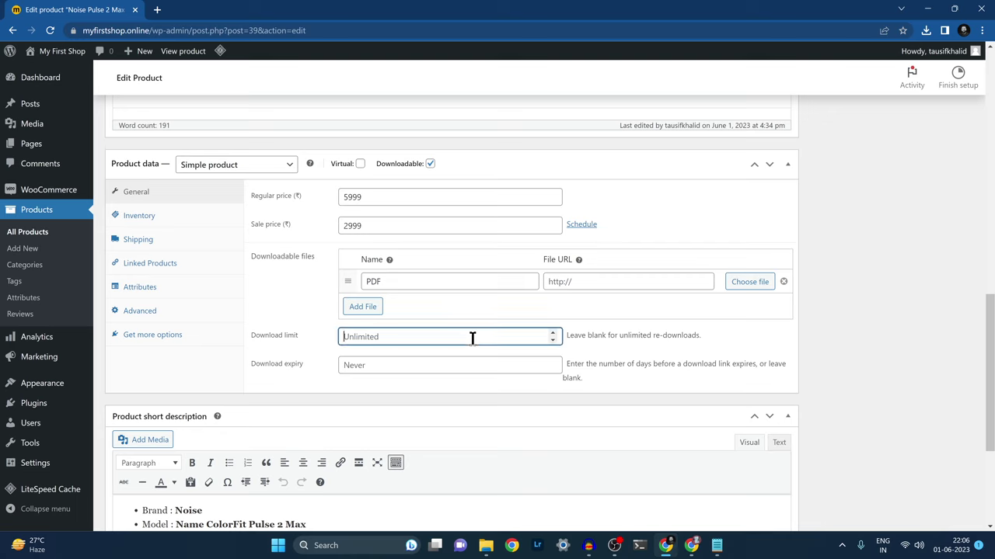
{"action": "type", "text": "5"}
{"action": "left_click", "coordinate": [466, 367]}
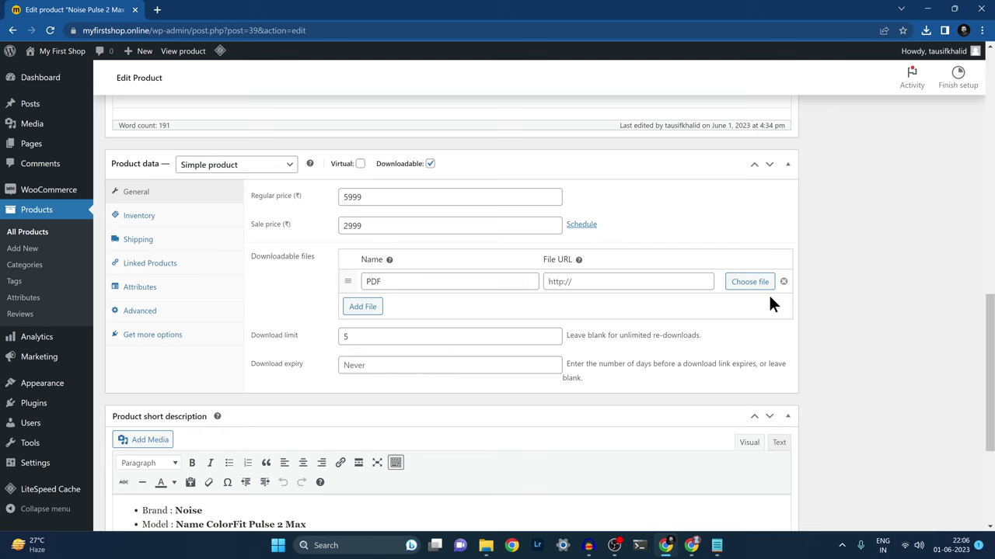
{"action": "scroll", "coordinate": [769, 294], "scroll_direction": "up", "scroll_amount": 2}
{"action": "scroll", "coordinate": [769, 287], "scroll_direction": "down", "scroll_amount": 2}
{"action": "scroll", "coordinate": [753, 295], "scroll_direction": "up", "scroll_amount": 3}
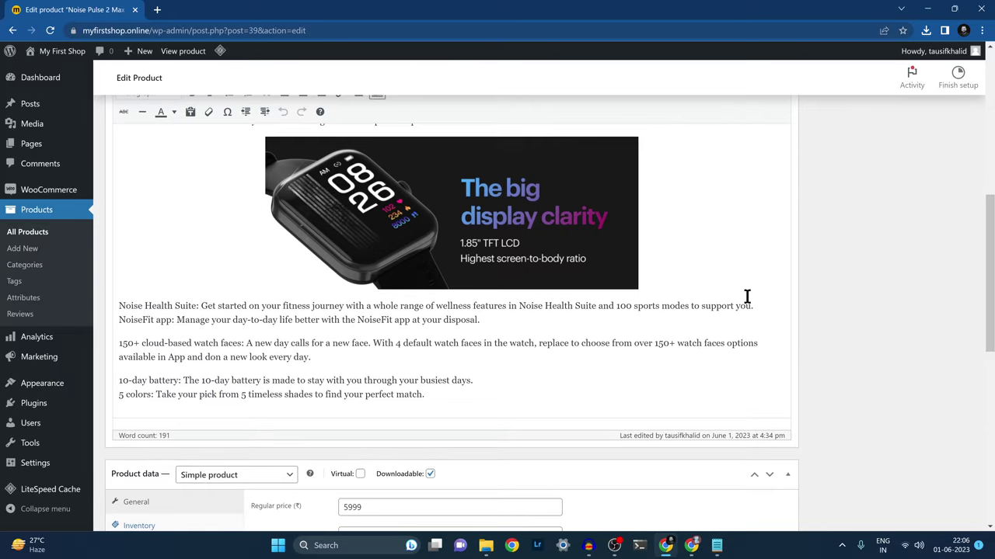
{"action": "scroll", "coordinate": [774, 279], "scroll_direction": "down", "scroll_amount": 1}
{"action": "scroll", "coordinate": [774, 277], "scroll_direction": "up", "scroll_amount": 6}
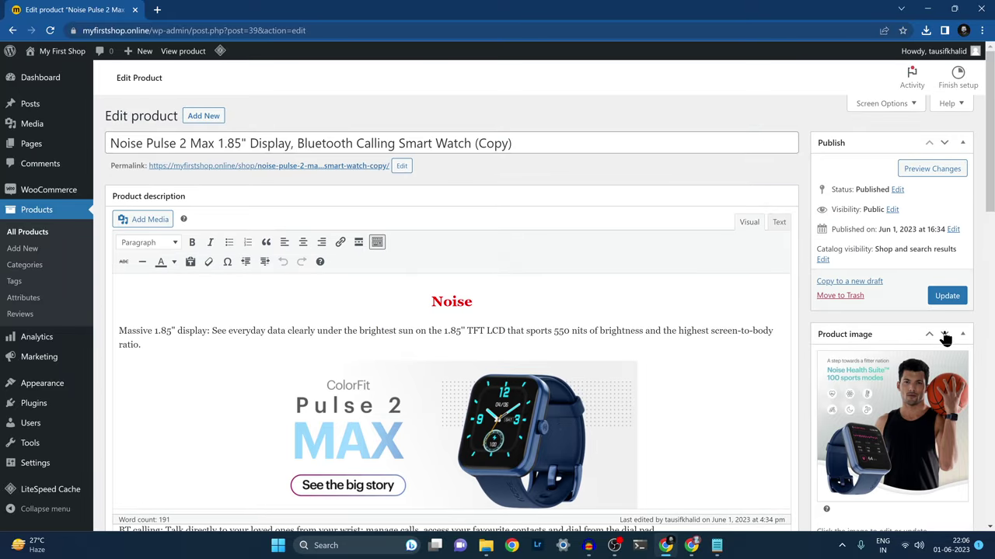
{"action": "left_click", "coordinate": [953, 297]}
{"action": "left_click", "coordinate": [353, 207]}
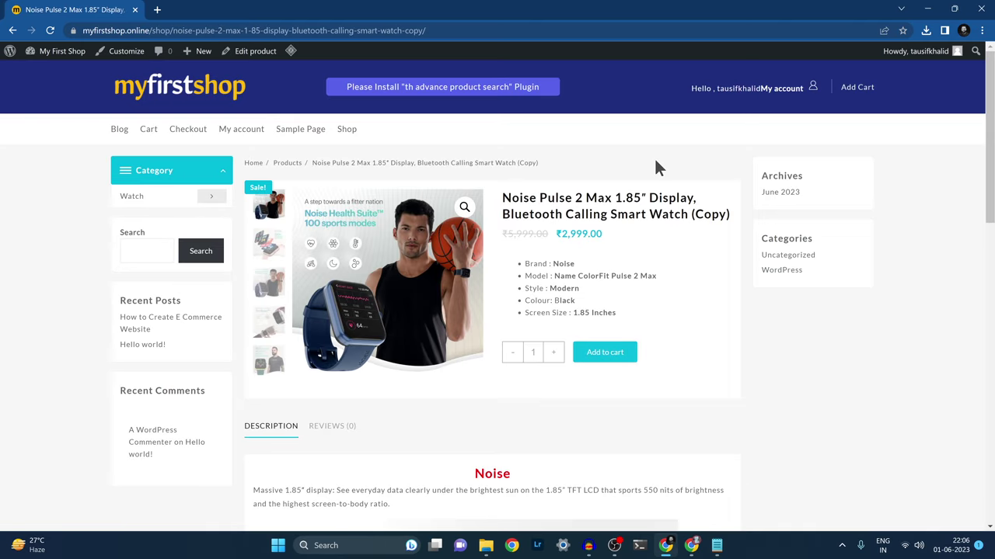
{"action": "left_click", "coordinate": [768, 92]}
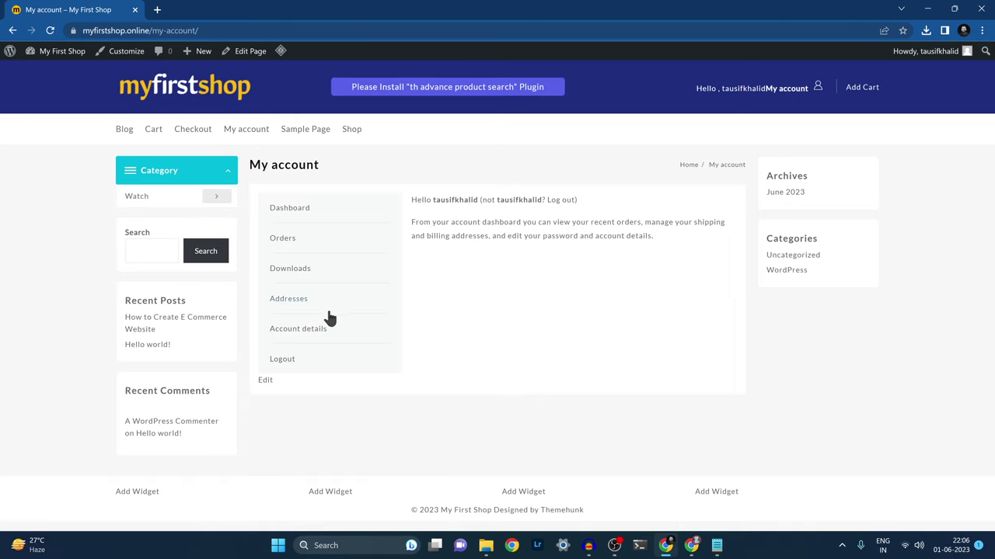
{"action": "left_click", "coordinate": [321, 272]}
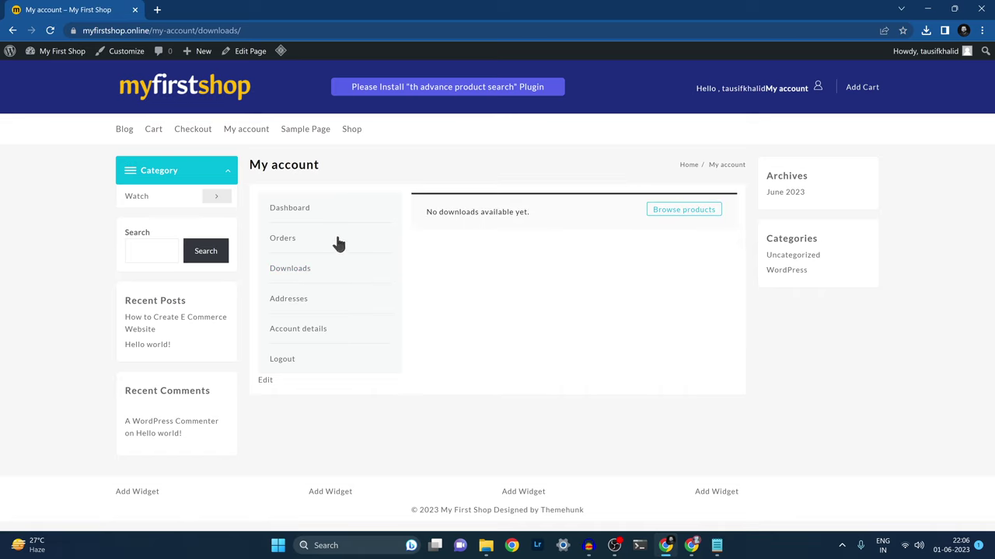
{"action": "left_click_drag", "start_coordinate": [250, 164], "coordinate": [347, 165]}
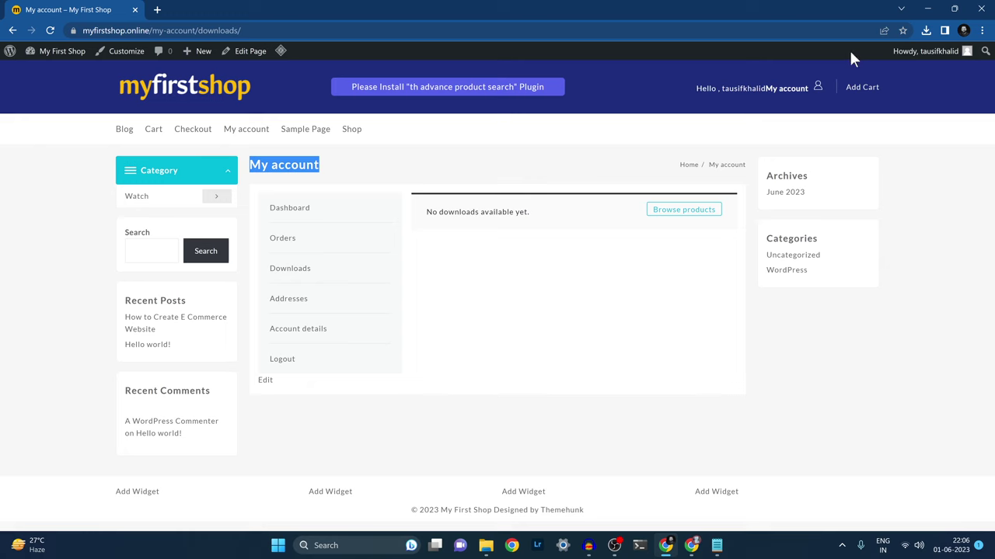
{"action": "left_click", "coordinate": [349, 178]}
{"action": "left_click", "coordinate": [295, 273]}
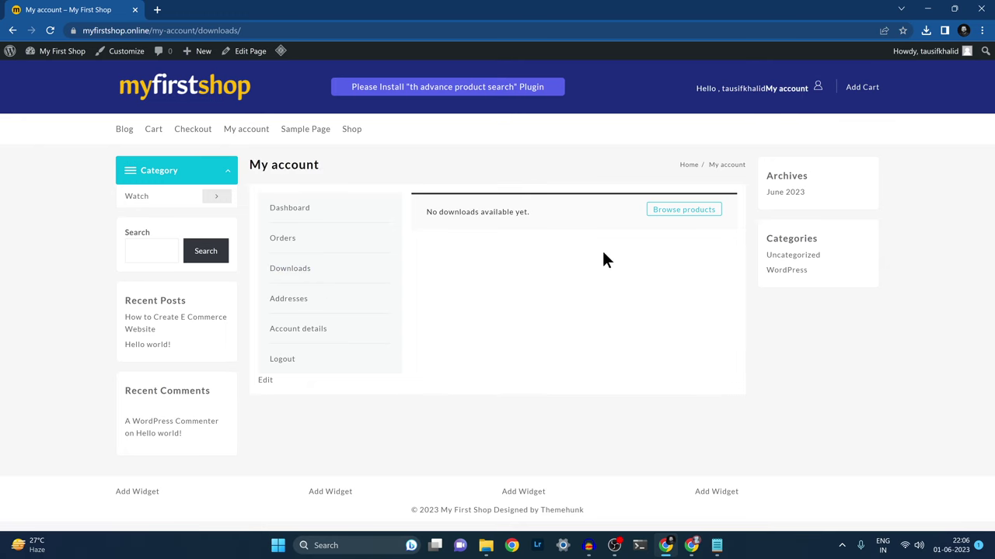
{"action": "left_click", "coordinate": [222, 95]}
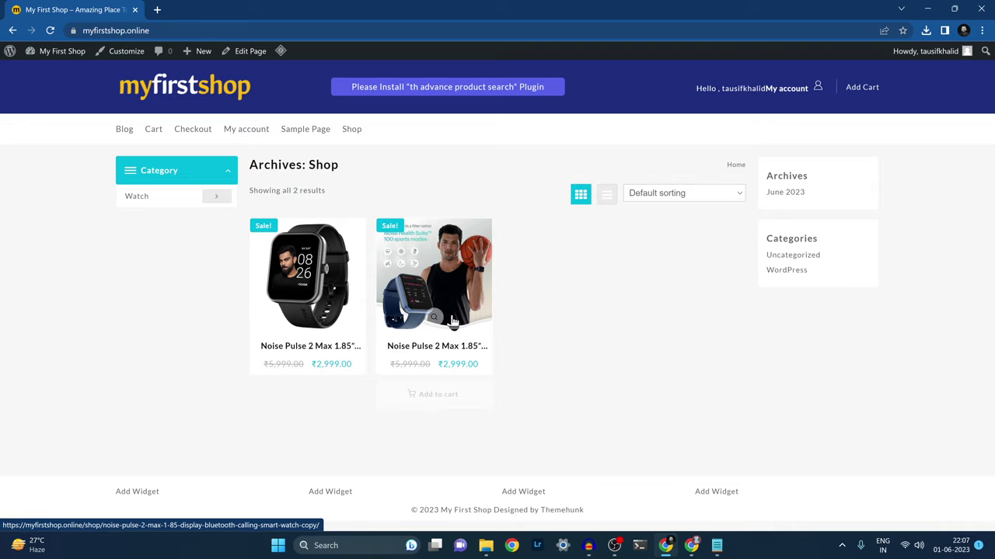
{"action": "left_click", "coordinate": [462, 287]}
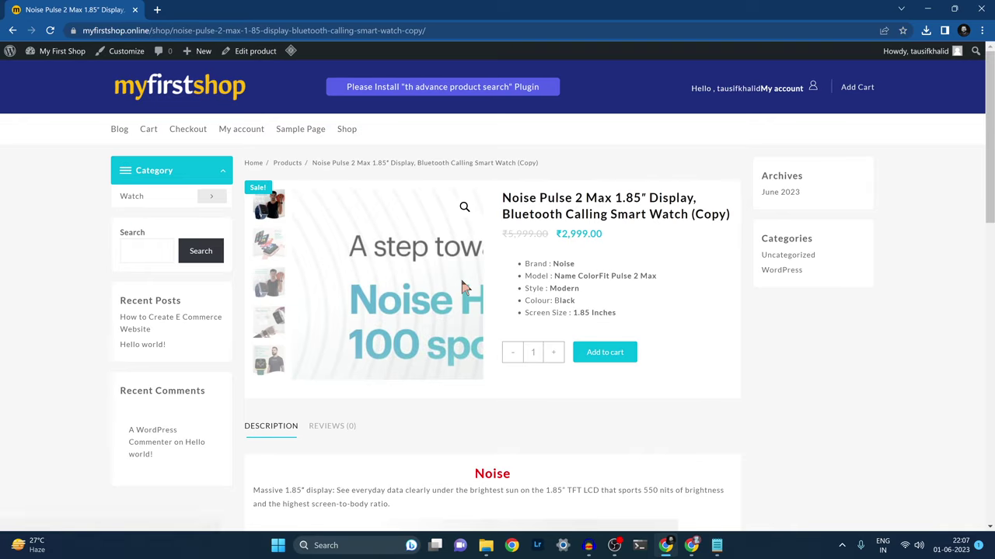
{"action": "left_click", "coordinate": [253, 52]}
{"action": "scroll", "coordinate": [649, 381], "scroll_direction": "down", "scroll_amount": 15}
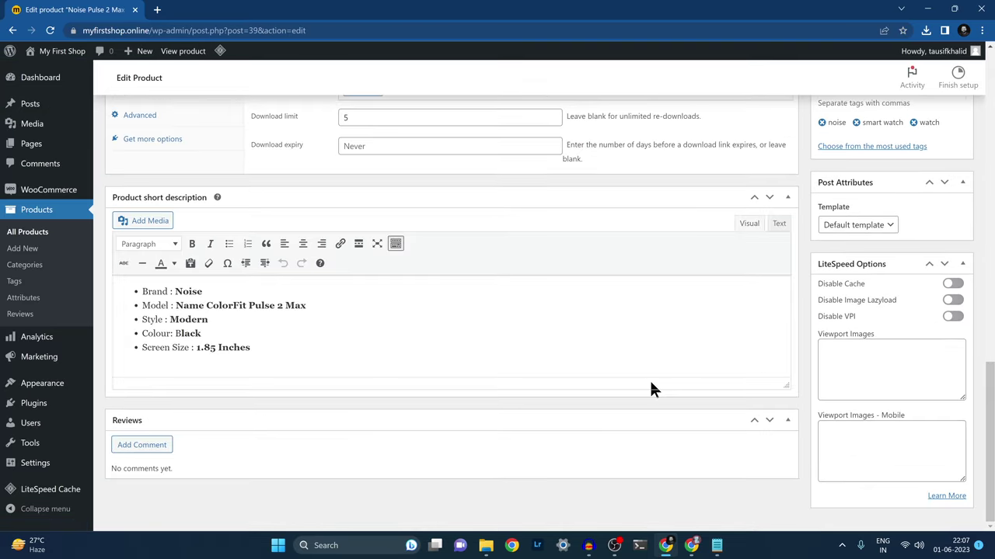
- Untick Downloadable and toggle Virtual on and off, leaving both unchecked
{"action": "left_click", "coordinate": [430, 200]}
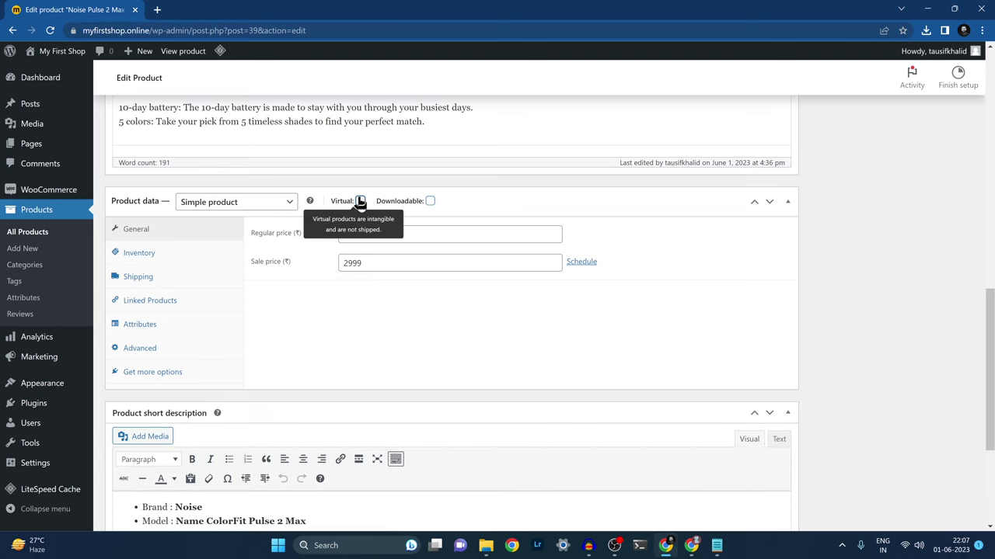
{"action": "left_click", "coordinate": [360, 201]}
{"action": "left_click", "coordinate": [360, 202]}
{"action": "left_click", "coordinate": [360, 201]}
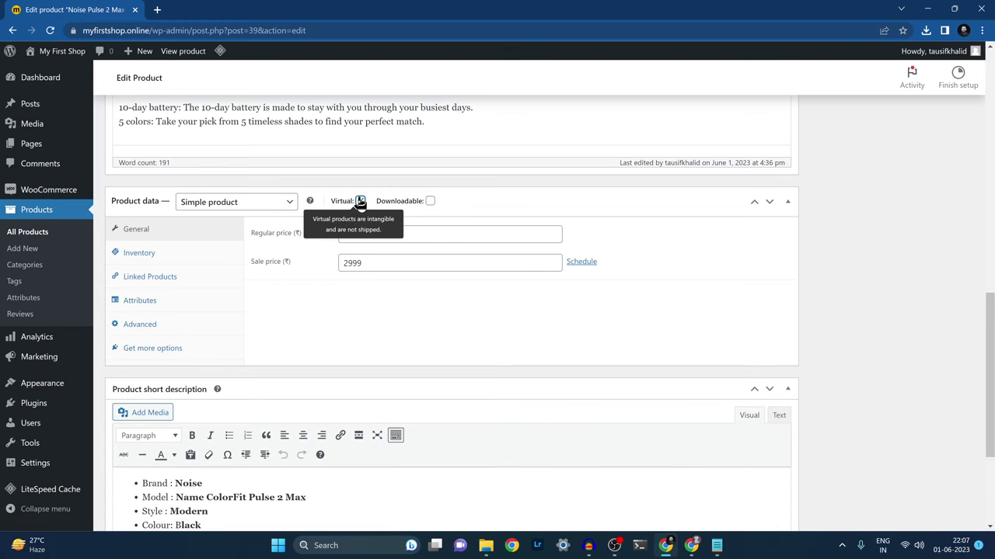
{"action": "left_click", "coordinate": [360, 203]}
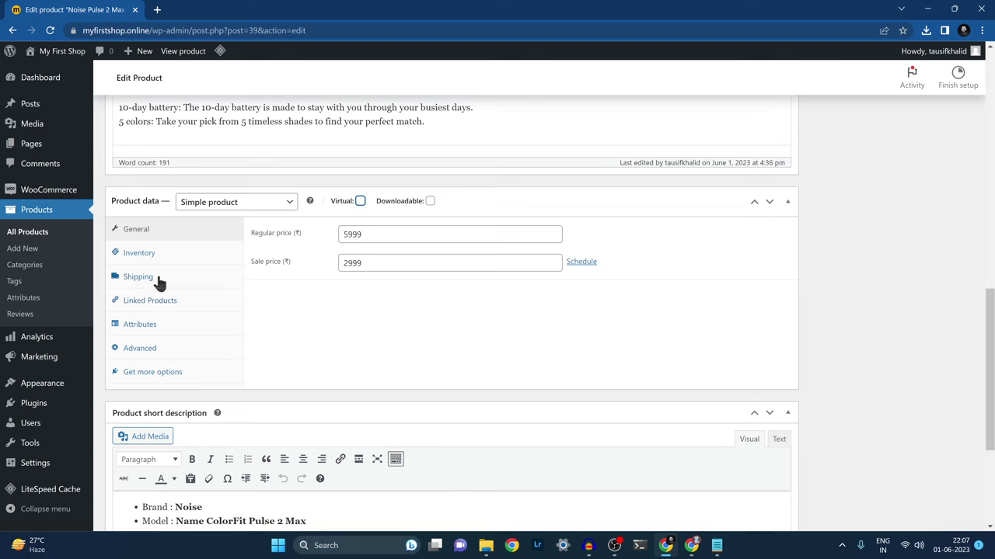
{"action": "left_click", "coordinate": [361, 202]}
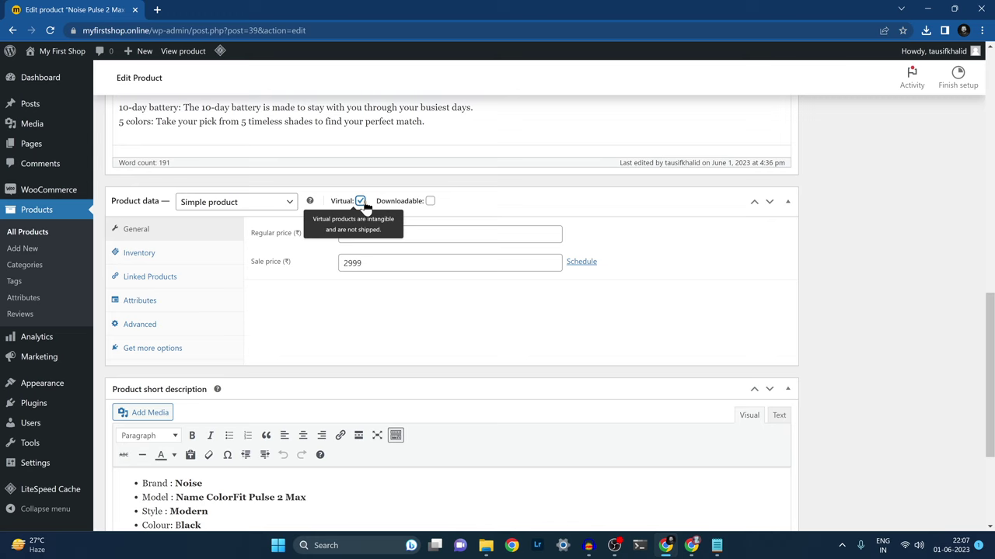
{"action": "left_click", "coordinate": [360, 202]}
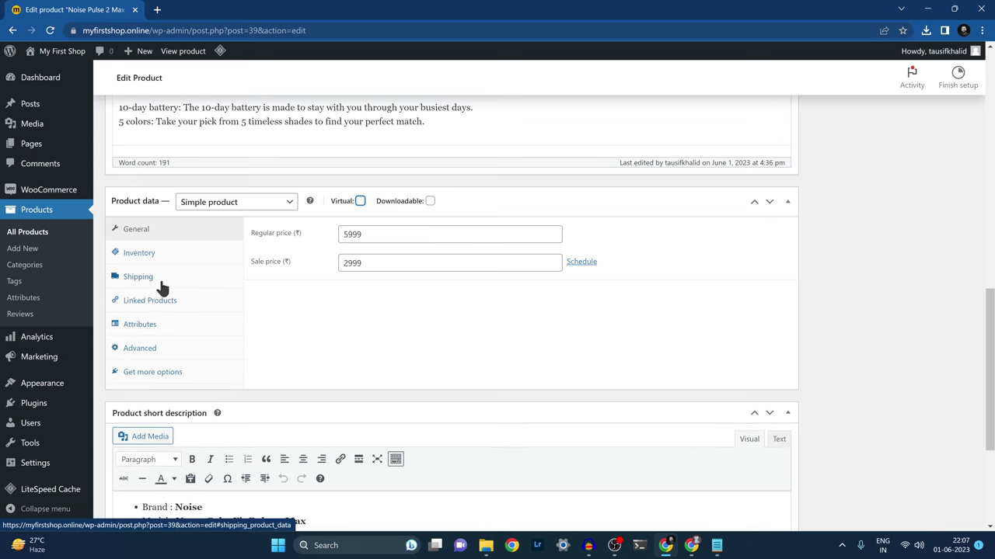
{"action": "left_click", "coordinate": [360, 201]}
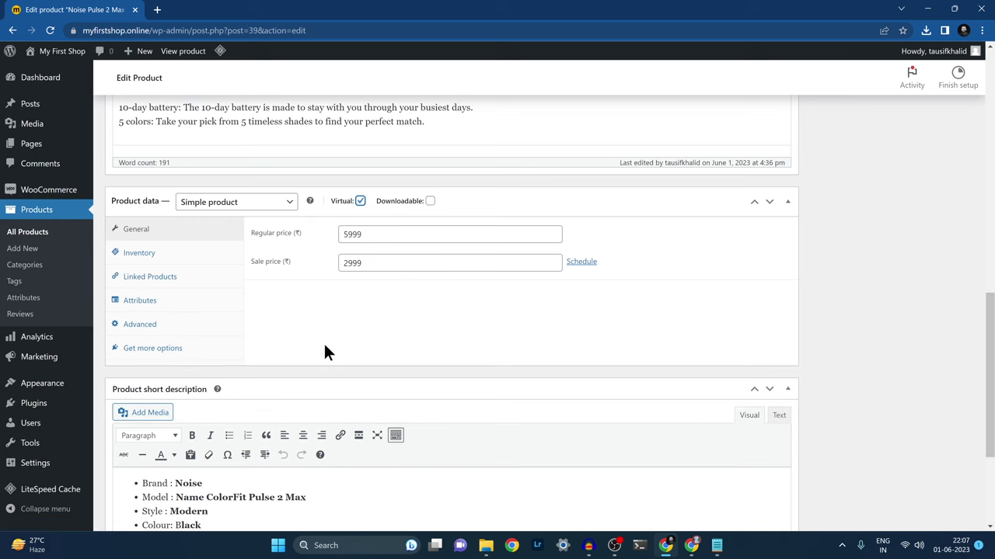
{"action": "scroll", "coordinate": [326, 342], "scroll_direction": "down", "scroll_amount": 2}
{"action": "scroll", "coordinate": [329, 335], "scroll_direction": "up", "scroll_amount": 4}
{"action": "left_click", "coordinate": [360, 302]}
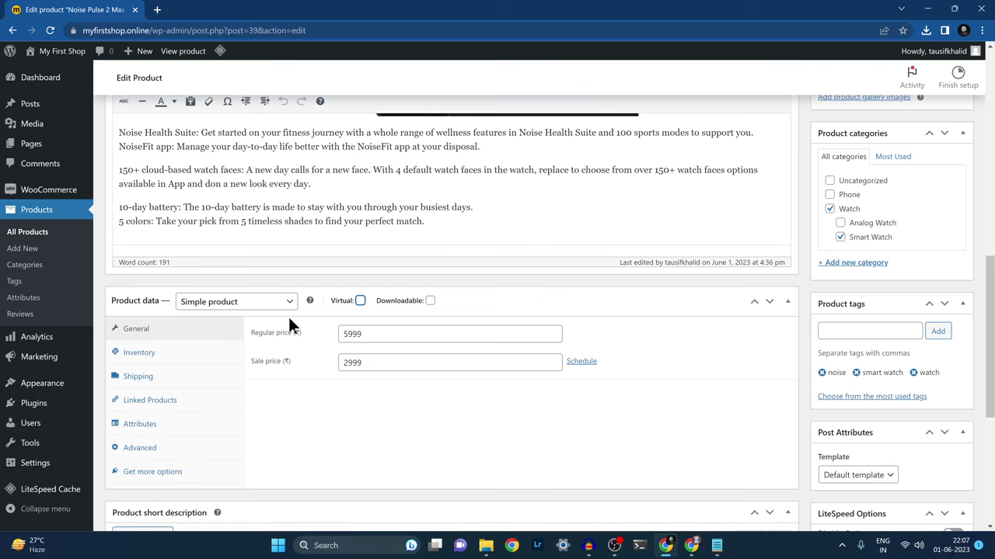
{"action": "left_click", "coordinate": [247, 305]}
- Switch the product type to Grouped product and link Noise Pulse 2 Max as a grouped item
{"action": "left_click", "coordinate": [263, 342]}
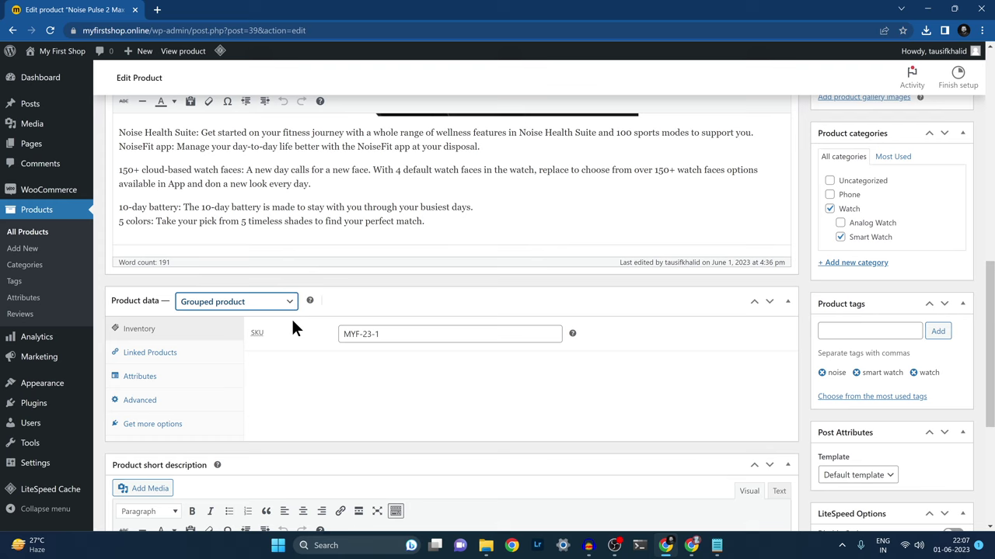
{"action": "left_click", "coordinate": [160, 356]}
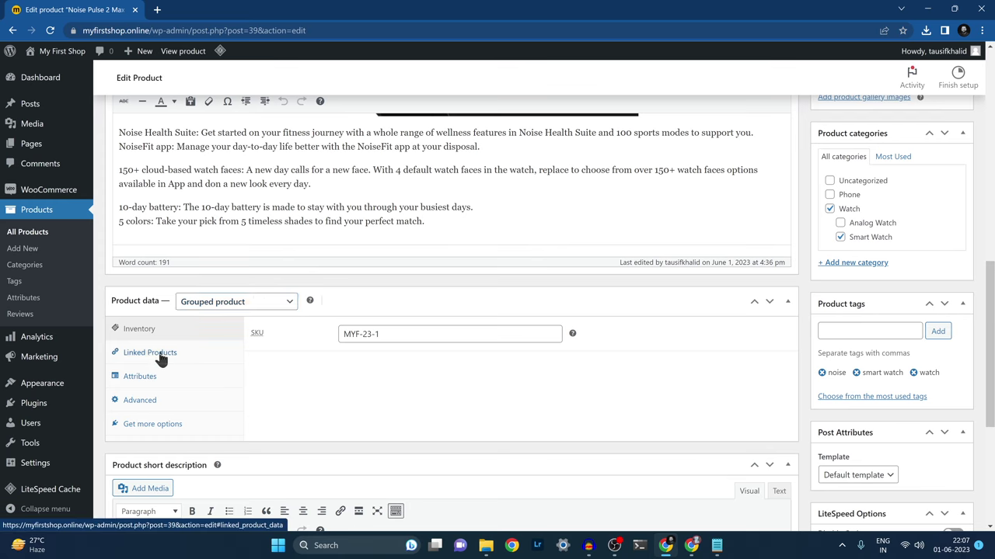
{"action": "left_click", "coordinate": [409, 338]}
{"action": "type", "text": "noi"}
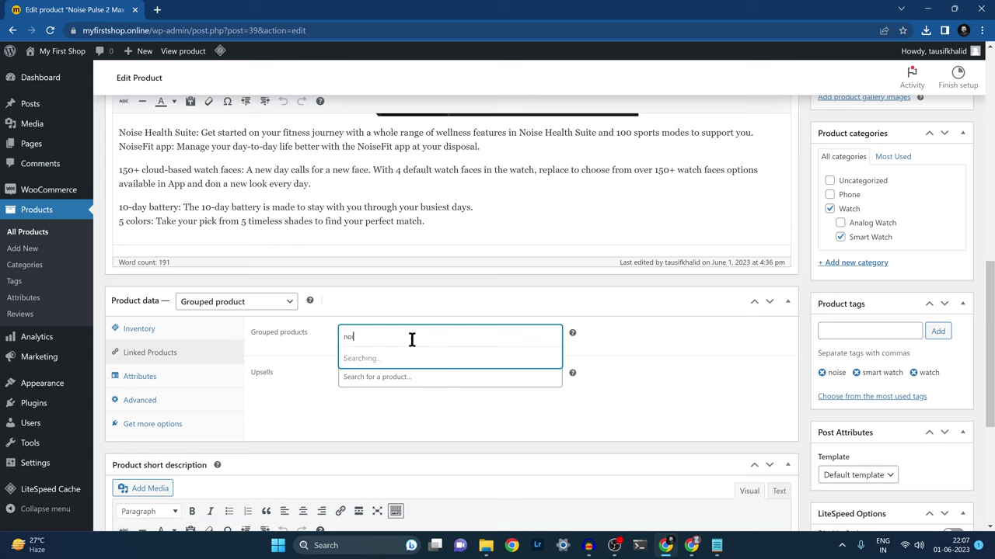
{"action": "left_click", "coordinate": [438, 363]}
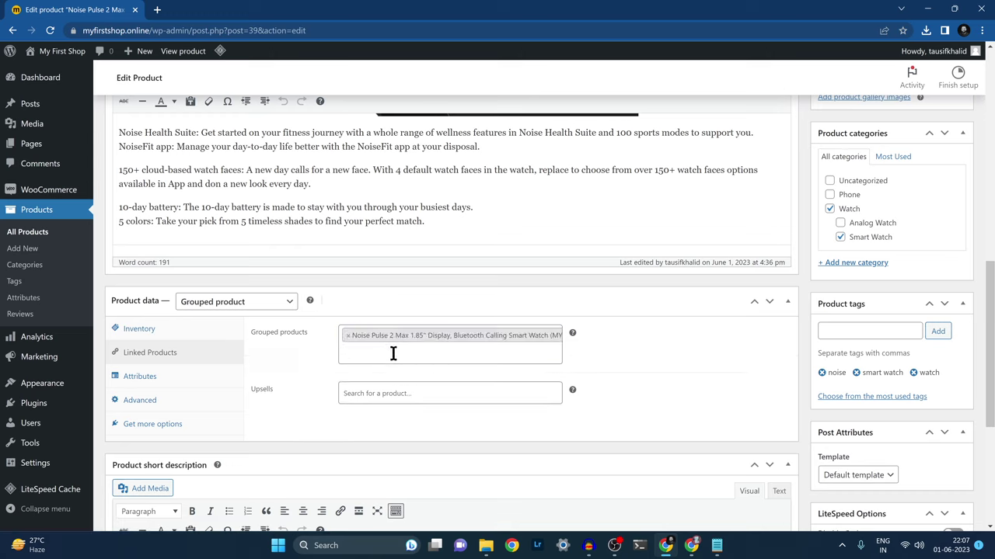
{"action": "type", "text": "noi"}
{"action": "left_click", "coordinate": [413, 381]}
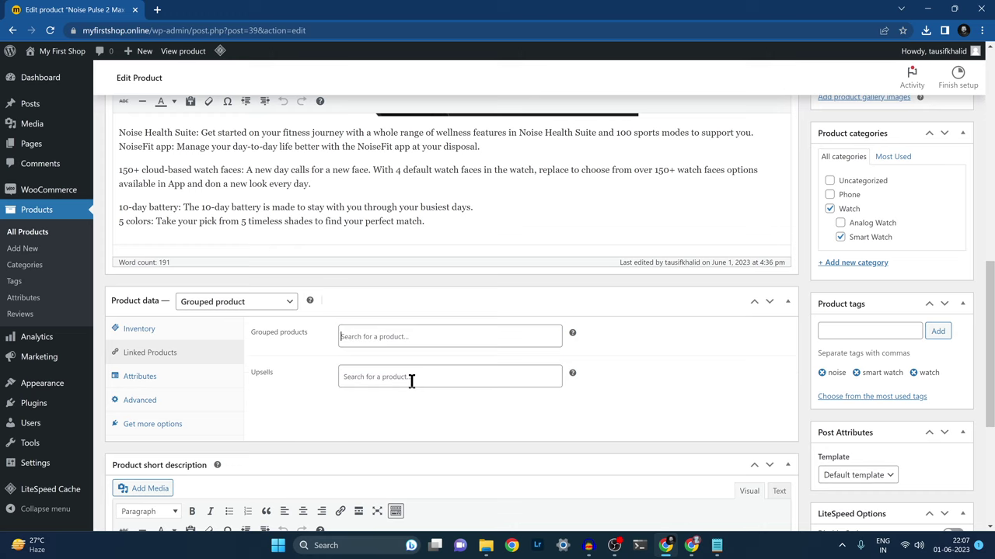
{"action": "left_click", "coordinate": [415, 334]}
{"action": "type", "text": "noi"}
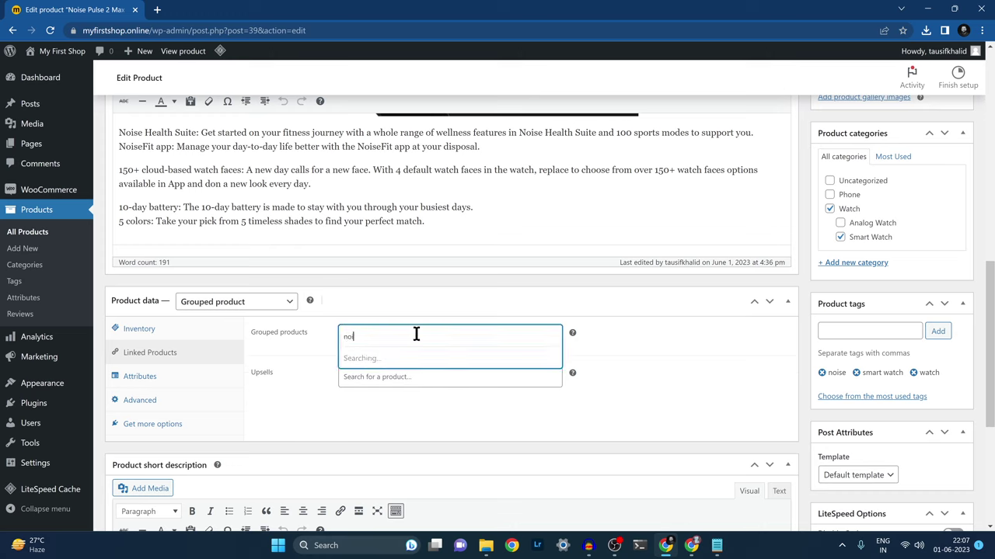
{"action": "left_click", "coordinate": [450, 370]}
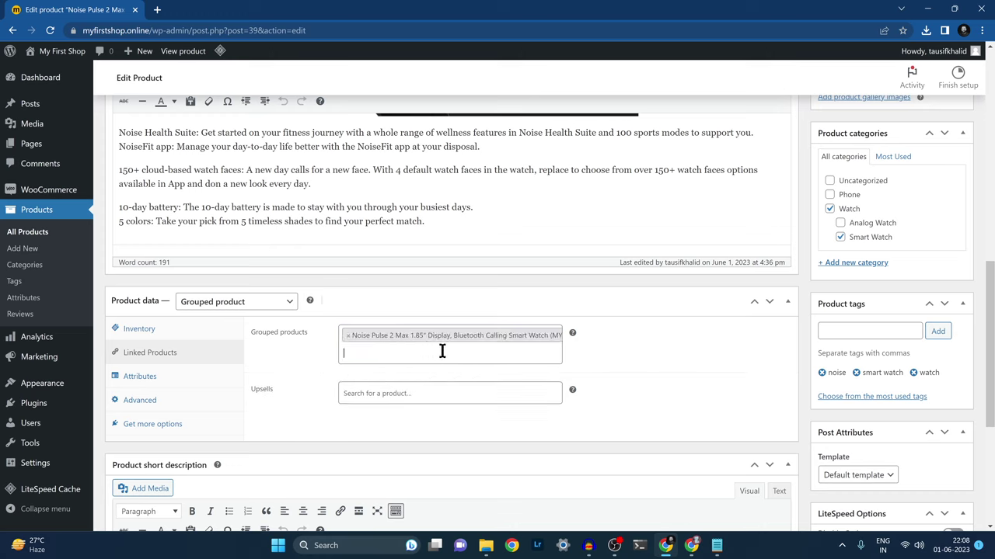
- Update the grouped watch copy and view its store page
{"action": "left_click", "coordinate": [403, 357]}
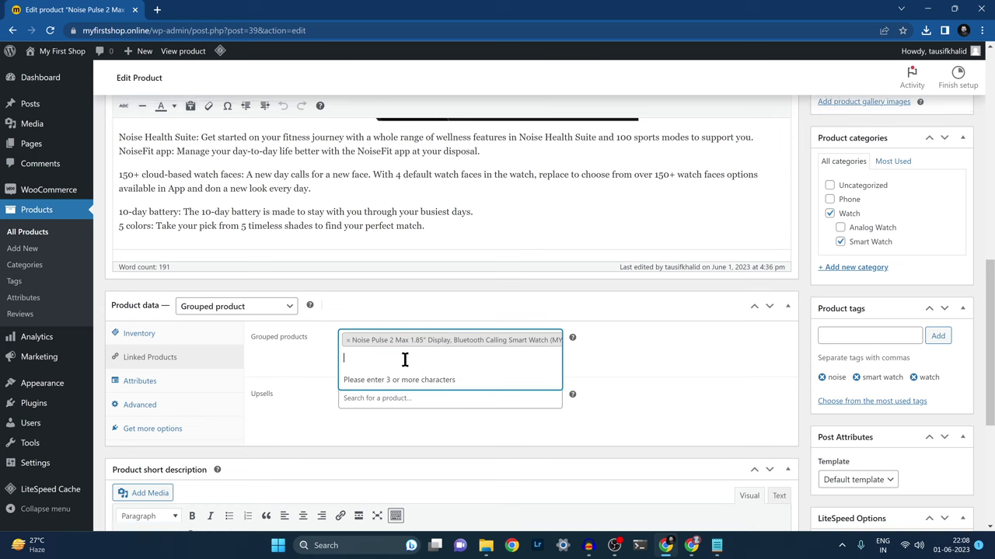
{"action": "scroll", "coordinate": [405, 354], "scroll_direction": "up", "scroll_amount": 5}
{"action": "scroll", "coordinate": [408, 351], "scroll_direction": "down", "scroll_amount": 5}
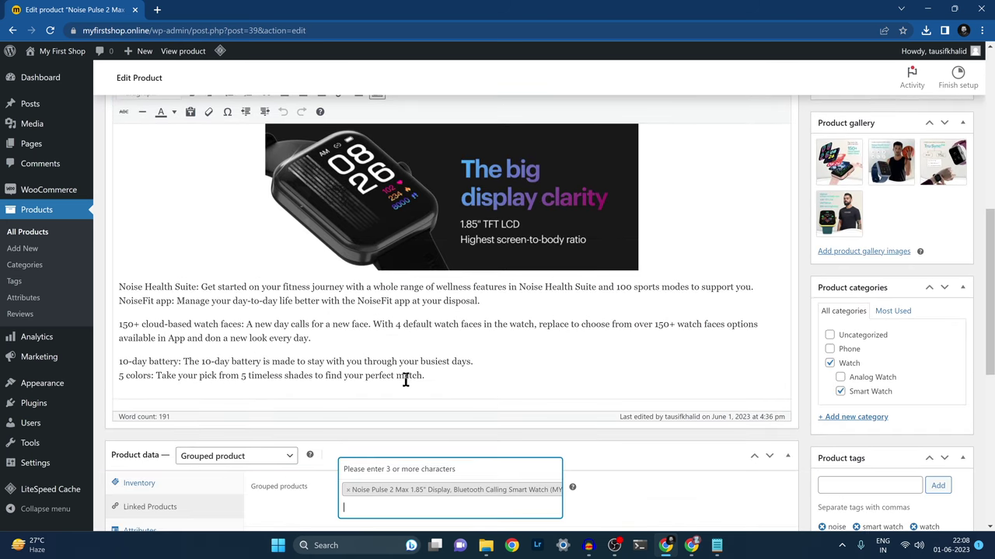
{"action": "left_click", "coordinate": [329, 513]}
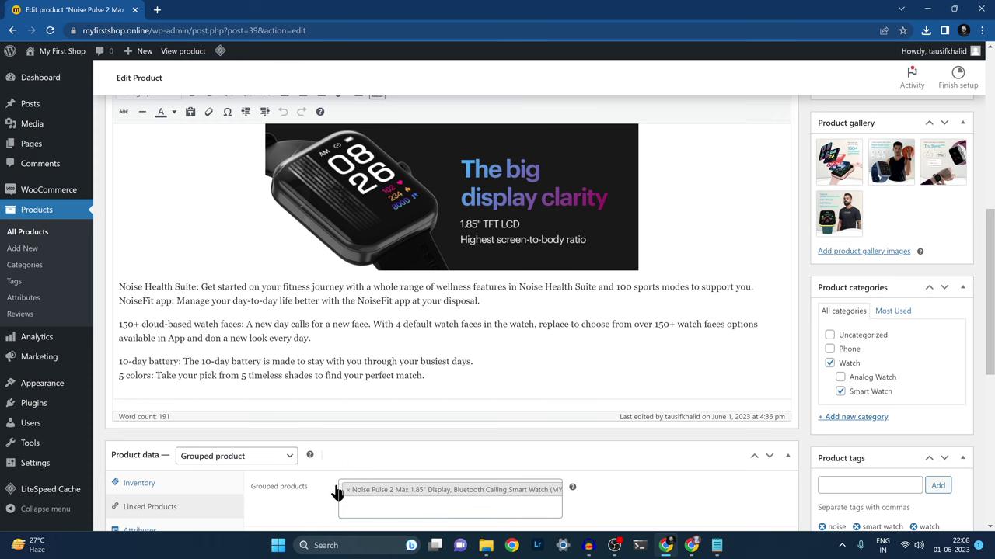
{"action": "scroll", "coordinate": [448, 460], "scroll_direction": "down", "scroll_amount": 2}
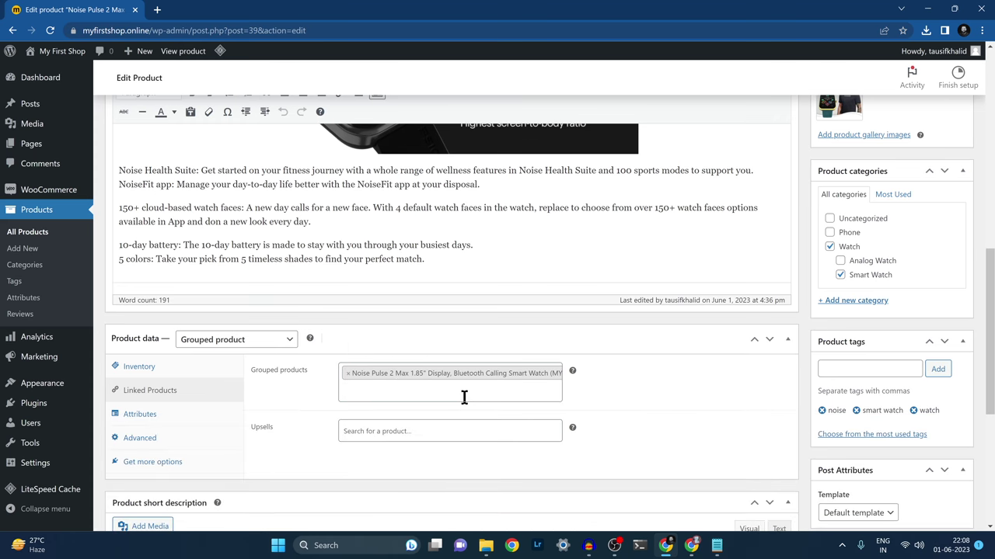
{"action": "scroll", "coordinate": [524, 311], "scroll_direction": "down", "scroll_amount": 4}
{"action": "scroll", "coordinate": [523, 311], "scroll_direction": "up", "scroll_amount": 10}
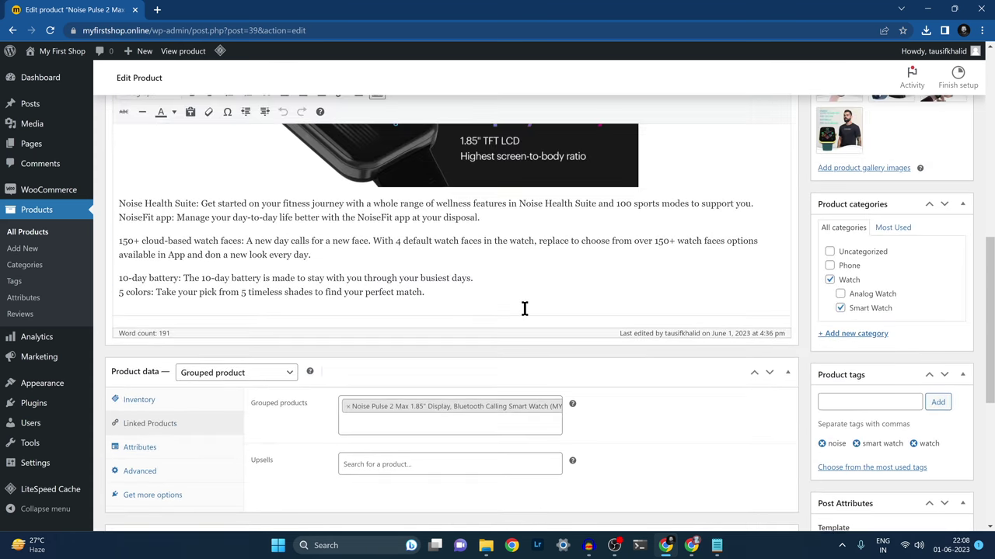
{"action": "scroll", "coordinate": [524, 309], "scroll_direction": "up", "scroll_amount": 2}
{"action": "left_click", "coordinate": [950, 293]}
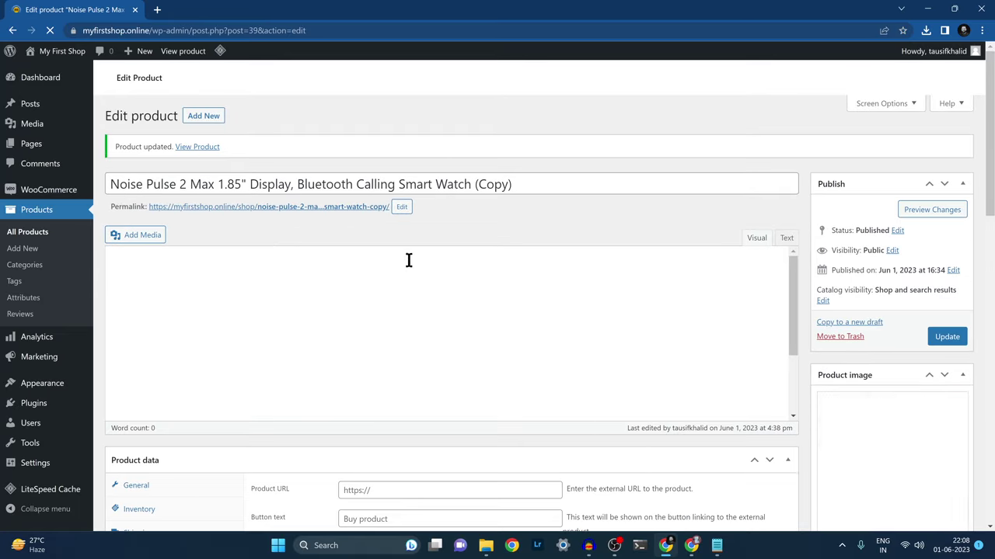
{"action": "left_click", "coordinate": [340, 208]}
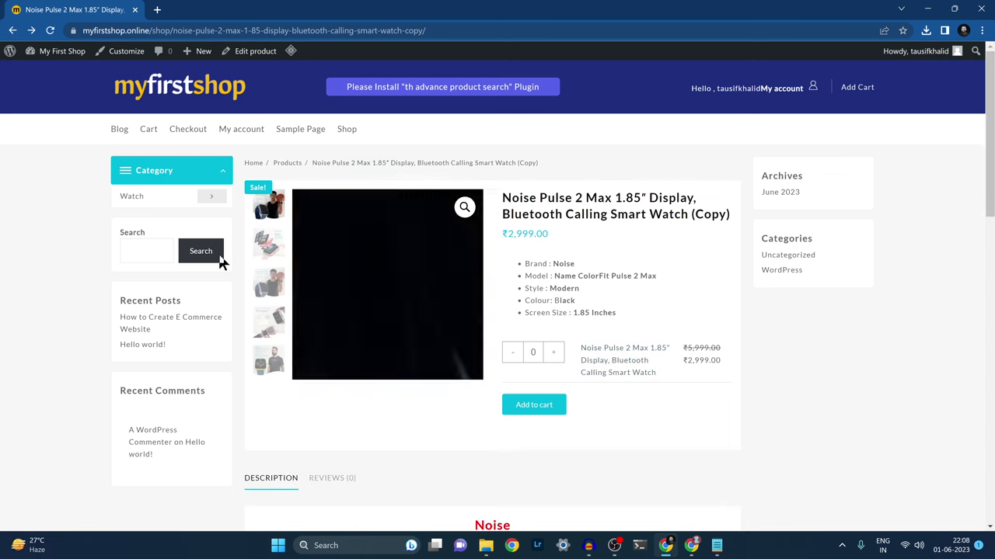
- Publish a new simple product named Dummy Product with regular price 100
{"action": "mouse_move", "coordinate": [201, 51]}
{"action": "left_click", "coordinate": [196, 116]}
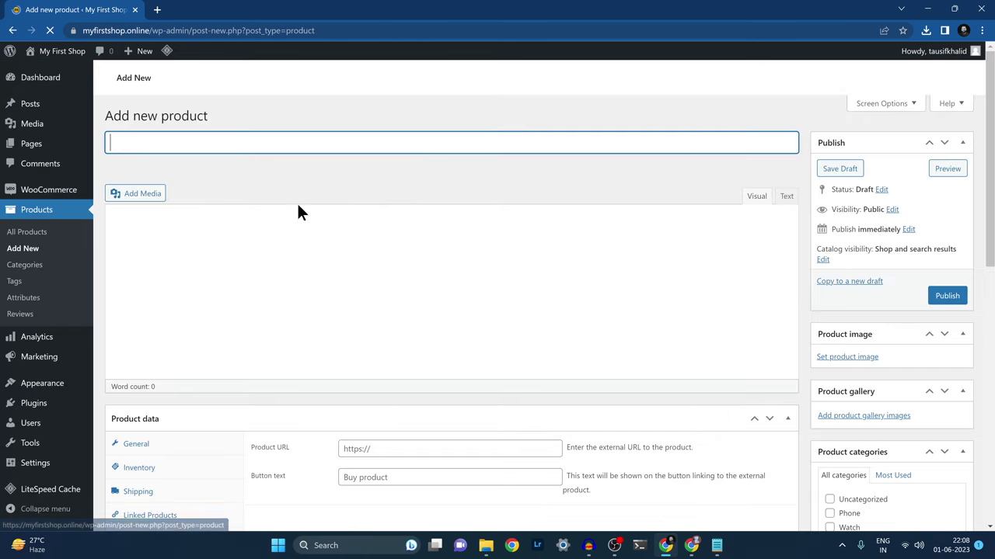
{"action": "type", "text": "Dumme"}
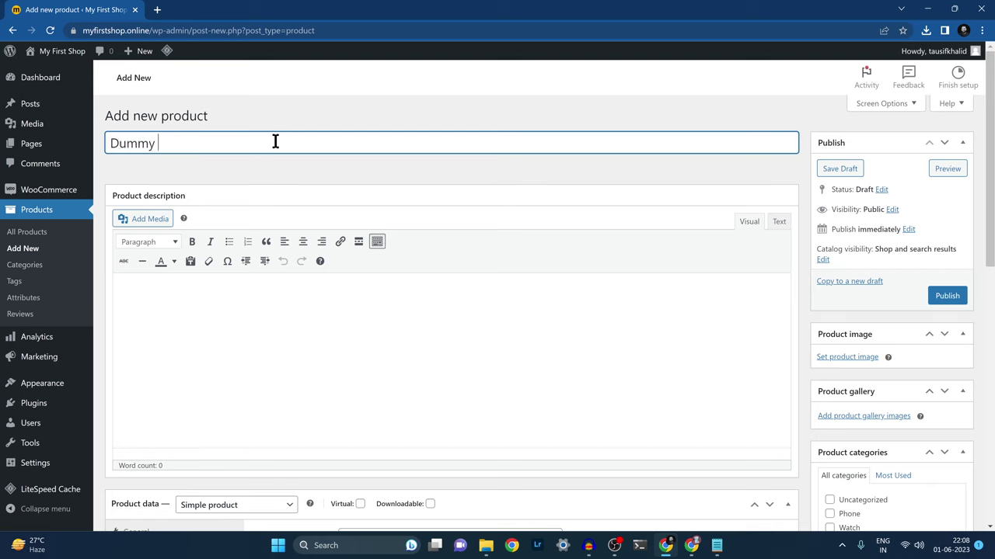
{"action": "type", "text": " Product"}
{"action": "scroll", "coordinate": [485, 424], "scroll_direction": "down", "scroll_amount": 5}
{"action": "left_click", "coordinate": [373, 189]}
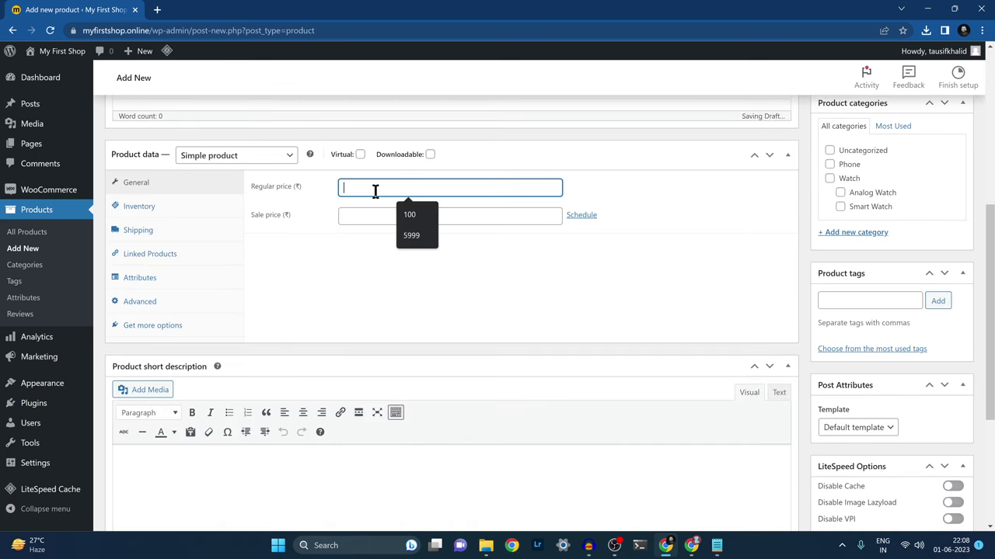
{"action": "type", "text": "100"}
{"action": "scroll", "coordinate": [674, 192], "scroll_direction": "up", "scroll_amount": 5}
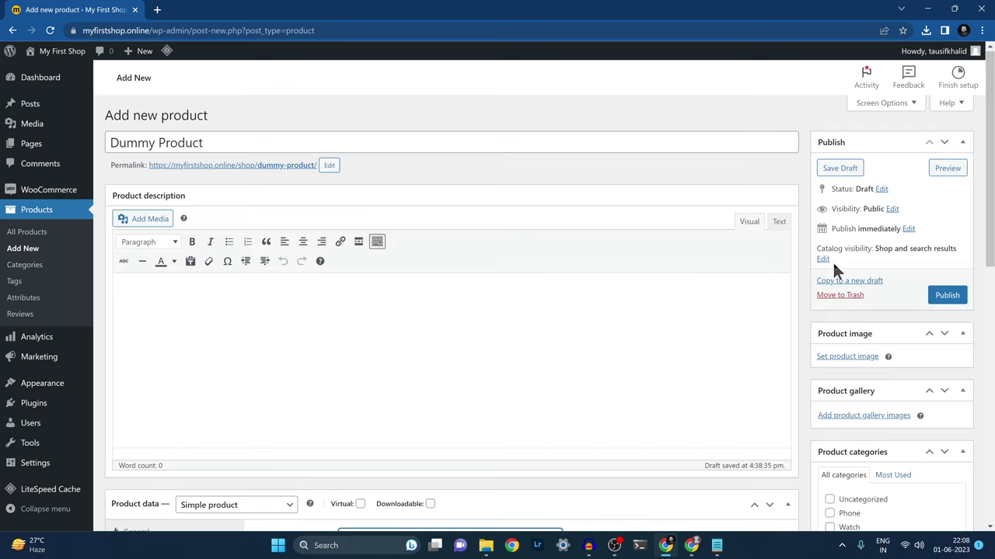
{"action": "left_click", "coordinate": [948, 295]}
- Browse the shop to the grouped watch copy's page and reopen it in the editor
{"action": "mouse_move", "coordinate": [47, 53]}
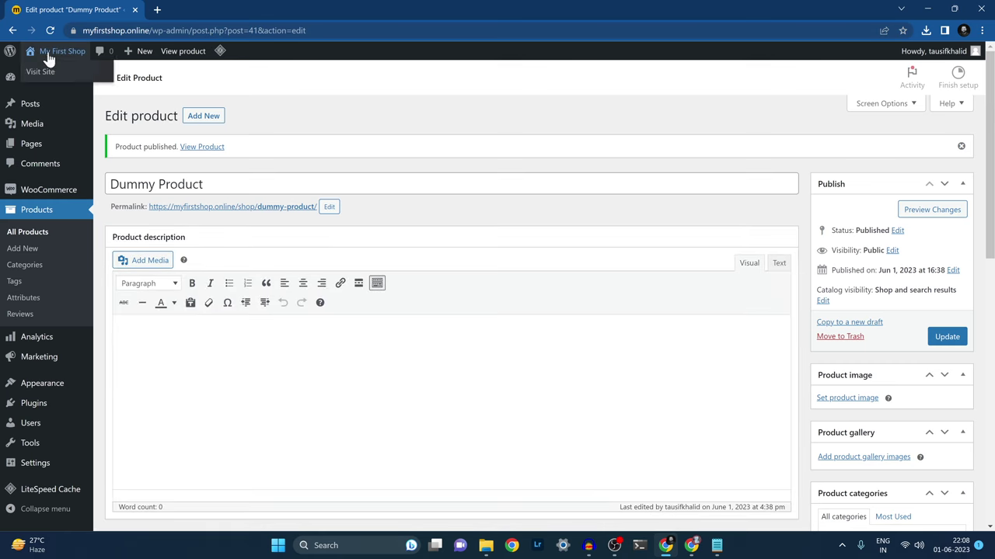
{"action": "left_click", "coordinate": [45, 78]}
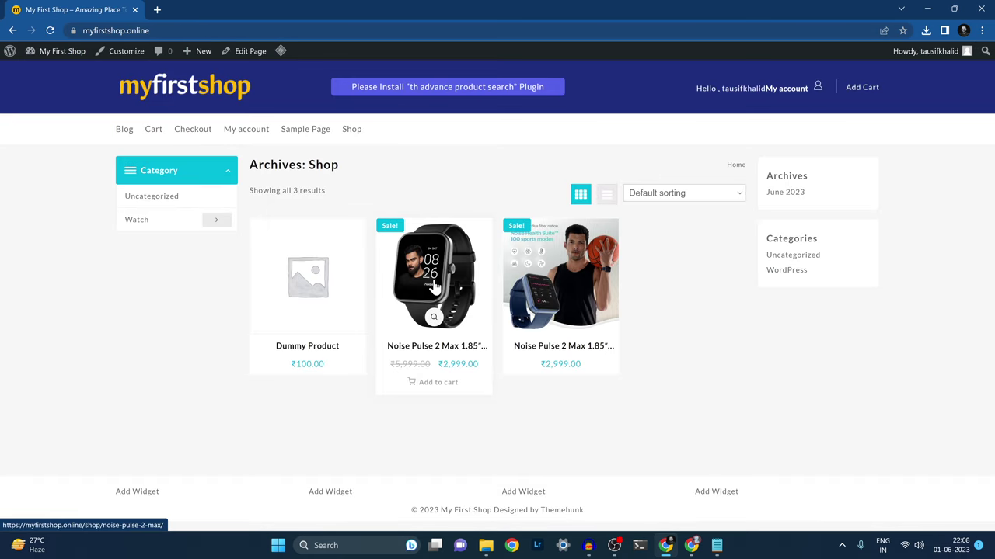
{"action": "left_click", "coordinate": [433, 285]}
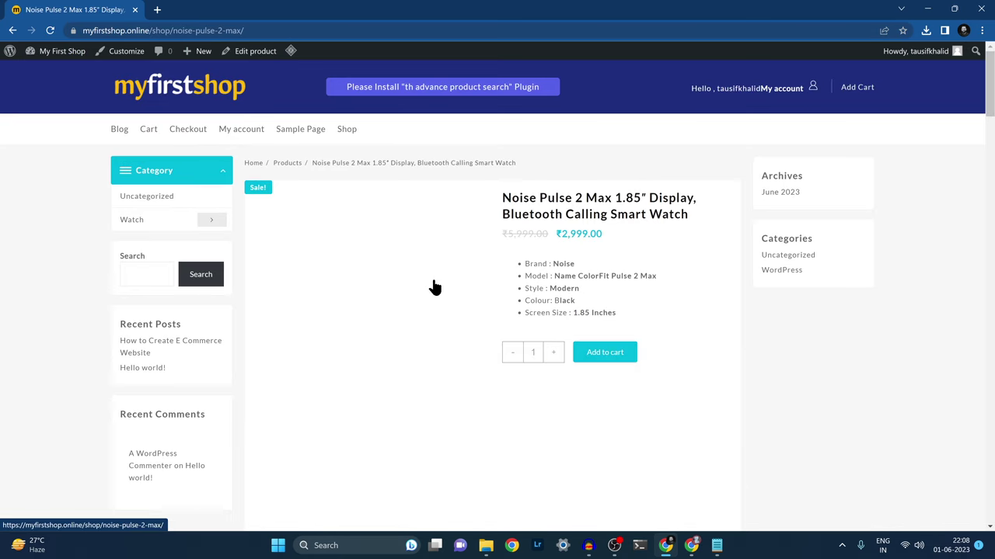
{"action": "left_click", "coordinate": [13, 30]}
{"action": "left_click", "coordinate": [584, 286]}
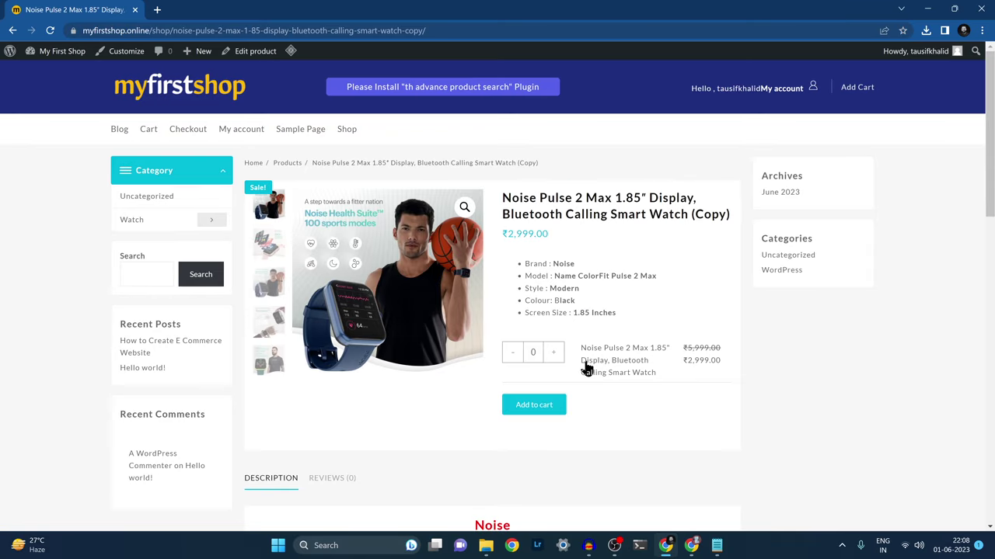
{"action": "left_click", "coordinate": [250, 50]}
{"action": "scroll", "coordinate": [458, 279], "scroll_direction": "down", "scroll_amount": 10}
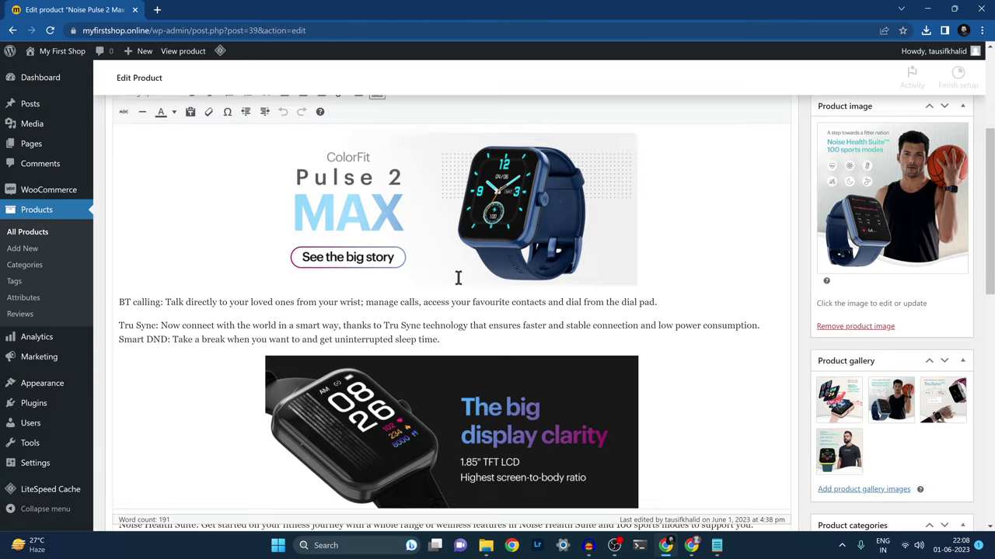
{"action": "scroll", "coordinate": [456, 278], "scroll_direction": "down", "scroll_amount": 4}
{"action": "scroll", "coordinate": [129, 256], "scroll_direction": "up", "scroll_amount": 1}
- Add Dummy Product (#41) to the watch's grouped products, update, and view its store page
{"action": "left_click", "coordinate": [150, 215]}
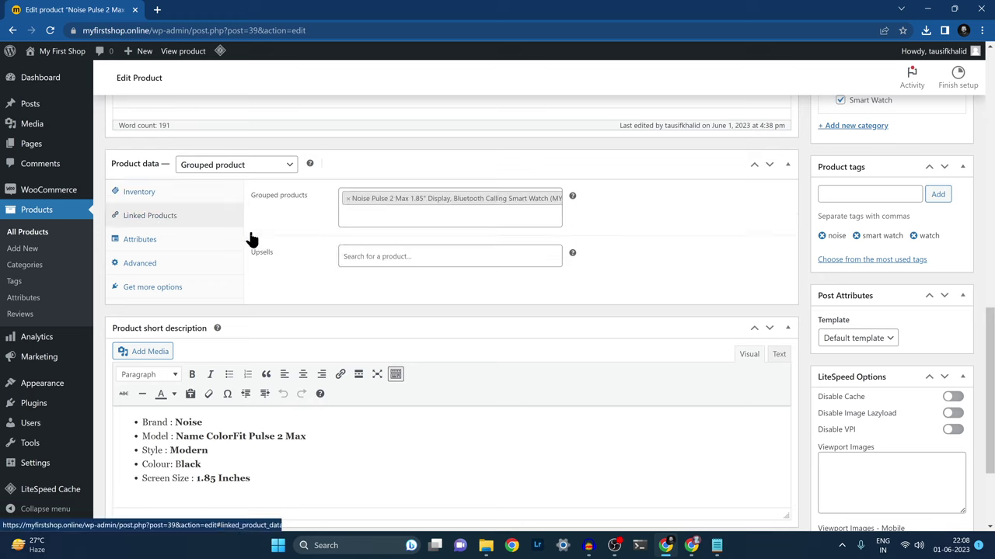
{"action": "left_click", "coordinate": [375, 222]}
{"action": "type", "text": "dumm"}
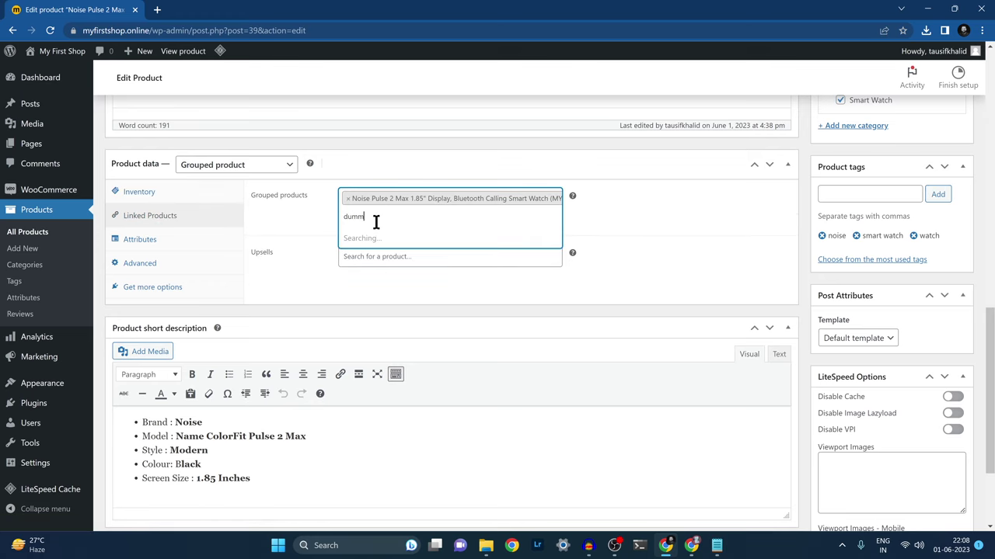
{"action": "left_click", "coordinate": [393, 244]}
{"action": "scroll", "coordinate": [598, 249], "scroll_direction": "up", "scroll_amount": 10}
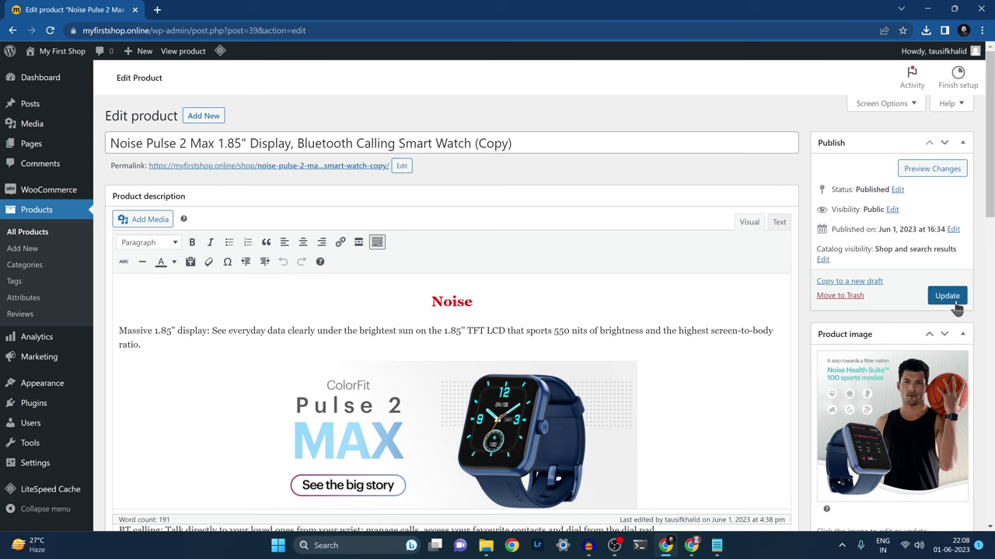
{"action": "left_click", "coordinate": [949, 298]}
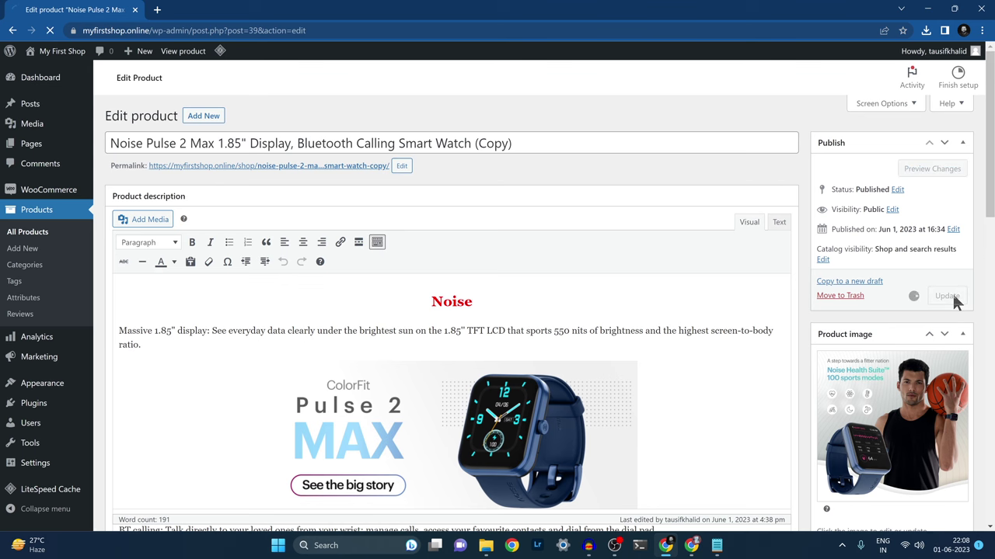
{"action": "left_click", "coordinate": [356, 213]}
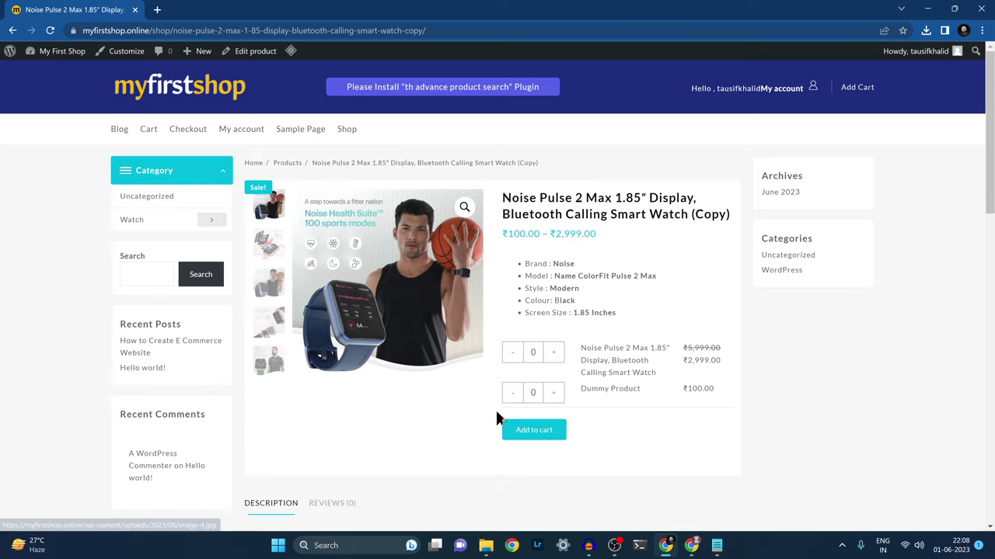
- Set the watch and Dummy Product quantities to 1 each and add both to the cart
{"action": "left_click", "coordinate": [552, 359]}
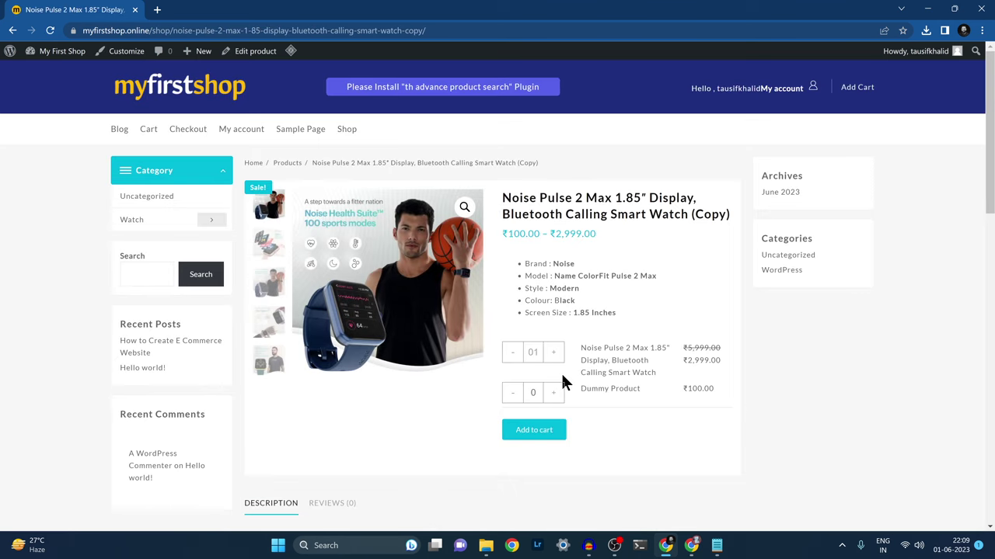
{"action": "left_click", "coordinate": [553, 398]}
{"action": "scroll", "coordinate": [575, 358], "scroll_direction": "down", "scroll_amount": 10}
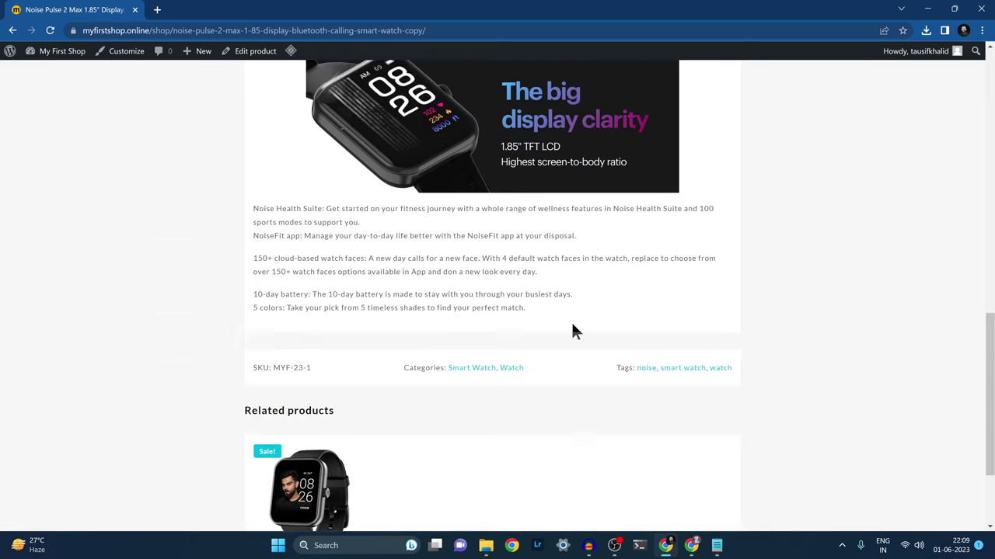
{"action": "scroll", "coordinate": [573, 330], "scroll_direction": "up", "scroll_amount": 10}
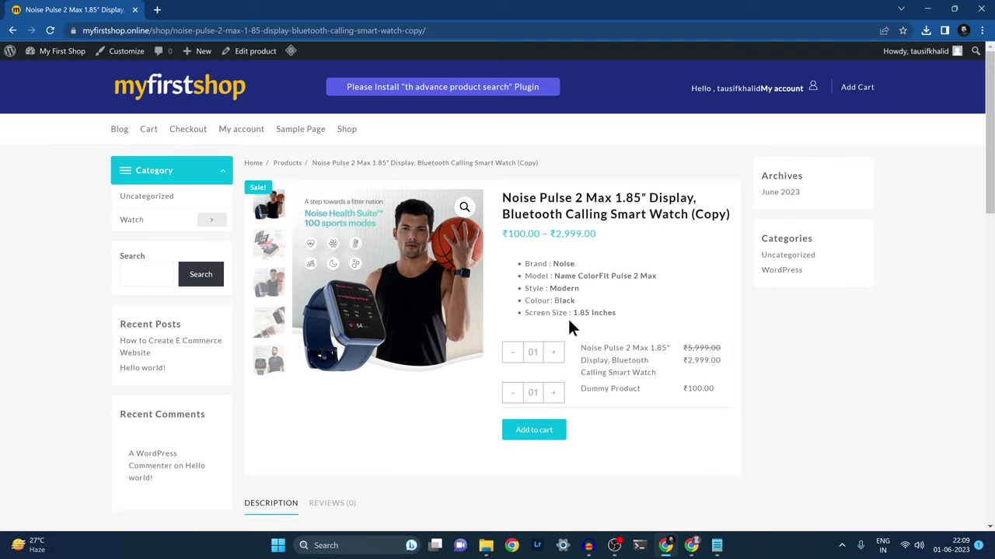
{"action": "double_click", "coordinate": [532, 352]}
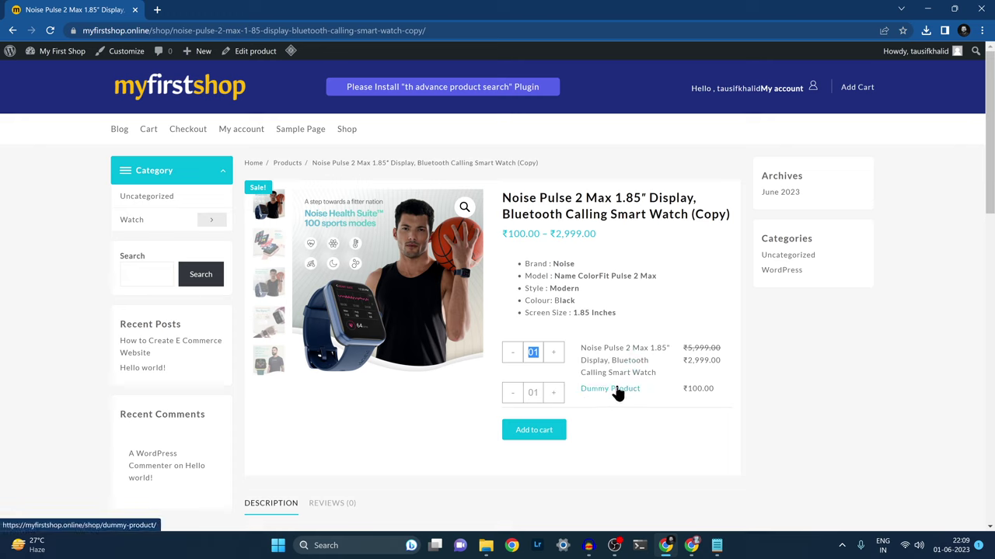
{"action": "left_click", "coordinate": [533, 393]}
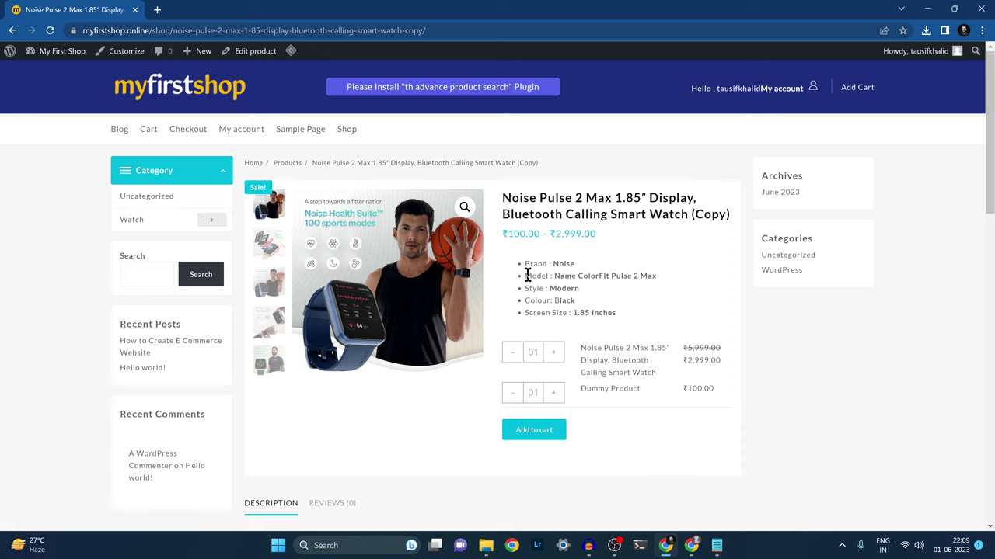
{"action": "left_click_drag", "start_coordinate": [526, 263], "coordinate": [589, 312]}
{"action": "left_click", "coordinate": [618, 307]}
{"action": "left_click", "coordinate": [623, 315]}
{"action": "left_click", "coordinate": [537, 432]}
- In the cart, change the watch quantity to 2, then reopen the grouped watch copy for editing
{"action": "left_click", "coordinate": [703, 195]}
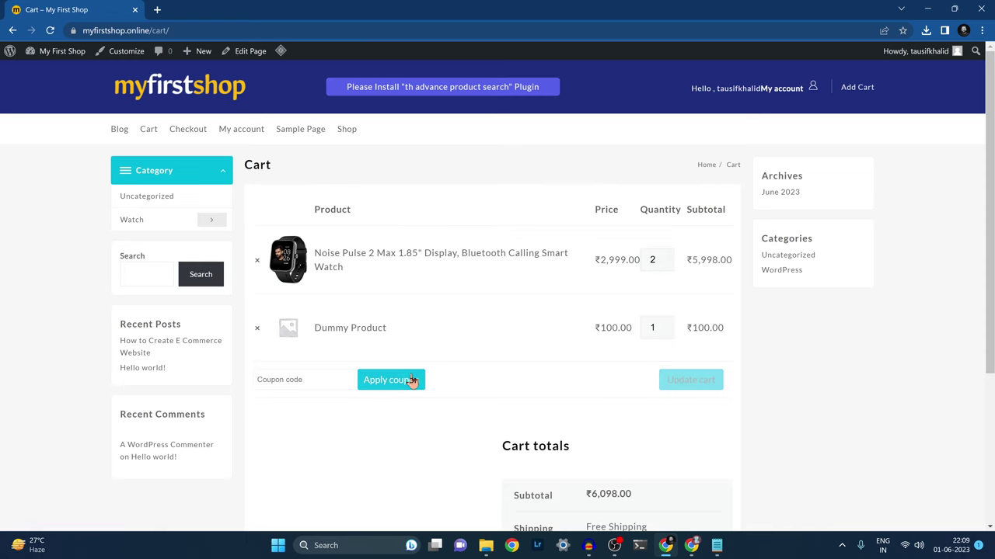
{"action": "double_click", "coordinate": [657, 259]}
{"action": "type", "text": "2"}
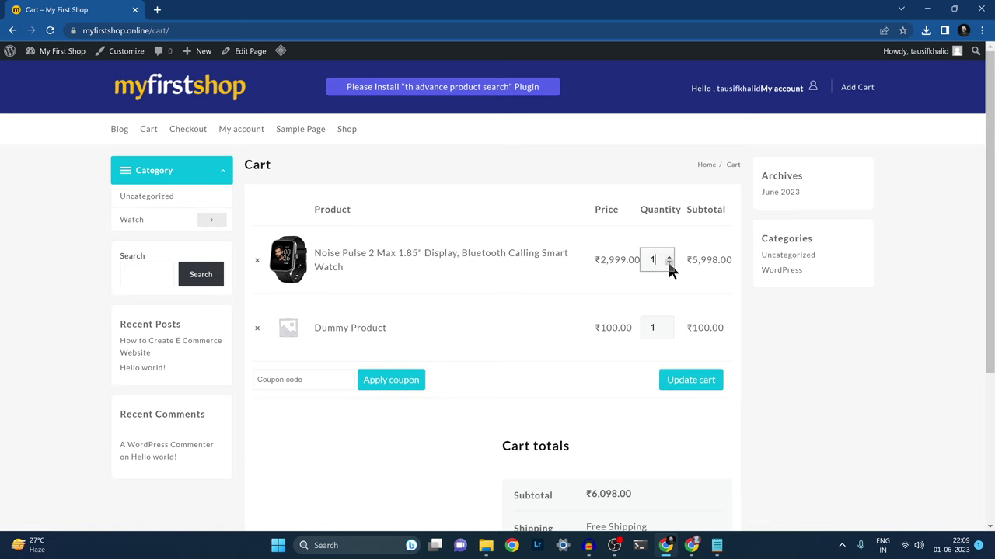
{"action": "scroll", "coordinate": [591, 373], "scroll_direction": "down", "scroll_amount": 2}
{"action": "scroll", "coordinate": [624, 350], "scroll_direction": "up", "scroll_amount": 2}
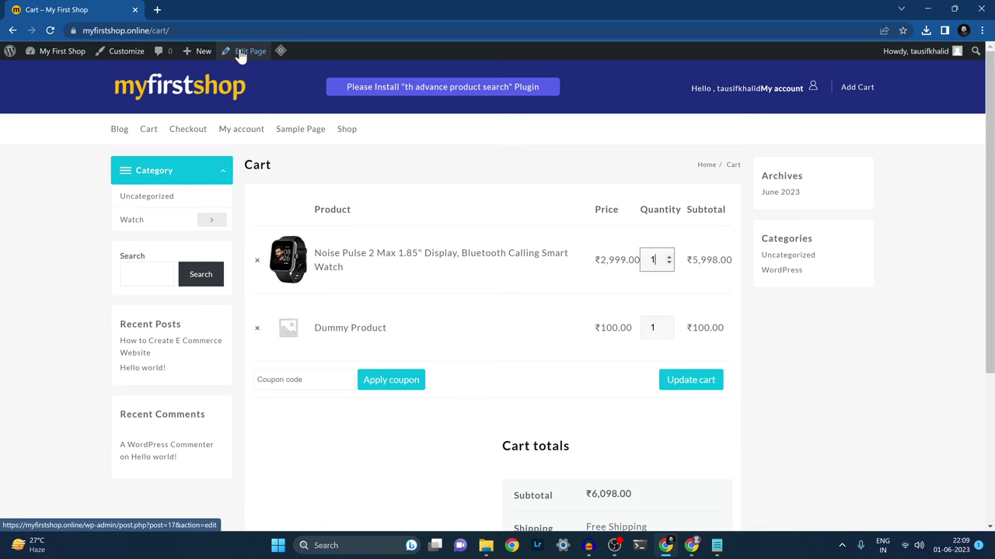
{"action": "left_click", "coordinate": [200, 92]}
{"action": "left_click", "coordinate": [522, 373]}
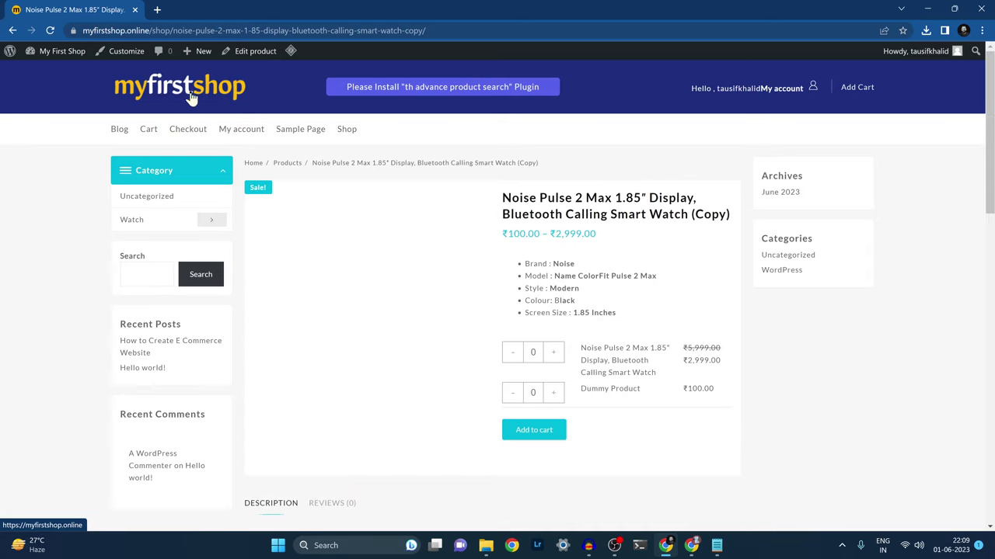
{"action": "left_click", "coordinate": [244, 51]}
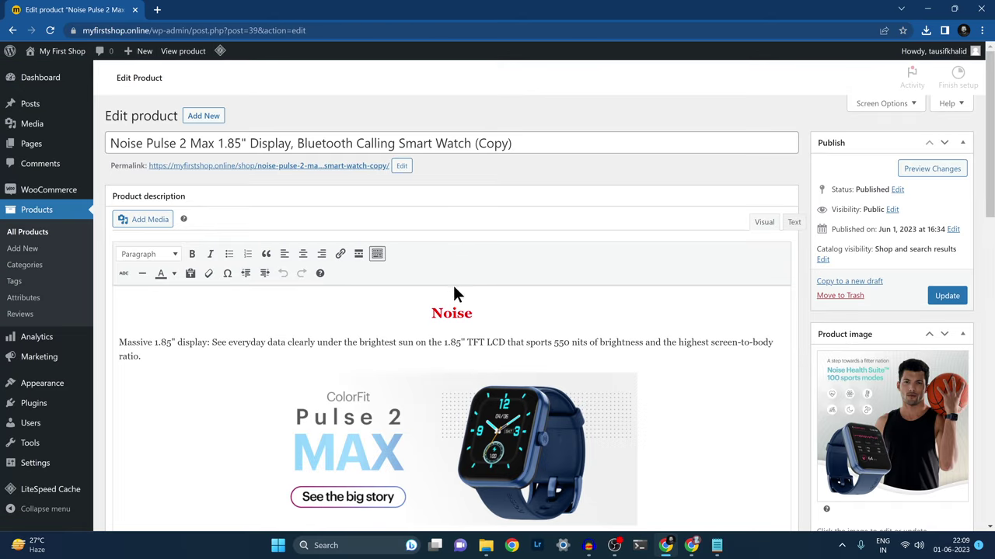
- Change the product type from Grouped product to External/Affiliate product and select the Product URL field
{"action": "scroll", "coordinate": [452, 289], "scroll_direction": "down", "scroll_amount": 15}
{"action": "scroll", "coordinate": [451, 291], "scroll_direction": "up", "scroll_amount": 3}
{"action": "left_click", "coordinate": [289, 285]}
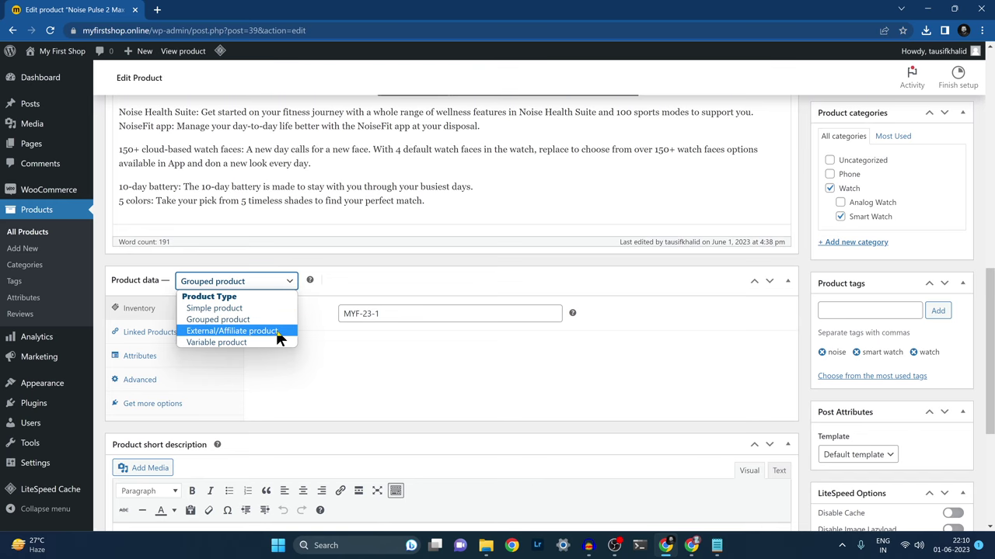
{"action": "left_click", "coordinate": [232, 331]}
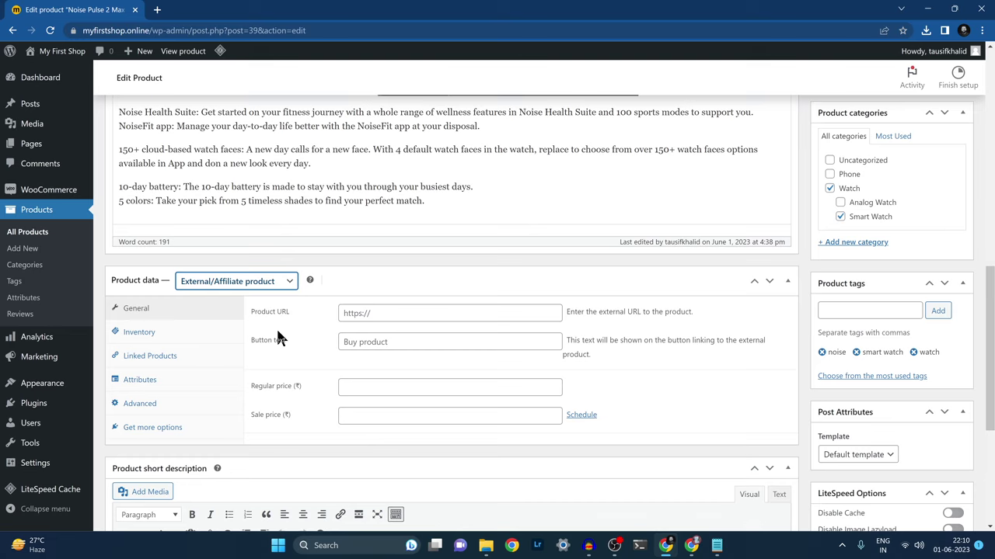
{"action": "scroll", "coordinate": [276, 327], "scroll_direction": "up", "scroll_amount": 10}
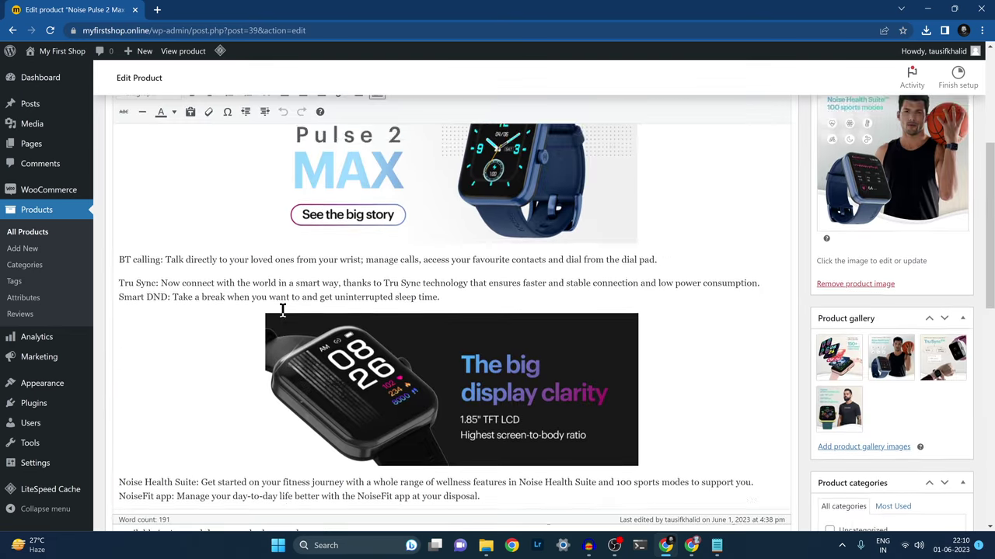
{"action": "scroll", "coordinate": [464, 252], "scroll_direction": "down", "scroll_amount": 12}
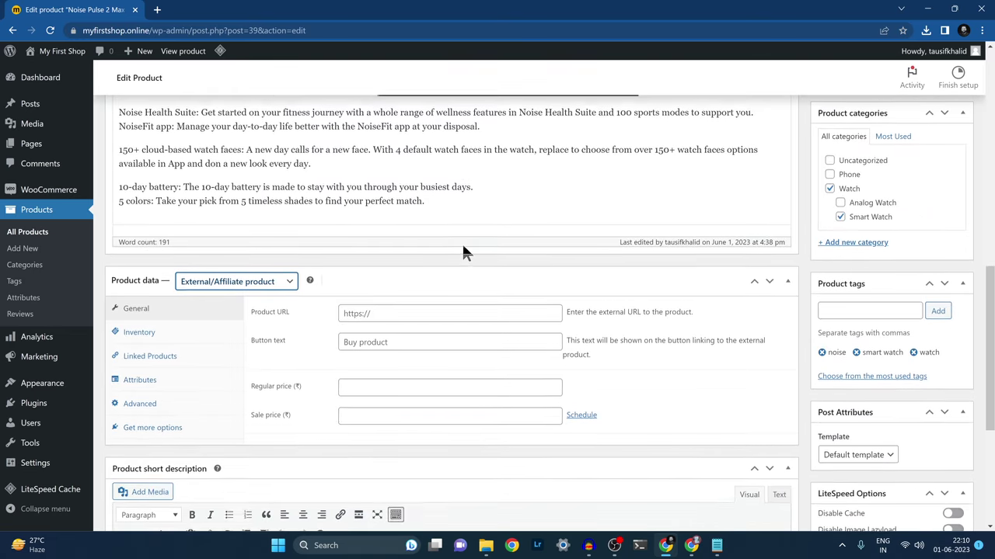
{"action": "scroll", "coordinate": [464, 253], "scroll_direction": "up", "scroll_amount": 3}
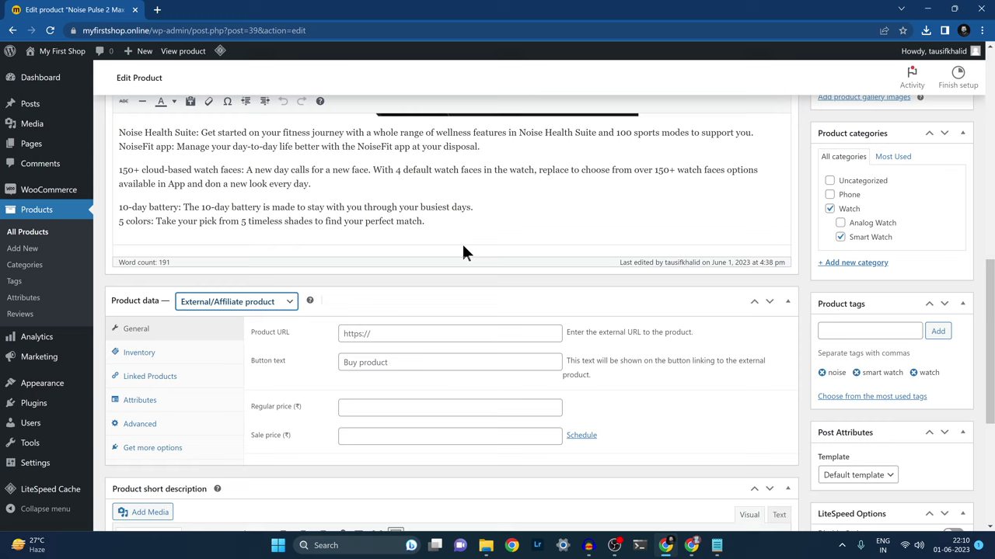
{"action": "left_click", "coordinate": [454, 333]}
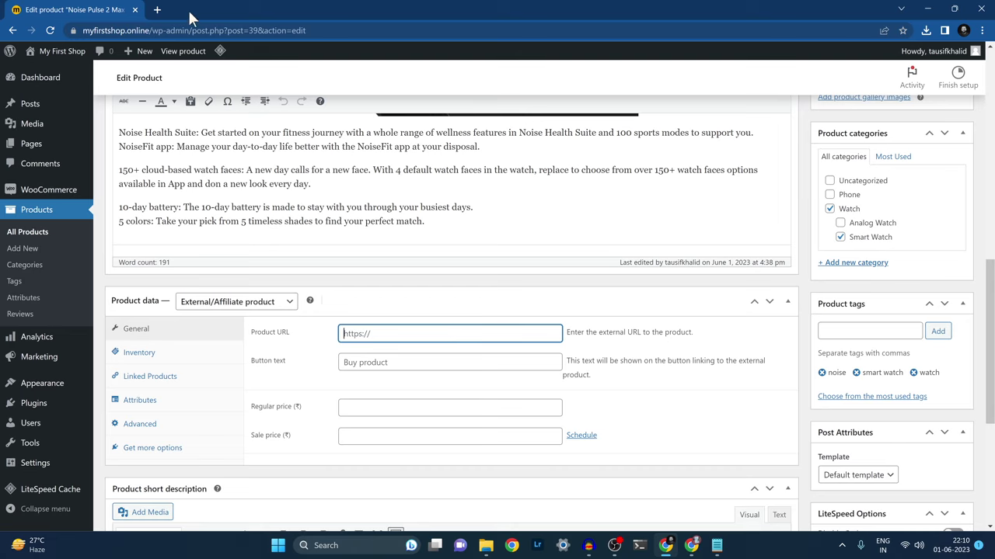
- In a new tab, search for amazon, go to Amazon.in and open the Bluetooth calling smartwatch results
{"action": "left_click", "coordinate": [157, 9]}
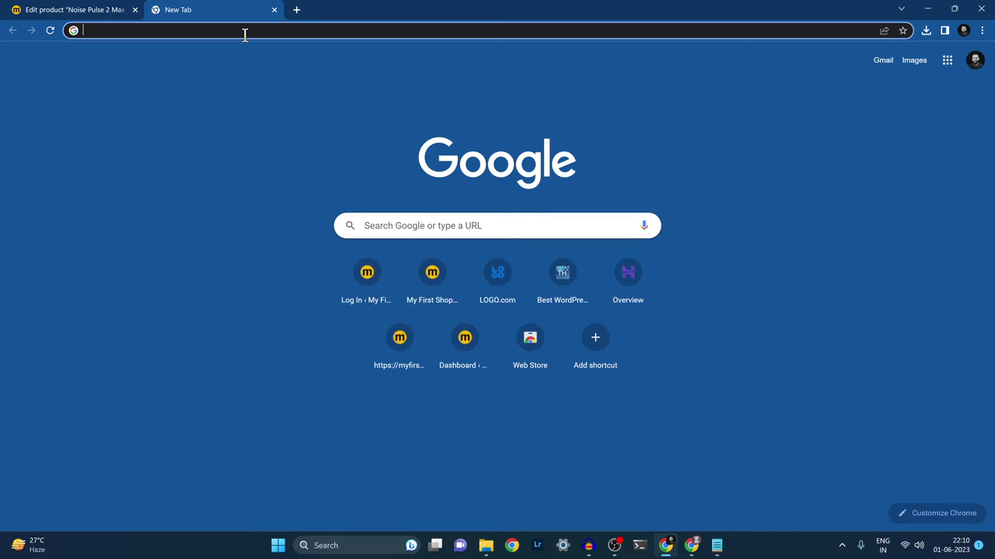
{"action": "type", "text": "ama"}
{"action": "key", "text": "Return"}
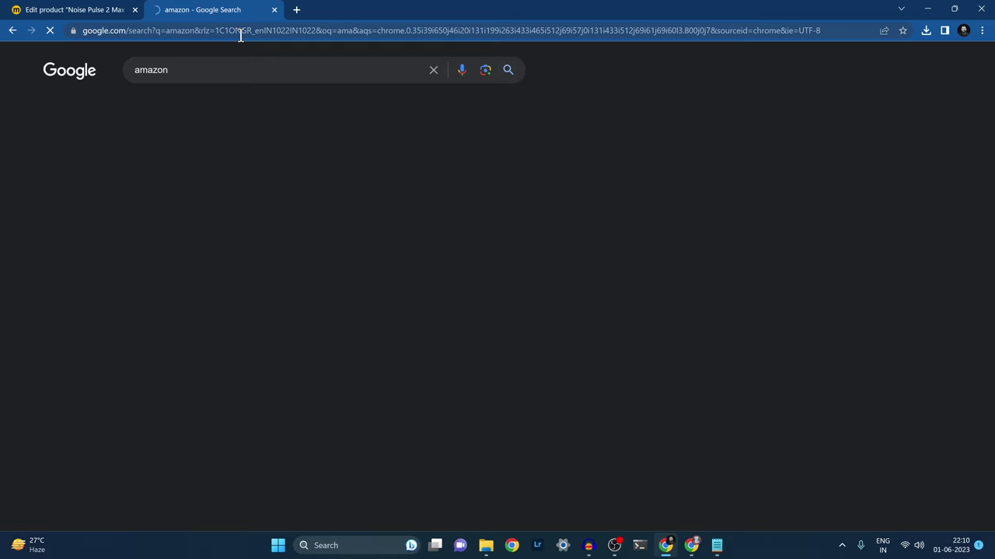
{"action": "left_click", "coordinate": [173, 205]}
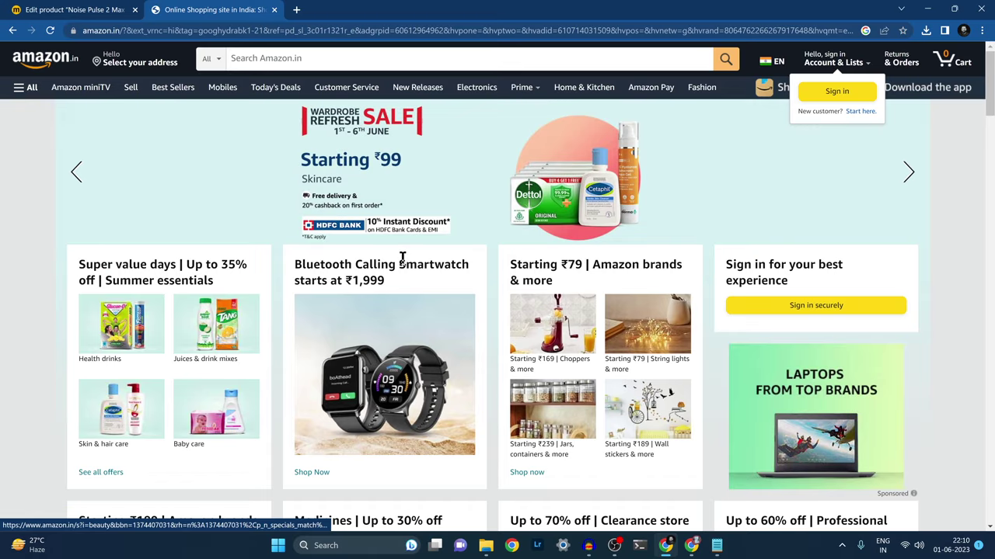
{"action": "scroll", "coordinate": [402, 257], "scroll_direction": "down", "scroll_amount": 2}
{"action": "left_click", "coordinate": [391, 240]}
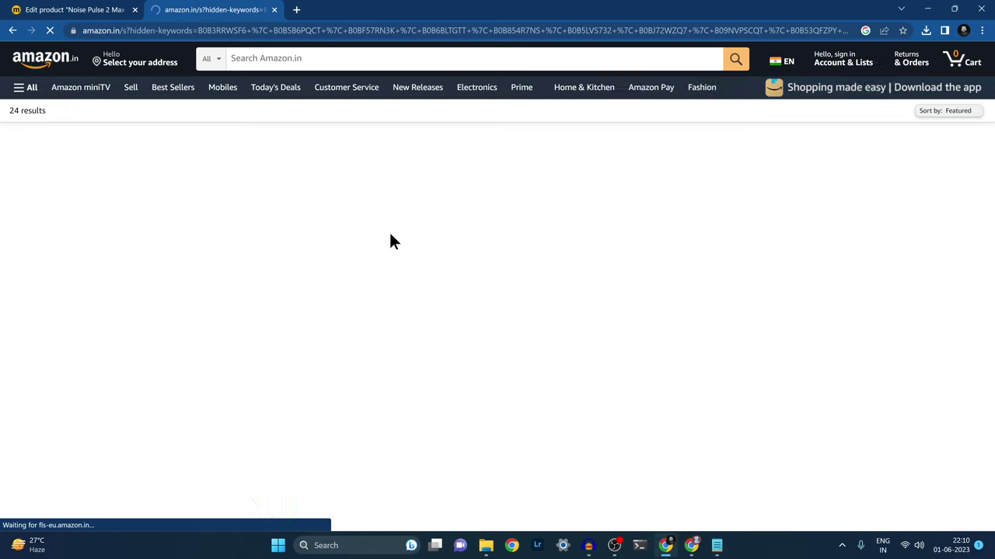
- Open the Noise Twist Bluetooth Calling Smart Watch product page from the results
{"action": "scroll", "coordinate": [538, 226], "scroll_direction": "down", "scroll_amount": 2}
{"action": "scroll", "coordinate": [538, 226], "scroll_direction": "down", "scroll_amount": 7}
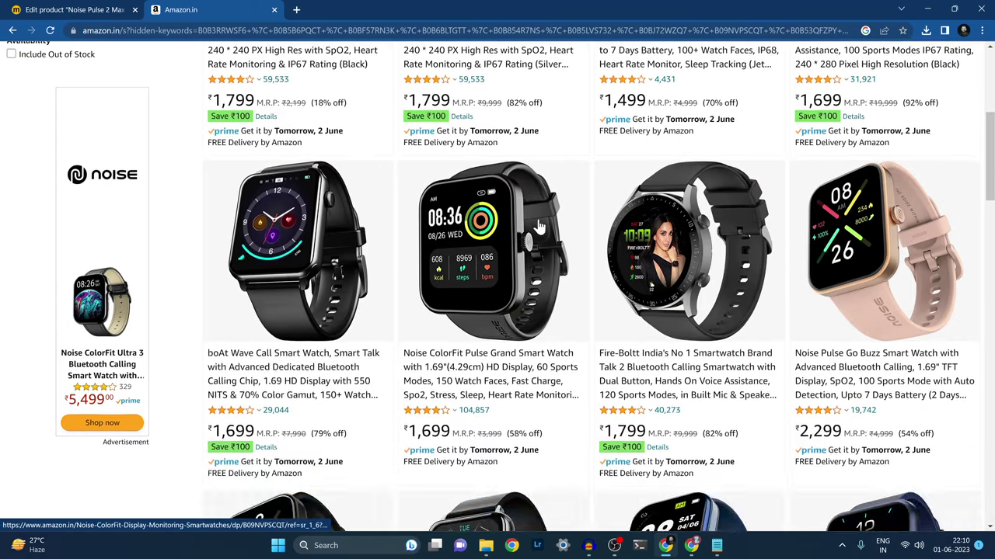
{"action": "scroll", "coordinate": [538, 226], "scroll_direction": "down", "scroll_amount": 10}
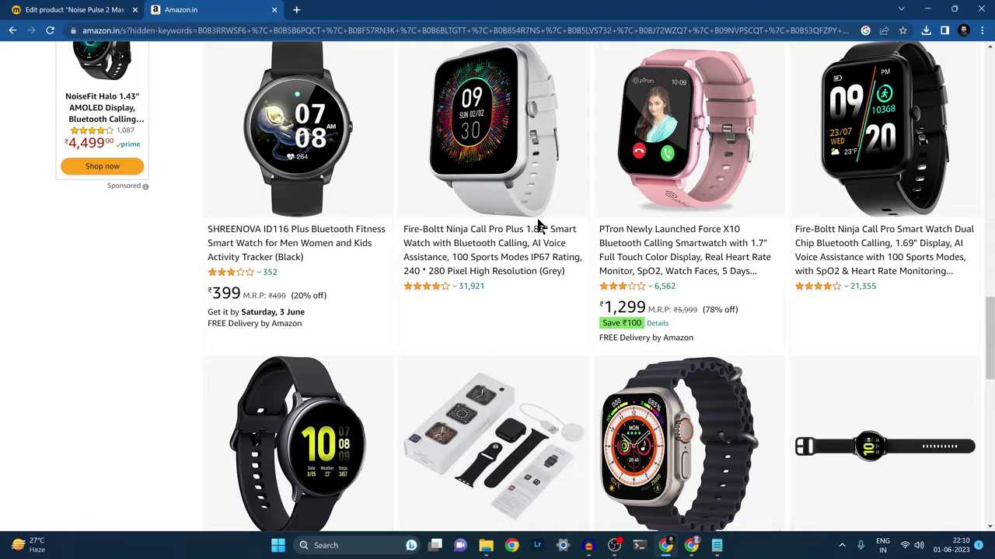
{"action": "scroll", "coordinate": [539, 225], "scroll_direction": "up", "scroll_amount": 10}
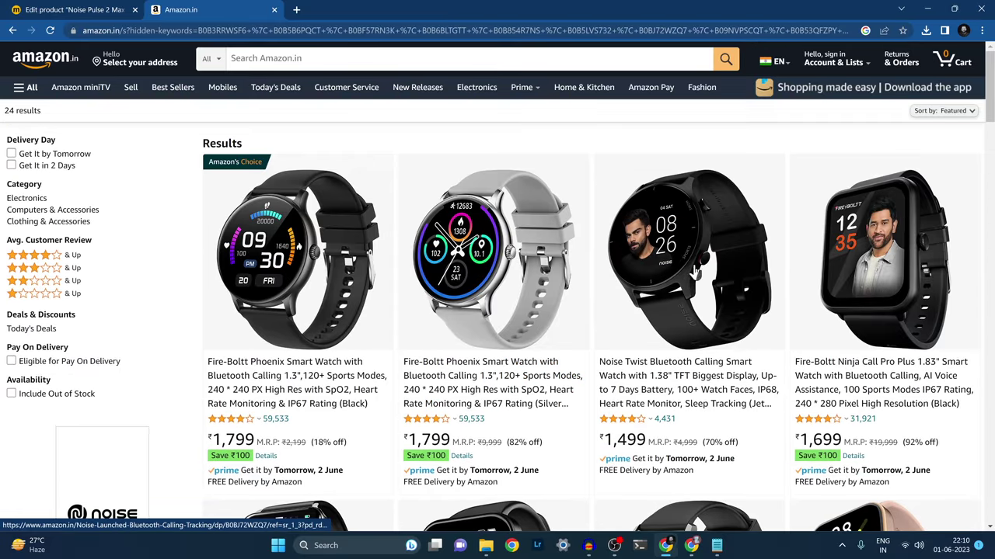
{"action": "left_click", "coordinate": [672, 250]}
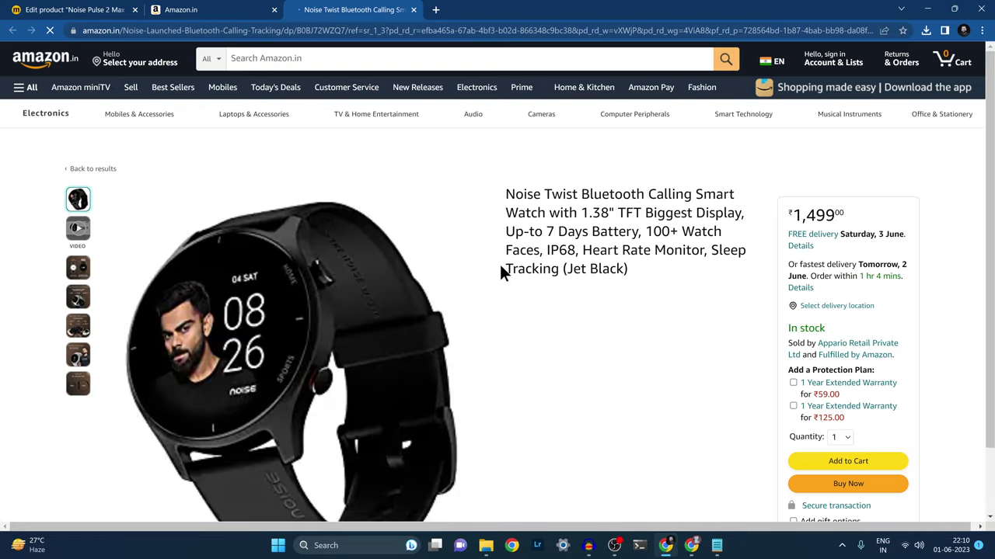
- Select and copy the Noise Twist product page's full web address
{"action": "scroll", "coordinate": [565, 233], "scroll_direction": "down", "scroll_amount": 2}
{"action": "scroll", "coordinate": [565, 233], "scroll_direction": "up", "scroll_amount": 3}
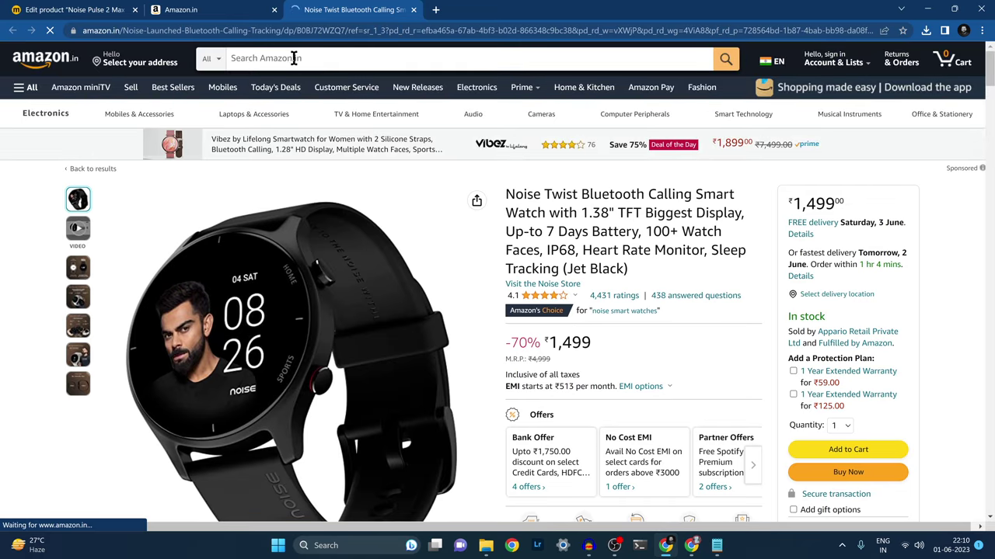
{"action": "left_click", "coordinate": [277, 31]}
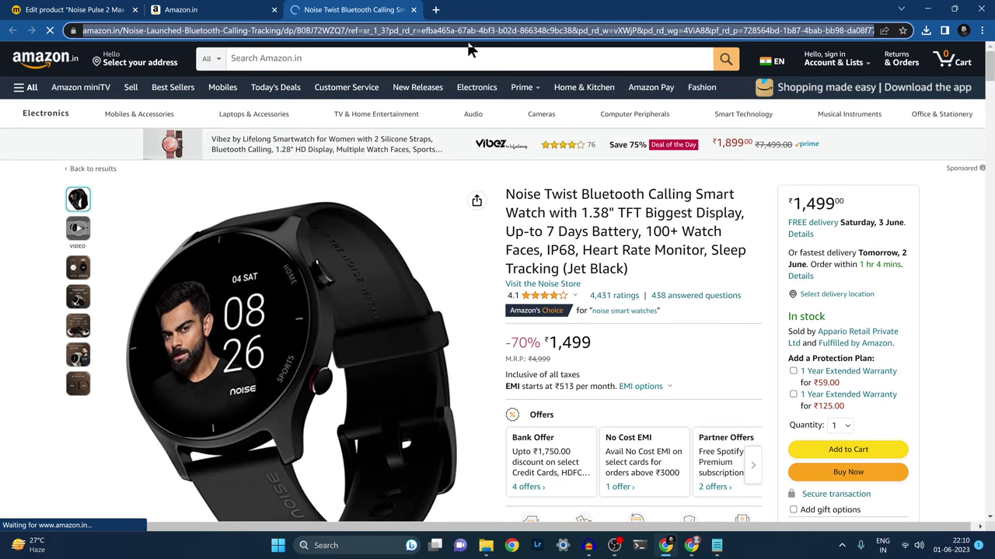
{"action": "left_click", "coordinate": [237, 31]}
{"action": "triple_click", "coordinate": [255, 31]}
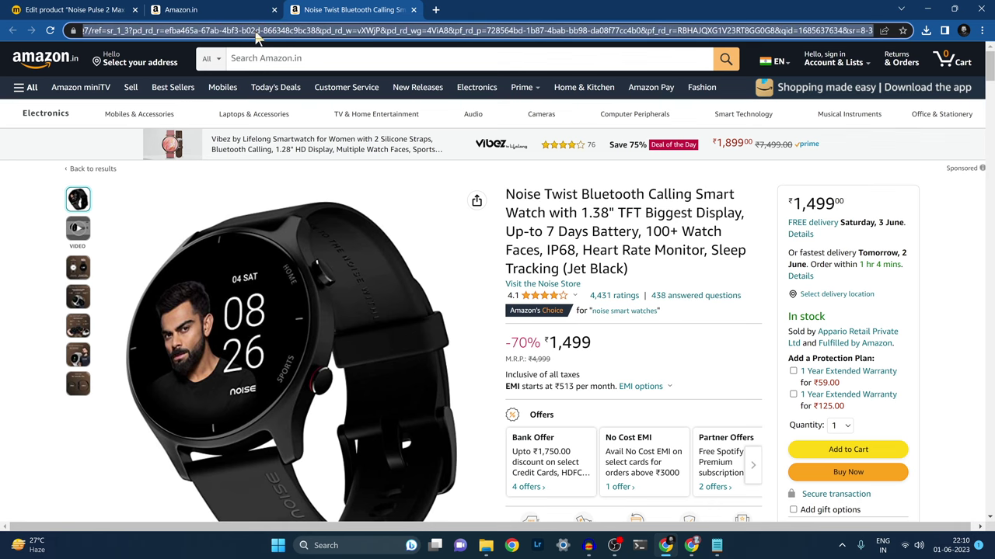
- In the WooCommerce editor, confirm the product type stays External/Affiliate
{"action": "left_click", "coordinate": [101, 8]}
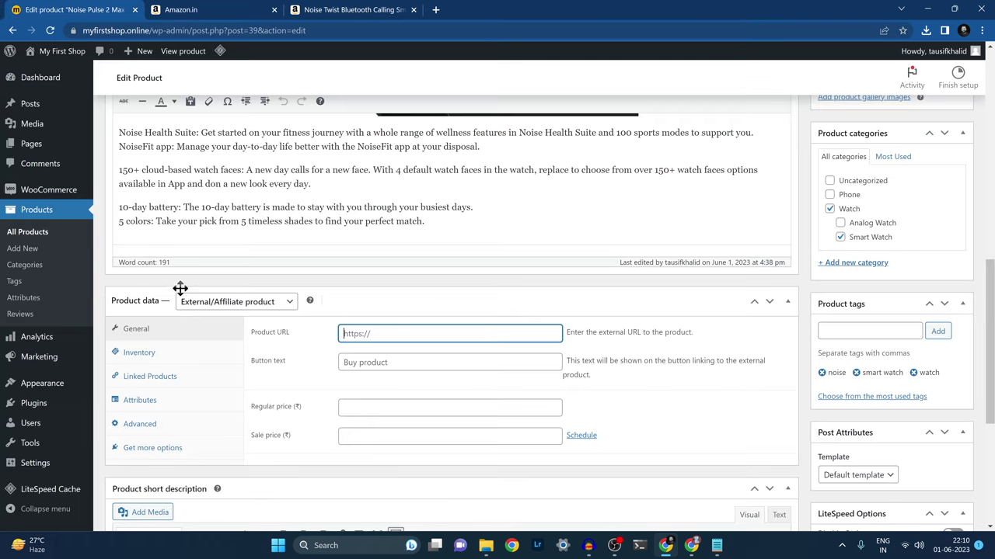
{"action": "left_click", "coordinate": [233, 301]}
{"action": "left_click", "coordinate": [233, 351]}
{"action": "scroll", "coordinate": [353, 265], "scroll_direction": "up", "scroll_amount": 5}
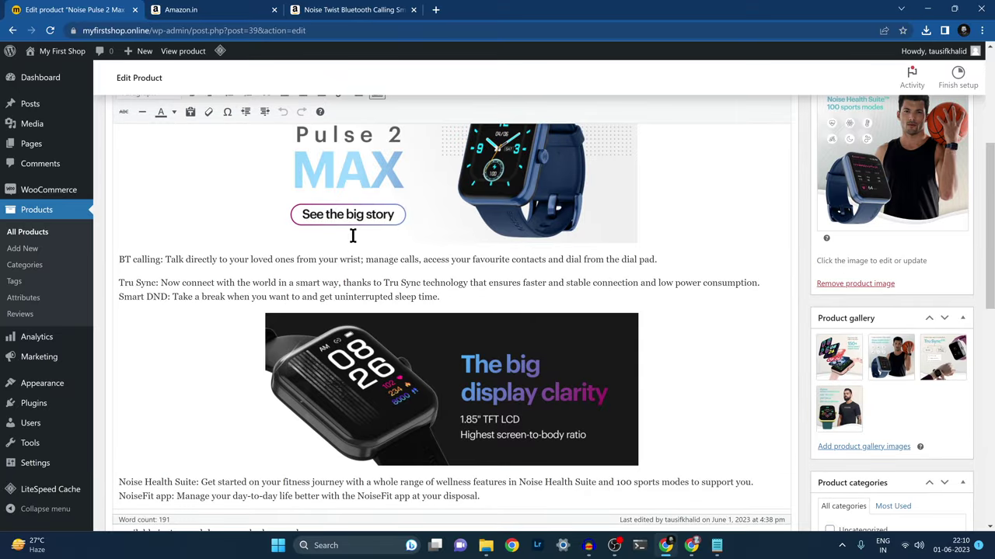
{"action": "scroll", "coordinate": [350, 228], "scroll_direction": "up", "scroll_amount": 3}
{"action": "scroll", "coordinate": [350, 228], "scroll_direction": "down", "scroll_amount": 7}
- Review the Noise Twist watch specifications and About this item bullets on Amazon
{"action": "key", "text": "ctrl+3"}
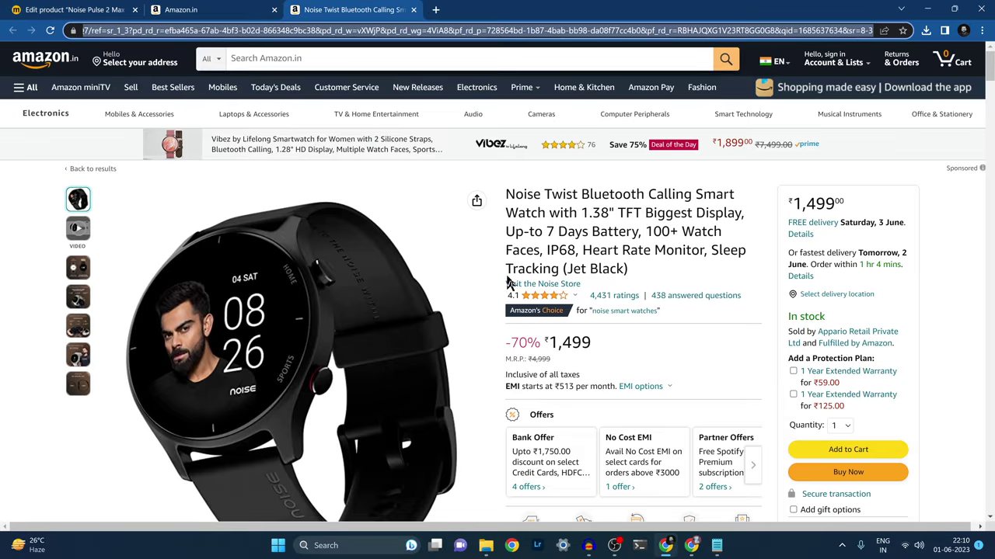
{"action": "scroll", "coordinate": [544, 283], "scroll_direction": "down", "scroll_amount": 2}
{"action": "left_click_drag", "start_coordinate": [505, 85], "coordinate": [655, 100]}
{"action": "scroll", "coordinate": [598, 350], "scroll_direction": "down", "scroll_amount": 3}
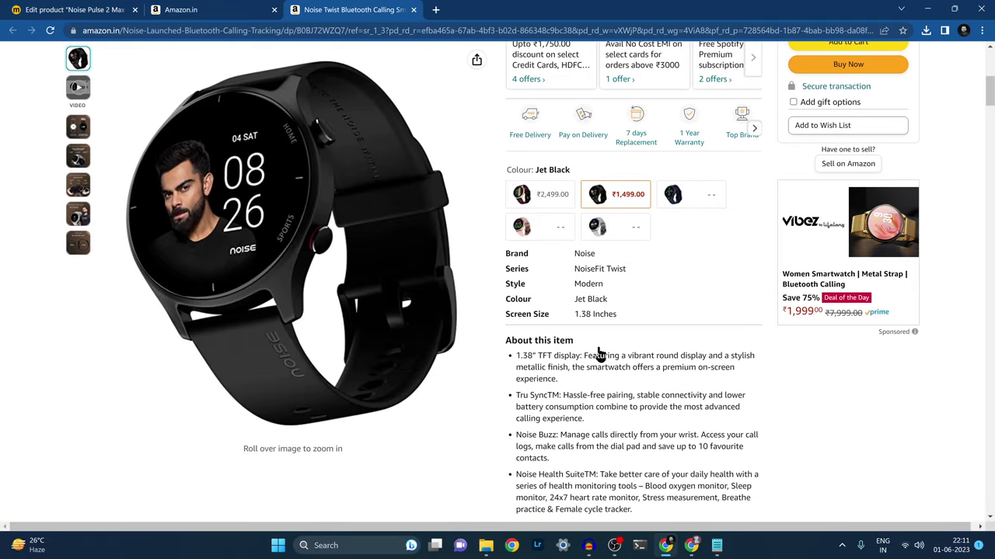
{"action": "scroll", "coordinate": [598, 354], "scroll_direction": "down", "scroll_amount": 1}
{"action": "left_click_drag", "start_coordinate": [522, 210], "coordinate": [639, 307]}
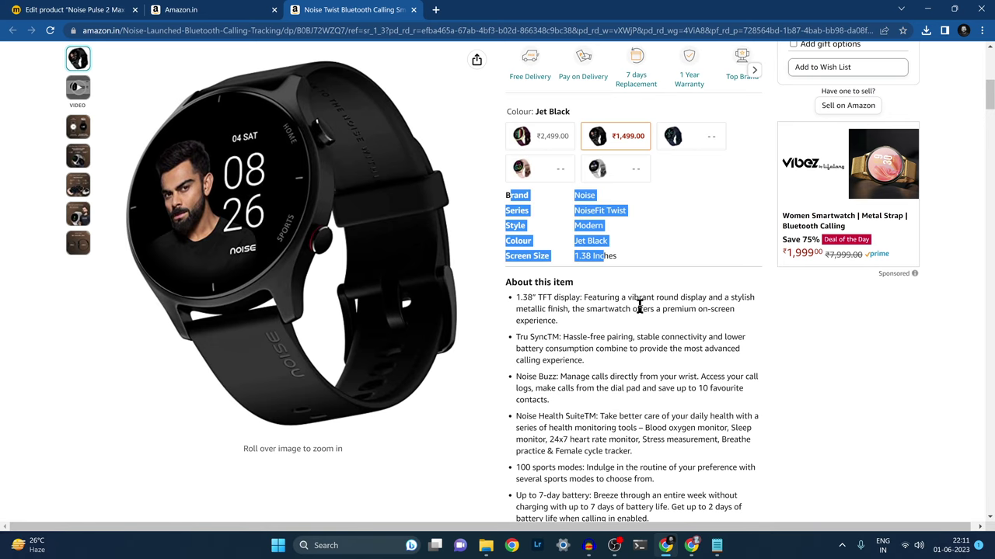
{"action": "left_click_drag", "start_coordinate": [552, 310], "coordinate": [634, 466]}
{"action": "scroll", "coordinate": [661, 442], "scroll_direction": "down", "scroll_amount": 15}
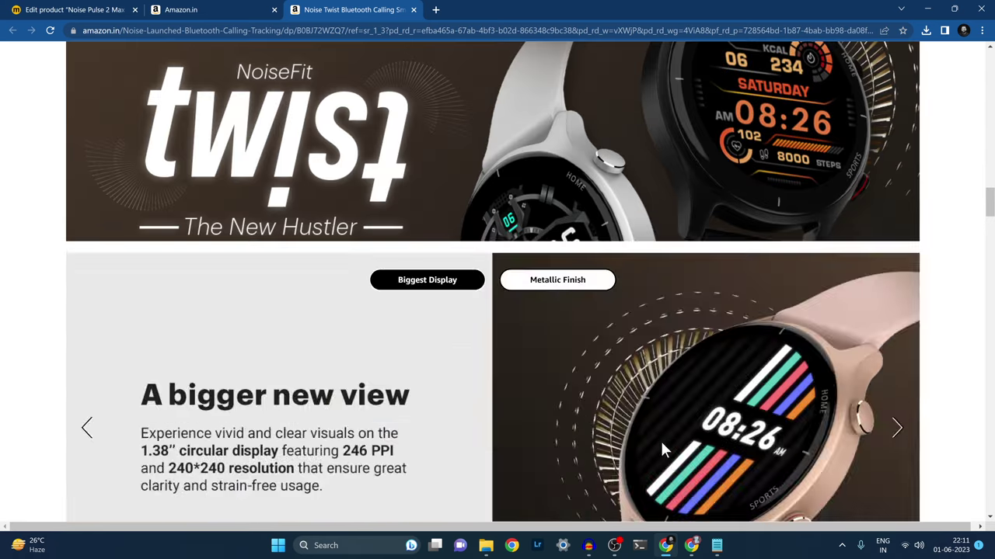
{"action": "scroll", "coordinate": [662, 449], "scroll_direction": "down", "scroll_amount": 20}
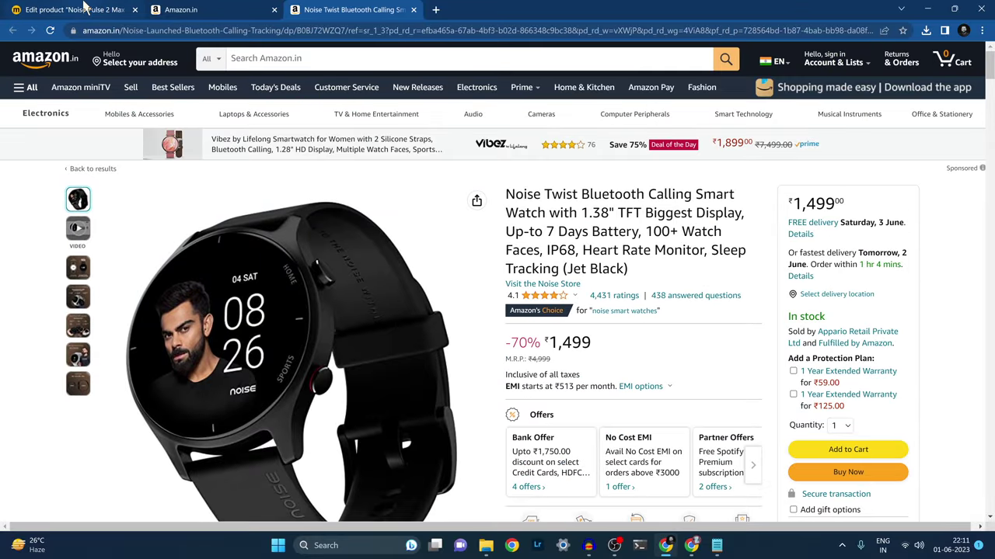
- Return to the WooCommerce watch copy's product editor
{"action": "left_click", "coordinate": [77, 9]}
{"action": "scroll", "coordinate": [511, 272], "scroll_direction": "down", "scroll_amount": 15}
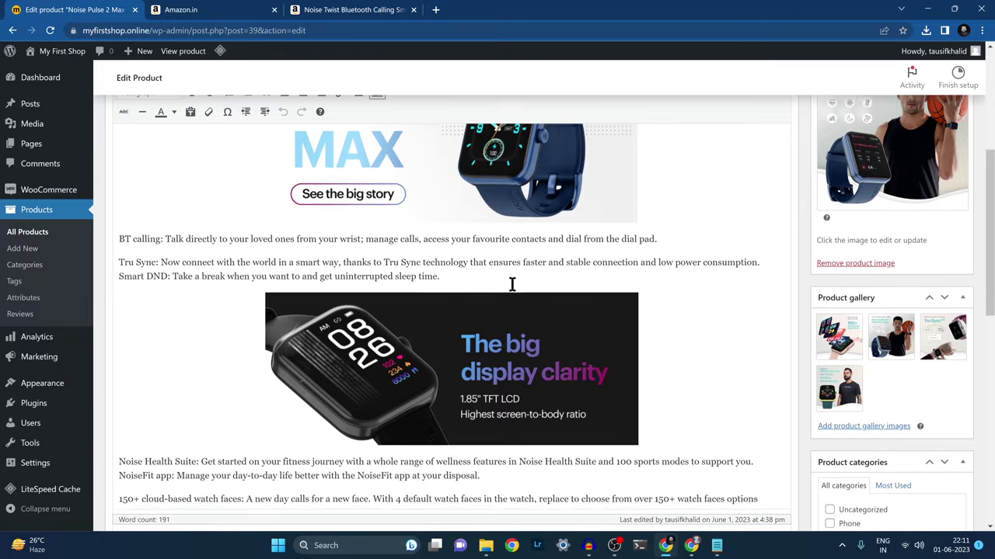
{"action": "scroll", "coordinate": [512, 284], "scroll_direction": "down", "scroll_amount": 4}
{"action": "scroll", "coordinate": [510, 280], "scroll_direction": "up", "scroll_amount": 3}
- Paste the Amazon.in Noise Twist address into the Product URL field and verify it
{"action": "left_click", "coordinate": [373, 217]}
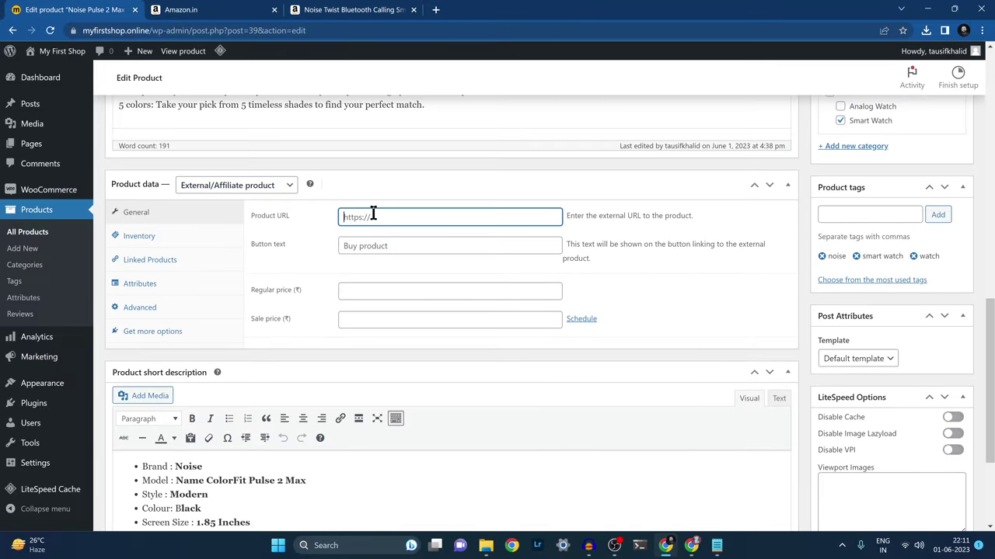
{"action": "key", "text": "ctrl+v"}
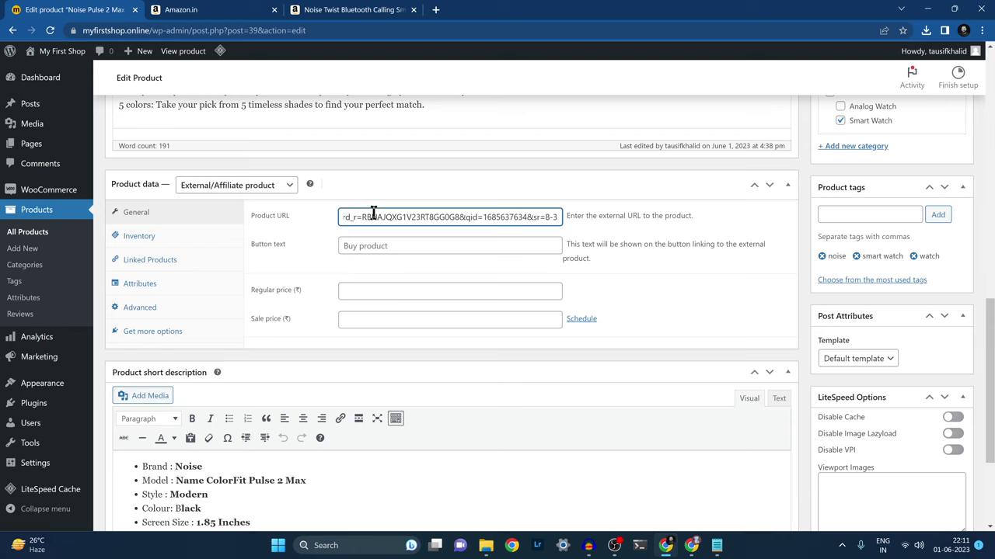
{"action": "left_click_drag", "start_coordinate": [373, 217], "coordinate": [311, 225]}
{"action": "left_click", "coordinate": [408, 218]}
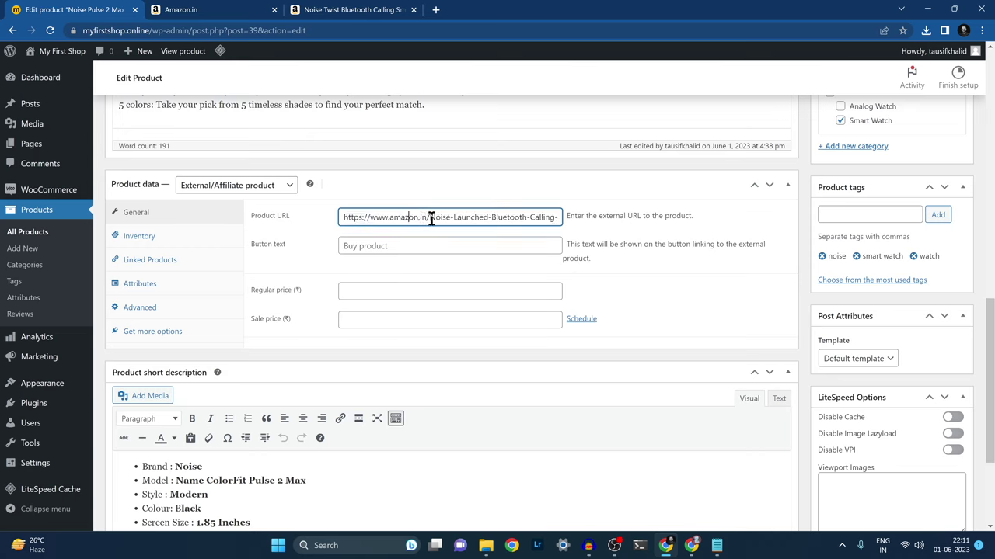
{"action": "left_click_drag", "start_coordinate": [535, 217], "coordinate": [556, 217]}
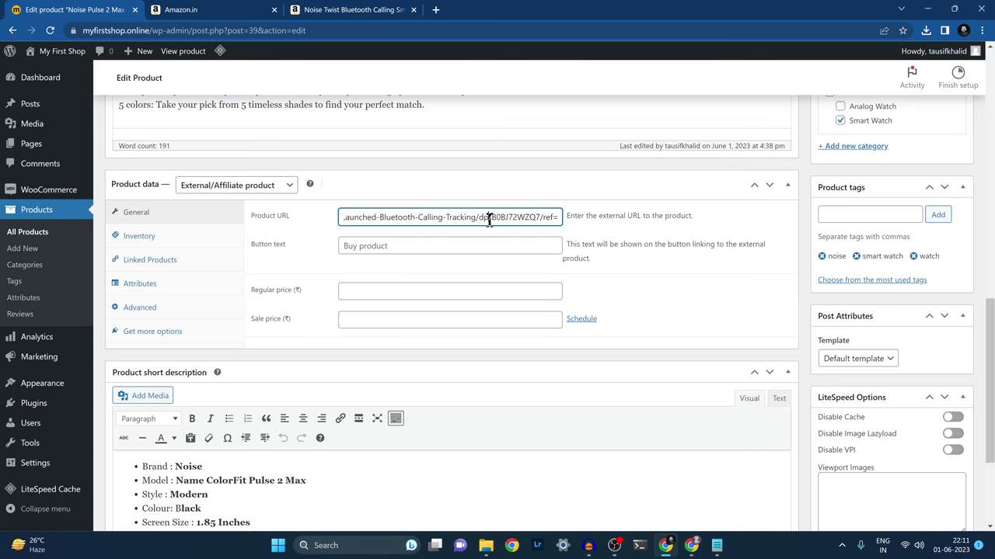
{"action": "triple_click", "coordinate": [489, 220]}
{"action": "left_click", "coordinate": [488, 220]}
{"action": "left_click", "coordinate": [479, 244]}
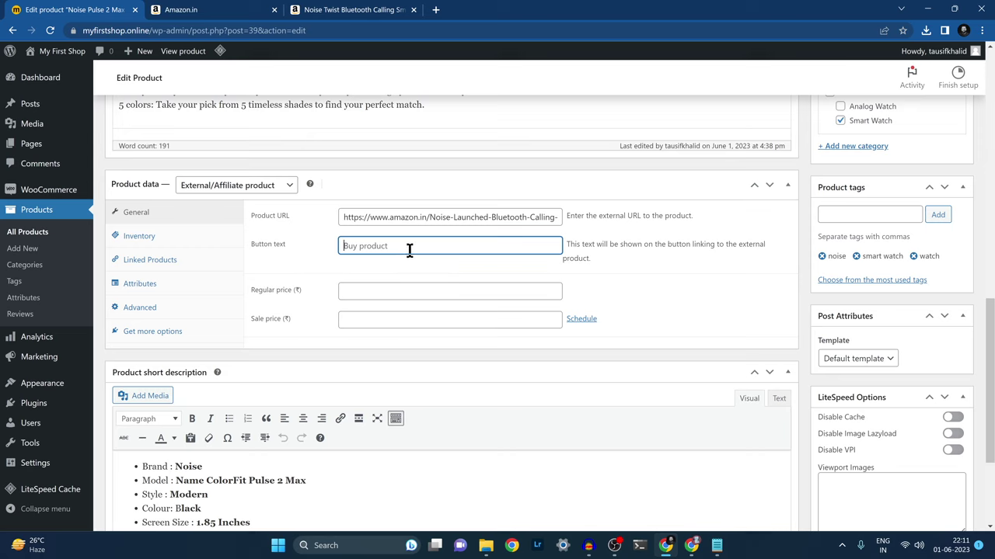
- Set the copied watch's regular price to 2999
{"action": "left_click", "coordinate": [404, 293]}
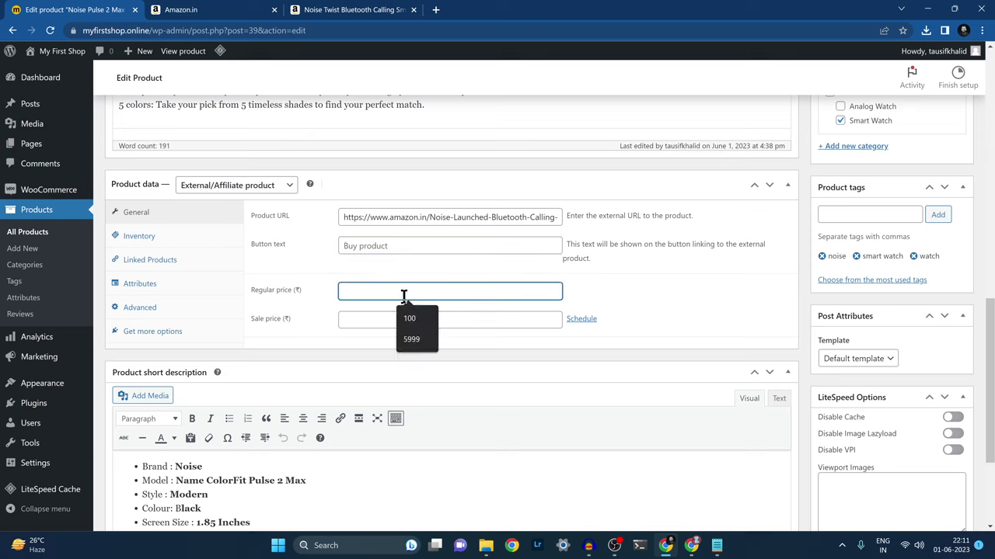
{"action": "type", "text": "2999"}
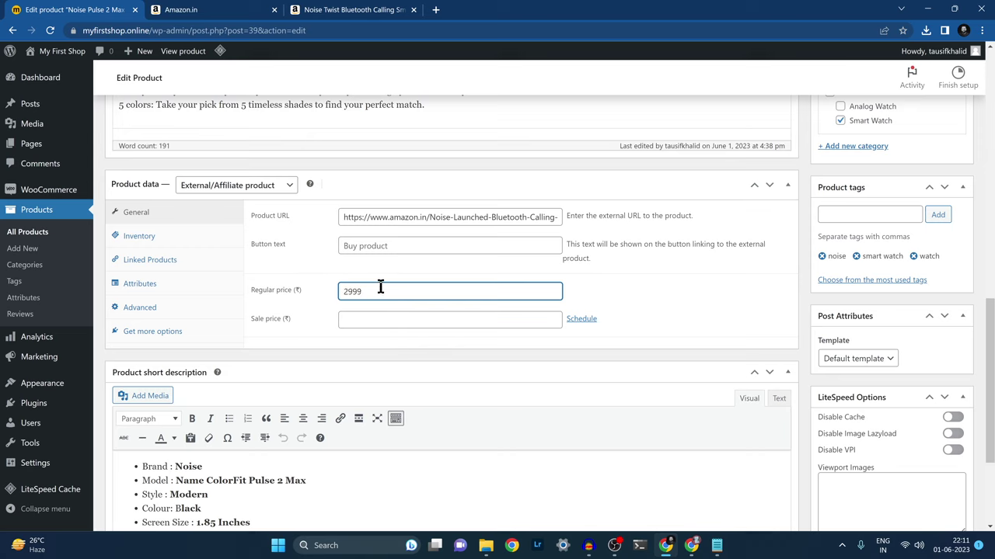
{"action": "left_click_drag", "start_coordinate": [373, 292], "coordinate": [328, 297]}
{"action": "left_click", "coordinate": [385, 323]}
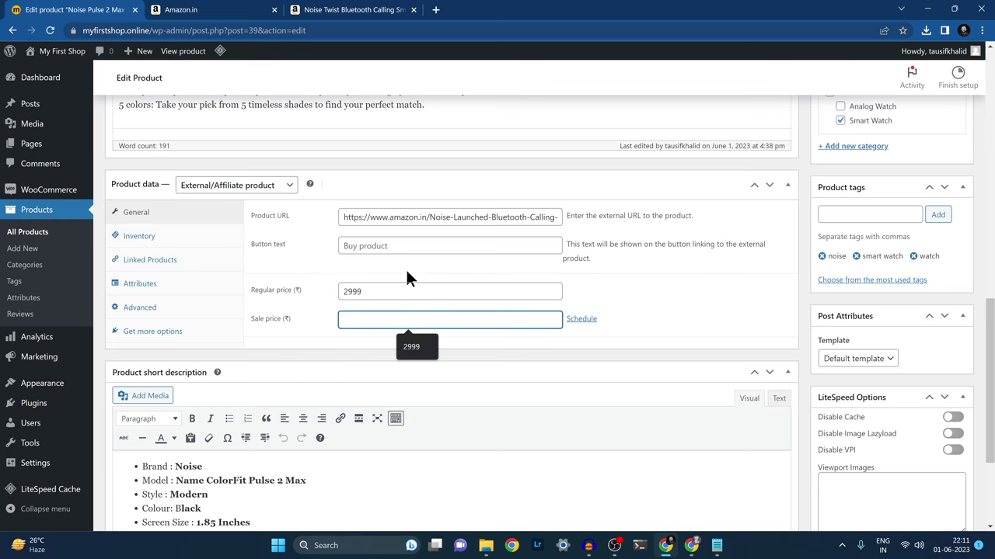
- Update the product and open its 'View Product' page in a new tab
{"action": "scroll", "coordinate": [406, 268], "scroll_direction": "up", "scroll_amount": 5}
{"action": "scroll", "coordinate": [406, 272], "scroll_direction": "up", "scroll_amount": 1}
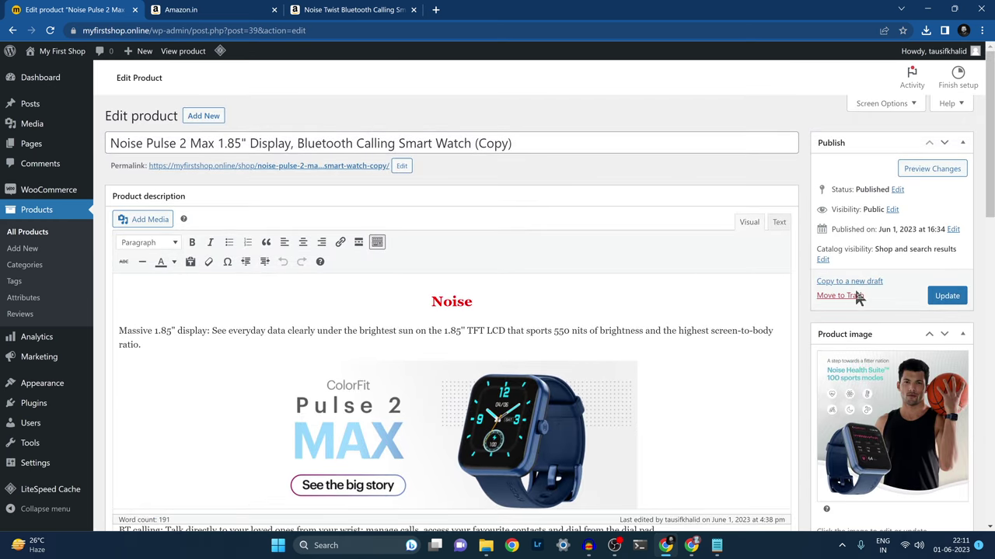
{"action": "left_click", "coordinate": [948, 297]}
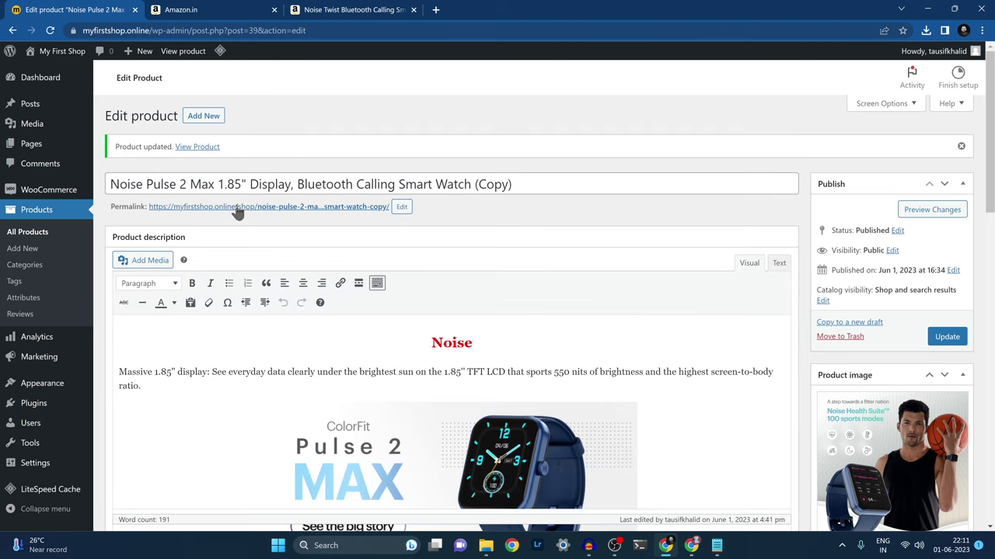
{"action": "right_click", "coordinate": [196, 148]}
{"action": "left_click", "coordinate": [256, 160]}
- Review the product's store page showing ₹2,999.00 and a Buy product button
{"action": "left_click", "coordinate": [203, 10]}
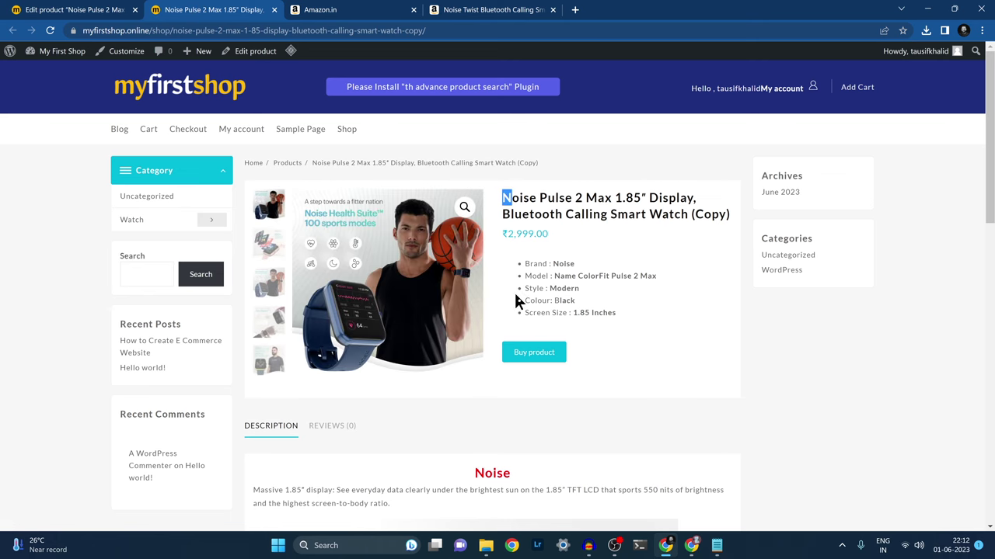
{"action": "left_click_drag", "start_coordinate": [502, 198], "coordinate": [667, 326]}
{"action": "scroll", "coordinate": [664, 325], "scroll_direction": "down", "scroll_amount": 5}
{"action": "scroll", "coordinate": [662, 320], "scroll_direction": "down", "scroll_amount": 5}
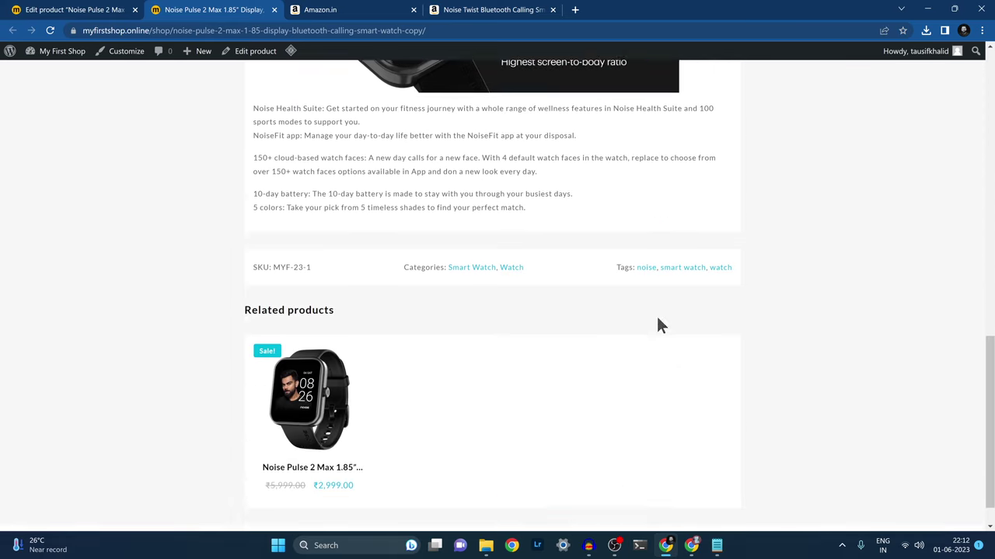
{"action": "scroll", "coordinate": [657, 316], "scroll_direction": "up", "scroll_amount": 10}
{"action": "left_click", "coordinate": [622, 348]}
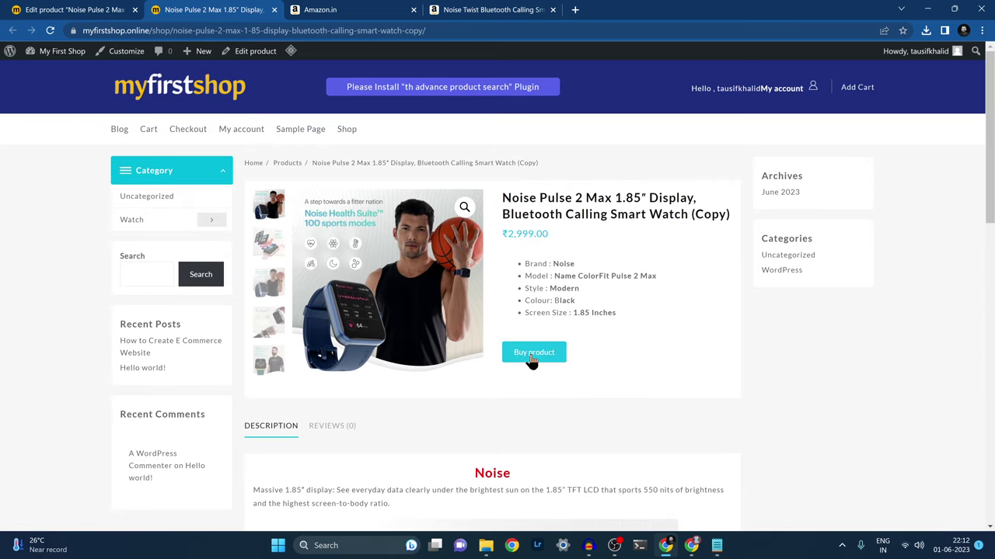
- Follow Buy product to Amazon's Noise Twist listing, then return to the product editor
{"action": "left_click", "coordinate": [533, 354]}
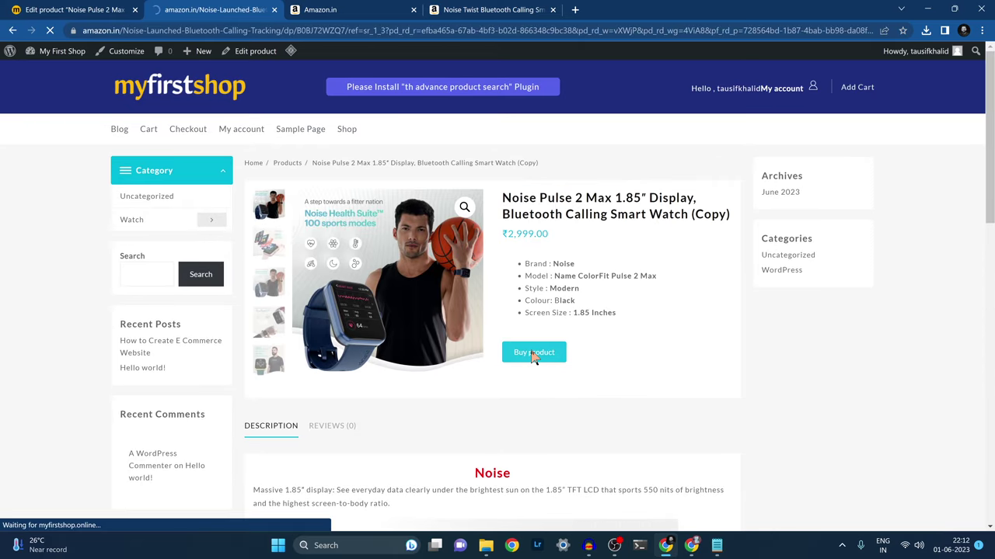
{"action": "scroll", "coordinate": [528, 355], "scroll_direction": "down", "scroll_amount": 4}
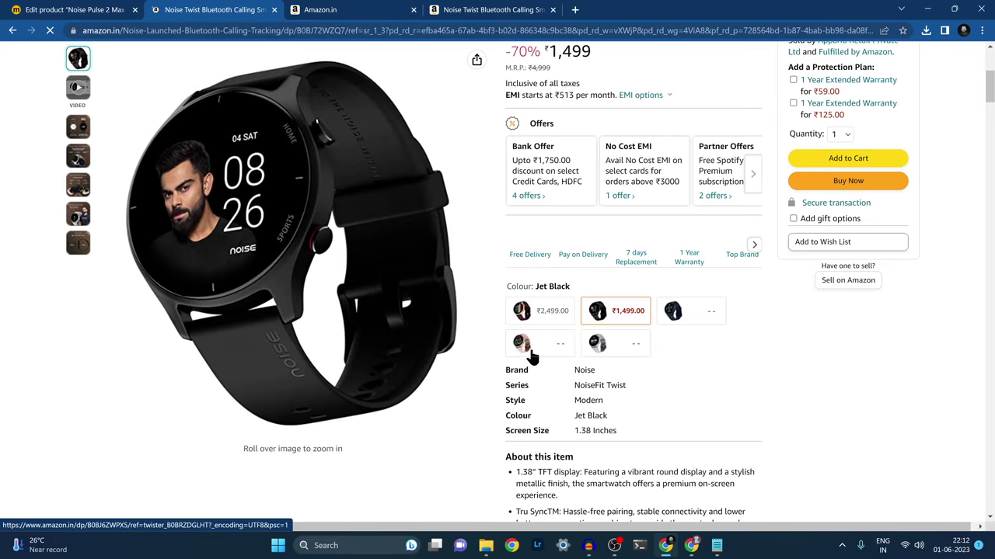
{"action": "scroll", "coordinate": [526, 347], "scroll_direction": "up", "scroll_amount": 4}
{"action": "key", "text": "ctrl+shift+Tab"}
- Check the Inventory, Linked Products and Attributes settings, then switch to Amazon.in smartwatch results
{"action": "scroll", "coordinate": [533, 340], "scroll_direction": "down", "scroll_amount": 15}
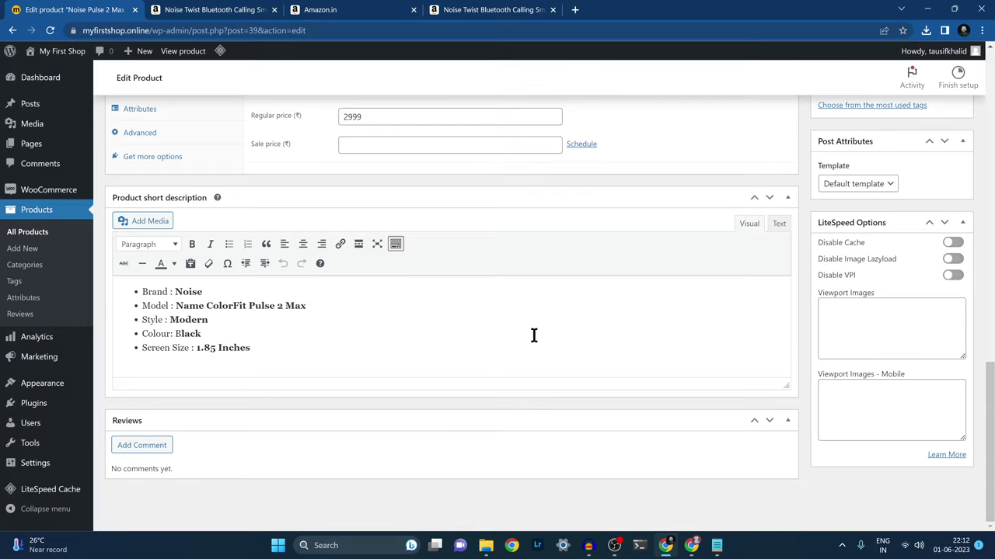
{"action": "scroll", "coordinate": [533, 341], "scroll_direction": "up", "scroll_amount": 3}
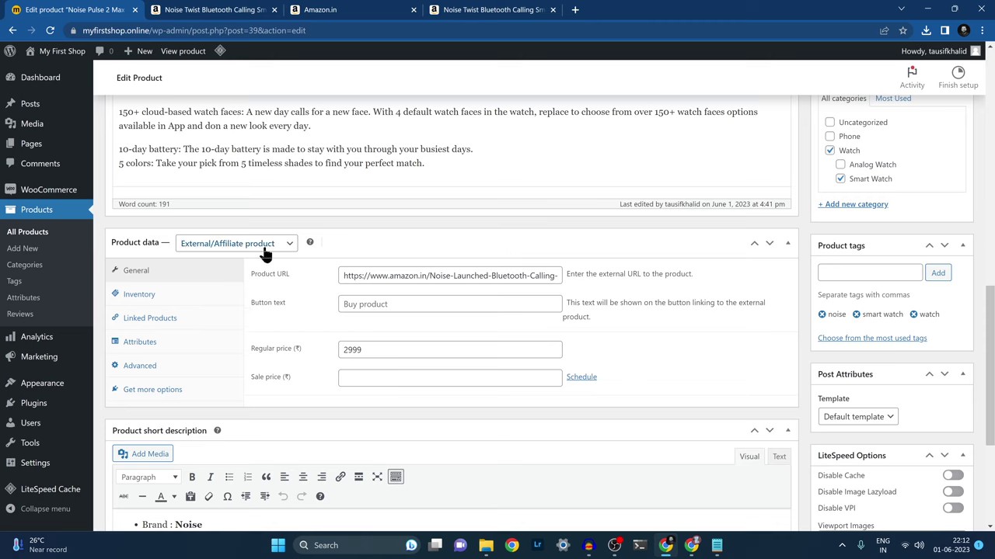
{"action": "left_click", "coordinate": [168, 297]}
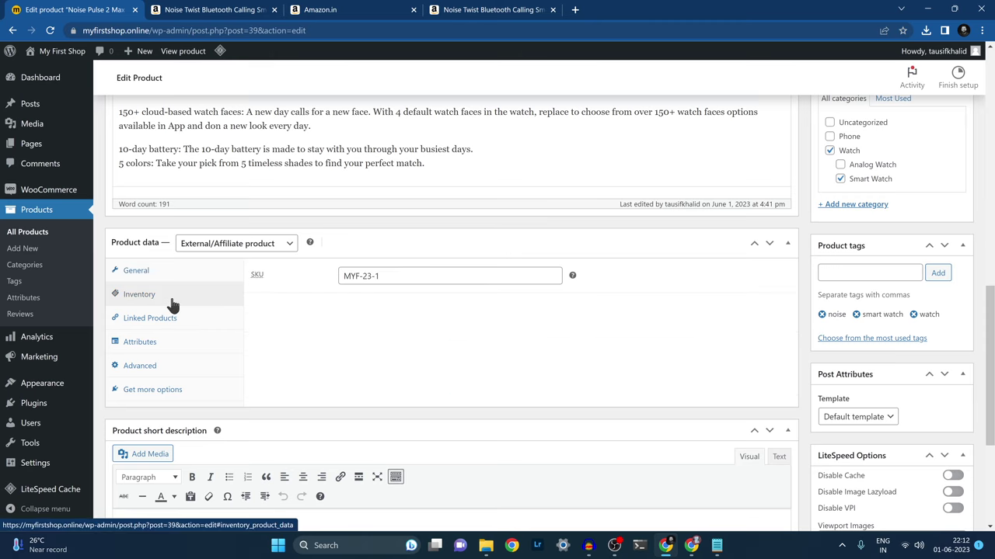
{"action": "left_click", "coordinate": [184, 320]}
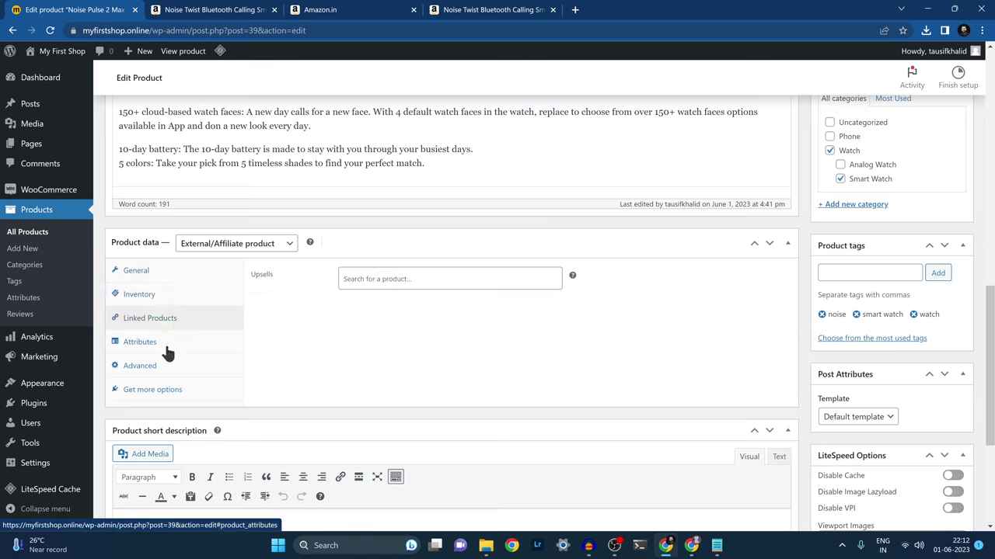
{"action": "left_click", "coordinate": [167, 347]}
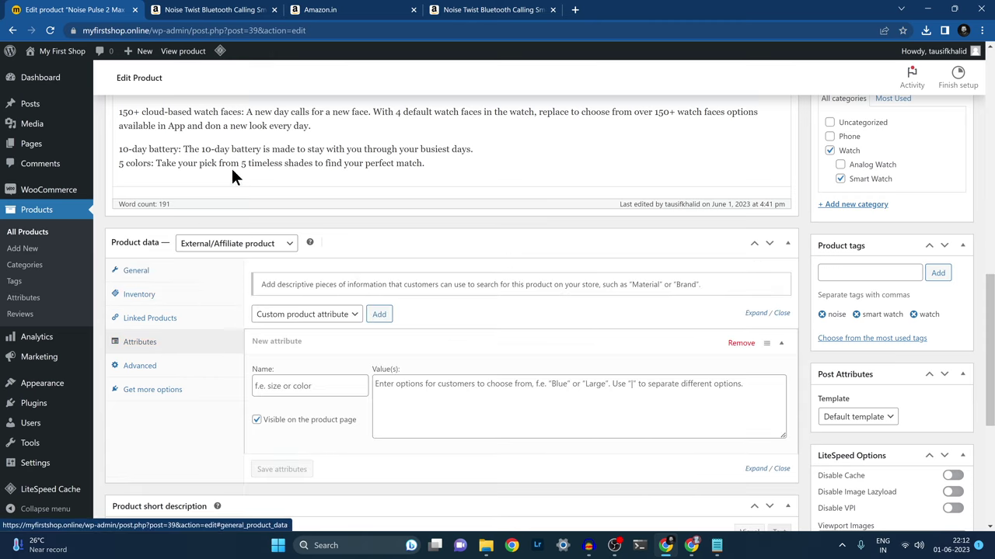
{"action": "left_click", "coordinate": [190, 327]}
{"action": "left_click", "coordinate": [383, 9]}
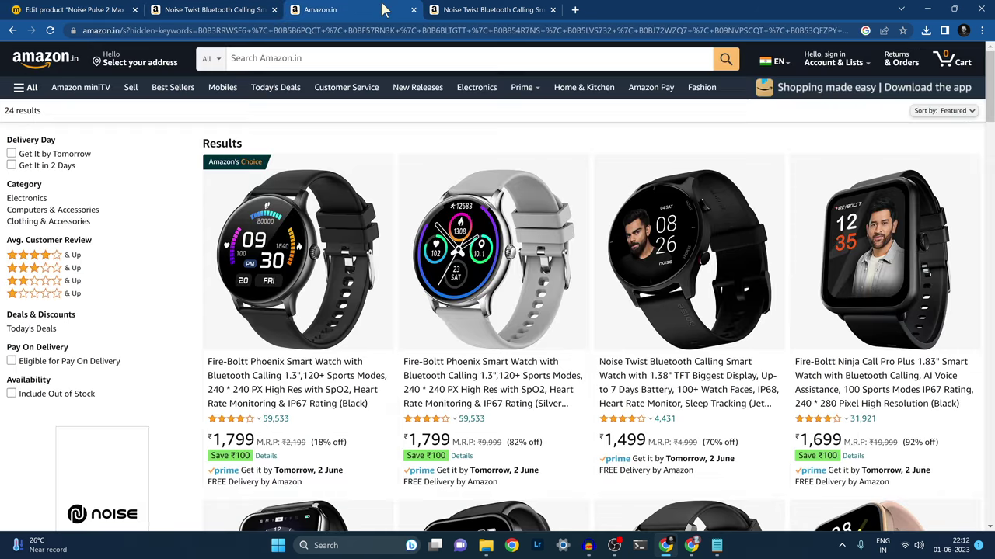
- Browse the Noise Twist listing and its related products, then go back to the WordPress editor
{"action": "left_click", "coordinate": [511, 9]}
{"action": "scroll", "coordinate": [589, 323], "scroll_direction": "down", "scroll_amount": 10}
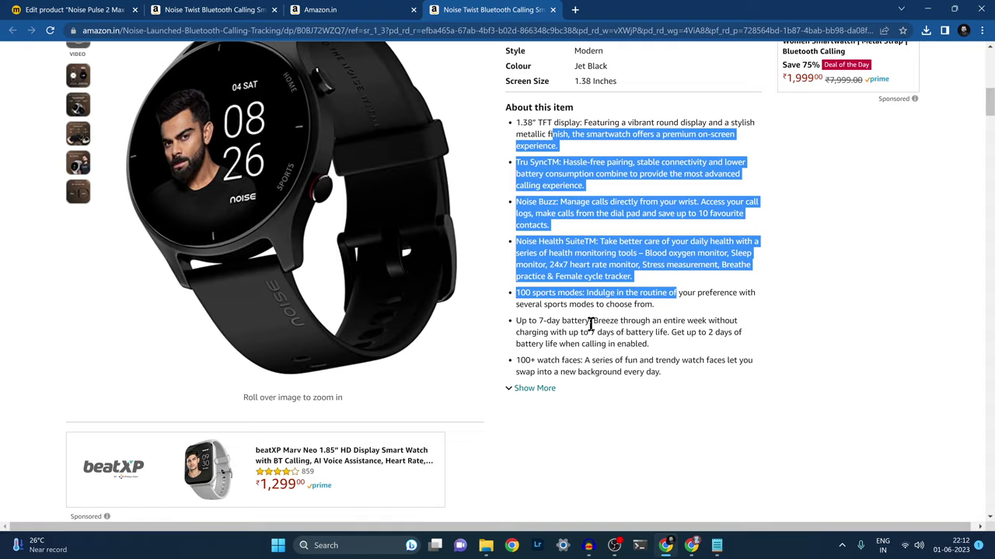
{"action": "scroll", "coordinate": [589, 323], "scroll_direction": "down", "scroll_amount": 10}
{"action": "scroll", "coordinate": [466, 295], "scroll_direction": "up", "scroll_amount": 1}
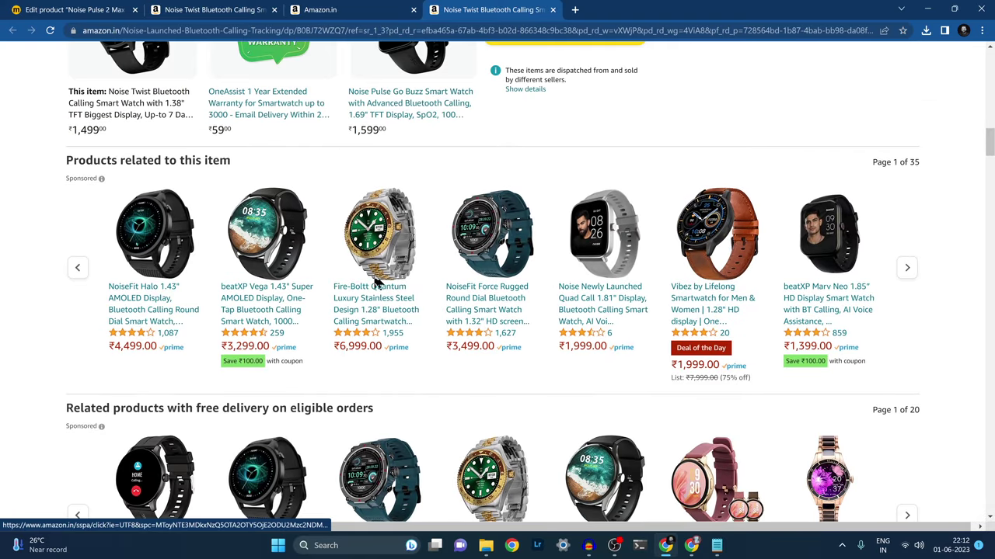
{"action": "scroll", "coordinate": [473, 291], "scroll_direction": "up", "scroll_amount": 2}
{"action": "scroll", "coordinate": [474, 295], "scroll_direction": "down", "scroll_amount": 3}
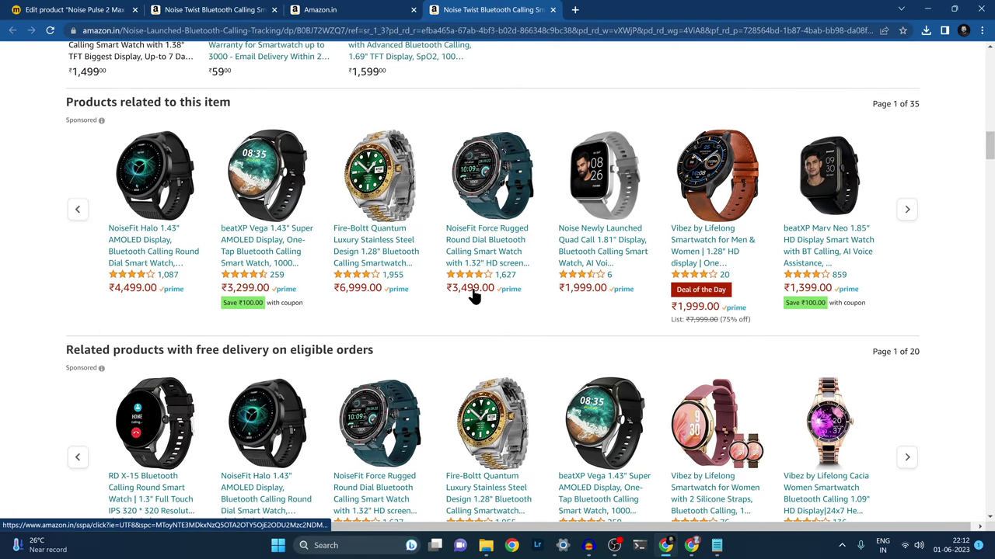
{"action": "scroll", "coordinate": [415, 286], "scroll_direction": "down", "scroll_amount": 3}
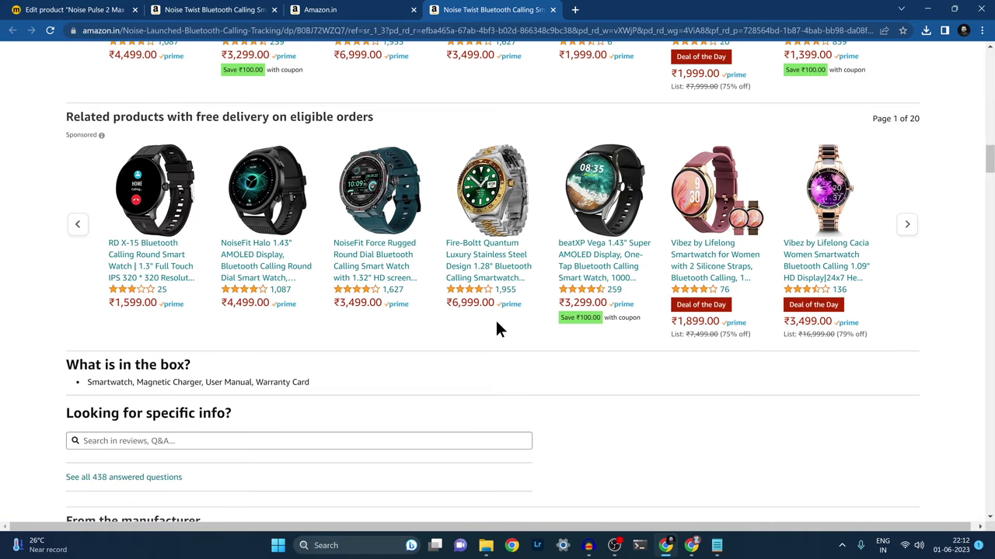
{"action": "scroll", "coordinate": [485, 309], "scroll_direction": "up", "scroll_amount": 15}
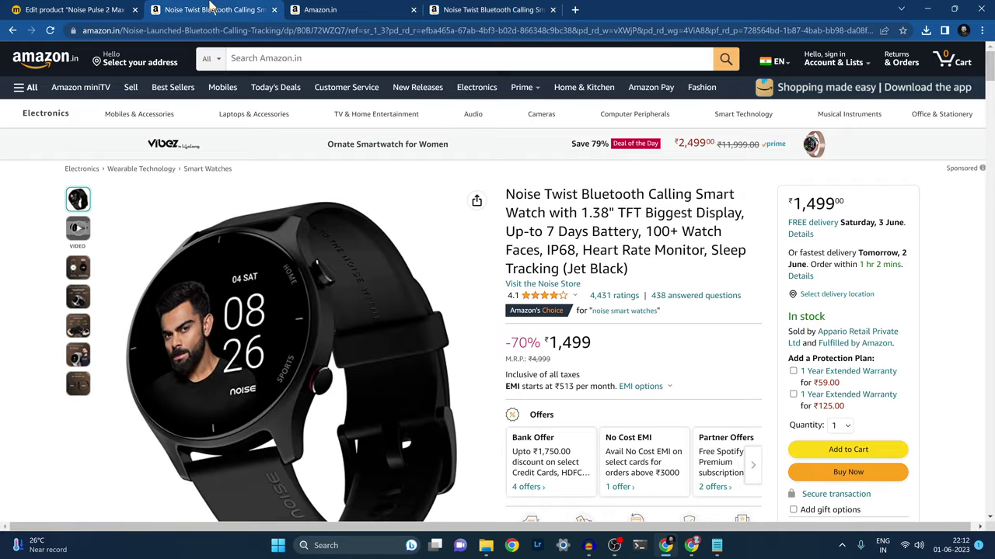
{"action": "key", "text": "ctrl+shift+Tab"}
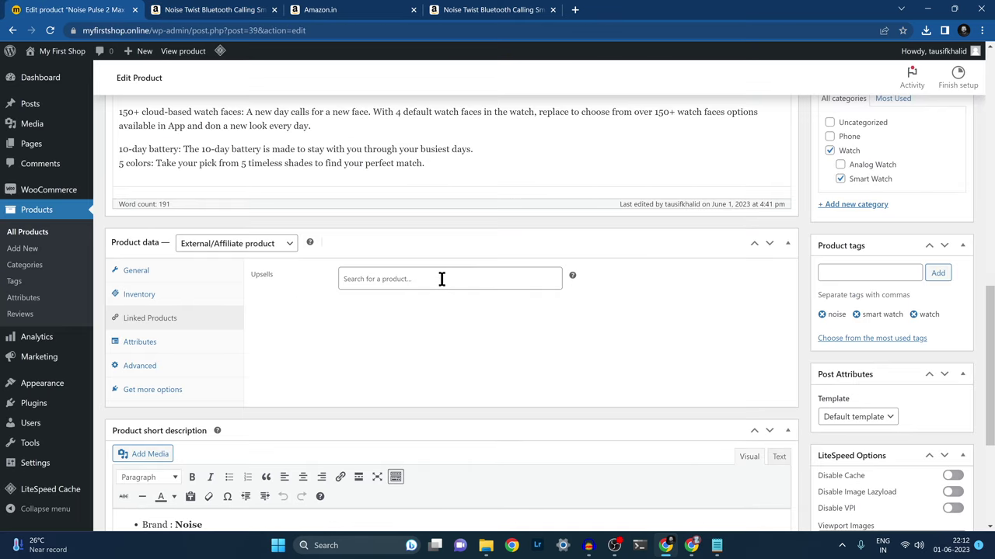
- Search 'noi' in Upsells, add Noise Pulse 2 Max, and update the product
{"action": "left_click", "coordinate": [441, 279]}
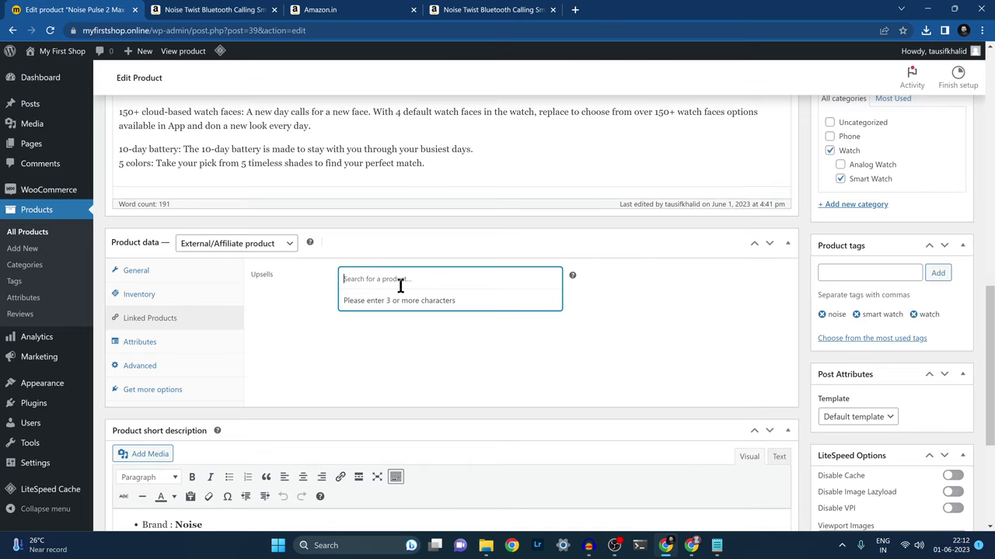
{"action": "type", "text": "noi"}
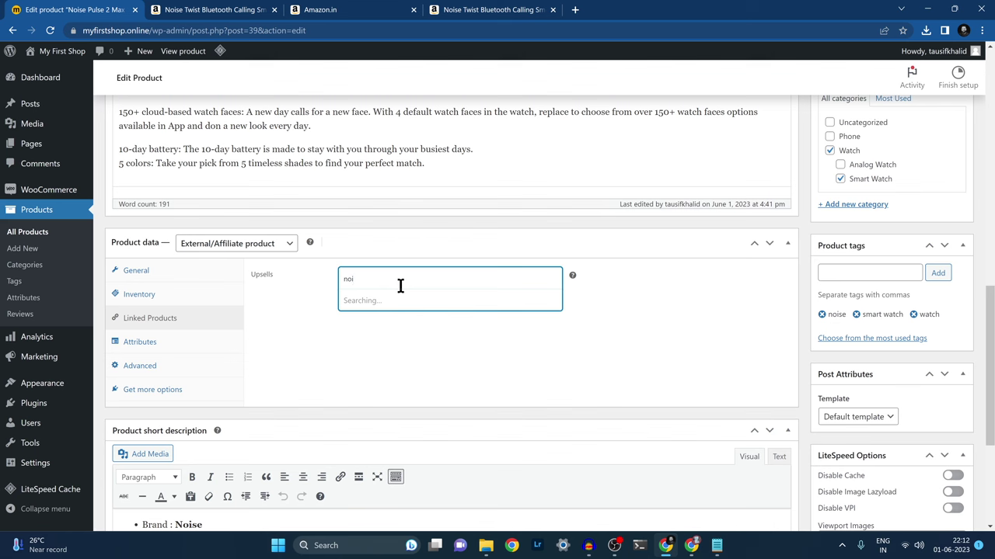
{"action": "left_click", "coordinate": [406, 309]}
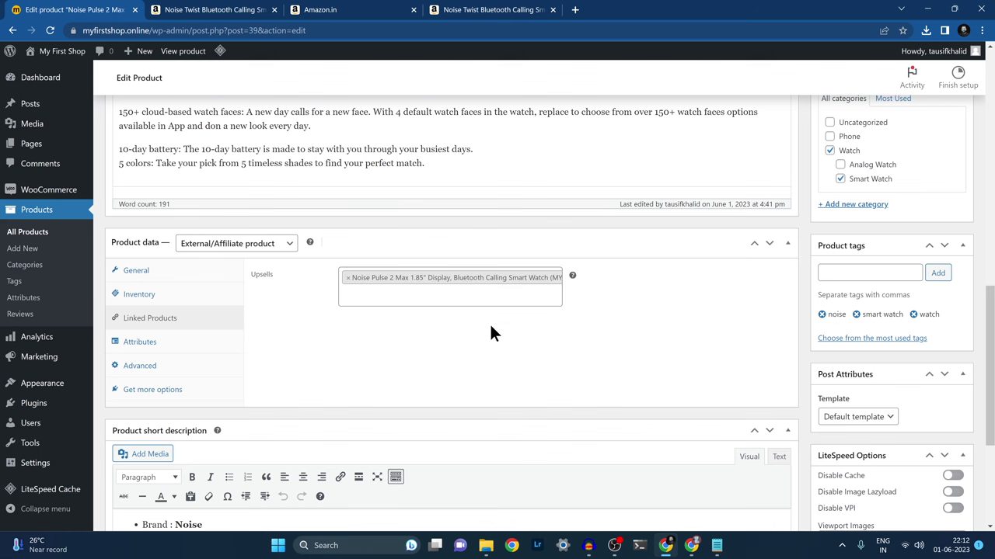
{"action": "scroll", "coordinate": [490, 323], "scroll_direction": "up", "scroll_amount": 4}
{"action": "scroll", "coordinate": [490, 326], "scroll_direction": "up", "scroll_amount": 5}
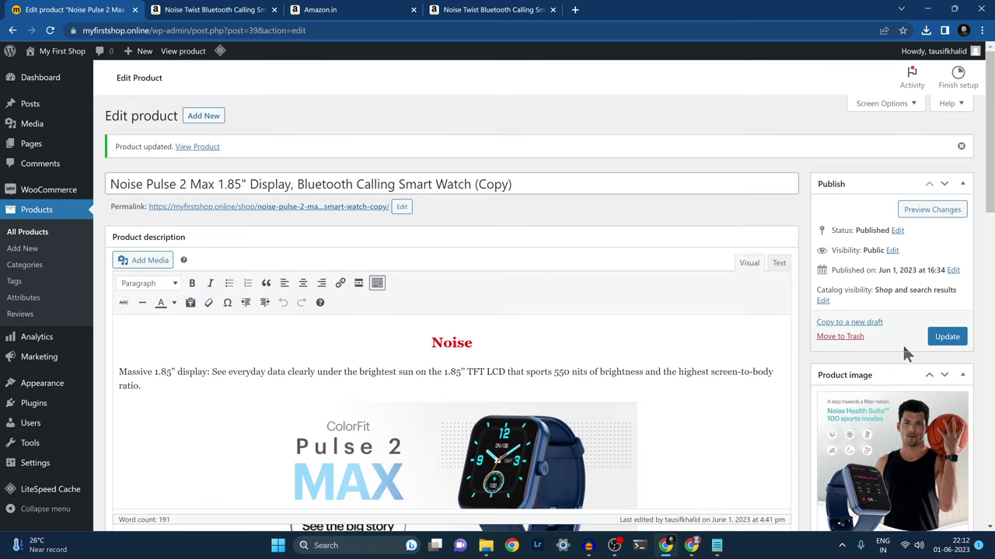
{"action": "left_click", "coordinate": [946, 339]}
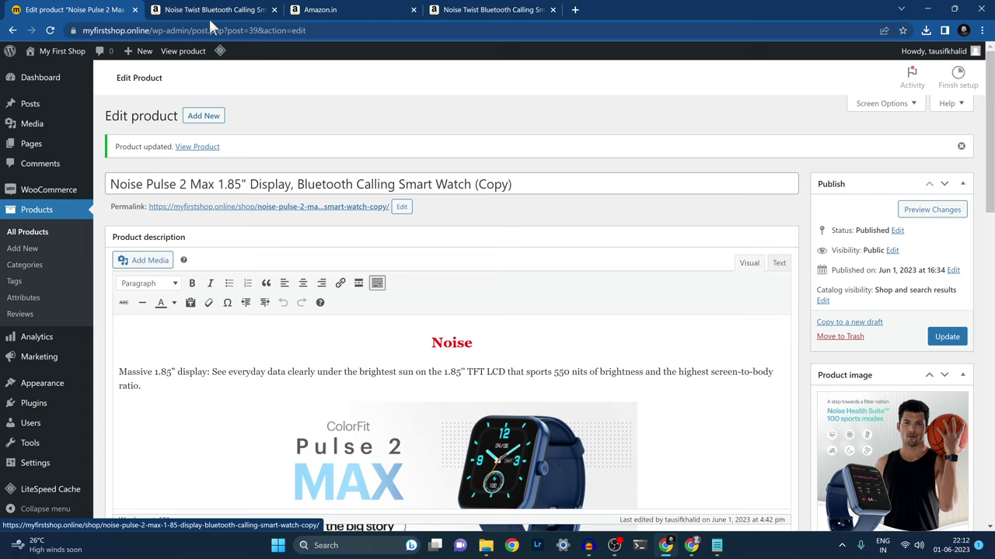
- Return from the Amazon tab to the product's myfirstshop store page
{"action": "left_click", "coordinate": [211, 9]}
{"action": "left_click", "coordinate": [92, 9]}
{"action": "left_click", "coordinate": [189, 14]}
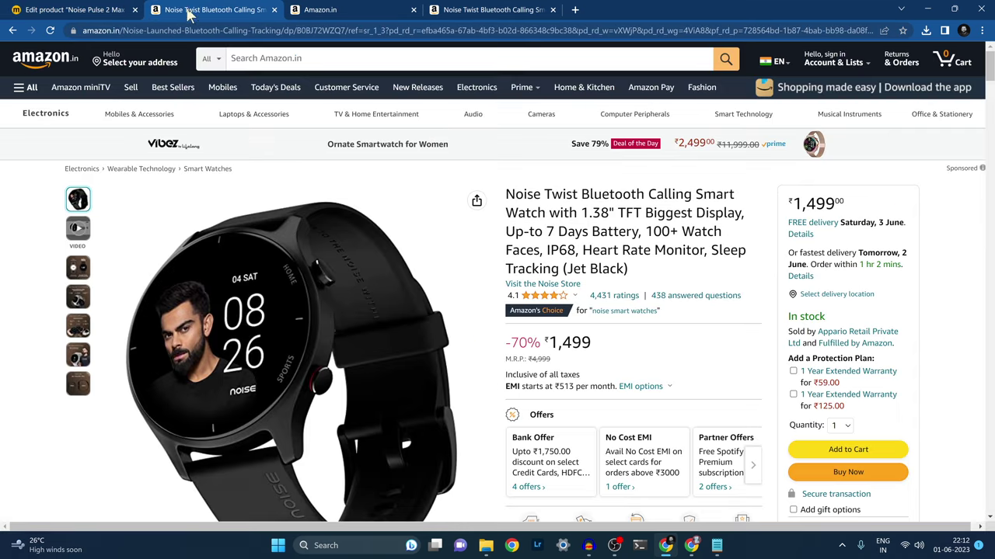
{"action": "left_click", "coordinate": [14, 31]}
- Reload the store page to see Noise Pulse 2 Max under 'You may also like', then return to the editor
{"action": "left_click", "coordinate": [49, 31]}
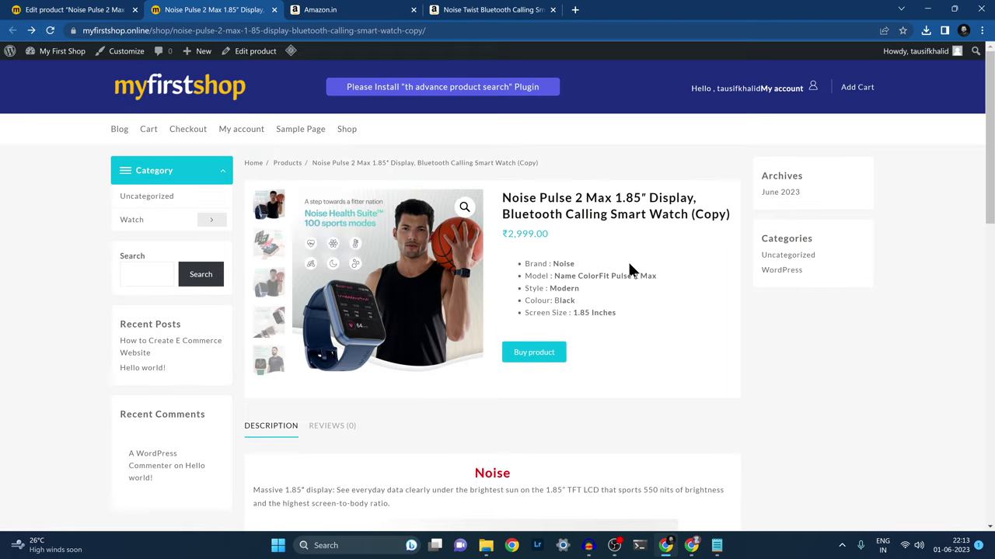
{"action": "scroll", "coordinate": [630, 266], "scroll_direction": "down", "scroll_amount": 20}
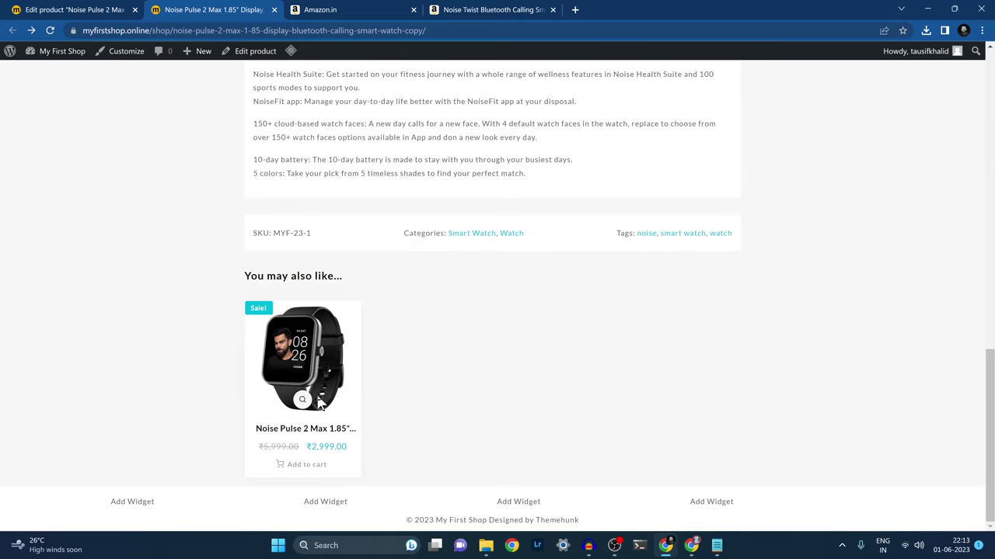
{"action": "left_click", "coordinate": [69, 9]}
{"action": "scroll", "coordinate": [475, 355], "scroll_direction": "down", "scroll_amount": 15}
{"action": "scroll", "coordinate": [477, 341], "scroll_direction": "up", "scroll_amount": 3}
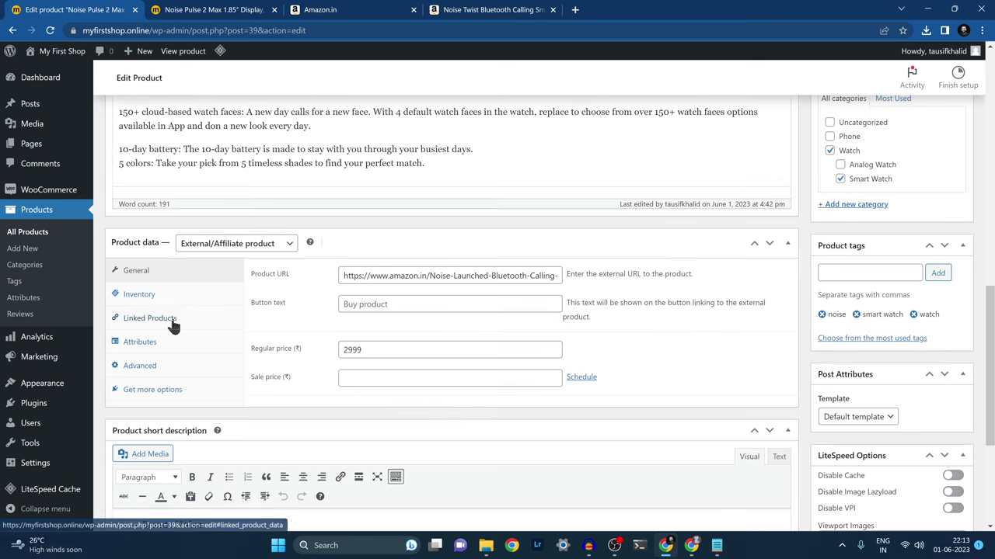
- Review the linked products and product type, keeping it an External/Affiliate product
{"action": "left_click", "coordinate": [173, 319]}
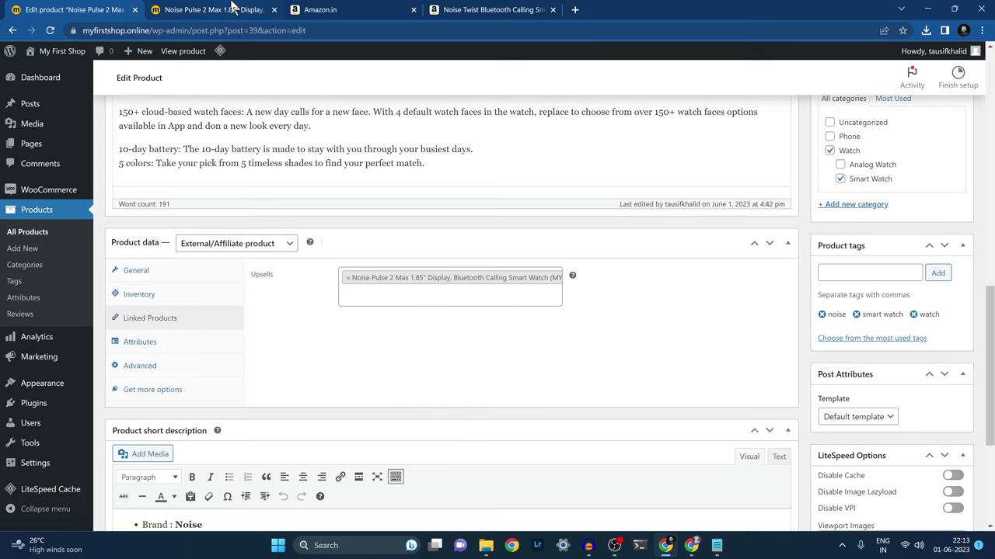
{"action": "left_click", "coordinate": [218, 10]}
{"action": "scroll", "coordinate": [278, 246], "scroll_direction": "up", "scroll_amount": 15}
{"action": "left_click", "coordinate": [75, 9]}
{"action": "scroll", "coordinate": [287, 238], "scroll_direction": "up", "scroll_amount": 10}
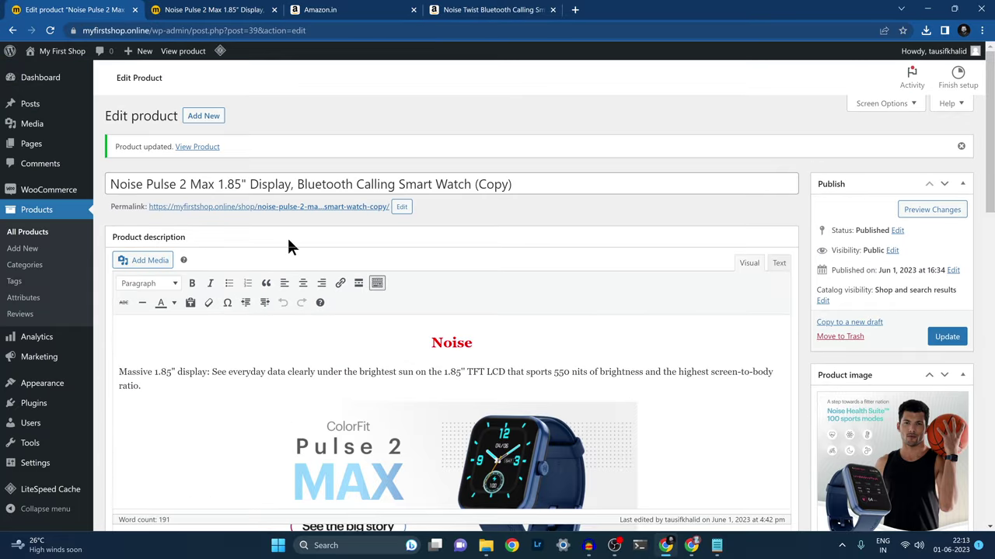
{"action": "scroll", "coordinate": [288, 238], "scroll_direction": "down", "scroll_amount": 10}
{"action": "scroll", "coordinate": [288, 244], "scroll_direction": "down", "scroll_amount": 3}
{"action": "scroll", "coordinate": [288, 244], "scroll_direction": "up", "scroll_amount": 3}
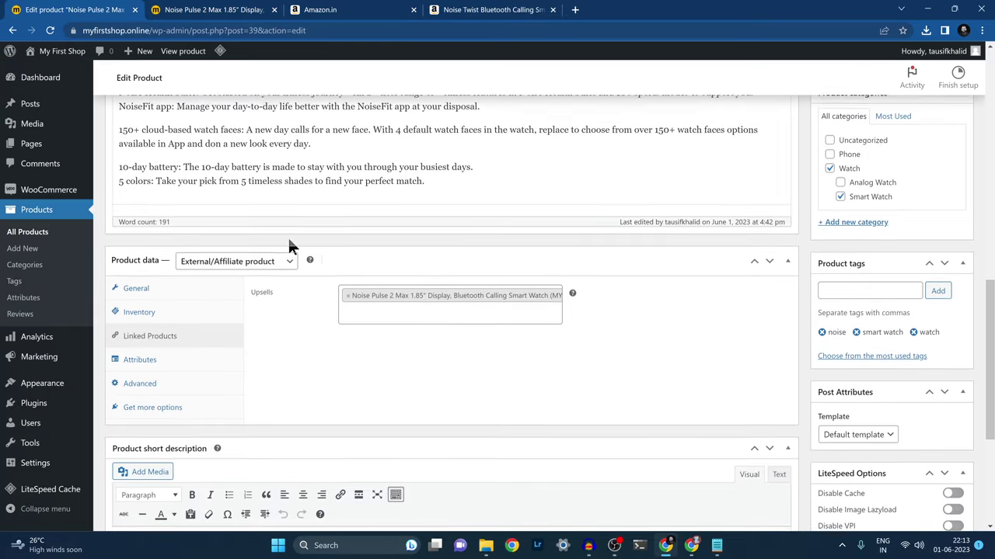
{"action": "left_click", "coordinate": [277, 264]}
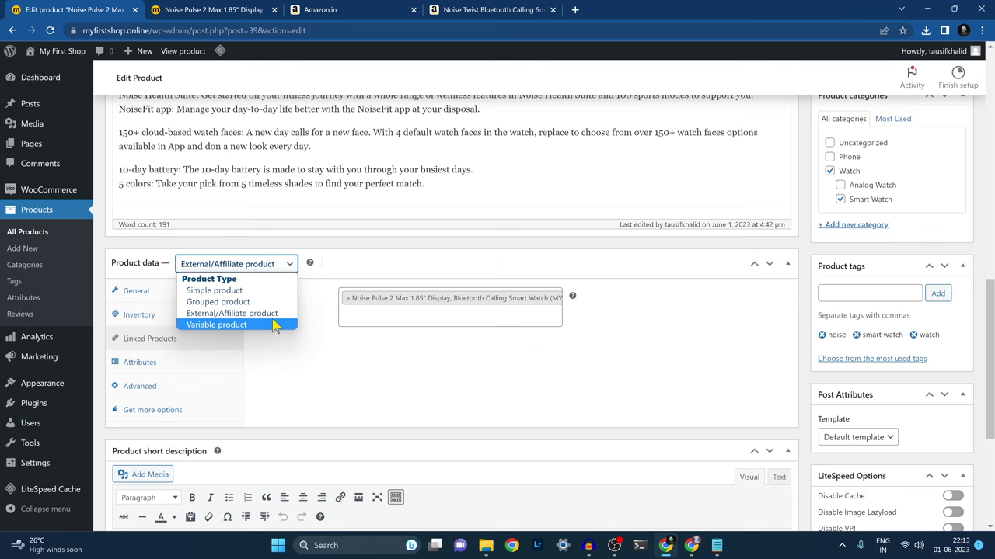
{"action": "left_click", "coordinate": [305, 345]}
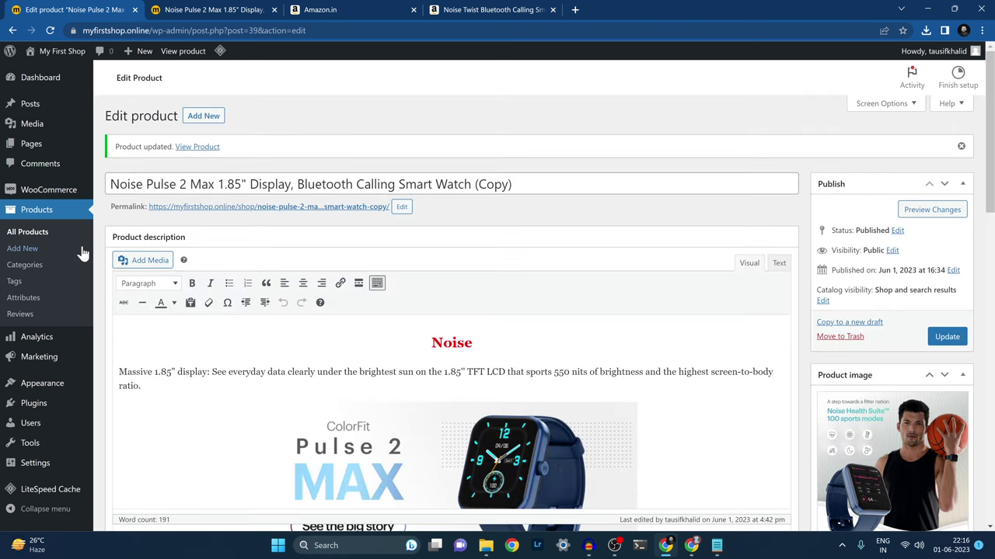
- Start a new product and close the Noise Pulse 2 Max, Amazon.in and Noise Twist tabs
{"action": "left_click", "coordinate": [38, 250]}
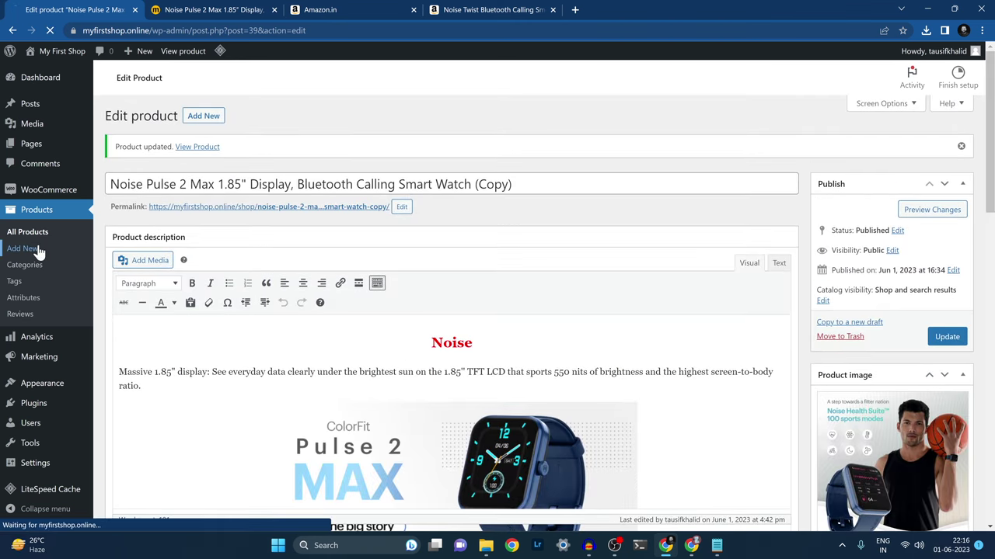
{"action": "left_click", "coordinate": [277, 10]}
{"action": "left_click", "coordinate": [277, 10]}
{"action": "left_click", "coordinate": [277, 11]}
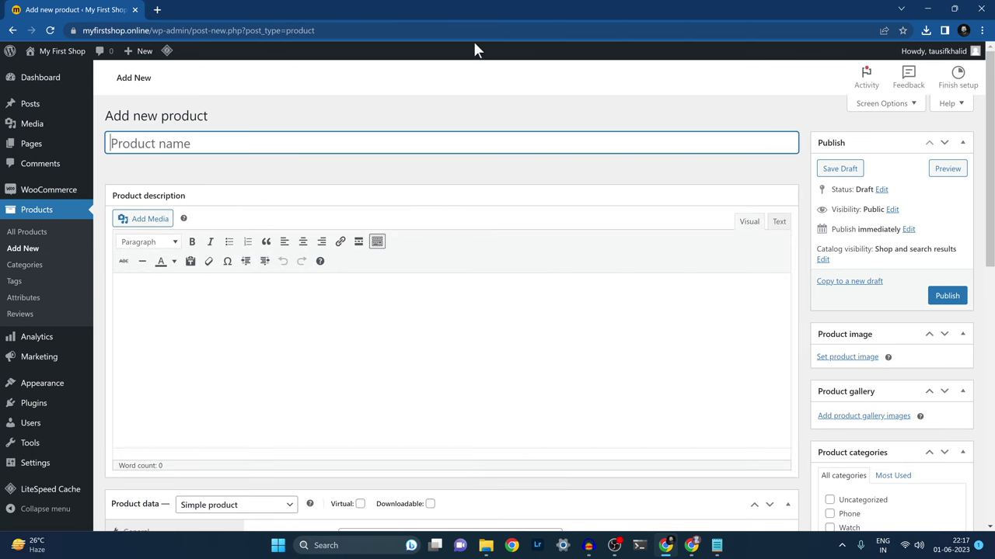
- Open My First Shop > Products > Product - 2 in Large icons view
{"action": "left_click", "coordinate": [486, 545]}
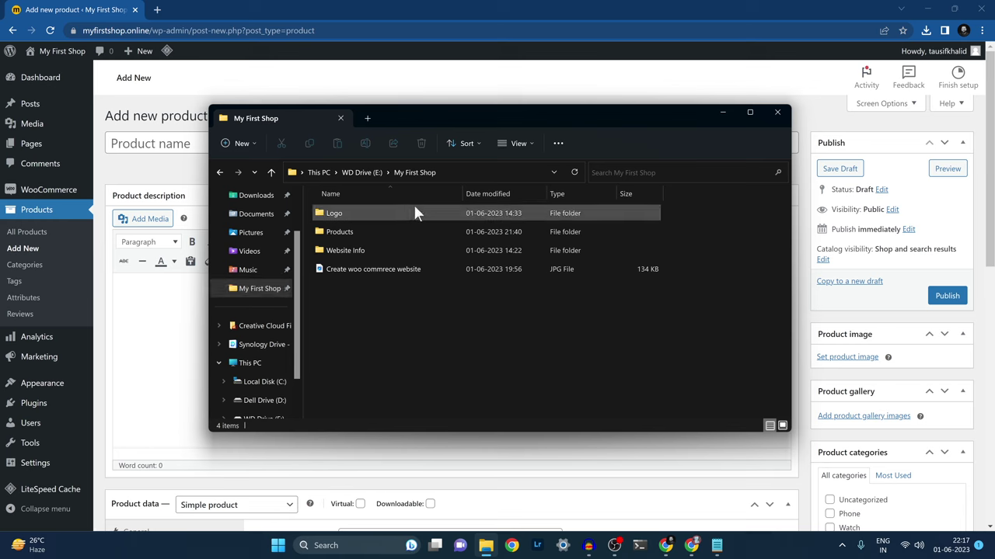
{"action": "double_click", "coordinate": [392, 239]}
{"action": "double_click", "coordinate": [362, 232]}
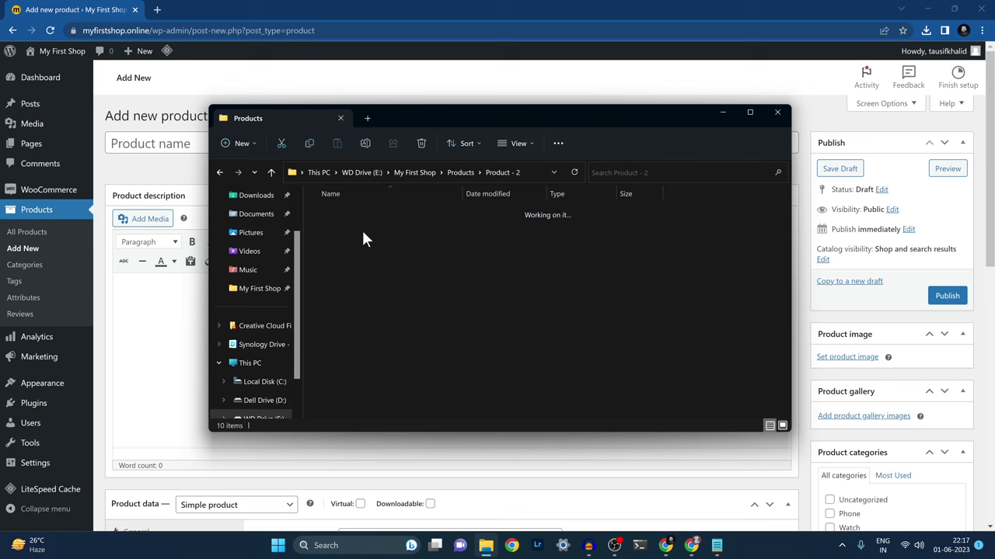
{"action": "left_click", "coordinate": [782, 425]}
- Look over the orange, white and yellow watch images, then open the Product Description text file
{"action": "left_click_drag", "start_coordinate": [311, 237], "coordinate": [645, 231]}
{"action": "left_click", "coordinate": [621, 292]}
{"action": "left_click_drag", "start_coordinate": [622, 285], "coordinate": [766, 229]}
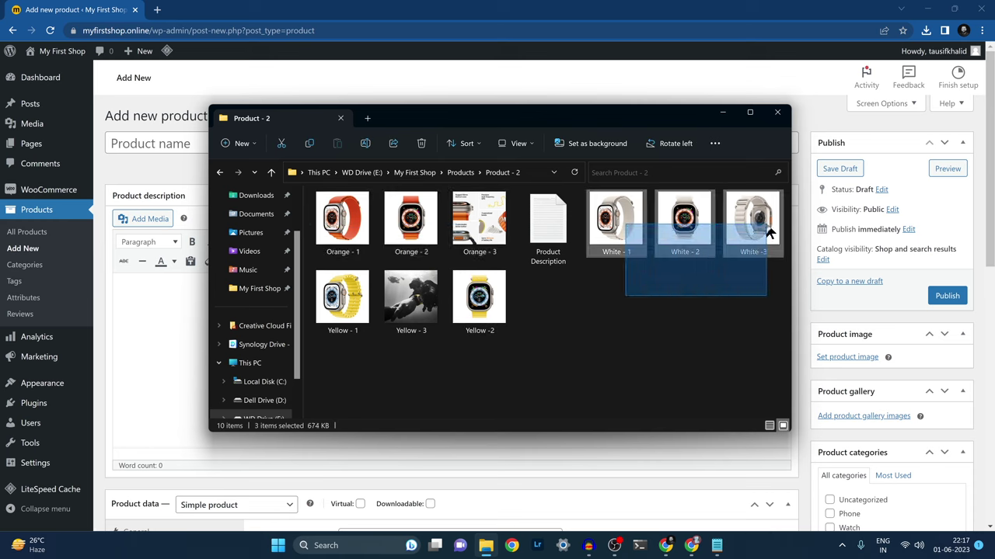
{"action": "left_click_drag", "start_coordinate": [315, 309], "coordinate": [581, 344]}
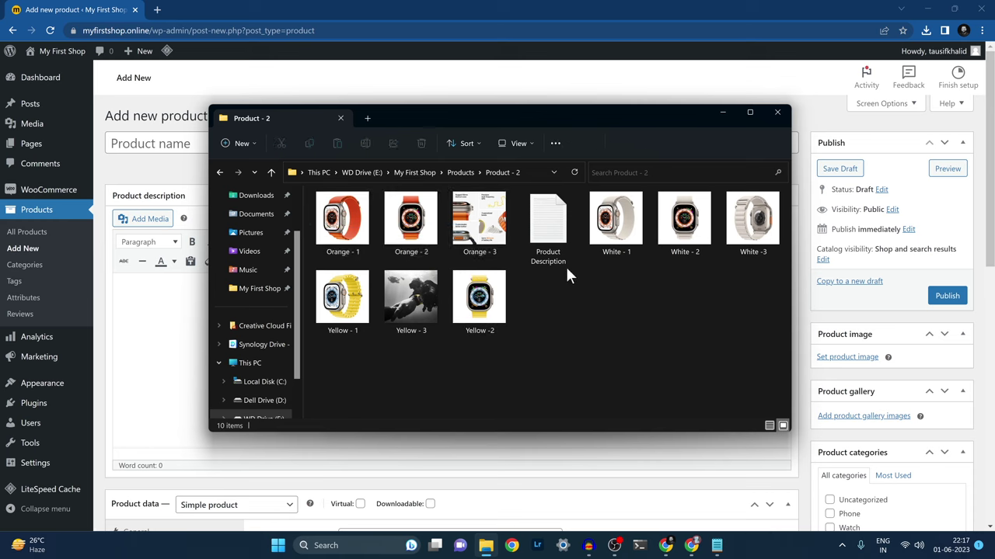
{"action": "double_click", "coordinate": [548, 219]}
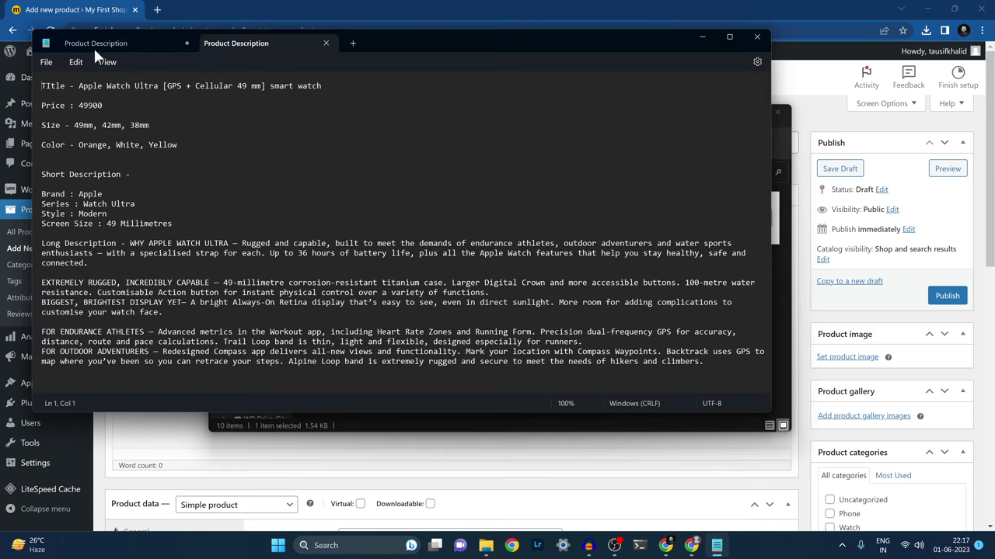
- Review the description file's title, 49900 price, sizes and description text
{"action": "left_click_drag", "start_coordinate": [78, 85], "coordinate": [248, 98]}
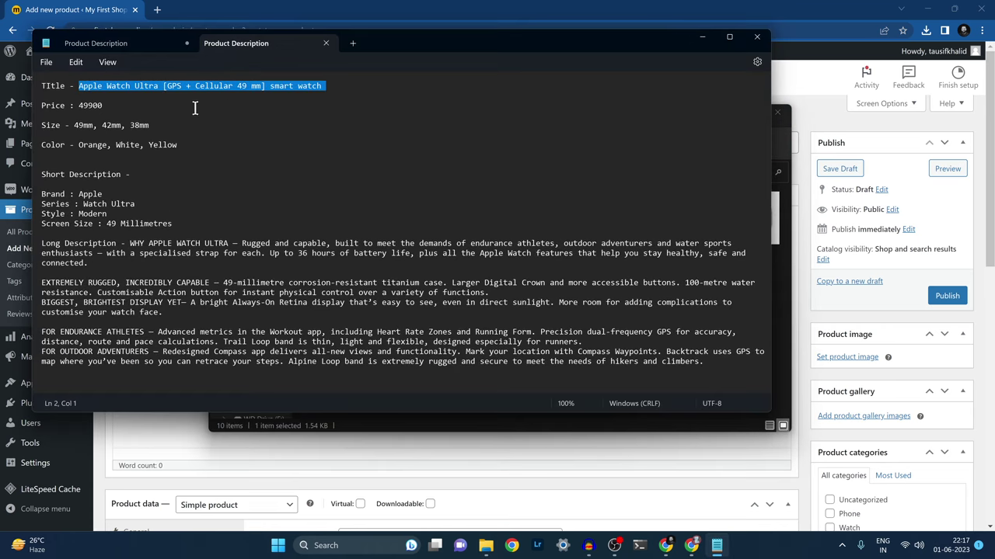
{"action": "left_click_drag", "start_coordinate": [78, 105], "coordinate": [93, 123]}
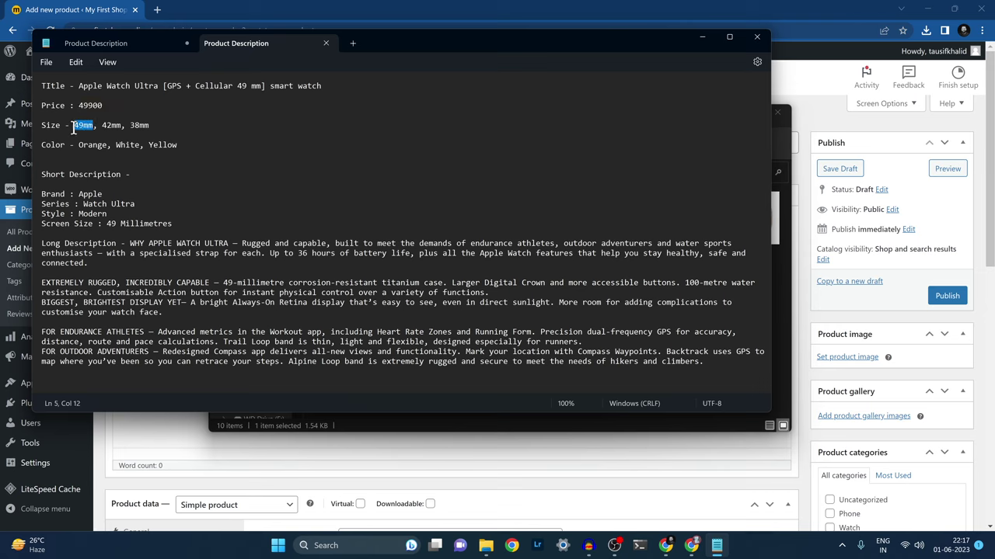
{"action": "left_click_drag", "start_coordinate": [166, 125], "coordinate": [202, 143]}
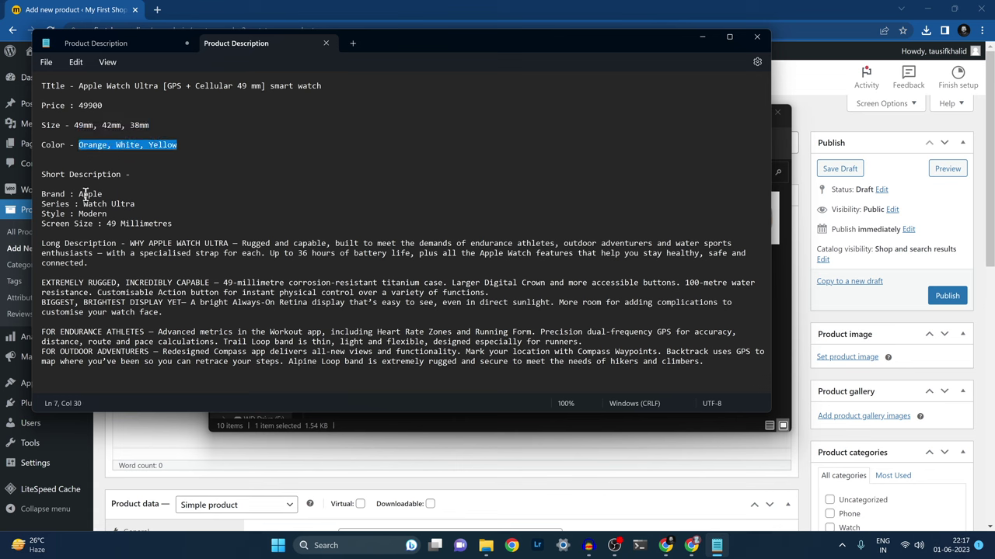
{"action": "left_click_drag", "start_coordinate": [43, 187], "coordinate": [180, 223]}
{"action": "left_click_drag", "start_coordinate": [130, 243], "coordinate": [325, 312]}
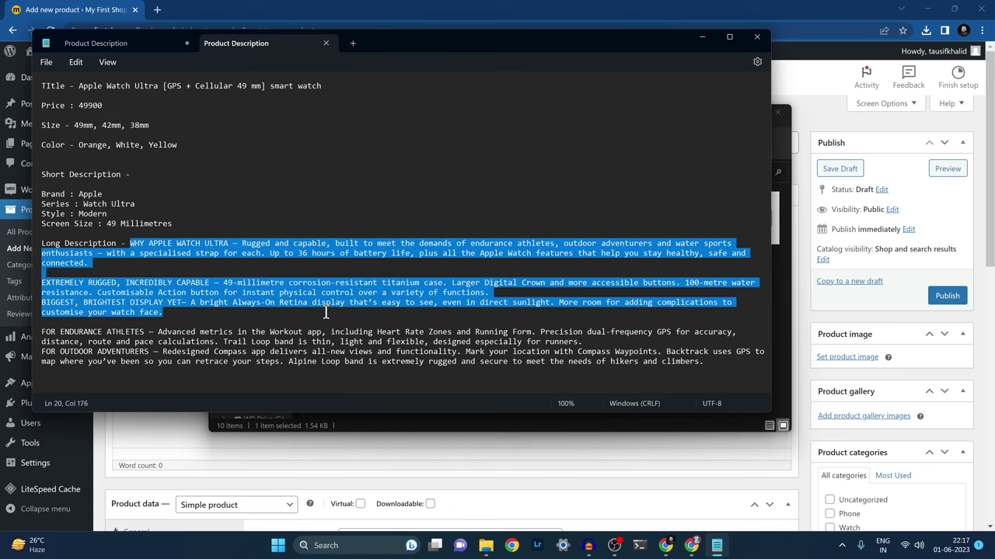
- Name the product 'Apple Watch Ultra [GPS + Cellular 49 mm] smart watch' from the copied title
{"action": "left_click_drag", "start_coordinate": [78, 86], "coordinate": [329, 86]}
{"action": "key", "text": "ctrl+c"}
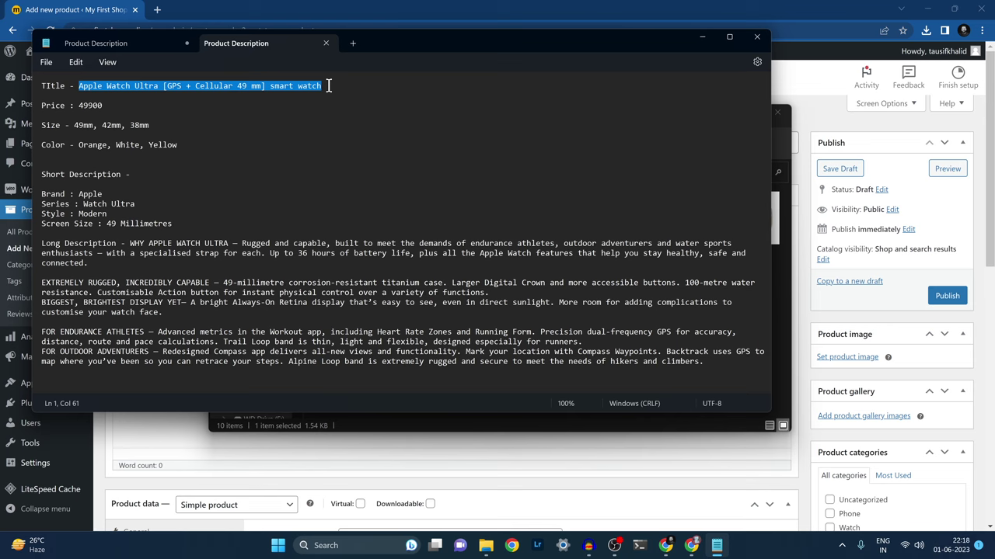
{"action": "left_click", "coordinate": [801, 210]}
{"action": "left_click", "coordinate": [672, 146]}
{"action": "key", "text": "ctrl+v"}
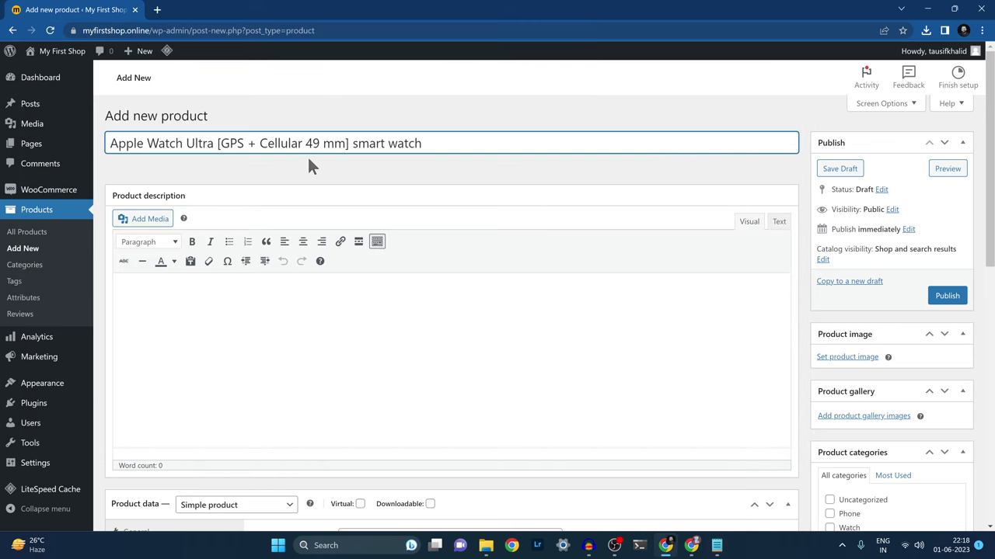
- Change the permalink slug to apple-watch-ultra
{"action": "left_click_drag", "start_coordinate": [215, 143], "coordinate": [108, 150]}
{"action": "key", "text": "ctrl+c"}
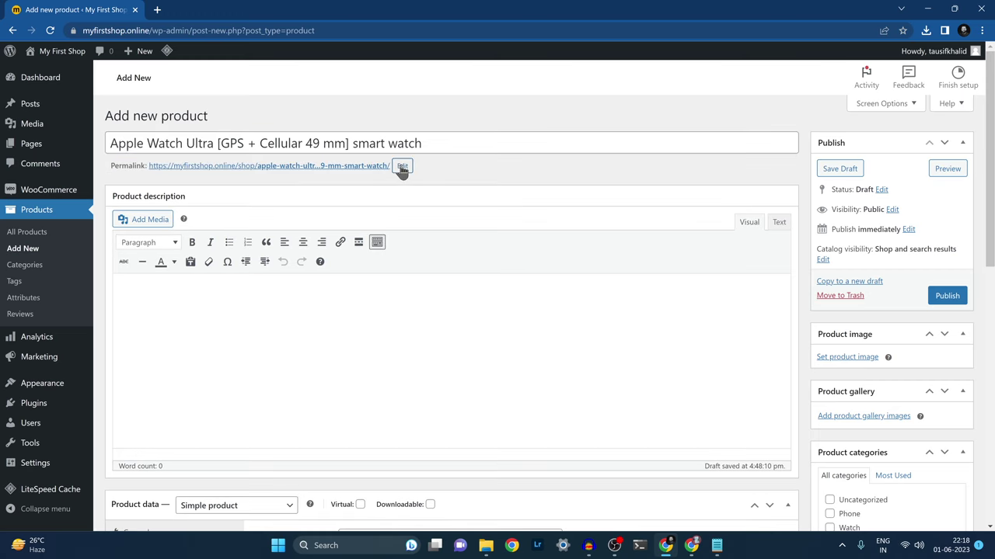
{"action": "left_click", "coordinate": [401, 166]}
{"action": "triple_click", "coordinate": [358, 170]}
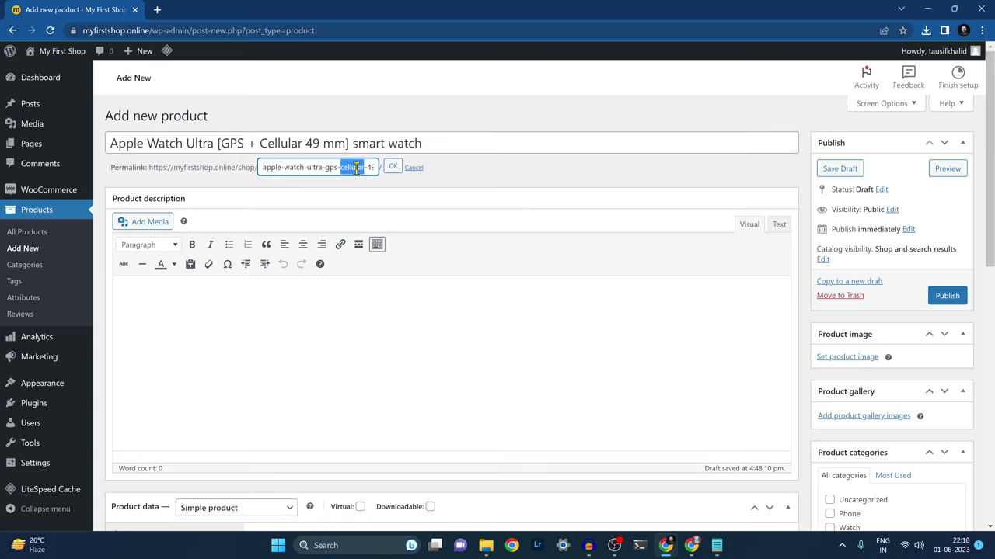
{"action": "key", "text": "ctrl+v"}
{"action": "left_click", "coordinate": [394, 168]}
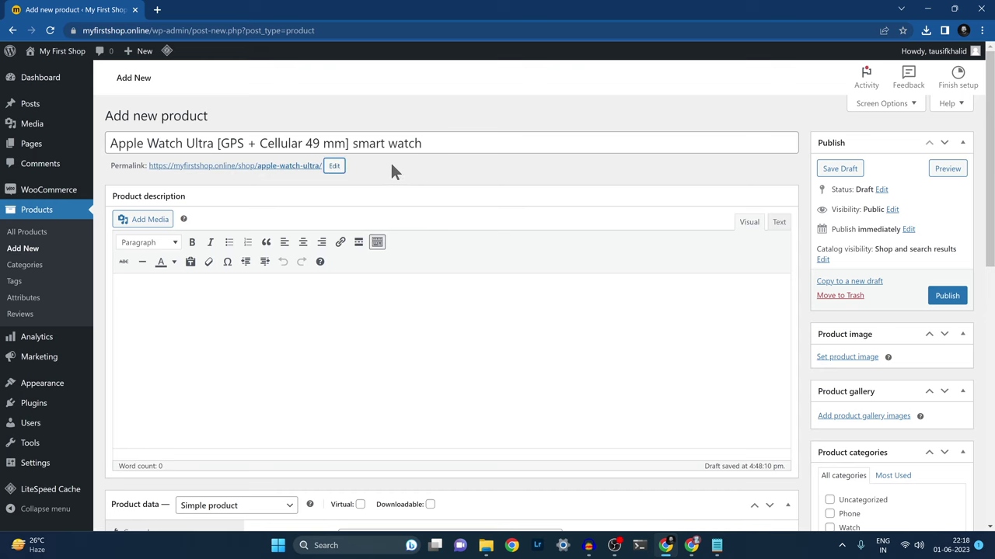
{"action": "left_click", "coordinate": [402, 346]}
- Paste the long description paragraphs from the notes file into the product description
{"action": "left_click", "coordinate": [716, 548]}
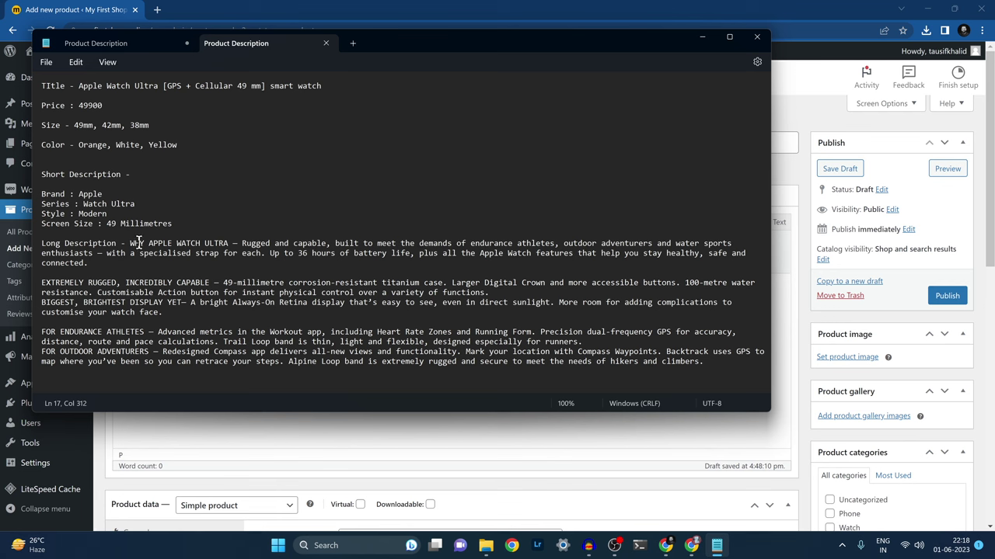
{"action": "left_click_drag", "start_coordinate": [132, 243], "coordinate": [193, 403]}
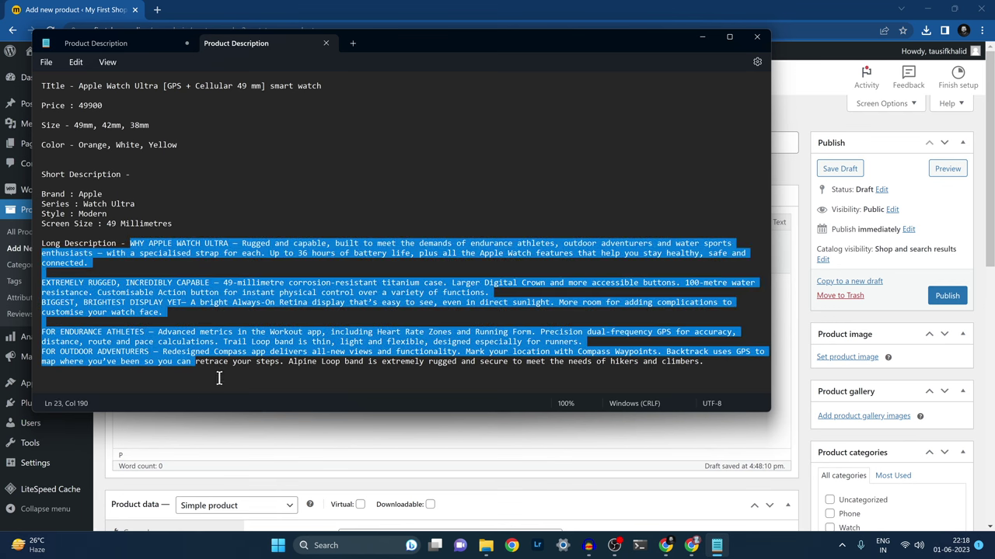
{"action": "left_click", "coordinate": [218, 379]}
{"action": "left_click_drag", "start_coordinate": [722, 370], "coordinate": [131, 242]}
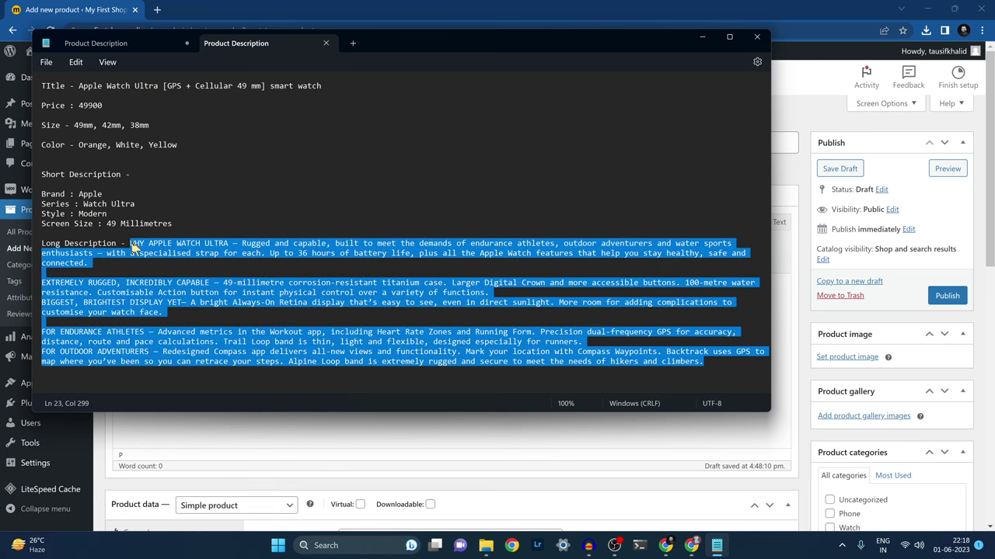
{"action": "left_click", "coordinate": [518, 431]}
{"action": "type", "text": "WHY APPLE WATCH ULTRA — Rugged and capable, built to meet the demands of endurance athletes, outdoor adventurers and water sports enthusiasts — with a specialised strap for each. Up to 36 hours of battery life, plus all the Apple Watch features that help you stay healthy, safe and connected.  EXTREMELY RUGGED, INCREDIBLY CAPABLE — 49-millimetre corrosion-resistant titanium case. Larger Digital Crown and more accessible buttons. 100-metre water resistance. Customisable Action button for instant physical control over a variety of functions. BIGGEST, BRIGHTEST DISPLAY YET— A bright Always-On Retina display that’s easy to see, even in direct sunlight. More room for adding complications to customise your watch face.  FOR ENDURANCE ATHLETES — Advanced metrics in the Workout app, including Heart Rate Zones and Running Form. Precision dual-frequency GPS for accuracy, distance, route and pace calculations. Trail Loop band is thin, light and flexible, designed especially for runners. FOR OUTDOOR ADVENTURERS — Redesigned Compass app delivers all-new views and functionality. Mark your location with Compass Waypoints. Backtrack uses GPS to map where you’ve been so you can retrace your steps. Alpine Loop band is extremely rugged and secure to meet the needs of hikers and climbers."}
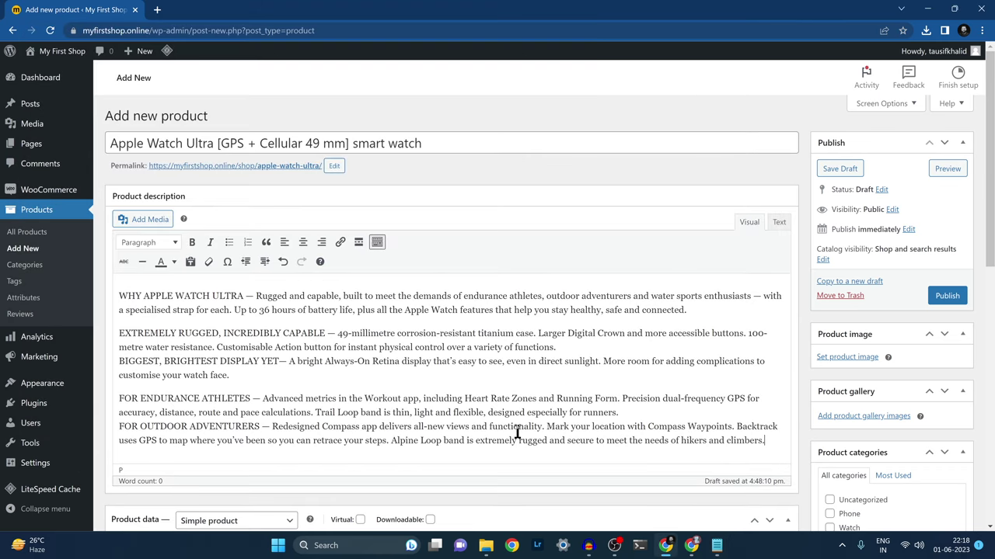
{"action": "scroll", "coordinate": [613, 359], "scroll_direction": "down", "scroll_amount": 2}
{"action": "scroll", "coordinate": [613, 359], "scroll_direction": "up", "scroll_amount": 2}
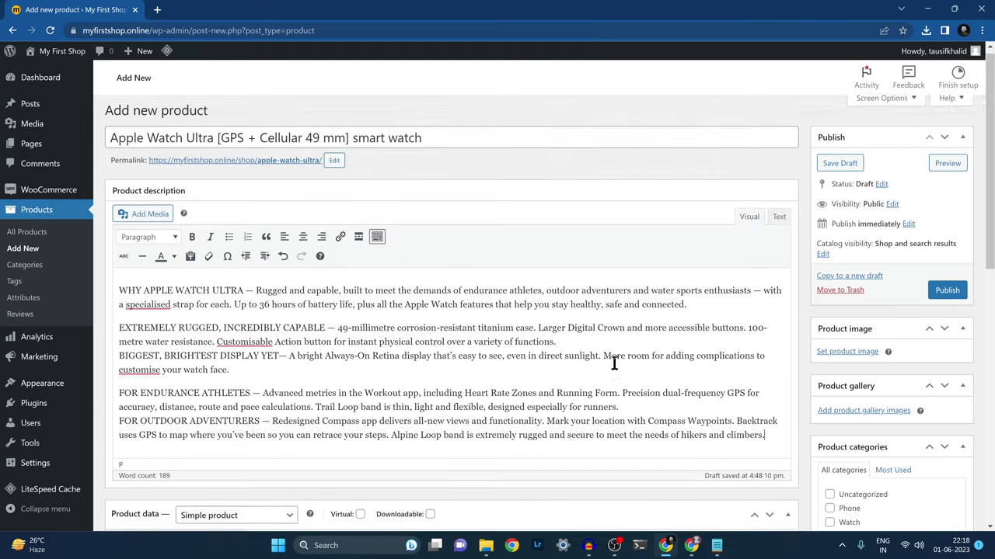
{"action": "scroll", "coordinate": [612, 359], "scroll_direction": "down", "scroll_amount": 2}
{"action": "scroll", "coordinate": [612, 359], "scroll_direction": "down", "scroll_amount": 5}
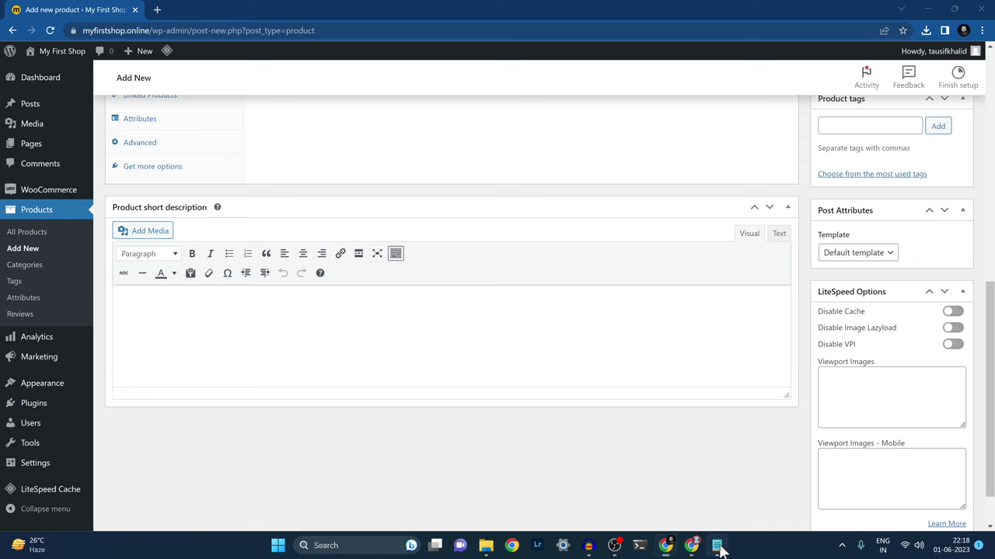
- Paste the spec lines into the short description and delete the Screen Size line
{"action": "left_click", "coordinate": [716, 544]}
{"action": "left_click_drag", "start_coordinate": [146, 217], "coordinate": [181, 227]}
{"action": "key", "text": "ctrl+c"}
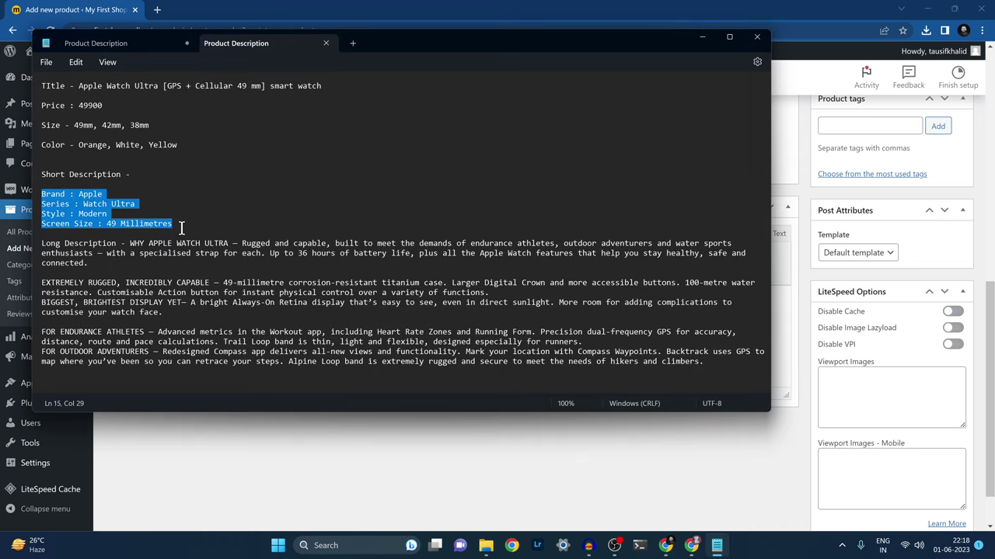
{"action": "left_click", "coordinate": [330, 469]}
{"action": "left_click", "coordinate": [290, 340]}
{"action": "key", "text": "ctrl+v"}
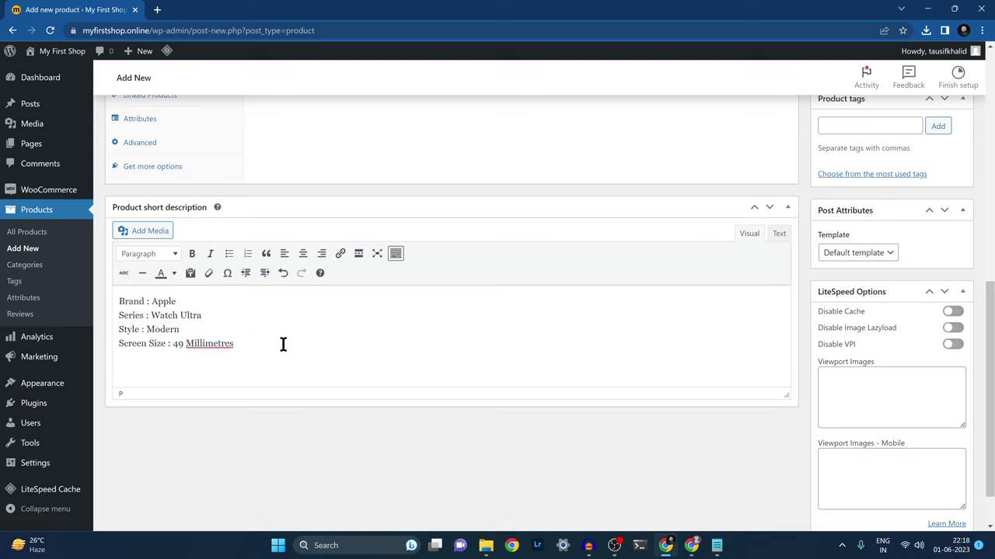
{"action": "left_click_drag", "start_coordinate": [282, 344], "coordinate": [36, 352]}
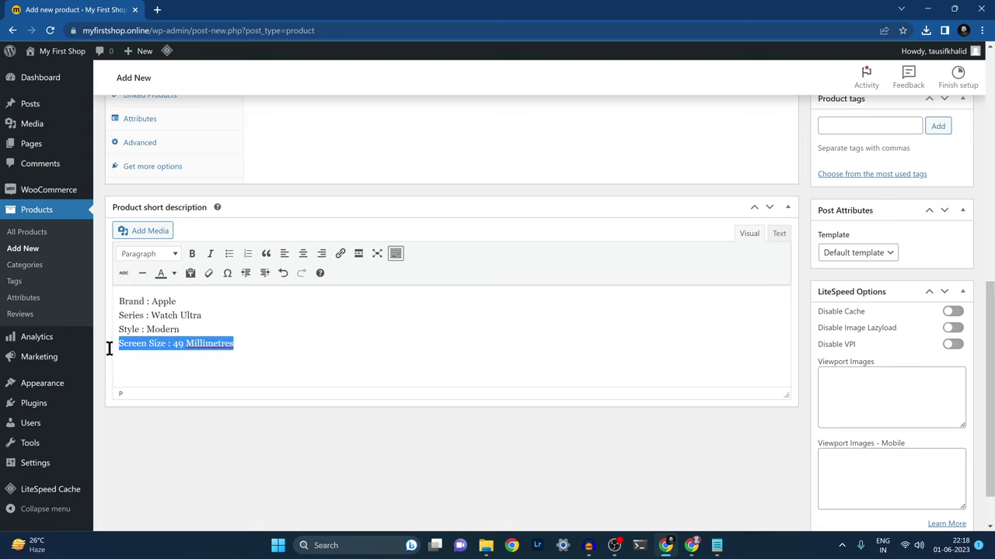
{"action": "key", "text": "BackSpace"}
- Make Brand, Series and Style a bulleted list with one item per line
{"action": "left_click_drag", "start_coordinate": [114, 349], "coordinate": [56, 300]}
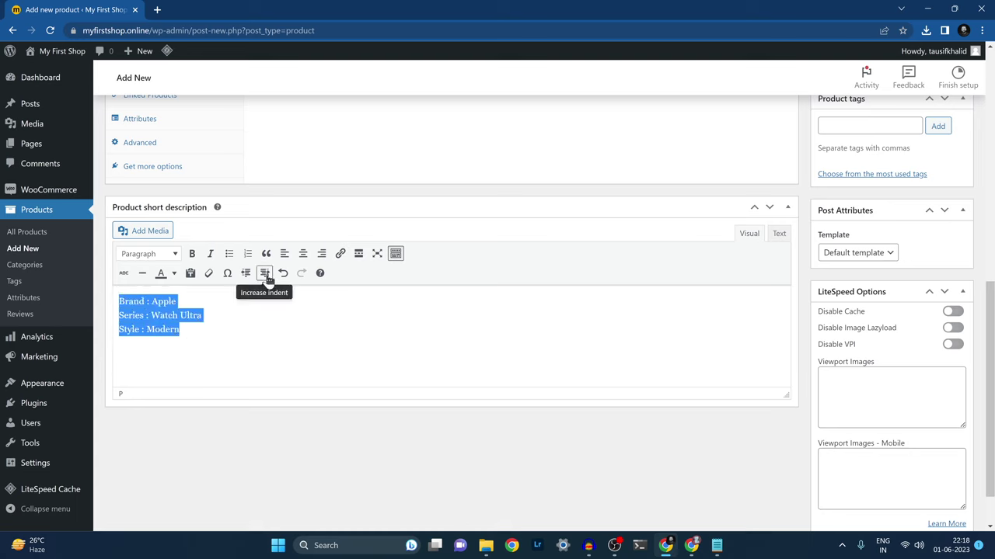
{"action": "left_click", "coordinate": [228, 253]}
{"action": "left_click", "coordinate": [142, 314]}
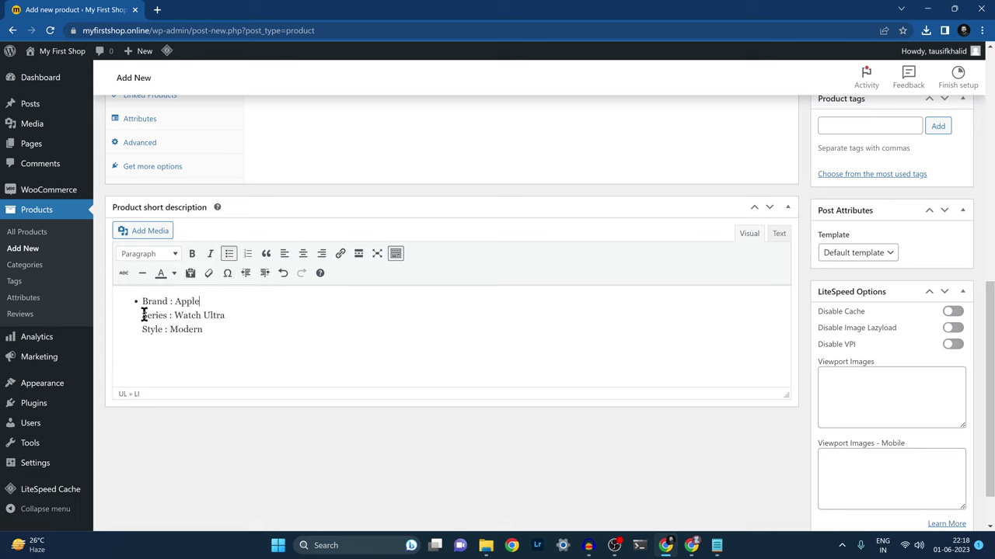
{"action": "key", "text": "BackSpace"}
{"action": "key", "text": "Return"}
{"action": "key", "text": "BackSpace"}
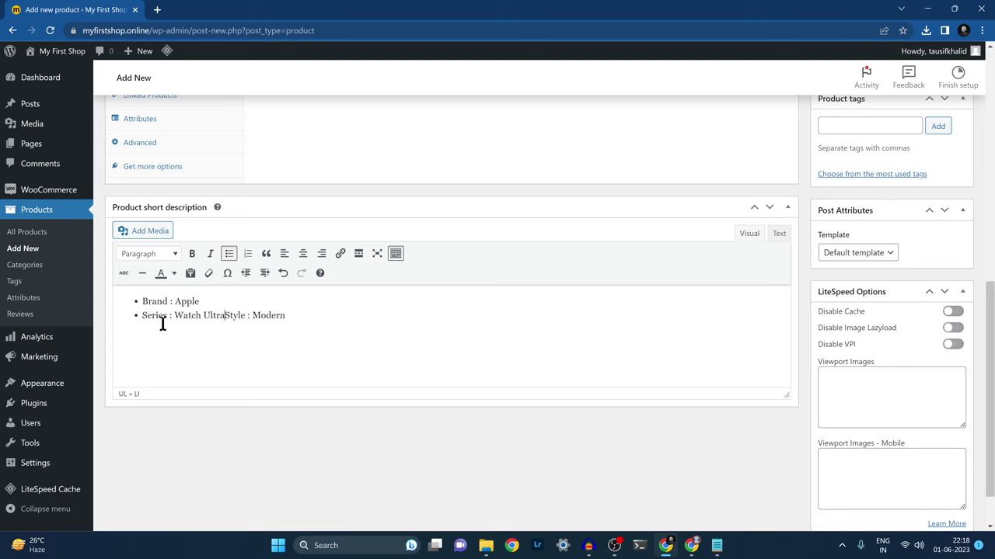
{"action": "key", "text": "Return"}
{"action": "left_click_drag", "start_coordinate": [304, 347], "coordinate": [171, 314]}
{"action": "key", "text": "ctrl+a"}
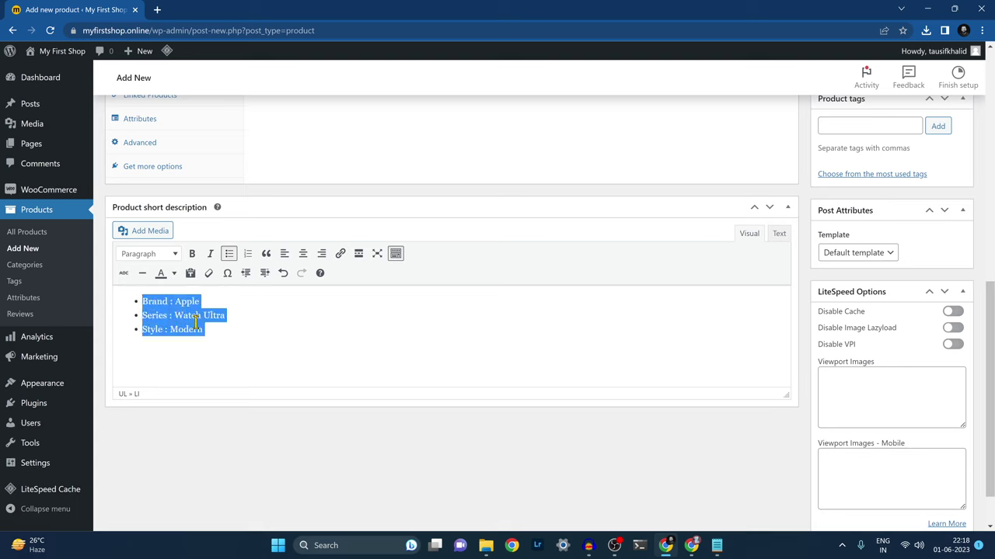
{"action": "left_click", "coordinate": [271, 336]}
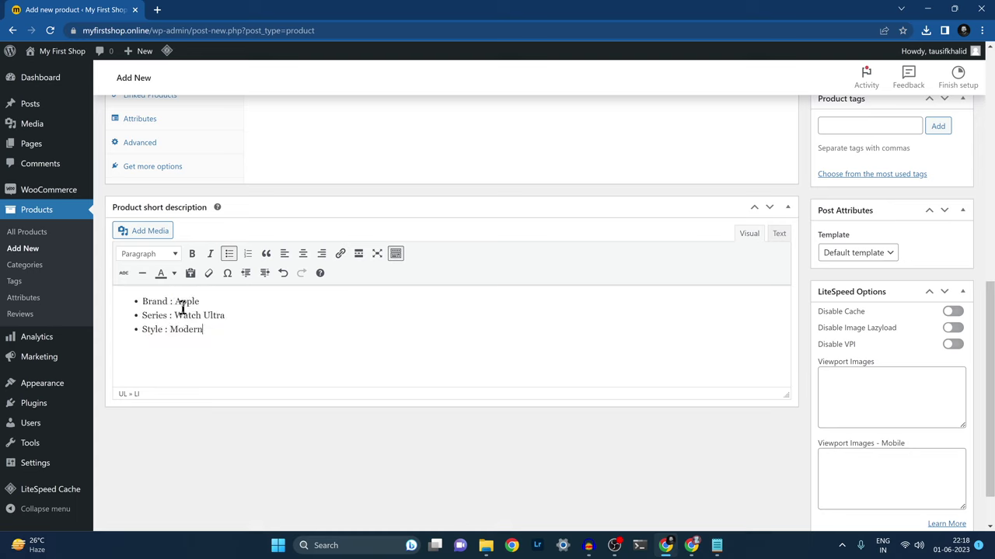
- Bold the values Apple, Watch Ultra and Modern
{"action": "left_click_drag", "start_coordinate": [178, 302], "coordinate": [227, 316]}
{"action": "left_click", "coordinate": [192, 253]}
{"action": "left_click", "coordinate": [192, 254]}
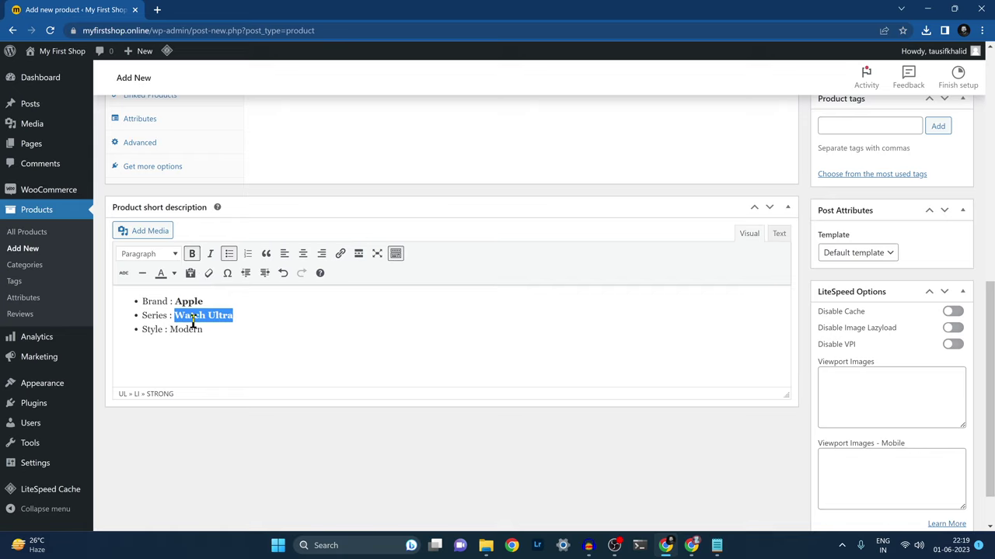
{"action": "left_click_drag", "start_coordinate": [170, 330], "coordinate": [223, 327]}
{"action": "left_click", "coordinate": [192, 253]}
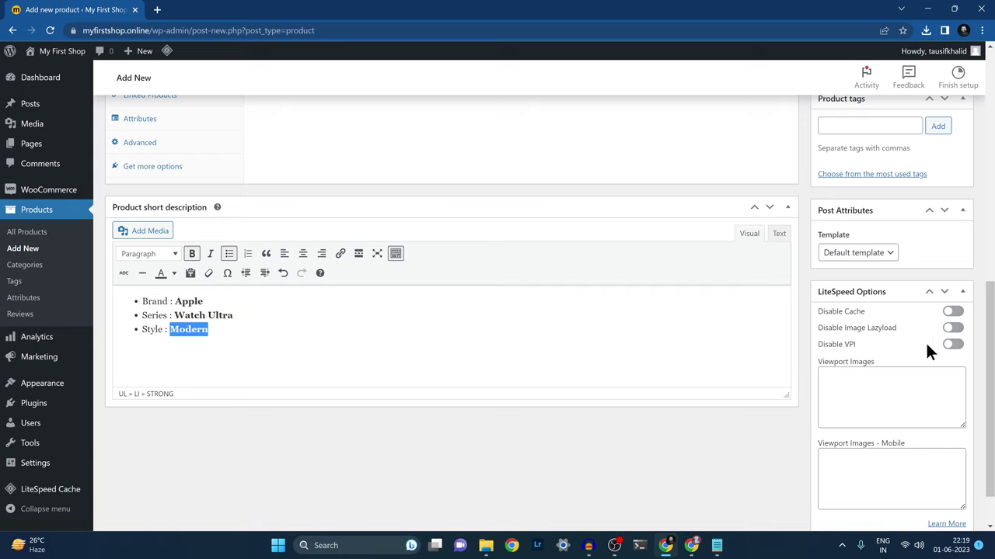
{"action": "scroll", "coordinate": [857, 365], "scroll_direction": "up", "scroll_amount": 4}
{"action": "scroll", "coordinate": [856, 361], "scroll_direction": "up", "scroll_amount": 2}
{"action": "scroll", "coordinate": [856, 361], "scroll_direction": "down", "scroll_amount": 1}
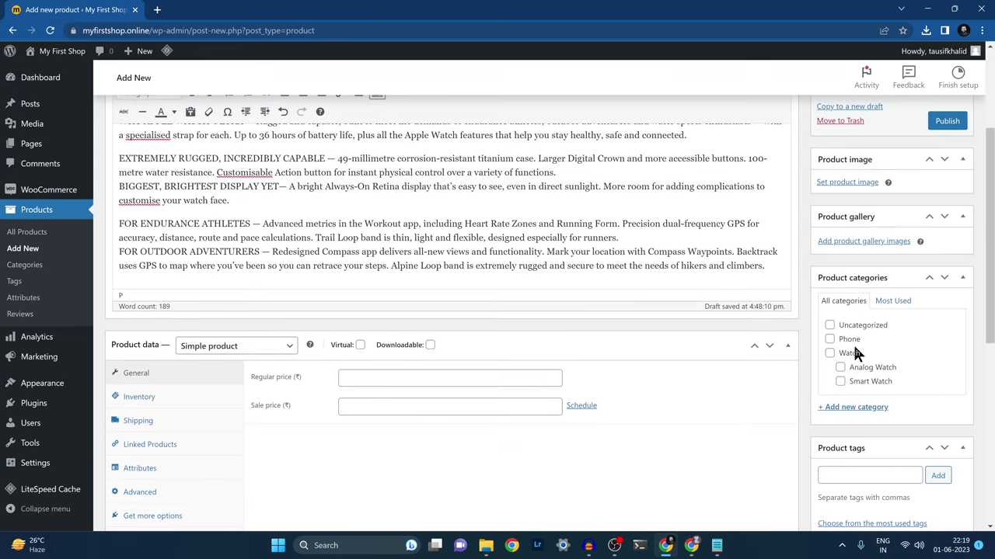
{"action": "scroll", "coordinate": [856, 353], "scroll_direction": "up", "scroll_amount": 2}
- Upload the nine watch photos from Product - 2, skipping Product Description, and make Orange-1 the product image
{"action": "left_click", "coordinate": [847, 300]}
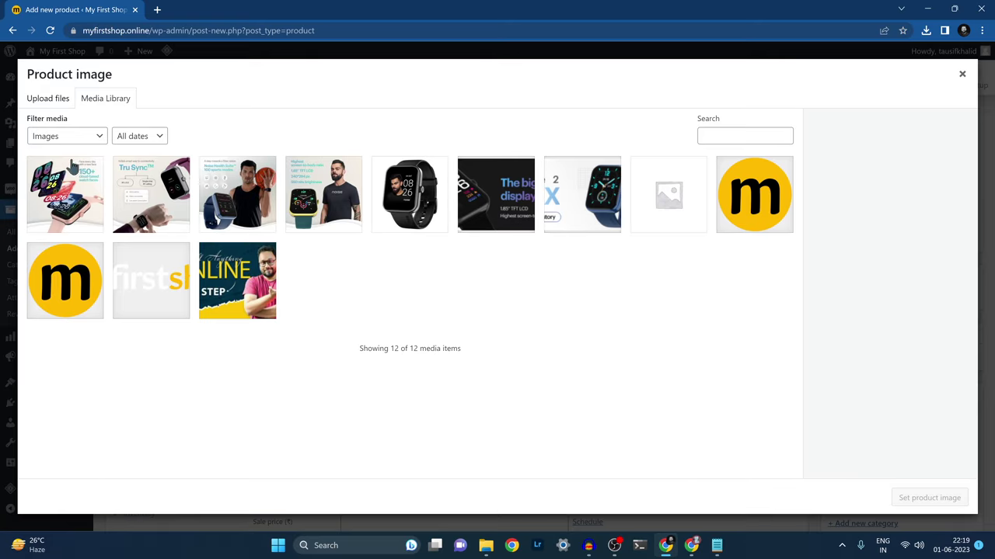
{"action": "left_click", "coordinate": [48, 99]}
{"action": "left_click", "coordinate": [494, 299]}
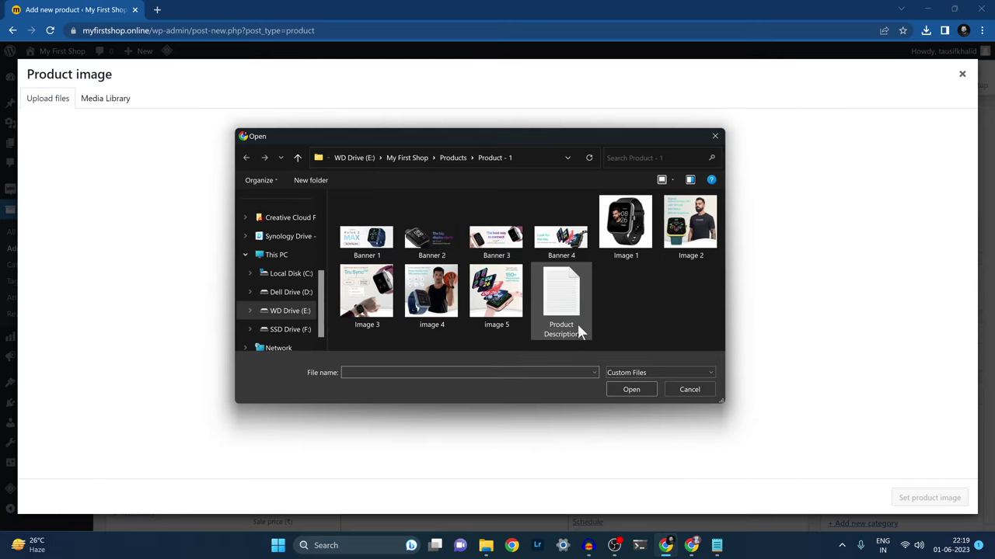
{"action": "left_click", "coordinate": [450, 159]}
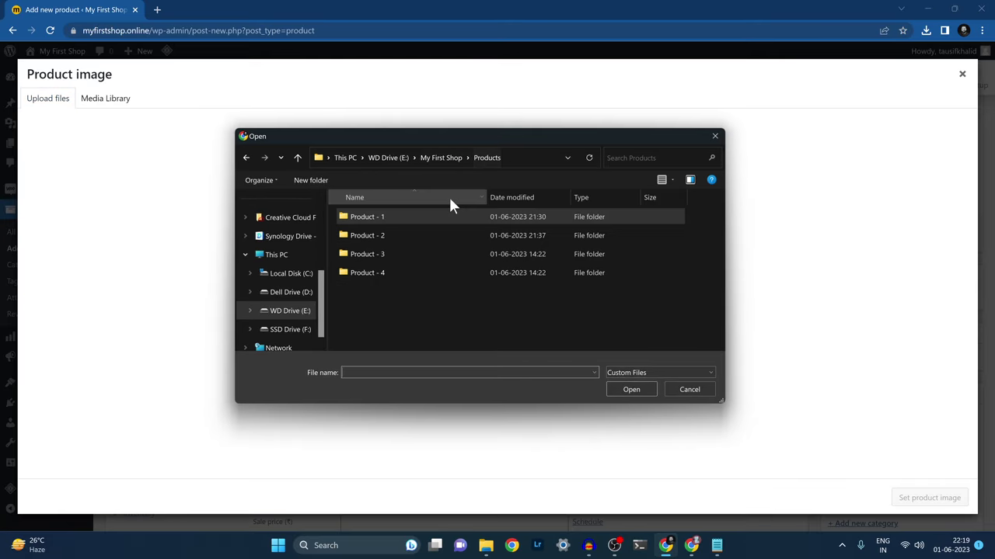
{"action": "double_click", "coordinate": [408, 234]}
{"action": "key", "text": "ctrl+a"}
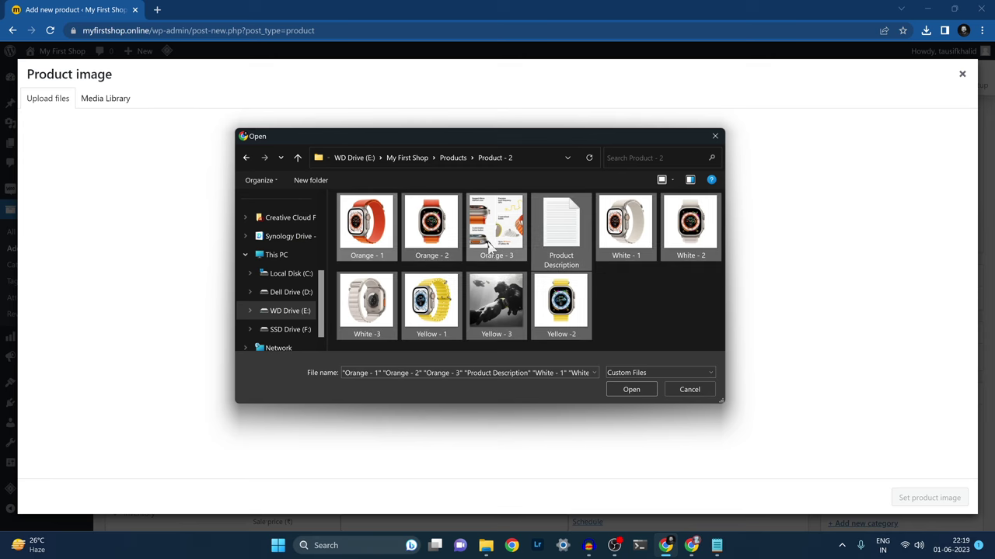
{"action": "left_click", "coordinate": [556, 228], "text": "ctrl"}
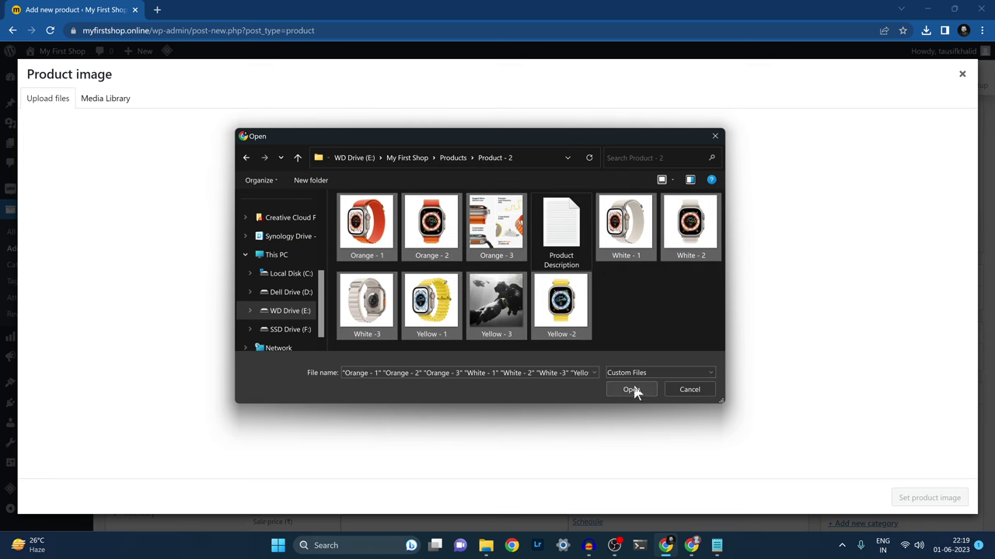
{"action": "left_click", "coordinate": [631, 389]}
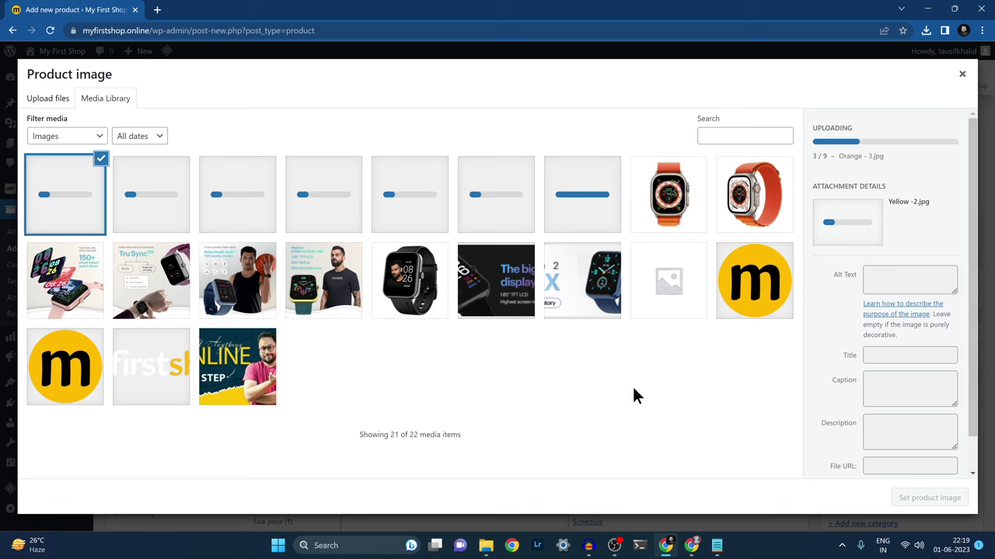
{"action": "left_click", "coordinate": [735, 215]}
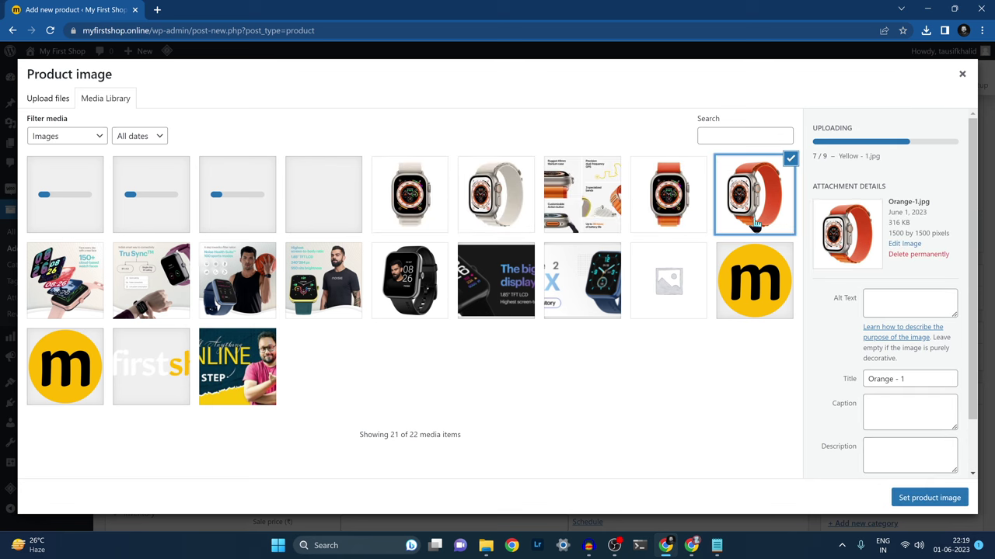
{"action": "left_click", "coordinate": [928, 502]}
- Add eight watch images, including Yellow-3, the infographic and Orange-2, to the product gallery
{"action": "scroll", "coordinate": [878, 381], "scroll_direction": "down", "scroll_amount": 4}
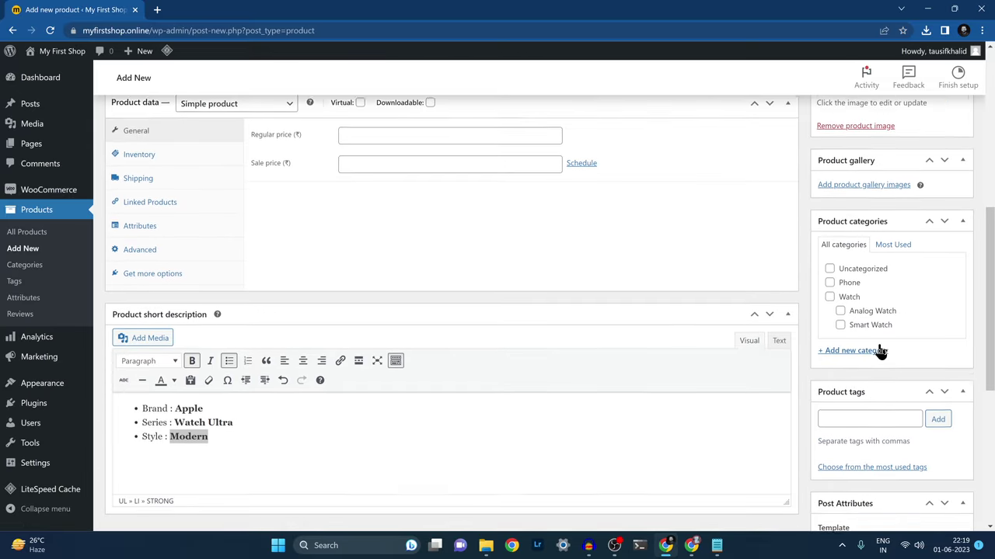
{"action": "scroll", "coordinate": [878, 358], "scroll_direction": "up", "scroll_amount": 2}
{"action": "left_click", "coordinate": [868, 312]}
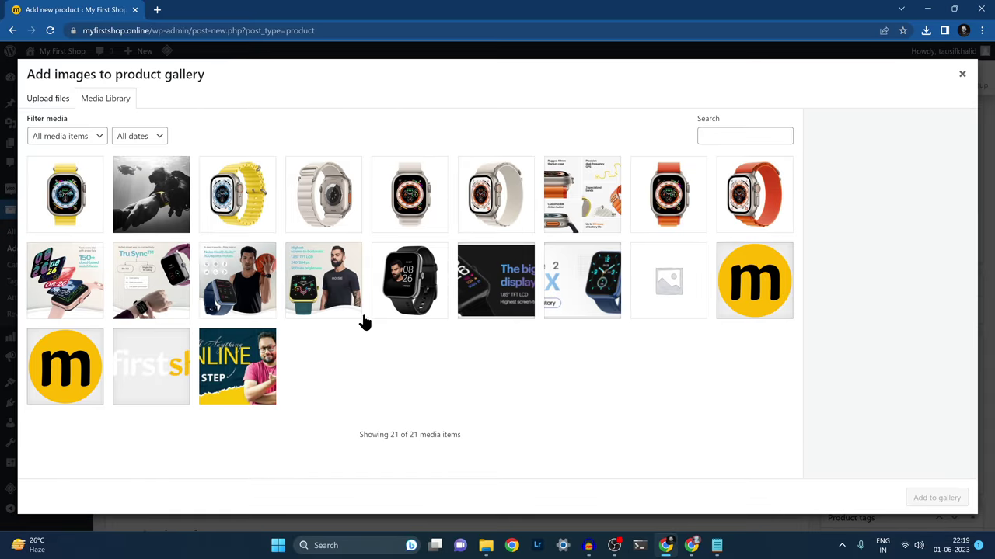
{"action": "left_click", "coordinate": [62, 199]}
{"action": "left_click", "coordinate": [166, 206]}
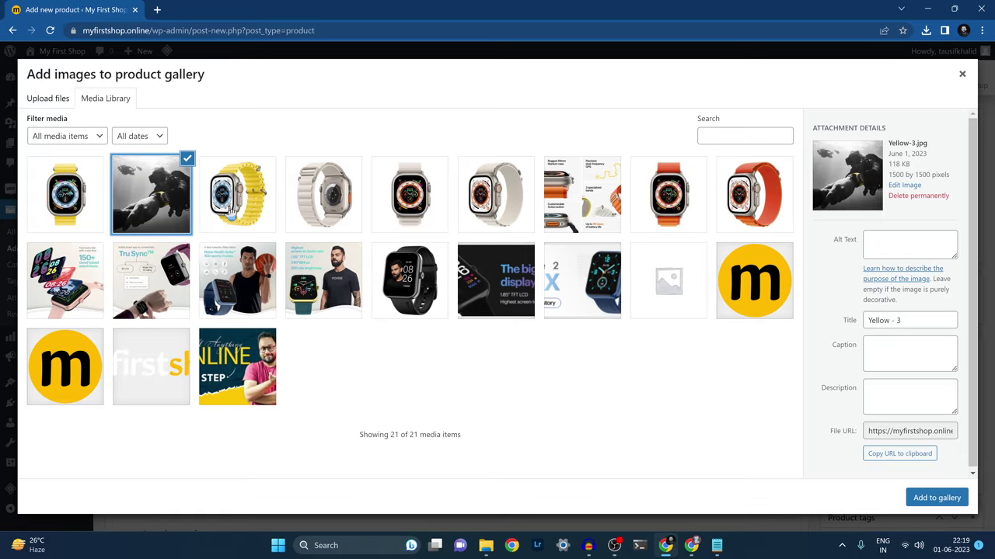
{"action": "left_click", "coordinate": [66, 196]}
{"action": "left_click", "coordinate": [237, 196]}
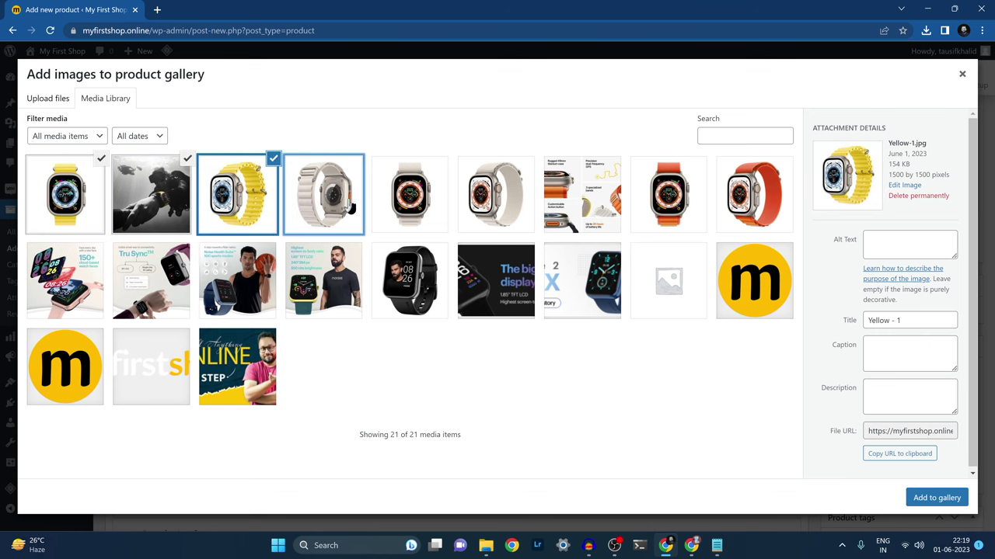
{"action": "left_click", "coordinate": [323, 196]}
{"action": "left_click", "coordinate": [410, 195]}
{"action": "left_click", "coordinate": [496, 196]}
{"action": "left_click", "coordinate": [582, 195]}
{"action": "left_click", "coordinate": [668, 195]}
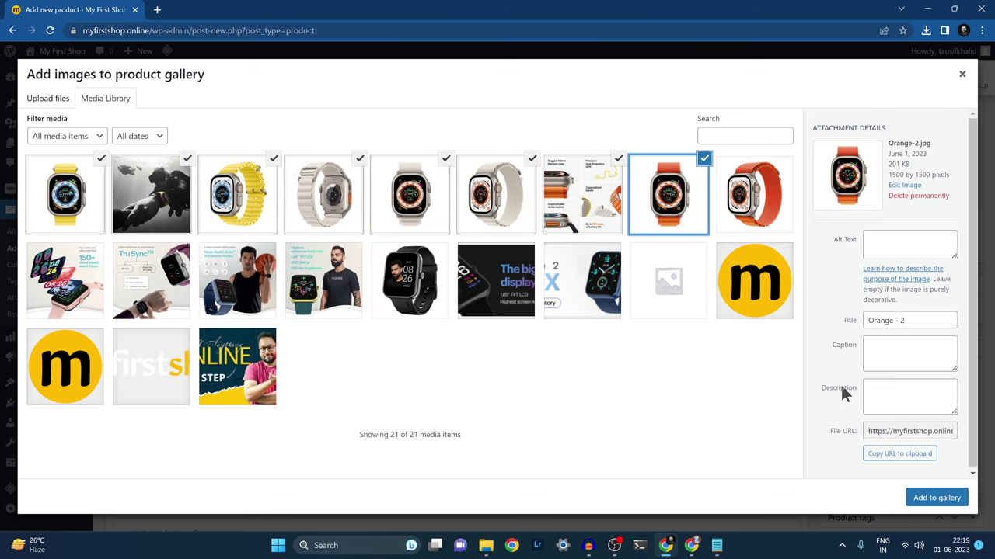
{"action": "left_click", "coordinate": [937, 499]}
- Tick the Watch and Smart Watch categories and add the 'smart watch' tag after typing 'wa'
{"action": "scroll", "coordinate": [886, 327], "scroll_direction": "down", "scroll_amount": 4}
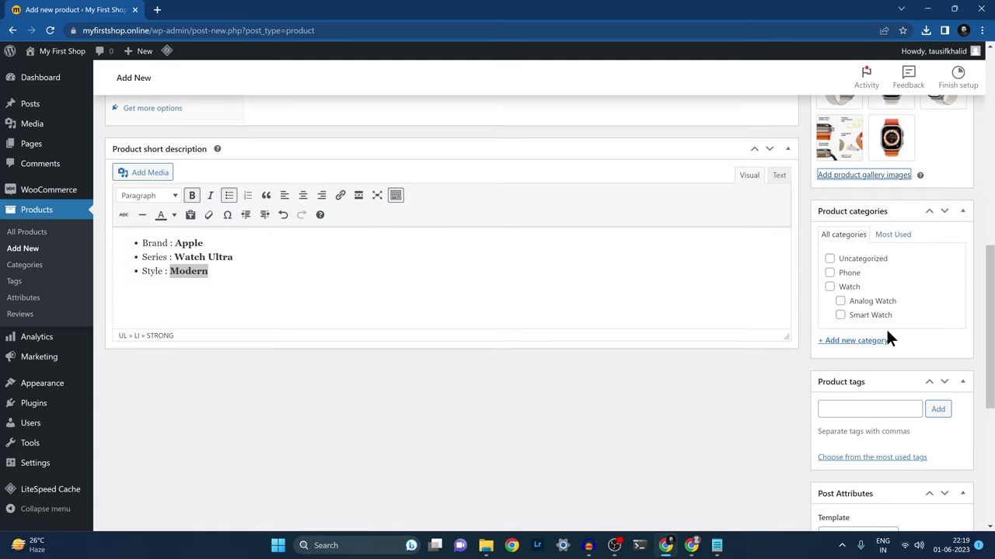
{"action": "left_click", "coordinate": [829, 287]}
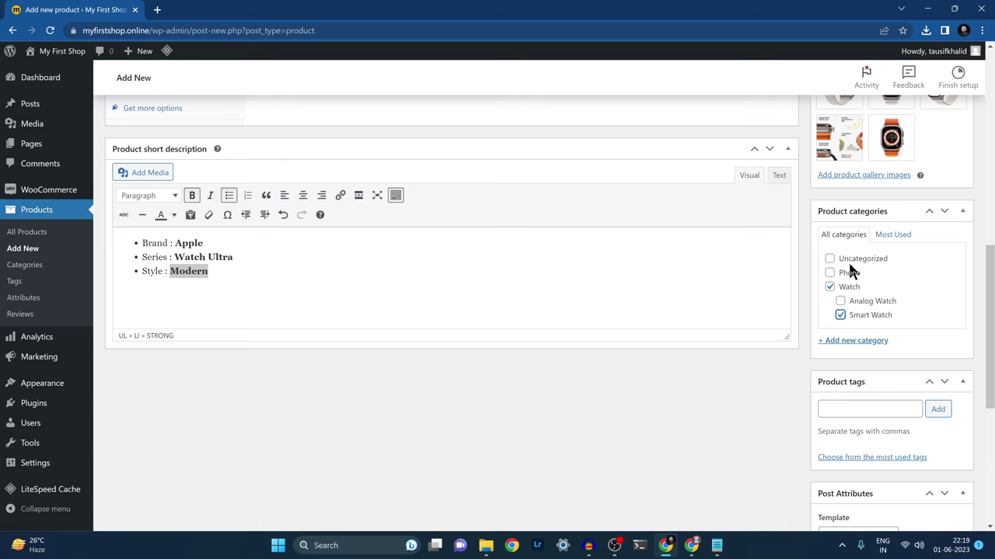
{"action": "scroll", "coordinate": [871, 291], "scroll_direction": "down", "scroll_amount": 2}
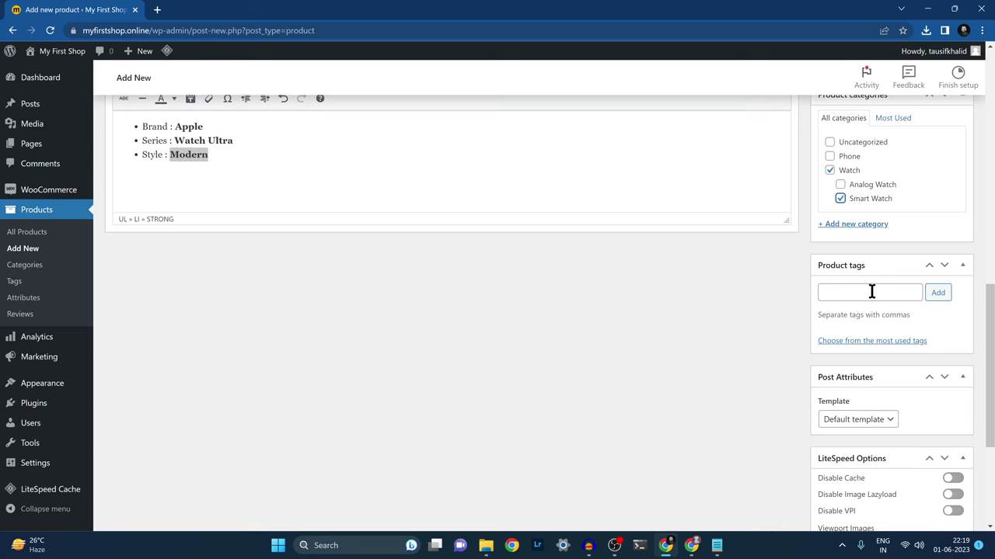
{"action": "left_click", "coordinate": [871, 292]}
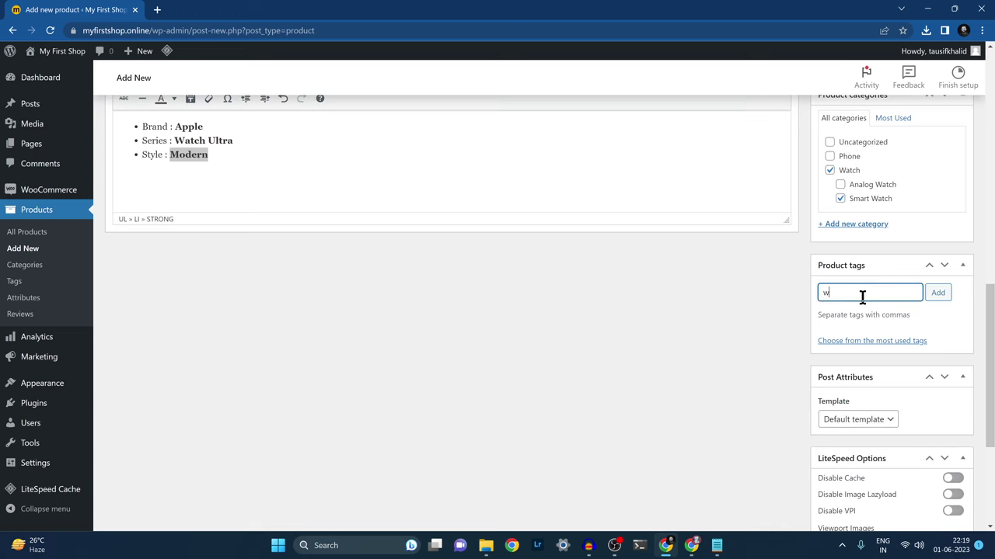
{"action": "type", "text": "wa"}
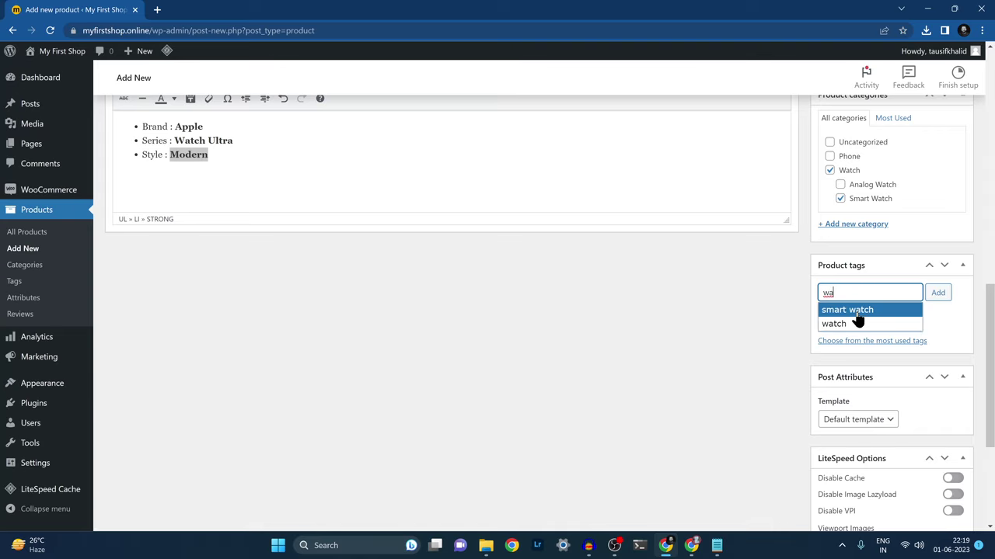
{"action": "left_click", "coordinate": [861, 309]}
{"action": "scroll", "coordinate": [866, 342], "scroll_direction": "down", "scroll_amount": 2}
{"action": "scroll", "coordinate": [864, 364], "scroll_direction": "up", "scroll_amount": 10}
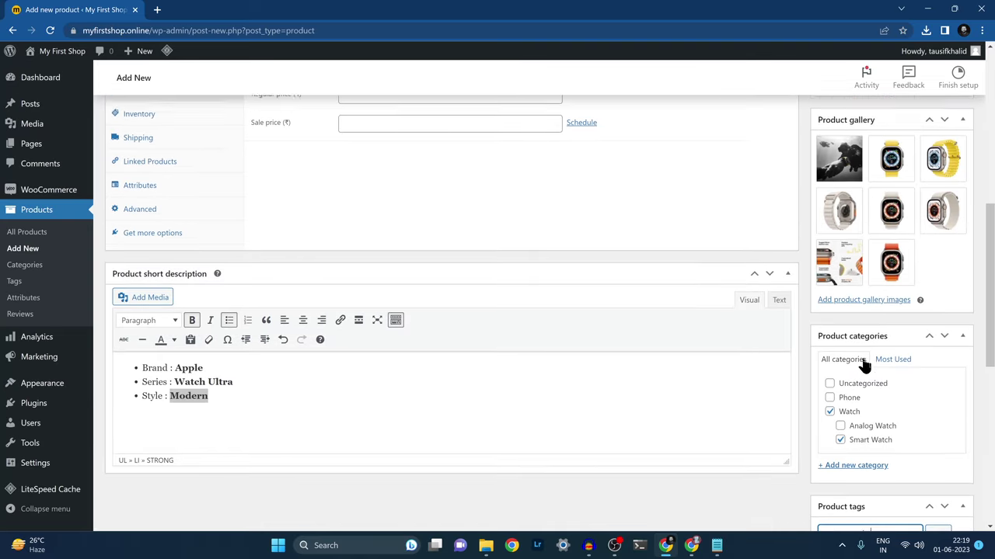
{"action": "scroll", "coordinate": [863, 358], "scroll_direction": "up", "scroll_amount": 3}
{"action": "scroll", "coordinate": [863, 358], "scroll_direction": "down", "scroll_amount": 5}
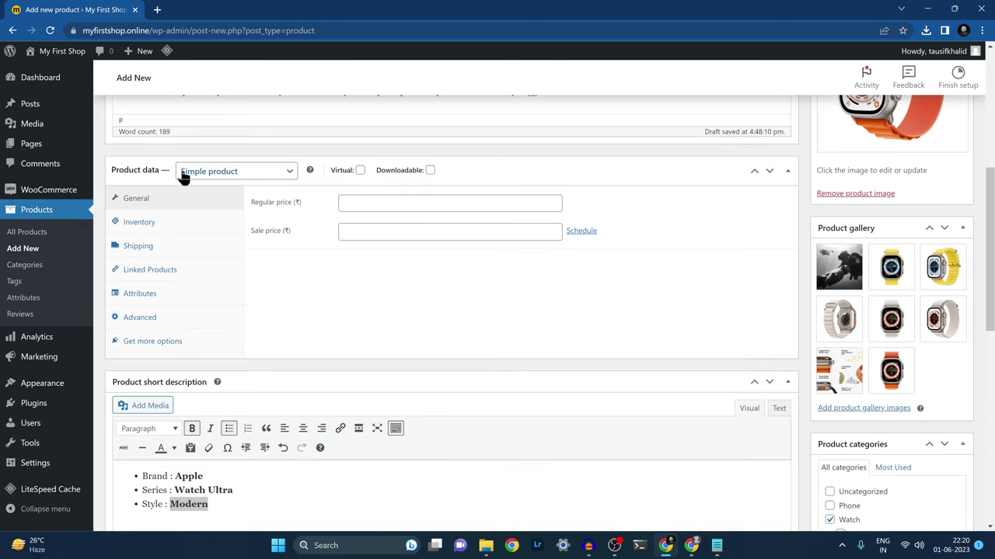
- Change the product type to Variable product
{"action": "left_click", "coordinate": [266, 177]}
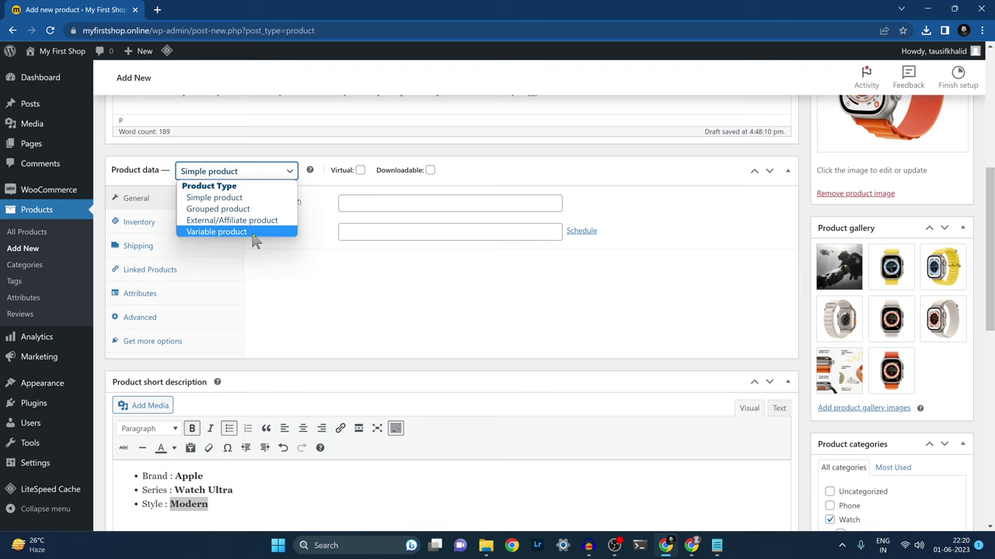
{"action": "left_click", "coordinate": [225, 231]}
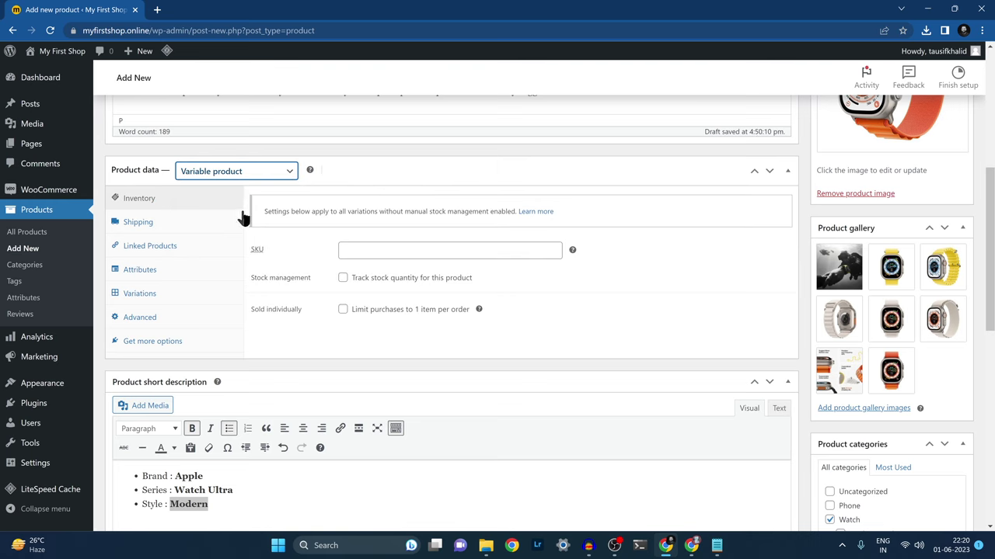
{"action": "left_click", "coordinate": [383, 252]}
{"action": "left_click", "coordinate": [375, 280]}
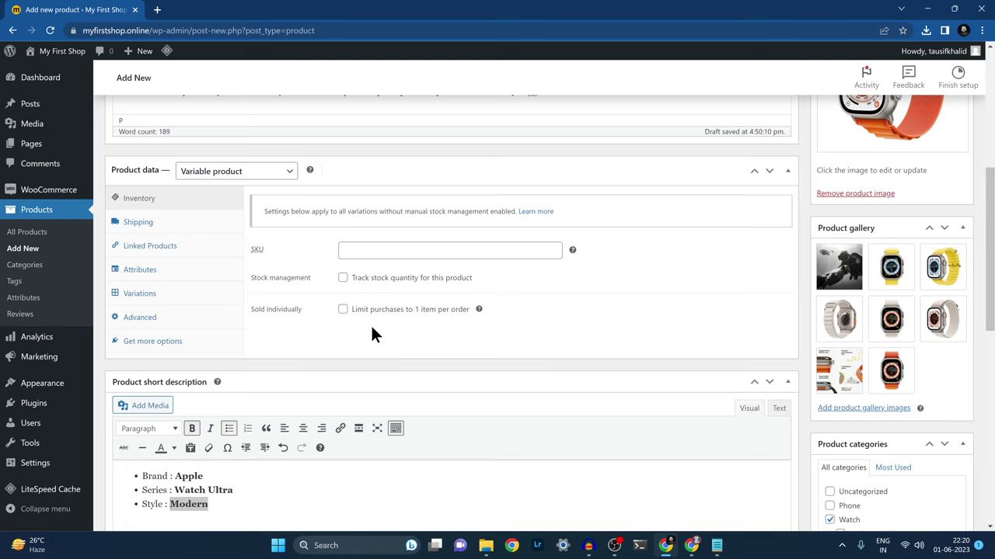
- Look over the Shipping and Linked Products settings, leaving Cross-sells empty, then go to Attributes
{"action": "left_click", "coordinate": [192, 225]}
{"action": "left_click", "coordinate": [206, 254]}
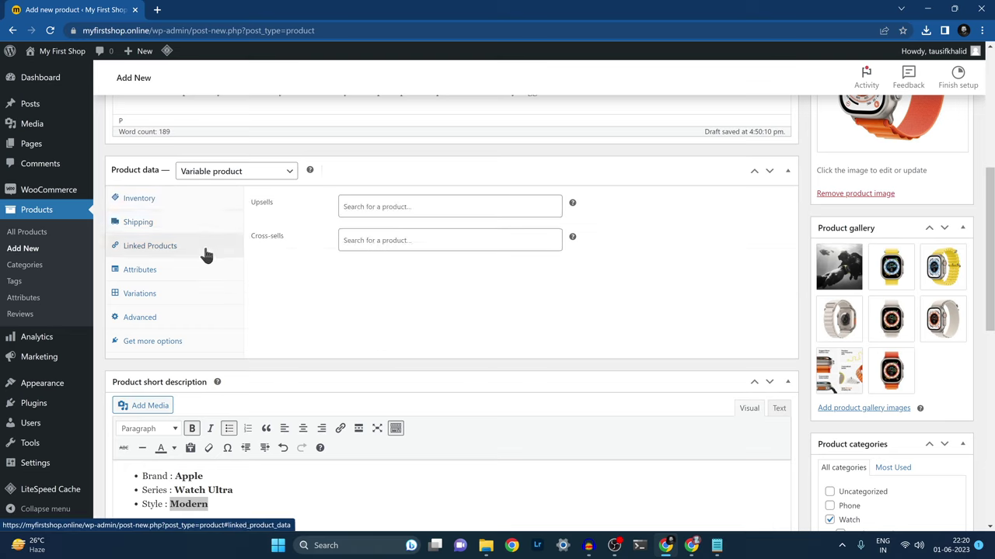
{"action": "left_click", "coordinate": [426, 238]}
{"action": "left_click", "coordinate": [407, 319]}
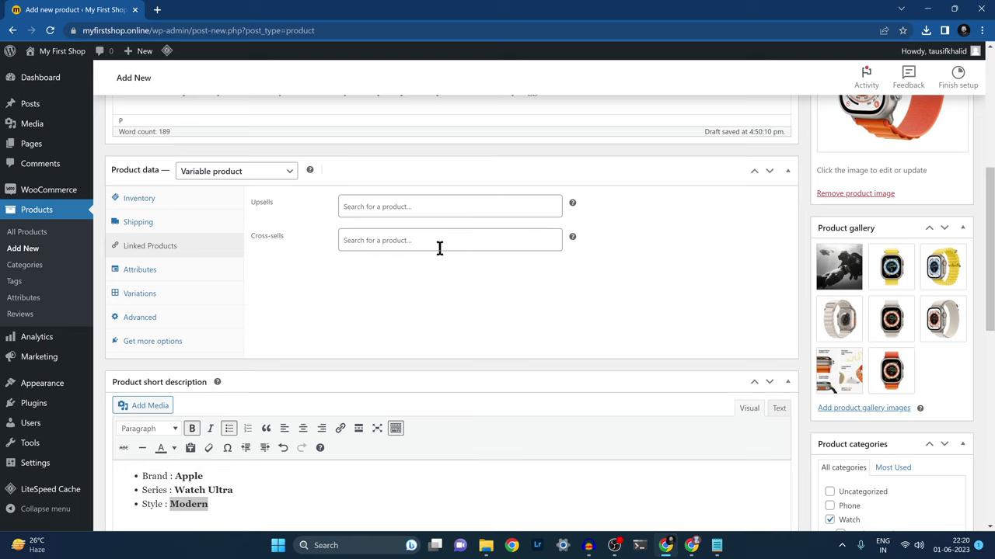
{"action": "left_click", "coordinate": [439, 248]}
{"action": "left_click", "coordinate": [418, 293]}
{"action": "left_click", "coordinate": [197, 281]}
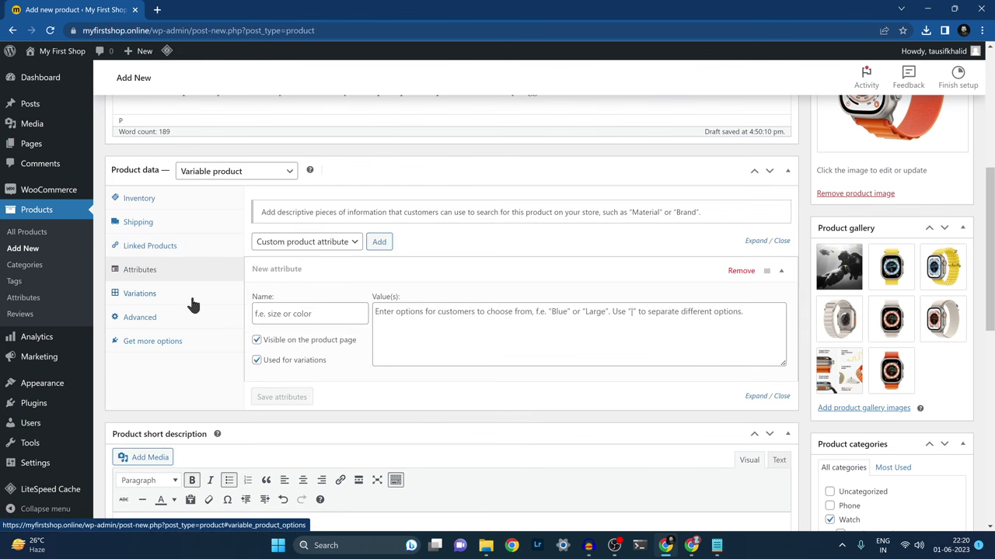
- Create a custom Color attribute with values Orange | White | Yellow and save it
{"action": "left_click", "coordinate": [193, 304]}
{"action": "left_click", "coordinate": [196, 273]}
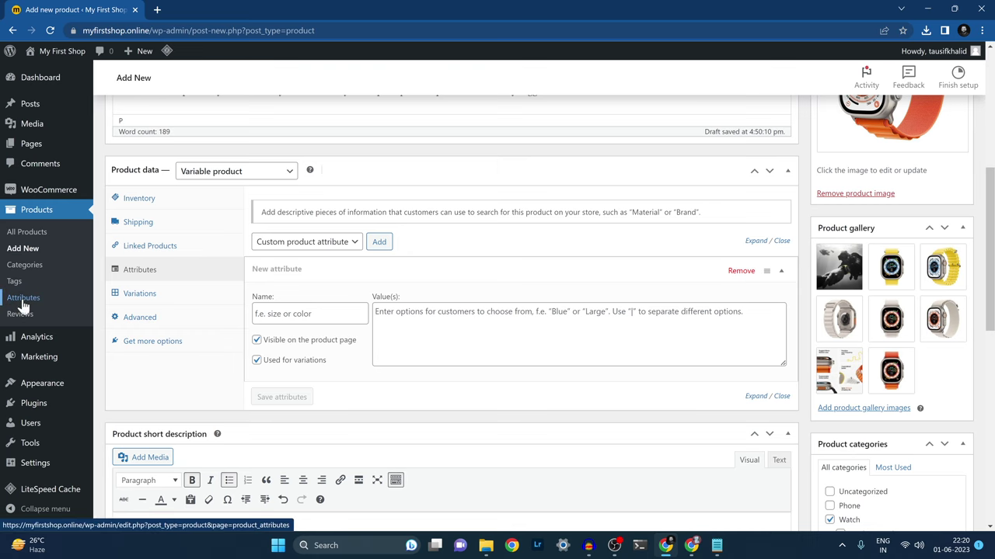
{"action": "left_click", "coordinate": [311, 241]}
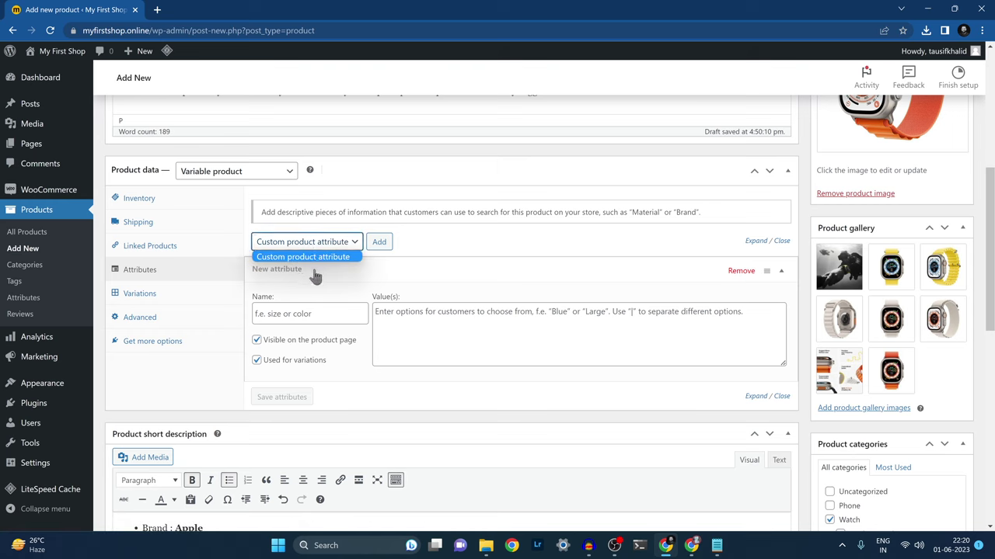
{"action": "left_click", "coordinate": [438, 242]}
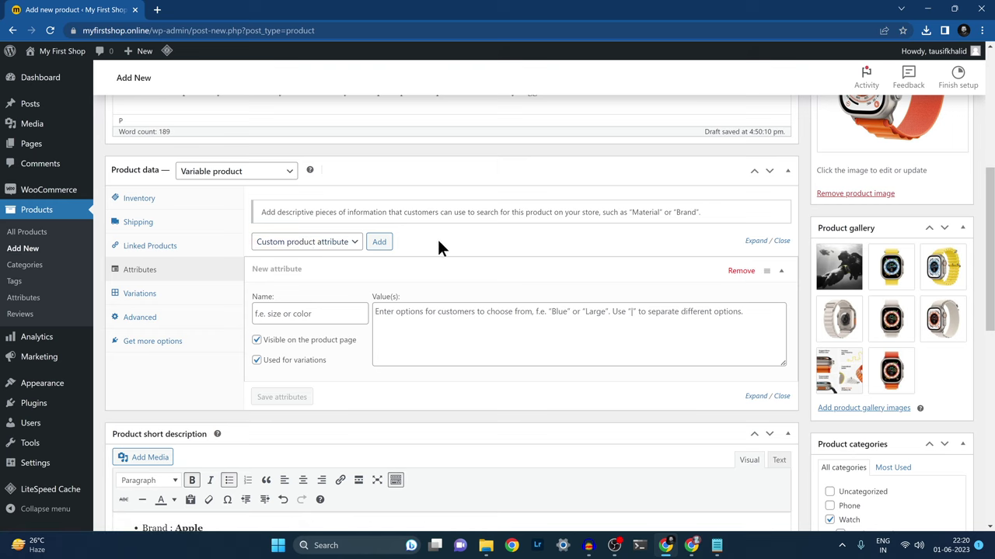
{"action": "left_click", "coordinate": [321, 317]}
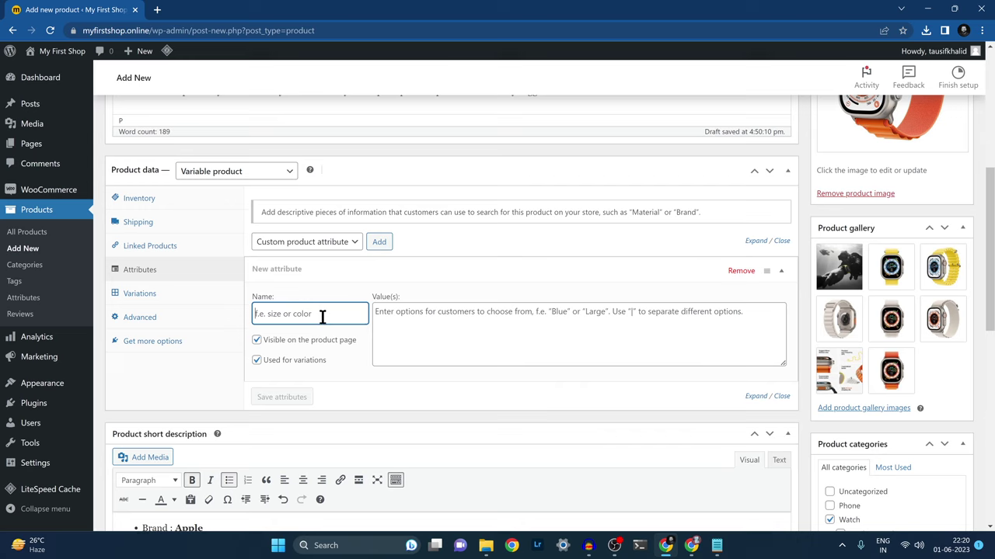
{"action": "type", "text": "Color"}
{"action": "left_click", "coordinate": [448, 327]}
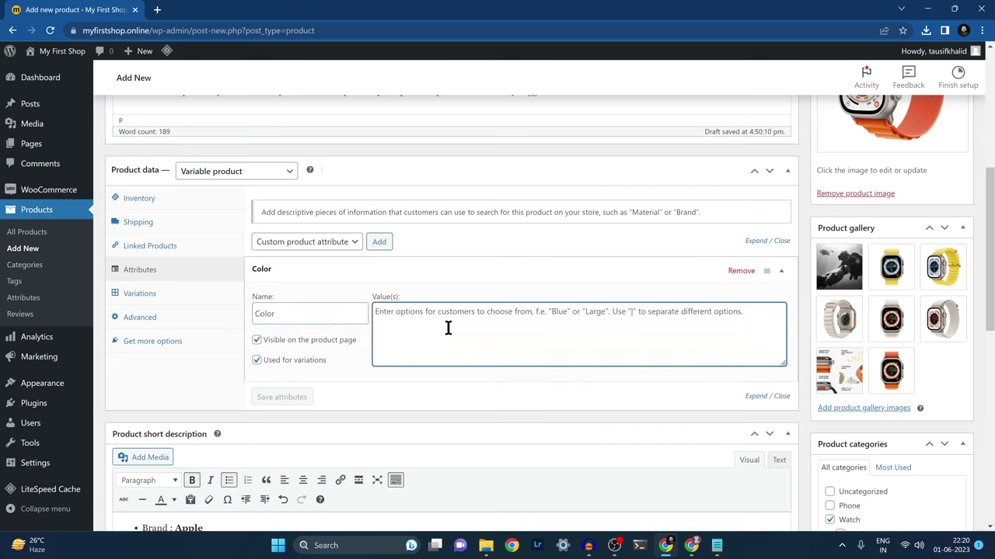
{"action": "type", "text": "O"}
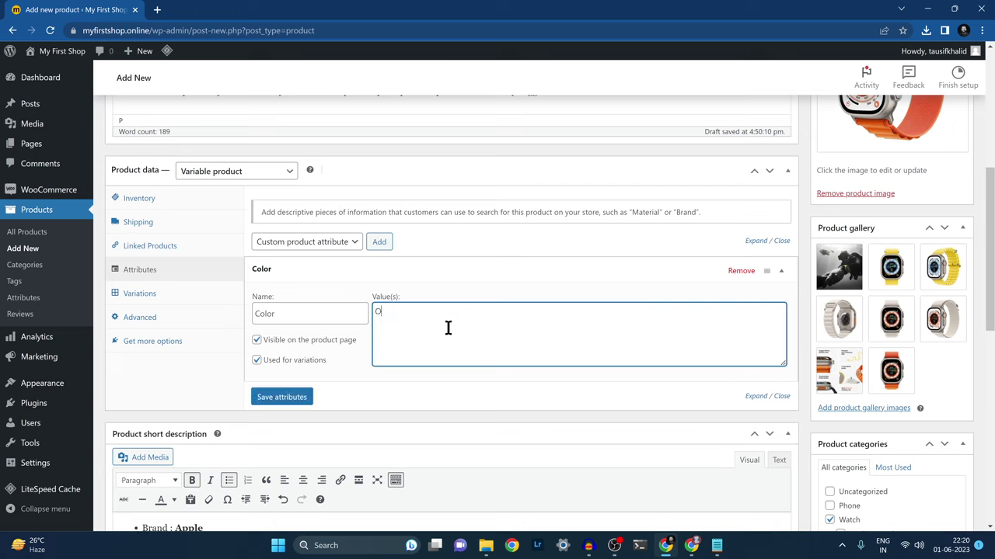
{"action": "type", "text": "range|White|Yellow"}
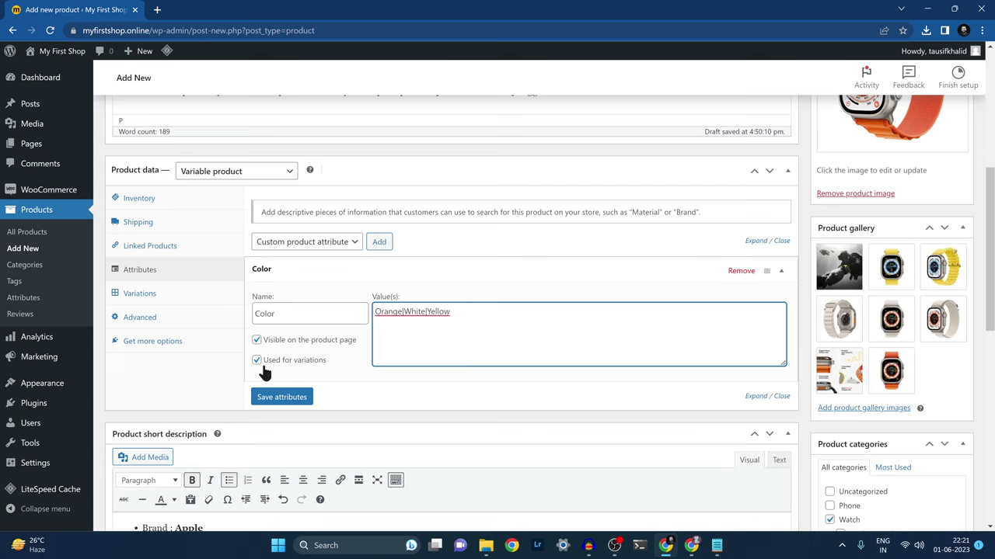
{"action": "left_click", "coordinate": [279, 398]}
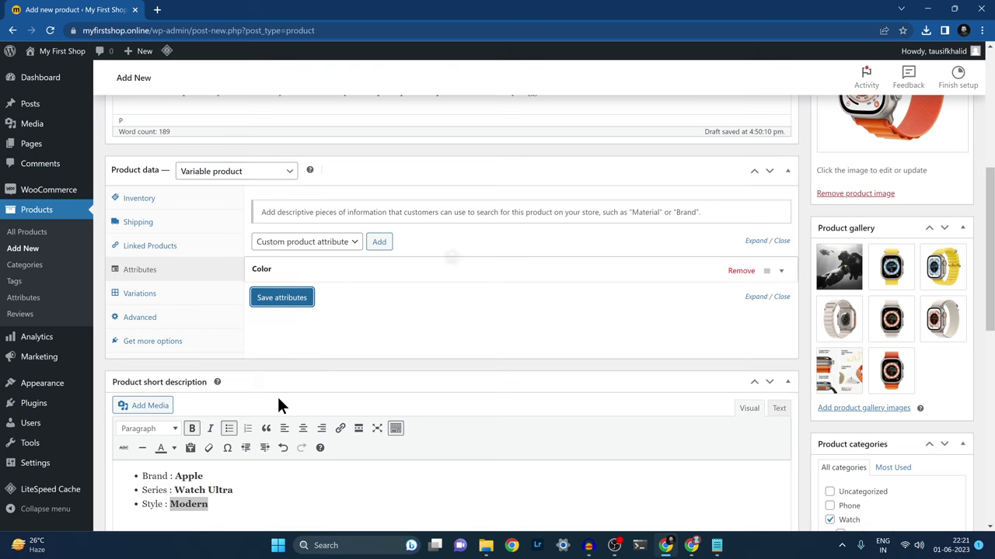
- Review the saved Color attribute and save the attributes again
{"action": "left_click", "coordinate": [330, 278]}
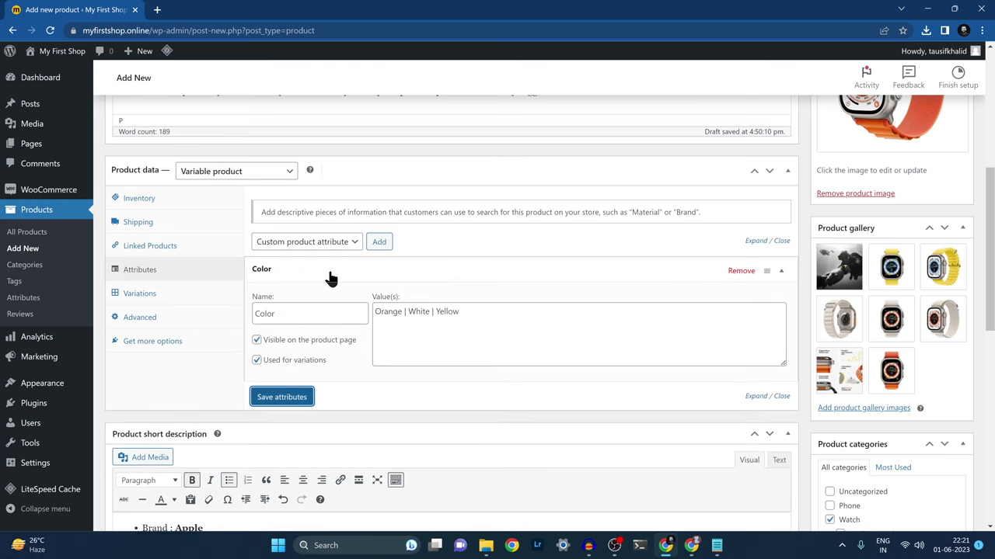
{"action": "left_click", "coordinate": [318, 281]}
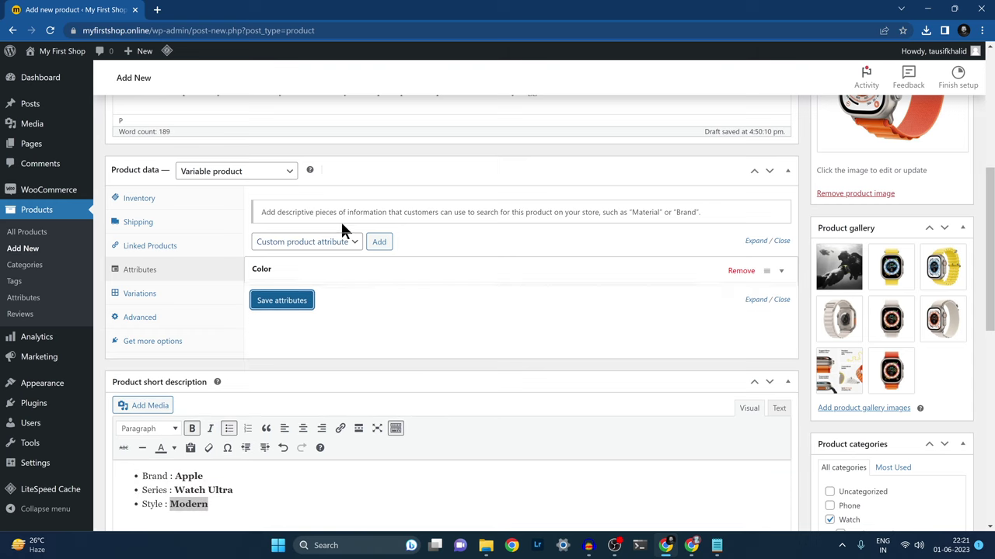
{"action": "left_click", "coordinate": [340, 242]}
{"action": "left_click", "coordinate": [366, 277]}
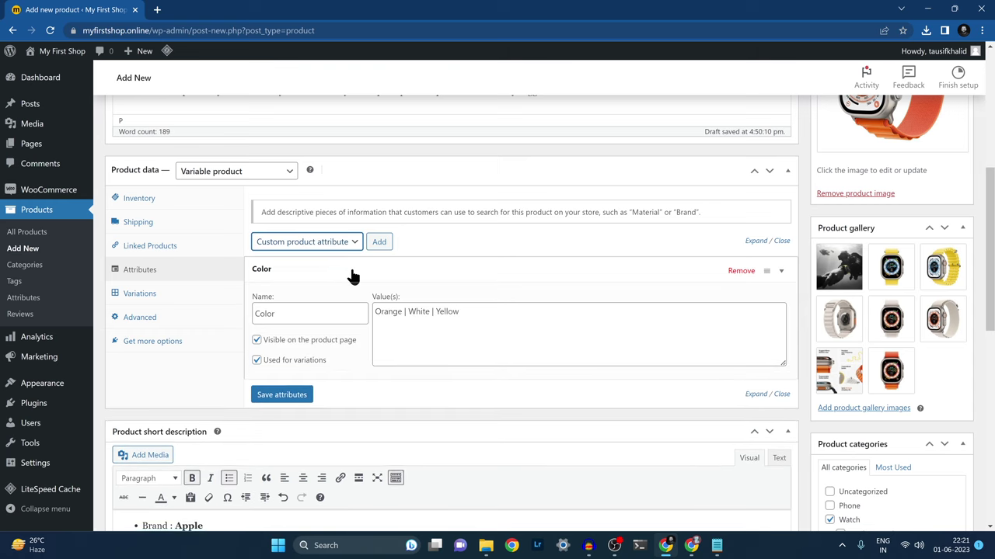
{"action": "left_click", "coordinate": [350, 275]}
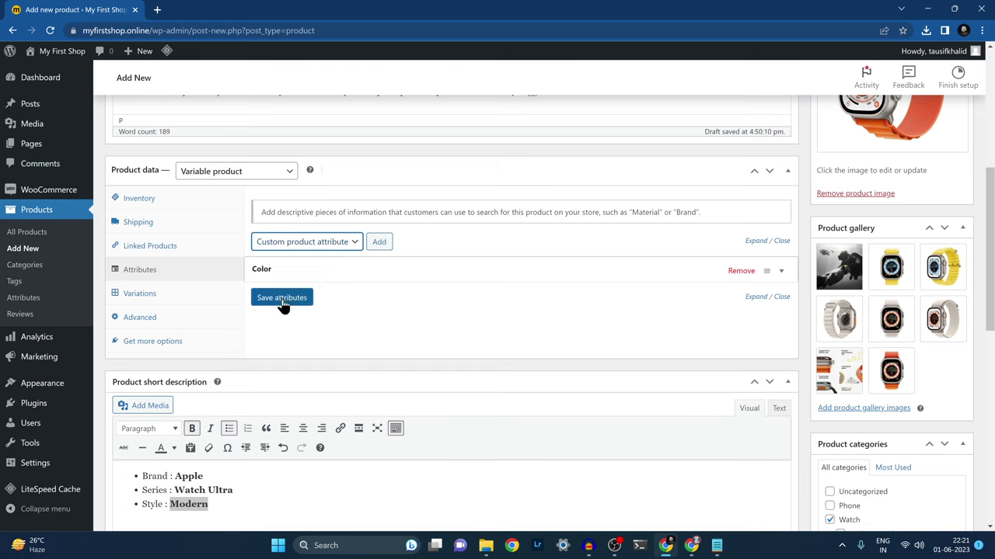
{"action": "left_click", "coordinate": [283, 302]}
{"action": "left_click", "coordinate": [181, 299]}
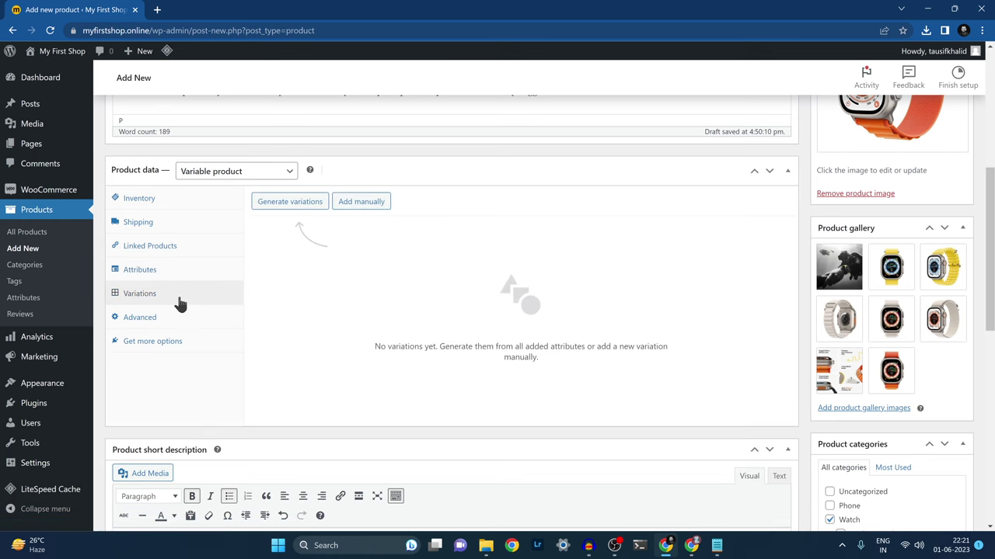
- Generate the Orange, White and Yellow variations and check each one's details
{"action": "left_click", "coordinate": [291, 202]}
{"action": "left_click", "coordinate": [551, 120]}
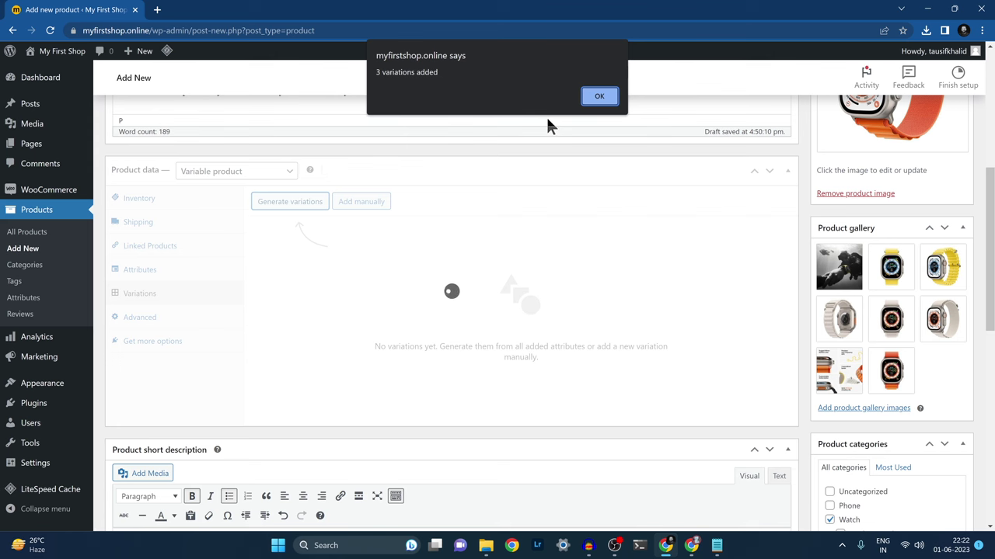
{"action": "left_click", "coordinate": [596, 97]}
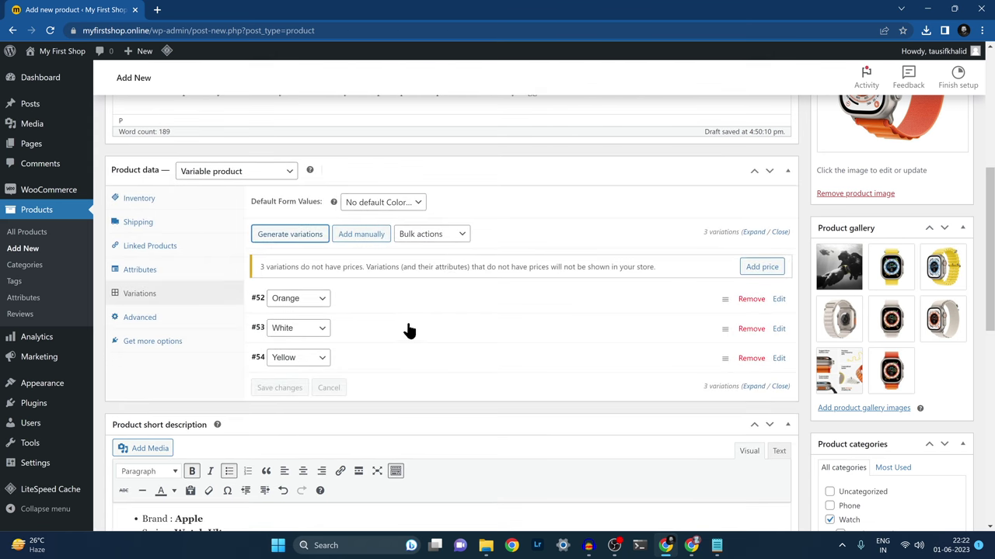
{"action": "left_click", "coordinate": [368, 307]}
{"action": "left_click", "coordinate": [367, 313]}
{"action": "left_click", "coordinate": [359, 346]}
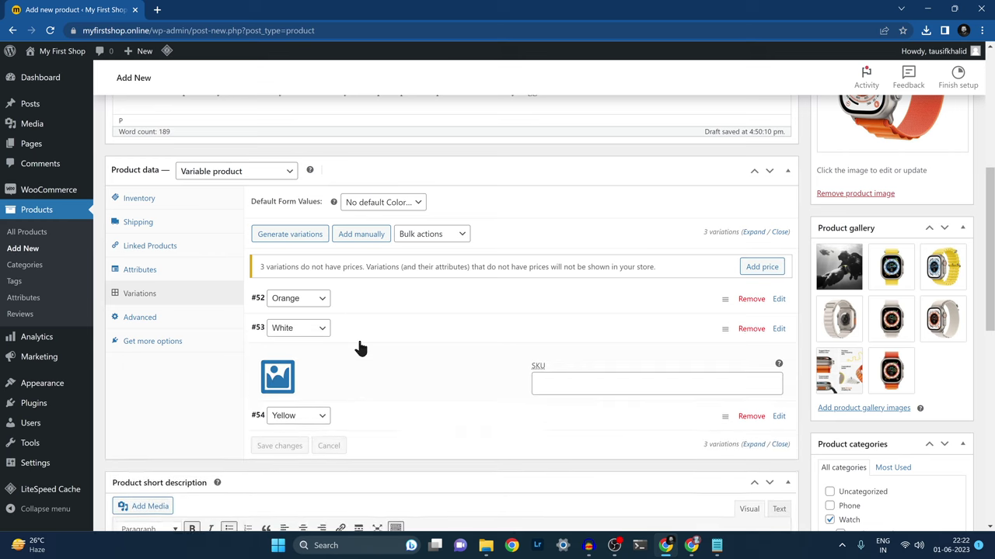
{"action": "left_click", "coordinate": [360, 349]}
{"action": "left_click", "coordinate": [358, 370]}
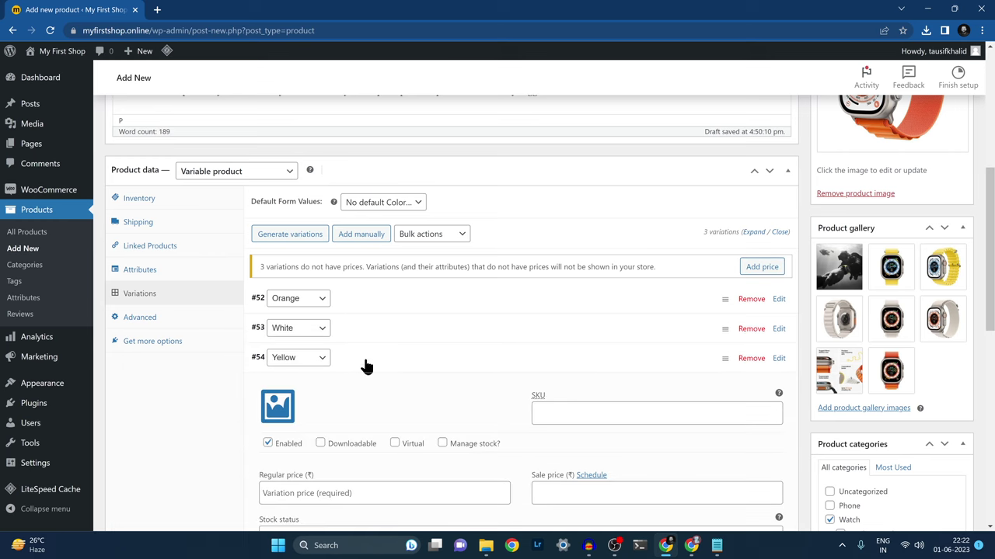
{"action": "left_click", "coordinate": [368, 362]}
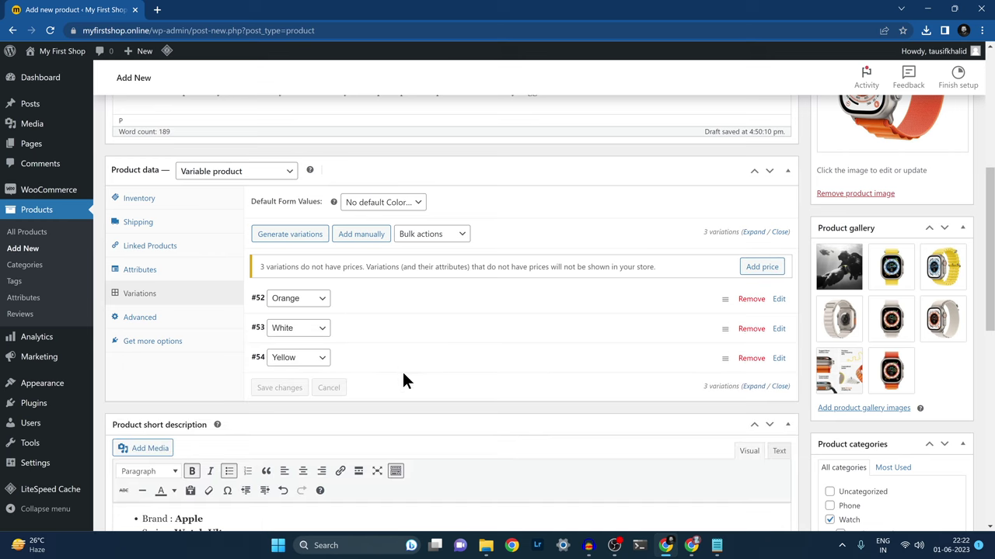
- Set Orange as the default colour and save the variation changes
{"action": "left_click", "coordinate": [392, 202]}
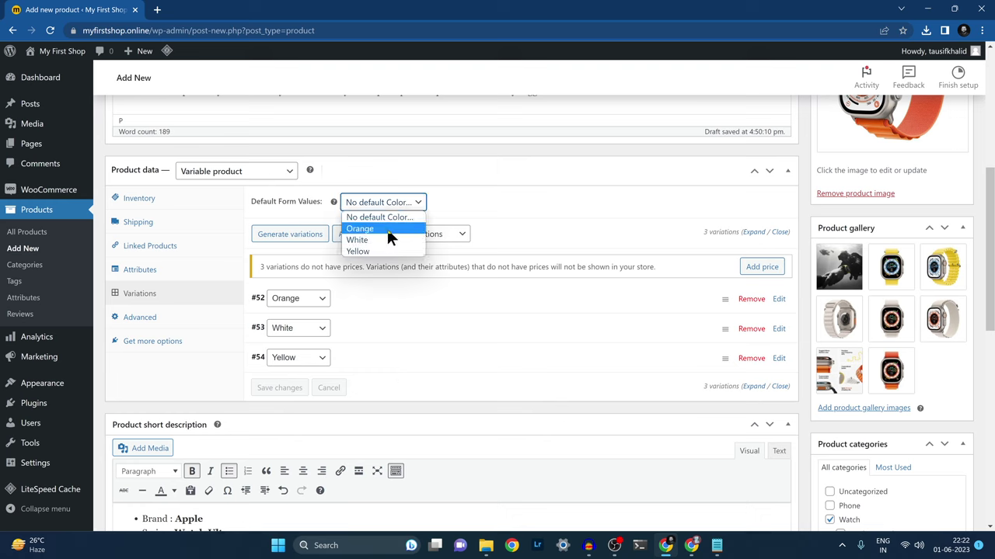
{"action": "left_click", "coordinate": [390, 229]}
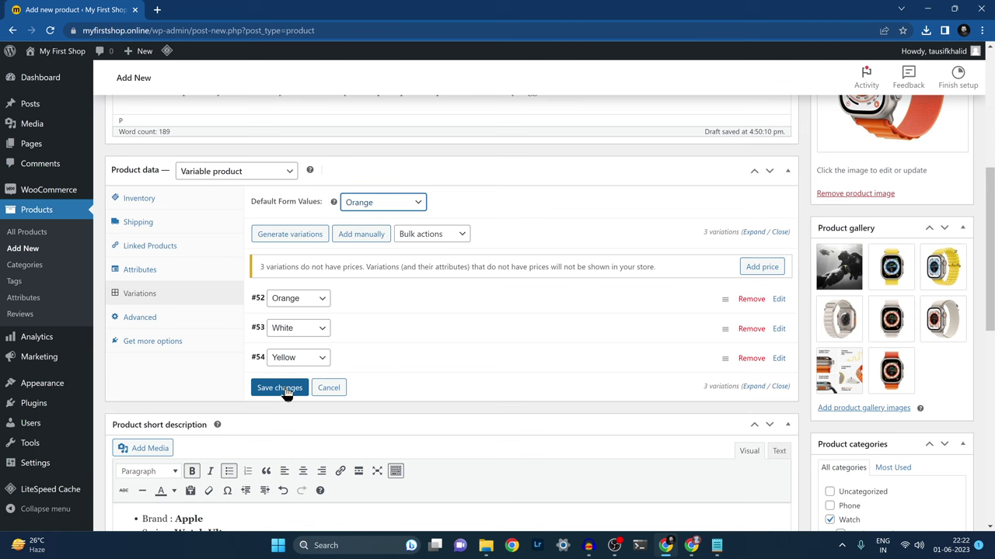
{"action": "left_click", "coordinate": [285, 390]}
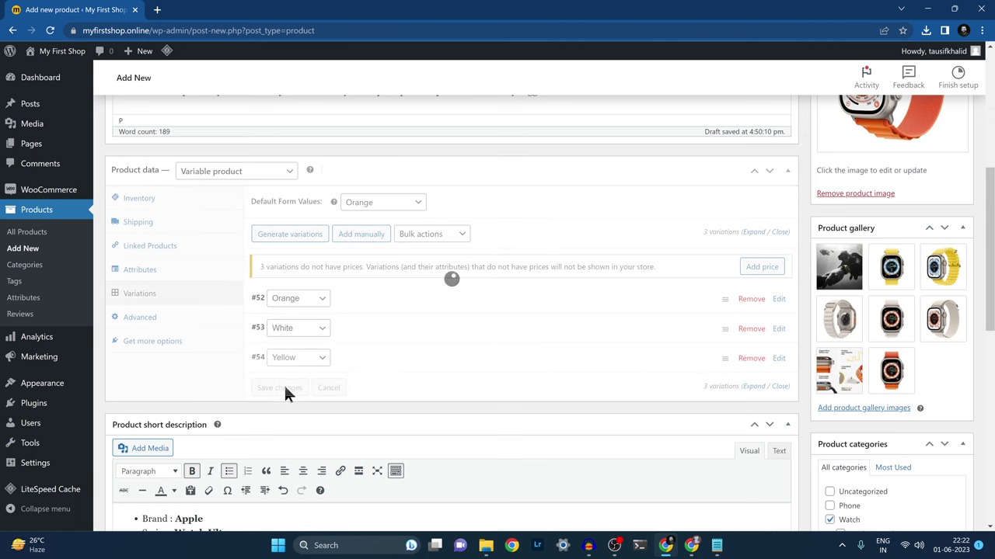
{"action": "left_click", "coordinate": [371, 307]}
- Set the Orange - 1 watch photo as the Orange variation's image
{"action": "scroll", "coordinate": [373, 300], "scroll_direction": "down", "scroll_amount": 2}
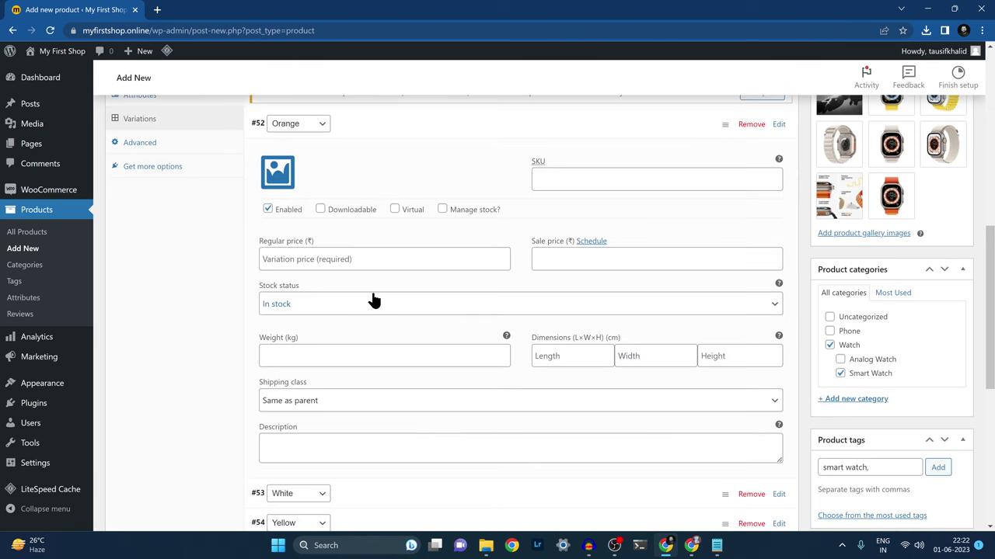
{"action": "scroll", "coordinate": [369, 187], "scroll_direction": "up", "scroll_amount": 1}
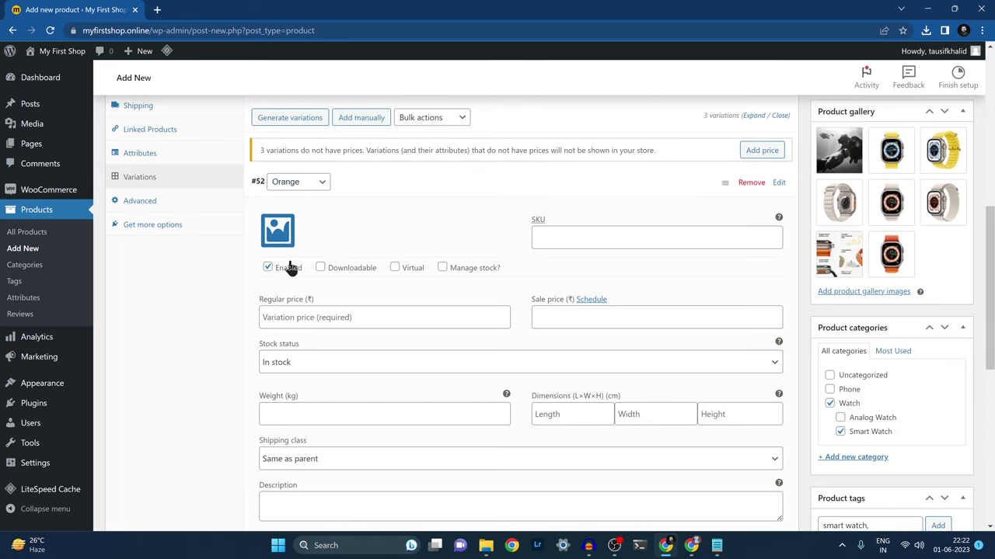
{"action": "left_click", "coordinate": [280, 237]}
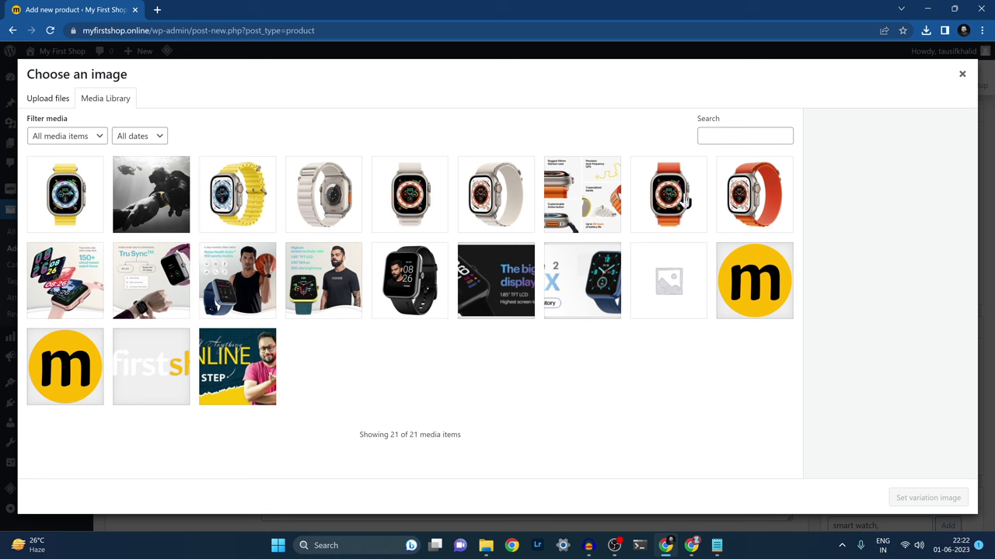
{"action": "left_click", "coordinate": [666, 201]}
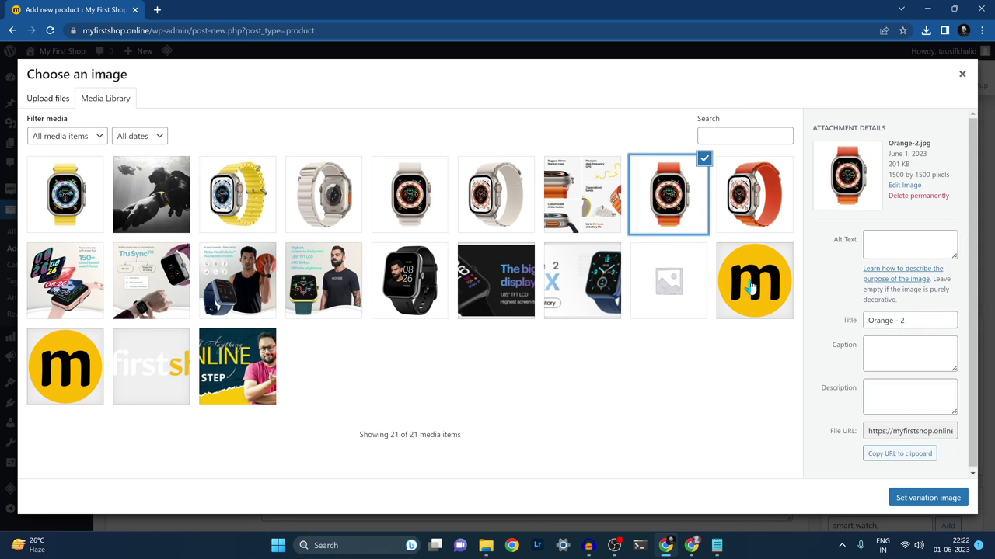
{"action": "left_click", "coordinate": [754, 222]}
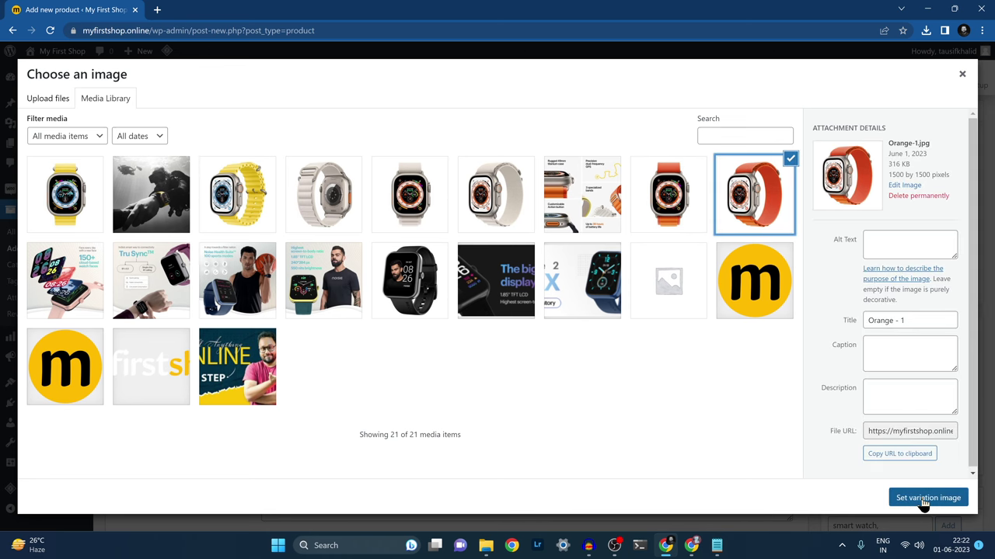
{"action": "left_click", "coordinate": [925, 499]}
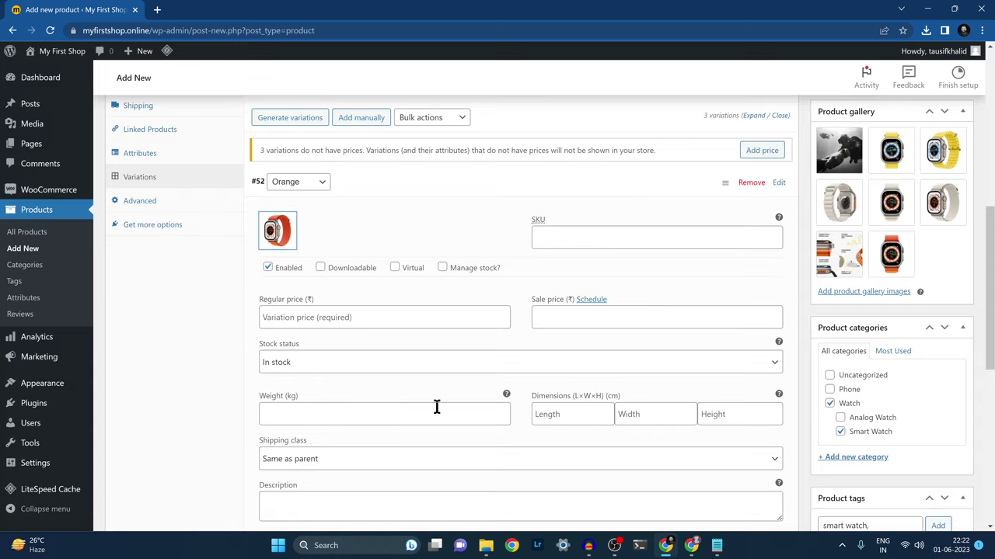
- Give the Orange variation a 49900 regular price, leaving stock tracking off
{"action": "left_click", "coordinate": [582, 239]}
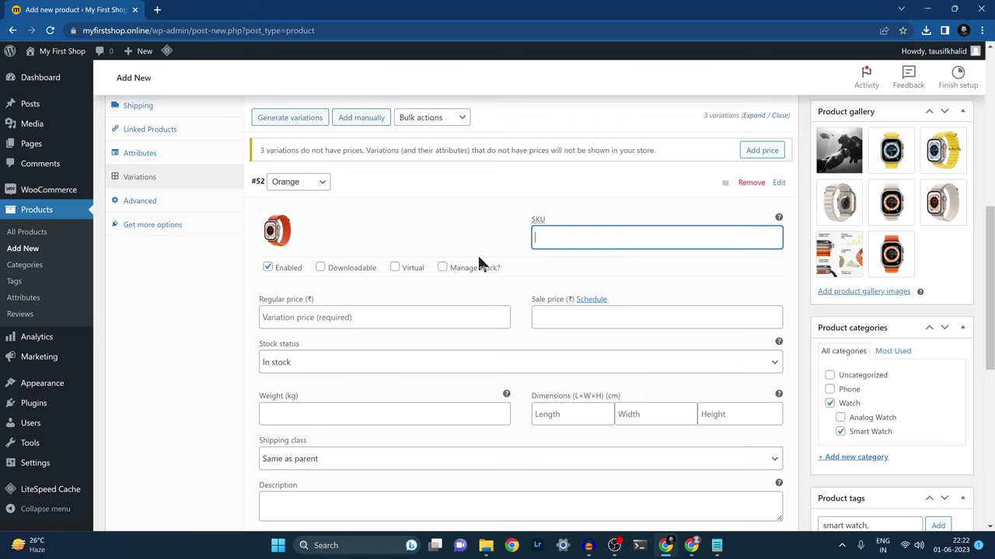
{"action": "left_click", "coordinate": [442, 267]}
{"action": "left_click", "coordinate": [442, 268]}
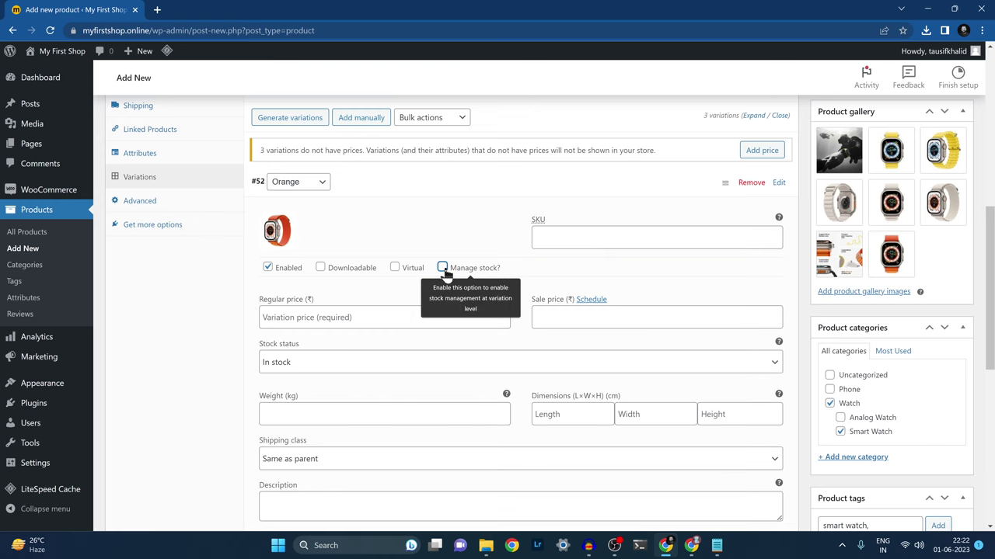
{"action": "left_click", "coordinate": [349, 319]}
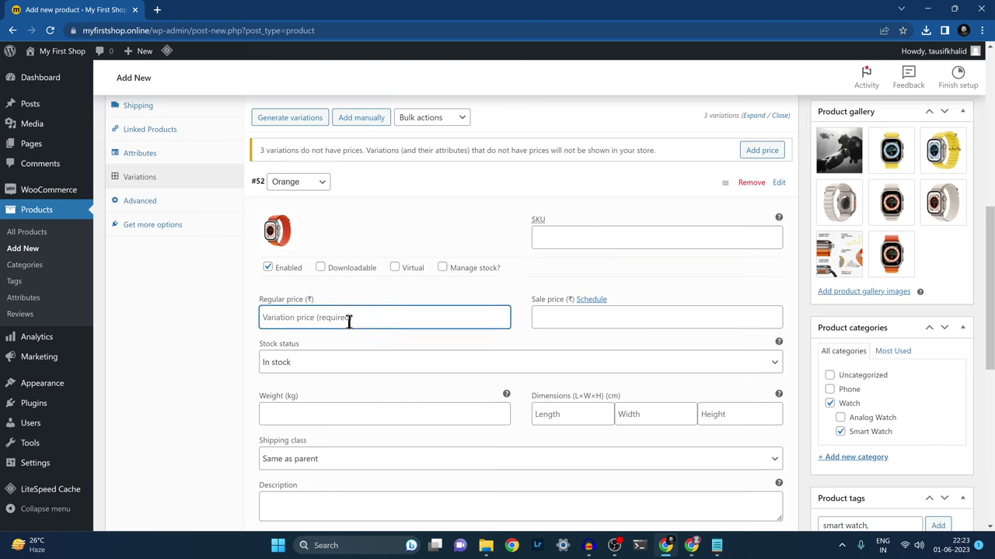
{"action": "type", "text": "49900"}
{"action": "double_click", "coordinate": [349, 321]}
{"action": "left_click", "coordinate": [578, 319]}
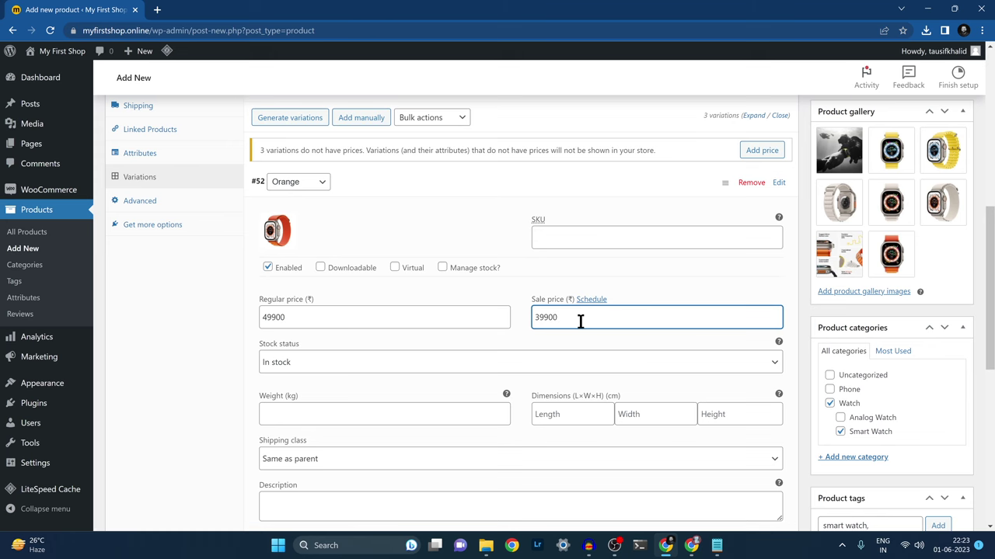
{"action": "scroll", "coordinate": [579, 313], "scroll_direction": "down", "scroll_amount": 2}
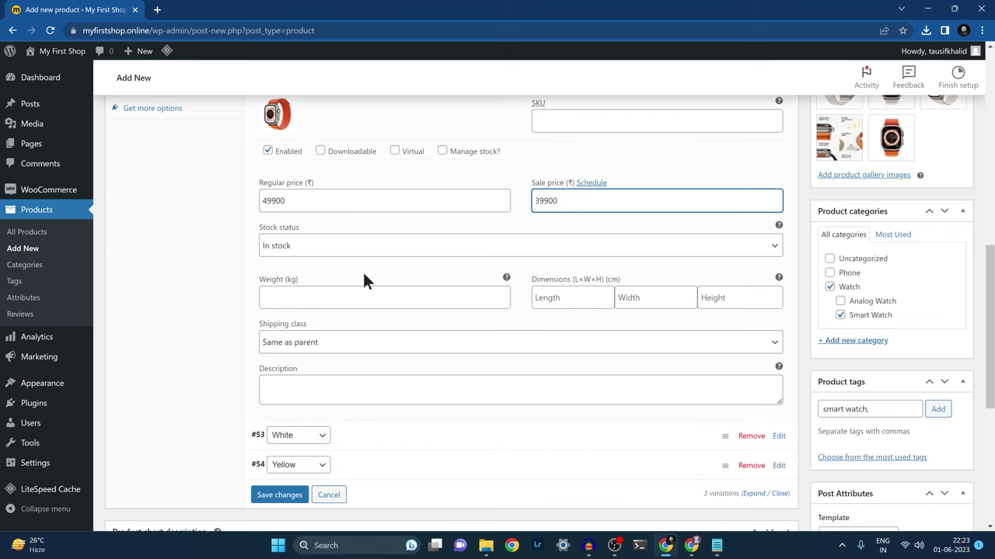
{"action": "scroll", "coordinate": [313, 295], "scroll_direction": "up", "scroll_amount": 1}
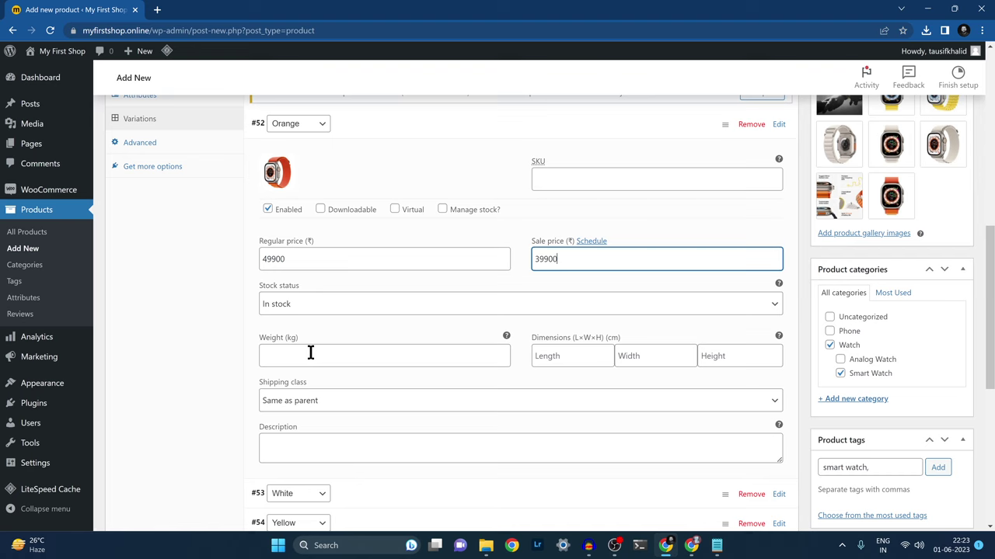
{"action": "left_click", "coordinate": [309, 354]}
{"action": "scroll", "coordinate": [291, 318], "scroll_direction": "up", "scroll_amount": 2}
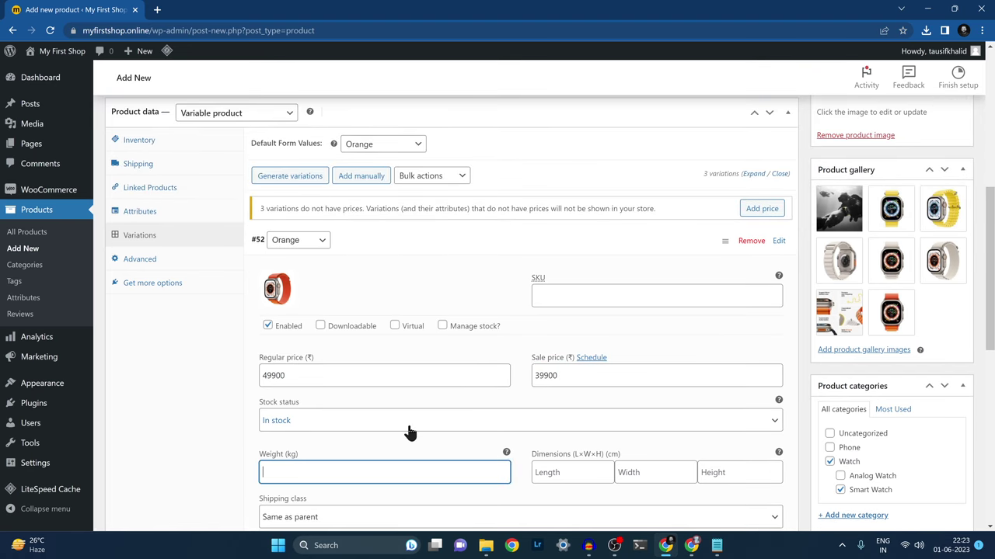
{"action": "scroll", "coordinate": [410, 433], "scroll_direction": "down", "scroll_amount": 3}
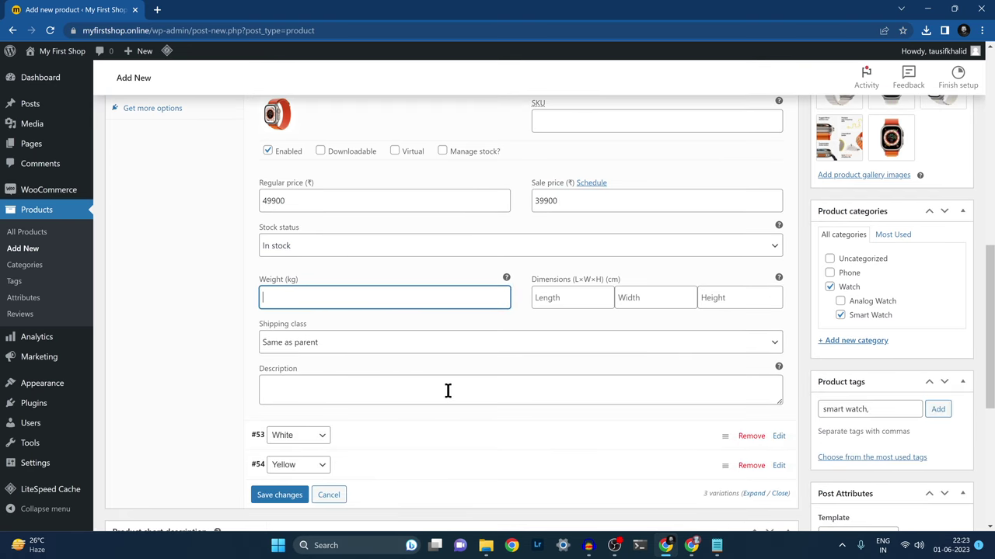
{"action": "scroll", "coordinate": [446, 388], "scroll_direction": "down", "scroll_amount": 3}
{"action": "scroll", "coordinate": [419, 392], "scroll_direction": "up", "scroll_amount": 3}
{"action": "left_click", "coordinate": [421, 393]}
{"action": "scroll", "coordinate": [422, 394], "scroll_direction": "down", "scroll_amount": 2}
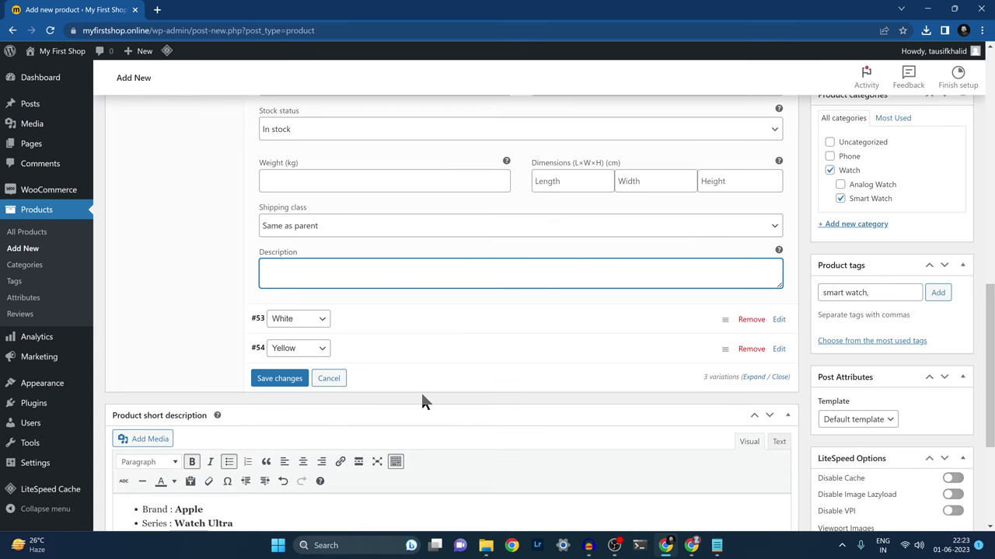
- Give the White variation the white watch image and a 49900 regular price
{"action": "left_click", "coordinate": [410, 329]}
{"action": "left_click", "coordinate": [291, 369]}
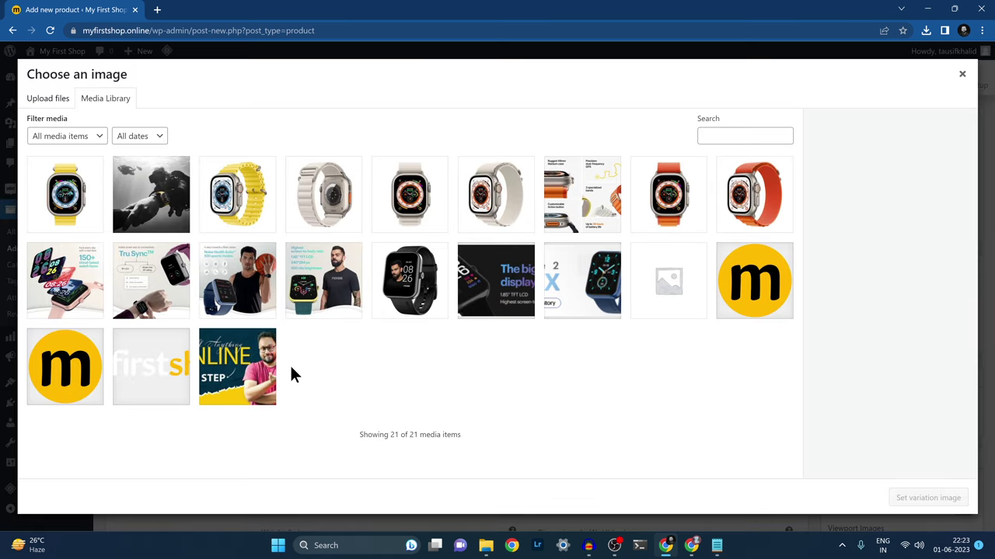
{"action": "left_click", "coordinate": [466, 208]}
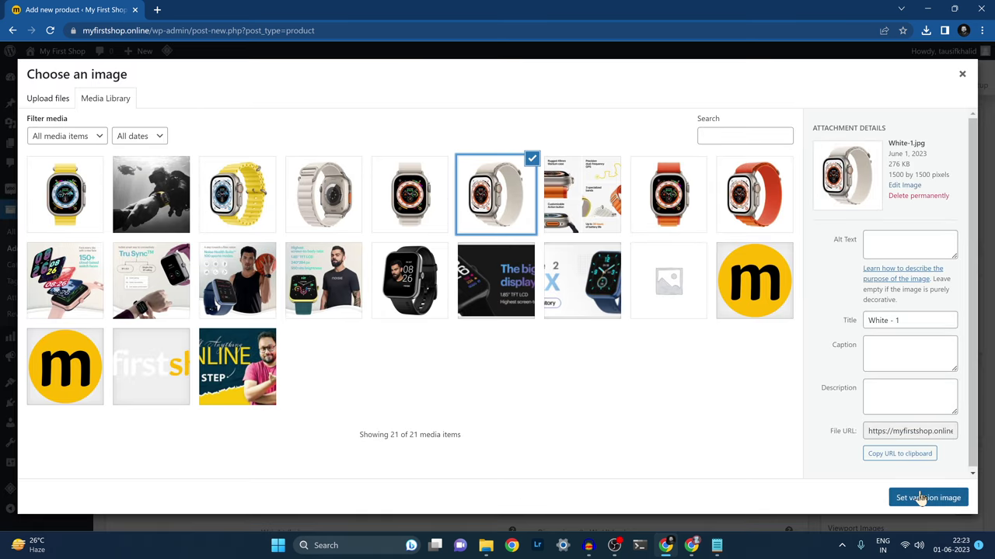
{"action": "left_click", "coordinate": [921, 498]}
{"action": "scroll", "coordinate": [519, 439], "scroll_direction": "down", "scroll_amount": 2}
{"action": "left_click", "coordinate": [447, 345]}
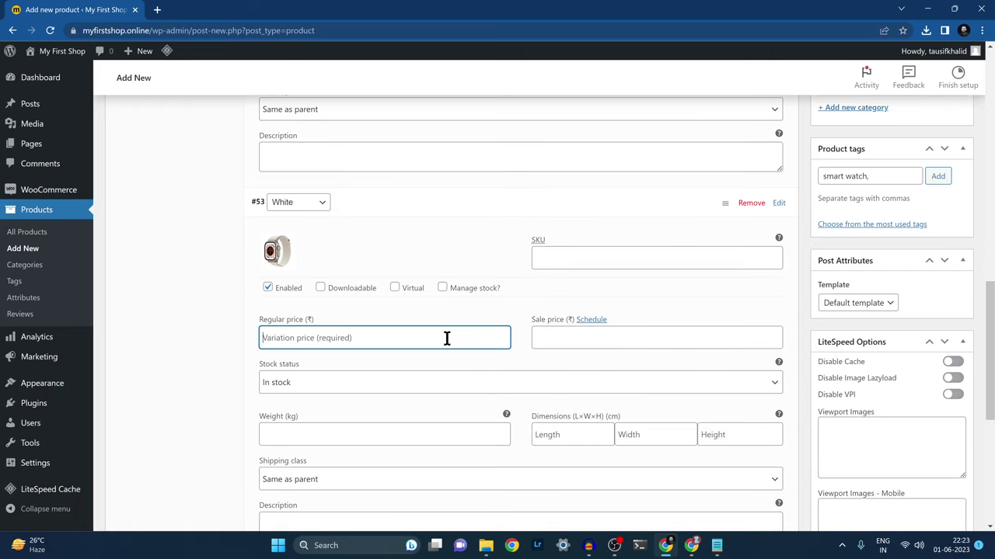
{"action": "left_click", "coordinate": [554, 340]}
{"action": "type", "text": "49900"}
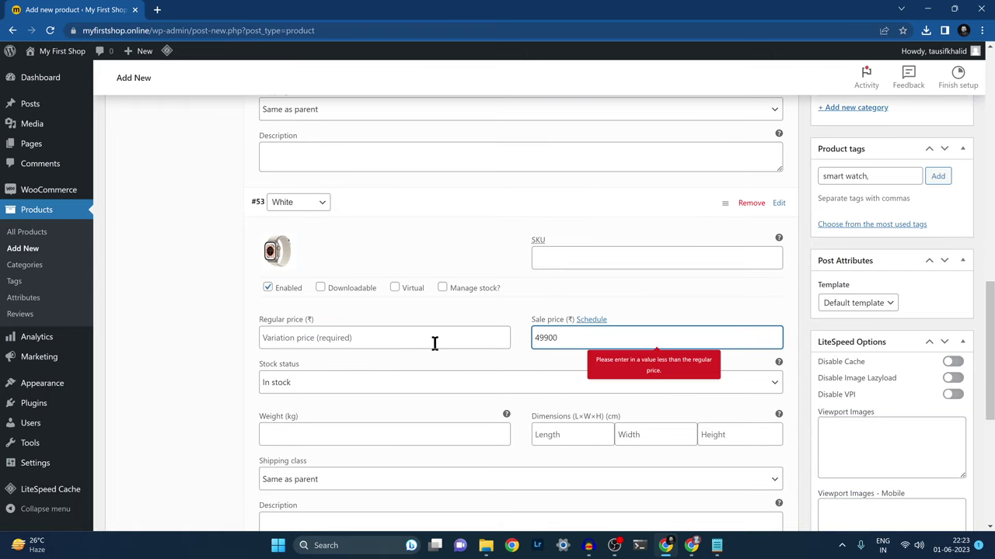
{"action": "left_click", "coordinate": [435, 343]}
{"action": "type", "text": "49900"}
{"action": "left_click", "coordinate": [566, 337]}
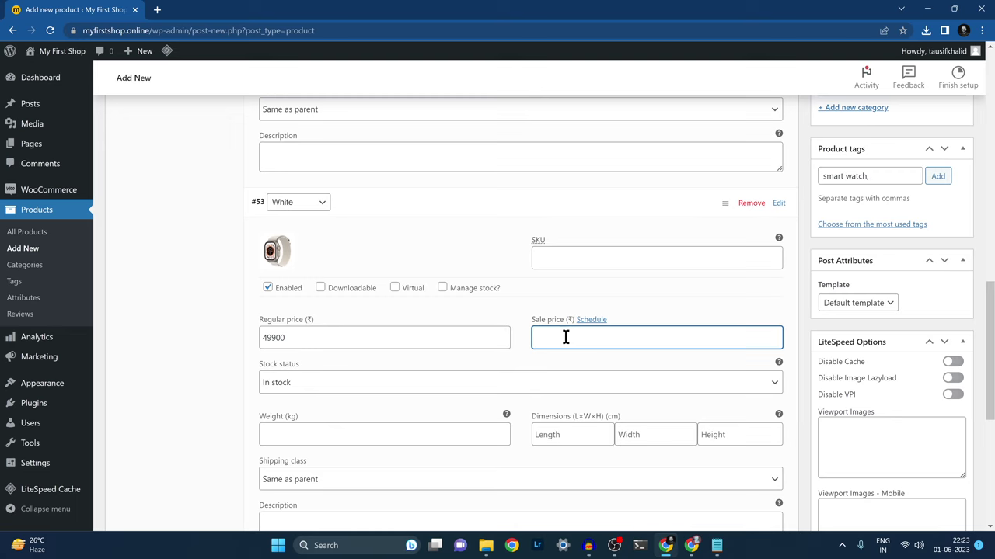
{"action": "left_click", "coordinate": [462, 312]}
{"action": "scroll", "coordinate": [463, 314], "scroll_direction": "down", "scroll_amount": 3}
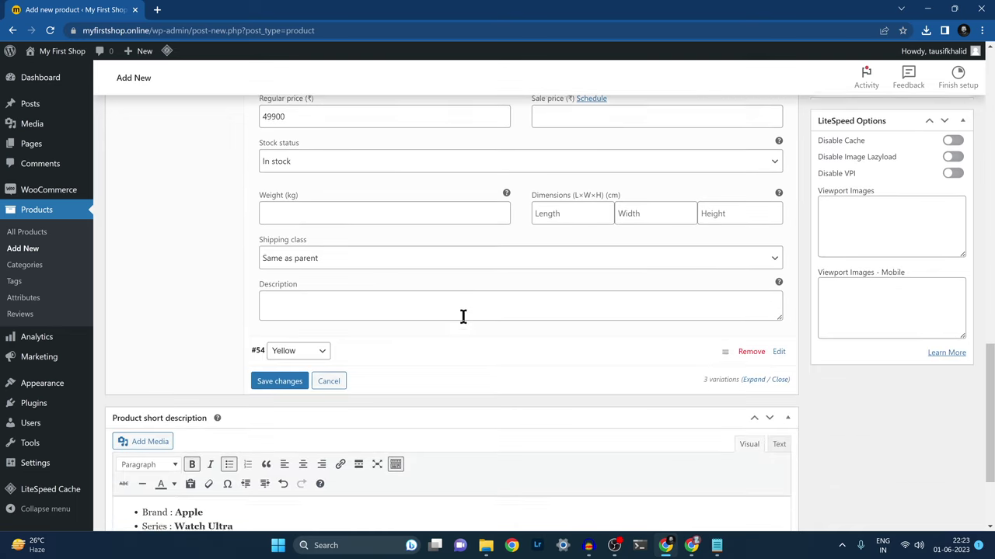
- Give the Yellow variation the yellow watch image and a 49900 regular price
{"action": "left_click", "coordinate": [394, 351]}
{"action": "left_click", "coordinate": [273, 383]}
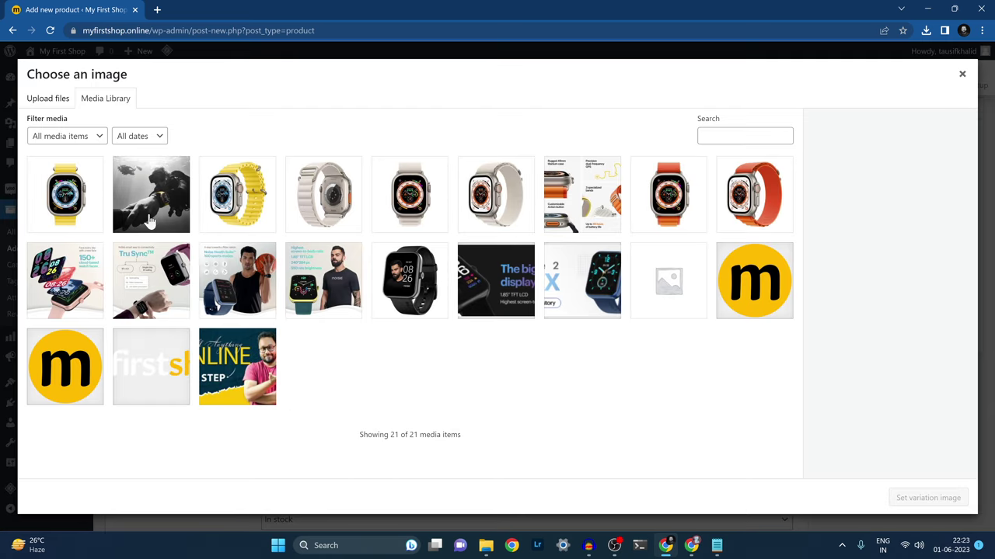
{"action": "left_click", "coordinate": [221, 198]}
{"action": "left_click", "coordinate": [928, 497]}
{"action": "scroll", "coordinate": [459, 377], "scroll_direction": "down", "scroll_amount": 3}
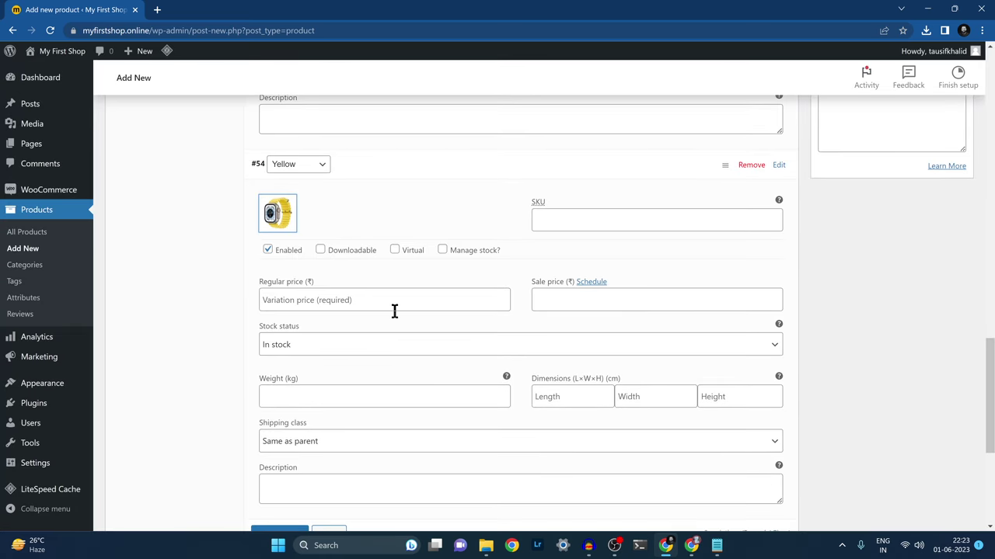
{"action": "left_click", "coordinate": [416, 300]}
{"action": "type", "text": "49900"}
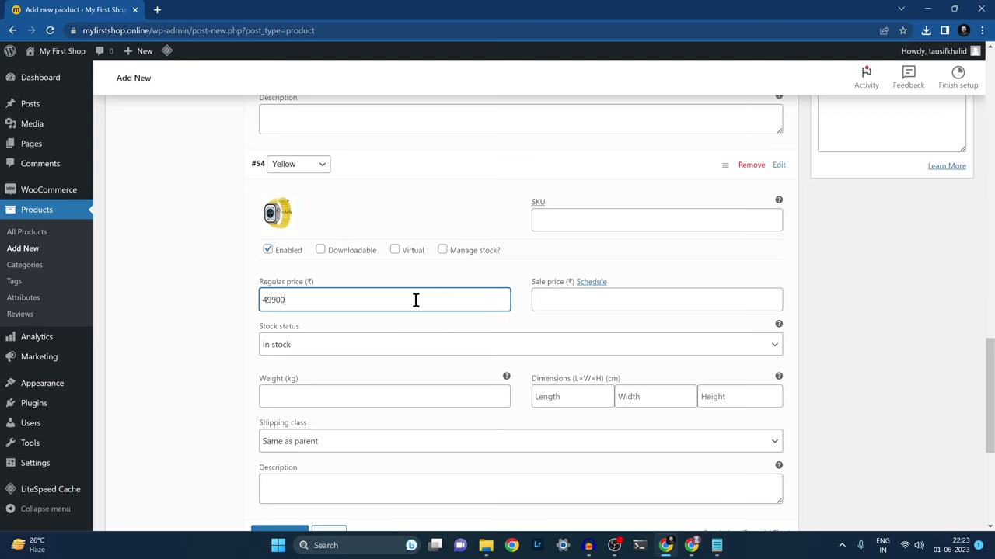
{"action": "scroll", "coordinate": [416, 296], "scroll_direction": "down", "scroll_amount": 2}
- Save the three variations, publish Apple Watch Ultra, and preview it on the storefront
{"action": "left_click", "coordinate": [280, 361]}
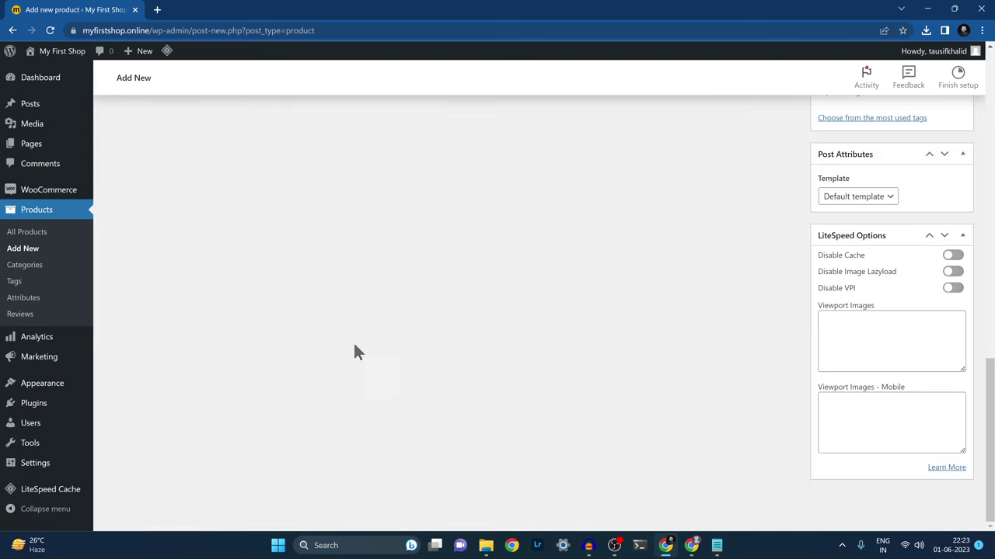
{"action": "scroll", "coordinate": [424, 332], "scroll_direction": "up", "scroll_amount": 3}
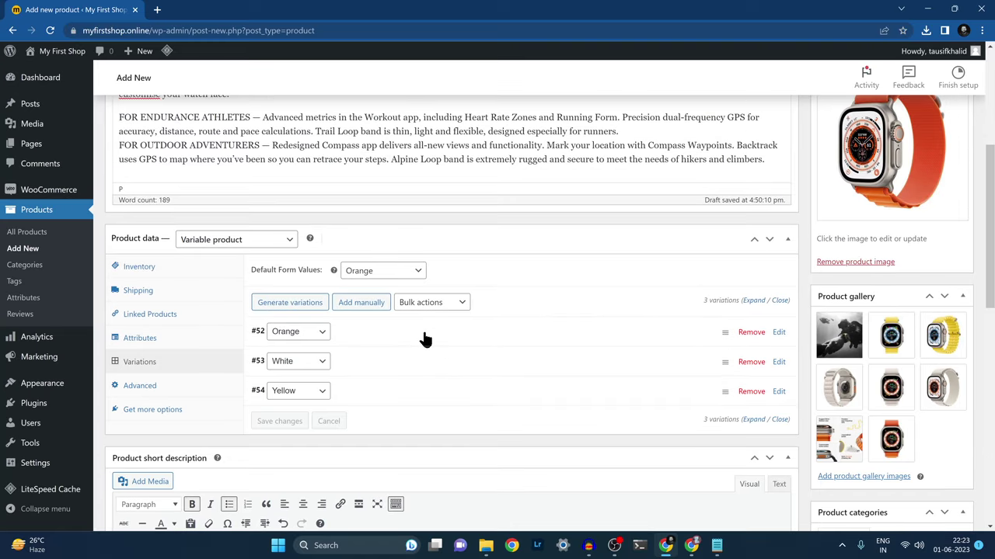
{"action": "scroll", "coordinate": [440, 404], "scroll_direction": "up", "scroll_amount": 4}
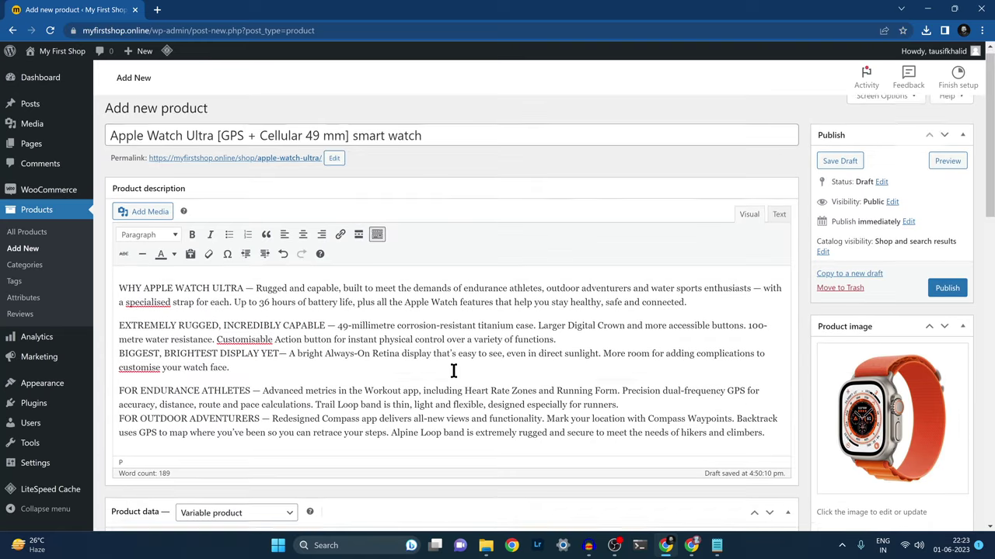
{"action": "left_click", "coordinate": [945, 298]}
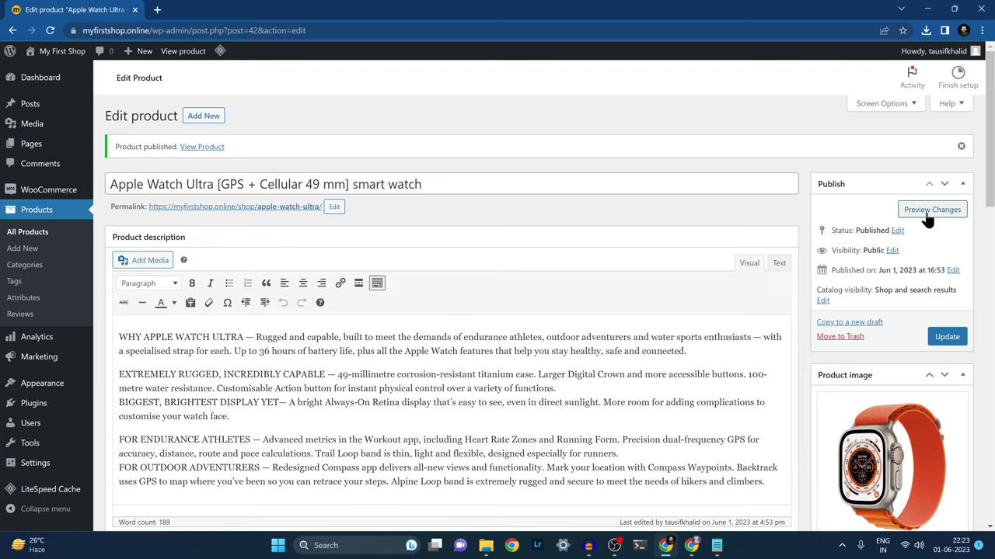
{"action": "left_click", "coordinate": [927, 213]}
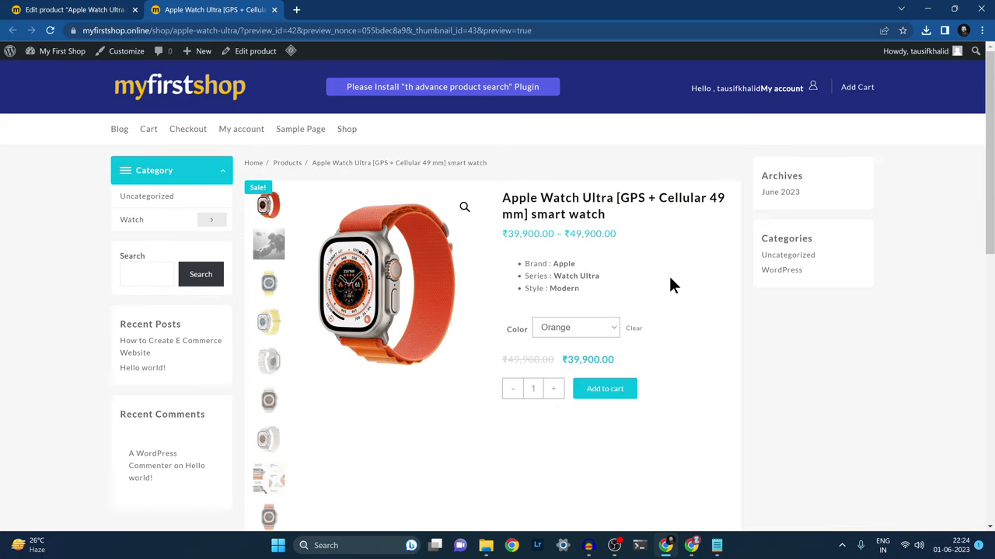
{"action": "scroll", "coordinate": [284, 349], "scroll_direction": "down", "scroll_amount": 3}
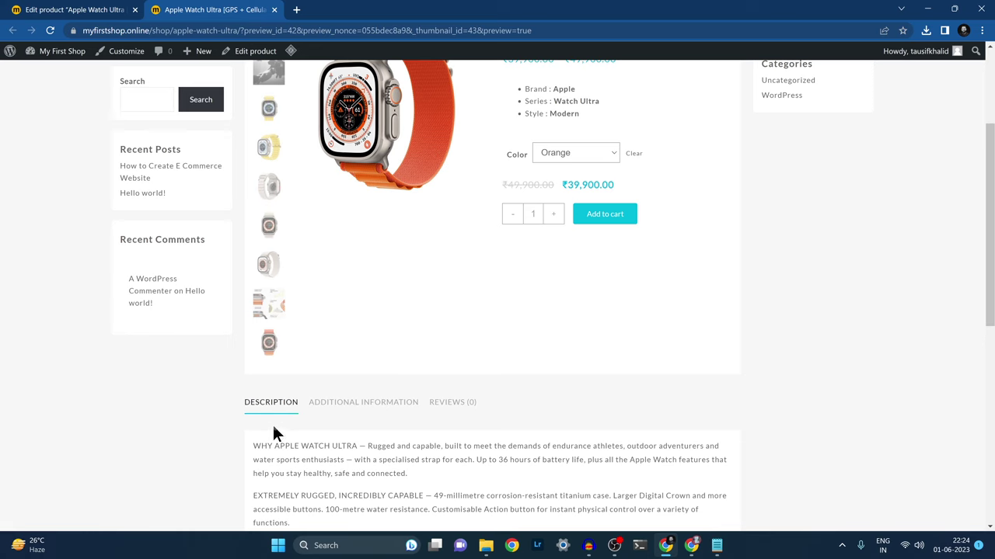
{"action": "scroll", "coordinate": [272, 404], "scroll_direction": "up", "scroll_amount": 3}
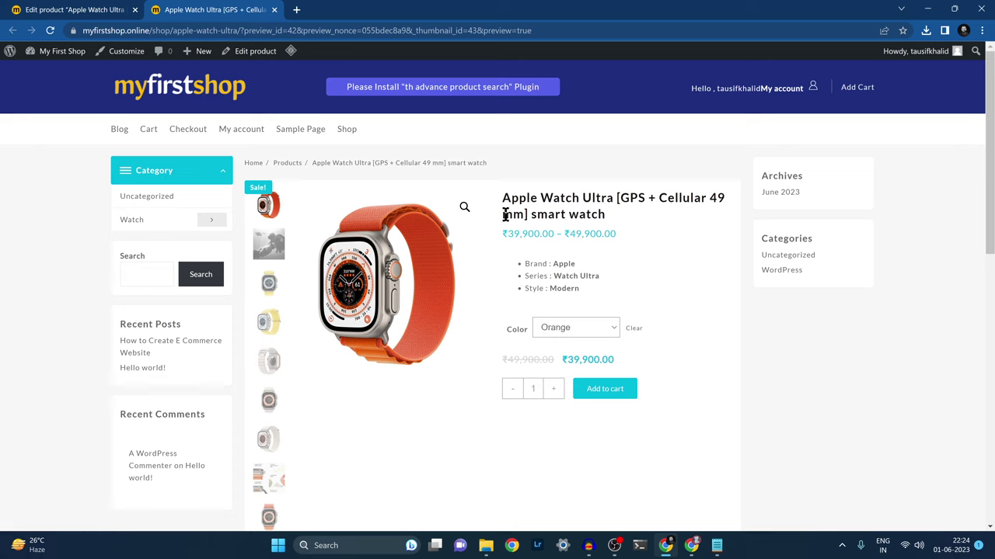
- Highlight the product title and upper price, then select the Orange colour
{"action": "left_click_drag", "start_coordinate": [501, 197], "coordinate": [611, 223]}
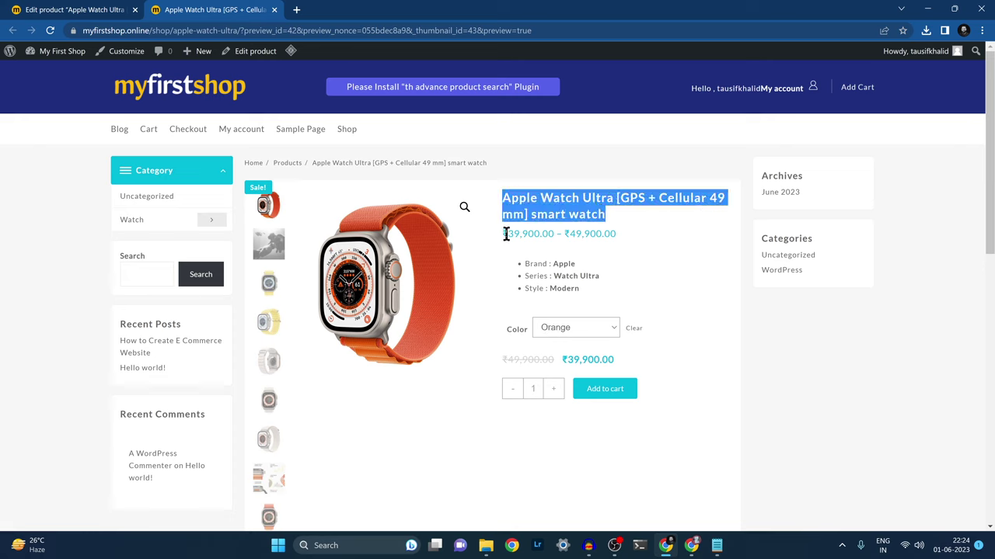
{"action": "left_click_drag", "start_coordinate": [506, 234], "coordinate": [613, 232]}
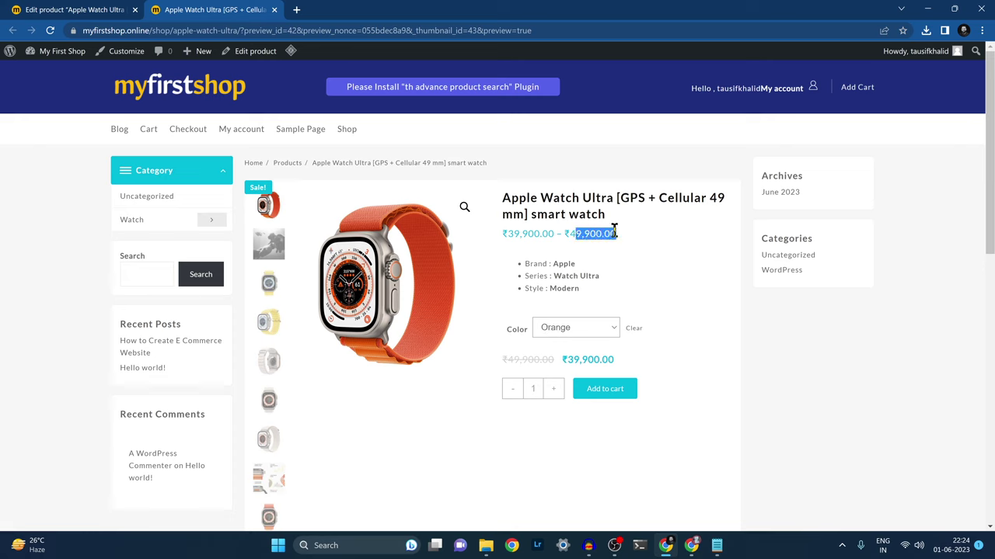
{"action": "left_click", "coordinate": [589, 327]}
{"action": "left_click", "coordinate": [588, 355]}
{"action": "left_click", "coordinate": [592, 324]}
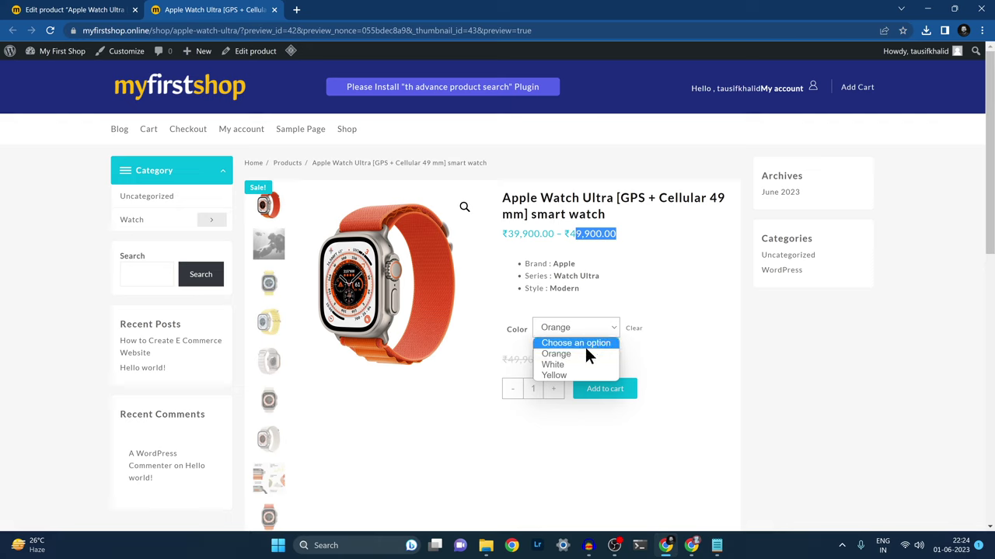
{"action": "left_click", "coordinate": [646, 333]}
{"action": "left_click", "coordinate": [633, 328]}
{"action": "left_click", "coordinate": [594, 327]}
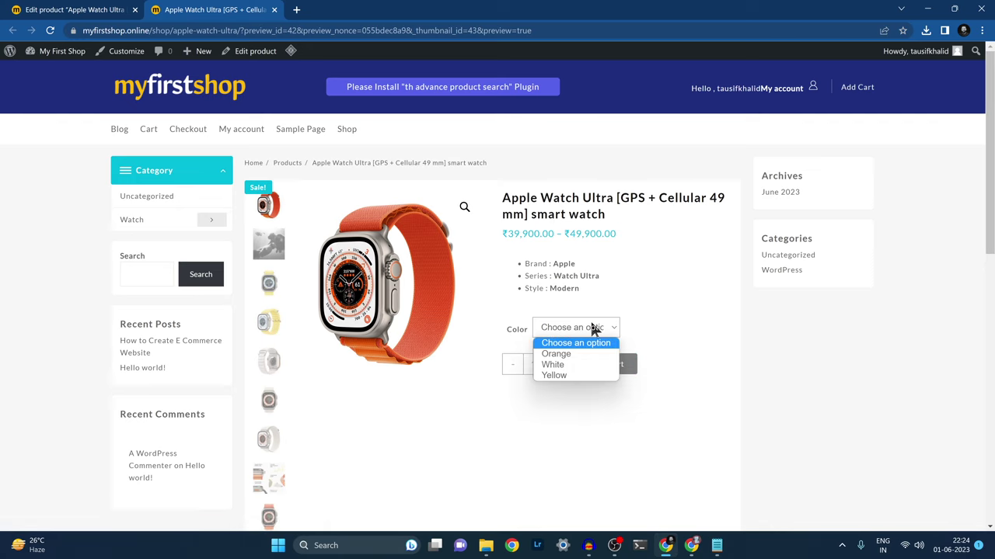
{"action": "left_click", "coordinate": [578, 354]}
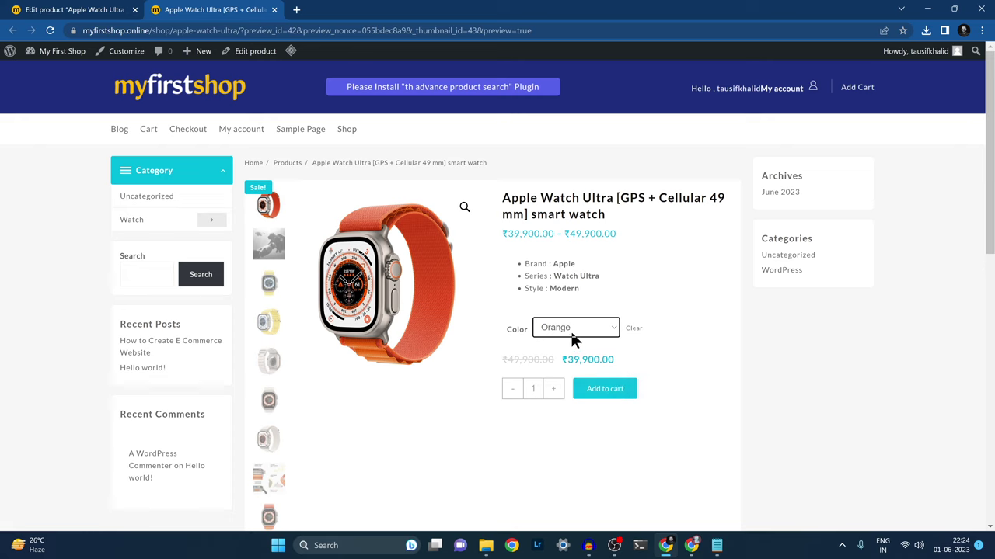
- Compare the White and Yellow variant prices, then add the Yellow watch to the cart
{"action": "left_click", "coordinate": [572, 334]}
{"action": "left_click", "coordinate": [570, 361]}
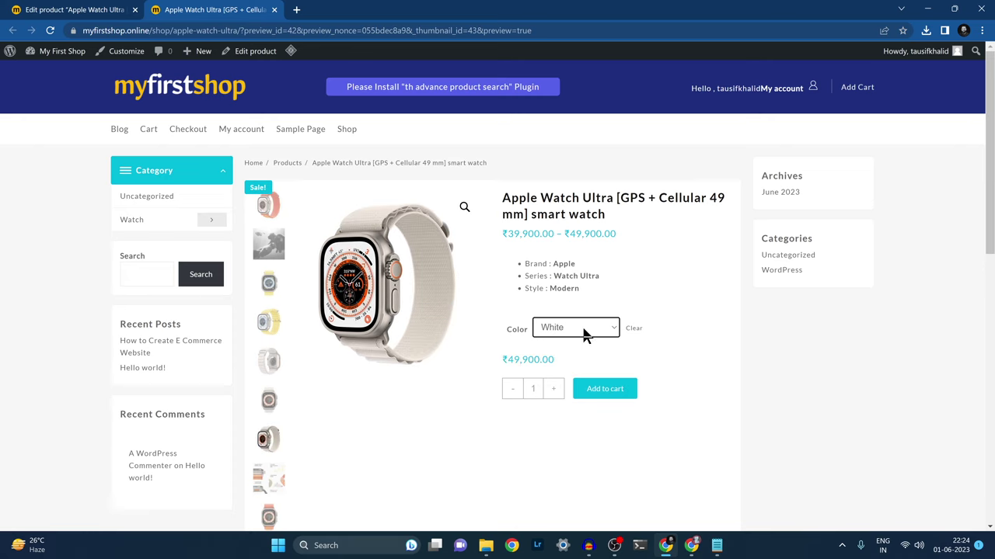
{"action": "left_click", "coordinate": [585, 332]}
{"action": "left_click", "coordinate": [578, 374]}
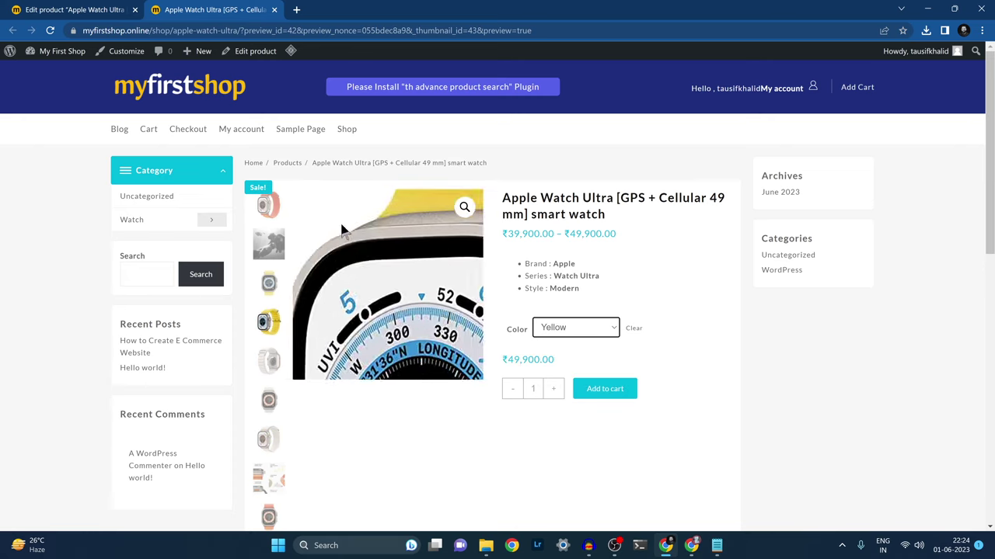
{"action": "left_click", "coordinate": [599, 327]}
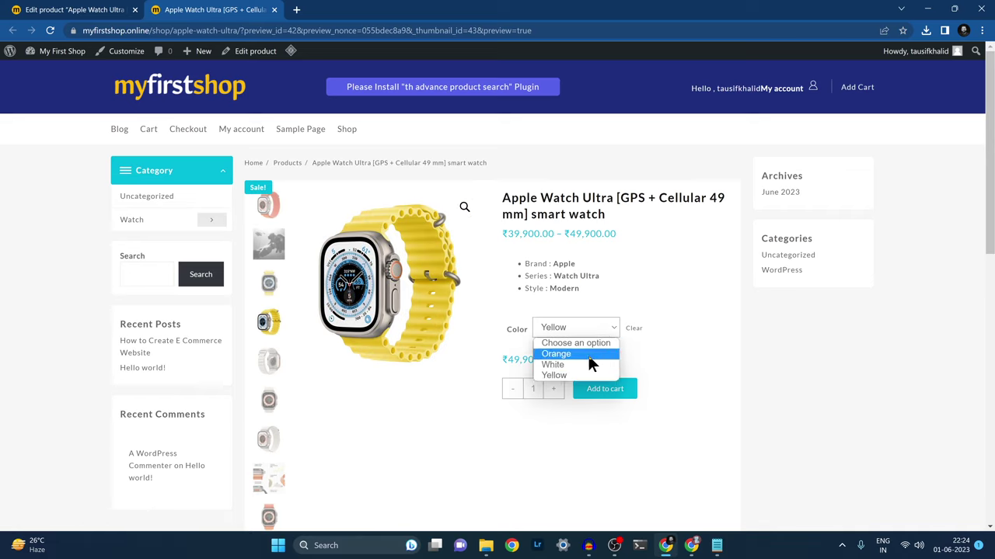
{"action": "left_click", "coordinate": [588, 355]}
{"action": "left_click", "coordinate": [586, 333]}
{"action": "left_click", "coordinate": [581, 364]}
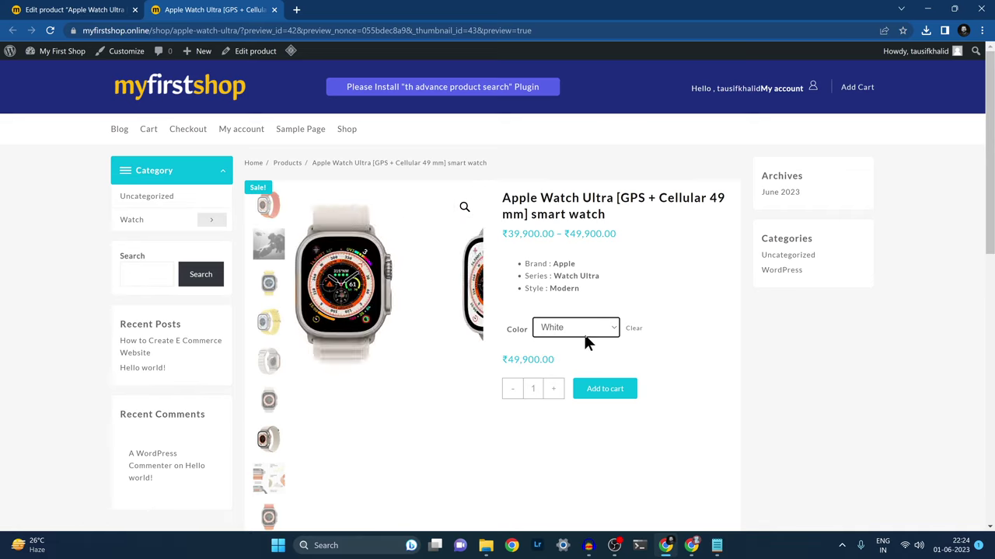
{"action": "left_click", "coordinate": [586, 338]}
{"action": "left_click", "coordinate": [581, 375]}
{"action": "left_click", "coordinate": [608, 394]}
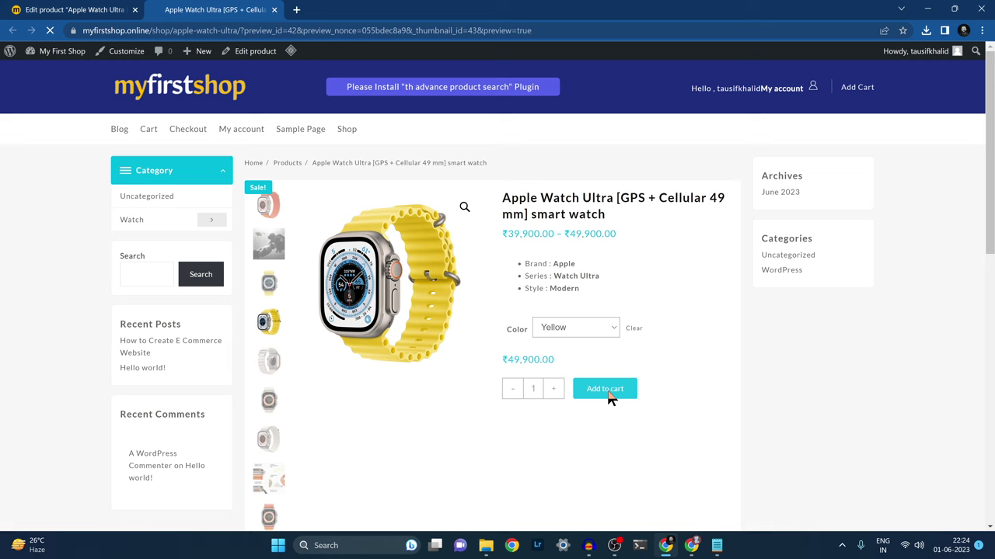
- Remove Dummy Product from the cart and recheck the watch's colour options on the shop page
{"action": "left_click", "coordinate": [702, 195]}
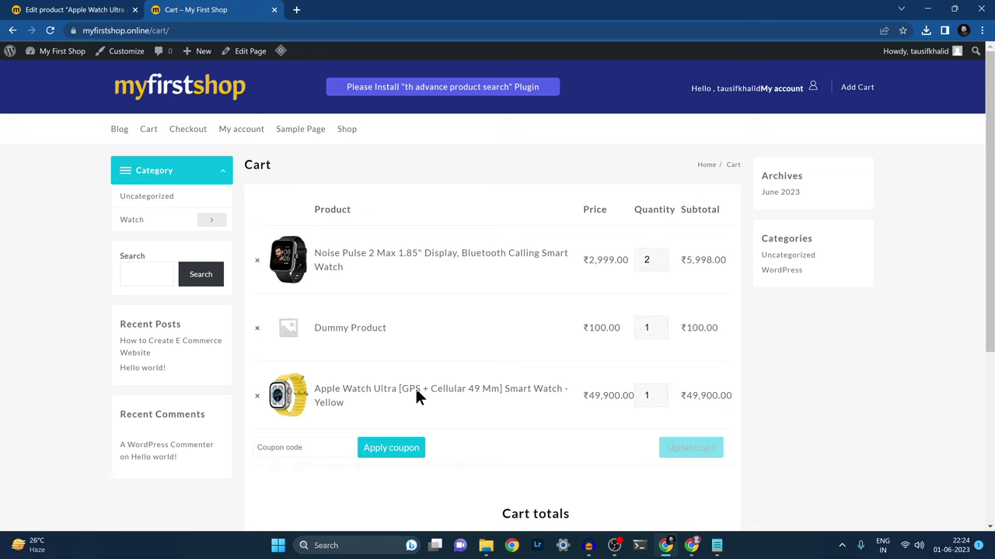
{"action": "left_click", "coordinate": [257, 328]}
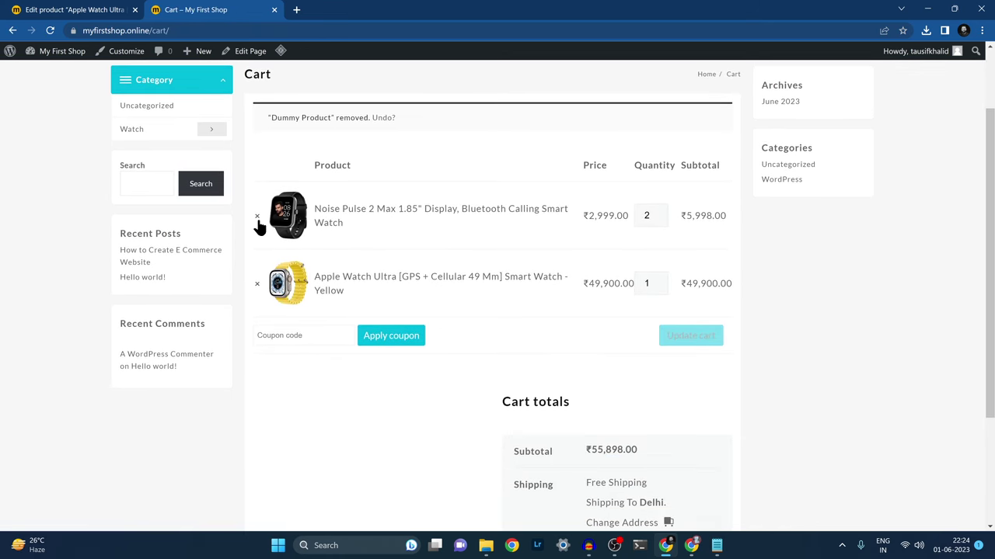
{"action": "scroll", "coordinate": [565, 340], "scroll_direction": "up", "scroll_amount": 1}
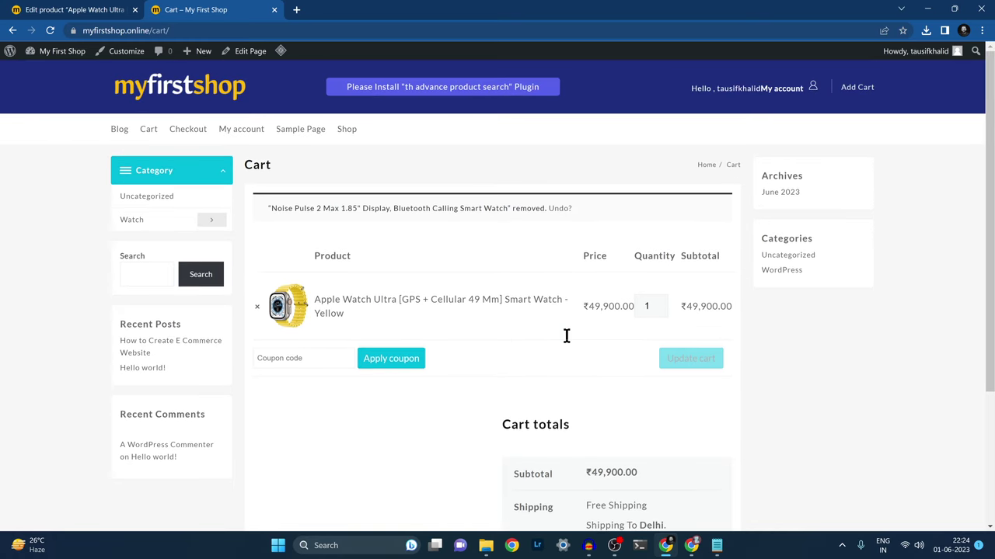
{"action": "left_click", "coordinate": [345, 131]}
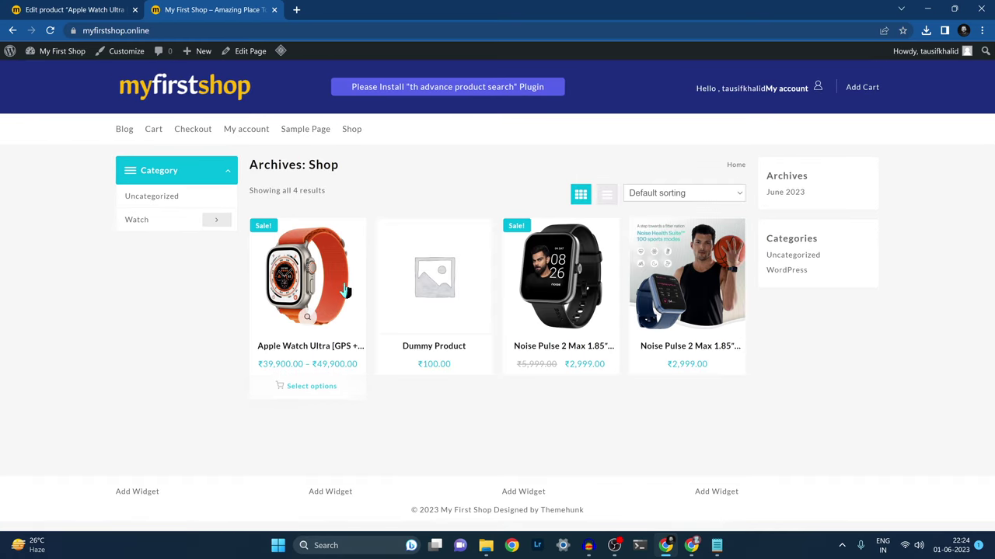
{"action": "left_click", "coordinate": [304, 389]}
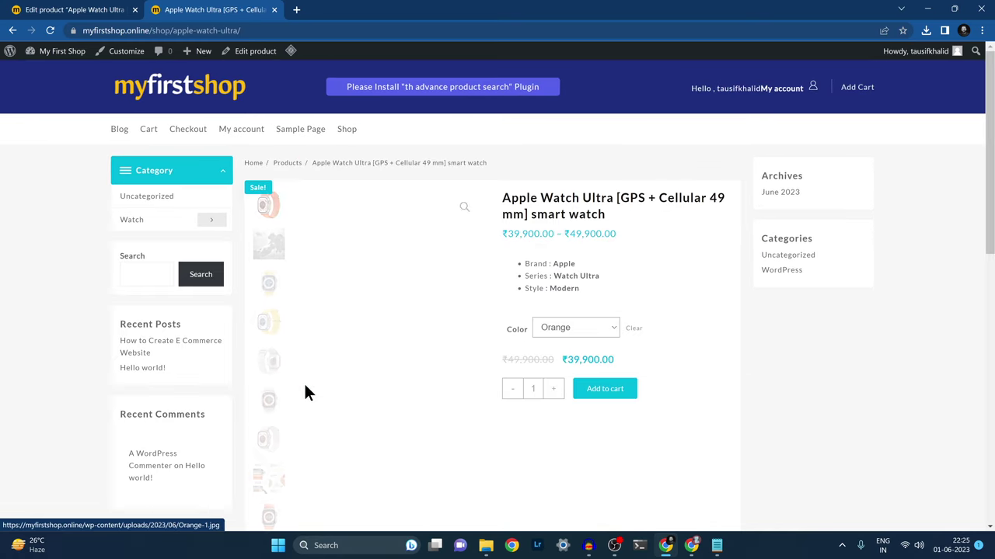
{"action": "left_click", "coordinate": [597, 323]}
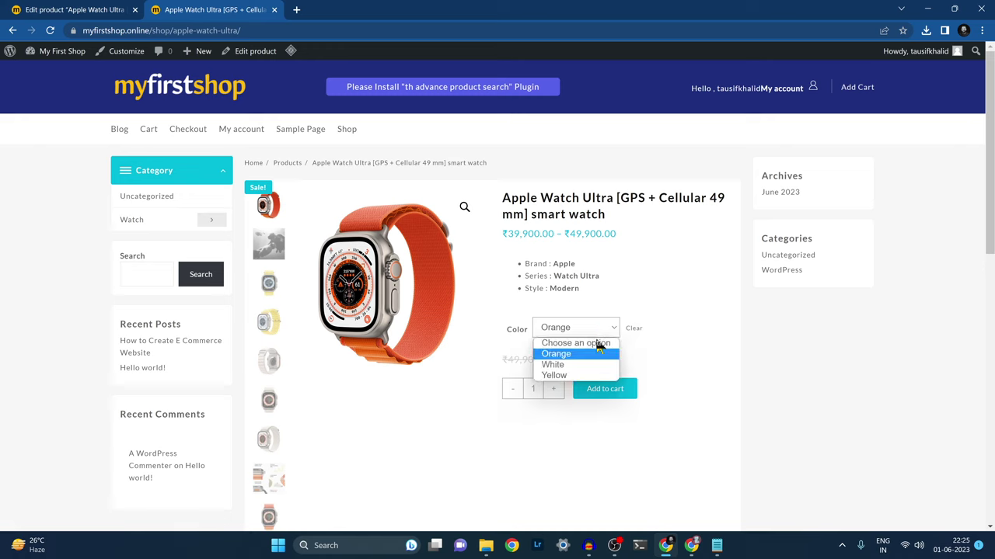
{"action": "left_click", "coordinate": [641, 349]}
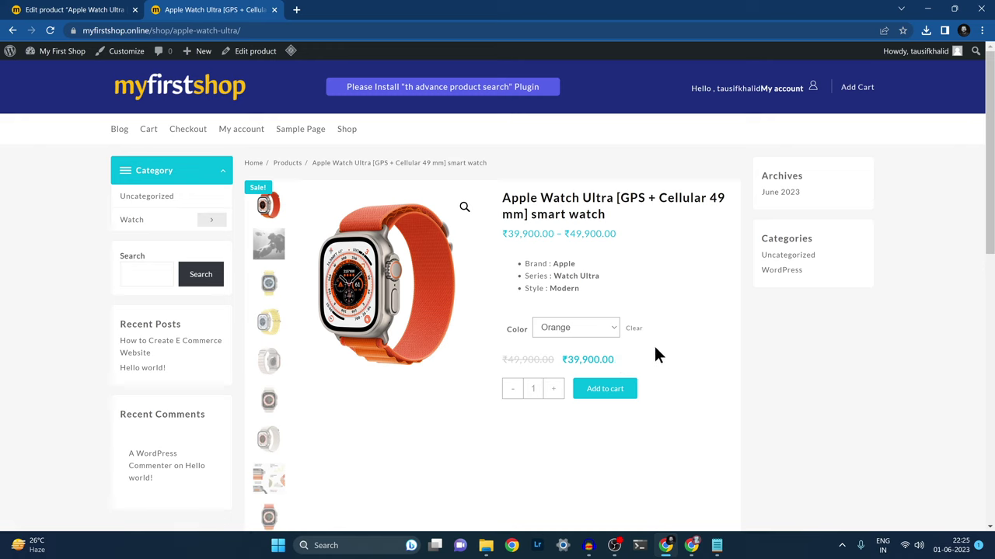
- Close the storefront tab and show the product's Attributes settings
{"action": "left_click", "coordinate": [275, 9]}
{"action": "scroll", "coordinate": [404, 257], "scroll_direction": "down", "scroll_amount": 6}
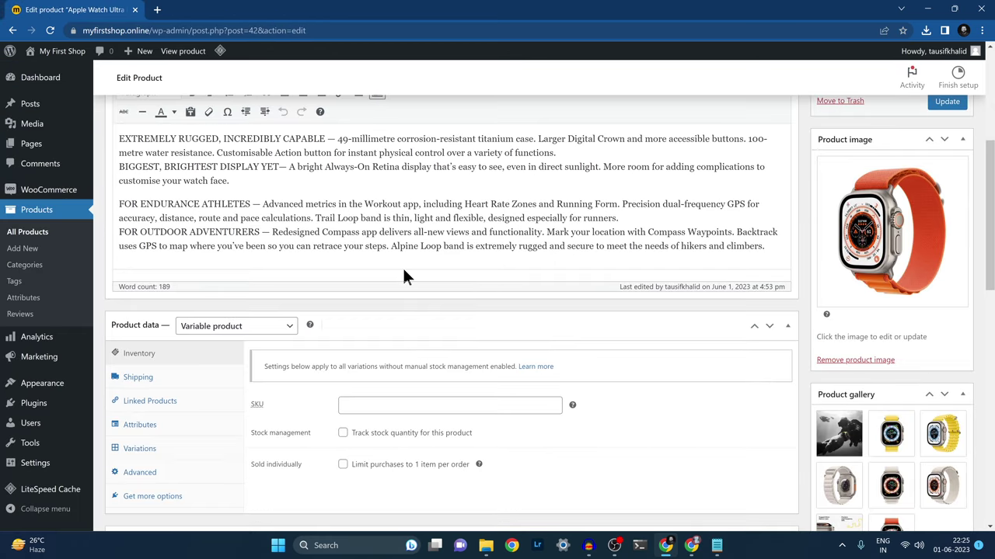
{"action": "left_click", "coordinate": [173, 256]}
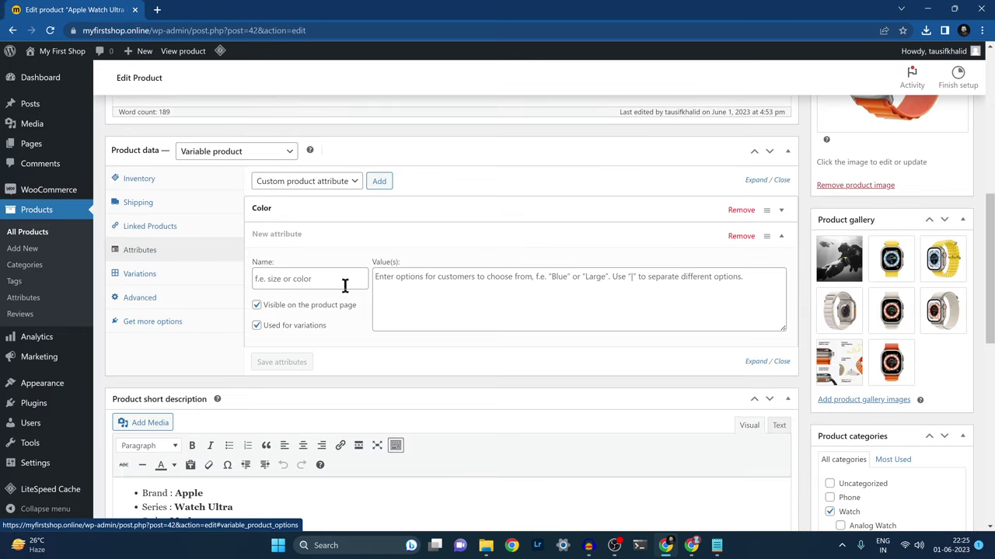
- Add a Size attribute with values 38mm | 42mm | 48mm and save it
{"action": "left_click", "coordinate": [318, 281]}
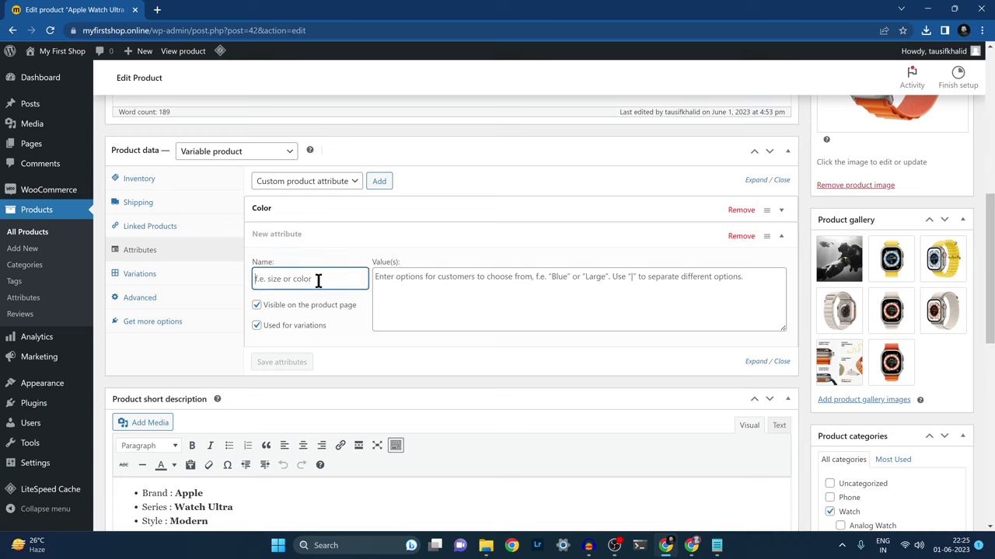
{"action": "type", "text": "Size"}
{"action": "left_click", "coordinate": [412, 290]}
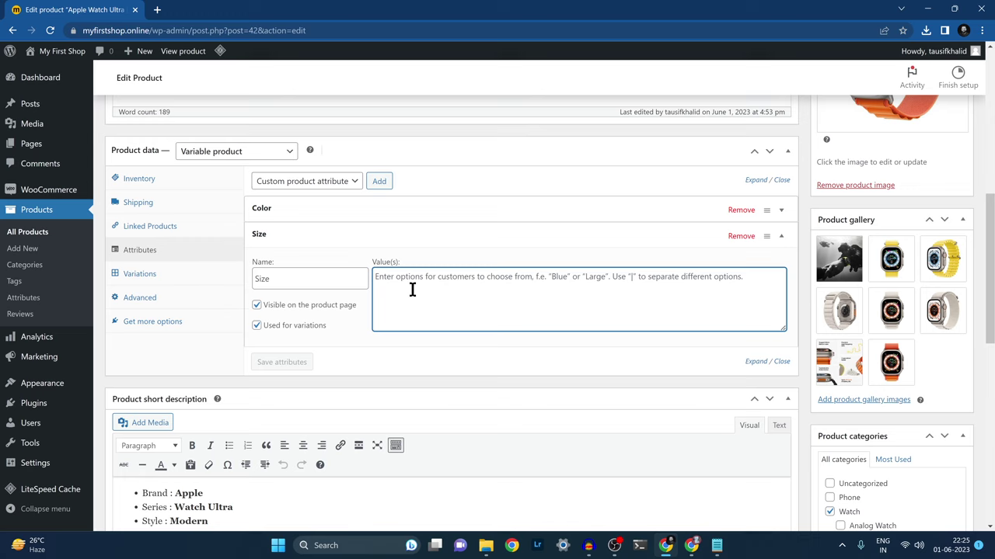
{"action": "type", "text": "39"}
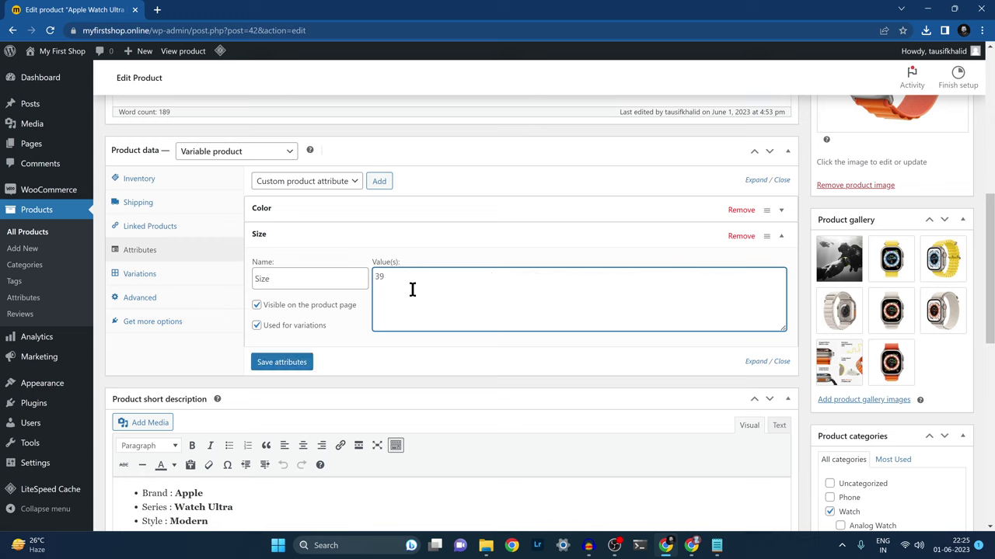
{"action": "key", "text": "BackSpace"}
{"action": "key", "text": "BackSpace"}
{"action": "type", "text": "3"}
{"action": "left_click_drag", "start_coordinate": [464, 277], "coordinate": [362, 277]}
{"action": "left_click", "coordinate": [278, 367]}
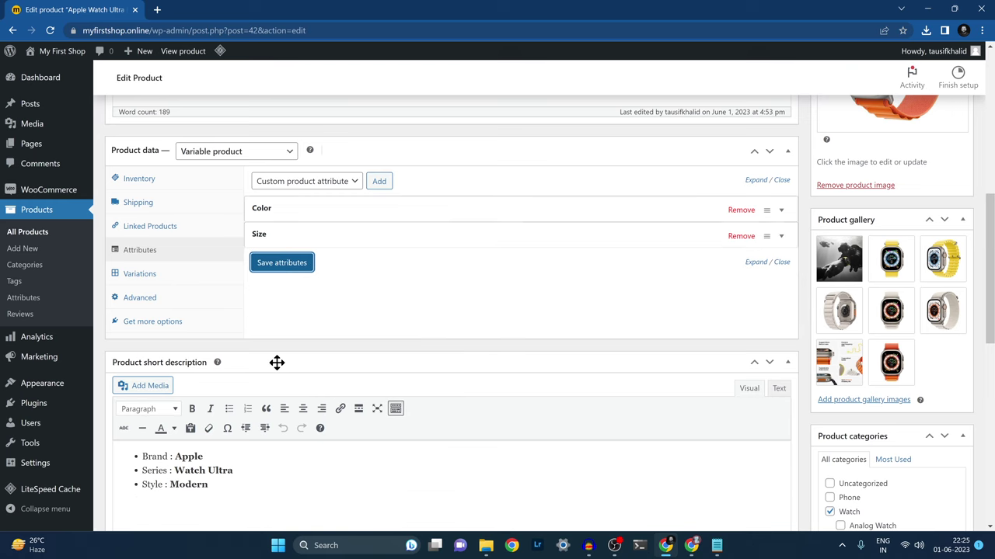
- Review the Color and Size attribute values, then save both attributes
{"action": "left_click", "coordinate": [352, 216]}
{"action": "left_click", "coordinate": [348, 336]}
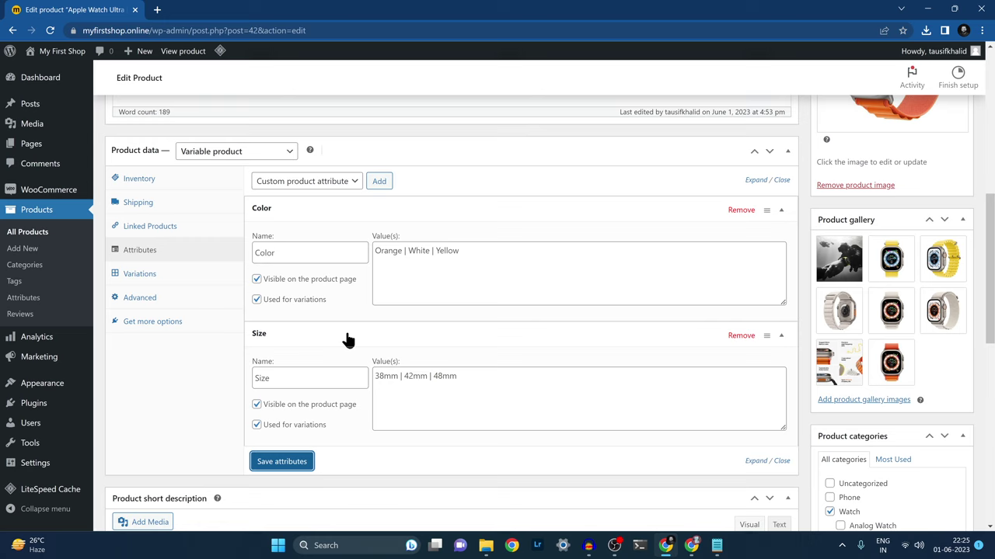
{"action": "left_click_drag", "start_coordinate": [375, 250], "coordinate": [411, 272]}
{"action": "left_click", "coordinate": [496, 254]}
{"action": "left_click", "coordinate": [477, 378]}
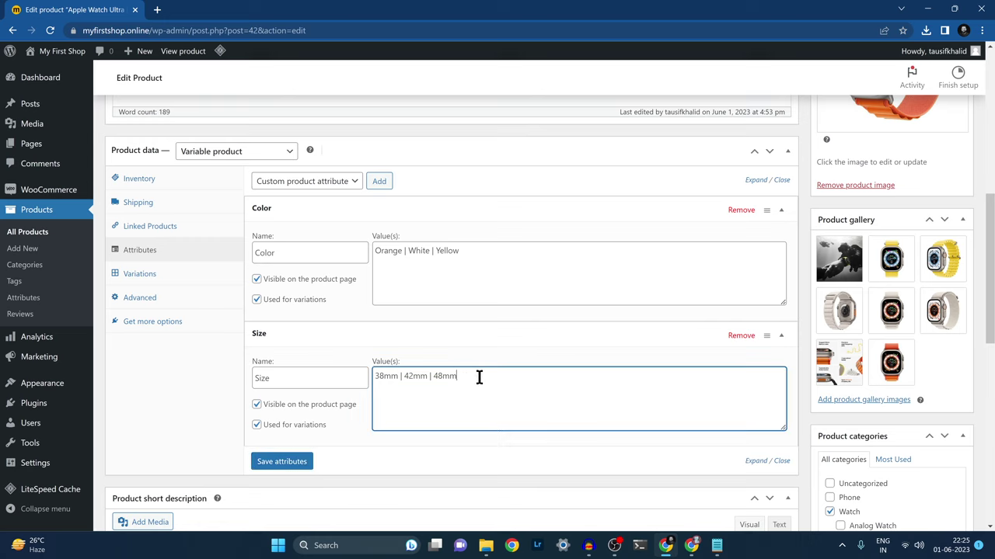
{"action": "left_click_drag", "start_coordinate": [477, 378], "coordinate": [375, 378]}
{"action": "left_click_drag", "start_coordinate": [429, 250], "coordinate": [407, 250]}
{"action": "left_click_drag", "start_coordinate": [461, 381], "coordinate": [437, 377]}
{"action": "left_click_drag", "start_coordinate": [377, 251], "coordinate": [400, 251]}
{"action": "left_click", "coordinate": [430, 297]}
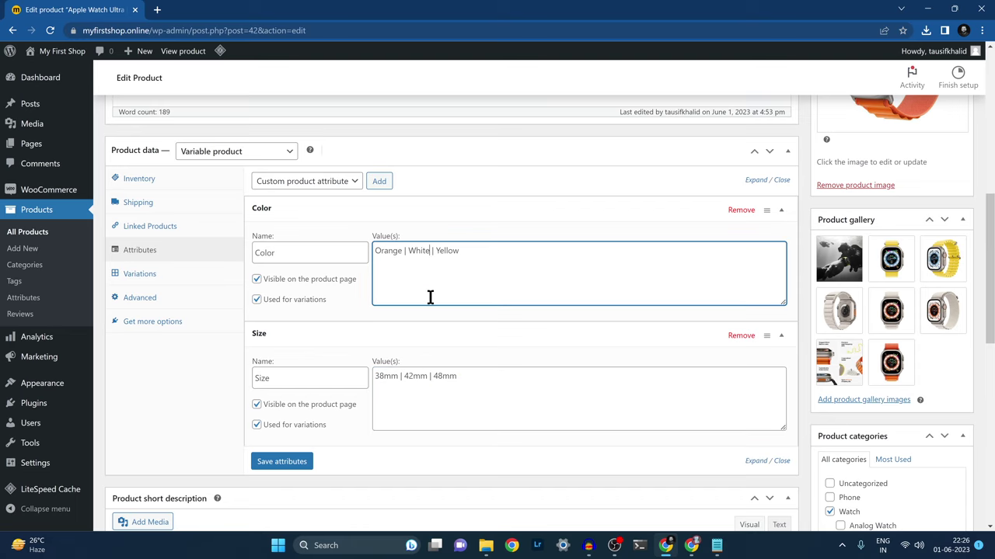
{"action": "left_click", "coordinate": [289, 464]}
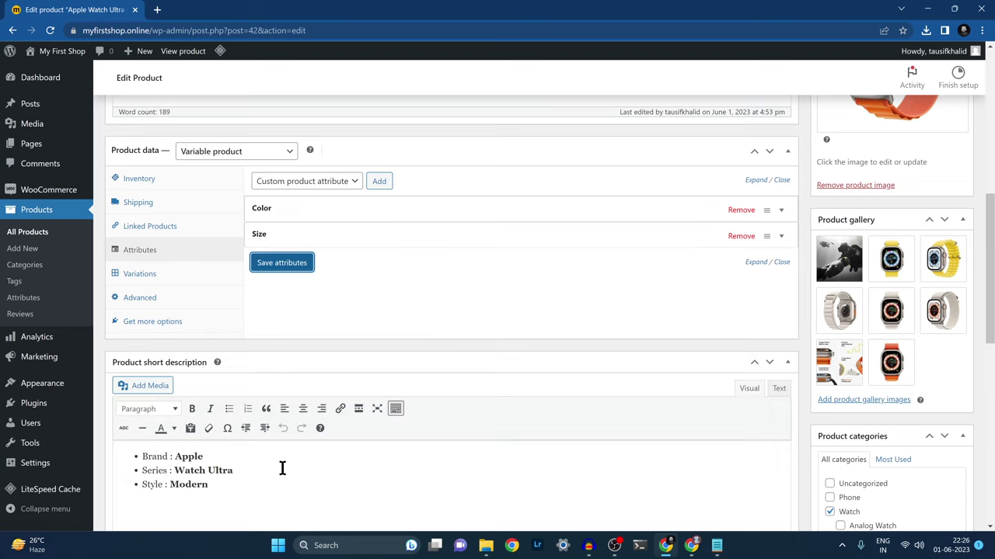
{"action": "left_click", "coordinate": [174, 278]}
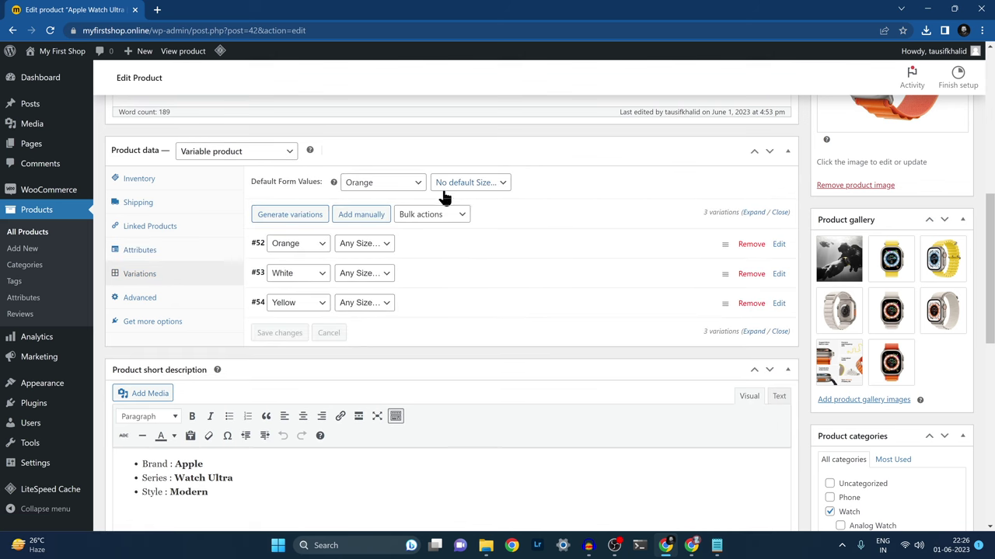
- Generate all colour-and-size variations, confirming the 9 variations added
{"action": "left_click", "coordinate": [278, 222]}
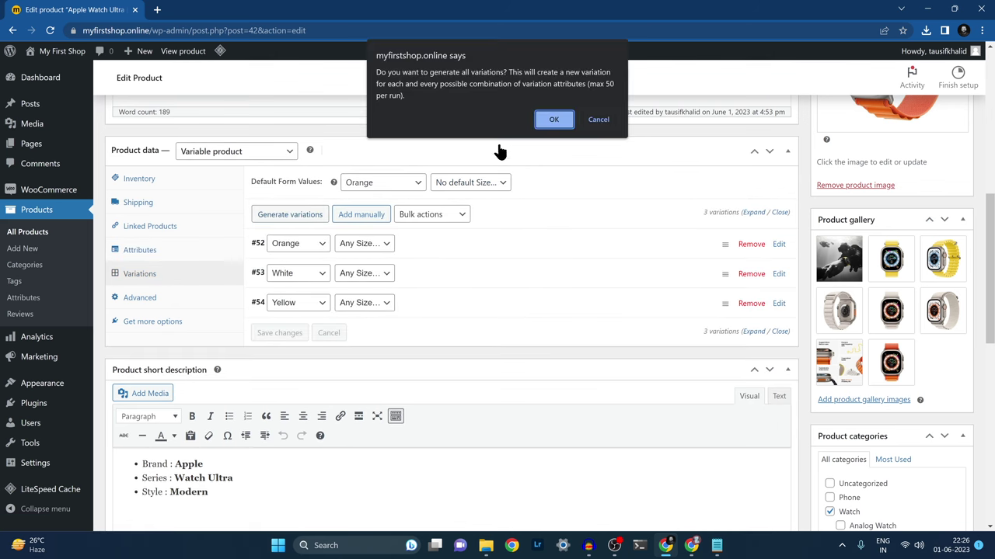
{"action": "left_click", "coordinate": [555, 120]}
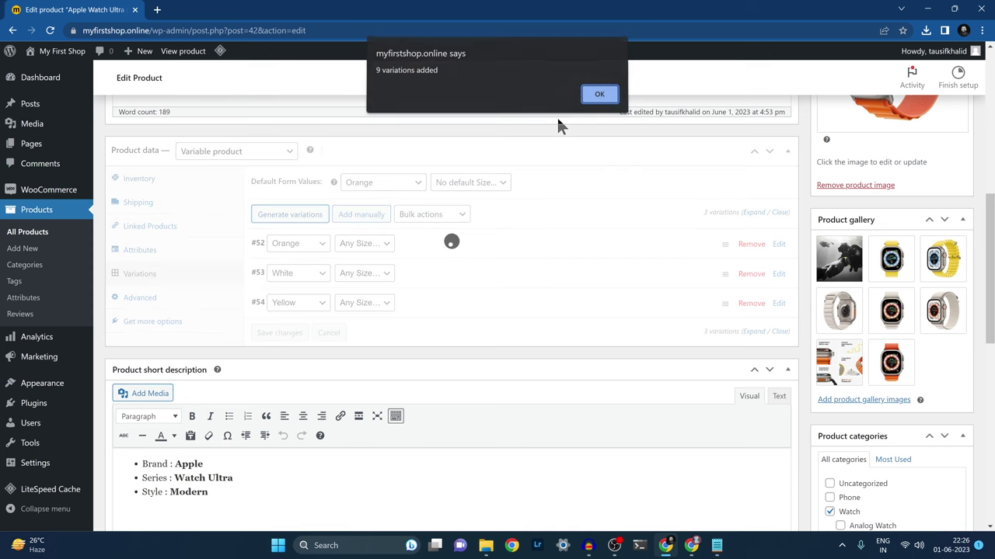
{"action": "left_click", "coordinate": [599, 98]}
{"action": "scroll", "coordinate": [544, 322], "scroll_direction": "down", "scroll_amount": 2}
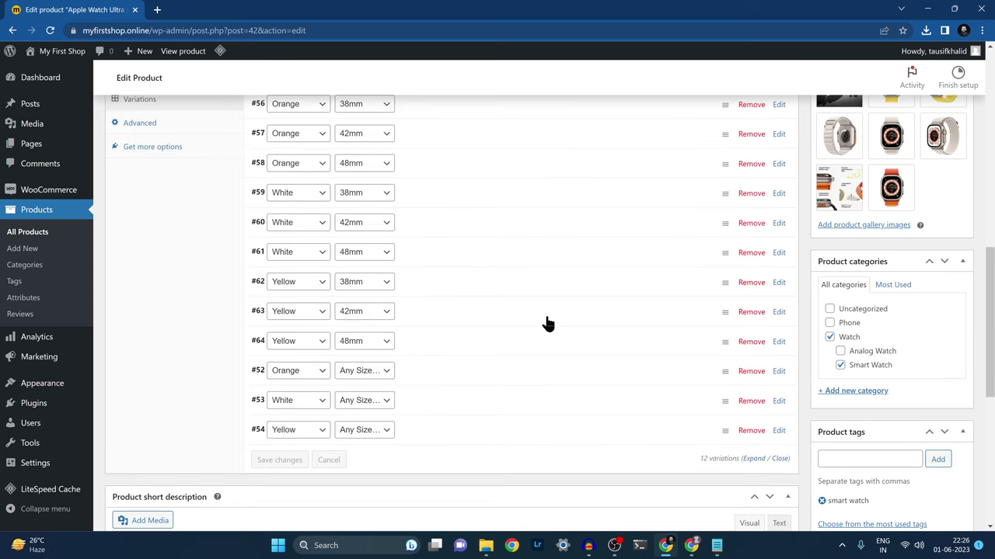
{"action": "scroll", "coordinate": [548, 324], "scroll_direction": "up", "scroll_amount": 2}
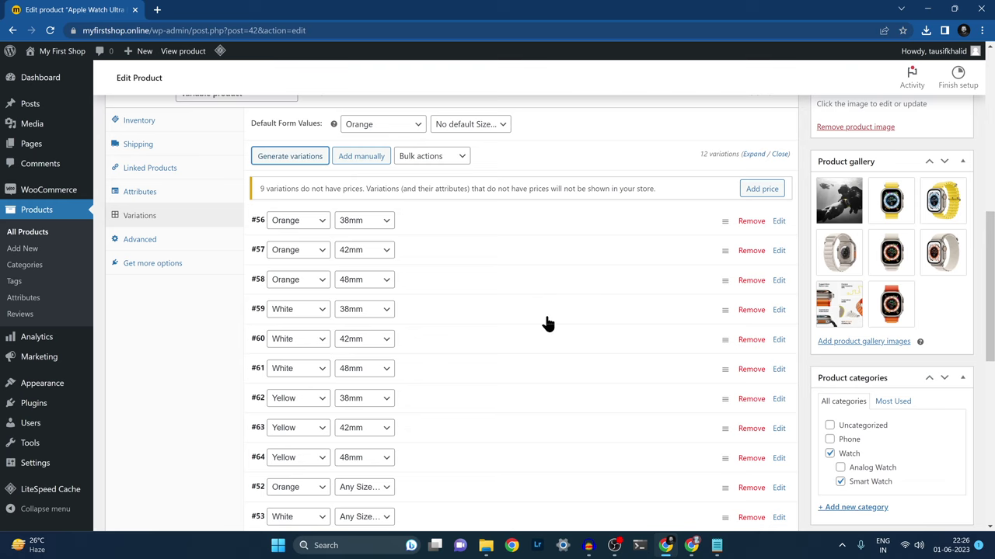
- Inspect the details of new variations #56 through #59
{"action": "left_click", "coordinate": [449, 225]}
{"action": "left_click", "coordinate": [449, 226]}
{"action": "left_click", "coordinate": [449, 225]}
{"action": "left_click", "coordinate": [455, 227]}
{"action": "left_click", "coordinate": [455, 263]}
{"action": "left_click", "coordinate": [456, 264]}
{"action": "left_click", "coordinate": [450, 289]}
{"action": "left_click", "coordinate": [452, 289]}
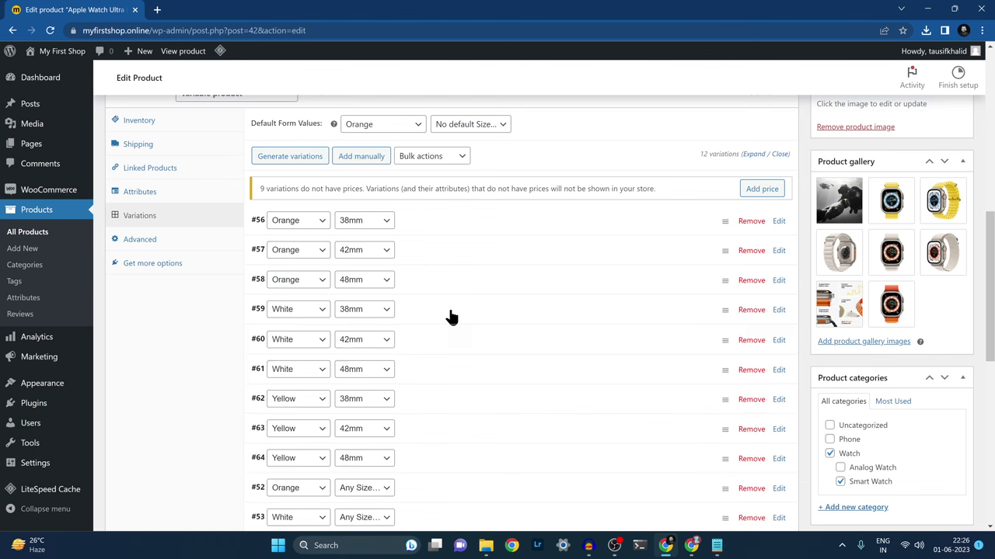
{"action": "left_click", "coordinate": [450, 313]}
- Check older variations #54 and #52, leaving #52's size unchanged
{"action": "scroll", "coordinate": [449, 317], "scroll_direction": "down", "scroll_amount": 1}
{"action": "scroll", "coordinate": [448, 311], "scroll_direction": "down", "scroll_amount": 5}
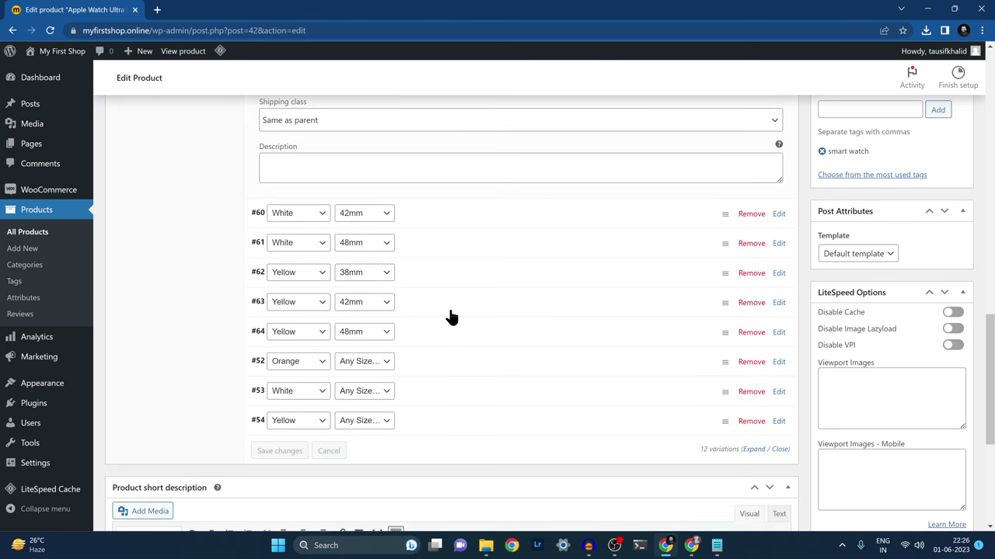
{"action": "left_click", "coordinate": [448, 426]}
{"action": "scroll", "coordinate": [451, 372], "scroll_direction": "down", "scroll_amount": 2}
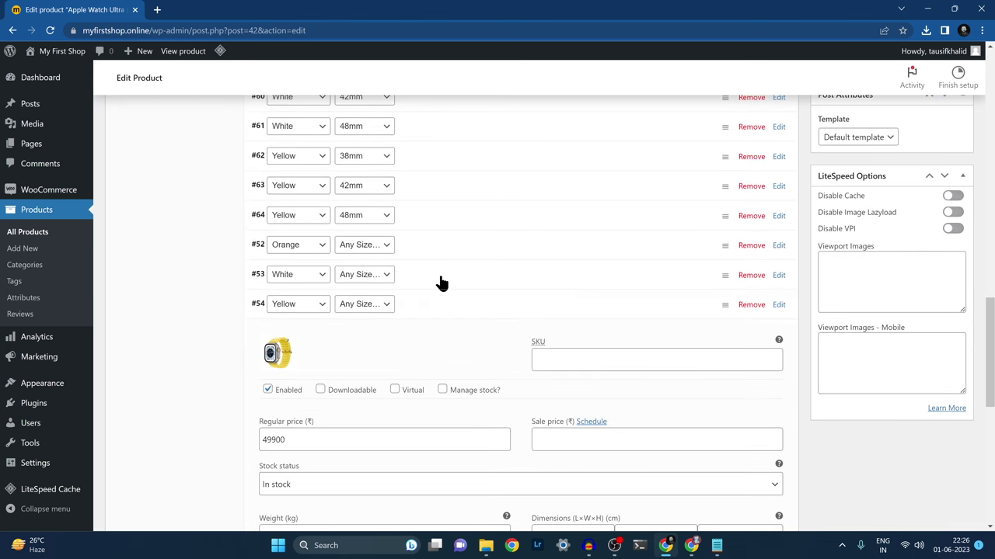
{"action": "left_click", "coordinate": [440, 284]}
{"action": "left_click", "coordinate": [365, 361]}
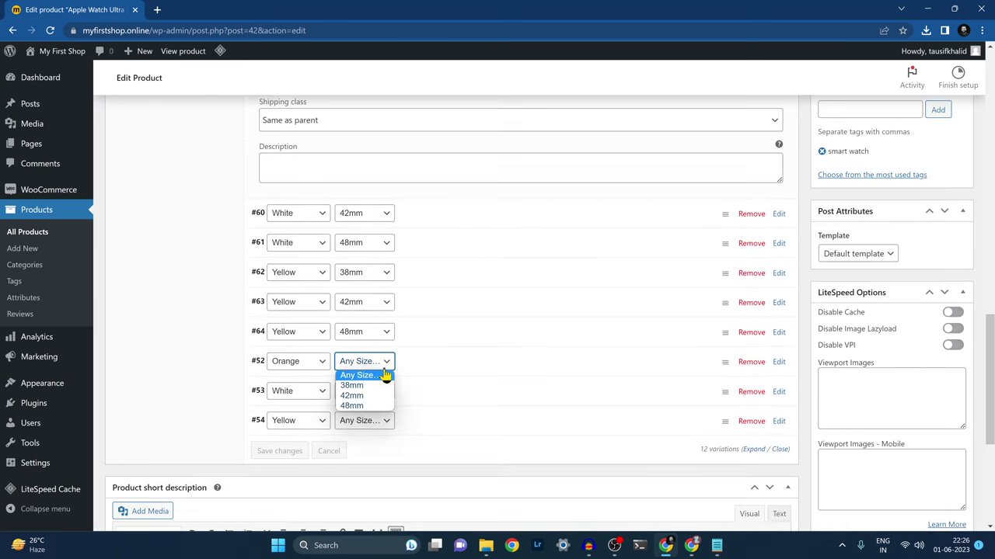
{"action": "left_click", "coordinate": [457, 433]}
{"action": "scroll", "coordinate": [497, 408], "scroll_direction": "up", "scroll_amount": 10}
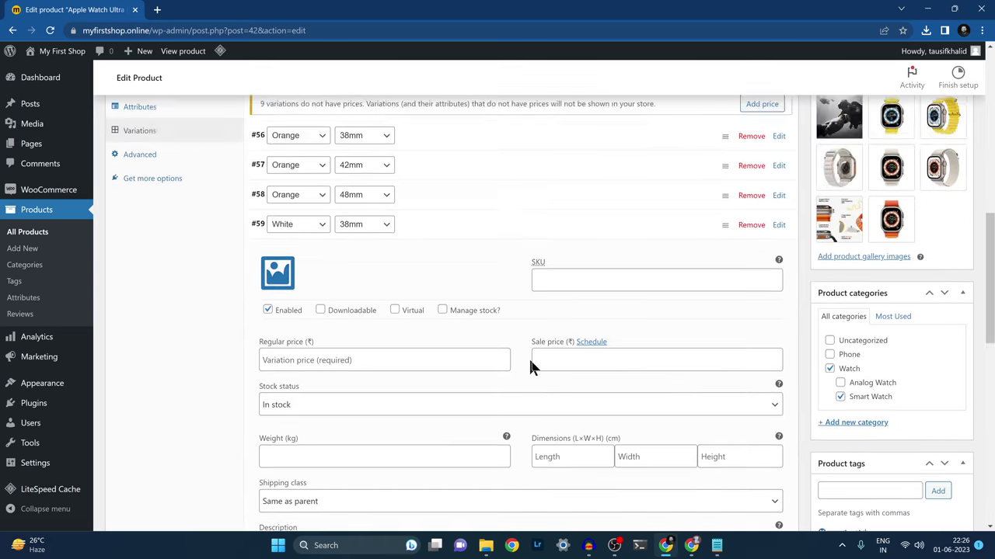
{"action": "scroll", "coordinate": [960, 300], "scroll_direction": "up", "scroll_amount": 5}
- Update the product and open its storefront page in a new tab
{"action": "left_click", "coordinate": [943, 392]}
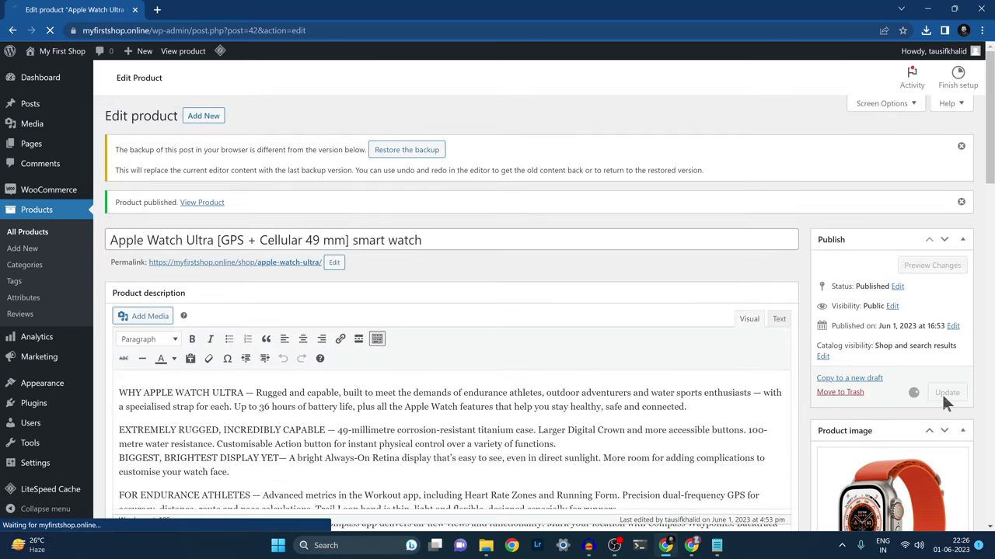
{"action": "right_click", "coordinate": [295, 207]}
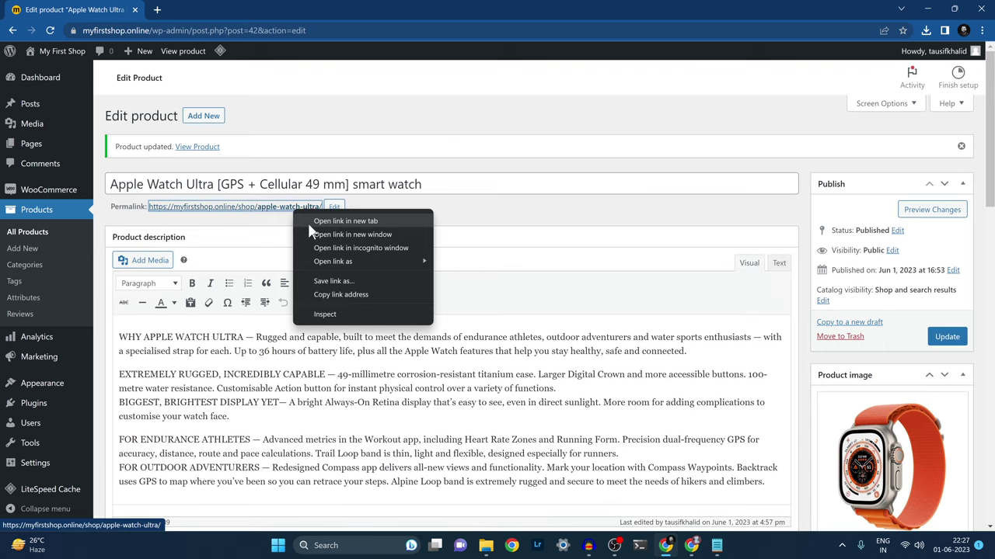
{"action": "left_click", "coordinate": [326, 220]}
{"action": "left_click", "coordinate": [219, 10]}
{"action": "scroll", "coordinate": [695, 322], "scroll_direction": "down", "scroll_amount": 2}
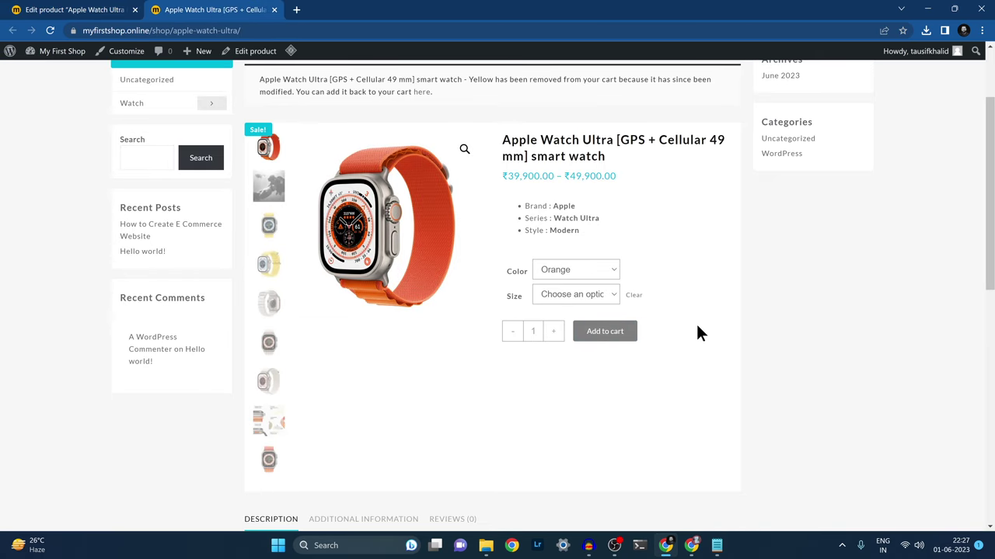
- Try the 38mm and 42mm sizes and choose the White colour
{"action": "left_click", "coordinate": [604, 295]}
{"action": "left_click", "coordinate": [595, 320]}
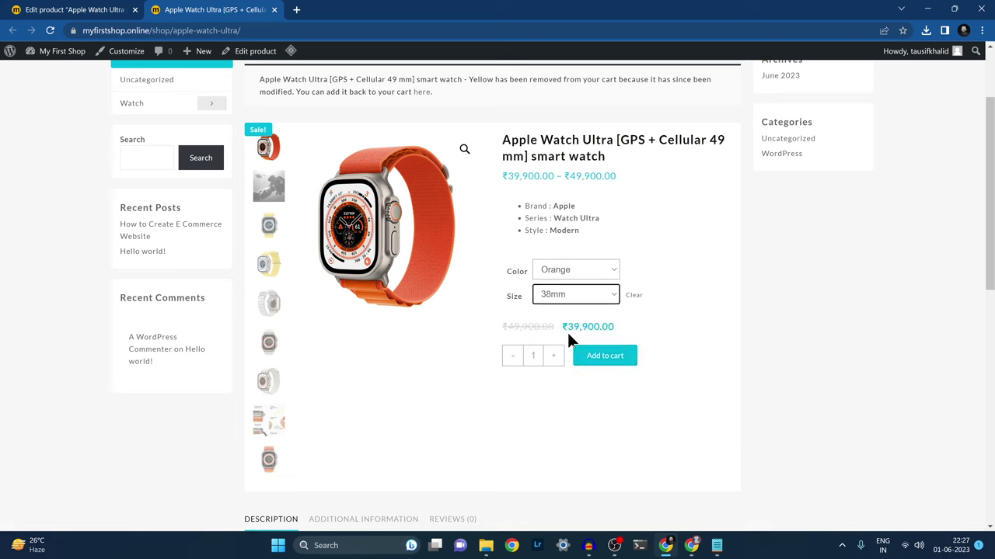
{"action": "left_click", "coordinate": [573, 303]}
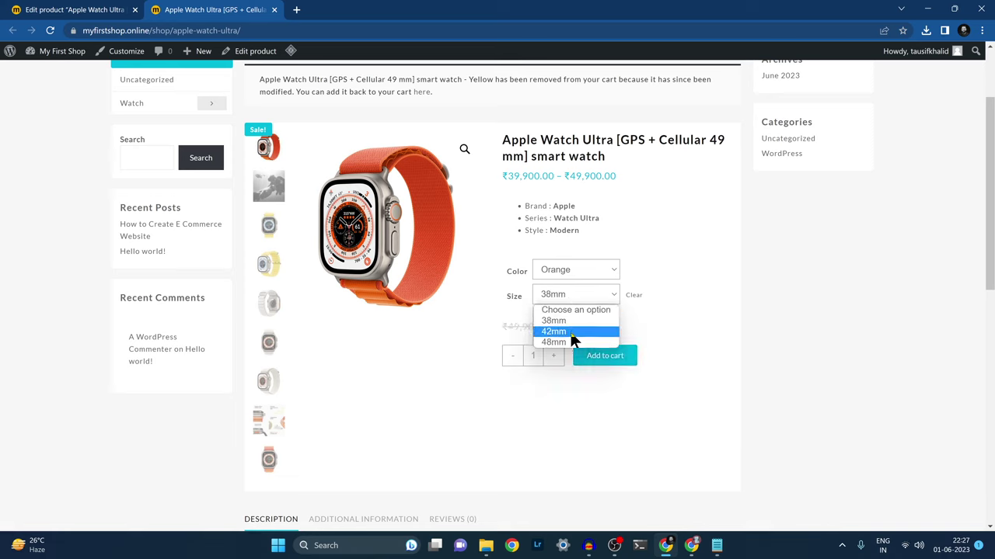
{"action": "left_click", "coordinate": [572, 333]}
{"action": "left_click", "coordinate": [589, 300]}
{"action": "left_click", "coordinate": [573, 267]}
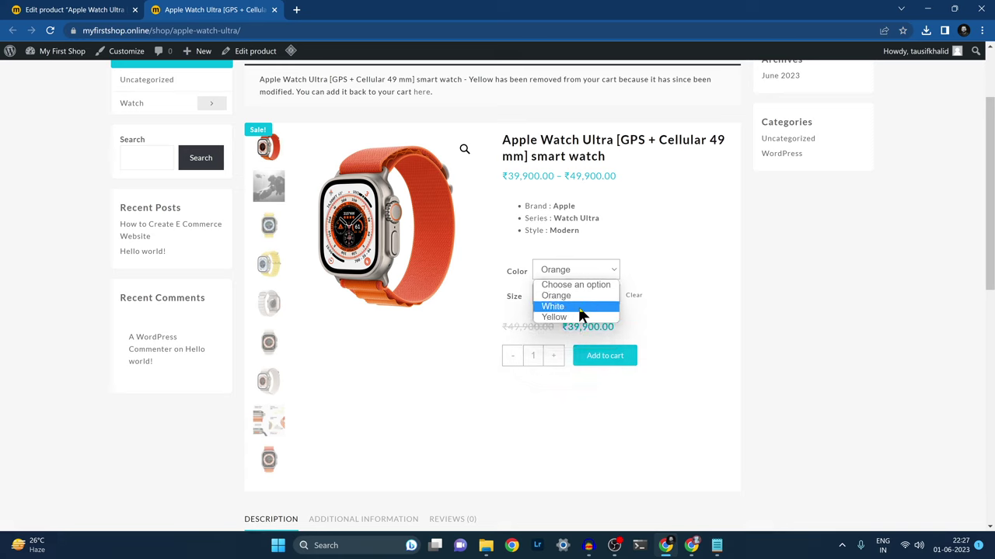
{"action": "left_click", "coordinate": [578, 307]}
- Compare 38mm and 48mm prices for White, settling on 38mm
{"action": "left_click", "coordinate": [595, 300]}
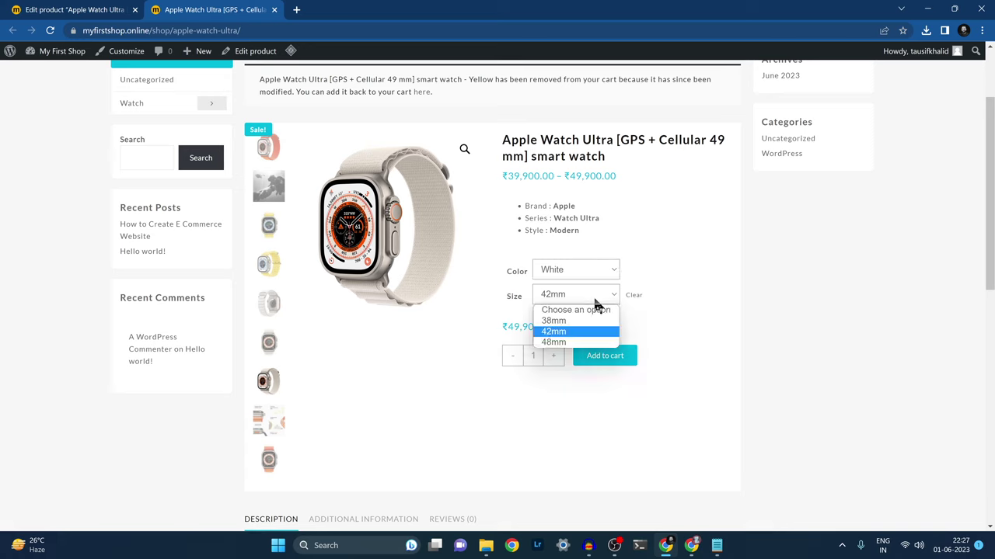
{"action": "left_click", "coordinate": [593, 321]}
{"action": "left_click", "coordinate": [589, 302]}
{"action": "left_click", "coordinate": [587, 342]}
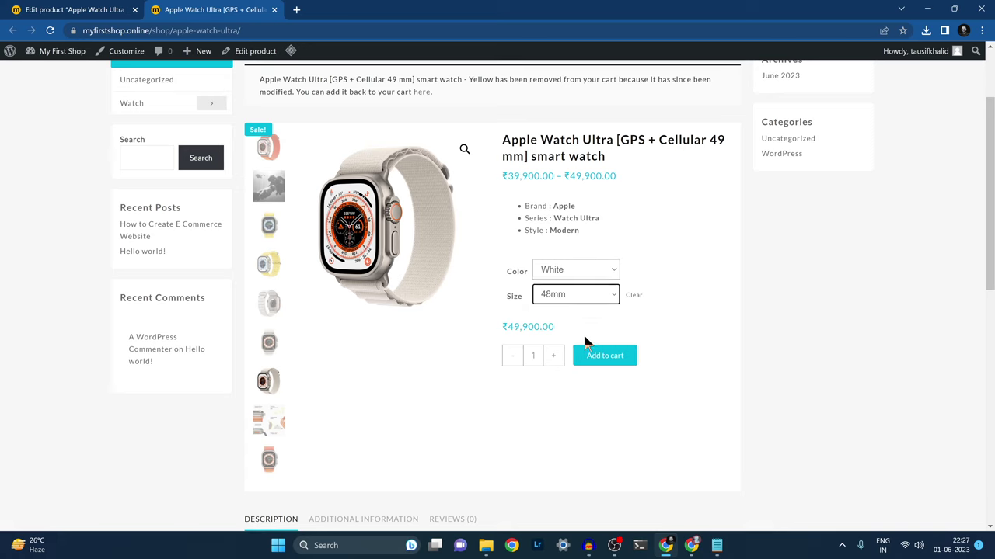
{"action": "left_click", "coordinate": [578, 294]}
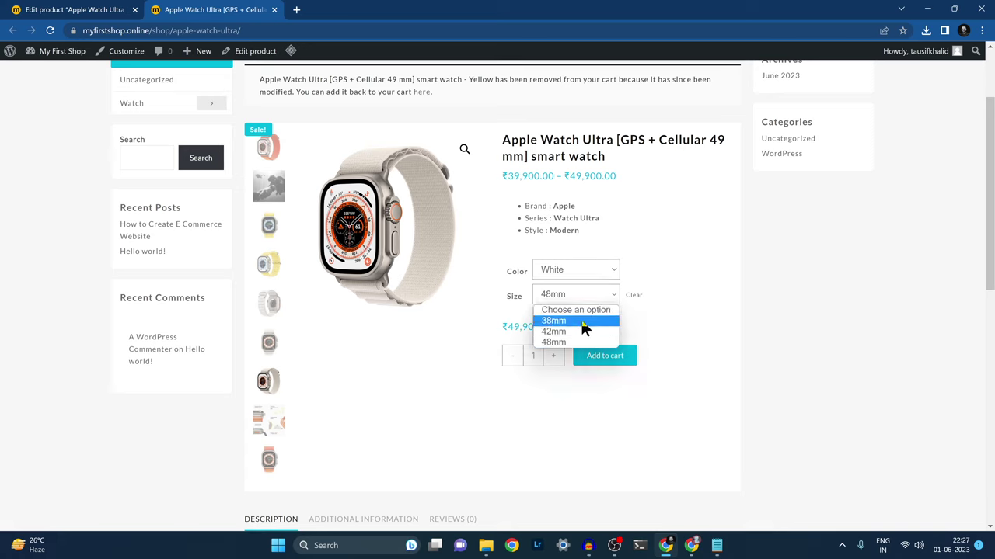
{"action": "left_click", "coordinate": [583, 321]}
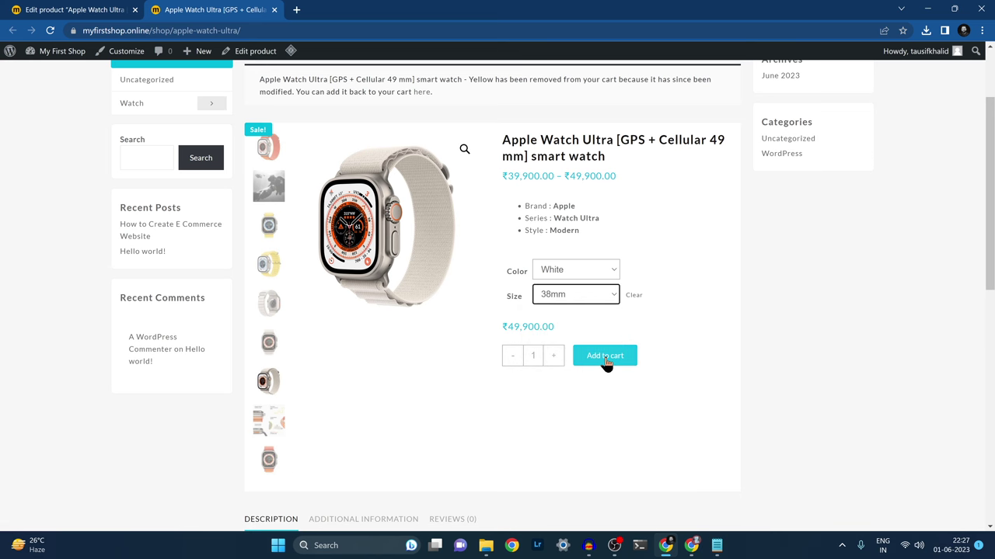
- Add the White 38mm watch to the cart and confirm its size in the cart
{"action": "left_click", "coordinate": [604, 358]}
{"action": "left_click", "coordinate": [700, 199]}
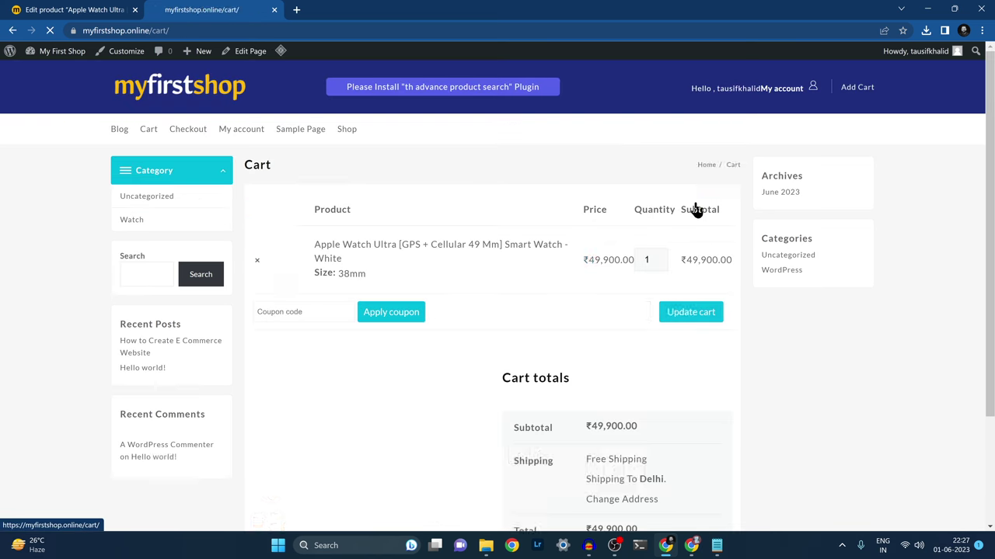
{"action": "mouse_move", "coordinate": [336, 273]}
{"action": "left_mouse_down"}
{"action": "mouse_move", "coordinate": [368, 273]}
{"action": "mouse_move", "coordinate": [340, 279]}
{"action": "left_mouse_up"}
{"action": "left_click", "coordinate": [381, 279]}
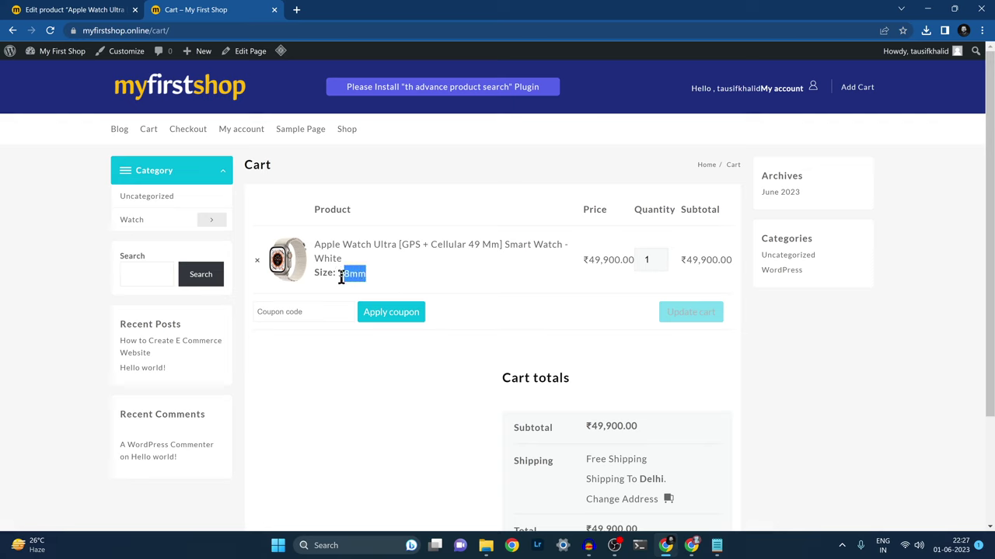
{"action": "left_click", "coordinate": [335, 273]}
- Recheck the product's variations and the Size attribute values in the editor
{"action": "left_click", "coordinate": [66, 9]}
{"action": "scroll", "coordinate": [391, 222], "scroll_direction": "down", "scroll_amount": 15}
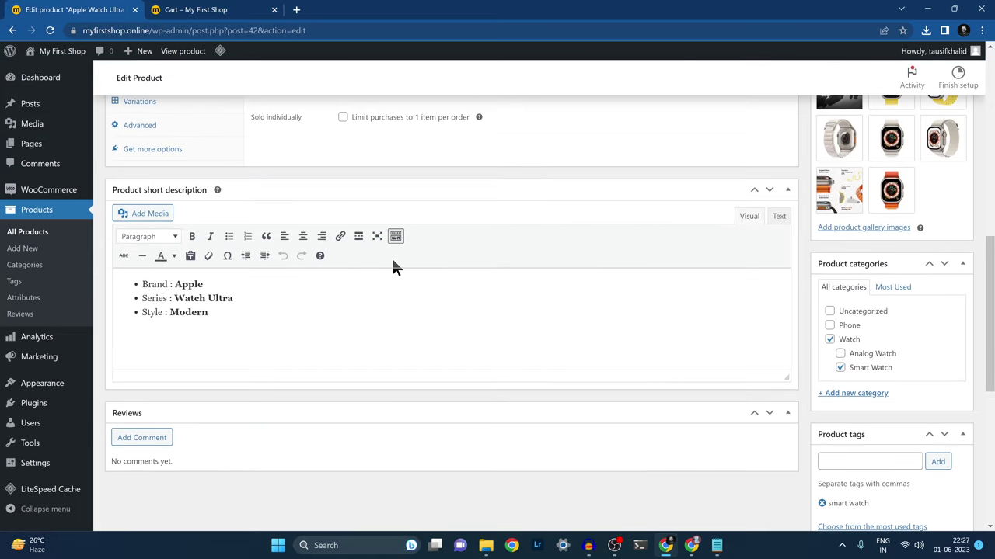
{"action": "scroll", "coordinate": [393, 267], "scroll_direction": "down", "scroll_amount": 3}
{"action": "scroll", "coordinate": [392, 266], "scroll_direction": "up", "scroll_amount": 5}
{"action": "left_click", "coordinate": [196, 281]}
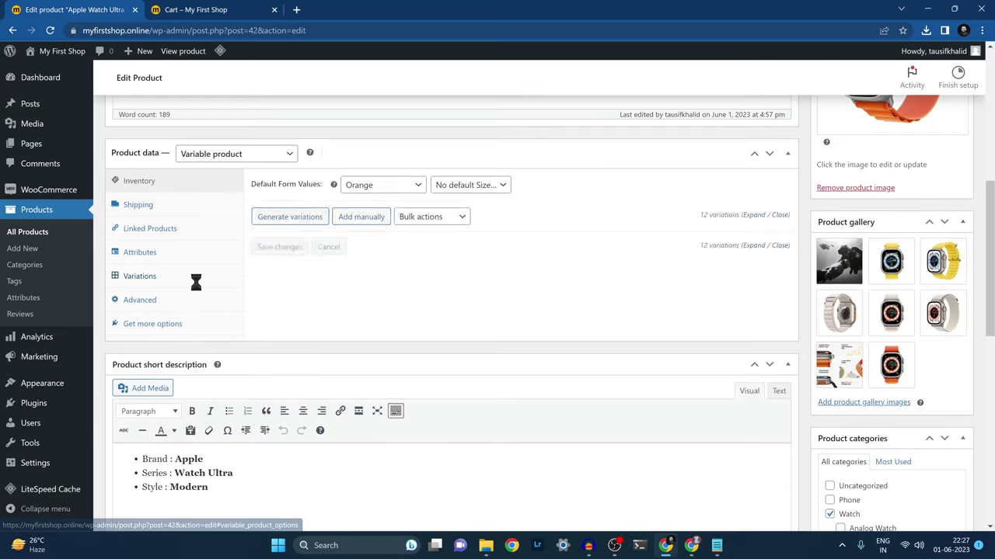
{"action": "left_click", "coordinate": [177, 253]}
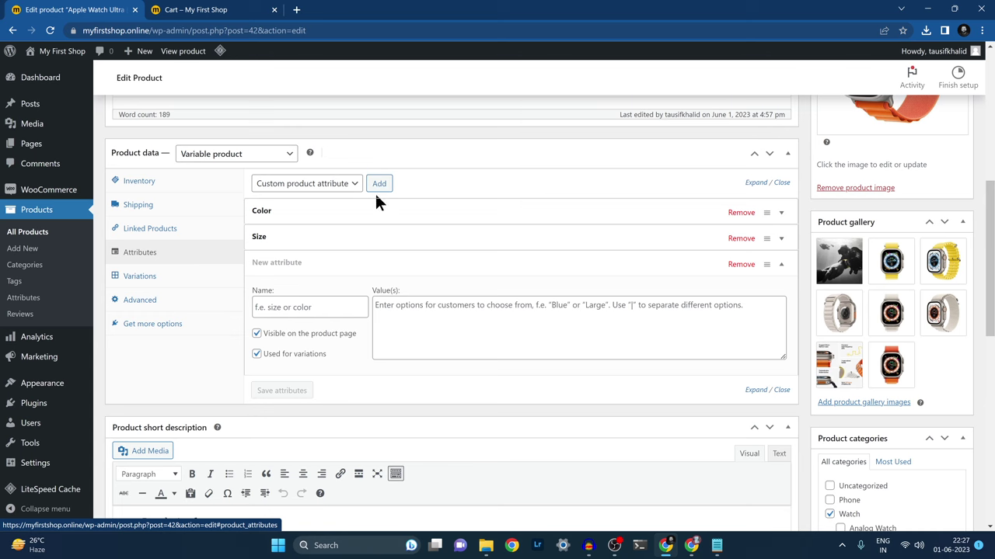
{"action": "left_click", "coordinate": [310, 245]}
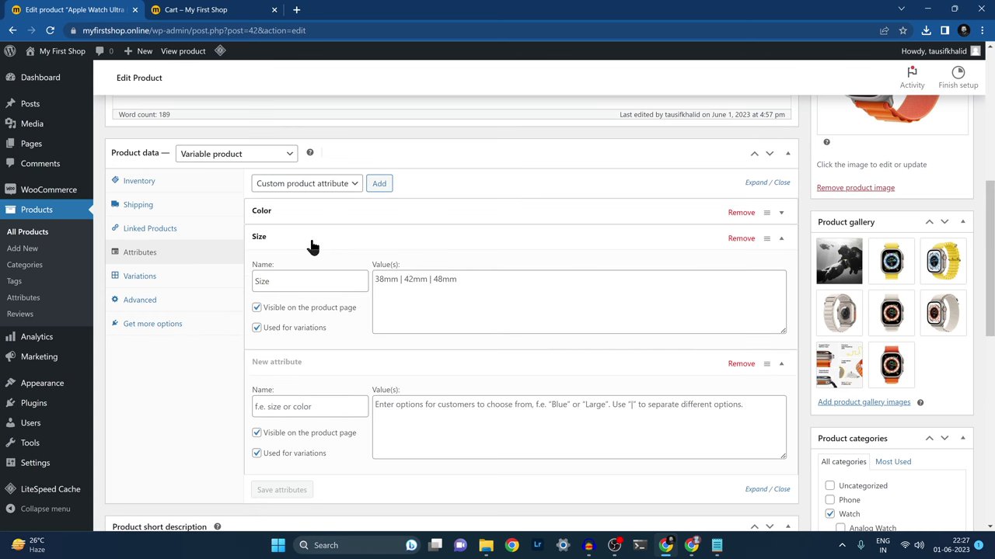
{"action": "left_click", "coordinate": [311, 245]}
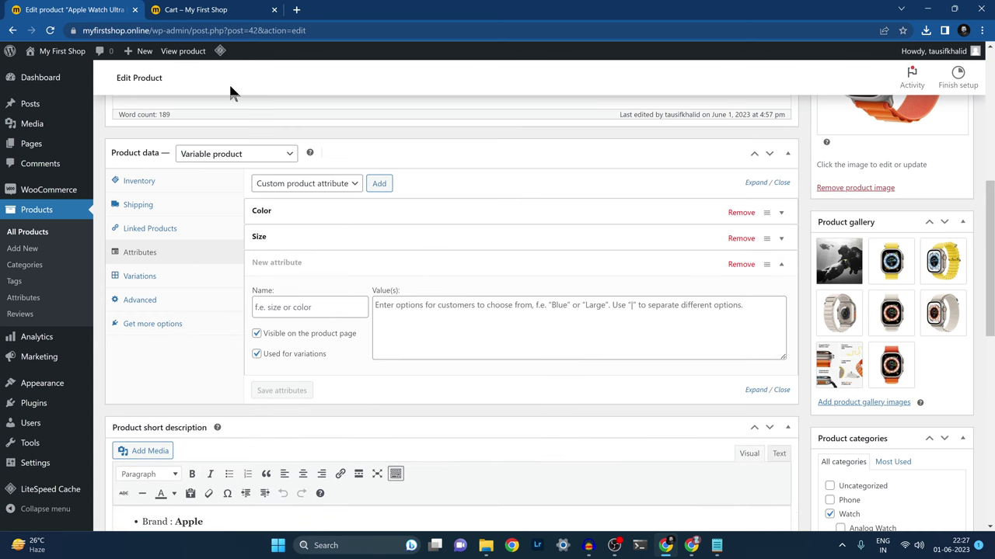
- Open the Apple Watch Ultra page from the cart
{"action": "left_click", "coordinate": [226, 9]}
{"action": "left_click", "coordinate": [417, 247]}
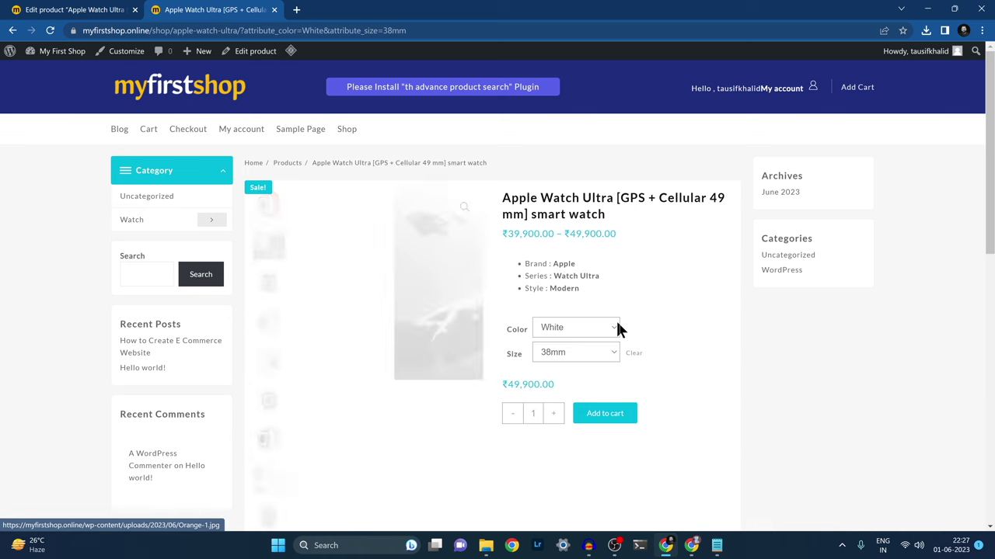
{"action": "scroll", "coordinate": [616, 326], "scroll_direction": "down", "scroll_amount": 1}
{"action": "scroll", "coordinate": [550, 343], "scroll_direction": "up", "scroll_amount": 1}
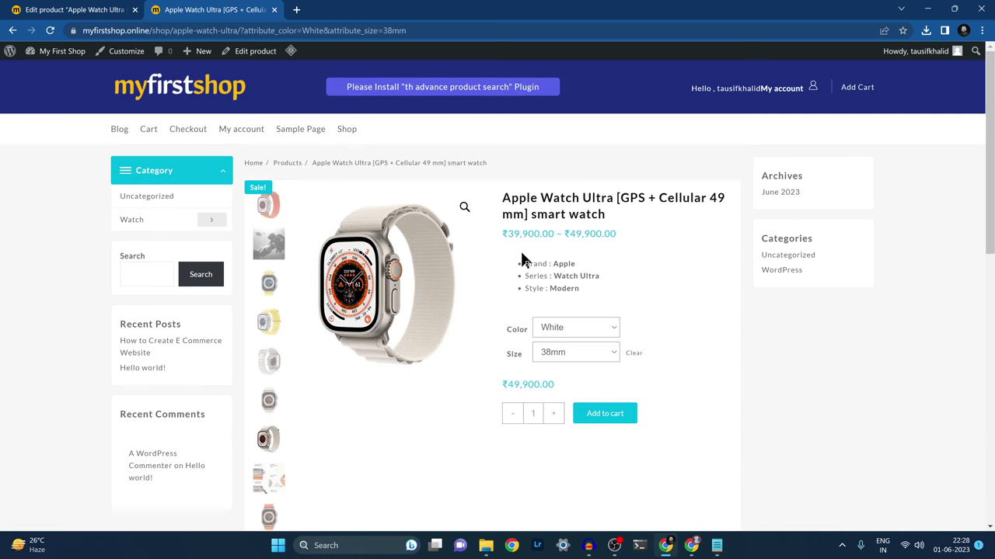
- Open Linked Products and start an upsell search, then return to the storefront page
{"action": "left_click", "coordinate": [87, 9]}
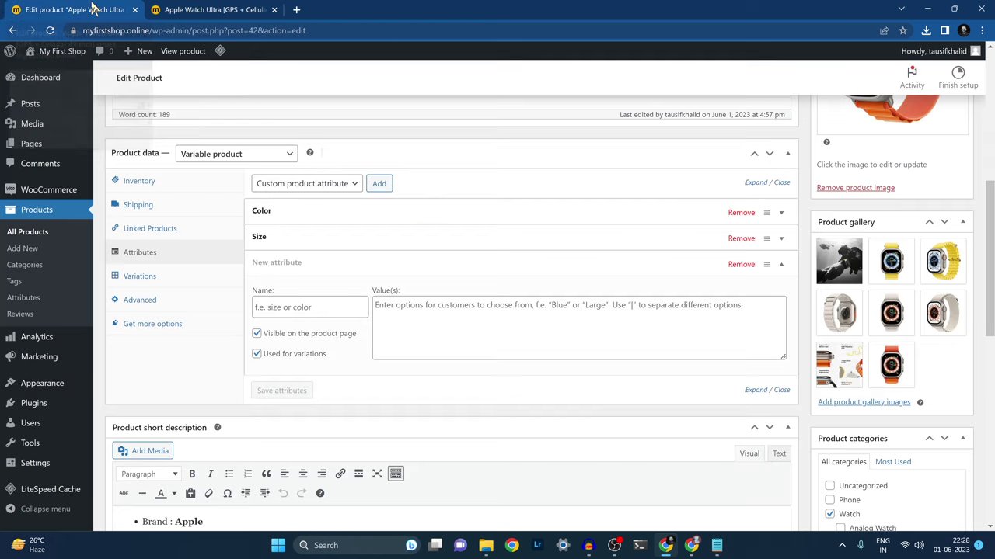
{"action": "left_click", "coordinate": [155, 233]}
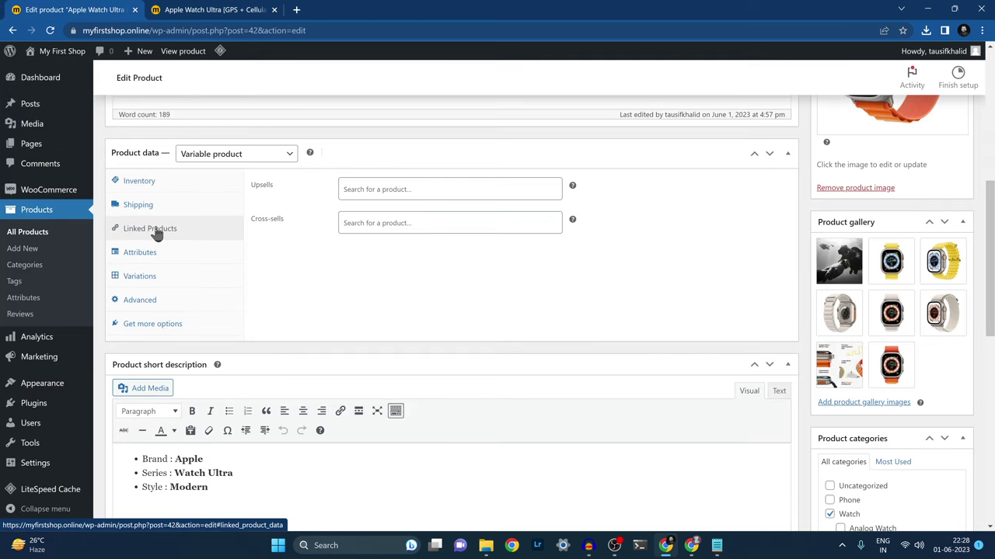
{"action": "left_click", "coordinate": [486, 184]}
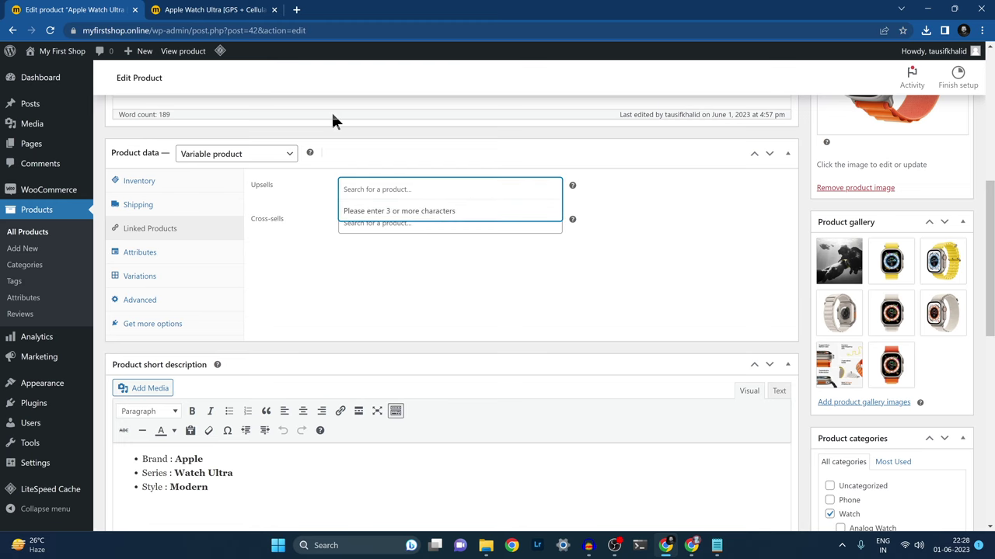
{"action": "left_click", "coordinate": [233, 10]}
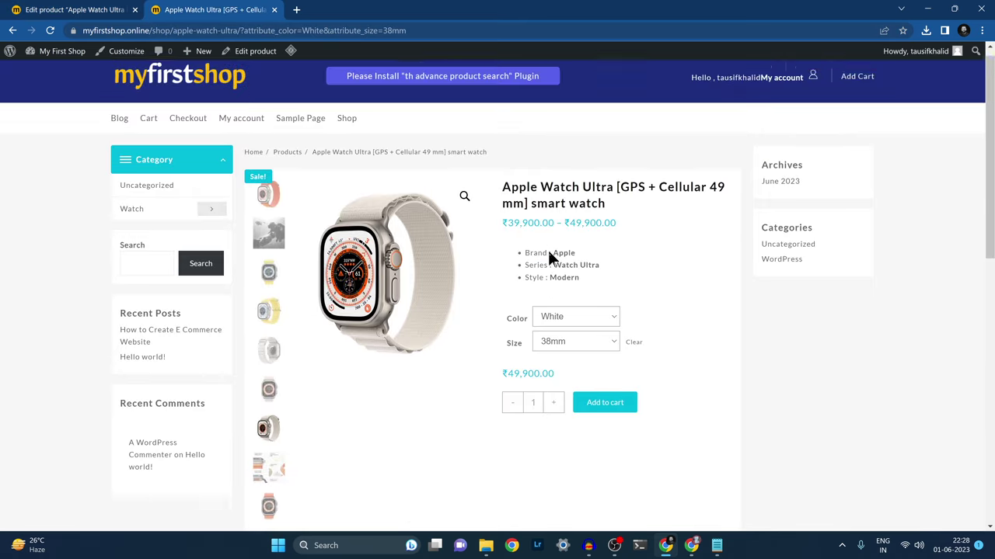
- Check the 49,900.00 price on the product page, then open the cart
{"action": "scroll", "coordinate": [504, 251], "scroll_direction": "down", "scroll_amount": 15}
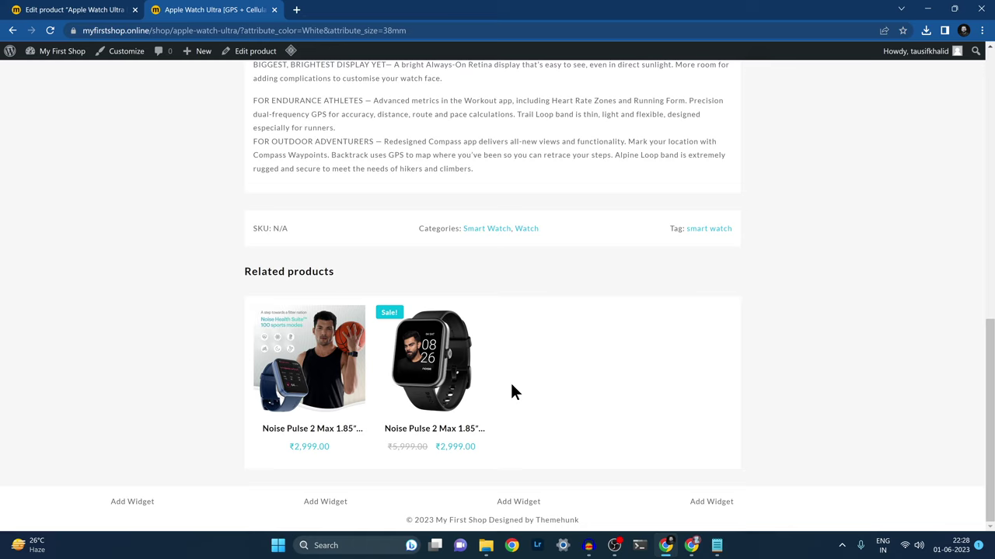
{"action": "scroll", "coordinate": [513, 373], "scroll_direction": "up", "scroll_amount": 15}
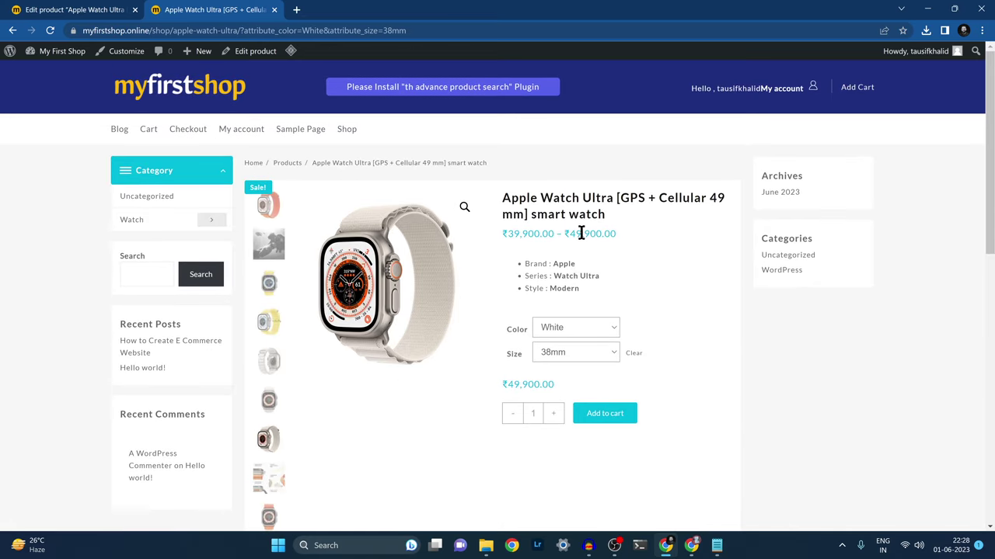
{"action": "double_click", "coordinate": [581, 233]}
{"action": "scroll", "coordinate": [626, 234], "scroll_direction": "down", "scroll_amount": 8}
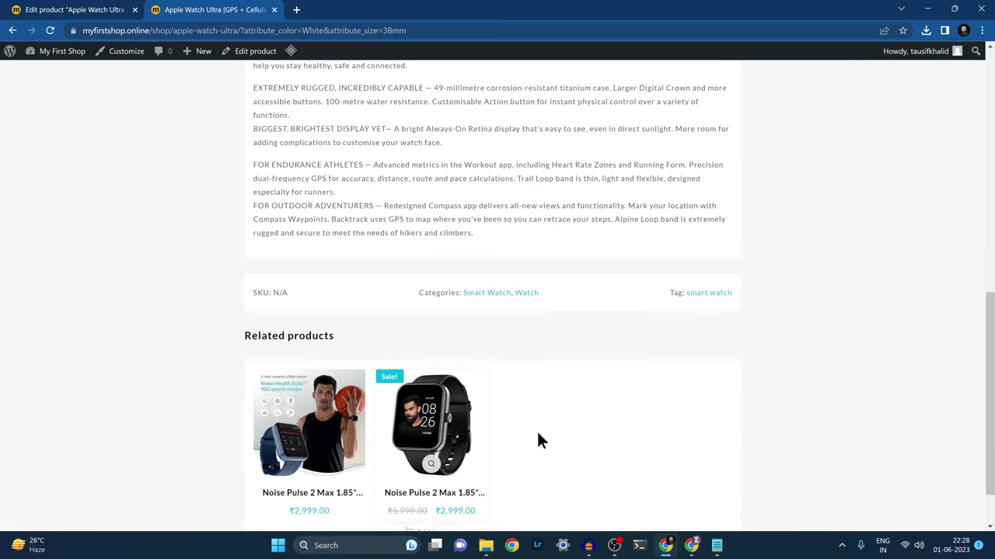
{"action": "scroll", "coordinate": [538, 434], "scroll_direction": "down", "scroll_amount": 1}
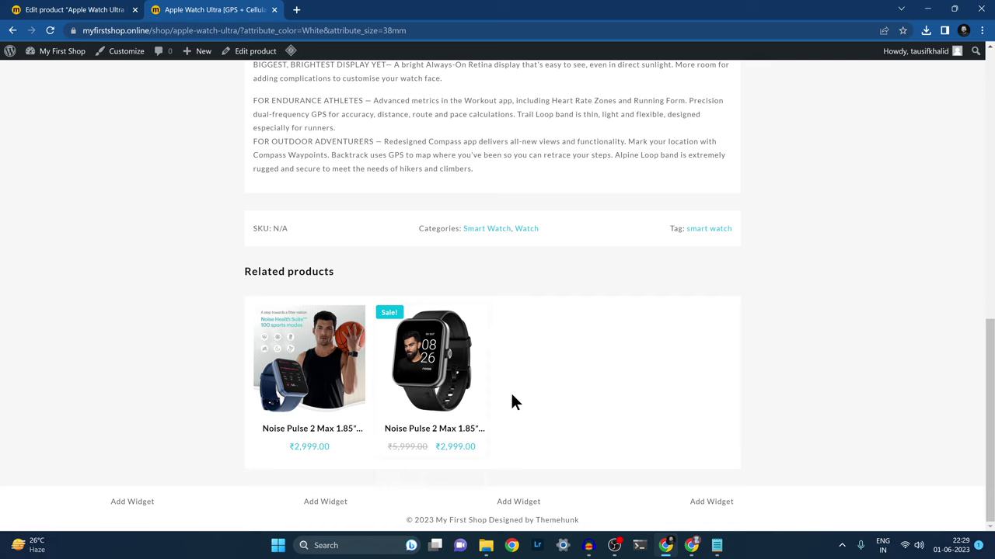
{"action": "scroll", "coordinate": [513, 400], "scroll_direction": "up", "scroll_amount": 10}
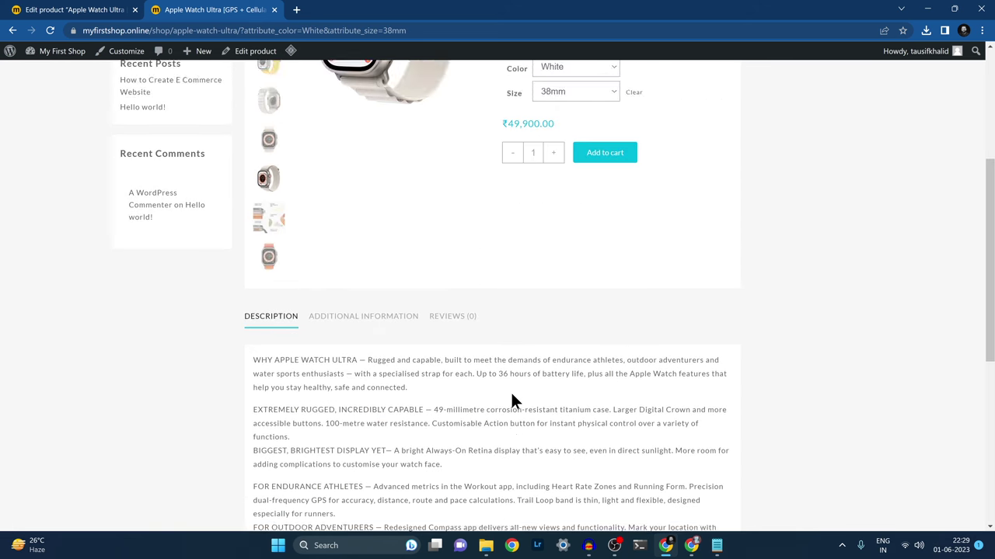
{"action": "left_click", "coordinate": [642, 252]}
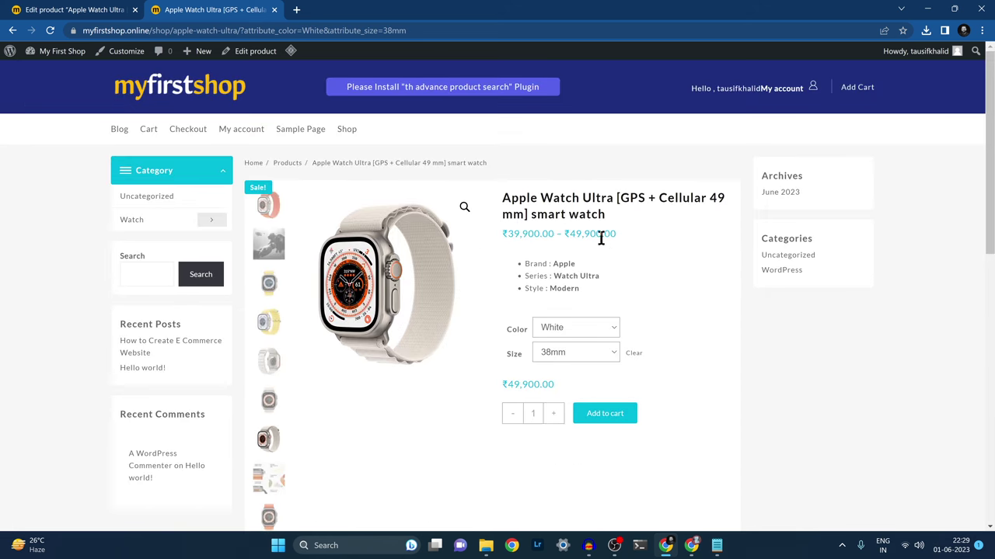
{"action": "left_click", "coordinate": [148, 131]}
{"action": "scroll", "coordinate": [544, 257], "scroll_direction": "down", "scroll_amount": 2}
{"action": "scroll", "coordinate": [626, 275], "scroll_direction": "up", "scroll_amount": 3}
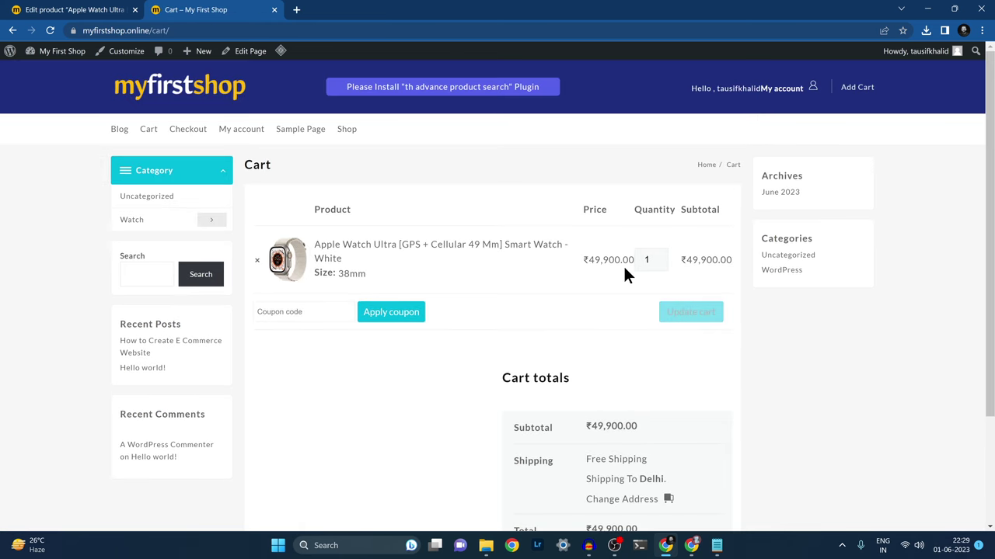
- Add Noise Pulse 2 Max as a cross-sell via 'noi', update the product, and return to the cart
{"action": "left_click", "coordinate": [99, 10]}
{"action": "left_click", "coordinate": [362, 278]}
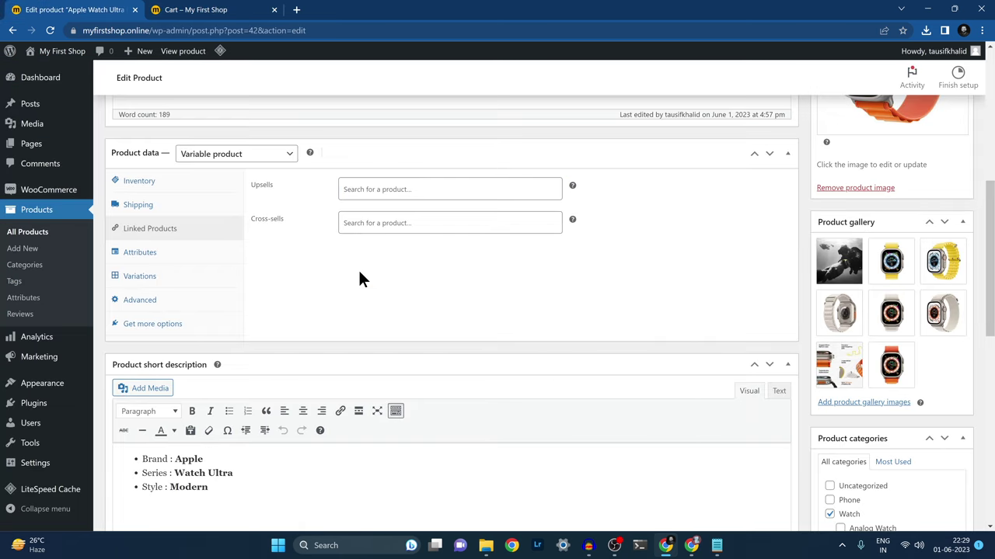
{"action": "left_click", "coordinate": [404, 222]}
{"action": "type", "text": "noi"}
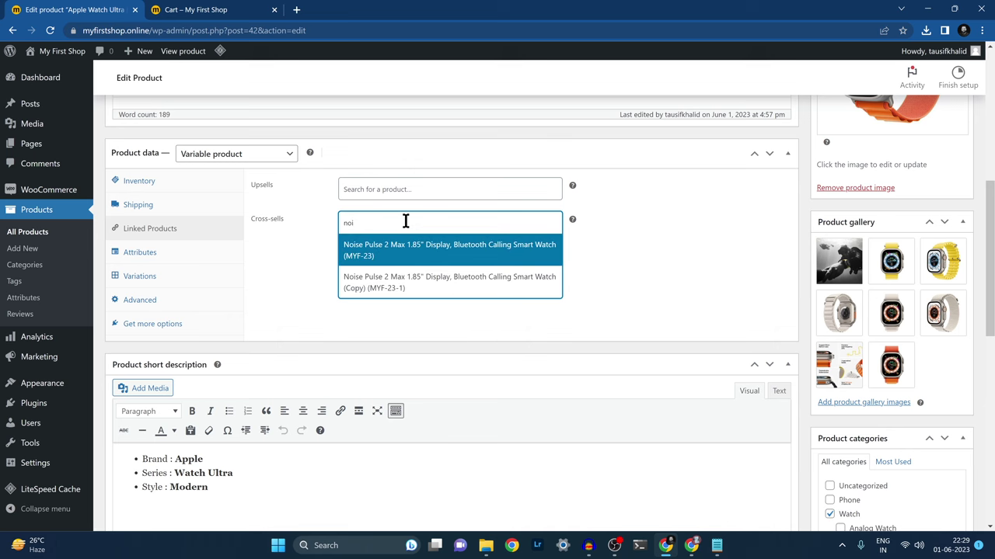
{"action": "left_click", "coordinate": [422, 256]}
{"action": "scroll", "coordinate": [420, 247], "scroll_direction": "up", "scroll_amount": 5}
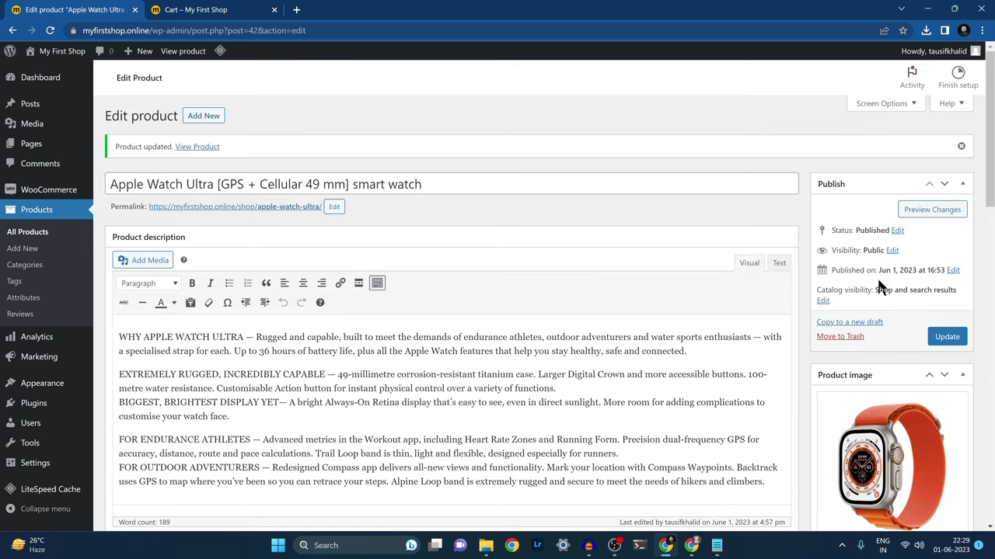
{"action": "left_click", "coordinate": [945, 336]}
{"action": "left_click", "coordinate": [195, 9]}
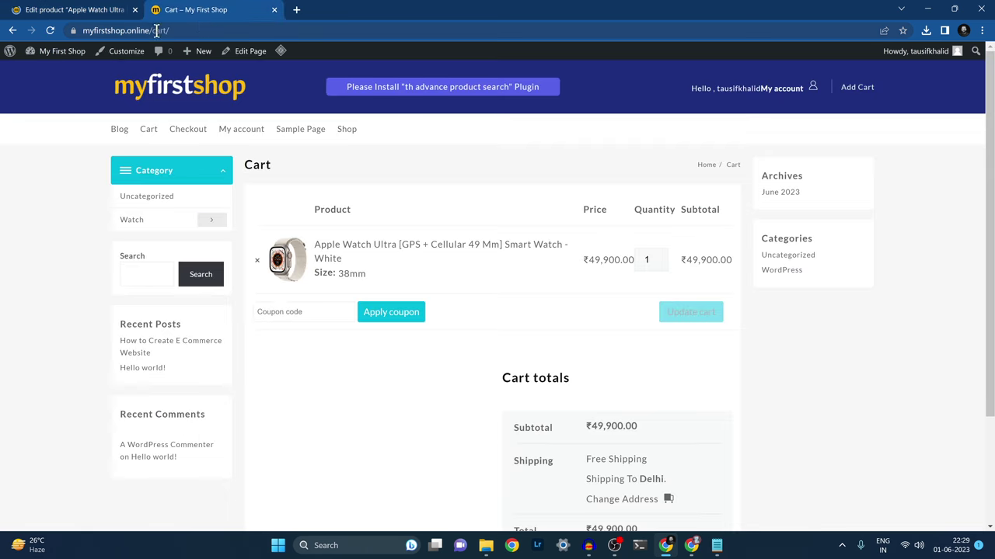
- Reload the cart so Noise Pulse 2 Max (₹2,999) appears under 'You may be interested in...'
{"action": "left_click", "coordinate": [50, 30]}
{"action": "scroll", "coordinate": [622, 392], "scroll_direction": "down", "scroll_amount": 2}
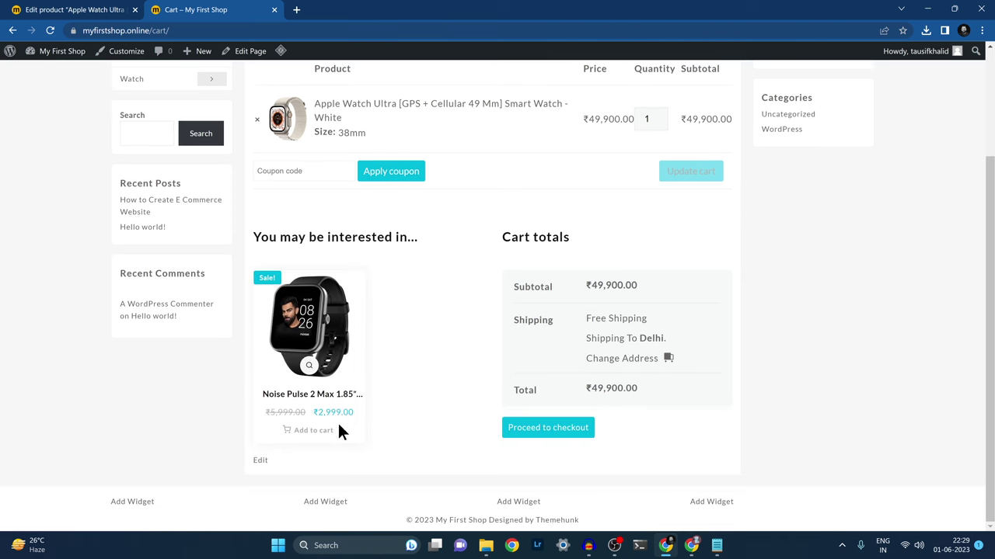
{"action": "scroll", "coordinate": [442, 357], "scroll_direction": "up", "scroll_amount": 2}
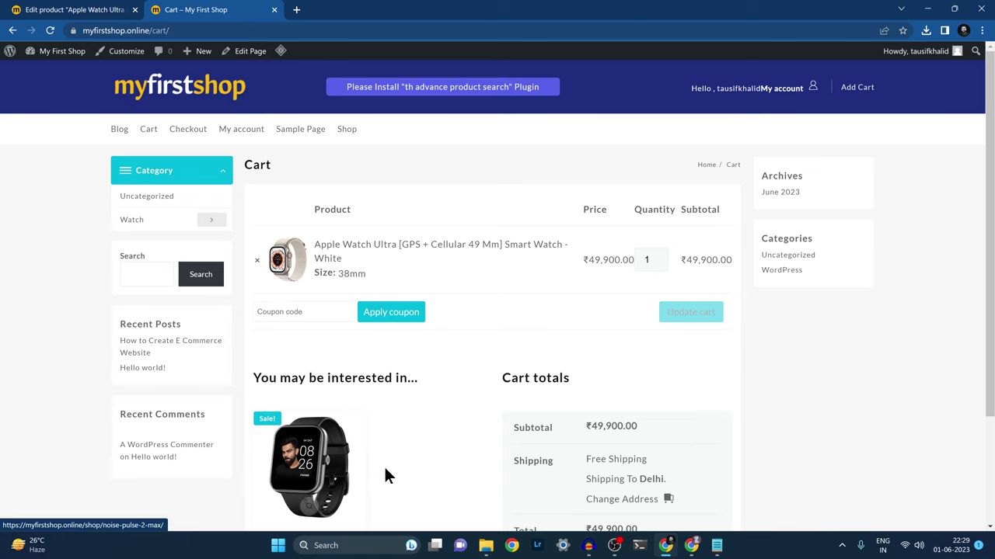
{"action": "scroll", "coordinate": [392, 466], "scroll_direction": "down", "scroll_amount": 3}
{"action": "scroll", "coordinate": [395, 470], "scroll_direction": "up", "scroll_amount": 3}
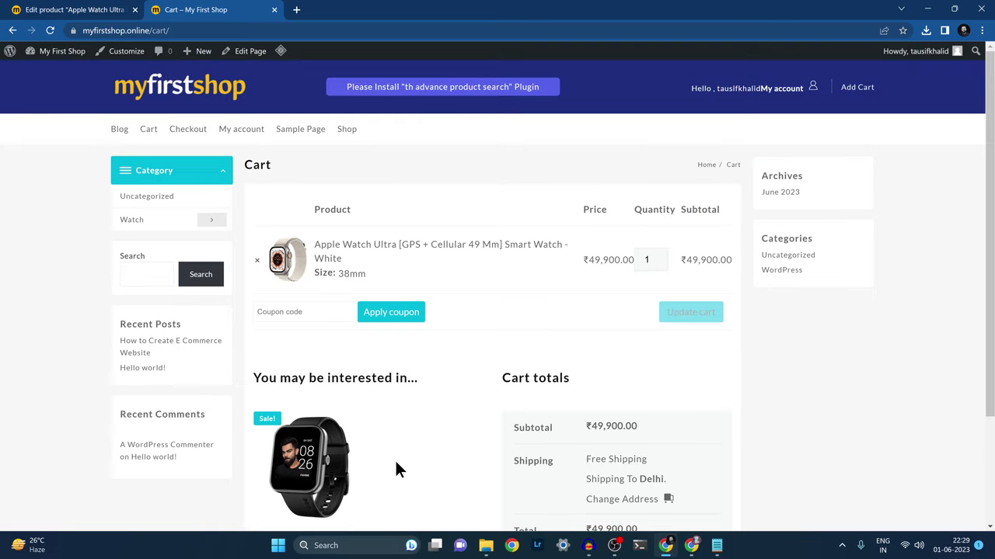
- Open the Apple Watch Ultra product page from the cart and look it over
{"action": "left_click", "coordinate": [78, 9]}
{"action": "left_click", "coordinate": [220, 9]}
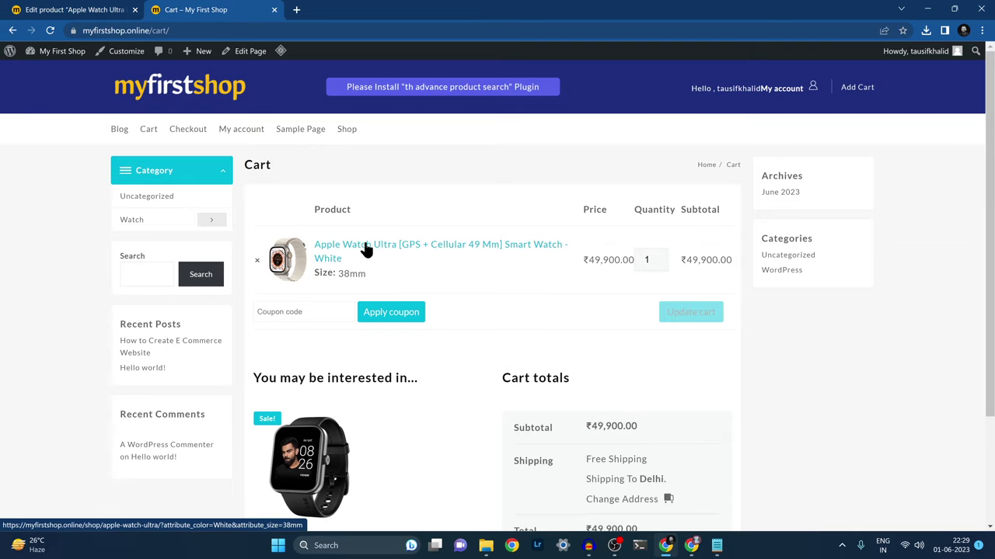
{"action": "left_click", "coordinate": [366, 248]}
{"action": "scroll", "coordinate": [365, 247], "scroll_direction": "down", "scroll_amount": 10}
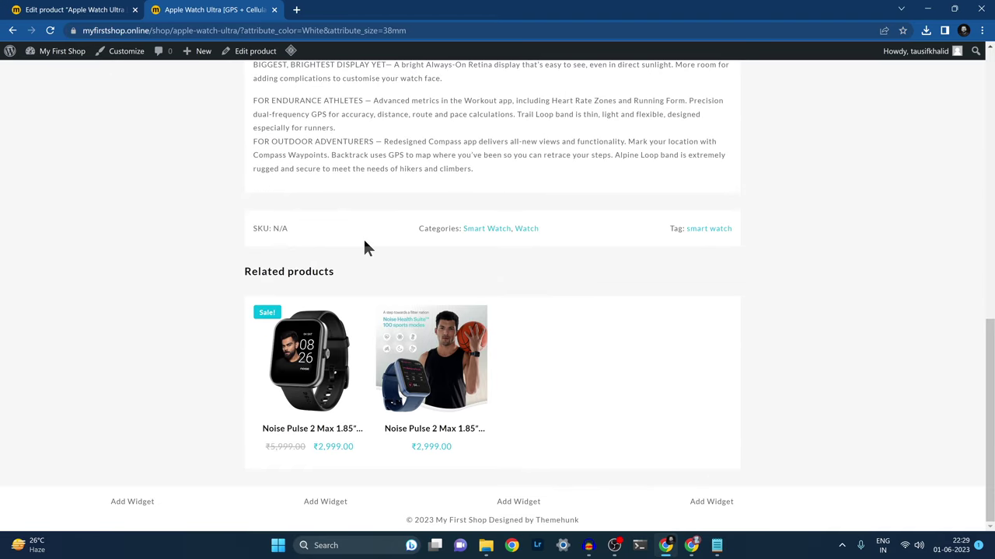
{"action": "scroll", "coordinate": [643, 466], "scroll_direction": "up", "scroll_amount": 3}
{"action": "scroll", "coordinate": [643, 466], "scroll_direction": "down", "scroll_amount": 3}
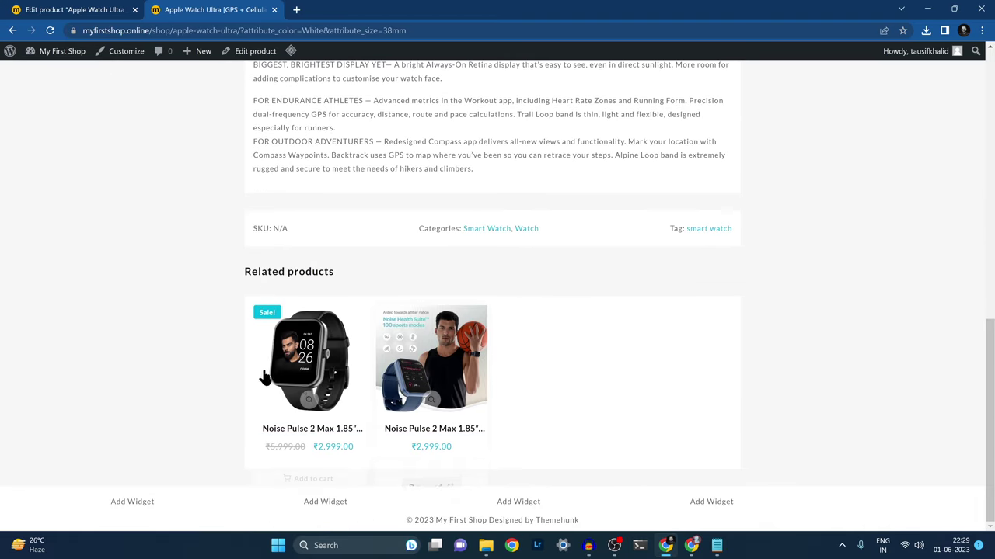
{"action": "scroll", "coordinate": [463, 377], "scroll_direction": "up", "scroll_amount": 5}
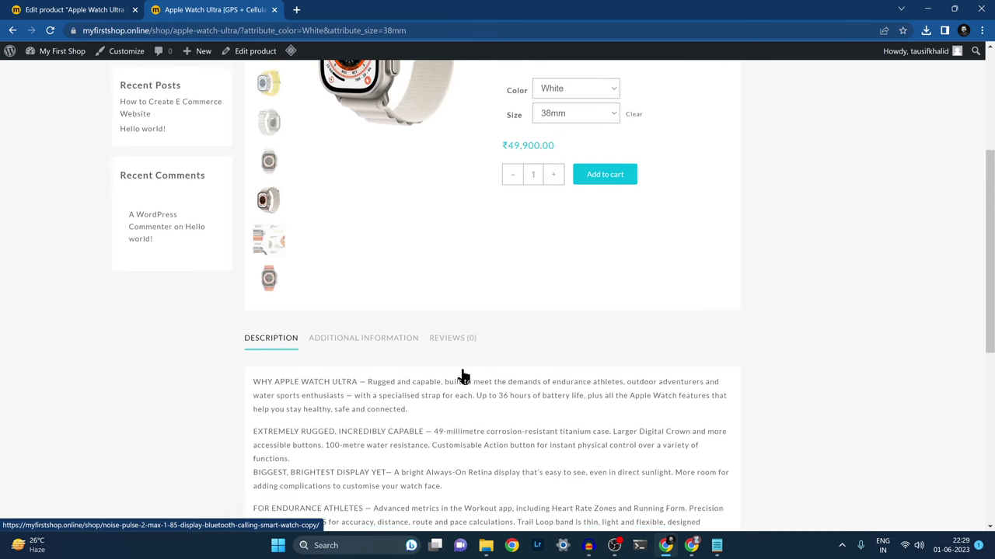
{"action": "scroll", "coordinate": [463, 377], "scroll_direction": "up", "scroll_amount": 3}
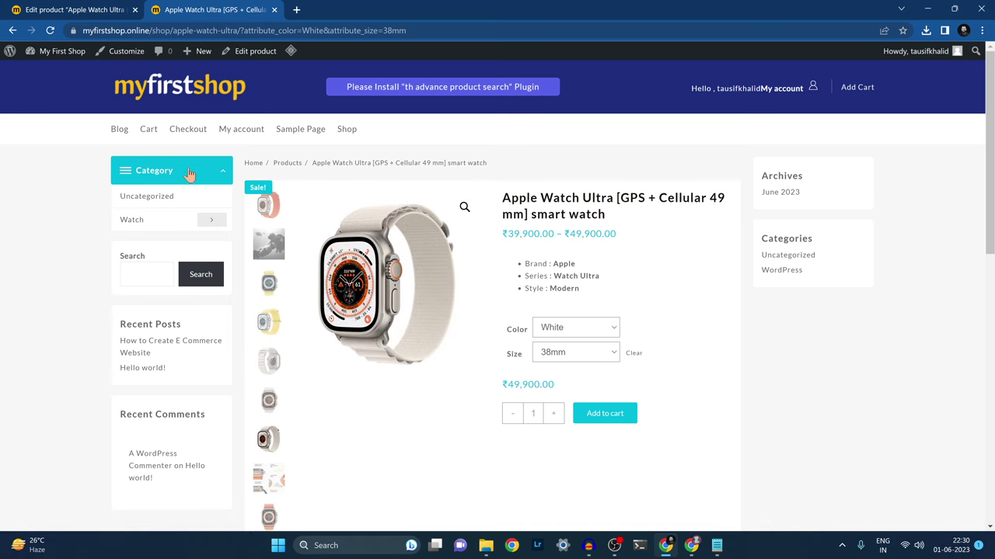
- Return to the cart, proceed to checkout to confirm free shipping, then go back to the cart
{"action": "left_click", "coordinate": [149, 130]}
{"action": "scroll", "coordinate": [413, 248], "scroll_direction": "down", "scroll_amount": 3}
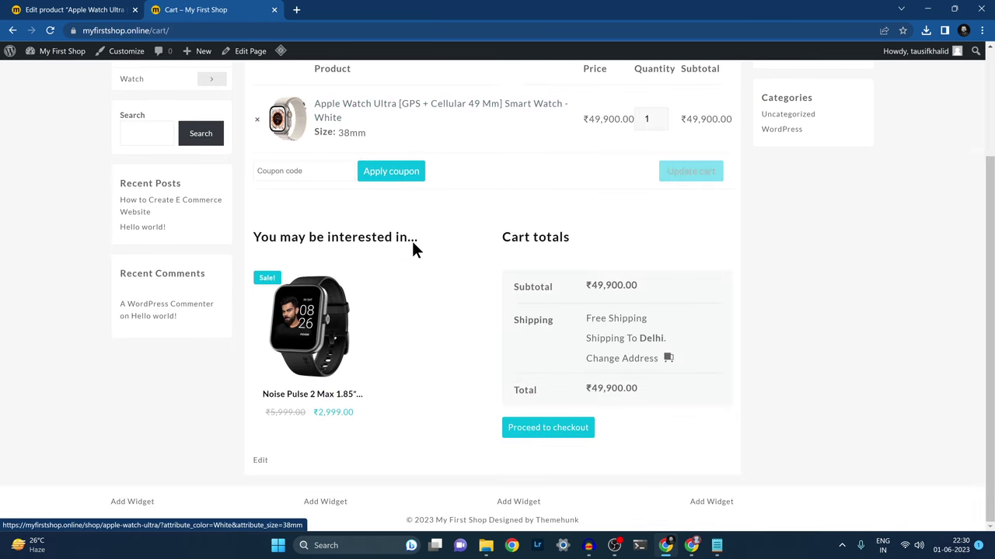
{"action": "left_click", "coordinate": [561, 436]}
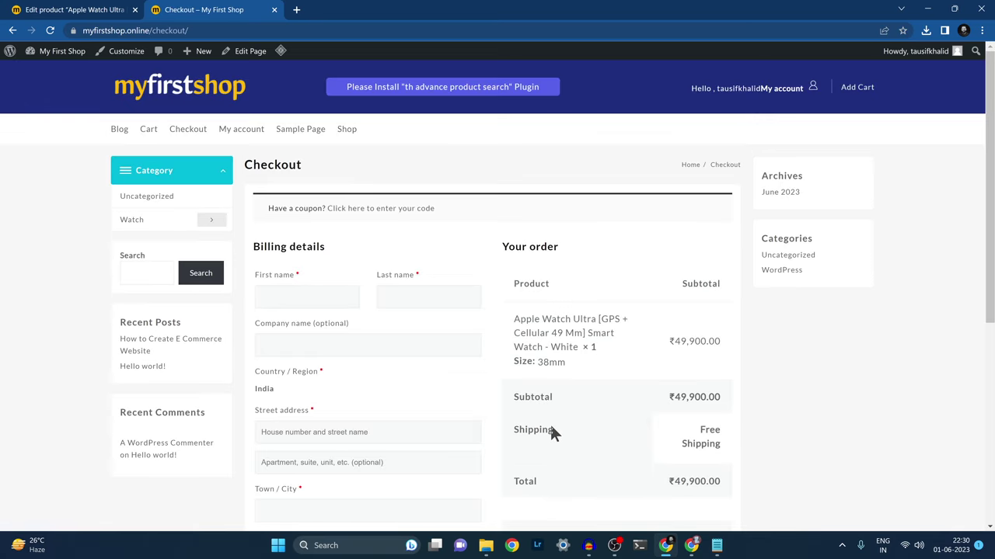
{"action": "scroll", "coordinate": [533, 395], "scroll_direction": "down", "scroll_amount": 5}
{"action": "scroll", "coordinate": [531, 396], "scroll_direction": "up", "scroll_amount": 3}
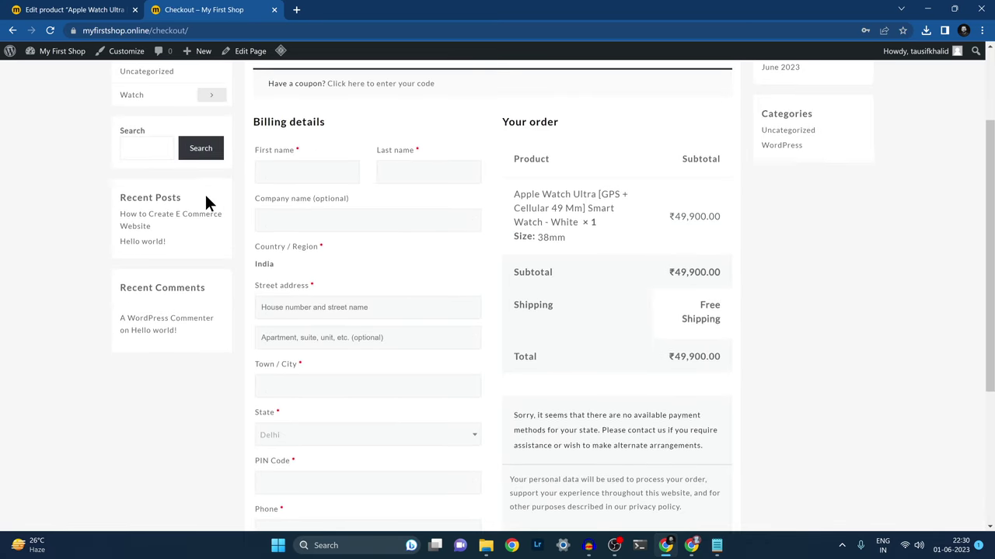
{"action": "scroll", "coordinate": [179, 147], "scroll_direction": "up", "scroll_amount": 3}
{"action": "left_click", "coordinate": [149, 131]}
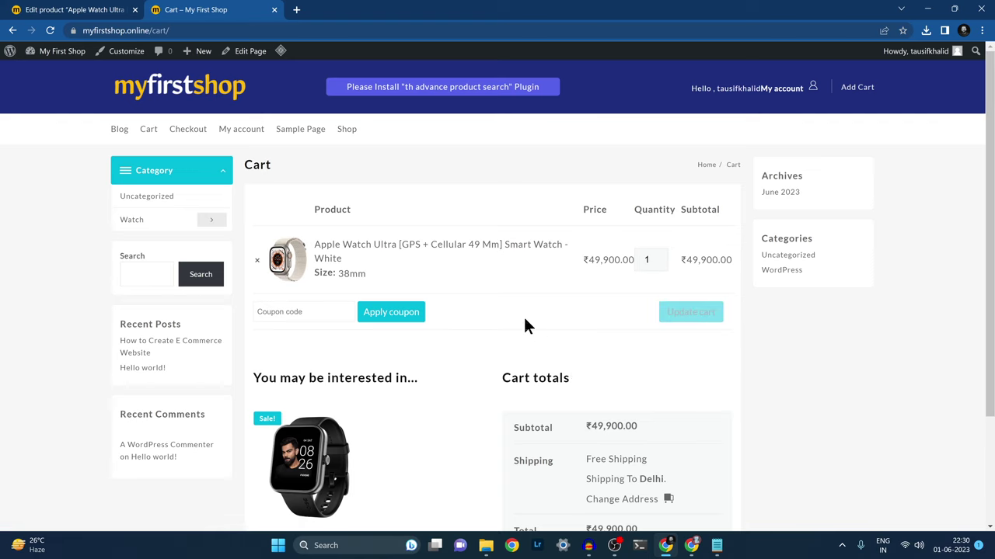
- Back in the Apple Watch Ultra editor, view its Shipping data: 0 kg weight, no shipping class
{"action": "left_click", "coordinate": [273, 9]}
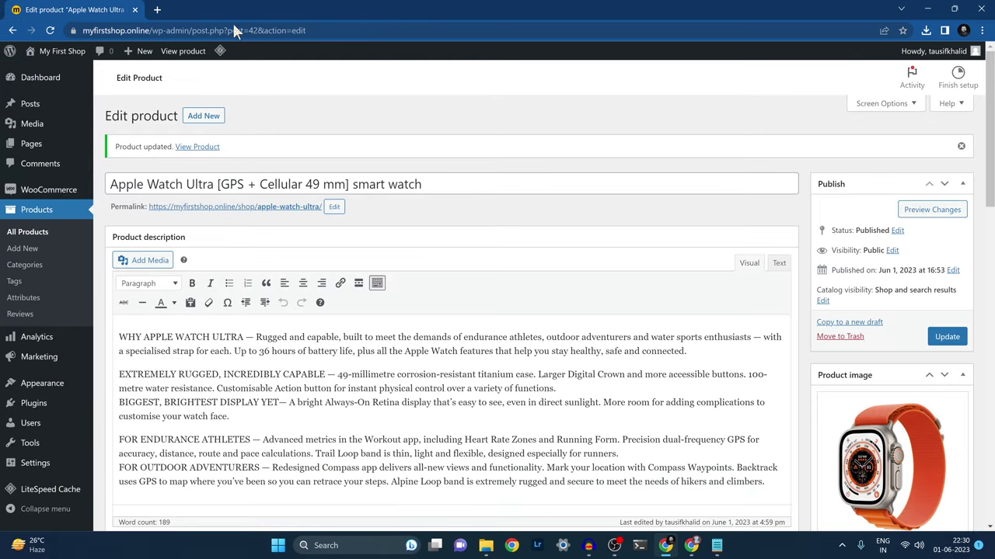
{"action": "scroll", "coordinate": [381, 319], "scroll_direction": "down", "scroll_amount": 3}
{"action": "scroll", "coordinate": [380, 315], "scroll_direction": "down", "scroll_amount": 4}
{"action": "scroll", "coordinate": [382, 314], "scroll_direction": "up", "scroll_amount": 3}
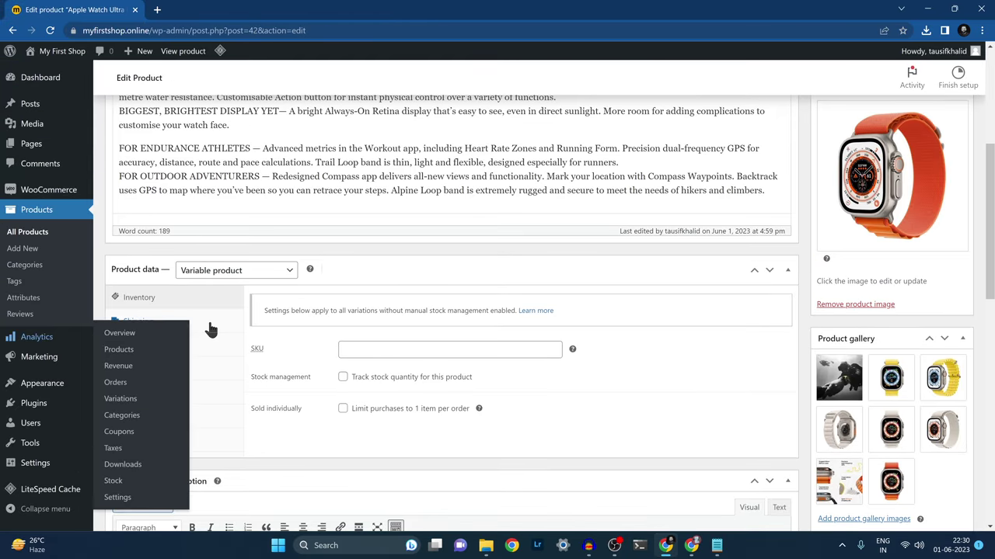
{"action": "left_click", "coordinate": [212, 323]}
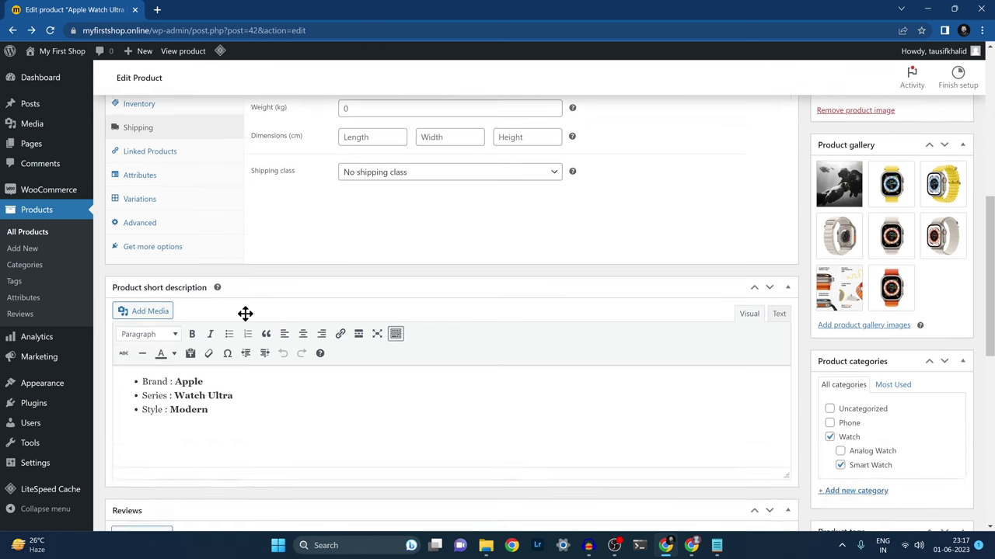
{"action": "scroll", "coordinate": [244, 319], "scroll_direction": "up", "scroll_amount": 3}
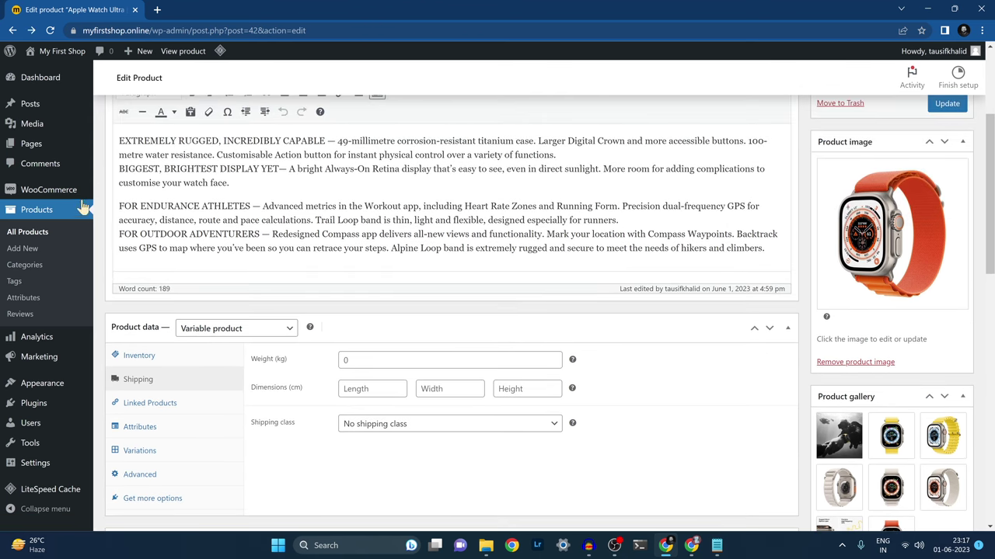
{"action": "mouse_move", "coordinate": [65, 195]}
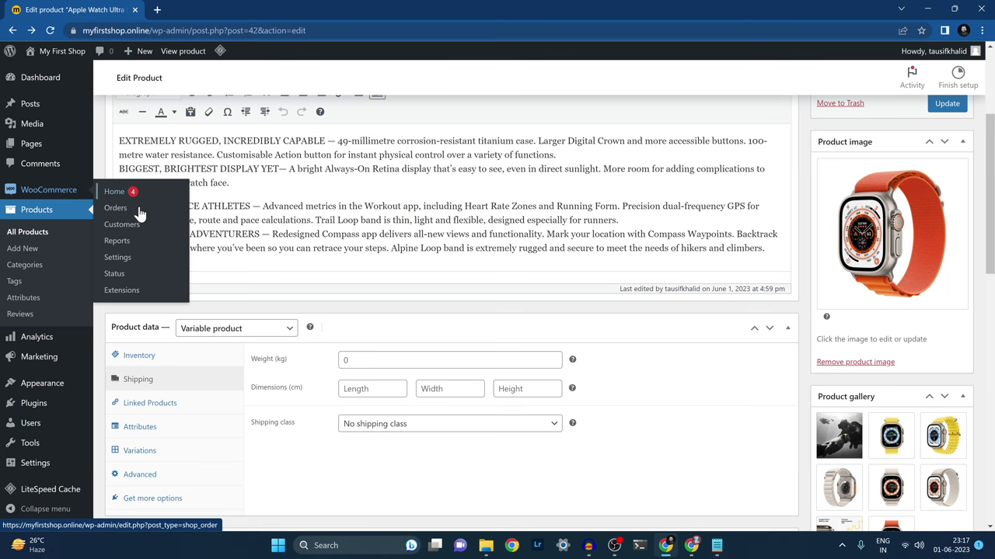
- In WooCommerce General settings, keep Selling location(s) as 'Sell to specific countries' (India only)
{"action": "left_click", "coordinate": [122, 260]}
{"action": "scroll", "coordinate": [530, 287], "scroll_direction": "down", "scroll_amount": 5}
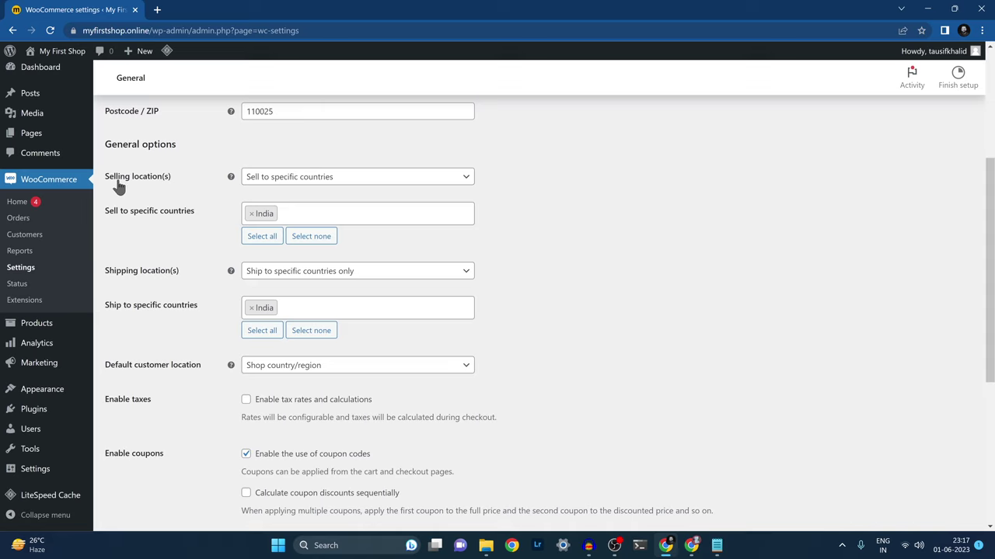
{"action": "left_click", "coordinate": [470, 175]}
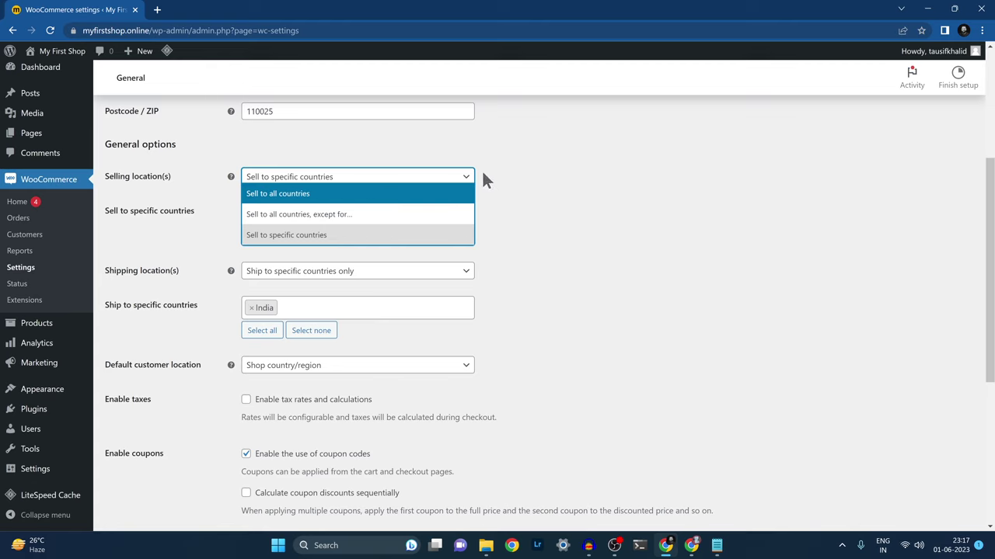
{"action": "left_click", "coordinate": [482, 171]}
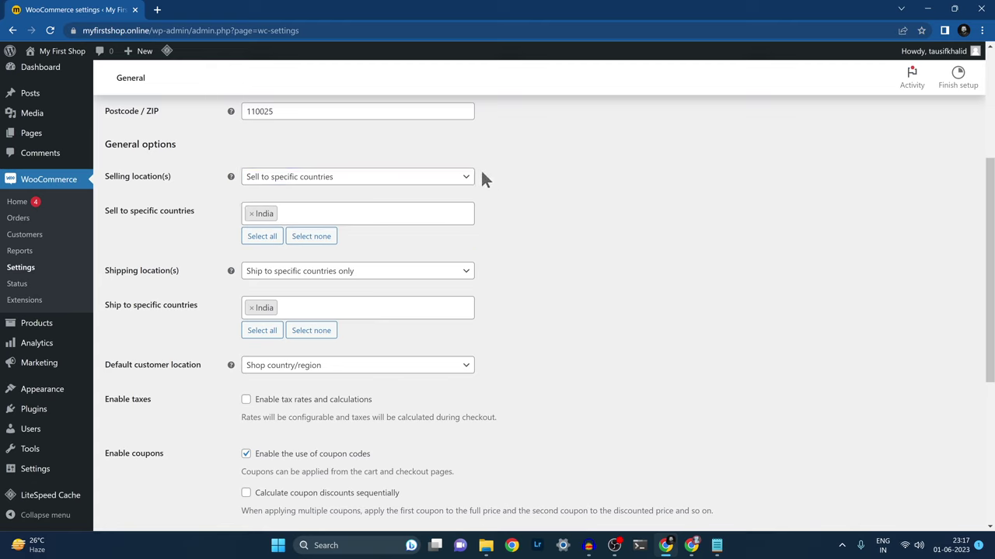
{"action": "left_click", "coordinate": [468, 178]}
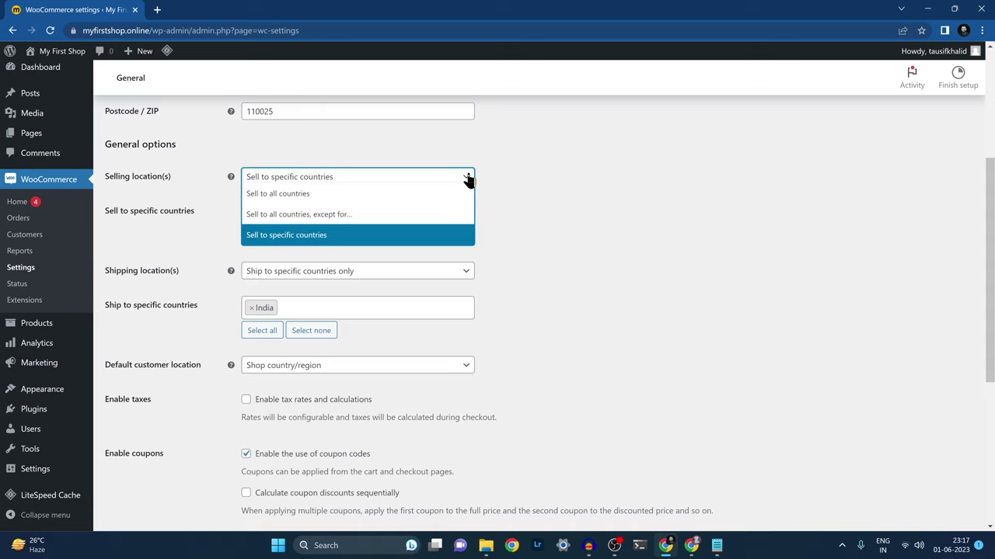
{"action": "left_click", "coordinate": [490, 197]}
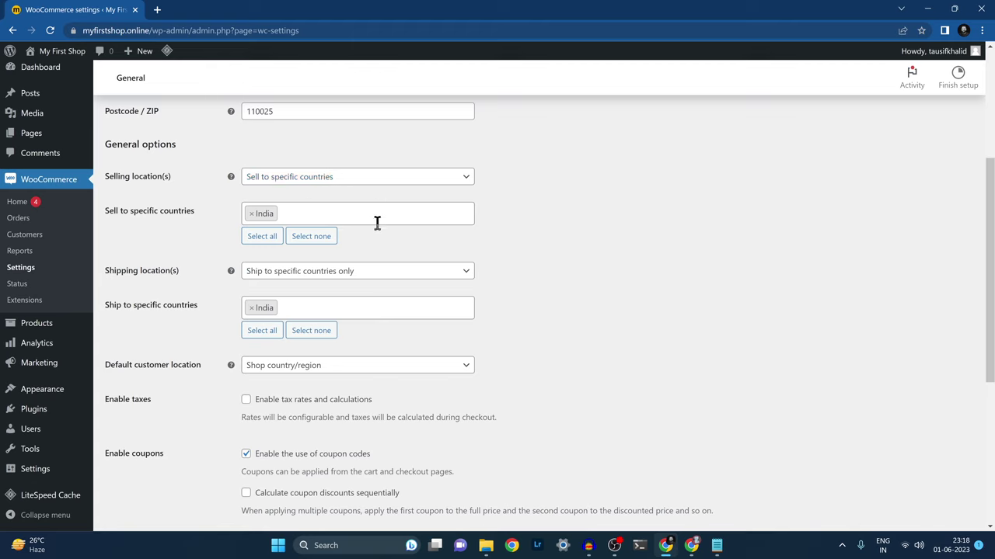
{"action": "scroll", "coordinate": [367, 295], "scroll_direction": "up", "scroll_amount": 3}
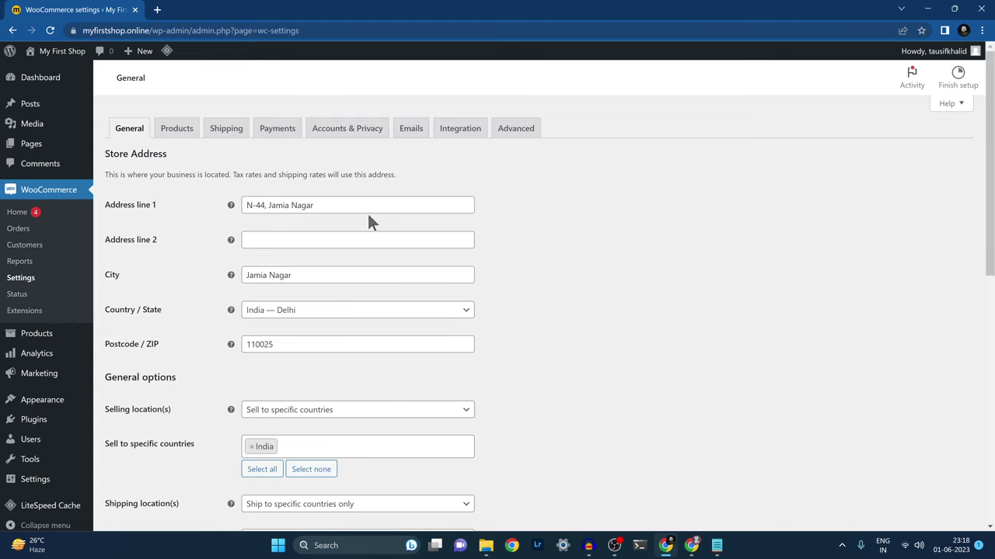
- Go to WooCommerce Shipping settings and start a new shipping zone
{"action": "left_click", "coordinate": [225, 130]}
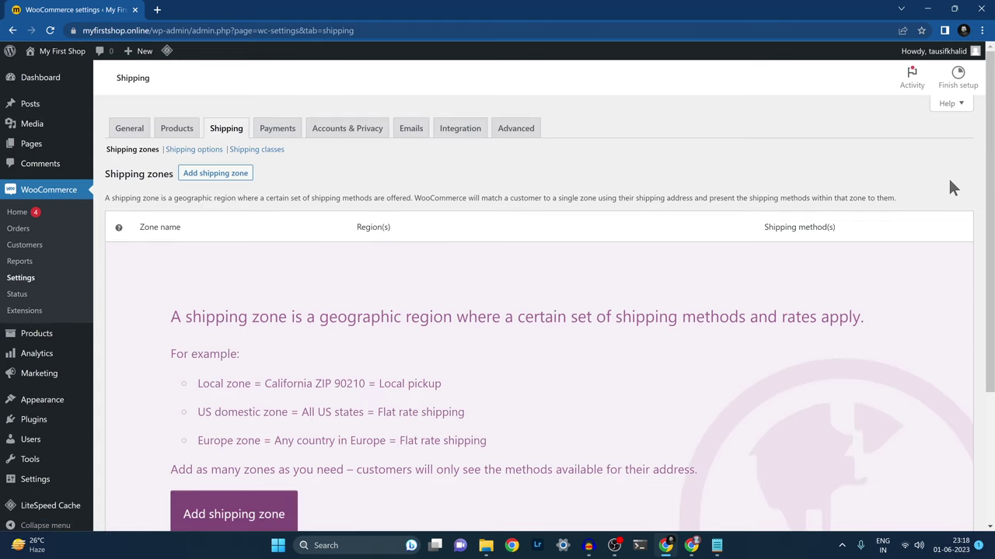
{"action": "scroll", "coordinate": [967, 184], "scroll_direction": "down", "scroll_amount": 1}
{"action": "scroll", "coordinate": [963, 187], "scroll_direction": "up", "scroll_amount": 1}
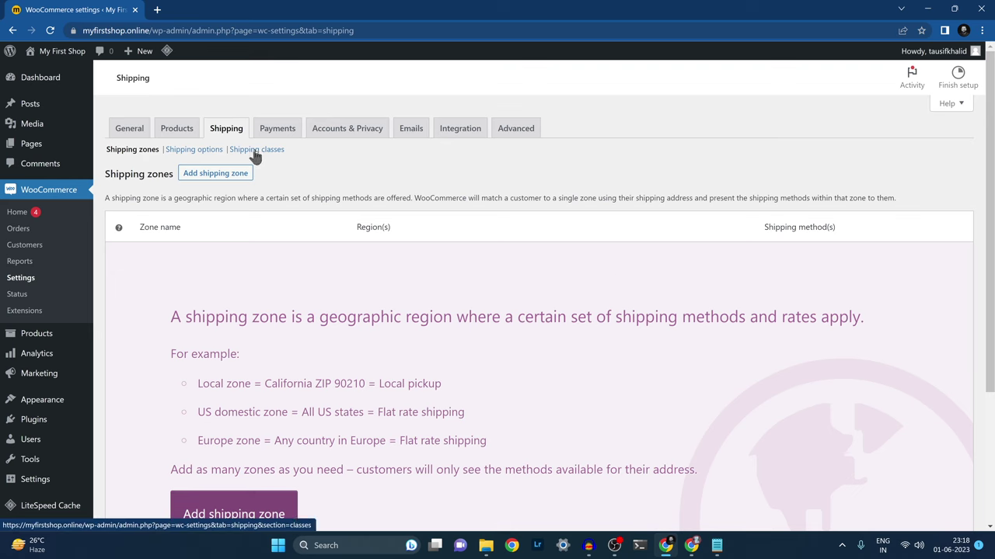
{"action": "left_click", "coordinate": [216, 177]}
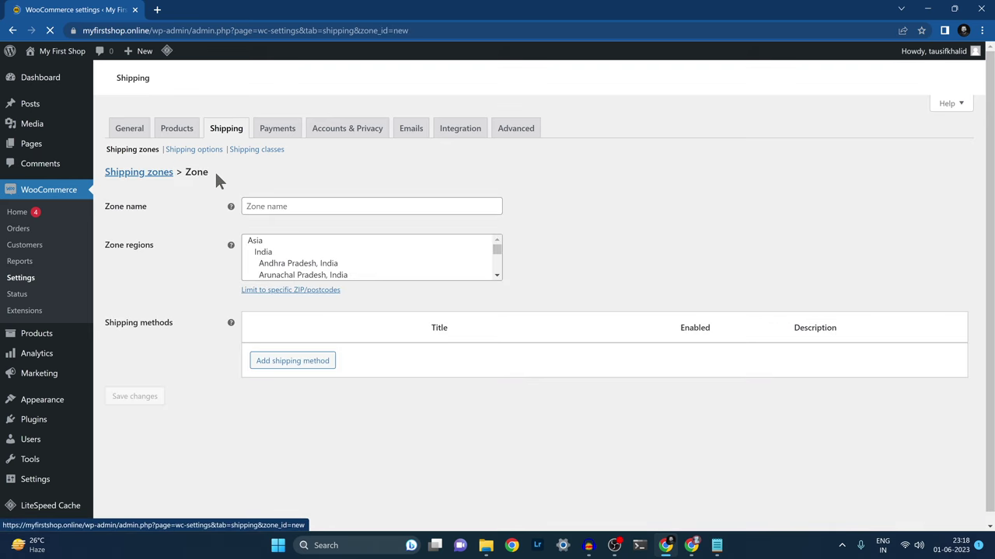
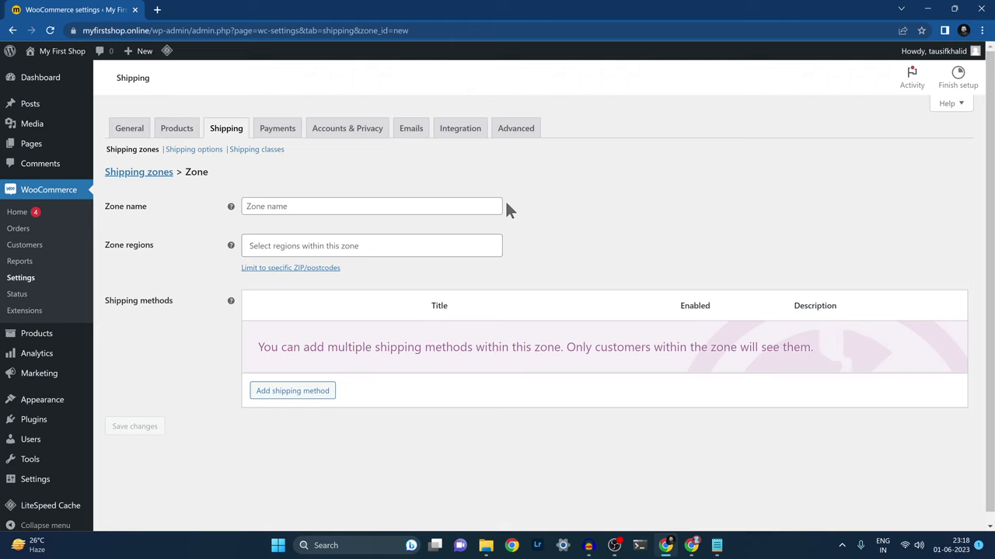
- Name the new zone 'Delhi Zone' and reveal the postcode limit box
{"action": "left_click", "coordinate": [487, 204]}
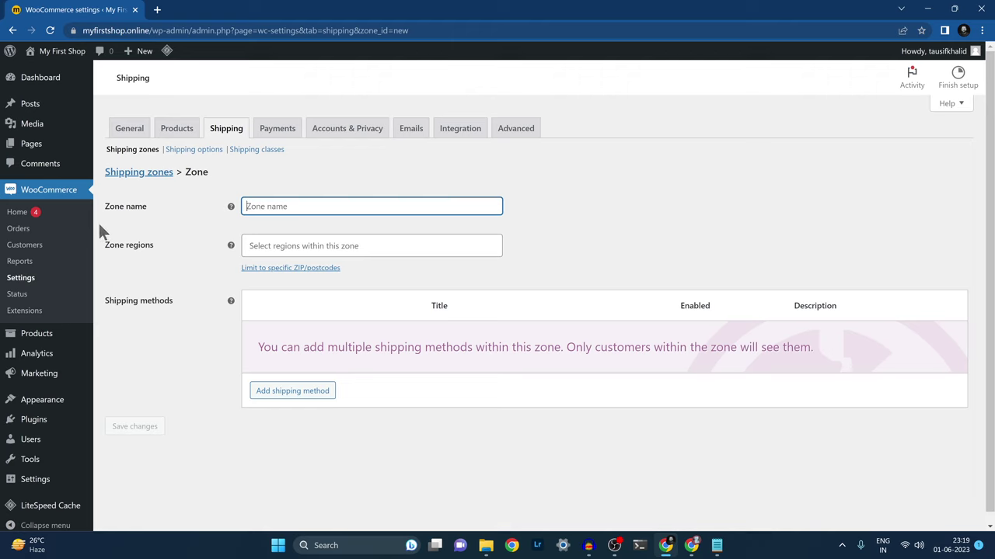
{"action": "type", "text": "Delhi Zone"}
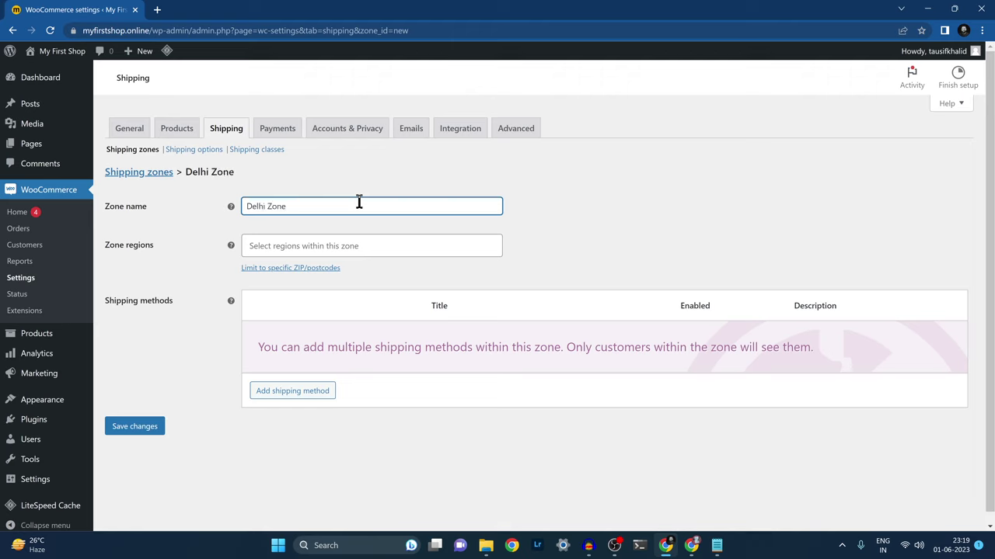
{"action": "left_click", "coordinate": [527, 251]}
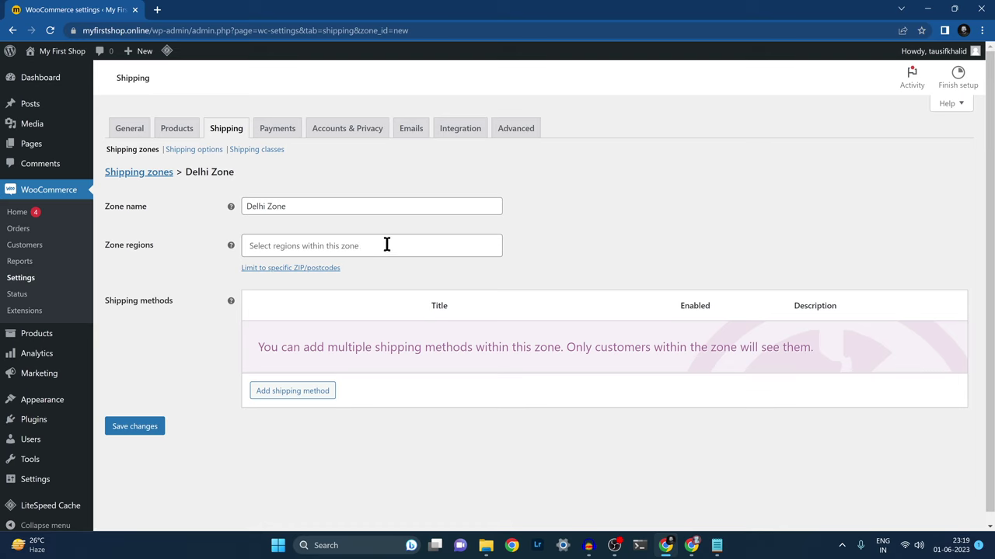
{"action": "left_click", "coordinate": [289, 269]}
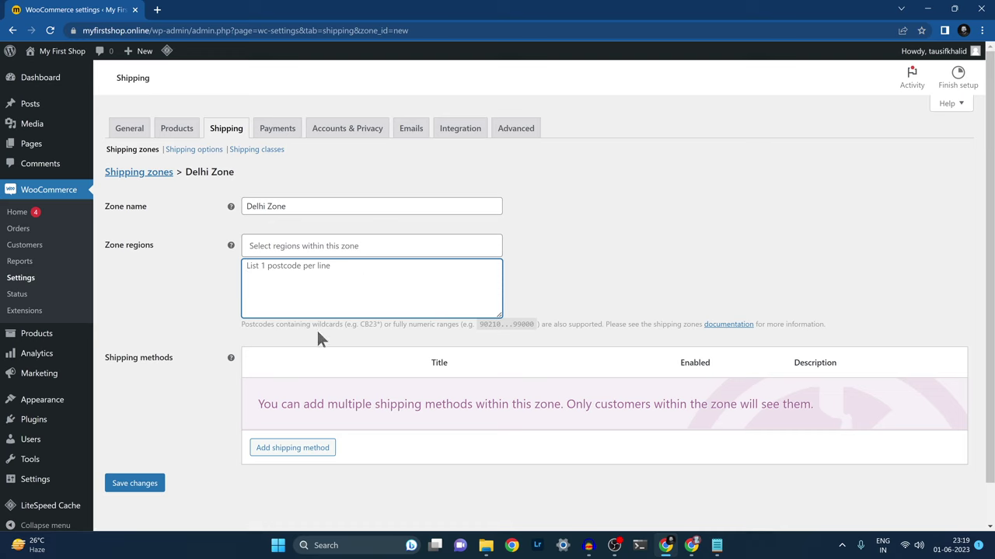
- Leave the postcode box empty and add 'Delhi, India' as the zone region
{"action": "left_click", "coordinate": [533, 288]}
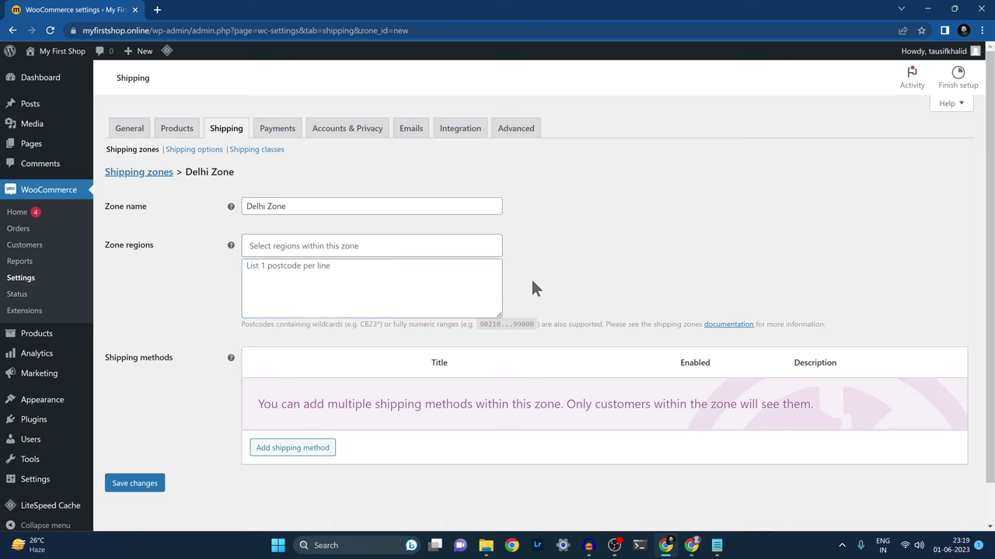
{"action": "left_click", "coordinate": [456, 244]}
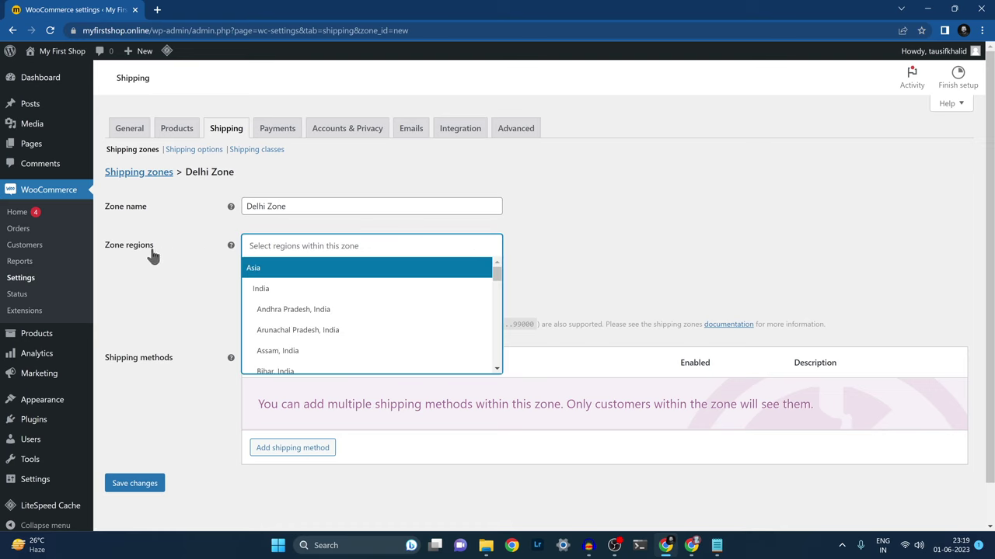
{"action": "scroll", "coordinate": [327, 305], "scroll_direction": "down", "scroll_amount": 2}
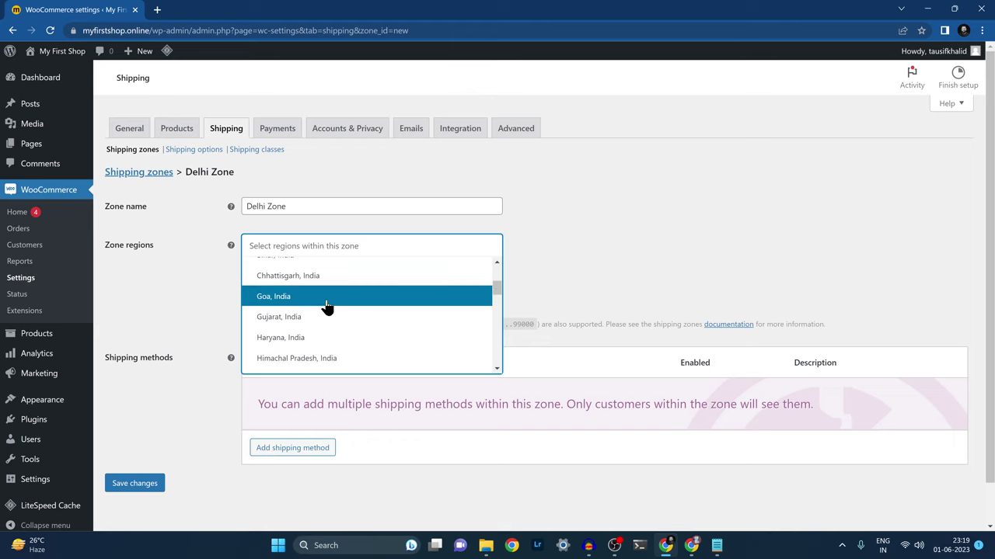
{"action": "scroll", "coordinate": [327, 305], "scroll_direction": "down", "scroll_amount": 7}
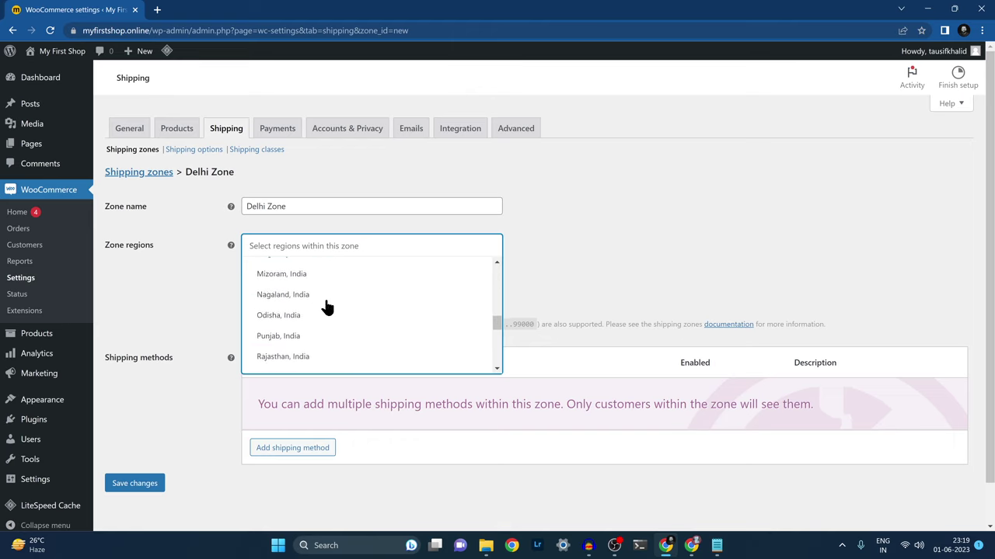
{"action": "scroll", "coordinate": [320, 313], "scroll_direction": "down", "scroll_amount": 3}
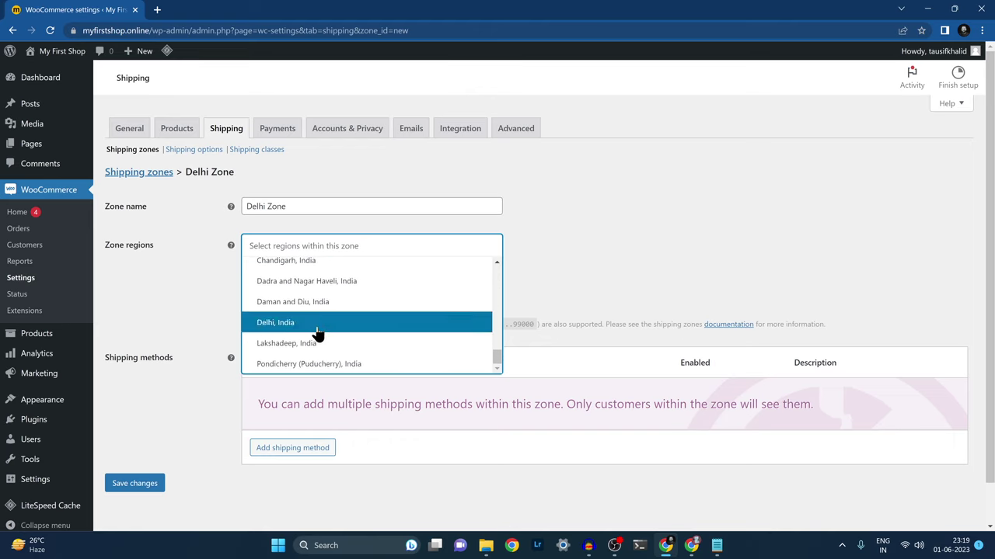
{"action": "left_click", "coordinate": [316, 326]}
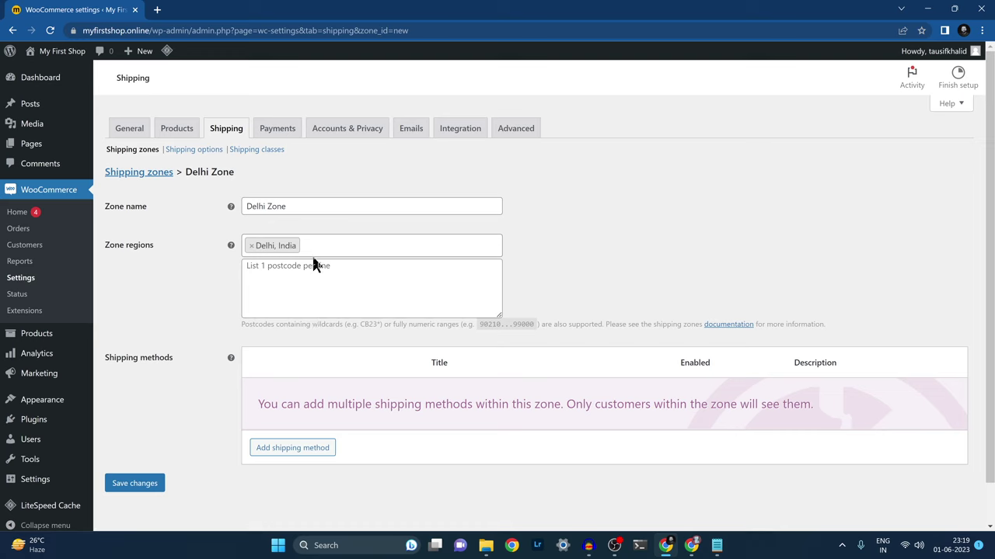
{"action": "left_click", "coordinate": [271, 206]}
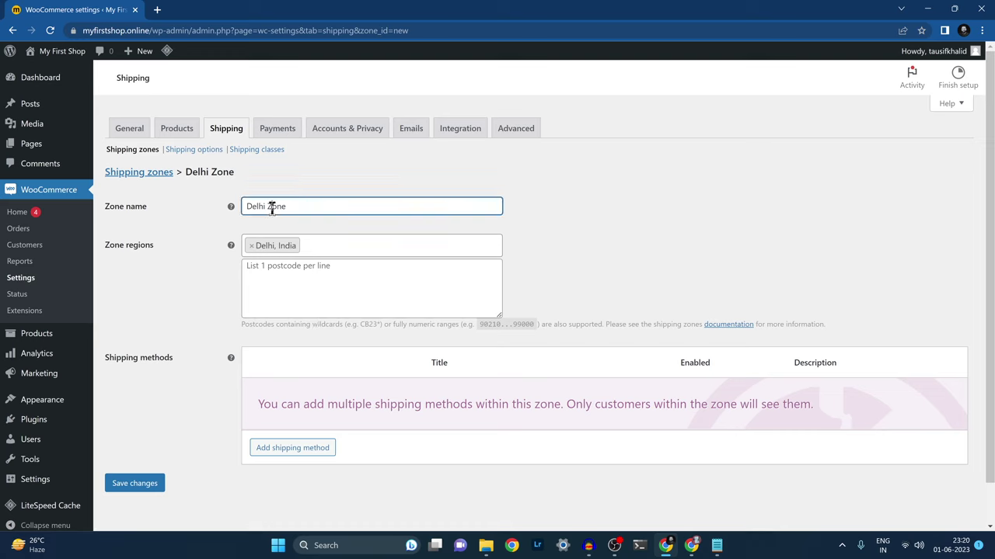
{"action": "triple_click", "coordinate": [285, 206]}
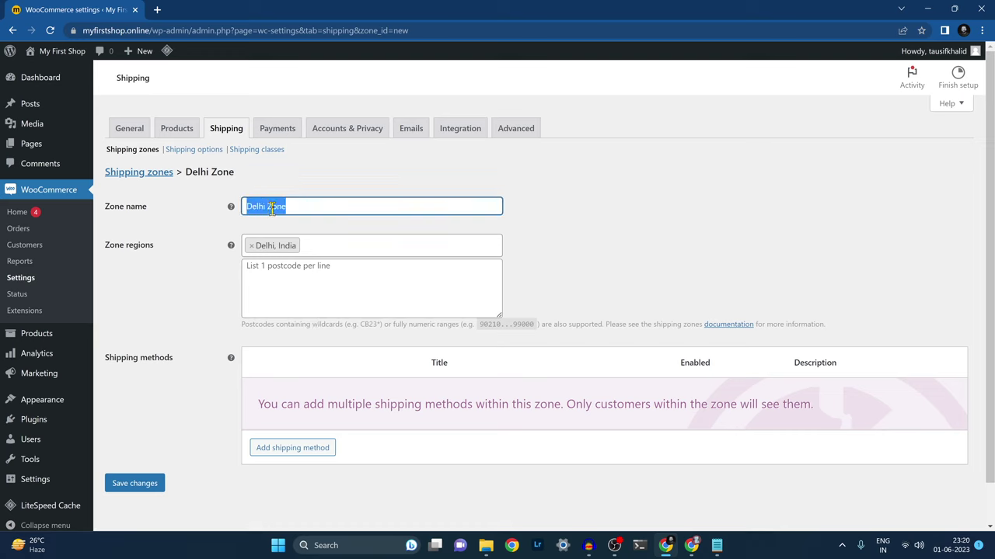
{"action": "left_click", "coordinate": [328, 206]}
{"action": "left_click", "coordinate": [554, 260]}
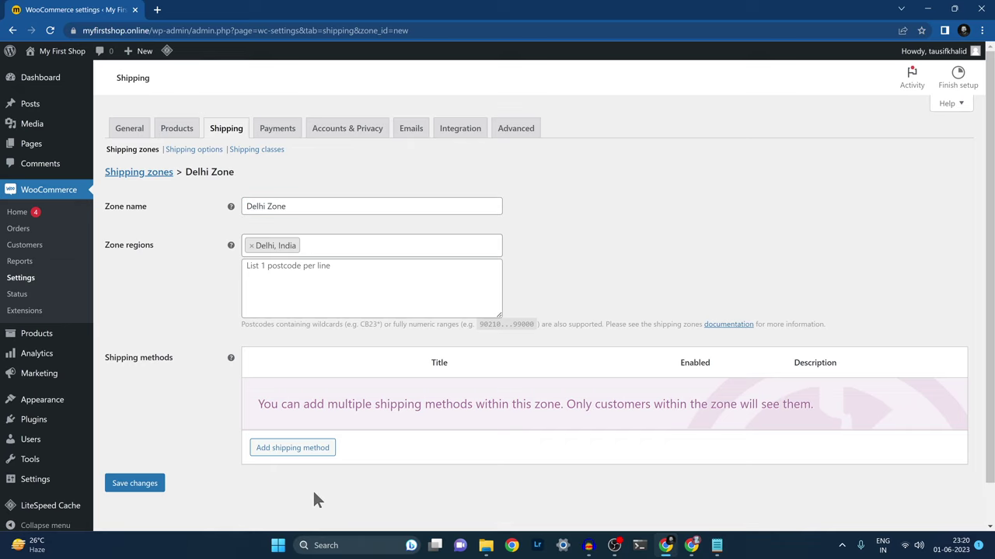
- Add a Free shipping method to Delhi Zone and bring up its settings
{"action": "left_click", "coordinate": [290, 456]}
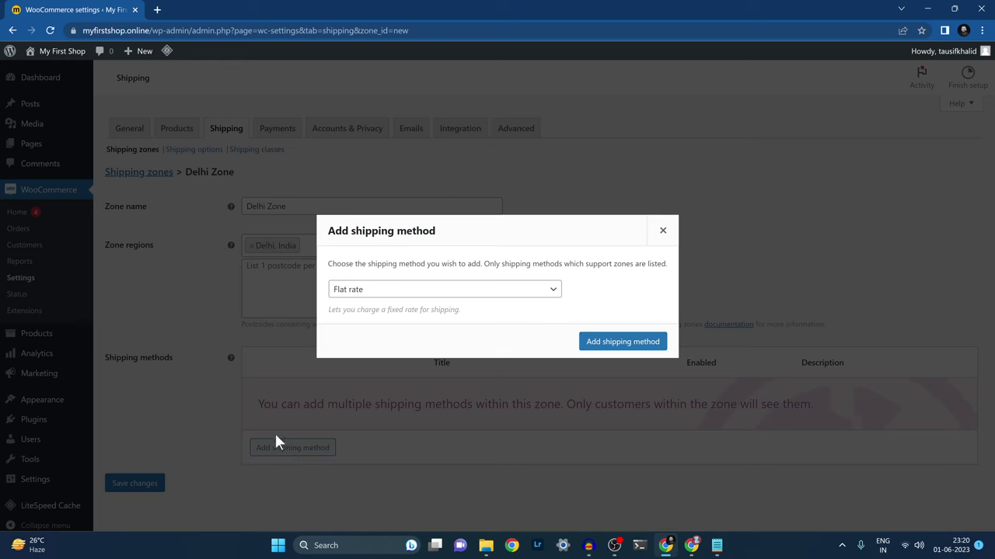
{"action": "left_click", "coordinate": [492, 289]}
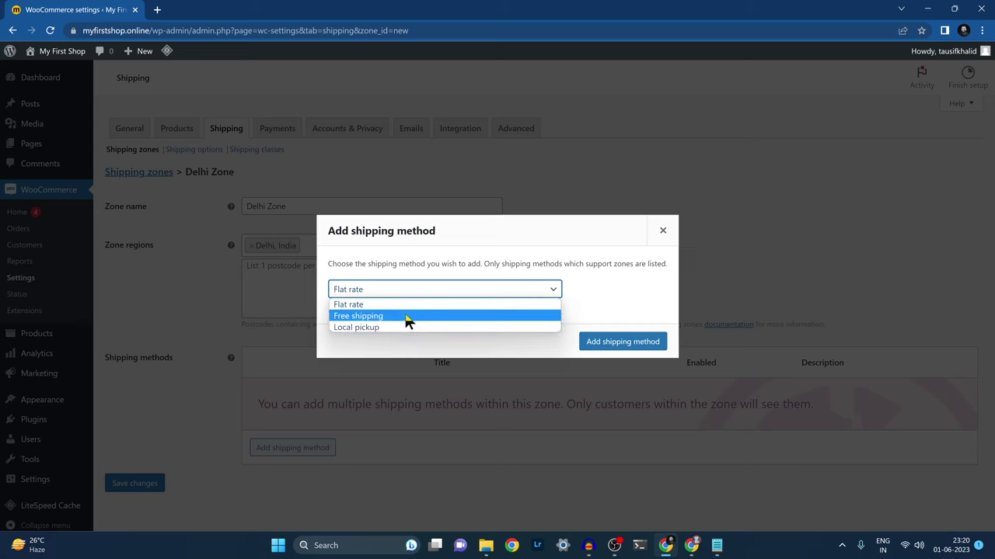
{"action": "left_click", "coordinate": [417, 318]}
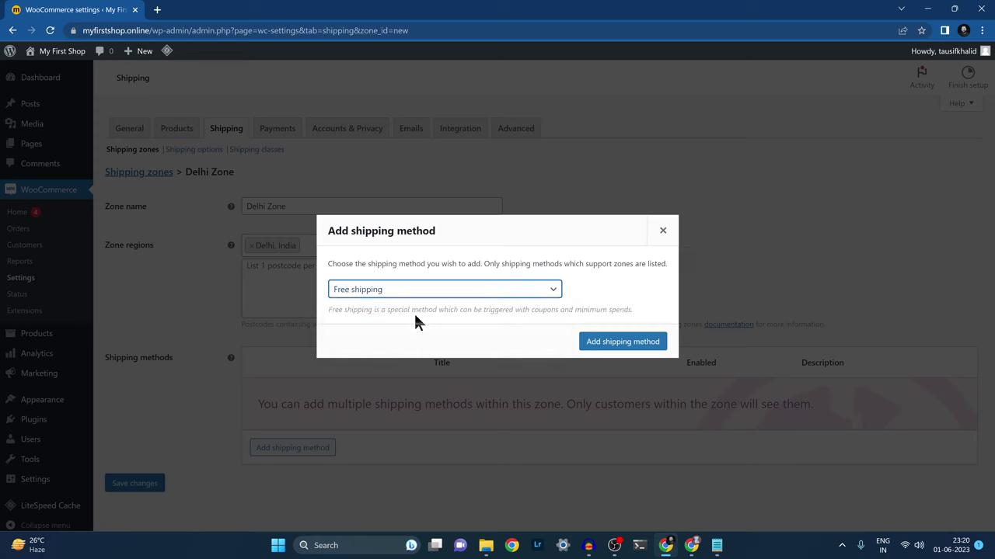
{"action": "left_click", "coordinate": [620, 343]}
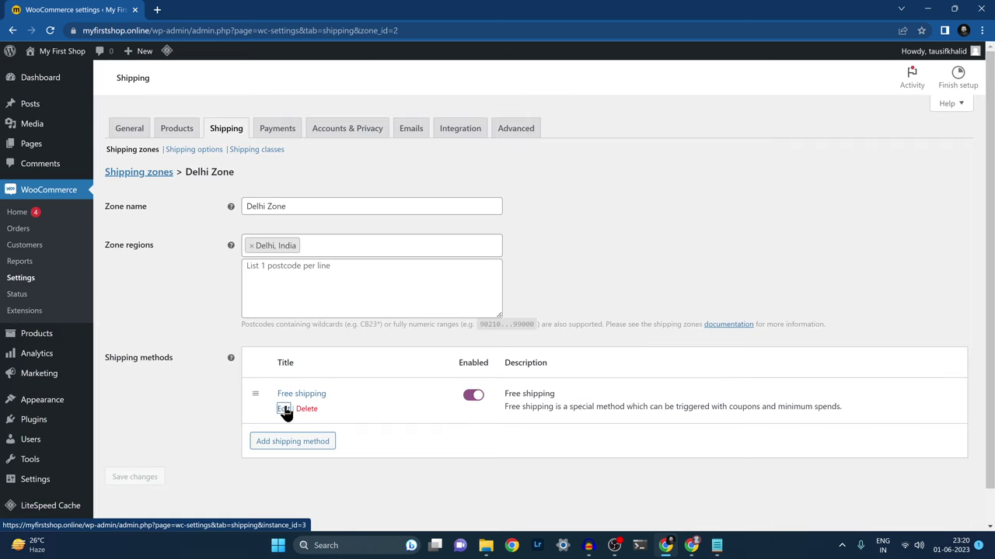
{"action": "left_click", "coordinate": [282, 409]}
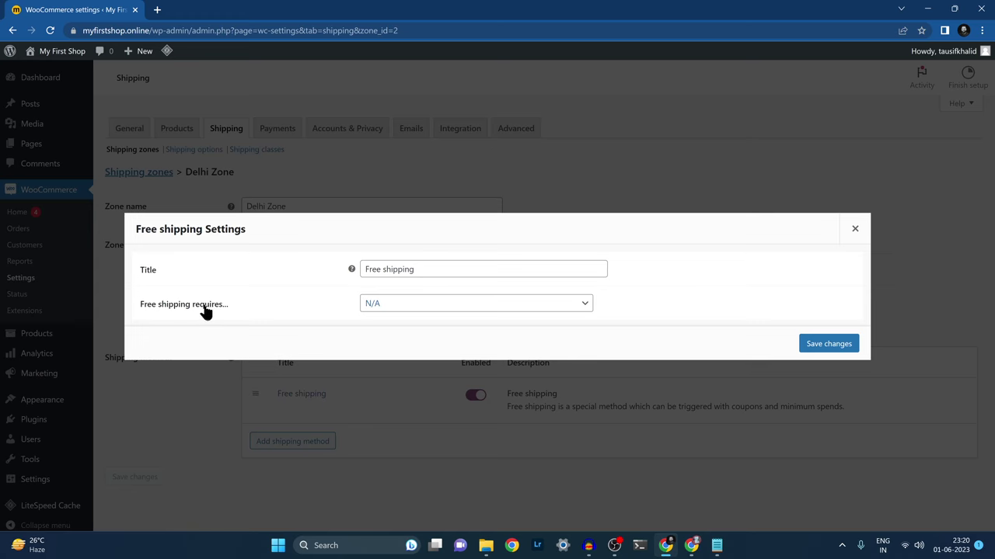
- Reopen the Free shipping settings, keeping the title 'Free shipping'
{"action": "left_click", "coordinate": [855, 228]}
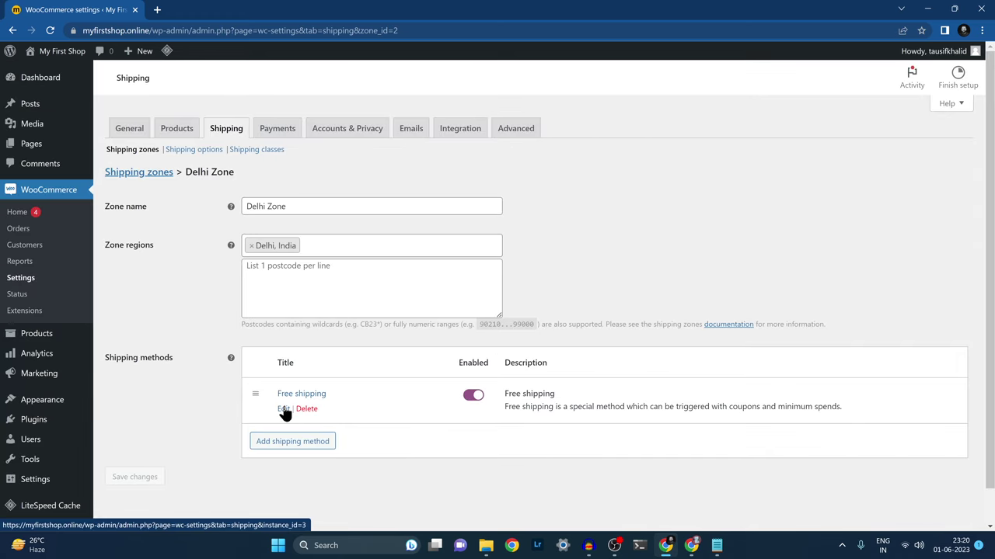
{"action": "left_click", "coordinate": [282, 409]}
{"action": "left_click", "coordinate": [411, 269]}
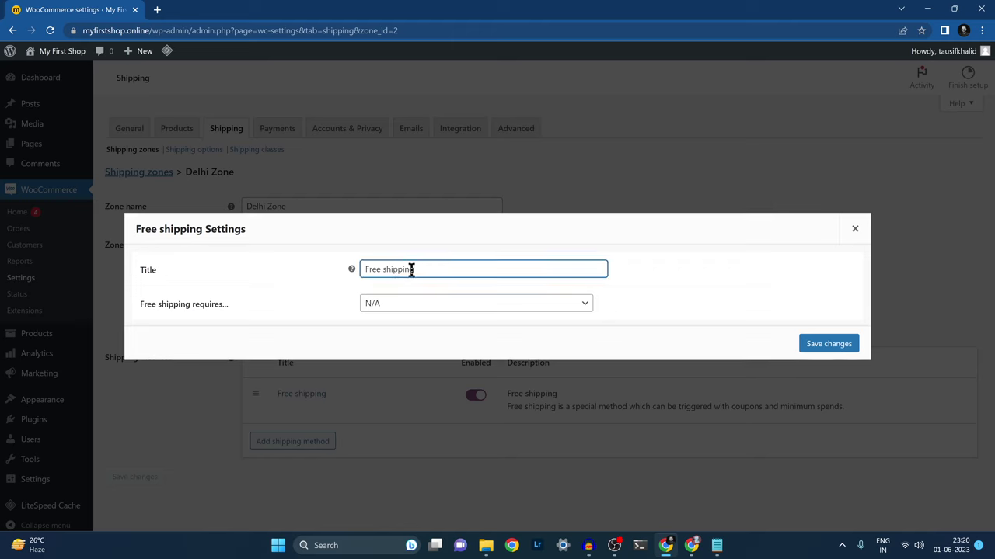
{"action": "triple_click", "coordinate": [412, 269]}
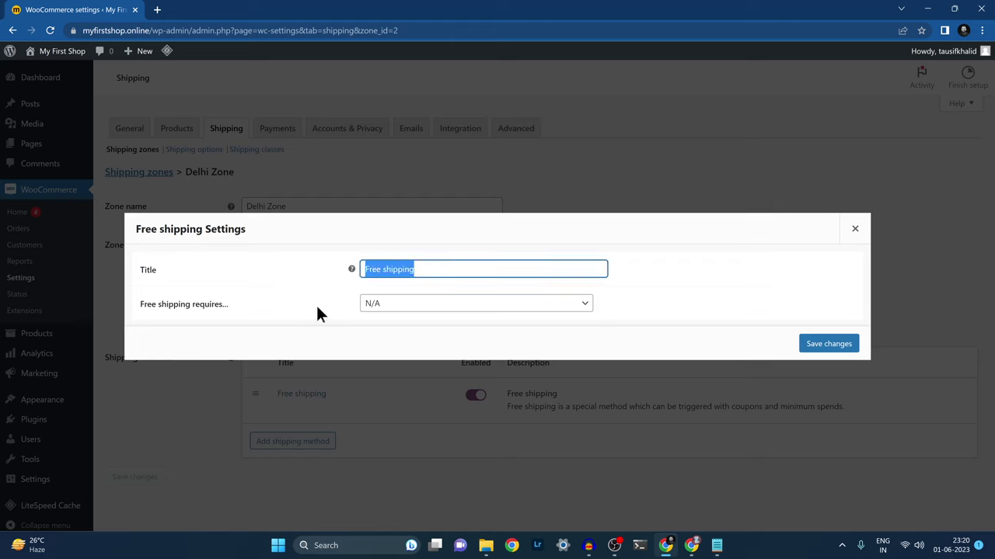
{"action": "left_click", "coordinate": [370, 306]}
- Try a 5000 minimum order amount requirement, then set the requirement back to N/A
{"action": "left_click", "coordinate": [416, 307]}
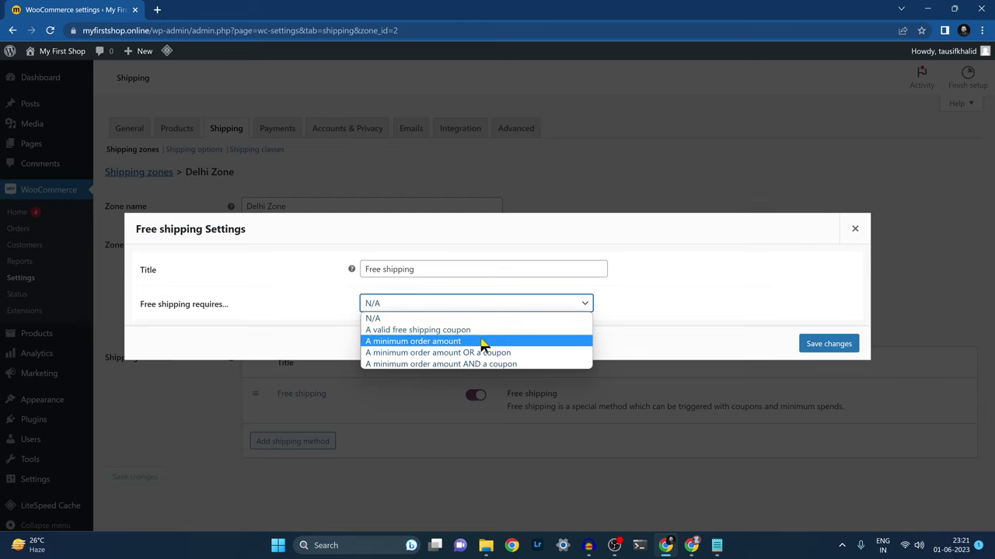
{"action": "left_click", "coordinate": [484, 342]}
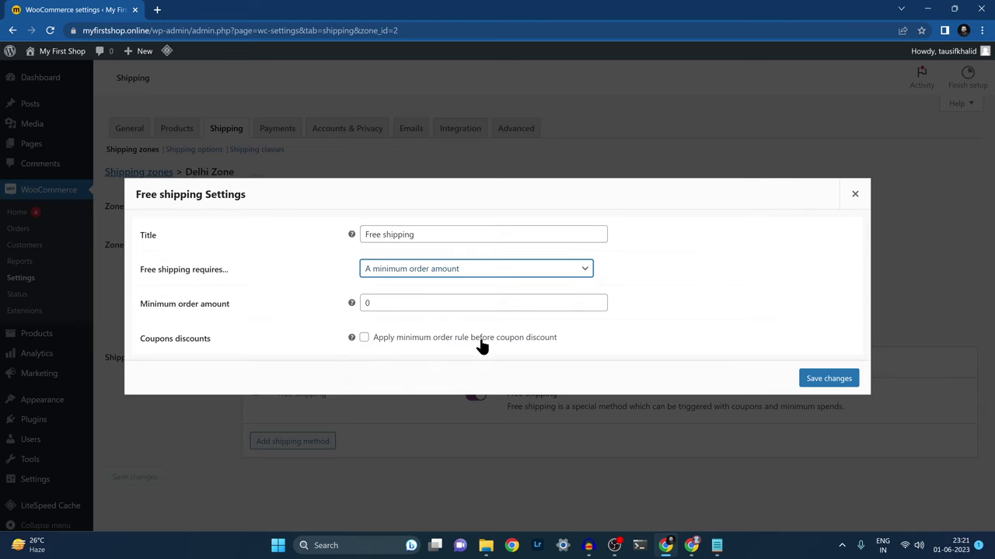
{"action": "double_click", "coordinate": [397, 303]}
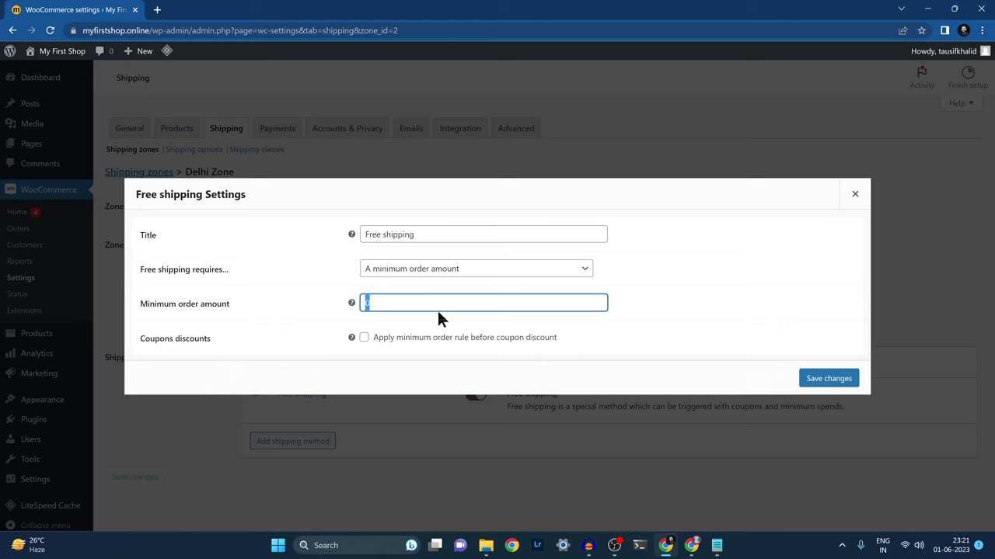
{"action": "type", "text": "5000"}
{"action": "left_click_drag", "start_coordinate": [386, 304], "coordinate": [356, 304]}
{"action": "left_click", "coordinate": [371, 320]}
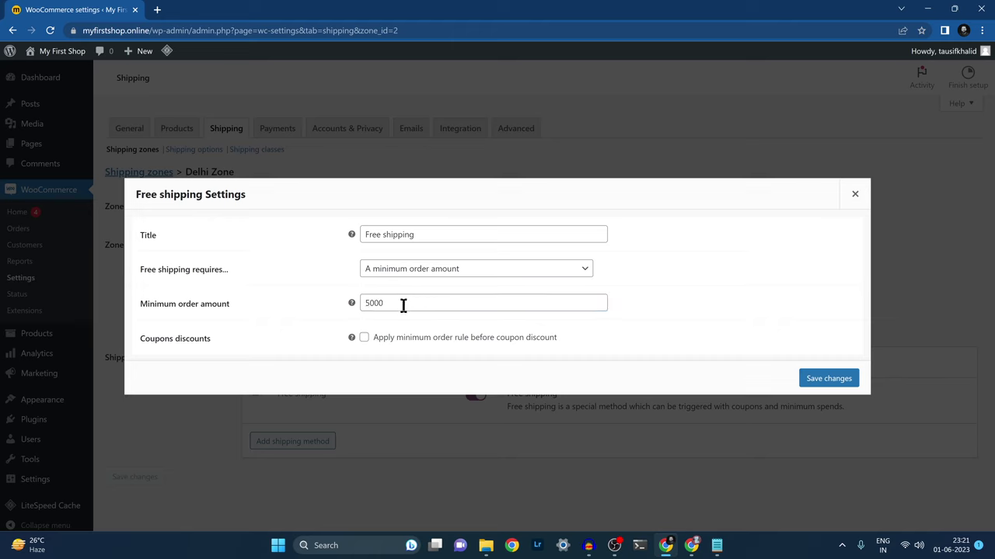
{"action": "left_click_drag", "start_coordinate": [403, 304], "coordinate": [362, 303]}
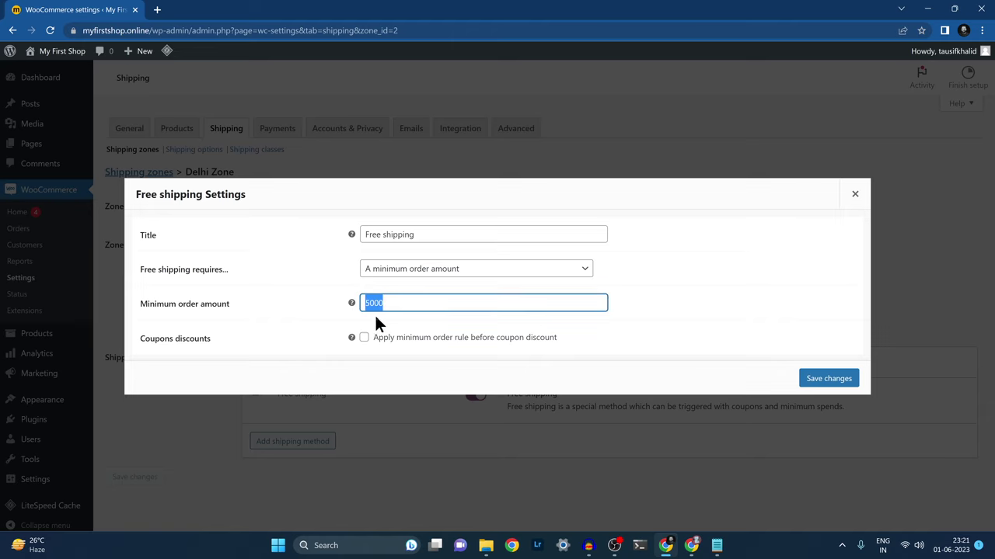
{"action": "left_click", "coordinate": [376, 322]}
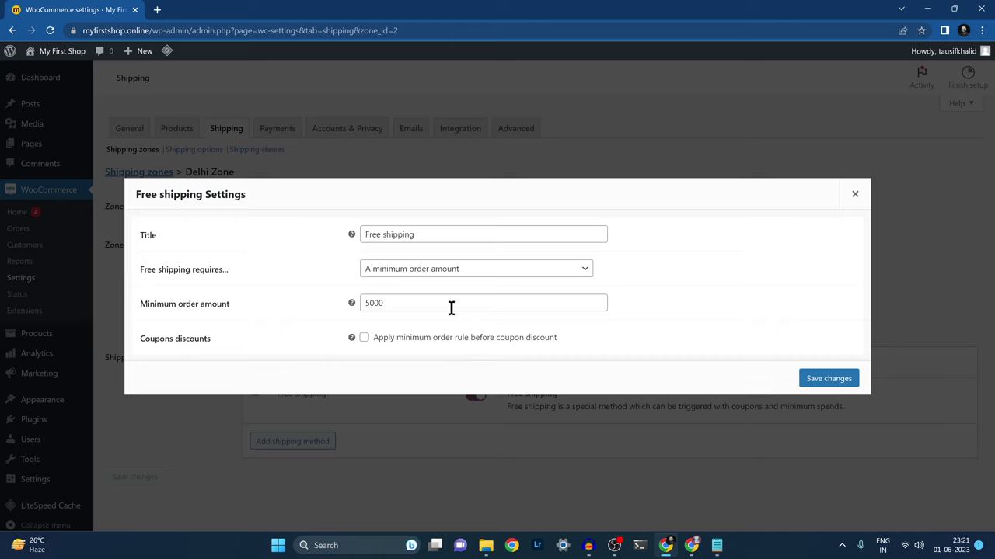
{"action": "left_click_drag", "start_coordinate": [451, 307], "coordinate": [317, 309]}
{"action": "left_click", "coordinate": [444, 271]}
{"action": "left_click", "coordinate": [440, 281]}
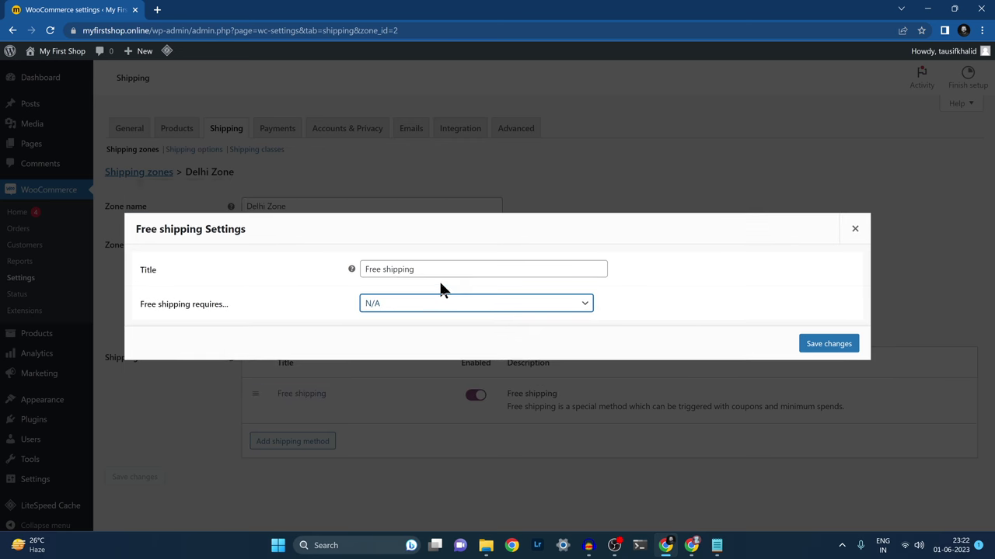
- Save the Free shipping settings and go back to the Shipping zones list
{"action": "left_click", "coordinate": [827, 344]}
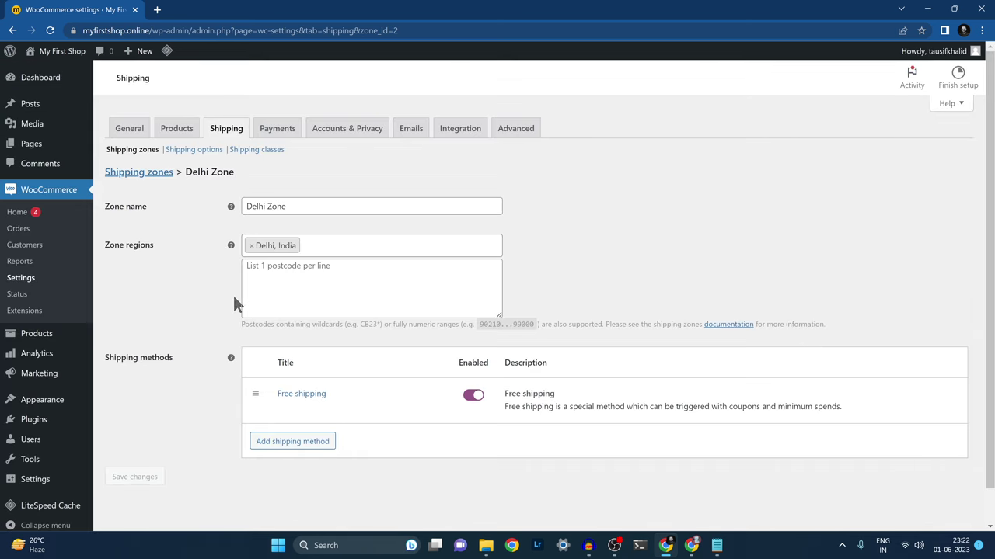
{"action": "triple_click", "coordinate": [302, 203]}
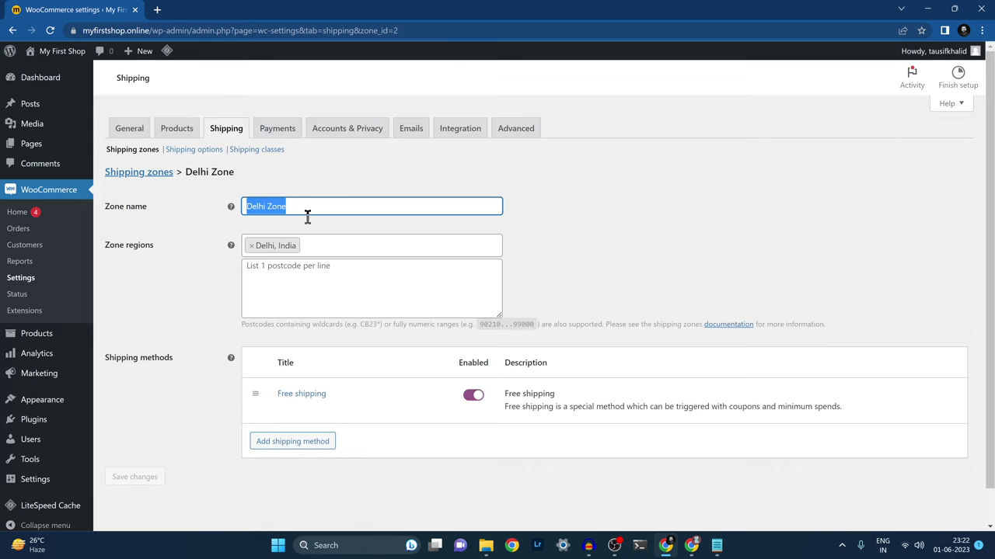
{"action": "left_click", "coordinate": [328, 246]}
{"action": "left_click", "coordinate": [370, 468]}
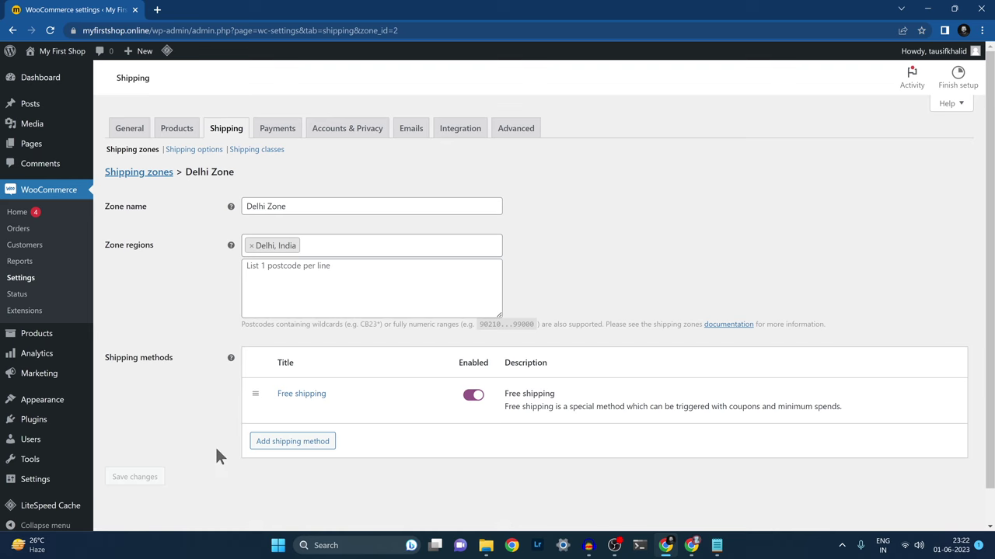
{"action": "left_click", "coordinate": [139, 174]}
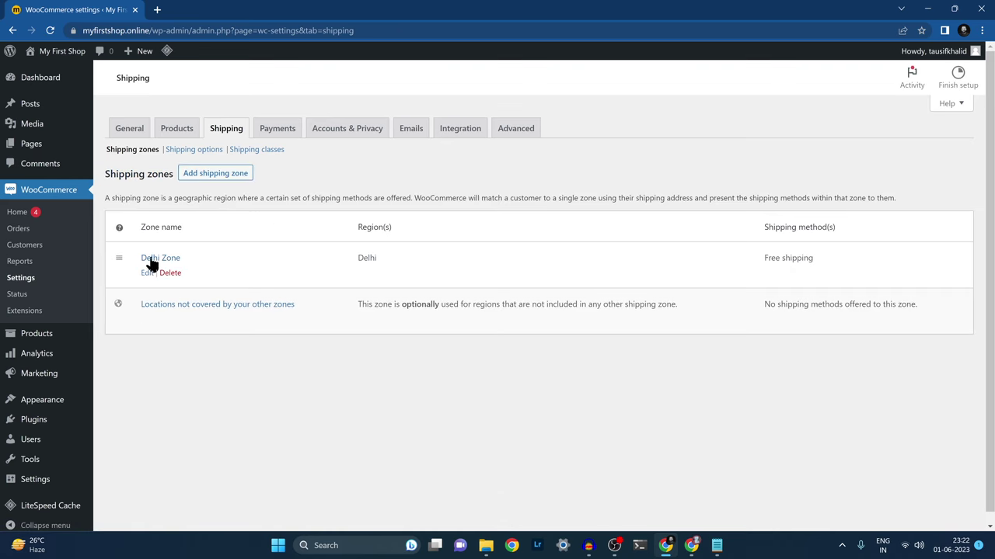
- Create a new shipping zone and name it 'Other State'
{"action": "left_click", "coordinate": [217, 175]}
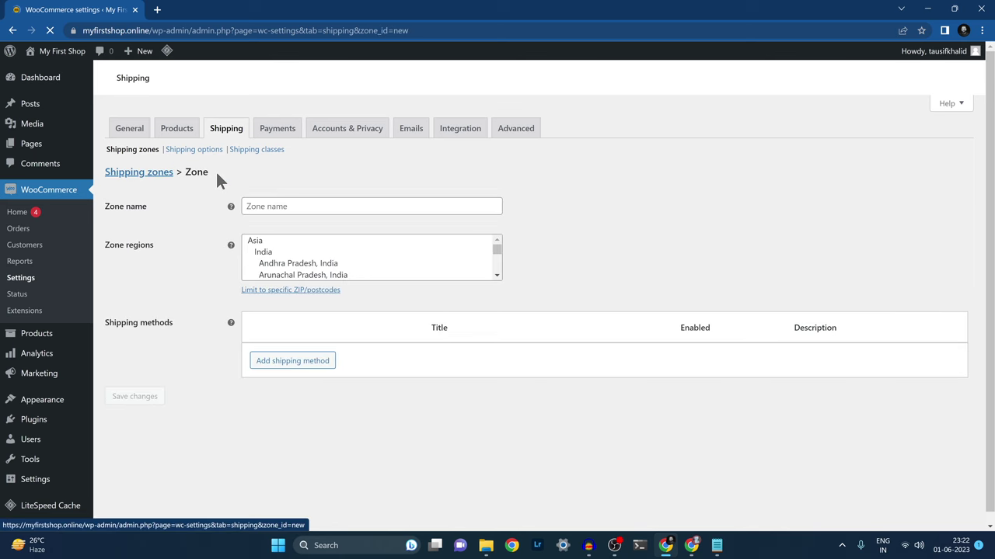
{"action": "left_click", "coordinate": [304, 207]}
{"action": "type", "text": "Ot"}
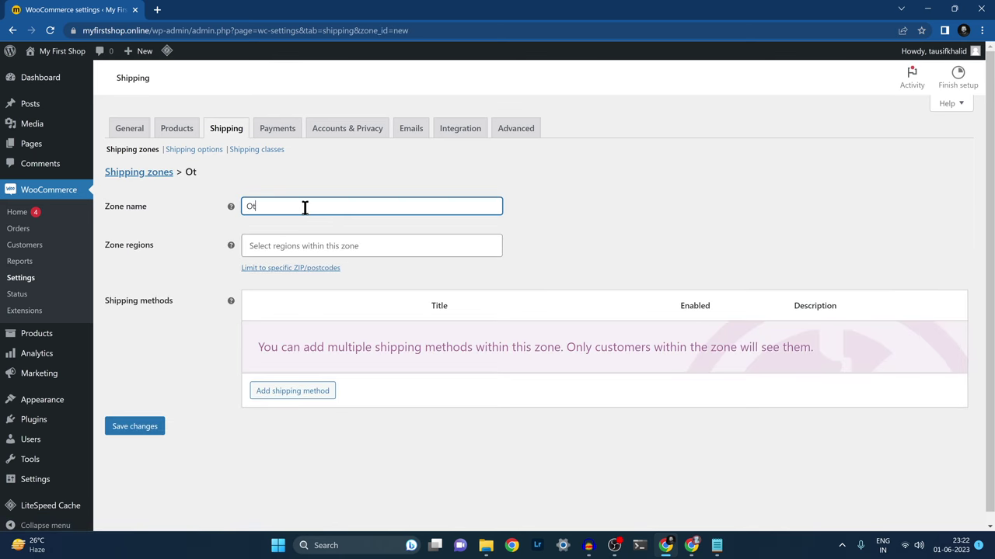
{"action": "type", "text": "her State"}
{"action": "left_click", "coordinate": [342, 177]}
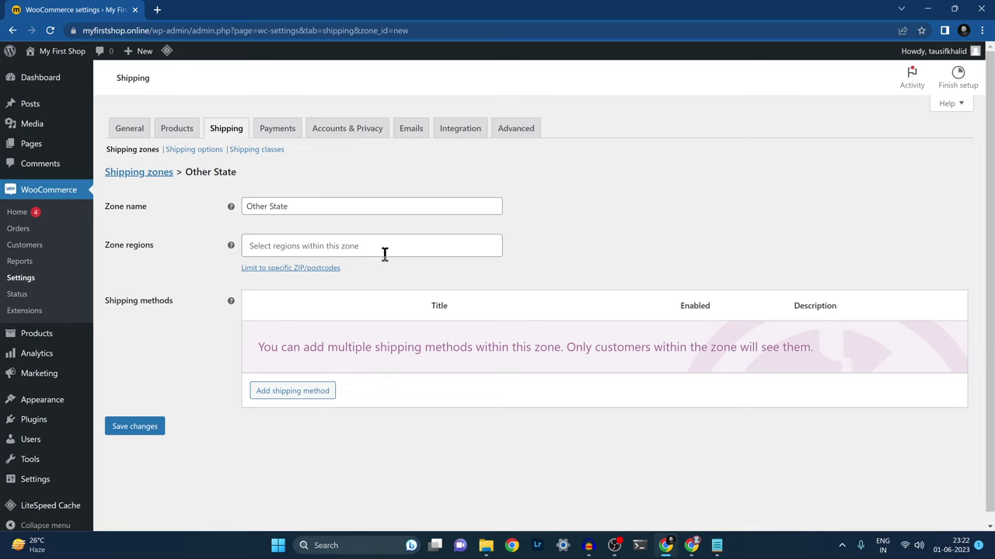
- Replace the India region tag with Andhra Pradesh as the first zone region
{"action": "left_click", "coordinate": [353, 245]}
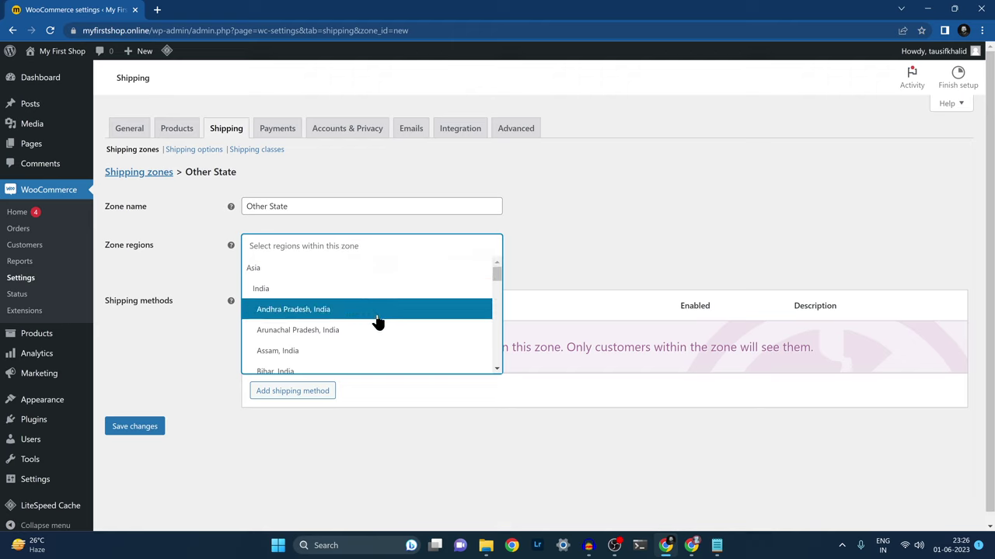
{"action": "scroll", "coordinate": [396, 311], "scroll_direction": "down", "scroll_amount": 4}
{"action": "scroll", "coordinate": [396, 311], "scroll_direction": "down", "scroll_amount": 3}
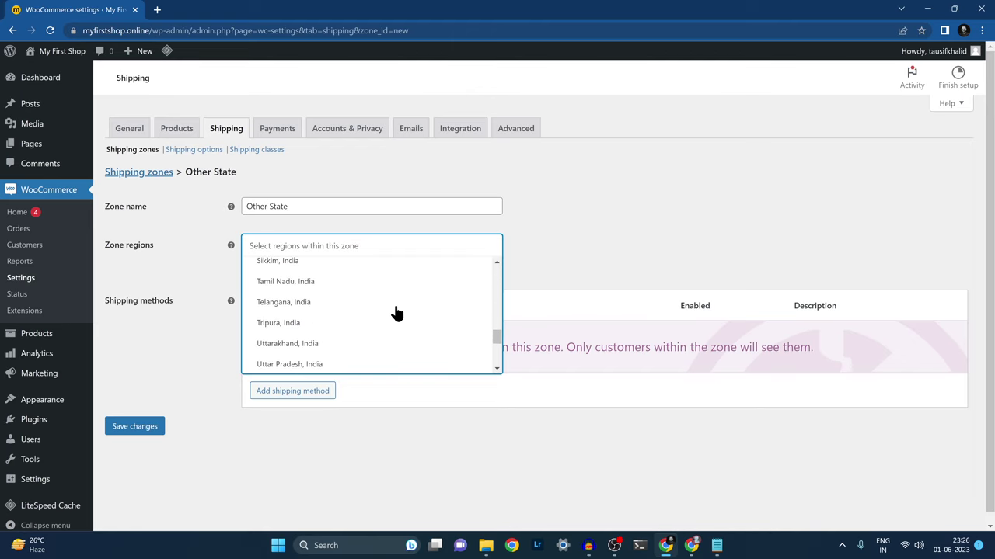
{"action": "scroll", "coordinate": [396, 311], "scroll_direction": "up", "scroll_amount": 8}
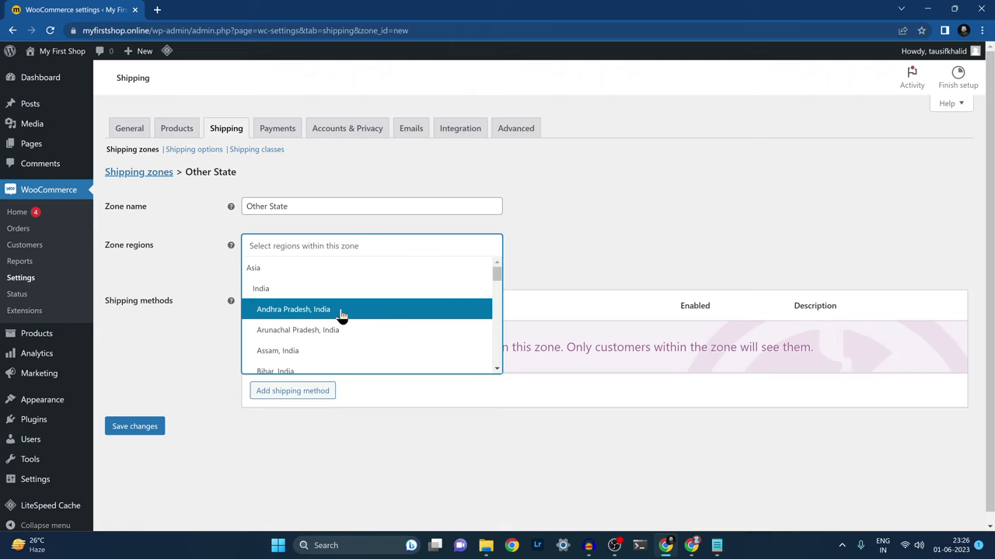
{"action": "left_click", "coordinate": [335, 289]}
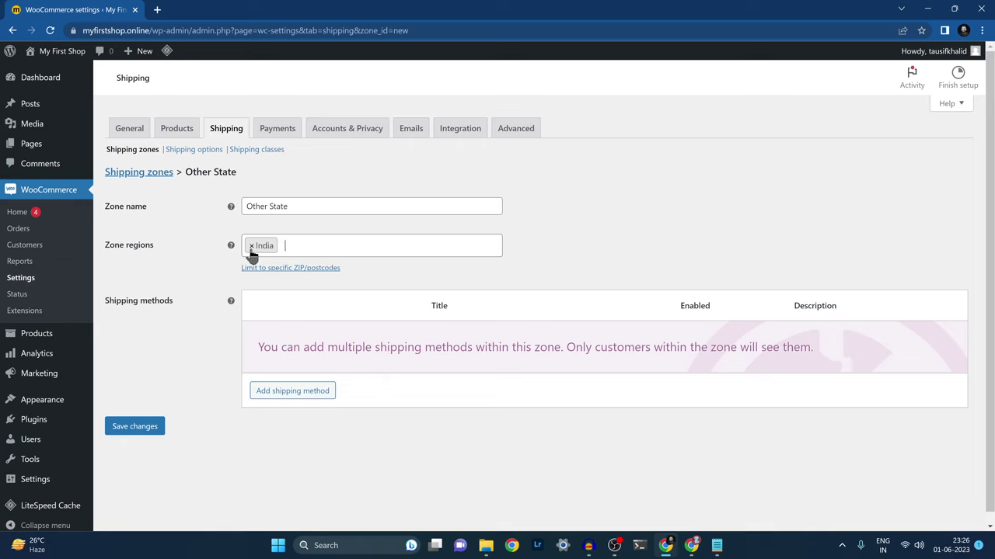
{"action": "left_click", "coordinate": [252, 248]}
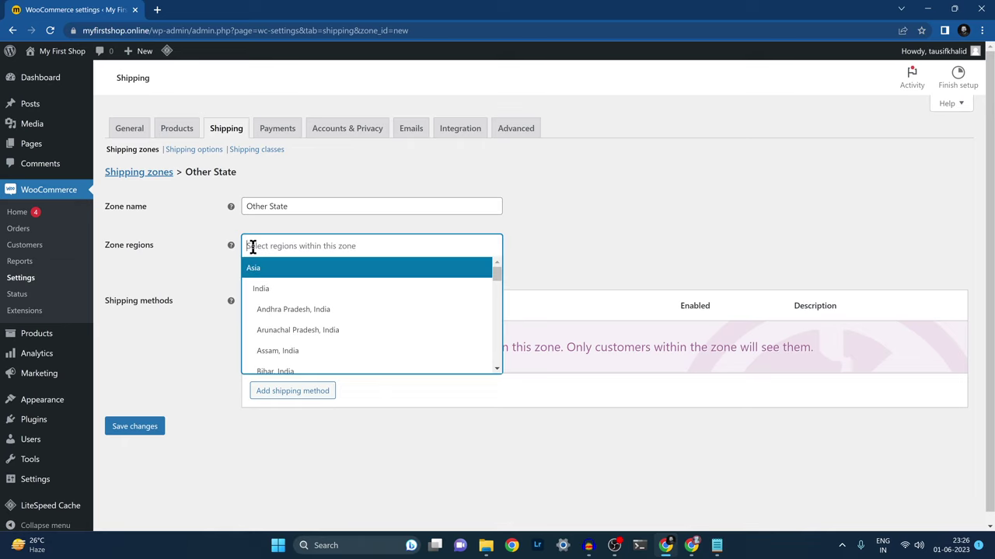
{"action": "left_click", "coordinate": [310, 313]}
- Add Arunachal Pradesh, Assam, Bihar, Chhattisgarh and the remaining states through Pondicherry
{"action": "left_click", "coordinate": [375, 257]}
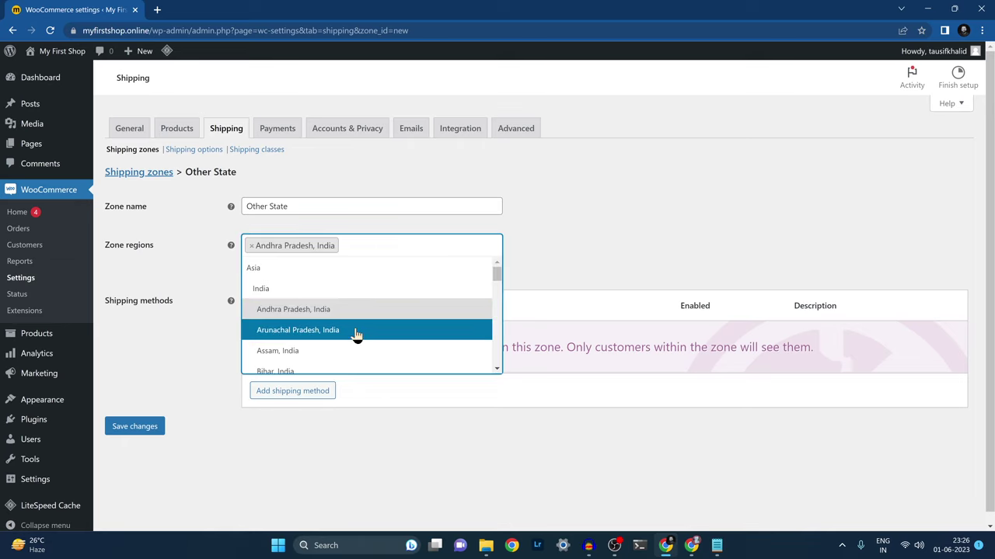
{"action": "left_click", "coordinate": [356, 330]}
{"action": "left_click", "coordinate": [449, 264]}
{"action": "left_click", "coordinate": [365, 374]}
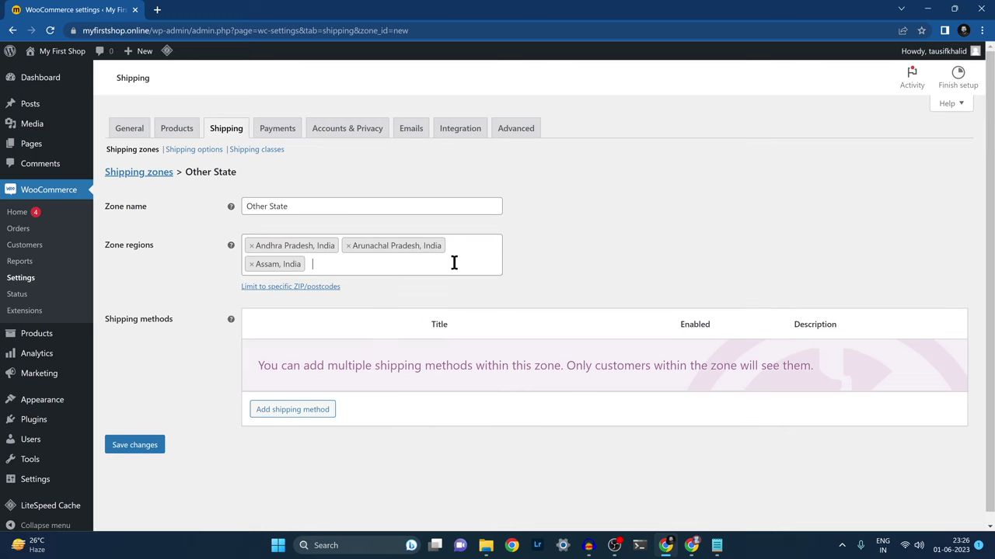
{"action": "left_click", "coordinate": [453, 262]}
{"action": "left_click", "coordinate": [378, 390]}
{"action": "scroll", "coordinate": [382, 335], "scroll_direction": "down", "scroll_amount": 1}
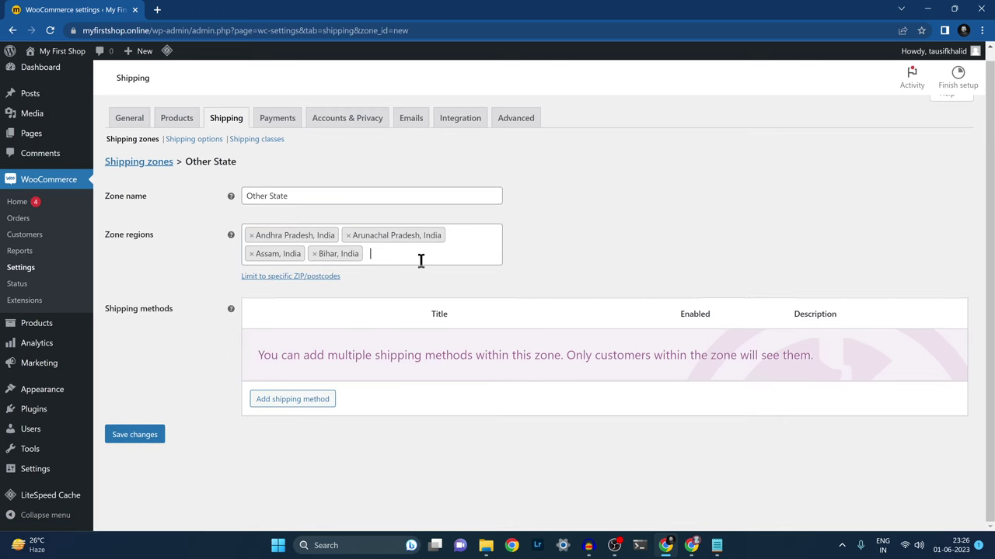
{"action": "left_click", "coordinate": [421, 261]}
{"action": "scroll", "coordinate": [411, 343], "scroll_direction": "down", "scroll_amount": 1}
{"action": "left_click", "coordinate": [410, 342]}
{"action": "left_click", "coordinate": [445, 269]}
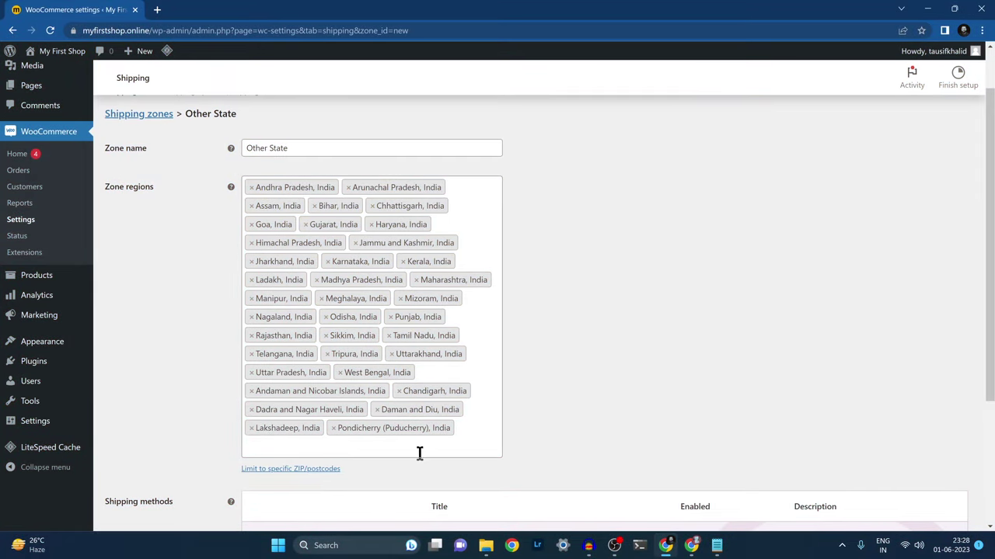
{"action": "scroll", "coordinate": [544, 389], "scroll_direction": "down", "scroll_amount": 2}
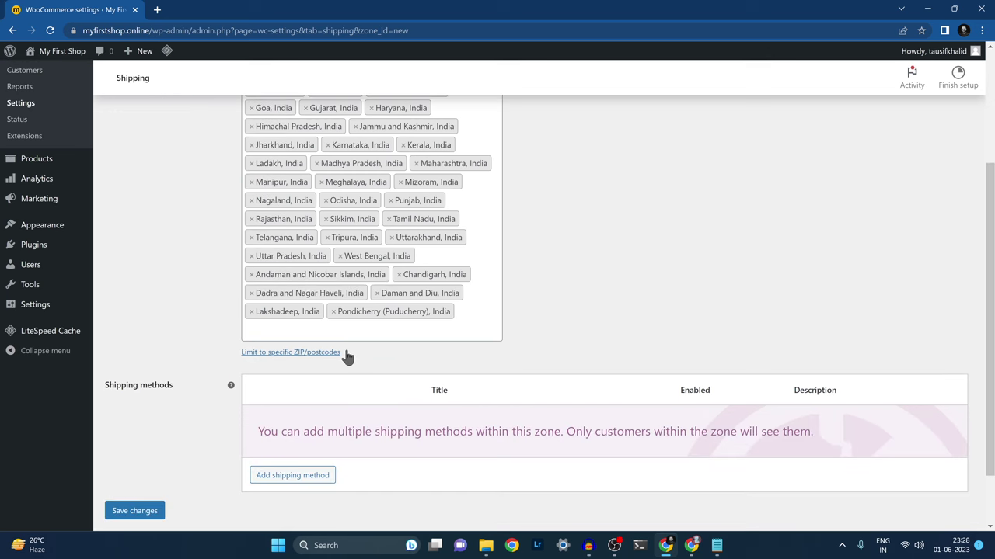
{"action": "scroll", "coordinate": [365, 466], "scroll_direction": "down", "scroll_amount": 1}
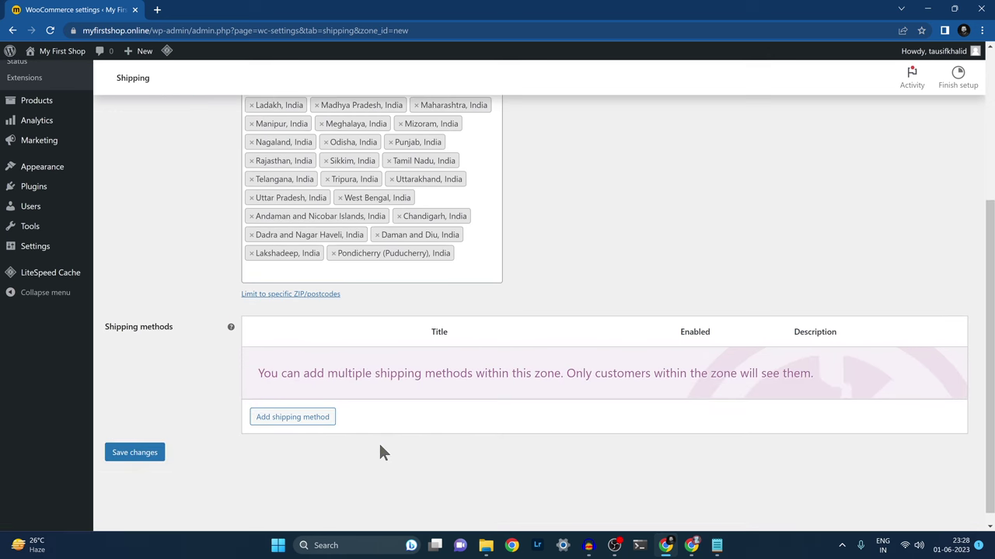
- Add a Flat rate shipping method to the Other State zone
{"action": "left_click", "coordinate": [294, 421]}
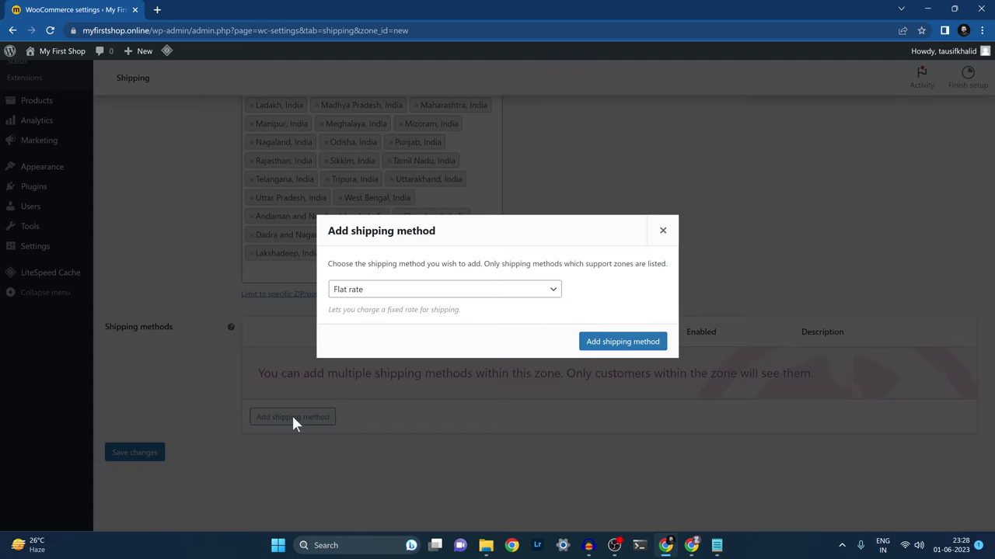
{"action": "left_click", "coordinate": [473, 292]}
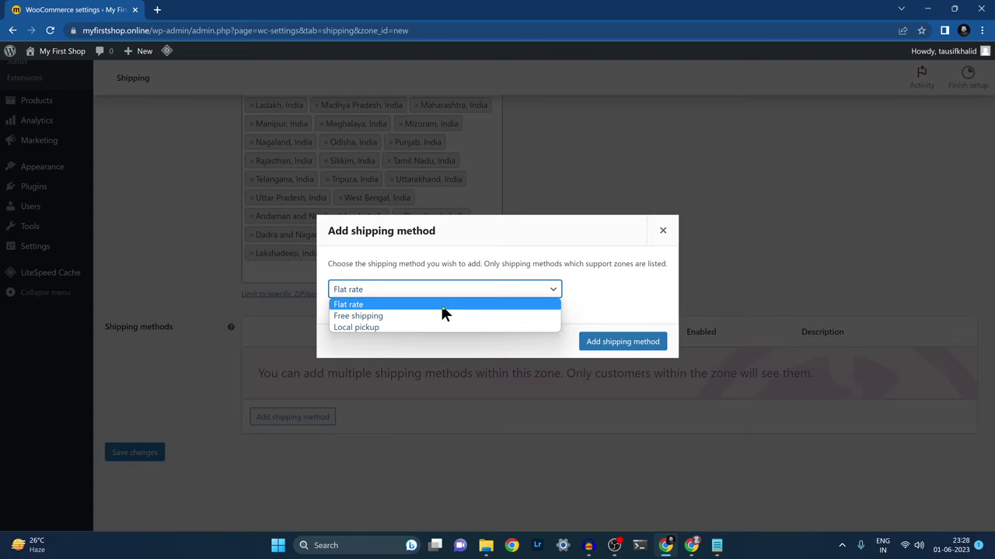
{"action": "left_click", "coordinate": [442, 305]}
{"action": "left_click", "coordinate": [622, 342]}
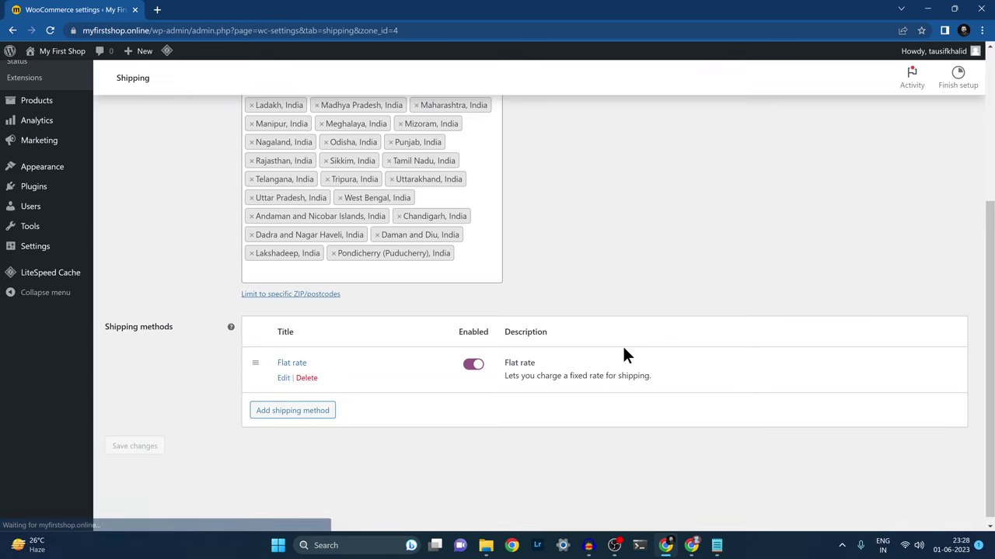
- Set the Flat rate shipping cost to 50
{"action": "left_click", "coordinate": [283, 379]}
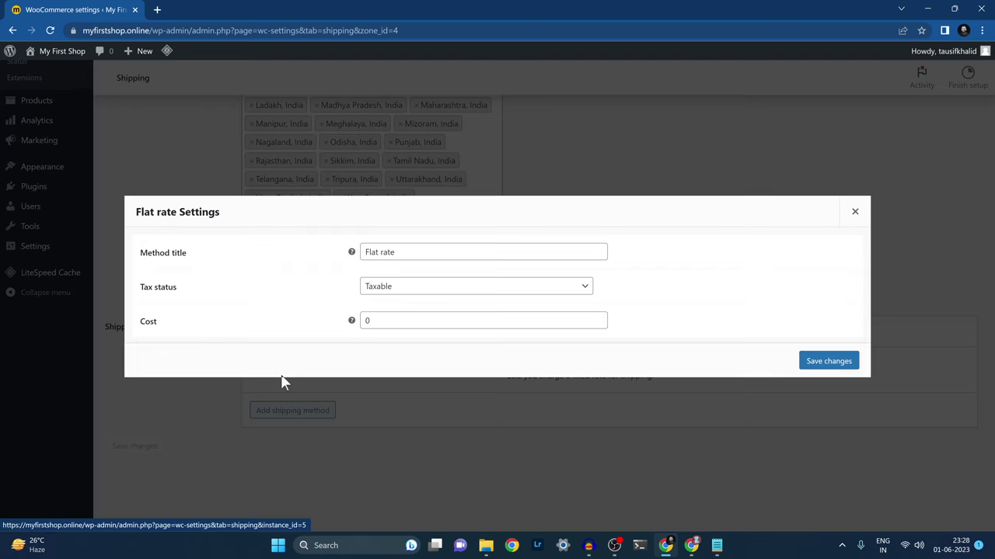
{"action": "left_click", "coordinate": [396, 320]}
{"action": "left_click", "coordinate": [336, 329]}
{"action": "left_click", "coordinate": [424, 251]}
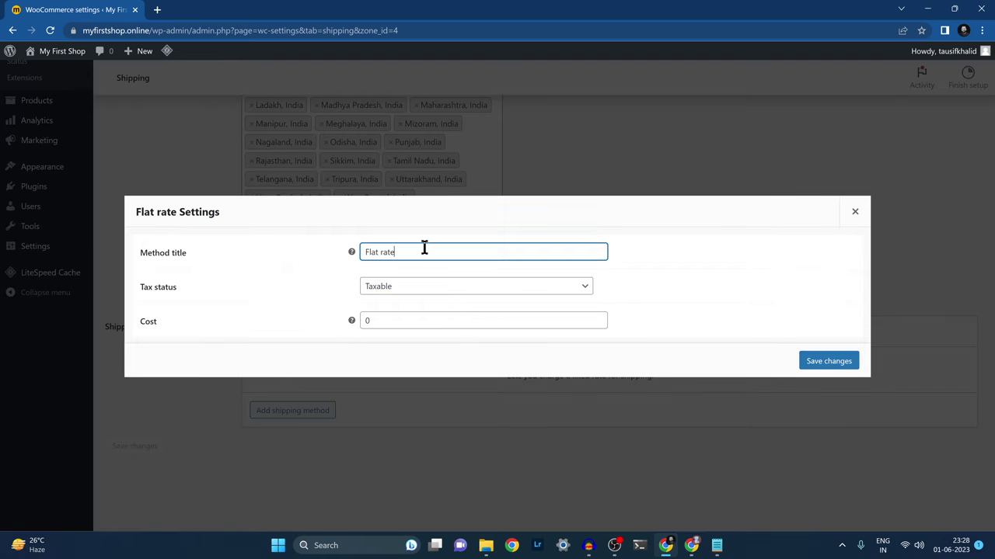
{"action": "key", "text": "ctrl+shift+Left"}
{"action": "key", "text": "ctrl+shift+Left"}
{"action": "double_click", "coordinate": [393, 321]}
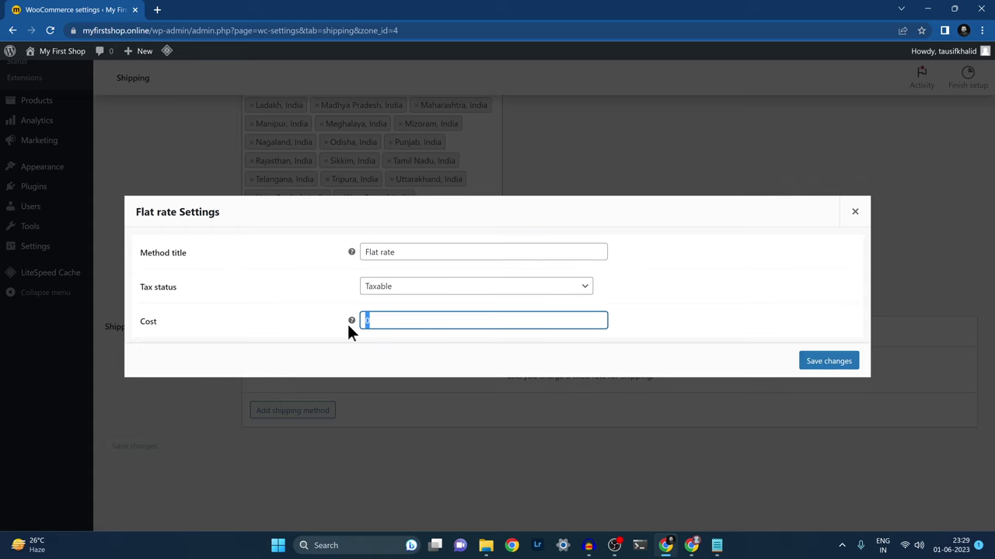
{"action": "type", "text": "50"}
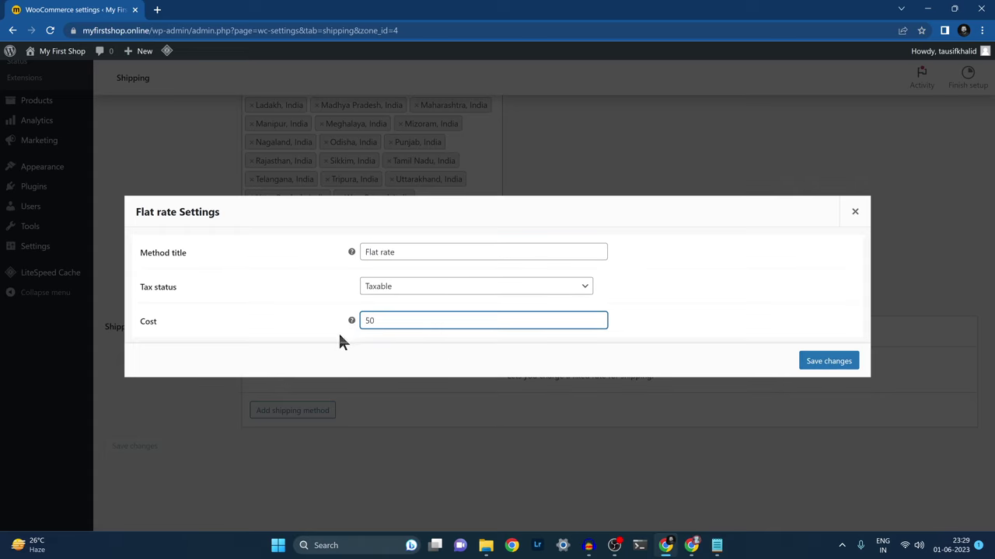
{"action": "left_click", "coordinate": [340, 334]}
{"action": "left_click", "coordinate": [392, 319]}
{"action": "left_click_drag", "start_coordinate": [392, 321], "coordinate": [354, 323]}
{"action": "left_click", "coordinate": [330, 268]}
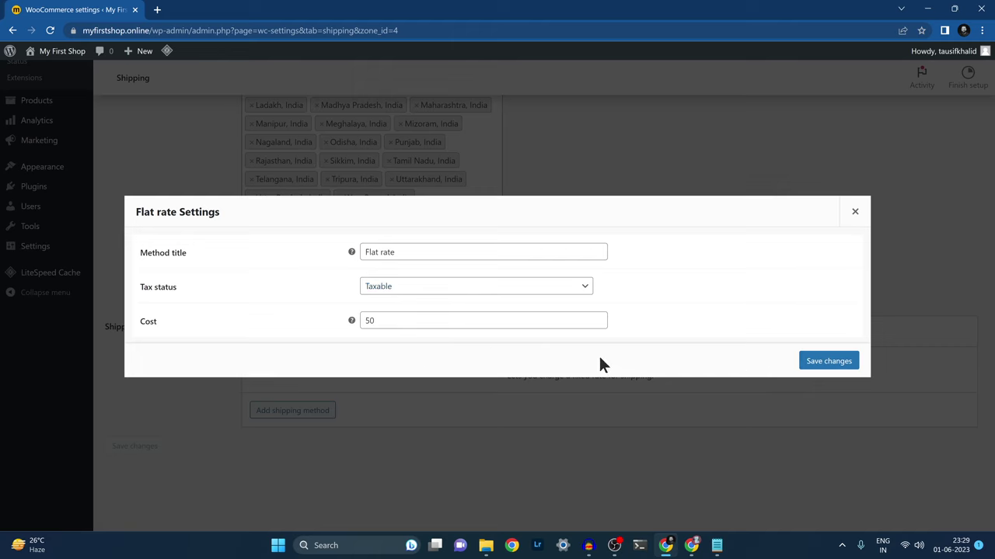
{"action": "left_click", "coordinate": [544, 323]}
{"action": "left_click_drag", "start_coordinate": [501, 325], "coordinate": [310, 312]}
{"action": "left_click", "coordinate": [309, 311]}
- Keep the tax status Taxable and save the Flat rate settings
{"action": "left_click", "coordinate": [422, 291]}
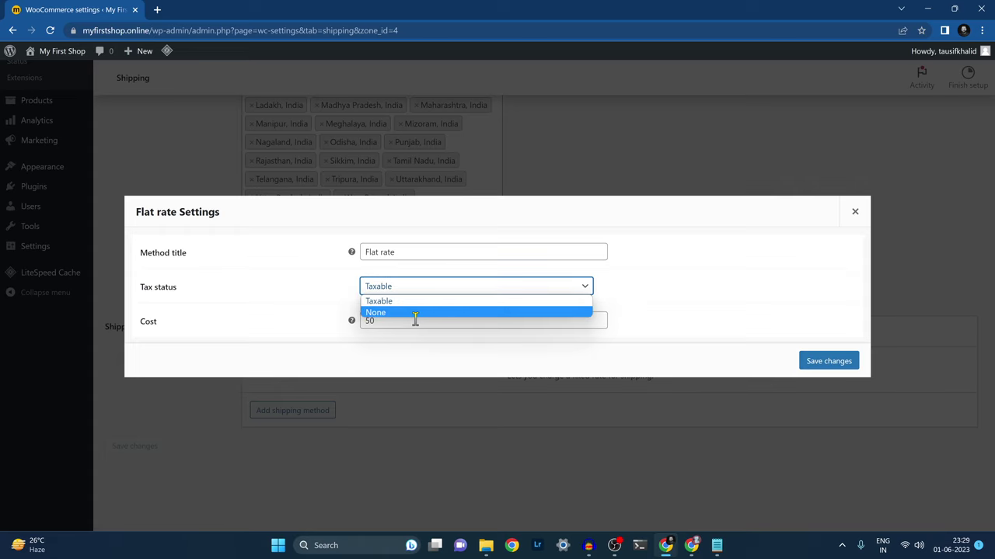
{"action": "left_click", "coordinate": [437, 302]}
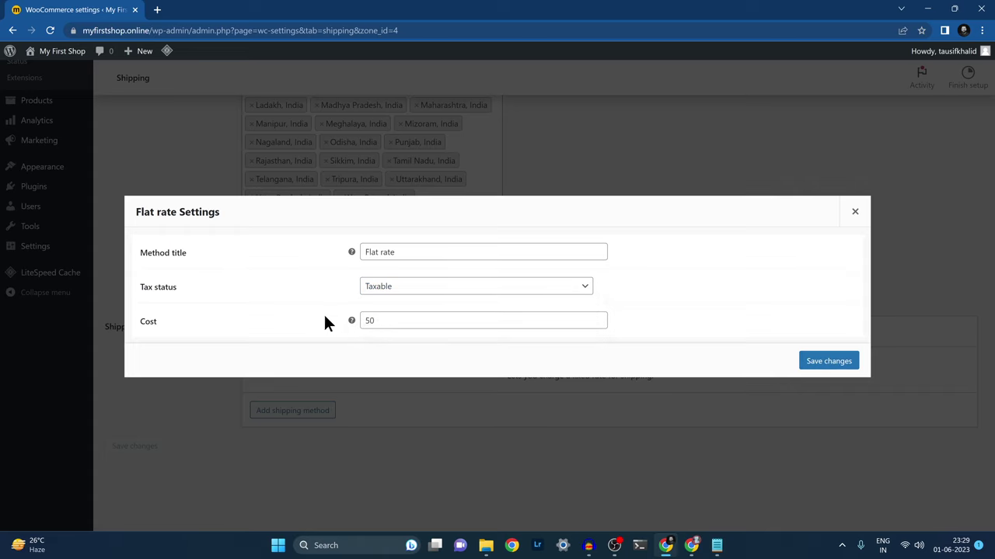
{"action": "left_click_drag", "start_coordinate": [377, 322], "coordinate": [328, 330]}
{"action": "left_click", "coordinate": [329, 330]}
{"action": "left_click", "coordinate": [829, 362]}
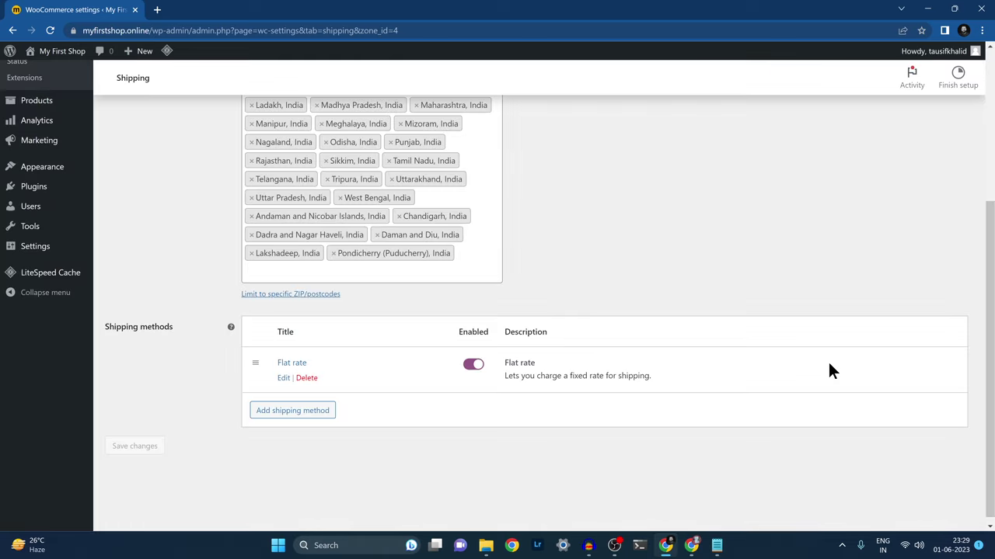
{"action": "scroll", "coordinate": [369, 393], "scroll_direction": "up", "scroll_amount": 3}
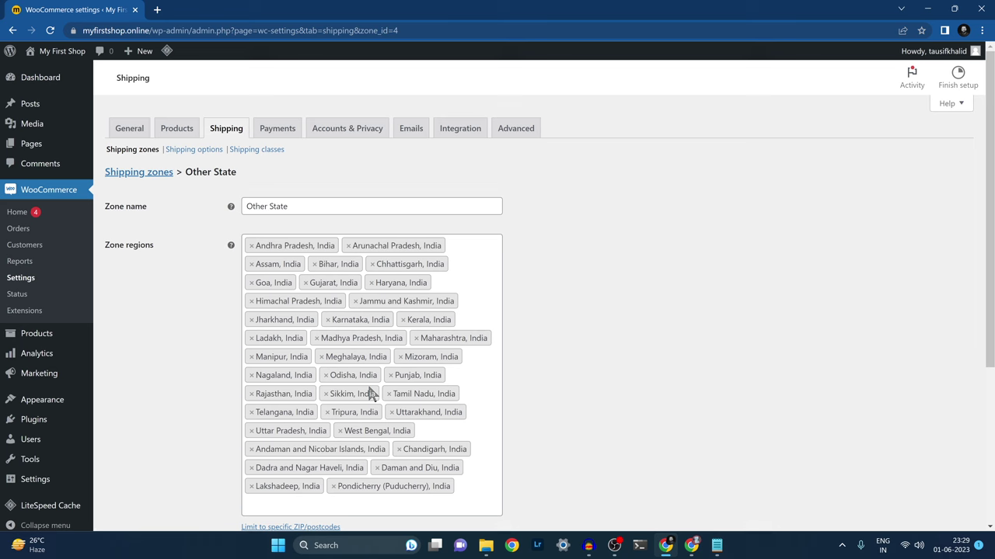
- Review the zones table: Delhi Zone with Free shipping, Other State with Flat rate
{"action": "left_click", "coordinate": [146, 176]}
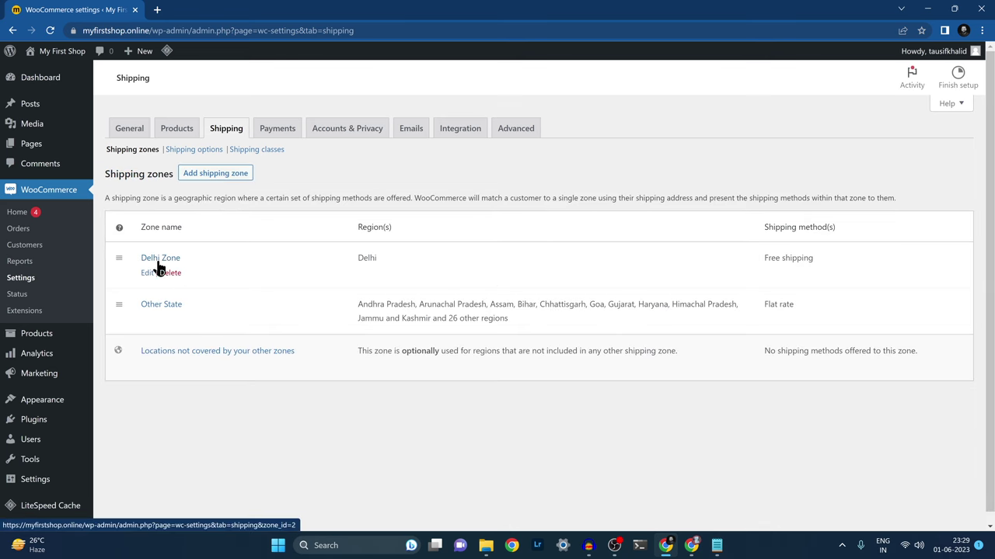
{"action": "left_click_drag", "start_coordinate": [765, 258], "coordinate": [837, 255]}
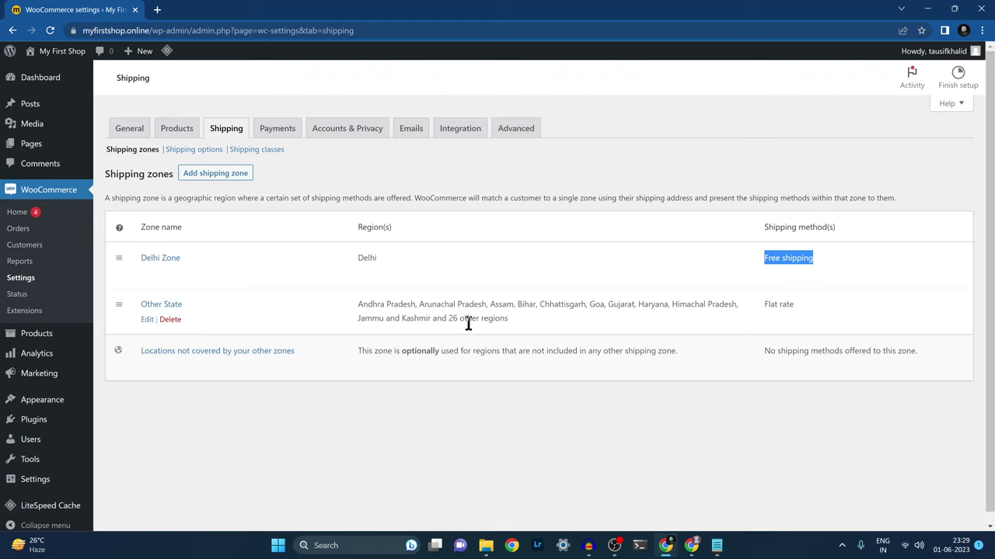
{"action": "left_click_drag", "start_coordinate": [498, 320], "coordinate": [355, 304]}
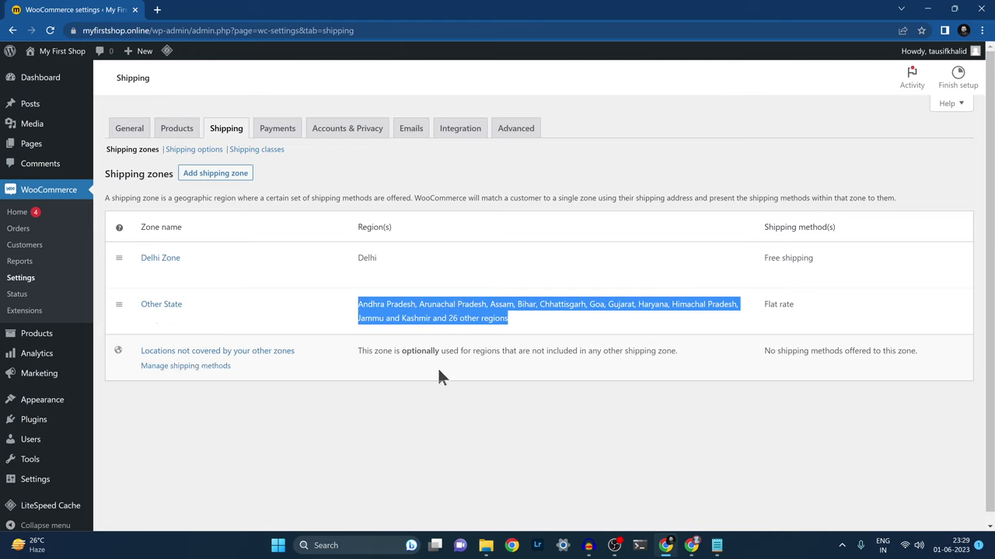
{"action": "left_click", "coordinate": [738, 303]}
{"action": "left_click_drag", "start_coordinate": [766, 303], "coordinate": [798, 305]}
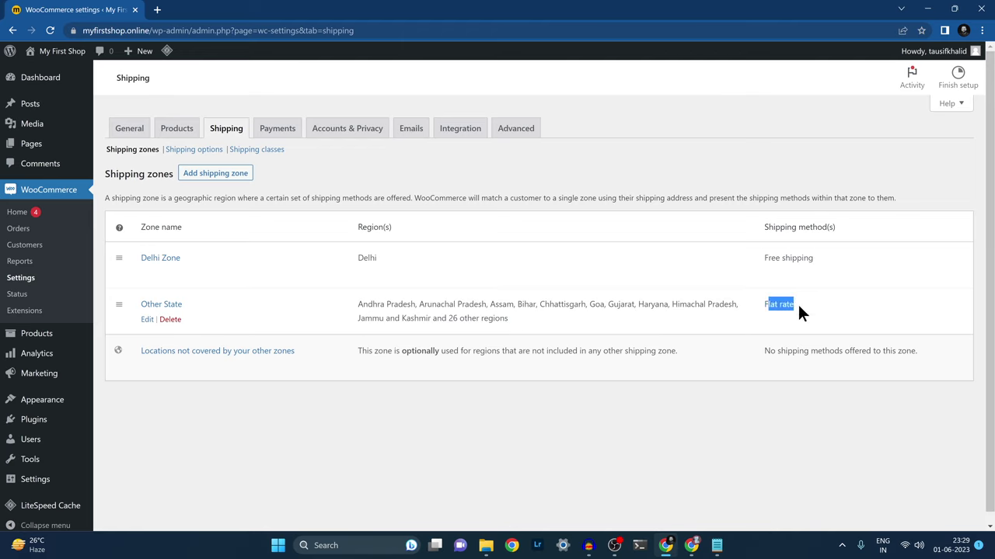
{"action": "left_click", "coordinate": [728, 342]}
{"action": "mouse_move", "coordinate": [56, 55]}
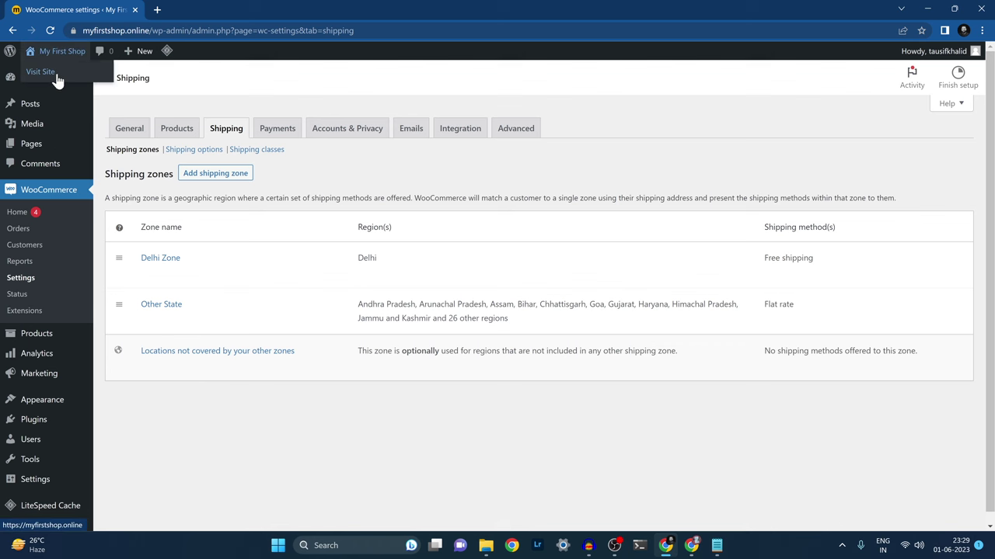
{"action": "right_click", "coordinate": [57, 78]}
- Open the storefront and add the Noise Pulse 2 Max watch (₹2,999.00) to the cart
{"action": "left_click", "coordinate": [91, 86]}
{"action": "left_click", "coordinate": [213, 10]}
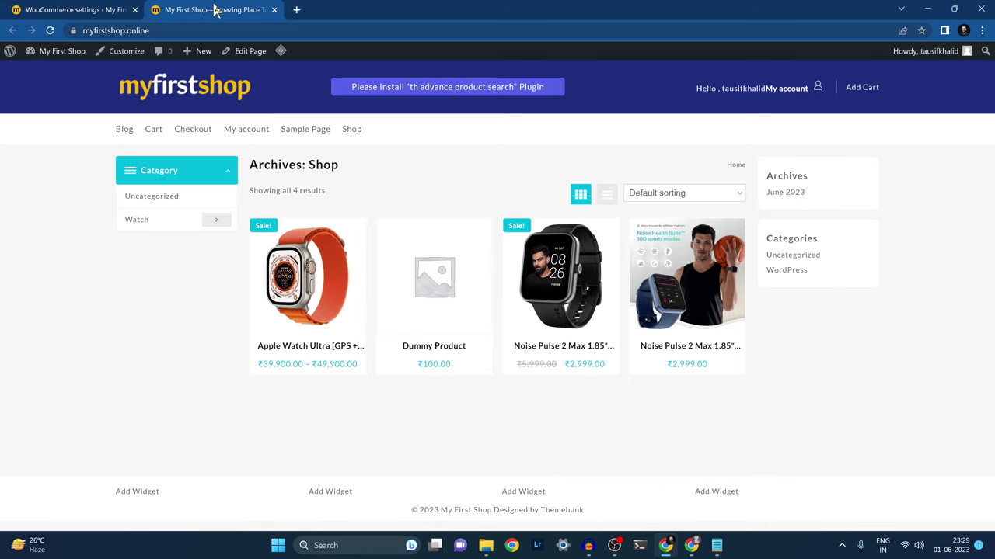
{"action": "mouse_move", "coordinate": [595, 393]}
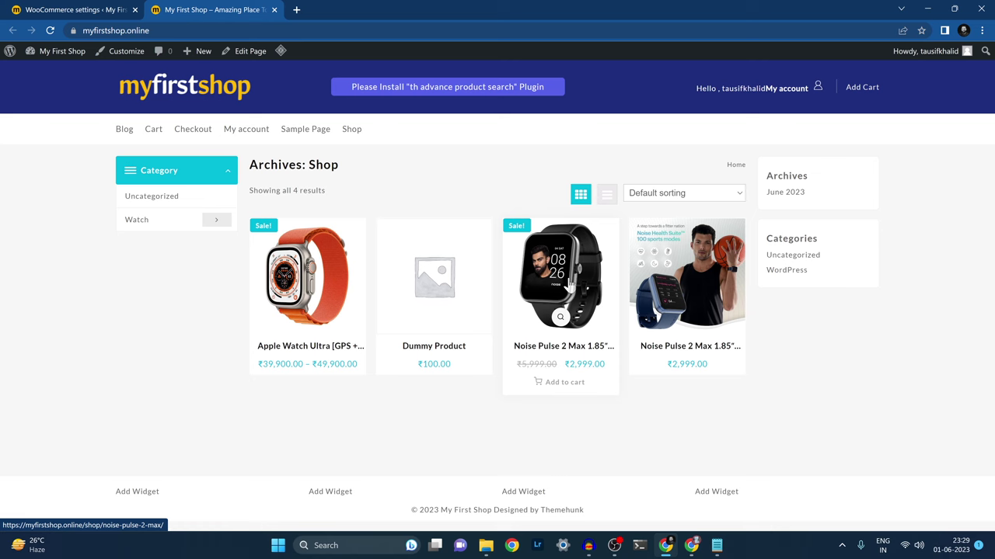
{"action": "left_click", "coordinate": [570, 286]}
{"action": "left_click_drag", "start_coordinate": [561, 233], "coordinate": [603, 234]}
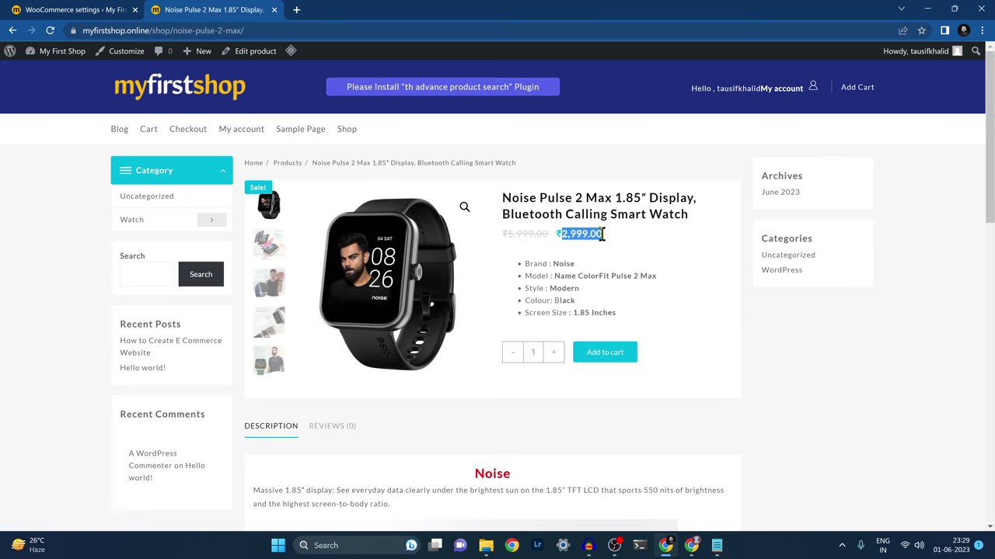
{"action": "left_click", "coordinate": [611, 356]}
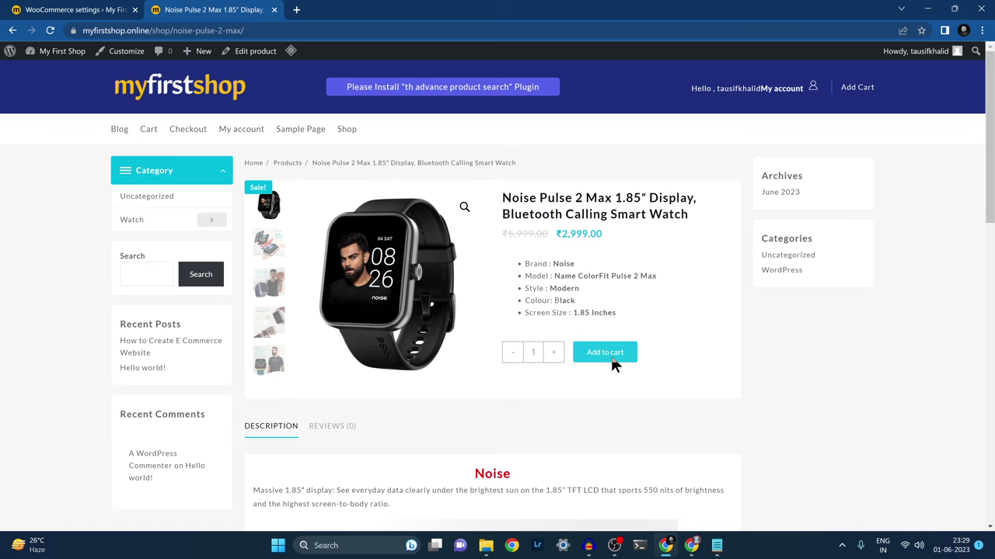
- Set the watch quantity to 1 in the cart and update it
{"action": "left_click", "coordinate": [701, 198]}
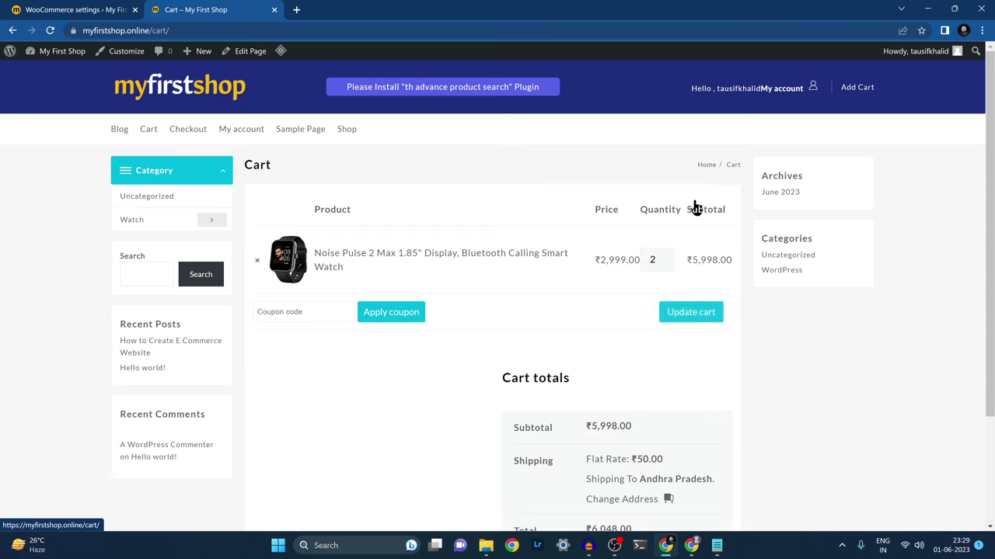
{"action": "left_click", "coordinate": [669, 258]}
{"action": "left_click", "coordinate": [669, 258]}
{"action": "left_click", "coordinate": [669, 264]}
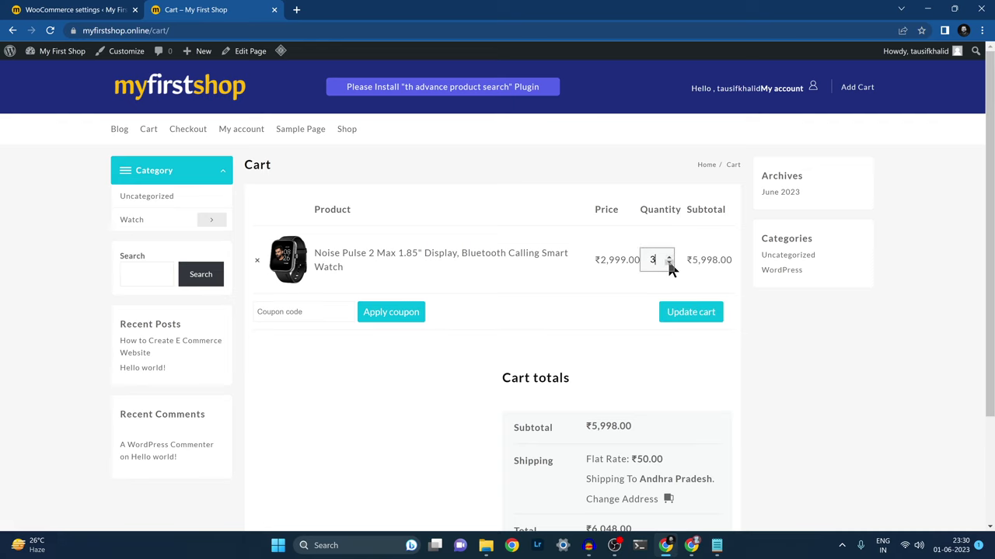
{"action": "left_click", "coordinate": [669, 265]}
{"action": "left_click", "coordinate": [669, 264]}
{"action": "left_click", "coordinate": [692, 312]}
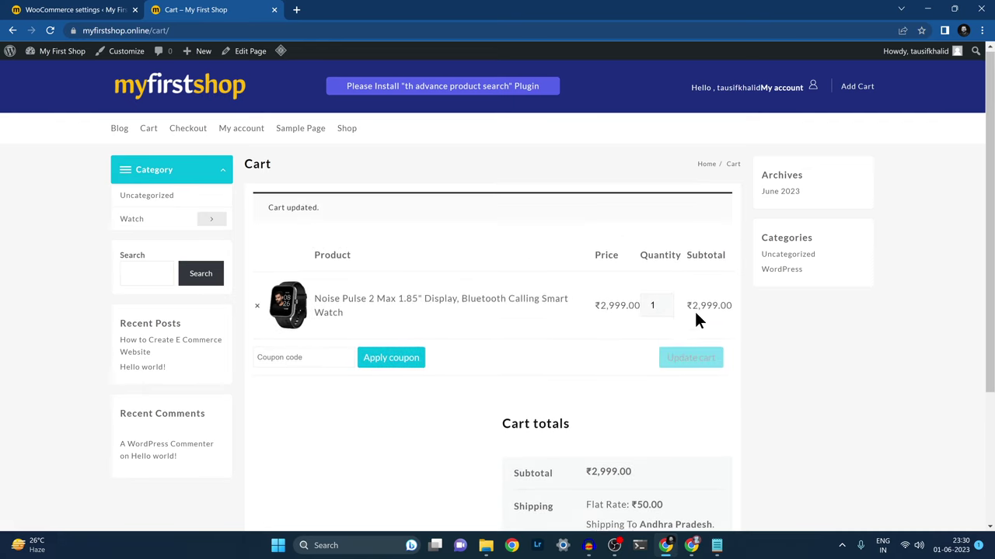
- Check Cart totals show ₹50 Flat Rate shipping to Andhra Pradesh
{"action": "scroll", "coordinate": [560, 250], "scroll_direction": "down", "scroll_amount": 2}
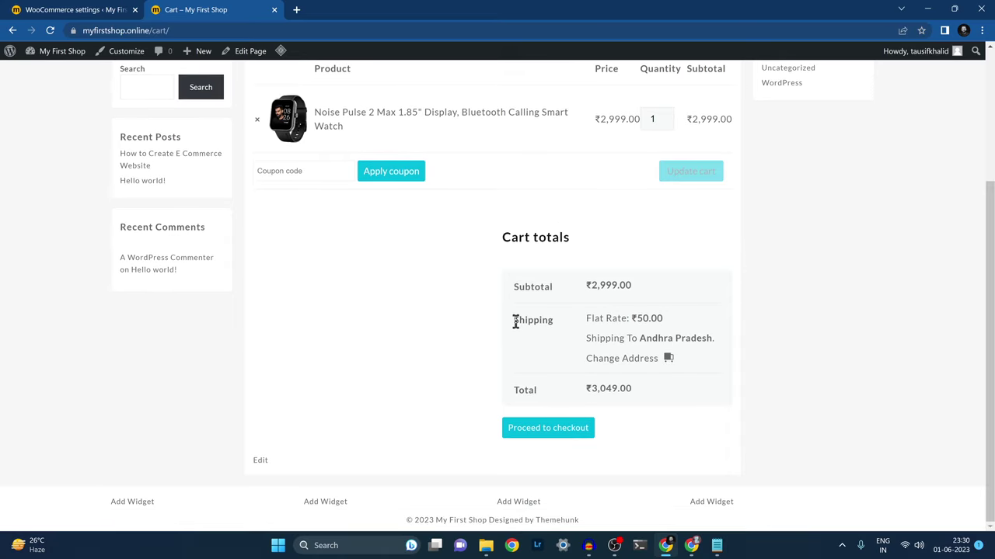
{"action": "left_click_drag", "start_coordinate": [516, 322], "coordinate": [557, 330]}
{"action": "left_click", "coordinate": [588, 324]}
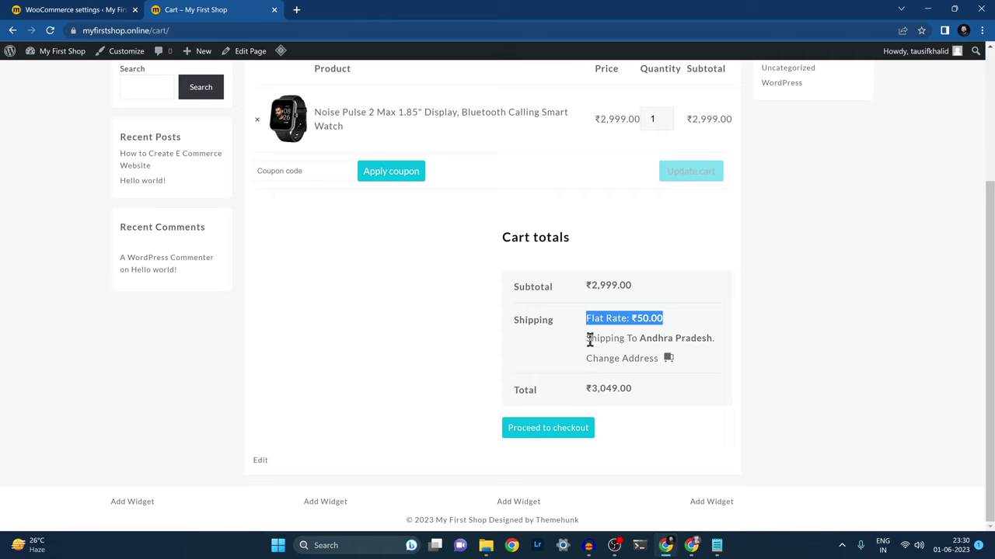
{"action": "left_click_drag", "start_coordinate": [588, 338], "coordinate": [722, 340]}
{"action": "left_click", "coordinate": [750, 342]}
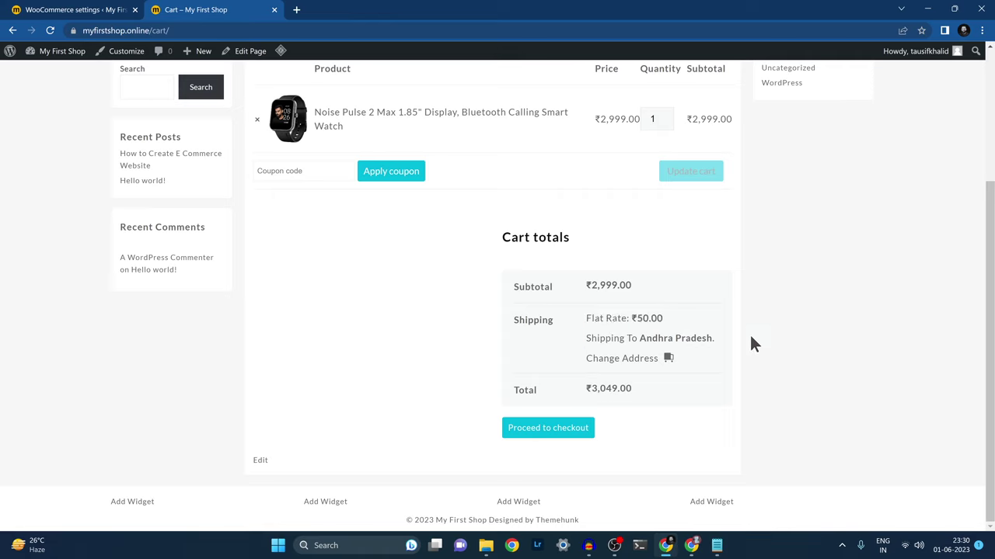
- Recalculate the cart shipping with Assam as the destination state
{"action": "left_click", "coordinate": [644, 365]}
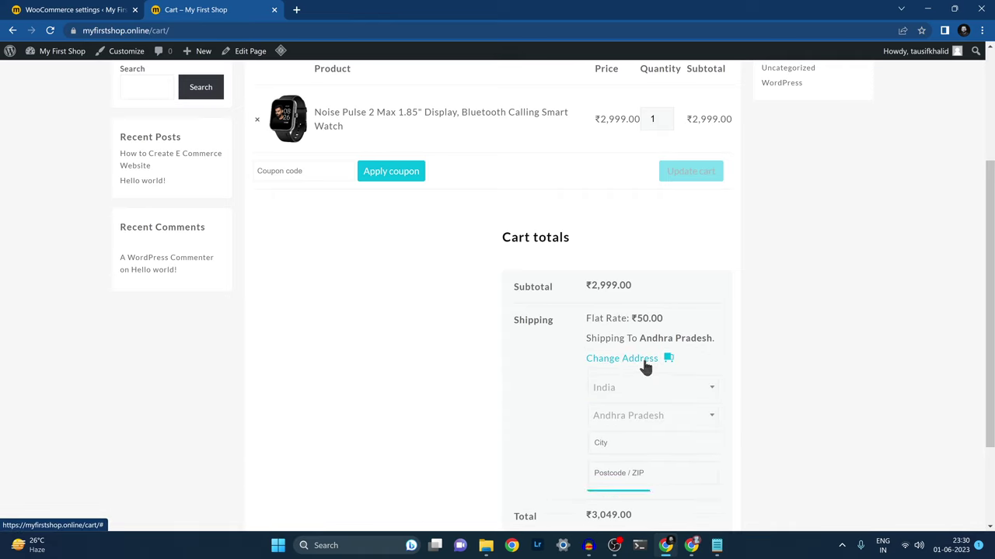
{"action": "left_click", "coordinate": [692, 424]}
{"action": "left_click", "coordinate": [779, 383]}
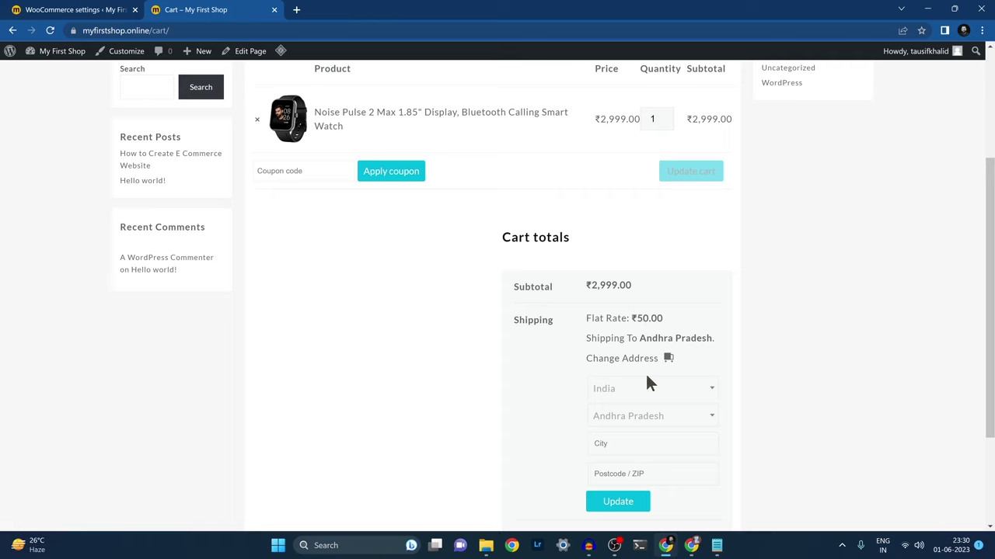
{"action": "left_click", "coordinate": [650, 418]}
{"action": "scroll", "coordinate": [642, 373], "scroll_direction": "down", "scroll_amount": 3}
{"action": "scroll", "coordinate": [642, 365], "scroll_direction": "up", "scroll_amount": 3}
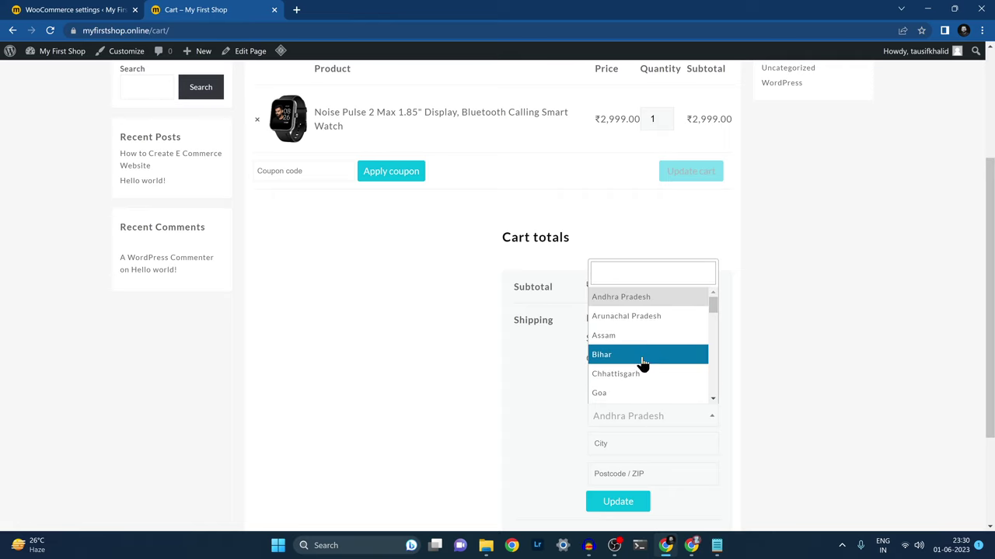
{"action": "left_click", "coordinate": [638, 339]}
{"action": "left_click", "coordinate": [628, 502]}
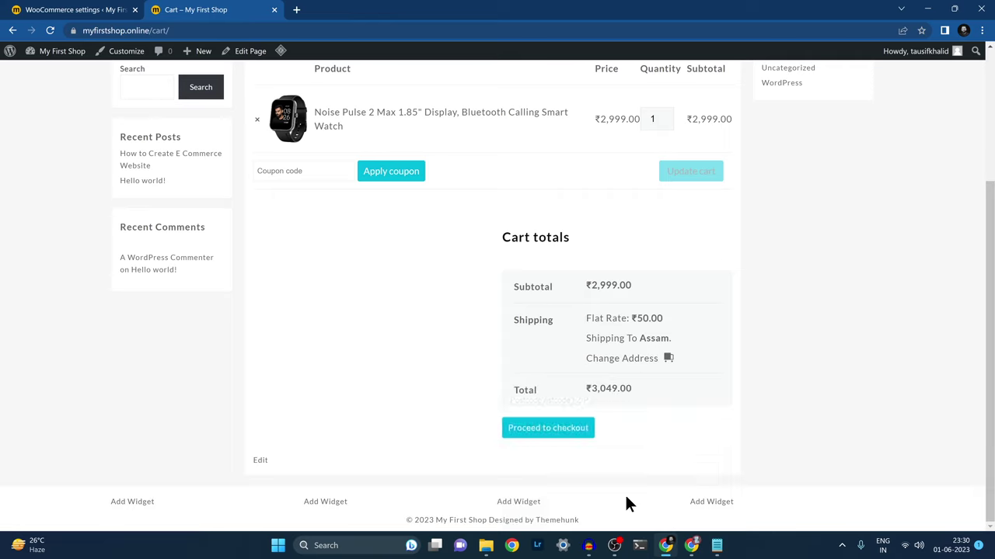
- Recalculate shipping for Delhi and check the Free Shipping result
{"action": "left_click", "coordinate": [640, 360]}
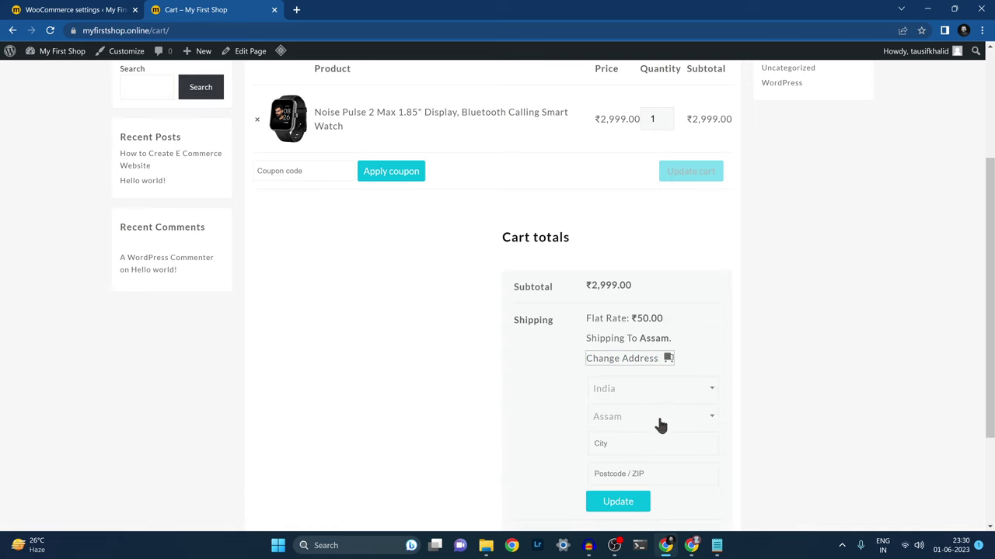
{"action": "left_click", "coordinate": [657, 410]}
{"action": "scroll", "coordinate": [658, 370], "scroll_direction": "down", "scroll_amount": 10}
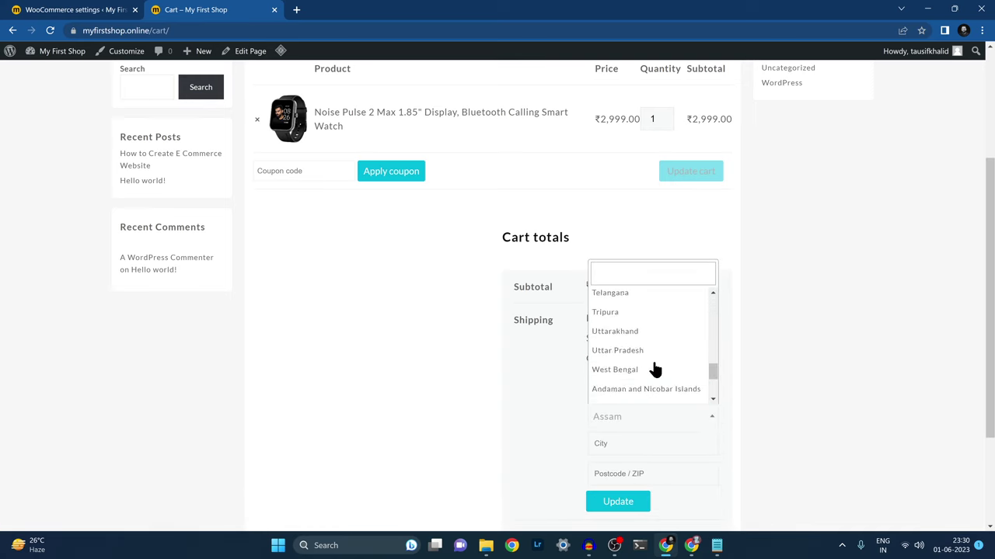
{"action": "scroll", "coordinate": [655, 370], "scroll_direction": "down", "scroll_amount": 1}
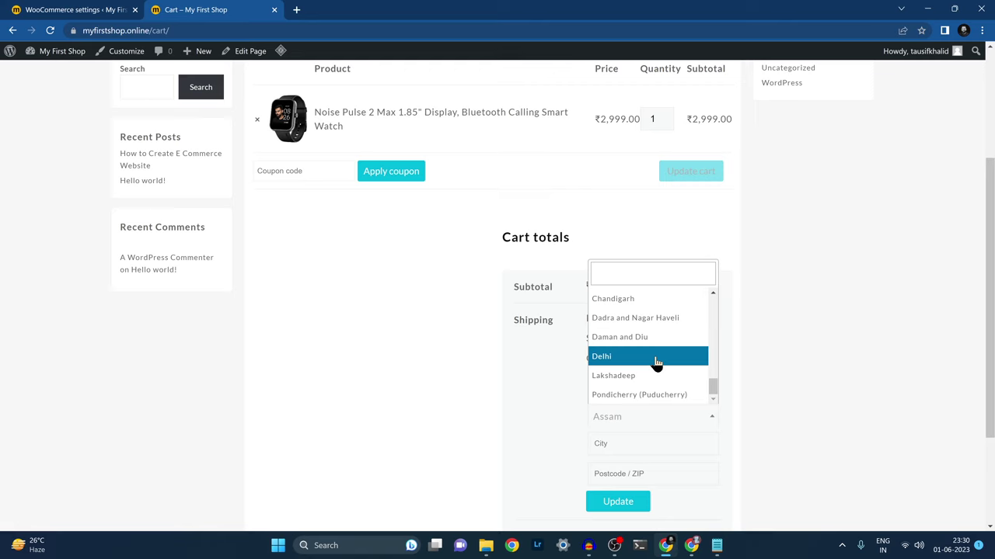
{"action": "left_click", "coordinate": [655, 359]}
{"action": "left_click", "coordinate": [628, 503]}
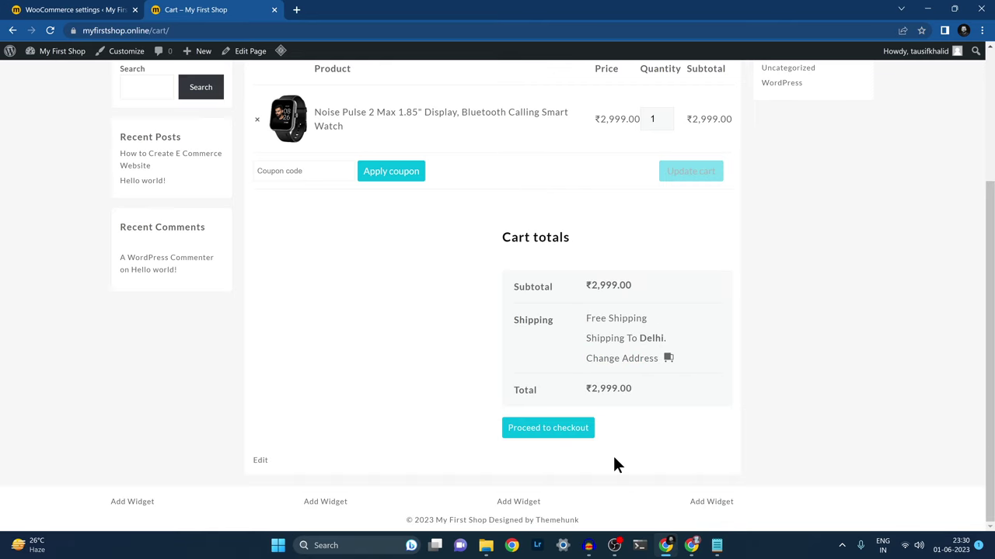
{"action": "left_click_drag", "start_coordinate": [610, 322], "coordinate": [647, 321]}
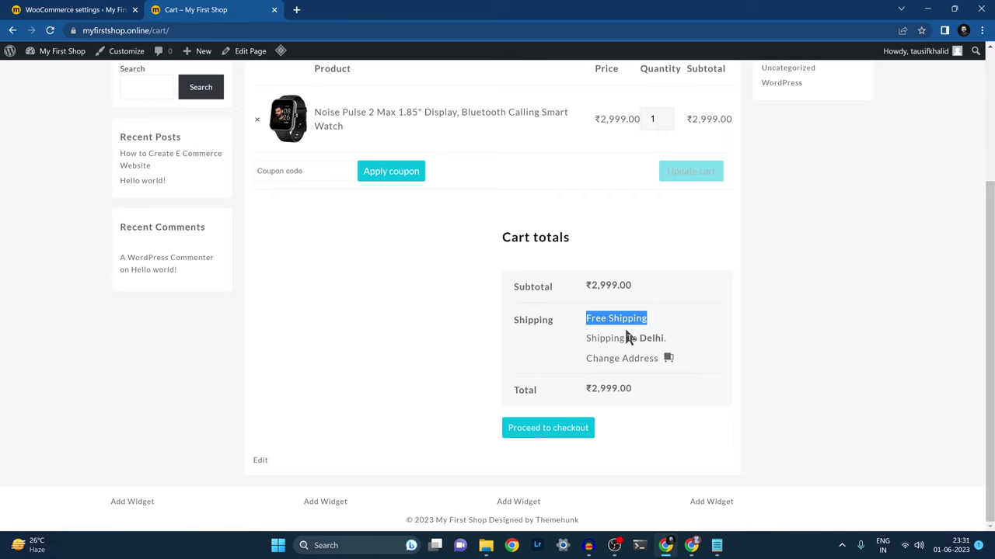
{"action": "left_click", "coordinate": [648, 321]}
- Recalculate shipping for Chandigarh, which gives ₹50.00 flat-rate shipping
{"action": "scroll", "coordinate": [648, 321], "scroll_direction": "up", "scroll_amount": 1}
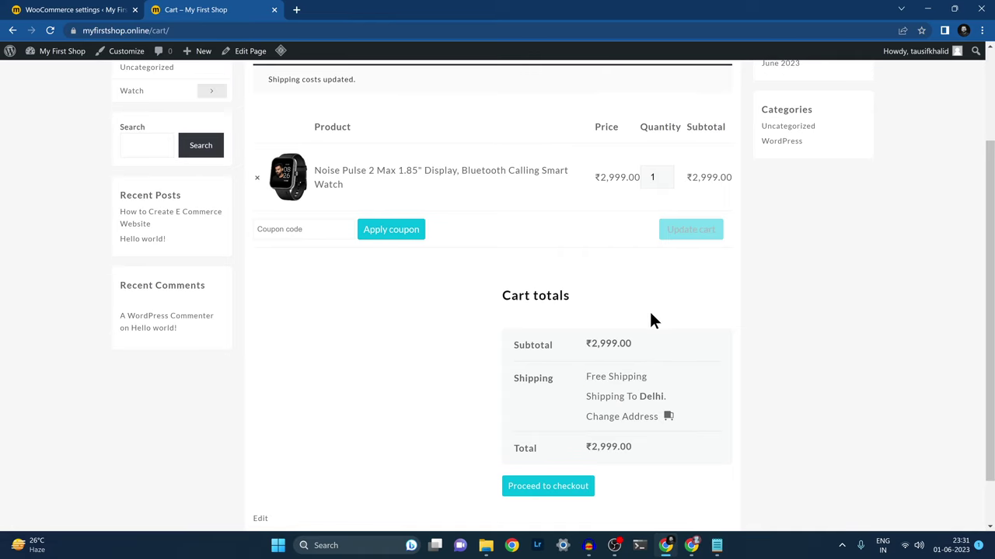
{"action": "left_click", "coordinate": [666, 419]}
{"action": "scroll", "coordinate": [668, 365], "scroll_direction": "down", "scroll_amount": 2}
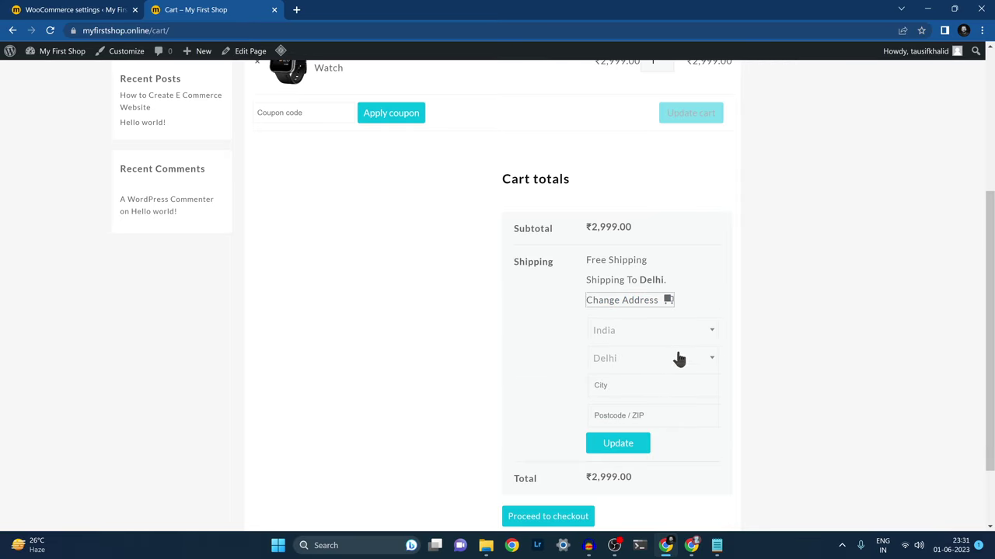
{"action": "left_click", "coordinate": [654, 362]}
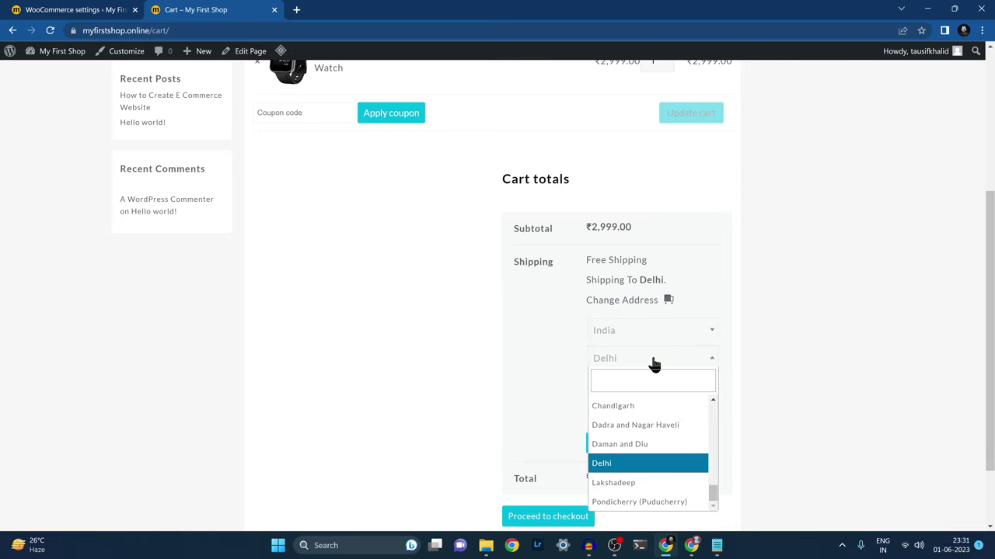
{"action": "left_click", "coordinate": [662, 408]}
{"action": "left_click", "coordinate": [610, 447]}
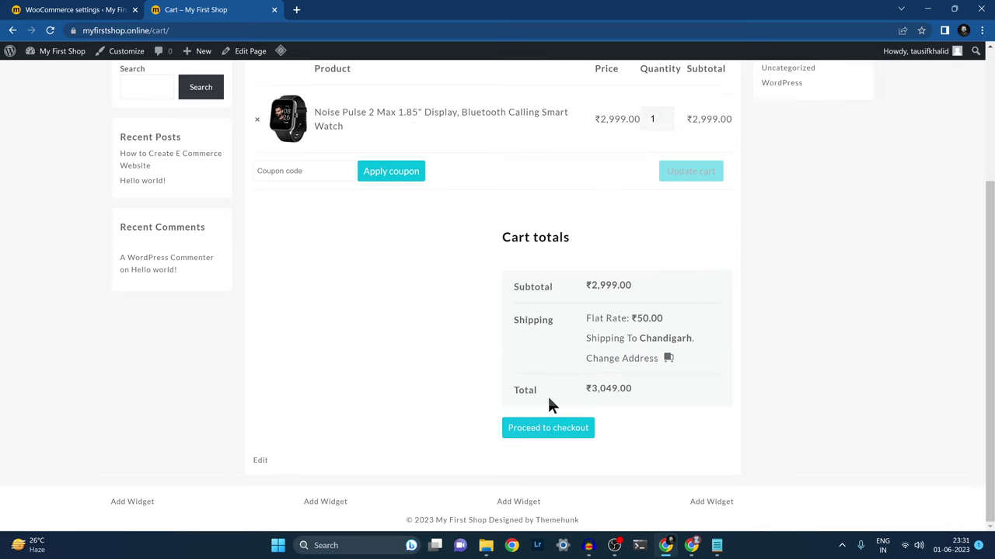
- Raise the watch quantity to 5 and update the cart to a ₹15,045.00 total
{"action": "scroll", "coordinate": [556, 366], "scroll_direction": "down", "scroll_amount": 2}
{"action": "left_click", "coordinate": [669, 115]}
{"action": "left_click", "coordinate": [669, 115]}
{"action": "left_click", "coordinate": [669, 115]}
{"action": "left_click", "coordinate": [669, 115]}
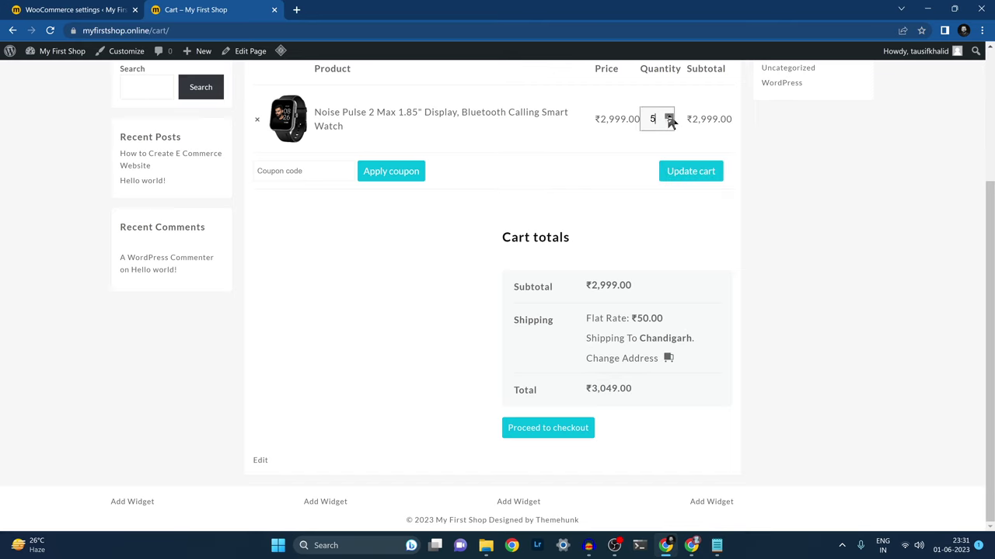
{"action": "left_click", "coordinate": [695, 177]}
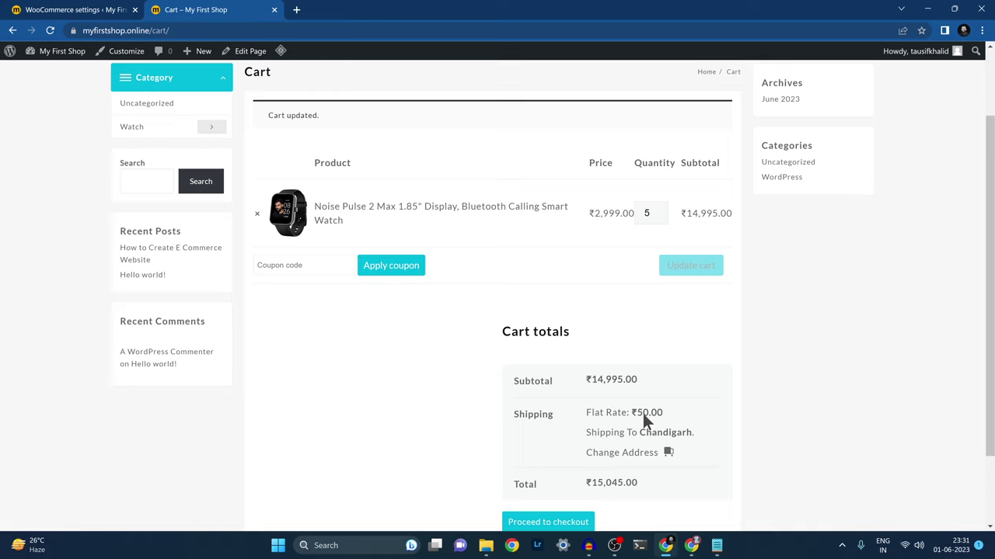
- Change the Other State flat rate cost from 50 to 50*[qty], save, and return to the cart
{"action": "left_click", "coordinate": [92, 11]}
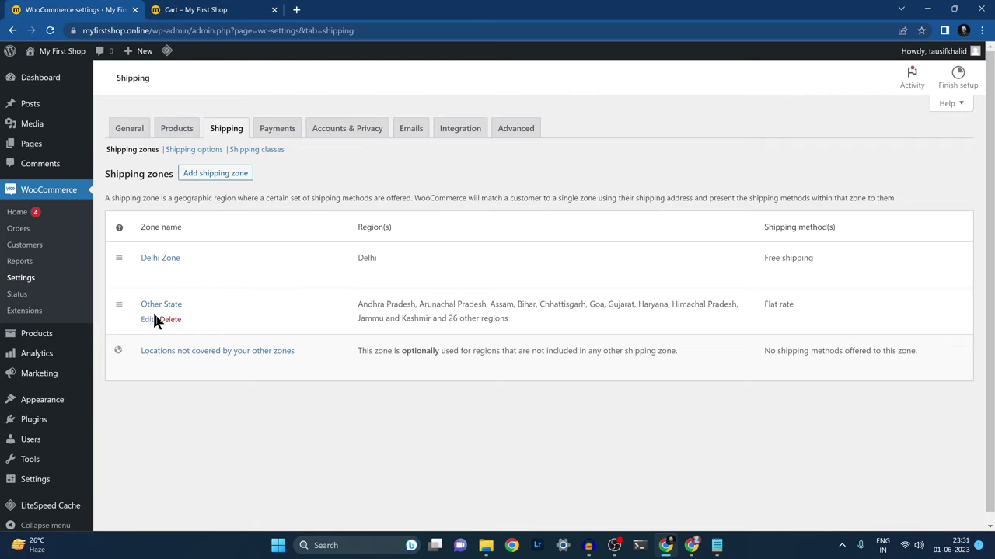
{"action": "left_click", "coordinate": [147, 321]}
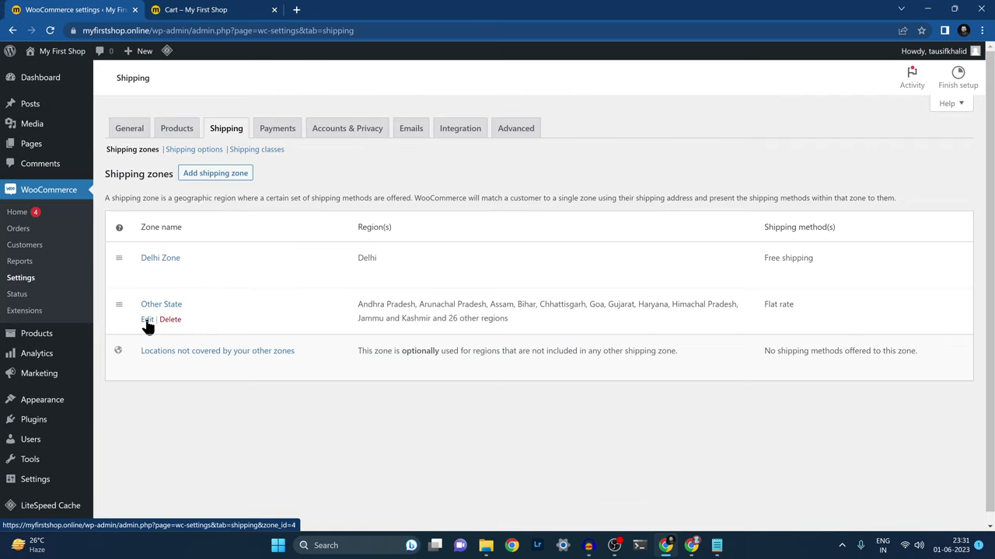
{"action": "scroll", "coordinate": [545, 295], "scroll_direction": "down", "scroll_amount": 3}
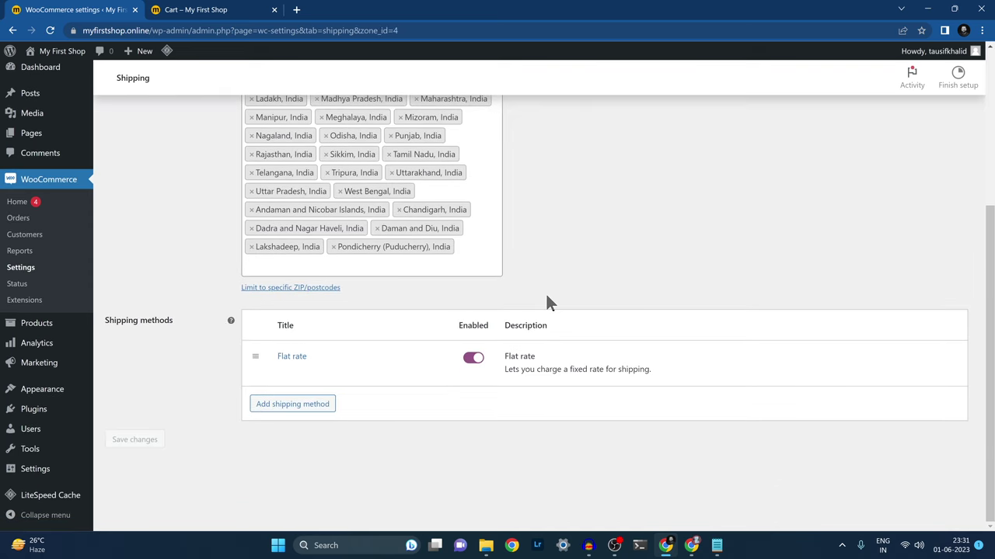
{"action": "scroll", "coordinate": [426, 349], "scroll_direction": "up", "scroll_amount": 1}
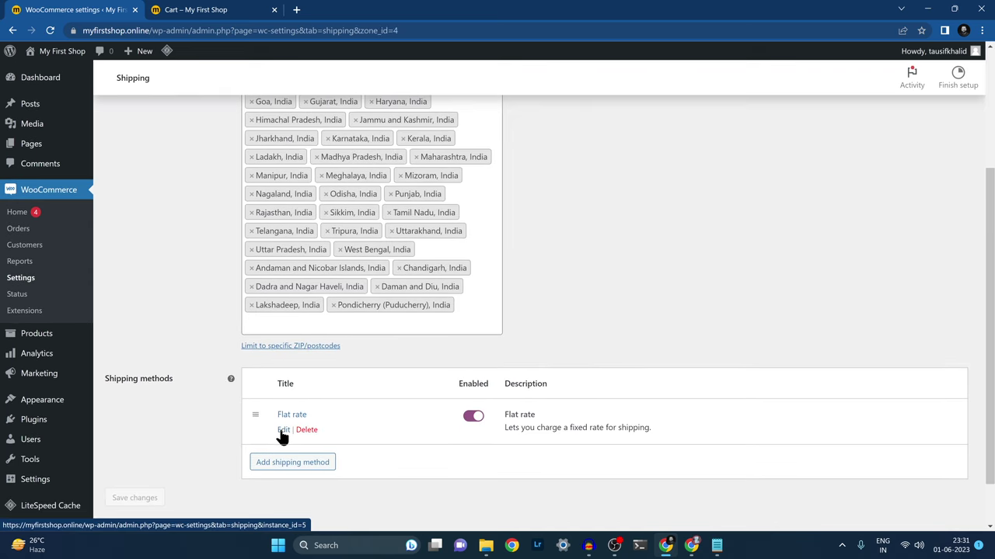
{"action": "left_click", "coordinate": [283, 430]}
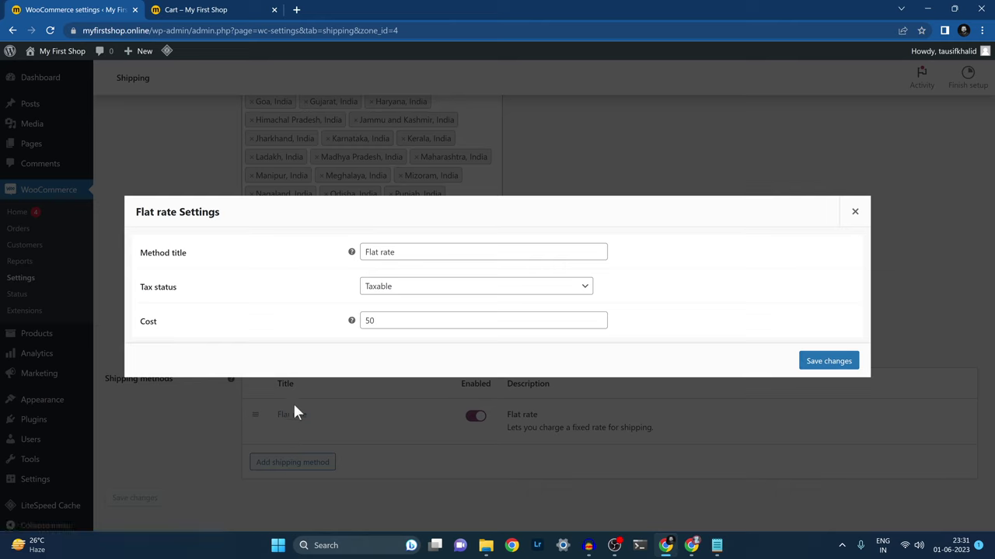
{"action": "left_click_drag", "start_coordinate": [380, 322], "coordinate": [350, 326]}
{"action": "left_click", "coordinate": [398, 320]}
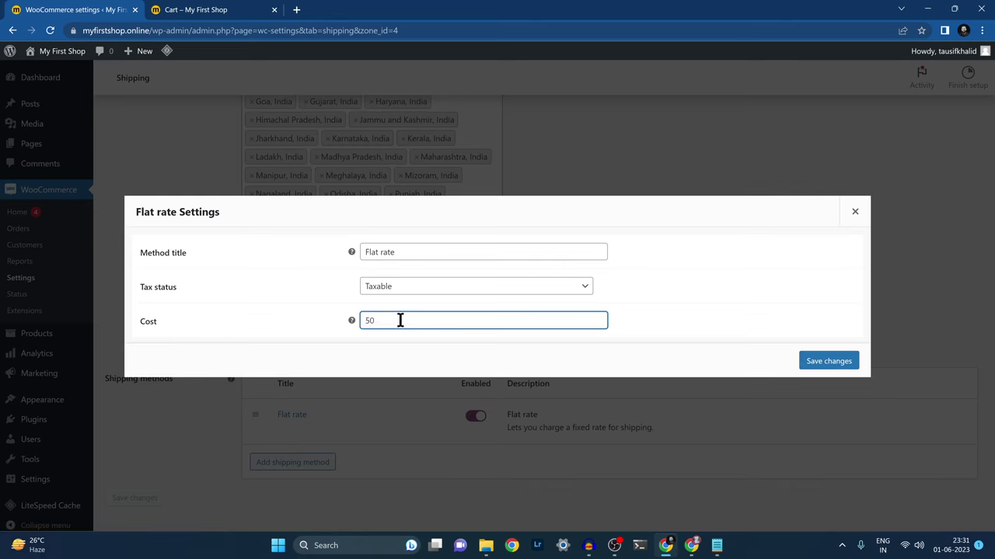
{"action": "type", "text": "*"}
{"action": "mouse_move", "coordinate": [361, 320]}
{"action": "left_mouse_down"}
{"action": "mouse_move", "coordinate": [403, 318]}
{"action": "mouse_move", "coordinate": [362, 325]}
{"action": "mouse_move", "coordinate": [378, 324]}
{"action": "left_mouse_up"}
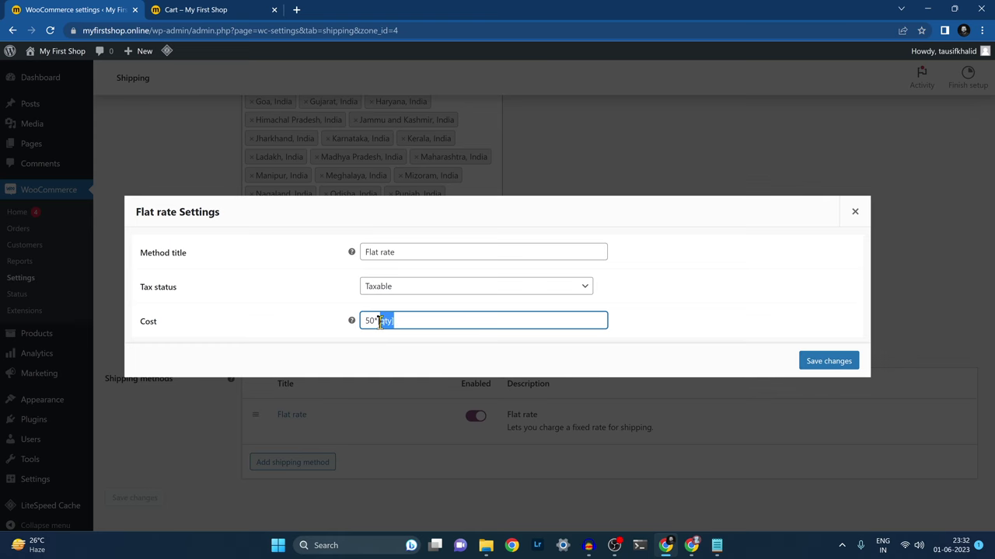
{"action": "left_click", "coordinate": [828, 362]}
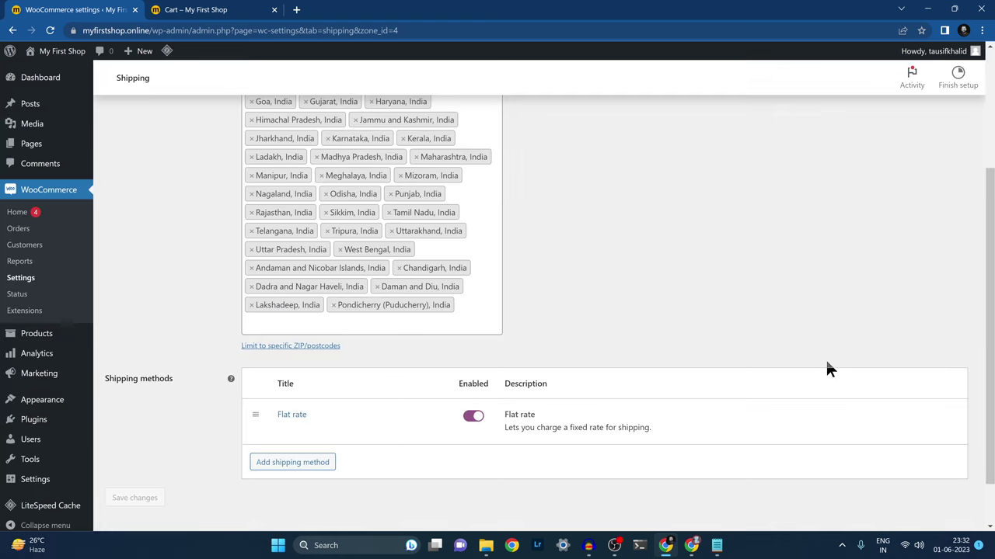
{"action": "left_click", "coordinate": [218, 7]}
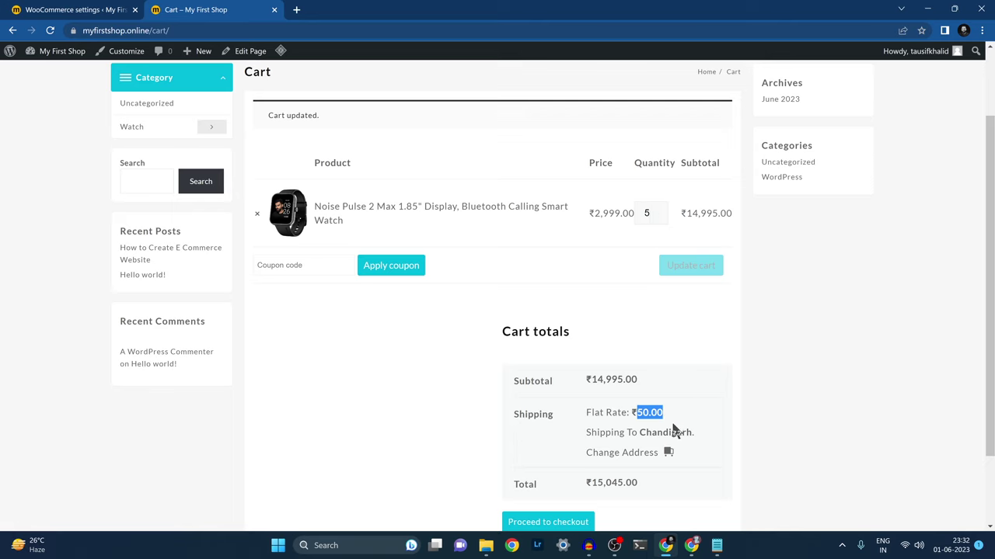
- Reload the cart to show ₹250.00 shipping and recheck the 50*[qty] flat rate cost
{"action": "left_click", "coordinate": [55, 29]}
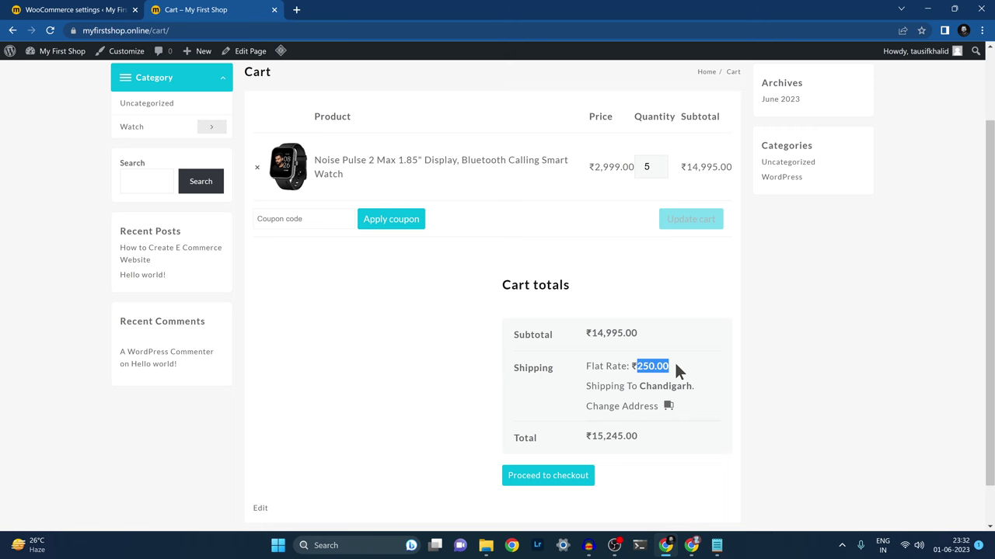
{"action": "left_click", "coordinate": [85, 9]}
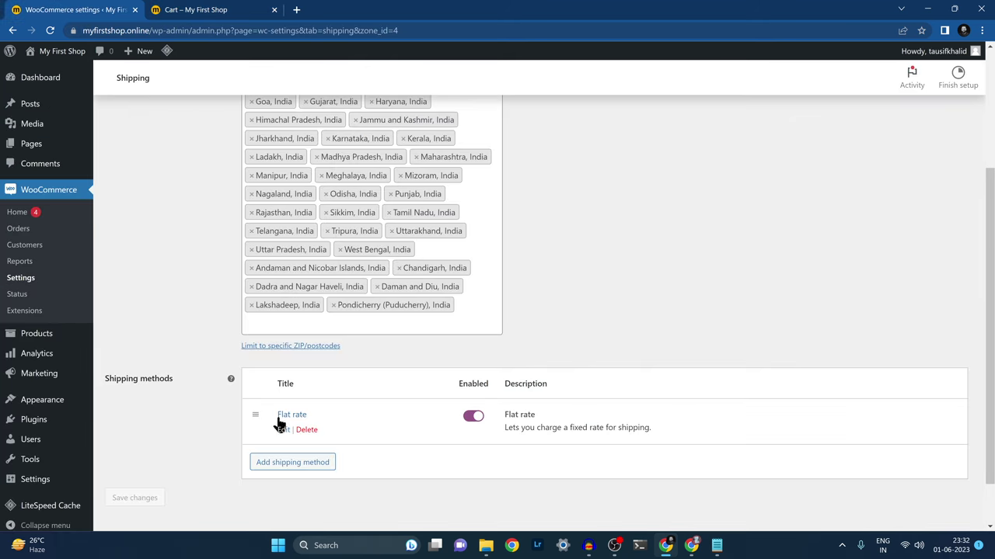
{"action": "left_click", "coordinate": [282, 429]}
{"action": "left_click", "coordinate": [402, 321]}
{"action": "triple_click", "coordinate": [410, 321]}
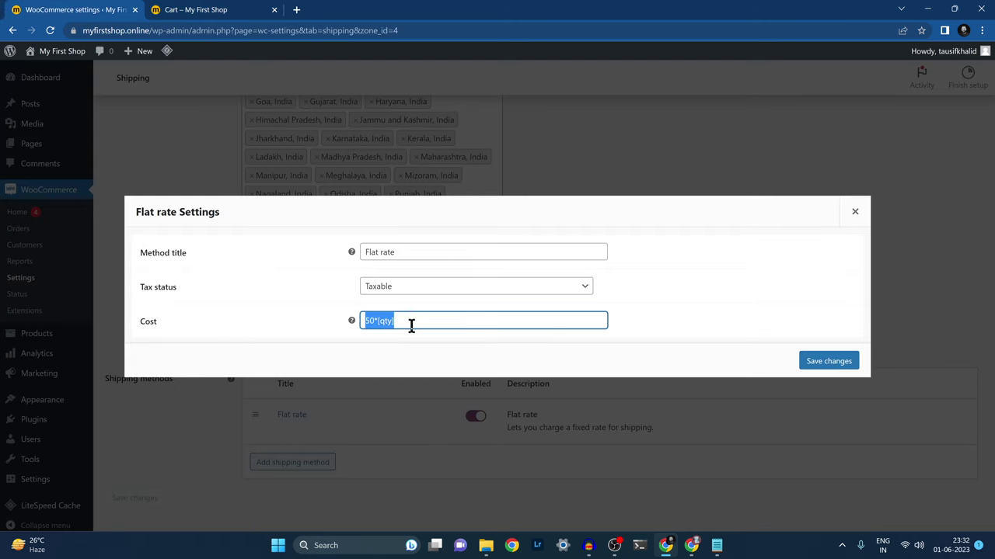
{"action": "left_click", "coordinate": [425, 321]}
{"action": "triple_click", "coordinate": [424, 321]}
{"action": "left_click", "coordinate": [460, 322]}
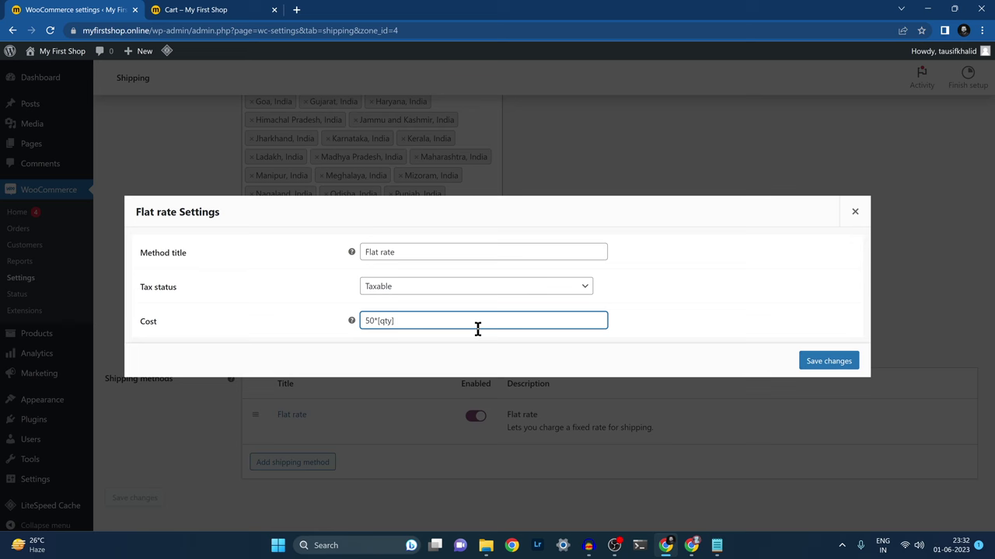
{"action": "left_click", "coordinate": [855, 212]}
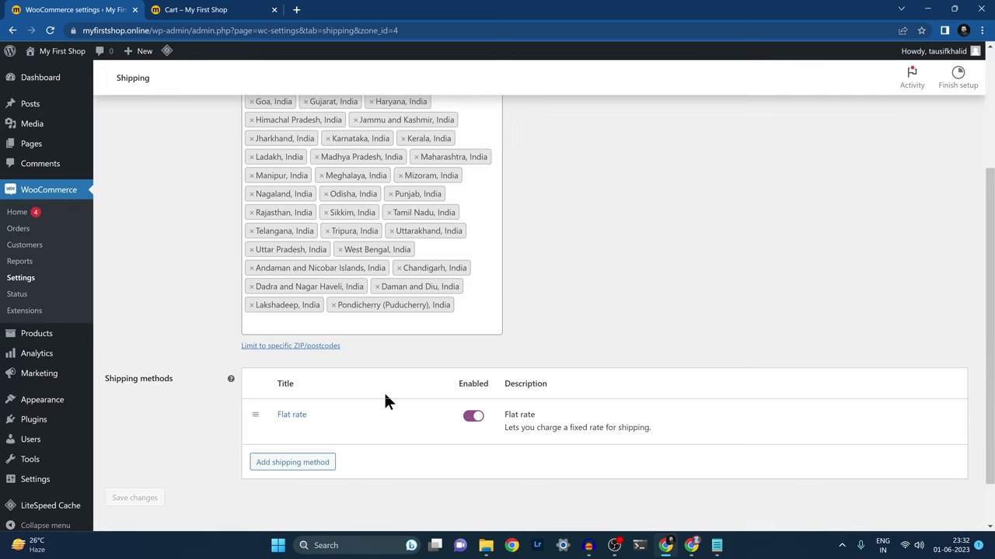
- Go back to the Shipping zones list
{"action": "scroll", "coordinate": [384, 399], "scroll_direction": "up", "scroll_amount": 3}
{"action": "scroll", "coordinate": [384, 399], "scroll_direction": "down", "scroll_amount": 3}
{"action": "scroll", "coordinate": [350, 361], "scroll_direction": "up", "scroll_amount": 3}
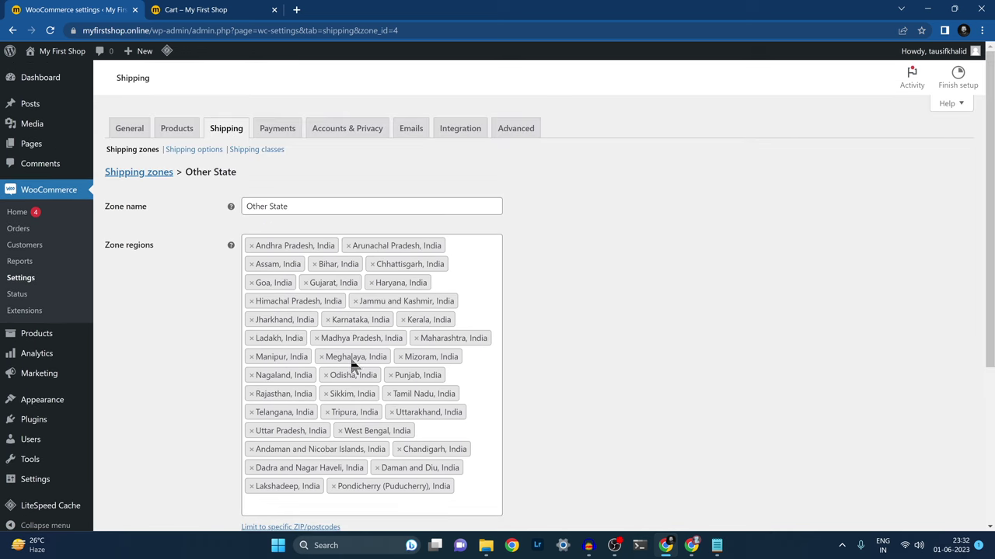
{"action": "left_click", "coordinate": [143, 175]}
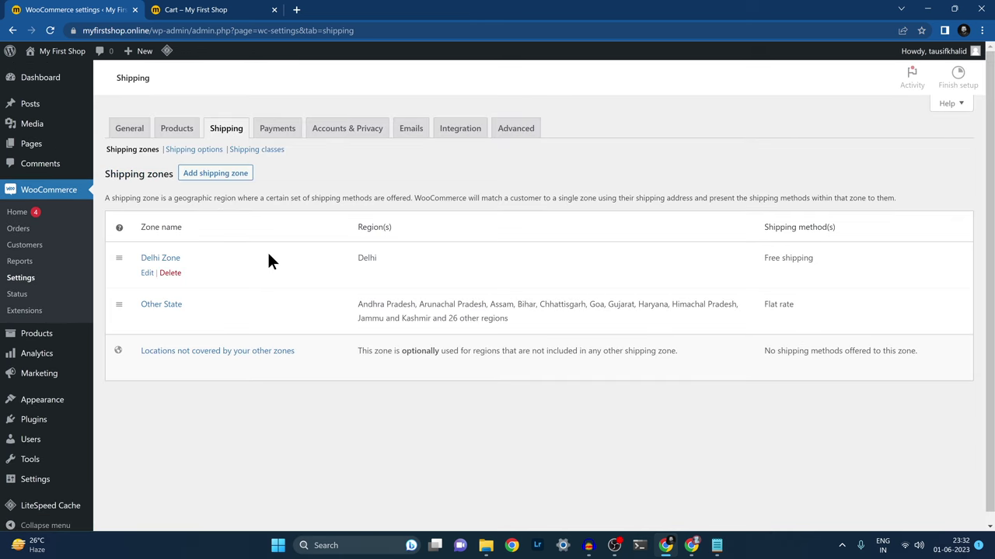
- Rename Delhi Zone's Free shipping method to 'Regular Shipping' and save it
{"action": "left_click", "coordinate": [146, 274]}
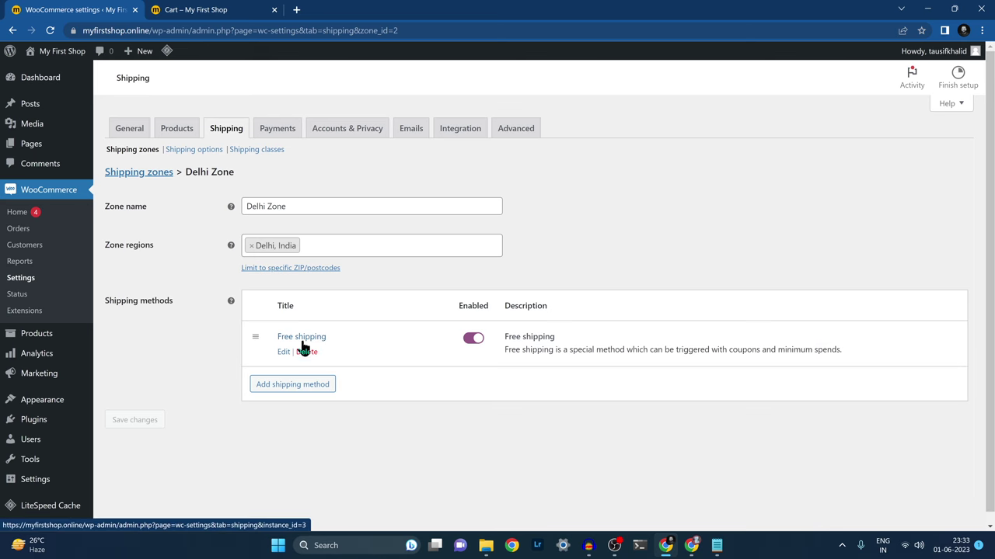
{"action": "left_click", "coordinate": [285, 352]}
{"action": "left_click", "coordinate": [428, 270]}
{"action": "left_click_drag", "start_coordinate": [428, 270], "coordinate": [327, 281]}
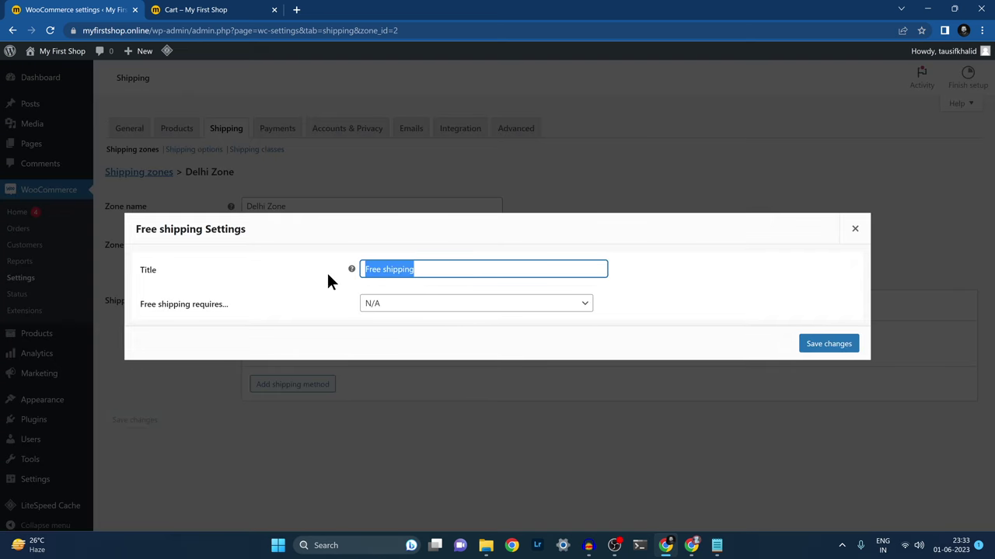
{"action": "type", "text": "Regu"}
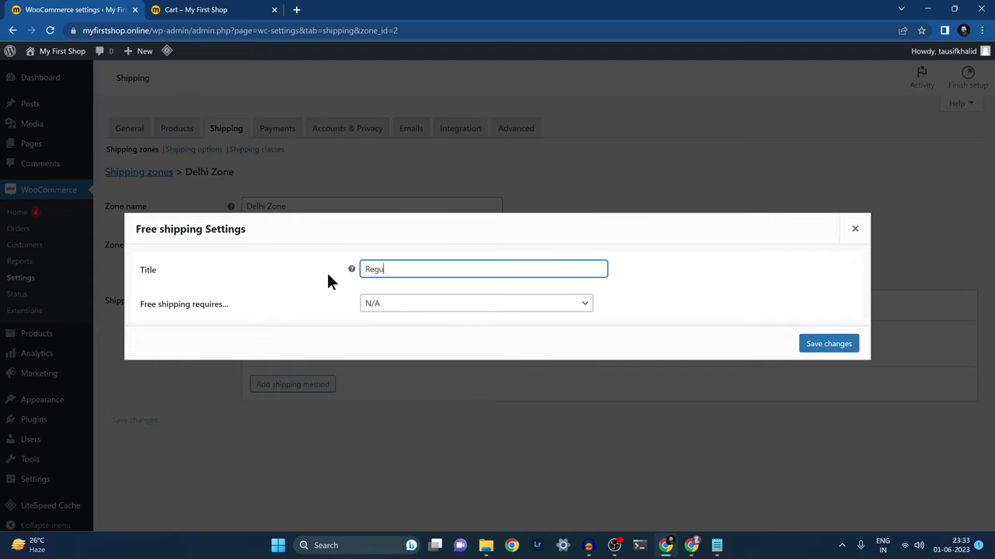
{"action": "type", "text": "lar Shipping"}
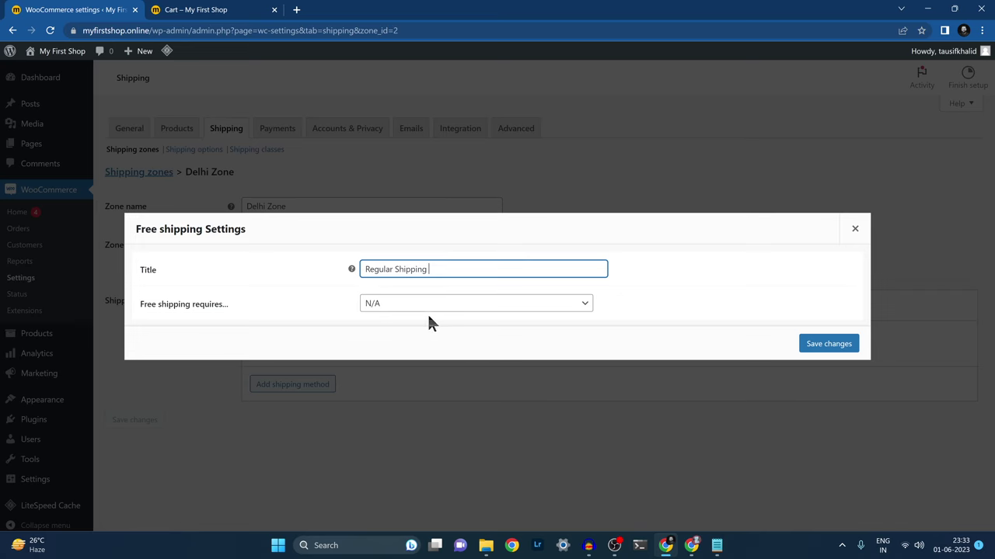
{"action": "left_click", "coordinate": [842, 348]}
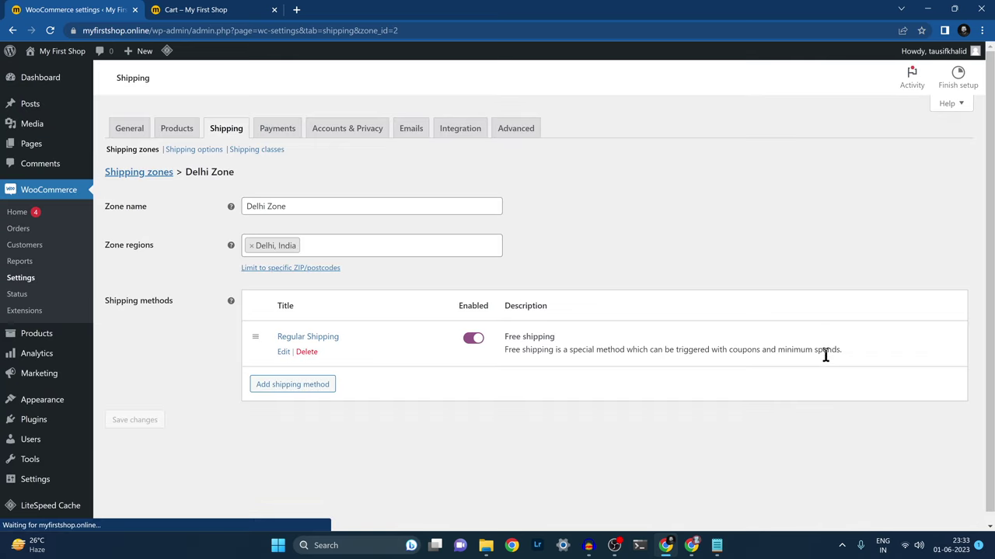
- Add a Flat rate method titled 'Fast Shipping' with cost 100 to Delhi Zone
{"action": "left_click", "coordinate": [307, 388]}
{"action": "left_click", "coordinate": [386, 295]}
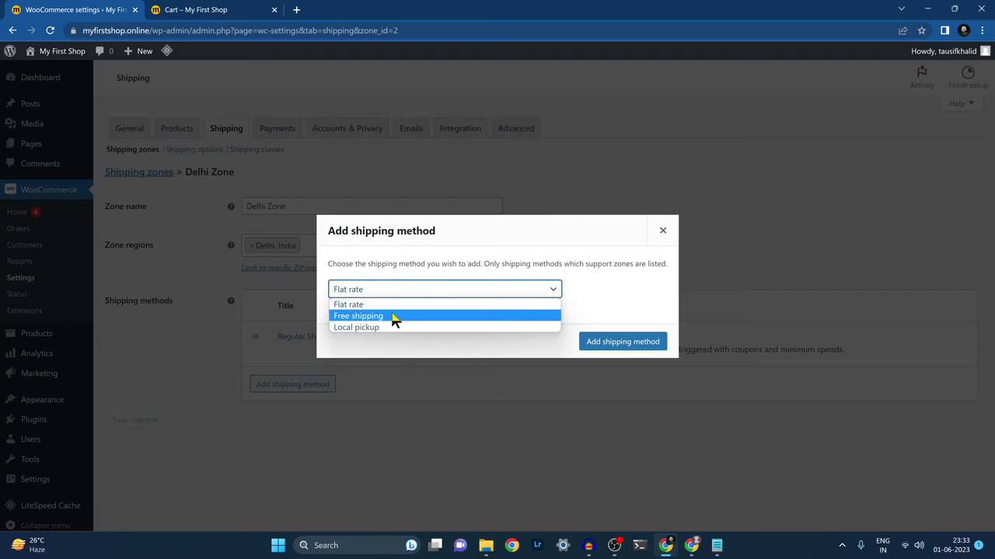
{"action": "left_click", "coordinate": [392, 305]}
{"action": "left_click", "coordinate": [634, 342]}
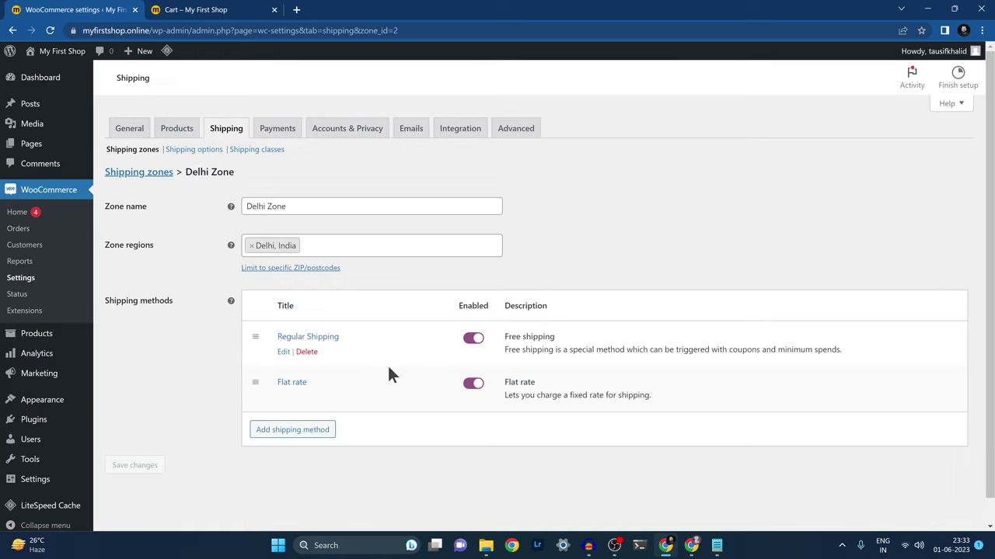
{"action": "left_click", "coordinate": [284, 397]}
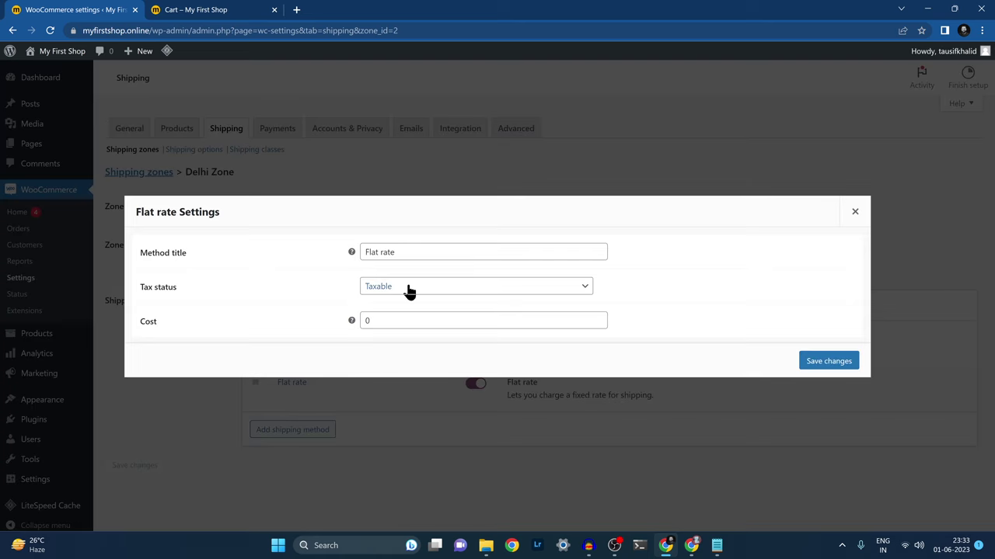
{"action": "triple_click", "coordinate": [403, 248]}
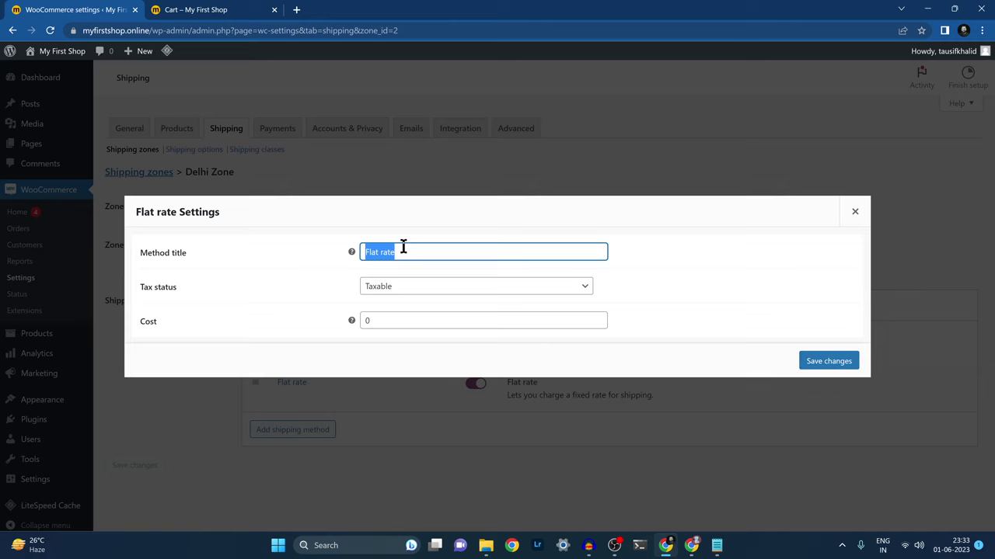
{"action": "type", "text": "Fast "}
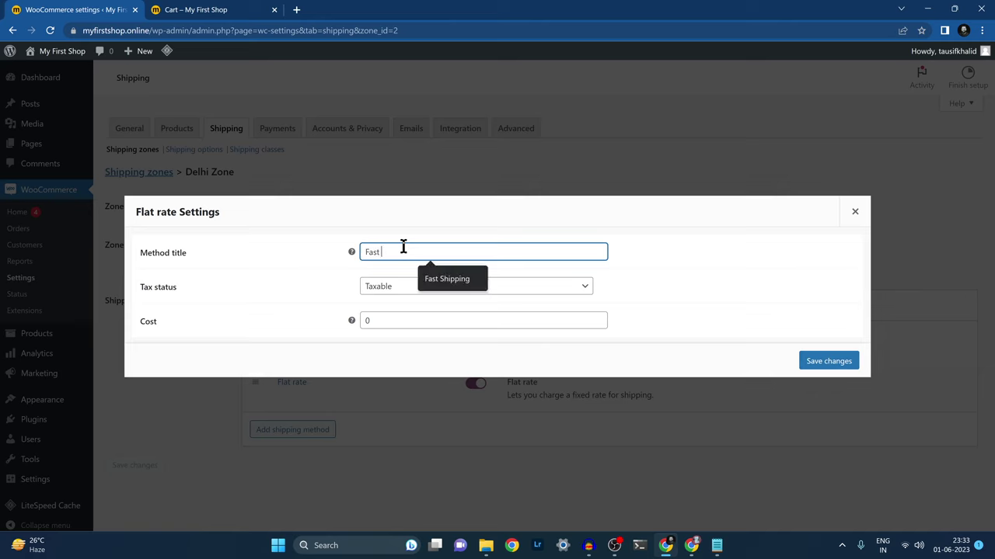
{"action": "type", "text": "Shipping"}
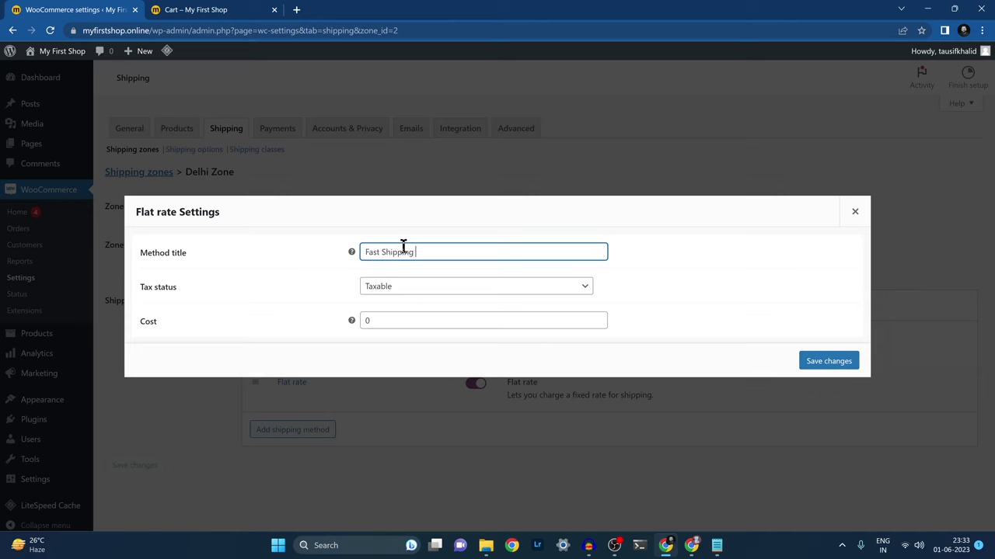
{"action": "key", "text": "Tab"}
{"action": "key", "text": "Tab"}
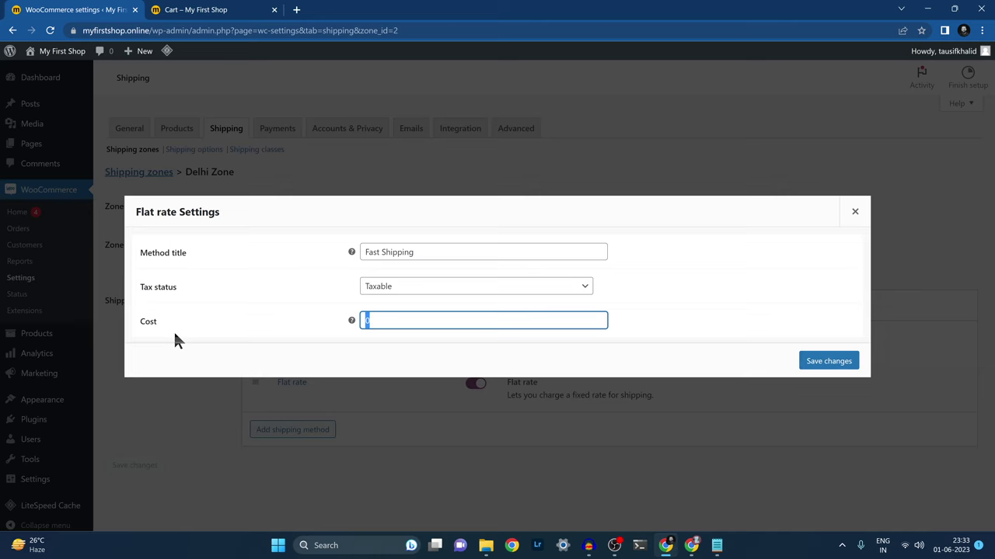
{"action": "type", "text": "100"}
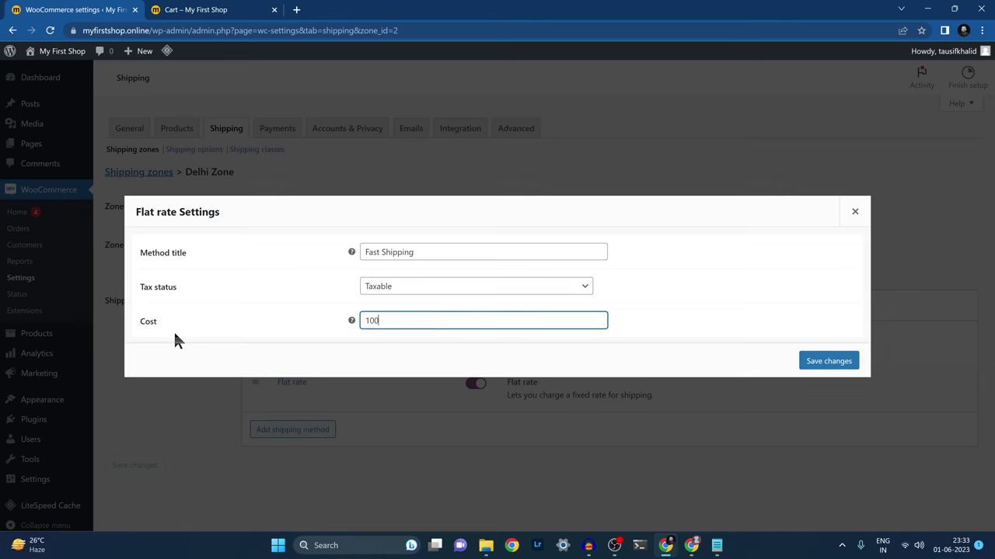
{"action": "left_click", "coordinate": [823, 363]}
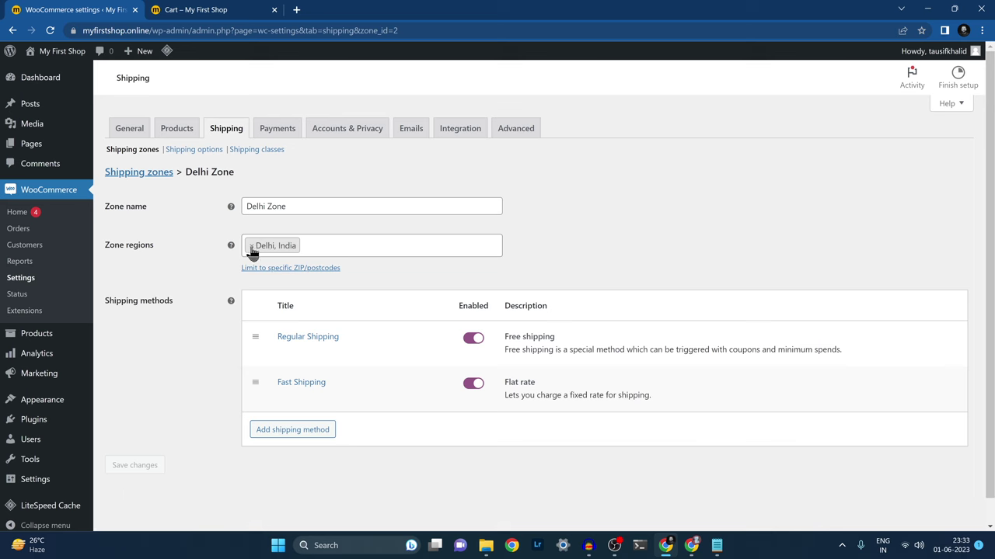
{"action": "key", "text": "ctrl+Tab"}
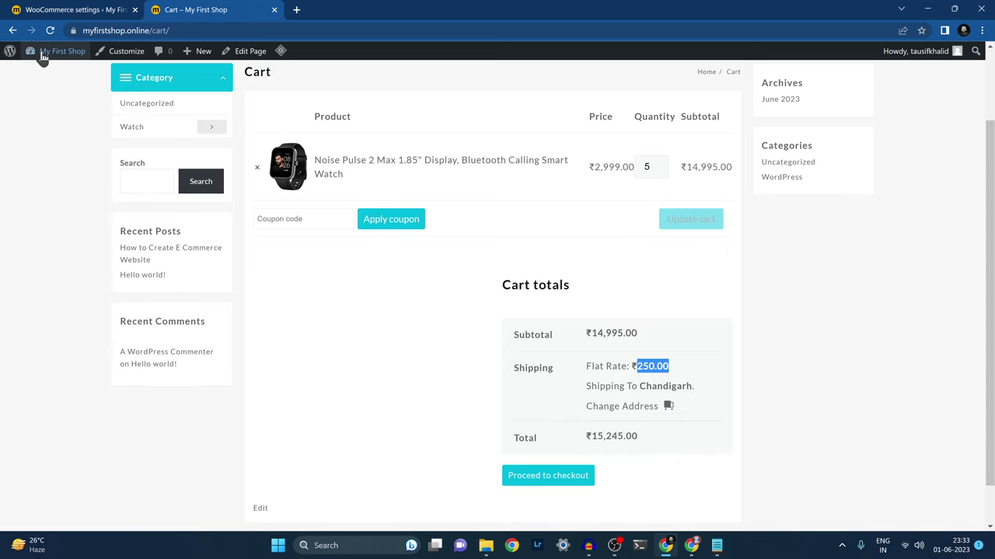
- Reload the cart and recalculate shipping with Delhi as the state
{"action": "left_click", "coordinate": [49, 31]}
{"action": "left_click", "coordinate": [648, 407]}
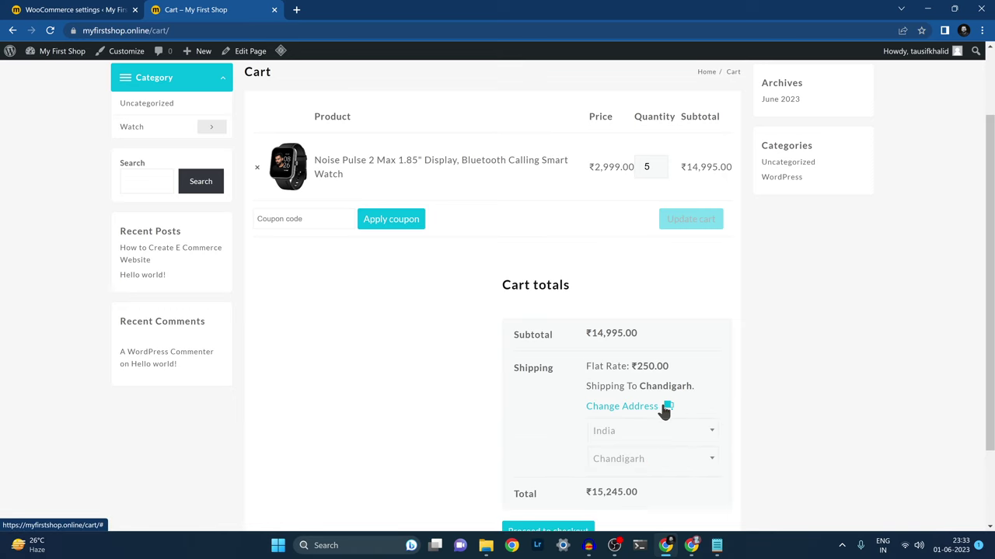
{"action": "scroll", "coordinate": [662, 396], "scroll_direction": "down", "scroll_amount": 1}
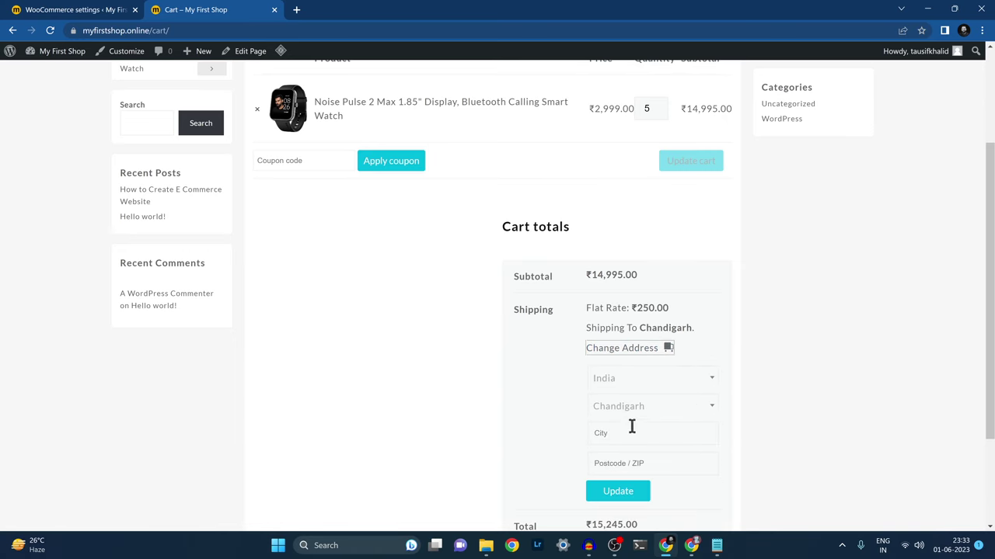
{"action": "left_click", "coordinate": [655, 411]}
{"action": "left_click", "coordinate": [653, 388]}
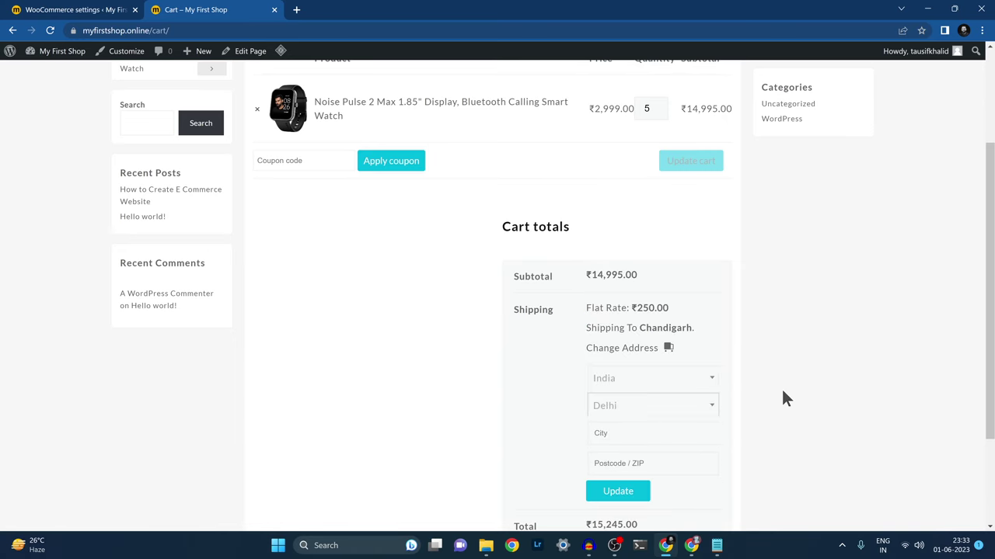
{"action": "left_click", "coordinate": [629, 490]}
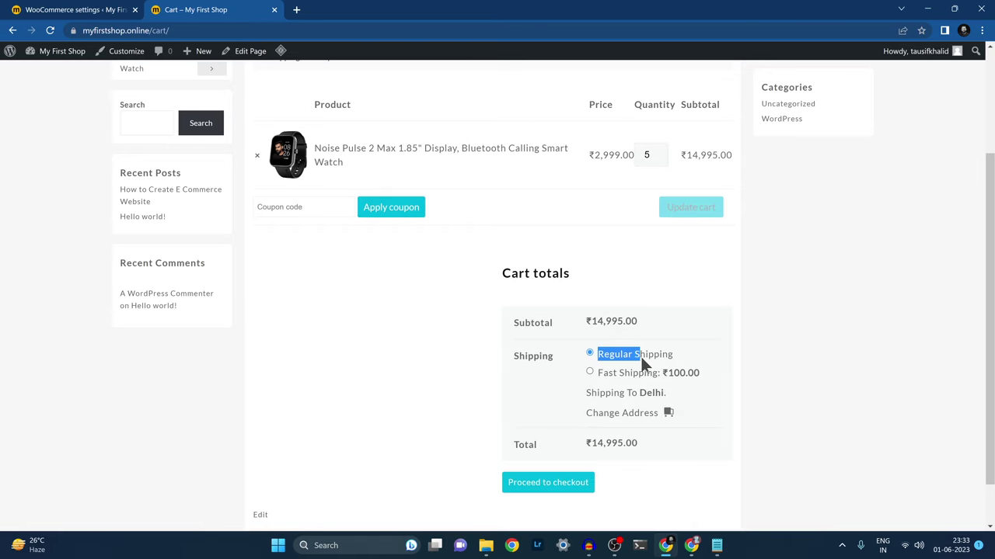
- Choose Fast Shipping at ₹100, bringing the cart total to ₹15,095.00
{"action": "left_click_drag", "start_coordinate": [640, 356], "coordinate": [681, 355]}
{"action": "left_click_drag", "start_coordinate": [598, 374], "coordinate": [626, 376]}
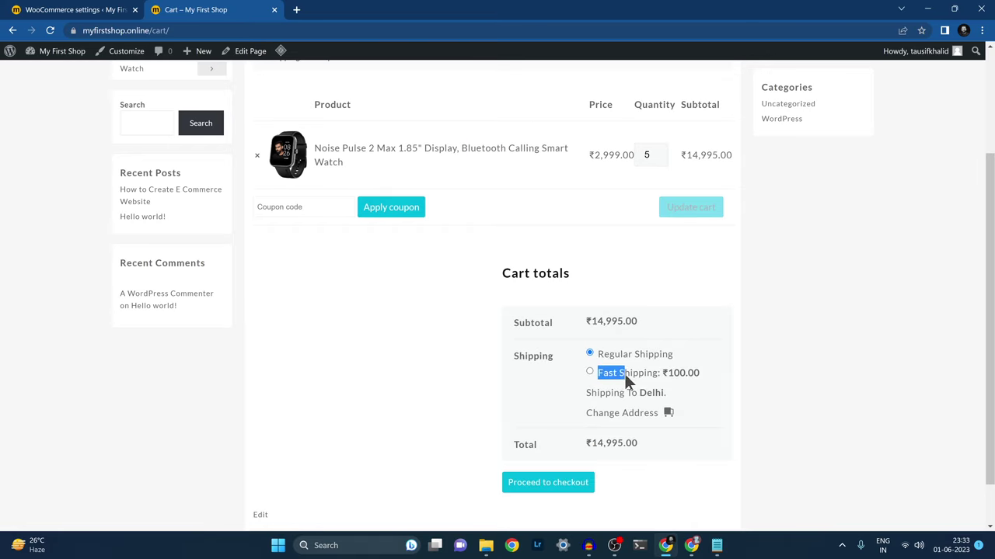
{"action": "left_click", "coordinate": [613, 377]}
{"action": "left_click_drag", "start_coordinate": [619, 378], "coordinate": [674, 366]}
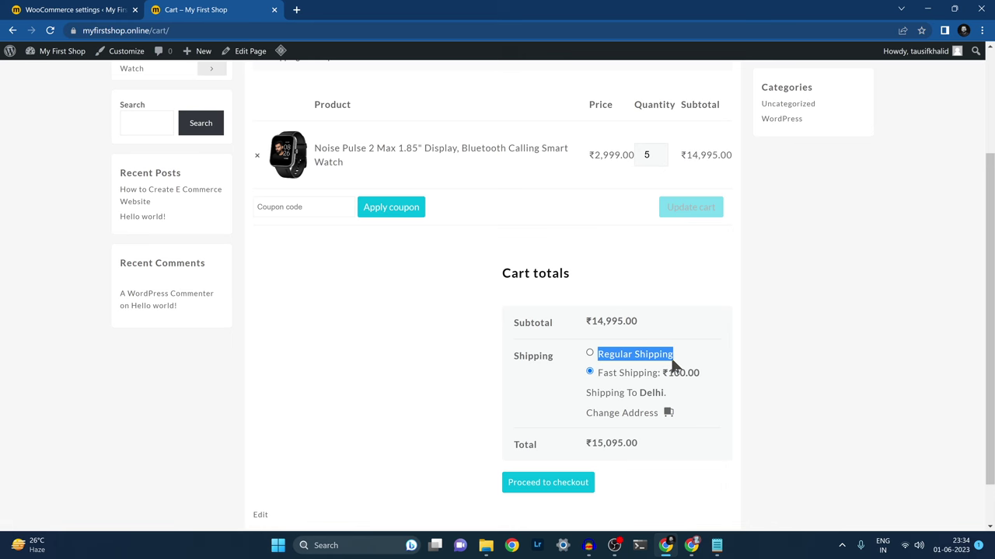
{"action": "left_click", "coordinate": [107, 9]}
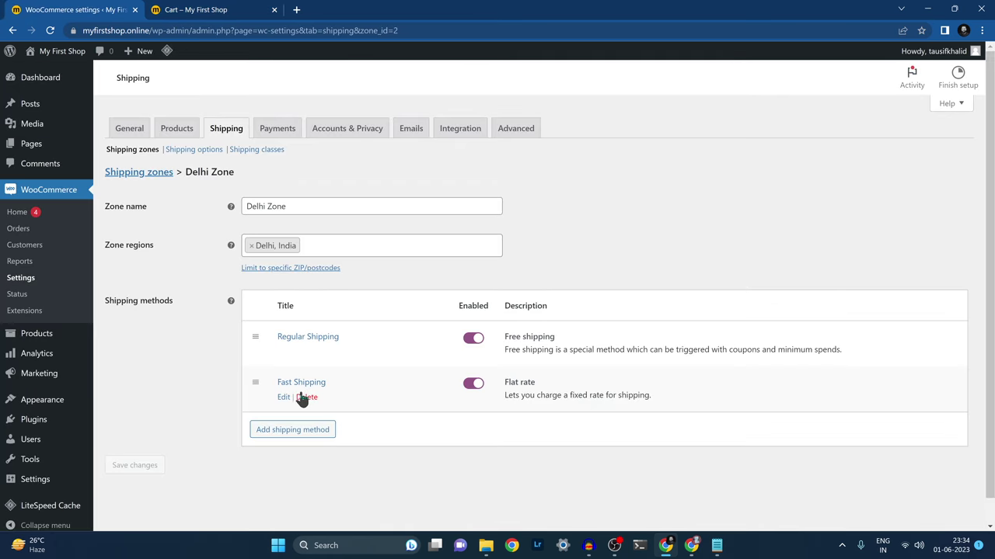
- Glance at Delhi Zone's postcode limits, then go back to the Shipping zones list
{"action": "left_click", "coordinate": [303, 269]}
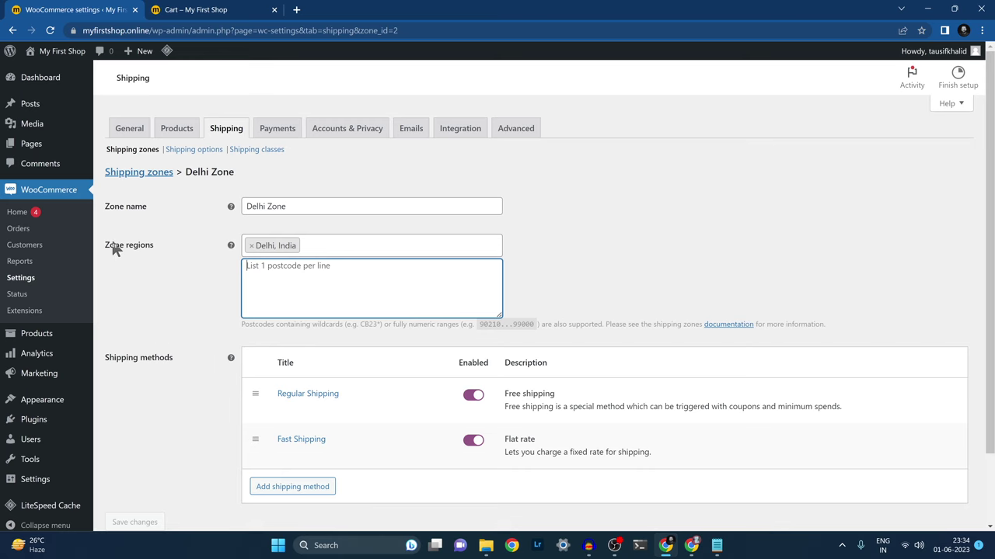
{"action": "left_click", "coordinate": [140, 172]}
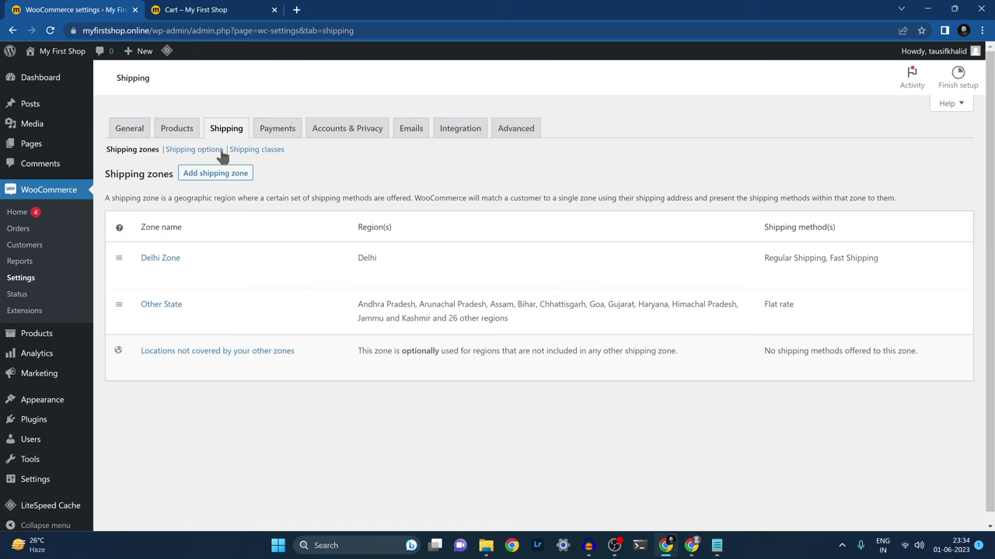
- Open Shipping options and preview the current cart and checkout pages
{"action": "left_click", "coordinate": [190, 150]}
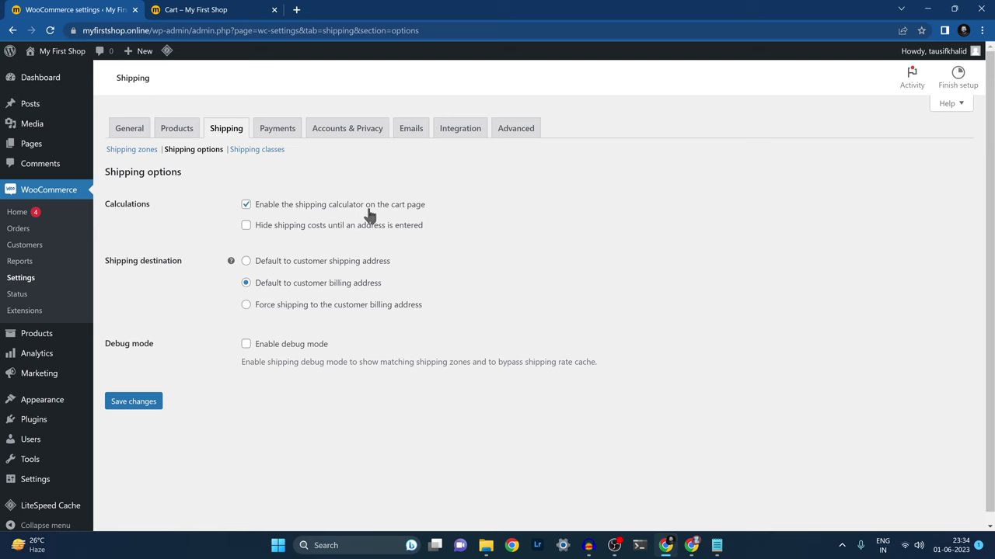
{"action": "key", "text": "ctrl+Tab"}
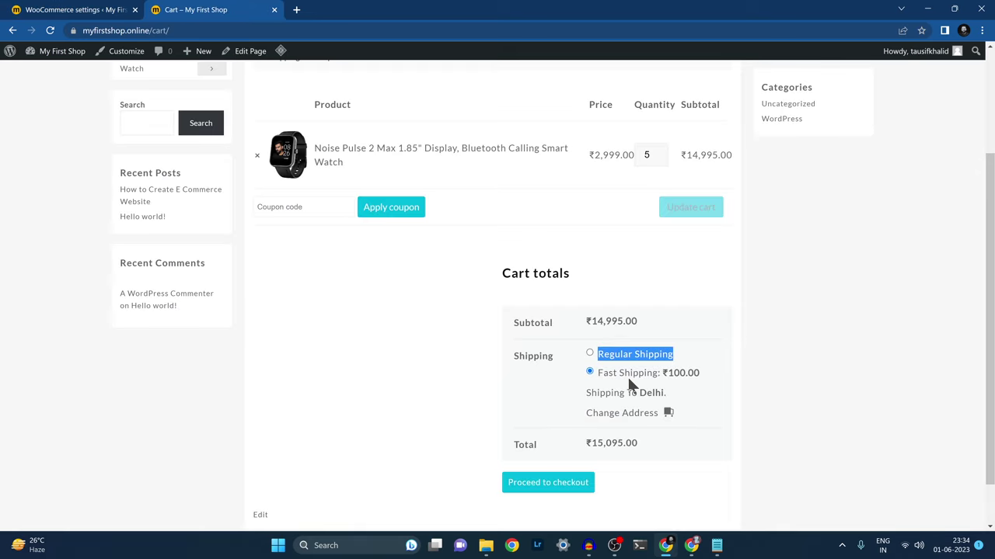
{"action": "left_click", "coordinate": [561, 486]}
{"action": "scroll", "coordinate": [638, 388], "scroll_direction": "down", "scroll_amount": 1}
{"action": "scroll", "coordinate": [636, 379], "scroll_direction": "up", "scroll_amount": 1}
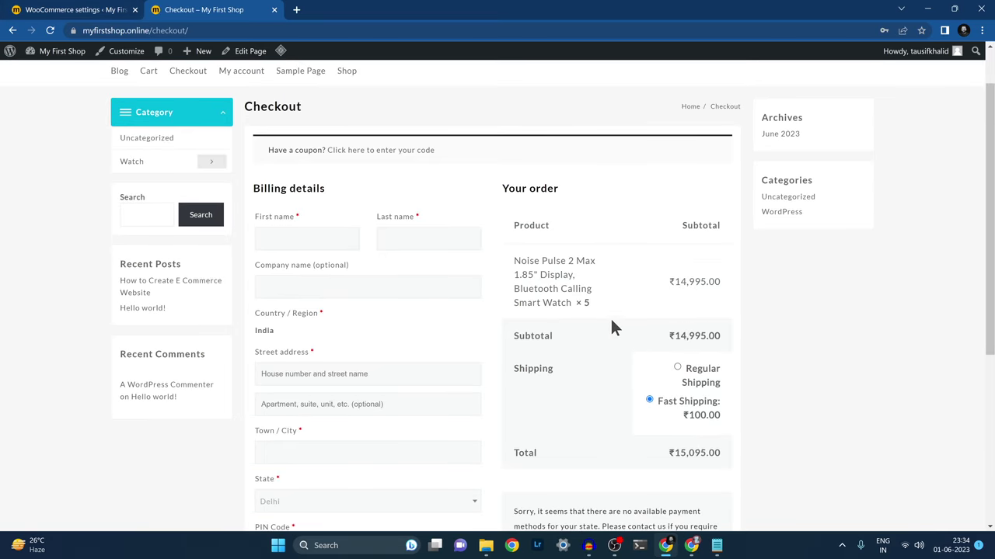
- Enable 'Hide shipping costs until an address is entered', save, and check the cart's shipping calculator
{"action": "left_click", "coordinate": [43, 10]}
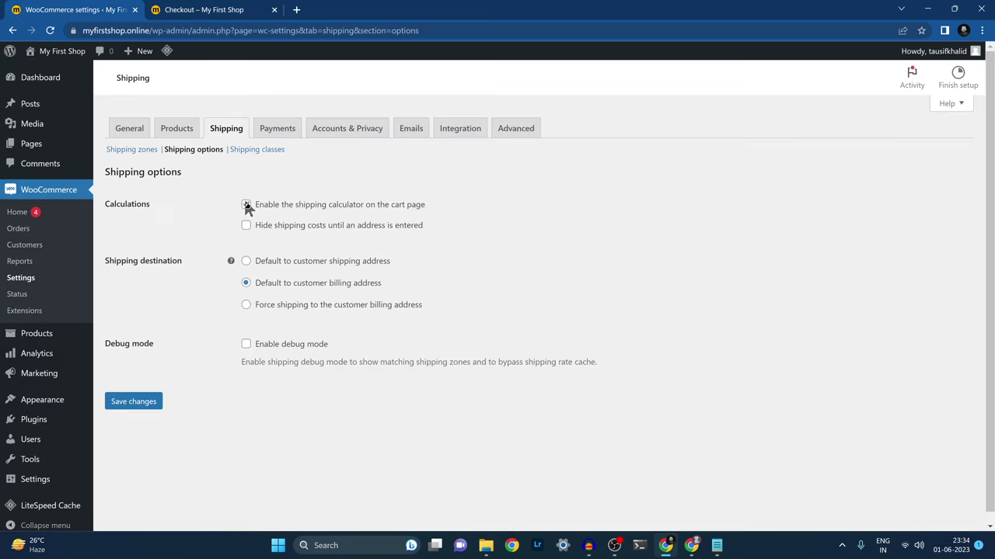
{"action": "left_click", "coordinate": [284, 227]}
{"action": "left_click", "coordinate": [132, 404]}
{"action": "left_click", "coordinate": [178, 9]}
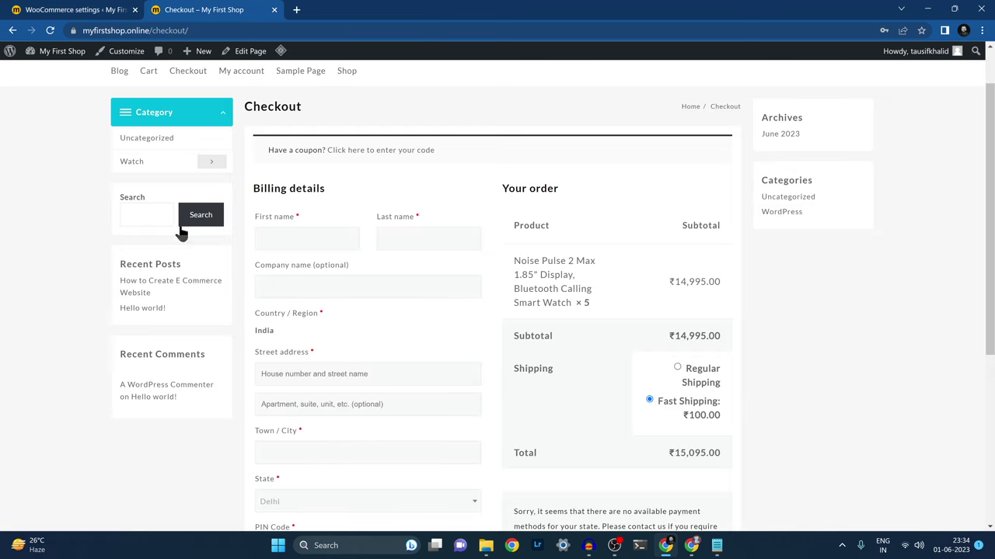
{"action": "left_click", "coordinate": [147, 71]}
{"action": "scroll", "coordinate": [633, 441], "scroll_direction": "down", "scroll_amount": 2}
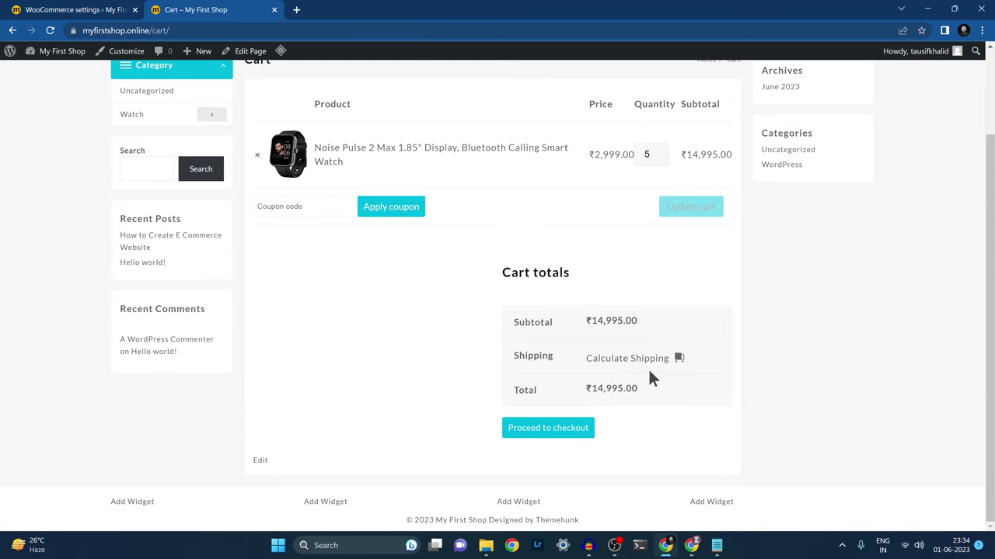
{"action": "left_click", "coordinate": [633, 361]}
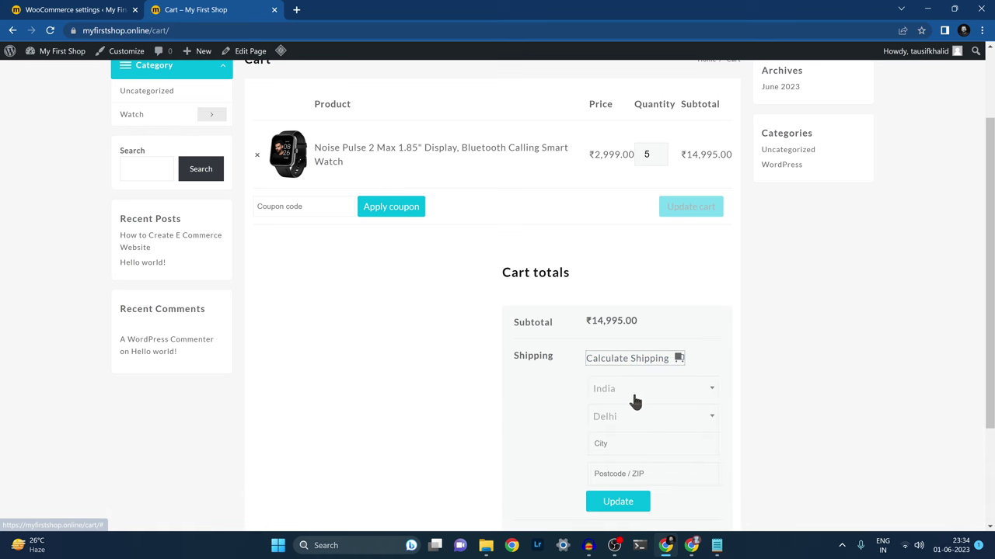
{"action": "scroll", "coordinate": [622, 442], "scroll_direction": "down", "scroll_amount": 3}
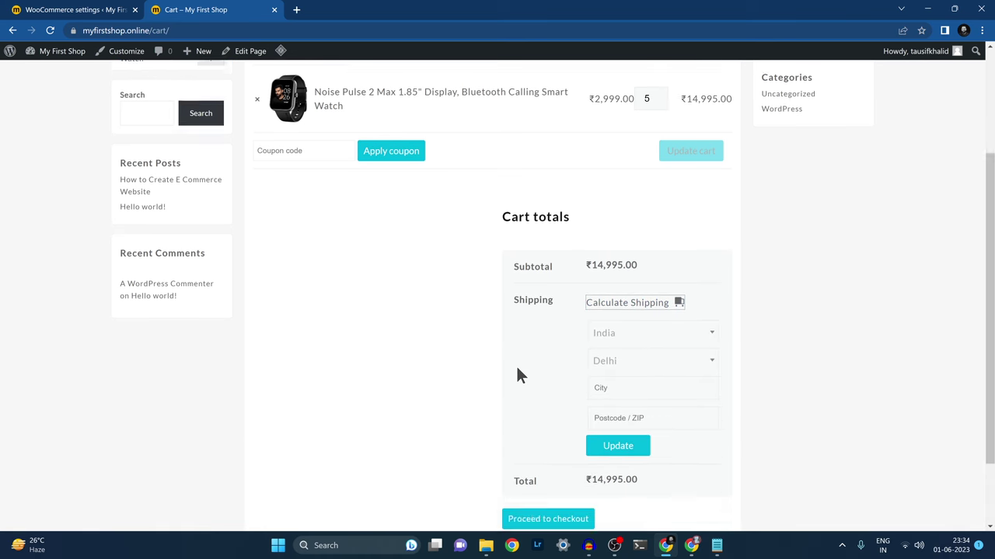
{"action": "left_click", "coordinate": [93, 9]}
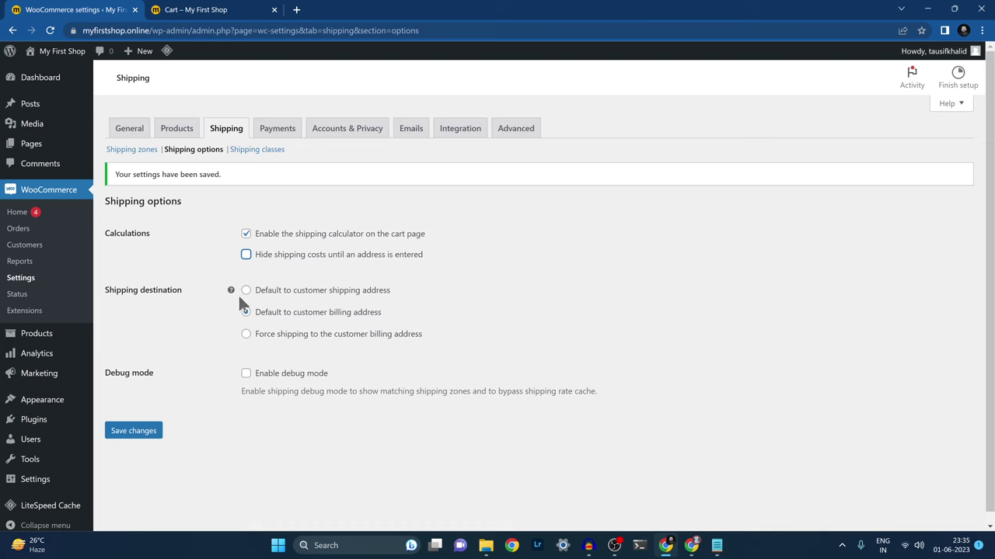
- Review the checkout page's separate shipping address fields
{"action": "left_click", "coordinate": [236, 12]}
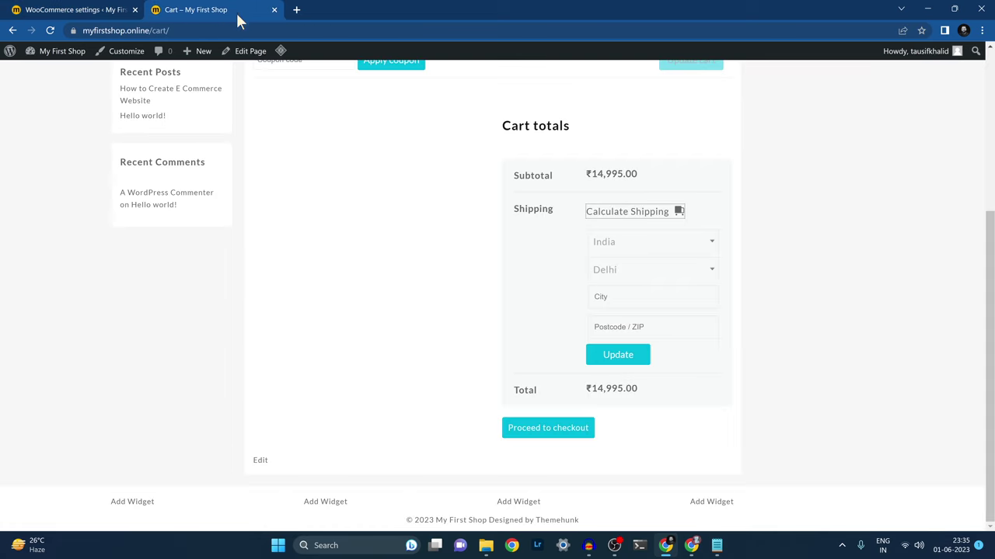
{"action": "left_click", "coordinate": [553, 453]}
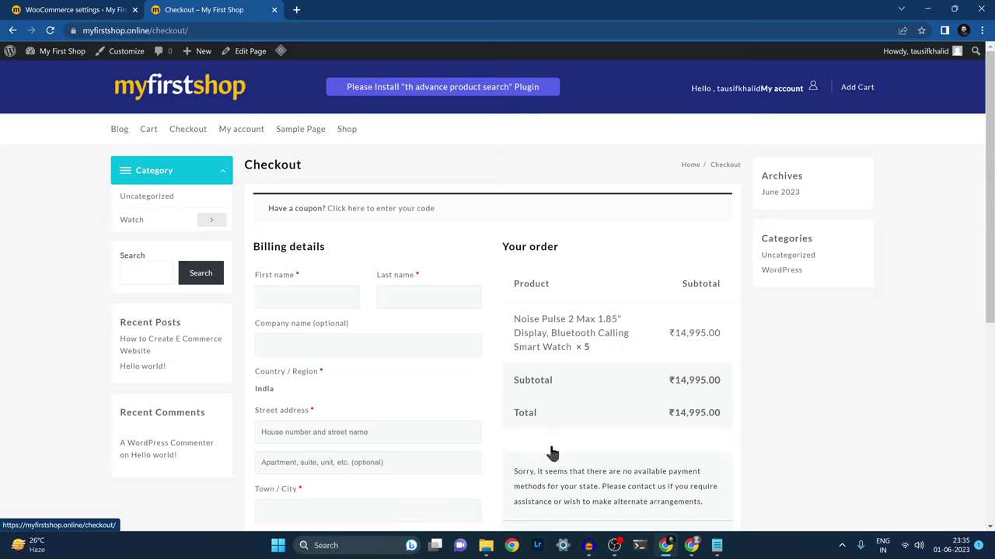
{"action": "scroll", "coordinate": [471, 344], "scroll_direction": "down", "scroll_amount": 5}
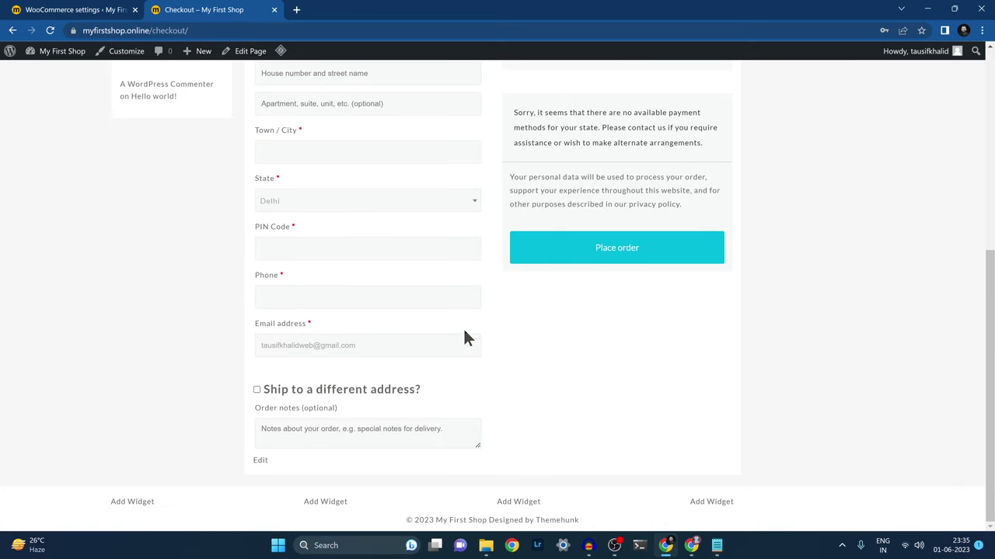
{"action": "left_click", "coordinate": [256, 390]}
{"action": "left_click", "coordinate": [256, 389]}
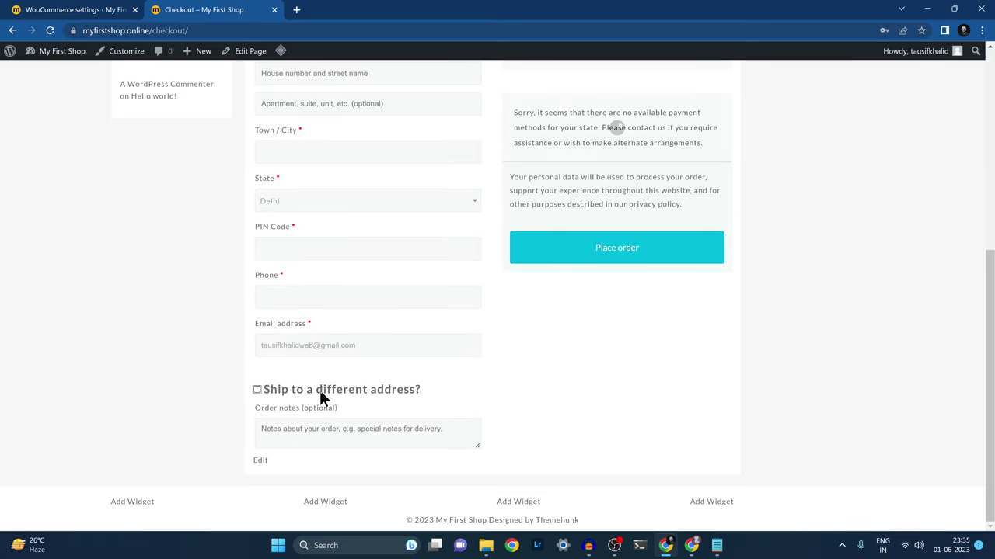
{"action": "scroll", "coordinate": [322, 392], "scroll_direction": "up", "scroll_amount": 10}
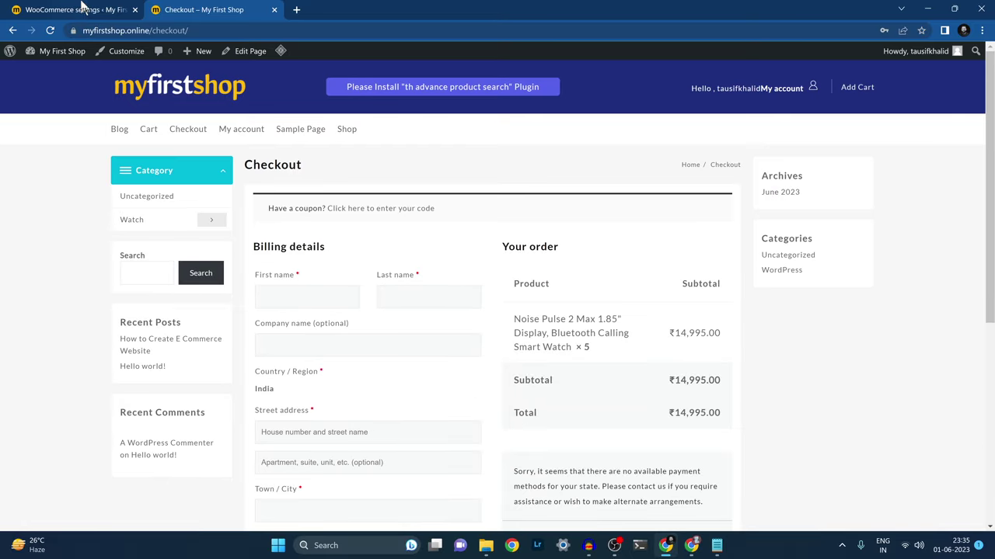
{"action": "key", "text": "ctrl+Page_Up"}
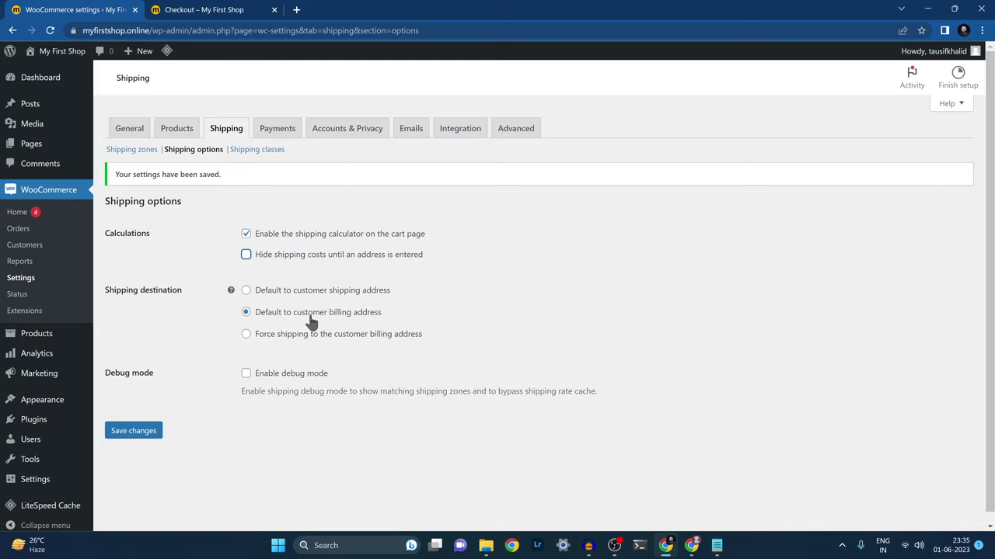
{"action": "left_click", "coordinate": [192, 8]}
{"action": "scroll", "coordinate": [399, 278], "scroll_direction": "down", "scroll_amount": 2}
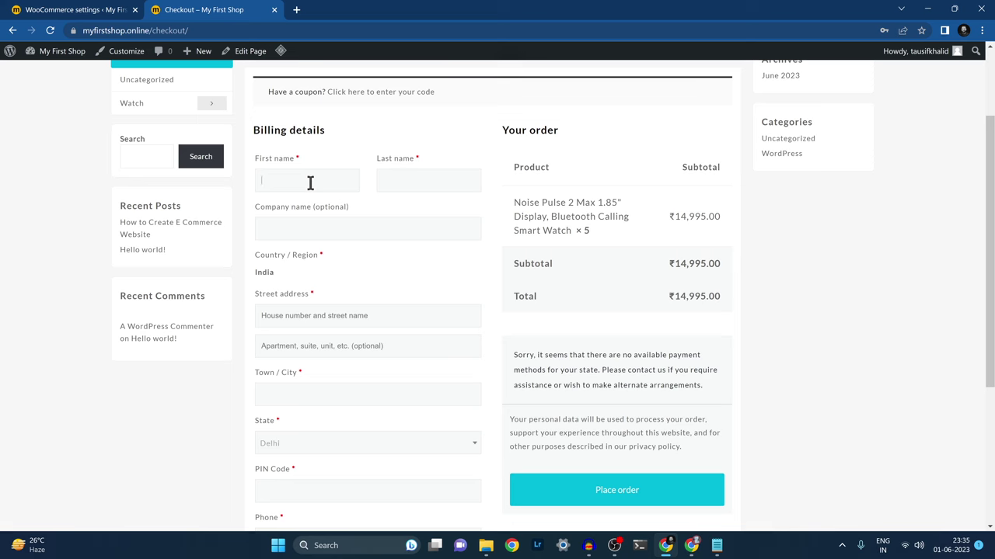
{"action": "scroll", "coordinate": [403, 250], "scroll_direction": "down", "scroll_amount": 3}
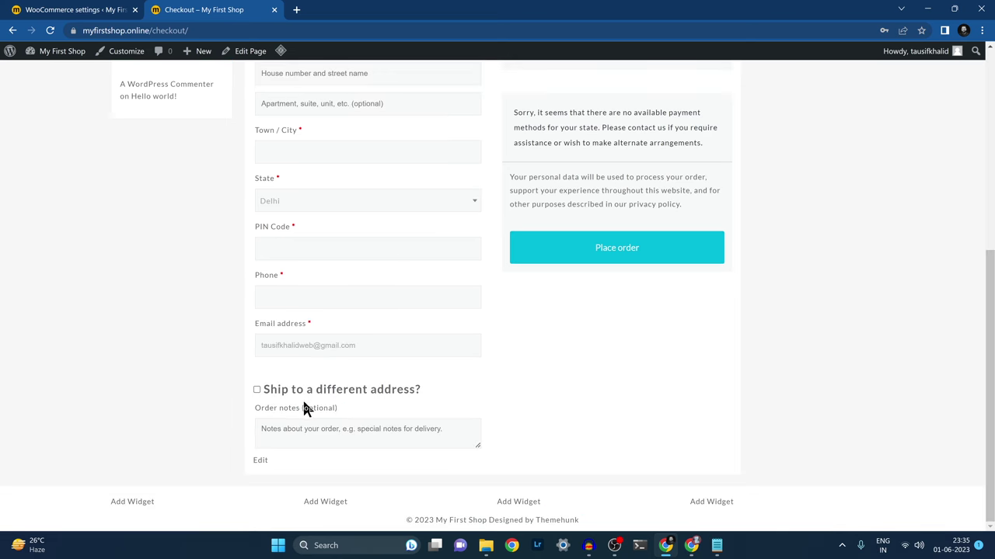
{"action": "left_click", "coordinate": [69, 9]}
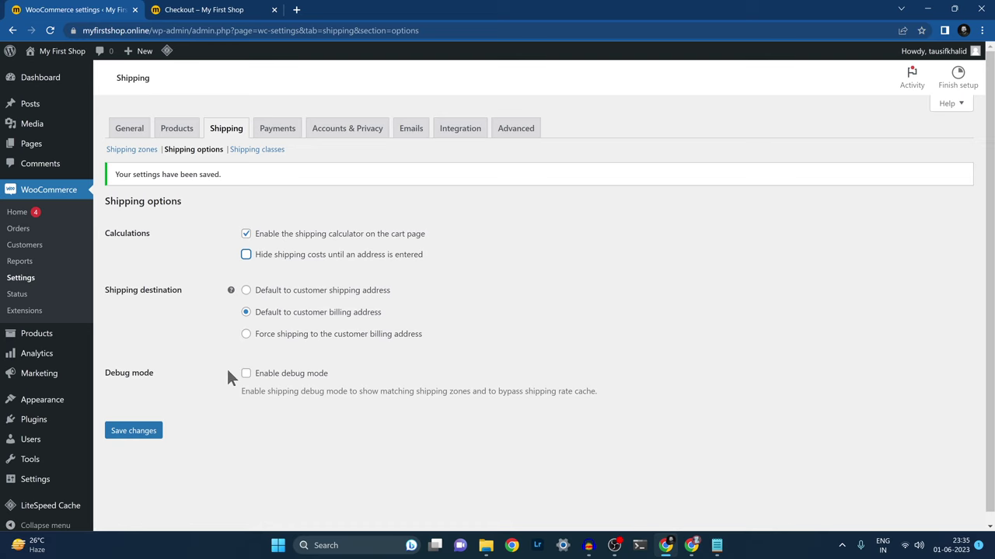
- Set shipping destination to 'Default to customer shipping address', save, and recheck checkout
{"action": "left_click", "coordinate": [281, 297]}
{"action": "left_click", "coordinate": [157, 435]}
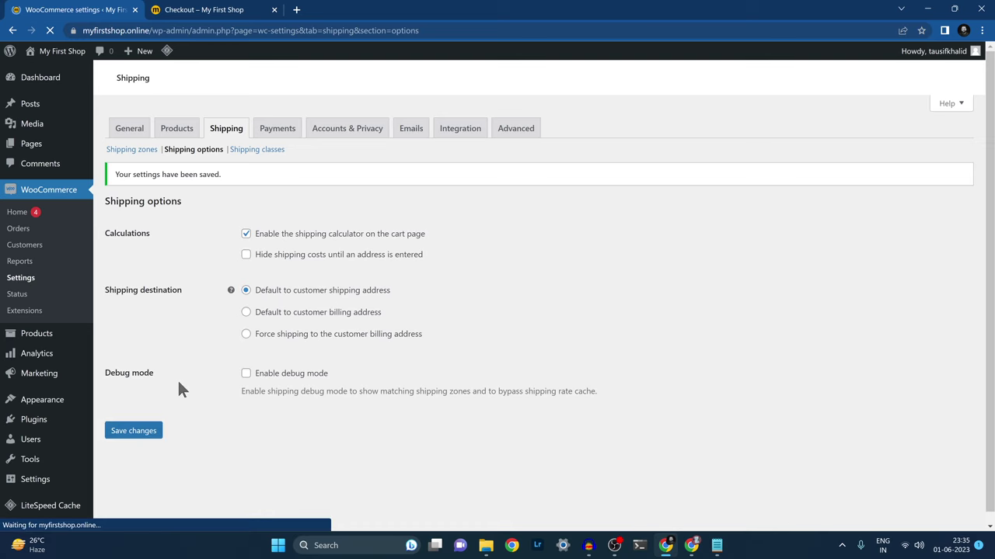
{"action": "left_click", "coordinate": [209, 11]}
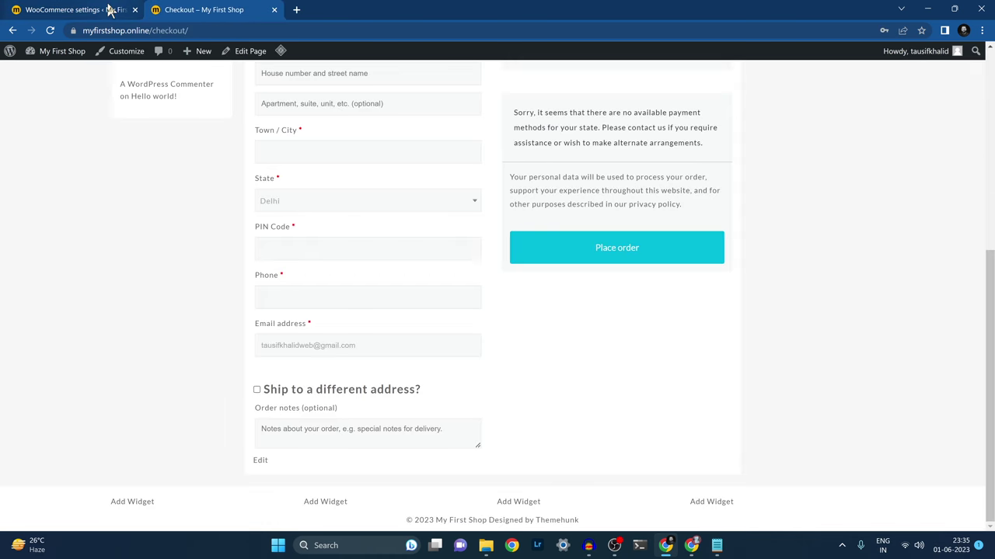
{"action": "left_click", "coordinate": [109, 10]}
{"action": "left_click", "coordinate": [221, 9]}
{"action": "left_click", "coordinate": [98, 9]}
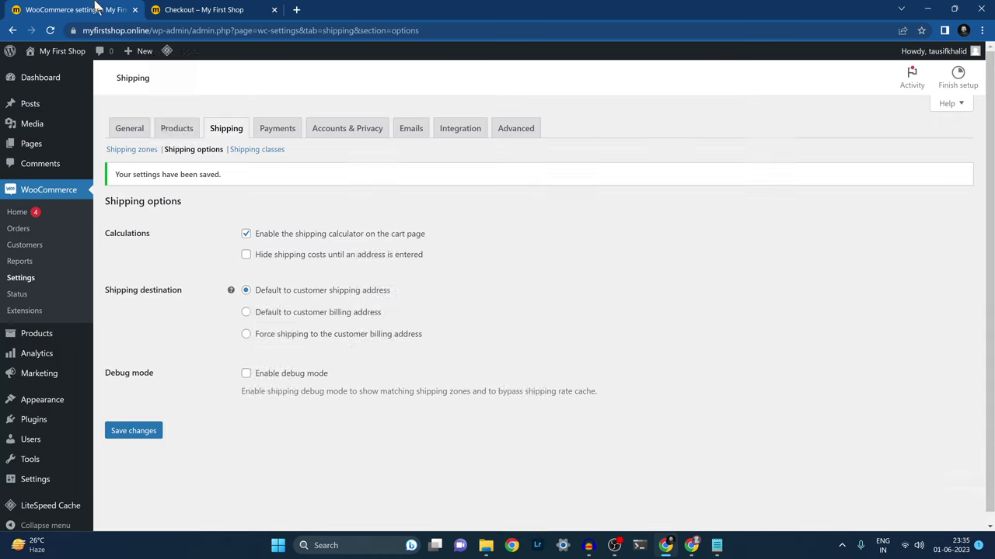
- Add and save the Low Weight and High Weight shipping classes
{"action": "left_click", "coordinate": [263, 150]}
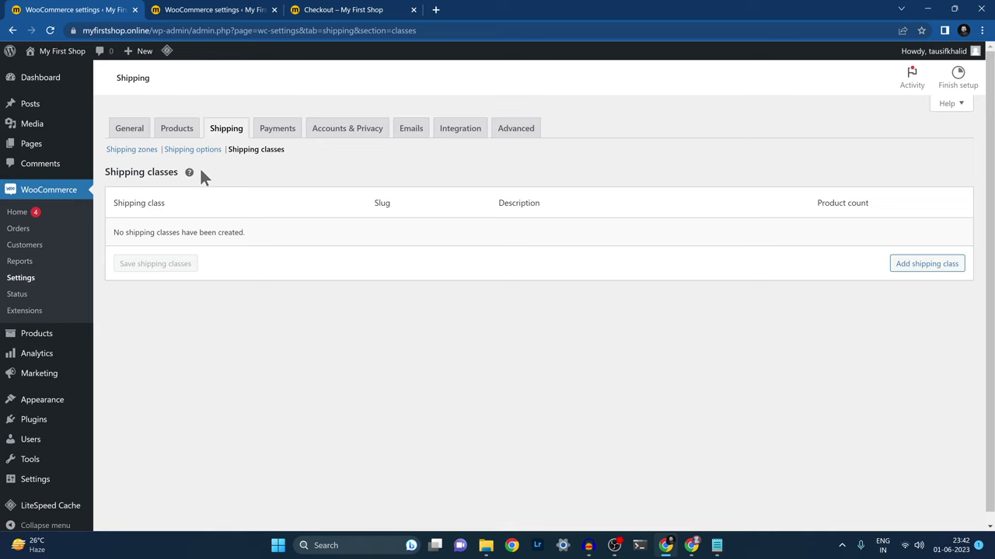
{"action": "left_click", "coordinate": [916, 265]}
{"action": "left_click", "coordinate": [311, 237]}
{"action": "type", "text": "Low Weight"}
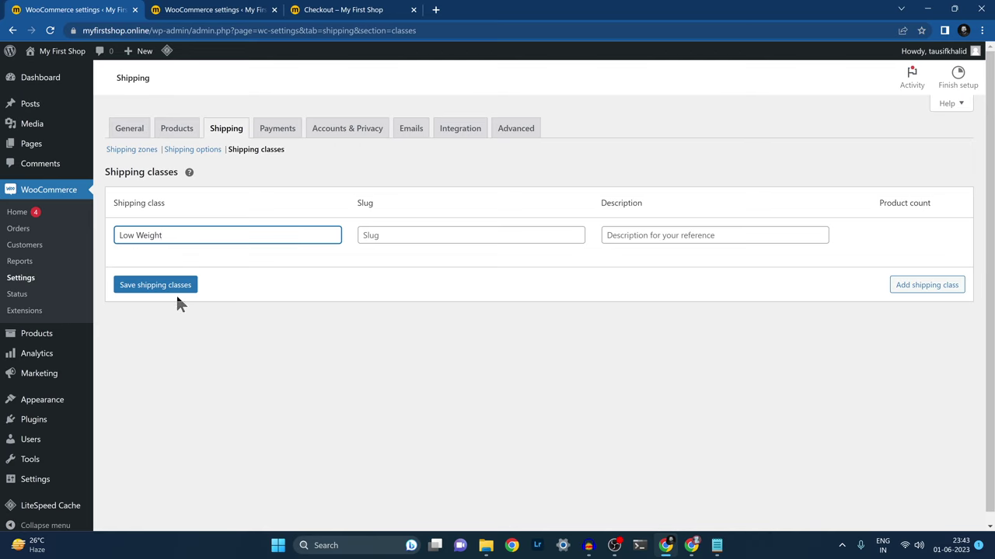
{"action": "left_click", "coordinate": [173, 285]}
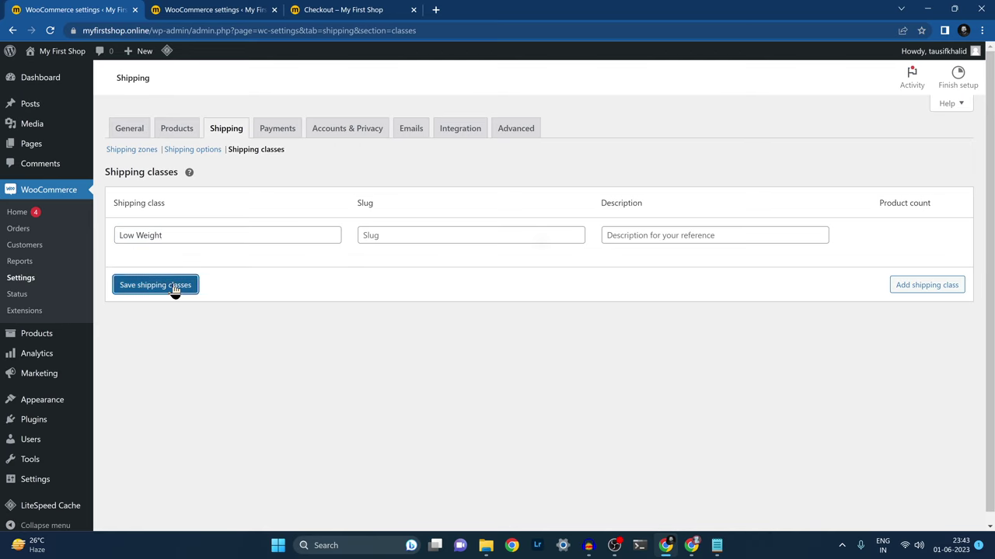
{"action": "left_click", "coordinate": [923, 284]}
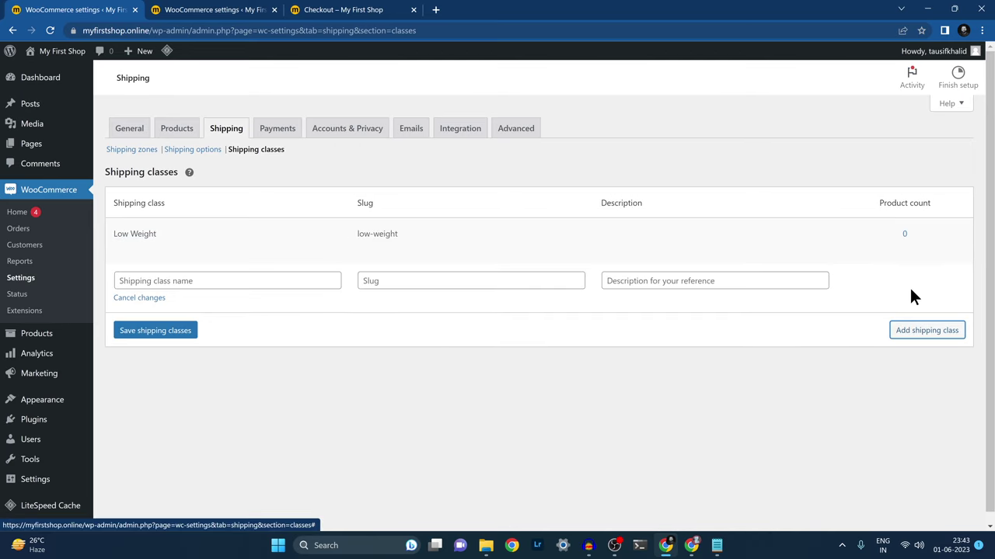
{"action": "left_click", "coordinate": [247, 286]}
{"action": "type", "text": "High Weight"}
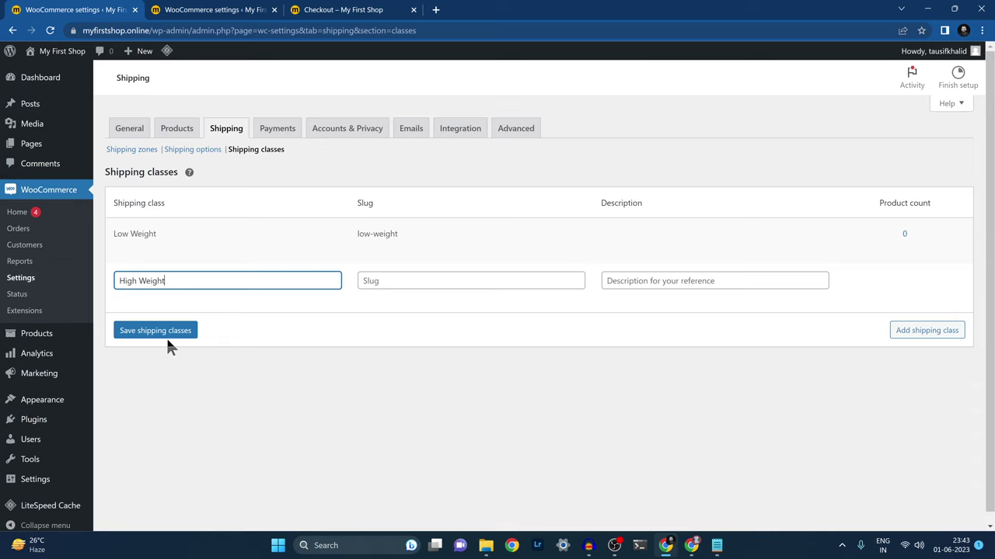
{"action": "left_click", "coordinate": [166, 334]}
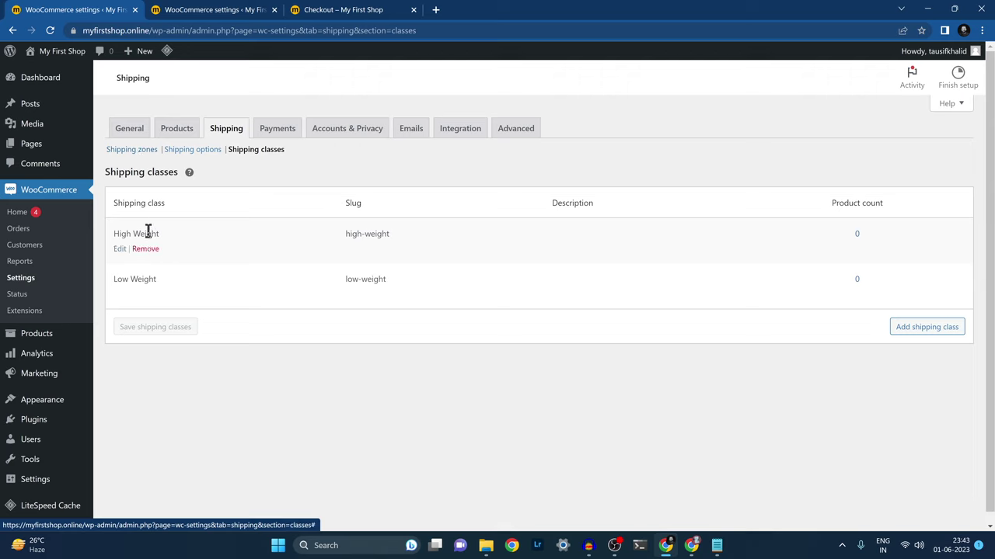
- Delete Regular Shipping from Delhi Zone, leaving only the Fast Shipping flat rate
{"action": "left_click", "coordinate": [135, 155]}
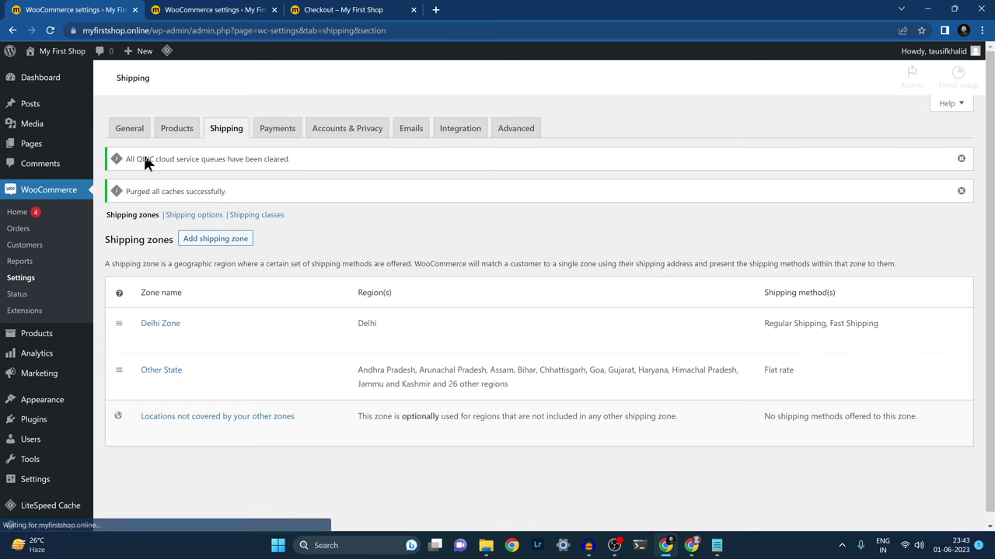
{"action": "left_click", "coordinate": [147, 339]}
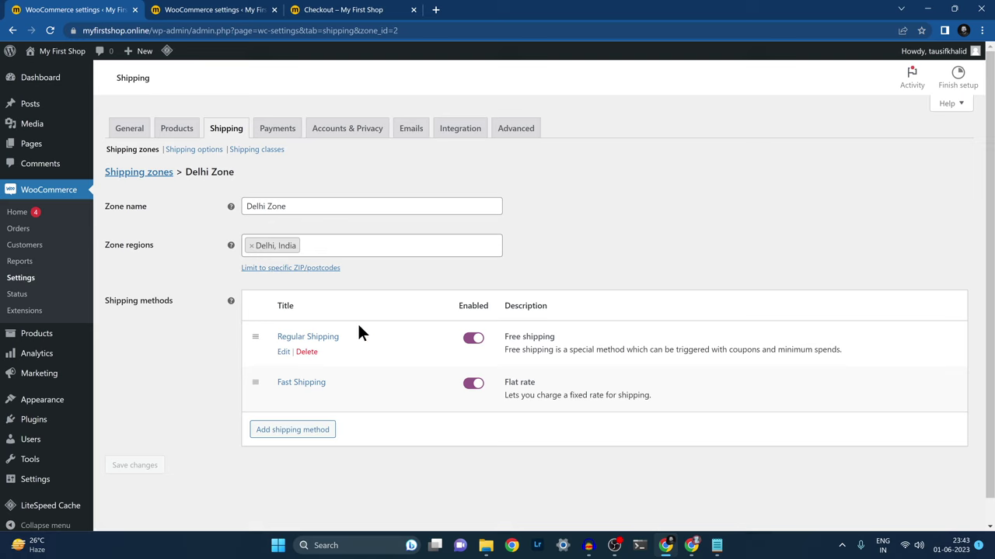
{"action": "mouse_move", "coordinate": [300, 395]}
{"action": "mouse_move", "coordinate": [329, 357]}
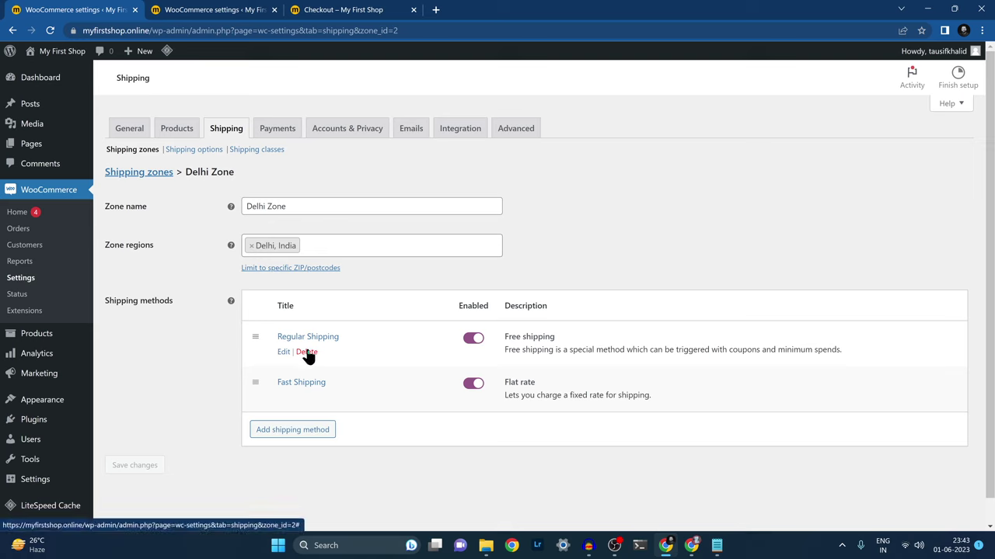
{"action": "left_click", "coordinate": [309, 353]}
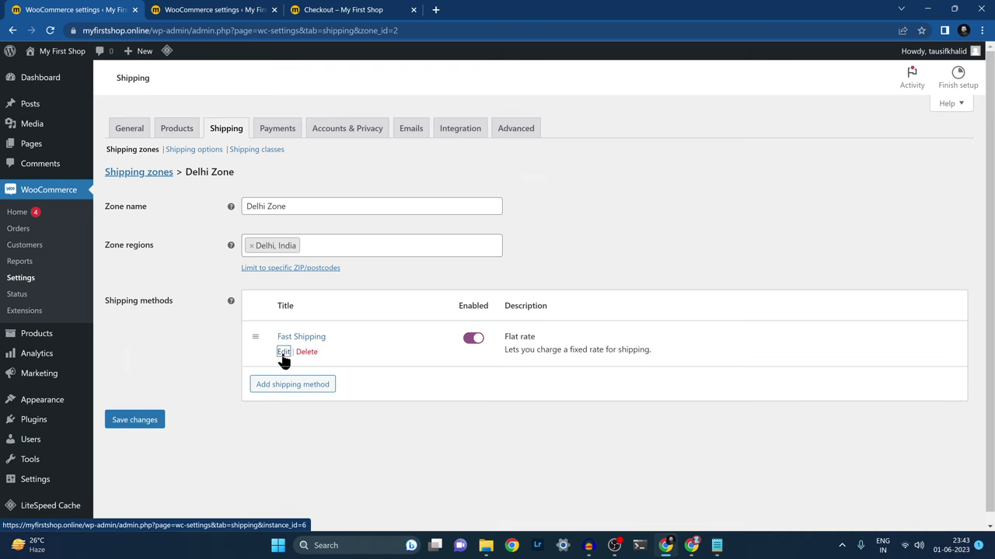
{"action": "left_click", "coordinate": [282, 353]}
- Retitle the Delhi Zone flat rate method from Fast Shipping to 'Shipping Charge'
{"action": "left_click", "coordinate": [434, 156]}
{"action": "key", "text": "ctrl+a"}
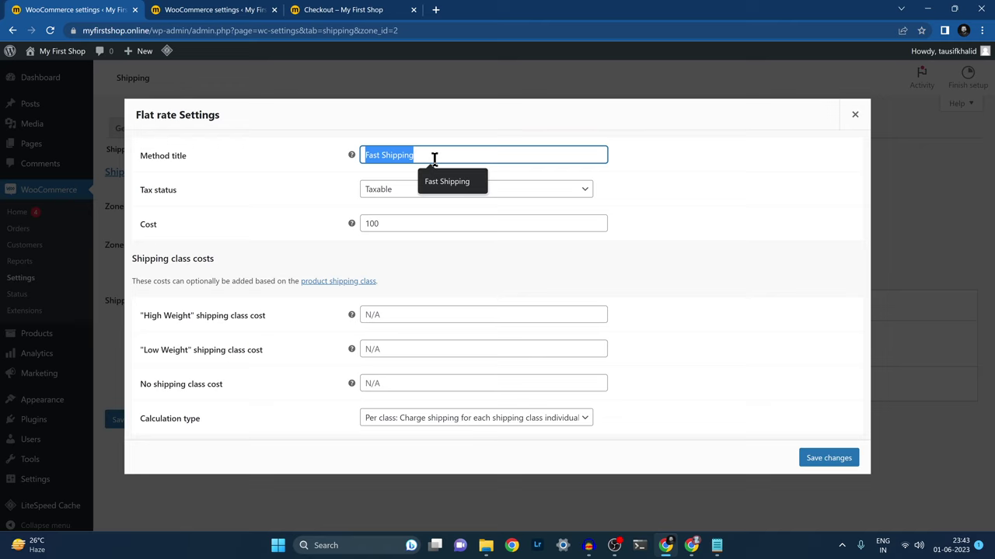
{"action": "type", "text": "Shipping Ch"}
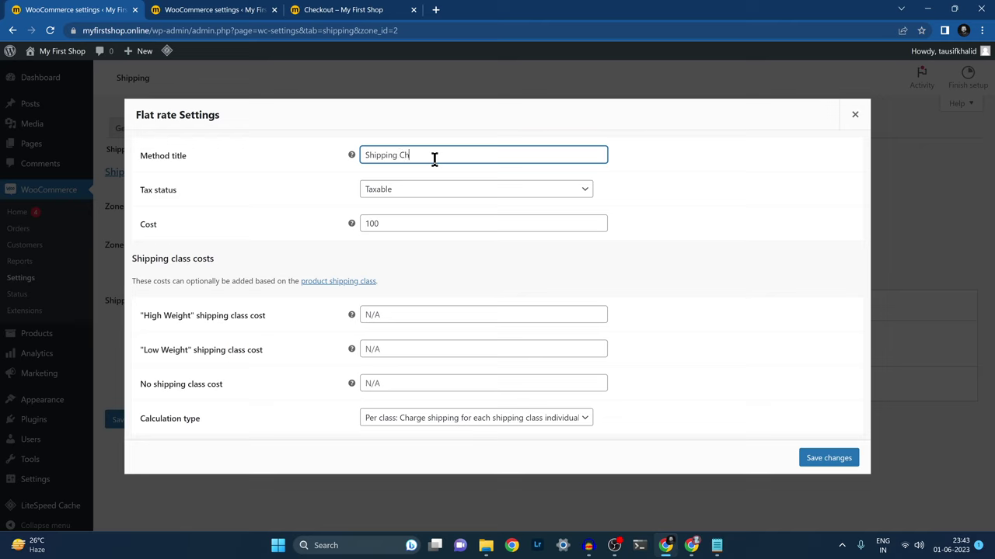
{"action": "type", "text": "arge"}
{"action": "left_click_drag", "start_coordinate": [434, 156], "coordinate": [399, 155]}
{"action": "left_click", "coordinate": [626, 166]}
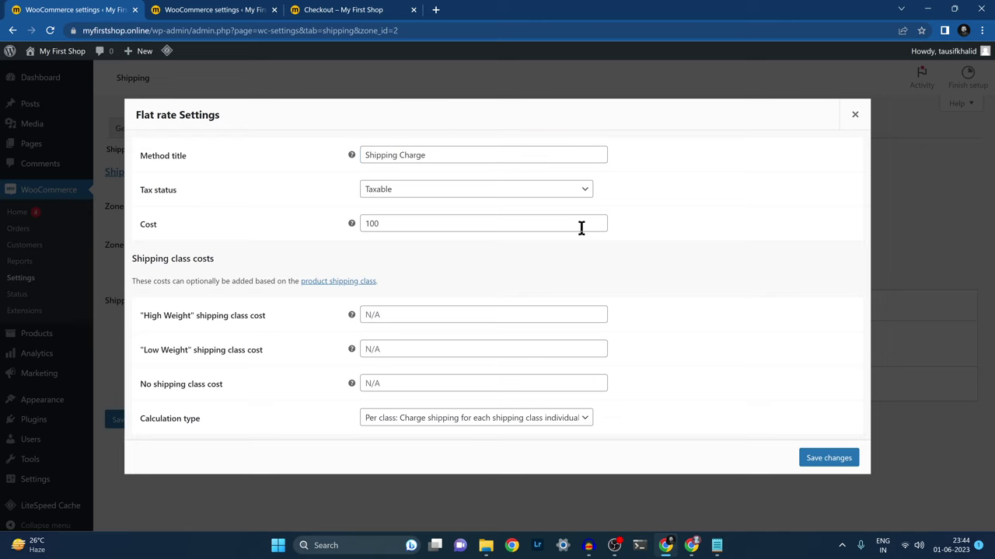
- Keep the flat rate cost at 100 and save the method settings
{"action": "double_click", "coordinate": [500, 223]}
{"action": "left_click", "coordinate": [435, 226]}
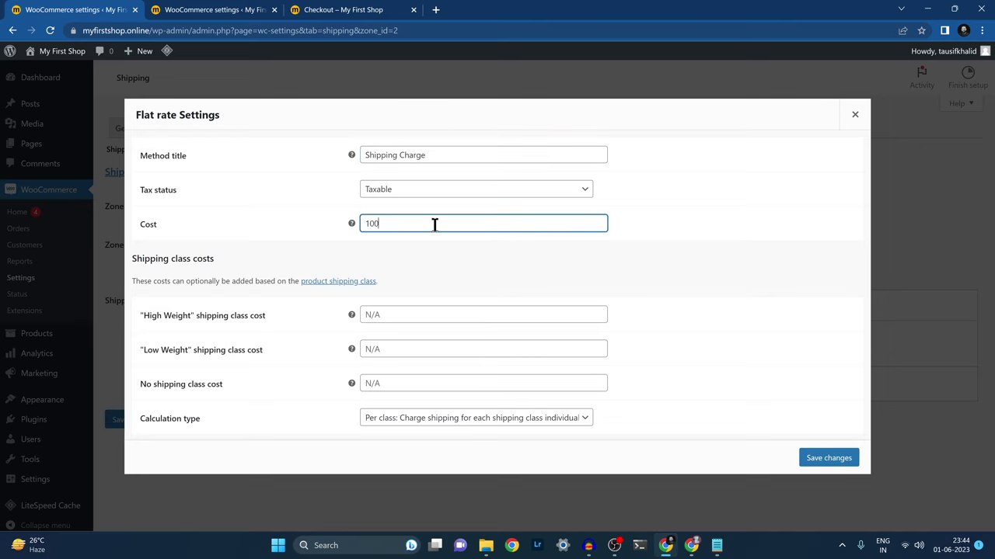
{"action": "left_click_drag", "start_coordinate": [434, 226], "coordinate": [361, 225]}
{"action": "left_click", "coordinate": [372, 241]}
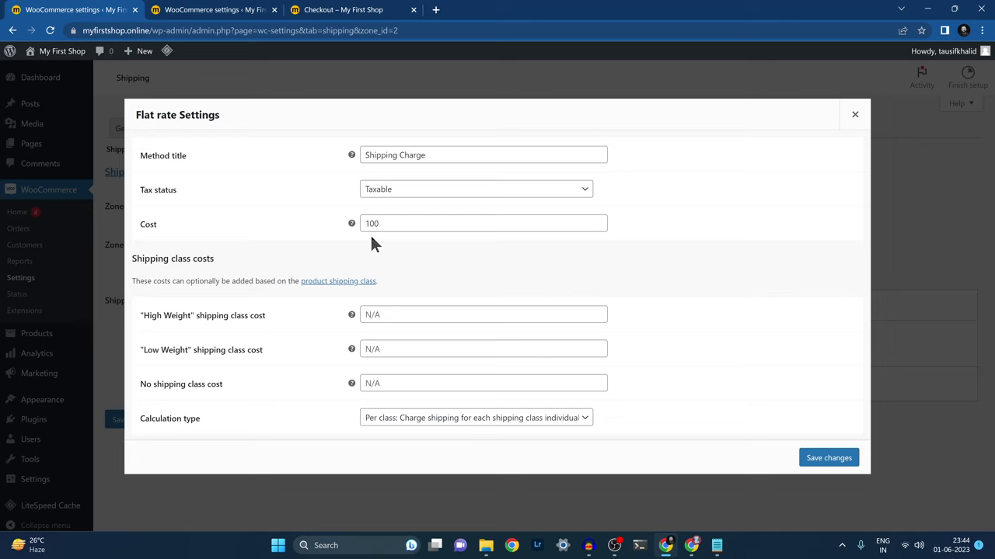
{"action": "double_click", "coordinate": [417, 224]}
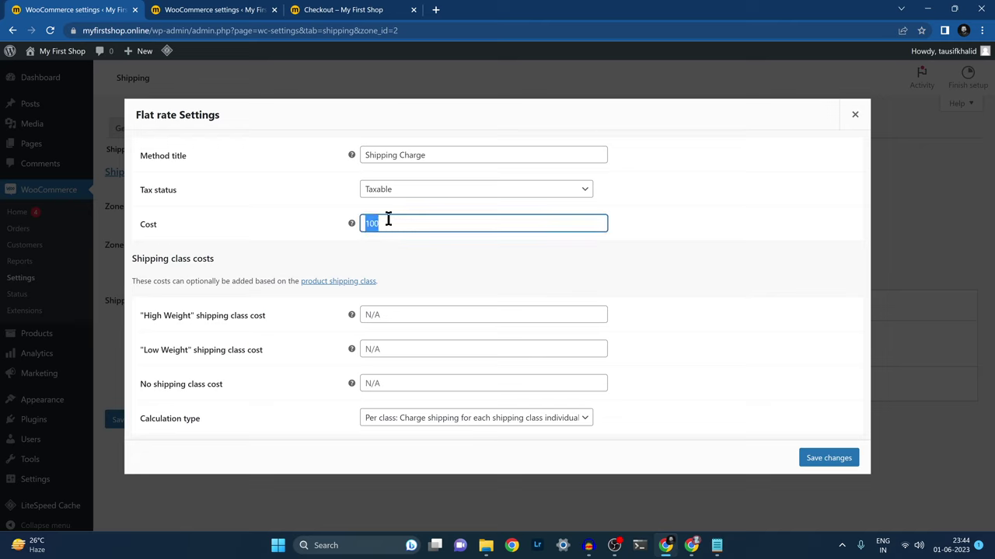
{"action": "left_click", "coordinate": [419, 225]}
{"action": "left_click_drag", "start_coordinate": [419, 224], "coordinate": [394, 230]}
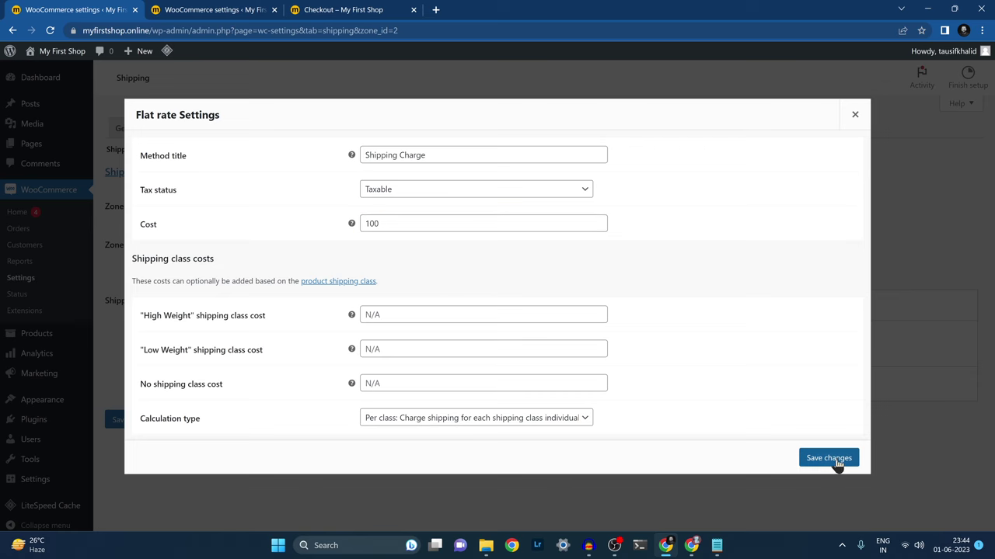
{"action": "left_click", "coordinate": [834, 462]}
- Reload the storefront checkout so it shows the ₹100 Shipping Charge
{"action": "left_click", "coordinate": [233, 9]}
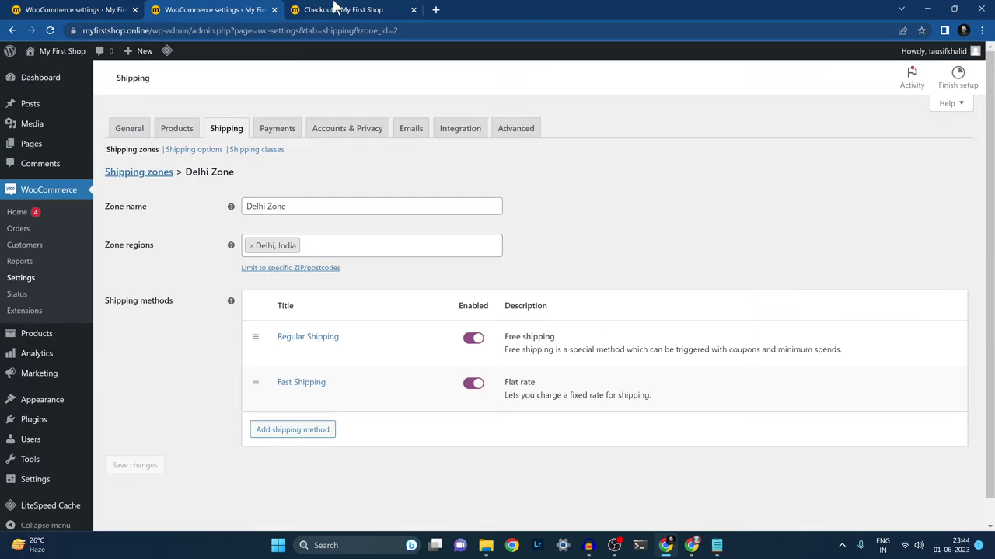
{"action": "left_click", "coordinate": [336, 10]}
{"action": "left_click", "coordinate": [50, 30]}
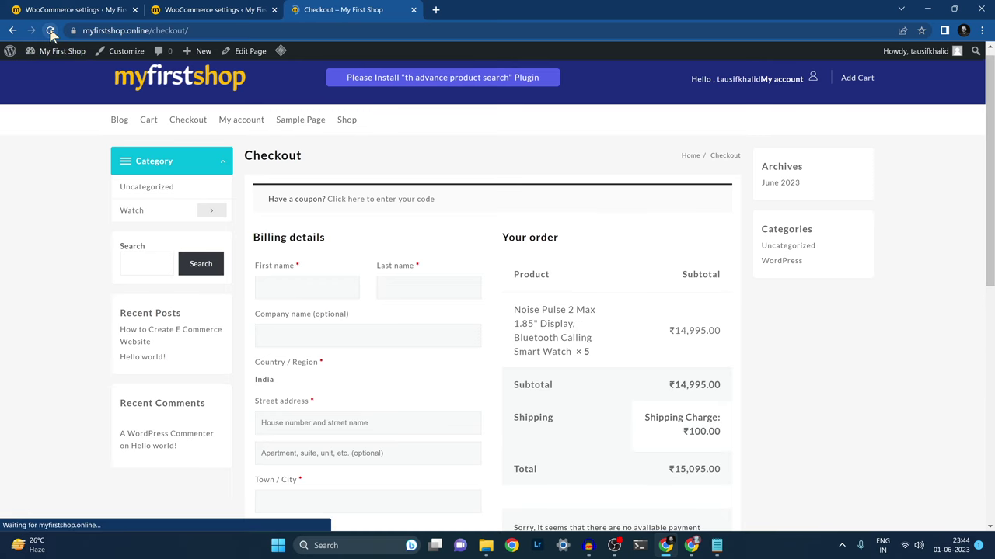
- Check the cart's ₹100.00 Shipping Charge to Delhi and open Noise Pulse 2 Max in a new tab
{"action": "left_click", "coordinate": [152, 122]}
{"action": "scroll", "coordinate": [676, 373], "scroll_direction": "down", "scroll_amount": 2}
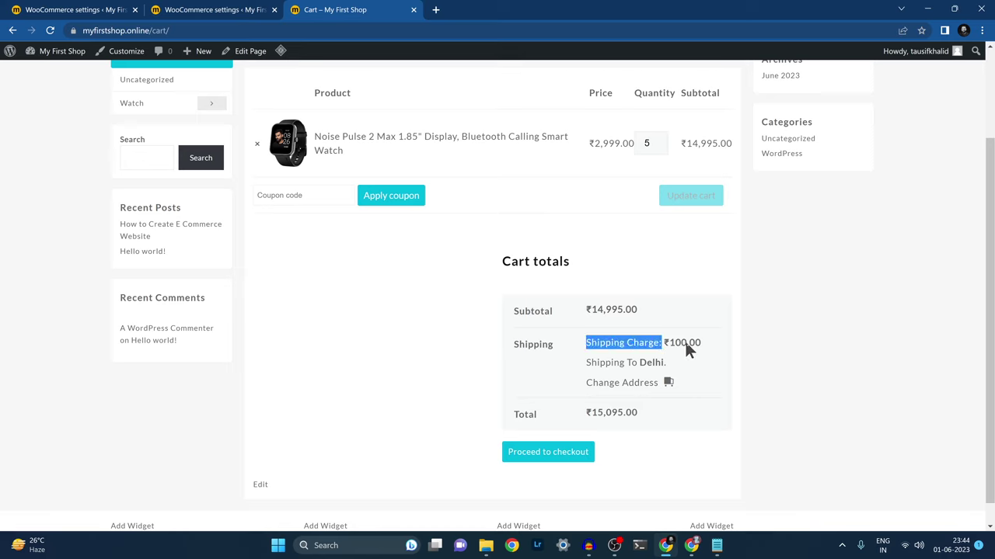
{"action": "left_click", "coordinate": [673, 350]}
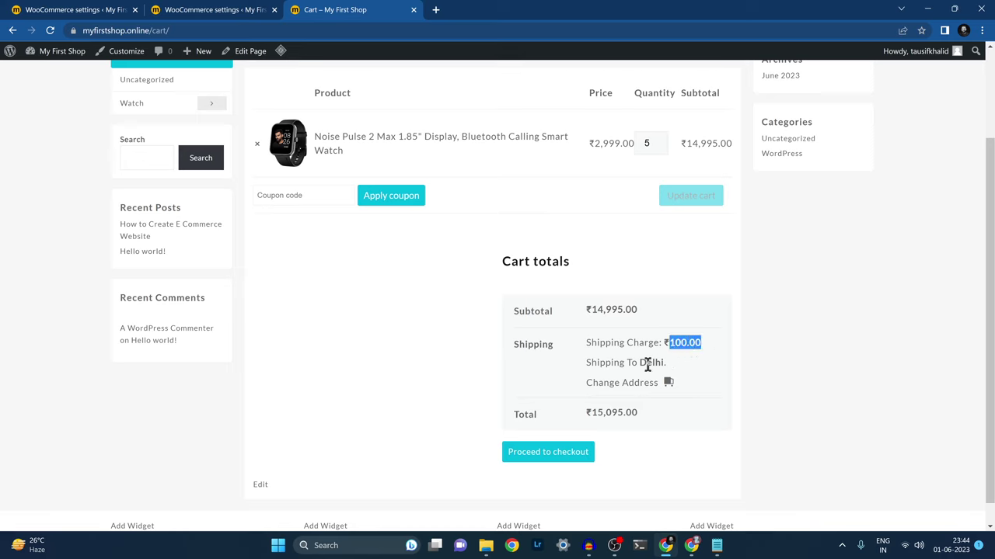
{"action": "left_click_drag", "start_coordinate": [641, 364], "coordinate": [688, 365]}
{"action": "right_click", "coordinate": [346, 139]}
{"action": "left_click", "coordinate": [371, 151]}
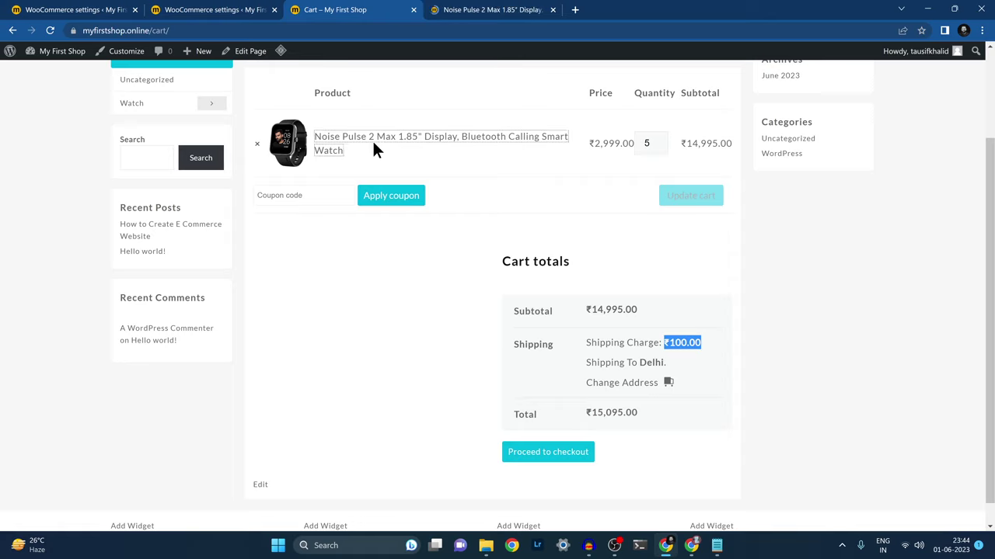
- Set the Noise Pulse 2 Max product's Shipping class to High Weight and update the product
{"action": "left_click", "coordinate": [466, 18]}
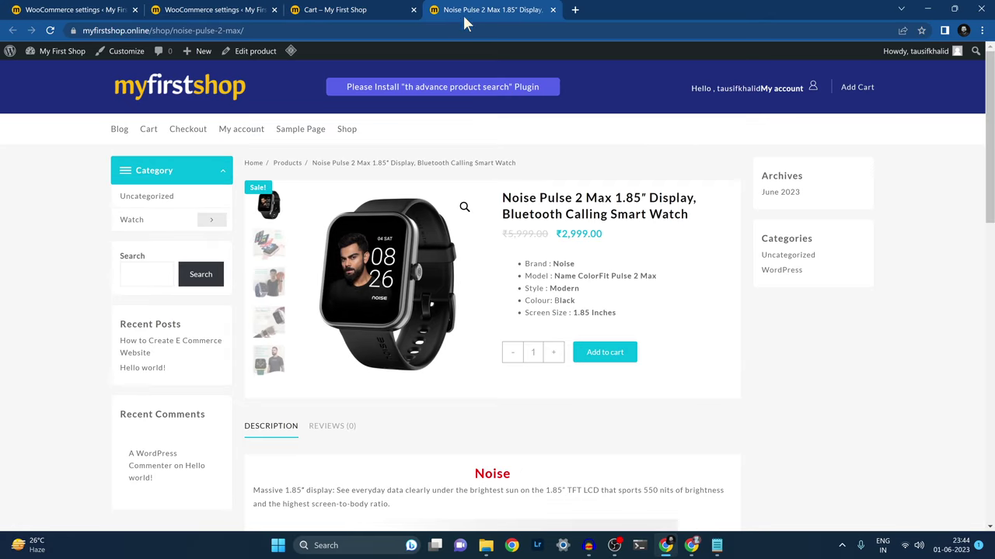
{"action": "left_click", "coordinate": [251, 53]}
{"action": "scroll", "coordinate": [615, 341], "scroll_direction": "down", "scroll_amount": 5}
{"action": "scroll", "coordinate": [612, 316], "scroll_direction": "down", "scroll_amount": 5}
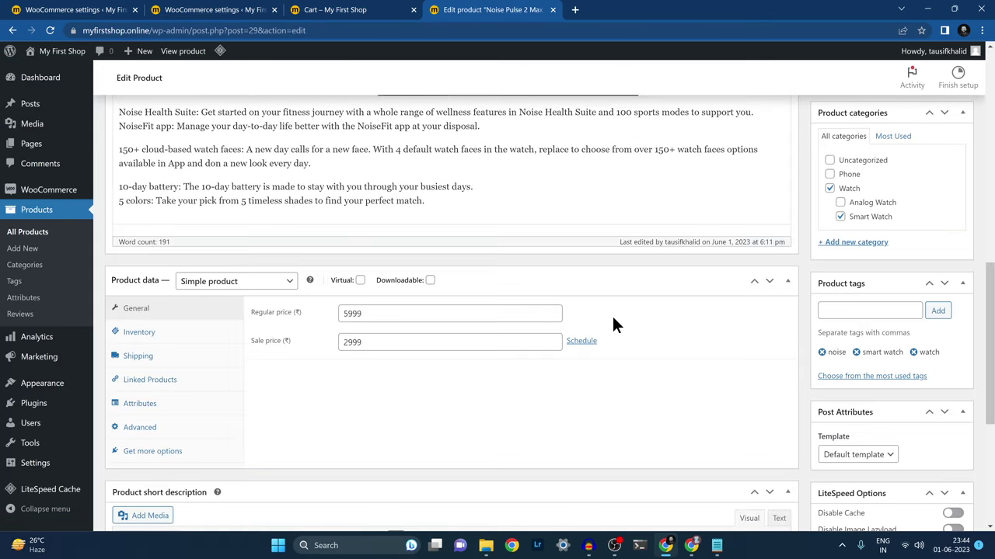
{"action": "left_click", "coordinate": [163, 245]}
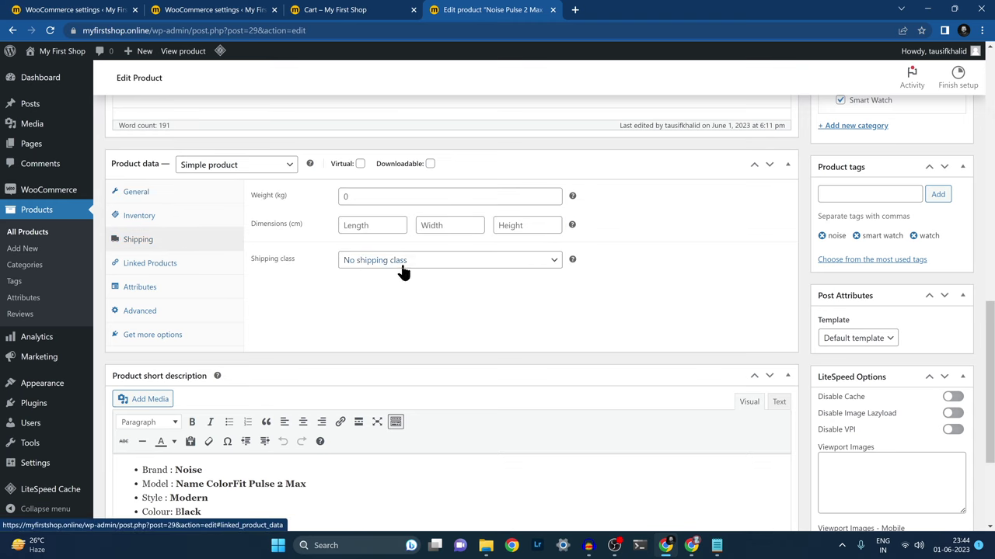
{"action": "left_click", "coordinate": [409, 261]}
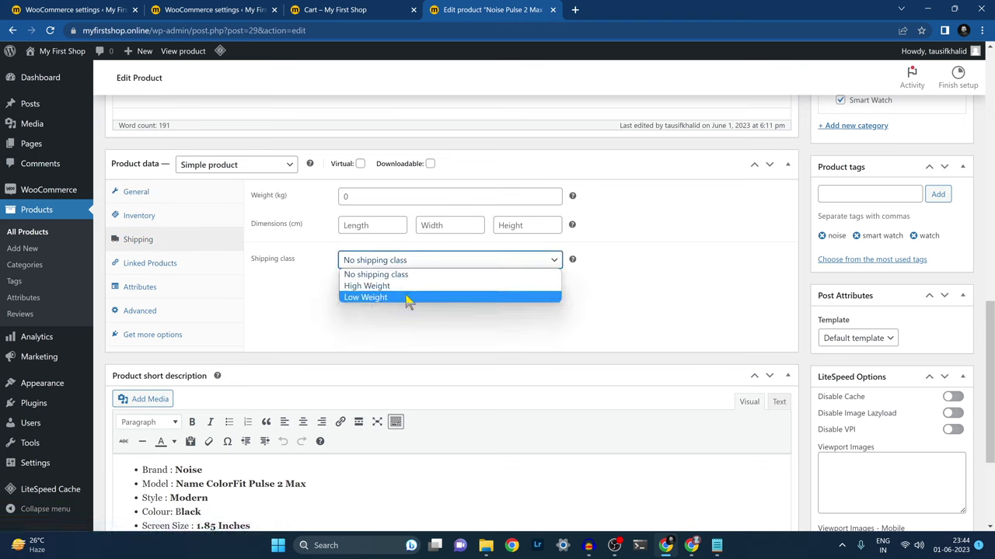
{"action": "left_click", "coordinate": [393, 285]}
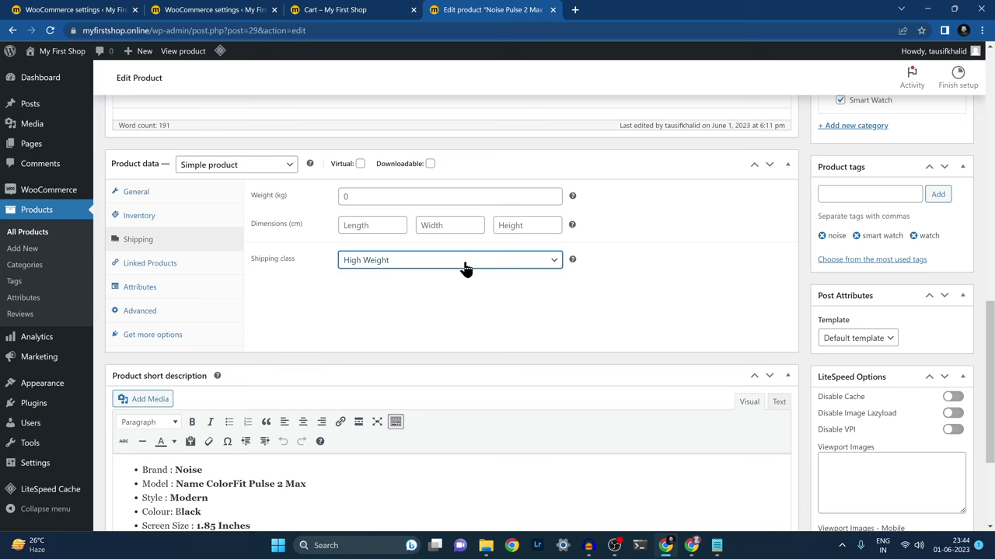
{"action": "left_click", "coordinate": [465, 265]}
{"action": "left_click", "coordinate": [428, 286]}
{"action": "scroll", "coordinate": [888, 306], "scroll_direction": "up", "scroll_amount": 10}
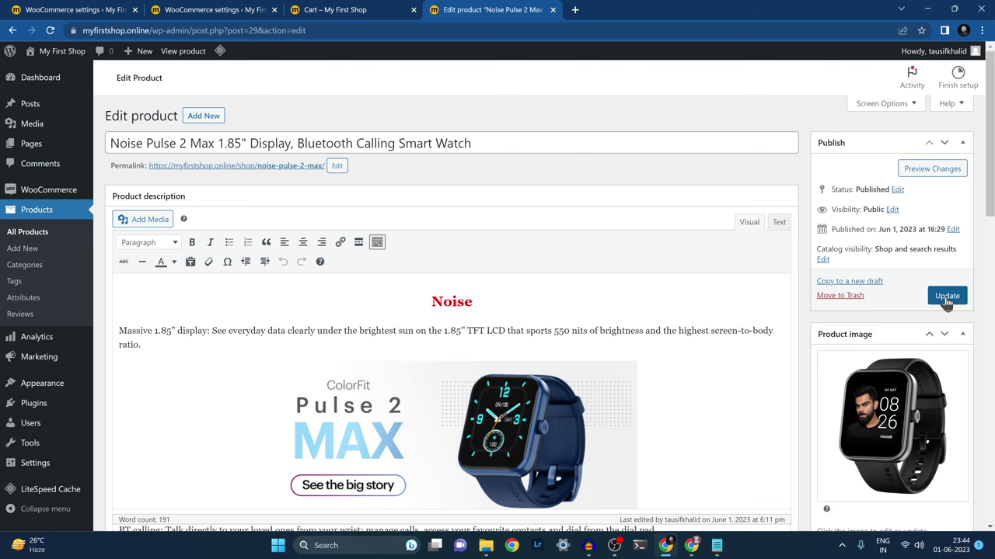
{"action": "left_click", "coordinate": [946, 296]}
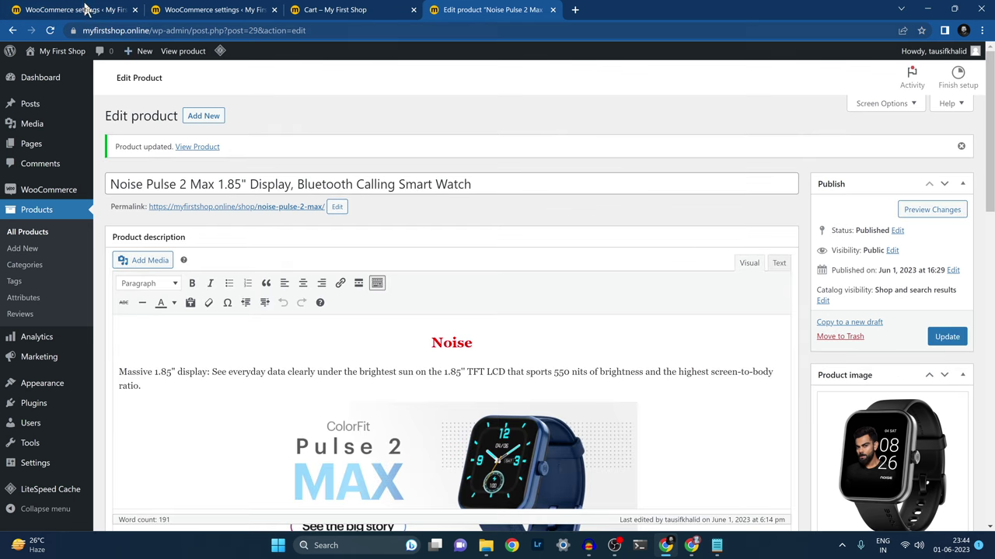
{"action": "left_click", "coordinate": [84, 9]}
- Open the Shipping Charge settings and review the 100 base cost and class cost fields
{"action": "mouse_move", "coordinate": [345, 349]}
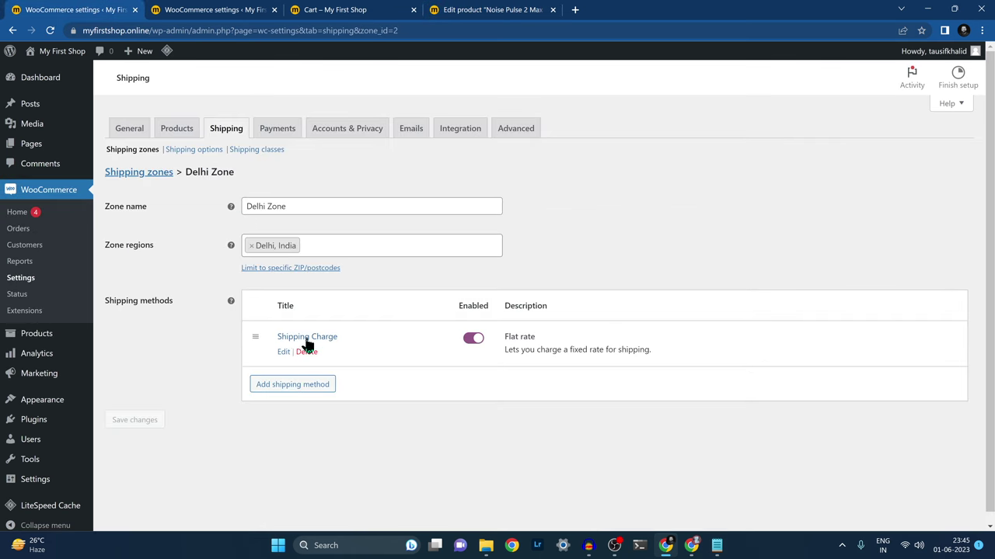
{"action": "left_click", "coordinate": [284, 351]}
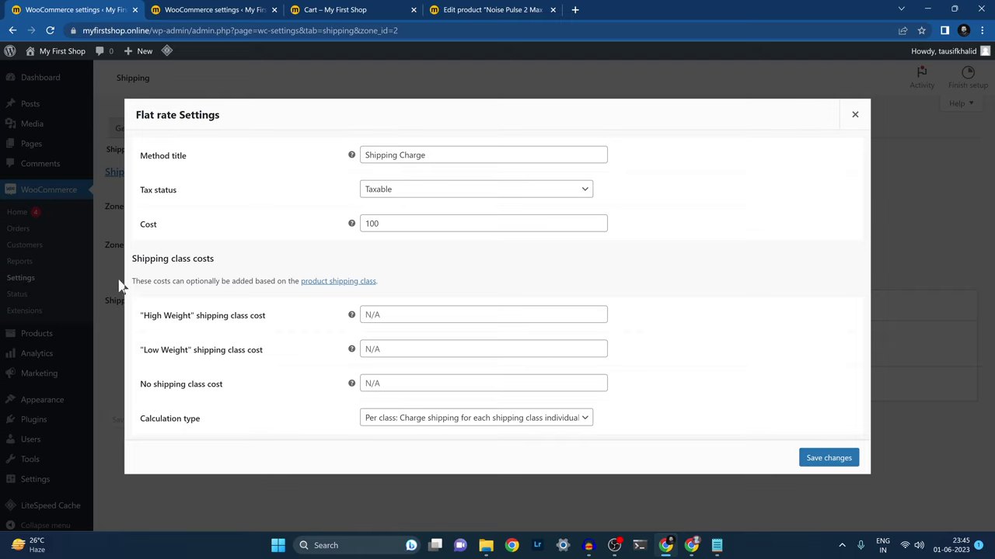
{"action": "left_click_drag", "start_coordinate": [131, 259], "coordinate": [237, 266]}
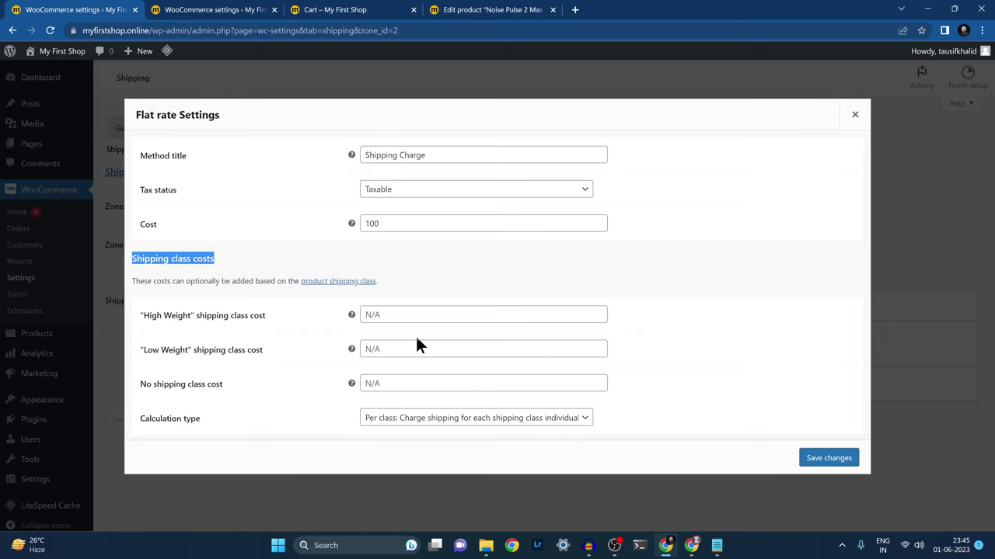
{"action": "left_click", "coordinate": [394, 314]}
{"action": "left_click", "coordinate": [391, 350]}
{"action": "left_click", "coordinate": [385, 383]}
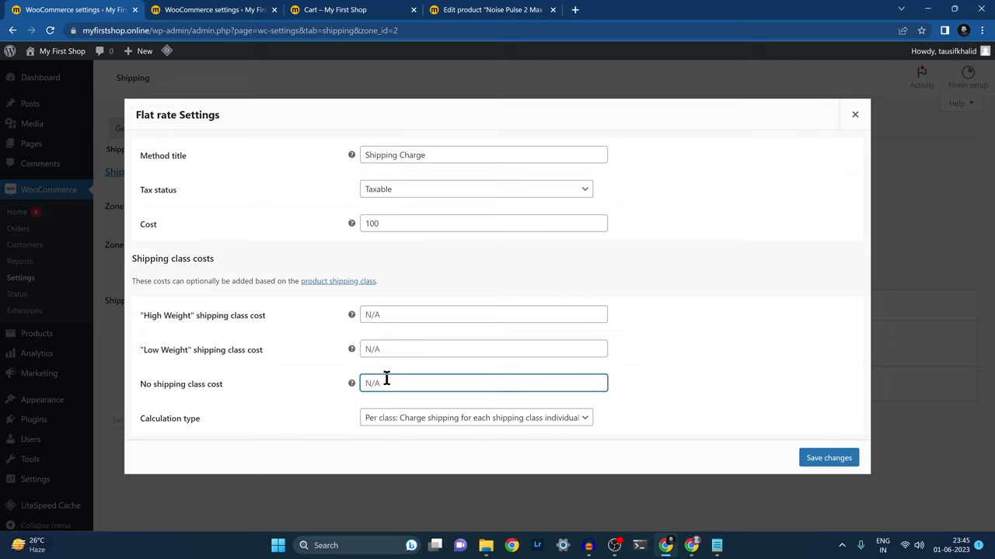
{"action": "left_click_drag", "start_coordinate": [140, 321], "coordinate": [264, 320]}
{"action": "left_click_drag", "start_coordinate": [140, 351], "coordinate": [265, 351]}
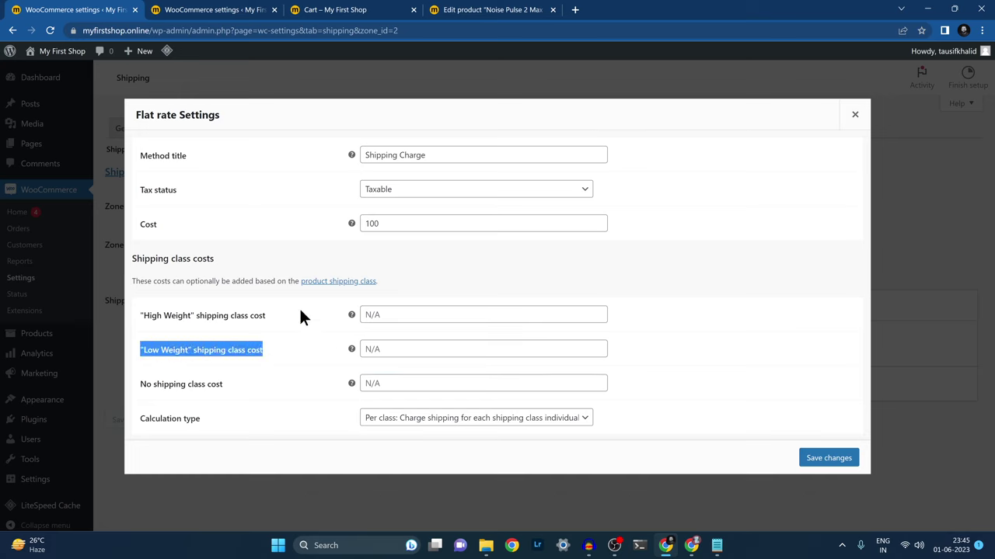
{"action": "left_click_drag", "start_coordinate": [388, 226], "coordinate": [356, 224]}
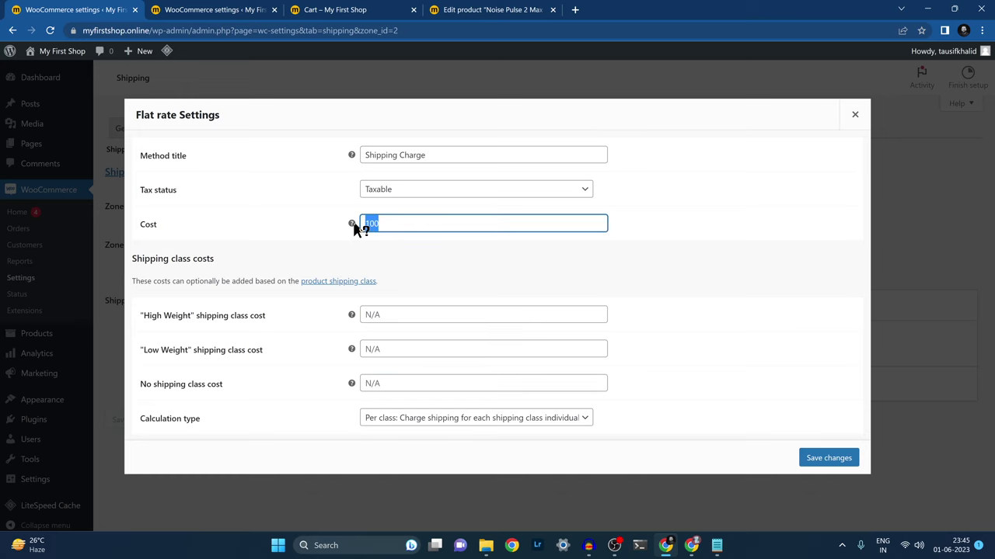
{"action": "left_click", "coordinate": [406, 225]}
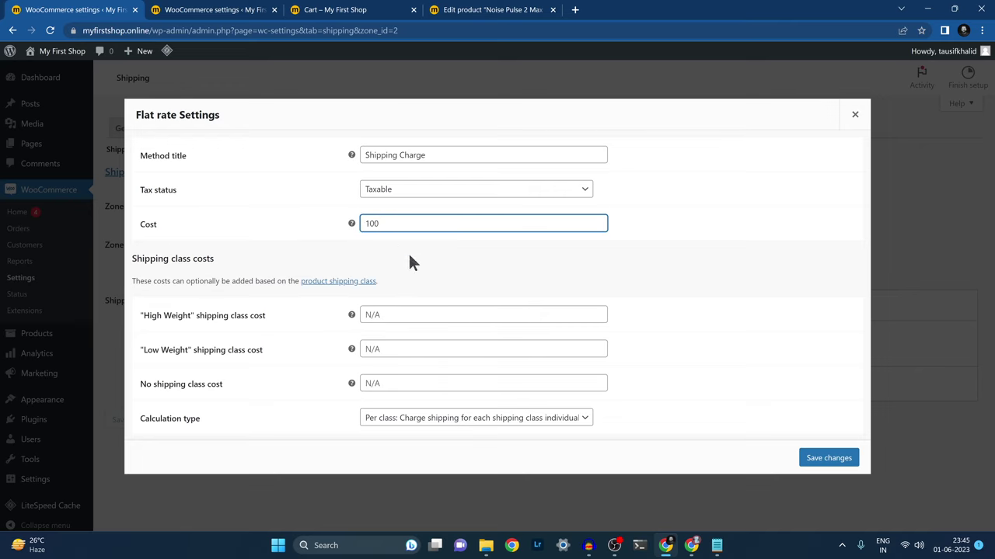
- Set the High Weight shipping class cost to 100
{"action": "left_click", "coordinate": [382, 317]}
{"action": "left_click_drag", "start_coordinate": [139, 315], "coordinate": [268, 314]}
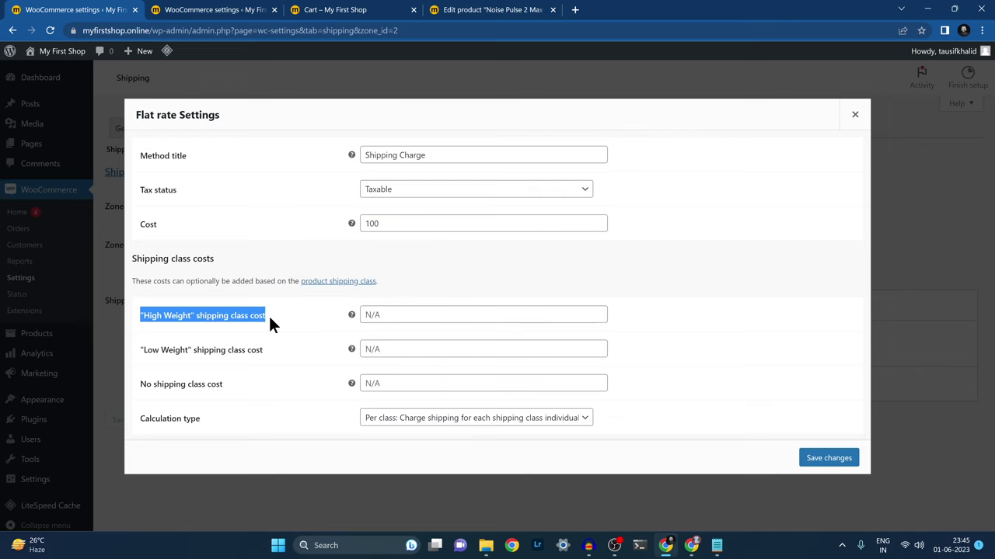
{"action": "left_click", "coordinate": [427, 316]}
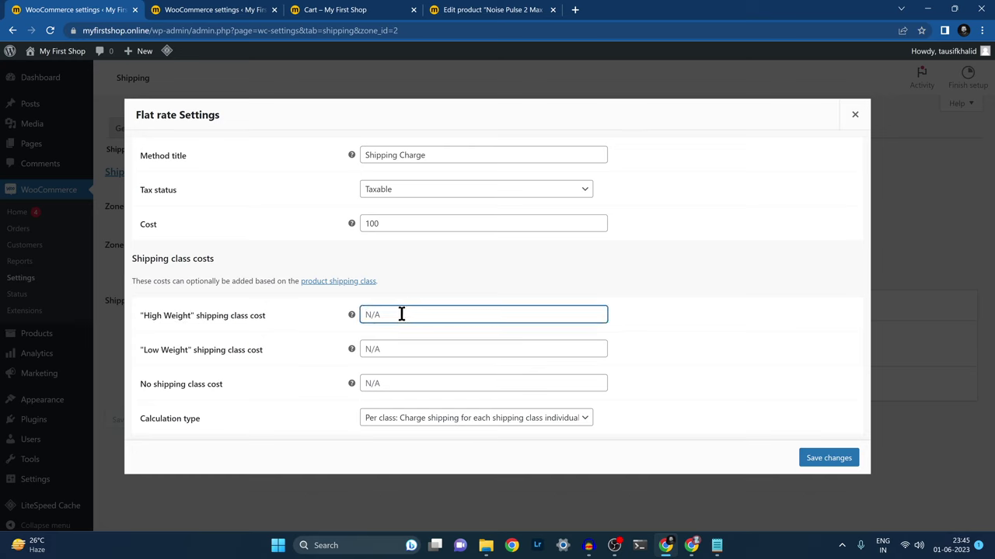
{"action": "left_click", "coordinate": [326, 334]}
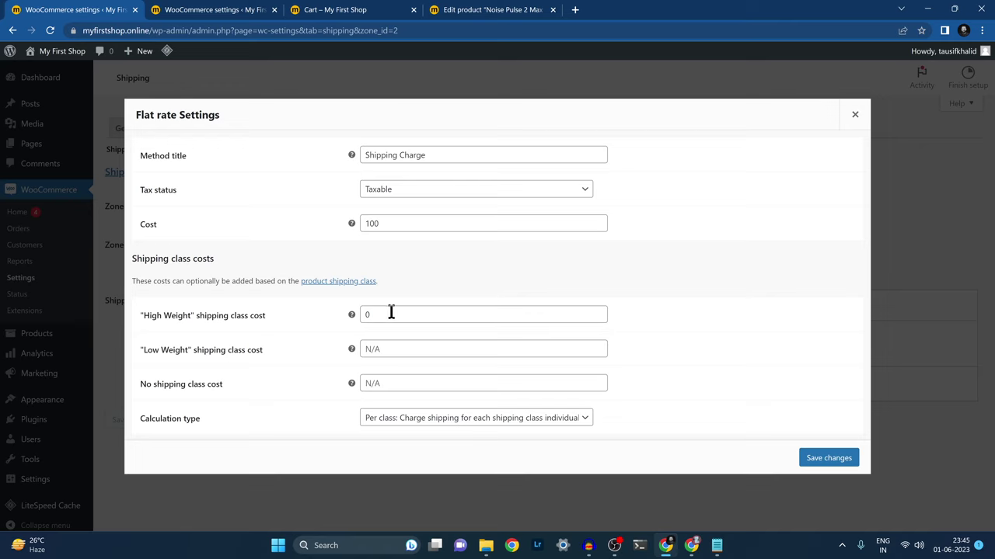
{"action": "double_click", "coordinate": [391, 313]}
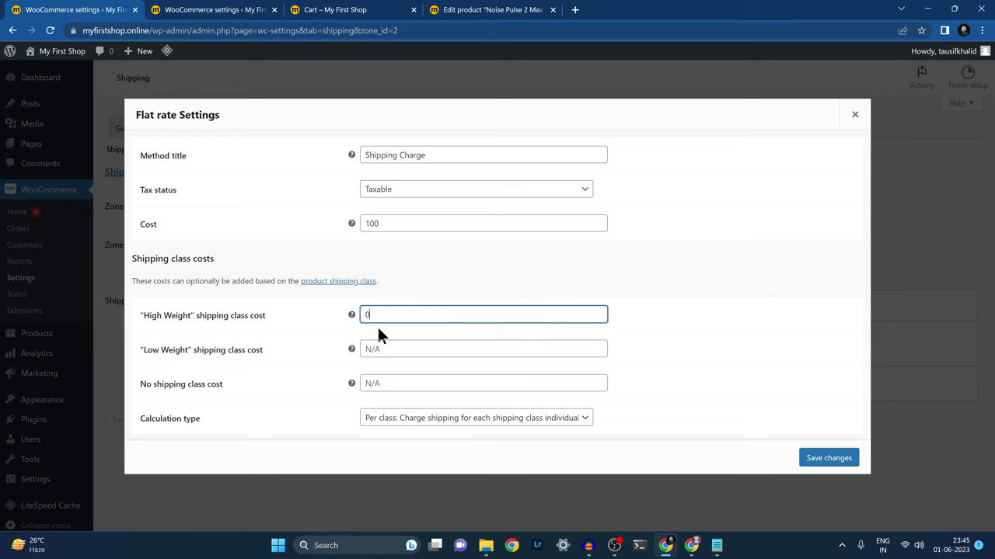
{"action": "left_click", "coordinate": [379, 348]}
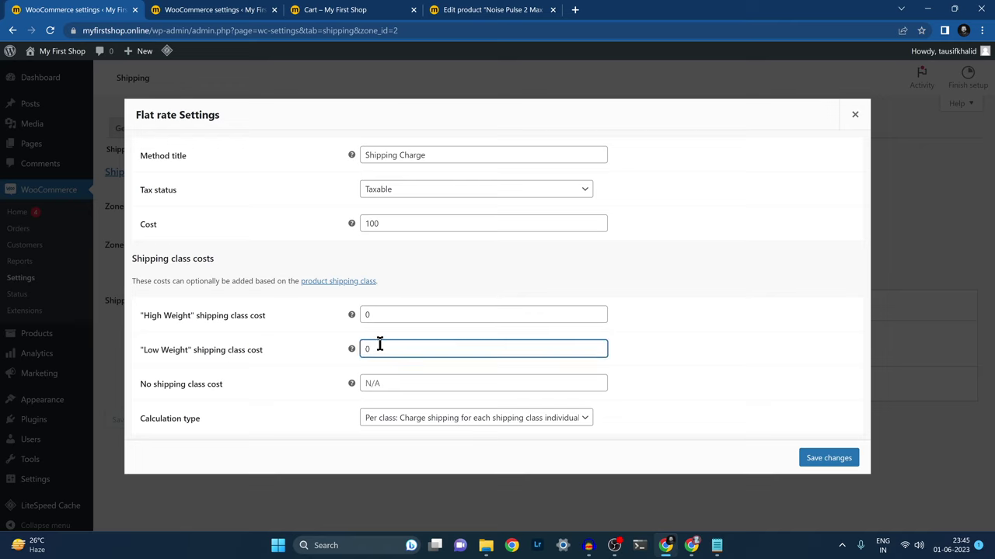
{"action": "left_click", "coordinate": [384, 313]}
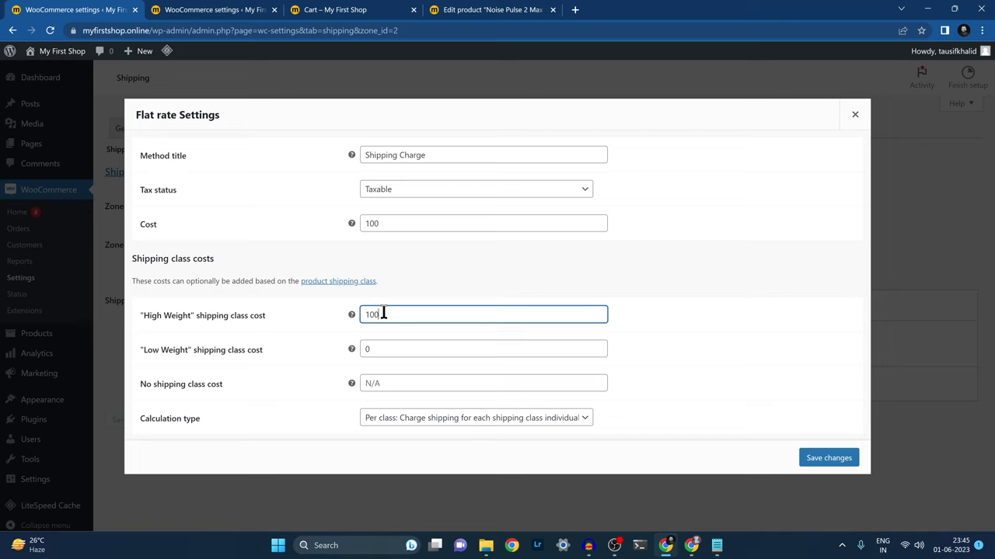
{"action": "left_click", "coordinate": [394, 287]}
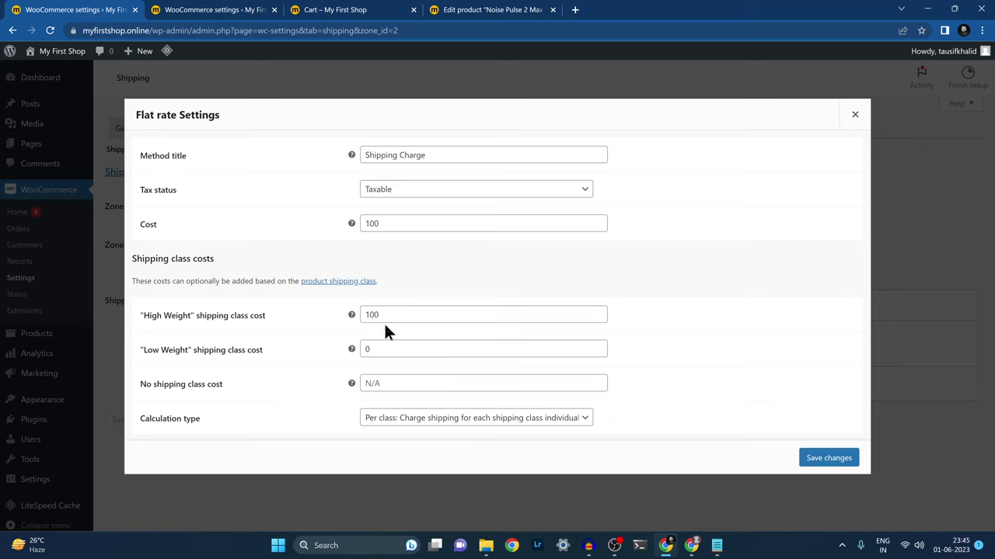
- Recheck the High Weight cost against the base Cost of 100
{"action": "left_click_drag", "start_coordinate": [143, 321], "coordinate": [269, 313]}
{"action": "left_click", "coordinate": [384, 314]}
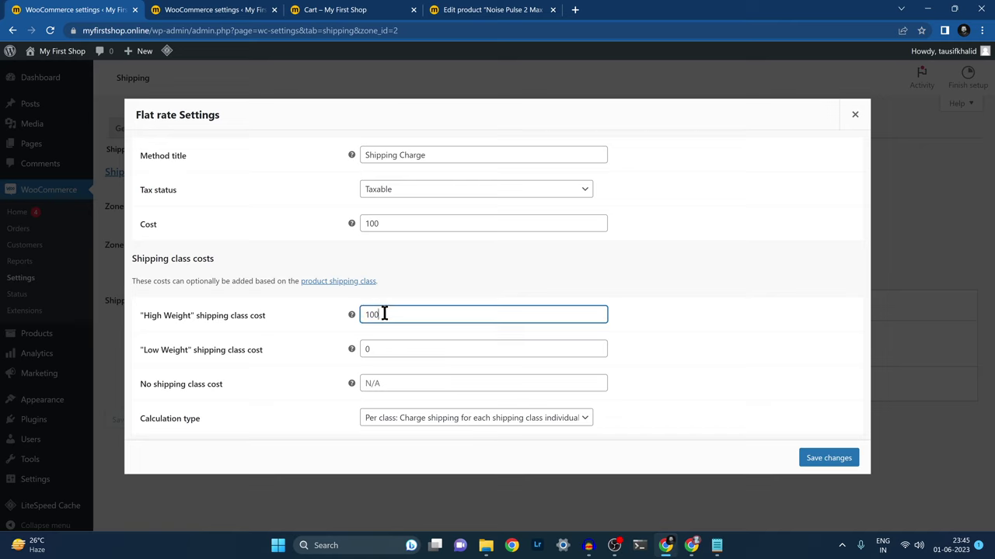
{"action": "double_click", "coordinate": [383, 314]}
{"action": "left_click", "coordinate": [381, 223]}
{"action": "double_click", "coordinate": [382, 223]}
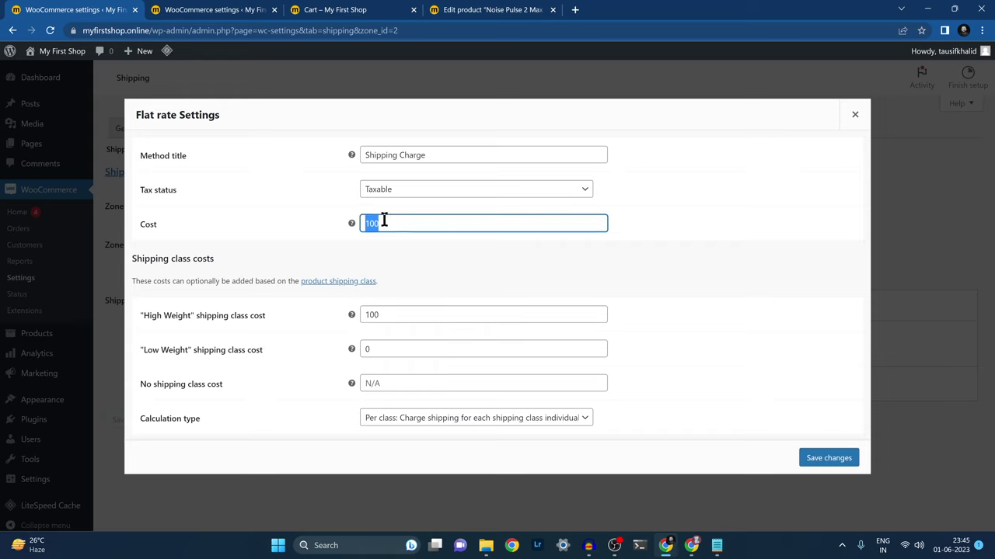
{"action": "double_click", "coordinate": [381, 314]}
- Leave the Low Weight class cost at 0 and save the flat rate settings
{"action": "left_click_drag", "start_coordinate": [142, 351], "coordinate": [397, 351]}
{"action": "left_click", "coordinate": [400, 349]}
{"action": "double_click", "coordinate": [370, 349]}
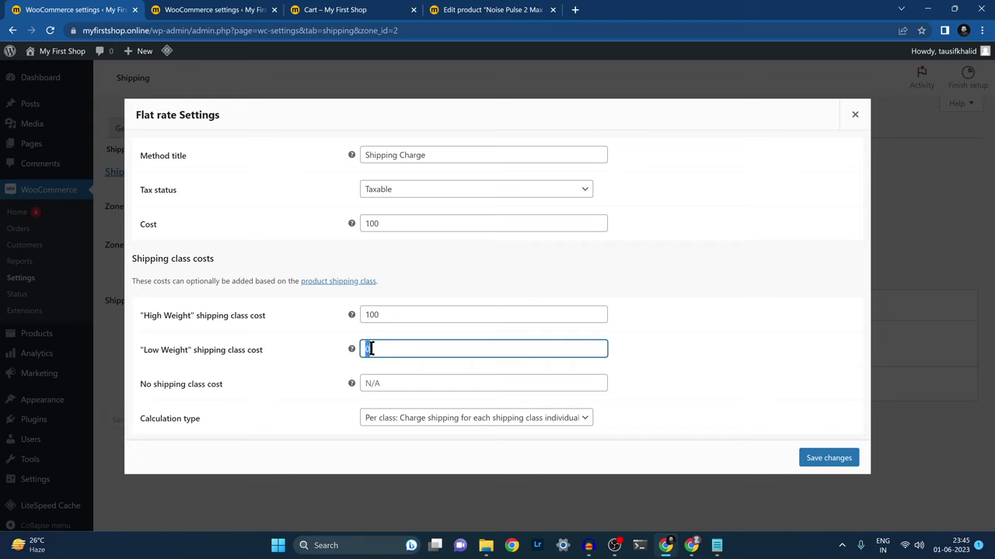
{"action": "double_click", "coordinate": [381, 224]}
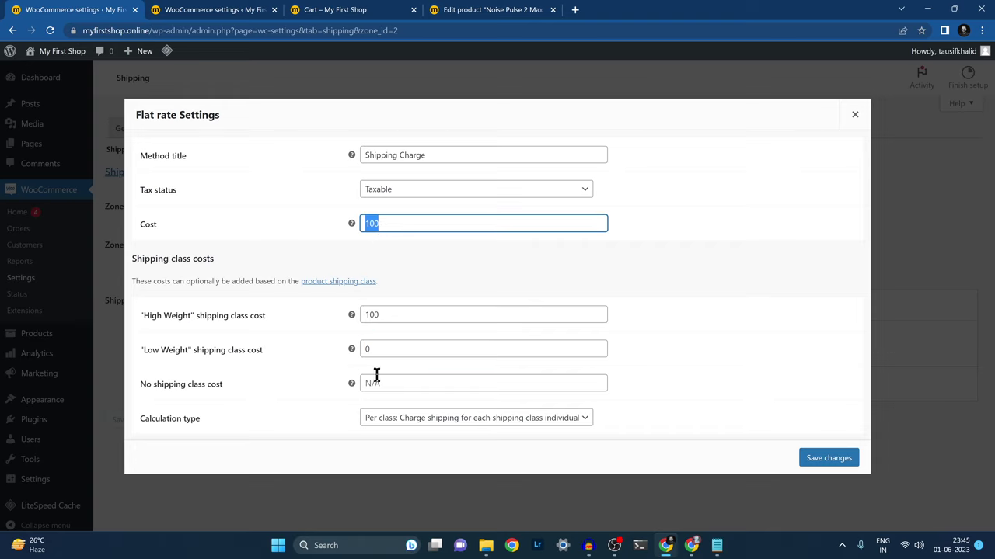
{"action": "left_click", "coordinate": [381, 347]}
{"action": "left_click", "coordinate": [324, 351]}
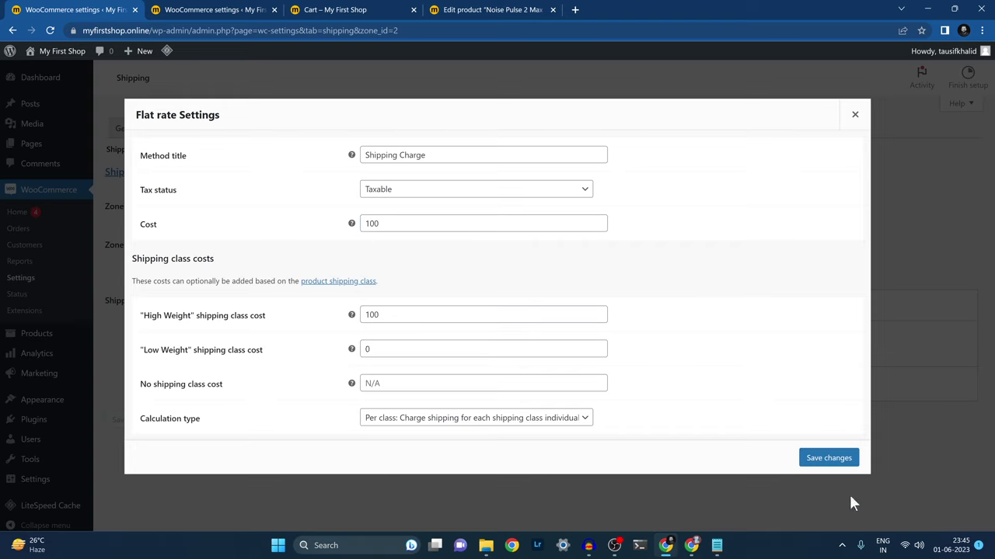
{"action": "left_click", "coordinate": [816, 463]}
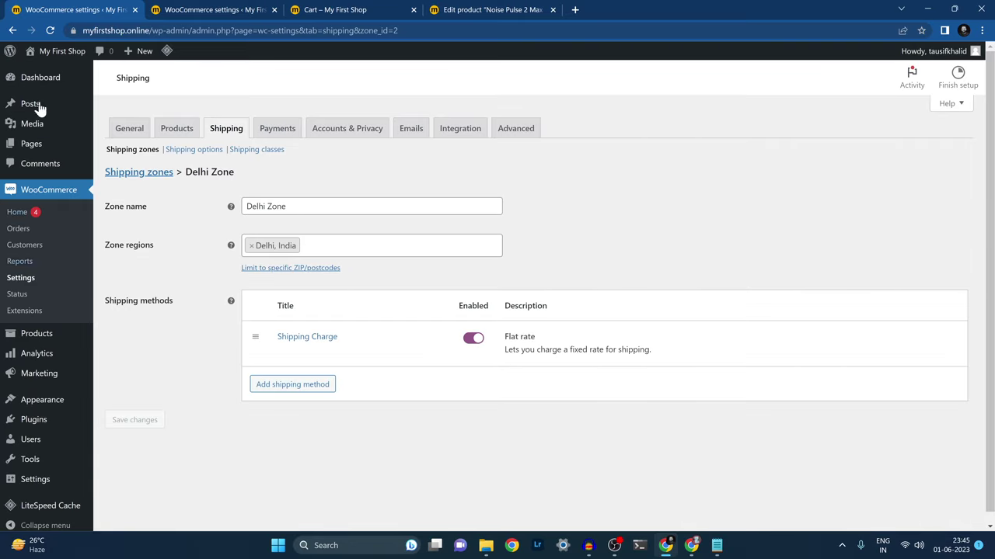
- Reload the cart to see ₹200.00 shipping, then return to the watch's edit page
{"action": "left_click", "coordinate": [365, 9]}
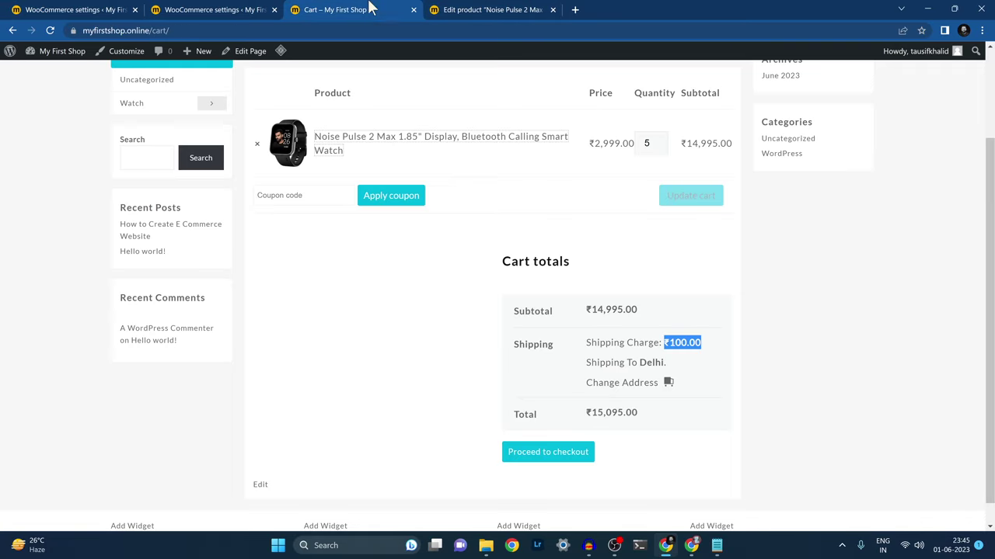
{"action": "left_click", "coordinate": [50, 31]}
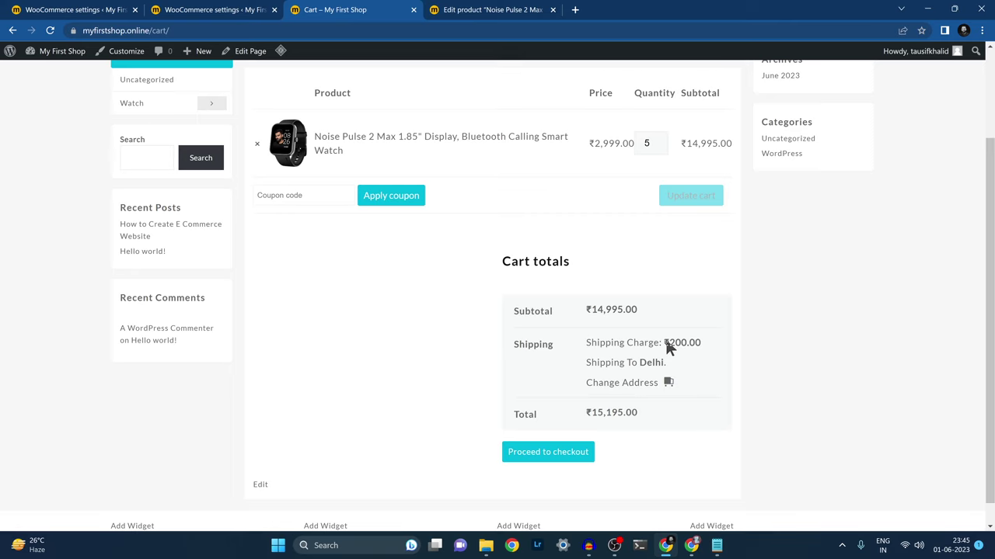
{"action": "left_click_drag", "start_coordinate": [701, 342], "coordinate": [672, 344]}
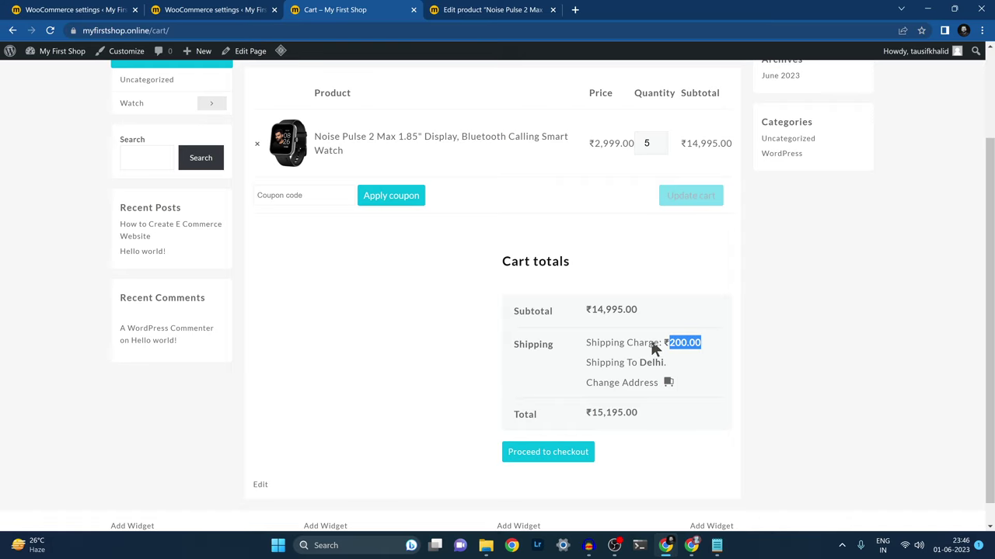
{"action": "left_click", "coordinate": [457, 9]}
{"action": "scroll", "coordinate": [523, 355], "scroll_direction": "down", "scroll_amount": 10}
- Change the watch's shipping class to Low Weight and check the cart shows ₹100.00 shipping
{"action": "scroll", "coordinate": [524, 355], "scroll_direction": "up", "scroll_amount": 2}
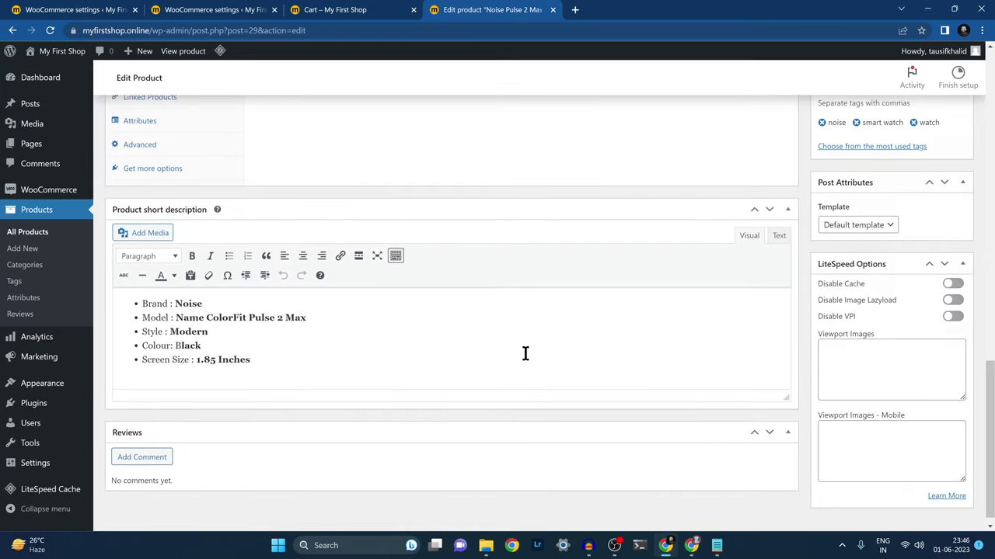
{"action": "scroll", "coordinate": [525, 359], "scroll_direction": "up", "scroll_amount": 2}
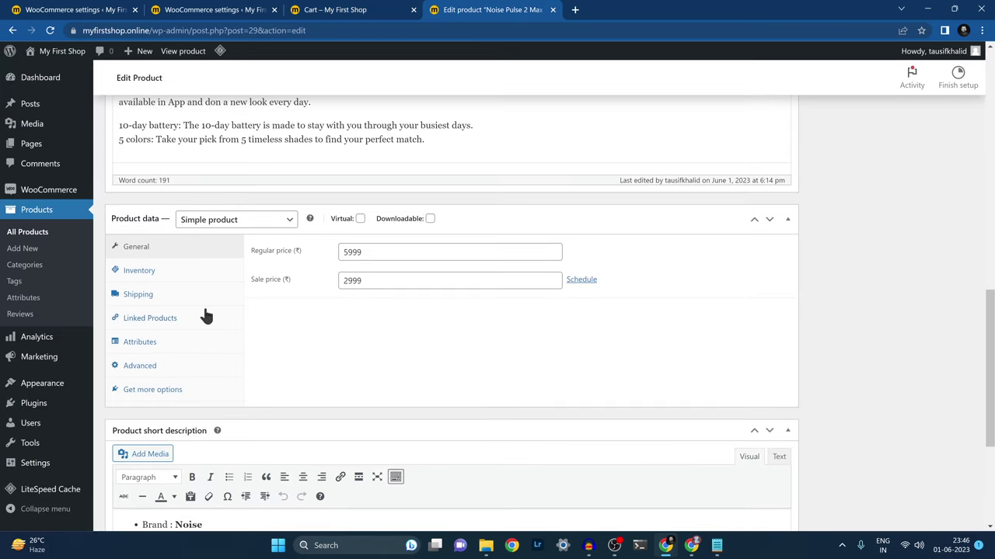
{"action": "left_click", "coordinate": [151, 295]}
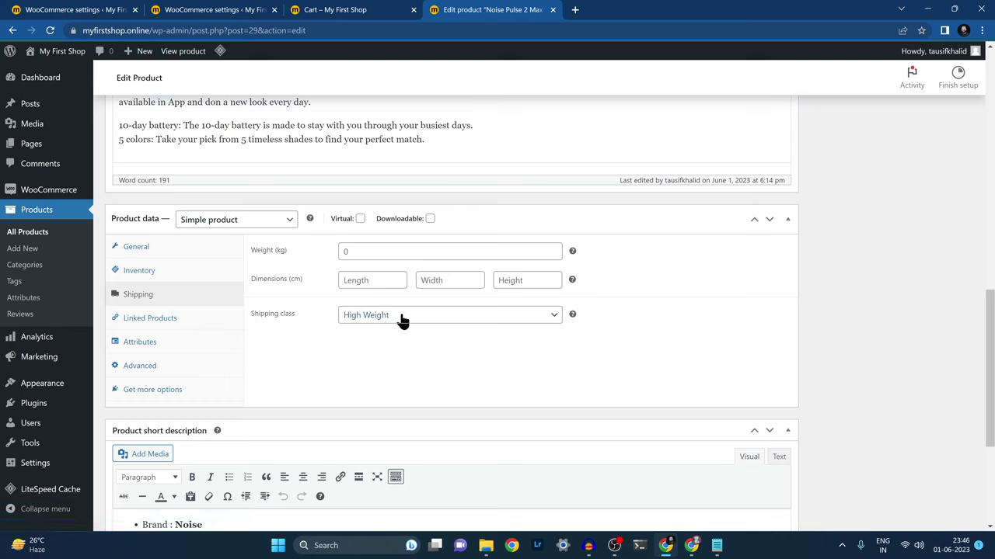
{"action": "left_click", "coordinate": [463, 319]}
{"action": "left_click", "coordinate": [459, 354]}
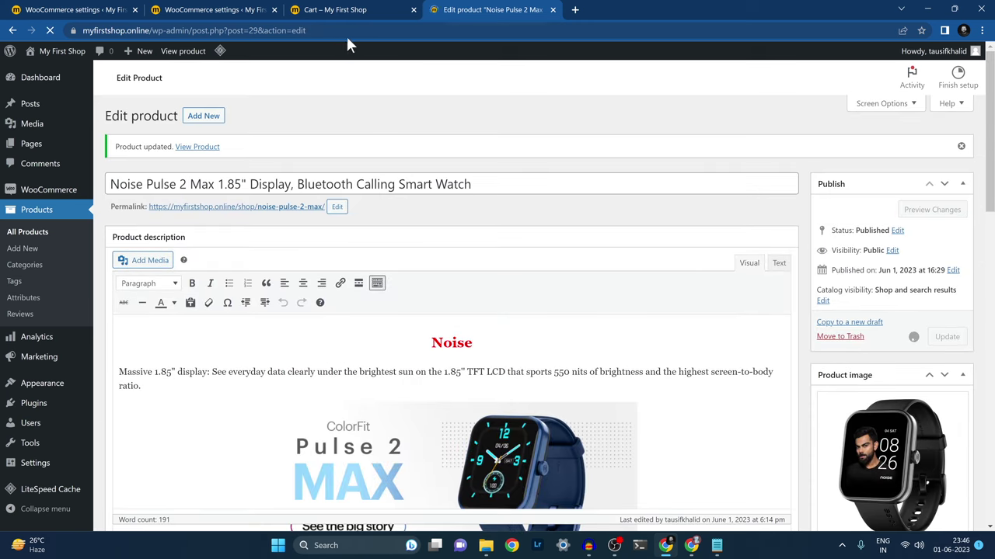
{"action": "left_click", "coordinate": [335, 10]}
{"action": "left_click_drag", "start_coordinate": [676, 345], "coordinate": [704, 345]}
- Review the cart's quantity of 5 and the ₹100.00 shipping charge
{"action": "left_click", "coordinate": [582, 199]}
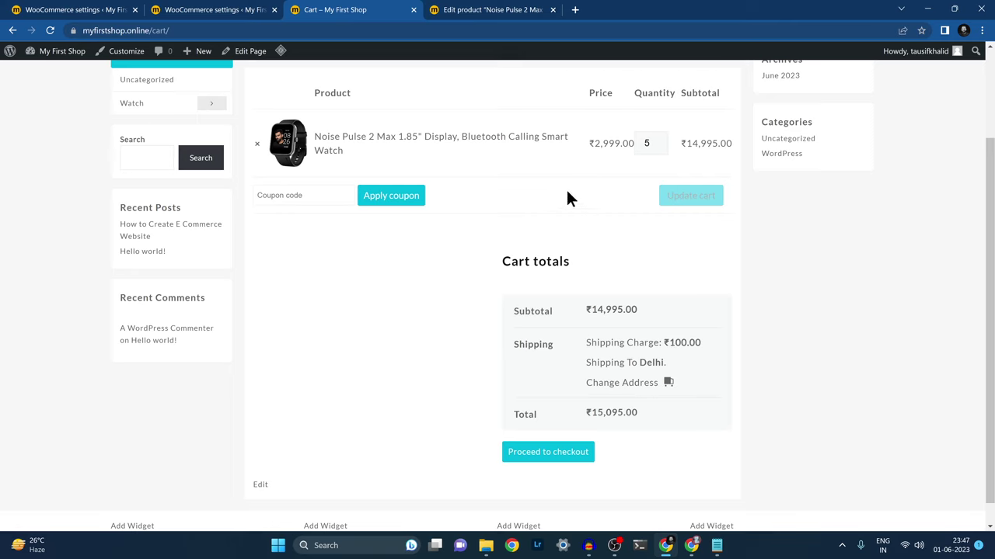
{"action": "left_click_drag", "start_coordinate": [654, 143], "coordinate": [634, 142]}
{"action": "left_click", "coordinate": [634, 189]}
{"action": "left_click_drag", "start_coordinate": [671, 346], "coordinate": [701, 344]}
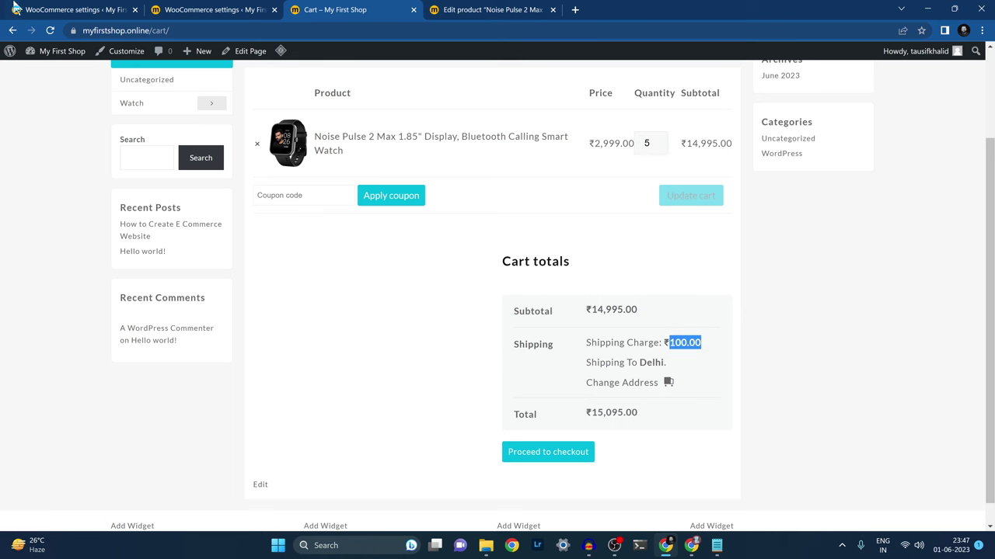
- Close the duplicate settings tab that lists Regular and Fast Shipping
{"action": "left_click", "coordinate": [74, 9]}
{"action": "left_click", "coordinate": [196, 7]}
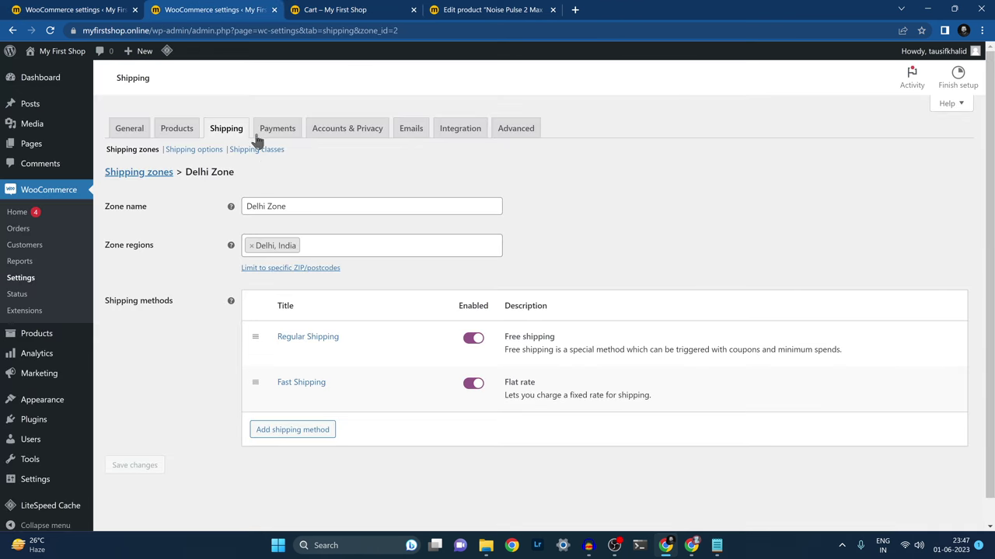
{"action": "left_click", "coordinate": [273, 9]}
- Enter 100*[qty] as the Shipping Charge method's High Weight class cost
{"action": "left_click", "coordinate": [286, 353]}
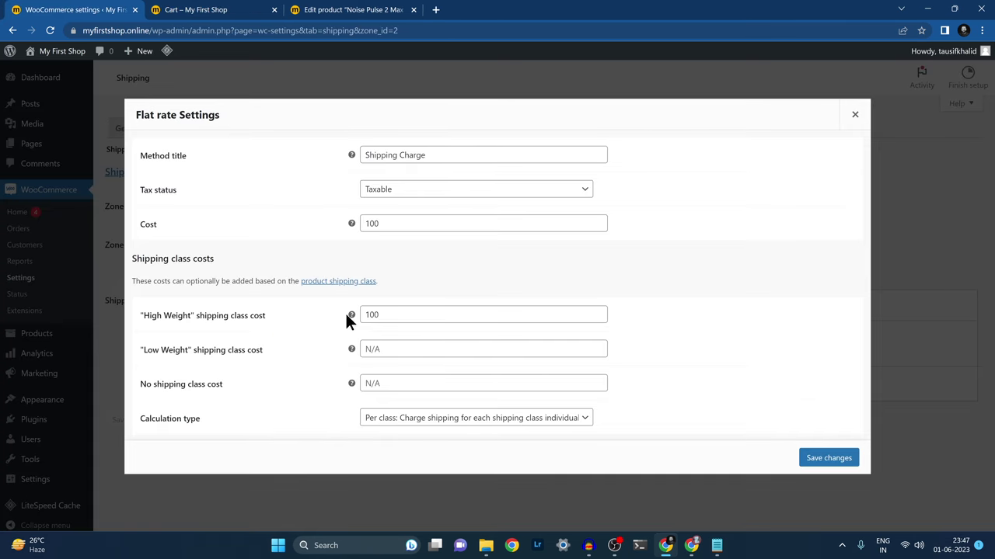
{"action": "left_click", "coordinate": [396, 315]}
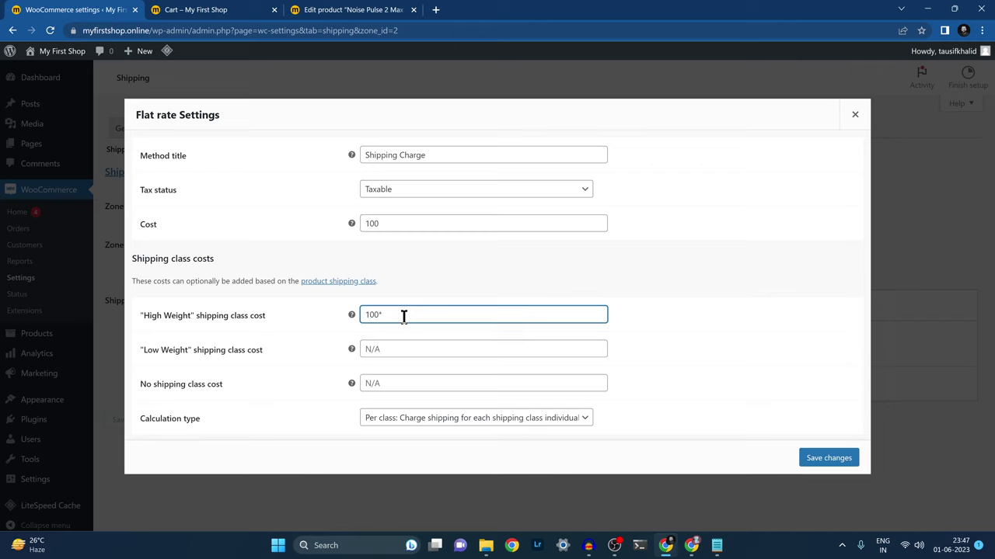
{"action": "type", "text": "100*[]qty"}
- Save the per-quantity flat rate and reload the cart
{"action": "left_click", "coordinate": [829, 462]}
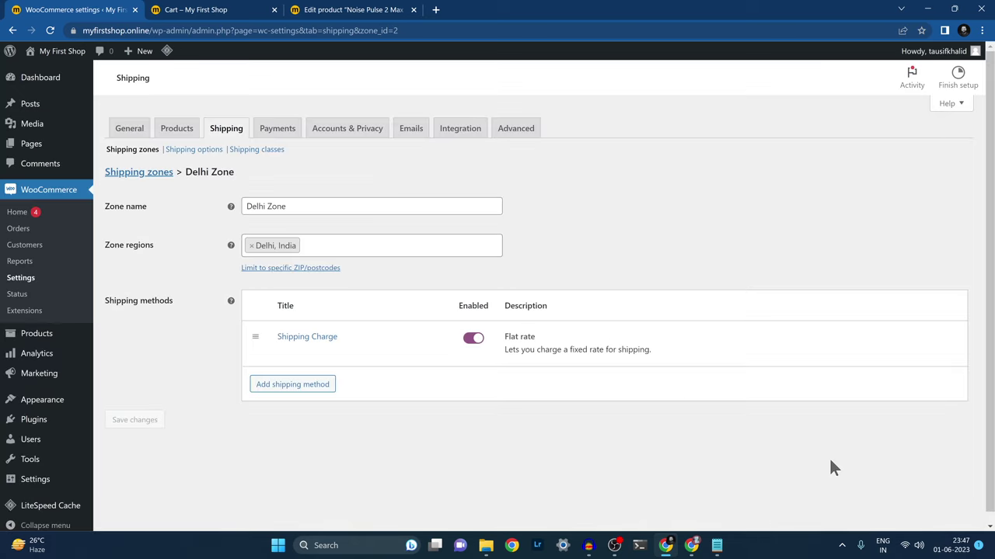
{"action": "left_click", "coordinate": [227, 8]}
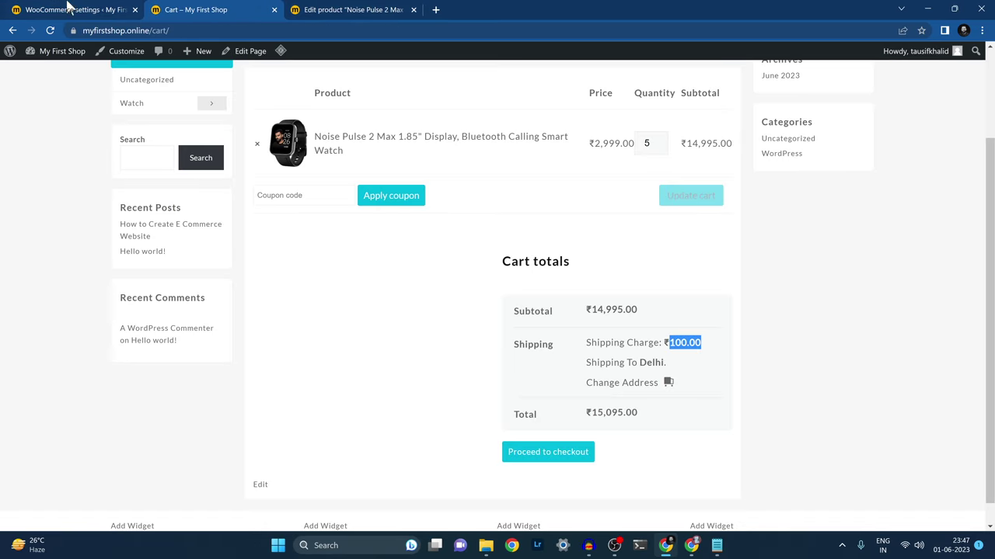
{"action": "left_click", "coordinate": [51, 30]}
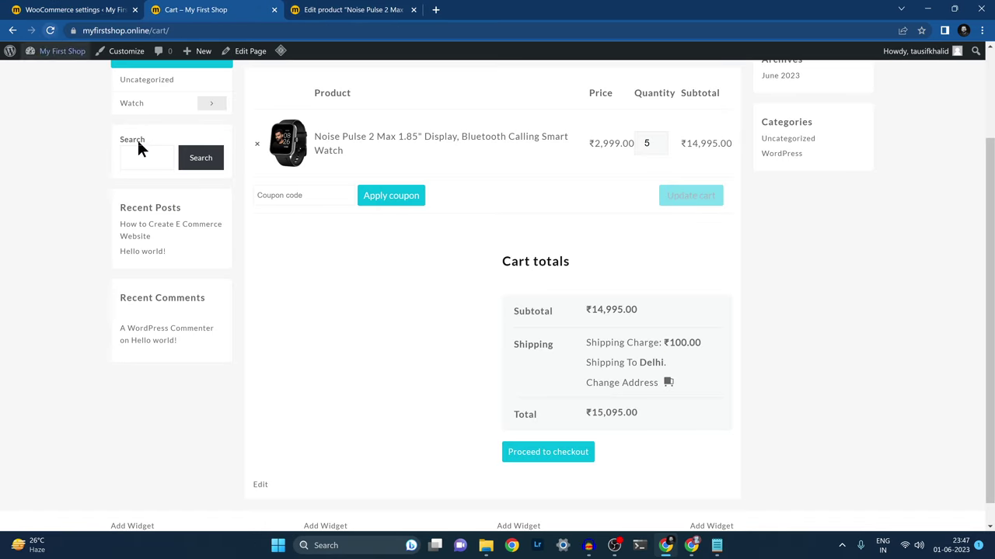
- Put the watch product back in the High Weight shipping class and update it
{"action": "left_click", "coordinate": [349, 9]}
{"action": "scroll", "coordinate": [347, 320], "scroll_direction": "down", "scroll_amount": 10}
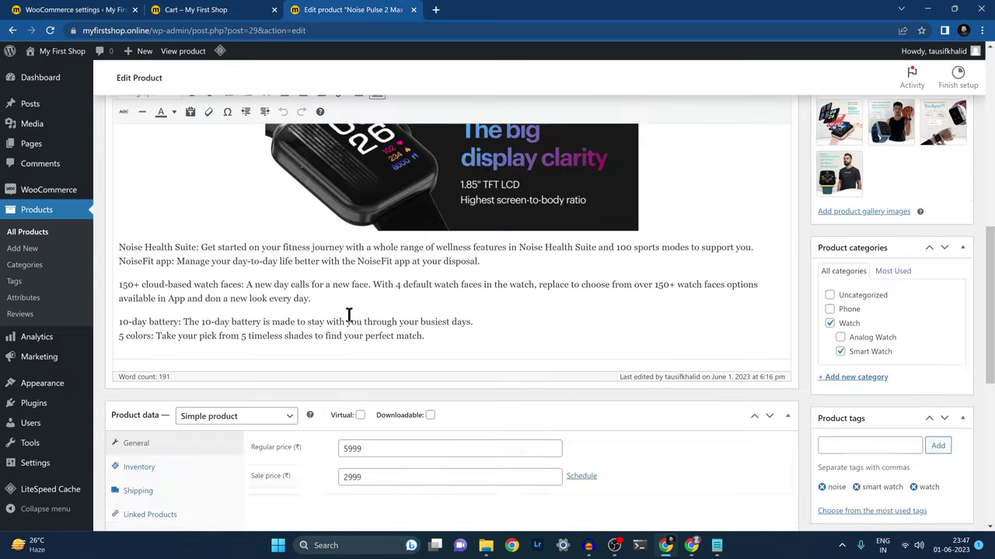
{"action": "scroll", "coordinate": [187, 171], "scroll_direction": "up", "scroll_amount": 2}
{"action": "left_click", "coordinate": [159, 280]}
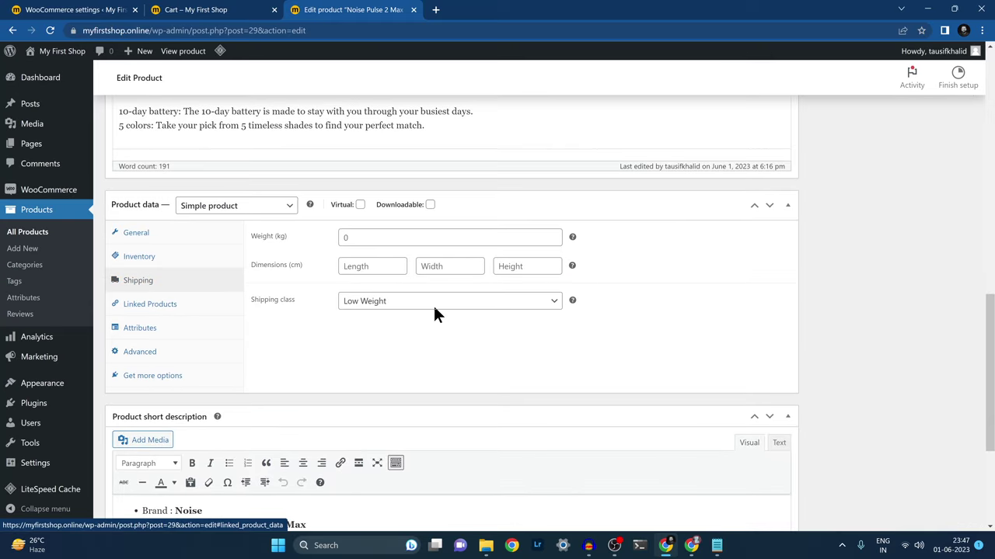
{"action": "left_click", "coordinate": [433, 304]}
{"action": "left_click", "coordinate": [413, 329]}
{"action": "scroll", "coordinate": [665, 305], "scroll_direction": "up", "scroll_amount": 5}
{"action": "scroll", "coordinate": [665, 305], "scroll_direction": "up", "scroll_amount": 5}
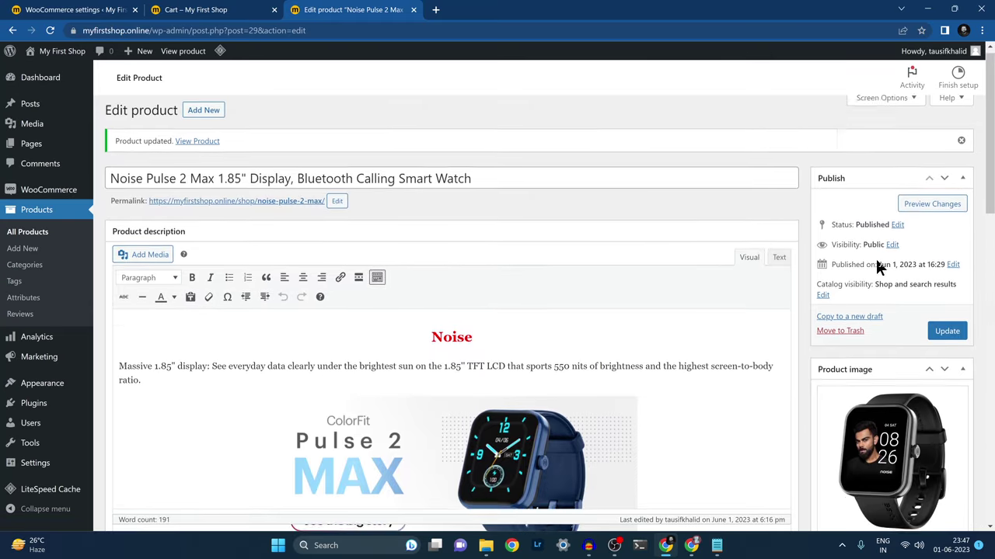
{"action": "left_click", "coordinate": [946, 336]}
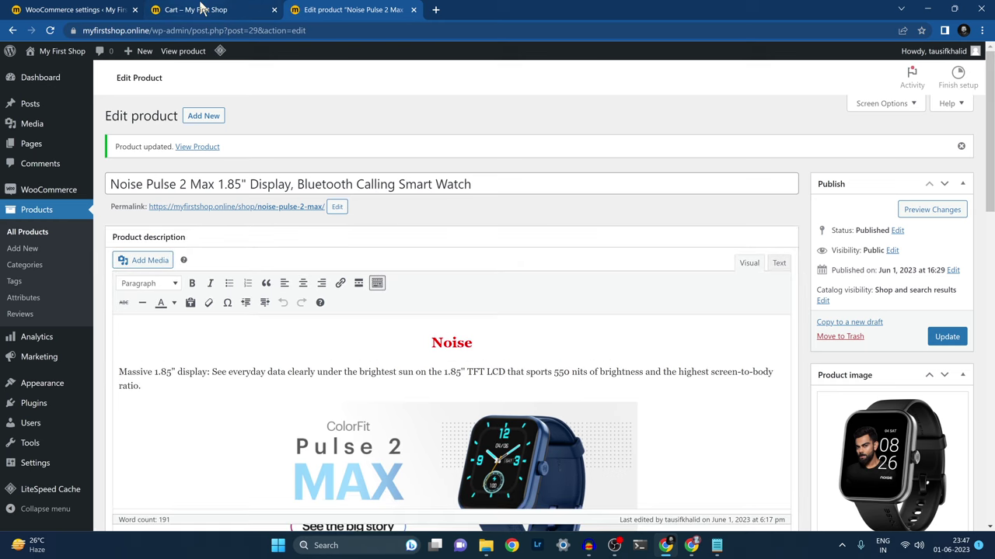
- Reload the cart and confirm shipping to Delhi is now ₹600.00
{"action": "left_click", "coordinate": [198, 9]}
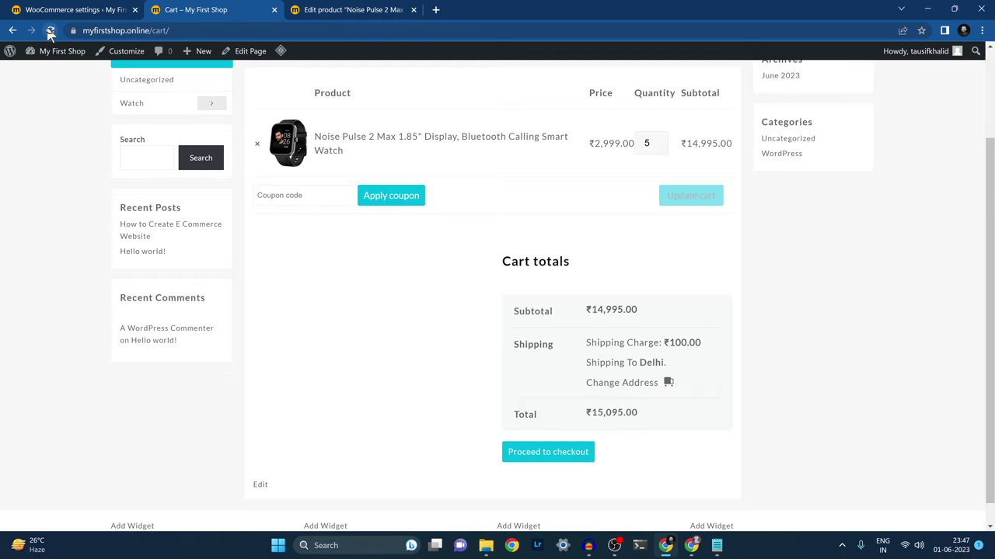
{"action": "left_click", "coordinate": [50, 31]}
{"action": "scroll", "coordinate": [691, 385], "scroll_direction": "down", "scroll_amount": 2}
{"action": "left_click_drag", "start_coordinate": [670, 346], "coordinate": [705, 344]}
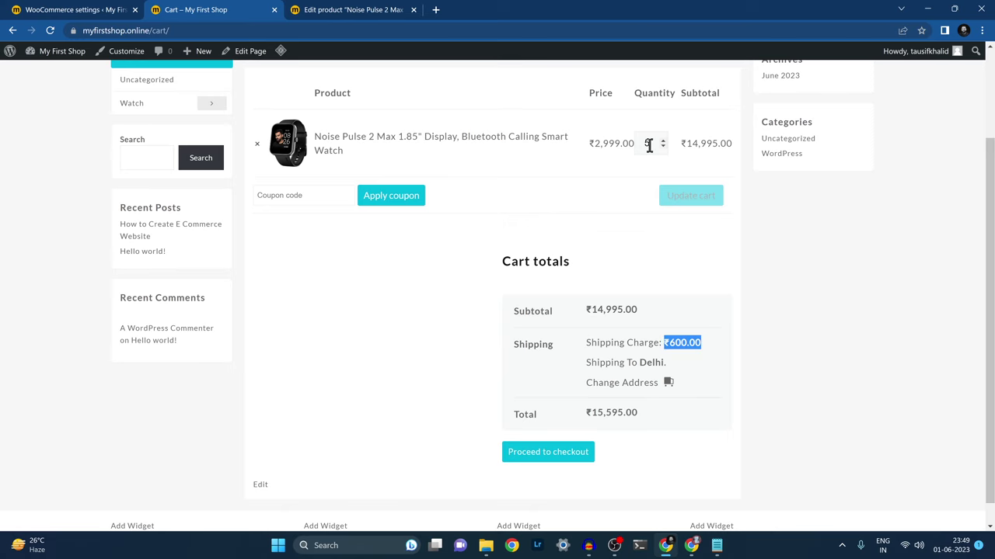
- Review the Shipping Charge class costs and close the settings without saving
{"action": "left_click", "coordinate": [35, 9]}
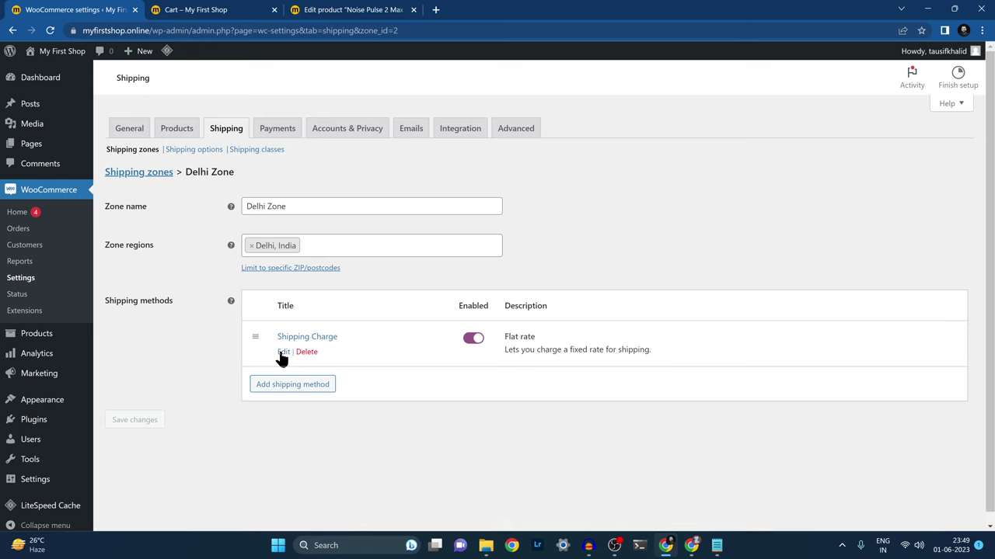
{"action": "left_click", "coordinate": [283, 352]}
{"action": "left_click", "coordinate": [368, 351]}
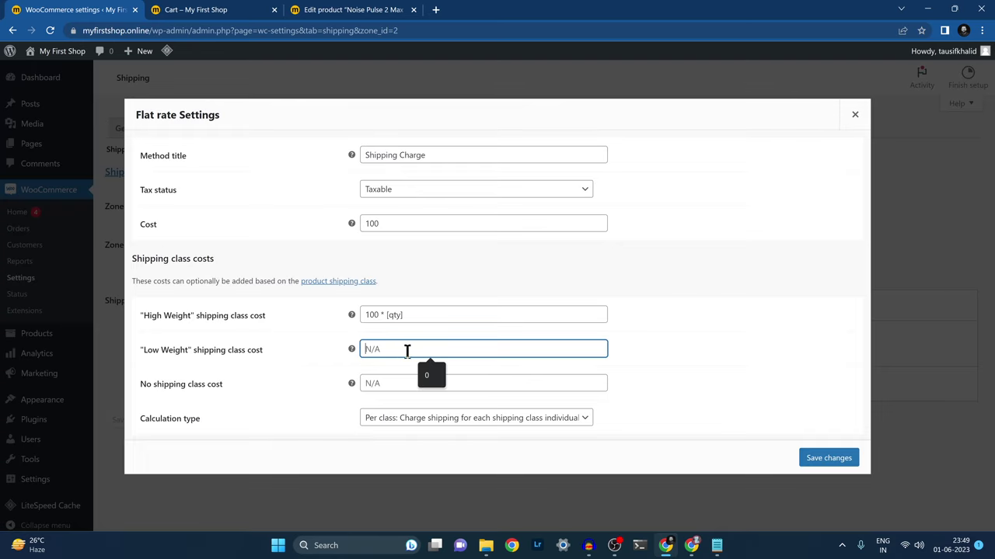
{"action": "left_click", "coordinate": [396, 224]}
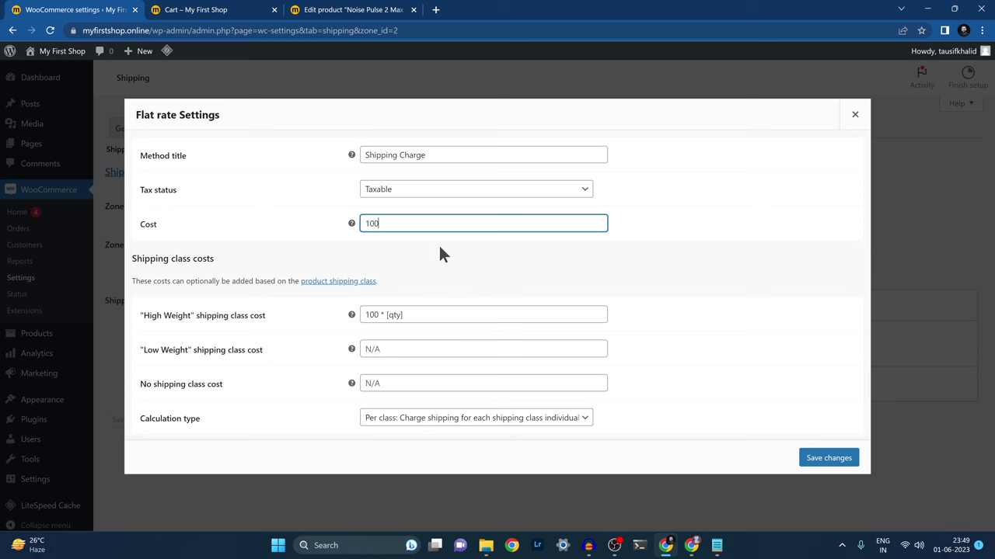
{"action": "left_click", "coordinate": [854, 115]}
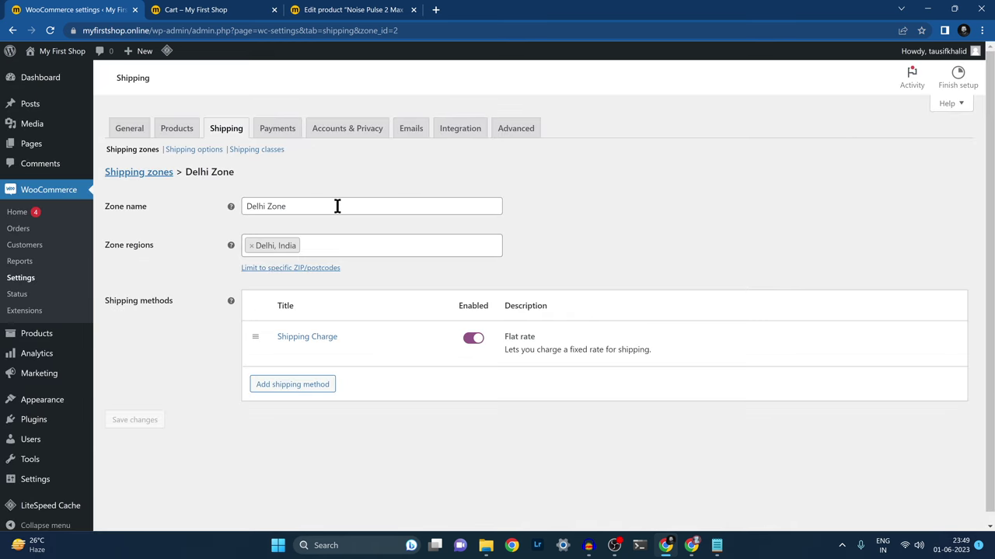
- Show the Shipping classes list and close the shop's cart tab
{"action": "left_click", "coordinate": [263, 149]}
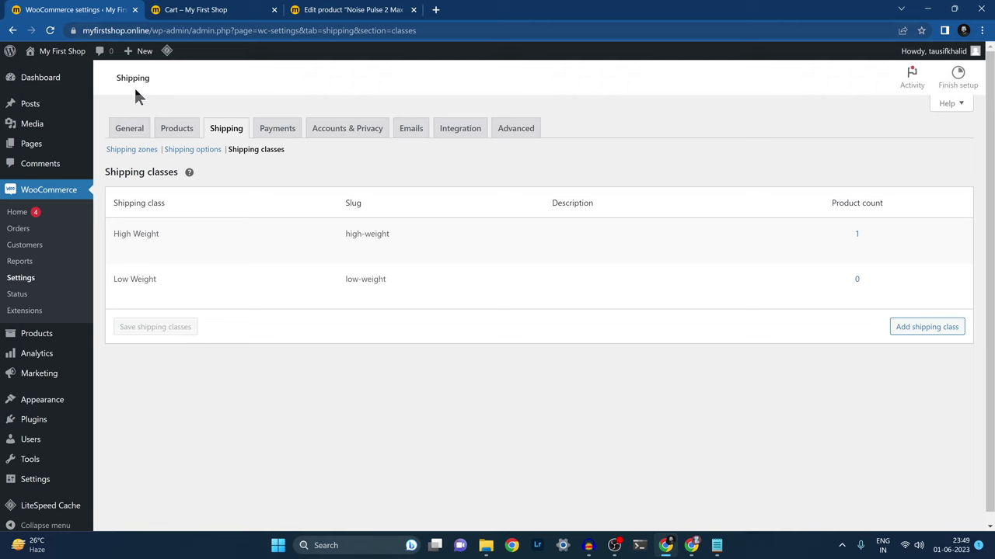
{"action": "mouse_move", "coordinate": [71, 65]}
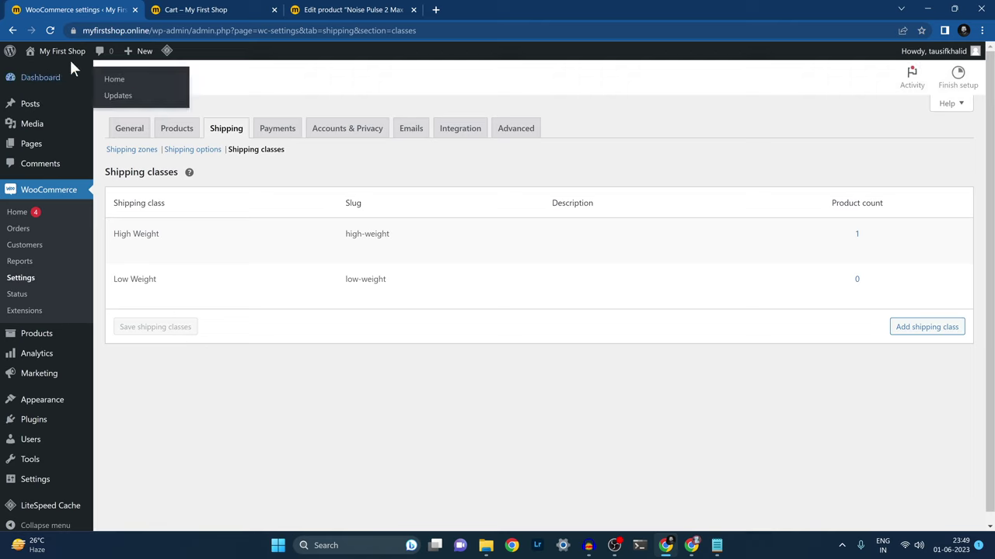
{"action": "left_click", "coordinate": [274, 10]}
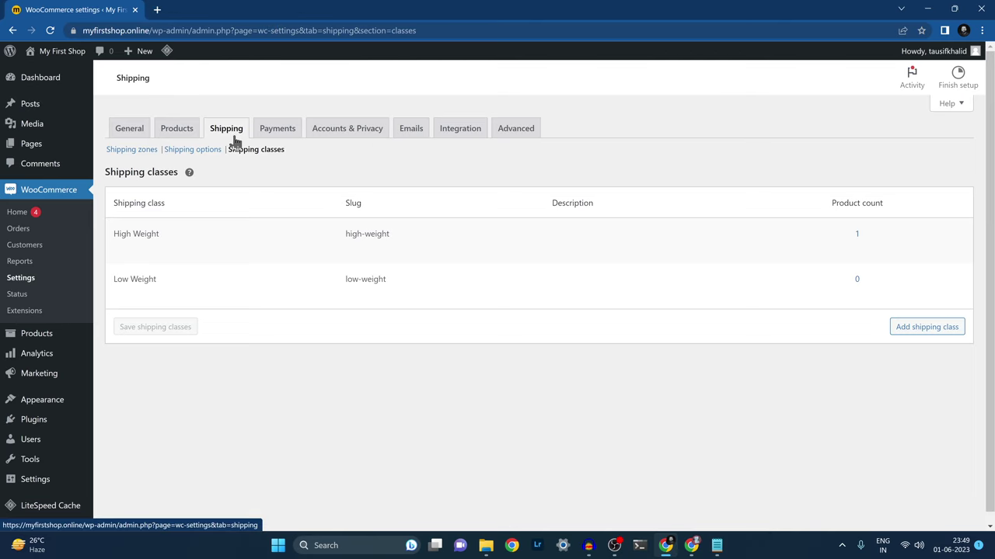
- Enable tax rates and calculations in the General settings and save the change
{"action": "left_click", "coordinate": [129, 128]}
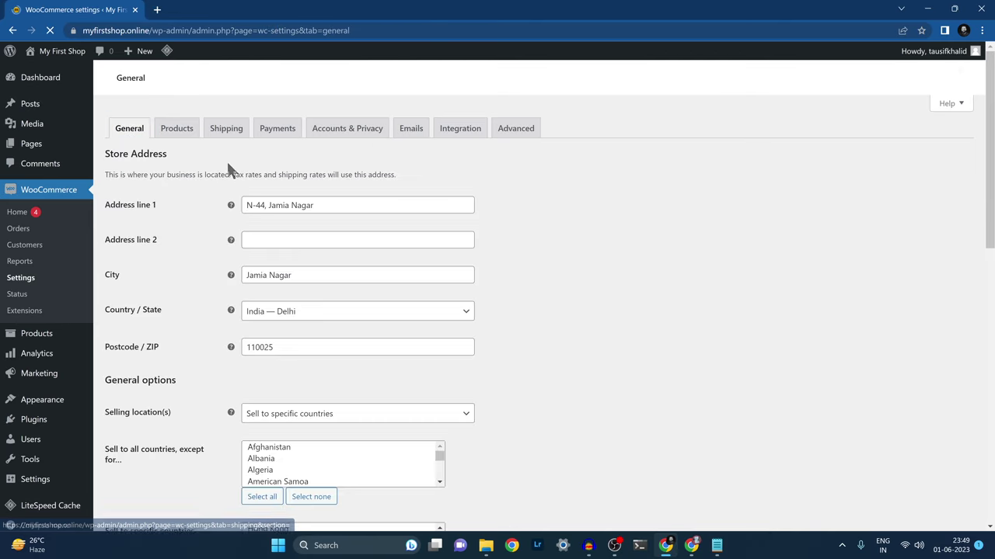
{"action": "scroll", "coordinate": [159, 224], "scroll_direction": "down", "scroll_amount": 5}
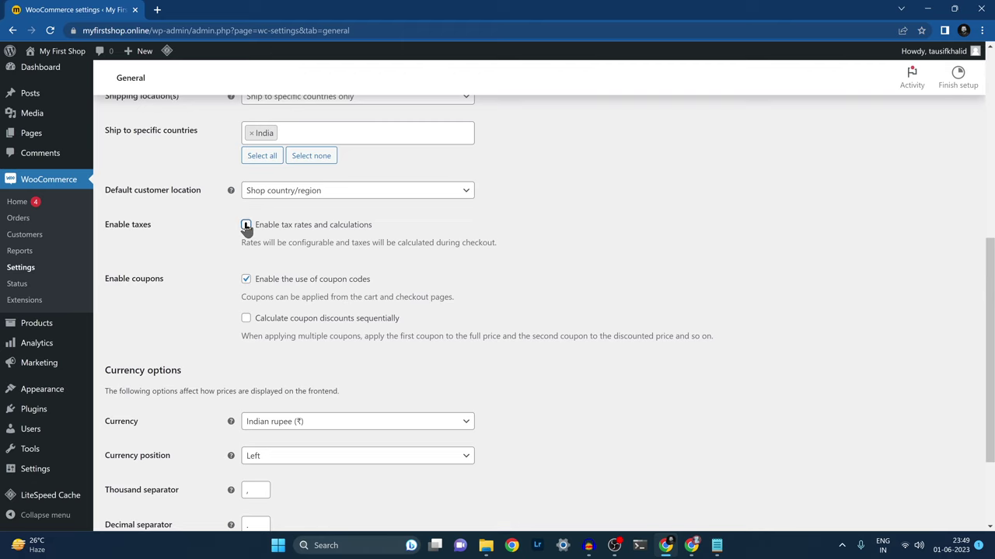
{"action": "left_click", "coordinate": [245, 225]}
{"action": "scroll", "coordinate": [242, 243], "scroll_direction": "down", "scroll_amount": 2}
{"action": "scroll", "coordinate": [241, 243], "scroll_direction": "up", "scroll_amount": 4}
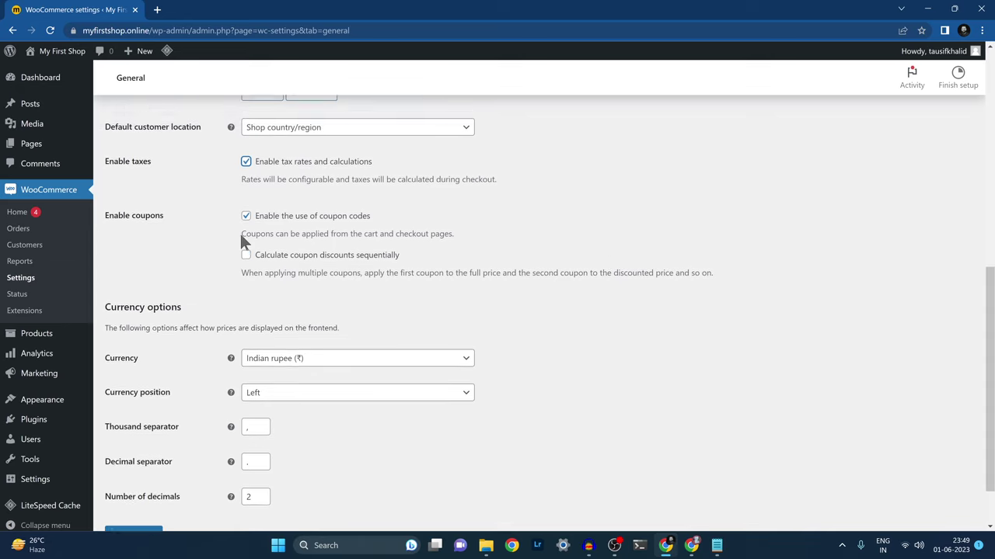
{"action": "scroll", "coordinate": [241, 243], "scroll_direction": "down", "scroll_amount": 4}
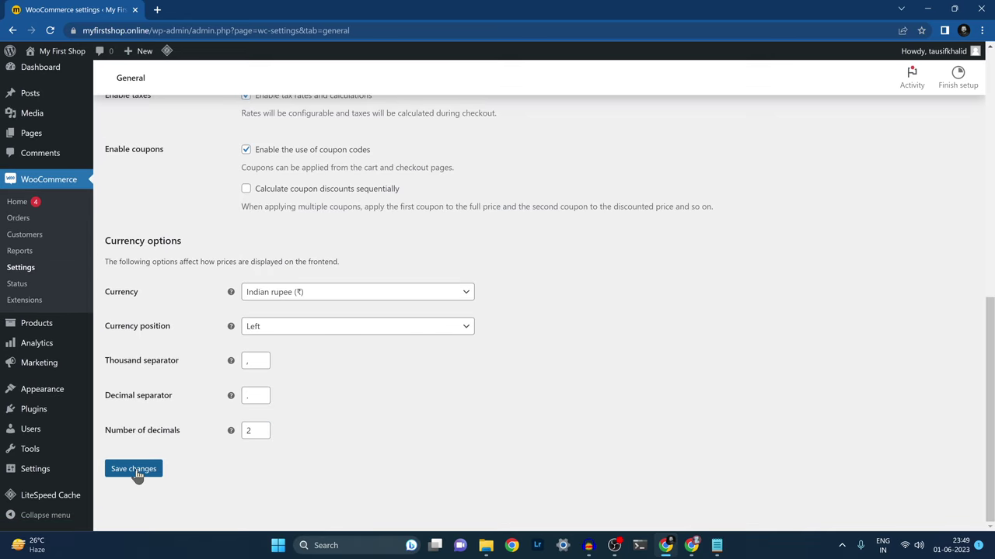
{"action": "left_click", "coordinate": [136, 472]}
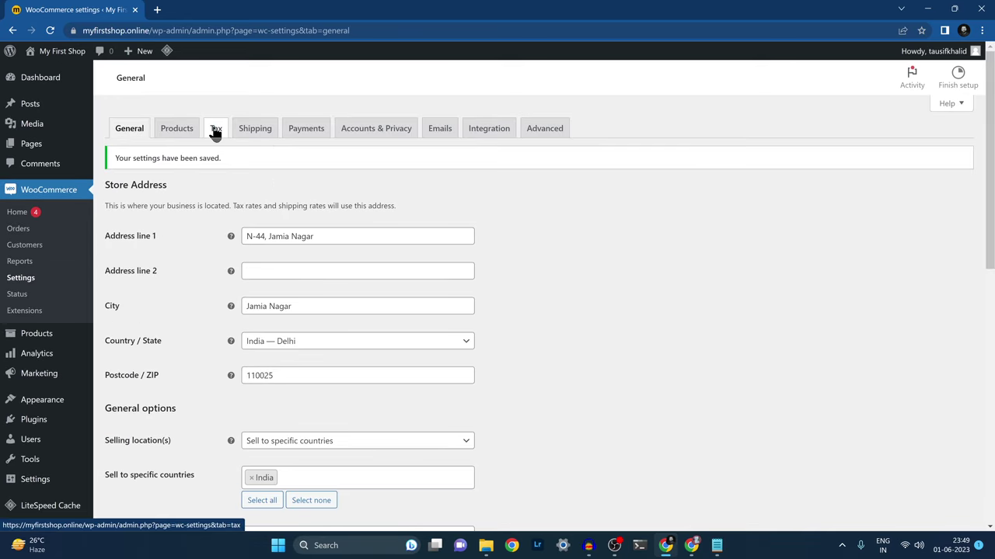
{"action": "left_click", "coordinate": [216, 129]}
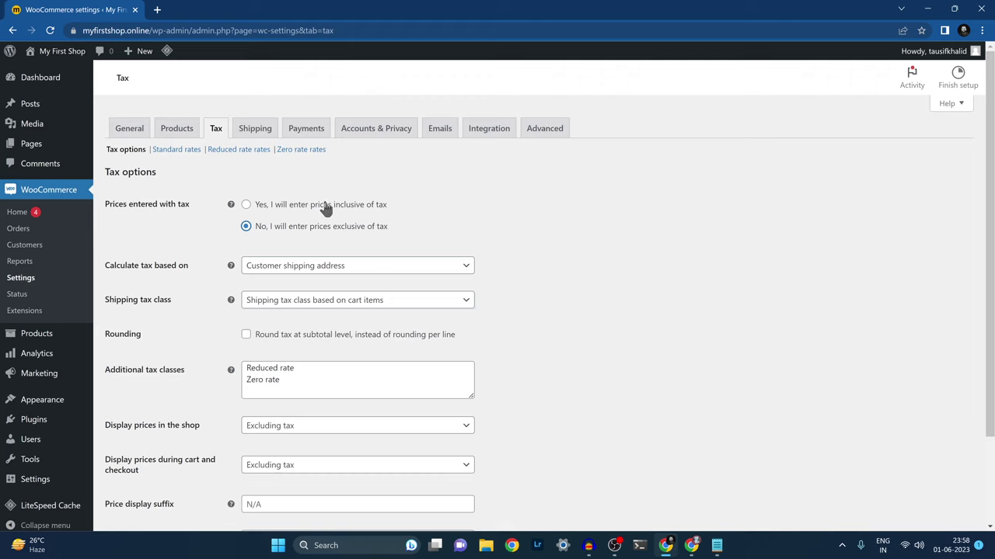
- Enter prices inclusive of tax, based on shipping address, with subtotal-level rounding
{"action": "left_click", "coordinate": [382, 209]}
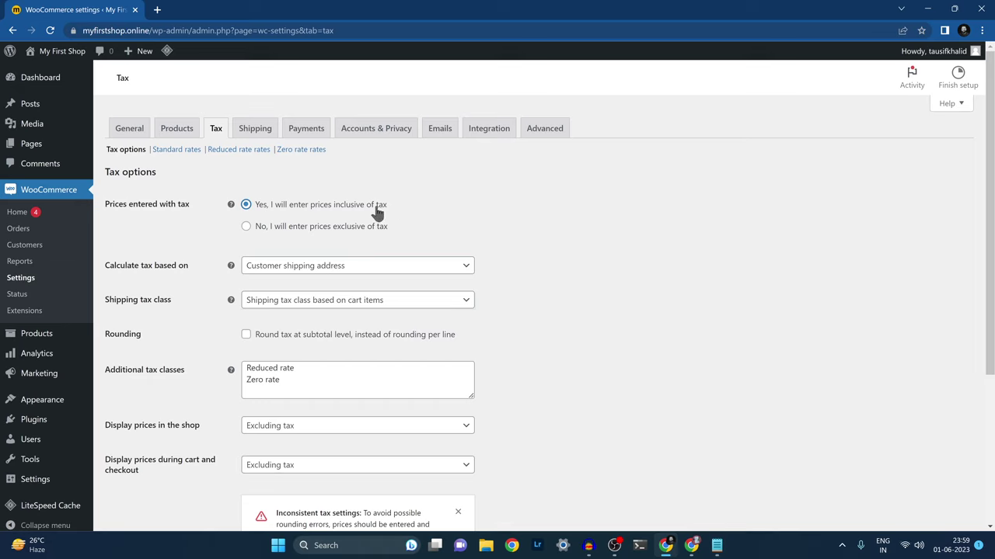
{"action": "left_click", "coordinate": [394, 269]}
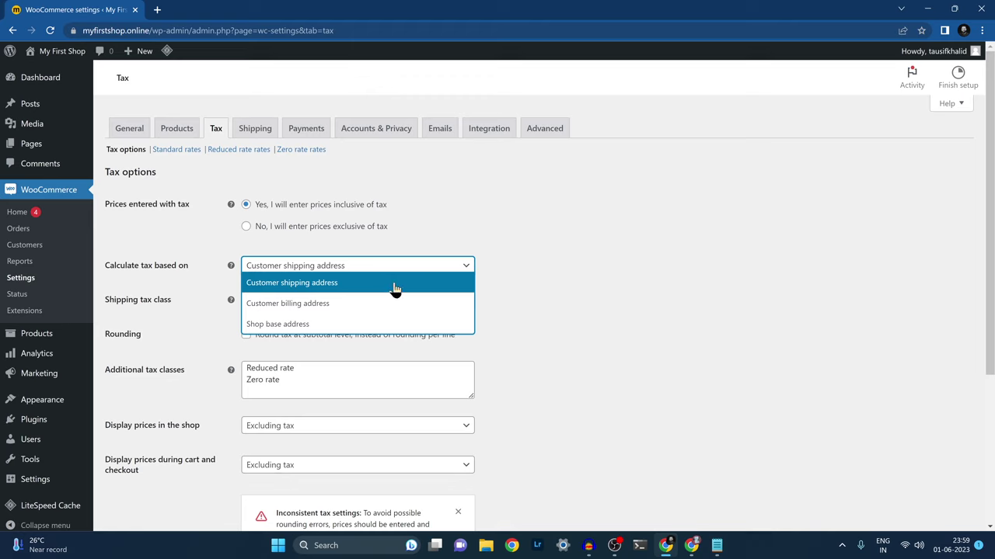
{"action": "left_click", "coordinate": [393, 285]}
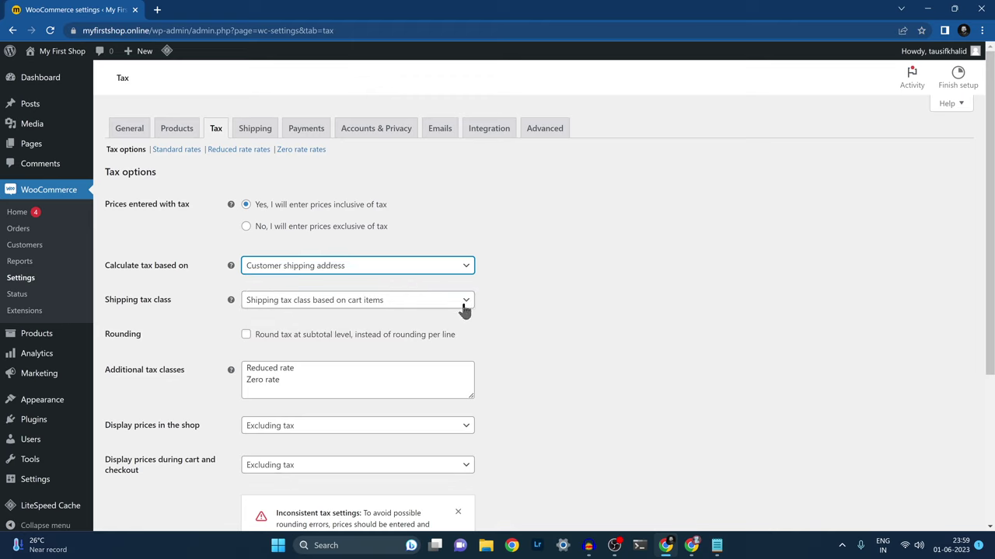
{"action": "left_click", "coordinate": [461, 304]}
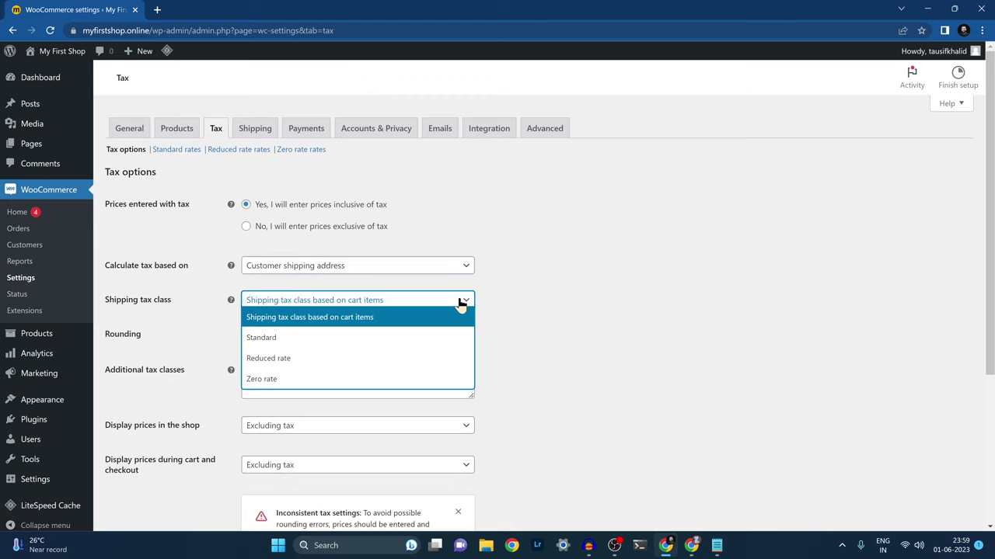
{"action": "left_click", "coordinate": [395, 321]}
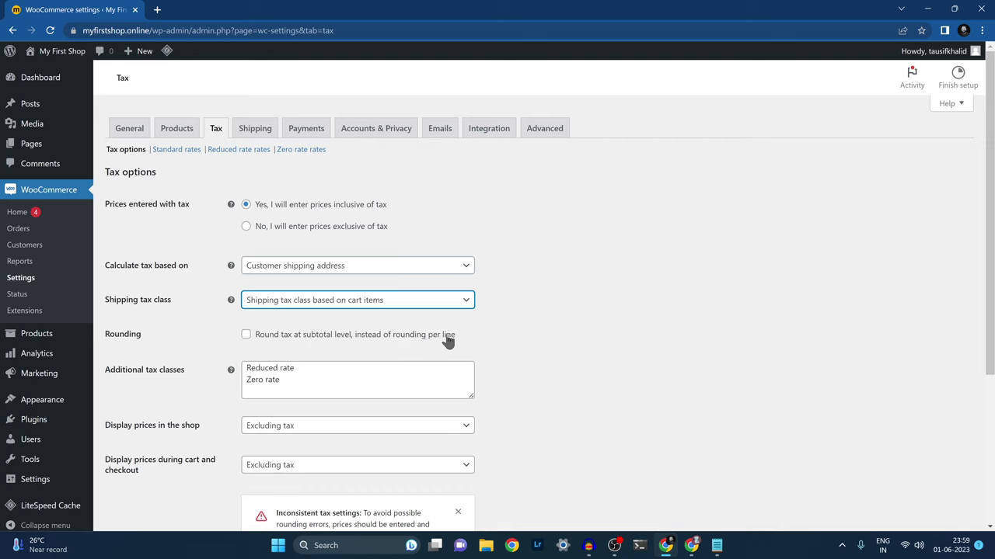
{"action": "left_click", "coordinate": [246, 335]}
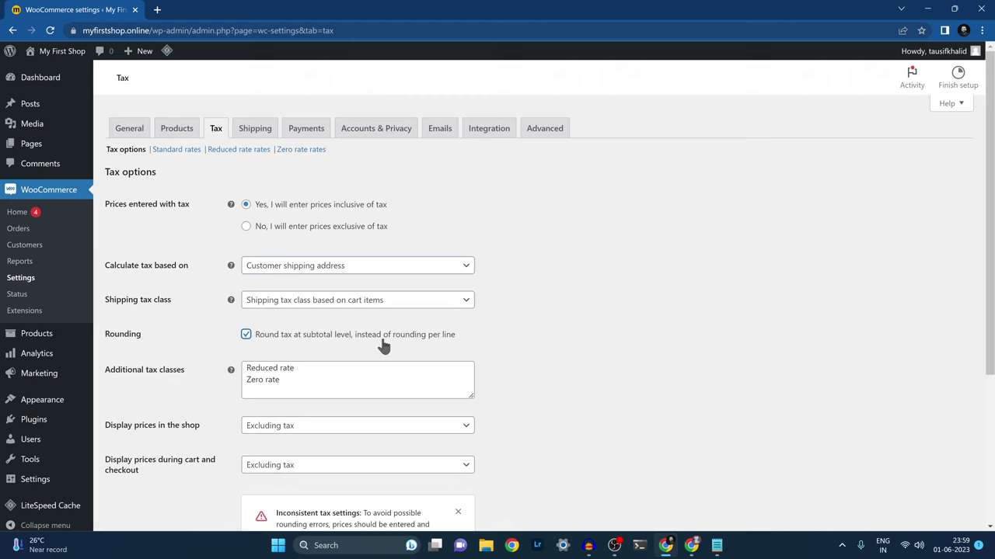
{"action": "left_click", "coordinate": [246, 339]}
- Delete the Reduced rate and Zero rate additional tax classes and save
{"action": "left_click_drag", "start_coordinate": [329, 391], "coordinate": [213, 373]}
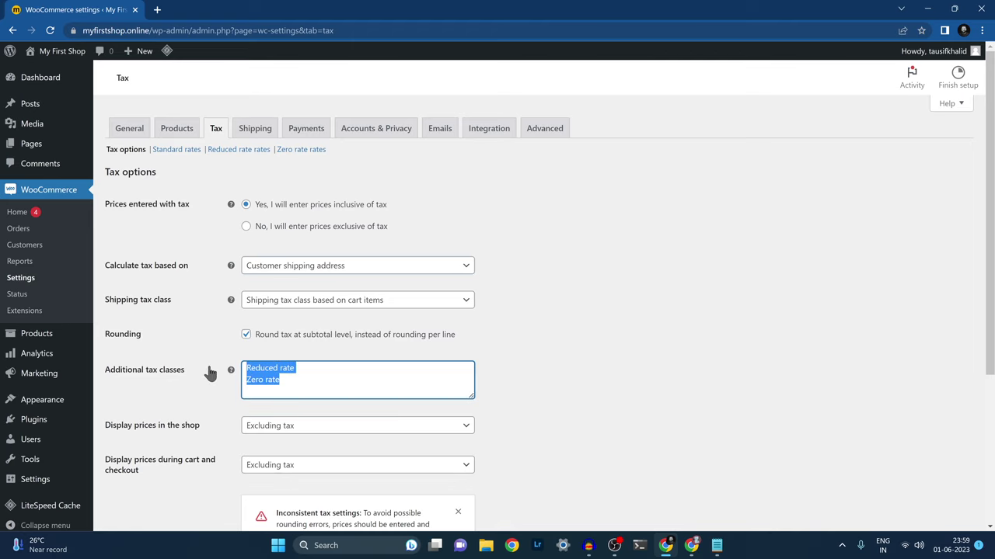
{"action": "key", "text": "BackSpace"}
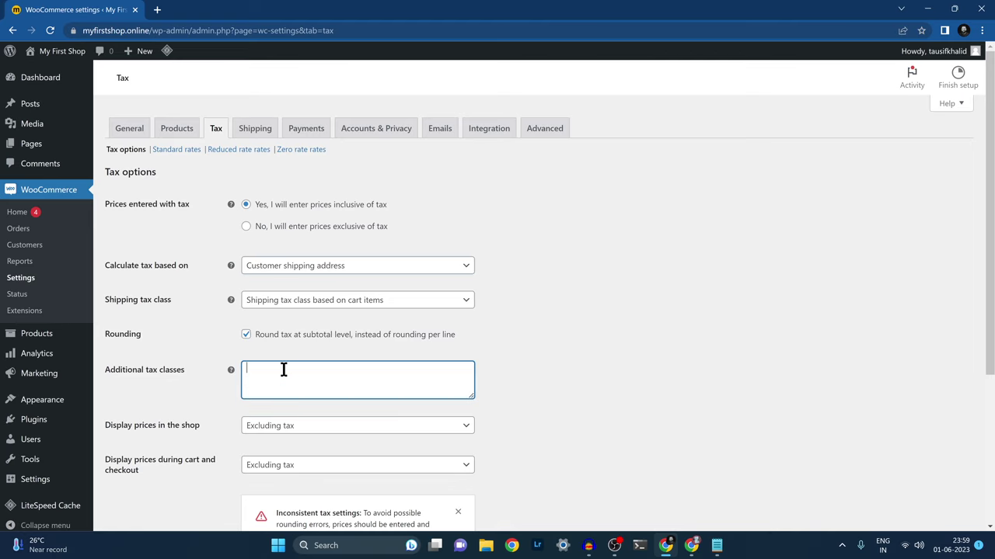
{"action": "left_click", "coordinate": [293, 351]}
{"action": "scroll", "coordinate": [608, 365], "scroll_direction": "down", "scroll_amount": 1}
{"action": "scroll", "coordinate": [610, 365], "scroll_direction": "down", "scroll_amount": 3}
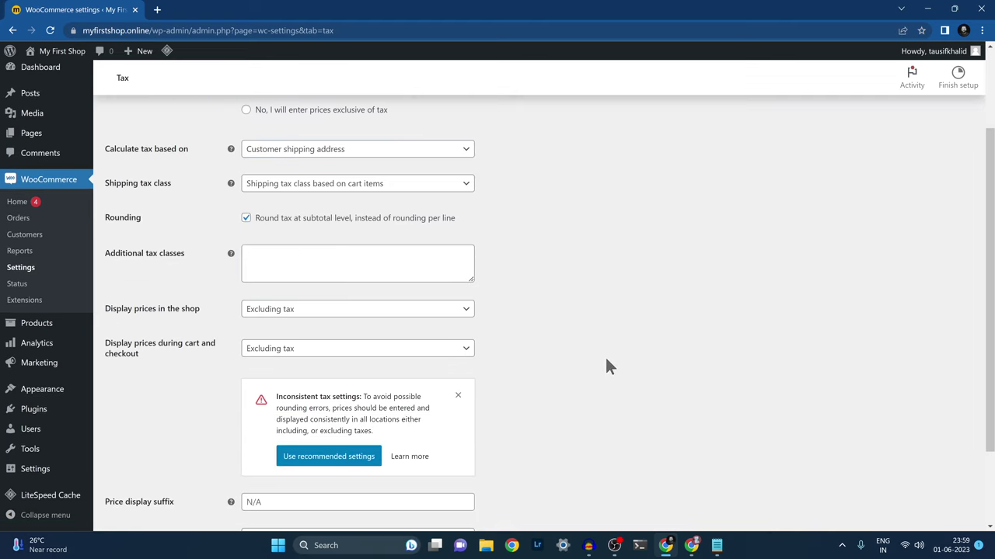
{"action": "left_click", "coordinate": [143, 477]}
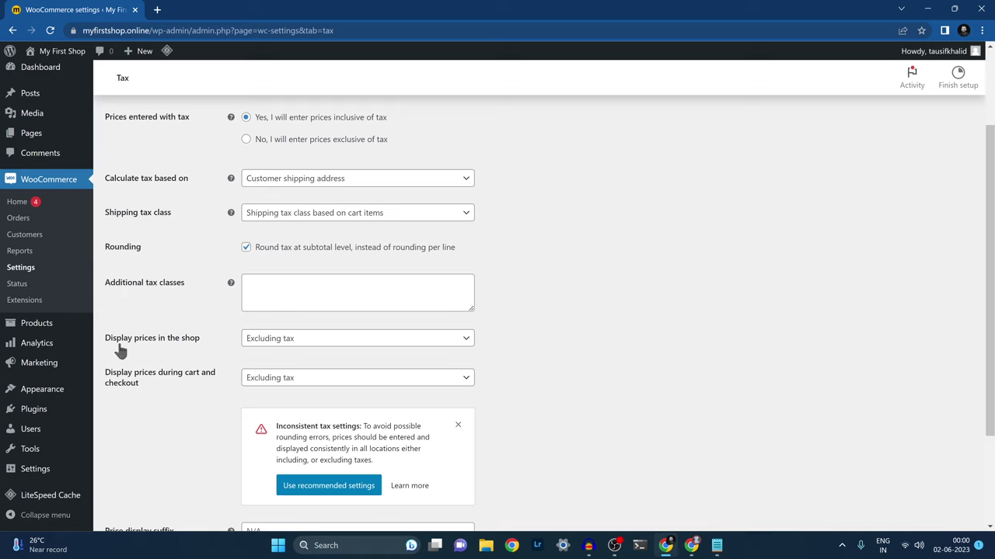
- Display prices including tax in the shop and during cart and checkout, then save
{"action": "left_click", "coordinate": [303, 342]}
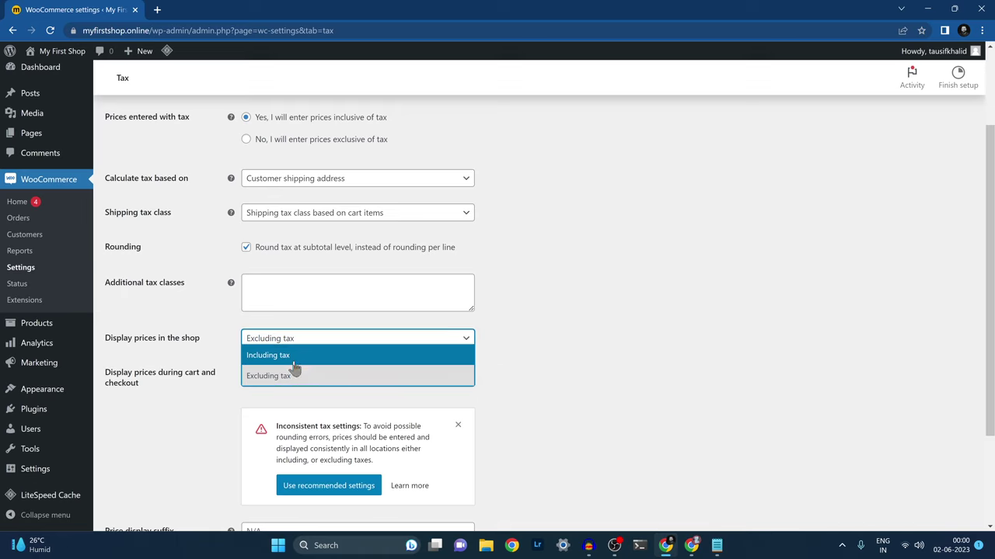
{"action": "left_click", "coordinate": [317, 358]}
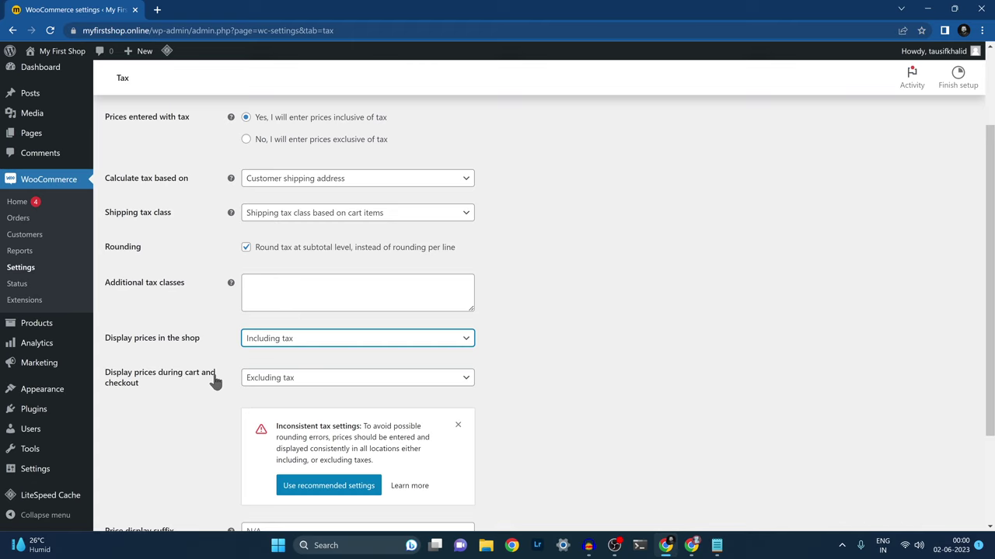
{"action": "left_click", "coordinate": [283, 383]}
{"action": "left_click", "coordinate": [289, 397]}
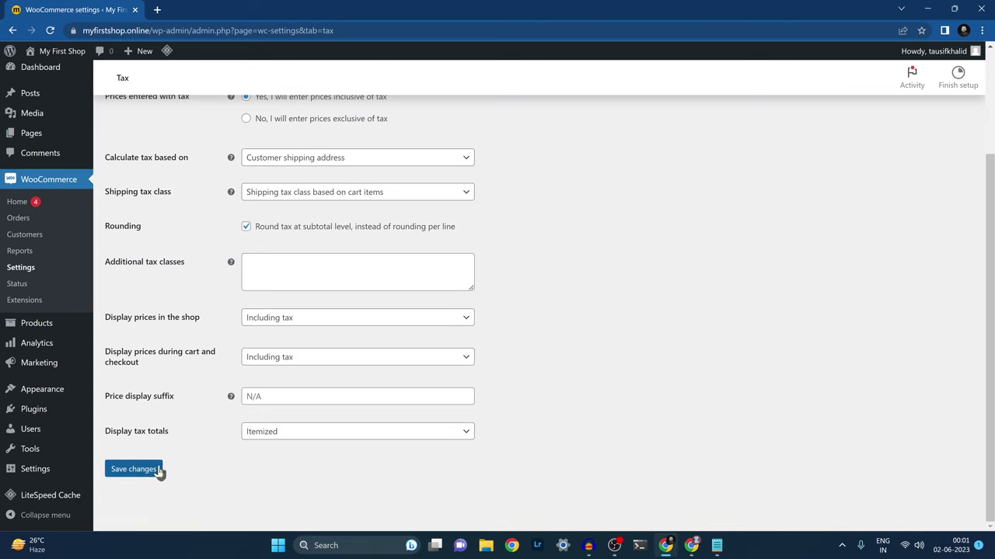
{"action": "left_click", "coordinate": [142, 472]}
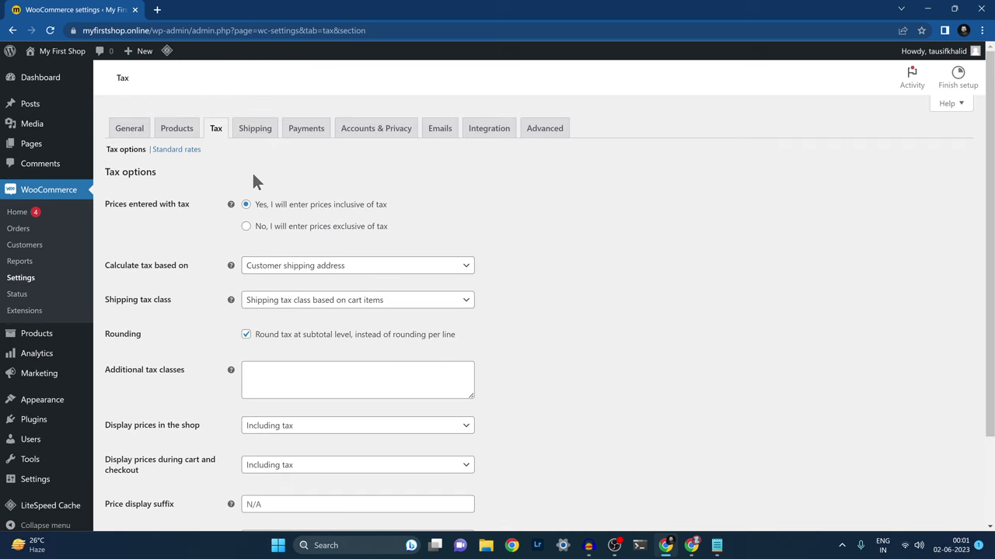
- Insert a standard tax rate row with country code IN and state code DL
{"action": "left_click", "coordinate": [174, 150]}
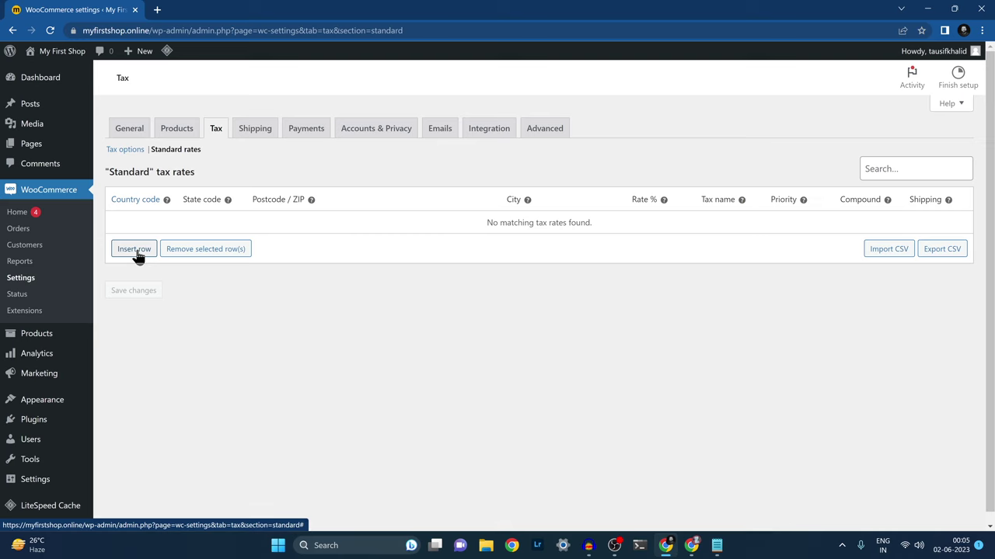
{"action": "left_click", "coordinate": [137, 255]}
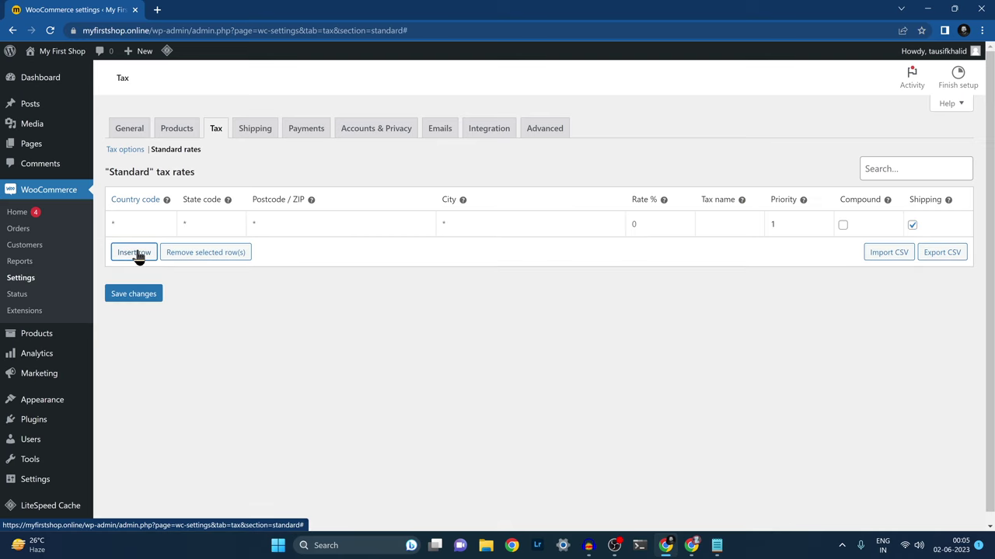
{"action": "left_click", "coordinate": [133, 223]}
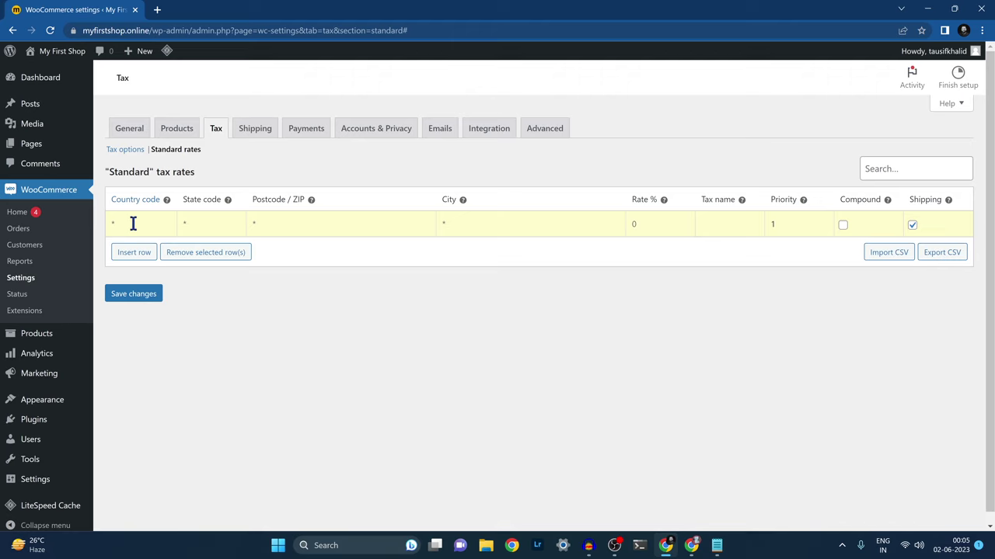
{"action": "type", "text": "IN"}
{"action": "left_click", "coordinate": [133, 244]}
{"action": "left_click", "coordinate": [228, 224]}
{"action": "type", "text": "DL"}
{"action": "left_click", "coordinate": [294, 222]}
{"action": "left_click", "coordinate": [653, 223]}
{"action": "left_click", "coordinate": [651, 223]}
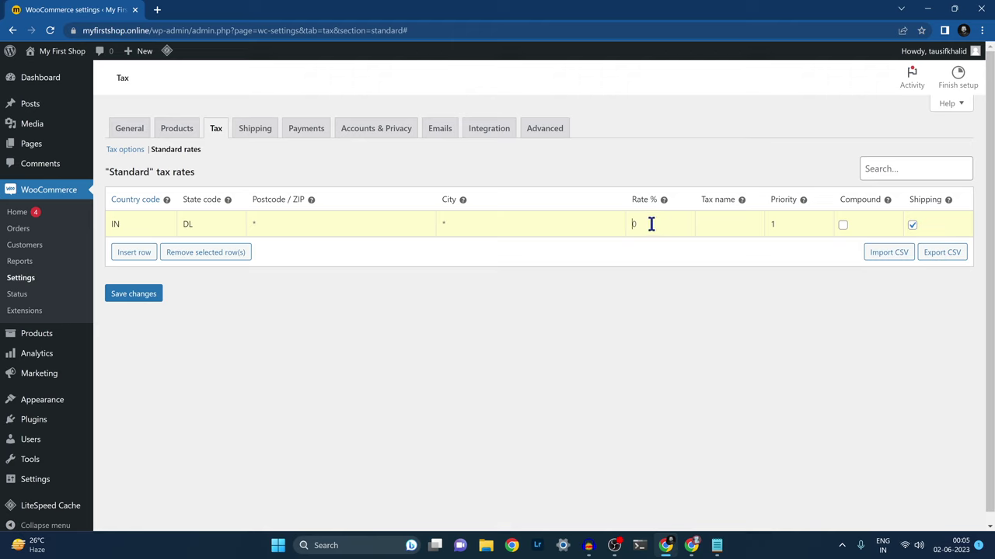
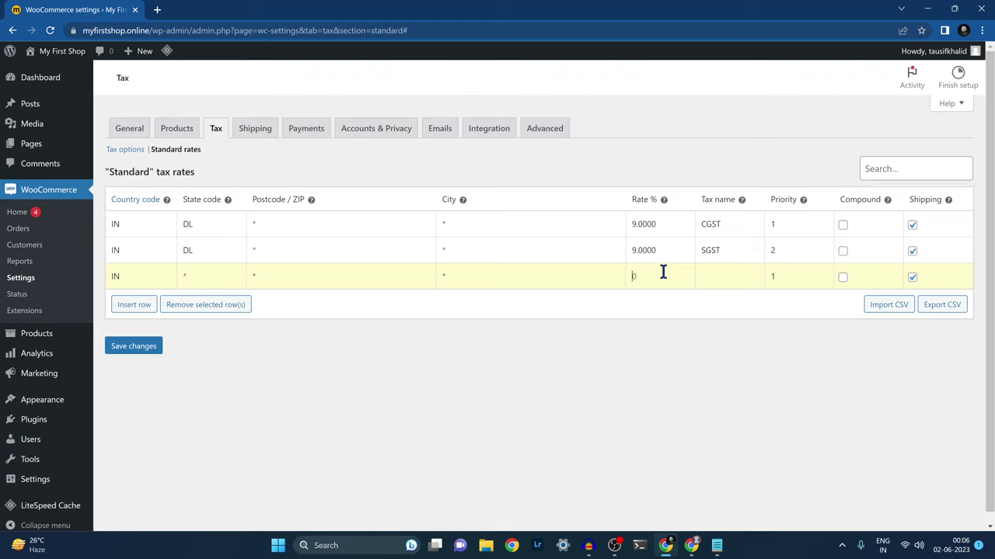
- Fill the new standard tax row with rate 18, name IGST and priority 2, and save
{"action": "type", "text": "18"}
{"action": "left_click", "coordinate": [719, 282]}
{"action": "type", "text": "IGST"}
{"action": "left_click", "coordinate": [760, 280]}
{"action": "key", "text": "BackSpace"}
{"action": "type", "text": "2"}
{"action": "left_click", "coordinate": [134, 347]}
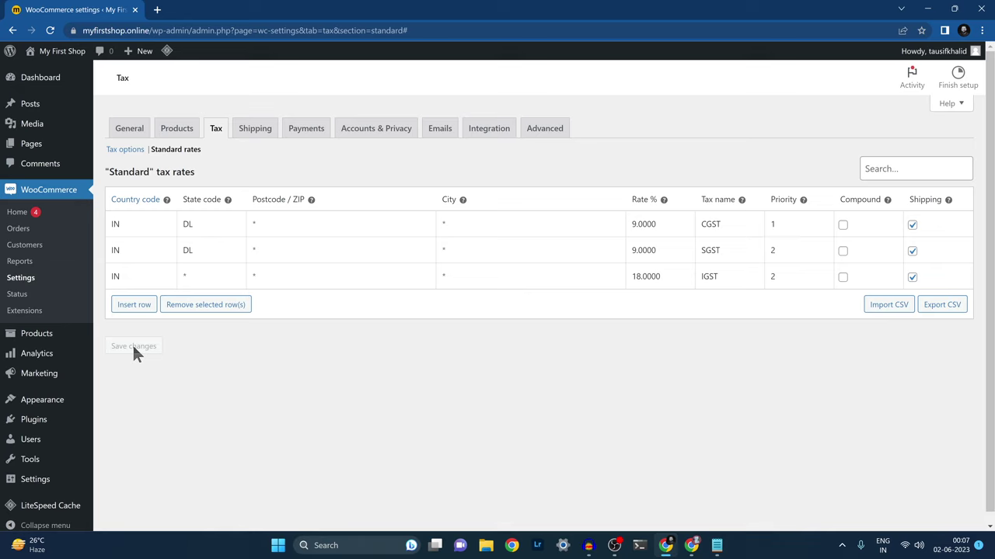
- Review the rate and tax name fields of the CGST, SGST and IGST rows
{"action": "left_click", "coordinate": [660, 227]}
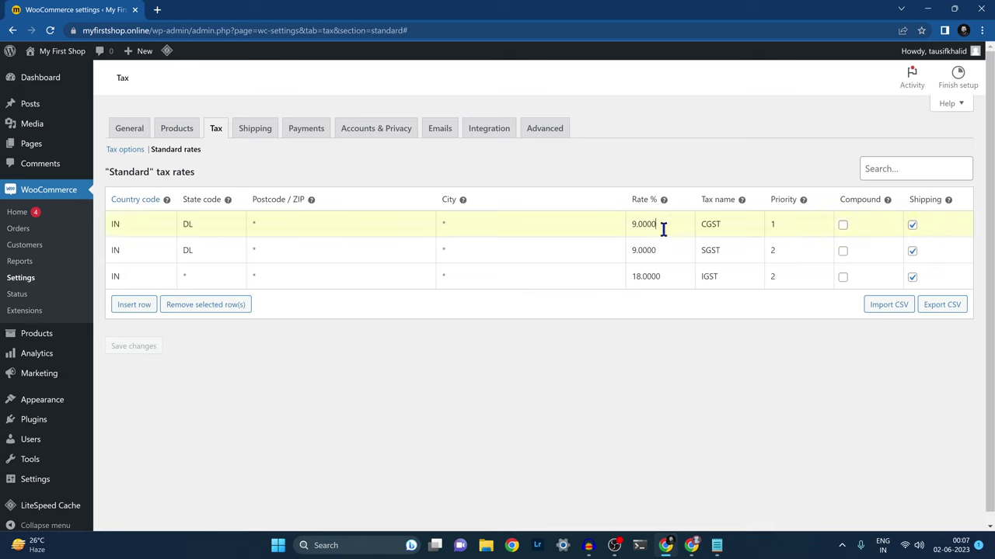
{"action": "left_click", "coordinate": [657, 250]}
{"action": "left_click", "coordinate": [664, 223]}
{"action": "left_click", "coordinate": [667, 251]}
{"action": "left_click", "coordinate": [711, 225]}
{"action": "left_click", "coordinate": [706, 250]}
{"action": "left_click", "coordinate": [670, 272]}
{"action": "left_click_drag", "start_coordinate": [672, 273], "coordinate": [637, 274]}
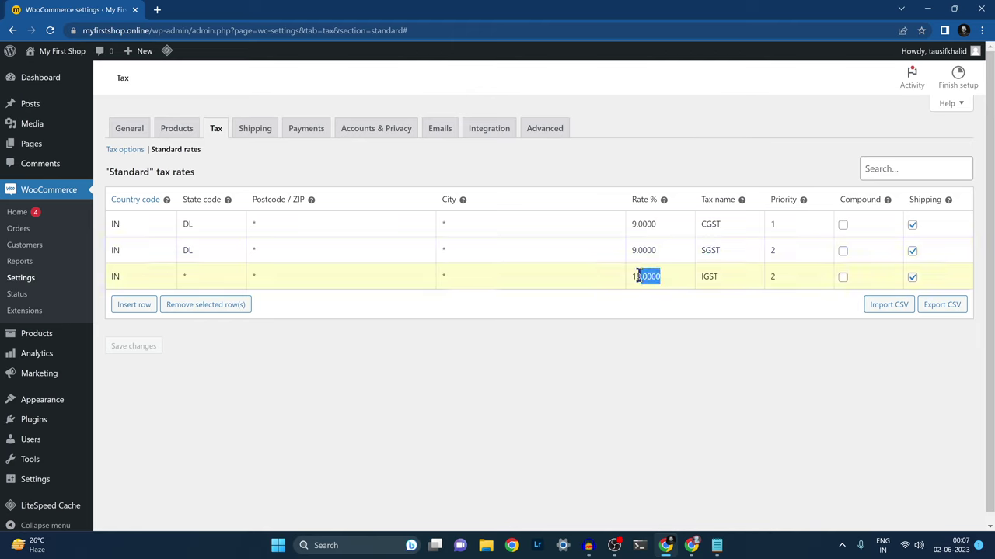
{"action": "double_click", "coordinate": [715, 276]}
{"action": "left_click", "coordinate": [715, 275]}
- Open the shop in a new tab, view the Noise Pulse 2 Max product, then the cart
{"action": "mouse_move", "coordinate": [63, 52]}
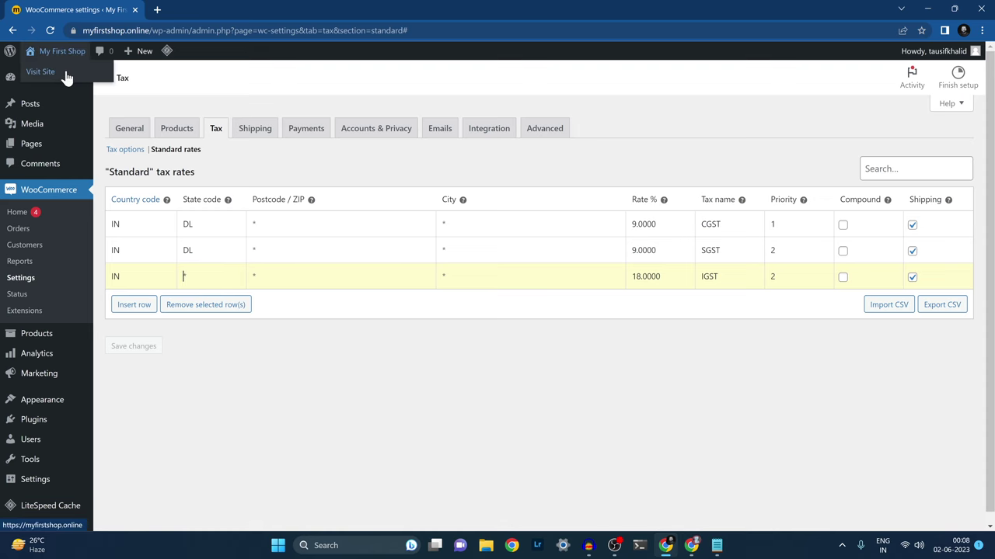
{"action": "right_click", "coordinate": [65, 76]}
{"action": "left_click", "coordinate": [92, 83]}
{"action": "left_click", "coordinate": [194, 9]}
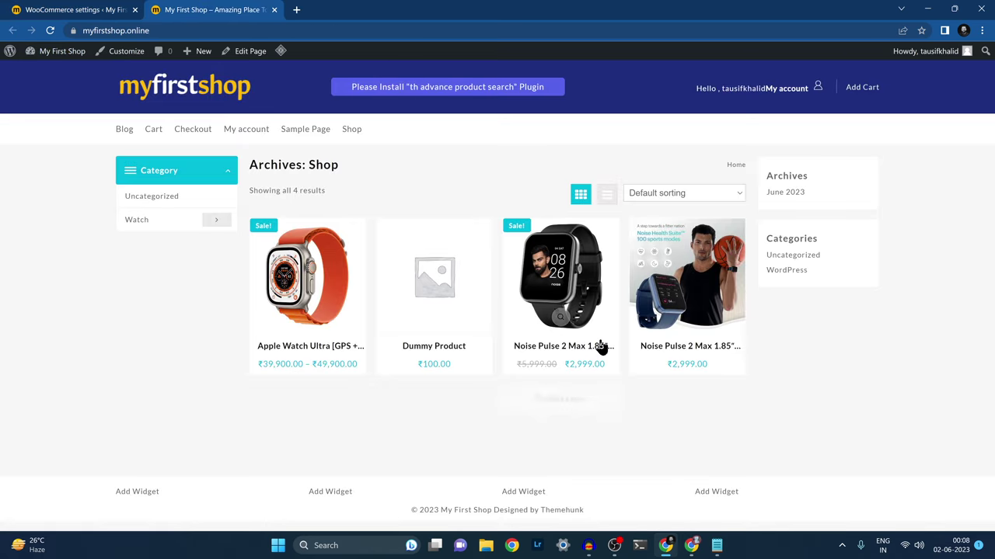
{"action": "left_click", "coordinate": [573, 292]}
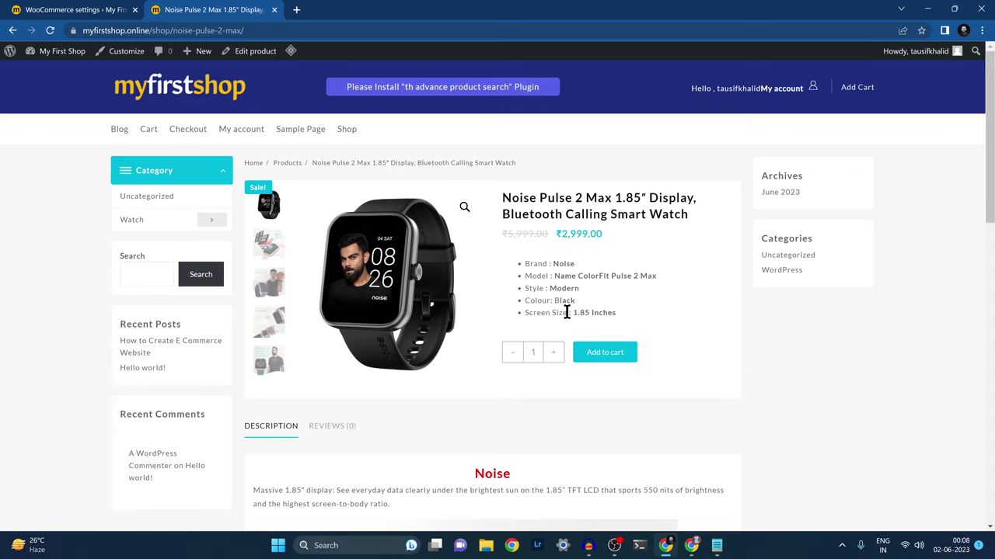
{"action": "left_click", "coordinate": [154, 132]}
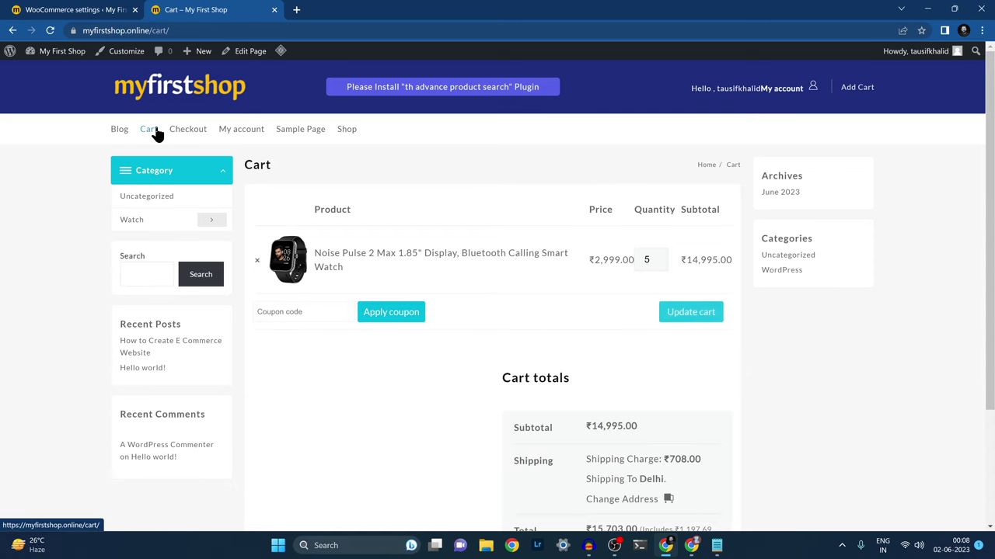
- Inspect the Cart totals showing ₹1,197.69 each CGST and SGST, then return to tax settings
{"action": "scroll", "coordinate": [718, 413], "scroll_direction": "down", "scroll_amount": 2}
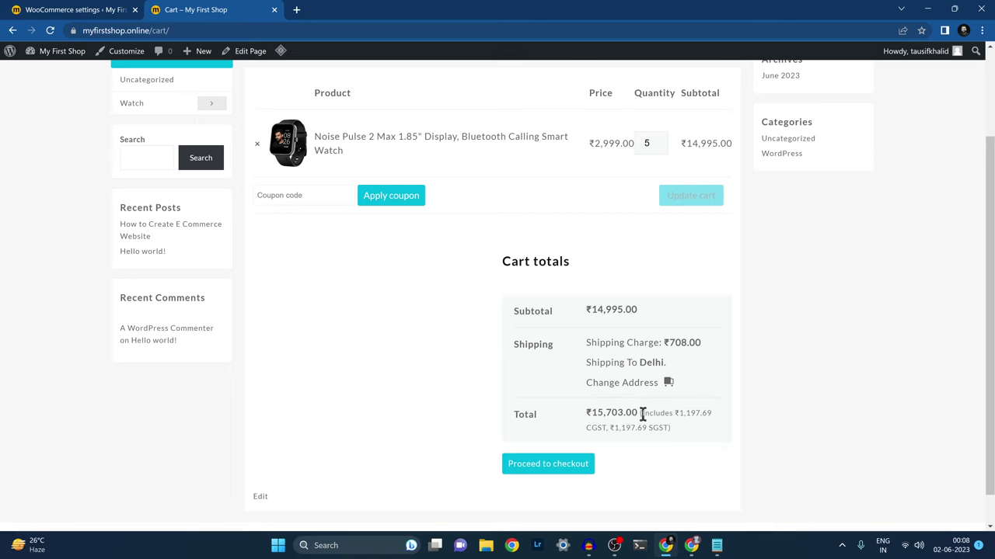
{"action": "left_click_drag", "start_coordinate": [643, 412], "coordinate": [684, 412]}
{"action": "left_click_drag", "start_coordinate": [586, 413], "coordinate": [712, 412]}
{"action": "left_click", "coordinate": [696, 414]}
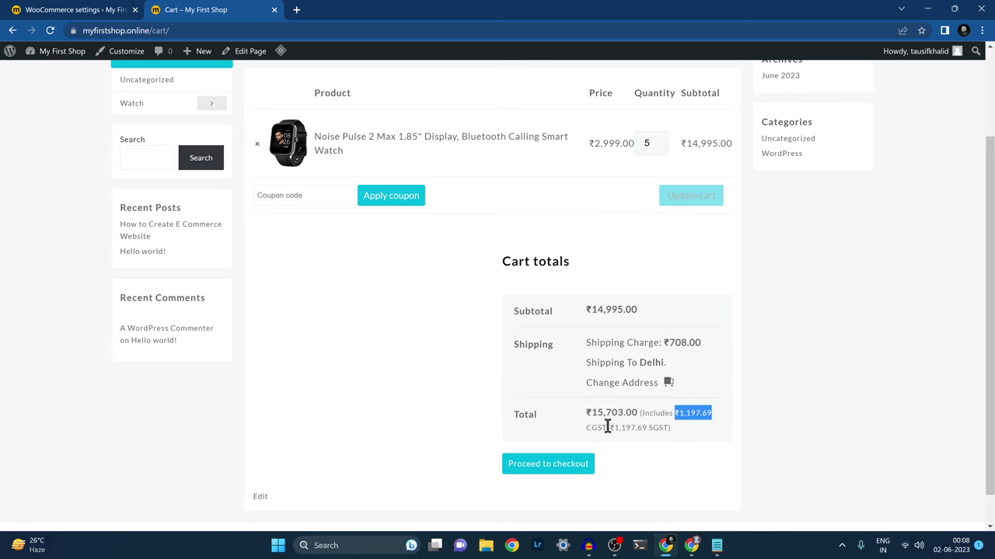
{"action": "left_click_drag", "start_coordinate": [606, 422], "coordinate": [580, 427]}
{"action": "left_click", "coordinate": [111, 9]}
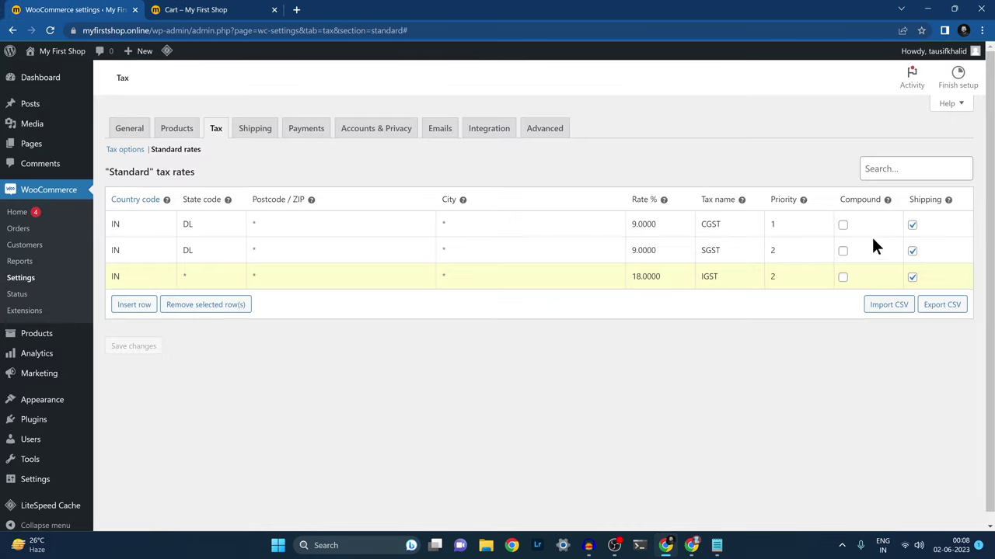
- Rename the first two tax rates to 'CGST - 9%' and 'SGST - 9%'
{"action": "left_click", "coordinate": [733, 223]}
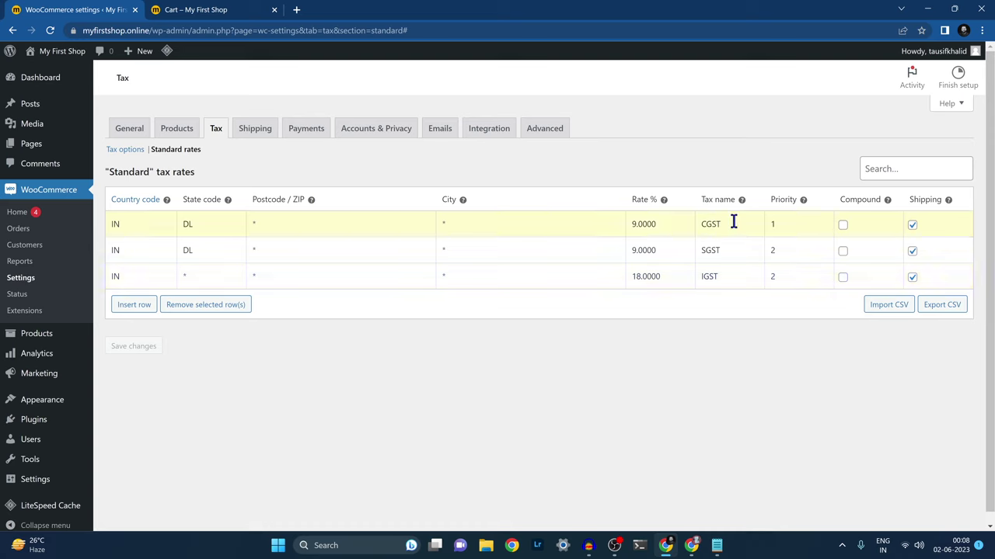
{"action": "type", "text": "9%"}
{"action": "left_click_drag", "start_coordinate": [723, 224], "coordinate": [747, 223]}
{"action": "key", "text": "Left"}
{"action": "type", "text": "-"}
{"action": "left_click", "coordinate": [730, 250]}
{"action": "type", "text": "- 9"}
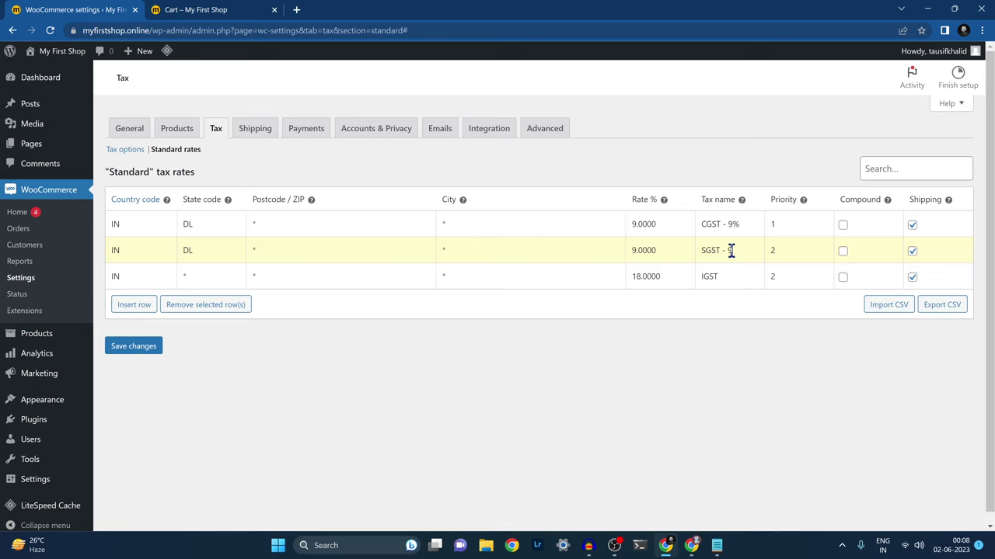
{"action": "type", "text": "%"}
- Rename the third rate to 'IGST - 18%', save the tax rates, and go back to the cart
{"action": "left_click", "coordinate": [742, 279]}
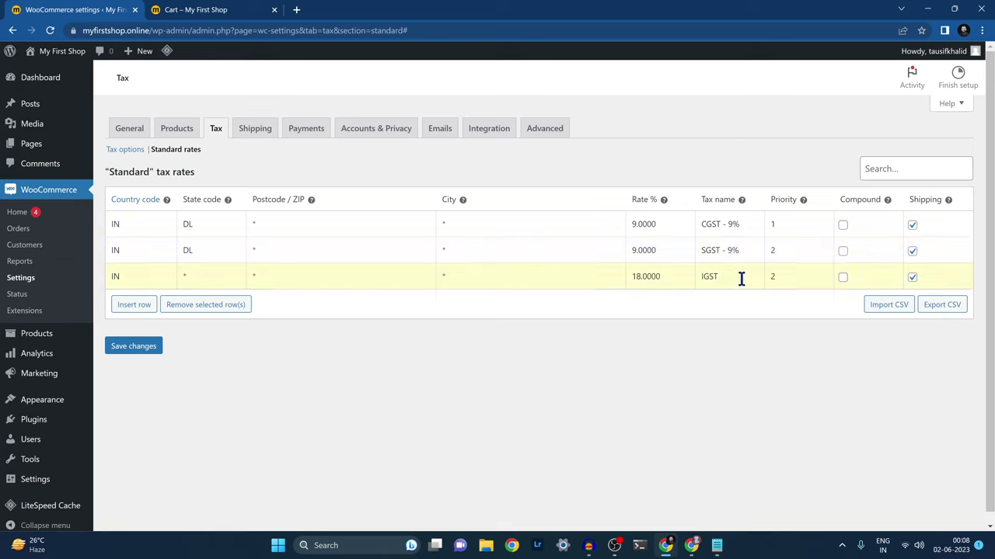
{"action": "type", "text": "- 18%"}
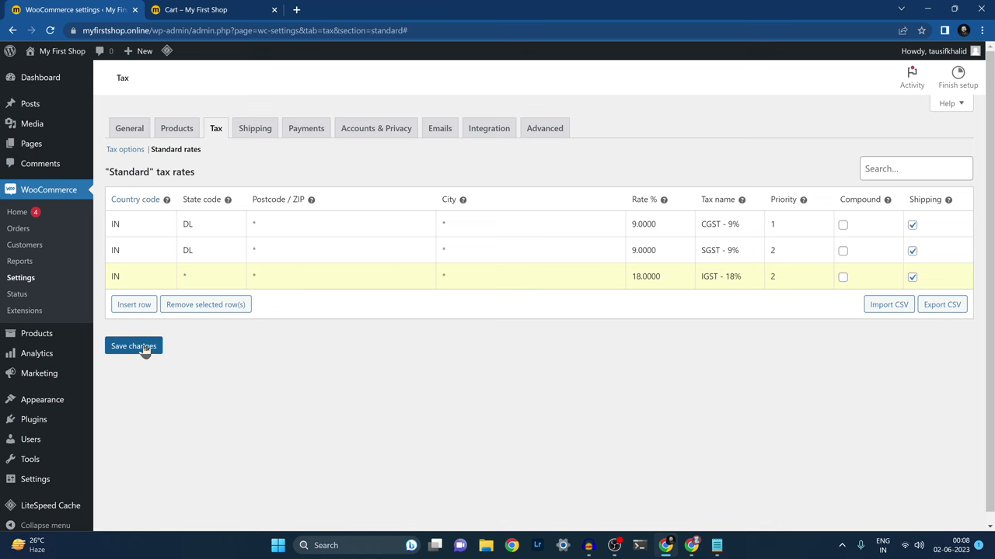
{"action": "left_click", "coordinate": [142, 347]}
{"action": "left_click", "coordinate": [216, 8]}
- Check the cart totals now show the renamed CGST - 9% and SGST - 9% labels
{"action": "left_click", "coordinate": [692, 195]}
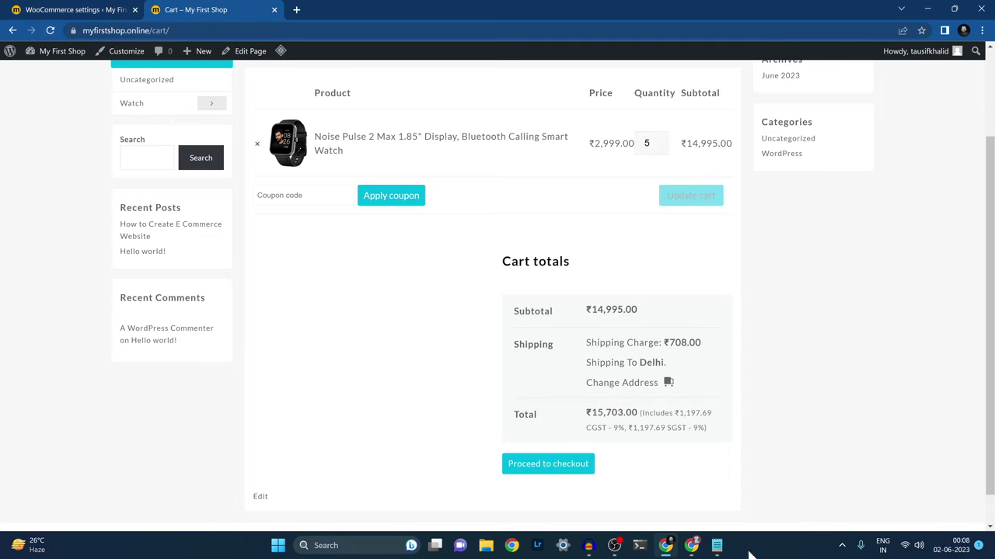
{"action": "left_click_drag", "start_coordinate": [642, 413], "coordinate": [703, 428]}
{"action": "left_click", "coordinate": [665, 431]}
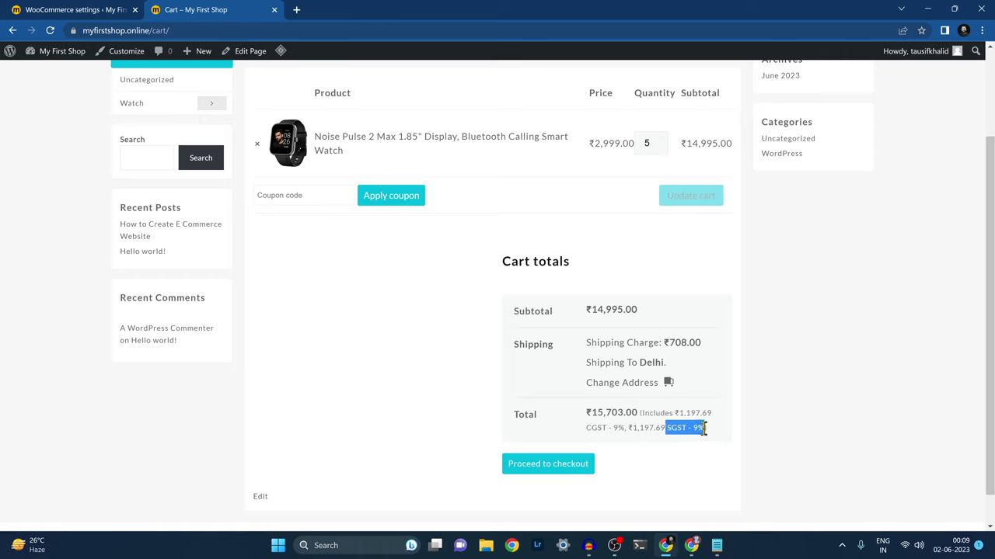
- Change the shipping state to Daman And Diu and confirm ₹2,332.37 IGST - 18% in the total
{"action": "left_click", "coordinate": [643, 384]}
{"action": "left_click", "coordinate": [643, 441]}
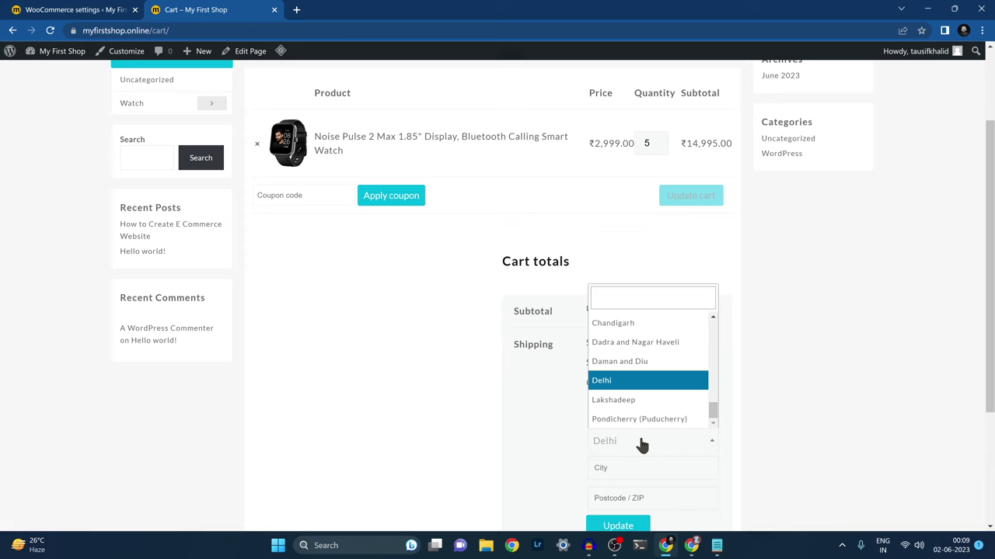
{"action": "left_click", "coordinate": [633, 362]}
{"action": "left_click", "coordinate": [625, 529]}
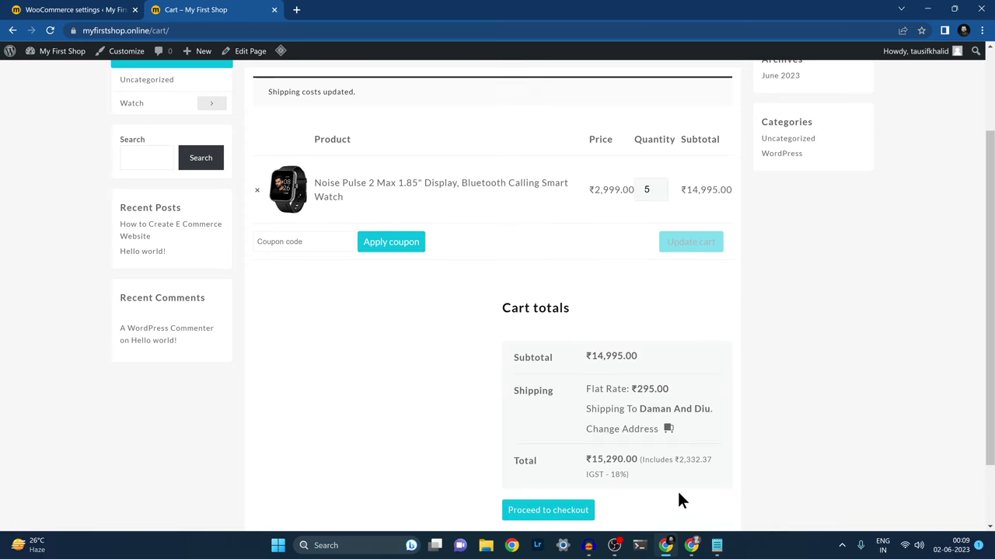
{"action": "left_click_drag", "start_coordinate": [587, 459], "coordinate": [579, 477]}
{"action": "left_click", "coordinate": [83, 11]}
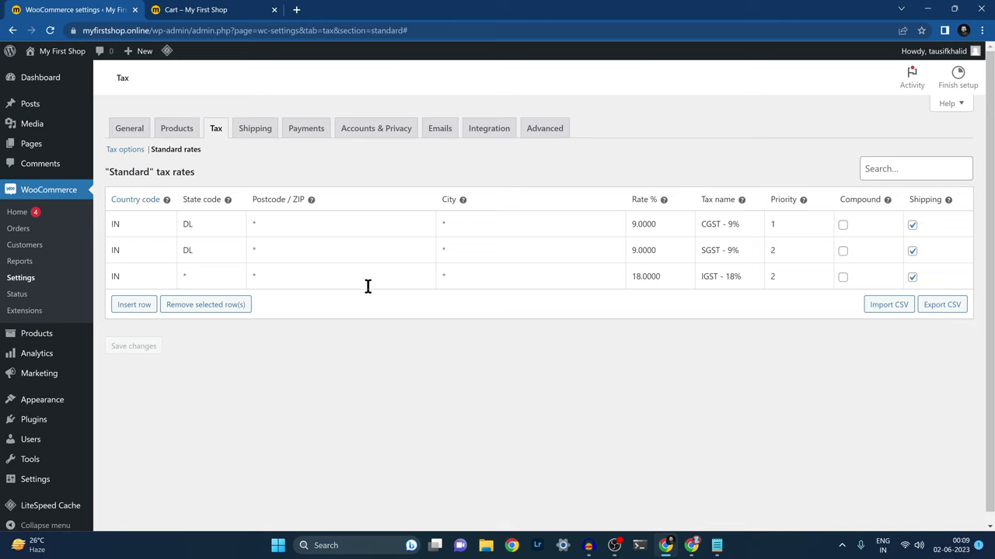
- Open the storefront in a new tab, then close that extra tab
{"action": "double_click", "coordinate": [728, 276]}
{"action": "left_click", "coordinate": [679, 351]}
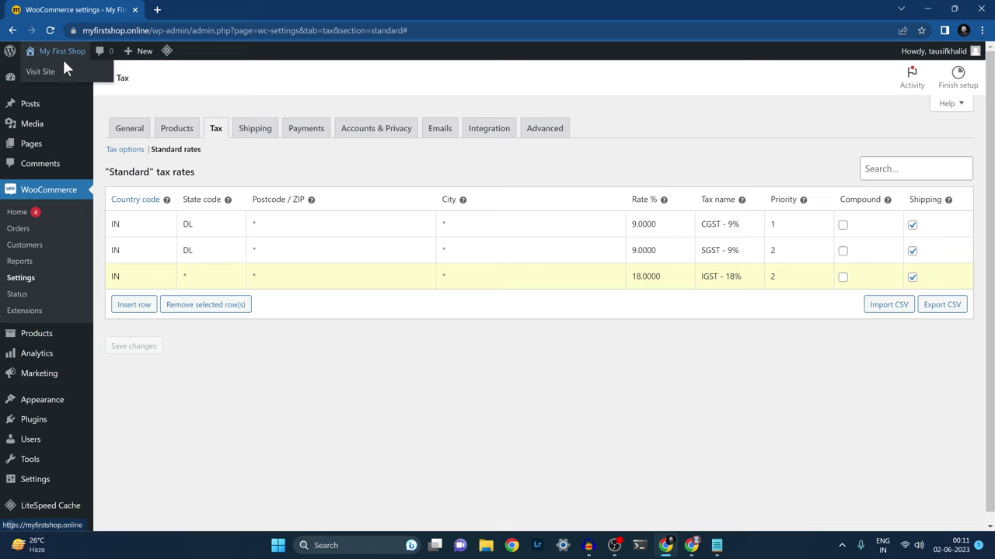
{"action": "right_click", "coordinate": [76, 71]}
{"action": "left_click", "coordinate": [116, 82]}
{"action": "left_click", "coordinate": [198, 10]}
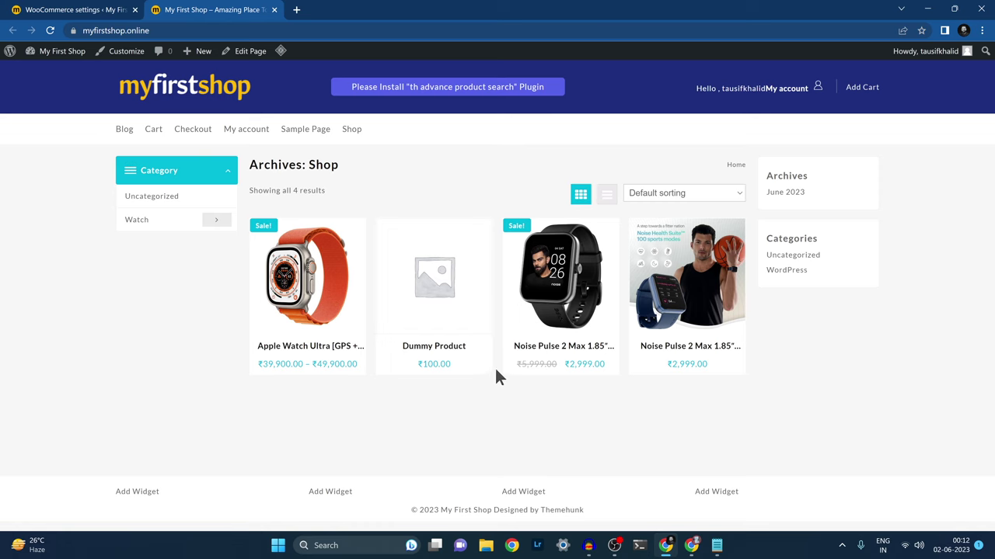
{"action": "left_click", "coordinate": [274, 10]}
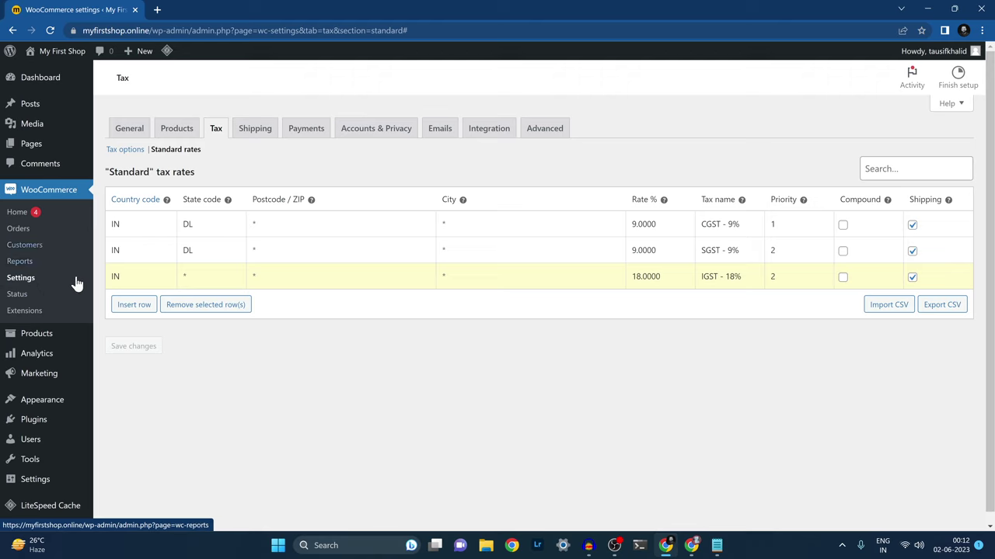
- Show the Payments settings with bank transfer, check payments and cash on delivery, and open the shop in a new tab
{"action": "left_click", "coordinate": [309, 129]}
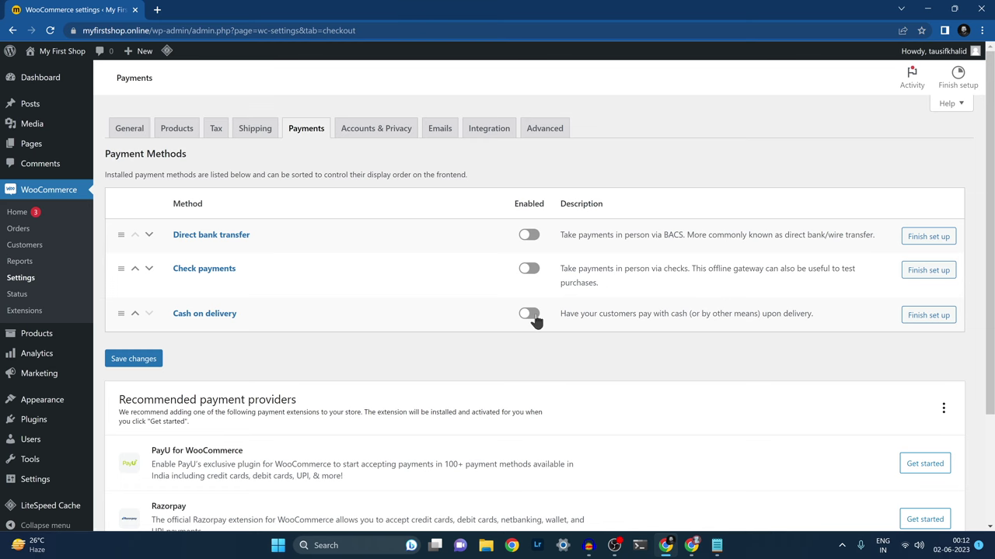
{"action": "right_click", "coordinate": [62, 71]}
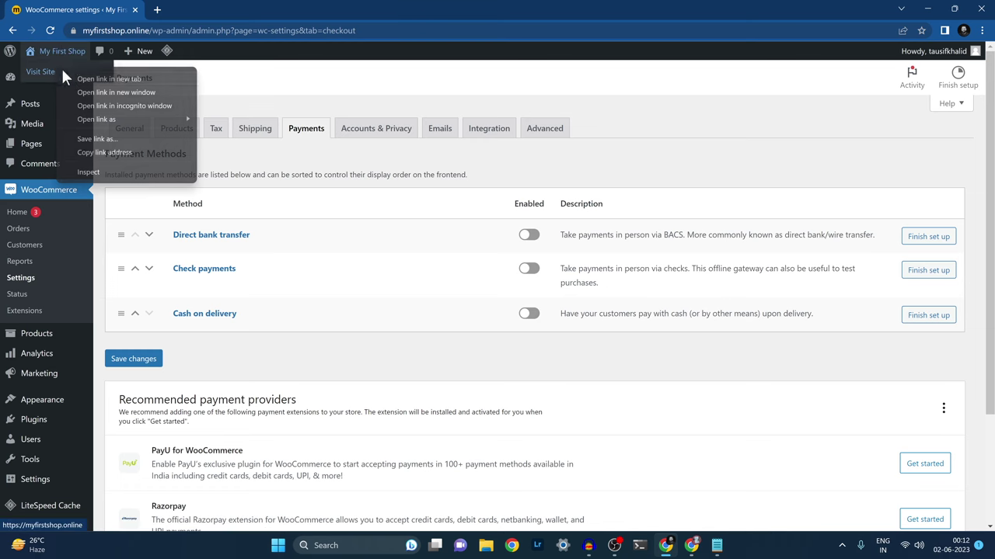
{"action": "left_click", "coordinate": [109, 78]}
- Add the Noise Pulse 2 Max watch to the cart and set its quantity to 1
{"action": "left_click", "coordinate": [191, 12]}
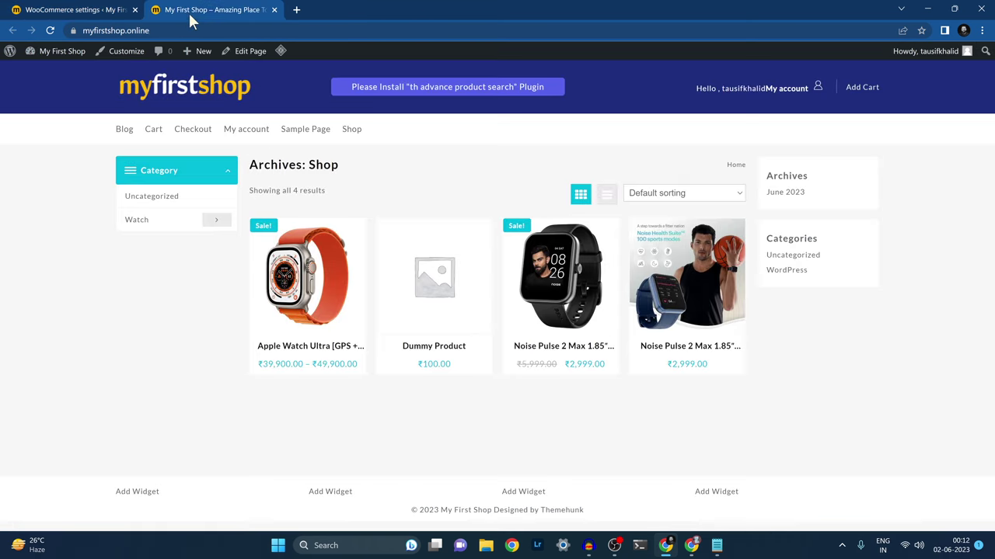
{"action": "left_click", "coordinate": [572, 281]}
{"action": "left_click", "coordinate": [614, 351]}
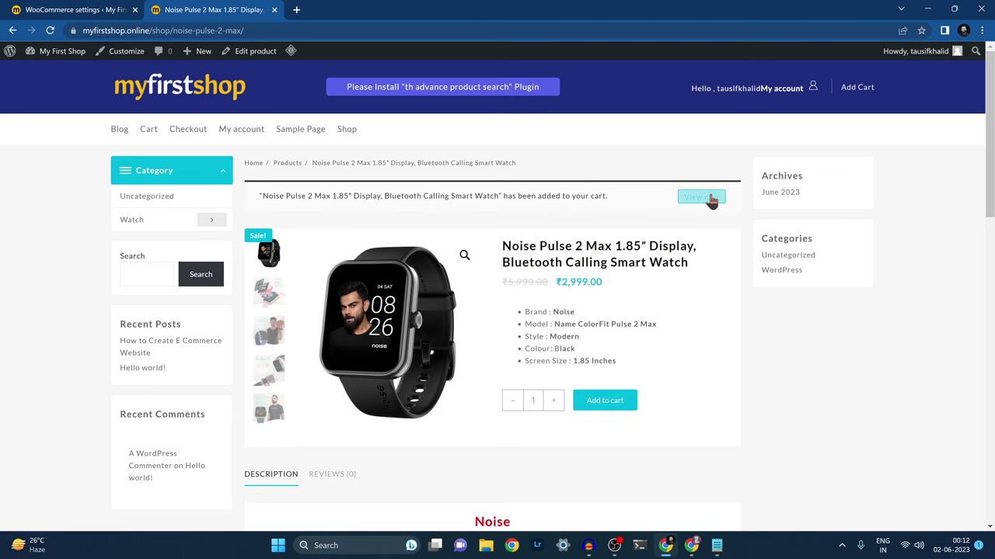
{"action": "left_click", "coordinate": [710, 199]}
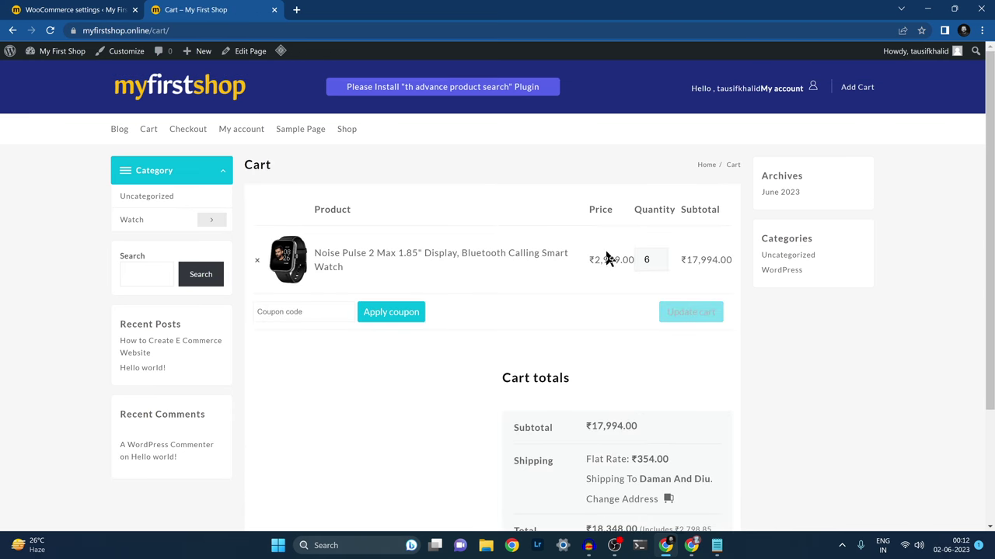
{"action": "double_click", "coordinate": [648, 259]}
{"action": "type", "text": "1"}
{"action": "left_click", "coordinate": [697, 312]}
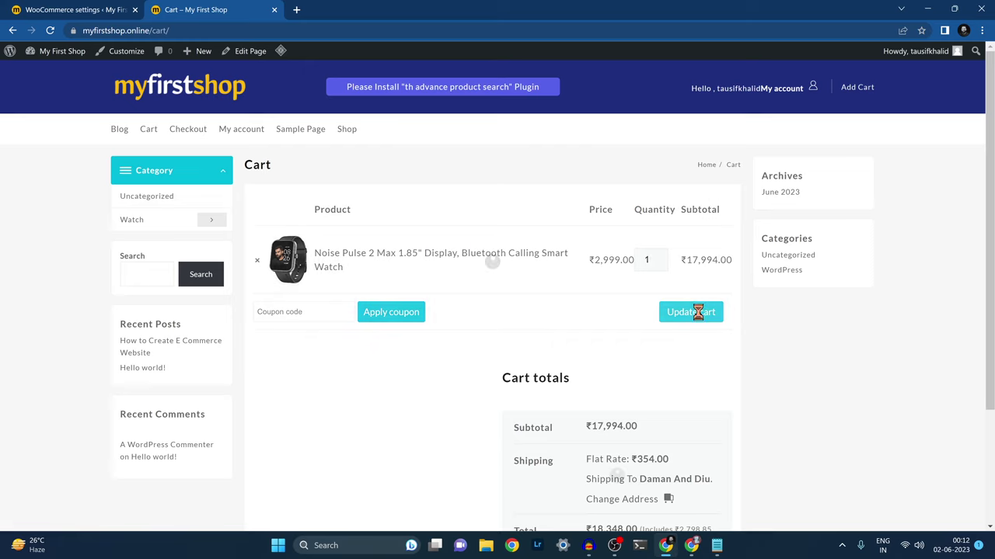
- Go to checkout, find the 'no available payment methods' notice, and return to Payments settings
{"action": "scroll", "coordinate": [653, 195], "scroll_direction": "down", "scroll_amount": 2}
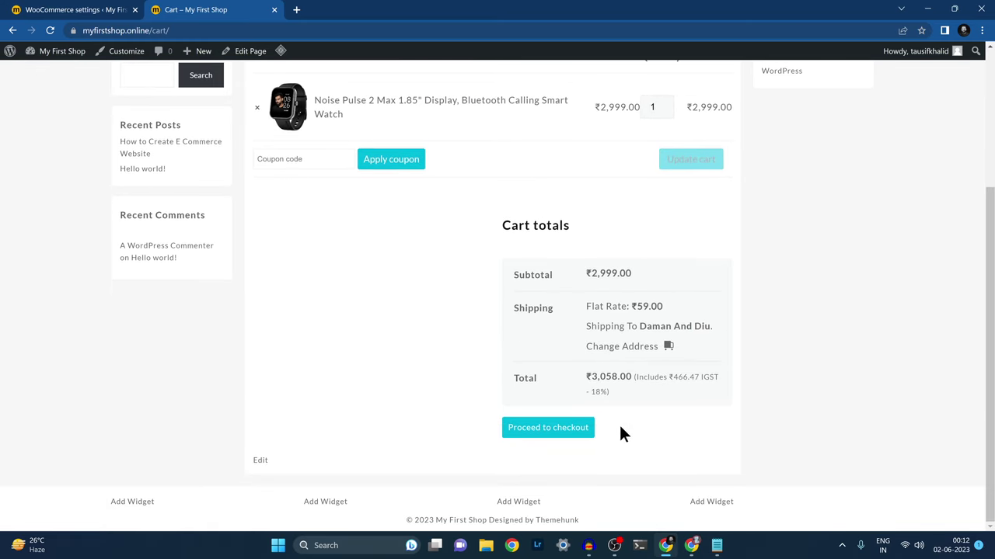
{"action": "left_click", "coordinate": [548, 428]}
{"action": "scroll", "coordinate": [529, 287], "scroll_direction": "down", "scroll_amount": 3}
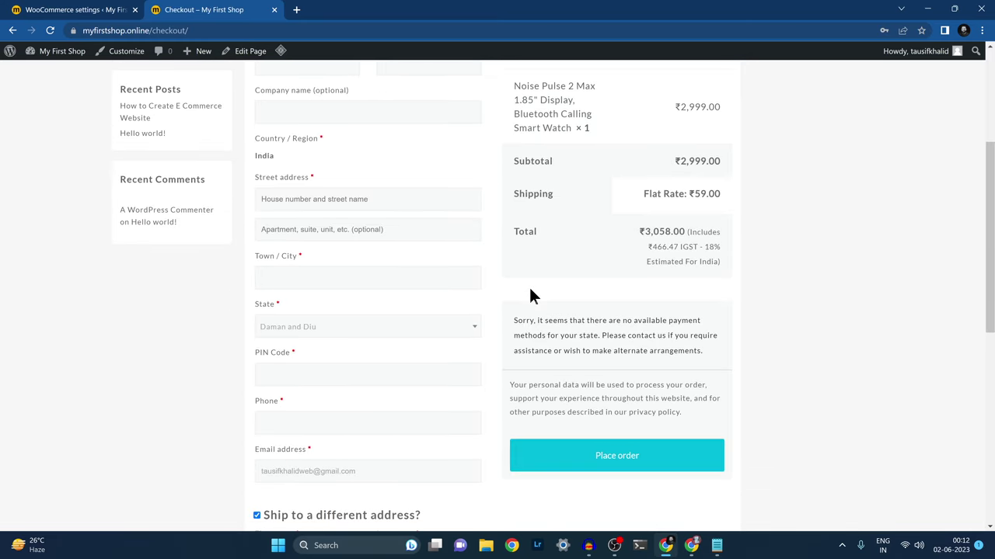
{"action": "mouse_move", "coordinate": [515, 321]}
{"action": "left_mouse_down"}
{"action": "mouse_move", "coordinate": [710, 353]}
{"action": "mouse_move", "coordinate": [507, 336]}
{"action": "mouse_move", "coordinate": [509, 321]}
{"action": "left_mouse_up"}
{"action": "left_click", "coordinate": [703, 354]}
{"action": "left_click", "coordinate": [567, 349]}
{"action": "triple_click", "coordinate": [570, 335]}
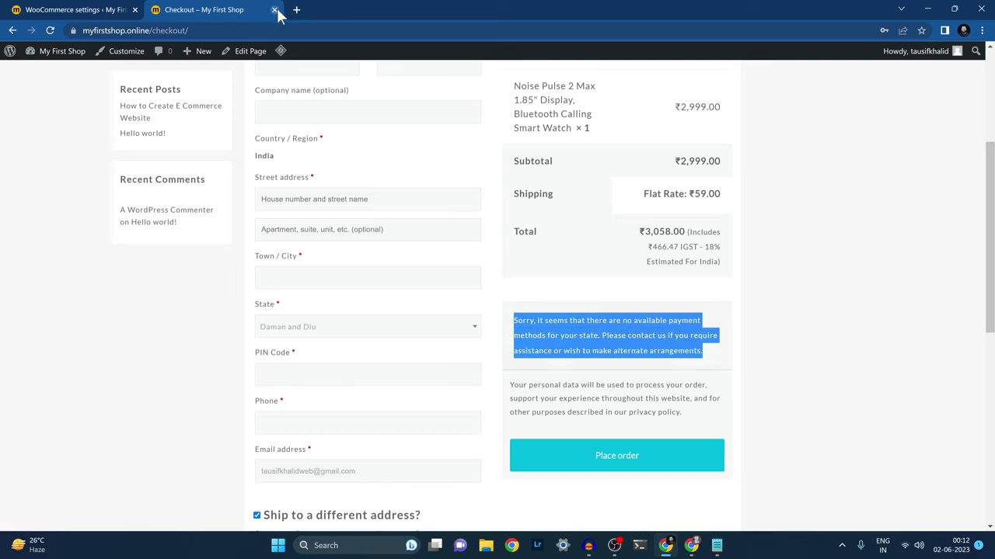
{"action": "left_click", "coordinate": [86, 9]}
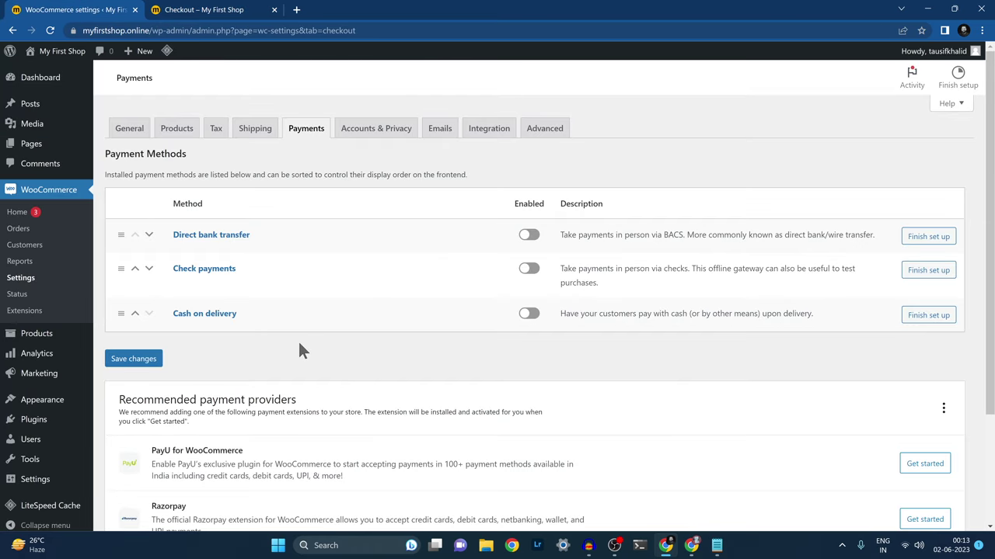
- Close the checkout tab, search Google for razorpay, and open the Razorpay homepage
{"action": "left_click", "coordinate": [273, 10]}
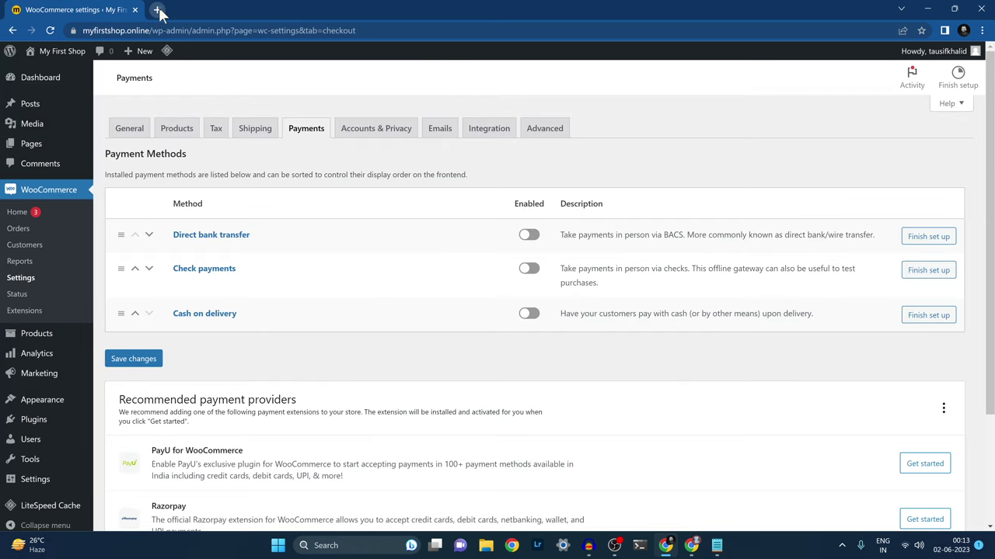
{"action": "left_click", "coordinate": [159, 9]}
{"action": "type", "text": "razo"}
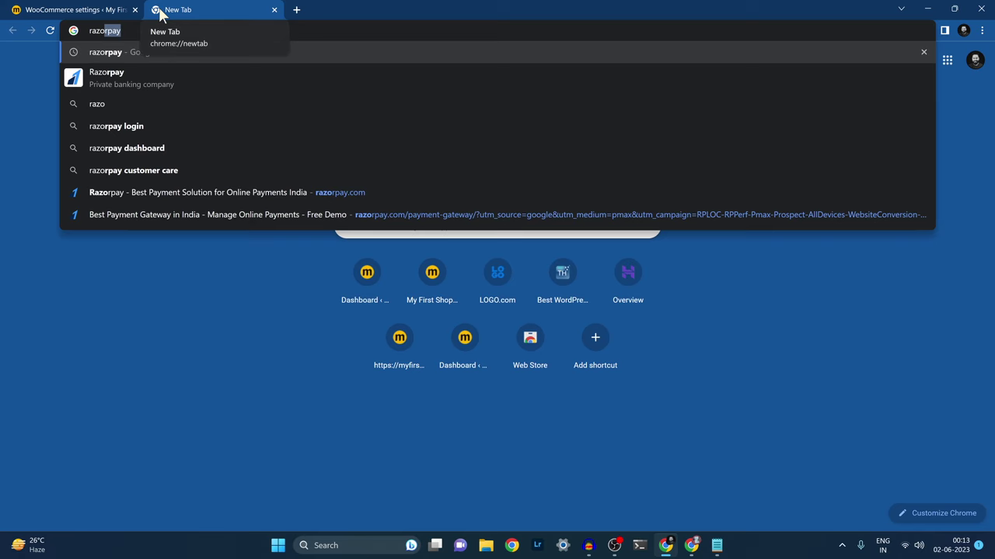
{"action": "left_click", "coordinate": [209, 48]}
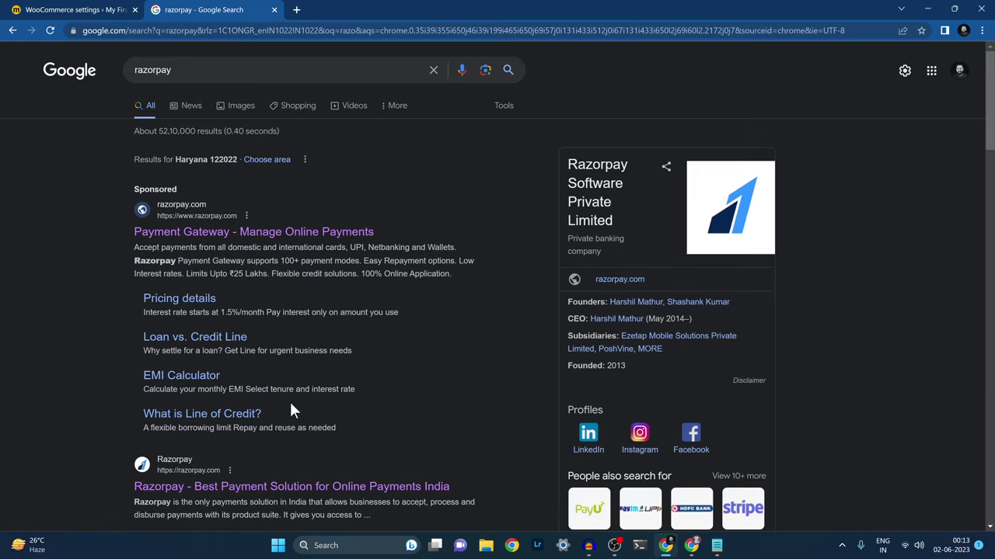
{"action": "left_click", "coordinate": [277, 487]}
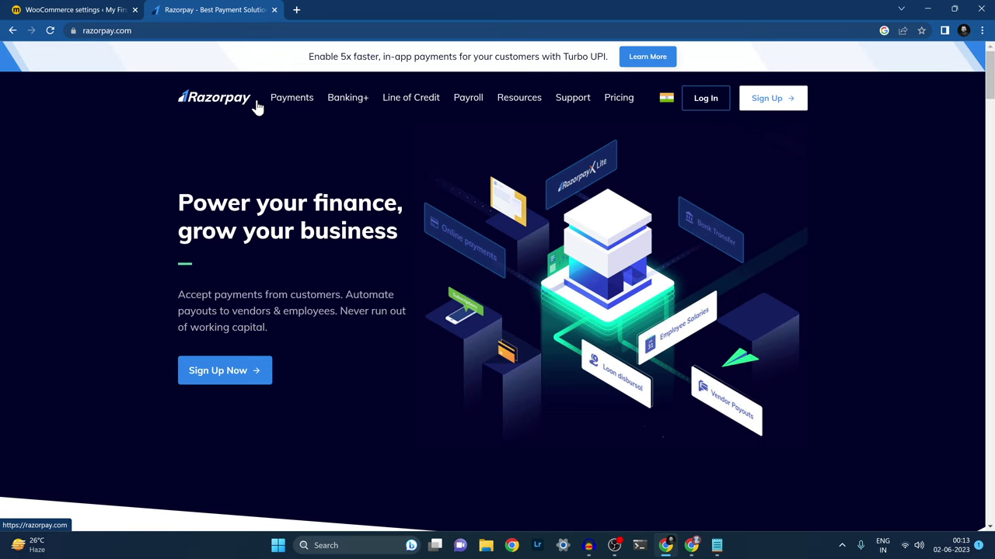
- Start the Razorpay Payments sign-up, dismiss the onboarding-paused notice, and return to WooCommerce
{"action": "left_click", "coordinate": [774, 99]}
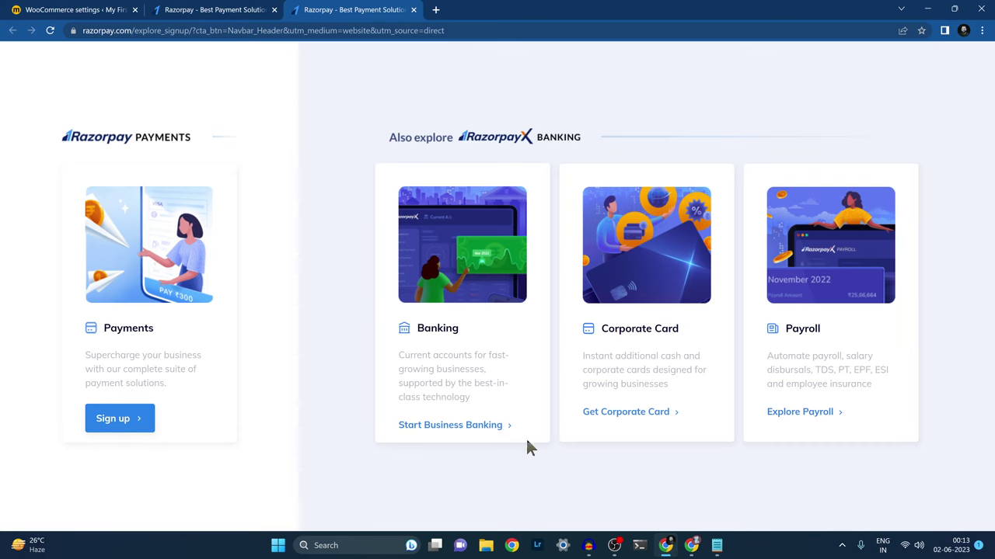
{"action": "left_click", "coordinate": [127, 424]}
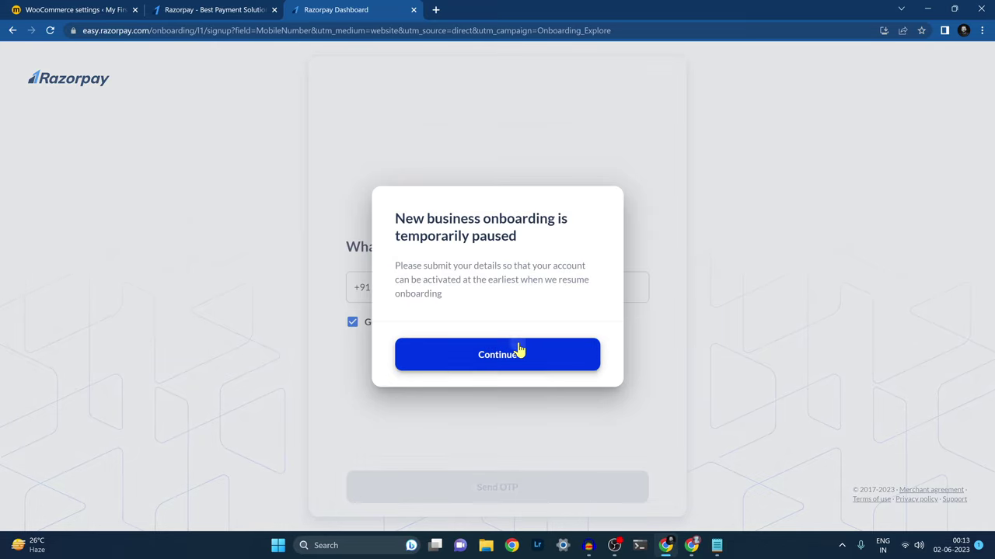
{"action": "left_click", "coordinate": [517, 355]}
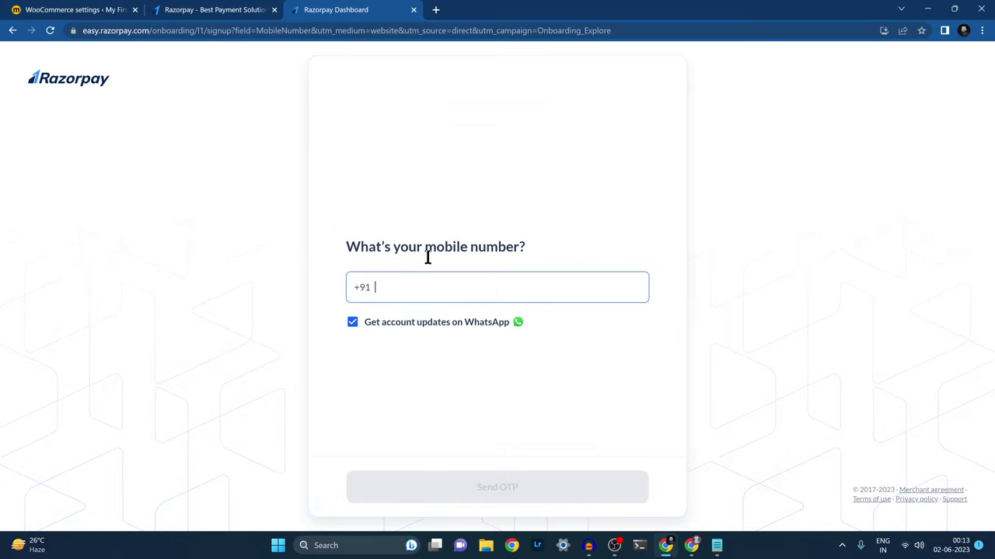
{"action": "left_click", "coordinate": [105, 9]}
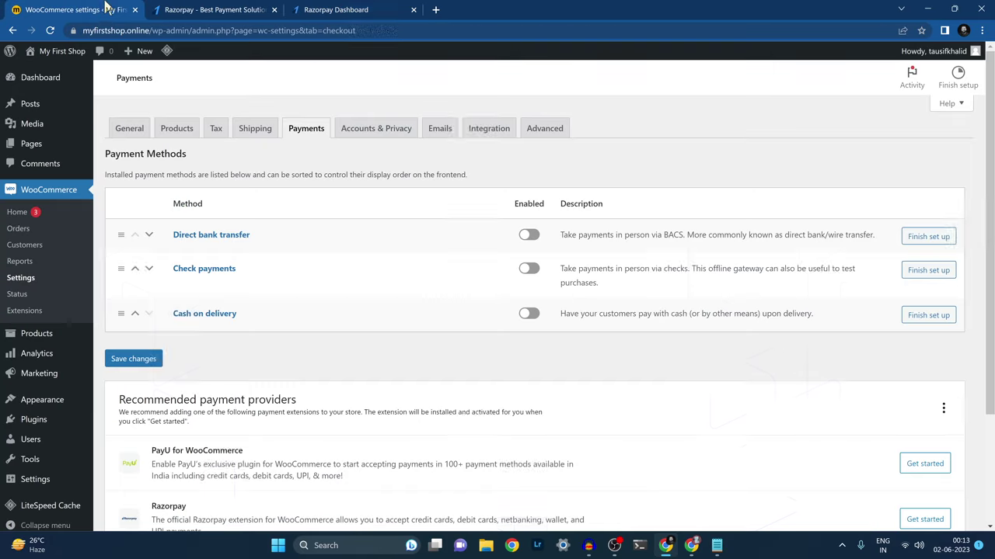
- Open My First Shop's Visit Store link in a new tab to show the 4-product shop archive
{"action": "left_click", "coordinate": [359, 9]}
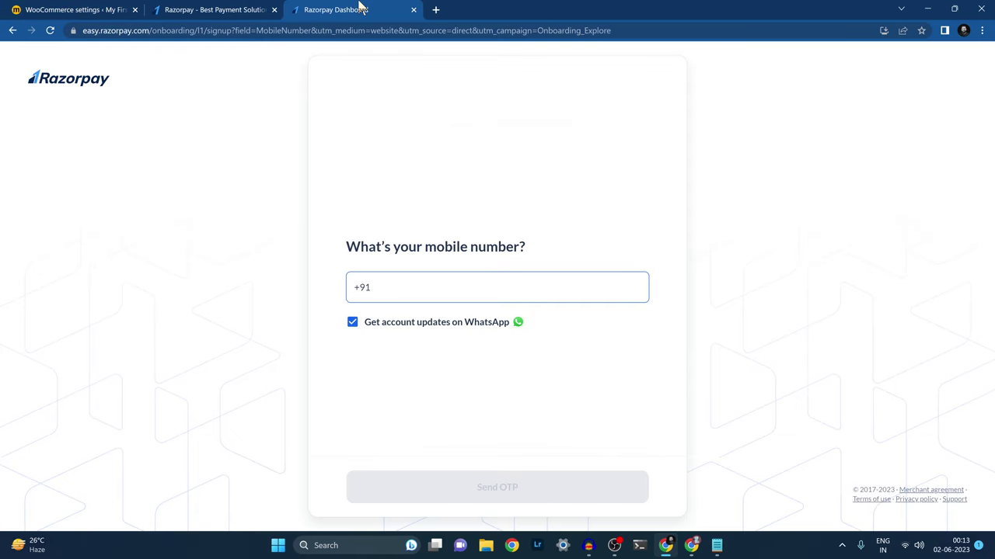
{"action": "left_click", "coordinate": [103, 10]}
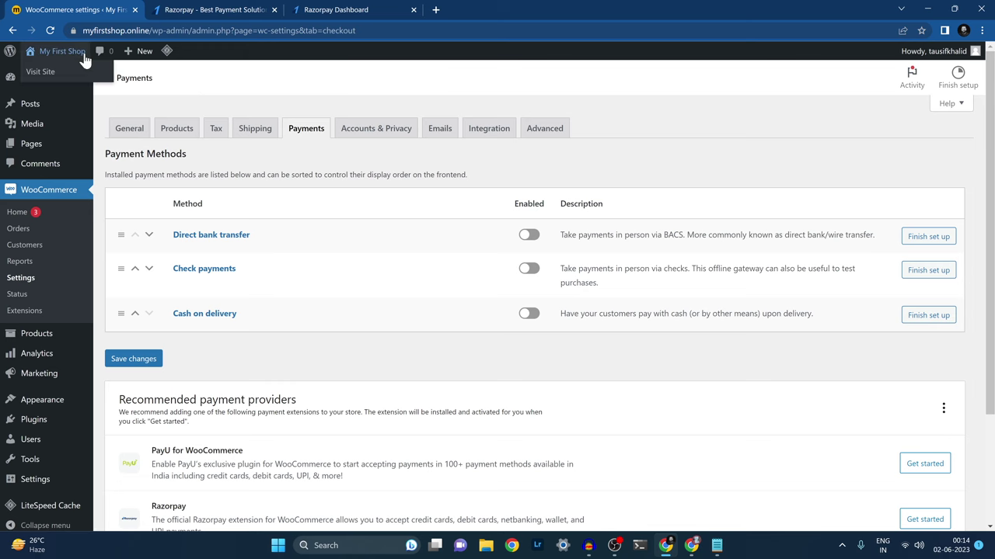
{"action": "mouse_move", "coordinate": [78, 56]}
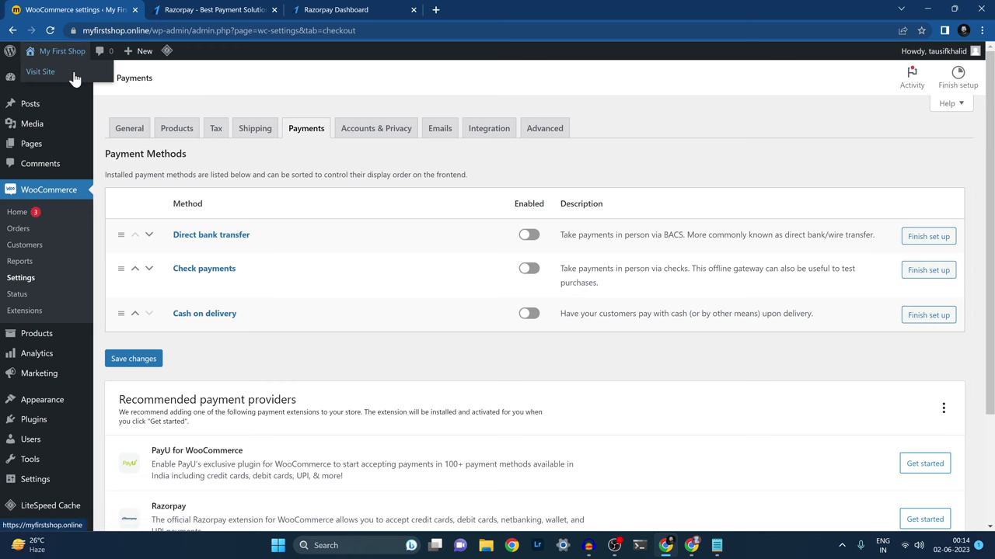
{"action": "right_click", "coordinate": [83, 74]}
{"action": "left_click", "coordinate": [107, 80]}
{"action": "left_click", "coordinate": [187, 11]}
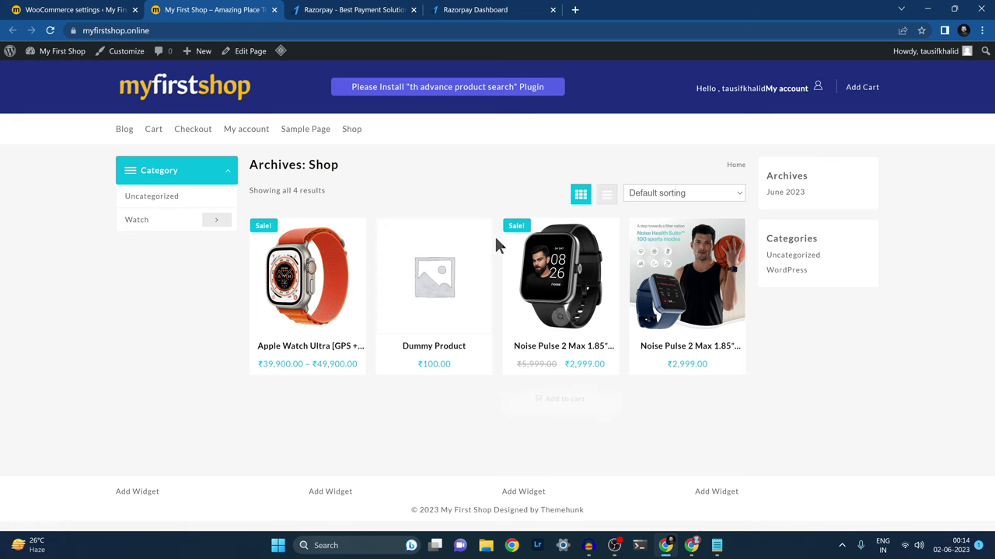
- Switch between the Razorpay homepage and signup tabs, then close the signup tab
{"action": "left_click", "coordinate": [450, 8]}
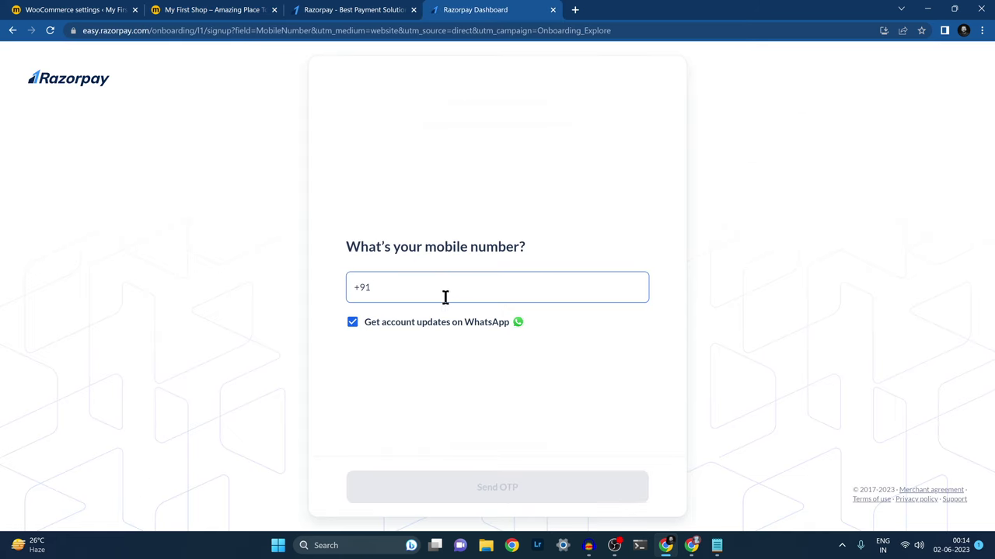
{"action": "left_click", "coordinate": [380, 10]}
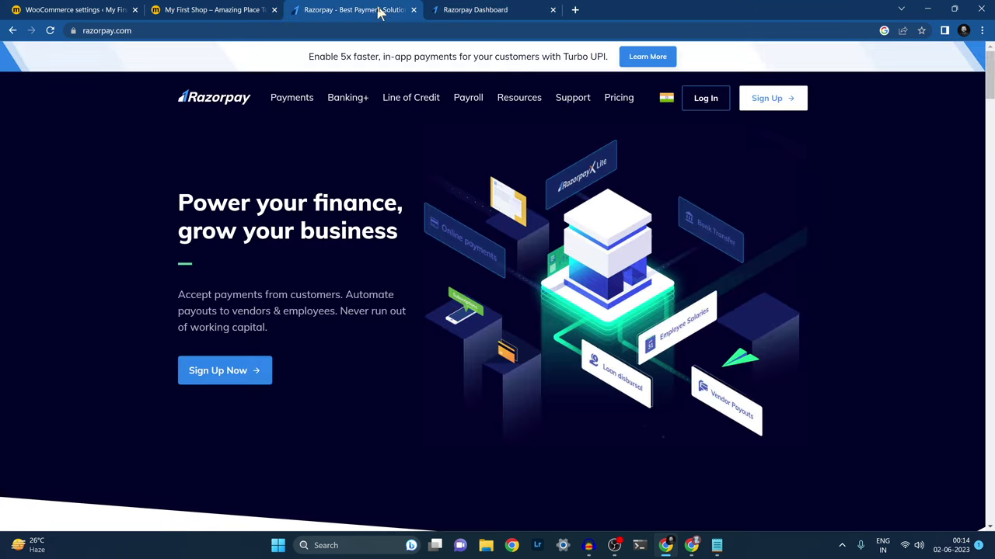
{"action": "left_click", "coordinate": [505, 8]}
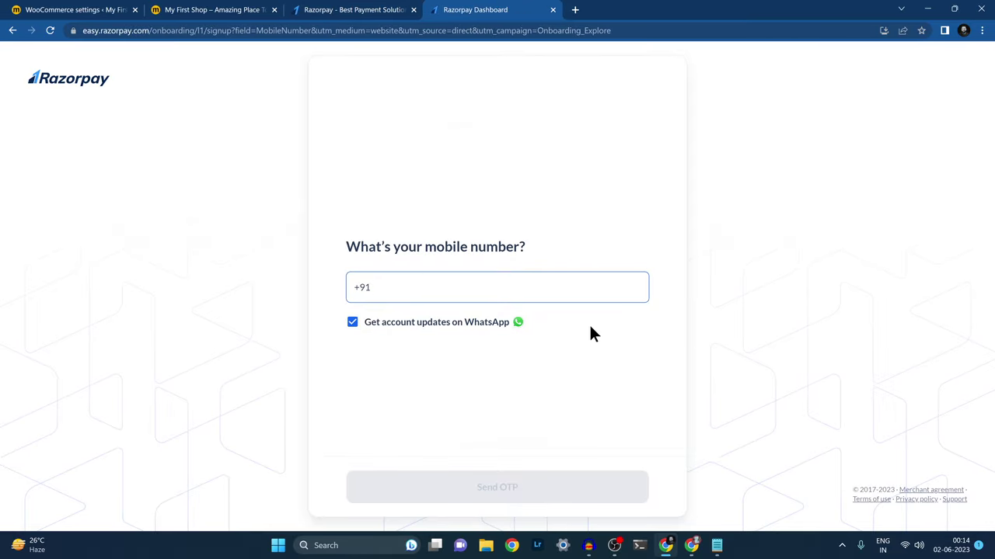
{"action": "left_click", "coordinate": [171, 106]}
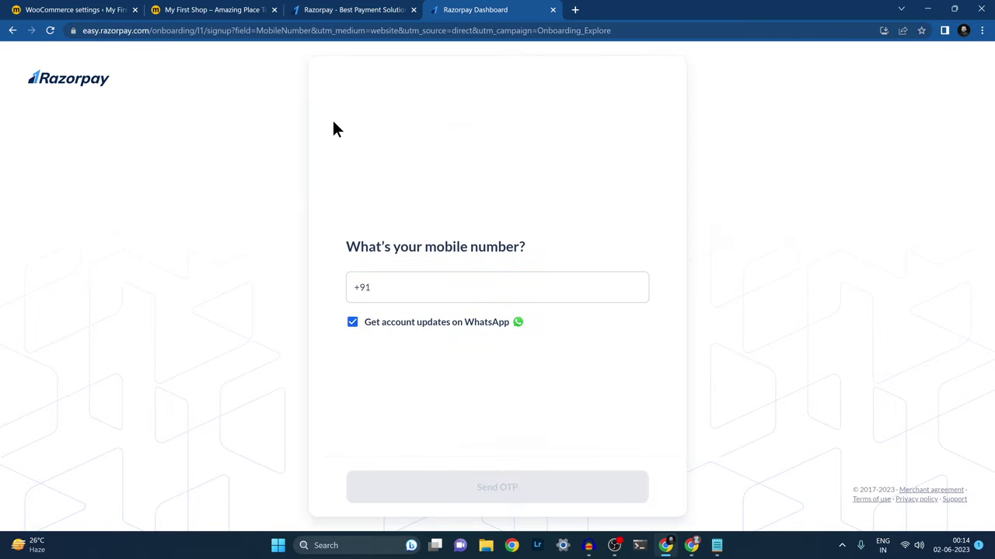
{"action": "left_click", "coordinate": [371, 8]}
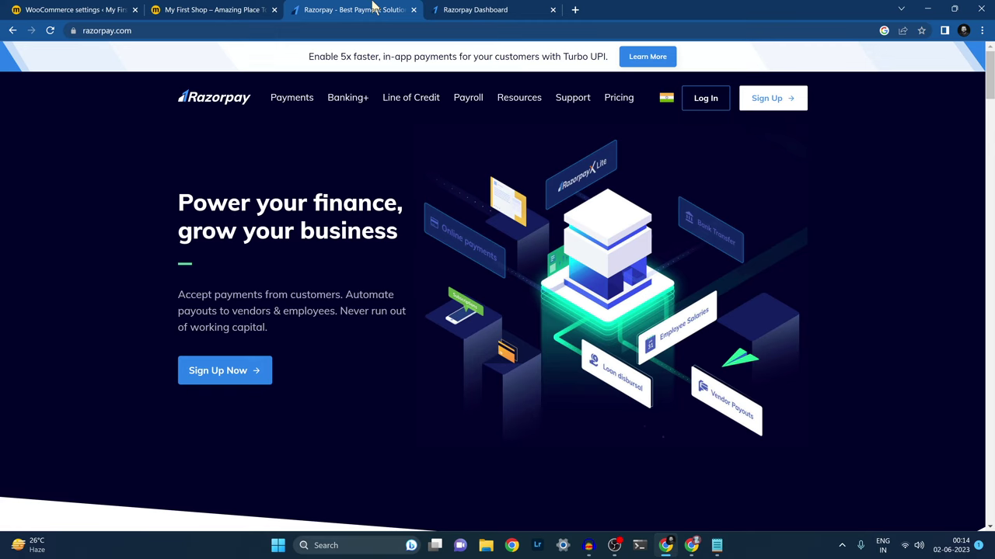
{"action": "left_click", "coordinate": [552, 9]}
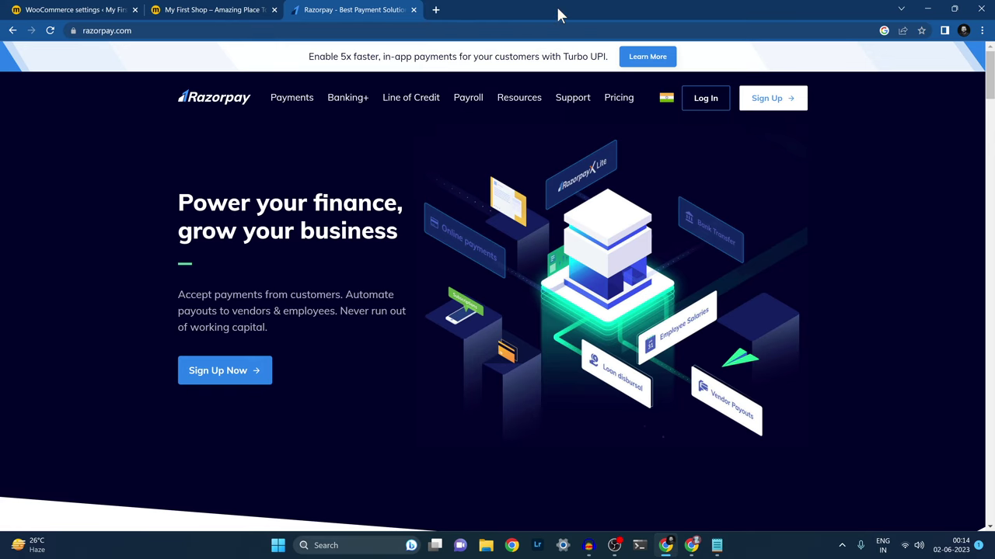
- Search Google for payu and instamojo and open each website in its own tab
{"action": "left_click", "coordinate": [435, 11]}
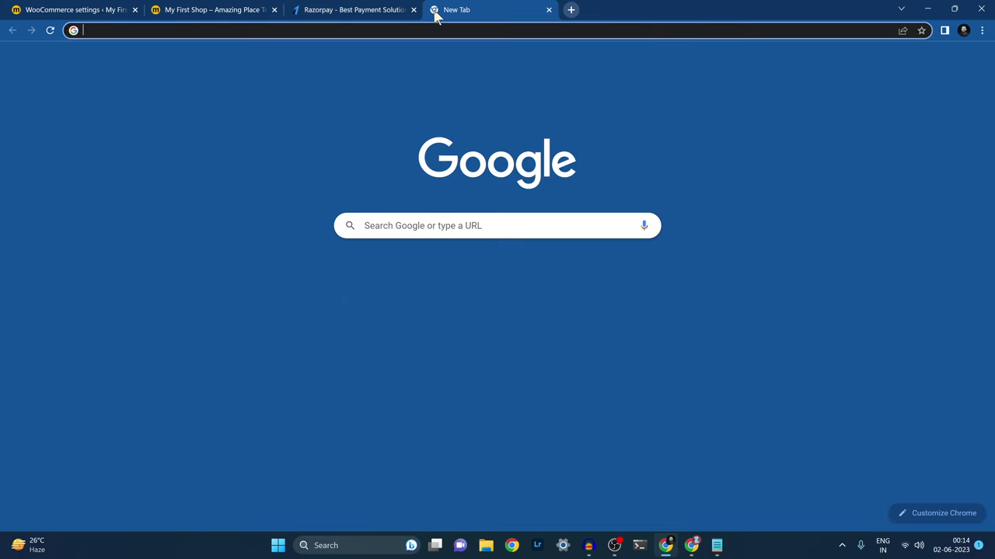
{"action": "type", "text": "pay"}
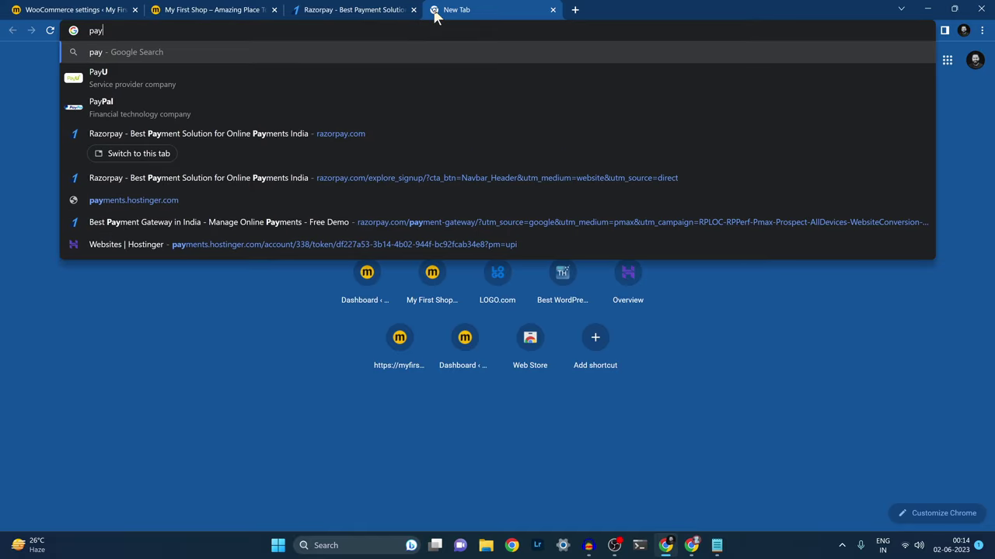
{"action": "type", "text": "u"}
{"action": "key", "text": "Return"}
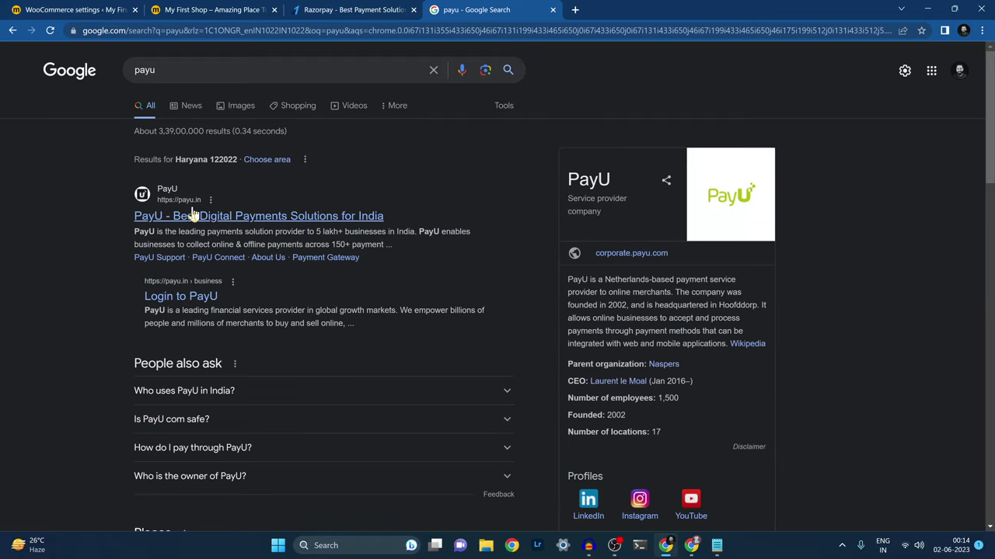
{"action": "left_click", "coordinate": [193, 216]}
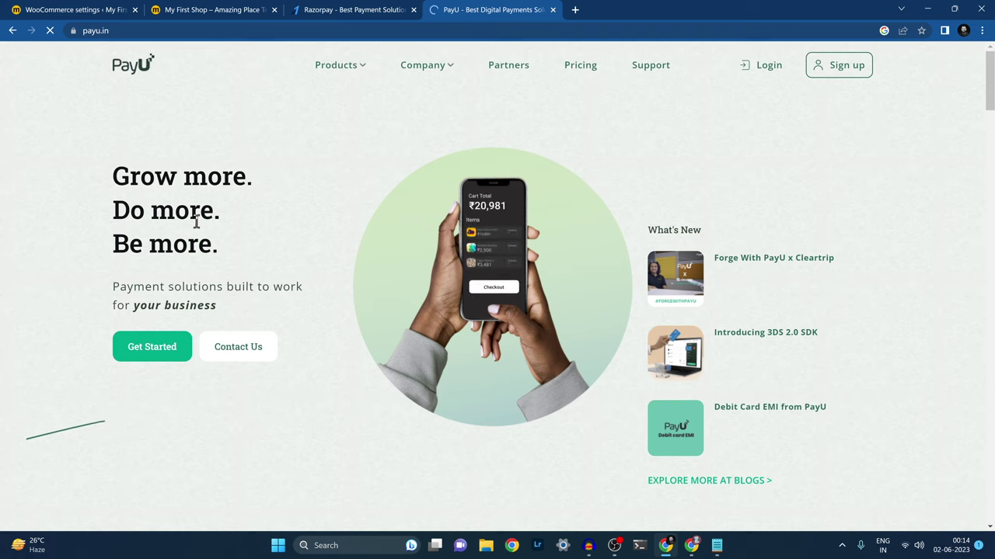
{"action": "left_click", "coordinate": [575, 9]}
{"action": "type", "text": "i"}
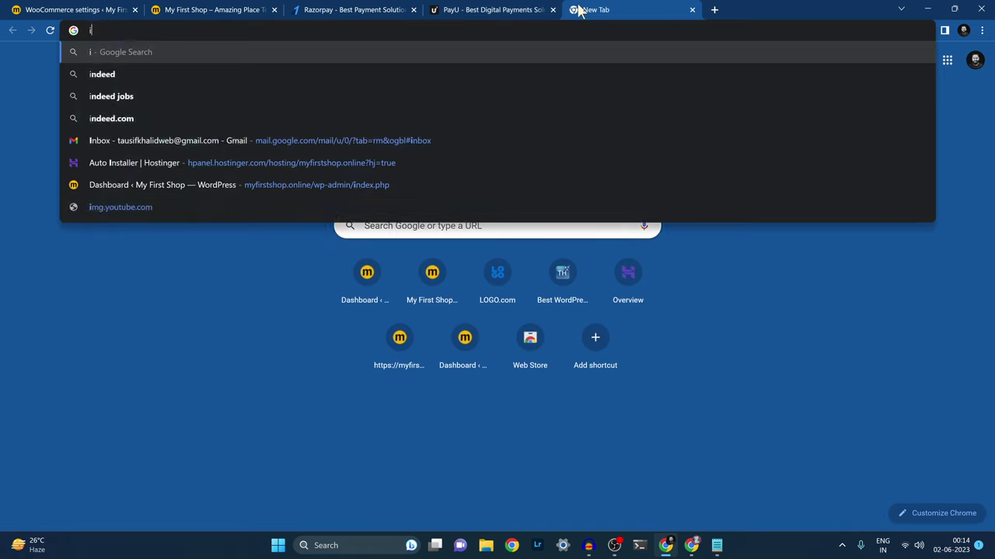
{"action": "type", "text": "nstamojo"}
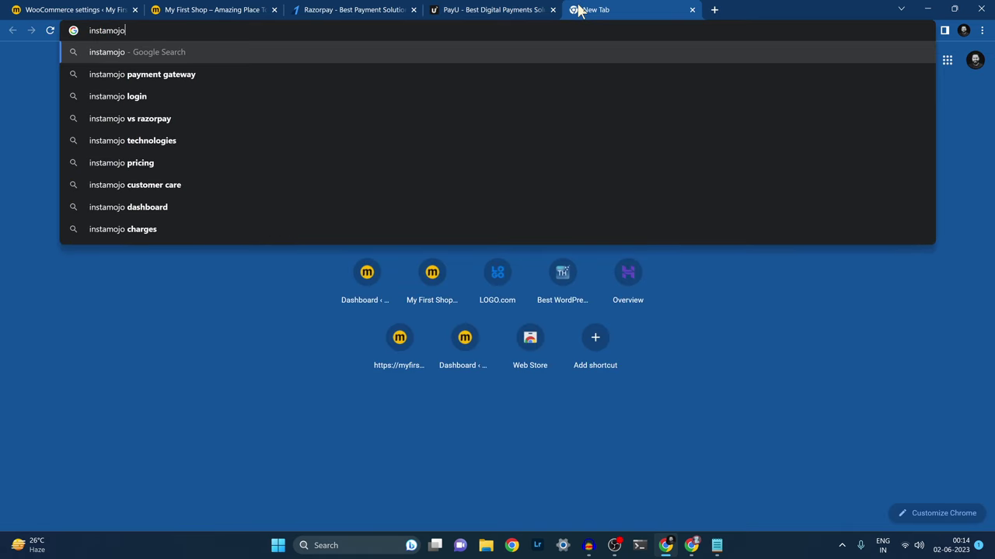
{"action": "key", "text": "Return"}
{"action": "left_click", "coordinate": [160, 307]}
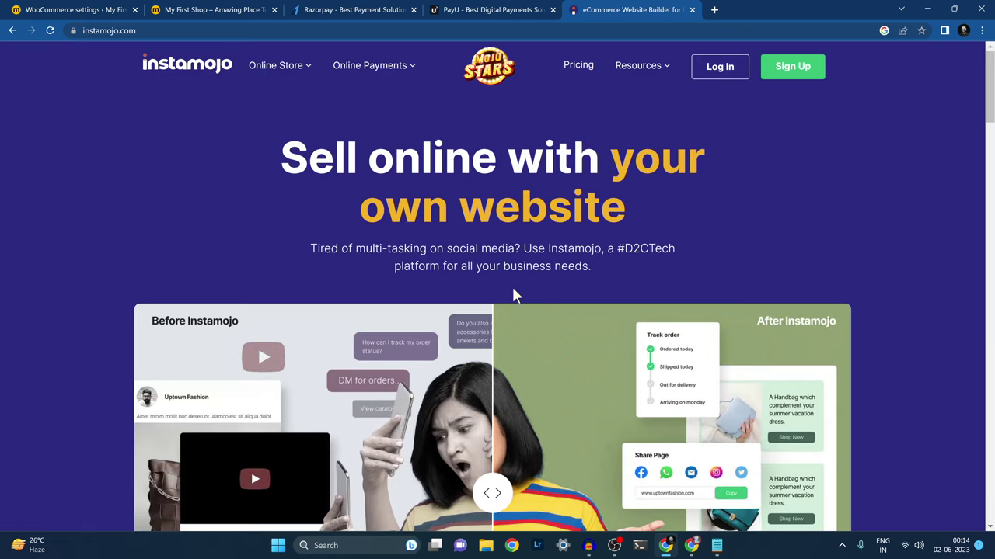
- Browse the Instamojo page, then close the Instamojo and PayU tabs
{"action": "scroll", "coordinate": [495, 288], "scroll_direction": "down", "scroll_amount": 3}
{"action": "scroll", "coordinate": [489, 289], "scroll_direction": "up", "scroll_amount": 3}
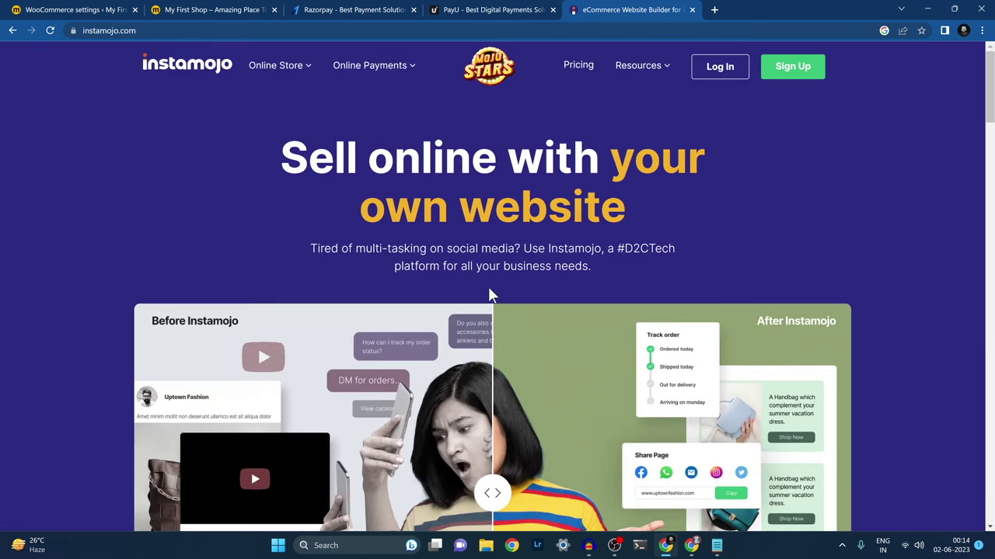
{"action": "scroll", "coordinate": [489, 293], "scroll_direction": "down", "scroll_amount": 3}
{"action": "scroll", "coordinate": [490, 292], "scroll_direction": "up", "scroll_amount": 3}
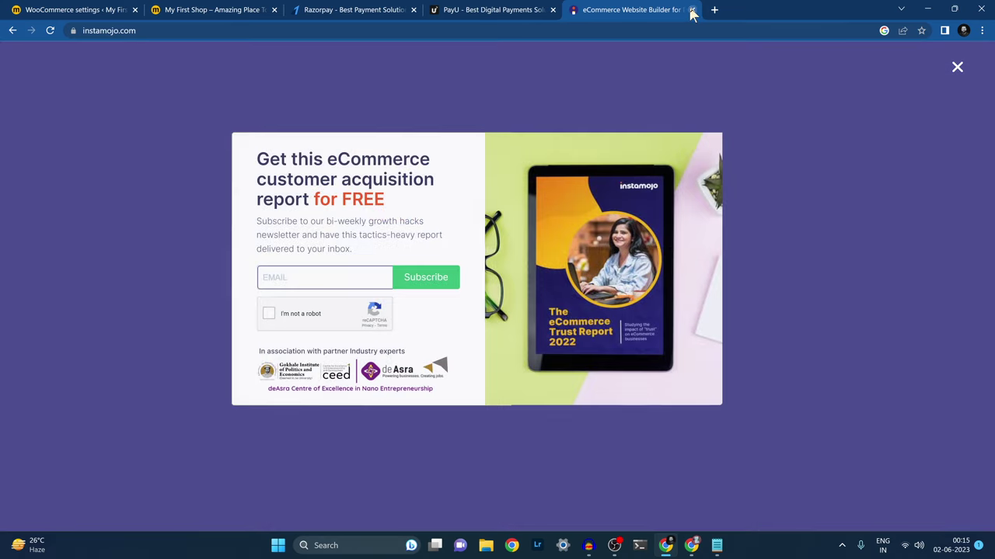
{"action": "left_click", "coordinate": [691, 9]}
{"action": "left_click", "coordinate": [552, 9]}
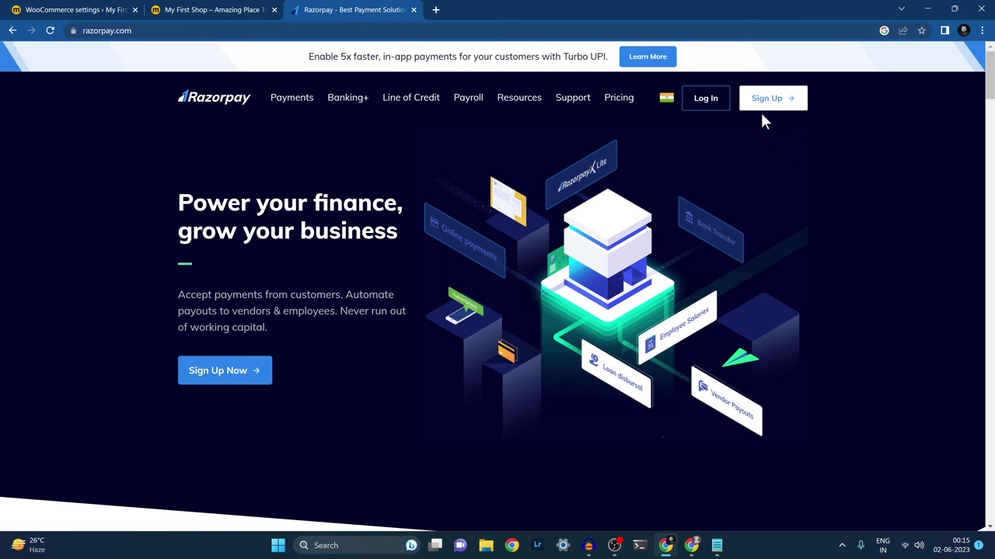
- Log in on razorpay.com to reach the Razorpay Dashboard home in Live Mode
{"action": "left_click", "coordinate": [707, 99]}
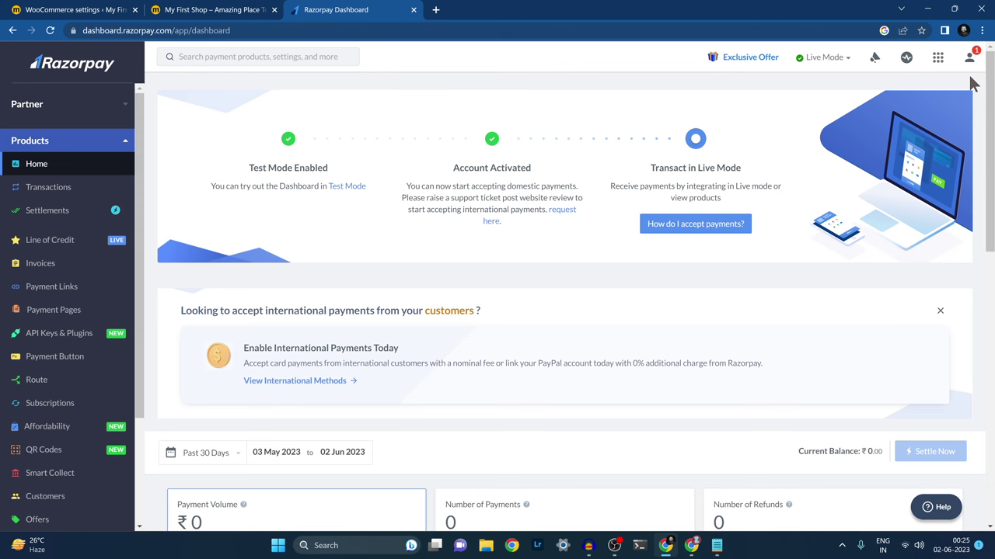
- Go to Account & Settings > API keys and choose WooCommerce as the website platform
{"action": "scroll", "coordinate": [31, 350], "scroll_direction": "down", "scroll_amount": 4}
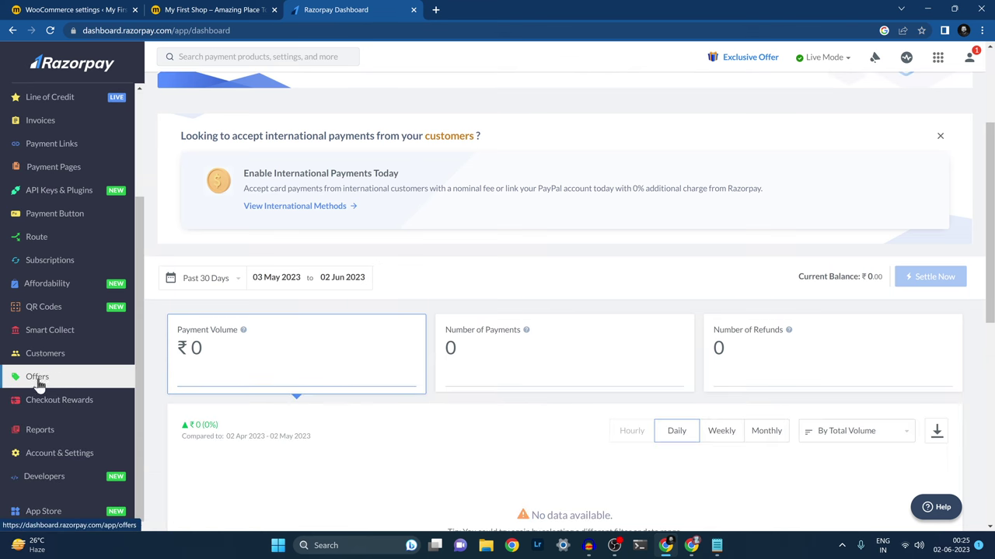
{"action": "left_click", "coordinate": [64, 456]}
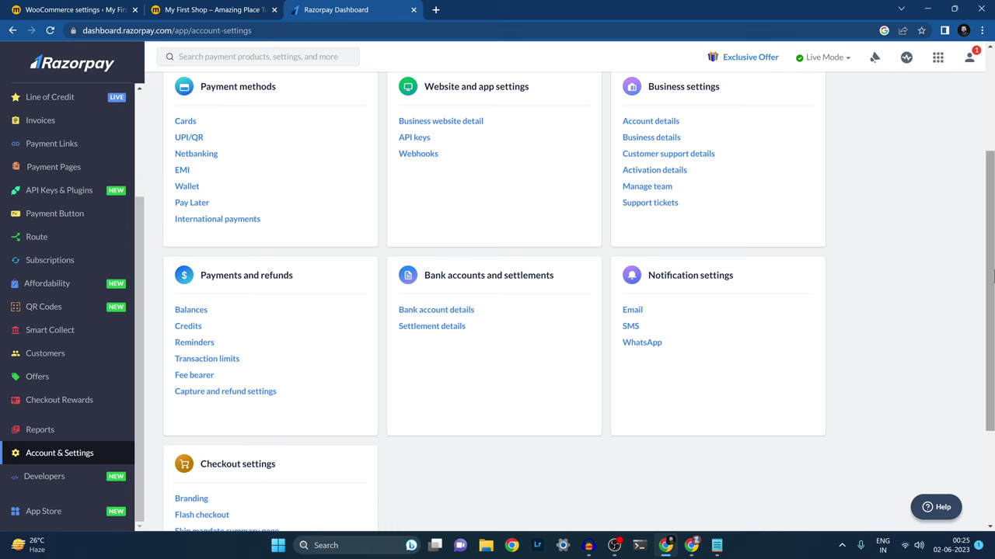
{"action": "left_click", "coordinate": [416, 139]}
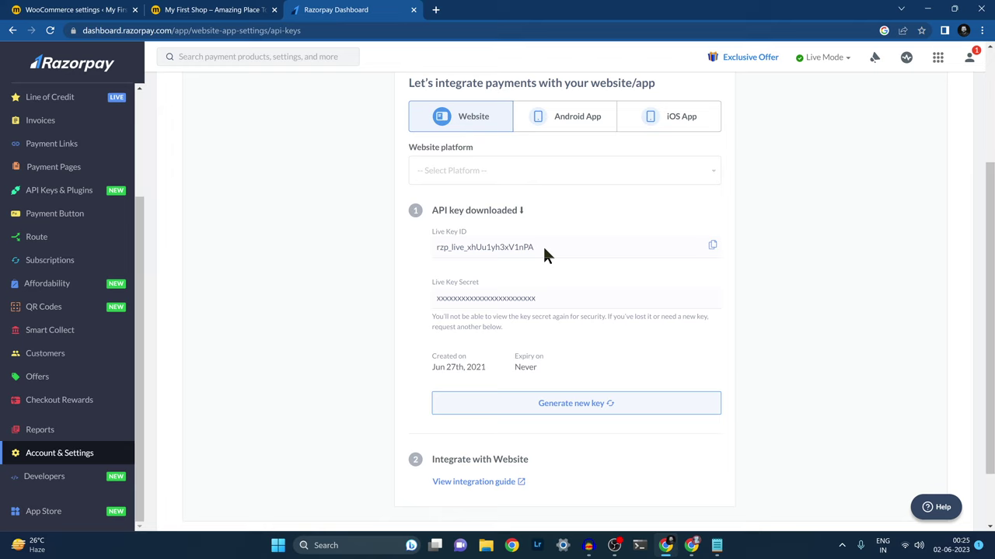
{"action": "left_click", "coordinate": [533, 171]}
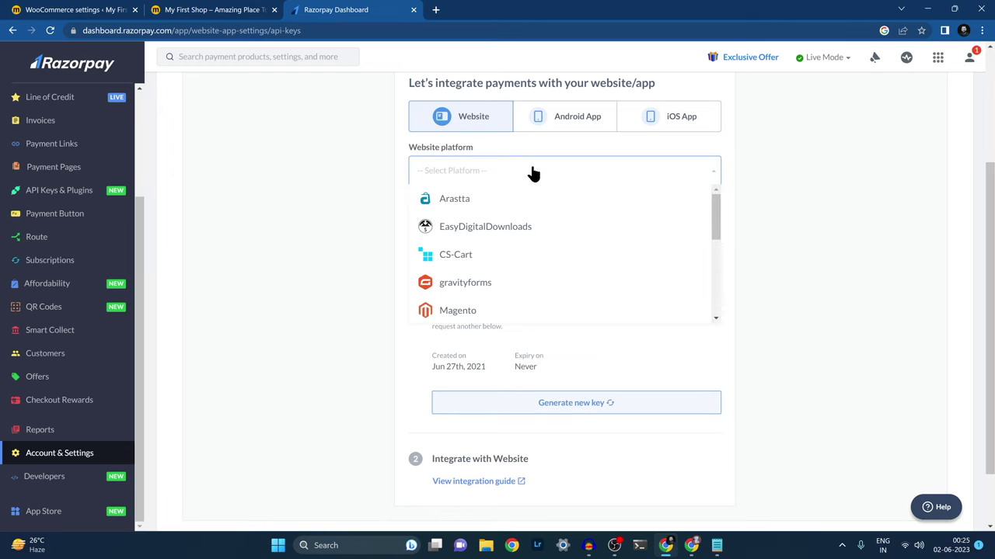
{"action": "scroll", "coordinate": [522, 277], "scroll_direction": "down", "scroll_amount": 2}
{"action": "scroll", "coordinate": [522, 276], "scroll_direction": "up", "scroll_amount": 2}
{"action": "left_click_drag", "start_coordinate": [715, 216], "coordinate": [720, 297]}
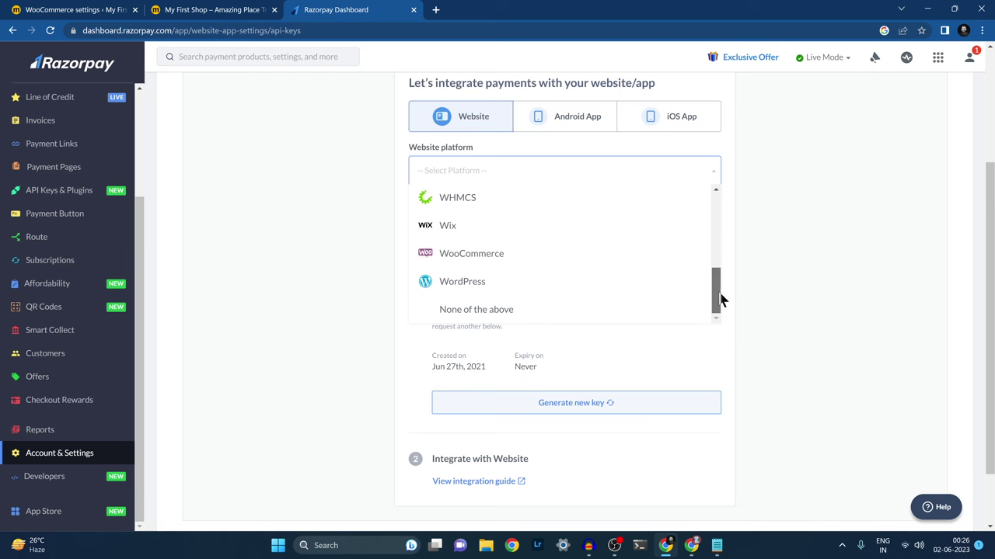
{"action": "left_click", "coordinate": [525, 258]}
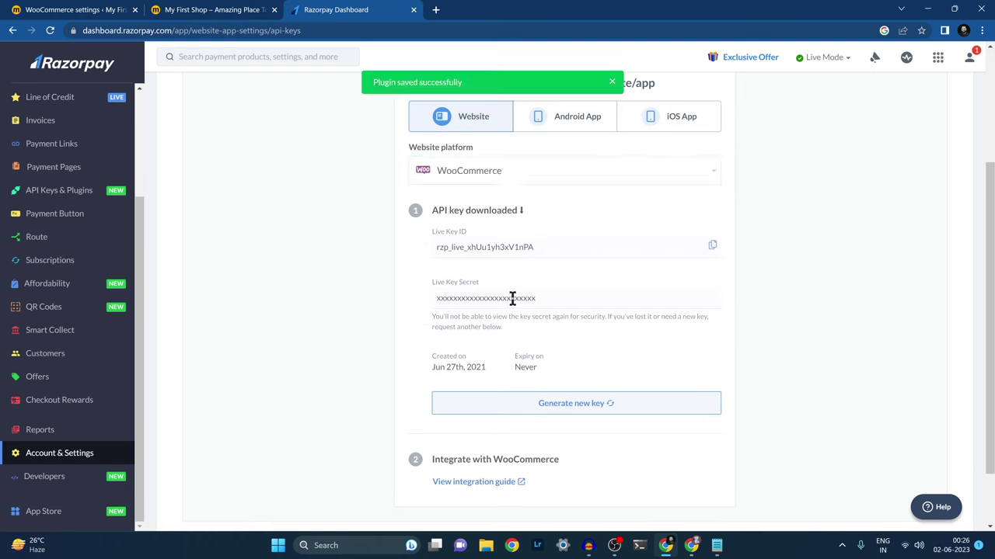
- Generate a new live API key, verifying with the OTP and deactivating the old key immediately
{"action": "left_click", "coordinate": [577, 410]}
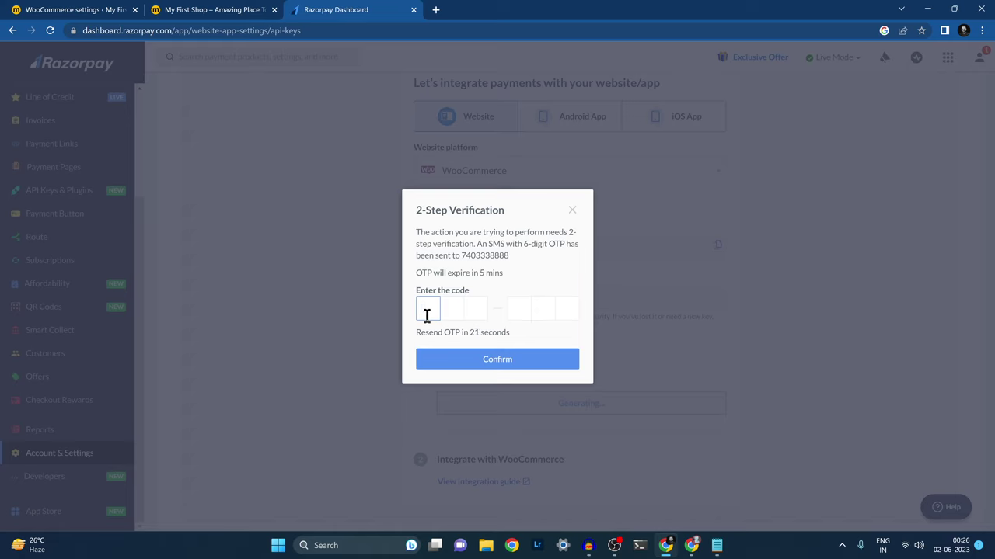
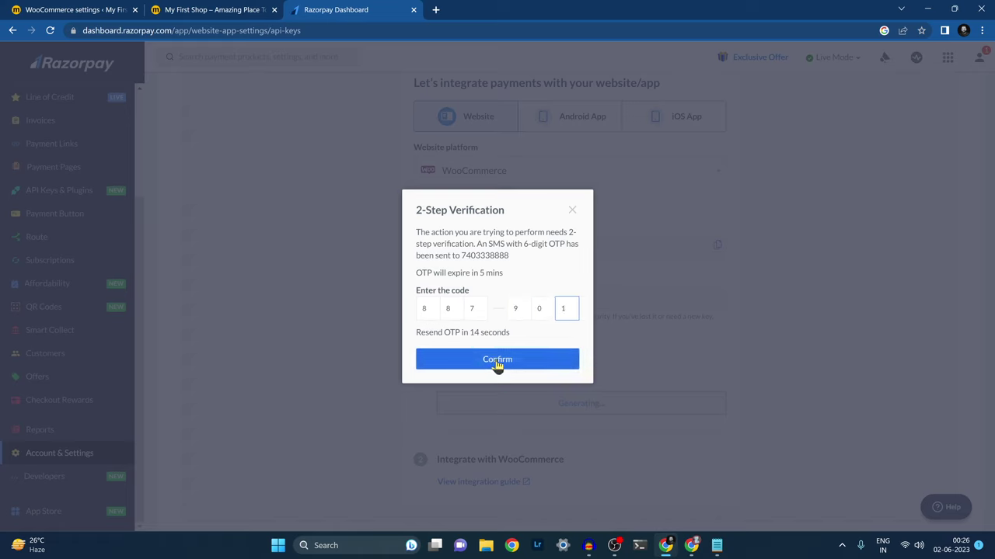
{"action": "left_click", "coordinate": [497, 362]}
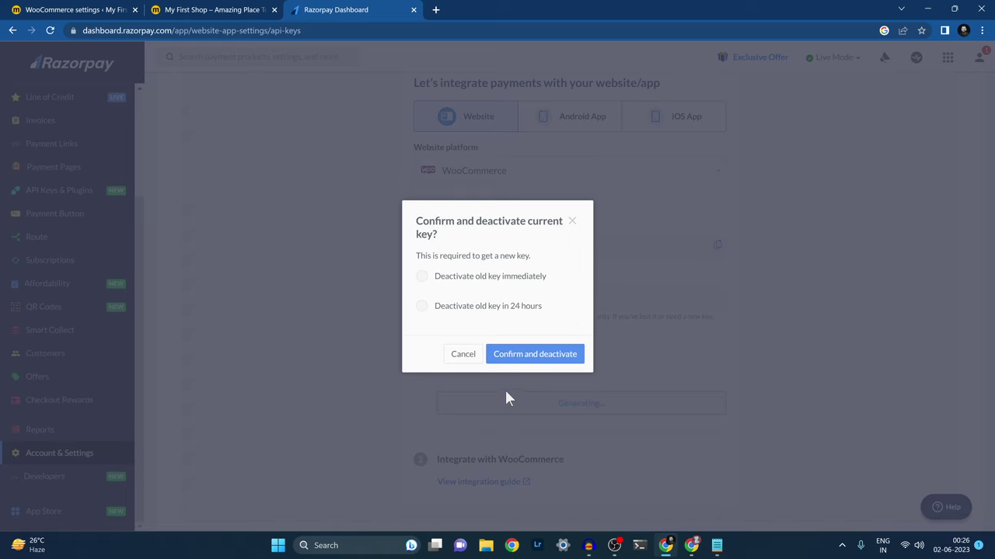
{"action": "left_click", "coordinate": [477, 279]}
{"action": "left_click", "coordinate": [482, 309]}
{"action": "left_click", "coordinate": [486, 280]}
{"action": "left_click", "coordinate": [529, 353]}
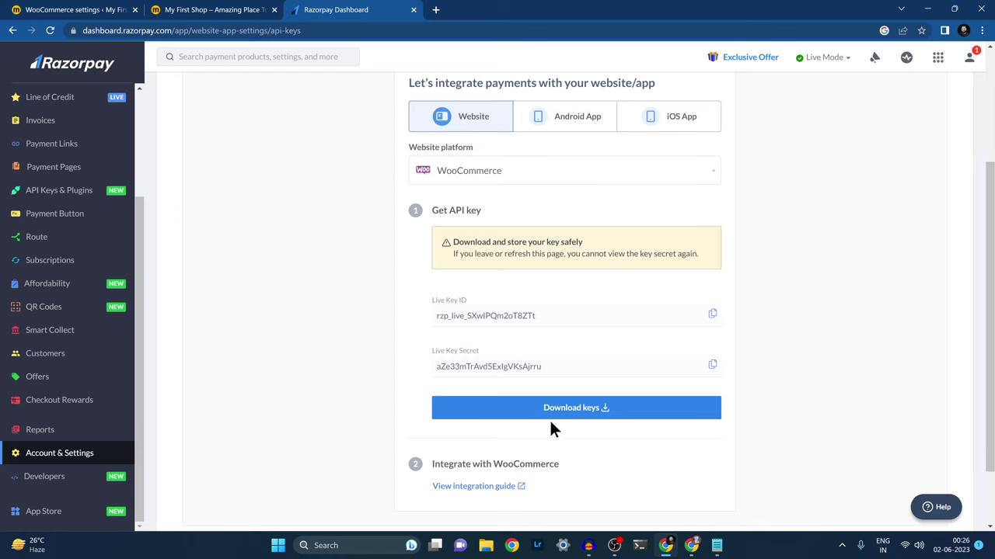
- Search plugins for 'razorpay', then install and activate Razorpay for WooCommerce
{"action": "left_click", "coordinate": [74, 7]}
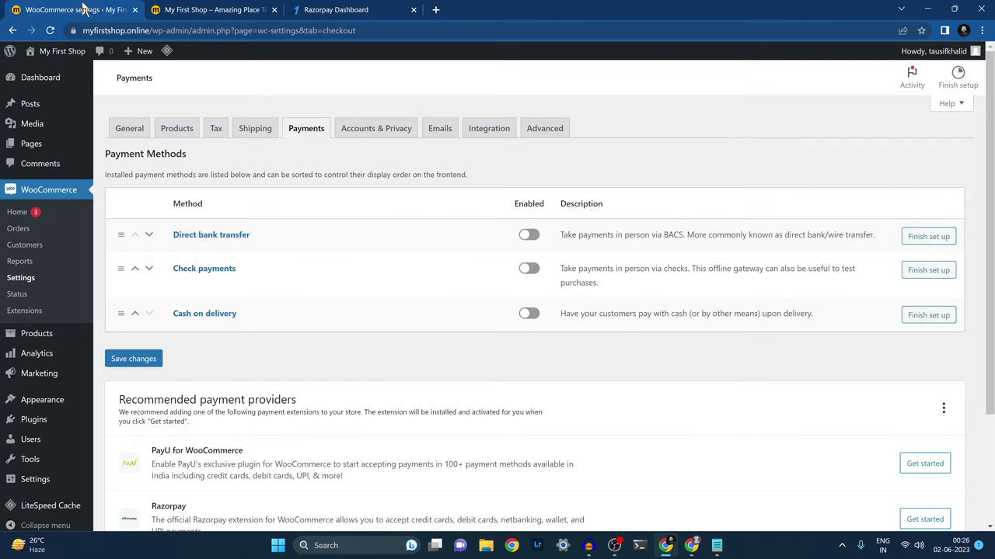
{"action": "left_click", "coordinate": [53, 429]}
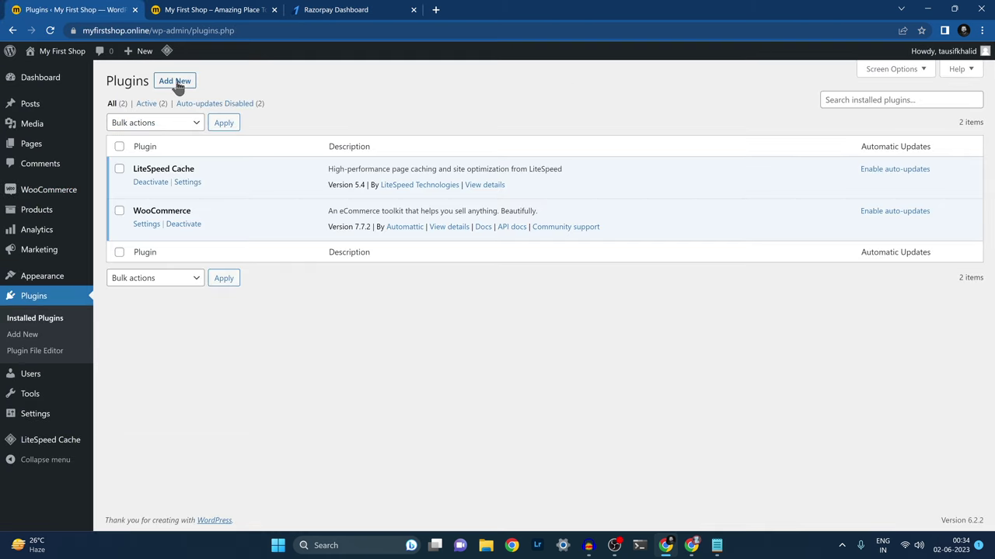
{"action": "left_click", "coordinate": [176, 82]}
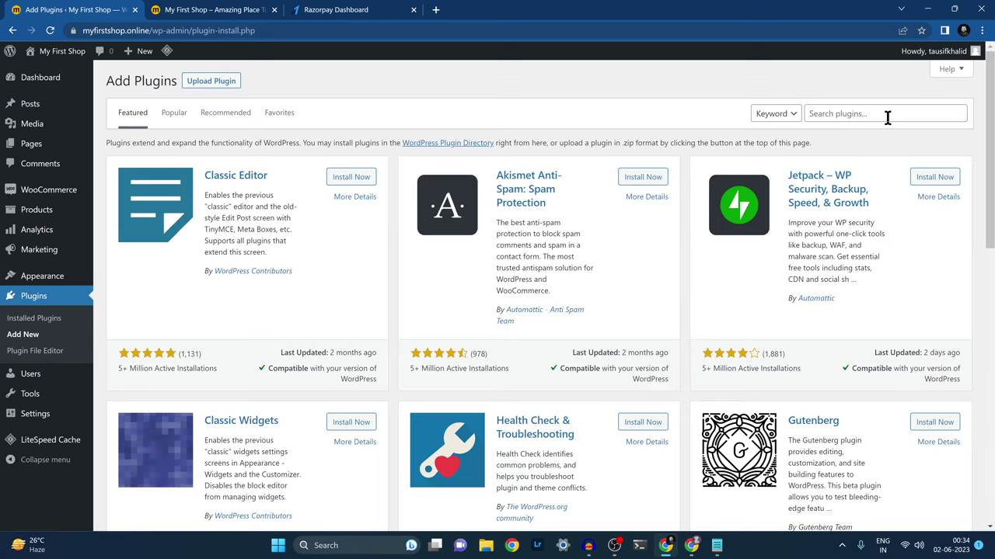
{"action": "left_click", "coordinate": [887, 116]}
{"action": "type", "text": "razorpay"}
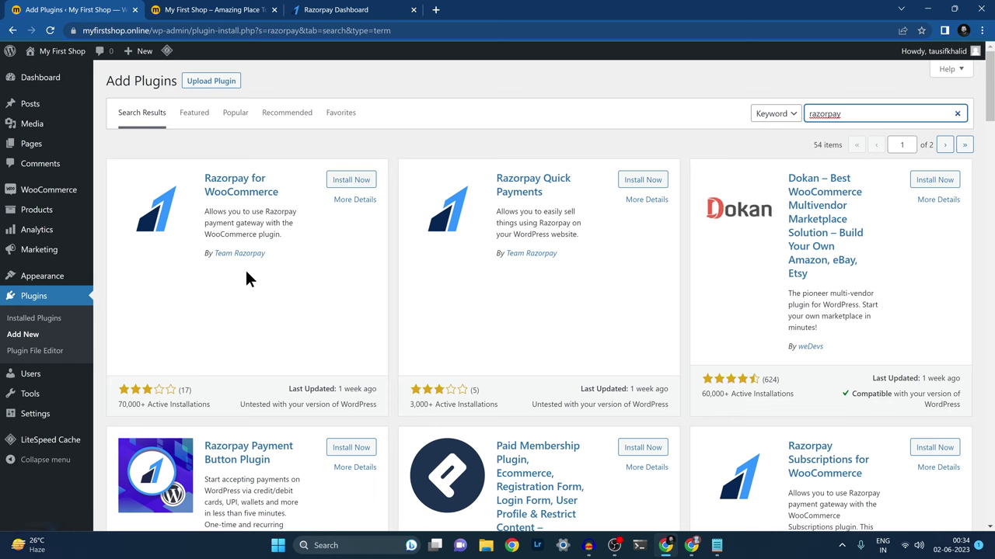
{"action": "left_click", "coordinate": [351, 181]}
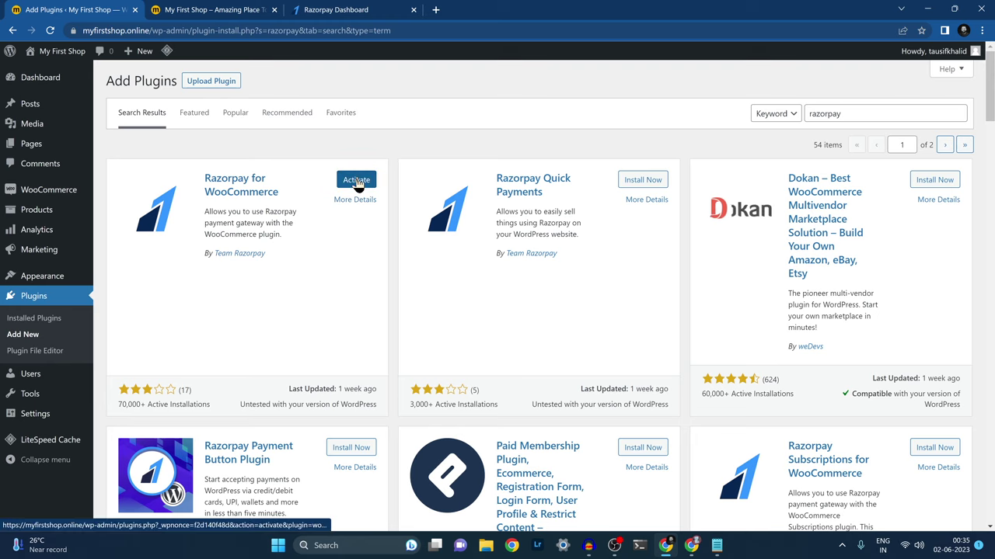
{"action": "left_click", "coordinate": [357, 180]}
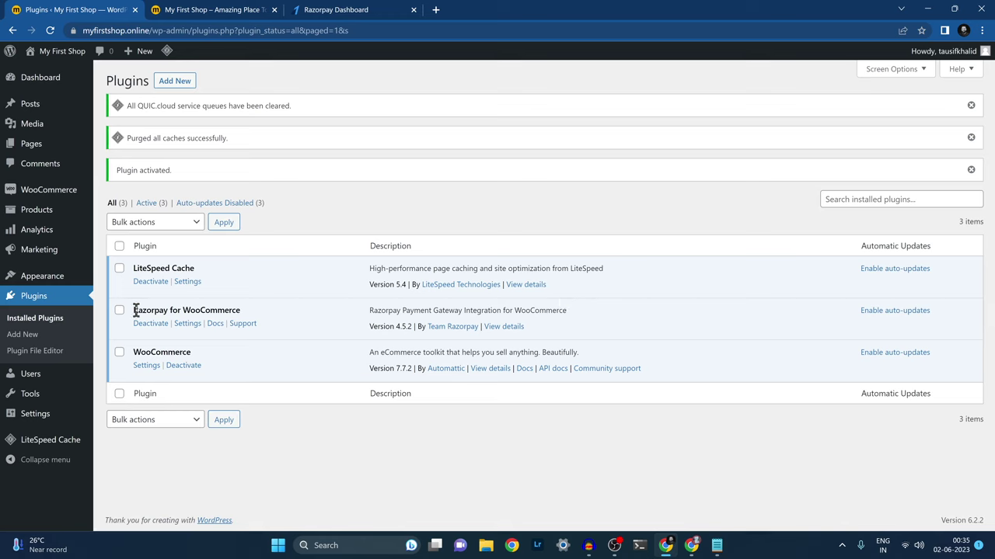
- Open WooCommerce > Settings on the General page
{"action": "left_click_drag", "start_coordinate": [135, 310], "coordinate": [241, 311]}
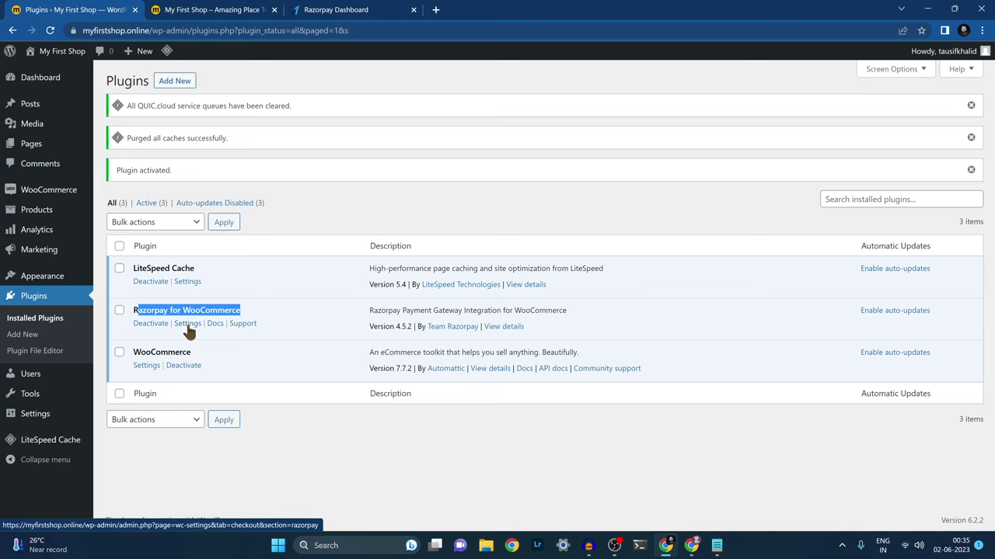
{"action": "left_click", "coordinate": [272, 427]}
{"action": "mouse_move", "coordinate": [70, 194]}
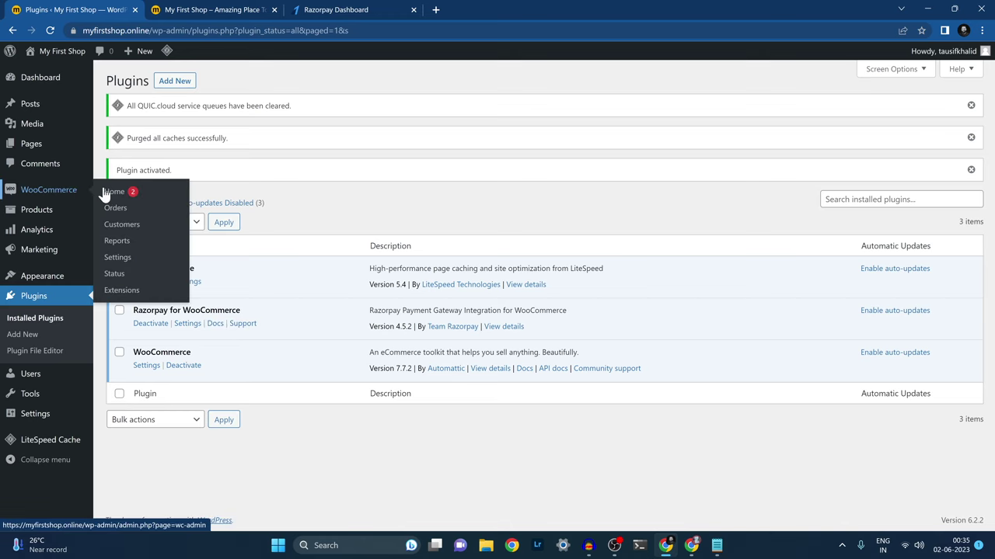
{"action": "left_click", "coordinate": [118, 257]}
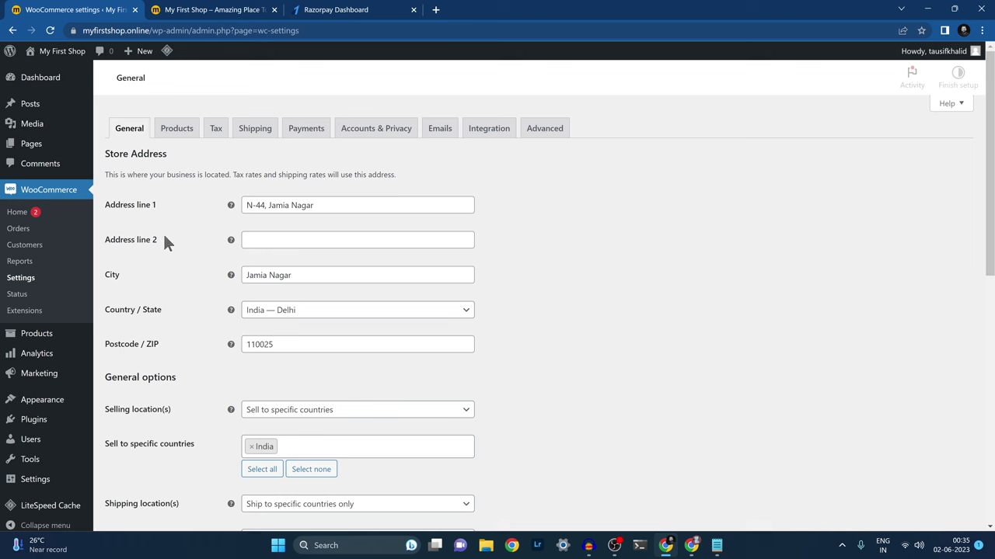
- Open the Razorpay gateway settings from the WooCommerce Payments list
{"action": "left_click", "coordinate": [308, 131]}
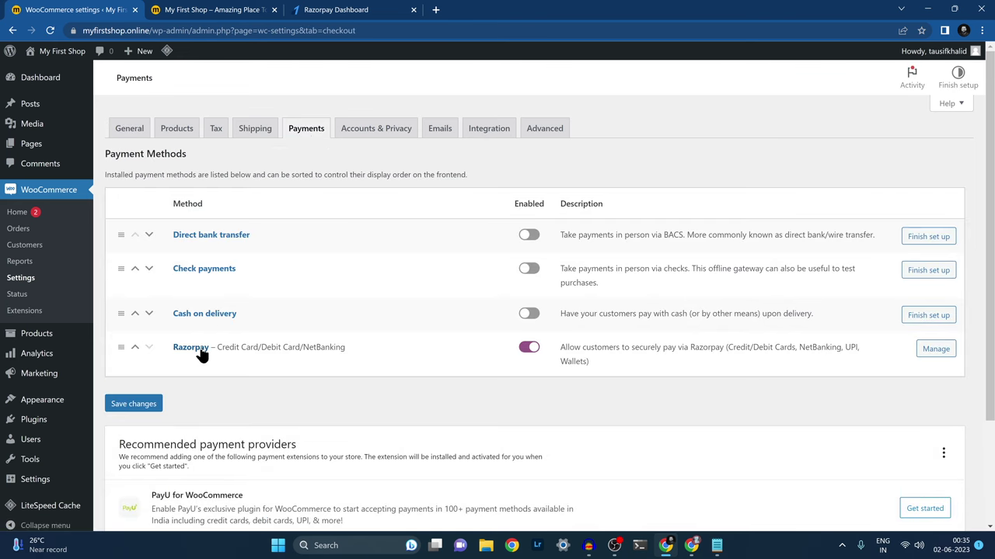
{"action": "left_click", "coordinate": [935, 351]}
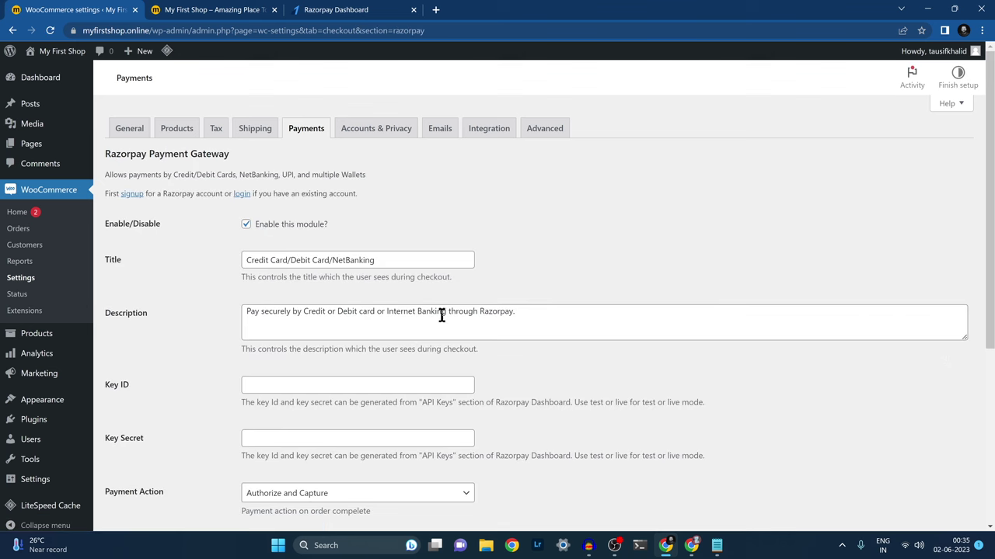
{"action": "triple_click", "coordinate": [360, 318]}
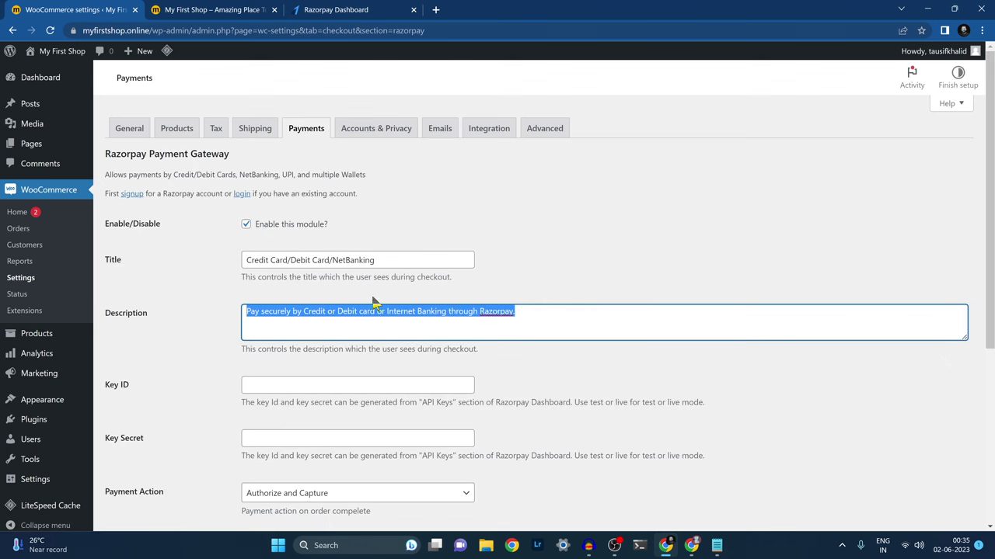
{"action": "scroll", "coordinate": [410, 333], "scroll_direction": "down", "scroll_amount": 3}
{"action": "scroll", "coordinate": [411, 335], "scroll_direction": "up", "scroll_amount": 3}
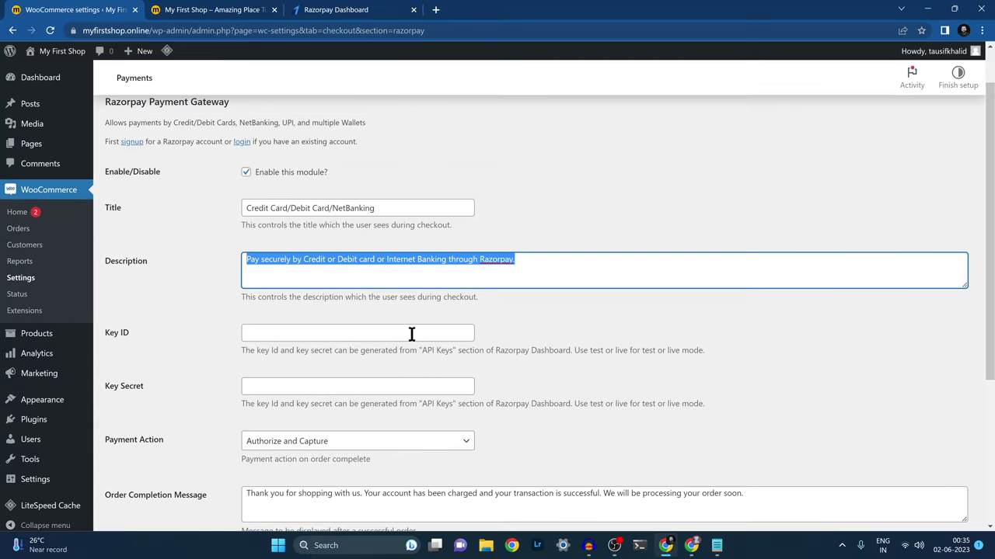
{"action": "left_click", "coordinate": [349, 334]}
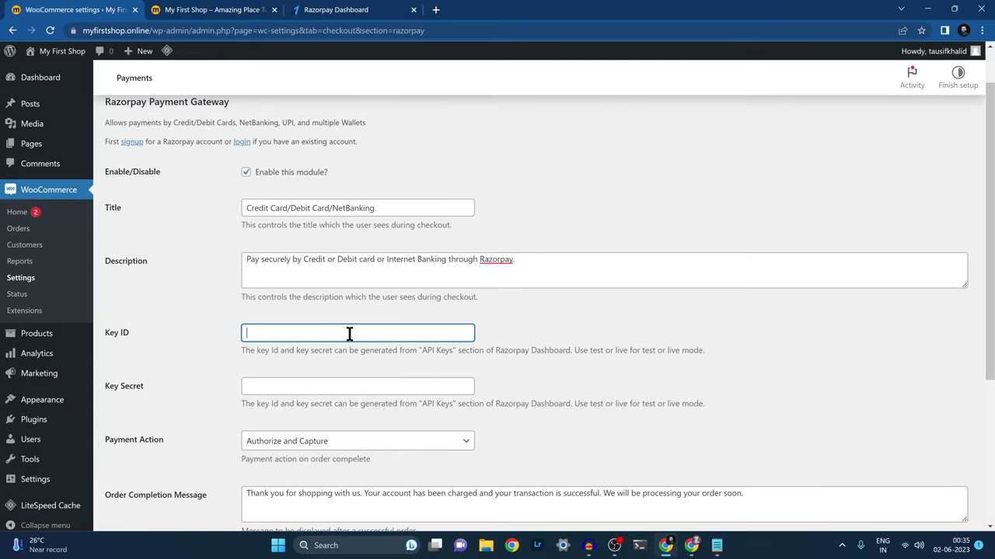
{"action": "left_click", "coordinate": [345, 386]}
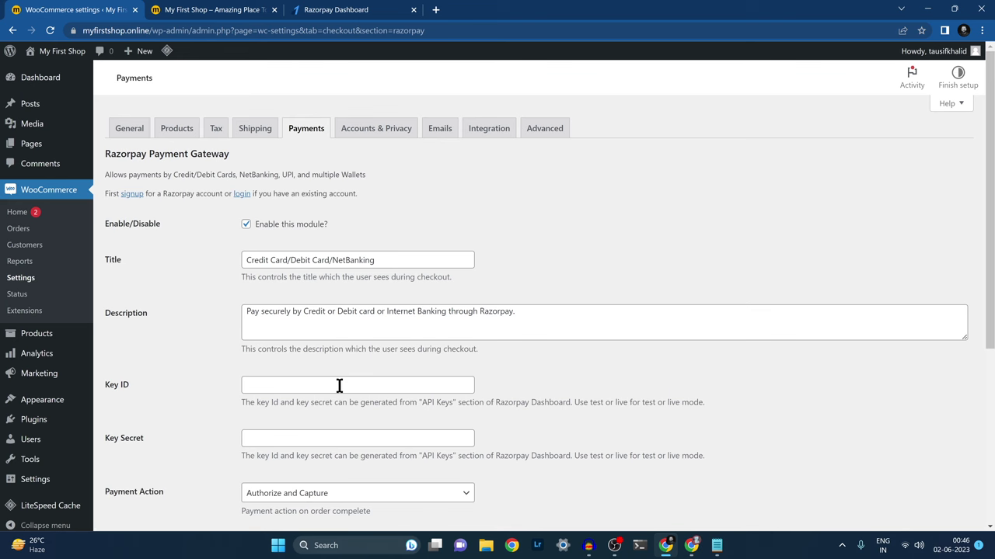
- Copy the live Key ID and Key Secret from Razorpay and paste them into the gateway fields
{"action": "left_click", "coordinate": [341, 8]}
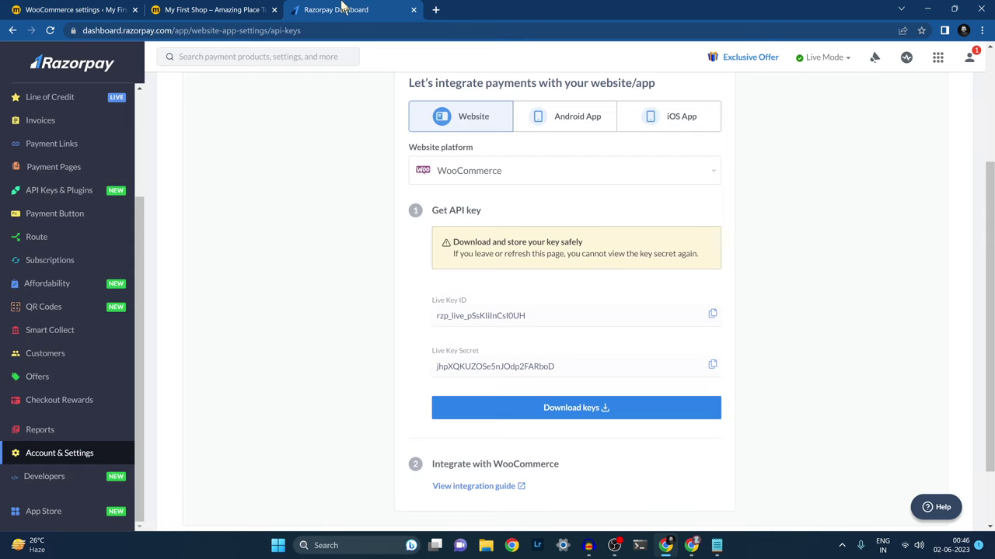
{"action": "left_click", "coordinate": [713, 316]}
{"action": "left_click", "coordinate": [74, 9]}
{"action": "left_click", "coordinate": [325, 382]}
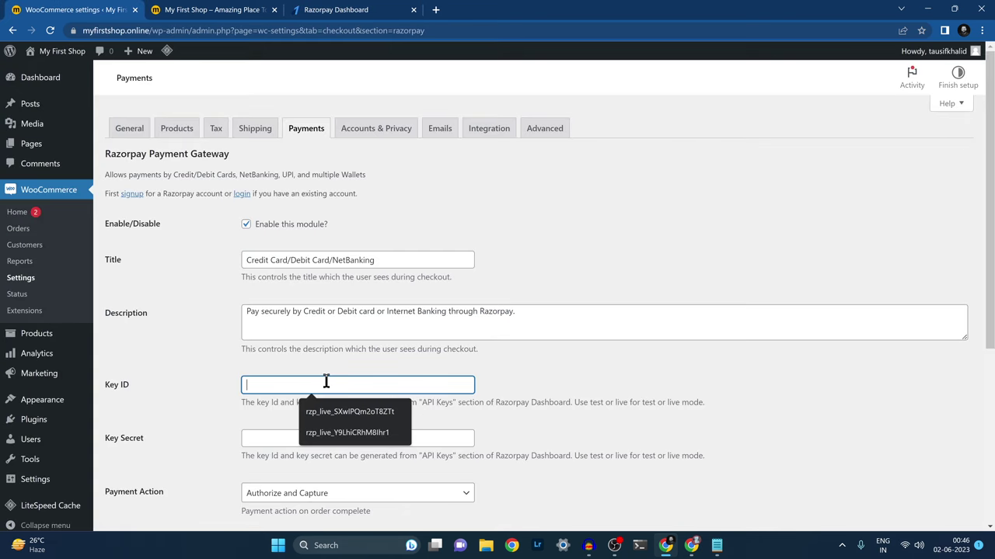
{"action": "key", "text": "ctrl+v"}
{"action": "left_click", "coordinate": [336, 10]}
{"action": "left_click", "coordinate": [713, 372]}
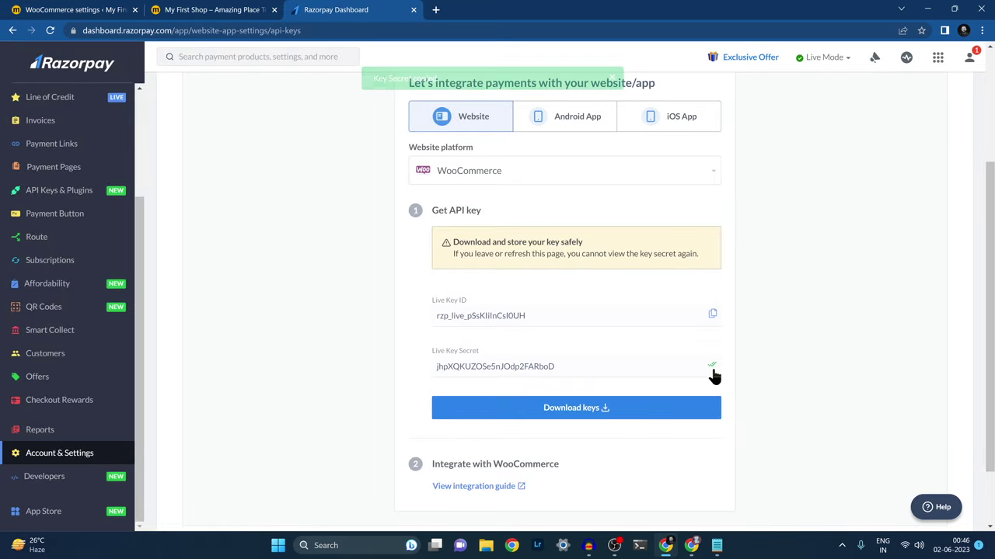
{"action": "left_click", "coordinate": [37, 12]}
{"action": "left_click", "coordinate": [277, 440]}
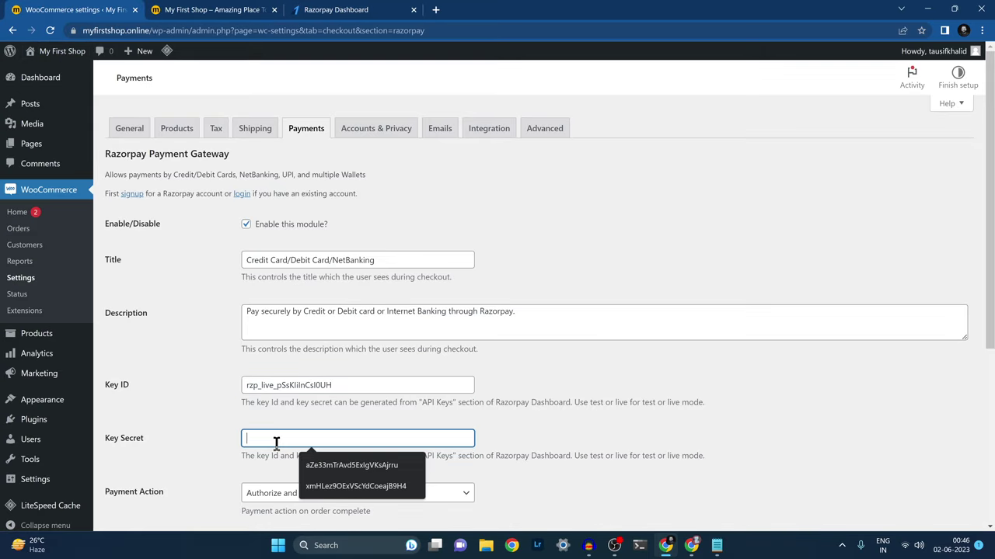
{"action": "key", "text": "ctrl+v"}
{"action": "left_click", "coordinate": [488, 476]}
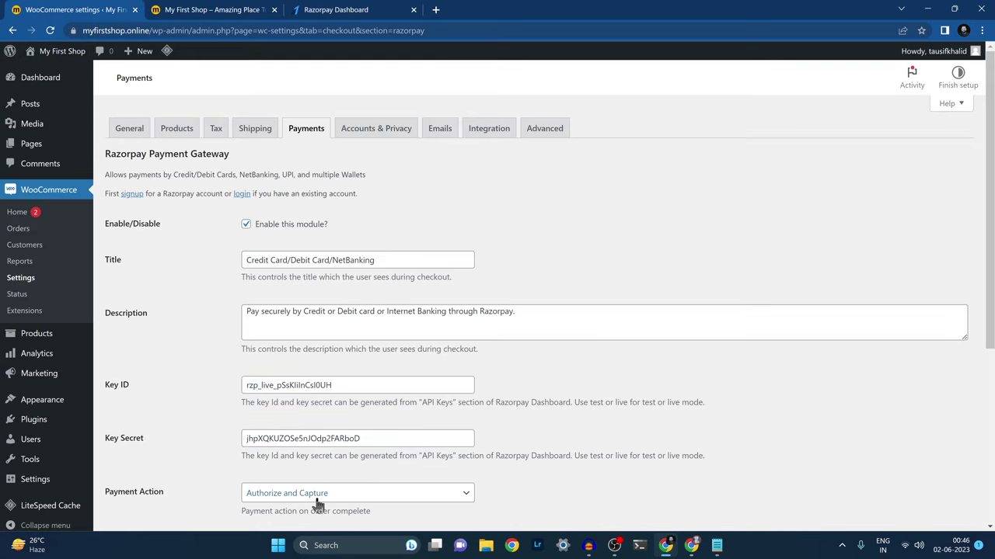
- Keep Authorize and Capture as the payment action and save the gateway settings
{"action": "left_click", "coordinate": [353, 501]}
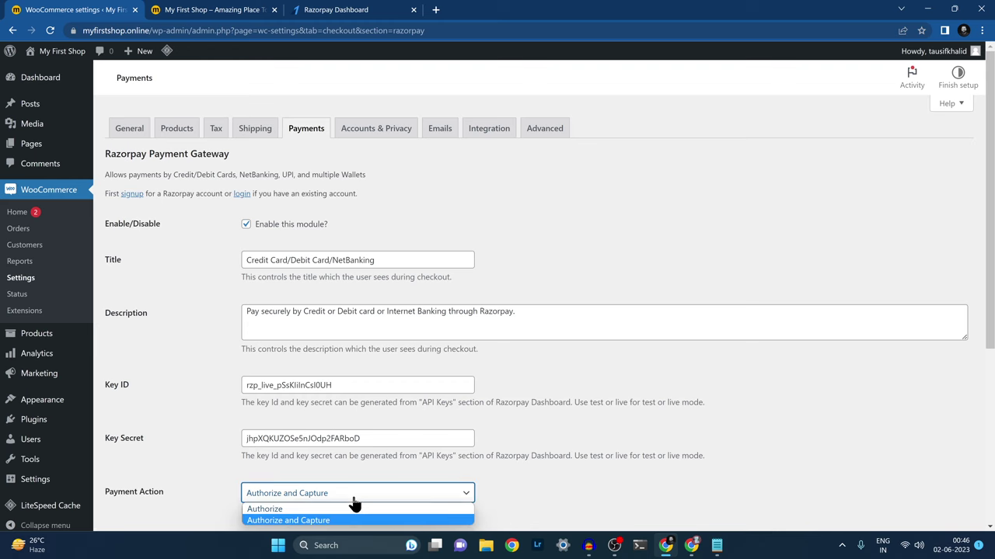
{"action": "left_click", "coordinate": [346, 516]}
{"action": "scroll", "coordinate": [369, 458], "scroll_direction": "down", "scroll_amount": 3}
{"action": "scroll", "coordinate": [369, 458], "scroll_direction": "down", "scroll_amount": 1}
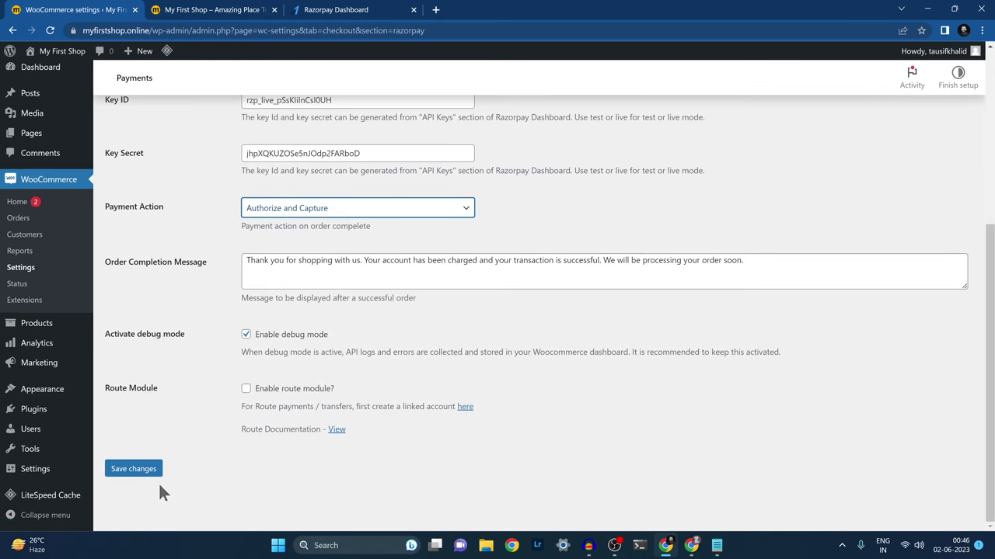
{"action": "left_click", "coordinate": [134, 469]}
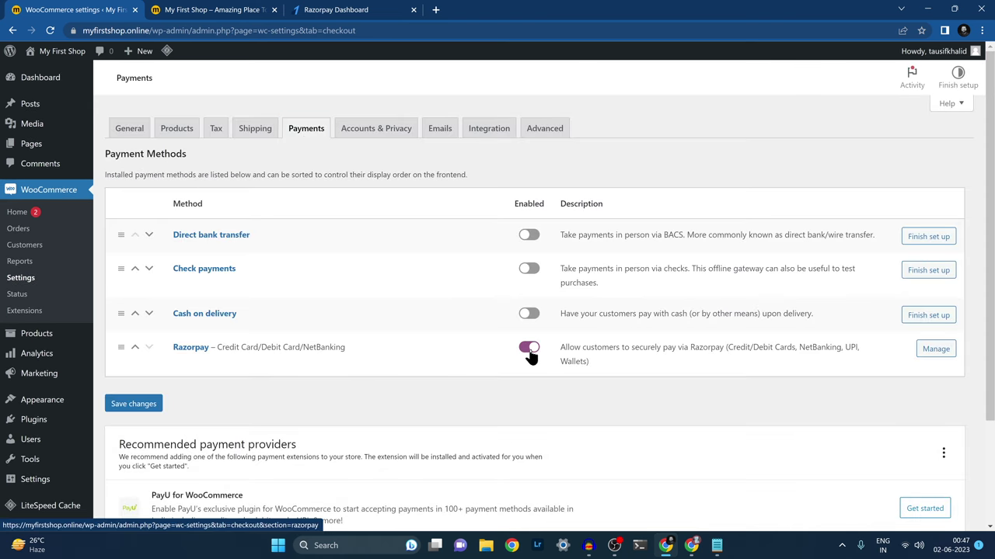
- Check that checkout for the ₹2,999.00 watch offers Pay by Razorpay, then return to Payments
{"action": "left_click", "coordinate": [186, 10]}
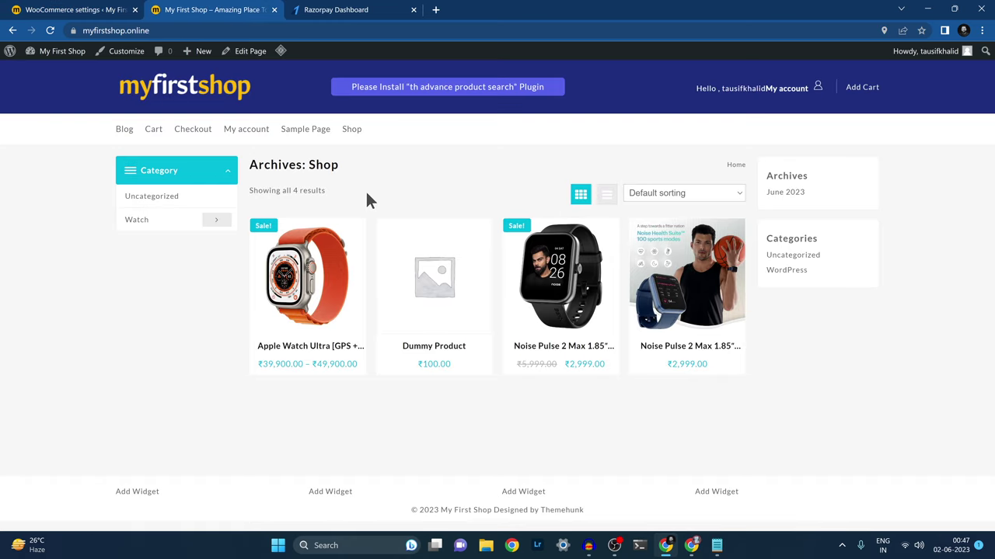
{"action": "left_click", "coordinate": [153, 130]}
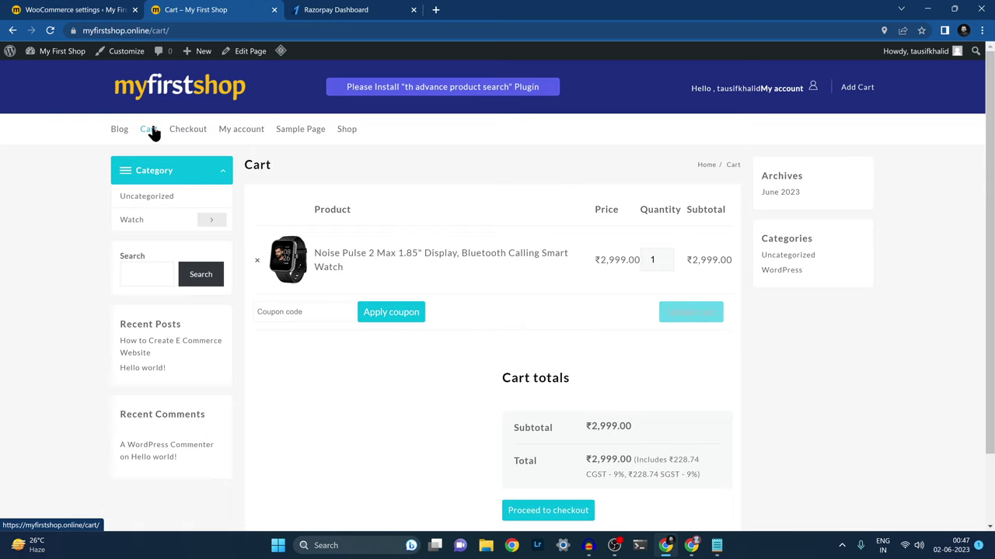
{"action": "left_click", "coordinate": [541, 510]}
{"action": "scroll", "coordinate": [546, 378], "scroll_direction": "down", "scroll_amount": 3}
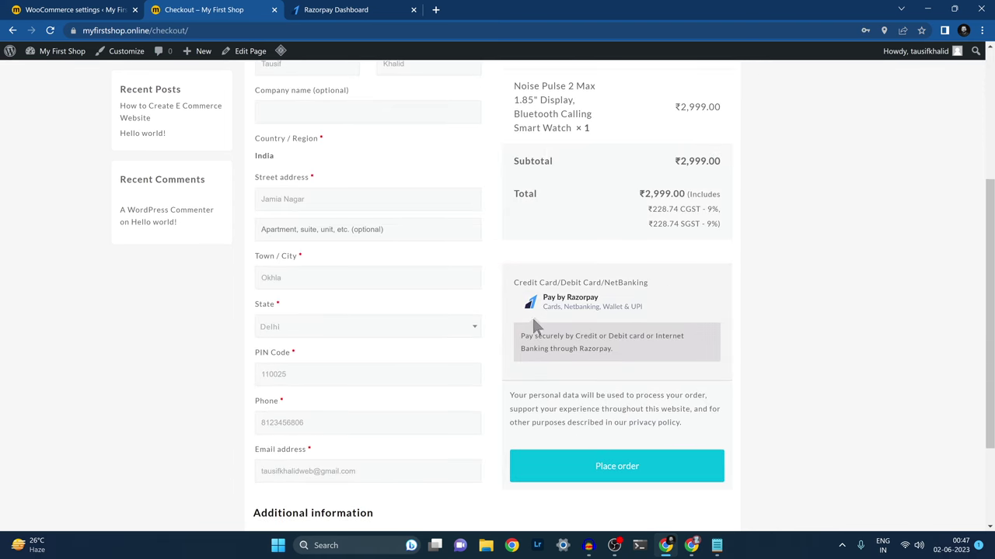
{"action": "left_click_drag", "start_coordinate": [514, 283], "coordinate": [665, 358]}
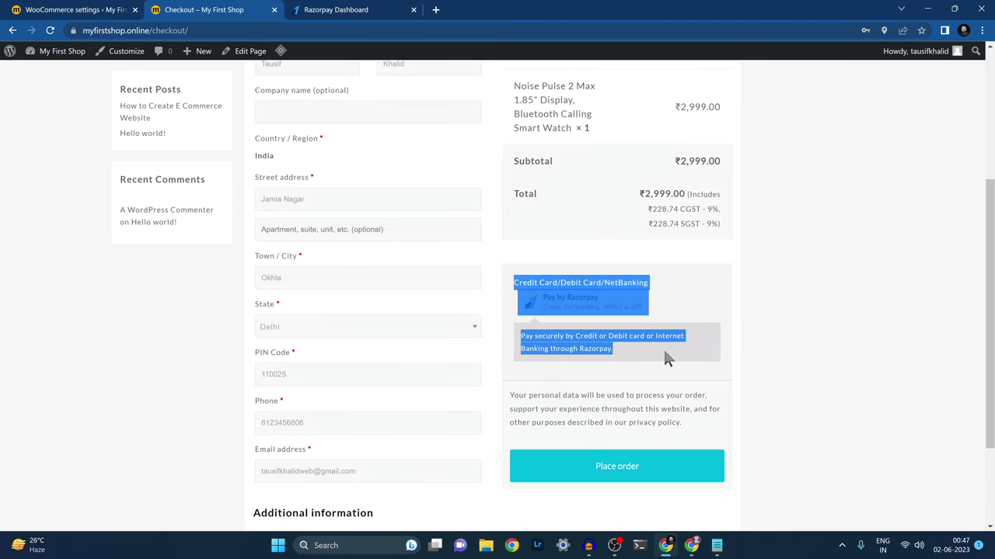
{"action": "left_click", "coordinate": [664, 357]}
{"action": "triple_click", "coordinate": [663, 347]}
{"action": "scroll", "coordinate": [651, 344], "scroll_direction": "up", "scroll_amount": 3}
{"action": "left_click", "coordinate": [45, 7]}
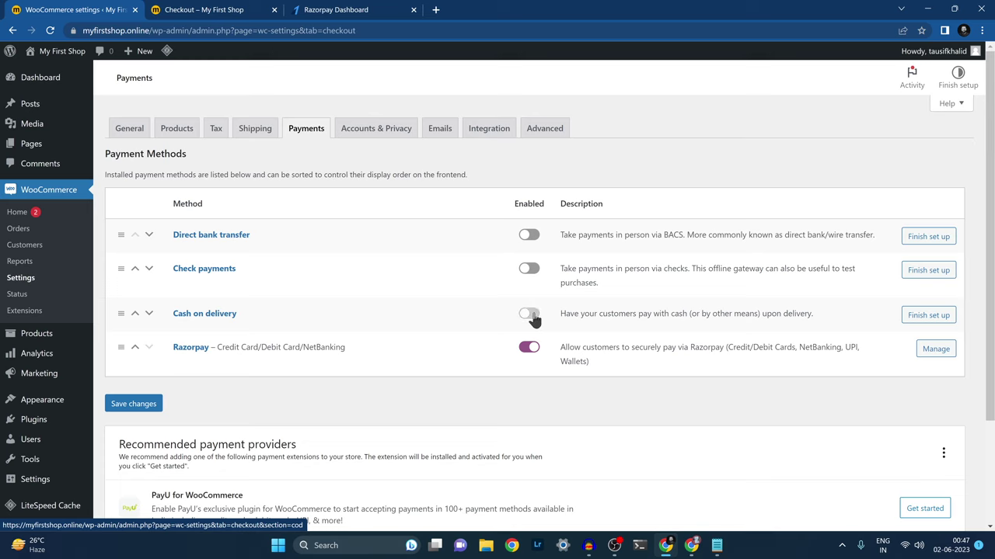
- Enable and save Cash on delivery, then select it on the reloaded checkout page
{"action": "left_click", "coordinate": [531, 317]}
{"action": "left_click", "coordinate": [136, 406]}
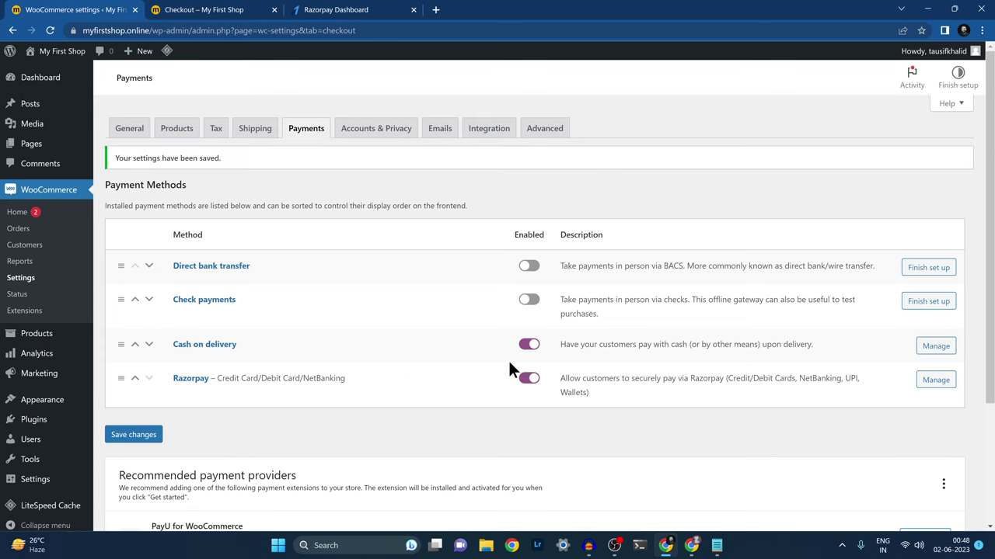
{"action": "left_click", "coordinate": [217, 8]}
{"action": "left_click", "coordinate": [49, 29]}
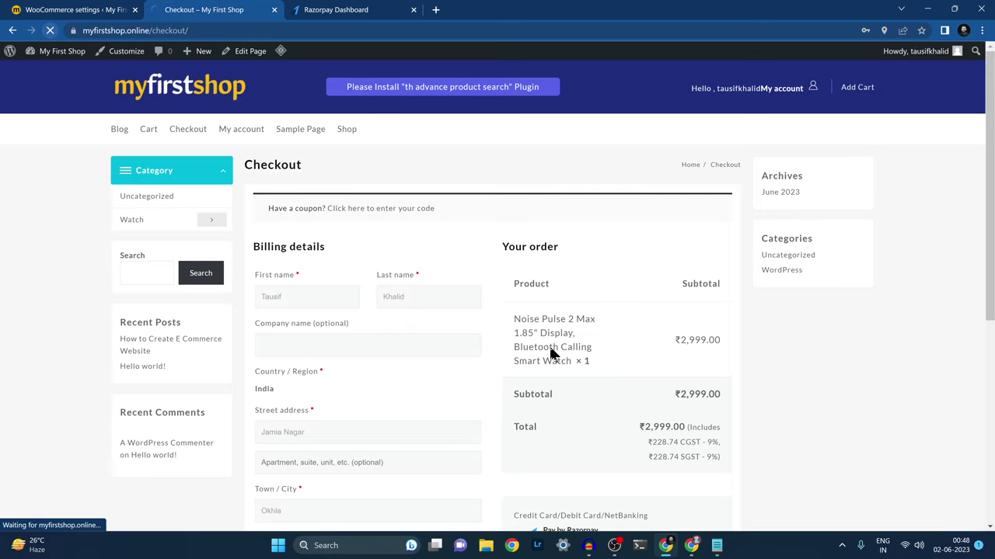
{"action": "scroll", "coordinate": [622, 373], "scroll_direction": "down", "scroll_amount": 2}
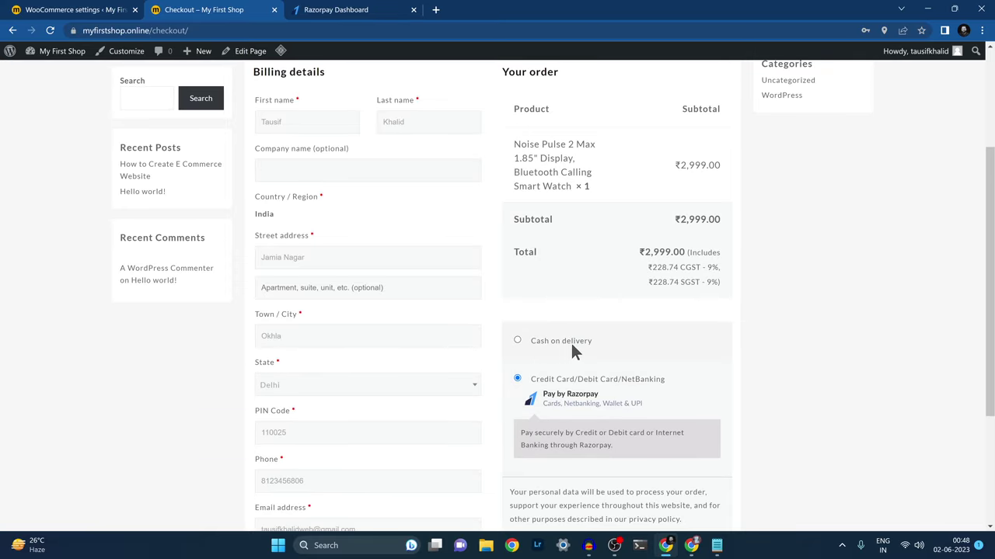
{"action": "left_click", "coordinate": [570, 342]}
- Go from checkout back to the shop home page with its 4 products
{"action": "scroll", "coordinate": [591, 423], "scroll_direction": "down", "scroll_amount": 2}
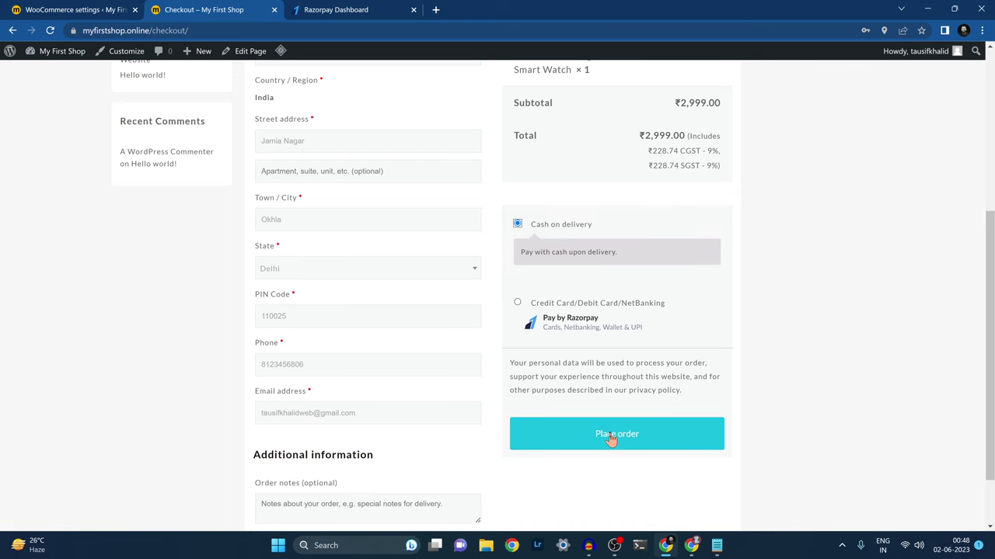
{"action": "scroll", "coordinate": [610, 438], "scroll_direction": "up", "scroll_amount": 3}
{"action": "scroll", "coordinate": [607, 430], "scroll_direction": "up", "scroll_amount": 2}
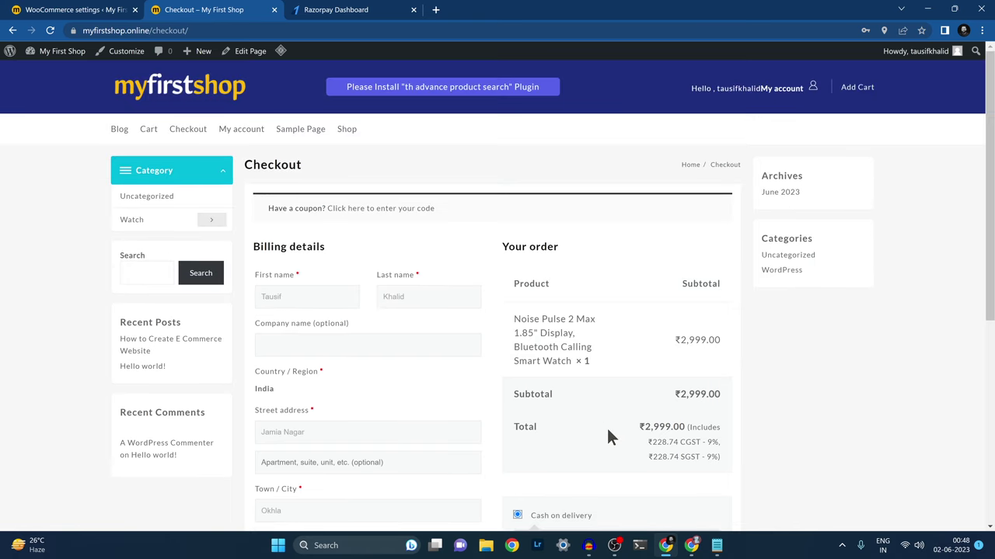
{"action": "left_click", "coordinate": [186, 105]}
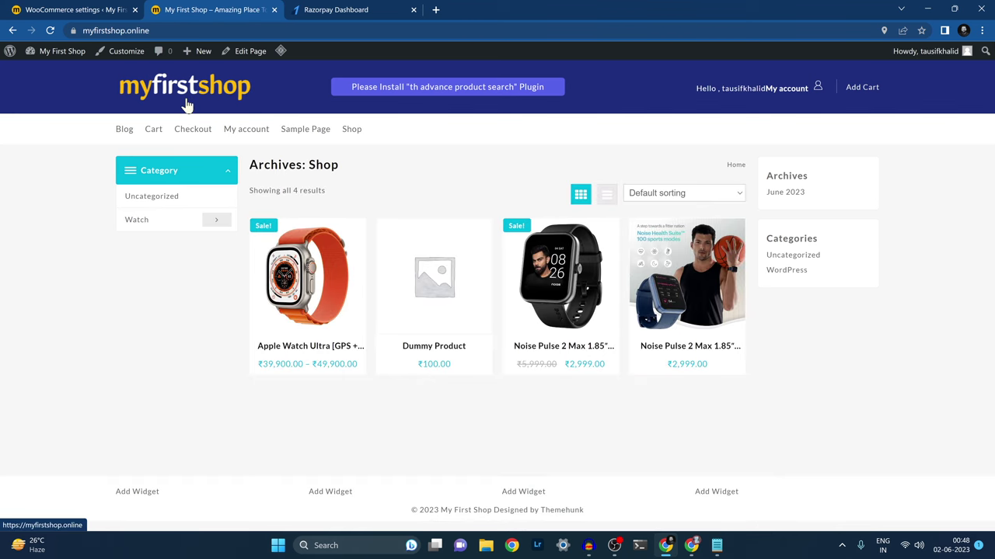
- Change the Noise Pulse 2 Max sale price from 2999 to 100, update, and view its ₹100.00 page
{"action": "left_click", "coordinate": [555, 293]}
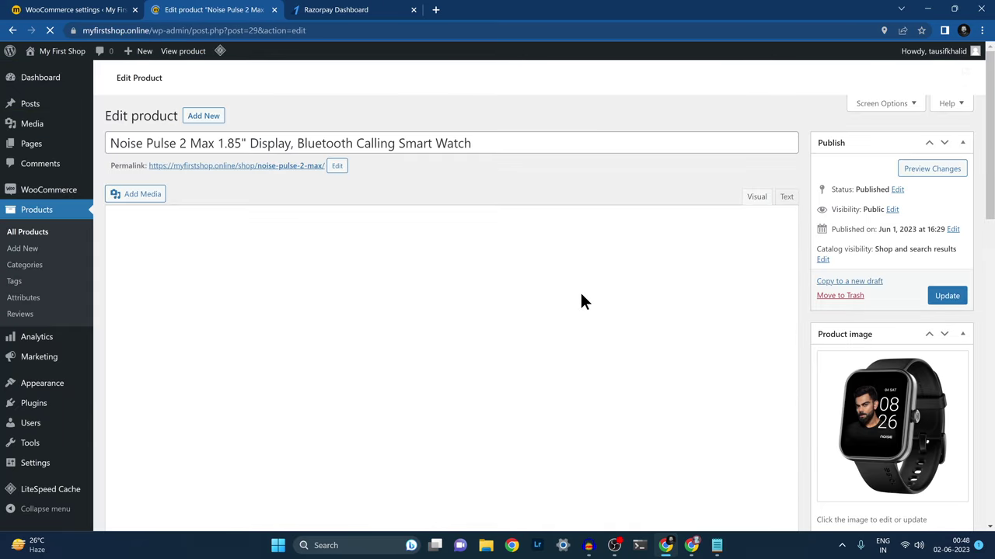
{"action": "scroll", "coordinate": [493, 261], "scroll_direction": "down", "scroll_amount": 10}
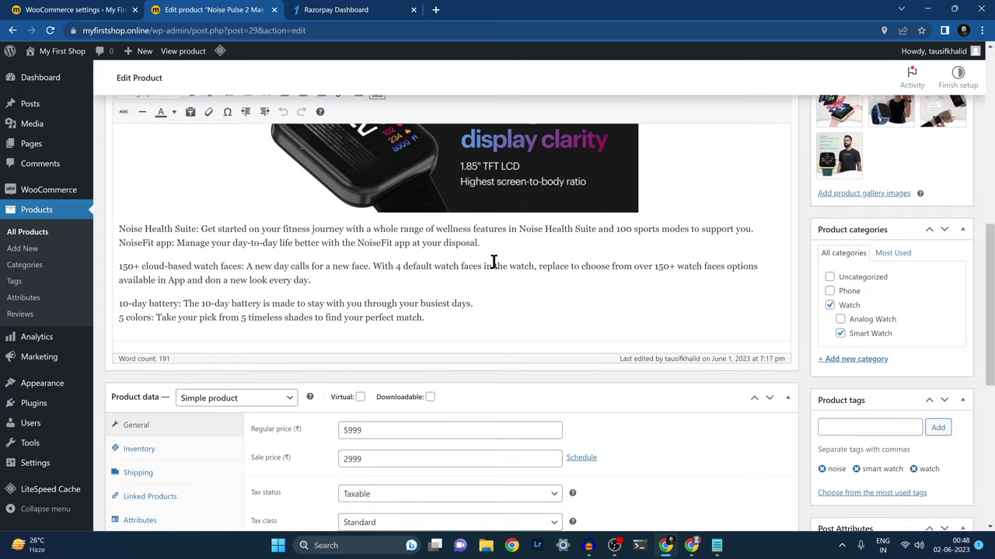
{"action": "scroll", "coordinate": [491, 262], "scroll_direction": "down", "scroll_amount": 4}
{"action": "scroll", "coordinate": [493, 267], "scroll_direction": "up", "scroll_amount": 2}
{"action": "left_click_drag", "start_coordinate": [411, 284], "coordinate": [325, 281]}
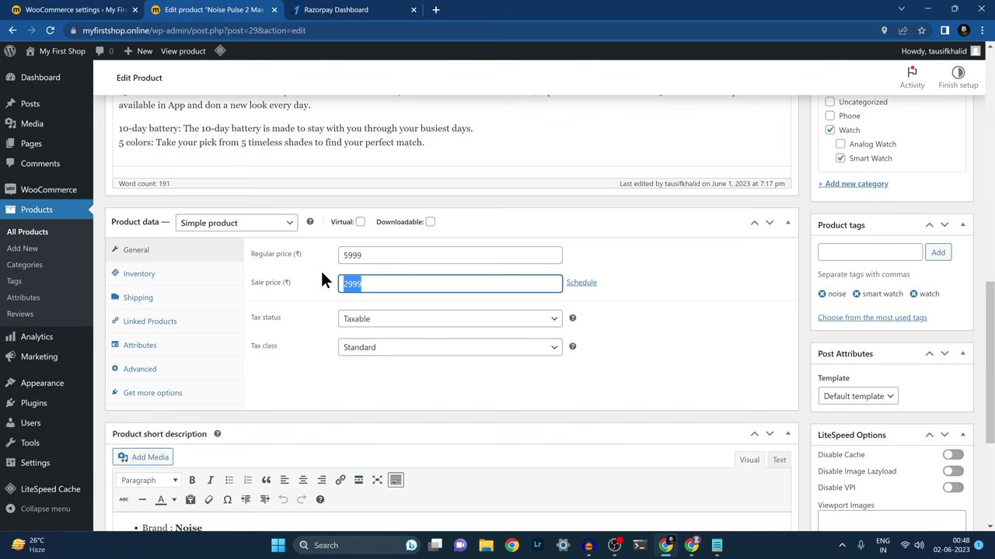
{"action": "type", "text": "100"}
{"action": "scroll", "coordinate": [705, 306], "scroll_direction": "up", "scroll_amount": 1}
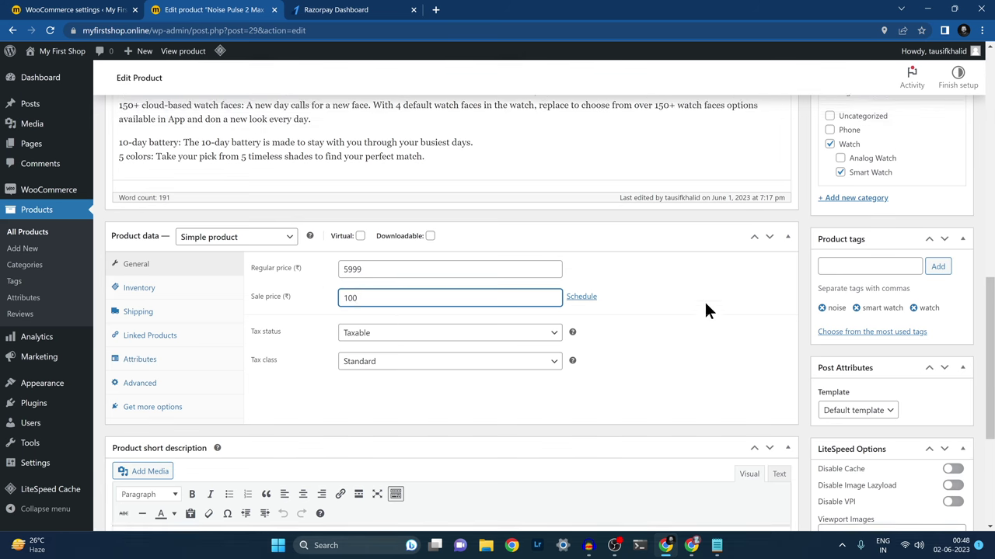
{"action": "scroll", "coordinate": [704, 300], "scroll_direction": "up", "scroll_amount": 10}
{"action": "left_click", "coordinate": [946, 298]}
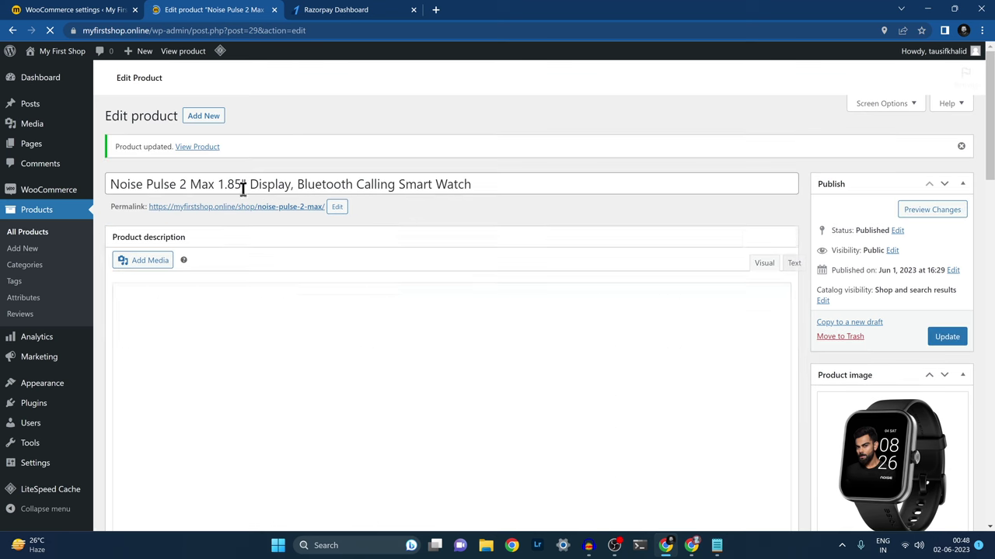
{"action": "left_click", "coordinate": [245, 206]}
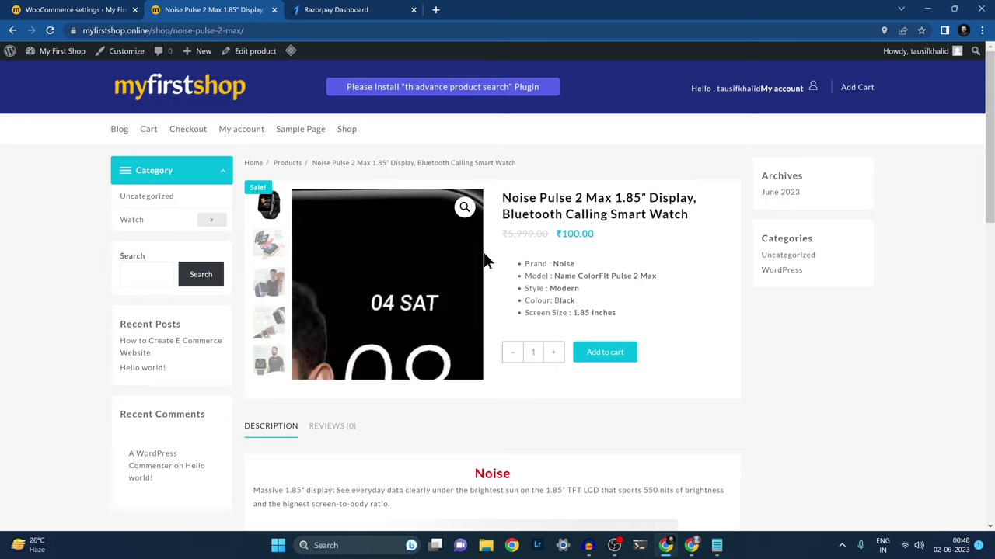
- Check the new price in the cart, then place the ₹100.00 order with Razorpay
{"action": "left_click", "coordinate": [147, 131]}
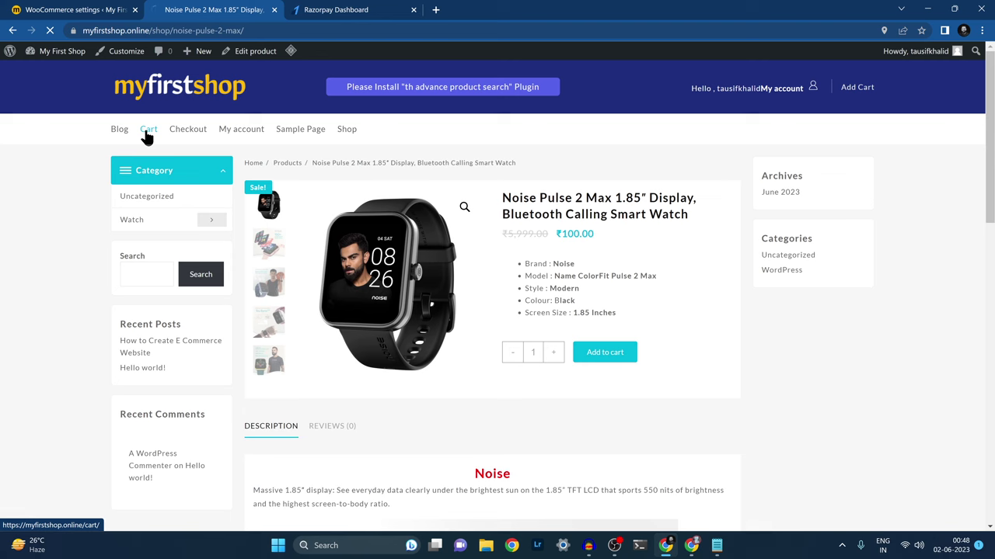
{"action": "scroll", "coordinate": [613, 392], "scroll_direction": "down", "scroll_amount": 1}
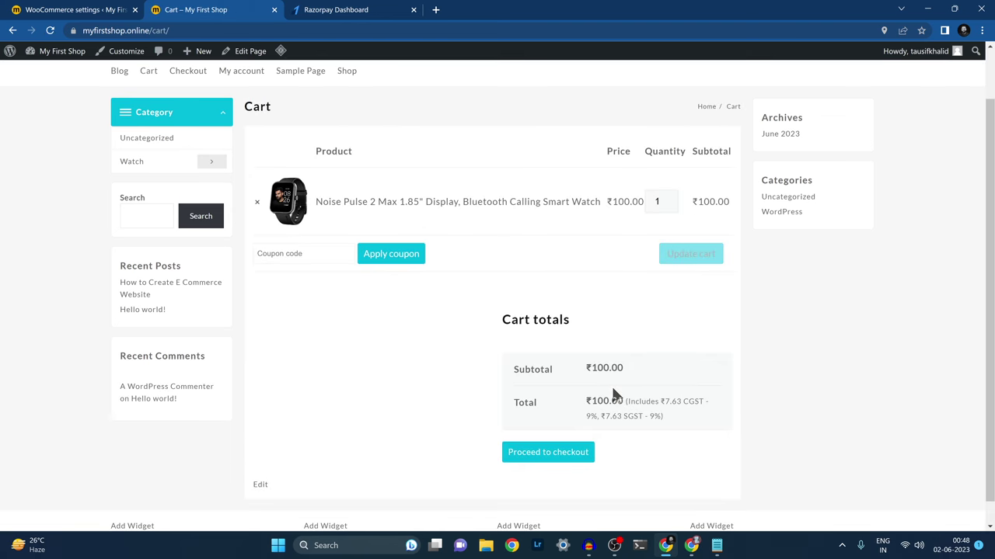
{"action": "scroll", "coordinate": [611, 385], "scroll_direction": "up", "scroll_amount": 1}
{"action": "left_click", "coordinate": [548, 512]}
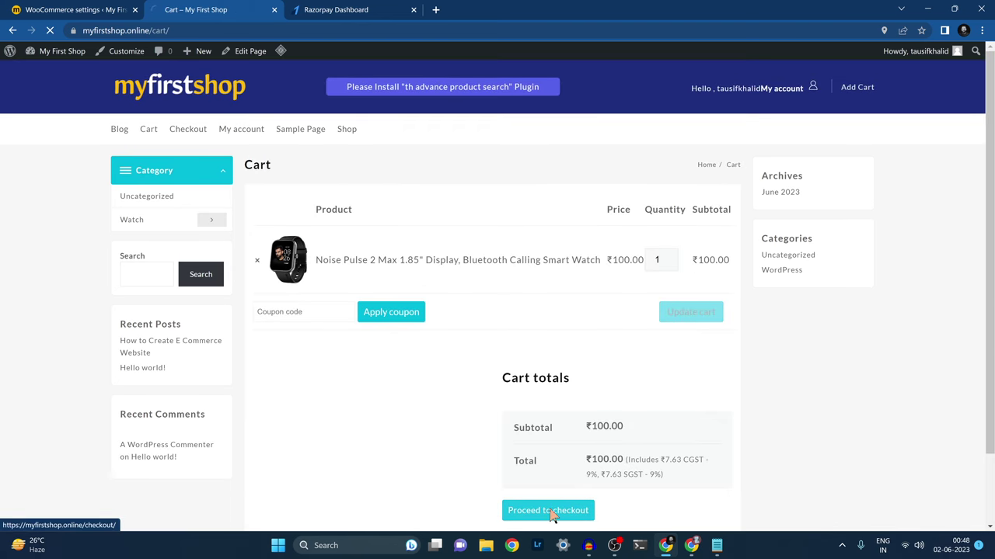
{"action": "scroll", "coordinate": [566, 417], "scroll_direction": "down", "scroll_amount": 3}
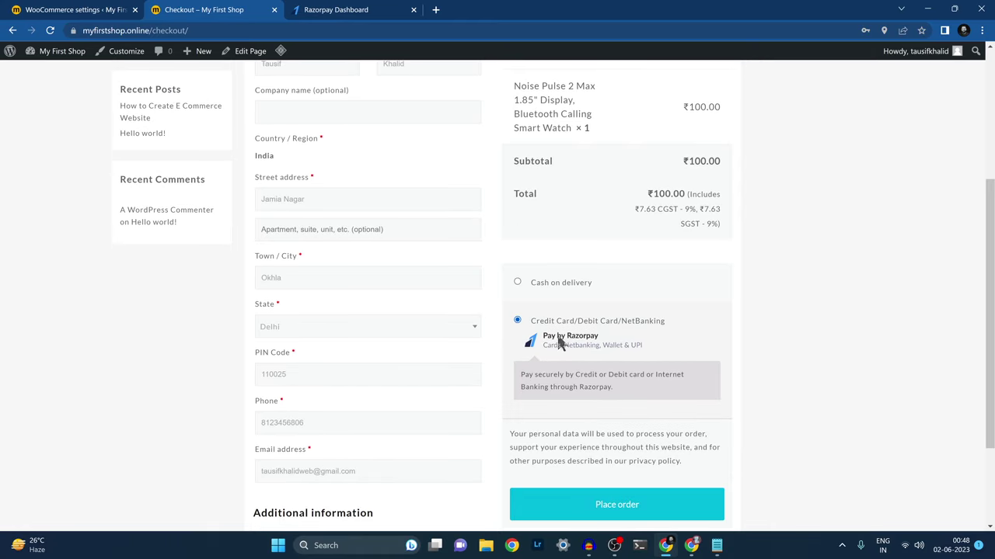
{"action": "scroll", "coordinate": [466, 303], "scroll_direction": "up", "scroll_amount": 2}
{"action": "scroll", "coordinate": [357, 474], "scroll_direction": "down", "scroll_amount": 3}
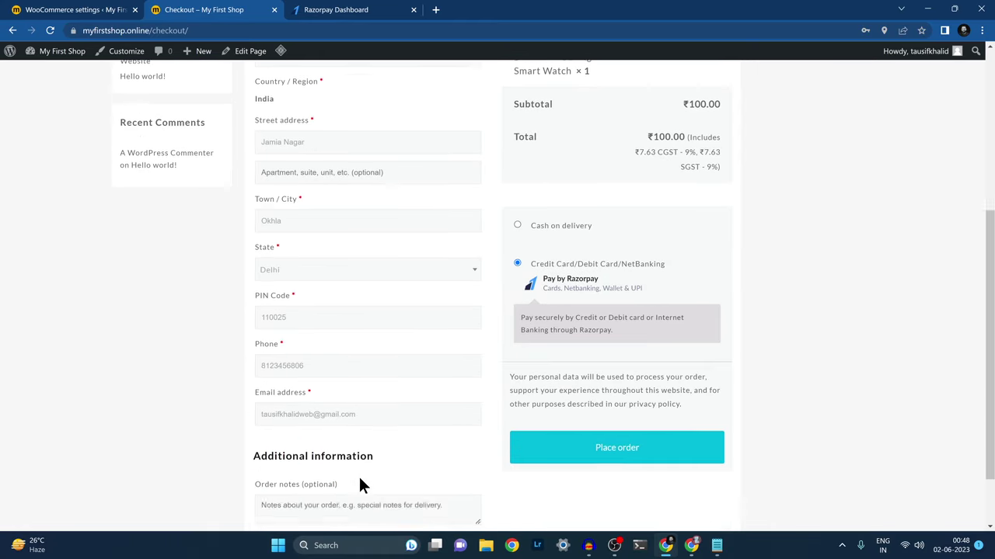
{"action": "left_click", "coordinate": [616, 396]}
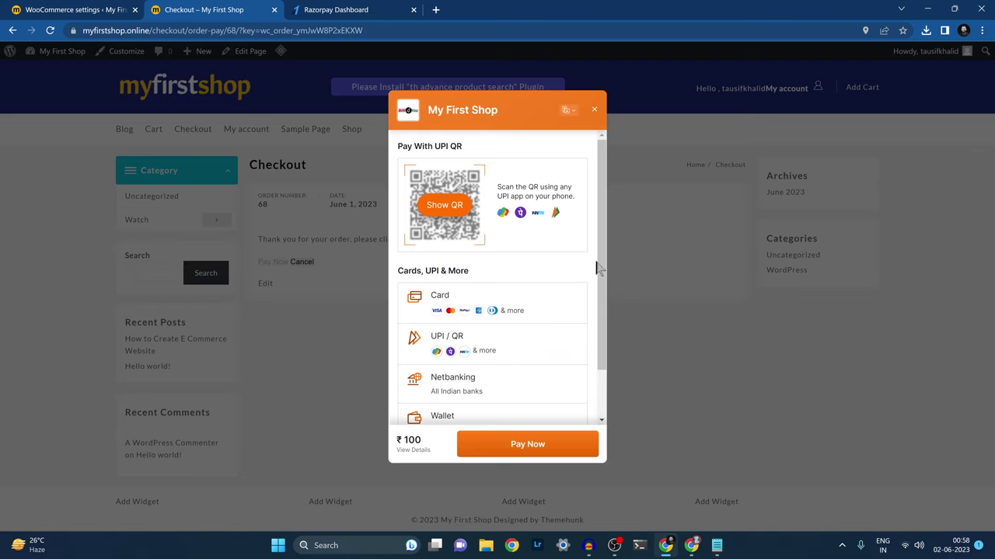
- Show the UPI QR in the Razorpay window, then close it after payment fails
{"action": "left_click_drag", "start_coordinate": [599, 269], "coordinate": [593, 210]}
{"action": "left_click_drag", "start_coordinate": [603, 318], "coordinate": [605, 381]}
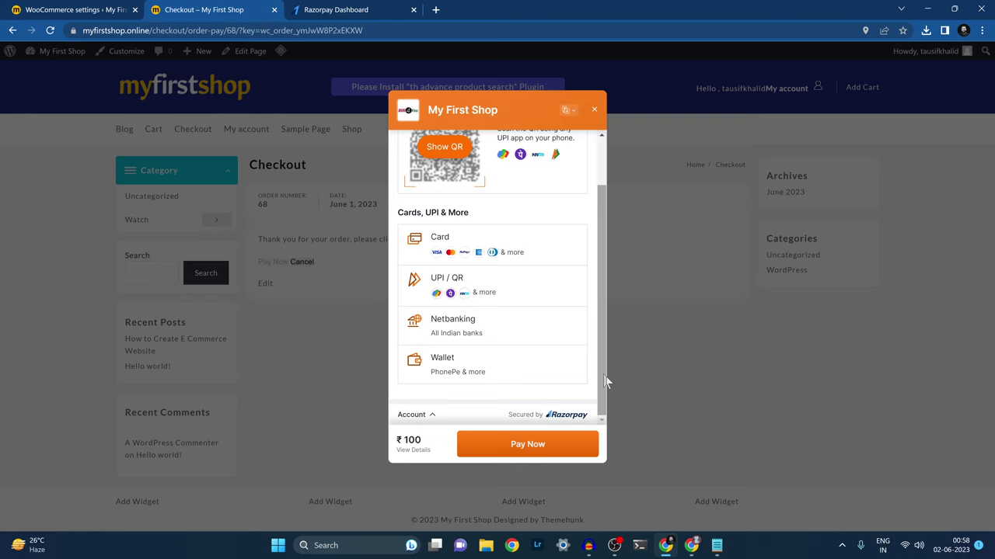
{"action": "left_click_drag", "start_coordinate": [605, 381], "coordinate": [602, 298]}
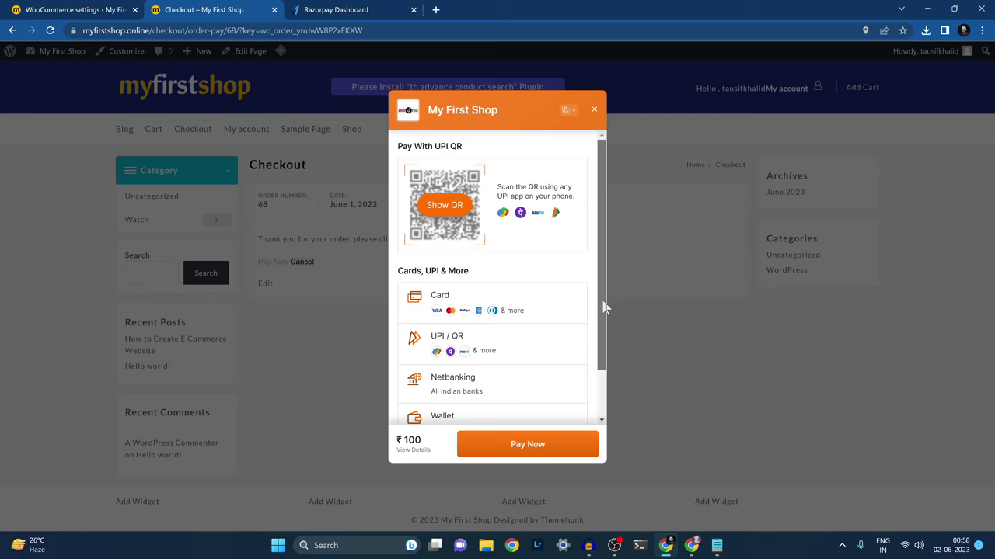
{"action": "left_click", "coordinate": [445, 208]}
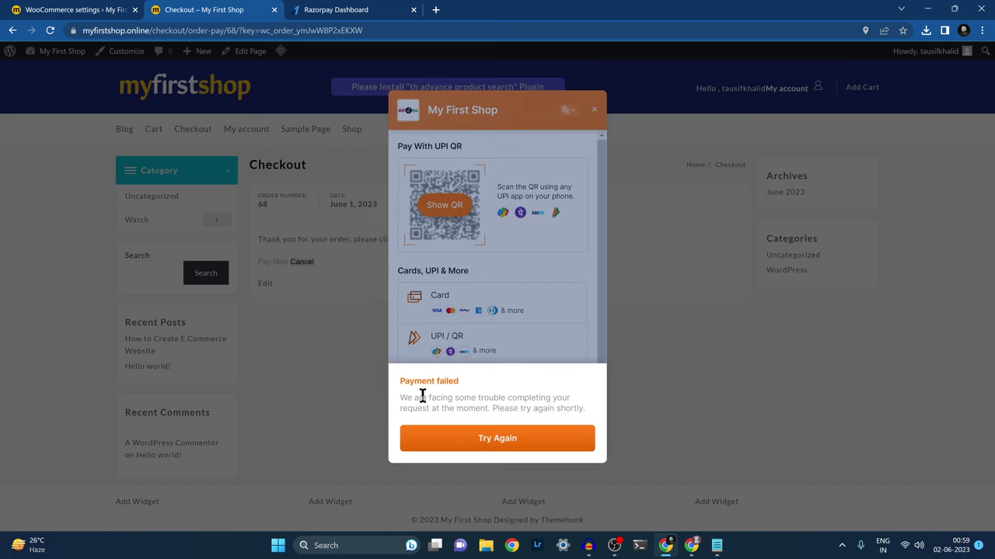
{"action": "left_click_drag", "start_coordinate": [405, 383], "coordinate": [592, 412]}
{"action": "left_click", "coordinate": [556, 289]}
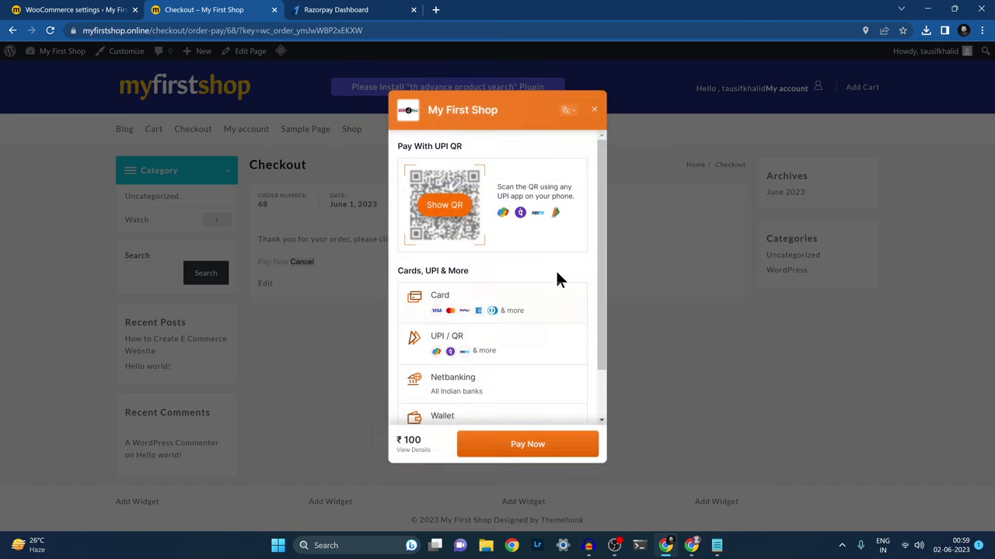
{"action": "left_click", "coordinate": [595, 115]}
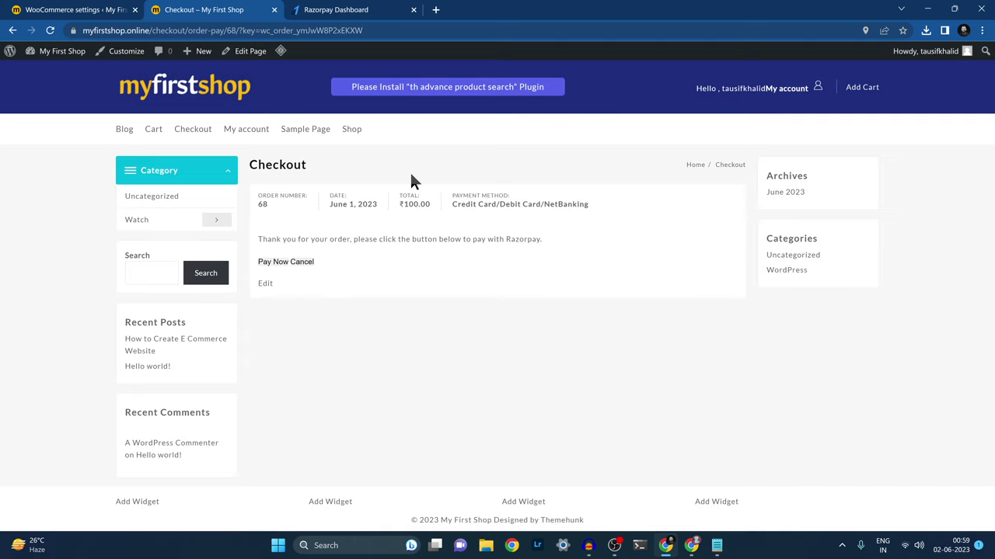
- Place the smart watch order at checkout with Cash on delivery
{"action": "left_click", "coordinate": [194, 129]}
{"action": "scroll", "coordinate": [777, 399], "scroll_direction": "down", "scroll_amount": 3}
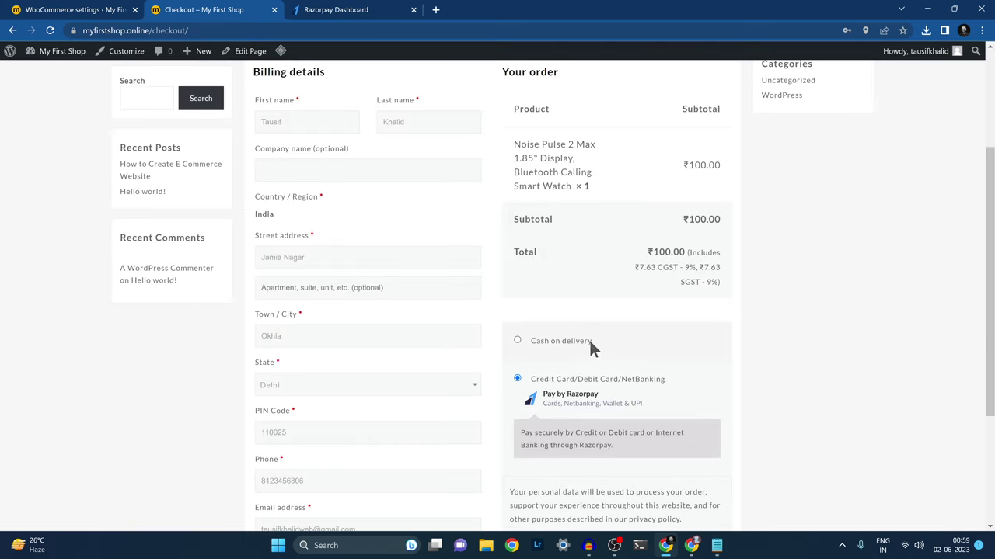
{"action": "left_click", "coordinate": [591, 343]}
{"action": "scroll", "coordinate": [591, 365], "scroll_direction": "down", "scroll_amount": 2}
{"action": "scroll", "coordinate": [595, 367], "scroll_direction": "down", "scroll_amount": 1}
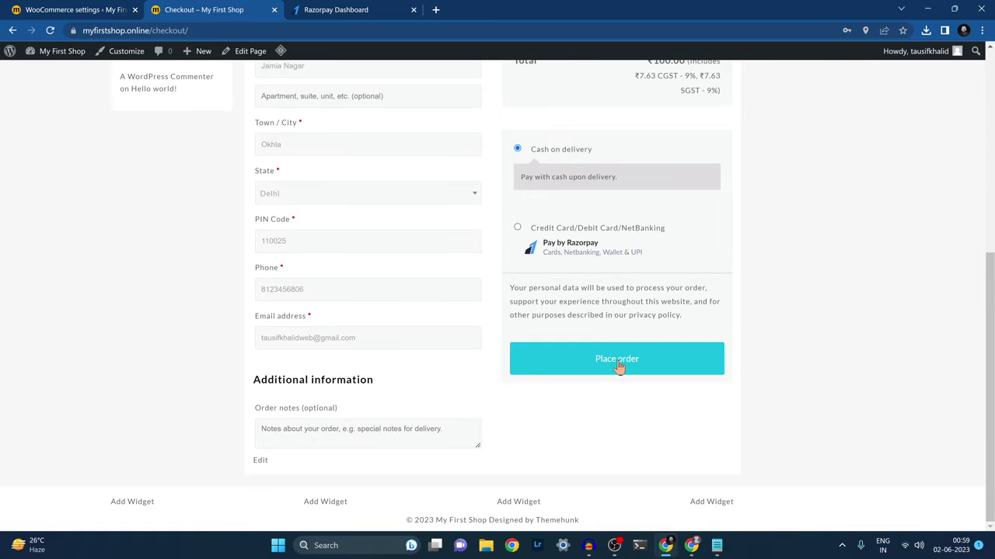
{"action": "left_click", "coordinate": [618, 362]}
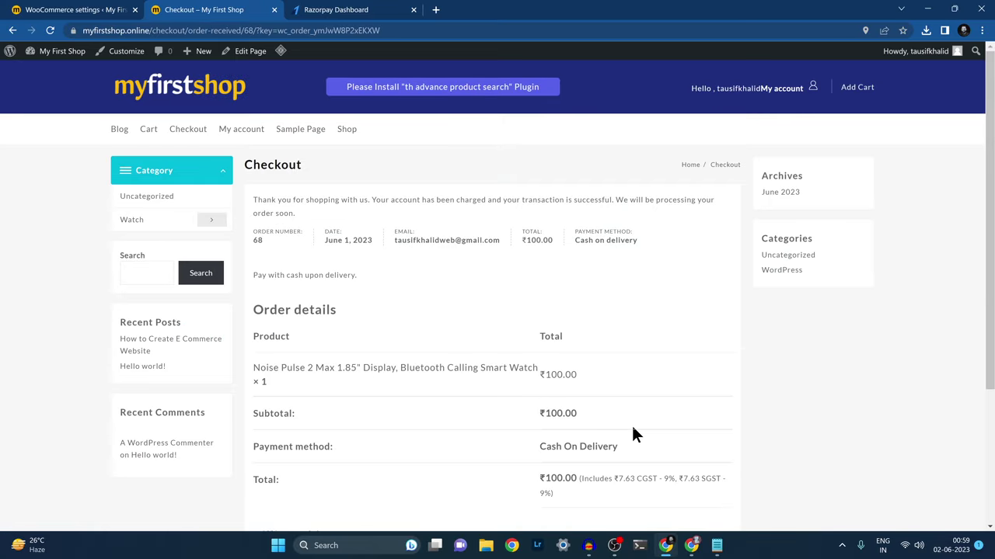
- Review the order confirmation, then check the order on the My account page
{"action": "scroll", "coordinate": [633, 428], "scroll_direction": "down", "scroll_amount": 6}
{"action": "scroll", "coordinate": [633, 425], "scroll_direction": "up", "scroll_amount": 8}
{"action": "left_click_drag", "start_coordinate": [247, 170], "coordinate": [303, 165]}
{"action": "left_click_drag", "start_coordinate": [254, 200], "coordinate": [368, 199]}
{"action": "scroll", "coordinate": [362, 288], "scroll_direction": "down", "scroll_amount": 2}
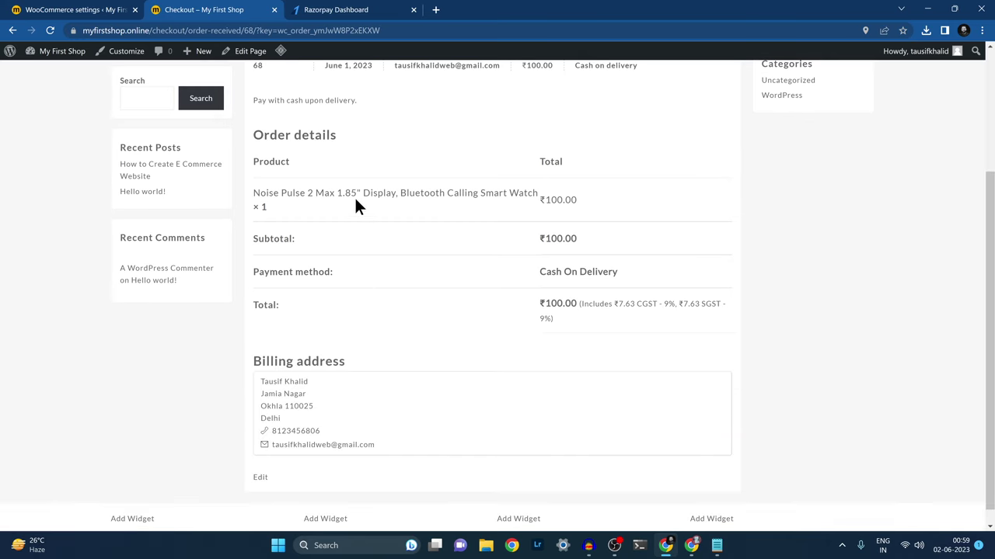
{"action": "scroll", "coordinate": [372, 354], "scroll_direction": "down", "scroll_amount": 1}
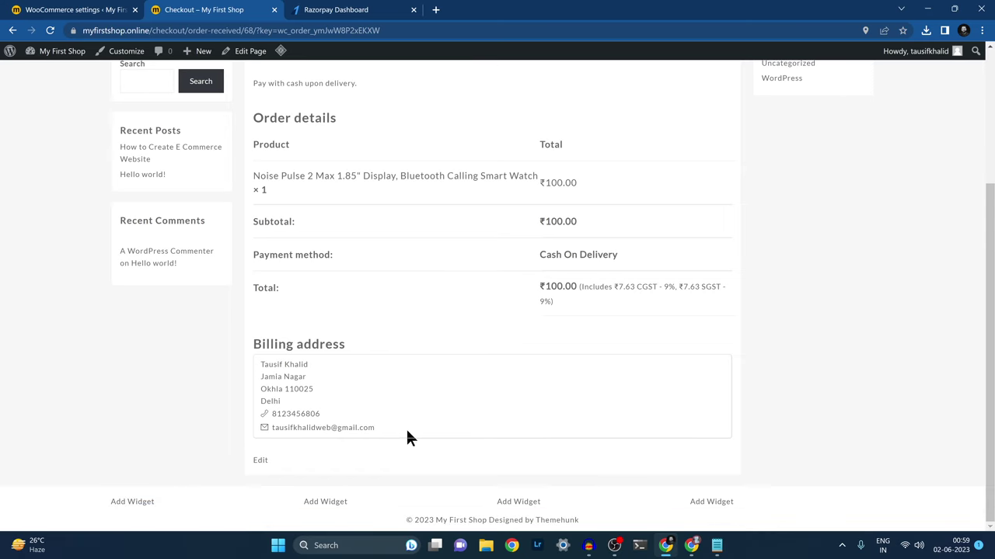
{"action": "scroll", "coordinate": [433, 438], "scroll_direction": "up", "scroll_amount": 2}
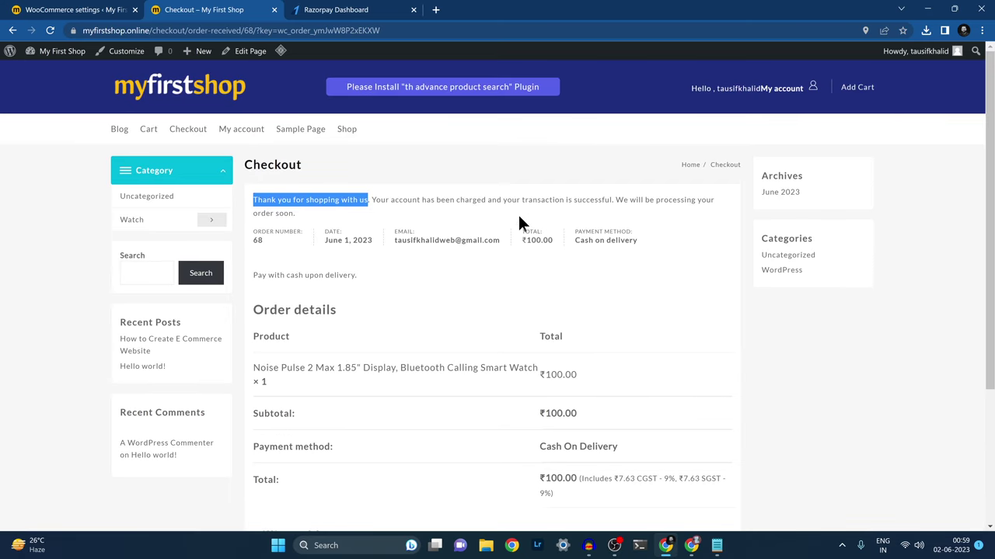
{"action": "left_click", "coordinate": [782, 90]}
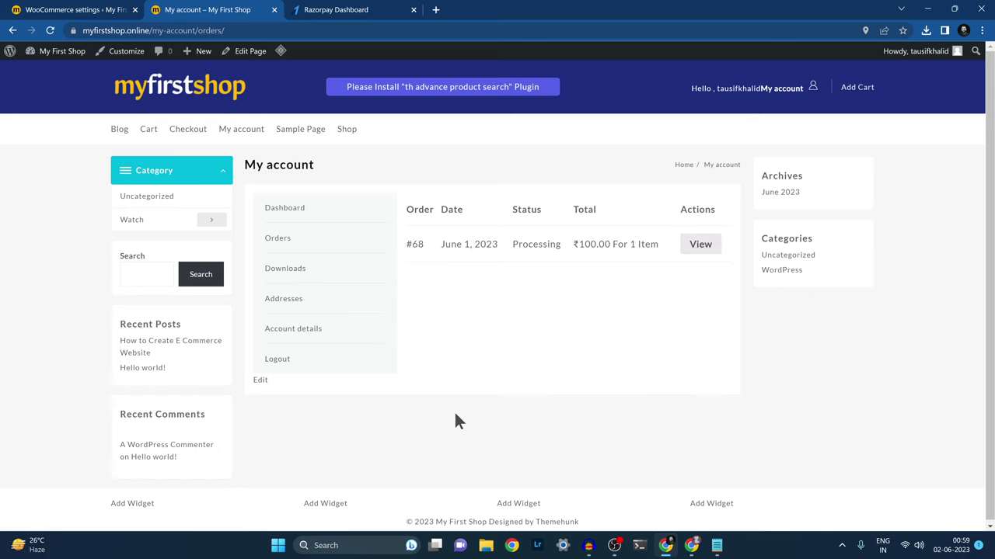
- Switch to the admin and open the WooCommerce Orders list
{"action": "mouse_move", "coordinate": [90, 13]}
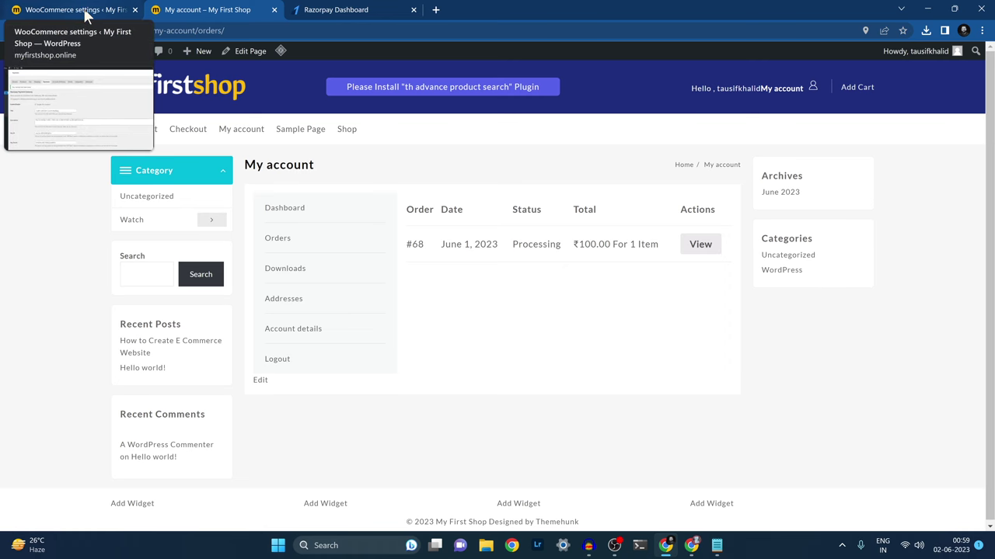
{"action": "left_click", "coordinate": [87, 14]}
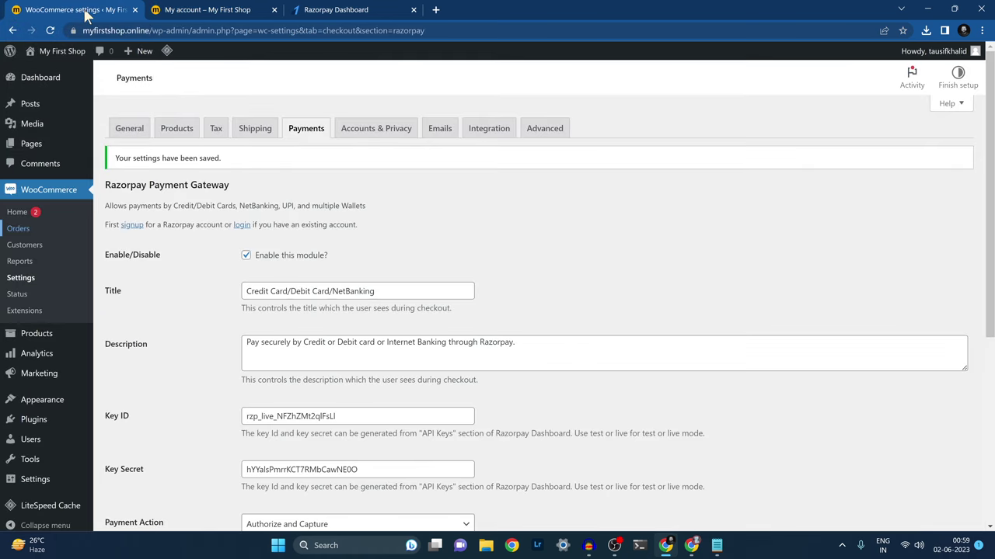
{"action": "left_click", "coordinate": [31, 231]}
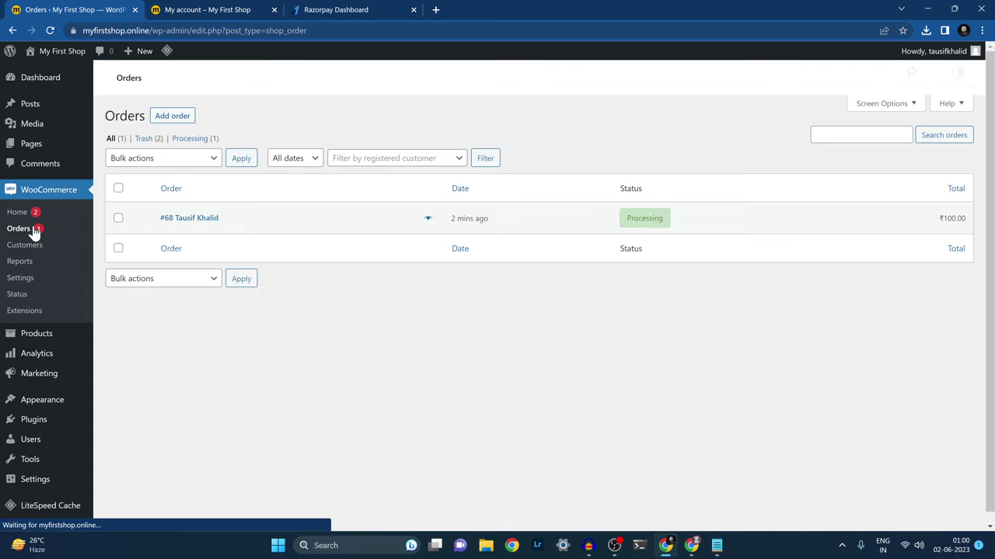
- Open order #68 and review its billing address and Razorpay order notes
{"action": "left_click", "coordinate": [183, 223]}
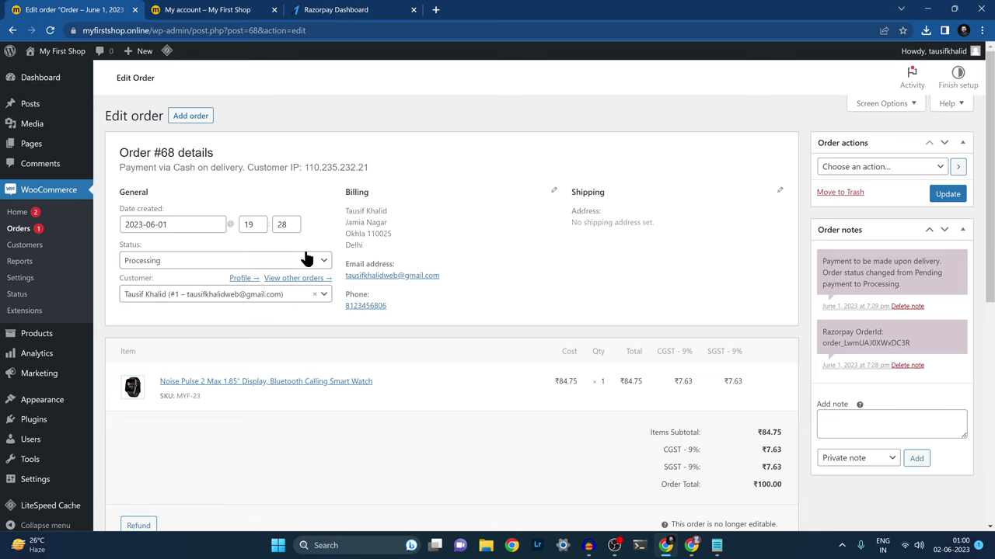
{"action": "left_click_drag", "start_coordinate": [344, 203], "coordinate": [393, 239]}
{"action": "left_click", "coordinate": [476, 243]}
{"action": "scroll", "coordinate": [725, 299], "scroll_direction": "down", "scroll_amount": 3}
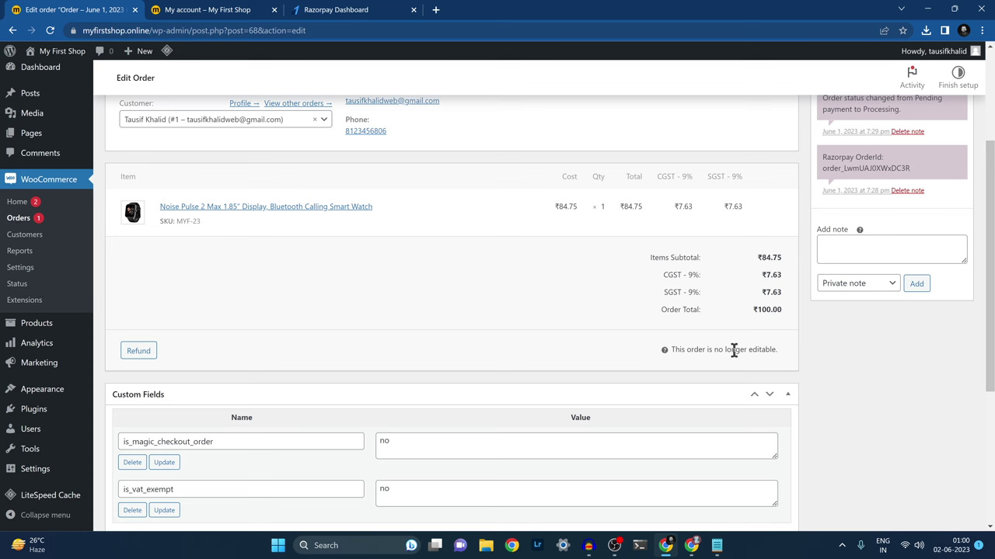
{"action": "scroll", "coordinate": [694, 309], "scroll_direction": "down", "scroll_amount": 2}
{"action": "scroll", "coordinate": [693, 309], "scroll_direction": "up", "scroll_amount": 5}
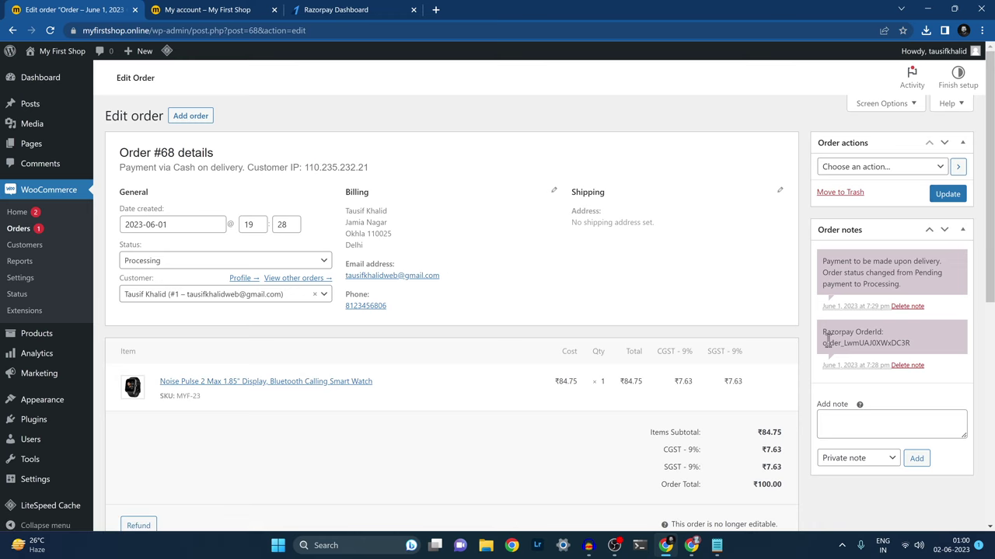
{"action": "left_click_drag", "start_coordinate": [824, 342], "coordinate": [901, 342]}
{"action": "left_click_drag", "start_coordinate": [863, 285], "coordinate": [915, 295]}
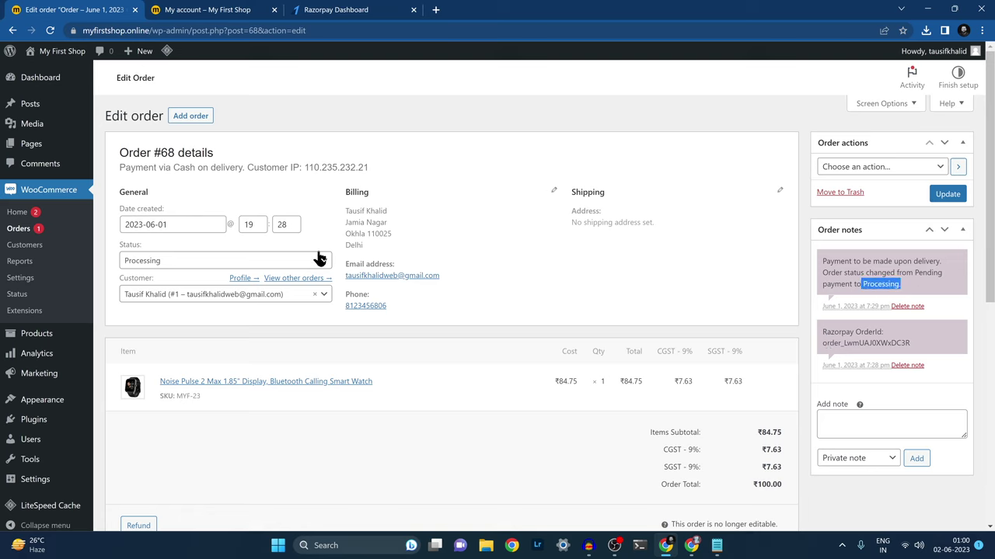
- Change the order status from Processing to Completed
{"action": "left_click", "coordinate": [289, 261]}
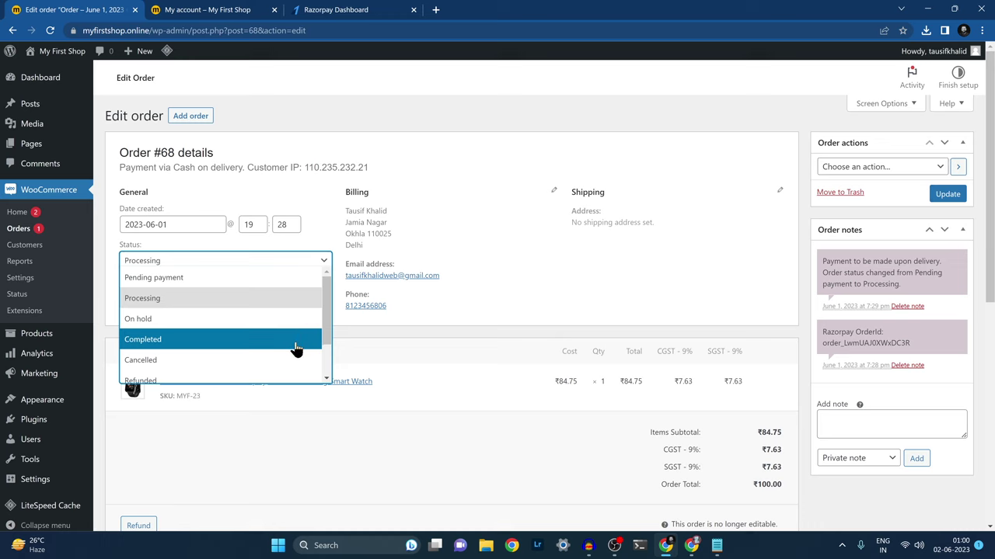
{"action": "scroll", "coordinate": [295, 349], "scroll_direction": "down", "scroll_amount": 2}
{"action": "scroll", "coordinate": [294, 349], "scroll_direction": "up", "scroll_amount": 2}
{"action": "scroll", "coordinate": [329, 356], "scroll_direction": "down", "scroll_amount": 2}
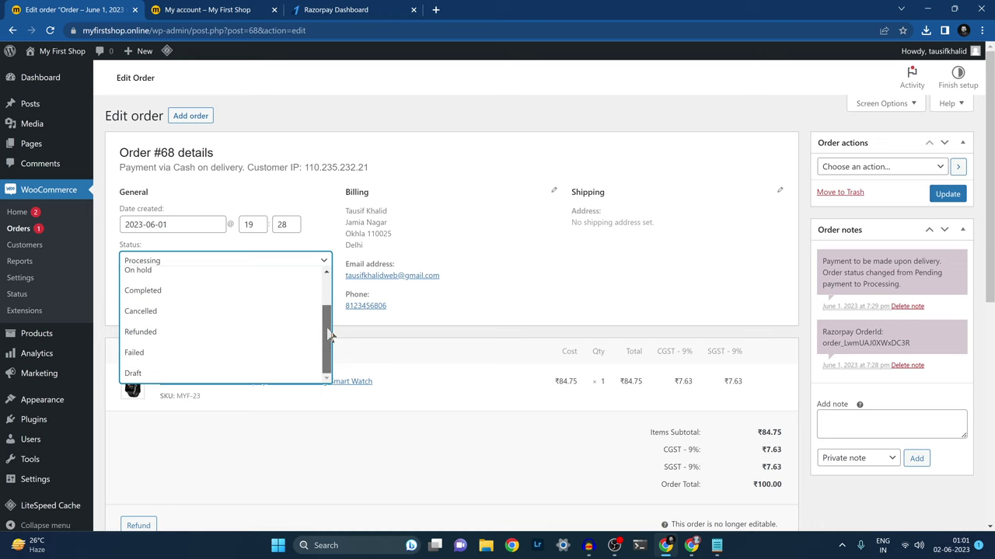
{"action": "scroll", "coordinate": [330, 336], "scroll_direction": "up", "scroll_amount": 2}
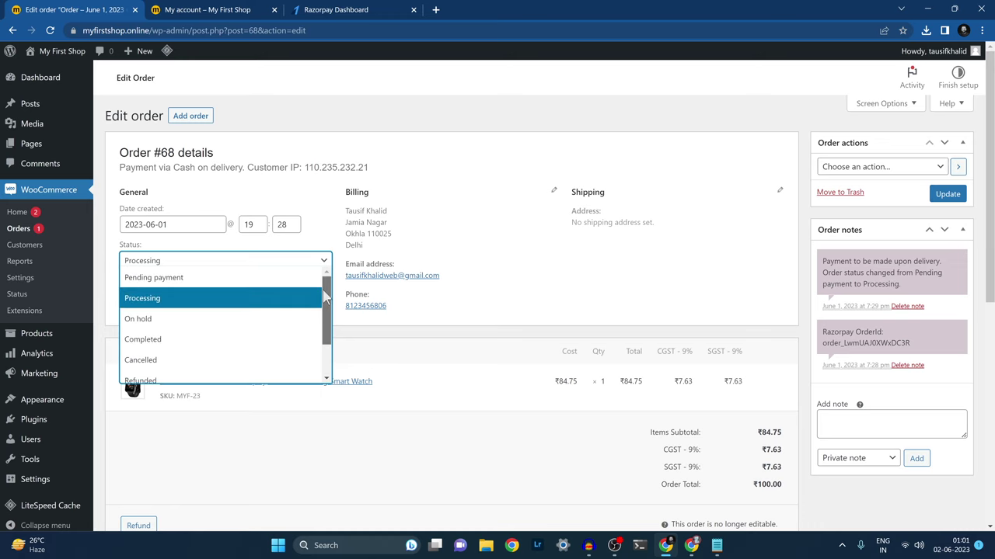
{"action": "left_click", "coordinate": [264, 342]}
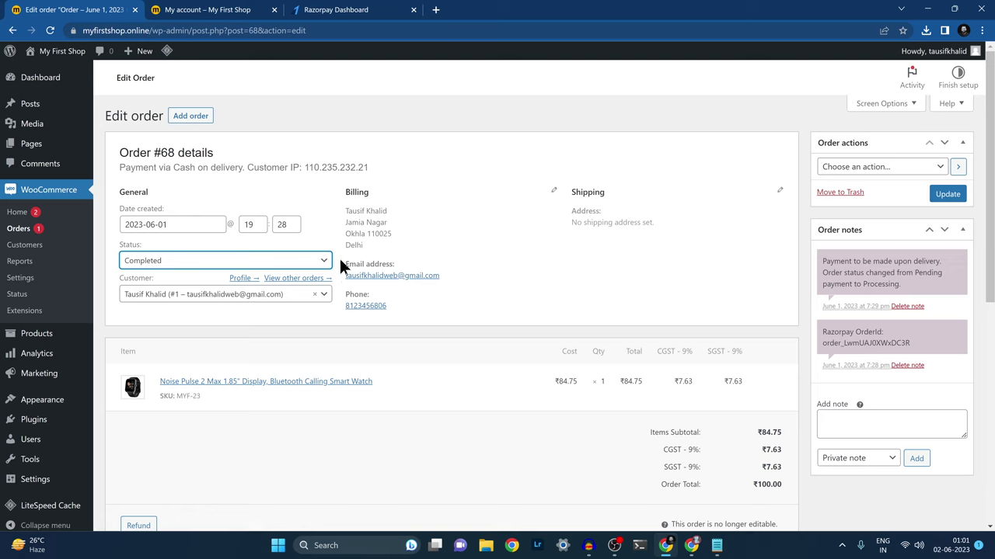
- Save order #68 as Completed and review its billing details and new order note
{"action": "left_click", "coordinate": [948, 197]}
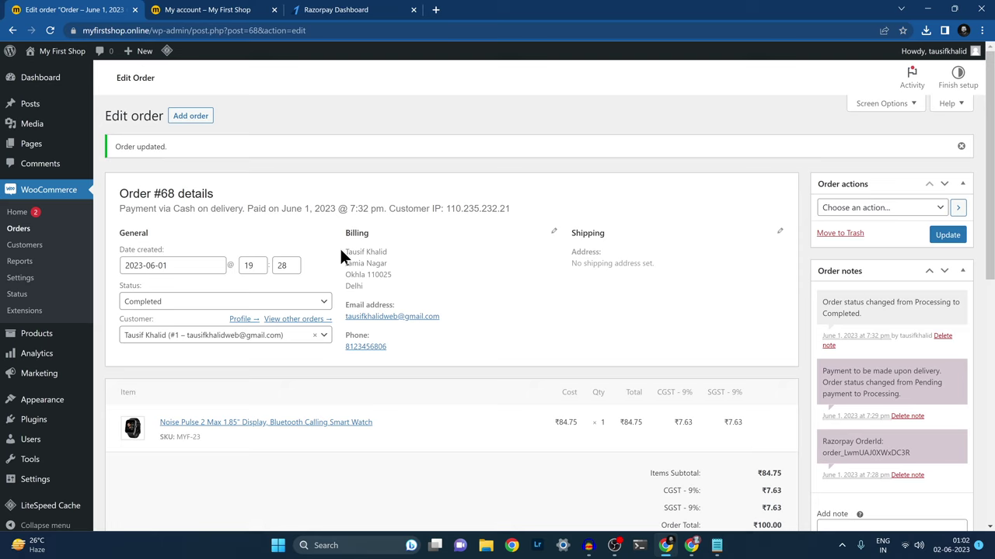
{"action": "left_click_drag", "start_coordinate": [342, 257], "coordinate": [413, 287]}
{"action": "left_click", "coordinate": [413, 288]}
{"action": "scroll", "coordinate": [619, 381], "scroll_direction": "down", "scroll_amount": 2}
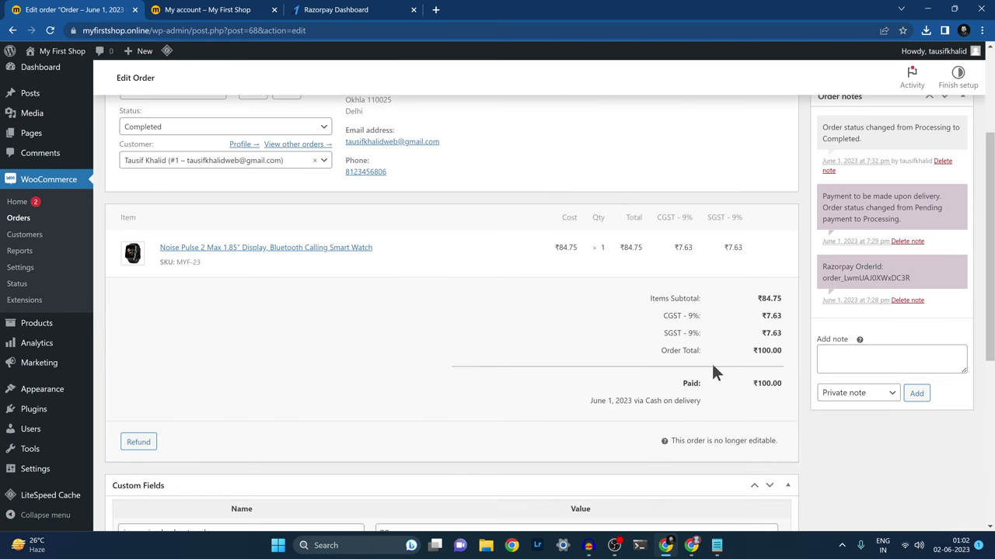
{"action": "scroll", "coordinate": [704, 444], "scroll_direction": "up", "scroll_amount": 2}
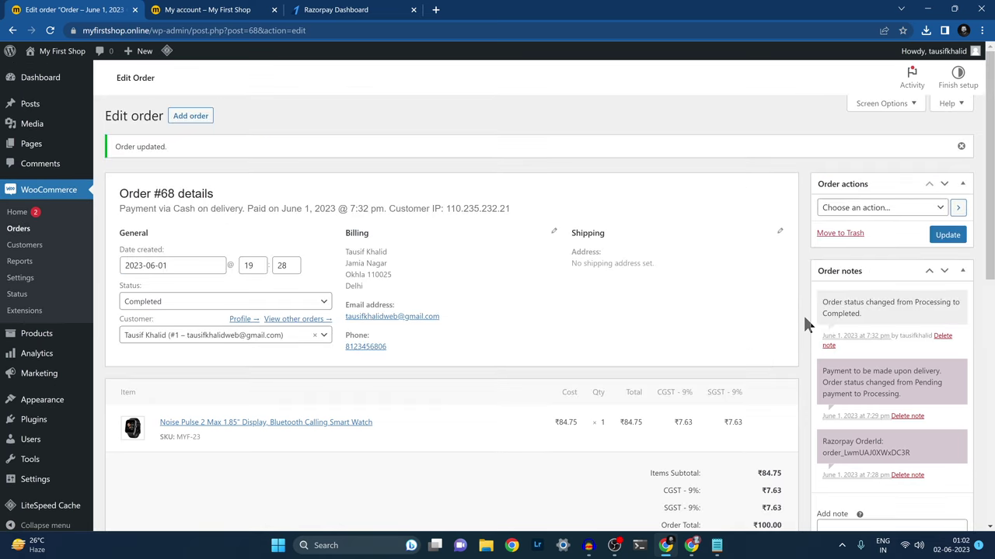
- Review the recommended payment providers (PayU, Stripe) in Payments settings, then view the storefront shop
{"action": "left_click", "coordinate": [56, 279]}
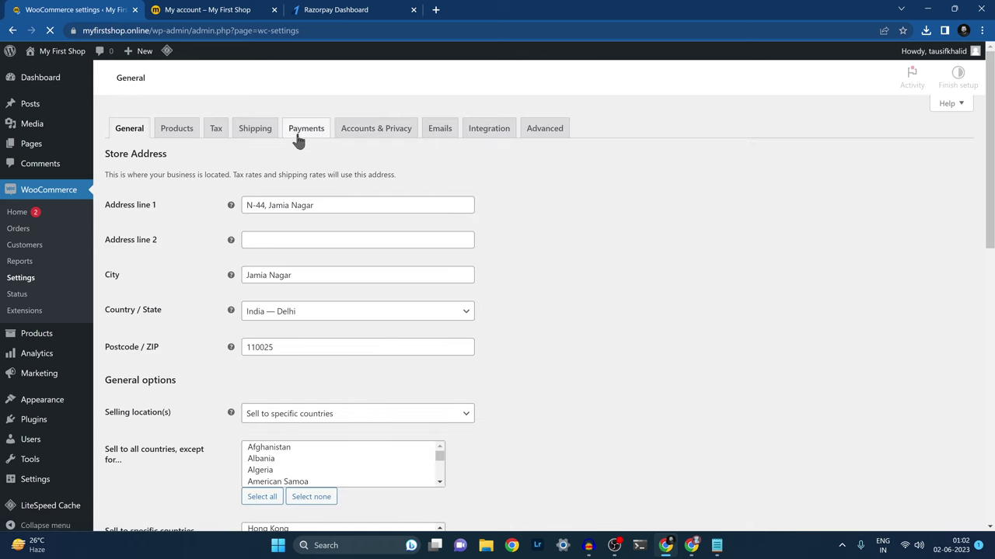
{"action": "left_click", "coordinate": [306, 137]}
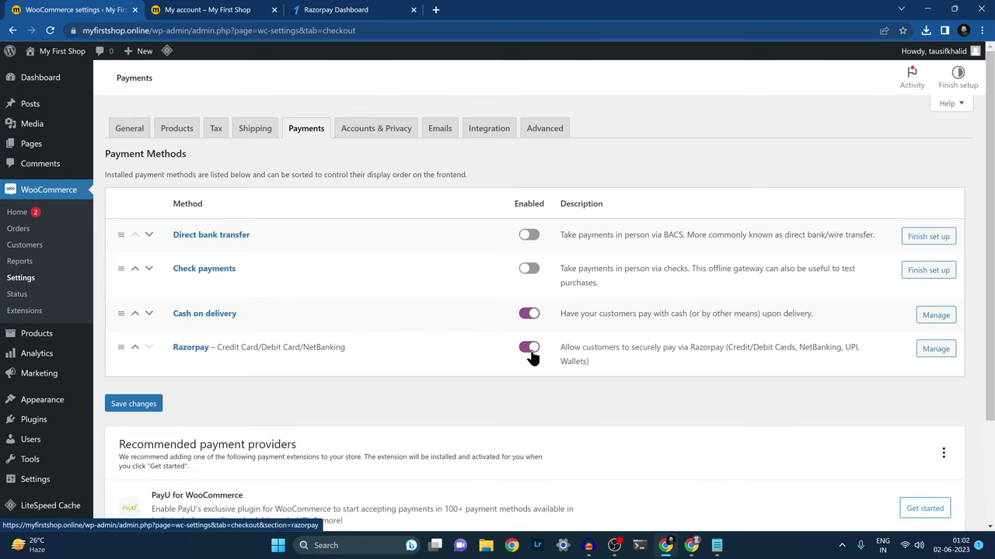
{"action": "scroll", "coordinate": [532, 355], "scroll_direction": "down", "scroll_amount": 3}
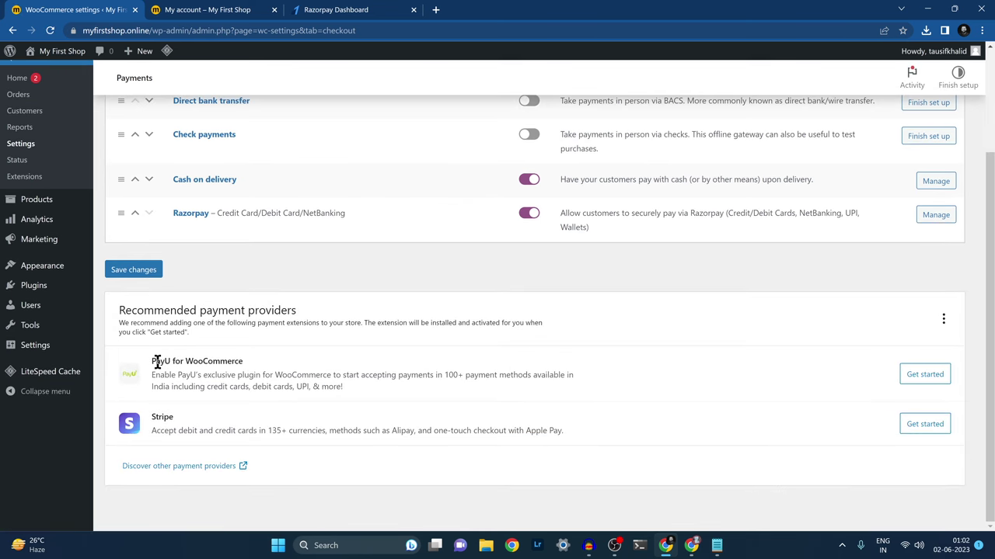
{"action": "left_click_drag", "start_coordinate": [151, 361], "coordinate": [276, 367]}
{"action": "left_click_drag", "start_coordinate": [152, 418], "coordinate": [177, 424]}
{"action": "left_click", "coordinate": [177, 424]}
{"action": "left_click_drag", "start_coordinate": [151, 362], "coordinate": [243, 365]}
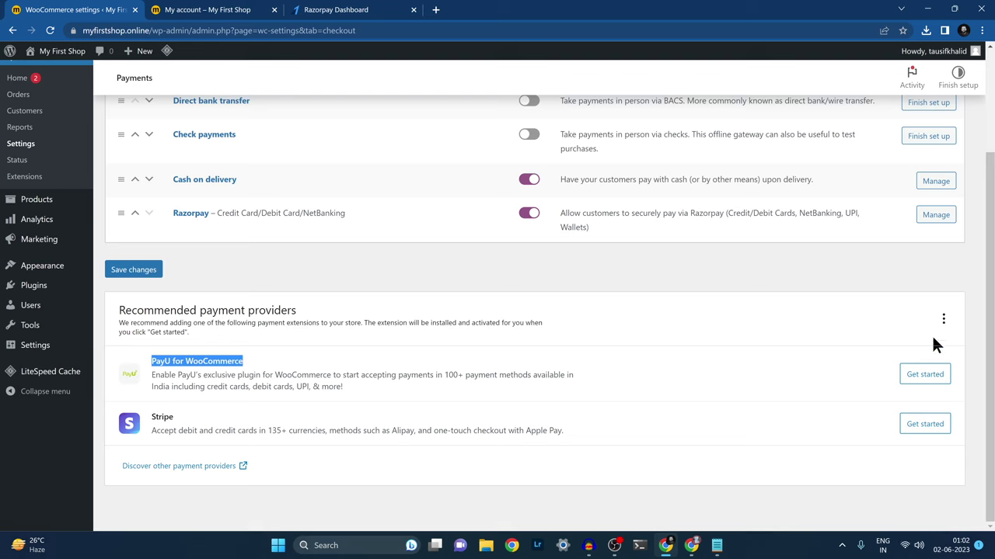
{"action": "scroll", "coordinate": [412, 300], "scroll_direction": "up", "scroll_amount": 2}
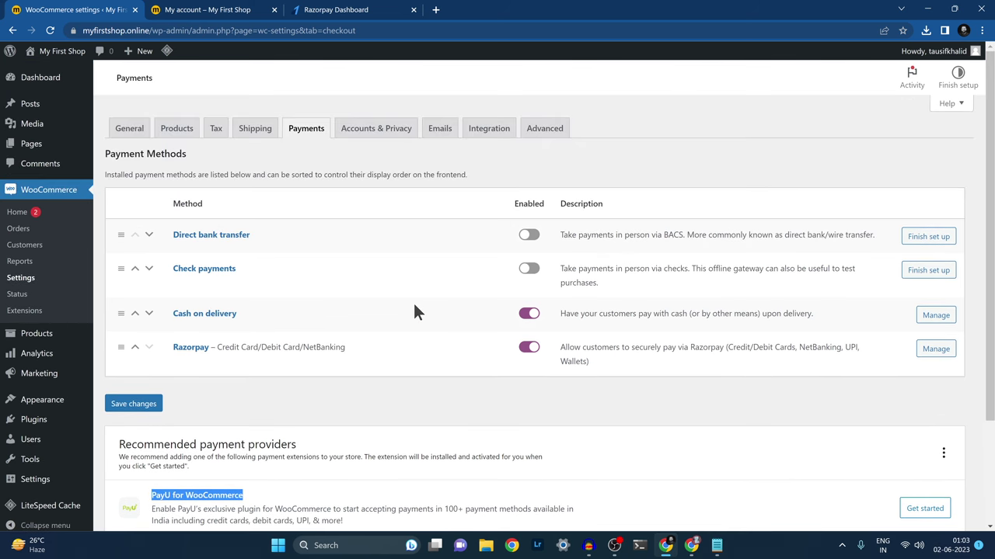
{"action": "left_click", "coordinate": [210, 10]}
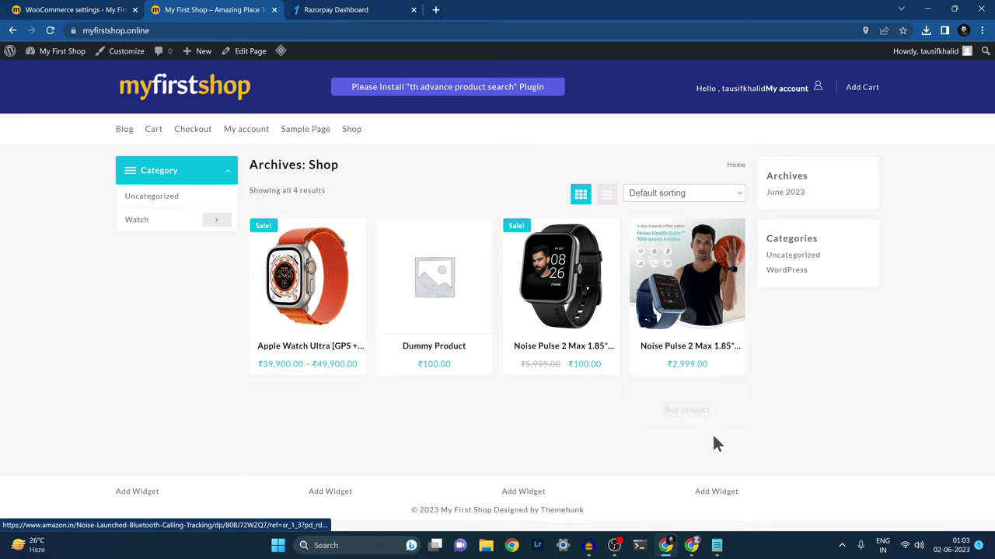
{"action": "left_click", "coordinate": [570, 276]}
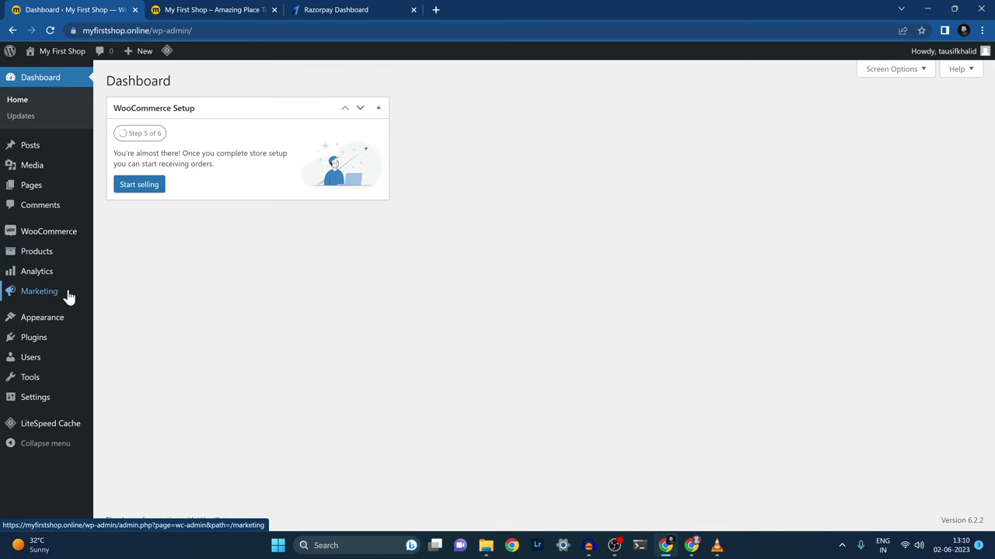
- Start a new coupon under Marketing > Coupons with the code OFF10
{"action": "mouse_move", "coordinate": [67, 295]}
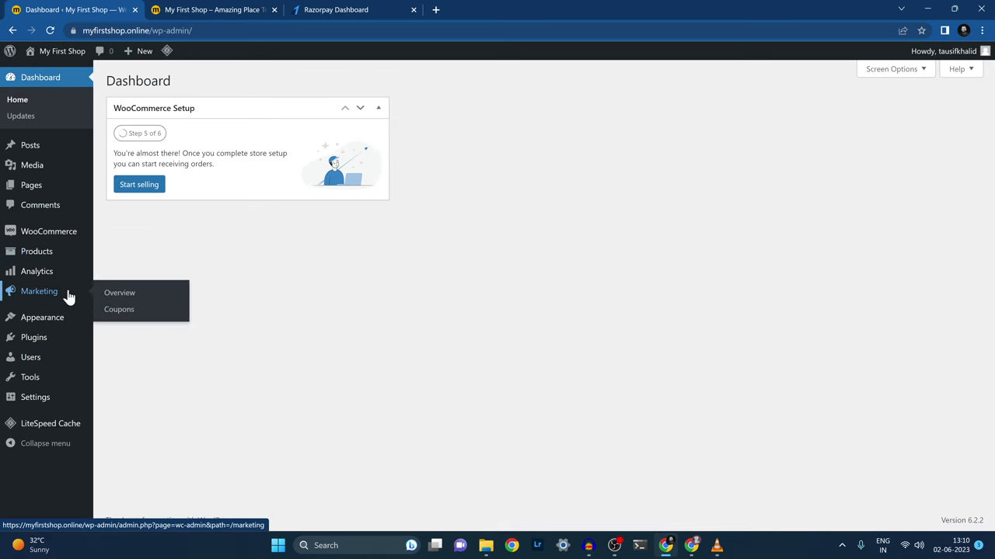
{"action": "left_click", "coordinate": [118, 310]}
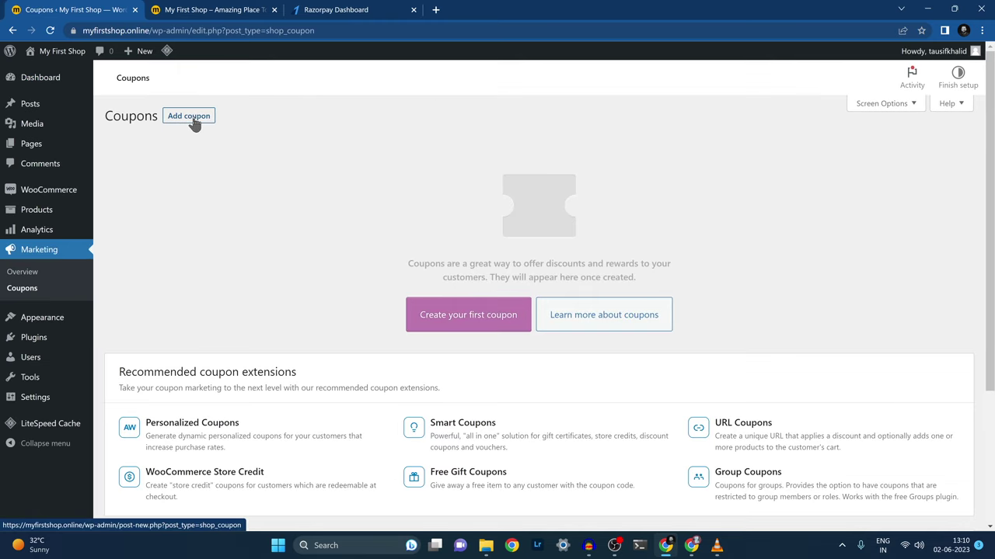
{"action": "left_click", "coordinate": [191, 118]}
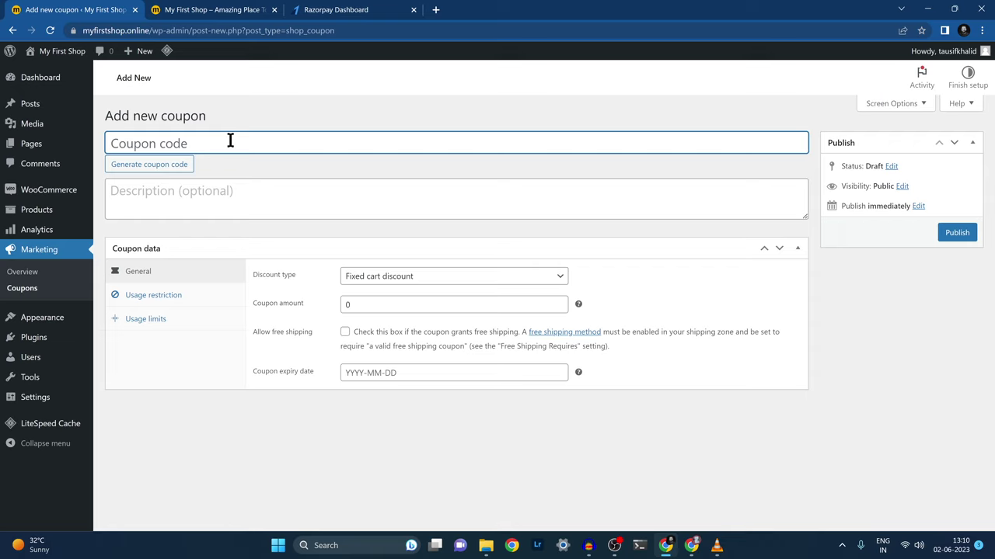
{"action": "type", "text": "OFF10"}
{"action": "left_click", "coordinate": [220, 193]}
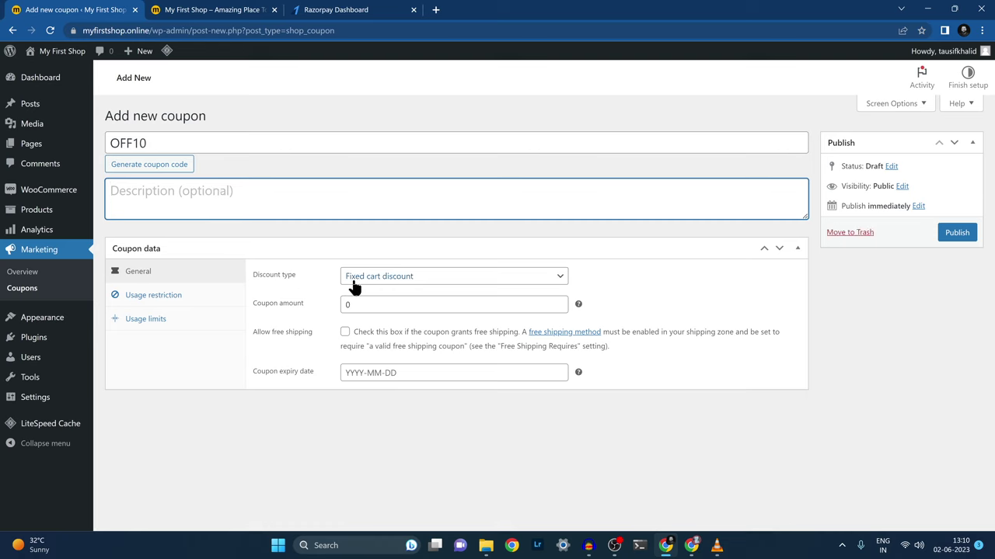
- Compare the discount types and settle on Percentage discount
{"action": "left_click", "coordinate": [535, 285]}
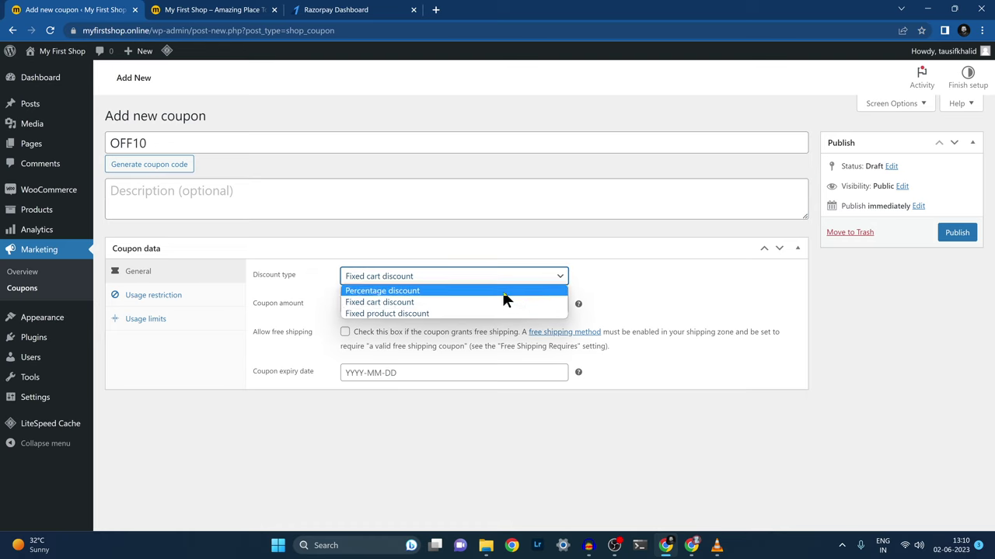
{"action": "left_click", "coordinate": [503, 292]}
{"action": "left_click", "coordinate": [483, 304]}
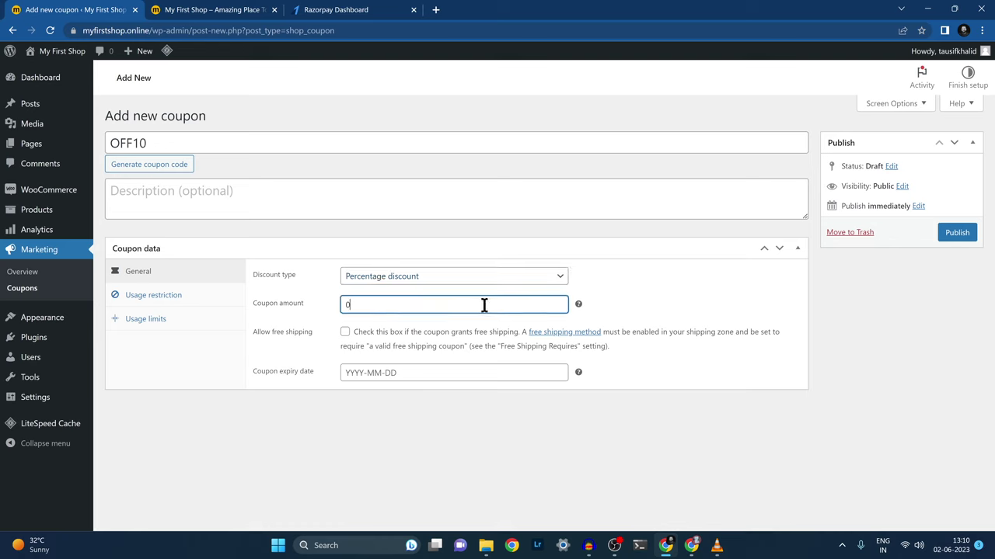
{"action": "left_click", "coordinate": [509, 277]}
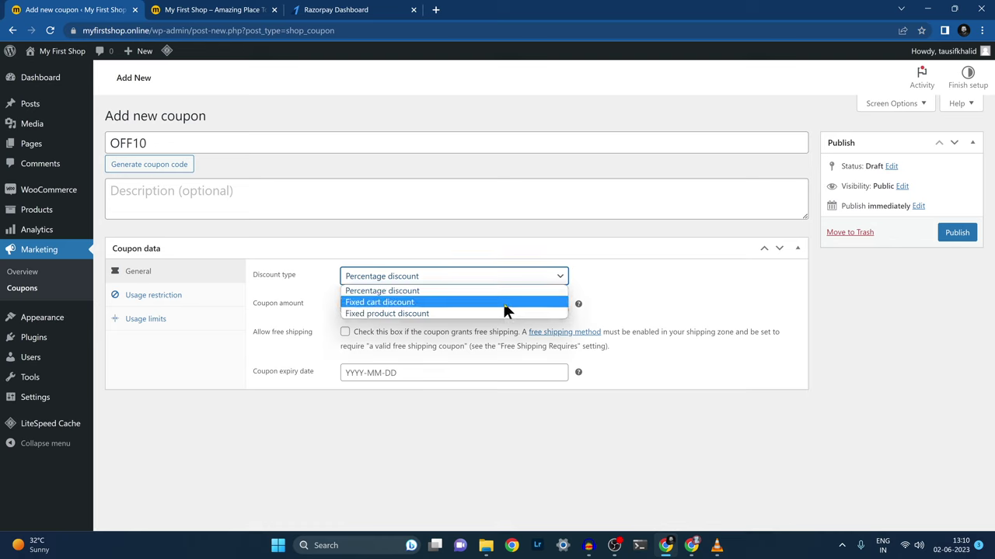
{"action": "left_click", "coordinate": [503, 302]}
{"action": "left_click", "coordinate": [464, 303]}
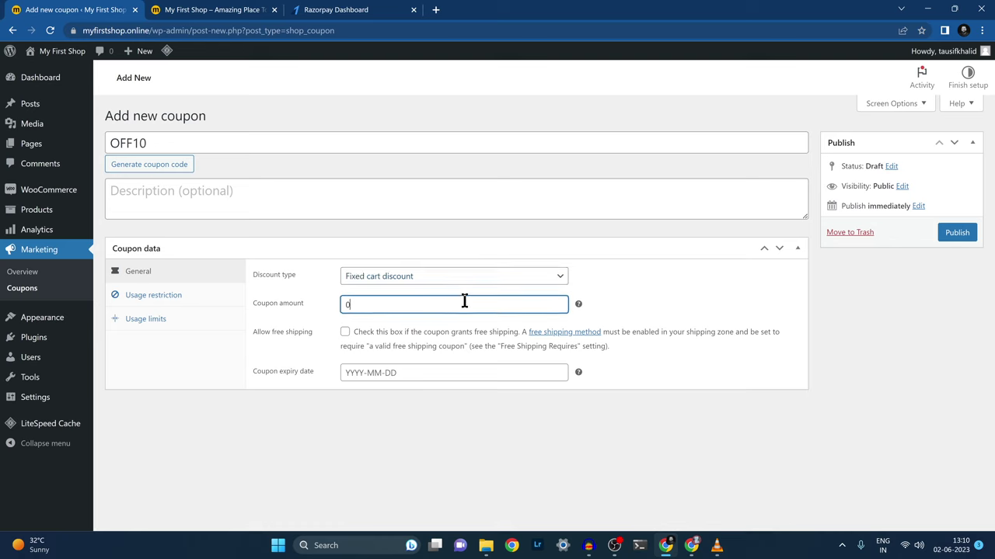
{"action": "left_click", "coordinate": [492, 280]}
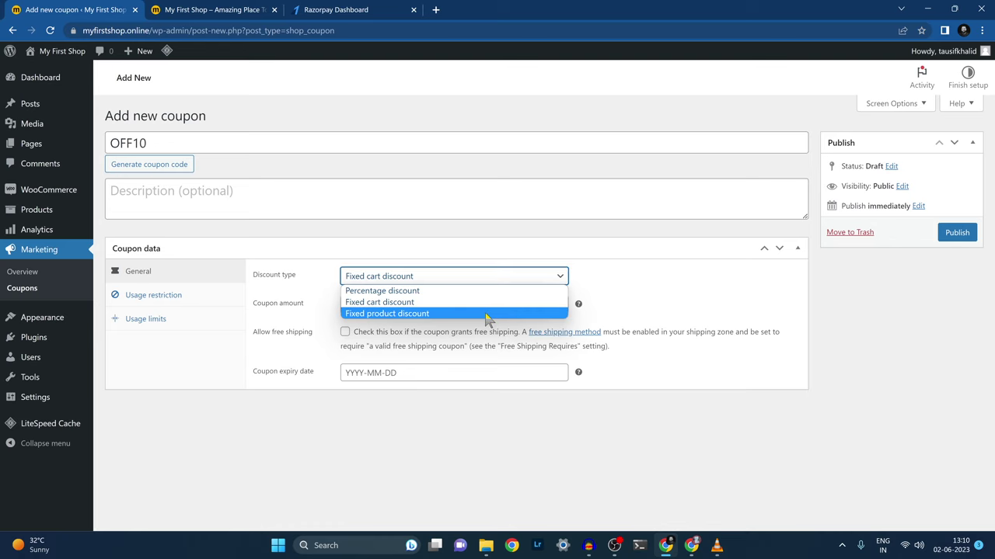
{"action": "left_click", "coordinate": [487, 314]}
{"action": "left_click", "coordinate": [497, 281]}
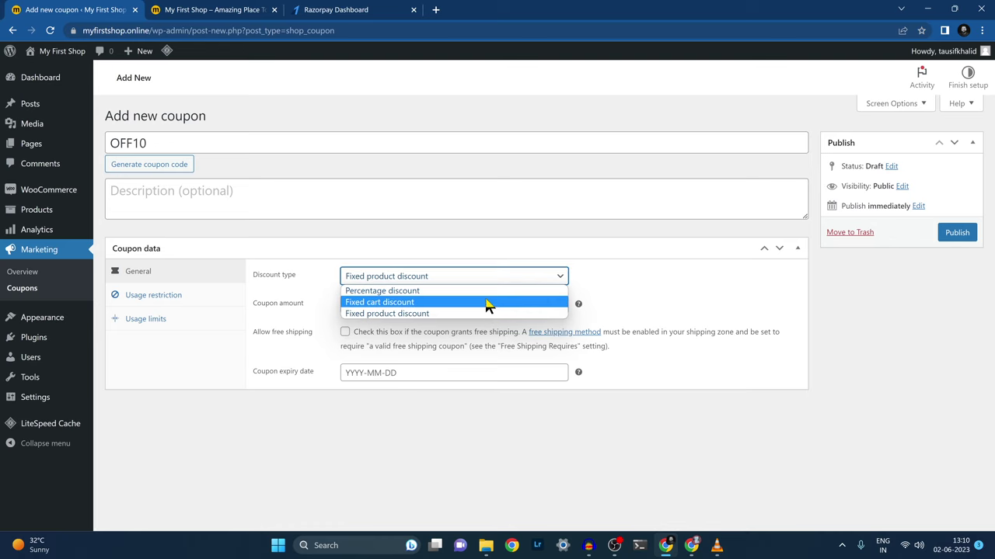
{"action": "left_click", "coordinate": [493, 302]}
{"action": "left_click", "coordinate": [493, 280]}
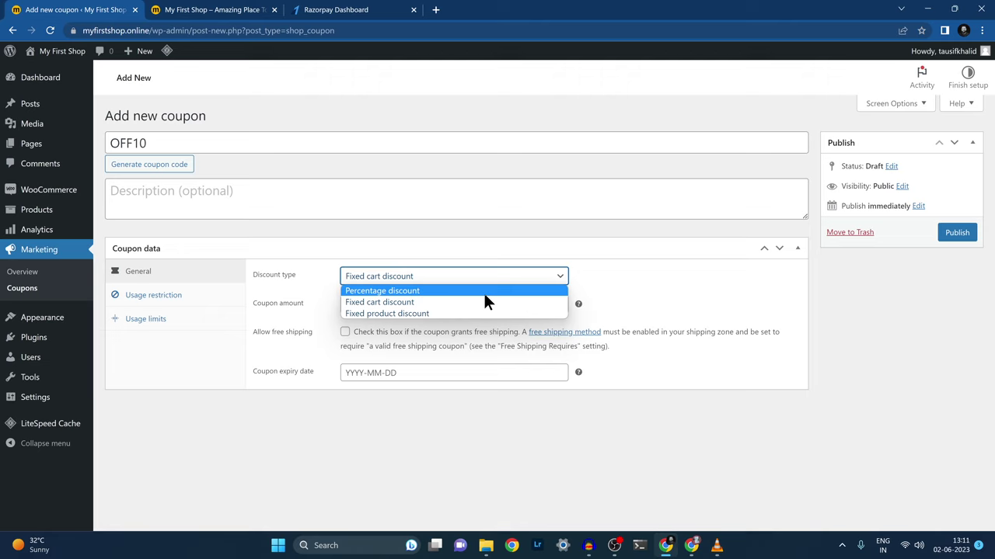
{"action": "left_click", "coordinate": [483, 291]}
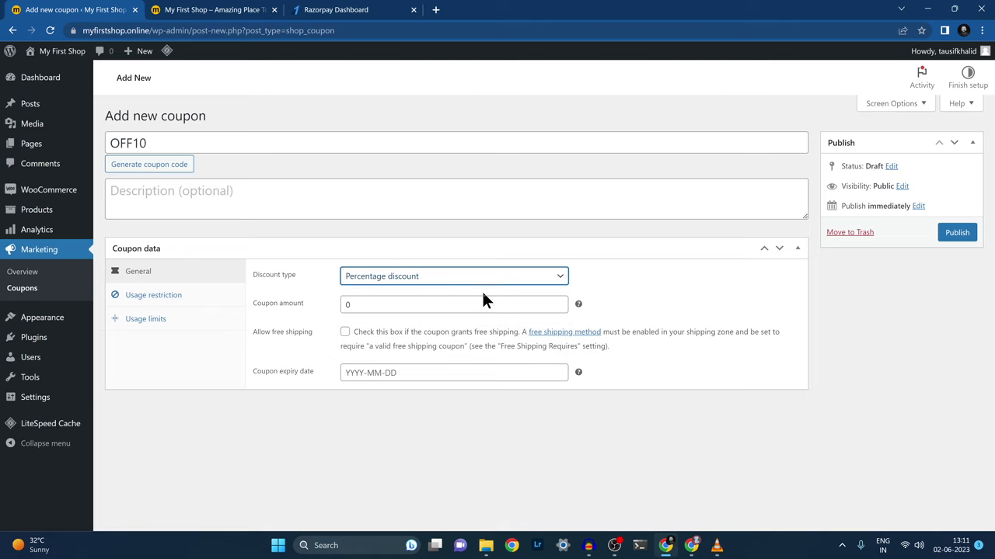
{"action": "left_click", "coordinate": [394, 288]}
{"action": "left_click", "coordinate": [395, 289]}
- Set the coupon amount to 10, leaving the expiry date empty
{"action": "double_click", "coordinate": [383, 305]}
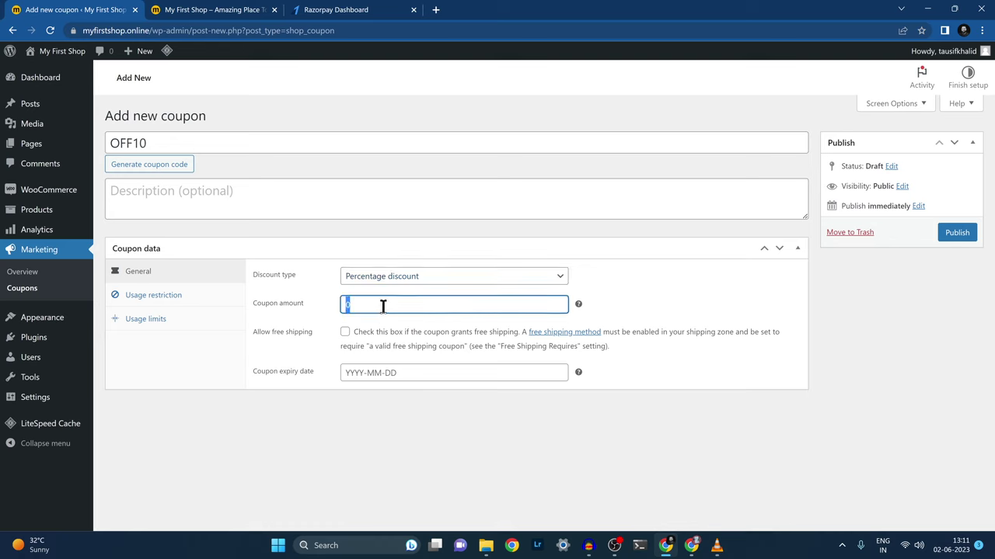
{"action": "type", "text": "10"}
{"action": "left_click", "coordinate": [330, 307]}
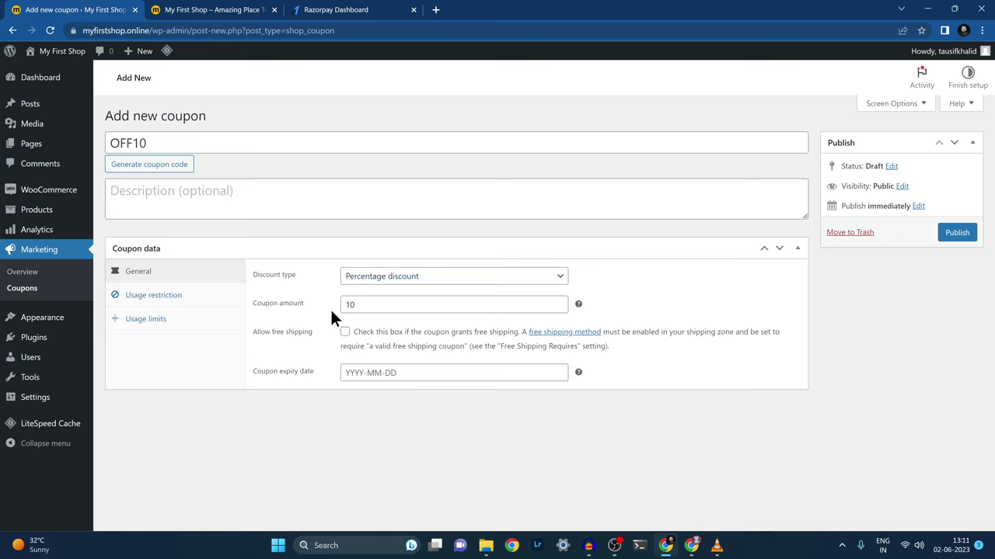
{"action": "left_click", "coordinate": [387, 306]}
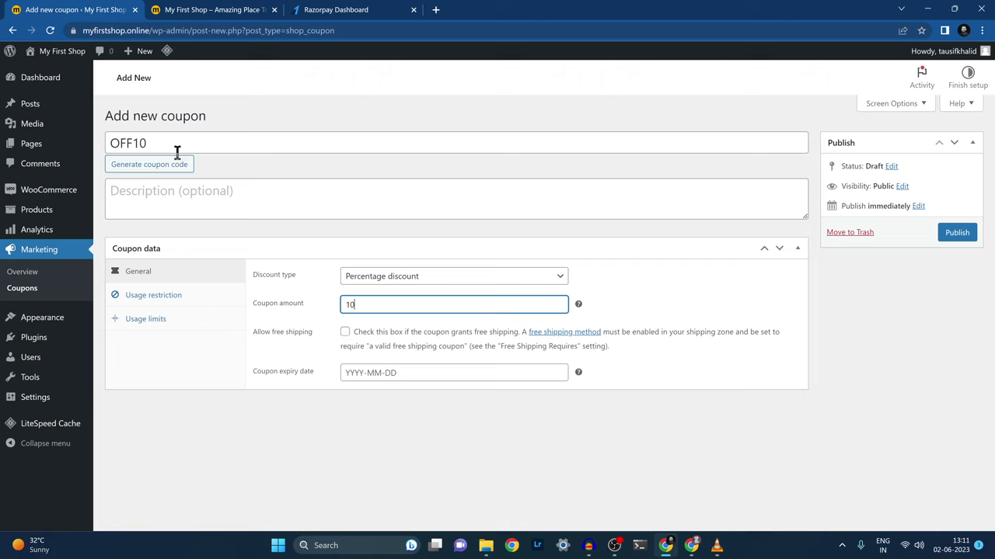
{"action": "left_click", "coordinate": [401, 374]}
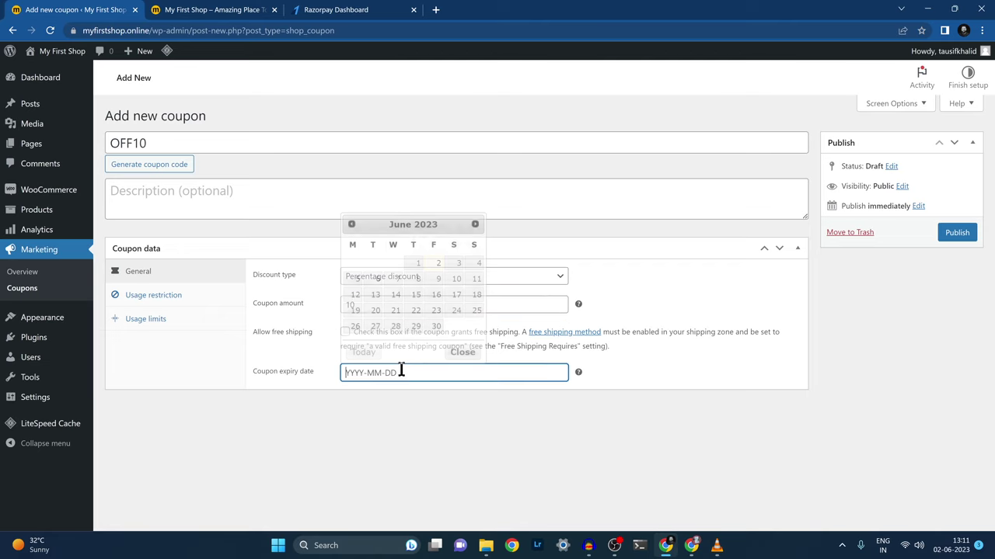
{"action": "left_click", "coordinate": [206, 161]}
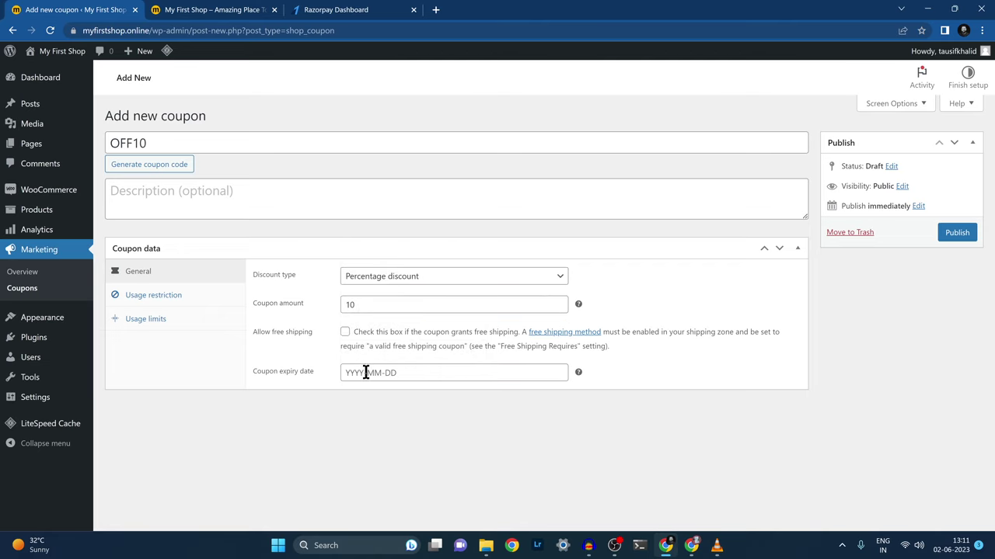
- Leave minimum and maximum spend blank and make the coupon individual use only
{"action": "left_click", "coordinate": [208, 302]}
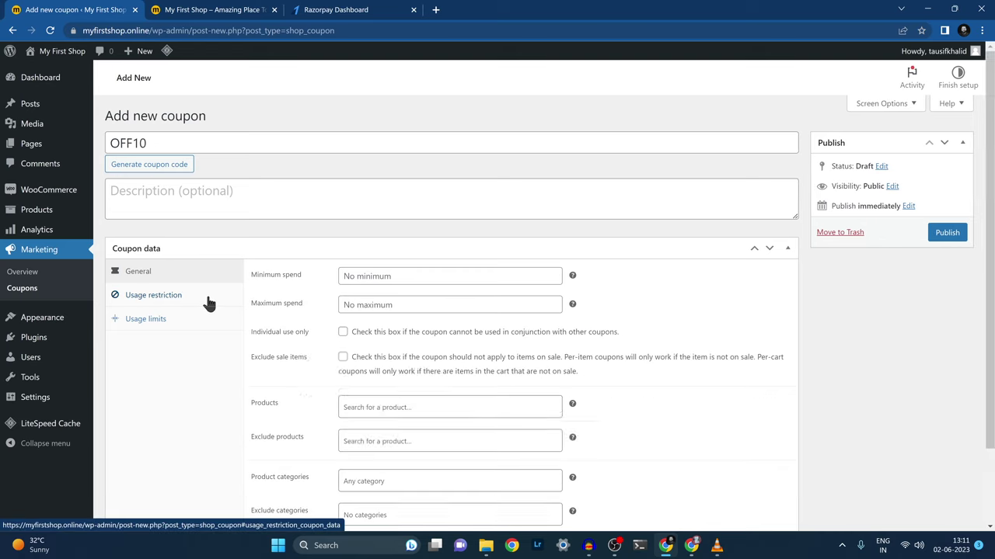
{"action": "left_click", "coordinate": [397, 280]}
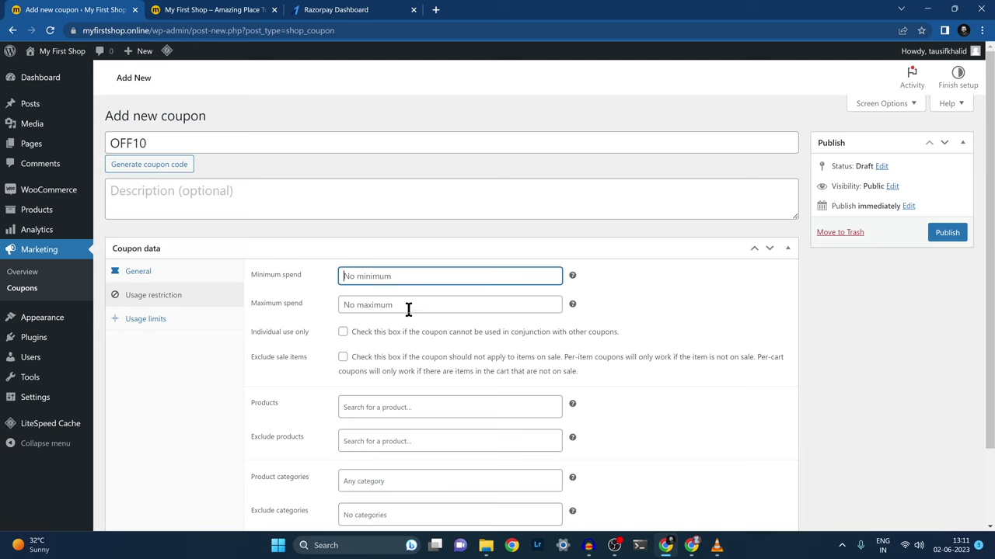
{"action": "left_click", "coordinate": [409, 308]}
{"action": "left_click", "coordinate": [417, 278]}
{"action": "left_click", "coordinate": [456, 307]}
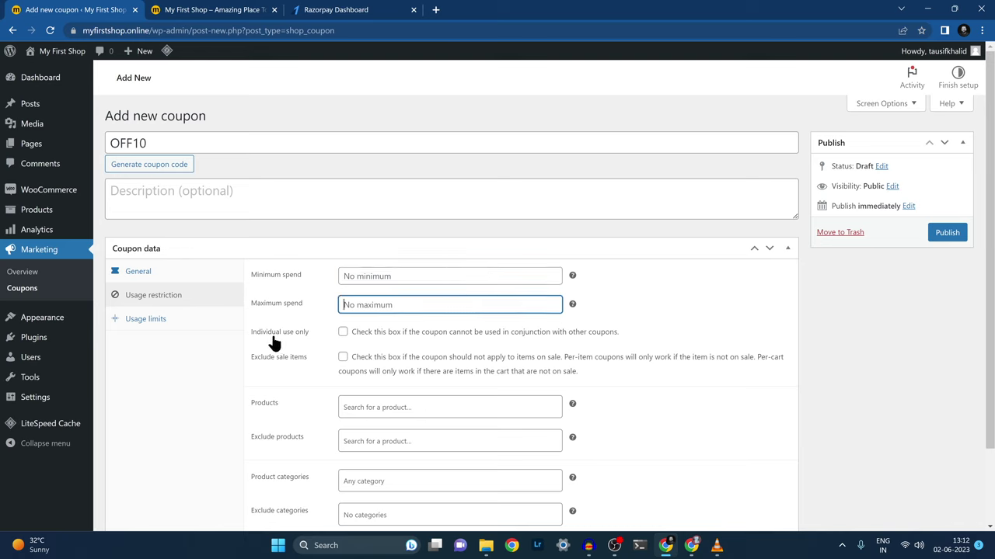
{"action": "left_click", "coordinate": [342, 334]}
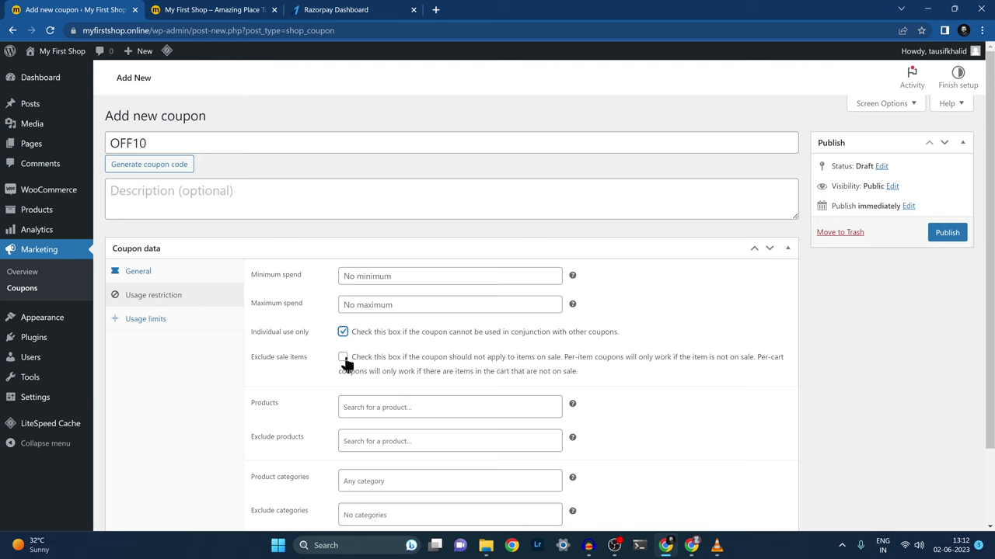
- Add, then remove, the Noise Pulse product restriction, leaving exclusions and allowed emails empty
{"action": "scroll", "coordinate": [346, 364], "scroll_direction": "down", "scroll_amount": 2}
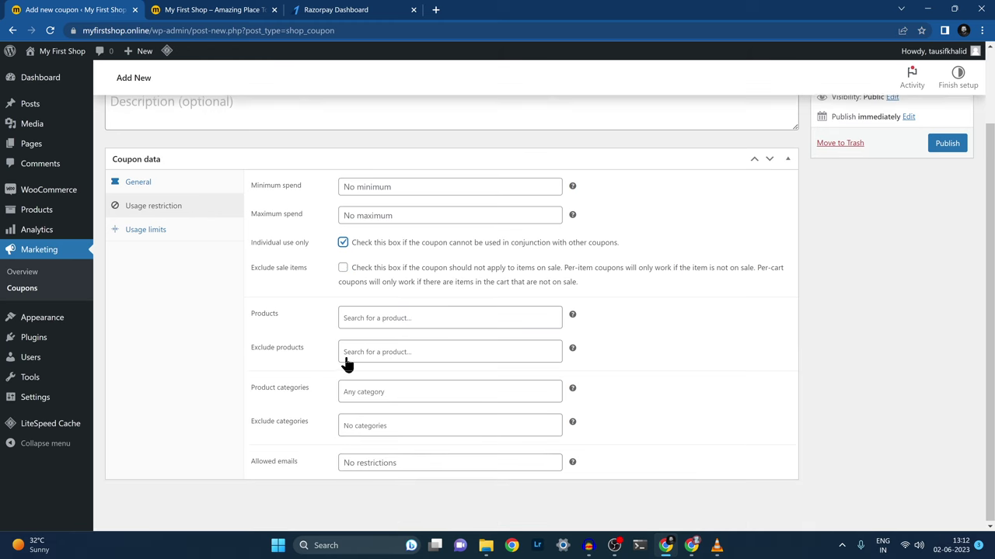
{"action": "left_click", "coordinate": [449, 320]}
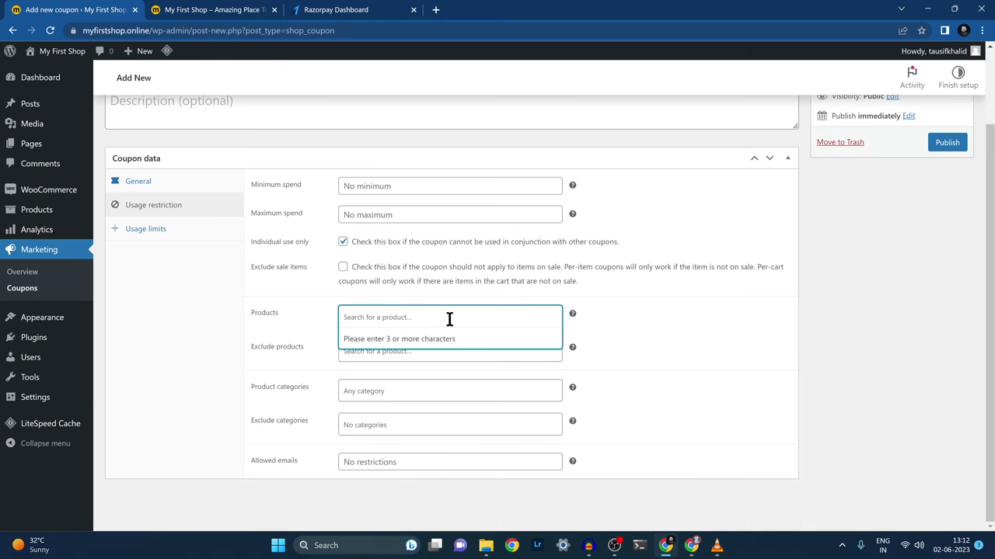
{"action": "type", "text": "noi"}
{"action": "left_click", "coordinate": [451, 351]}
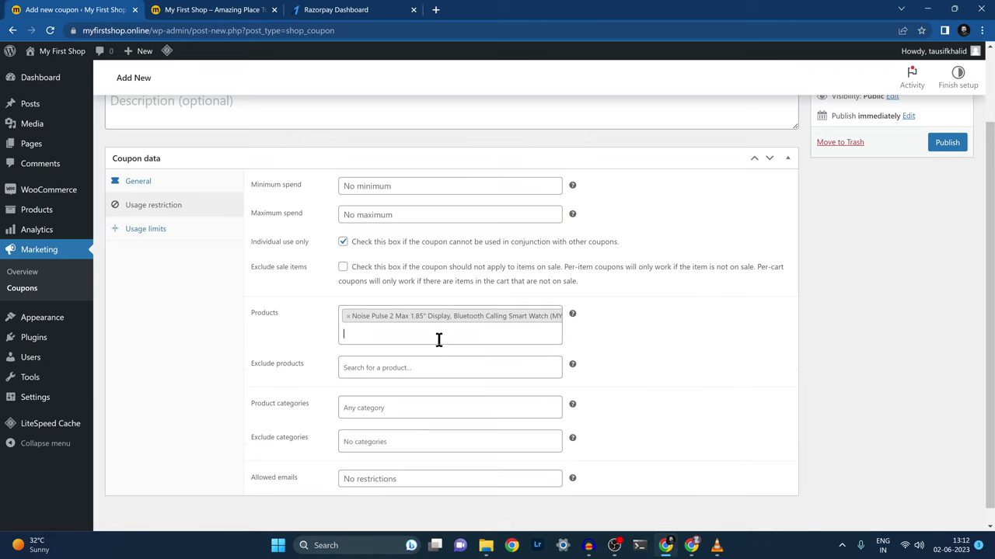
{"action": "left_click", "coordinate": [347, 319]}
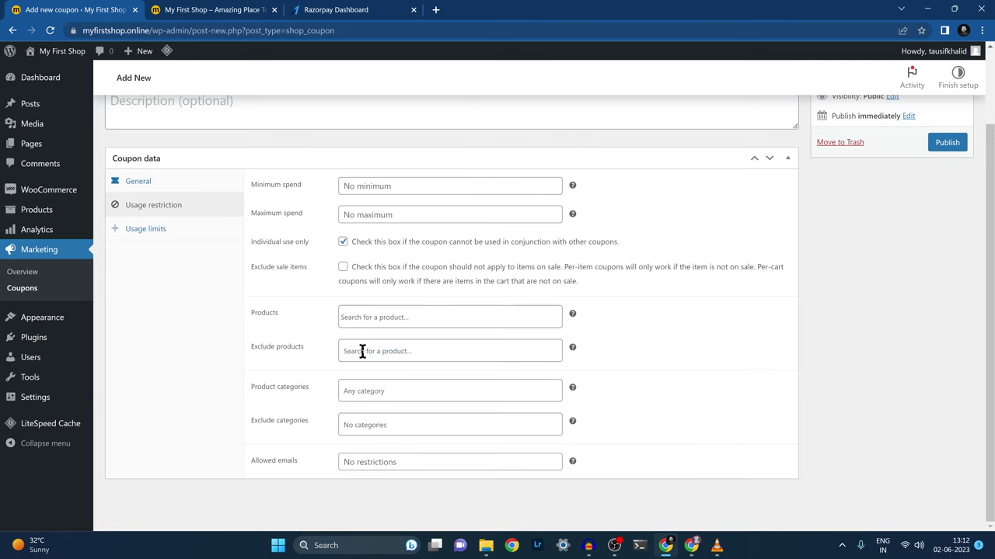
{"action": "left_click", "coordinate": [379, 350]}
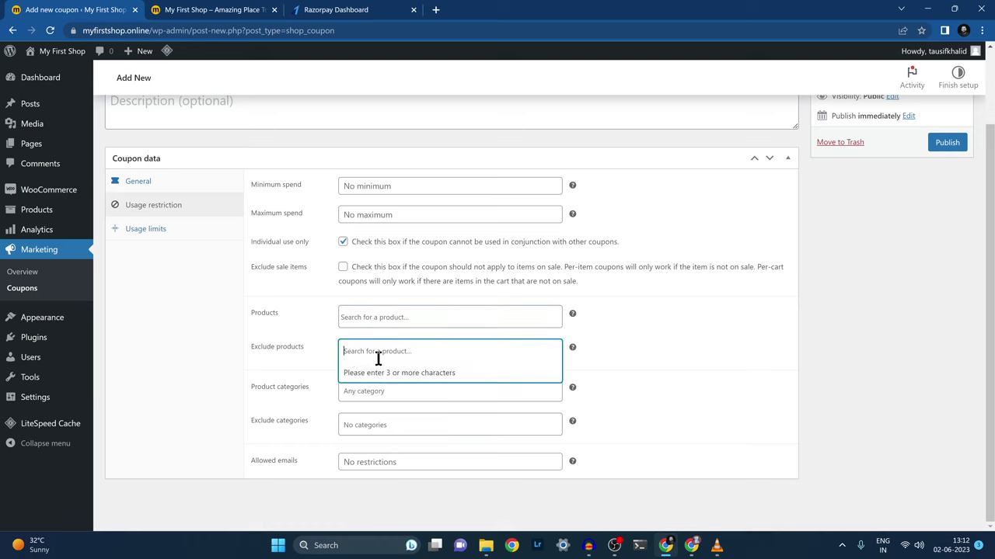
{"action": "left_click", "coordinate": [336, 356]}
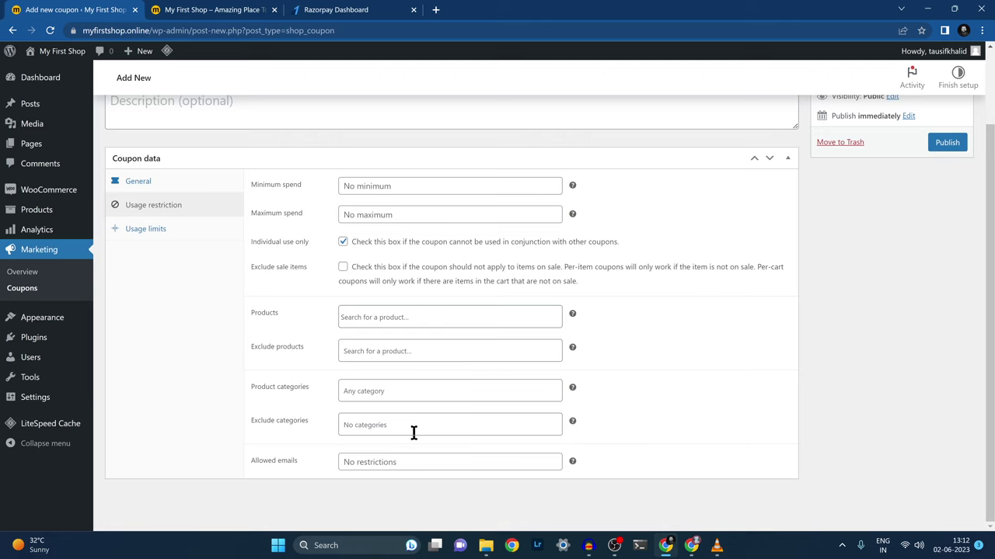
{"action": "left_click", "coordinate": [400, 463]}
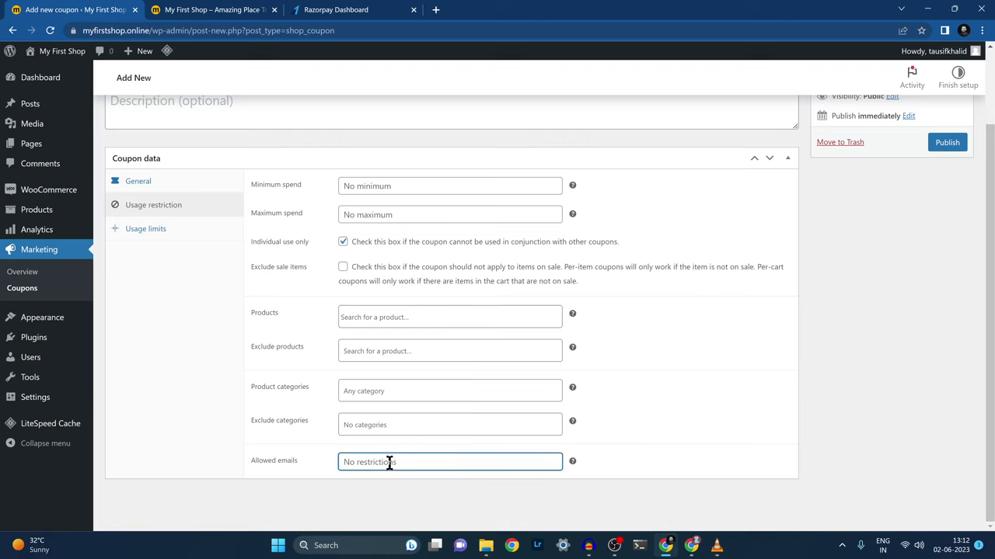
- Look over the coupon's usage limits: per coupon, per cart items and per user
{"action": "left_click", "coordinate": [166, 239]}
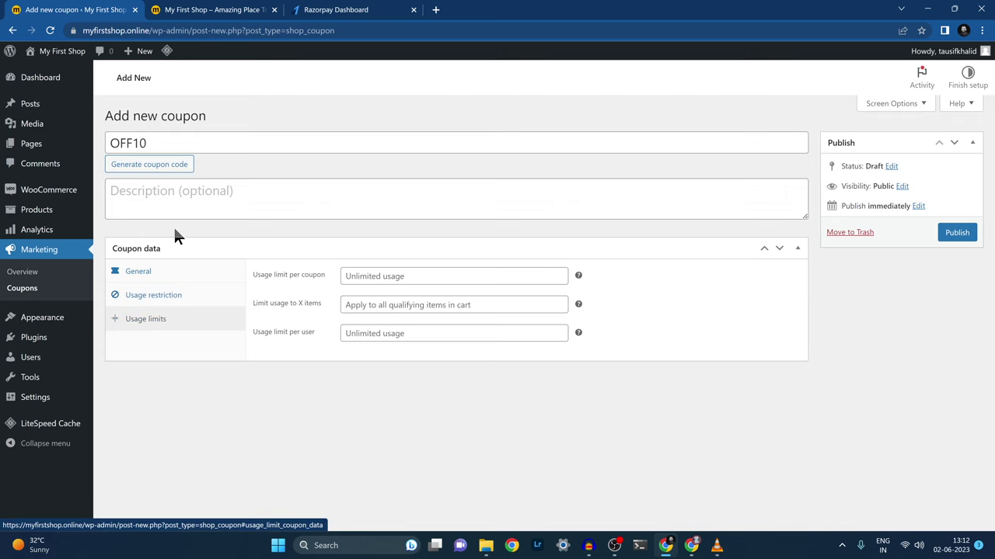
{"action": "left_click", "coordinate": [401, 270]}
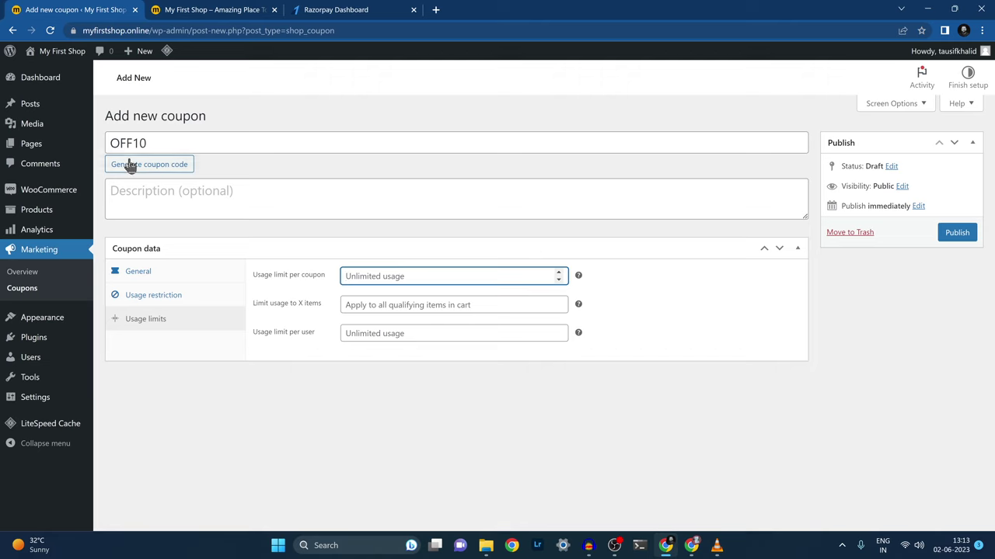
{"action": "left_click", "coordinate": [456, 309]}
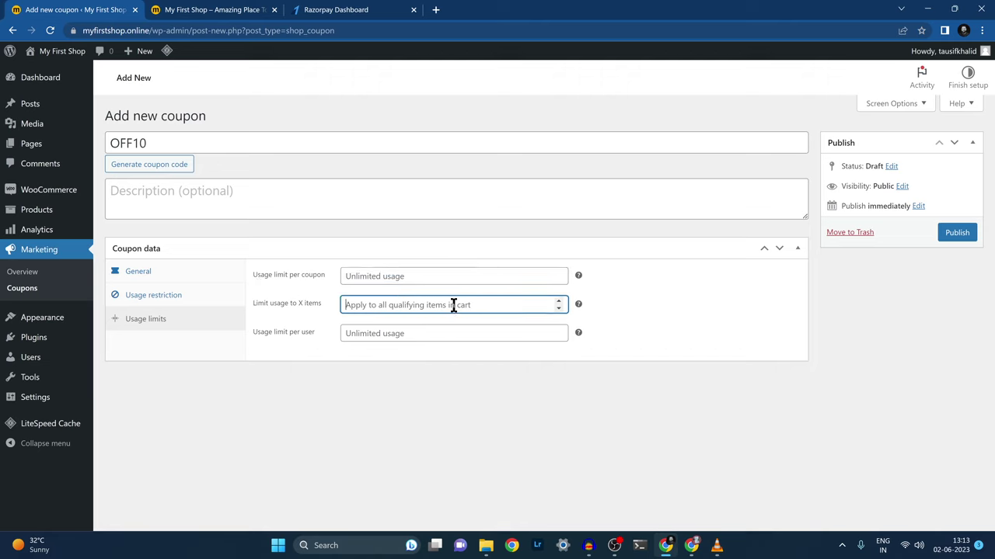
{"action": "left_click", "coordinate": [412, 334]}
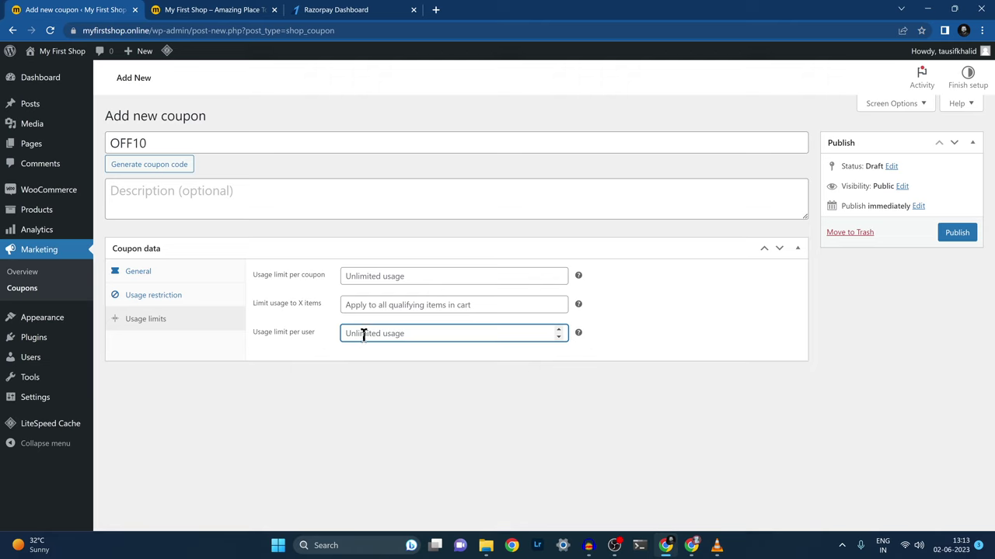
{"action": "left_click", "coordinate": [378, 276]}
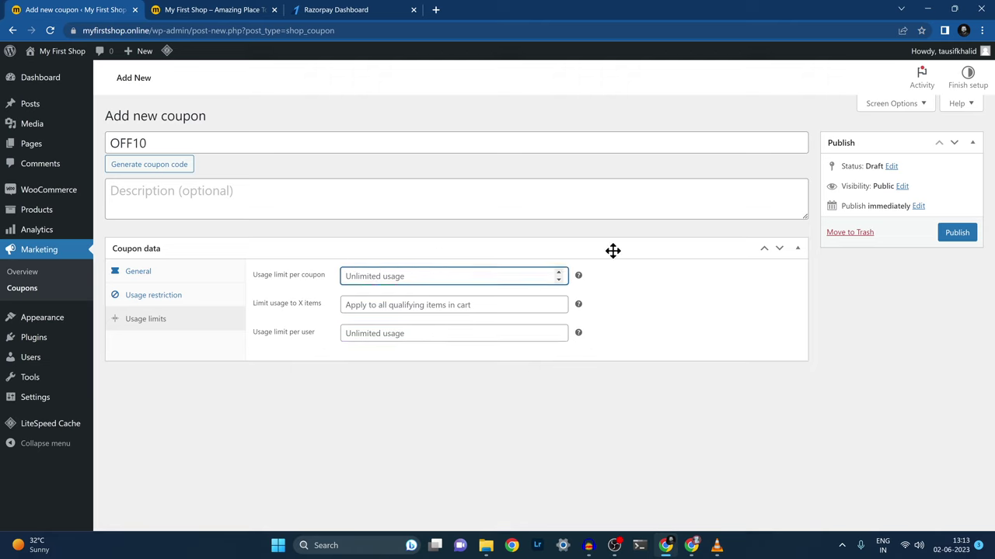
- Change the coupon amount to 50, rename the code to OFF50, and publish it
{"action": "left_click", "coordinate": [155, 272]}
{"action": "left_click_drag", "start_coordinate": [428, 310], "coordinate": [291, 305]}
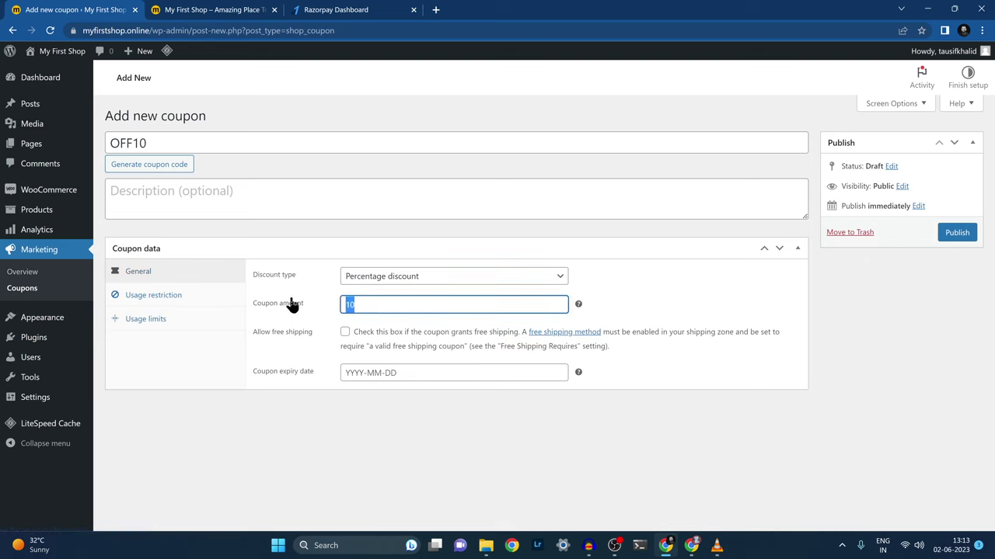
{"action": "type", "text": "50"}
{"action": "left_click_drag", "start_coordinate": [166, 145], "coordinate": [134, 143]}
{"action": "type", "text": "50"}
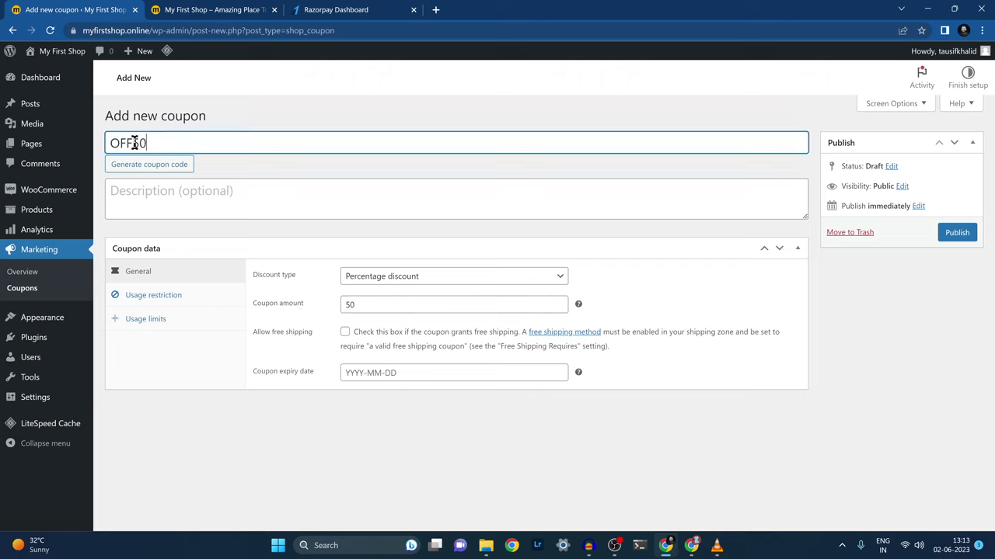
{"action": "left_click", "coordinate": [958, 236]}
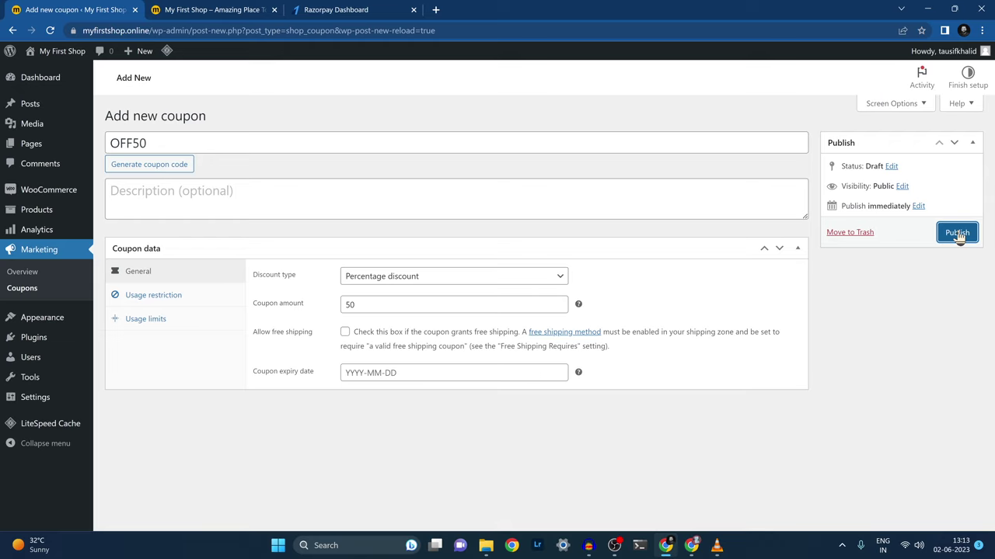
{"action": "left_click", "coordinate": [961, 233]}
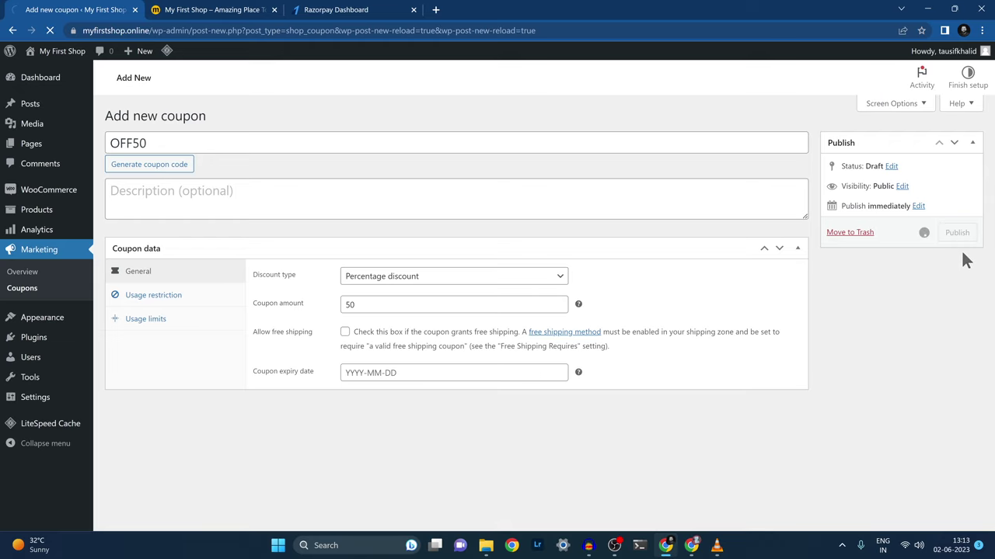
- Add the Noise Pulse 2 Max watch to the cart and check its ₹100.00 total
{"action": "left_click", "coordinate": [203, 17]}
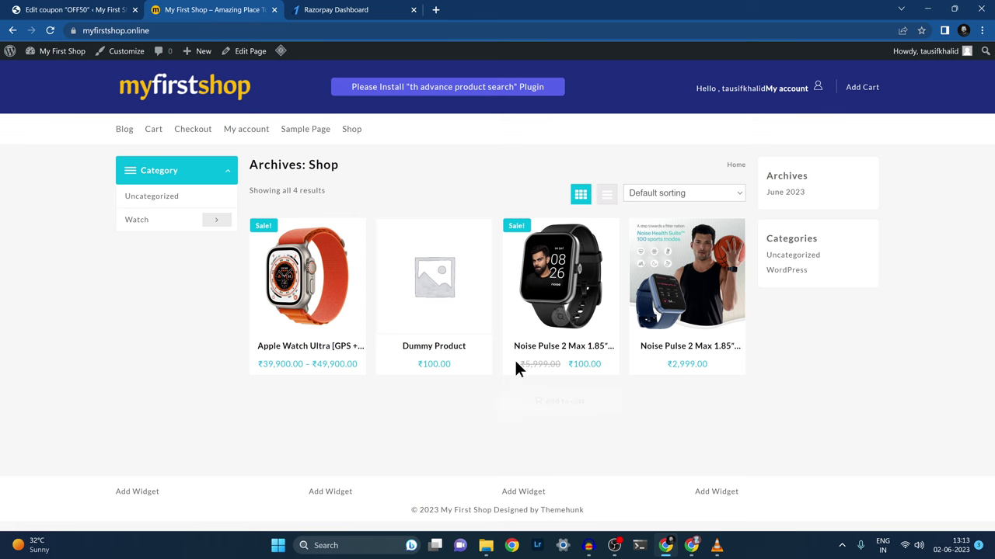
{"action": "left_click", "coordinate": [591, 287]}
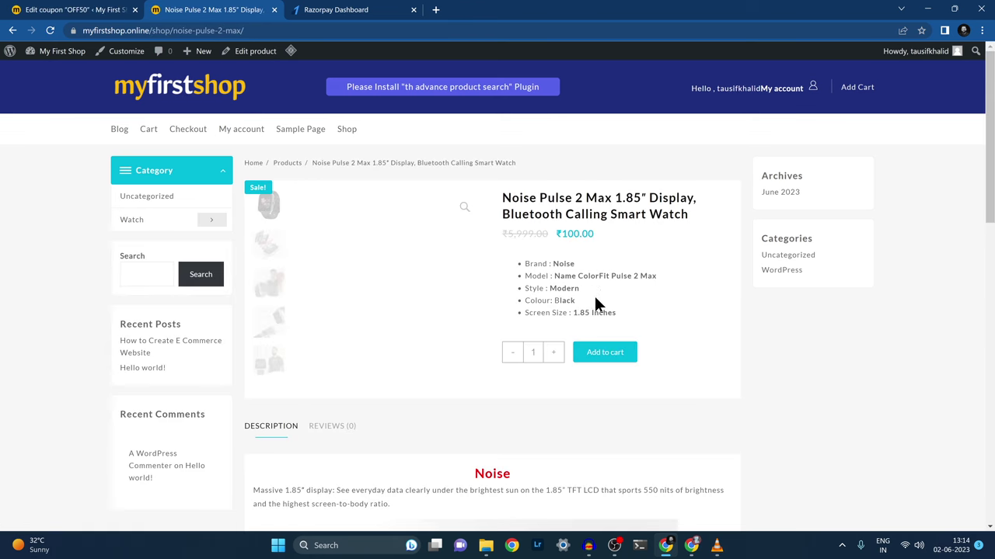
{"action": "left_click", "coordinate": [613, 354]}
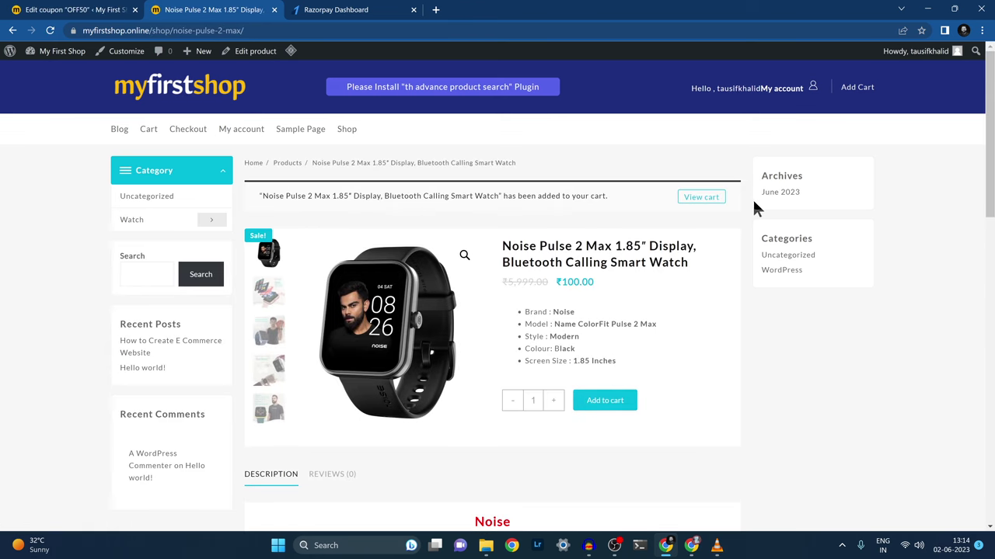
{"action": "left_click", "coordinate": [699, 198]}
{"action": "scroll", "coordinate": [621, 358], "scroll_direction": "down", "scroll_amount": 1}
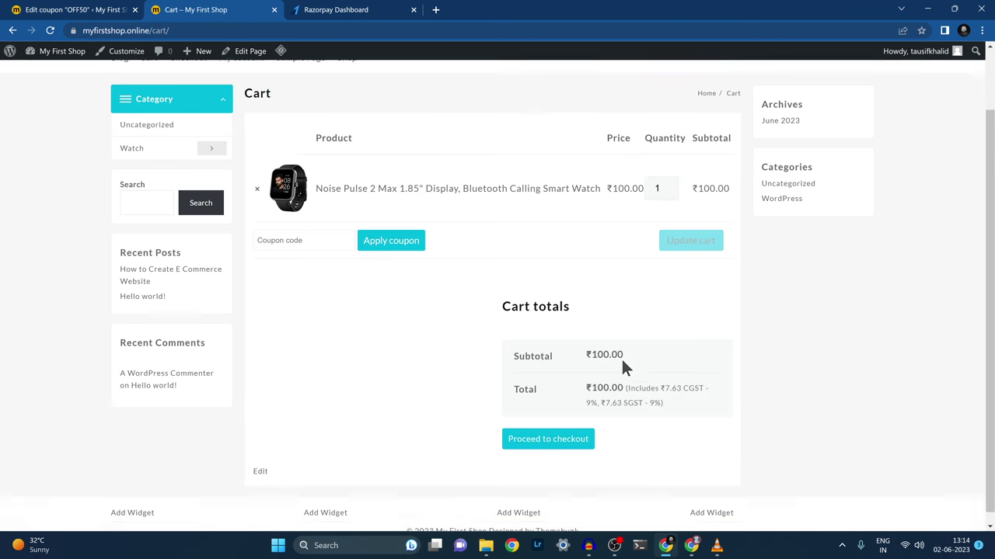
{"action": "scroll", "coordinate": [620, 357], "scroll_direction": "up", "scroll_amount": 1}
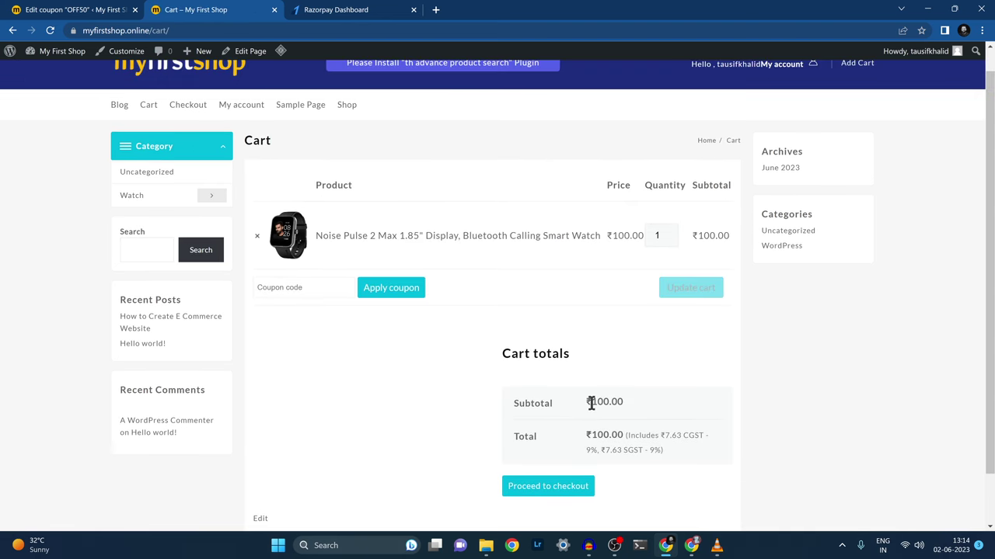
{"action": "left_click_drag", "start_coordinate": [587, 435], "coordinate": [625, 436]}
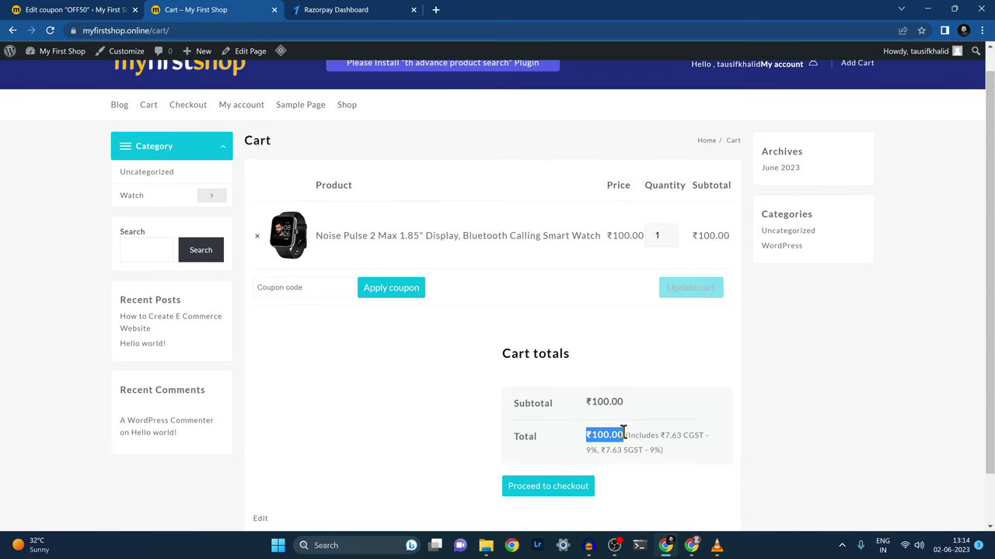
- Proceed to checkout and open the coupon code field to enter OFF50
{"action": "left_click", "coordinate": [562, 489]}
{"action": "scroll", "coordinate": [599, 400], "scroll_direction": "down", "scroll_amount": 2}
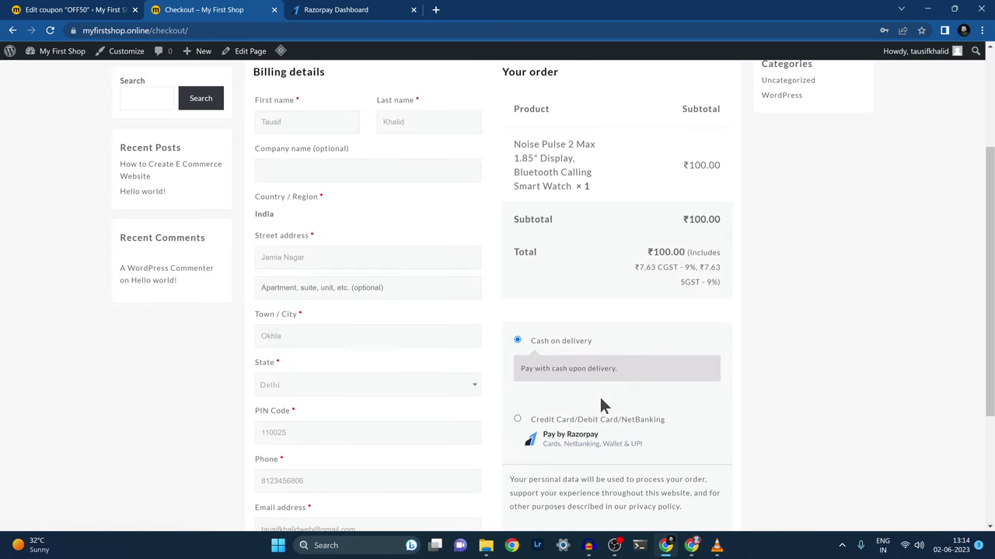
{"action": "scroll", "coordinate": [600, 399], "scroll_direction": "down", "scroll_amount": 2}
{"action": "scroll", "coordinate": [599, 397], "scroll_direction": "up", "scroll_amount": 5}
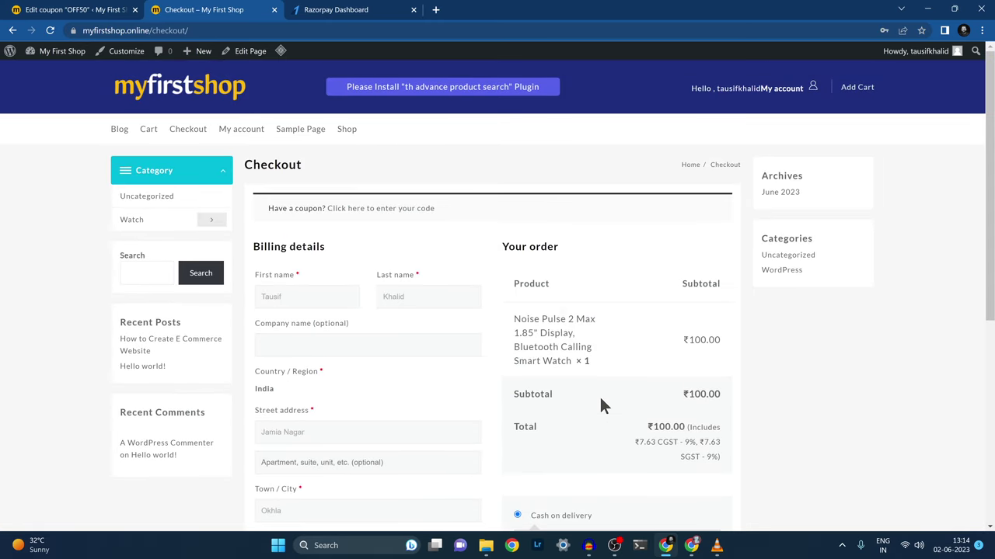
{"action": "left_click", "coordinate": [370, 208]}
{"action": "left_click", "coordinate": [343, 284]}
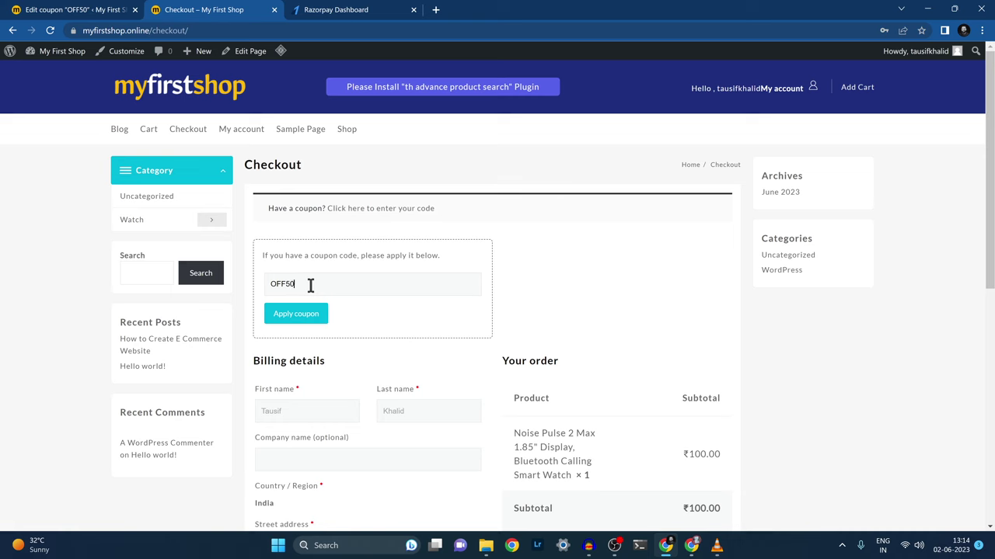
- Apply OFF50, confirm the -₹50.00 discount and ₹50.00 total, then go to the Dashboard
{"action": "left_click", "coordinate": [313, 317]}
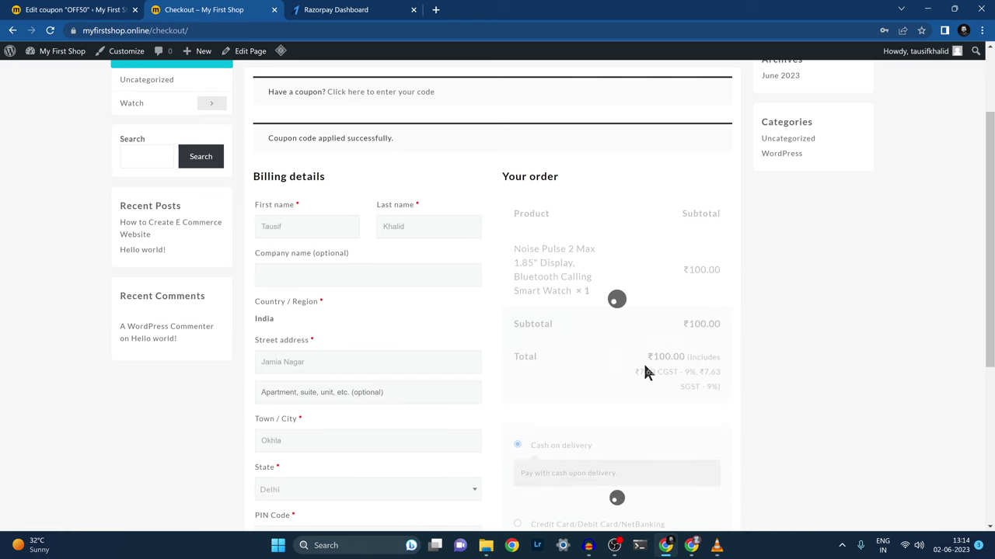
{"action": "mouse_move", "coordinate": [644, 356]}
{"action": "left_mouse_down"}
{"action": "mouse_move", "coordinate": [736, 355]}
{"action": "mouse_move", "coordinate": [641, 358]}
{"action": "left_mouse_up"}
{"action": "left_click", "coordinate": [726, 360]}
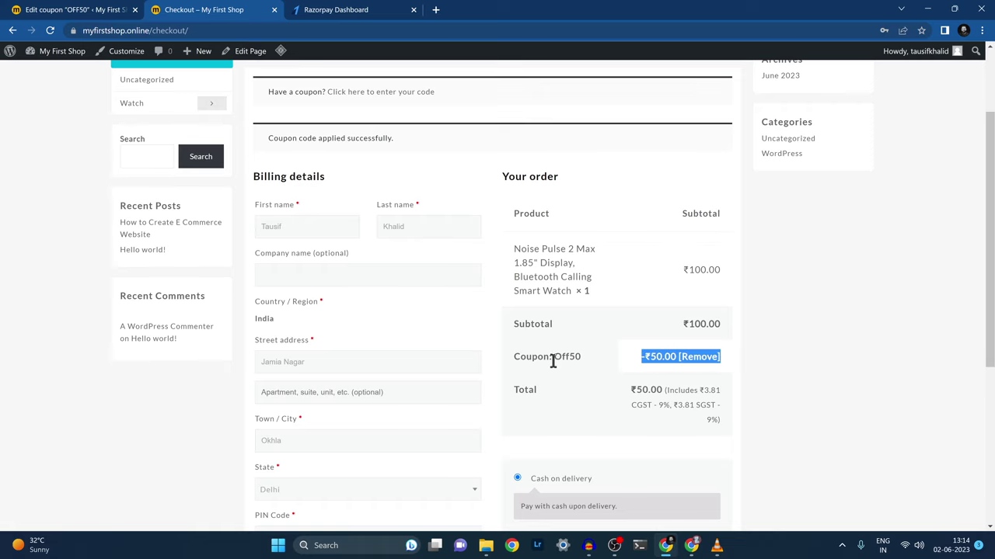
{"action": "left_click_drag", "start_coordinate": [515, 356], "coordinate": [581, 351]}
{"action": "left_click", "coordinate": [560, 385]}
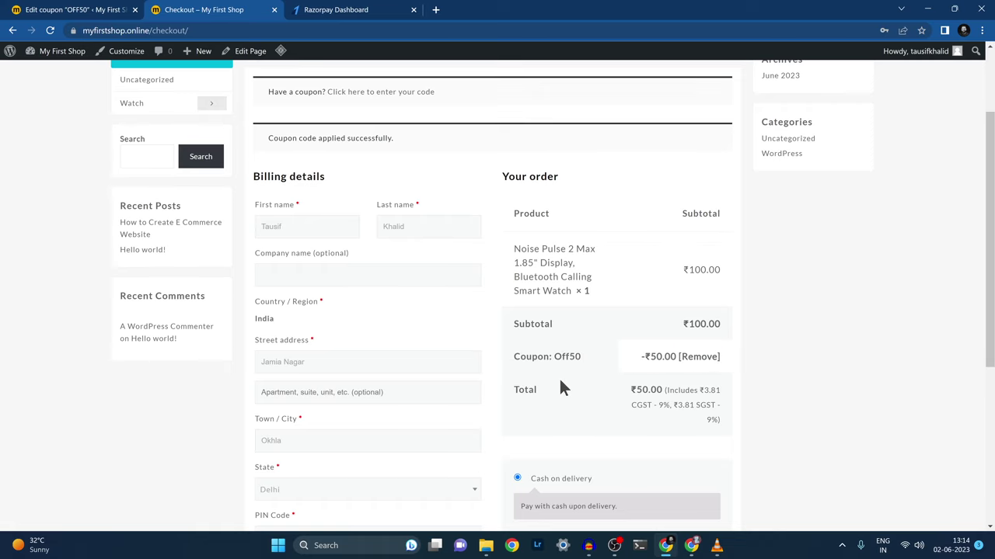
{"action": "scroll", "coordinate": [560, 385], "scroll_direction": "up", "scroll_amount": 2}
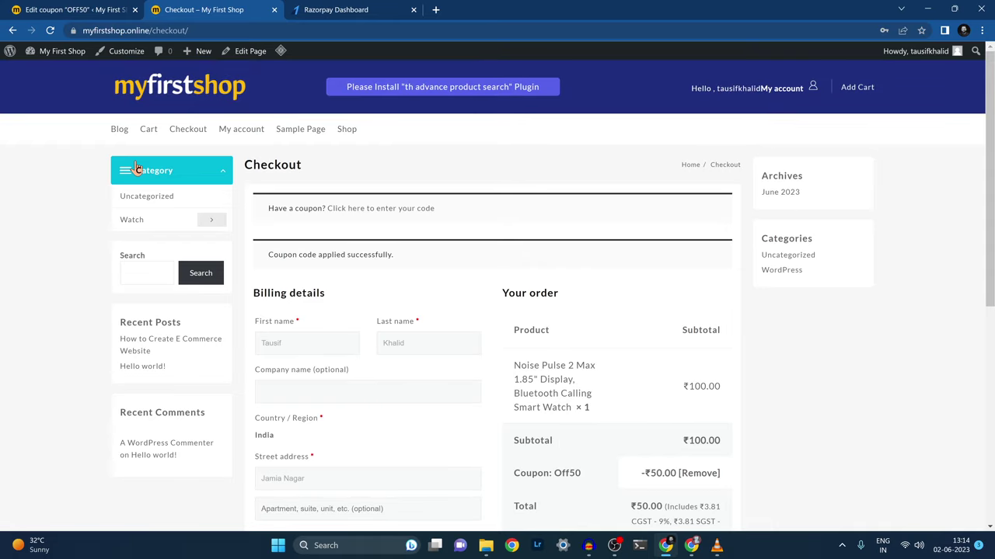
{"action": "mouse_move", "coordinate": [32, 52]}
{"action": "left_click", "coordinate": [35, 70]}
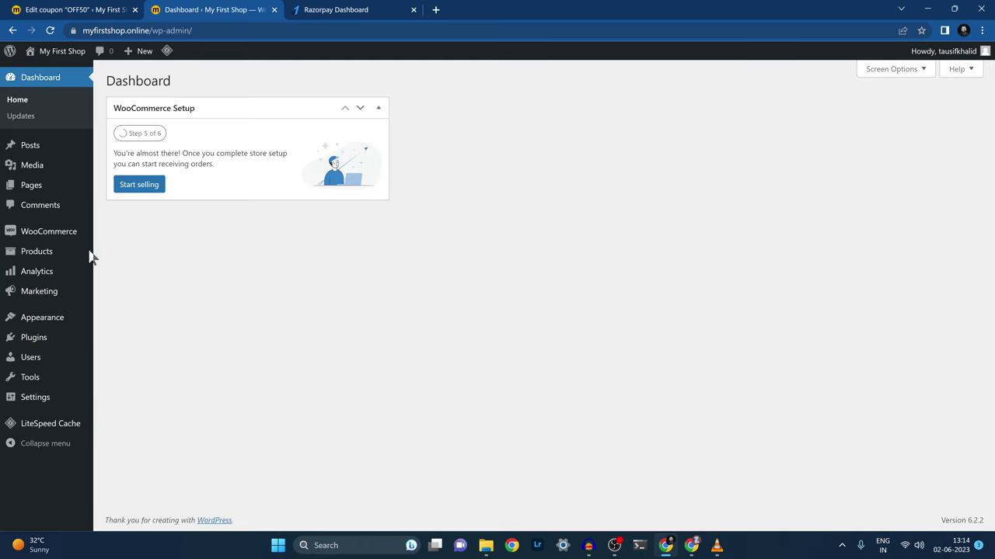
- Reopen the live shop site, then return to the WordPress admin tab
{"action": "mouse_move", "coordinate": [66, 65]}
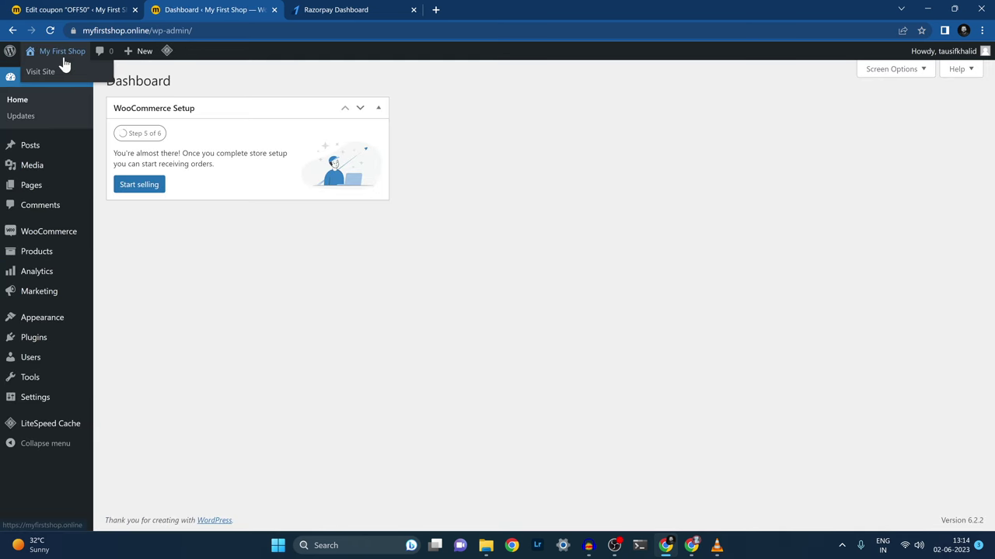
{"action": "left_click", "coordinate": [59, 71]}
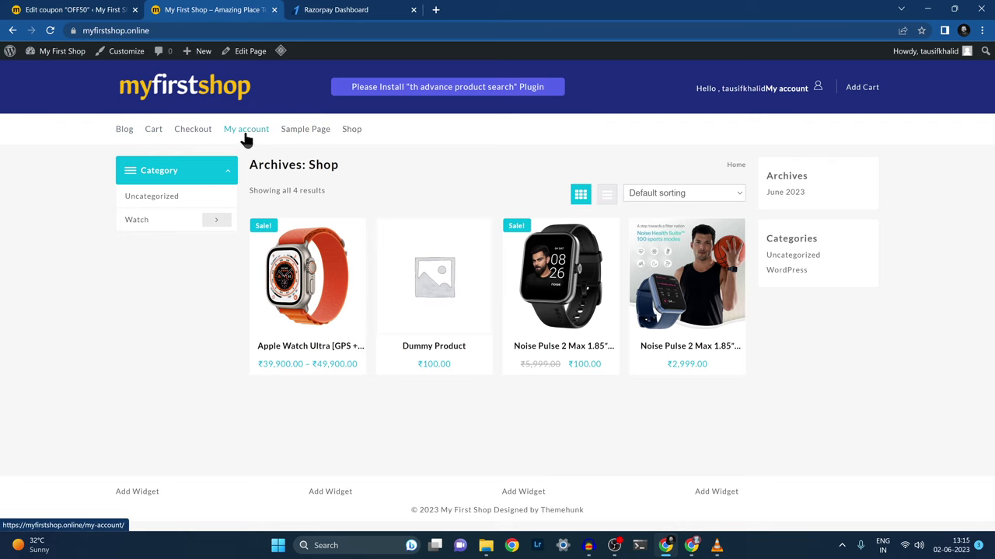
{"action": "left_click", "coordinate": [75, 9]}
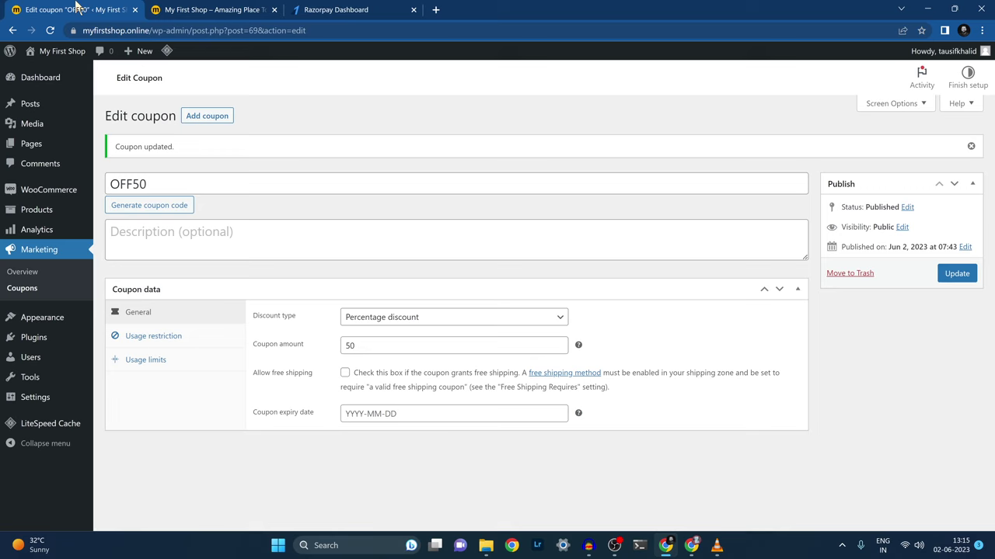
- Go to Appearance > Menus and name the new menu Main Menu
{"action": "mouse_move", "coordinate": [65, 325]}
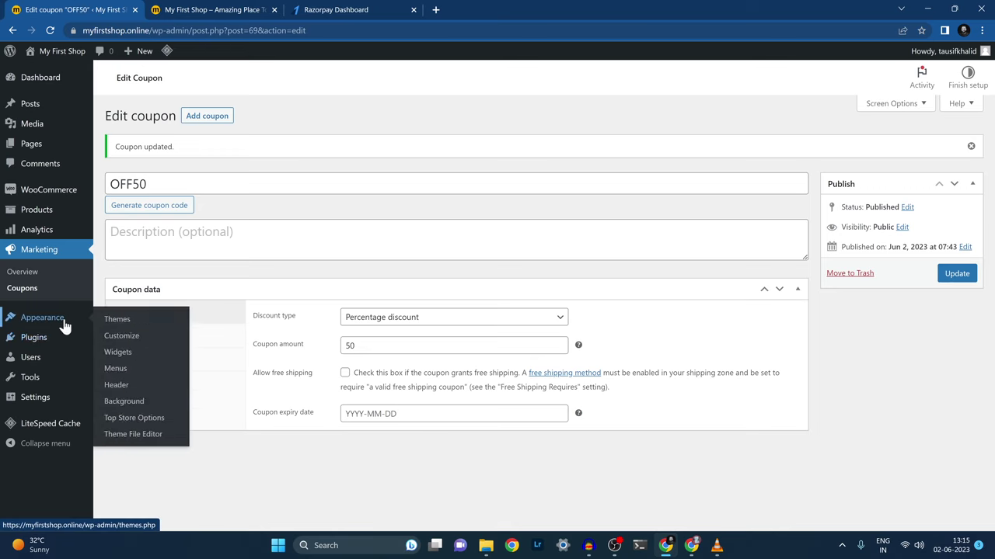
{"action": "left_click", "coordinate": [132, 374]}
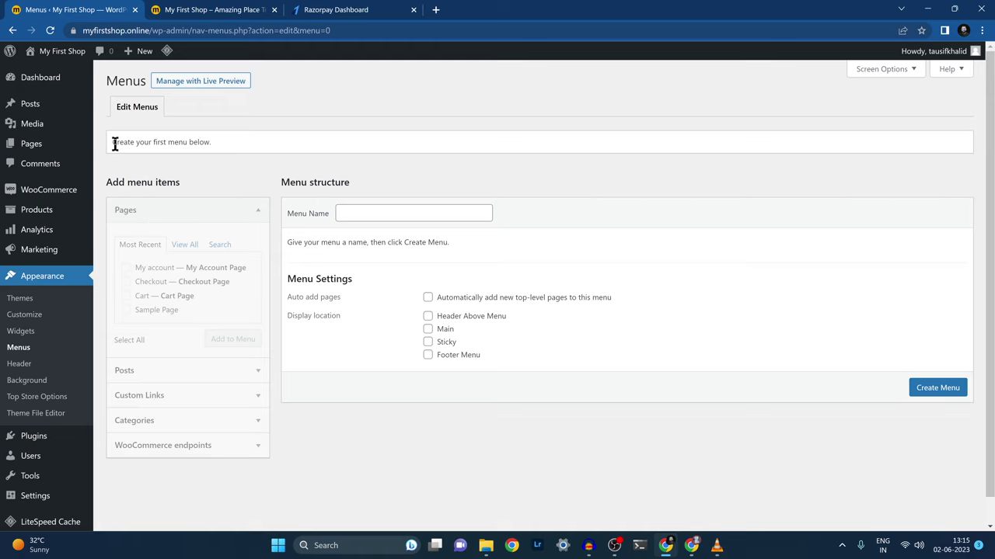
{"action": "left_click_drag", "start_coordinate": [113, 143], "coordinate": [228, 148]}
{"action": "left_click", "coordinate": [213, 8]}
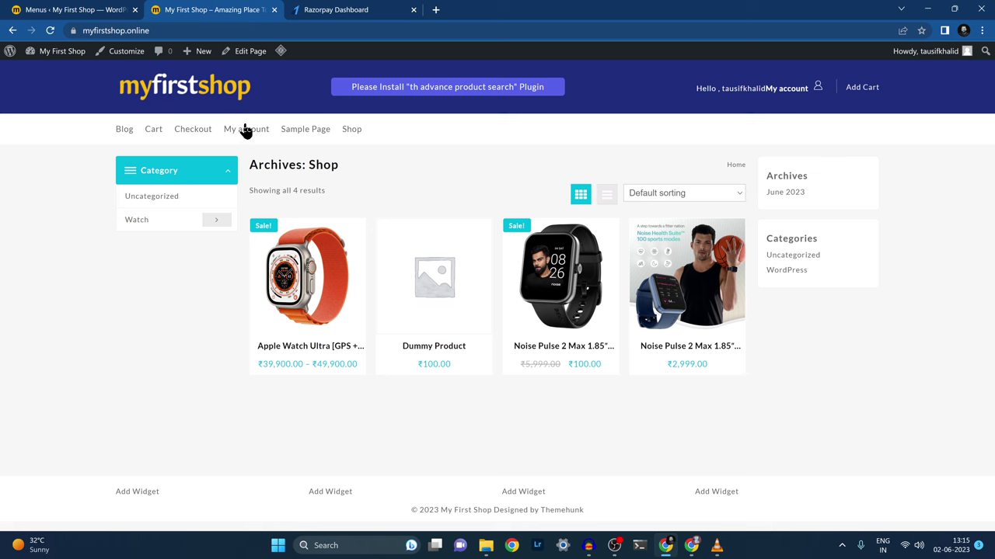
{"action": "left_click", "coordinate": [31, 9]}
{"action": "left_click", "coordinate": [415, 213]}
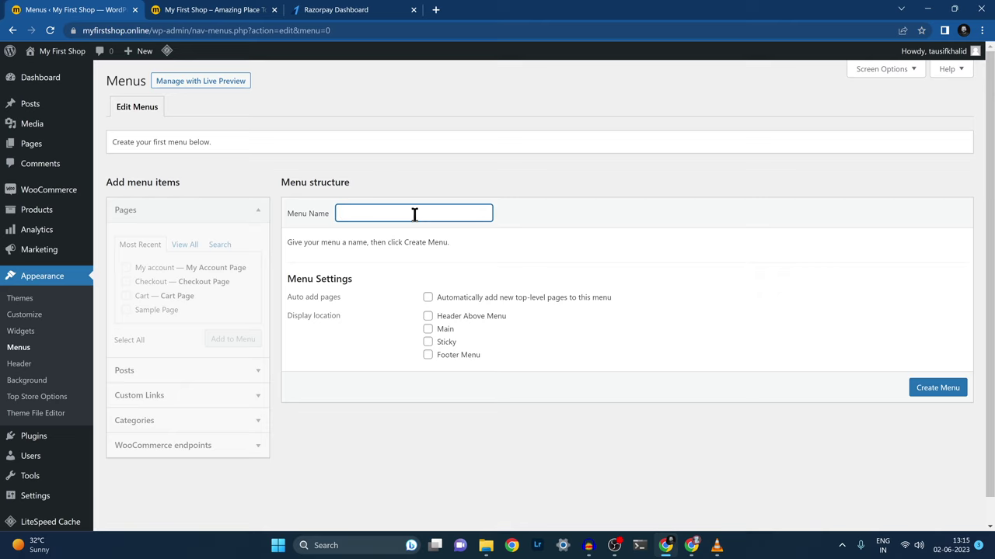
{"action": "type", "text": "Main Menu"}
- Create Main Menu and browse the Posts, Custom Links, Categories and WooCommerce endpoints panels
{"action": "left_click", "coordinate": [942, 389]}
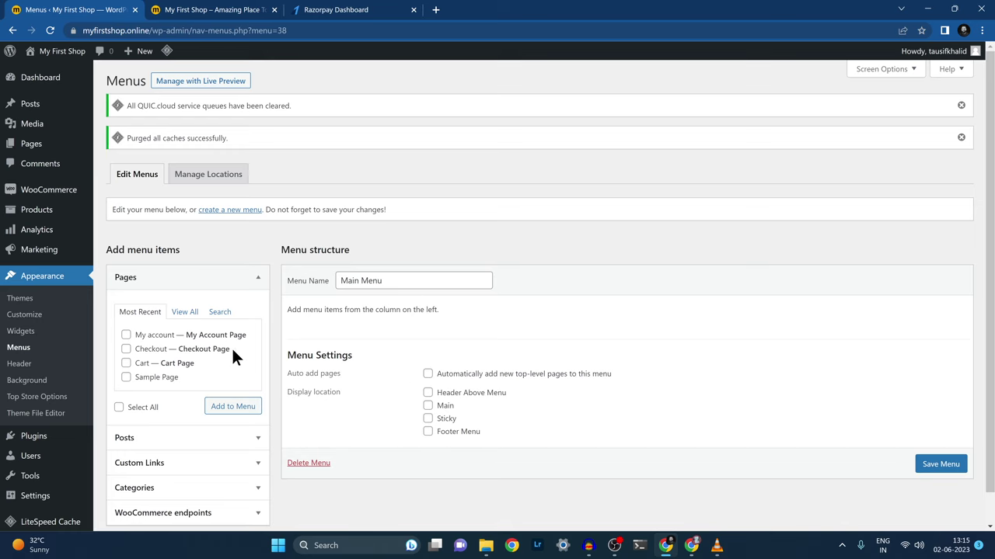
{"action": "scroll", "coordinate": [246, 275], "scroll_direction": "down", "scroll_amount": 1}
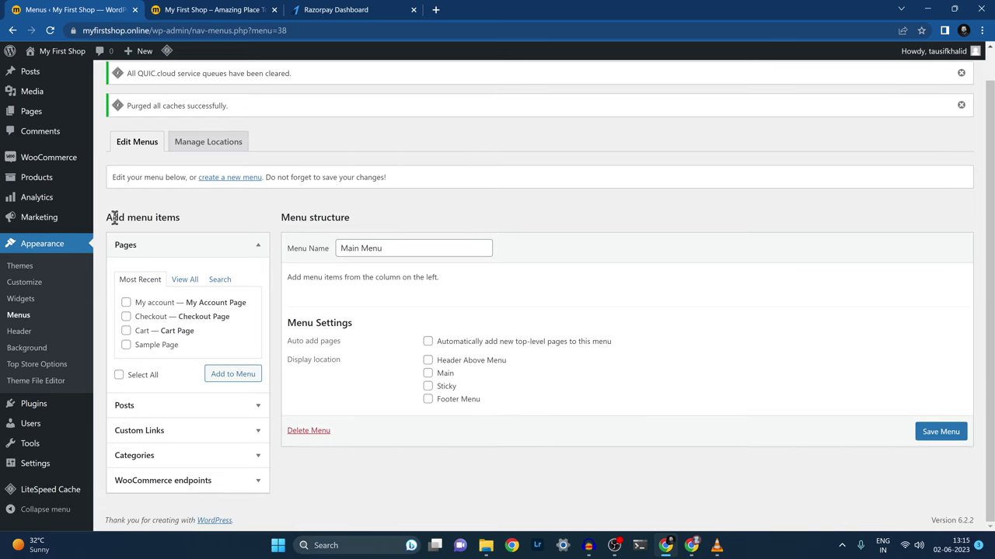
{"action": "left_click_drag", "start_coordinate": [106, 218], "coordinate": [185, 221]}
{"action": "left_click", "coordinate": [259, 245]}
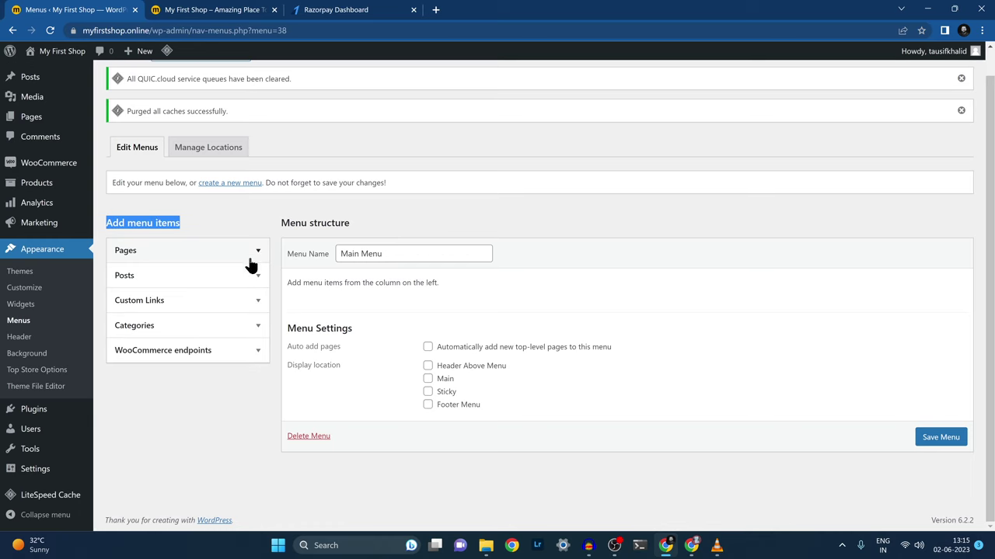
{"action": "left_click", "coordinate": [262, 280]}
{"action": "left_click", "coordinate": [261, 281]}
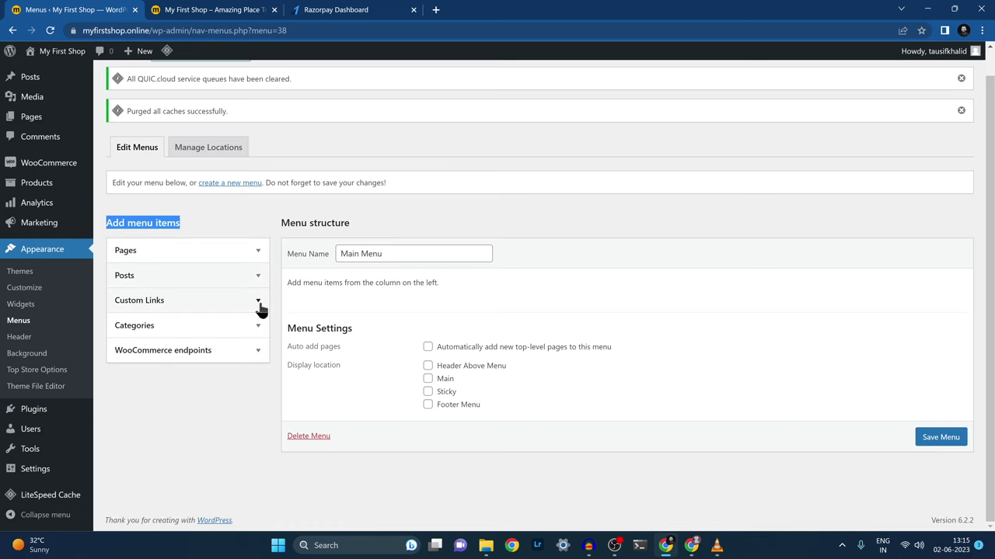
{"action": "left_click", "coordinate": [260, 304]}
{"action": "left_click", "coordinate": [259, 305]}
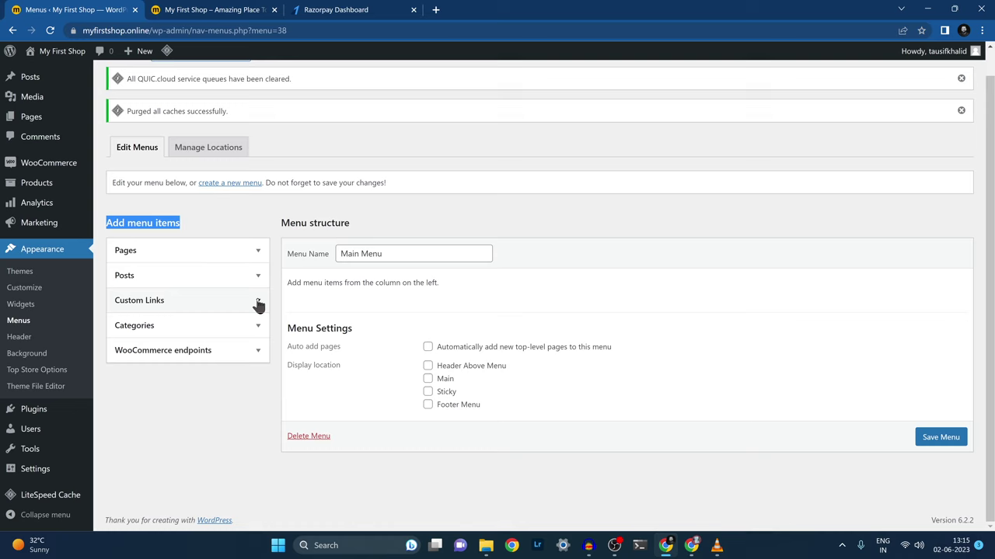
{"action": "left_click", "coordinate": [260, 328]}
{"action": "left_click", "coordinate": [261, 331]}
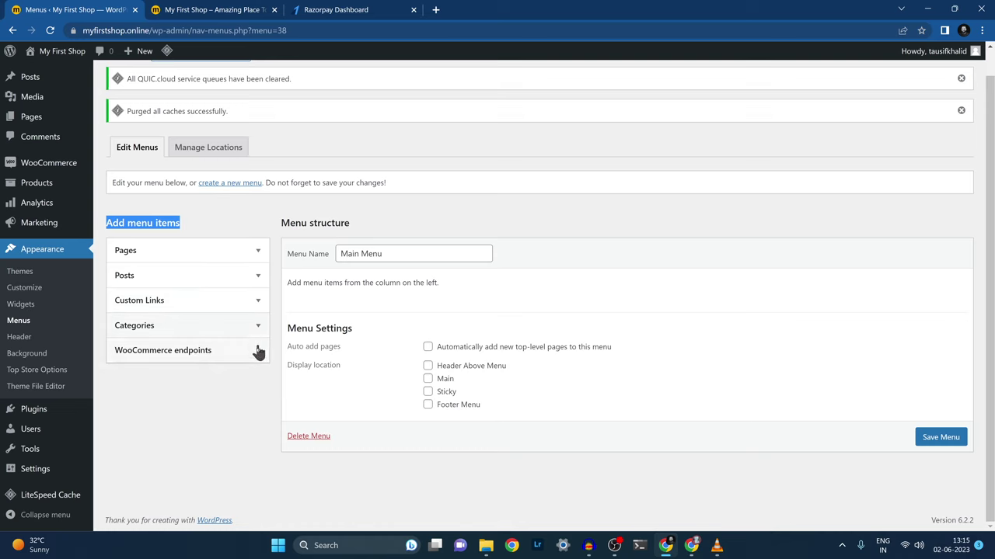
{"action": "left_click", "coordinate": [258, 351]}
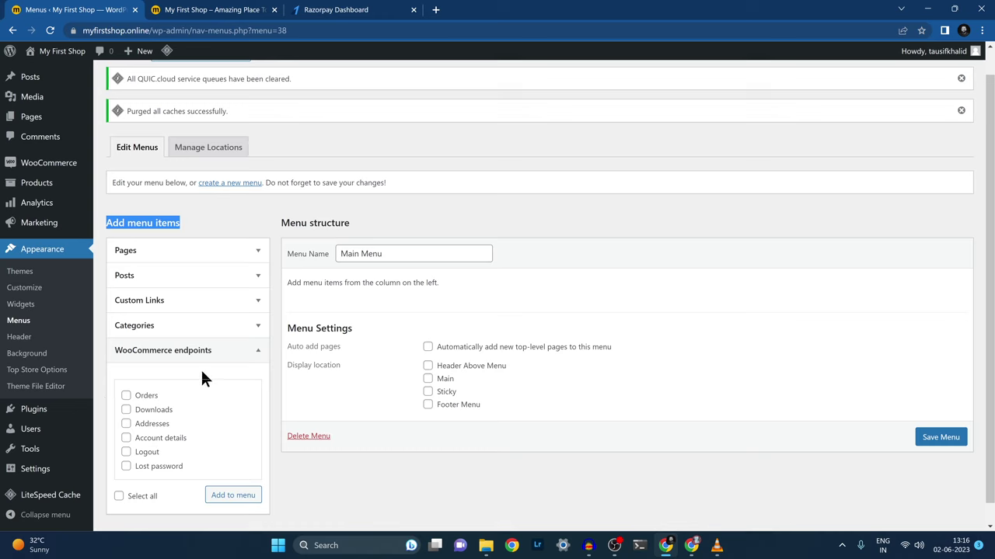
{"action": "left_click", "coordinate": [259, 350]}
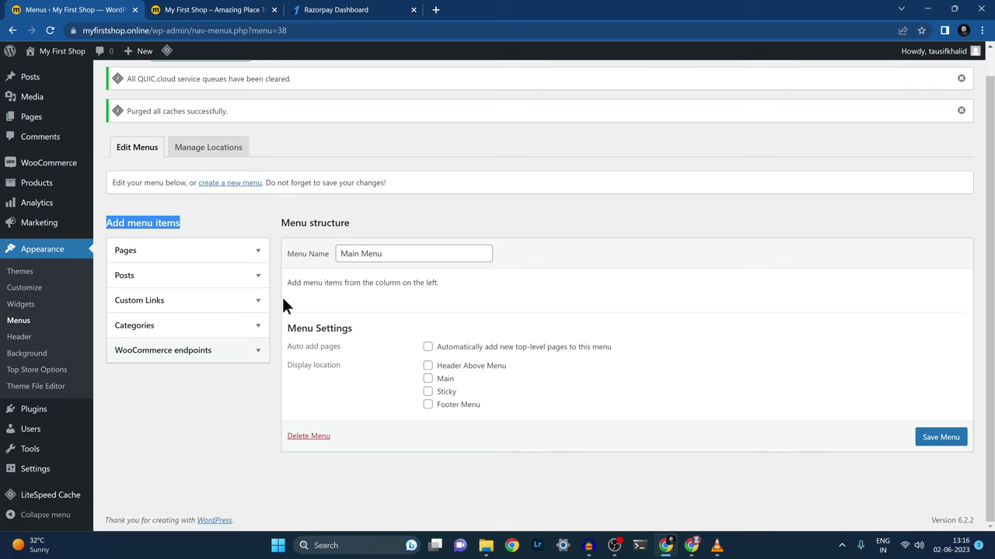
- Add the Shop, Blog and My account pages to Main Menu
{"action": "left_click", "coordinate": [259, 251]}
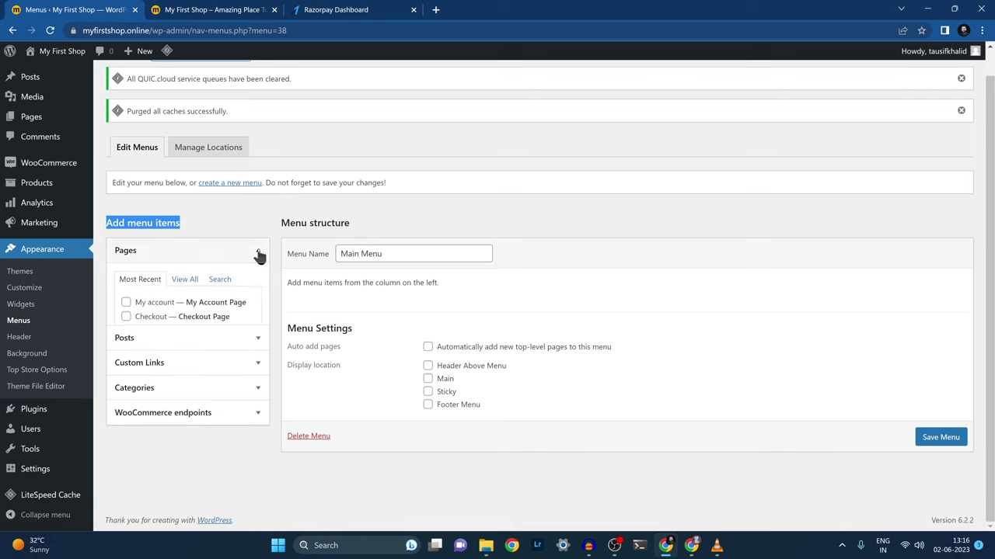
{"action": "left_click", "coordinate": [186, 285]}
{"action": "left_click", "coordinate": [126, 309]}
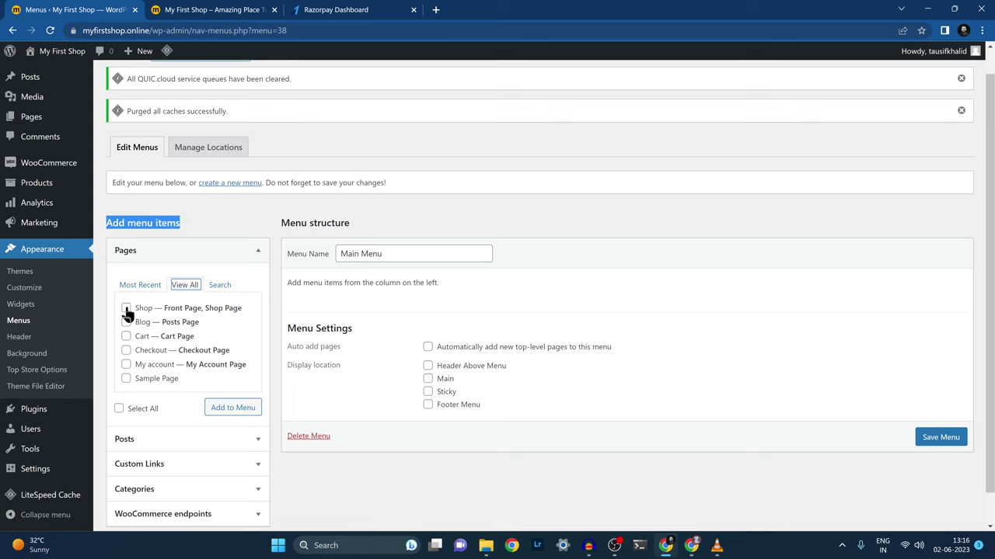
{"action": "left_click", "coordinate": [127, 323]}
{"action": "left_click", "coordinate": [126, 364]}
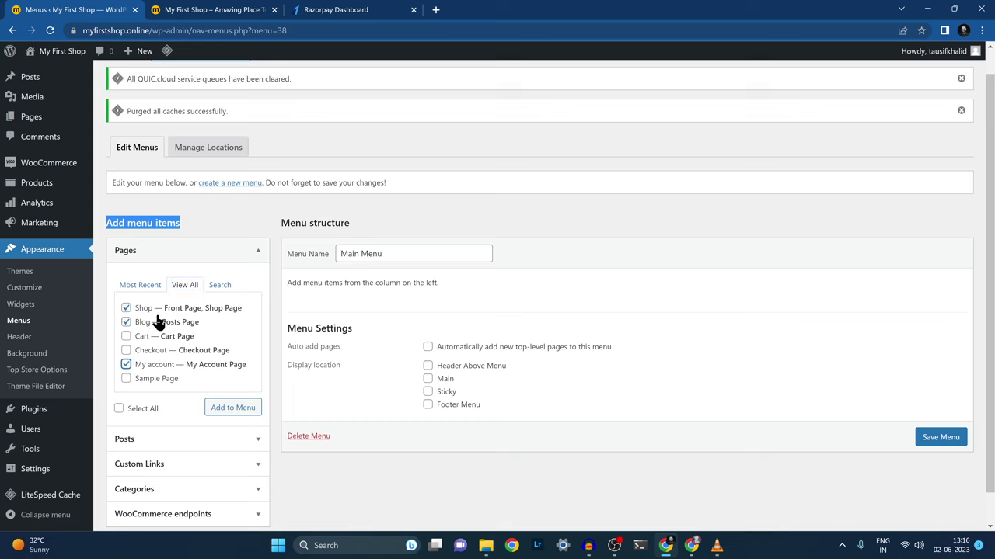
{"action": "left_click", "coordinate": [231, 412]}
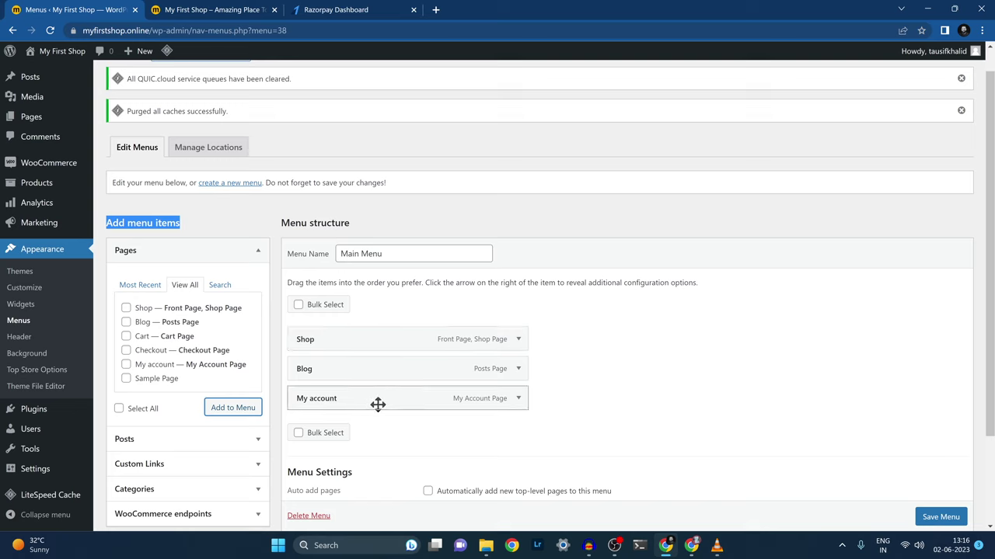
- Review the Shop item's settings and save Main Menu with its three items
{"action": "left_click", "coordinate": [519, 339]}
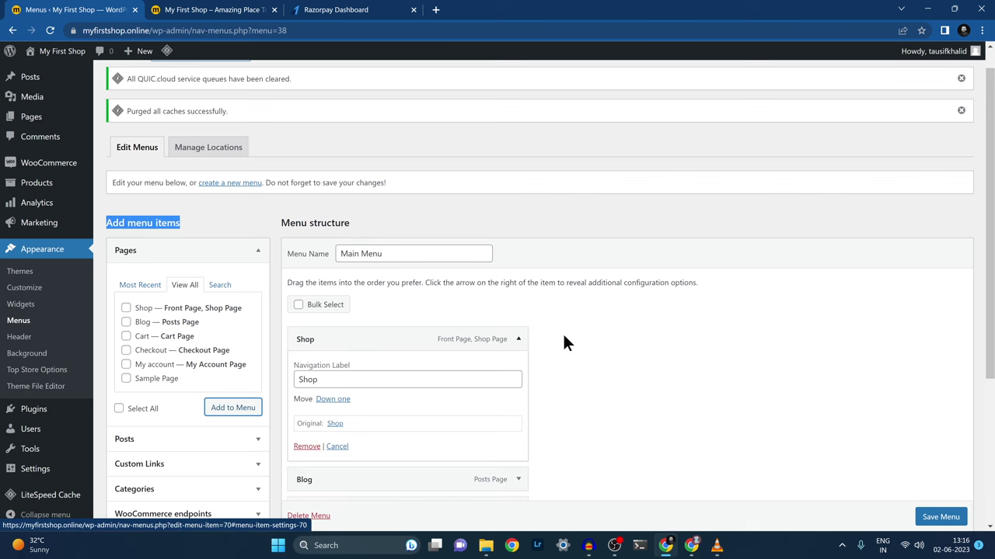
{"action": "scroll", "coordinate": [575, 330], "scroll_direction": "down", "scroll_amount": 3}
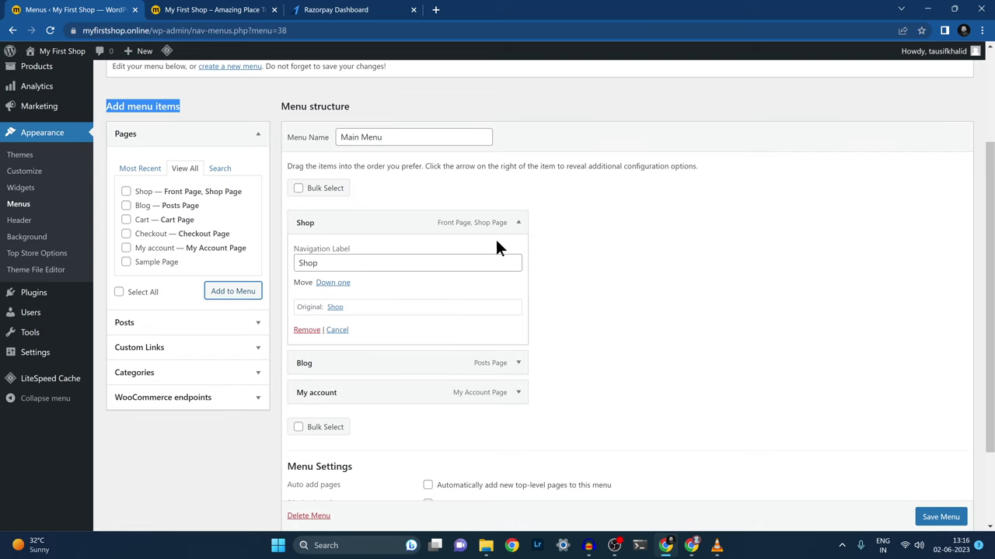
{"action": "left_click", "coordinate": [514, 225]}
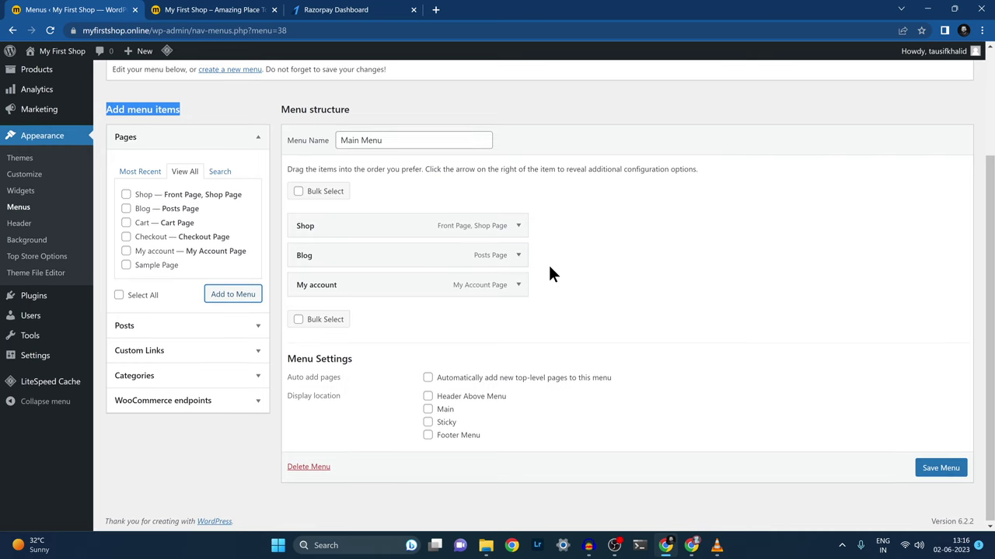
{"action": "scroll", "coordinate": [547, 262], "scroll_direction": "up", "scroll_amount": 3}
{"action": "left_click", "coordinate": [392, 259]}
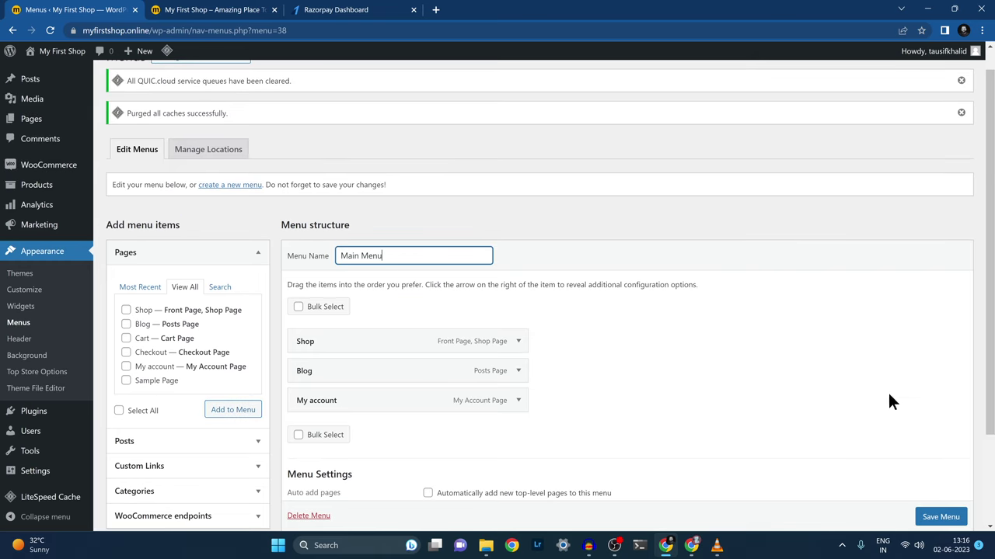
{"action": "left_click", "coordinate": [941, 518]}
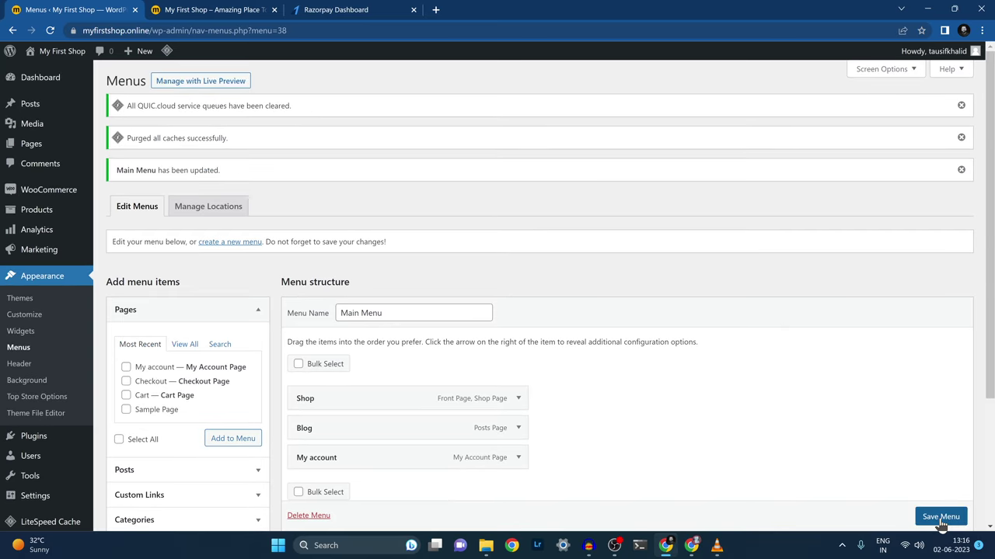
{"action": "left_click", "coordinate": [941, 519]}
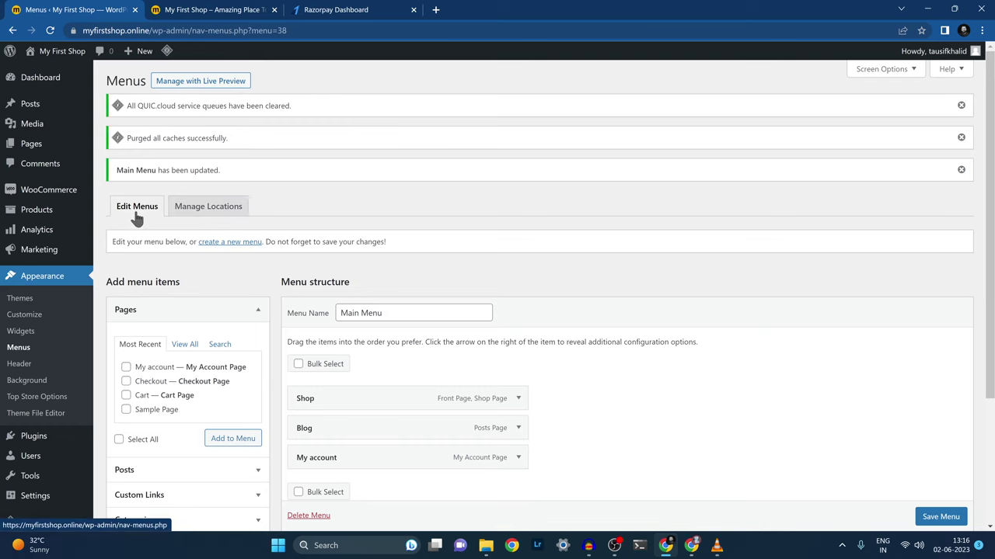
- Open Manage Locations and compare its settings with the storefront's current navigation
{"action": "left_click", "coordinate": [207, 211]}
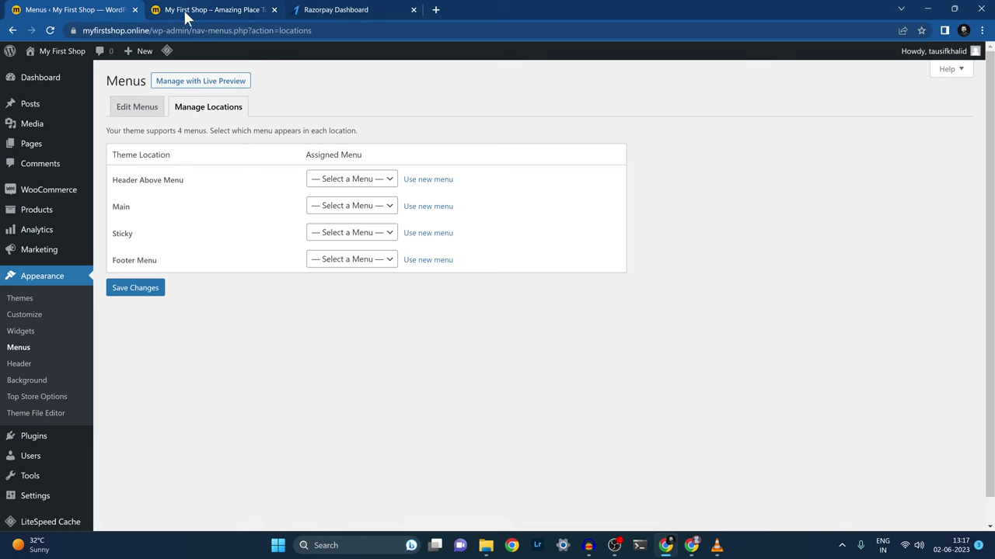
{"action": "left_click", "coordinate": [208, 11]}
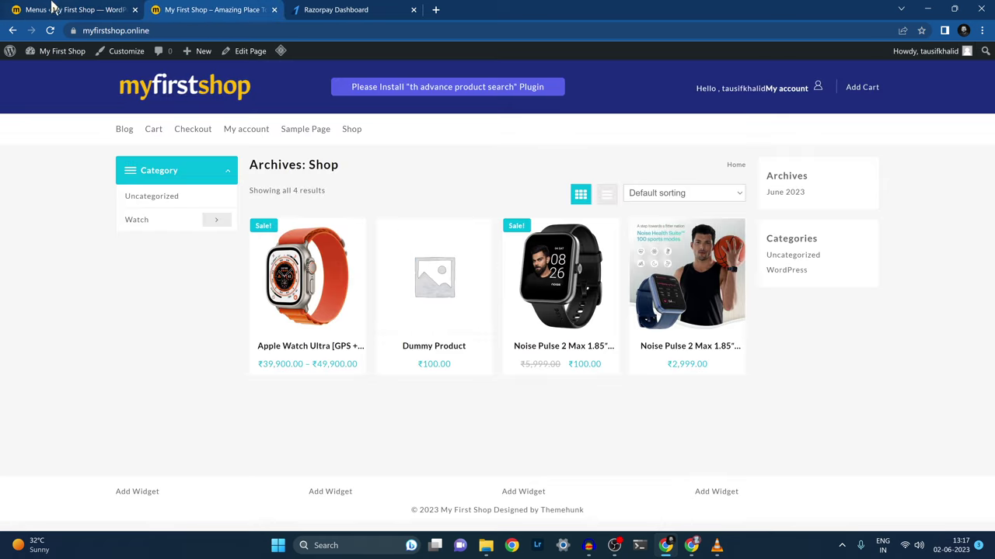
{"action": "left_click", "coordinate": [90, 9]}
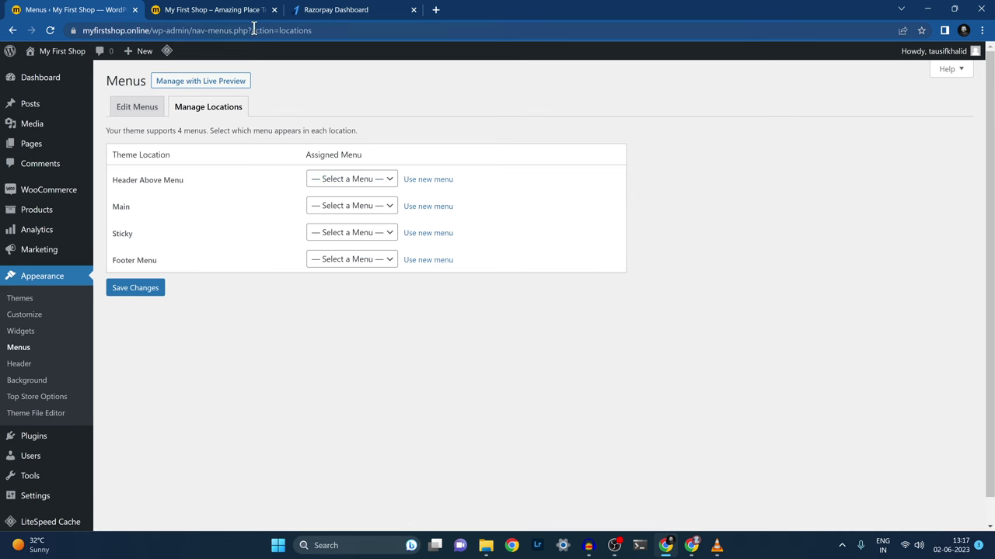
{"action": "left_click", "coordinate": [237, 10]}
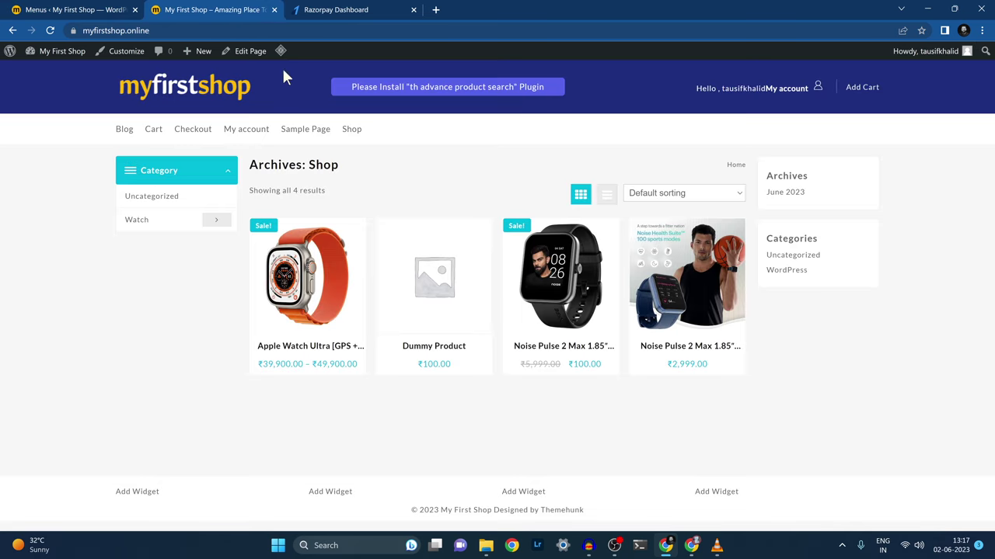
{"action": "left_click", "coordinate": [105, 10]}
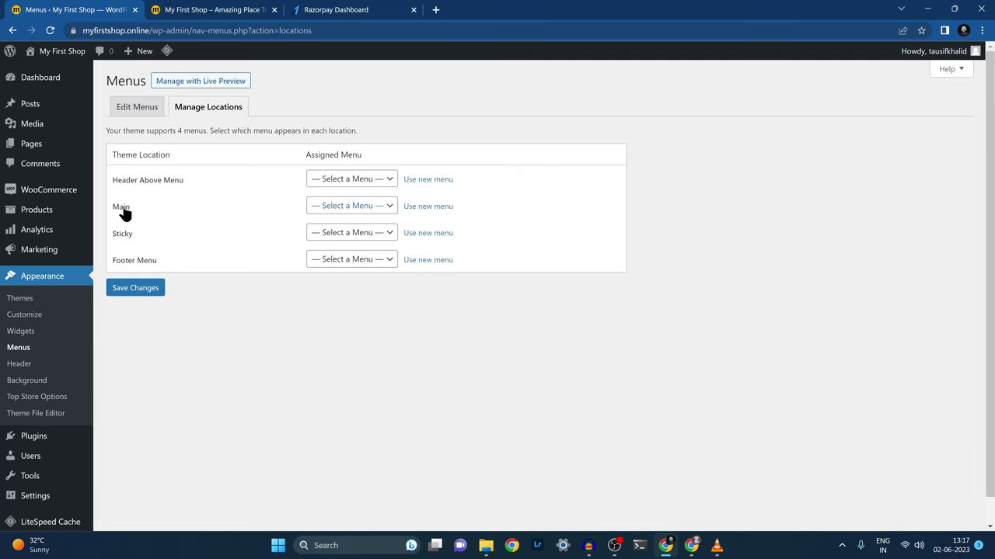
{"action": "left_click", "coordinate": [349, 206]}
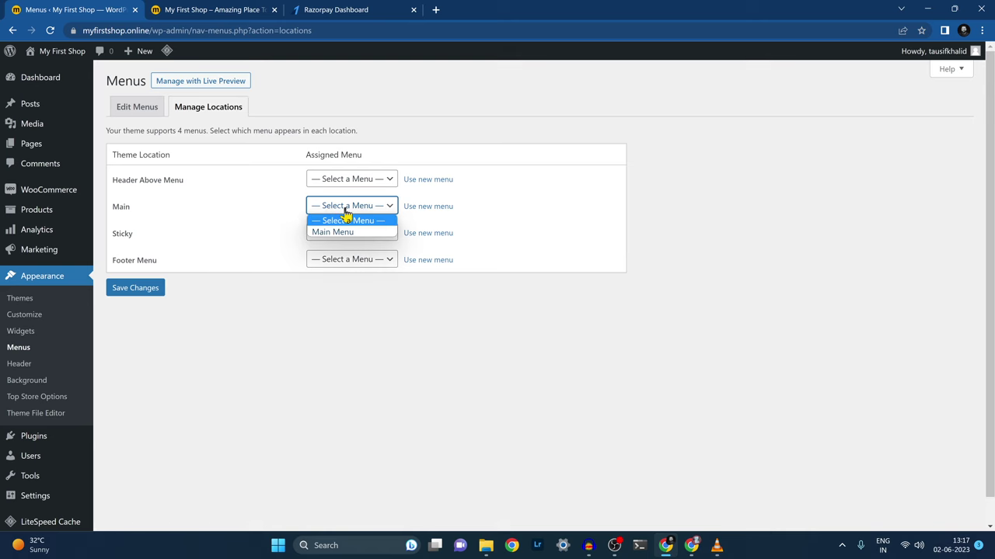
{"action": "left_click", "coordinate": [104, 216]}
{"action": "left_click", "coordinate": [210, 10]}
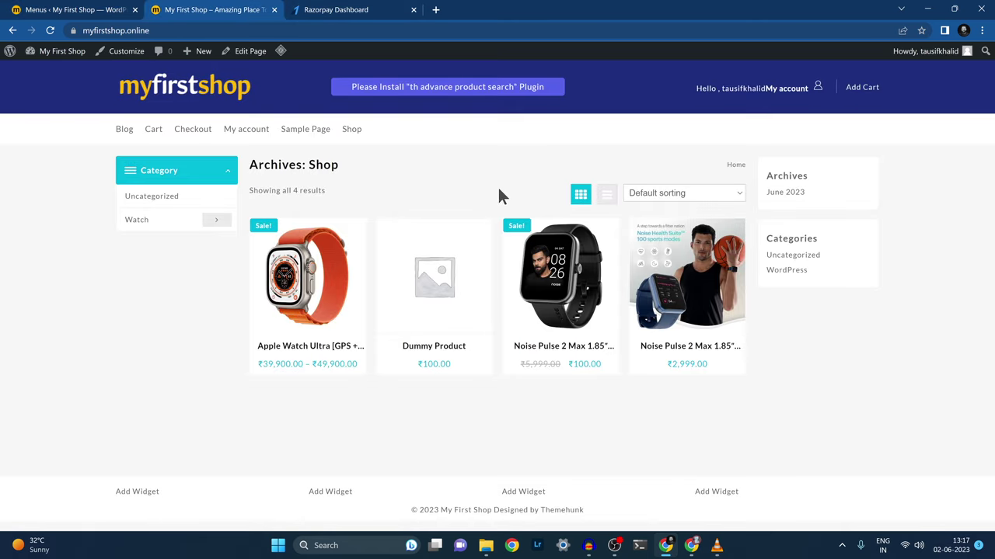
{"action": "left_click", "coordinate": [93, 9]}
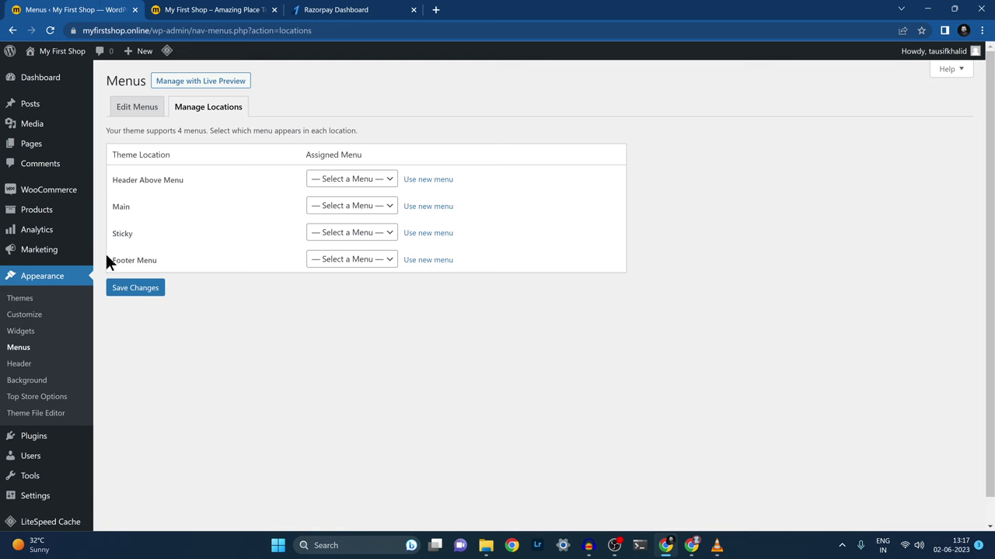
{"action": "left_click", "coordinate": [200, 9]}
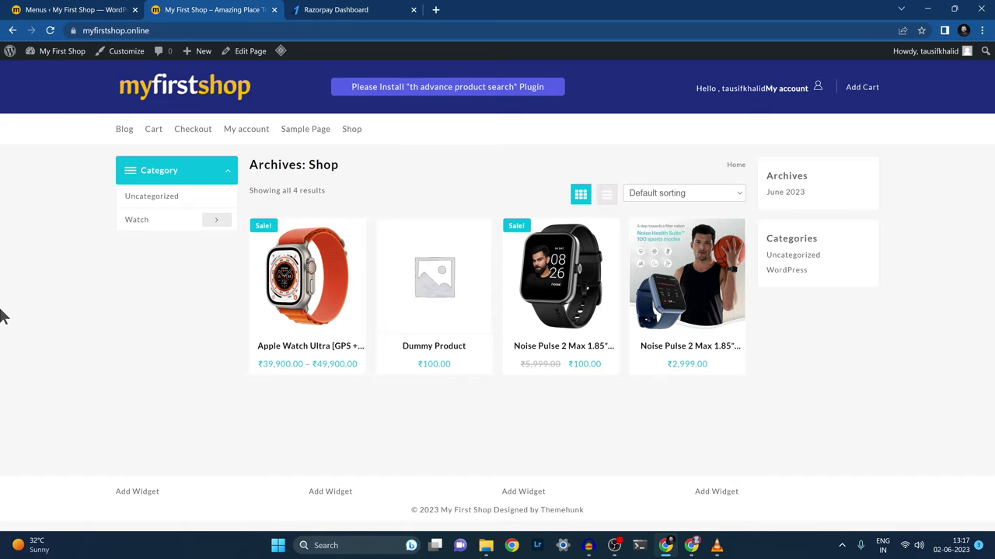
{"action": "left_click", "coordinate": [47, 10]}
{"action": "scroll", "coordinate": [366, 233], "scroll_direction": "down", "scroll_amount": 2}
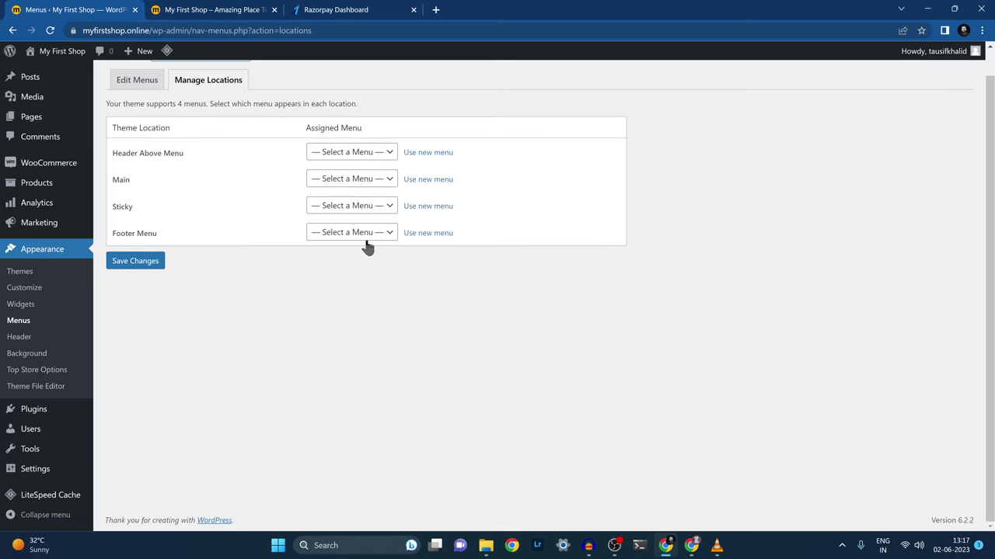
- Set Main Menu for Header Above Menu, Main, Sticky and Footer Menu, save, and reload the storefront
{"action": "left_click", "coordinate": [363, 154]}
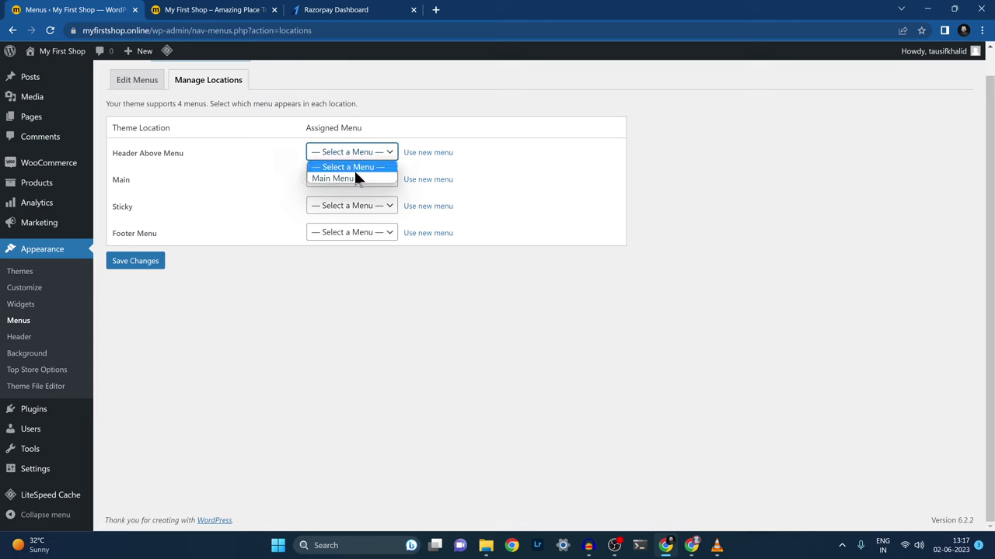
{"action": "left_click", "coordinate": [354, 178]}
{"action": "left_click", "coordinate": [355, 181]}
{"action": "left_click", "coordinate": [359, 205]}
{"action": "left_click", "coordinate": [361, 210]}
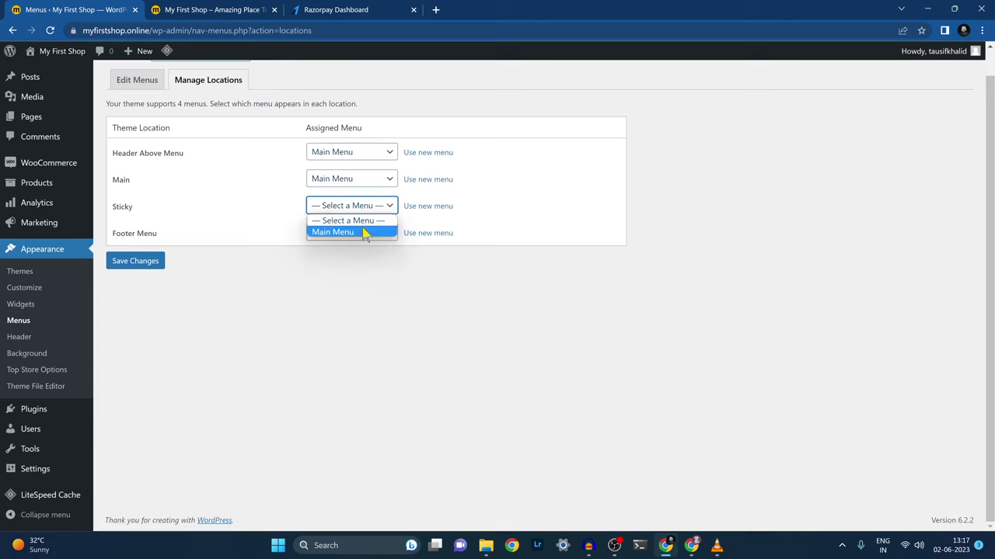
{"action": "left_click", "coordinate": [365, 230]}
{"action": "left_click", "coordinate": [362, 234]}
{"action": "left_click", "coordinate": [366, 257]}
{"action": "left_click", "coordinate": [136, 265]}
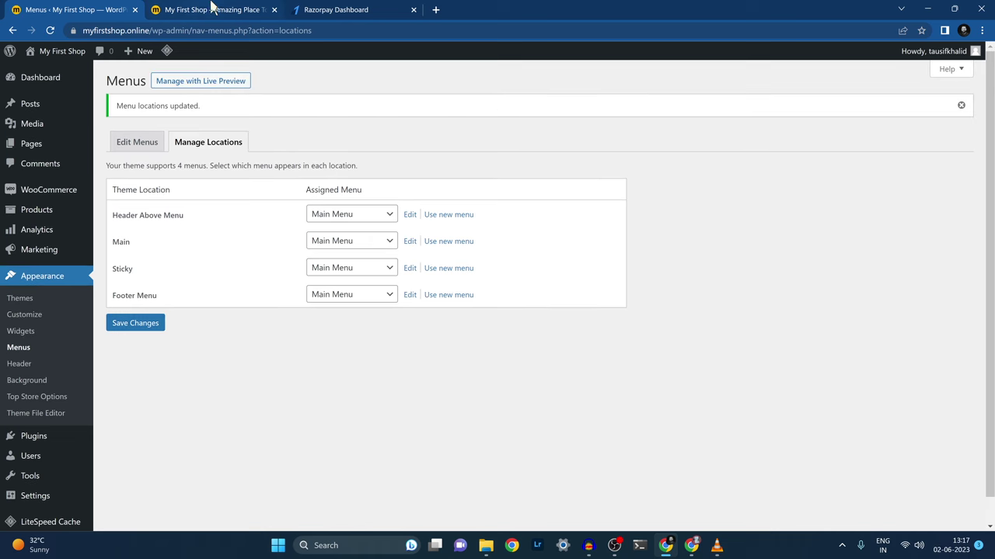
{"action": "left_click", "coordinate": [211, 8]}
{"action": "left_click", "coordinate": [44, 32]}
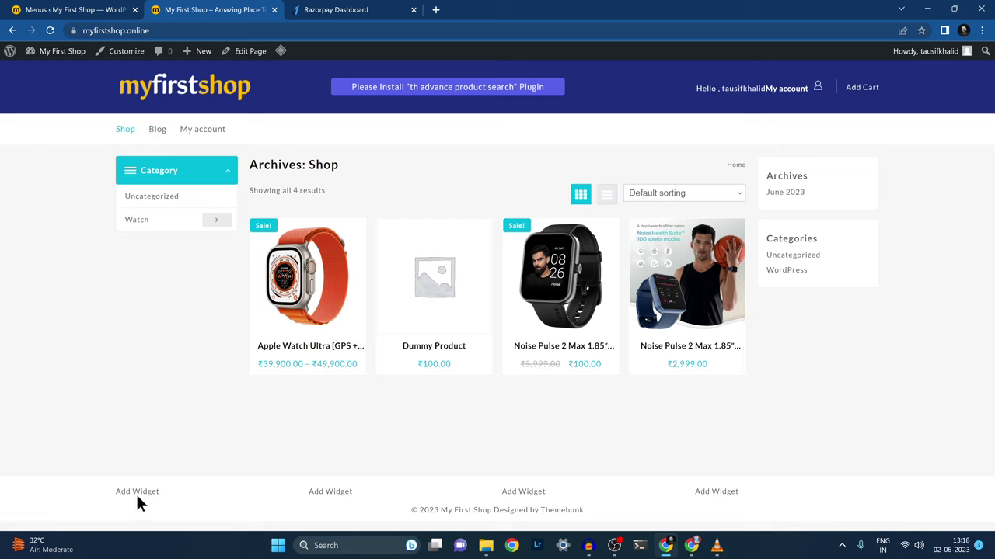
- After checking the Shop, Blog, My account storefront menu, return to the Menus admin page
{"action": "mouse_move", "coordinate": [481, 326]}
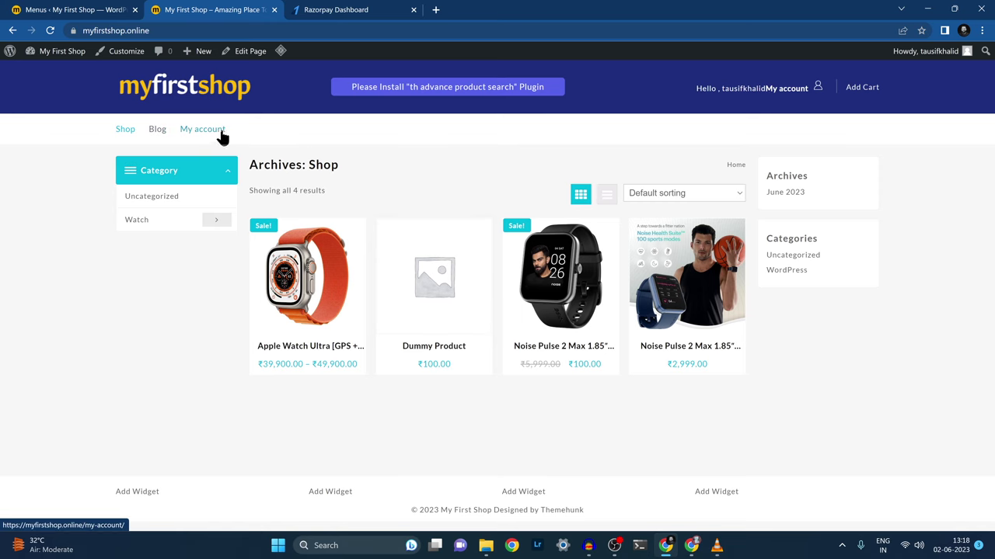
{"action": "left_click", "coordinate": [84, 14]}
- Open Main Menu for editing and look over the Categories panel and the My account item
{"action": "left_click", "coordinate": [146, 143]}
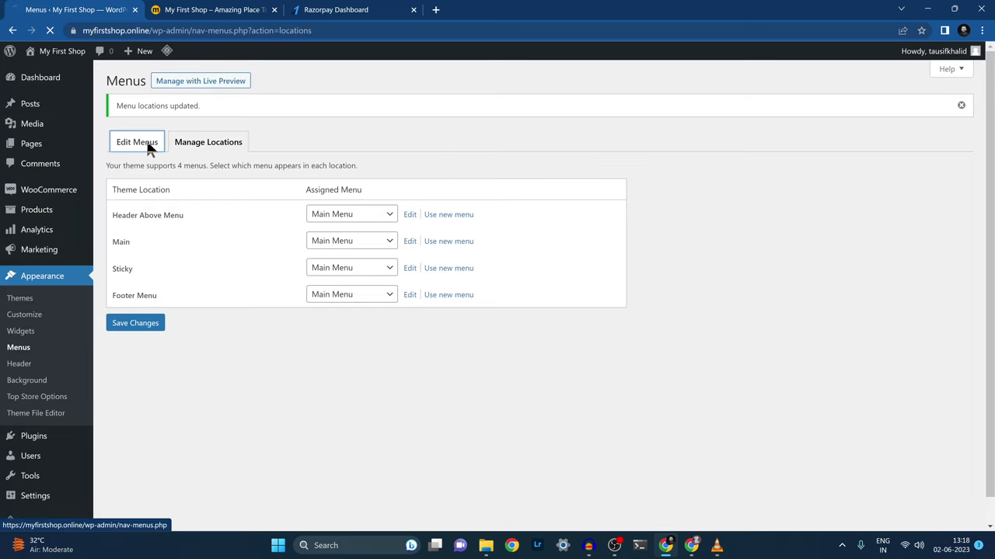
{"action": "scroll", "coordinate": [418, 377], "scroll_direction": "down", "scroll_amount": 2}
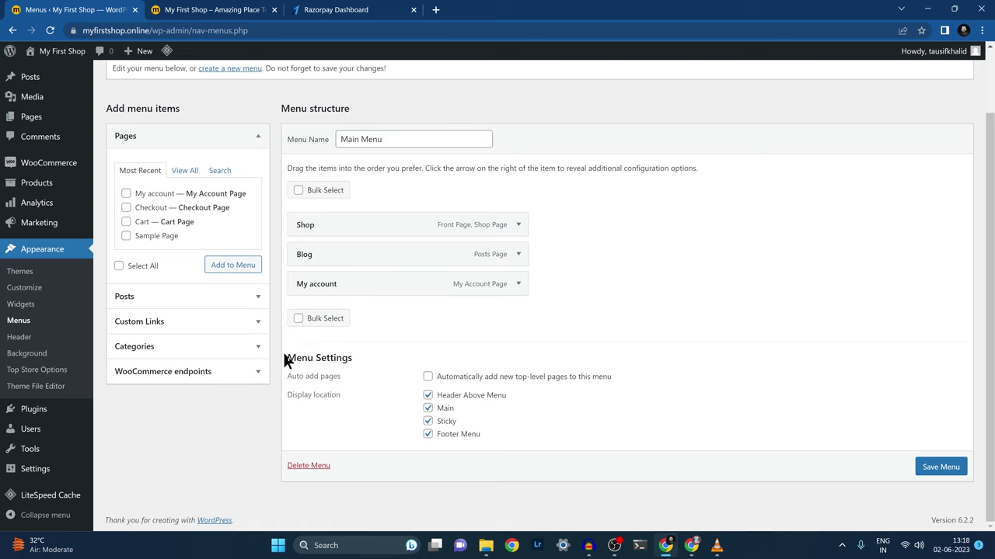
{"action": "left_click", "coordinate": [248, 348]}
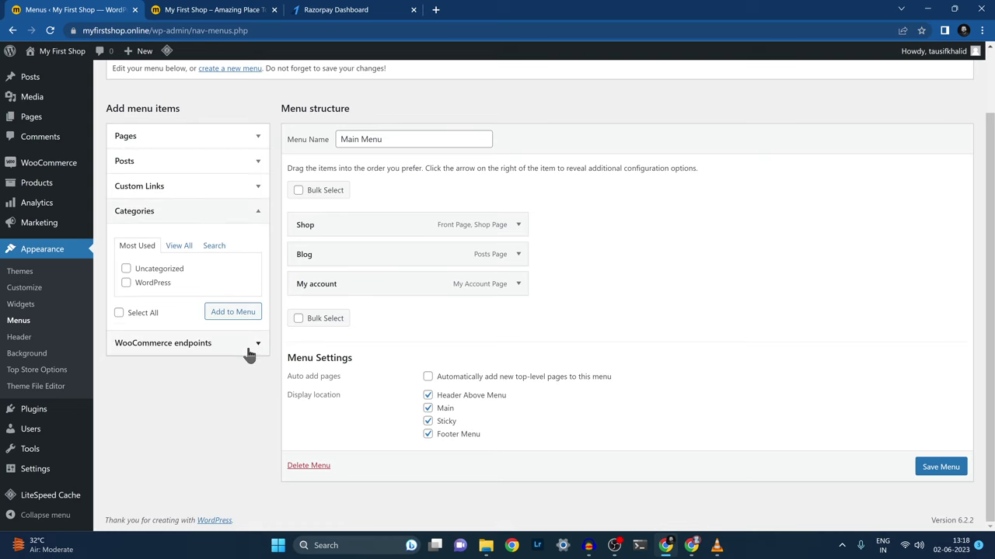
{"action": "left_click", "coordinate": [180, 247]}
{"action": "left_click", "coordinate": [155, 247]}
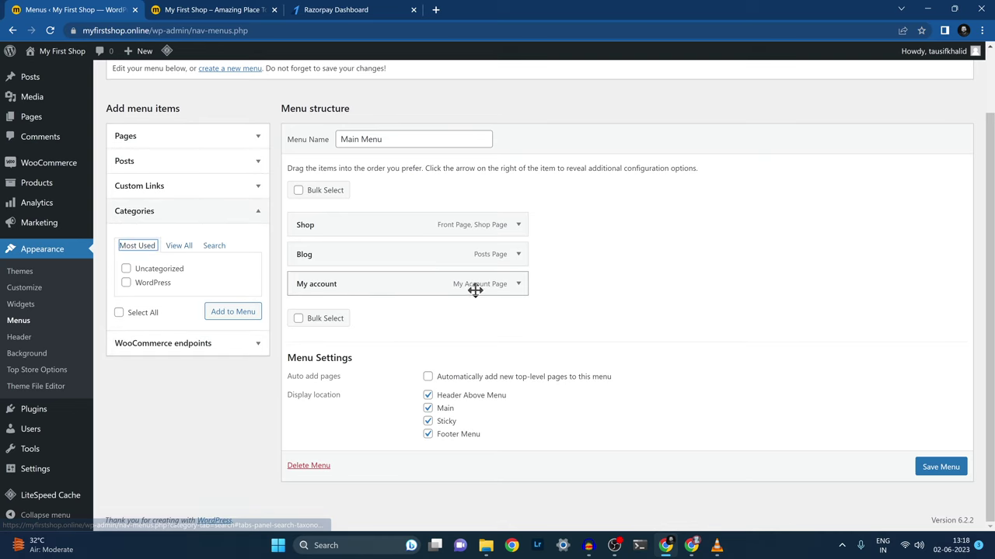
{"action": "left_click", "coordinate": [519, 284]}
{"action": "left_click", "coordinate": [519, 285]}
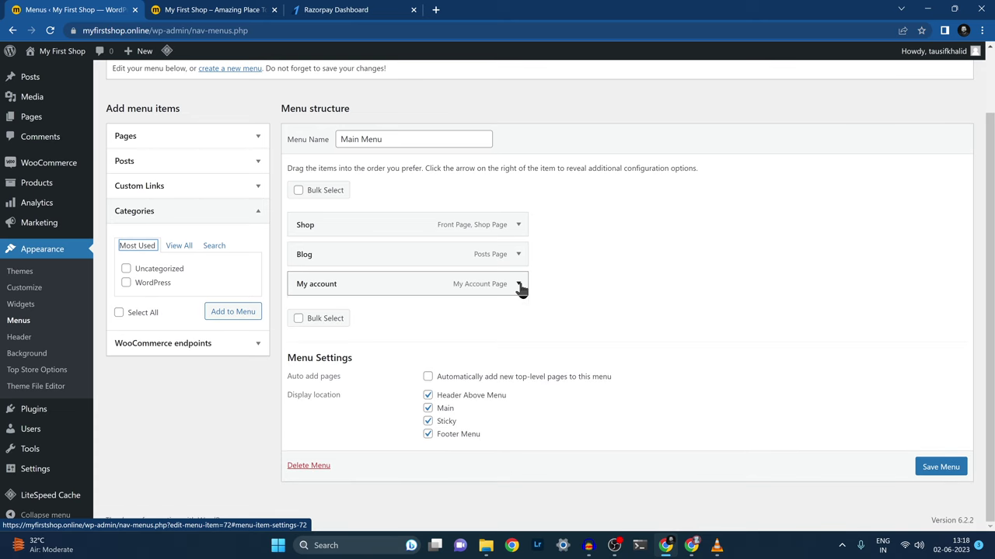
- Add the Orders and Downloads WooCommerce endpoints to Main Menu, save, and check the storefront
{"action": "left_click", "coordinate": [257, 345]}
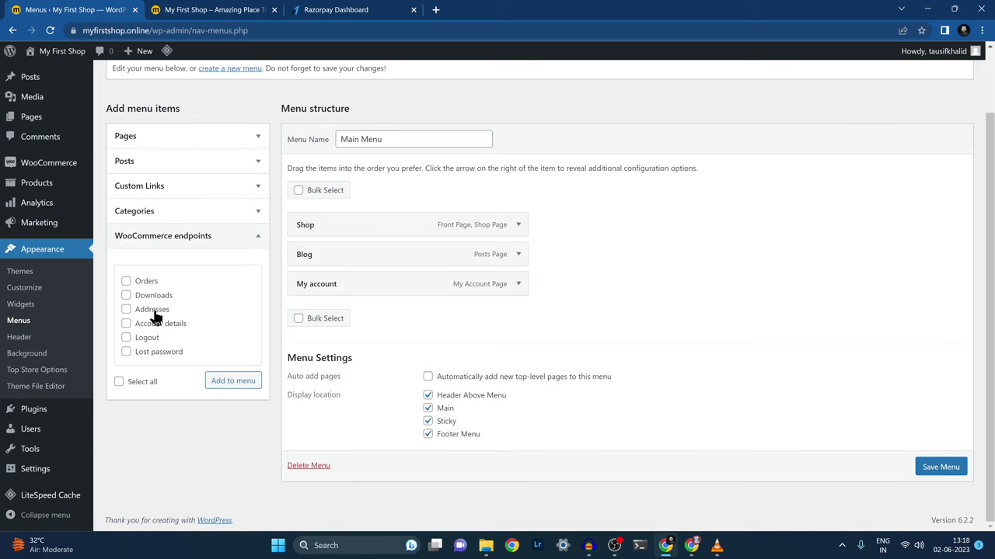
{"action": "left_click", "coordinate": [128, 283]}
{"action": "left_click", "coordinate": [129, 297]}
{"action": "left_click", "coordinate": [231, 380]}
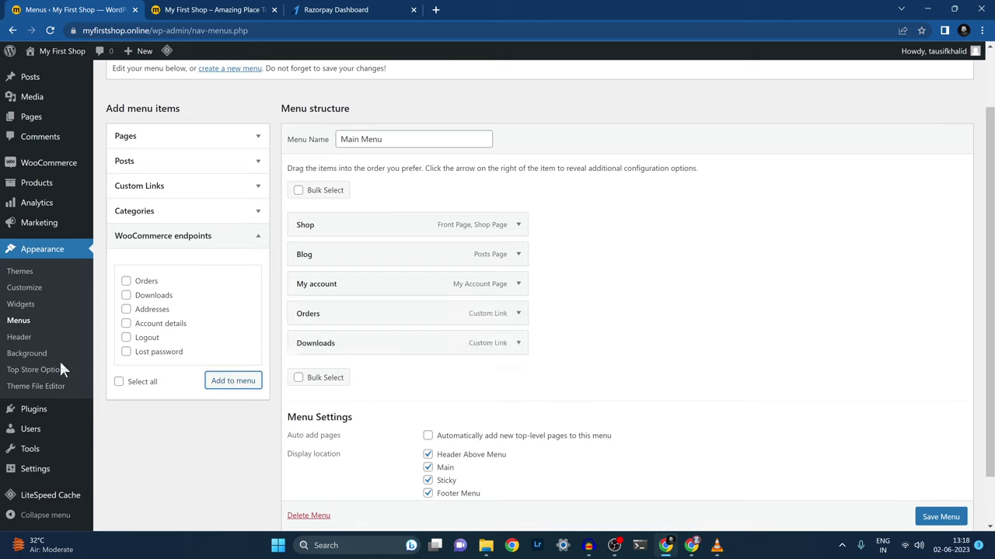
{"action": "left_click", "coordinate": [938, 517]}
{"action": "scroll", "coordinate": [937, 522], "scroll_direction": "down", "scroll_amount": 1}
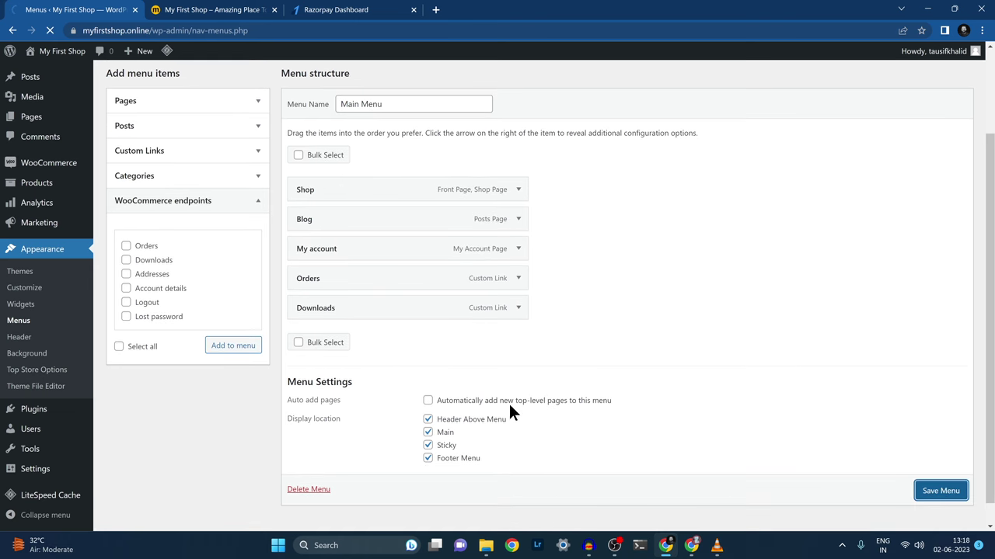
{"action": "left_click", "coordinate": [221, 9]}
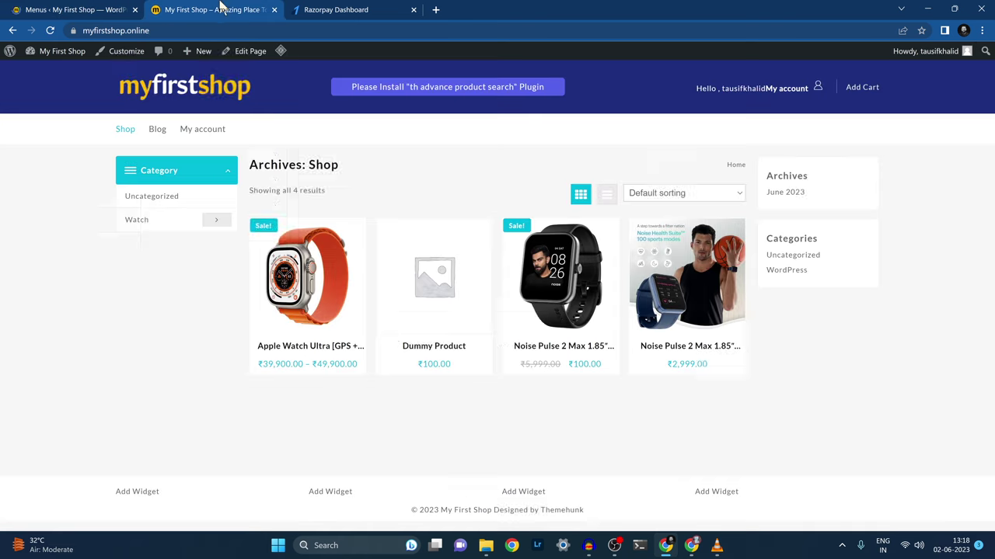
{"action": "left_click", "coordinate": [51, 31]}
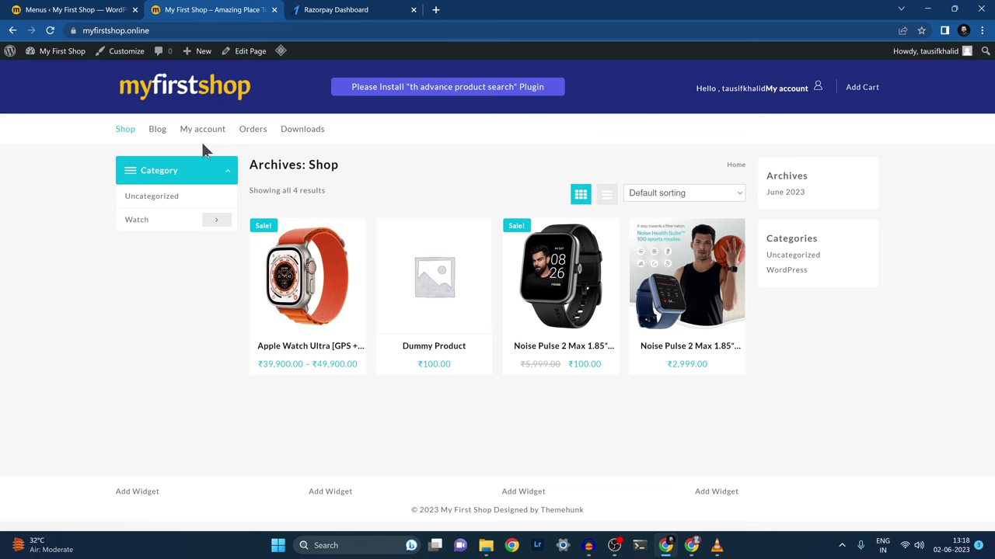
{"action": "left_click", "coordinate": [89, 9]}
- Nest Orders and Downloads as sibling sub-items under My account, save, and view the storefront dropdown
{"action": "scroll", "coordinate": [645, 315], "scroll_direction": "down", "scroll_amount": 2}
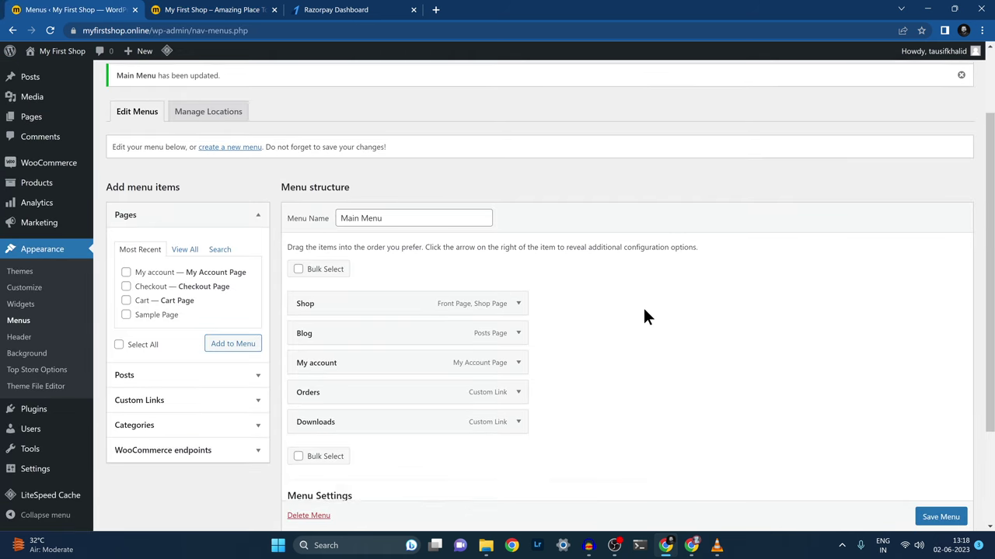
{"action": "scroll", "coordinate": [644, 311], "scroll_direction": "down", "scroll_amount": 2}
{"action": "left_click_drag", "start_coordinate": [371, 319], "coordinate": [341, 288]}
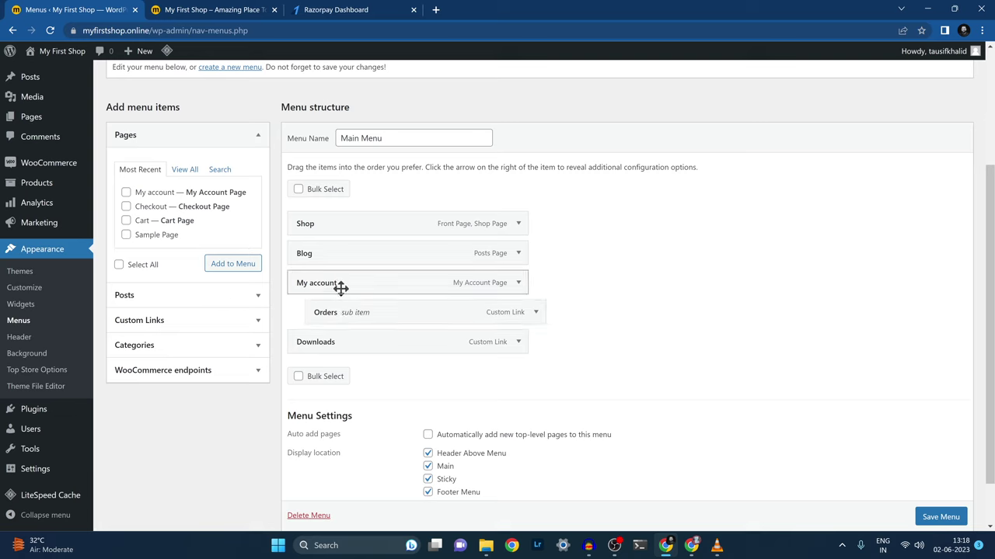
{"action": "left_click_drag", "start_coordinate": [333, 344], "coordinate": [364, 349]}
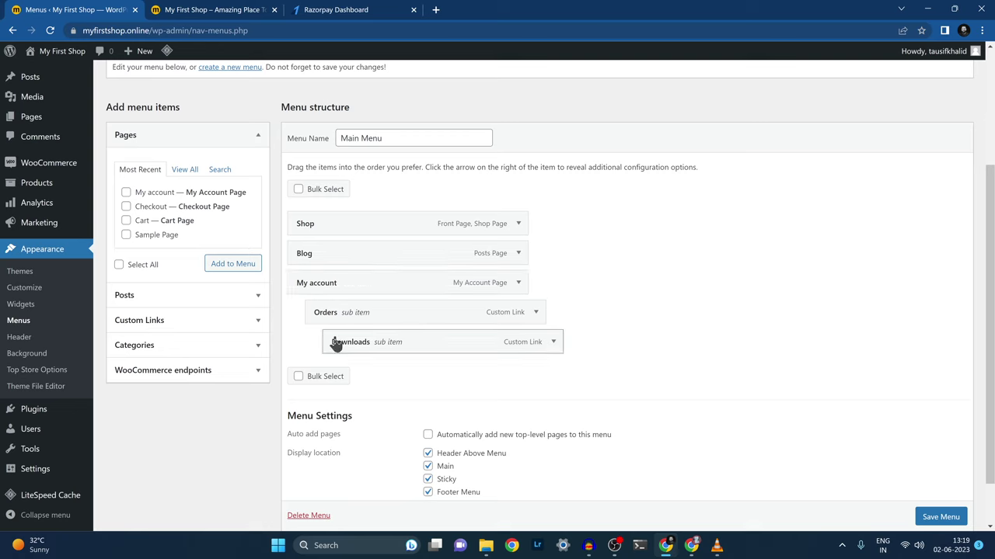
{"action": "left_click_drag", "start_coordinate": [336, 345], "coordinate": [358, 337]}
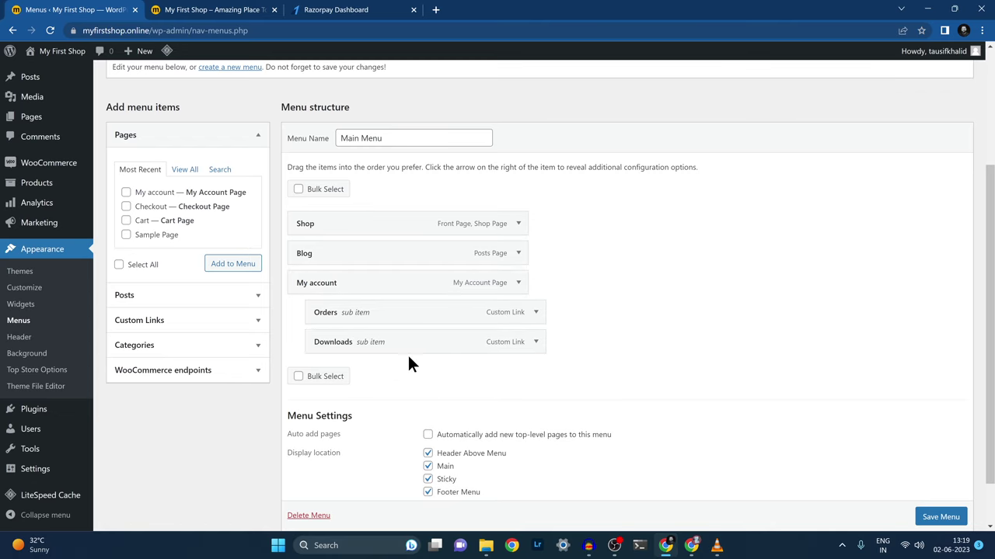
{"action": "scroll", "coordinate": [947, 506], "scroll_direction": "down", "scroll_amount": 1}
{"action": "left_click", "coordinate": [941, 491]}
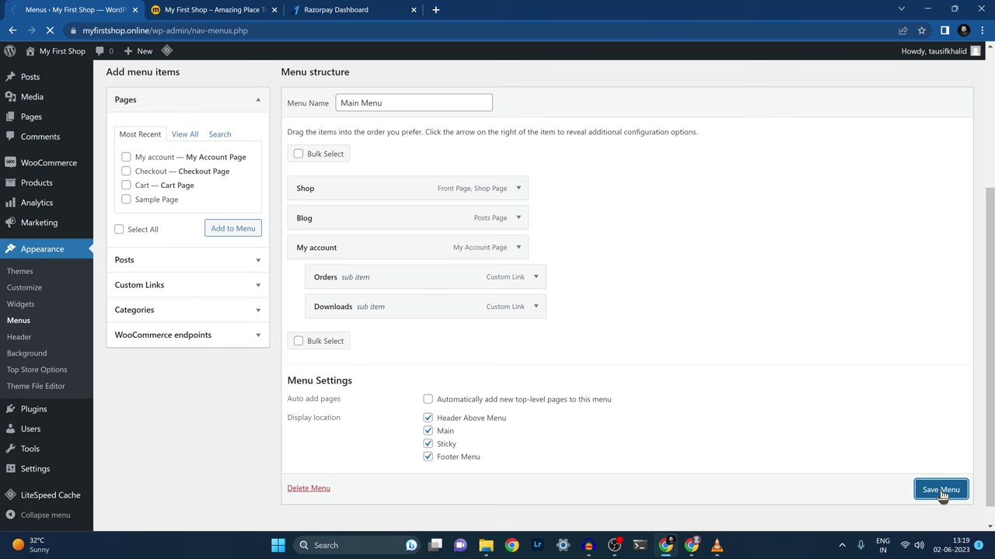
{"action": "left_click", "coordinate": [212, 9]}
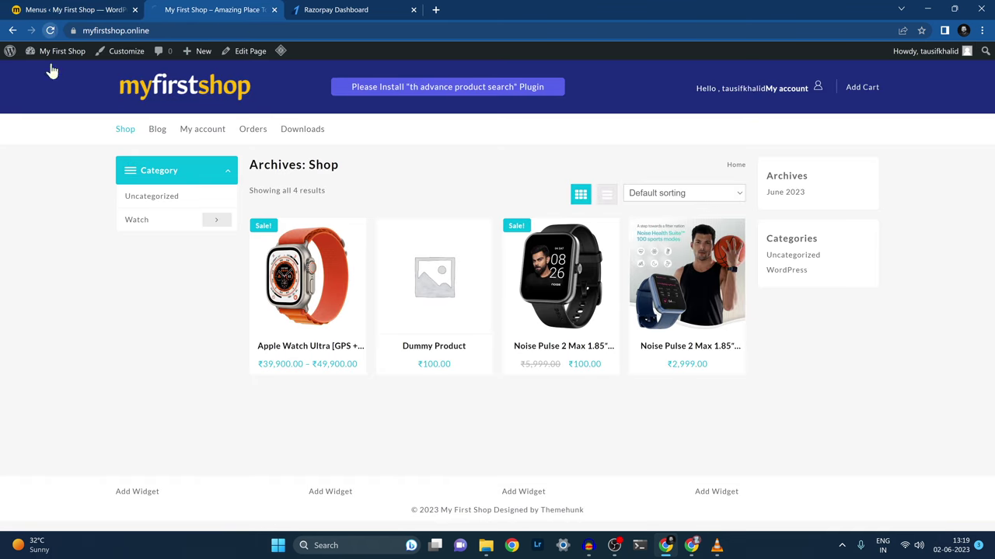
{"action": "left_click", "coordinate": [50, 30]}
{"action": "mouse_move", "coordinate": [215, 134]}
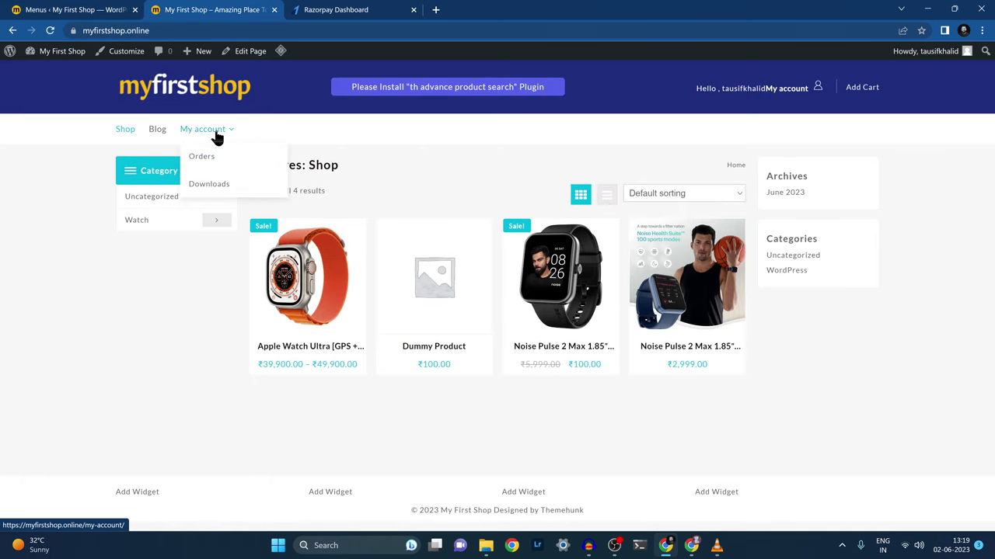
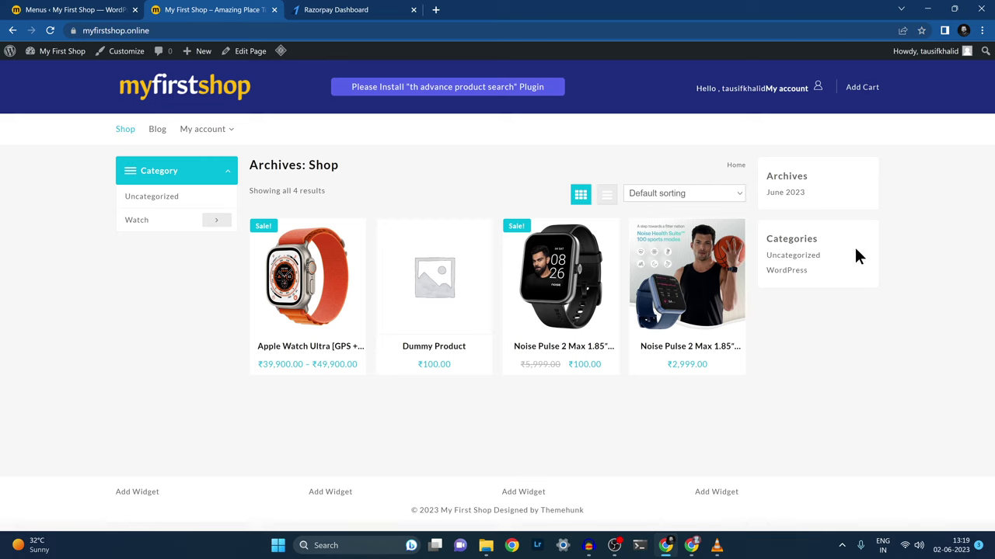
- Highlight and clear the shop page's Archives and Categories text, then return to the Menus admin tab
{"action": "left_click_drag", "start_coordinate": [762, 160], "coordinate": [787, 259]}
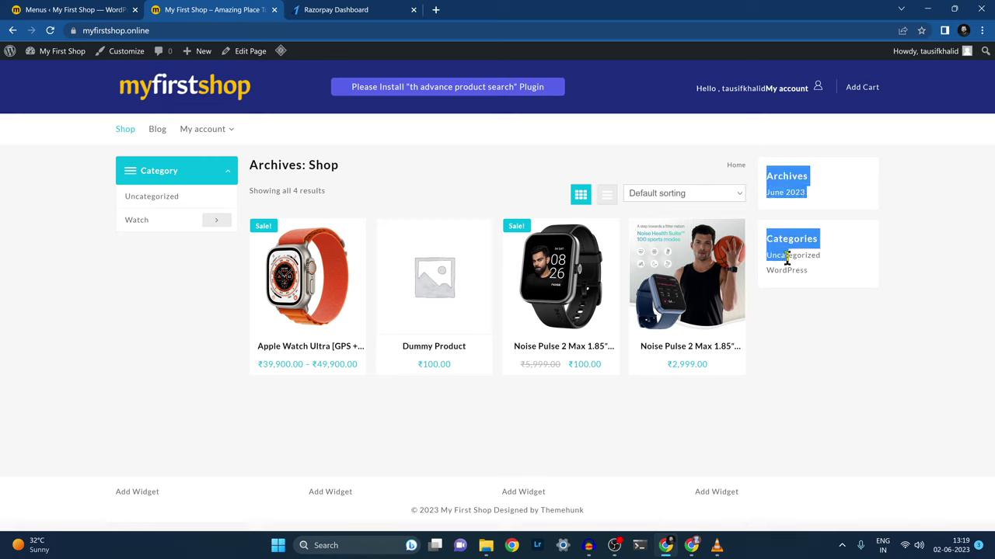
{"action": "left_click", "coordinate": [819, 222]}
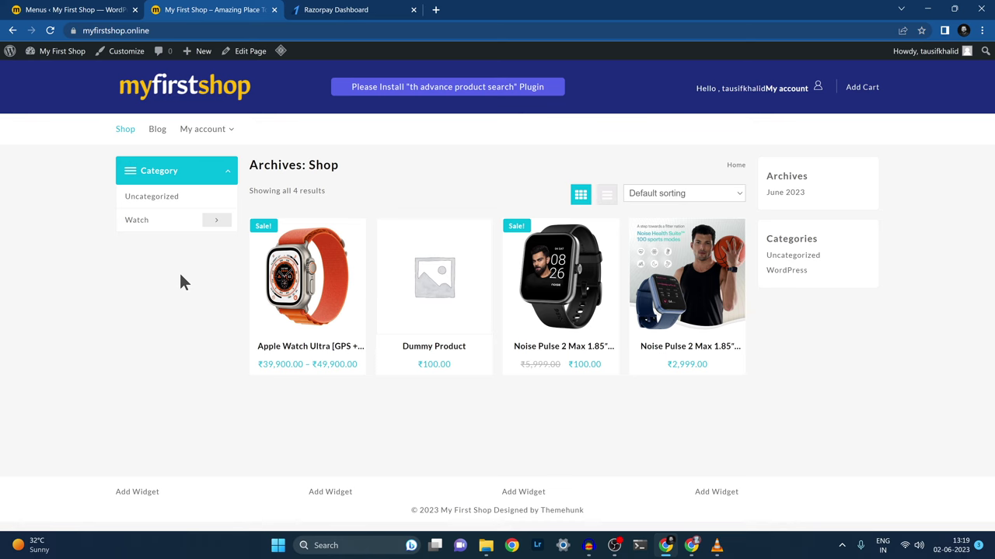
{"action": "left_click", "coordinate": [97, 10]}
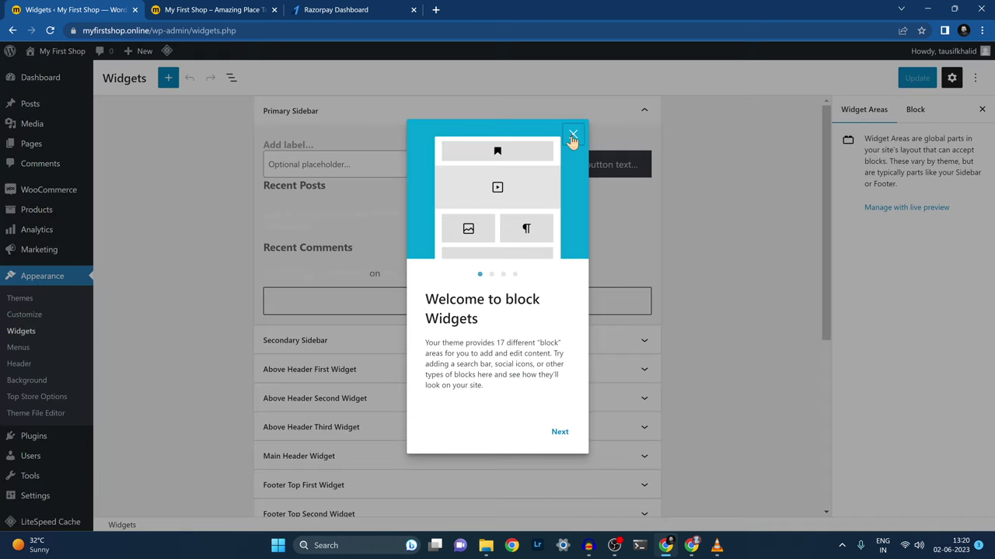
- Open Appearance > Widgets, collapse Primary Sidebar and scroll through the widget areas
{"action": "left_click", "coordinate": [574, 138]}
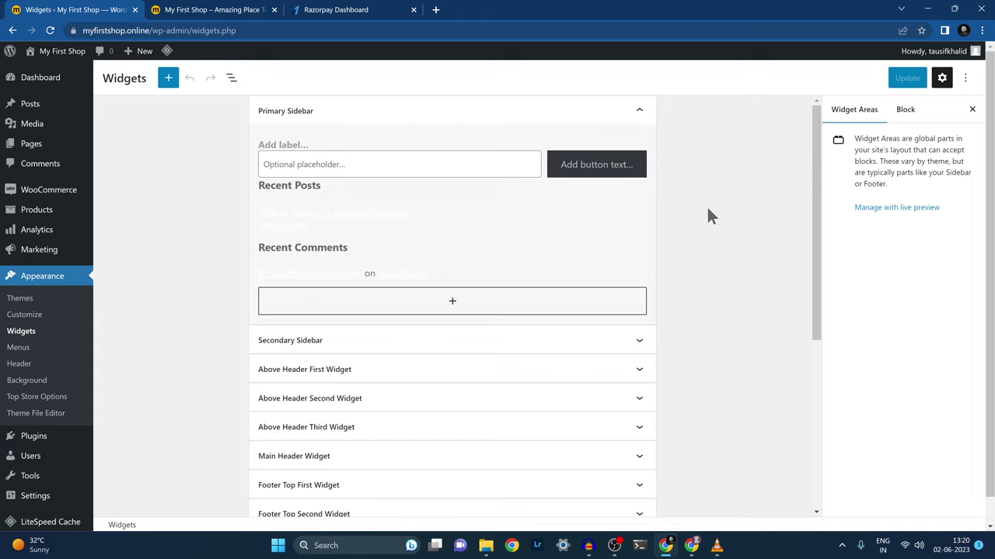
{"action": "left_click", "coordinate": [637, 113]}
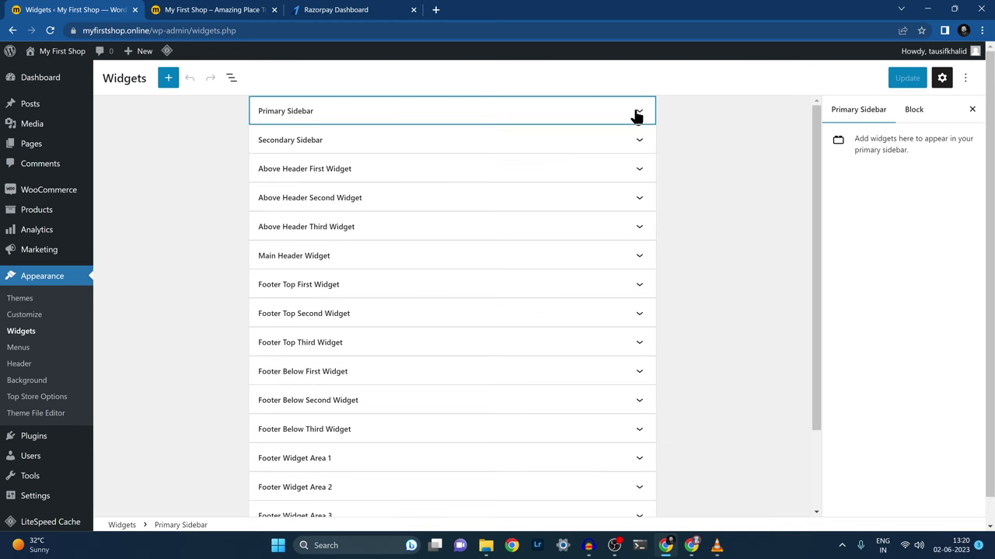
{"action": "scroll", "coordinate": [509, 279], "scroll_direction": "down", "scroll_amount": 2}
{"action": "scroll", "coordinate": [509, 278], "scroll_direction": "up", "scroll_amount": 2}
{"action": "scroll", "coordinate": [523, 267], "scroll_direction": "down", "scroll_amount": 2}
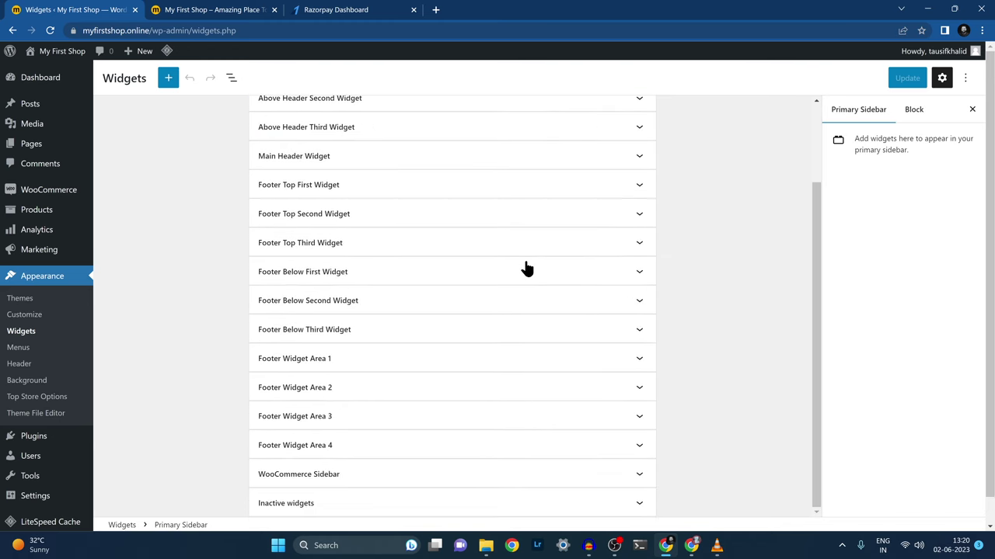
{"action": "scroll", "coordinate": [526, 268], "scroll_direction": "up", "scroll_amount": 2}
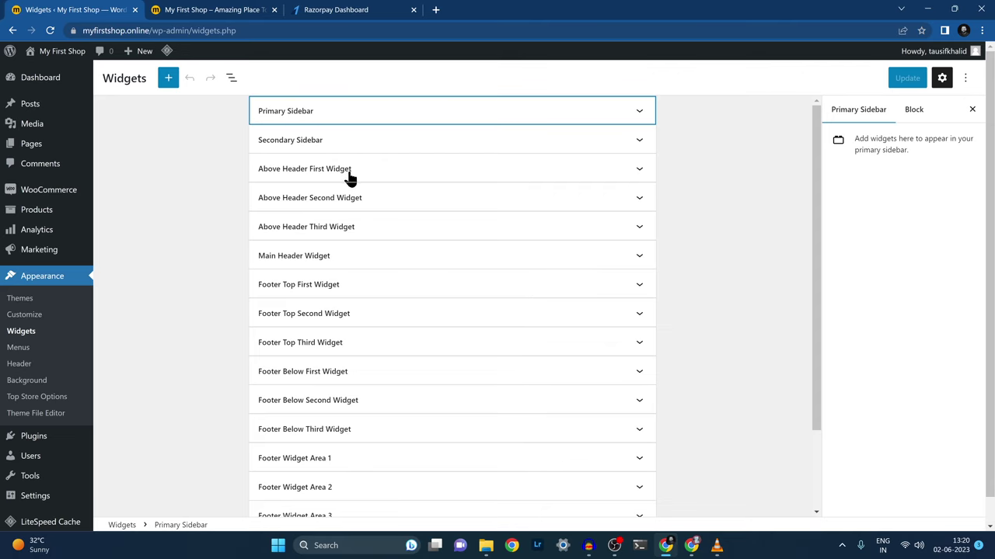
{"action": "scroll", "coordinate": [351, 191], "scroll_direction": "down", "scroll_amount": 2}
{"action": "scroll", "coordinate": [322, 504], "scroll_direction": "up", "scroll_amount": 2}
{"action": "scroll", "coordinate": [323, 504], "scroll_direction": "down", "scroll_amount": 2}
{"action": "scroll", "coordinate": [360, 282], "scroll_direction": "up", "scroll_amount": 2}
{"action": "scroll", "coordinate": [393, 404], "scroll_direction": "down", "scroll_amount": 2}
{"action": "scroll", "coordinate": [377, 426], "scroll_direction": "up", "scroll_amount": 2}
- Glance at the live shop page, then re-expand the Primary Sidebar widget area
{"action": "left_click", "coordinate": [214, 9]}
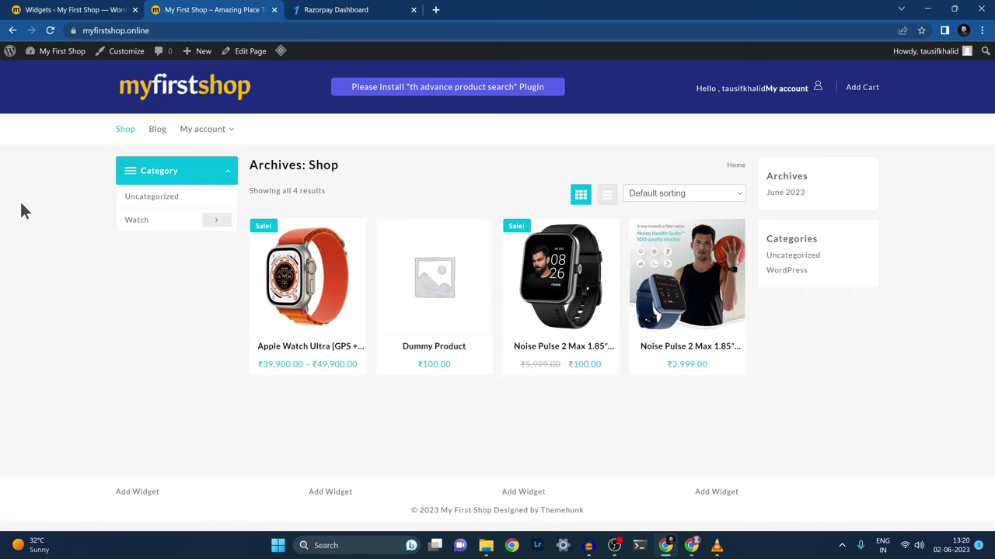
{"action": "left_click", "coordinate": [105, 10]}
{"action": "left_click", "coordinate": [444, 113]}
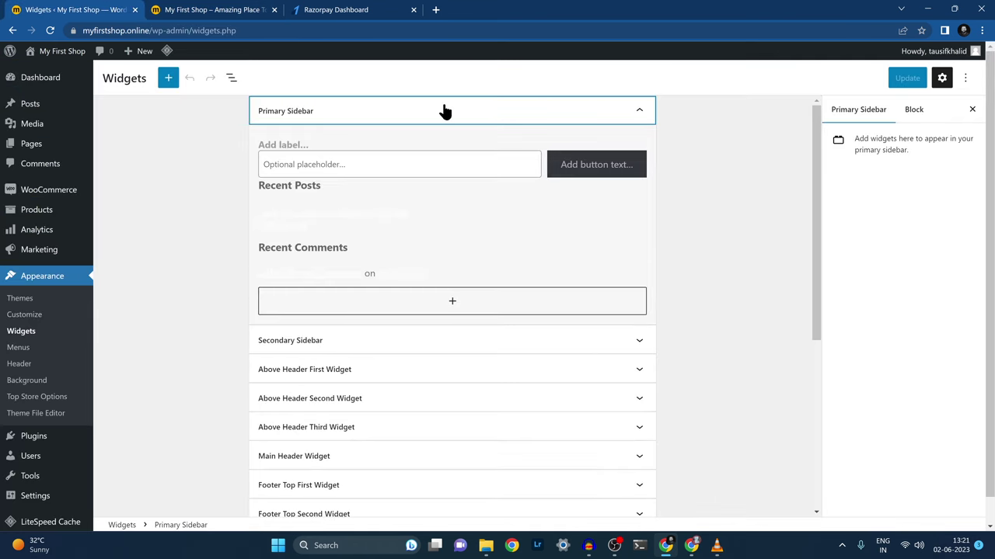
{"action": "left_click", "coordinate": [311, 118]}
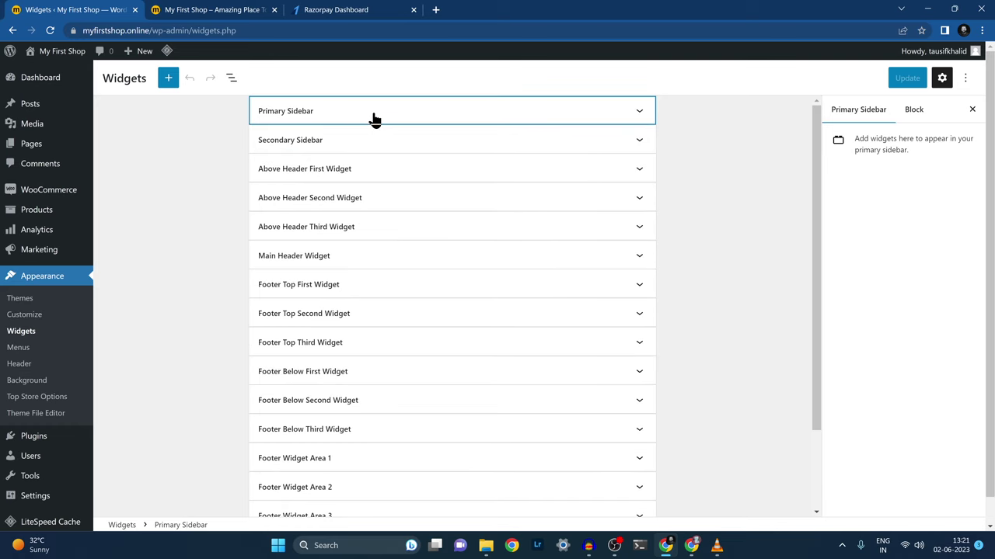
{"action": "left_click", "coordinate": [492, 119]}
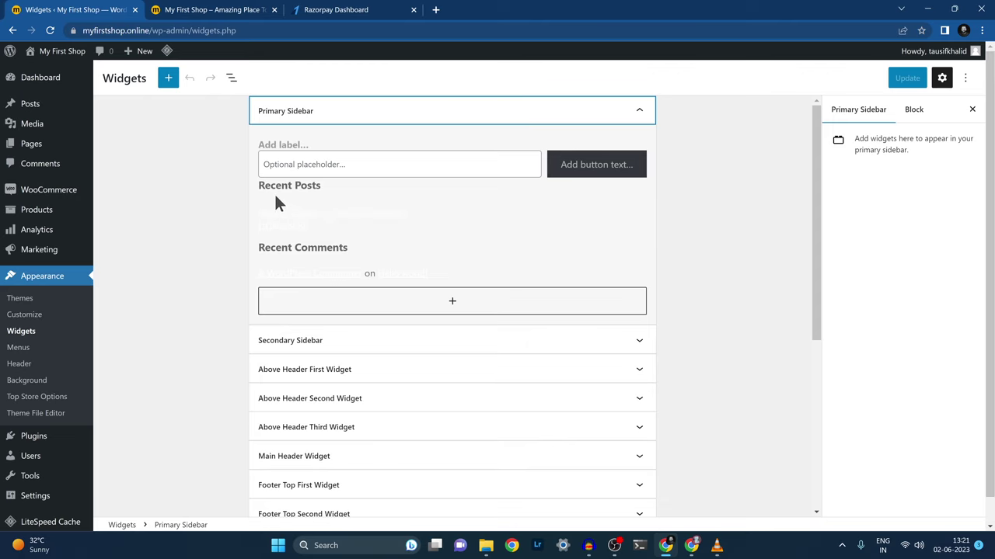
{"action": "scroll", "coordinate": [324, 220], "scroll_direction": "down", "scroll_amount": 1}
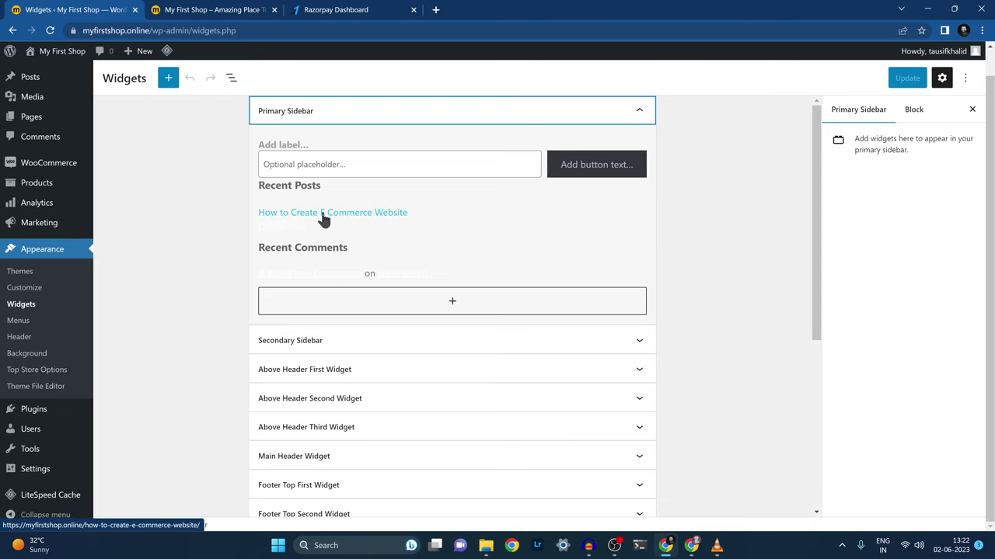
- Inspect the Recent Posts and Recent Comments headings before returning to the storefront
{"action": "left_click", "coordinate": [259, 186]}
{"action": "left_click_drag", "start_coordinate": [260, 187], "coordinate": [319, 184]}
{"action": "triple_click", "coordinate": [272, 243]}
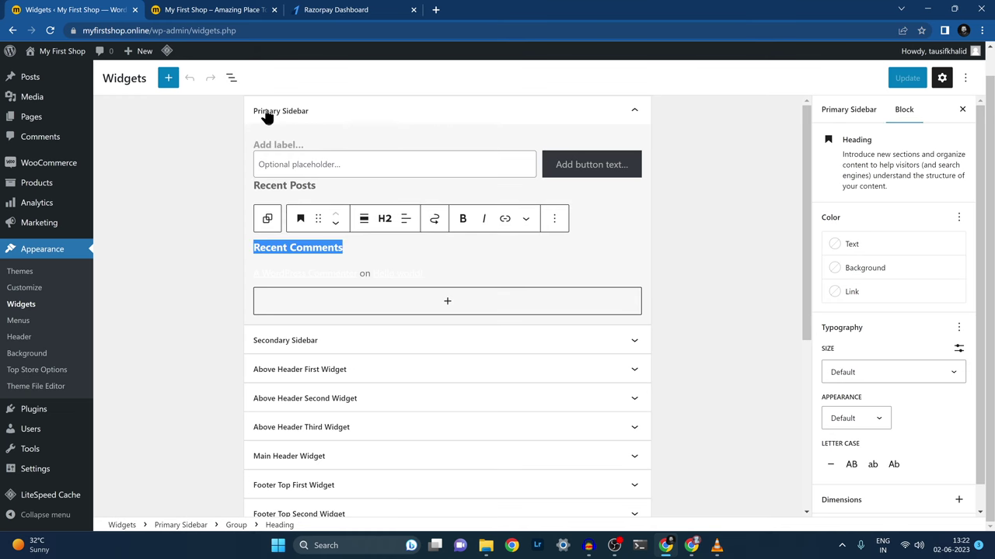
{"action": "left_click", "coordinate": [222, 11]}
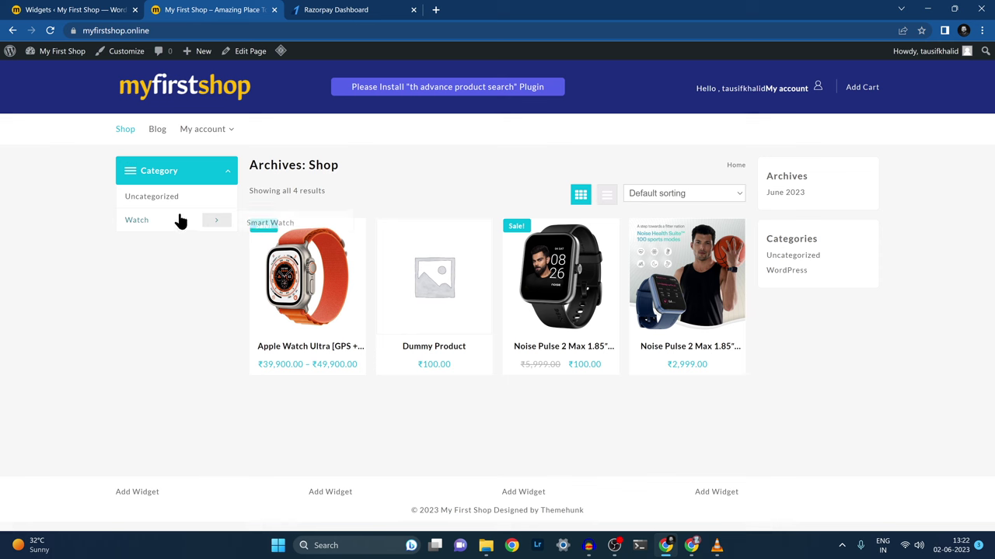
- Open the Blog page and compare its search widget with the editor's search block
{"action": "left_click", "coordinate": [157, 130]}
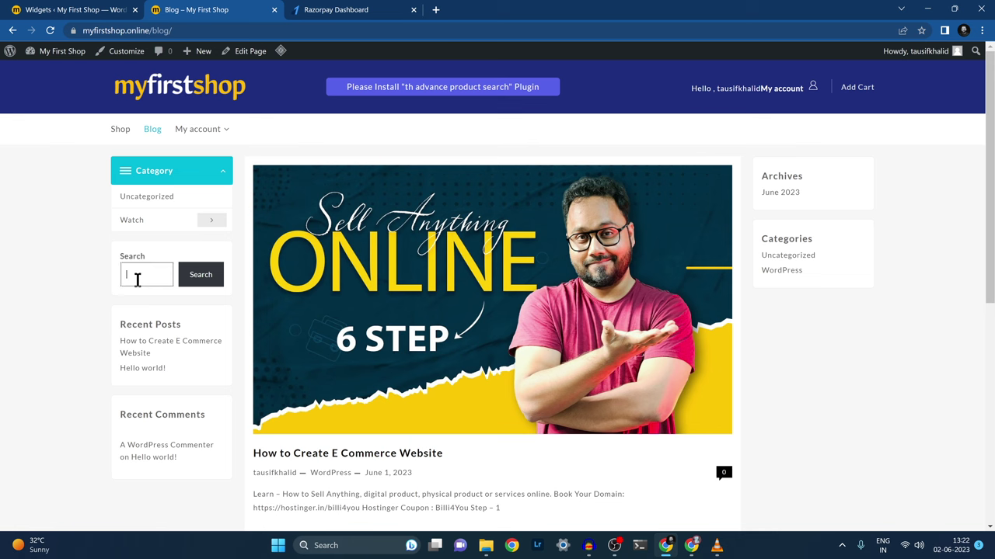
{"action": "left_click", "coordinate": [55, 8]}
{"action": "left_click", "coordinate": [361, 164]}
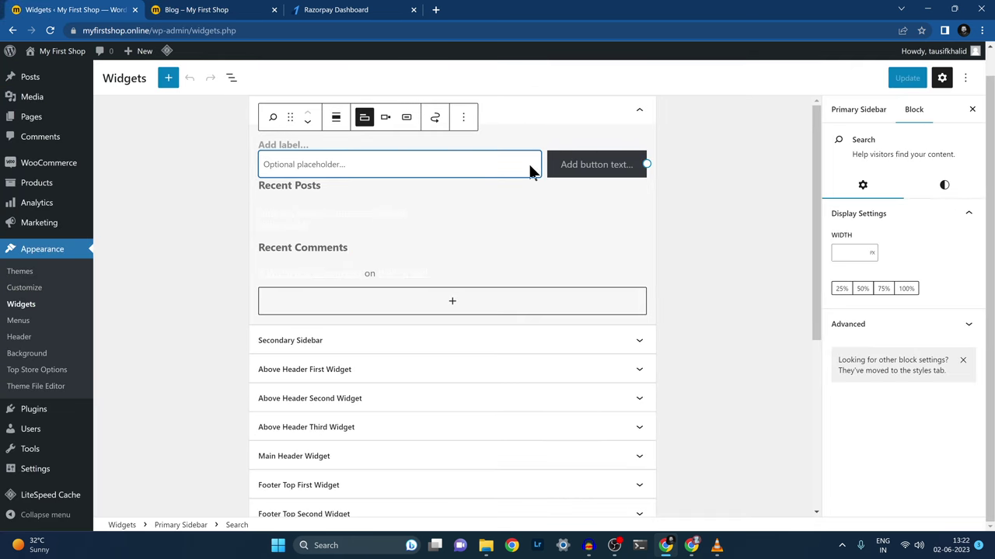
{"action": "left_click", "coordinate": [194, 9]}
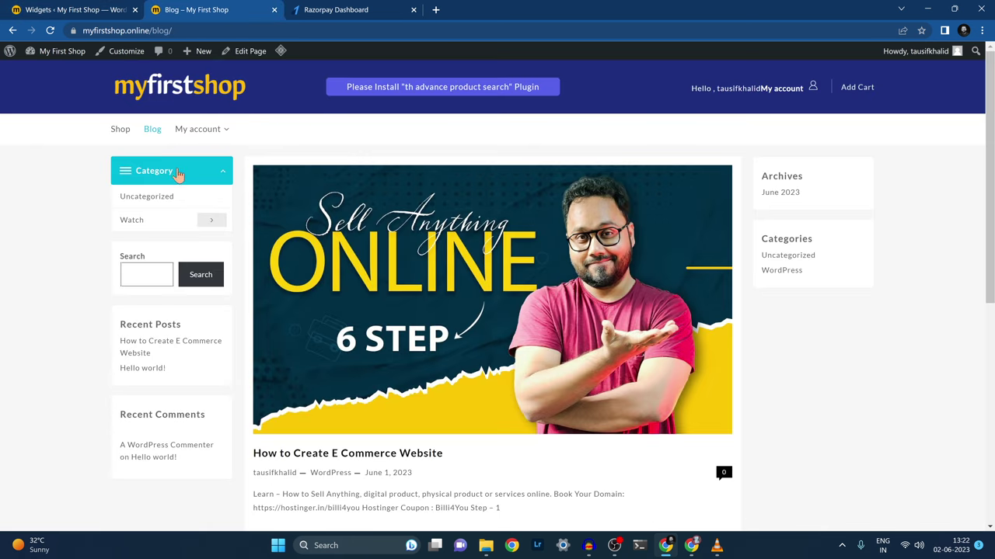
{"action": "left_click", "coordinate": [54, 8]}
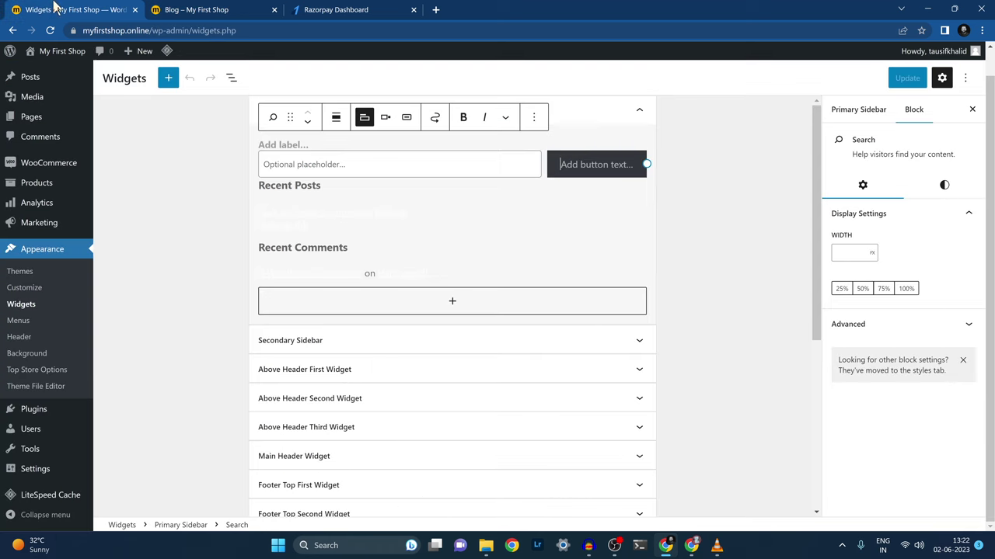
{"action": "left_click", "coordinate": [374, 160]}
{"action": "left_click", "coordinate": [553, 164]}
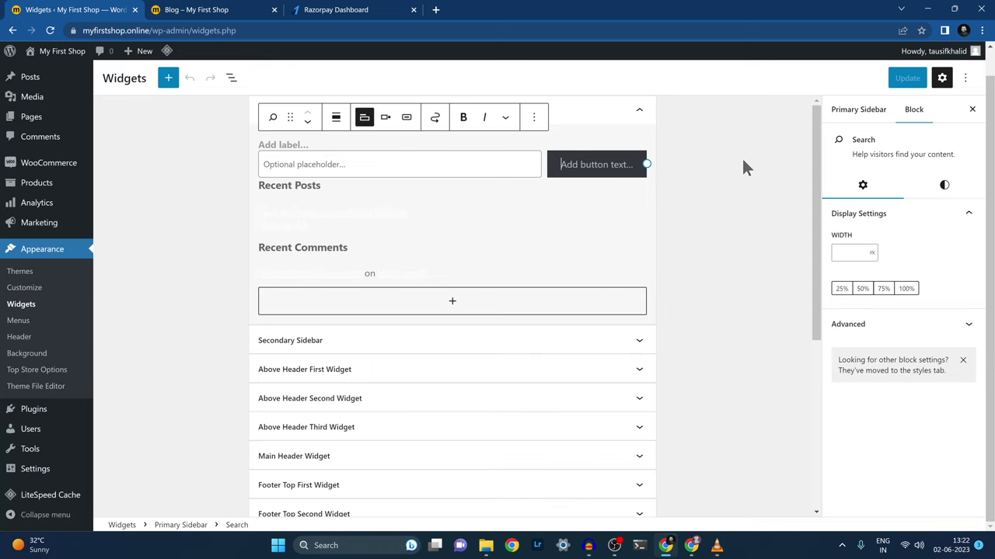
{"action": "left_click", "coordinate": [294, 186]}
- Match the blog's Recent Posts and Recent Comments headings against the Primary Sidebar blocks
{"action": "left_click", "coordinate": [194, 10]}
{"action": "left_click_drag", "start_coordinate": [118, 333], "coordinate": [201, 328]}
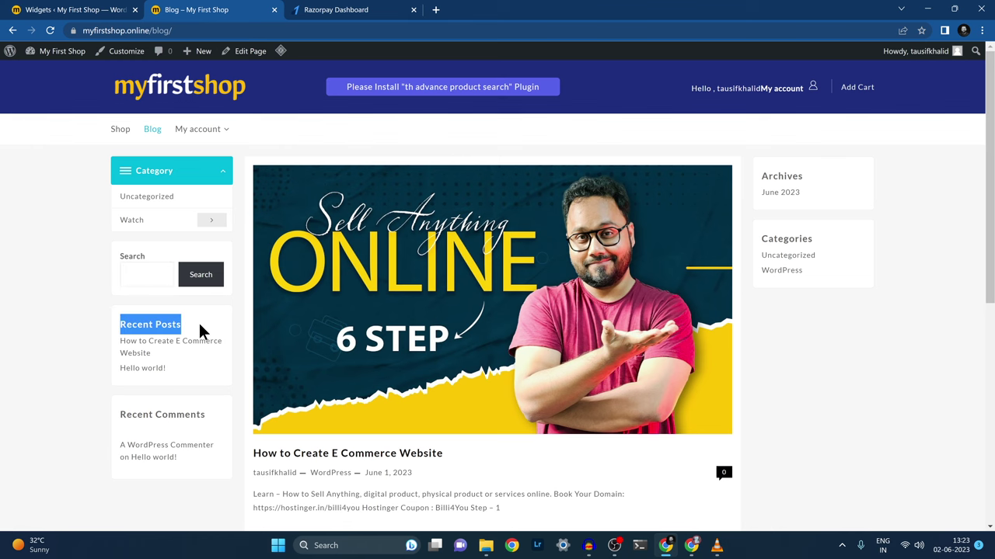
{"action": "left_click", "coordinate": [106, 345]}
{"action": "left_click", "coordinate": [68, 9]}
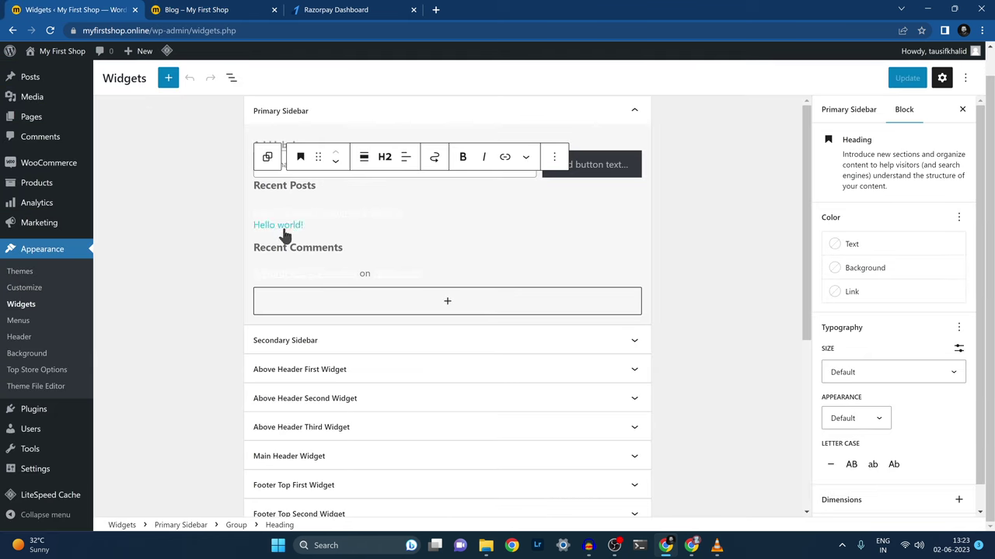
{"action": "left_click", "coordinate": [286, 248]}
{"action": "left_click", "coordinate": [301, 278]}
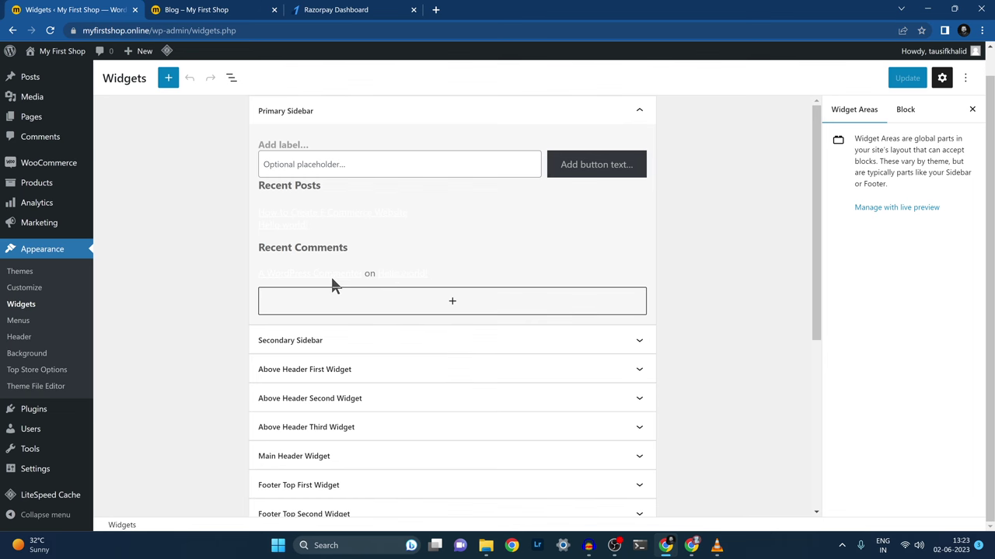
{"action": "left_click", "coordinate": [177, 8]}
{"action": "left_click", "coordinate": [76, 8]}
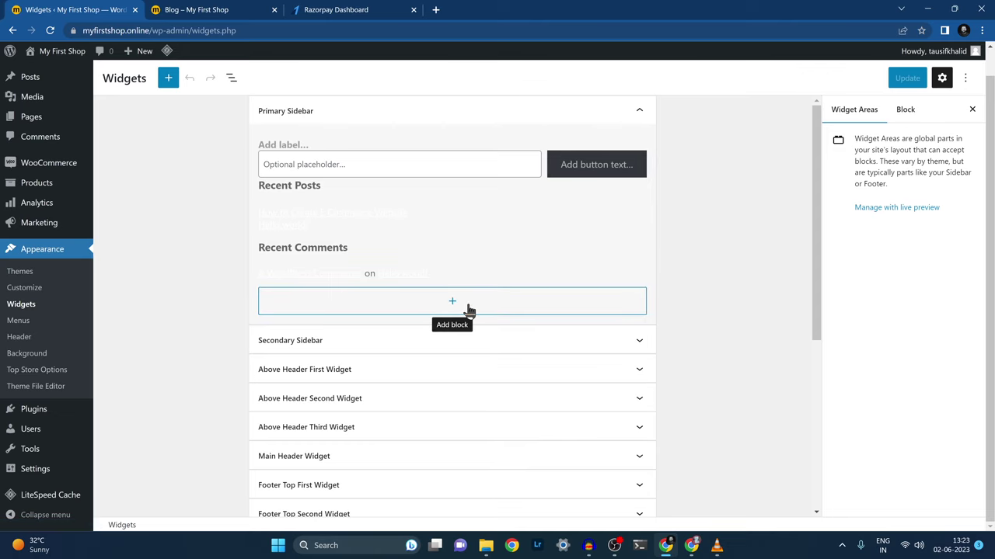
- Expand Secondary Sidebar, check its Archives and Categories on the blog, then open Primary Sidebar's block choices
{"action": "left_click", "coordinate": [413, 348]}
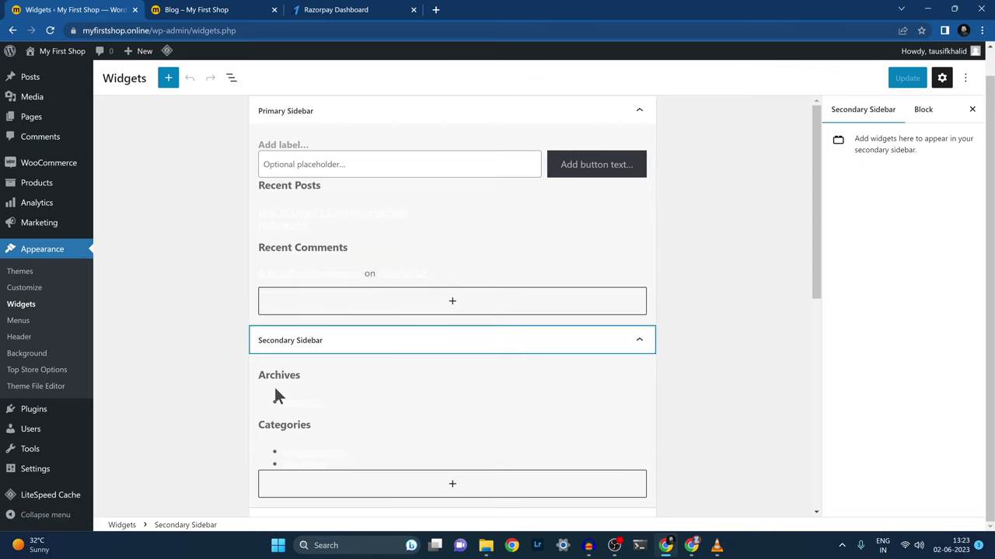
{"action": "left_click", "coordinate": [237, 9]}
{"action": "double_click", "coordinate": [765, 177]}
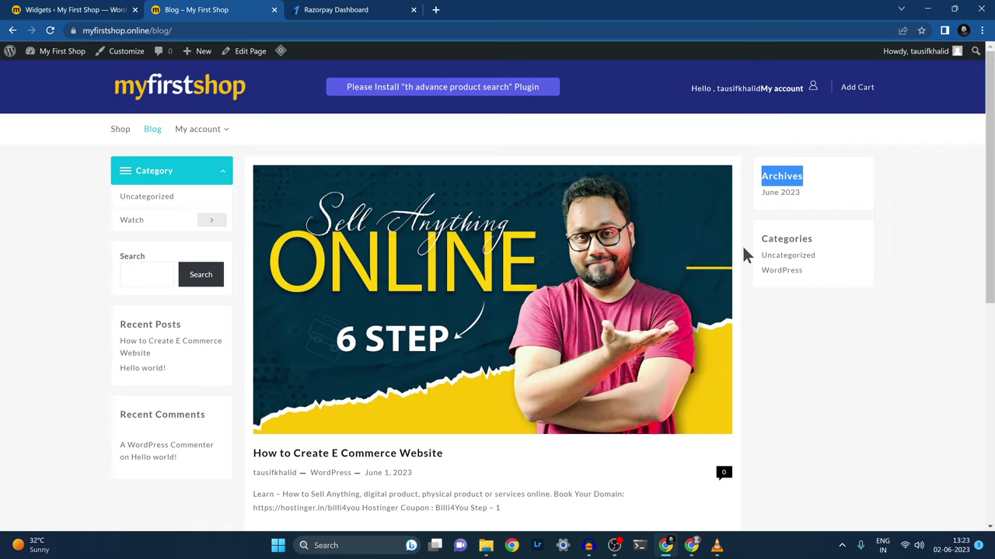
{"action": "left_click_drag", "start_coordinate": [766, 238], "coordinate": [821, 244]}
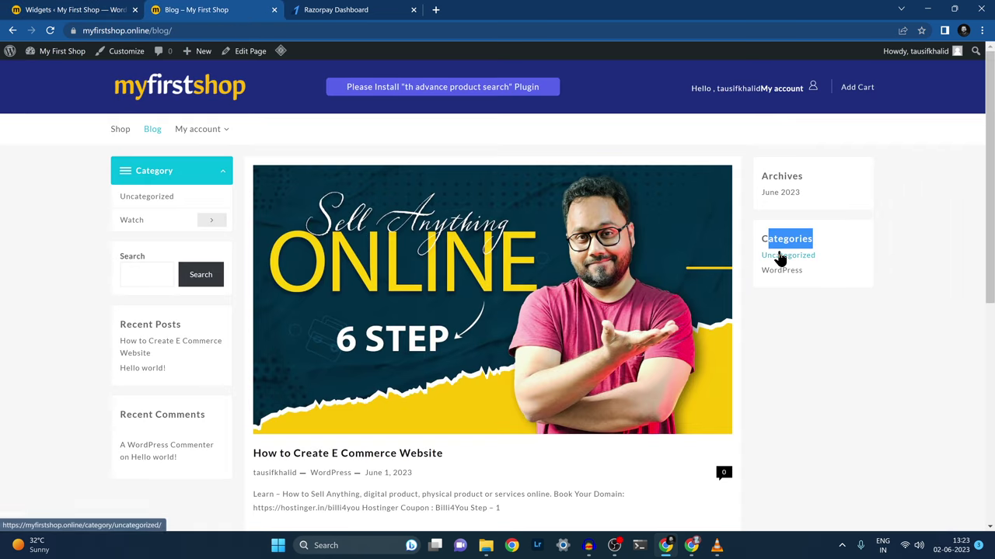
{"action": "left_click", "coordinate": [77, 10]}
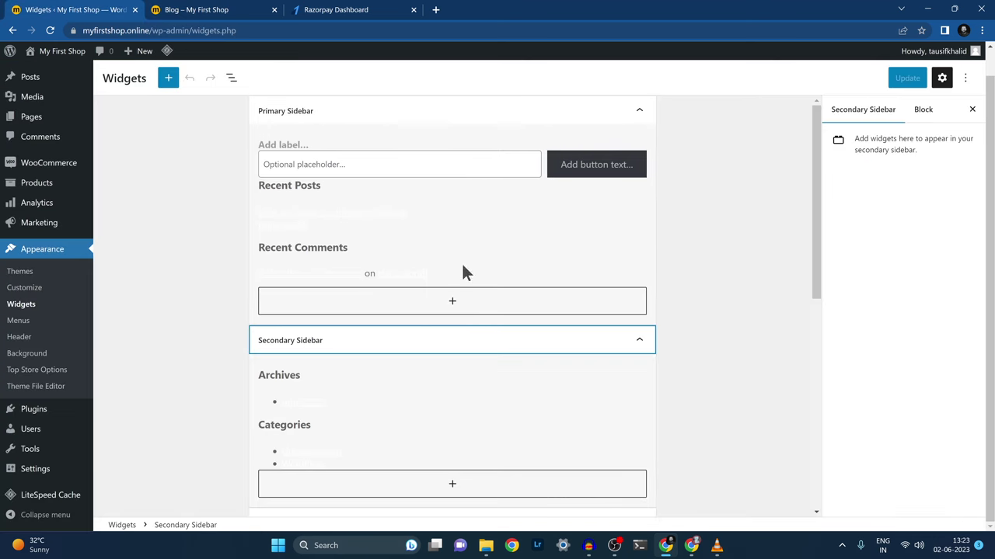
{"action": "left_click", "coordinate": [452, 303]}
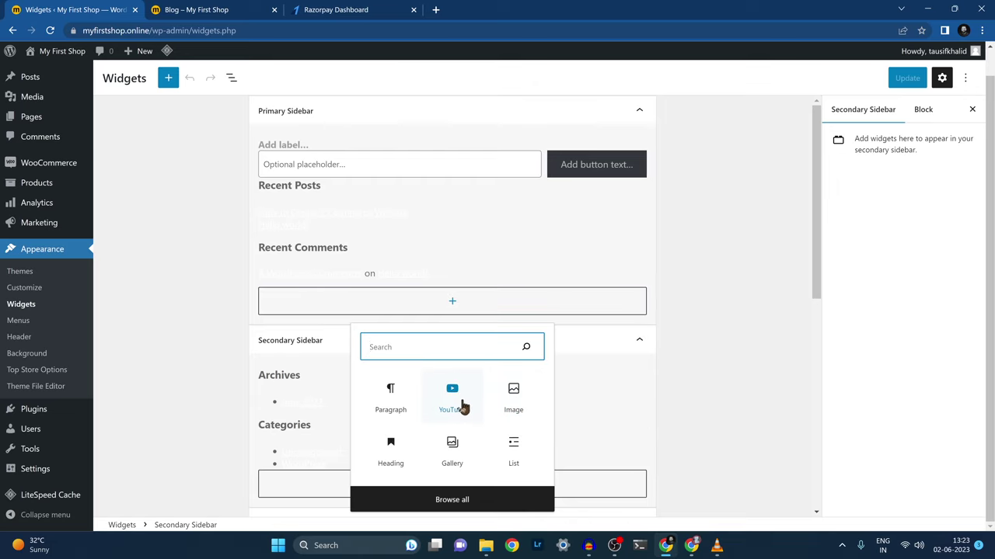
- Add an Image block with the watch photo from My First Shop > Products > Product - 1
{"action": "left_click", "coordinate": [515, 399]}
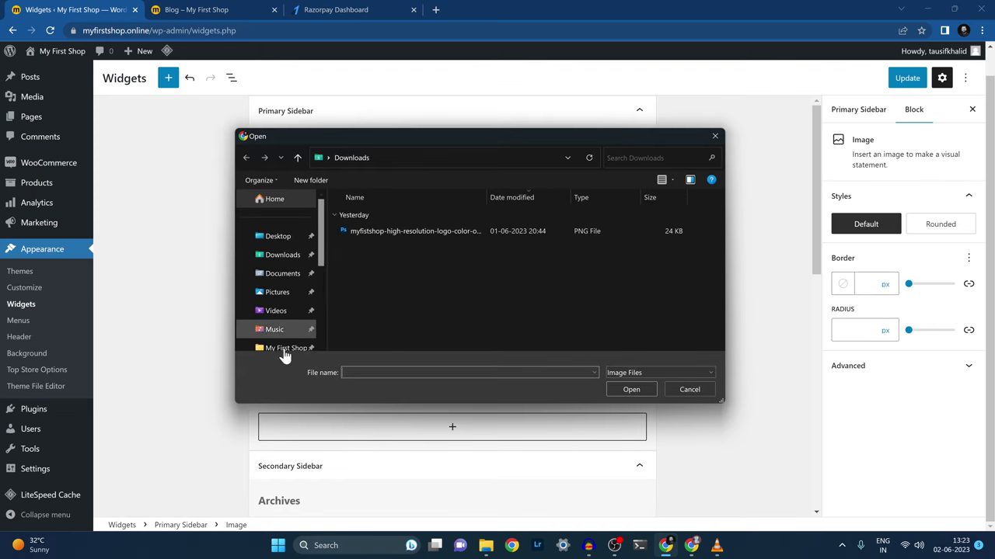
{"action": "left_click", "coordinate": [288, 348]}
{"action": "double_click", "coordinate": [368, 235]}
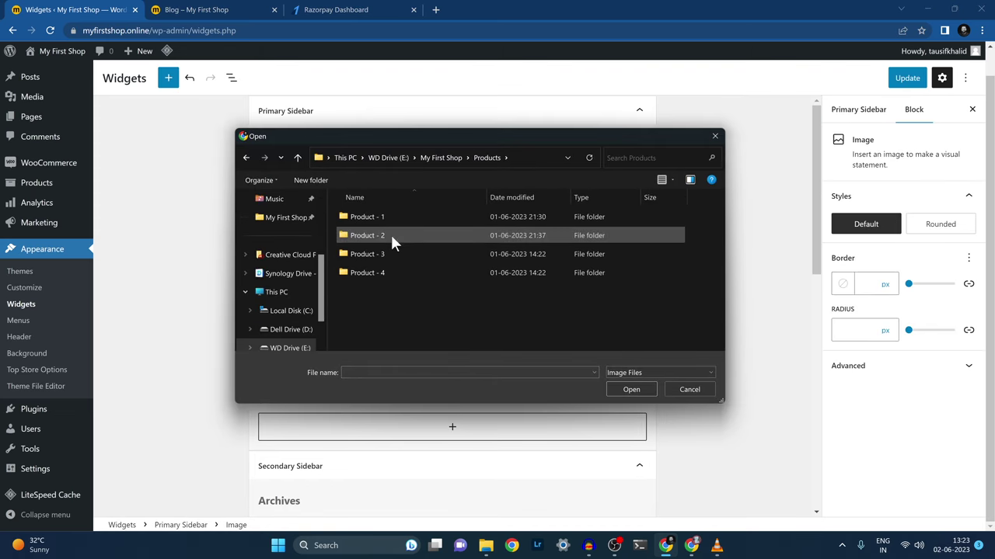
{"action": "double_click", "coordinate": [393, 221]}
{"action": "double_click", "coordinate": [435, 306]}
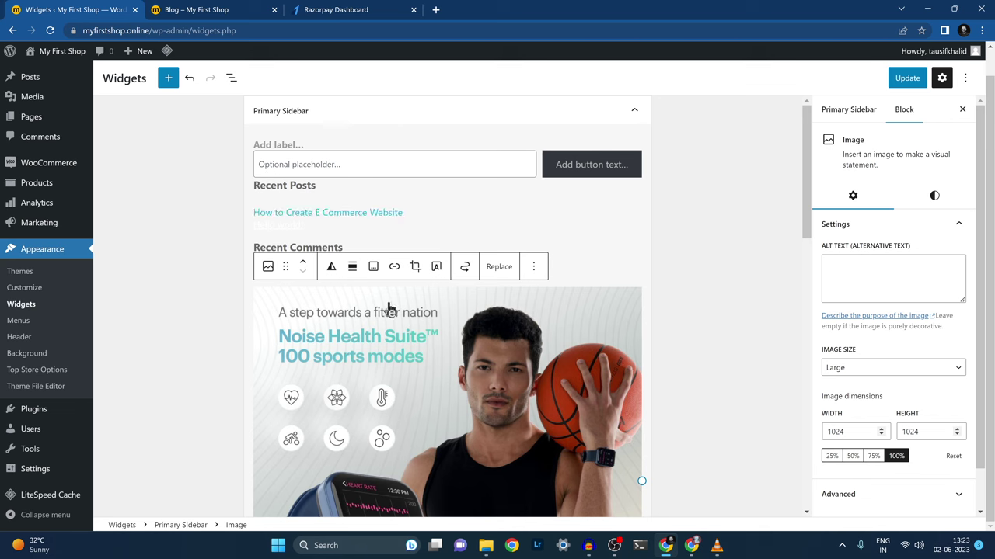
- Save the widget changes and reload the live blog page
{"action": "scroll", "coordinate": [488, 382], "scroll_direction": "down", "scroll_amount": 2}
{"action": "left_click", "coordinate": [907, 81]}
{"action": "left_click", "coordinate": [237, 9]}
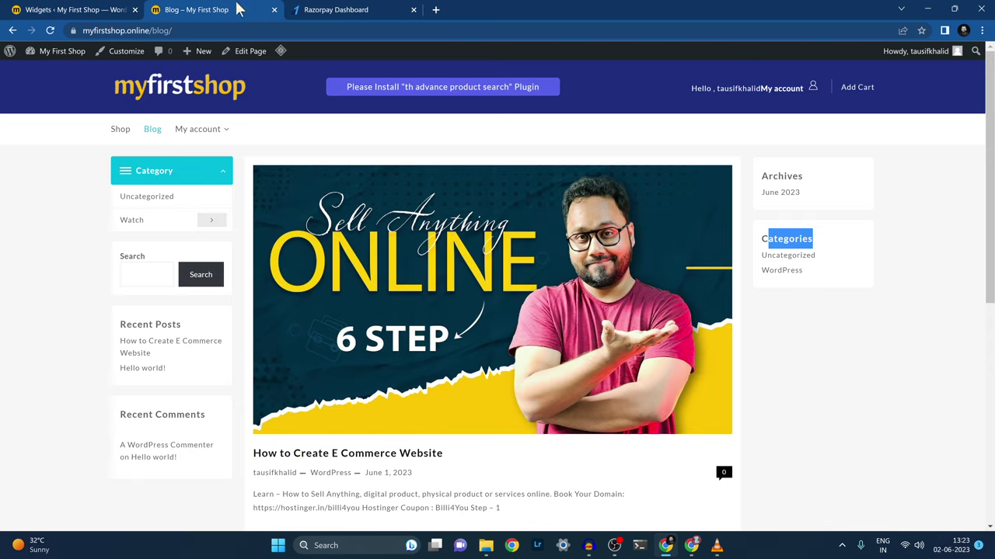
{"action": "left_click", "coordinate": [50, 31]}
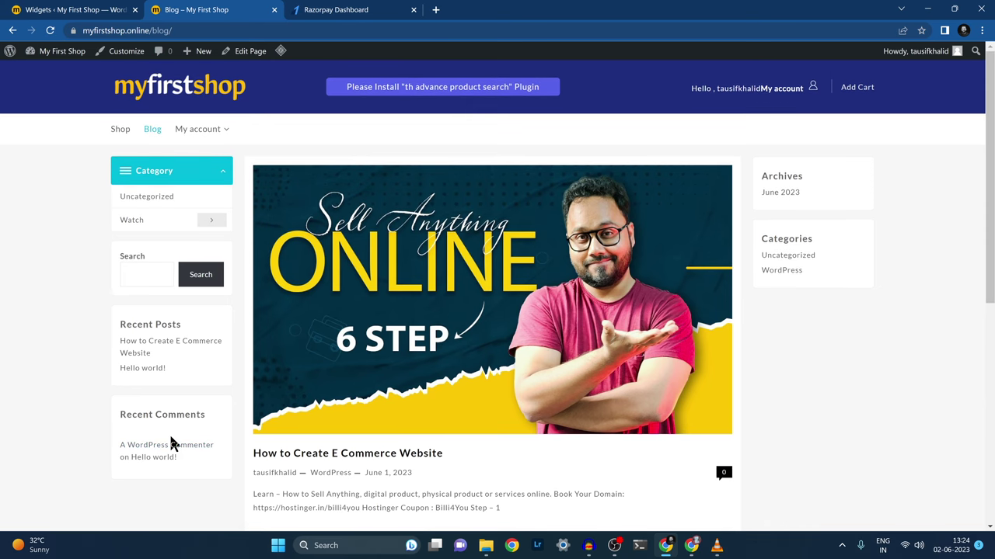
- Purge all LiteSpeed caches, reload the blog to confirm the sidebar watch image, then go back to Widgets
{"action": "left_click", "coordinate": [49, 30]}
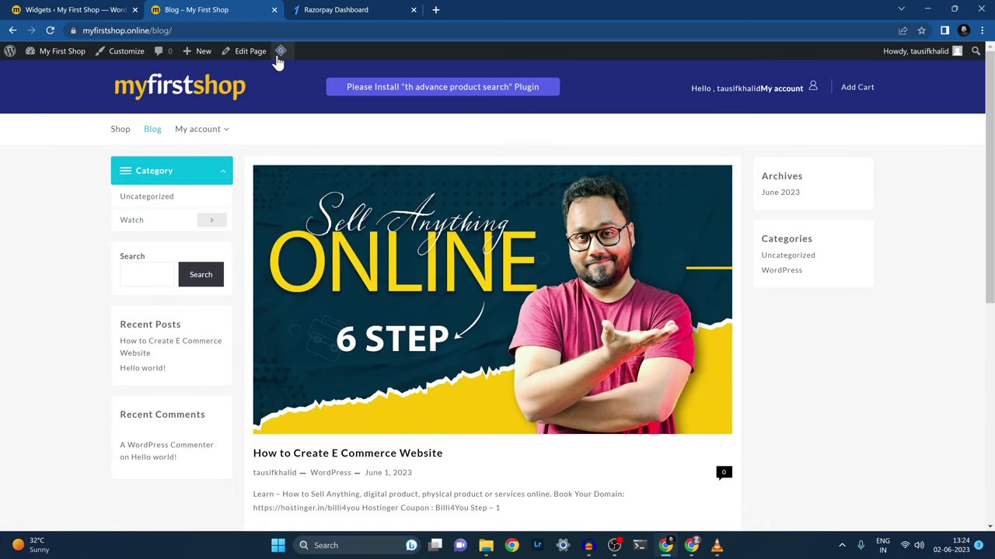
{"action": "mouse_move", "coordinate": [280, 53]}
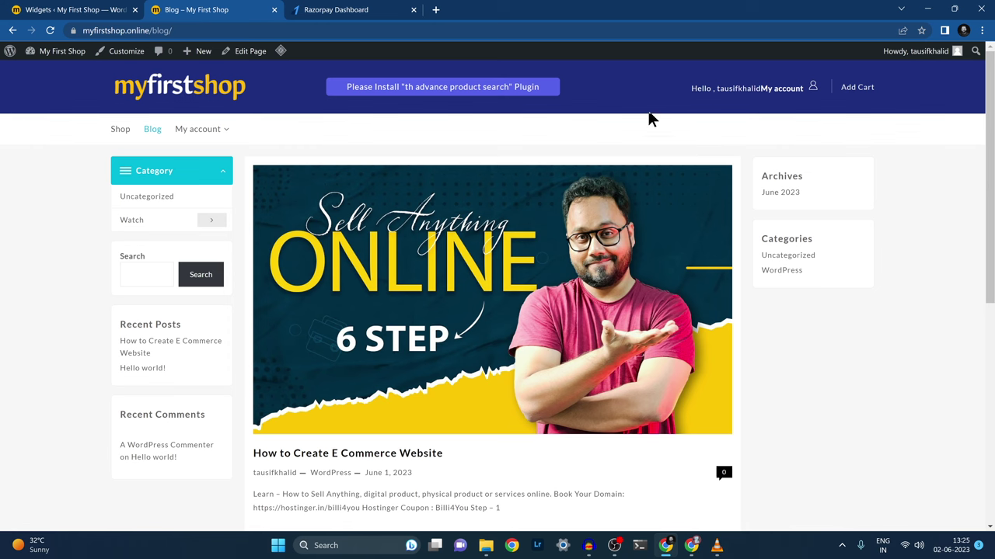
{"action": "left_click", "coordinate": [51, 31]}
{"action": "scroll", "coordinate": [238, 367], "scroll_direction": "down", "scroll_amount": 3}
{"action": "scroll", "coordinate": [238, 367], "scroll_direction": "up", "scroll_amount": 3}
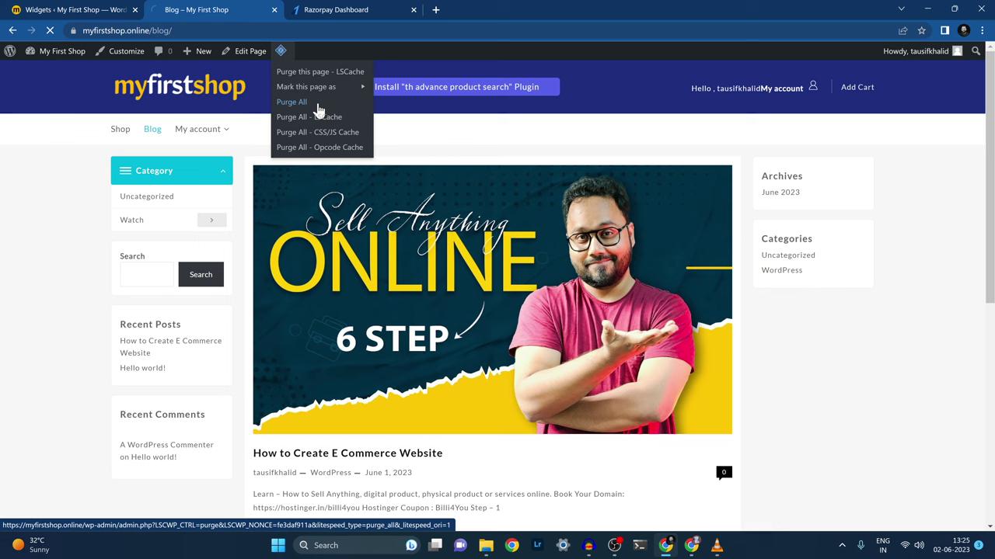
{"action": "scroll", "coordinate": [225, 300], "scroll_direction": "down", "scroll_amount": 4}
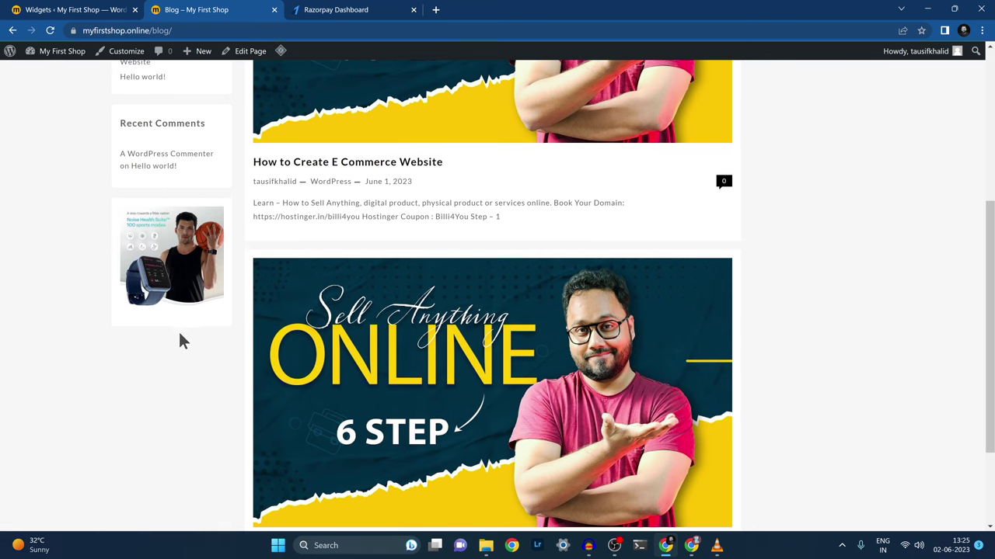
{"action": "left_click", "coordinate": [77, 10]}
- Insert a YouTube embed block below the watch image from the full Embeds block list
{"action": "scroll", "coordinate": [497, 357], "scroll_direction": "down", "scroll_amount": 3}
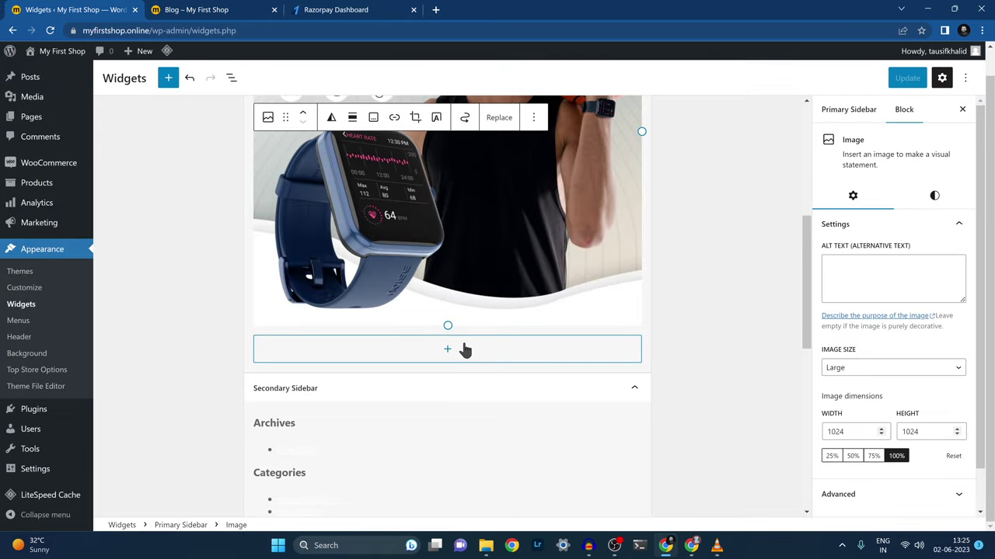
{"action": "left_click", "coordinate": [447, 349]}
{"action": "scroll", "coordinate": [473, 459], "scroll_direction": "down", "scroll_amount": 1}
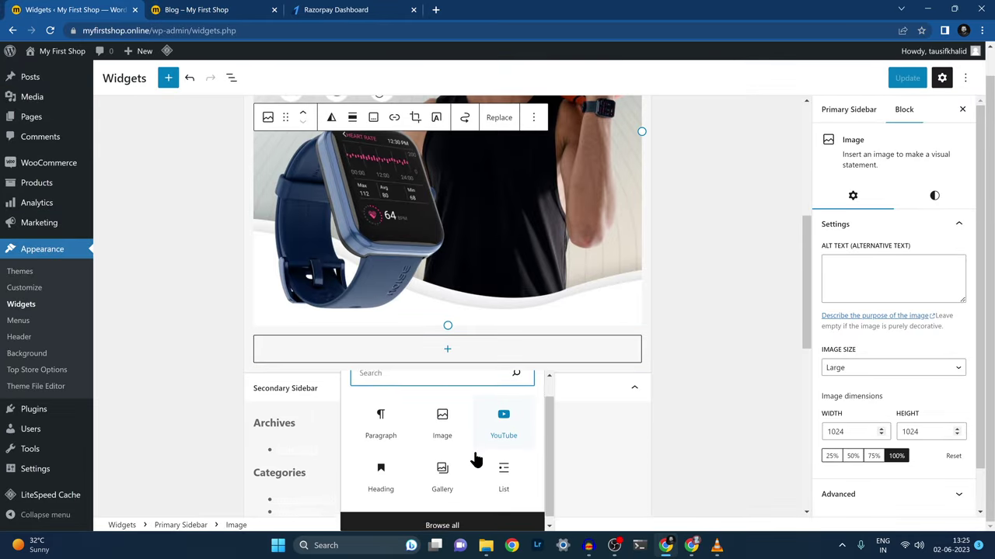
{"action": "left_click", "coordinate": [451, 524]}
{"action": "scroll", "coordinate": [178, 333], "scroll_direction": "down", "scroll_amount": 15}
{"action": "scroll", "coordinate": [179, 343], "scroll_direction": "up", "scroll_amount": 15}
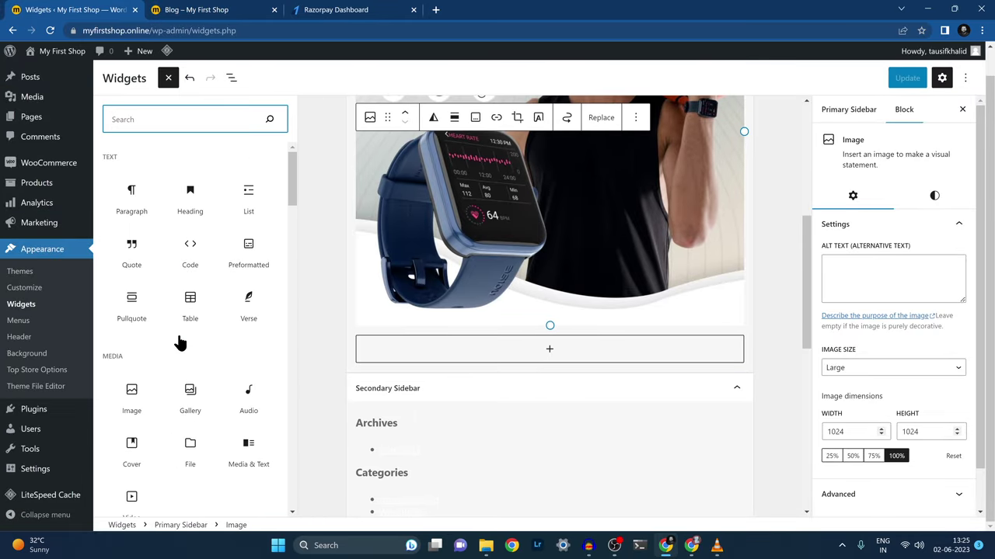
{"action": "scroll", "coordinate": [210, 311], "scroll_direction": "down", "scroll_amount": 2}
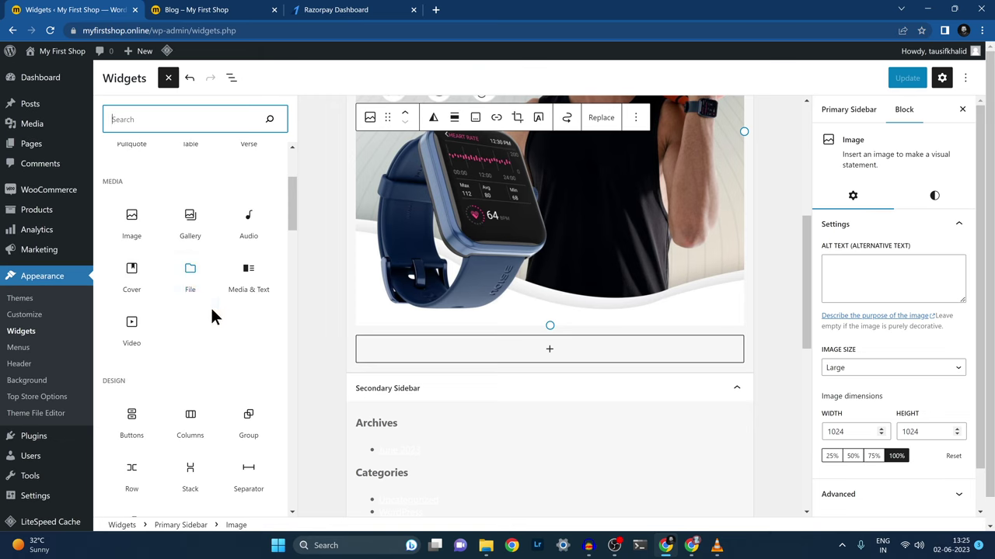
{"action": "scroll", "coordinate": [210, 311], "scroll_direction": "down", "scroll_amount": 4}
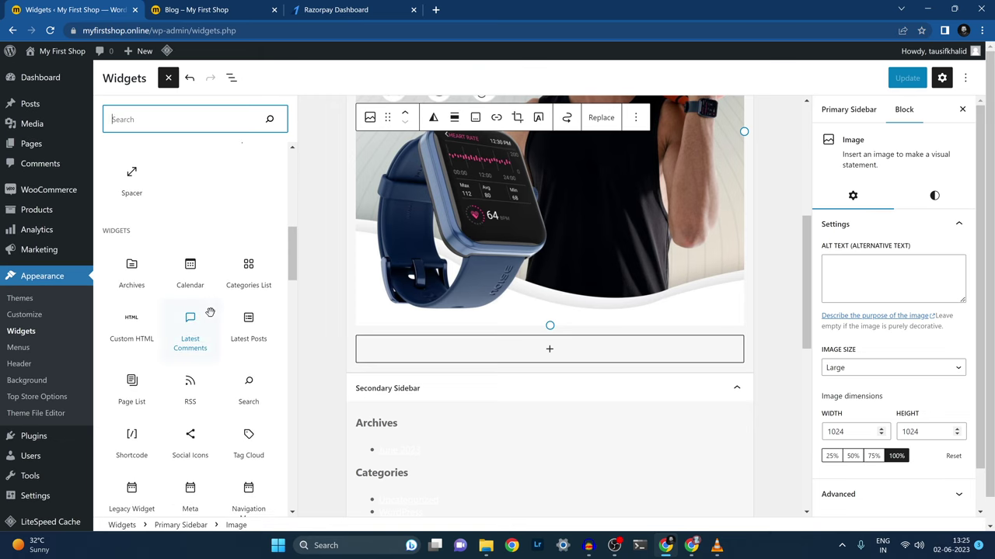
{"action": "scroll", "coordinate": [210, 312], "scroll_direction": "down", "scroll_amount": 7}
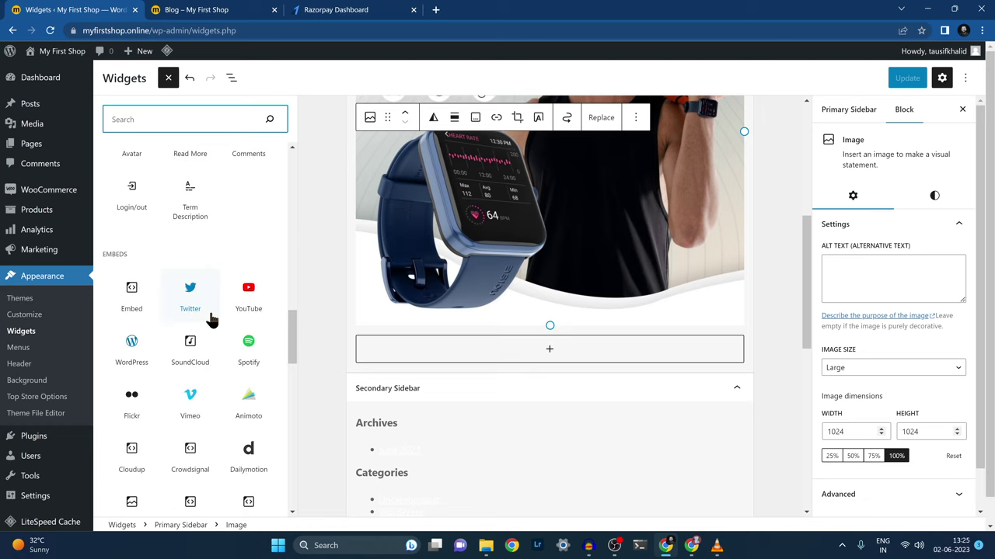
{"action": "left_click", "coordinate": [248, 290]}
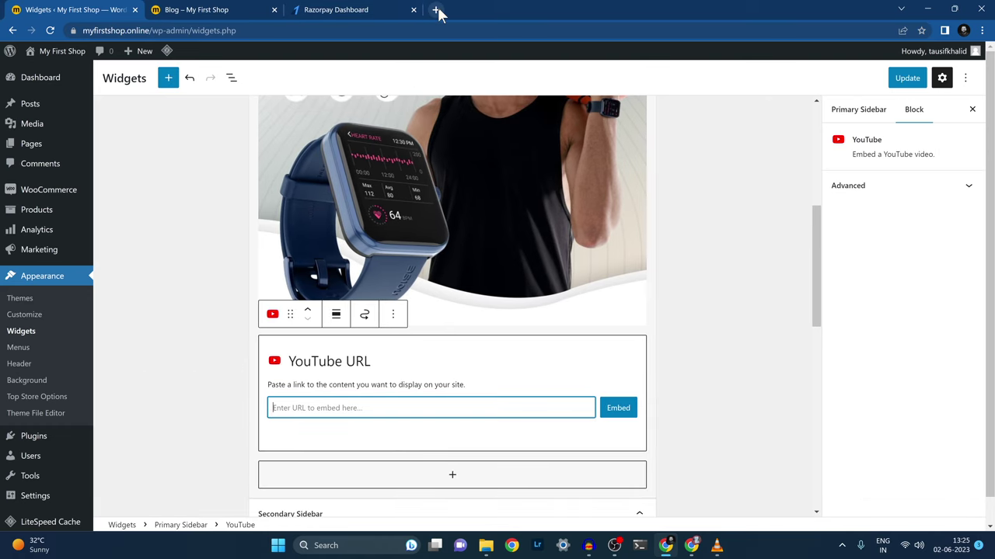
- Search the web for 'you' and open the YouTube home page
{"action": "left_click", "coordinate": [435, 9]}
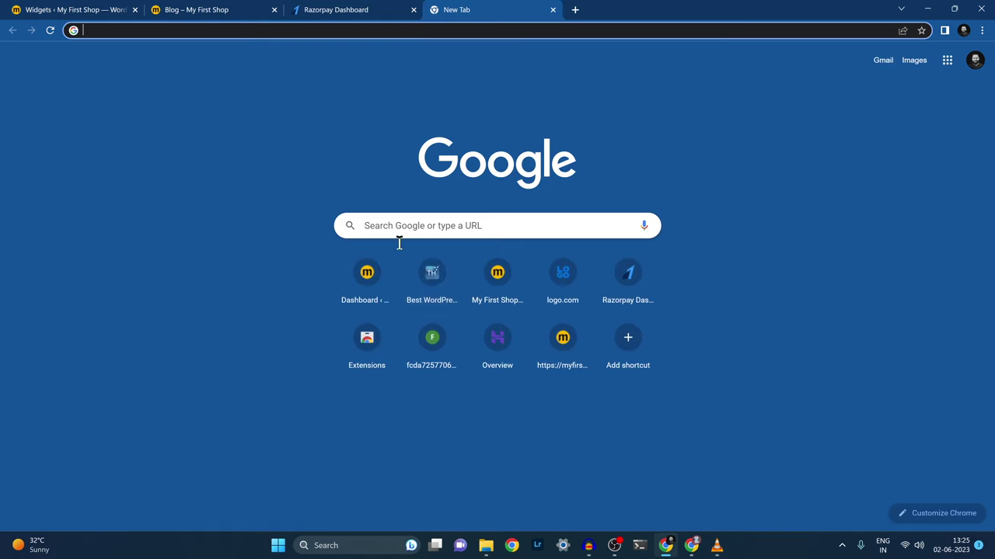
{"action": "left_click", "coordinate": [431, 226]}
{"action": "type", "text": "you"}
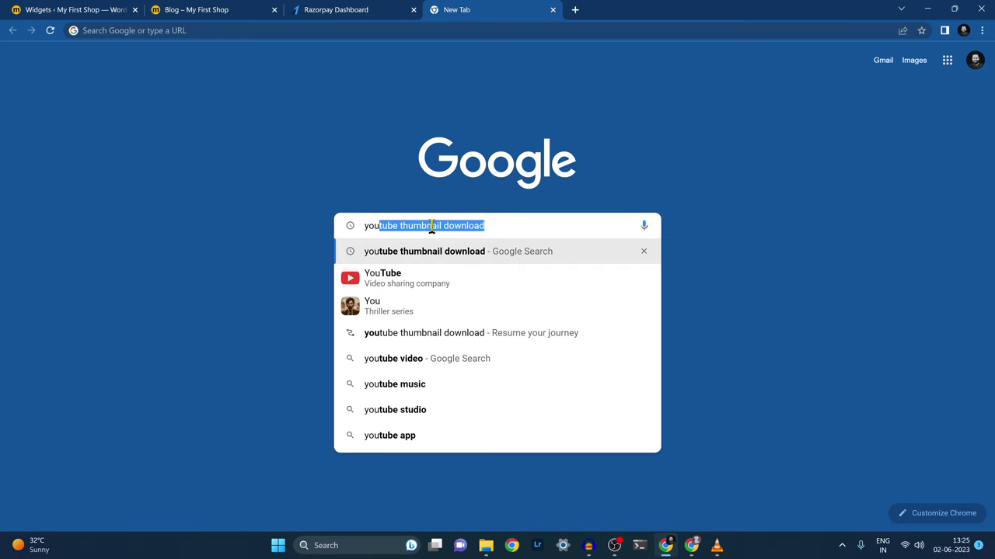
{"action": "left_click", "coordinate": [428, 279]}
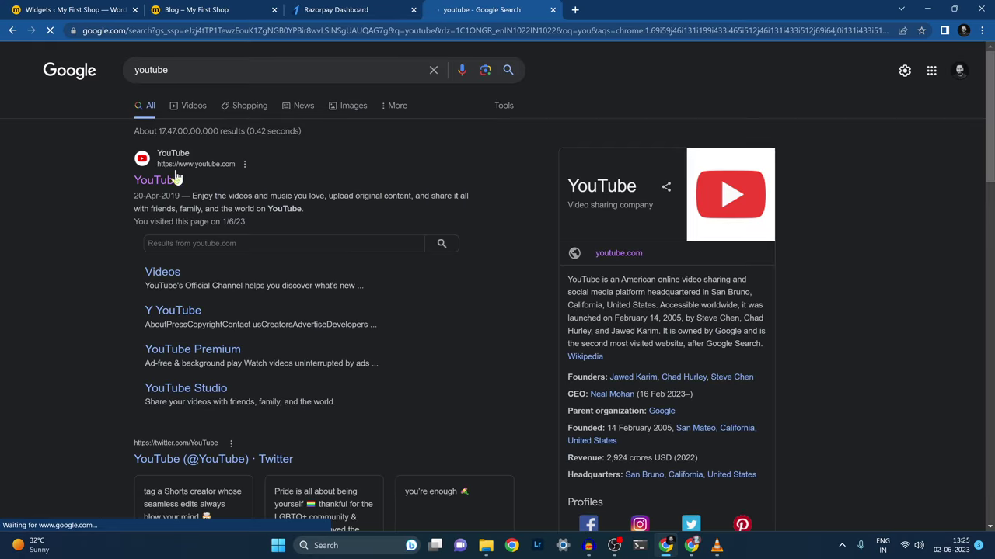
{"action": "left_click", "coordinate": [176, 178]}
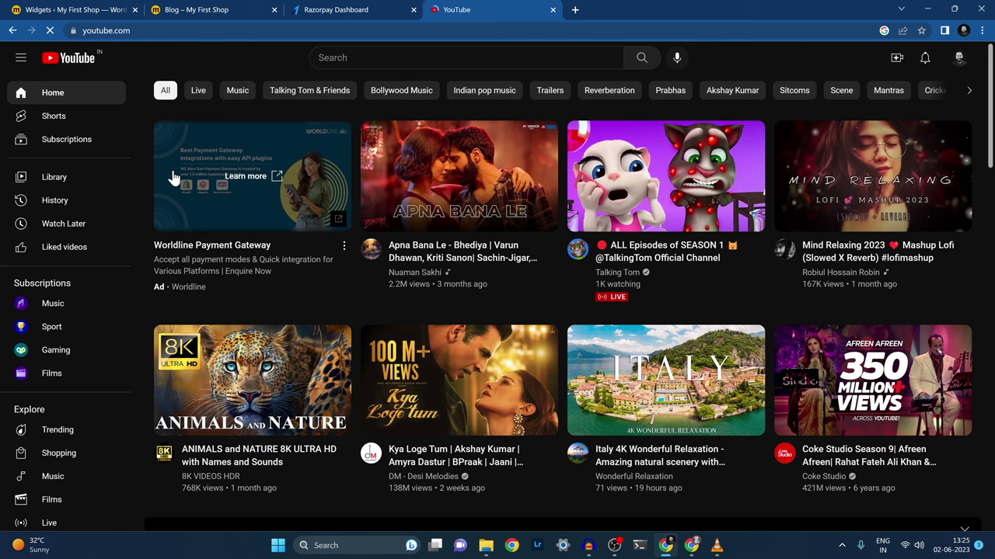
- Copy the ANIMALS and NATURE 8K ULTRA HD video's link and return to the widgets editor
{"action": "right_click", "coordinate": [268, 406]}
{"action": "left_click", "coordinate": [280, 460]}
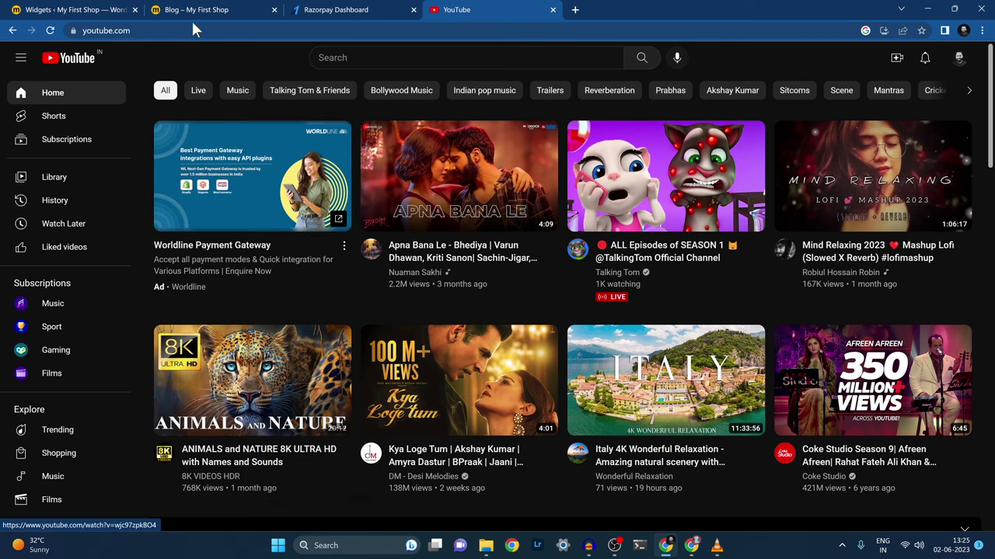
{"action": "left_click", "coordinate": [187, 9]}
{"action": "left_click", "coordinate": [103, 9]}
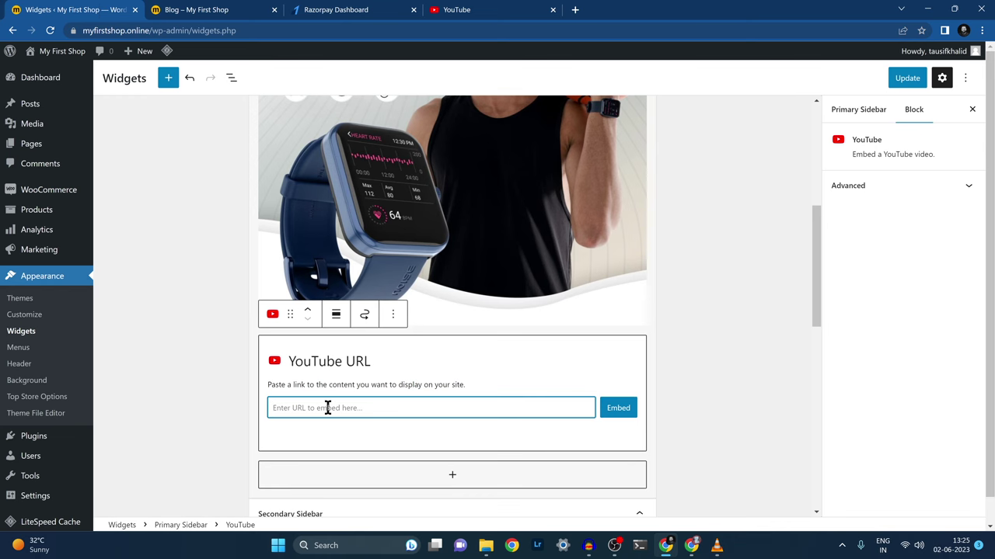
- Paste the copied video URL into the YouTube embed and save the widgets
{"action": "key", "text": "ctrl+v"}
{"action": "left_click", "coordinate": [629, 413]}
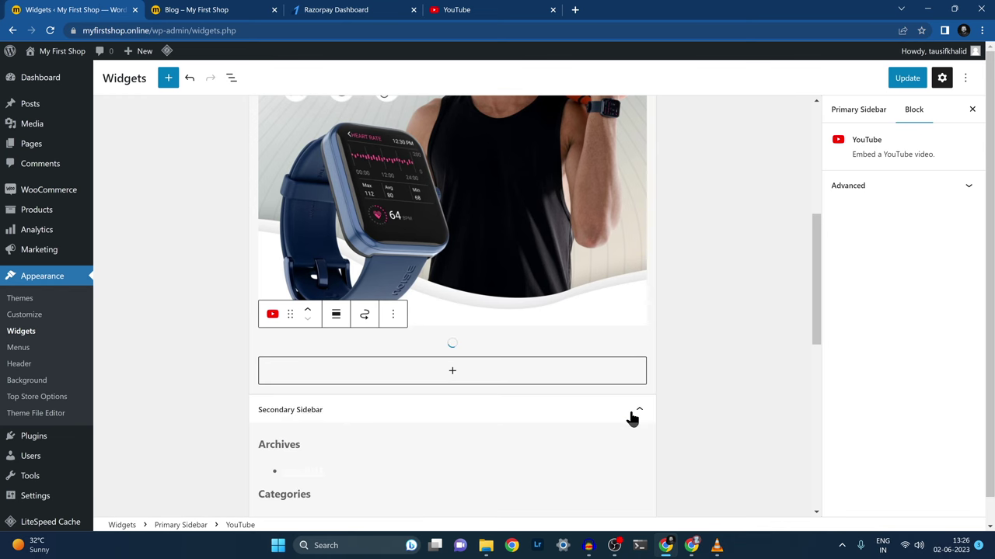
{"action": "left_click", "coordinate": [903, 79]}
- Reload the blog to check the embedded video, then deselect the embed in the editor
{"action": "left_click", "coordinate": [223, 8]}
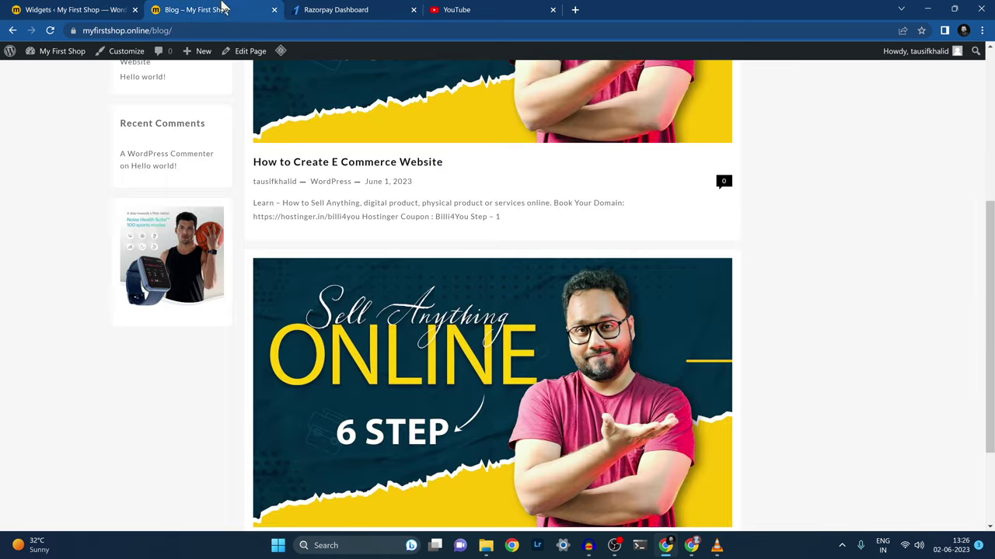
{"action": "left_click", "coordinate": [49, 31]}
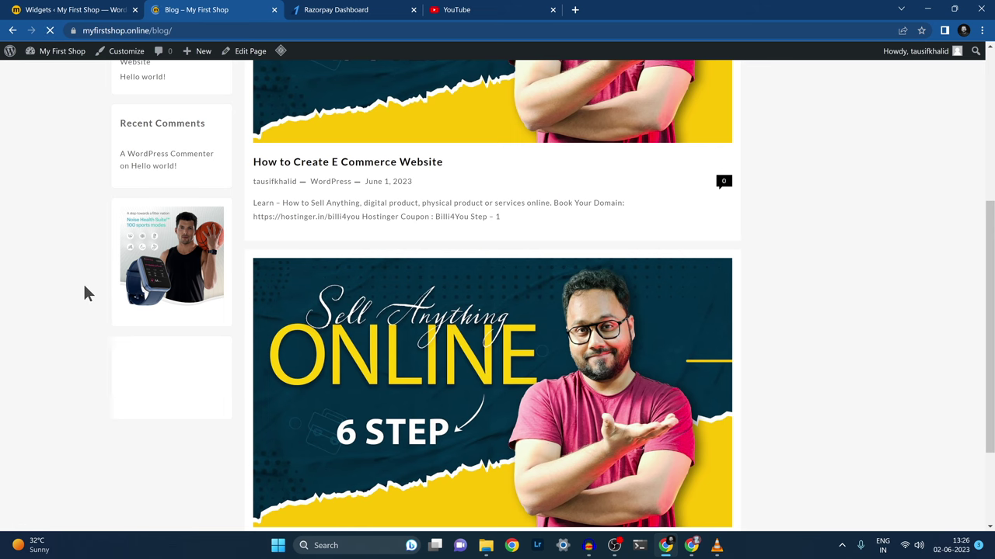
{"action": "scroll", "coordinate": [224, 380], "scroll_direction": "up", "scroll_amount": 10}
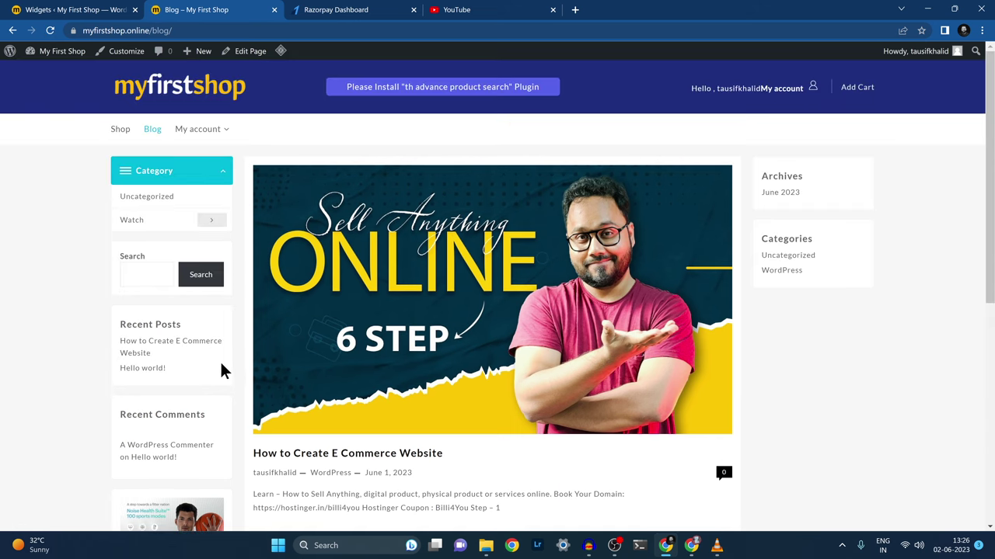
{"action": "left_click", "coordinate": [70, 9]}
{"action": "scroll", "coordinate": [471, 369], "scroll_direction": "down", "scroll_amount": 10}
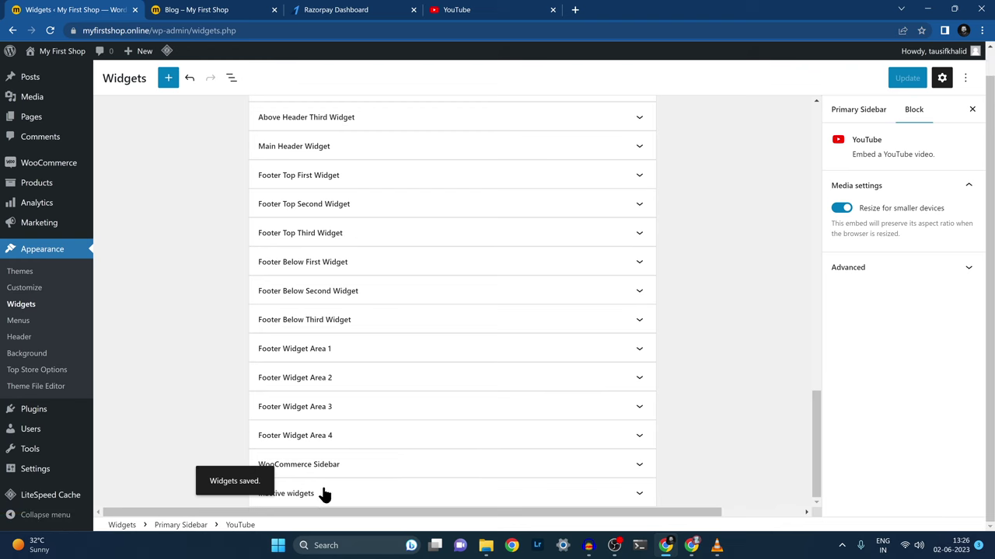
{"action": "left_click", "coordinate": [184, 416]}
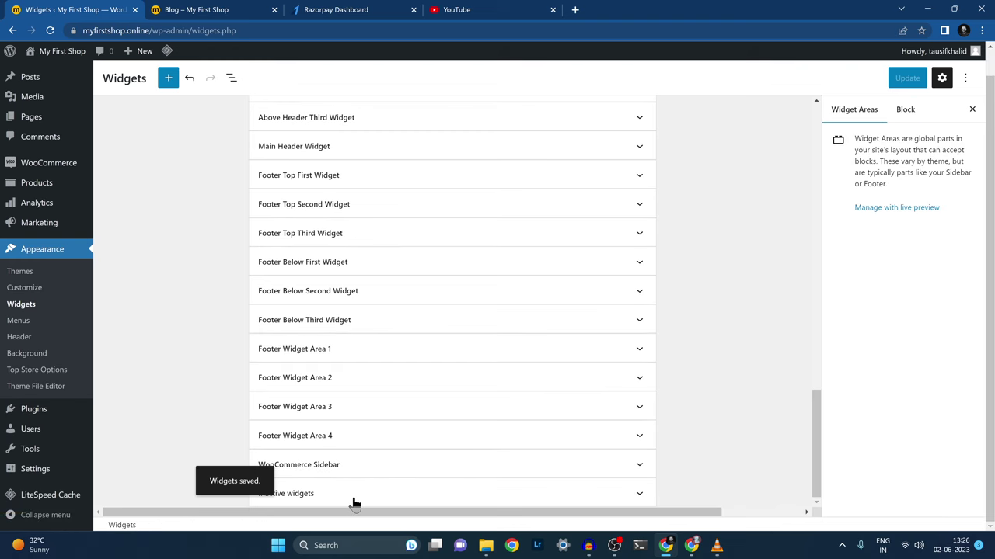
- Expand the WooCommerce Sidebar and open the shop home page for reference
{"action": "left_click", "coordinate": [373, 467]}
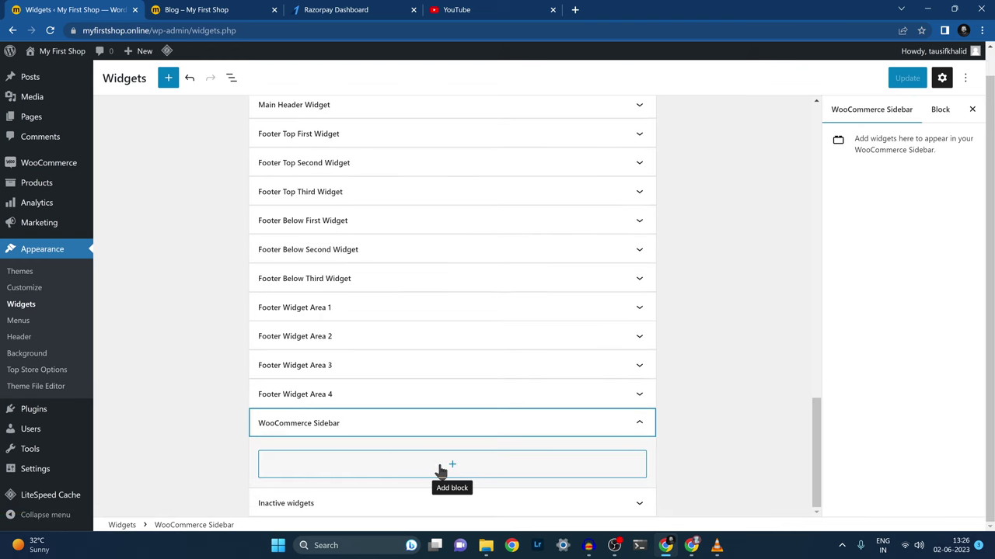
{"action": "left_click", "coordinate": [210, 8]}
{"action": "left_click", "coordinate": [189, 92]}
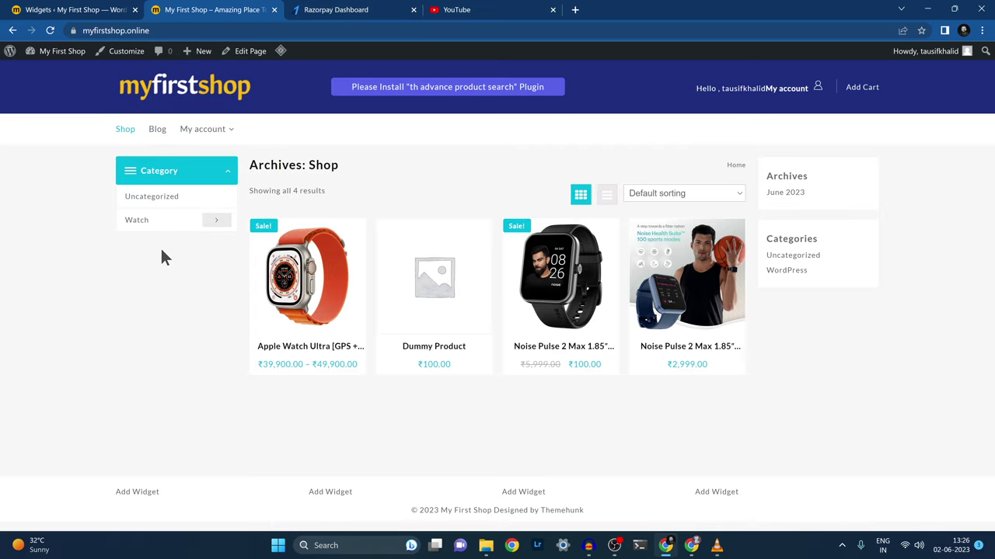
{"action": "key", "text": "ctrl+shift+Tab"}
- Add an Image block holding Image-2.jpg from the media library to the WooCommerce Sidebar and save
{"action": "left_click", "coordinate": [463, 468]}
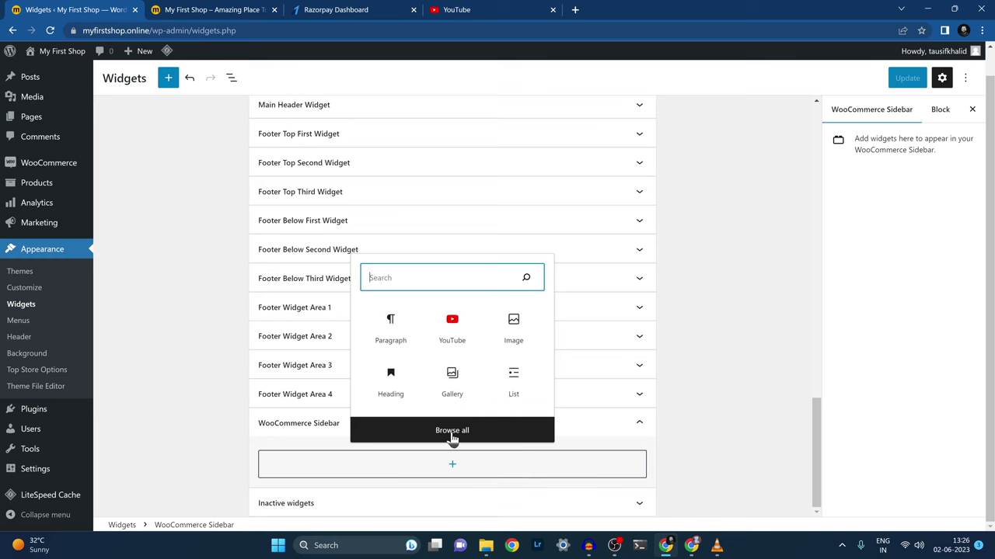
{"action": "left_click", "coordinate": [453, 435]}
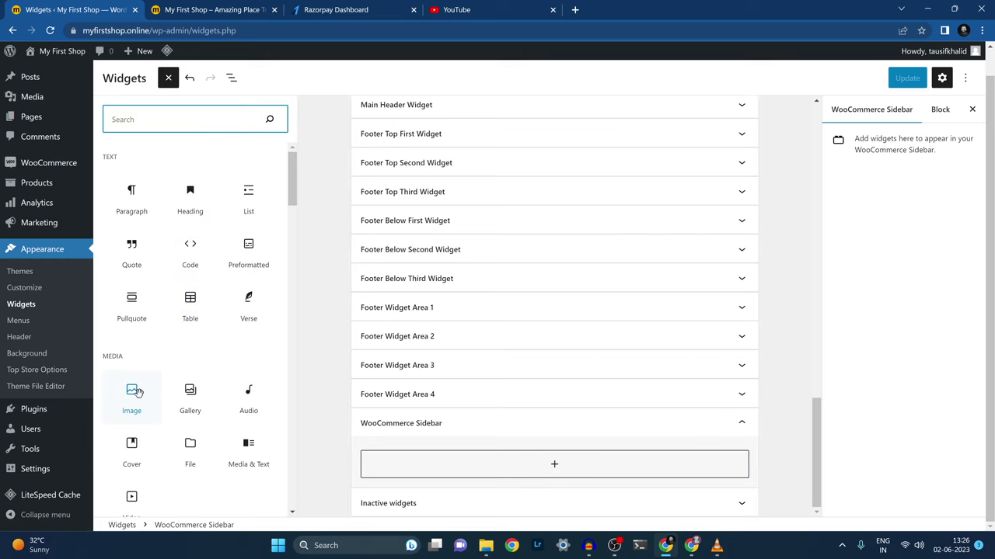
{"action": "left_click", "coordinate": [130, 393]}
{"action": "scroll", "coordinate": [408, 503], "scroll_direction": "down", "scroll_amount": 3}
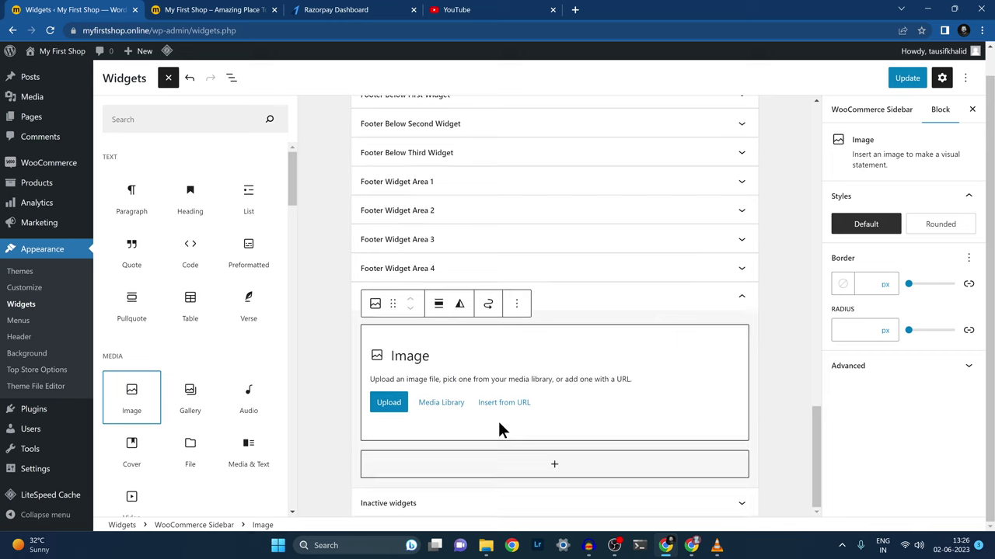
{"action": "left_click", "coordinate": [388, 404]}
{"action": "left_click", "coordinate": [339, 404]}
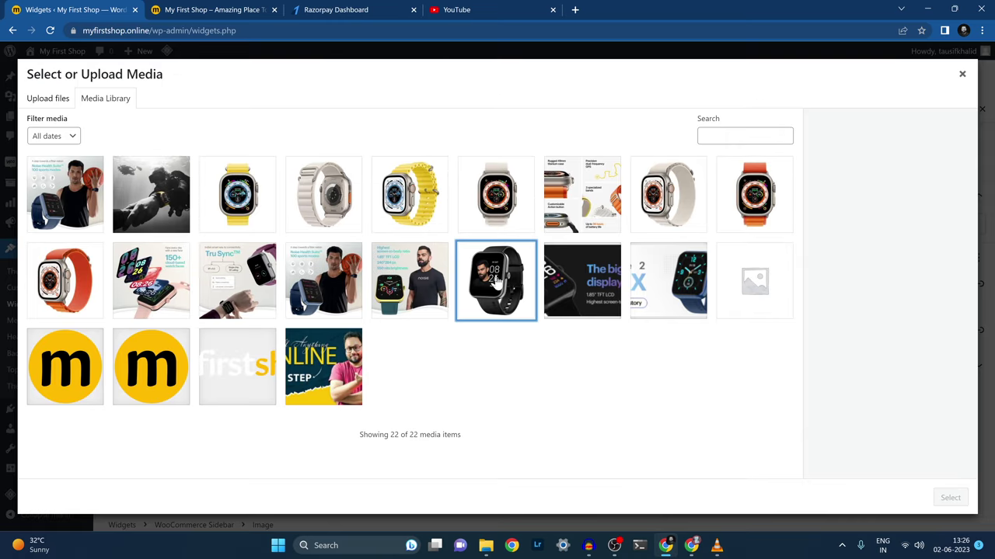
{"action": "left_click", "coordinate": [579, 283]}
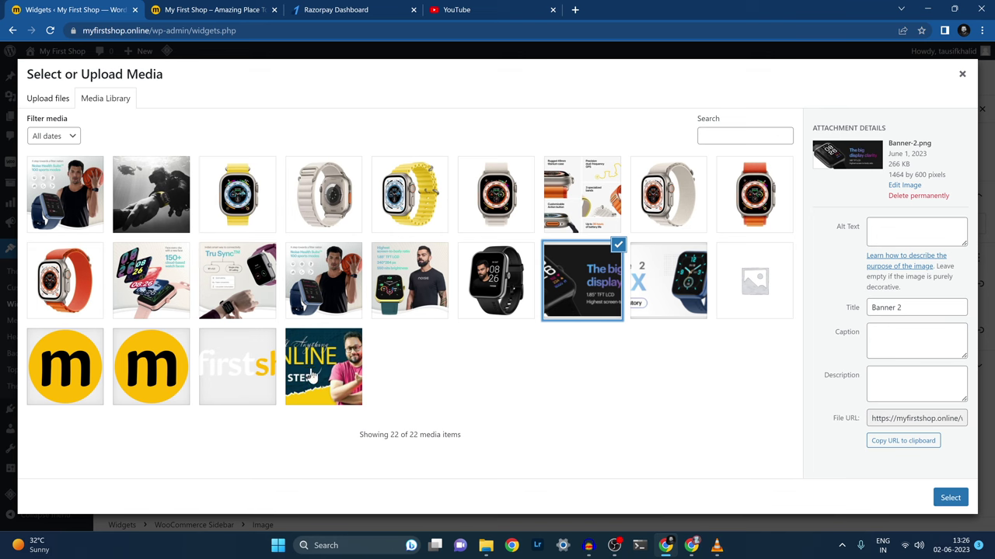
{"action": "left_click", "coordinate": [449, 291]}
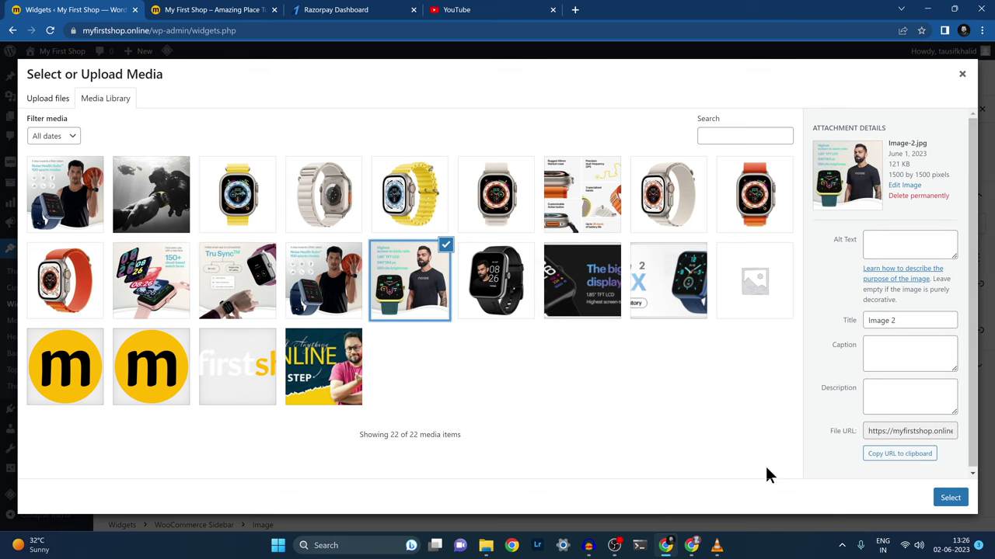
{"action": "left_click", "coordinate": [950, 498]}
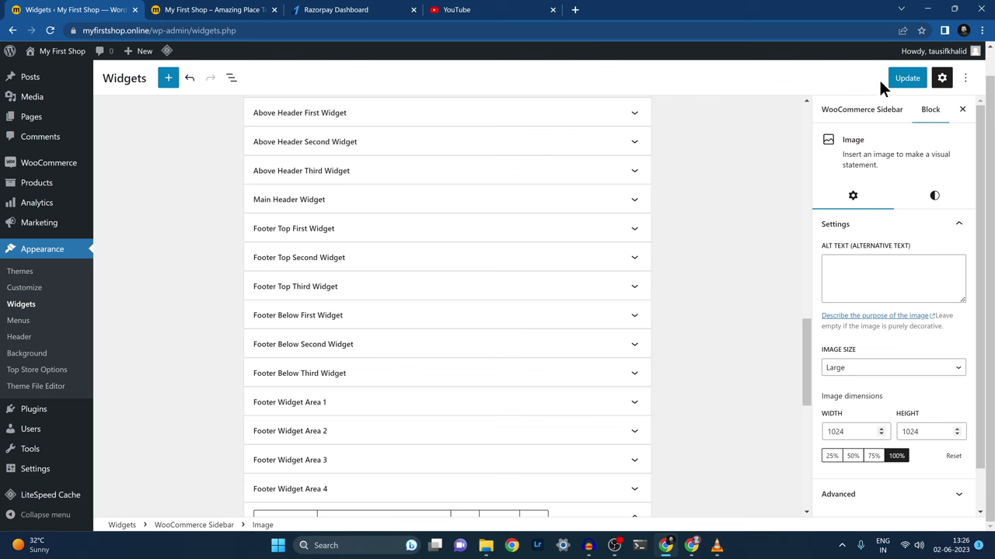
{"action": "left_click", "coordinate": [906, 77]}
{"action": "left_click", "coordinate": [223, 9]}
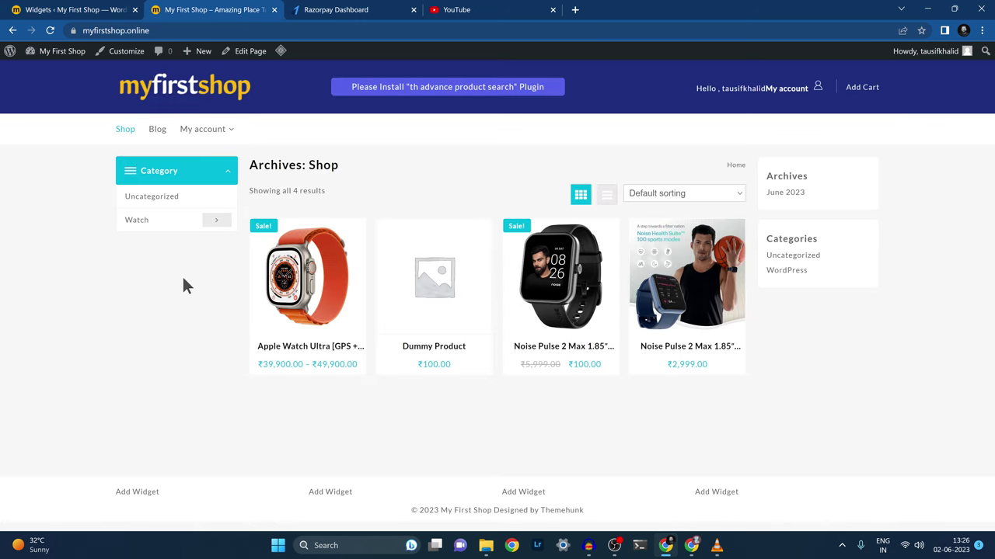
- Purge all LiteSpeed caches, then close the Razorpay Dashboard and widgets editor tabs
{"action": "left_click", "coordinate": [51, 30]}
{"action": "mouse_move", "coordinate": [281, 51]}
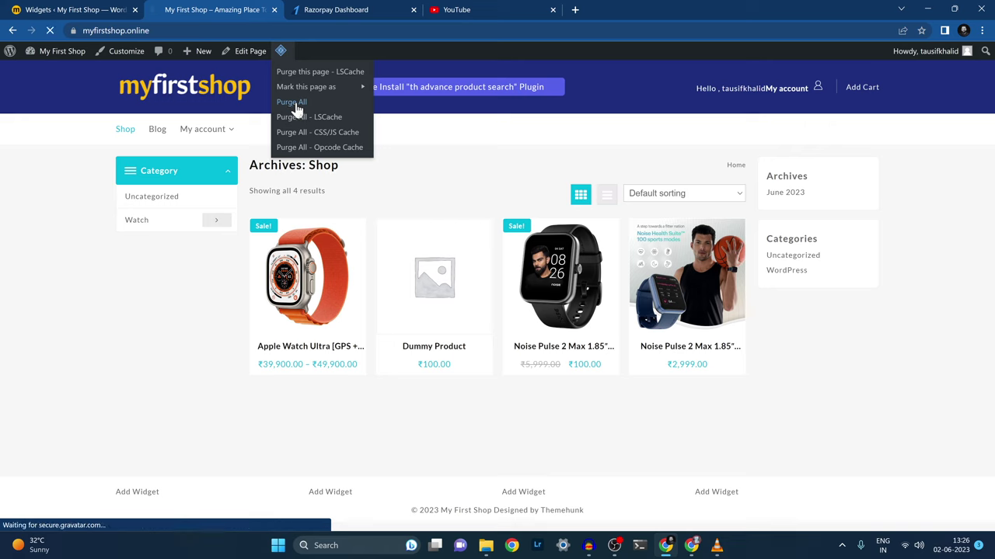
{"action": "left_click", "coordinate": [295, 109]}
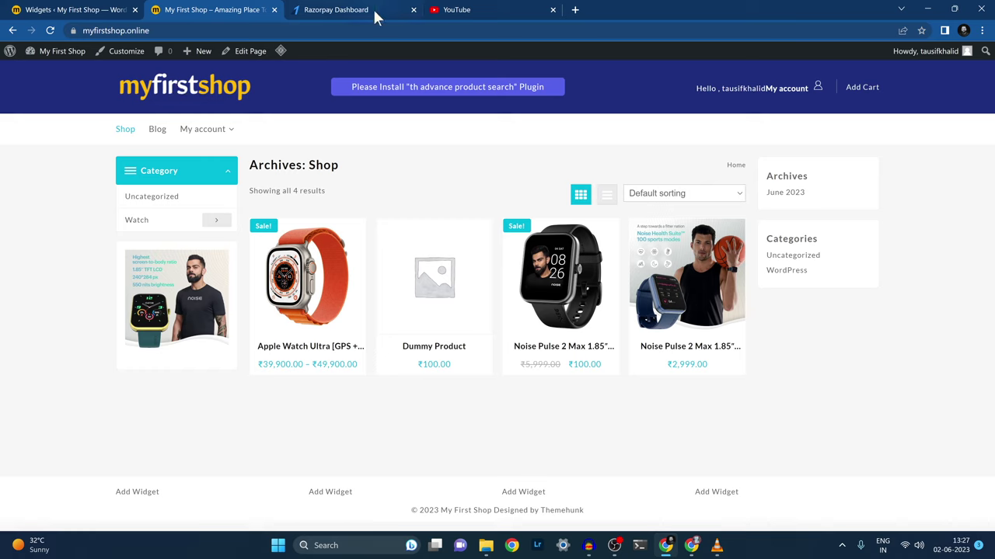
{"action": "left_click", "coordinate": [413, 10]}
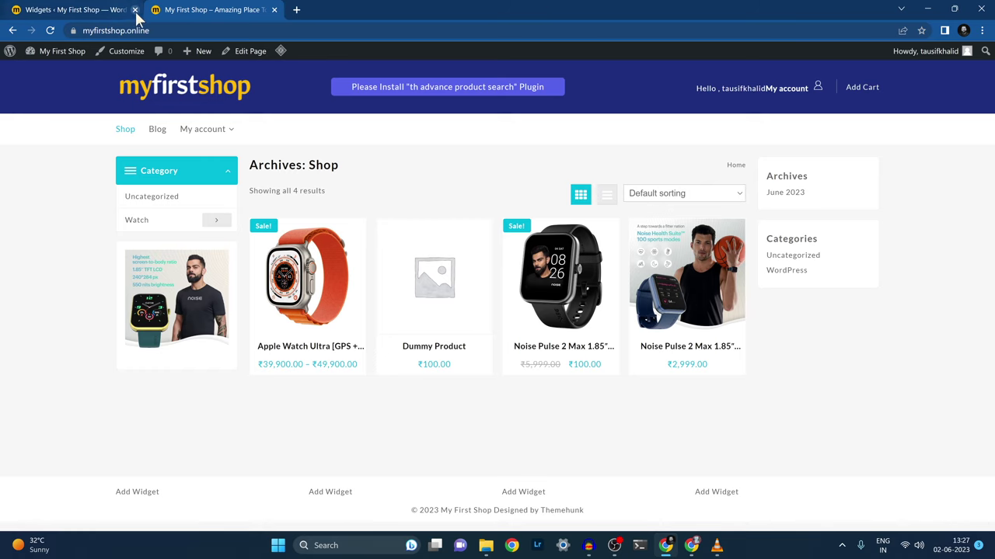
{"action": "left_click", "coordinate": [134, 10]}
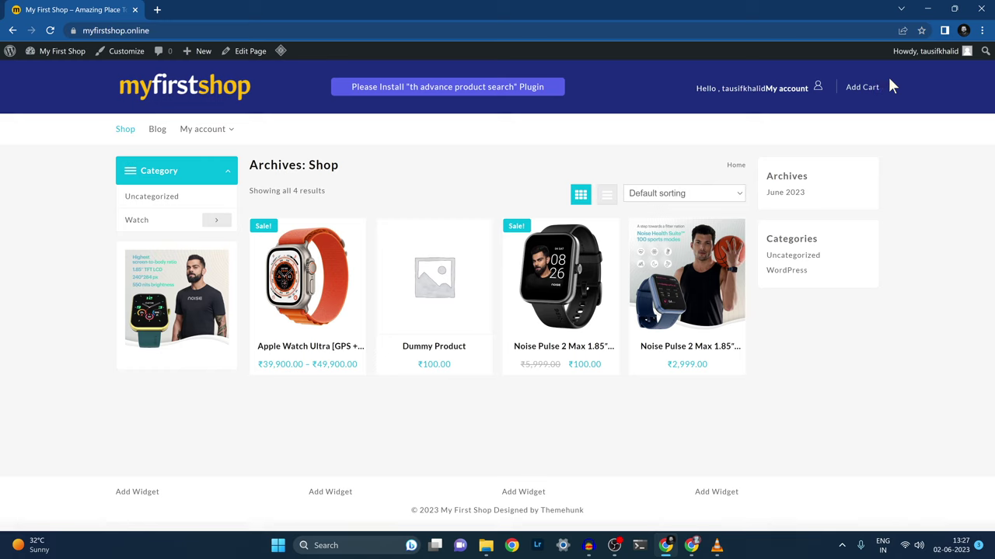
- Go from the admin dashboard to the installed themes page under Appearance > Themes
{"action": "mouse_move", "coordinate": [66, 53]}
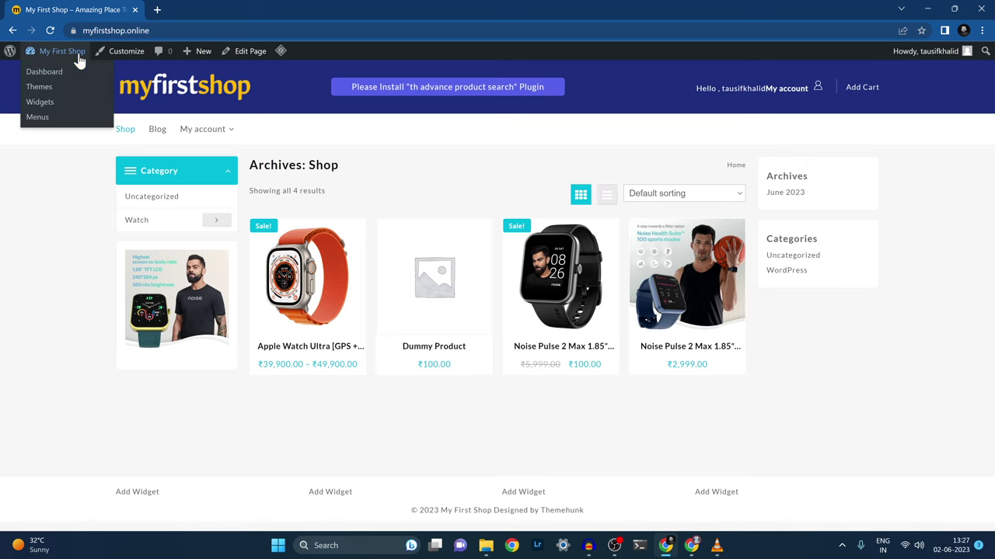
{"action": "left_click", "coordinate": [71, 79]}
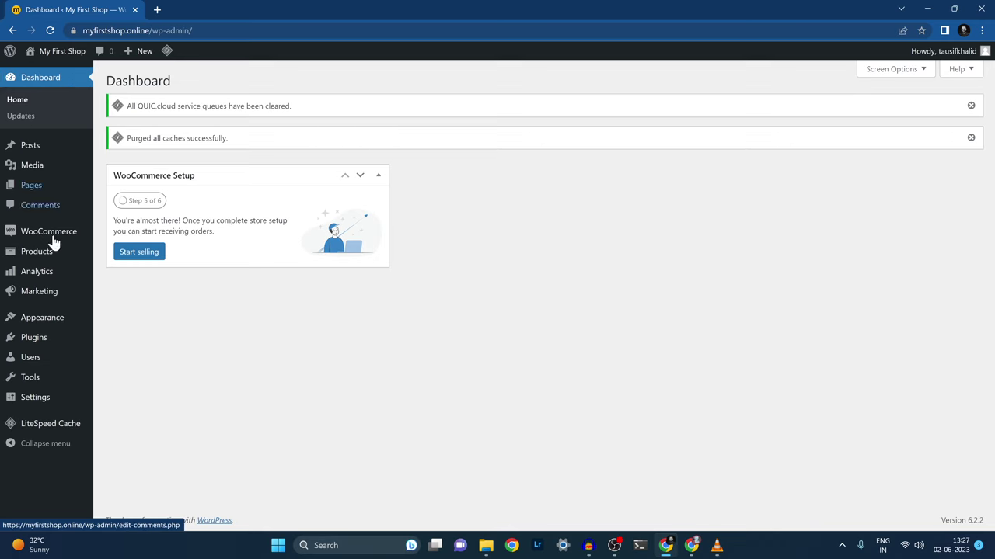
{"action": "mouse_move", "coordinate": [52, 288]}
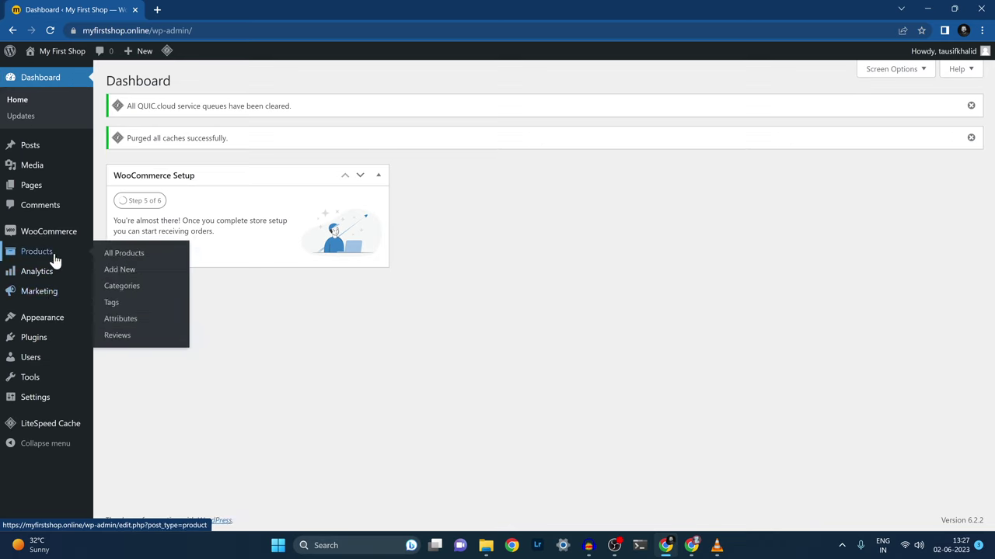
{"action": "mouse_move", "coordinate": [54, 319]}
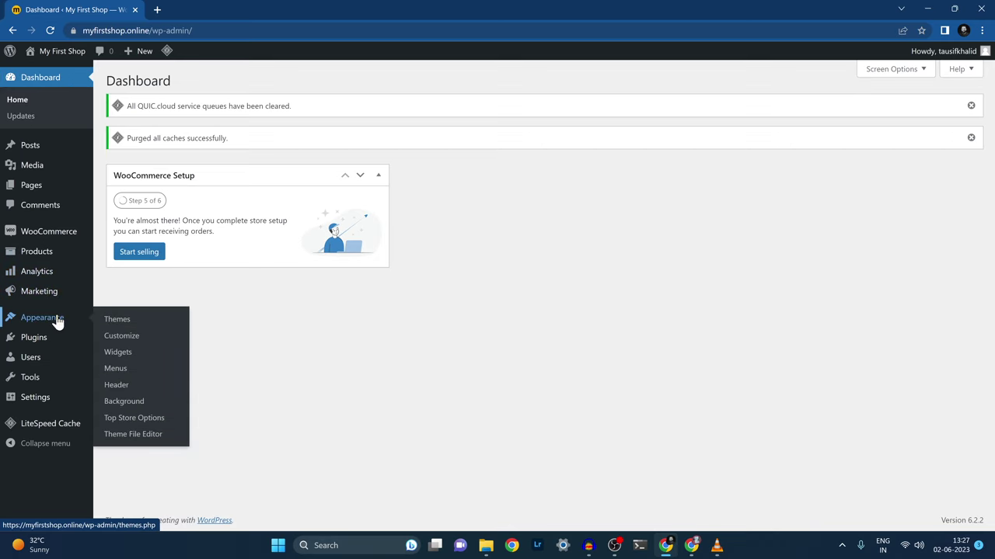
{"action": "left_click", "coordinate": [117, 326]}
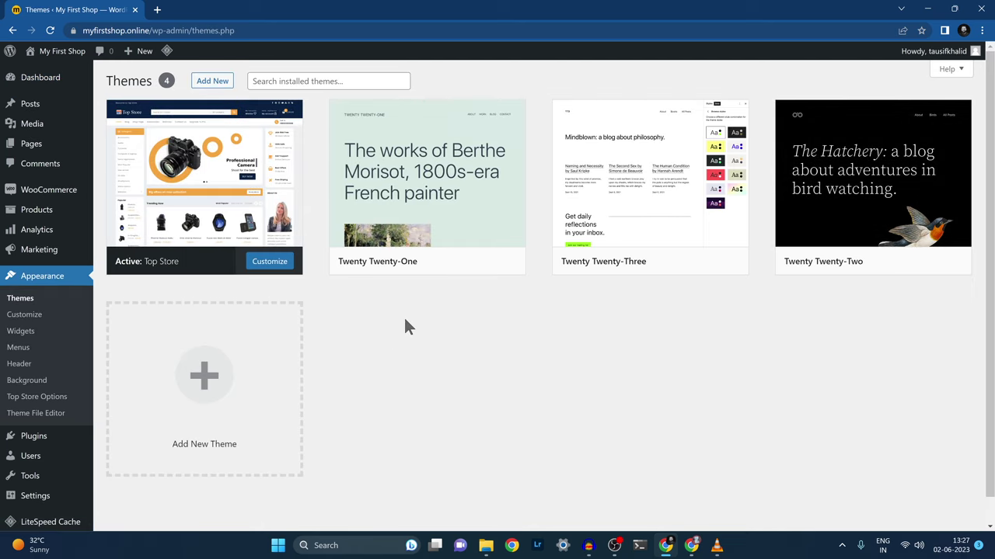
- Delete the Twenty Twenty-One and Twenty Twenty-Two themes, leaving only Top Store installed
{"action": "mouse_move", "coordinate": [418, 224]}
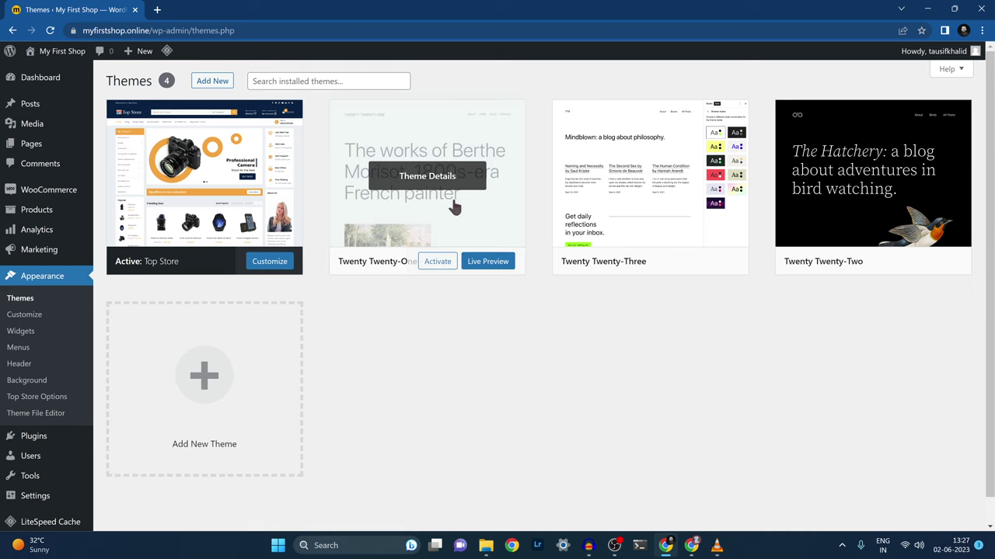
{"action": "mouse_move", "coordinate": [423, 190]}
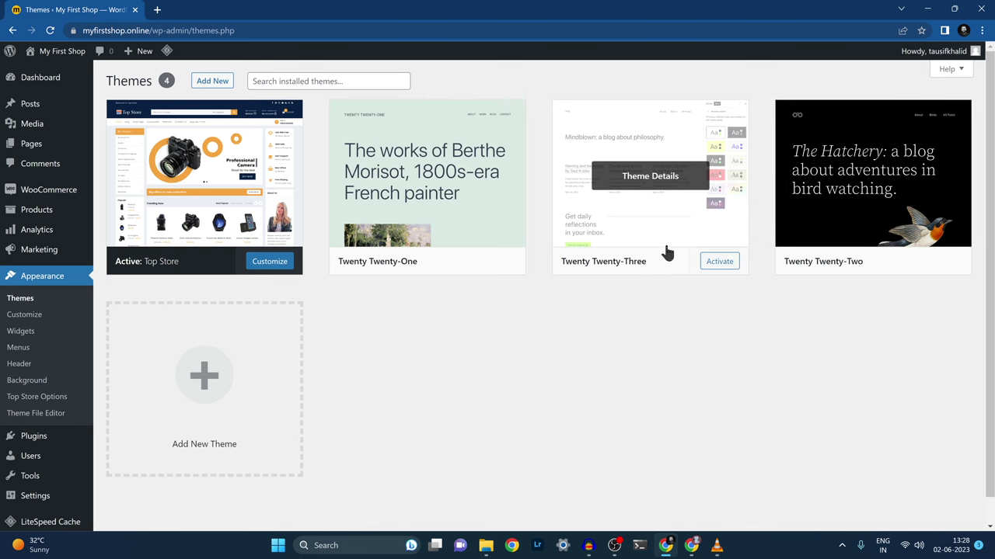
{"action": "left_click", "coordinate": [432, 195]}
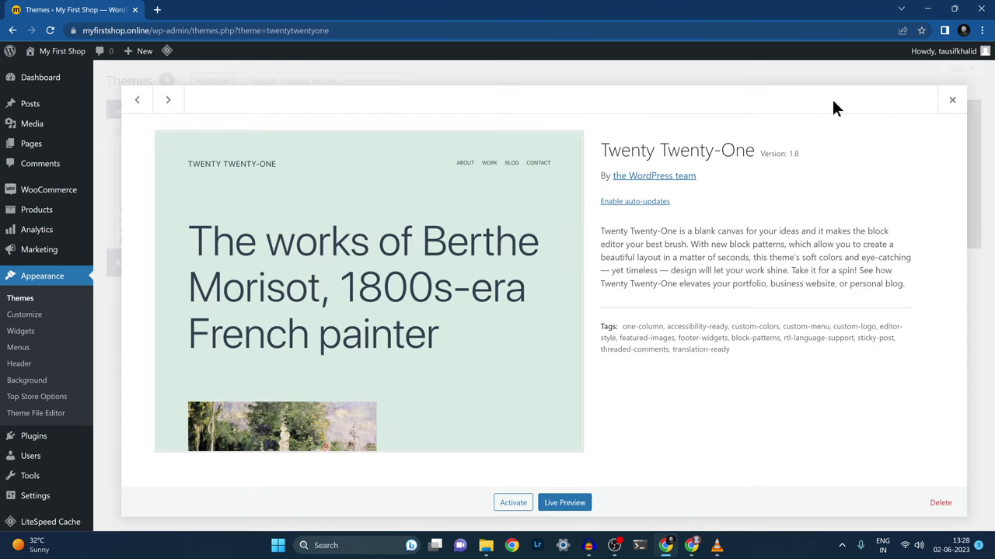
{"action": "left_click", "coordinate": [952, 100]}
{"action": "left_click", "coordinate": [451, 189]}
{"action": "left_click", "coordinate": [940, 503]}
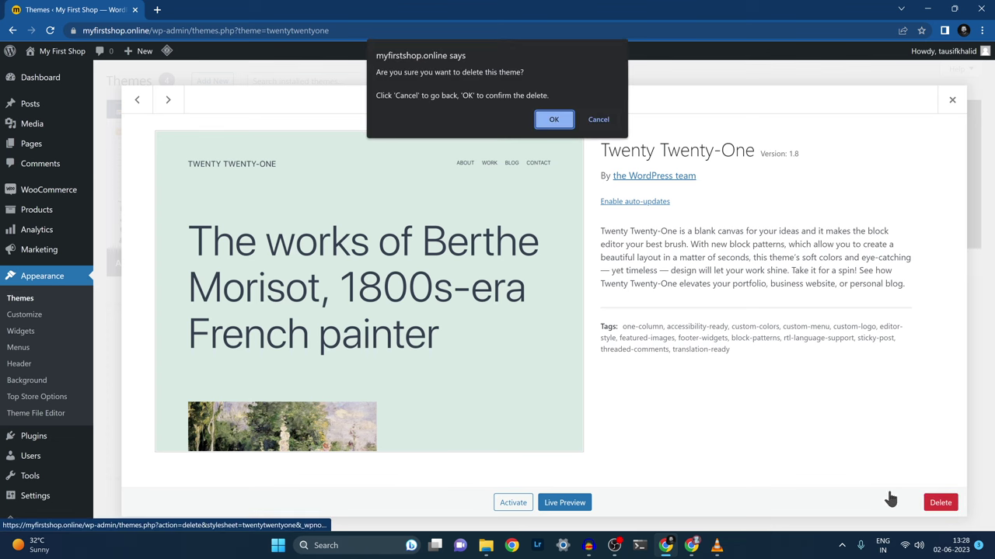
{"action": "left_click", "coordinate": [561, 122]}
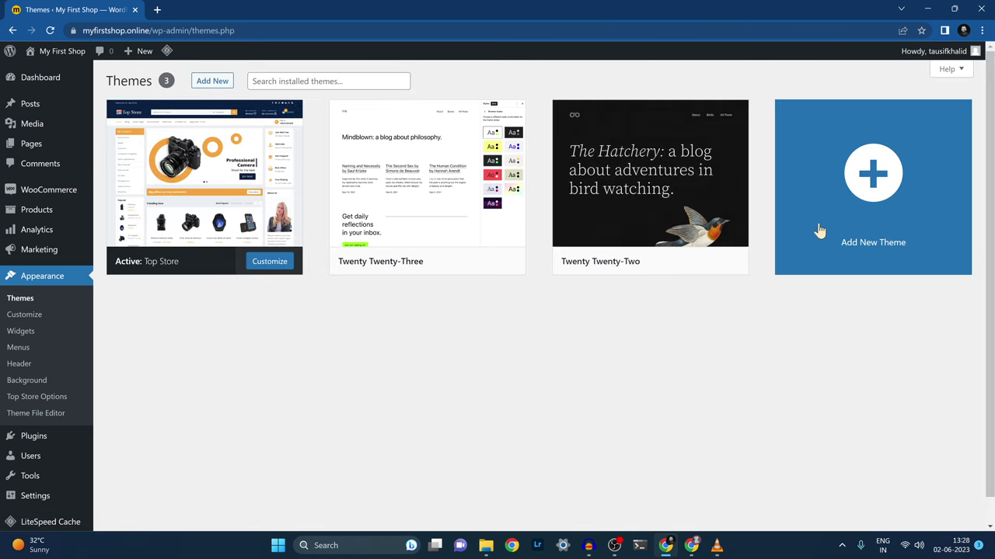
{"action": "left_click", "coordinate": [650, 176]}
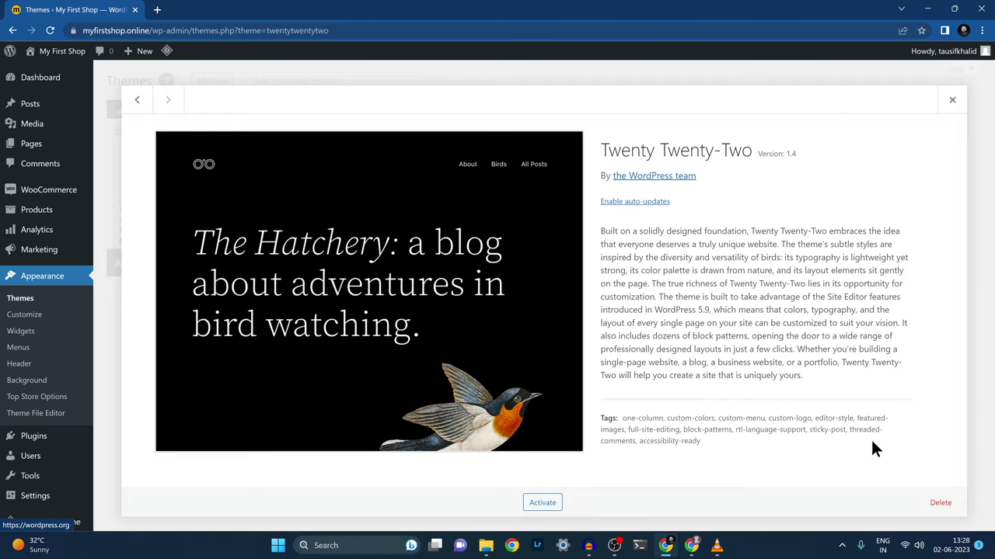
{"action": "left_click", "coordinate": [940, 503]}
{"action": "left_click", "coordinate": [561, 122]}
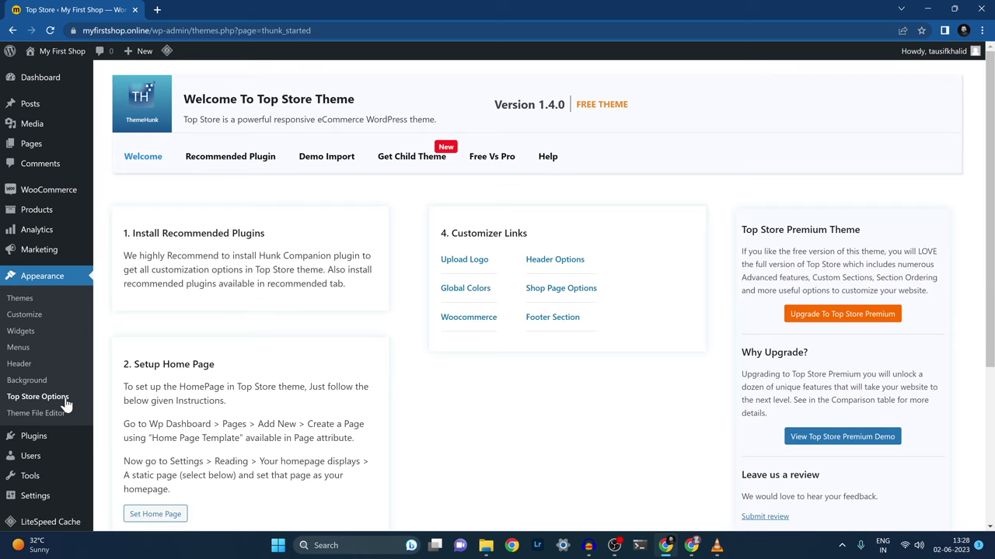
- Show Top Store's Recommended Plugin list and open the live site in a new tab
{"action": "left_click", "coordinate": [263, 164]}
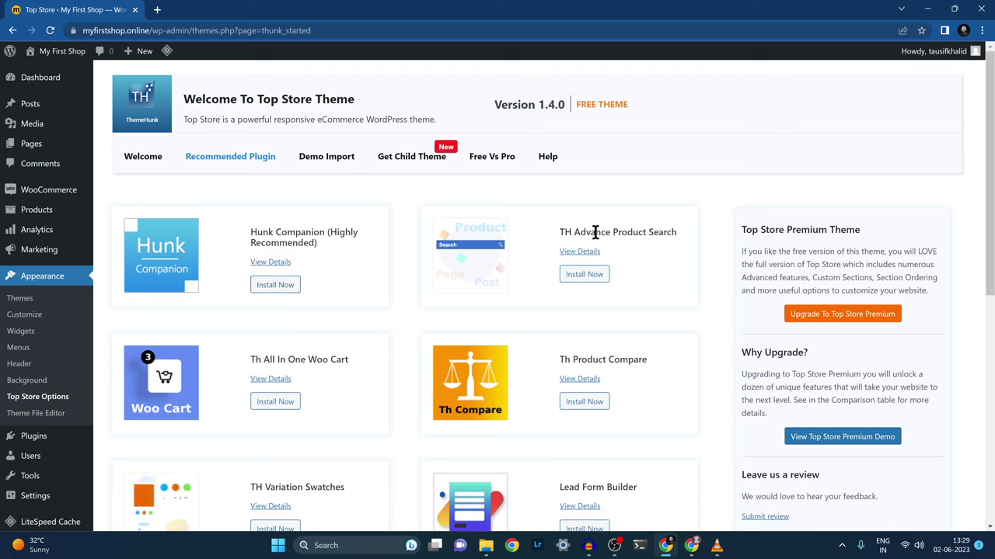
{"action": "mouse_move", "coordinate": [573, 232]}
{"action": "left_mouse_down"}
{"action": "mouse_move", "coordinate": [689, 238]}
{"action": "mouse_move", "coordinate": [556, 232]}
{"action": "left_mouse_up"}
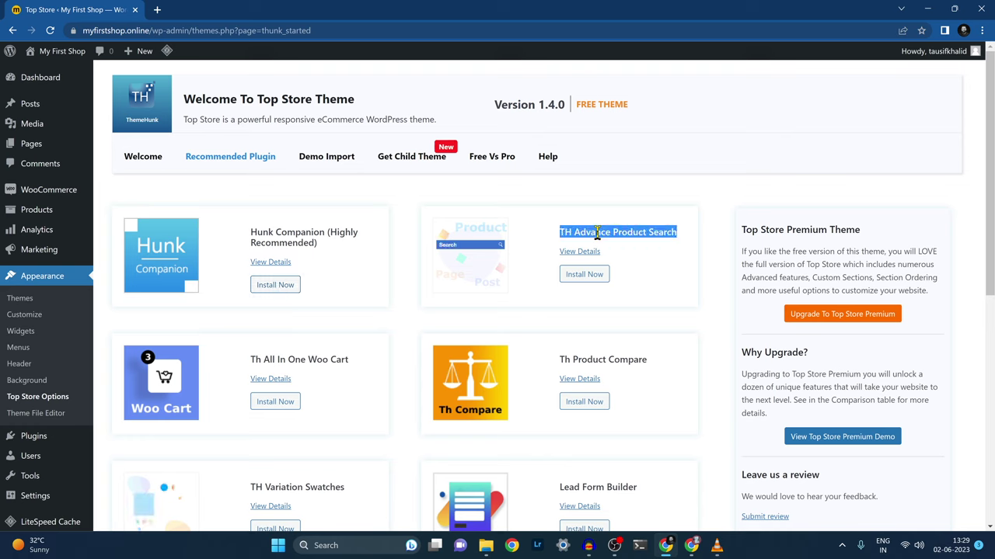
{"action": "right_click", "coordinate": [49, 73]}
{"action": "left_click", "coordinate": [101, 81]}
{"action": "left_click", "coordinate": [206, 9]}
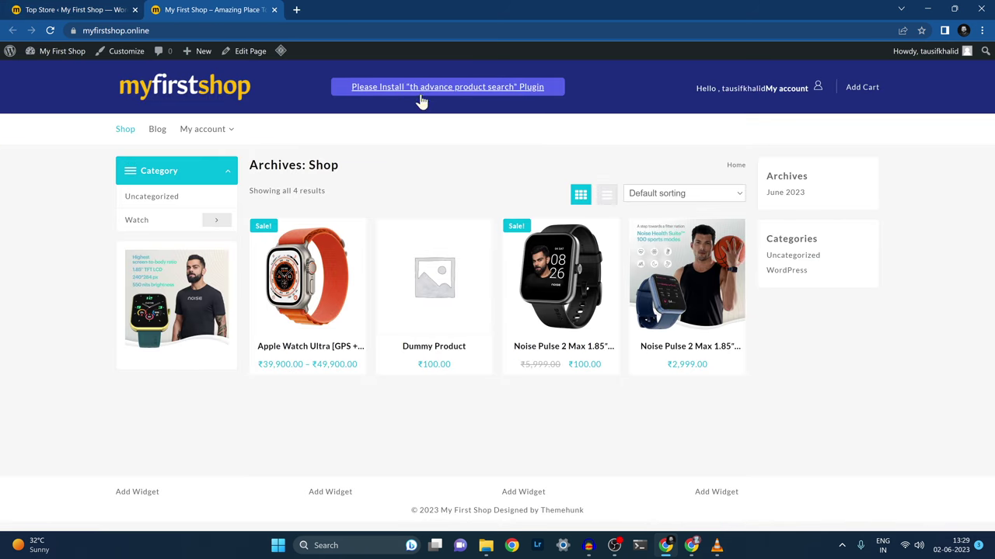
- Follow the live shop's header notice link to the recommended plugins page
{"action": "left_click", "coordinate": [77, 9]}
{"action": "left_click", "coordinate": [625, 258]}
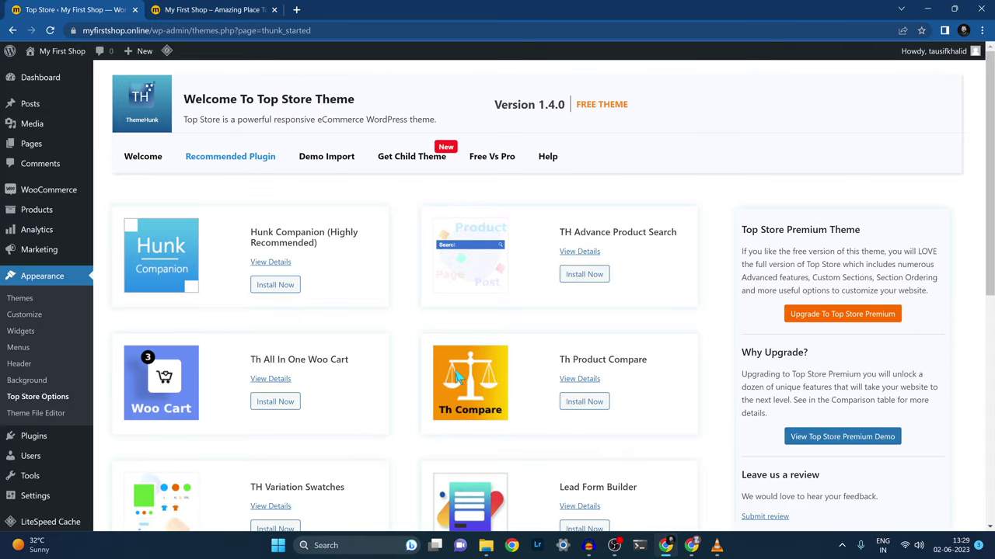
{"action": "scroll", "coordinate": [457, 376], "scroll_direction": "down", "scroll_amount": 1}
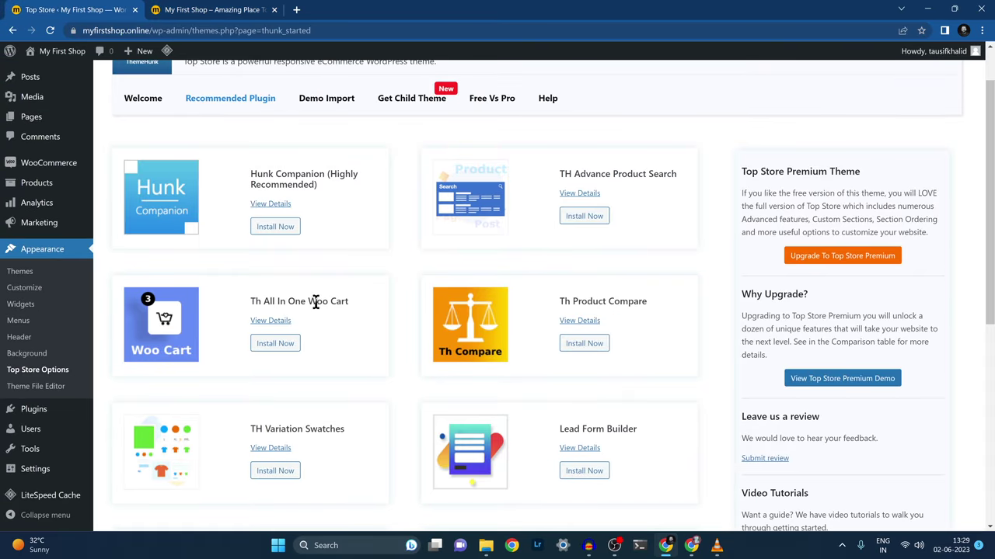
{"action": "key", "text": "ctrl+Tab"}
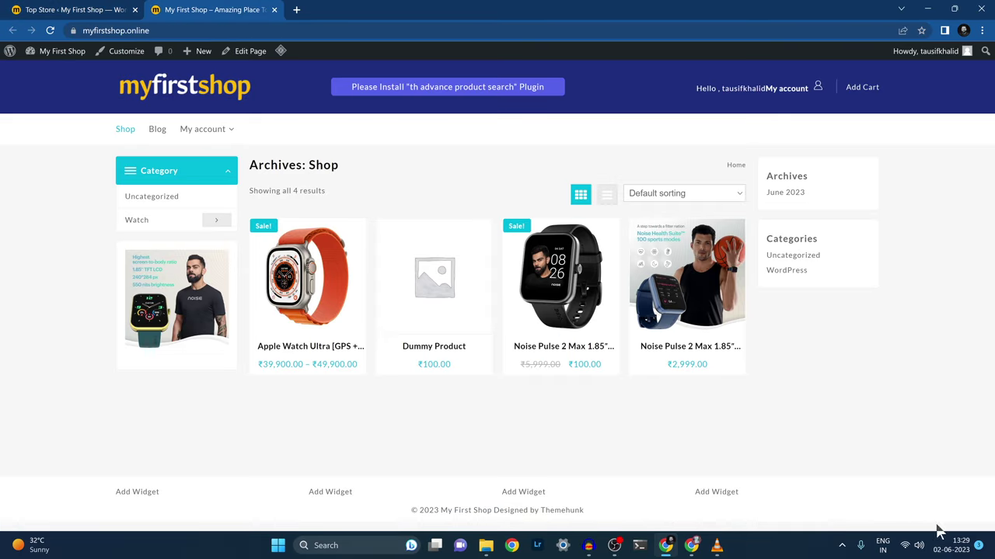
{"action": "left_click", "coordinate": [864, 87]}
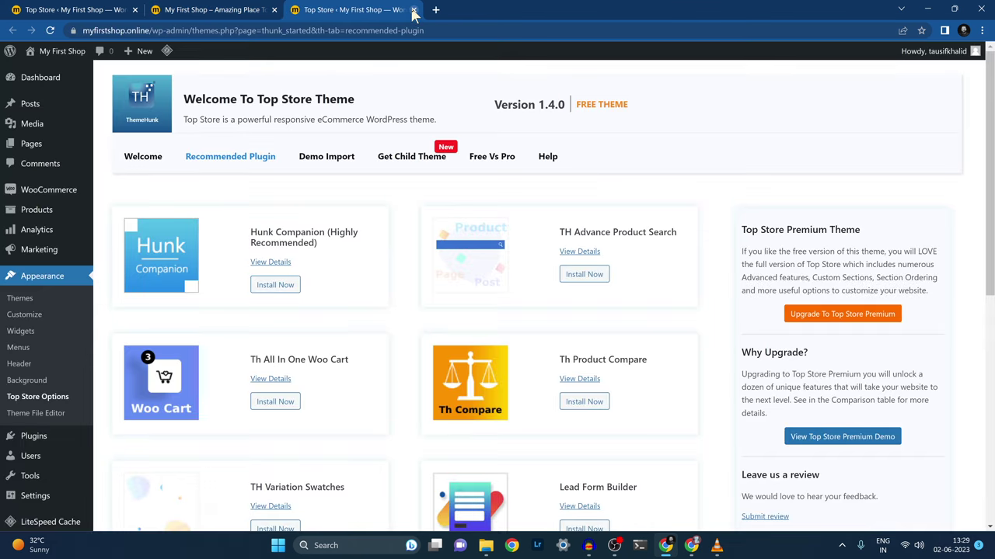
- Close the duplicate plugins tab and scroll through the original Top Store recommended plugin cards
{"action": "left_click", "coordinate": [412, 9]}
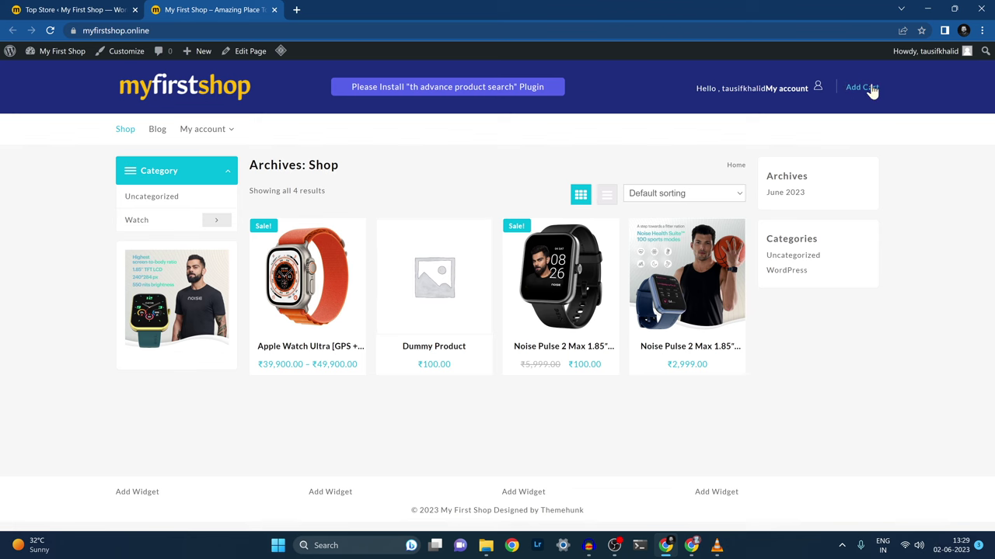
{"action": "left_click", "coordinate": [74, 9]}
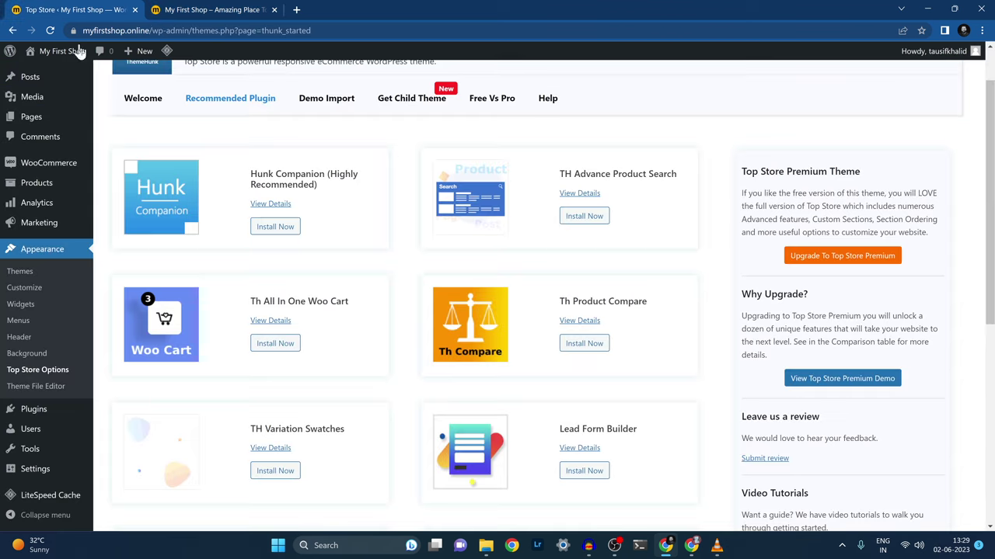
{"action": "scroll", "coordinate": [403, 301], "scroll_direction": "down", "scroll_amount": 3}
{"action": "scroll", "coordinate": [405, 306], "scroll_direction": "down", "scroll_amount": 3}
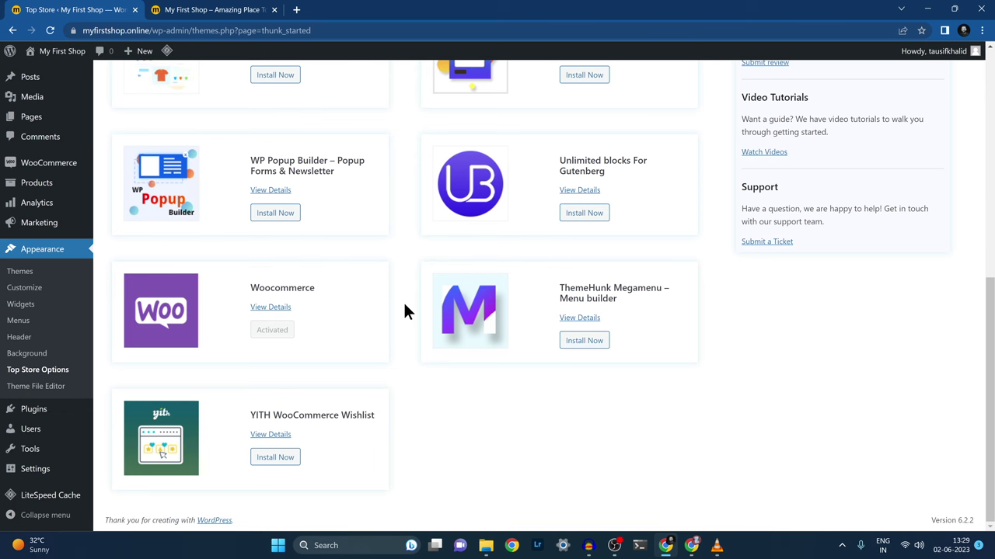
{"action": "scroll", "coordinate": [403, 303], "scroll_direction": "up", "scroll_amount": 6}
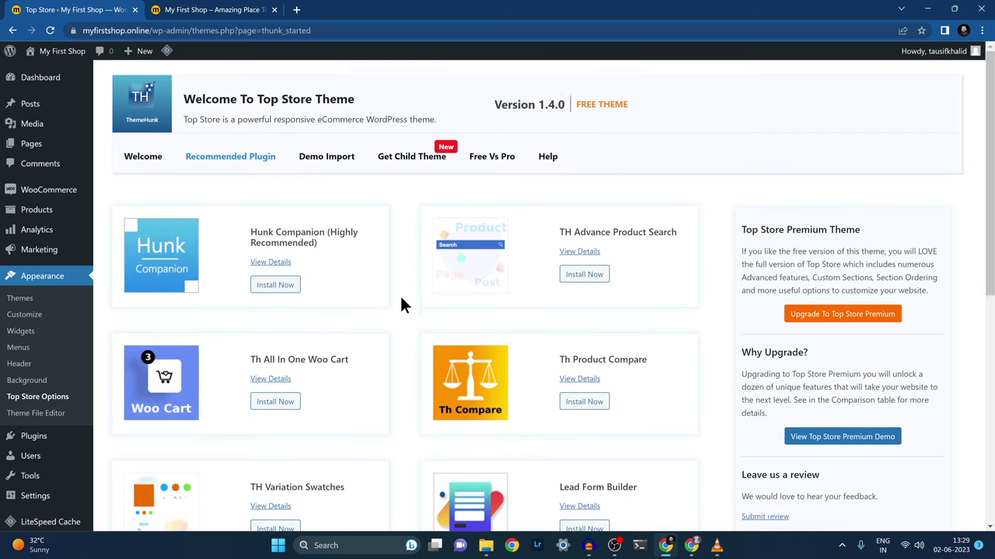
- Start installing Hunk Companion, TH Advance Product Search, Th All In One Woo Cart and Th Product Compare
{"action": "left_click", "coordinate": [286, 286]}
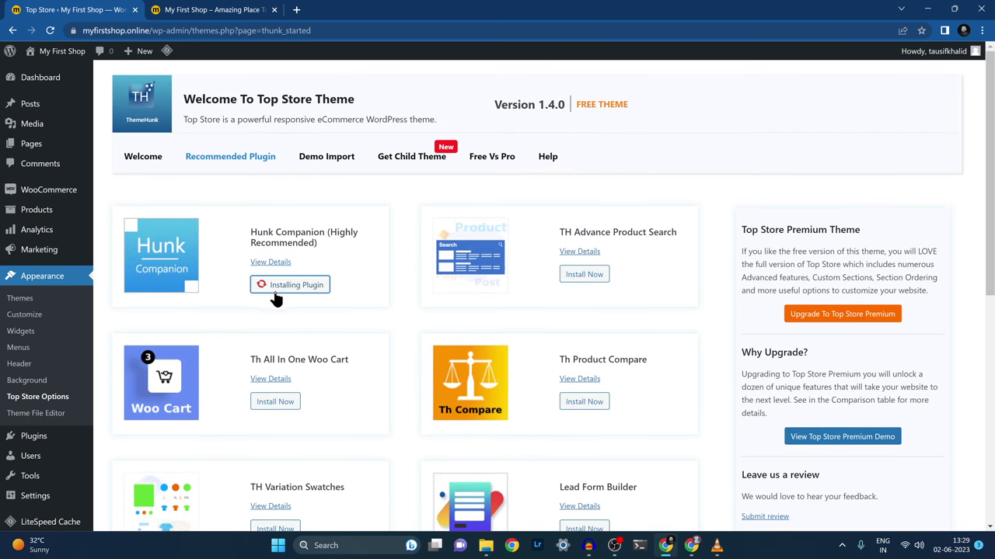
{"action": "left_click", "coordinate": [579, 278]}
{"action": "left_click", "coordinate": [273, 406]}
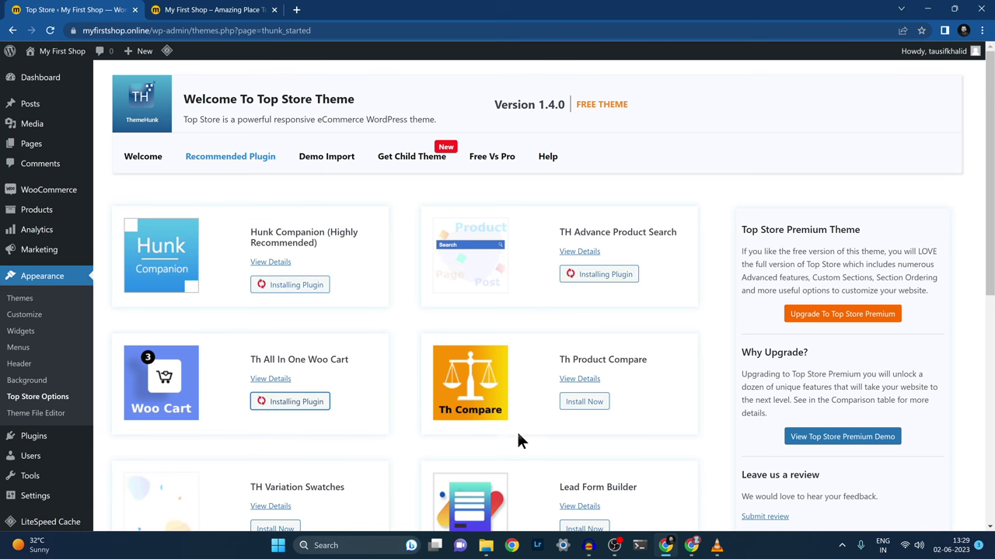
{"action": "left_click", "coordinate": [581, 404]}
{"action": "scroll", "coordinate": [408, 374], "scroll_direction": "down", "scroll_amount": 2}
{"action": "scroll", "coordinate": [410, 374], "scroll_direction": "down", "scroll_amount": 1}
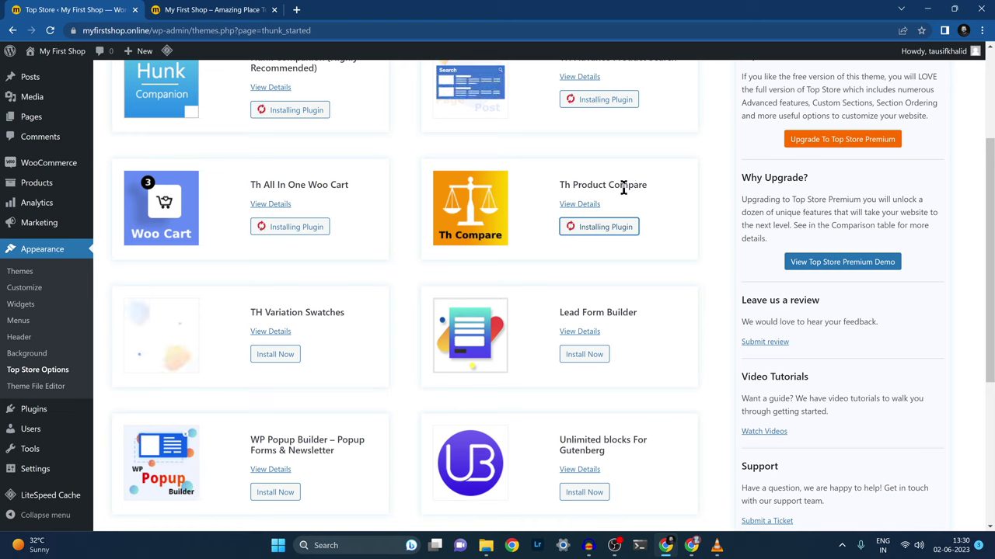
{"action": "left_click_drag", "start_coordinate": [647, 185], "coordinate": [558, 186]}
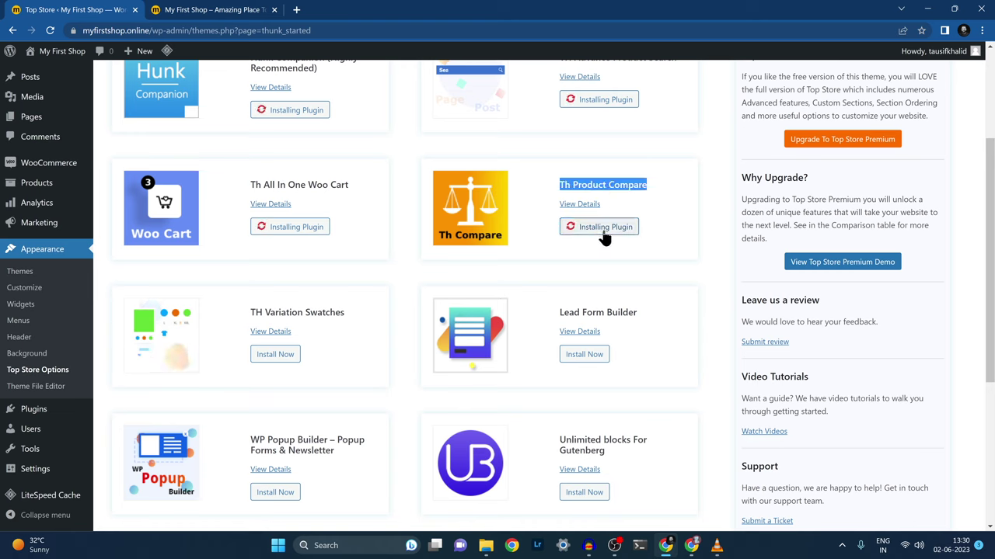
- Install TH Variation Swatches, ThemeHunk Megamenu and YITH WooCommerce Wishlist, then view the shop tab
{"action": "left_click", "coordinate": [275, 358]}
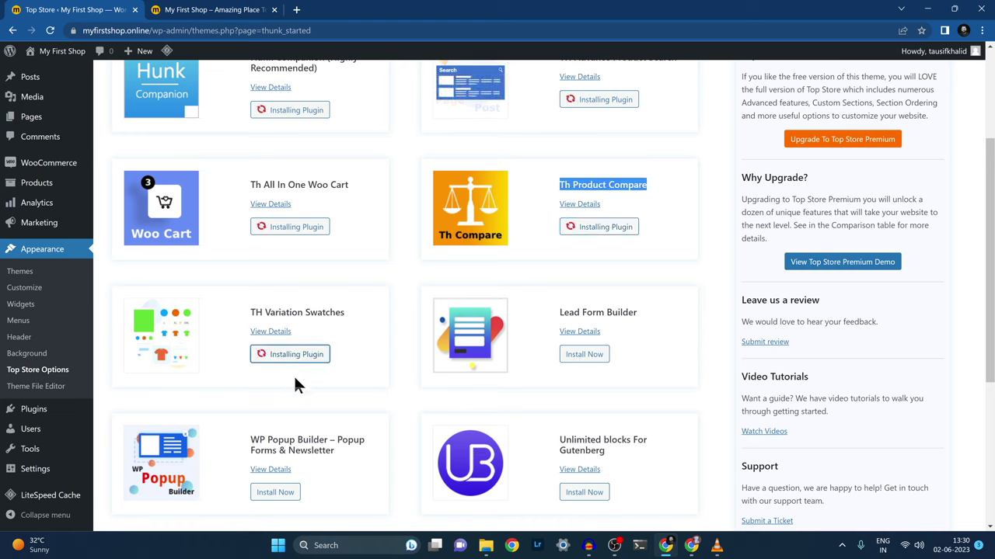
{"action": "left_click_drag", "start_coordinate": [565, 312], "coordinate": [658, 315]}
{"action": "left_click", "coordinate": [658, 315]}
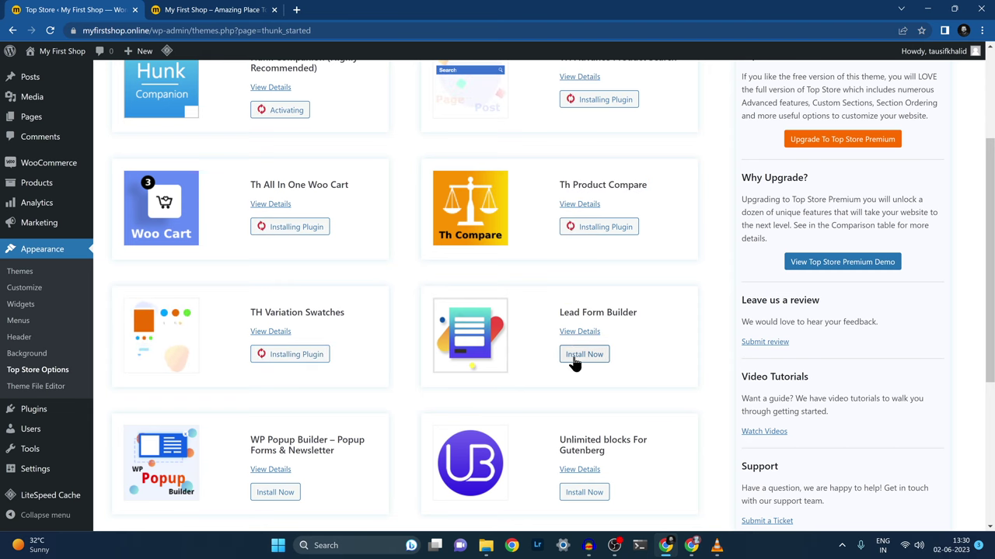
{"action": "scroll", "coordinate": [595, 315], "scroll_direction": "down", "scroll_amount": 2}
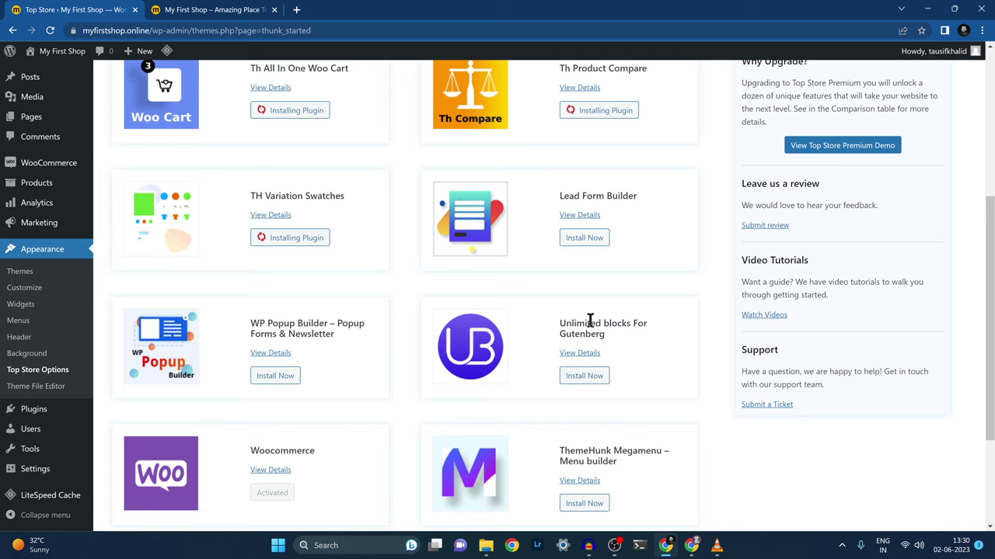
{"action": "scroll", "coordinate": [370, 362], "scroll_direction": "down", "scroll_amount": 3}
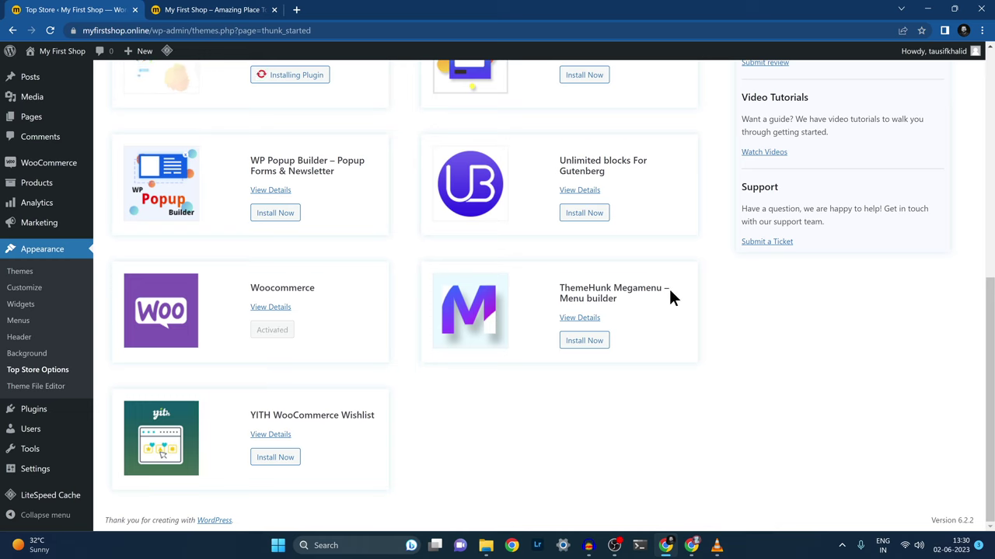
{"action": "left_click", "coordinate": [589, 344]}
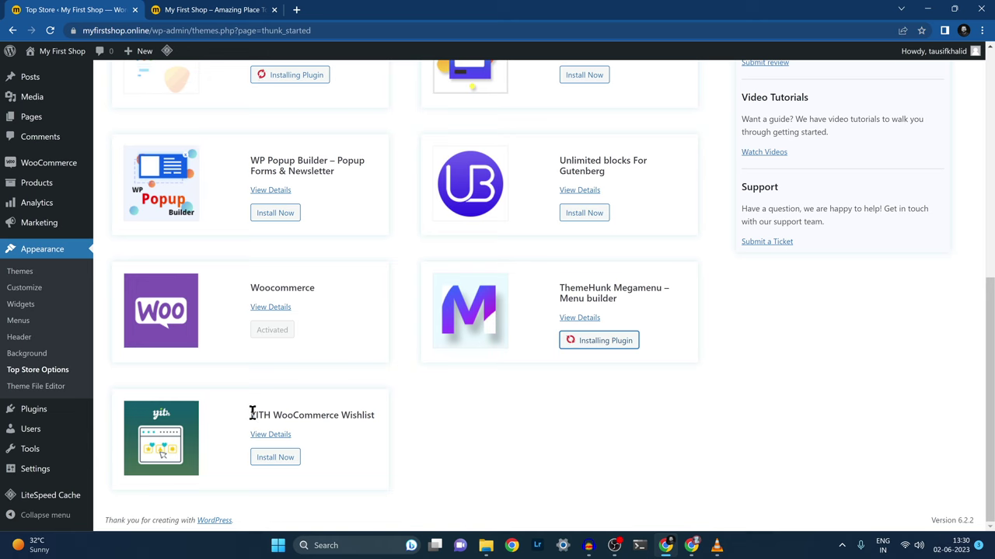
{"action": "left_click", "coordinate": [275, 464]}
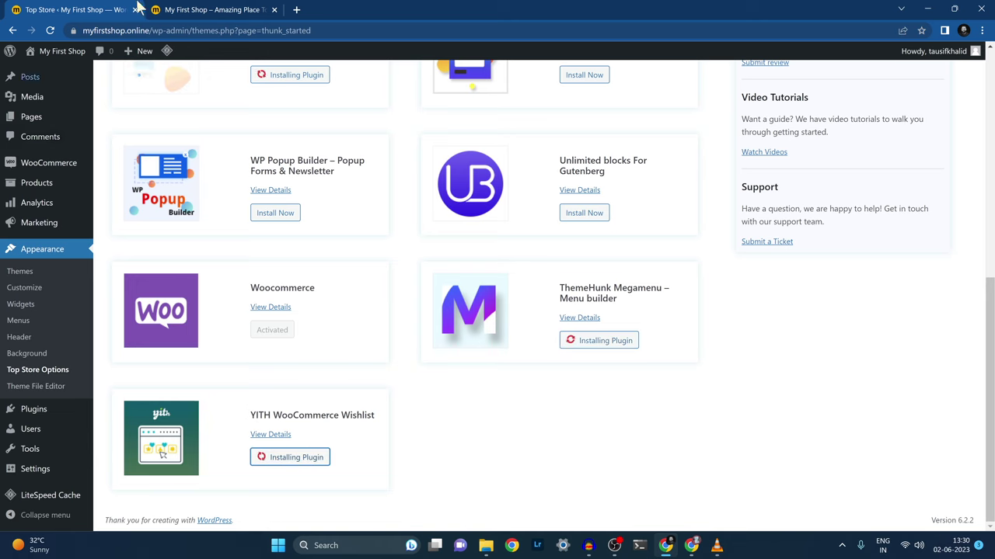
{"action": "left_click", "coordinate": [233, 10]}
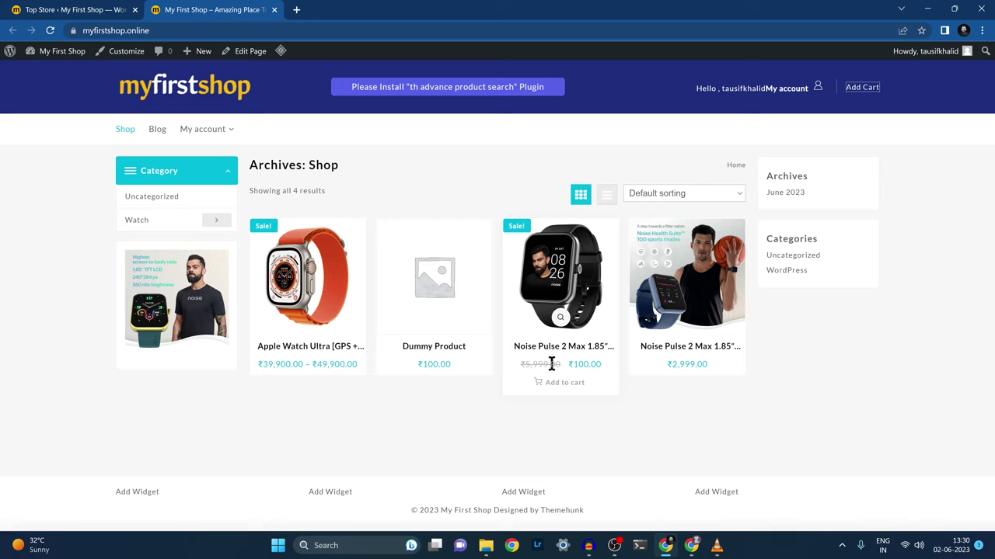
- Confirm Product Compare, Variation Swatches, Megamenu and YITH Wishlist now show Activated in the admin list
{"action": "left_click", "coordinate": [75, 9]}
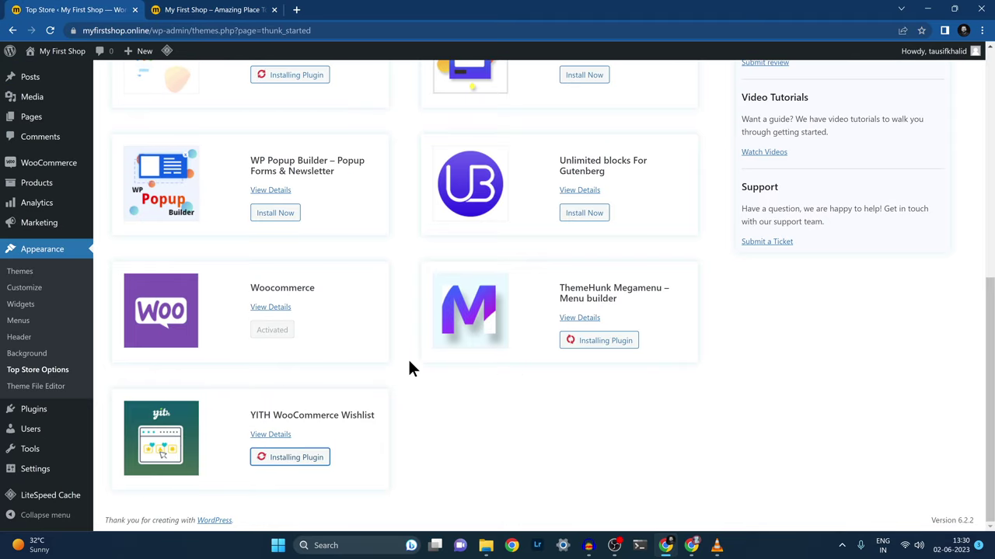
{"action": "scroll", "coordinate": [410, 370], "scroll_direction": "up", "scroll_amount": 5}
{"action": "scroll", "coordinate": [409, 366], "scroll_direction": "down", "scroll_amount": 1}
{"action": "scroll", "coordinate": [410, 362], "scroll_direction": "down", "scroll_amount": 2}
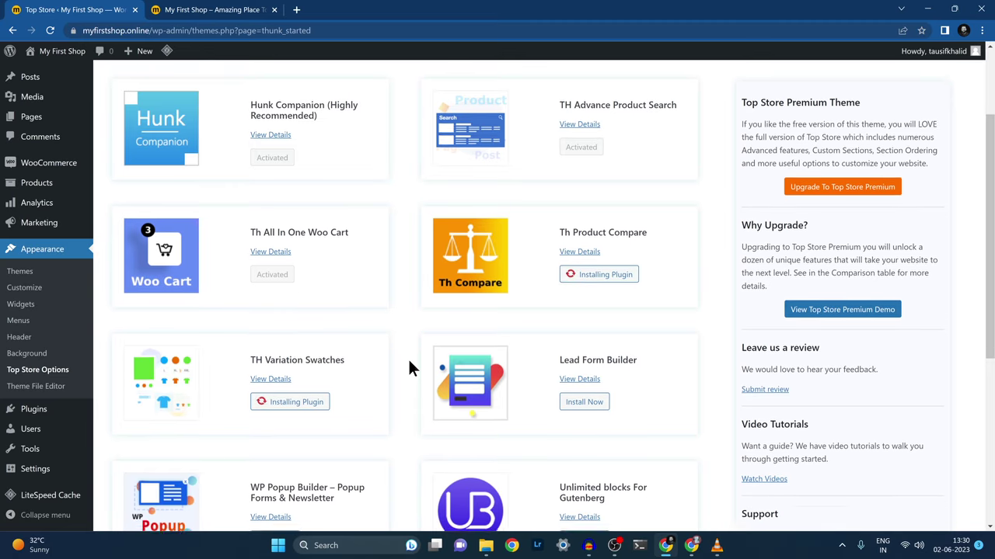
{"action": "scroll", "coordinate": [397, 357], "scroll_direction": "up", "scroll_amount": 4}
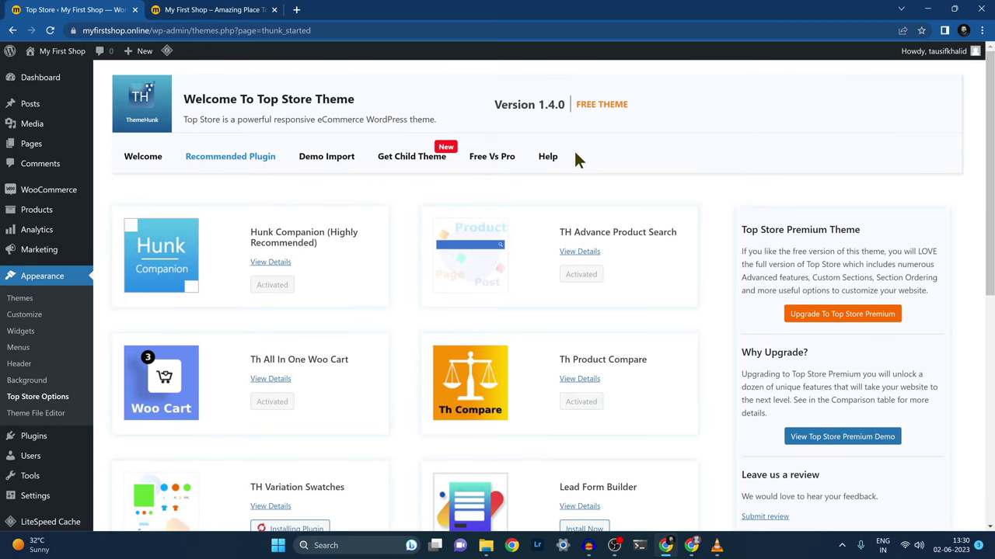
{"action": "scroll", "coordinate": [397, 327], "scroll_direction": "down", "scroll_amount": 6}
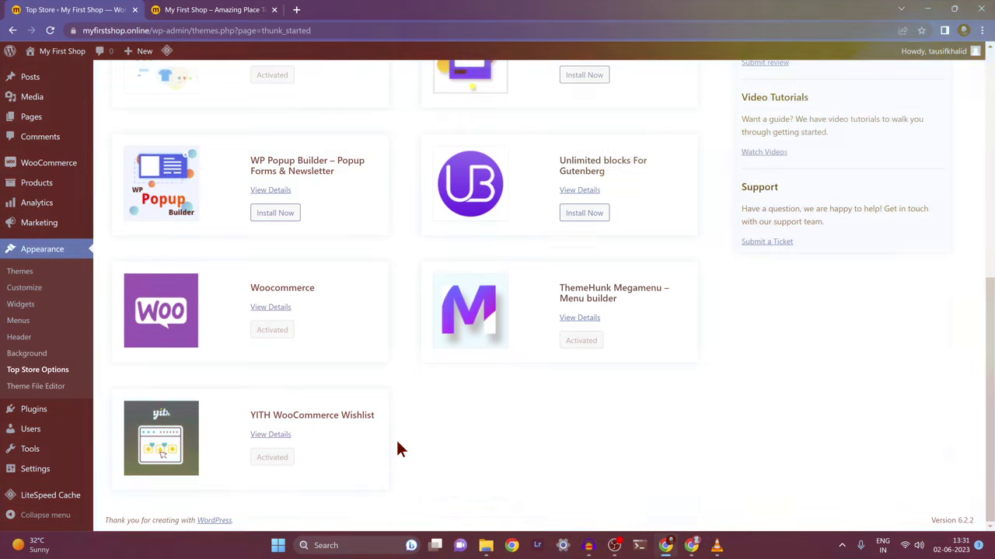
{"action": "scroll", "coordinate": [397, 448], "scroll_direction": "up", "scroll_amount": 4}
{"action": "scroll", "coordinate": [396, 440], "scroll_direction": "up", "scroll_amount": 2}
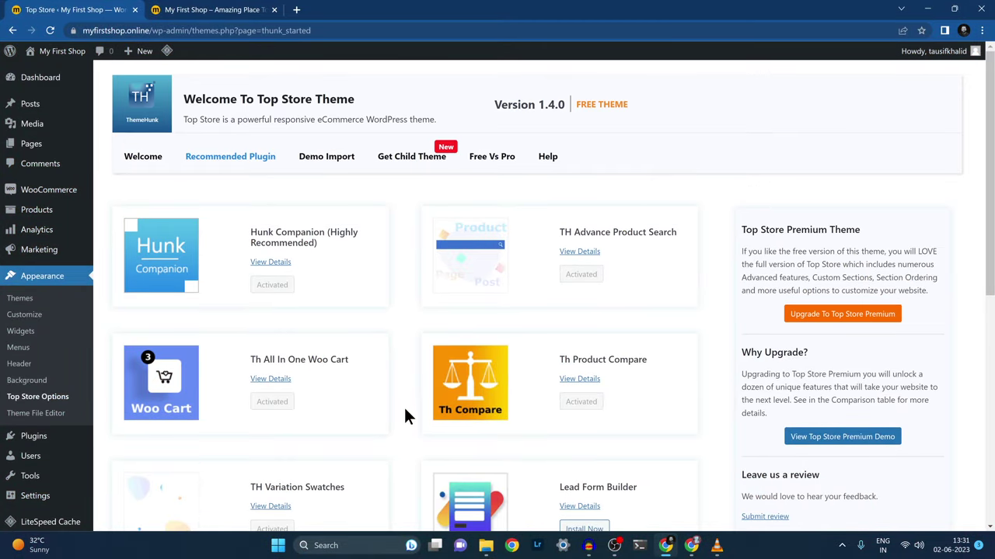
- Open Top Store's Demo Import section and go on to the One Click Demo Import page
{"action": "left_click", "coordinate": [325, 159]}
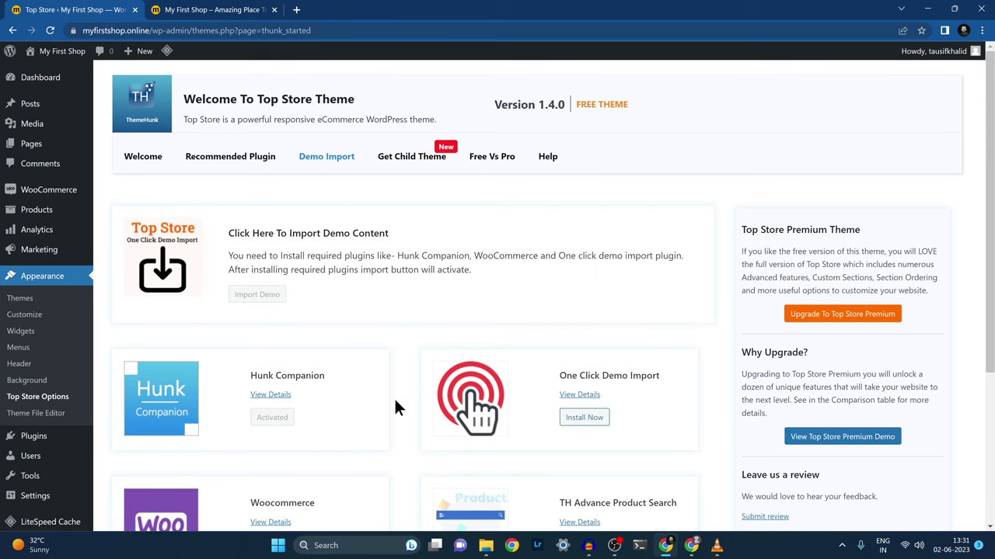
{"action": "scroll", "coordinate": [396, 408], "scroll_direction": "down", "scroll_amount": 2}
{"action": "scroll", "coordinate": [396, 406], "scroll_direction": "down", "scroll_amount": 1}
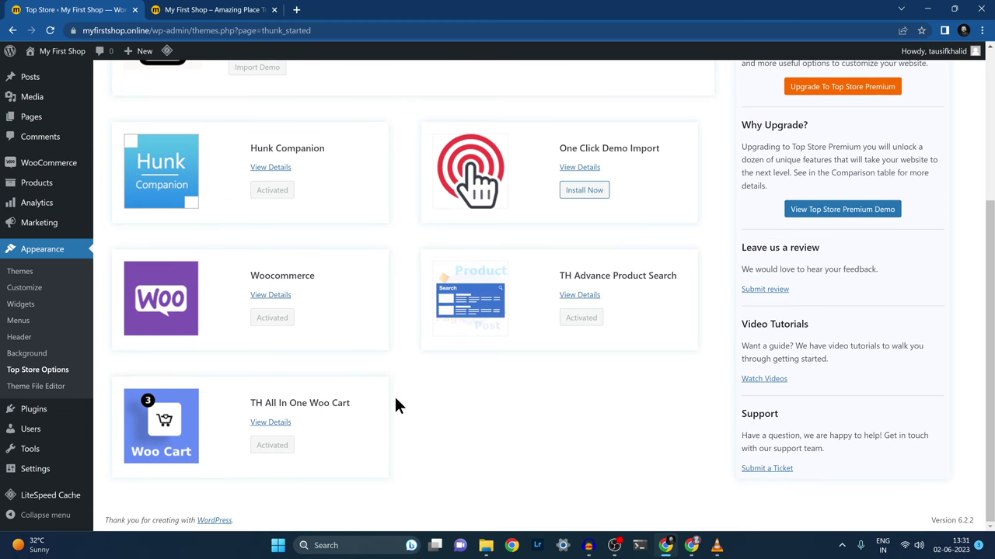
{"action": "scroll", "coordinate": [394, 406], "scroll_direction": "up", "scroll_amount": 3}
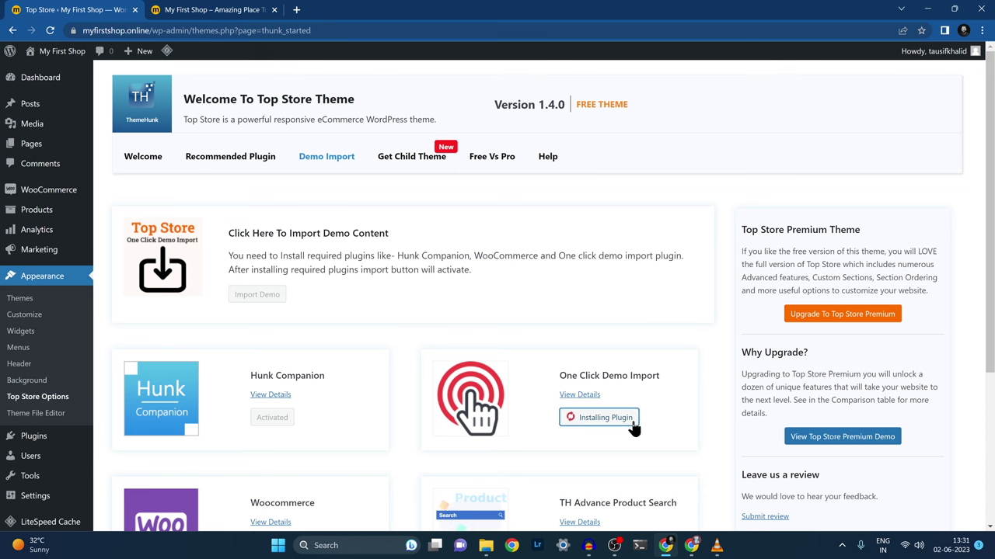
{"action": "scroll", "coordinate": [327, 279], "scroll_direction": "down", "scroll_amount": 2}
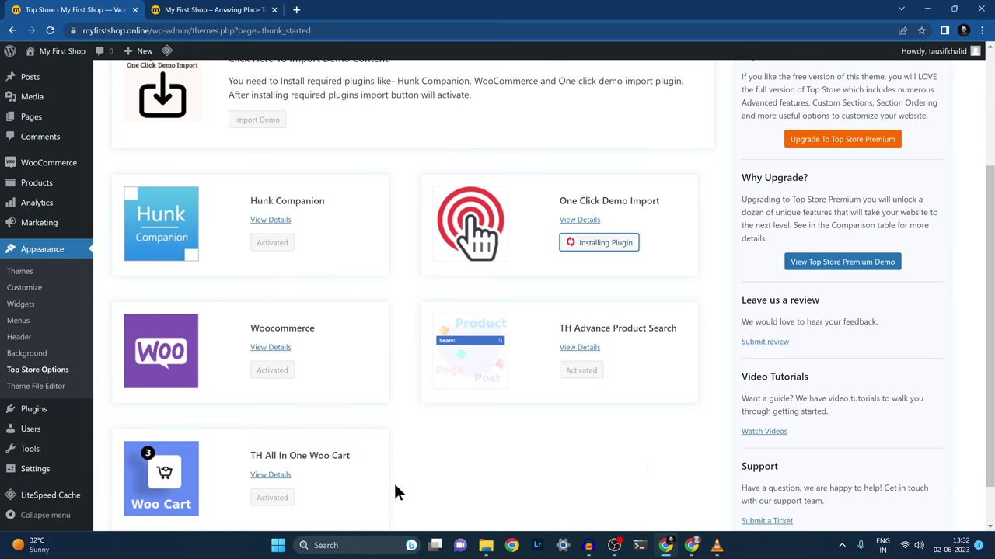
{"action": "scroll", "coordinate": [395, 486], "scroll_direction": "up", "scroll_amount": 2}
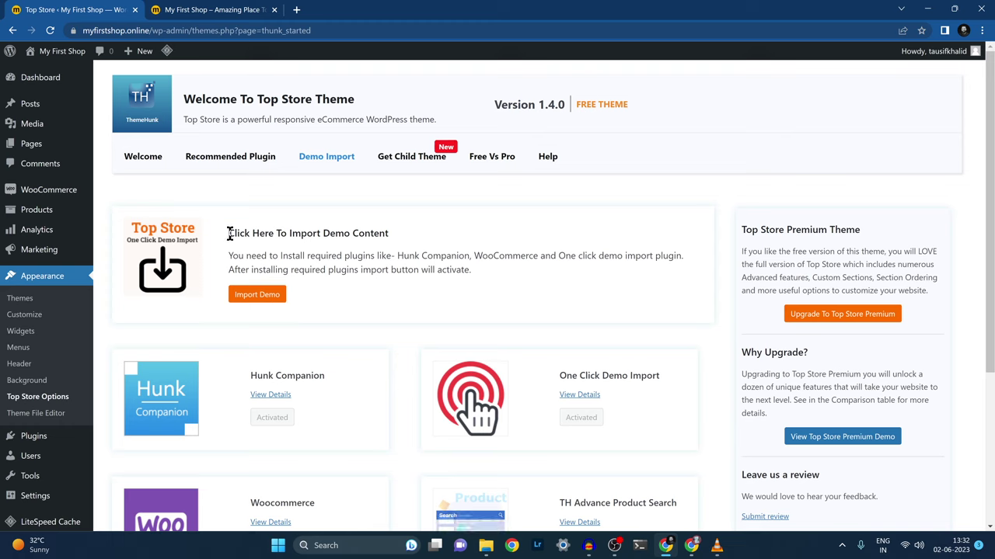
{"action": "left_click_drag", "start_coordinate": [228, 236], "coordinate": [411, 235]}
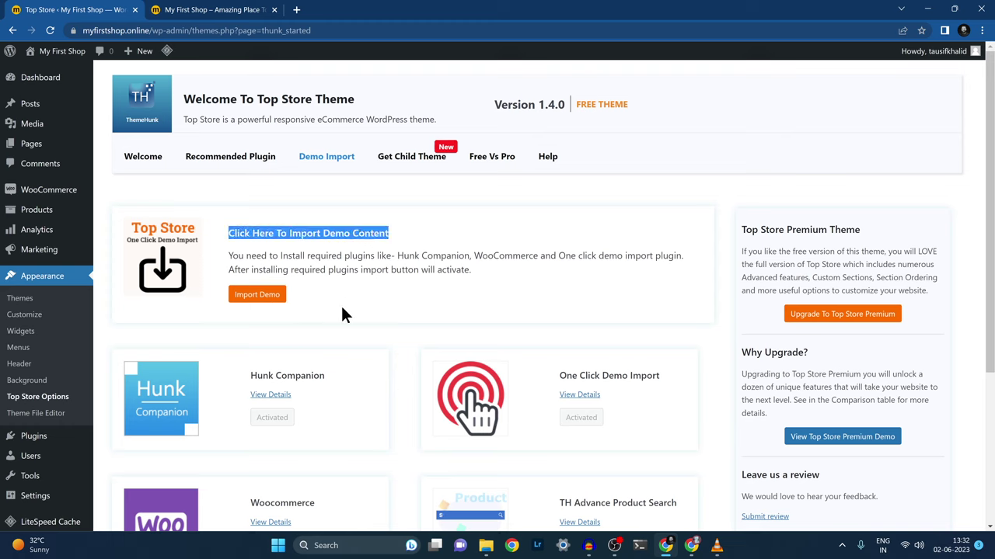
{"action": "left_click", "coordinate": [255, 300]}
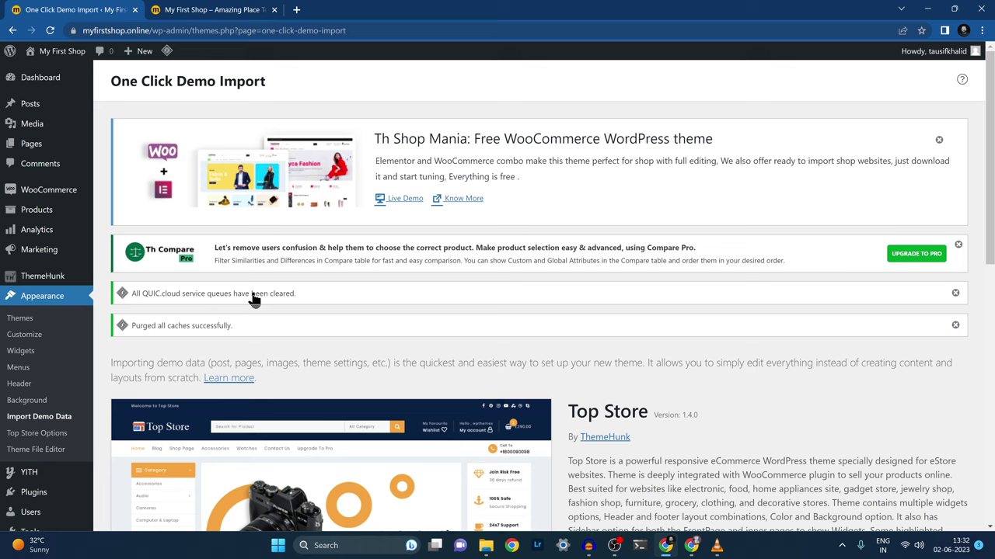
- Scroll down to the Top Store Default, Dark and Grocery demo tiles
{"action": "scroll", "coordinate": [254, 300], "scroll_direction": "down", "scroll_amount": 10}
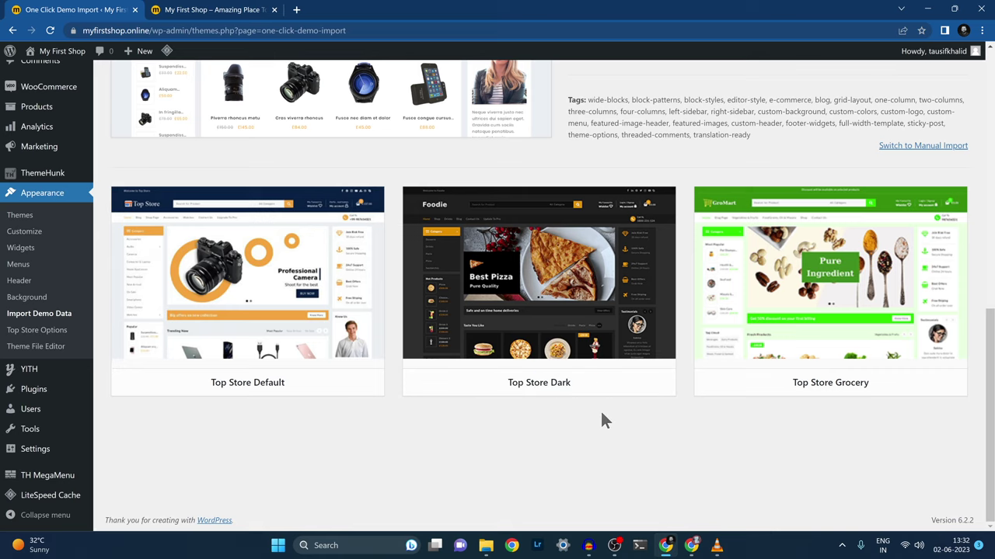
- Preview the Top Store Default demo in a new tab and browse its storefront
{"action": "mouse_move", "coordinate": [808, 322]}
{"action": "mouse_move", "coordinate": [266, 359]}
{"action": "left_click", "coordinate": [217, 385]}
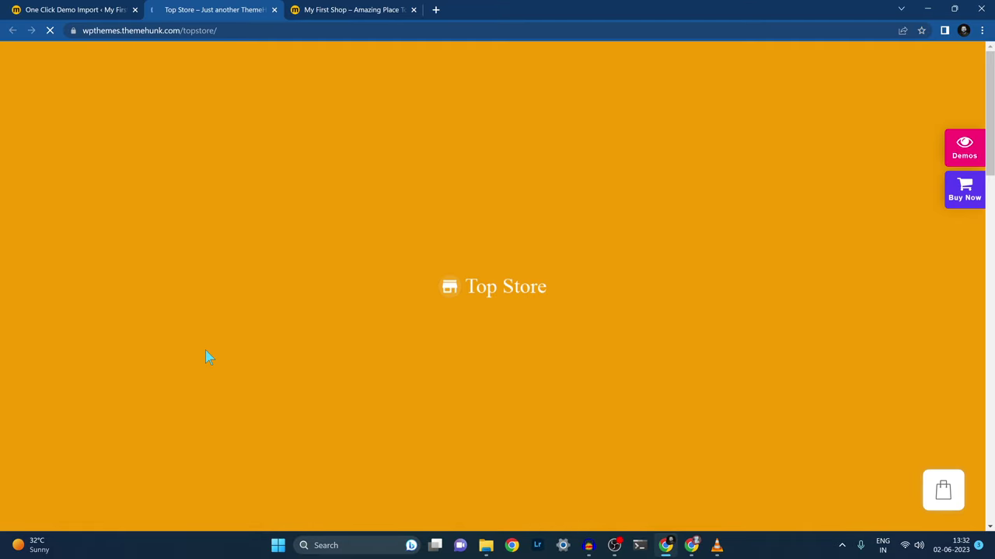
{"action": "scroll", "coordinate": [449, 339], "scroll_direction": "down", "scroll_amount": 6}
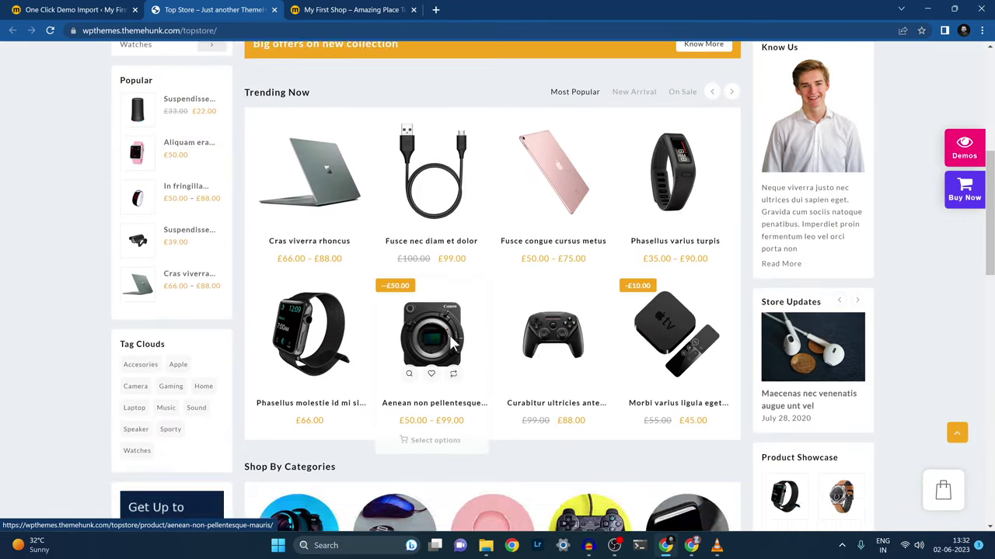
{"action": "scroll", "coordinate": [451, 344], "scroll_direction": "down", "scroll_amount": 5}
{"action": "scroll", "coordinate": [455, 342], "scroll_direction": "up", "scroll_amount": 10}
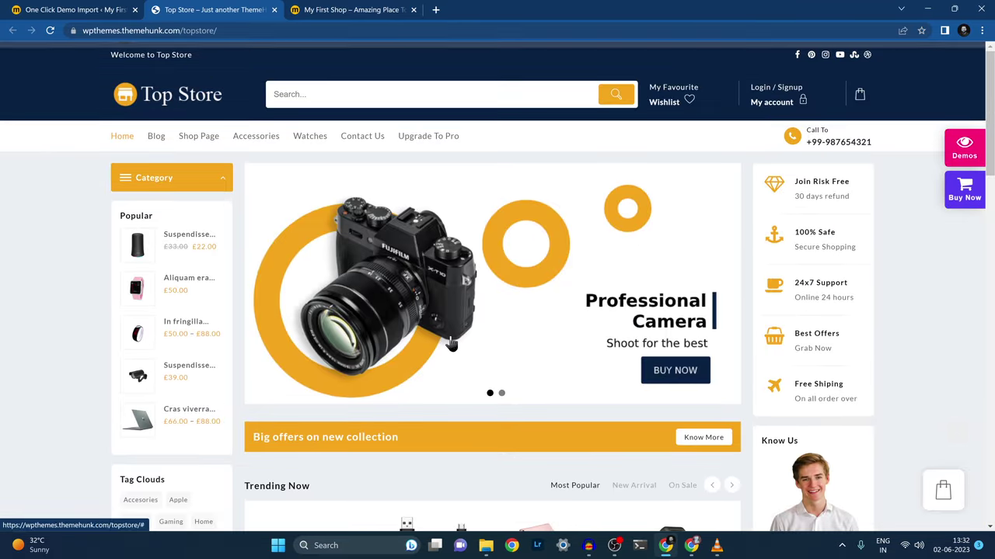
{"action": "scroll", "coordinate": [393, 402], "scroll_direction": "down", "scroll_amount": 10}
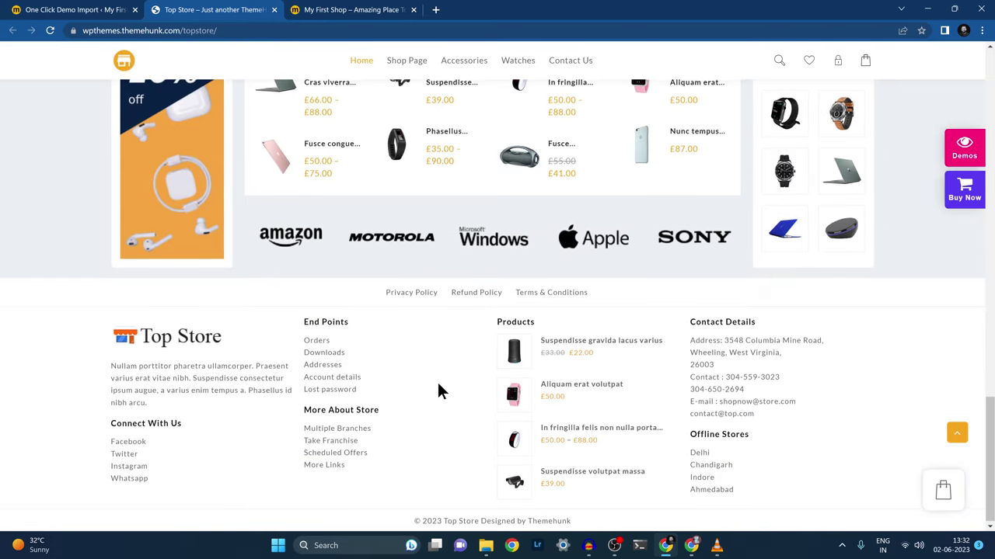
{"action": "scroll", "coordinate": [438, 391], "scroll_direction": "up", "scroll_amount": 10}
- Back on the import list, open the Top Store Dark demo preview too
{"action": "left_click", "coordinate": [78, 9]}
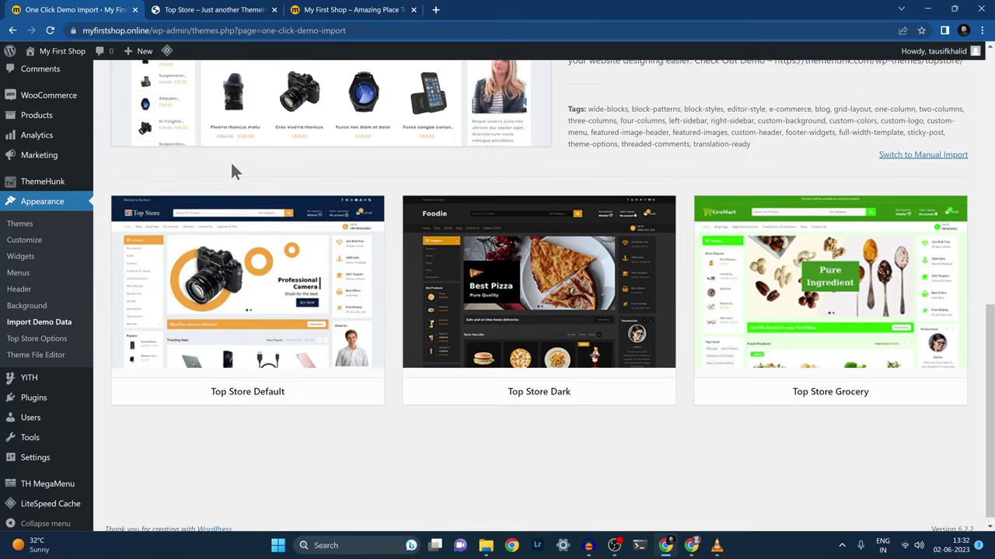
{"action": "scroll", "coordinate": [661, 360], "scroll_direction": "up", "scroll_amount": 10}
{"action": "scroll", "coordinate": [662, 356], "scroll_direction": "down", "scroll_amount": 4}
{"action": "scroll", "coordinate": [663, 356], "scroll_direction": "down", "scroll_amount": 4}
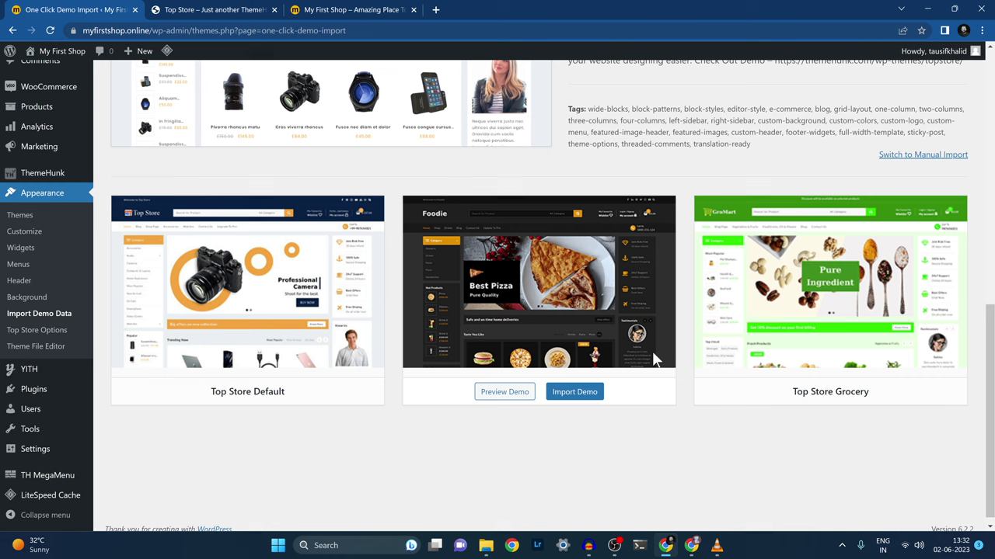
{"action": "left_click", "coordinate": [506, 393]}
{"action": "left_click", "coordinate": [84, 11]}
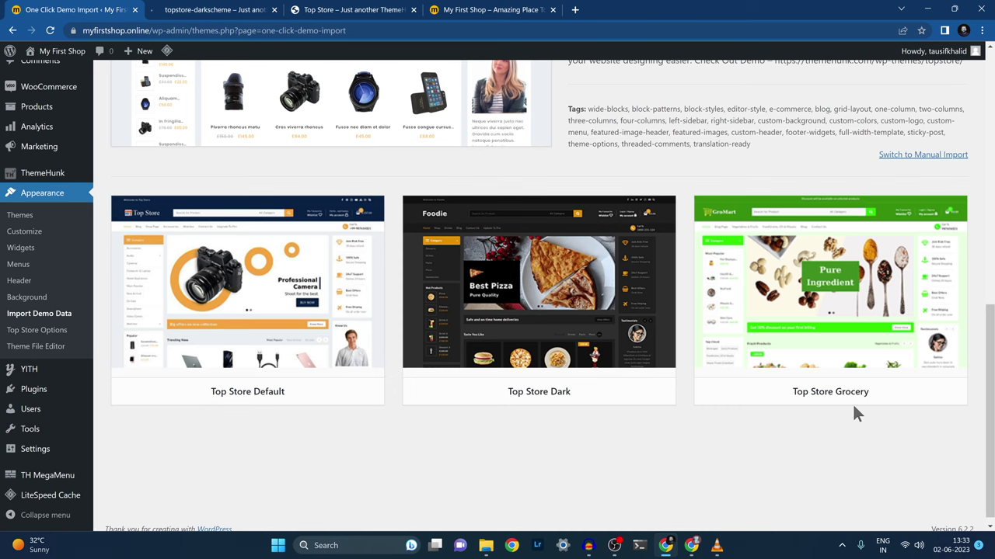
- Preview the Top Store Grocery demo and scroll through it
{"action": "left_click", "coordinate": [801, 393]}
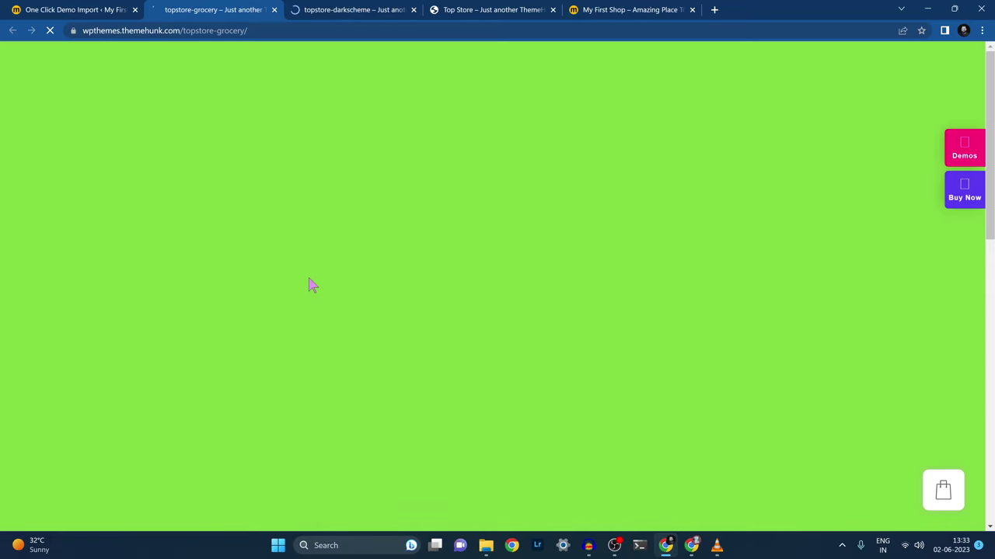
{"action": "scroll", "coordinate": [342, 276], "scroll_direction": "down", "scroll_amount": 6}
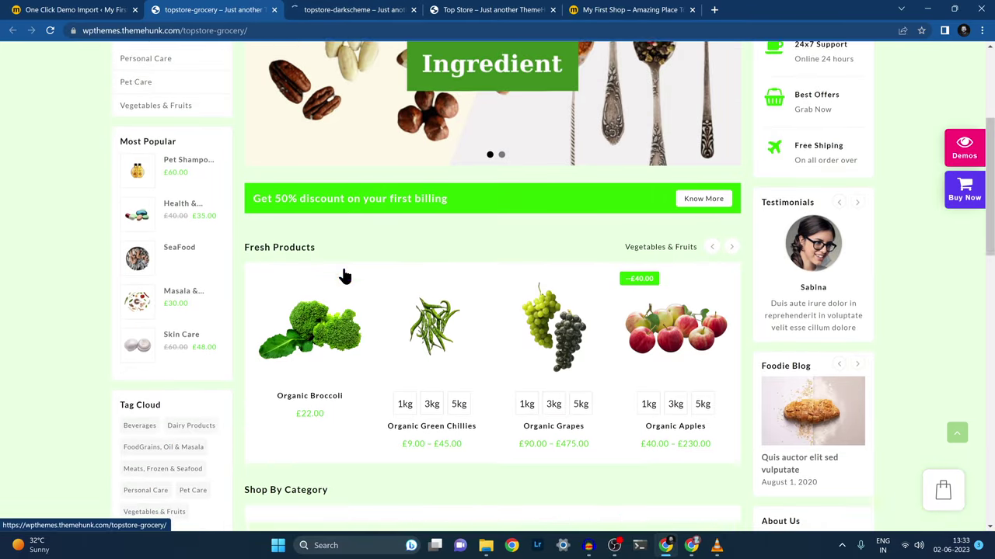
{"action": "scroll", "coordinate": [345, 276], "scroll_direction": "down", "scroll_amount": 8}
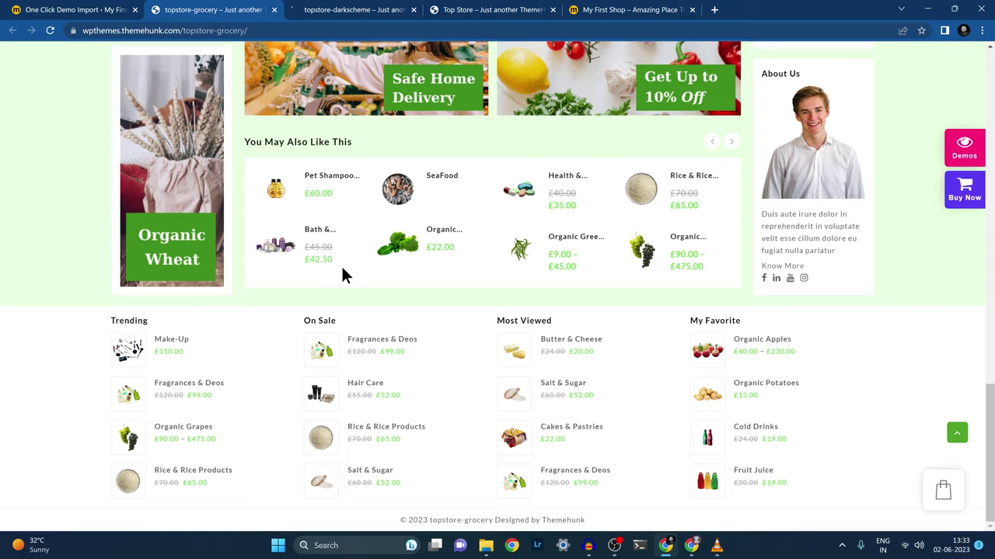
{"action": "scroll", "coordinate": [345, 276], "scroll_direction": "up", "scroll_amount": 3}
{"action": "scroll", "coordinate": [343, 274], "scroll_direction": "up", "scroll_amount": 10}
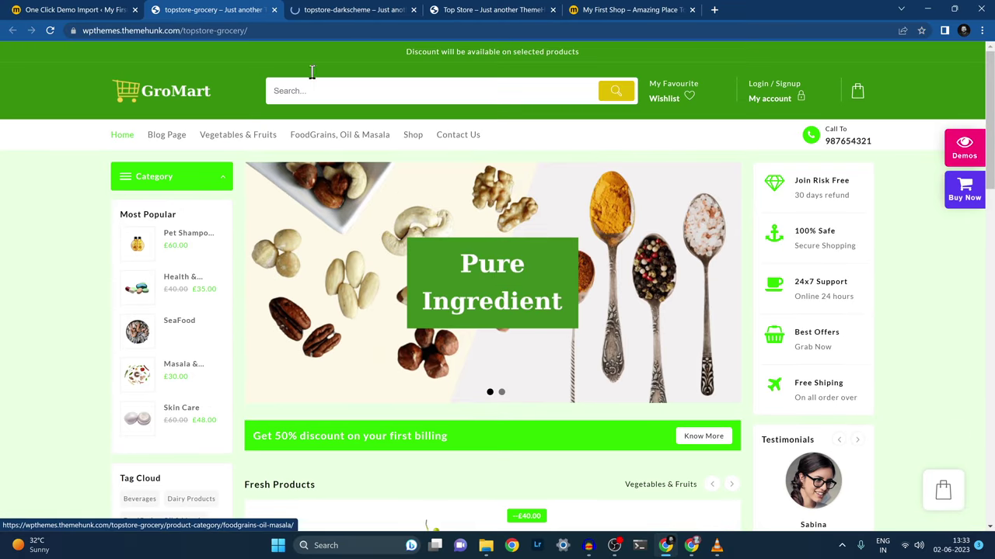
- Browse the dark Foodie demo preview
{"action": "left_click", "coordinate": [386, 9]}
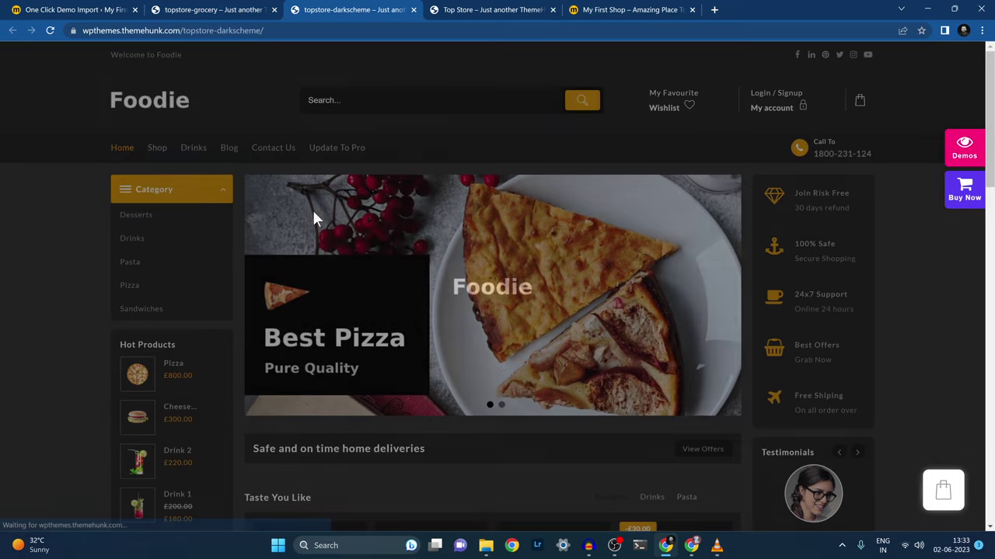
{"action": "scroll", "coordinate": [375, 296], "scroll_direction": "down", "scroll_amount": 10}
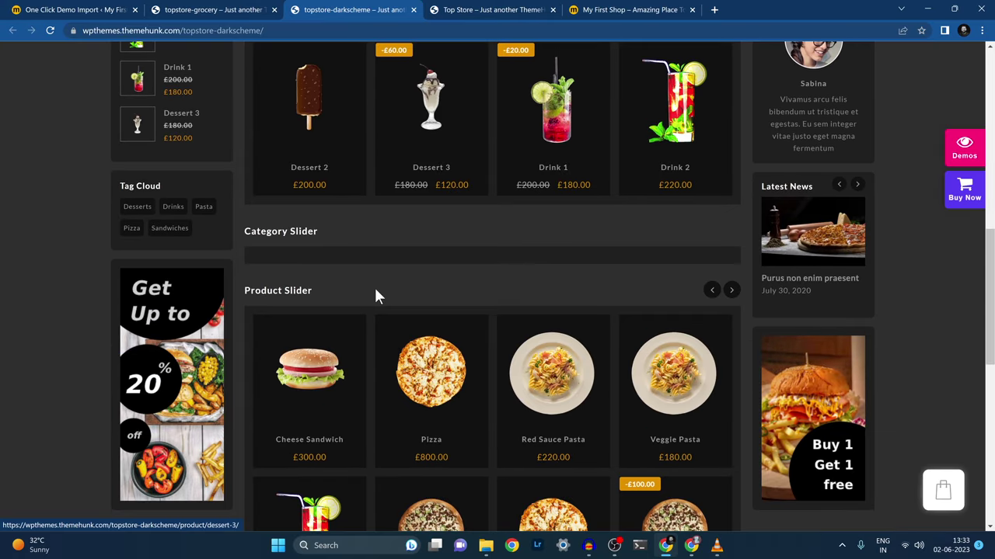
{"action": "scroll", "coordinate": [375, 296], "scroll_direction": "down", "scroll_amount": 5}
{"action": "scroll", "coordinate": [376, 296], "scroll_direction": "up", "scroll_amount": 15}
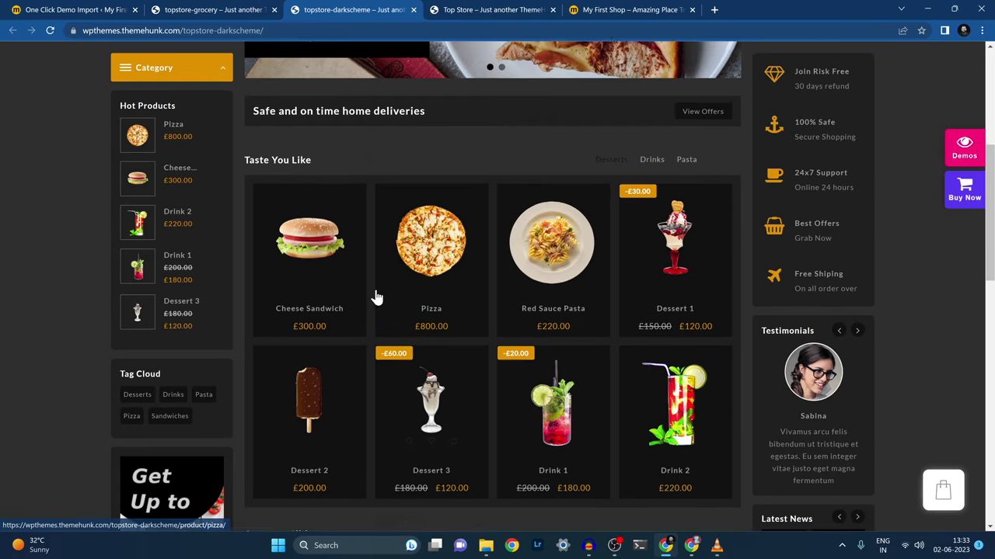
{"action": "scroll", "coordinate": [375, 296], "scroll_direction": "up", "scroll_amount": 1}
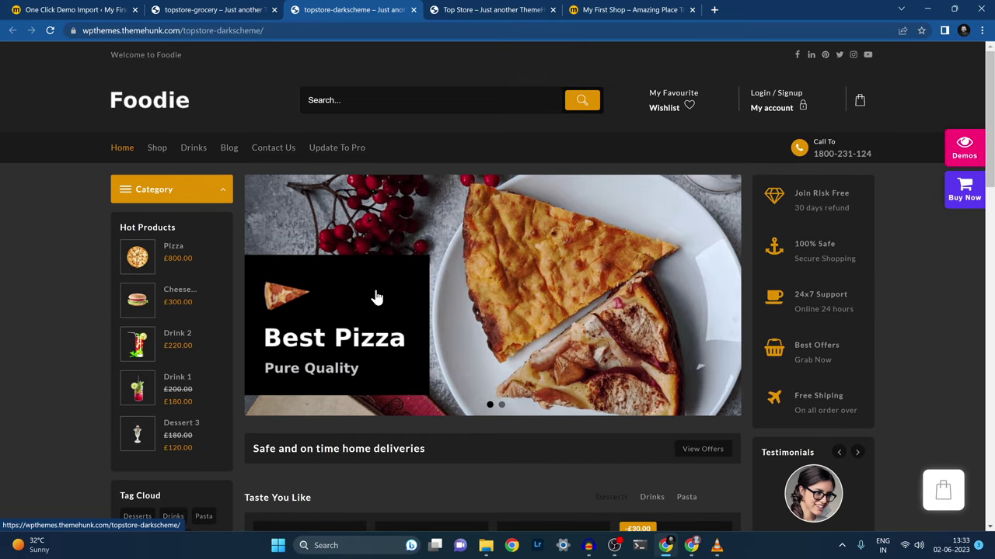
{"action": "scroll", "coordinate": [382, 329], "scroll_direction": "down", "scroll_amount": 5}
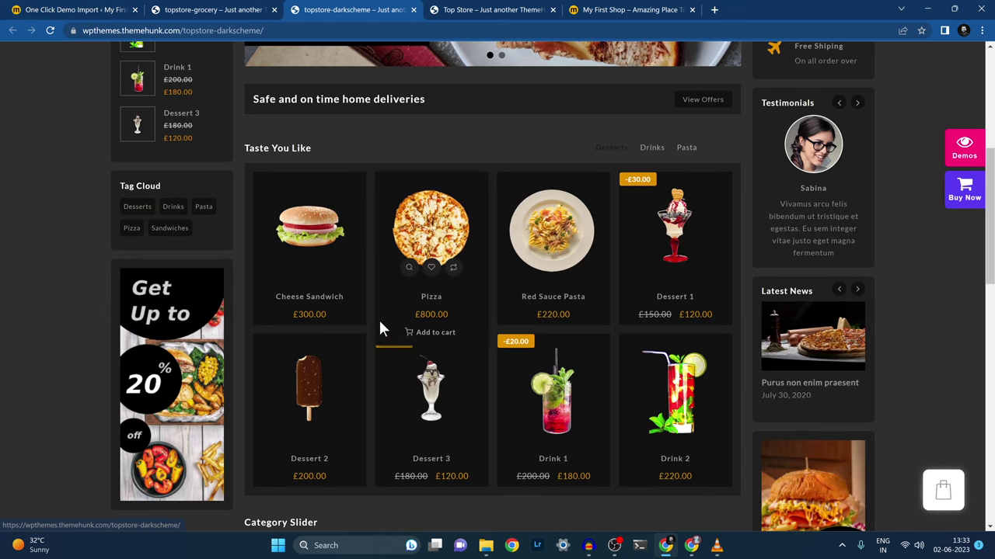
{"action": "scroll", "coordinate": [380, 329], "scroll_direction": "down", "scroll_amount": 6}
{"action": "scroll", "coordinate": [380, 326], "scroll_direction": "up", "scroll_amount": 11}
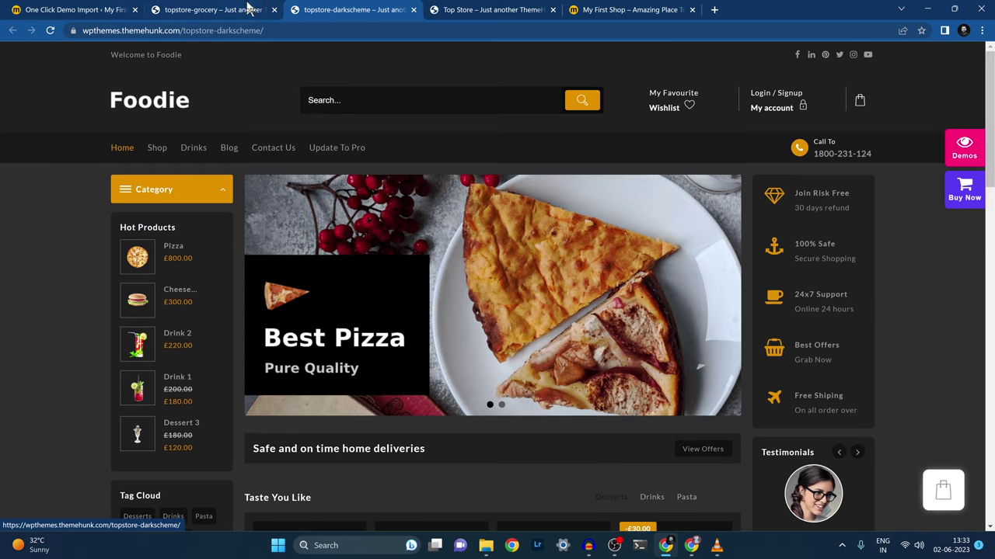
- Close the Grocery, Dark and Default preview tabs, returning to the One Click Demo Import page
{"action": "left_click", "coordinate": [273, 10]}
{"action": "left_click", "coordinate": [273, 9]}
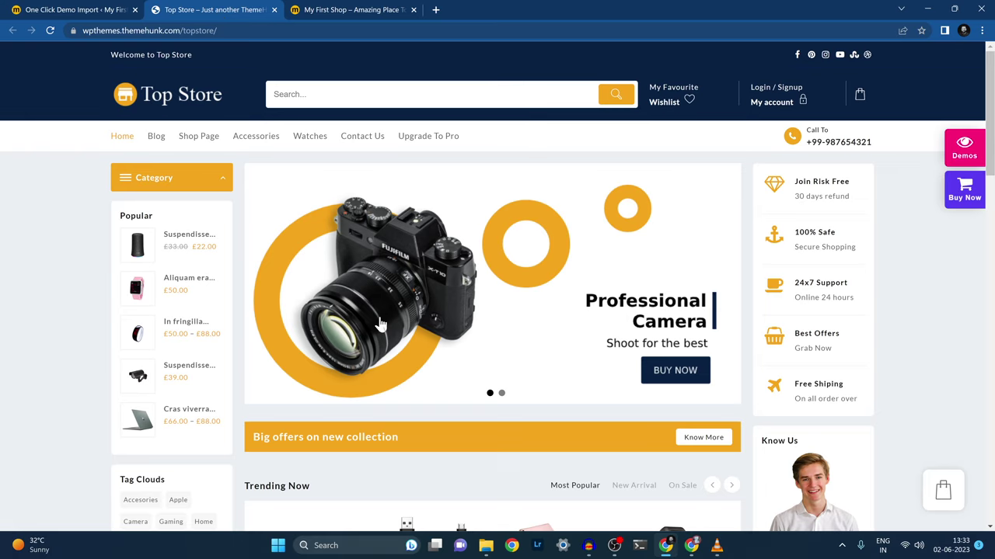
{"action": "scroll", "coordinate": [380, 325], "scroll_direction": "down", "scroll_amount": 4}
{"action": "scroll", "coordinate": [380, 325], "scroll_direction": "up", "scroll_amount": 4}
{"action": "scroll", "coordinate": [380, 325], "scroll_direction": "down", "scroll_amount": 15}
{"action": "scroll", "coordinate": [373, 270], "scroll_direction": "up", "scroll_amount": 14}
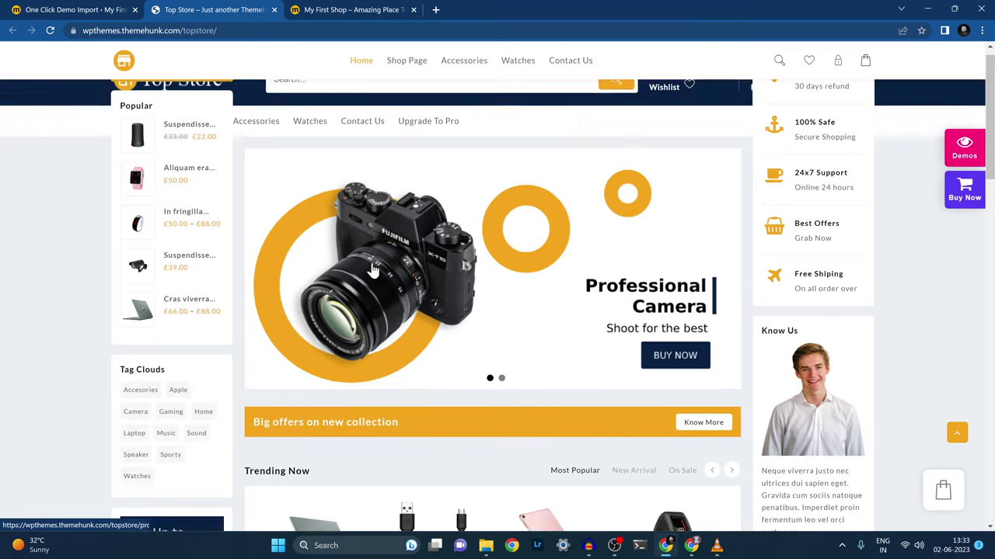
{"action": "scroll", "coordinate": [373, 270], "scroll_direction": "up", "scroll_amount": 2}
{"action": "left_click", "coordinate": [274, 10]}
- Import the Top Store Default demo via Continue & Import, then check the live Shop page
{"action": "left_click", "coordinate": [74, 9]}
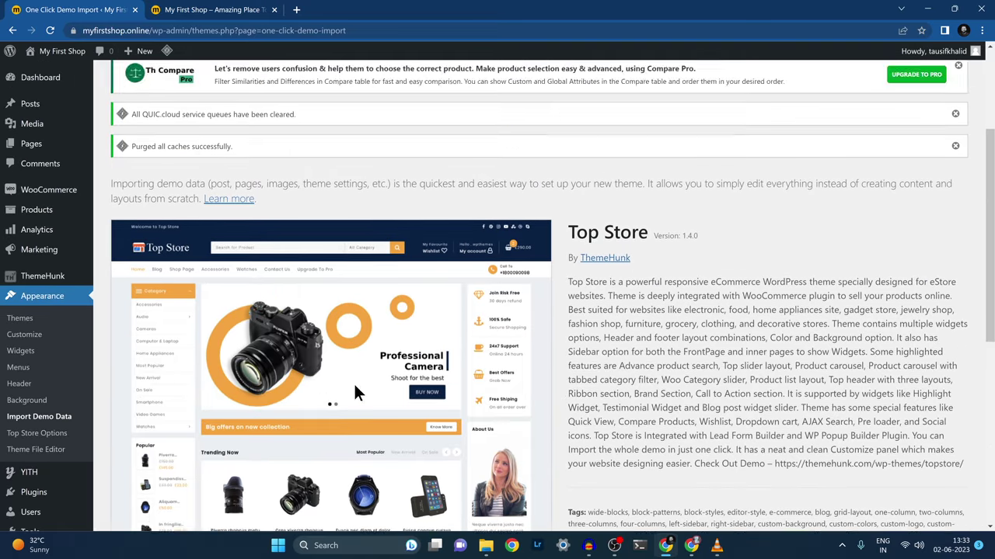
{"action": "scroll", "coordinate": [342, 385], "scroll_direction": "down", "scroll_amount": 10}
{"action": "mouse_move", "coordinate": [327, 390]}
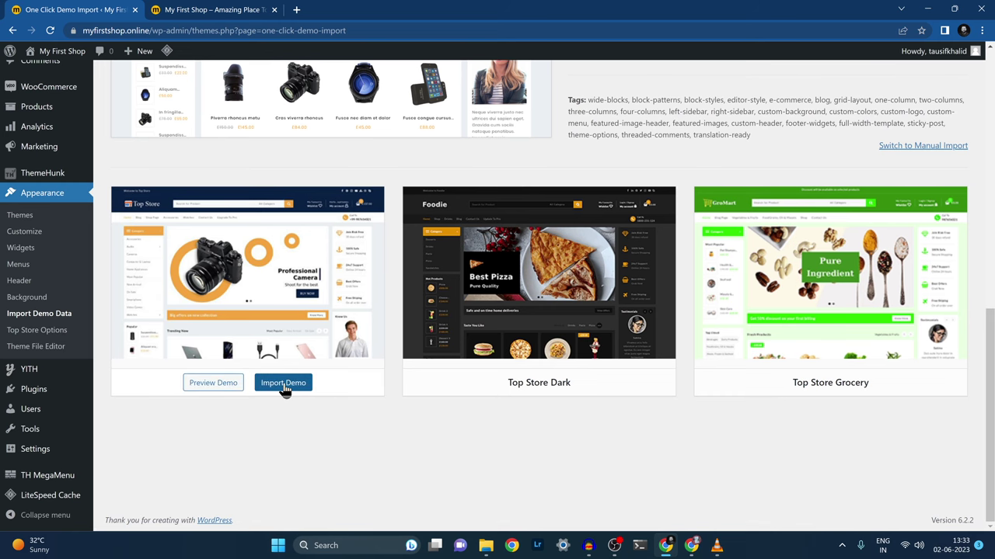
{"action": "left_click", "coordinate": [282, 385]}
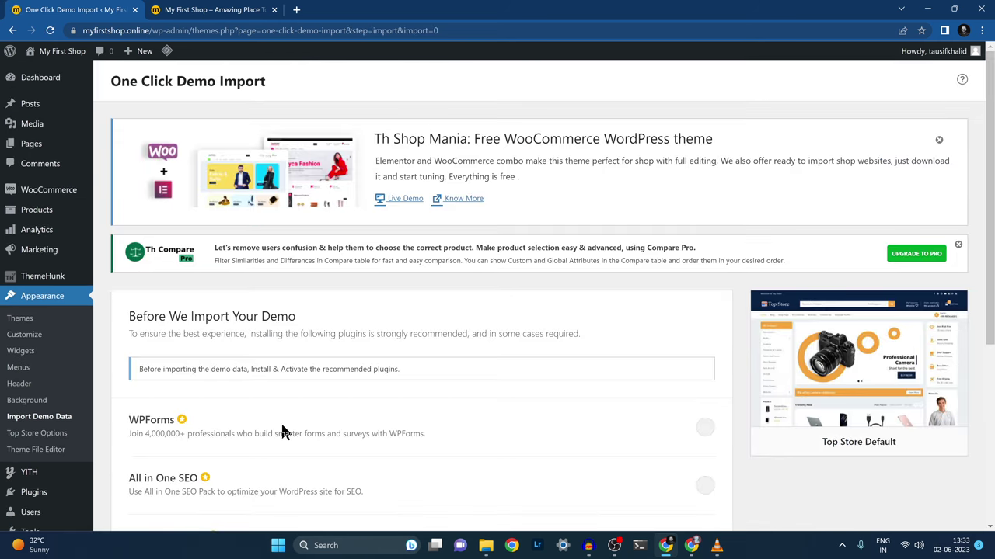
{"action": "scroll", "coordinate": [642, 334], "scroll_direction": "down", "scroll_amount": 4}
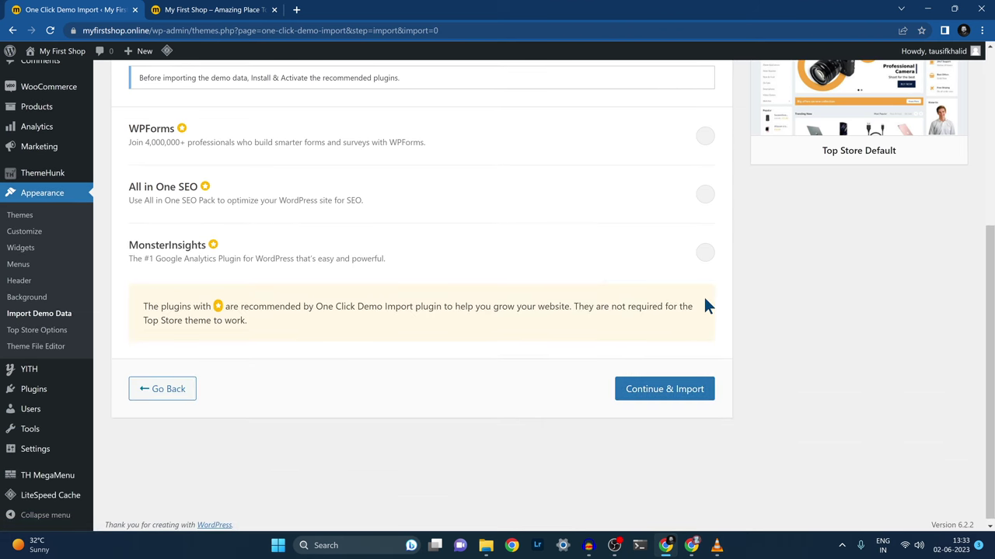
{"action": "left_click", "coordinate": [661, 390]}
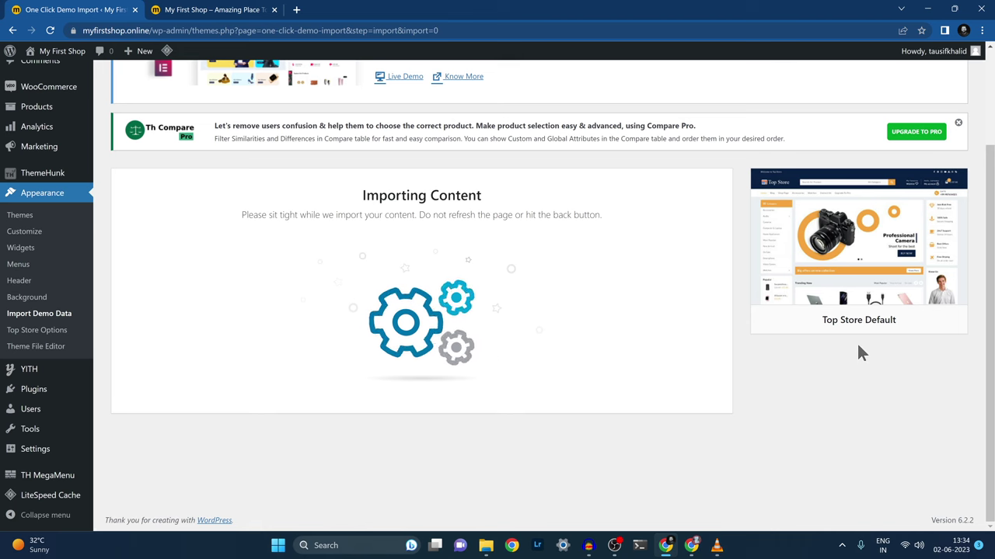
{"action": "scroll", "coordinate": [859, 354], "scroll_direction": "up", "scroll_amount": 3}
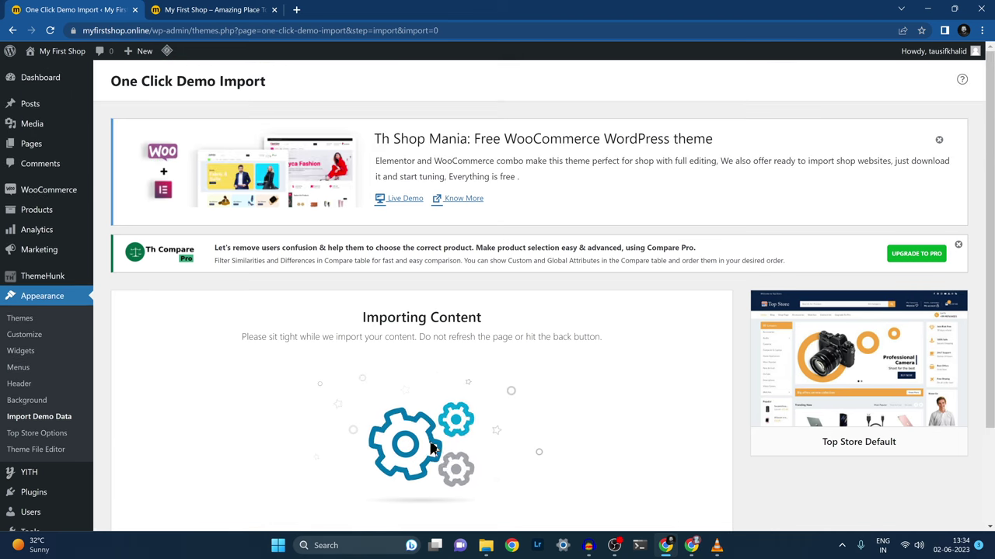
{"action": "scroll", "coordinate": [438, 439], "scroll_direction": "down", "scroll_amount": 2}
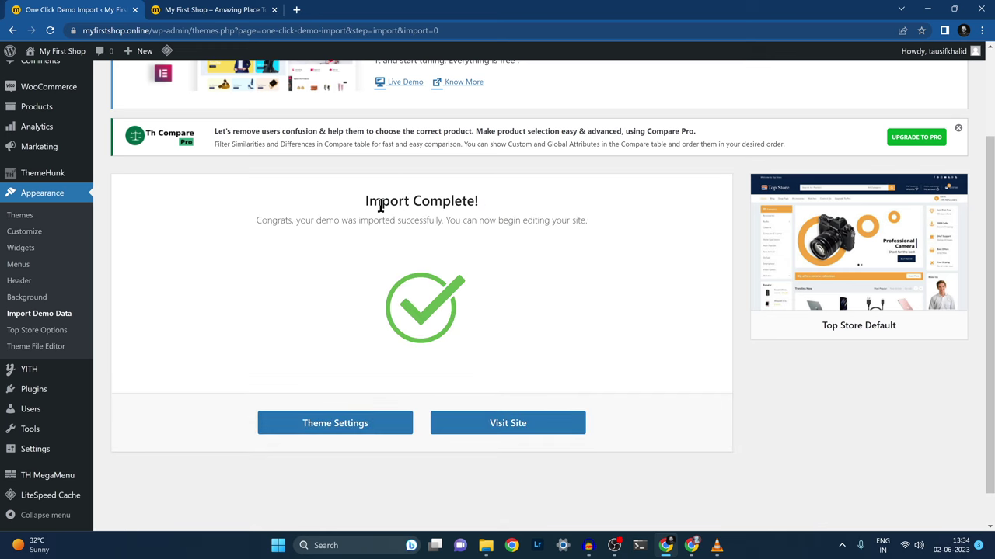
{"action": "left_click", "coordinate": [222, 9]}
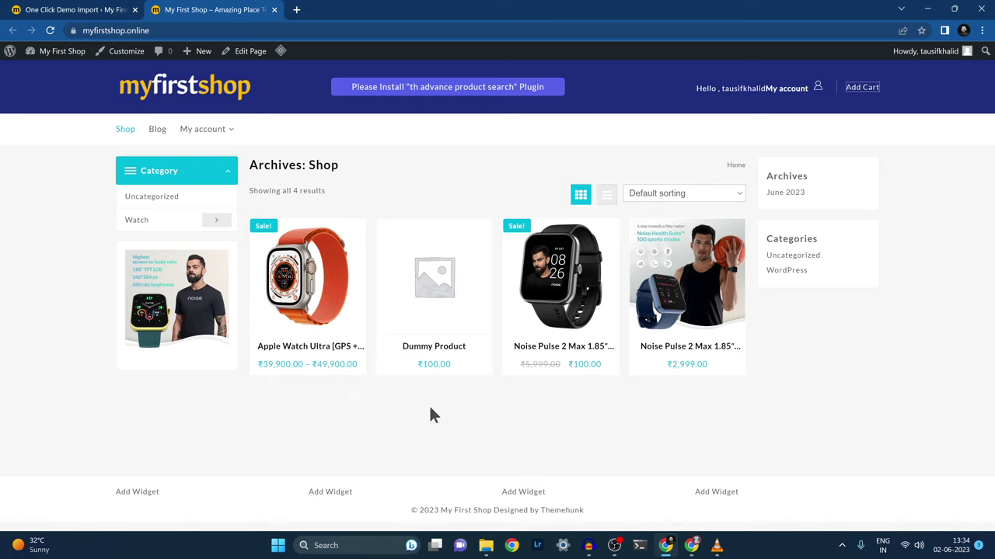
- Open the live site from the Import Complete page and scroll the new Top Store home page
{"action": "left_click", "coordinate": [94, 32]}
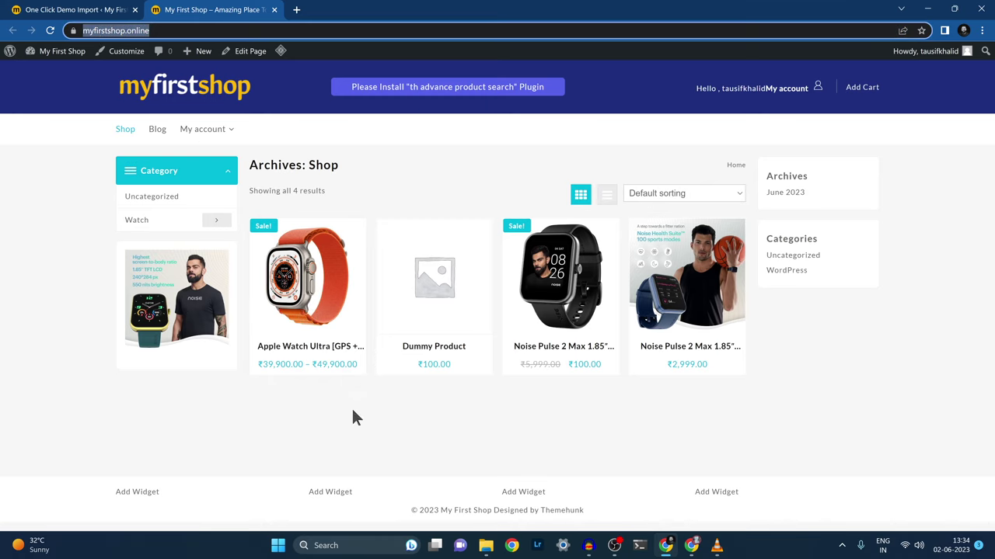
{"action": "left_click", "coordinate": [495, 414]}
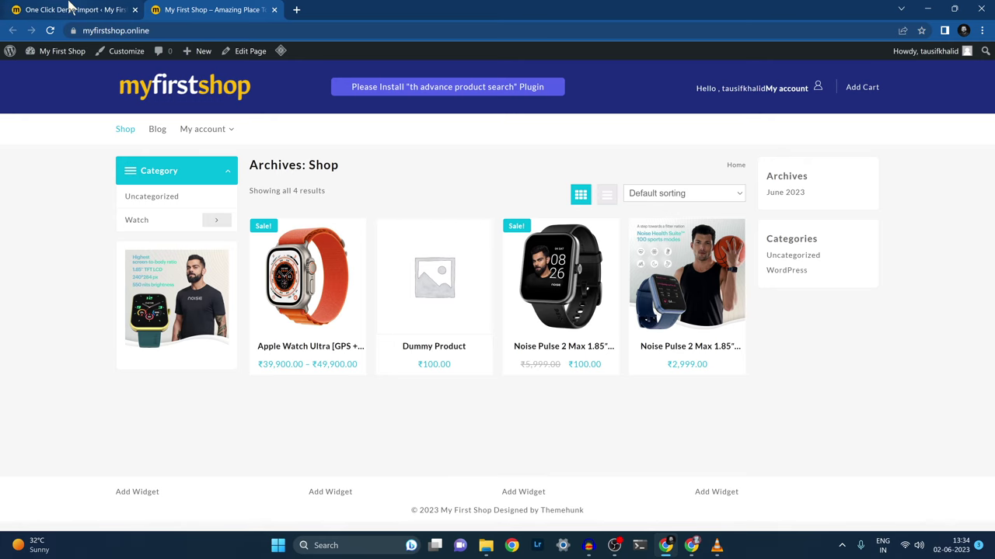
{"action": "left_click", "coordinate": [70, 8]}
{"action": "left_click", "coordinate": [497, 428]}
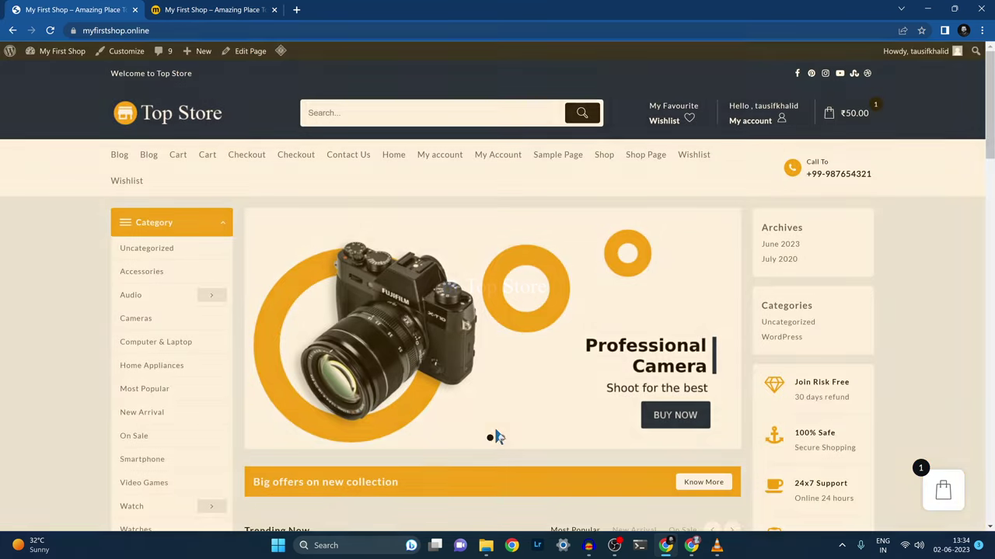
{"action": "scroll", "coordinate": [496, 431], "scroll_direction": "down", "scroll_amount": 5}
{"action": "scroll", "coordinate": [496, 433], "scroll_direction": "down", "scroll_amount": 4}
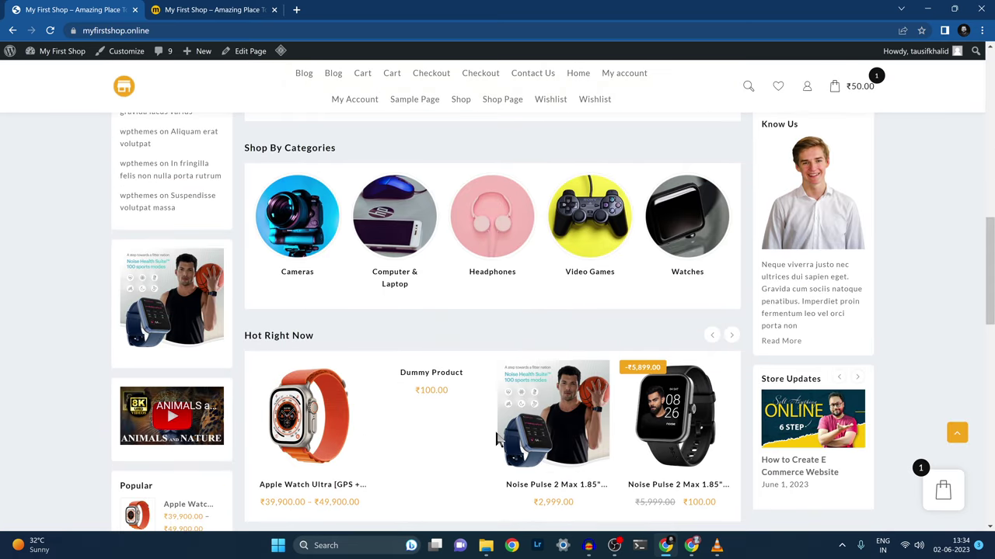
{"action": "scroll", "coordinate": [496, 433], "scroll_direction": "up", "scroll_amount": 10}
- Compare with the old Archives: Shop tab, then review the camera banner home page again
{"action": "left_click", "coordinate": [133, 31]}
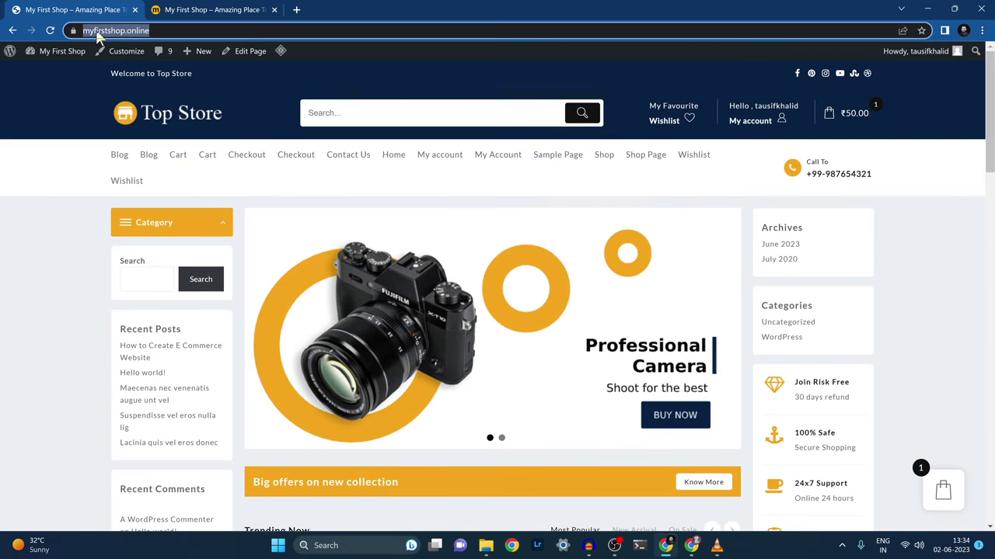
{"action": "left_click", "coordinate": [220, 35]}
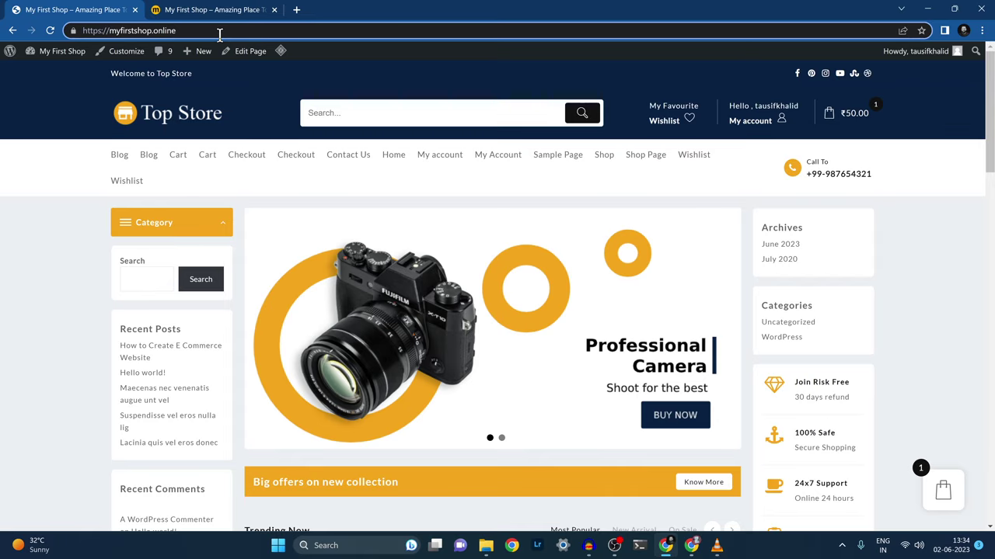
{"action": "left_click", "coordinate": [248, 8]}
{"action": "left_click", "coordinate": [94, 6]}
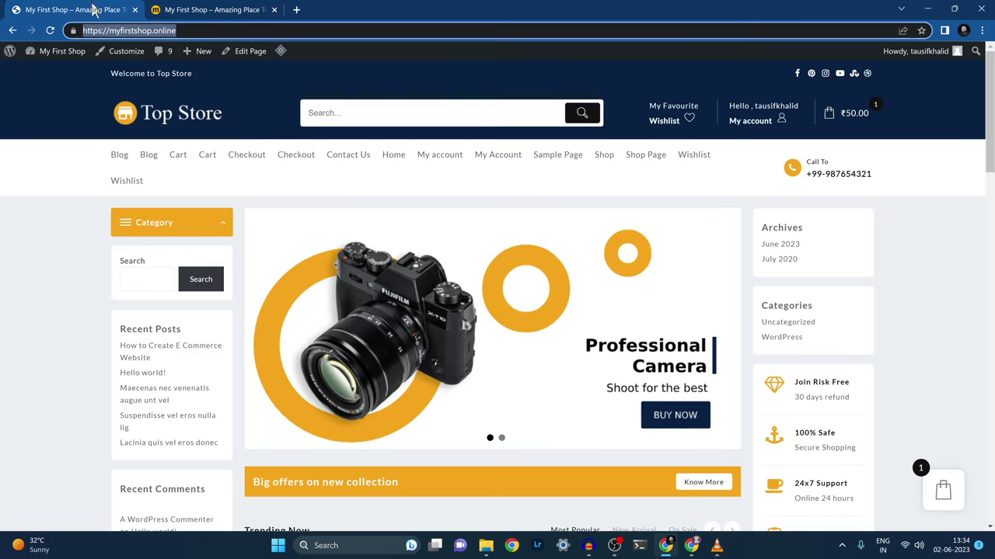
{"action": "scroll", "coordinate": [455, 373], "scroll_direction": "down", "scroll_amount": 10}
{"action": "scroll", "coordinate": [458, 371], "scroll_direction": "up", "scroll_amount": 2}
{"action": "scroll", "coordinate": [455, 362], "scroll_direction": "up", "scroll_amount": 8}
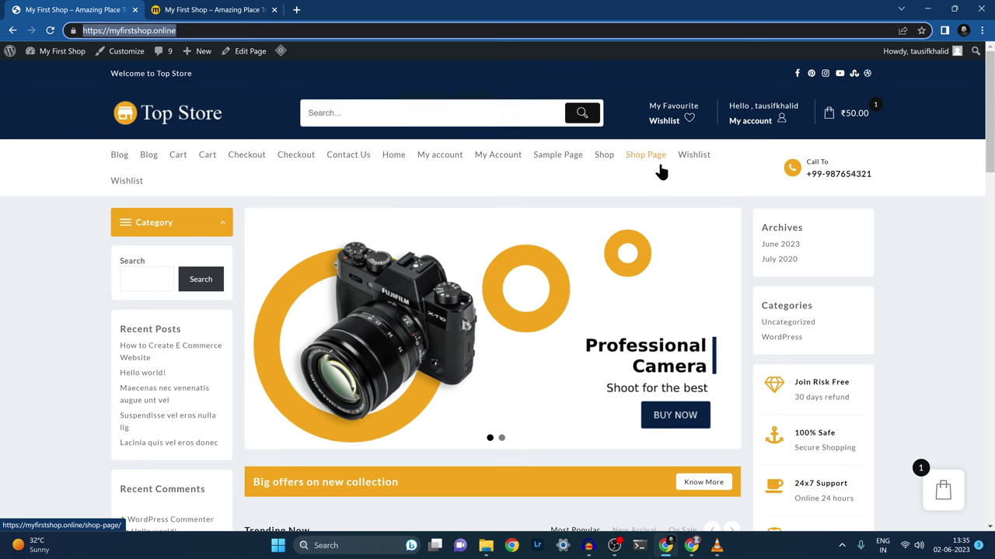
{"action": "scroll", "coordinate": [197, 293], "scroll_direction": "down", "scroll_amount": 15}
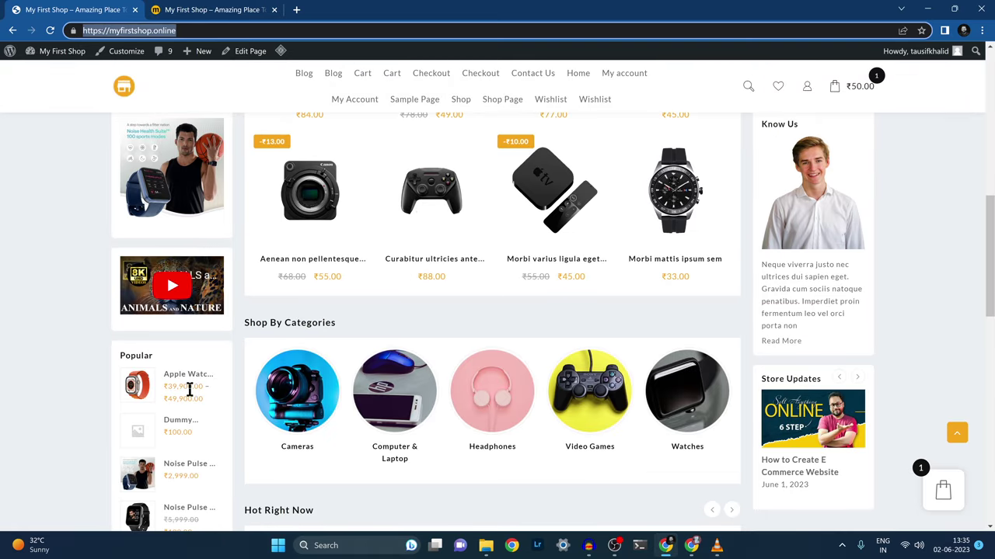
{"action": "scroll", "coordinate": [193, 391], "scroll_direction": "down", "scroll_amount": 5}
{"action": "scroll", "coordinate": [194, 373], "scroll_direction": "up", "scroll_amount": 20}
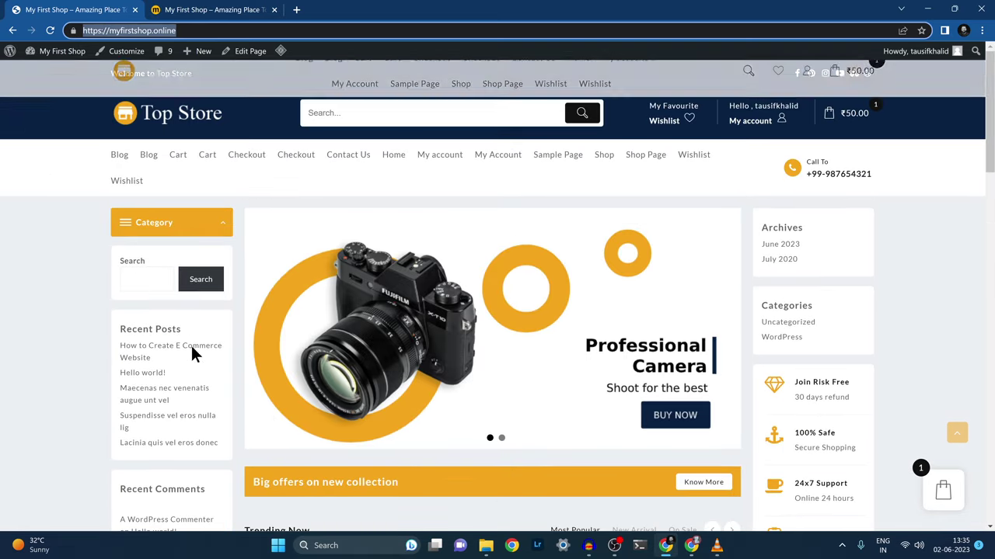
{"action": "scroll", "coordinate": [835, 429], "scroll_direction": "down", "scroll_amount": 15}
{"action": "scroll", "coordinate": [806, 412], "scroll_direction": "up", "scroll_amount": 15}
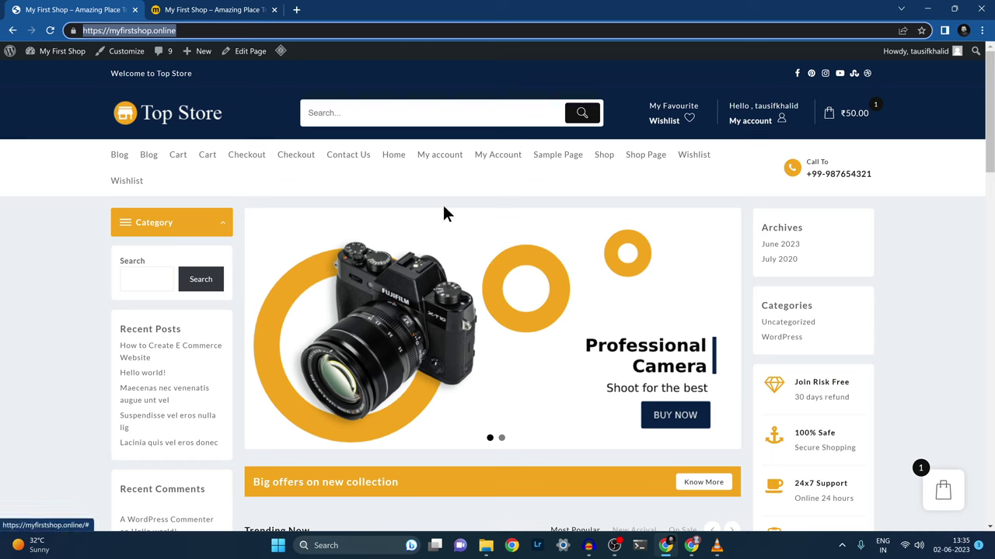
- In Site Identity, set the myfirstshop image as the uncropped site logo at width 160
{"action": "left_click", "coordinate": [132, 62]}
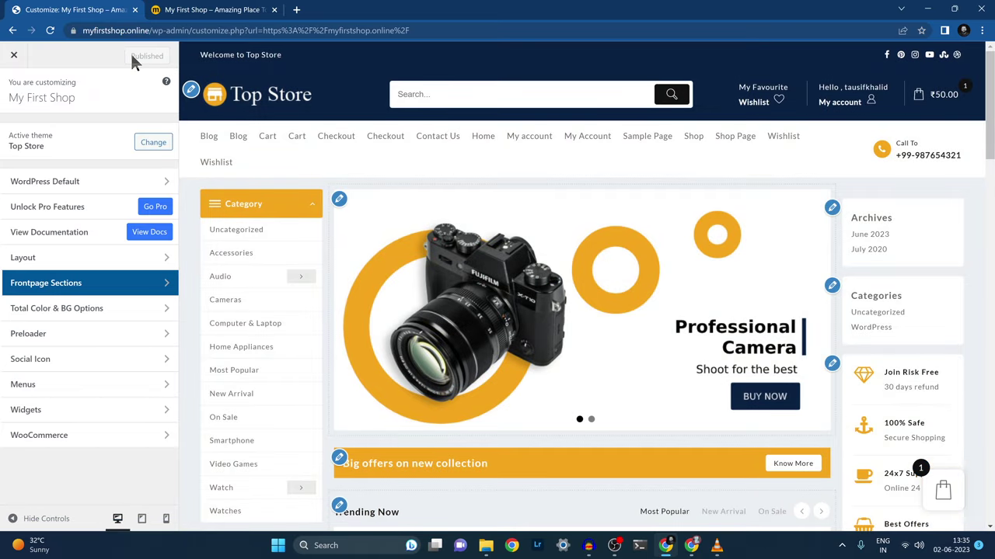
{"action": "left_click", "coordinate": [87, 185]}
{"action": "left_click", "coordinate": [84, 137]}
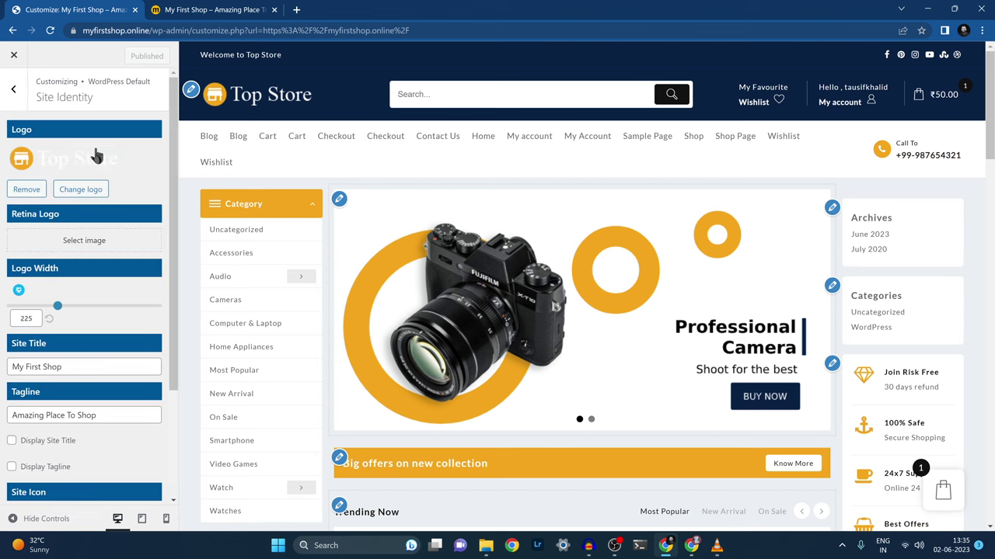
{"action": "scroll", "coordinate": [318, 324], "scroll_direction": "down", "scroll_amount": 5}
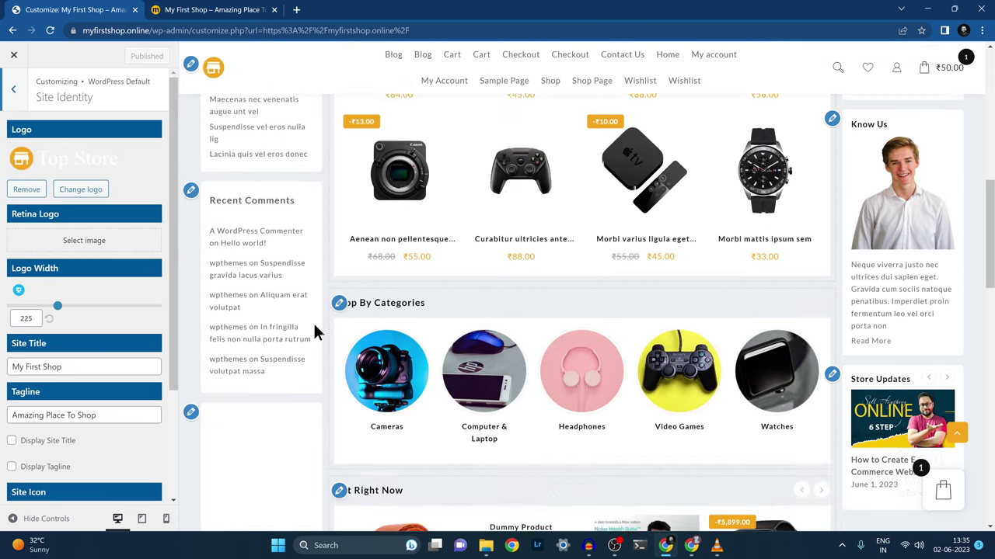
{"action": "scroll", "coordinate": [315, 322], "scroll_direction": "up", "scroll_amount": 6}
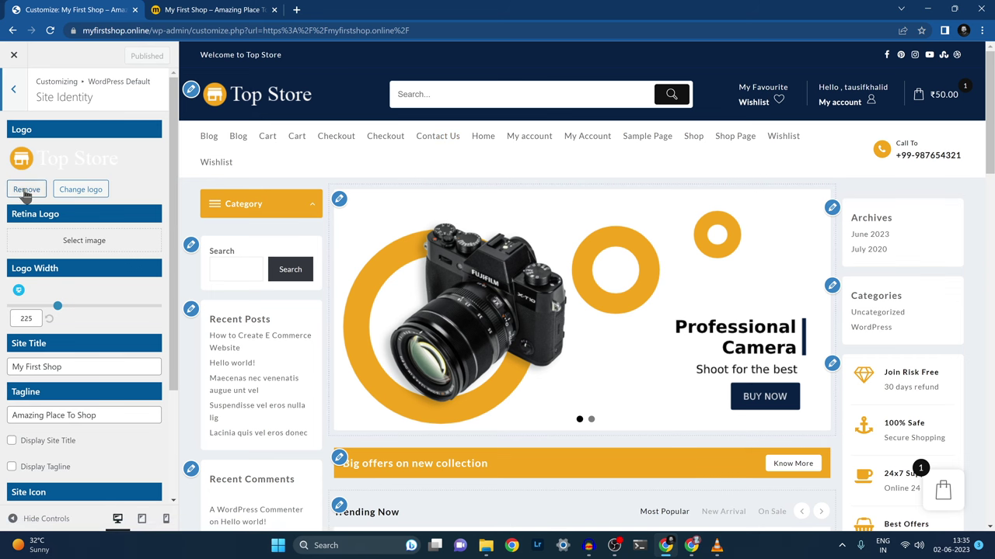
{"action": "left_click", "coordinate": [79, 191]}
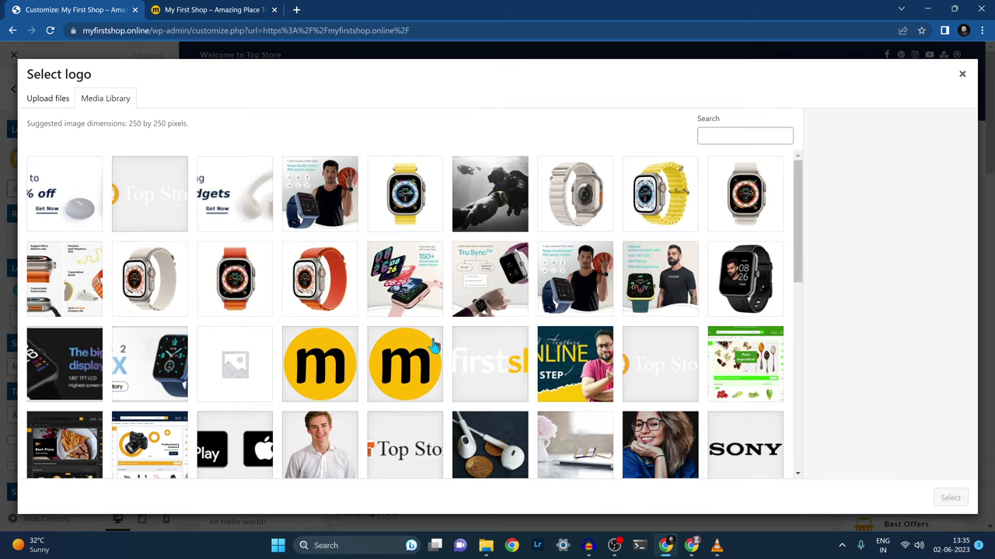
{"action": "left_click", "coordinate": [489, 373]}
{"action": "left_click", "coordinate": [949, 499]}
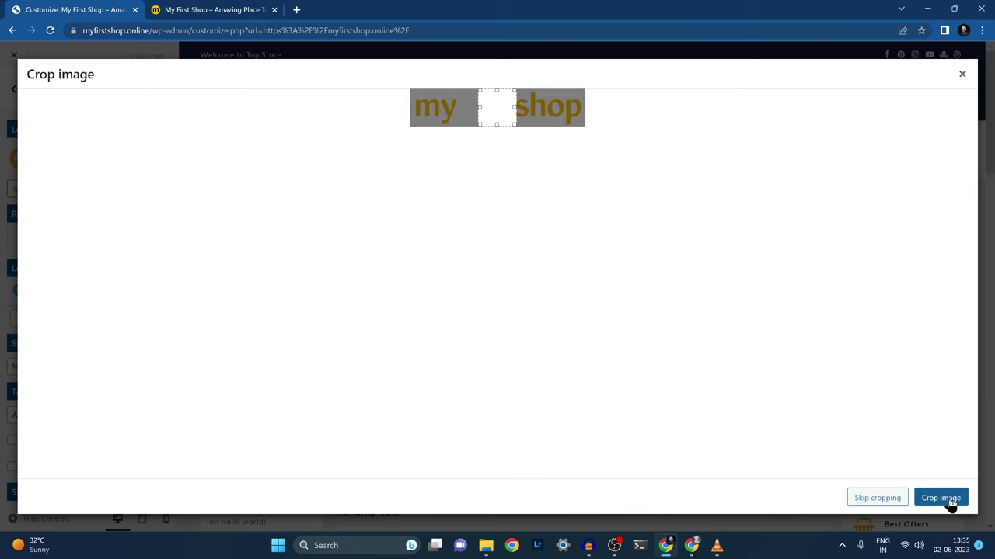
{"action": "left_click", "coordinate": [877, 498]}
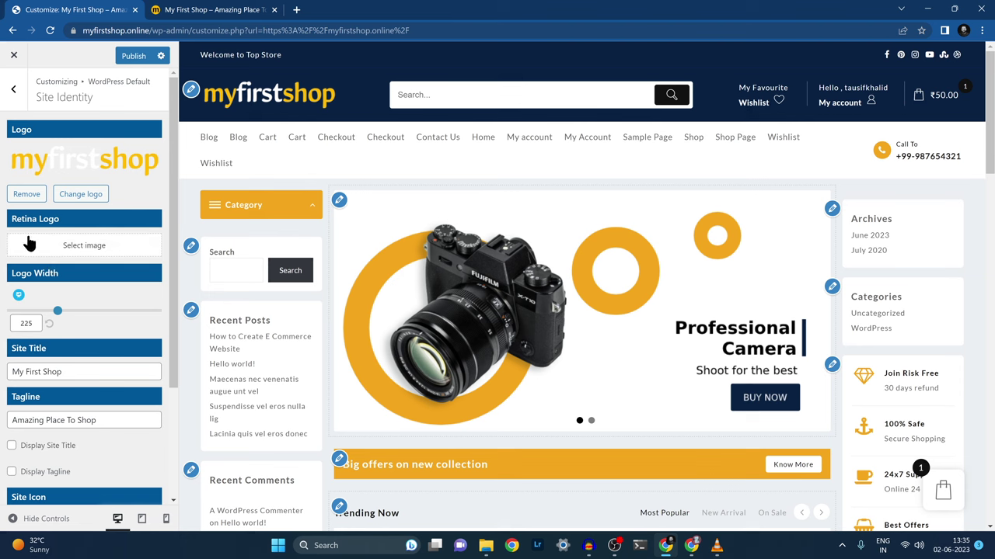
{"action": "left_click_drag", "start_coordinate": [57, 311], "coordinate": [41, 311]}
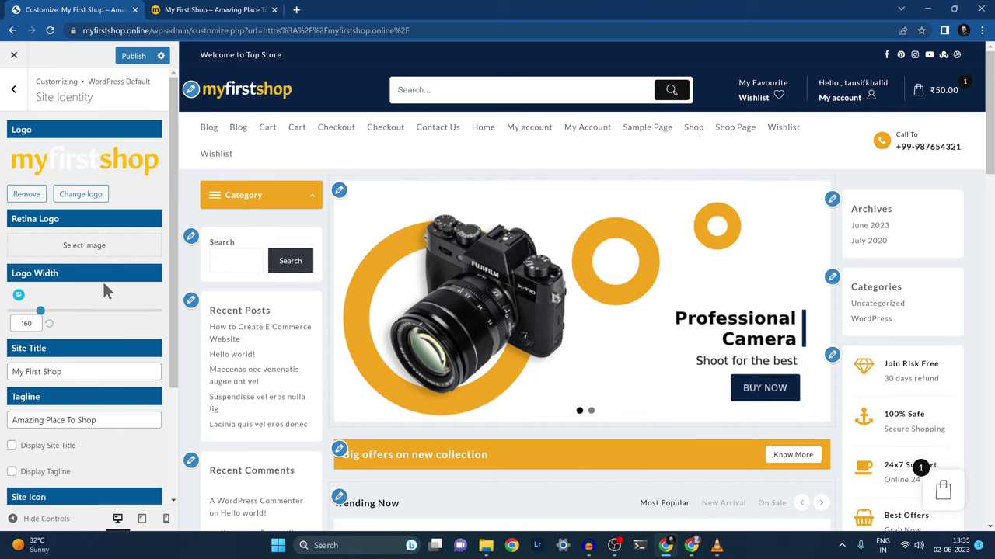
- Set the yellow m image as the site icon and publish the changes
{"action": "scroll", "coordinate": [103, 282], "scroll_direction": "down", "scroll_amount": 2}
{"action": "triple_click", "coordinate": [100, 221]}
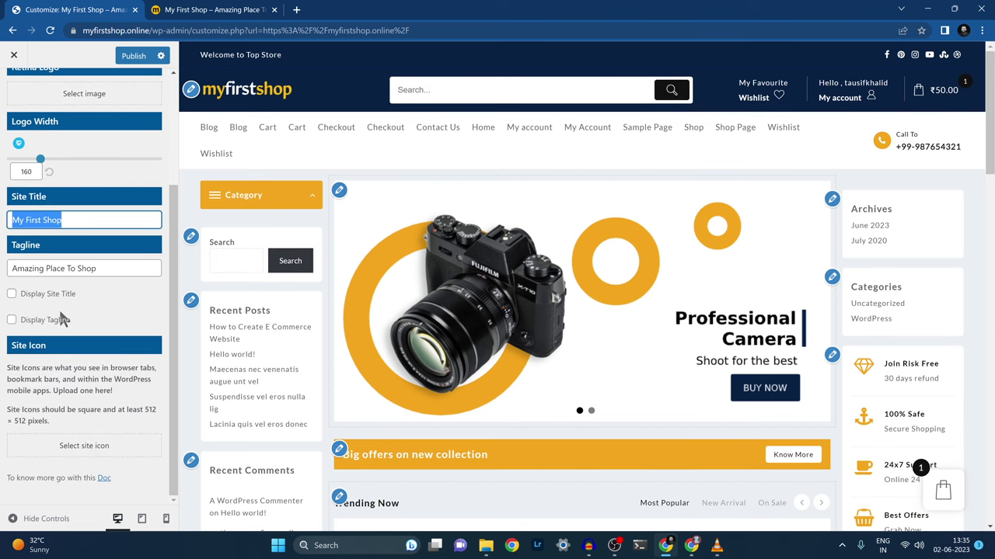
{"action": "left_click", "coordinate": [84, 447]}
{"action": "left_click", "coordinate": [344, 378]}
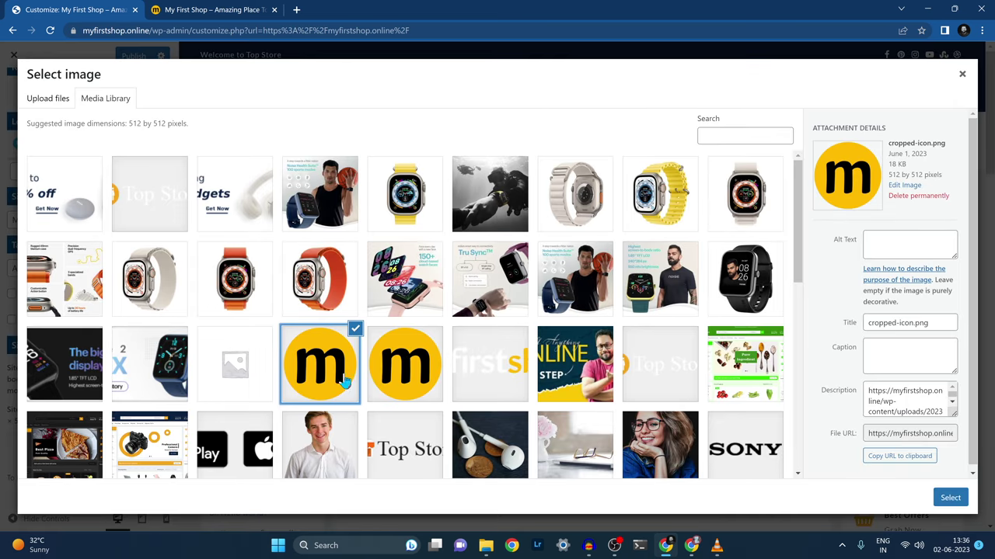
{"action": "left_click", "coordinate": [950, 497]}
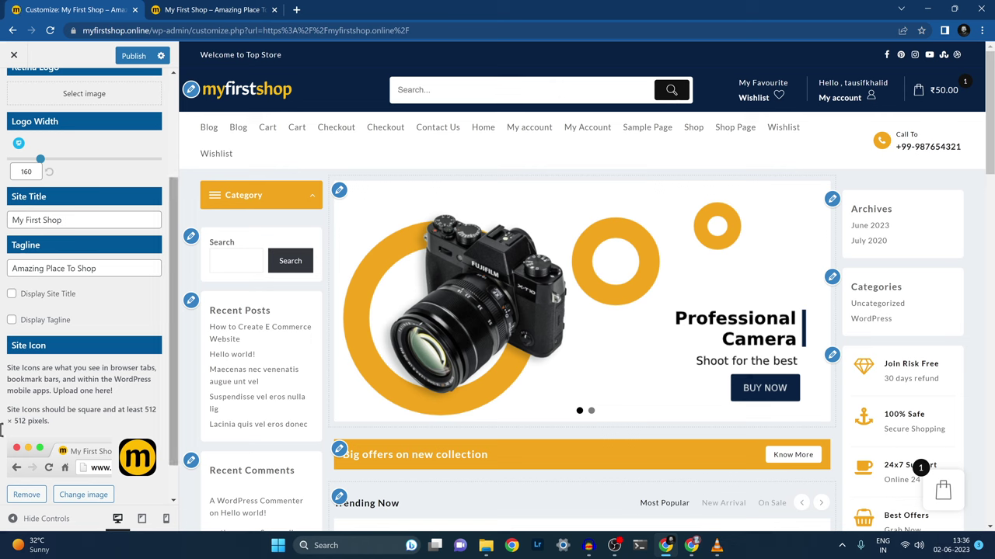
{"action": "scroll", "coordinate": [97, 371], "scroll_direction": "up", "scroll_amount": 2}
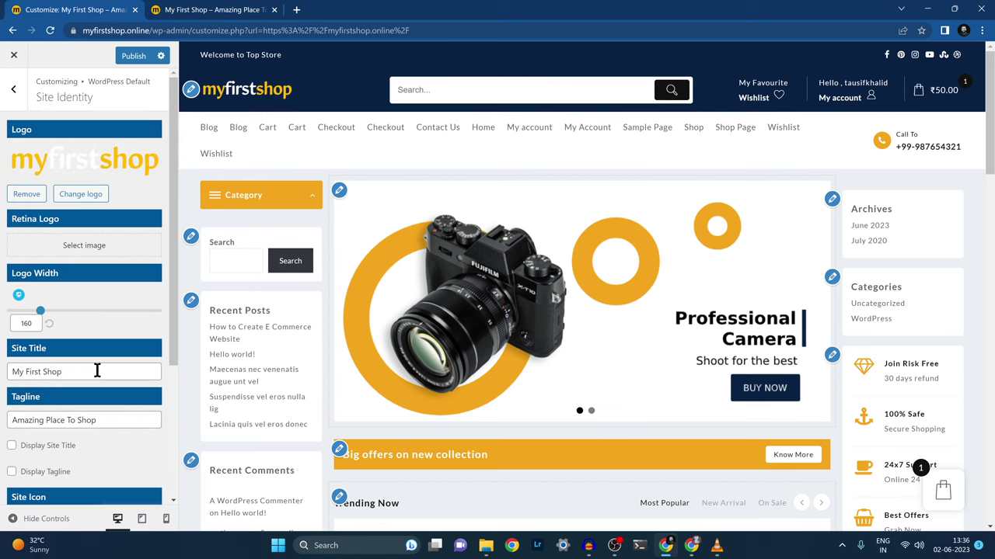
{"action": "left_click", "coordinate": [131, 56]}
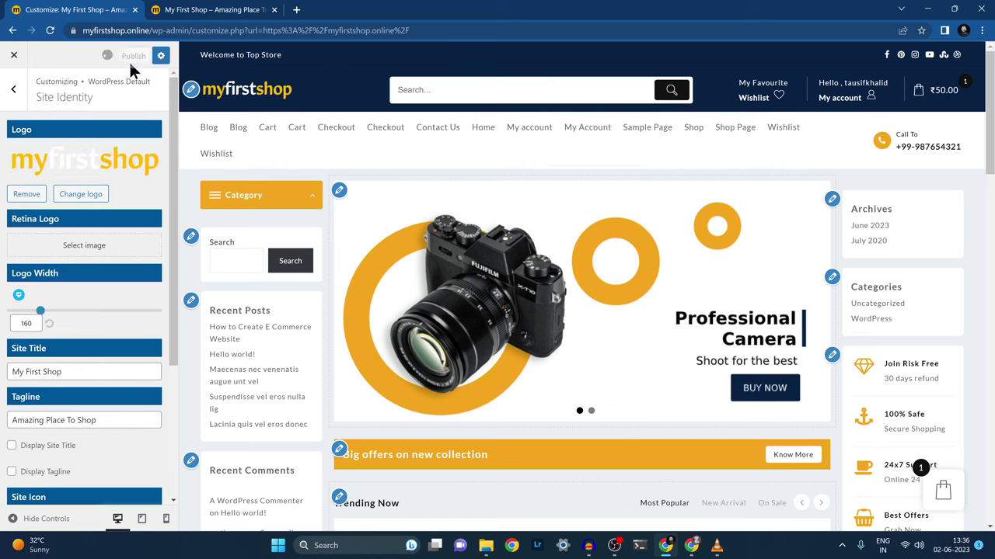
{"action": "left_click", "coordinate": [14, 91]}
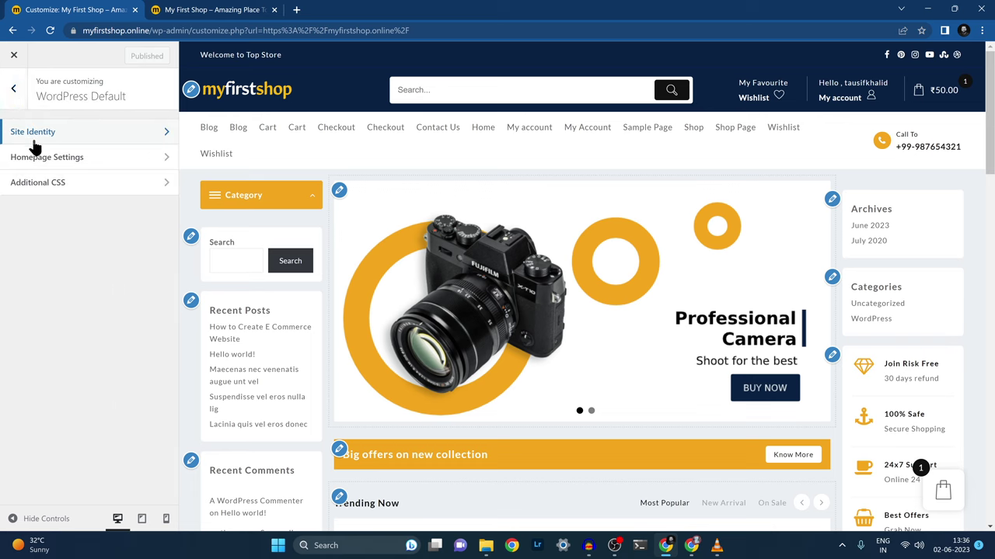
- In Settings > Reading, confirm Home as the homepage and Blog as the posts page
{"action": "left_click", "coordinate": [83, 164]}
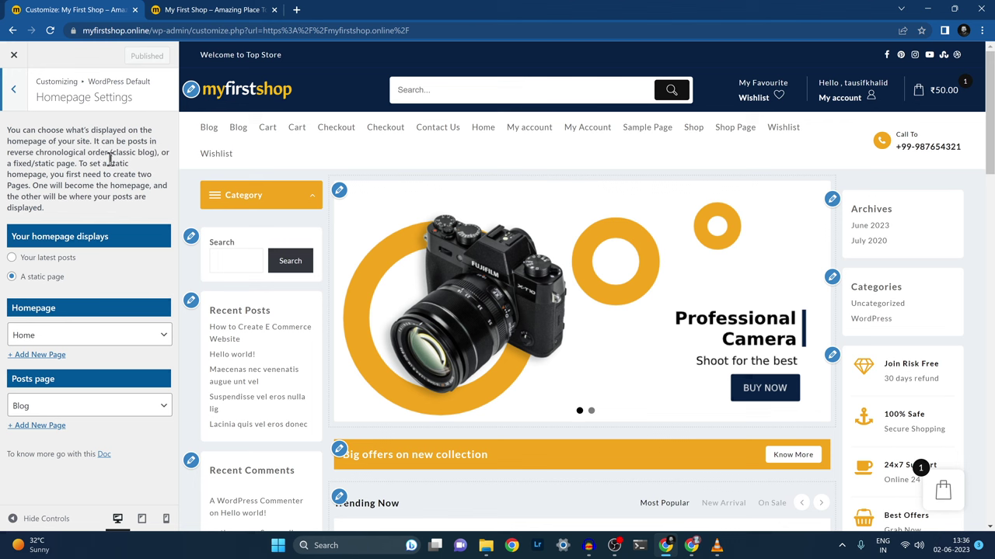
{"action": "left_click", "coordinate": [226, 8]}
{"action": "mouse_move", "coordinate": [31, 52]}
{"action": "left_click", "coordinate": [25, 72]}
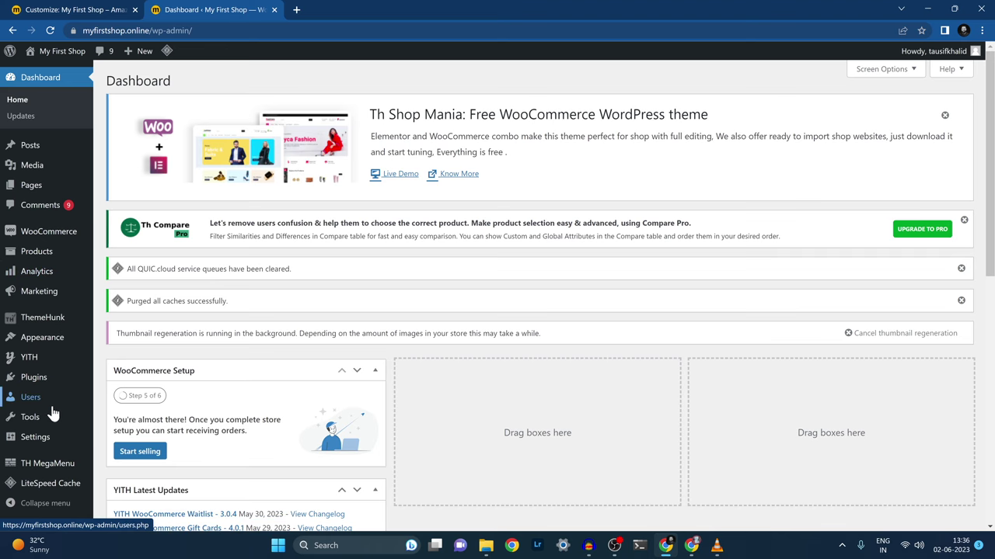
{"action": "mouse_move", "coordinate": [56, 446]}
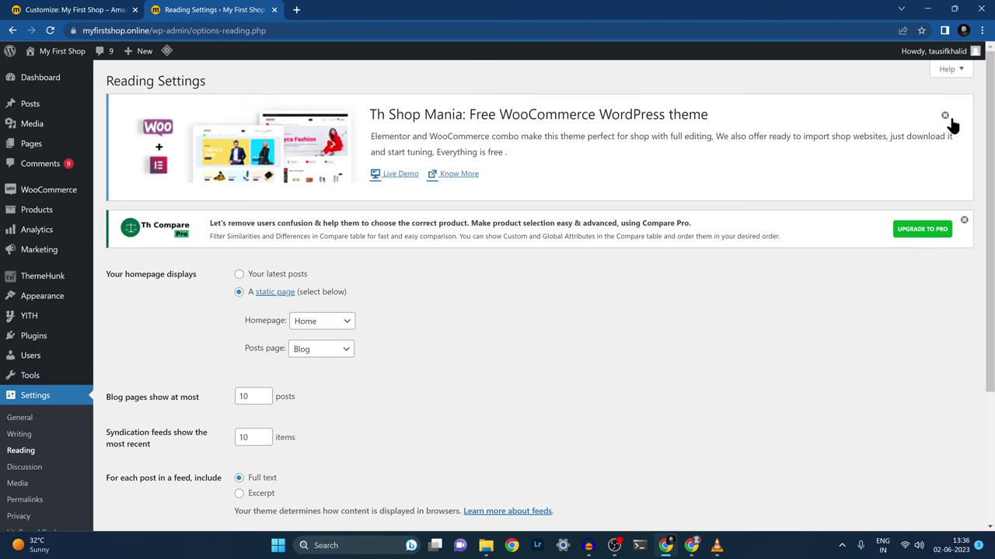
{"action": "left_click", "coordinate": [945, 117]}
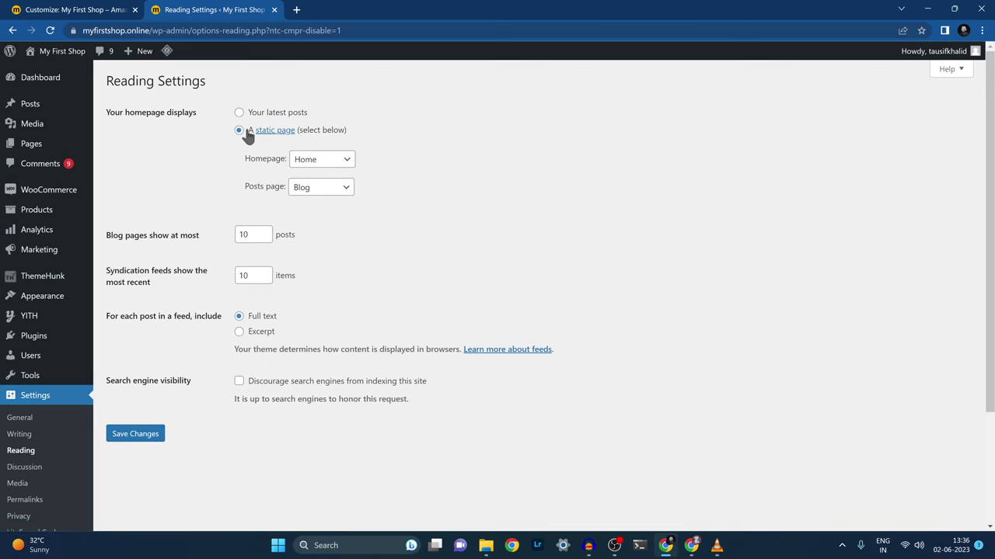
{"action": "left_click", "coordinate": [309, 162]}
{"action": "left_click", "coordinate": [365, 193]}
{"action": "left_click", "coordinate": [350, 187]}
{"action": "left_click", "coordinate": [412, 265]}
- Recheck in the Customizer's Homepage Settings that Home is the static homepage
{"action": "left_click", "coordinate": [66, 9]}
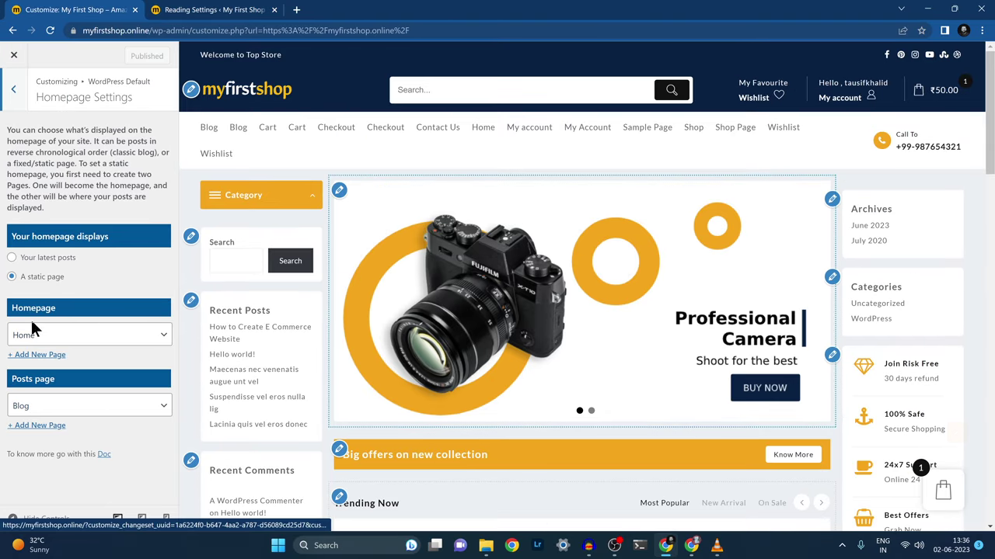
{"action": "left_click", "coordinate": [66, 334]}
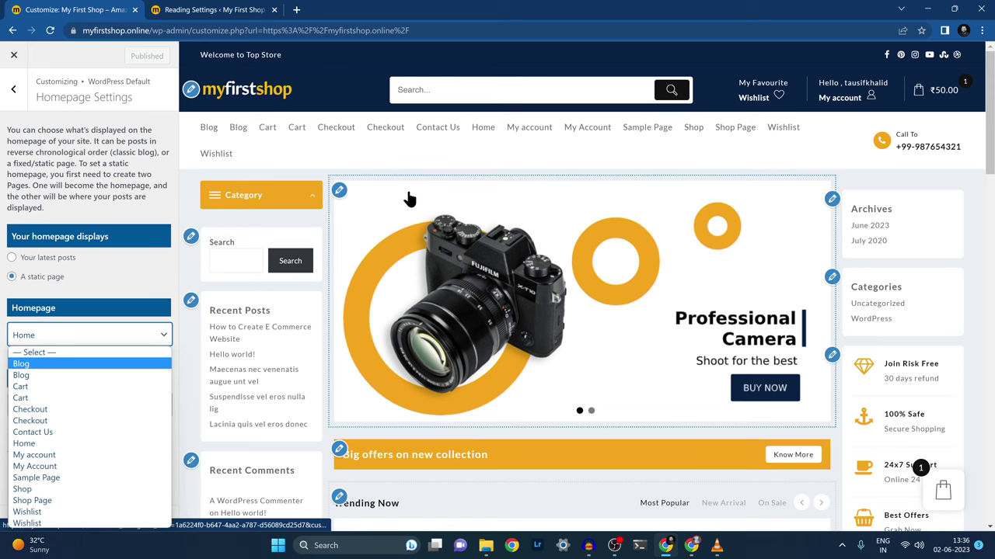
{"action": "left_click", "coordinate": [48, 441]}
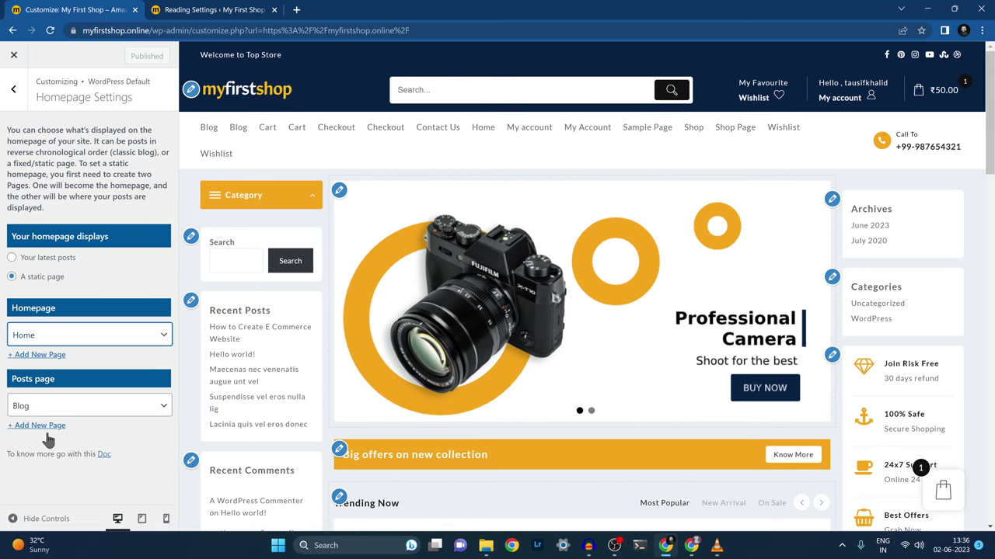
{"action": "left_click", "coordinate": [24, 102]}
- Open Layout > Header > Above Header in the Customizer, then return to the Reading Settings tab
{"action": "left_click", "coordinate": [78, 182]}
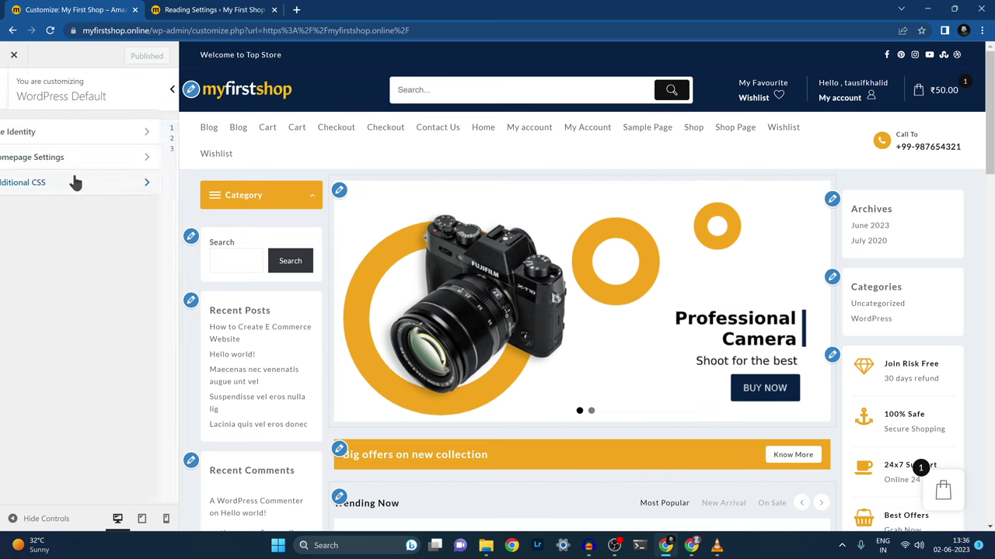
{"action": "left_click", "coordinate": [15, 91]}
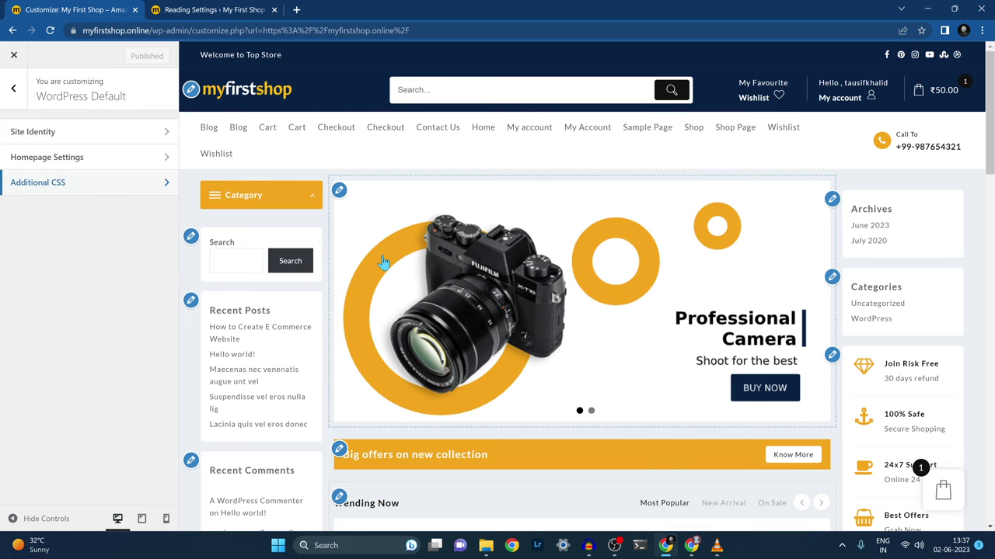
{"action": "left_click", "coordinate": [9, 99]}
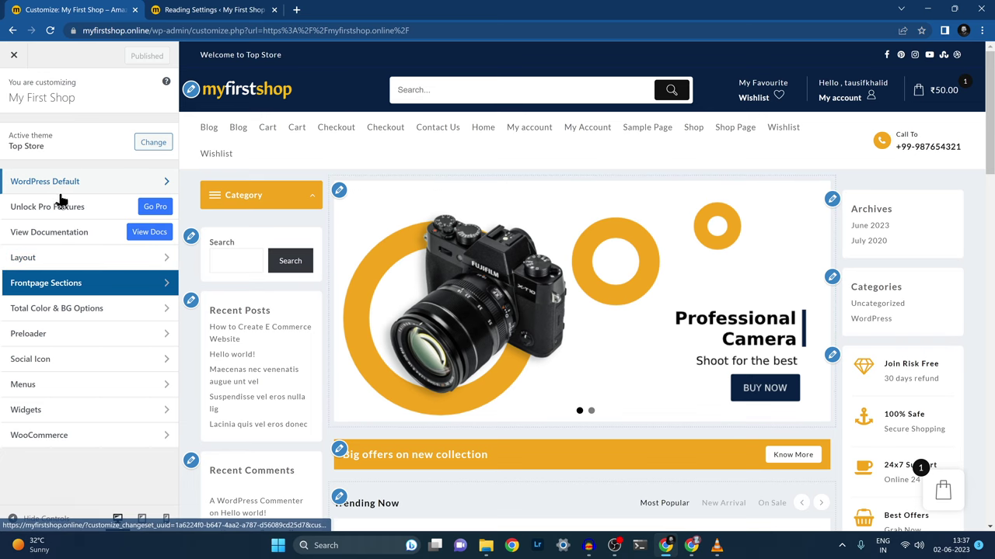
{"action": "left_click", "coordinate": [80, 260]}
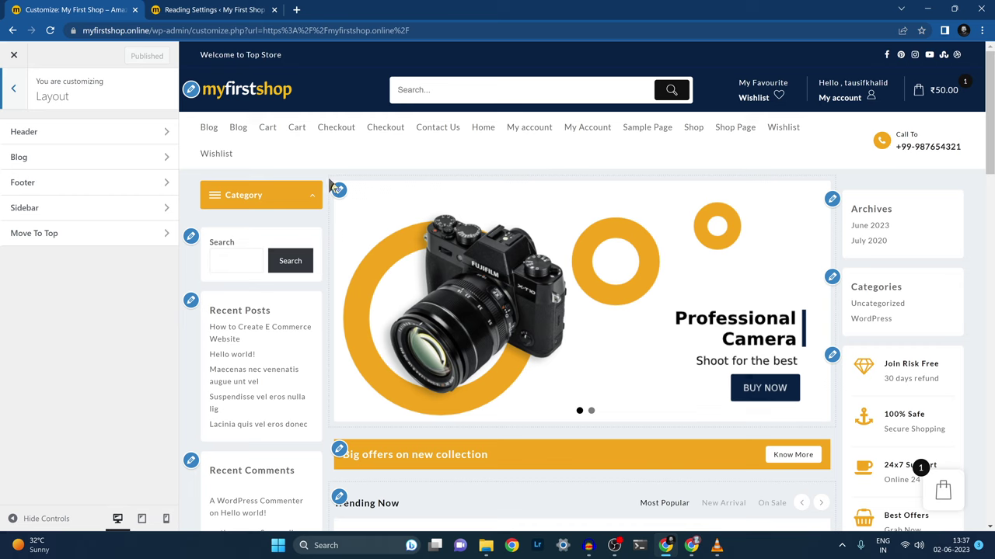
{"action": "left_click", "coordinate": [103, 135]}
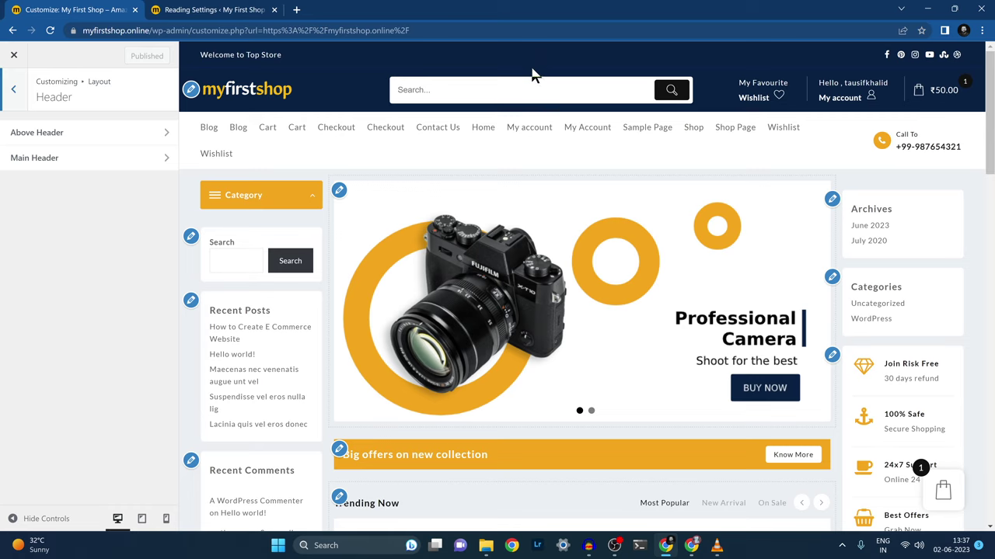
{"action": "left_click", "coordinate": [85, 140]}
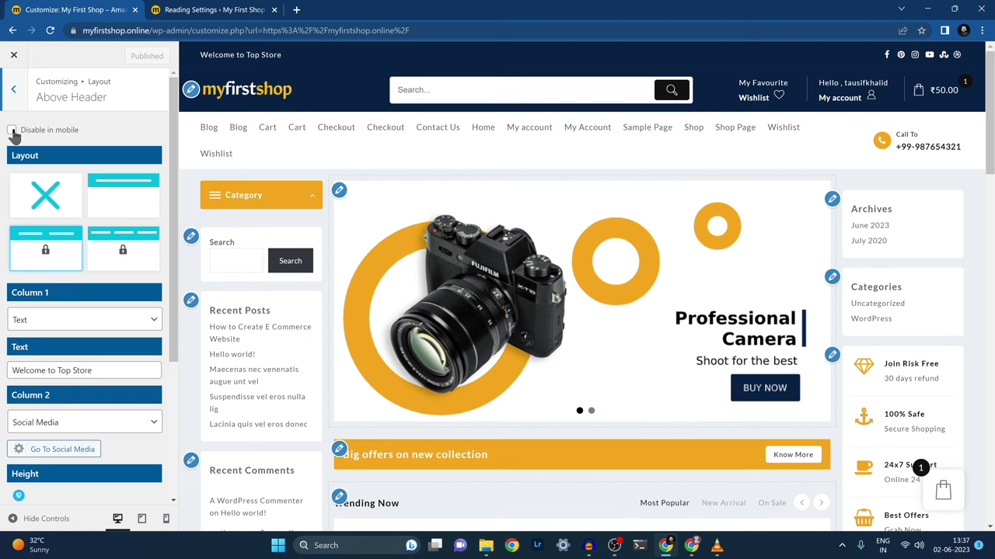
{"action": "left_click", "coordinate": [210, 10]}
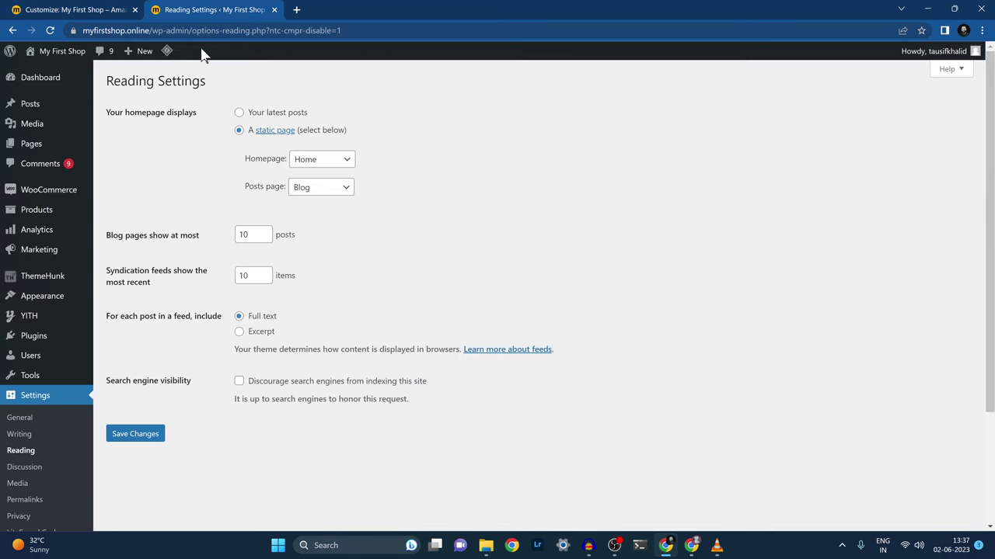
- Load the live shop and preview it in DevTools' responsive mobile mode
{"action": "left_click", "coordinate": [49, 81]}
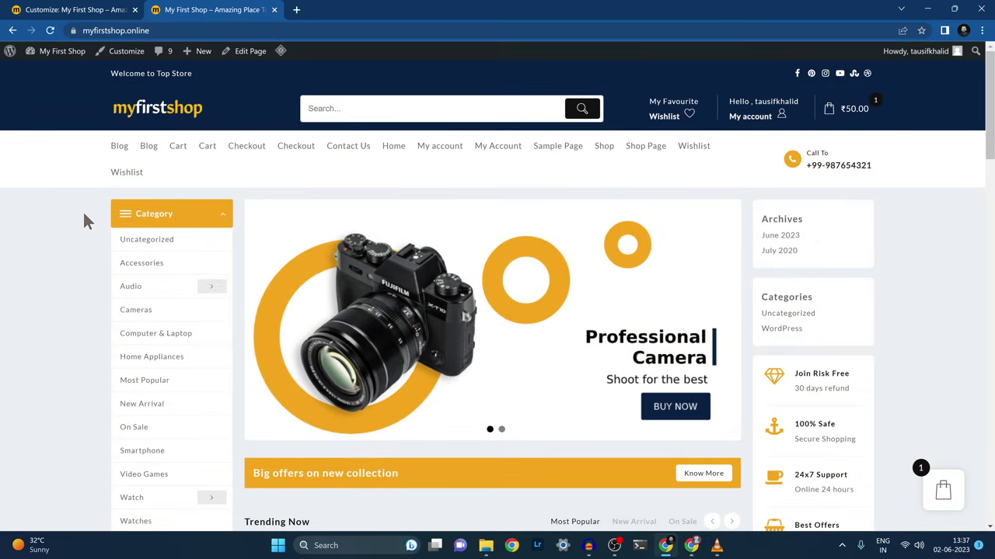
{"action": "right_click", "coordinate": [86, 216]}
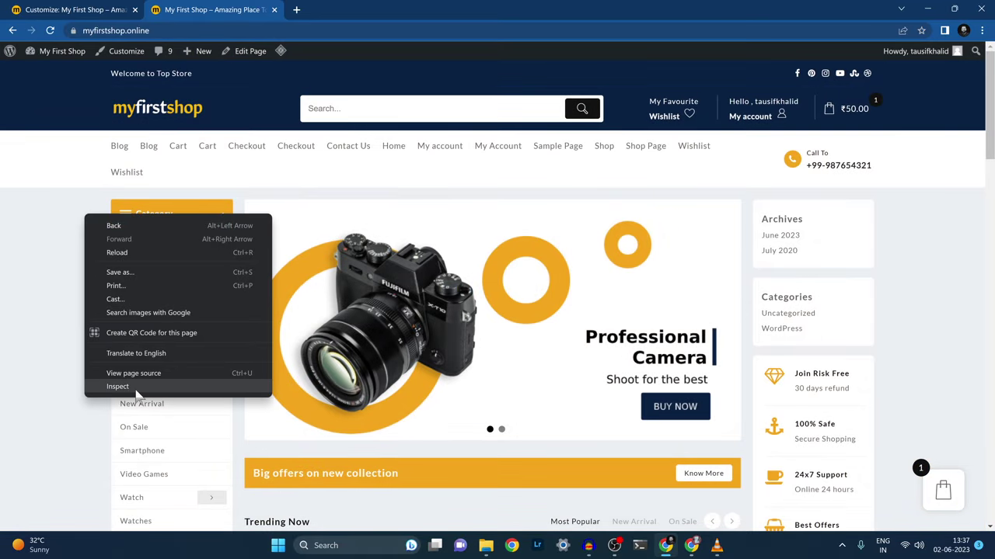
{"action": "left_click", "coordinate": [135, 392]}
{"action": "left_click", "coordinate": [683, 48]}
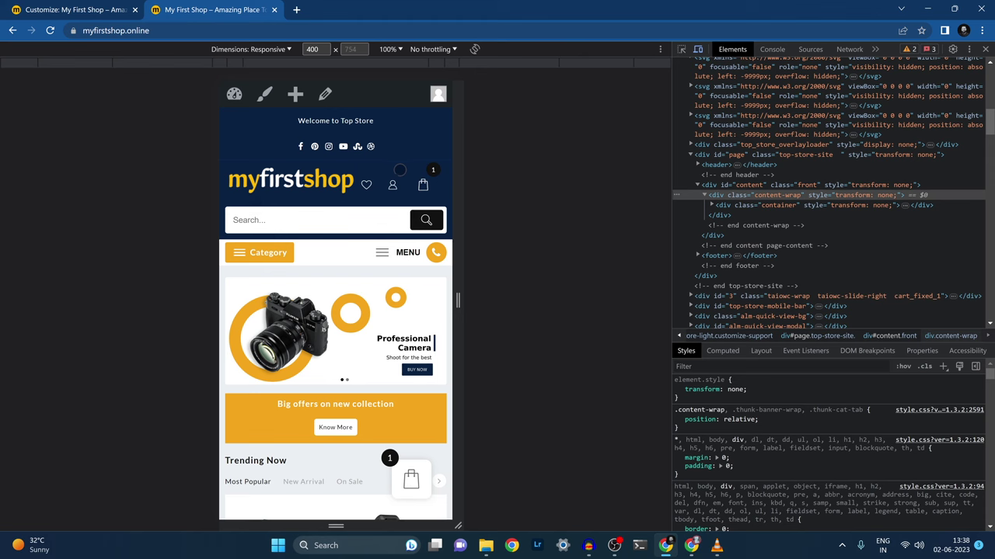
- Tick Disable in mobile for the Above Header bar, publish, and reload the site to check
{"action": "left_click", "coordinate": [82, 10]}
{"action": "left_click", "coordinate": [11, 129]}
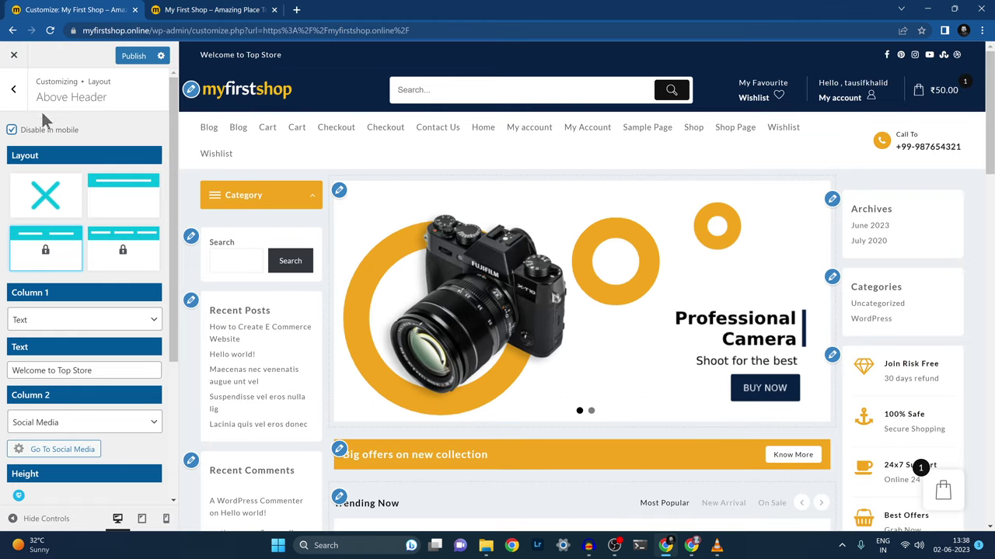
{"action": "left_click", "coordinate": [134, 55]}
{"action": "left_click", "coordinate": [229, 10]}
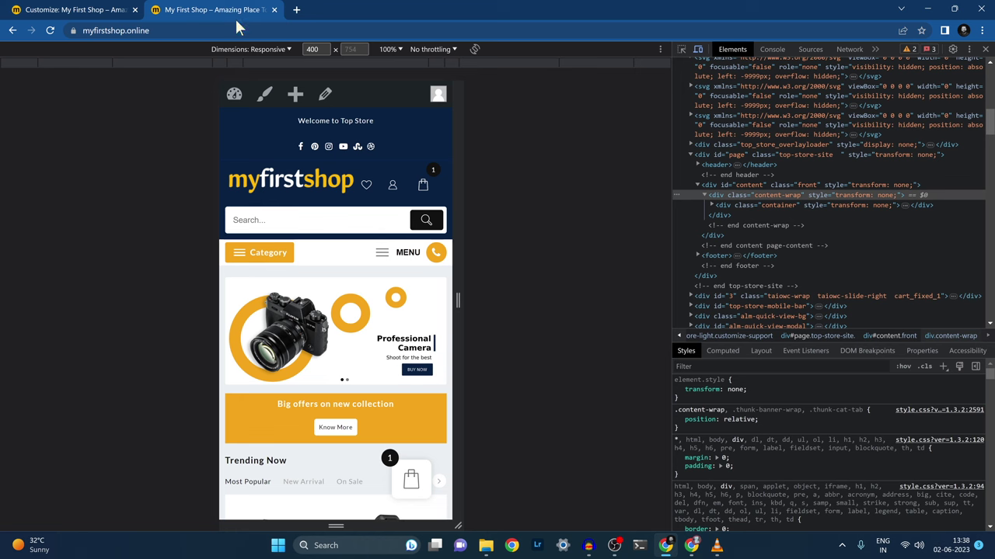
{"action": "left_click", "coordinate": [47, 30]}
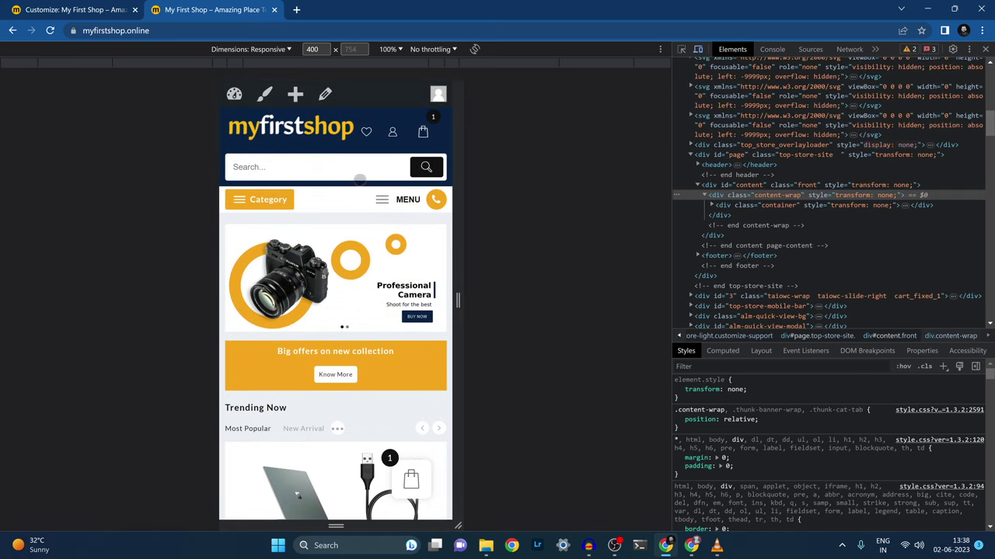
{"action": "left_click", "coordinate": [50, 10]}
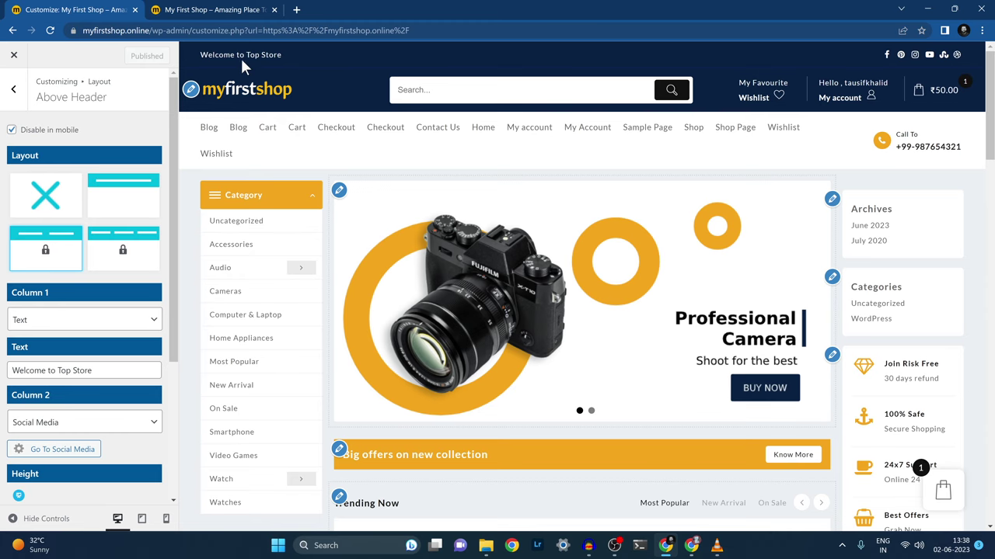
- Publish the current changes and switch the Above Header to the single-column layout
{"action": "left_click", "coordinate": [54, 195]}
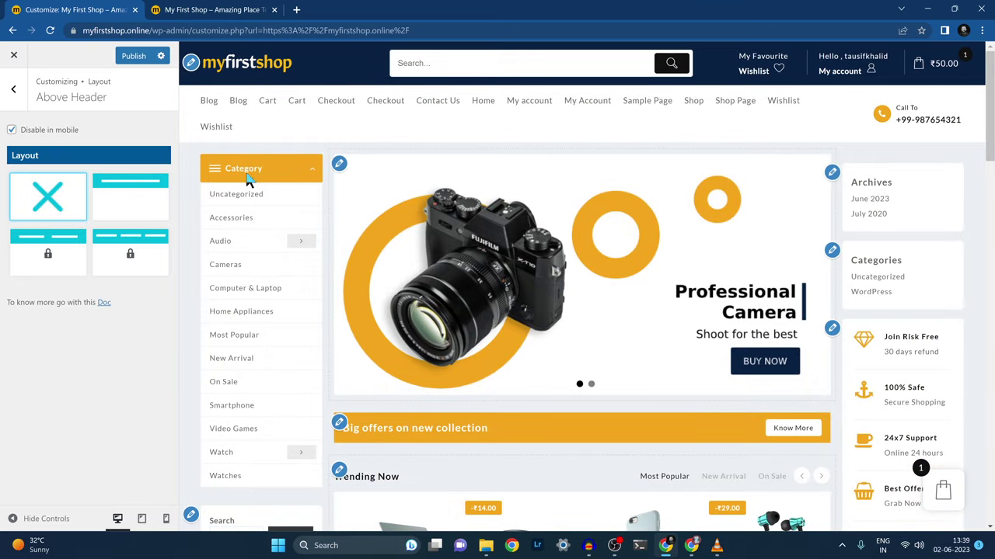
{"action": "left_click", "coordinate": [160, 195]}
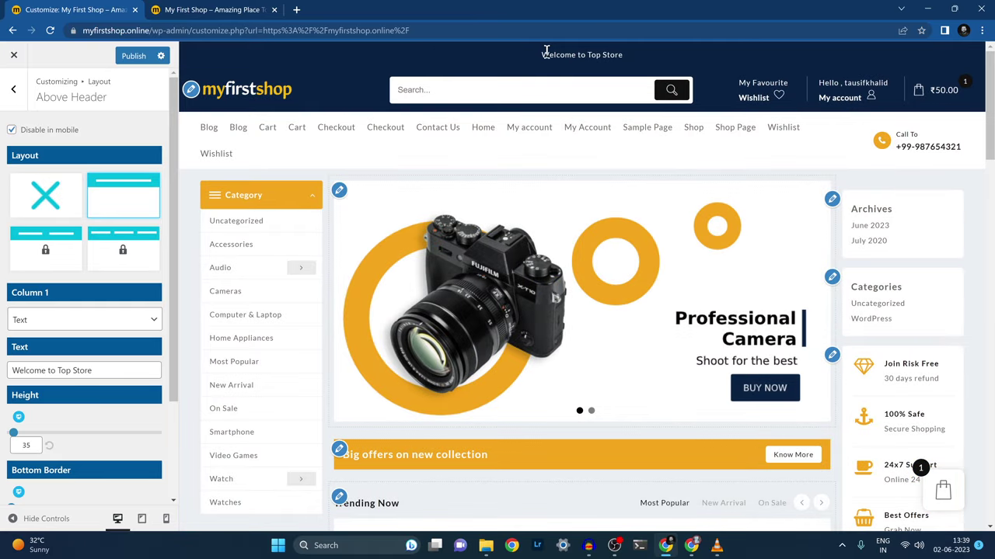
{"action": "left_click", "coordinate": [51, 200]}
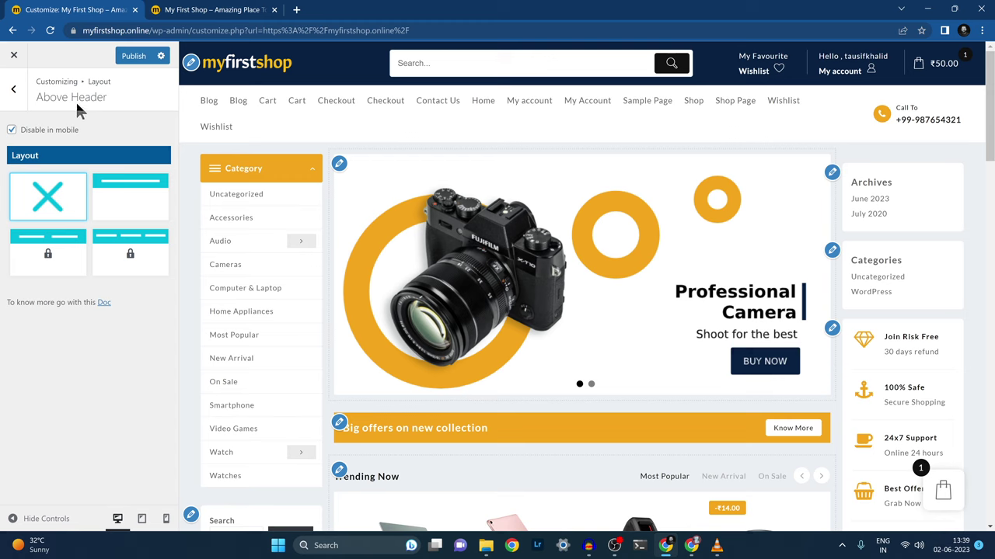
{"action": "left_click", "coordinate": [128, 61]}
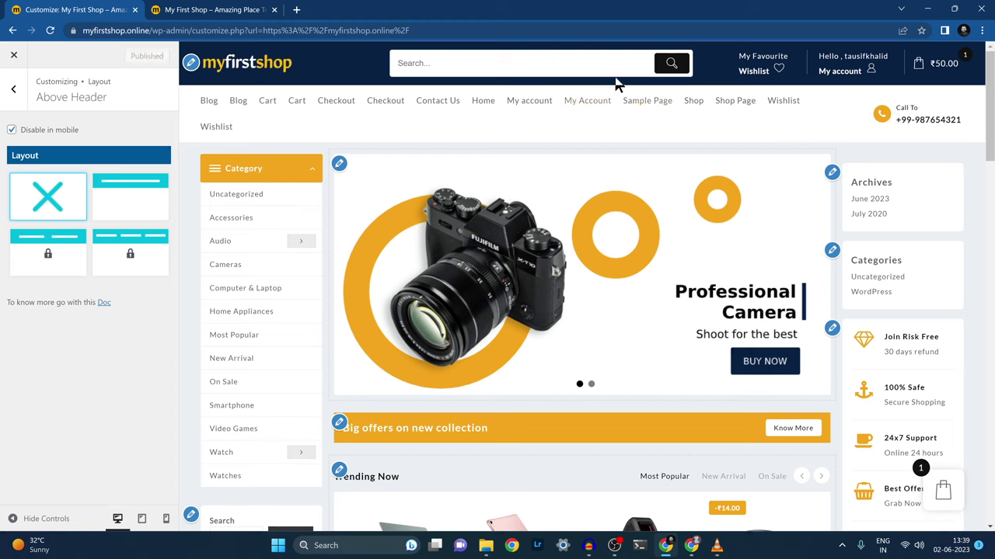
{"action": "left_click", "coordinate": [101, 201]}
{"action": "scroll", "coordinate": [109, 272], "scroll_direction": "down", "scroll_amount": 3}
{"action": "scroll", "coordinate": [86, 303], "scroll_direction": "up", "scroll_amount": 3}
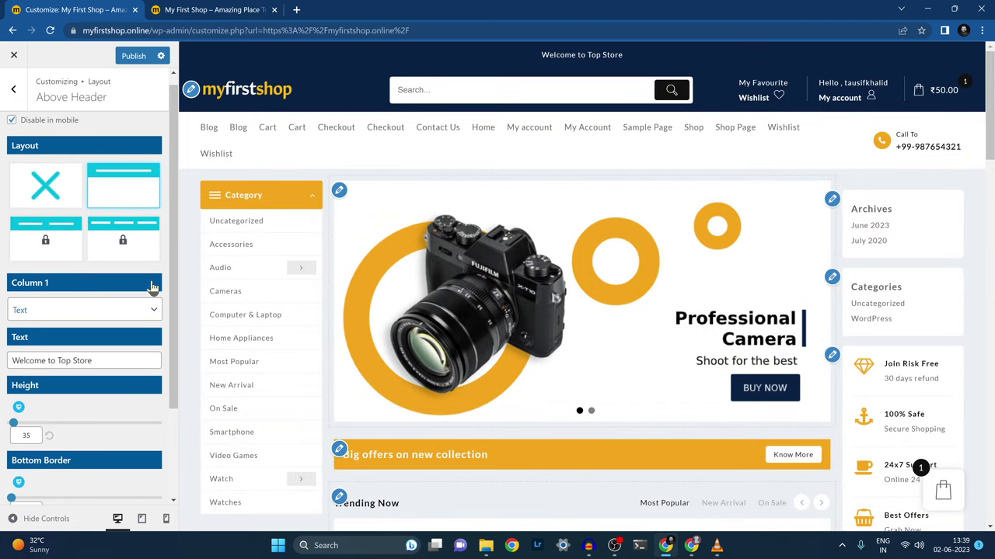
- Set the above-header Column 1 content to Menu
{"action": "left_click", "coordinate": [123, 311]}
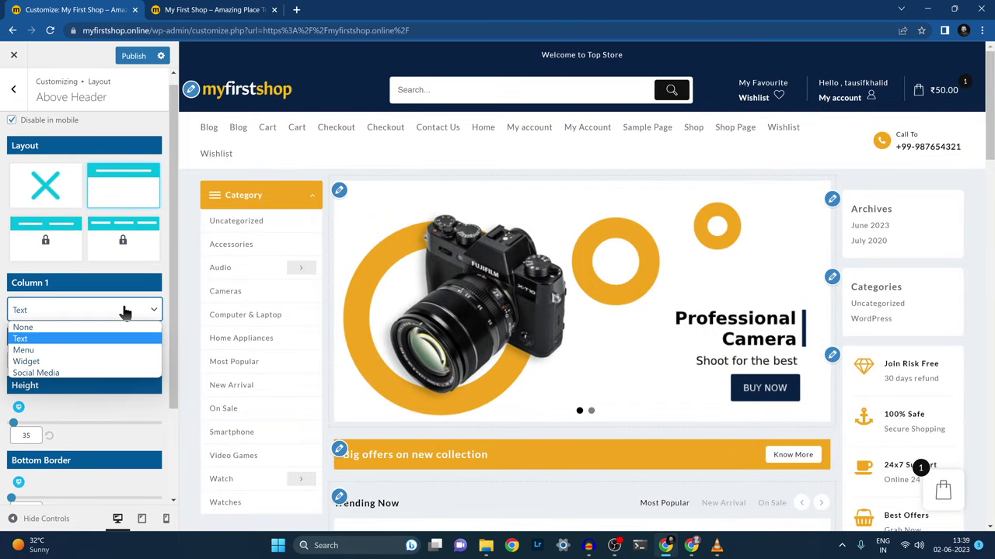
{"action": "left_click", "coordinate": [124, 312]}
{"action": "left_click", "coordinate": [96, 312]}
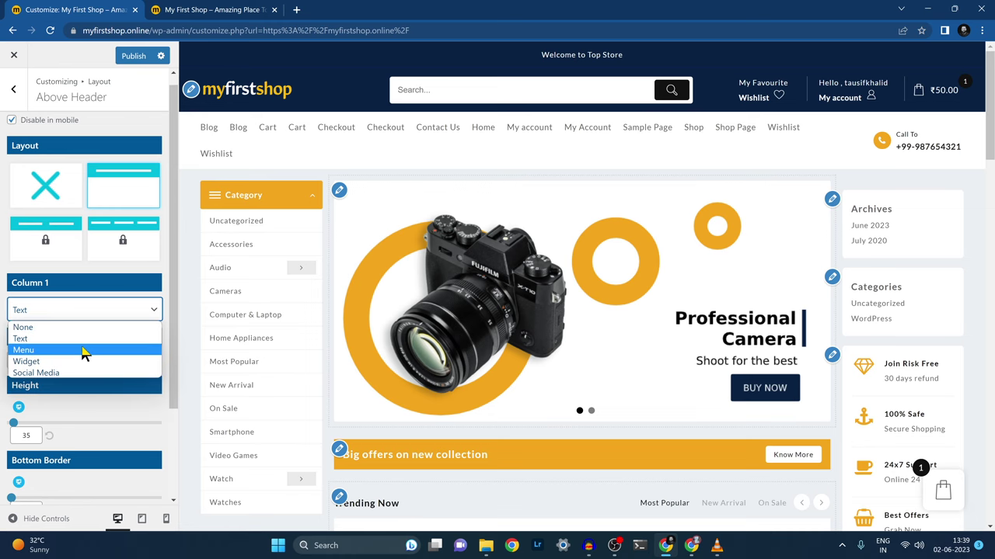
{"action": "left_click", "coordinate": [84, 351]}
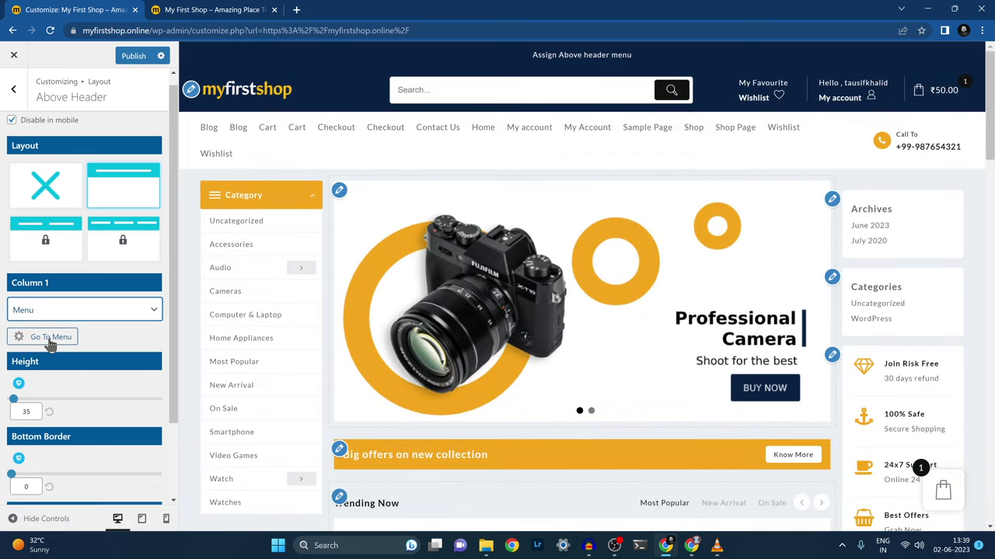
- Assign Main Menu to the Header Above Menu location under Menus > View All Locations
{"action": "left_click", "coordinate": [50, 339]}
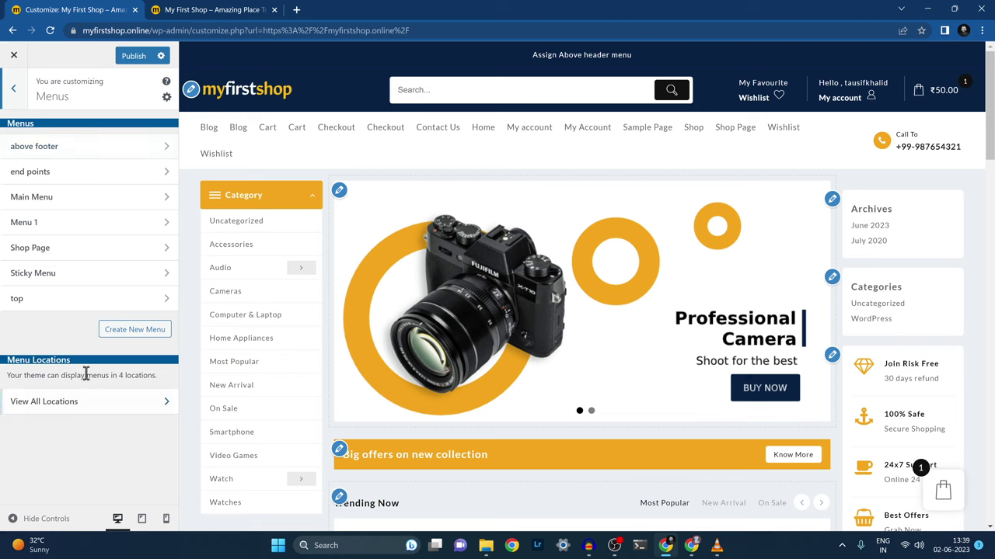
{"action": "left_click", "coordinate": [77, 405]}
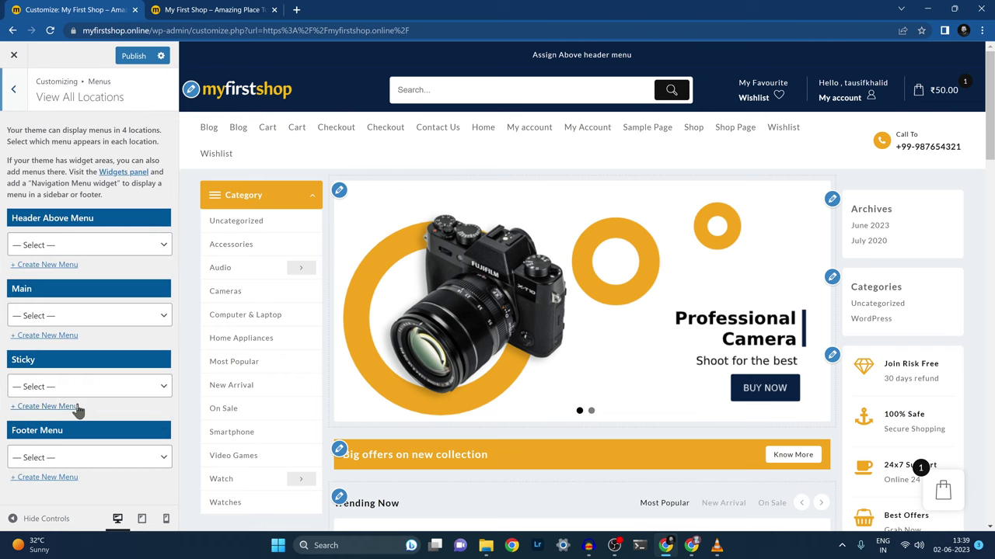
{"action": "left_click", "coordinate": [87, 247]}
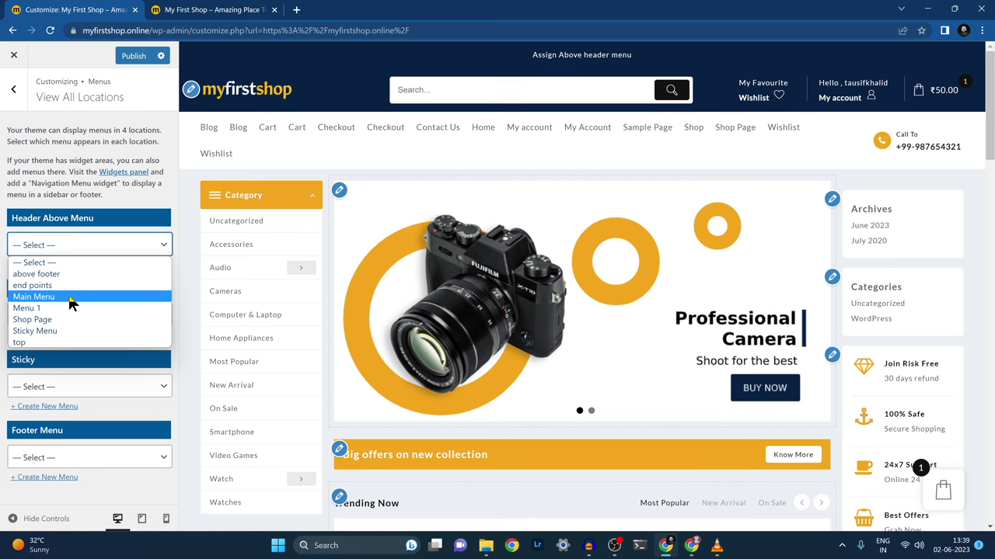
{"action": "left_click", "coordinate": [71, 297]}
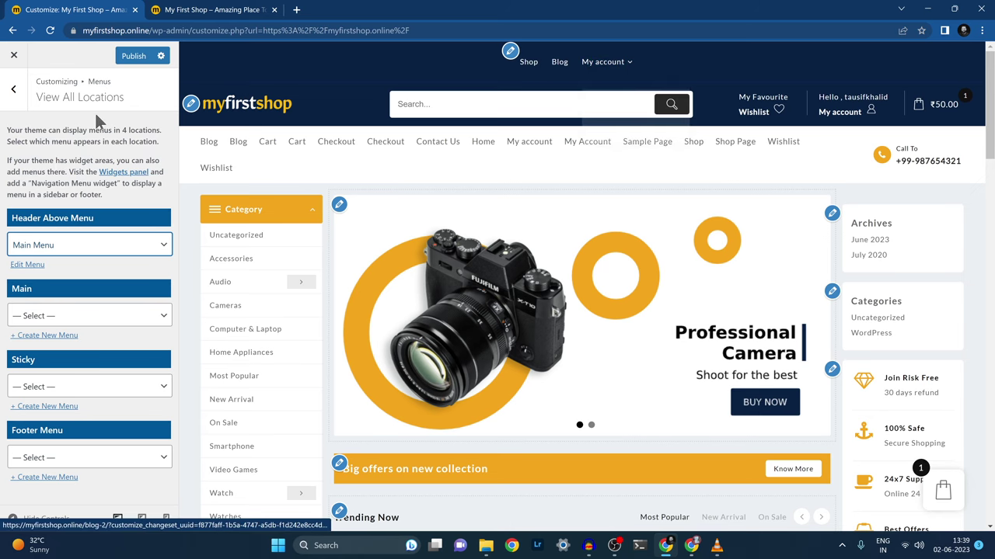
{"action": "left_click", "coordinate": [14, 104]}
{"action": "left_click", "coordinate": [14, 105]}
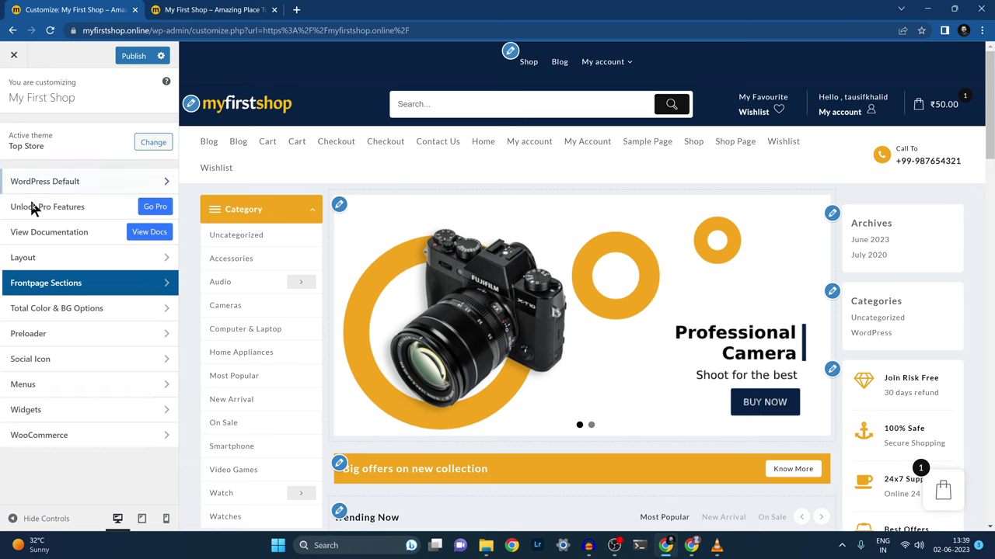
{"action": "left_click", "coordinate": [58, 258]}
{"action": "left_click", "coordinate": [51, 132]}
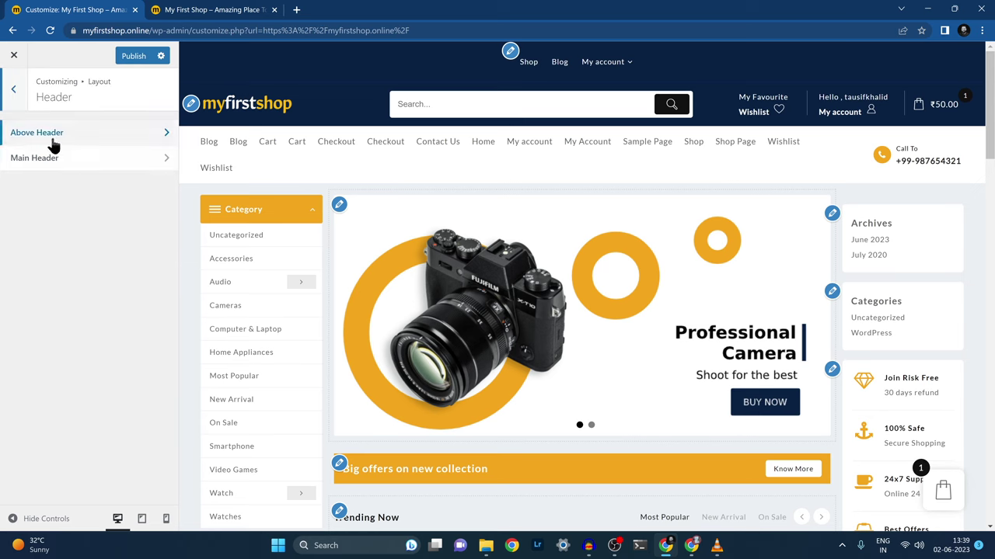
- Turn off the above-header bar with the X layout and publish
{"action": "left_click", "coordinate": [53, 134]}
{"action": "left_click", "coordinate": [48, 197]}
{"action": "left_click", "coordinate": [124, 59]}
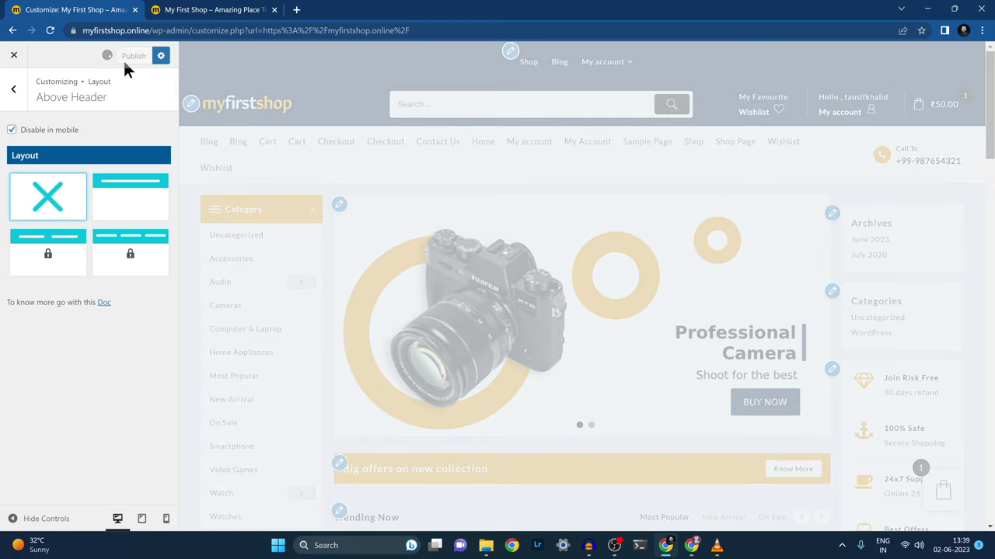
{"action": "left_click", "coordinate": [14, 90]}
- In Main Header, try CENTER then set Menu Alignment back to LEFT
{"action": "left_click", "coordinate": [86, 155]}
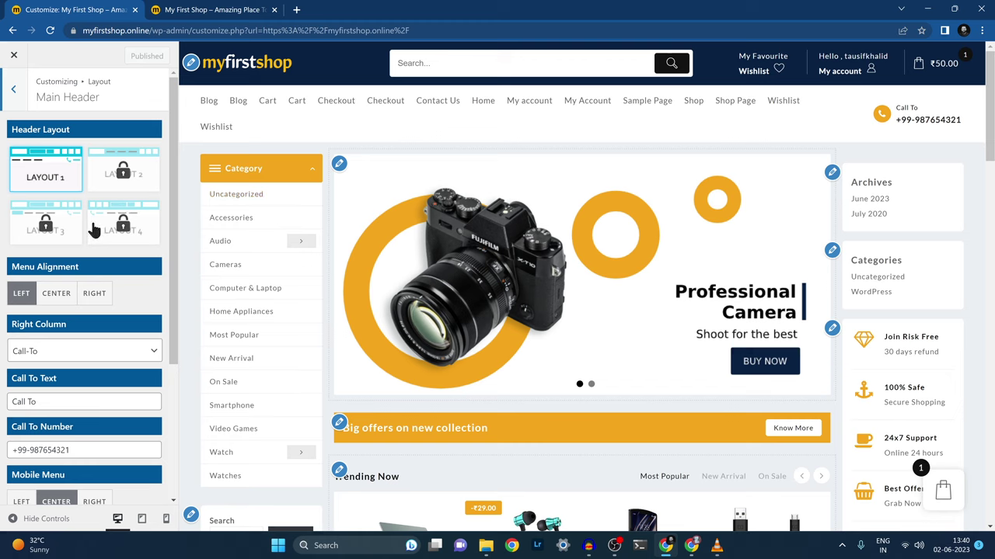
{"action": "left_click", "coordinate": [57, 298]}
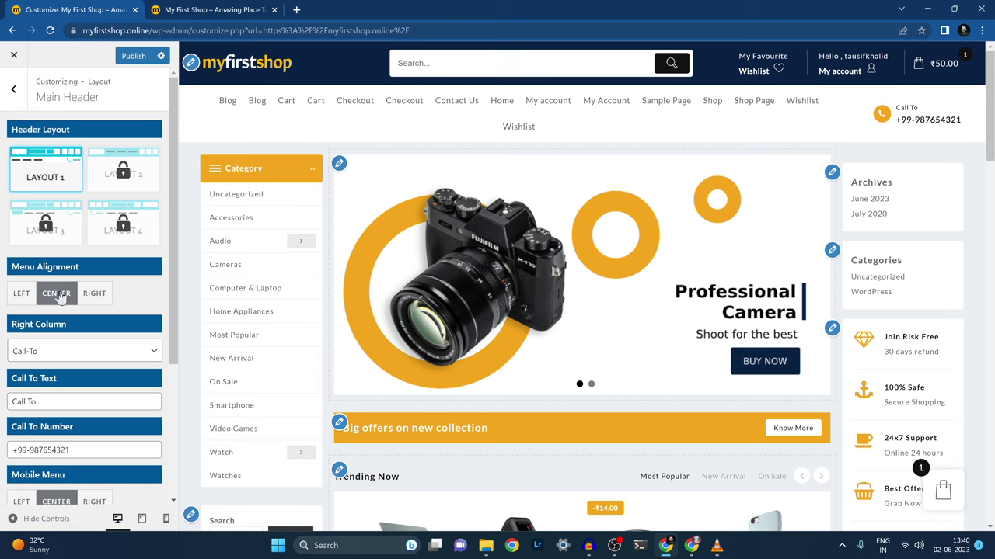
{"action": "left_click", "coordinate": [21, 295]}
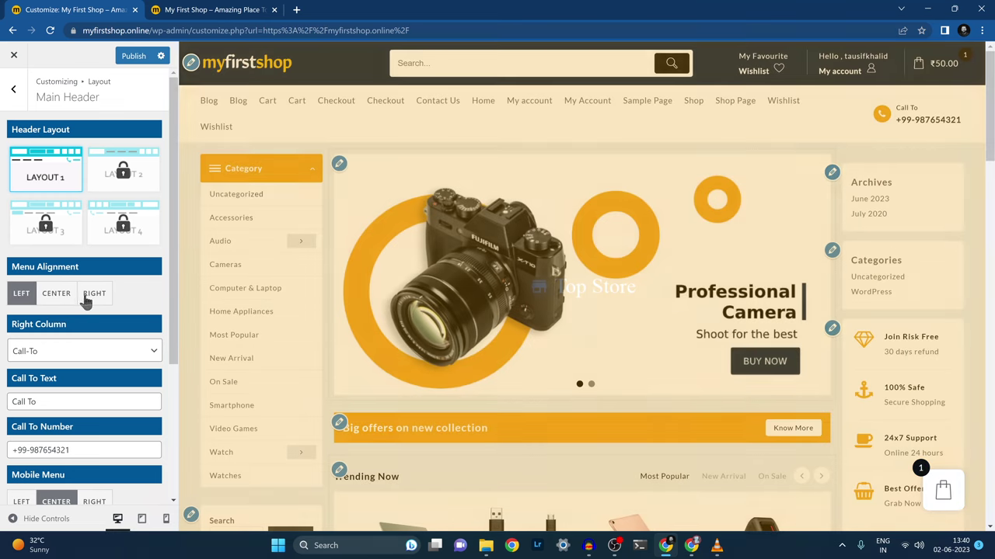
{"action": "scroll", "coordinate": [73, 322], "scroll_direction": "down", "scroll_amount": 2}
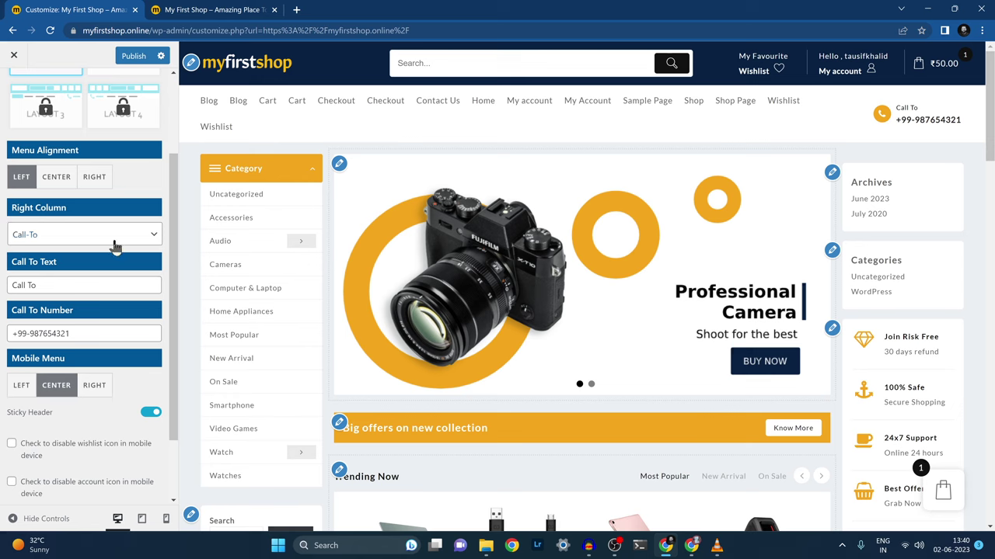
{"action": "scroll", "coordinate": [46, 450], "scroll_direction": "down", "scroll_amount": 1}
{"action": "scroll", "coordinate": [51, 310], "scroll_direction": "up", "scroll_amount": 4}
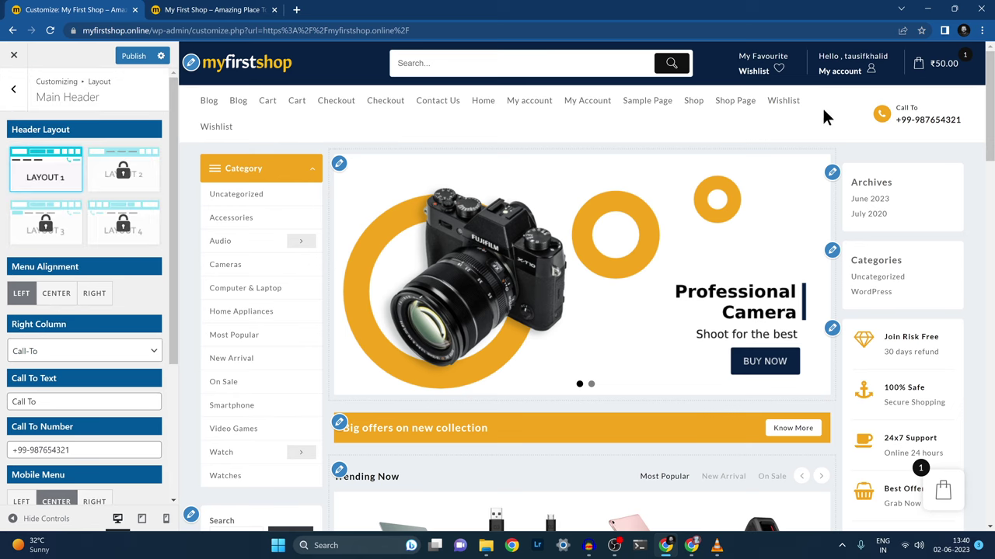
{"action": "scroll", "coordinate": [79, 358], "scroll_direction": "down", "scroll_amount": 2}
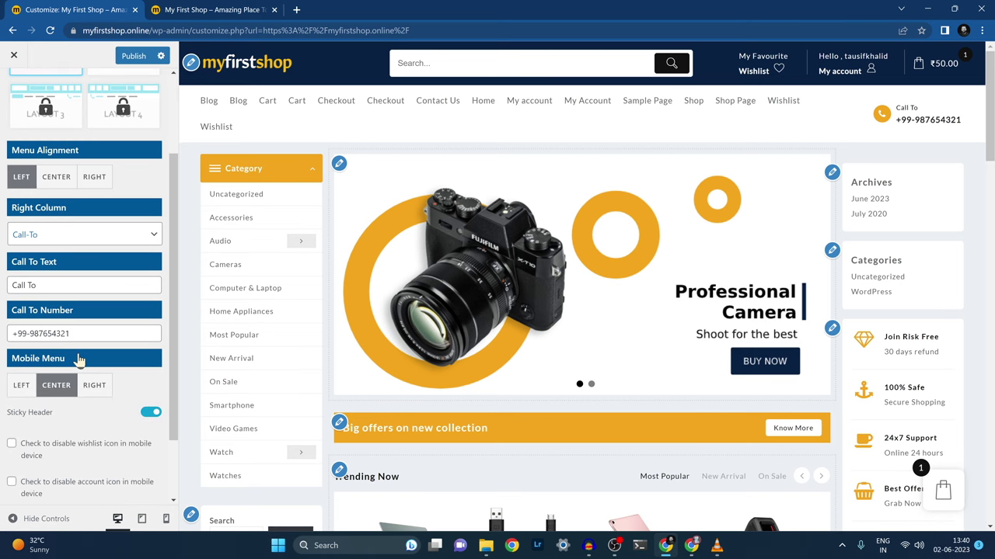
- Keep Call-To as the Right Column content and review its label and phone fields
{"action": "left_click", "coordinate": [70, 241]}
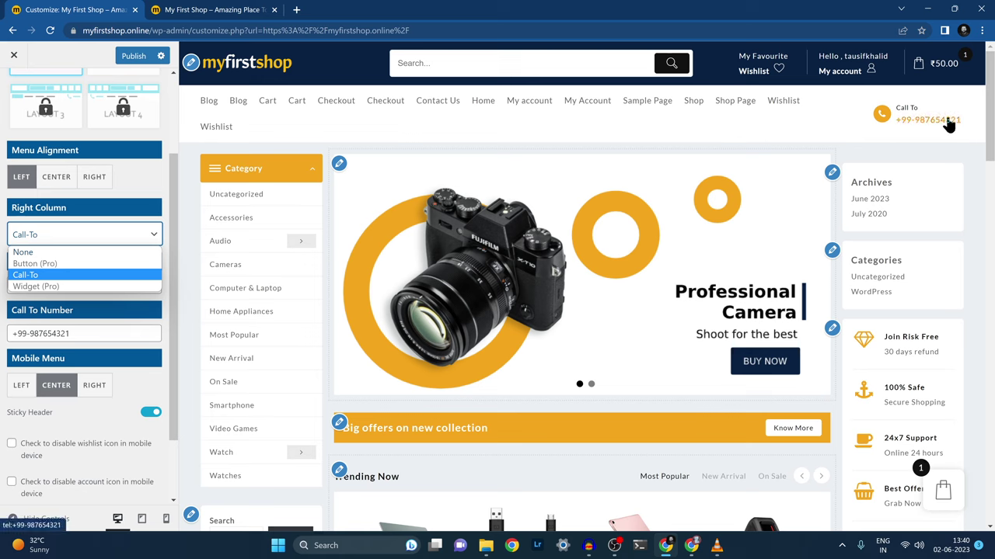
{"action": "left_click", "coordinate": [81, 275]}
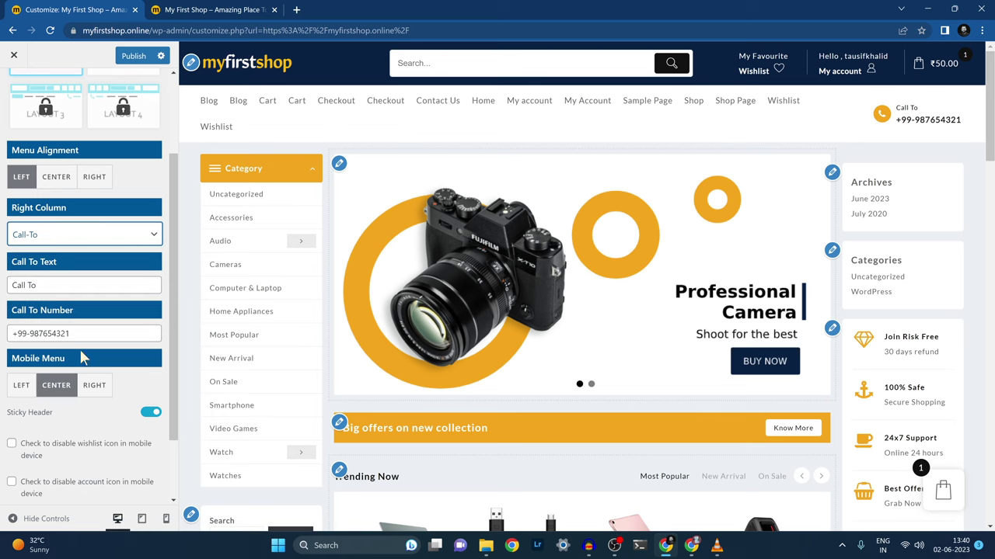
{"action": "left_click", "coordinate": [62, 285]}
{"action": "left_click", "coordinate": [64, 330]}
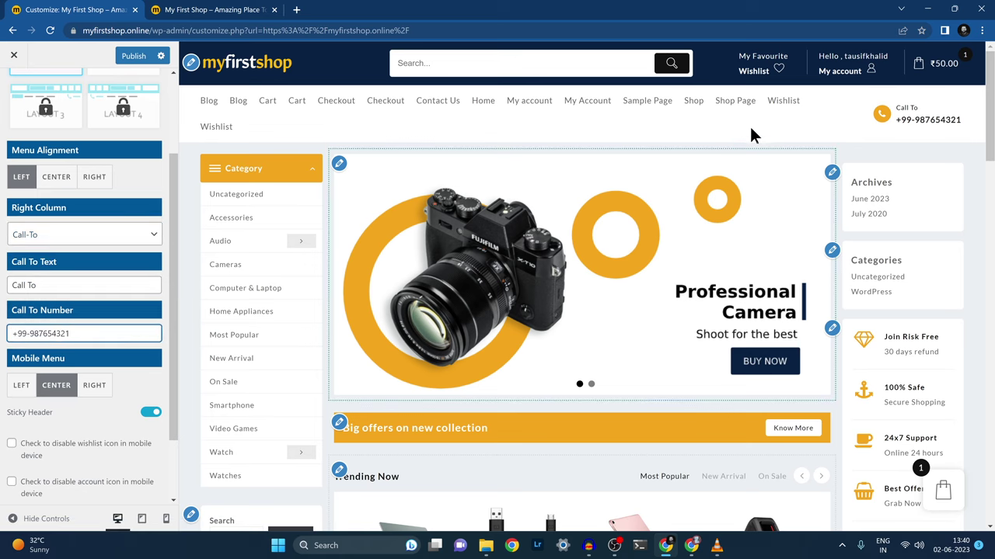
{"action": "scroll", "coordinate": [77, 394], "scroll_direction": "down", "scroll_amount": 1}
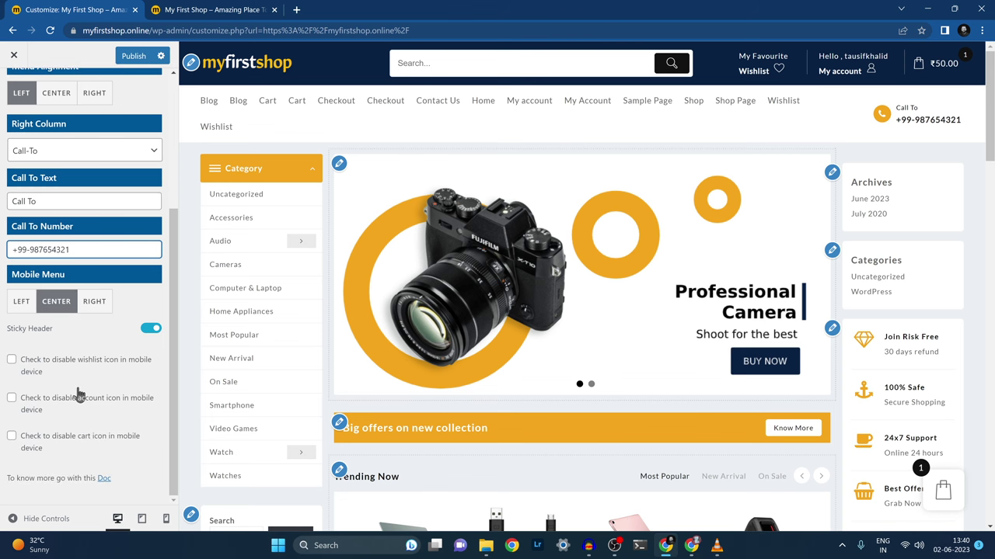
{"action": "scroll", "coordinate": [572, 268], "scroll_direction": "down", "scroll_amount": 3}
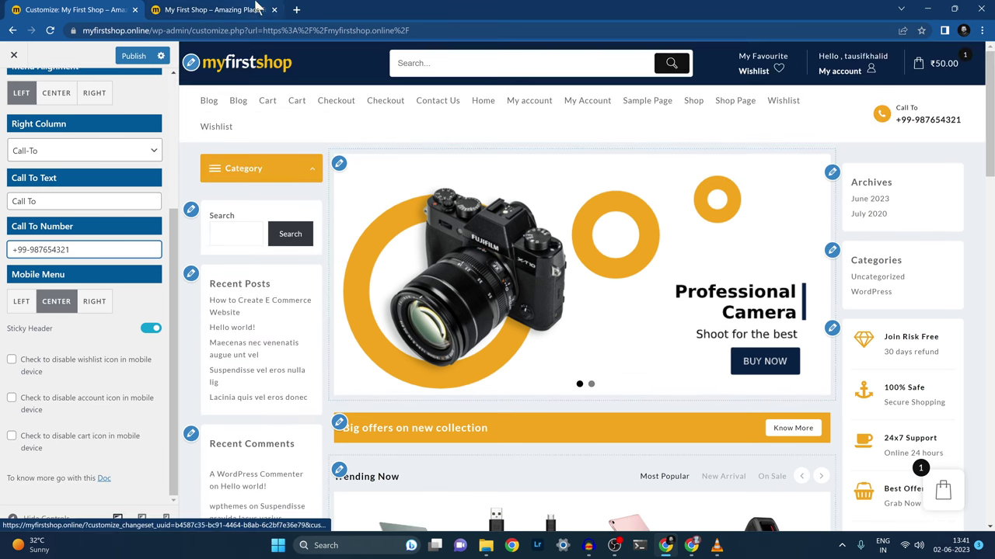
{"action": "key", "text": "ctrl+Tab"}
- Exit the responsive preview and scroll the full-width myfirstshop homepage
{"action": "left_click", "coordinate": [985, 49]}
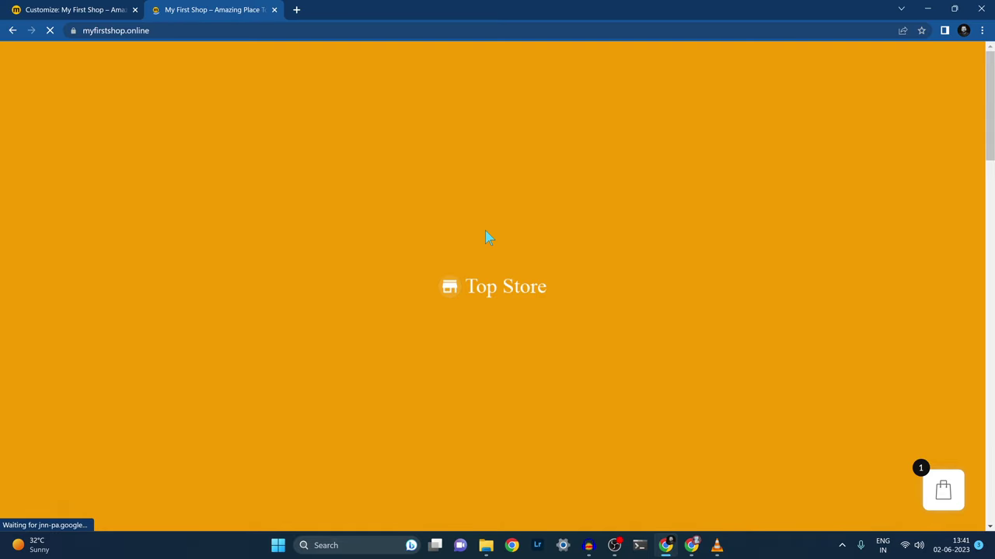
{"action": "scroll", "coordinate": [487, 237], "scroll_direction": "down", "scroll_amount": 8}
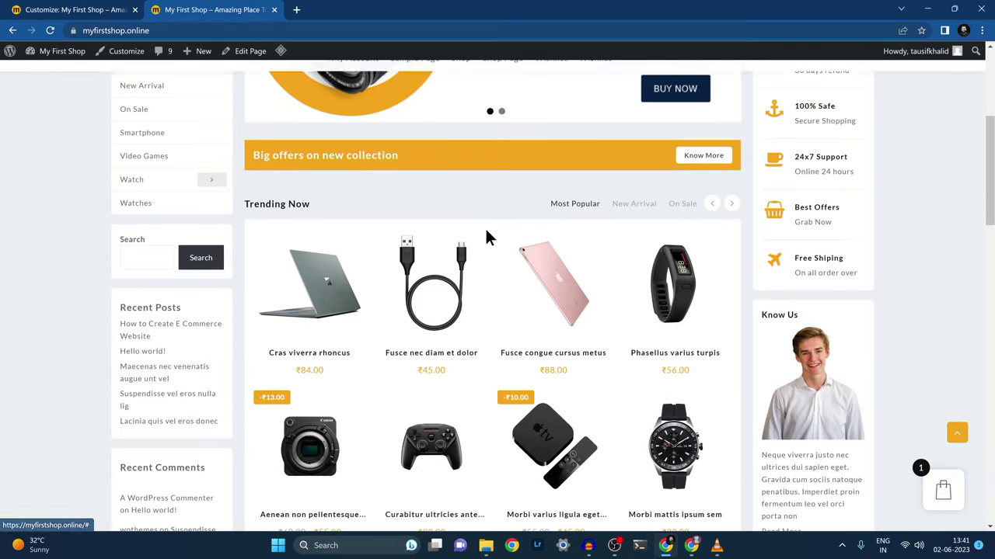
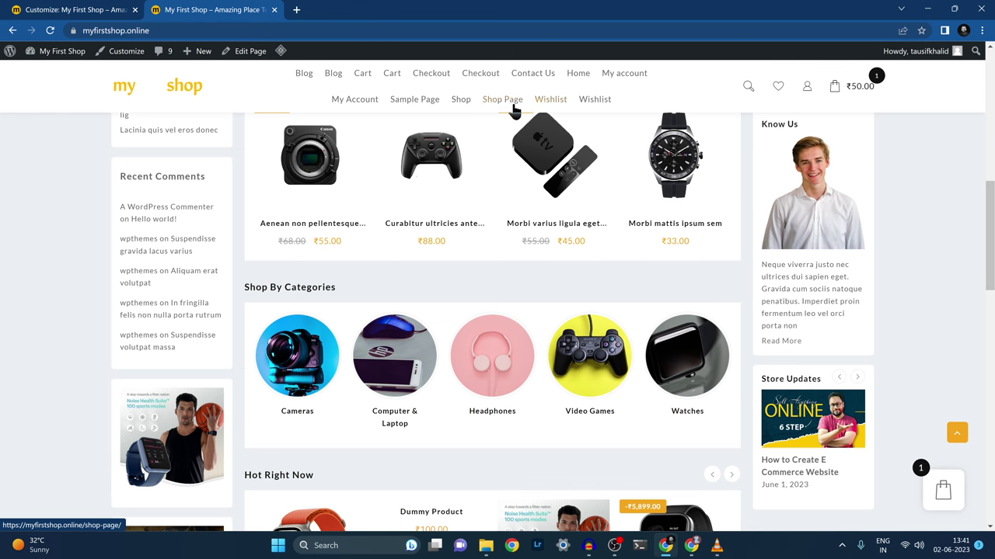
- Switch Sticky Header off in the Customizer's Main Header settings
{"action": "scroll", "coordinate": [505, 125], "scroll_direction": "up", "scroll_amount": 7}
{"action": "scroll", "coordinate": [498, 141], "scroll_direction": "down", "scroll_amount": 4}
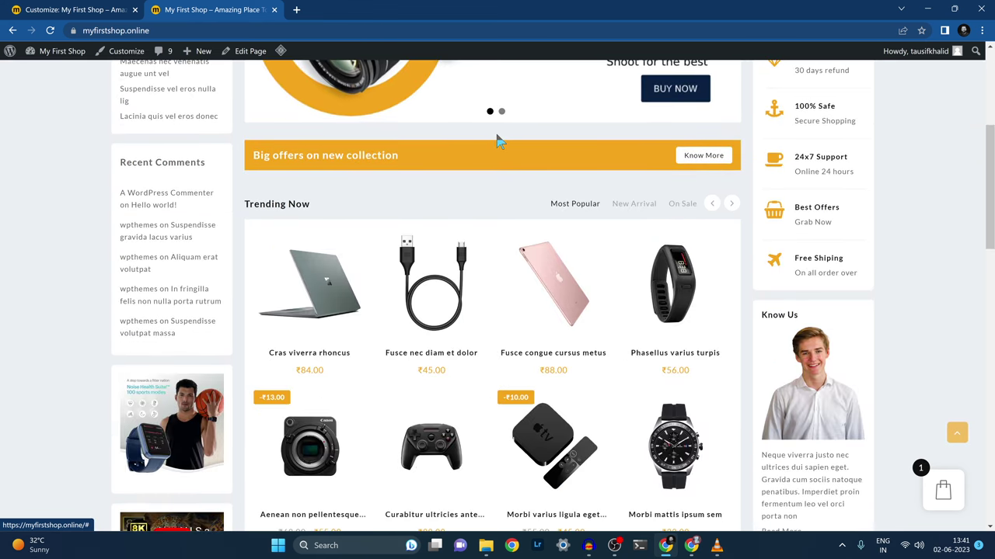
{"action": "scroll", "coordinate": [517, 124], "scroll_direction": "up", "scroll_amount": 1}
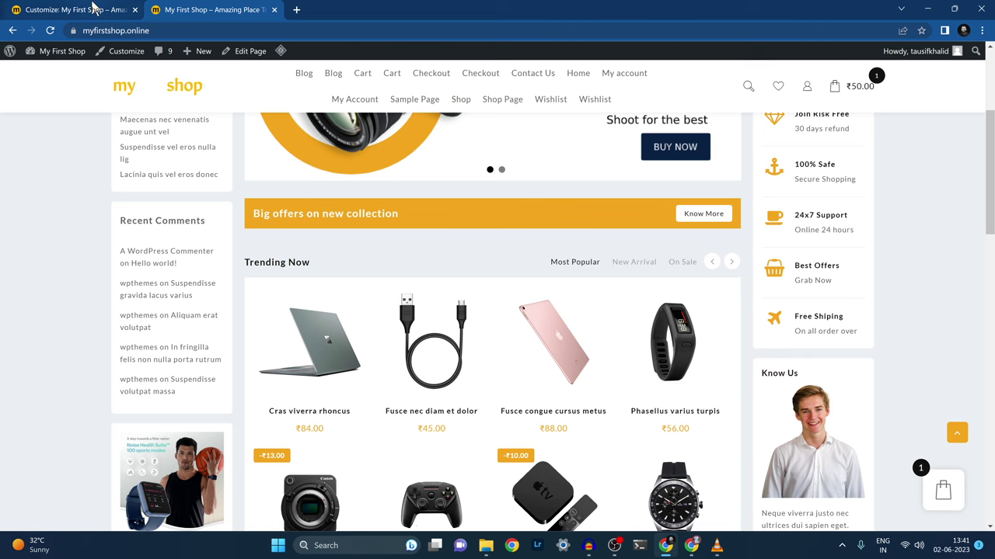
{"action": "left_click", "coordinate": [91, 8]}
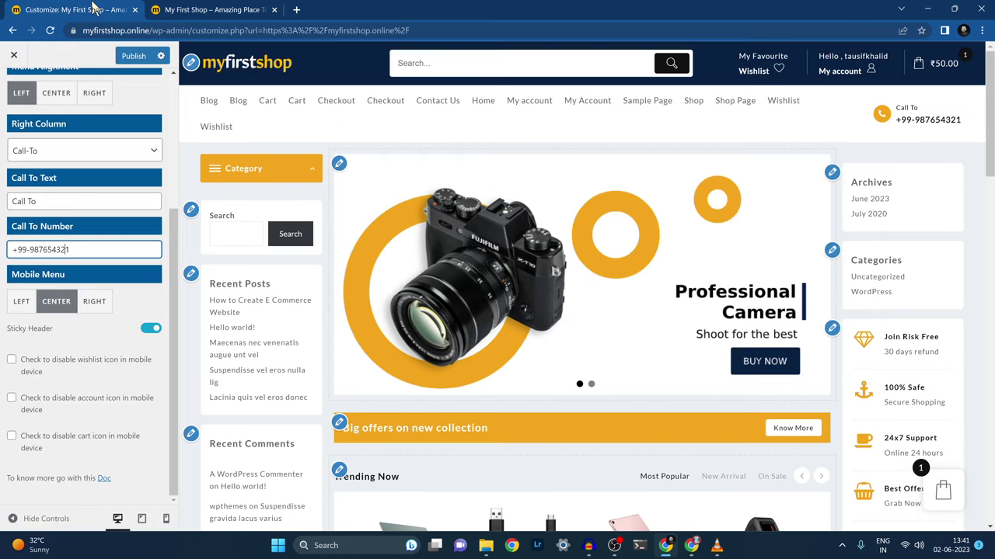
{"action": "left_click", "coordinate": [150, 330]}
- Reload the live store and purge all LiteSpeed cache
{"action": "left_click", "coordinate": [200, 9]}
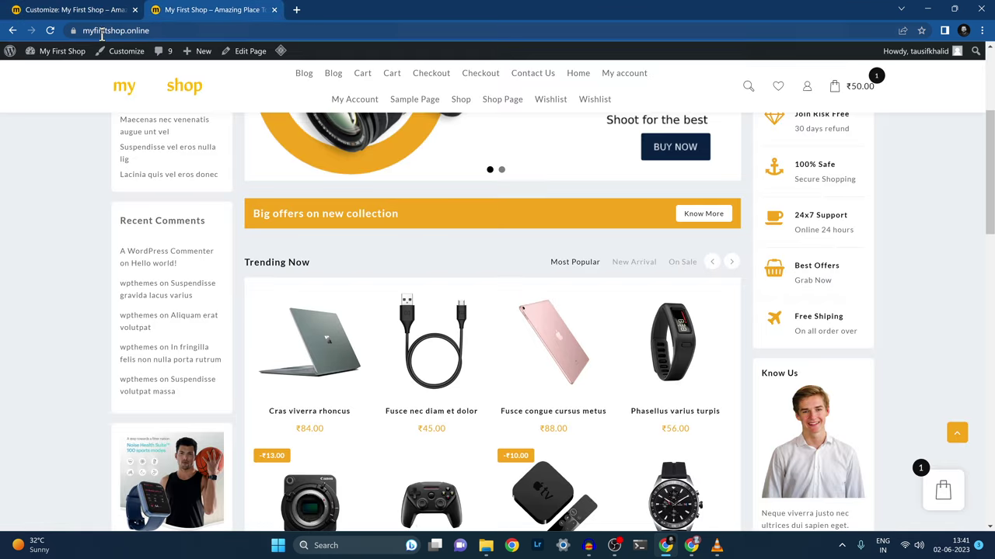
{"action": "left_click", "coordinate": [49, 30]}
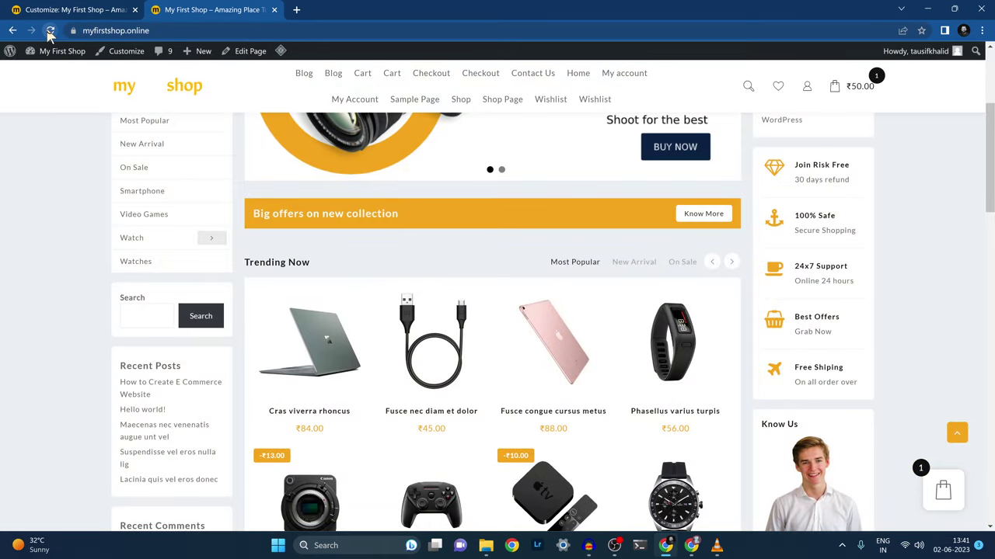
{"action": "left_click", "coordinate": [49, 31]}
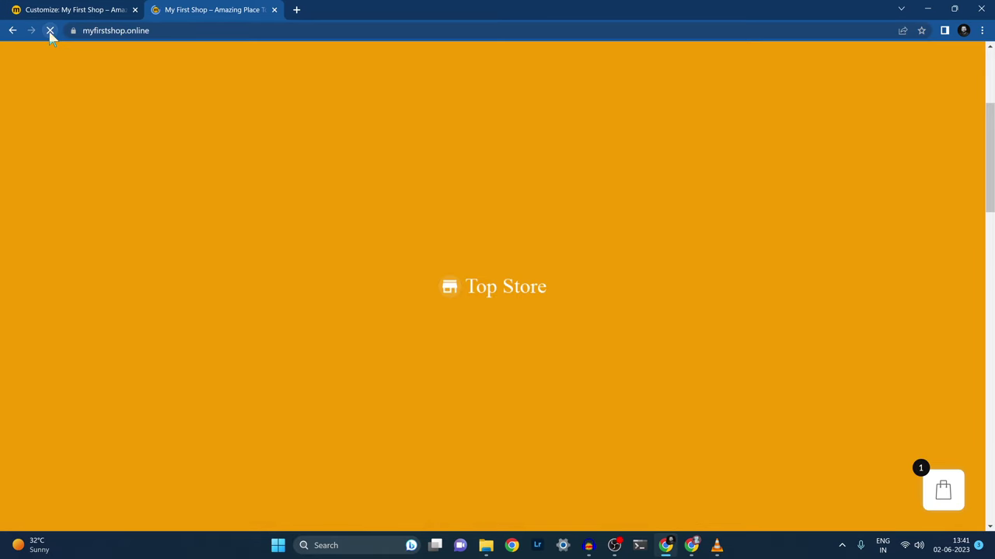
{"action": "scroll", "coordinate": [426, 173], "scroll_direction": "down", "scroll_amount": 5}
{"action": "scroll", "coordinate": [426, 173], "scroll_direction": "up", "scroll_amount": 10}
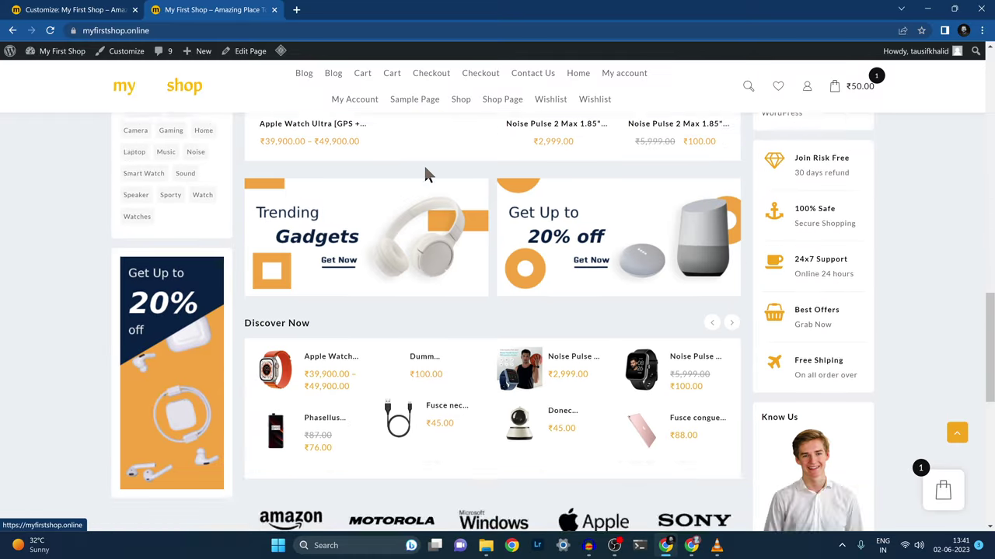
{"action": "mouse_move", "coordinate": [281, 51]}
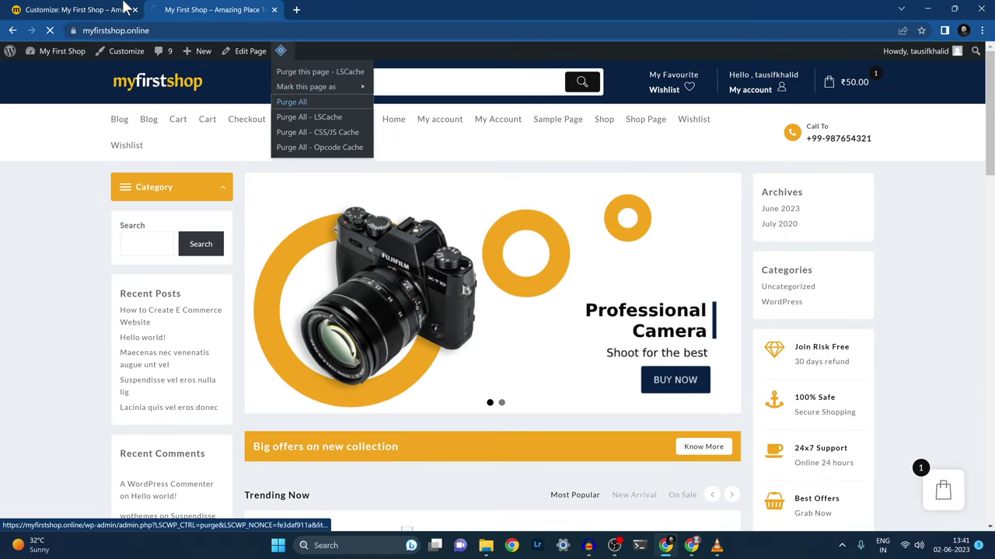
{"action": "left_click", "coordinate": [298, 101]}
- Reload the live site to verify the new header, then return to Header settings
{"action": "left_click", "coordinate": [93, 9]}
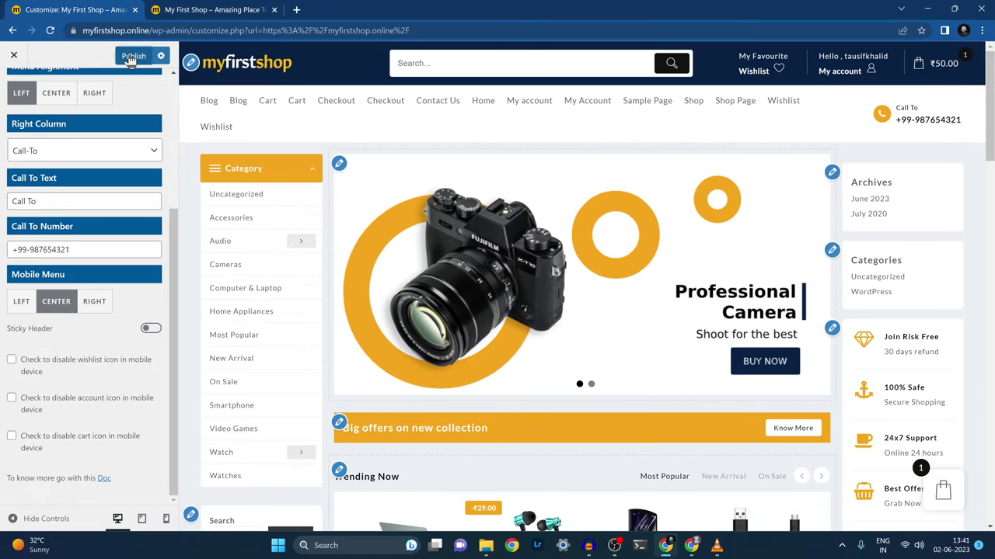
{"action": "key", "text": "ctrl+Tab"}
{"action": "left_click", "coordinate": [50, 31]}
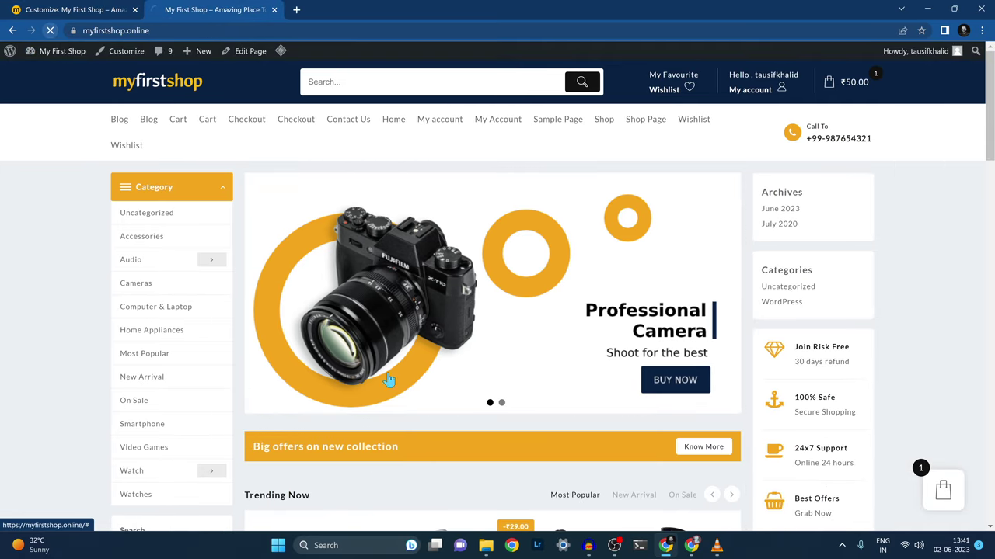
{"action": "scroll", "coordinate": [408, 319], "scroll_direction": "down", "scroll_amount": 5}
{"action": "scroll", "coordinate": [409, 321], "scroll_direction": "down", "scroll_amount": 9}
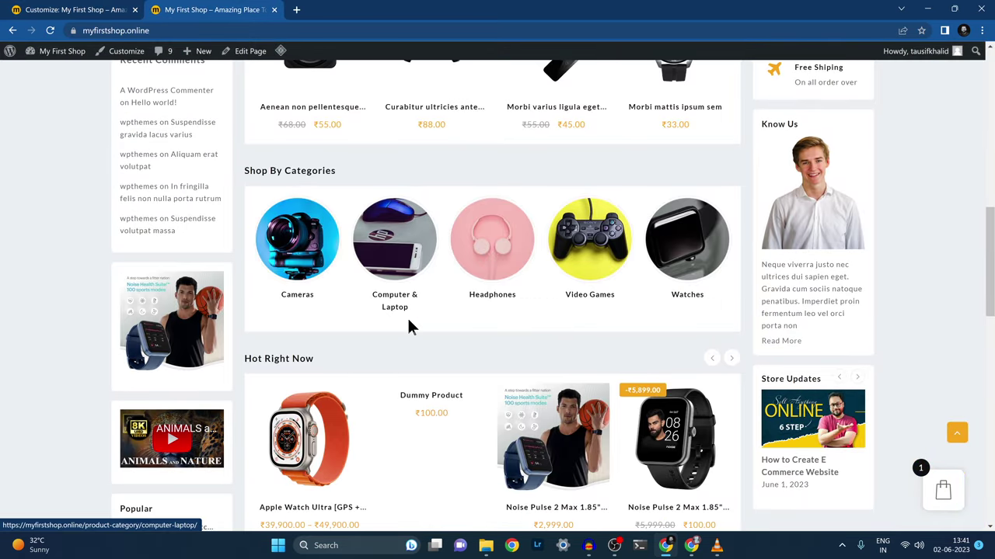
{"action": "scroll", "coordinate": [409, 321], "scroll_direction": "up", "scroll_amount": 13}
{"action": "left_click", "coordinate": [66, 9]}
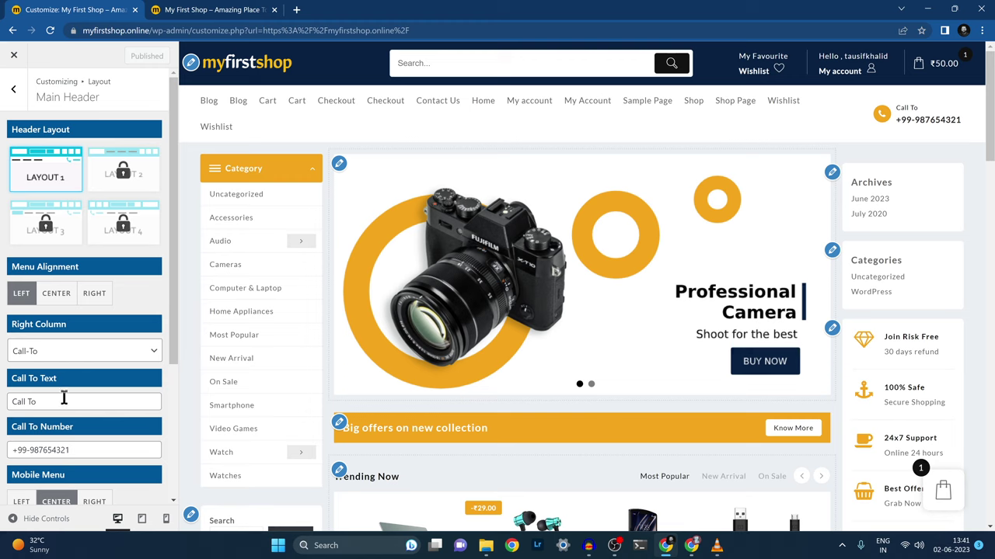
{"action": "left_click", "coordinate": [14, 90]}
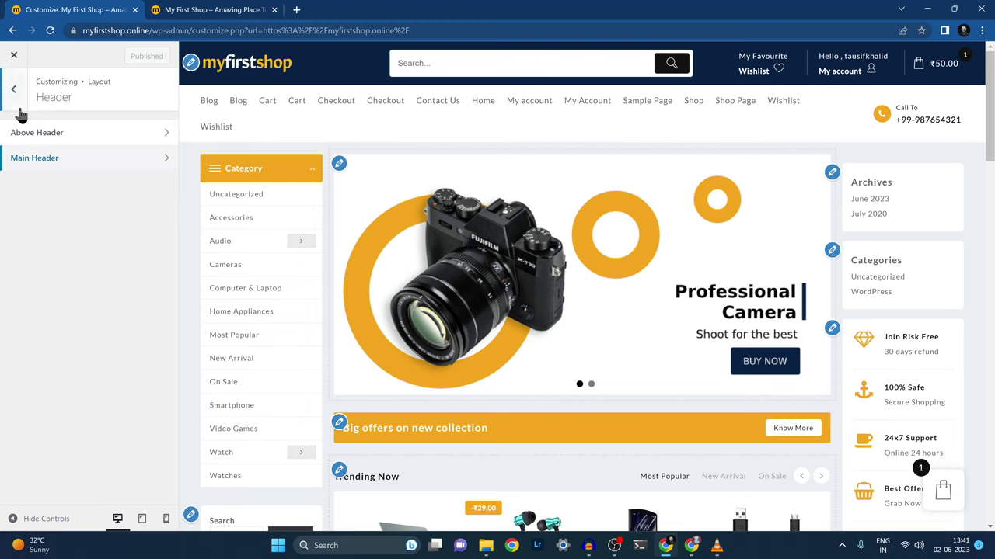
- Open Blog layout, preview the Blog page, and set post content to full content
{"action": "left_click", "coordinate": [15, 90]}
{"action": "left_click", "coordinate": [58, 165]}
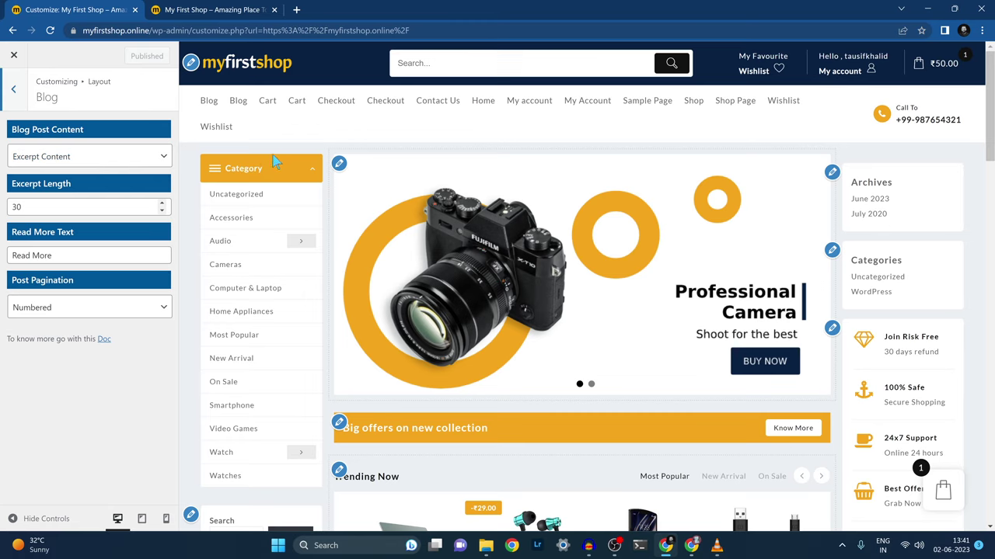
{"action": "left_click", "coordinate": [242, 103]}
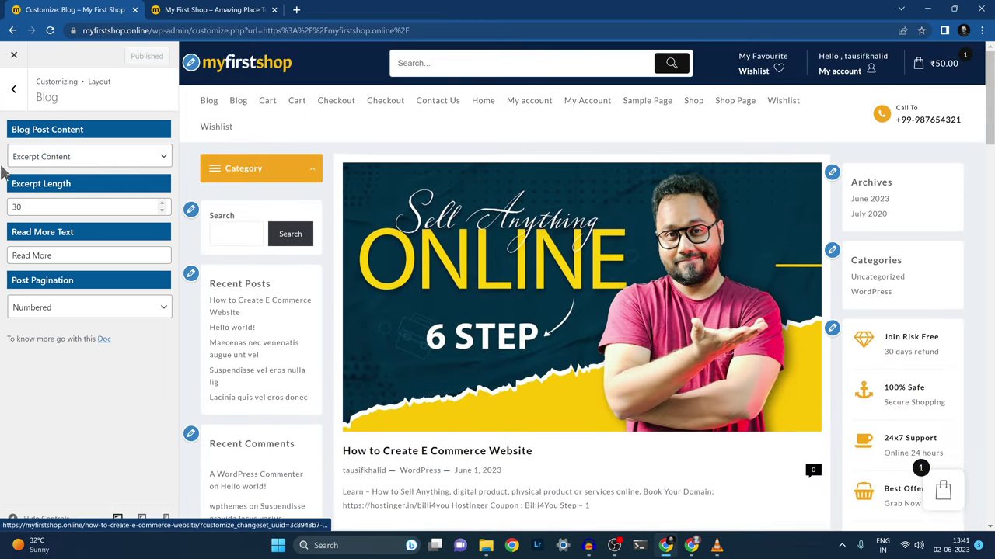
{"action": "left_click", "coordinate": [62, 164]}
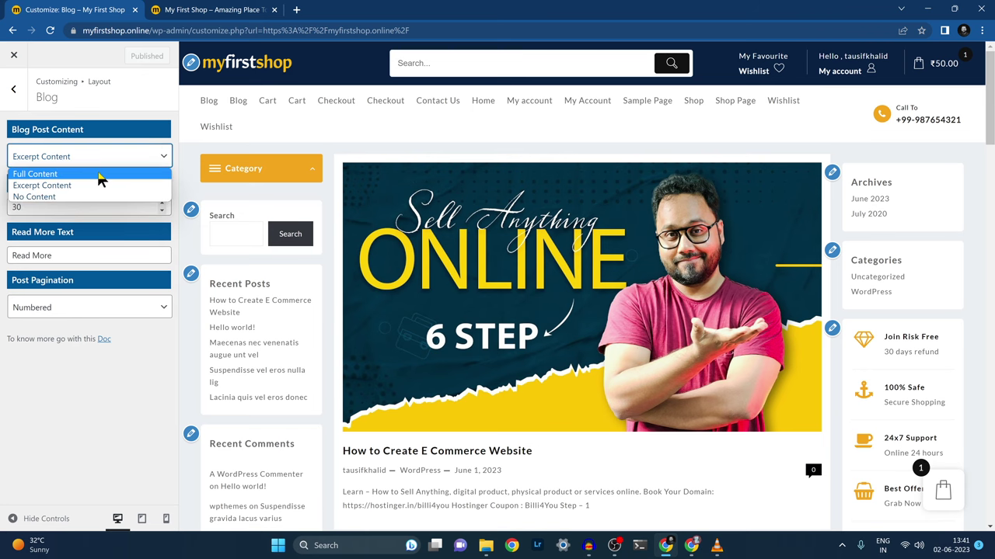
{"action": "left_click", "coordinate": [35, 174]}
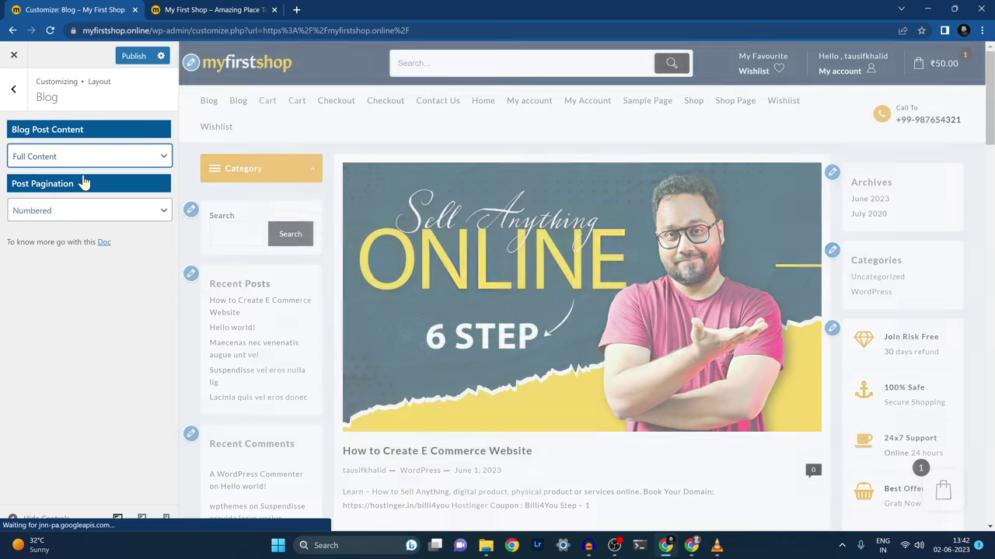
- Review the Blog preview, then switch the blog back to showing excerpts
{"action": "scroll", "coordinate": [489, 302], "scroll_direction": "down", "scroll_amount": 10}
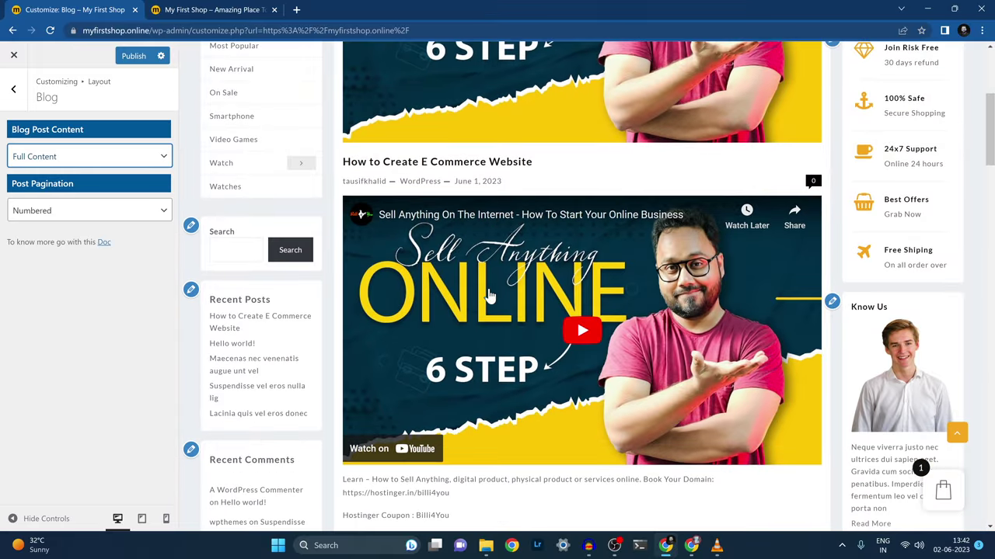
{"action": "scroll", "coordinate": [489, 296], "scroll_direction": "up", "scroll_amount": 10}
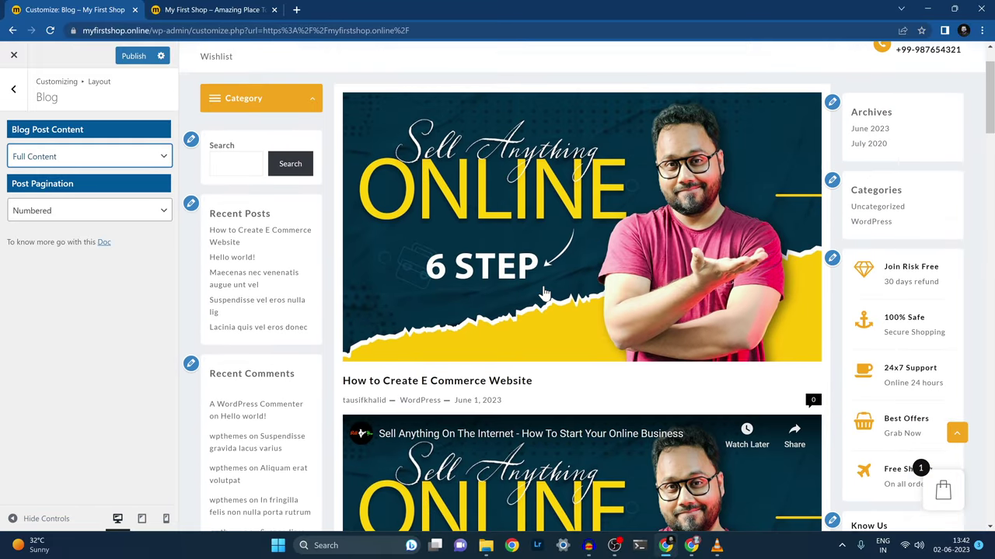
{"action": "scroll", "coordinate": [543, 292], "scroll_direction": "down", "scroll_amount": 6}
{"action": "left_click_drag", "start_coordinate": [565, 308], "coordinate": [595, 309]}
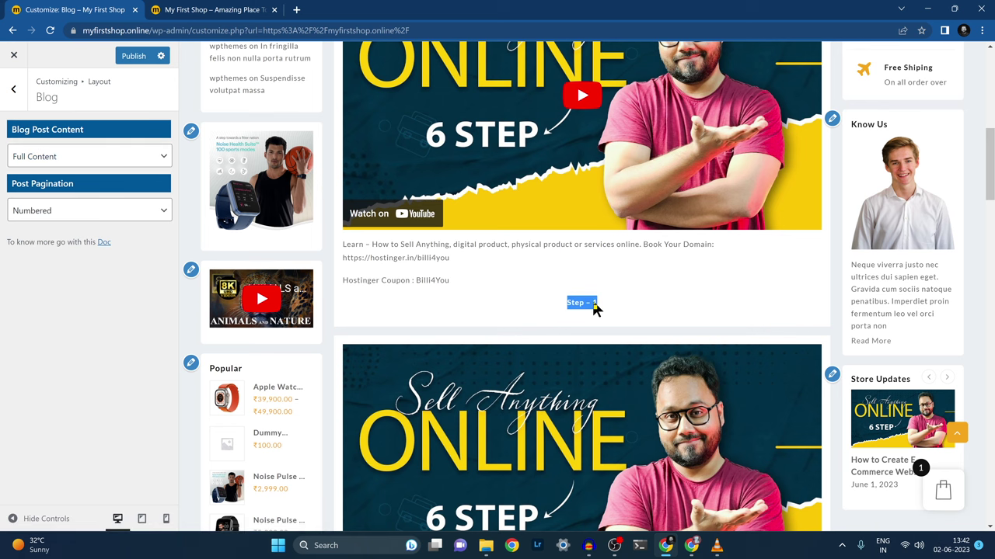
{"action": "scroll", "coordinate": [559, 295], "scroll_direction": "down", "scroll_amount": 5}
{"action": "scroll", "coordinate": [513, 326], "scroll_direction": "up", "scroll_amount": 2}
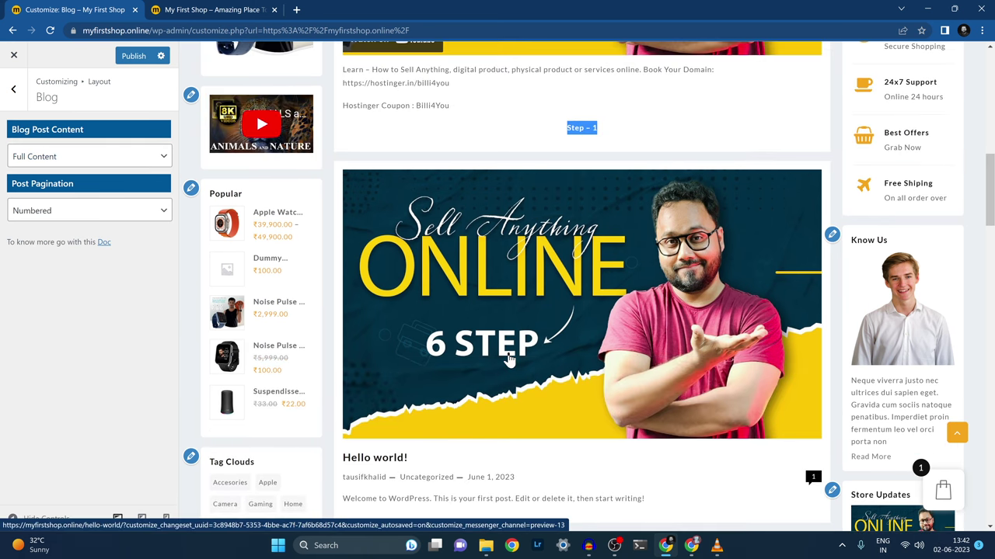
{"action": "scroll", "coordinate": [520, 311], "scroll_direction": "down", "scroll_amount": 10}
{"action": "scroll", "coordinate": [528, 293], "scroll_direction": "down", "scroll_amount": 8}
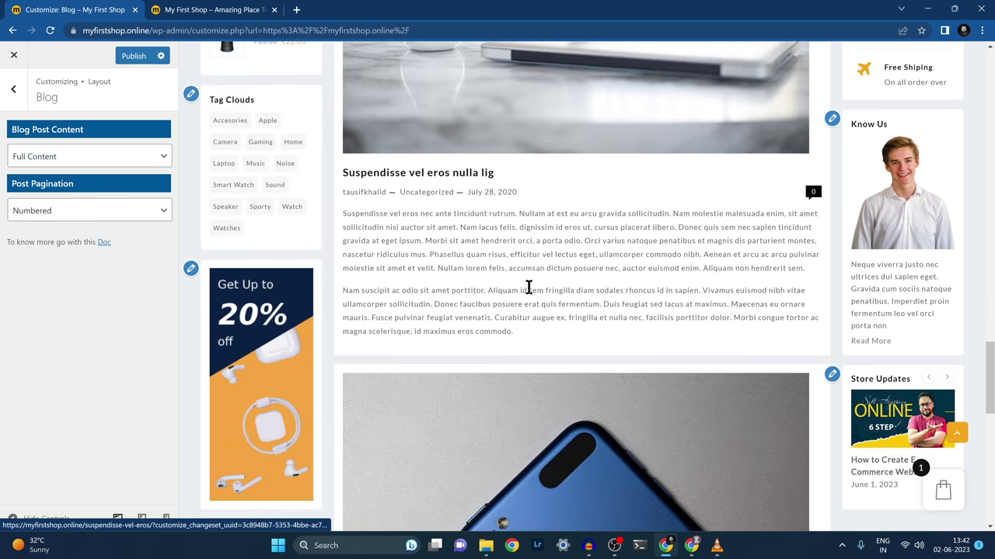
{"action": "scroll", "coordinate": [527, 283], "scroll_direction": "up", "scroll_amount": 20}
{"action": "left_click", "coordinate": [85, 157]}
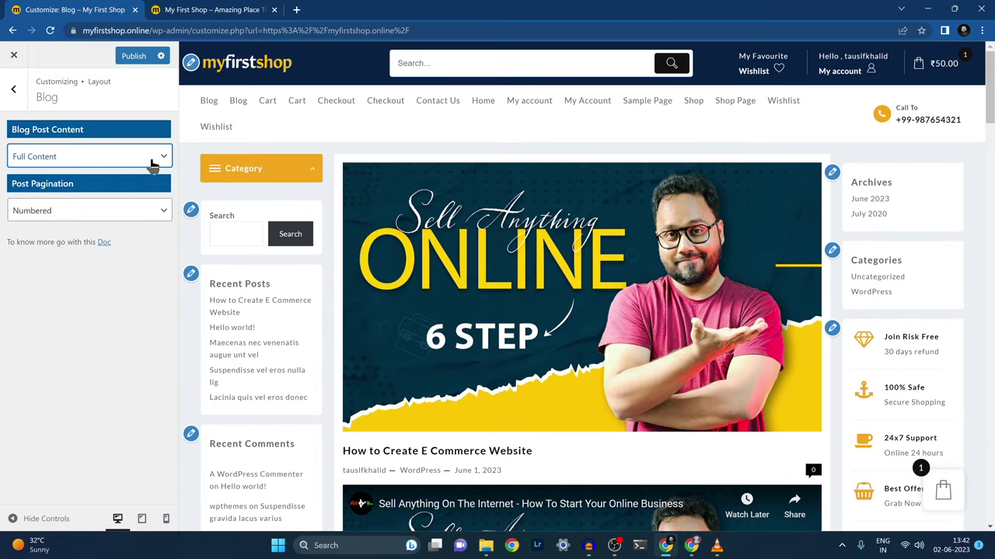
{"action": "left_click", "coordinate": [157, 159]}
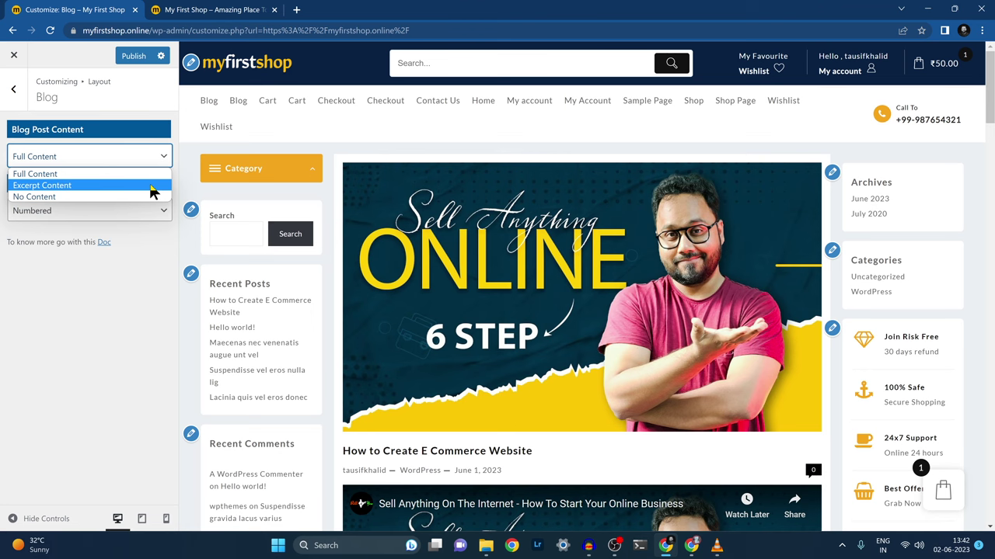
{"action": "left_click", "coordinate": [151, 187]}
- Check the excerpt length 30 and Read More text, then go to Footer layout
{"action": "scroll", "coordinate": [422, 243], "scroll_direction": "down", "scroll_amount": 3}
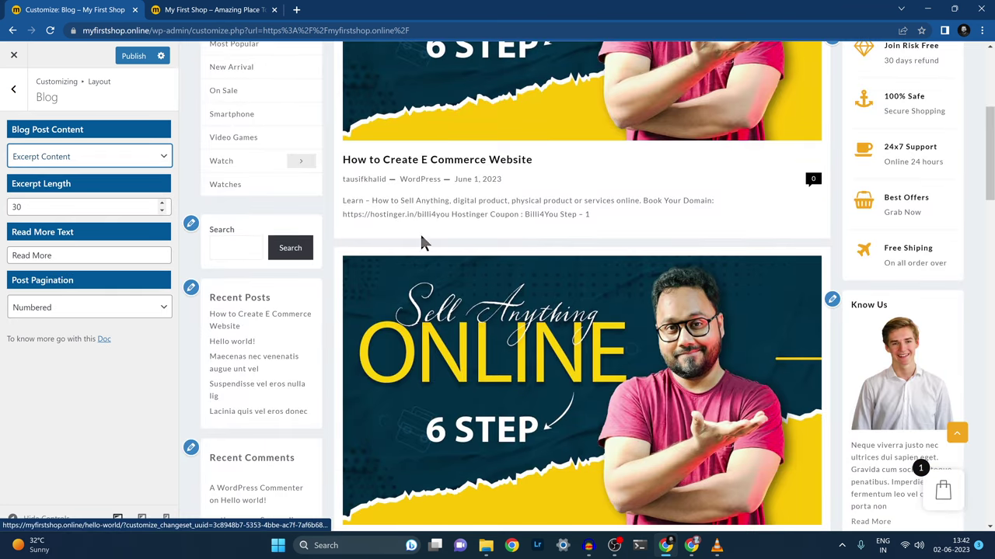
{"action": "left_click_drag", "start_coordinate": [343, 200], "coordinate": [604, 215]}
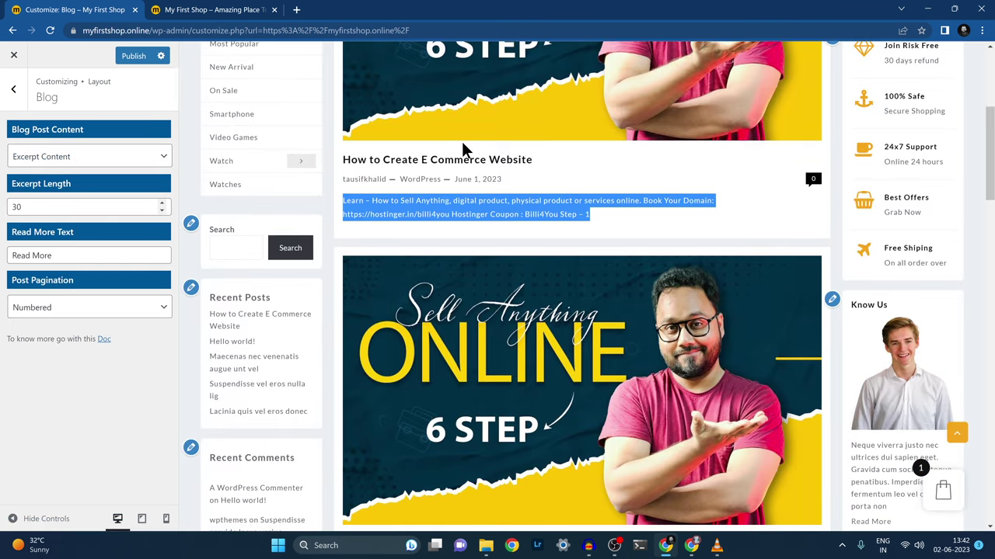
{"action": "left_click", "coordinate": [456, 163]}
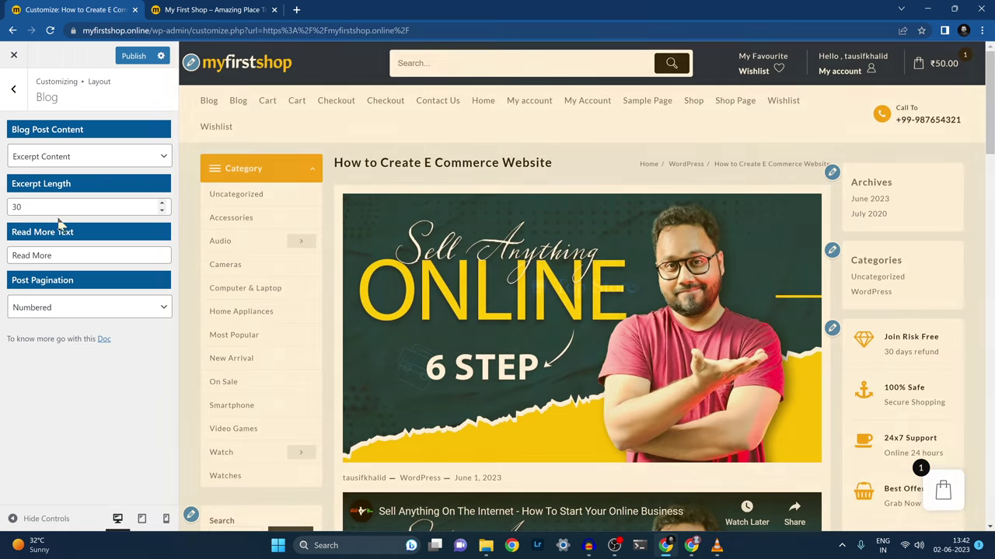
{"action": "double_click", "coordinate": [13, 206]}
{"action": "left_click_drag", "start_coordinate": [55, 255], "coordinate": [4, 264]}
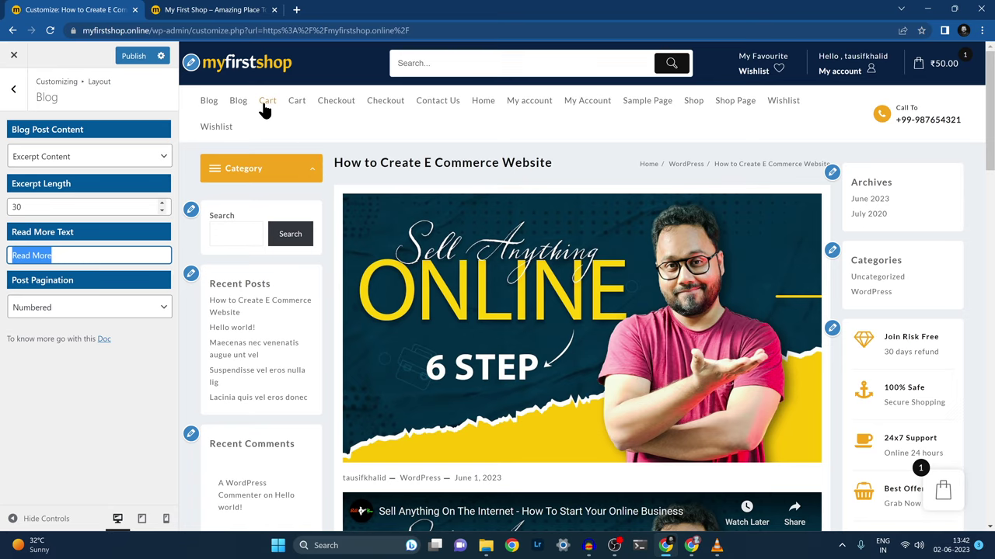
{"action": "left_click", "coordinate": [237, 101]}
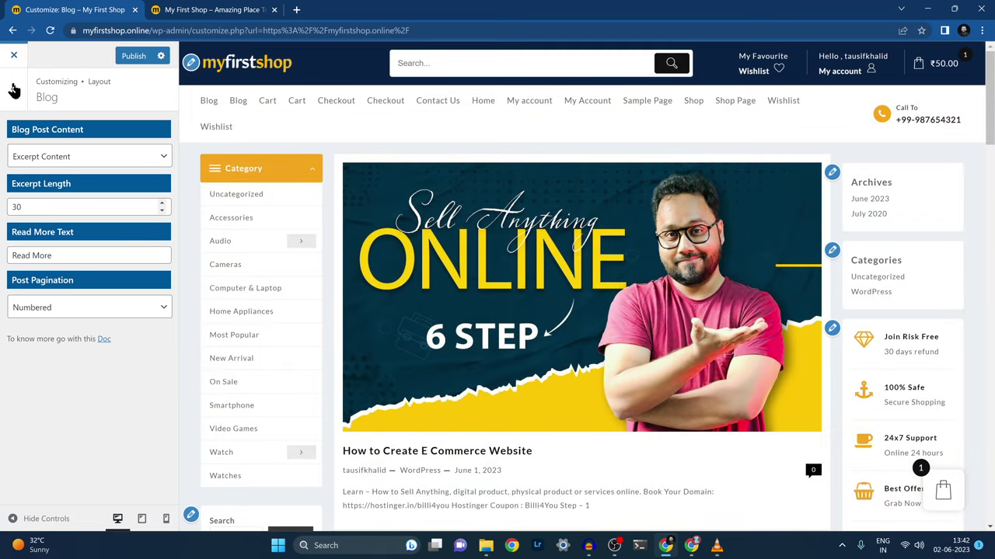
{"action": "left_click", "coordinate": [13, 91]}
{"action": "left_click", "coordinate": [55, 187]}
- Set the Above Footer layout to none, removing the 'Assign footer menu' strip
{"action": "scroll", "coordinate": [487, 247], "scroll_direction": "down", "scroll_amount": 1}
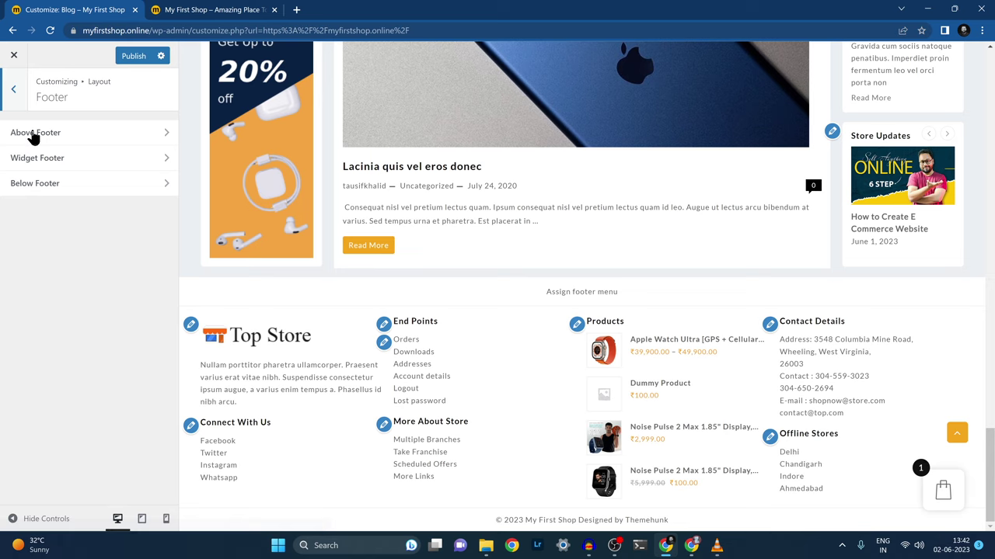
{"action": "left_click_drag", "start_coordinate": [536, 296], "coordinate": [629, 293]}
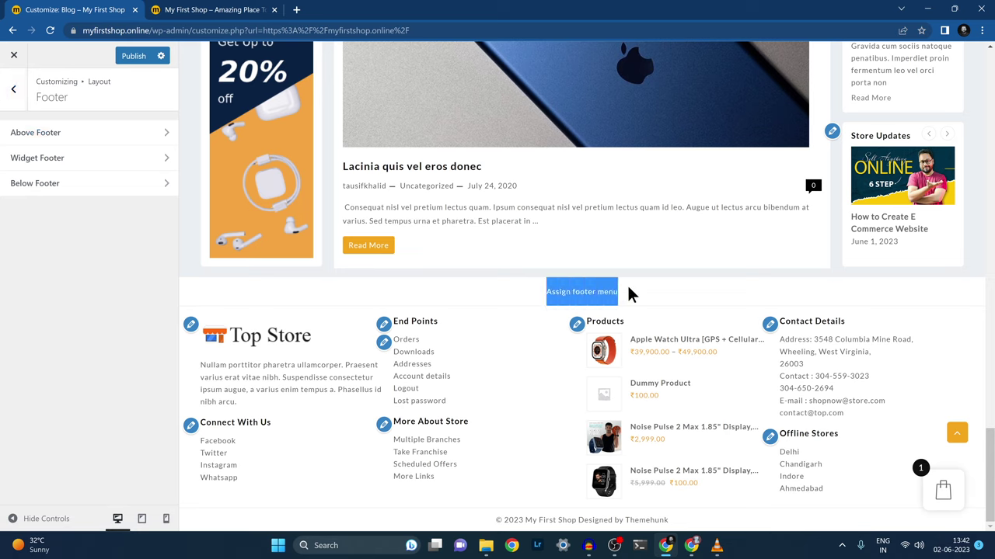
{"action": "left_click", "coordinate": [70, 134]}
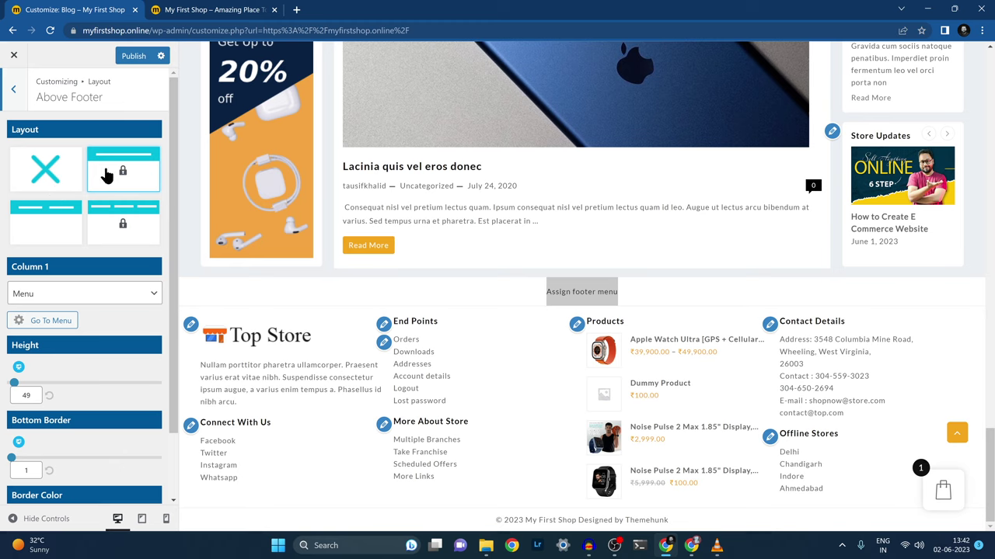
{"action": "left_click", "coordinate": [31, 230]}
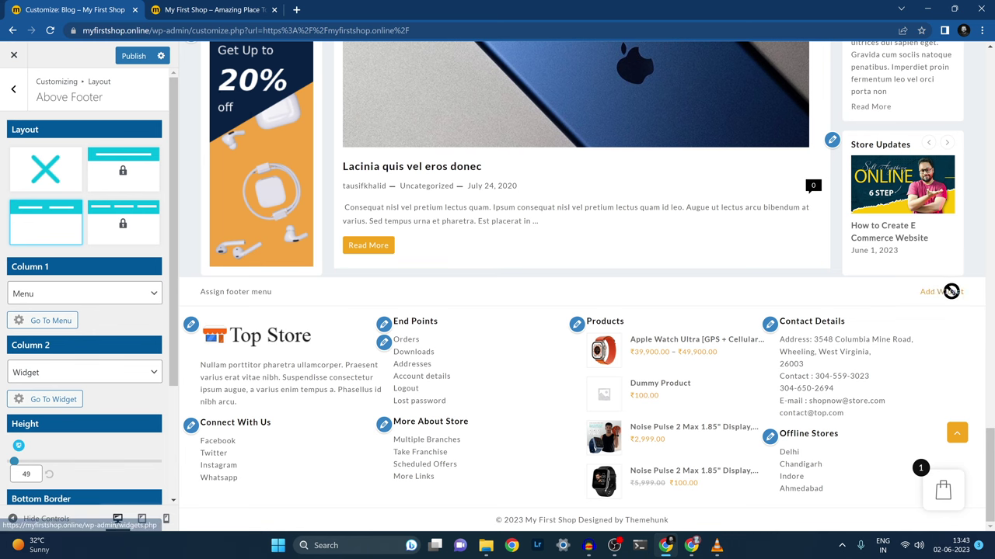
{"action": "left_click", "coordinate": [61, 173]}
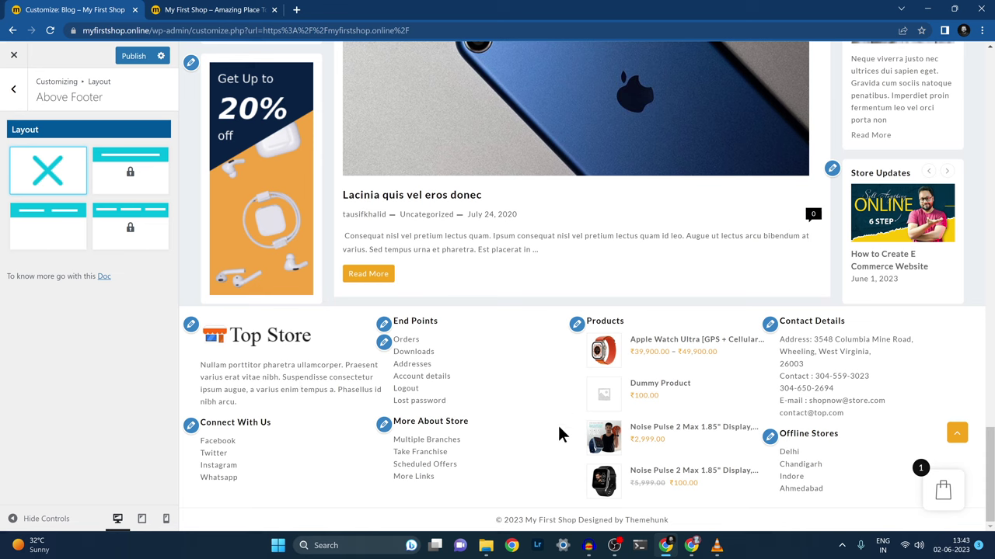
- Bring up the Widget Footer layout settings
{"action": "left_click", "coordinate": [14, 88]}
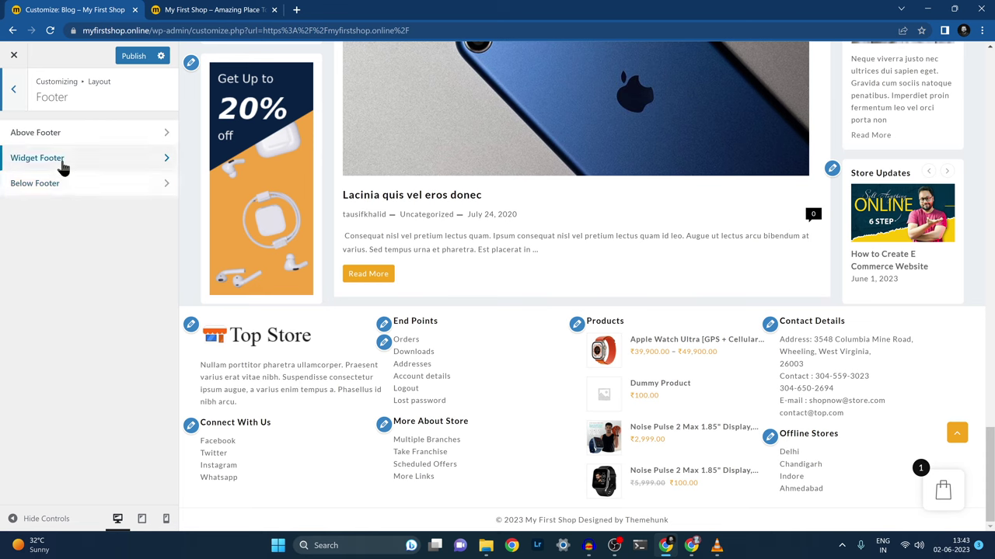
{"action": "left_click", "coordinate": [46, 159]}
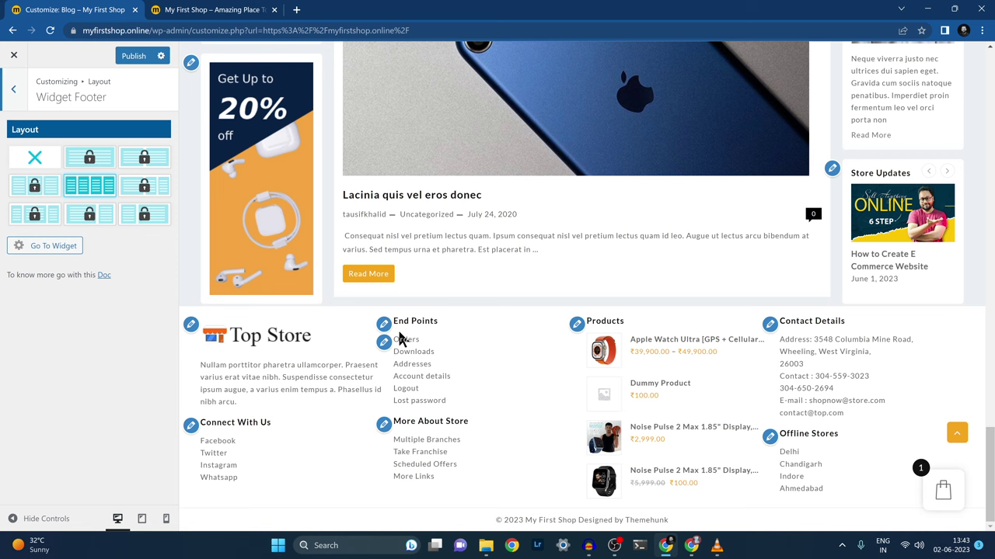
{"action": "scroll", "coordinate": [400, 321], "scroll_direction": "up", "scroll_amount": 15}
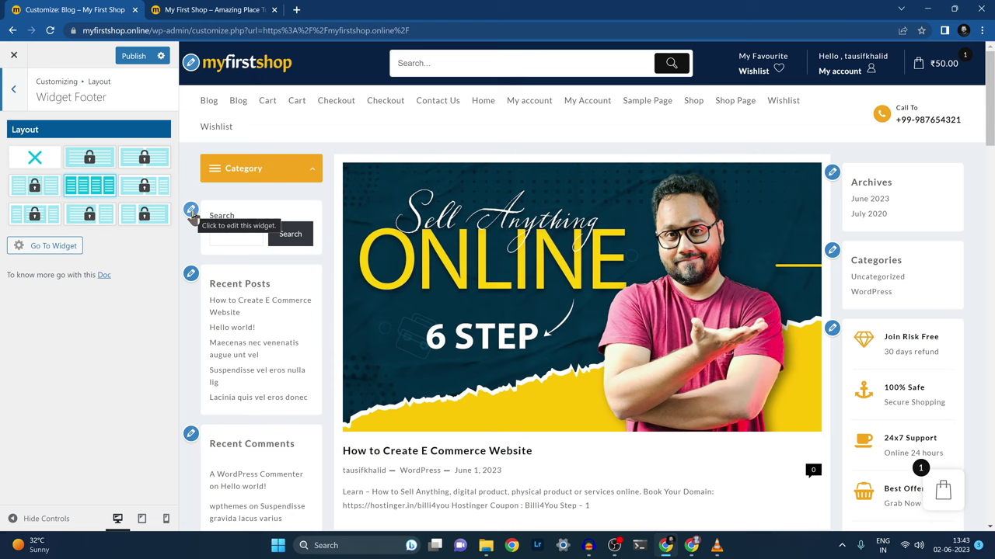
- Look at the left sidebar's widgets and return to the widget areas list
{"action": "left_click", "coordinate": [193, 216]}
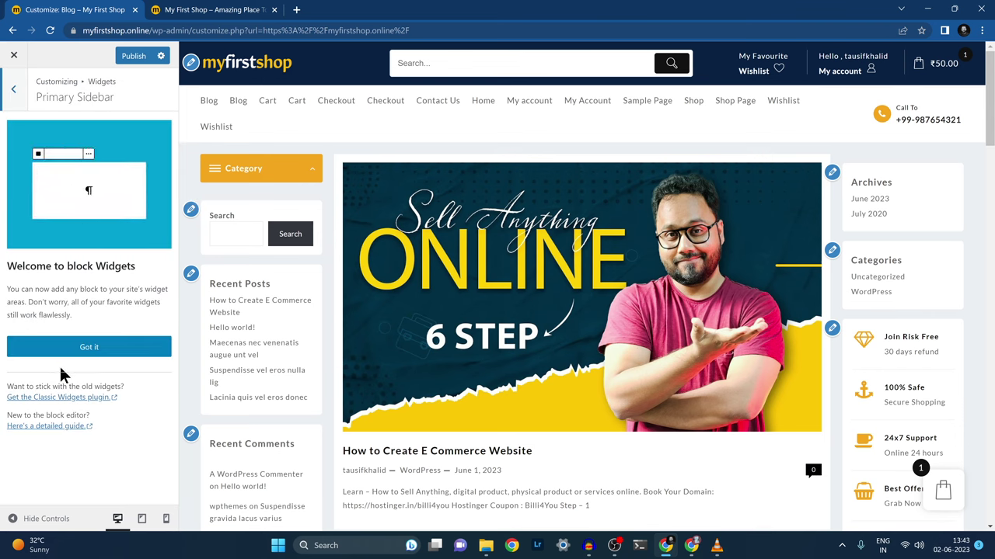
{"action": "left_click", "coordinate": [13, 90]}
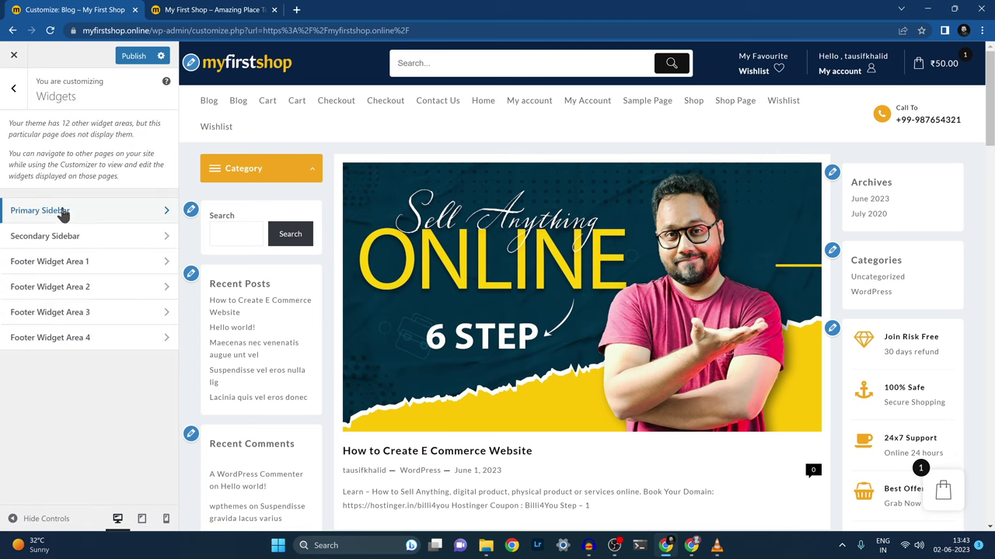
{"action": "scroll", "coordinate": [264, 202], "scroll_direction": "down", "scroll_amount": 3}
{"action": "scroll", "coordinate": [250, 179], "scroll_direction": "up", "scroll_amount": 3}
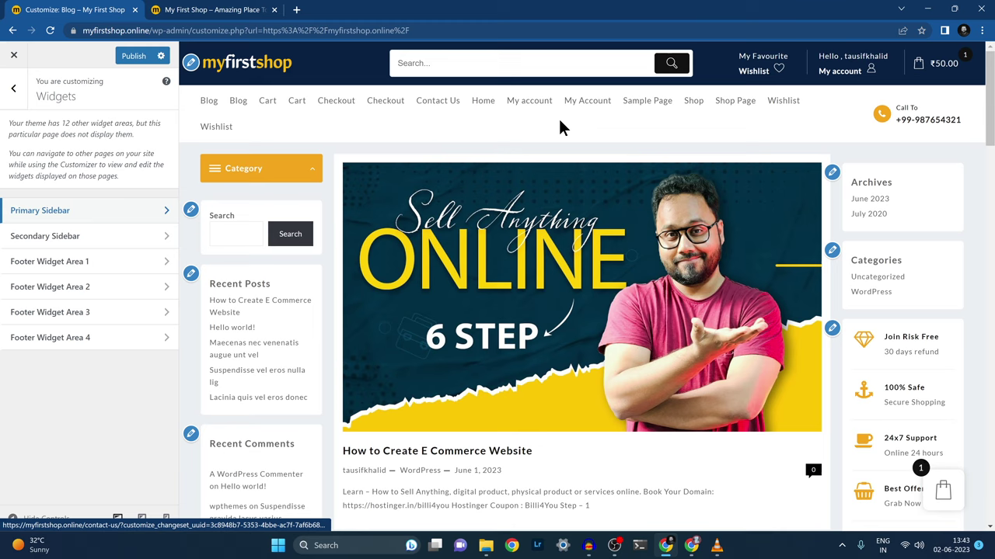
- Preview the Shop page and edit its WooCommerce Sidebar widgets, dismissing the welcome notice
{"action": "left_click", "coordinate": [690, 109]}
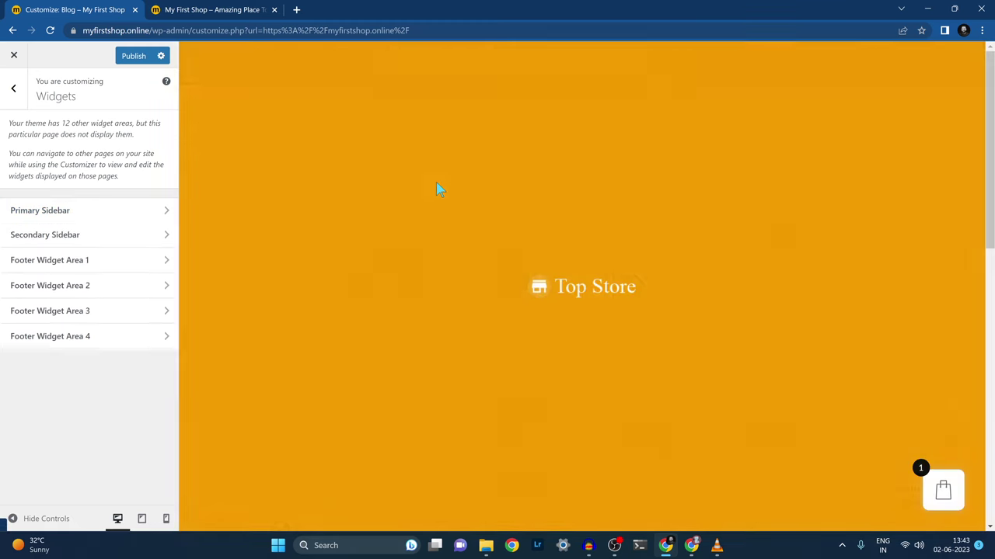
{"action": "scroll", "coordinate": [233, 280], "scroll_direction": "down", "scroll_amount": 3}
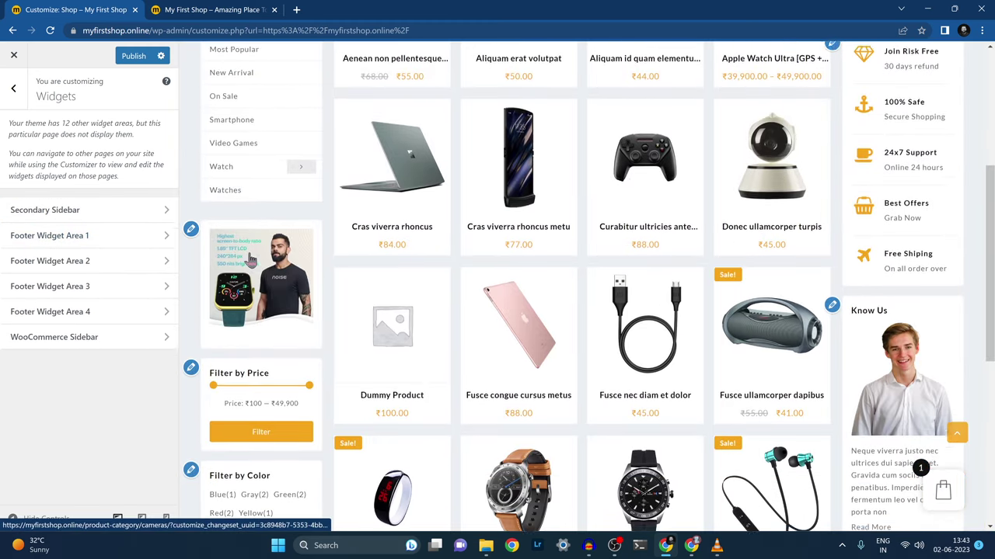
{"action": "left_click", "coordinate": [191, 225]}
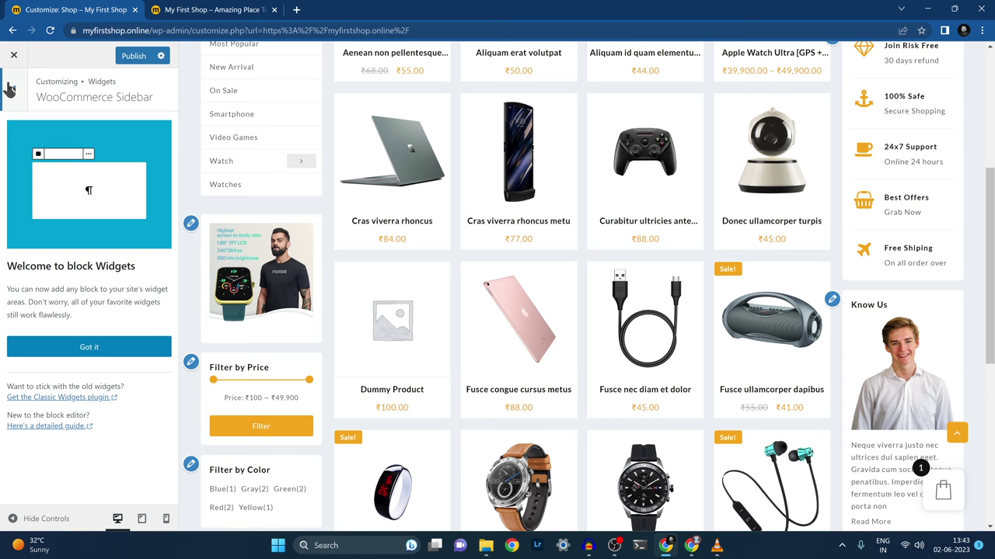
{"action": "left_click", "coordinate": [10, 89]}
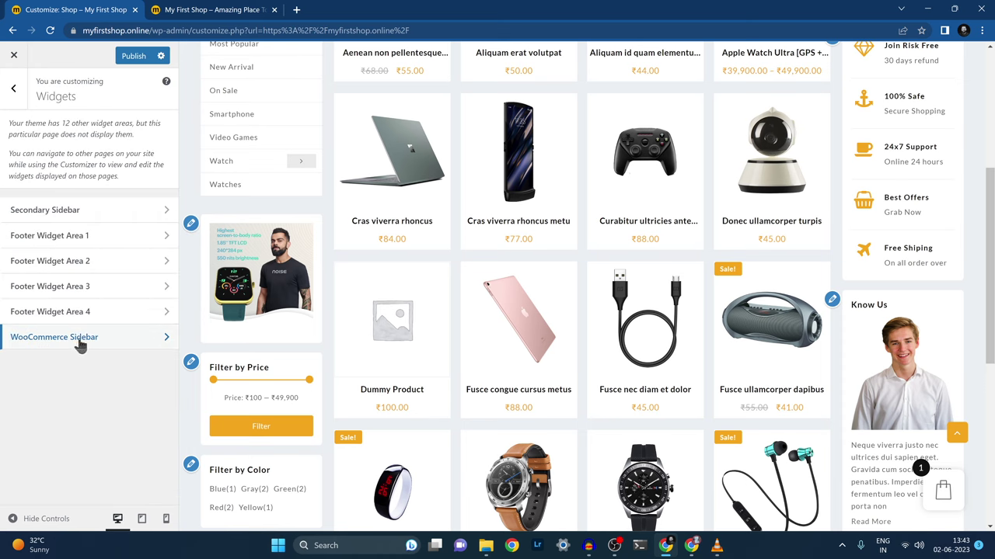
{"action": "left_click", "coordinate": [191, 225]}
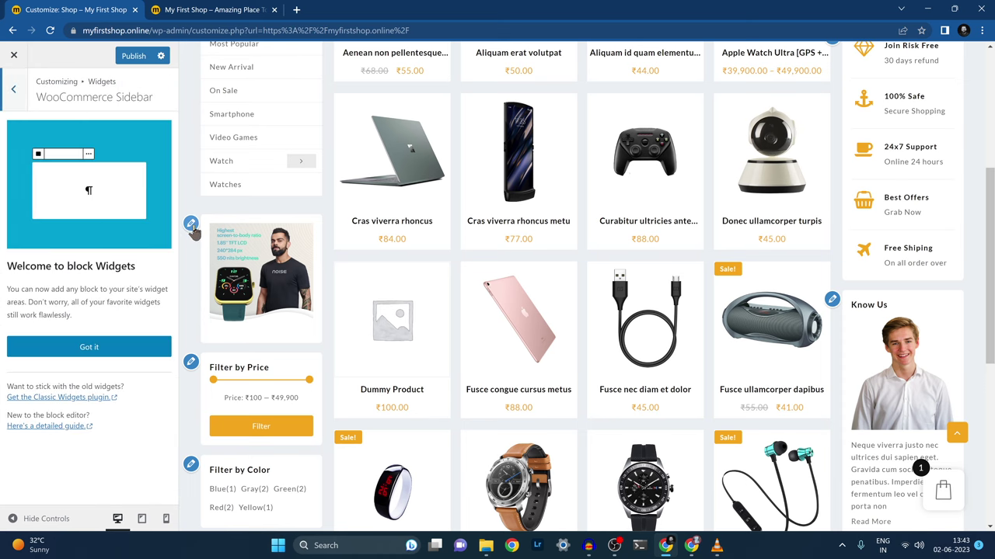
{"action": "left_click", "coordinate": [95, 350]}
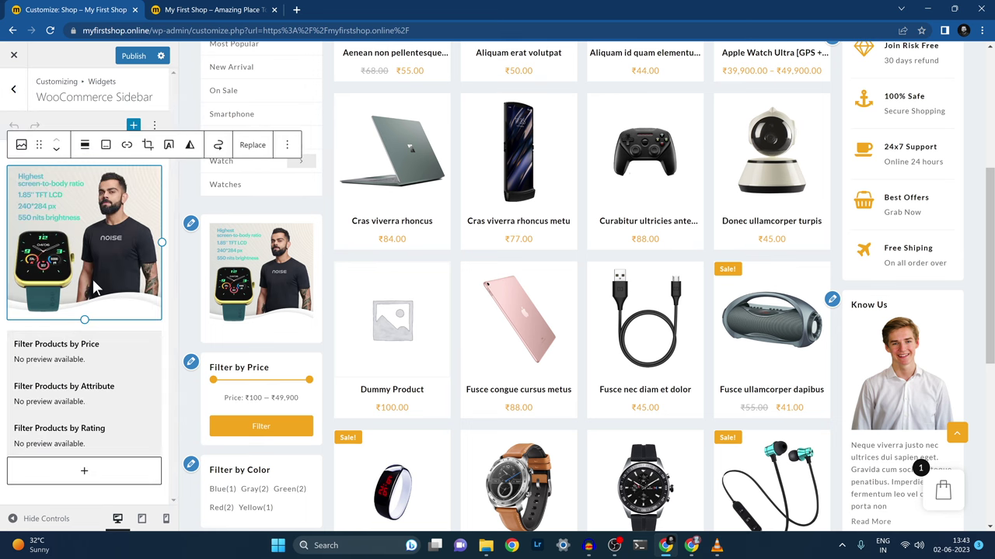
- Inspect the Filter by Price and Filter by Color widget blocks
{"action": "left_click", "coordinate": [190, 362]}
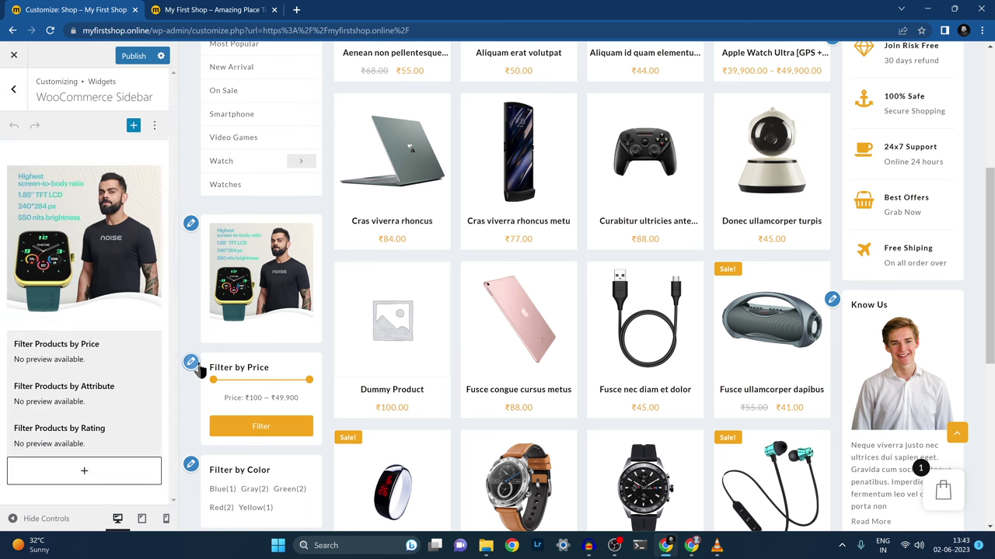
{"action": "left_click", "coordinate": [190, 466]}
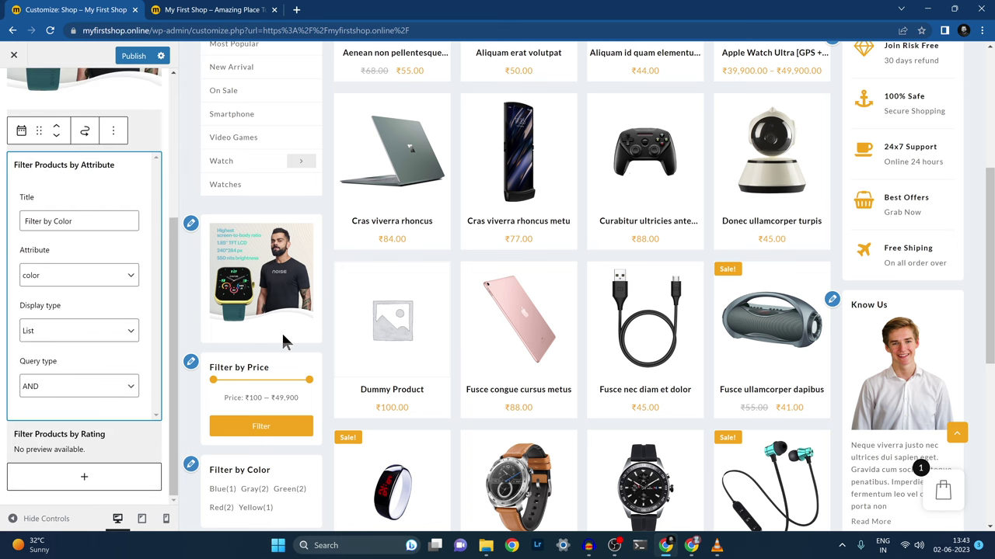
{"action": "scroll", "coordinate": [281, 331], "scroll_direction": "down", "scroll_amount": 3}
{"action": "scroll", "coordinate": [442, 313], "scroll_direction": "up", "scroll_amount": 7}
{"action": "scroll", "coordinate": [85, 233], "scroll_direction": "up", "scroll_amount": 5}
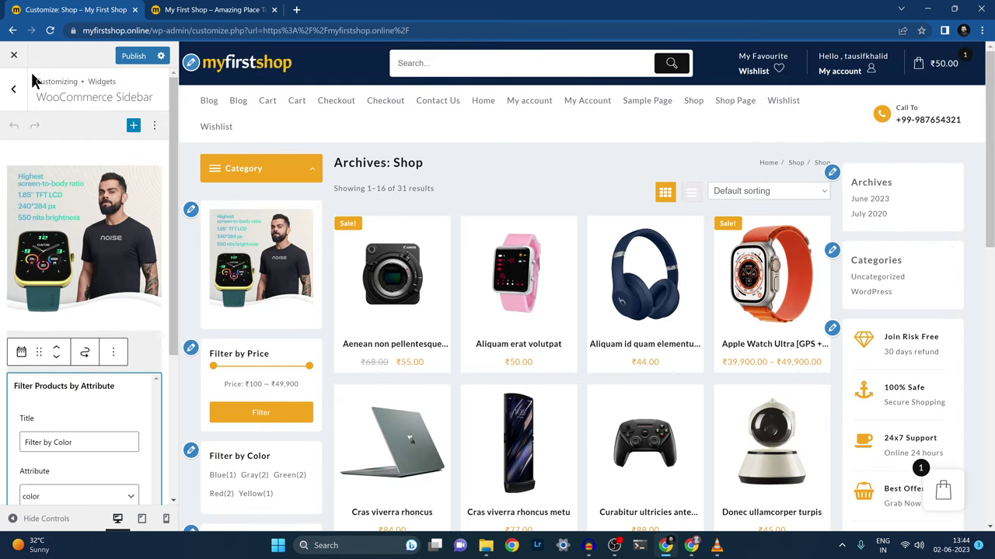
{"action": "left_click", "coordinate": [15, 97]}
- Go to Layout > Sidebar settings with the home page in the preview
{"action": "left_click", "coordinate": [16, 97]}
{"action": "left_click", "coordinate": [16, 97]}
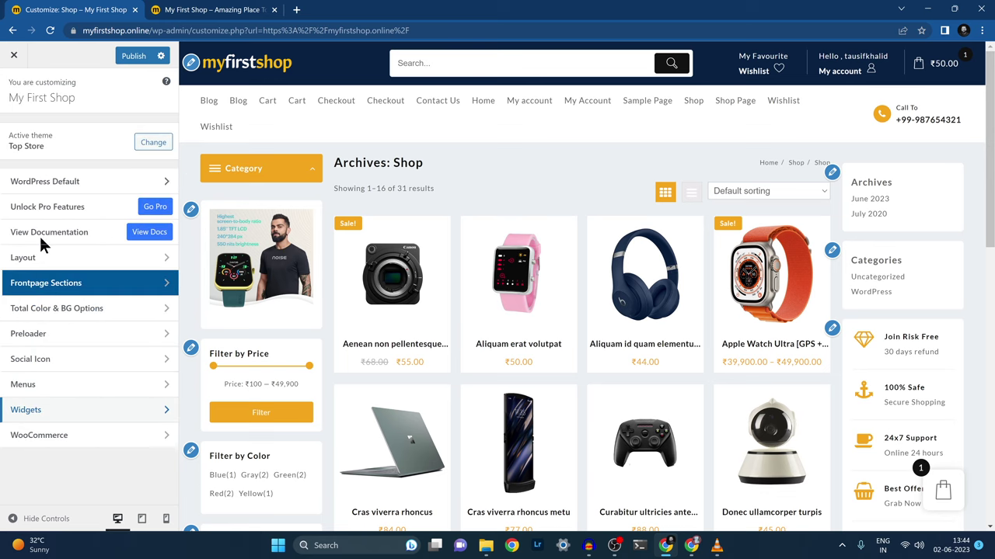
{"action": "left_click", "coordinate": [59, 257]}
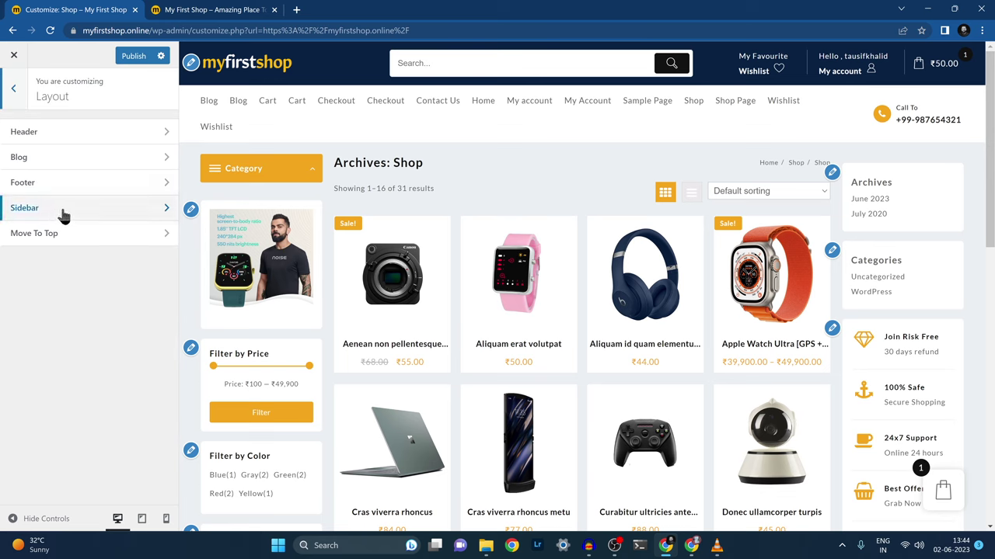
{"action": "left_click", "coordinate": [62, 208]}
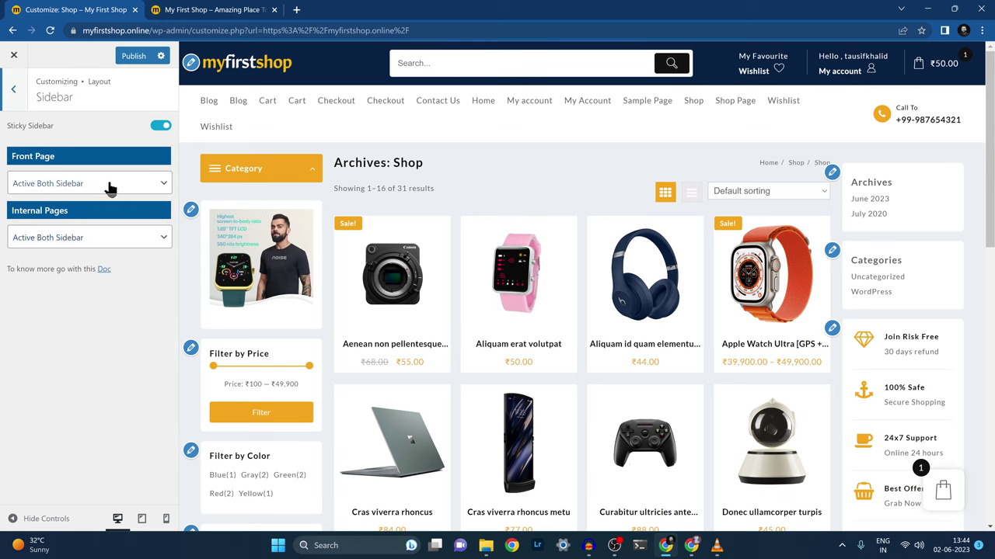
{"action": "left_click", "coordinate": [250, 69]}
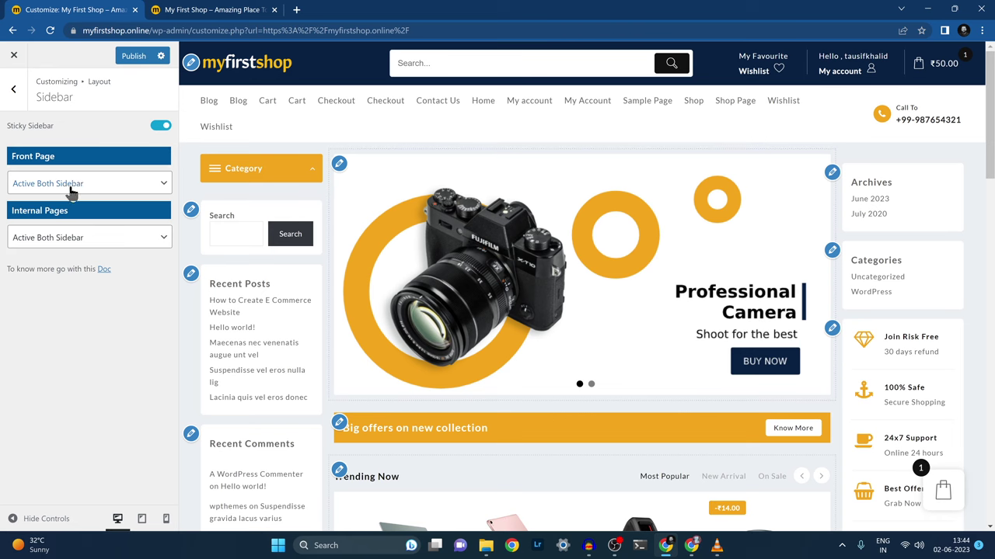
- Set the Front Page sidebar to Disable Right Sidebar
{"action": "left_click", "coordinate": [74, 185]}
{"action": "left_click", "coordinate": [99, 213]}
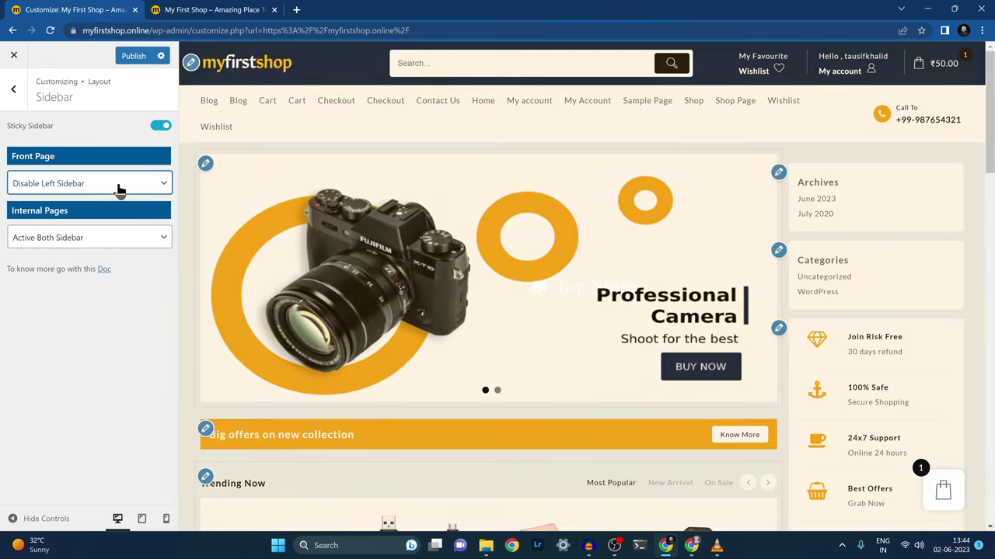
{"action": "scroll", "coordinate": [275, 233], "scroll_direction": "down", "scroll_amount": 4}
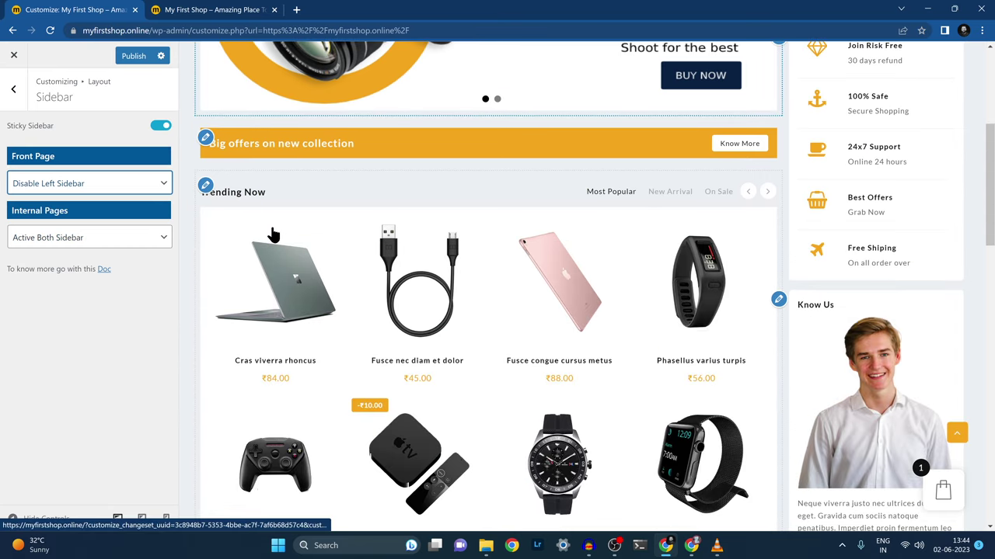
{"action": "scroll", "coordinate": [275, 233], "scroll_direction": "up", "scroll_amount": 4}
{"action": "left_click", "coordinate": [24, 185]}
{"action": "left_click", "coordinate": [77, 224]}
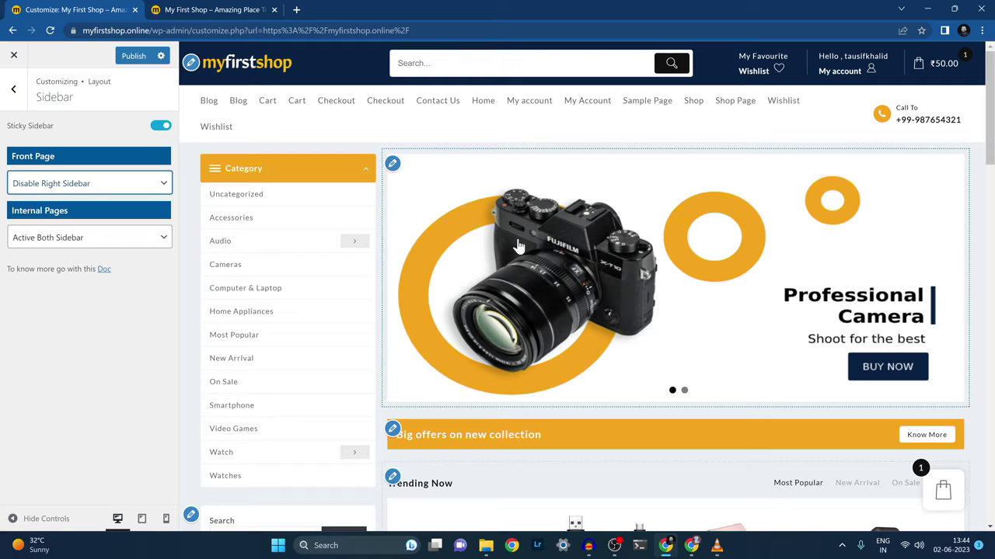
{"action": "scroll", "coordinate": [370, 370], "scroll_direction": "down", "scroll_amount": 10}
{"action": "scroll", "coordinate": [363, 366], "scroll_direction": "up", "scroll_amount": 10}
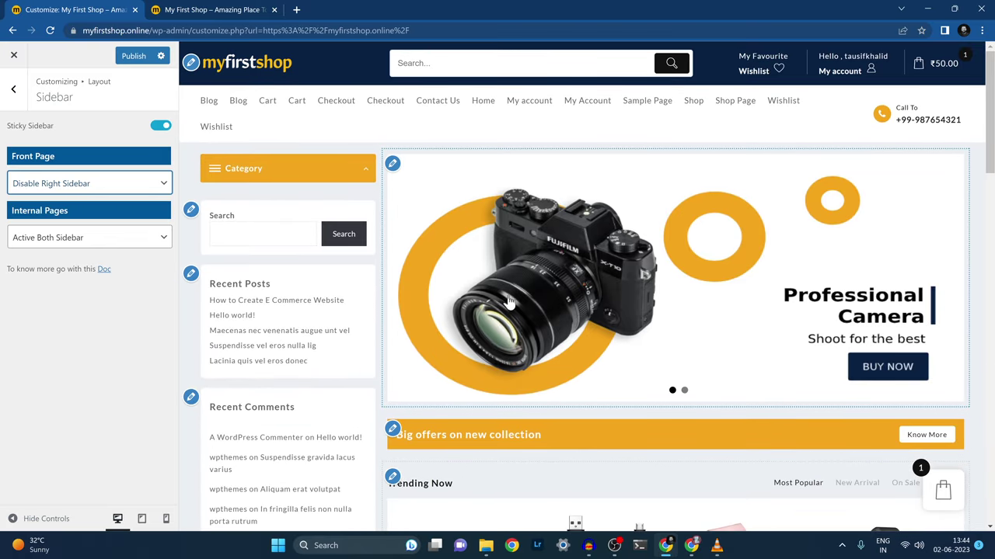
{"action": "scroll", "coordinate": [547, 275], "scroll_direction": "down", "scroll_amount": 3}
{"action": "scroll", "coordinate": [547, 275], "scroll_direction": "down", "scroll_amount": 10}
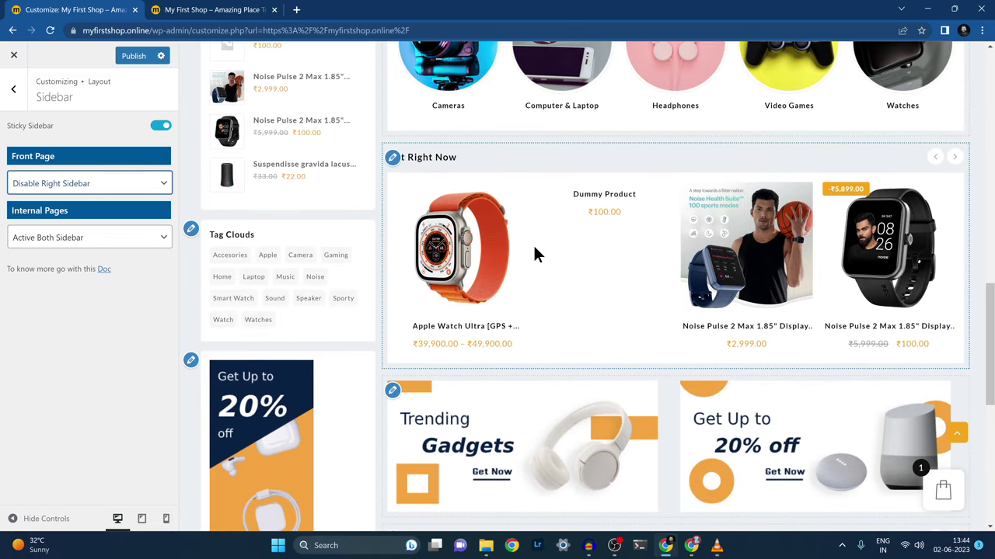
{"action": "scroll", "coordinate": [536, 264], "scroll_direction": "up", "scroll_amount": 15}
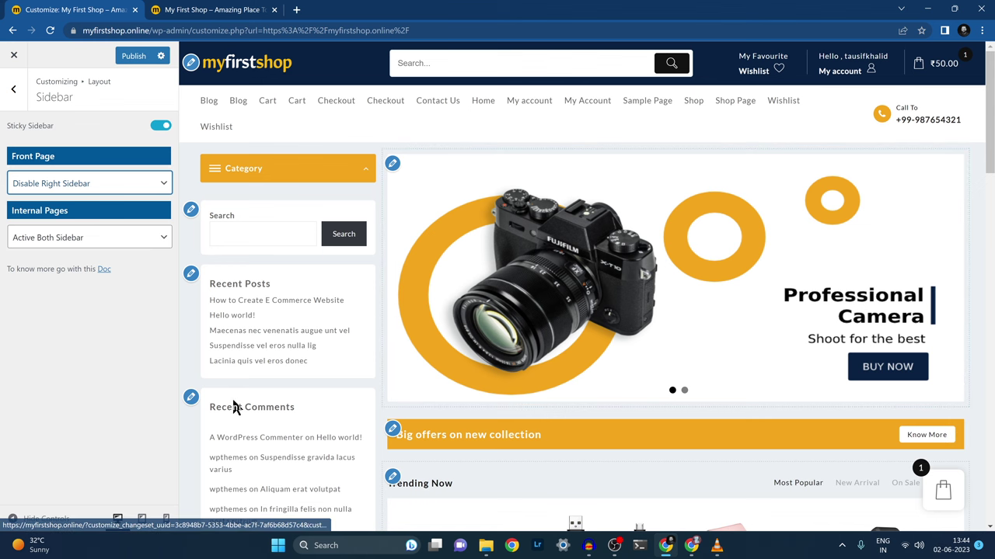
{"action": "scroll", "coordinate": [233, 406], "scroll_direction": "down", "scroll_amount": 3}
{"action": "scroll", "coordinate": [257, 285], "scroll_direction": "up", "scroll_amount": 3}
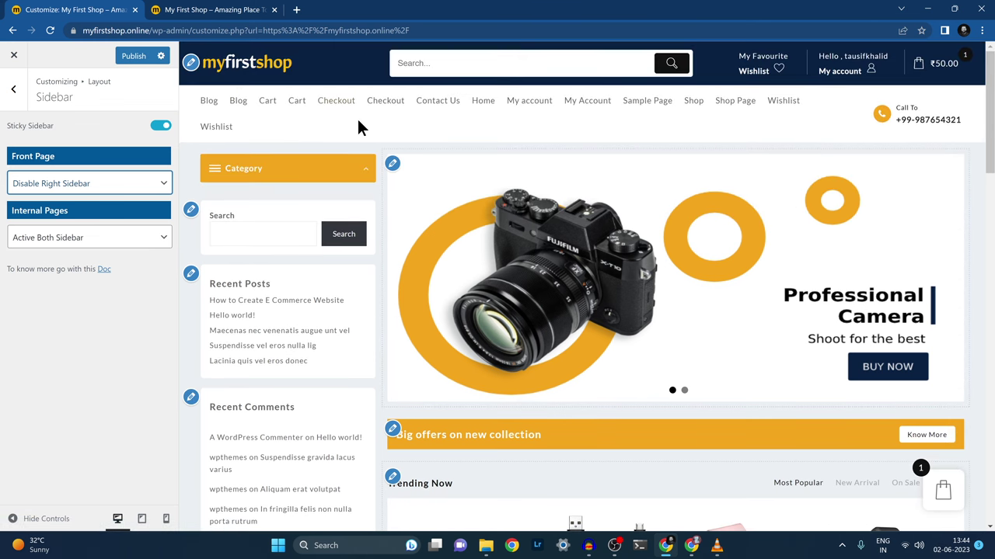
- Reload the home page preview and test expanding and collapsing the Category list
{"action": "left_click", "coordinate": [268, 67]}
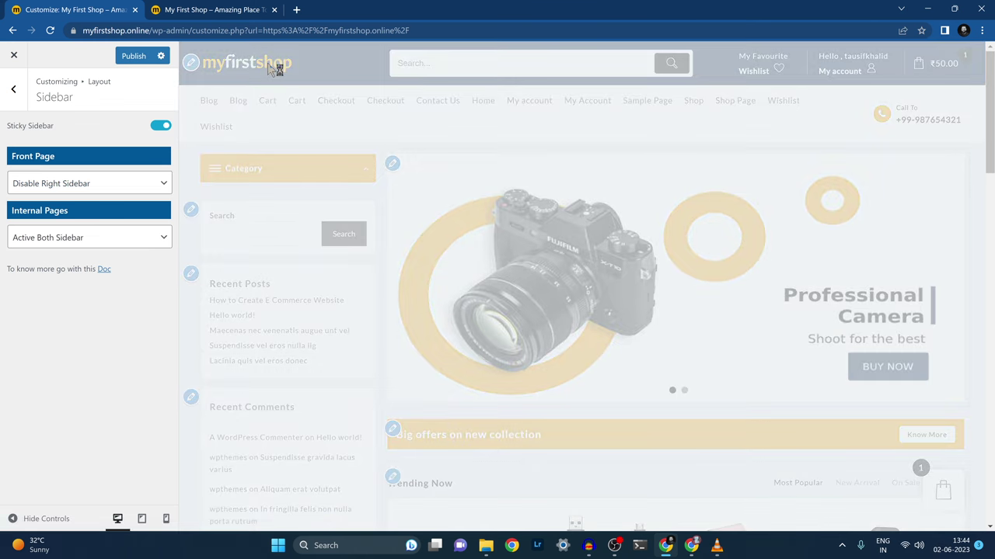
{"action": "scroll", "coordinate": [349, 295], "scroll_direction": "down", "scroll_amount": 3}
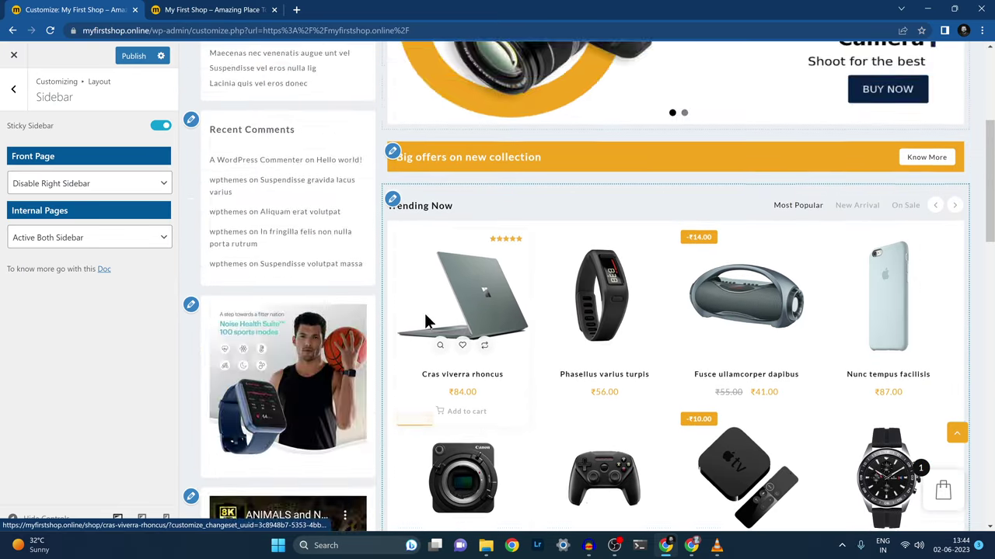
{"action": "scroll", "coordinate": [319, 265], "scroll_direction": "up", "scroll_amount": 3}
{"action": "scroll", "coordinate": [311, 350], "scroll_direction": "down", "scroll_amount": 3}
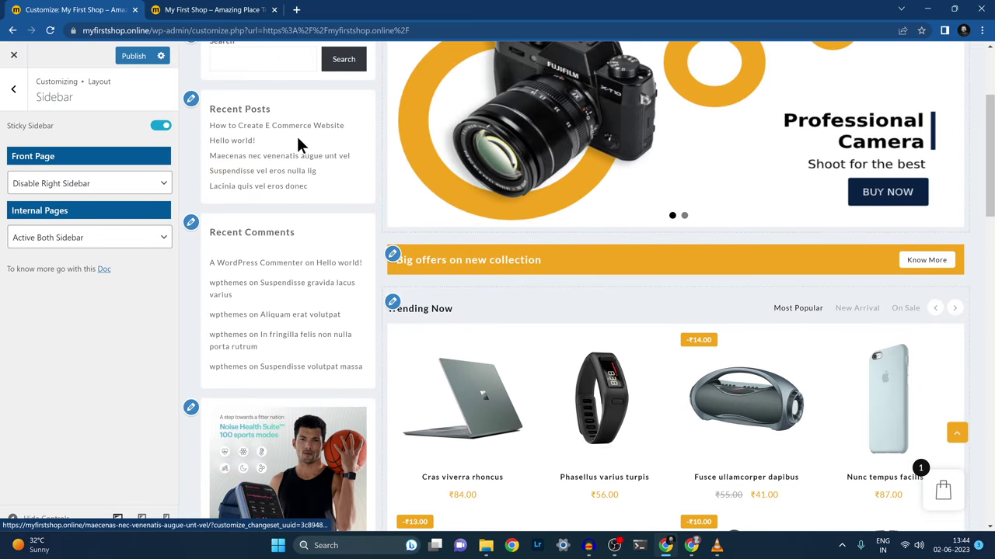
{"action": "scroll", "coordinate": [331, 229], "scroll_direction": "up", "scroll_amount": 3}
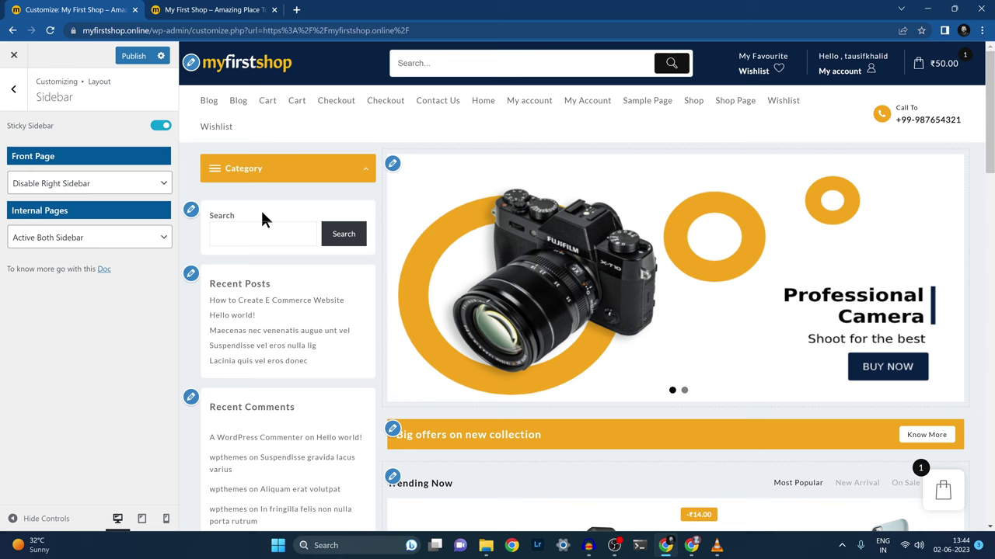
{"action": "left_click", "coordinate": [252, 173]}
{"action": "left_click", "coordinate": [256, 169]}
{"action": "left_click", "coordinate": [285, 167]}
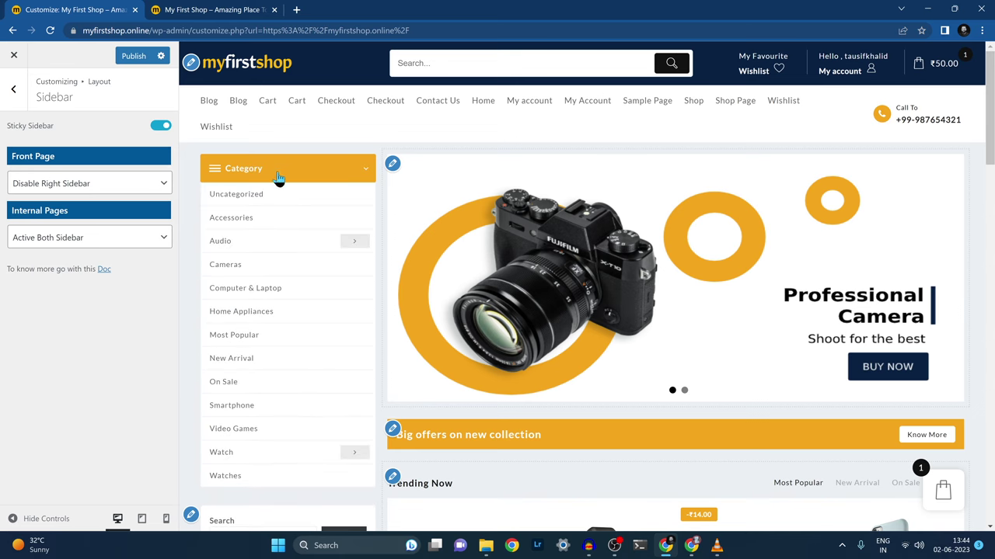
{"action": "left_click", "coordinate": [278, 176]}
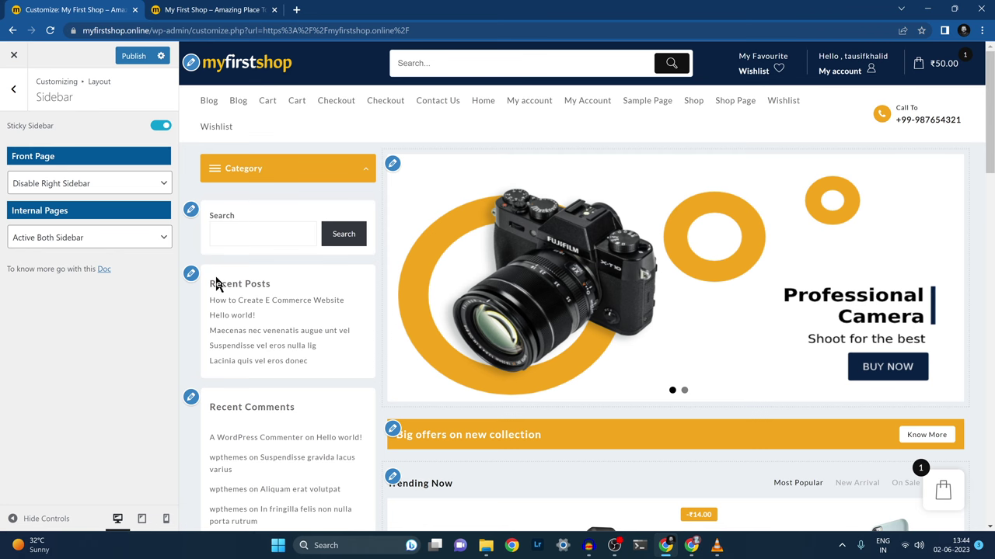
{"action": "scroll", "coordinate": [193, 281], "scroll_direction": "down", "scroll_amount": 2}
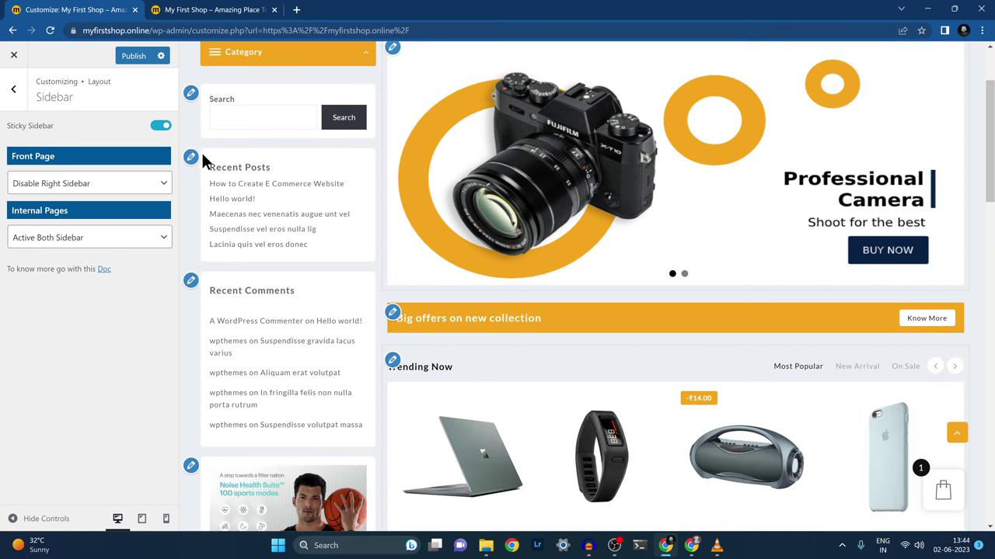
{"action": "scroll", "coordinate": [206, 290], "scroll_direction": "down", "scroll_amount": 1}
{"action": "scroll", "coordinate": [196, 194], "scroll_direction": "up", "scroll_amount": 1}
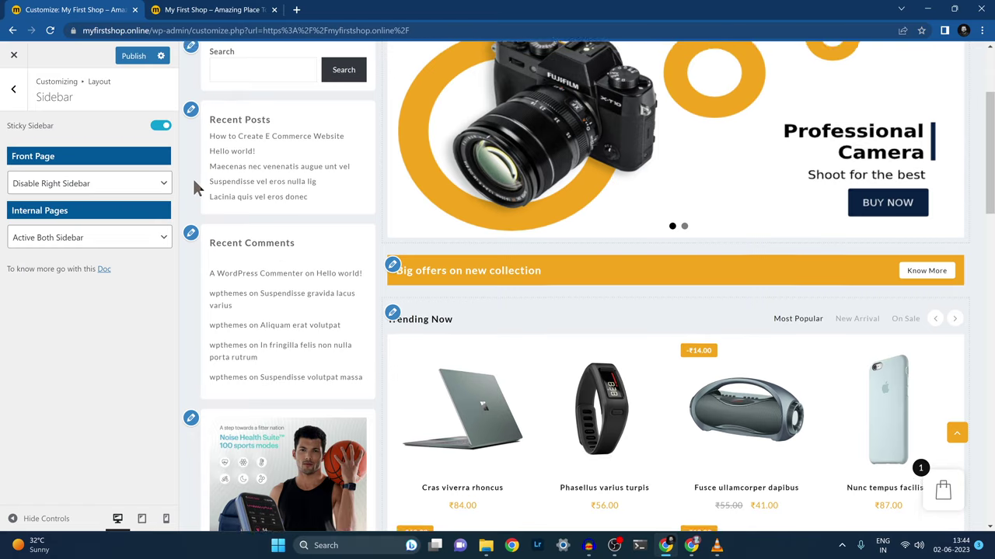
- Edit the Primary Sidebar widgets and remove the Latest Comments block
{"action": "left_click", "coordinate": [191, 158]}
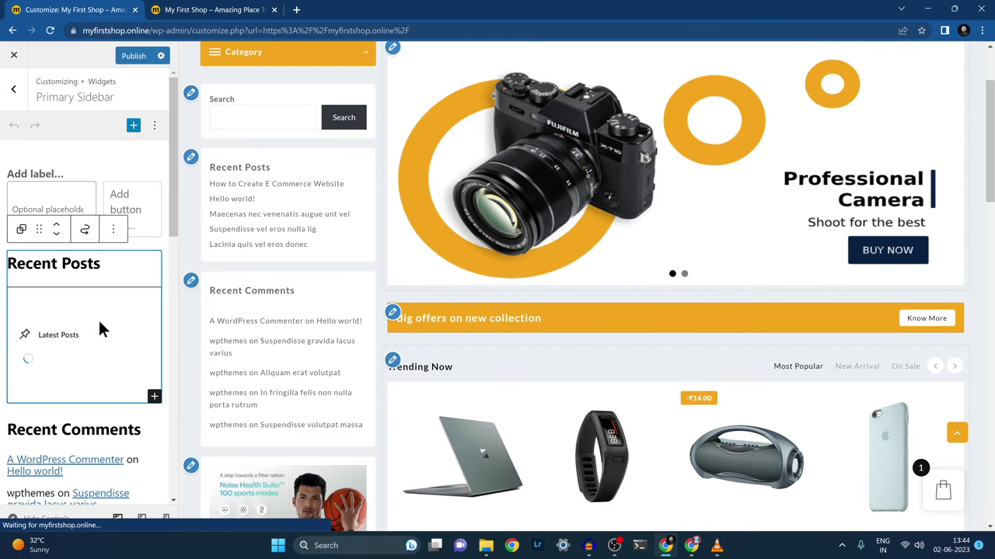
{"action": "right_click", "coordinate": [123, 266]}
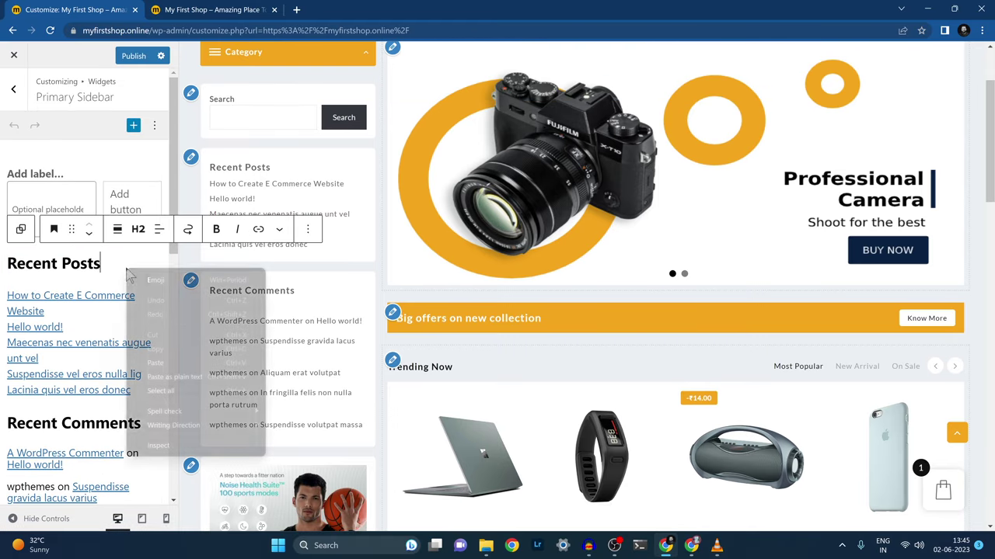
{"action": "left_click", "coordinate": [101, 265]}
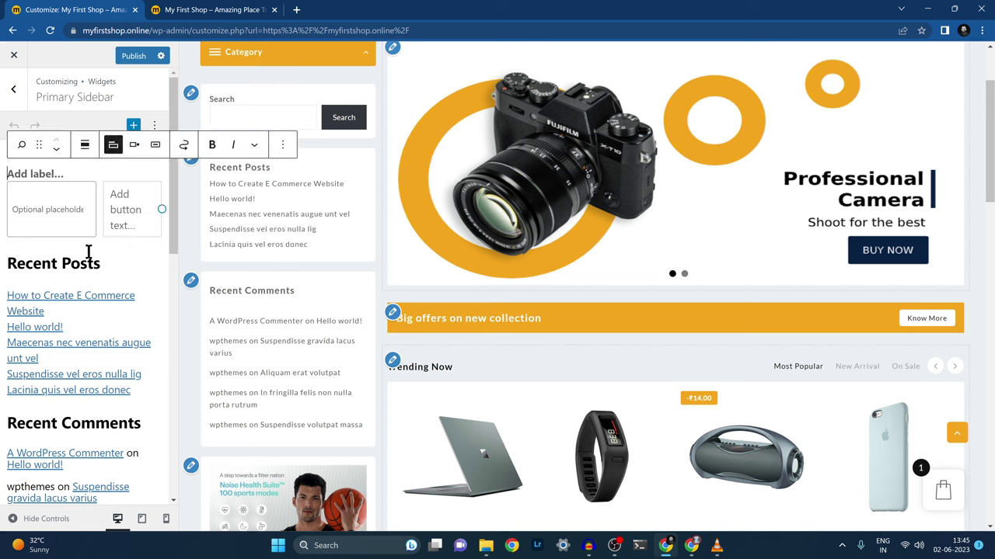
{"action": "scroll", "coordinate": [139, 326], "scroll_direction": "down", "scroll_amount": 3}
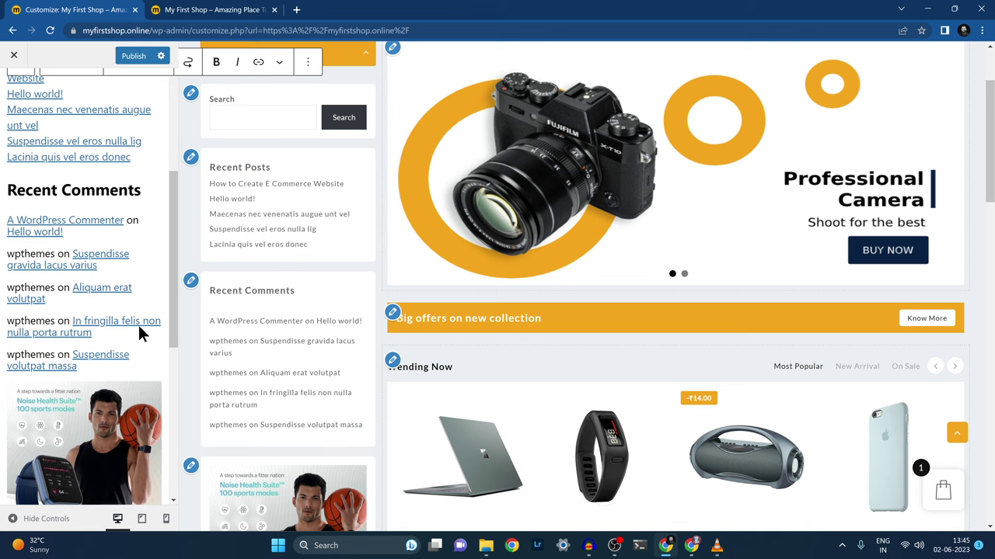
{"action": "left_click", "coordinate": [146, 368]}
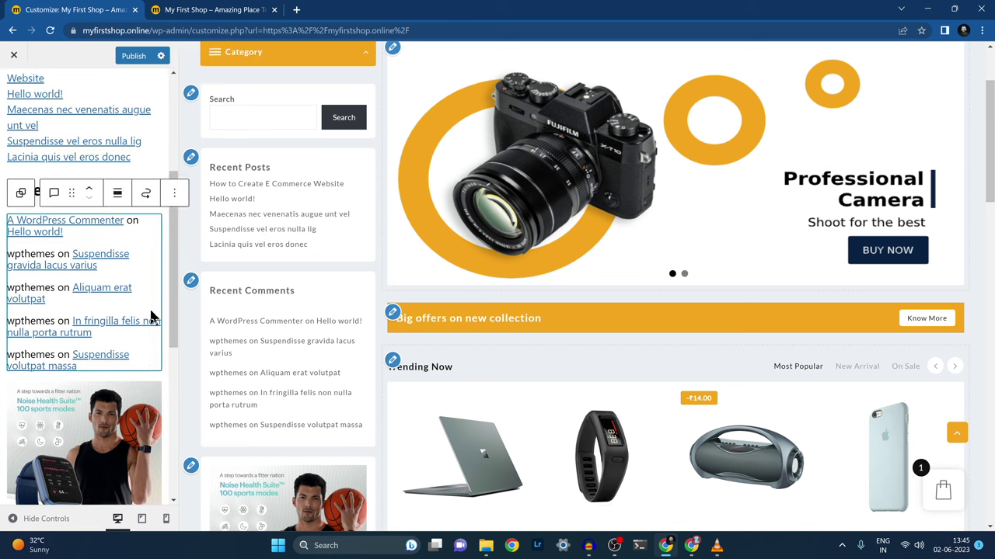
{"action": "left_click", "coordinate": [174, 193]}
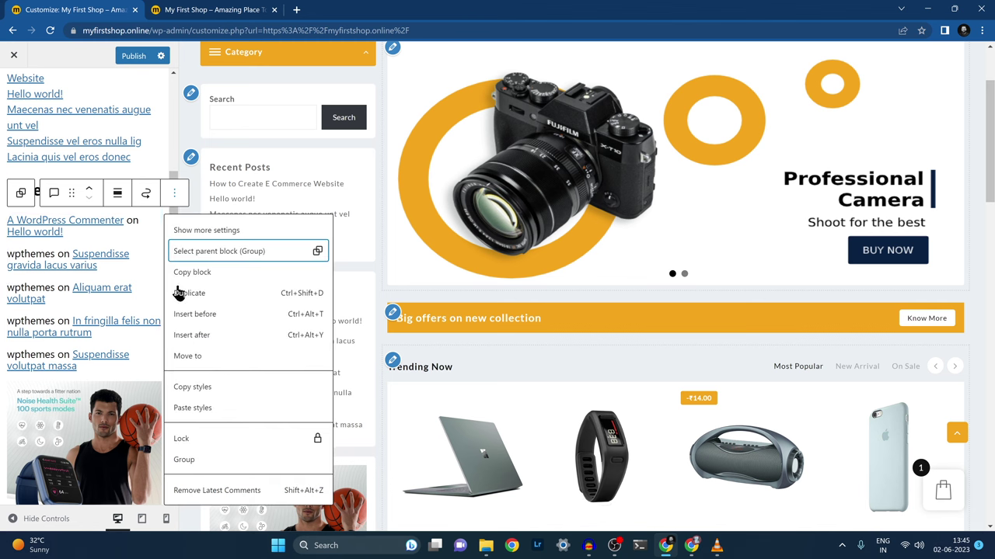
{"action": "left_click", "coordinate": [221, 491]}
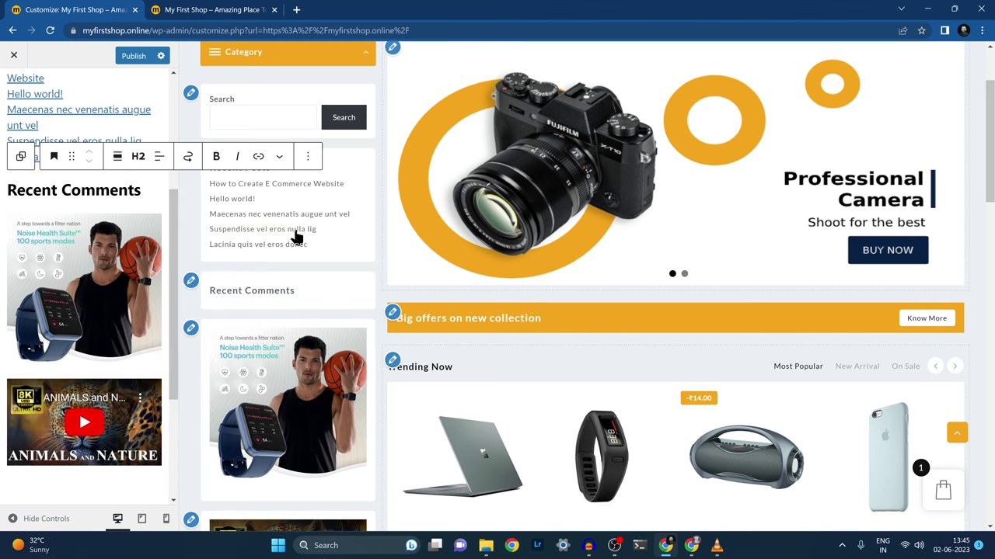
- Remove the Recent Comments heading and its empty group block
{"action": "scroll", "coordinate": [116, 256], "scroll_direction": "up", "scroll_amount": 3}
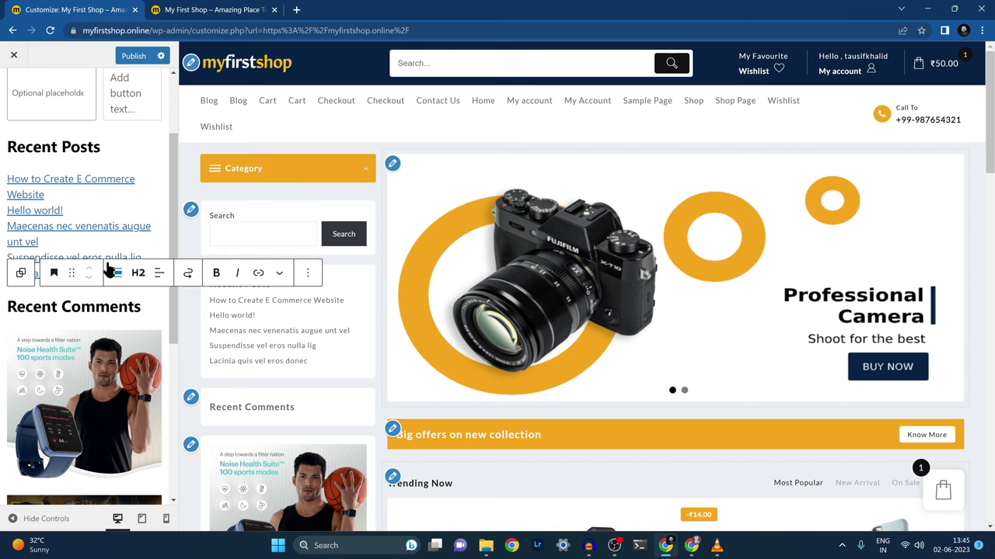
{"action": "left_click", "coordinate": [308, 273]}
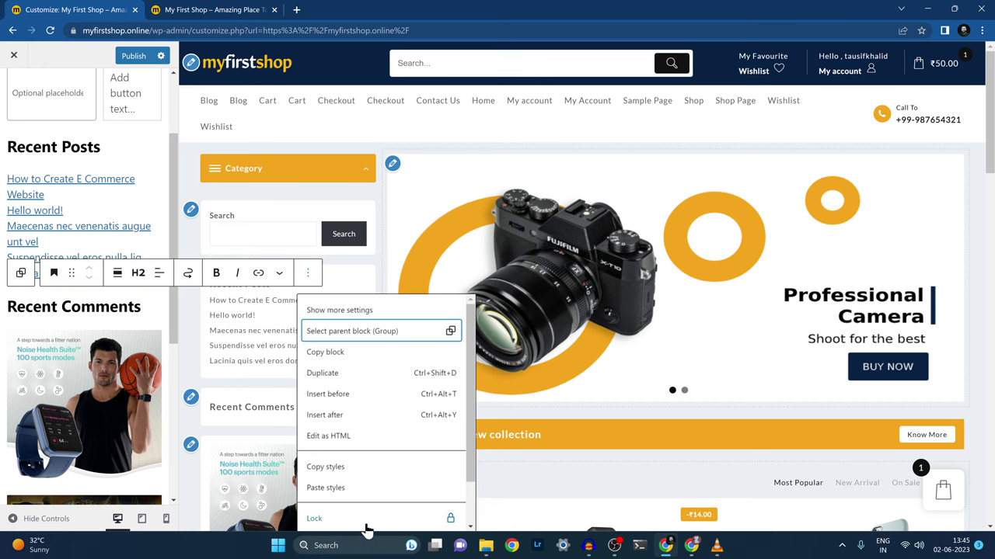
{"action": "scroll", "coordinate": [362, 455], "scroll_direction": "down", "scroll_amount": 2}
{"action": "left_click", "coordinate": [334, 517]}
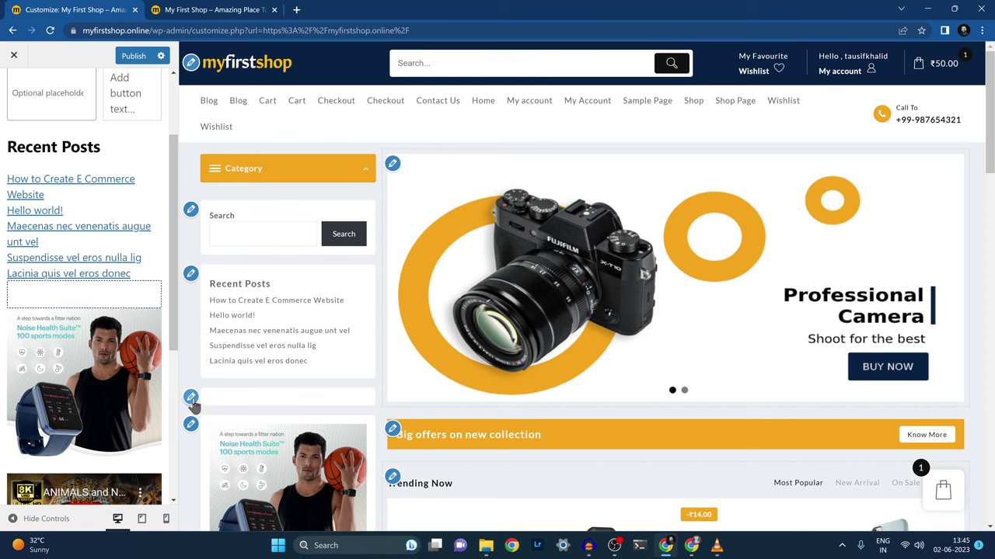
{"action": "left_click", "coordinate": [113, 259]}
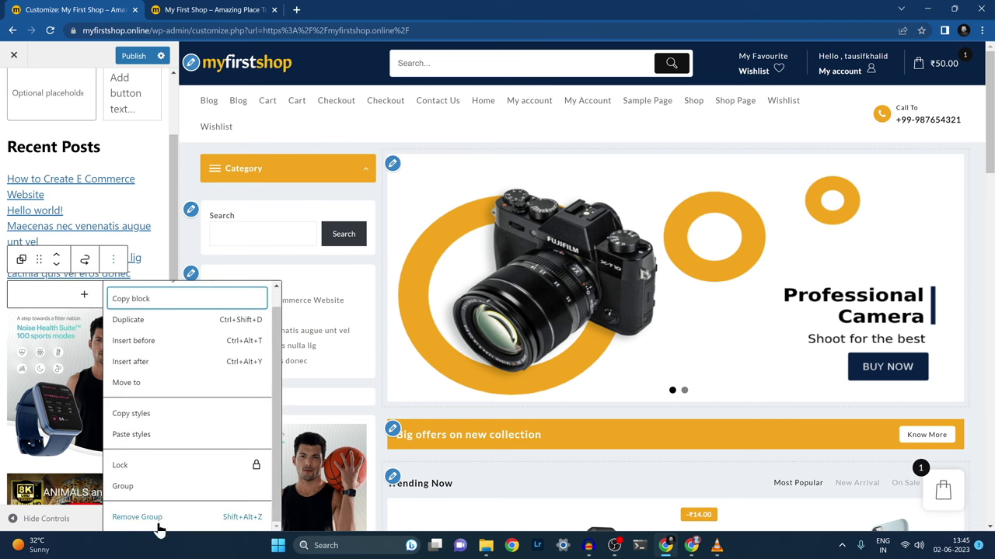
{"action": "left_click", "coordinate": [137, 517]}
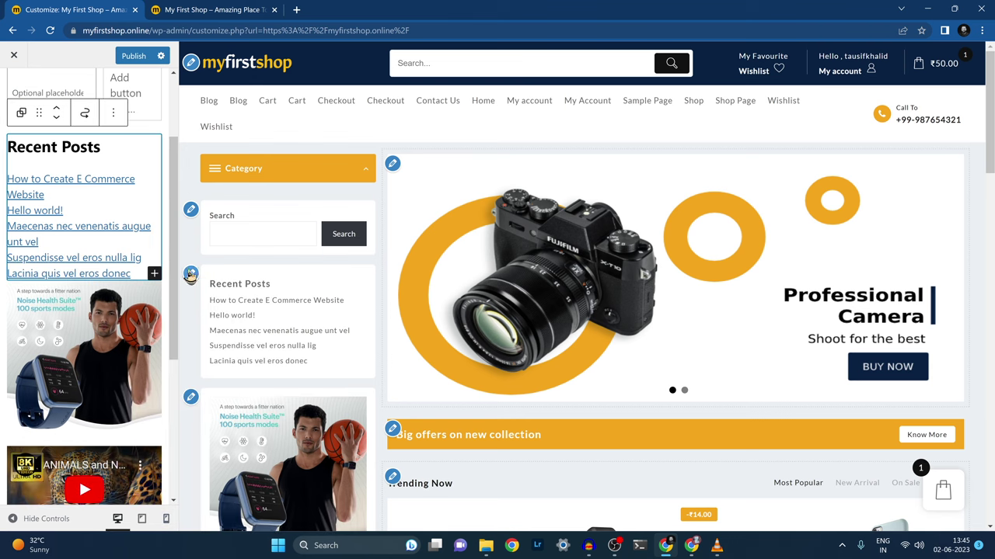
- Remove the Recent Posts heading, the Latest Posts list, and the leftover empty group
{"action": "left_click", "coordinate": [129, 146]}
{"action": "left_click", "coordinate": [308, 115]}
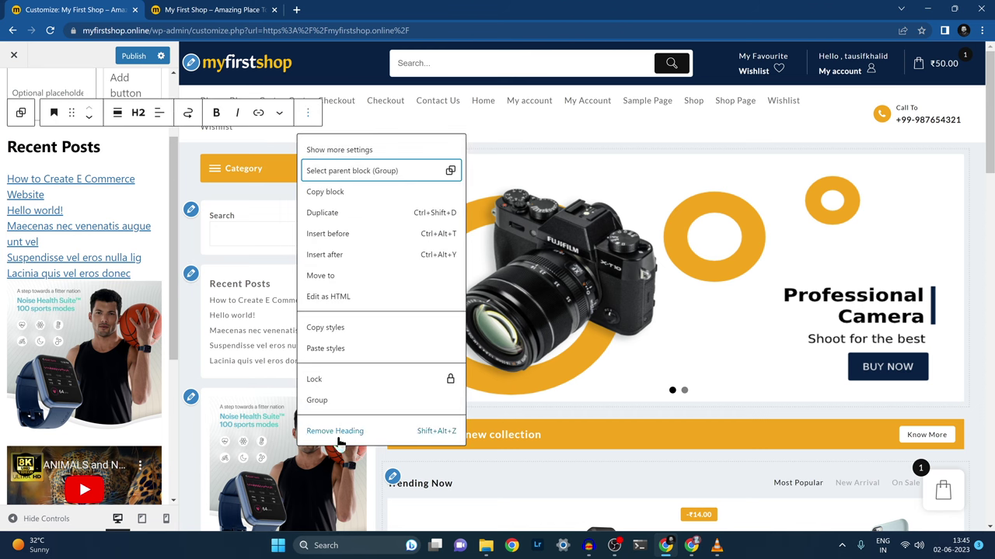
{"action": "left_click", "coordinate": [343, 441]}
{"action": "left_click", "coordinate": [151, 129]}
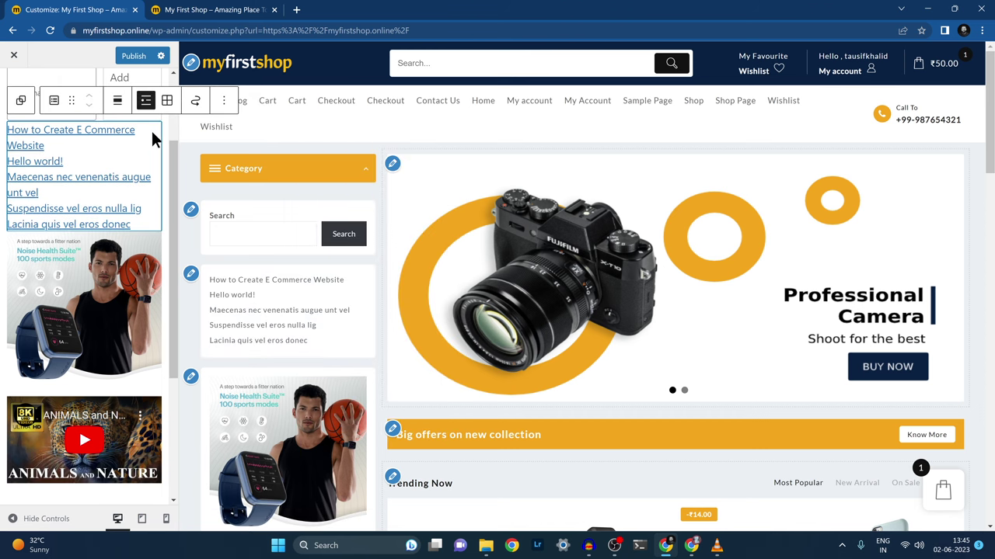
{"action": "left_click", "coordinate": [225, 100]}
{"action": "left_click", "coordinate": [269, 380]}
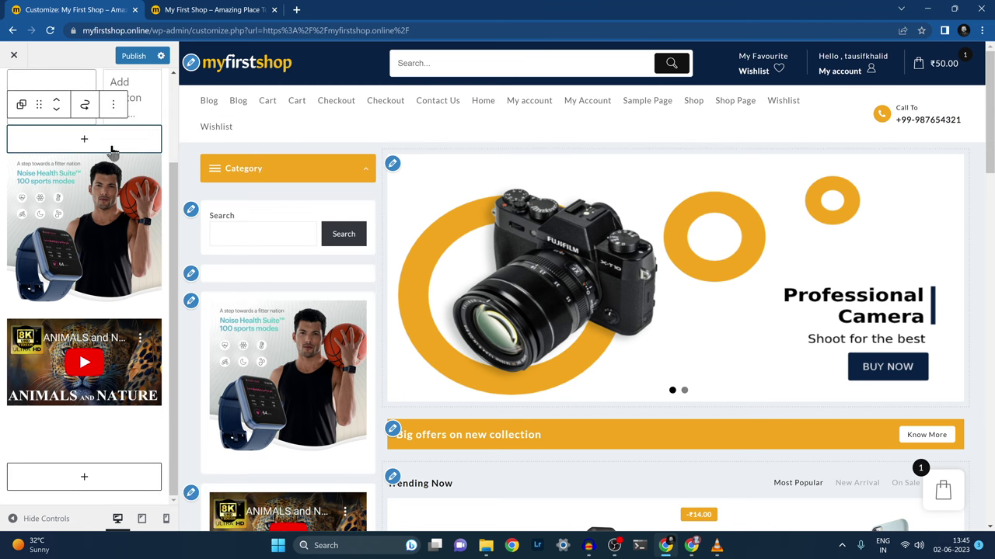
{"action": "left_click", "coordinate": [114, 104]}
{"action": "left_click", "coordinate": [187, 380]}
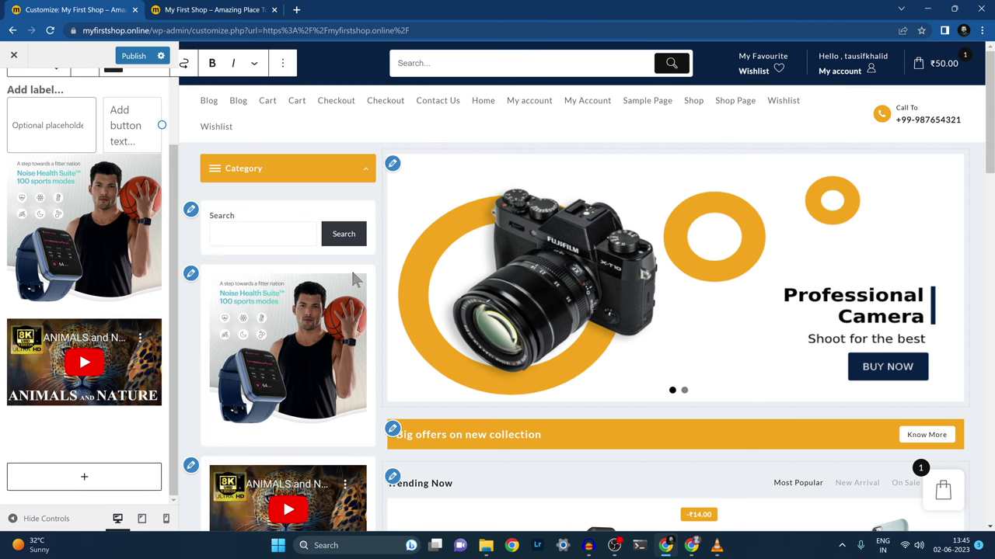
{"action": "scroll", "coordinate": [353, 280], "scroll_direction": "down", "scroll_amount": 12}
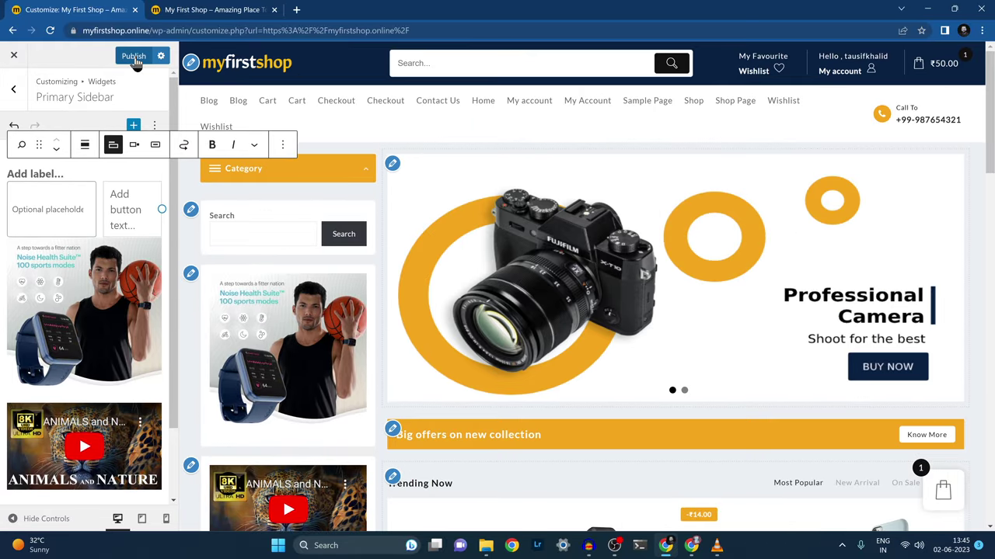
- Publish the sidebar widget changes and open the theme's Layout settings
{"action": "left_click", "coordinate": [134, 57]}
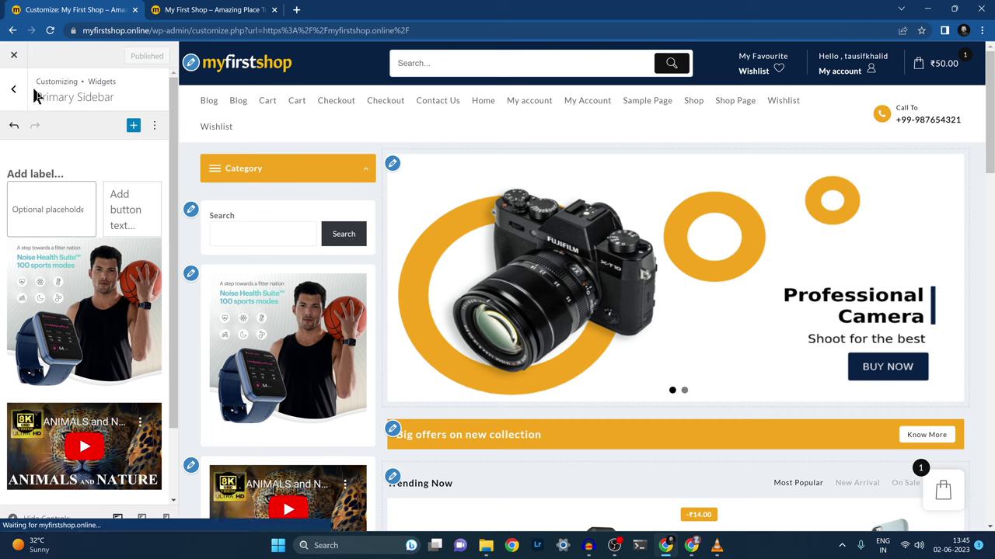
{"action": "left_click", "coordinate": [16, 91]}
{"action": "left_click", "coordinate": [18, 98]}
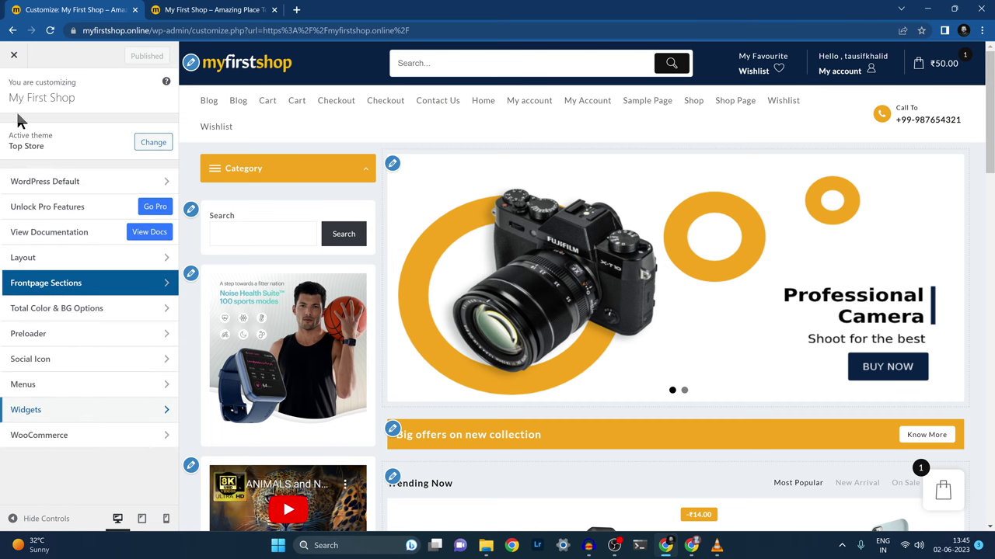
{"action": "left_click", "coordinate": [52, 257]}
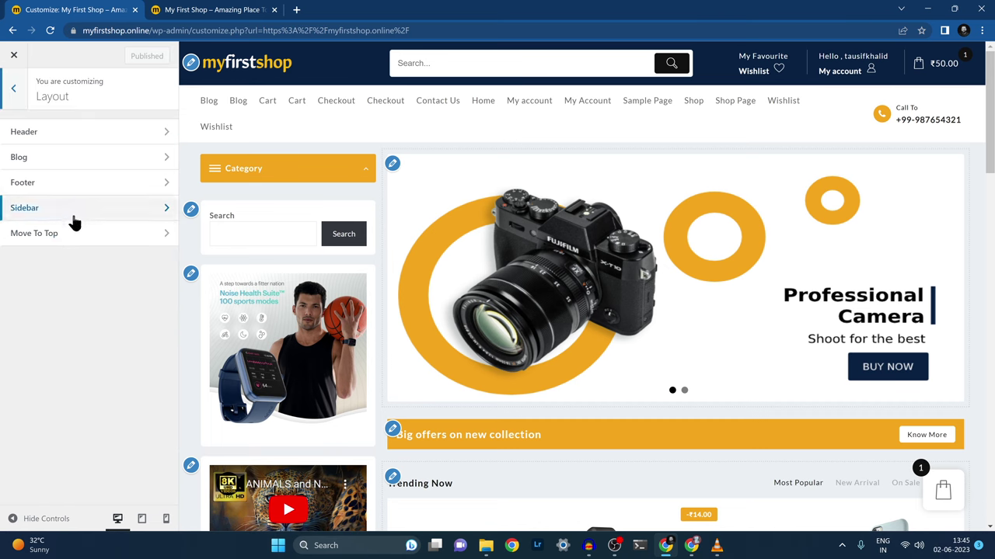
- Review the Move To Top settings, leaving them enabled, and return to the main Customizer menu
{"action": "left_click", "coordinate": [71, 237]}
{"action": "scroll", "coordinate": [736, 405], "scroll_direction": "down", "scroll_amount": 2}
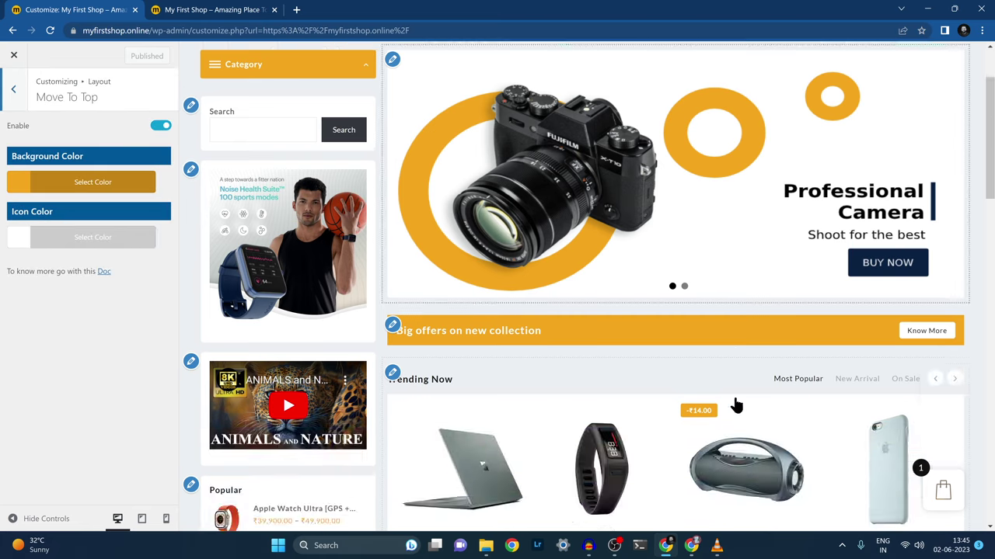
{"action": "scroll", "coordinate": [735, 406], "scroll_direction": "down", "scroll_amount": 10}
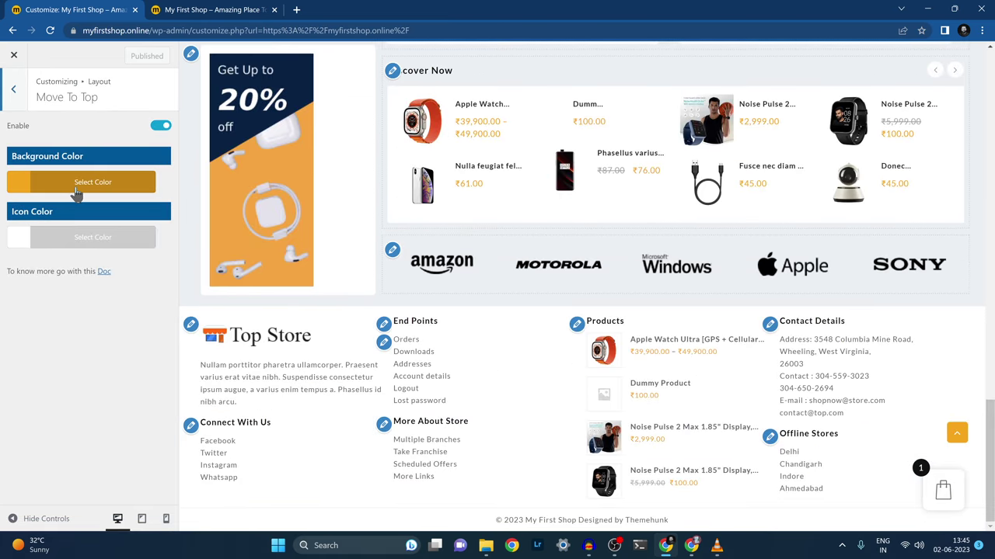
{"action": "scroll", "coordinate": [191, 77], "scroll_direction": "up", "scroll_amount": 10}
{"action": "left_click", "coordinate": [14, 88]}
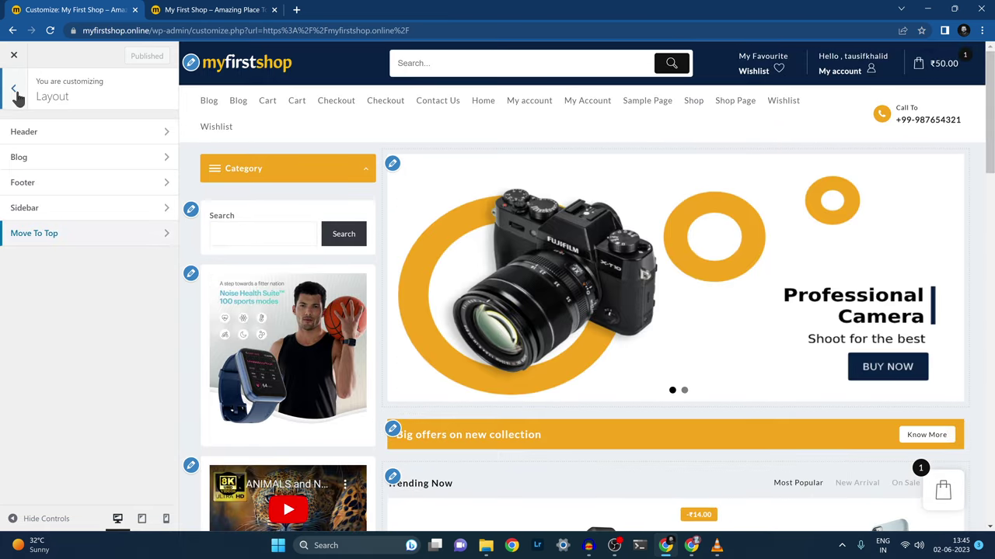
{"action": "left_click", "coordinate": [13, 89]}
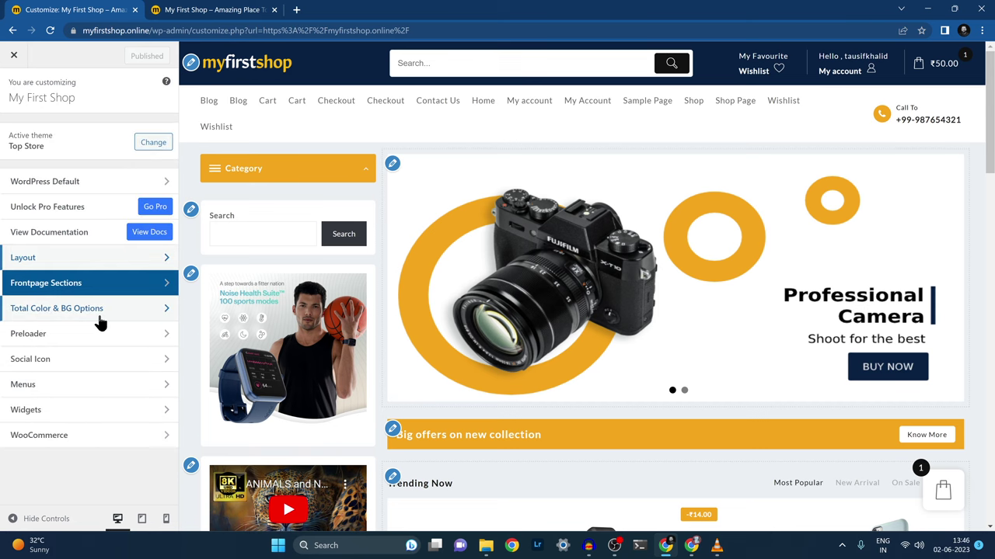
- In Frontpage Sections > Top Slider, check and then uncheck Disable Section
{"action": "left_click", "coordinate": [98, 286]}
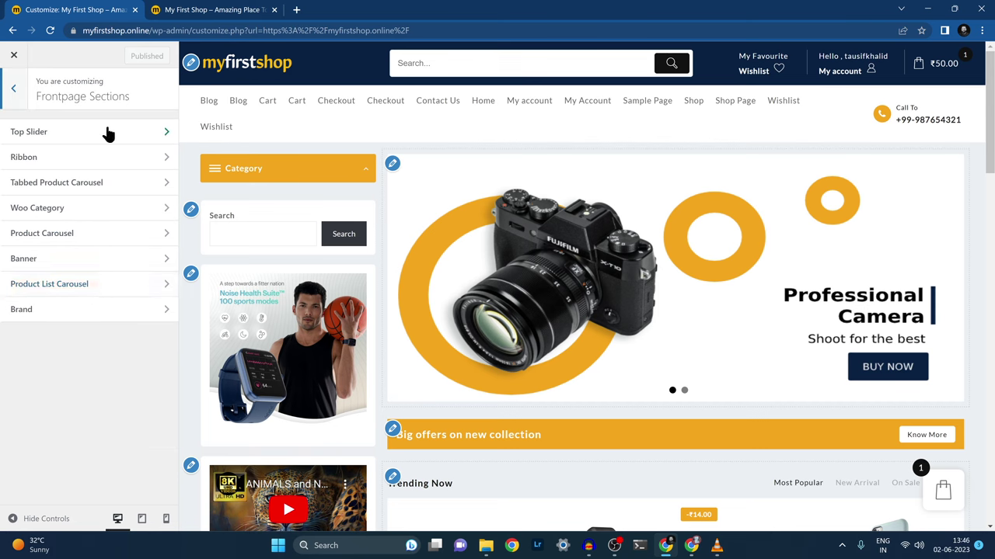
{"action": "left_click", "coordinate": [82, 136]}
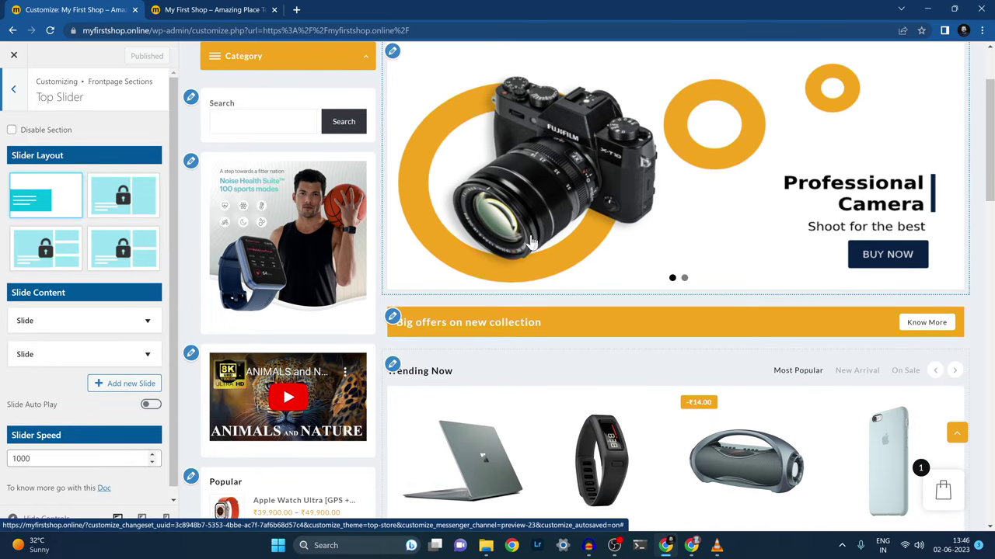
{"action": "left_click", "coordinate": [12, 130]}
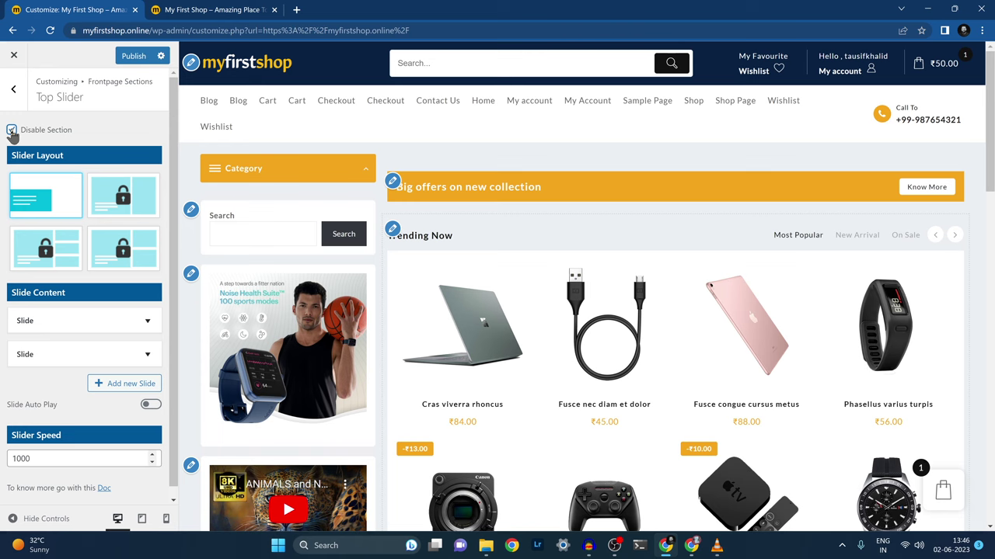
{"action": "left_click", "coordinate": [12, 130]}
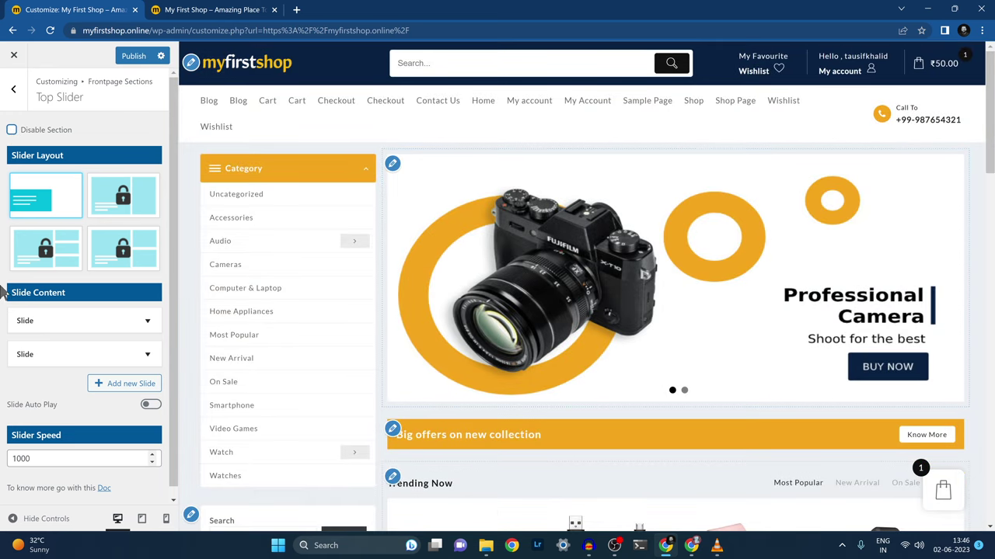
- Preview the Digital Watches slide and expand the first Slide's settings
{"action": "scroll", "coordinate": [44, 240], "scroll_direction": "down", "scroll_amount": 1}
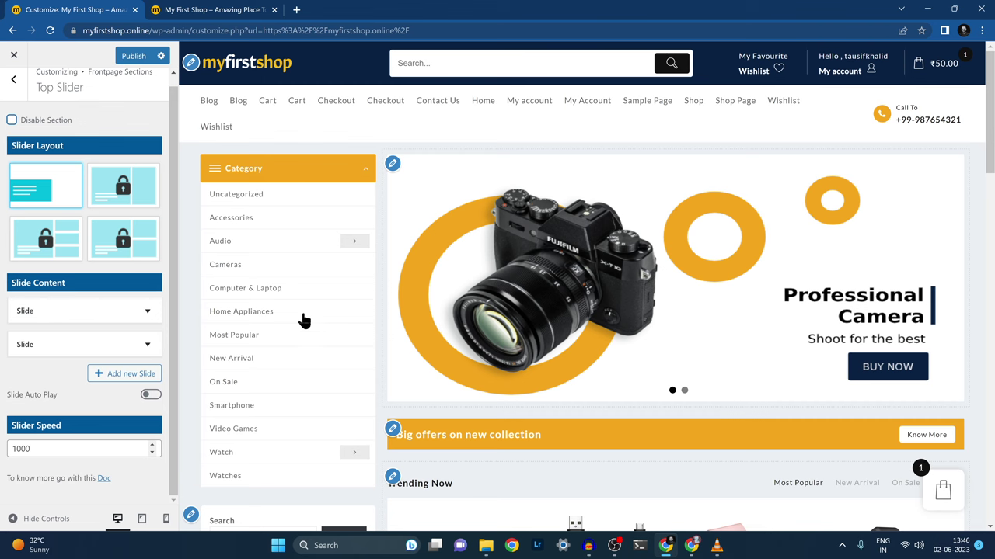
{"action": "left_click", "coordinate": [684, 391]}
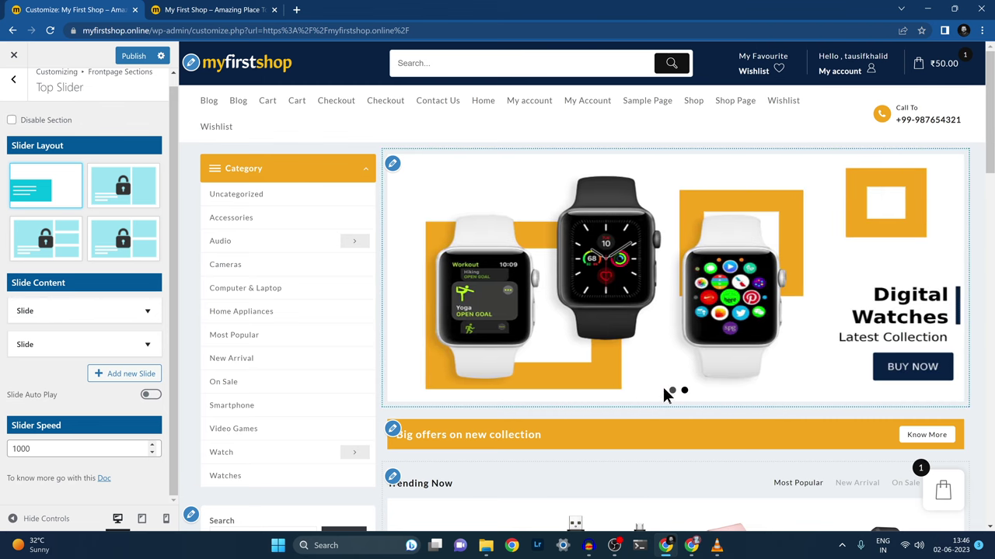
{"action": "left_click", "coordinate": [87, 313]}
- Replace the first Top Slider slide's image with Banner 2 from the Media Library
{"action": "scroll", "coordinate": [89, 311], "scroll_direction": "down", "scroll_amount": 2}
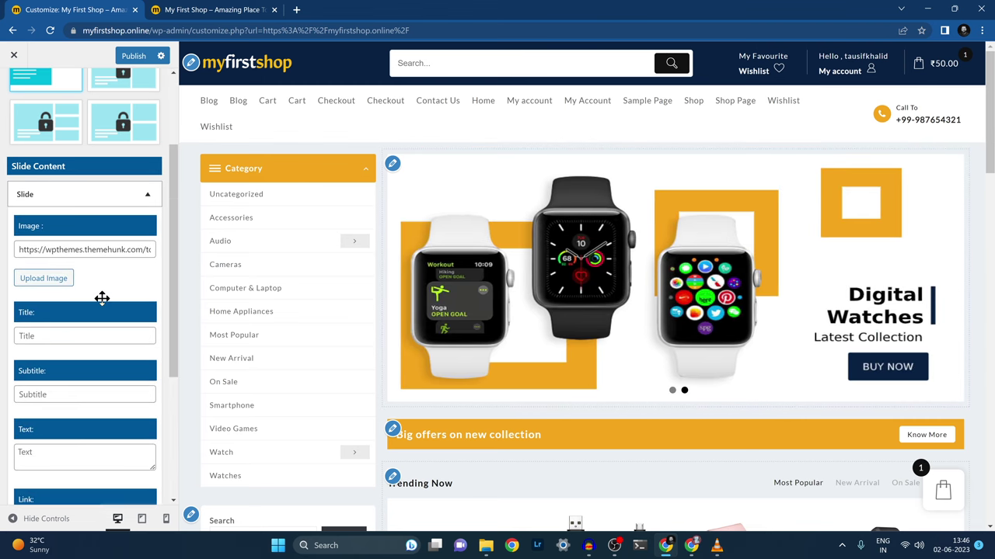
{"action": "triple_click", "coordinate": [29, 255]}
{"action": "left_click", "coordinate": [44, 278]}
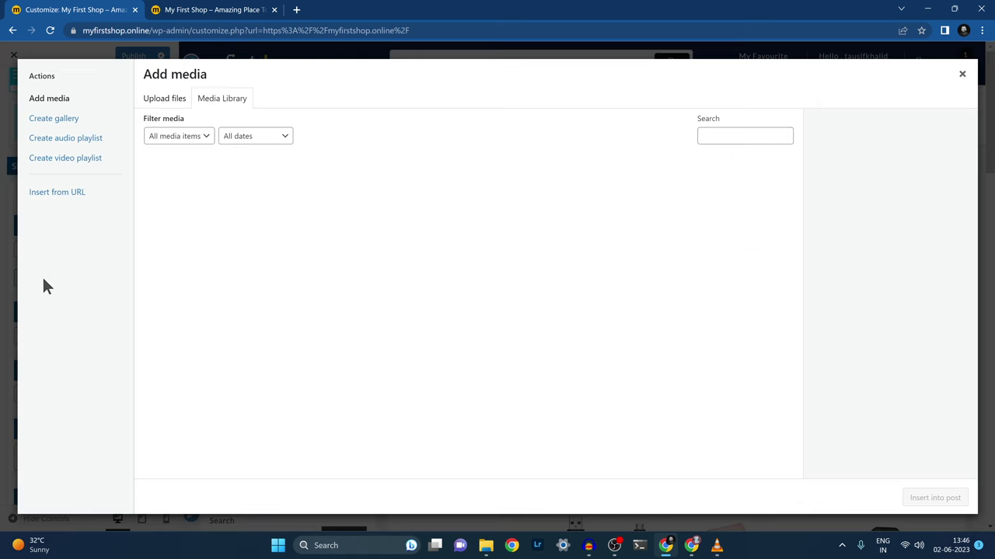
{"action": "left_click", "coordinate": [408, 356]}
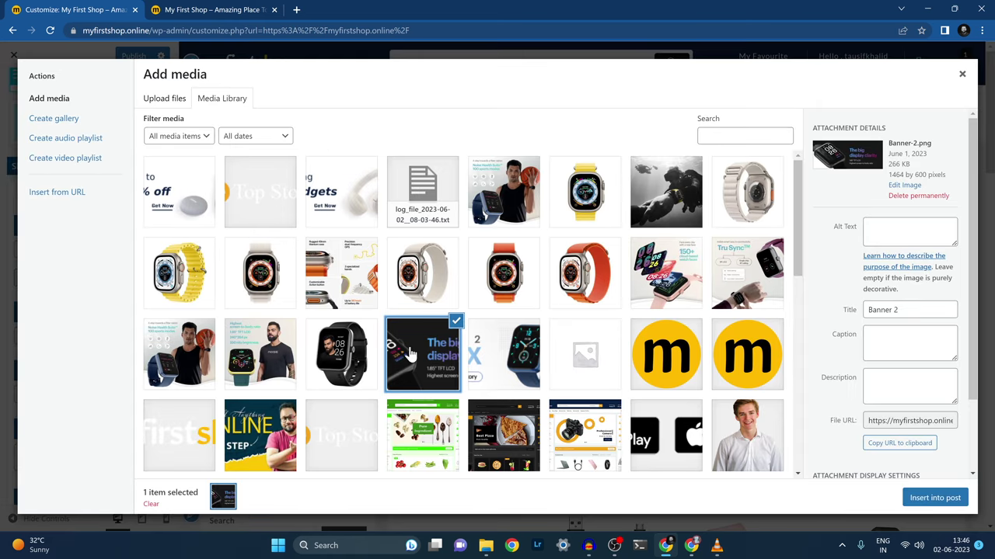
{"action": "left_click", "coordinate": [925, 500]}
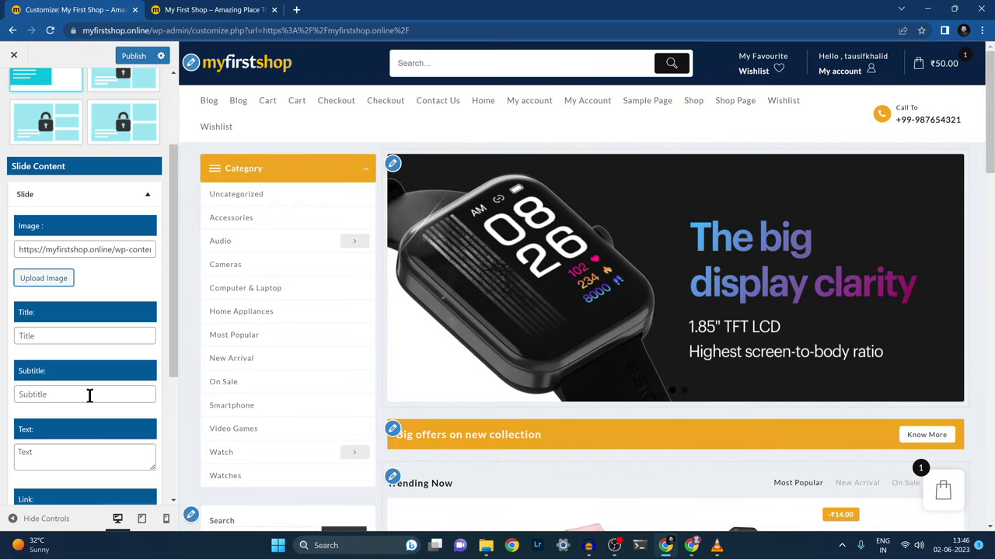
- Set the second slide's image to Banner-1.png from the Media Library
{"action": "scroll", "coordinate": [229, 378], "scroll_direction": "down", "scroll_amount": 3}
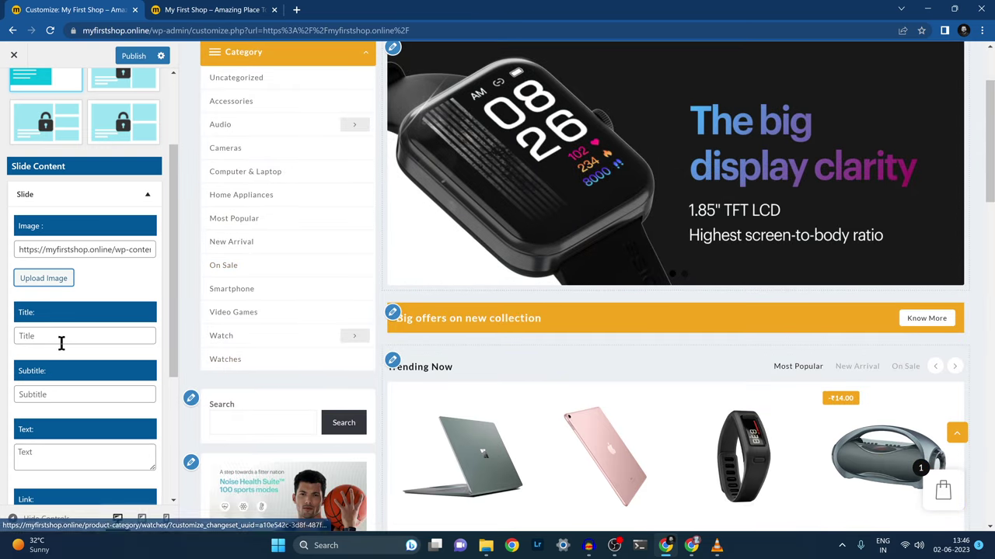
{"action": "scroll", "coordinate": [85, 411], "scroll_direction": "down", "scroll_amount": 3}
{"action": "left_click", "coordinate": [70, 388]}
{"action": "scroll", "coordinate": [65, 395], "scroll_direction": "down", "scroll_amount": 3}
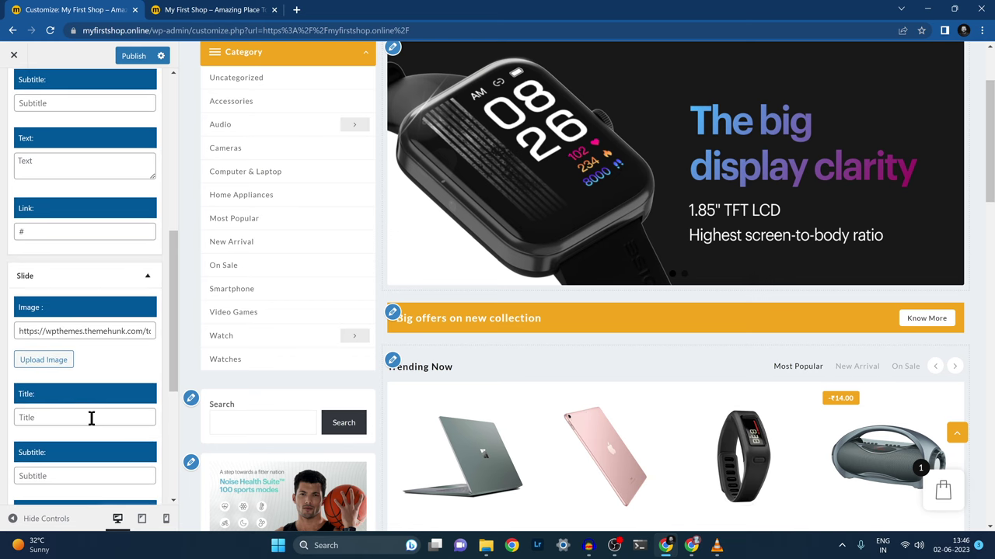
{"action": "left_click", "coordinate": [43, 359]}
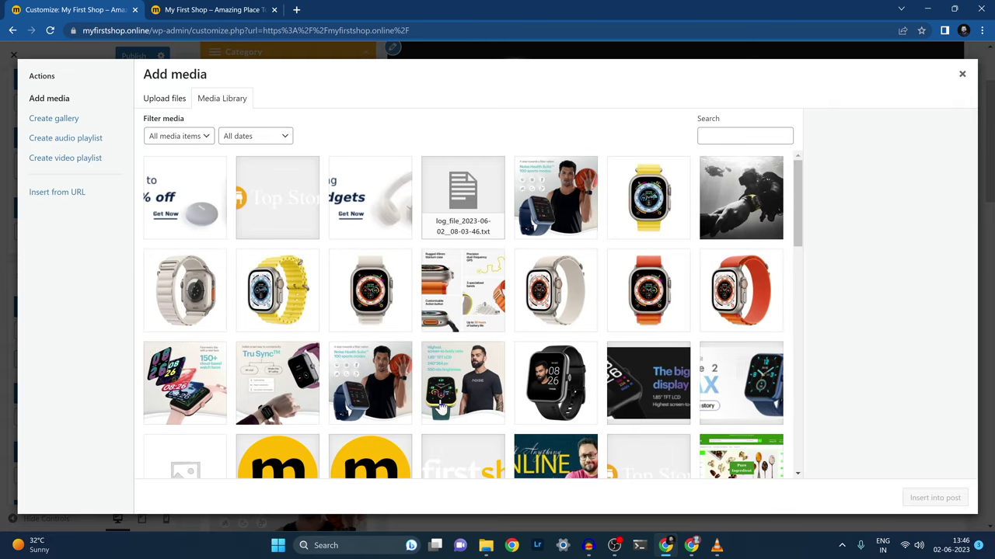
{"action": "left_click", "coordinate": [203, 405]}
{"action": "left_click", "coordinate": [778, 414]}
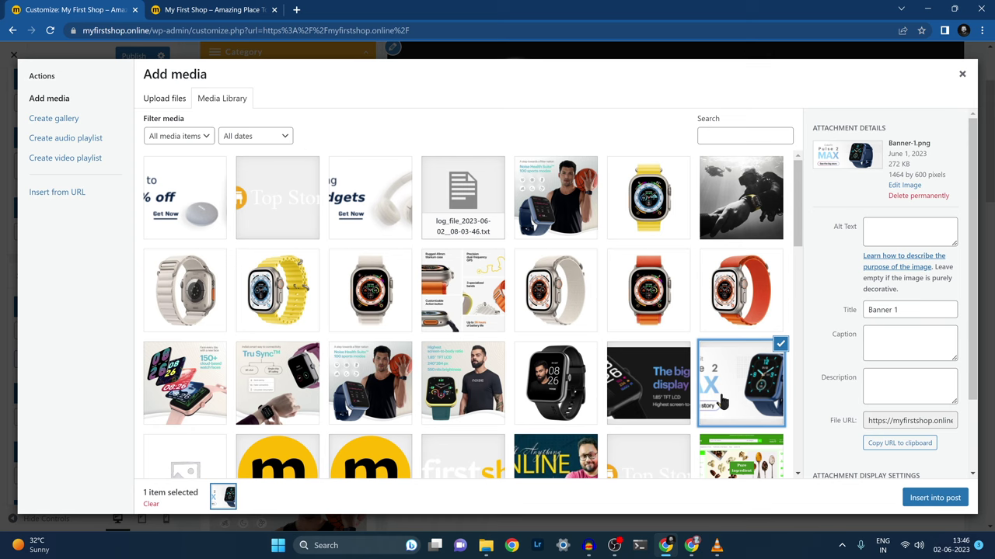
{"action": "left_click", "coordinate": [960, 497]}
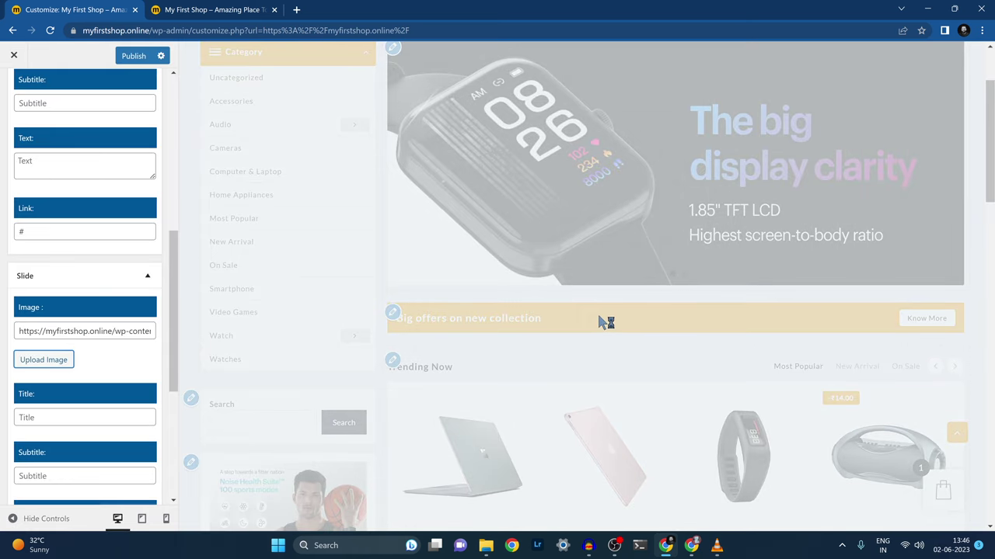
{"action": "scroll", "coordinate": [109, 342], "scroll_direction": "up", "scroll_amount": 2}
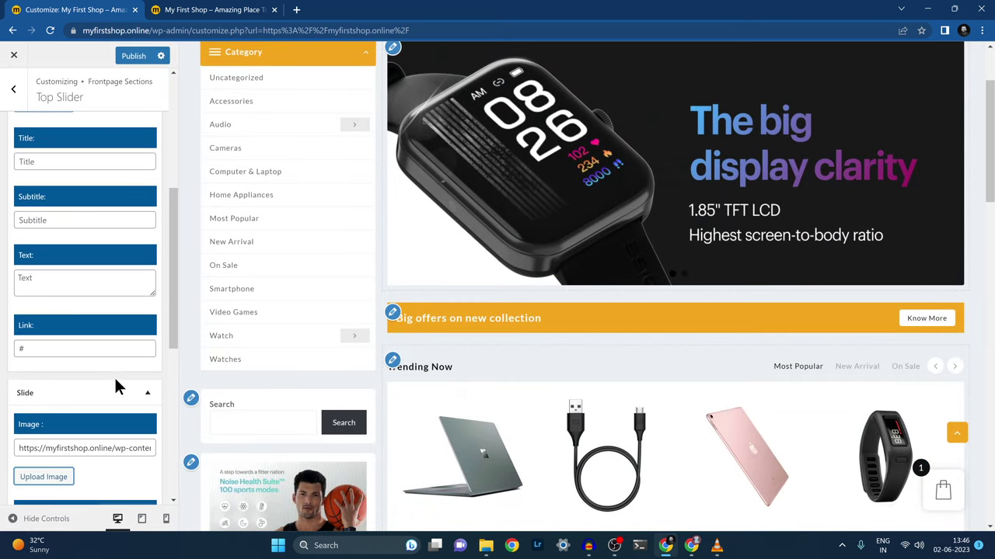
{"action": "left_click", "coordinate": [114, 388]}
{"action": "left_click", "coordinate": [72, 349]}
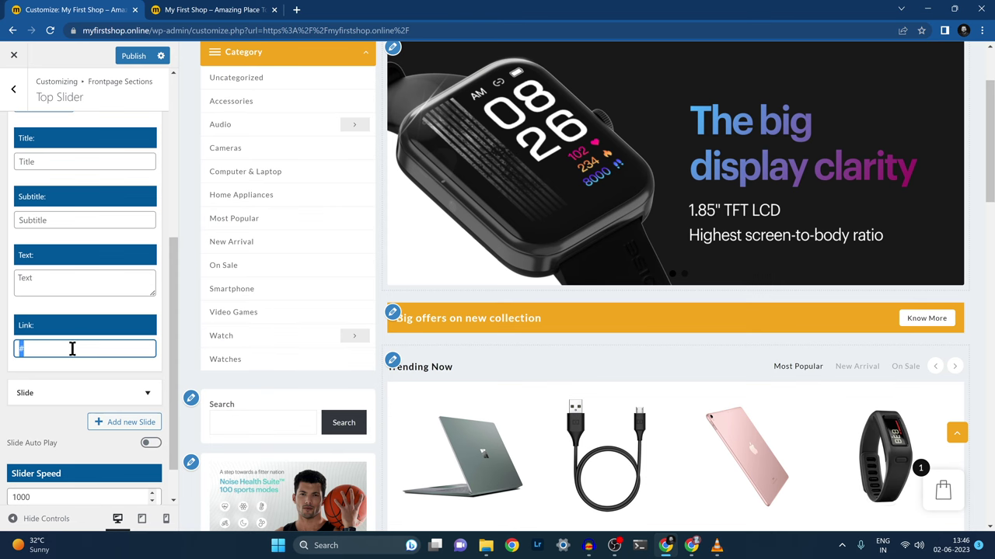
- Copy the web address of the Aliquam erat volutpat product page from the live Shop
{"action": "left_click", "coordinate": [228, 9]}
{"action": "scroll", "coordinate": [375, 313], "scroll_direction": "down", "scroll_amount": 2}
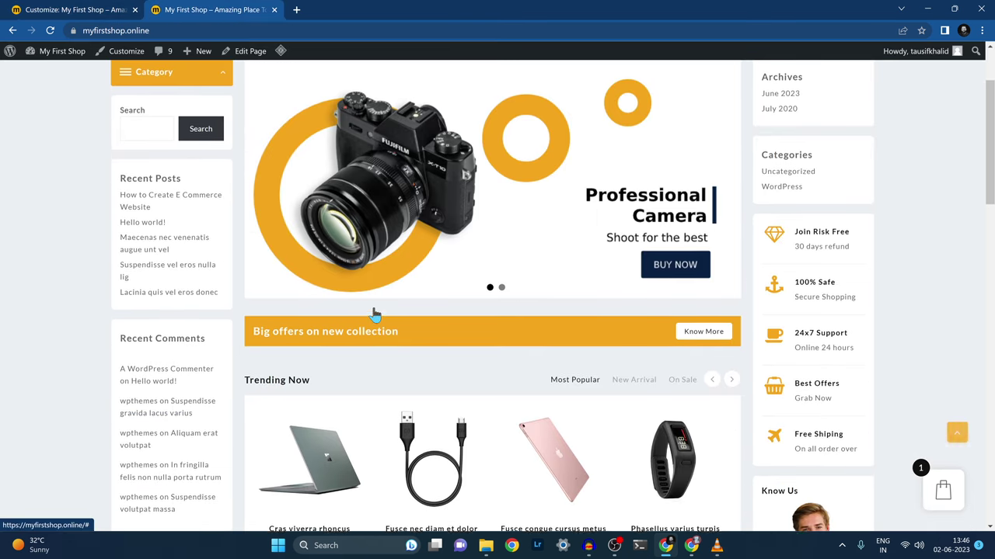
{"action": "scroll", "coordinate": [388, 276], "scroll_direction": "up", "scroll_amount": 2}
{"action": "left_click", "coordinate": [608, 123]}
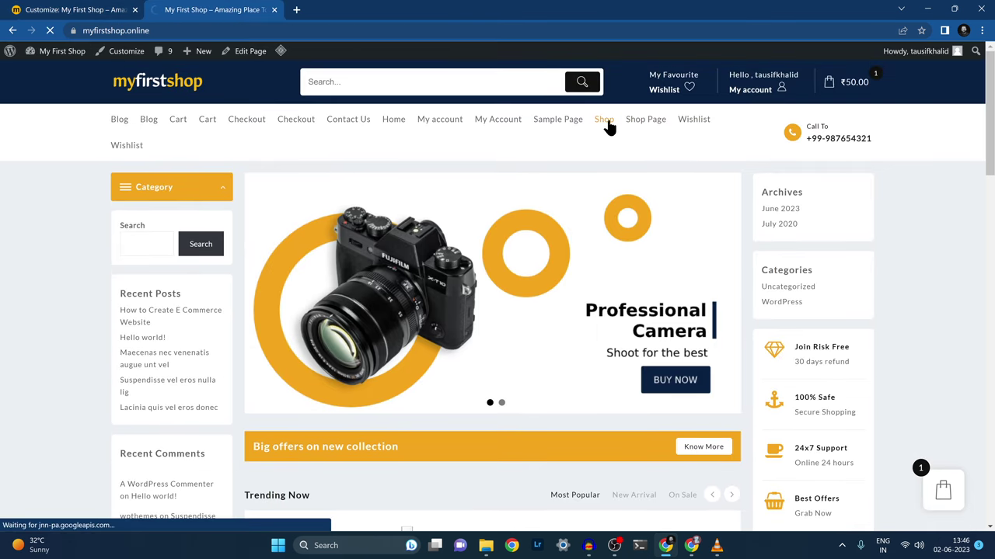
{"action": "scroll", "coordinate": [478, 287], "scroll_direction": "down", "scroll_amount": 5}
{"action": "scroll", "coordinate": [478, 288], "scroll_direction": "up", "scroll_amount": 4}
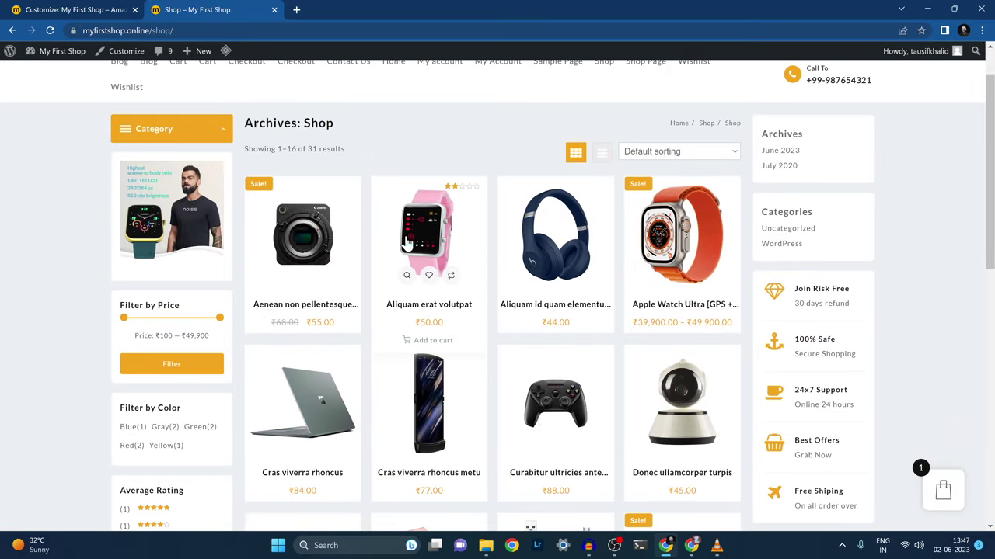
{"action": "left_click", "coordinate": [248, 60]}
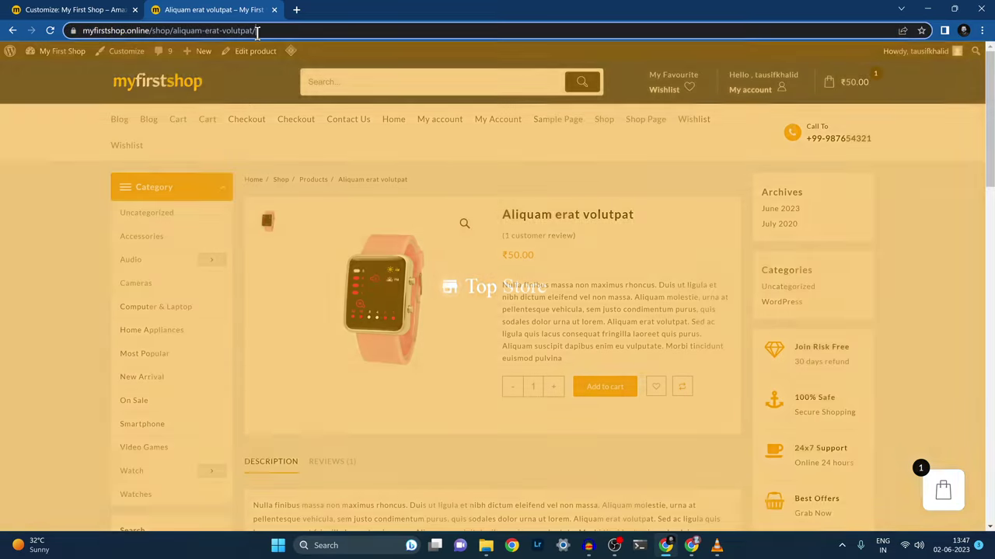
{"action": "left_click", "coordinate": [257, 31]}
{"action": "key", "text": "ctrl+c"}
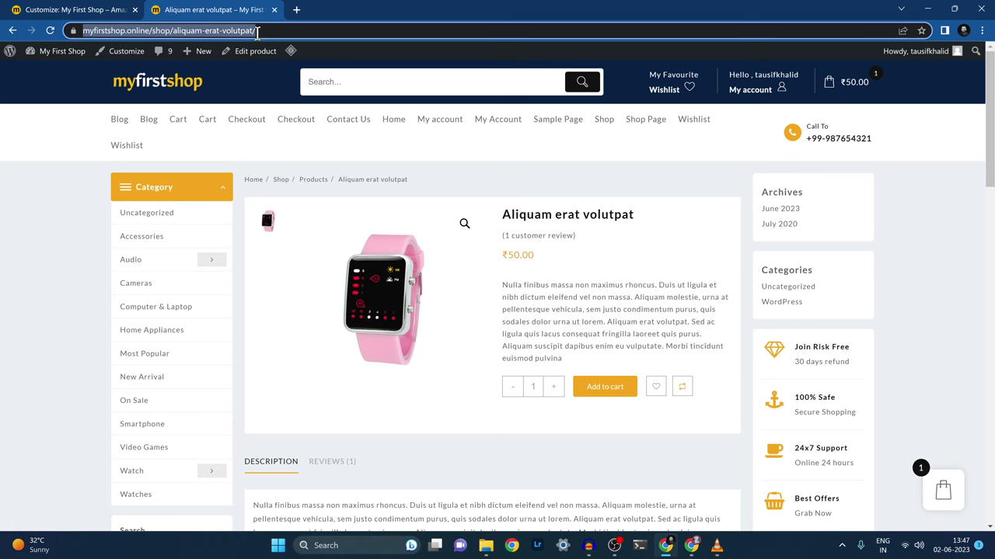
- Paste the product page address into the first slide's Link field
{"action": "left_click", "coordinate": [115, 10]}
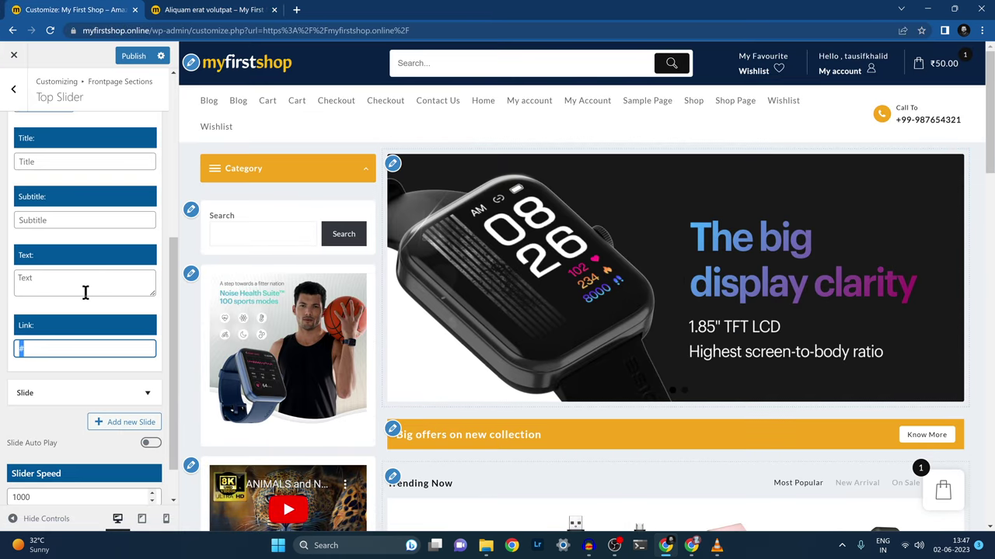
{"action": "scroll", "coordinate": [85, 293], "scroll_direction": "up", "scroll_amount": 3}
{"action": "scroll", "coordinate": [89, 337], "scroll_direction": "down", "scroll_amount": 1}
{"action": "scroll", "coordinate": [89, 338], "scroll_direction": "up", "scroll_amount": 2}
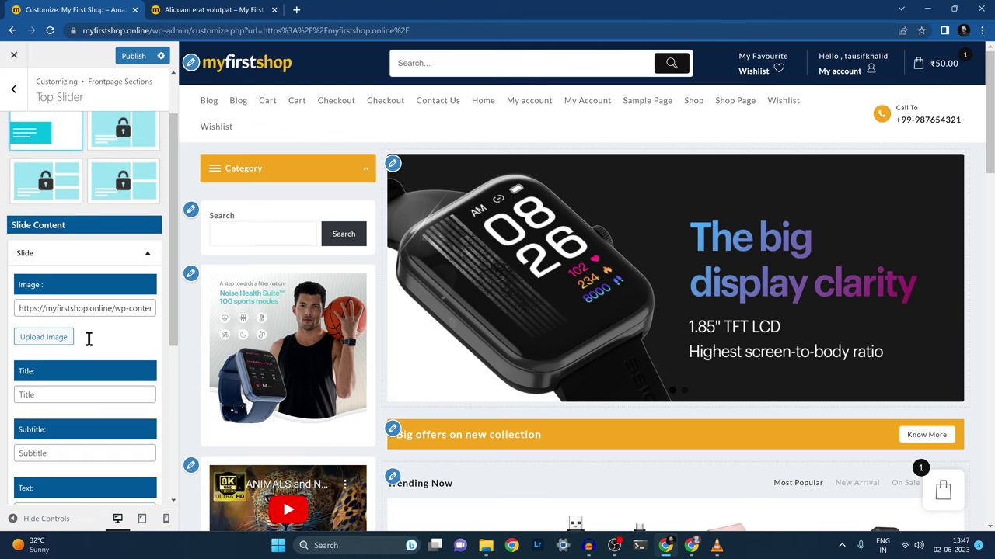
{"action": "scroll", "coordinate": [89, 338], "scroll_direction": "down", "scroll_amount": 1}
{"action": "scroll", "coordinate": [89, 338], "scroll_direction": "down", "scroll_amount": 2}
{"action": "left_click", "coordinate": [50, 401]}
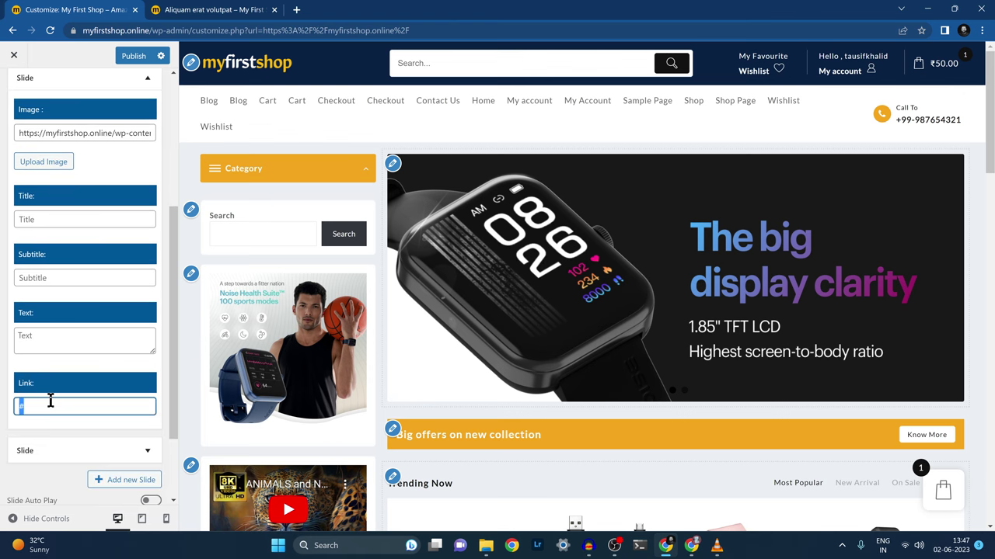
{"action": "key", "text": "ctrl+v"}
{"action": "scroll", "coordinate": [93, 357], "scroll_direction": "down", "scroll_amount": 2}
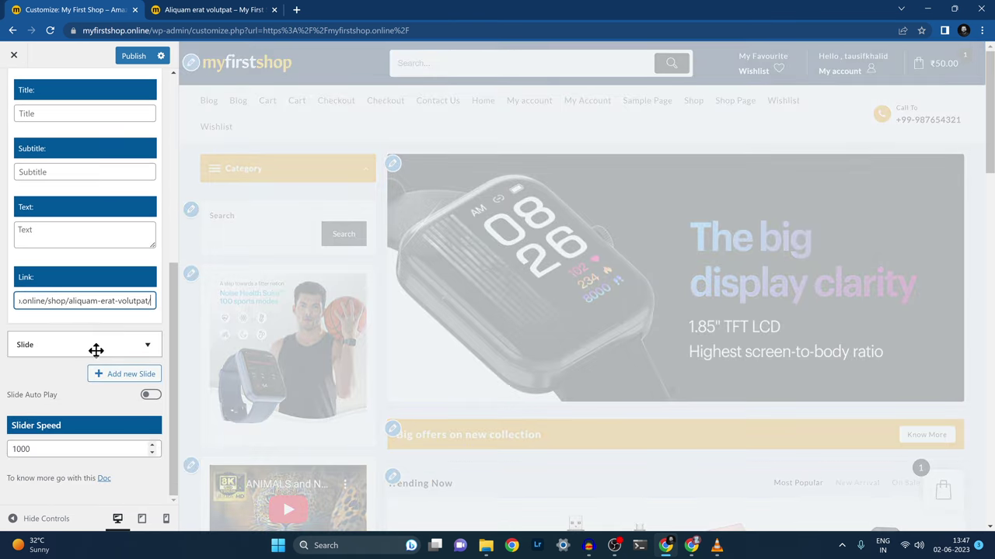
{"action": "left_click", "coordinate": [137, 347]}
{"action": "scroll", "coordinate": [89, 329], "scroll_direction": "down", "scroll_amount": 3}
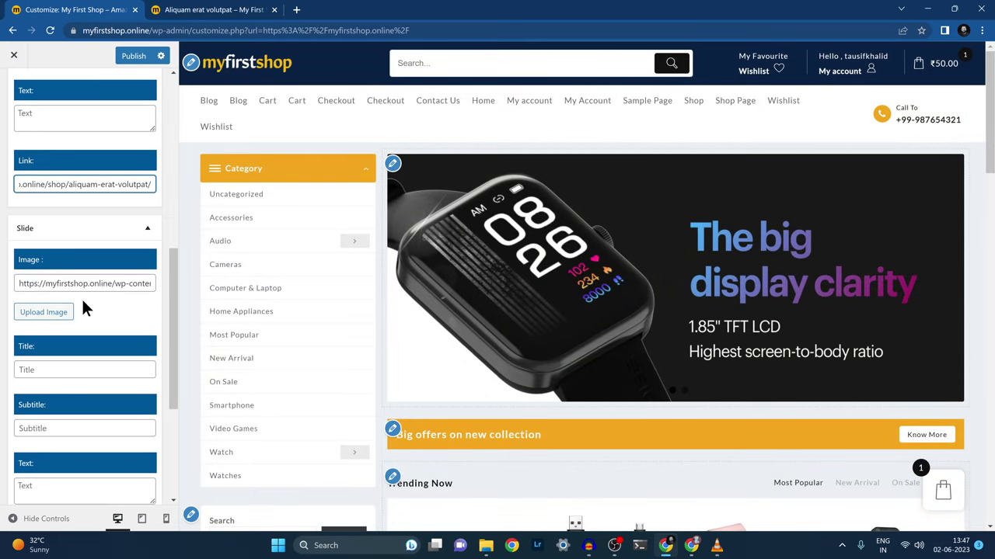
{"action": "scroll", "coordinate": [86, 309], "scroll_direction": "down", "scroll_amount": 3}
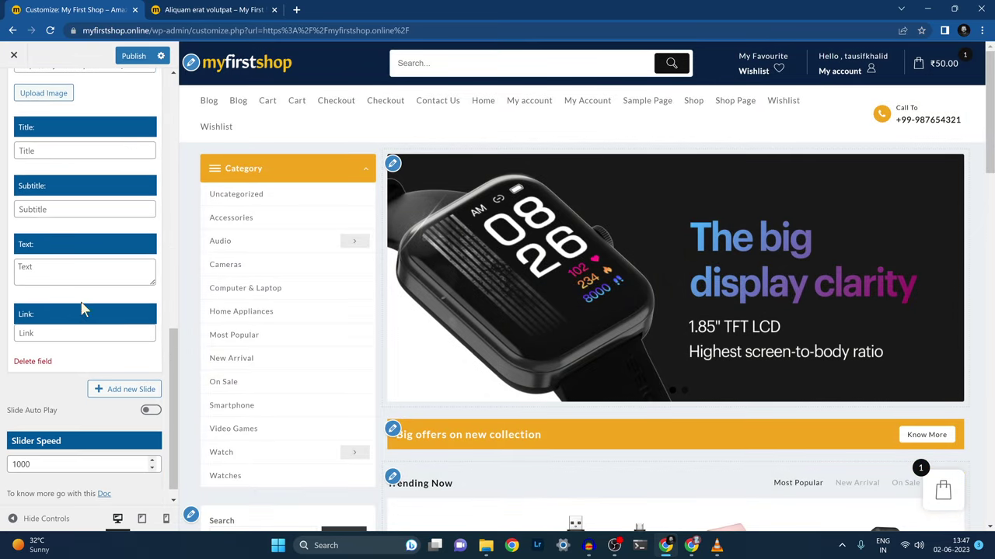
- Add a new slide using the 'Get Up to 20% off' banner image ab-banner-right-464.png
{"action": "left_click", "coordinate": [121, 374]}
{"action": "scroll", "coordinate": [100, 384], "scroll_direction": "down", "scroll_amount": 2}
{"action": "left_click", "coordinate": [67, 345]}
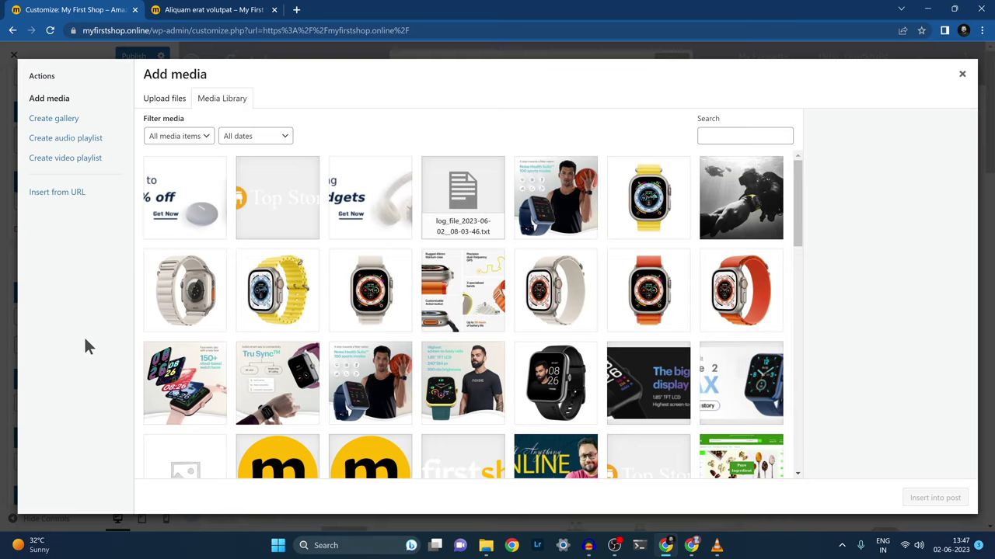
{"action": "scroll", "coordinate": [649, 365], "scroll_direction": "down", "scroll_amount": 2}
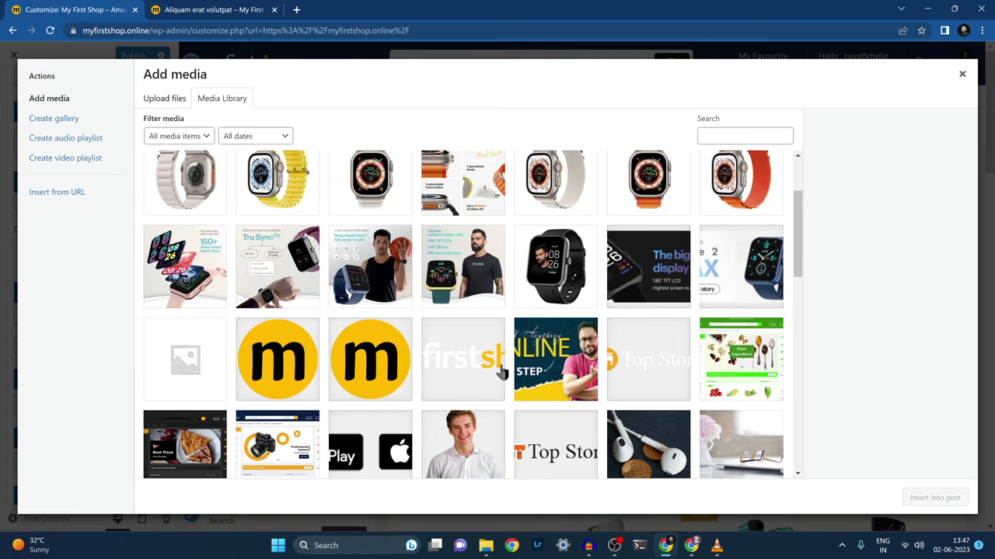
{"action": "scroll", "coordinate": [505, 355], "scroll_direction": "up", "scroll_amount": 2}
{"action": "left_click", "coordinate": [452, 310]}
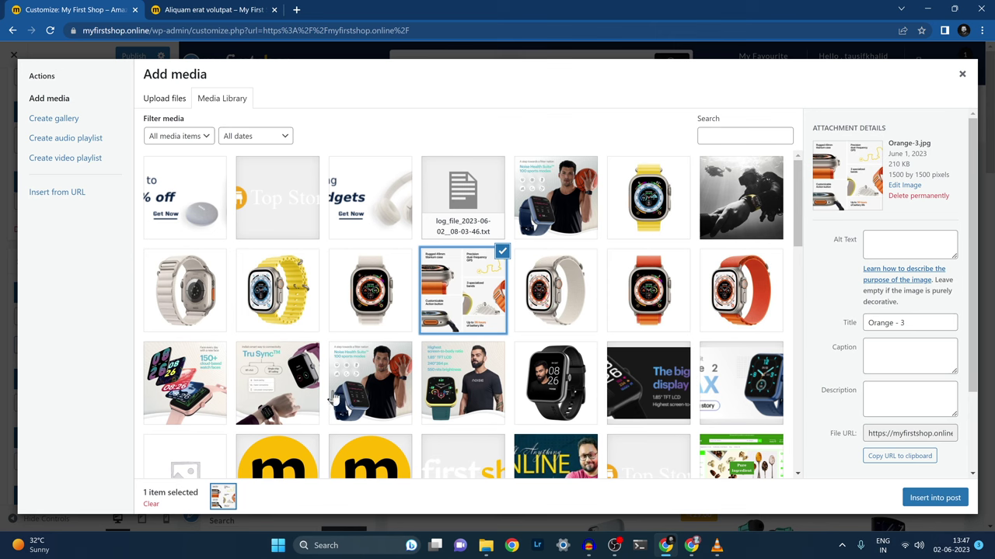
{"action": "left_click", "coordinate": [292, 393]}
{"action": "left_click", "coordinate": [396, 391]}
{"action": "left_click", "coordinate": [481, 393]}
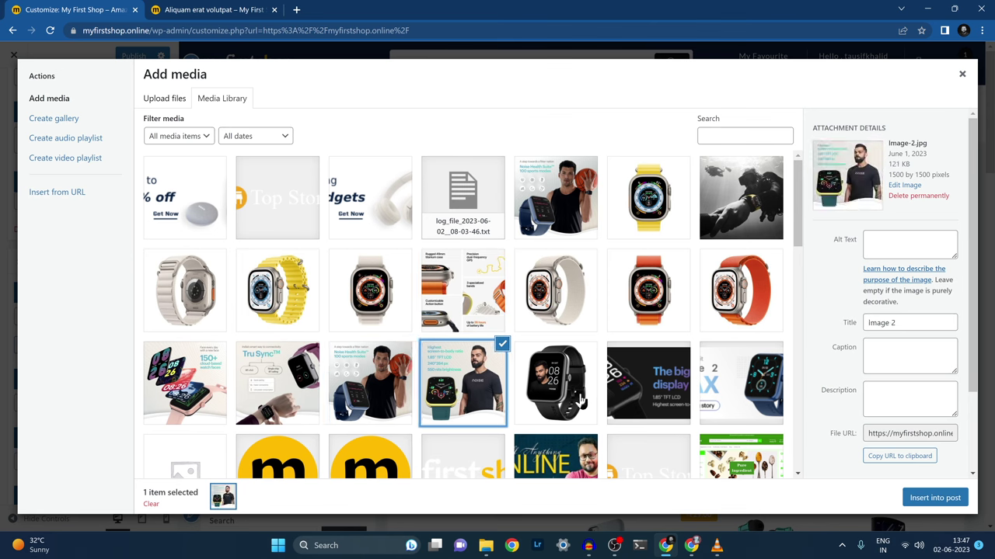
{"action": "left_click", "coordinate": [658, 400]}
{"action": "left_click", "coordinate": [719, 398]}
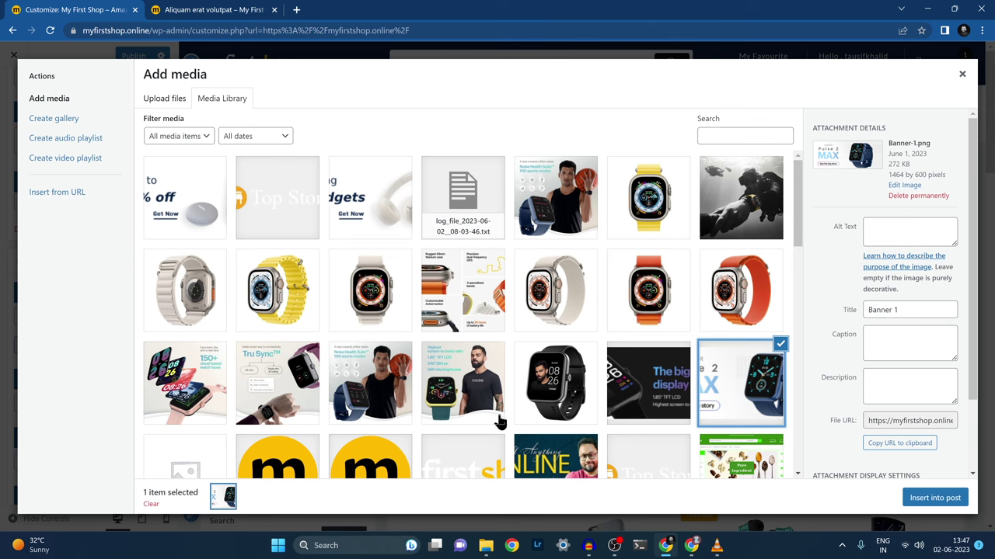
{"action": "left_click", "coordinate": [178, 404]}
{"action": "left_click", "coordinate": [204, 219]}
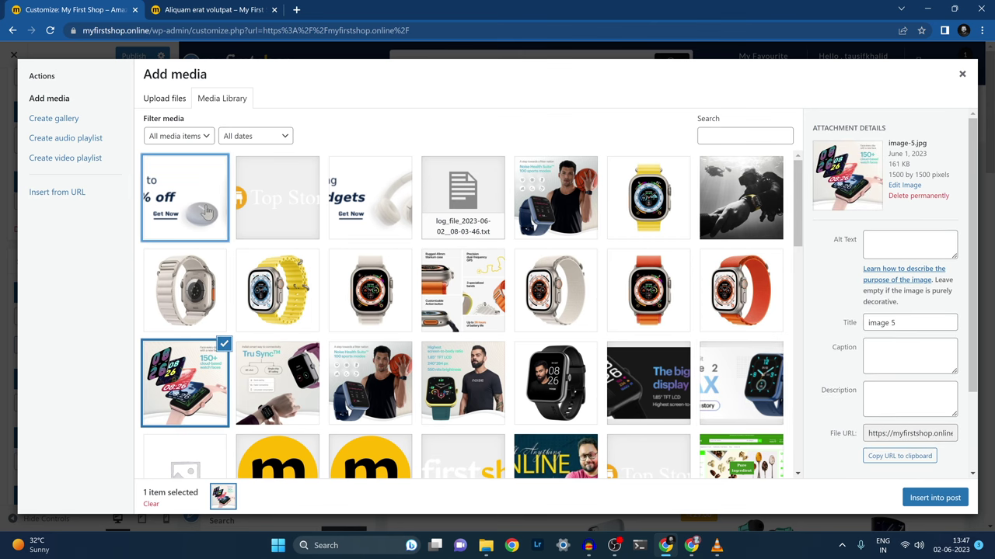
{"action": "left_click", "coordinate": [238, 215]}
{"action": "left_click", "coordinate": [186, 216]}
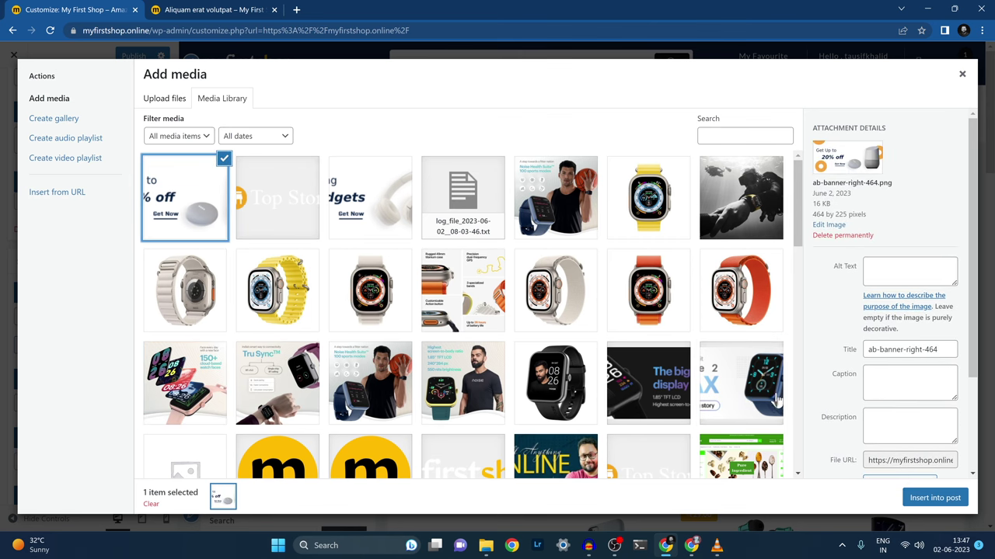
{"action": "left_click", "coordinate": [935, 498]}
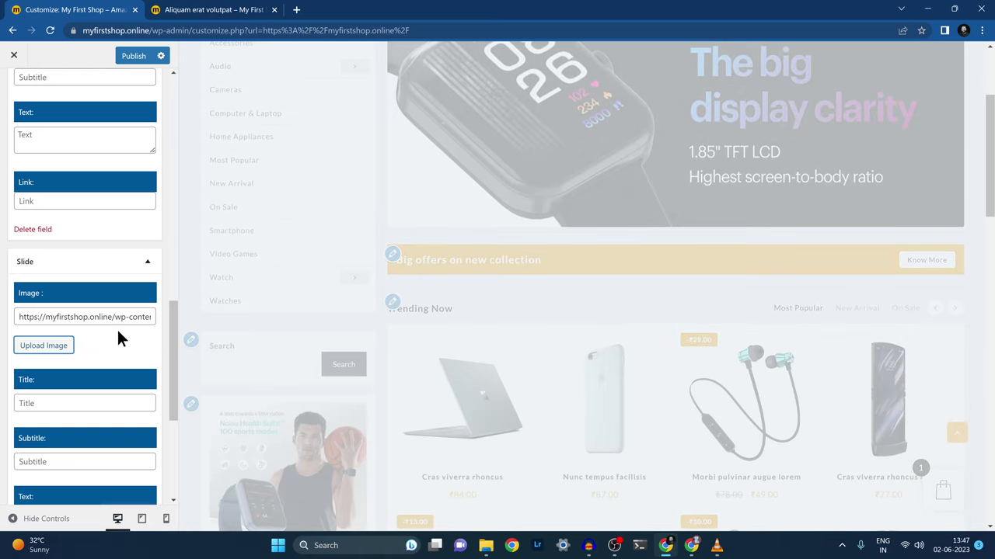
- Publish the slider changes and cycle through the home page slides on the live site
{"action": "left_click", "coordinate": [133, 56]}
{"action": "left_click", "coordinate": [196, 14]}
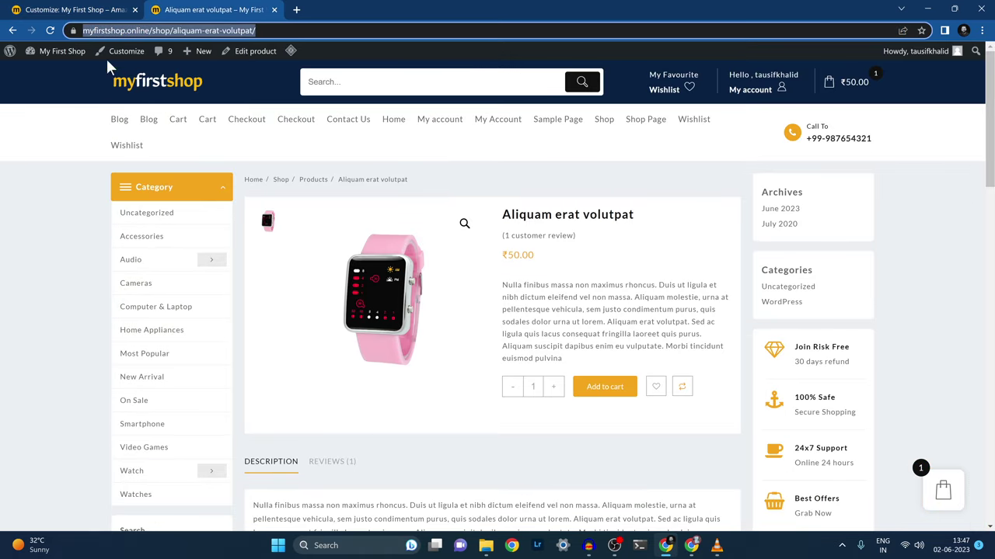
{"action": "left_click", "coordinate": [150, 86]}
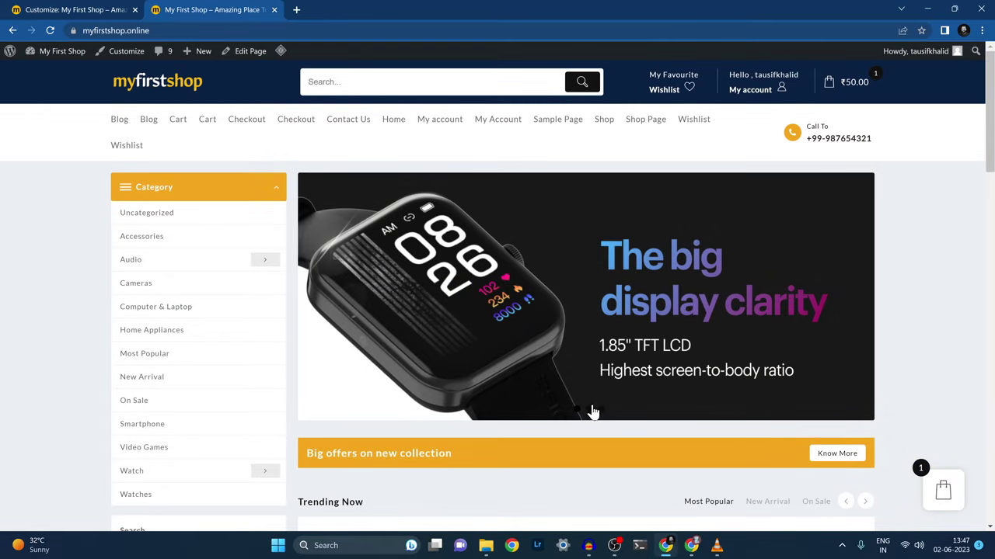
{"action": "left_click", "coordinate": [588, 409]}
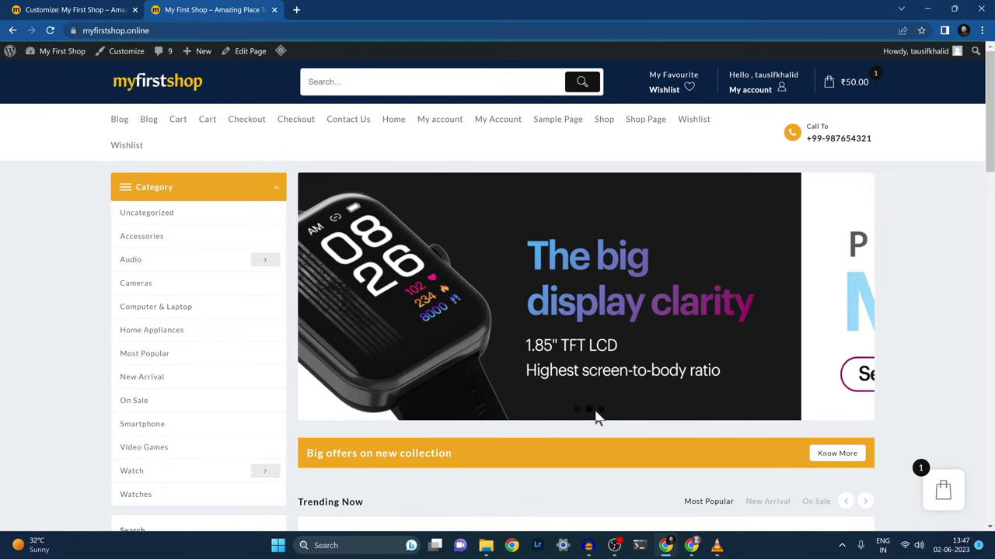
{"action": "left_click", "coordinate": [600, 409]}
- Check the Top Slider speed value and return to the Frontpage Sections list
{"action": "left_click", "coordinate": [74, 9]}
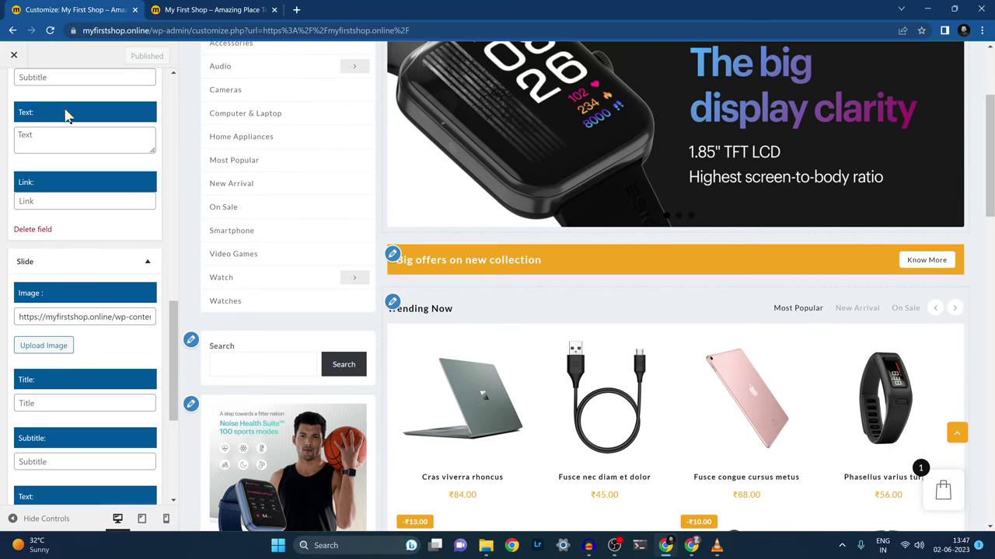
{"action": "scroll", "coordinate": [100, 304], "scroll_direction": "down", "scroll_amount": 3}
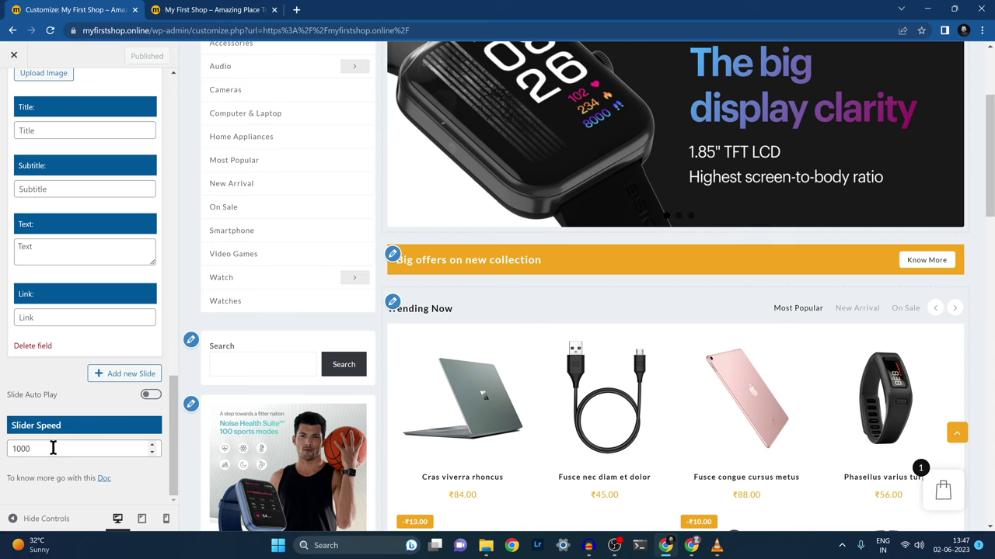
{"action": "left_click", "coordinate": [77, 456]}
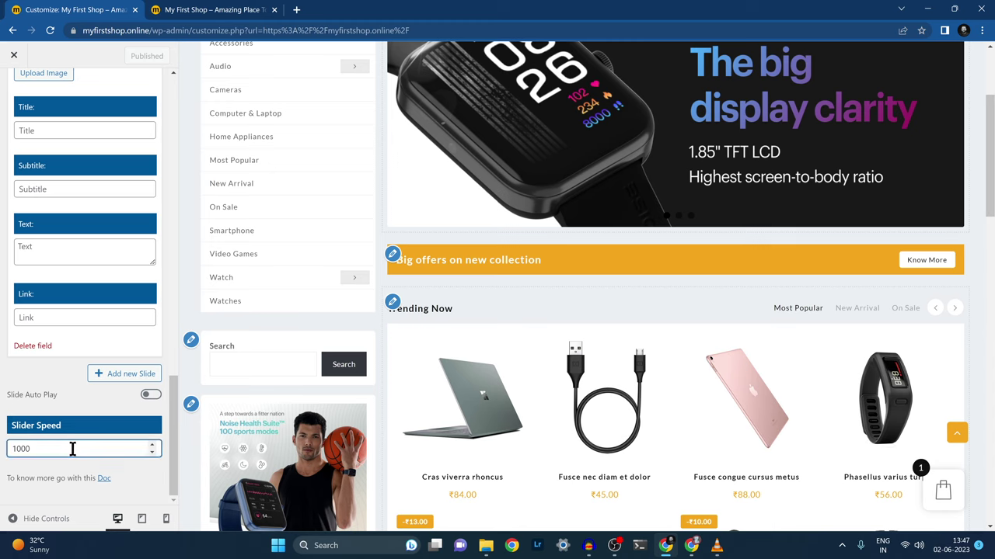
{"action": "scroll", "coordinate": [40, 399], "scroll_direction": "up", "scroll_amount": 15}
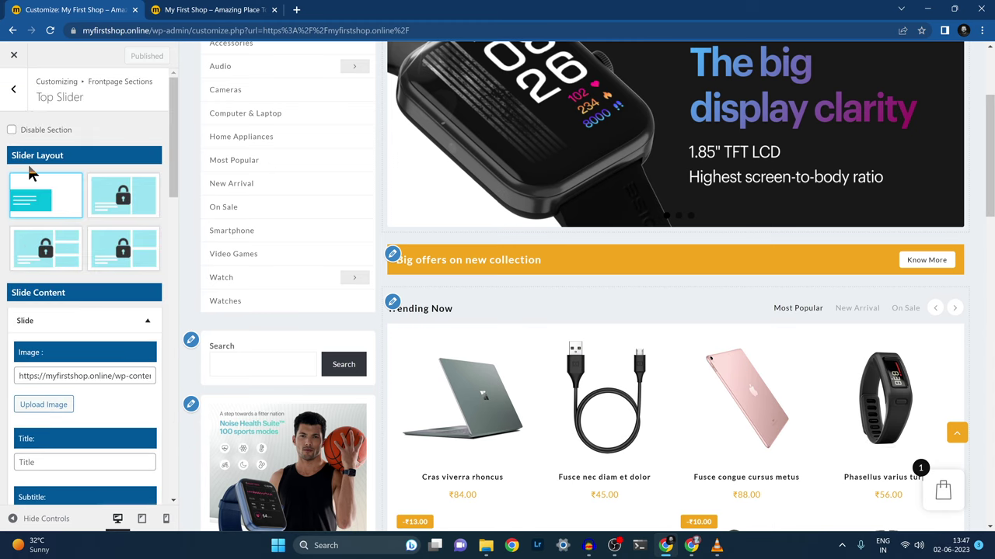
{"action": "left_click", "coordinate": [14, 90]}
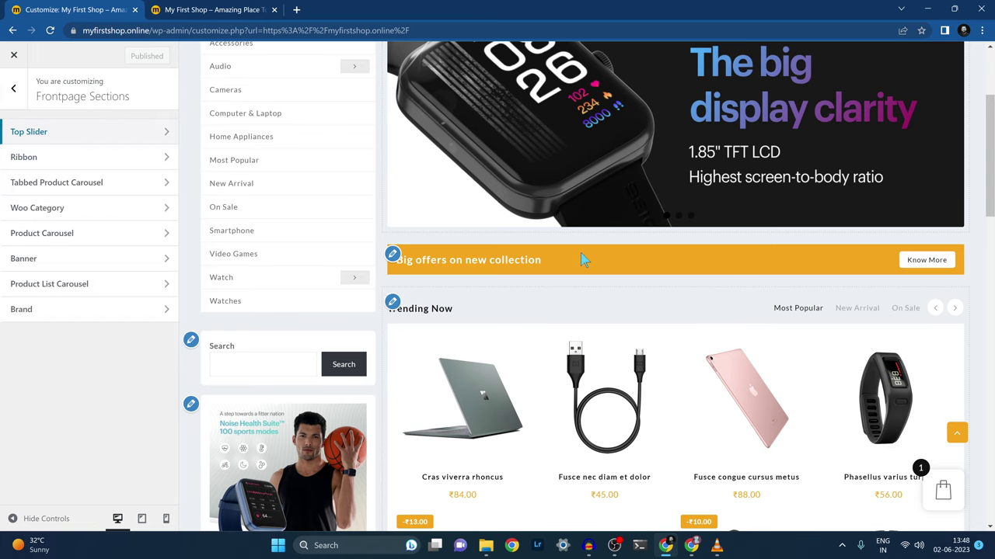
- Review the first brand entry's link in the Brand section
{"action": "scroll", "coordinate": [601, 286], "scroll_direction": "down", "scroll_amount": 20}
{"action": "scroll", "coordinate": [604, 294], "scroll_direction": "up", "scroll_amount": 20}
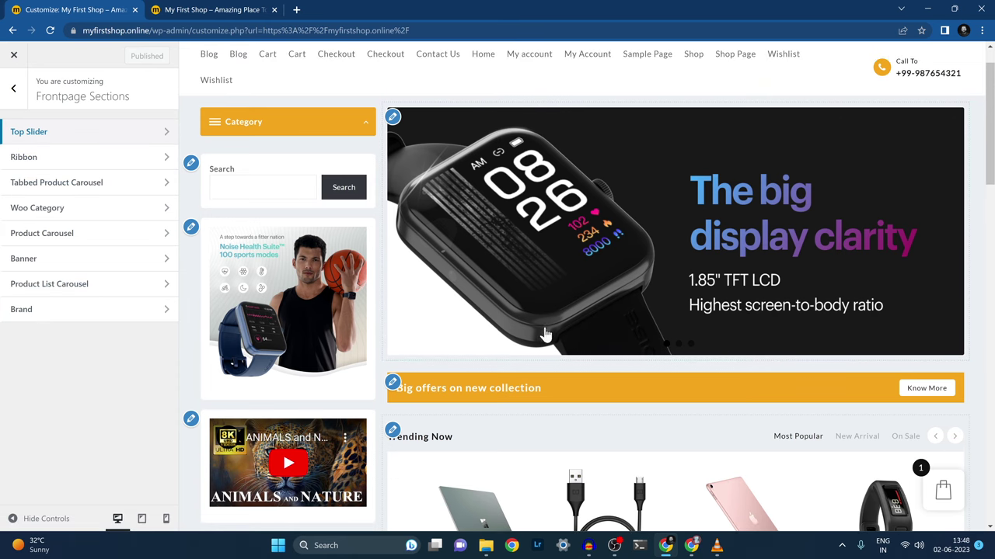
{"action": "scroll", "coordinate": [546, 334], "scroll_direction": "down", "scroll_amount": 20}
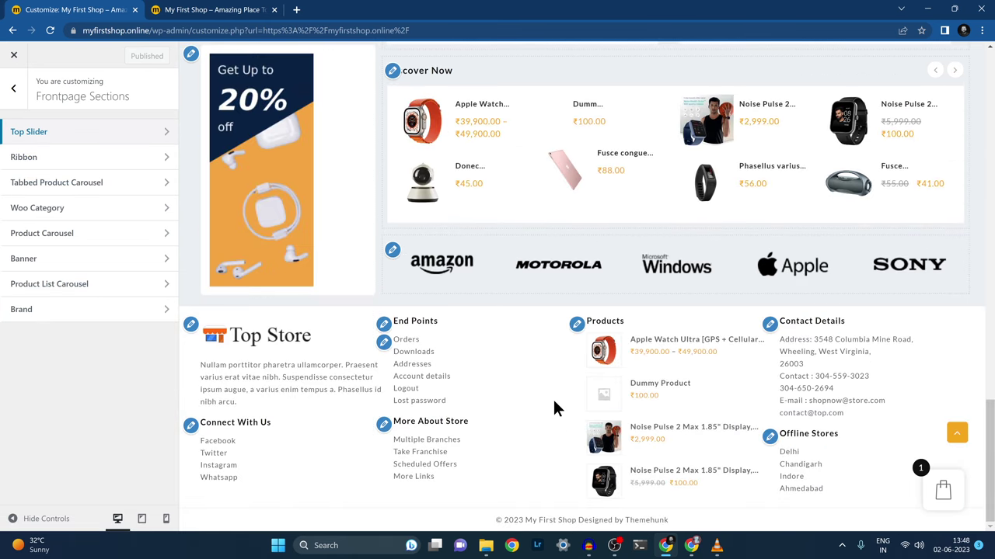
{"action": "left_click", "coordinate": [51, 310]}
{"action": "left_click", "coordinate": [52, 182]}
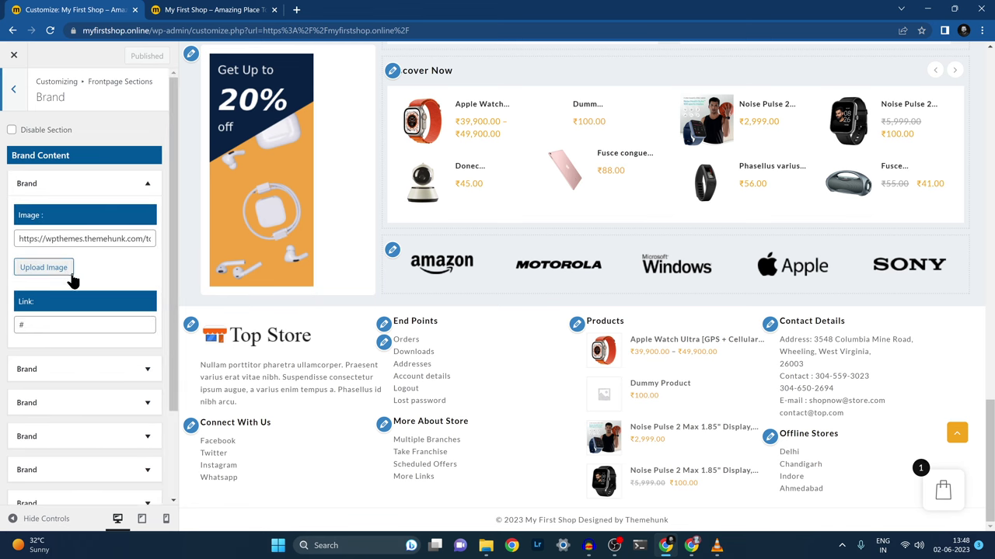
{"action": "double_click", "coordinate": [28, 325]}
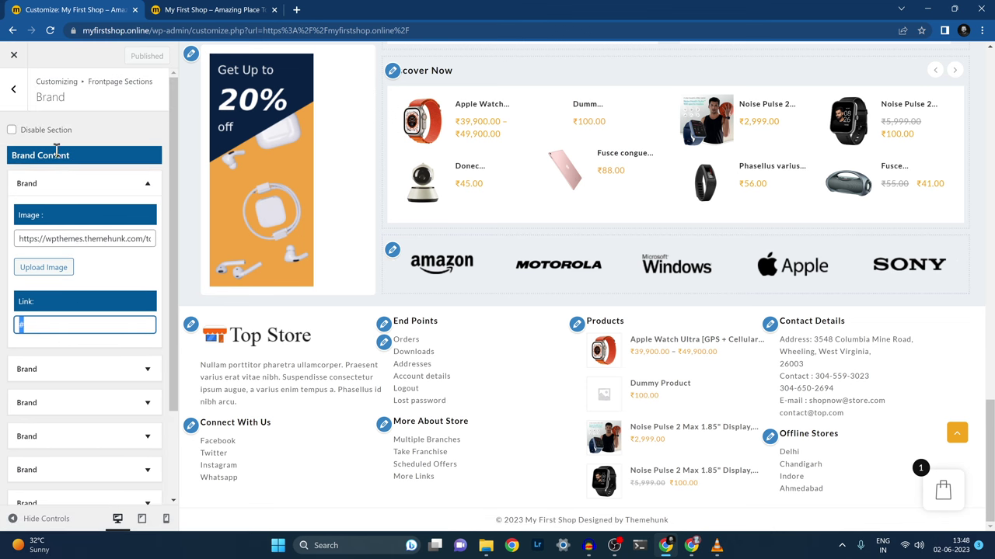
{"action": "left_click", "coordinate": [58, 183]}
{"action": "left_click", "coordinate": [13, 89]}
- Look over the Banner section, then go back to the main Customizer menu
{"action": "scroll", "coordinate": [665, 258], "scroll_direction": "up", "scroll_amount": 3}
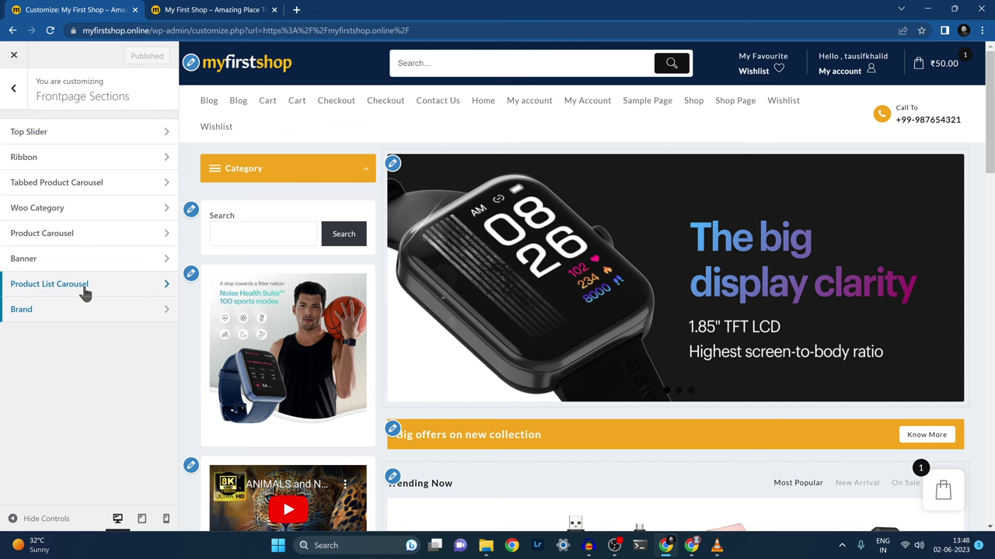
{"action": "left_click", "coordinate": [82, 259]}
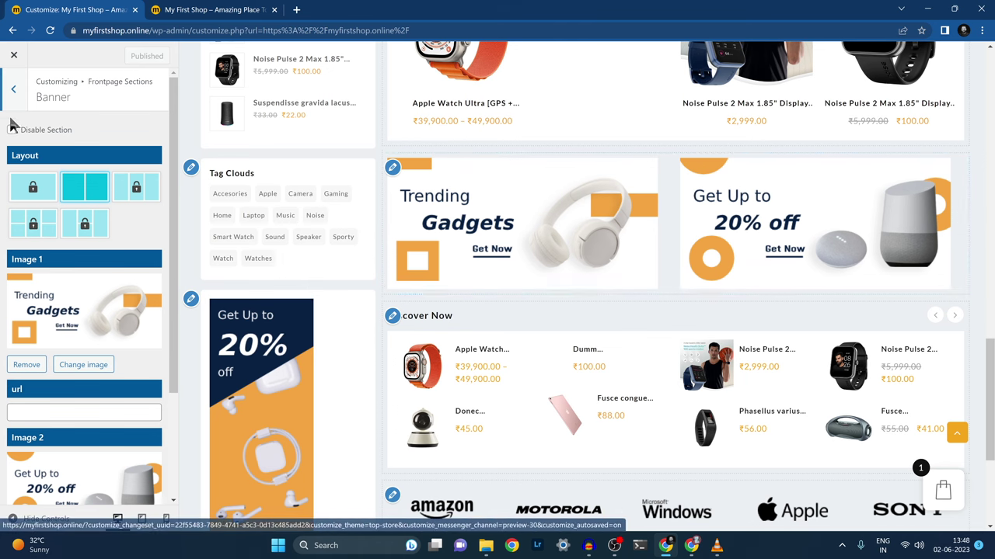
{"action": "left_click", "coordinate": [14, 87]}
{"action": "left_click", "coordinate": [14, 89]}
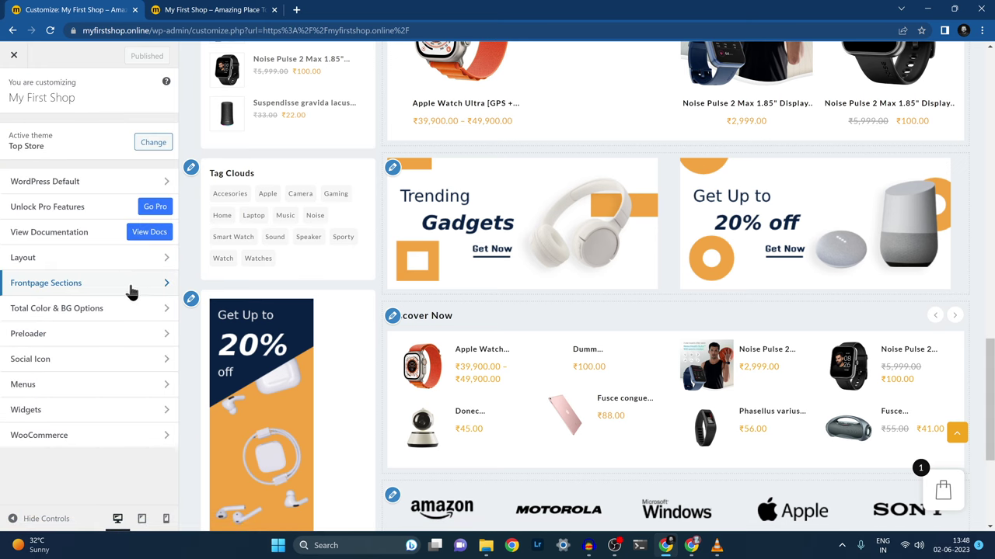
- Set the Global Colors Link Color to blue and publish it
{"action": "left_click", "coordinate": [92, 311]}
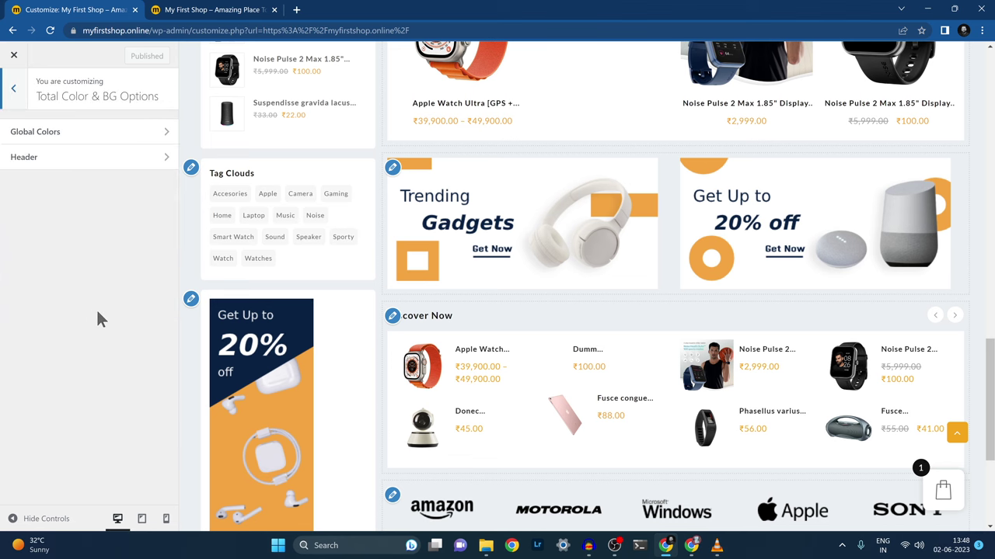
{"action": "left_click", "coordinate": [48, 135]}
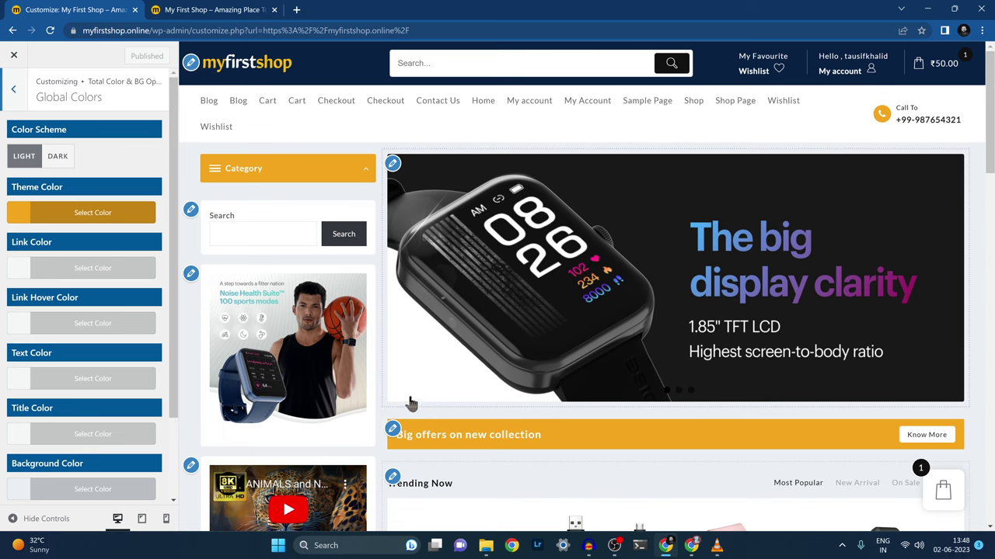
{"action": "left_click", "coordinate": [43, 268]}
{"action": "left_click", "coordinate": [99, 432]}
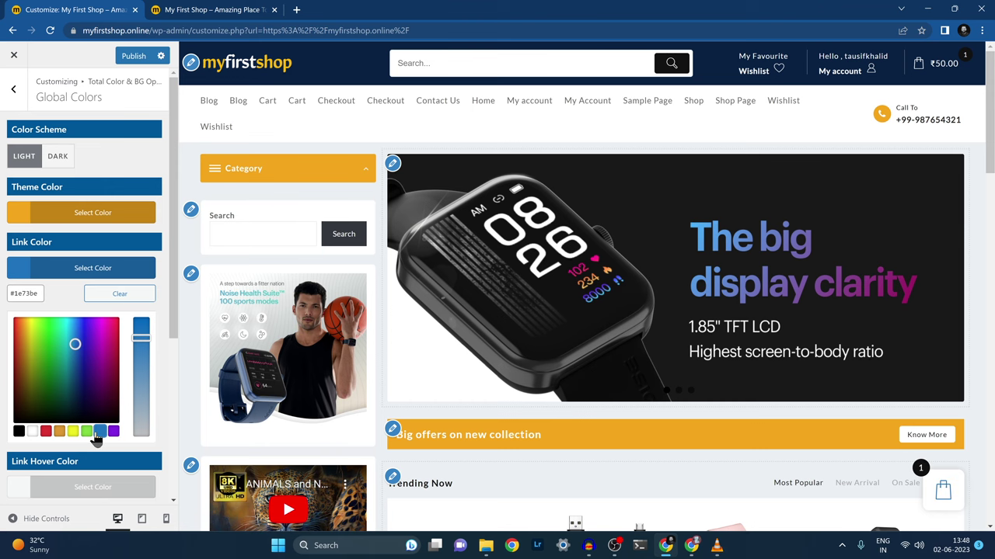
{"action": "left_click", "coordinate": [132, 58]}
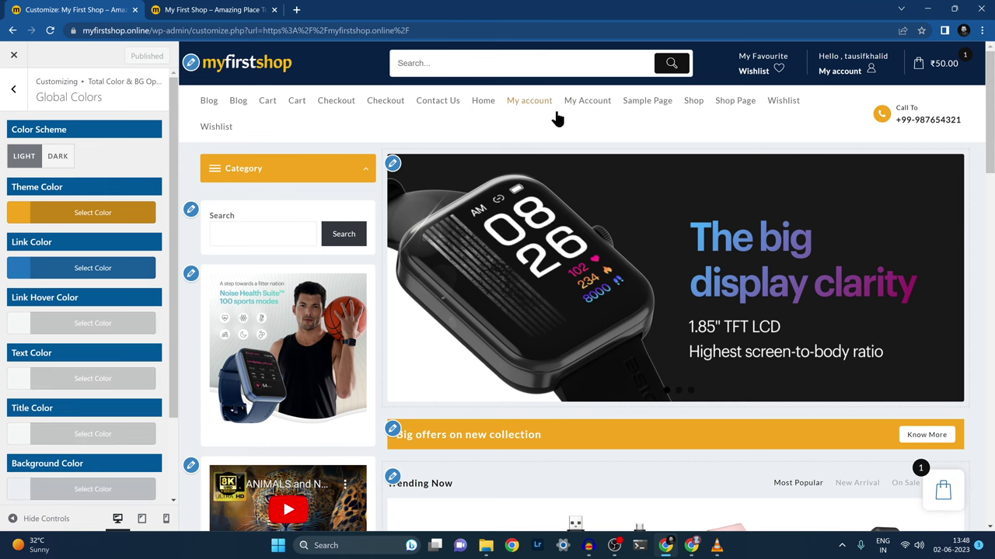
- Set the Link Hover Color to black and publish it
{"action": "scroll", "coordinate": [699, 187], "scroll_direction": "down", "scroll_amount": 2}
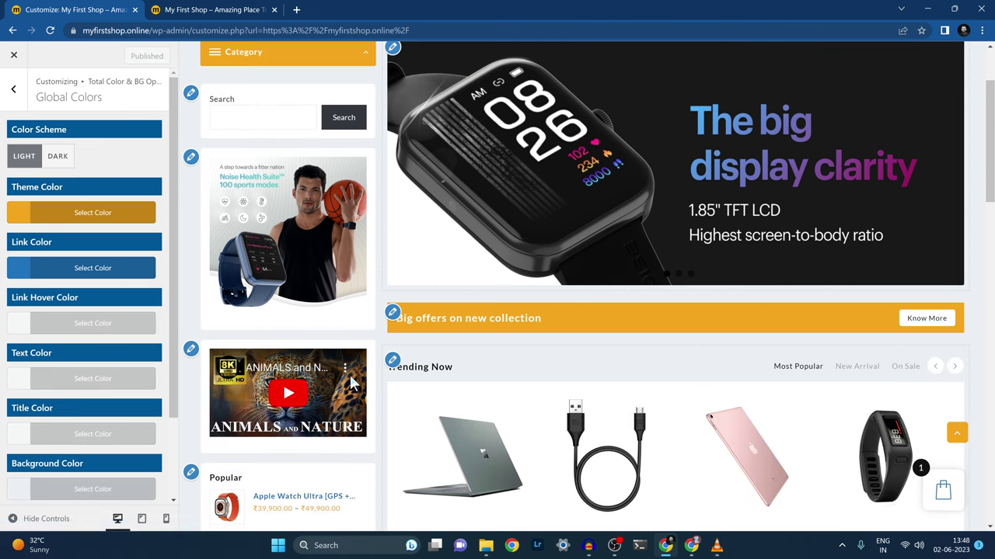
{"action": "scroll", "coordinate": [777, 148], "scroll_direction": "up", "scroll_amount": 2}
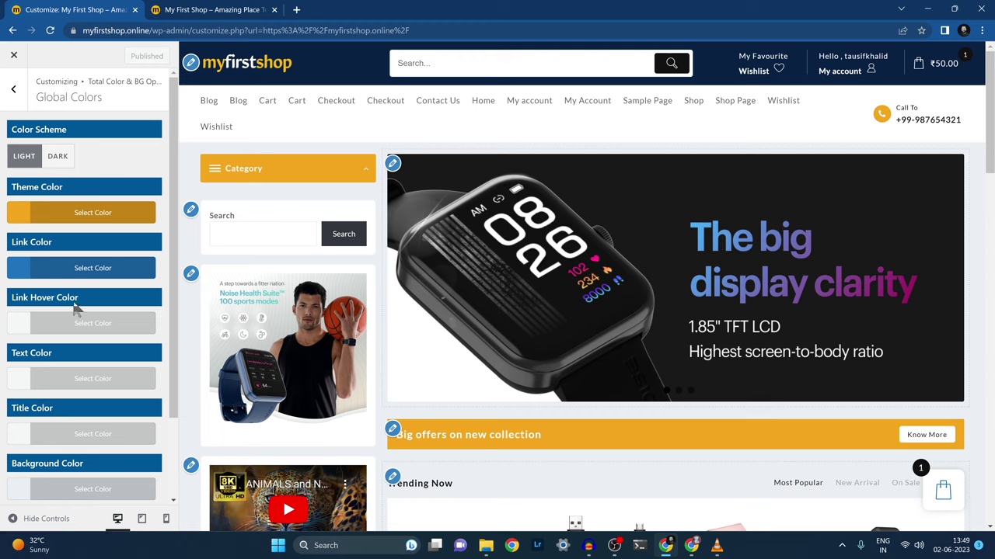
{"action": "left_click", "coordinate": [62, 326]}
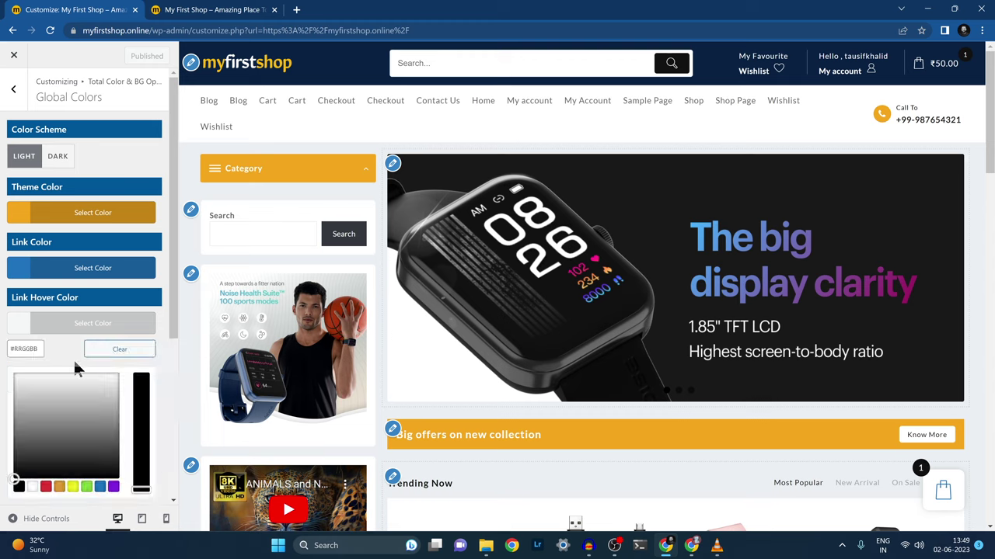
{"action": "left_click", "coordinate": [18, 486]}
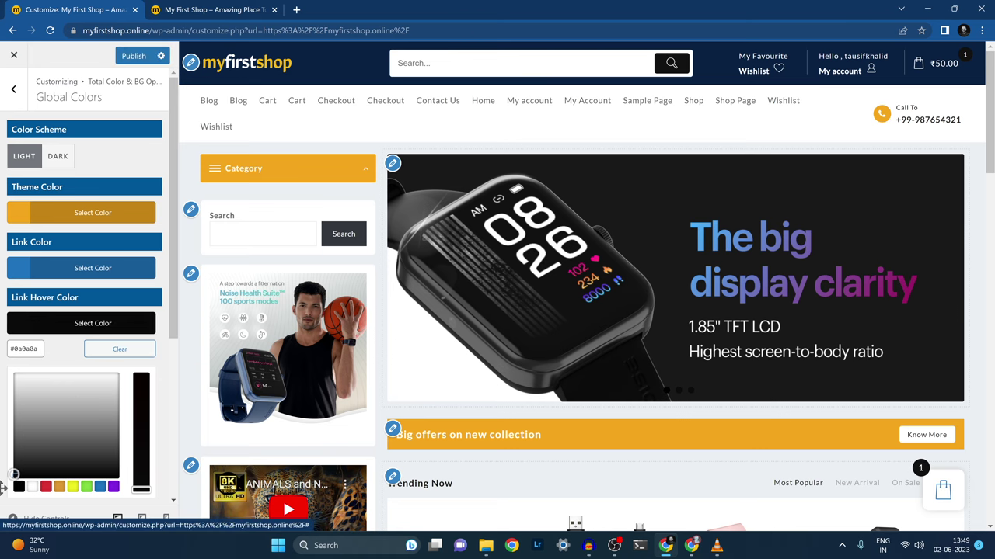
{"action": "left_click", "coordinate": [39, 323]}
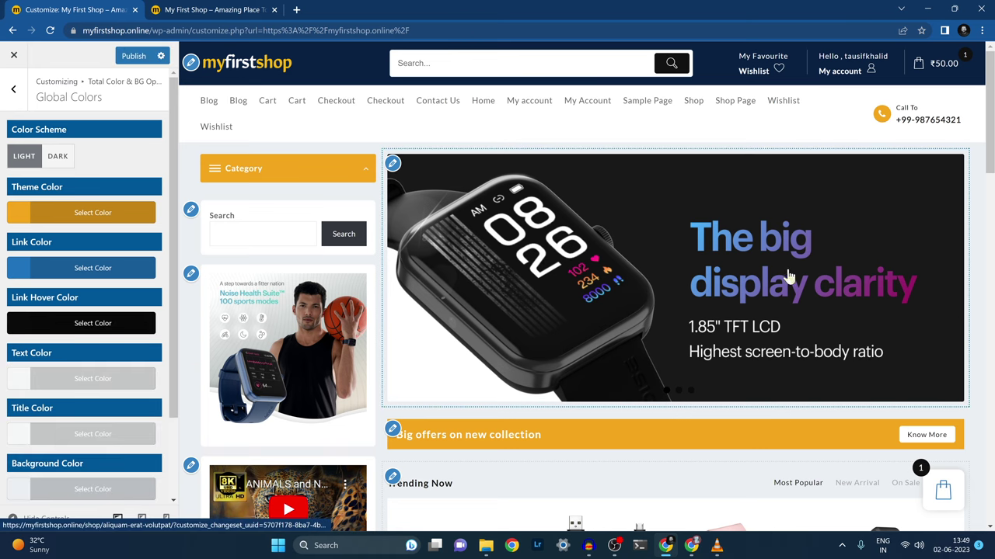
{"action": "scroll", "coordinate": [42, 351], "scroll_direction": "down", "scroll_amount": 2}
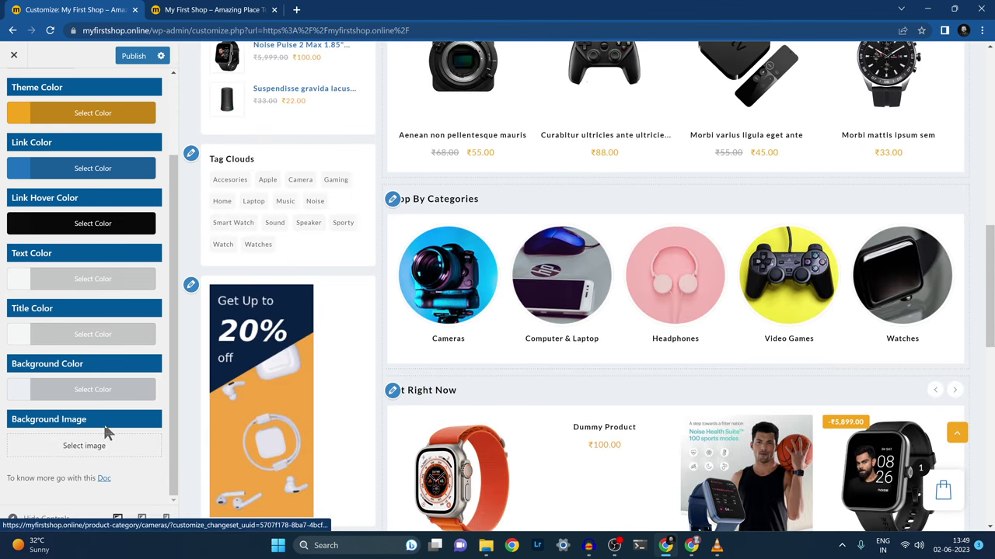
{"action": "scroll", "coordinate": [66, 452], "scroll_direction": "up", "scroll_amount": 3}
{"action": "left_click", "coordinate": [133, 55]}
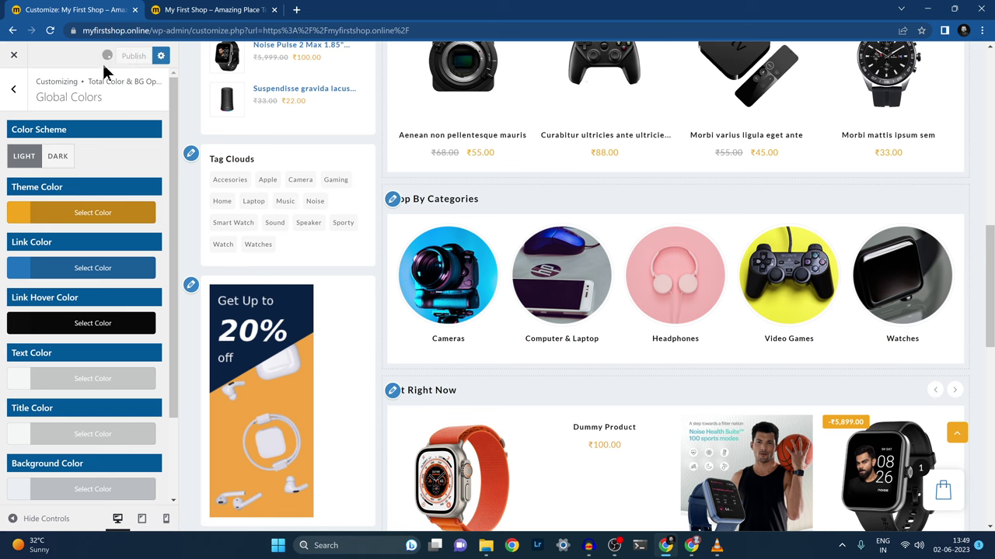
{"action": "left_click", "coordinate": [14, 87]}
{"action": "left_click", "coordinate": [95, 162]}
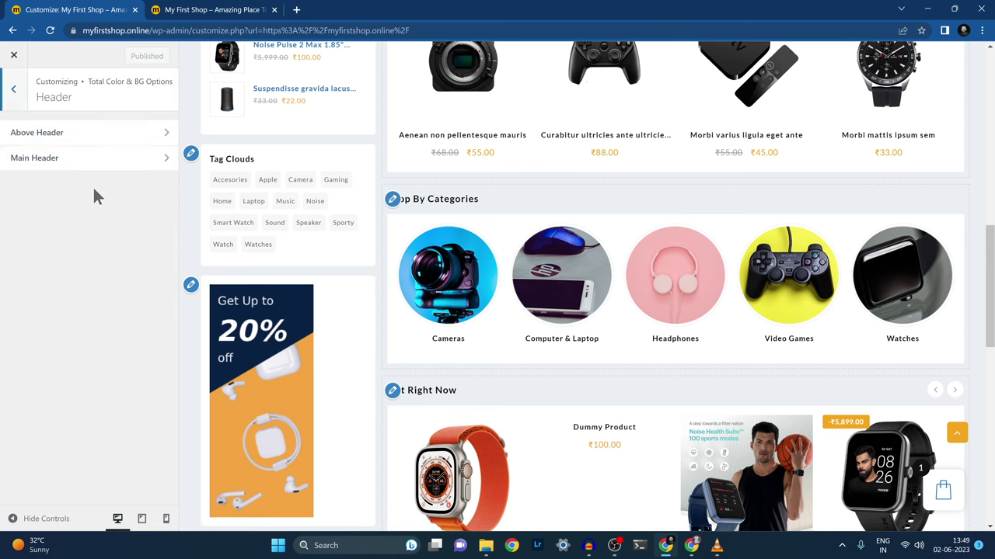
- Set the Main Header background colour to near-black #0a0000
{"action": "left_click", "coordinate": [104, 163]}
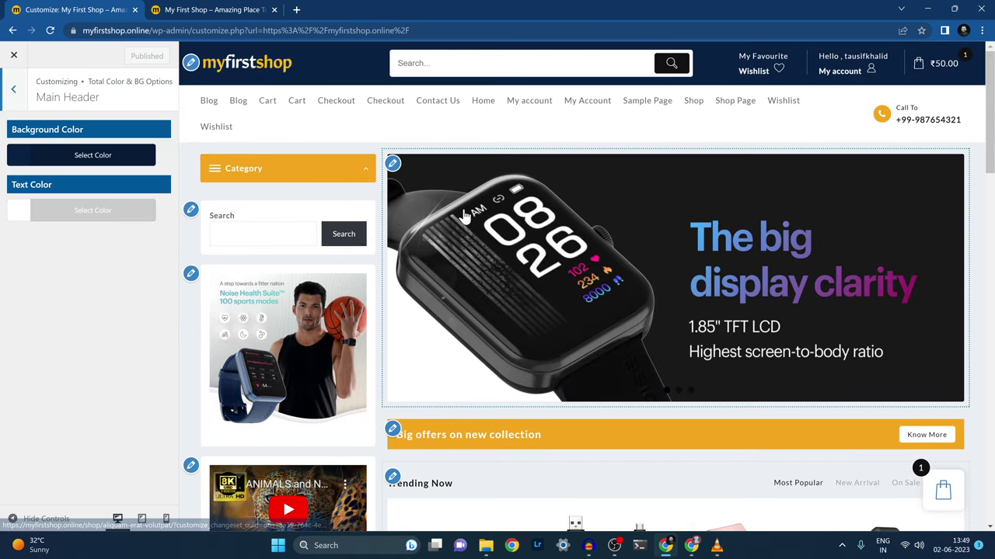
{"action": "left_click", "coordinate": [53, 155]}
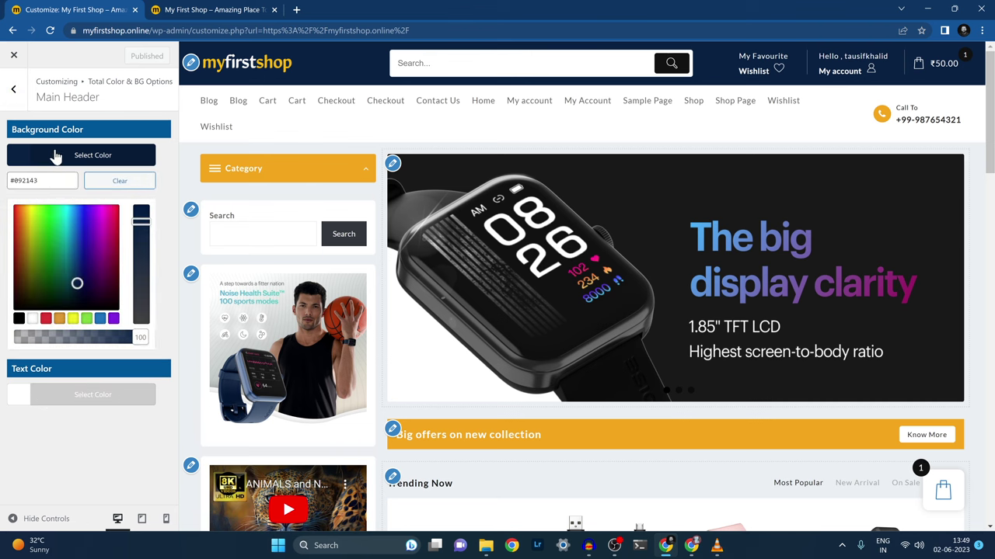
{"action": "left_click_drag", "start_coordinate": [44, 252], "coordinate": [13, 308]}
{"action": "left_click", "coordinate": [3, 369]}
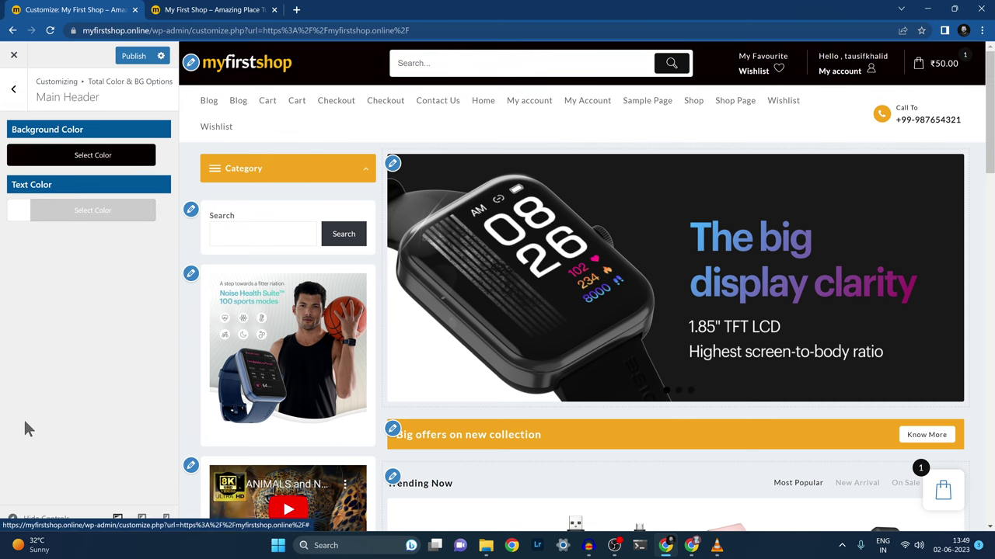
{"action": "left_click", "coordinate": [93, 157]}
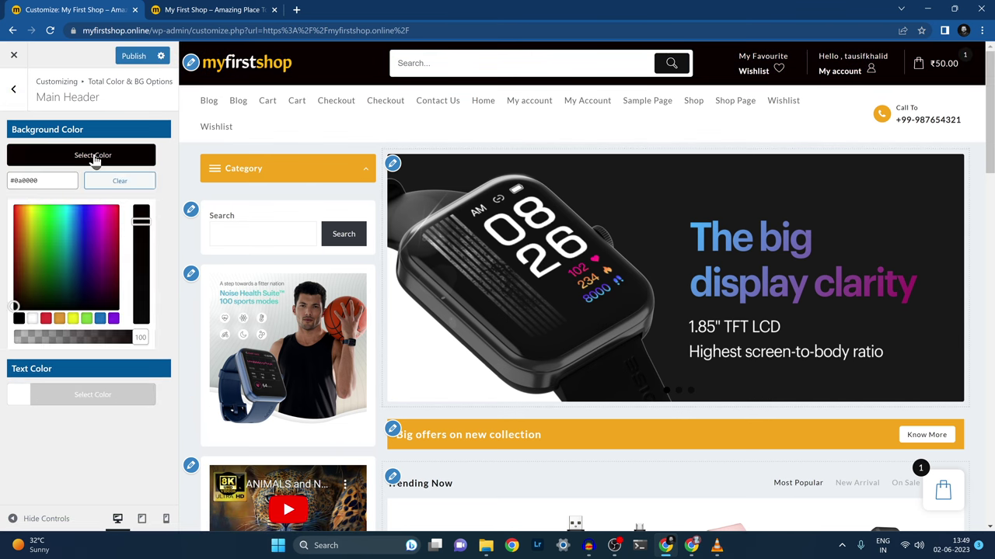
{"action": "left_click", "coordinate": [84, 447]}
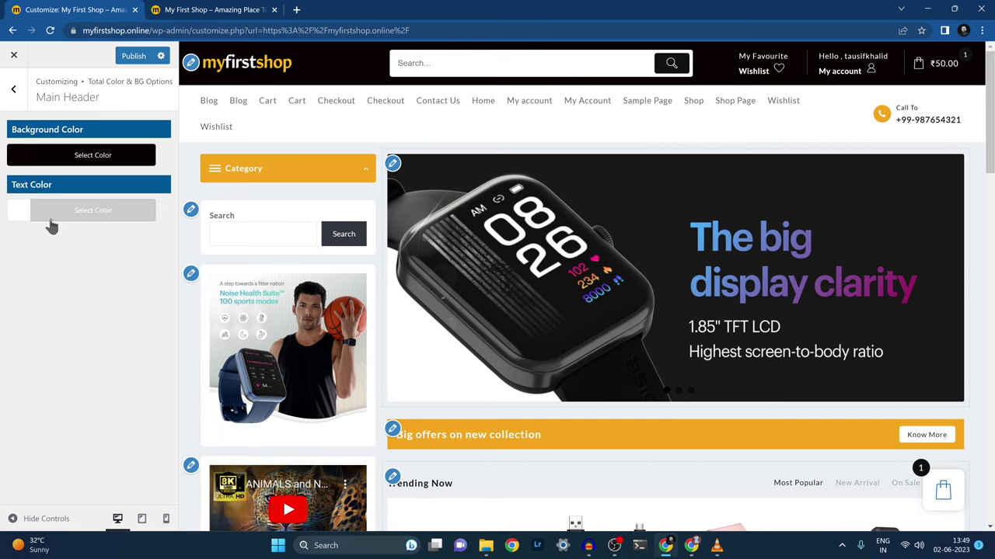
- Publish the header colour changes and return to the main Customizer sections list
{"action": "left_click", "coordinate": [14, 89]}
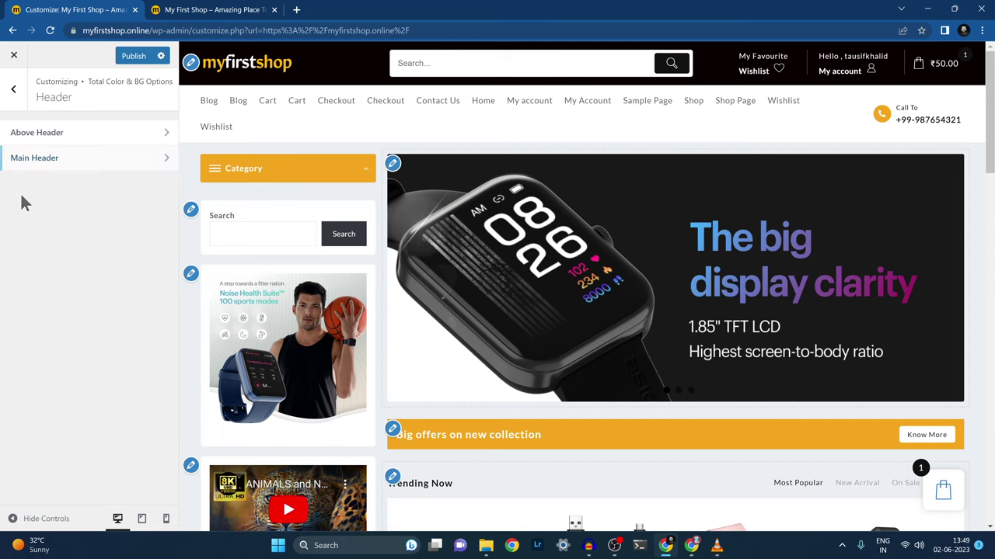
{"action": "left_click", "coordinate": [65, 135]}
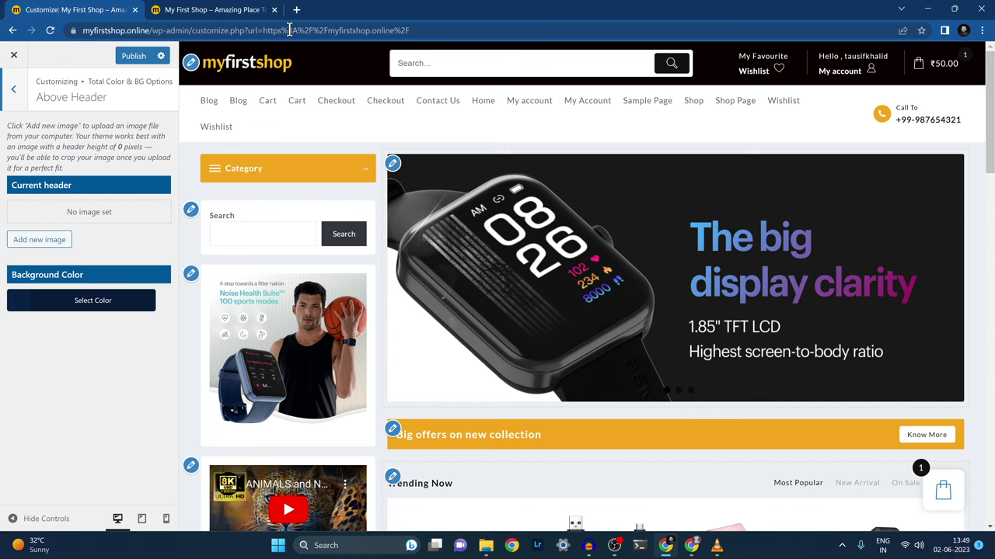
{"action": "left_click", "coordinate": [142, 61]}
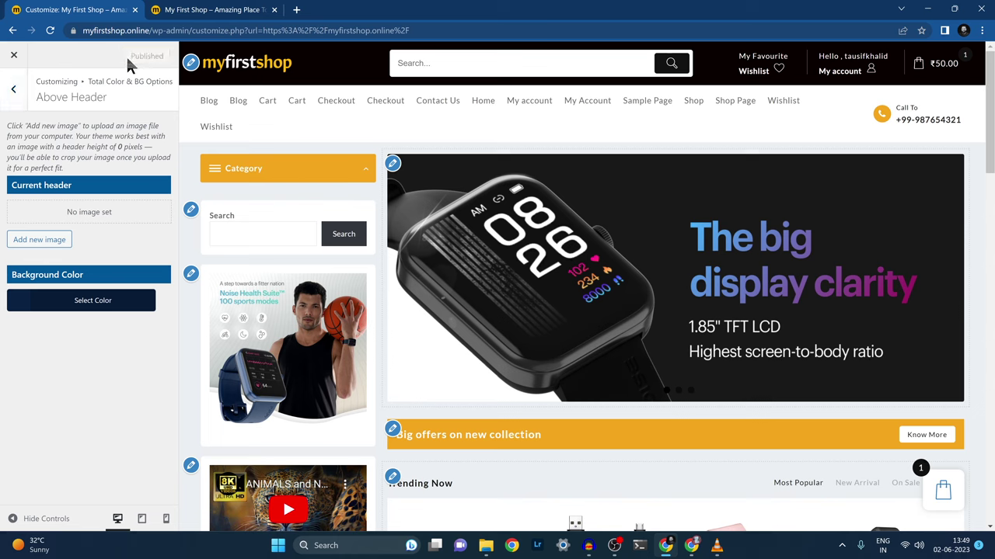
{"action": "left_click", "coordinate": [13, 89]}
{"action": "left_click", "coordinate": [8, 100]}
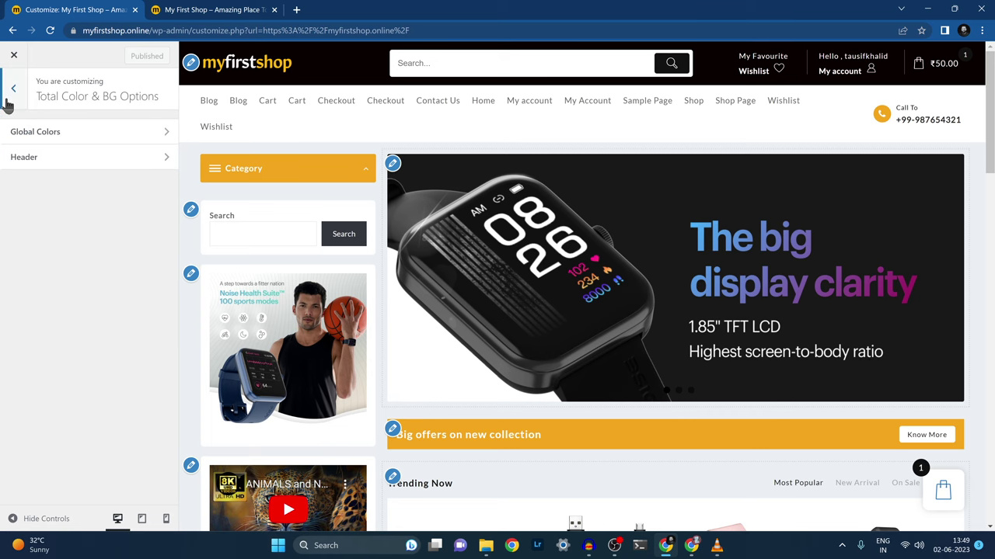
{"action": "left_click", "coordinate": [12, 90]}
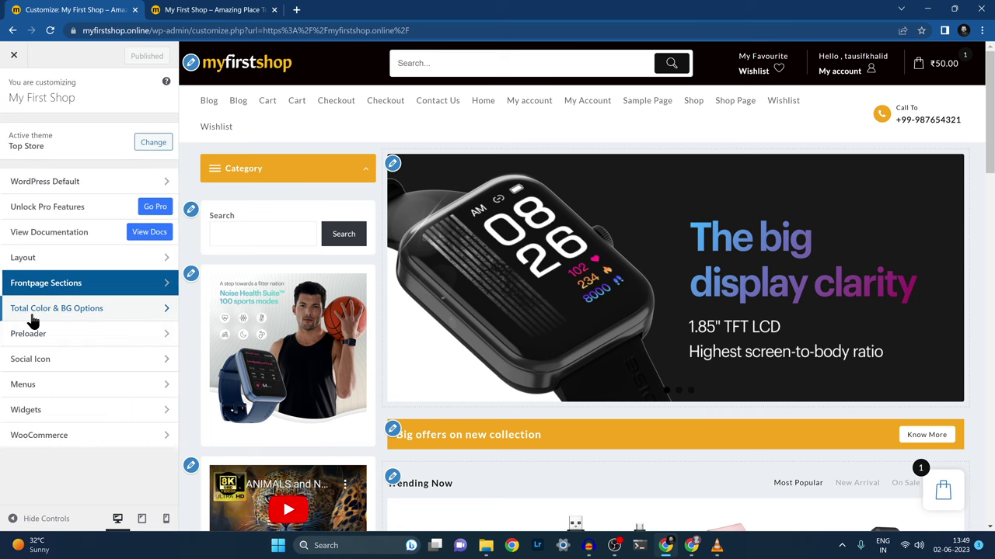
- Reload the live site several times to watch the current preloader
{"action": "left_click", "coordinate": [86, 339]}
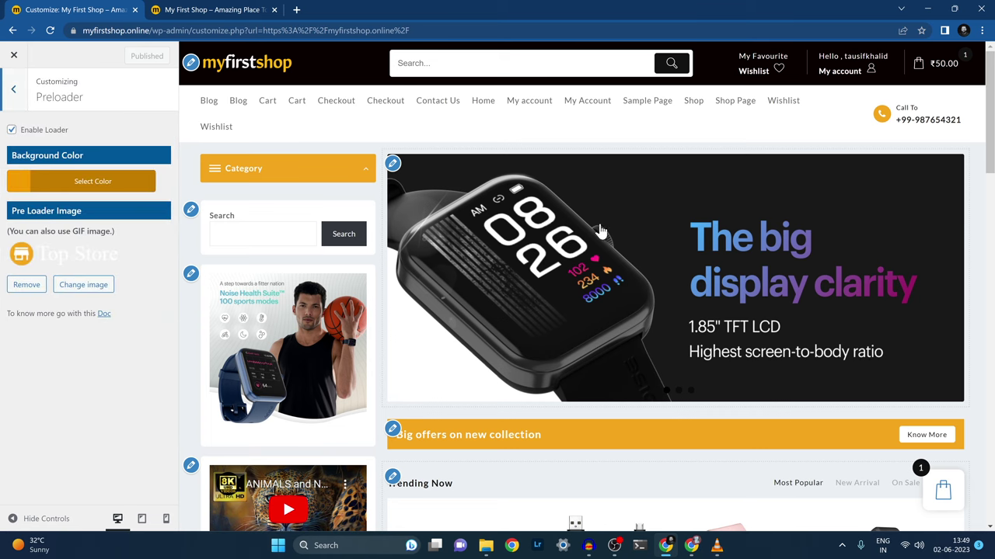
{"action": "left_click", "coordinate": [191, 8]}
{"action": "left_click", "coordinate": [144, 87]}
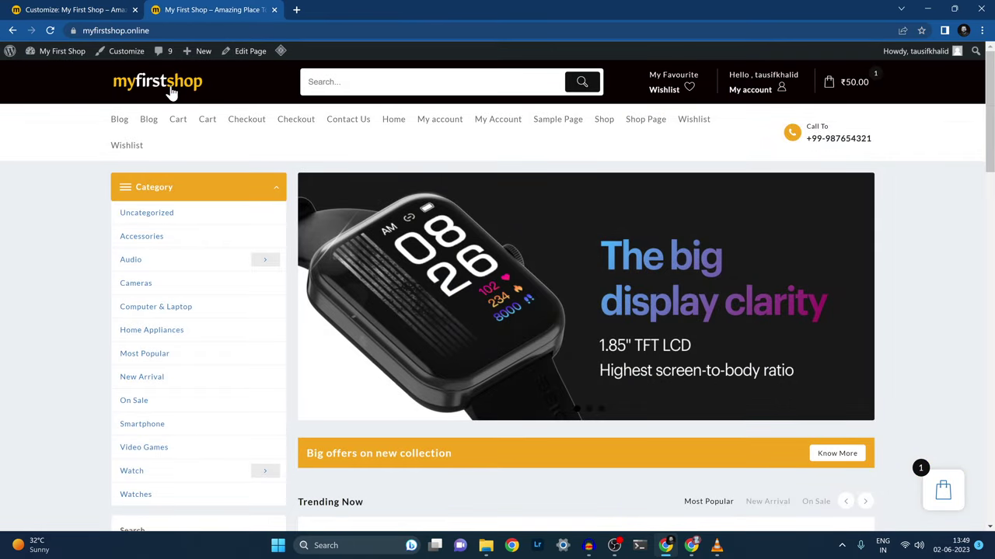
{"action": "left_click", "coordinate": [171, 92]}
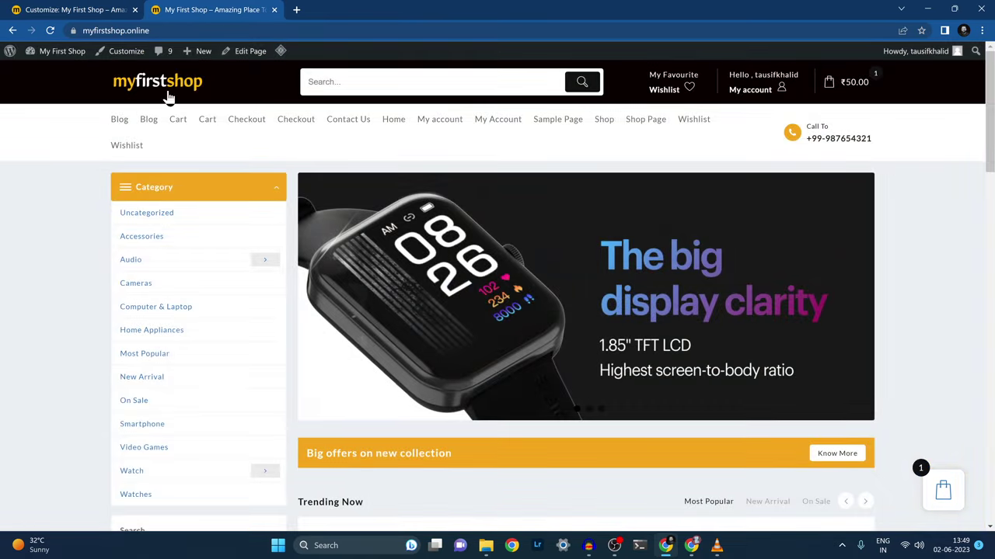
{"action": "left_click", "coordinate": [167, 94]}
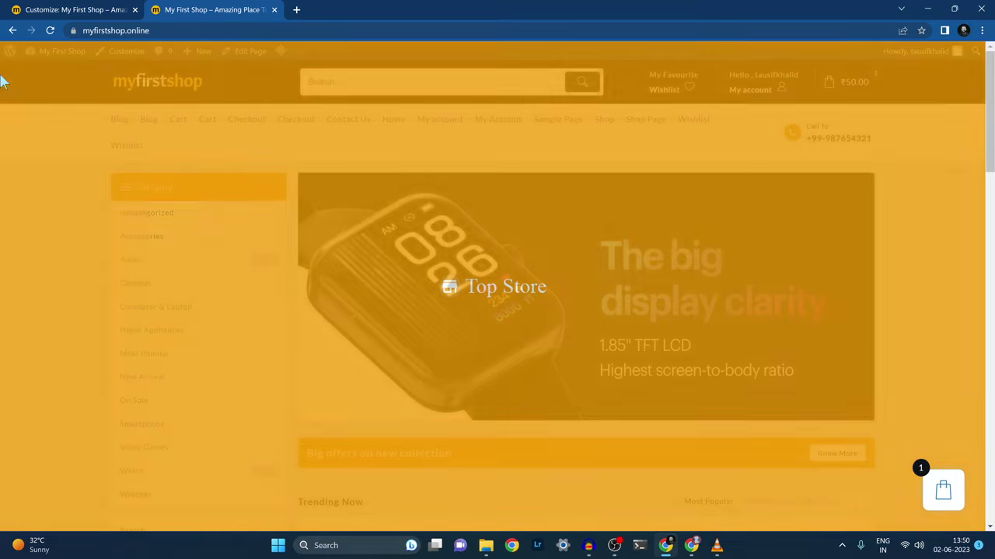
{"action": "left_click", "coordinate": [26, 8]}
- Make the yellow 'm' logo the preloader image, publish, and reload the live site
{"action": "left_click", "coordinate": [84, 285]}
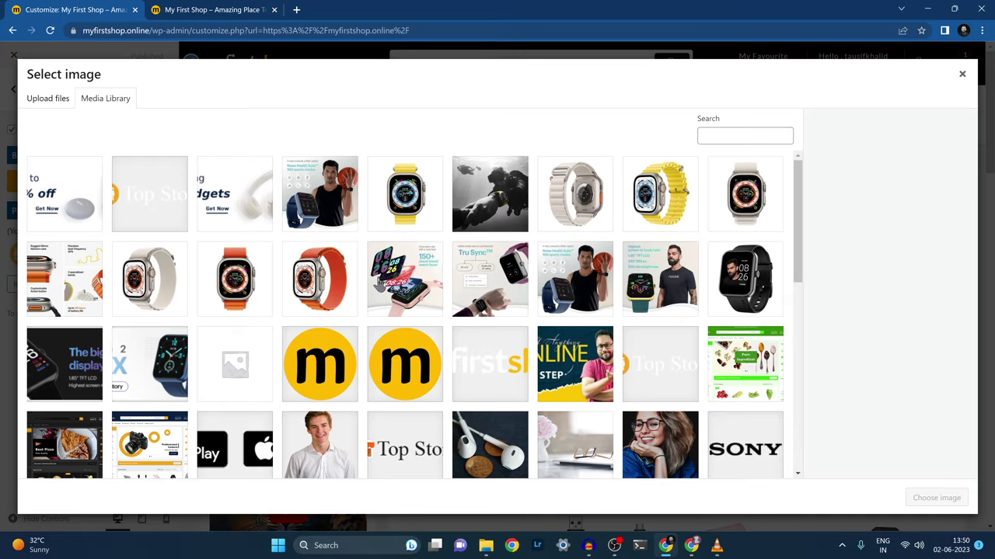
{"action": "left_click", "coordinate": [349, 377]}
{"action": "left_click", "coordinate": [938, 501]}
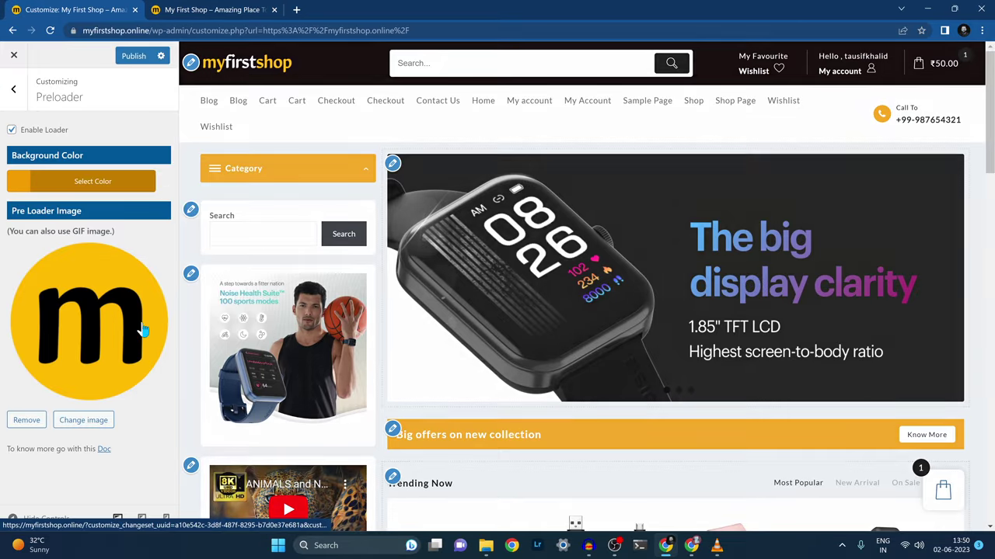
{"action": "left_click", "coordinate": [133, 56]}
{"action": "left_click", "coordinate": [210, 9]}
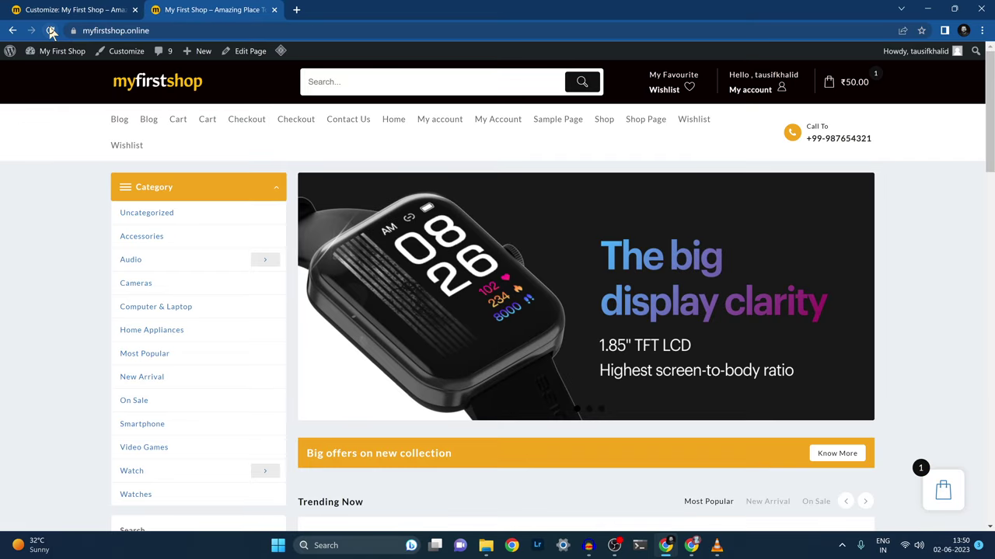
{"action": "left_click", "coordinate": [51, 31]}
{"action": "left_click", "coordinate": [74, 9]}
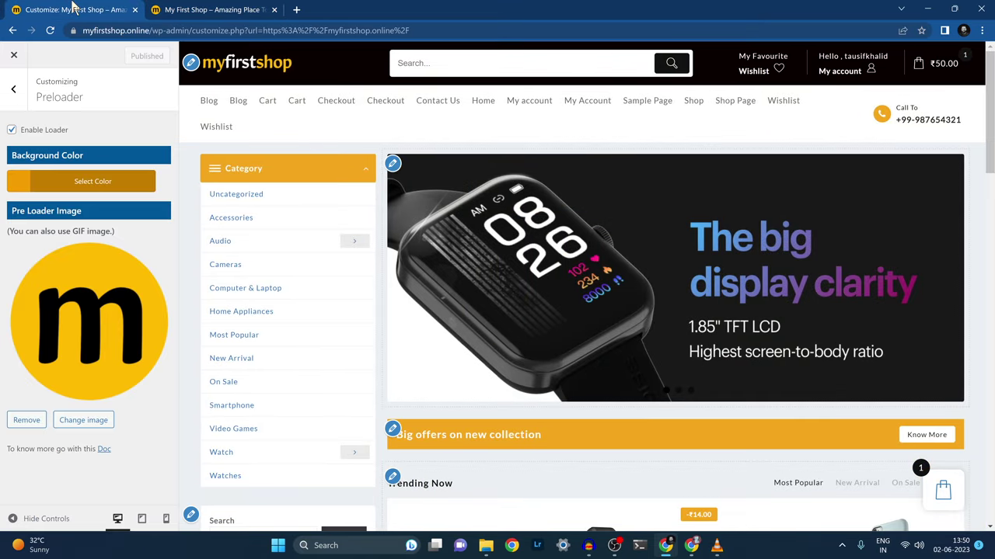
- Turn off the preloader, publish, and scroll through the live storefront homepage
{"action": "left_click", "coordinate": [12, 130]}
{"action": "left_click", "coordinate": [134, 56]}
{"action": "left_click", "coordinate": [229, 9]}
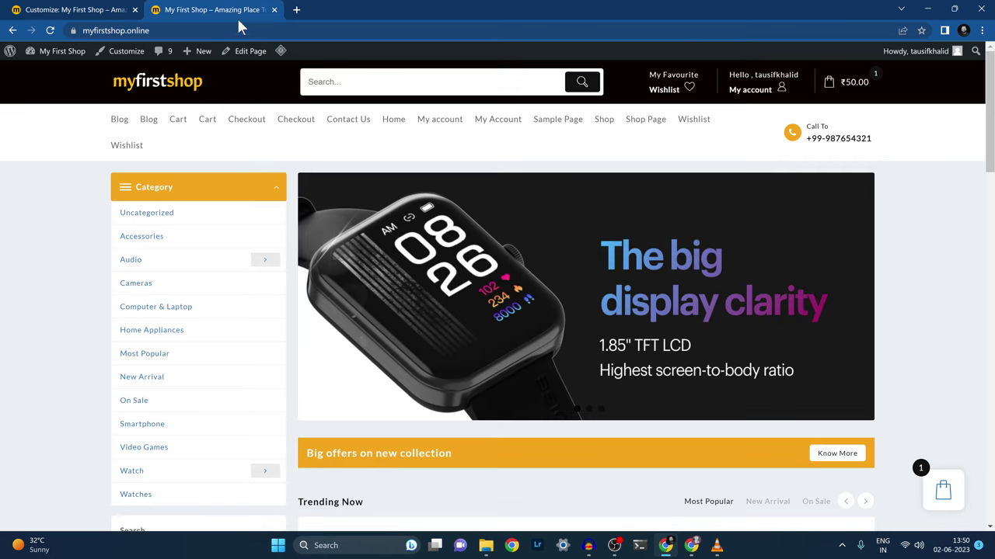
{"action": "scroll", "coordinate": [457, 217], "scroll_direction": "down", "scroll_amount": 4}
{"action": "scroll", "coordinate": [458, 209], "scroll_direction": "up", "scroll_amount": 2}
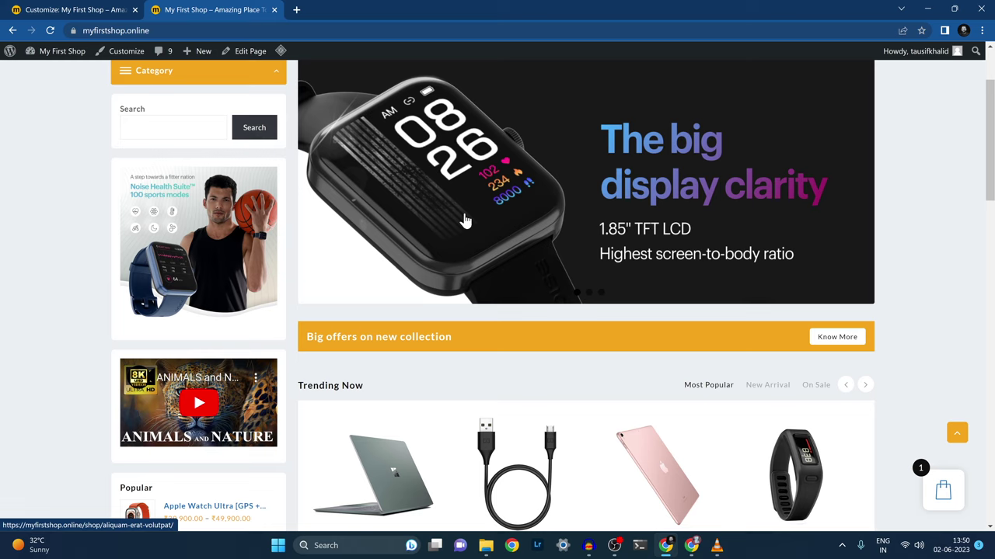
{"action": "scroll", "coordinate": [457, 211], "scroll_direction": "up", "scroll_amount": 2}
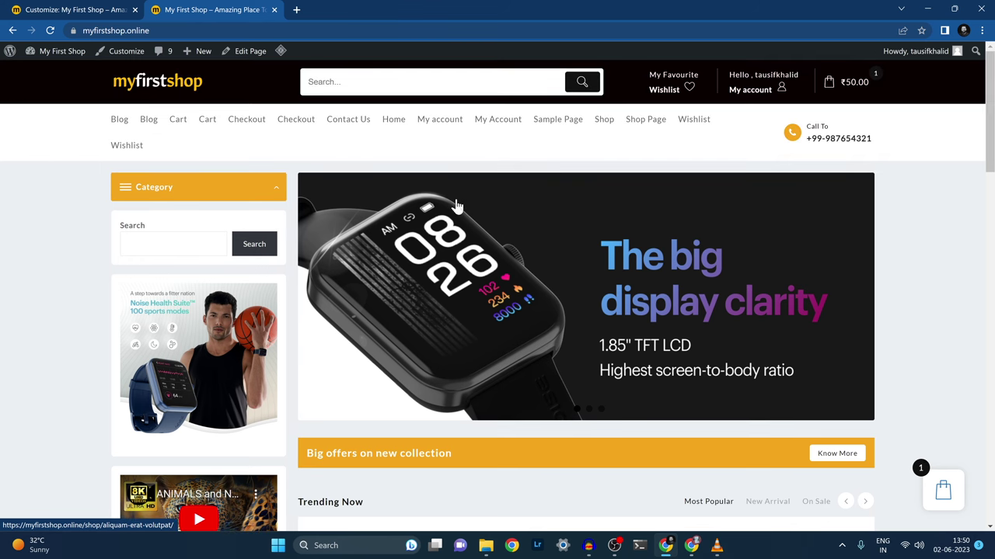
{"action": "scroll", "coordinate": [457, 208], "scroll_direction": "down", "scroll_amount": 4}
{"action": "scroll", "coordinate": [457, 206], "scroll_direction": "up", "scroll_amount": 4}
{"action": "scroll", "coordinate": [458, 156], "scroll_direction": "down", "scroll_amount": 3}
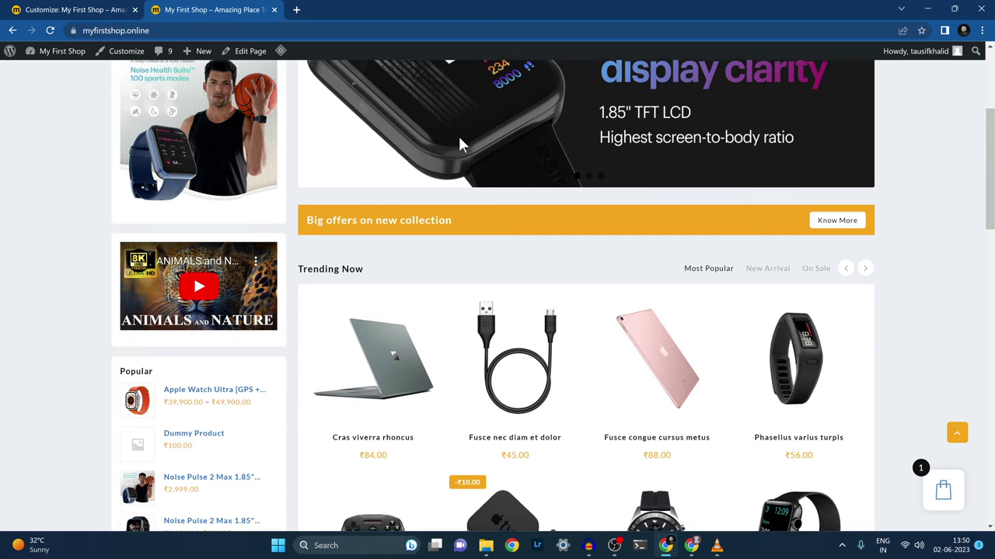
{"action": "scroll", "coordinate": [459, 140], "scroll_direction": "up", "scroll_amount": 3}
{"action": "scroll", "coordinate": [147, 91], "scroll_direction": "down", "scroll_amount": 3}
{"action": "left_click", "coordinate": [71, 10]}
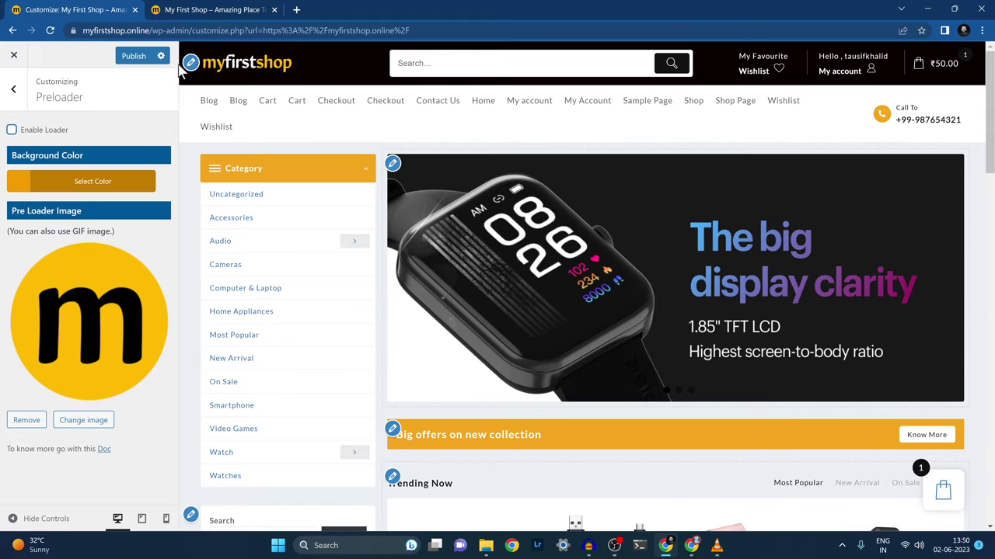
- Publish the pending changes and review the Social Icon URL fields
{"action": "left_click", "coordinate": [133, 56]}
{"action": "left_click", "coordinate": [13, 88]}
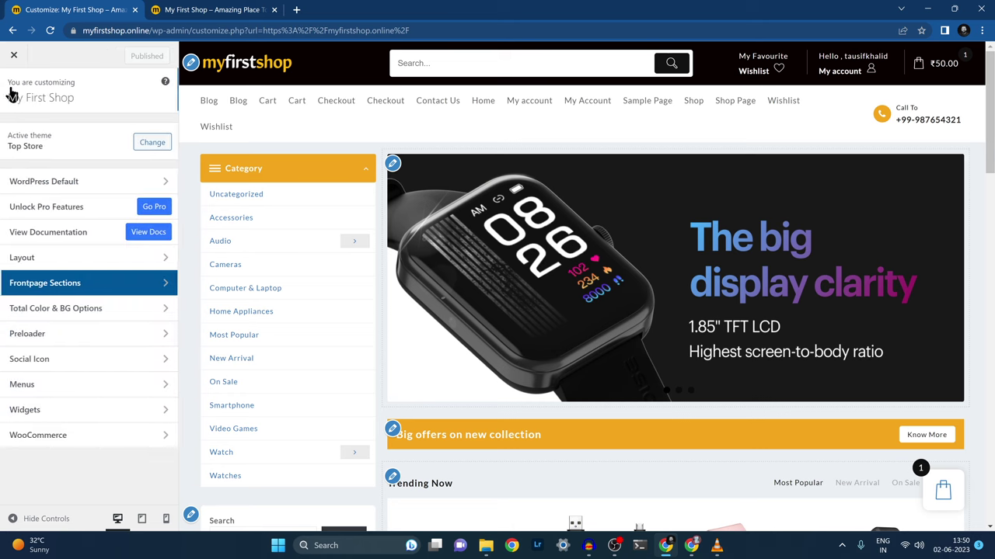
{"action": "left_click", "coordinate": [67, 362]}
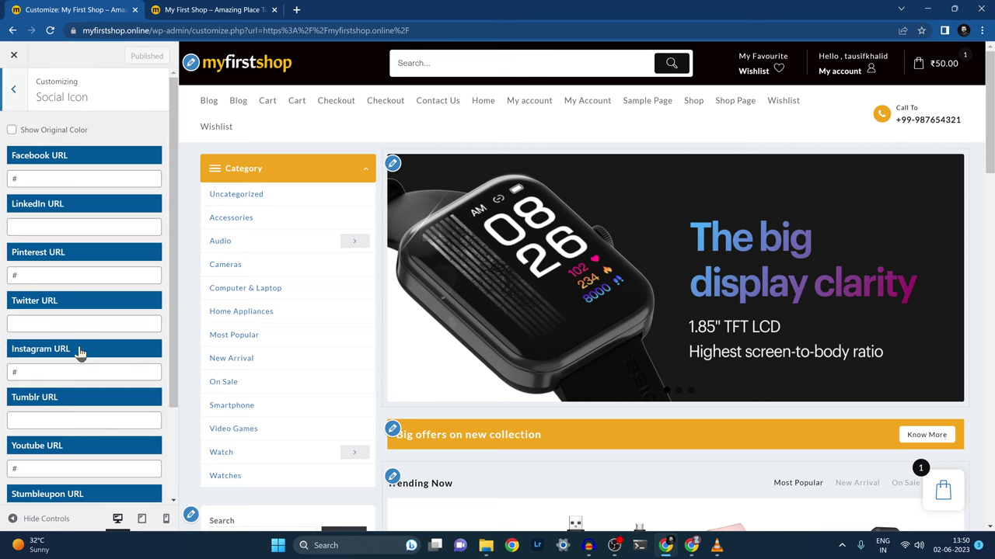
{"action": "scroll", "coordinate": [81, 353], "scroll_direction": "down", "scroll_amount": 2}
{"action": "scroll", "coordinate": [93, 333], "scroll_direction": "up", "scroll_amount": 2}
{"action": "scroll", "coordinate": [31, 224], "scroll_direction": "down", "scroll_amount": 2}
{"action": "scroll", "coordinate": [23, 179], "scroll_direction": "up", "scroll_amount": 2}
- Remove the '#' from the Facebook URL field, then bring up the Menus panel
{"action": "left_click_drag", "start_coordinate": [34, 178], "coordinate": [4, 180]}
{"action": "left_click", "coordinate": [14, 273]}
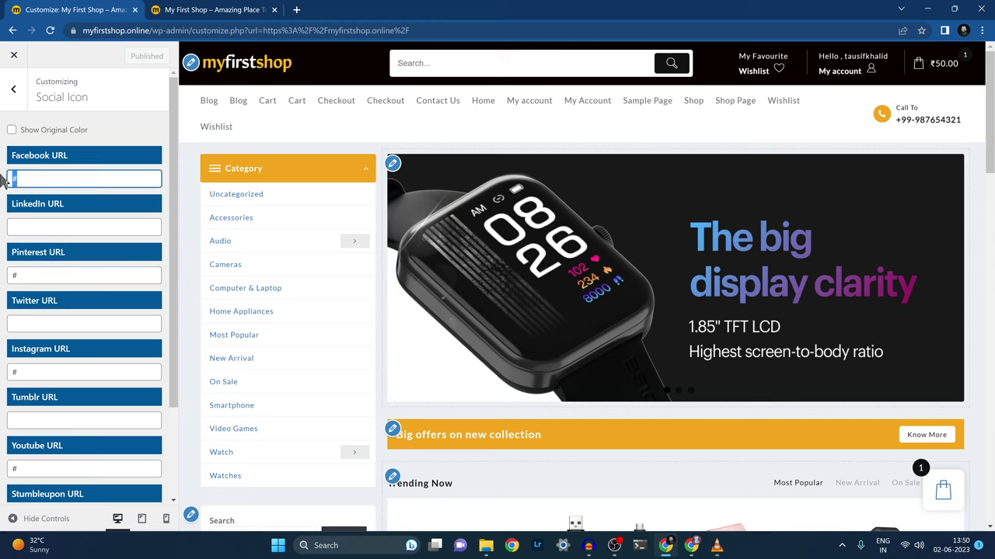
{"action": "key", "text": "BackSpace"}
{"action": "left_click", "coordinate": [14, 89]}
{"action": "left_click", "coordinate": [54, 384]}
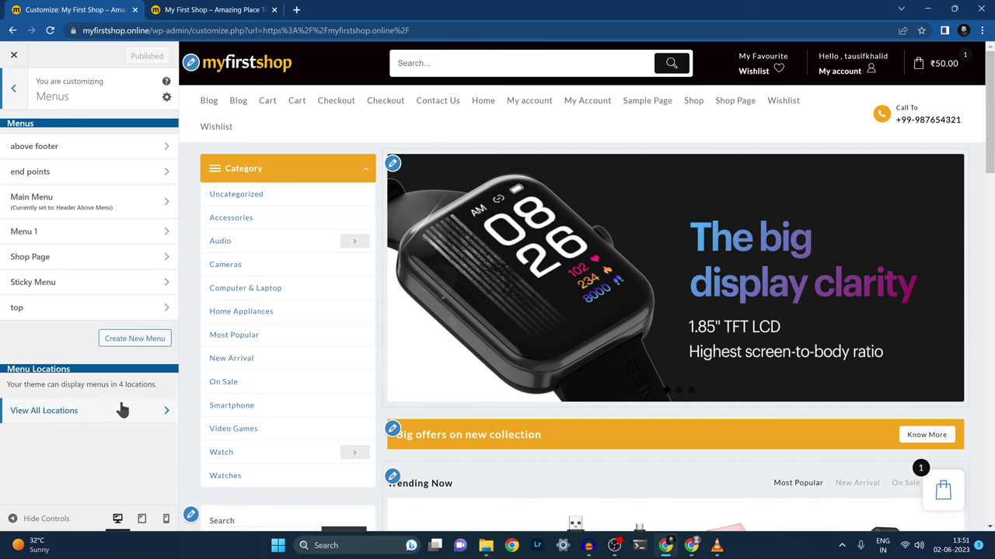
- Open the Menus admin page and confirm Main Menu is selected for editing
{"action": "left_click", "coordinate": [213, 9]}
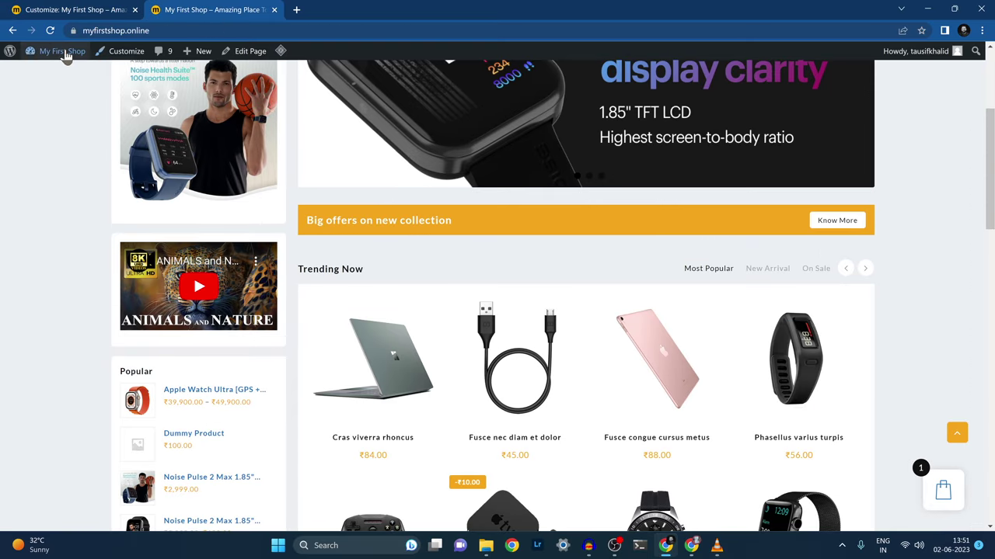
{"action": "mouse_move", "coordinate": [64, 52]}
{"action": "left_click", "coordinate": [38, 116]}
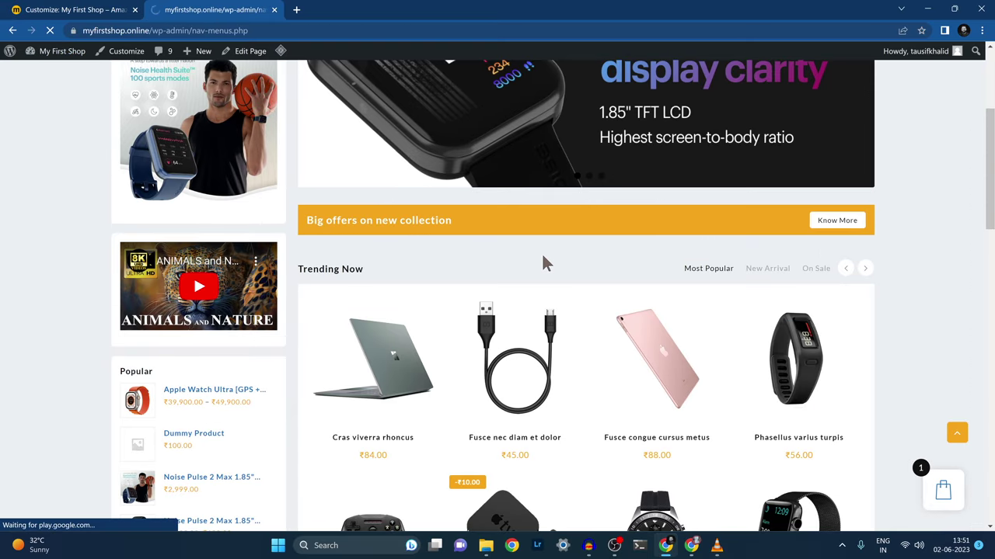
{"action": "scroll", "coordinate": [544, 272], "scroll_direction": "down", "scroll_amount": 2}
{"action": "scroll", "coordinate": [537, 284], "scroll_direction": "up", "scroll_amount": 2}
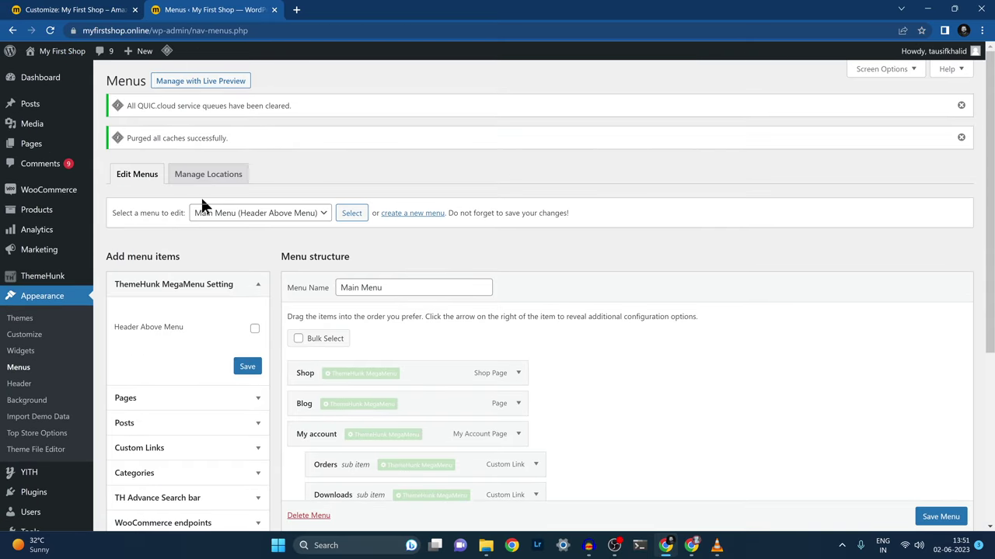
{"action": "left_click", "coordinate": [296, 217]}
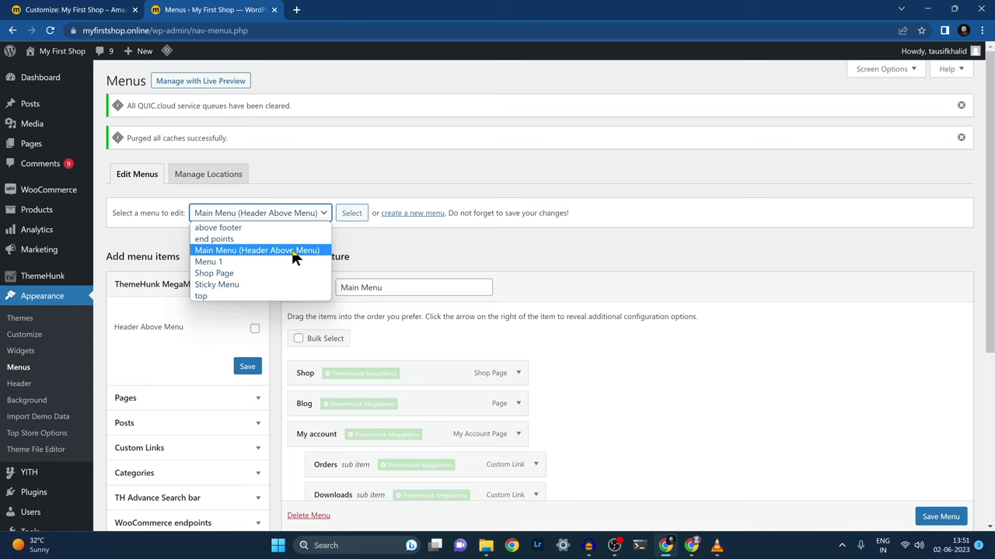
{"action": "left_click", "coordinate": [422, 264]}
- Check Manage Locations, where Main Menu is assigned to Header Above Menu
{"action": "scroll", "coordinate": [421, 319], "scroll_direction": "down", "scroll_amount": 3}
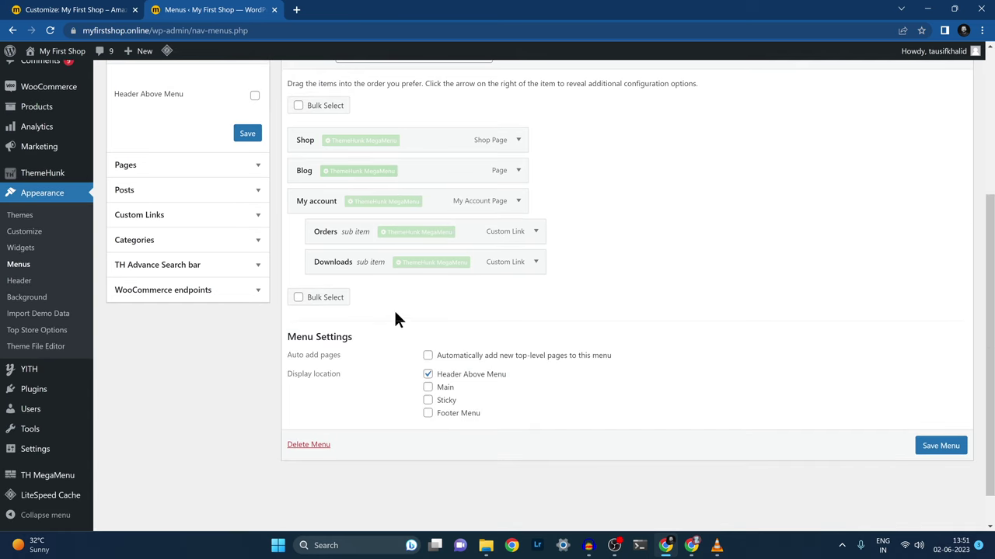
{"action": "scroll", "coordinate": [396, 319], "scroll_direction": "up", "scroll_amount": 3}
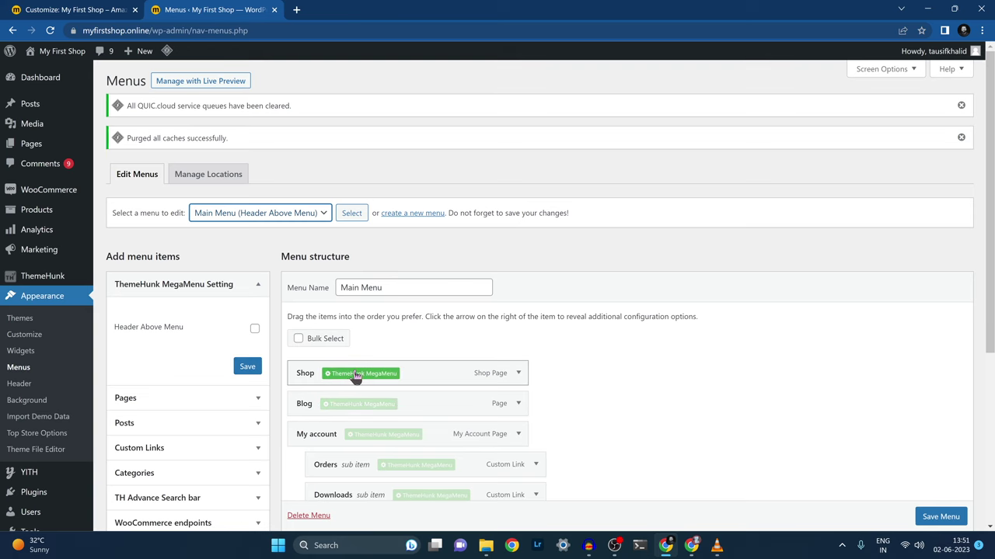
{"action": "left_click", "coordinate": [212, 165]}
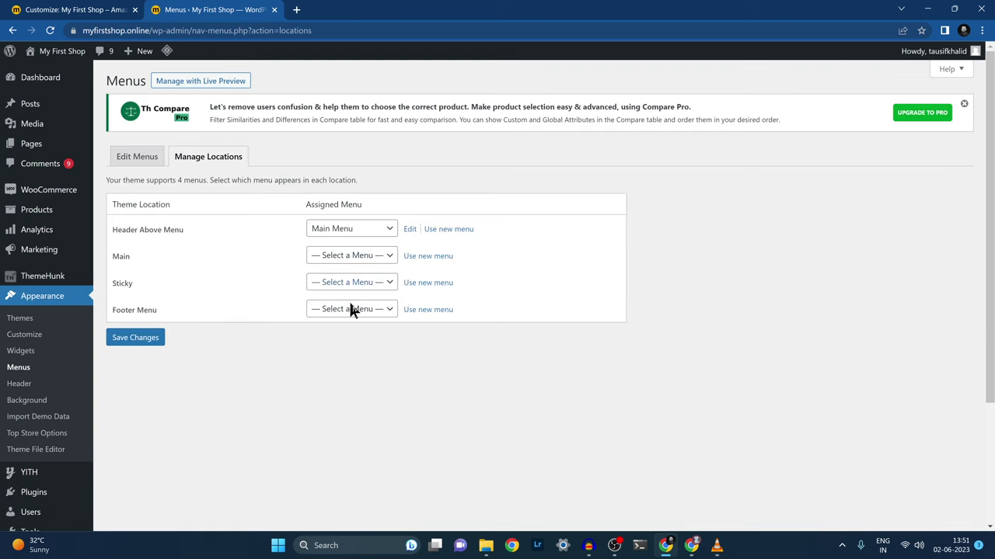
{"action": "left_click", "coordinate": [360, 233]}
{"action": "left_click", "coordinate": [73, 16]}
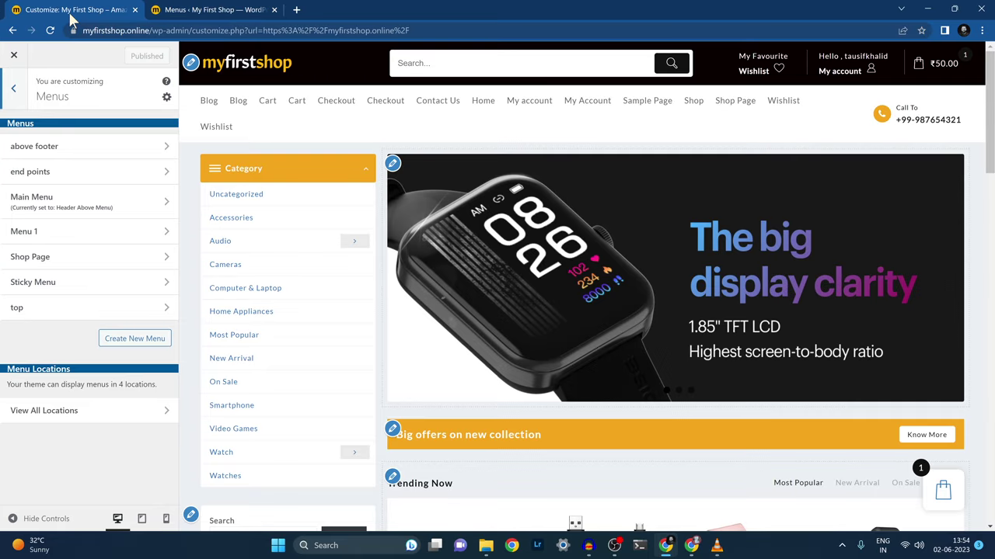
- Open the site in a new tab and load Main Menu in the menu editor
{"action": "left_click", "coordinate": [296, 9]}
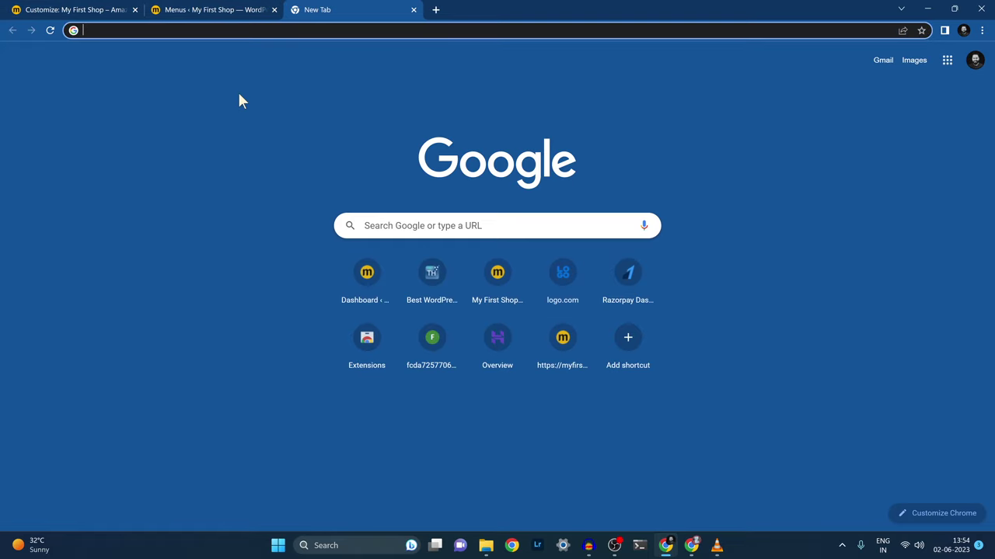
{"action": "left_click", "coordinate": [489, 280]}
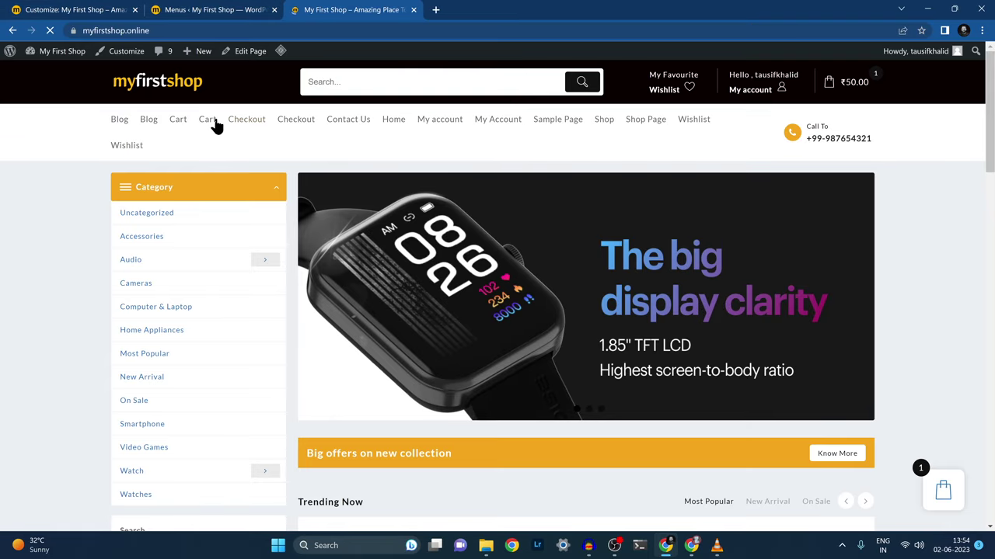
{"action": "left_click", "coordinate": [209, 9]}
{"action": "left_click", "coordinate": [138, 155]}
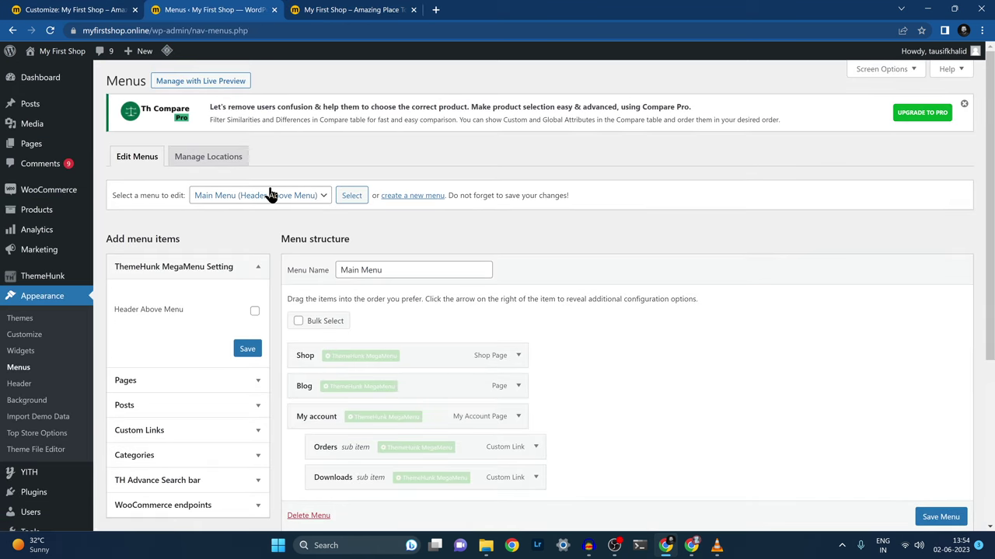
{"action": "left_click", "coordinate": [269, 195]}
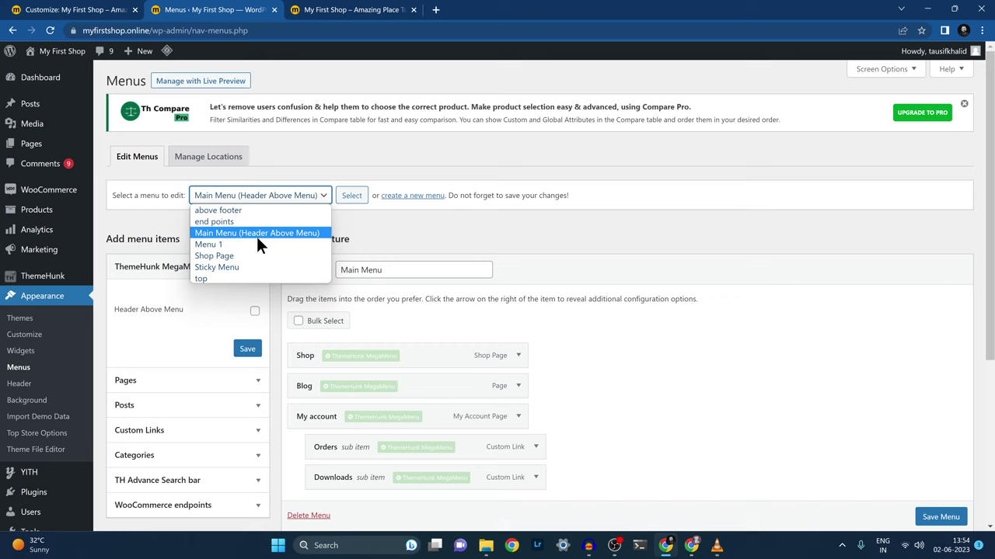
{"action": "left_click", "coordinate": [253, 233]}
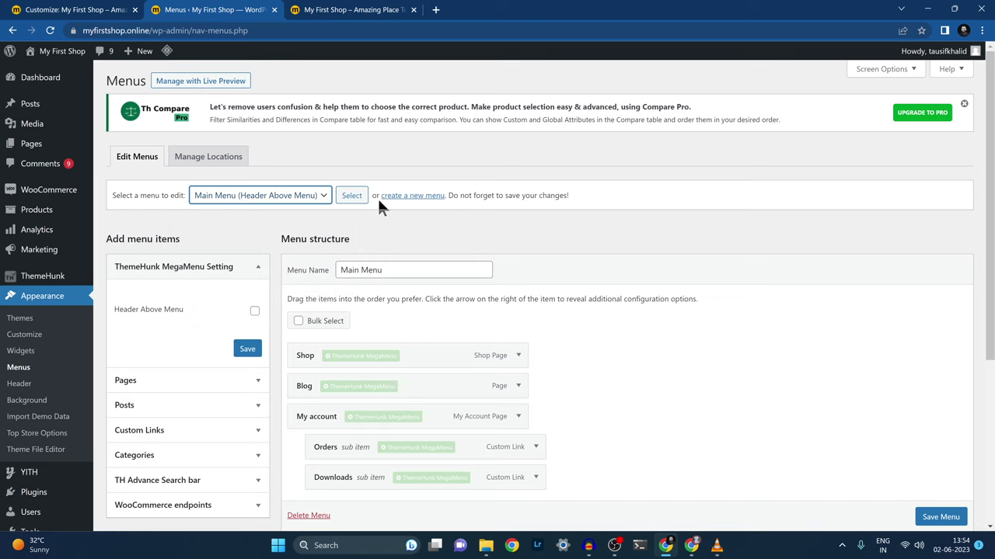
{"action": "left_click", "coordinate": [351, 197]}
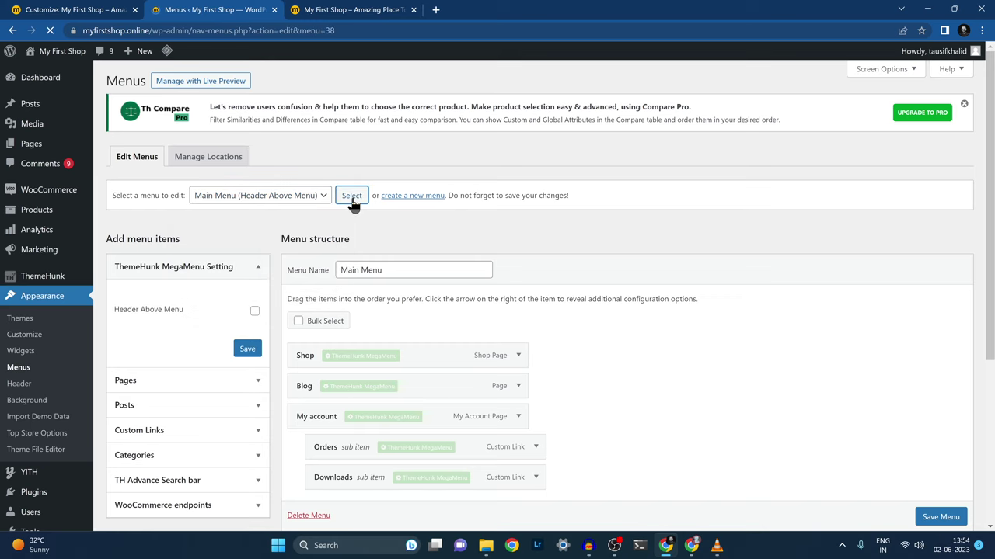
- Compare the Menus admin page against the Customizer's menu settings
{"action": "scroll", "coordinate": [613, 255], "scroll_direction": "down", "scroll_amount": 3}
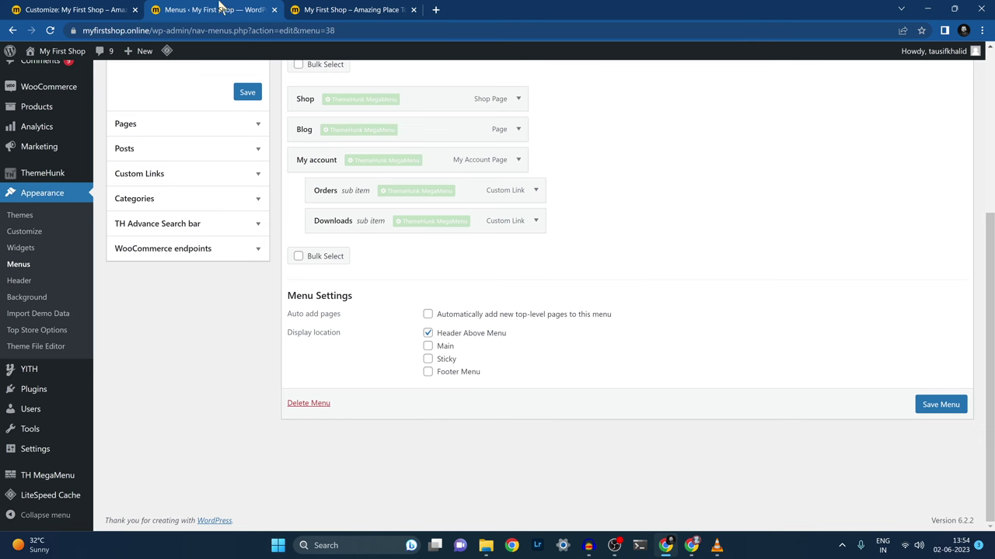
{"action": "left_click", "coordinate": [106, 10]}
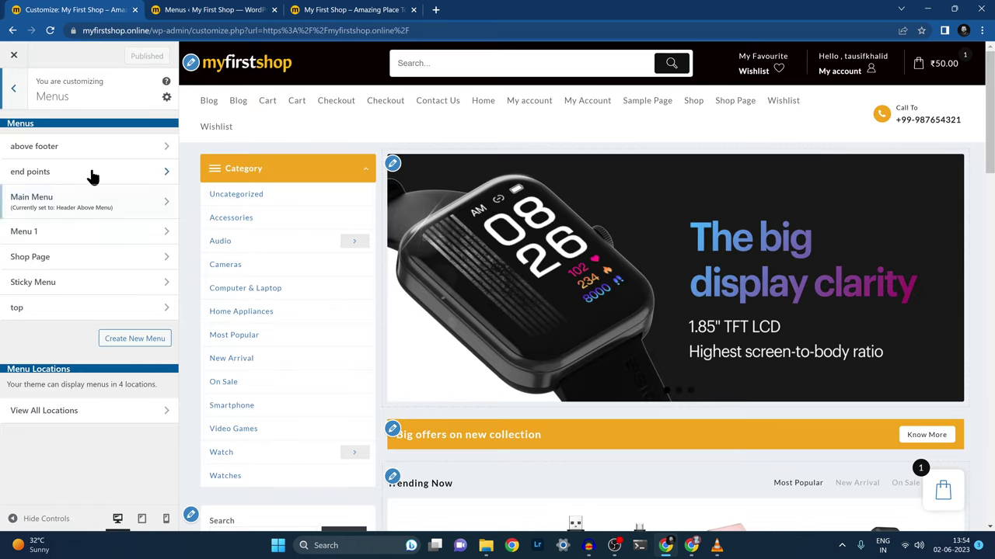
{"action": "left_click", "coordinate": [249, 9]}
{"action": "scroll", "coordinate": [421, 337], "scroll_direction": "up", "scroll_amount": 4}
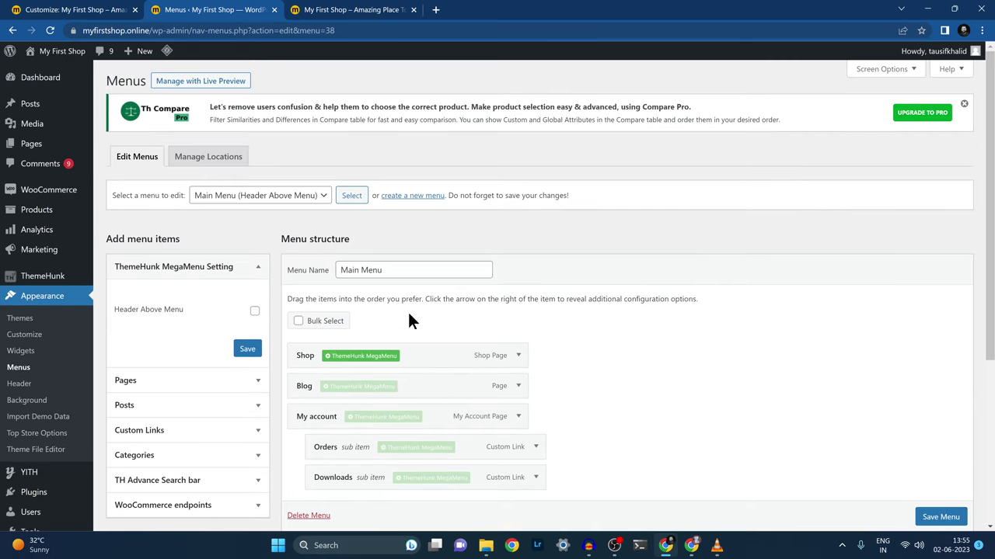
{"action": "left_click", "coordinate": [101, 10]}
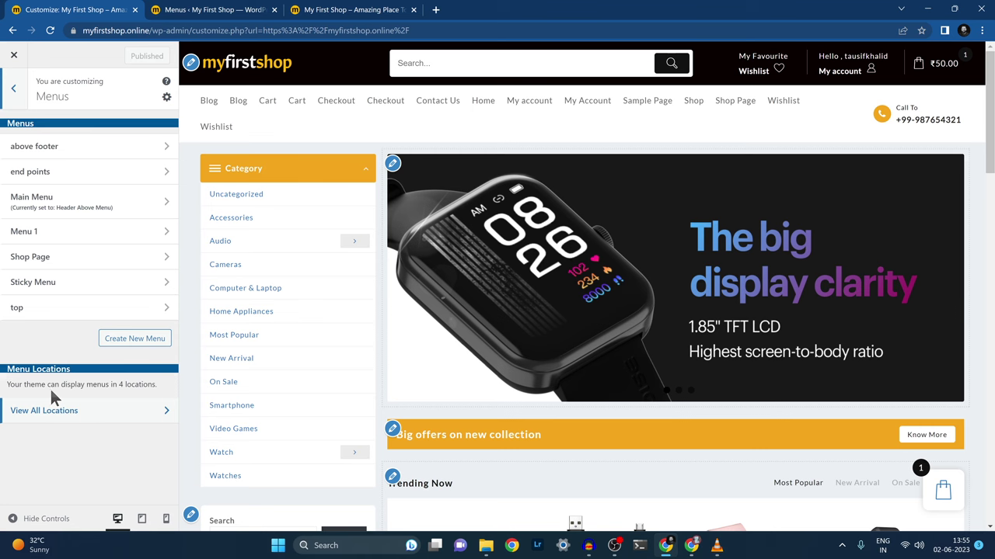
{"action": "left_click", "coordinate": [194, 9]}
{"action": "left_click", "coordinate": [66, 11]}
{"action": "left_click", "coordinate": [198, 8]}
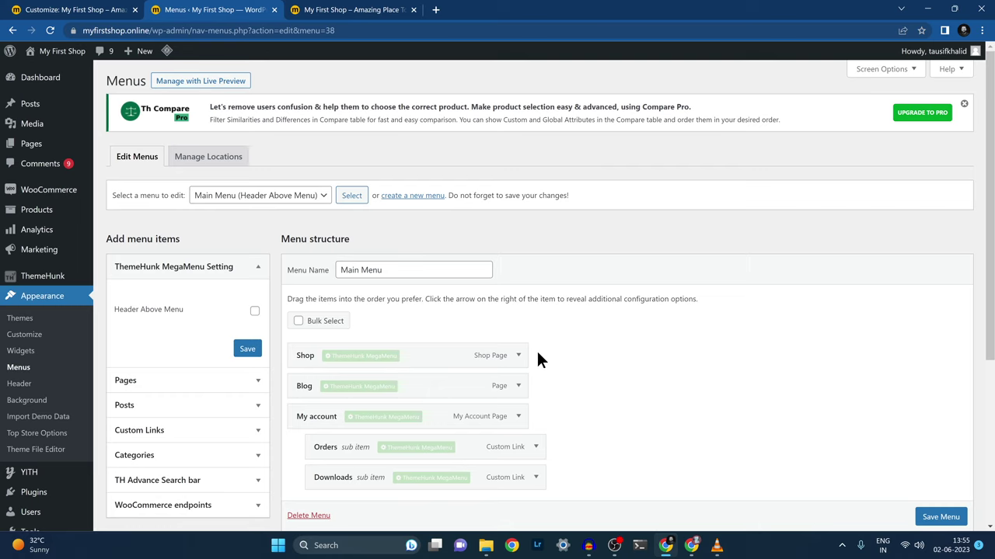
- Dismiss the Compare Pro notice and save Main Menu with the Main display location
{"action": "left_click", "coordinate": [964, 103]}
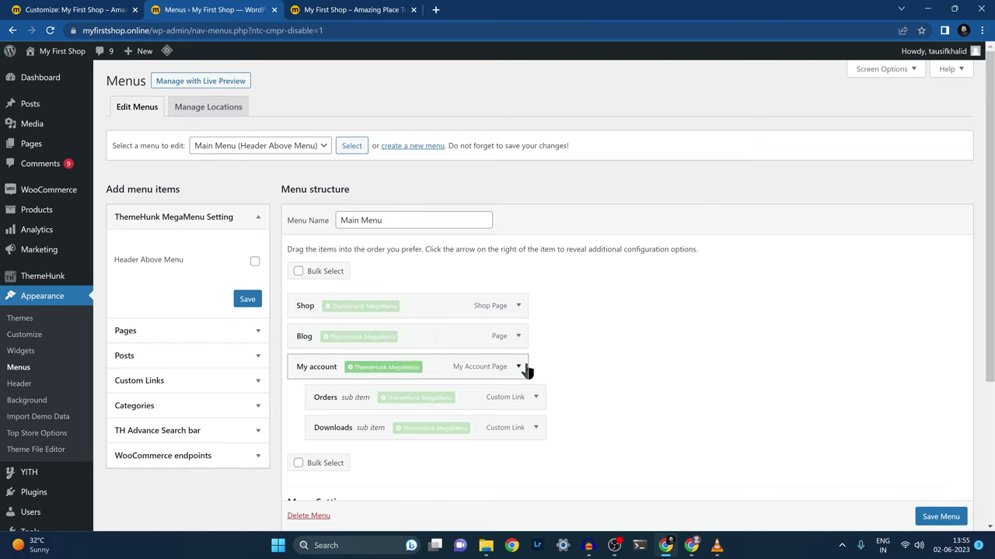
{"action": "scroll", "coordinate": [567, 359], "scroll_direction": "down", "scroll_amount": 3}
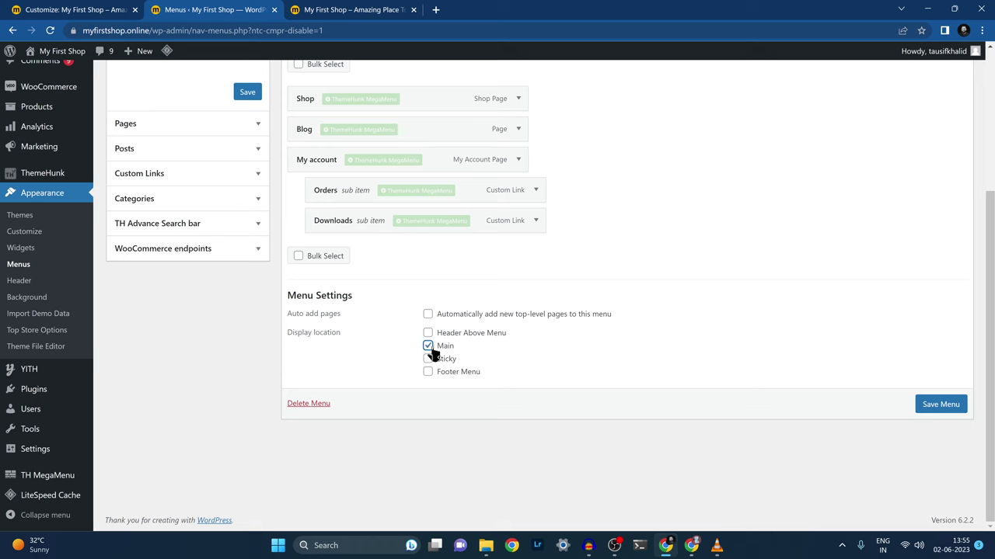
{"action": "scroll", "coordinate": [372, 307], "scroll_direction": "up", "scroll_amount": 3}
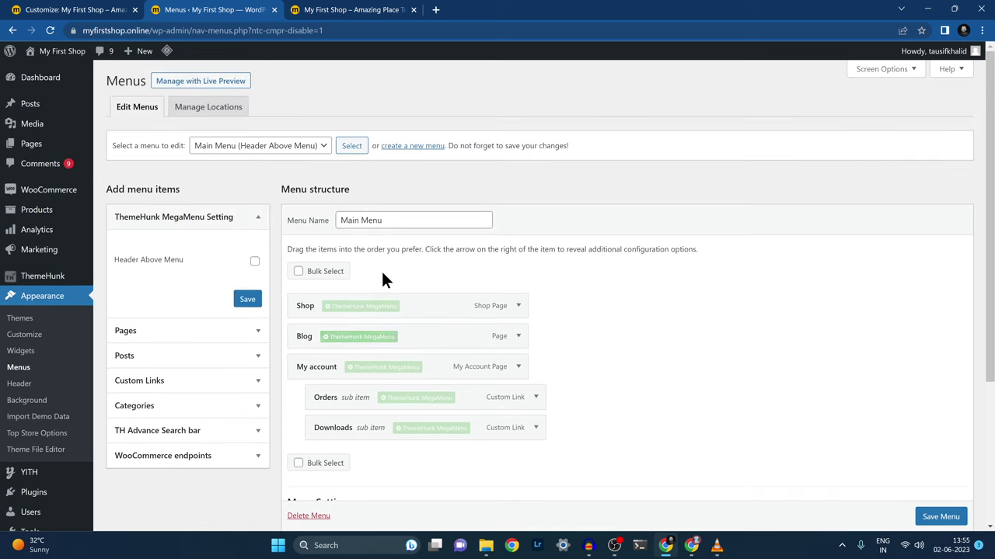
{"action": "scroll", "coordinate": [632, 344], "scroll_direction": "down", "scroll_amount": 3}
{"action": "left_click", "coordinate": [940, 404]}
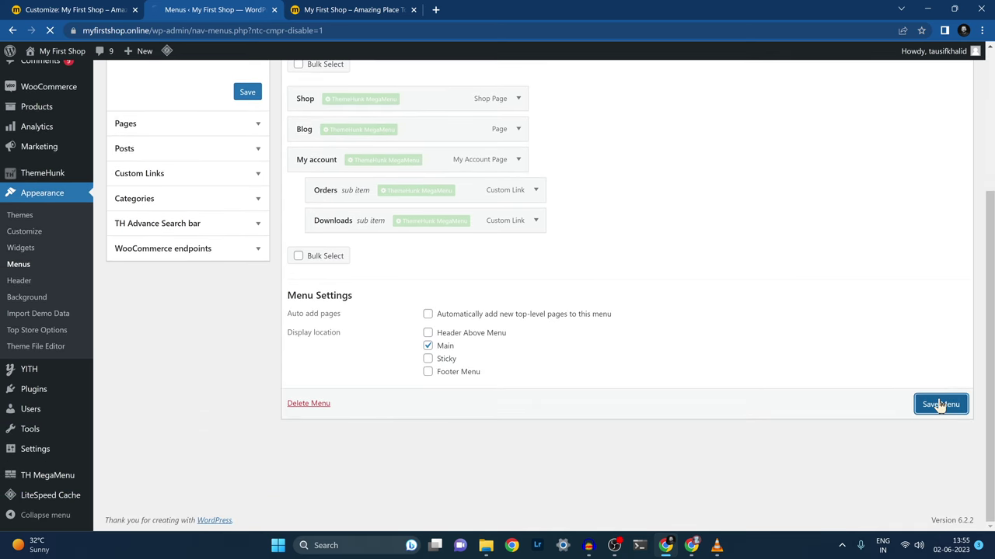
- Reload the storefront to confirm the header lists Shop, Blog and My account
{"action": "left_click", "coordinate": [360, 10]}
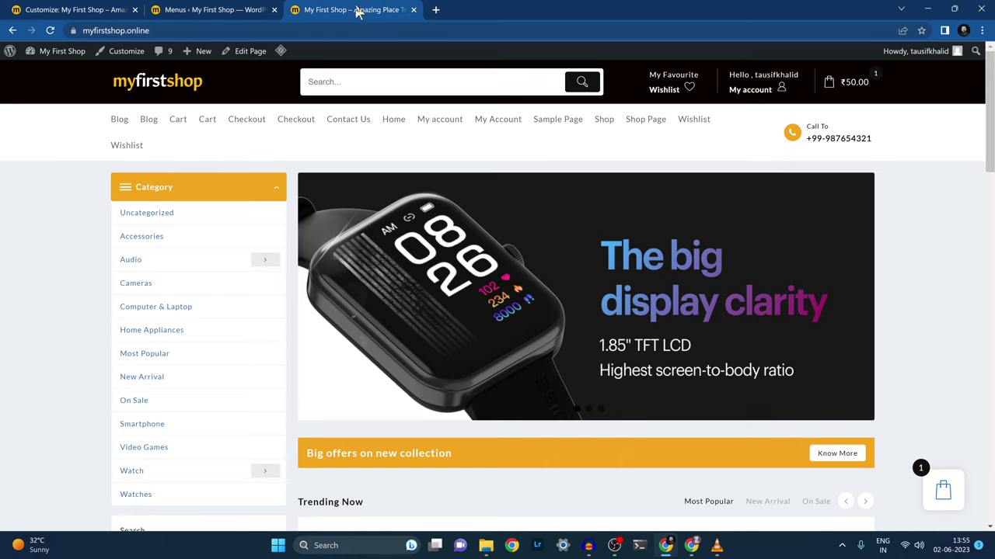
{"action": "left_click", "coordinate": [51, 31]}
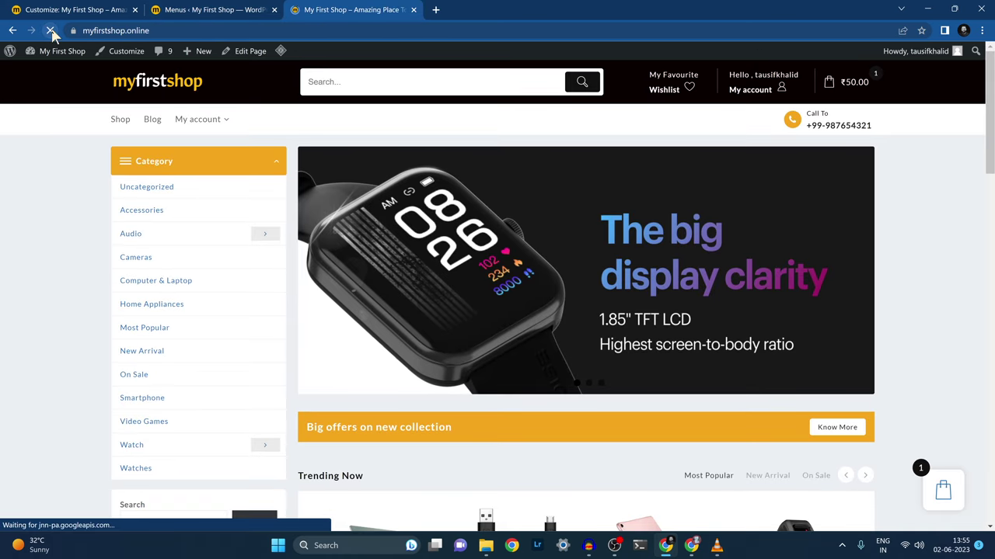
{"action": "mouse_move", "coordinate": [232, 126]}
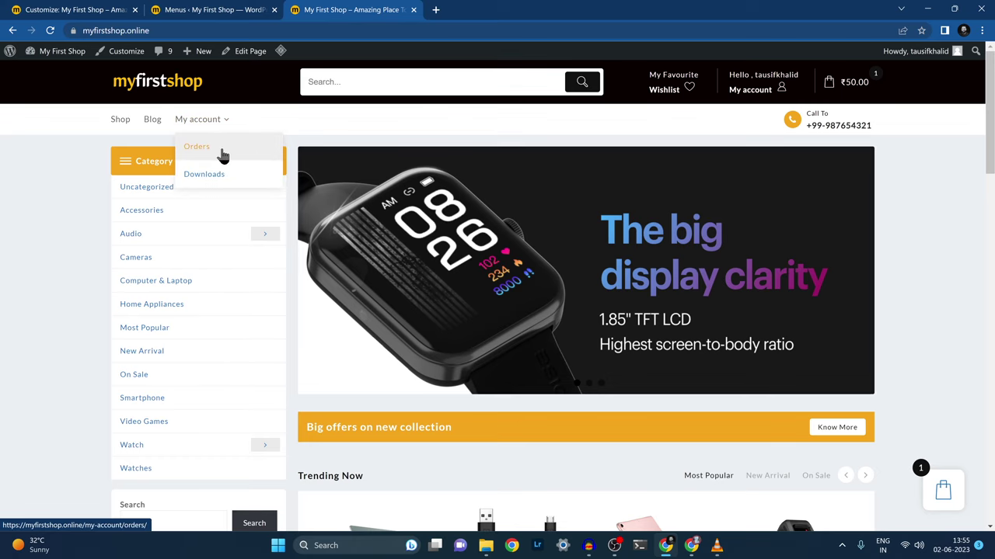
{"action": "left_click", "coordinate": [223, 10]}
- Add the Contact Us and Wishlist pages from the full Pages list to Main Menu
{"action": "scroll", "coordinate": [478, 320], "scroll_direction": "down", "scroll_amount": 3}
{"action": "scroll", "coordinate": [194, 265], "scroll_direction": "up", "scroll_amount": 1}
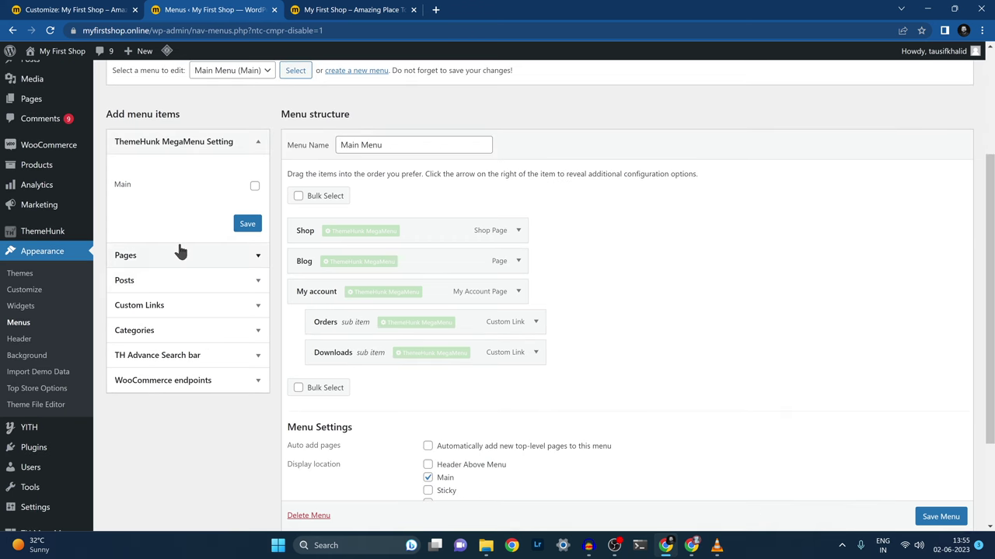
{"action": "left_click", "coordinate": [223, 148]}
{"action": "left_click", "coordinate": [181, 172]}
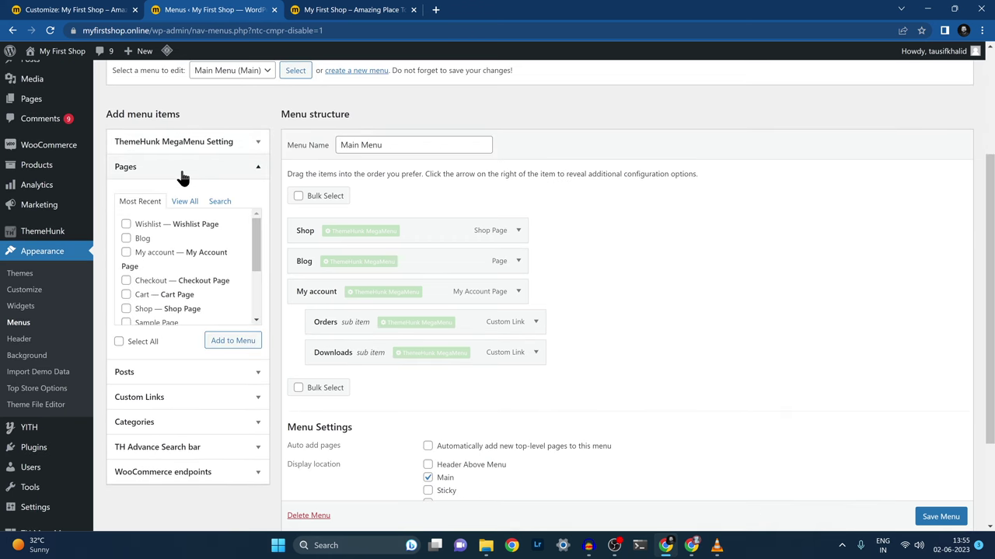
{"action": "left_click", "coordinate": [187, 202]}
{"action": "scroll", "coordinate": [180, 249], "scroll_direction": "down", "scroll_amount": 4}
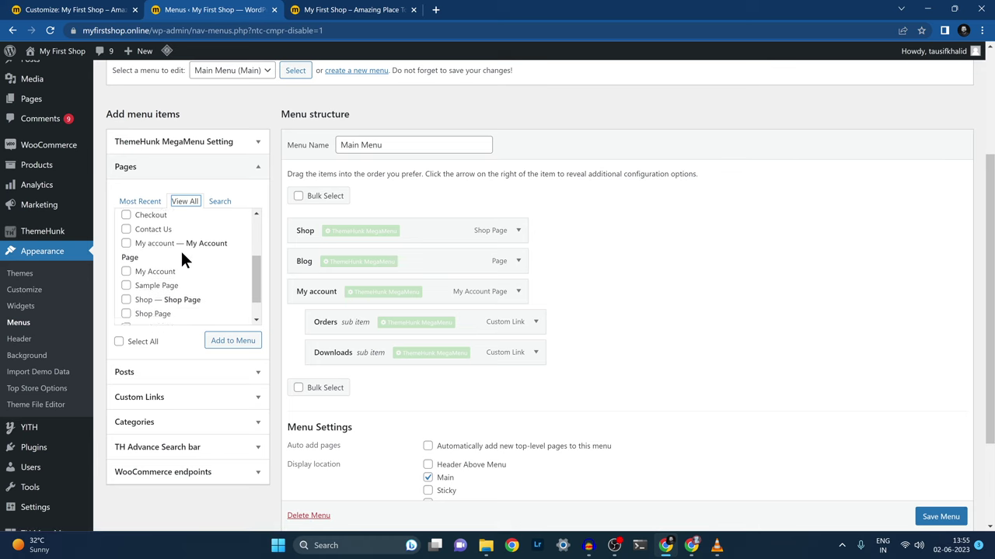
{"action": "scroll", "coordinate": [180, 248], "scroll_direction": "up", "scroll_amount": 5}
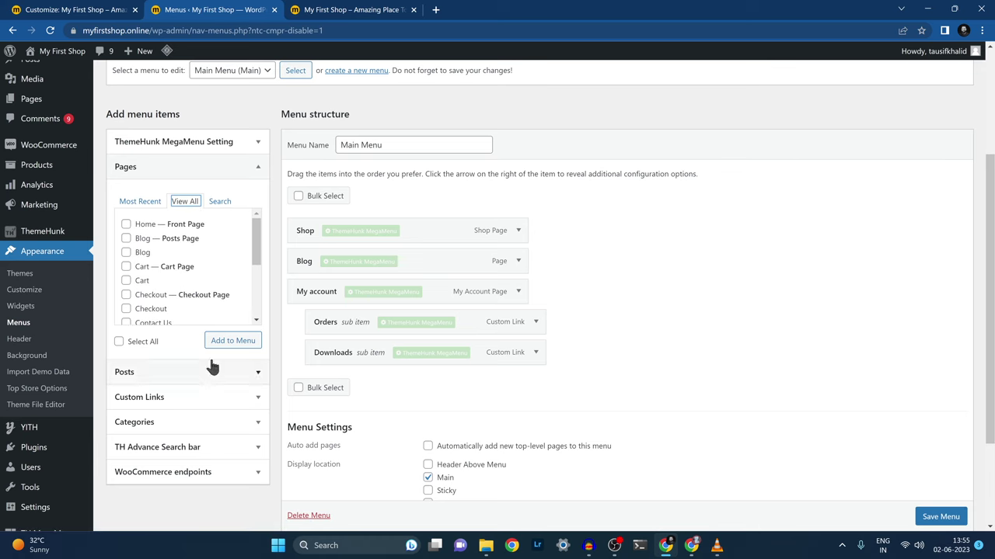
{"action": "scroll", "coordinate": [156, 280], "scroll_direction": "down", "scroll_amount": 4}
{"action": "scroll", "coordinate": [140, 272], "scroll_direction": "up", "scroll_amount": 2}
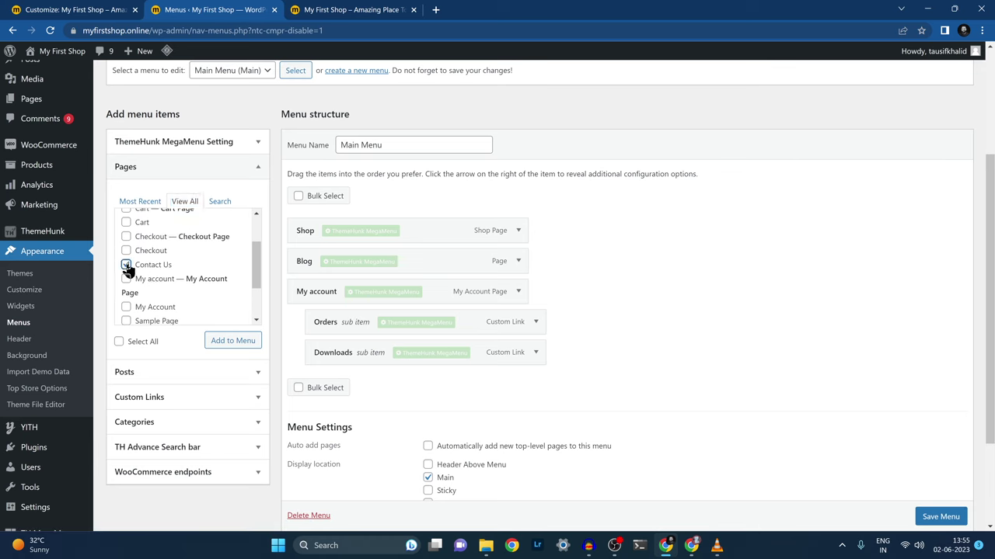
{"action": "scroll", "coordinate": [181, 293], "scroll_direction": "down", "scroll_amount": 5}
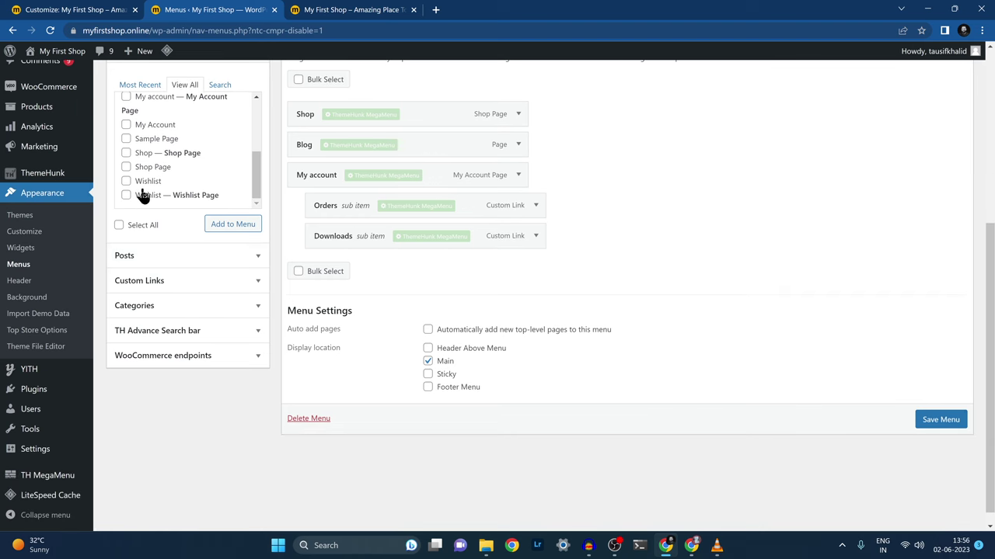
{"action": "left_click", "coordinate": [233, 224]}
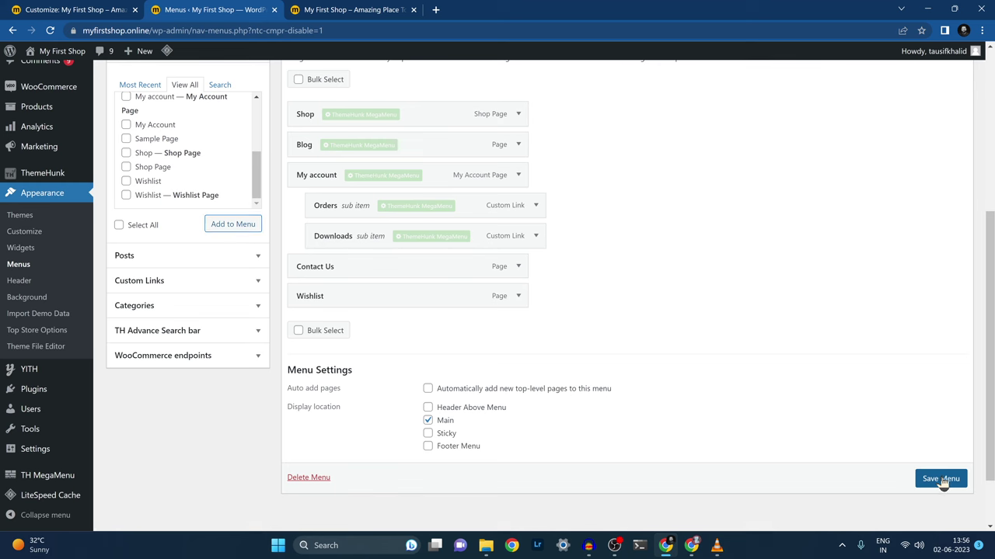
- Reload the storefront to check Contact Us and Wishlist appear in the header
{"action": "left_click", "coordinate": [322, 10]}
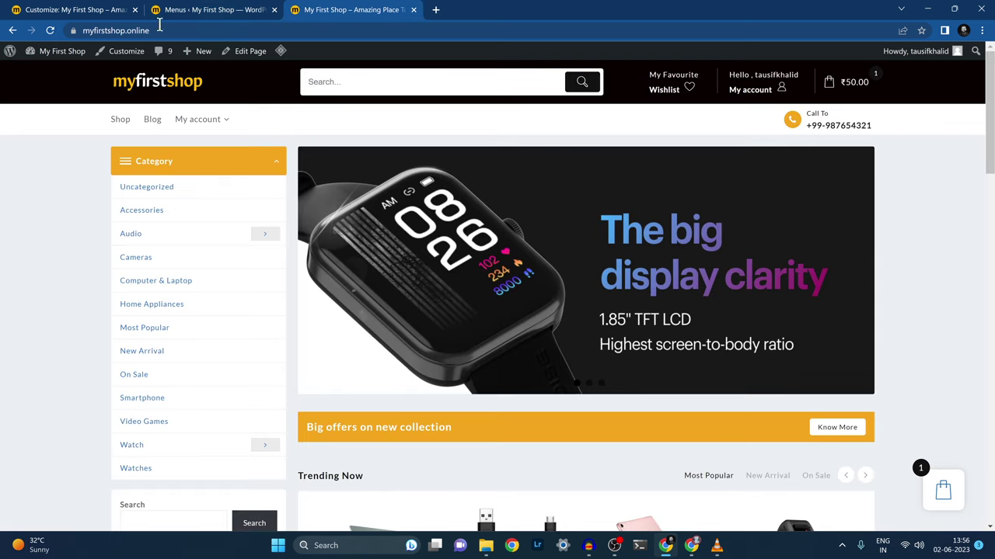
{"action": "left_click", "coordinate": [35, 31]}
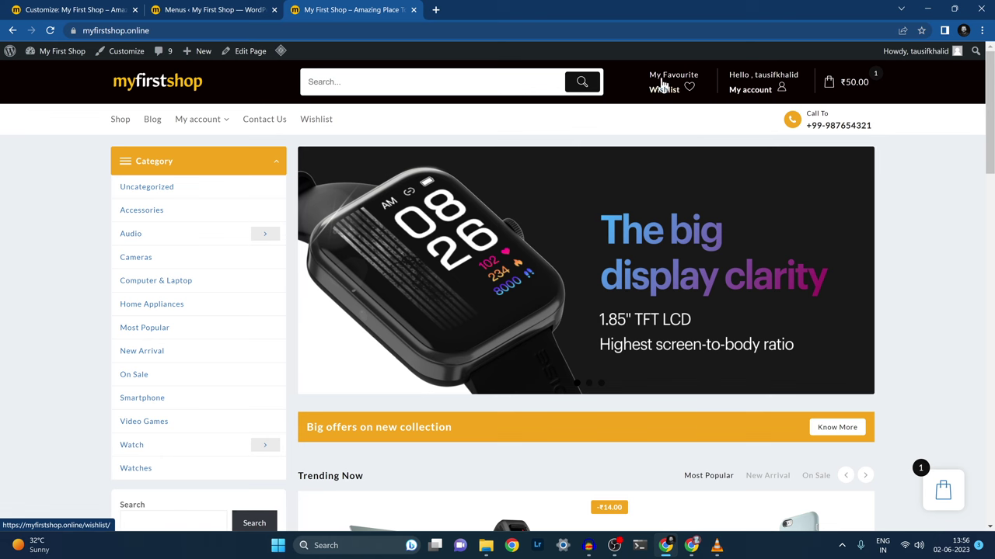
{"action": "left_click", "coordinate": [202, 9]}
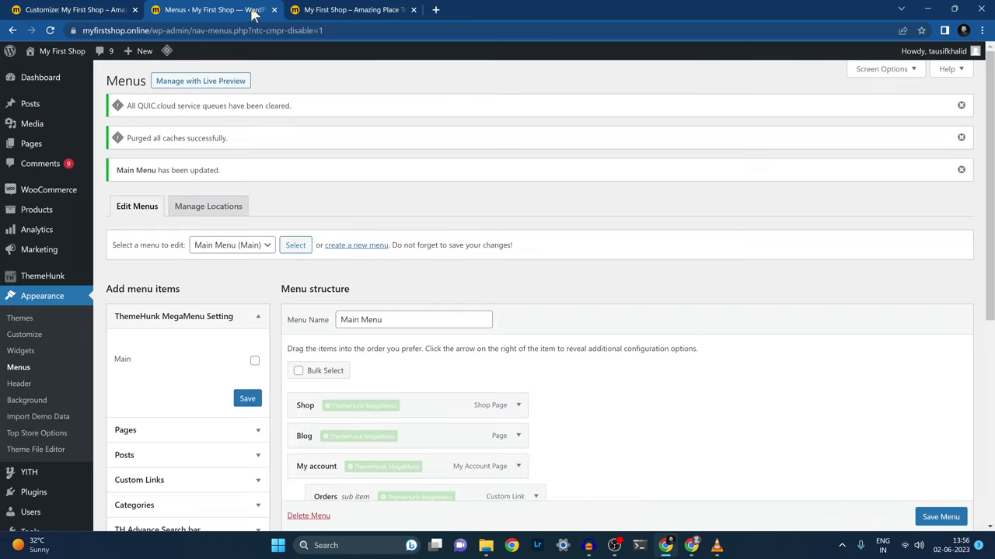
- Go from the storefront to the admin Pages list
{"action": "left_click", "coordinate": [342, 9]}
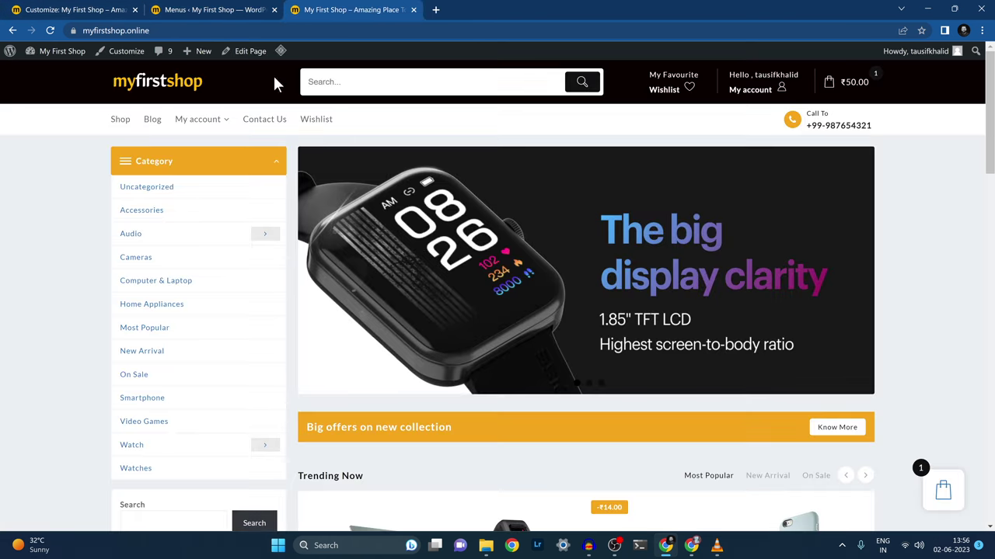
{"action": "scroll", "coordinate": [197, 203], "scroll_direction": "down", "scroll_amount": 2}
{"action": "scroll", "coordinate": [197, 203], "scroll_direction": "up", "scroll_amount": 2}
{"action": "scroll", "coordinate": [197, 203], "scroll_direction": "down", "scroll_amount": 7}
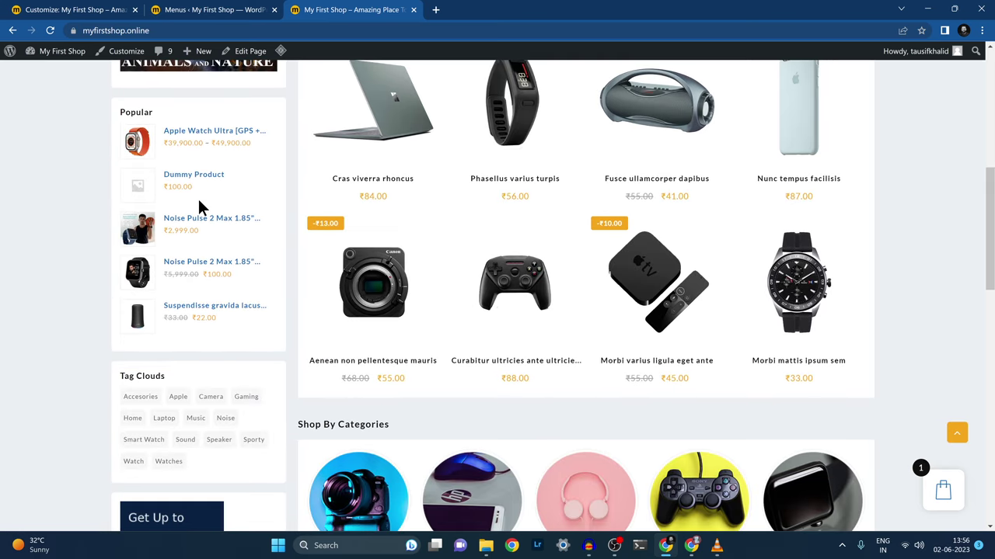
{"action": "scroll", "coordinate": [198, 204], "scroll_direction": "up", "scroll_amount": 7}
{"action": "mouse_move", "coordinate": [59, 51]}
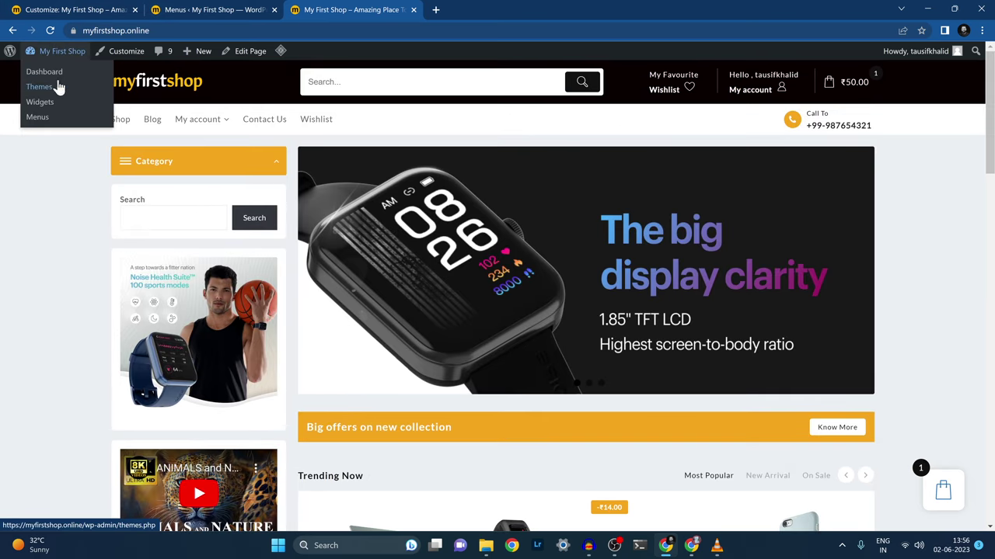
{"action": "left_click", "coordinate": [52, 74]}
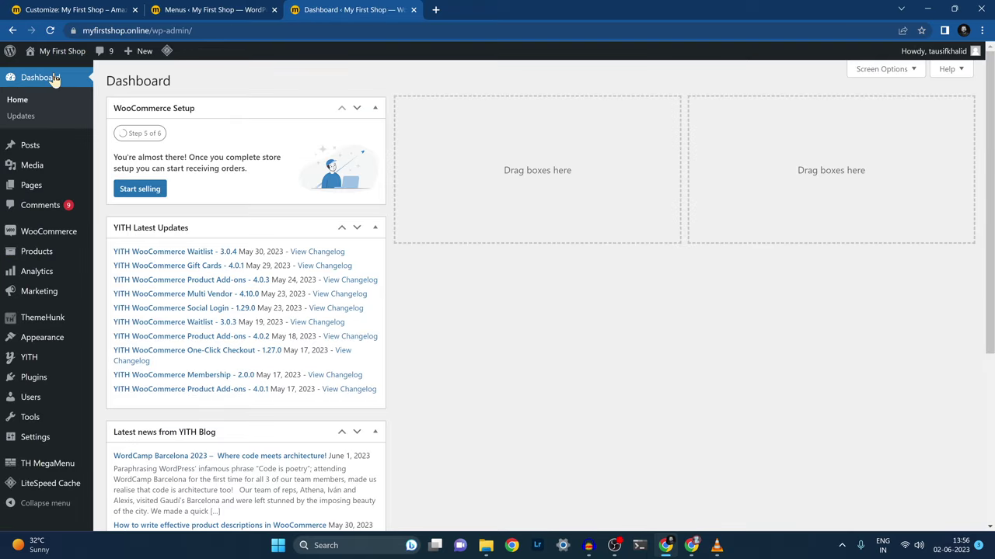
{"action": "left_click", "coordinate": [48, 192]}
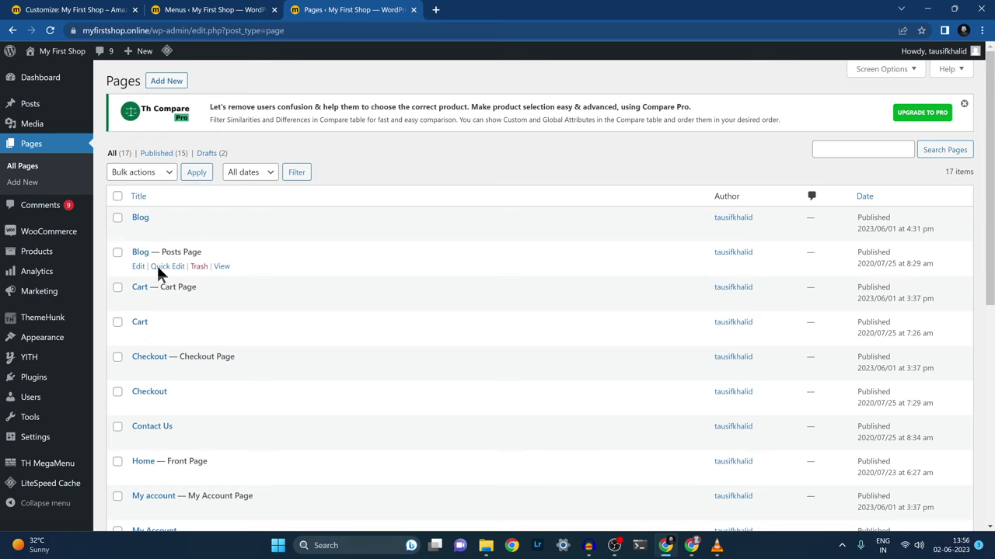
- Highlight the Posts Page, Cart Page and Checkout Page labels to identify the real pages
{"action": "left_click_drag", "start_coordinate": [163, 252], "coordinate": [186, 250]}
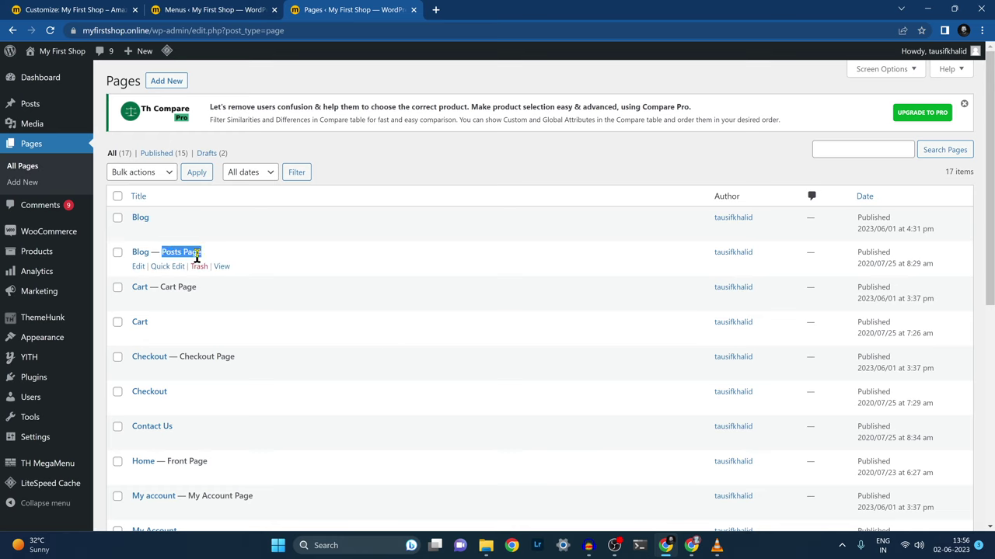
{"action": "left_click_drag", "start_coordinate": [161, 286], "coordinate": [196, 287]}
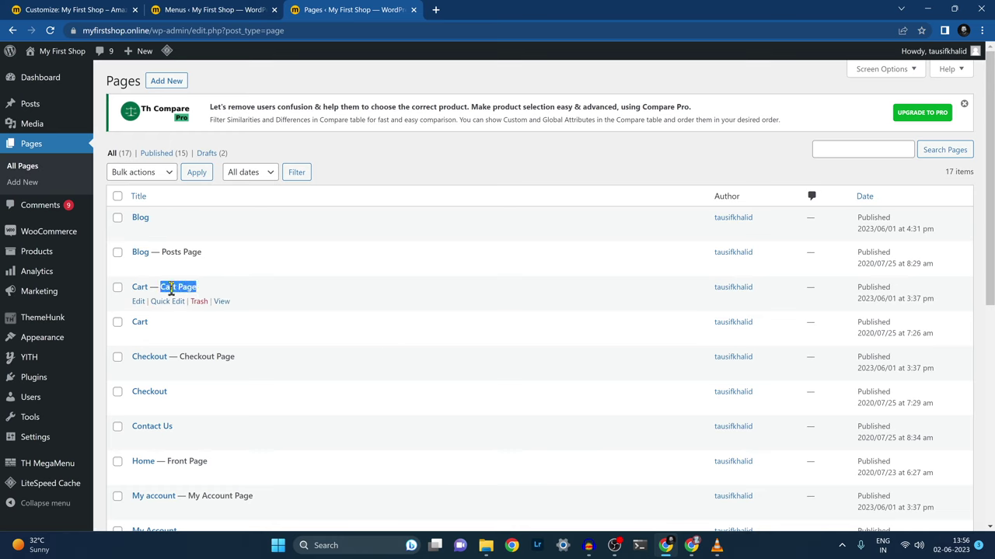
{"action": "left_click", "coordinate": [171, 290]}
{"action": "left_click_drag", "start_coordinate": [163, 252], "coordinate": [200, 254]}
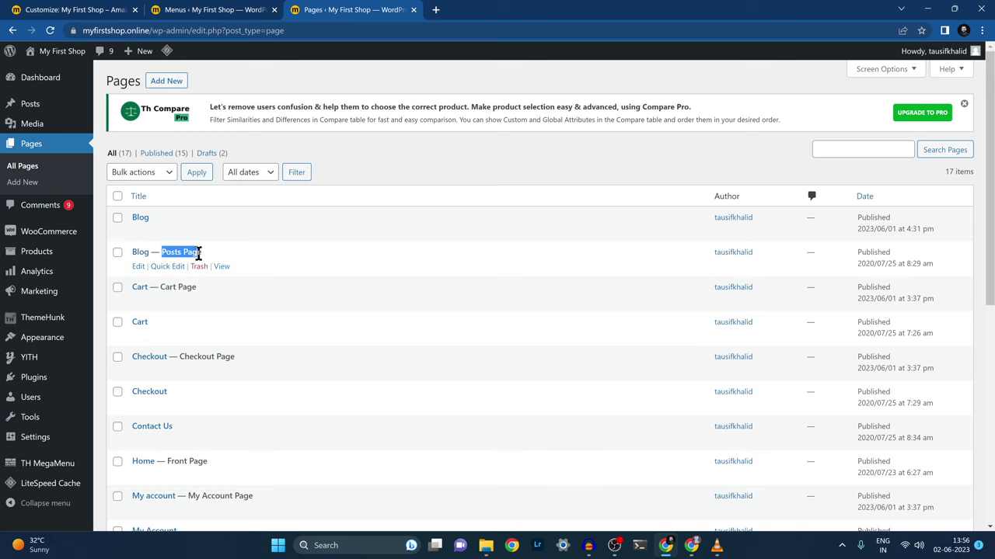
{"action": "left_click_drag", "start_coordinate": [180, 356], "coordinate": [237, 362]}
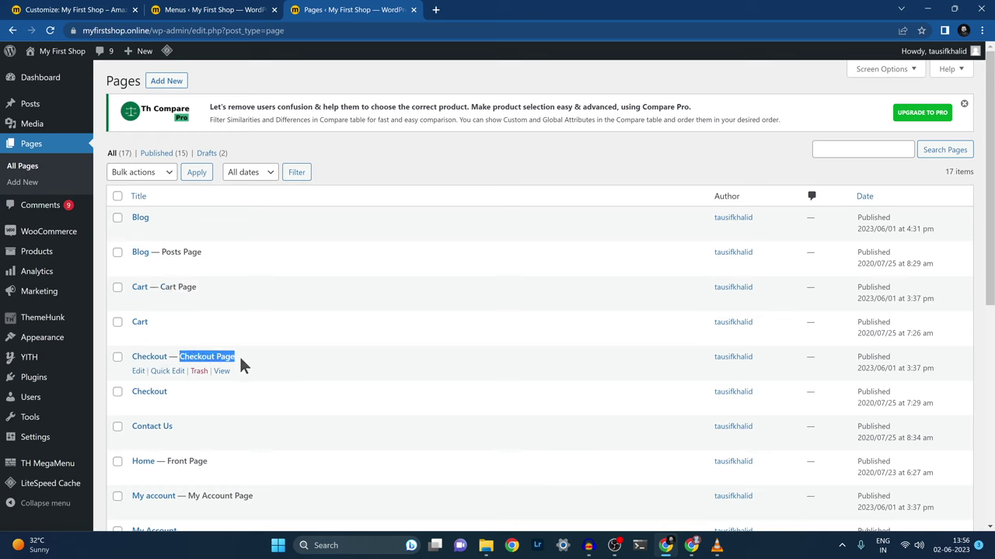
- Trash the duplicate Blog, Cart, My Account, Sample Page, Shop and Wishlist pages
{"action": "left_click", "coordinate": [117, 217]}
{"action": "left_click", "coordinate": [117, 321]}
{"action": "scroll", "coordinate": [310, 274], "scroll_direction": "down", "scroll_amount": 2}
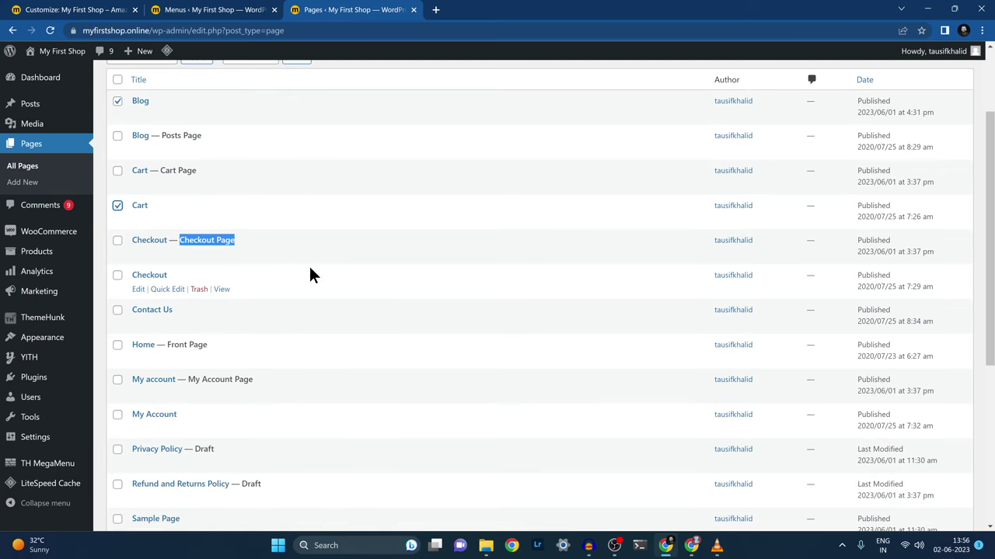
{"action": "scroll", "coordinate": [286, 270], "scroll_direction": "down", "scroll_amount": 3}
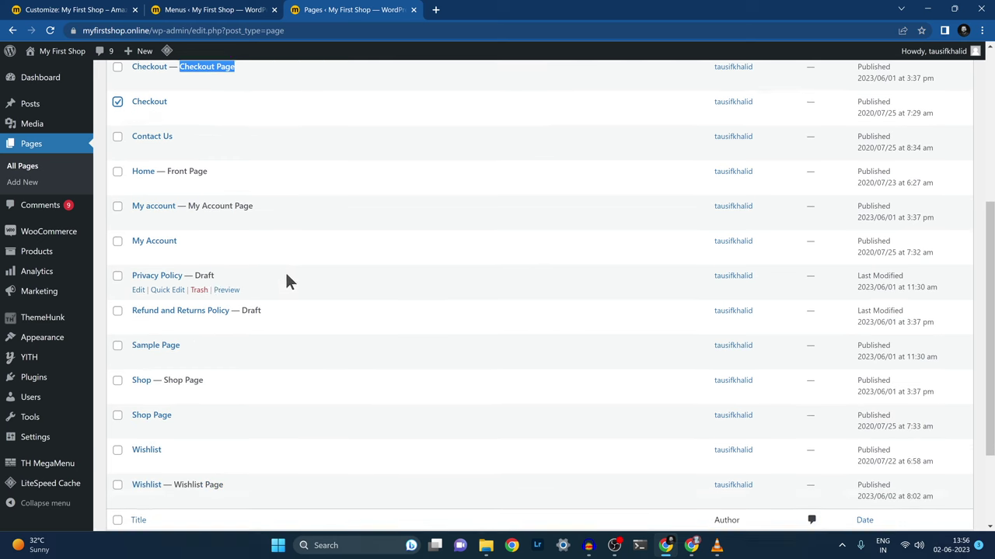
{"action": "left_click", "coordinate": [118, 241]}
{"action": "scroll", "coordinate": [205, 268], "scroll_direction": "down", "scroll_amount": 2}
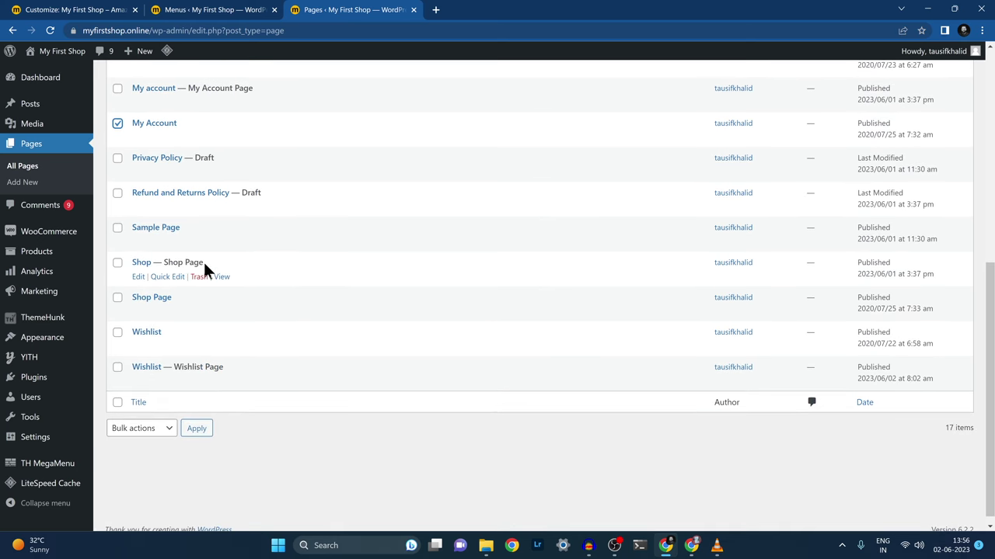
{"action": "left_click", "coordinate": [117, 228]}
{"action": "left_click", "coordinate": [118, 298]}
{"action": "scroll", "coordinate": [234, 300], "scroll_direction": "down", "scroll_amount": 1}
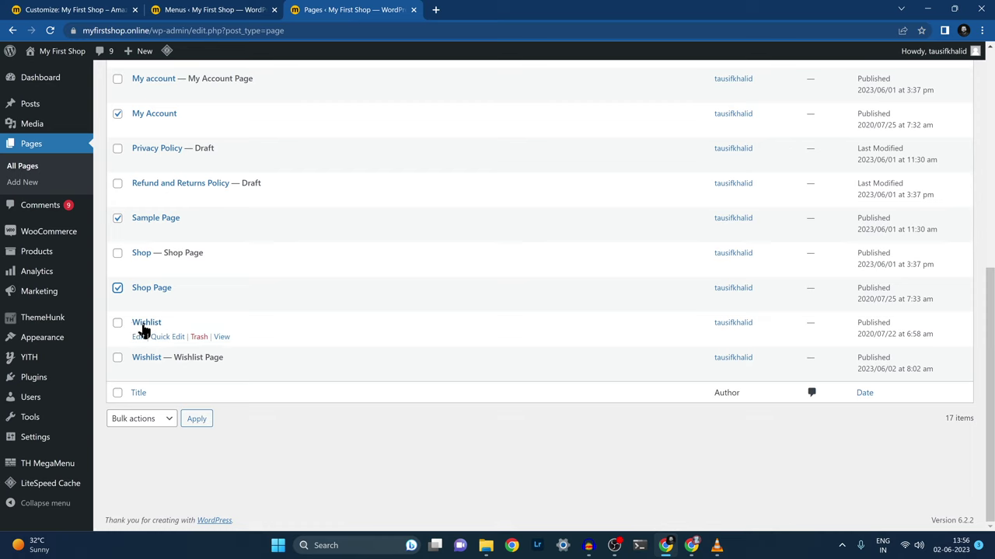
{"action": "left_click", "coordinate": [117, 322]}
{"action": "left_click", "coordinate": [151, 418]}
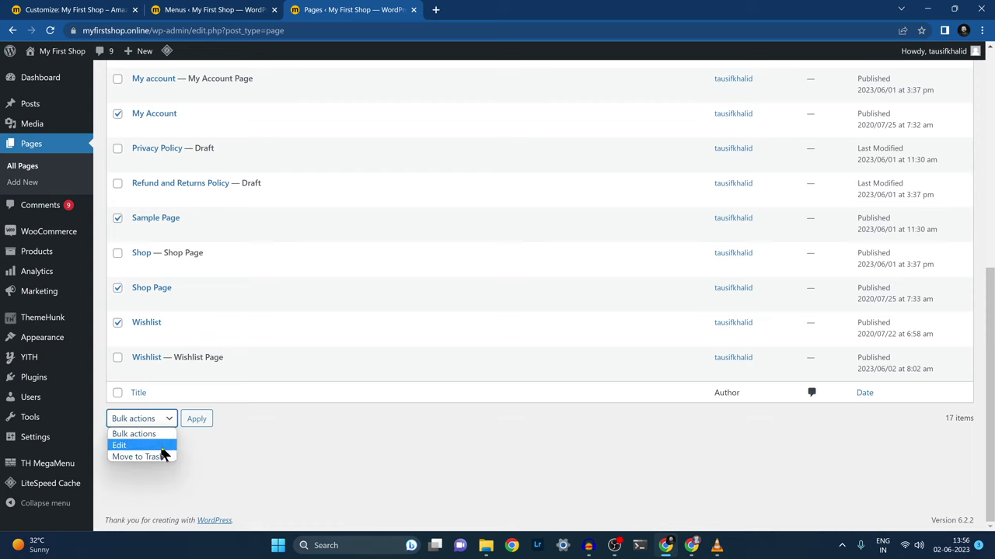
{"action": "left_click", "coordinate": [164, 455]}
{"action": "left_click", "coordinate": [198, 426]}
- Permanently delete all seven pages from the Trash
{"action": "scroll", "coordinate": [235, 353], "scroll_direction": "up", "scroll_amount": 5}
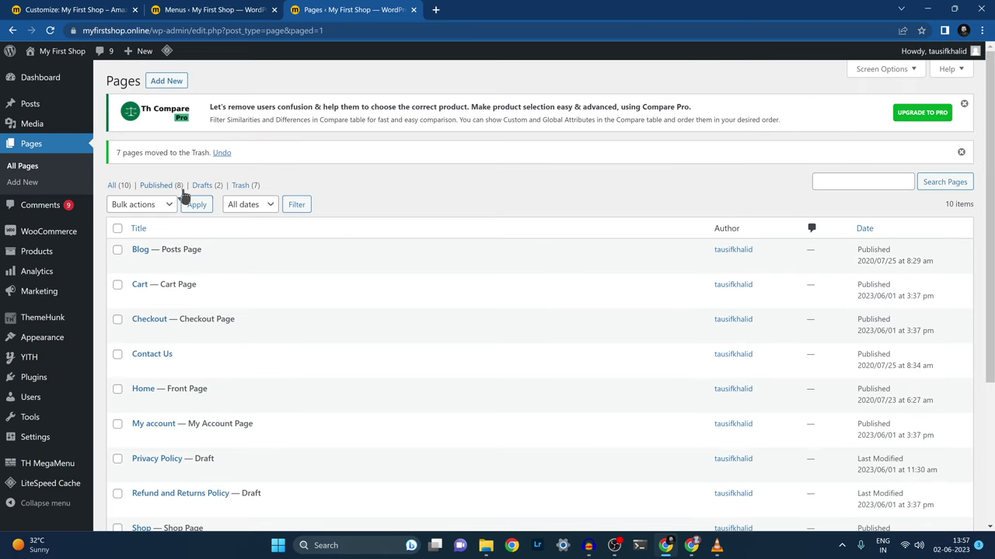
{"action": "left_click", "coordinate": [245, 188]}
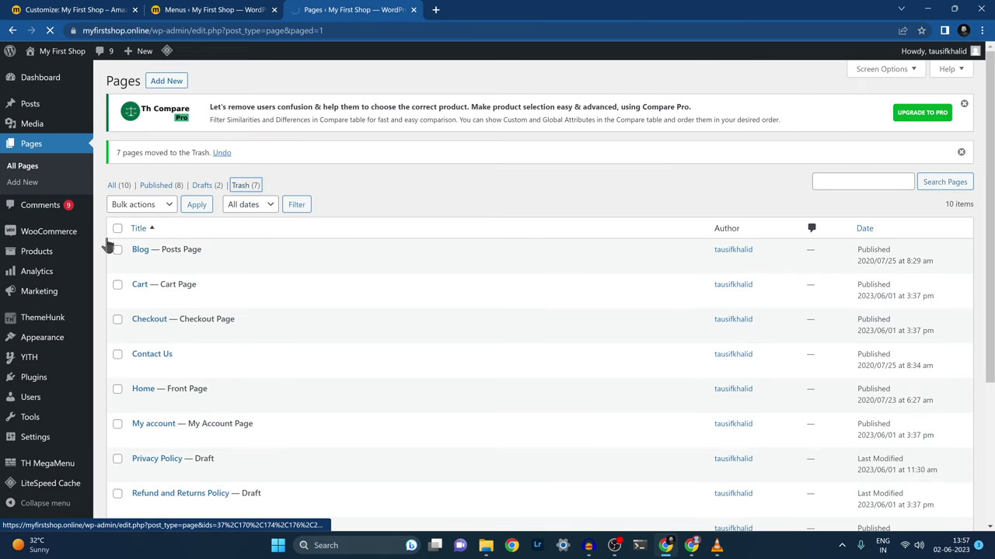
{"action": "left_click", "coordinate": [117, 196]}
{"action": "left_click", "coordinate": [155, 173]}
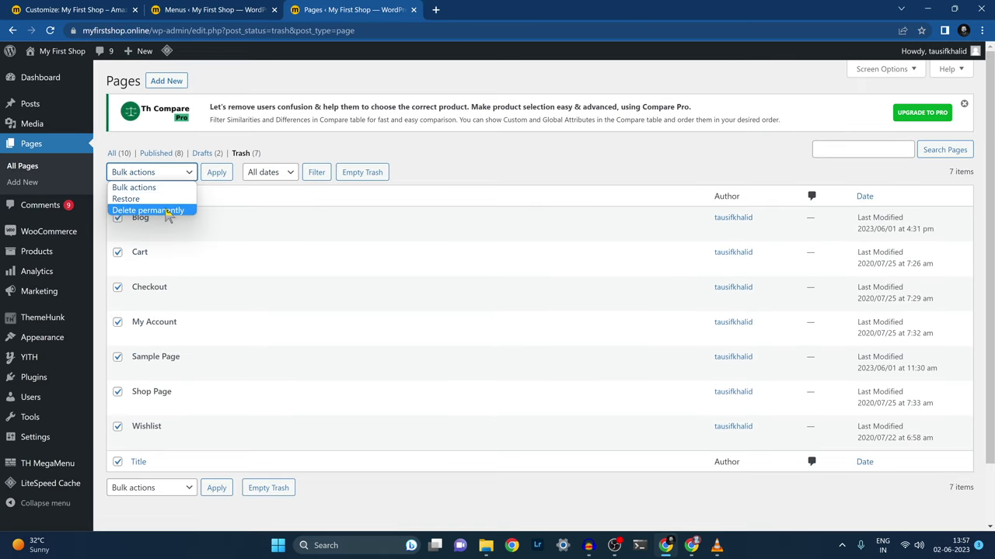
{"action": "left_click", "coordinate": [148, 210]}
{"action": "left_click", "coordinate": [215, 175]}
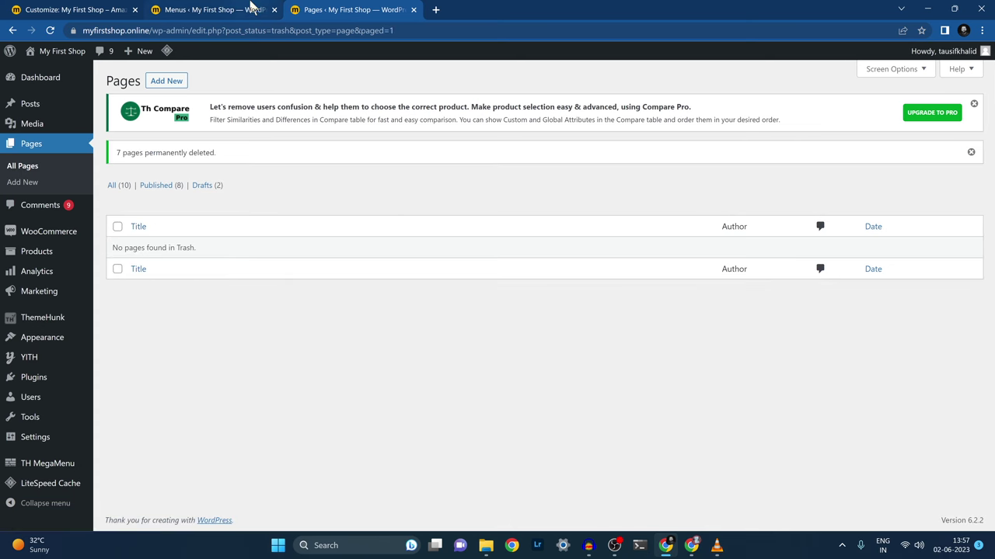
{"action": "left_click", "coordinate": [248, 11]}
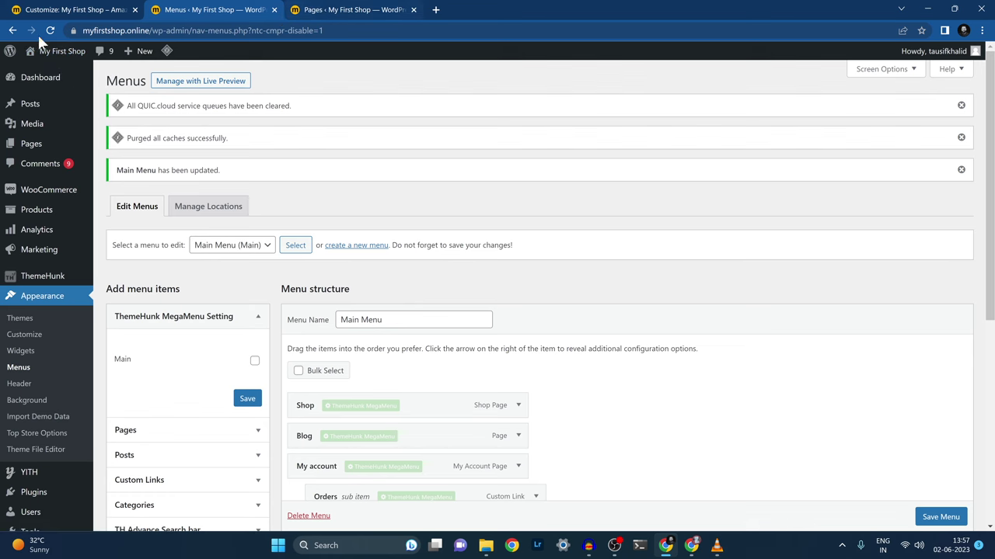
- Open the live site in a new tab and go to the Cras viverra rhoncus laptop page
{"action": "right_click", "coordinate": [57, 78]}
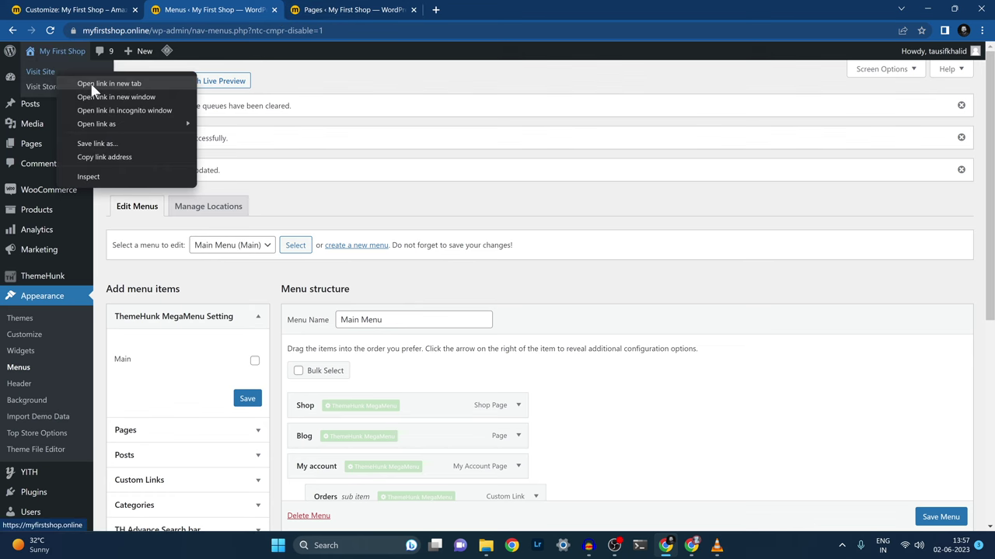
{"action": "left_click", "coordinate": [91, 83]}
{"action": "left_click", "coordinate": [342, 10]}
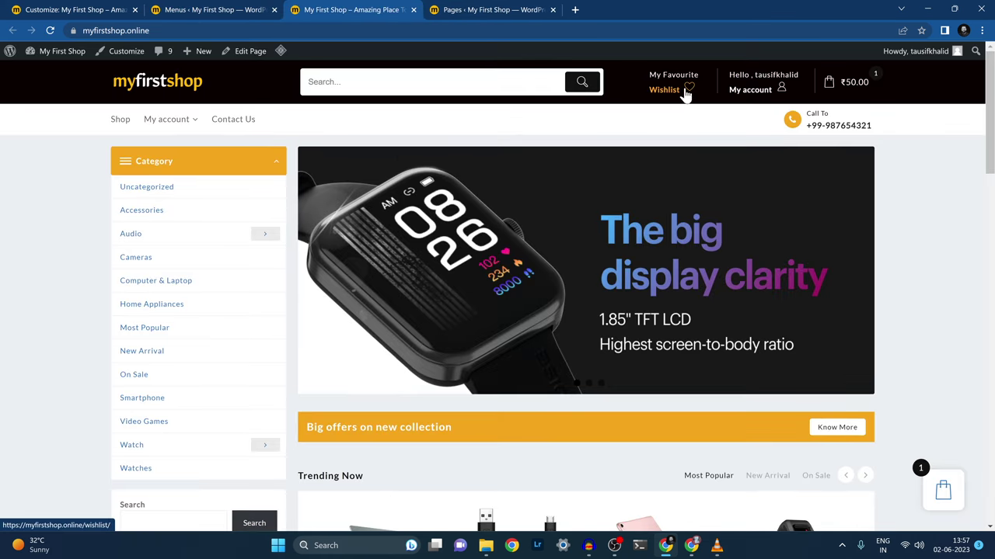
{"action": "scroll", "coordinate": [390, 296], "scroll_direction": "down", "scroll_amount": 3}
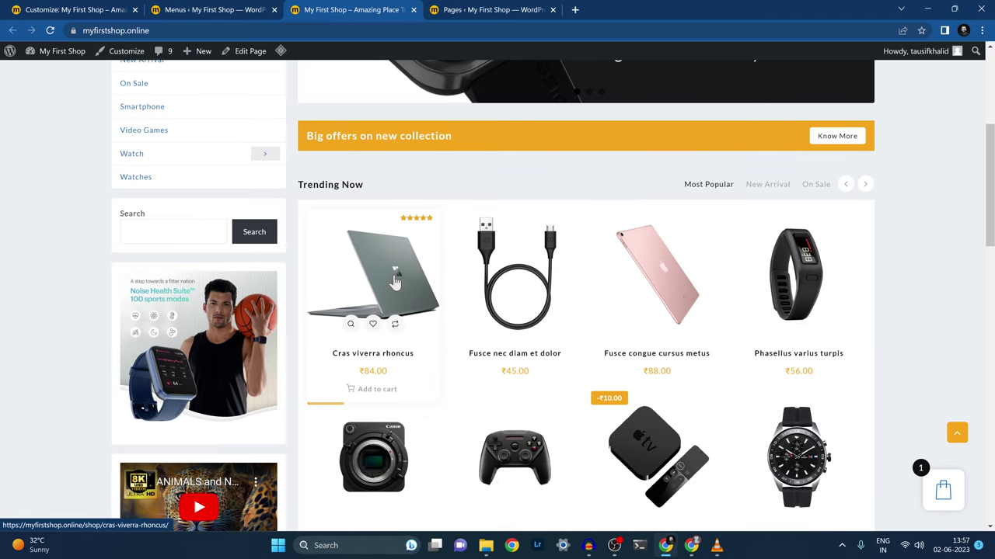
{"action": "left_click", "coordinate": [397, 282]}
- View the laptop's Additional Information colours and its Reviews tab
{"action": "scroll", "coordinate": [393, 250], "scroll_direction": "down", "scroll_amount": 3}
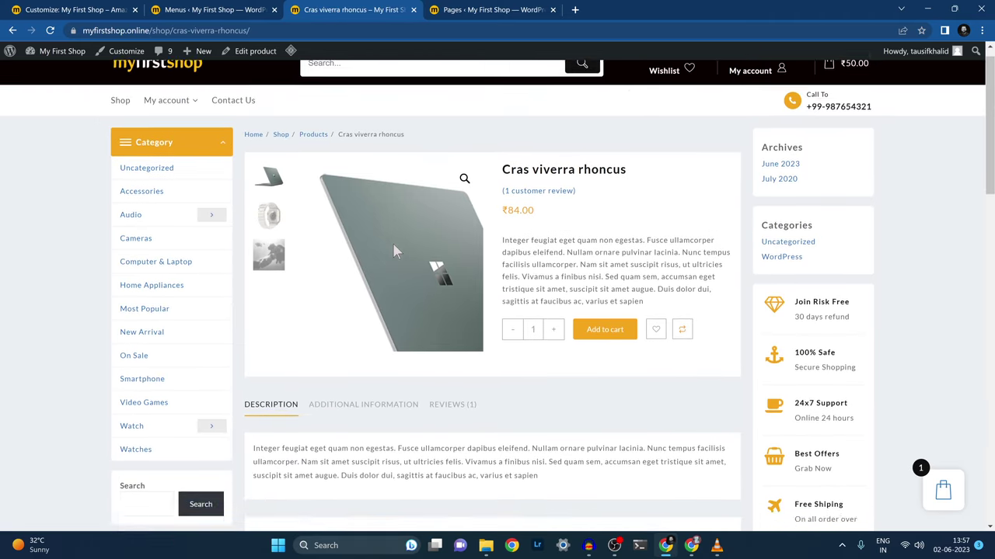
{"action": "scroll", "coordinate": [435, 268], "scroll_direction": "down", "scroll_amount": 3}
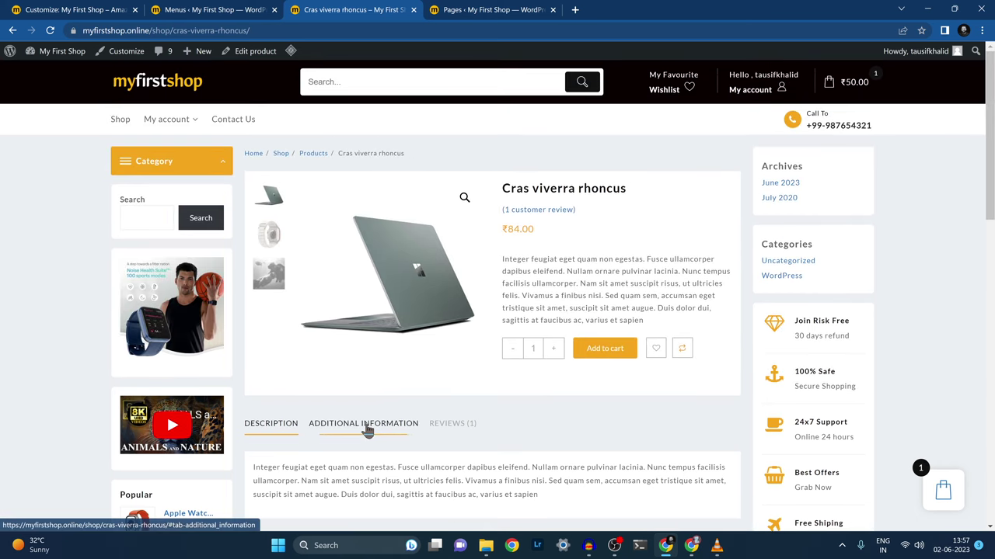
{"action": "left_click", "coordinate": [367, 424]}
{"action": "scroll", "coordinate": [455, 373], "scroll_direction": "down", "scroll_amount": 2}
{"action": "left_click_drag", "start_coordinate": [342, 358], "coordinate": [470, 352]}
{"action": "left_click", "coordinate": [451, 313]}
{"action": "left_click", "coordinate": [370, 314]}
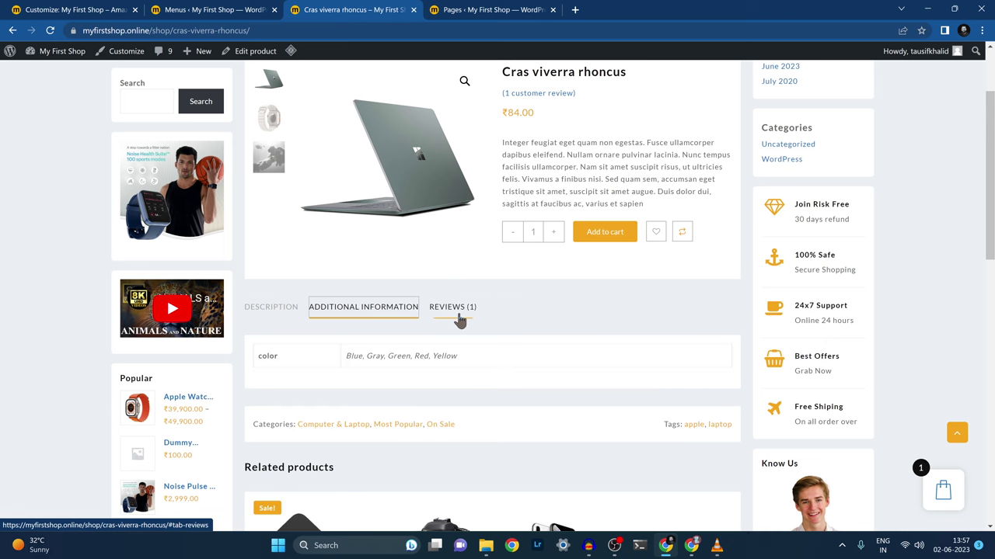
{"action": "left_click", "coordinate": [455, 310]}
{"action": "scroll", "coordinate": [373, 326], "scroll_direction": "down", "scroll_amount": 2}
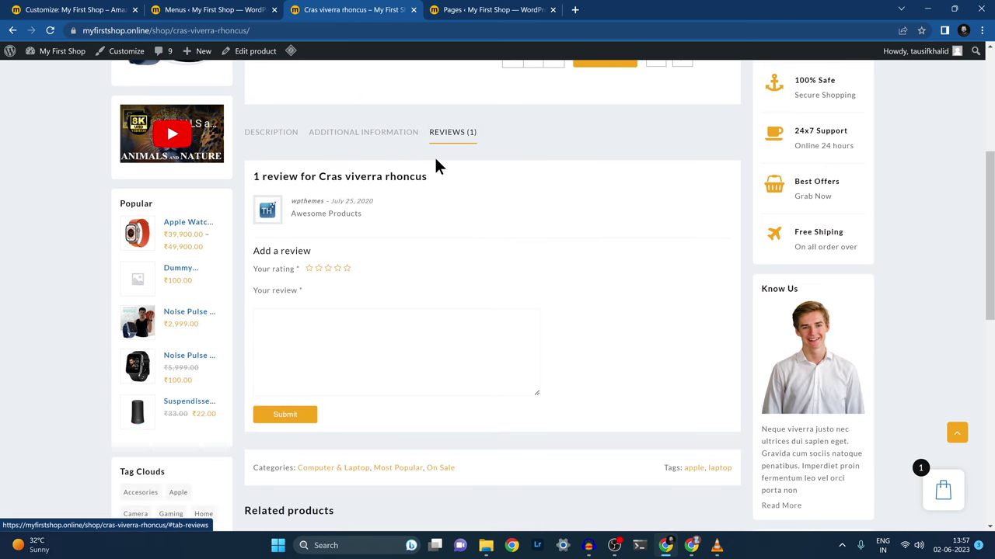
- Try the five-star rating and review box in the add-review form, then return to the dashboard
{"action": "left_click", "coordinate": [347, 268]}
{"action": "left_click", "coordinate": [353, 339]}
{"action": "scroll", "coordinate": [346, 365], "scroll_direction": "up", "scroll_amount": 1}
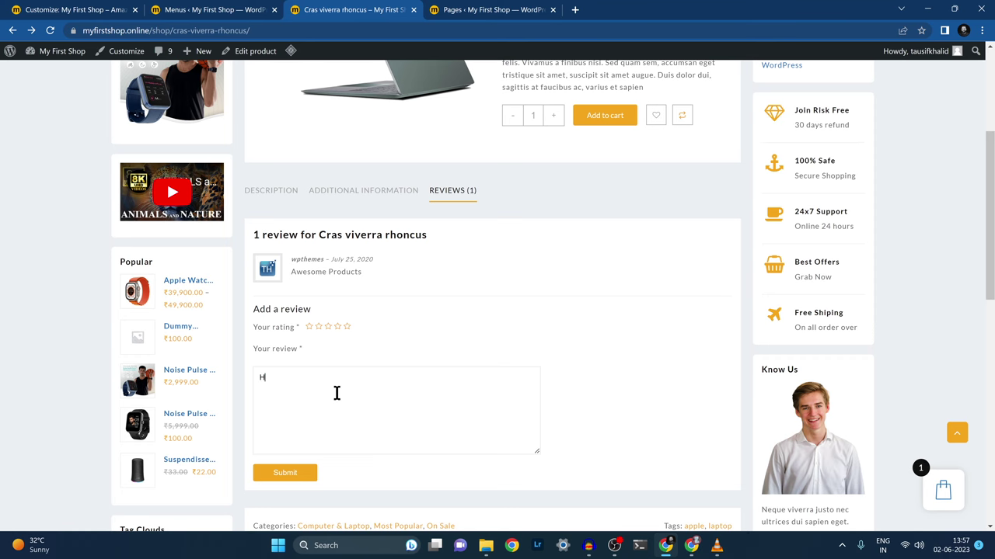
{"action": "scroll", "coordinate": [336, 391], "scroll_direction": "up", "scroll_amount": 4}
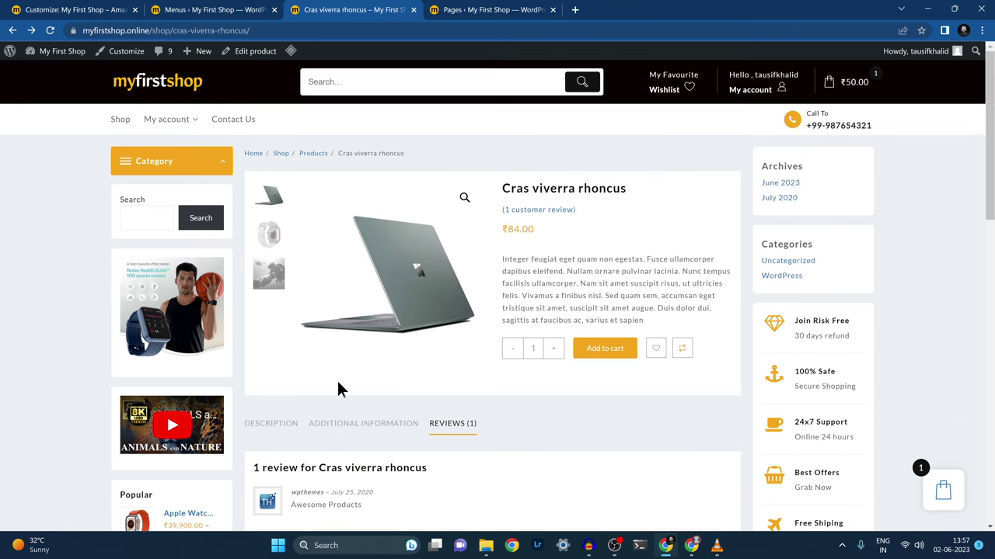
{"action": "scroll", "coordinate": [342, 395], "scroll_direction": "down", "scroll_amount": 4}
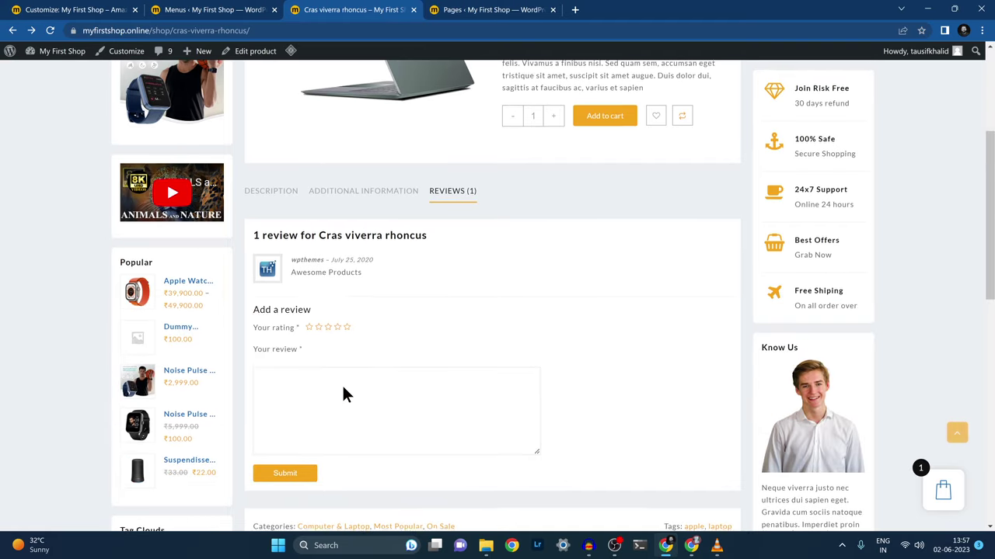
{"action": "mouse_move", "coordinate": [62, 53]}
{"action": "left_click", "coordinate": [63, 77]}
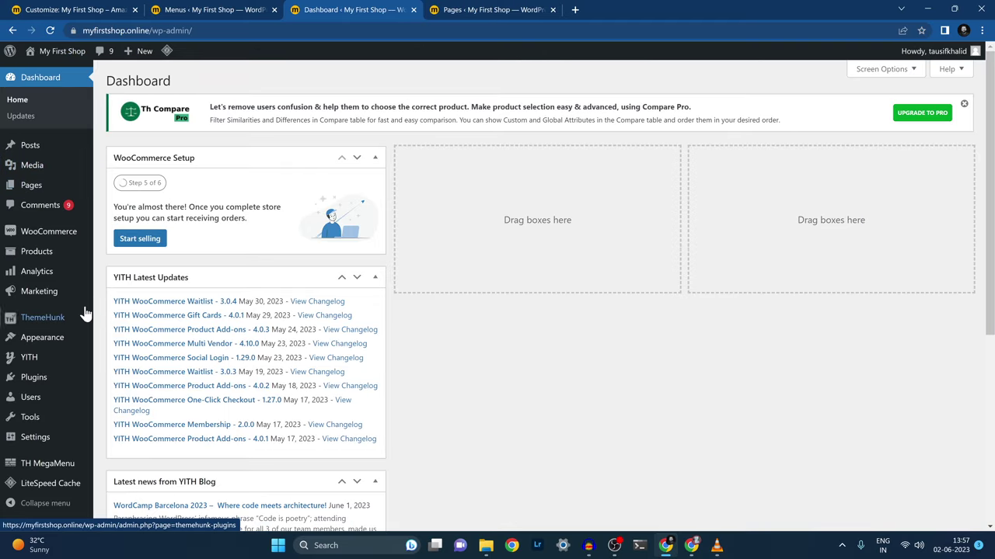
- Navigate the admin sidebar to WooCommerce > Settings to show the General tab
{"action": "mouse_move", "coordinate": [64, 233]}
{"action": "scroll", "coordinate": [65, 236], "scroll_direction": "down", "scroll_amount": 2}
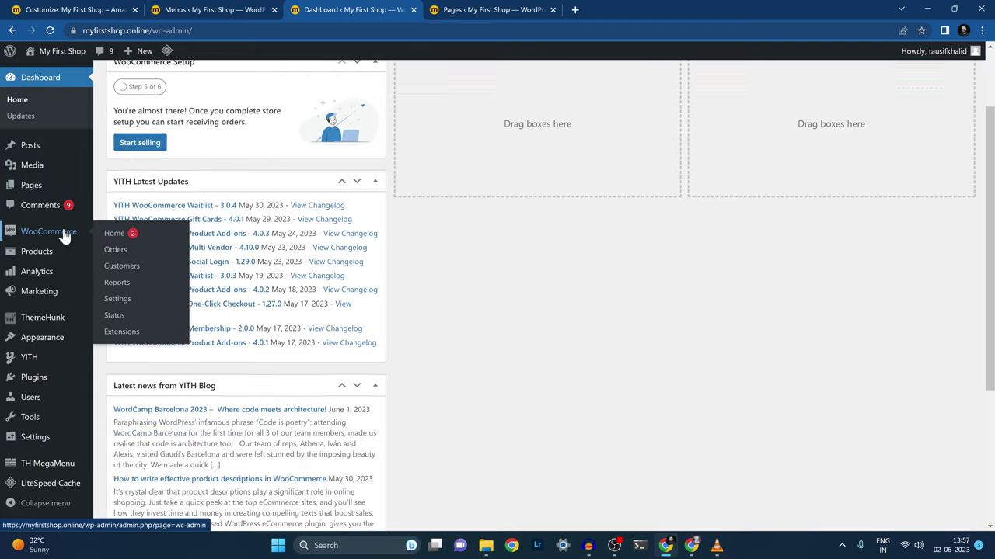
{"action": "scroll", "coordinate": [65, 237], "scroll_direction": "down", "scroll_amount": 3}
{"action": "mouse_move", "coordinate": [58, 494]}
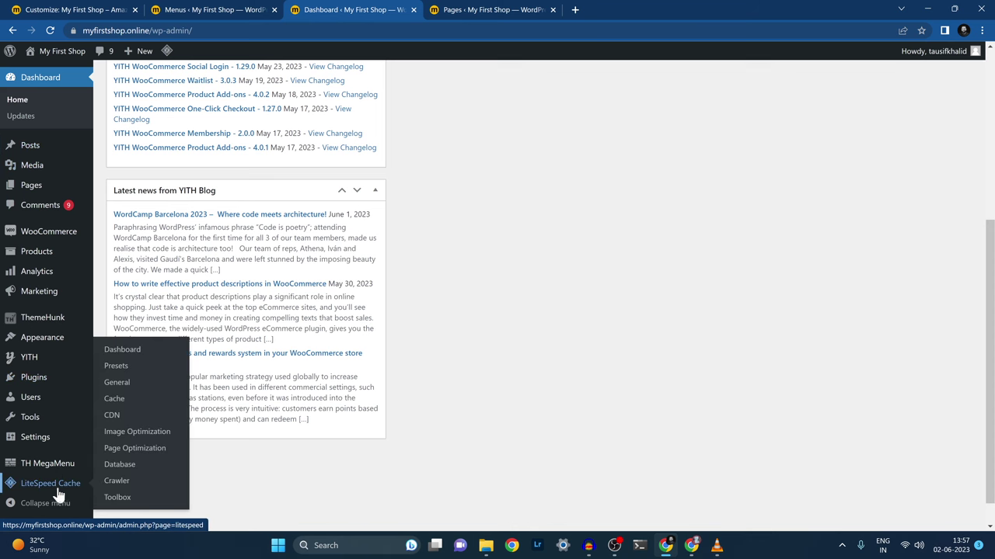
{"action": "scroll", "coordinate": [31, 377], "scroll_direction": "up", "scroll_amount": 5}
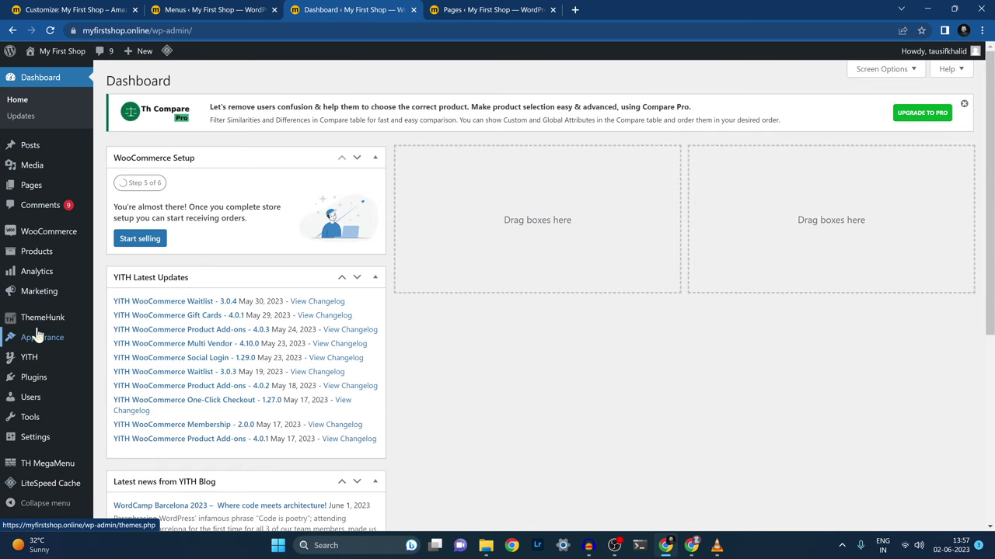
{"action": "mouse_move", "coordinate": [47, 323]}
{"action": "mouse_move", "coordinate": [51, 365]}
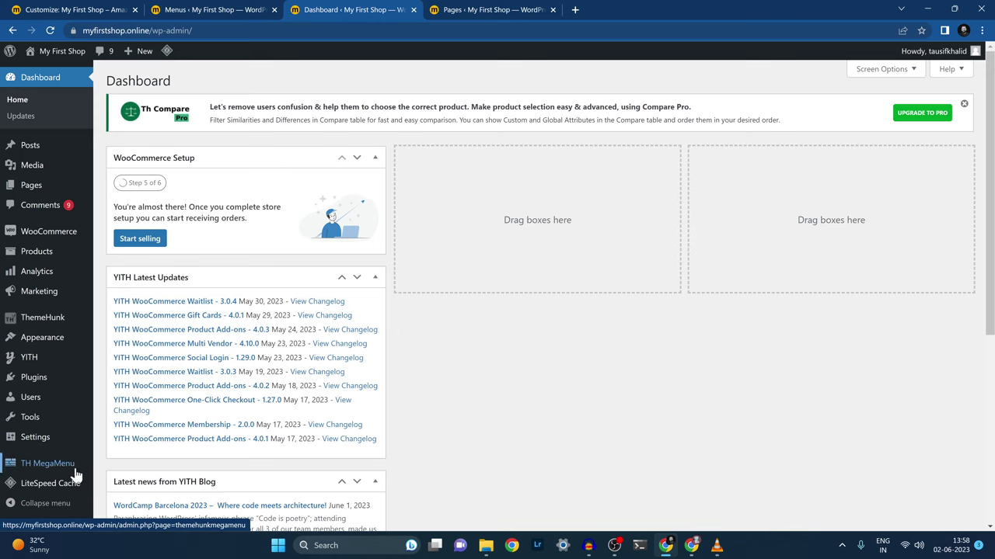
{"action": "scroll", "coordinate": [171, 326], "scroll_direction": "down", "scroll_amount": 4}
{"action": "scroll", "coordinate": [65, 280], "scroll_direction": "up", "scroll_amount": 3}
{"action": "mouse_move", "coordinate": [61, 301]}
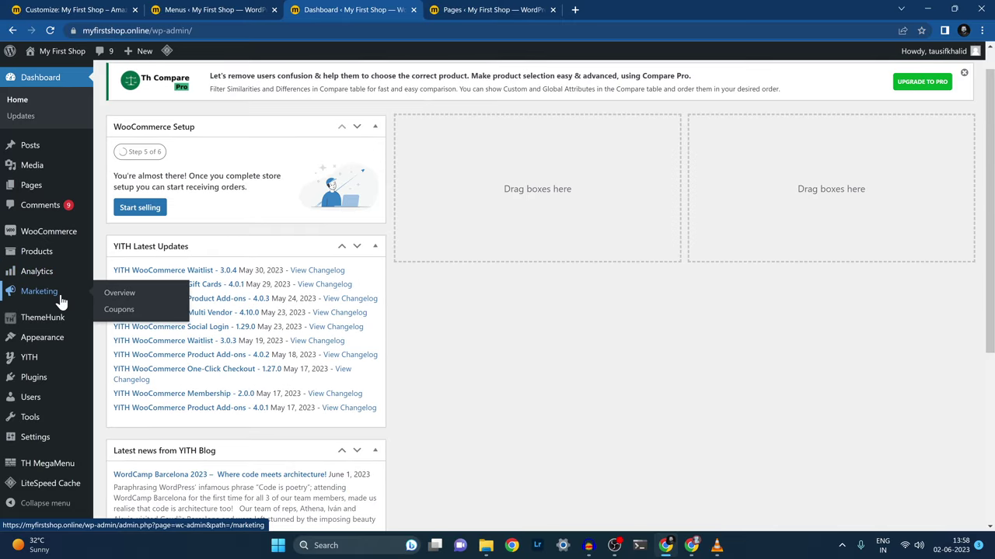
{"action": "scroll", "coordinate": [60, 301], "scroll_direction": "up", "scroll_amount": 1}
{"action": "mouse_move", "coordinate": [33, 408]}
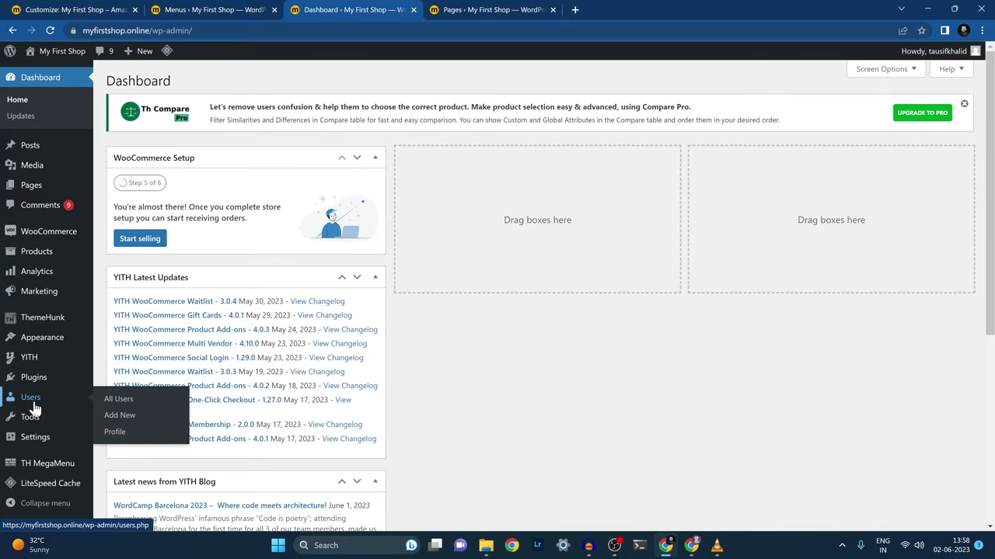
{"action": "mouse_move", "coordinate": [64, 75]}
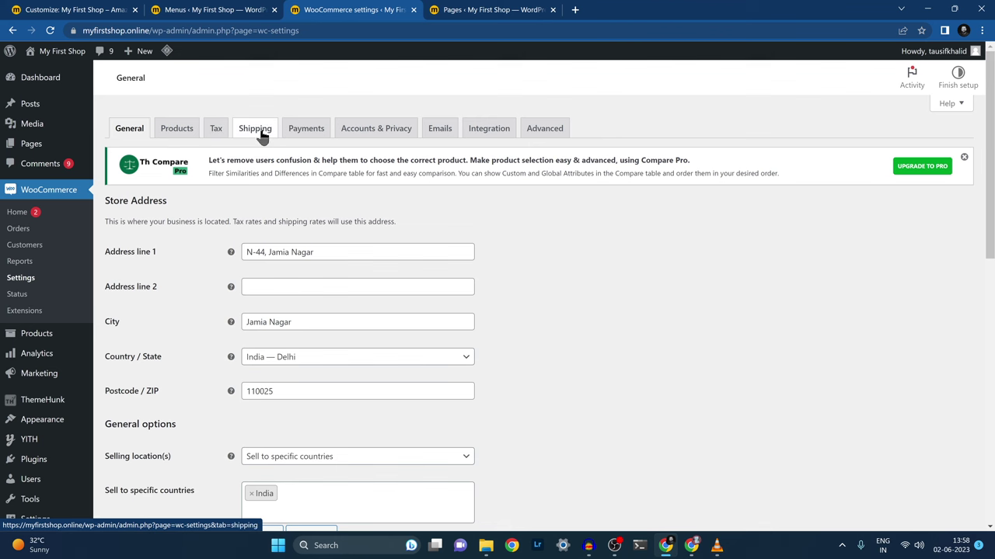
- On Accounts & Privacy, disable guest orders and enable checkout login and both account-creation options
{"action": "left_click", "coordinate": [389, 130]}
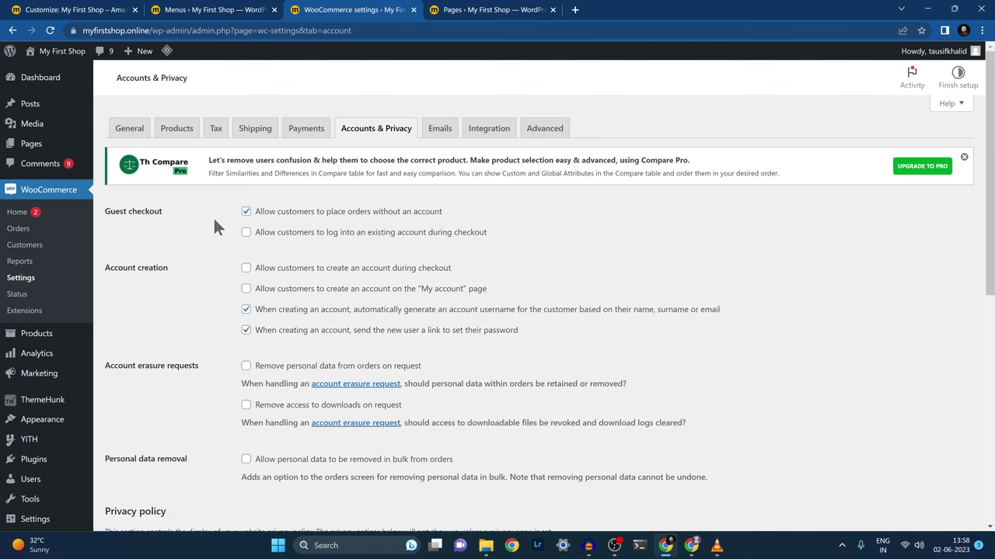
{"action": "double_click", "coordinate": [133, 211]}
{"action": "triple_click", "coordinate": [152, 215]}
{"action": "left_click", "coordinate": [259, 232]}
{"action": "left_click", "coordinate": [244, 214]}
{"action": "left_click", "coordinate": [301, 276]}
{"action": "left_click", "coordinate": [299, 298]}
{"action": "left_click", "coordinate": [245, 331]}
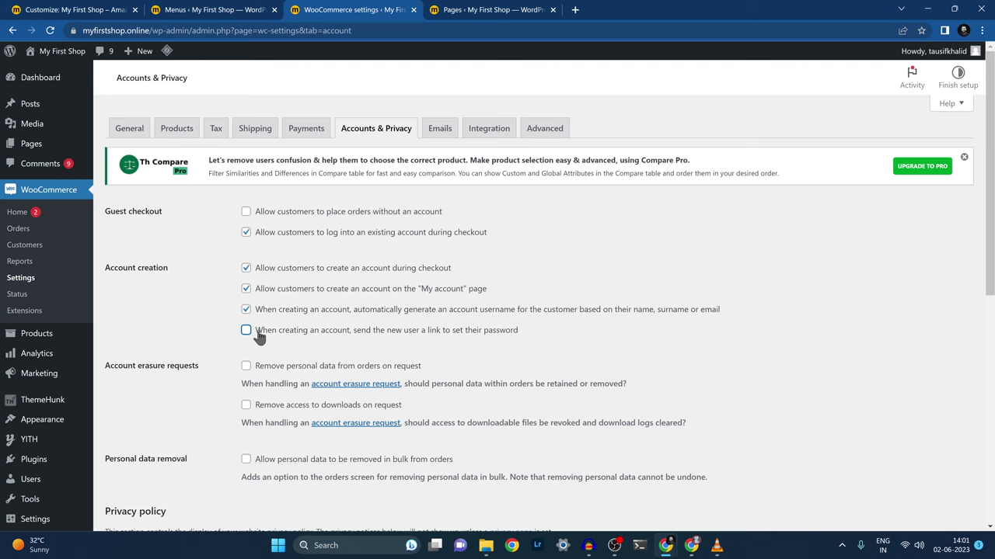
- Stay on the page at the Leave site prompt and save the Accounts & Privacy settings
{"action": "scroll", "coordinate": [259, 335], "scroll_direction": "down", "scroll_amount": 6}
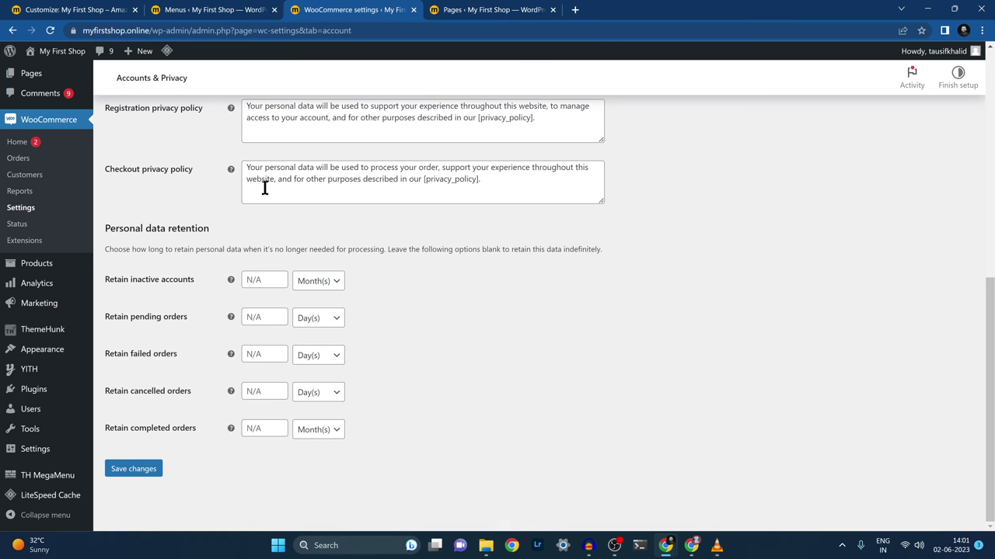
{"action": "scroll", "coordinate": [276, 354], "scroll_direction": "up", "scroll_amount": 8}
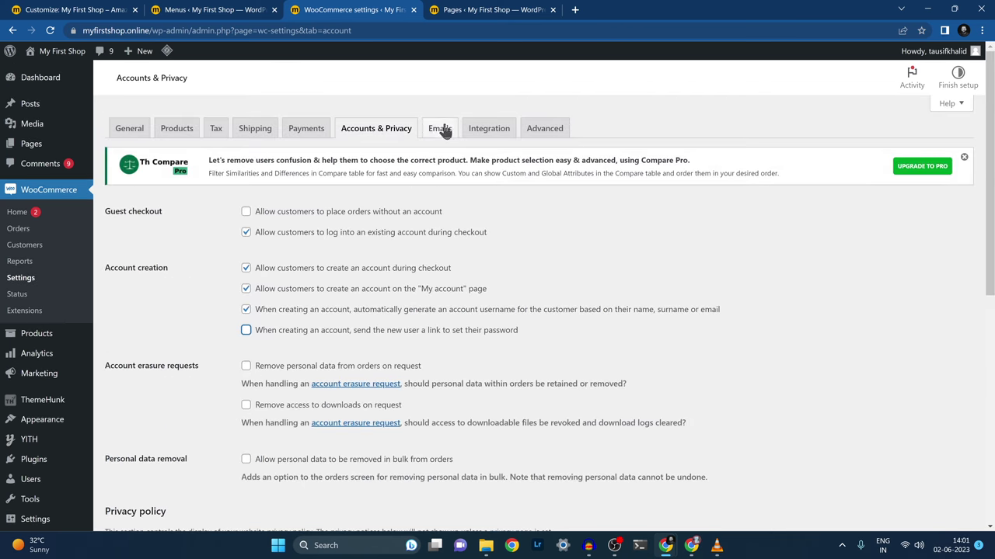
{"action": "left_click", "coordinate": [440, 127]}
{"action": "left_click", "coordinate": [598, 96]}
{"action": "scroll", "coordinate": [117, 466], "scroll_direction": "down", "scroll_amount": 10}
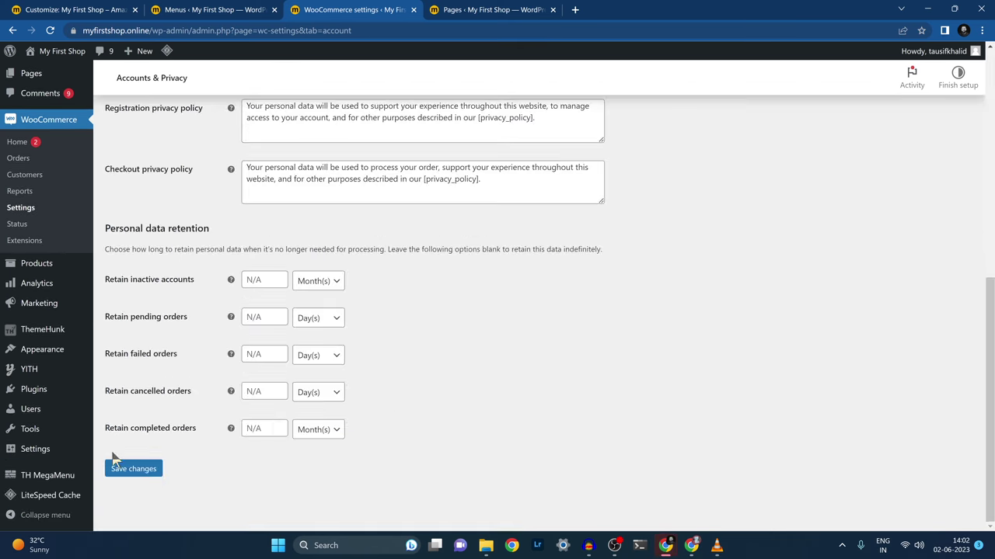
{"action": "left_click", "coordinate": [124, 468]}
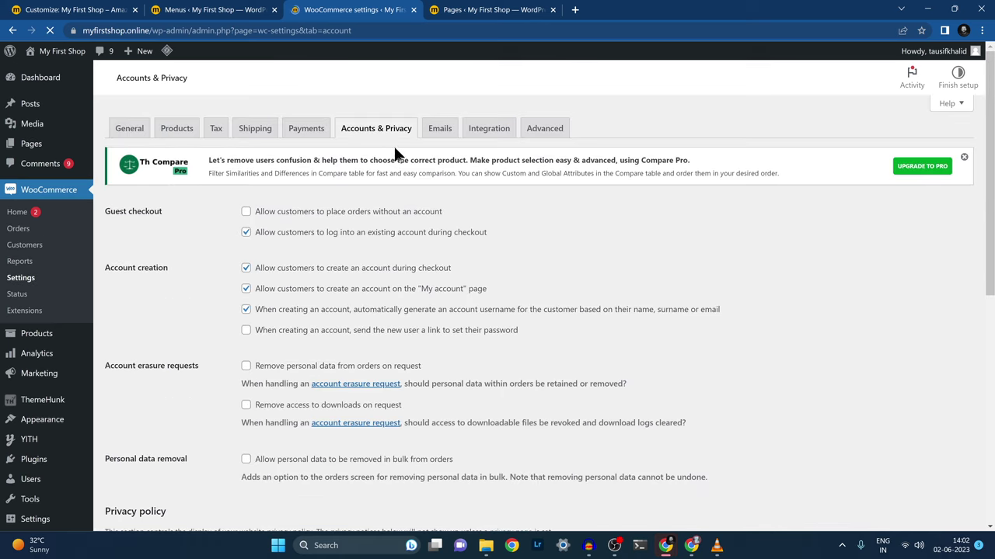
{"action": "left_click", "coordinate": [439, 130]}
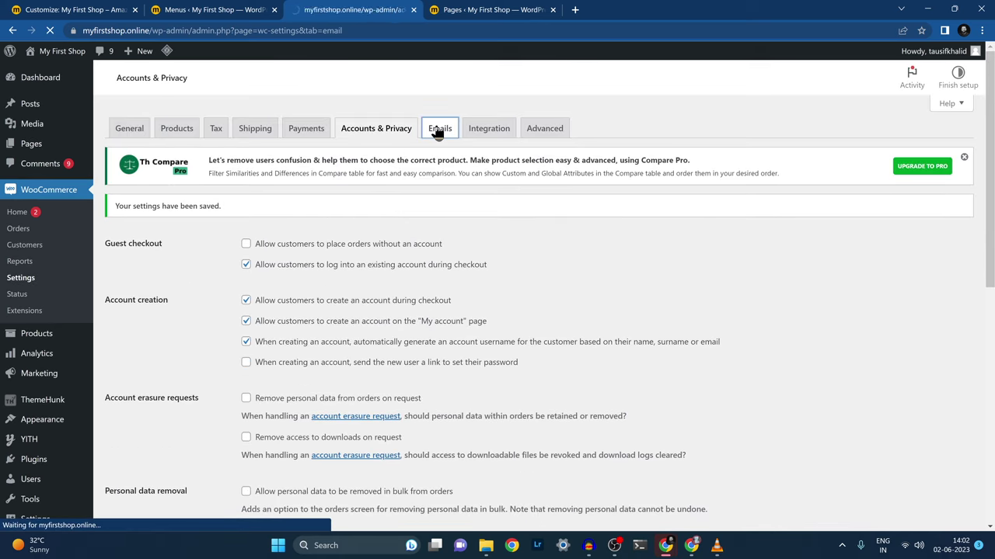
- Review the email notification list and its New order, admin and Customer recipients
{"action": "scroll", "coordinate": [420, 217], "scroll_direction": "down", "scroll_amount": 2}
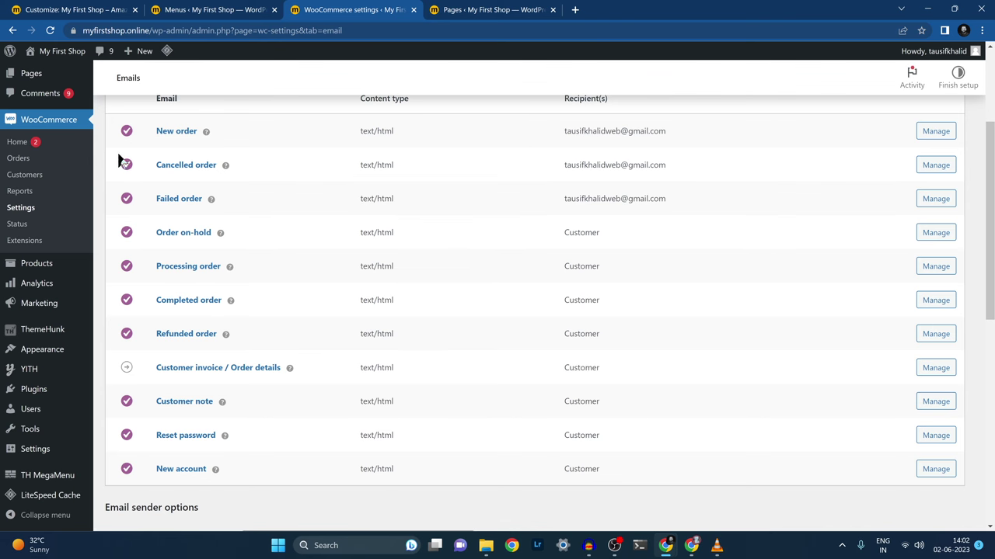
{"action": "scroll", "coordinate": [533, 214], "scroll_direction": "up", "scroll_amount": 2}
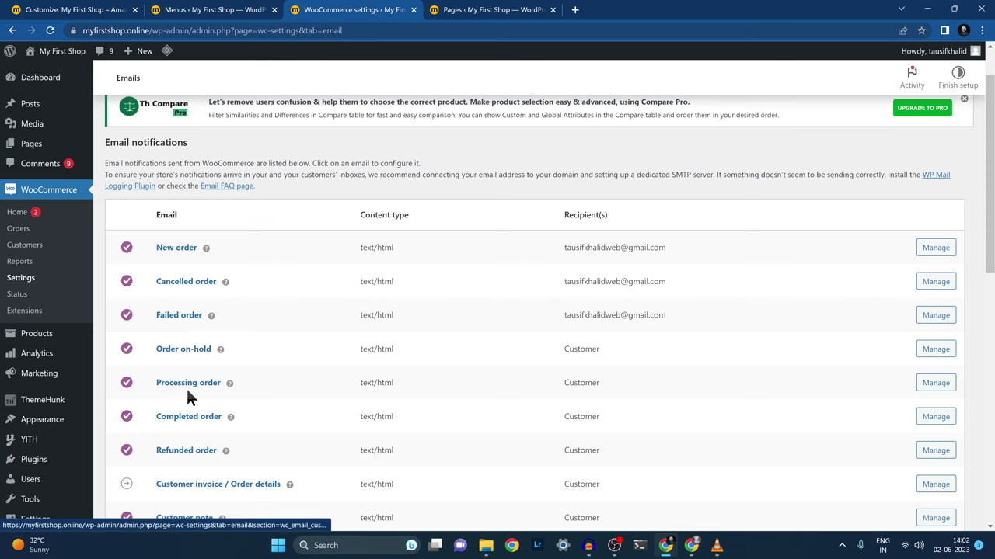
{"action": "scroll", "coordinate": [201, 342], "scroll_direction": "down", "scroll_amount": 2}
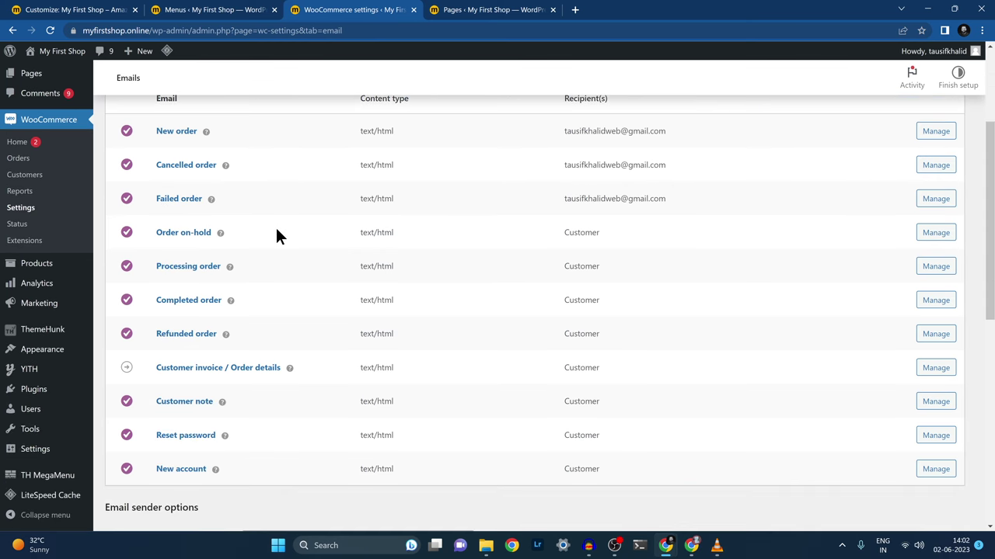
{"action": "scroll", "coordinate": [691, 305], "scroll_direction": "up", "scroll_amount": 1}
{"action": "left_click_drag", "start_coordinate": [587, 290], "coordinate": [561, 295]}
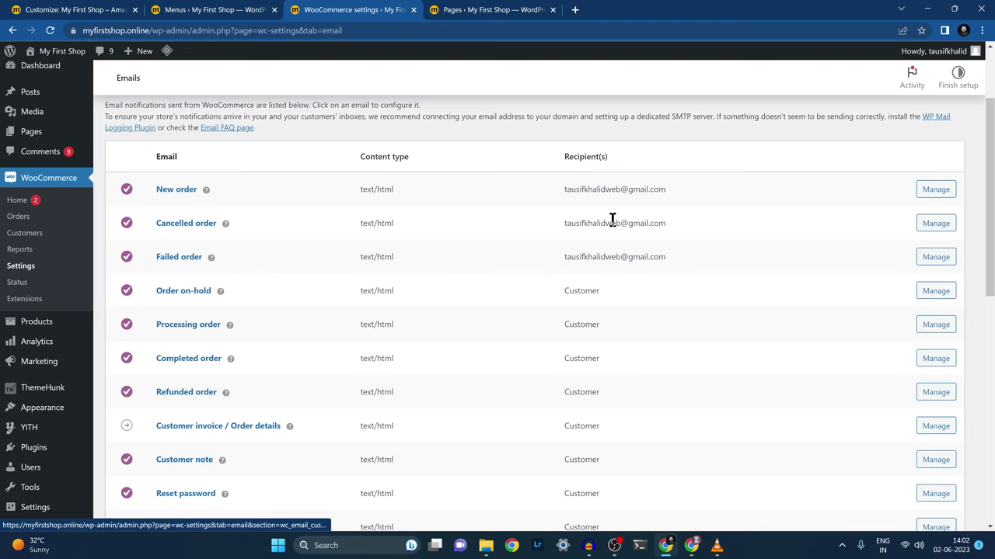
{"action": "left_click_drag", "start_coordinate": [559, 189], "coordinate": [688, 190]}
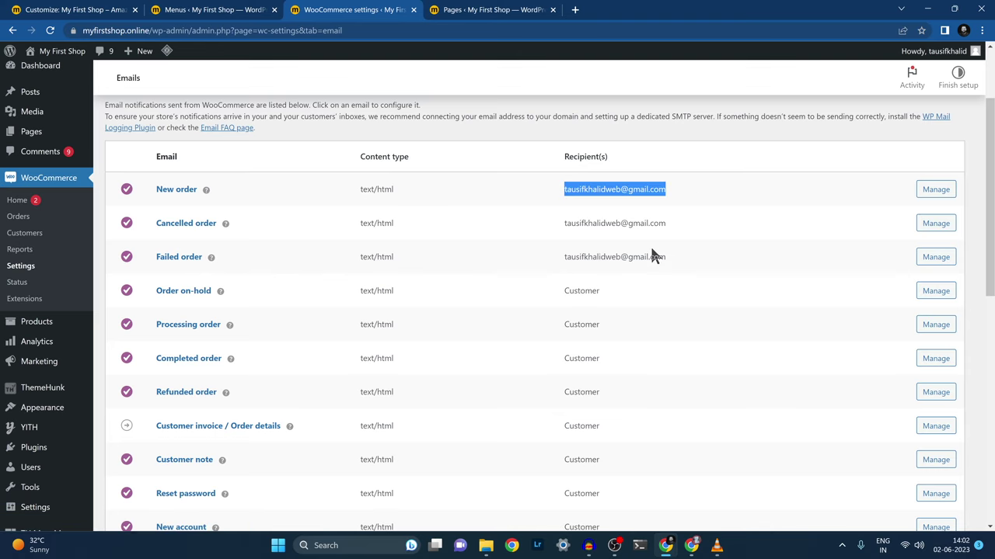
{"action": "left_click_drag", "start_coordinate": [657, 257], "coordinate": [564, 188]}
{"action": "left_click", "coordinate": [577, 212]}
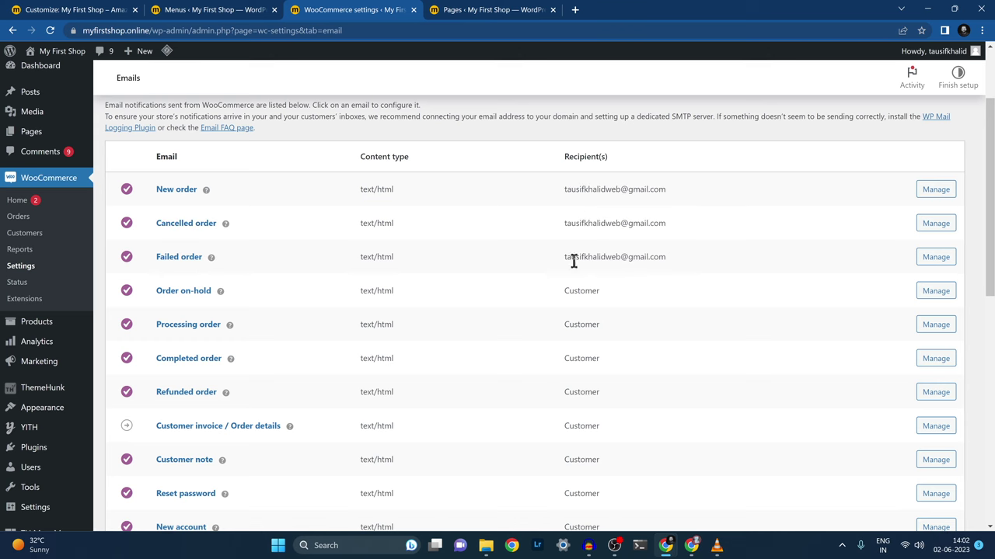
- Review the Email sender options, including the From name My First Shop
{"action": "left_click_drag", "start_coordinate": [562, 290], "coordinate": [573, 494]}
{"action": "scroll", "coordinate": [522, 355], "scroll_direction": "down", "scroll_amount": 1}
{"action": "scroll", "coordinate": [497, 311], "scroll_direction": "down", "scroll_amount": 2}
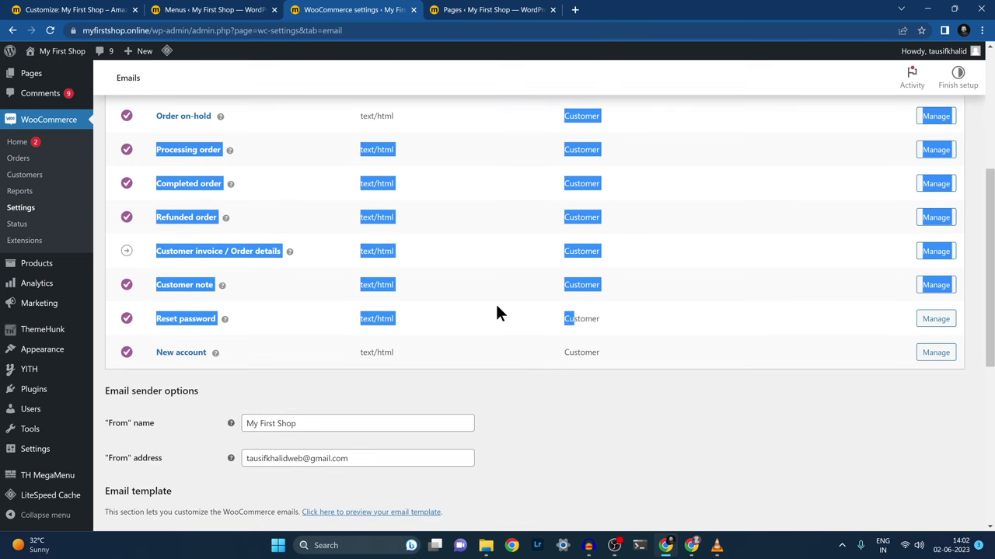
{"action": "left_click", "coordinate": [497, 310]}
{"action": "scroll", "coordinate": [644, 304], "scroll_direction": "up", "scroll_amount": 3}
{"action": "scroll", "coordinate": [637, 298], "scroll_direction": "down", "scroll_amount": 5}
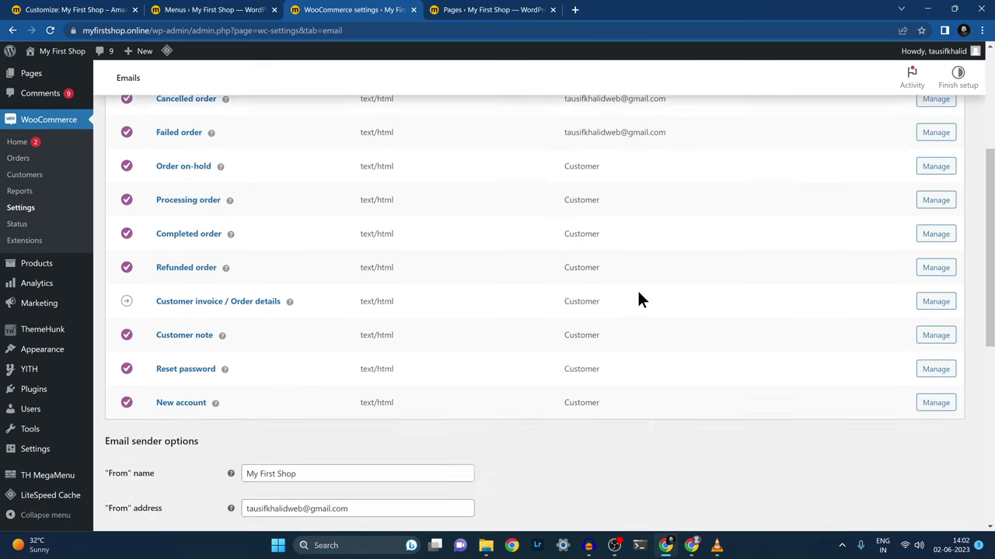
{"action": "left_click_drag", "start_coordinate": [365, 248], "coordinate": [232, 248]}
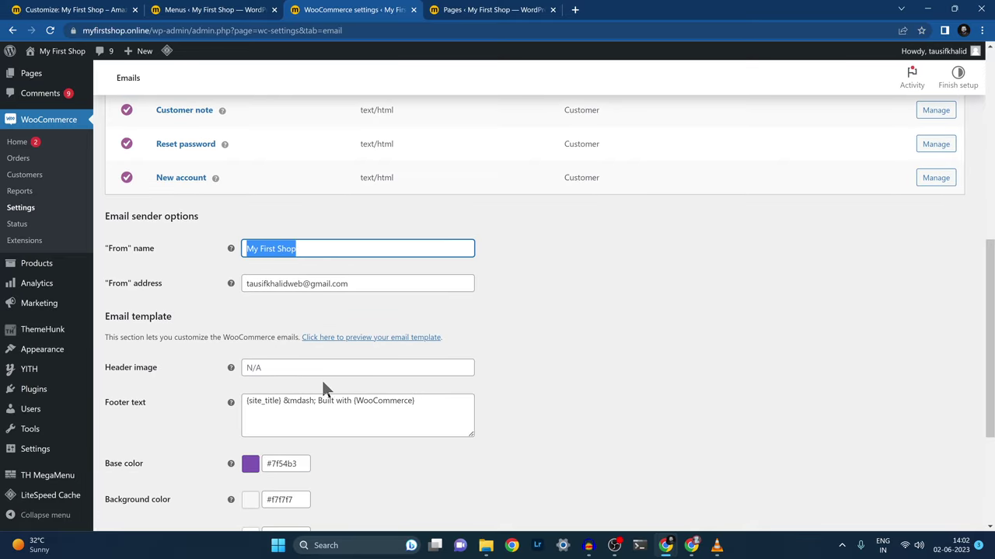
- Check the sender From address and Header image field, then open the Media Library in a new tab
{"action": "left_click", "coordinate": [351, 401]}
{"action": "triple_click", "coordinate": [297, 284]}
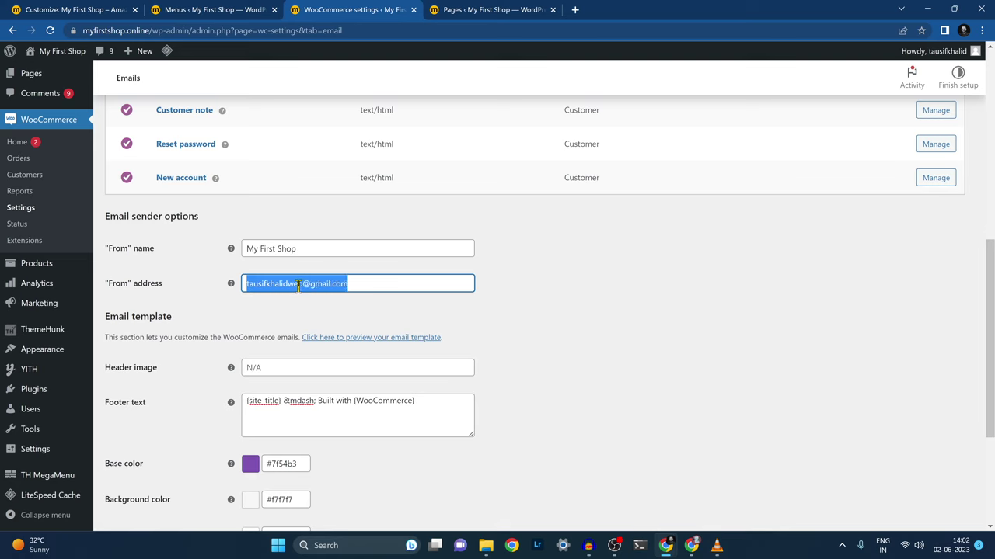
{"action": "left_click", "coordinate": [279, 368]}
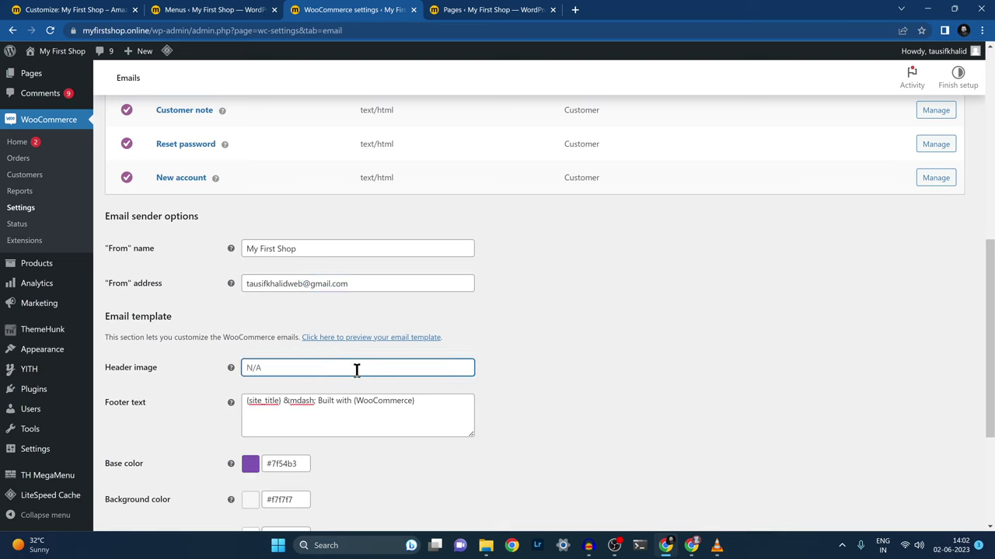
{"action": "mouse_move", "coordinate": [76, 275]}
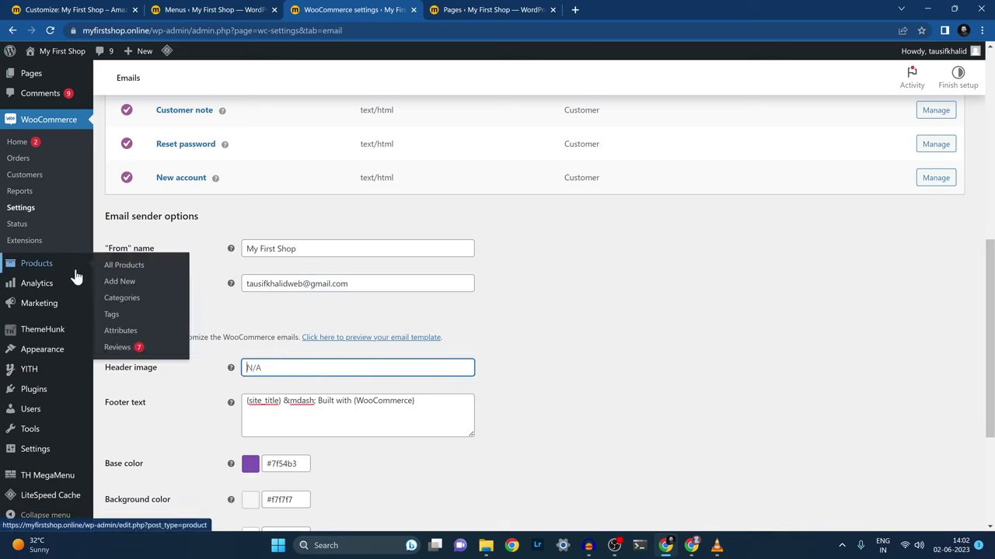
{"action": "scroll", "coordinate": [69, 215], "scroll_direction": "up", "scroll_amount": 2}
{"action": "mouse_move", "coordinate": [65, 126]}
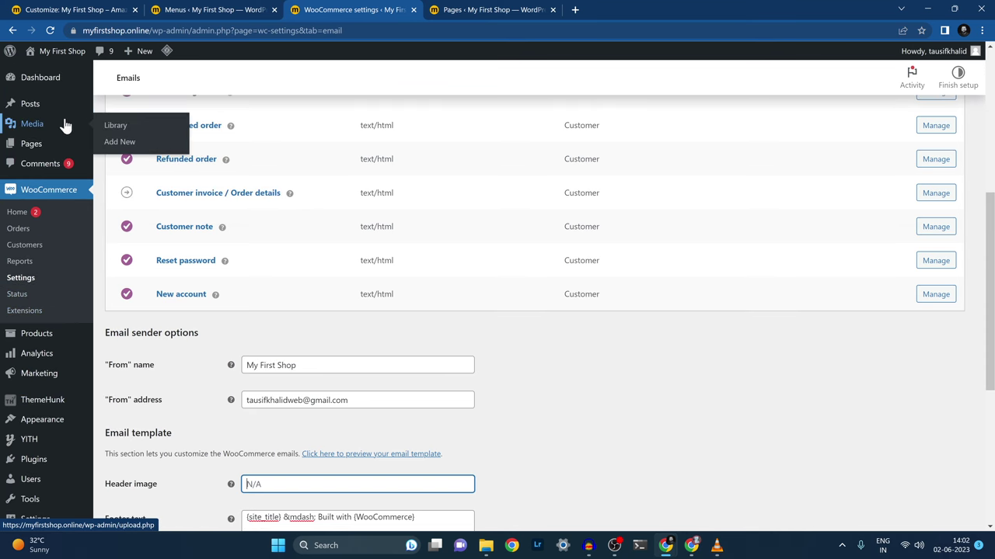
{"action": "right_click", "coordinate": [59, 132]}
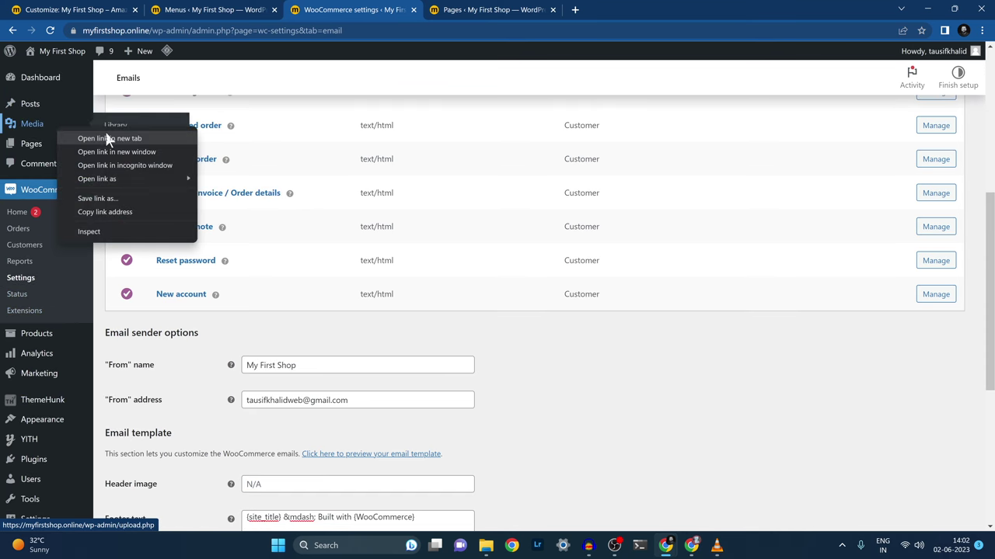
{"action": "left_click", "coordinate": [108, 139]}
{"action": "left_click", "coordinate": [517, 10]}
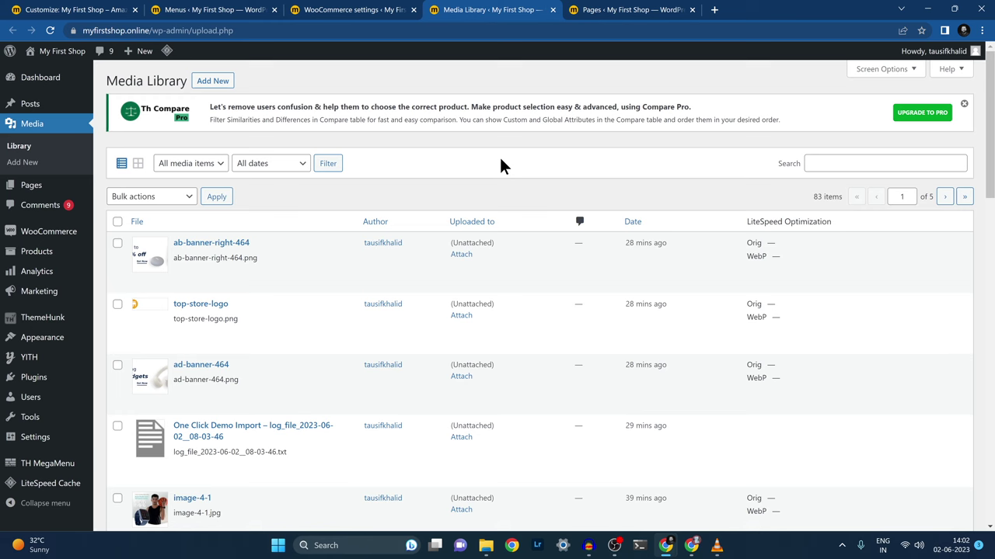
- Copy the icon.png file URL from page 2 of the Media Library
{"action": "scroll", "coordinate": [226, 295], "scroll_direction": "down", "scroll_amount": 7}
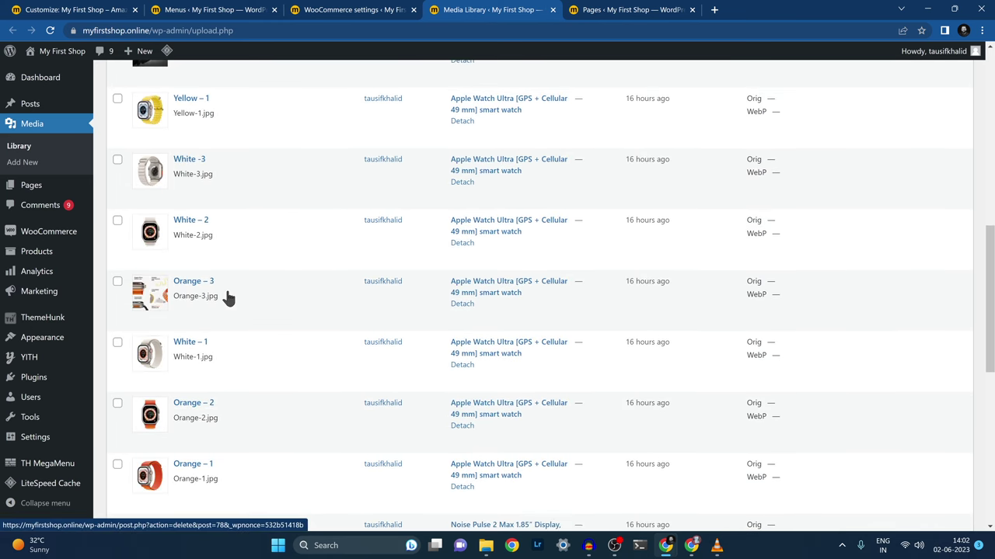
{"action": "scroll", "coordinate": [226, 295], "scroll_direction": "down", "scroll_amount": 6}
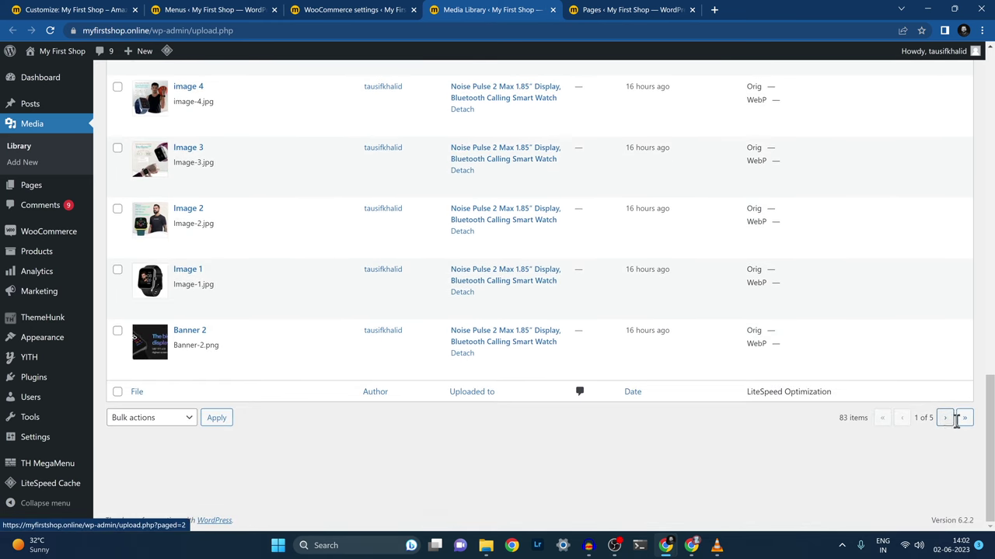
{"action": "left_click", "coordinate": [954, 418]}
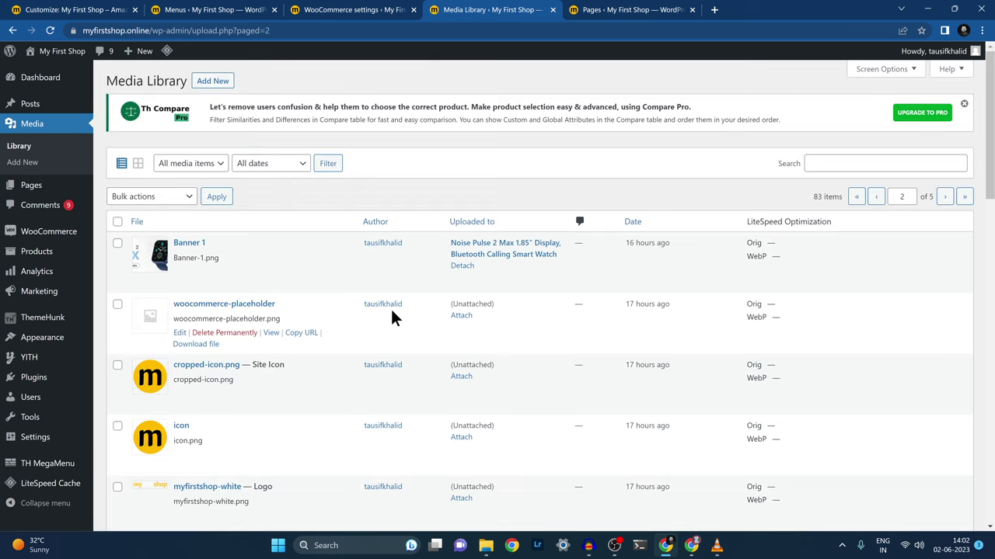
{"action": "scroll", "coordinate": [392, 315], "scroll_direction": "down", "scroll_amount": 3}
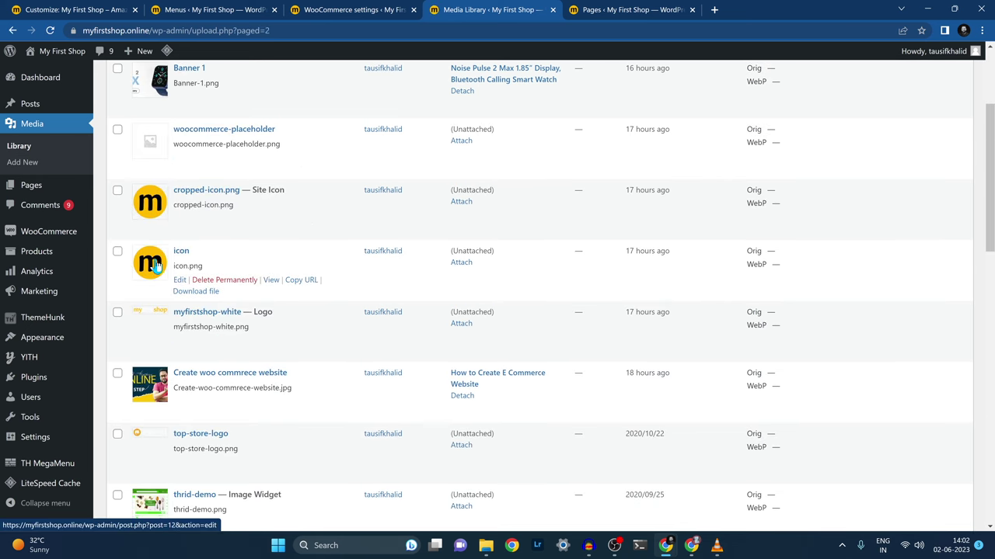
{"action": "left_click", "coordinate": [303, 281]}
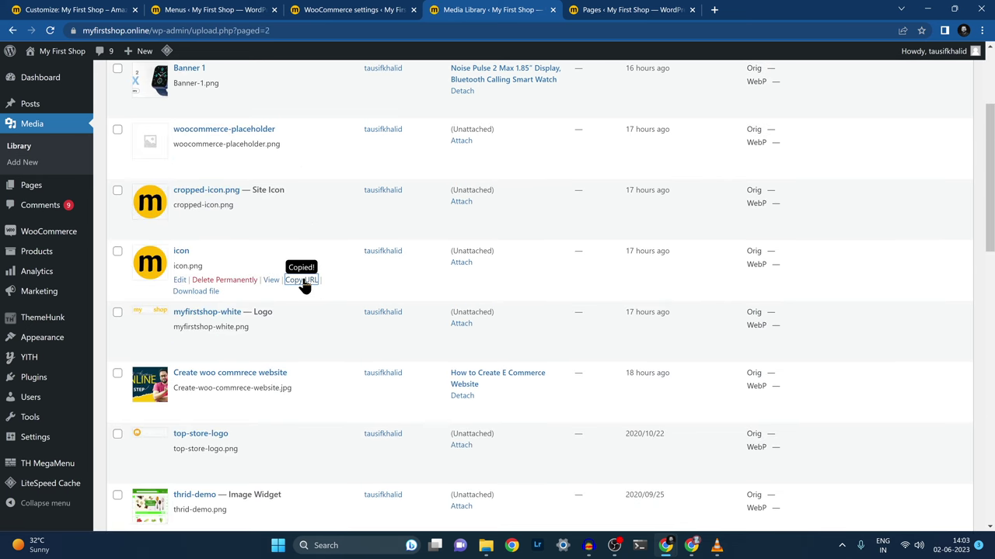
{"action": "left_click", "coordinate": [153, 265]}
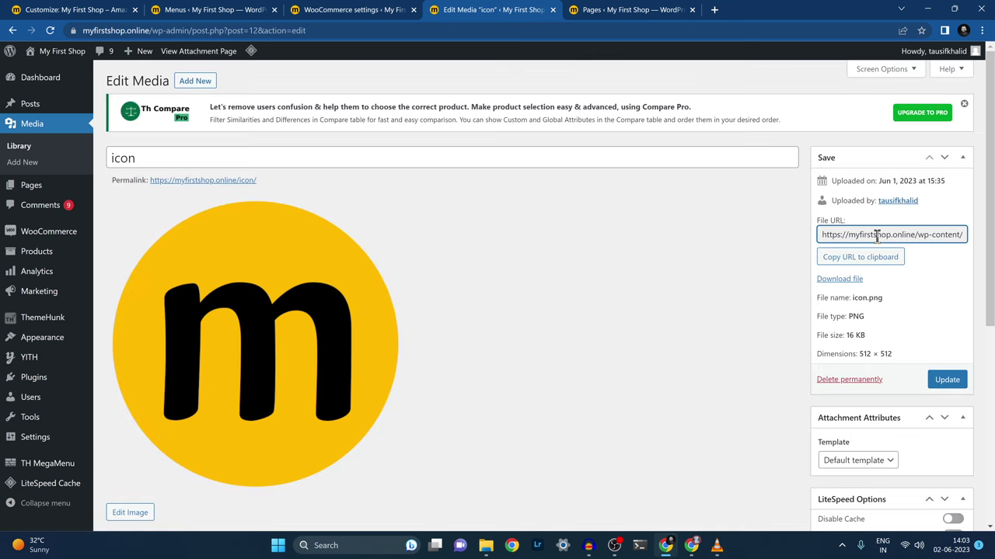
{"action": "triple_click", "coordinate": [877, 236]}
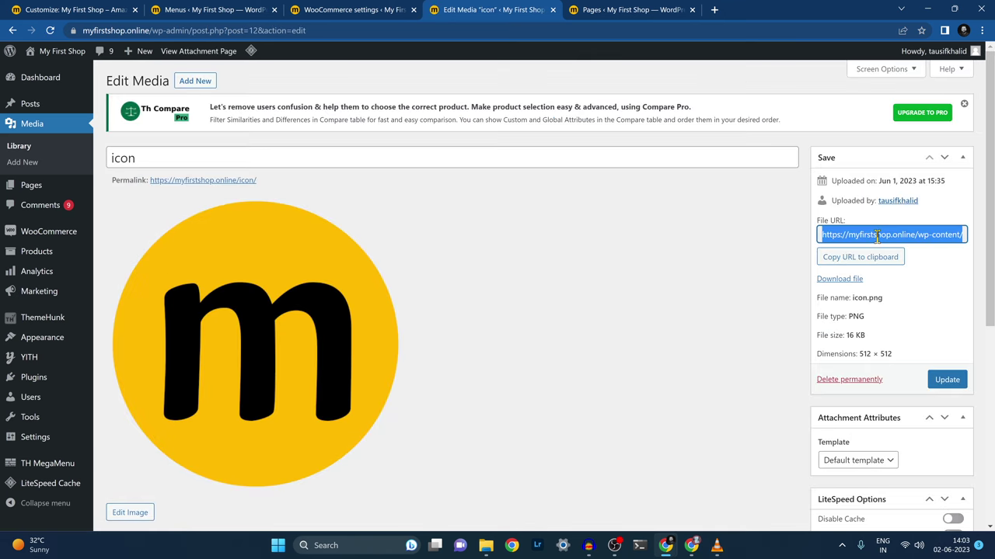
{"action": "left_click", "coordinate": [859, 258]}
{"action": "left_click", "coordinate": [387, 8]}
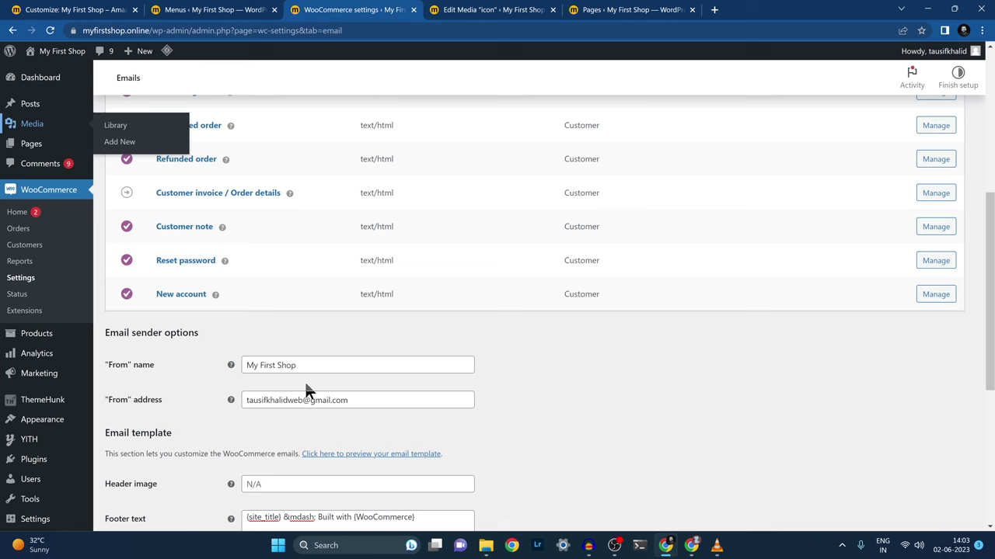
- Paste the icon URL as Header image and delete 'Built with {WooCommerce}' from the footer text
{"action": "scroll", "coordinate": [304, 391], "scroll_direction": "down", "scroll_amount": 2}
{"action": "left_click", "coordinate": [261, 309]}
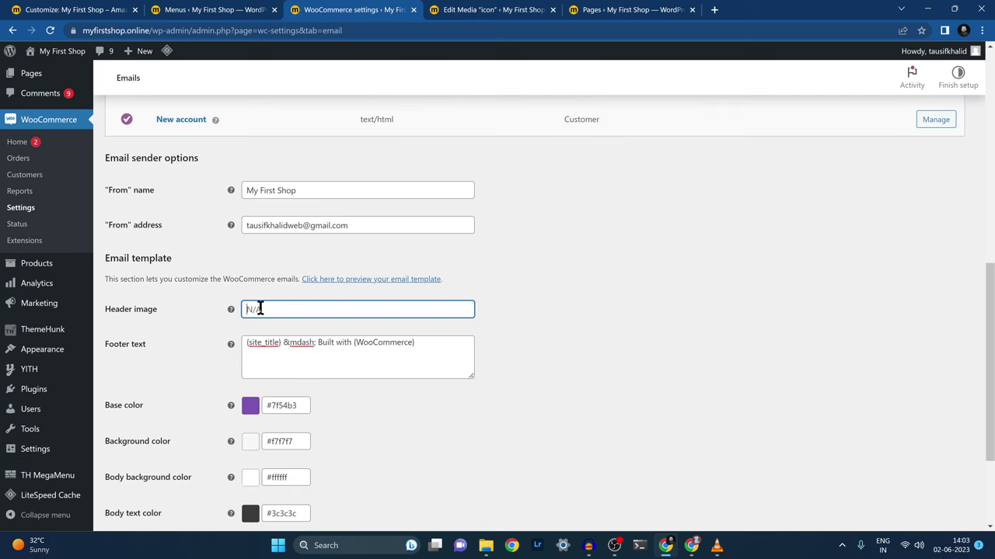
{"action": "key", "text": "ctrl+v"}
{"action": "left_click", "coordinate": [599, 349]}
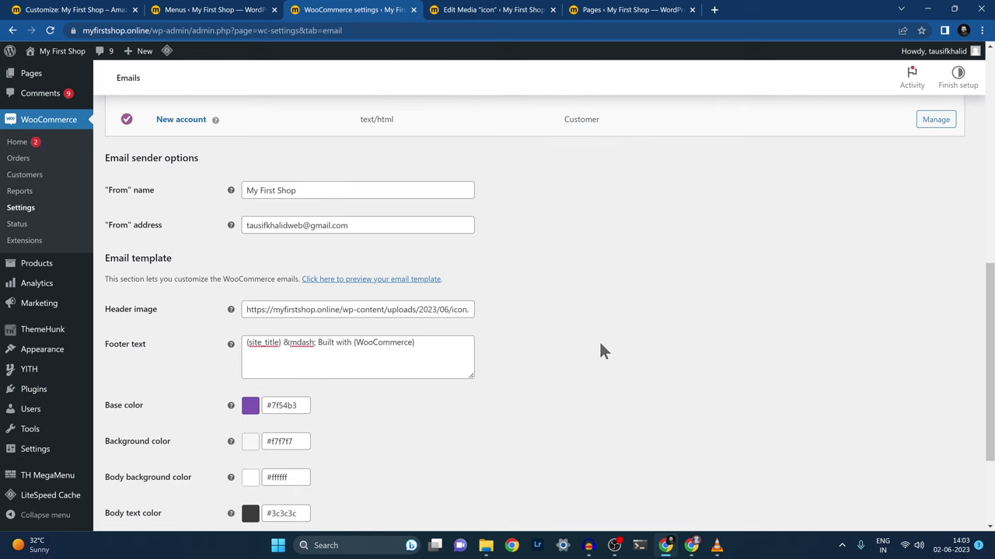
{"action": "left_click", "coordinate": [377, 361]}
{"action": "left_click_drag", "start_coordinate": [317, 342], "coordinate": [442, 338]}
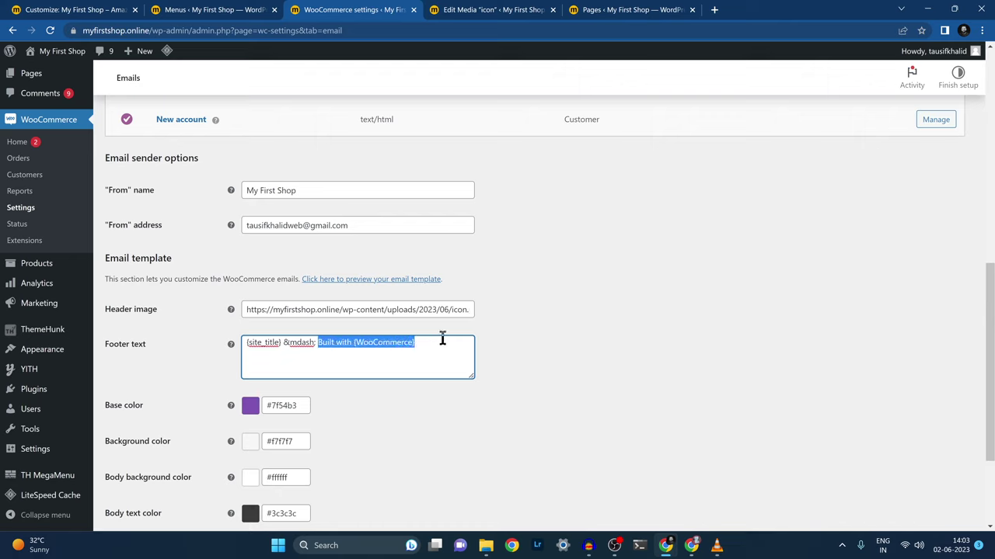
{"action": "key", "text": "BackSpace"}
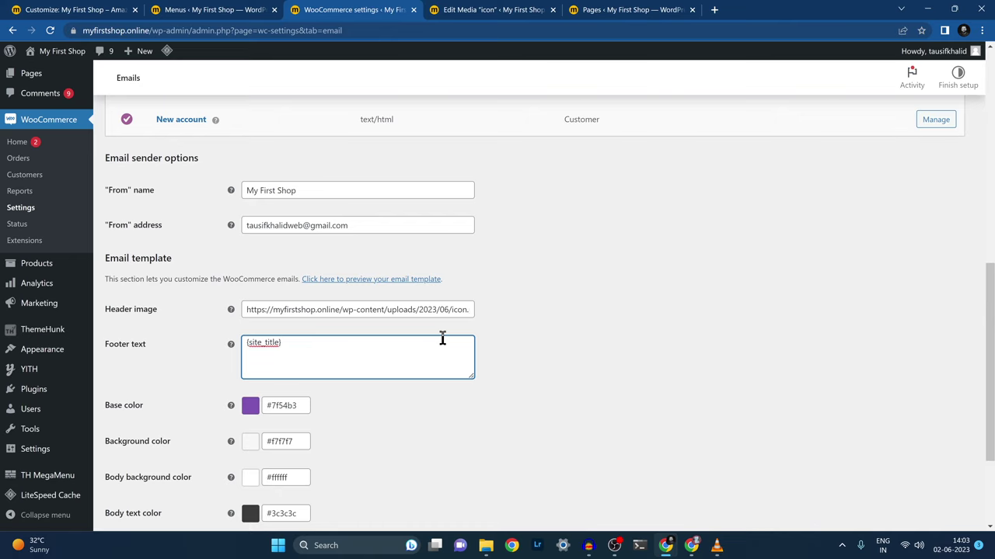
{"action": "left_click", "coordinate": [509, 397]}
- Set the base colour to #fac865 and save the email settings
{"action": "scroll", "coordinate": [402, 351], "scroll_direction": "down", "scroll_amount": 2}
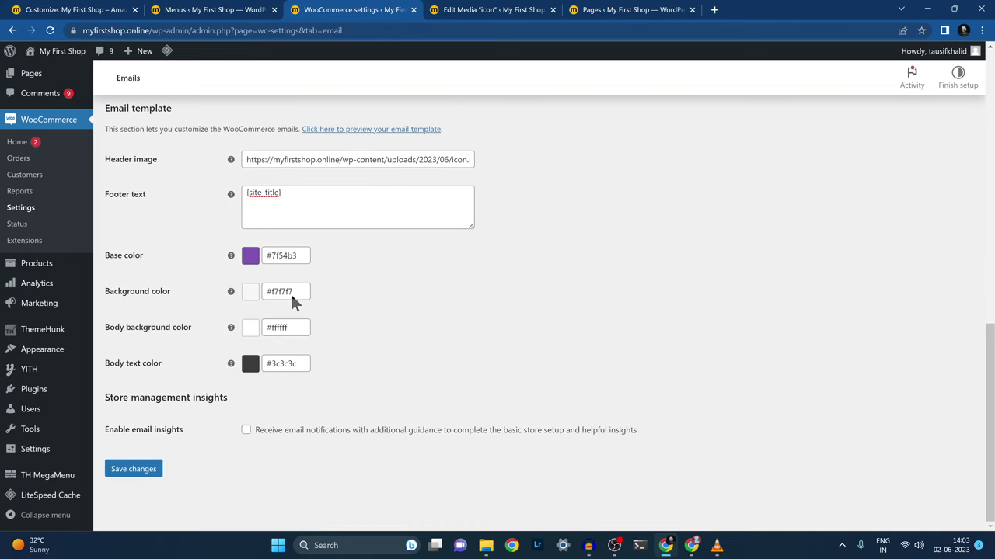
{"action": "left_click", "coordinate": [282, 256]}
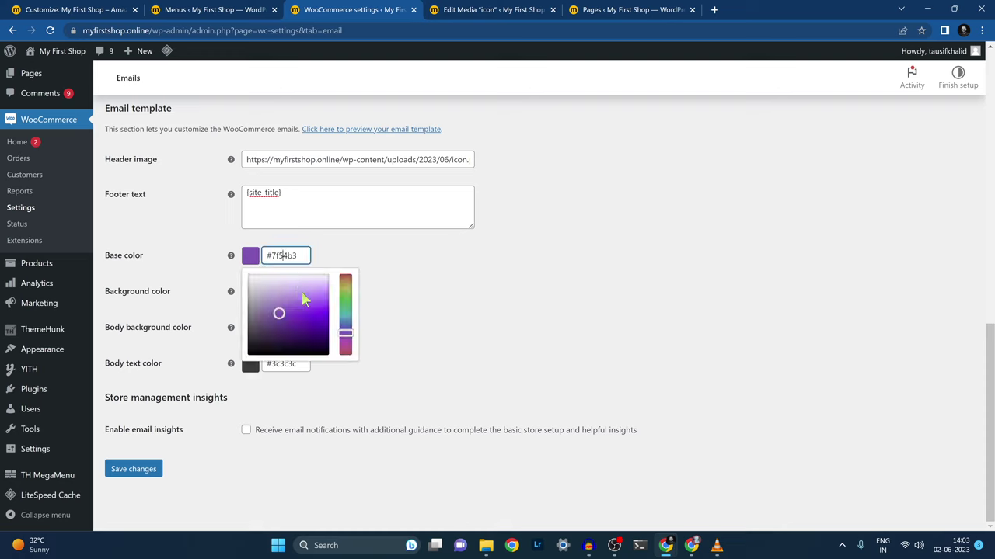
{"action": "mouse_move", "coordinate": [345, 311]}
{"action": "left_mouse_down"}
{"action": "mouse_move", "coordinate": [346, 281]}
{"action": "mouse_move", "coordinate": [333, 300]}
{"action": "left_mouse_up"}
{"action": "left_click", "coordinate": [314, 299]}
{"action": "left_click", "coordinate": [345, 289]}
{"action": "left_click", "coordinate": [286, 257]}
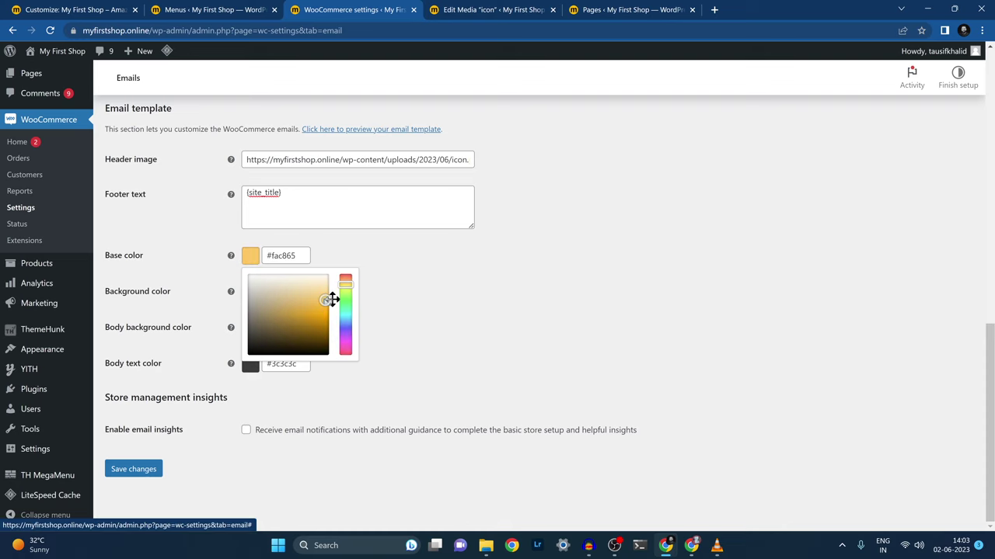
{"action": "left_click", "coordinate": [418, 327]}
{"action": "left_click", "coordinate": [137, 474]}
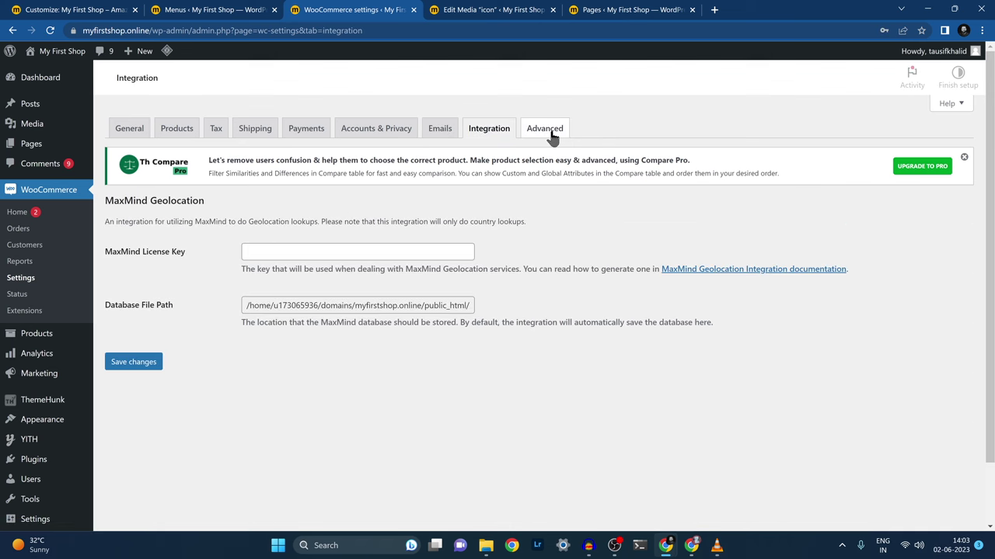
- Browse the Advanced settings, including the Terms and conditions page choices
{"action": "left_click", "coordinate": [549, 131]}
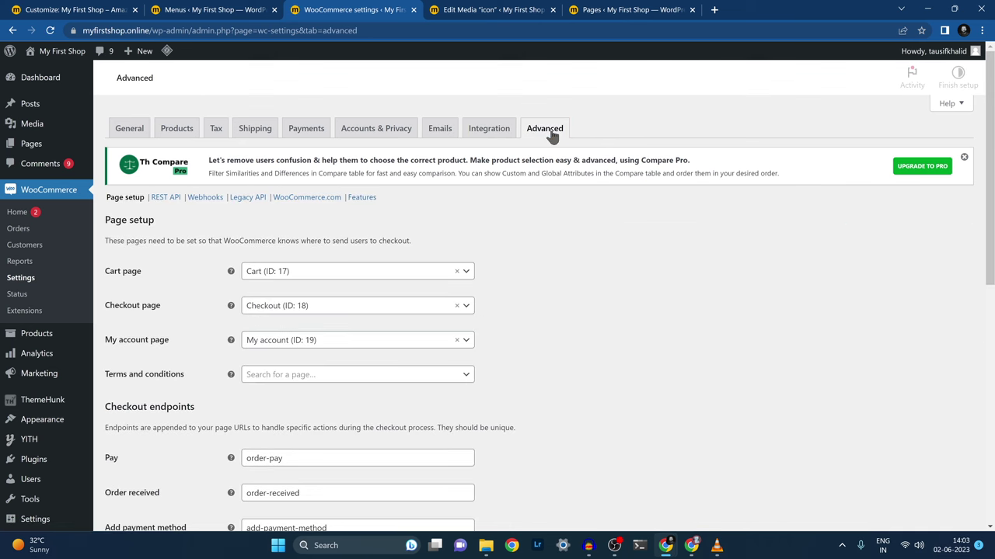
{"action": "scroll", "coordinate": [550, 135], "scroll_direction": "down", "scroll_amount": 2}
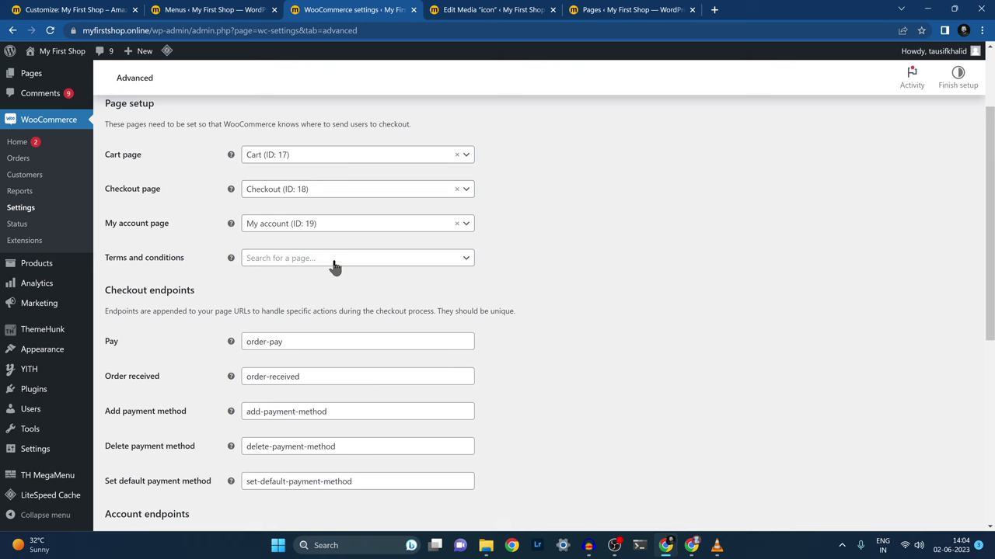
{"action": "left_click", "coordinate": [335, 263]}
{"action": "left_click", "coordinate": [490, 310]}
{"action": "scroll", "coordinate": [491, 311], "scroll_direction": "down", "scroll_amount": 5}
{"action": "scroll", "coordinate": [491, 311], "scroll_direction": "up", "scroll_amount": 5}
{"action": "scroll", "coordinate": [495, 321], "scroll_direction": "up", "scroll_amount": 2}
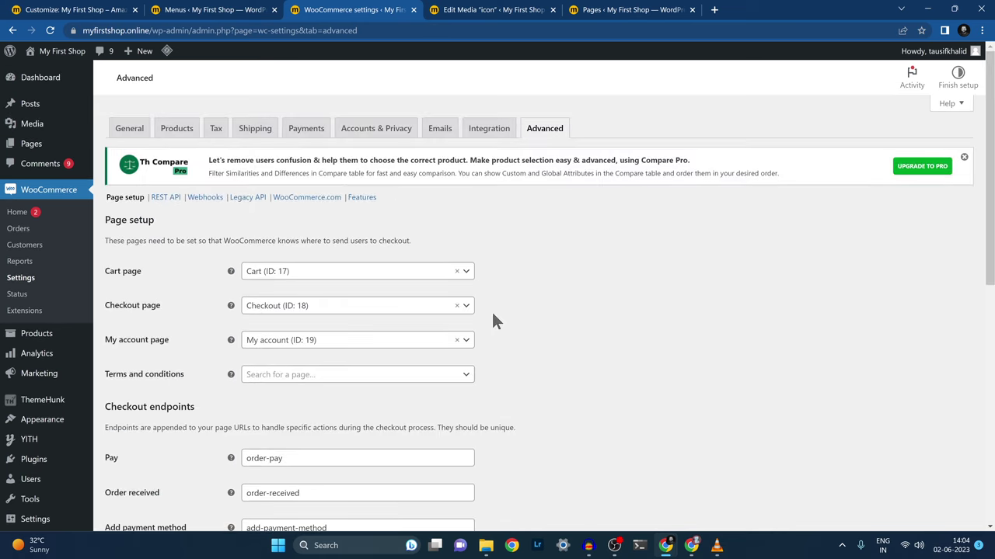
- Open the General and then Products settings, glancing at the other browser tabs
{"action": "left_click", "coordinate": [131, 133]}
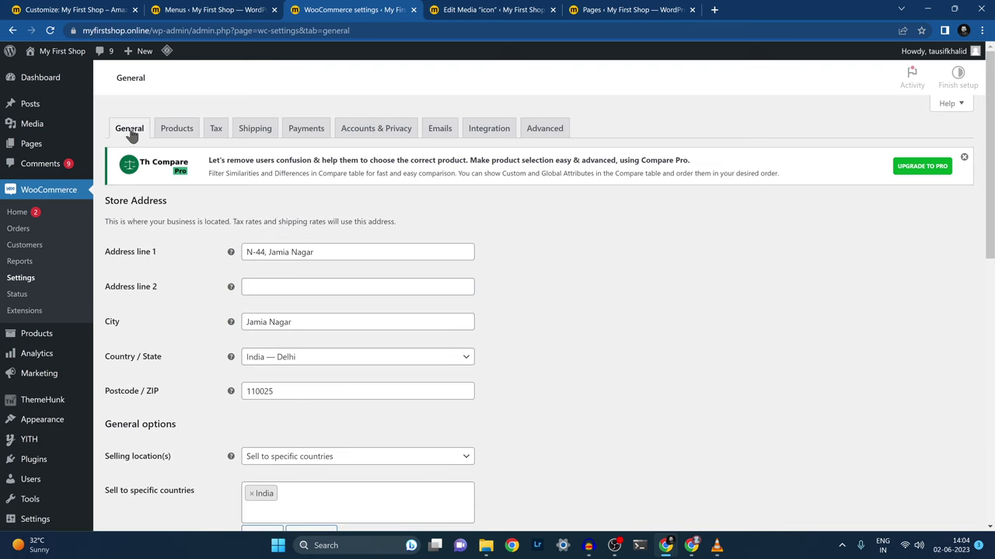
{"action": "left_click", "coordinate": [174, 130]}
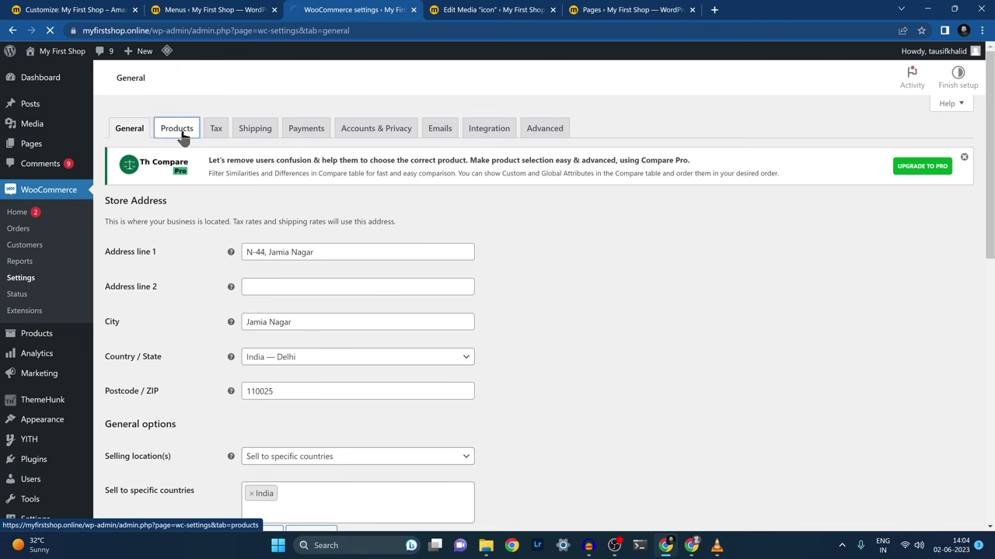
{"action": "scroll", "coordinate": [194, 295], "scroll_direction": "down", "scroll_amount": 1}
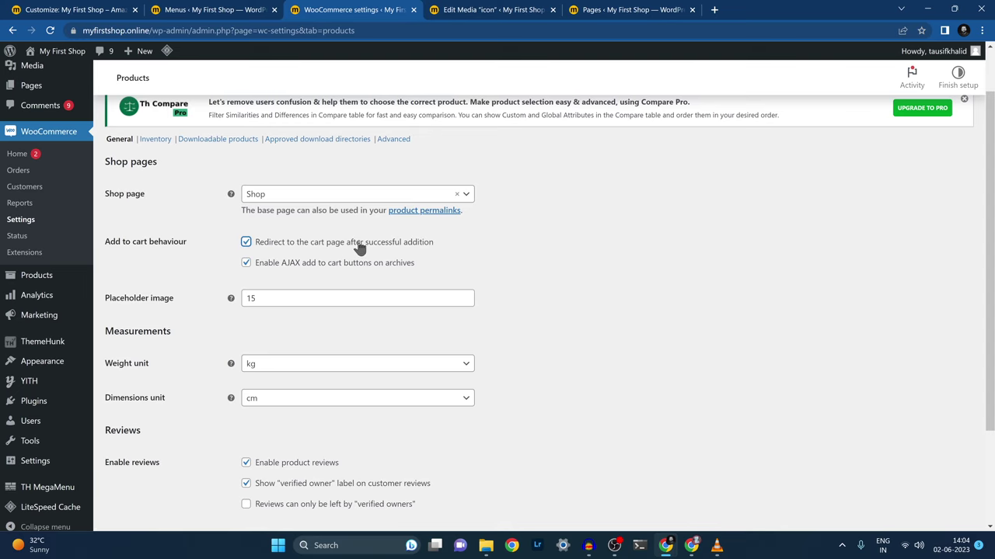
{"action": "left_click", "coordinate": [603, 10]}
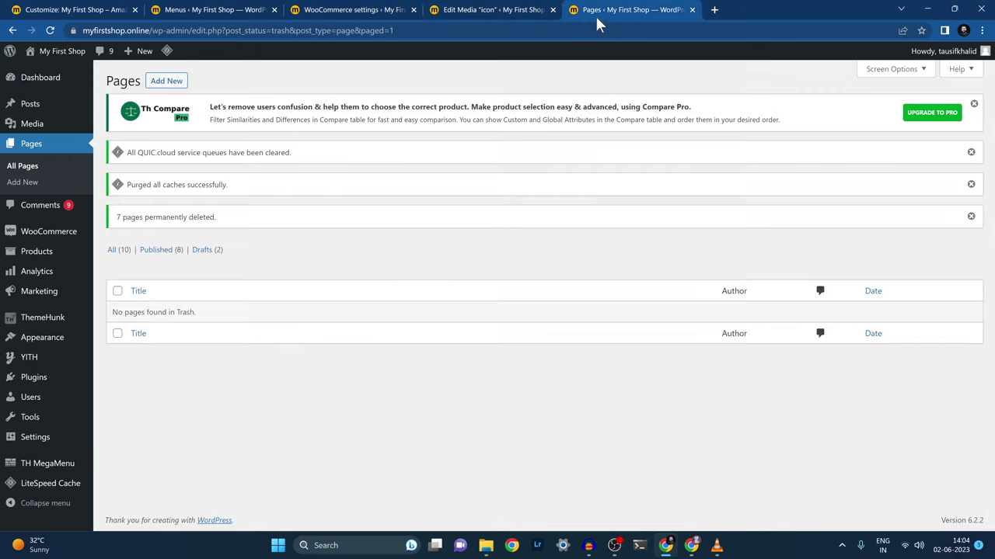
{"action": "left_click", "coordinate": [467, 9]}
{"action": "left_click", "coordinate": [369, 9]}
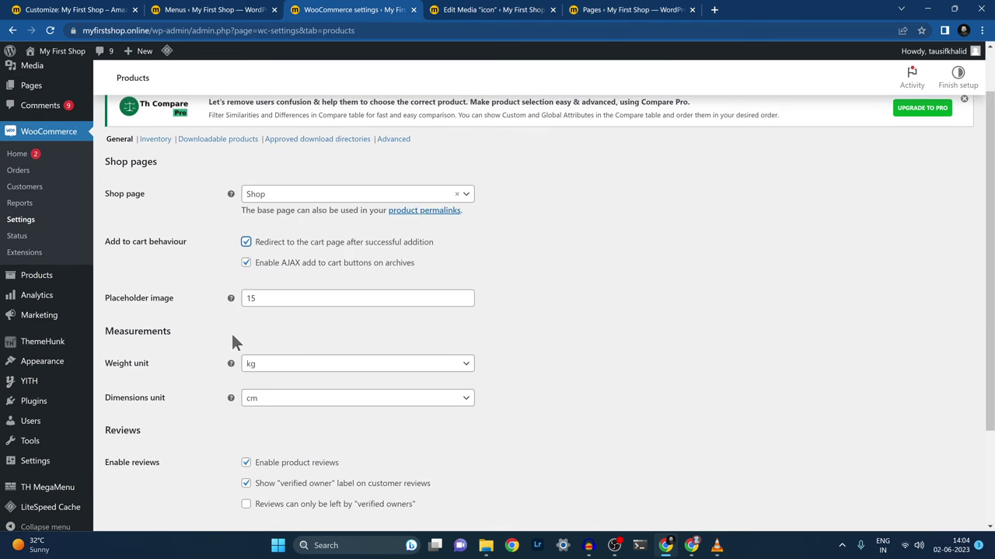
- On the live store, add Cras viverra rhoncus to the cart and open the cart page
{"action": "left_click", "coordinate": [625, 9]}
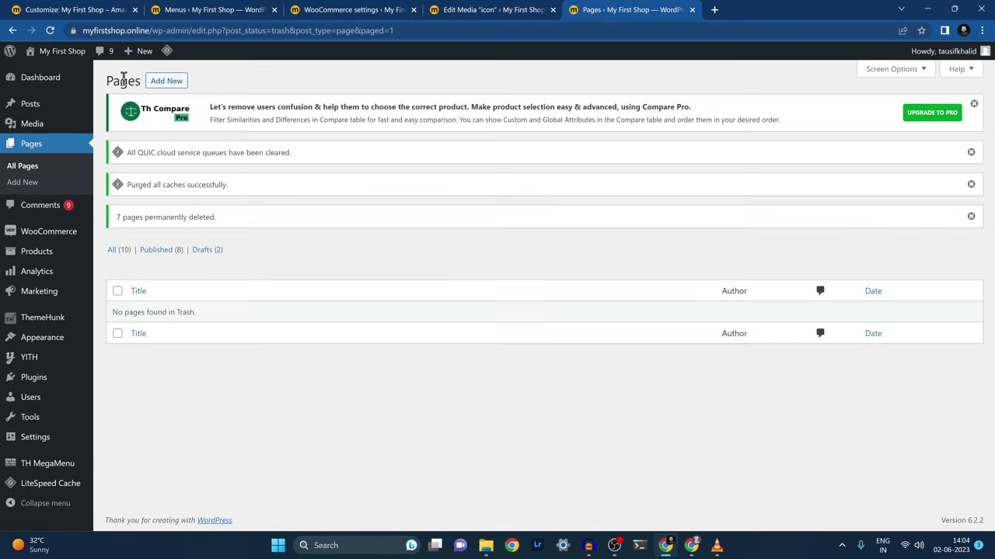
{"action": "left_click", "coordinate": [393, 9]}
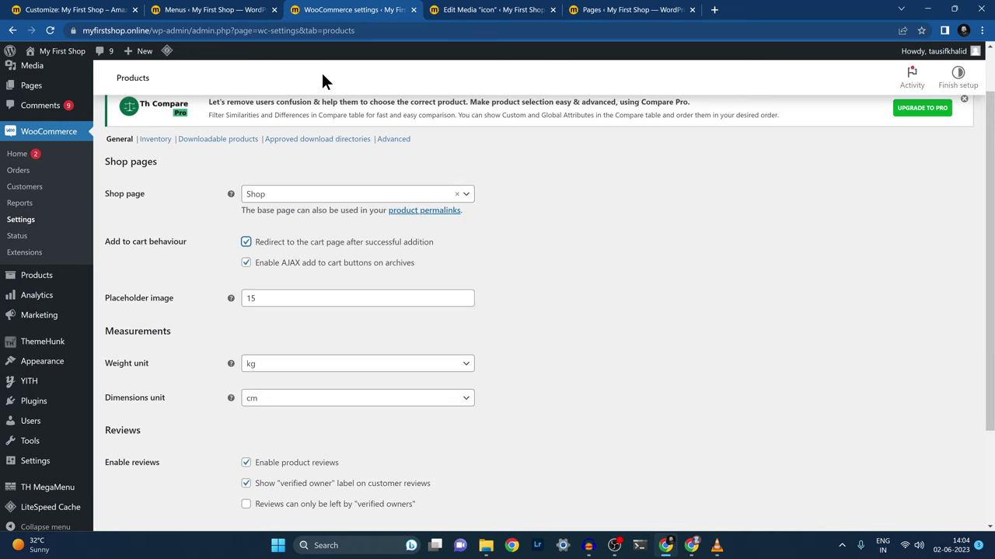
{"action": "scroll", "coordinate": [603, 231], "scroll_direction": "down", "scroll_amount": 3}
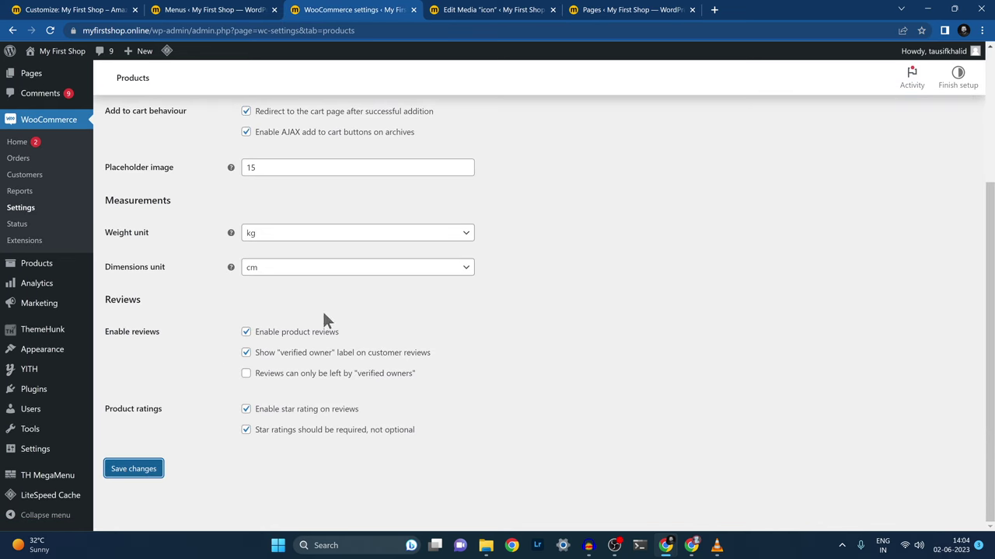
{"action": "left_click", "coordinate": [493, 9]}
{"action": "mouse_move", "coordinate": [62, 50]}
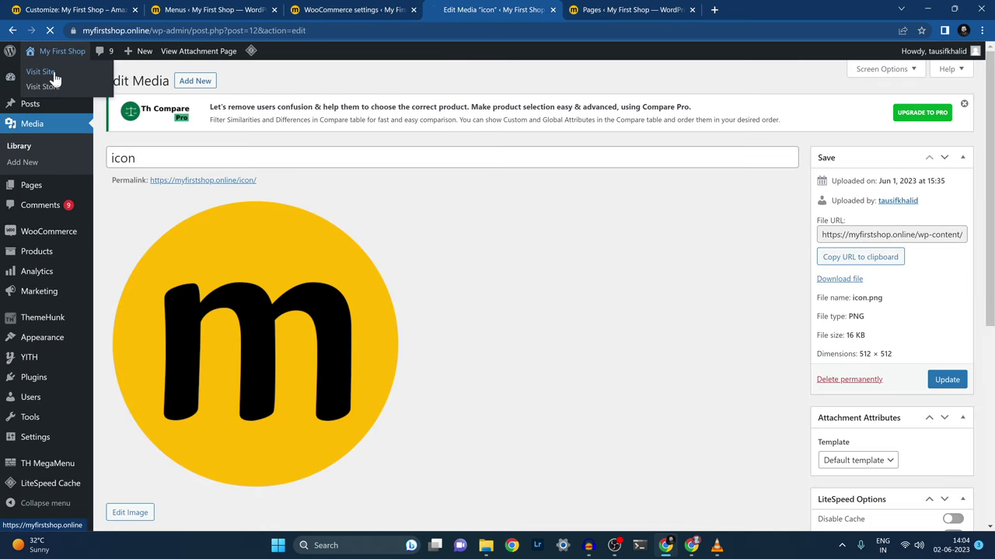
{"action": "left_click", "coordinate": [54, 74]}
{"action": "scroll", "coordinate": [379, 242], "scroll_direction": "down", "scroll_amount": 1}
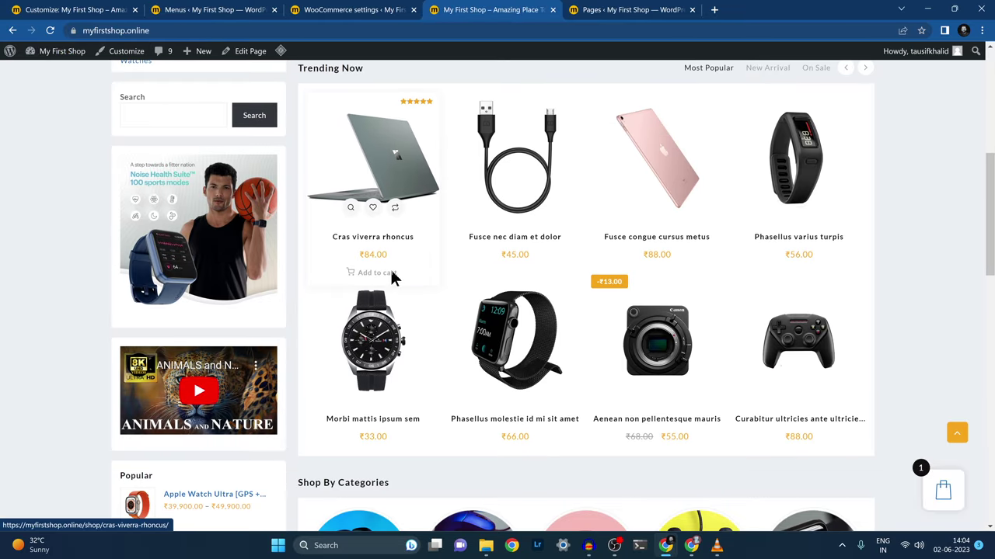
{"action": "left_click", "coordinate": [377, 273]}
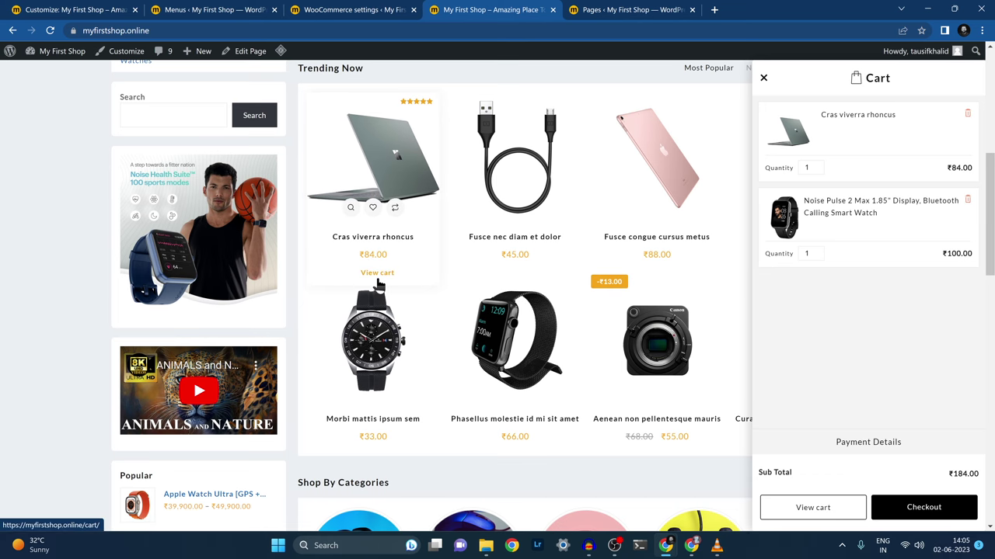
{"action": "left_click", "coordinate": [378, 274]}
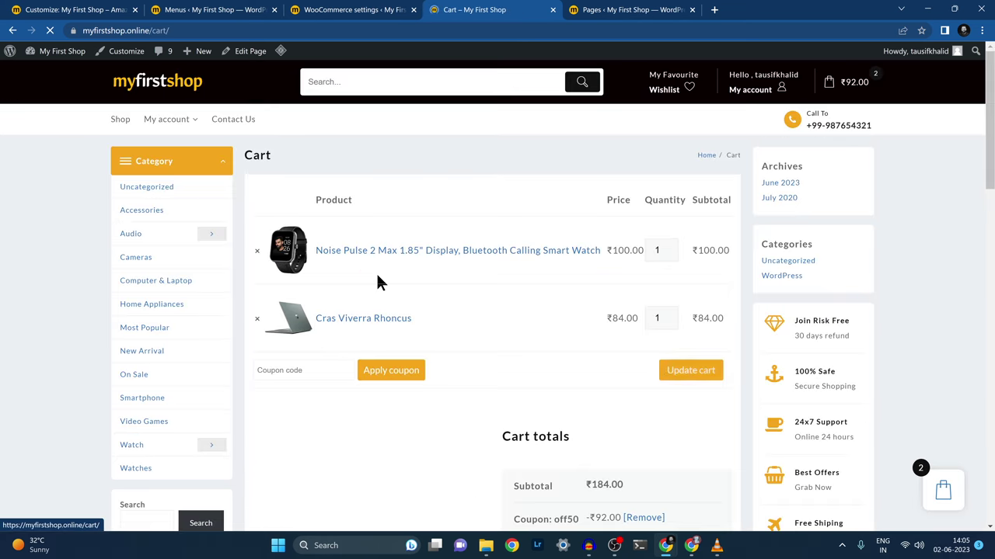
- Save the WooCommerce Products settings
{"action": "left_click", "coordinate": [381, 10]}
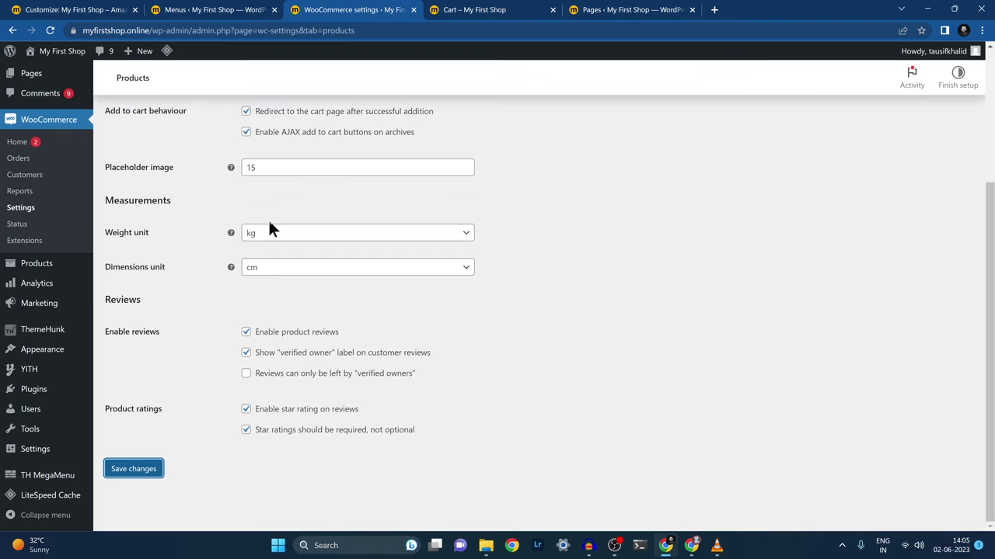
{"action": "scroll", "coordinate": [264, 240], "scroll_direction": "up", "scroll_amount": 3}
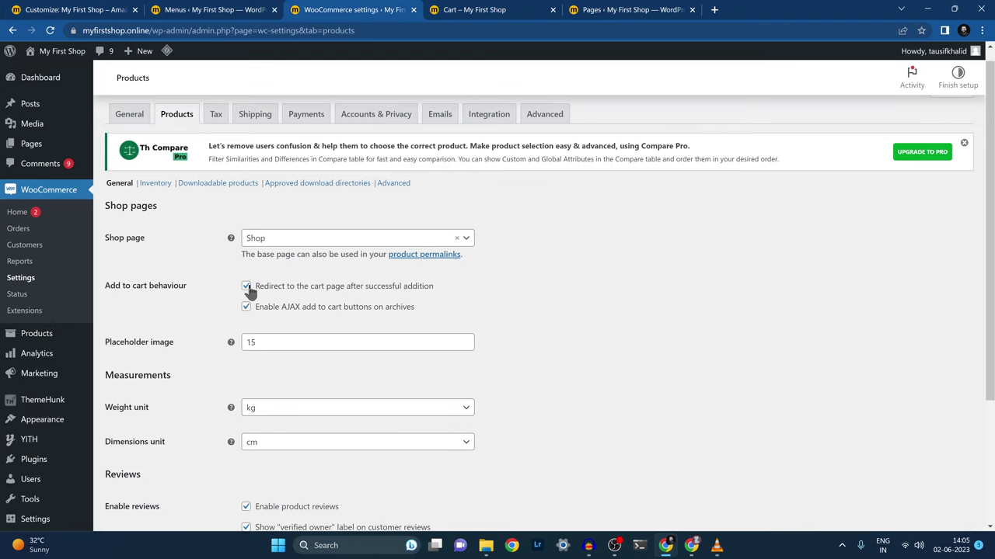
{"action": "scroll", "coordinate": [247, 288], "scroll_direction": "down", "scroll_amount": 3}
{"action": "left_click", "coordinate": [133, 469]}
- Add another Noise Pulse 2 Max watch to the cart from its product page
{"action": "key", "text": "ctrl+Tab"}
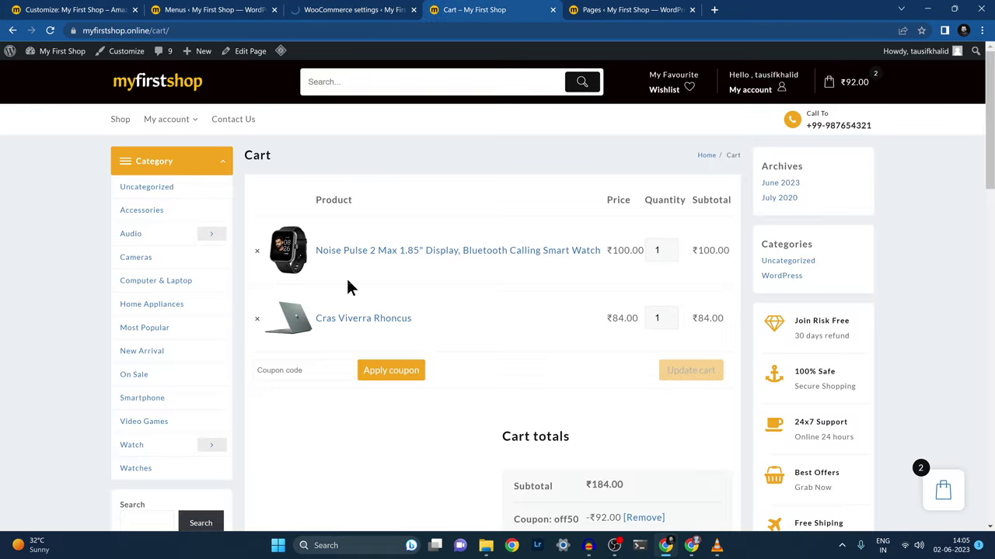
{"action": "left_click", "coordinate": [533, 250]}
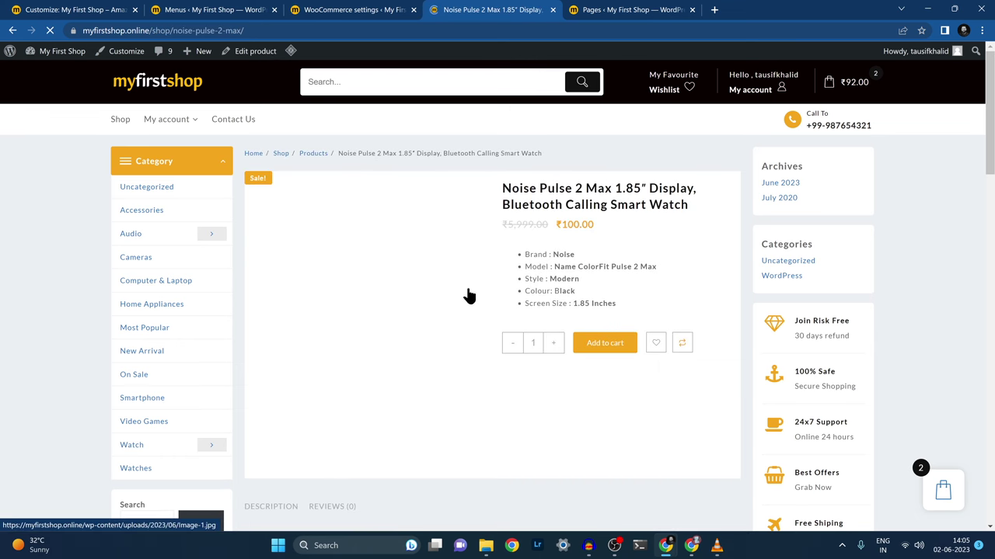
{"action": "left_click", "coordinate": [607, 349]}
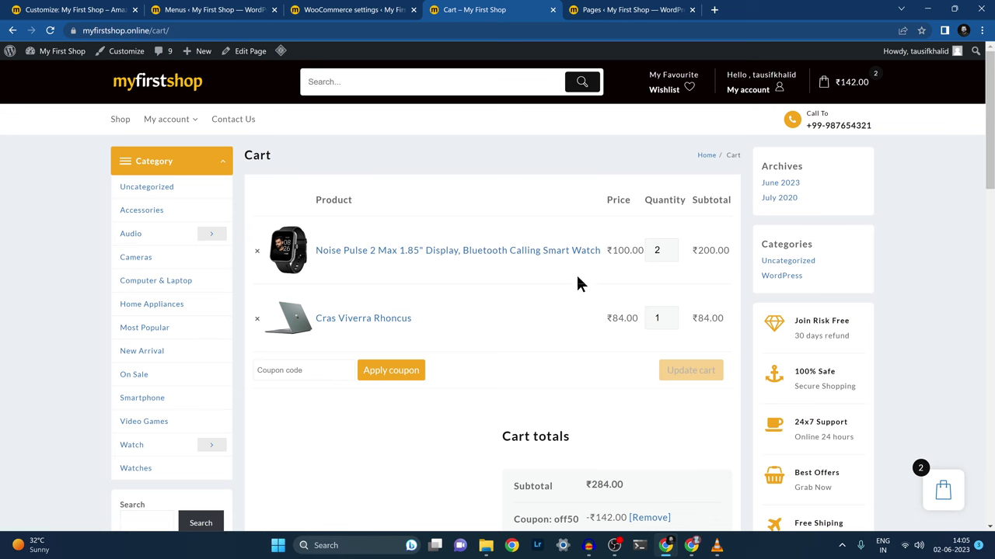
{"action": "scroll", "coordinate": [456, 315], "scroll_direction": "down", "scroll_amount": 2}
{"action": "scroll", "coordinate": [455, 315], "scroll_direction": "up", "scroll_amount": 1}
- Open the Noise Pulse 2 Max product page and view its reviews section
{"action": "left_click", "coordinate": [353, 9]}
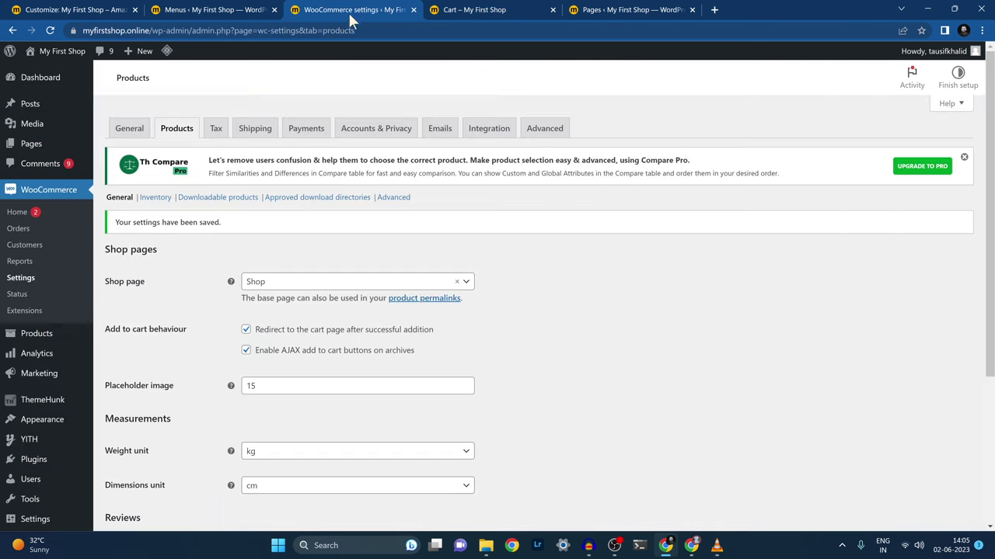
{"action": "scroll", "coordinate": [273, 327], "scroll_direction": "down", "scroll_amount": 3}
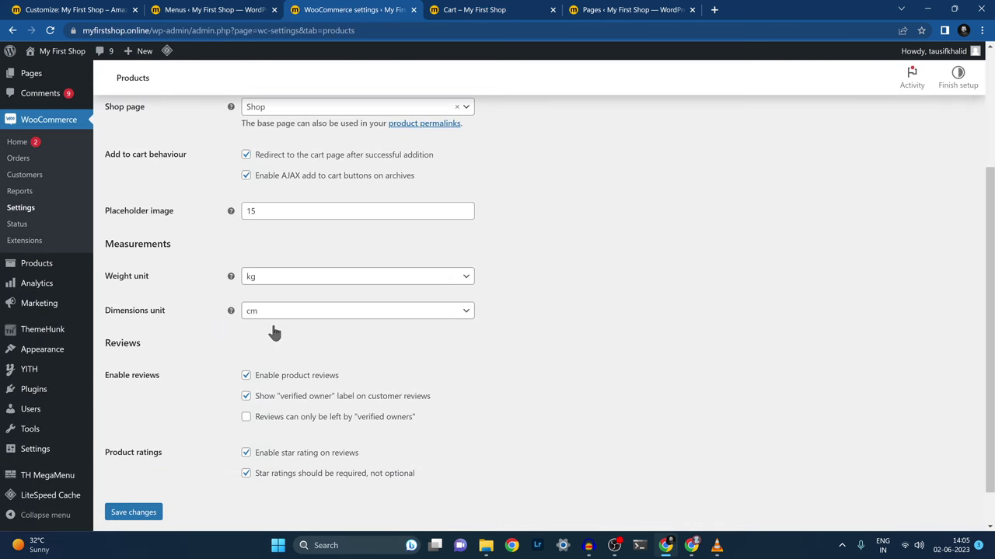
{"action": "scroll", "coordinate": [272, 332], "scroll_direction": "down", "scroll_amount": 1}
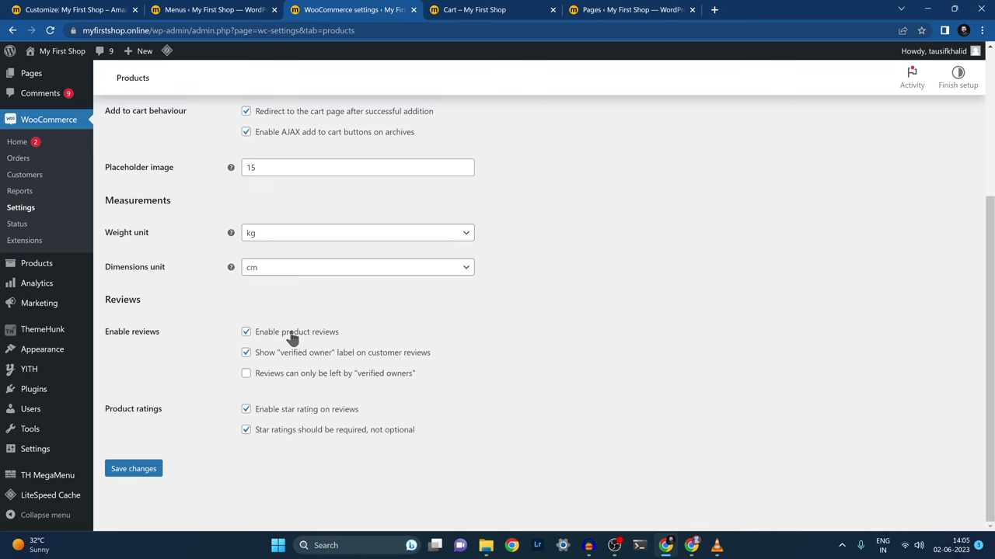
{"action": "left_click", "coordinate": [506, 8]}
{"action": "left_click", "coordinate": [467, 194]}
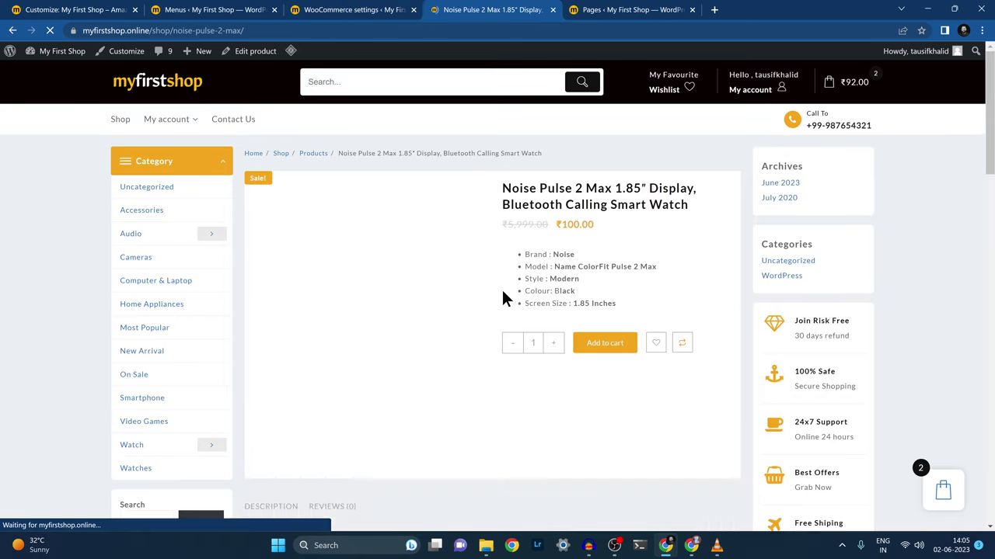
{"action": "scroll", "coordinate": [501, 289], "scroll_direction": "down", "scroll_amount": 3}
{"action": "scroll", "coordinate": [501, 289], "scroll_direction": "down", "scroll_amount": 1}
{"action": "left_click", "coordinate": [342, 187]}
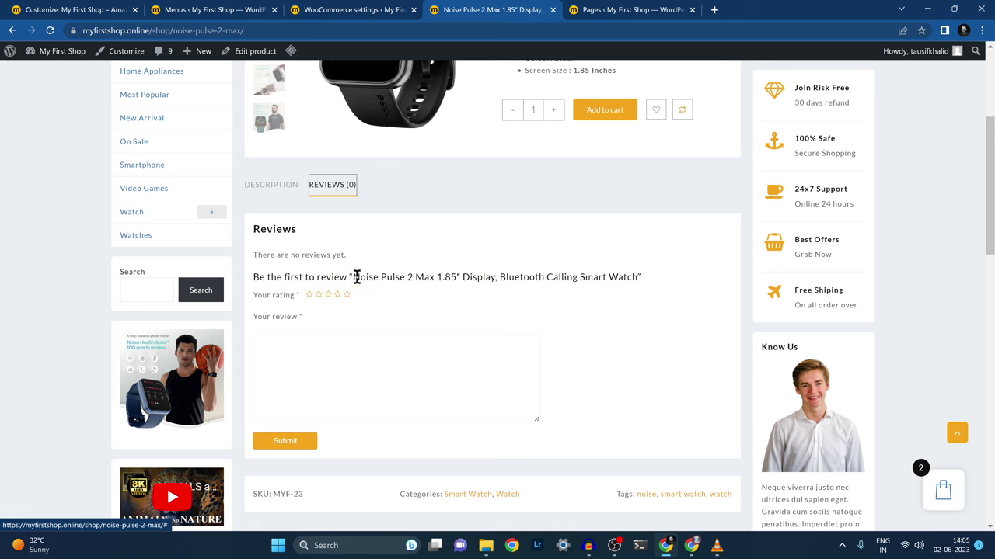
- Disable product reviews, save, and recheck the product page after clearing the site cache
{"action": "left_click", "coordinate": [358, 9]}
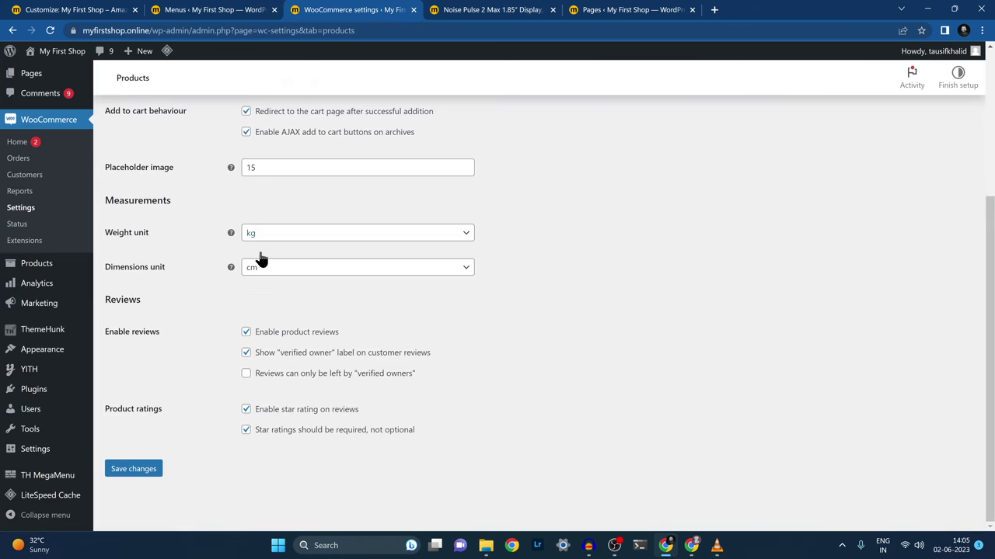
{"action": "left_click", "coordinate": [246, 332]}
{"action": "left_click", "coordinate": [160, 468]}
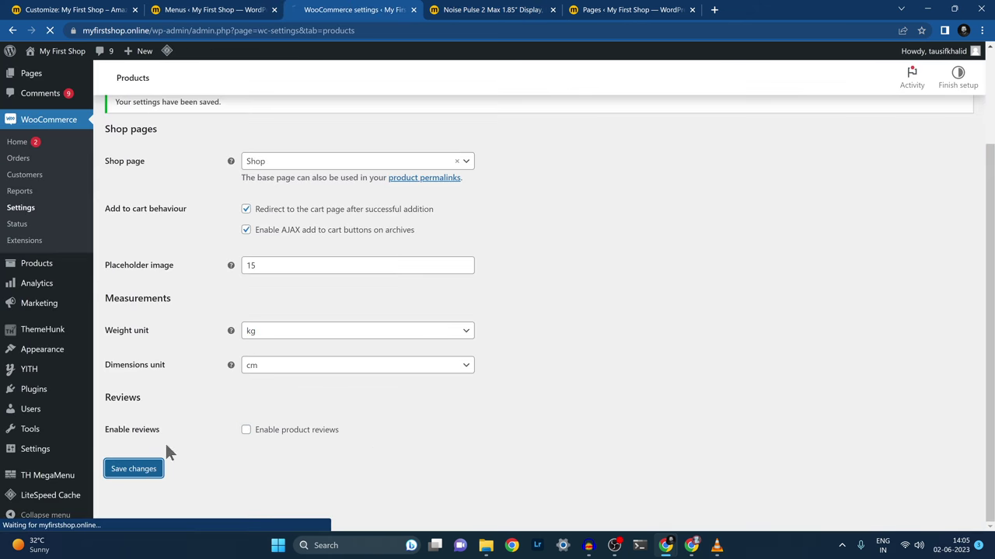
{"action": "left_click", "coordinate": [513, 9]}
{"action": "left_click", "coordinate": [50, 31]}
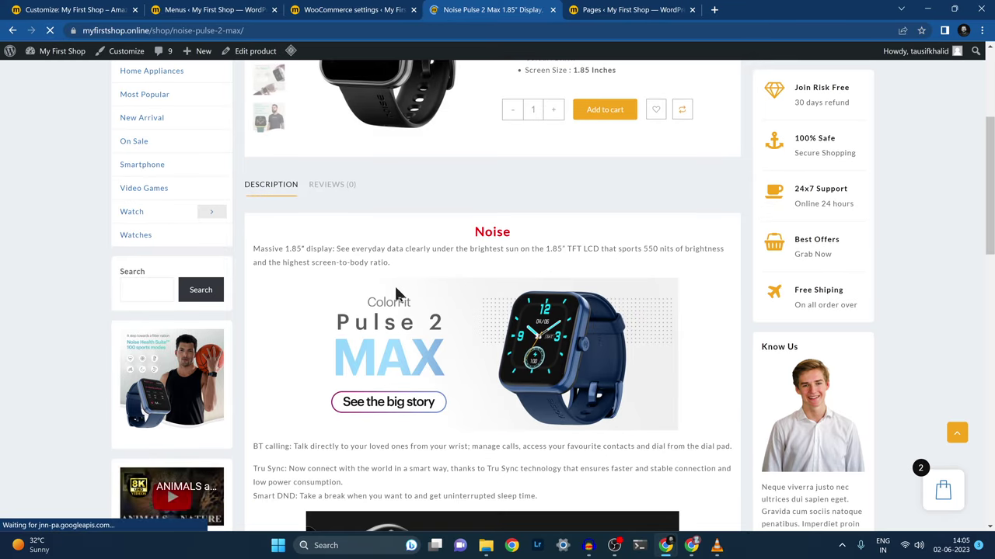
{"action": "left_click", "coordinate": [50, 31]}
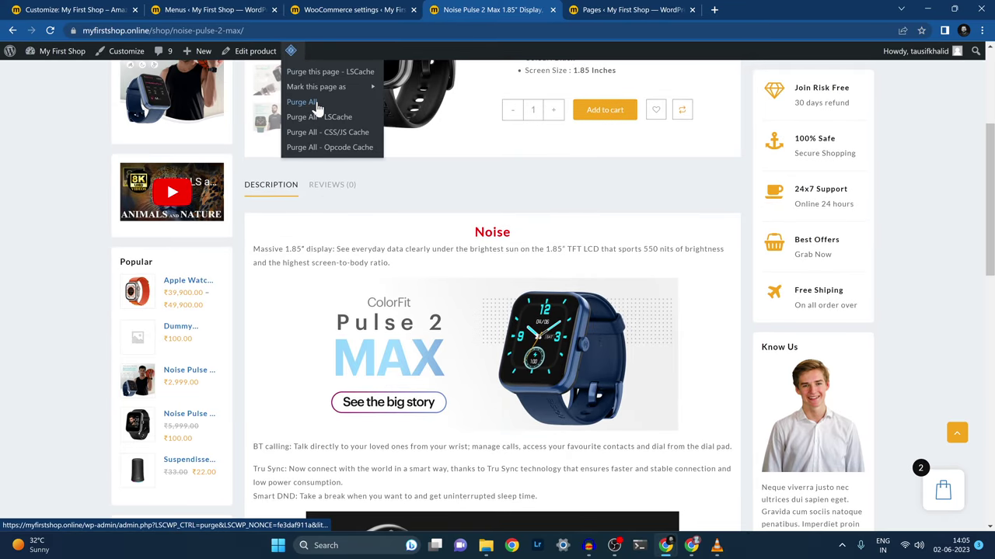
{"action": "left_click", "coordinate": [336, 8]}
{"action": "left_click", "coordinate": [455, 10]}
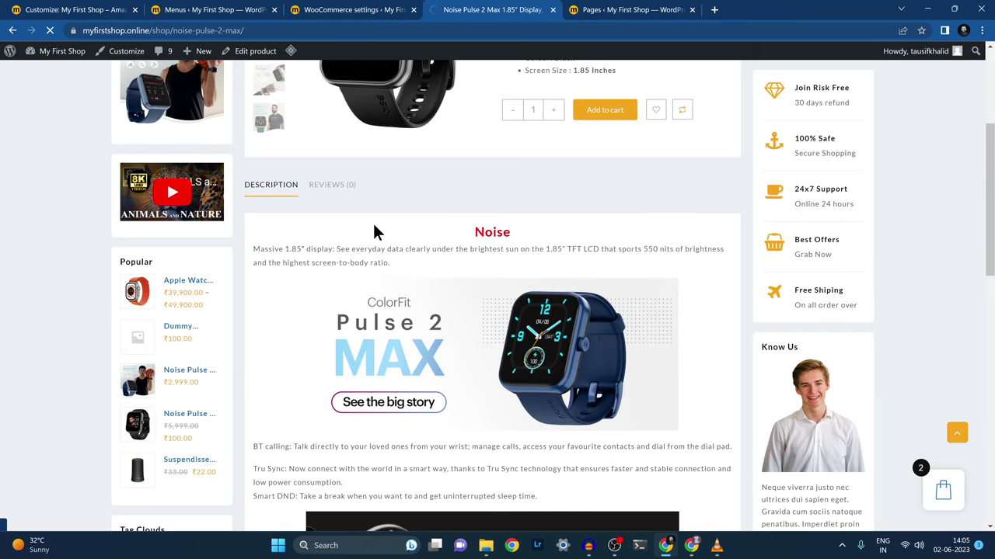
{"action": "scroll", "coordinate": [374, 247], "scroll_direction": "down", "scroll_amount": 2}
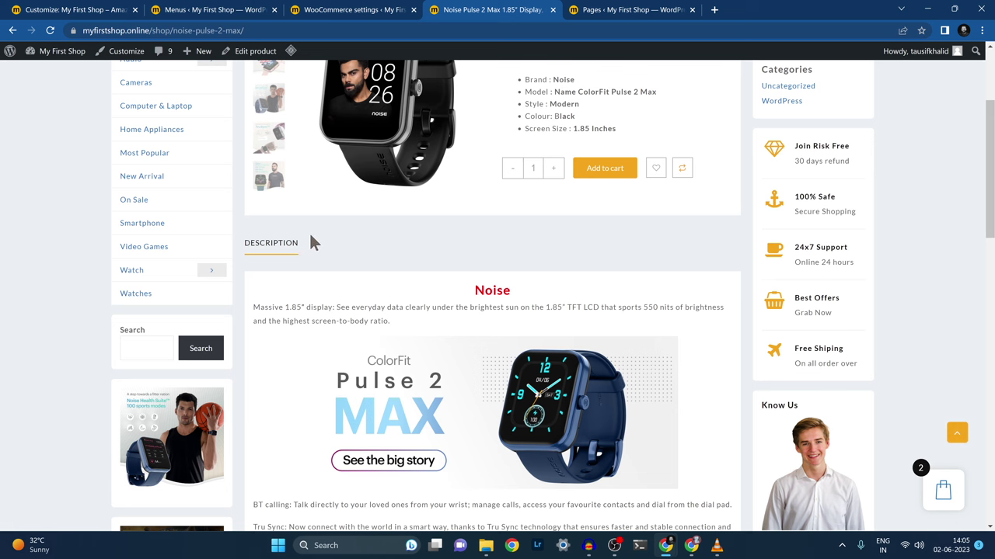
{"action": "scroll", "coordinate": [330, 249], "scroll_direction": "up", "scroll_amount": 2}
{"action": "mouse_move", "coordinate": [294, 53]}
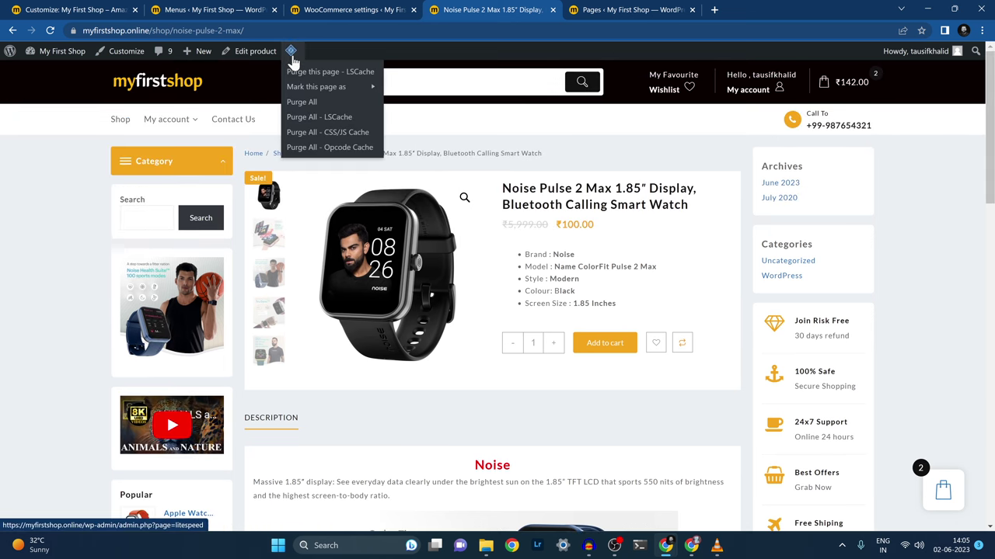
- Re-enable product reviews limited to verified owners and save the Products settings
{"action": "left_click", "coordinate": [353, 11]}
{"action": "scroll", "coordinate": [375, 304], "scroll_direction": "down", "scroll_amount": 2}
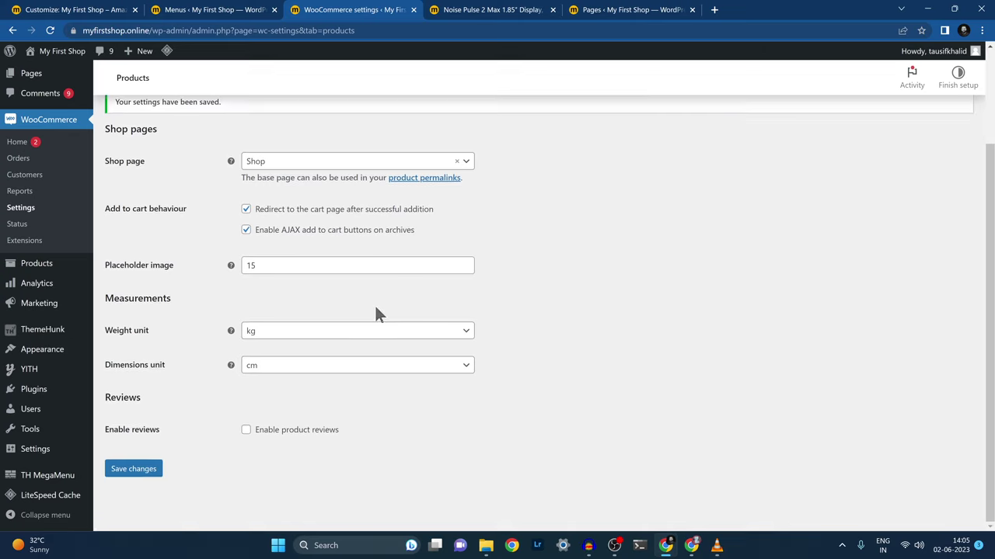
{"action": "left_click", "coordinate": [277, 432]}
{"action": "scroll", "coordinate": [351, 345], "scroll_direction": "down", "scroll_amount": 1}
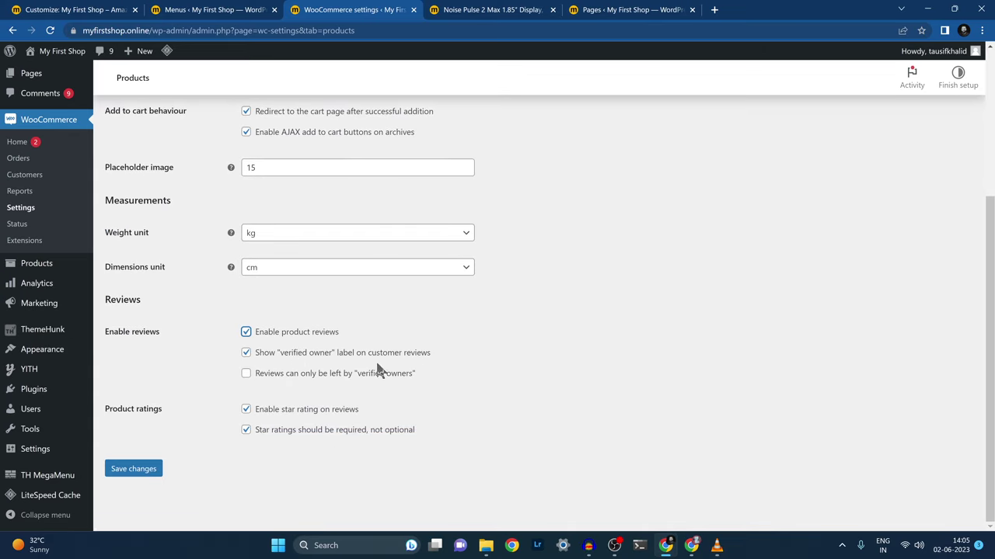
{"action": "left_click", "coordinate": [257, 378]}
{"action": "left_click", "coordinate": [129, 475]}
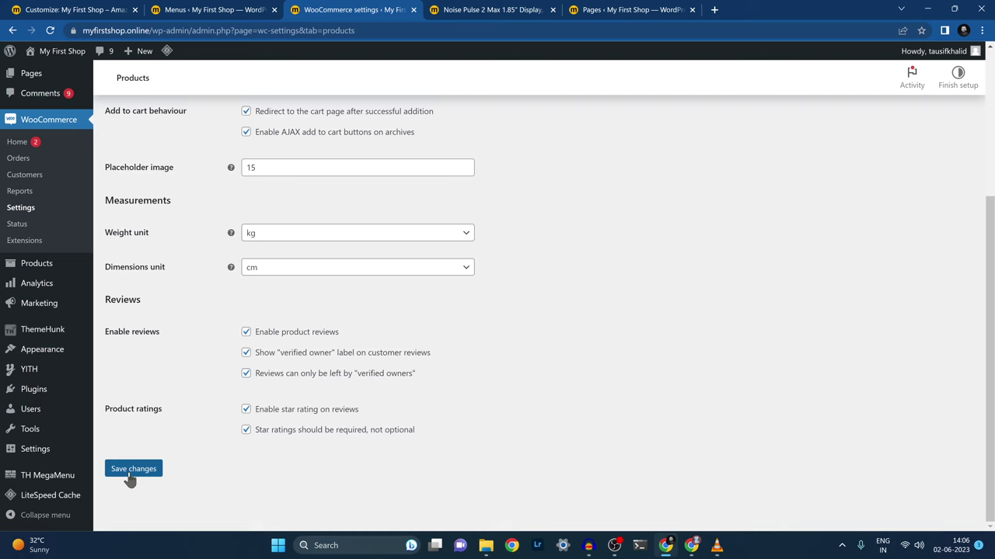
- Reload the product page and clear the site cache
{"action": "left_click", "coordinate": [505, 9]}
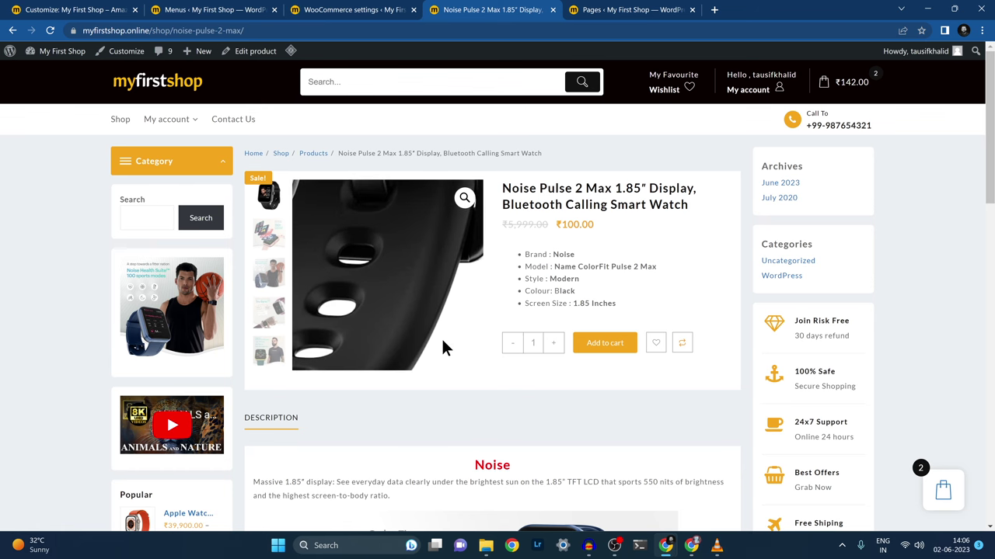
{"action": "left_click", "coordinate": [51, 31]}
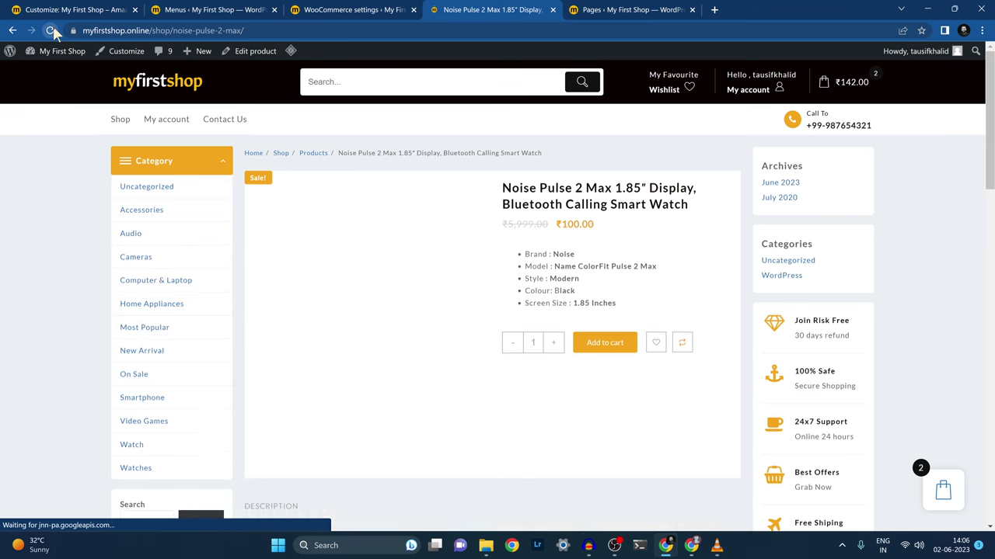
{"action": "scroll", "coordinate": [591, 322], "scroll_direction": "down", "scroll_amount": 2}
{"action": "mouse_move", "coordinate": [290, 51]}
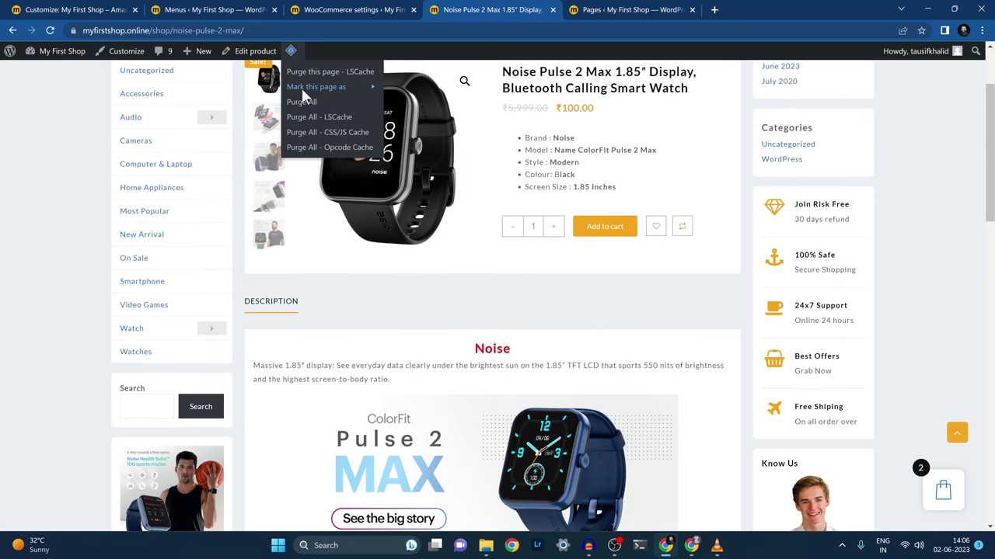
{"action": "left_click", "coordinate": [302, 102]}
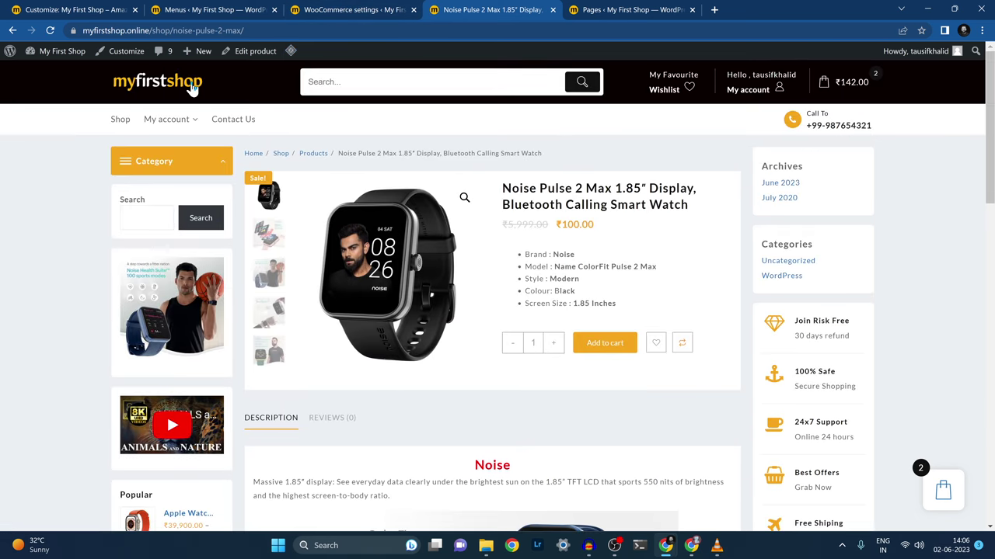
- Visit the shop home page, Wishlist, and the My account Addresses page
{"action": "left_click", "coordinate": [192, 89]}
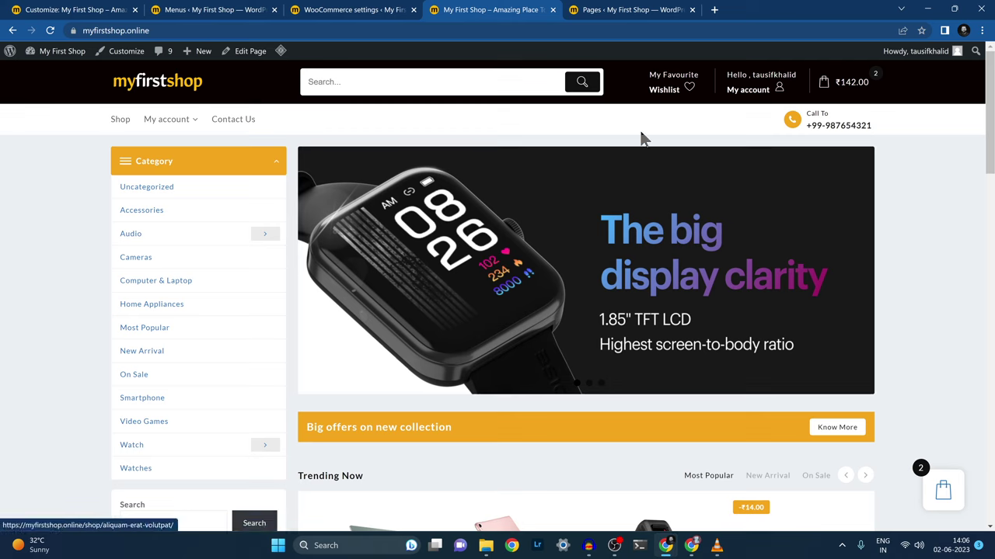
{"action": "left_click", "coordinate": [684, 92]}
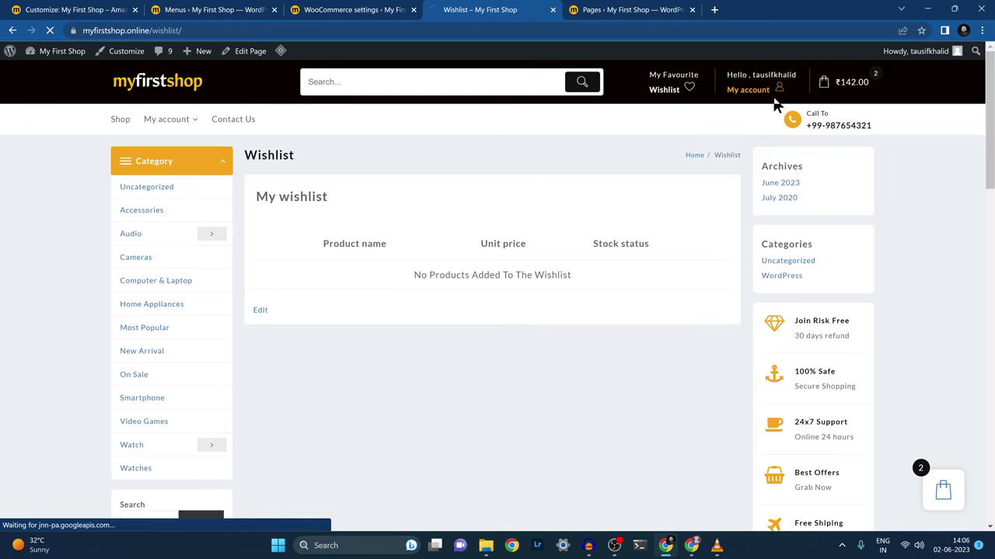
{"action": "left_click", "coordinate": [774, 101]}
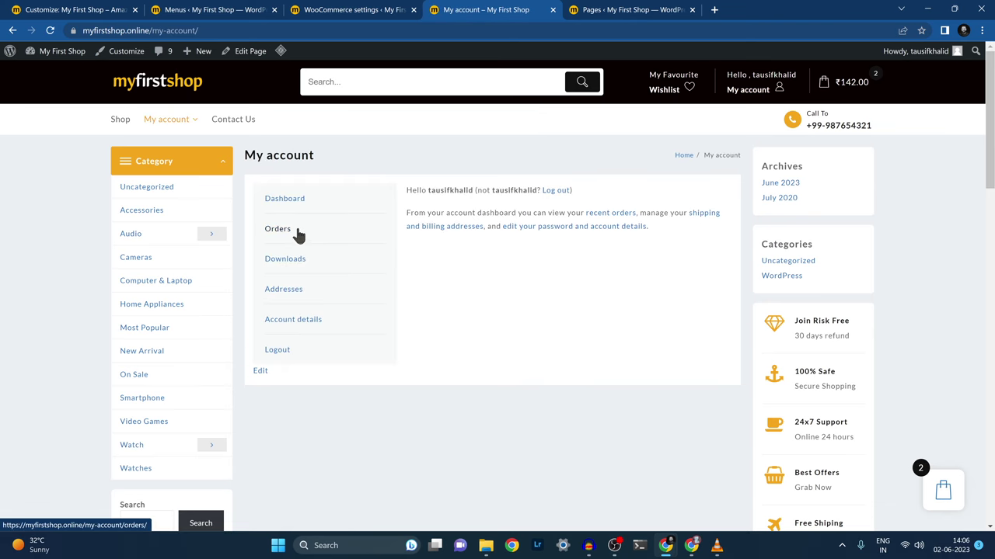
{"action": "left_click", "coordinate": [316, 287]}
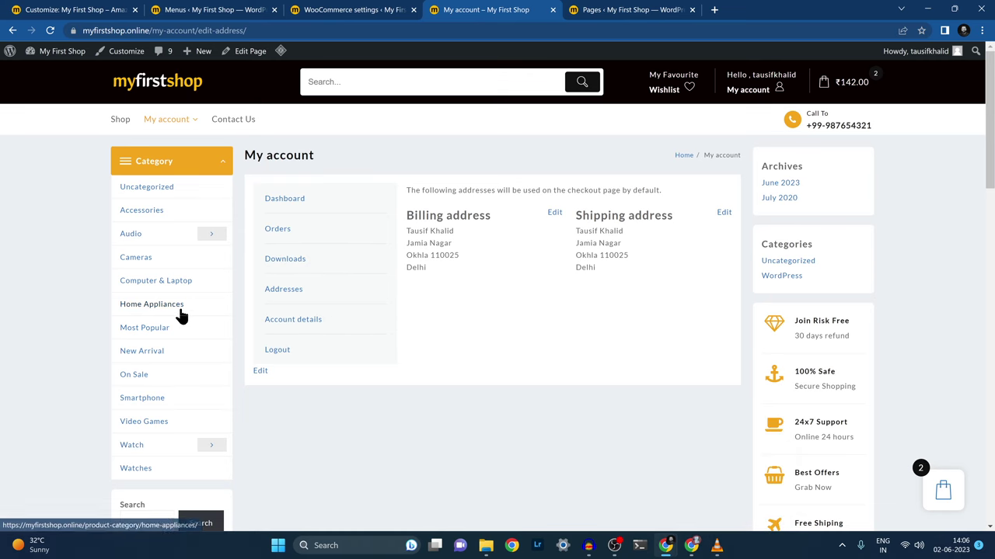
{"action": "scroll", "coordinate": [166, 391], "scroll_direction": "down", "scroll_amount": 3}
{"action": "scroll", "coordinate": [166, 391], "scroll_direction": "up", "scroll_amount": 3}
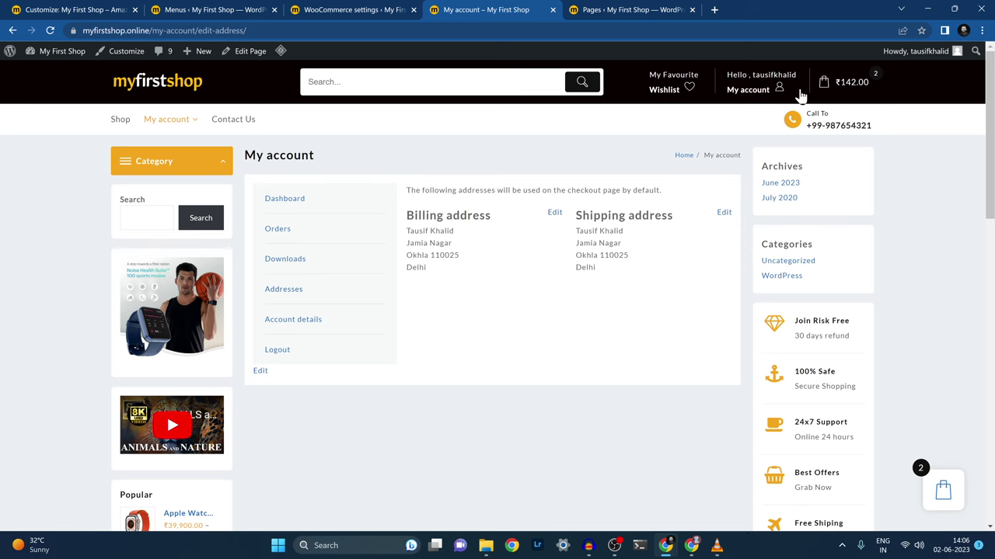
- Open the Cart page from the header mini-cart and review its items
{"action": "left_click", "coordinate": [857, 91]}
{"action": "left_click", "coordinate": [789, 509]}
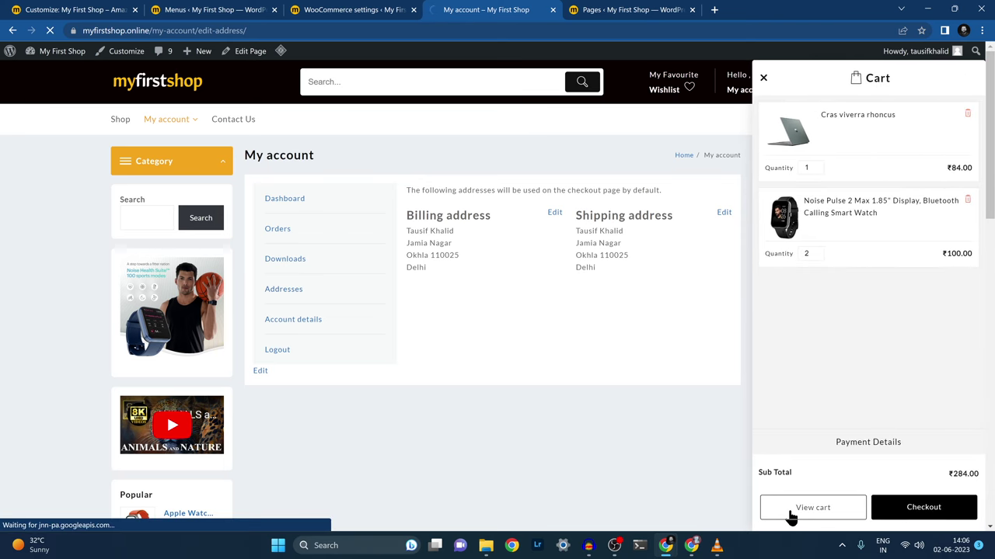
{"action": "scroll", "coordinate": [365, 312], "scroll_direction": "down", "scroll_amount": 3}
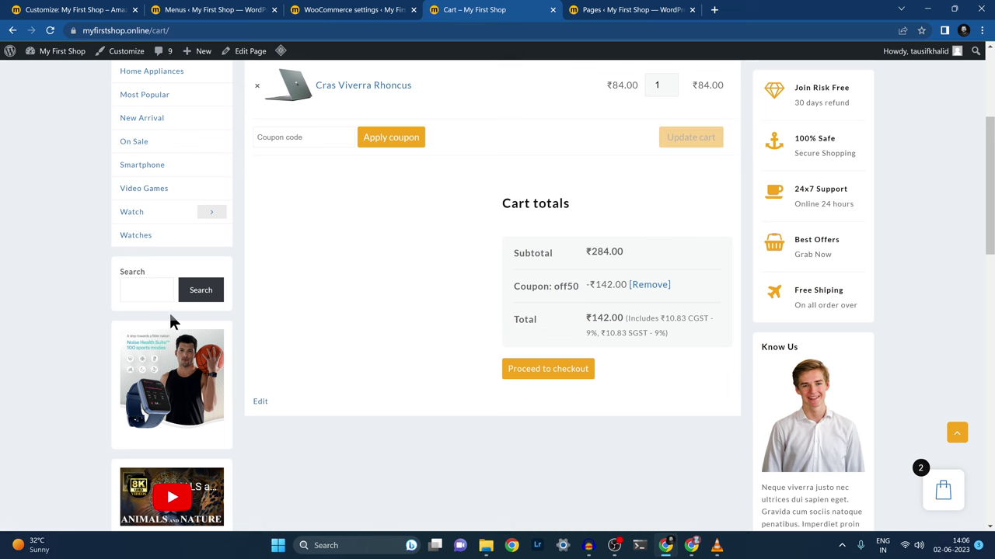
{"action": "scroll", "coordinate": [172, 470], "scroll_direction": "up", "scroll_amount": 3}
{"action": "scroll", "coordinate": [360, 395], "scroll_direction": "up", "scroll_amount": 1}
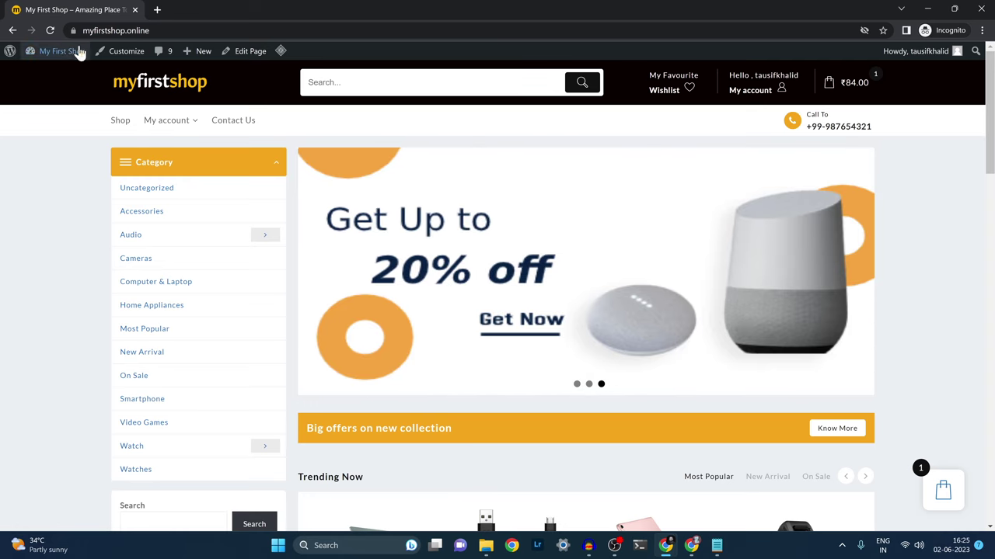
- Search the Add Plugins page for 'elementor'
{"action": "mouse_move", "coordinate": [66, 52]}
{"action": "left_click", "coordinate": [69, 78]}
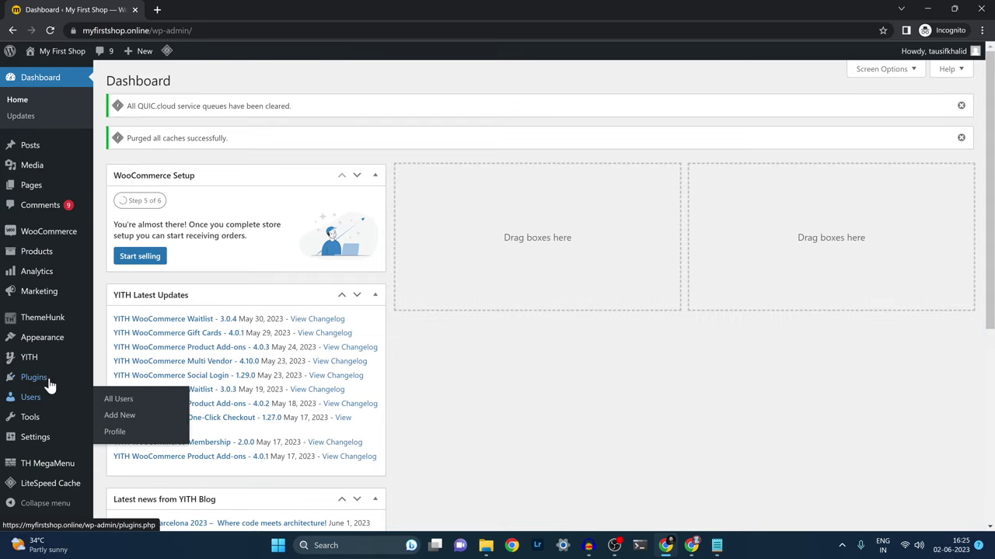
{"action": "mouse_move", "coordinate": [48, 384]}
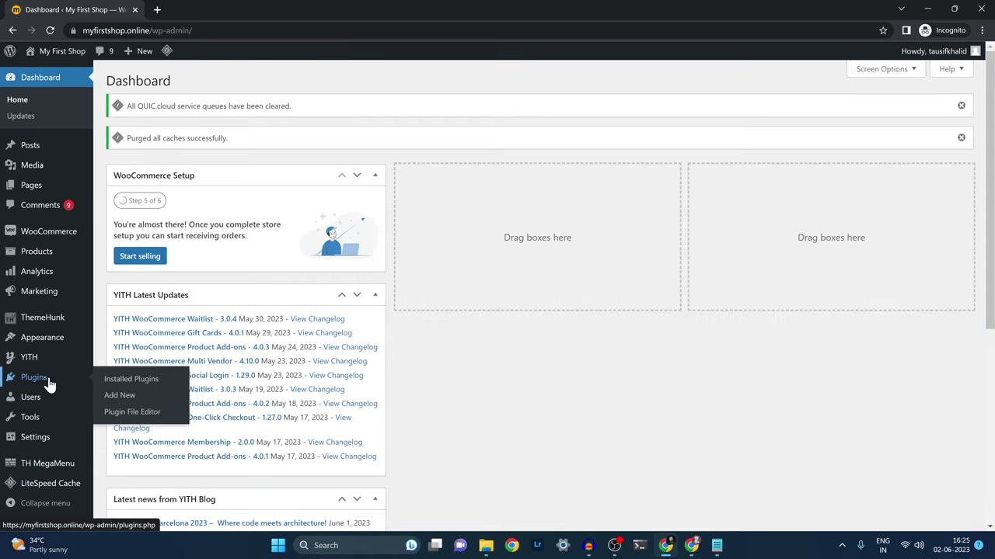
{"action": "left_click", "coordinate": [118, 396]}
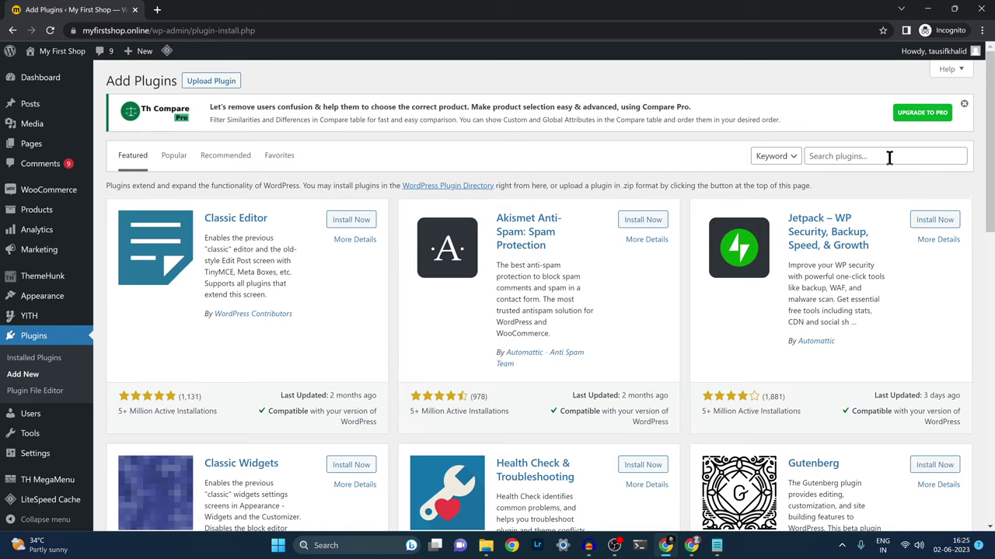
{"action": "left_click", "coordinate": [890, 157]}
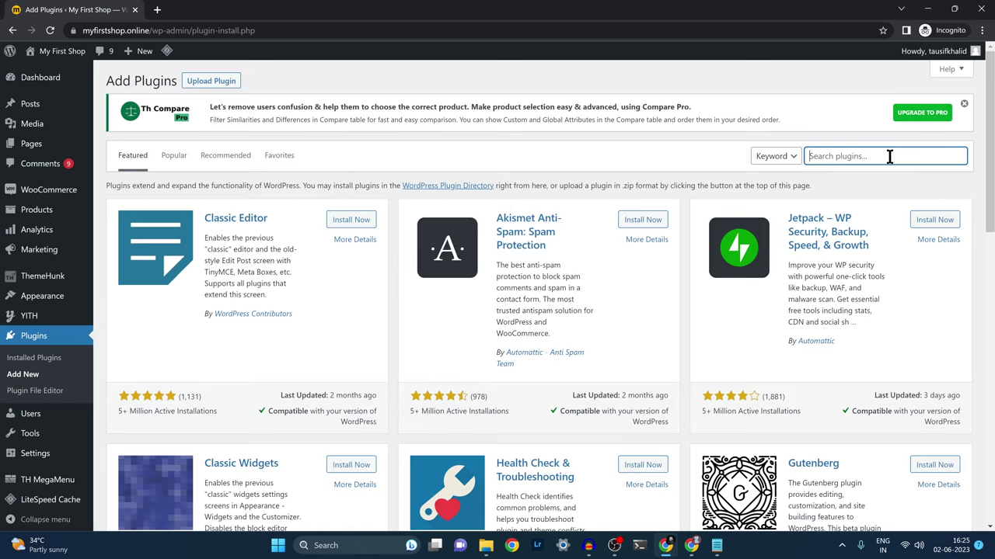
{"action": "type", "text": "elementro"}
{"action": "key", "text": "BackSpace"}
{"action": "type", "text": "or"}
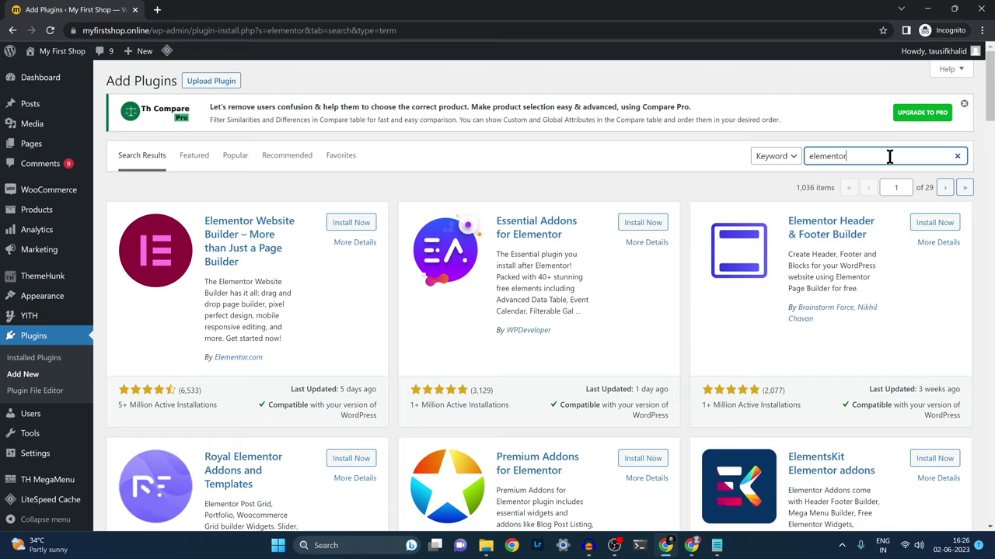
- Install and activate the Elementor Website Builder plugin
{"action": "left_click", "coordinate": [350, 223]}
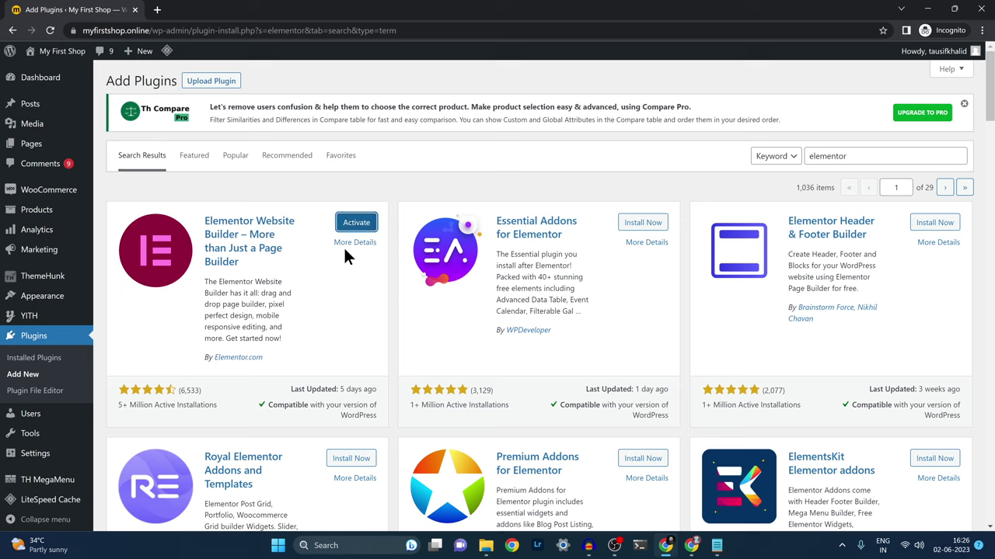
{"action": "left_click", "coordinate": [356, 223]}
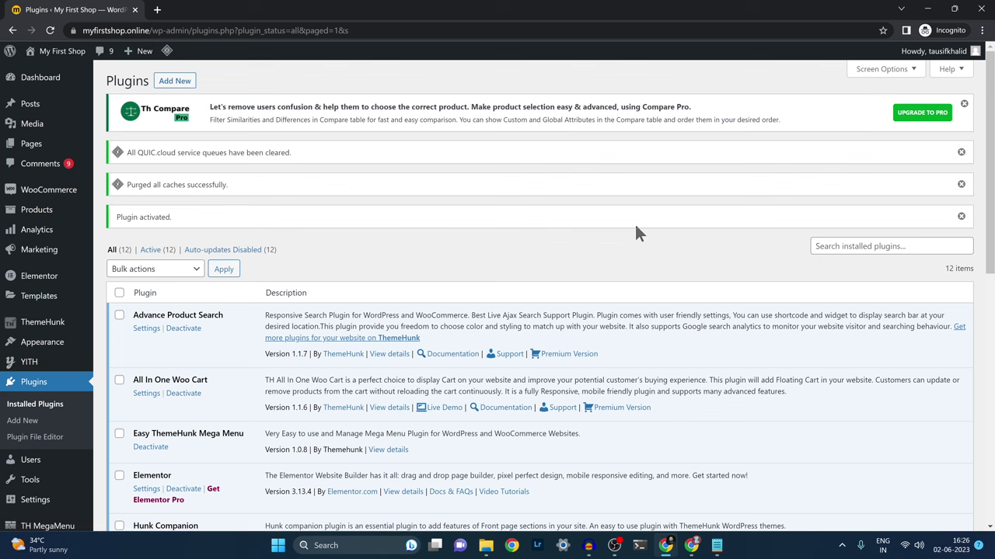
{"action": "scroll", "coordinate": [635, 233], "scroll_direction": "down", "scroll_amount": 4}
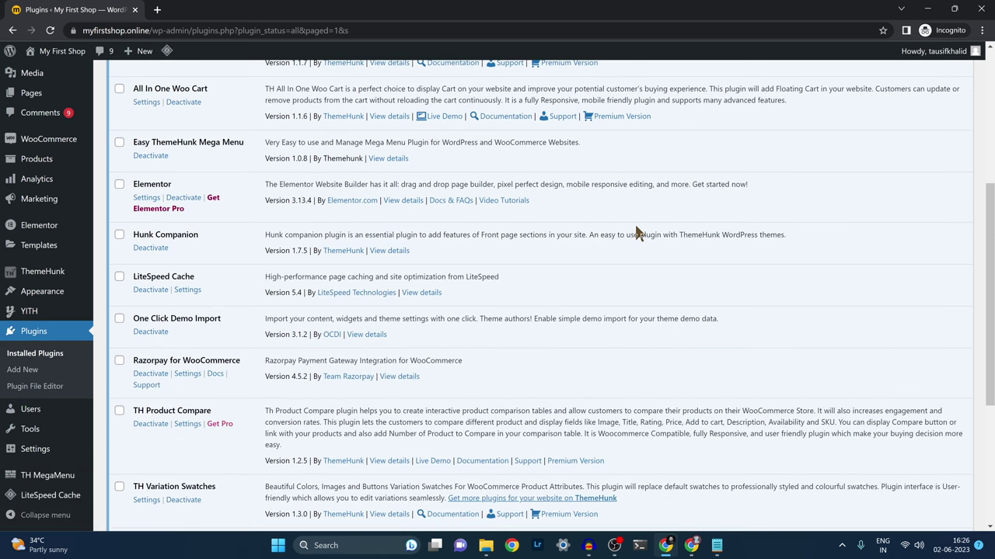
{"action": "scroll", "coordinate": [636, 233], "scroll_direction": "up", "scroll_amount": 1}
{"action": "scroll", "coordinate": [170, 245], "scroll_direction": "up", "scroll_amount": 4}
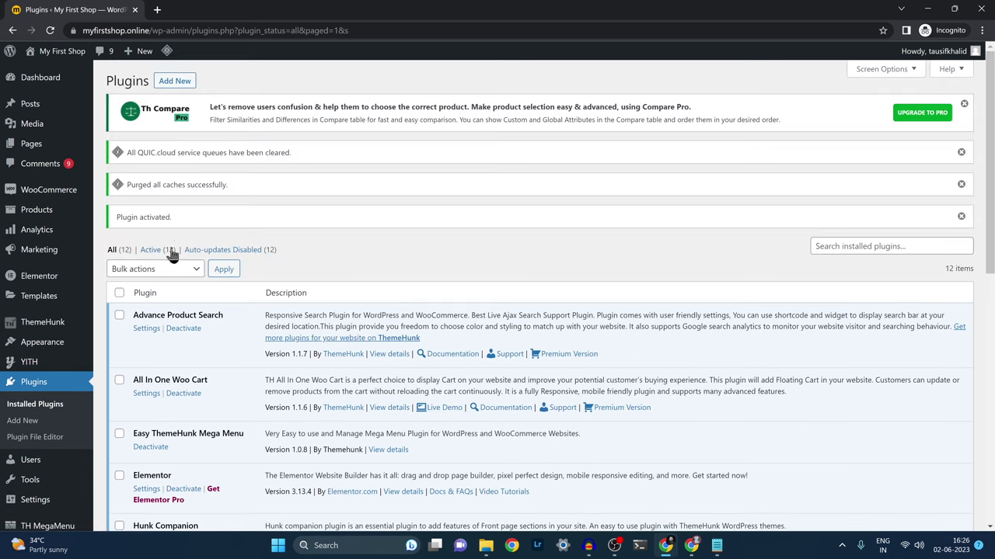
{"action": "mouse_move", "coordinate": [59, 283]}
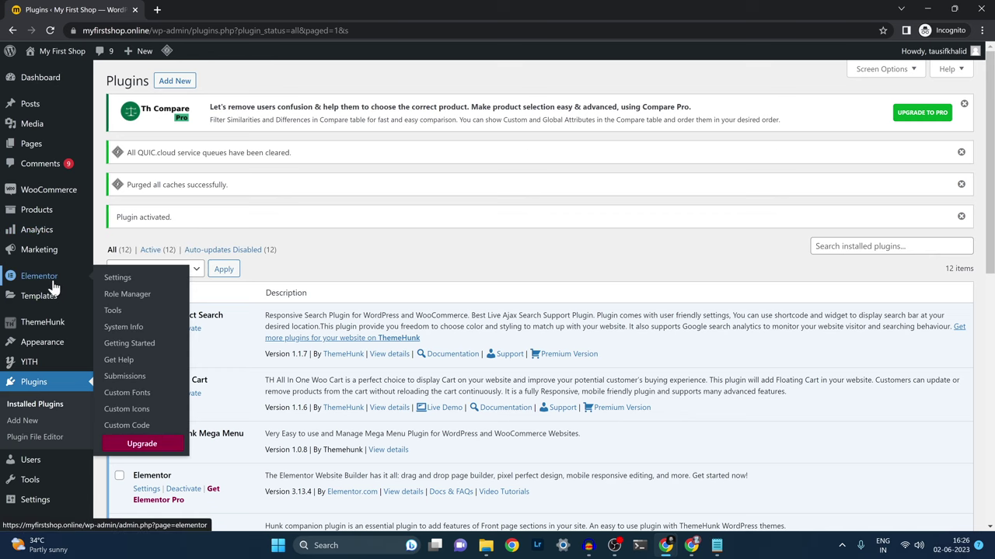
- Enable Elementor for all post types in Elementor Settings, save, and go to All Pages
{"action": "mouse_move", "coordinate": [61, 303]}
{"action": "left_click", "coordinate": [47, 283]}
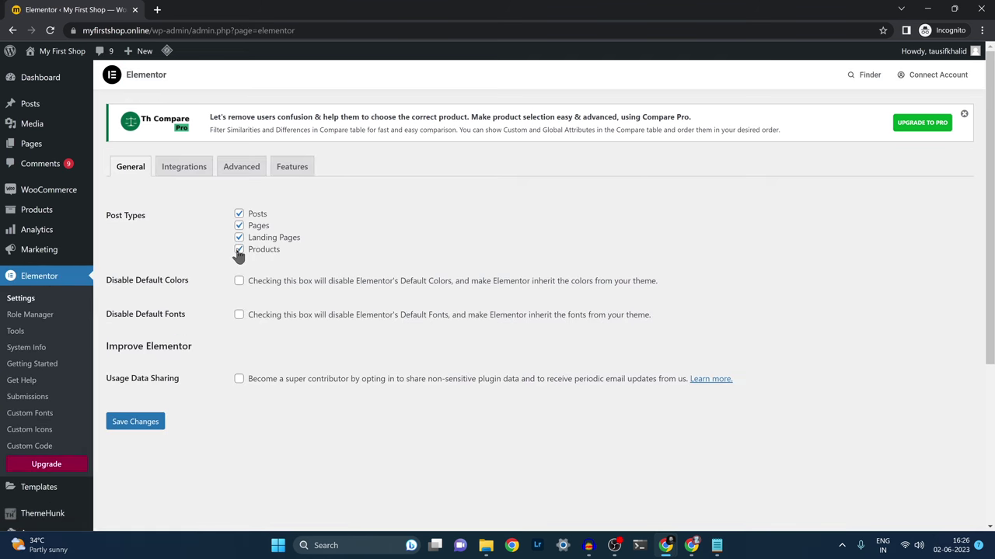
{"action": "left_click", "coordinate": [239, 237]}
{"action": "left_click", "coordinate": [240, 238]}
{"action": "left_click", "coordinate": [133, 425]}
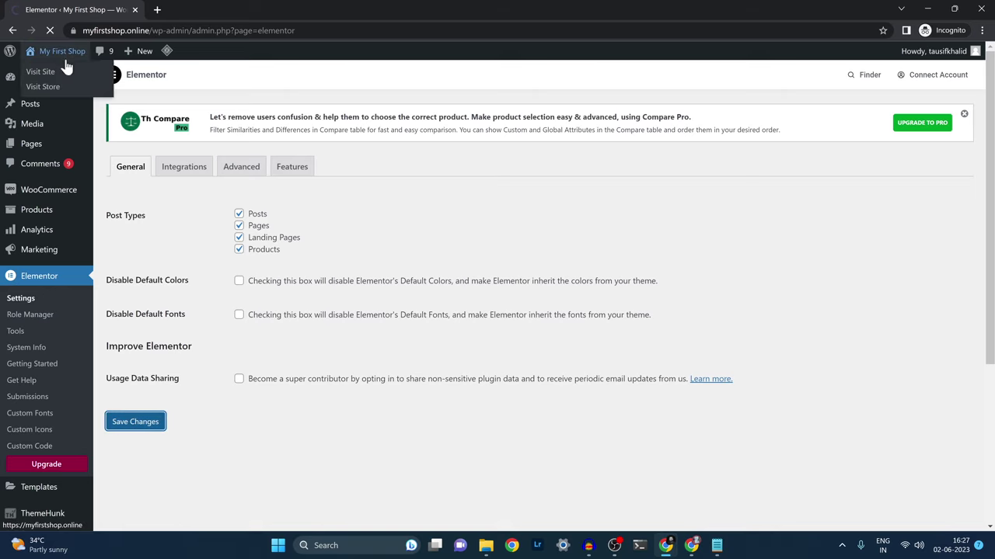
{"action": "mouse_move", "coordinate": [63, 51]}
{"action": "left_click", "coordinate": [53, 145]}
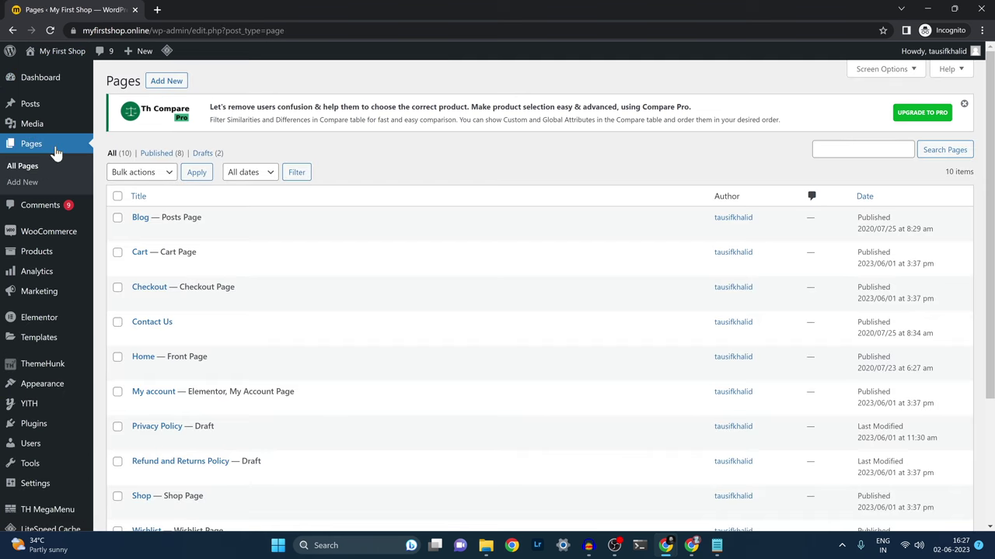
- Create a new page titled 'Elementor Page Design'
{"action": "left_click", "coordinate": [167, 81]}
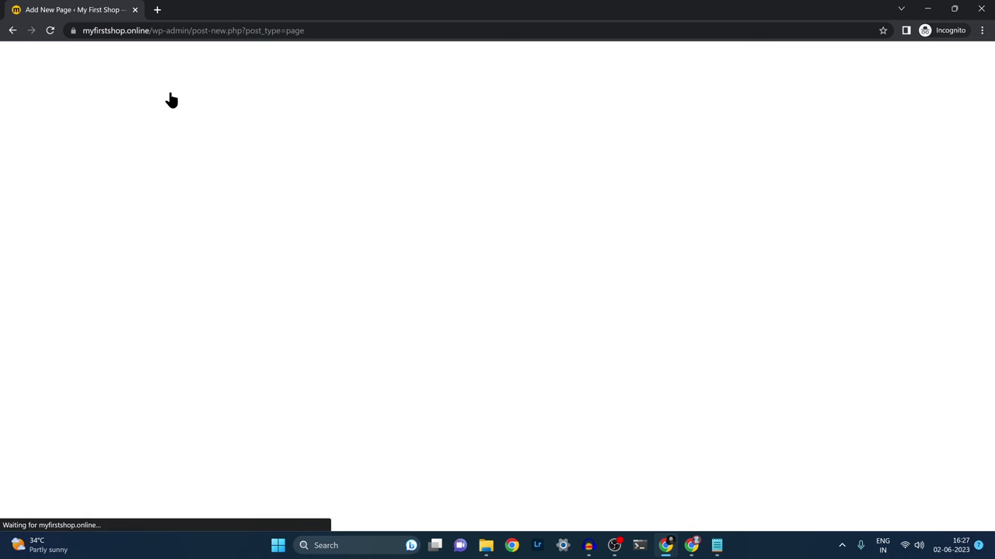
{"action": "type", "text": "Le"}
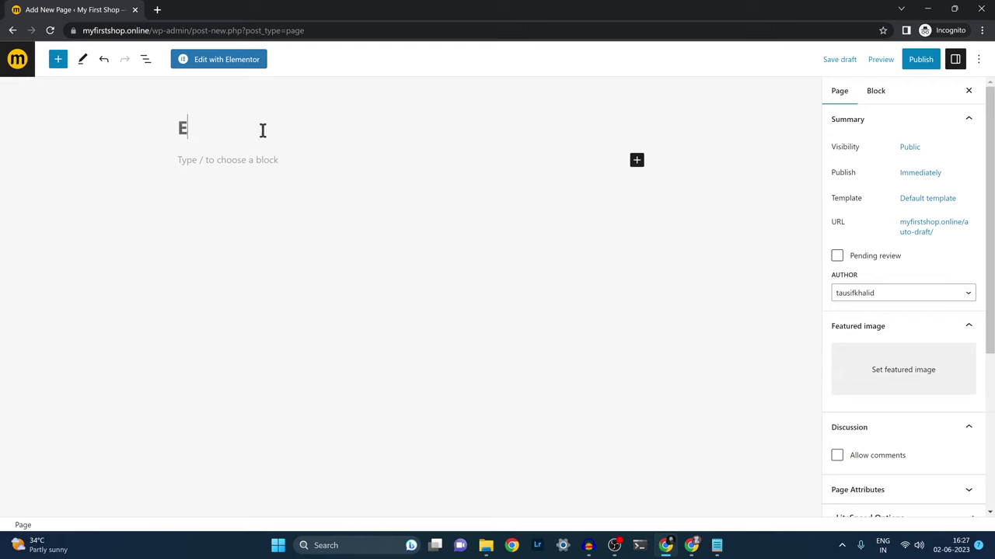
{"action": "type", "text": "lemn"}
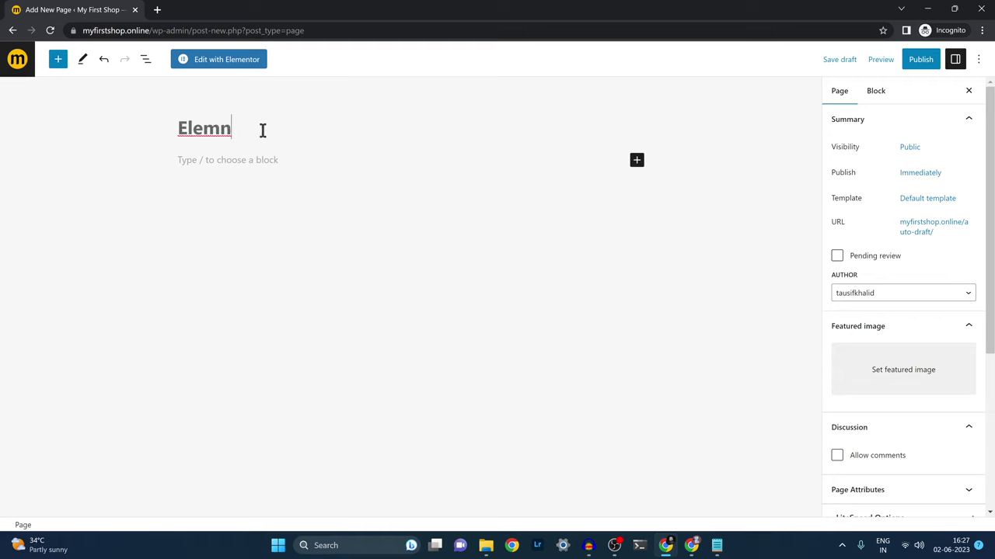
{"action": "key", "text": "BackSpace"}
{"action": "type", "text": "entor"}
{"action": "right_click", "coordinate": [242, 136]}
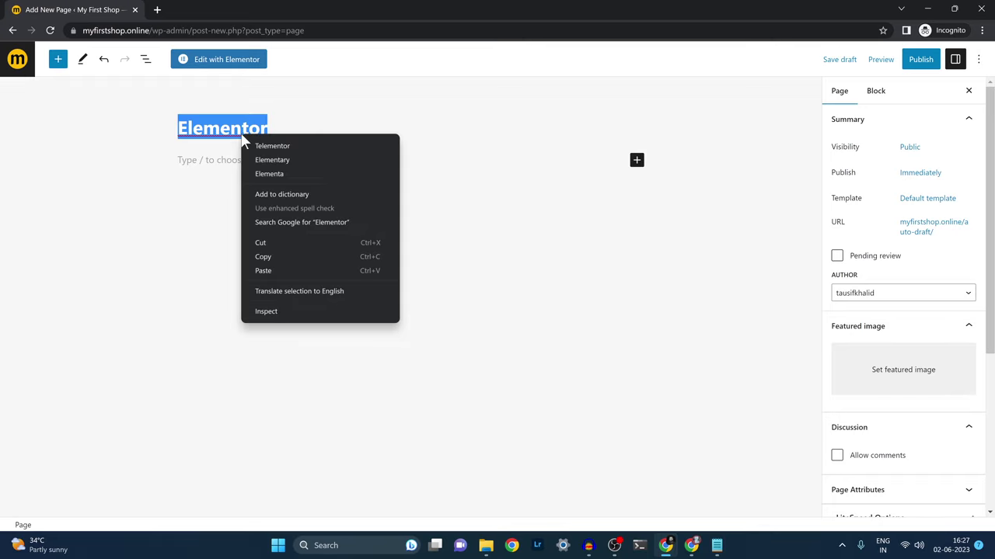
{"action": "left_click", "coordinate": [273, 127]}
{"action": "left_click", "coordinate": [277, 128]}
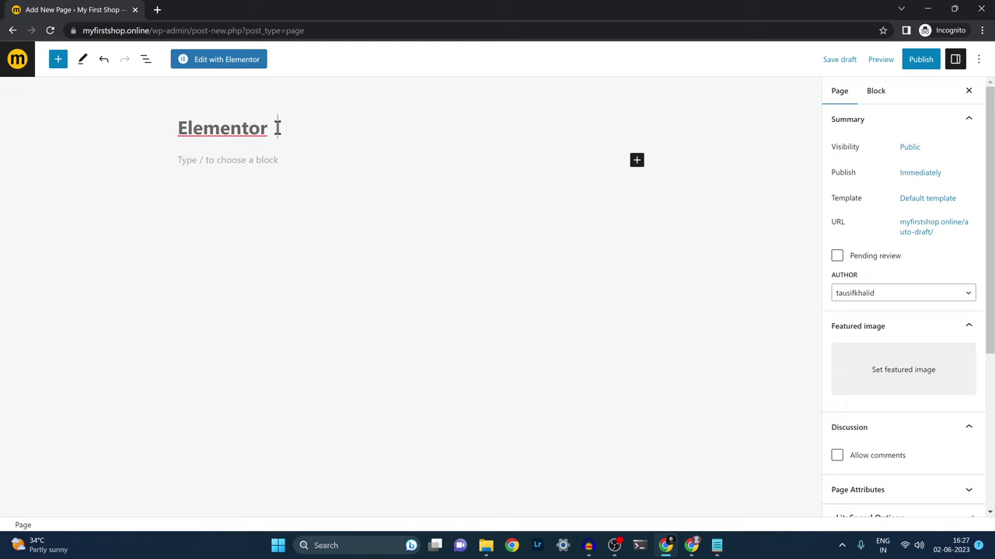
{"action": "type", "text": "Page D"}
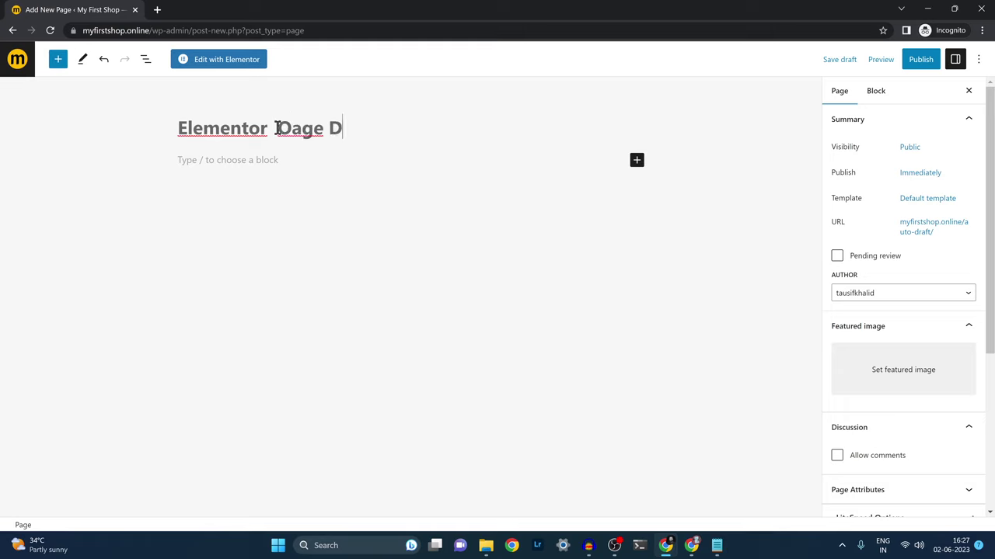
{"action": "type", "text": "esign"}
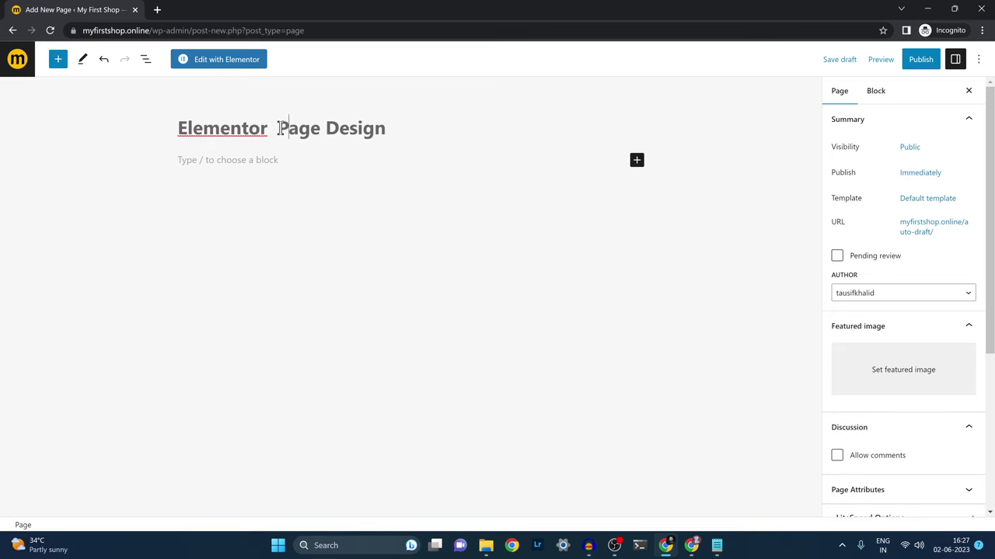
- Publish the page and view it live in a new tab, then return to the editor
{"action": "left_click", "coordinate": [920, 62]}
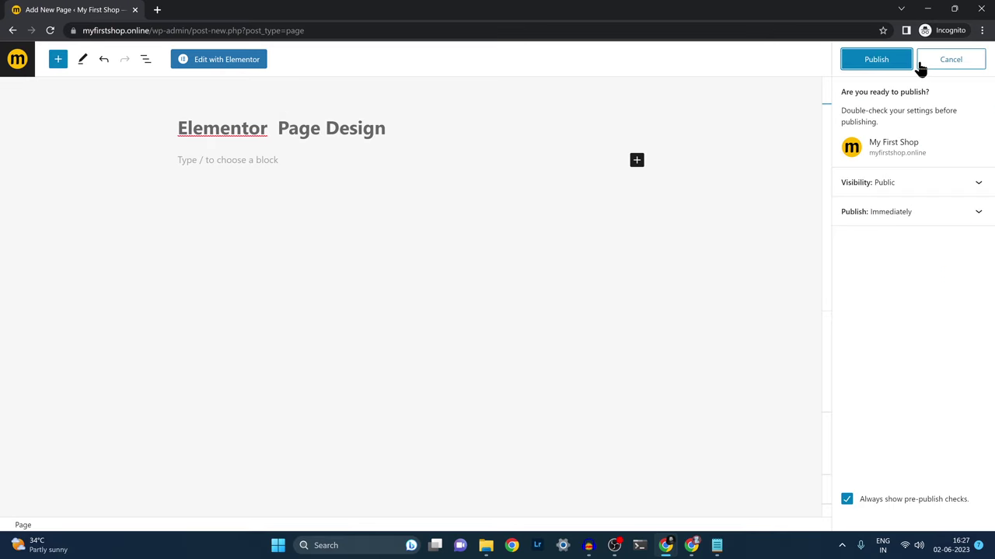
{"action": "left_click", "coordinate": [893, 65]}
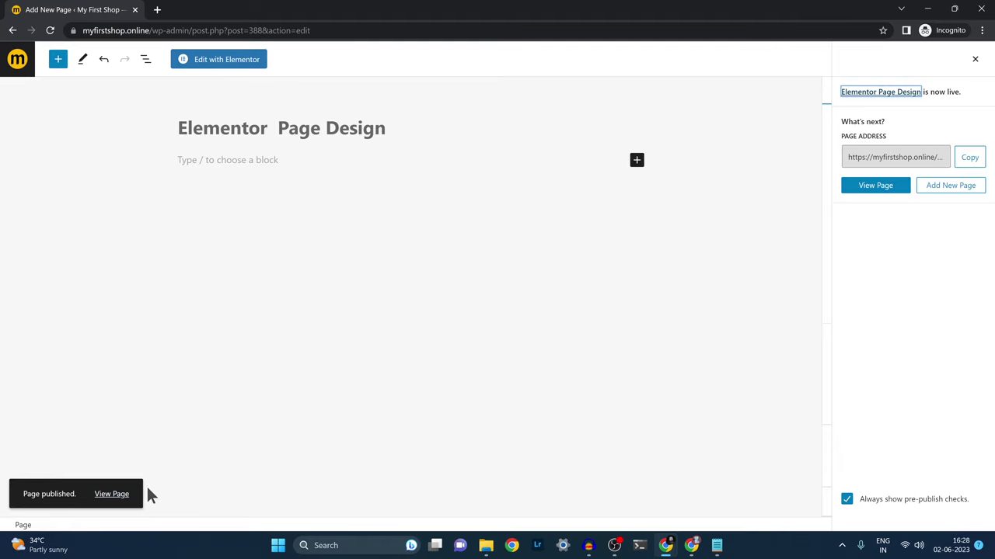
{"action": "right_click", "coordinate": [108, 495]}
{"action": "left_click", "coordinate": [182, 402]}
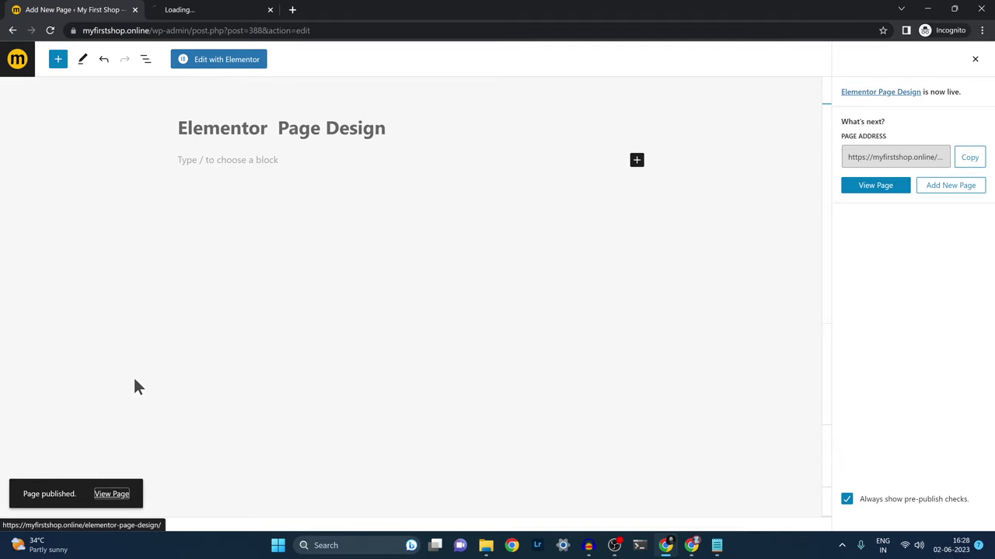
{"action": "left_click", "coordinate": [204, 8]}
{"action": "scroll", "coordinate": [530, 258], "scroll_direction": "down", "scroll_amount": 15}
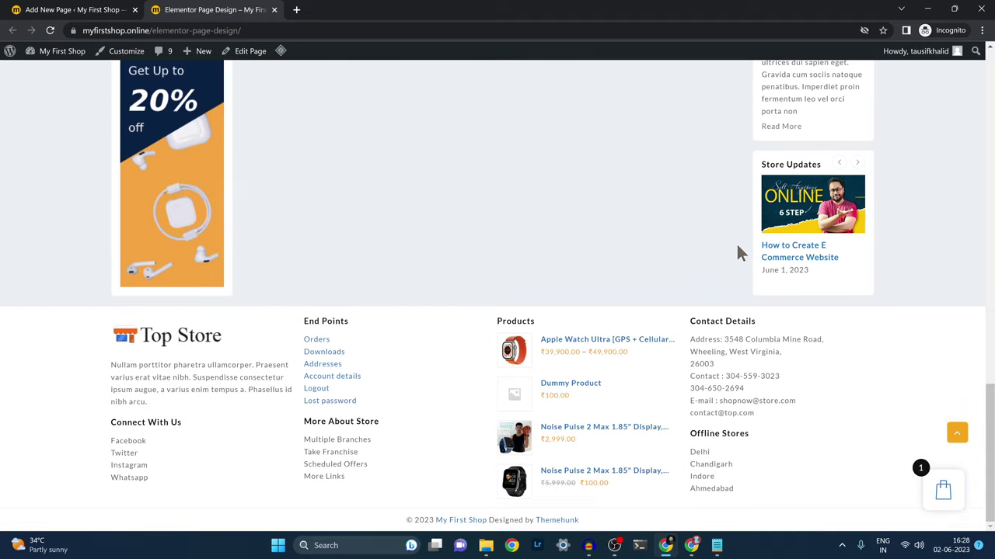
{"action": "scroll", "coordinate": [737, 257], "scroll_direction": "up", "scroll_amount": 15}
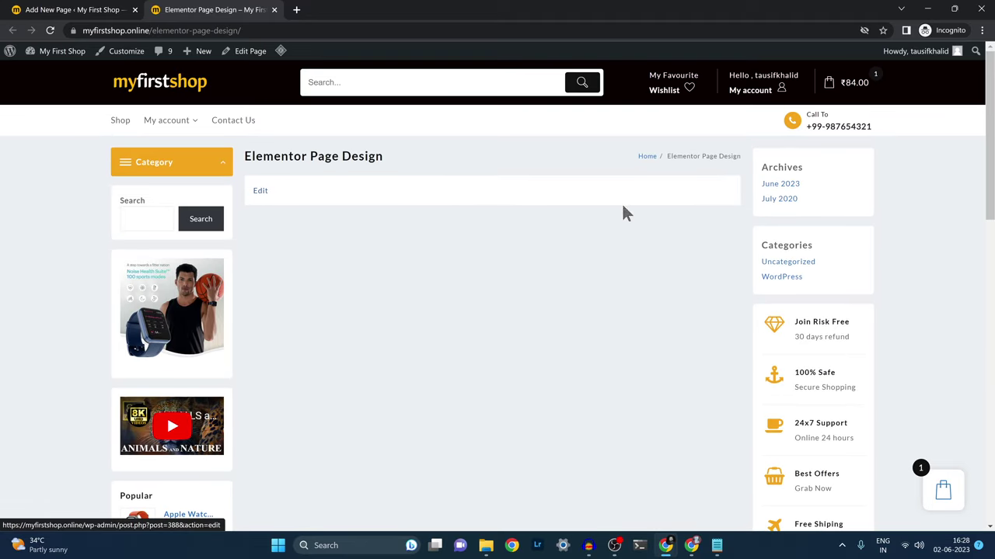
{"action": "left_click", "coordinate": [109, 8]}
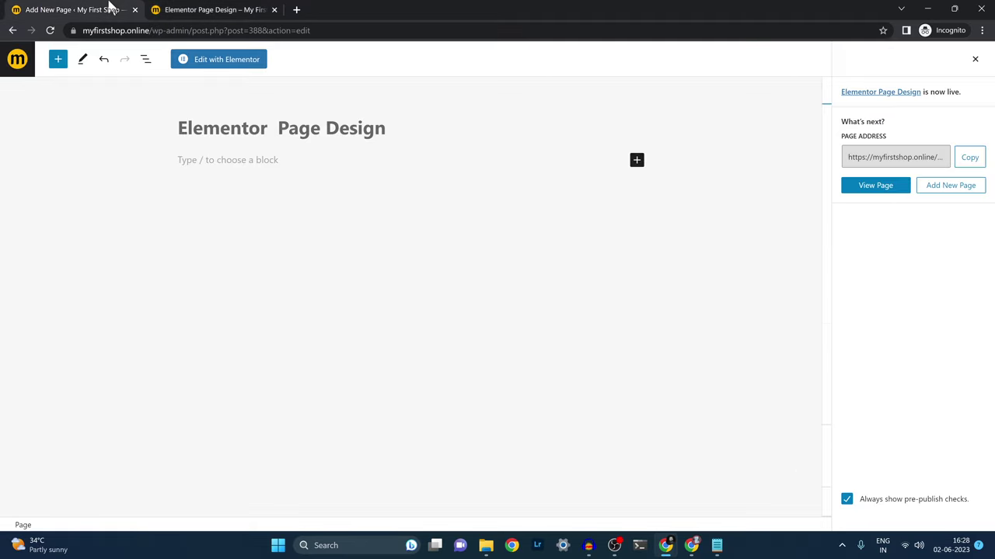
- Open the Elementor Page Design page with Edit with Elementor
{"action": "left_click", "coordinate": [222, 68]}
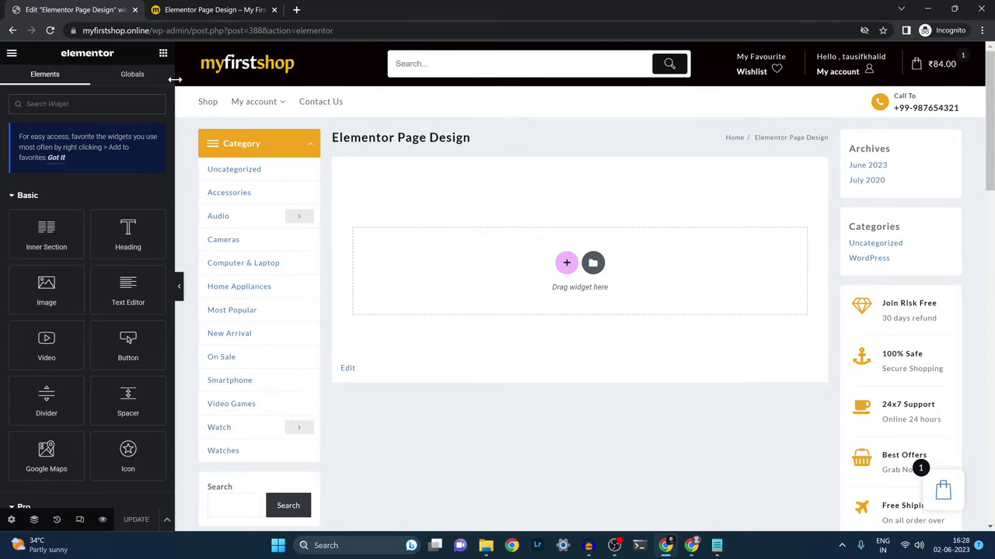
{"action": "scroll", "coordinate": [599, 355], "scroll_direction": "down", "scroll_amount": 10}
{"action": "scroll", "coordinate": [598, 345], "scroll_direction": "up", "scroll_amount": 10}
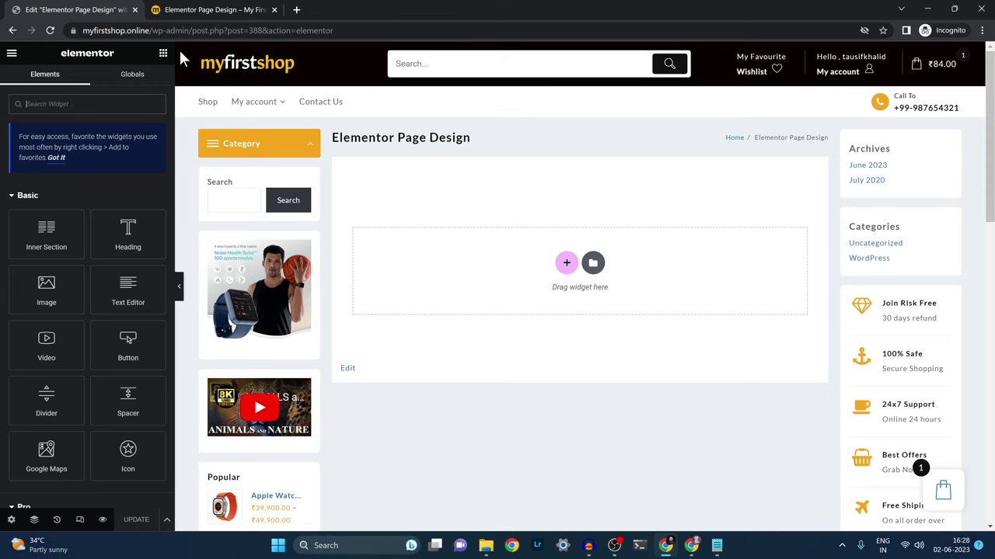
- From the live page tab, open the WordPress Dashboard in a new tab
{"action": "left_click", "coordinate": [267, 9]}
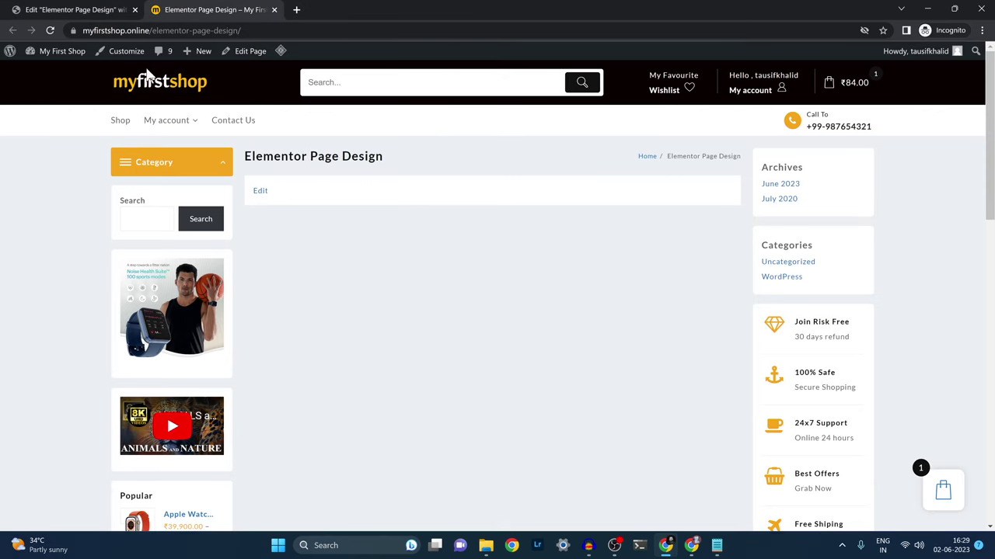
{"action": "mouse_move", "coordinate": [51, 51]}
{"action": "right_click", "coordinate": [48, 76]}
{"action": "left_click", "coordinate": [82, 84]}
{"action": "left_click", "coordinate": [362, 12]}
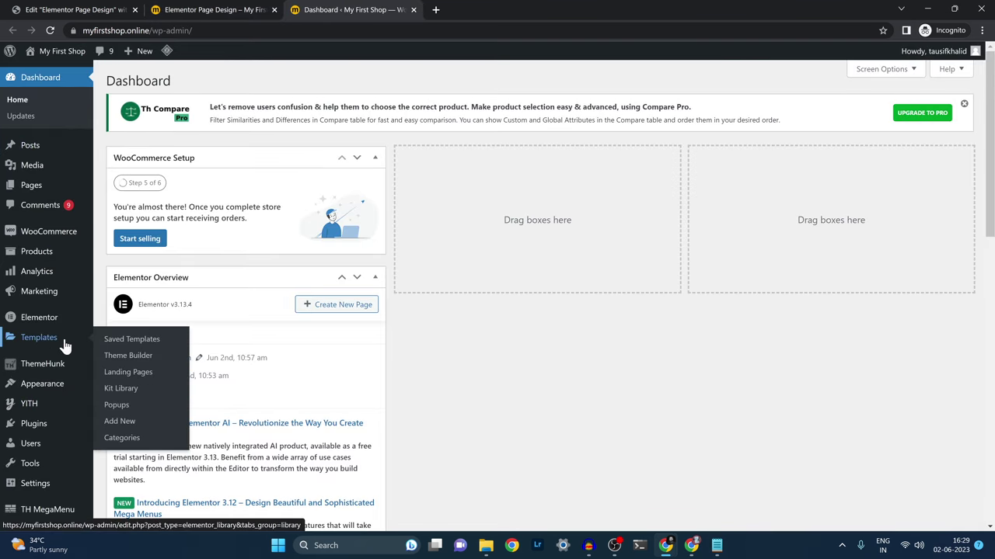
{"action": "mouse_move", "coordinate": [62, 322]}
{"action": "left_click", "coordinate": [118, 320]}
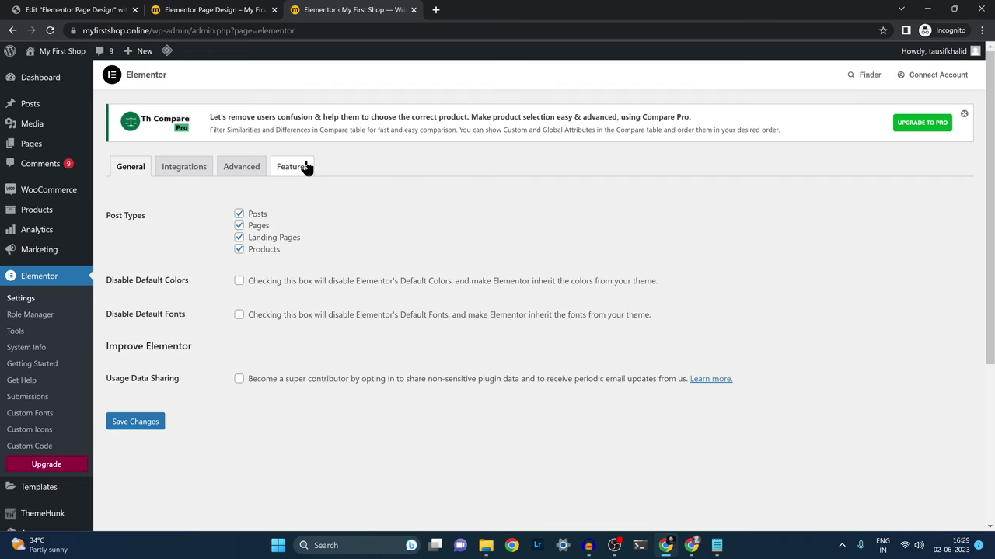
{"action": "left_click", "coordinate": [307, 168]}
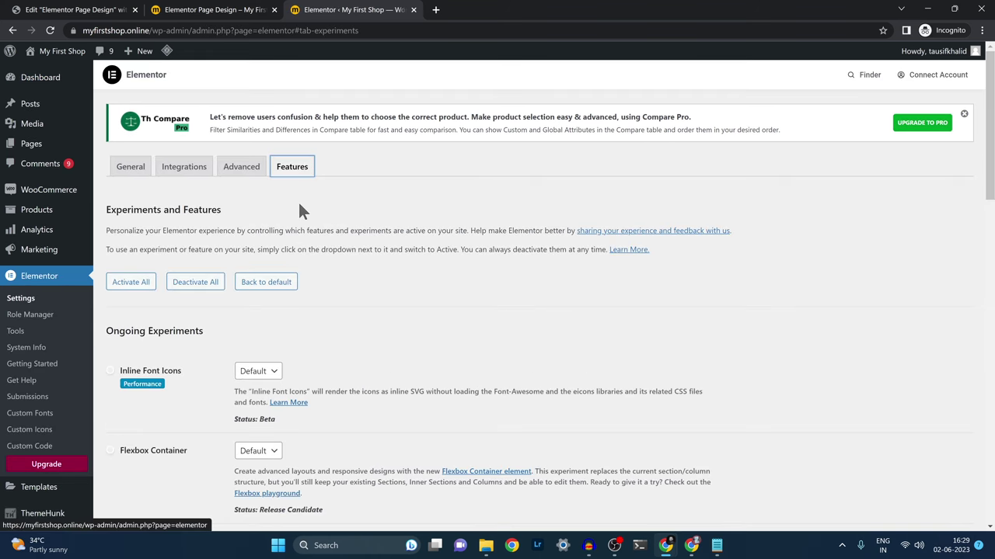
{"action": "scroll", "coordinate": [372, 280], "scroll_direction": "down", "scroll_amount": 2}
{"action": "scroll", "coordinate": [370, 280], "scroll_direction": "down", "scroll_amount": 1}
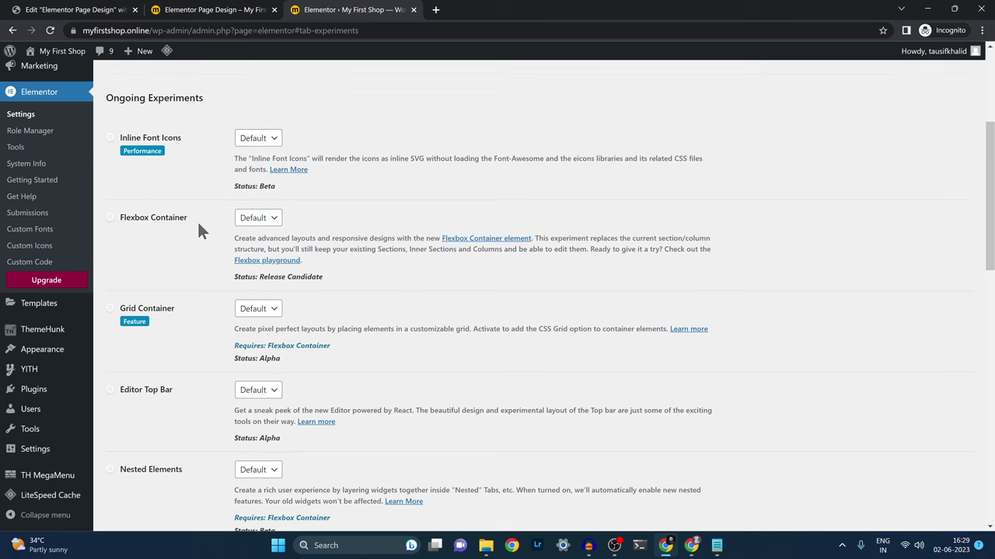
{"action": "left_click", "coordinate": [274, 311]}
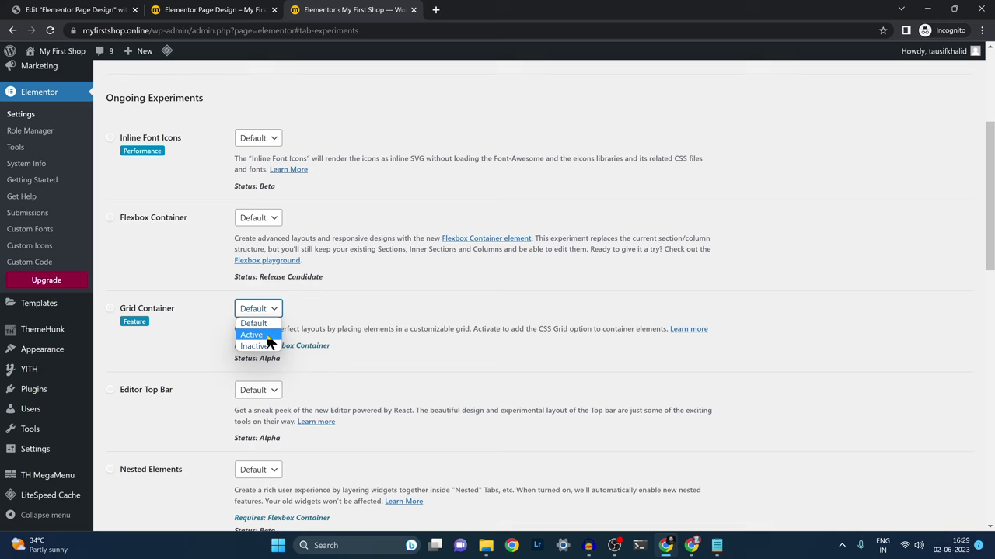
{"action": "left_click", "coordinate": [293, 307]}
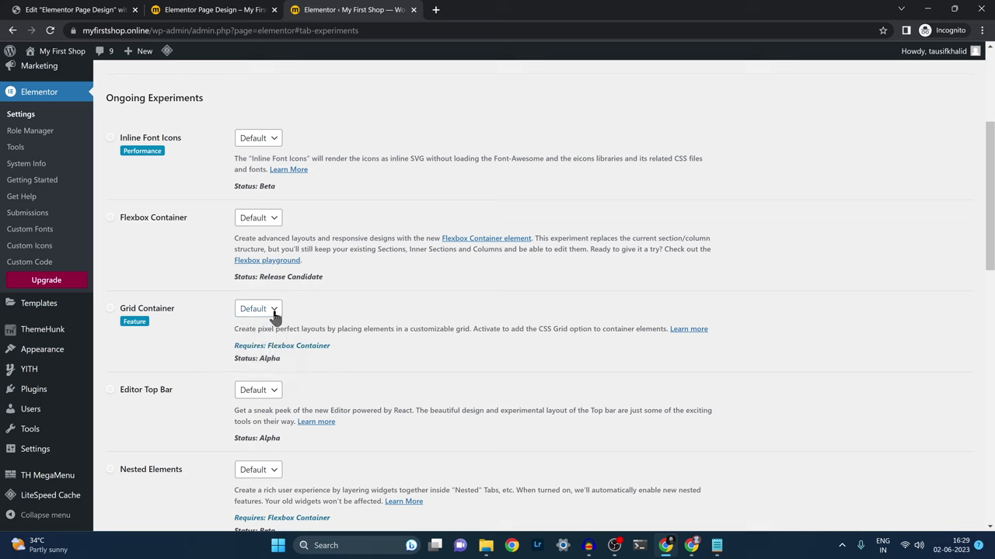
{"action": "left_click", "coordinate": [262, 218]}
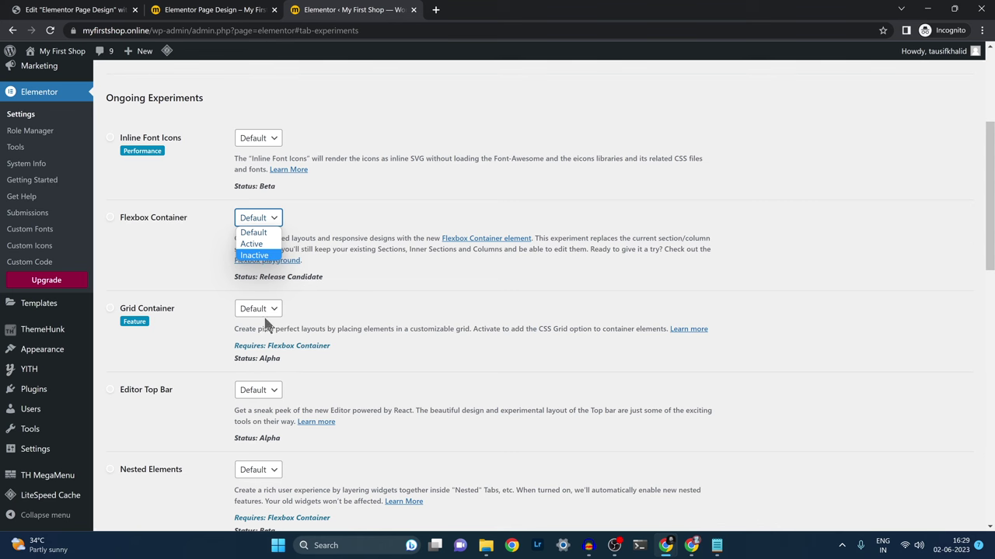
- Return to the Elementor editor and close the extra settings tab
{"action": "left_click", "coordinate": [78, 10]}
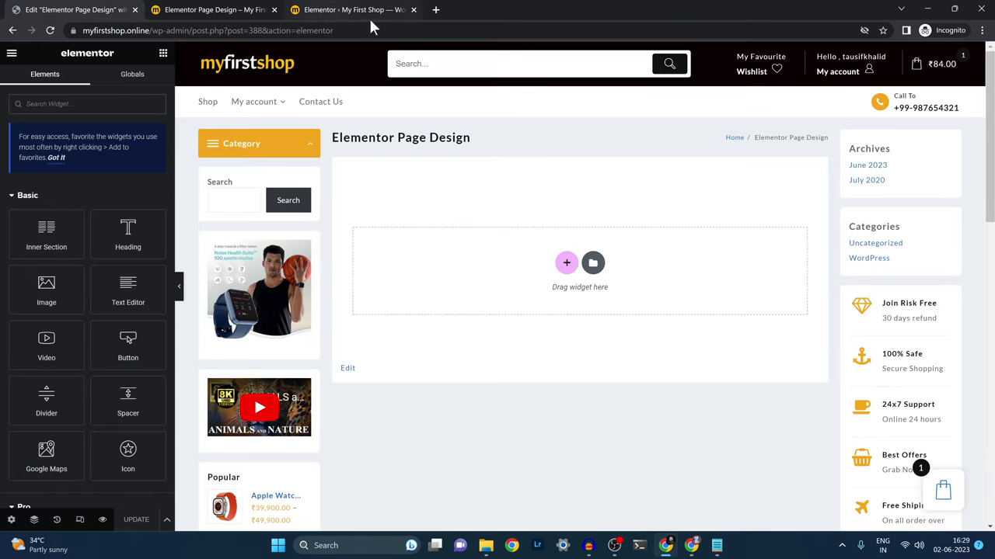
{"action": "left_click", "coordinate": [414, 9]}
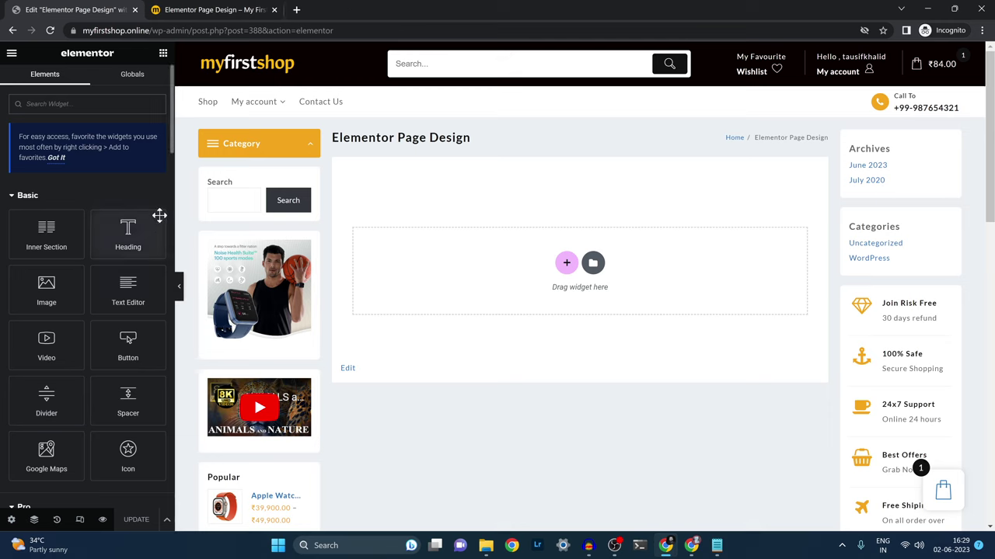
{"action": "left_click", "coordinate": [10, 110]}
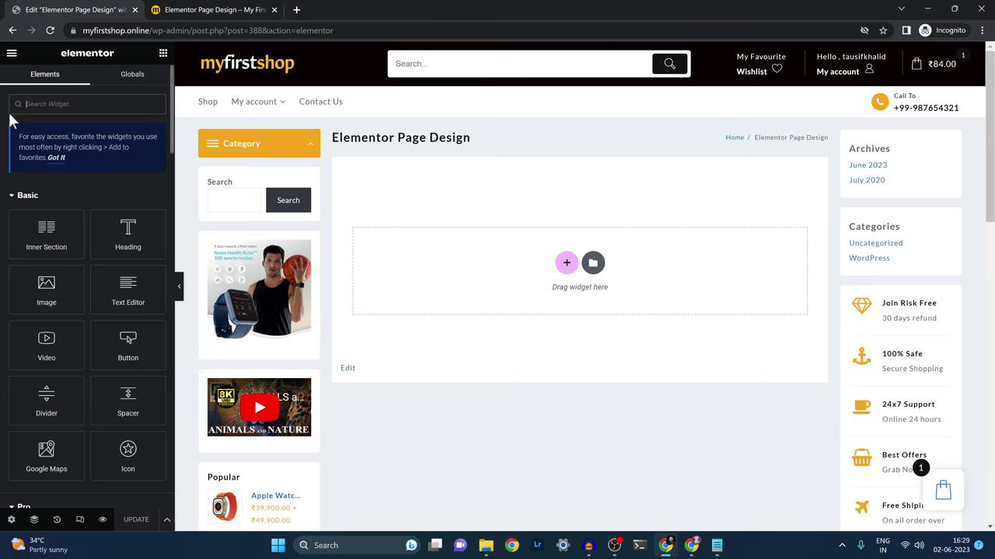
- Browse Site Settings, viewing Site Identity and Layout
{"action": "left_click", "coordinate": [12, 53]}
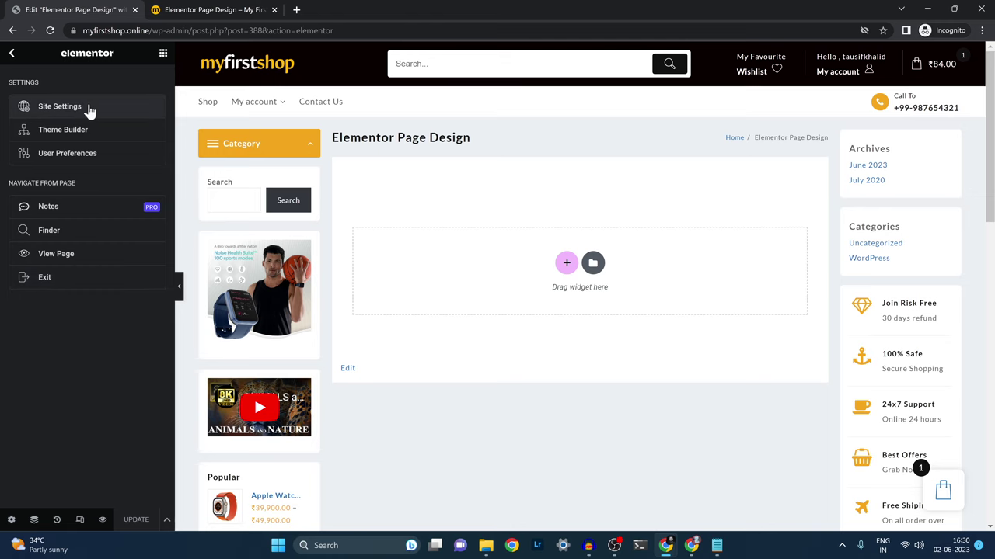
{"action": "left_click", "coordinate": [88, 108]}
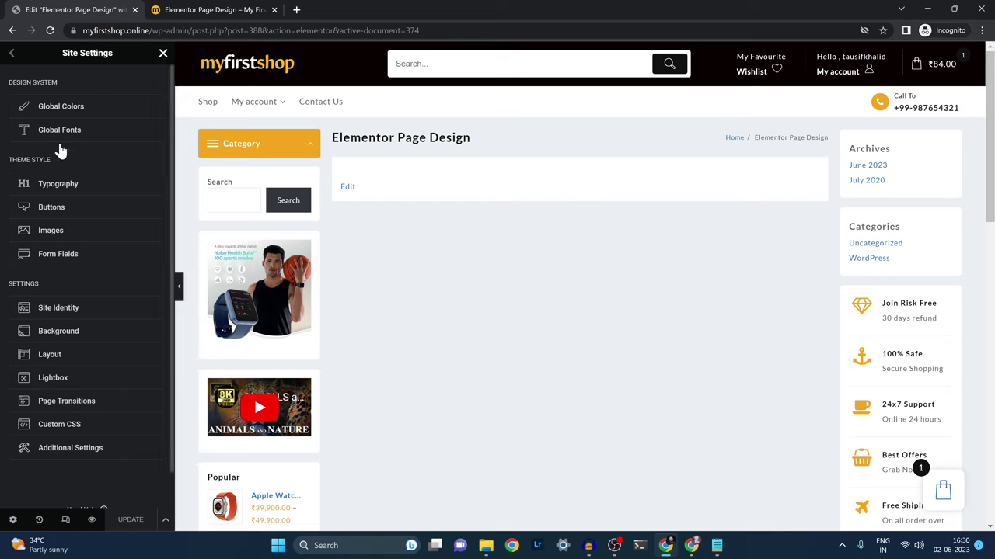
{"action": "left_click", "coordinate": [83, 310]}
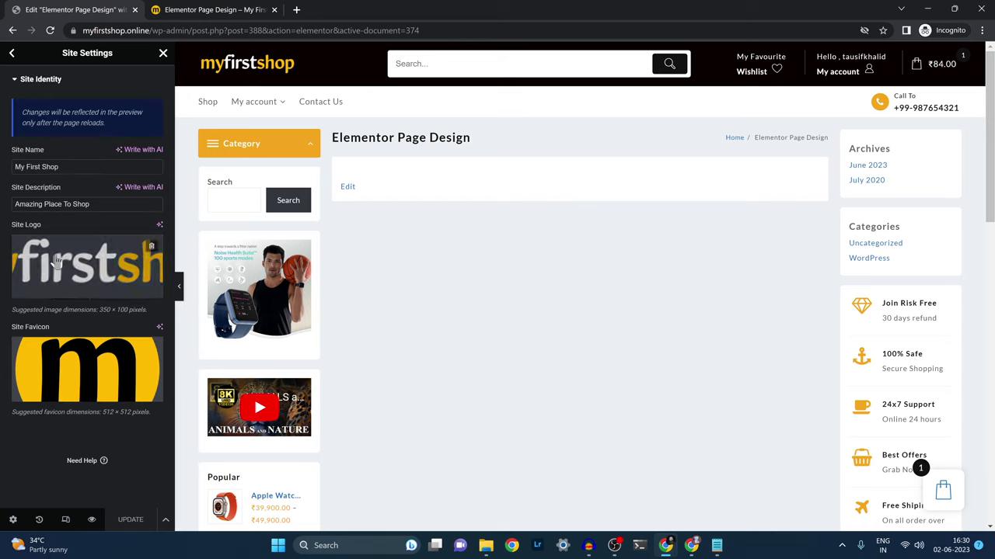
{"action": "left_click", "coordinate": [12, 79]}
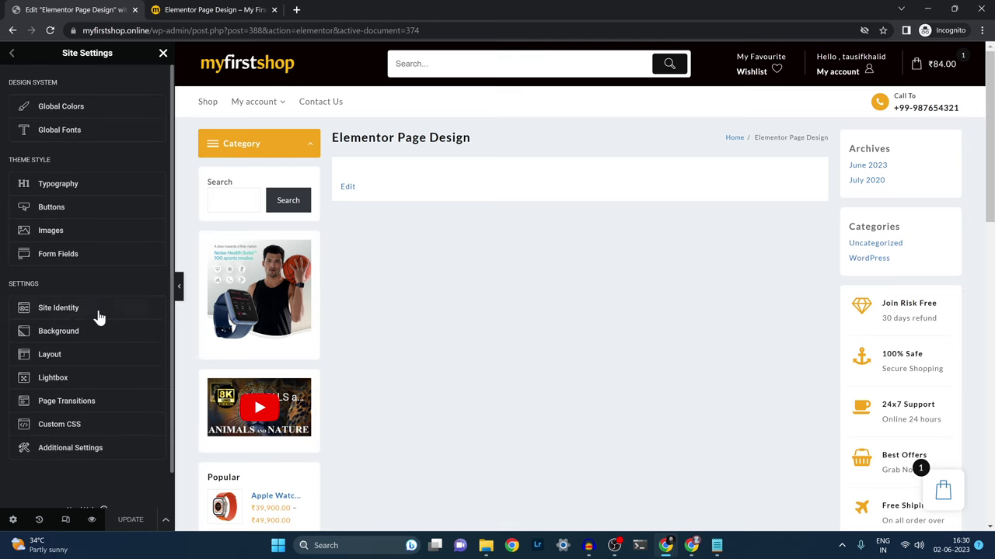
{"action": "left_click", "coordinate": [94, 359]}
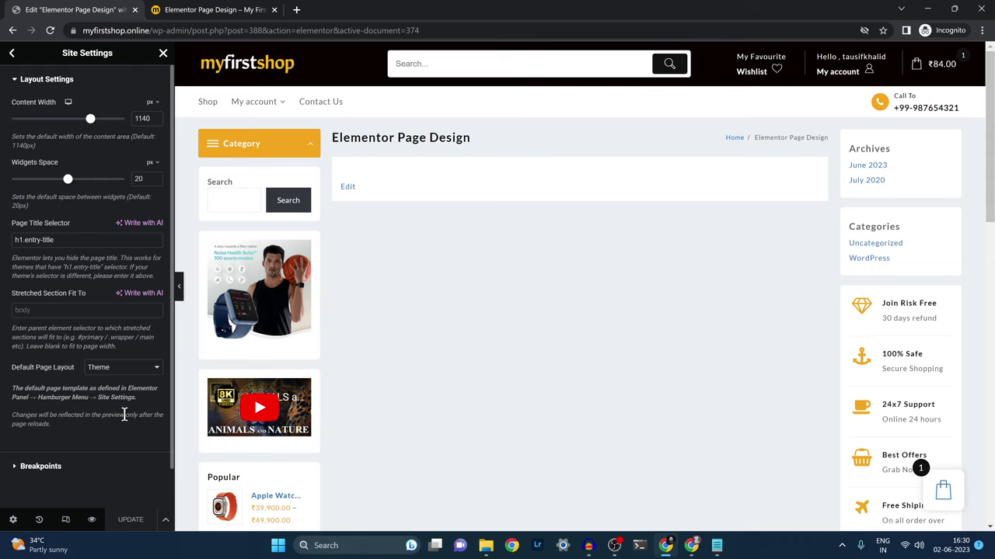
{"action": "left_click", "coordinate": [13, 54]}
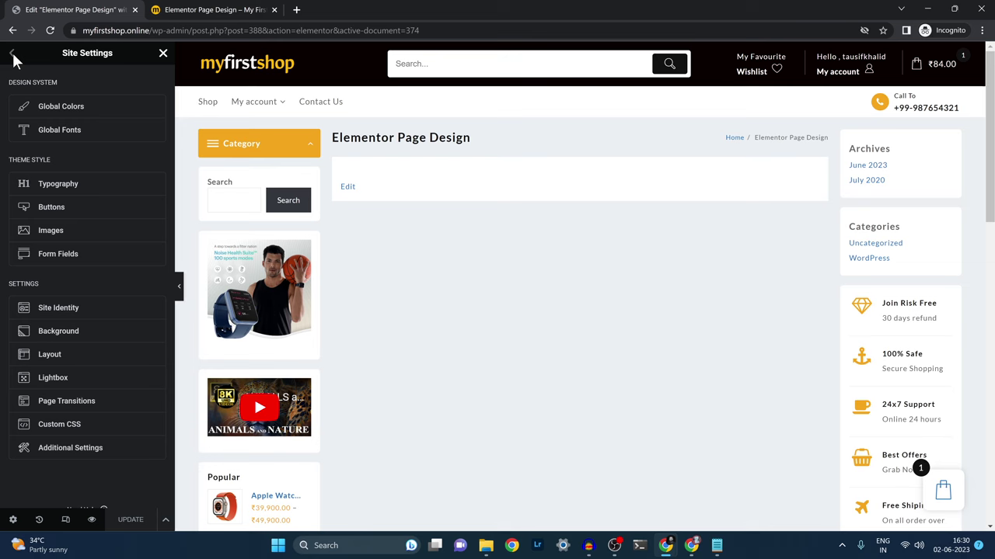
- Go back to the Elements panel and look at the Global widgets section
{"action": "left_click", "coordinate": [164, 53]}
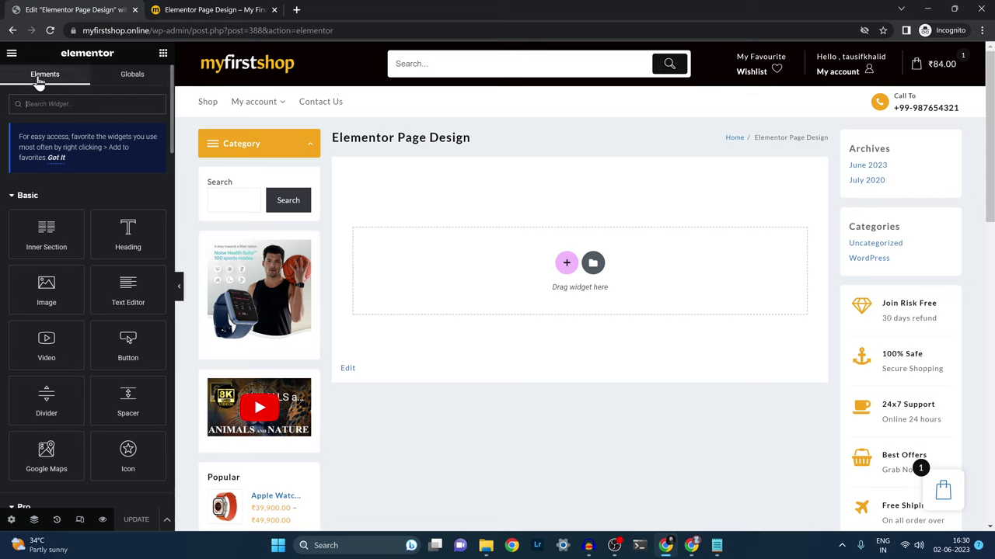
{"action": "left_click", "coordinate": [133, 73]}
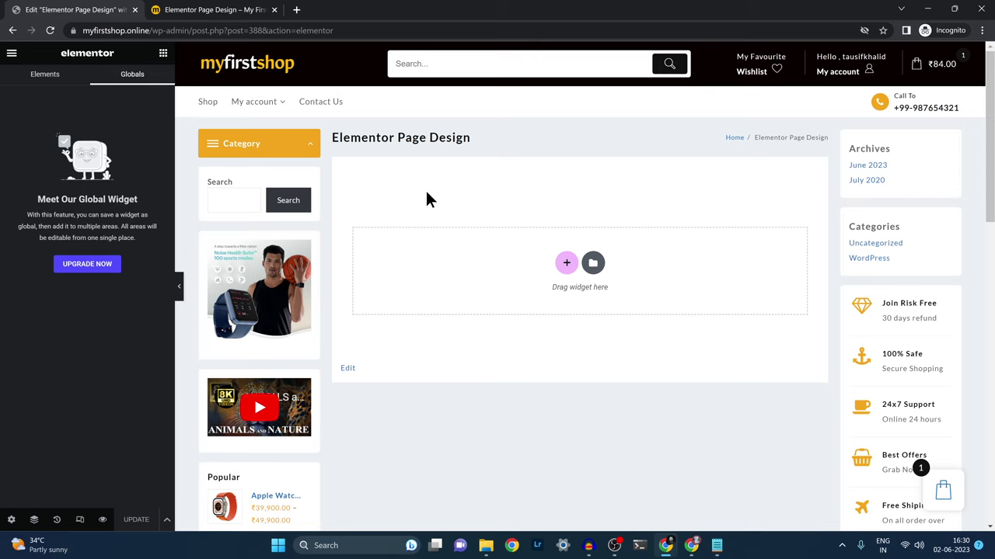
{"action": "left_click", "coordinate": [164, 53]}
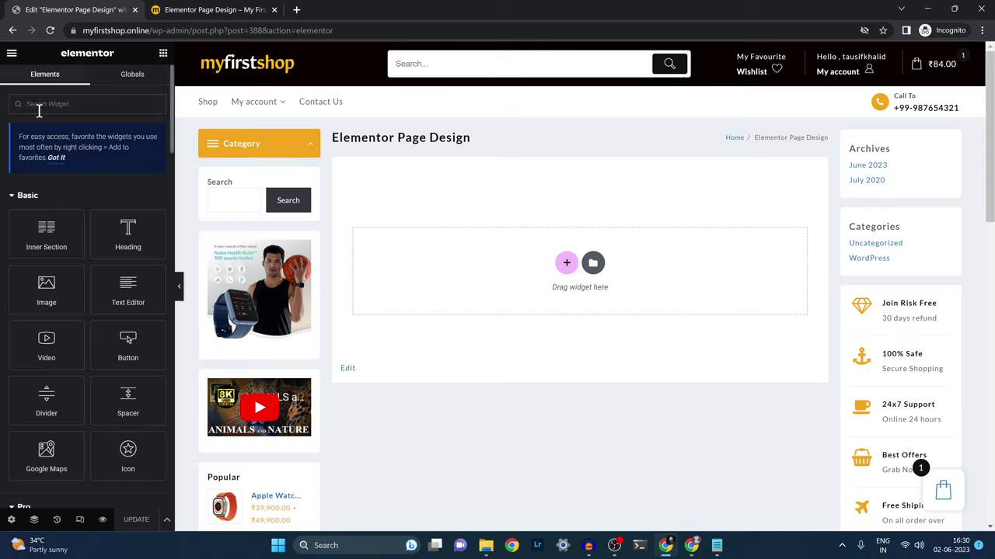
{"action": "scroll", "coordinate": [95, 268], "scroll_direction": "down", "scroll_amount": 3}
{"action": "scroll", "coordinate": [95, 268], "scroll_direction": "up", "scroll_amount": 3}
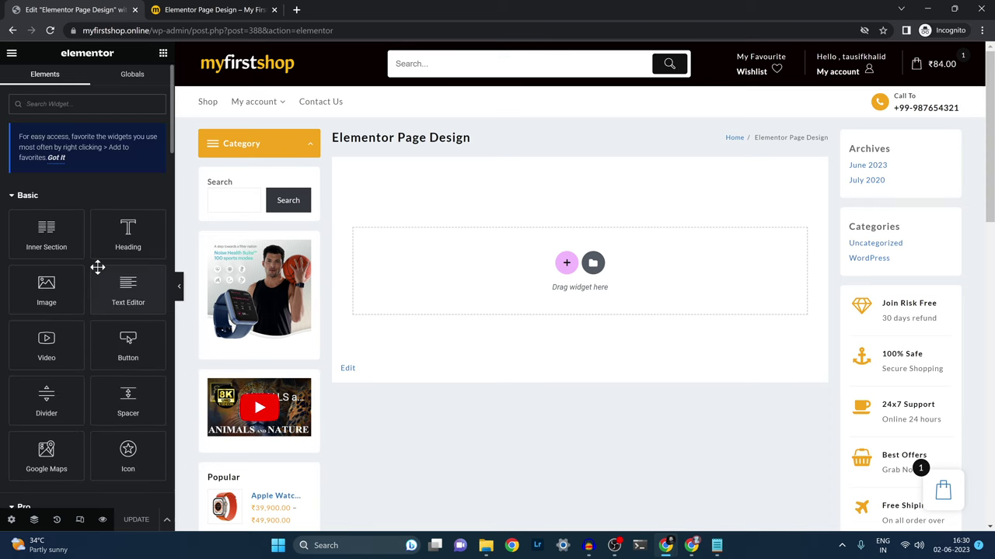
{"action": "scroll", "coordinate": [56, 362], "scroll_direction": "down", "scroll_amount": 10}
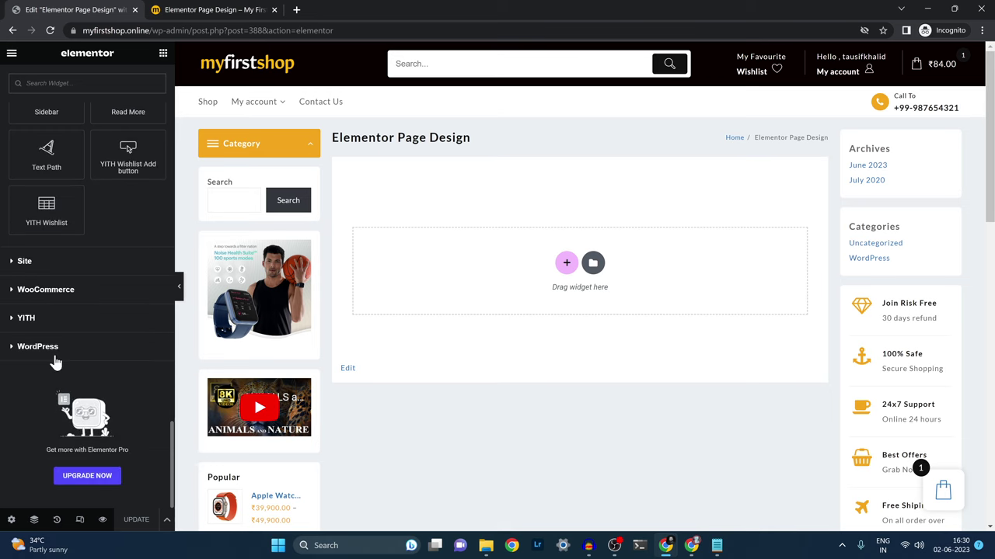
- In Page Settings, set Hide Title to Yes and Page Layout to Elementor Canvas
{"action": "scroll", "coordinate": [56, 362], "scroll_direction": "up", "scroll_amount": 10}
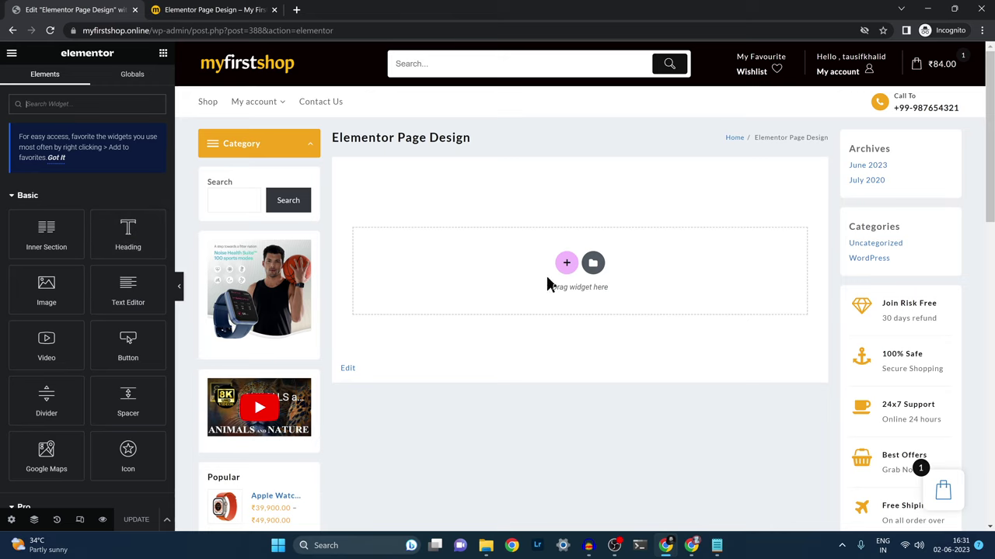
{"action": "scroll", "coordinate": [121, 326], "scroll_direction": "down", "scroll_amount": 15}
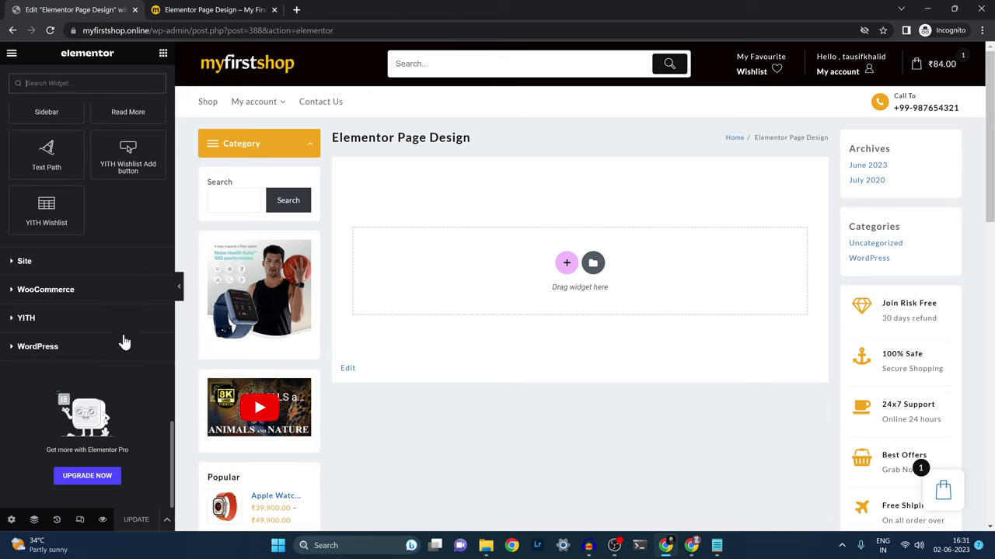
{"action": "left_click", "coordinate": [12, 521]}
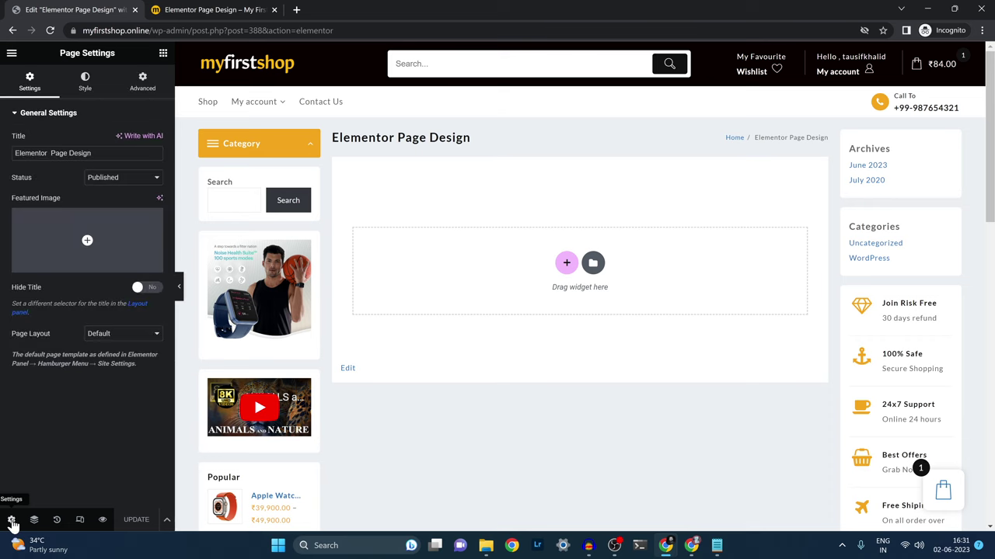
{"action": "triple_click", "coordinate": [111, 149]}
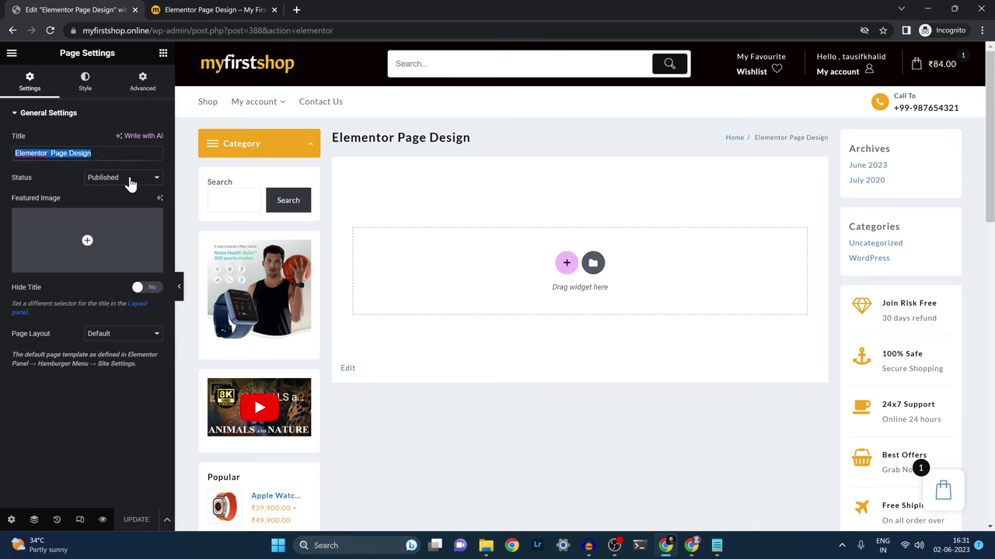
{"action": "left_click", "coordinate": [125, 180]}
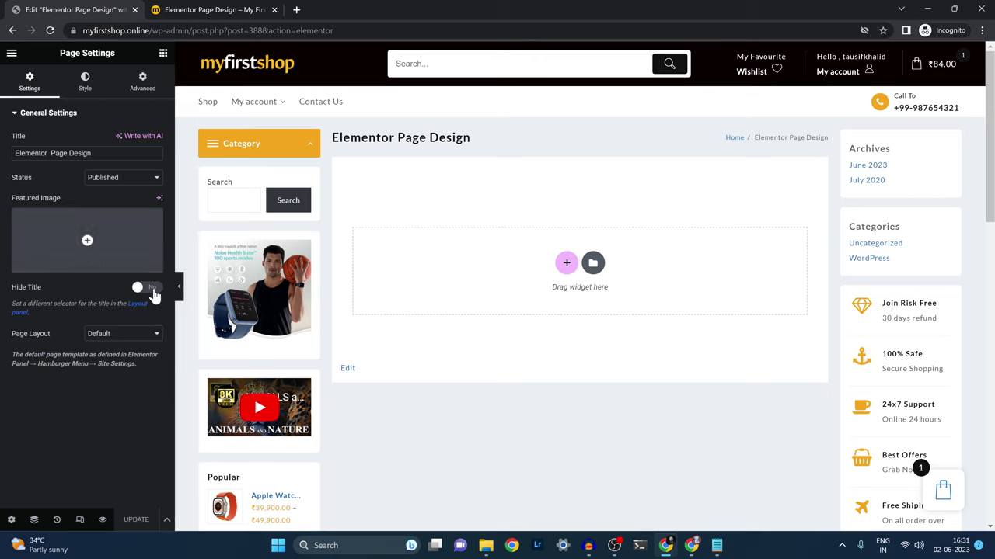
{"action": "left_click_drag", "start_coordinate": [333, 137], "coordinate": [479, 142]}
{"action": "left_click", "coordinate": [11, 519]}
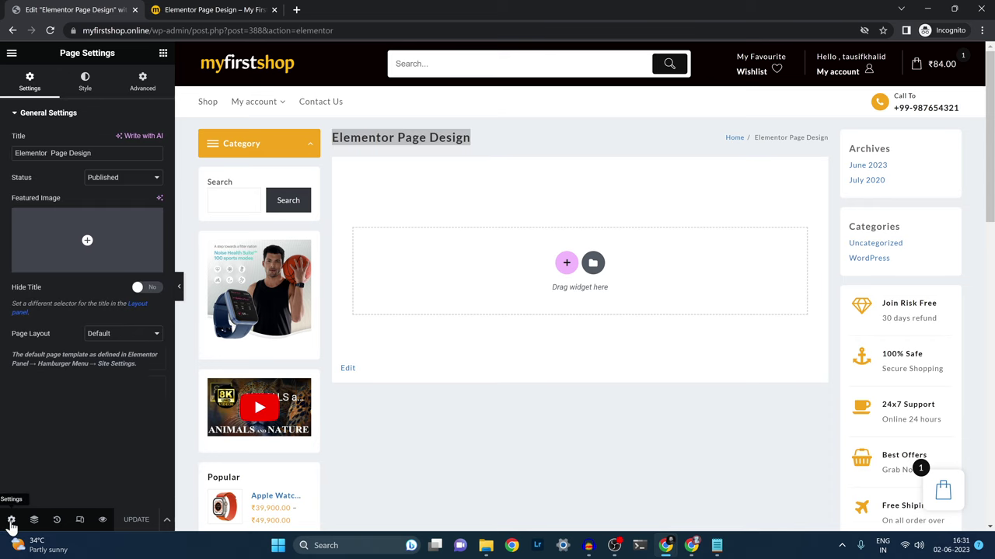
{"action": "left_click", "coordinate": [152, 288]}
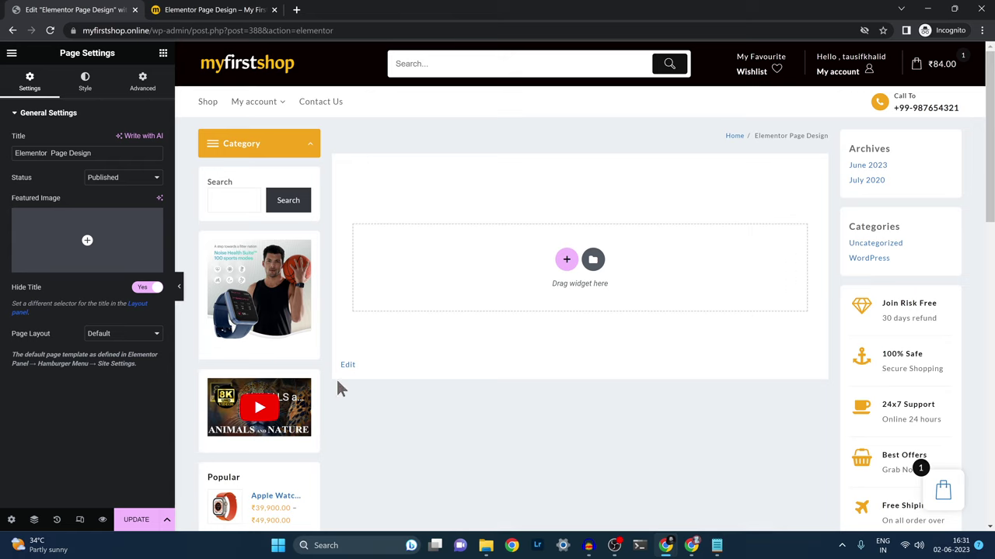
{"action": "left_click", "coordinate": [139, 334]}
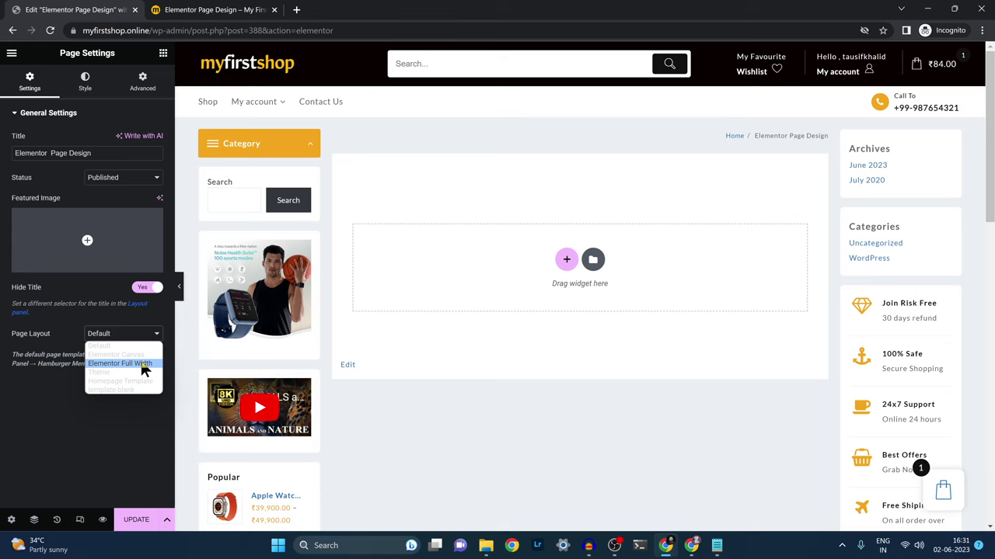
{"action": "left_click", "coordinate": [140, 359]}
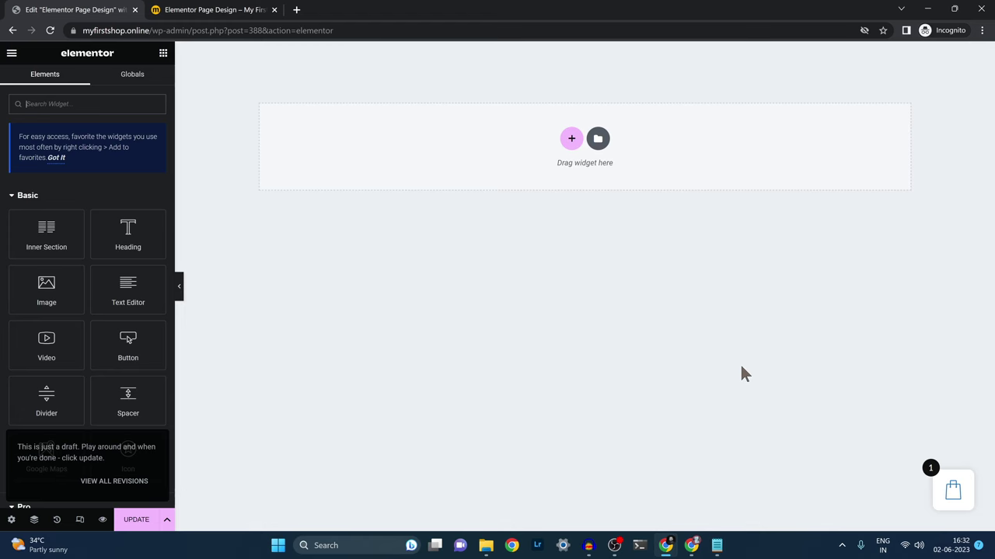
- Update the page and reload the live page tab
{"action": "left_click", "coordinate": [132, 522]}
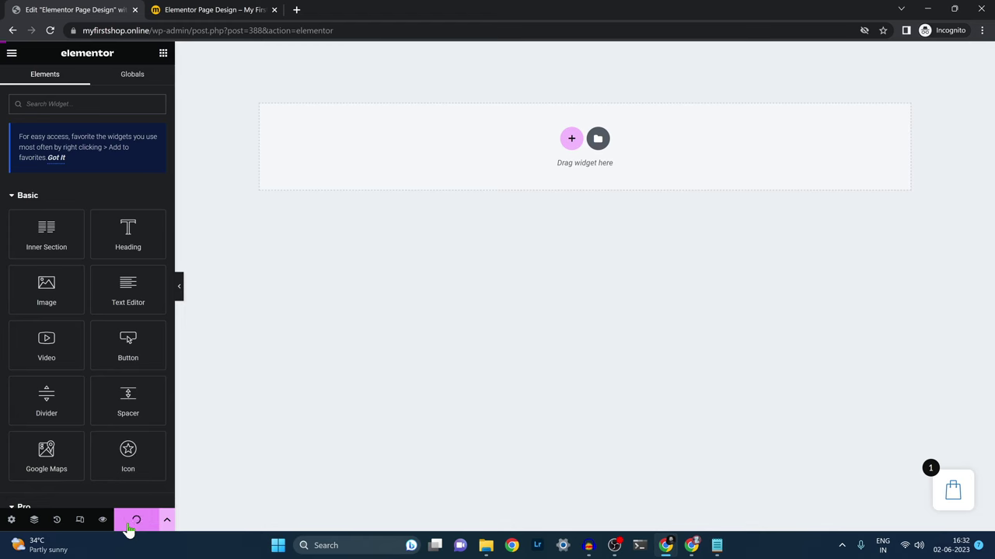
{"action": "left_click", "coordinate": [203, 8]}
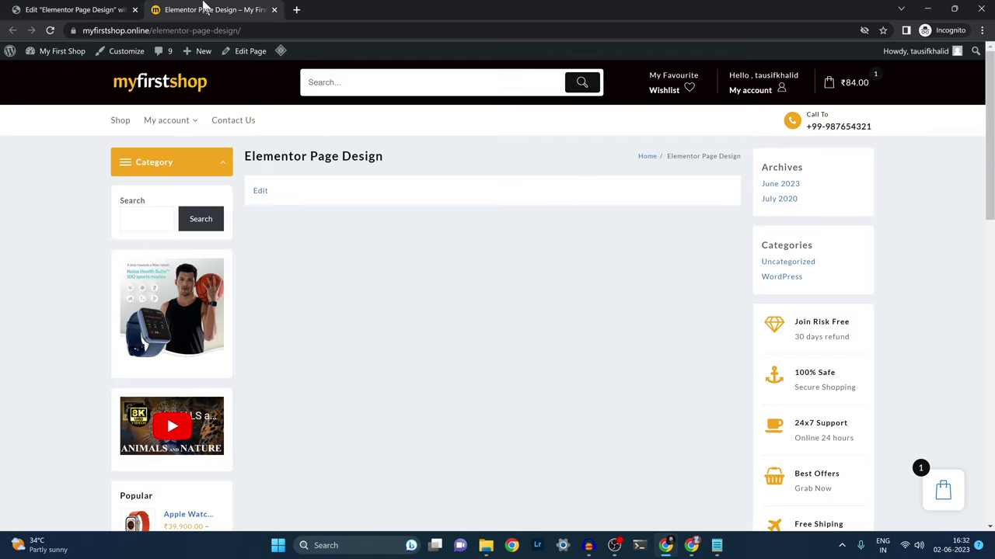
{"action": "left_click", "coordinate": [52, 30]}
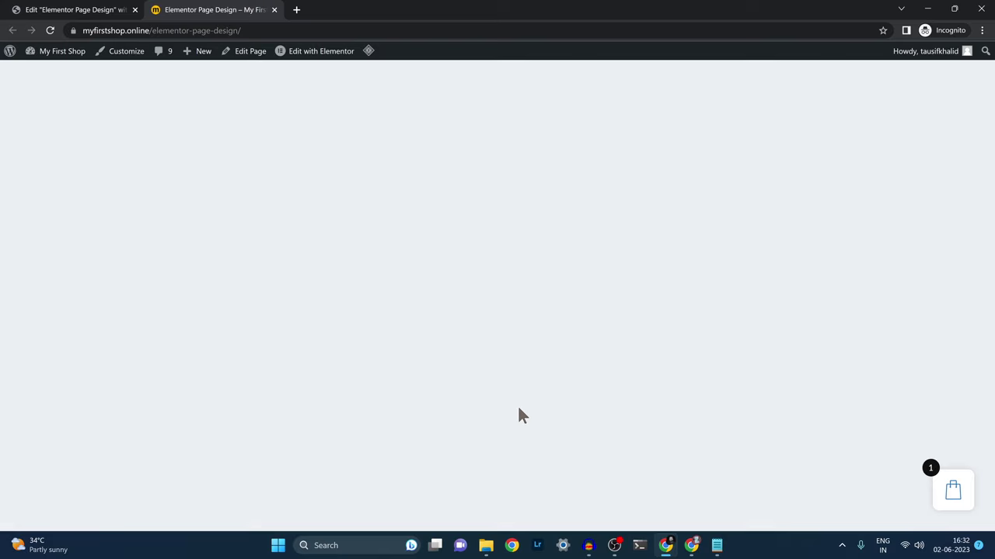
- Switch the page layout to Elementor Full Width
{"action": "left_click", "coordinate": [69, 9]}
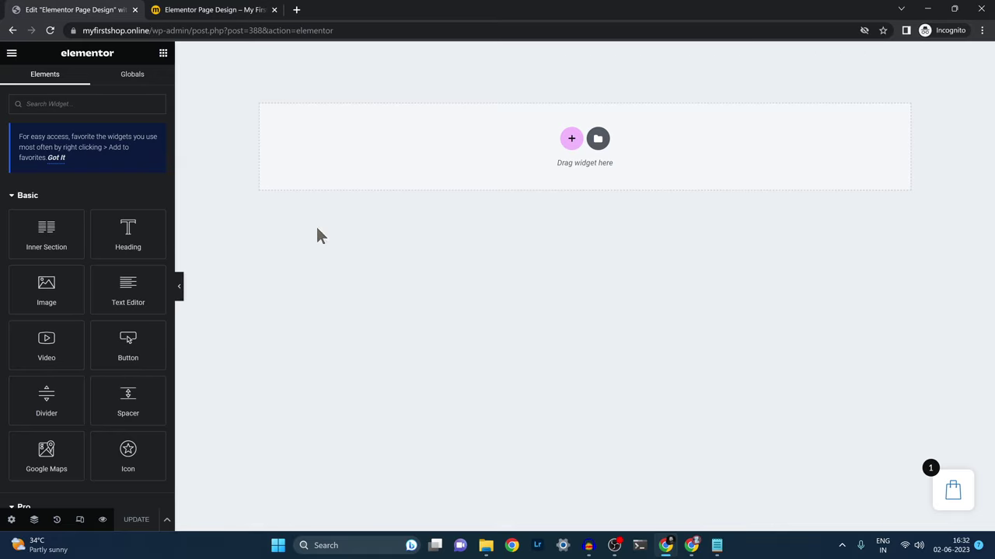
{"action": "left_click", "coordinate": [11, 519]}
{"action": "left_click", "coordinate": [134, 339]}
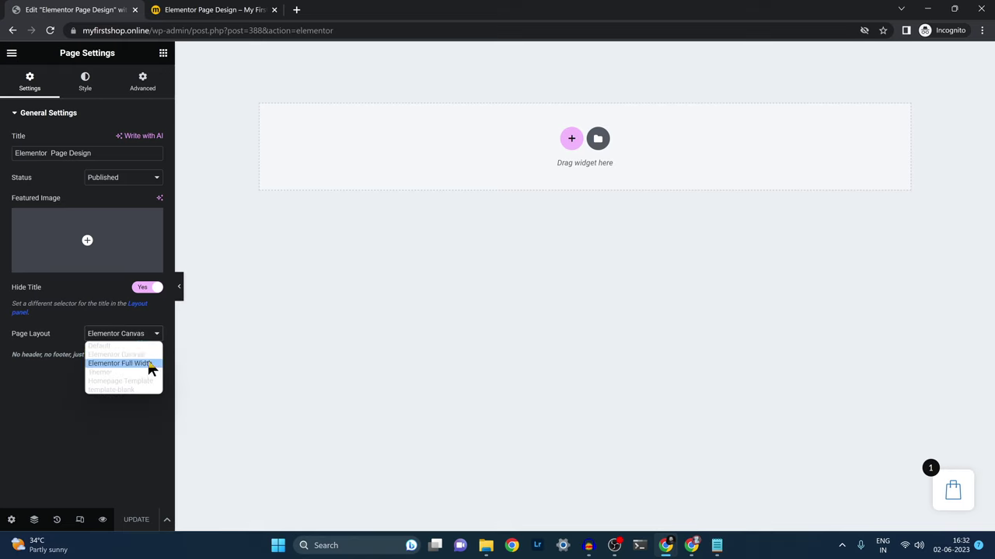
{"action": "left_click", "coordinate": [148, 364]}
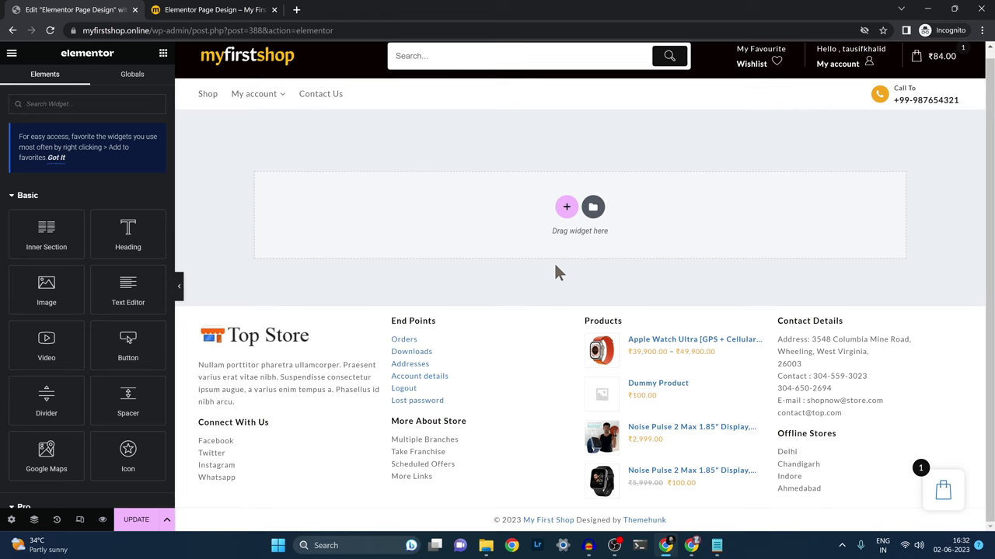
- Save the Elementor Full Width layout with Update
{"action": "left_click", "coordinate": [12, 519]}
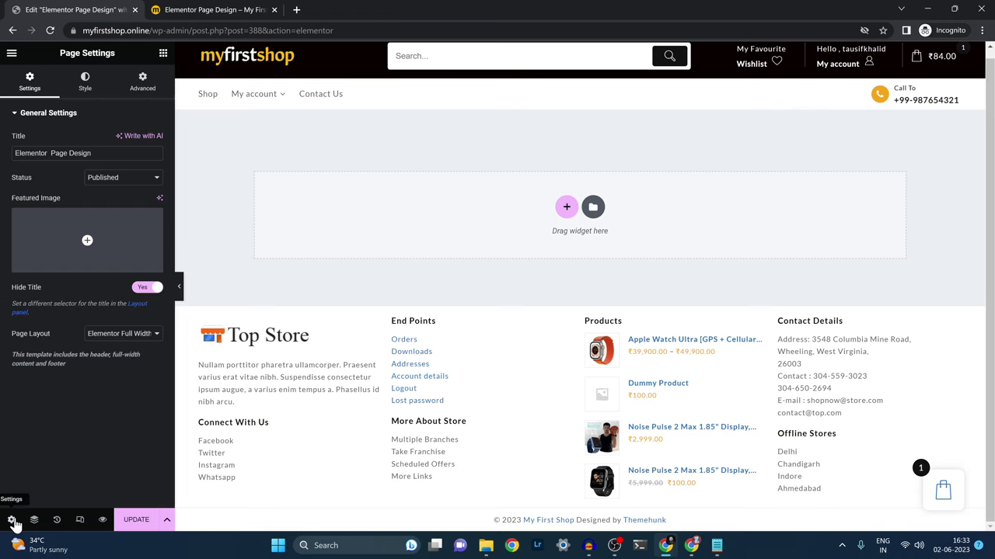
{"action": "left_click", "coordinate": [149, 337]}
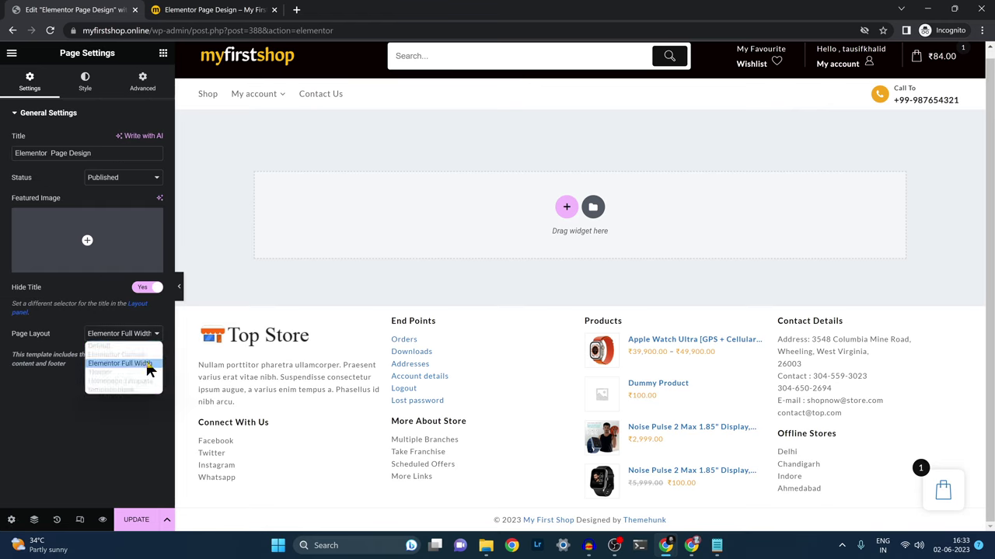
{"action": "left_click", "coordinate": [251, 9]}
{"action": "mouse_move", "coordinate": [81, 54]}
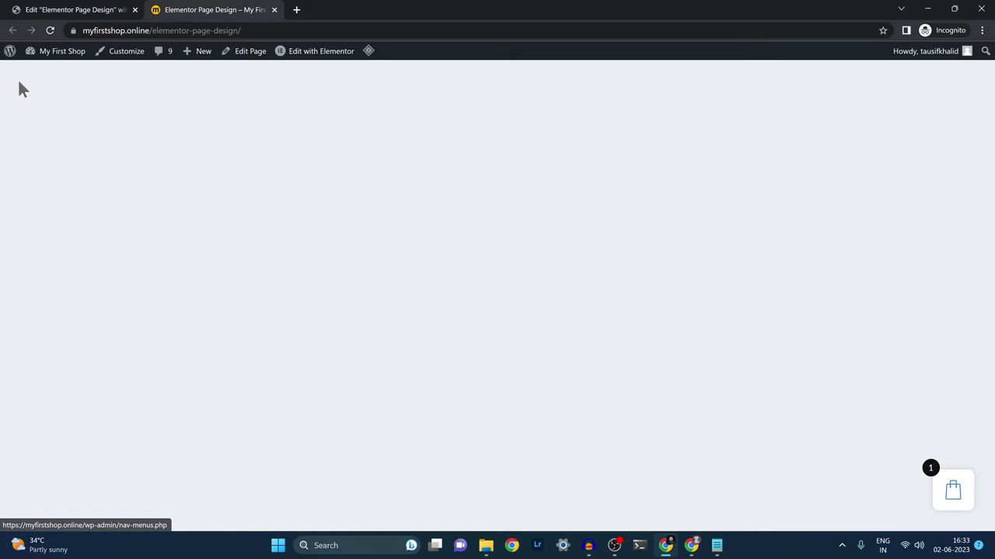
{"action": "left_click", "coordinate": [74, 10]}
{"action": "left_click", "coordinate": [137, 519]}
- Reload the live page and open My account from the header
{"action": "left_click", "coordinate": [225, 6]}
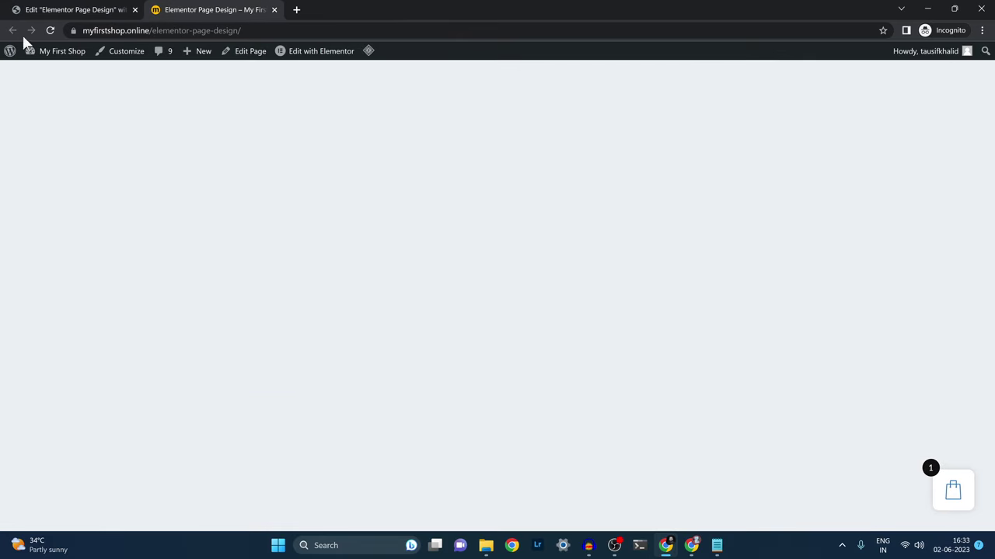
{"action": "left_click", "coordinate": [50, 31]}
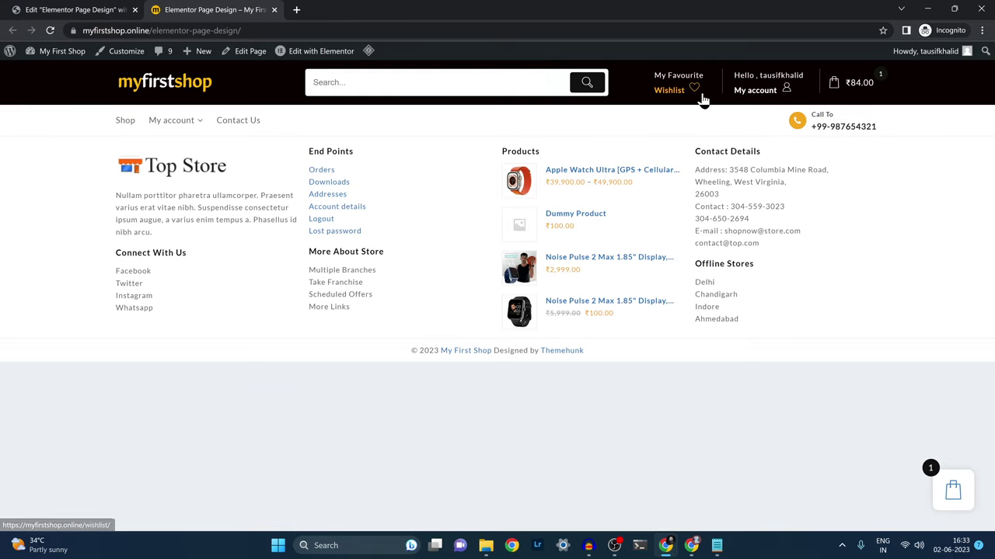
{"action": "left_click", "coordinate": [754, 91]}
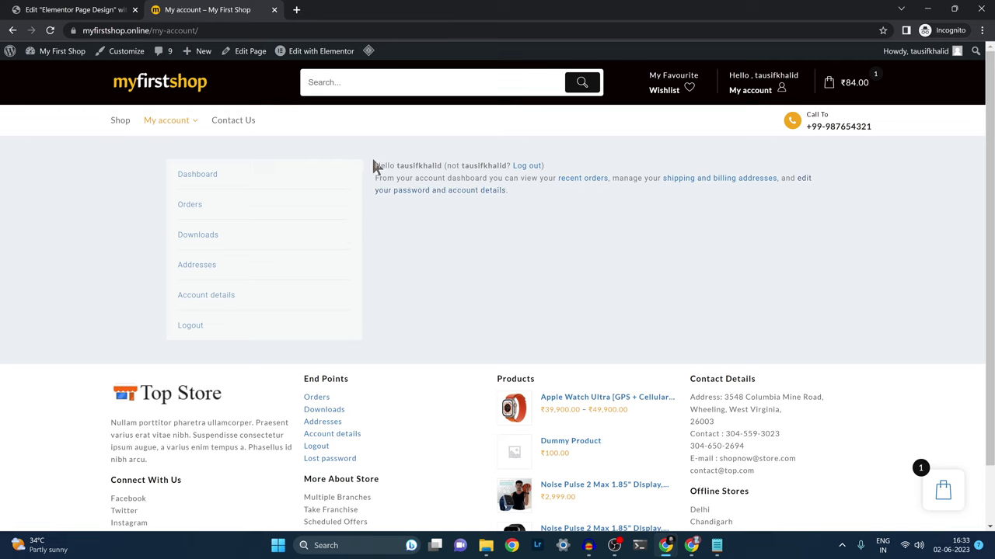
{"action": "left_click_drag", "start_coordinate": [378, 166], "coordinate": [491, 219]}
{"action": "left_click", "coordinate": [518, 244]}
- Visit the cart page and the checkout page via the mini cart
{"action": "left_click", "coordinate": [858, 87]}
{"action": "left_click", "coordinate": [805, 507]}
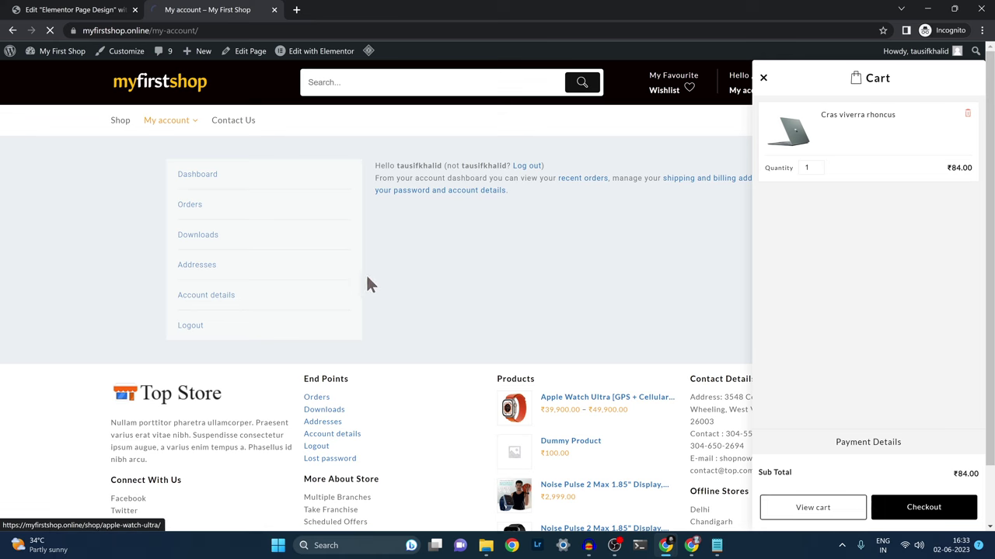
{"action": "left_click", "coordinate": [859, 87]}
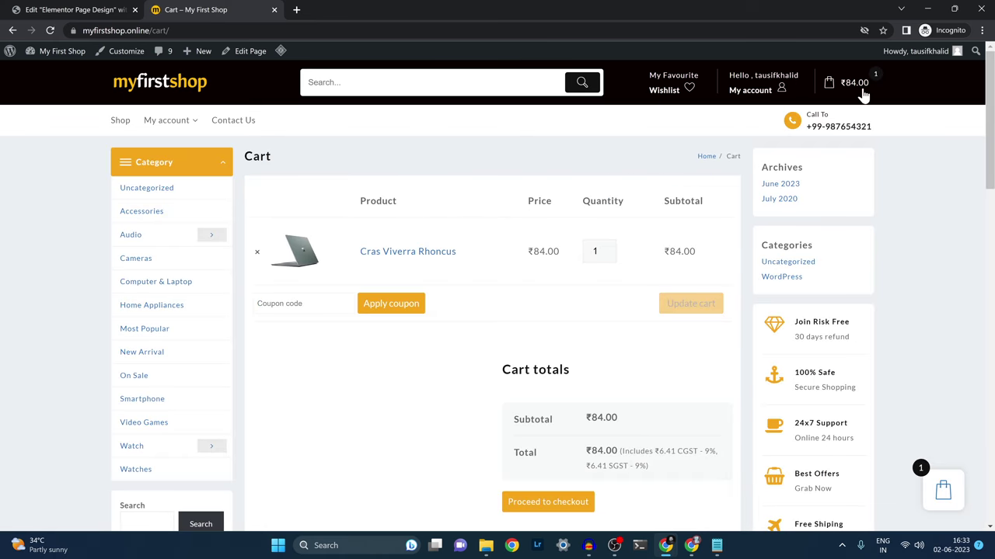
{"action": "left_click", "coordinate": [896, 513]}
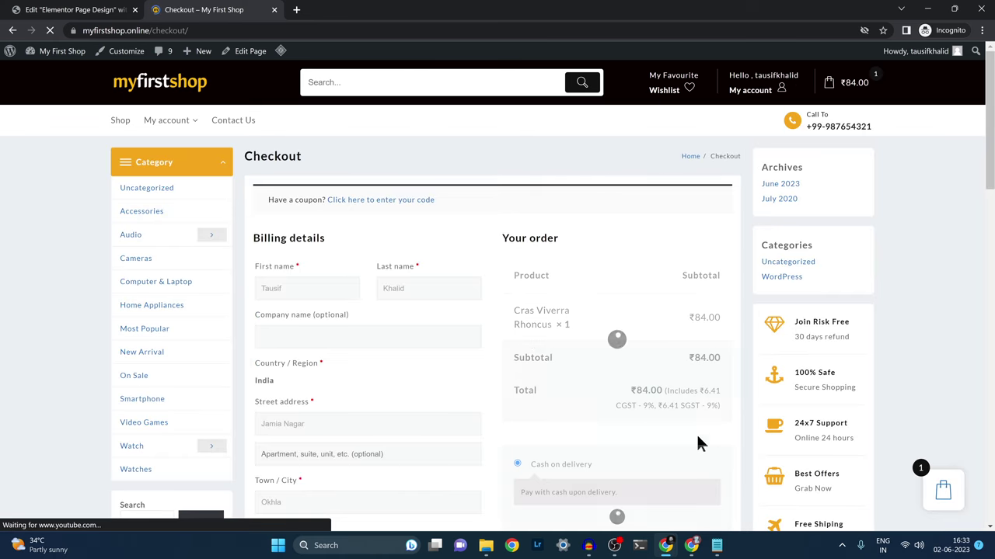
{"action": "scroll", "coordinate": [333, 396], "scroll_direction": "down", "scroll_amount": 4}
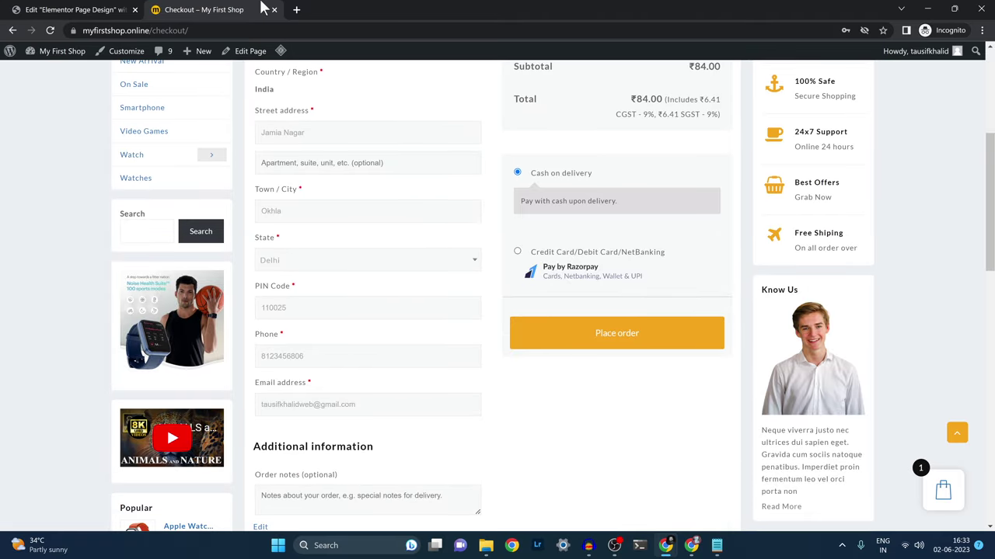
{"action": "scroll", "coordinate": [211, 160], "scroll_direction": "up", "scroll_amount": 5}
- Navigate the storefront tab back to the Elementor Page Design page
{"action": "left_click", "coordinate": [78, 9]}
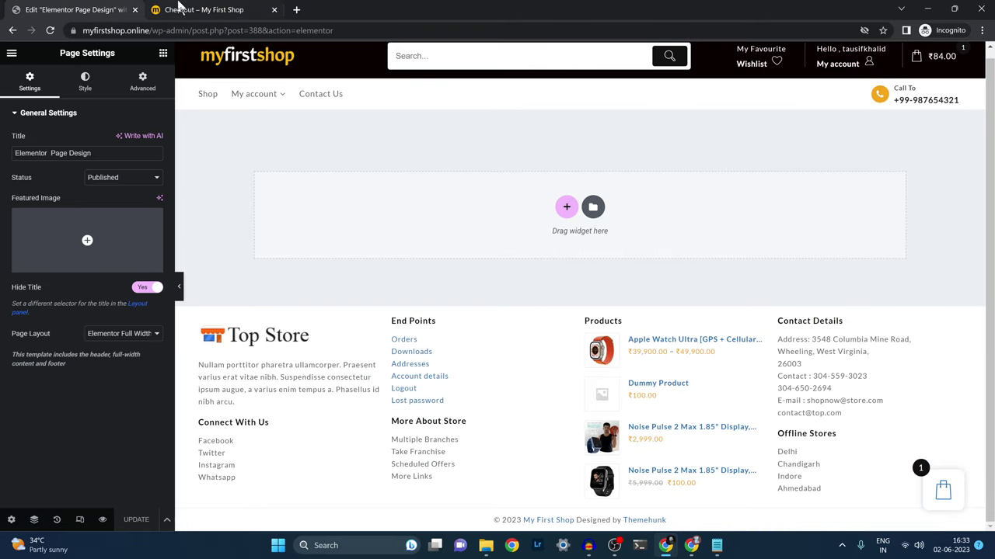
{"action": "left_click", "coordinate": [199, 9]}
{"action": "right_click", "coordinate": [12, 30]}
{"action": "left_click", "coordinate": [35, 78]}
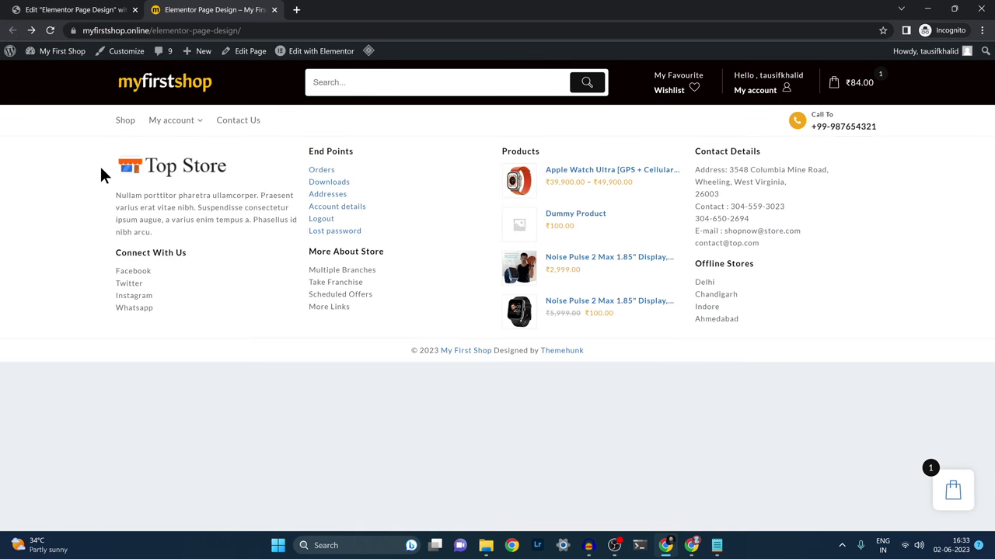
- Set the page layout back to Elementor Canvas and Update
{"action": "left_click", "coordinate": [105, 8]}
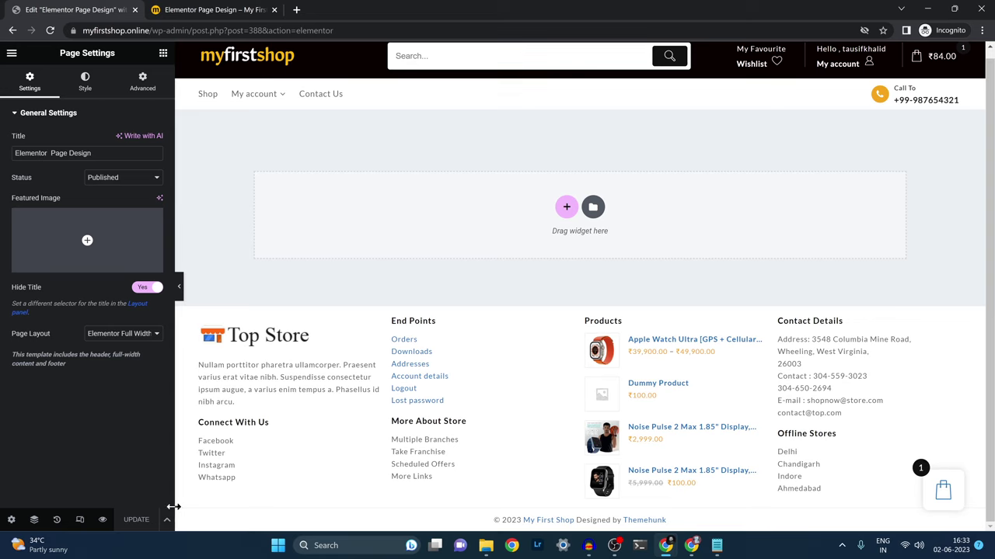
{"action": "left_click", "coordinate": [134, 334]}
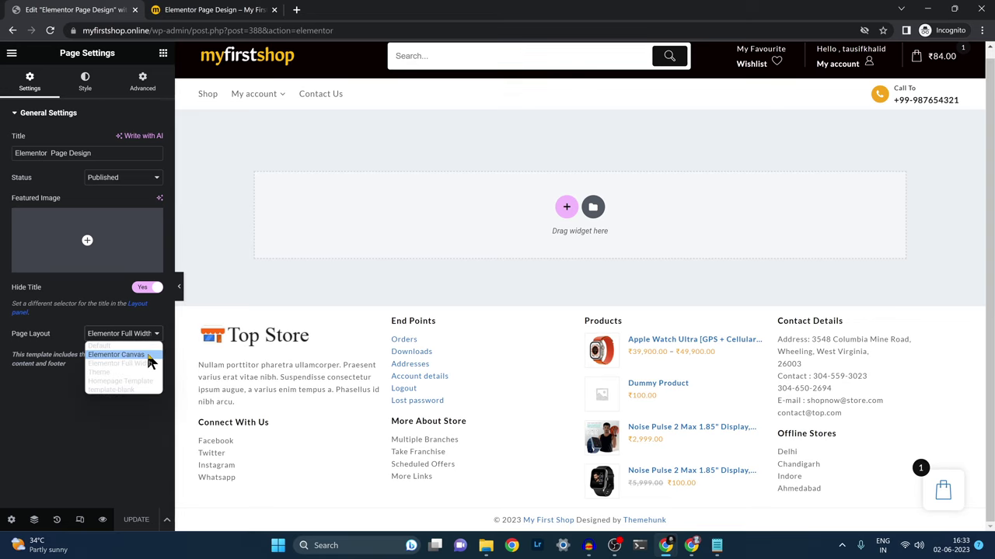
{"action": "left_click", "coordinate": [146, 353]}
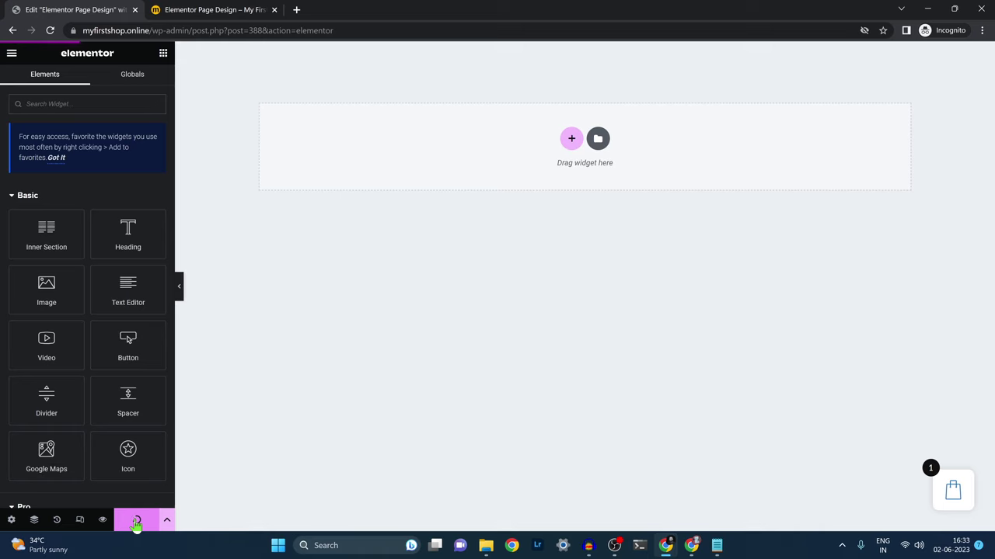
{"action": "left_click", "coordinate": [137, 521]}
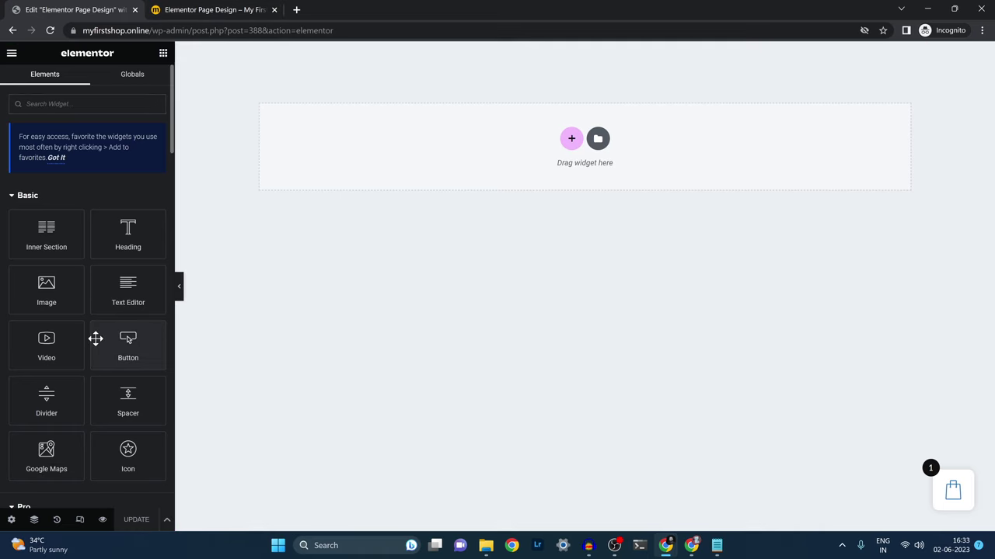
- Preview the saved page in a new tab, then return to the editor
{"action": "left_click", "coordinate": [11, 520]}
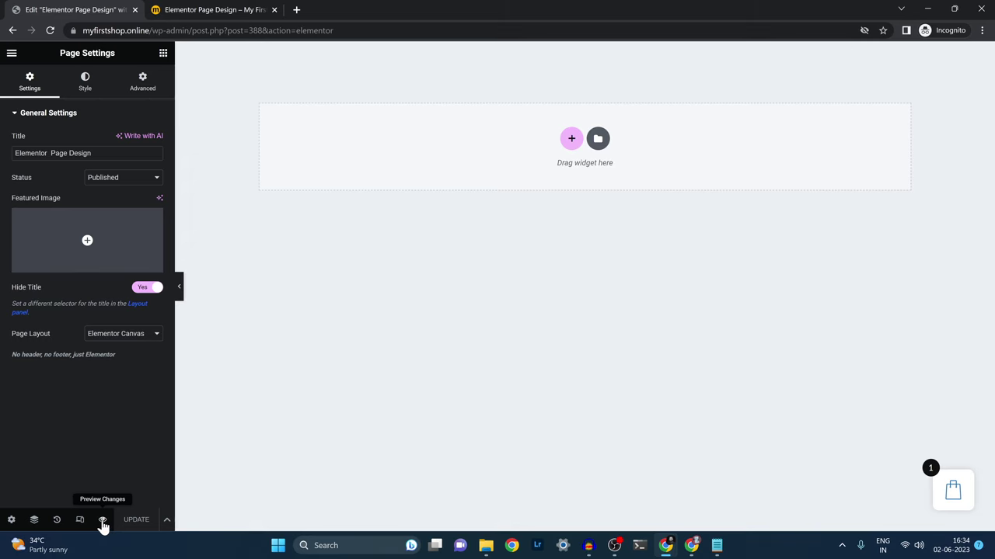
{"action": "left_click", "coordinate": [103, 524]}
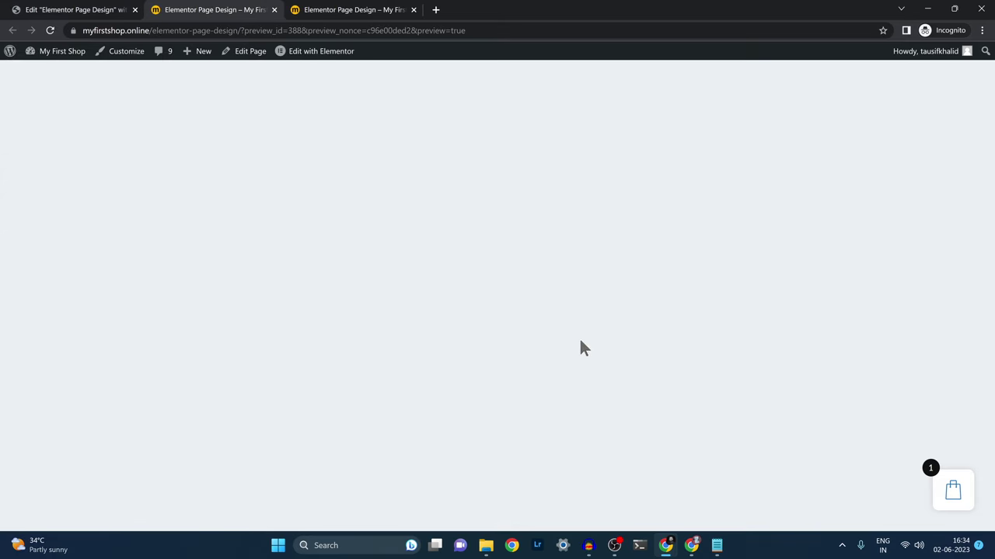
{"action": "left_click", "coordinate": [55, 8]}
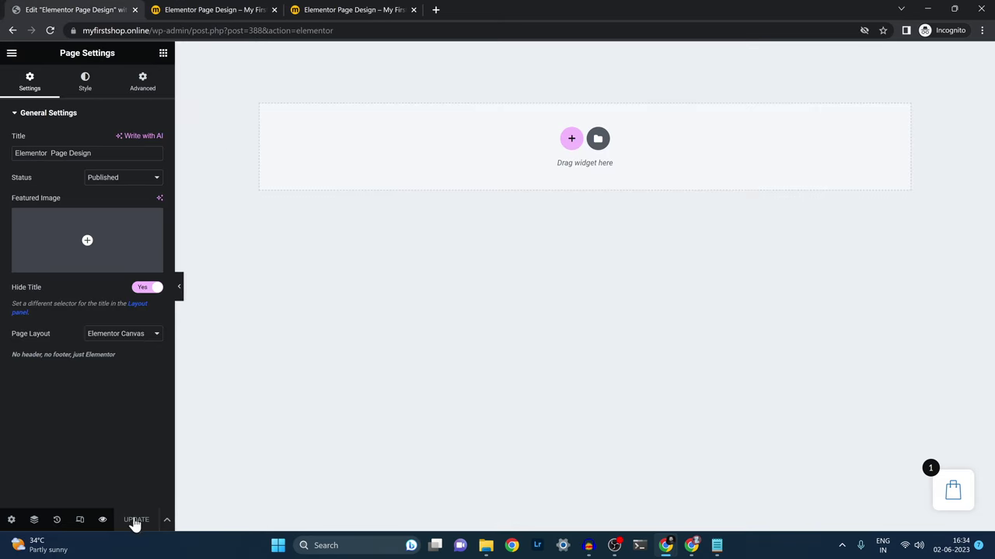
{"action": "left_click", "coordinate": [204, 8]}
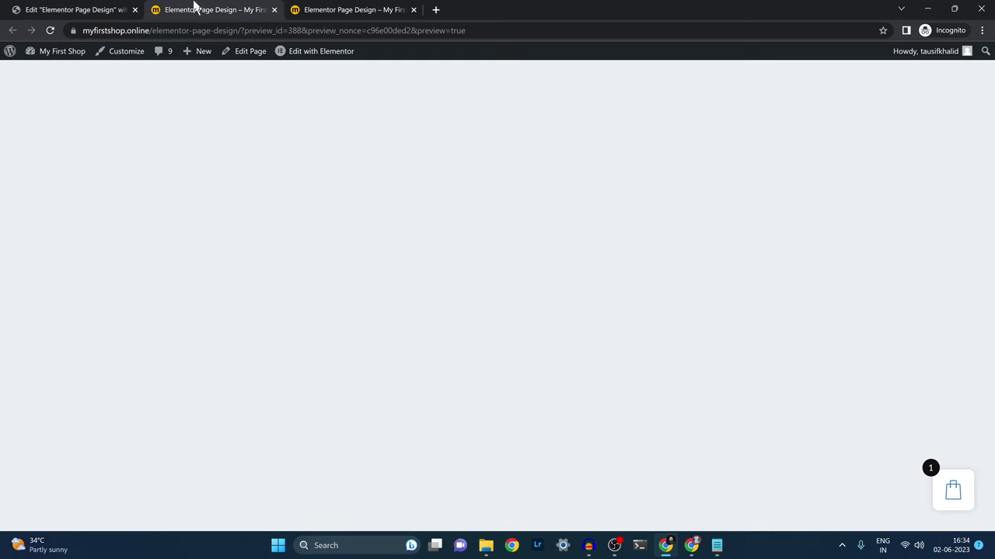
{"action": "left_click", "coordinate": [88, 7]}
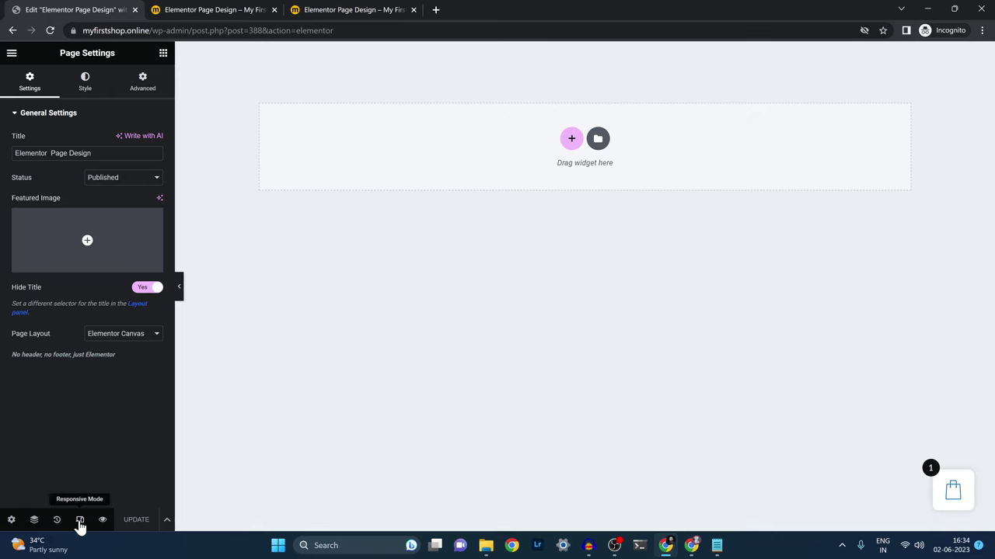
- Toggle Responsive Mode on and off several times, ending with it off
{"action": "left_click", "coordinate": [81, 521]}
{"action": "left_click", "coordinate": [80, 521]}
{"action": "left_click", "coordinate": [80, 521]}
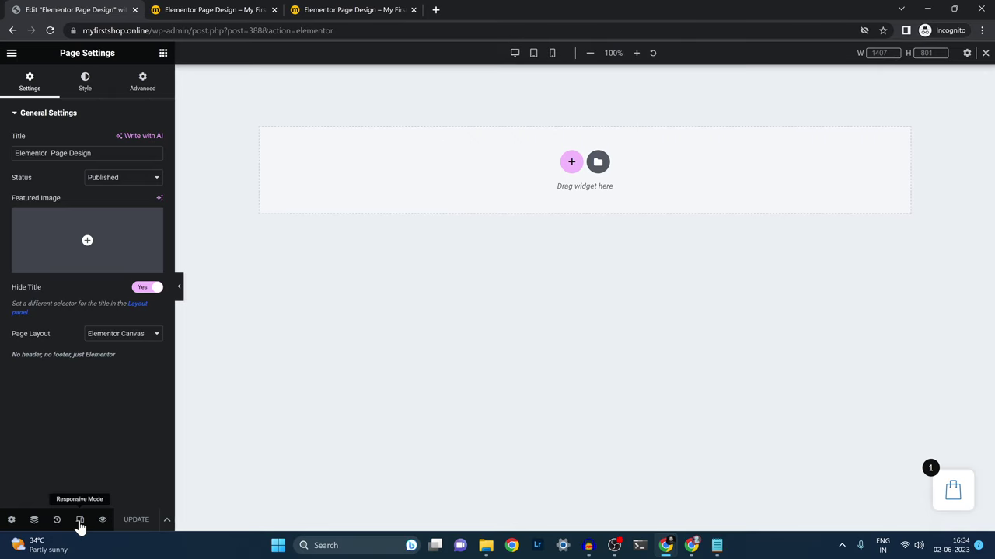
{"action": "left_click", "coordinate": [79, 522]}
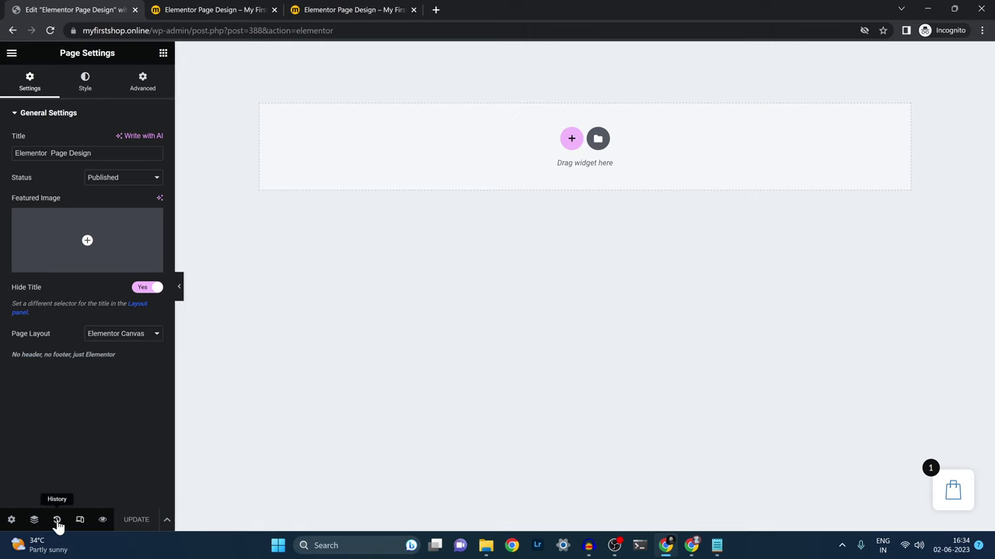
{"action": "left_click", "coordinate": [79, 520]}
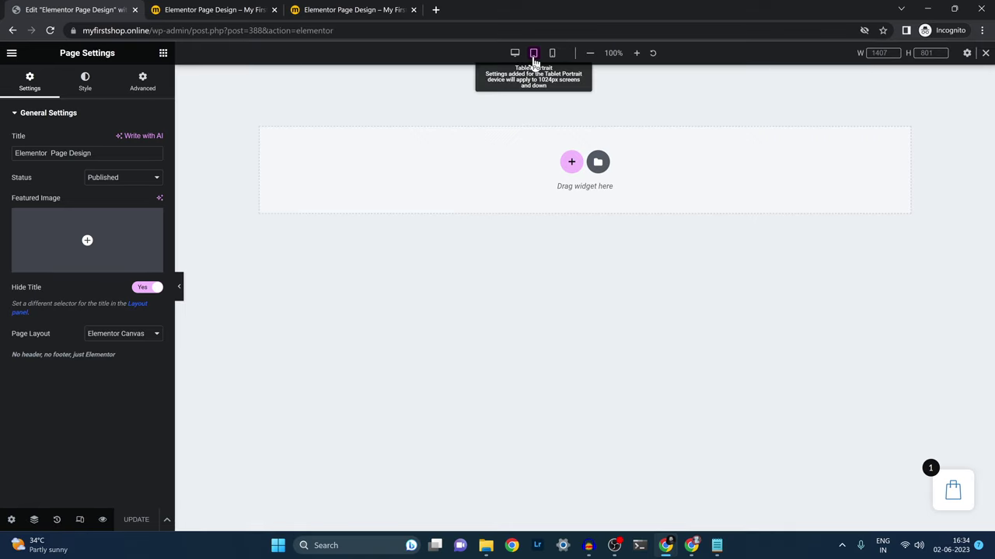
{"action": "left_click", "coordinate": [80, 521]}
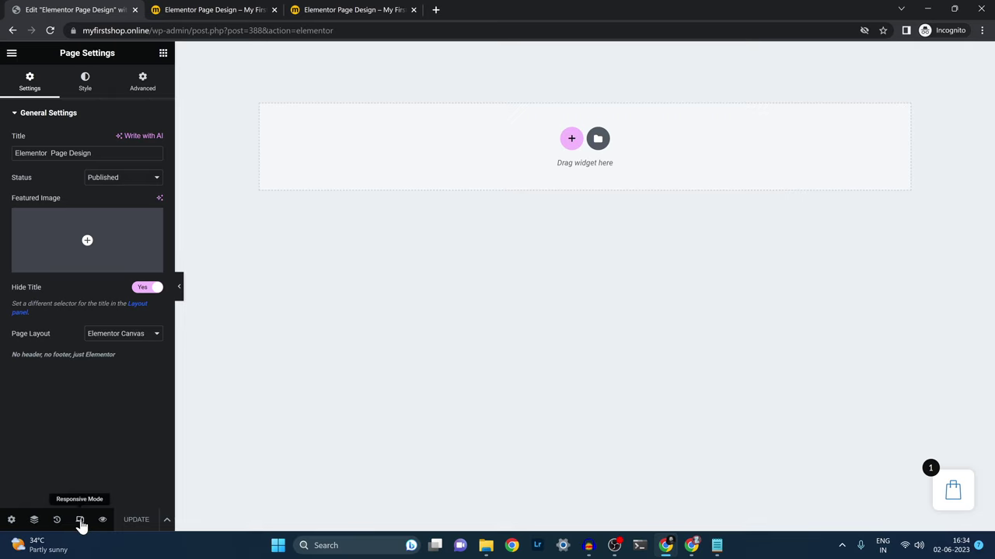
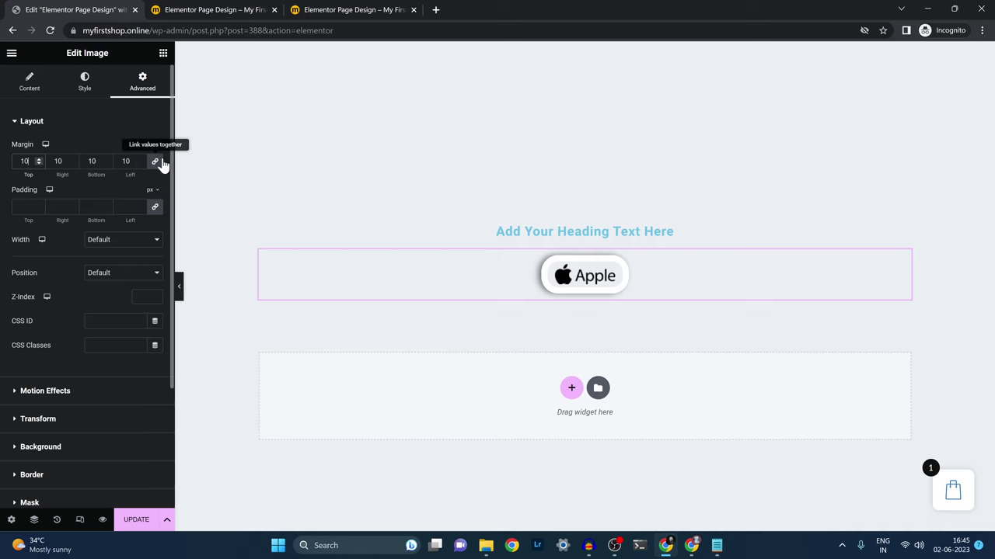
- Link the Apple image's margin values and set all four to 0, resetting Top after raising it
{"action": "left_click", "coordinate": [154, 161]}
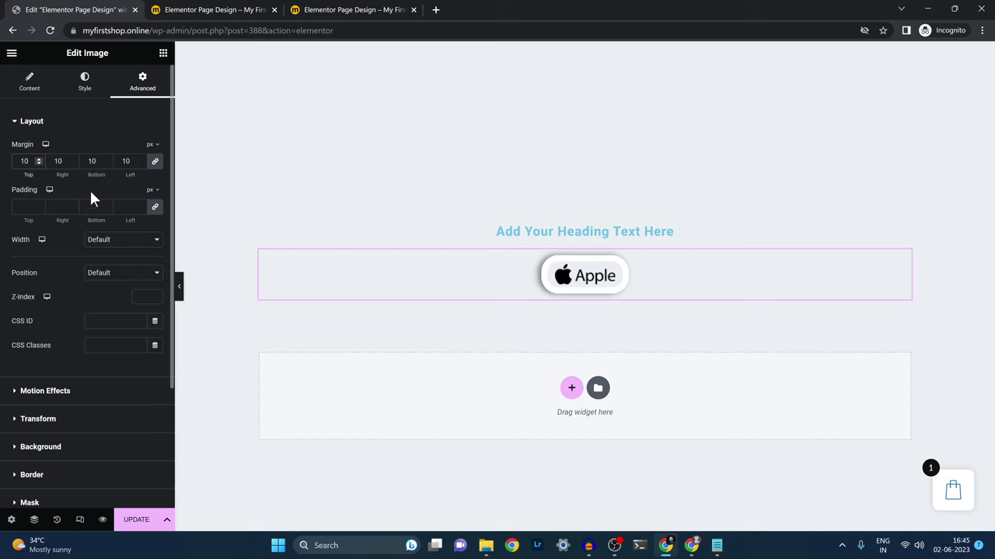
{"action": "left_click", "coordinate": [130, 162]}
{"action": "type", "text": "0"}
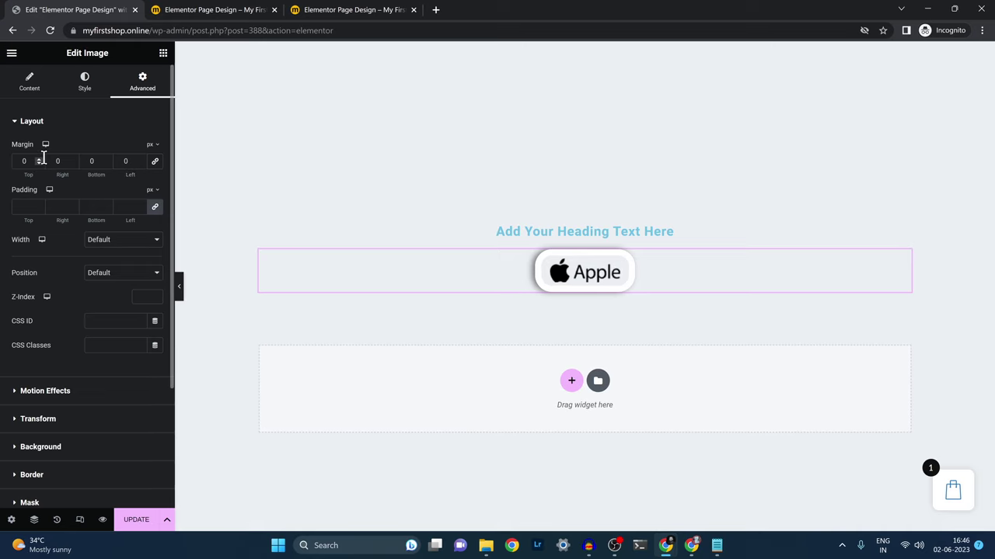
{"action": "left_click_drag", "start_coordinate": [39, 159], "coordinate": [38, 159]}
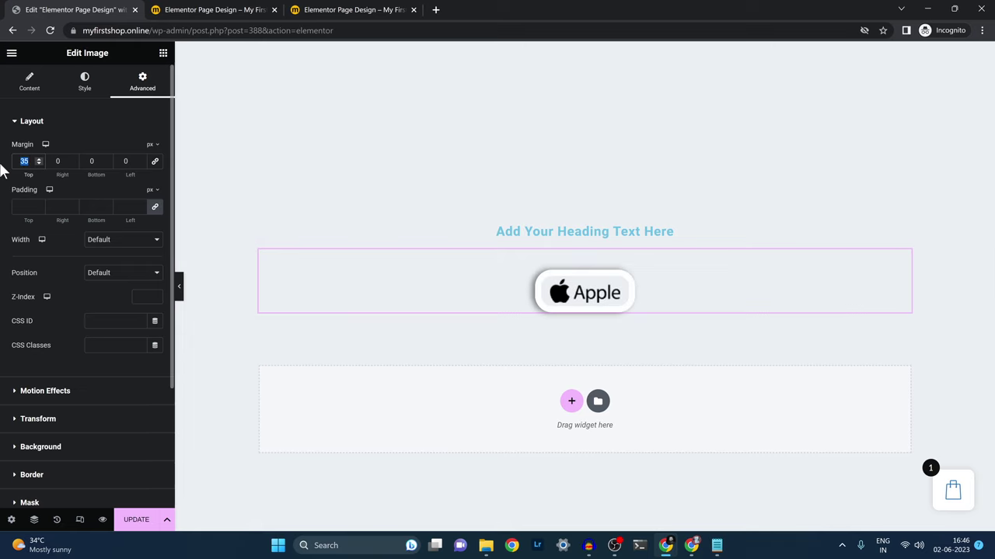
{"action": "type", "text": "0"}
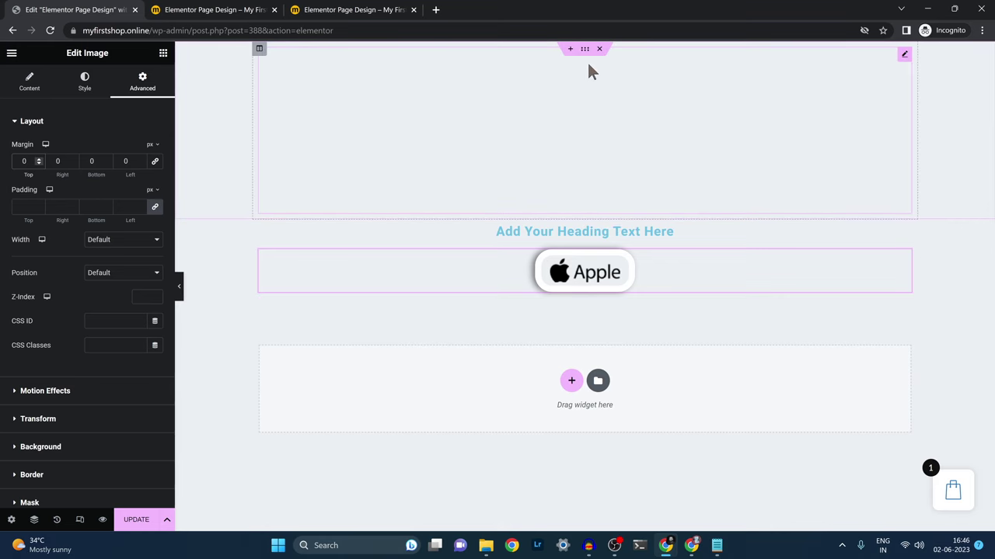
- Give the empty top section a classic solid black background
{"action": "left_click", "coordinate": [585, 50]}
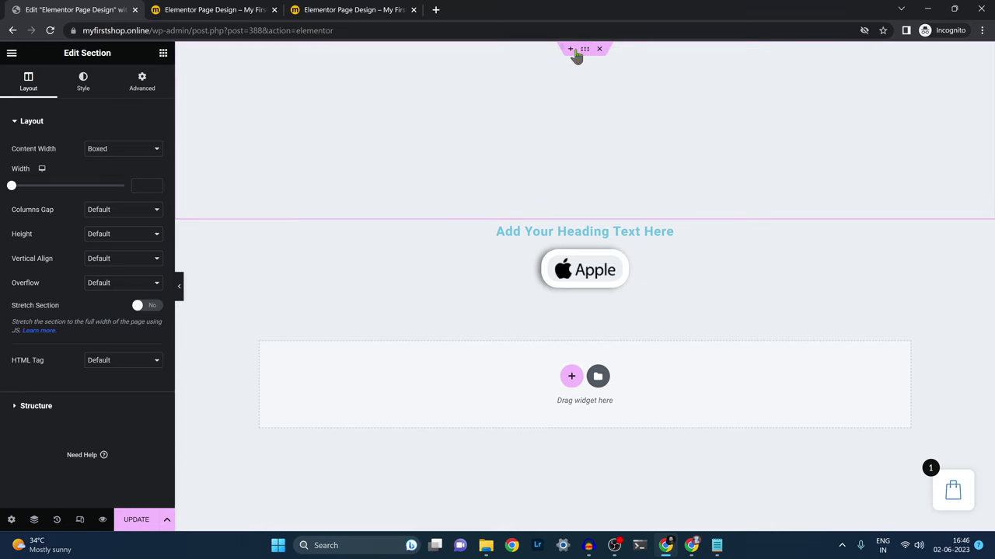
{"action": "left_click", "coordinate": [78, 87]}
{"action": "left_click", "coordinate": [108, 173]}
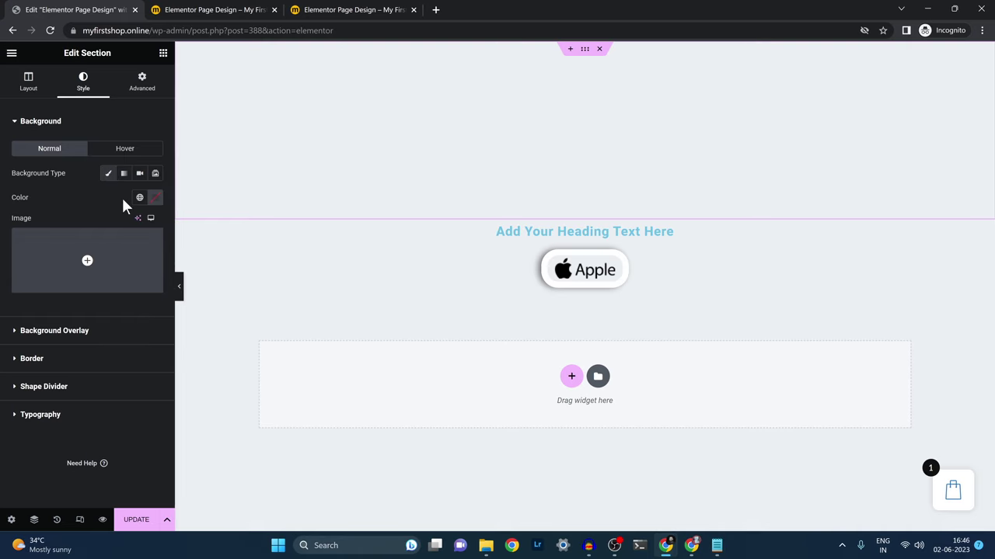
{"action": "left_click", "coordinate": [154, 199]}
{"action": "left_click_drag", "start_coordinate": [120, 278], "coordinate": [69, 433]}
{"action": "left_click", "coordinate": [102, 419]}
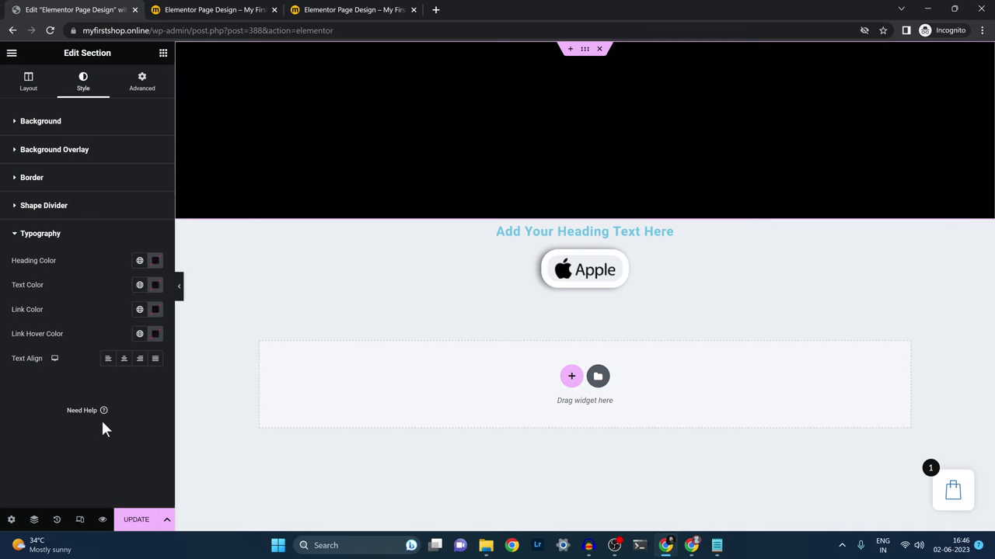
- Reset the heading section's top and bottom margins to 0
{"action": "left_click", "coordinate": [585, 216]}
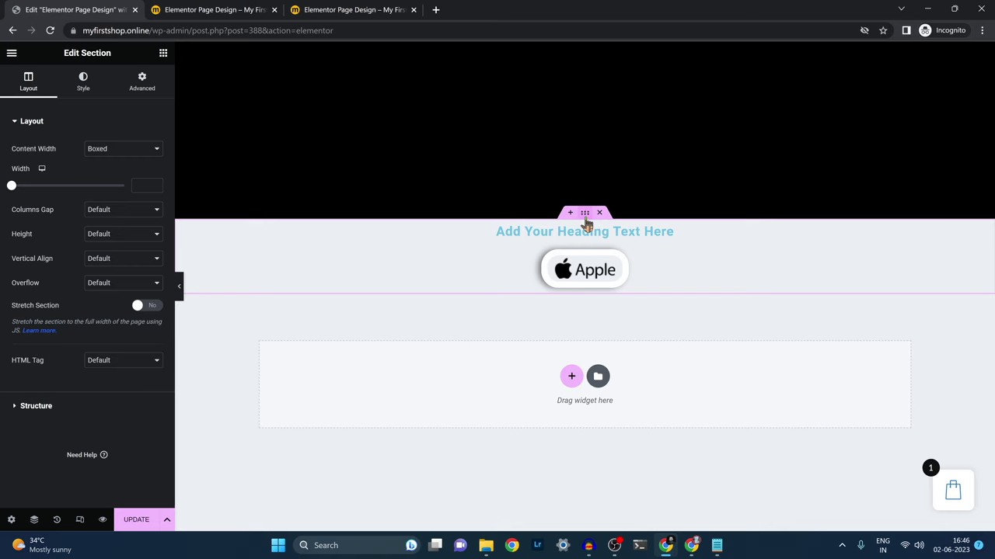
{"action": "left_click", "coordinate": [126, 91]}
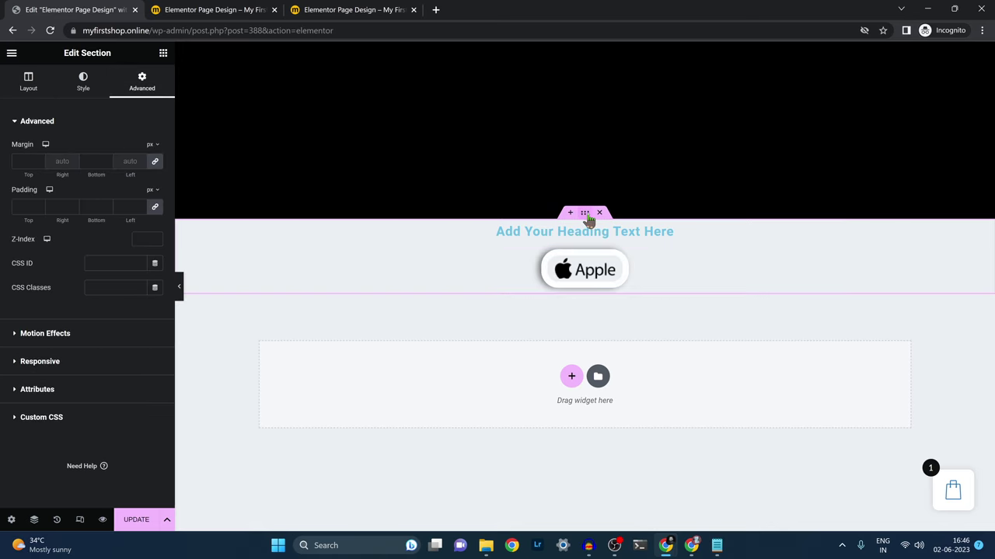
{"action": "left_click", "coordinate": [153, 164]}
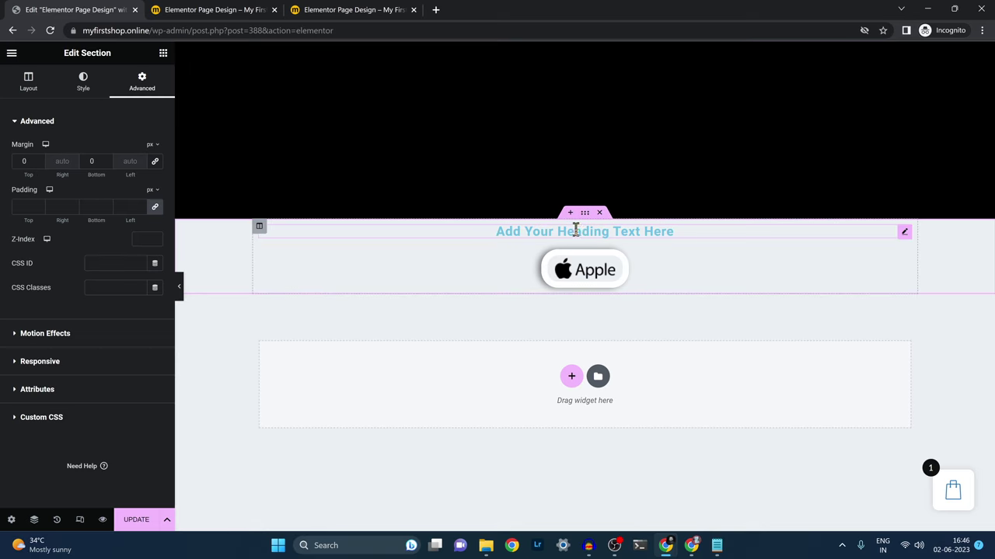
- Give the heading-and-Apple section a classic red (#FF0000) background
{"action": "left_click", "coordinate": [84, 80]}
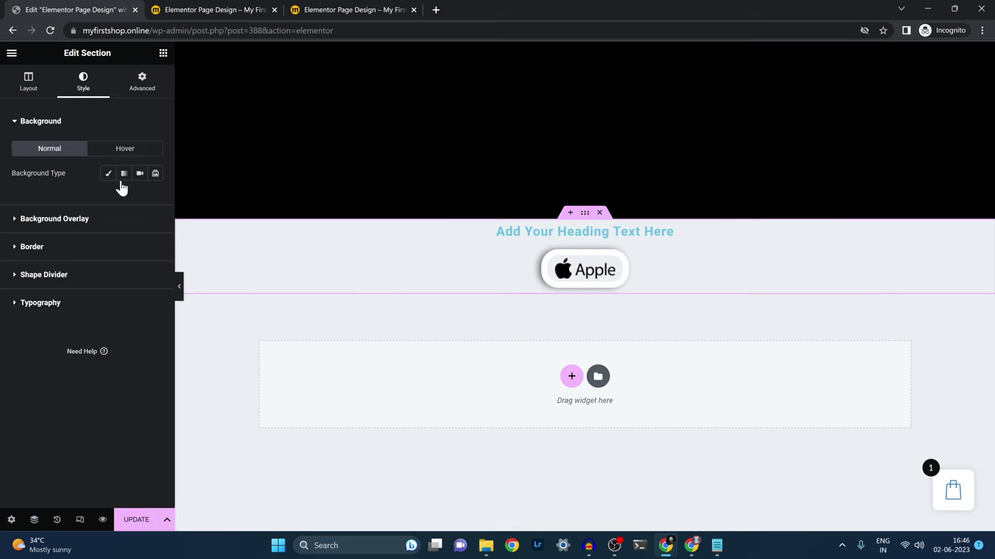
{"action": "left_click", "coordinate": [108, 174]}
{"action": "left_click", "coordinate": [156, 197]}
{"action": "left_click_drag", "start_coordinate": [156, 256], "coordinate": [229, 235]}
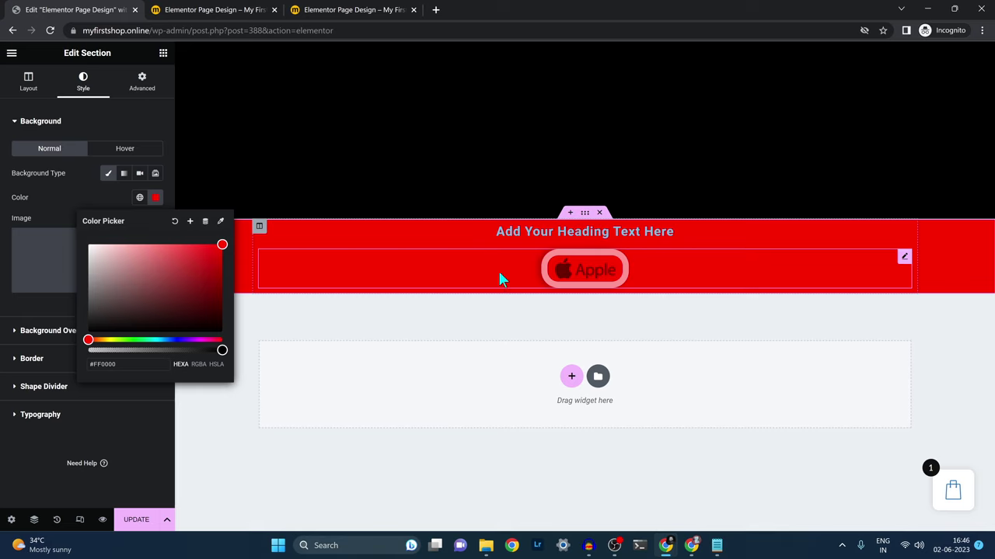
{"action": "left_click", "coordinate": [113, 195]}
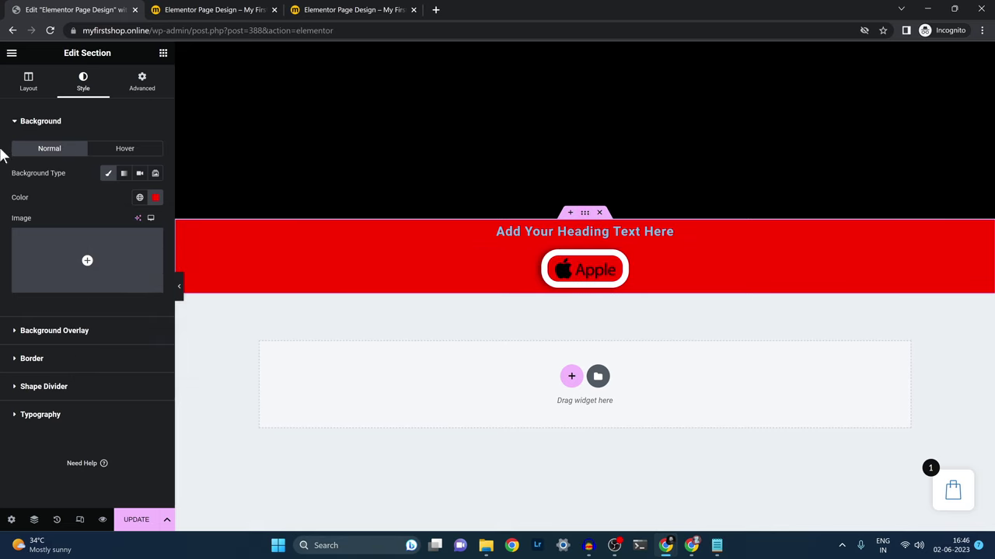
- Try a top margin on the red section, then set it back to 0
{"action": "left_click", "coordinate": [144, 85]}
{"action": "left_click_drag", "start_coordinate": [38, 156], "coordinate": [28, 161]}
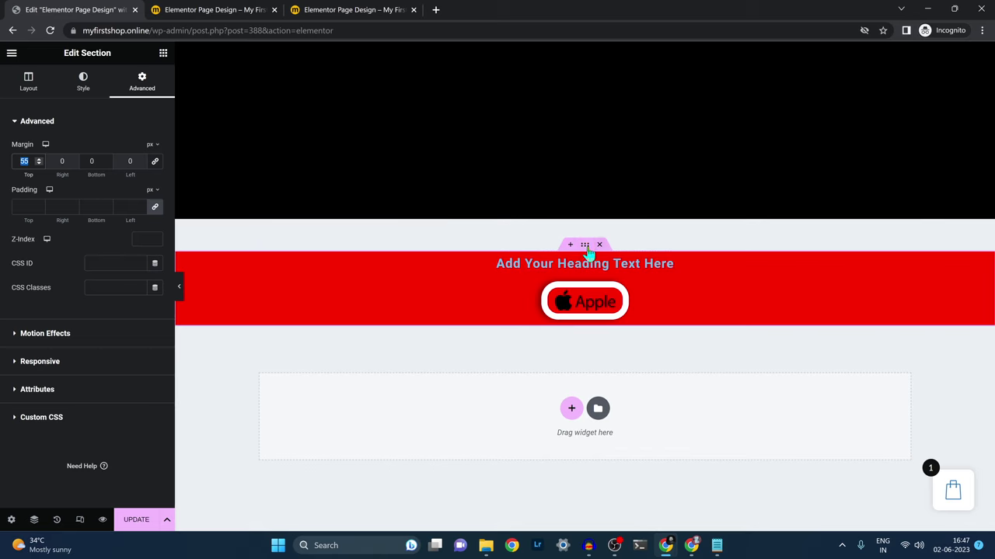
{"action": "type", "text": "0"}
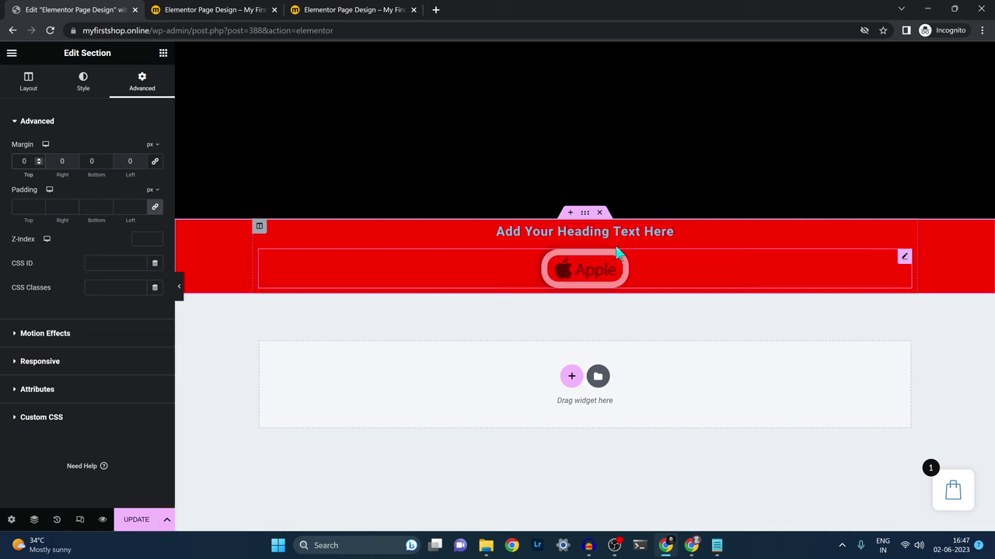
- Set the red section's padding to 61 px top and 37 px bottom
{"action": "left_click", "coordinate": [38, 205]}
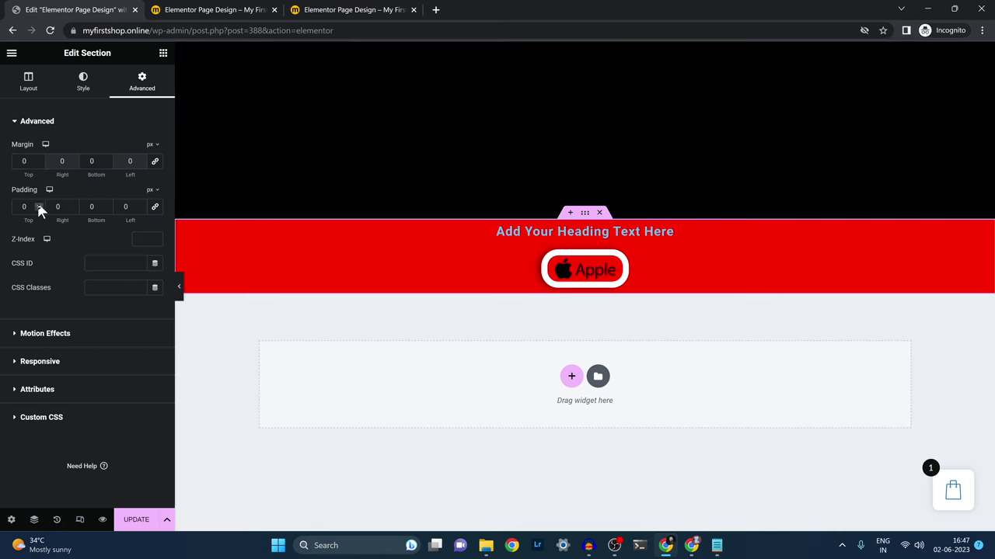
{"action": "scroll", "coordinate": [38, 206], "scroll_direction": "up", "scroll_amount": 20}
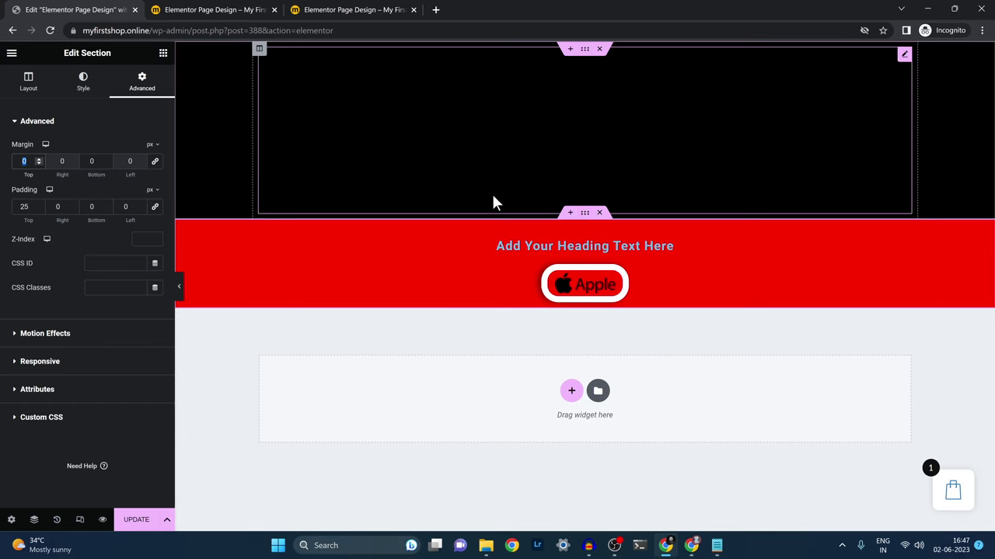
{"action": "mouse_move", "coordinate": [33, 206]}
{"action": "left_mouse_down"}
{"action": "mouse_move", "coordinate": [2, 216]}
{"action": "mouse_move", "coordinate": [39, 207]}
{"action": "left_mouse_up"}
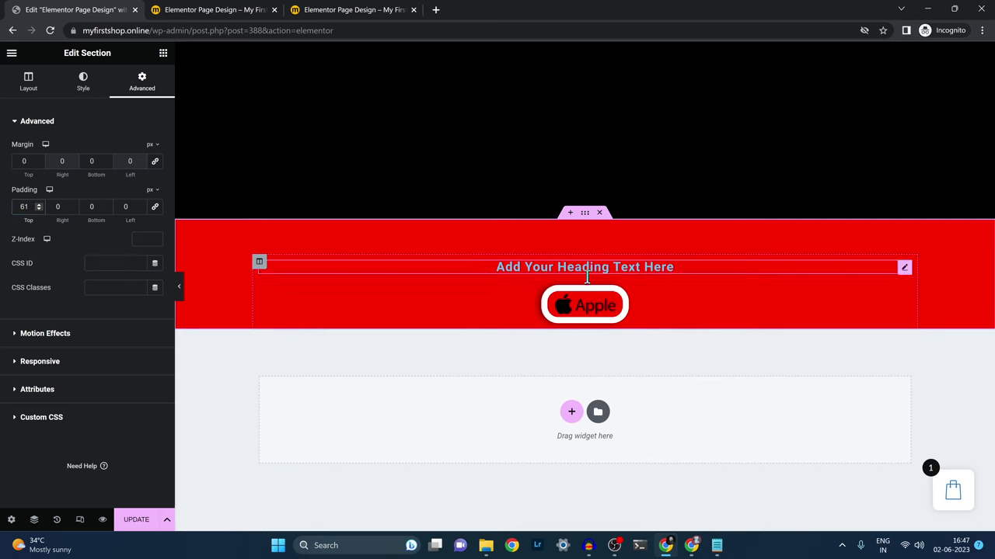
{"action": "left_click_drag", "start_coordinate": [107, 203], "coordinate": [106, 203]}
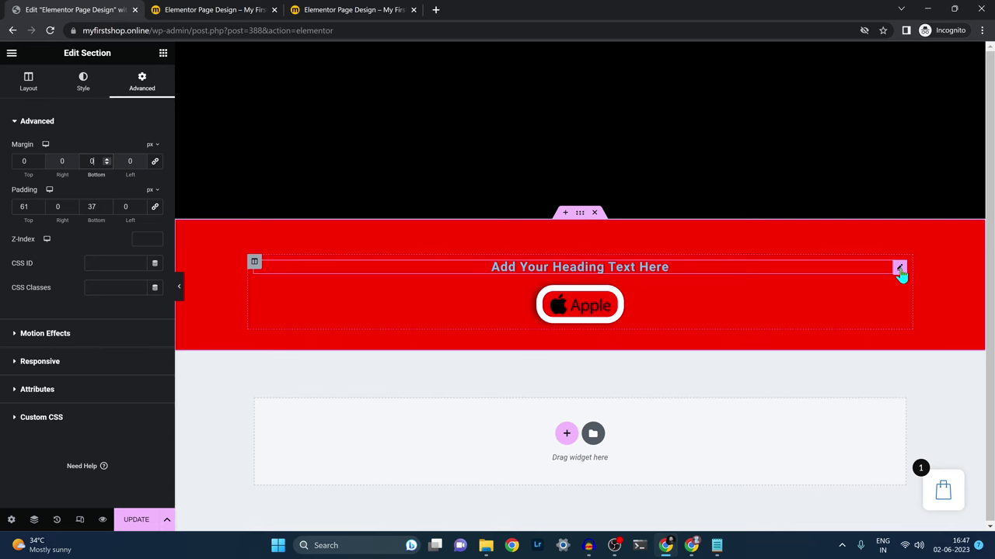
- Select the heading widget and review its Advanced settings
{"action": "left_click", "coordinate": [900, 269]}
{"action": "left_click", "coordinate": [143, 87]}
{"action": "scroll", "coordinate": [98, 339], "scroll_direction": "down", "scroll_amount": 3}
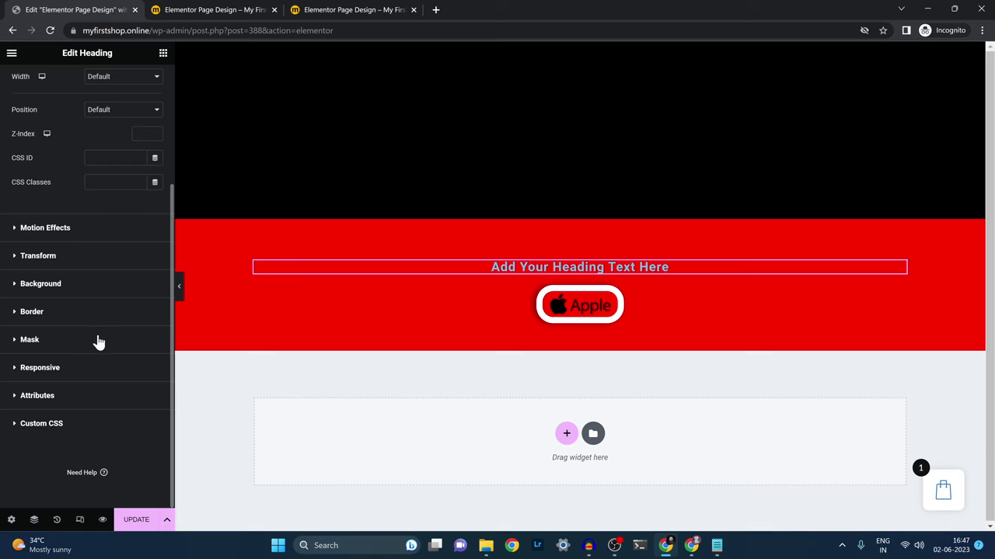
{"action": "scroll", "coordinate": [76, 291], "scroll_direction": "up", "scroll_amount": 3}
{"action": "scroll", "coordinate": [91, 375], "scroll_direction": "down", "scroll_amount": 2}
{"action": "scroll", "coordinate": [90, 375], "scroll_direction": "down", "scroll_amount": 1}
{"action": "scroll", "coordinate": [84, 334], "scroll_direction": "up", "scroll_amount": 5}
- Delete the red section, start a new section, and delete the black section
{"action": "left_click", "coordinate": [594, 216]}
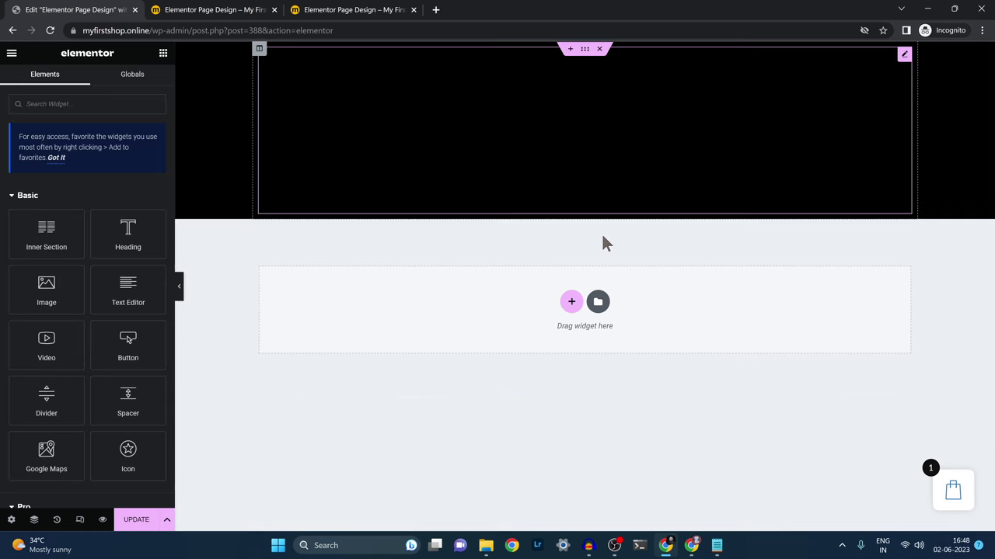
{"action": "left_click", "coordinate": [571, 304]}
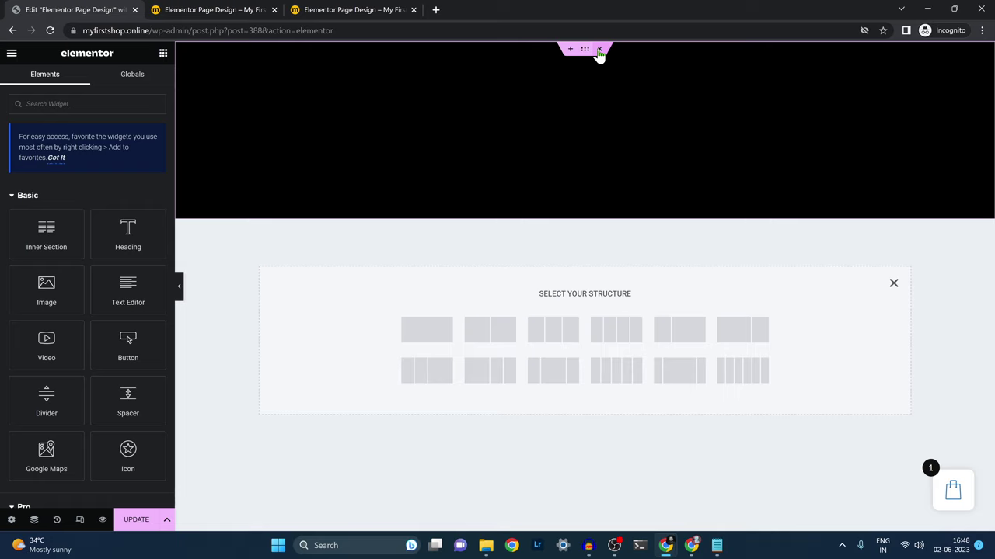
{"action": "left_click", "coordinate": [599, 49]}
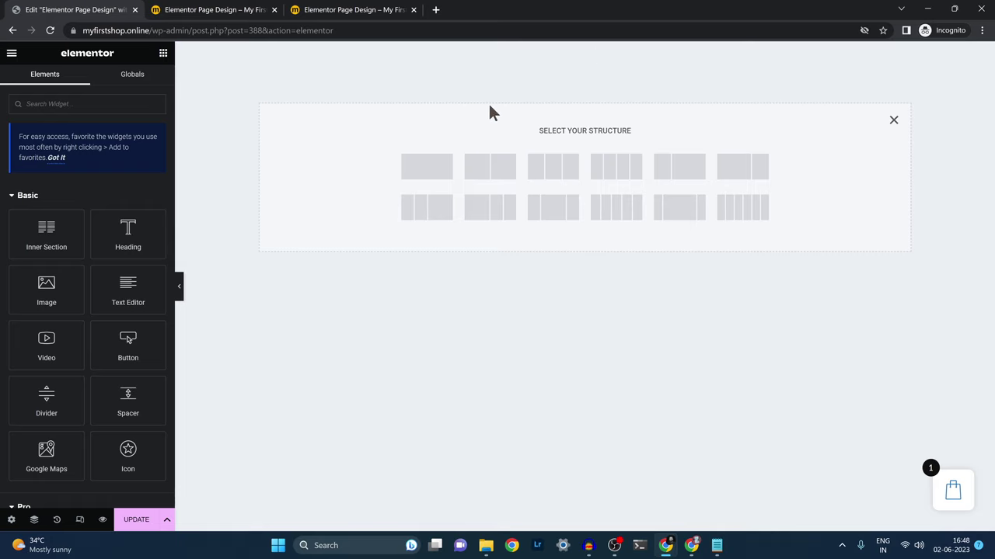
- Bring up the Notepad Description notes and select the title 'LuminaTime 3.0'
{"action": "mouse_move", "coordinate": [719, 546]}
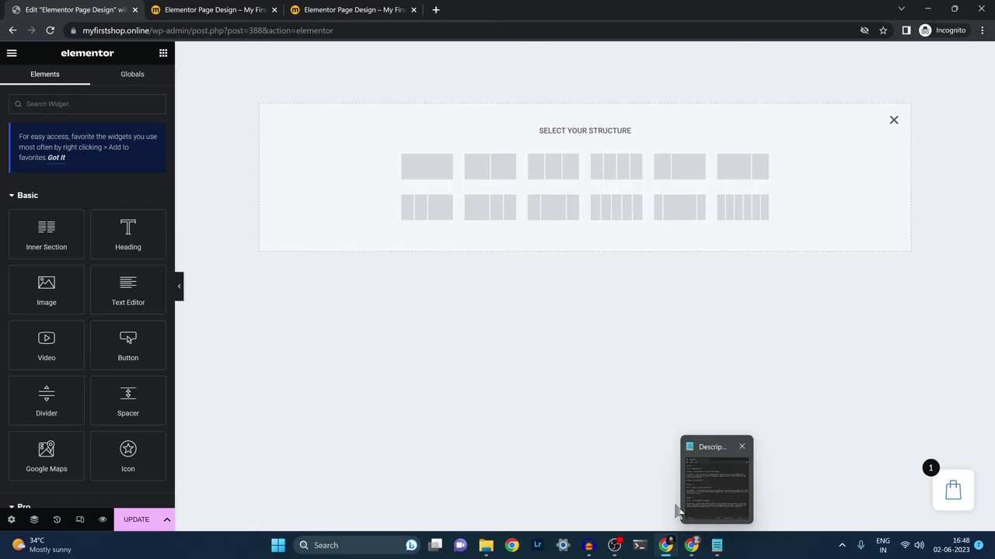
{"action": "left_click", "coordinate": [716, 546]}
{"action": "left_click_drag", "start_coordinate": [482, 121], "coordinate": [533, 180]}
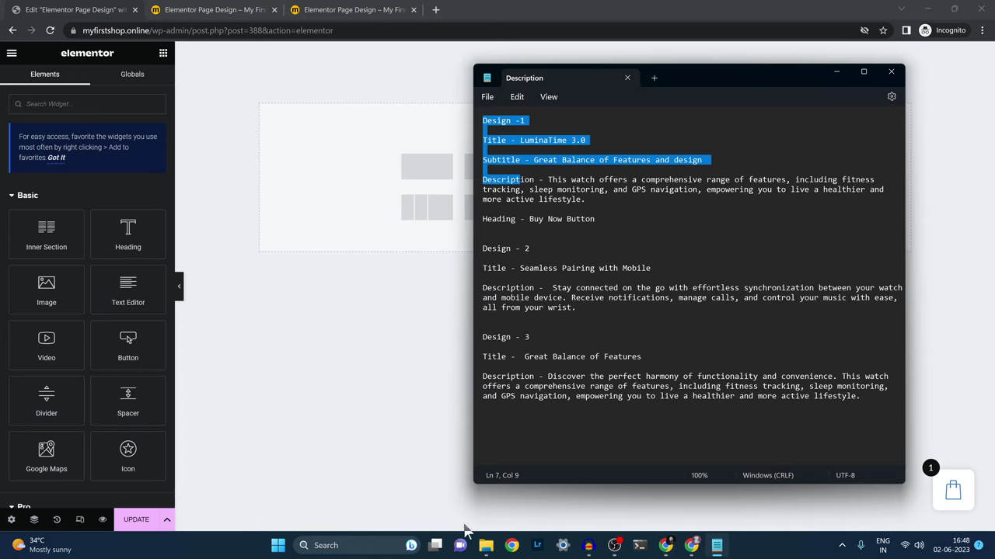
{"action": "left_click", "coordinate": [519, 140]}
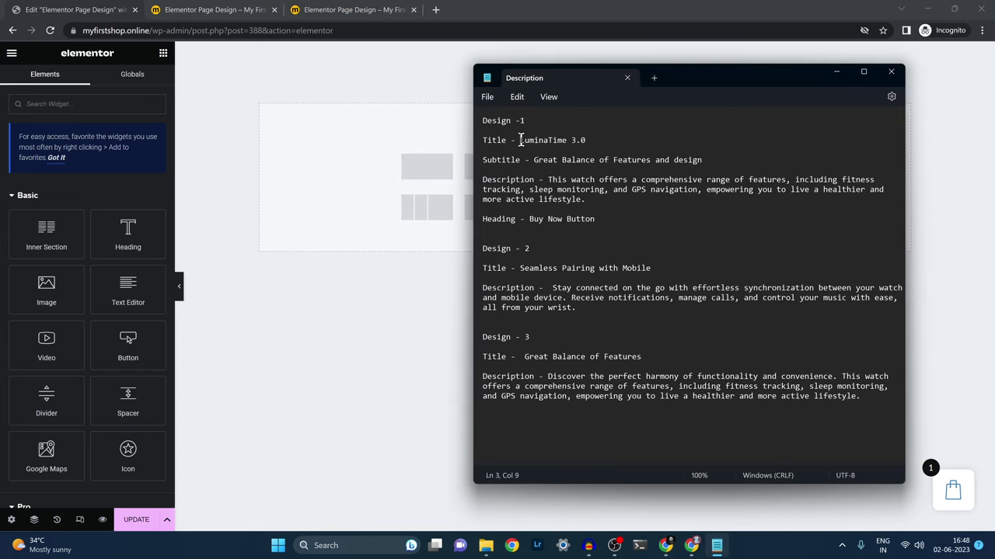
{"action": "left_click_drag", "start_coordinate": [520, 140], "coordinate": [590, 150]}
{"action": "left_click", "coordinate": [485, 545]}
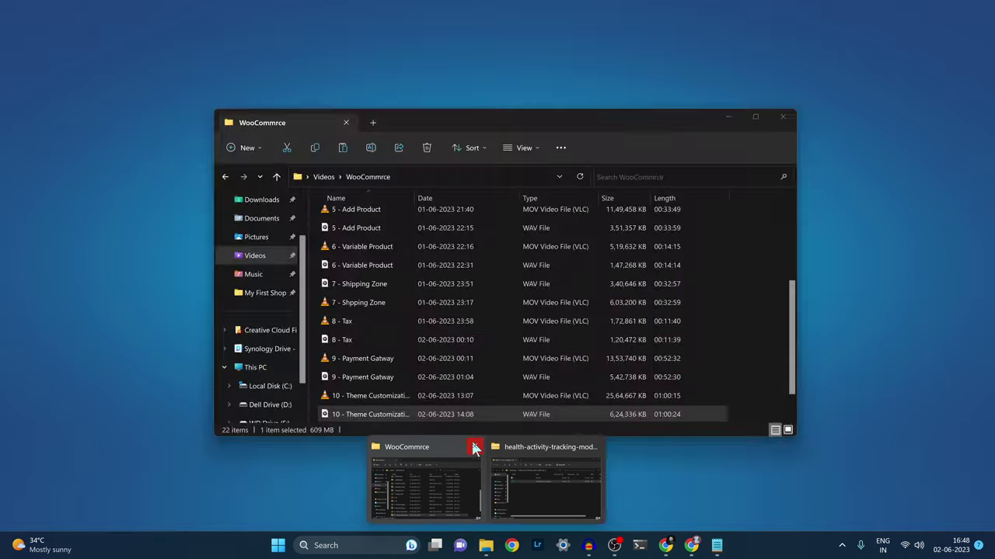
- Navigate File Explorer through My First Shop > Products into the Product - 3 folder
{"action": "left_click", "coordinate": [506, 463]}
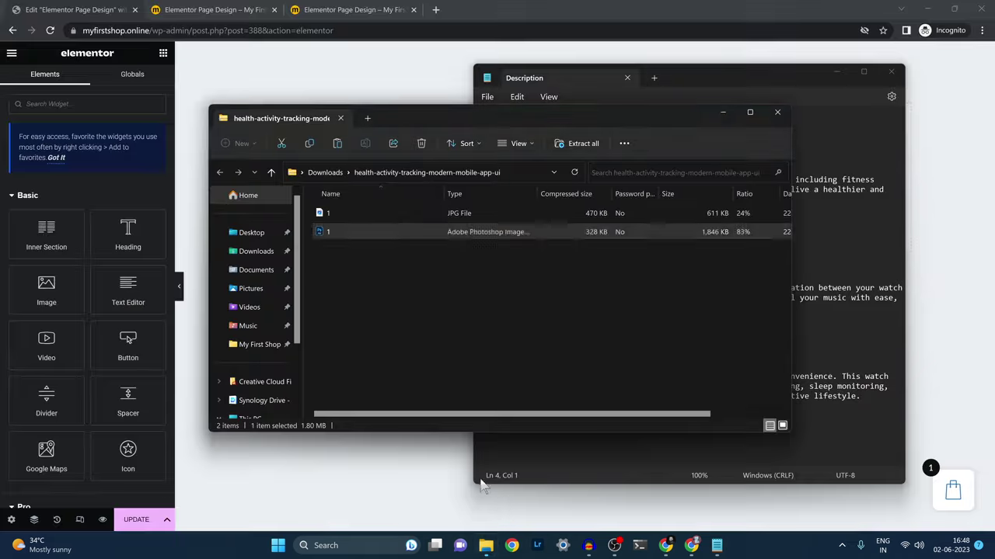
{"action": "left_click", "coordinate": [248, 325]}
{"action": "left_click", "coordinate": [257, 347]}
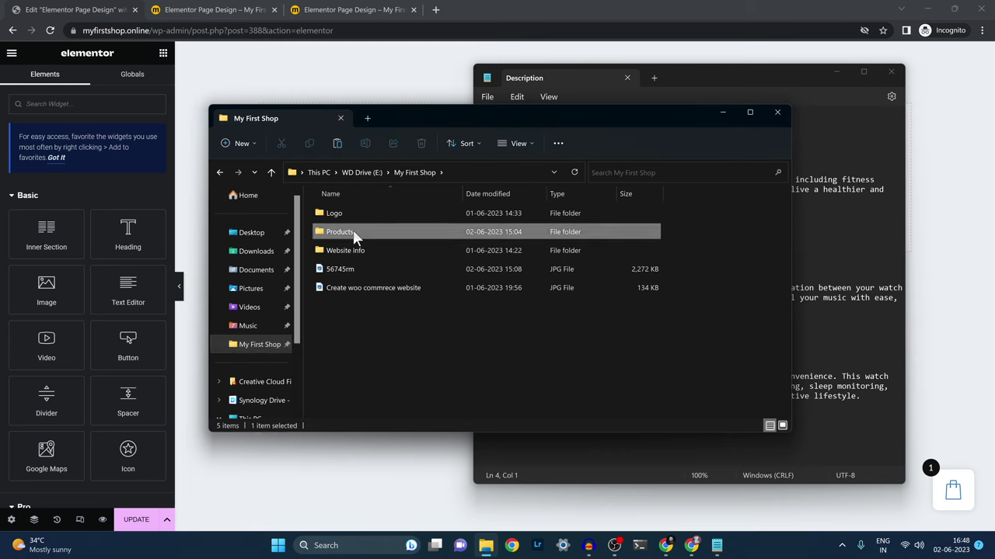
{"action": "double_click", "coordinate": [353, 229]}
{"action": "double_click", "coordinate": [359, 253]}
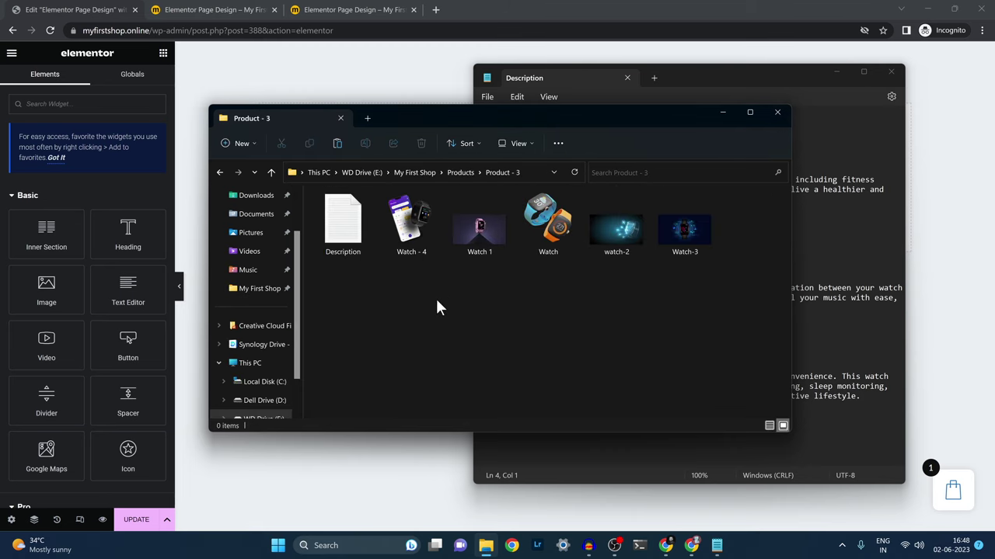
- Preview the Watch - 4, Watch 1 and watch-2 images, then return to Elementor
{"action": "left_click", "coordinate": [411, 227]}
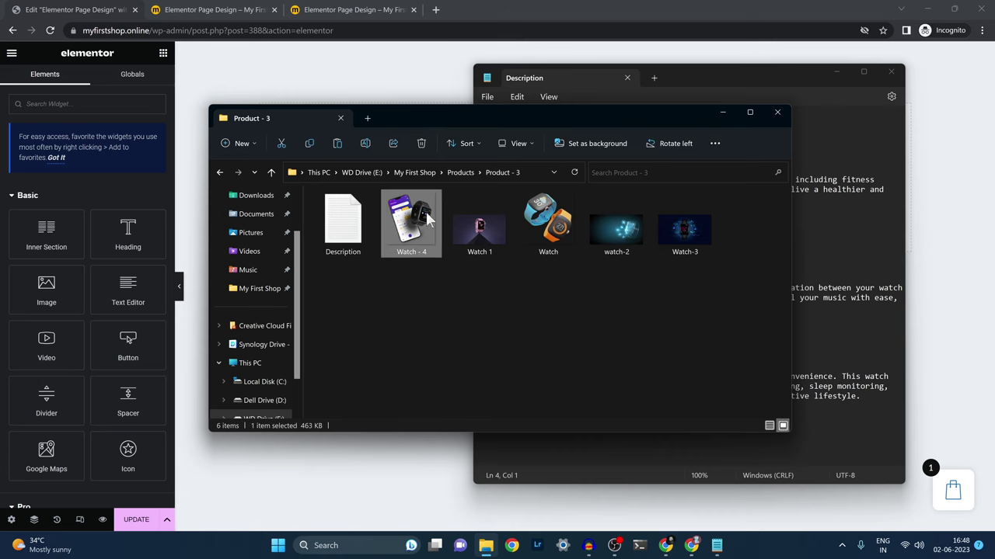
{"action": "left_click", "coordinate": [479, 229]}
{"action": "left_click", "coordinate": [616, 227]}
{"action": "left_click", "coordinate": [521, 282]}
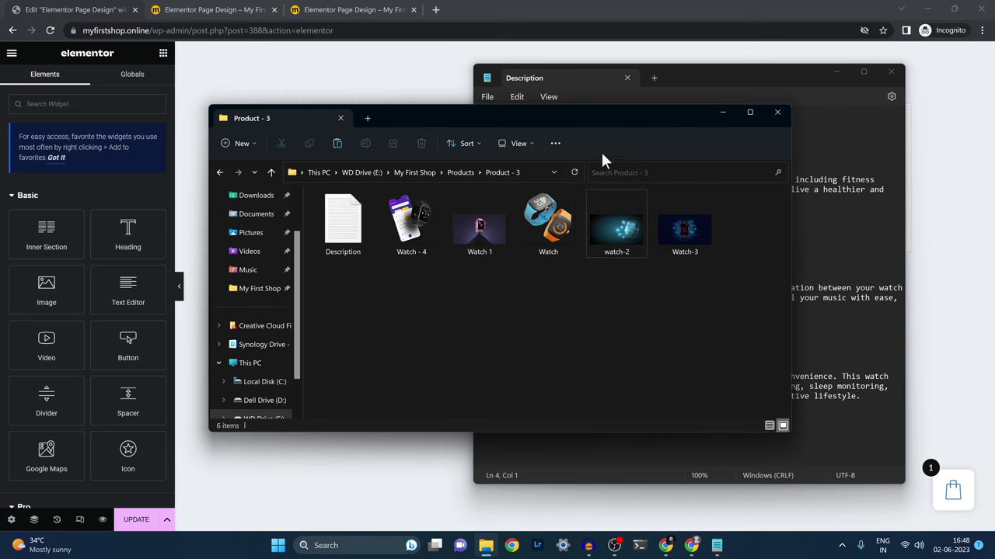
{"action": "left_click_drag", "start_coordinate": [694, 78], "coordinate": [742, 82]}
{"action": "left_click", "coordinate": [486, 233]}
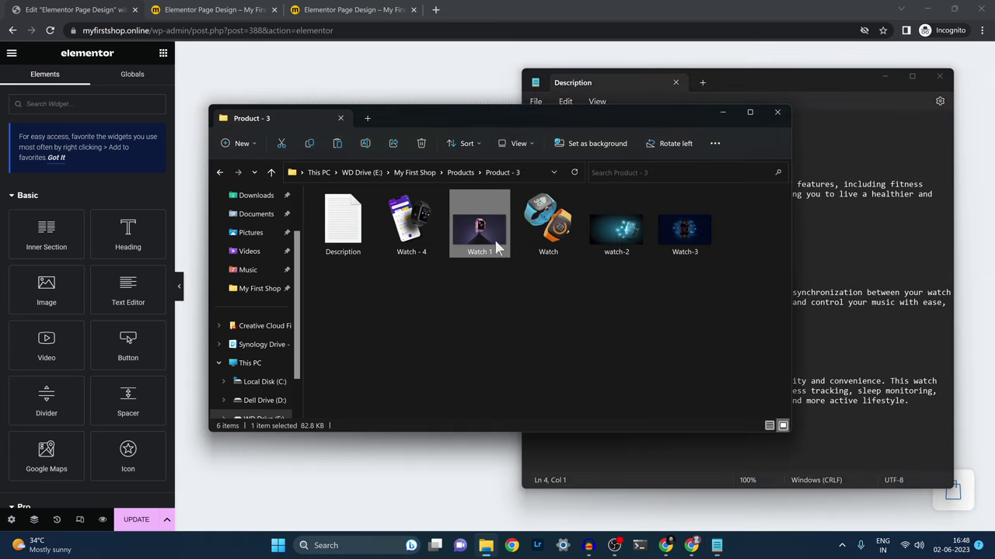
{"action": "left_click", "coordinate": [439, 78]}
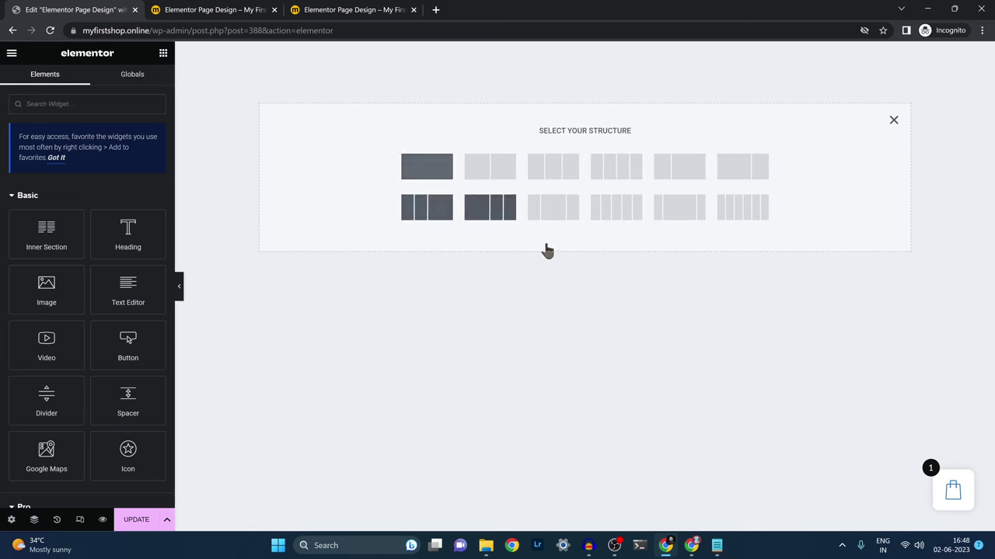
{"action": "left_click", "coordinate": [715, 547]}
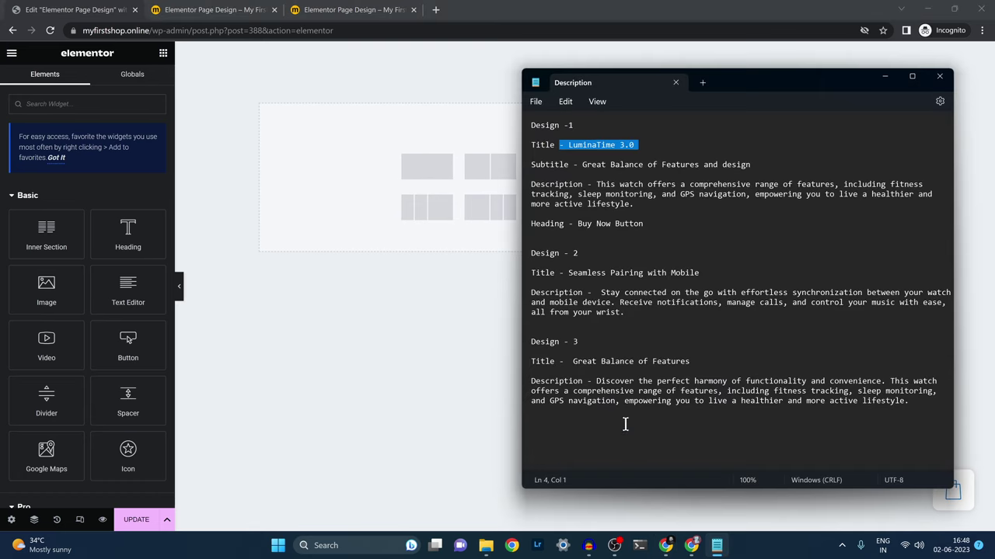
{"action": "left_click", "coordinate": [532, 269]}
{"action": "left_click", "coordinate": [713, 272], "text": "shift"}
{"action": "left_click", "coordinate": [588, 273]}
{"action": "left_click_drag", "start_coordinate": [568, 273], "coordinate": [716, 273]}
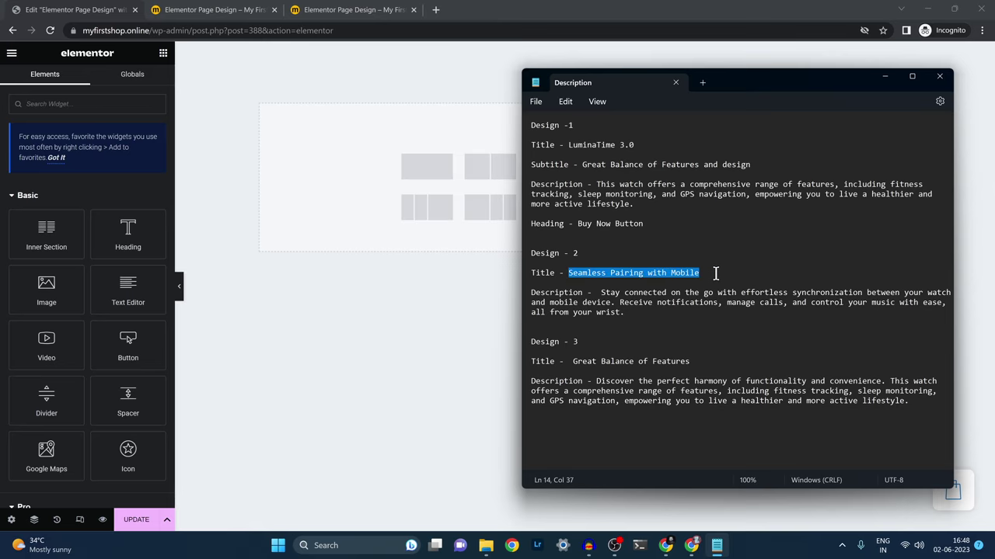
{"action": "left_click", "coordinate": [430, 256]}
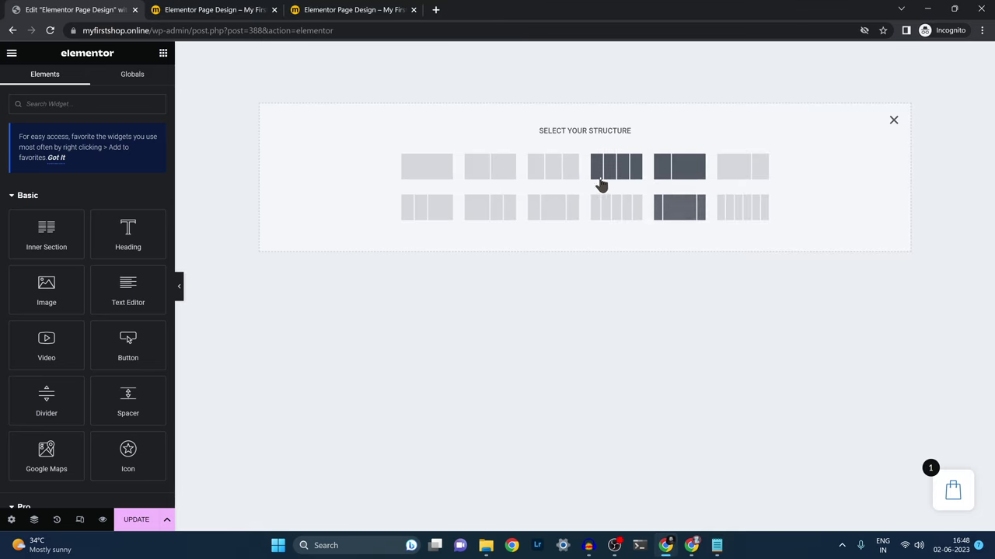
- Add single-column sections with a Spacer, then delete the top section
{"action": "left_click", "coordinate": [427, 171]}
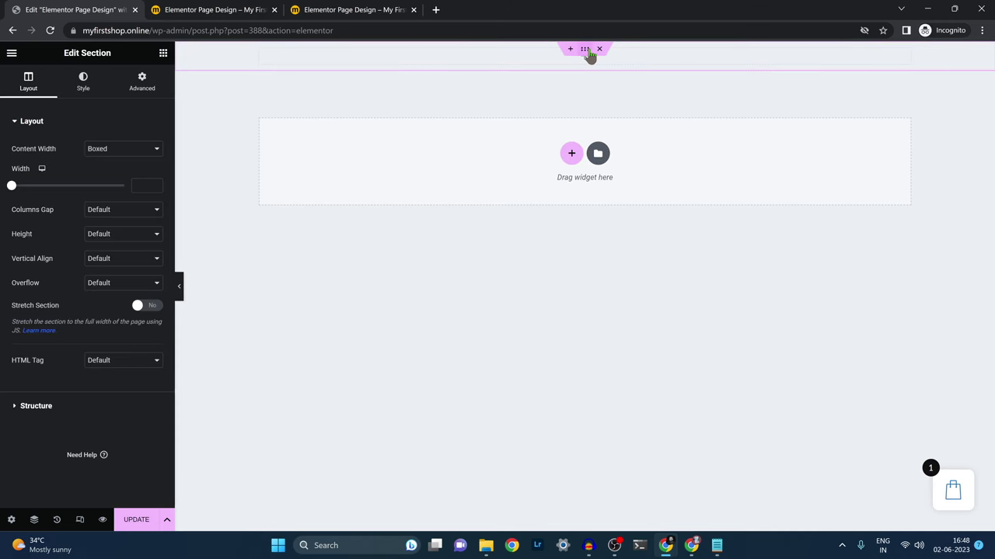
{"action": "left_click", "coordinate": [571, 153]}
{"action": "left_click", "coordinate": [439, 183]}
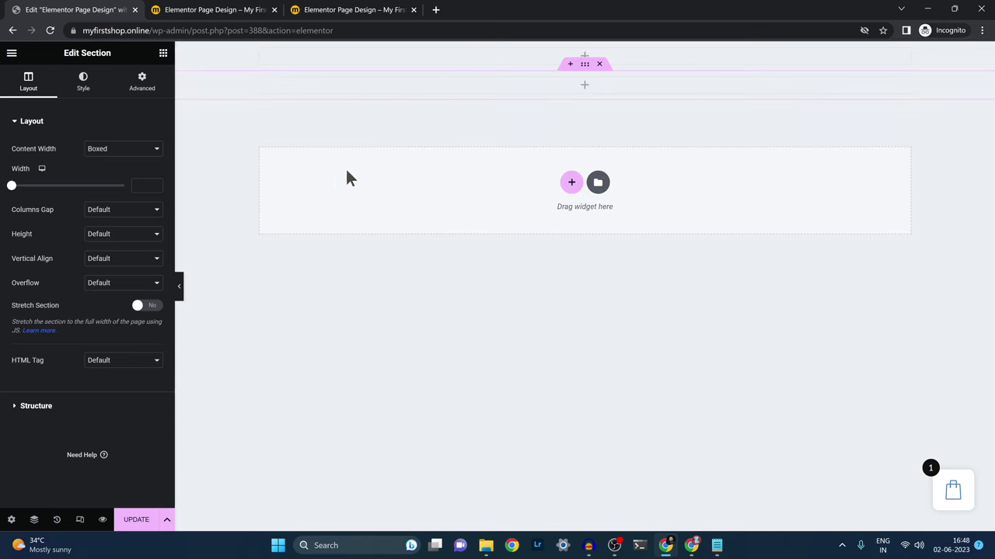
{"action": "left_click", "coordinate": [162, 55]}
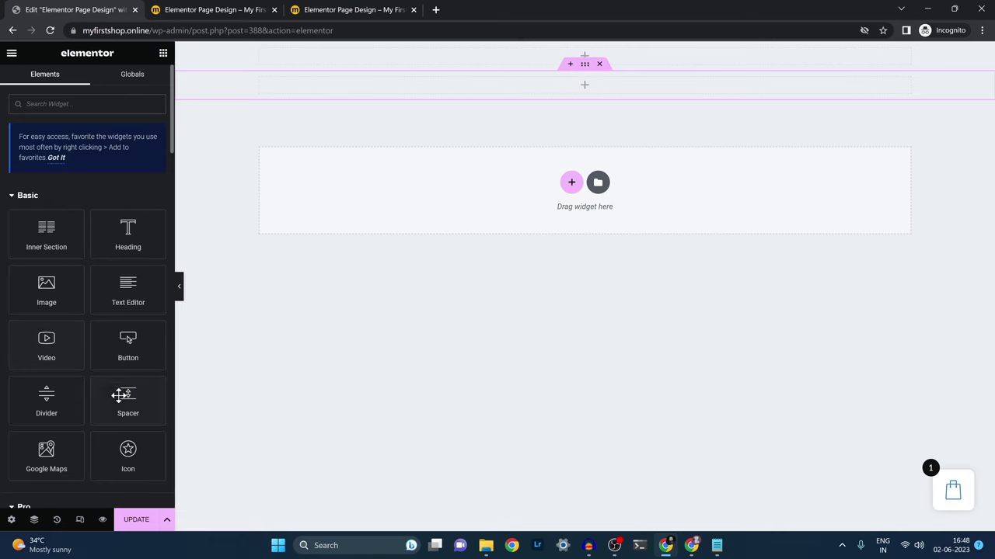
{"action": "left_click_drag", "start_coordinate": [118, 396], "coordinate": [544, 82]}
{"action": "left_click", "coordinate": [584, 75]}
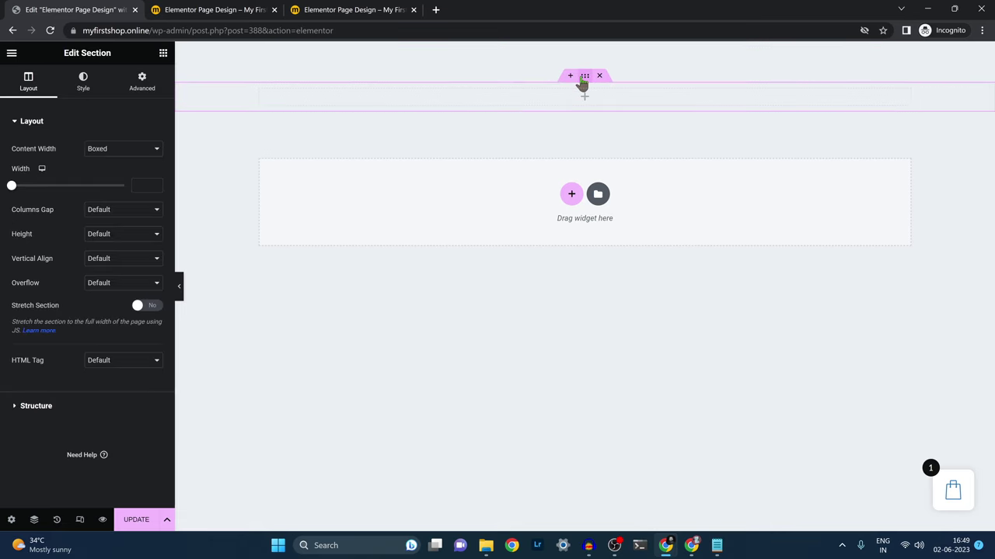
{"action": "left_click", "coordinate": [599, 75]}
- Create a two-column section and place an Image widget in the right column
{"action": "left_click", "coordinate": [571, 193]}
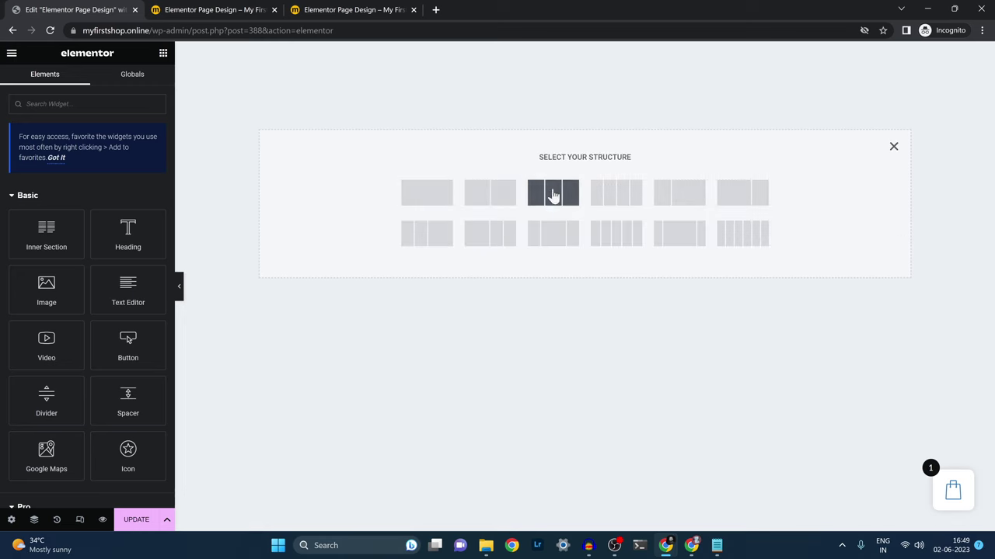
{"action": "left_click", "coordinate": [488, 199]}
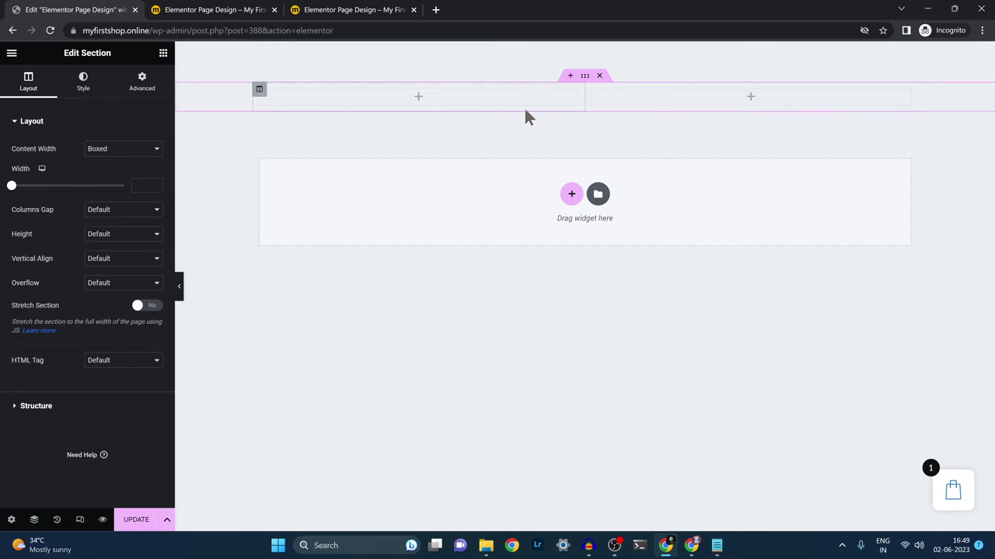
{"action": "left_click", "coordinate": [163, 53]}
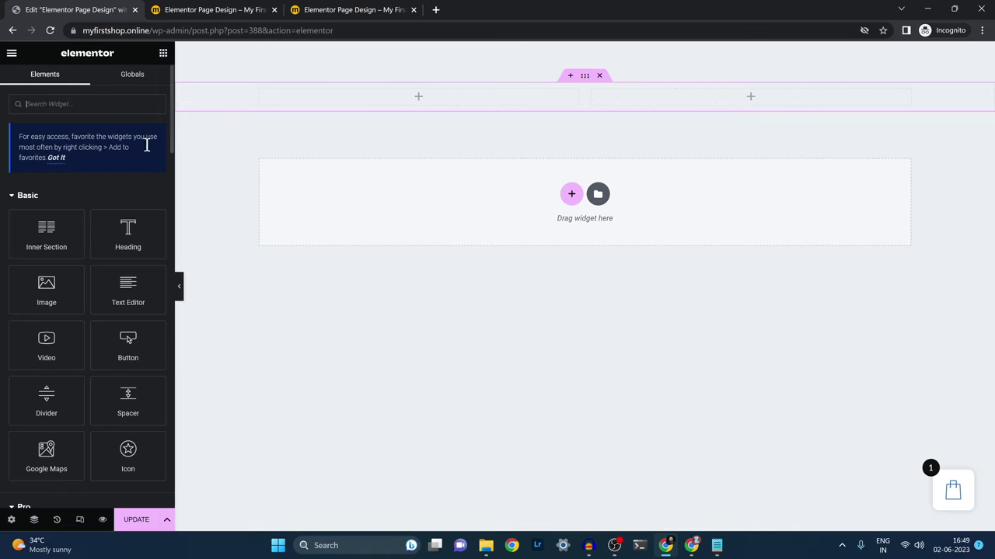
{"action": "left_click_drag", "start_coordinate": [43, 299], "coordinate": [751, 97]}
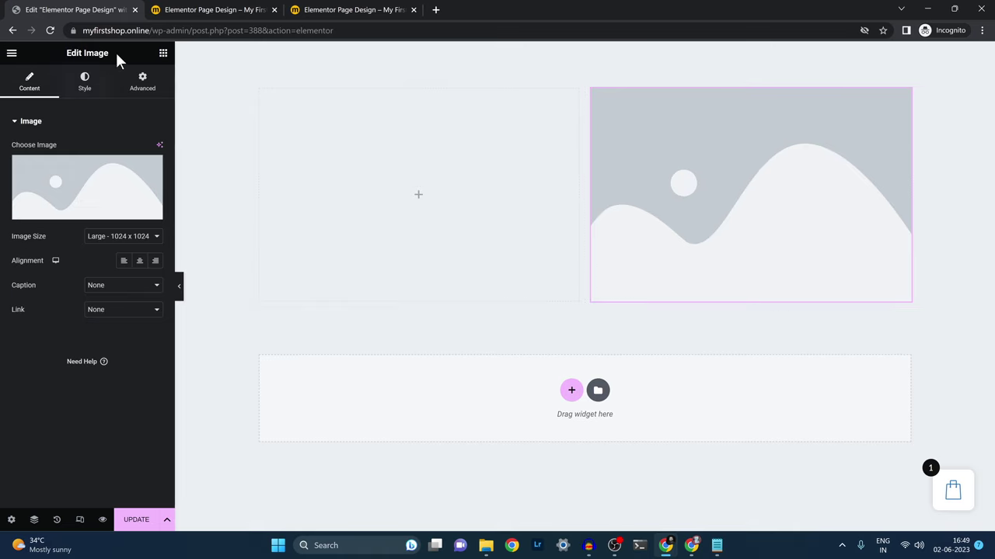
- Add a Heading, Text Editor and Button to the left column, then select the section
{"action": "left_click", "coordinate": [163, 53]}
{"action": "left_click_drag", "start_coordinate": [133, 252], "coordinate": [481, 177]}
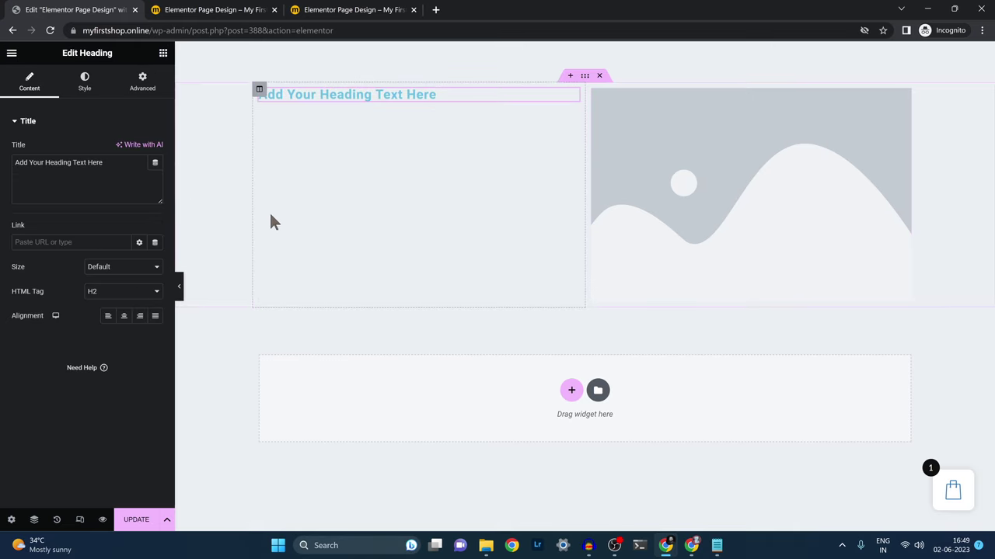
{"action": "left_click", "coordinate": [164, 53]}
{"action": "left_click_drag", "start_coordinate": [124, 295], "coordinate": [373, 99]}
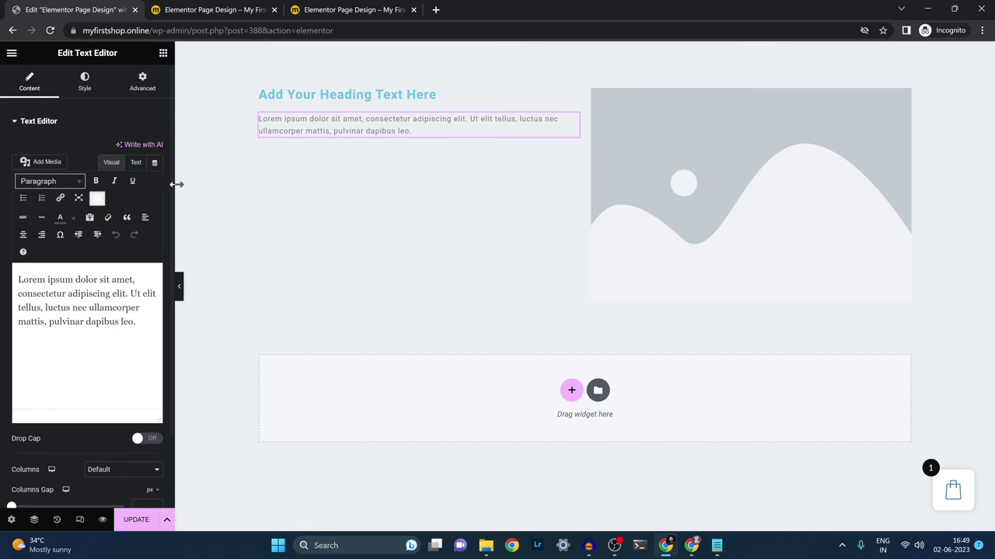
{"action": "left_click", "coordinate": [163, 54]}
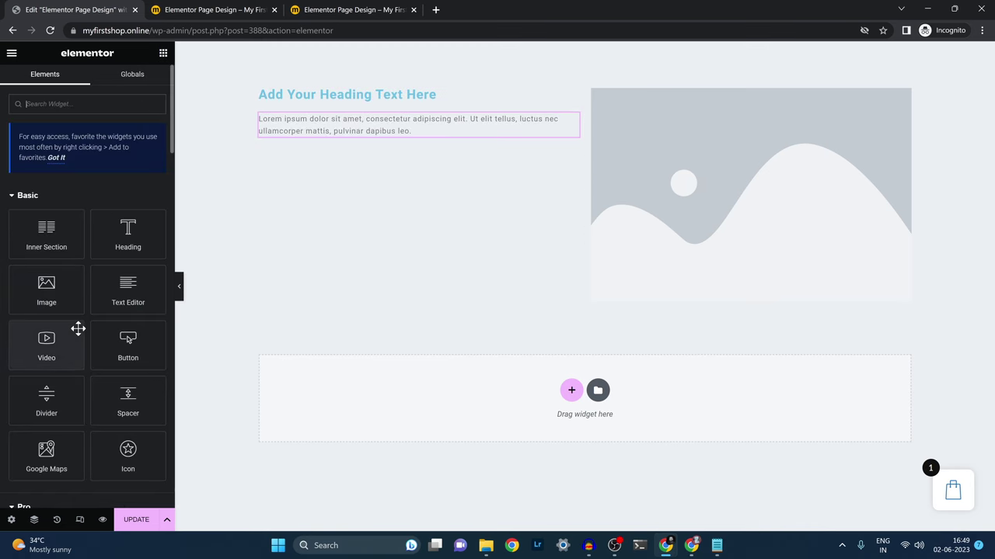
{"action": "left_click_drag", "start_coordinate": [128, 347], "coordinate": [406, 135]}
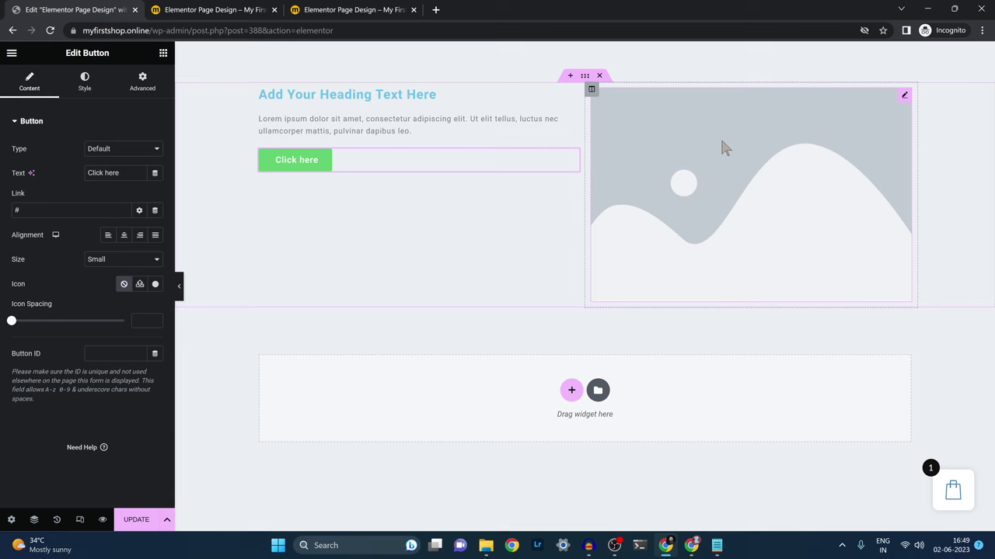
{"action": "left_click", "coordinate": [585, 76]}
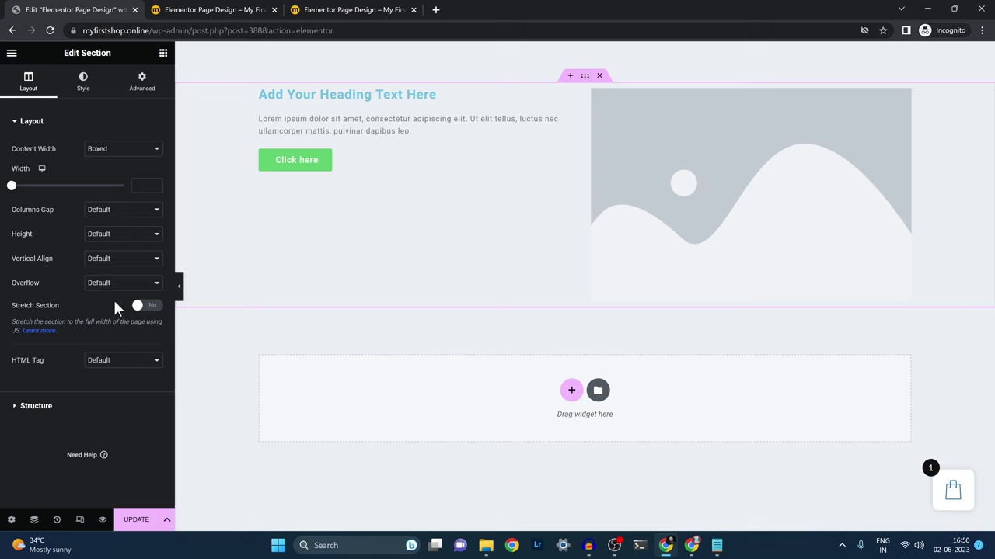
- Set a classic section background, try the Banner-2 image, then remove it
{"action": "left_click", "coordinate": [84, 86]}
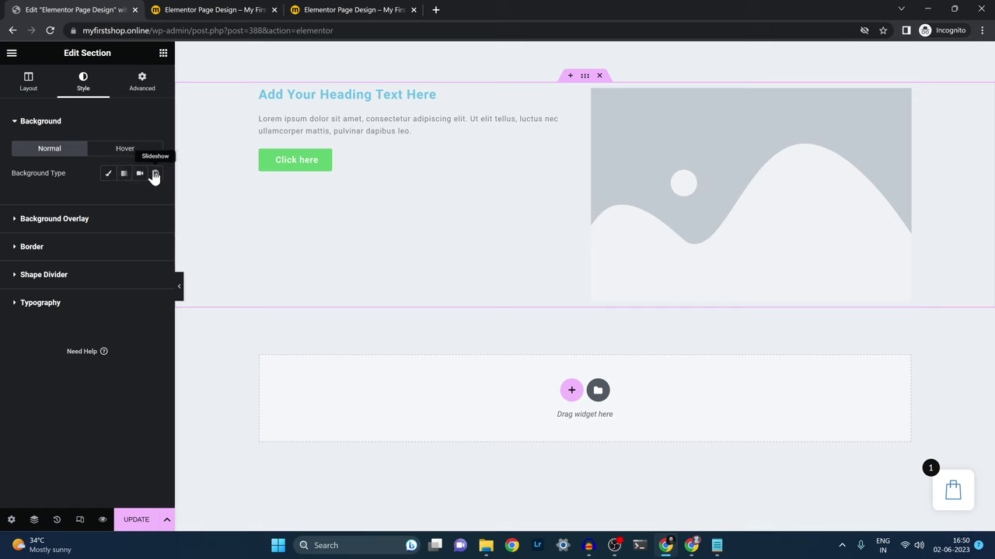
{"action": "left_click", "coordinate": [108, 175]}
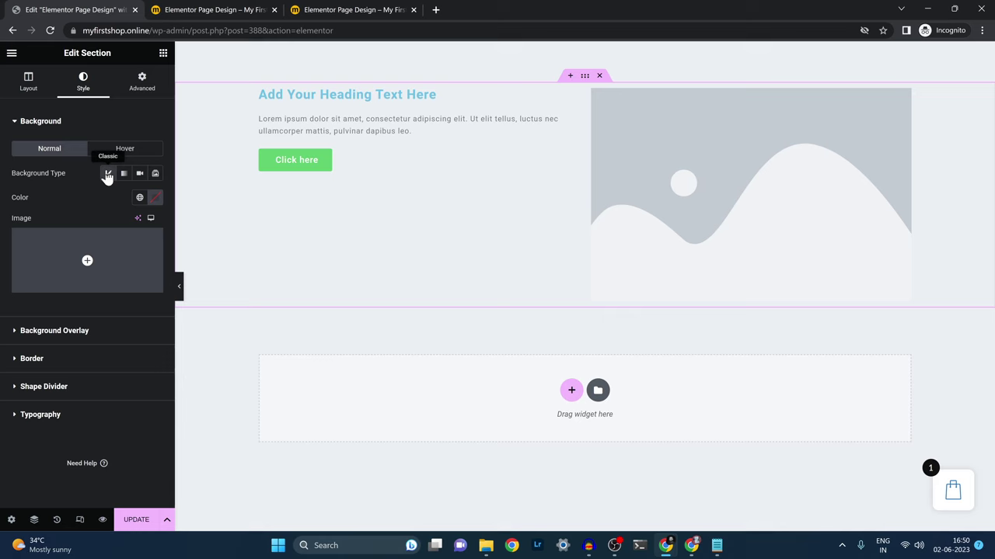
{"action": "left_click", "coordinate": [156, 199]}
{"action": "left_click_drag", "start_coordinate": [153, 329], "coordinate": [87, 334]}
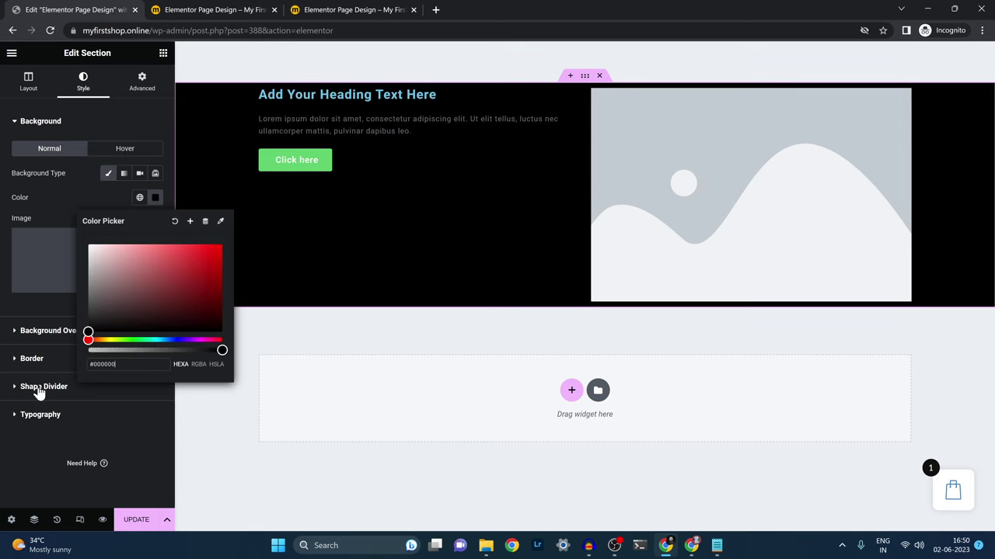
{"action": "left_click", "coordinate": [73, 247]}
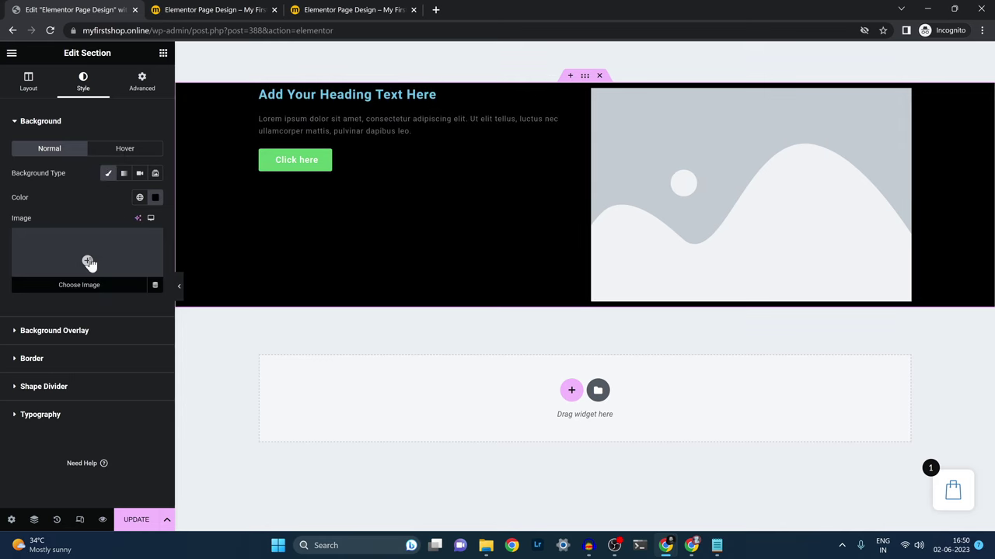
{"action": "left_click", "coordinate": [88, 261]}
{"action": "left_click", "coordinate": [354, 362]}
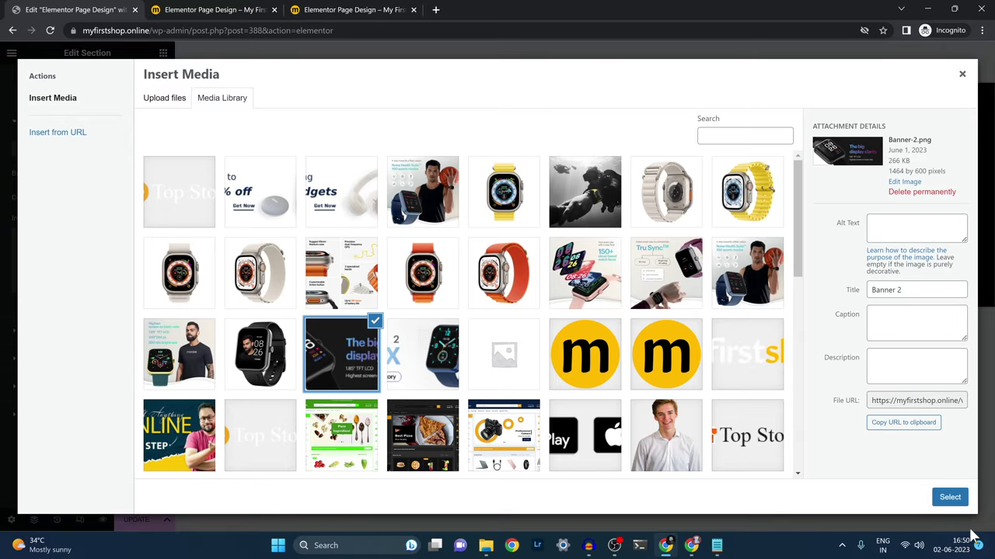
{"action": "left_click", "coordinate": [937, 497]}
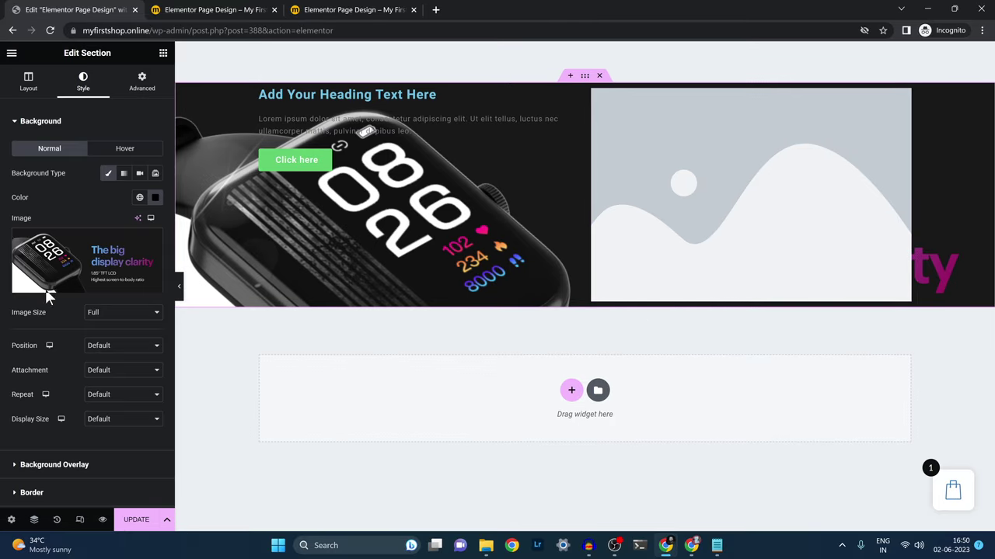
{"action": "left_click", "coordinate": [160, 256]}
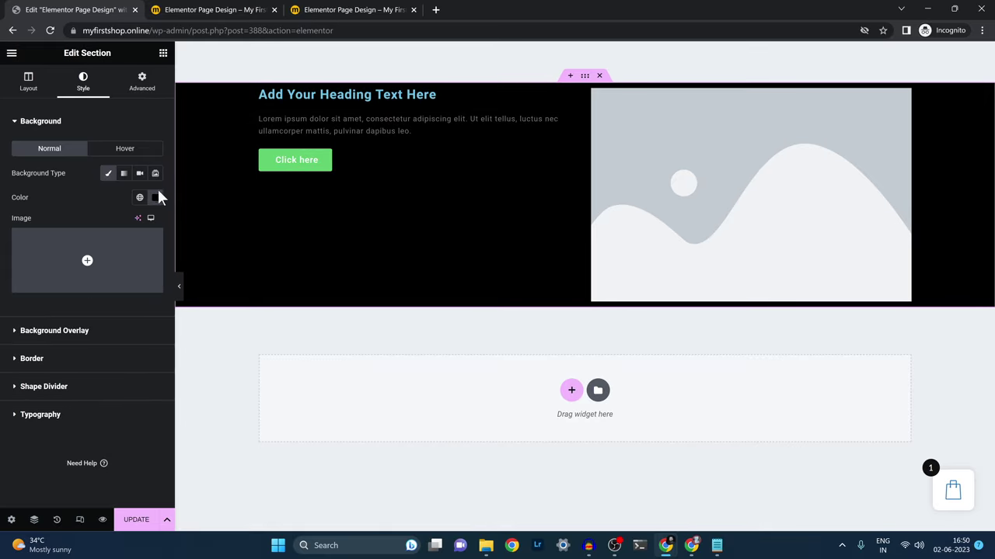
- Clear the background colour and try a bright red instead
{"action": "left_click", "coordinate": [155, 198]}
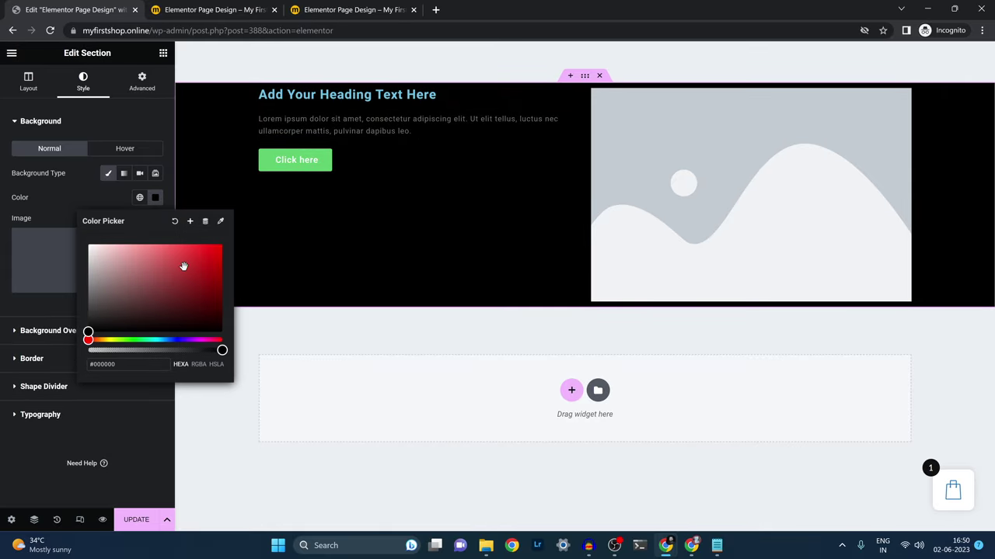
{"action": "left_click", "coordinate": [176, 223]}
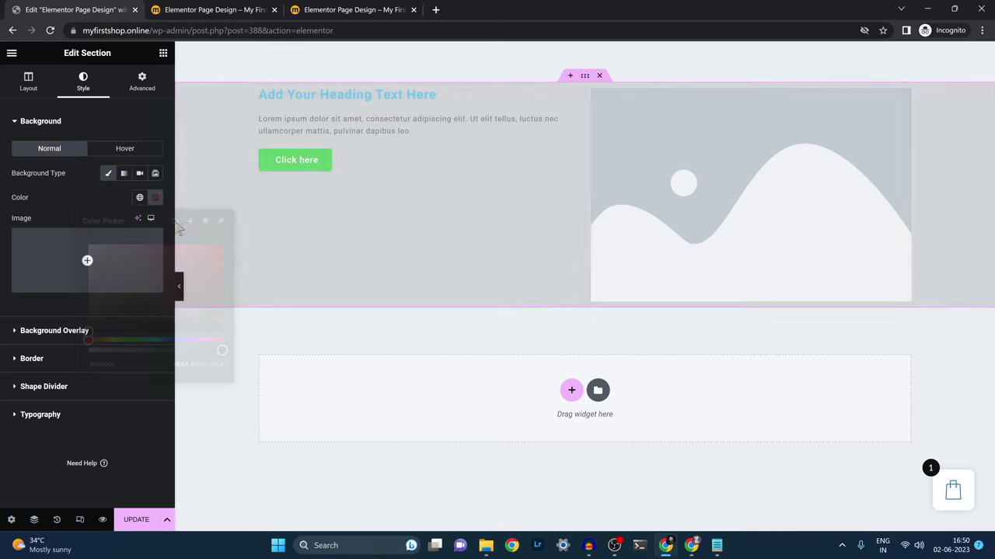
{"action": "left_click", "coordinate": [155, 198]}
{"action": "left_click", "coordinate": [205, 281]}
{"action": "left_click_drag", "start_coordinate": [205, 281], "coordinate": [218, 261]}
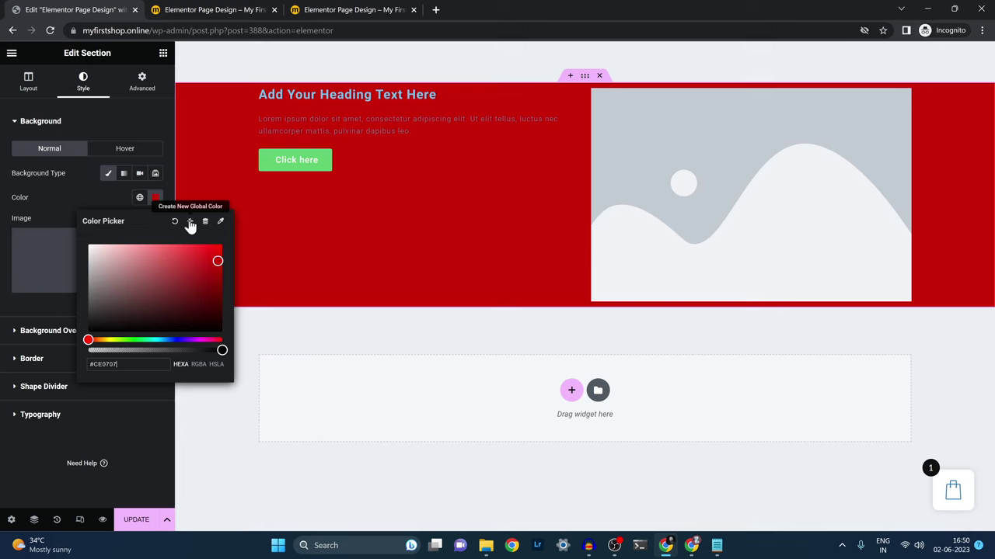
{"action": "key", "text": "ctrl+a"}
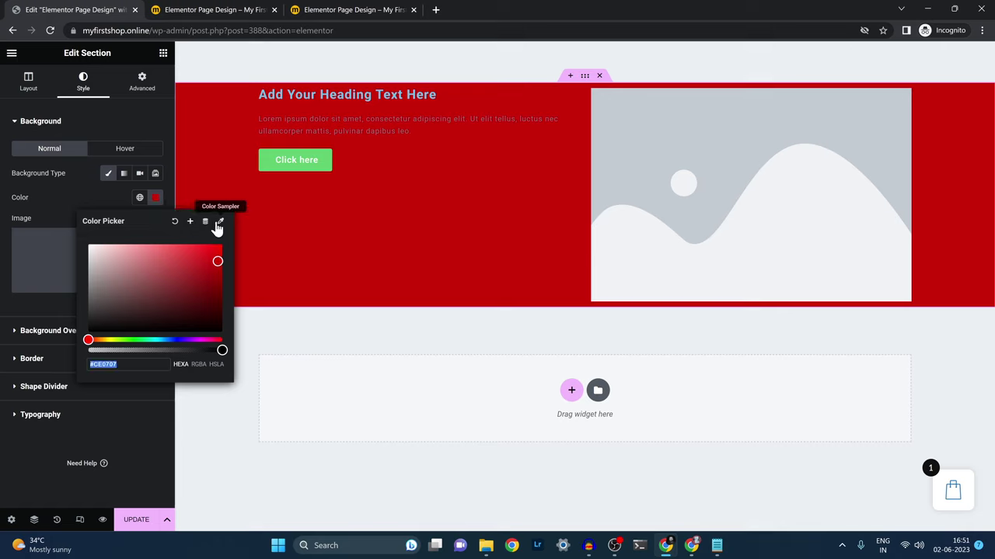
{"action": "left_click", "coordinate": [113, 194]}
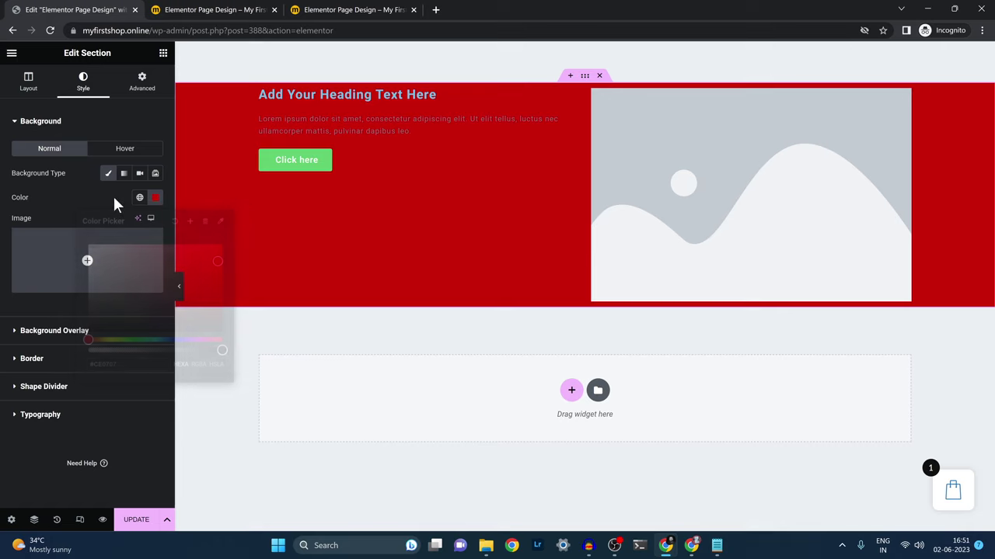
- Clear the red and set the section background colour to #000000
{"action": "left_click", "coordinate": [156, 198]}
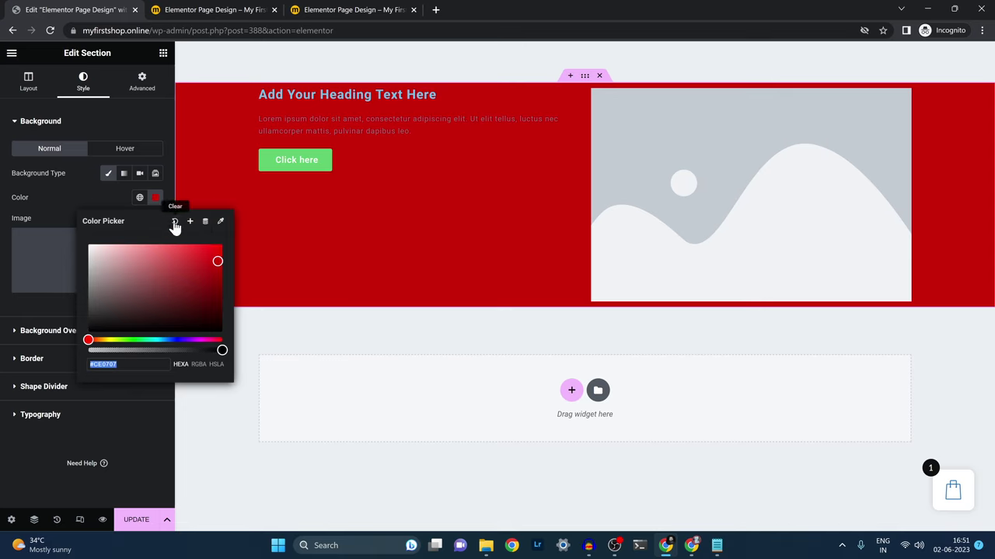
{"action": "left_click", "coordinate": [175, 223]}
{"action": "left_click", "coordinate": [155, 198]}
{"action": "type", "text": "#000000"}
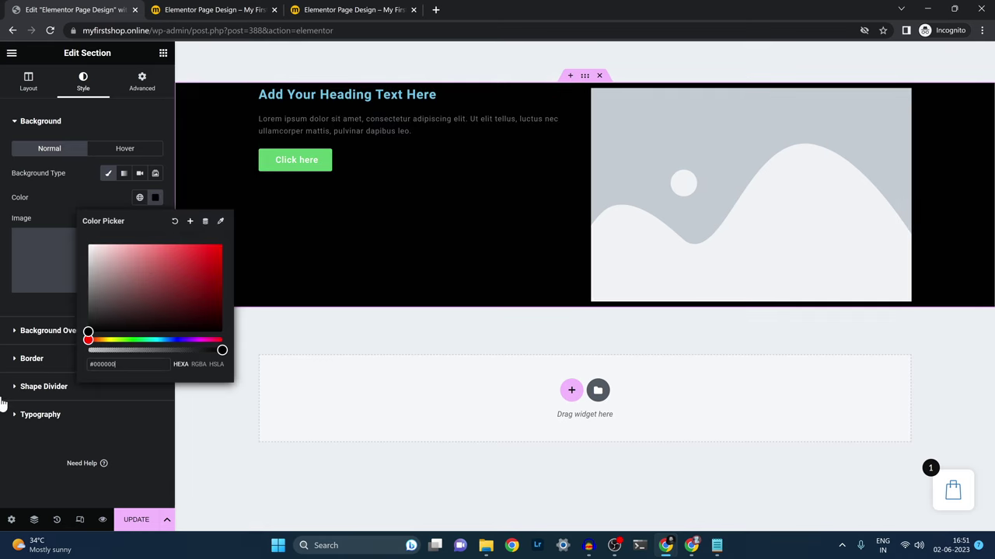
{"action": "left_click", "coordinate": [73, 163]}
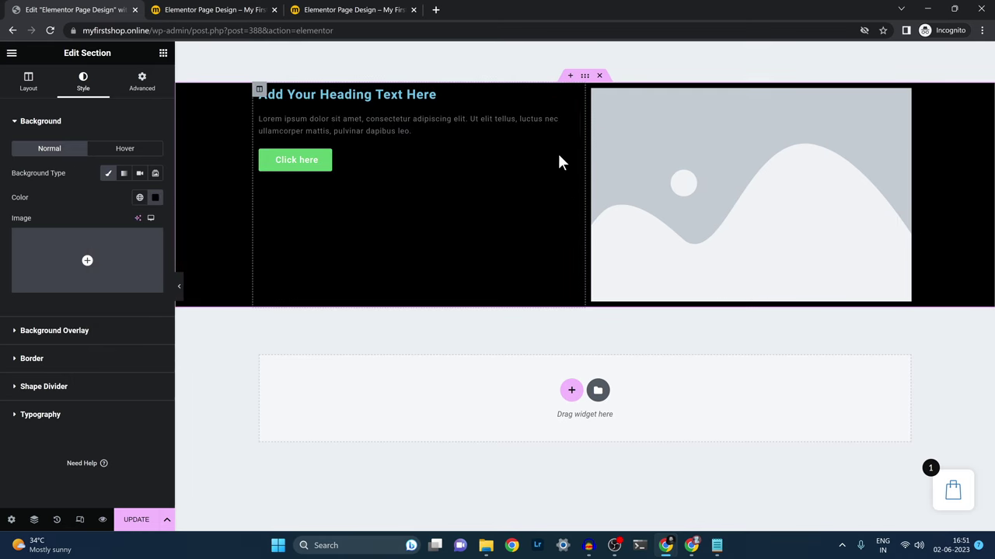
- Select the right column's placeholder image and look through its Content, Style and Advanced settings
{"action": "left_click", "coordinate": [718, 121]}
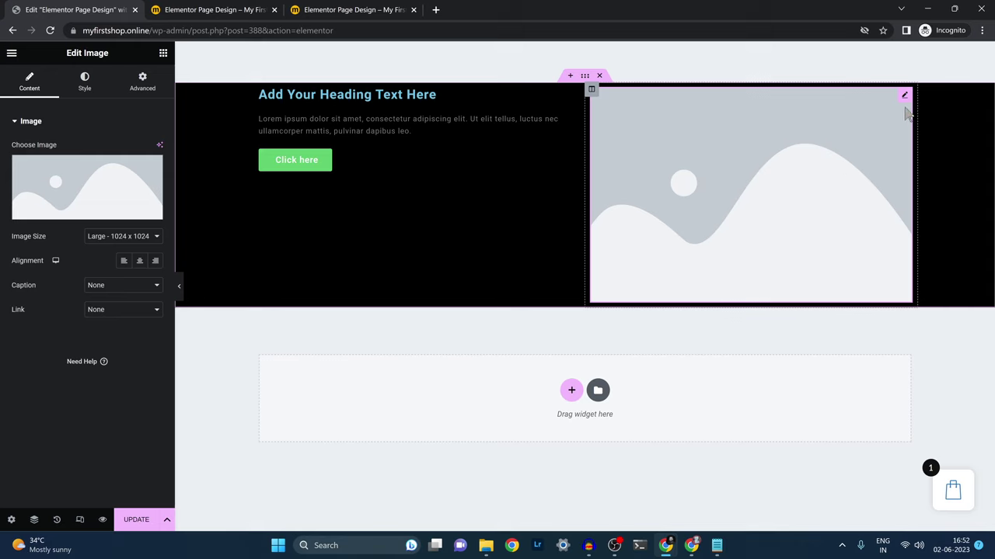
{"action": "mouse_move", "coordinate": [94, 186]}
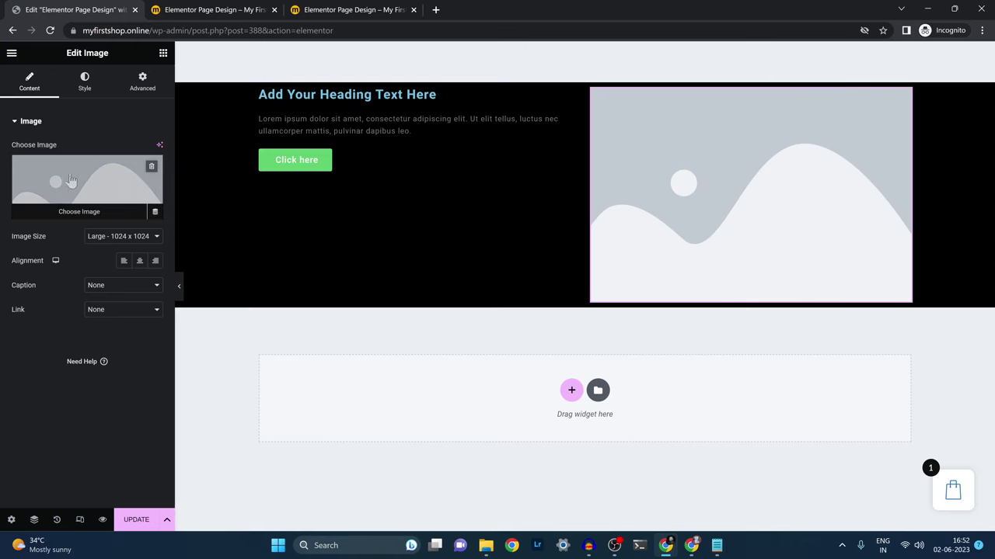
{"action": "left_click", "coordinate": [85, 82]}
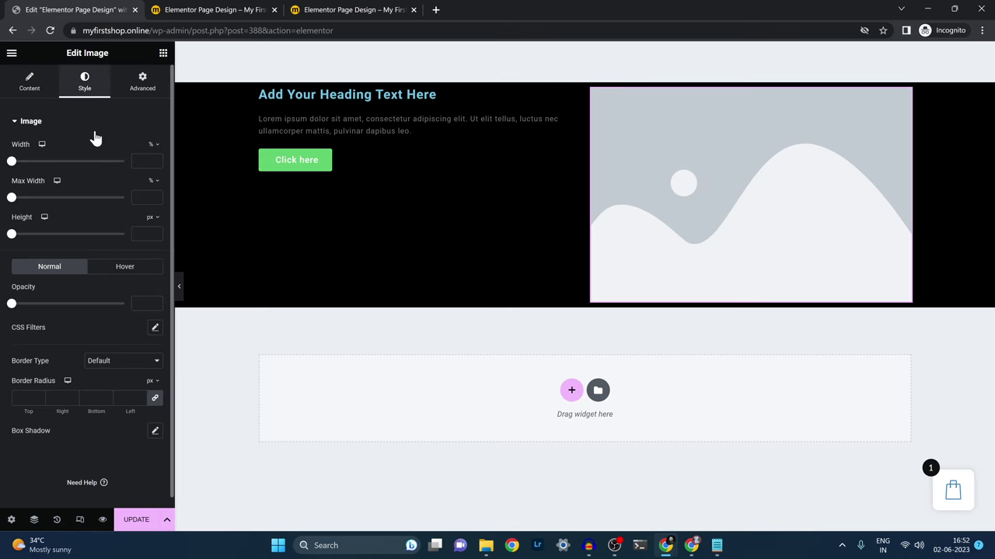
{"action": "left_click", "coordinate": [28, 86]}
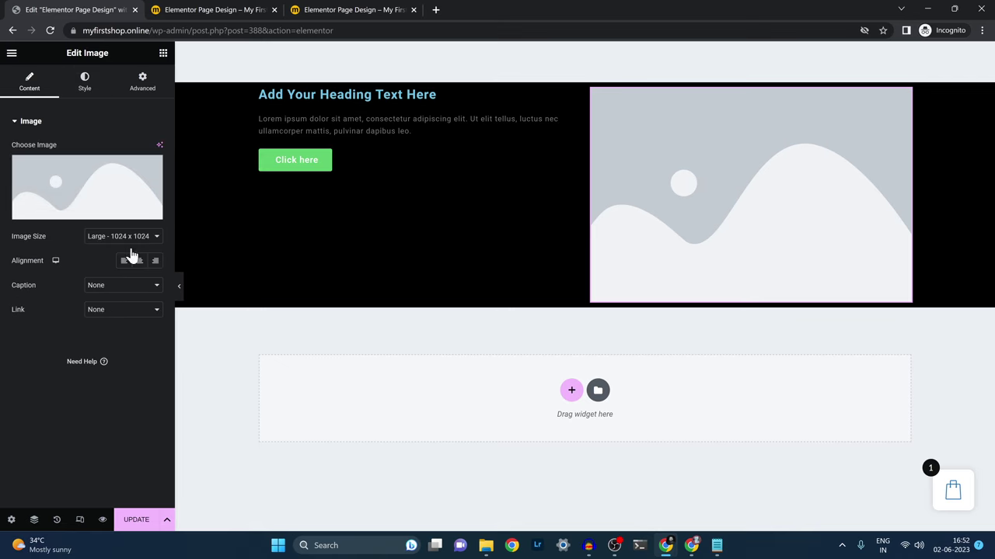
{"action": "left_click", "coordinate": [128, 86]}
{"action": "left_click", "coordinate": [100, 87]}
{"action": "left_click", "coordinate": [31, 84]}
- Upload the Watch - 4 image from the Product - 3 folder and insert it
{"action": "left_click", "coordinate": [81, 185]}
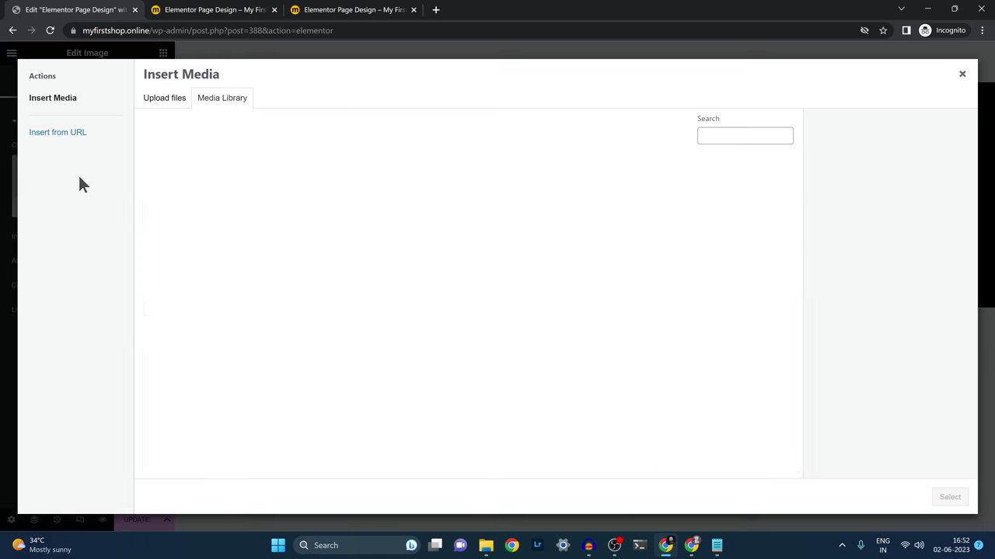
{"action": "left_click", "coordinate": [164, 98]}
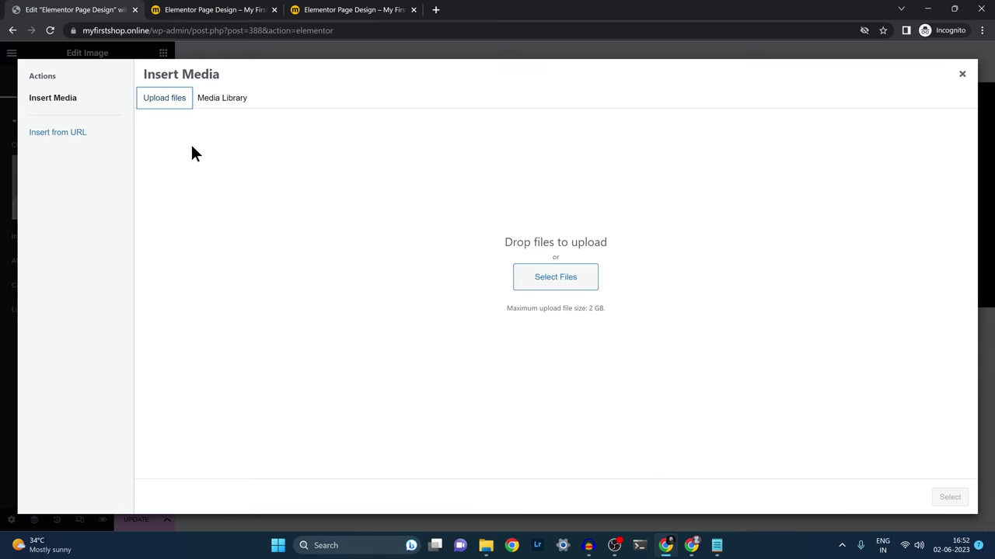
{"action": "left_click", "coordinate": [539, 279]}
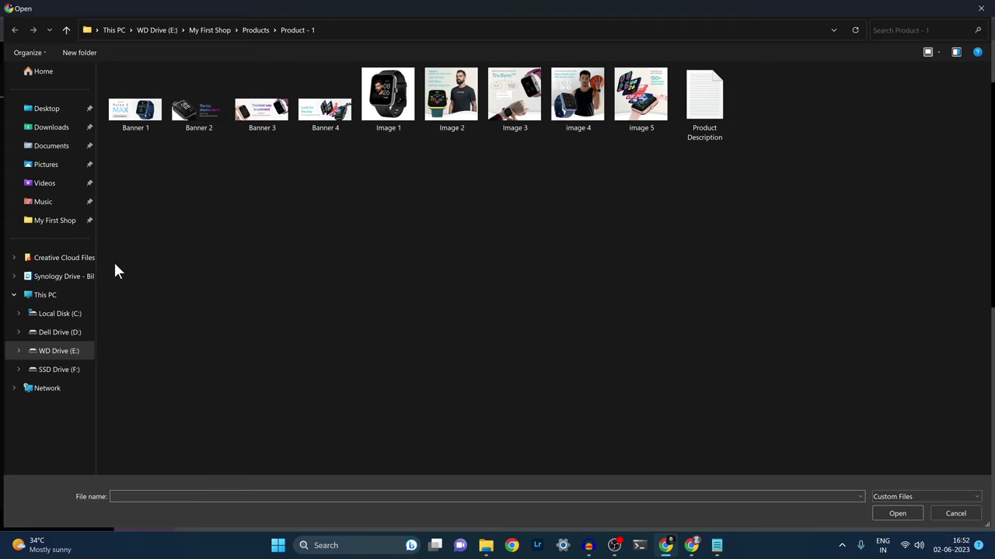
{"action": "left_click", "coordinate": [255, 30]}
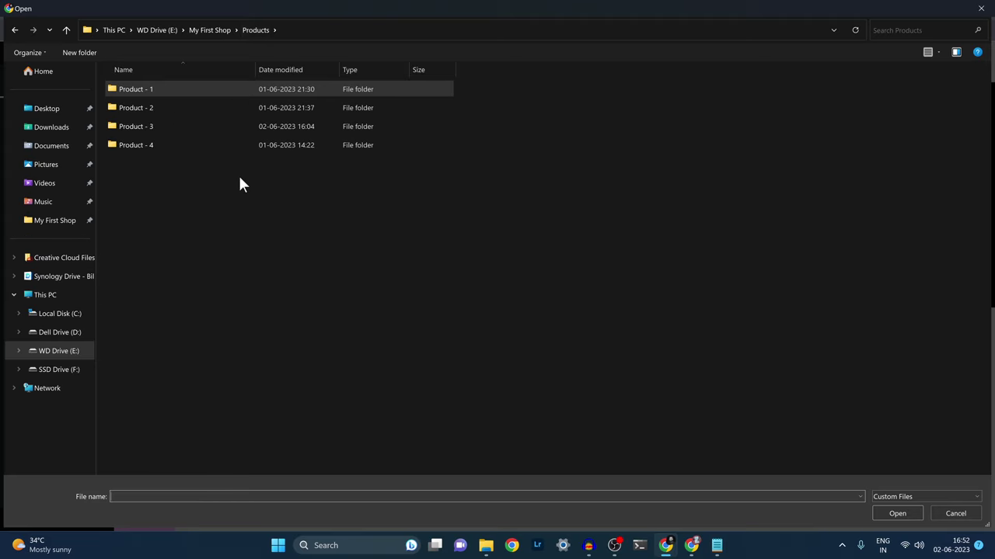
{"action": "double_click", "coordinate": [194, 128]}
{"action": "double_click", "coordinate": [200, 101]}
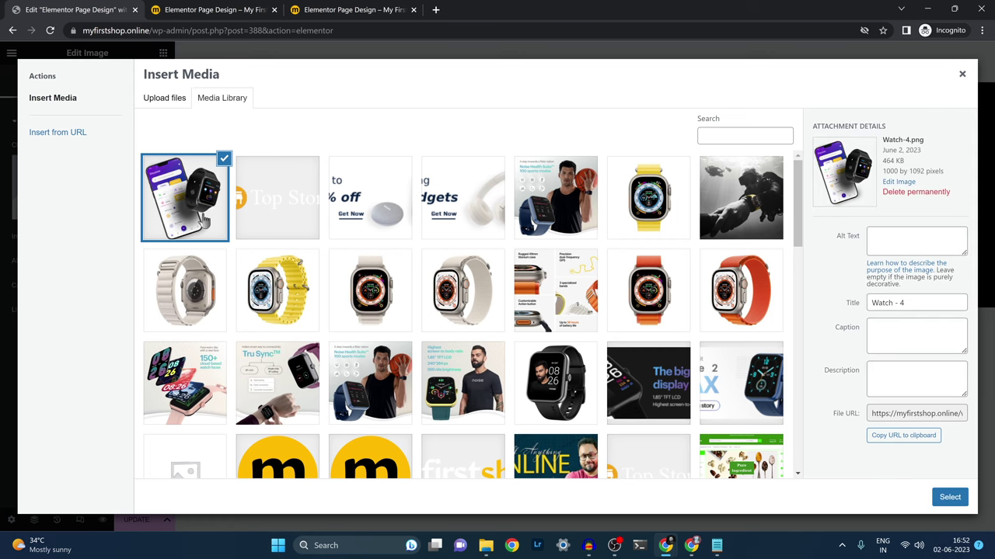
{"action": "left_click", "coordinate": [951, 499]}
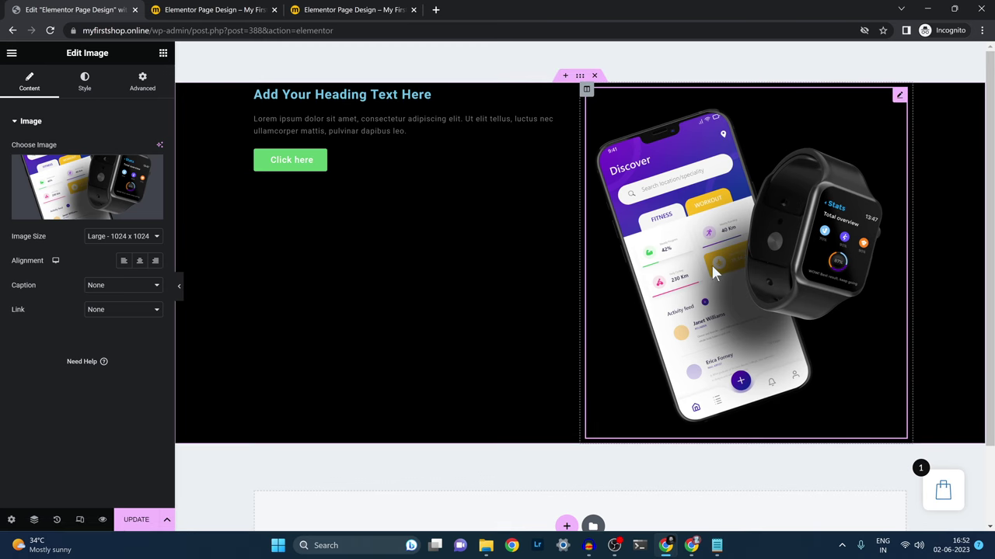
- Set the image size to Full, after briefly trying Medium Large
{"action": "left_click", "coordinate": [146, 240]}
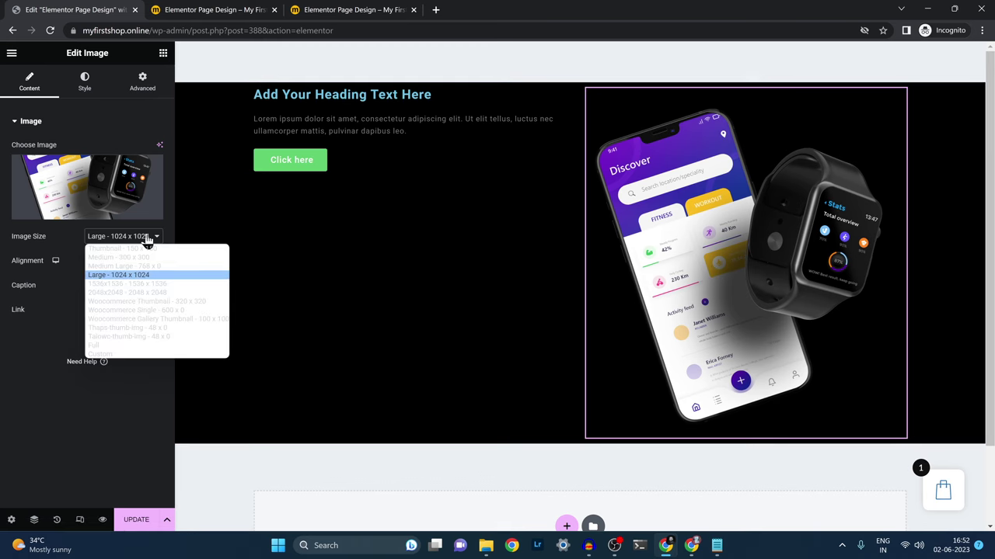
{"action": "left_click", "coordinate": [152, 266]}
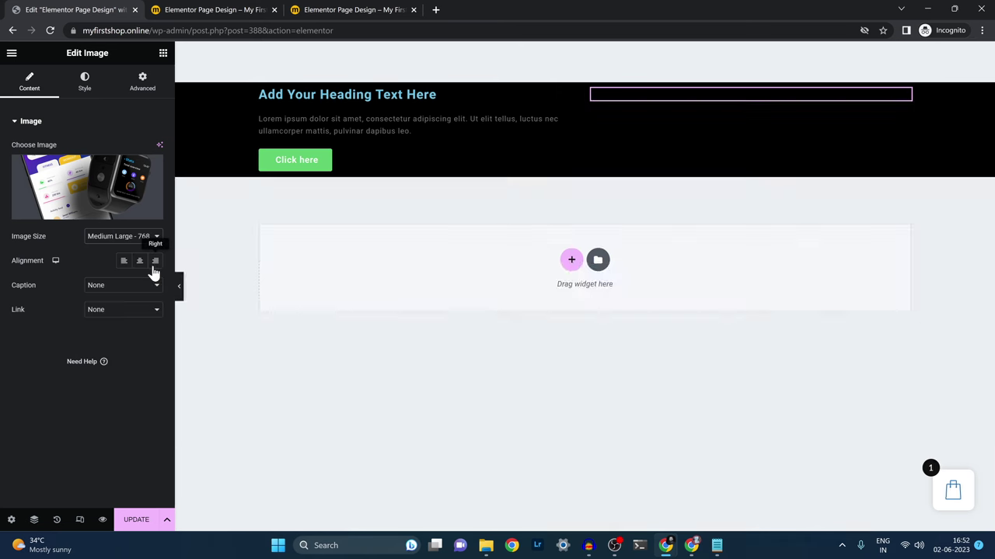
{"action": "left_click", "coordinate": [140, 233]}
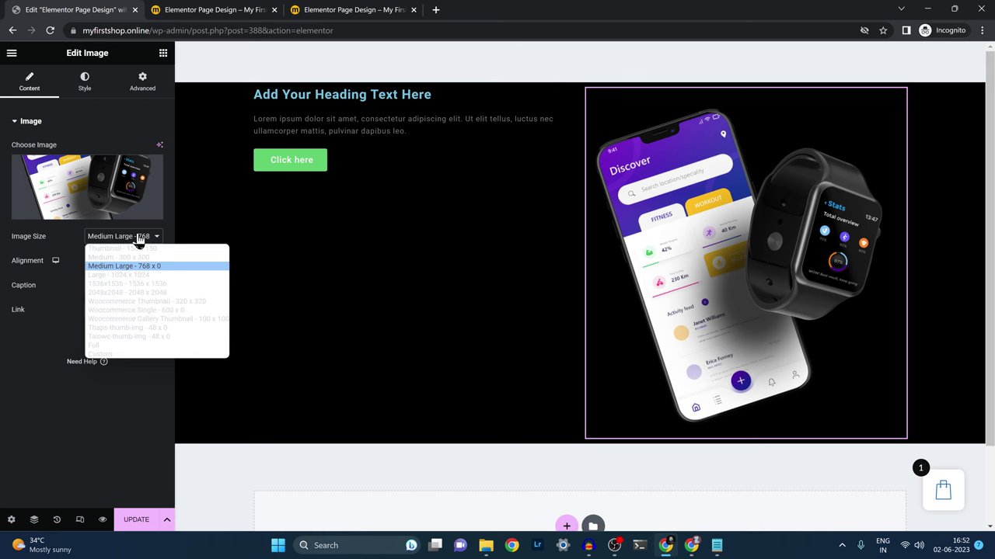
{"action": "left_click", "coordinate": [132, 346]}
- Centre the watch image and set its width to 58%
{"action": "left_click", "coordinate": [92, 91]}
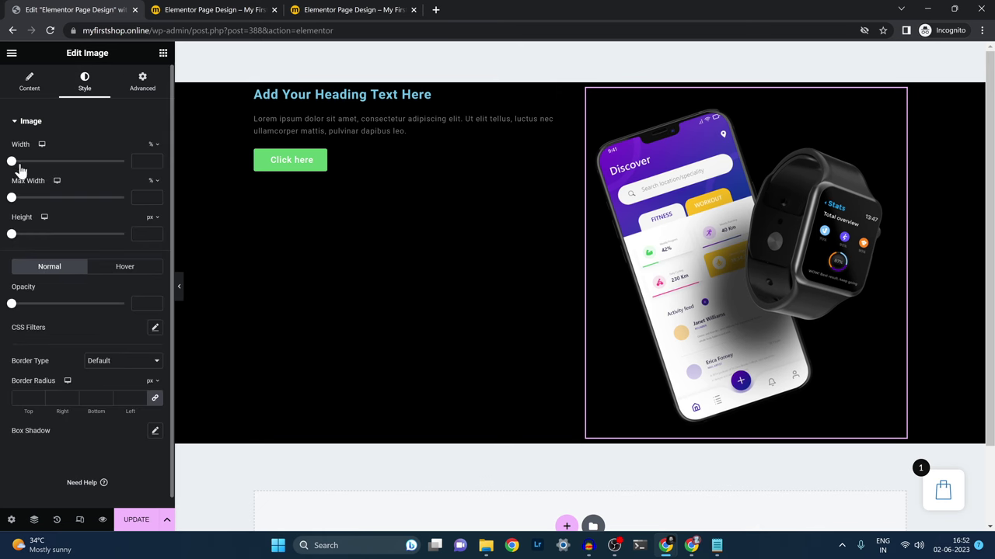
{"action": "left_click", "coordinate": [28, 82]}
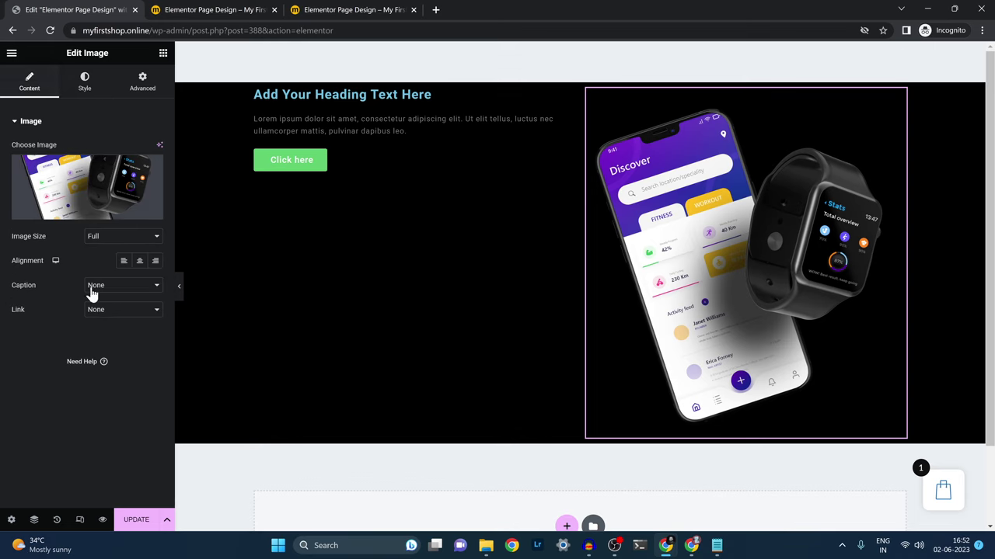
{"action": "left_click", "coordinate": [139, 266]}
{"action": "left_click", "coordinate": [79, 91]}
{"action": "left_click_drag", "start_coordinate": [11, 162], "coordinate": [75, 178]}
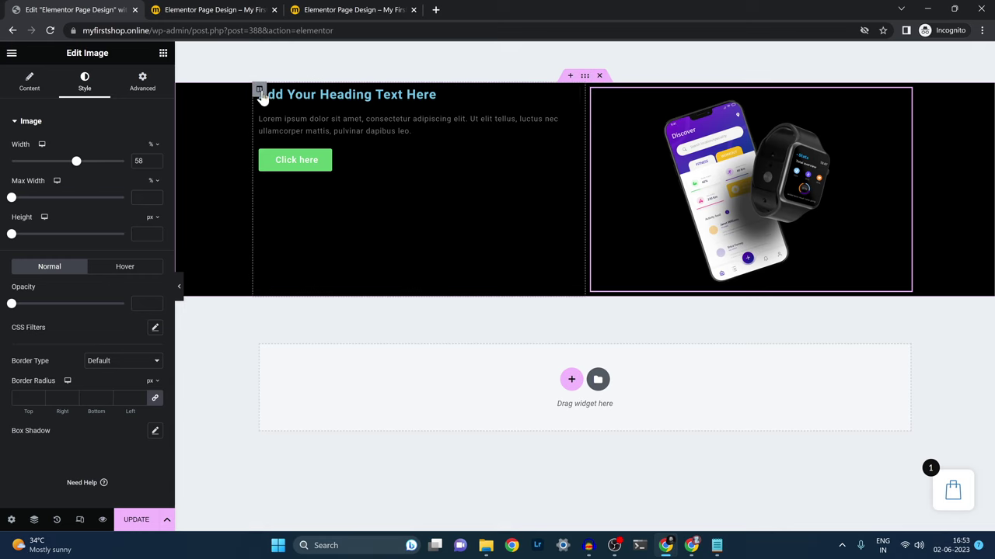
- Set the left column's Vertical Align to Middle, keeping Widgets Space at 20
{"action": "left_click", "coordinate": [259, 91]}
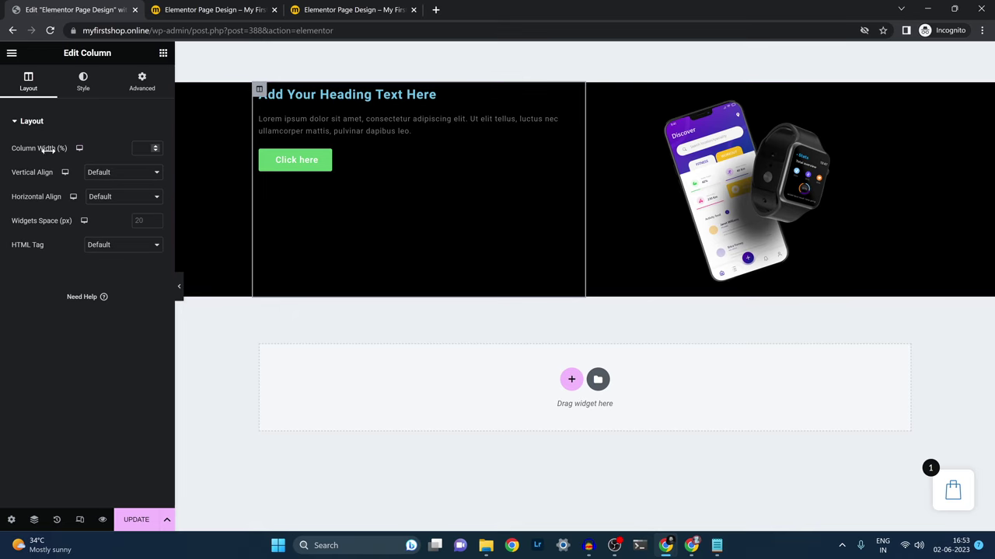
{"action": "left_click", "coordinate": [94, 178]}
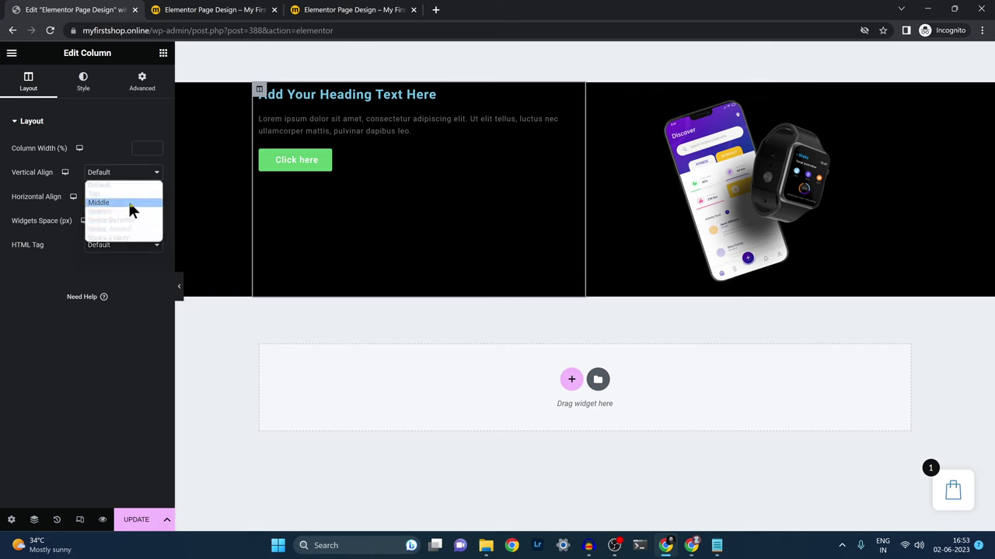
{"action": "left_click", "coordinate": [129, 203]}
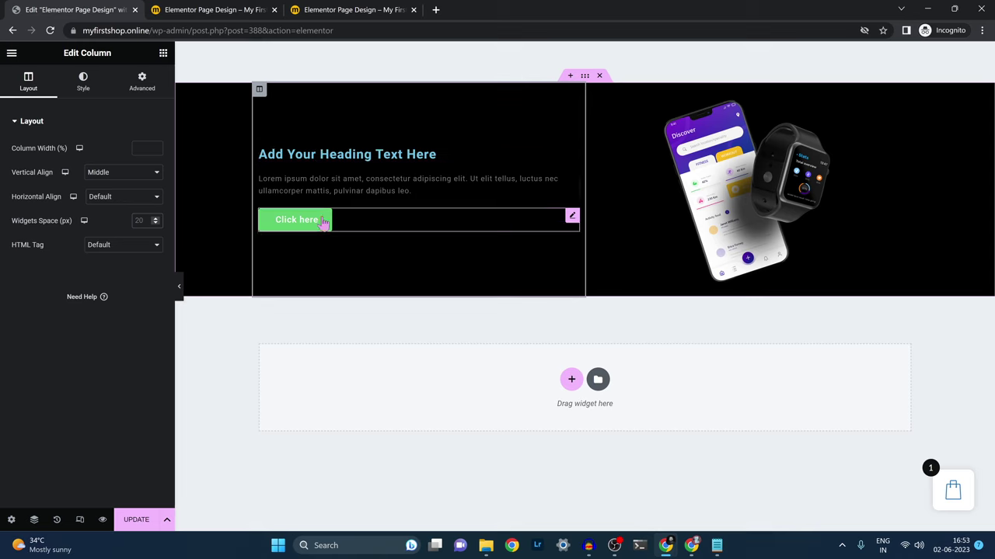
{"action": "left_click", "coordinate": [140, 221]}
{"action": "type", "text": "0"}
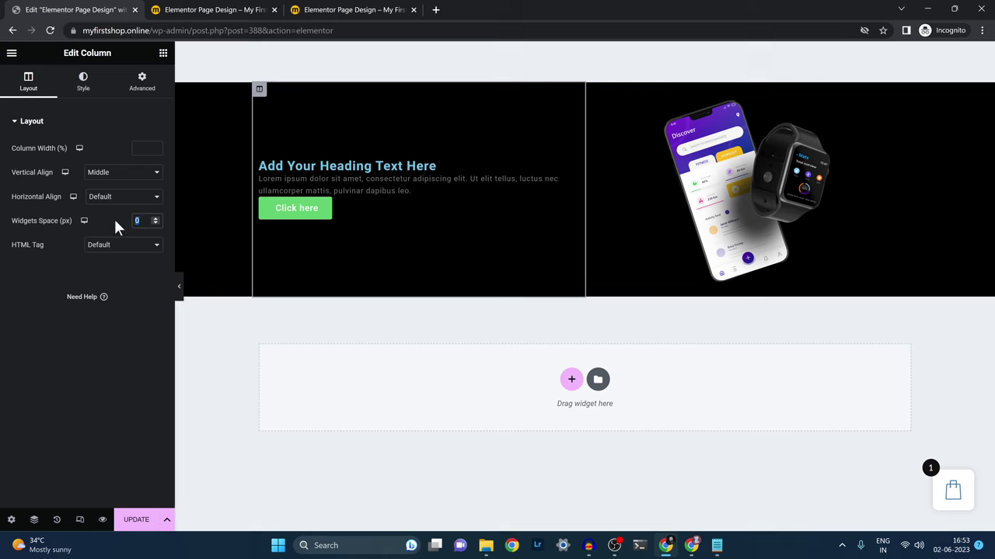
{"action": "type", "text": "20"}
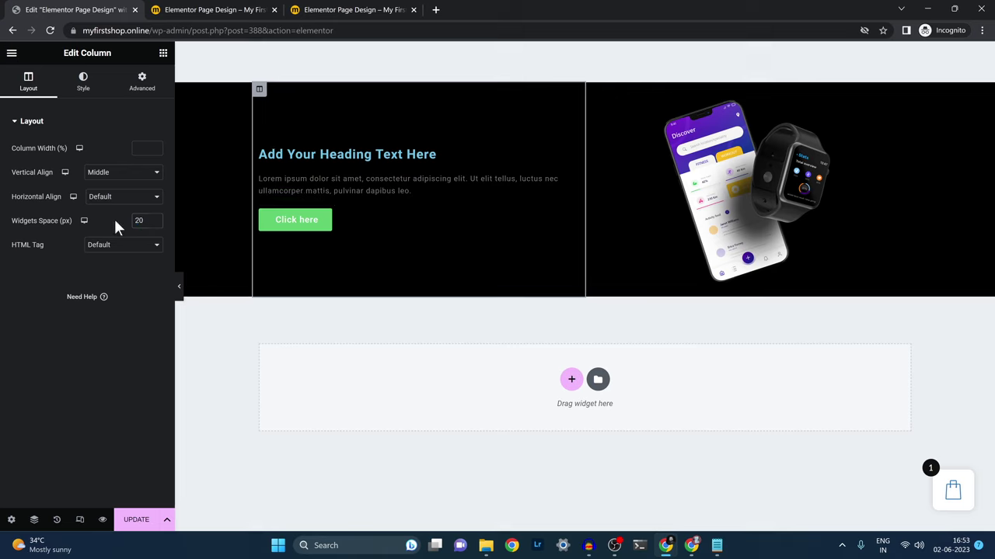
{"action": "double_click", "coordinate": [141, 222]}
{"action": "left_click", "coordinate": [368, 154]}
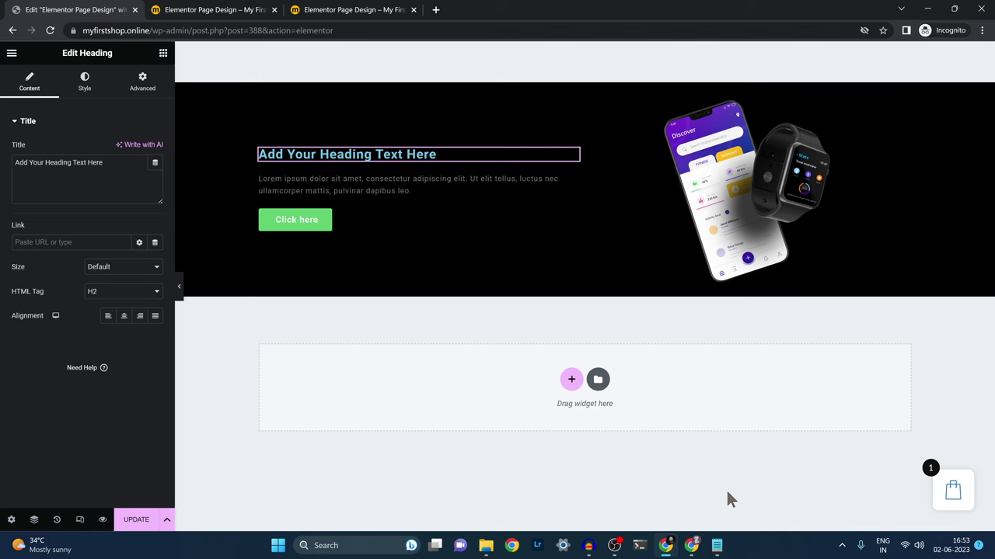
- Retitle the heading 'Seamless Pairing with Mobile', copied from the Design 2 notes
{"action": "left_click", "coordinate": [717, 545]}
{"action": "left_click", "coordinate": [621, 173]}
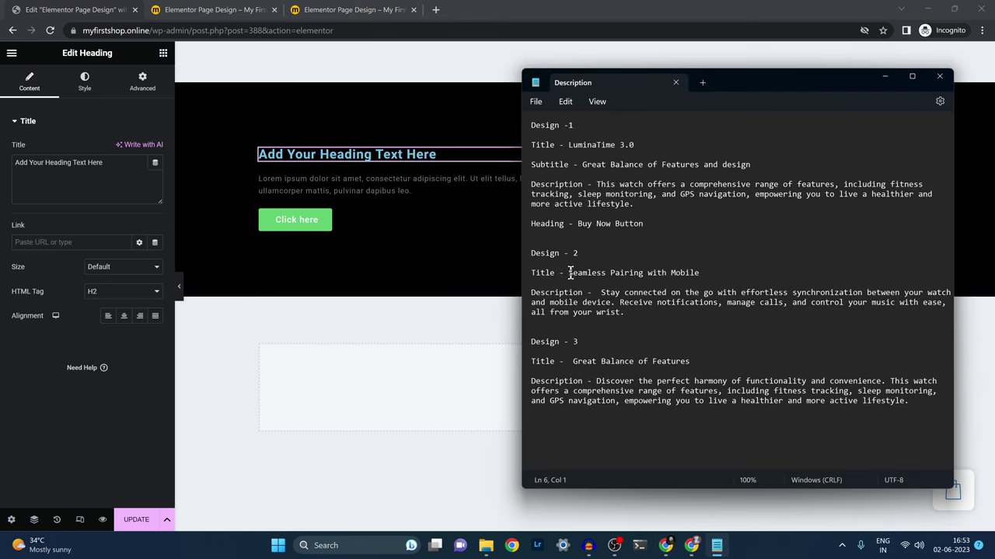
{"action": "left_click_drag", "start_coordinate": [569, 273], "coordinate": [702, 273]}
{"action": "key", "text": "ctrl+c"}
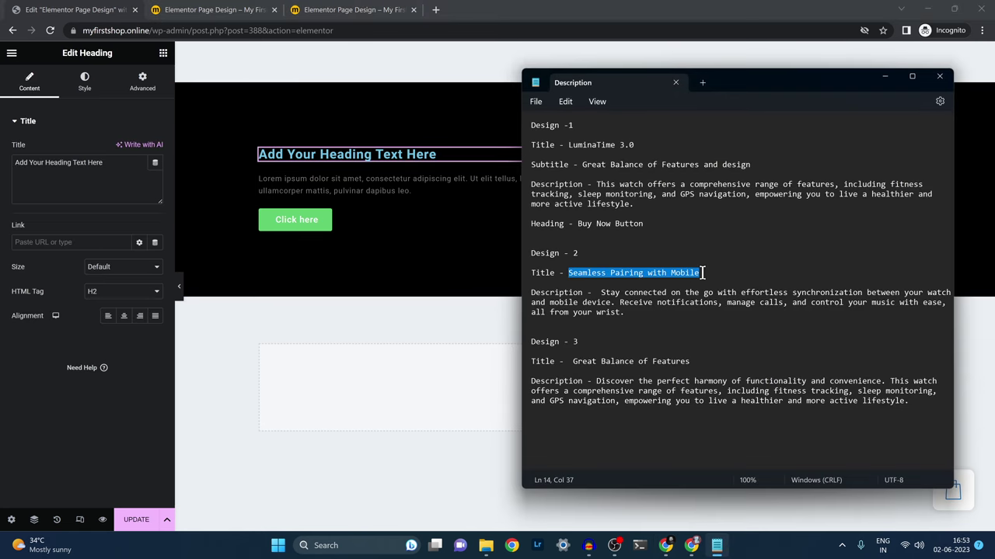
{"action": "left_click", "coordinate": [331, 154]}
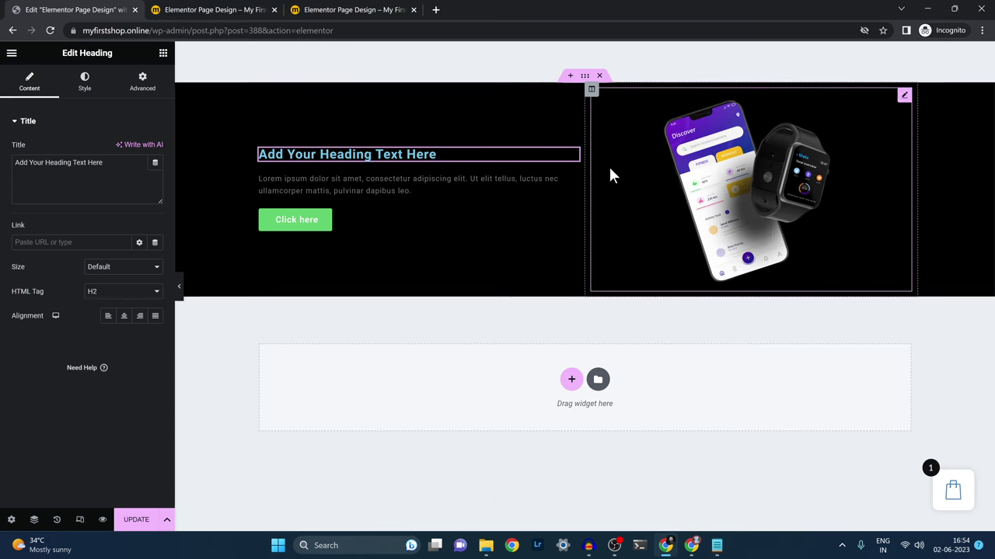
{"action": "left_click_drag", "start_coordinate": [575, 156], "coordinate": [746, 295]}
{"action": "triple_click", "coordinate": [85, 167]}
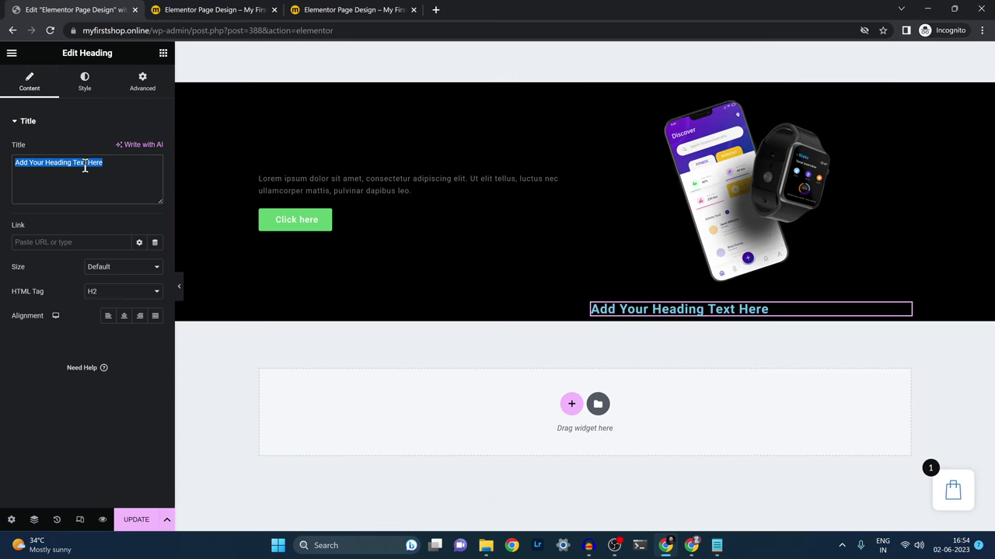
{"action": "key", "text": "ctrl+v"}
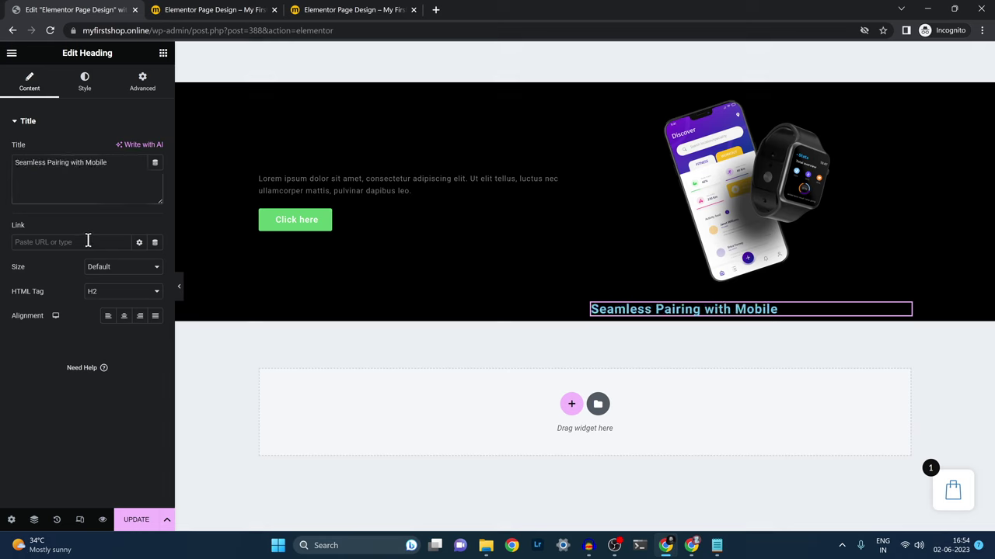
{"action": "triple_click", "coordinate": [129, 162]}
{"action": "left_click", "coordinate": [112, 200]}
- Keep the default size and H2 tag, and move the heading back above the paragraph
{"action": "left_click", "coordinate": [116, 270]}
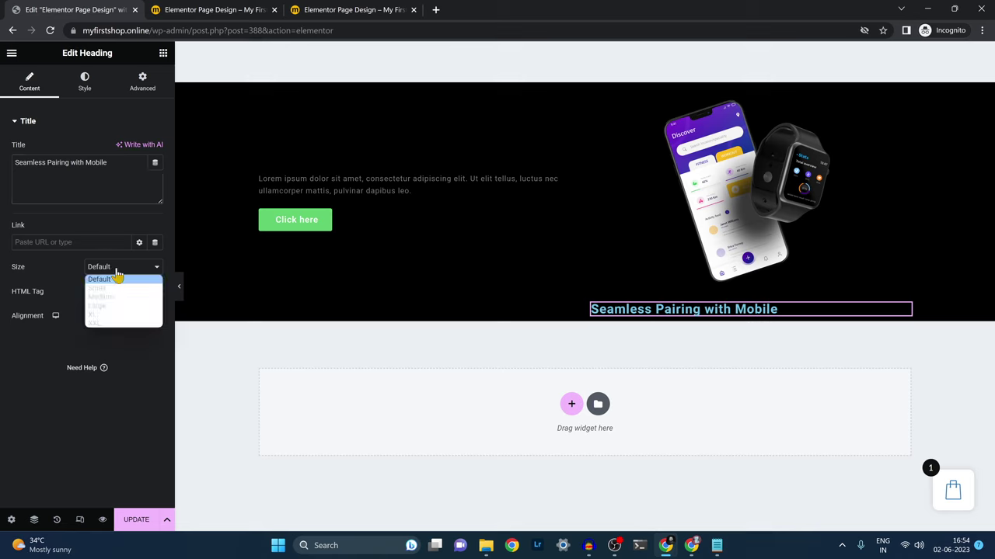
{"action": "left_click", "coordinate": [117, 278]}
{"action": "left_click", "coordinate": [109, 294]}
{"action": "left_click", "coordinate": [111, 314]}
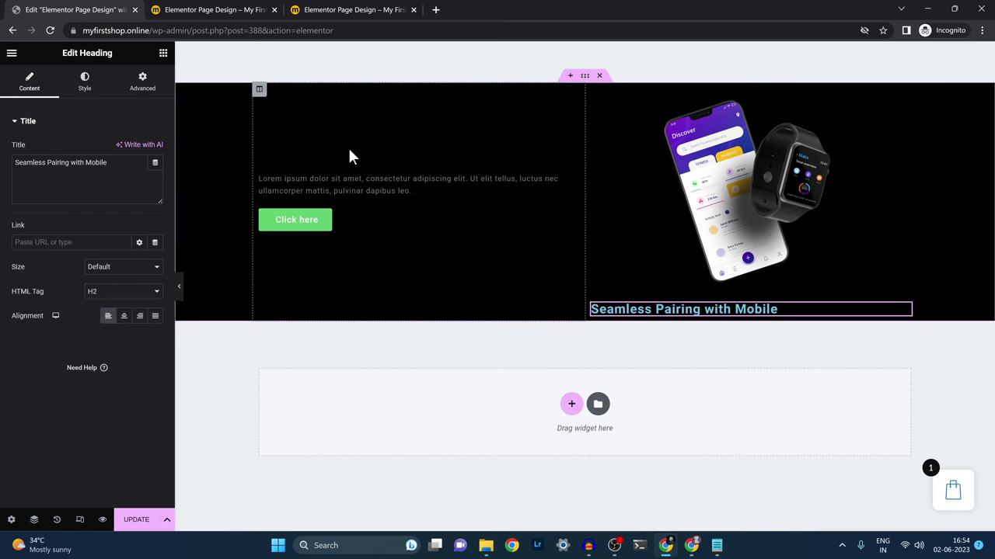
{"action": "left_click_drag", "start_coordinate": [901, 310], "coordinate": [329, 161]}
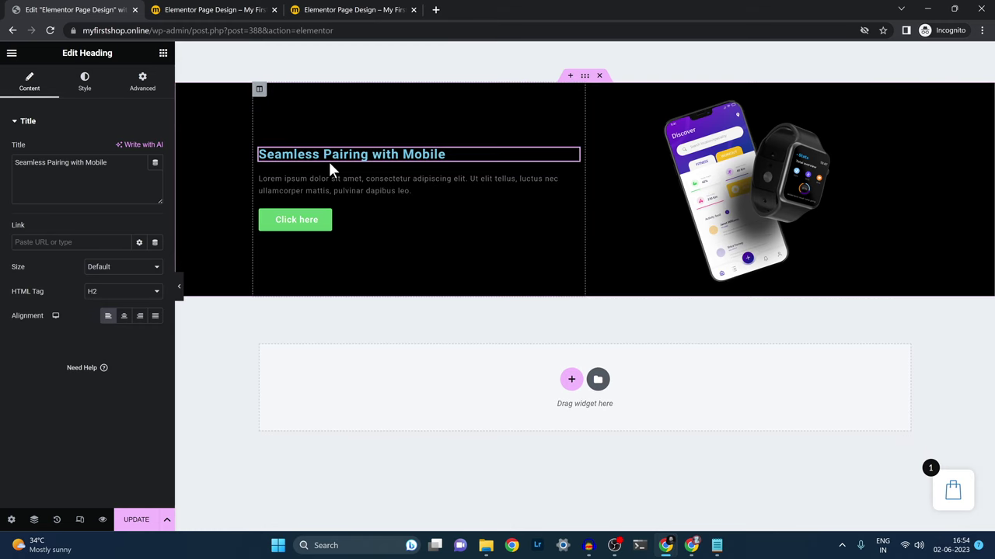
{"action": "left_click", "coordinate": [124, 317]}
{"action": "left_click", "coordinate": [108, 320]}
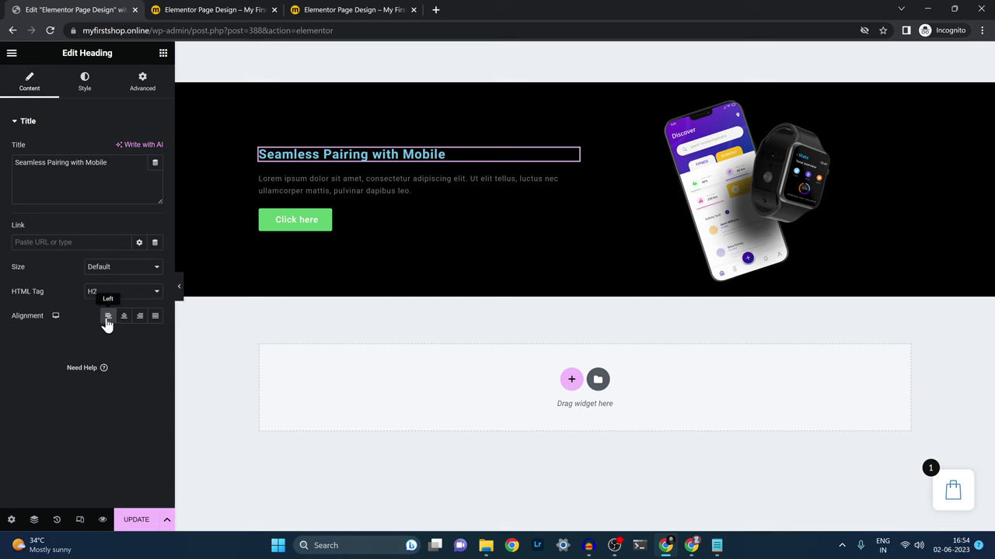
- Center the watch image within its column
{"action": "left_click", "coordinate": [814, 164]}
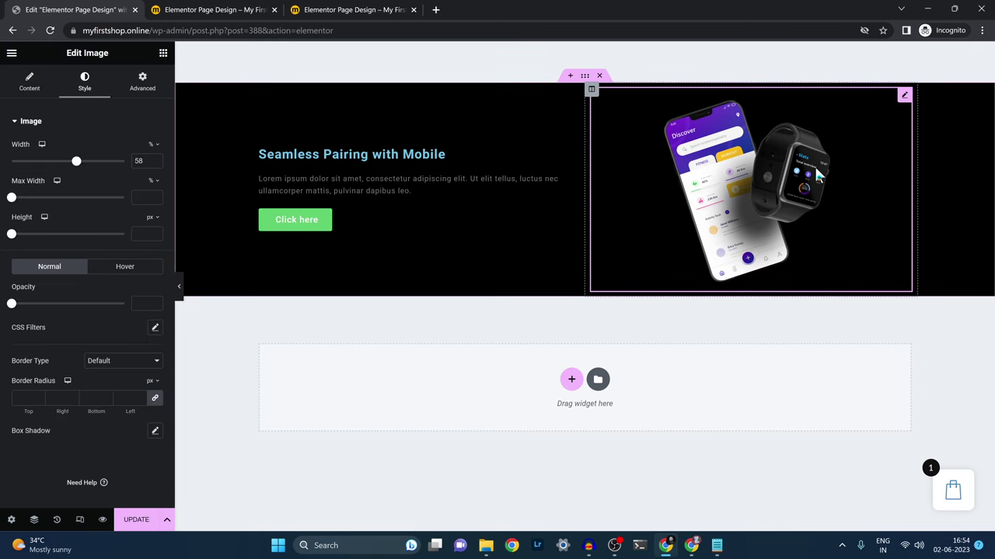
{"action": "left_click", "coordinate": [32, 90]}
{"action": "left_click", "coordinate": [154, 262]}
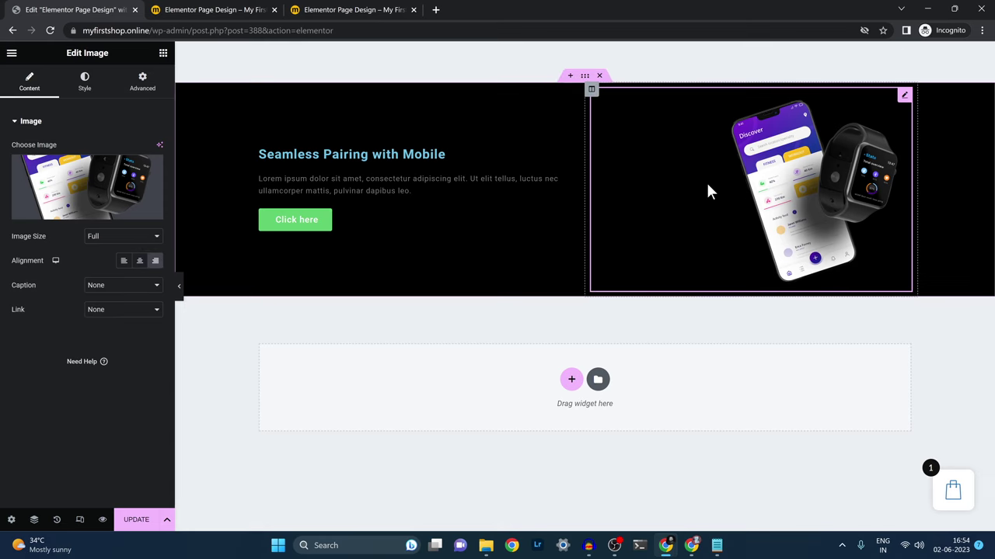
{"action": "left_click", "coordinate": [139, 262]}
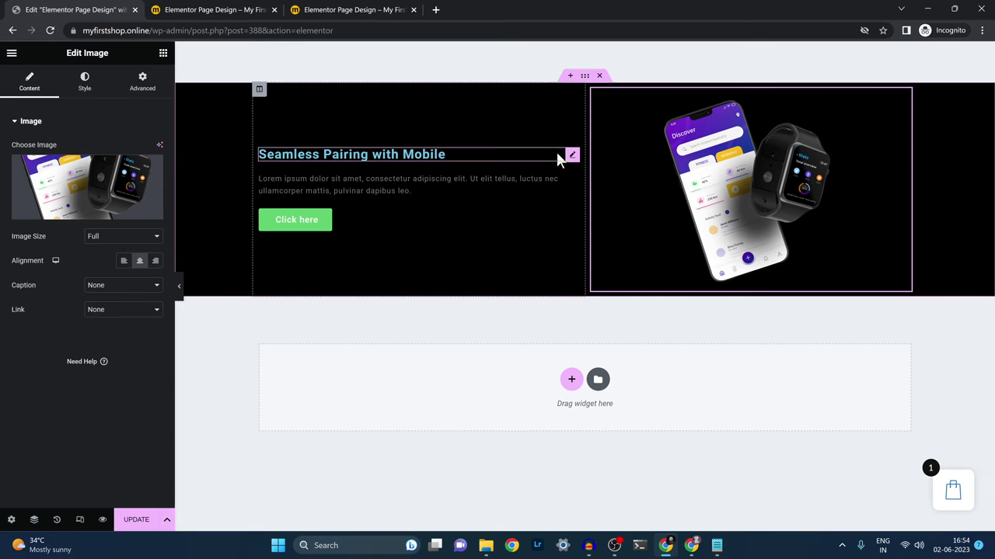
- Make the heading text white (#FFFFFF)
{"action": "left_click", "coordinate": [570, 156]}
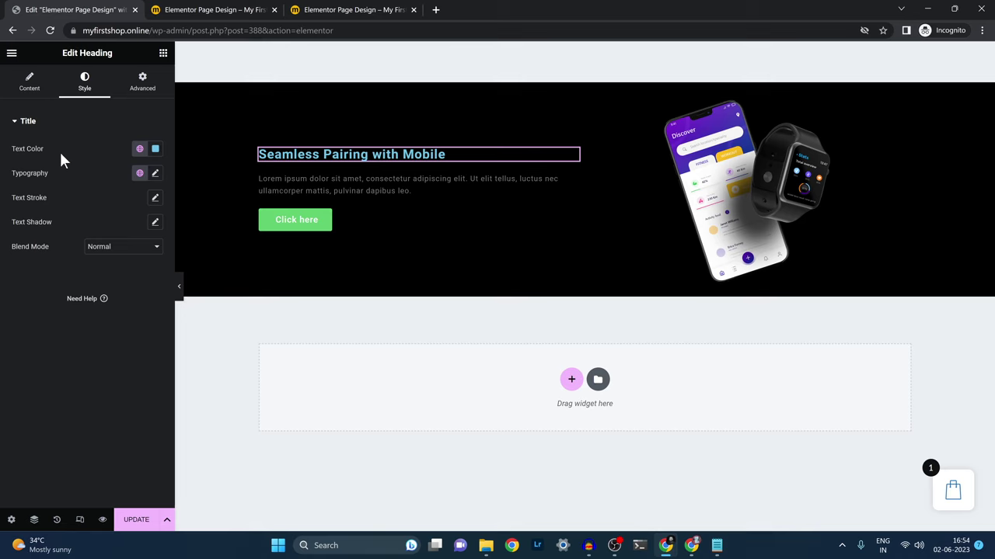
{"action": "left_click", "coordinate": [155, 150]}
{"action": "left_click_drag", "start_coordinate": [155, 213], "coordinate": [71, 199]}
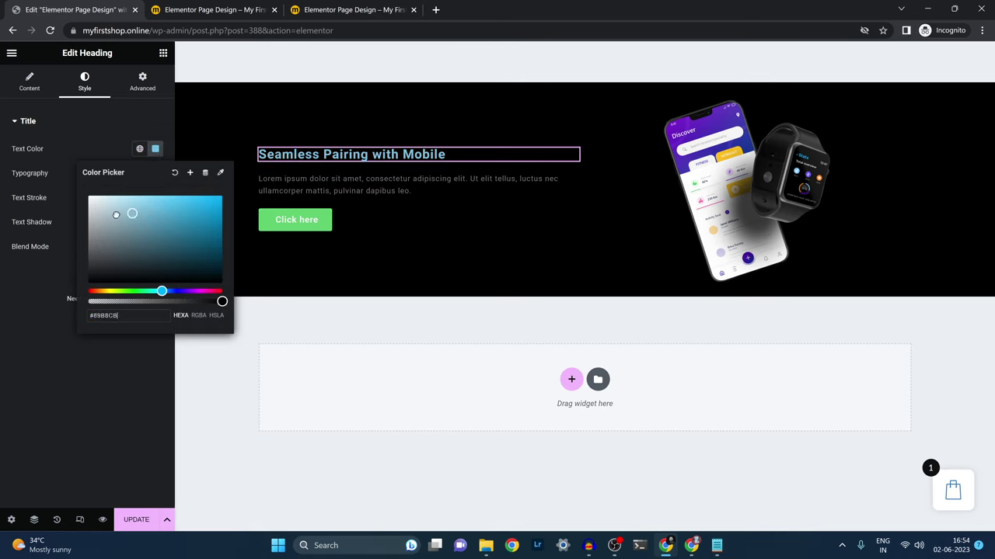
{"action": "left_click", "coordinate": [89, 142]}
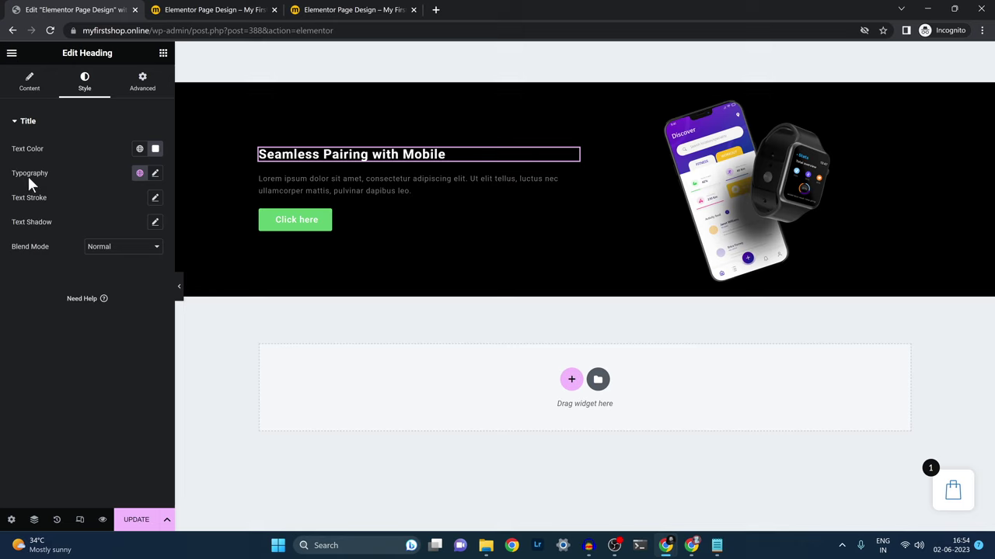
{"action": "left_click", "coordinate": [156, 176]}
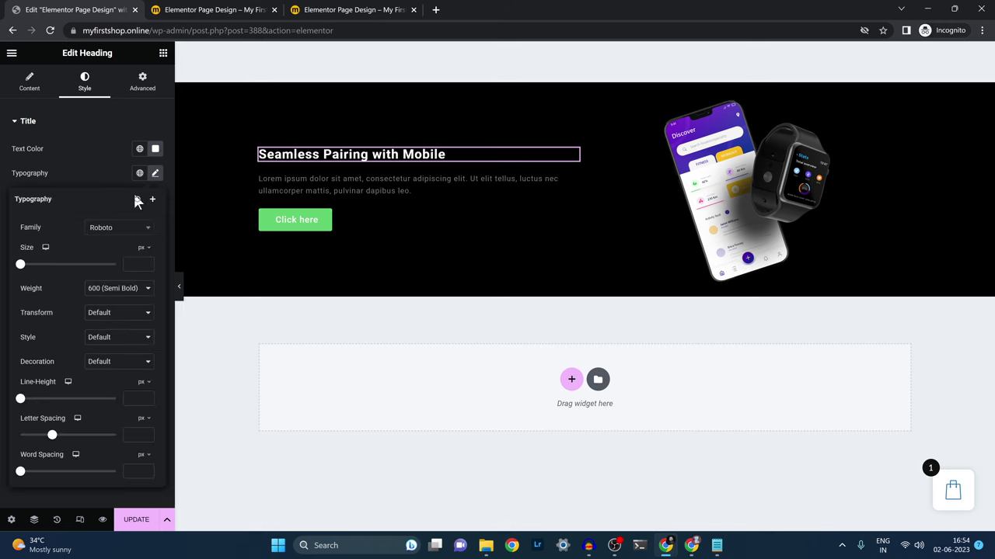
- Set the heading font family to Arial and enlarge its font size
{"action": "left_click", "coordinate": [118, 231]}
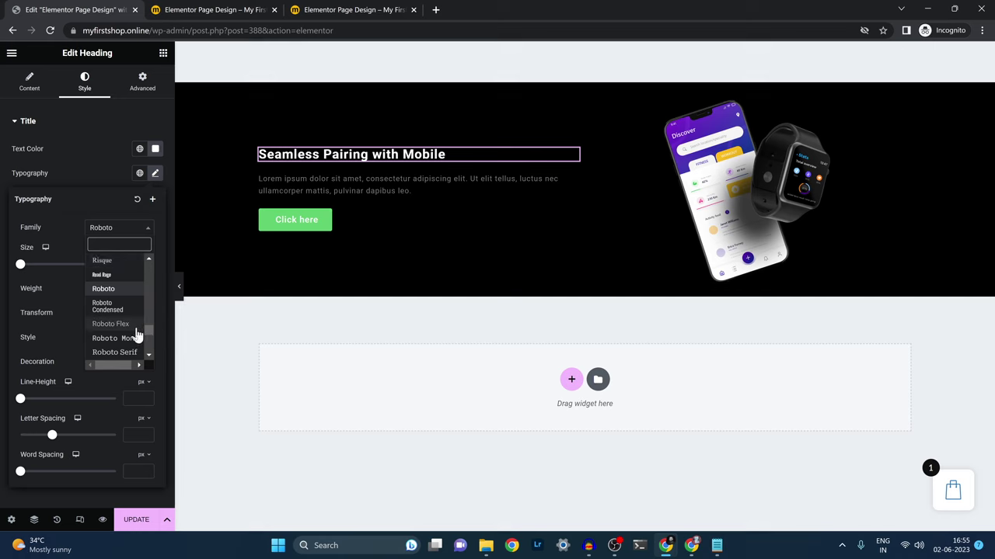
{"action": "left_click", "coordinate": [134, 324]}
{"action": "left_click", "coordinate": [137, 229]}
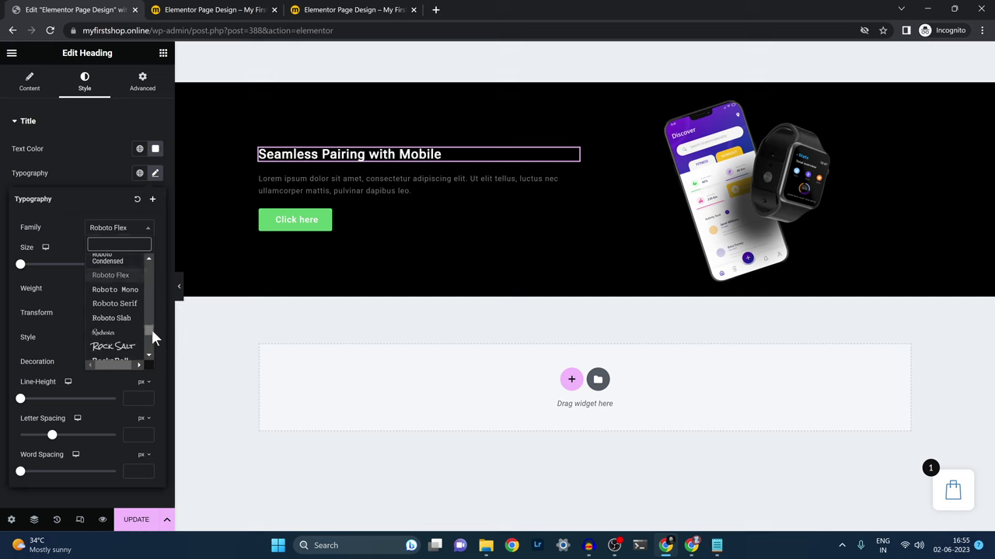
{"action": "scroll", "coordinate": [148, 329], "scroll_direction": "up", "scroll_amount": 10}
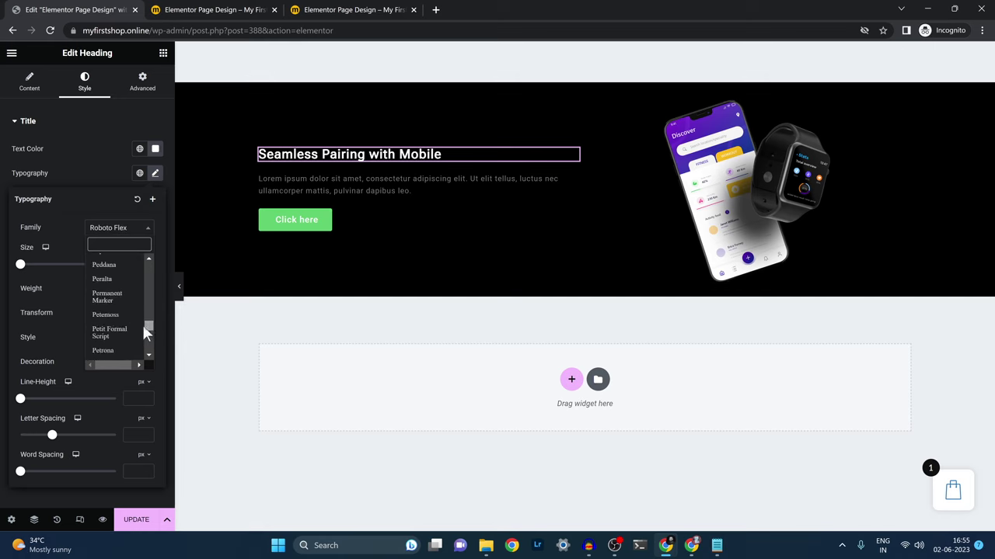
{"action": "scroll", "coordinate": [142, 325], "scroll_direction": "up", "scroll_amount": 10}
{"action": "left_click", "coordinate": [117, 291]}
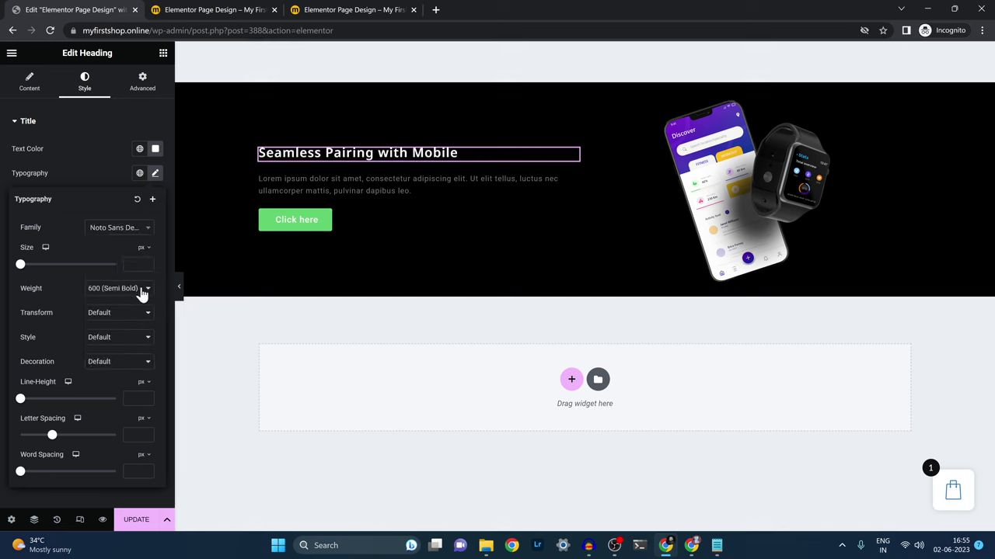
{"action": "left_click", "coordinate": [143, 233]}
{"action": "scroll", "coordinate": [147, 295], "scroll_direction": "up", "scroll_amount": 20}
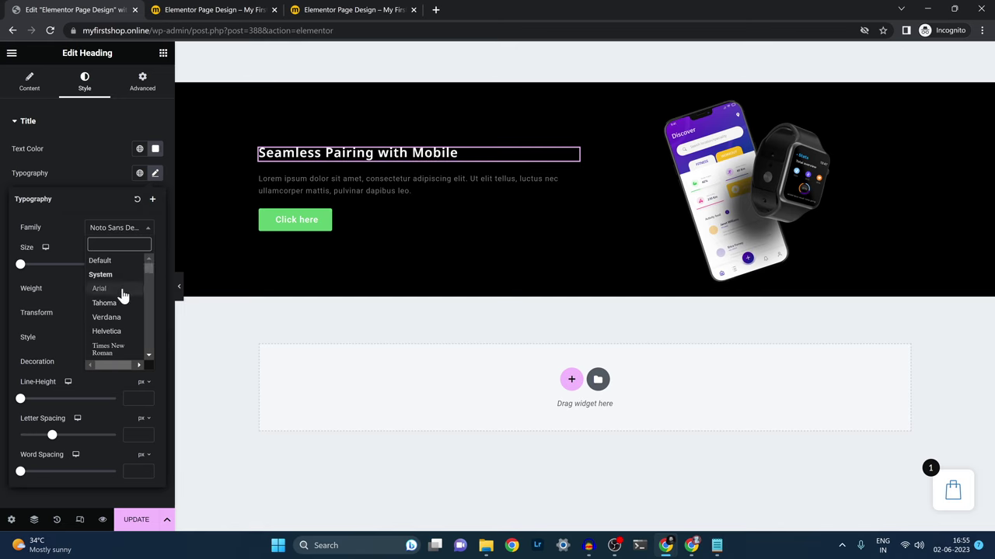
{"action": "left_click", "coordinate": [123, 291]}
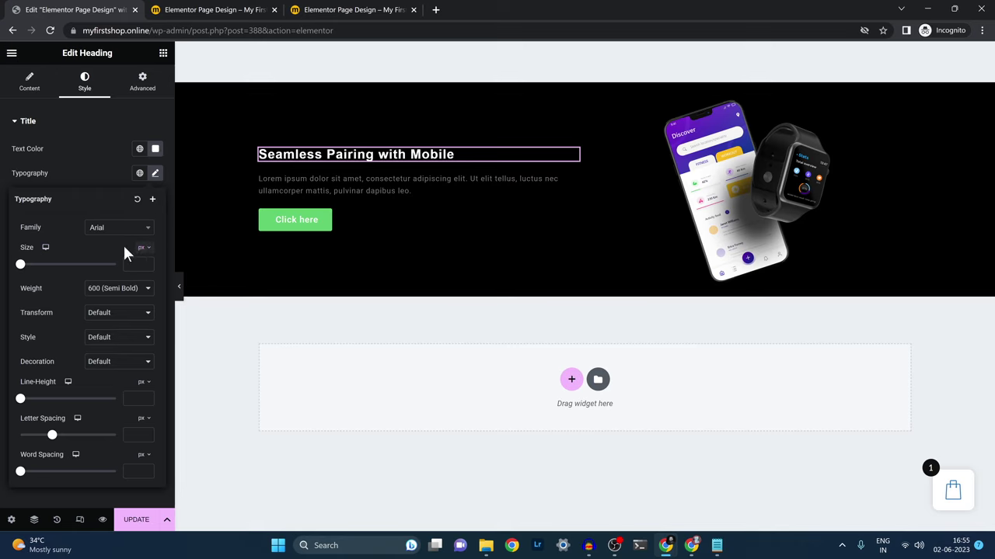
{"action": "left_click_drag", "start_coordinate": [21, 265], "coordinate": [36, 282]}
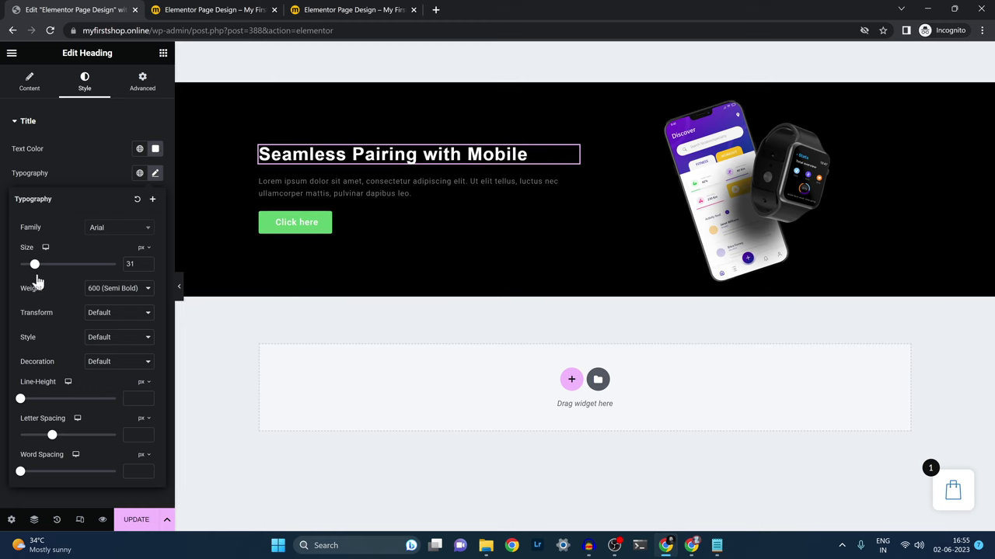
- Set the heading font weight to 600 Semi Bold
{"action": "left_click", "coordinate": [113, 288]}
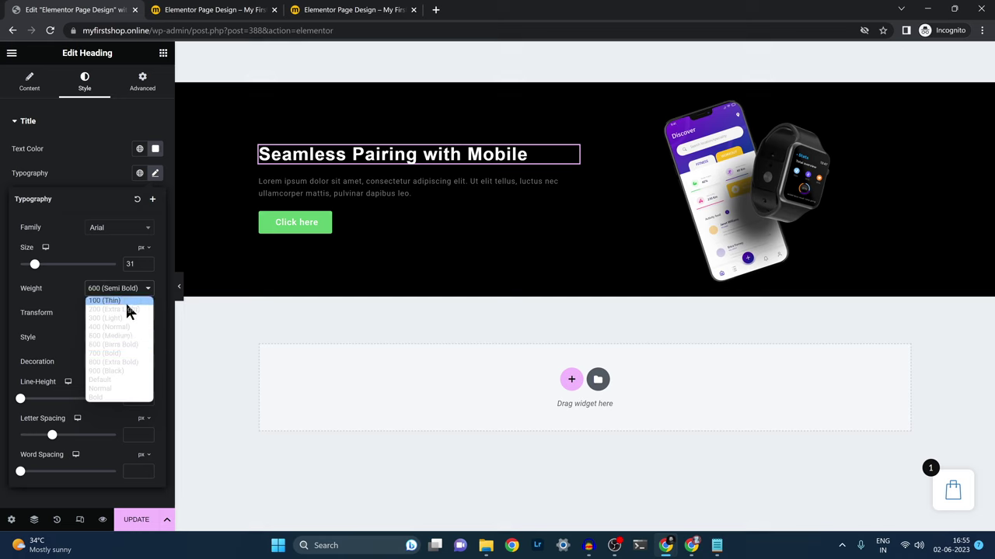
{"action": "left_click", "coordinate": [126, 301]}
{"action": "left_click", "coordinate": [126, 293]}
{"action": "left_click", "coordinate": [131, 363]}
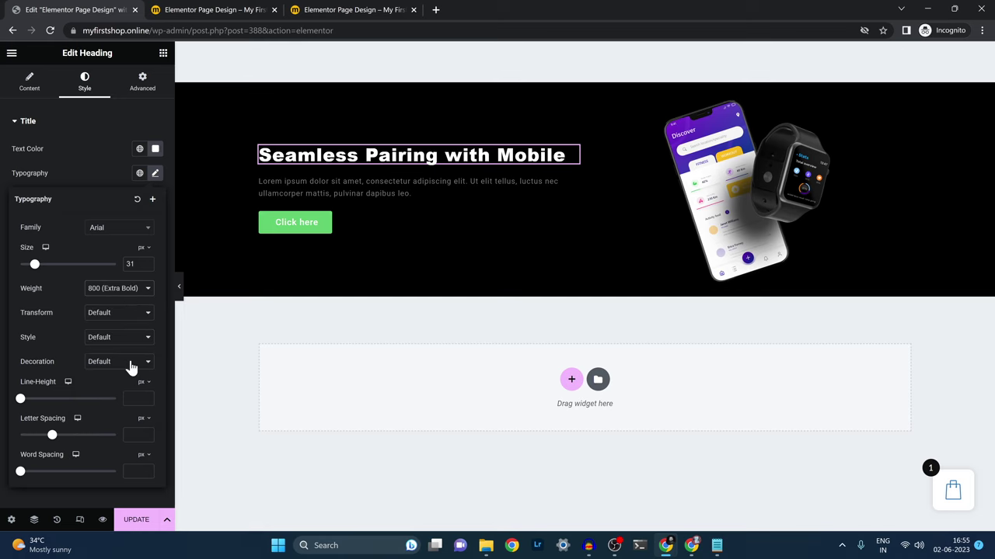
{"action": "left_click", "coordinate": [140, 298]}
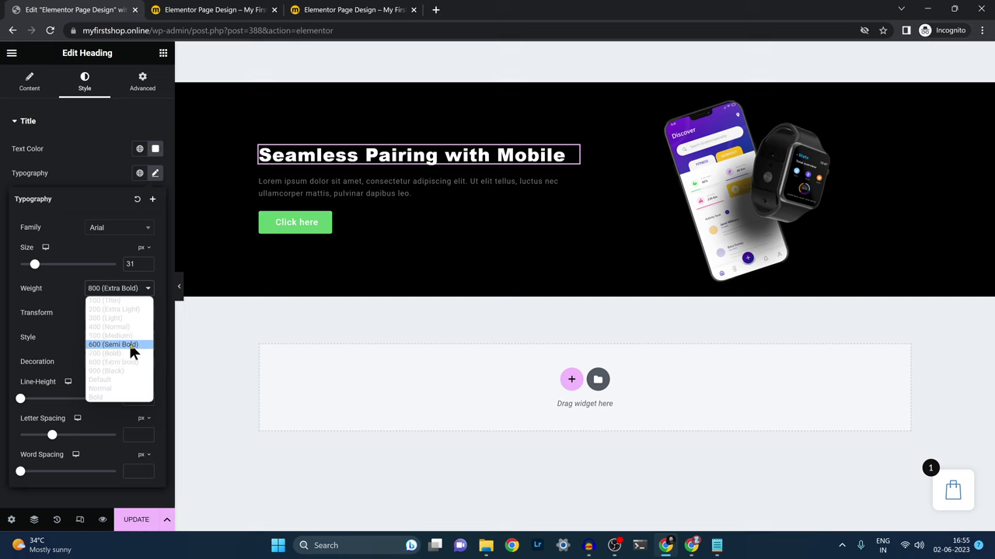
{"action": "left_click", "coordinate": [129, 347]}
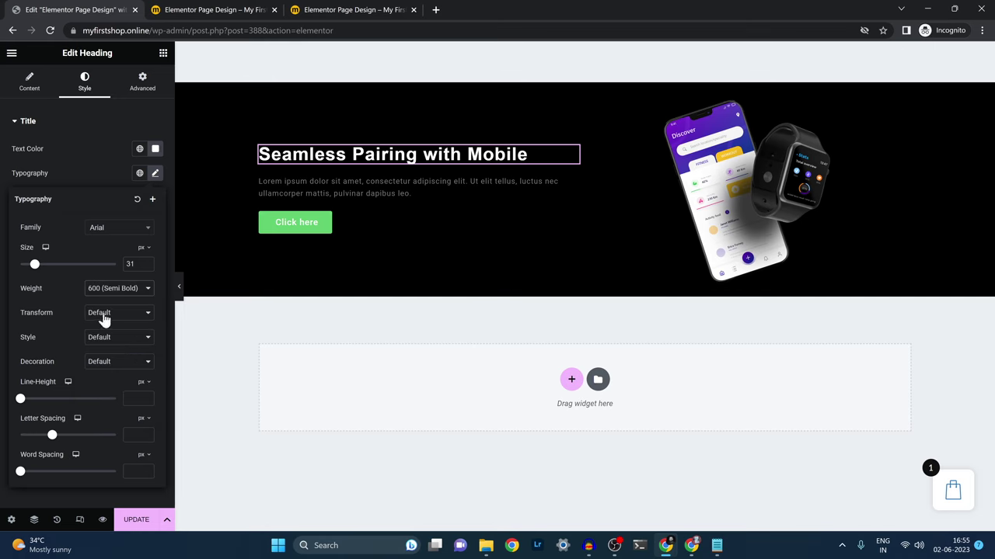
- Leave the heading's text transform and font style at their defaults after trying uppercase and oblique
{"action": "left_click", "coordinate": [102, 315]}
{"action": "left_click", "coordinate": [131, 336]}
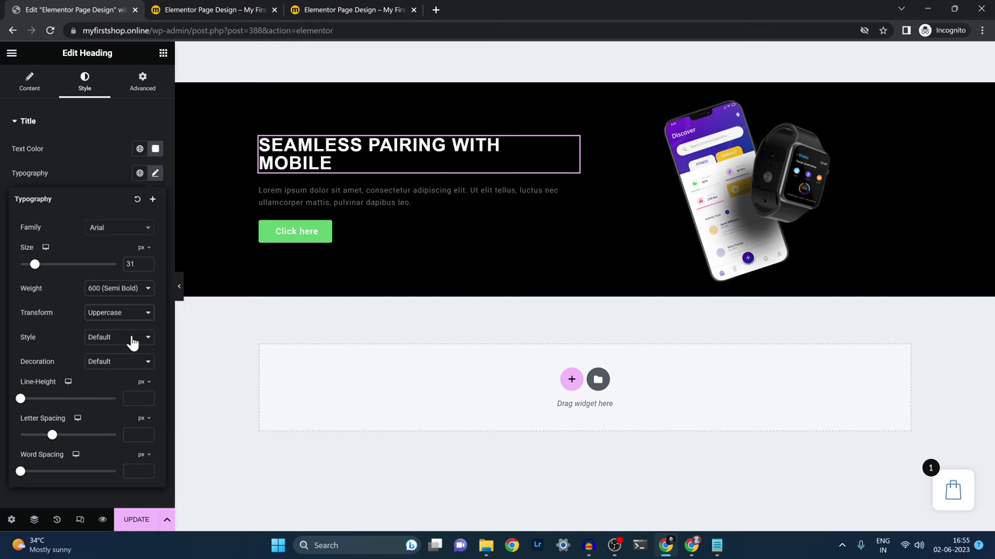
{"action": "left_click", "coordinate": [123, 315]}
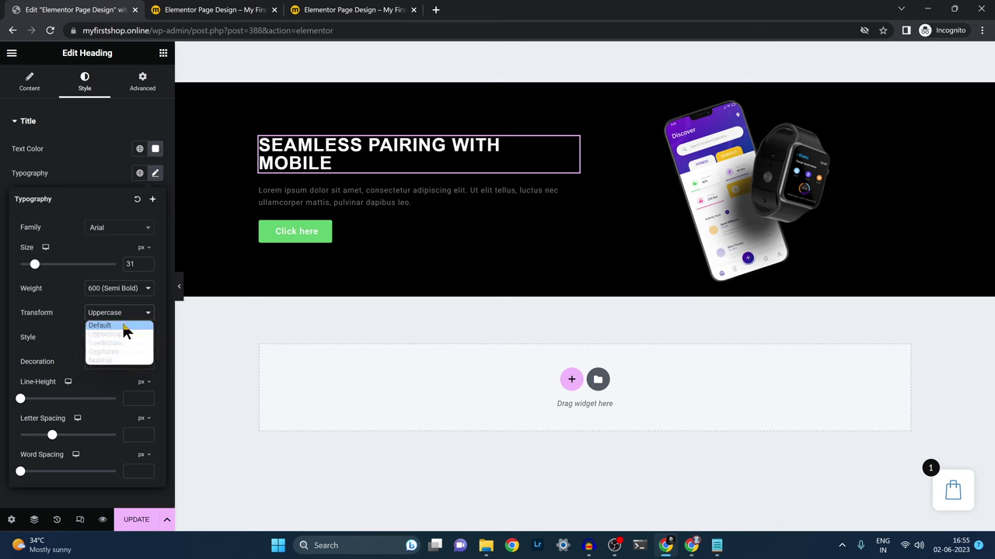
{"action": "left_click", "coordinate": [124, 327]}
{"action": "left_click", "coordinate": [120, 339]}
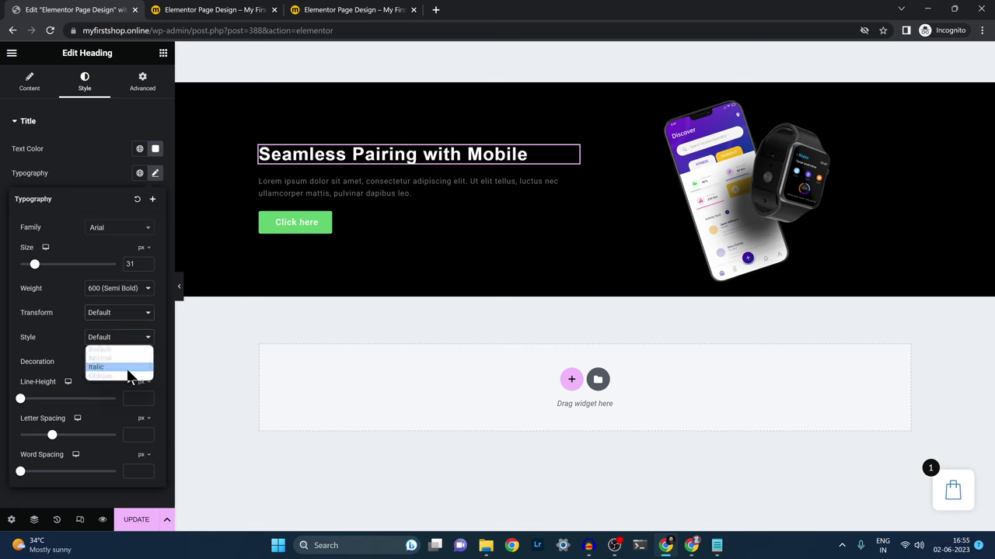
{"action": "left_click", "coordinate": [130, 376]}
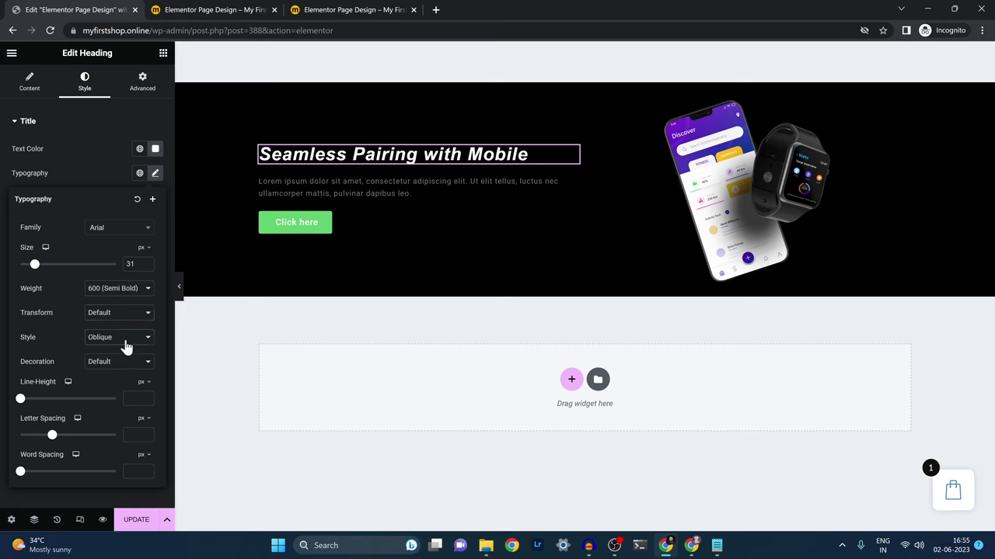
{"action": "left_click", "coordinate": [123, 342]}
{"action": "left_click", "coordinate": [122, 359]}
{"action": "left_click", "coordinate": [126, 342]}
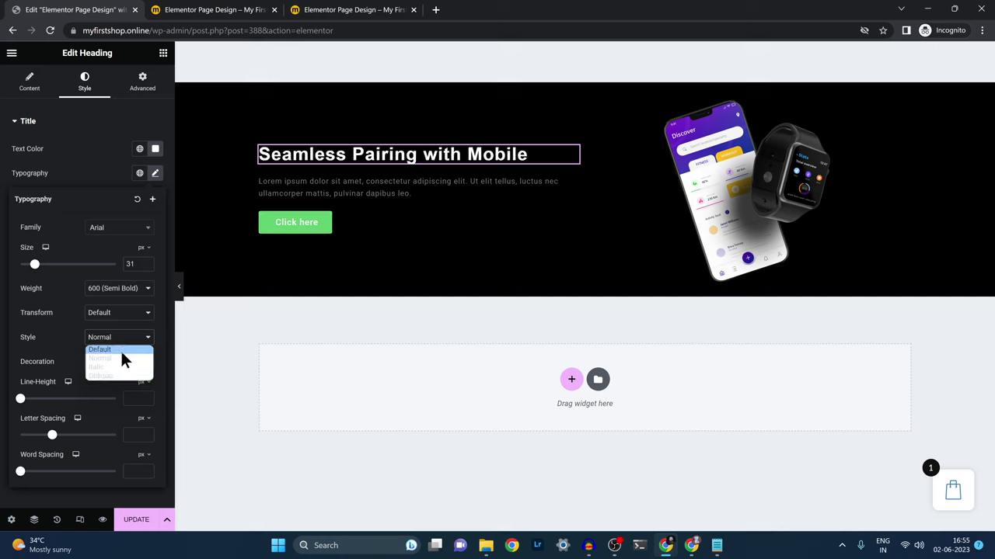
{"action": "left_click", "coordinate": [118, 349]}
- Clear the heading's decoration, line height, letter spacing and word spacing back to defaults
{"action": "left_click", "coordinate": [115, 362]}
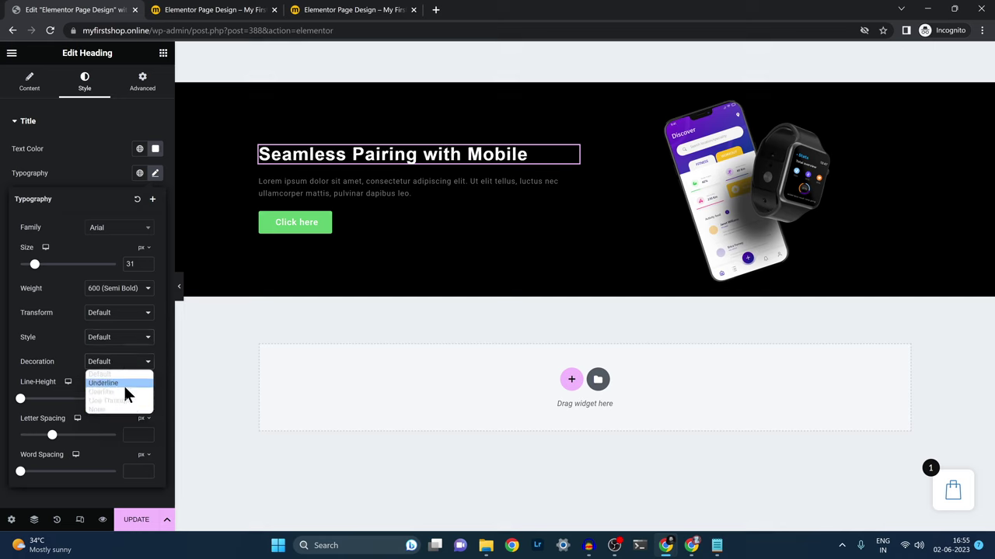
{"action": "left_click", "coordinate": [66, 345]}
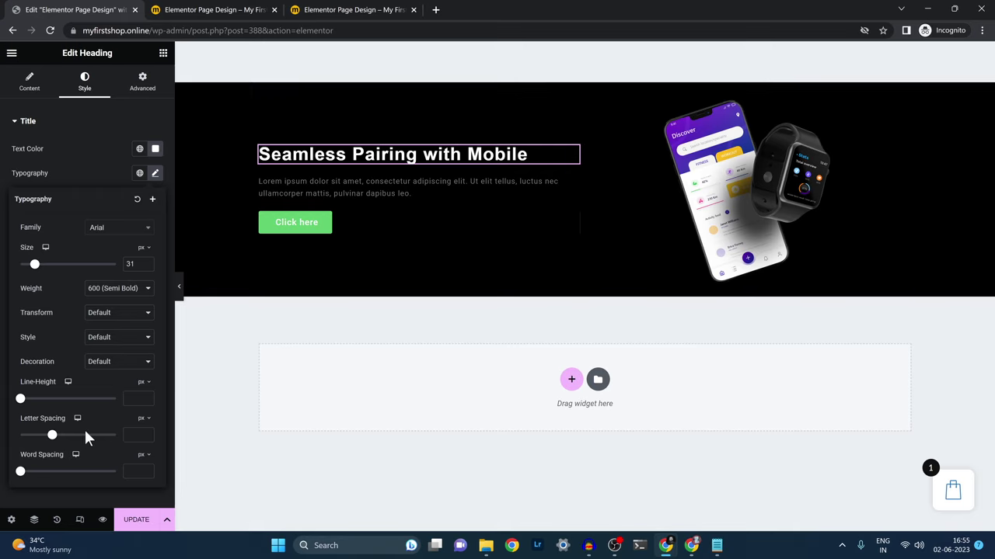
{"action": "left_click_drag", "start_coordinate": [21, 399], "coordinate": [84, 400]}
{"action": "key", "text": "BackSpace"}
{"action": "left_click_drag", "start_coordinate": [52, 435], "coordinate": [77, 452]}
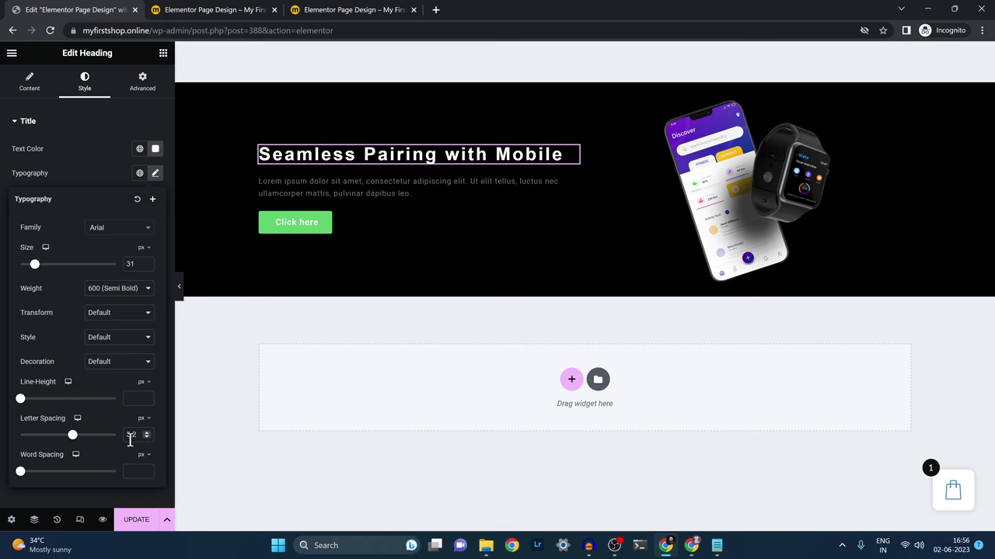
{"action": "key", "text": "BackSpace"}
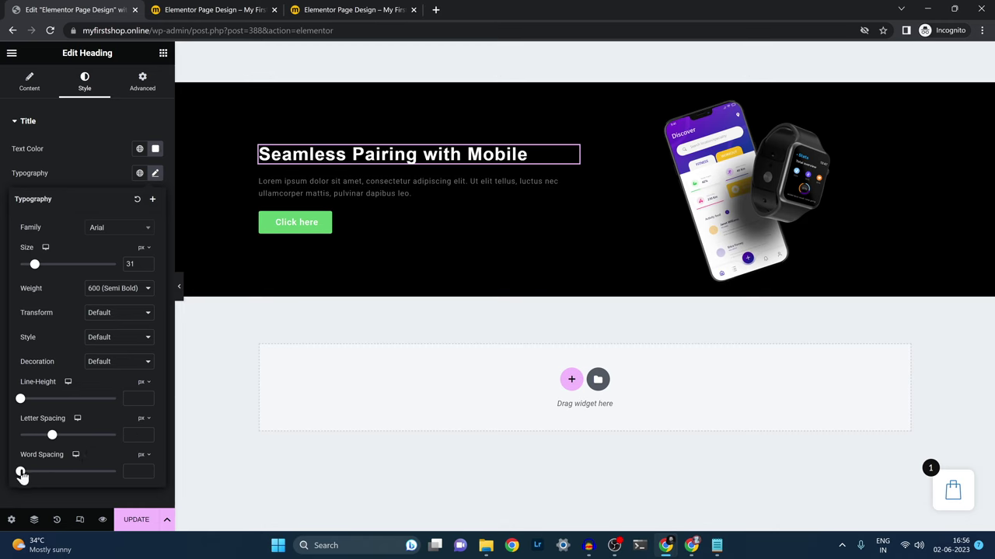
{"action": "left_click_drag", "start_coordinate": [21, 472], "coordinate": [30, 471]}
{"action": "double_click", "coordinate": [130, 470]}
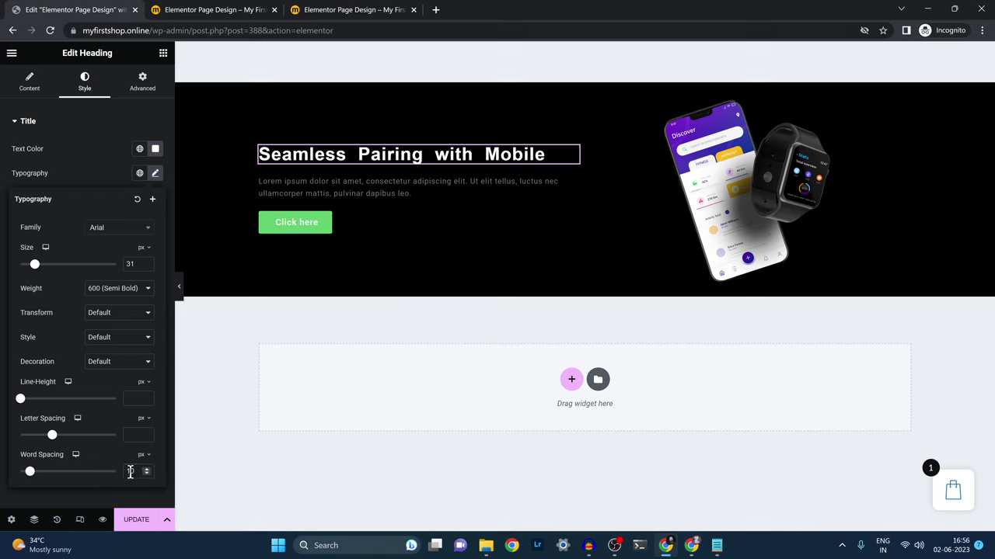
{"action": "key", "text": "BackSpace"}
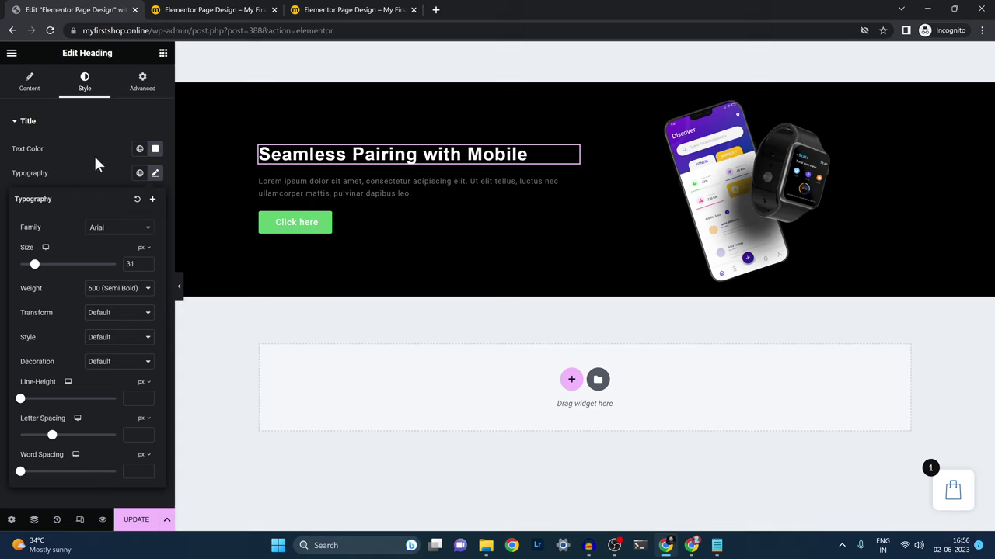
{"action": "left_click", "coordinate": [94, 157]}
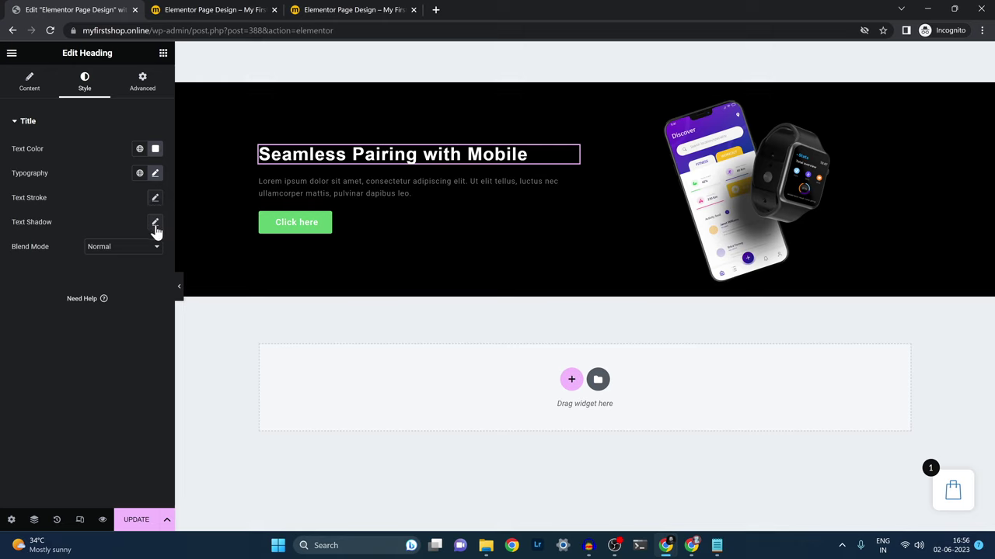
- Keep the heading's blend mode at Normal and open the Lorem ipsum paragraph
{"action": "left_click", "coordinate": [147, 252]}
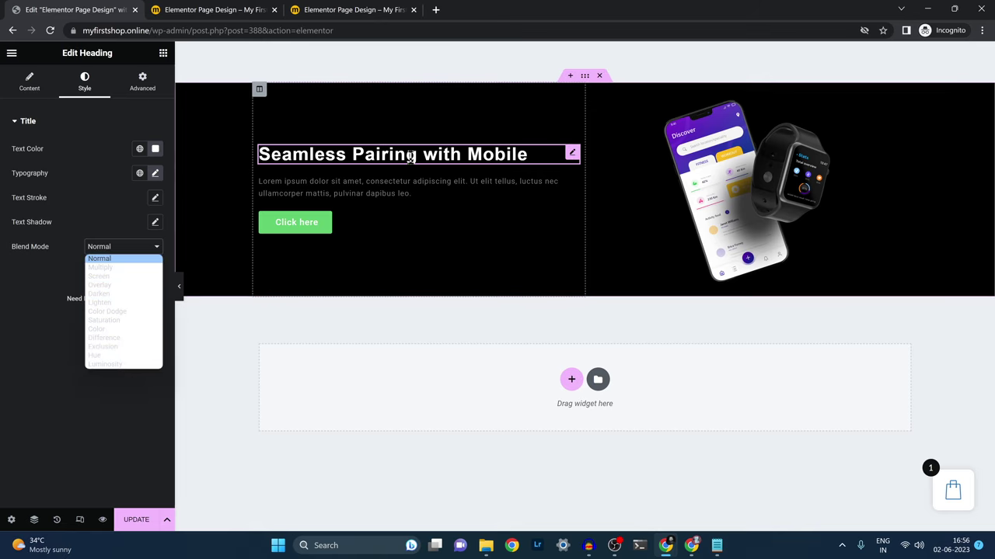
{"action": "left_click", "coordinate": [136, 401]}
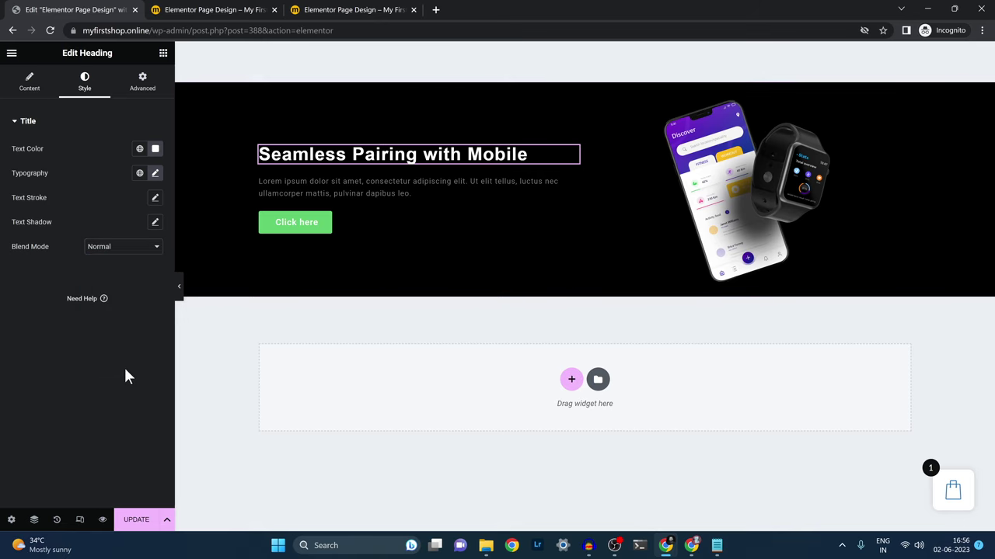
{"action": "left_click", "coordinate": [435, 186]}
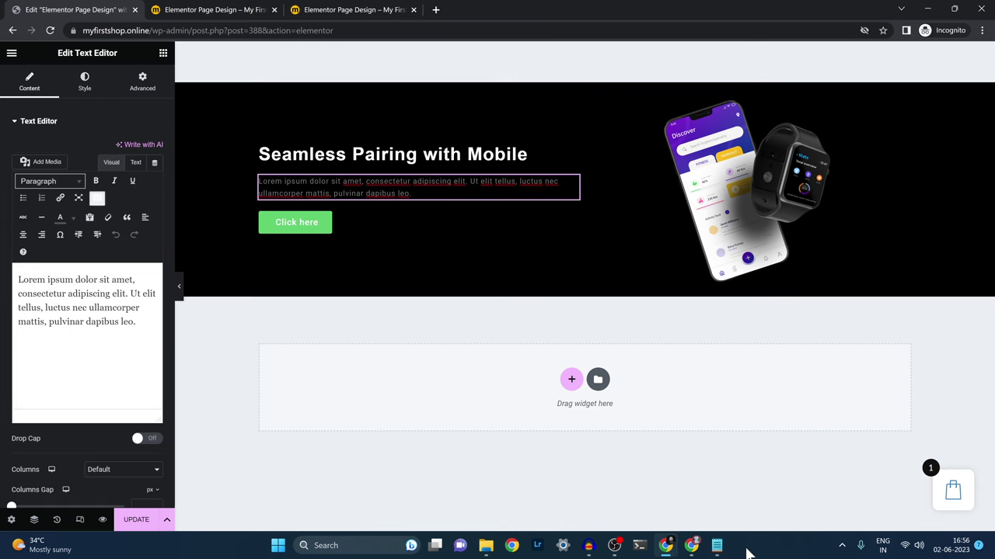
- Inspect the Lorem ipsum paragraph text in both visual and HTML views
{"action": "left_click", "coordinate": [572, 183]}
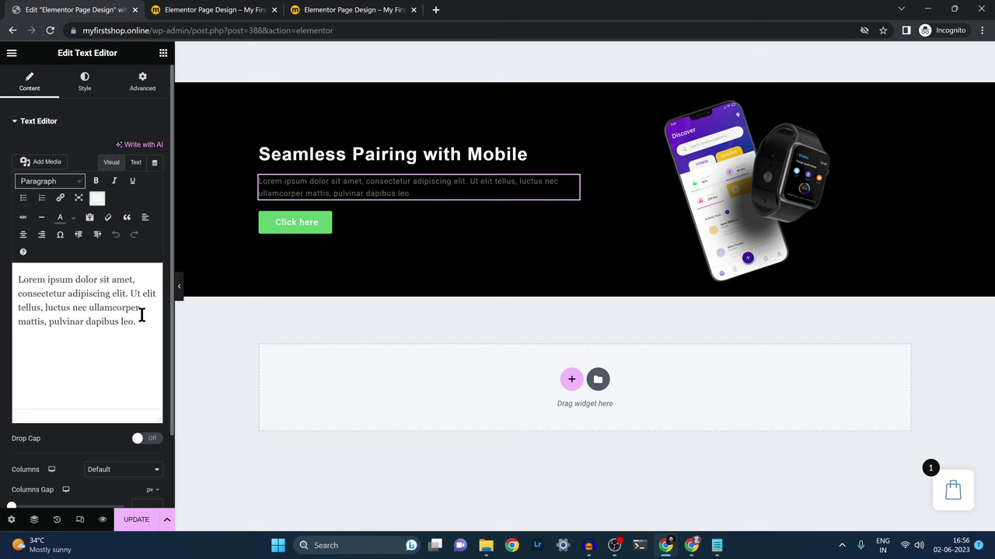
{"action": "left_click_drag", "start_coordinate": [142, 315], "coordinate": [46, 280]}
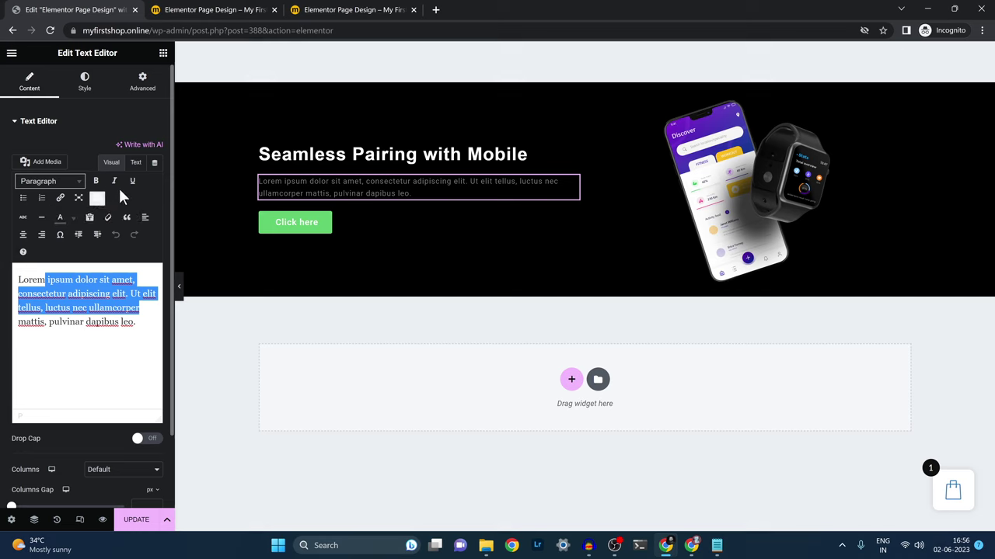
{"action": "scroll", "coordinate": [78, 459], "scroll_direction": "down", "scroll_amount": 1}
{"action": "scroll", "coordinate": [81, 451], "scroll_direction": "up", "scroll_amount": 1}
{"action": "left_click", "coordinate": [135, 162]}
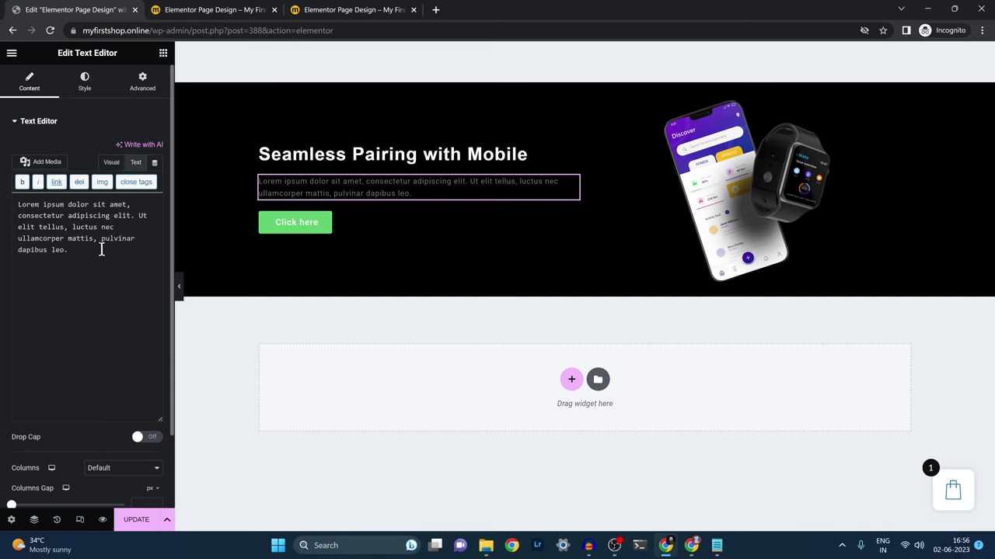
{"action": "left_click", "coordinate": [111, 163]}
{"action": "scroll", "coordinate": [93, 460], "scroll_direction": "down", "scroll_amount": 1}
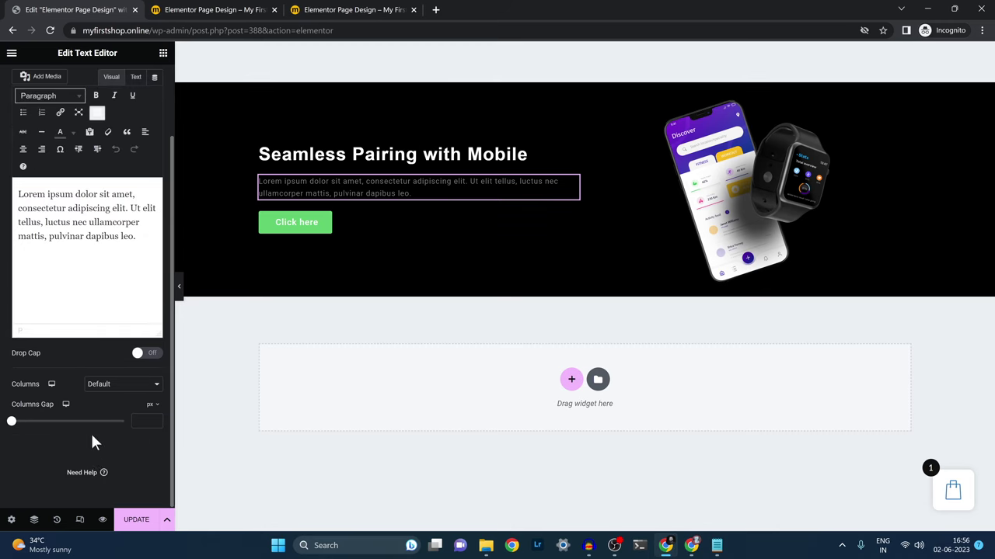
{"action": "scroll", "coordinate": [69, 340], "scroll_direction": "up", "scroll_amount": 1}
- Left-align the paragraph and set its text colour to light grey
{"action": "left_click", "coordinate": [87, 84]}
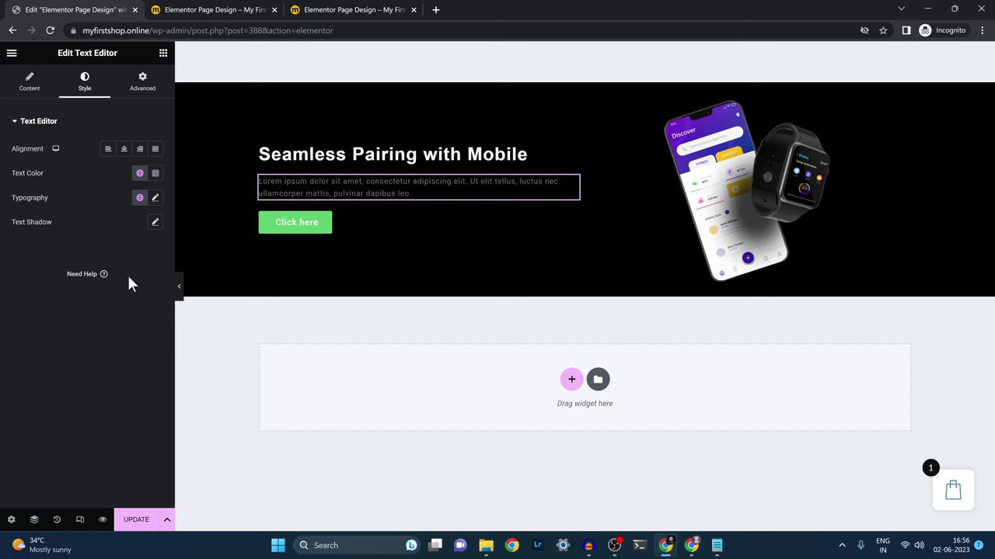
{"action": "left_click", "coordinate": [109, 148]}
{"action": "left_click", "coordinate": [156, 173]}
{"action": "mouse_move", "coordinate": [140, 249]}
{"action": "left_mouse_down"}
{"action": "mouse_move", "coordinate": [74, 222]}
{"action": "mouse_move", "coordinate": [65, 245]}
{"action": "left_mouse_up"}
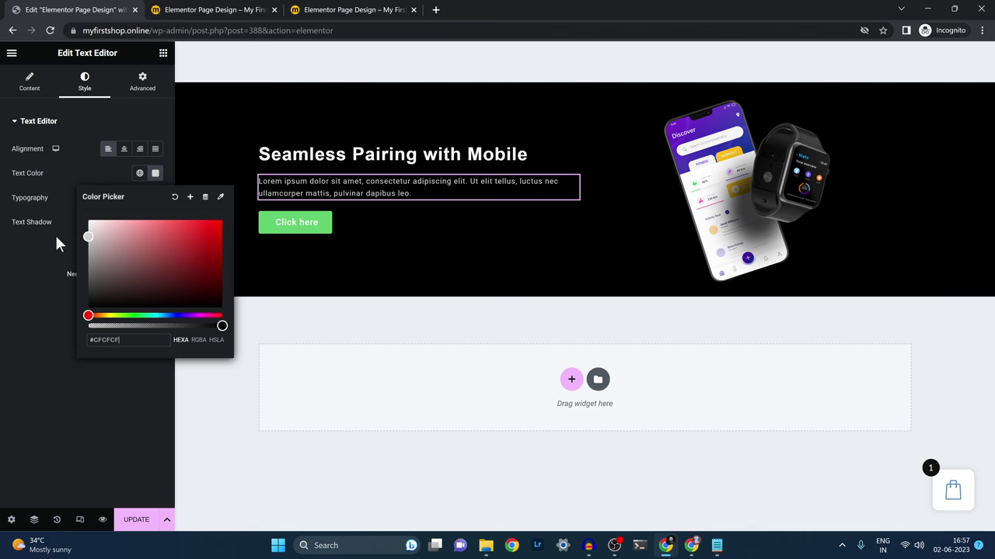
{"action": "left_click", "coordinate": [49, 261]}
- Replace the paragraph with the 'Stay connected on the go…' description from the Design 2 notes
{"action": "left_click", "coordinate": [716, 546]}
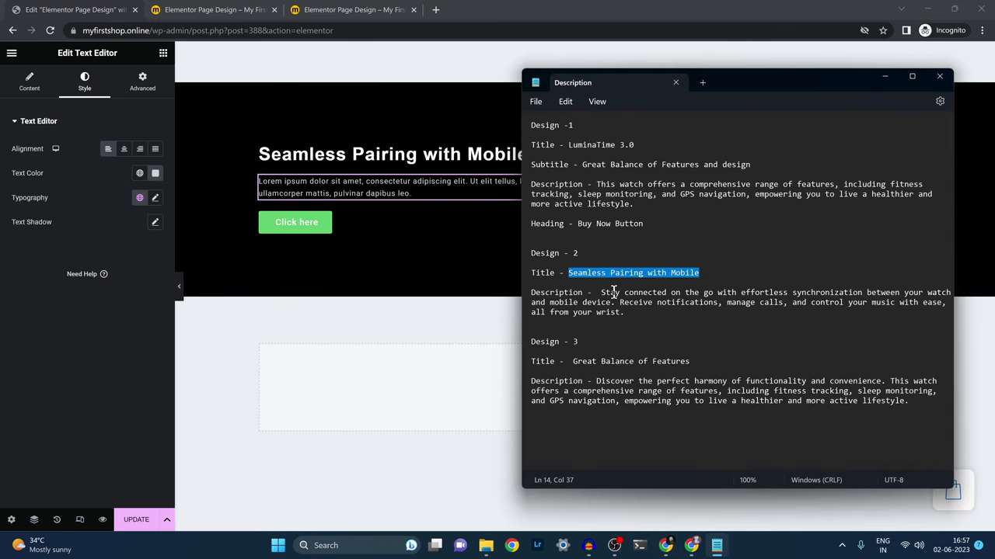
{"action": "left_click", "coordinate": [613, 293]}
{"action": "left_click_drag", "start_coordinate": [600, 293], "coordinate": [625, 321]}
{"action": "key", "text": "ctrl+c"}
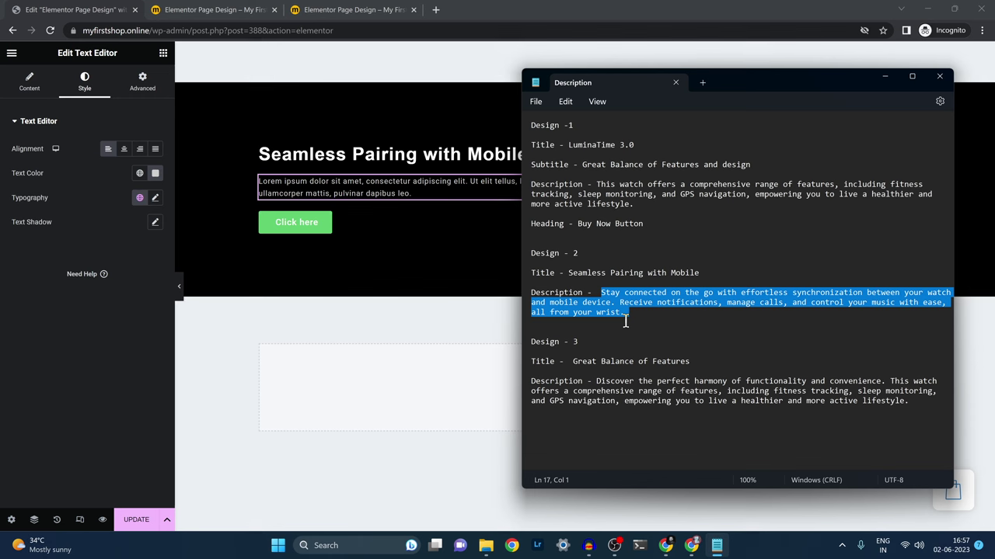
{"action": "left_click", "coordinate": [29, 82]}
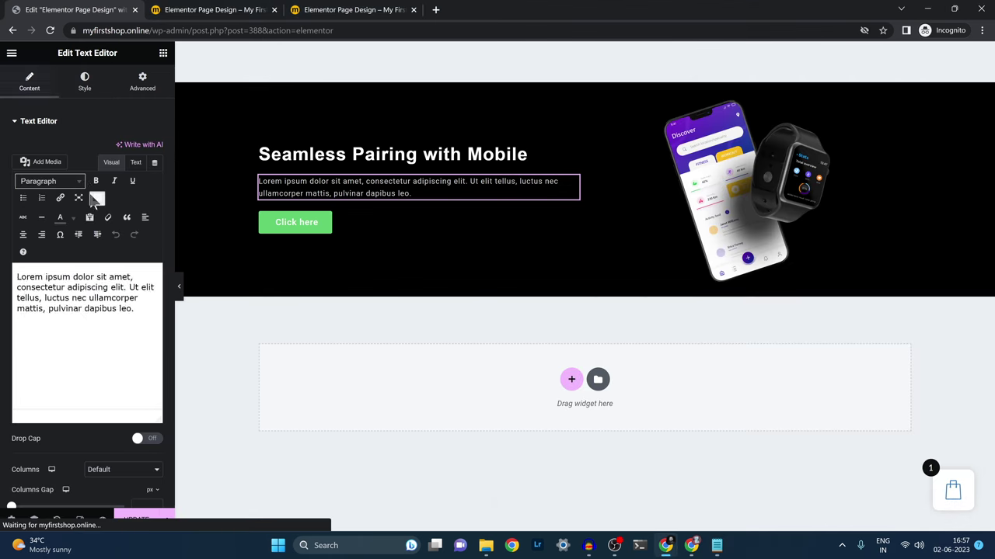
{"action": "key", "text": "ctrl+a"}
{"action": "key", "text": "ctrl+v"}
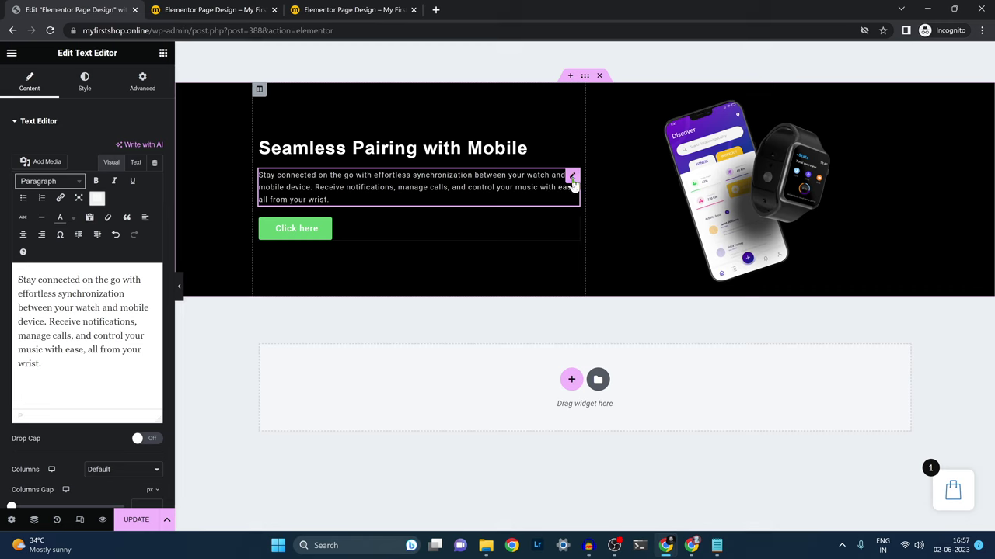
- Check the paragraph's typography settings, then open the Click here button
{"action": "left_click", "coordinate": [85, 82]}
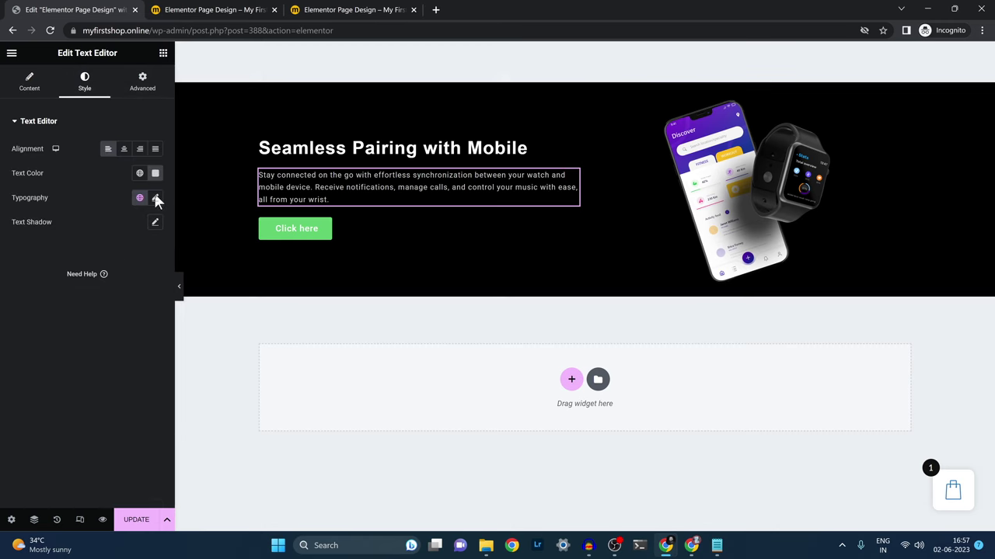
{"action": "left_click", "coordinate": [155, 198]}
{"action": "left_click", "coordinate": [100, 196]}
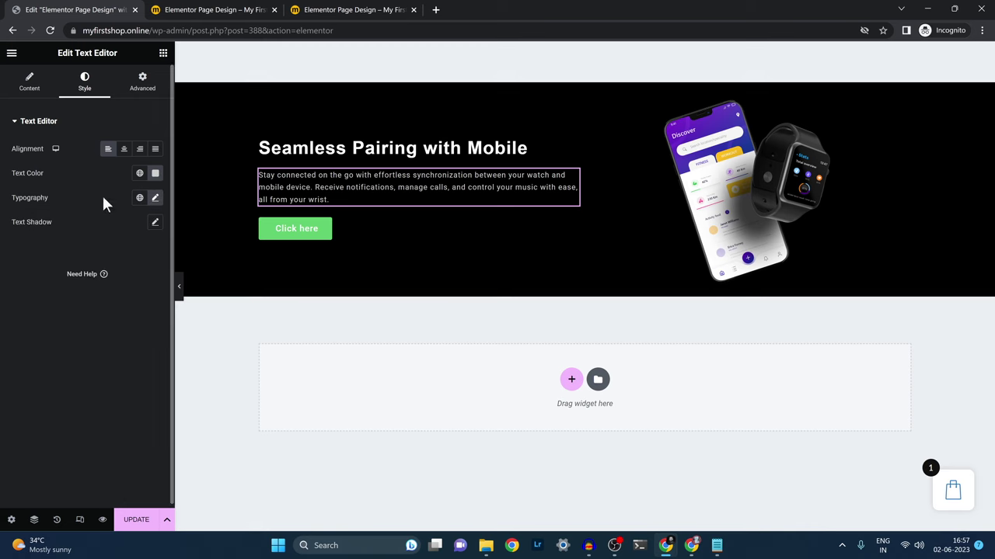
{"action": "left_click", "coordinate": [572, 225]}
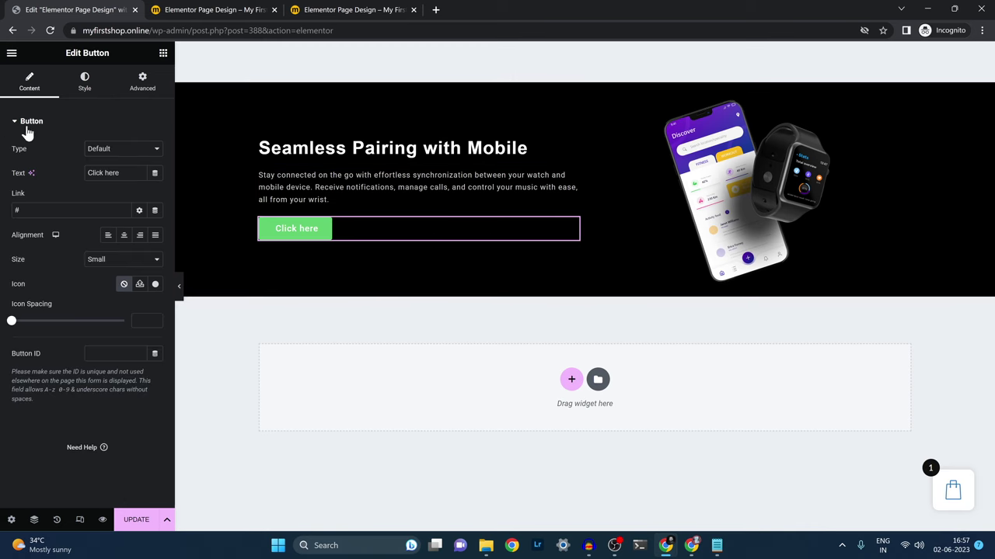
- Keep the button type Default and relabel the button 'Learn More'
{"action": "left_click", "coordinate": [126, 152]}
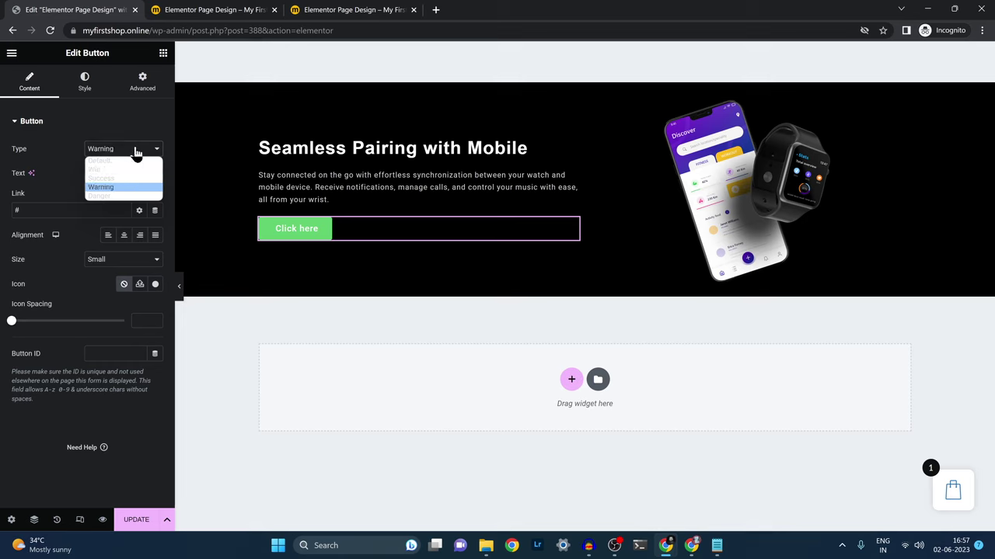
{"action": "left_click", "coordinate": [127, 160]}
{"action": "left_click_drag", "start_coordinate": [128, 172], "coordinate": [56, 174]}
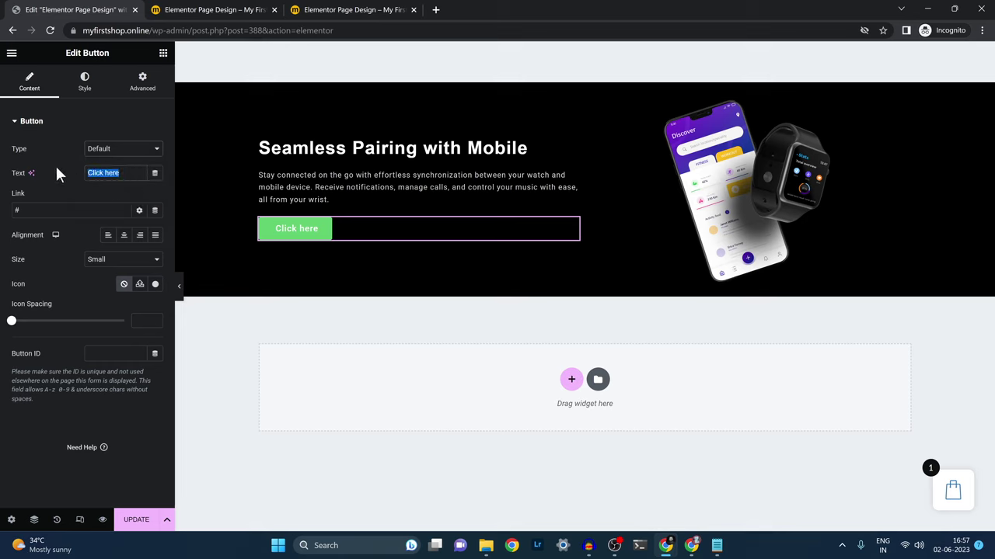
{"action": "type", "text": "Learn"}
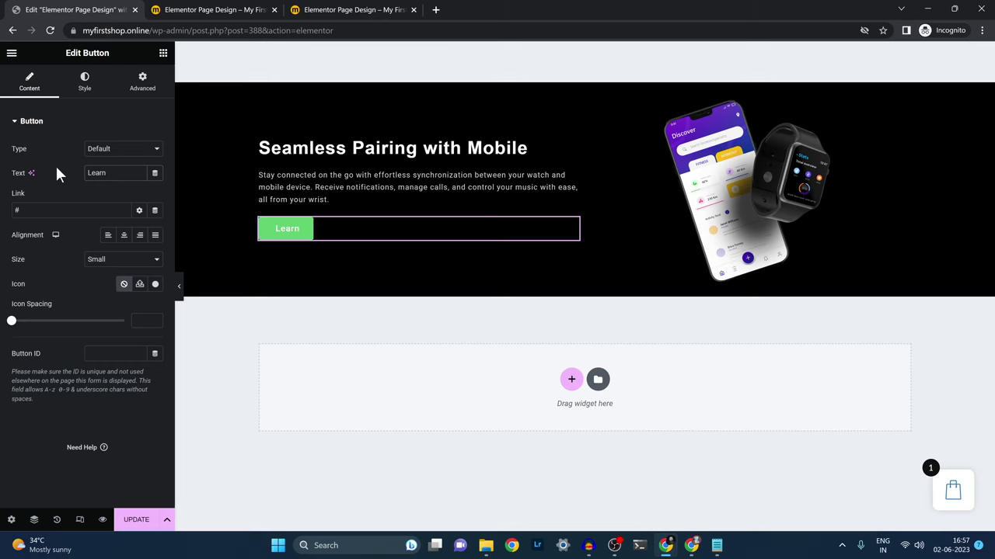
{"action": "type", "text": " More"}
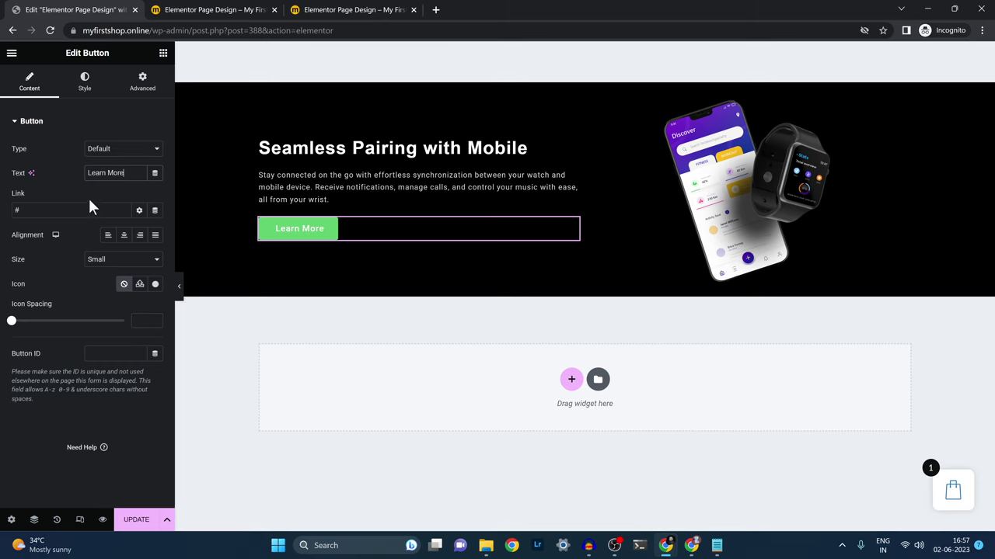
- Link the button to the Apple Watch Ultra product page URL and align it left
{"action": "left_click", "coordinate": [238, 8]}
{"action": "left_click", "coordinate": [334, 8]}
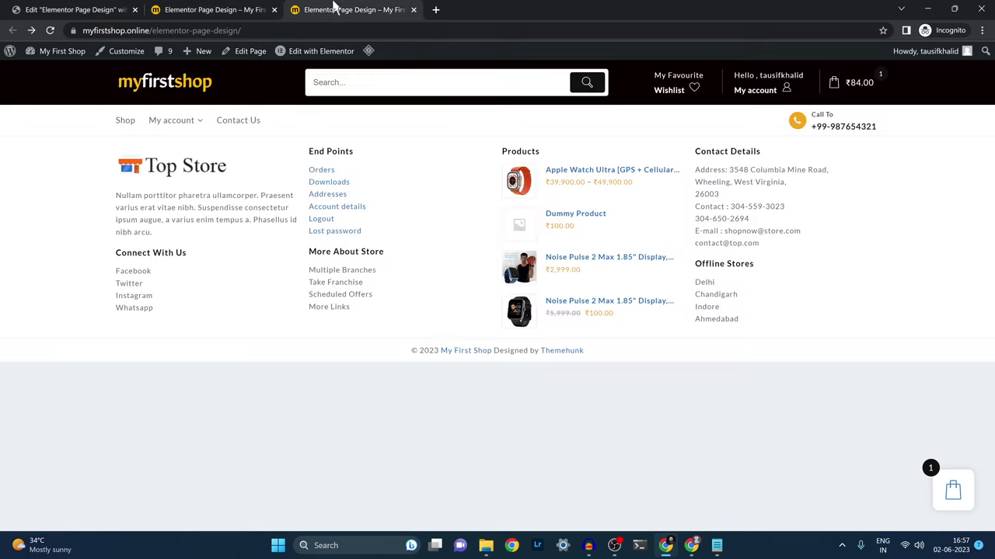
{"action": "left_click", "coordinate": [566, 171]}
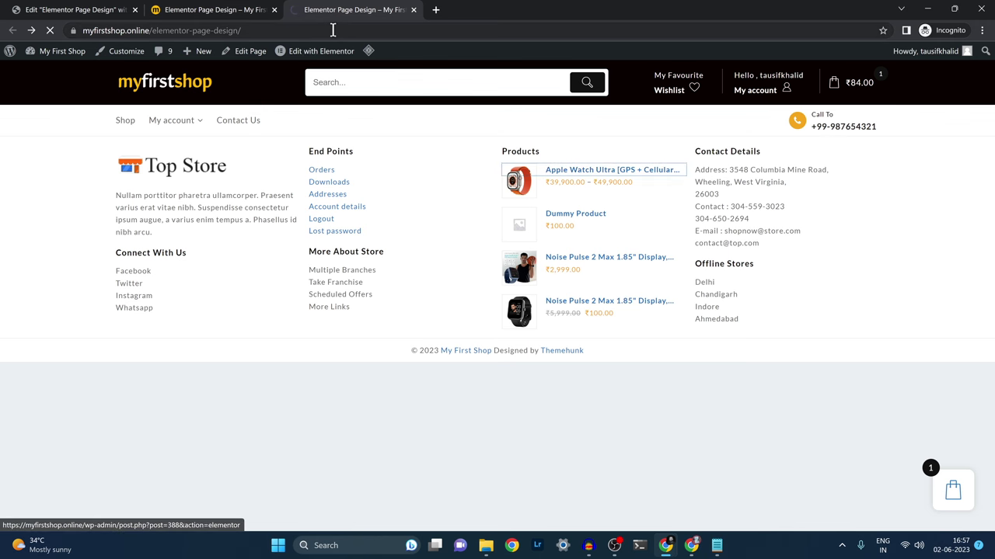
{"action": "left_click", "coordinate": [333, 29]}
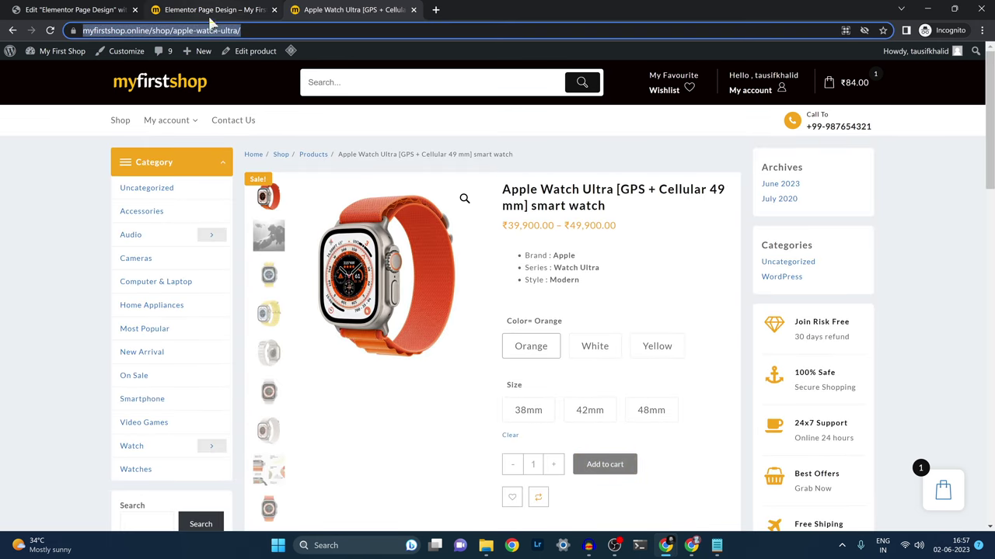
{"action": "key", "text": "ctrl+c"}
{"action": "left_click", "coordinate": [73, 9]}
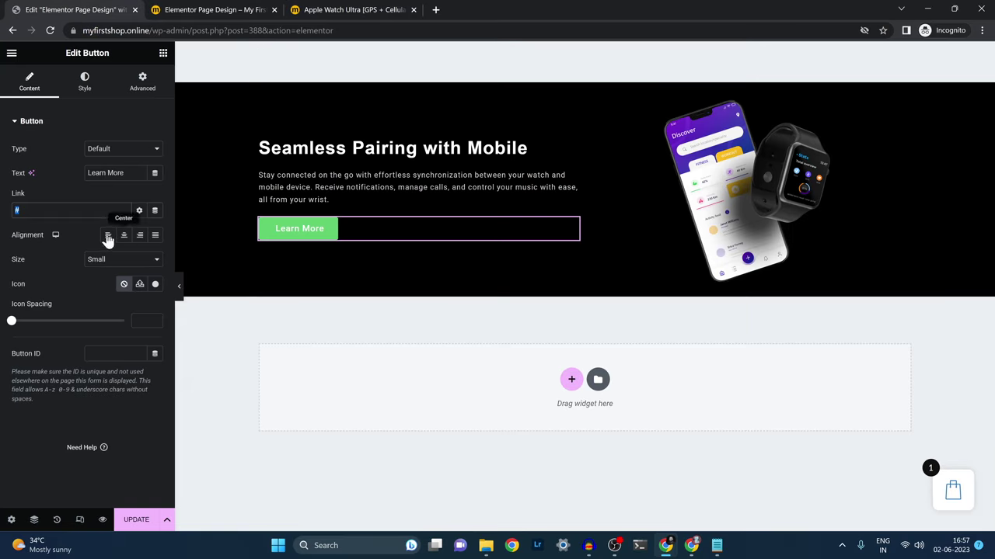
{"action": "key", "text": "ctrl+v"}
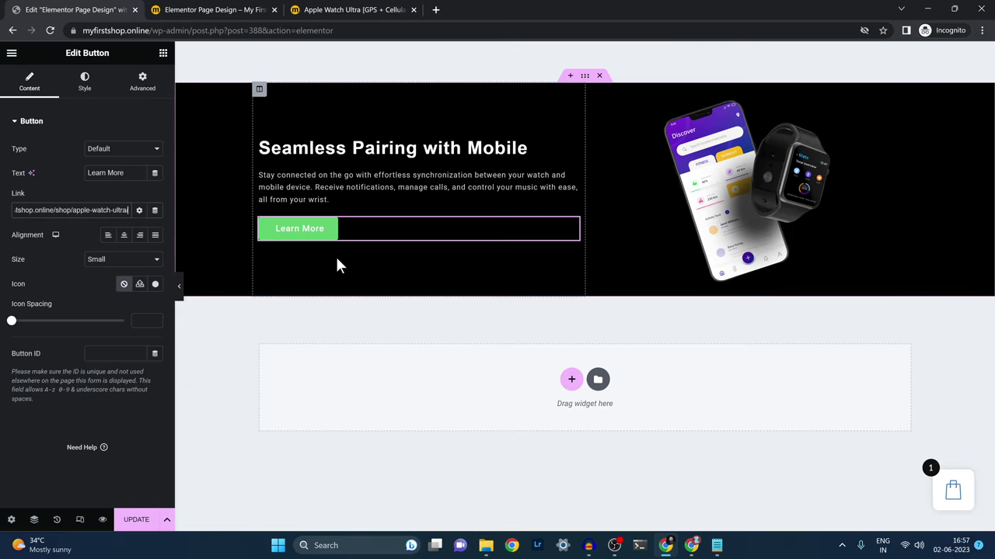
{"action": "triple_click", "coordinate": [98, 212]}
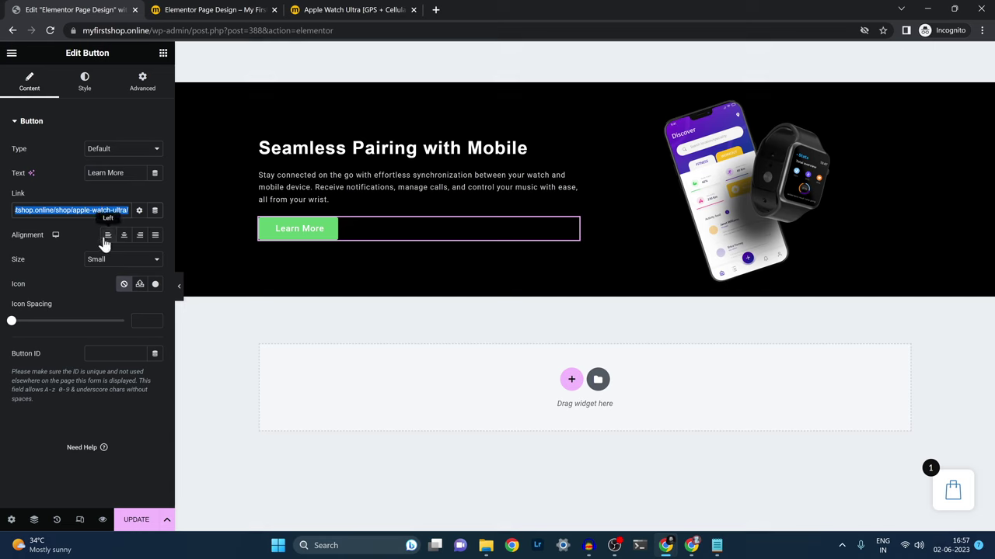
{"action": "left_click", "coordinate": [108, 235]}
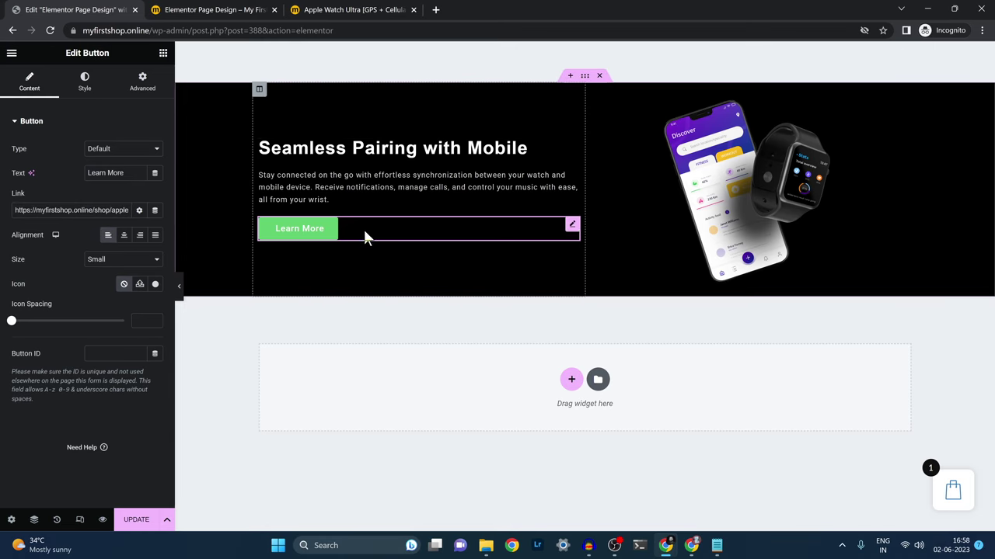
{"action": "left_click", "coordinate": [146, 264]}
- Set the button size to Extra Small
{"action": "left_click", "coordinate": [119, 289]}
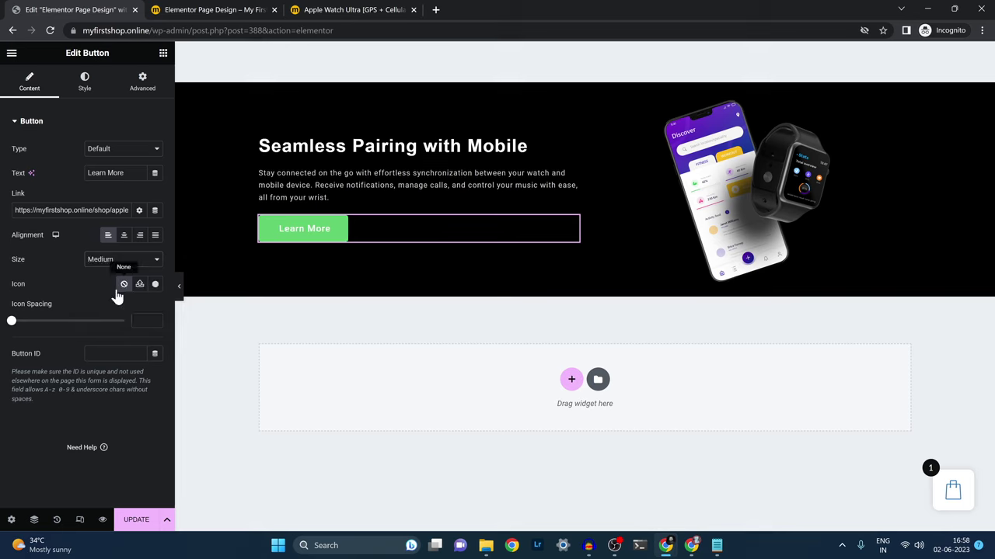
{"action": "left_click", "coordinate": [127, 259]}
{"action": "left_click", "coordinate": [108, 281]}
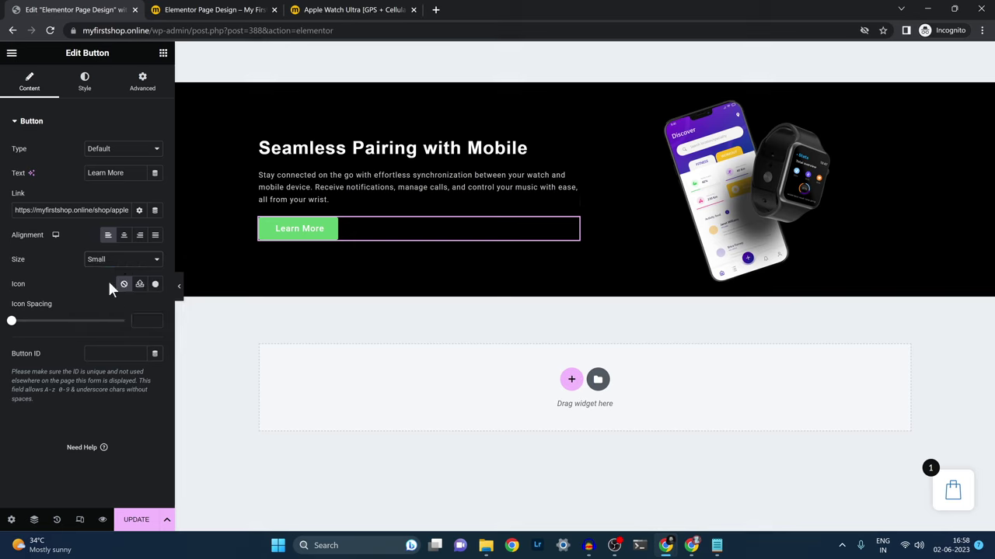
{"action": "left_click", "coordinate": [116, 264]}
{"action": "left_click", "coordinate": [112, 272]}
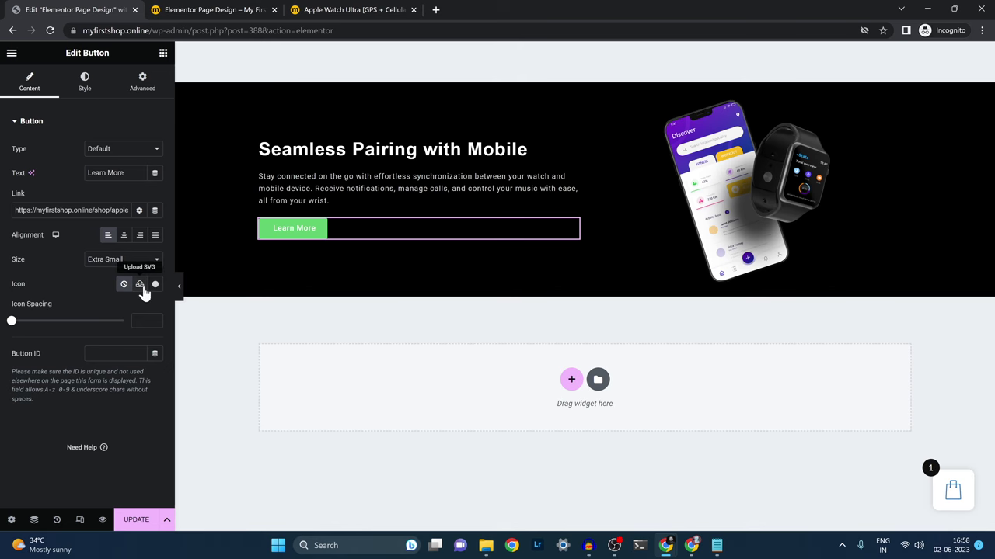
- Add a circled question-mark icon to the button, found by searching 'que'
{"action": "left_click", "coordinate": [156, 285]}
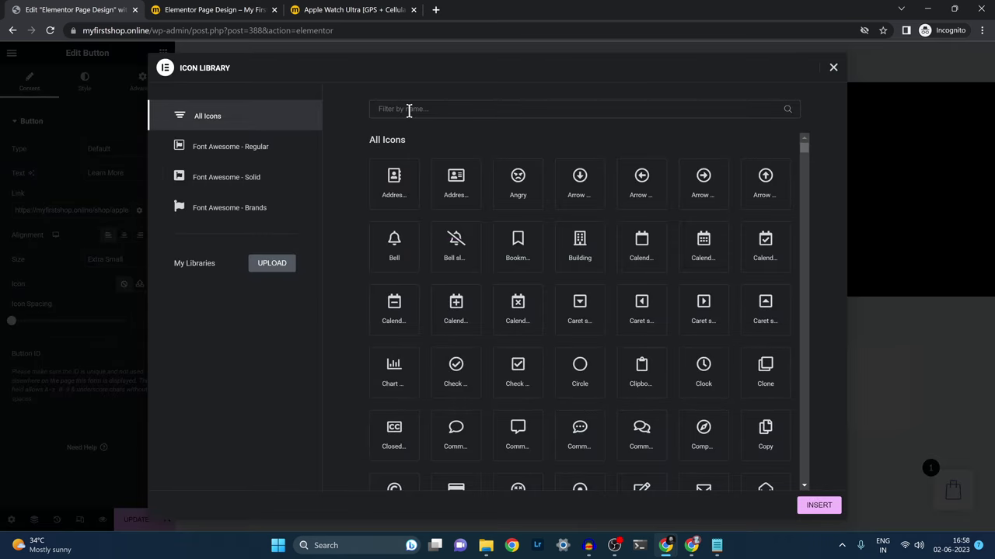
{"action": "left_click", "coordinate": [409, 110]}
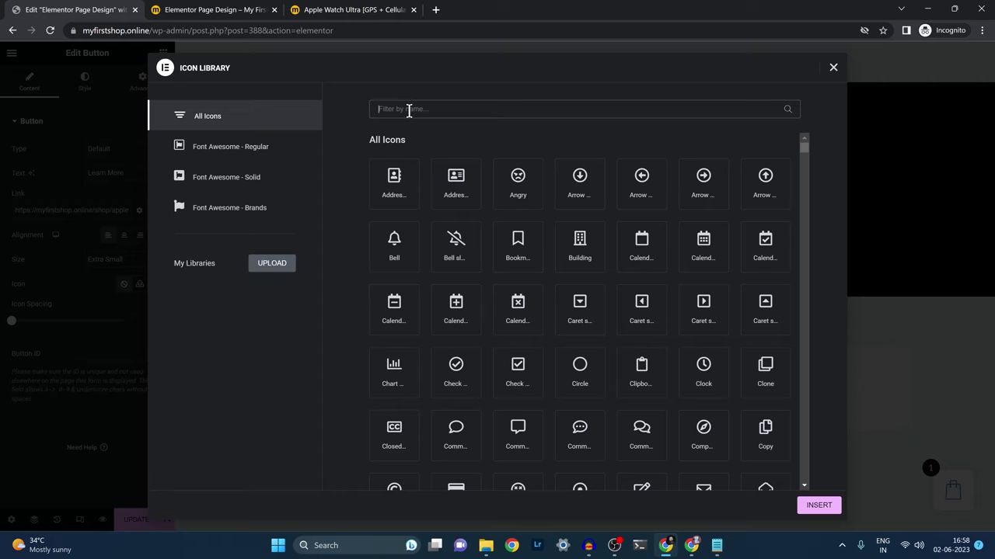
{"action": "type", "text": "que"}
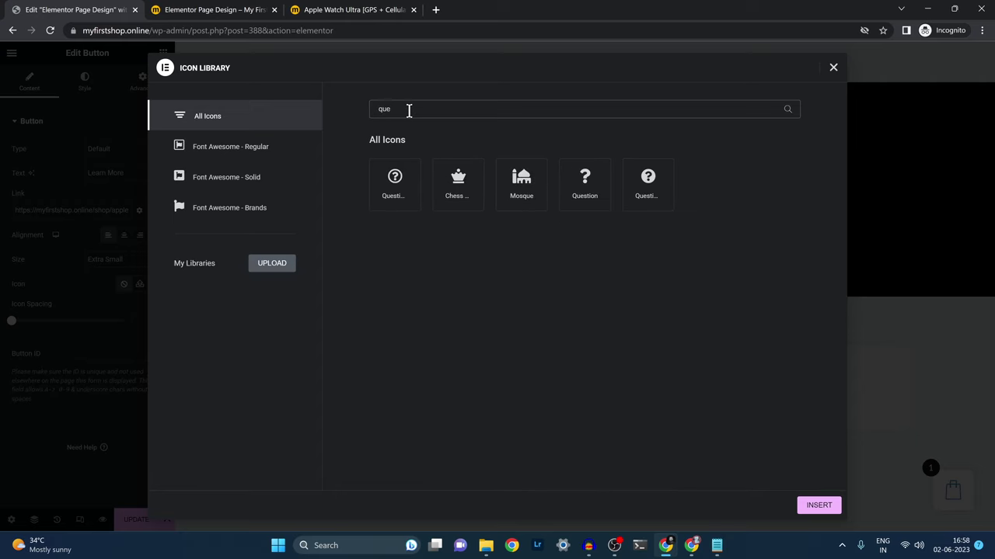
{"action": "left_click", "coordinate": [639, 186]}
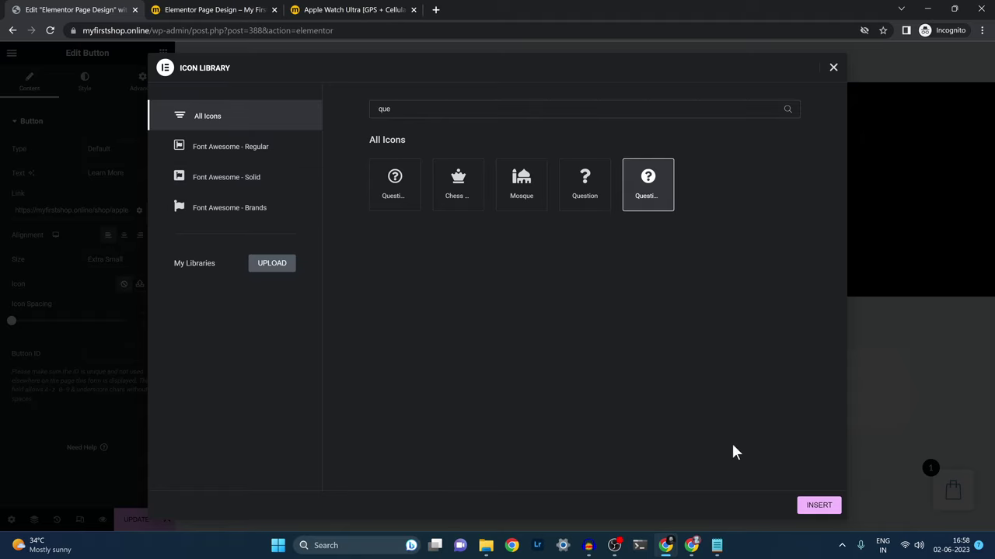
{"action": "left_click", "coordinate": [815, 509]}
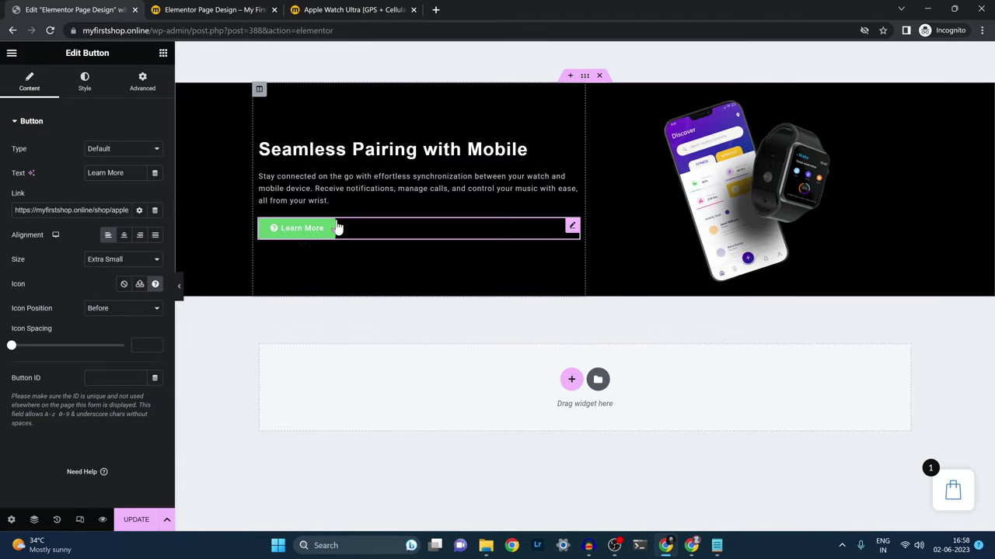
- Place the icon Before the text with Icon Spacing 5 and save the page
{"action": "left_click", "coordinate": [141, 313]}
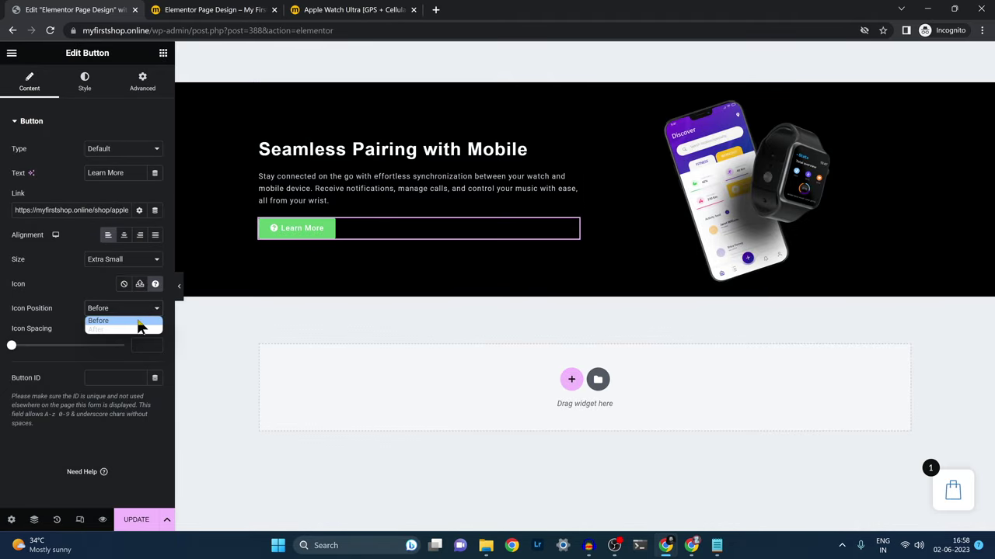
{"action": "left_click", "coordinate": [108, 330]}
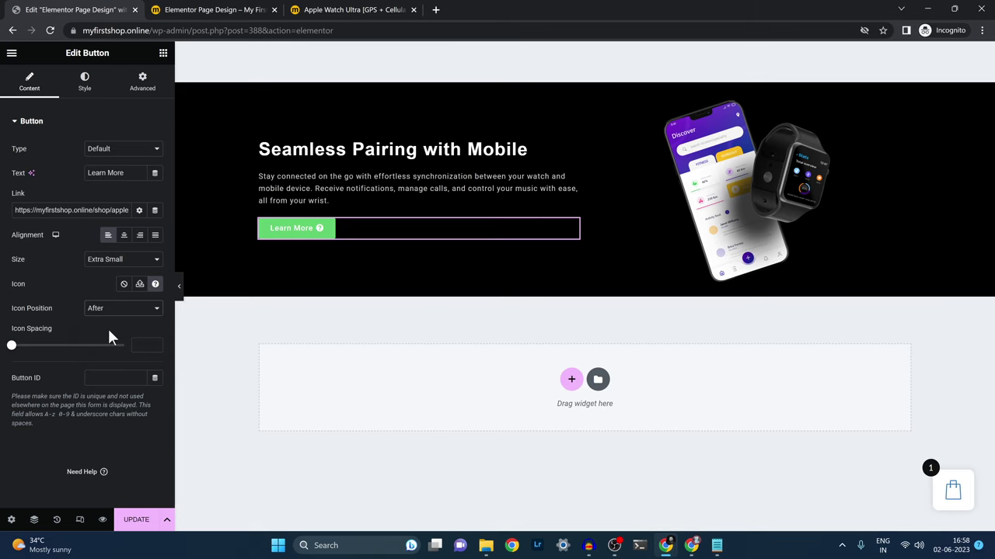
{"action": "left_click", "coordinate": [116, 309]}
{"action": "left_click", "coordinate": [122, 321]}
{"action": "mouse_move", "coordinate": [16, 347]}
{"action": "left_mouse_down"}
{"action": "mouse_move", "coordinate": [47, 349]}
{"action": "mouse_move", "coordinate": [24, 353]}
{"action": "left_mouse_up"}
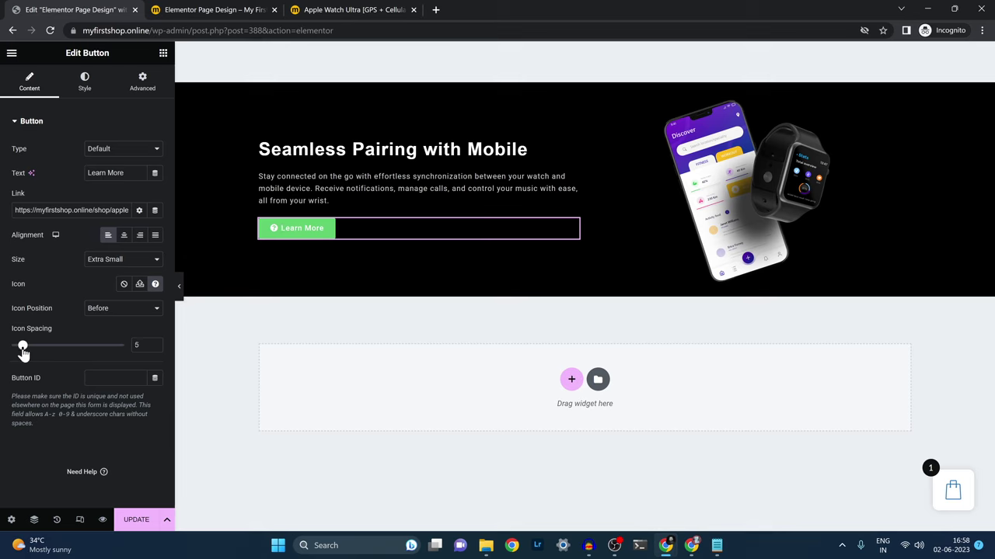
{"action": "left_click", "coordinate": [143, 517]}
{"action": "left_click", "coordinate": [91, 92]}
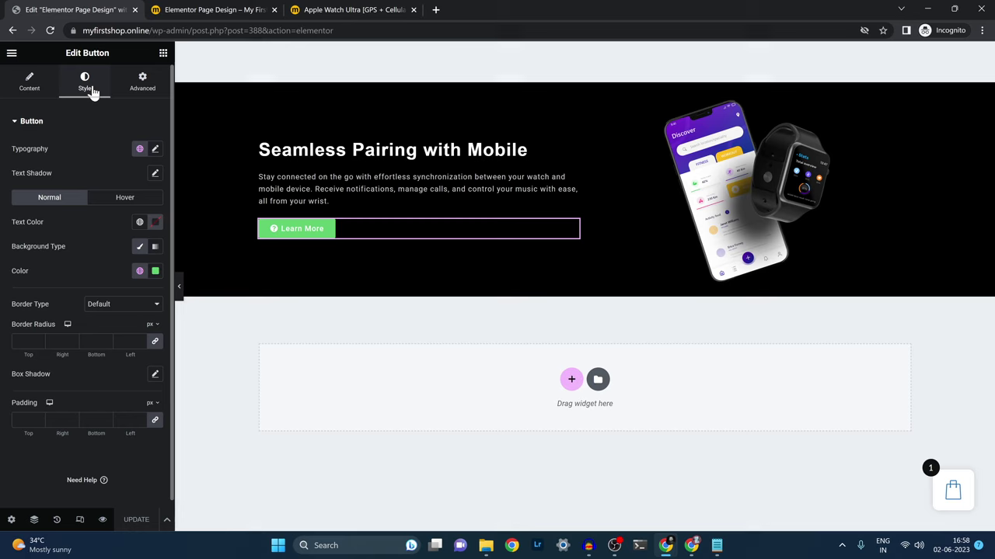
- Set the button's Normal background colour to orange #FFA300
{"action": "left_click", "coordinate": [30, 124]}
{"action": "left_click", "coordinate": [31, 136]}
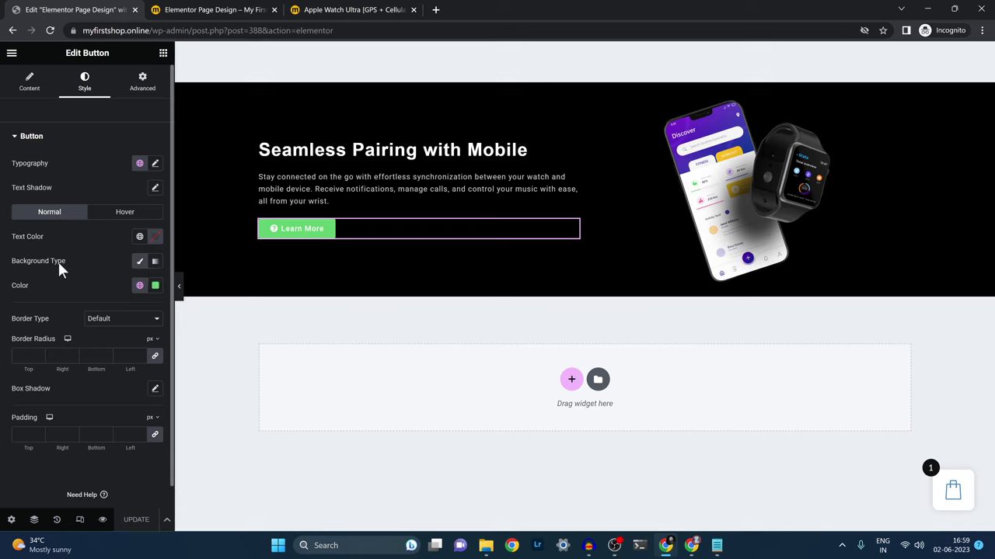
{"action": "left_click", "coordinate": [140, 266]}
{"action": "left_click", "coordinate": [138, 266]}
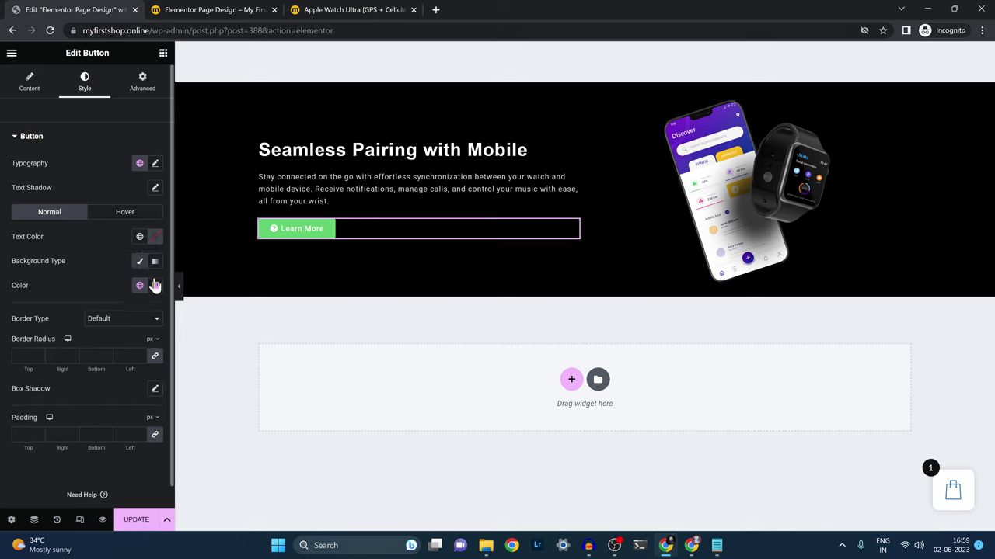
{"action": "left_click", "coordinate": [156, 285]}
{"action": "type", "text": "#000000"}
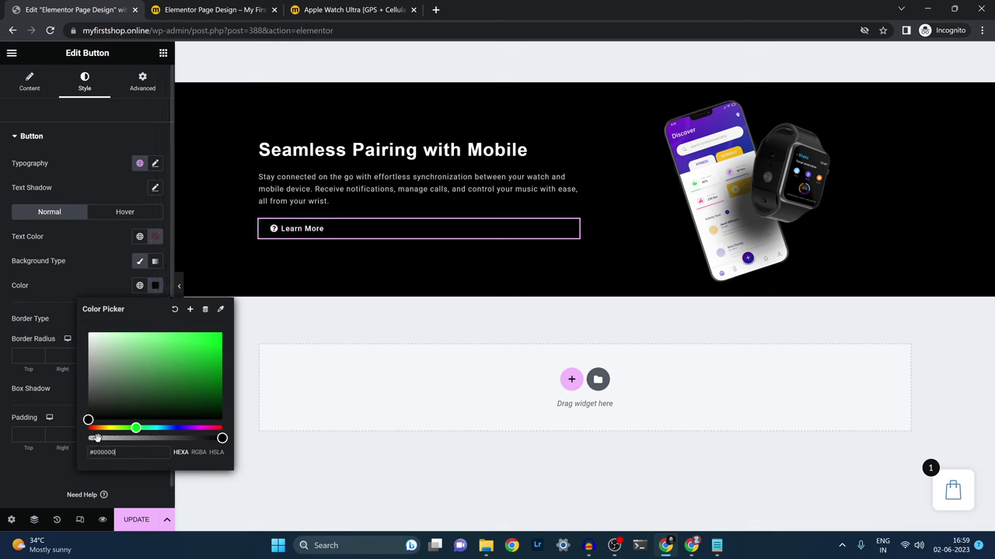
{"action": "left_click_drag", "start_coordinate": [115, 428], "coordinate": [101, 428]}
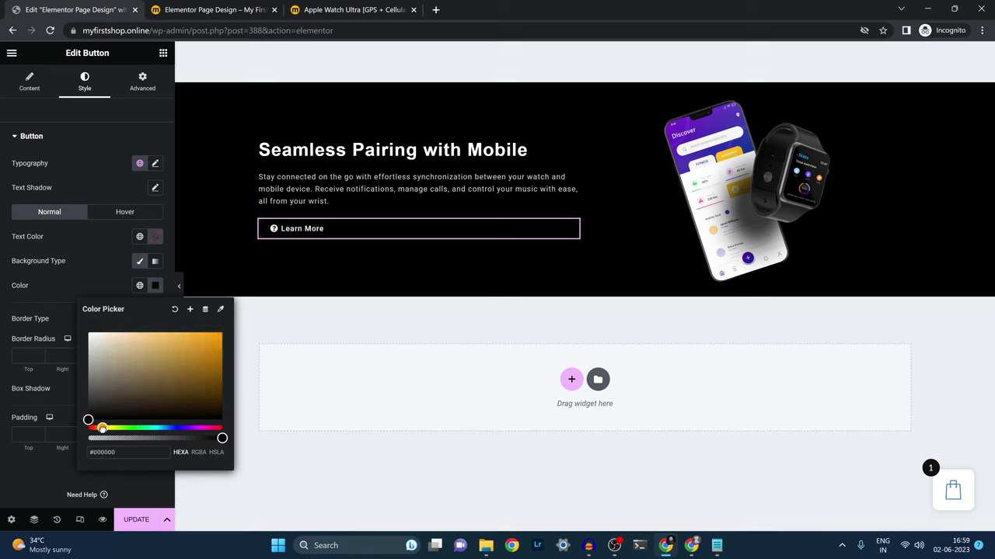
{"action": "left_click_drag", "start_coordinate": [154, 411], "coordinate": [224, 332]}
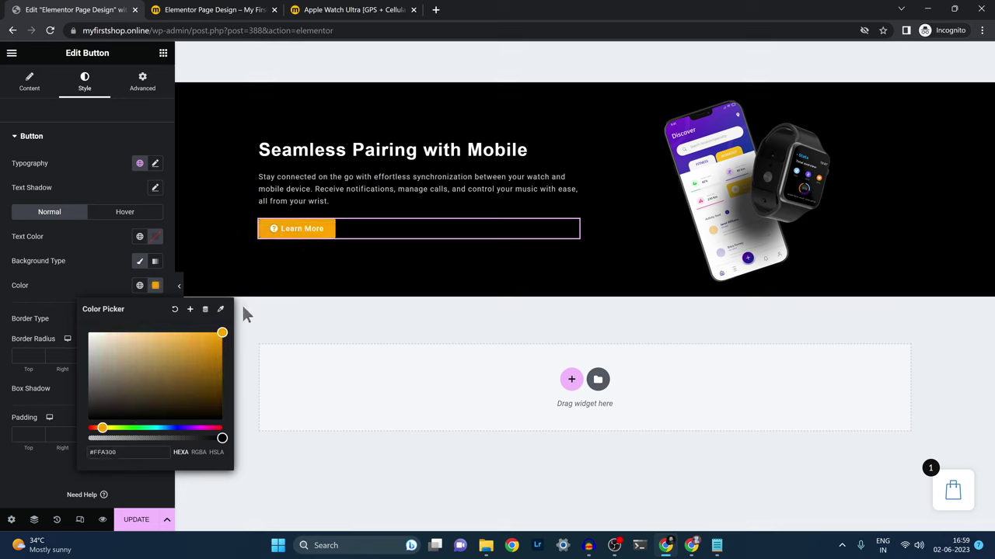
{"action": "left_click", "coordinate": [156, 236]}
- Set the button text colour to black #000000
{"action": "left_click", "coordinate": [90, 403]}
{"action": "type", "text": "#000000"}
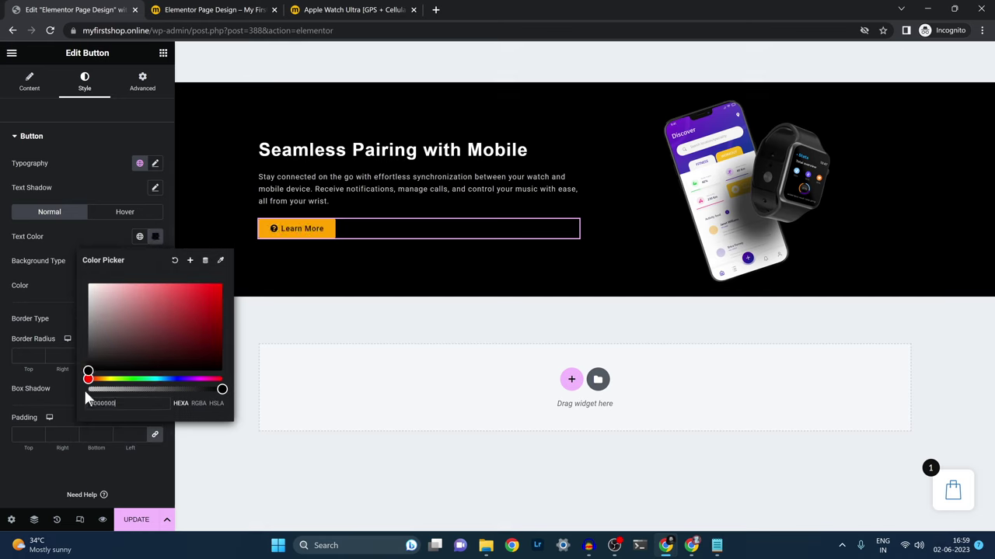
{"action": "left_click", "coordinate": [63, 302]}
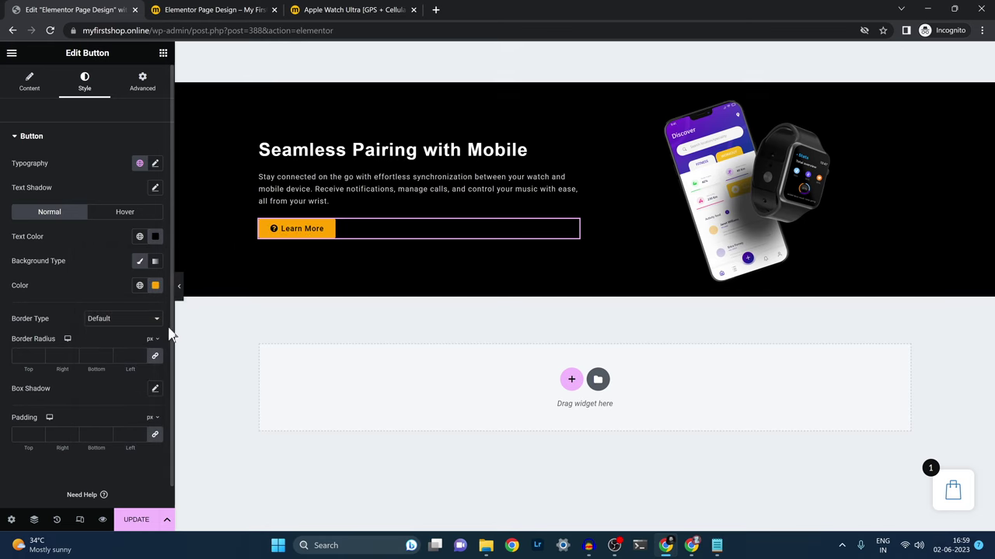
{"action": "left_click", "coordinate": [129, 213]}
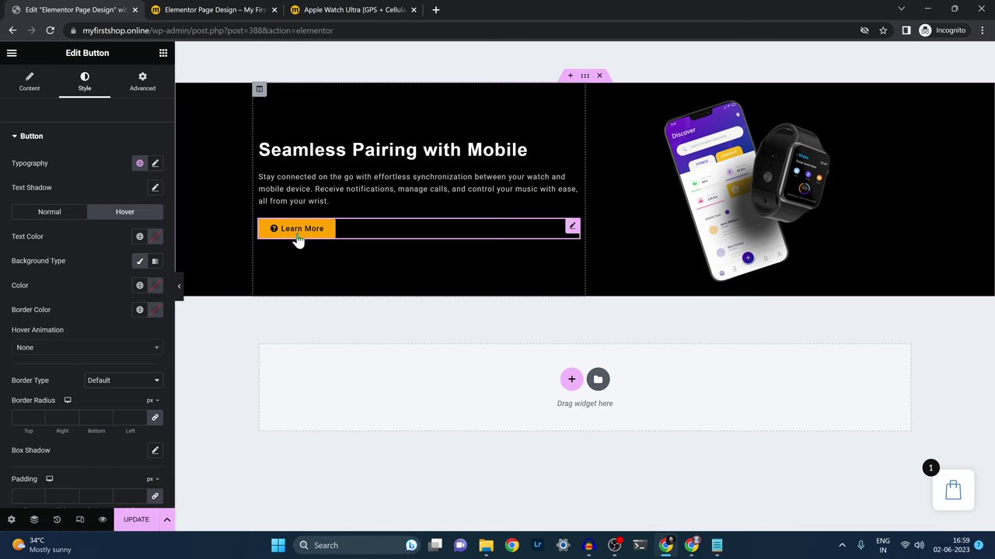
- Pick a new hover background colour for the Learn More button
{"action": "left_click", "coordinate": [155, 288]}
{"action": "left_click_drag", "start_coordinate": [125, 348], "coordinate": [31, 352]}
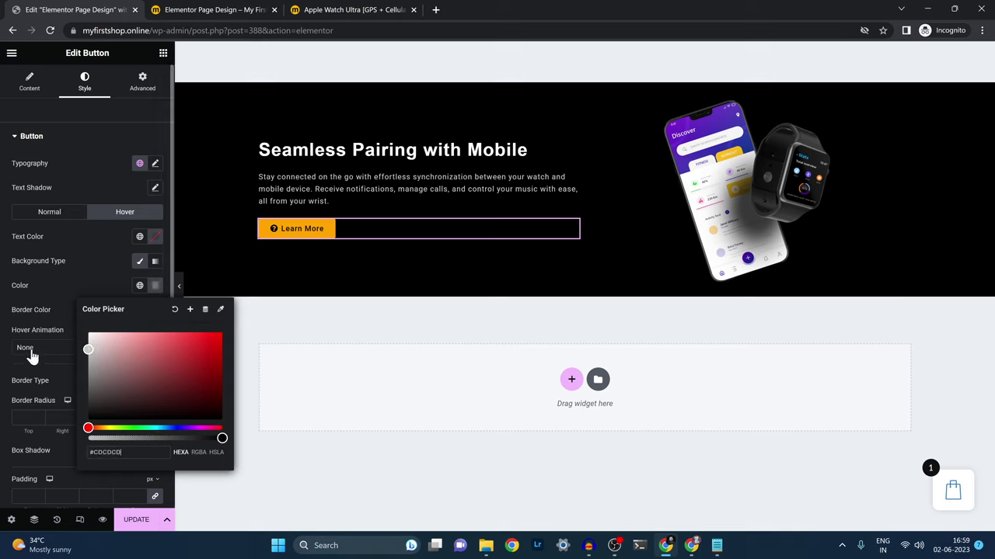
{"action": "left_click", "coordinate": [38, 339]}
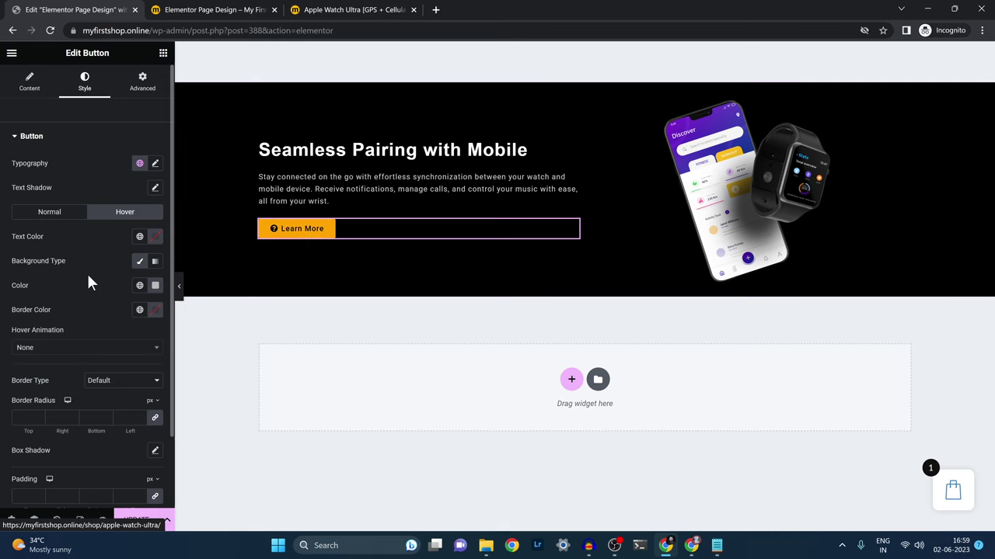
- Try the Shrink, Pop and Bounce In hover animations, then settle on Grow
{"action": "left_click", "coordinate": [104, 349]}
{"action": "scroll", "coordinate": [99, 319], "scroll_direction": "down", "scroll_amount": 1}
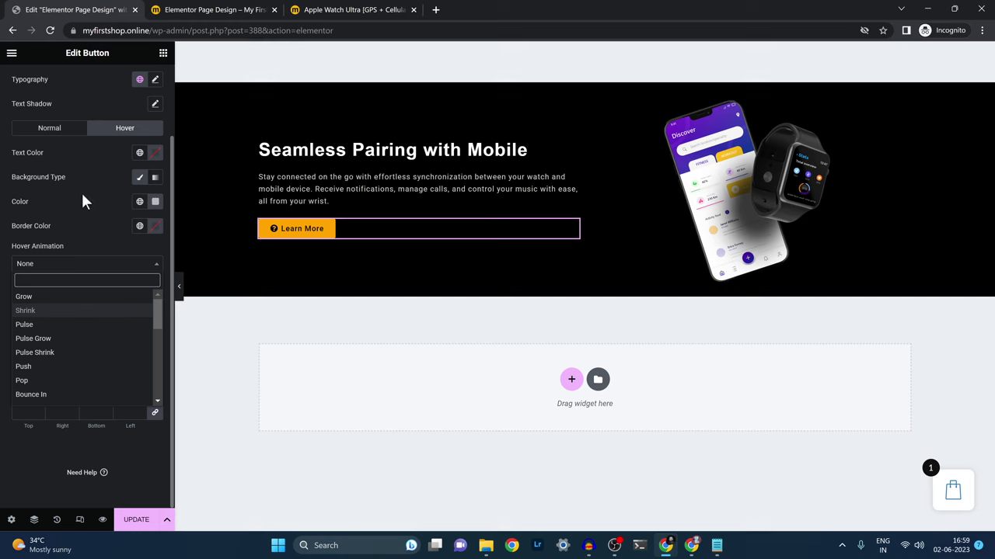
{"action": "left_click", "coordinate": [52, 313]}
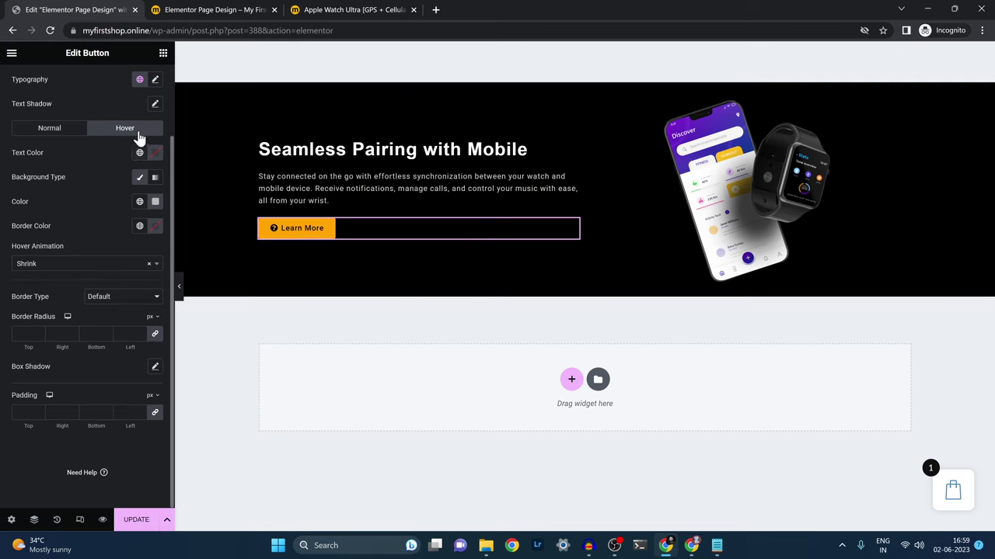
{"action": "left_click", "coordinate": [100, 264]}
{"action": "left_click", "coordinate": [78, 381]}
{"action": "left_click", "coordinate": [84, 263]}
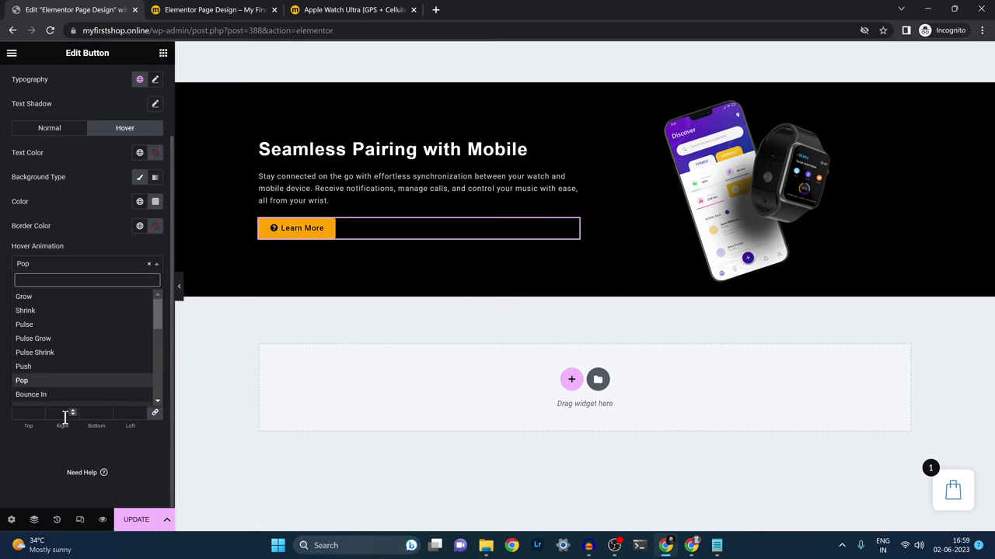
{"action": "left_click", "coordinate": [31, 395]}
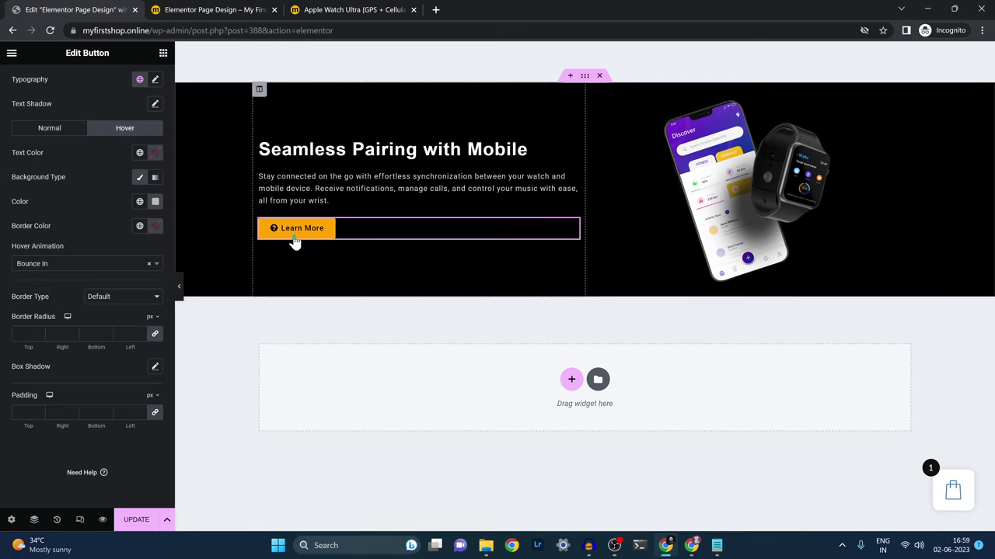
{"action": "left_click", "coordinate": [70, 268]}
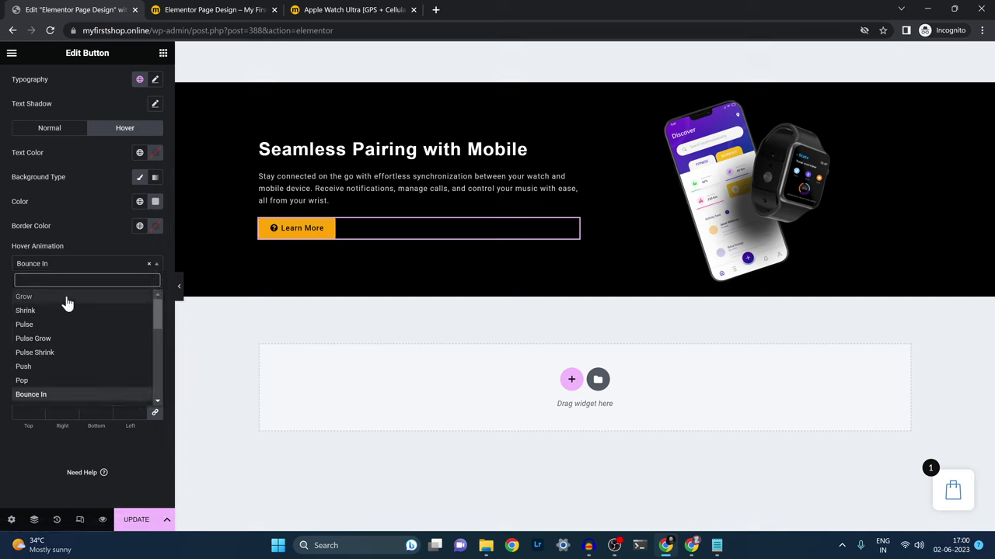
{"action": "left_click", "coordinate": [62, 298]}
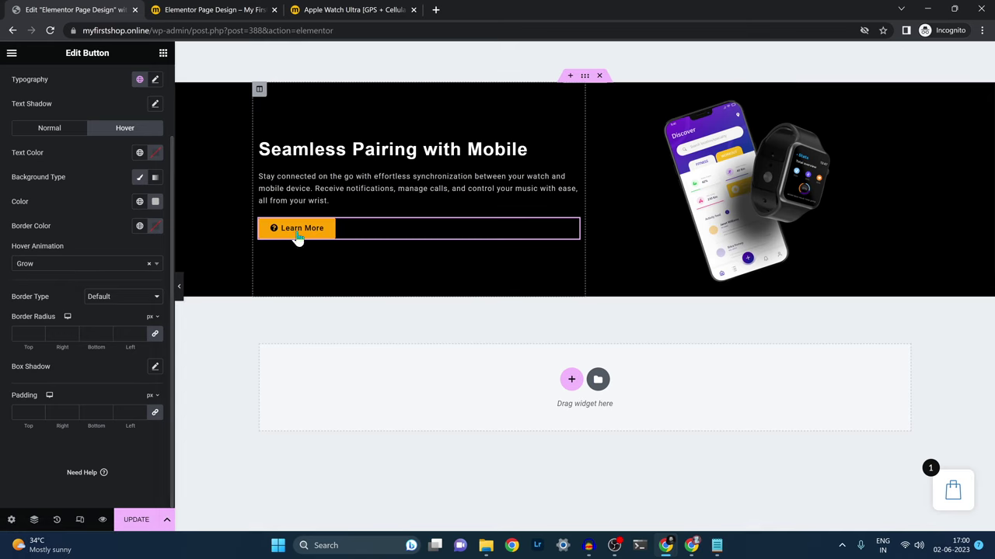
- Keep the default border type, round the corners to 22 px, and clear the padding
{"action": "left_click", "coordinate": [130, 299]}
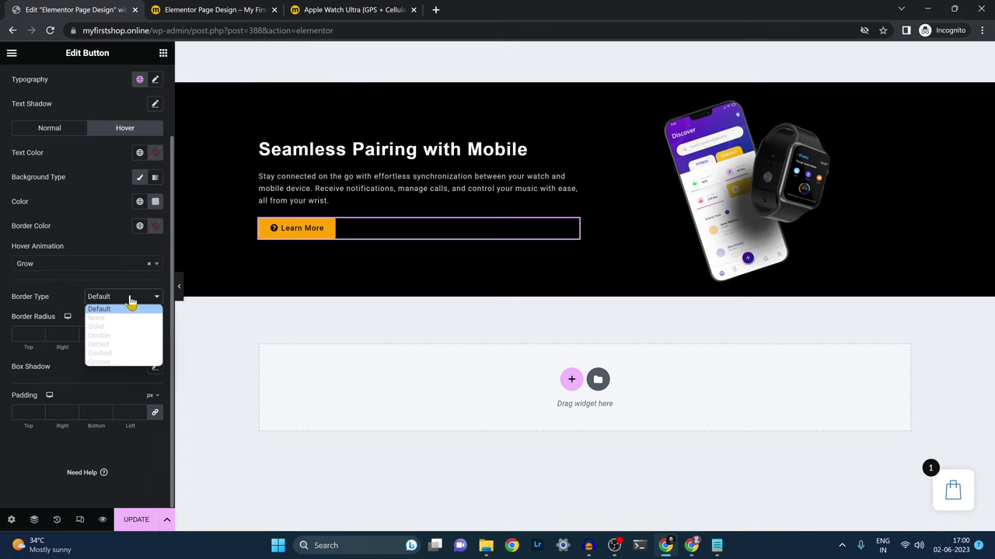
{"action": "left_click", "coordinate": [61, 296]}
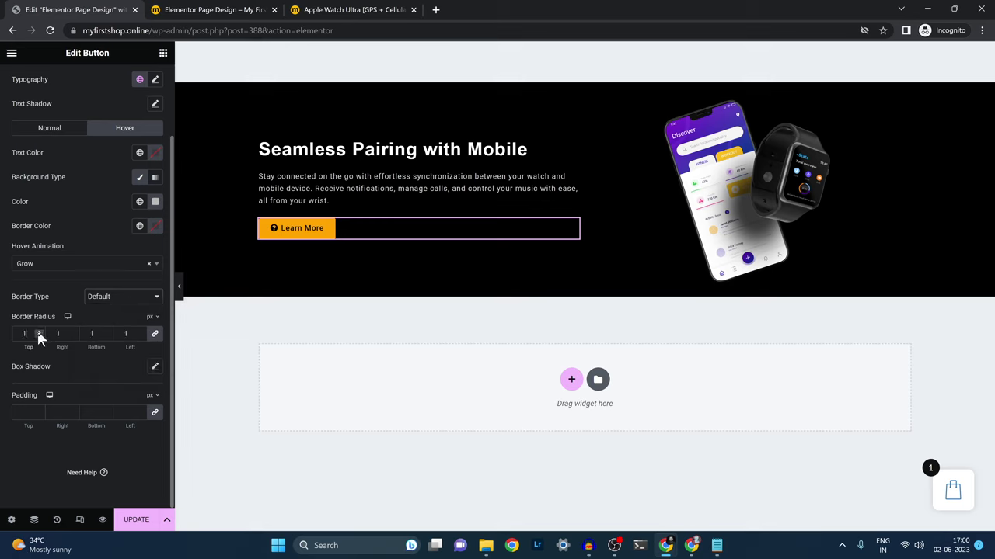
{"action": "left_click_drag", "start_coordinate": [37, 330], "coordinate": [35, 327]}
{"action": "scroll", "coordinate": [39, 334], "scroll_direction": "down", "scroll_amount": 5}
{"action": "scroll", "coordinate": [38, 333], "scroll_direction": "down", "scroll_amount": 2}
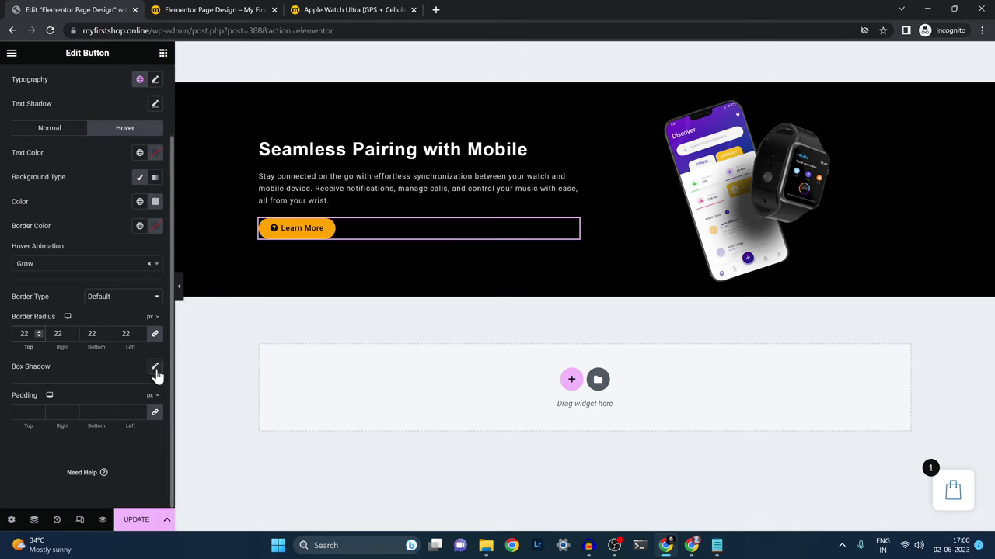
{"action": "scroll", "coordinate": [39, 409], "scroll_direction": "up", "scroll_amount": 20}
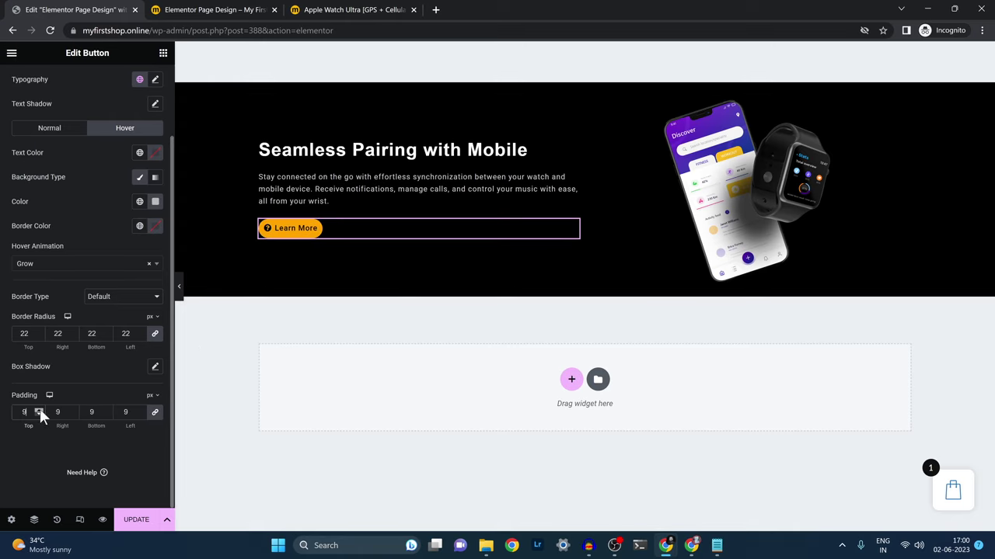
{"action": "key", "text": "BackSpace"}
{"action": "key", "text": "BackSpace"}
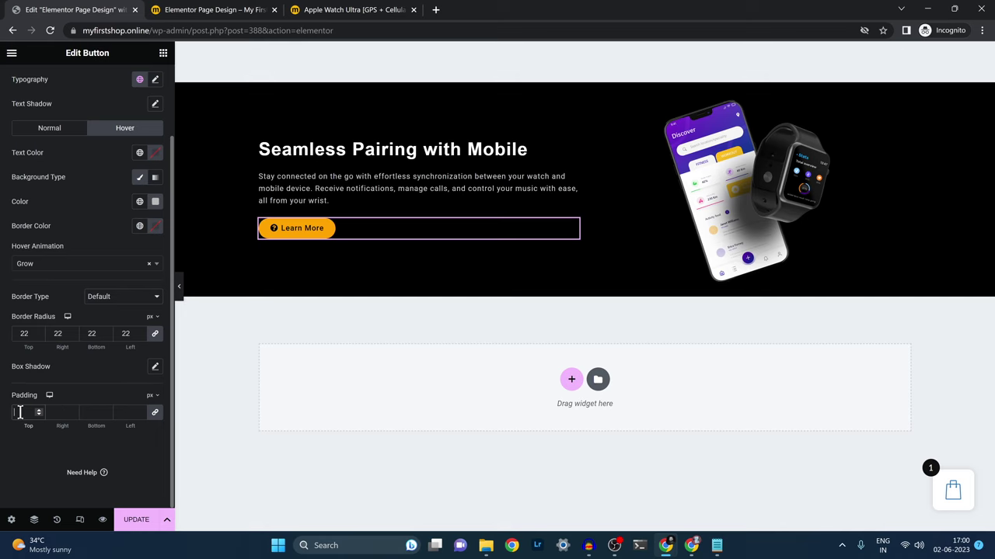
{"action": "left_click", "coordinate": [136, 519]}
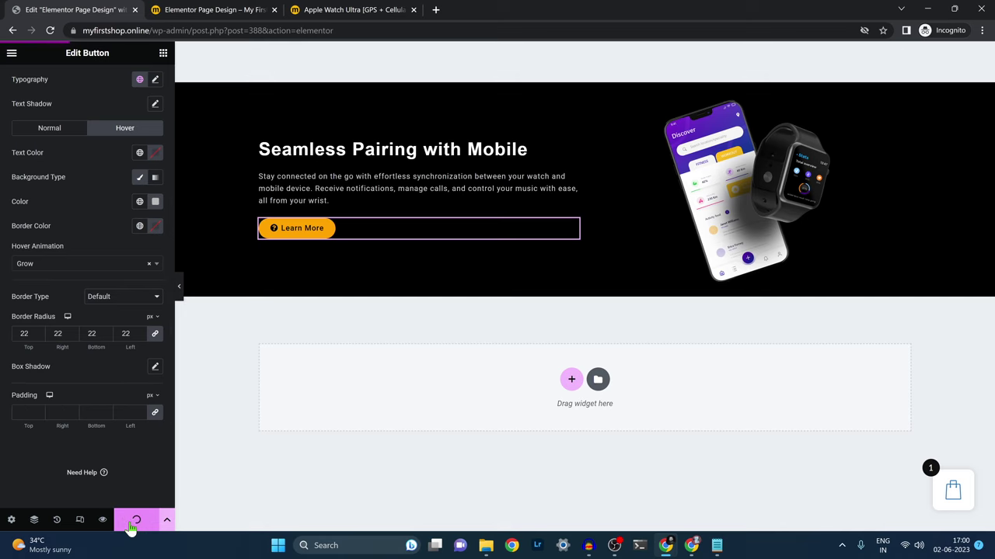
{"action": "left_click", "coordinate": [206, 9]}
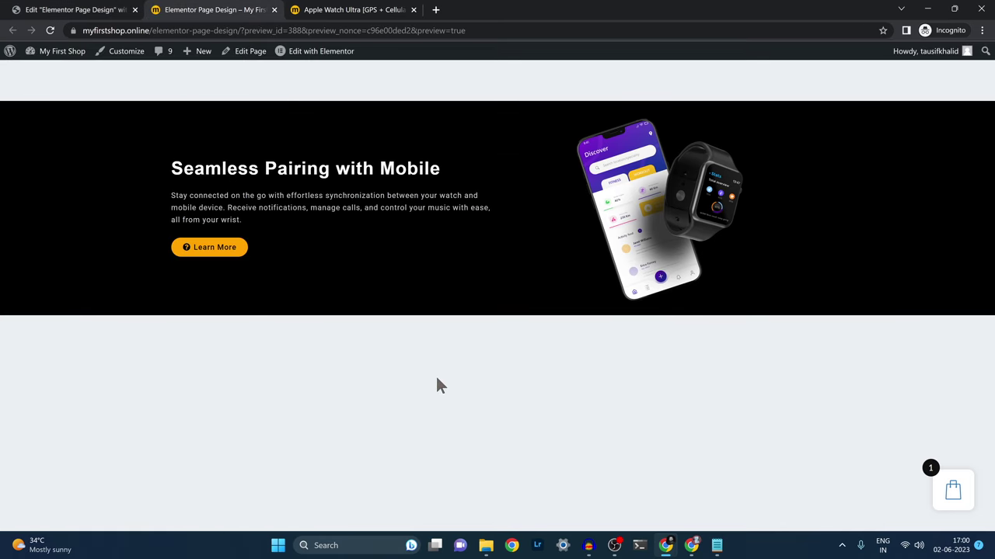
{"action": "left_click_drag", "start_coordinate": [187, 170], "coordinate": [471, 329]}
{"action": "left_click", "coordinate": [471, 328]}
{"action": "left_click", "coordinate": [126, 9]}
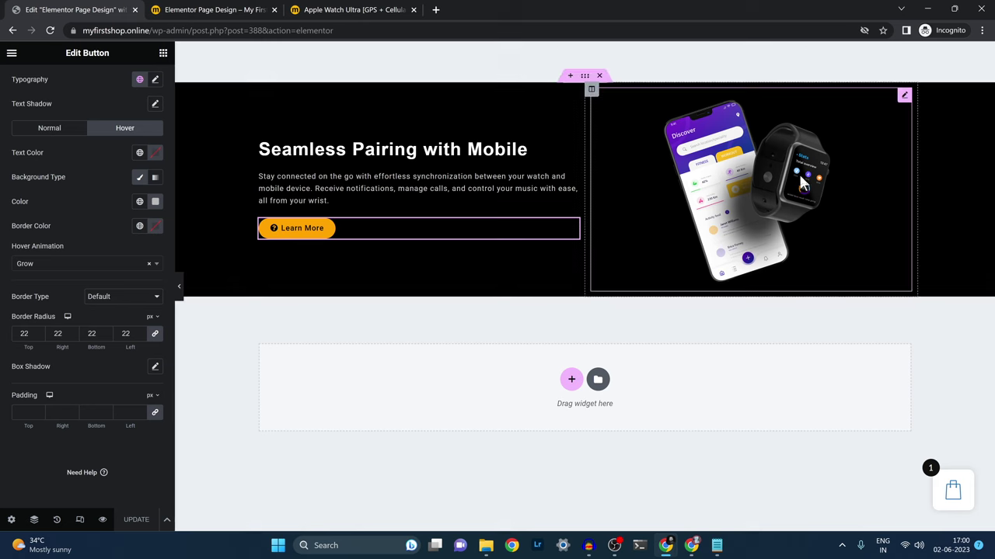
- Set the phone-and-watch image's entrance animation to Zoom In after briefly trying Fade In
{"action": "left_click", "coordinate": [828, 159]}
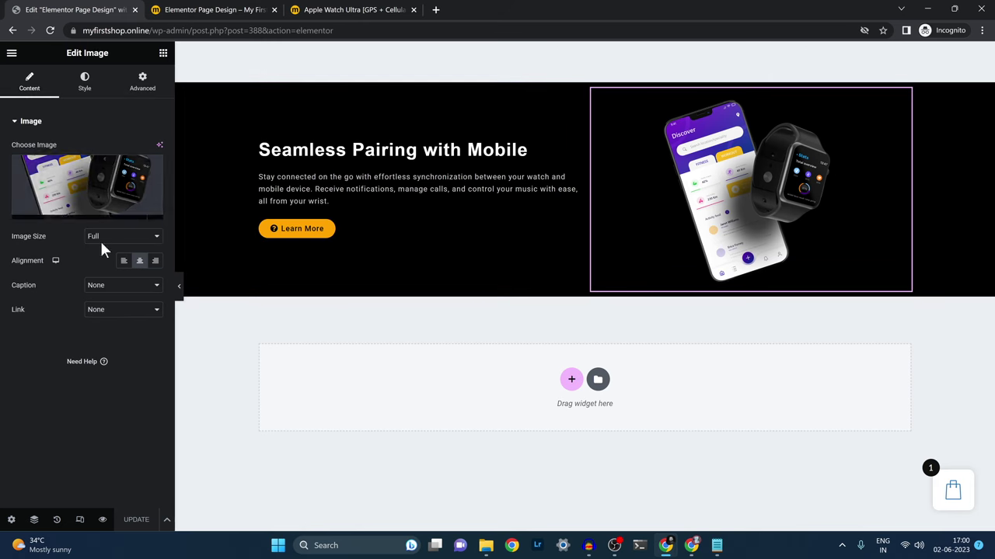
{"action": "left_click", "coordinate": [85, 77]}
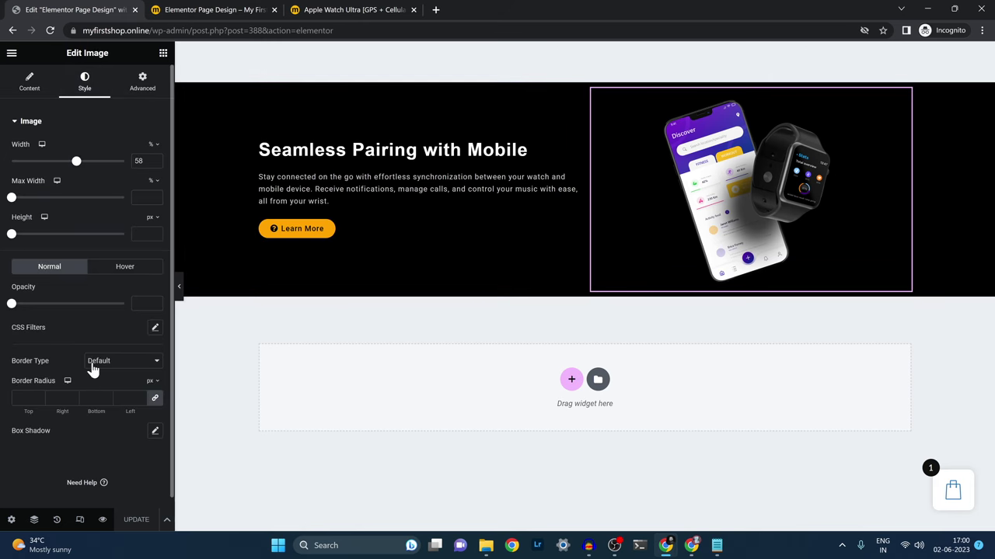
{"action": "left_click", "coordinate": [142, 87]}
{"action": "scroll", "coordinate": [120, 371], "scroll_direction": "down", "scroll_amount": 3}
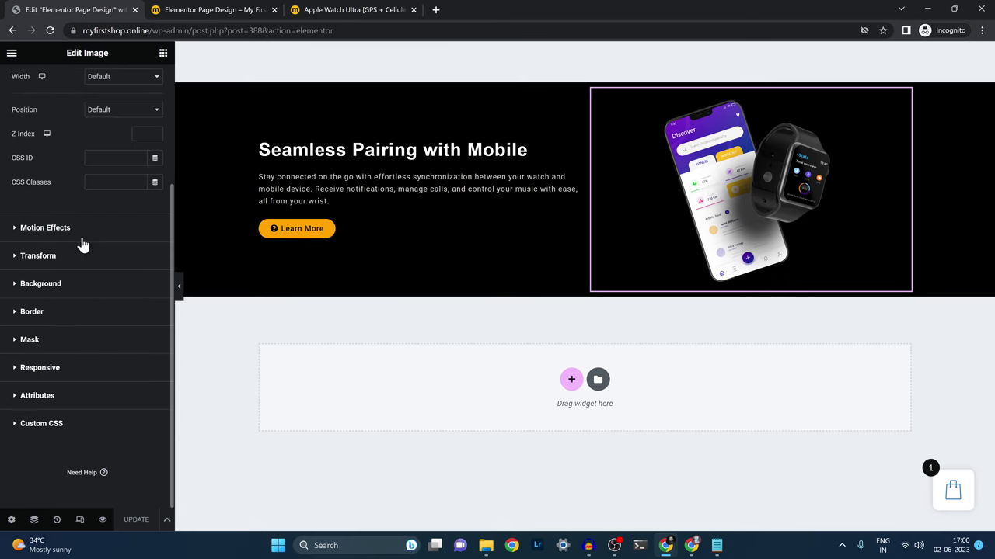
{"action": "left_click", "coordinate": [81, 234]}
{"action": "left_click", "coordinate": [67, 190]}
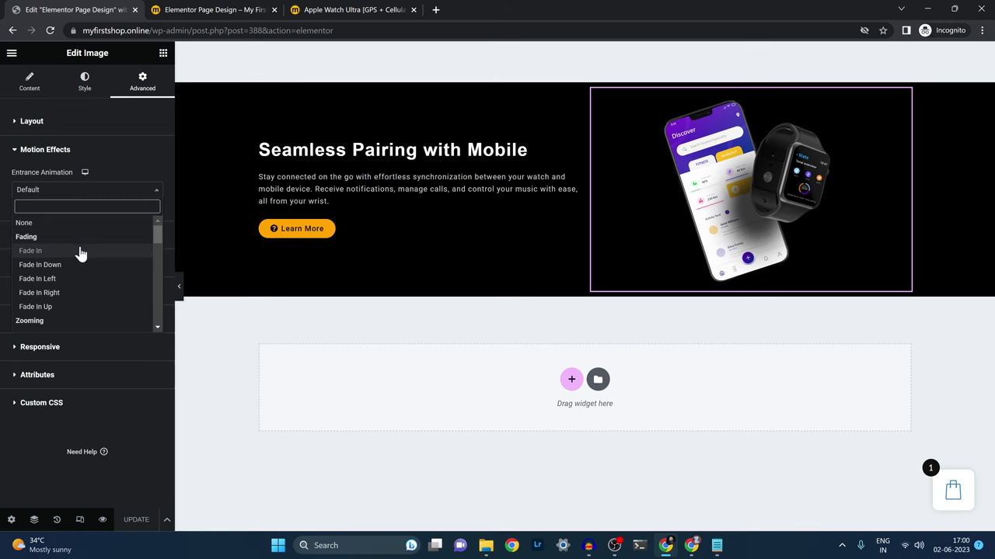
{"action": "left_click", "coordinate": [78, 257]}
{"action": "left_click", "coordinate": [94, 193]}
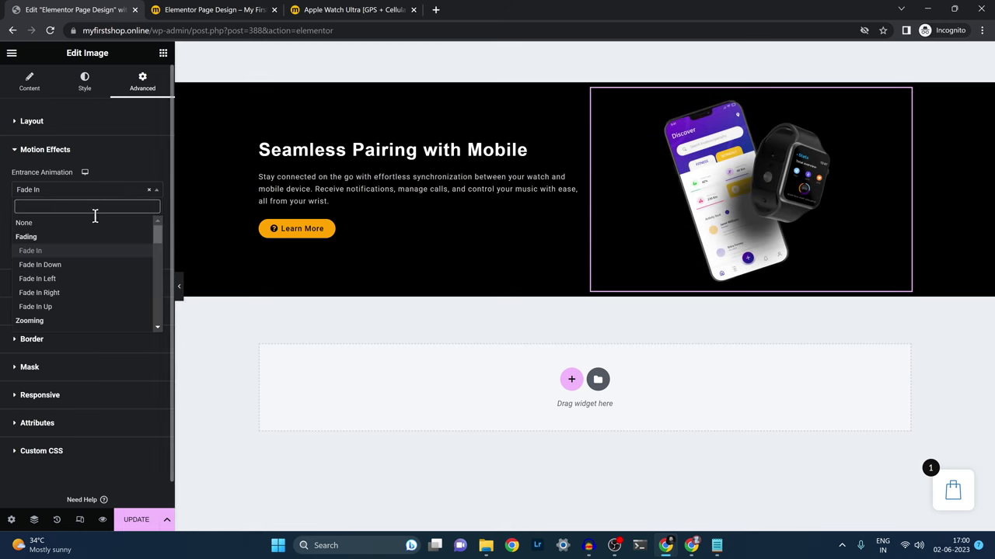
{"action": "scroll", "coordinate": [71, 308], "scroll_direction": "down", "scroll_amount": 3}
{"action": "scroll", "coordinate": [69, 304], "scroll_direction": "up", "scroll_amount": 2}
{"action": "left_click", "coordinate": [62, 276]}
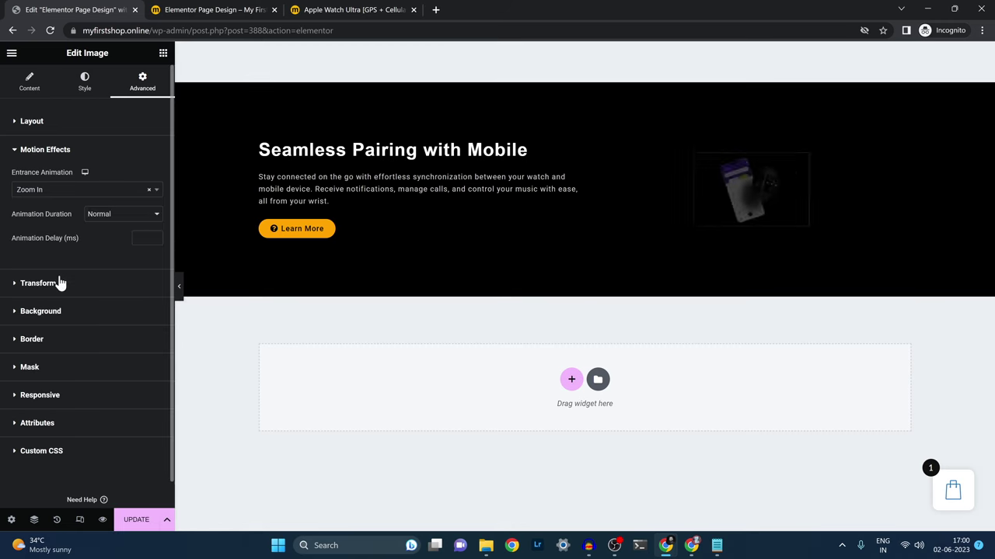
- Save the page, reload the preview to watch the zoom-in, then return to the editor
{"action": "left_click", "coordinate": [136, 521]}
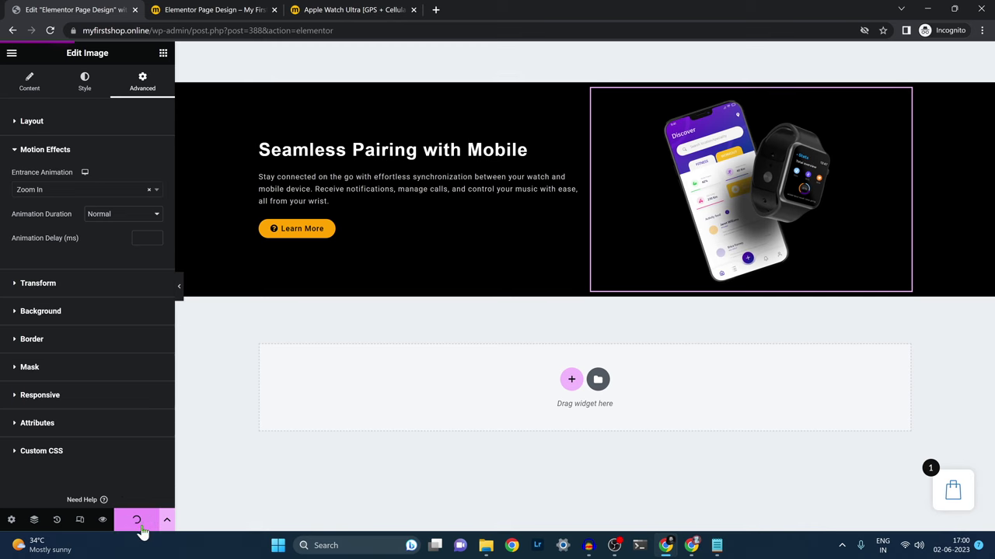
{"action": "left_click", "coordinate": [228, 10]}
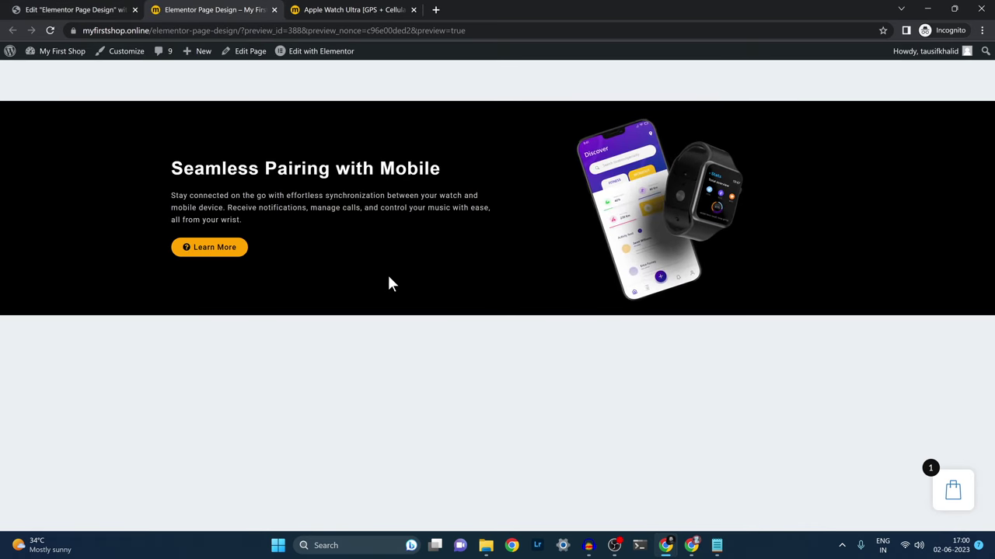
{"action": "left_click", "coordinate": [49, 30]}
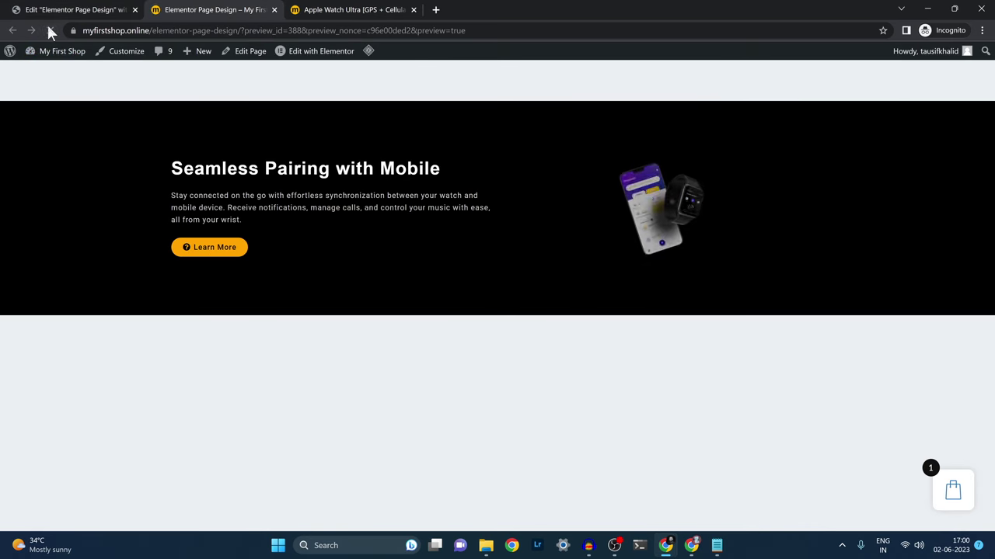
{"action": "left_click", "coordinate": [98, 10]}
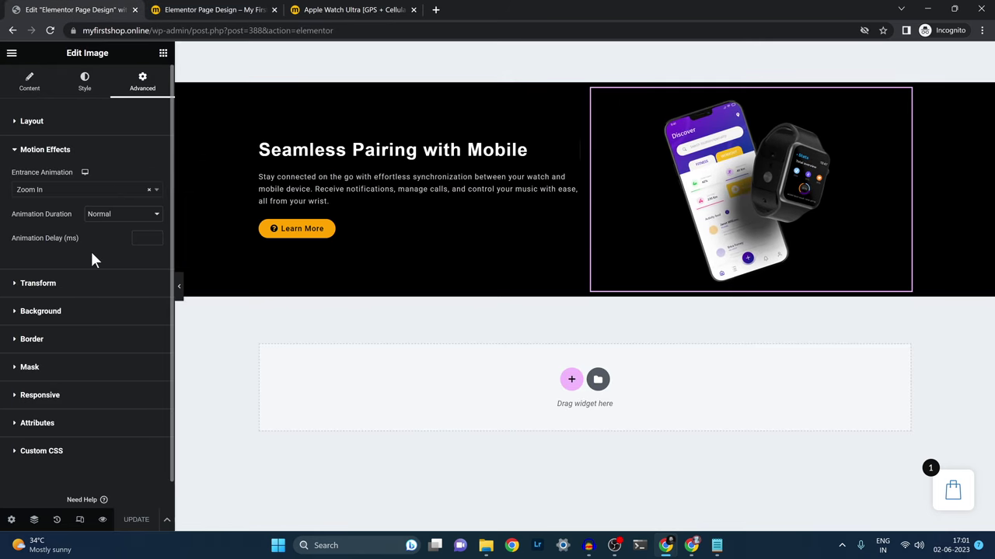
- Insert a new single-column section above the black Seamless Pairing hero section
{"action": "left_click", "coordinate": [47, 150]}
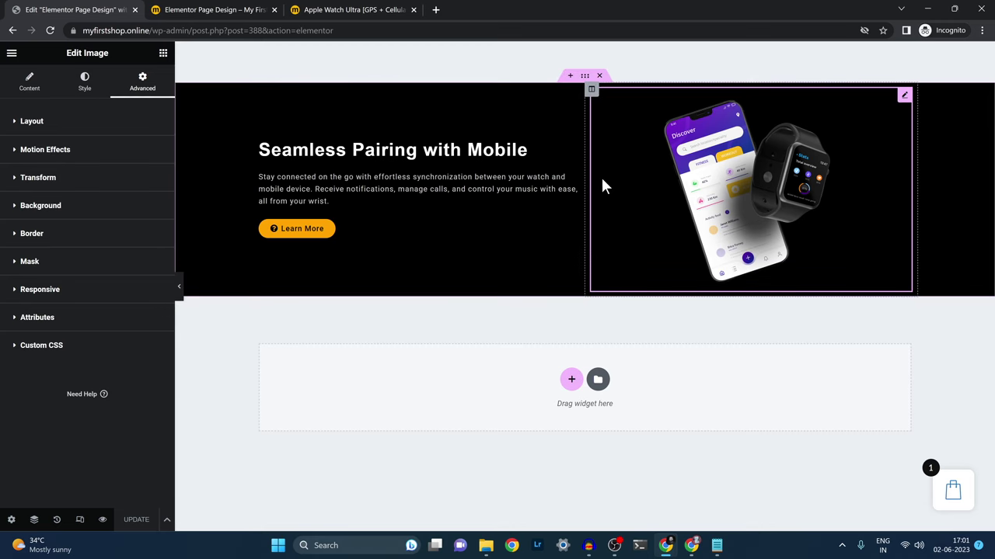
{"action": "left_click", "coordinate": [585, 77]}
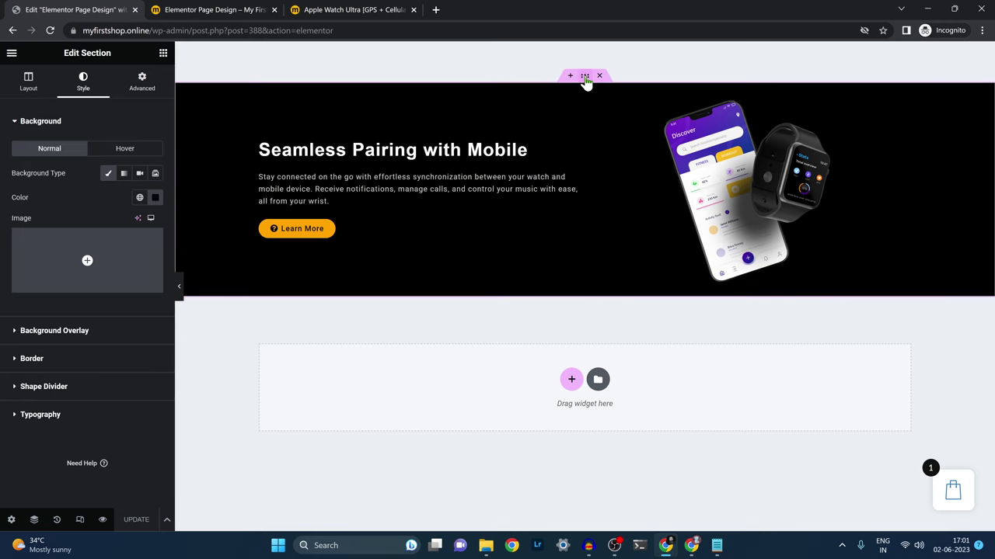
{"action": "left_click", "coordinate": [570, 76]}
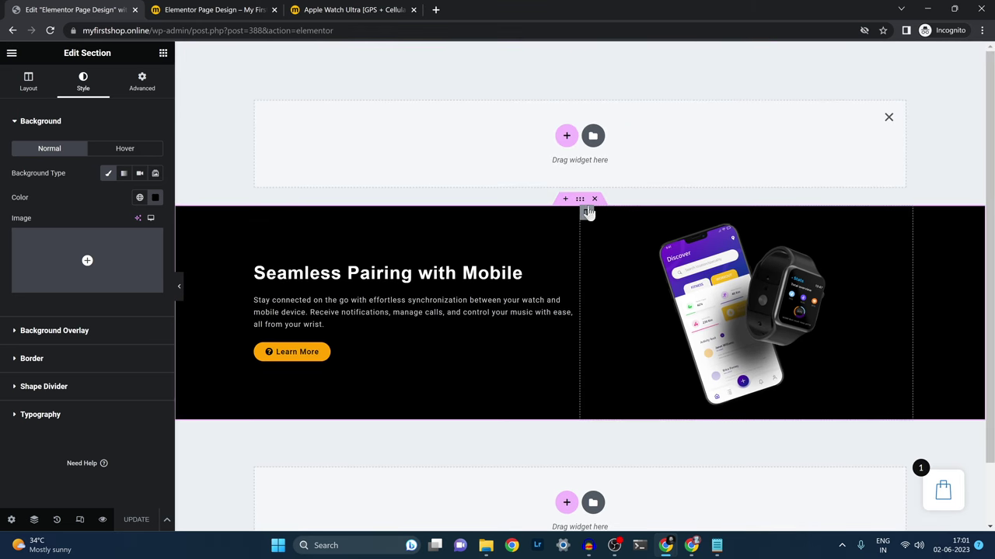
{"action": "scroll", "coordinate": [565, 204], "scroll_direction": "down", "scroll_amount": 2}
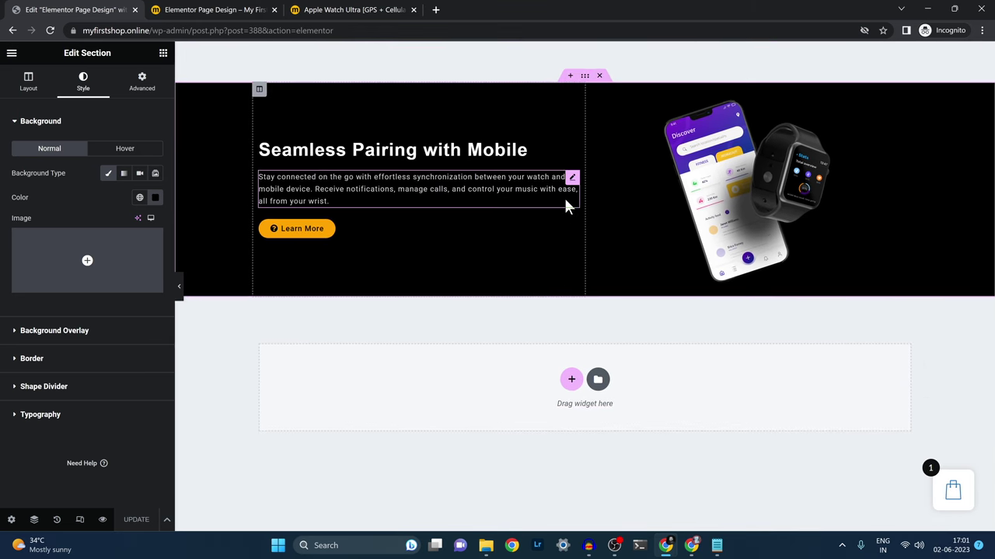
{"action": "scroll", "coordinate": [559, 94], "scroll_direction": "up", "scroll_amount": 2}
{"action": "left_click", "coordinate": [567, 135]}
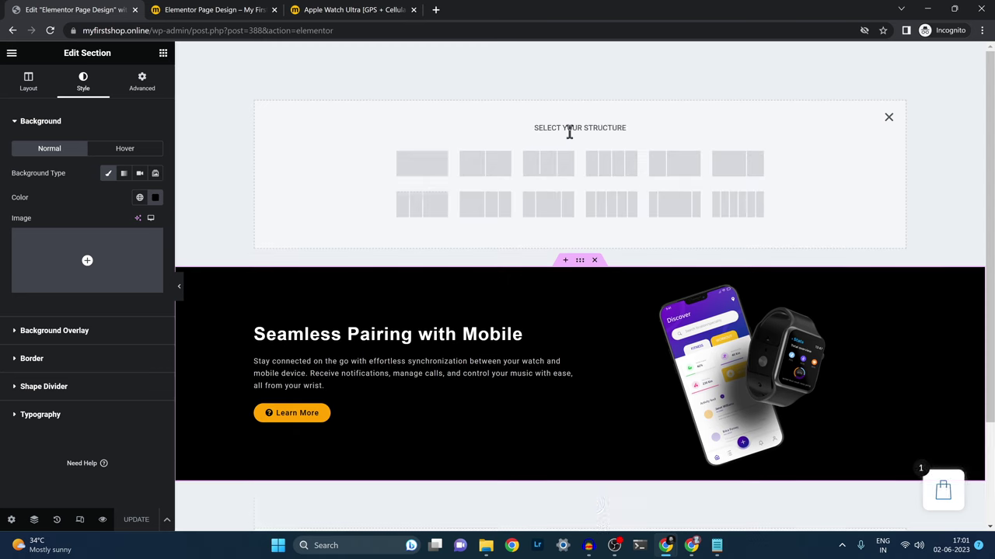
{"action": "left_click", "coordinate": [421, 165]}
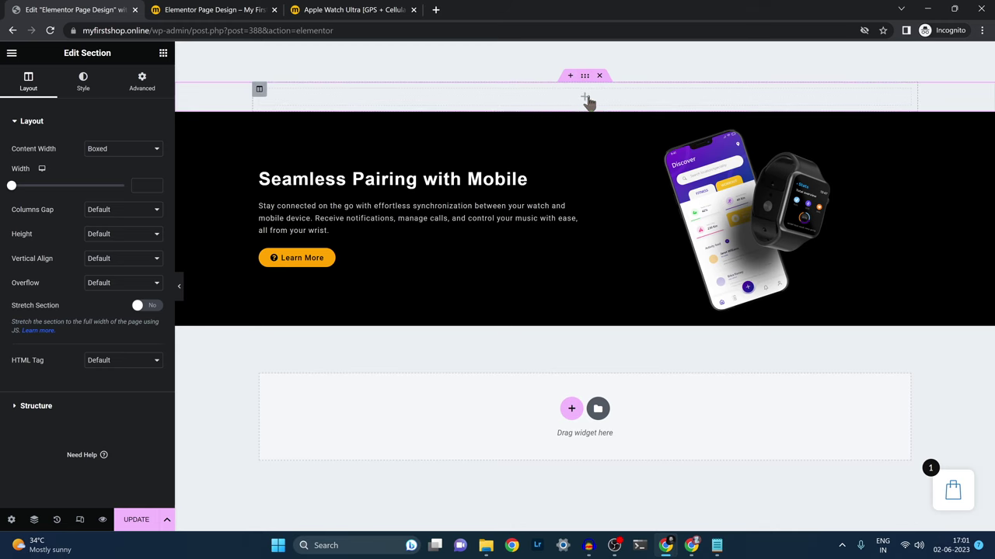
- Drop two Heading widgets, a Text Editor paragraph and a Button into the new section
{"action": "left_click", "coordinate": [163, 55]}
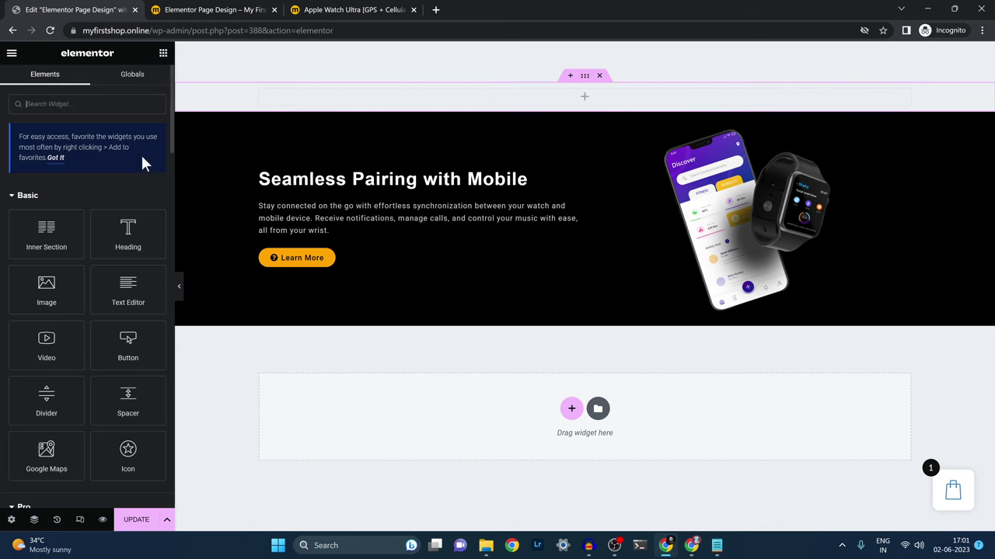
{"action": "left_click_drag", "start_coordinate": [130, 250], "coordinate": [593, 101]}
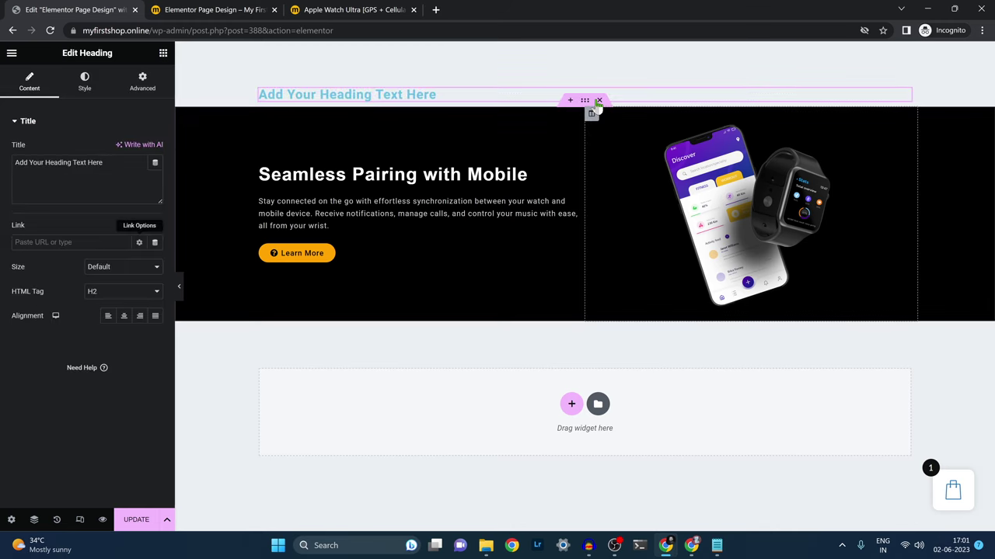
{"action": "left_click", "coordinate": [162, 53]}
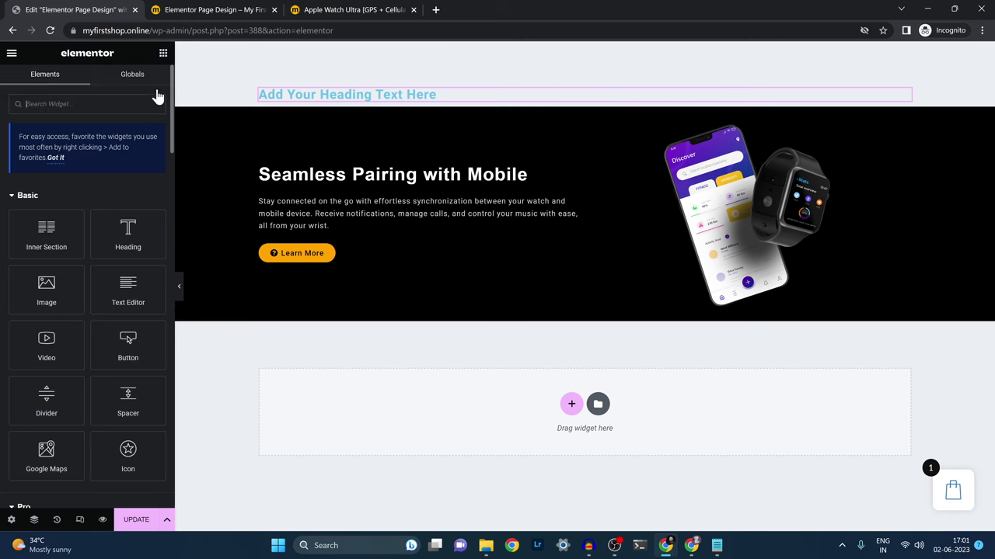
{"action": "left_click_drag", "start_coordinate": [130, 231], "coordinate": [339, 101]}
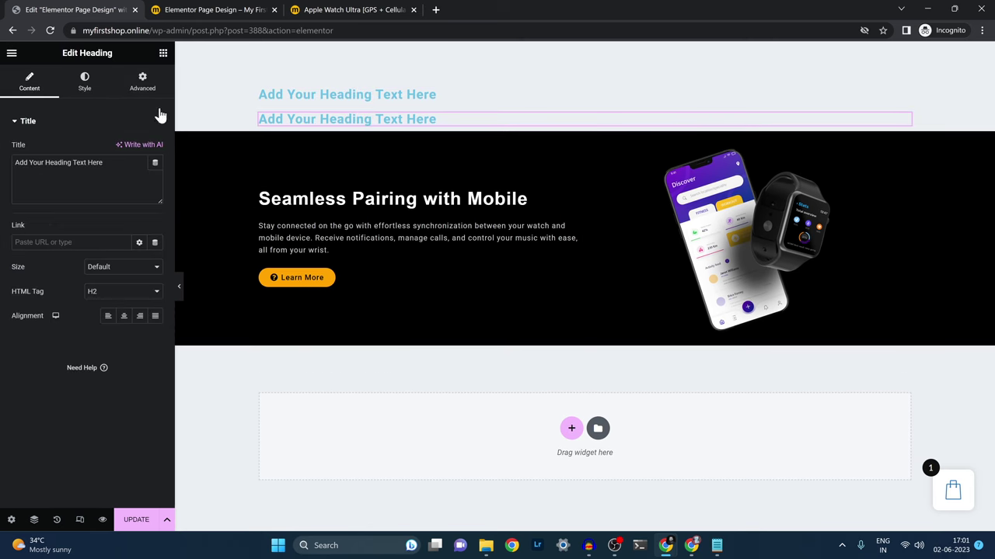
{"action": "left_click", "coordinate": [163, 53]}
{"action": "left_click_drag", "start_coordinate": [151, 305], "coordinate": [394, 122]}
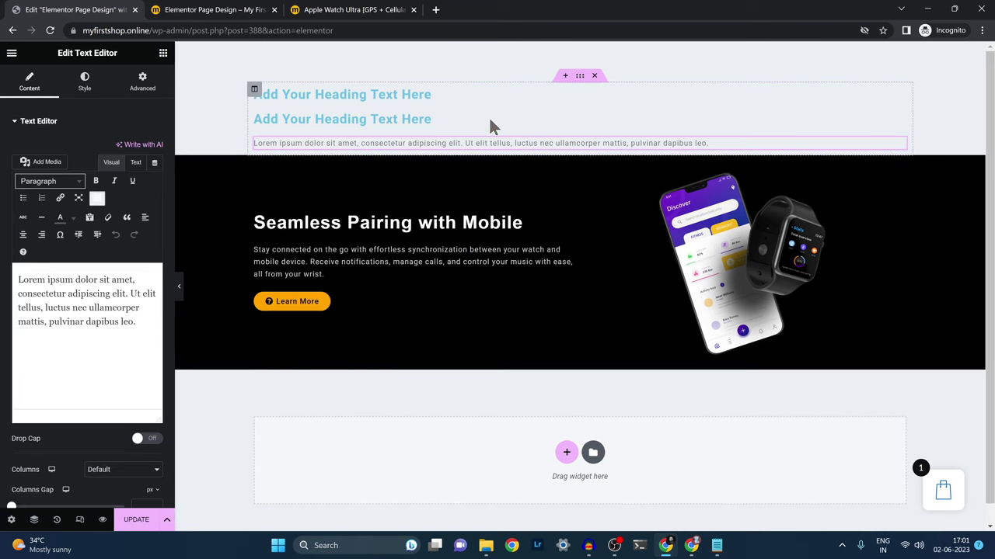
{"action": "left_click", "coordinate": [163, 53]}
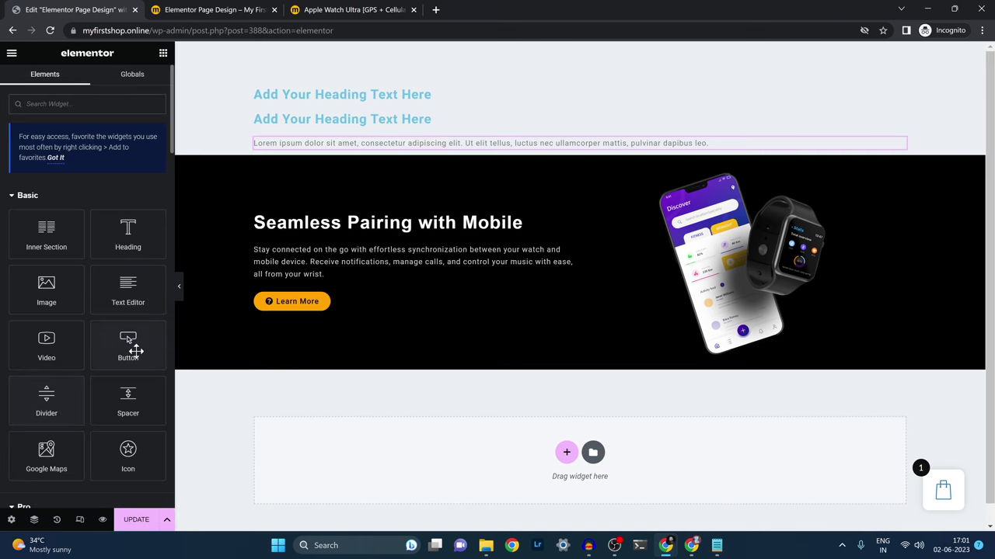
{"action": "left_click_drag", "start_coordinate": [129, 349], "coordinate": [348, 146]}
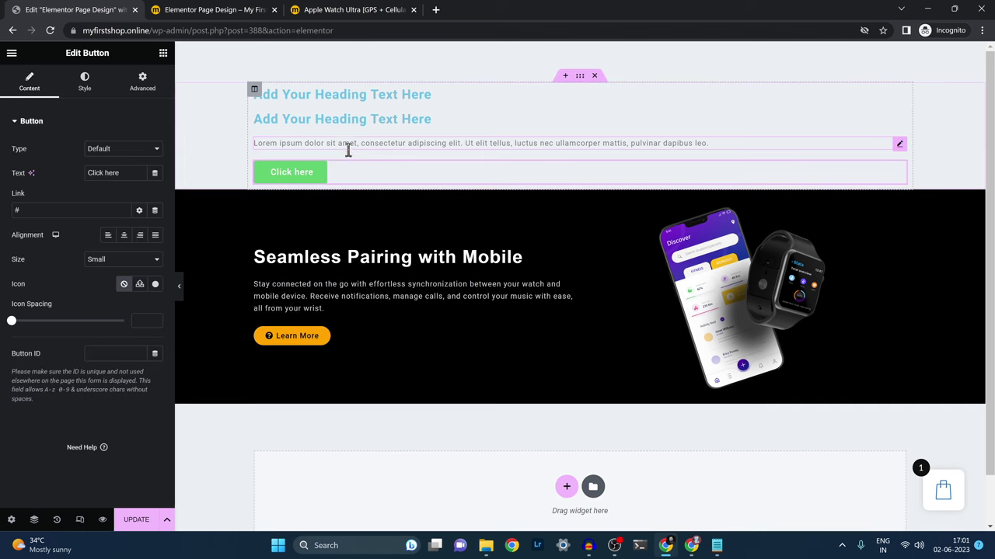
- Center-align both headings, the Lorem paragraph and the Click here button
{"action": "left_click", "coordinate": [899, 94]}
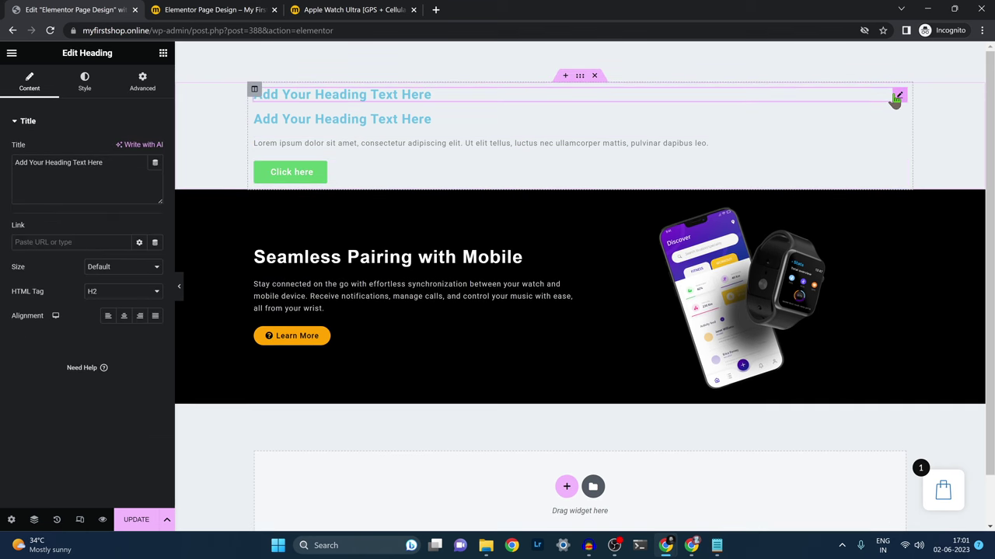
{"action": "left_click", "coordinate": [123, 315]}
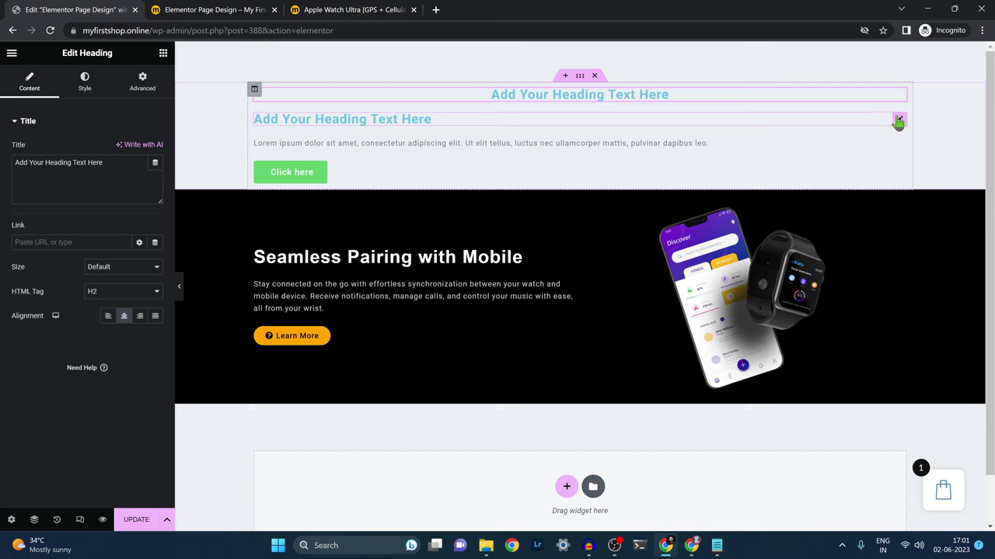
{"action": "left_click", "coordinate": [123, 315]}
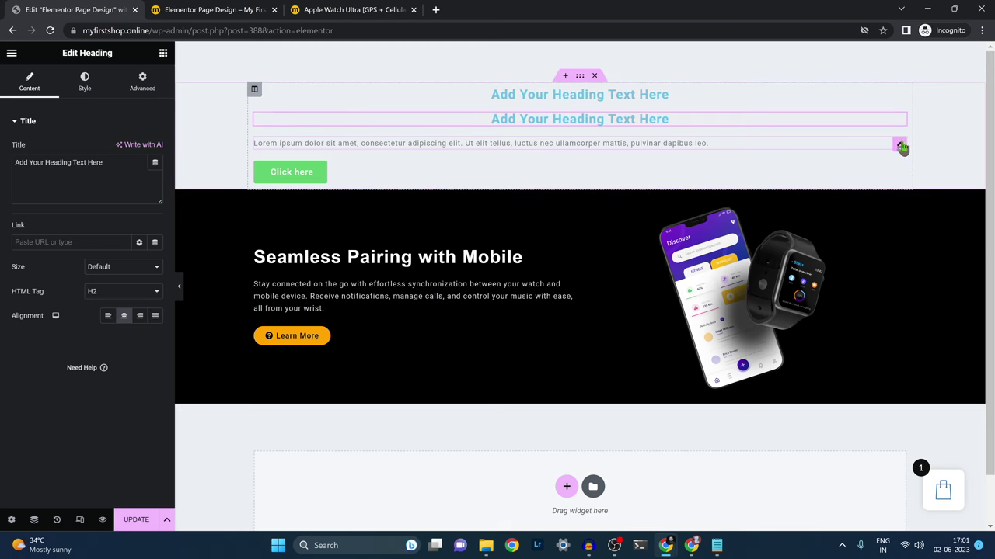
{"action": "left_click", "coordinate": [899, 144]}
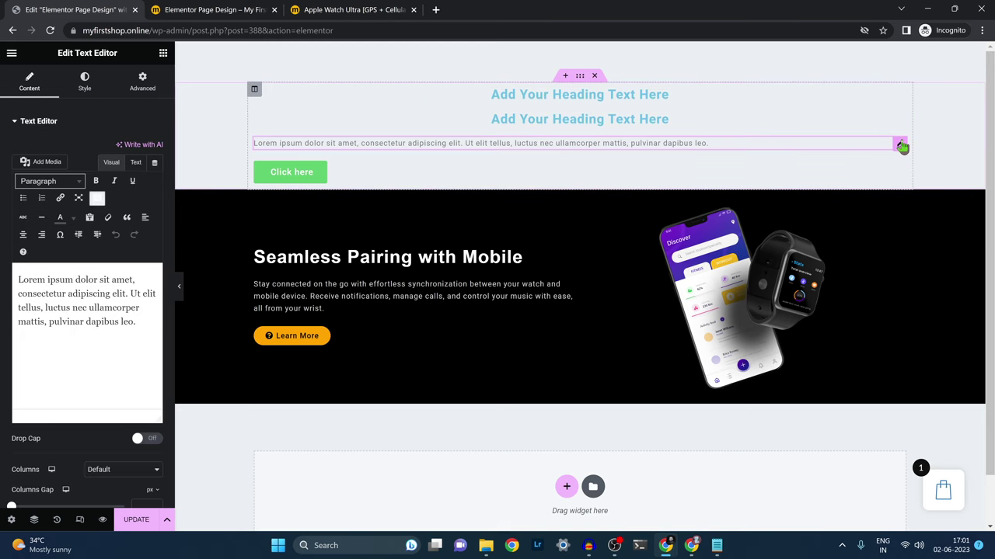
{"action": "left_click", "coordinate": [85, 86]}
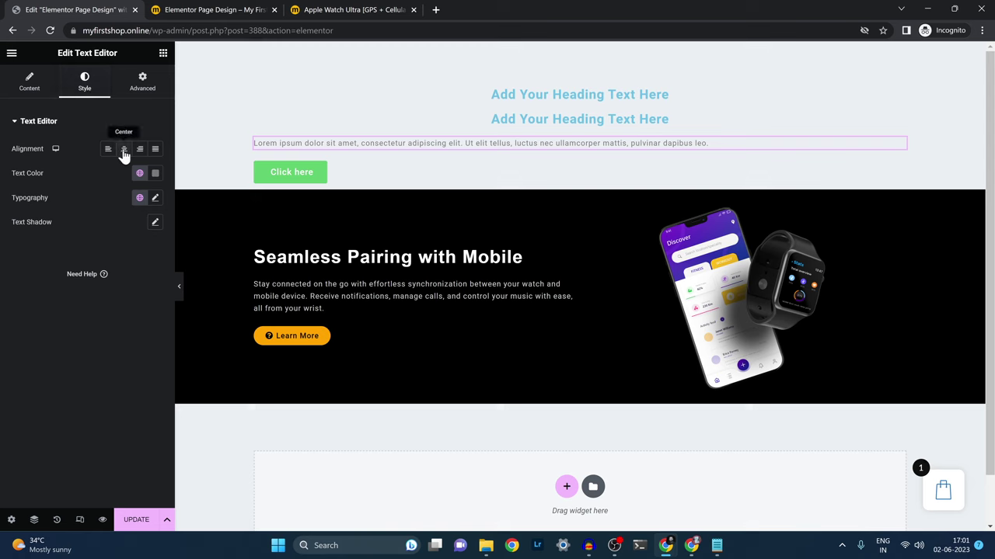
{"action": "left_click", "coordinate": [123, 150]}
{"action": "left_click", "coordinate": [901, 172]}
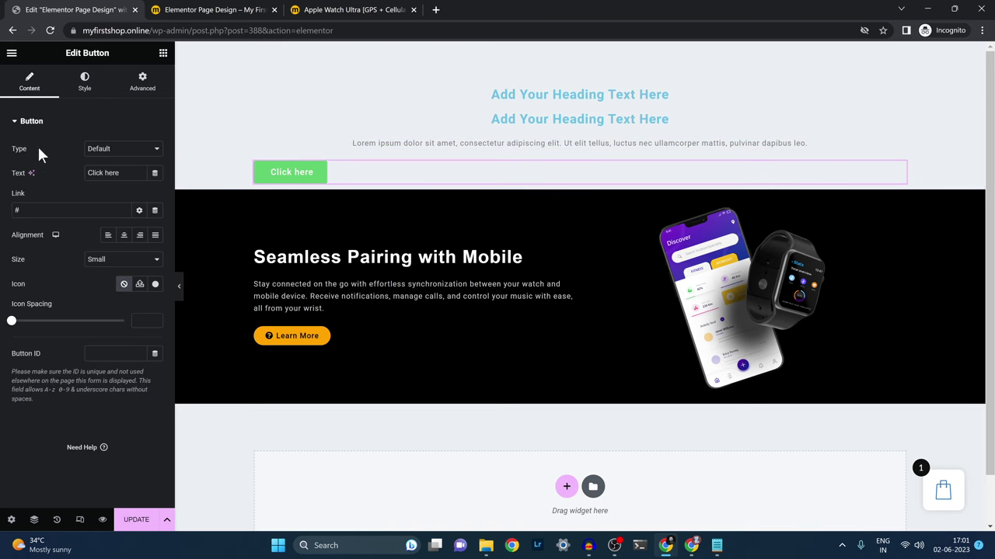
{"action": "left_click", "coordinate": [85, 81]}
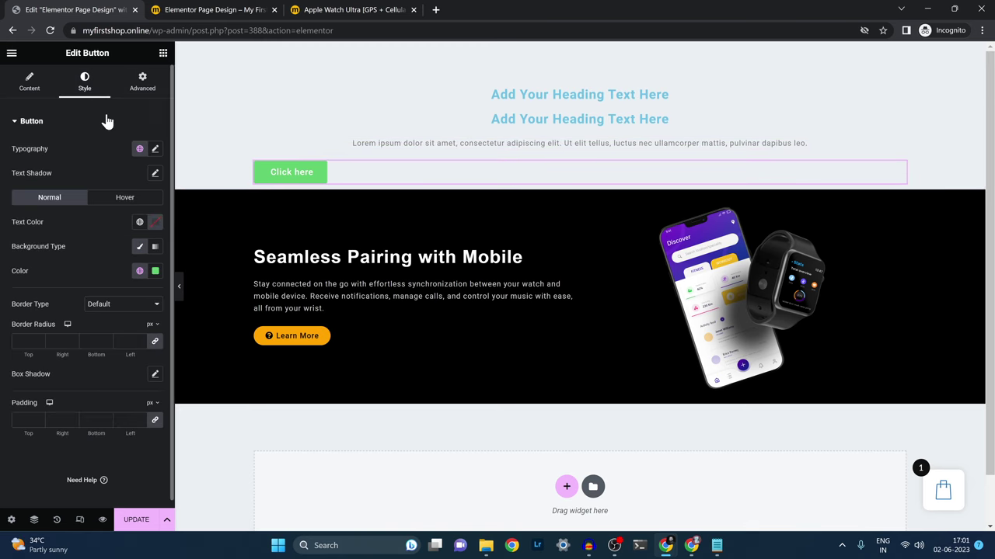
{"action": "left_click", "coordinate": [31, 80]}
{"action": "left_click", "coordinate": [124, 235]}
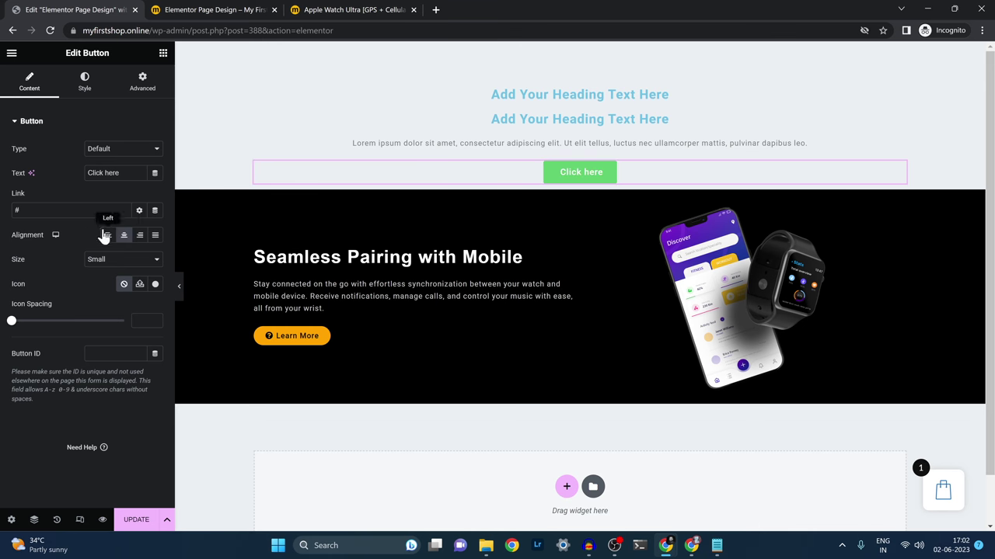
{"action": "left_click", "coordinate": [602, 96]}
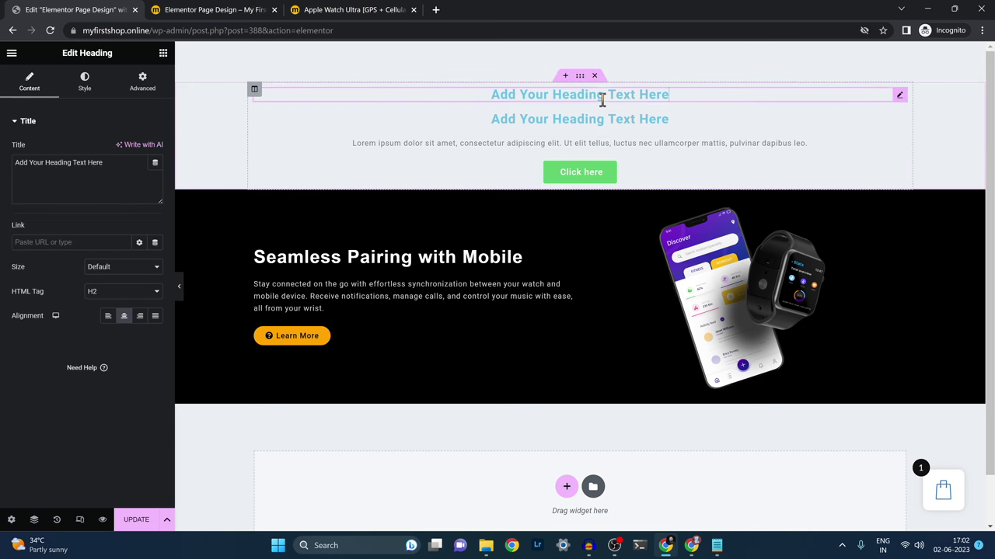
{"action": "left_click", "coordinate": [717, 547]}
- Paste 'LuminaTime 3.0' from the notes into the first heading and make it H1
{"action": "left_click_drag", "start_coordinate": [568, 146], "coordinate": [643, 148]}
{"action": "key", "text": "ctrl+c"}
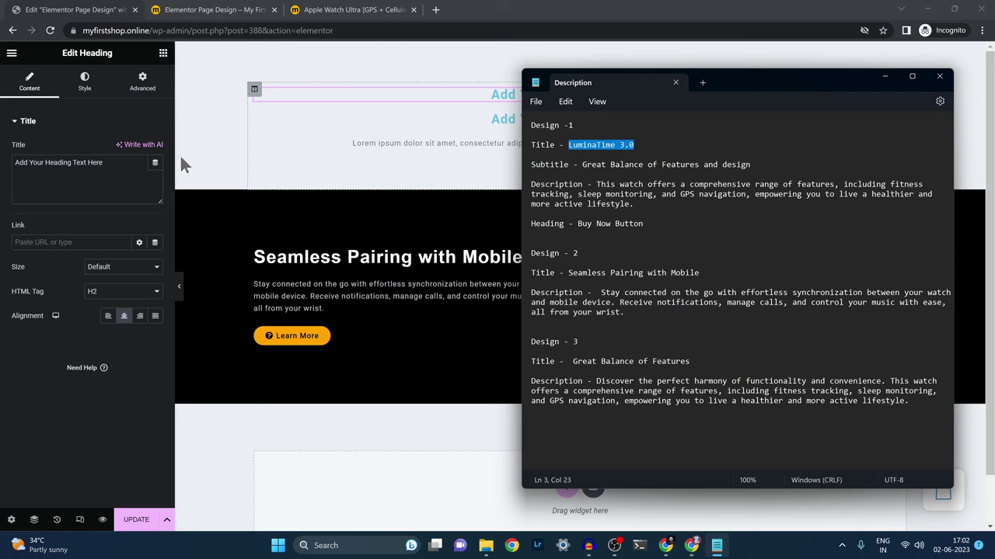
{"action": "left_click", "coordinate": [85, 173]}
{"action": "key", "text": "ctrl+a"}
{"action": "key", "text": "ctrl+v"}
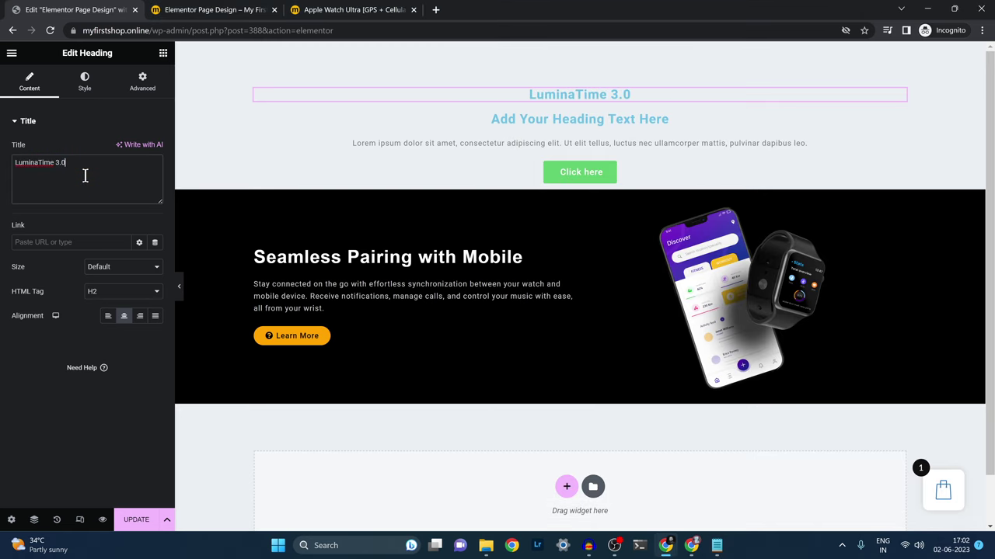
{"action": "left_click", "coordinate": [116, 295]}
{"action": "left_click", "coordinate": [113, 305]}
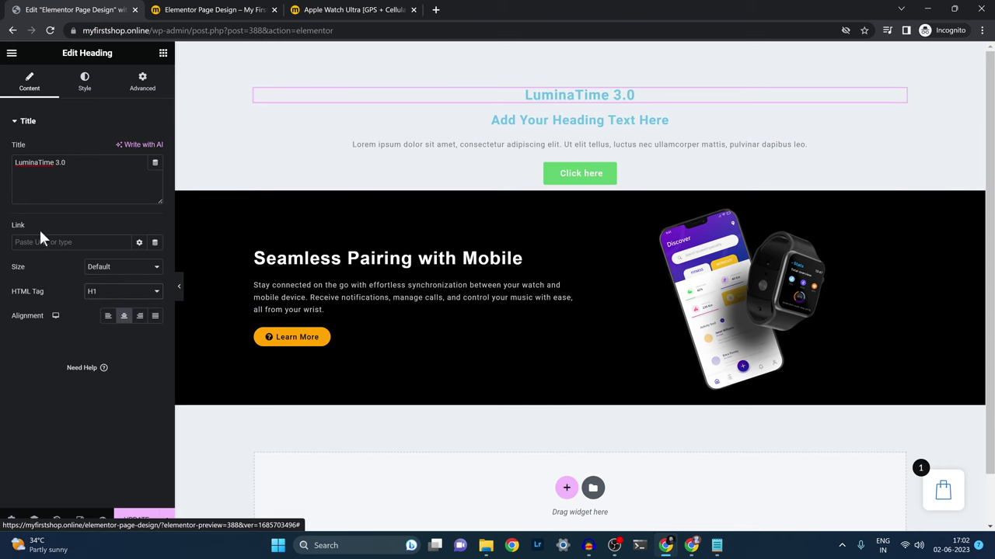
- Replace the second heading with the subtitle 'Great Balance of Features and design'
{"action": "left_click", "coordinate": [560, 120]}
{"action": "left_click", "coordinate": [717, 546]}
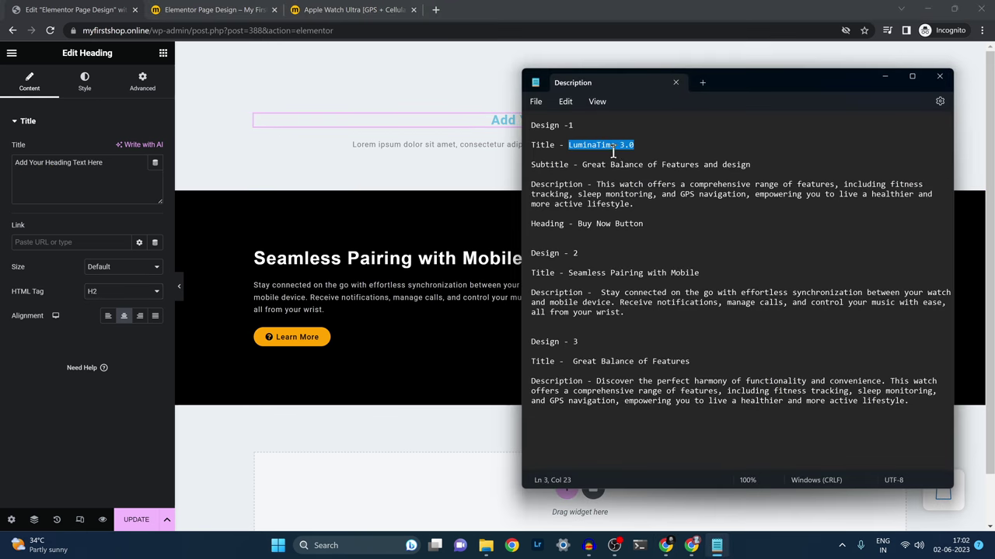
{"action": "left_click_drag", "start_coordinate": [581, 165], "coordinate": [746, 175]}
{"action": "key", "text": "ctrl+c"}
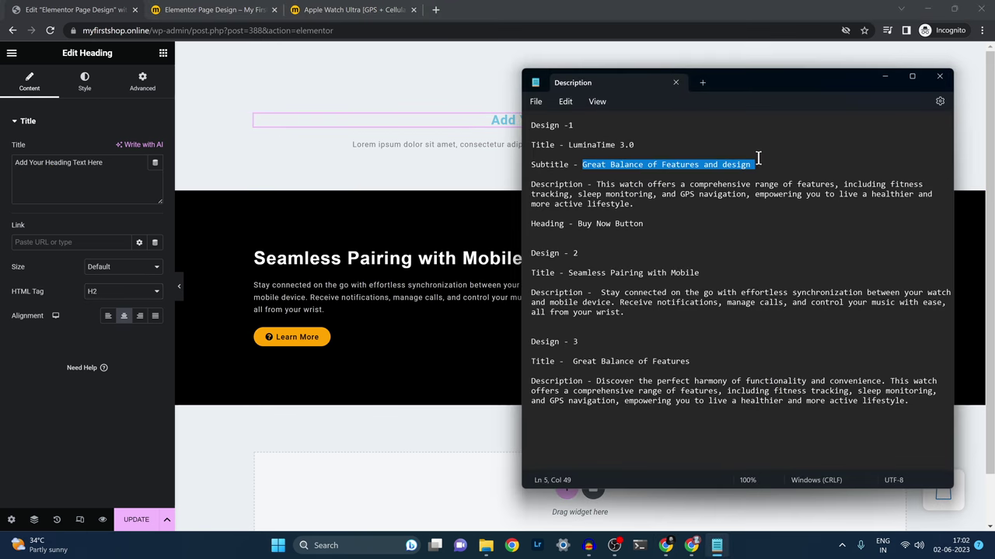
{"action": "triple_click", "coordinate": [73, 173]}
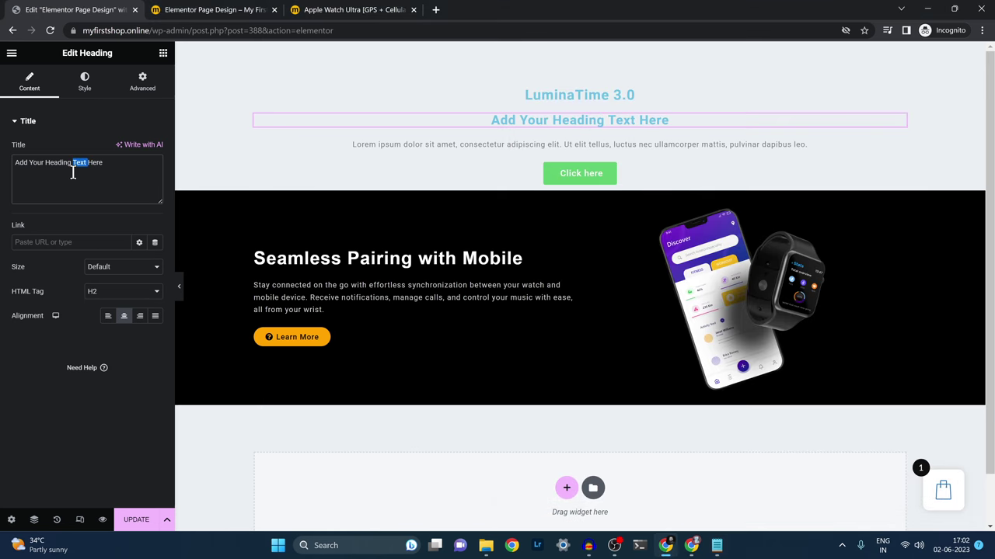
{"action": "key", "text": "ctrl+v"}
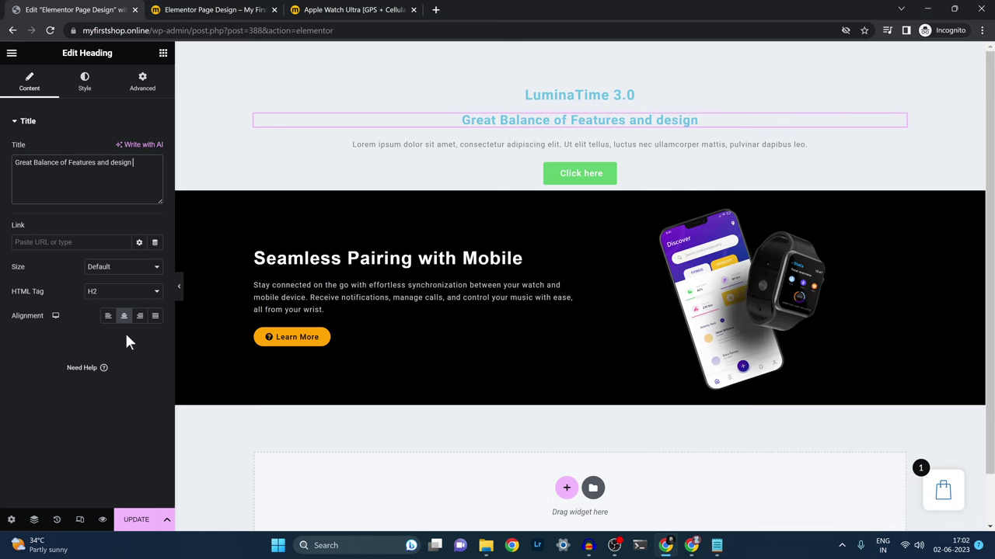
- Paste the Design 1 watch description from the notes over the Lorem paragraph
{"action": "left_click", "coordinate": [716, 546]}
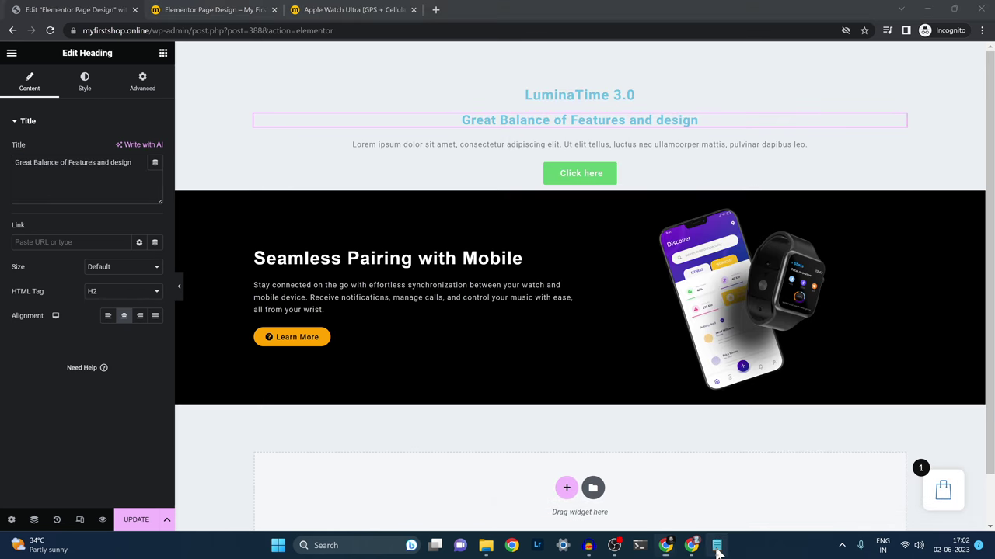
{"action": "left_click", "coordinate": [599, 184]}
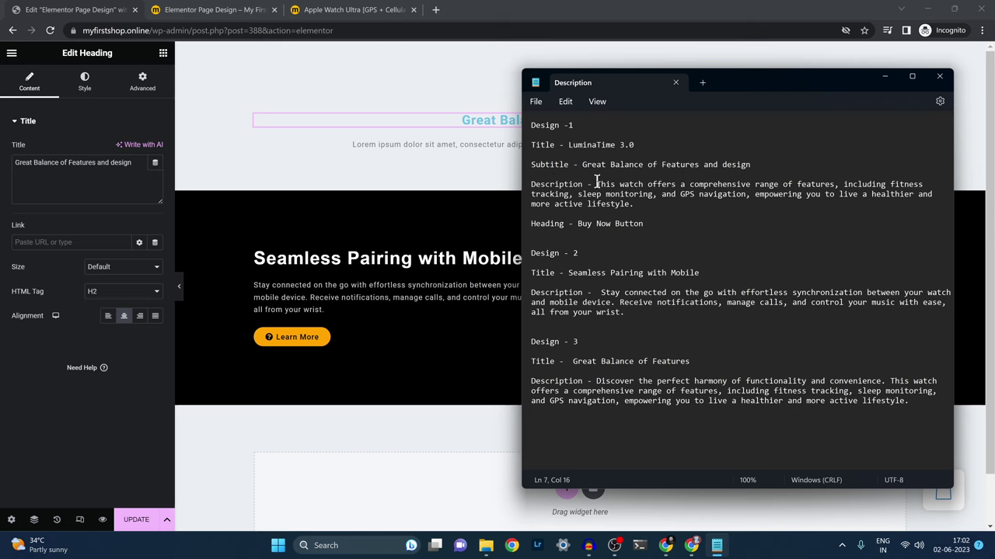
{"action": "left_click_drag", "start_coordinate": [596, 183], "coordinate": [644, 216]}
{"action": "key", "text": "ctrl+c"}
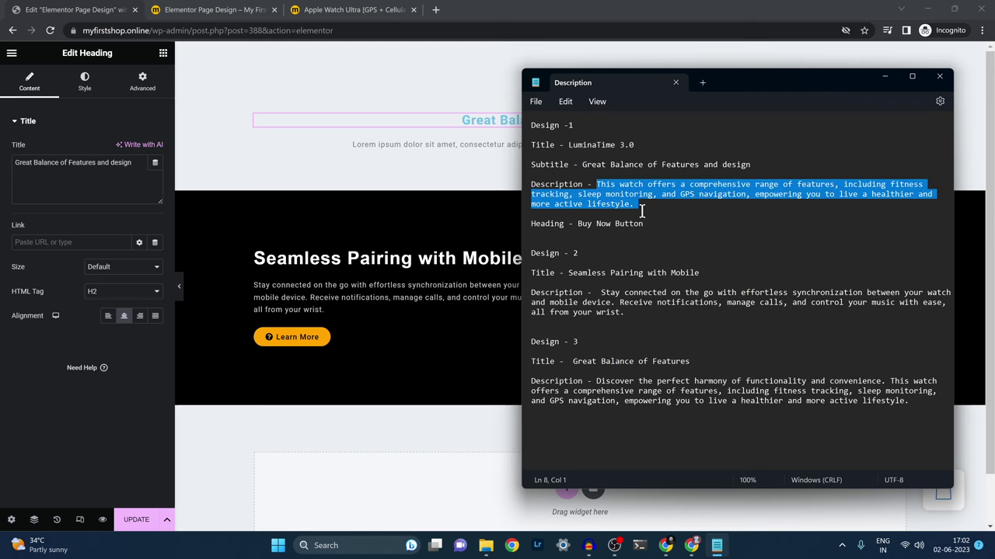
{"action": "left_click", "coordinate": [451, 131]}
{"action": "left_click", "coordinate": [443, 146]}
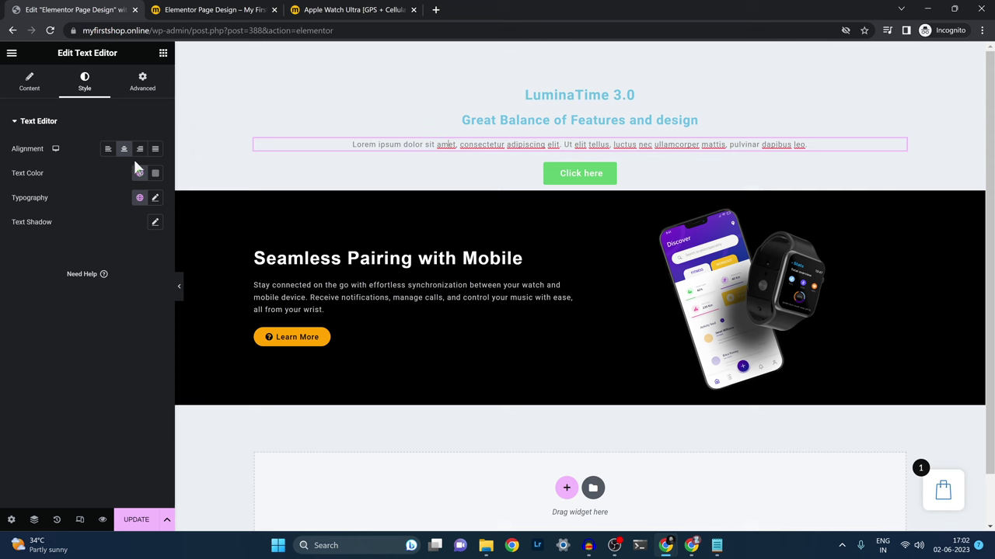
{"action": "left_click", "coordinate": [31, 81]}
{"action": "double_click", "coordinate": [84, 278]}
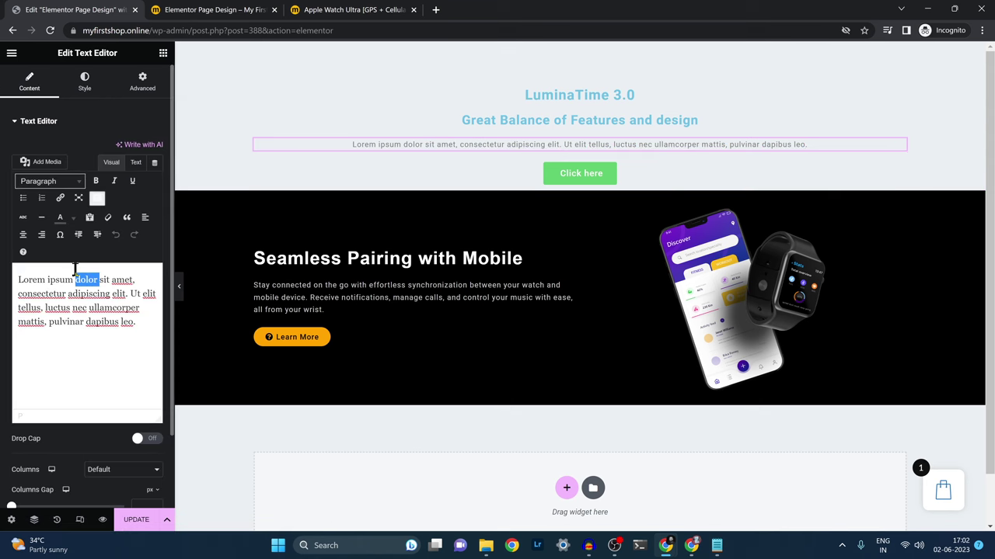
{"action": "key", "text": "ctrl+a"}
{"action": "key", "text": "ctrl+v"}
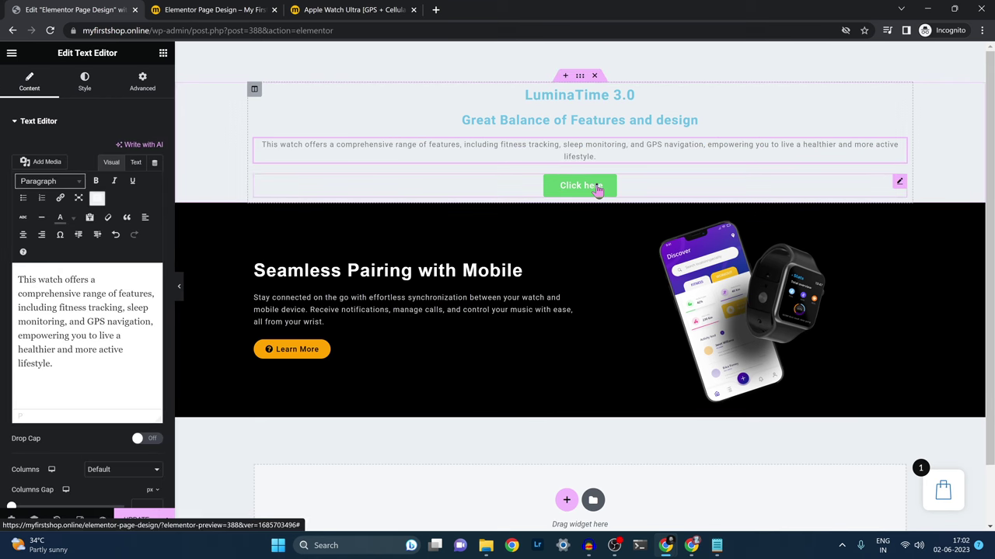
- Change the button label to 'BUY NOW'
{"action": "left_click", "coordinate": [598, 189]}
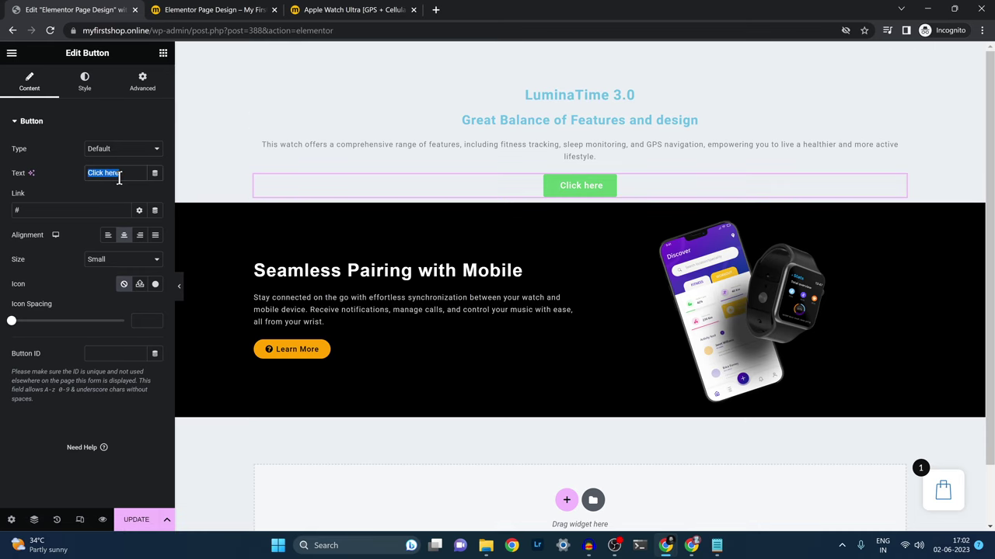
{"action": "type", "text": "BUY NOW"}
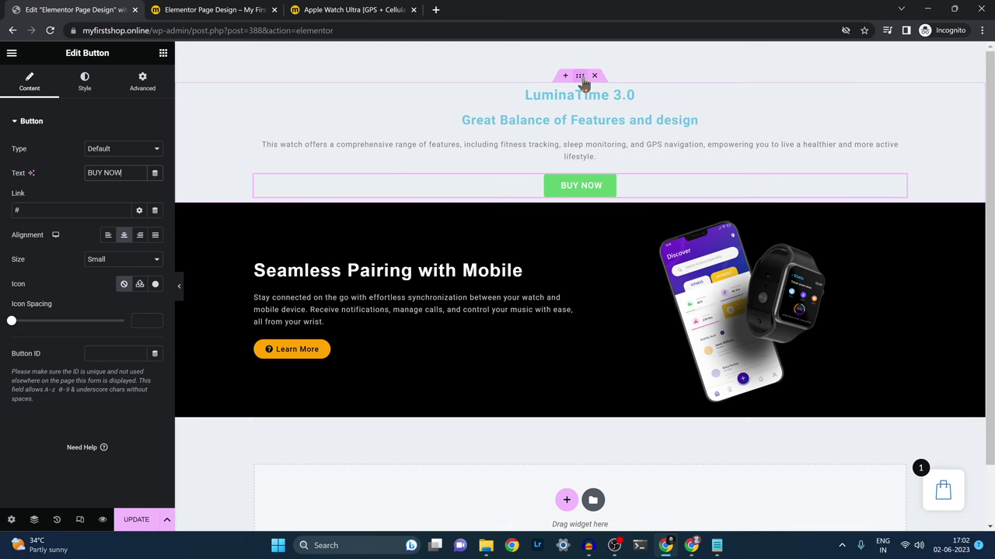
{"action": "left_click", "coordinate": [581, 77]}
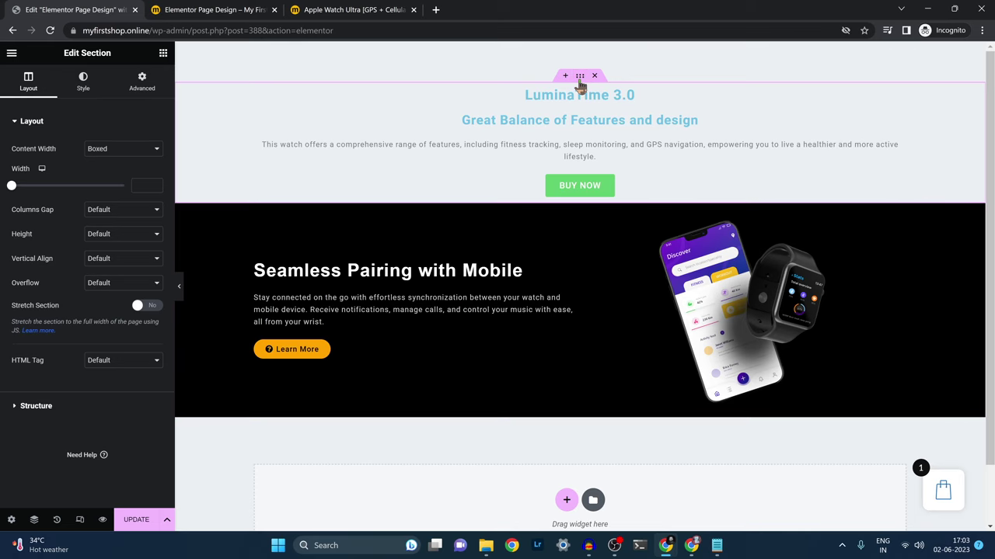
- Switch the hero section background to Classic and start uploading a background image
{"action": "left_click", "coordinate": [83, 84]}
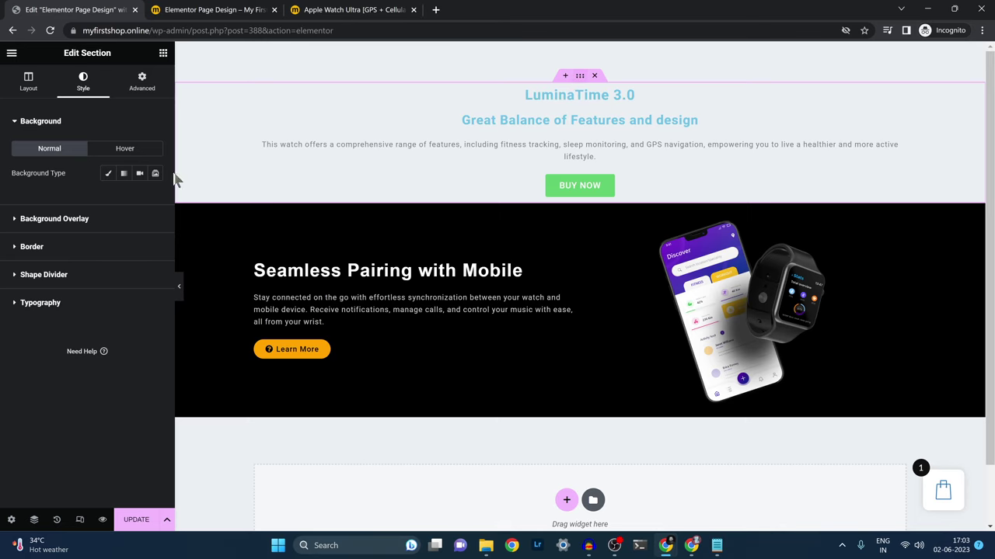
{"action": "left_click", "coordinate": [109, 175]}
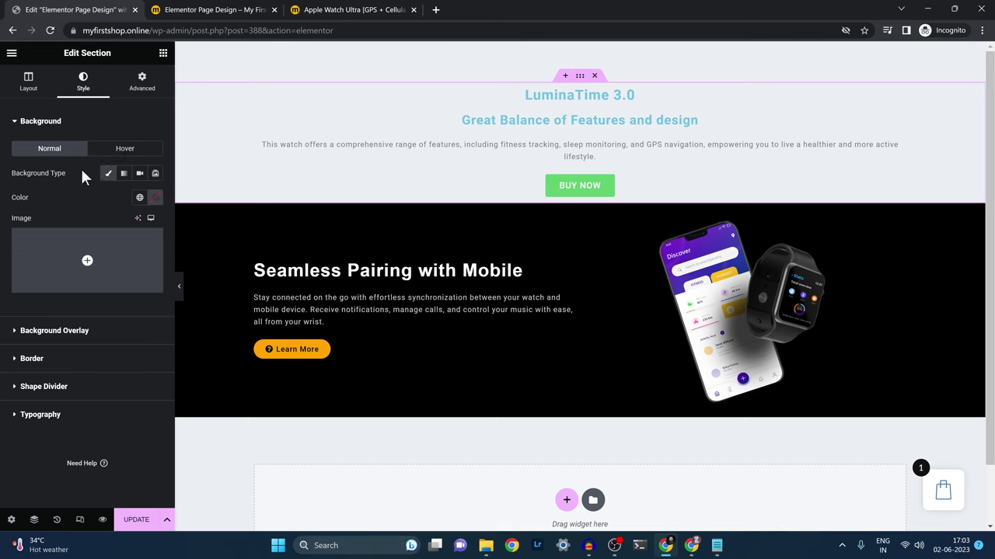
{"action": "left_click", "coordinate": [87, 261]}
{"action": "left_click", "coordinate": [175, 108]}
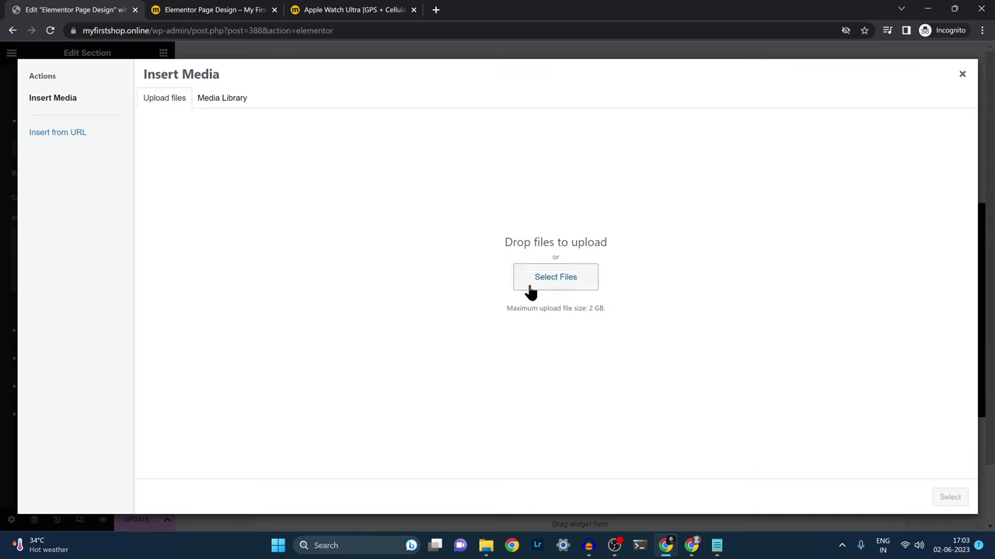
- Upload Watch 1.jpg and select it as the hero section's background image
{"action": "left_click", "coordinate": [533, 287]}
{"action": "left_click", "coordinate": [261, 104]}
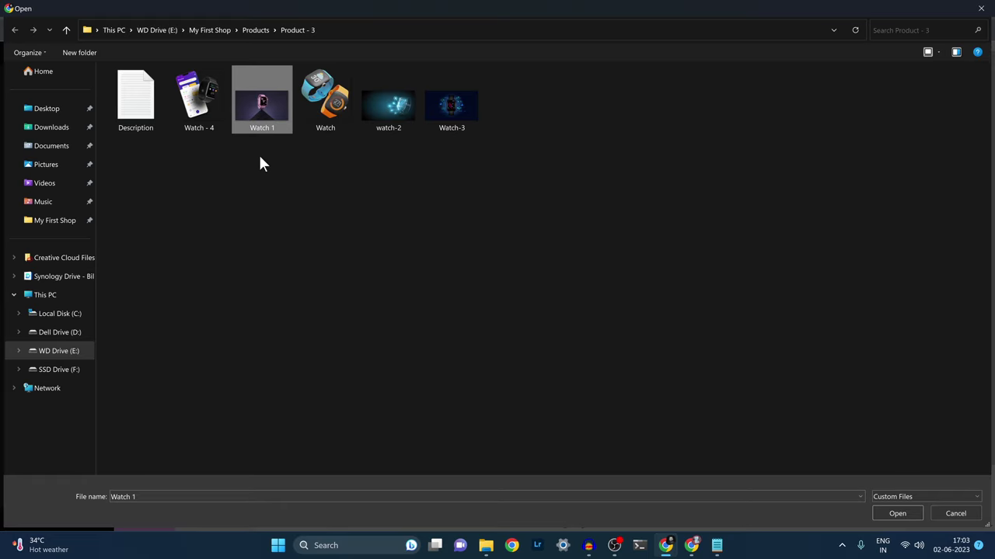
{"action": "double_click", "coordinate": [259, 104]}
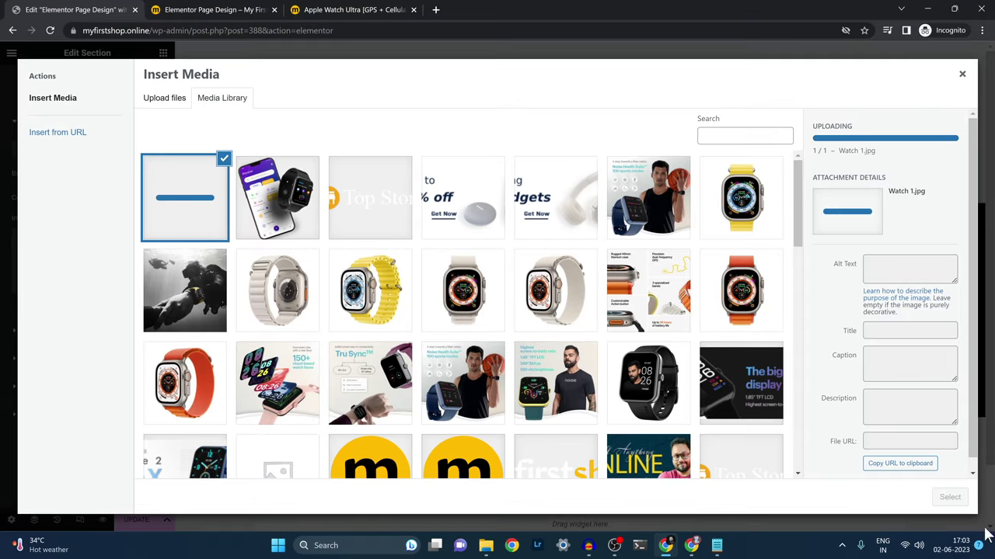
{"action": "left_click", "coordinate": [950, 501]}
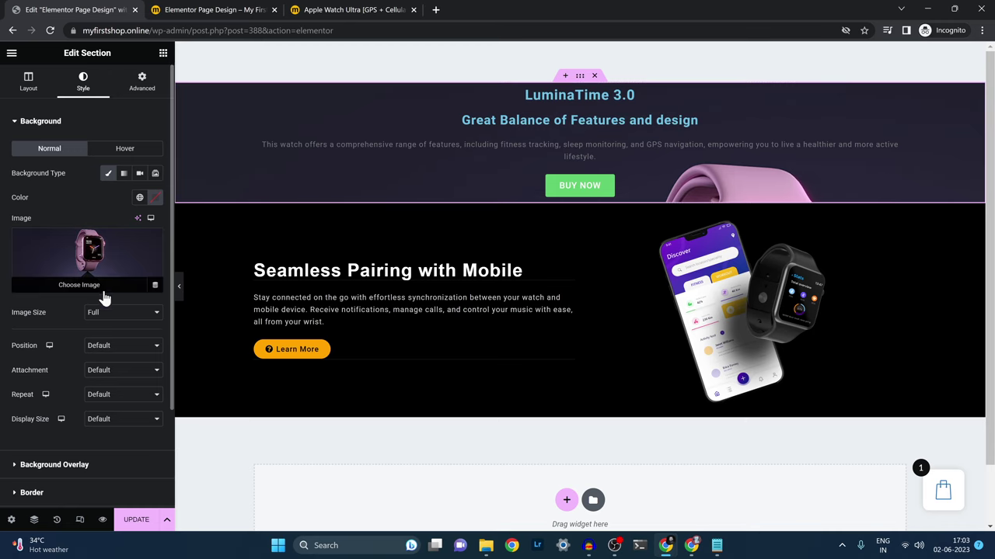
- Set the background image size to Full after trying Large 1024 x 1024
{"action": "mouse_move", "coordinate": [147, 284]}
{"action": "scroll", "coordinate": [93, 233], "scroll_direction": "down", "scroll_amount": 2}
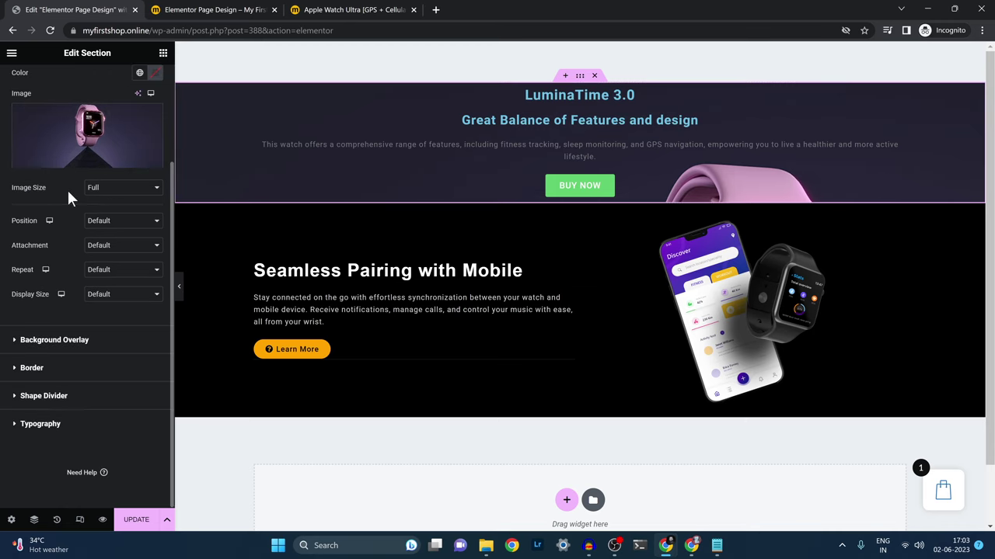
{"action": "left_click", "coordinate": [139, 189]}
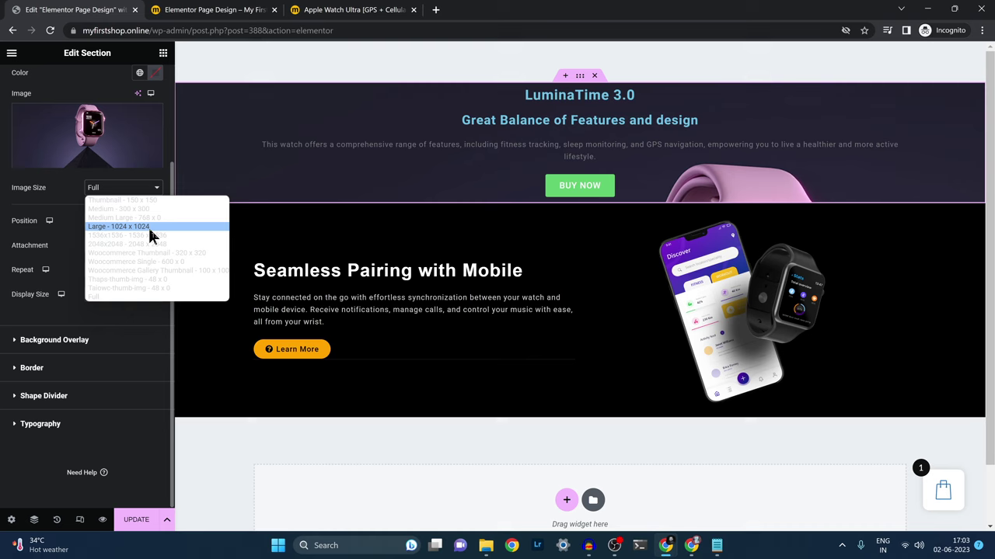
{"action": "left_click", "coordinate": [148, 226]}
{"action": "left_click", "coordinate": [134, 189]}
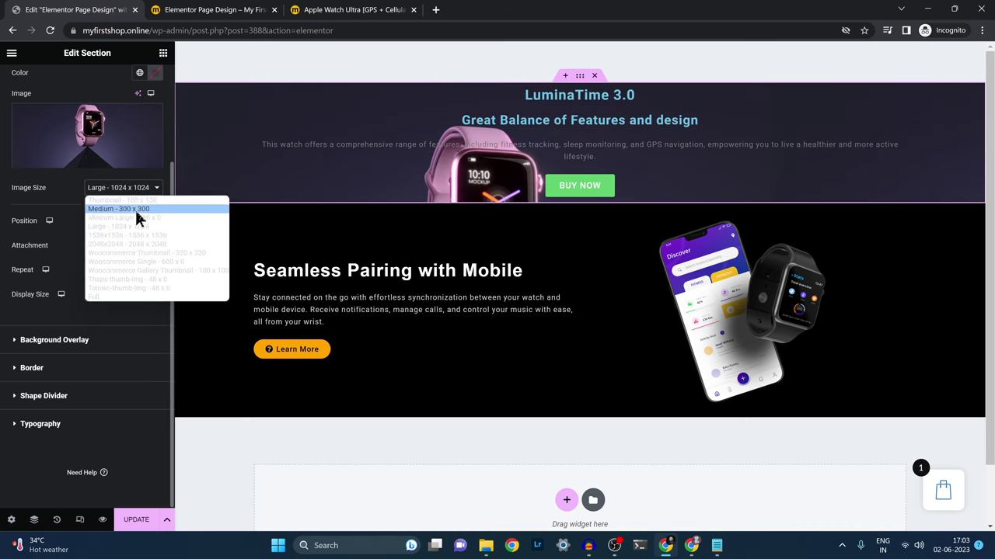
{"action": "left_click", "coordinate": [115, 297]}
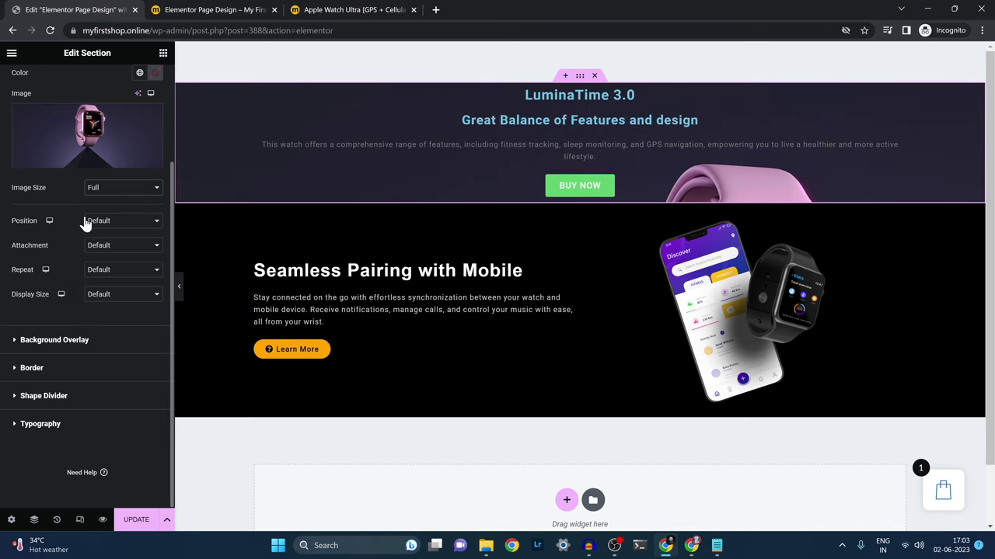
- Set the background position to Top Center, leaving attachment at Default
{"action": "left_click", "coordinate": [152, 221]}
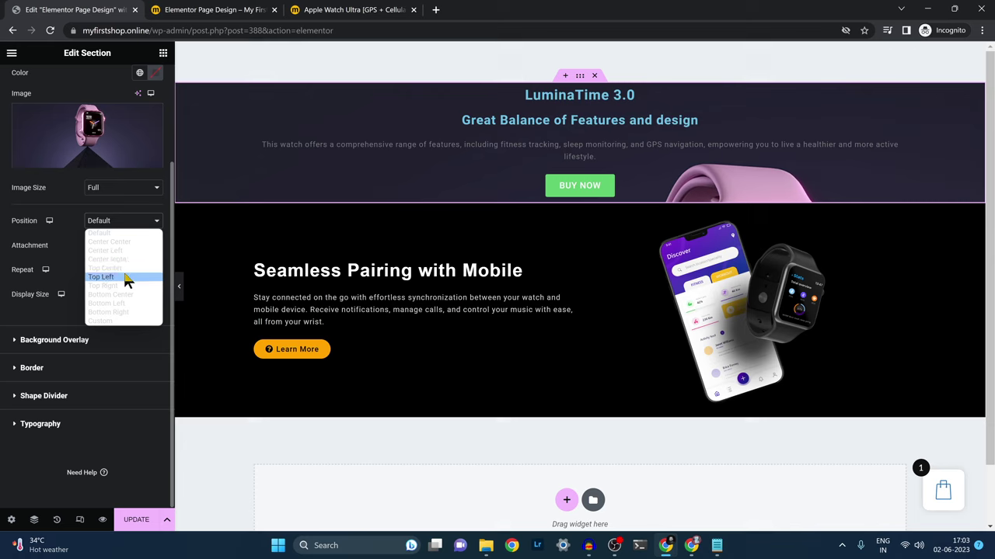
{"action": "left_click", "coordinate": [122, 268]}
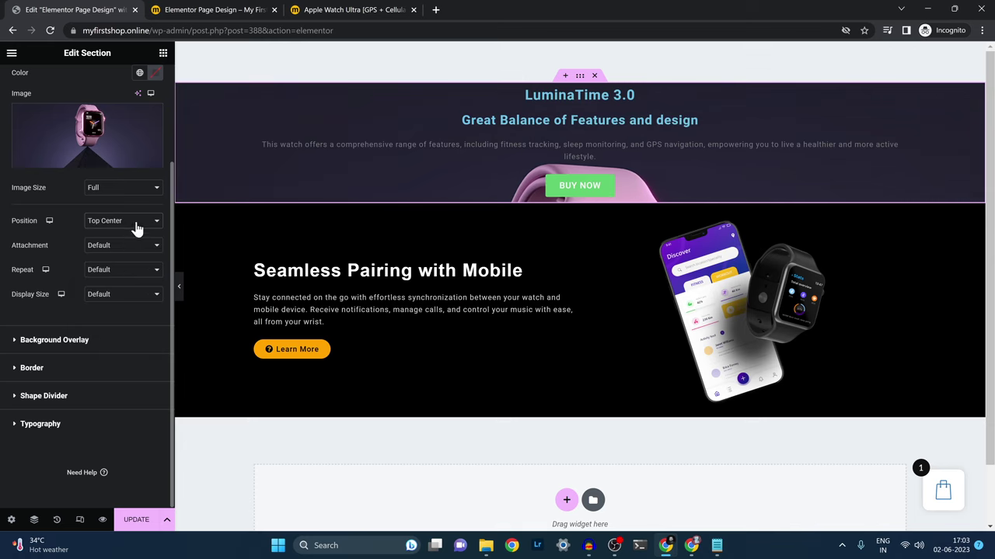
{"action": "left_click", "coordinate": [135, 223]}
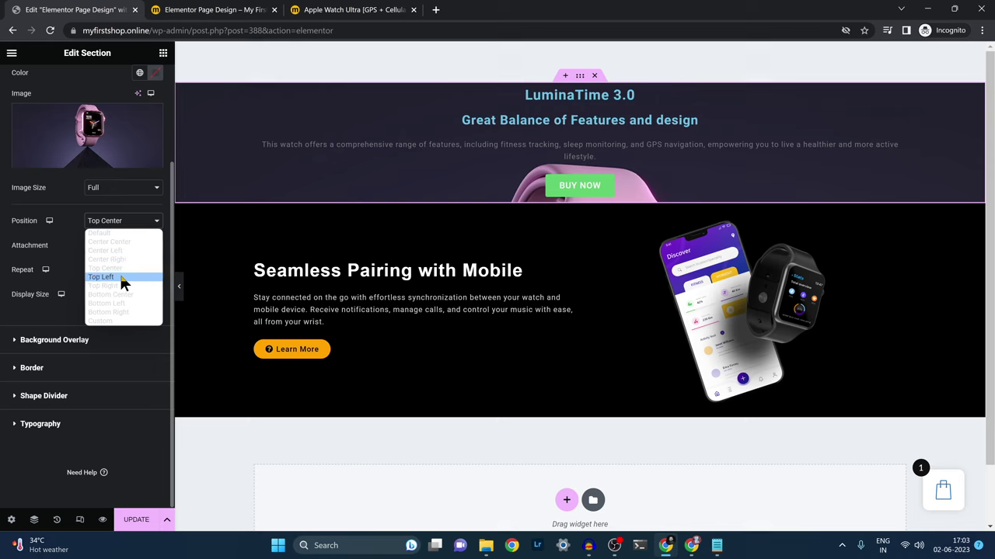
{"action": "left_click", "coordinate": [122, 269]}
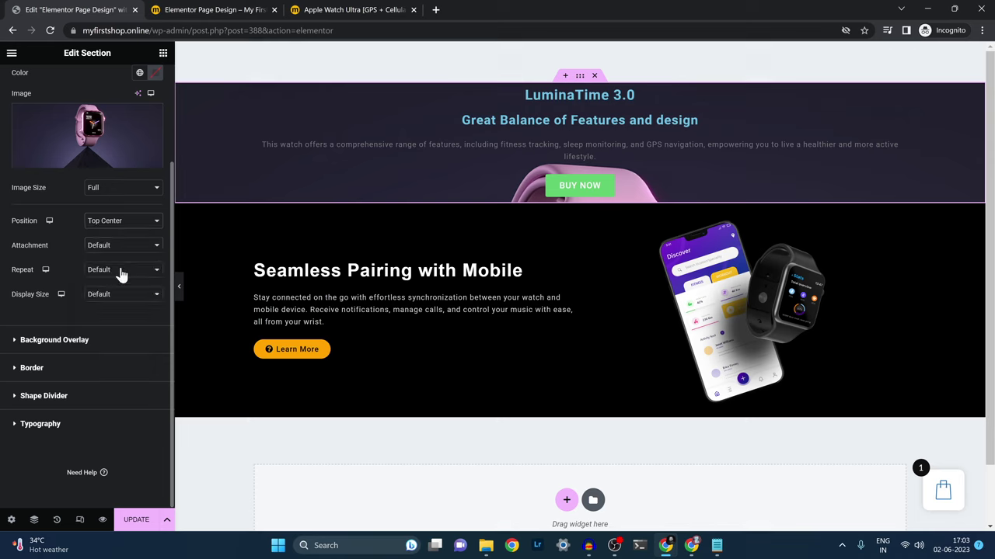
{"action": "left_click", "coordinate": [153, 221]}
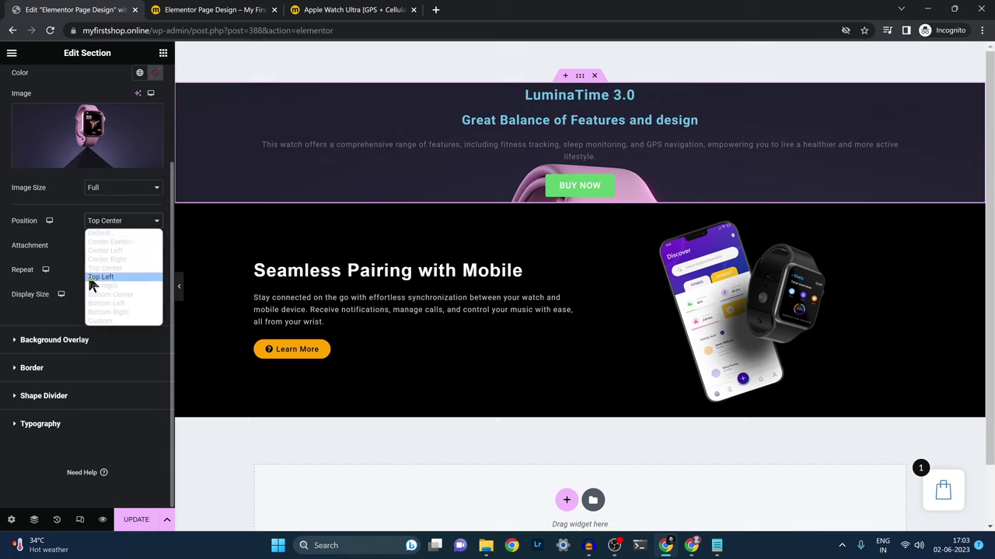
{"action": "left_click", "coordinate": [123, 248]}
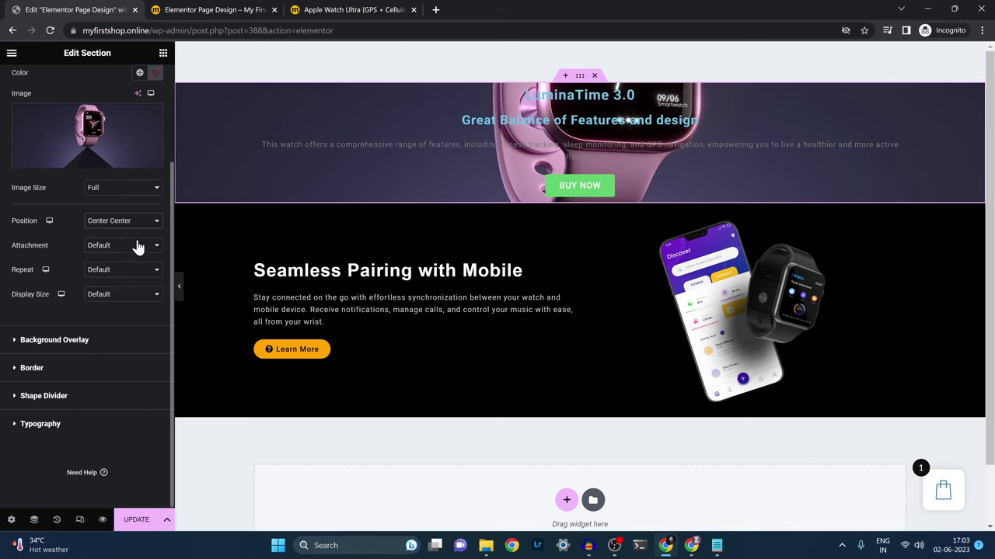
{"action": "left_click", "coordinate": [148, 226]}
{"action": "left_click", "coordinate": [135, 277]}
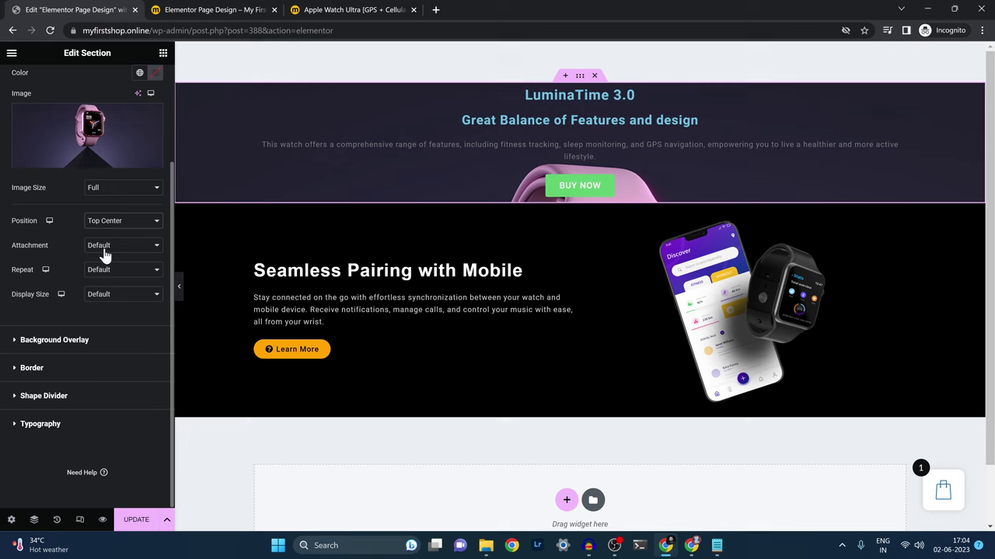
{"action": "left_click", "coordinate": [105, 247]}
{"action": "left_click", "coordinate": [74, 261]}
{"action": "scroll", "coordinate": [120, 325], "scroll_direction": "up", "scroll_amount": 2}
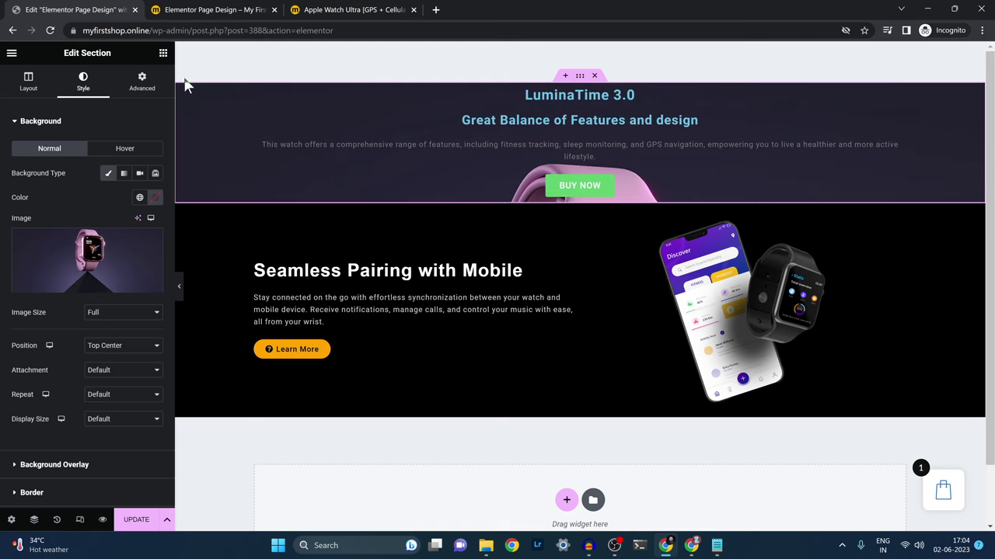
- Add a Spacer above the LuminaTime 3.0 heading and make it 386 px tall
{"action": "left_click", "coordinate": [163, 53]}
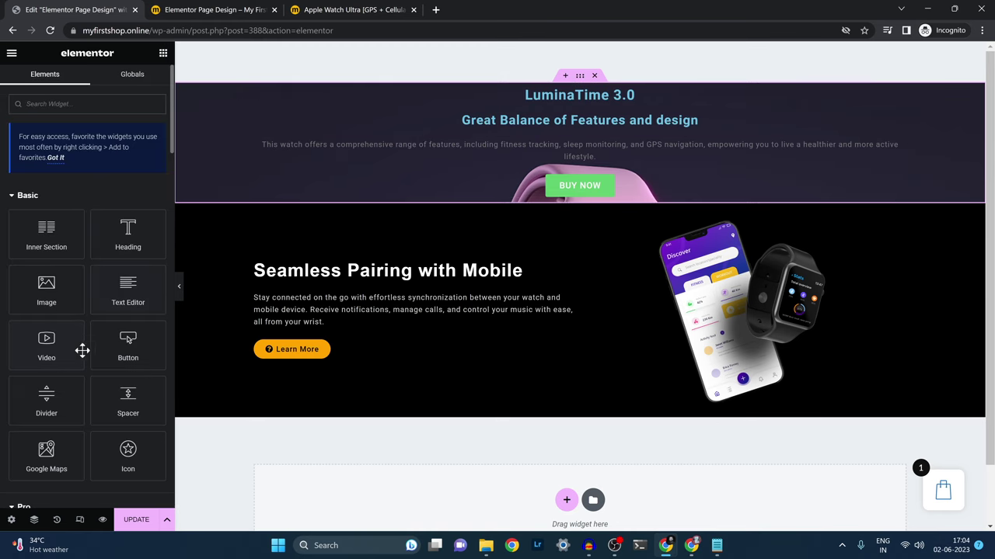
{"action": "left_click_drag", "start_coordinate": [129, 412], "coordinate": [587, 97]}
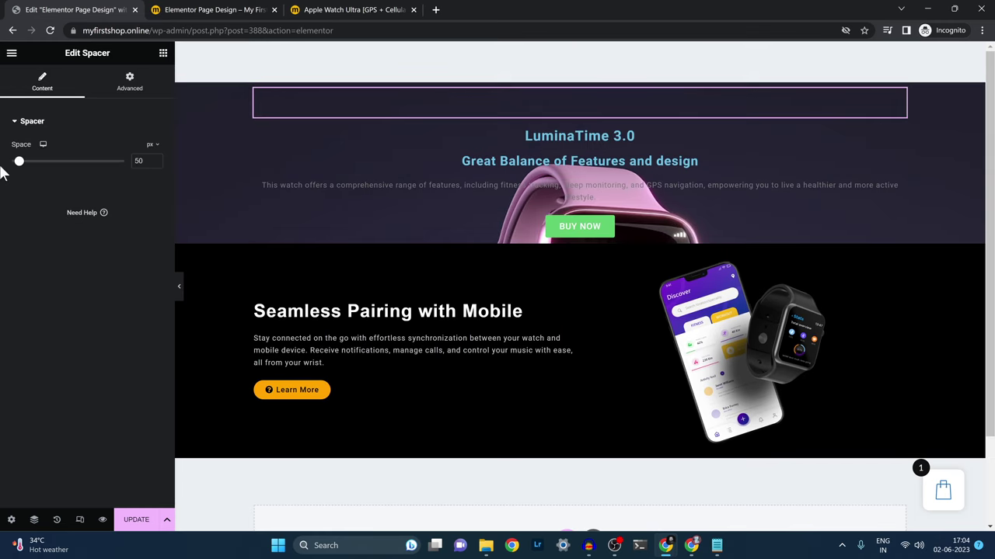
{"action": "left_click_drag", "start_coordinate": [18, 163], "coordinate": [83, 180]}
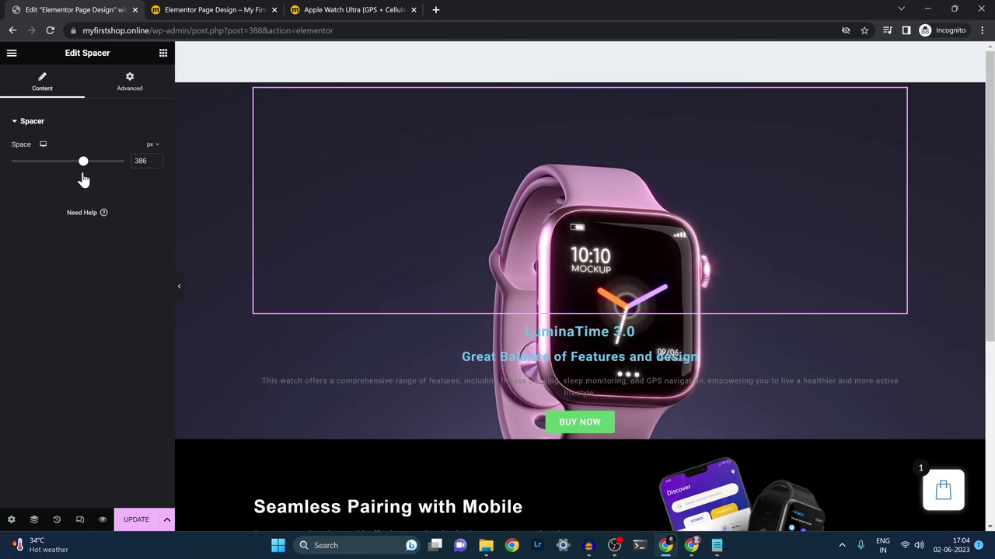
{"action": "left_click", "coordinate": [579, 79]}
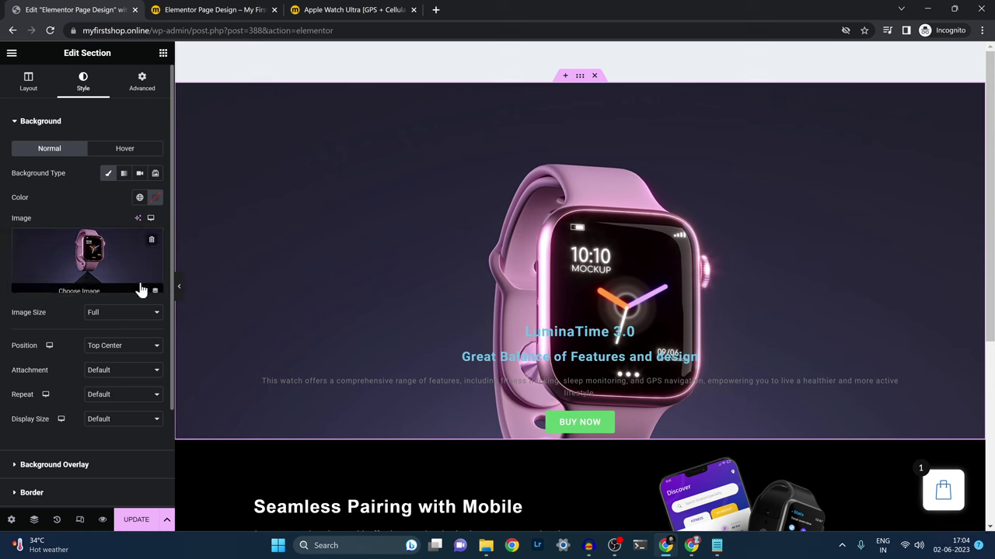
- Change the background image size to 1536x1536
{"action": "left_click", "coordinate": [117, 318]}
{"action": "left_click", "coordinate": [143, 352]}
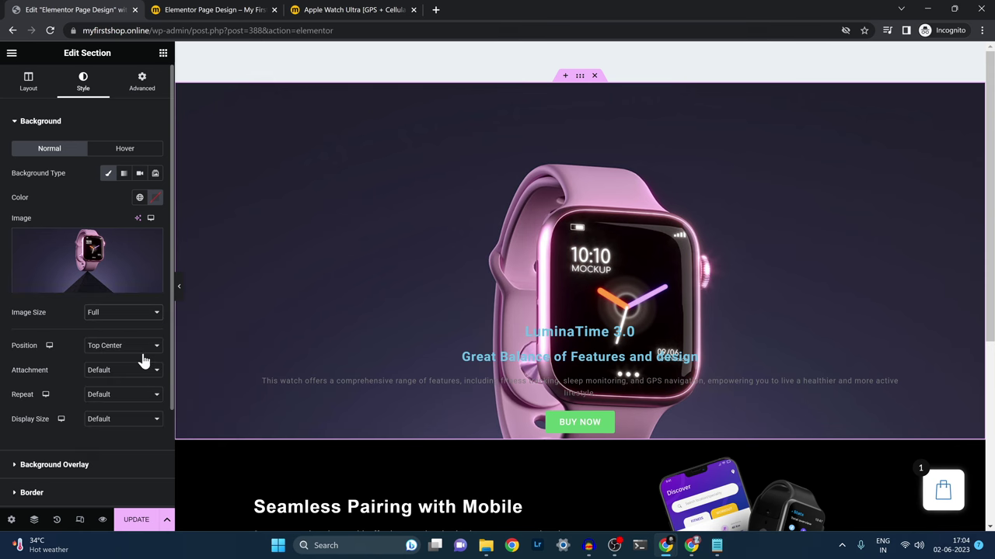
{"action": "left_click", "coordinate": [120, 313]}
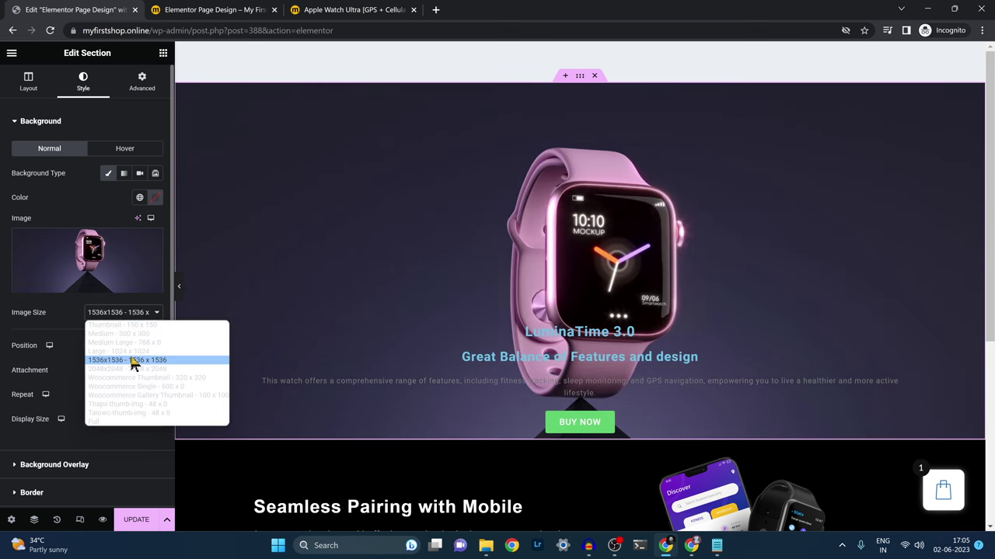
{"action": "left_click", "coordinate": [130, 362]}
- Anchor the pink watch background at Top Center
{"action": "left_click", "coordinate": [129, 350]}
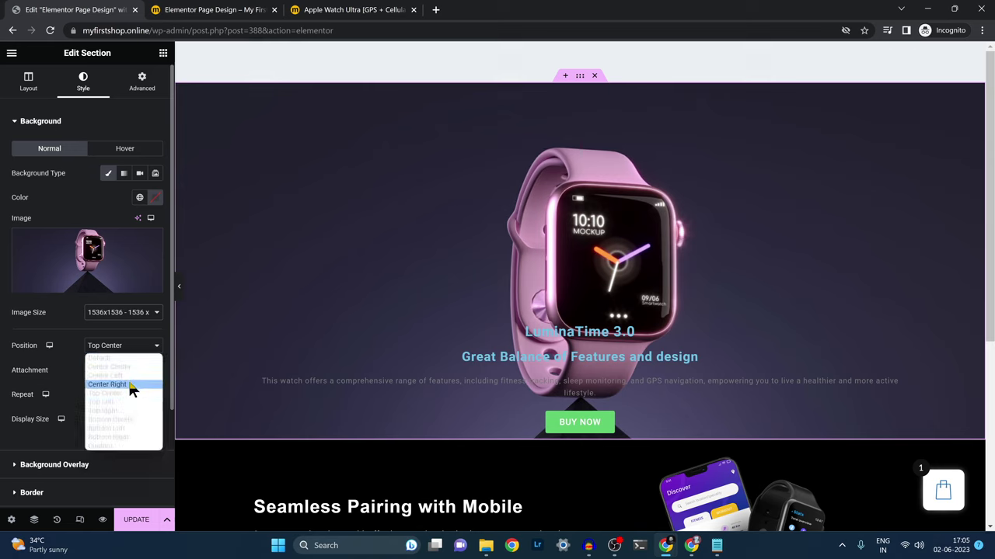
{"action": "left_click", "coordinate": [126, 366]}
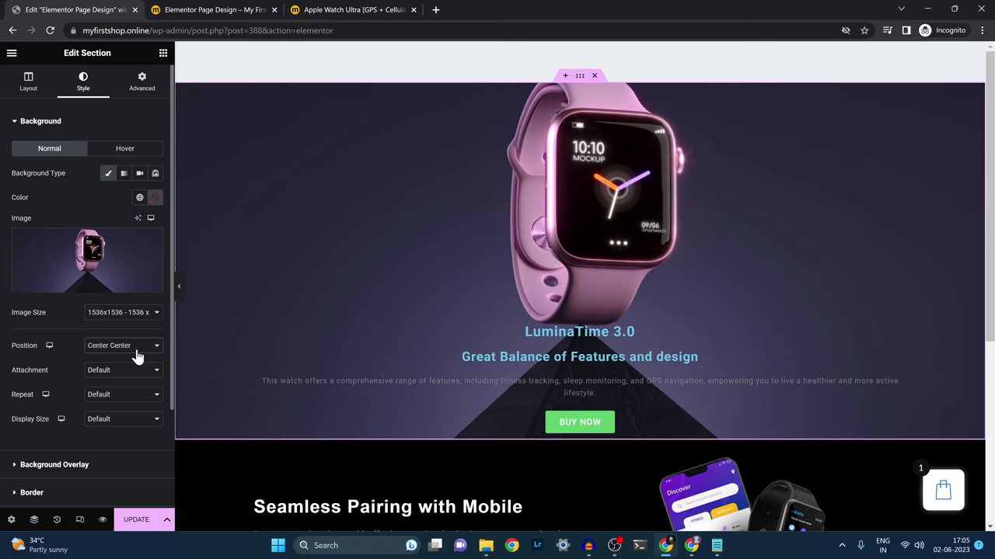
{"action": "left_click", "coordinate": [133, 349]}
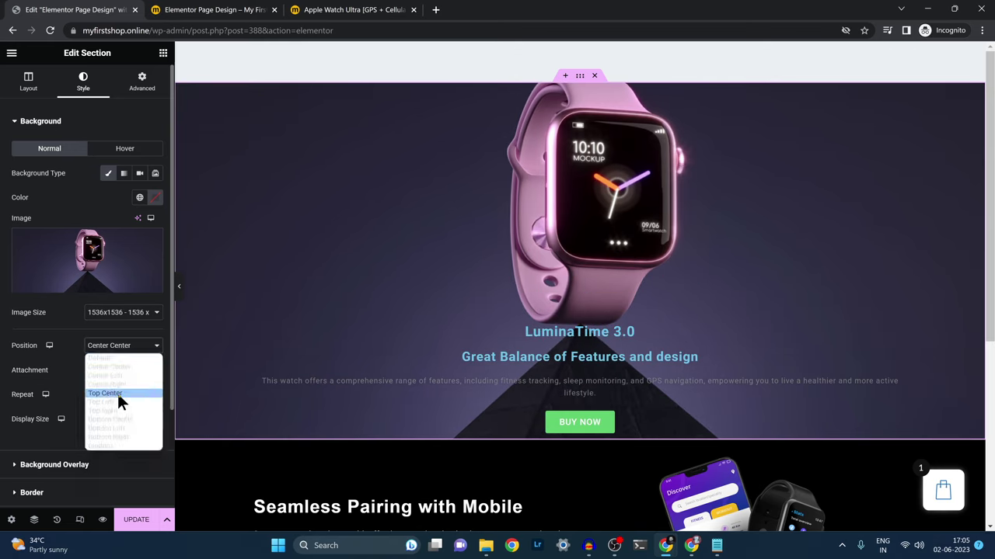
{"action": "left_click", "coordinate": [117, 393]}
{"action": "scroll", "coordinate": [466, 233], "scroll_direction": "down", "scroll_amount": 1}
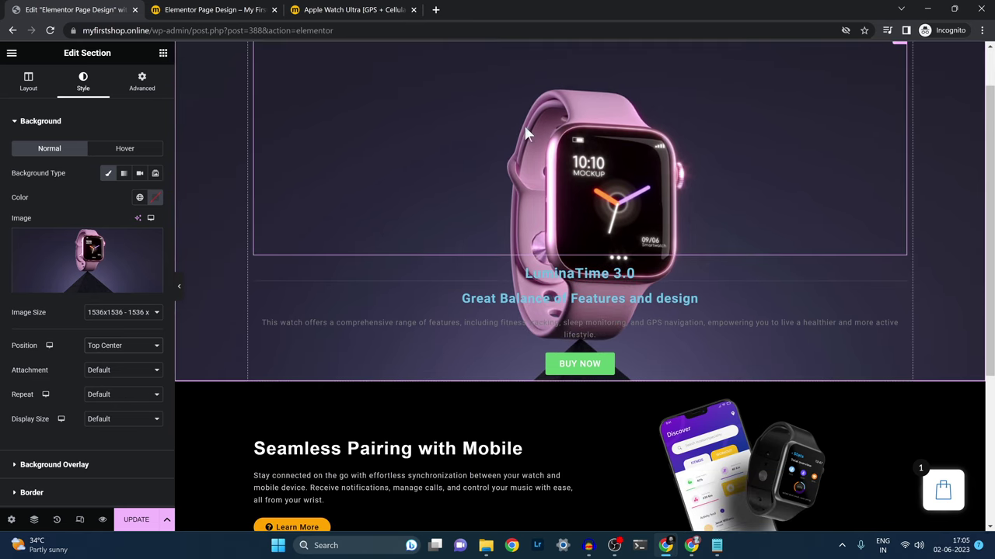
{"action": "scroll", "coordinate": [504, 153], "scroll_direction": "up", "scroll_amount": 1}
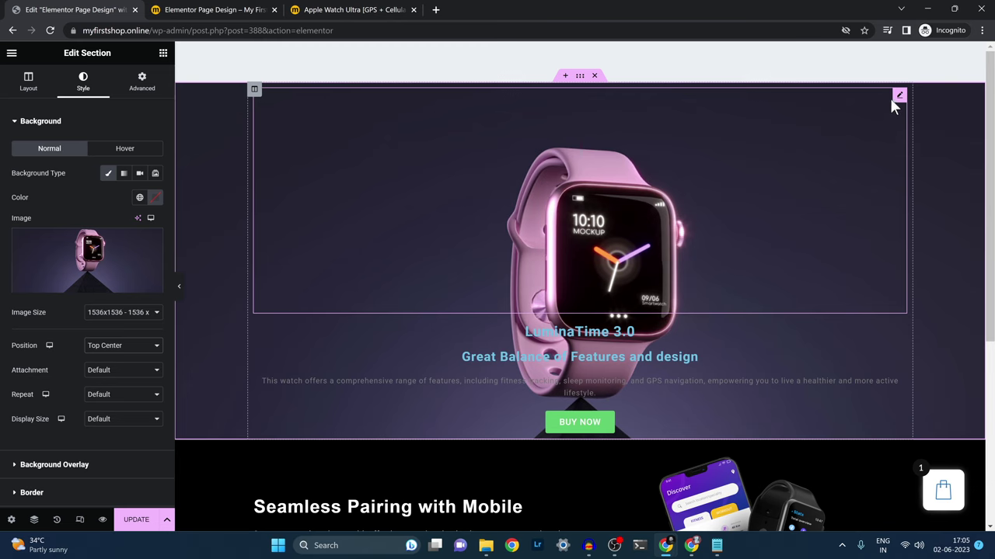
{"action": "left_click", "coordinate": [900, 95]}
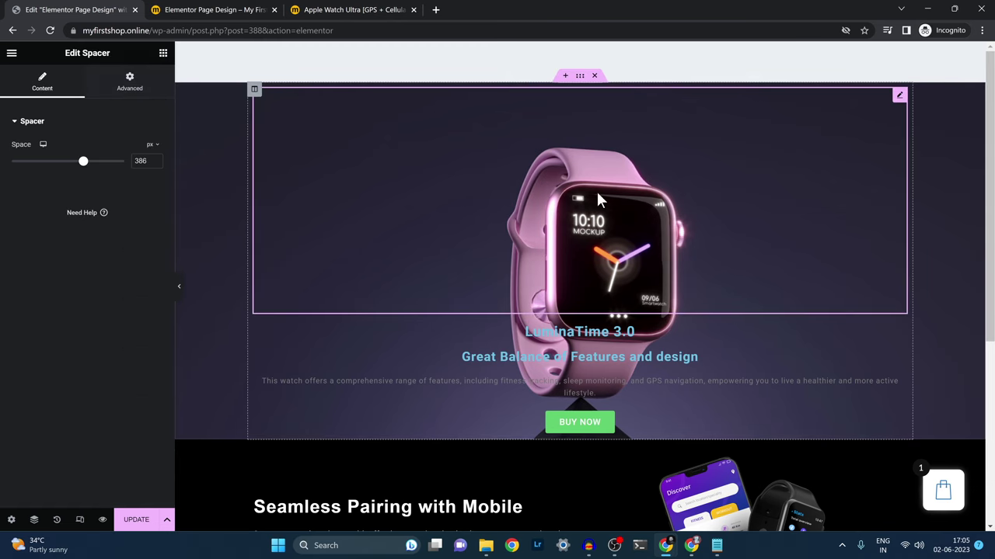
{"action": "left_click", "coordinate": [581, 77]}
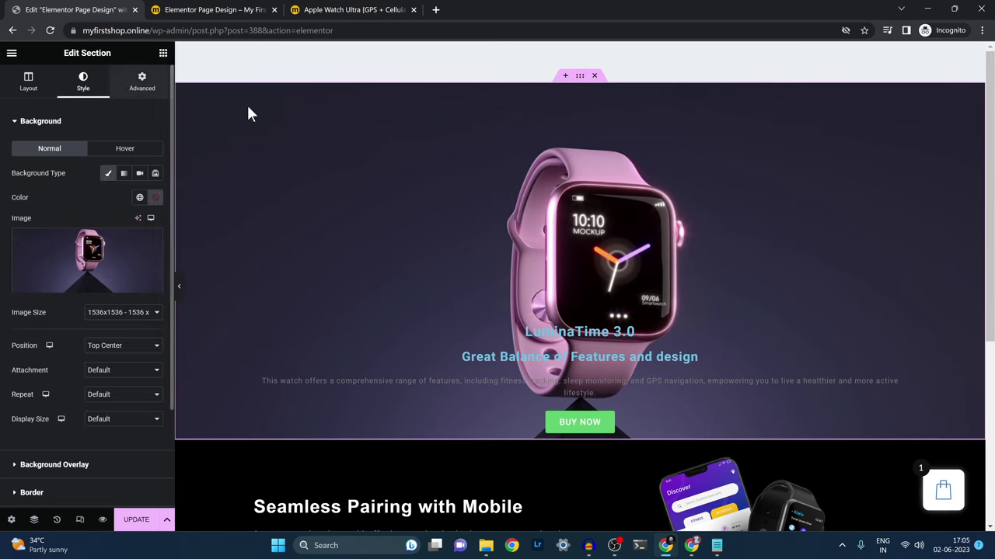
- Increase the hero section's padding in the Advanced tab
{"action": "left_click", "coordinate": [137, 84]}
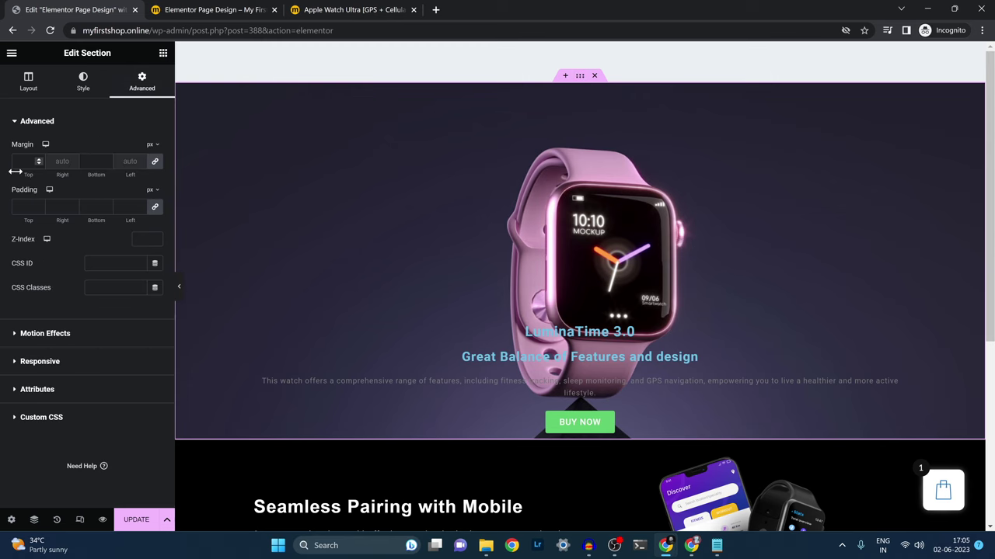
{"action": "left_click_drag", "start_coordinate": [39, 207], "coordinate": [39, 207]}
{"action": "scroll", "coordinate": [296, 166], "scroll_direction": "down", "scroll_amount": 3}
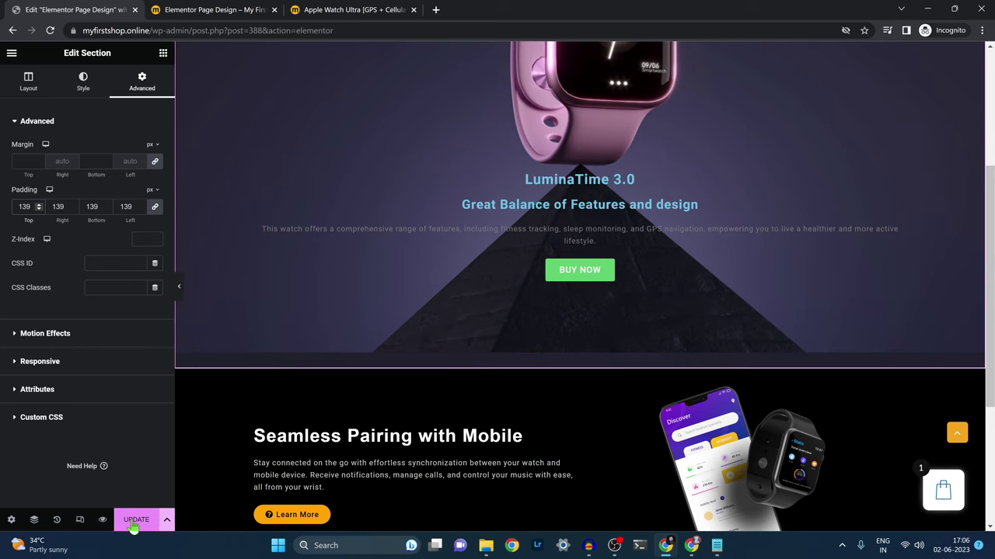
{"action": "left_click_drag", "start_coordinate": [38, 208], "coordinate": [38, 208]}
{"action": "scroll", "coordinate": [352, 257], "scroll_direction": "up", "scroll_amount": 2}
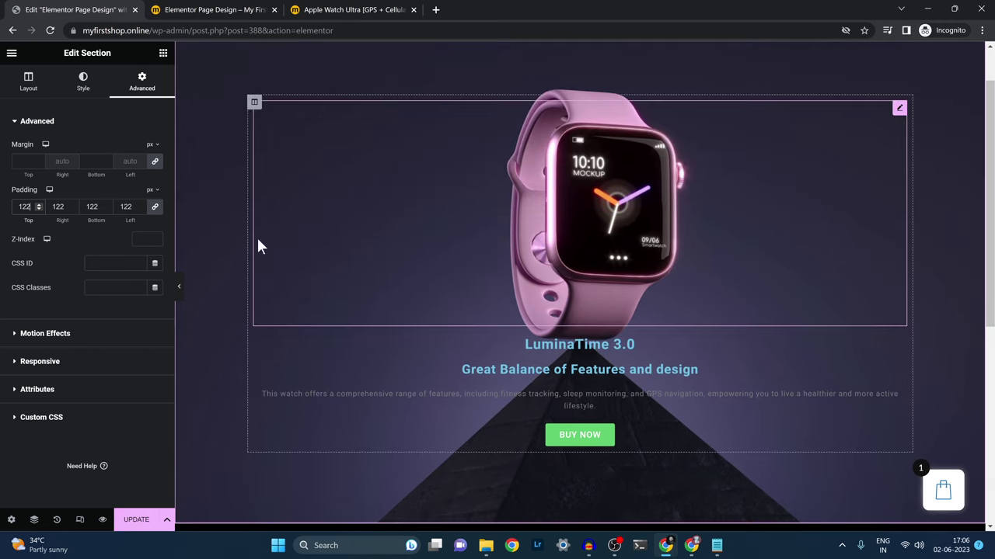
- Shrink the spacer's height
{"action": "left_click", "coordinate": [898, 111]}
{"action": "left_click_drag", "start_coordinate": [84, 163], "coordinate": [61, 166]}
{"action": "scroll", "coordinate": [388, 156], "scroll_direction": "up", "scroll_amount": 1}
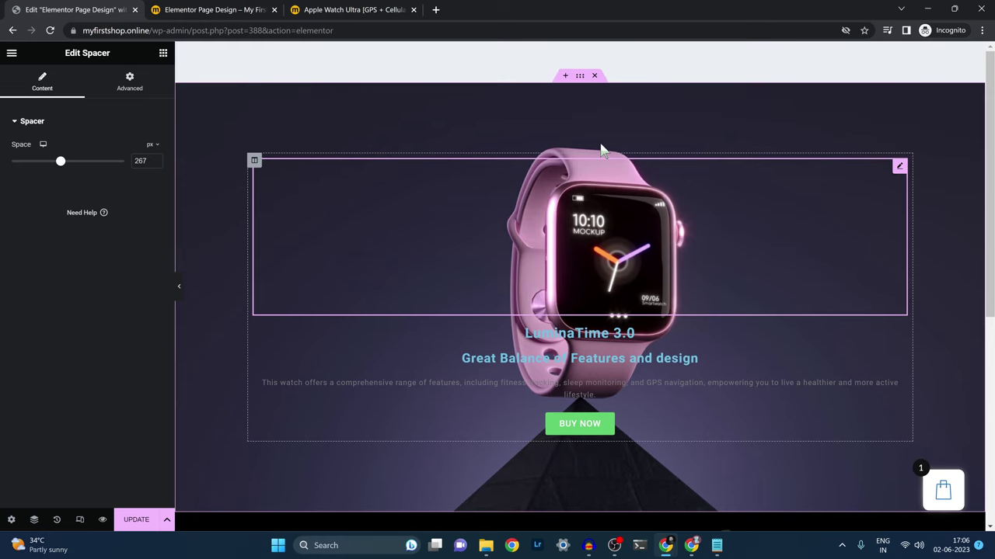
{"action": "left_click", "coordinate": [579, 77]}
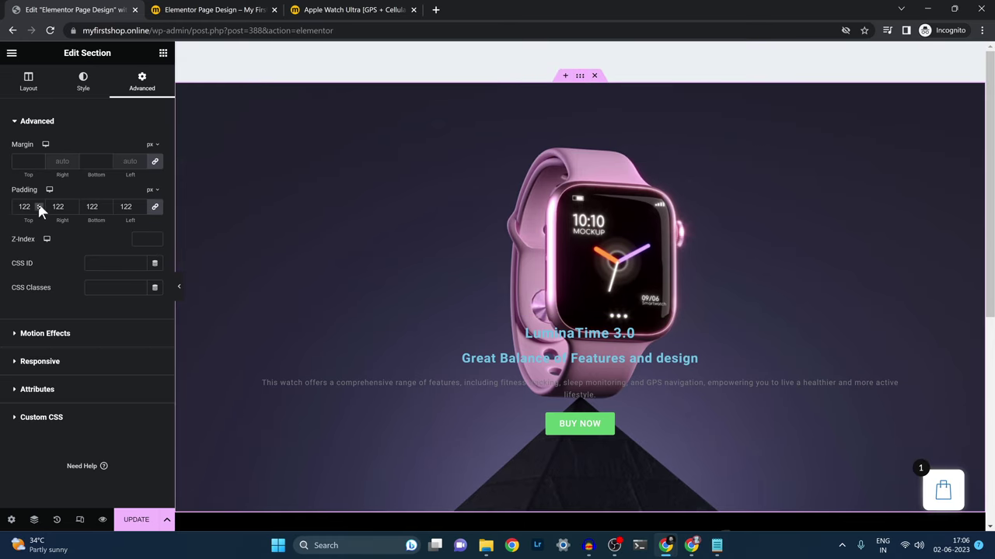
- Raise the section padding further and make the spacer taller, around 468 px
{"action": "left_click_drag", "start_coordinate": [38, 205], "coordinate": [38, 205]}
{"action": "scroll", "coordinate": [350, 225], "scroll_direction": "down", "scroll_amount": 2}
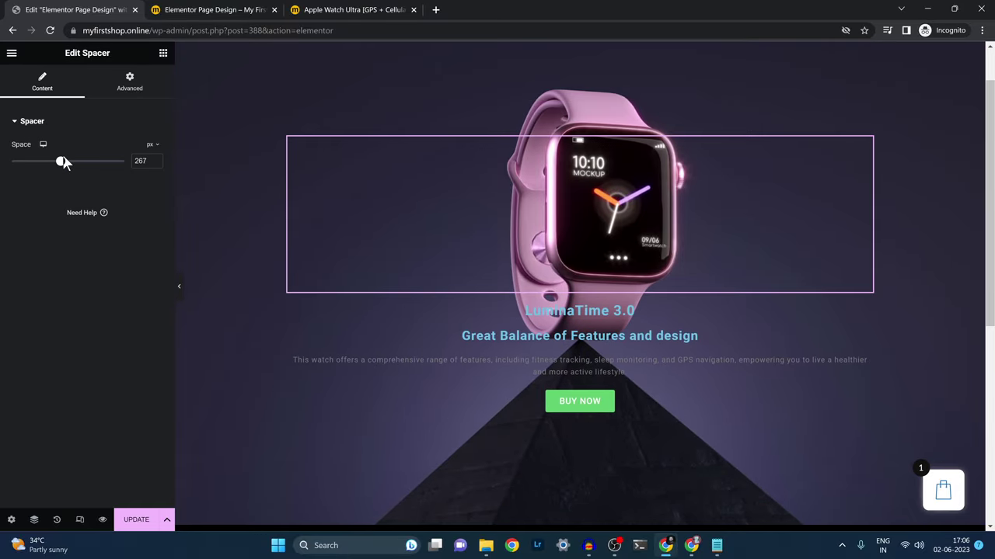
{"action": "left_click_drag", "start_coordinate": [62, 165], "coordinate": [99, 180]}
{"action": "scroll", "coordinate": [418, 212], "scroll_direction": "down", "scroll_amount": 2}
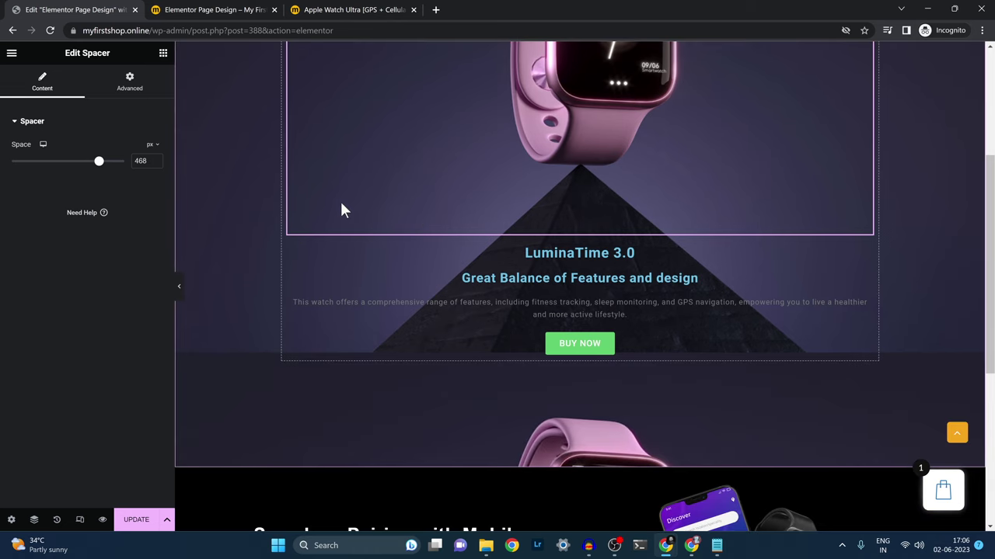
{"action": "left_click_drag", "start_coordinate": [100, 165], "coordinate": [89, 163]}
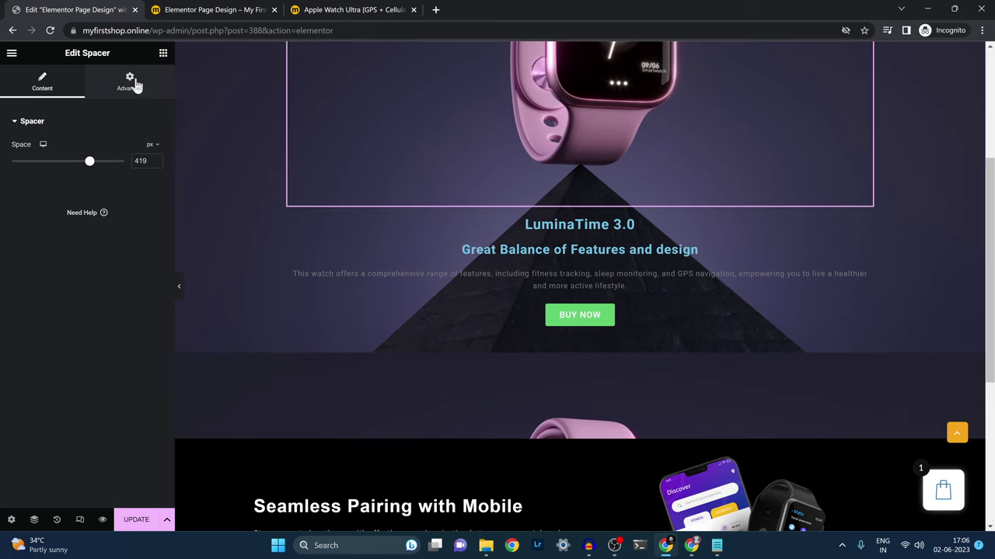
{"action": "scroll", "coordinate": [562, 189], "scroll_direction": "up", "scroll_amount": 3}
- Set the section padding to 183 px top and 0 on right, bottom and left
{"action": "left_click", "coordinate": [565, 183]}
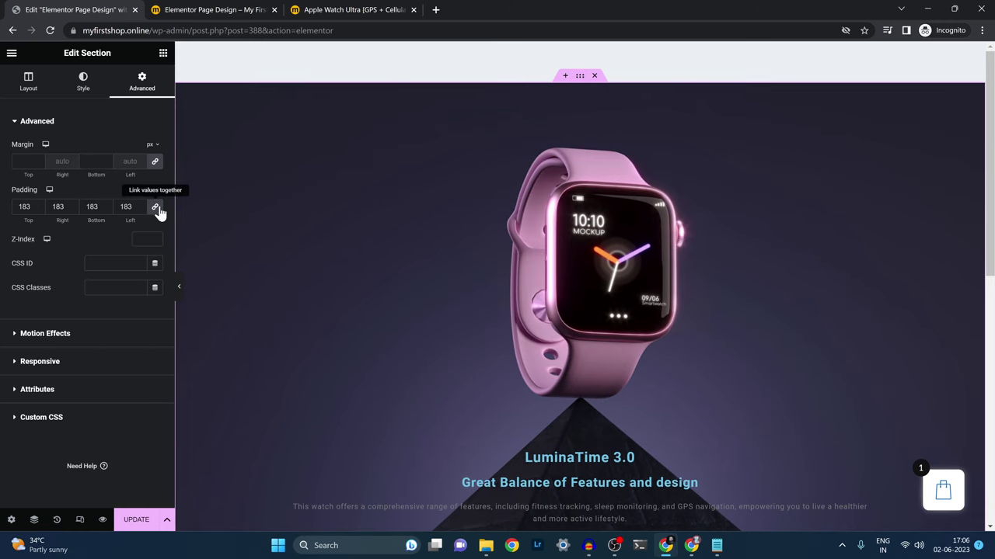
{"action": "type", "text": "0"}
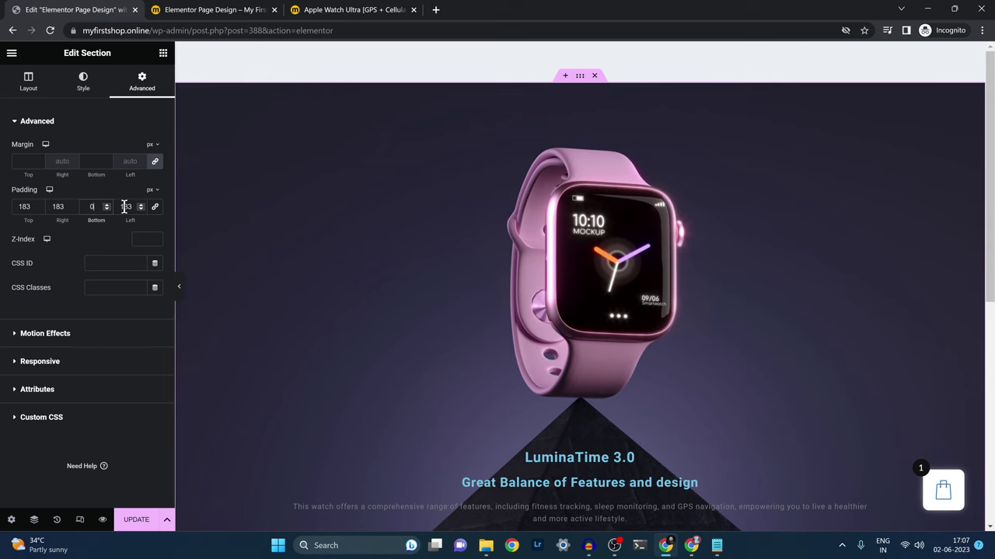
{"action": "type", "text": "00"}
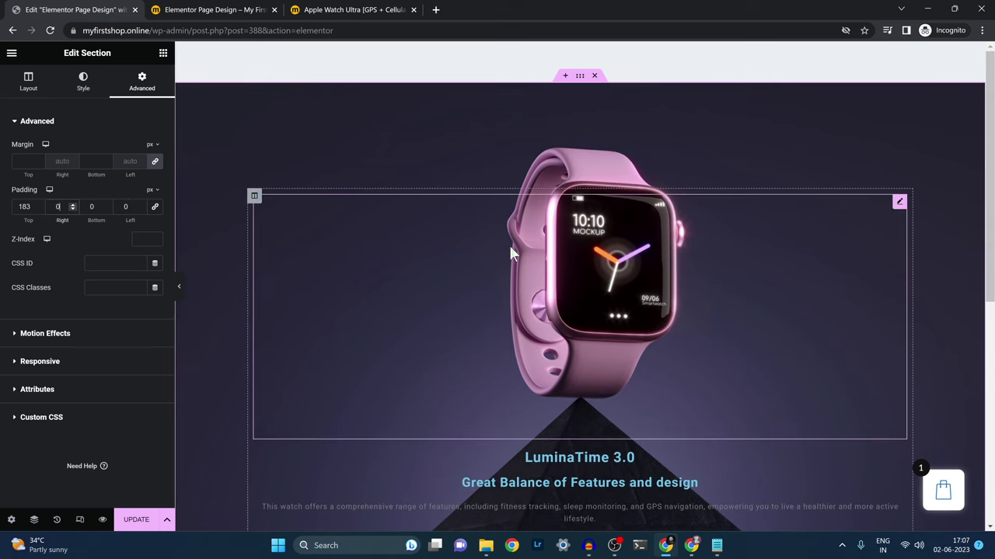
{"action": "scroll", "coordinate": [597, 221], "scroll_direction": "down", "scroll_amount": 2}
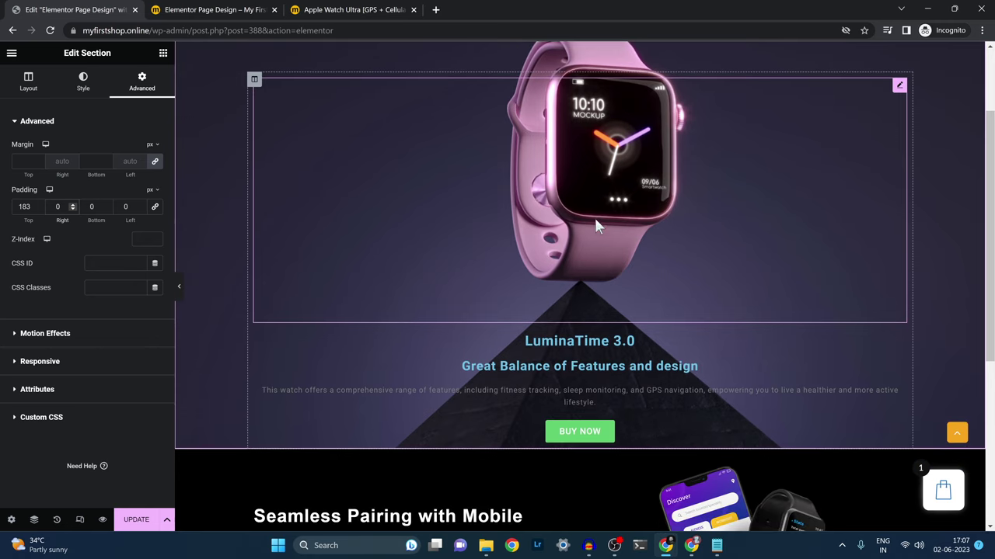
- Fine-tune the spacer height to 419 px
{"action": "left_click", "coordinate": [899, 86]}
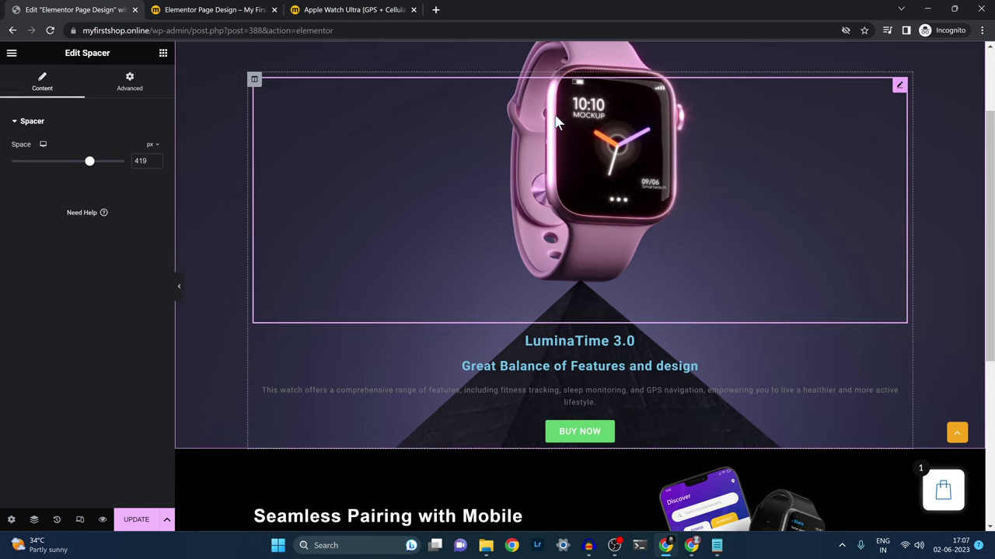
{"action": "mouse_move", "coordinate": [88, 163]}
{"action": "left_mouse_down"}
{"action": "mouse_move", "coordinate": [80, 166]}
{"action": "mouse_move", "coordinate": [98, 178]}
{"action": "mouse_move", "coordinate": [90, 177]}
{"action": "left_mouse_up"}
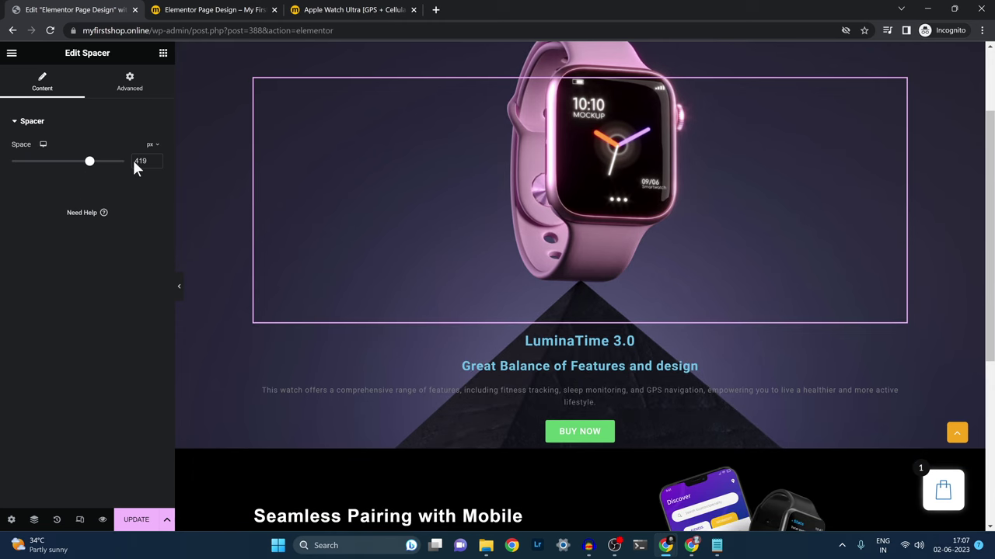
{"action": "scroll", "coordinate": [521, 227], "scroll_direction": "down", "scroll_amount": 2}
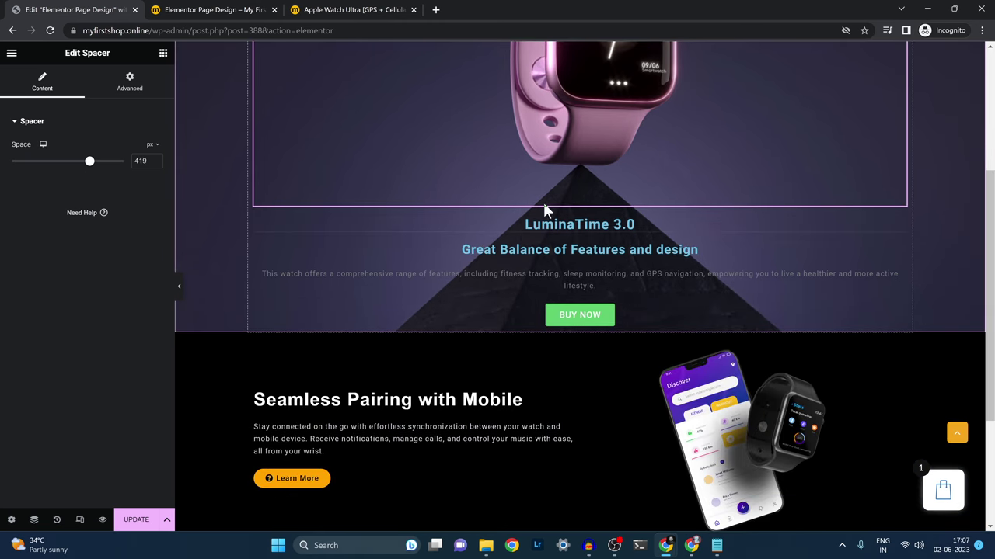
- Set the LuminaTime 3.0 title's text color to white (#FFFFFF)
{"action": "left_click", "coordinate": [899, 227]}
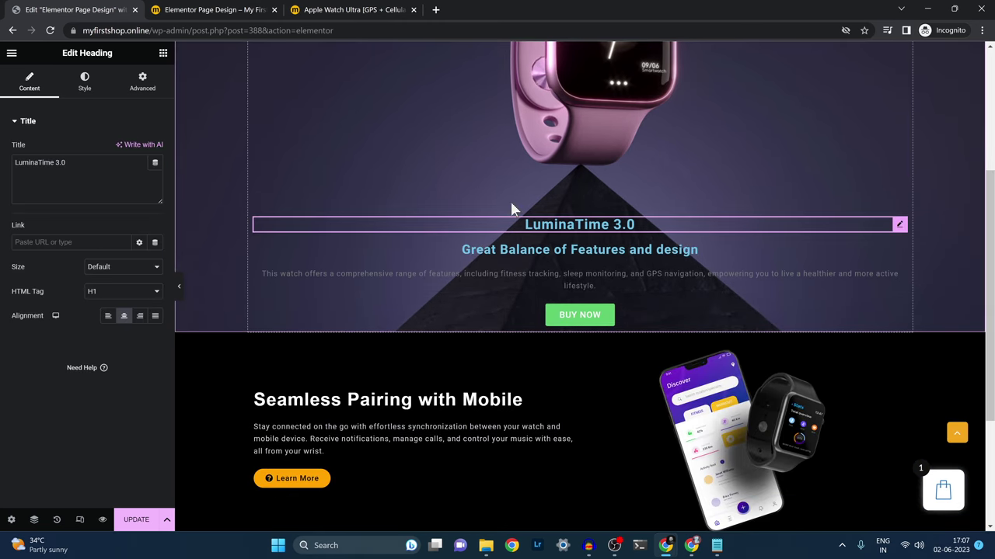
{"action": "left_click", "coordinate": [78, 86]}
{"action": "left_click", "coordinate": [155, 148]}
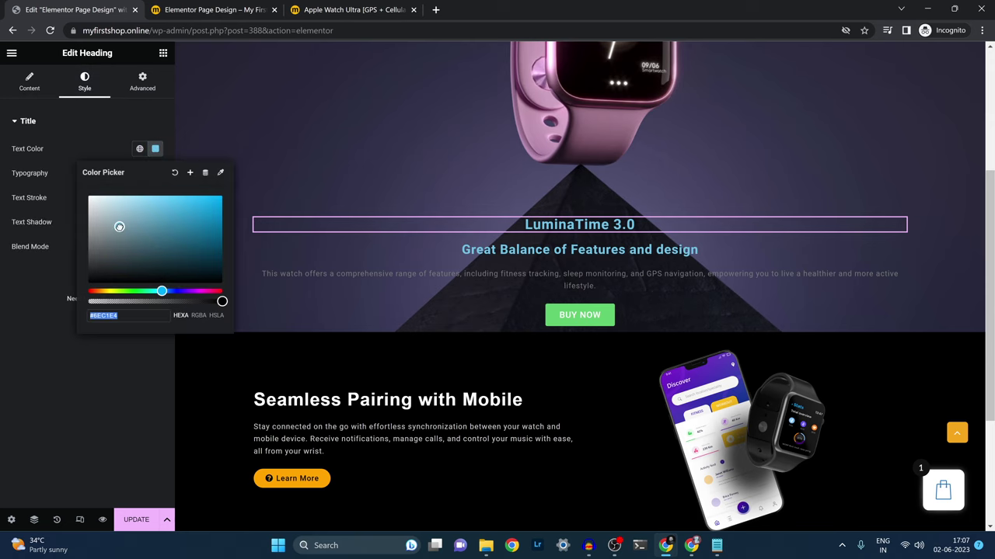
{"action": "left_click", "coordinate": [94, 139]}
- Change the 'Great Balance of Features and design' heading tag to H3
{"action": "left_click", "coordinate": [899, 249]}
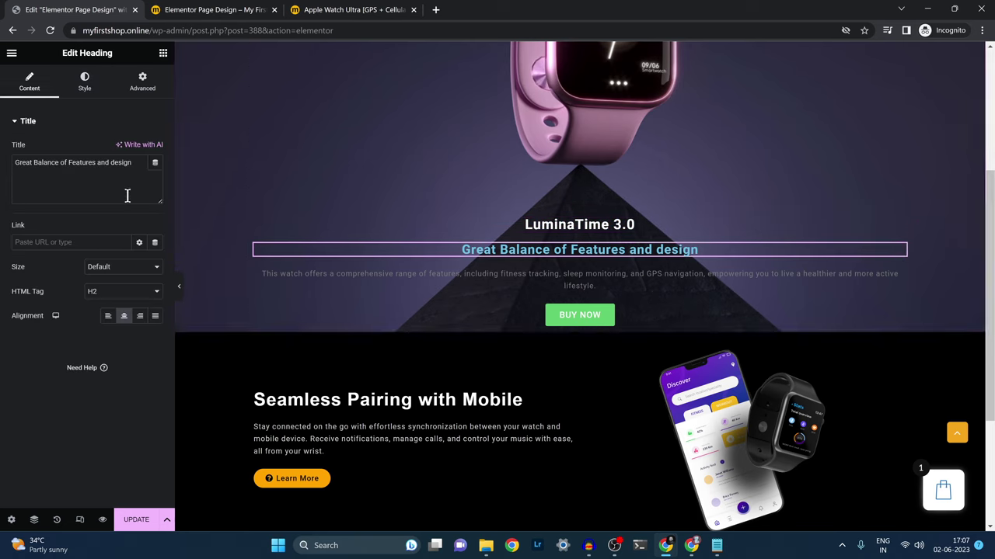
{"action": "left_click", "coordinate": [113, 294]}
{"action": "left_click", "coordinate": [127, 322]}
{"action": "left_click", "coordinate": [125, 293]}
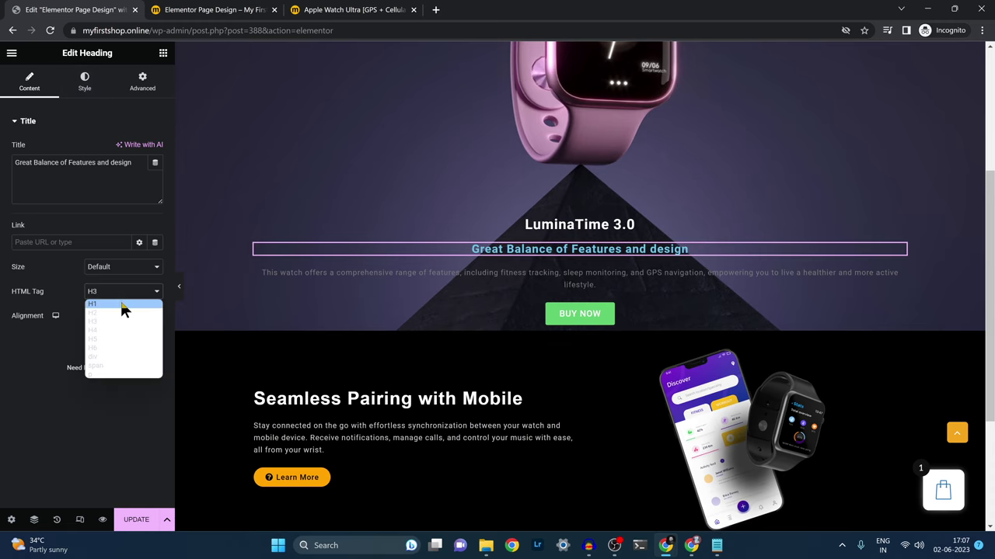